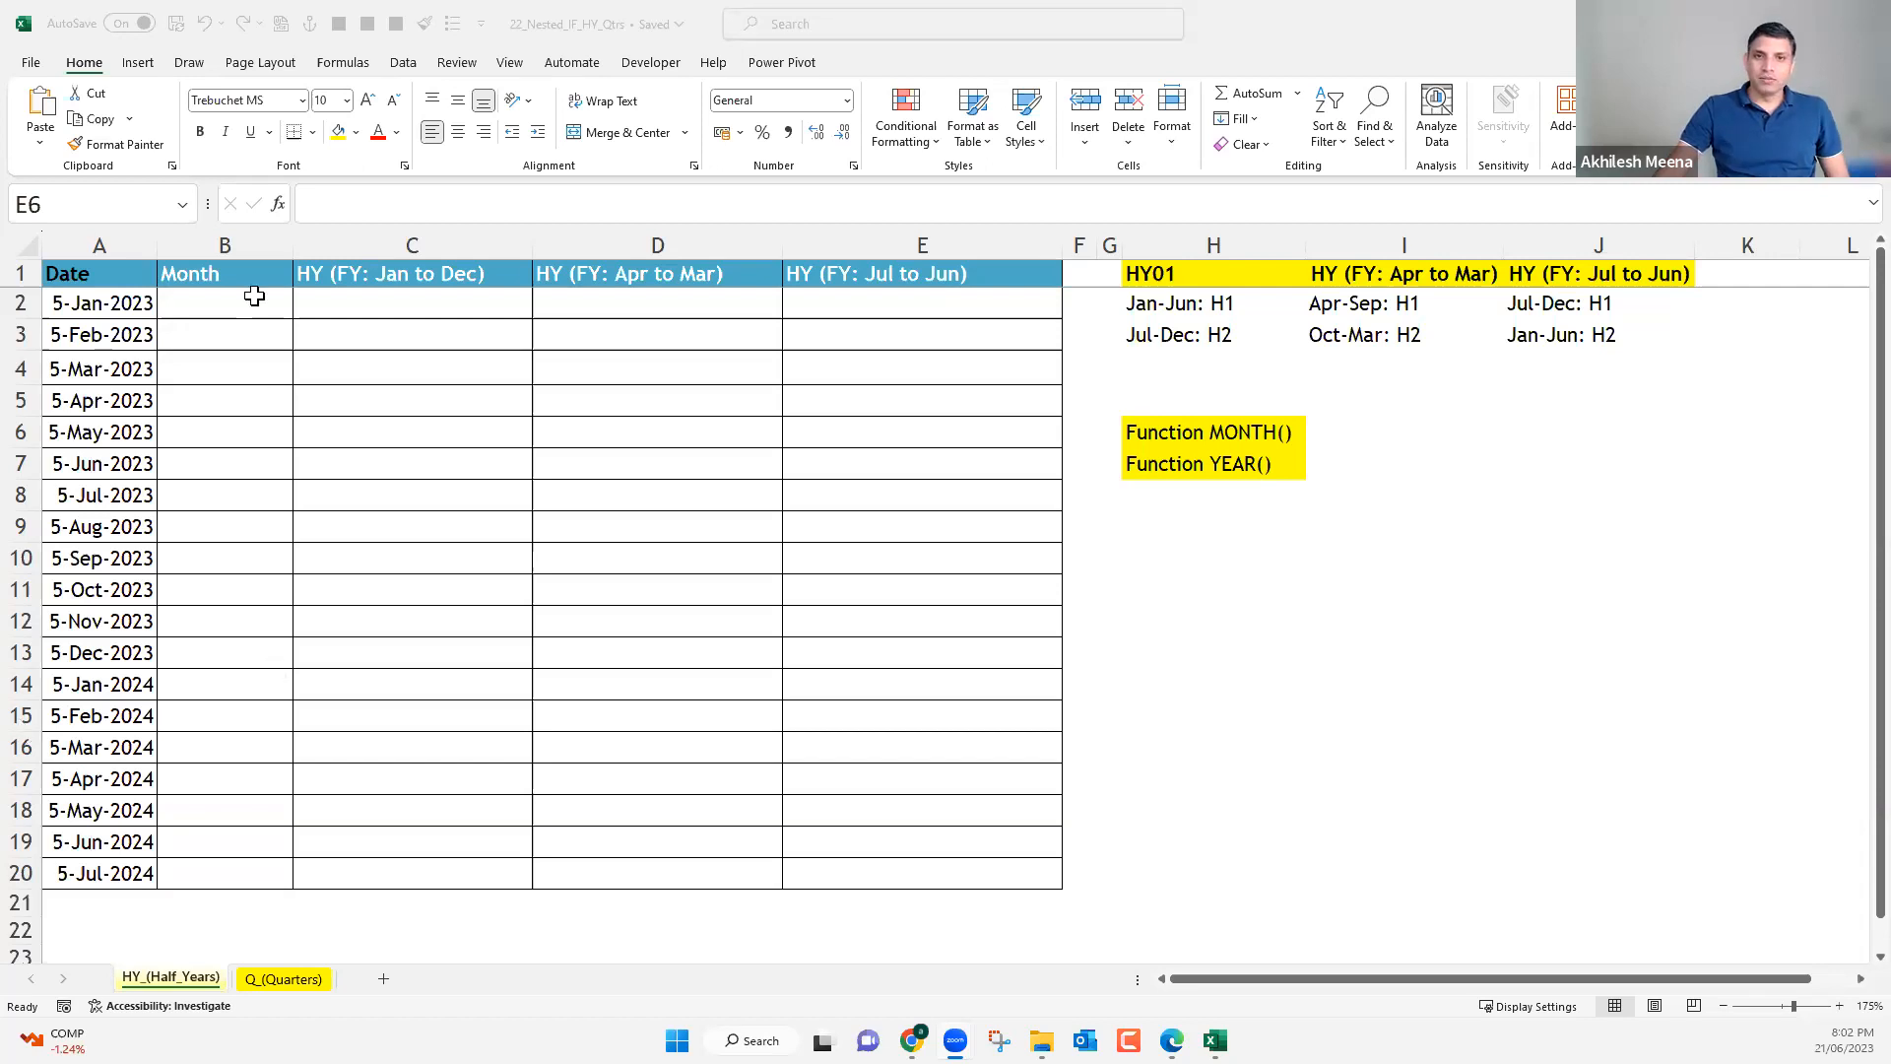
Widen the Date column slightly so the dates have more room.
click(254, 296)
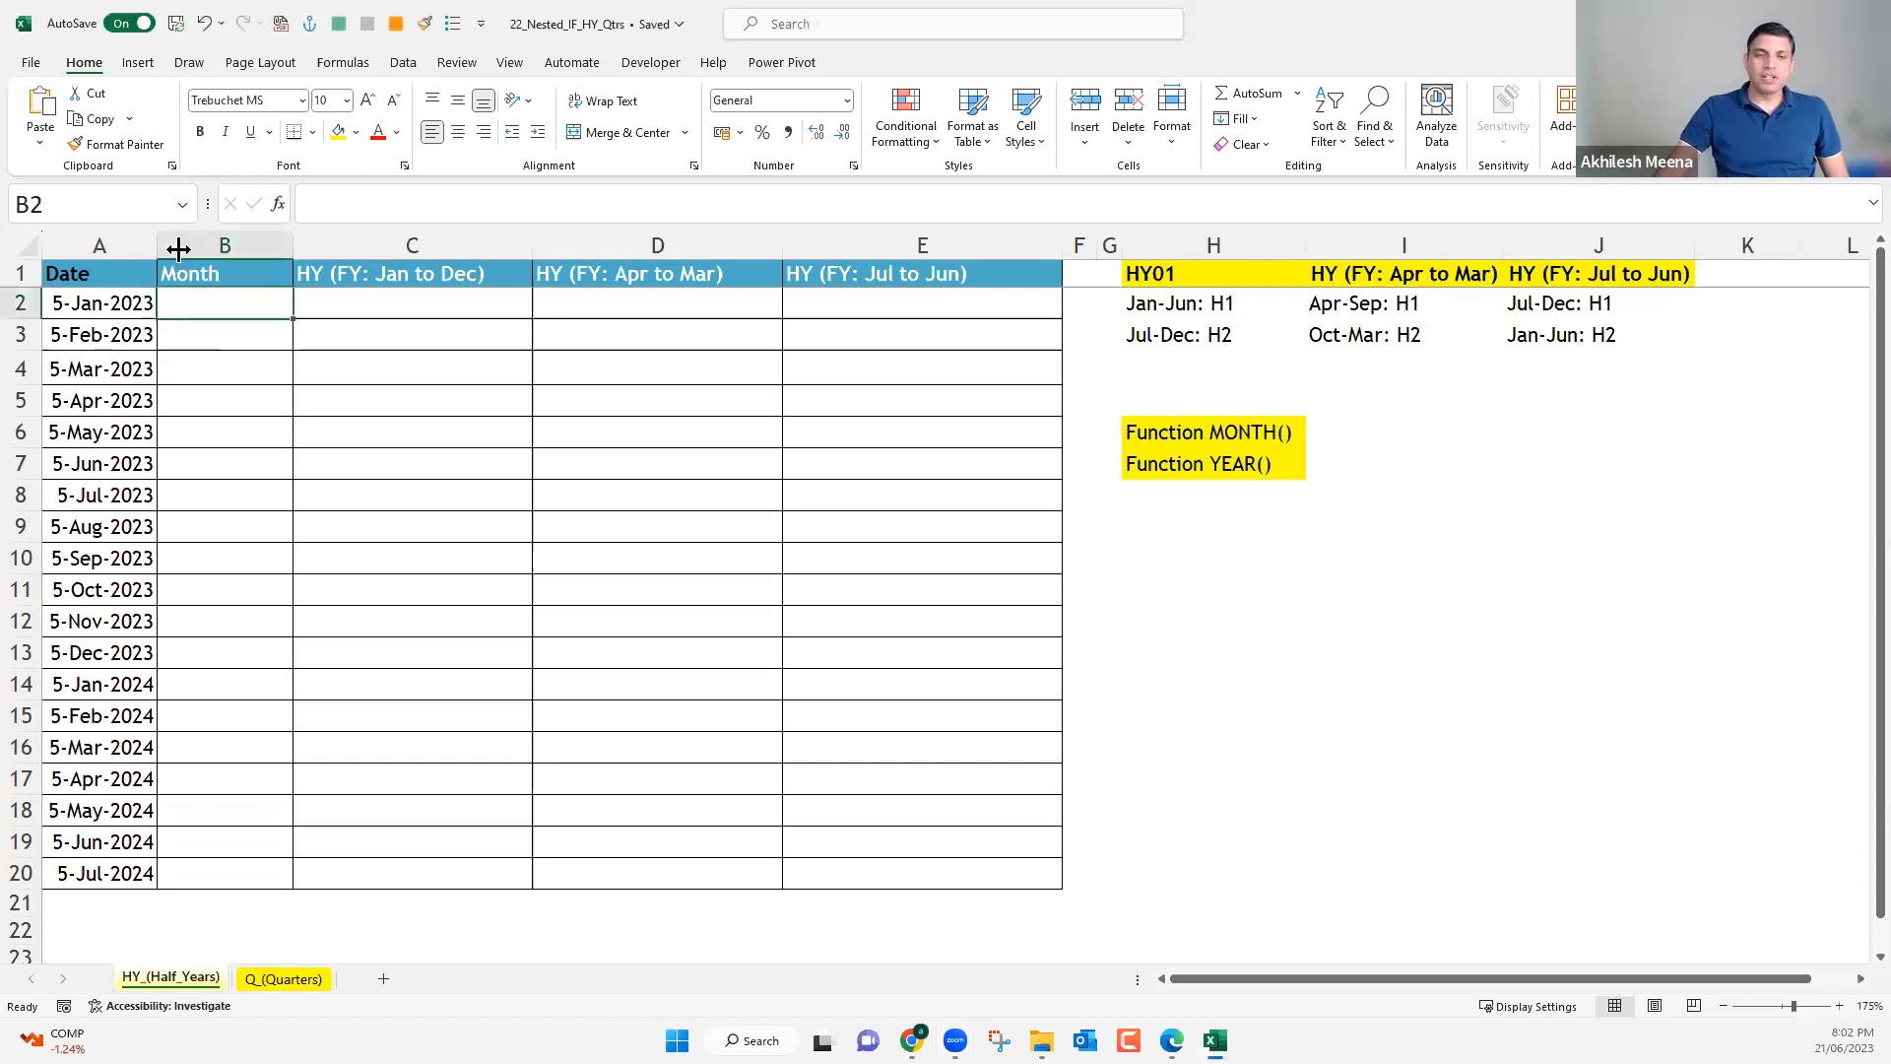
drag(157, 250, 194, 251)
click(164, 300)
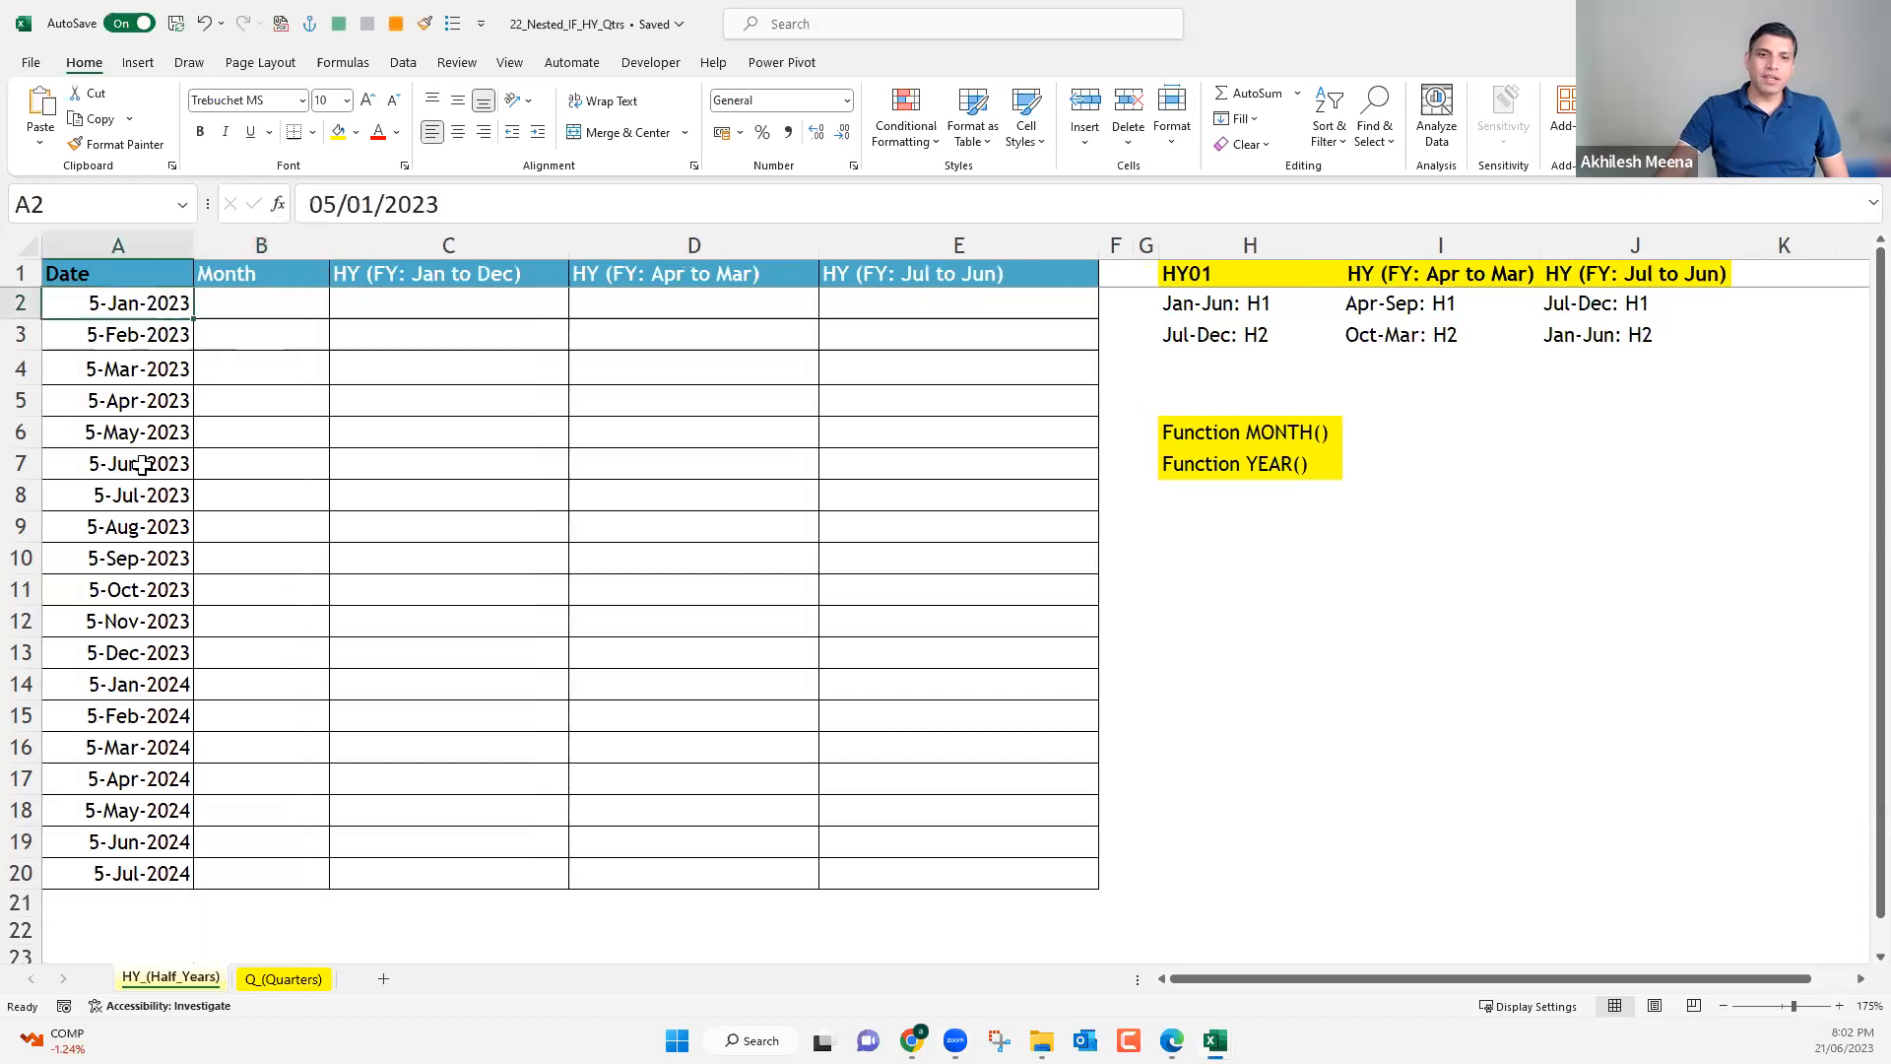
Examine the dates in the Date column, from the first January entry through the last row and again from the April entry.
shift+click(140, 868)
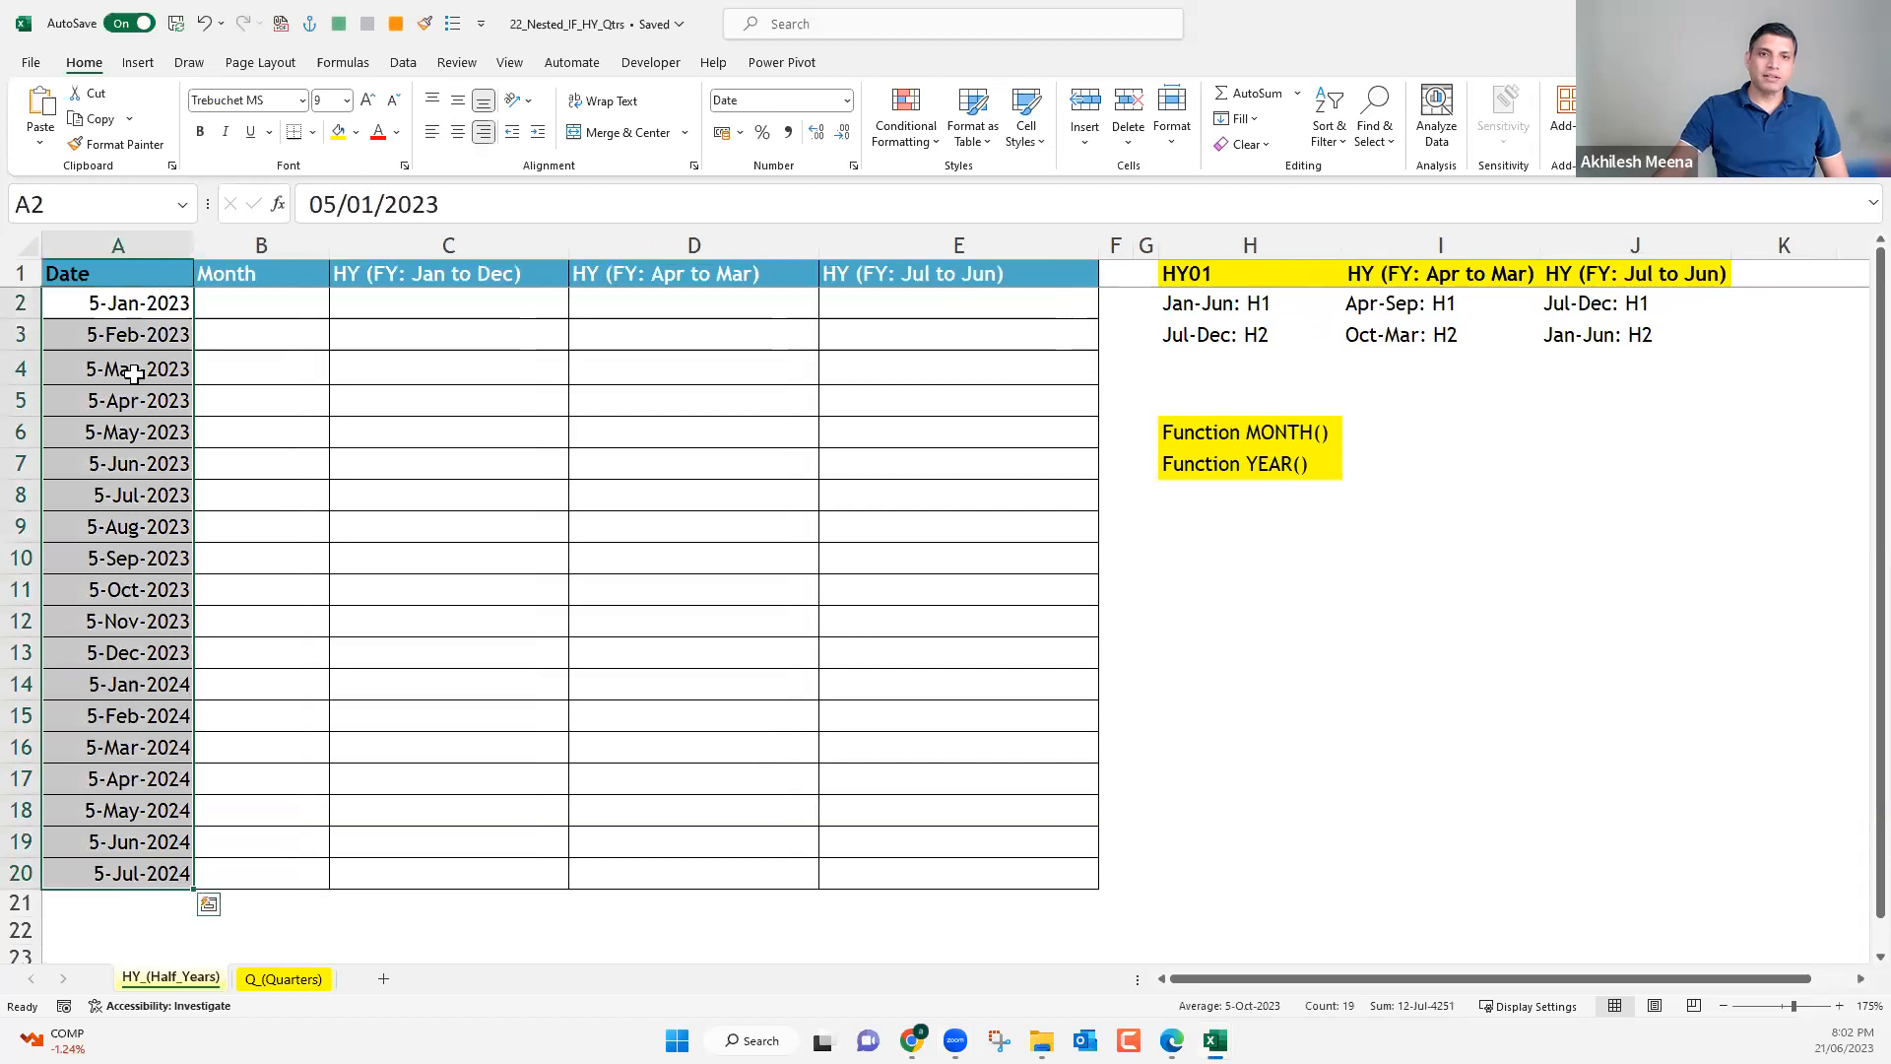
click(140, 299)
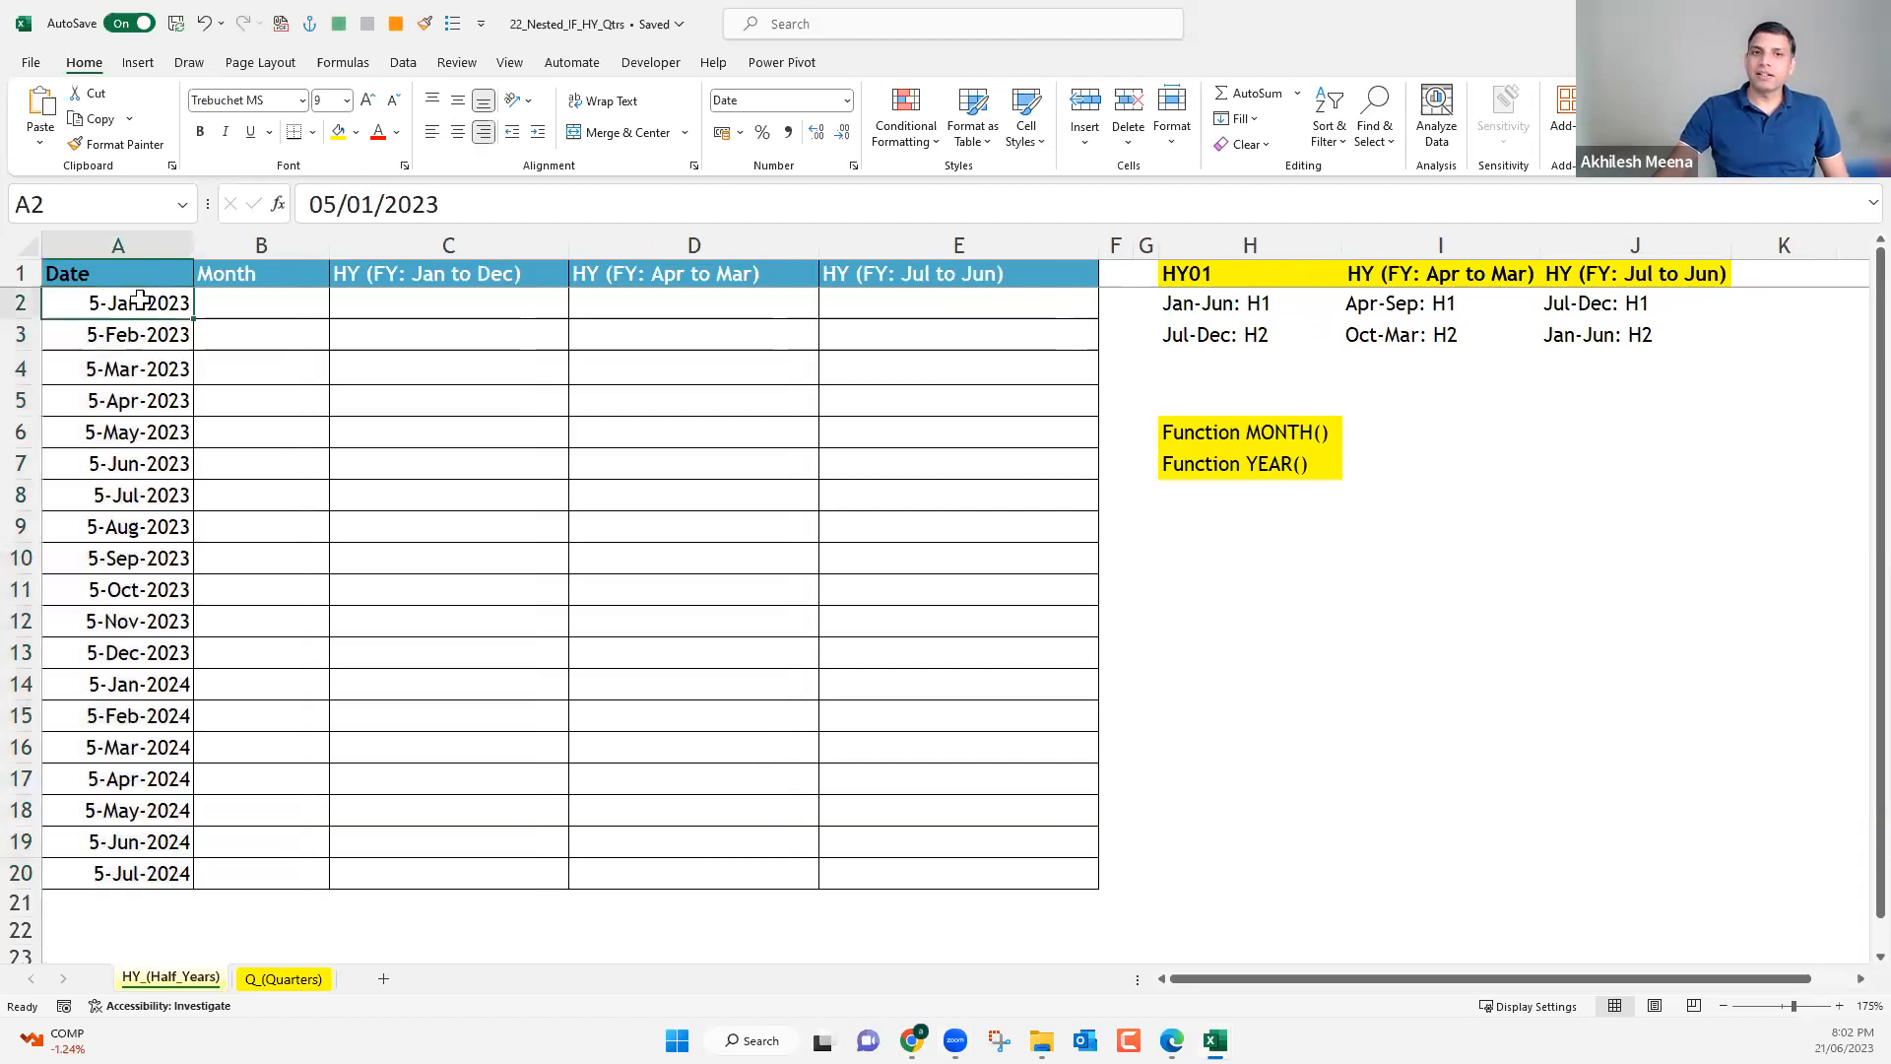
drag(140, 299, 183, 504)
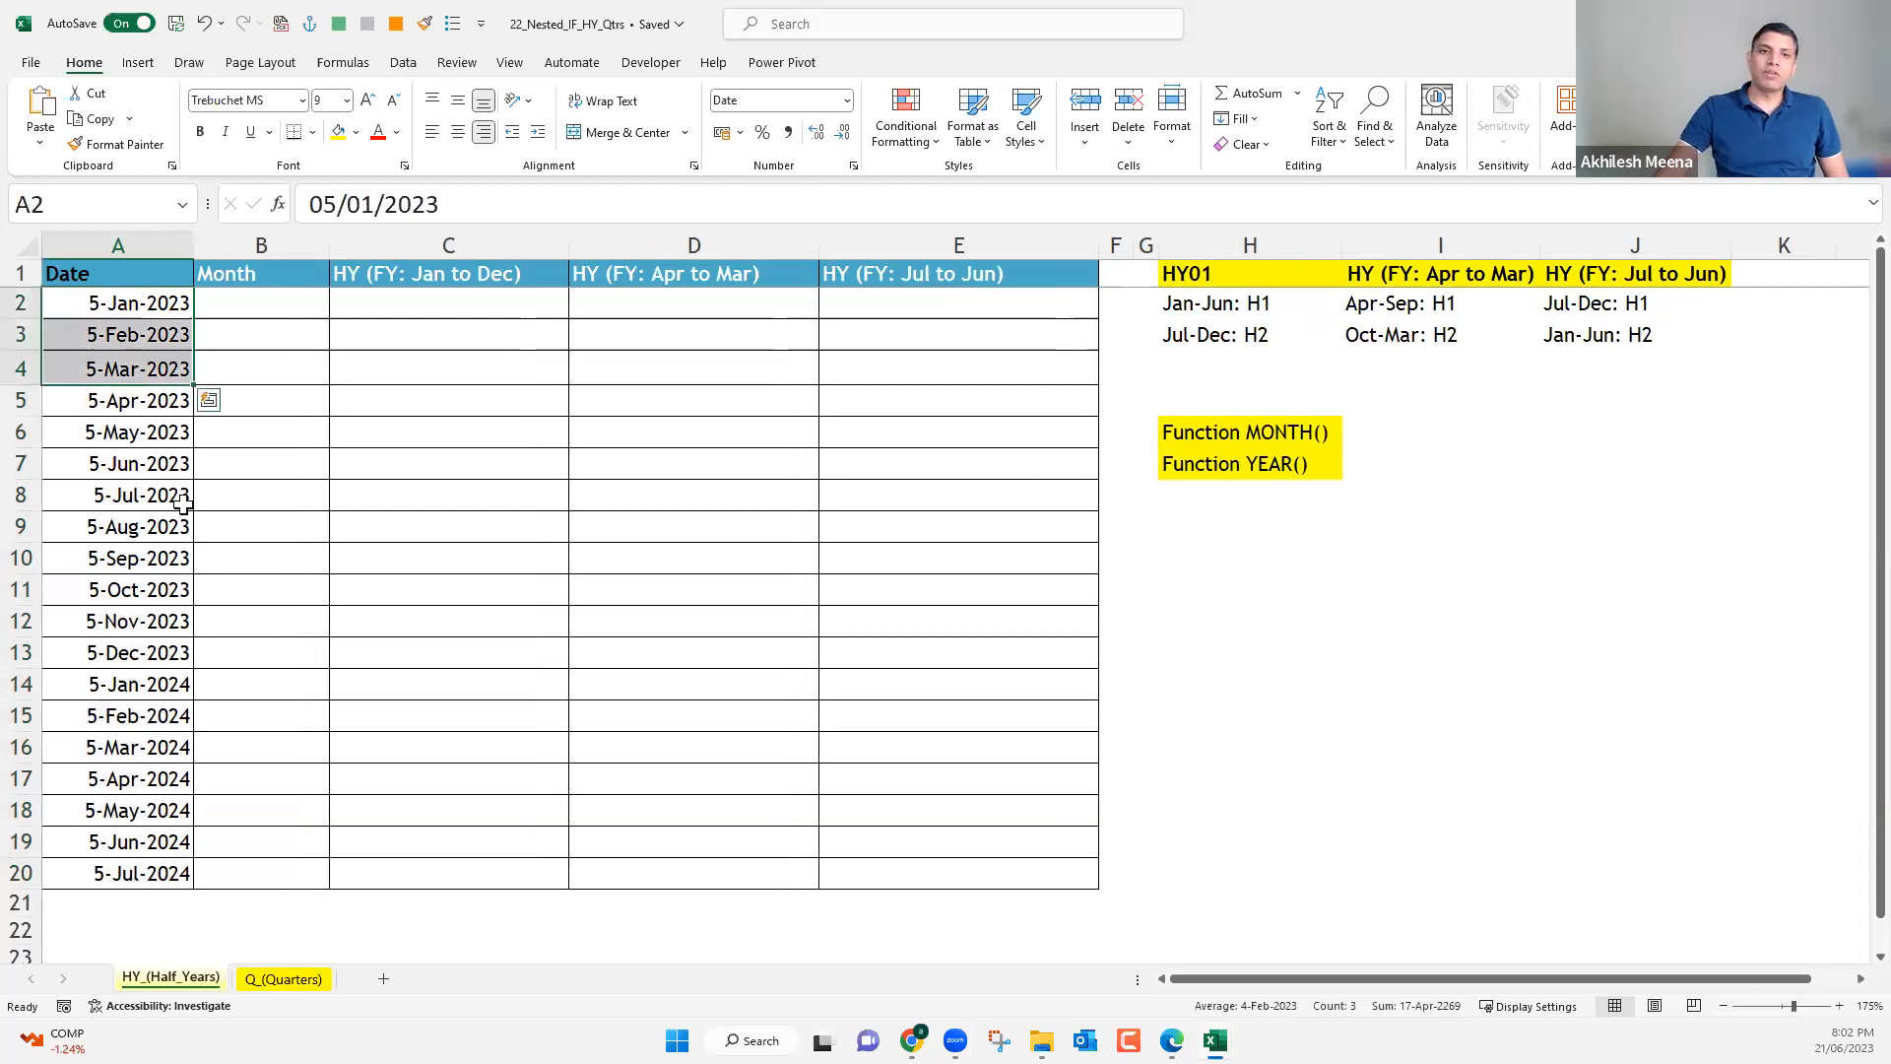
drag(136, 398, 143, 756)
click(140, 784)
click(136, 842)
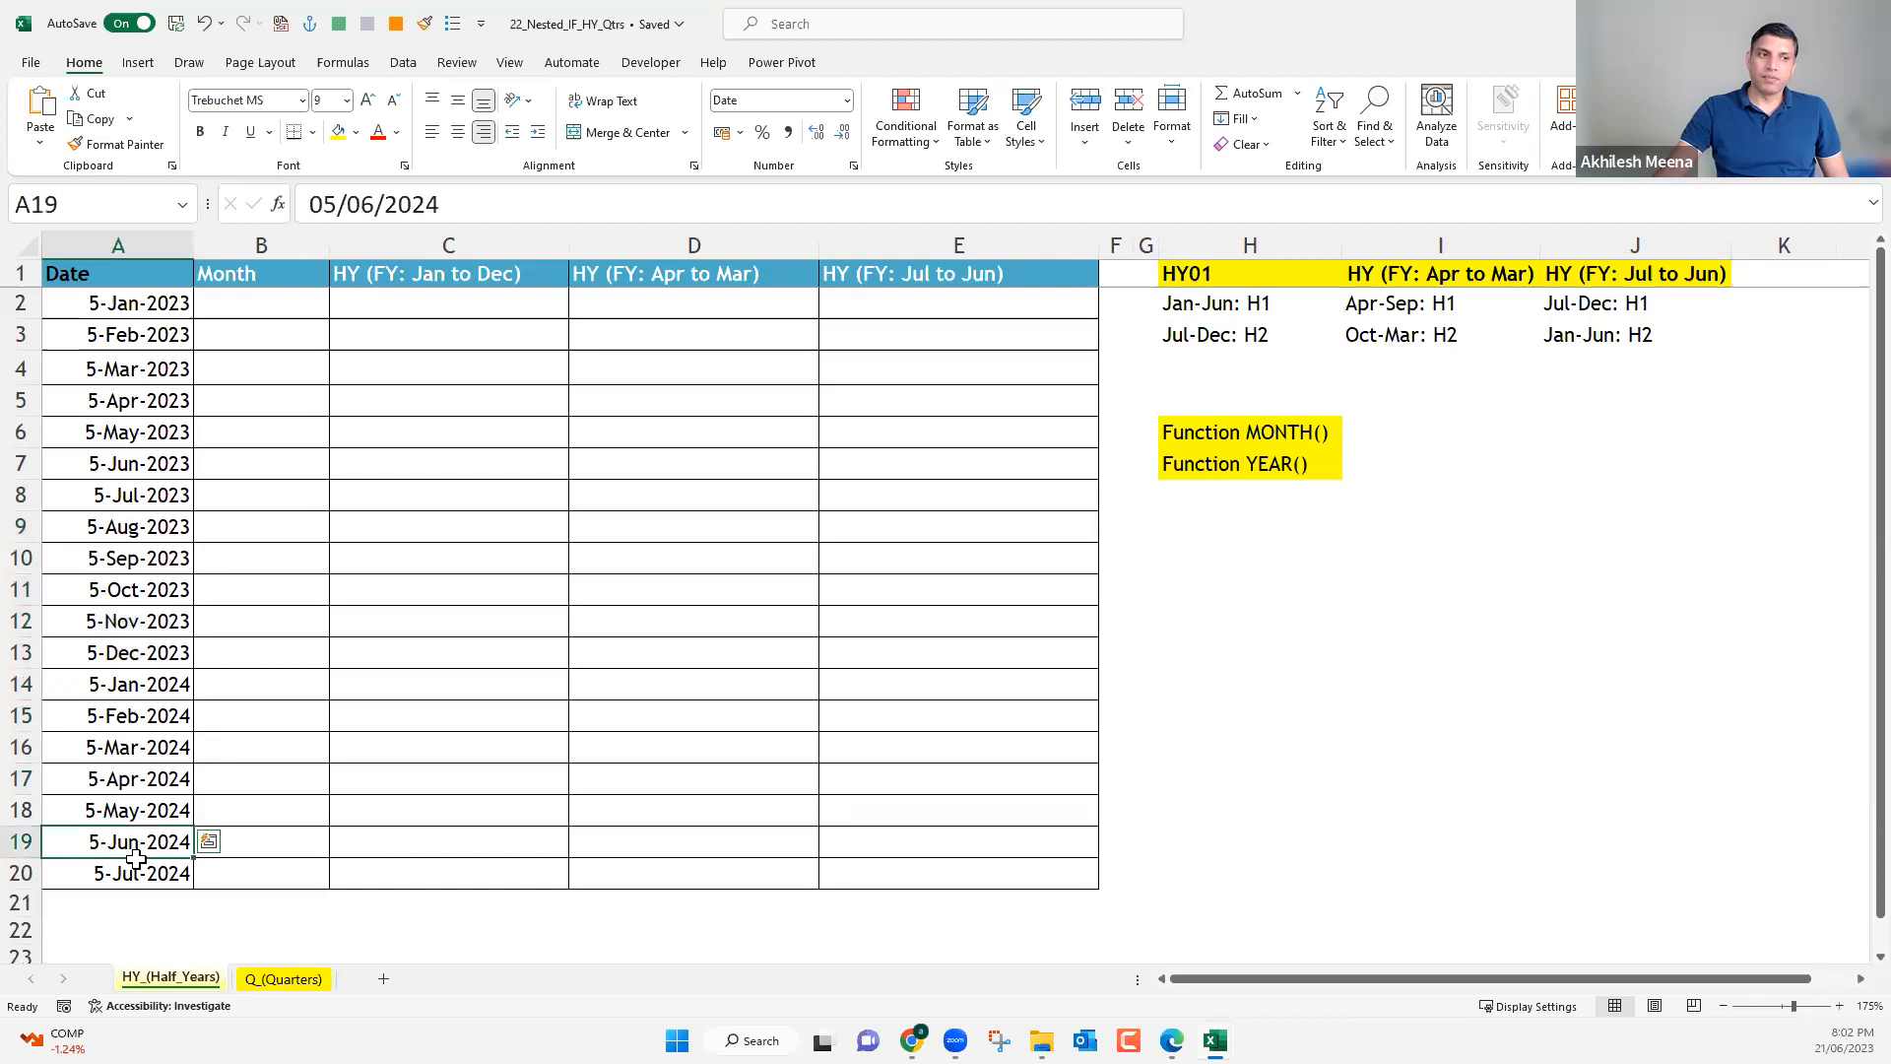
drag(136, 858, 138, 867)
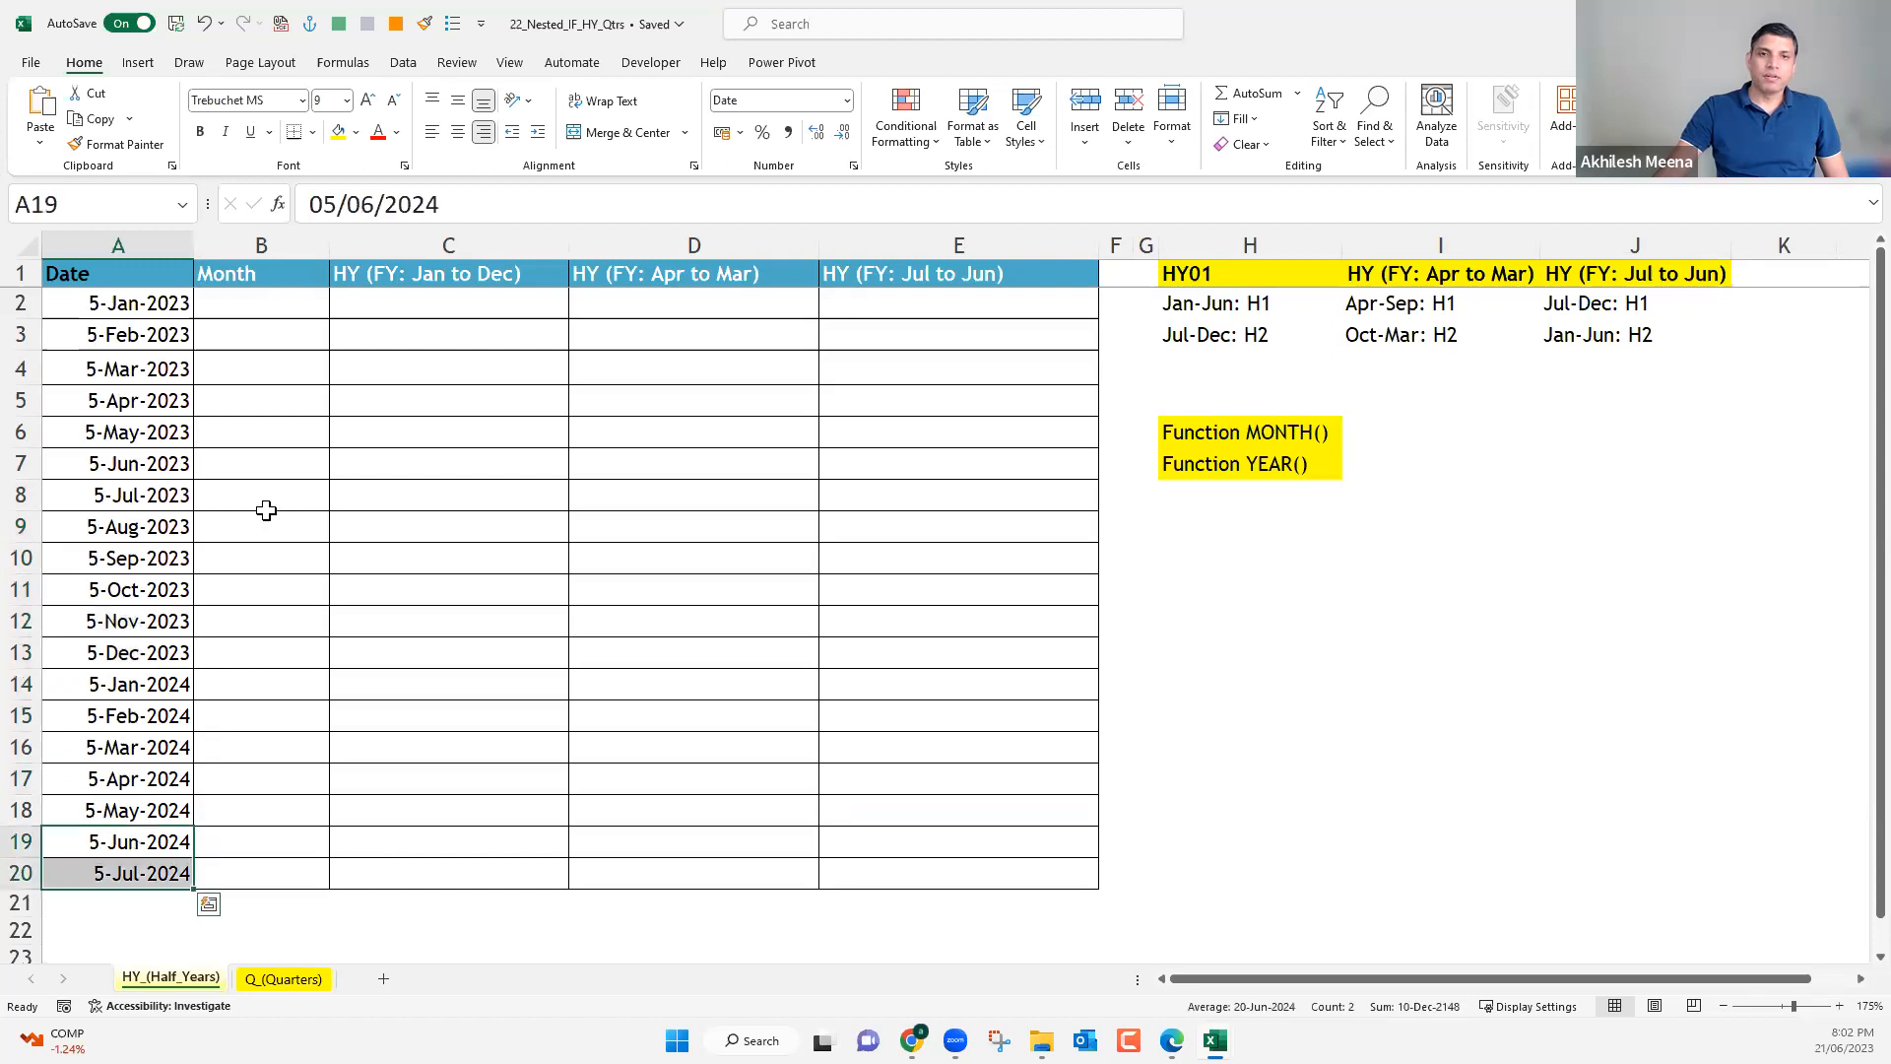
click(297, 295)
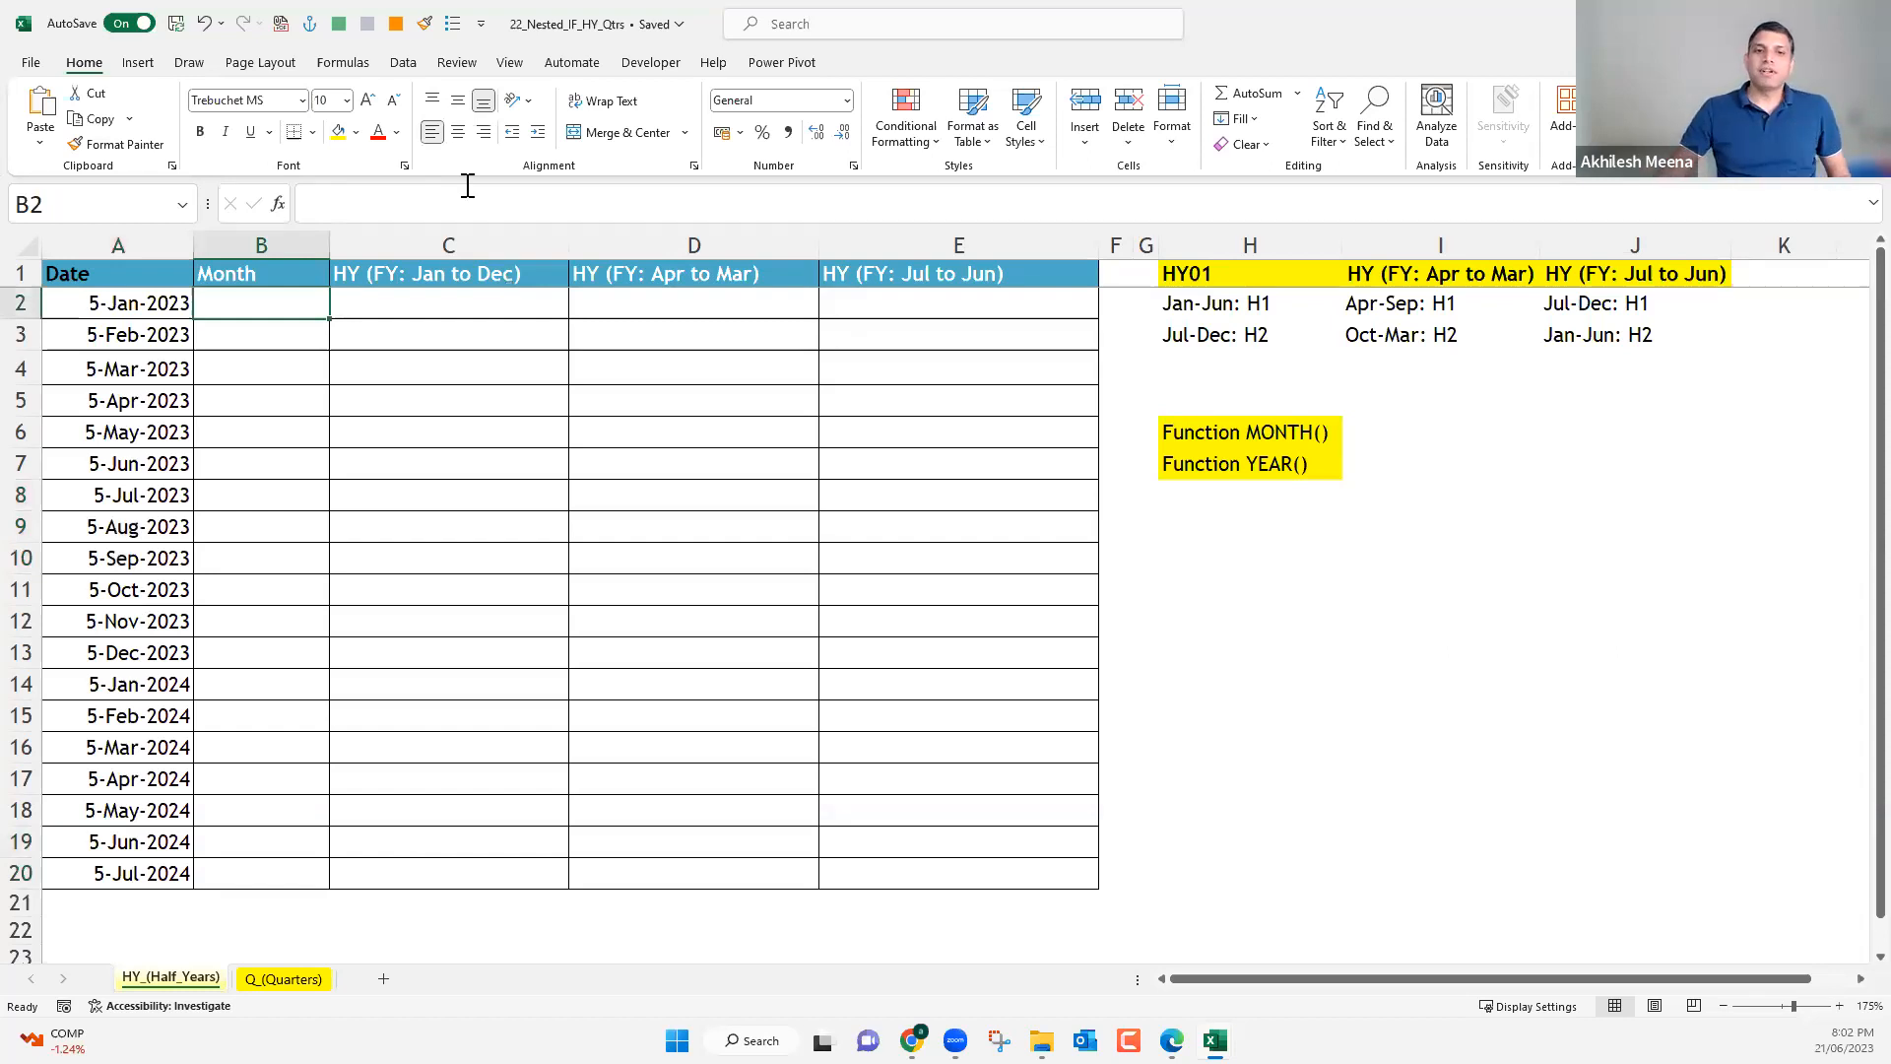
click(148, 401)
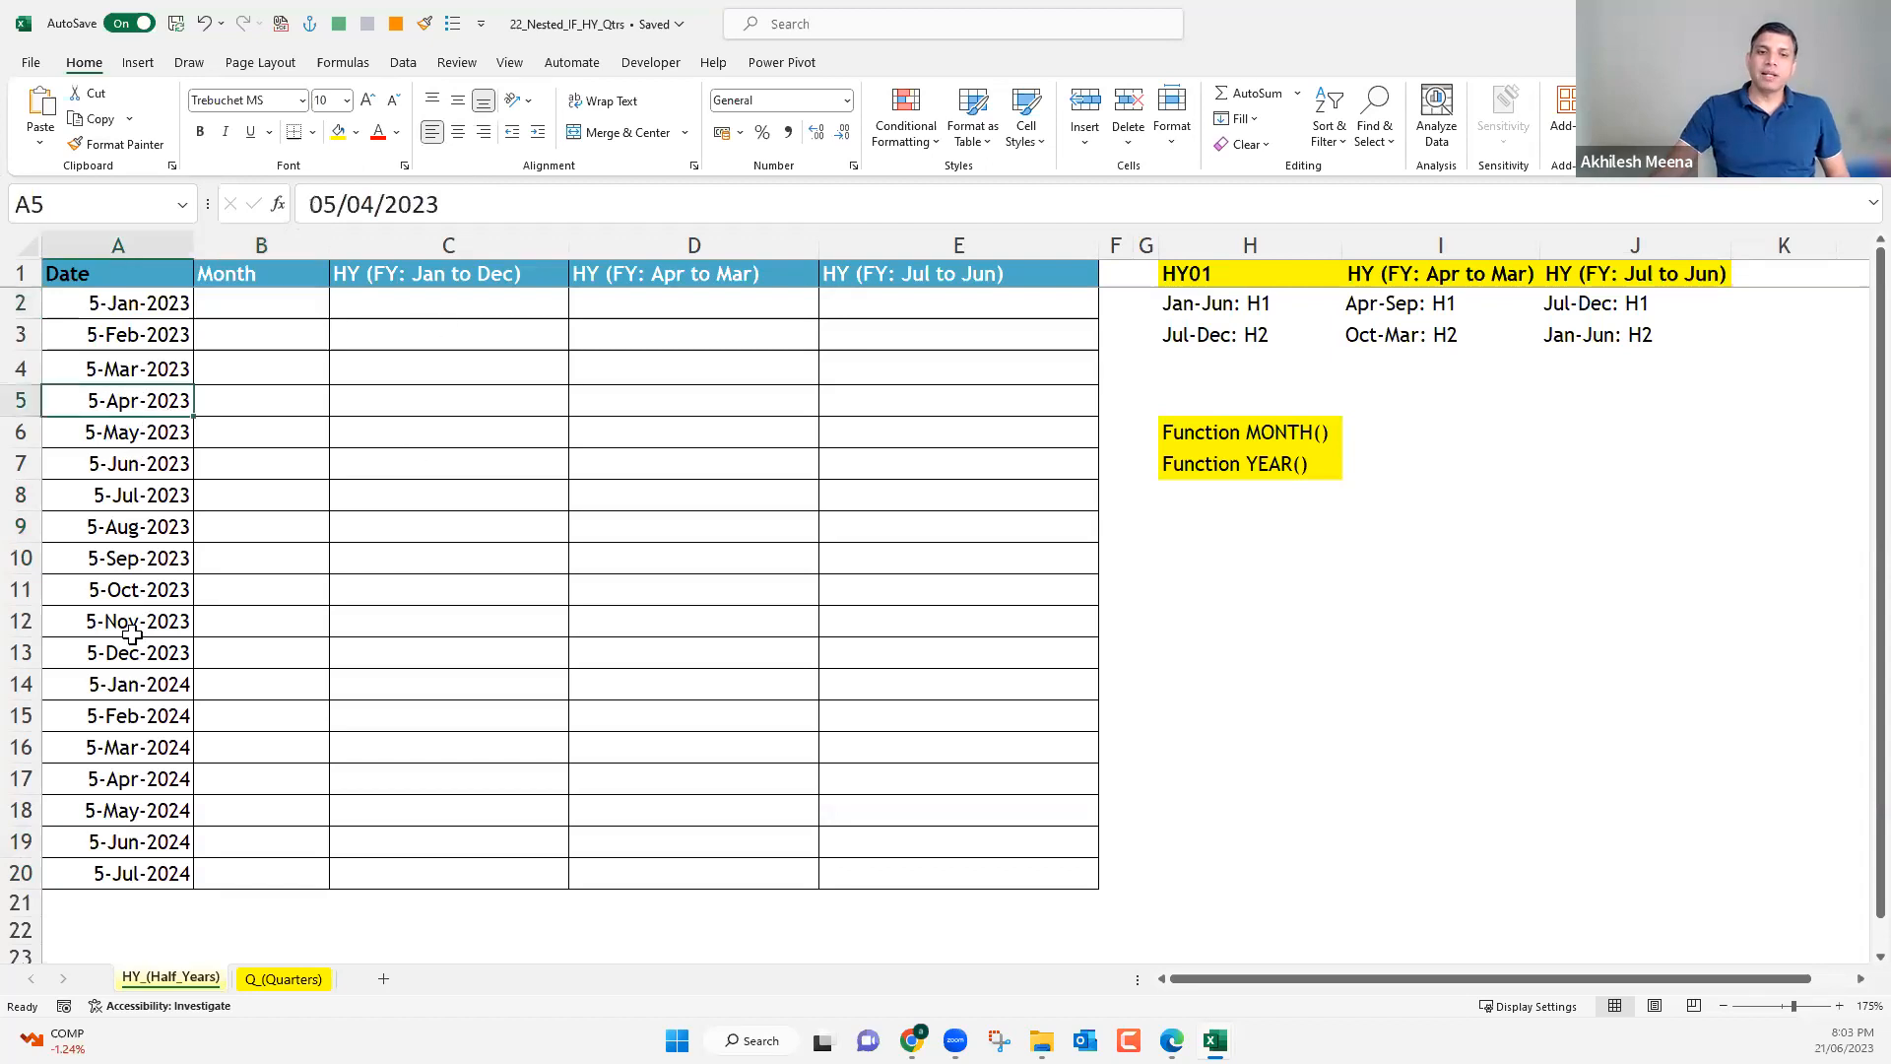
shift+click(134, 867)
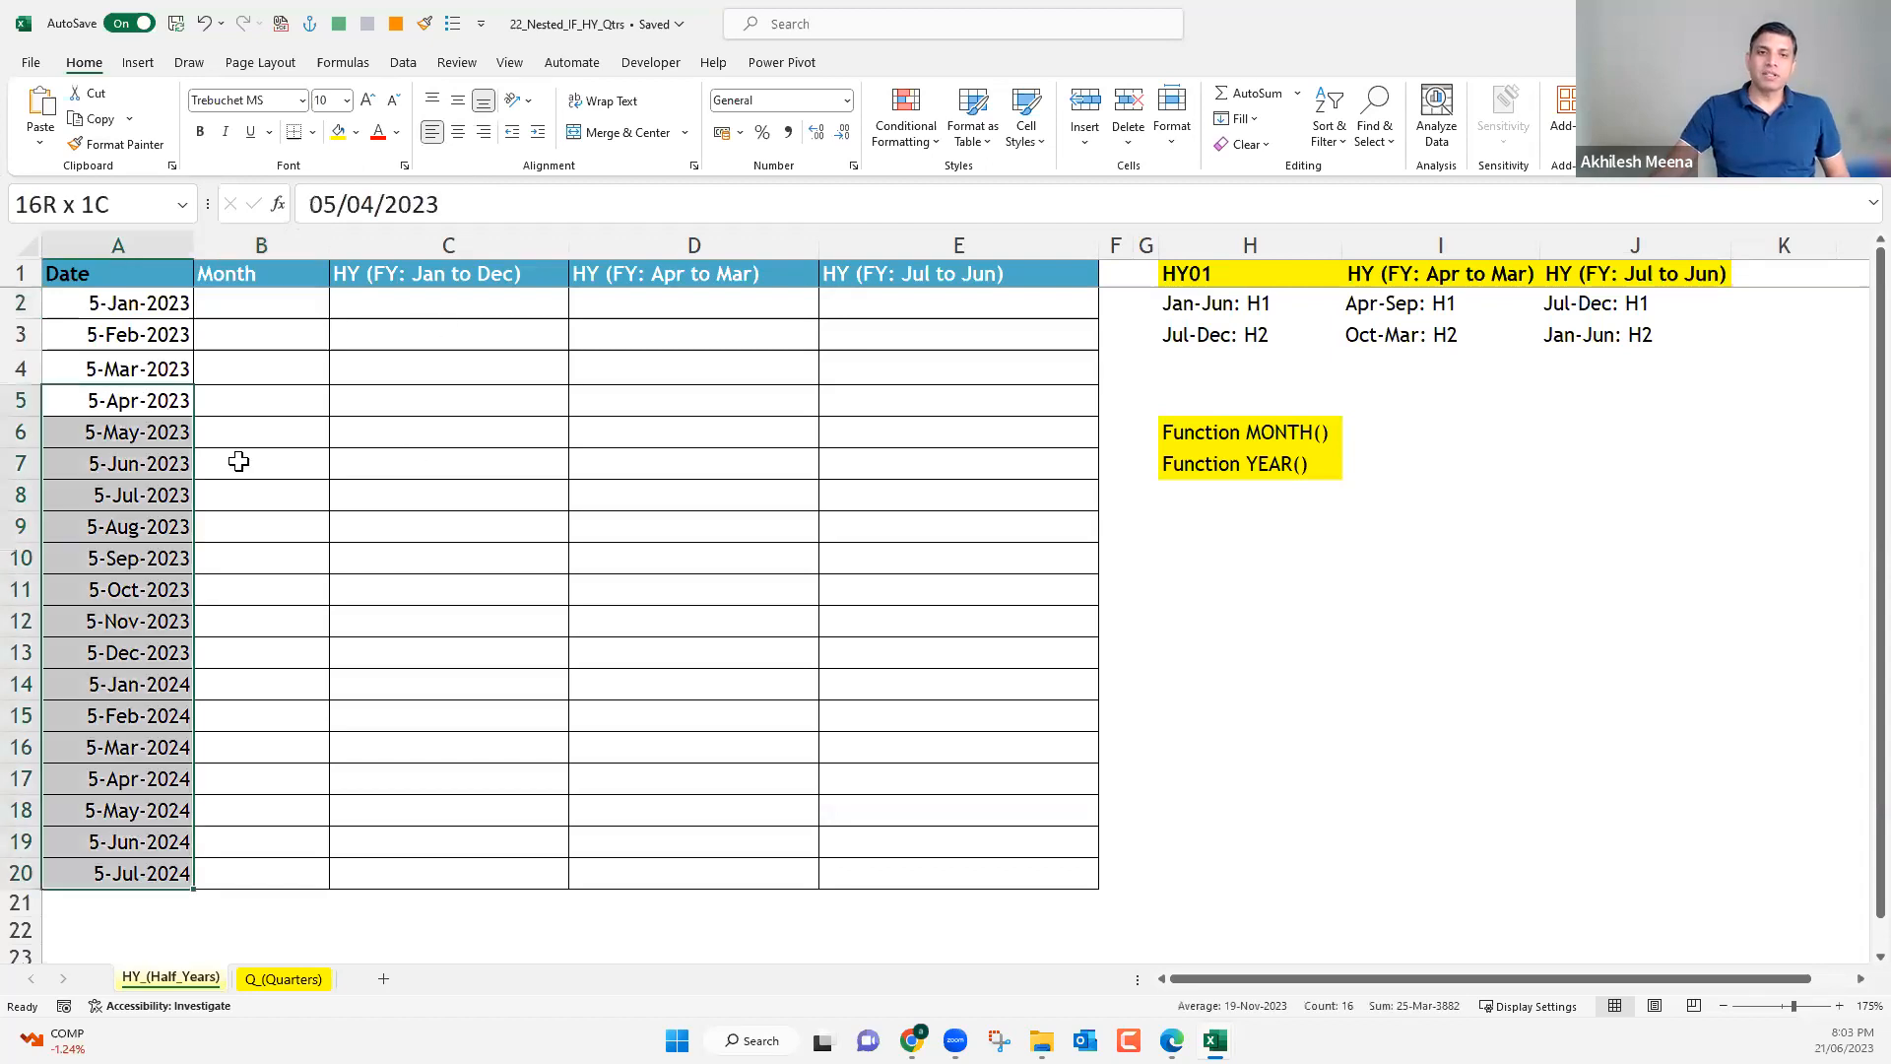
click(147, 399)
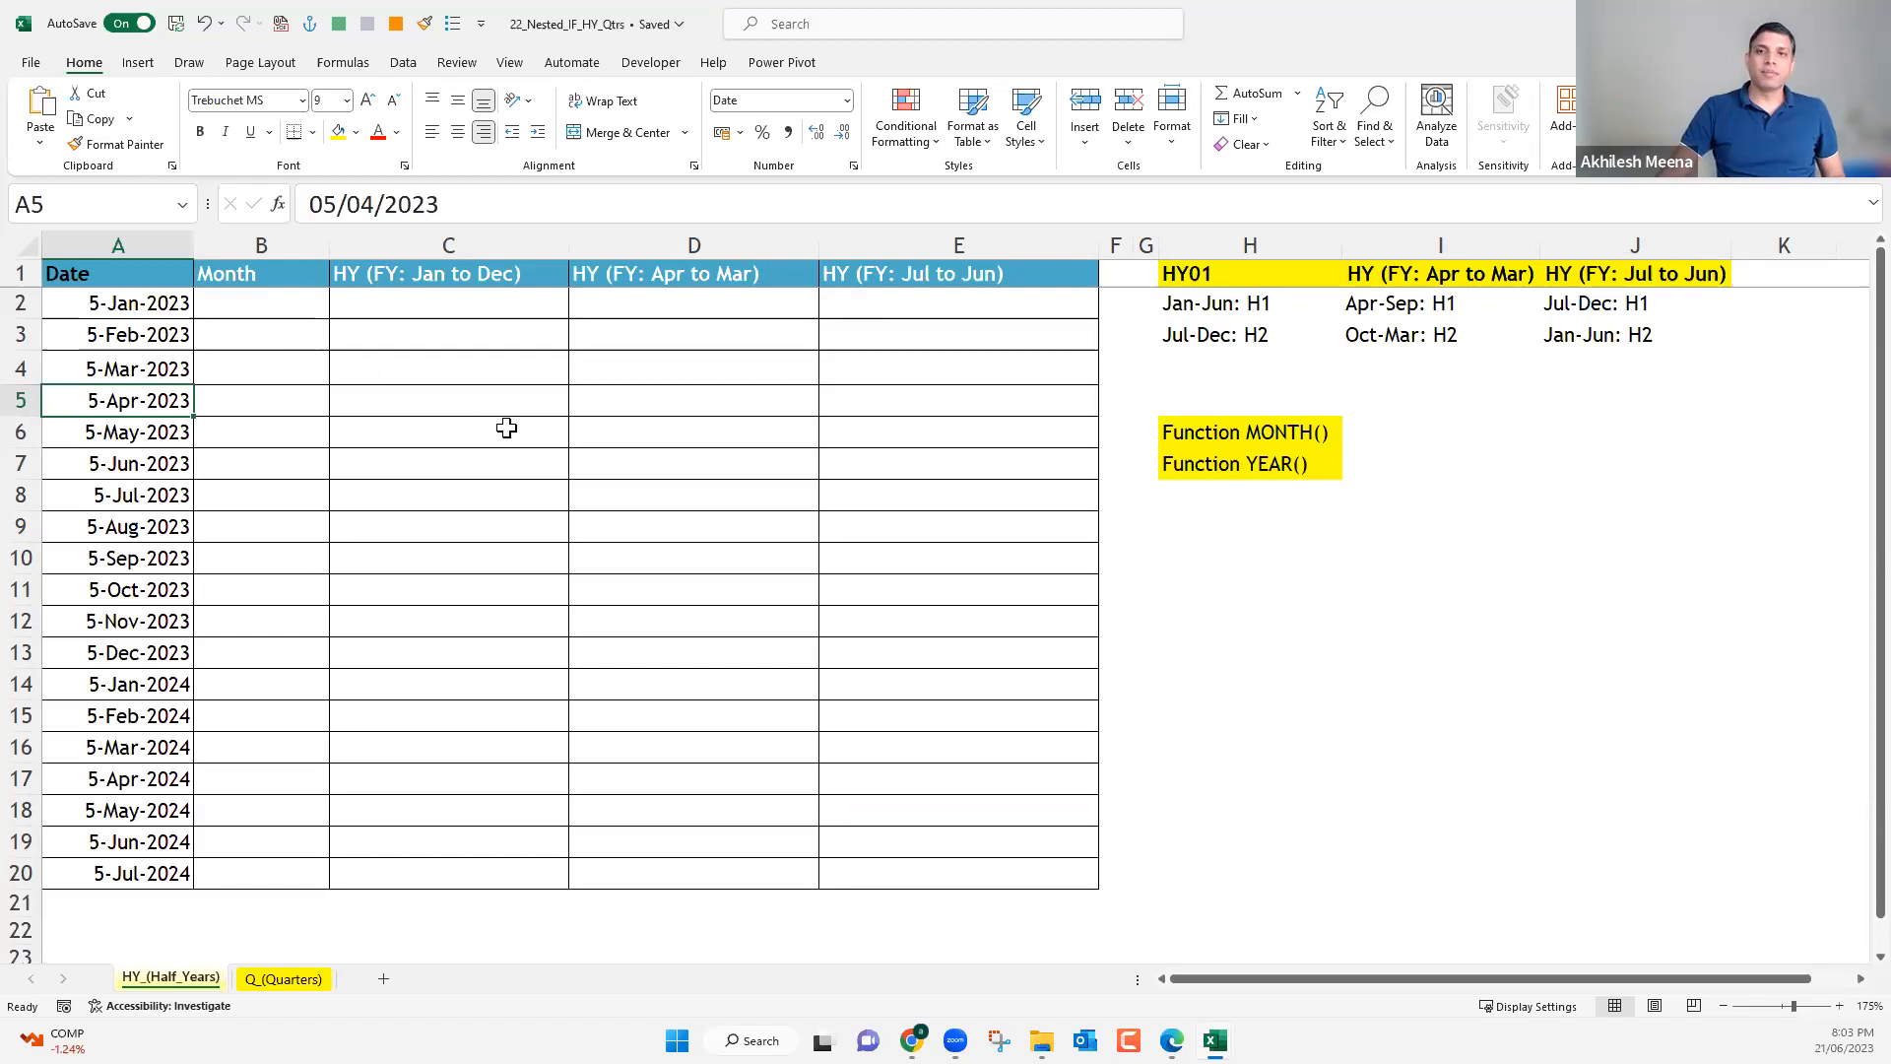
Examine the HY (FY: Jan to Dec) column and the HY01 rules that assign its months to H1 and H2.
click(363, 273)
double_click(376, 274)
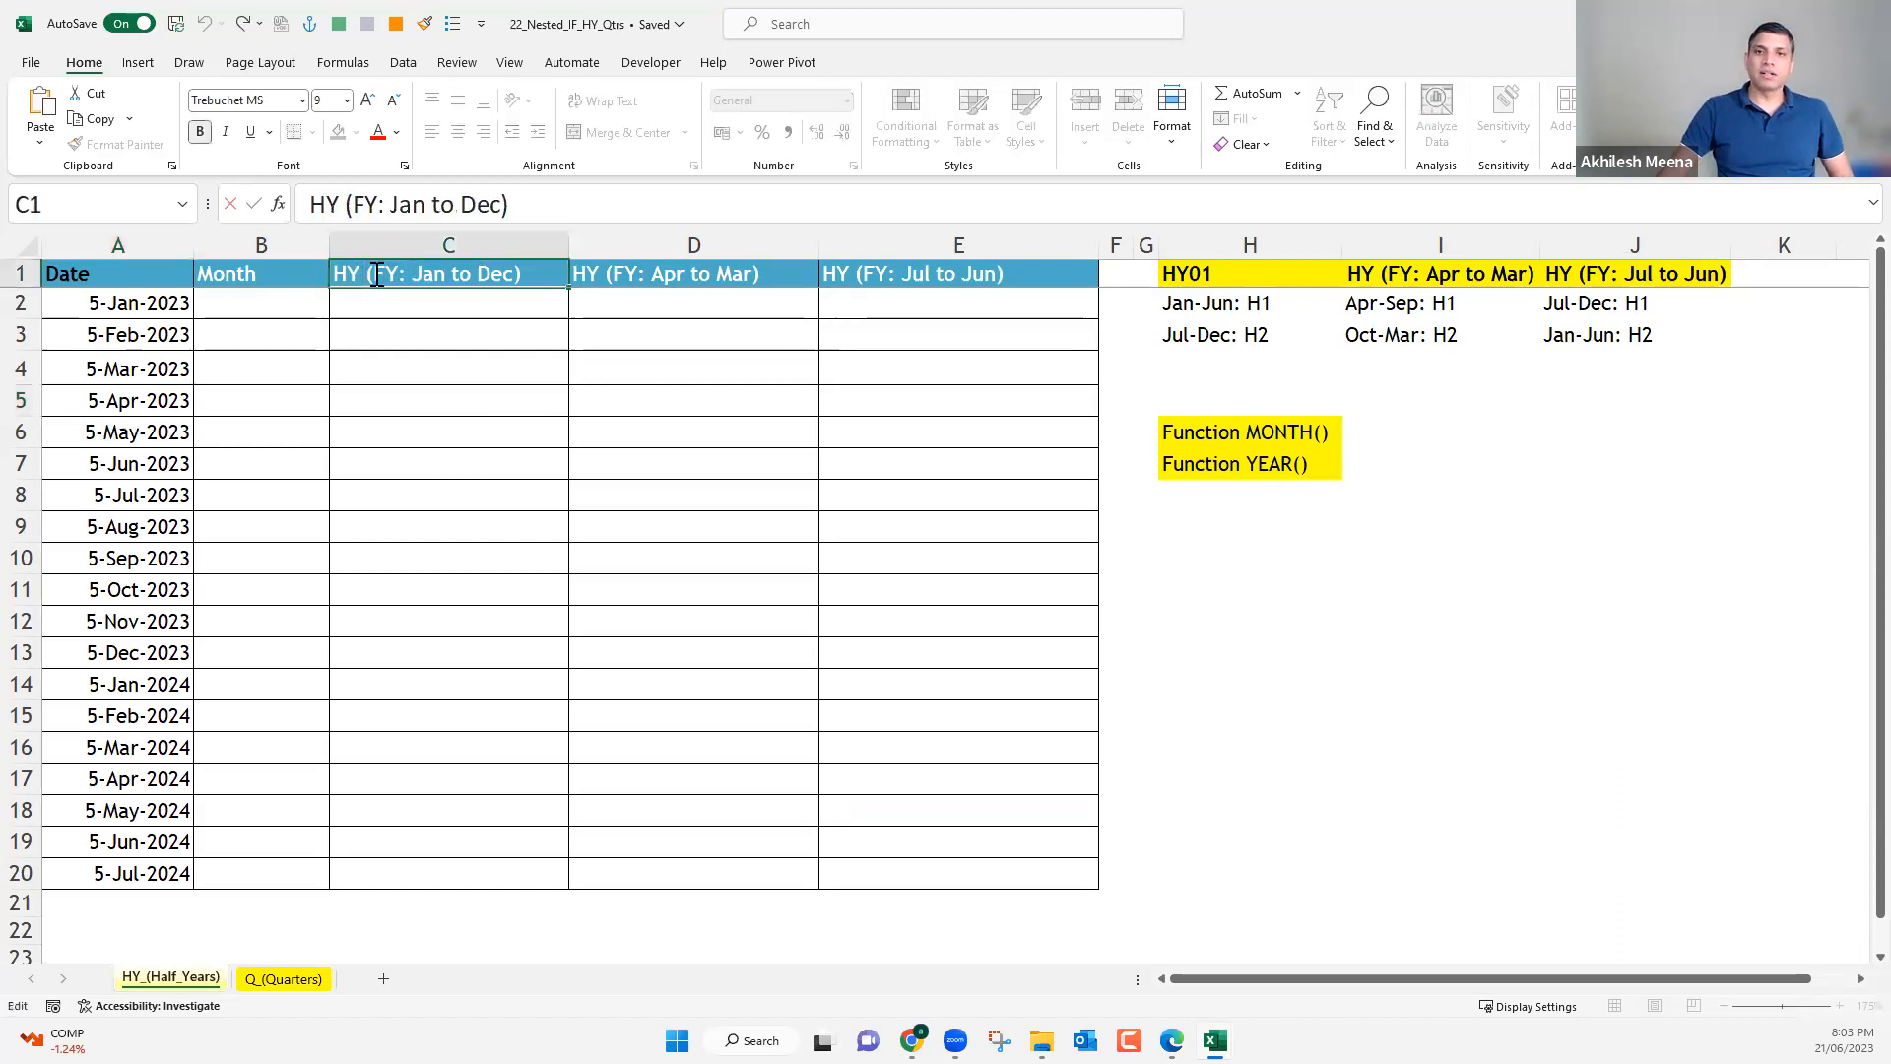
click(389, 333)
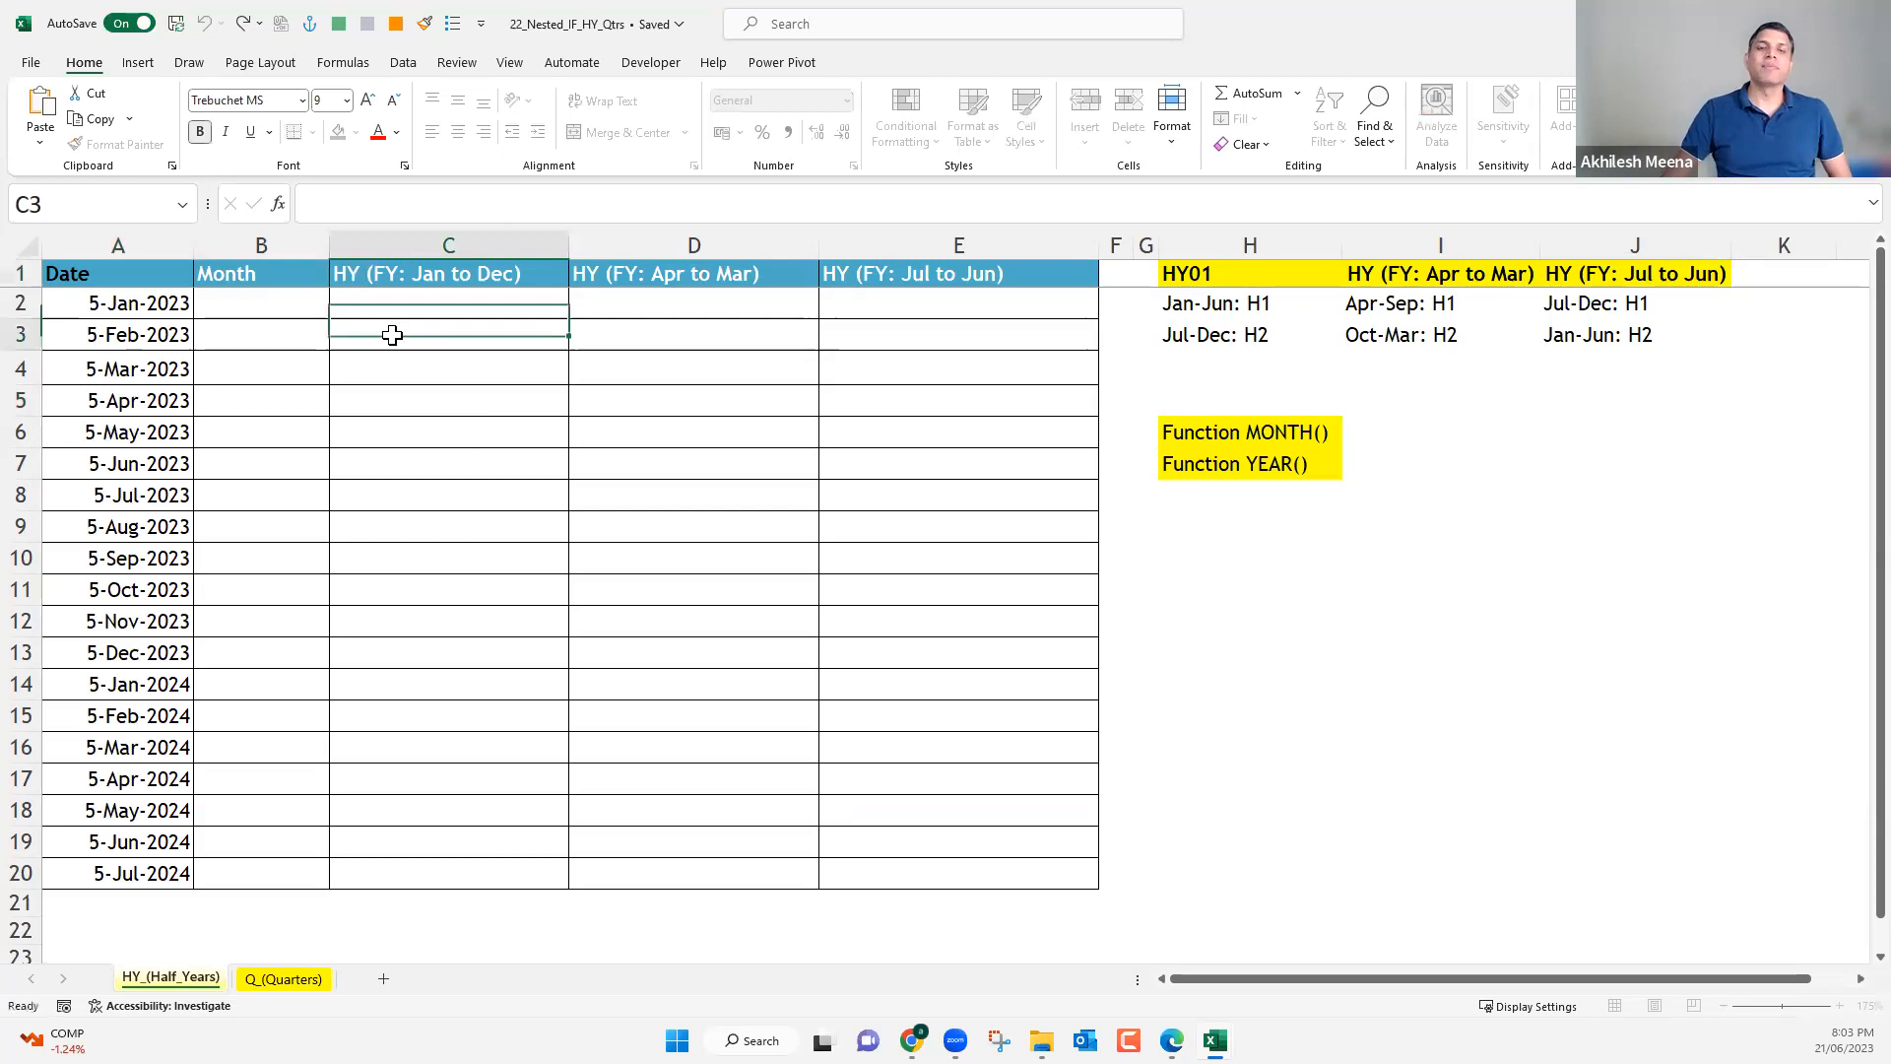
key(Up)
key(Up)
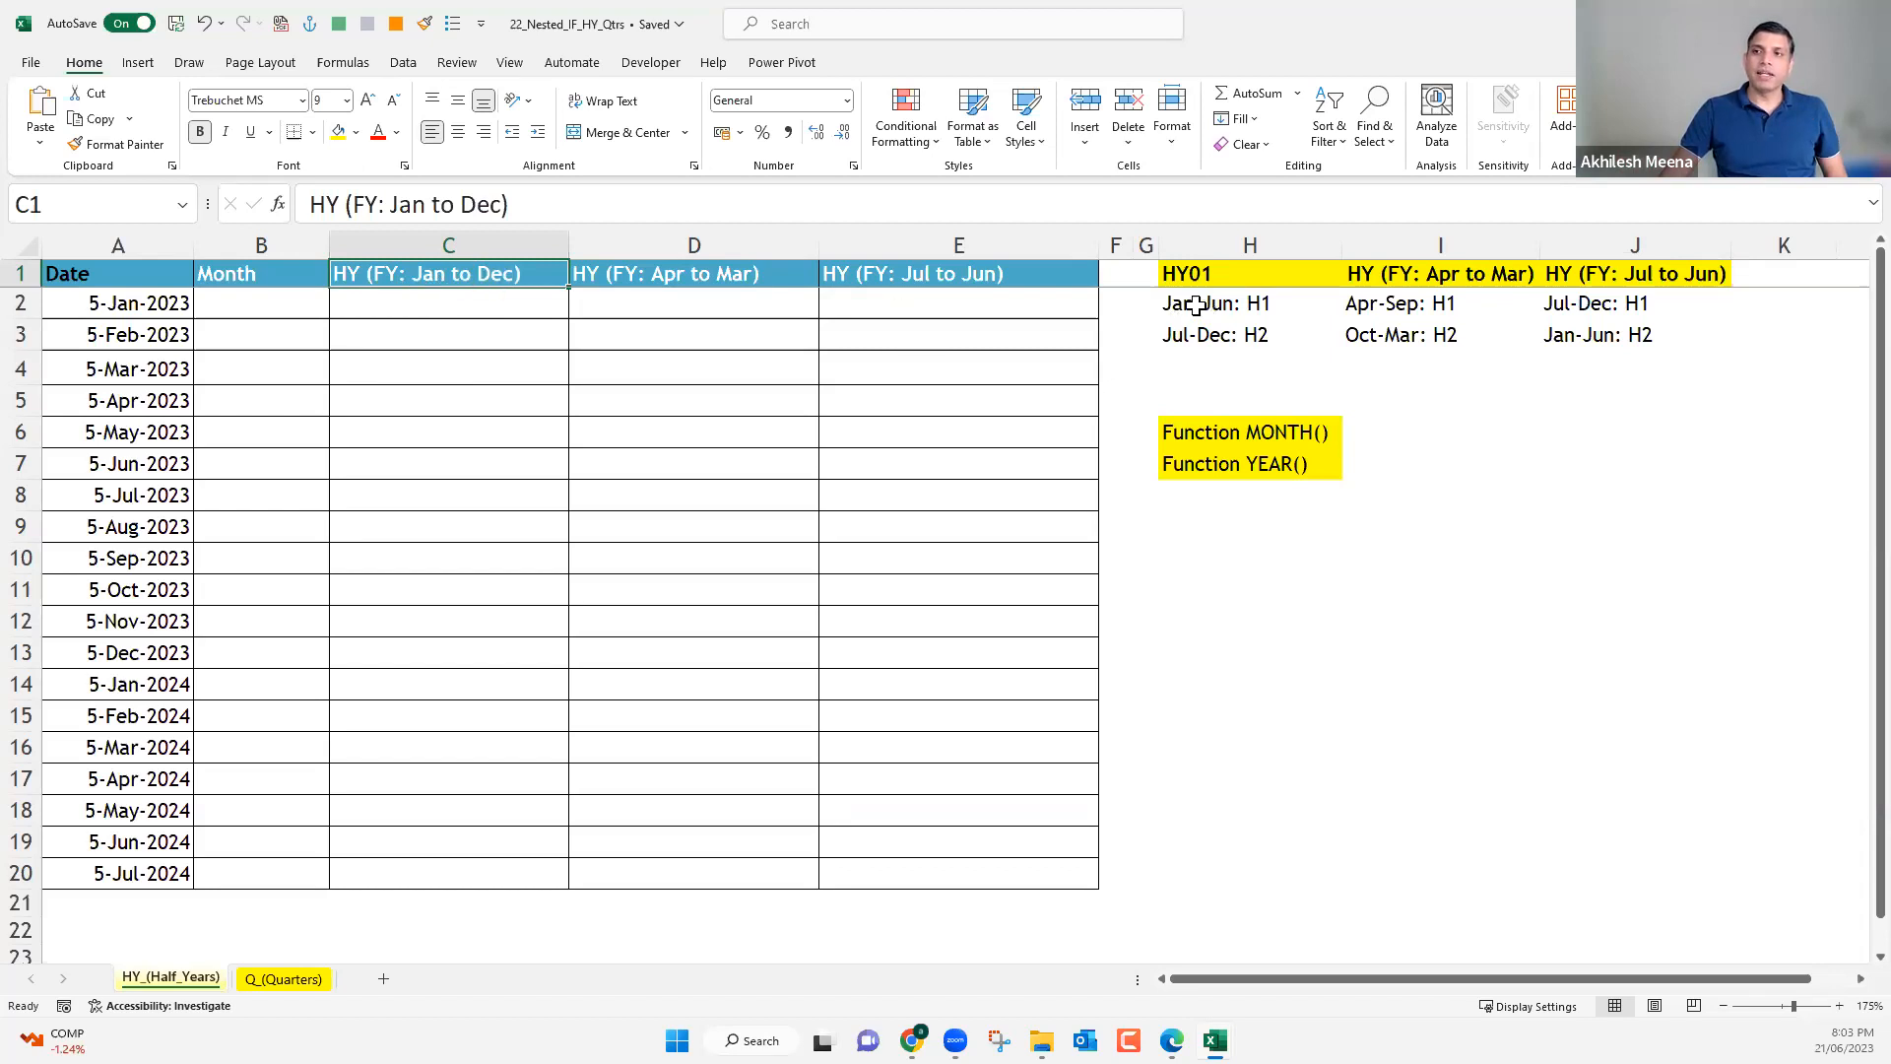
drag(1206, 283, 1203, 338)
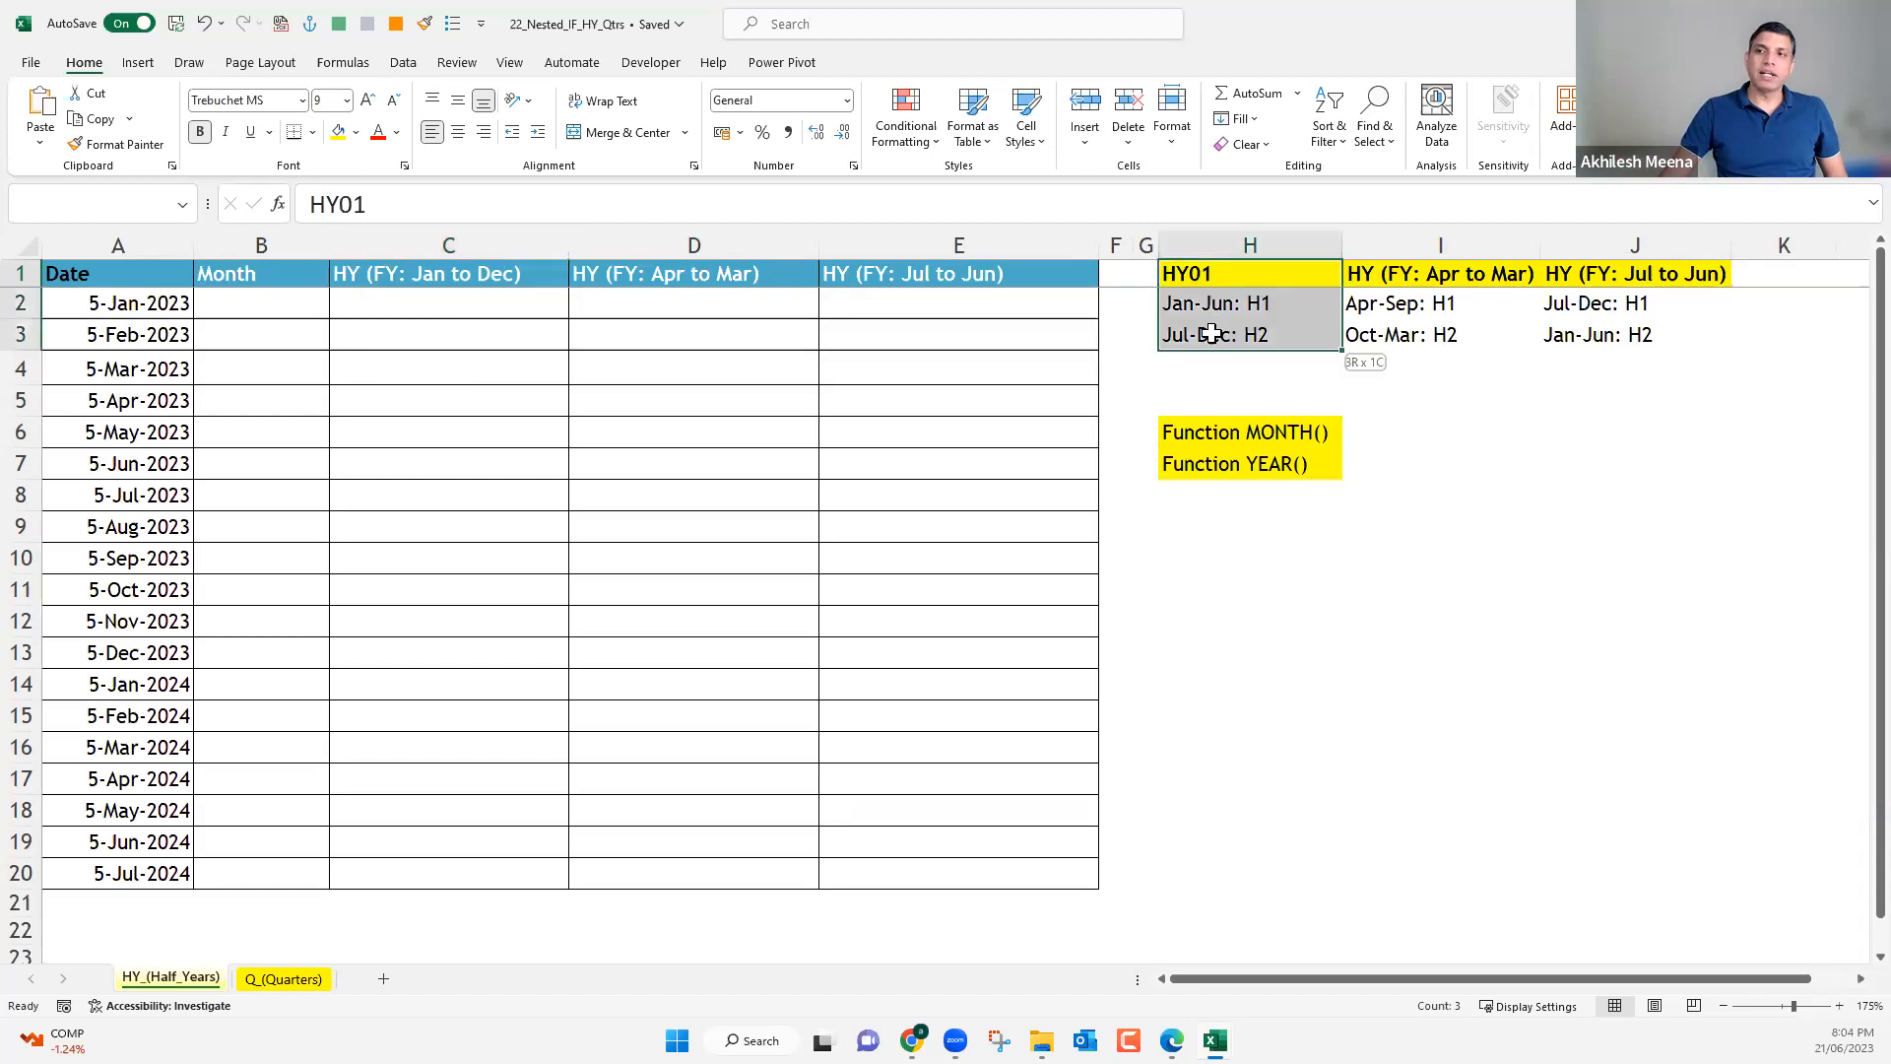
click(1209, 306)
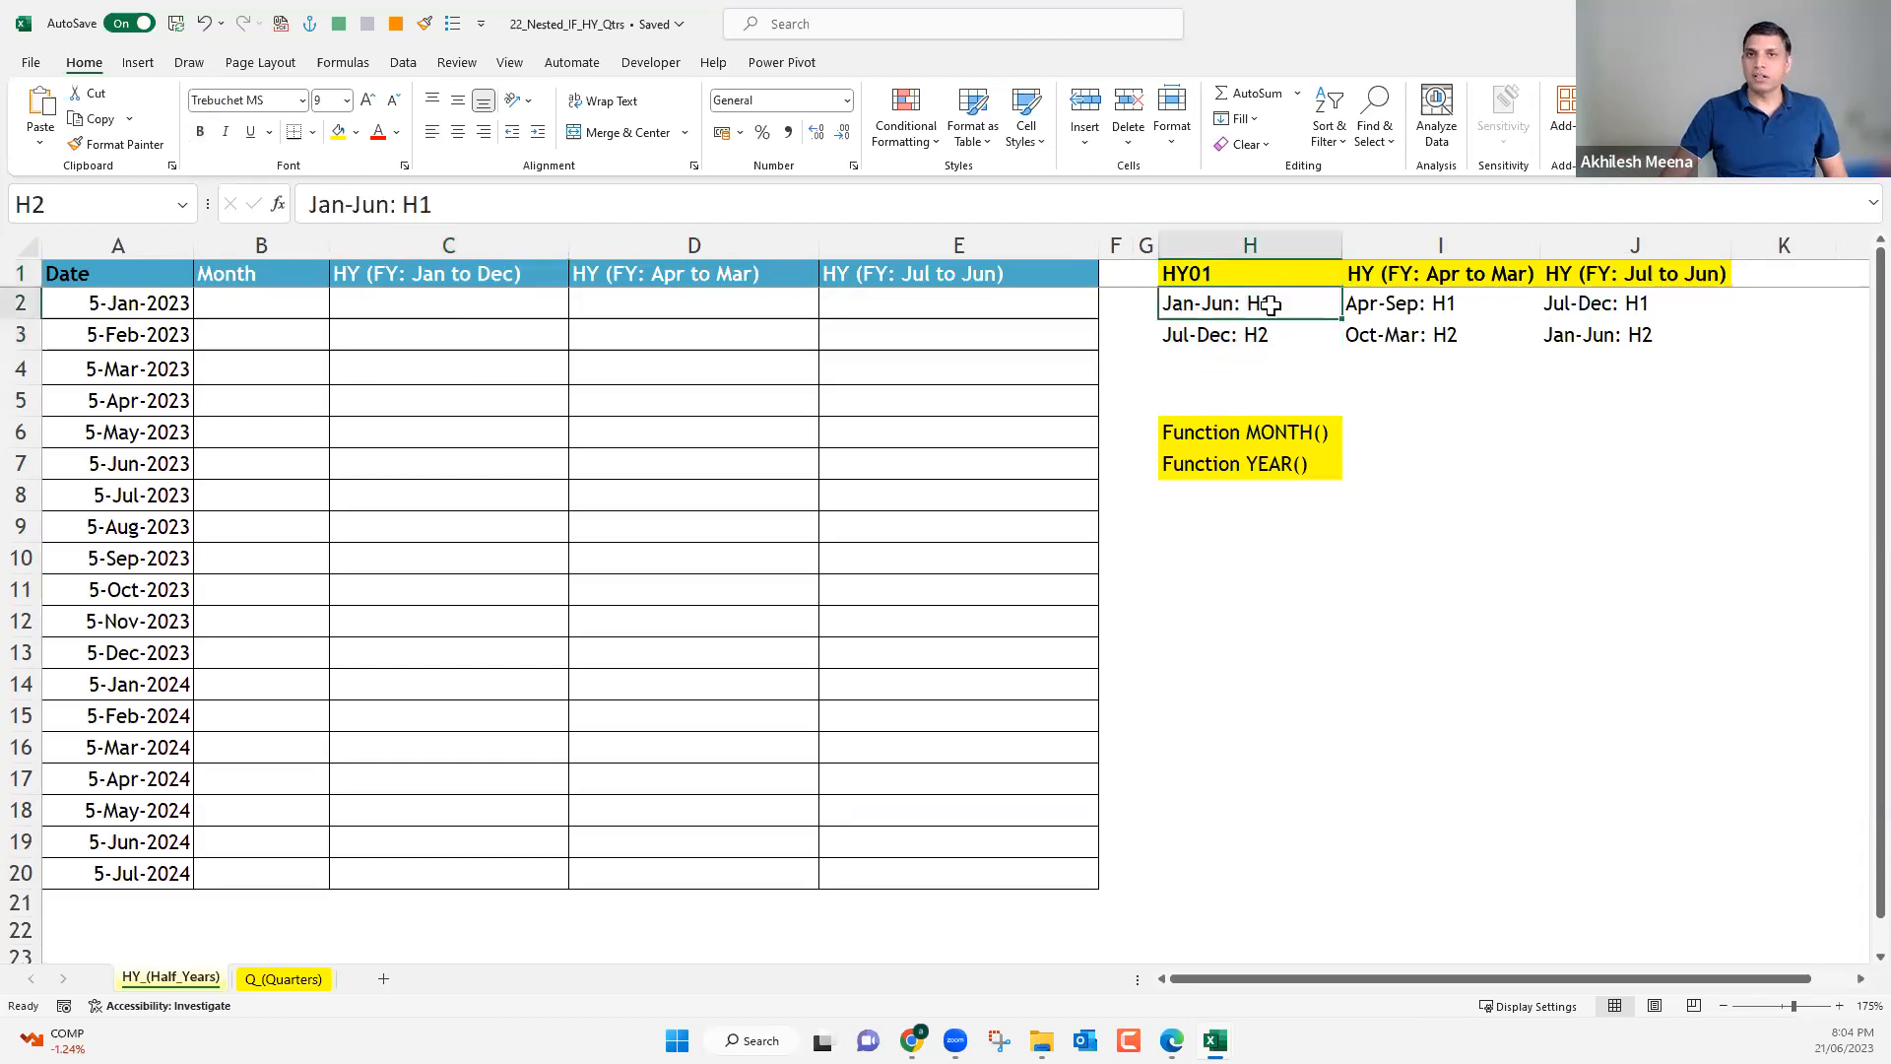
click(1222, 341)
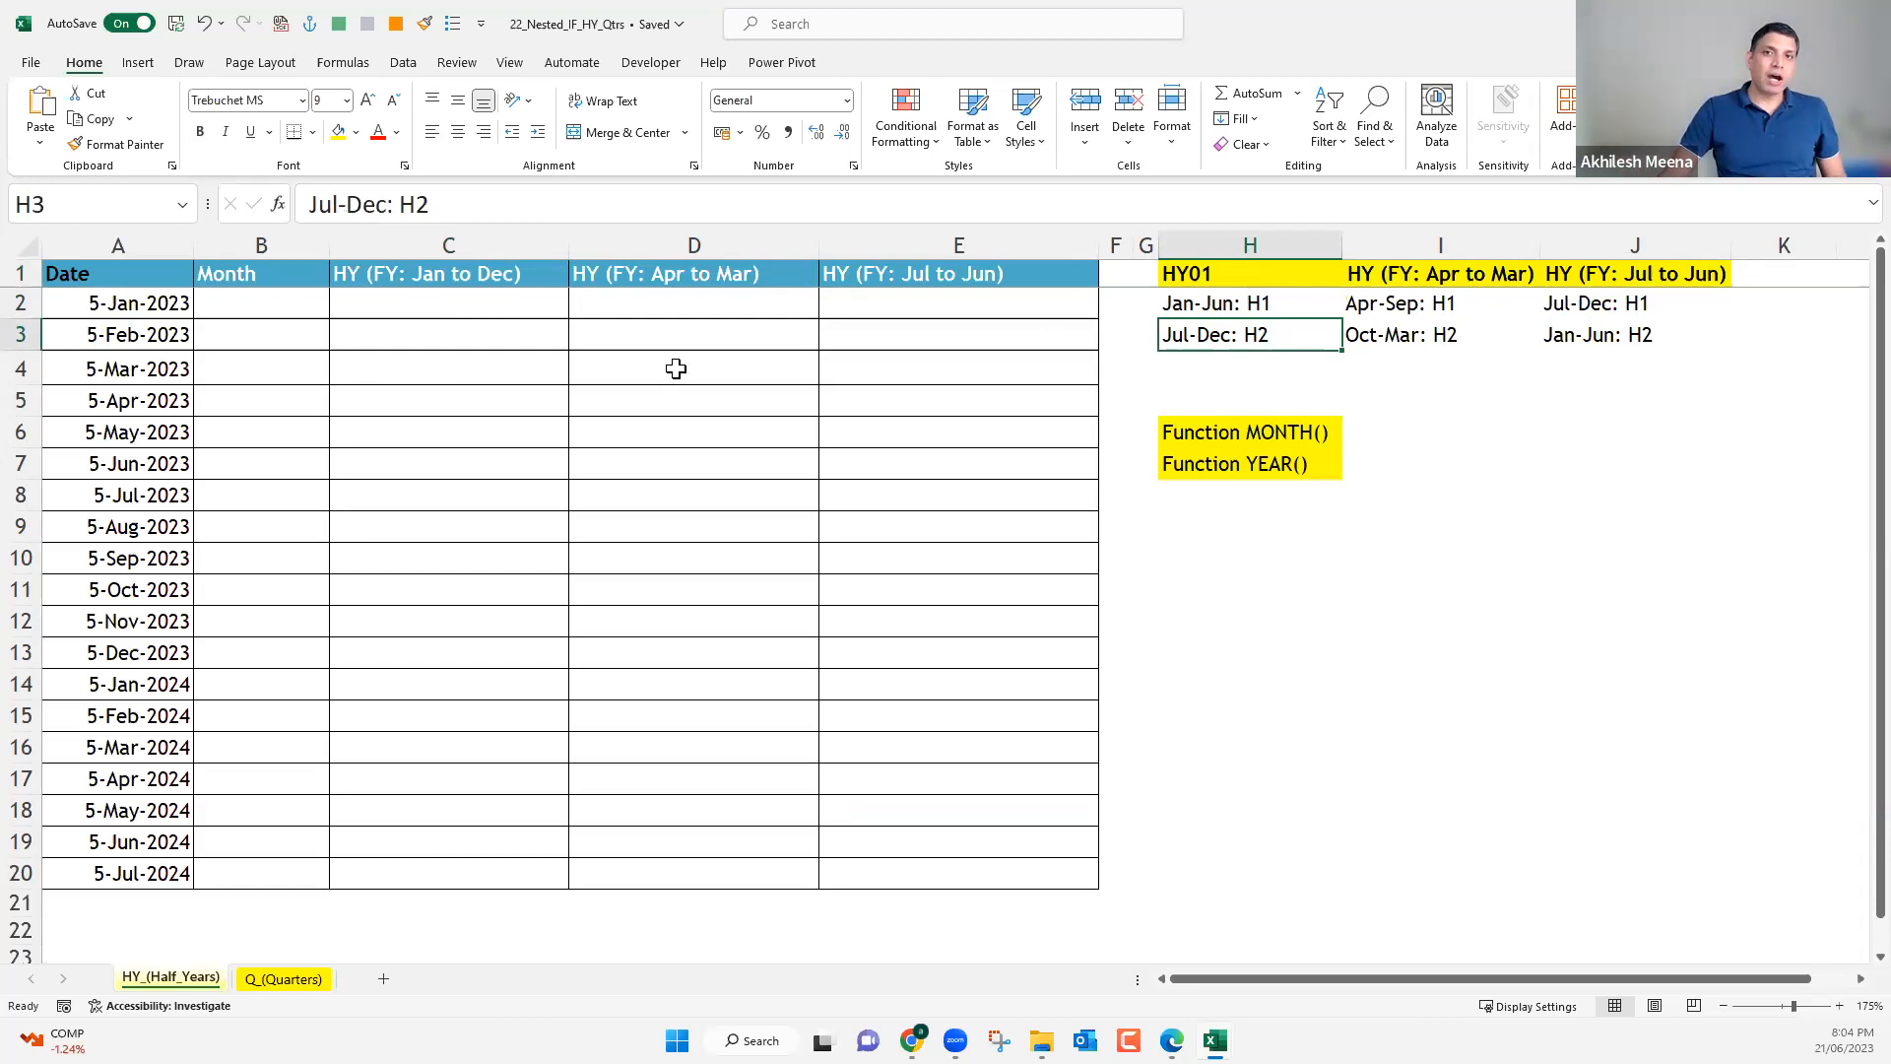
drag(424, 299, 402, 902)
click(416, 311)
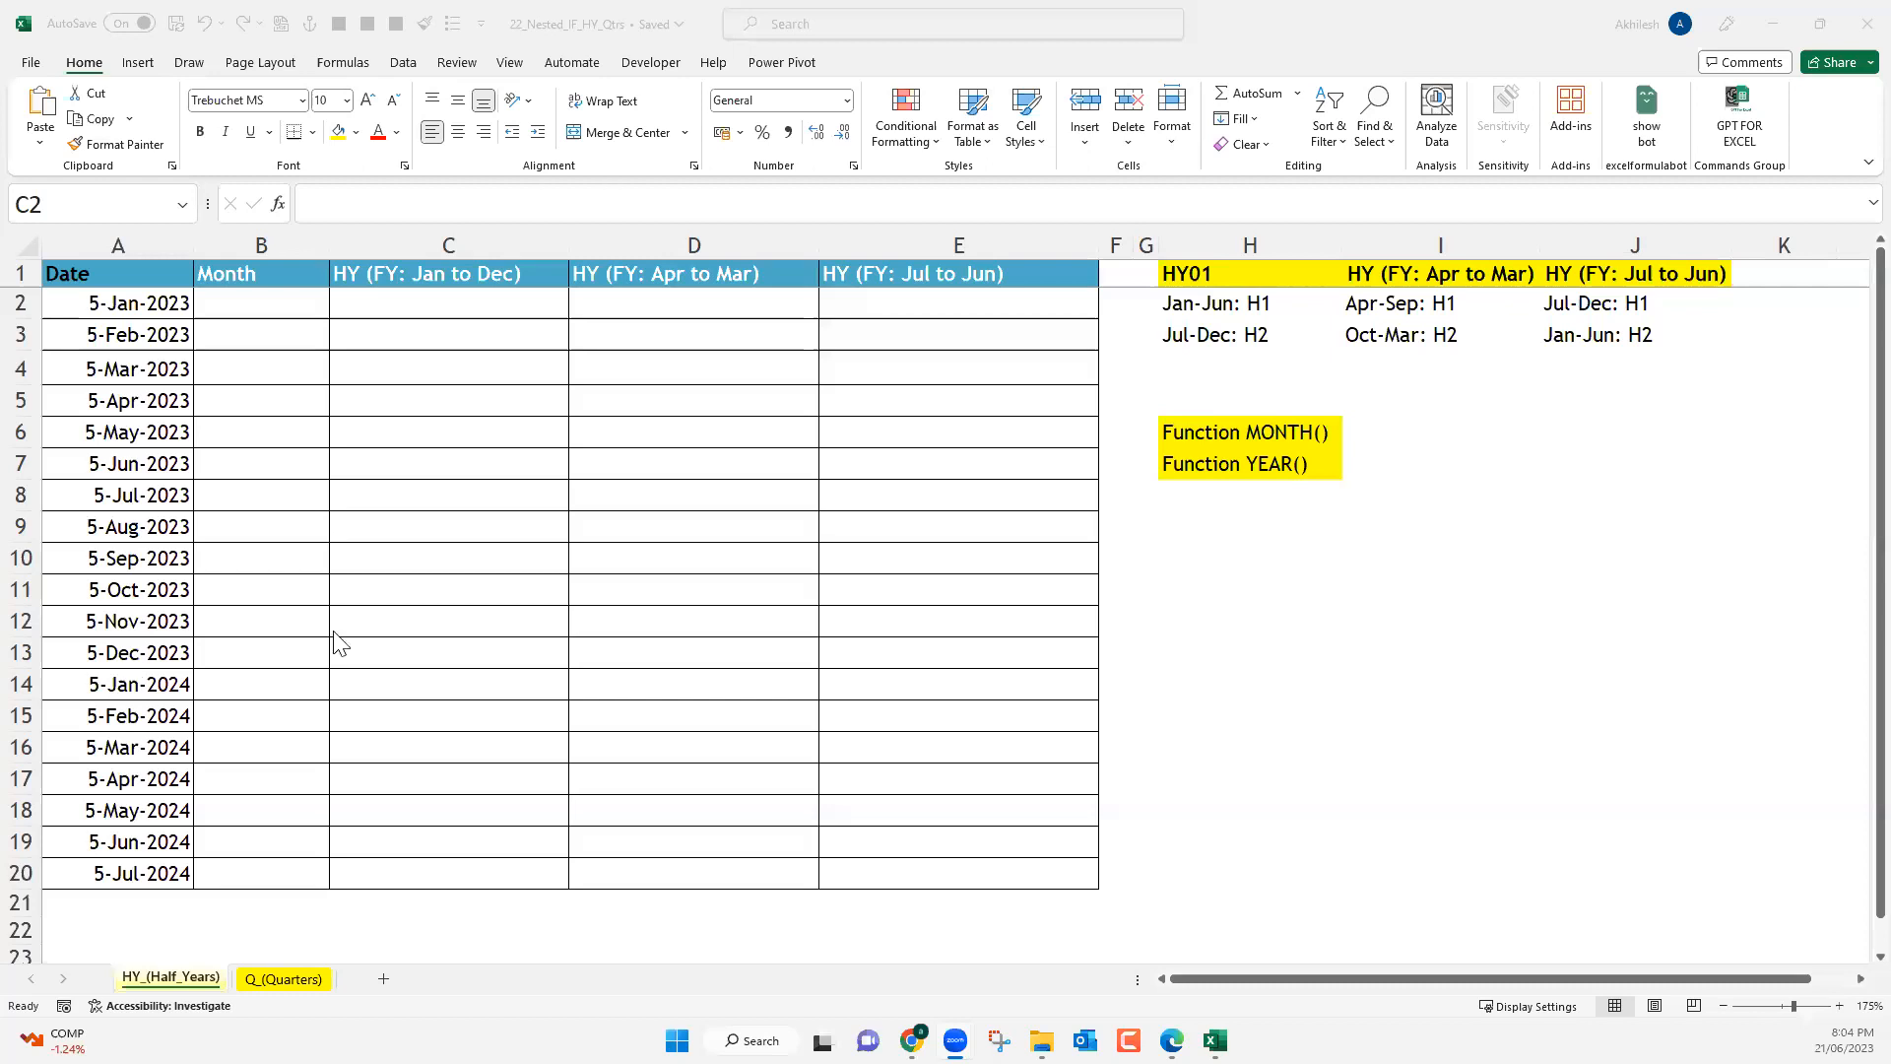
Convert the range from Date to HY (FY: Jul to Jun) into a table, using the existing header row.
click(288, 318)
drag(288, 319, 234, 872)
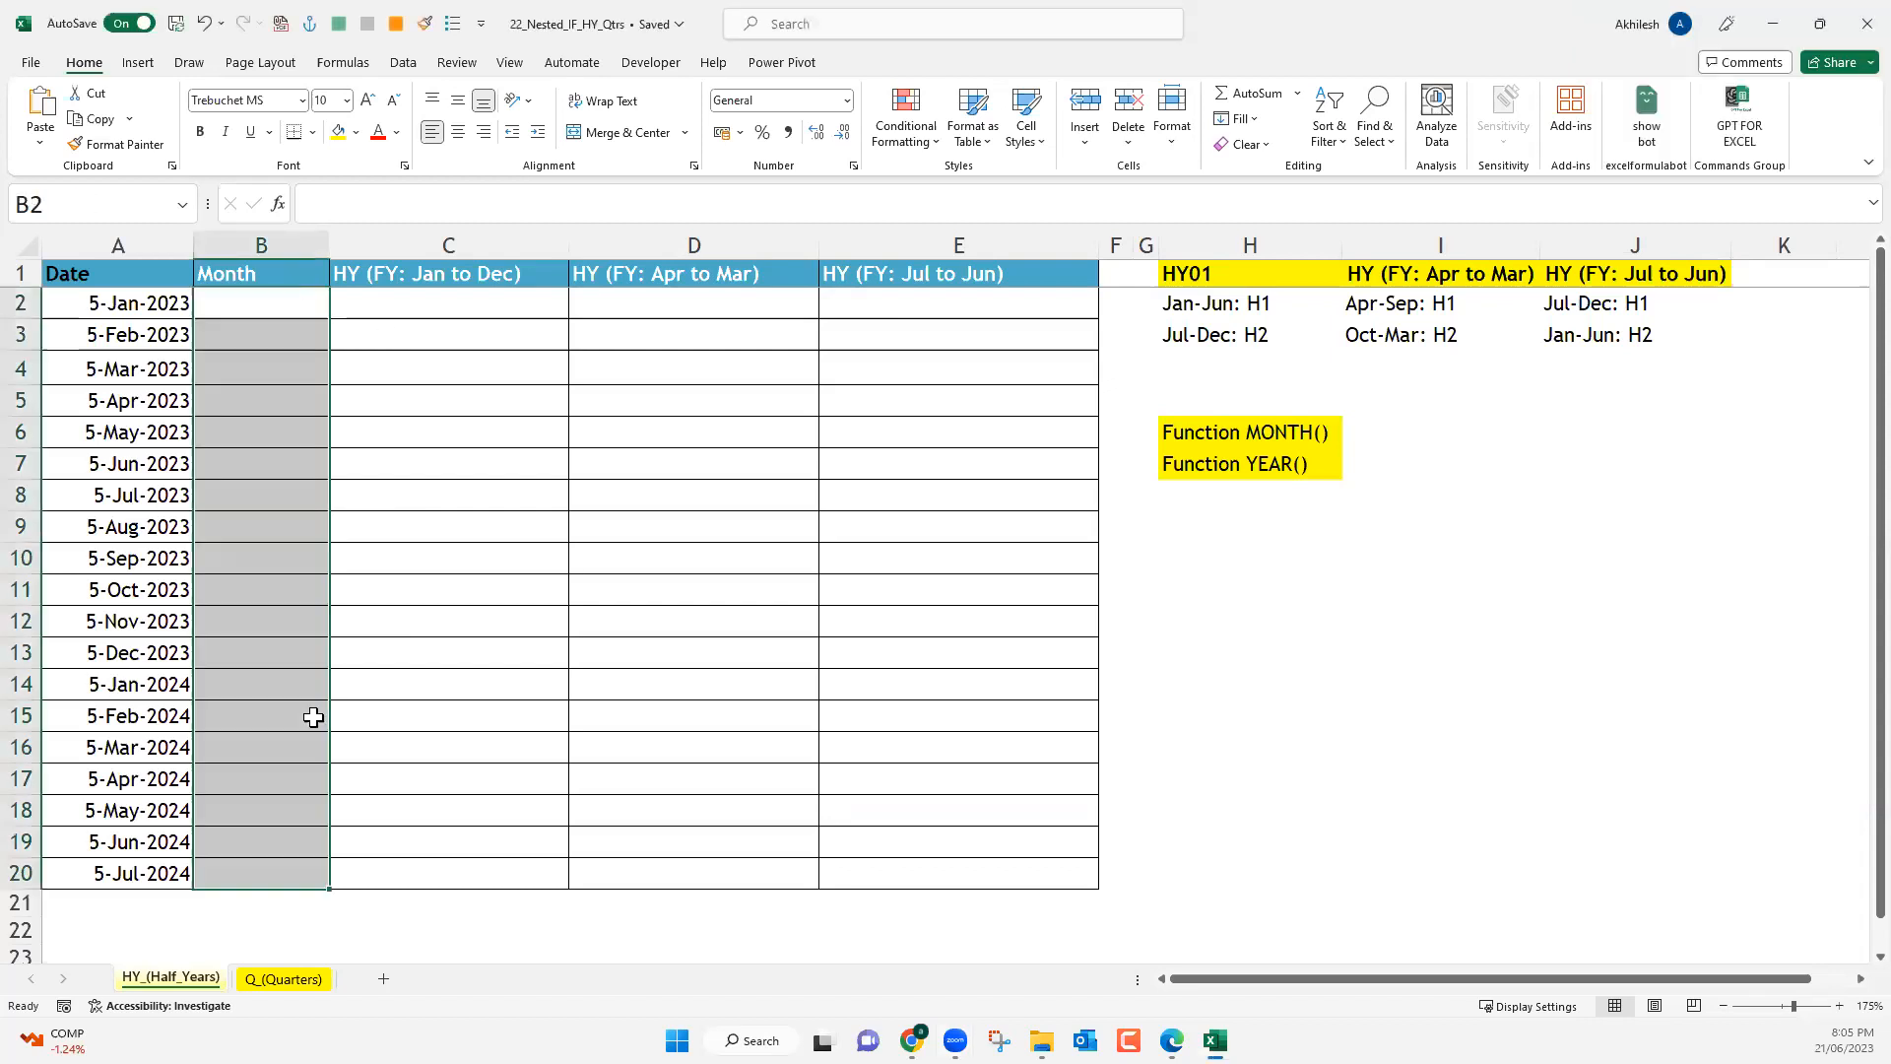
click(280, 274)
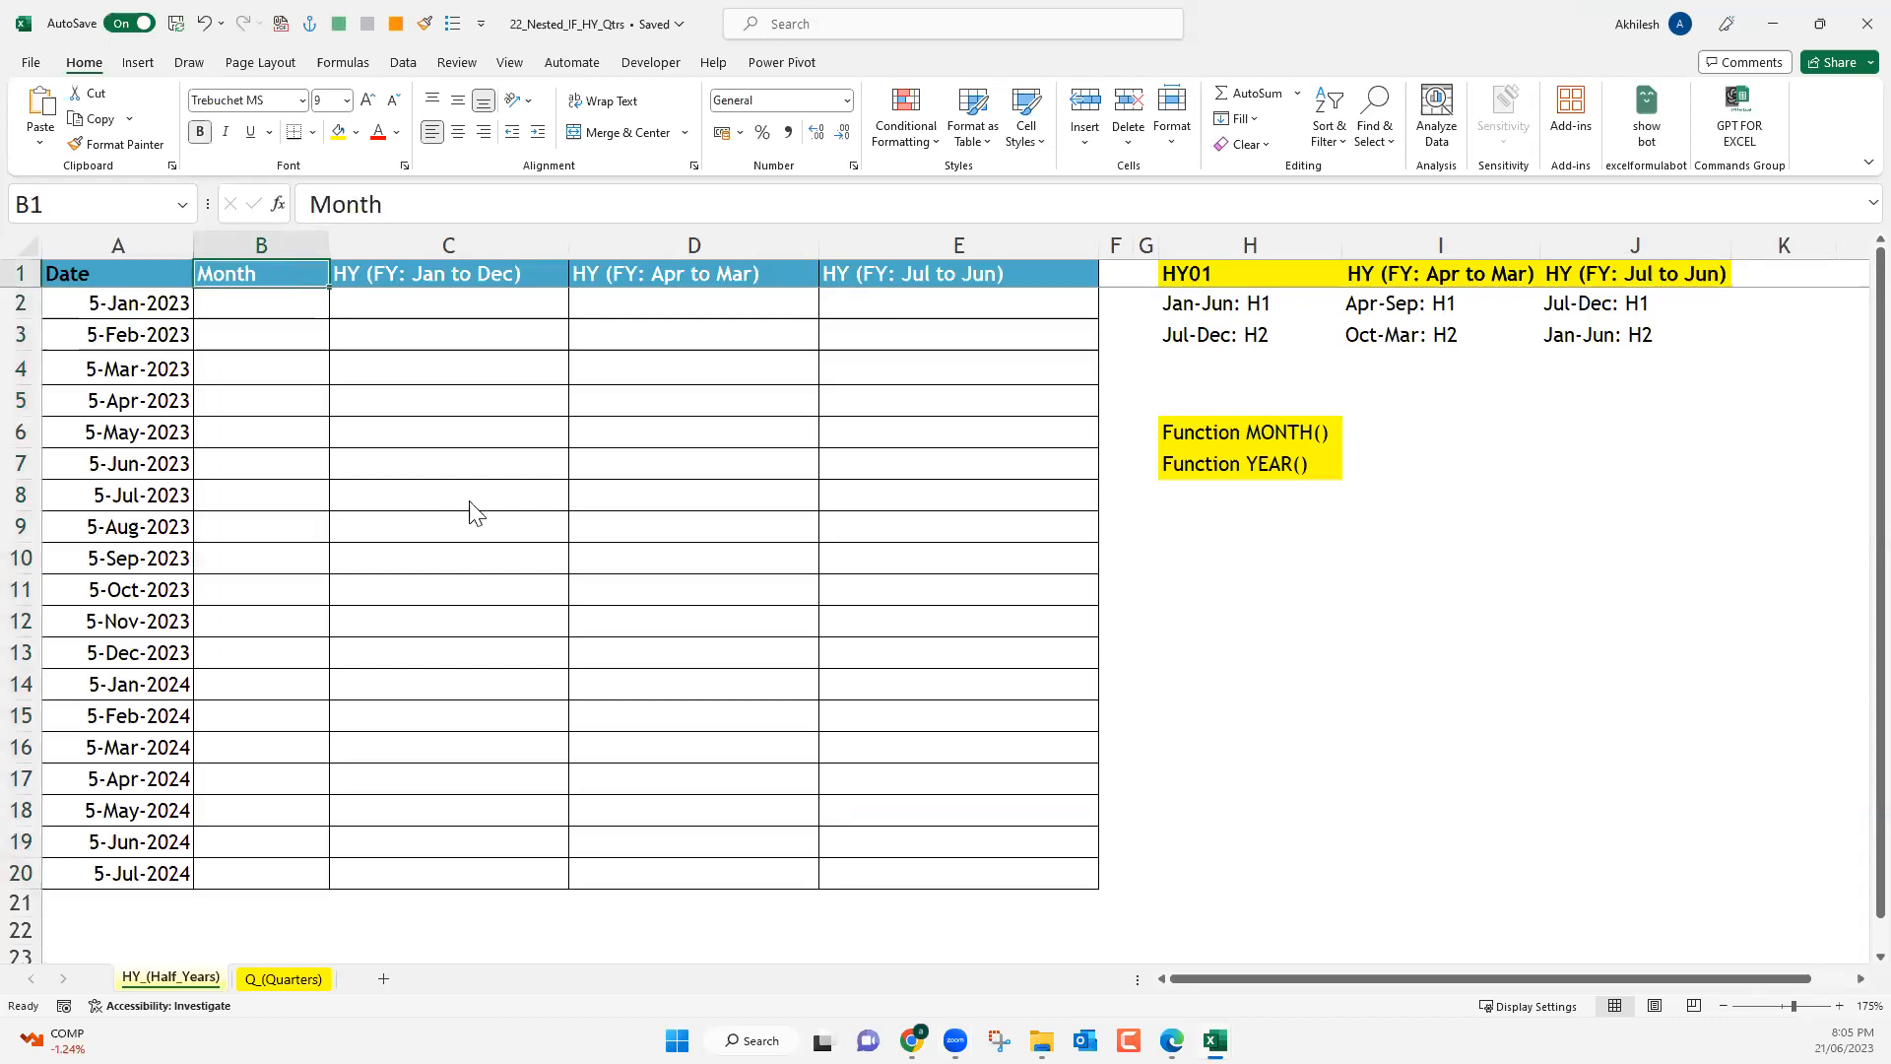
key(ctrl+t)
click(453, 529)
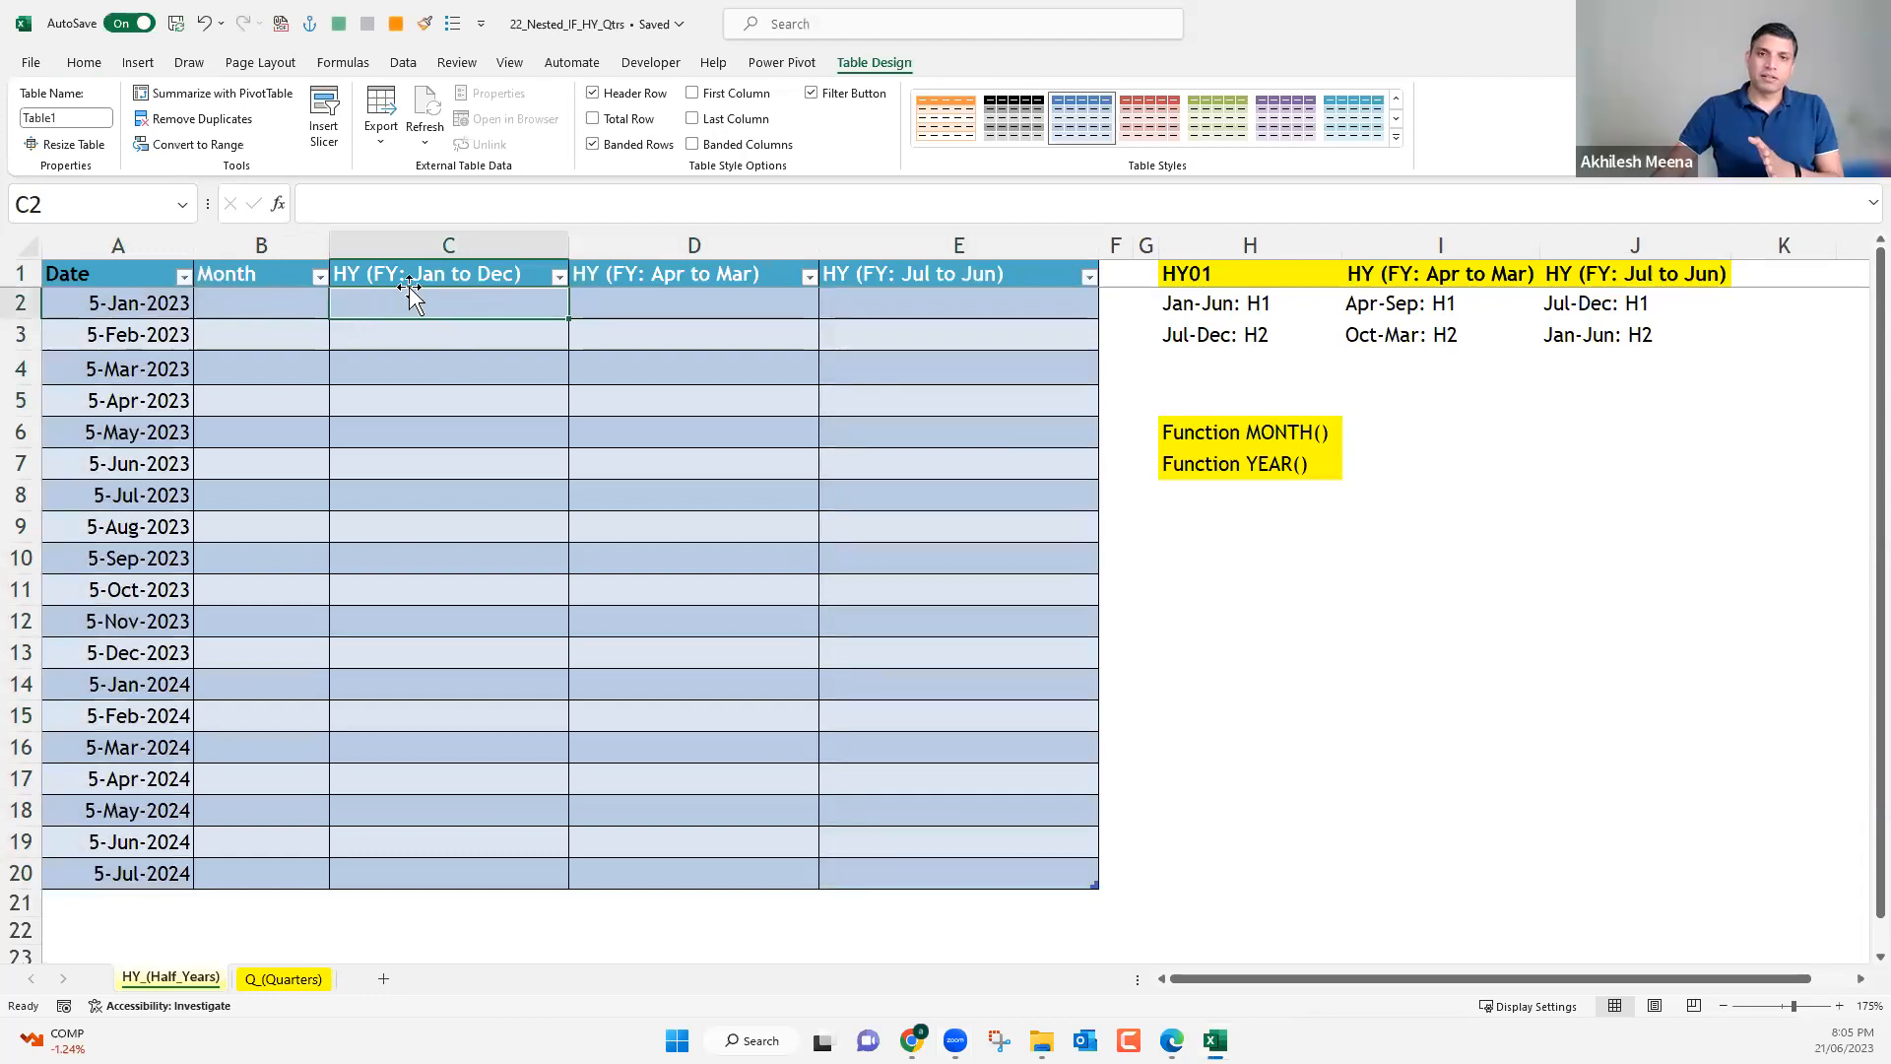
drag(417, 304, 373, 887)
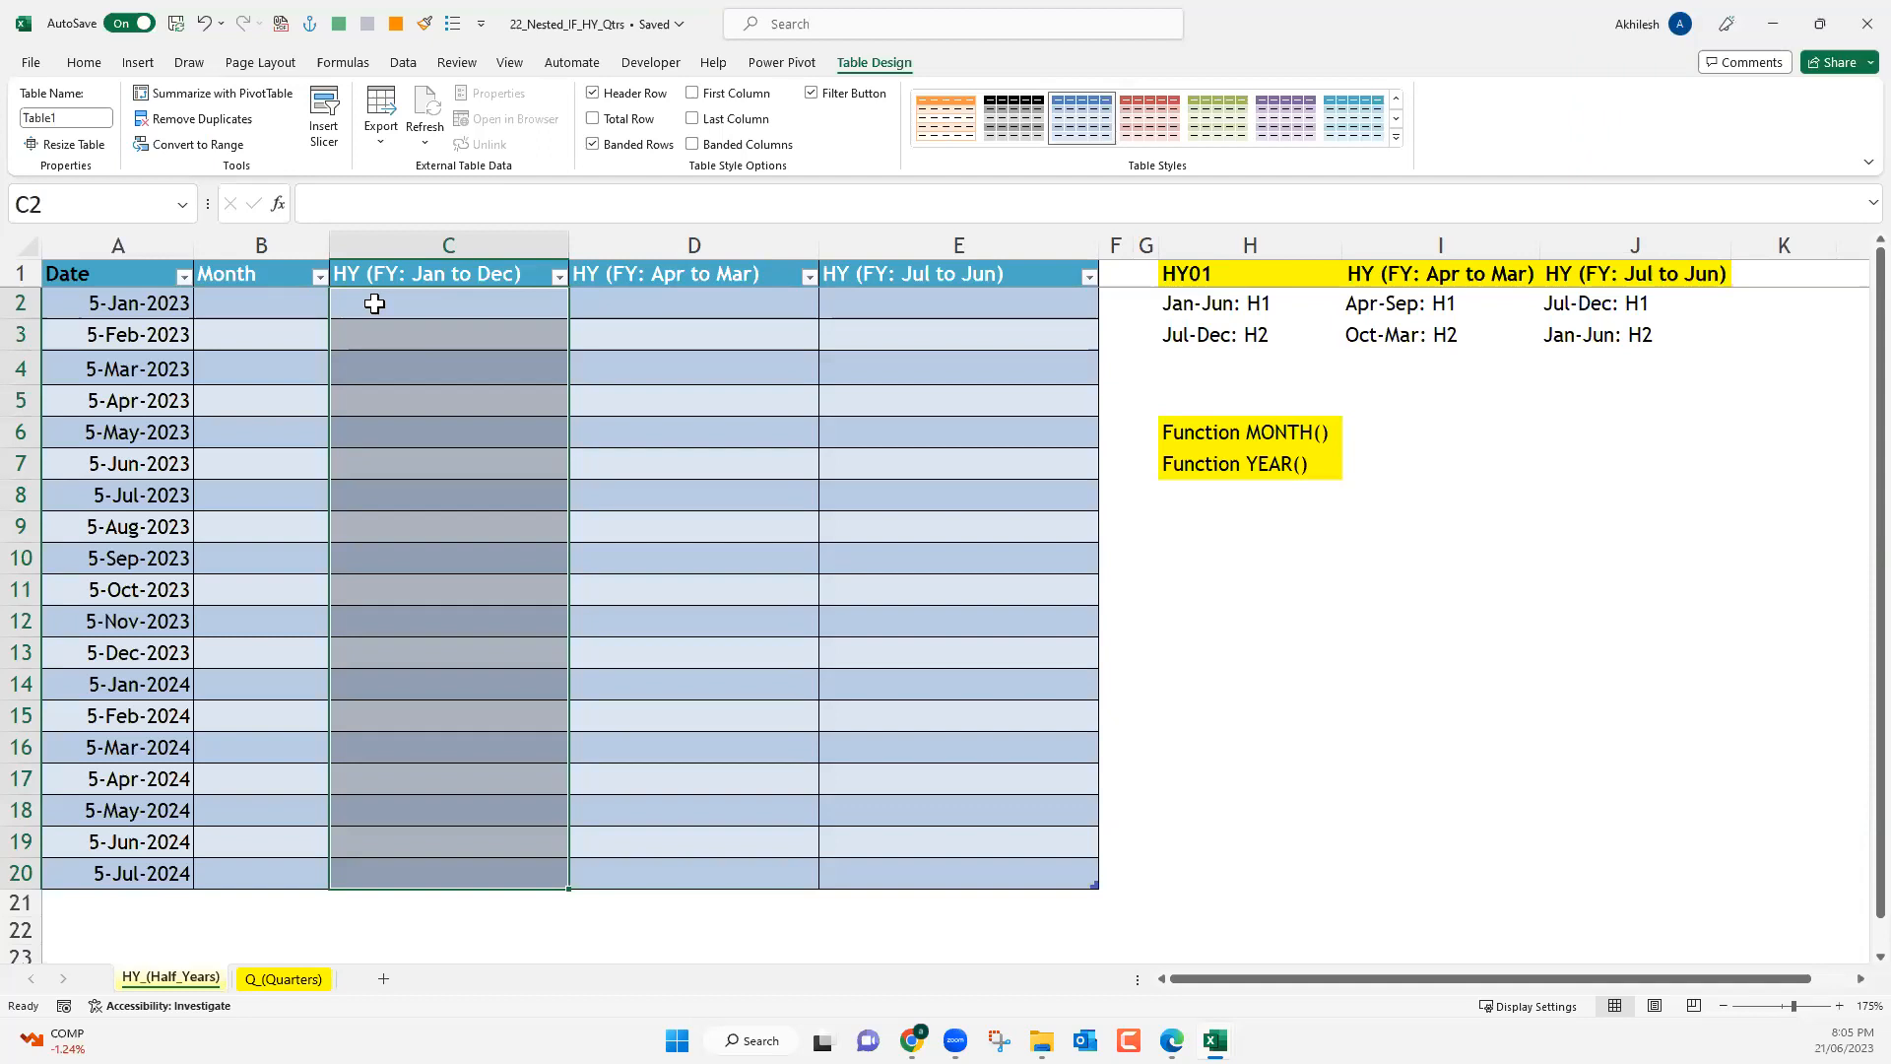
click(295, 302)
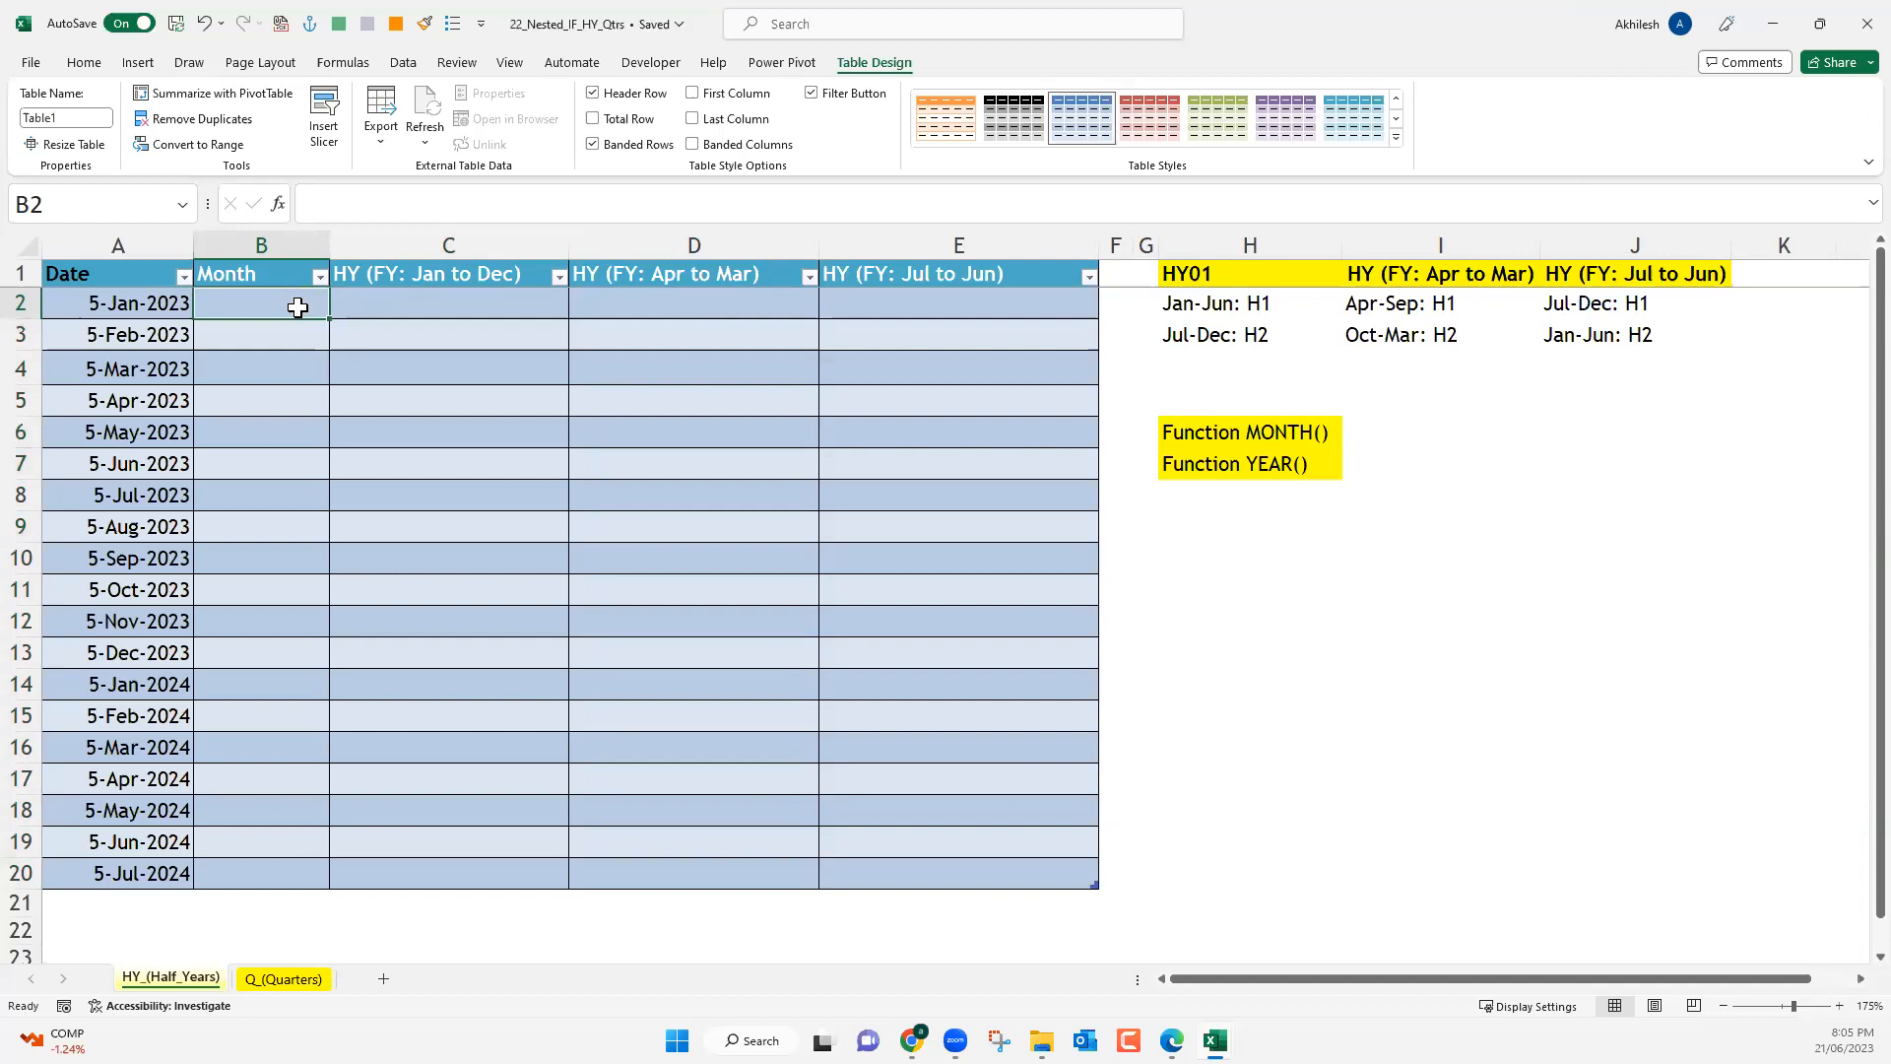
text(=text)
key(Tab)
click(114, 305)
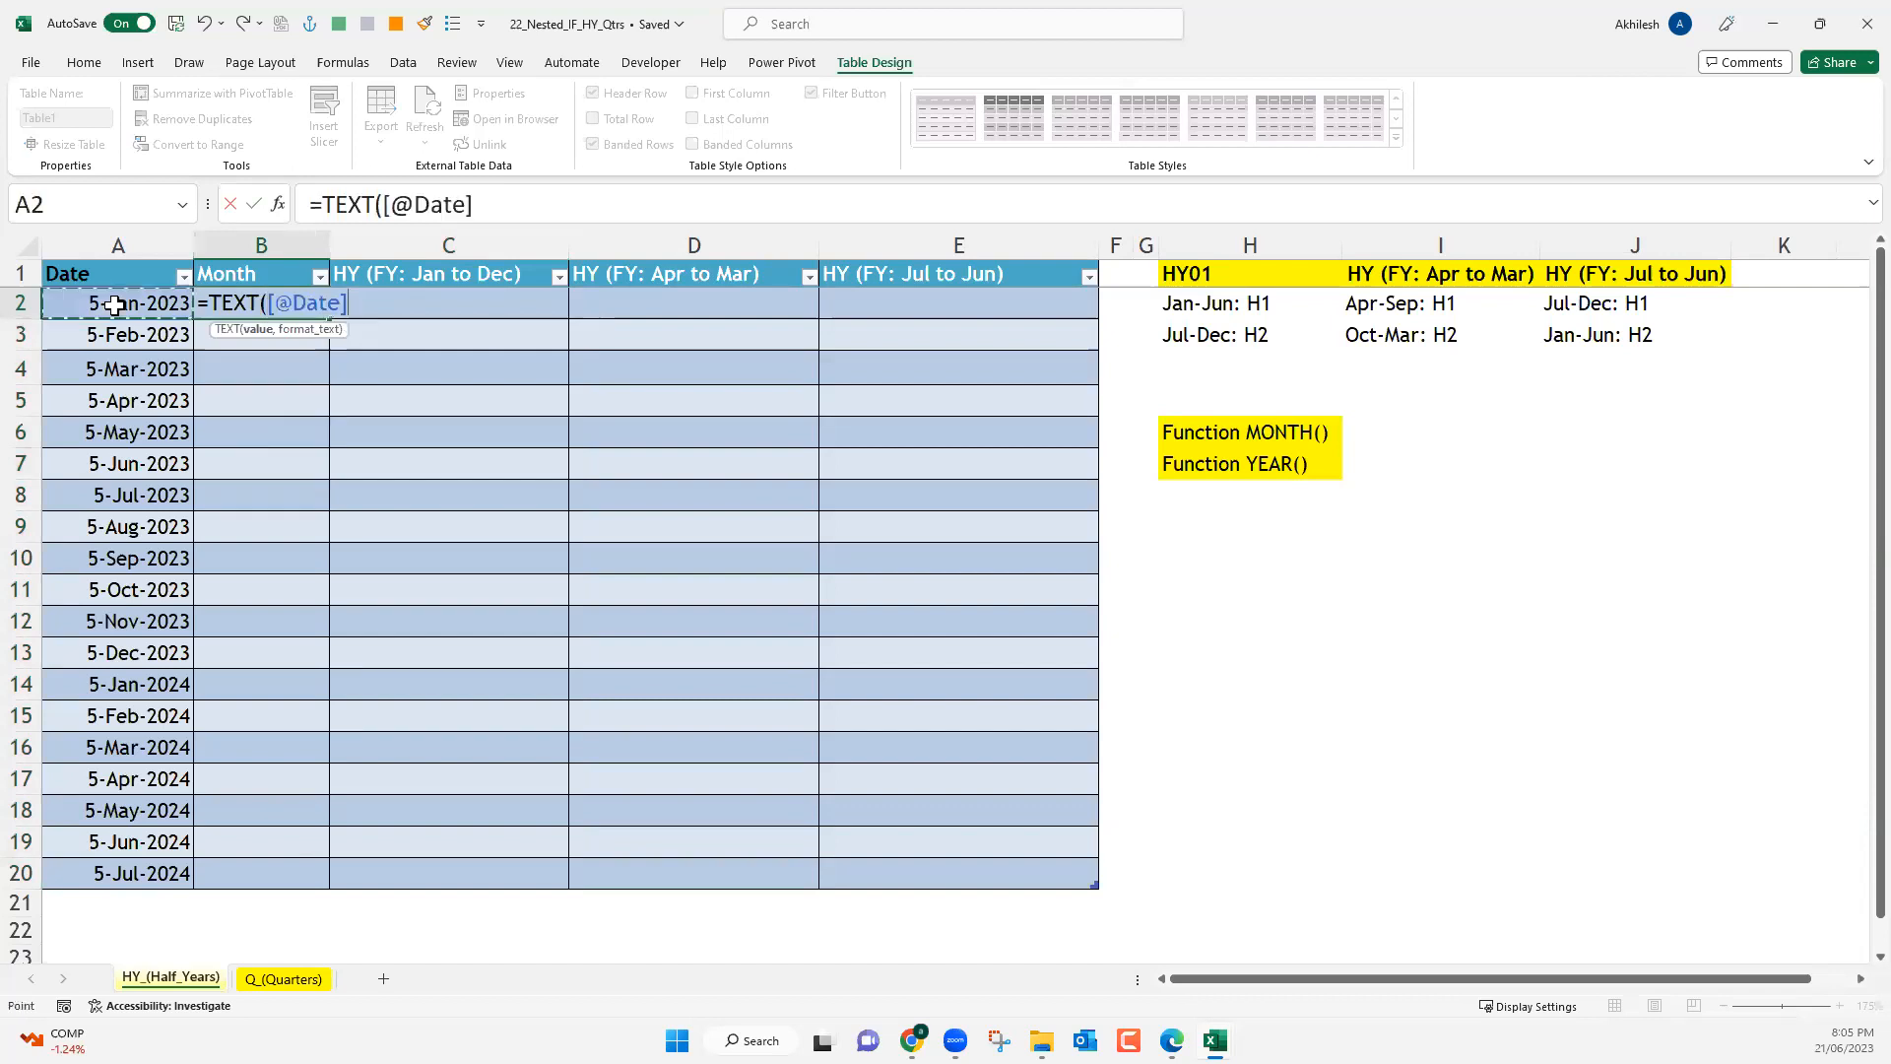
text(,"")
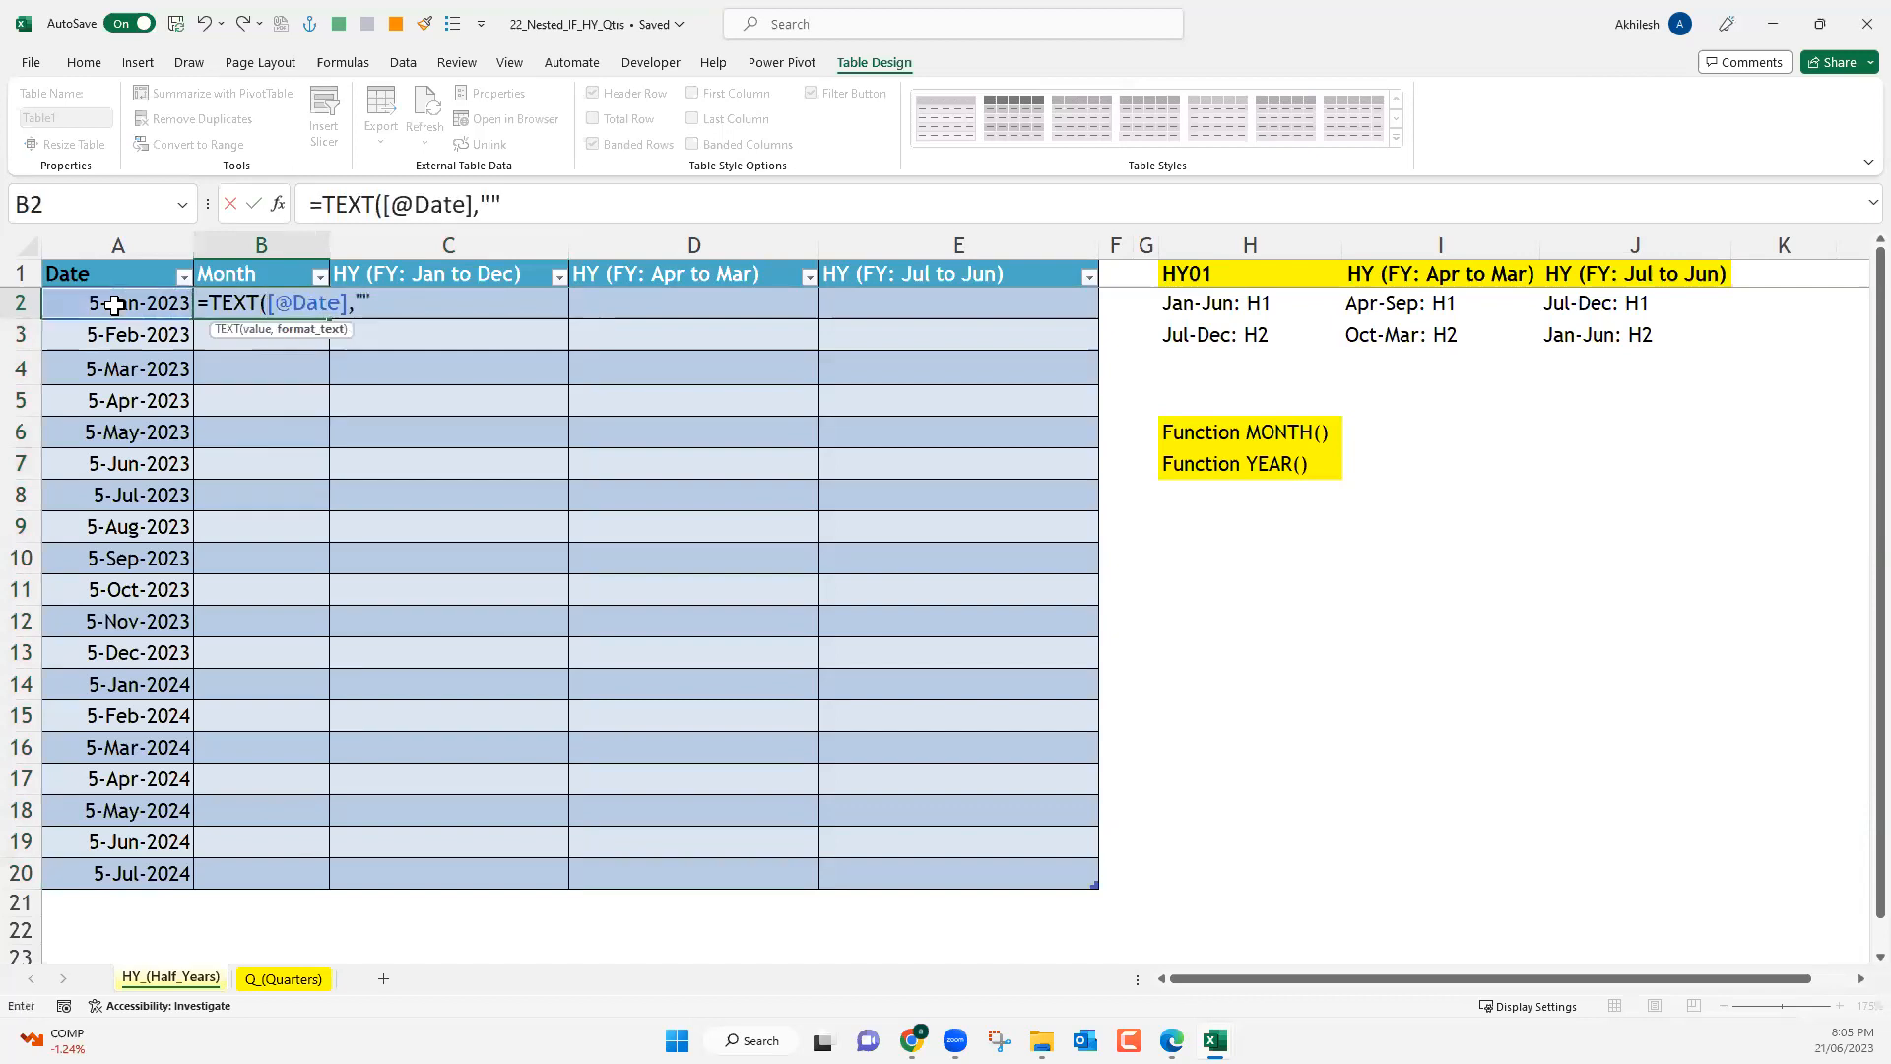
key(BackSpace)
text(mmm"))
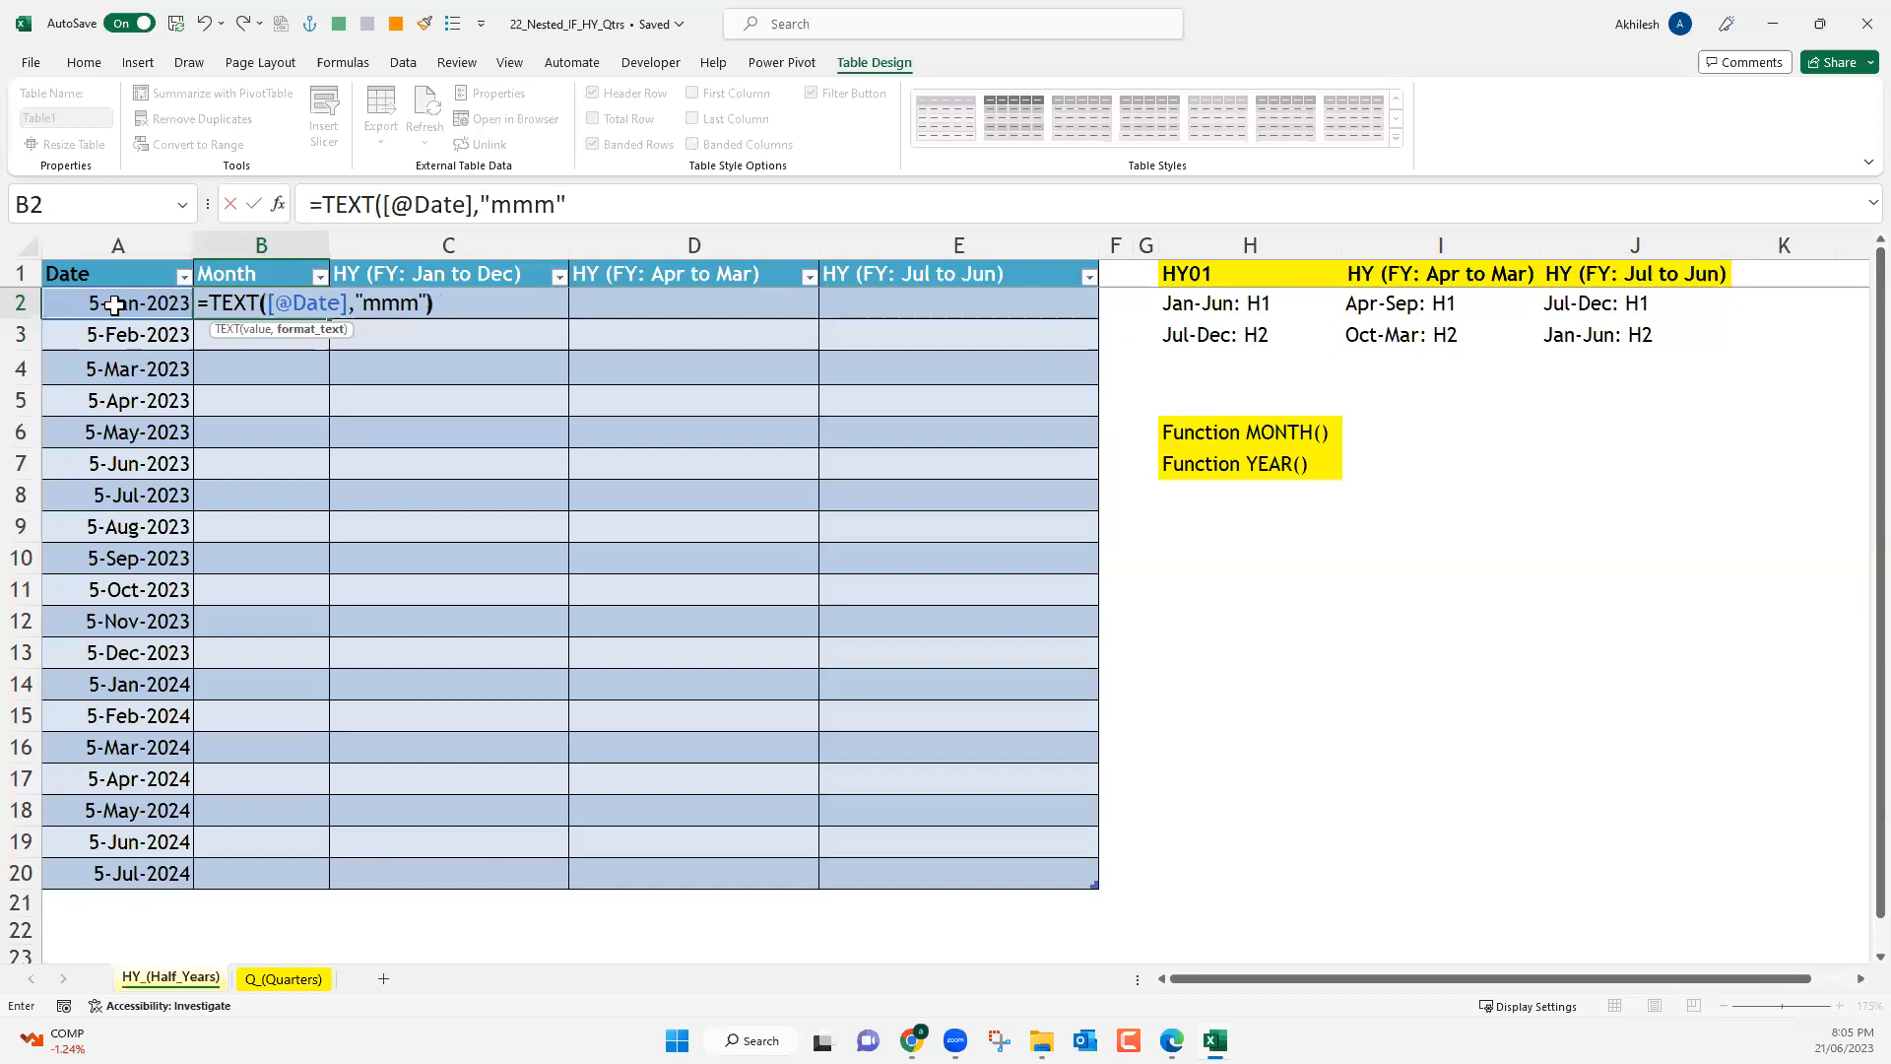
key(Return)
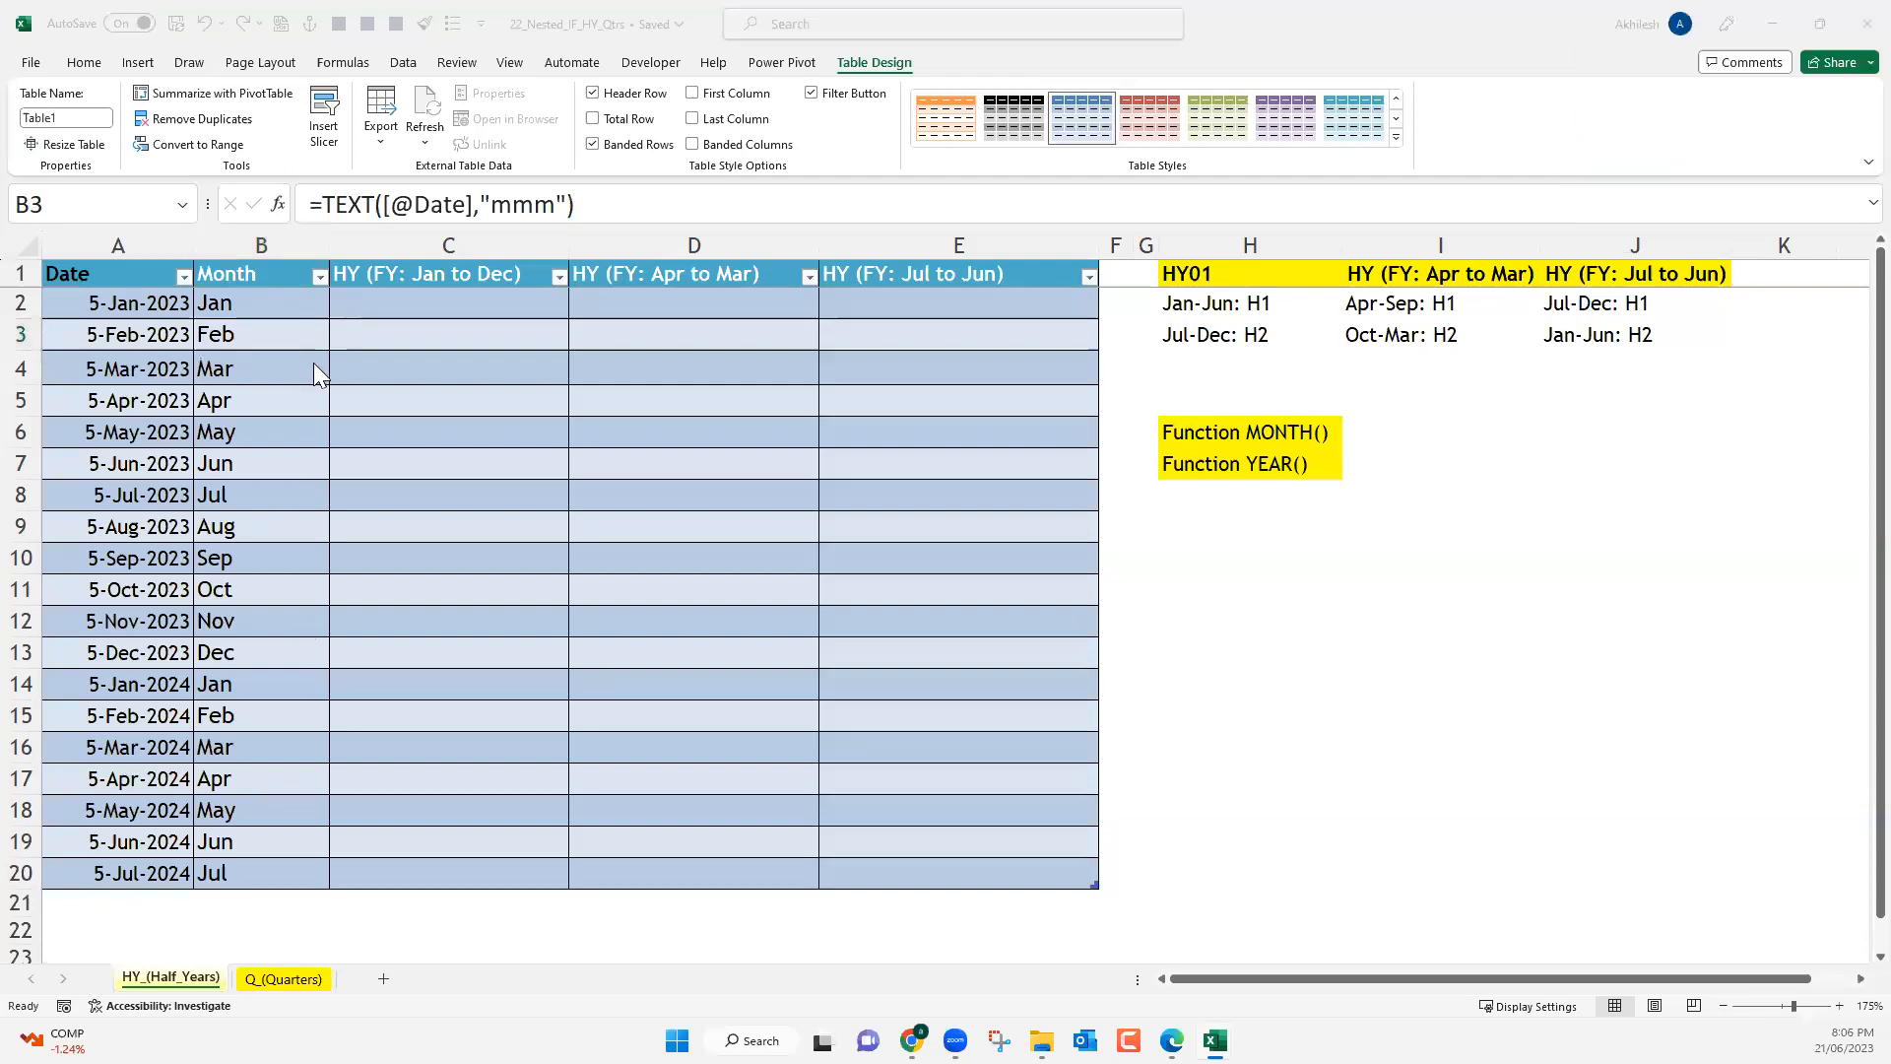
Examine the Month formula alongside the HY (FY: Jan to Dec) column and the HY01 half-year rules.
key(Up)
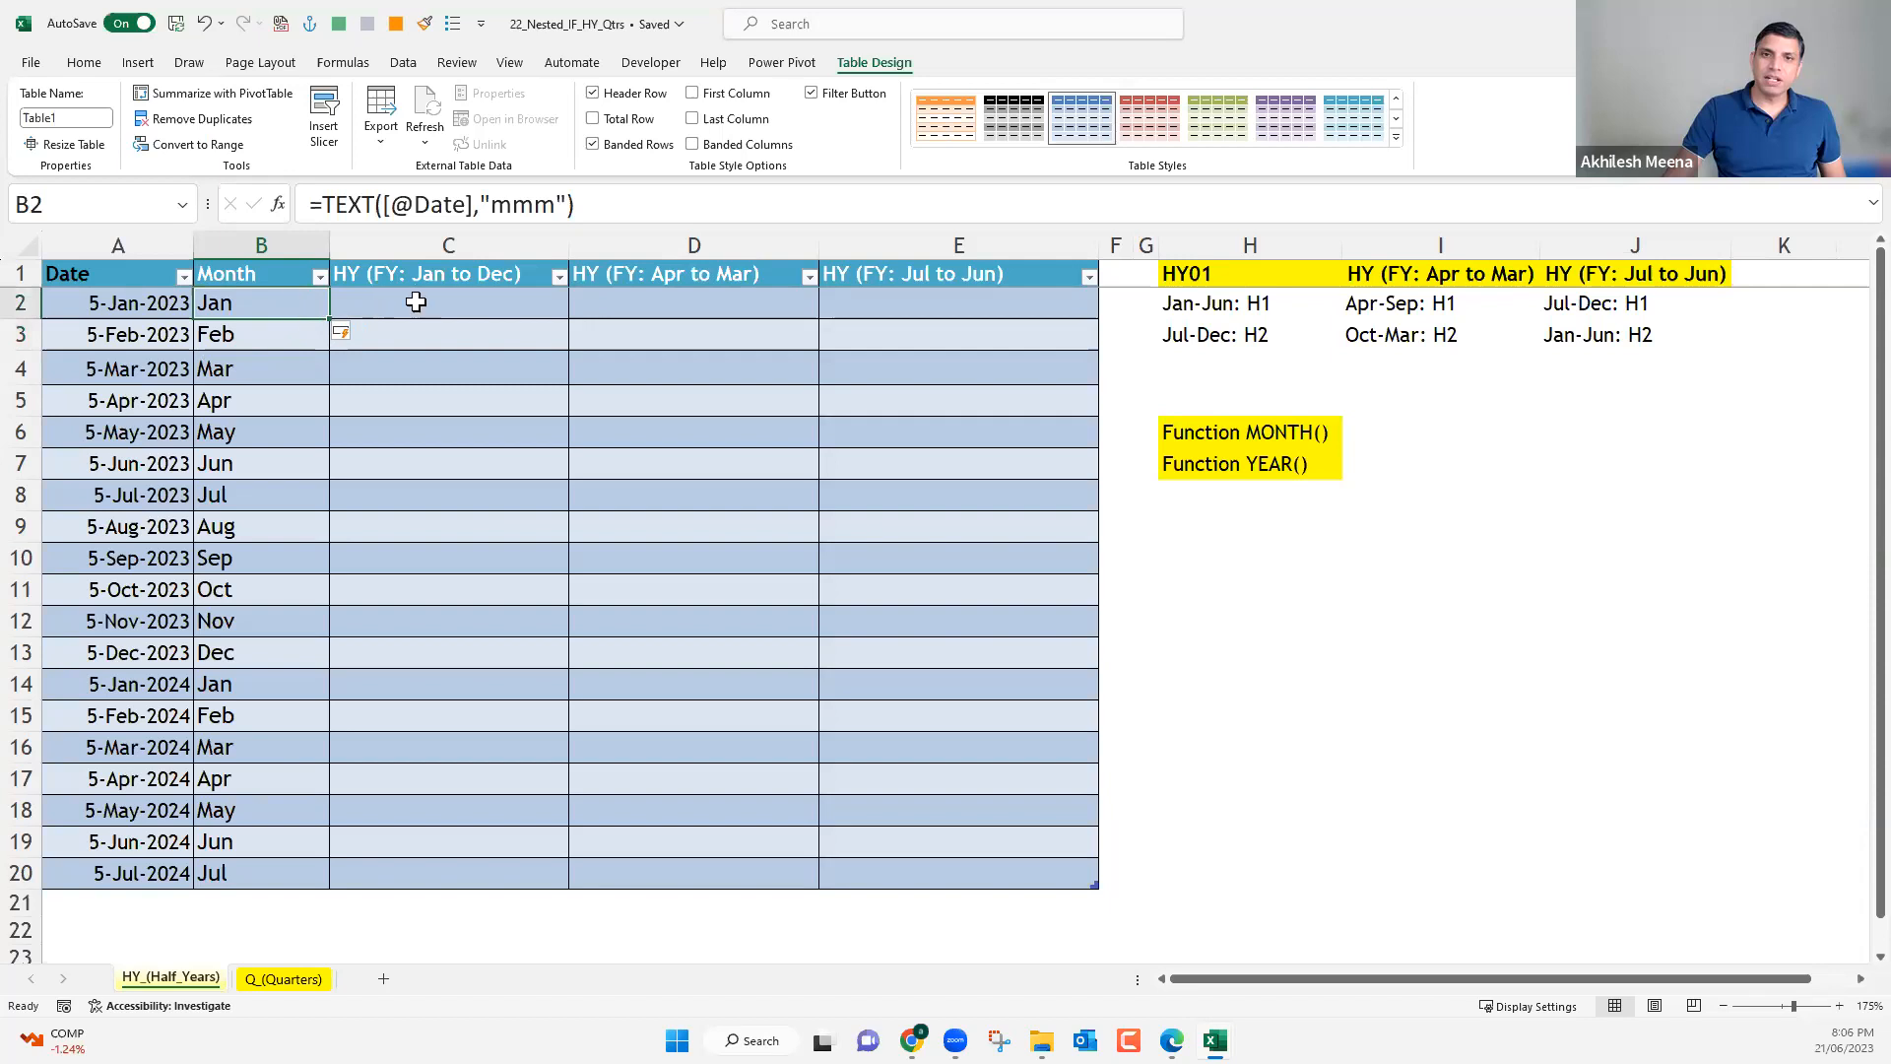
key(Right)
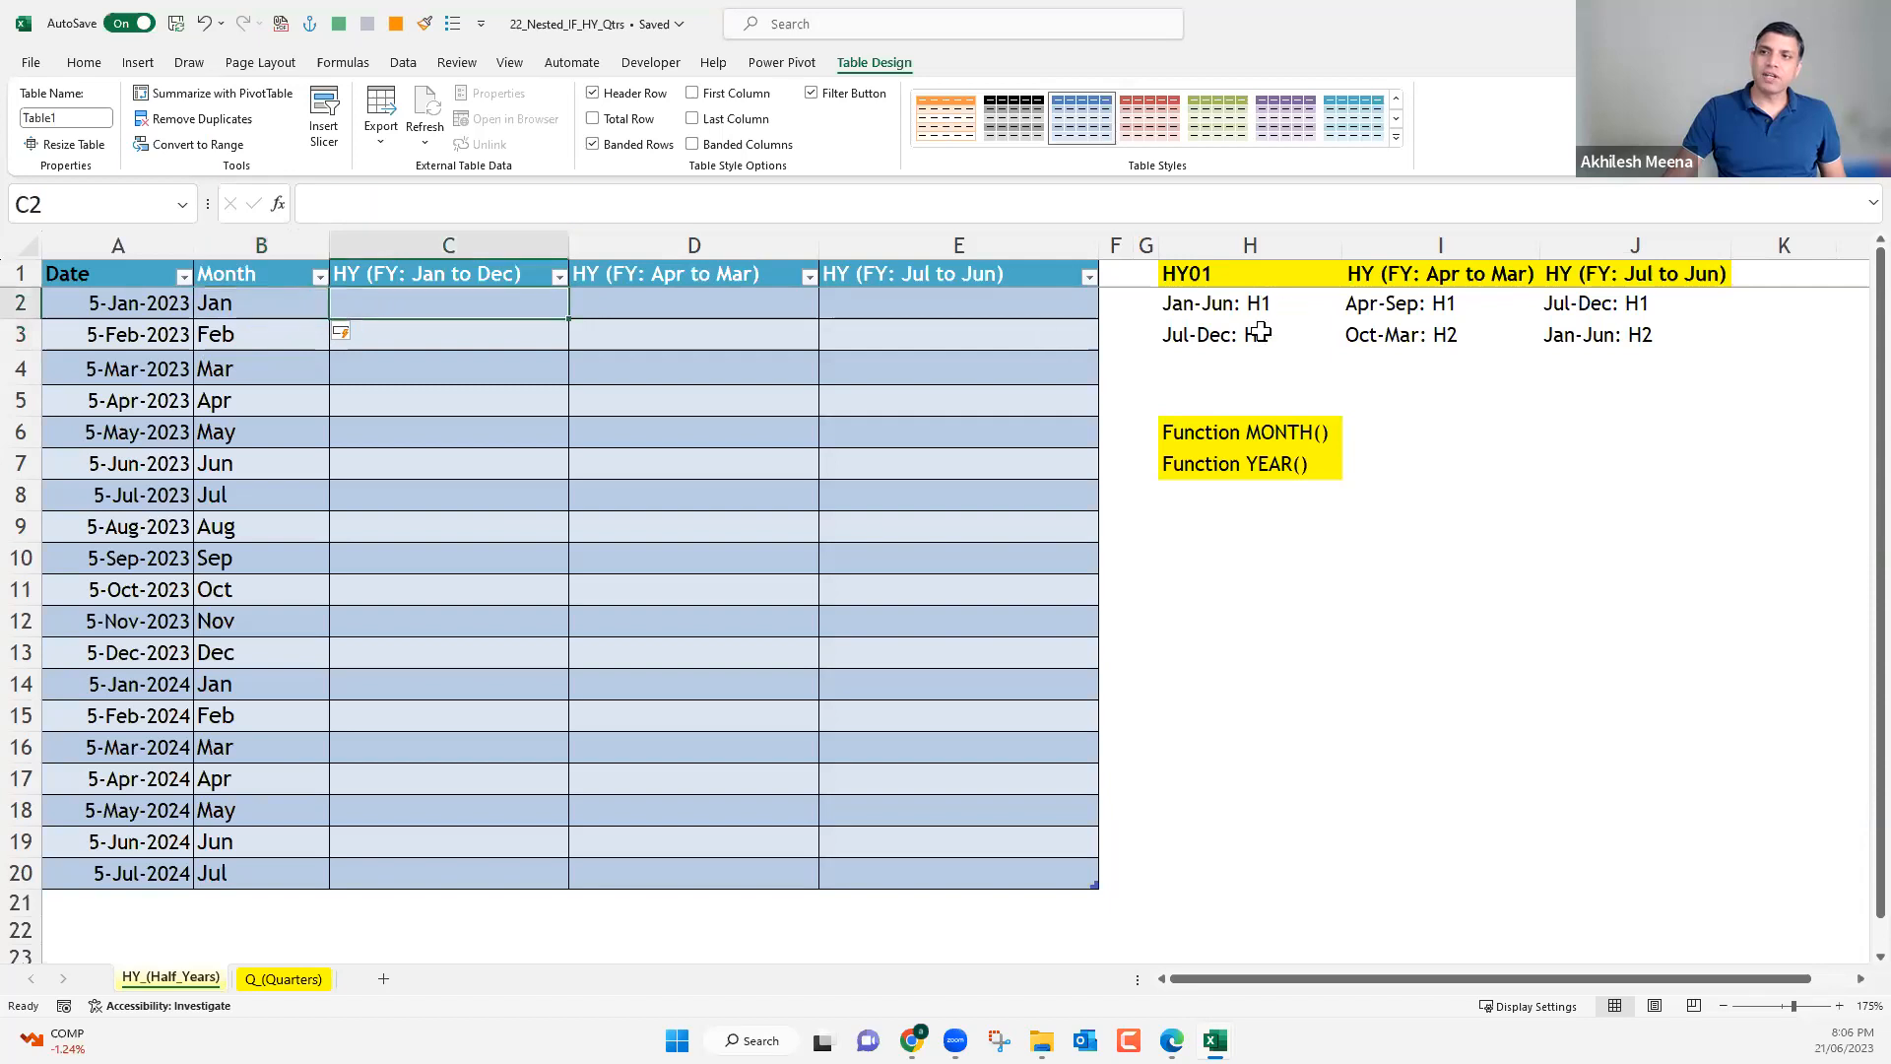
click(1265, 306)
key(Down)
drag(520, 306, 525, 878)
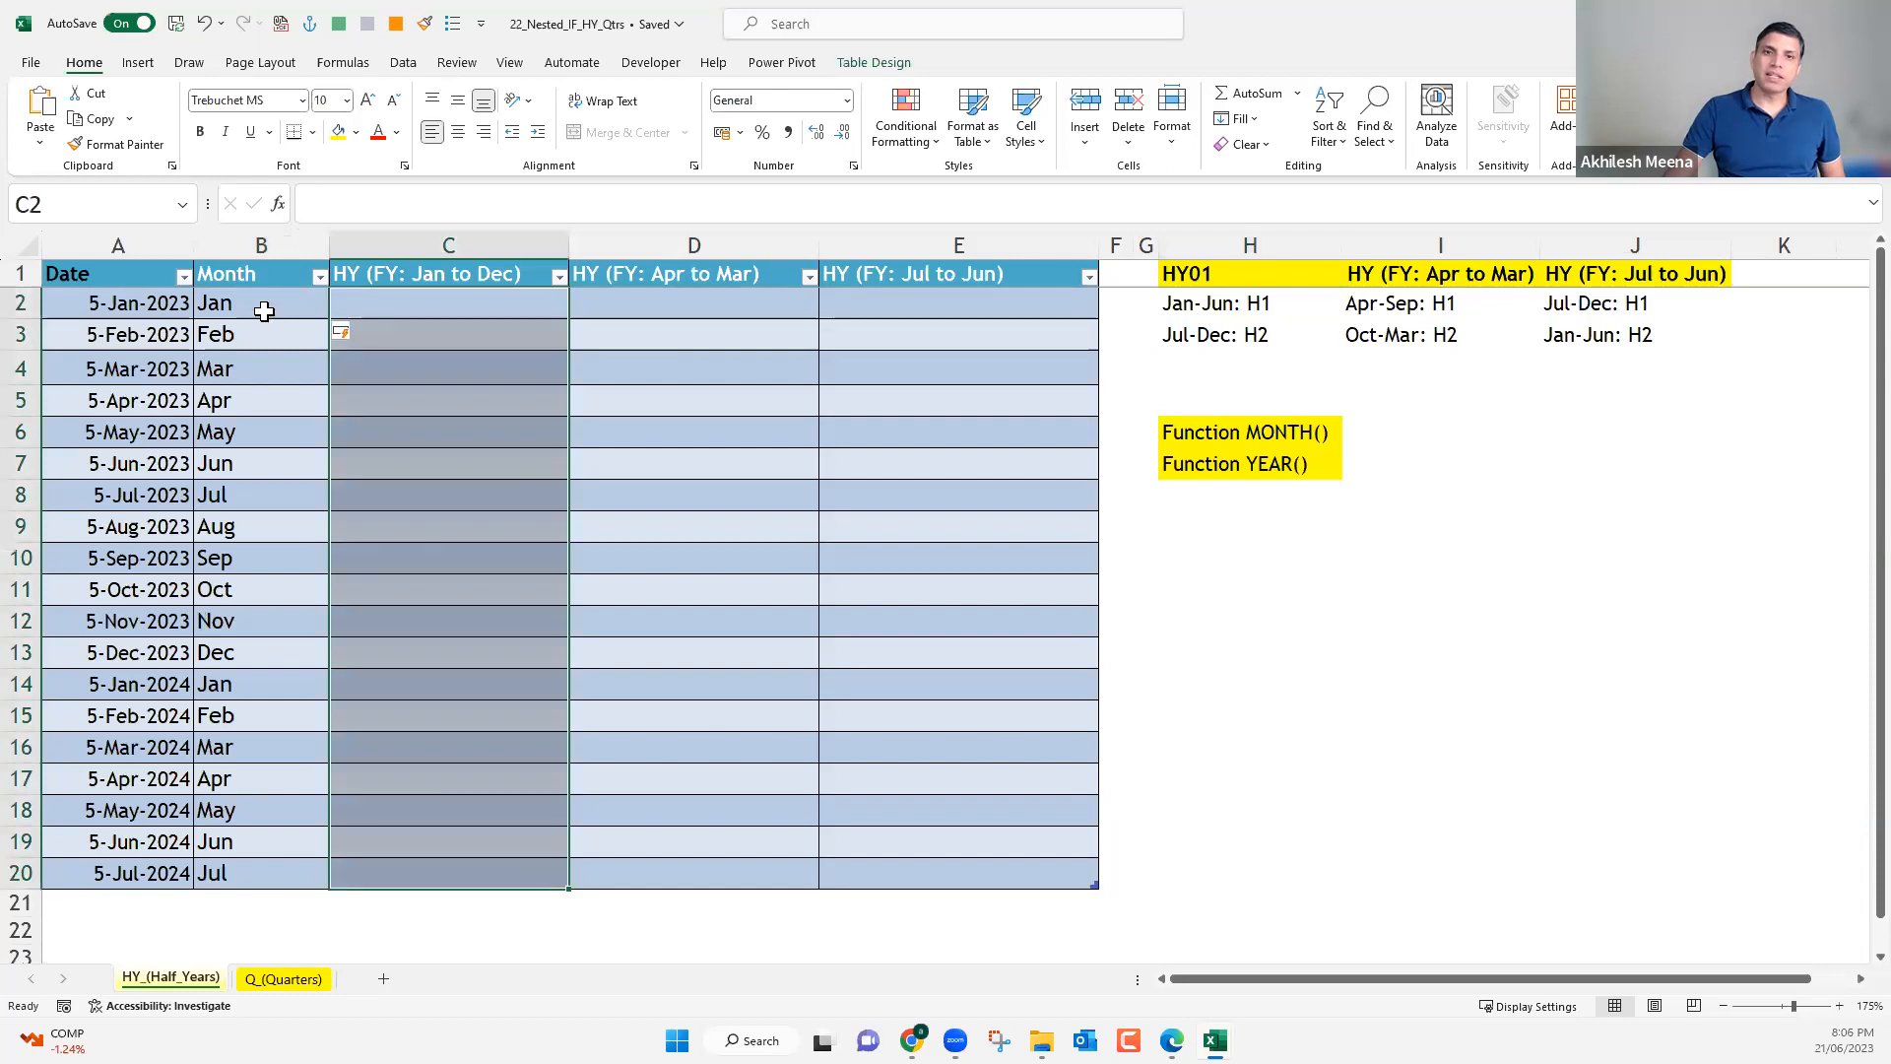
click(370, 303)
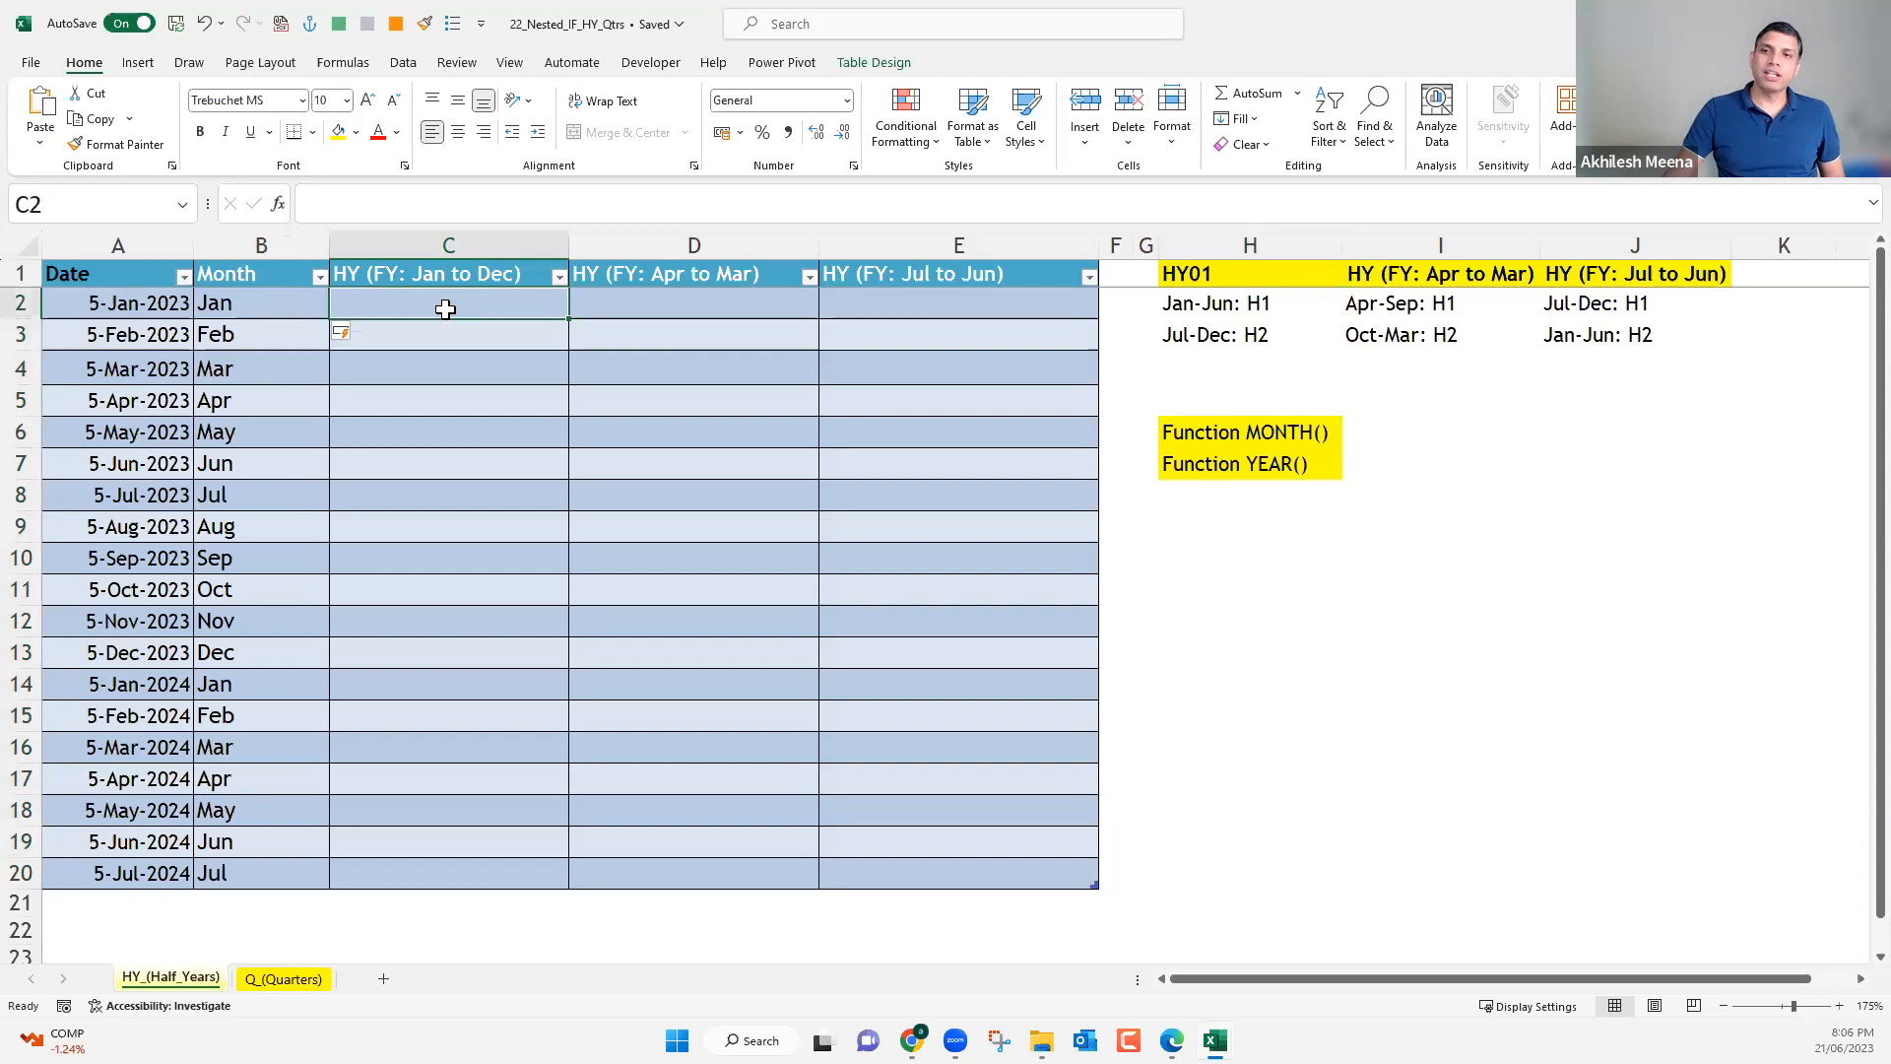
drag(421, 553, 438, 679)
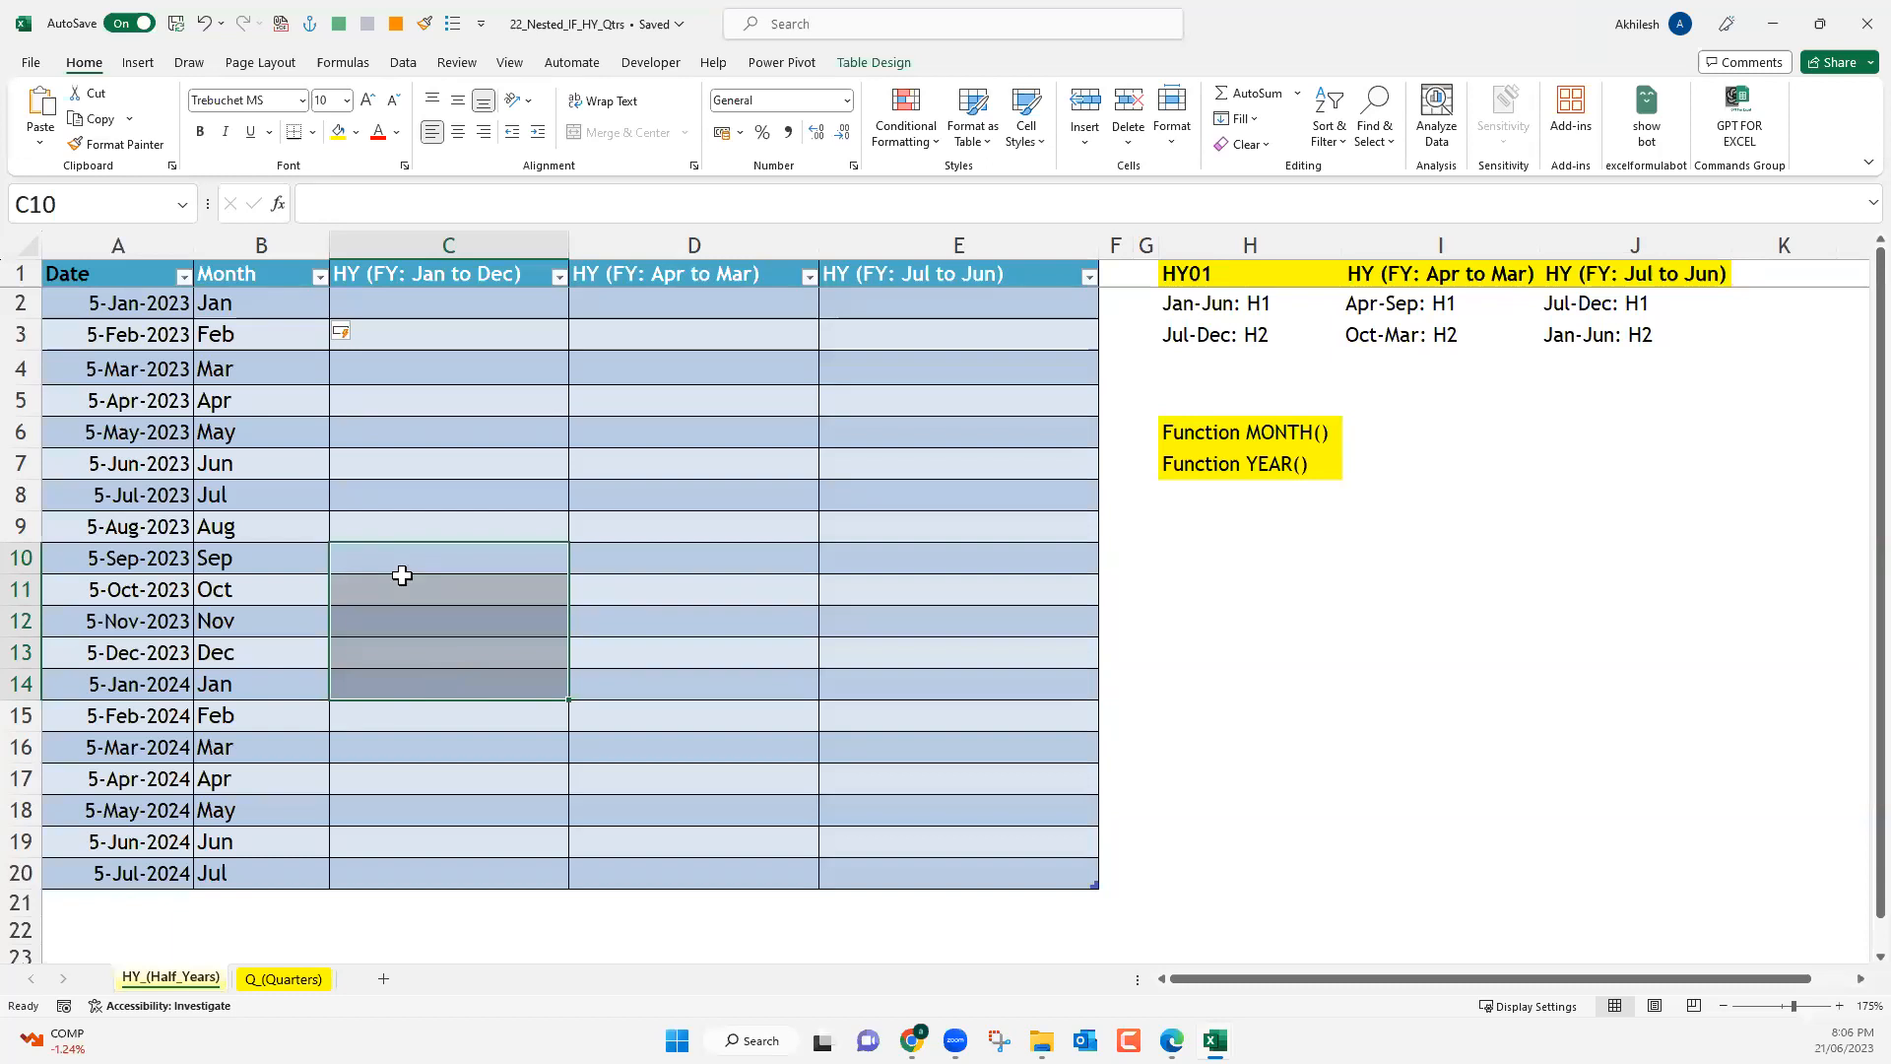
click(269, 305)
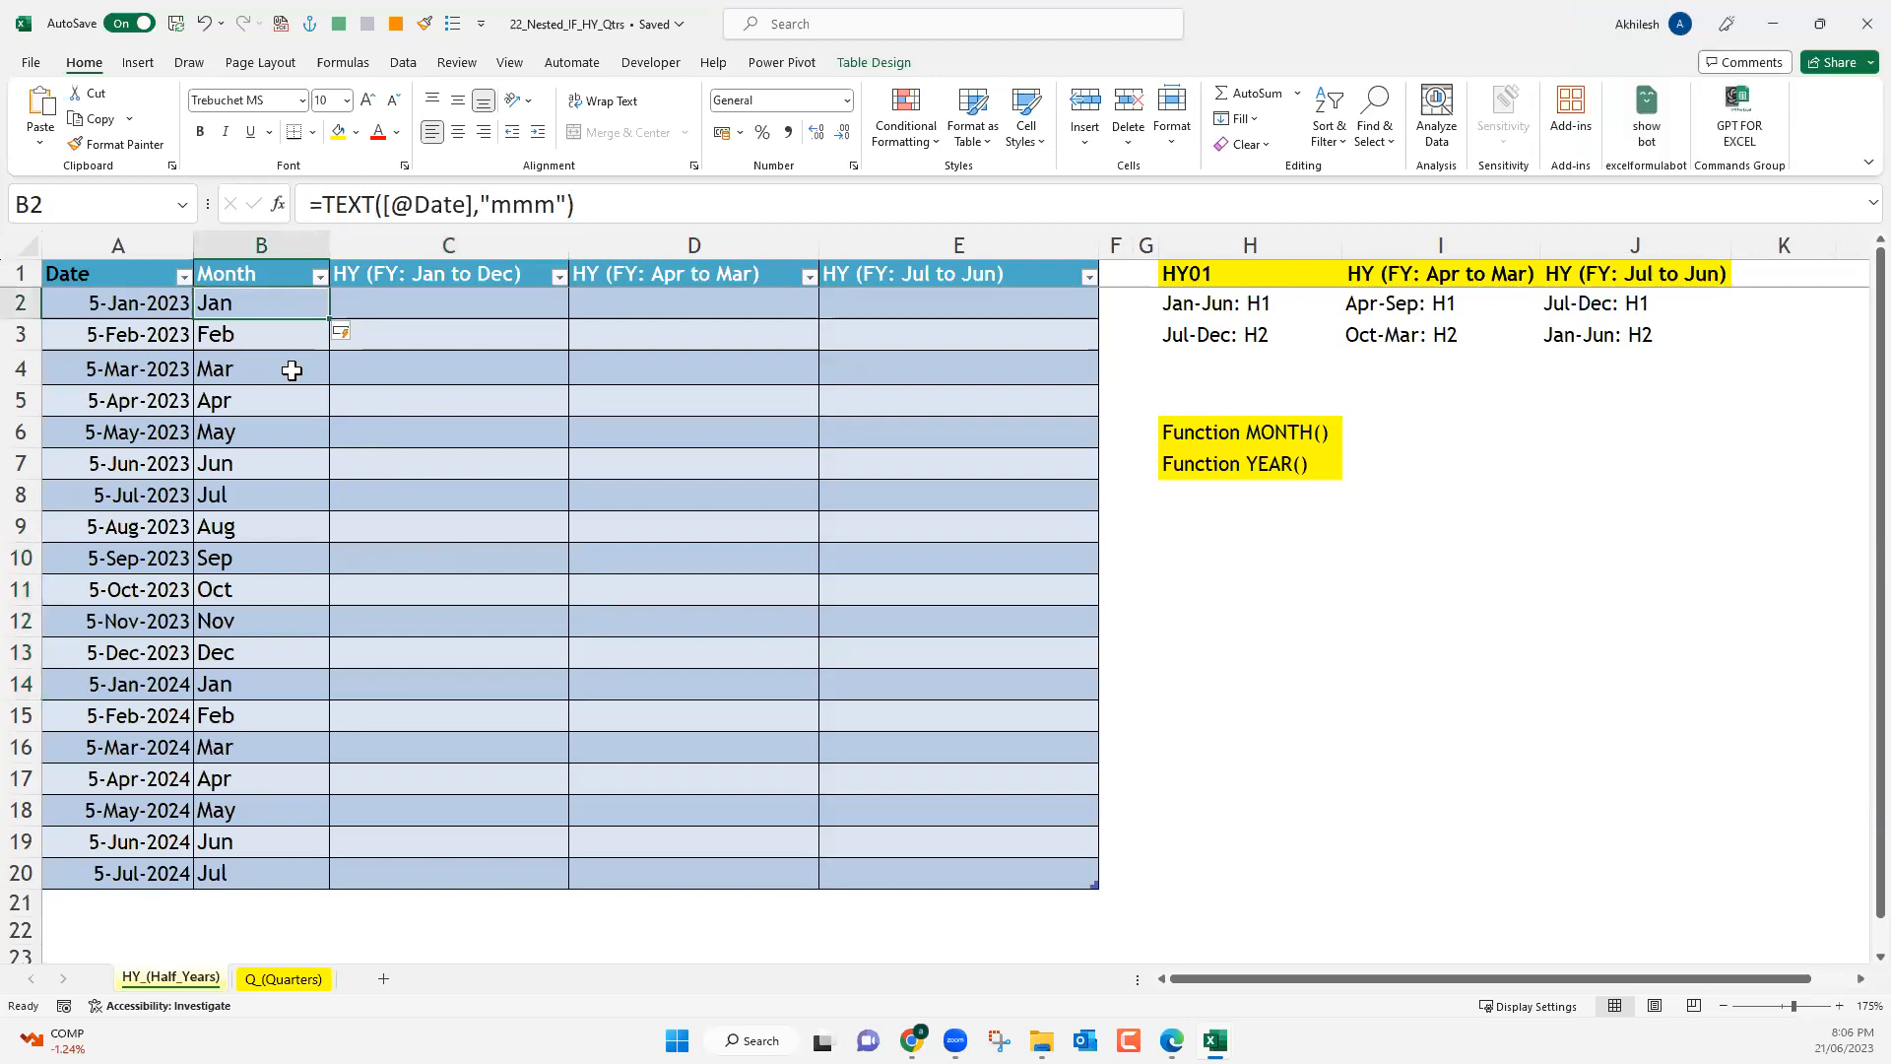
click(419, 313)
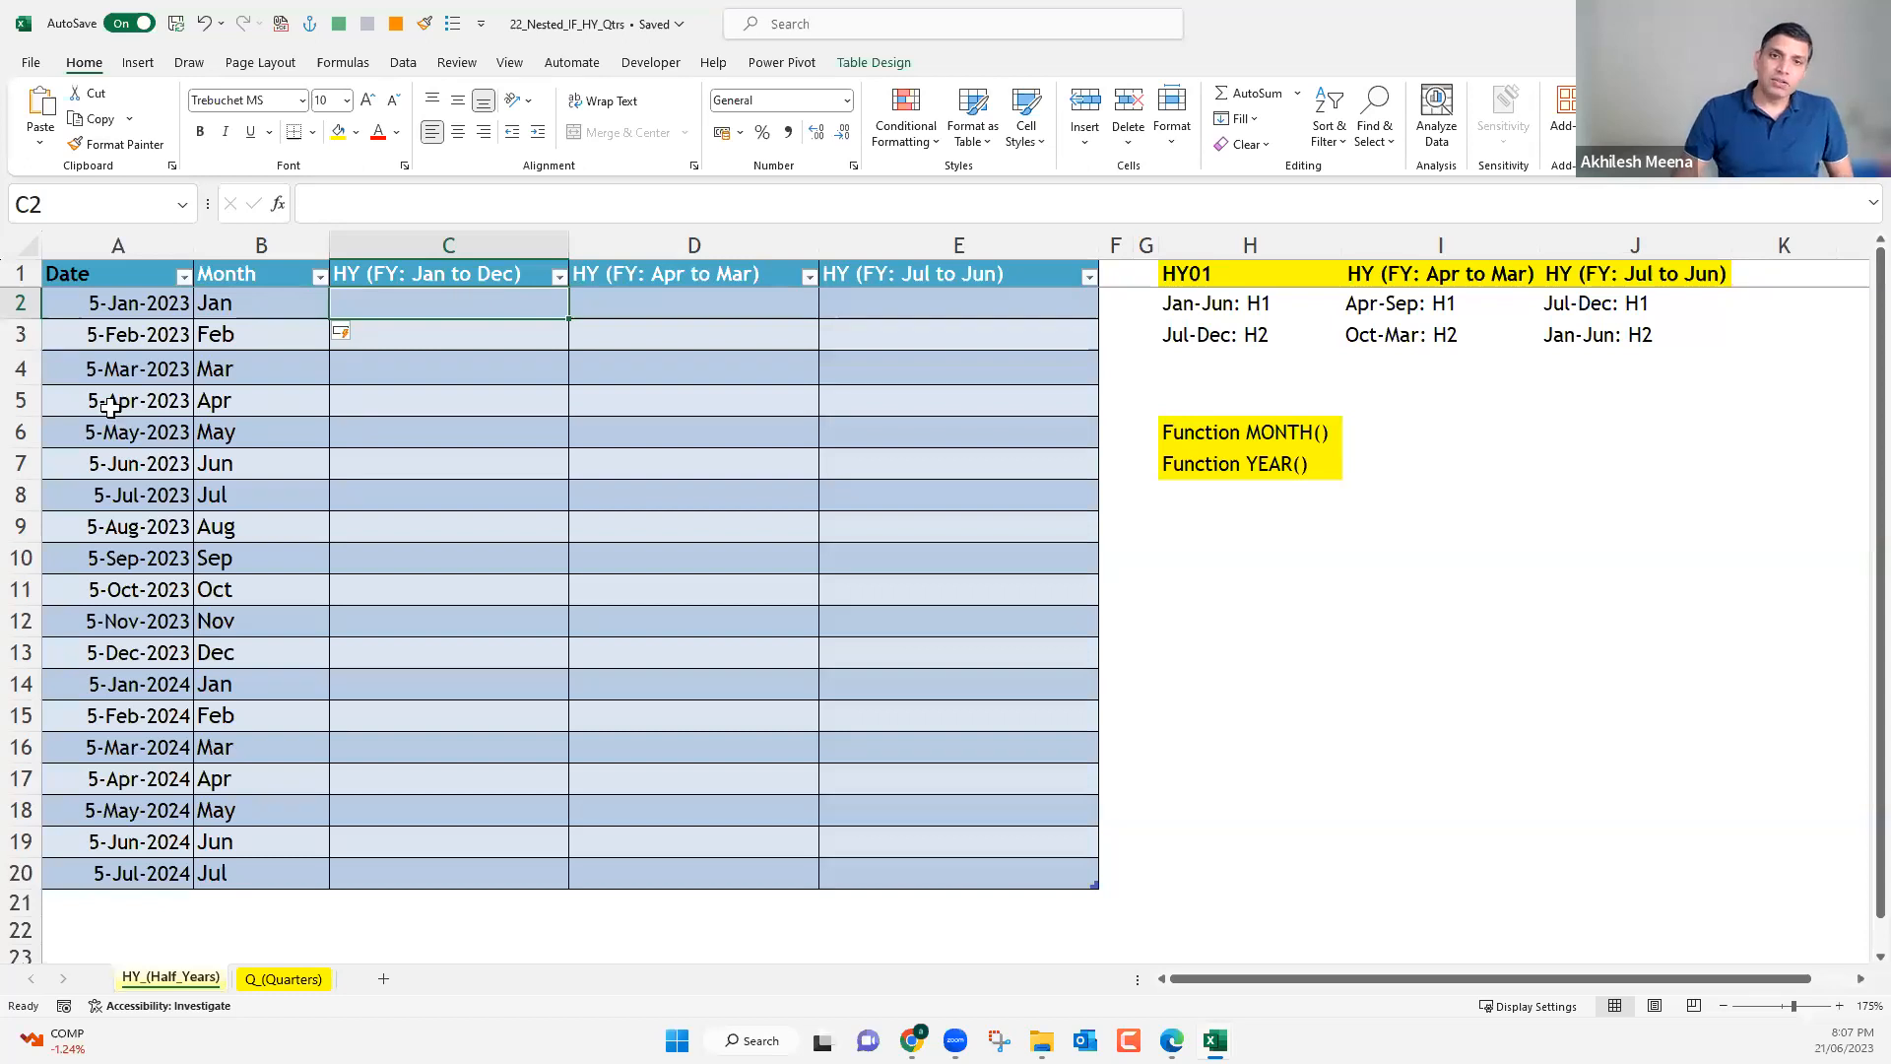
key(Left)
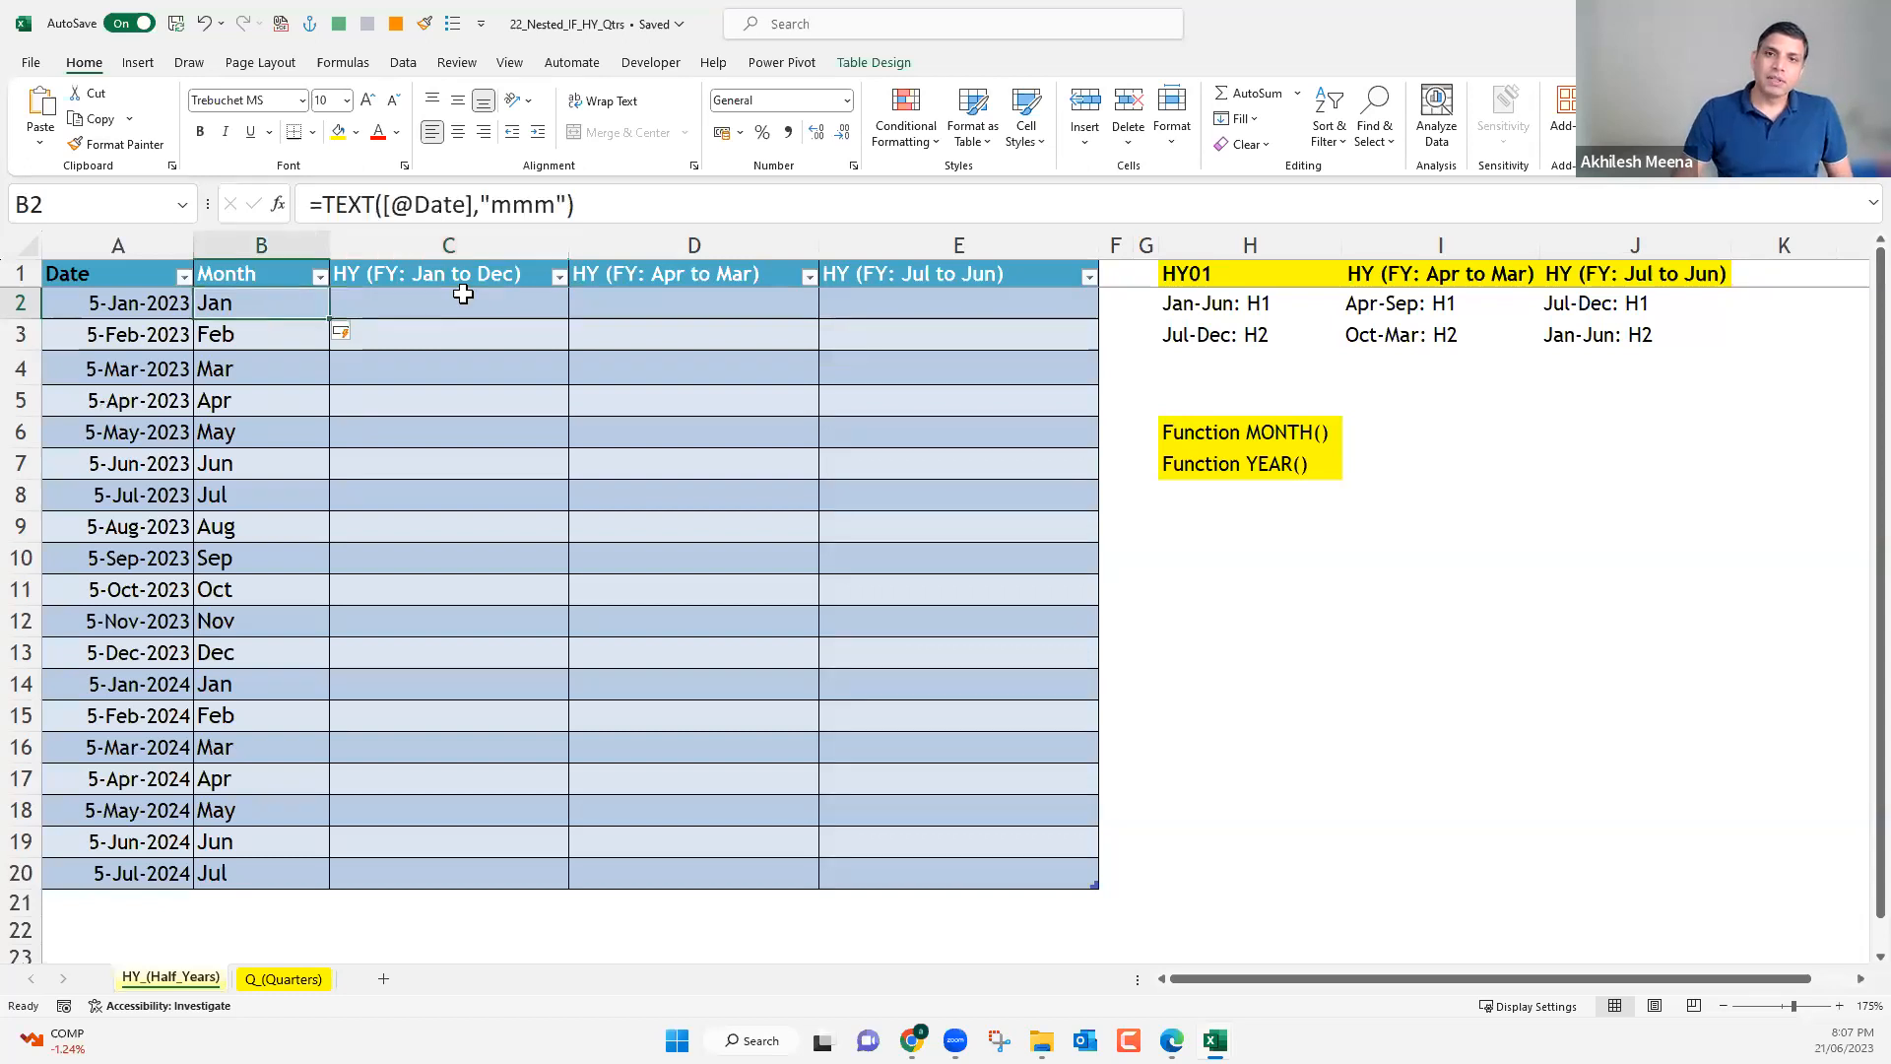
Examine the month names in the Month column and the empty HY (FY: Jan to Dec) column beside them.
click(462, 293)
drag(258, 308, 264, 379)
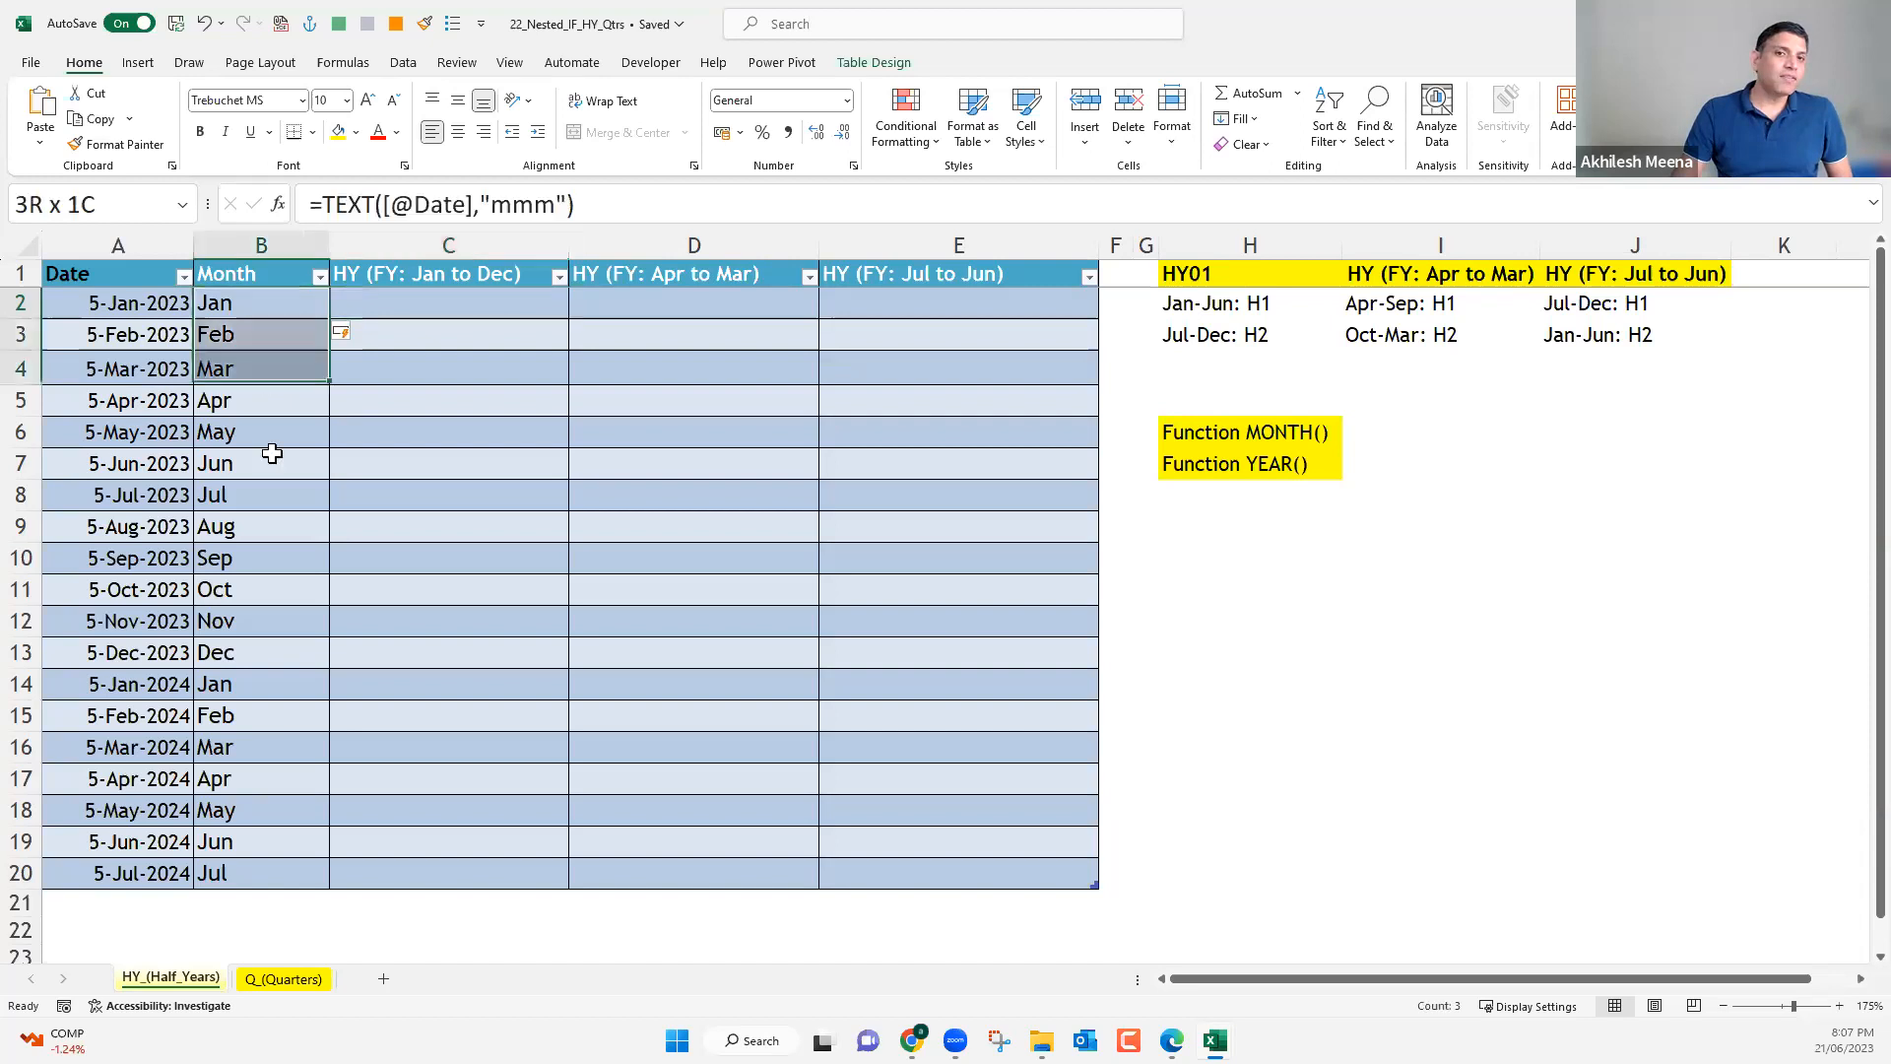
drag(272, 554, 279, 870)
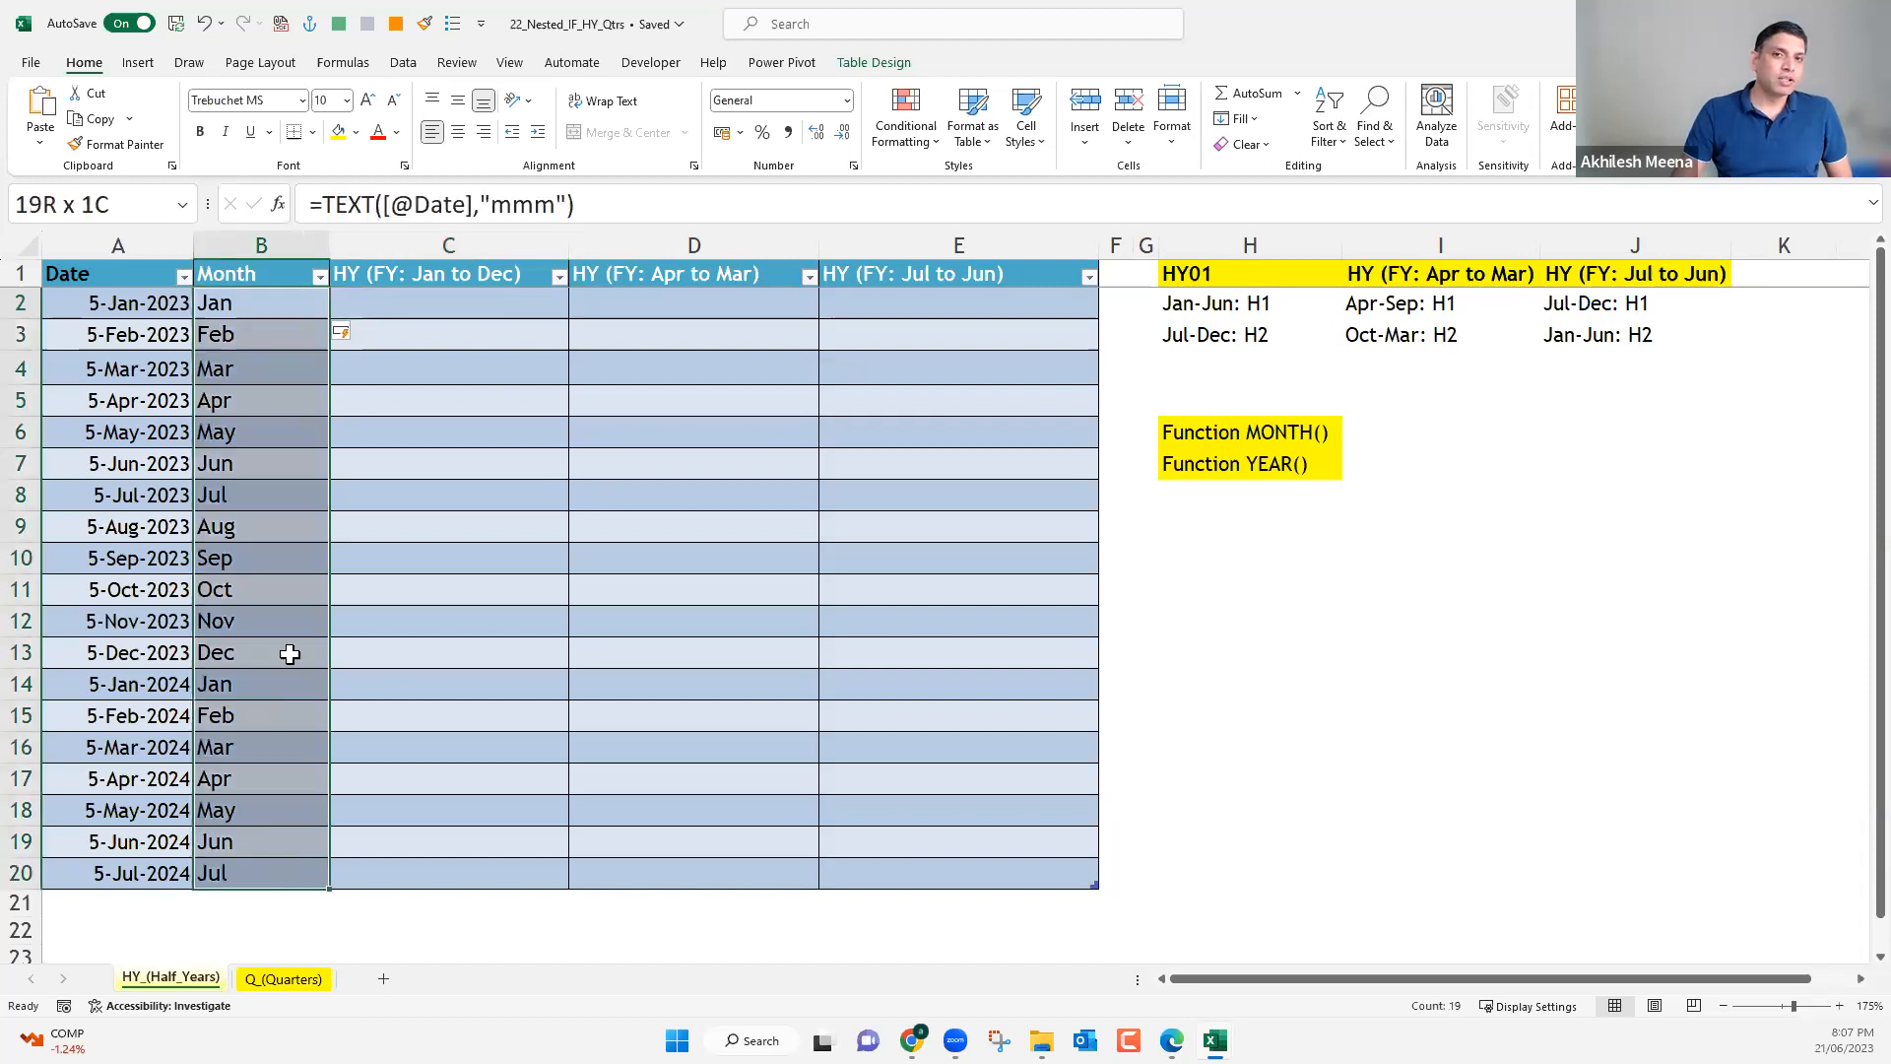
drag(271, 304, 283, 463)
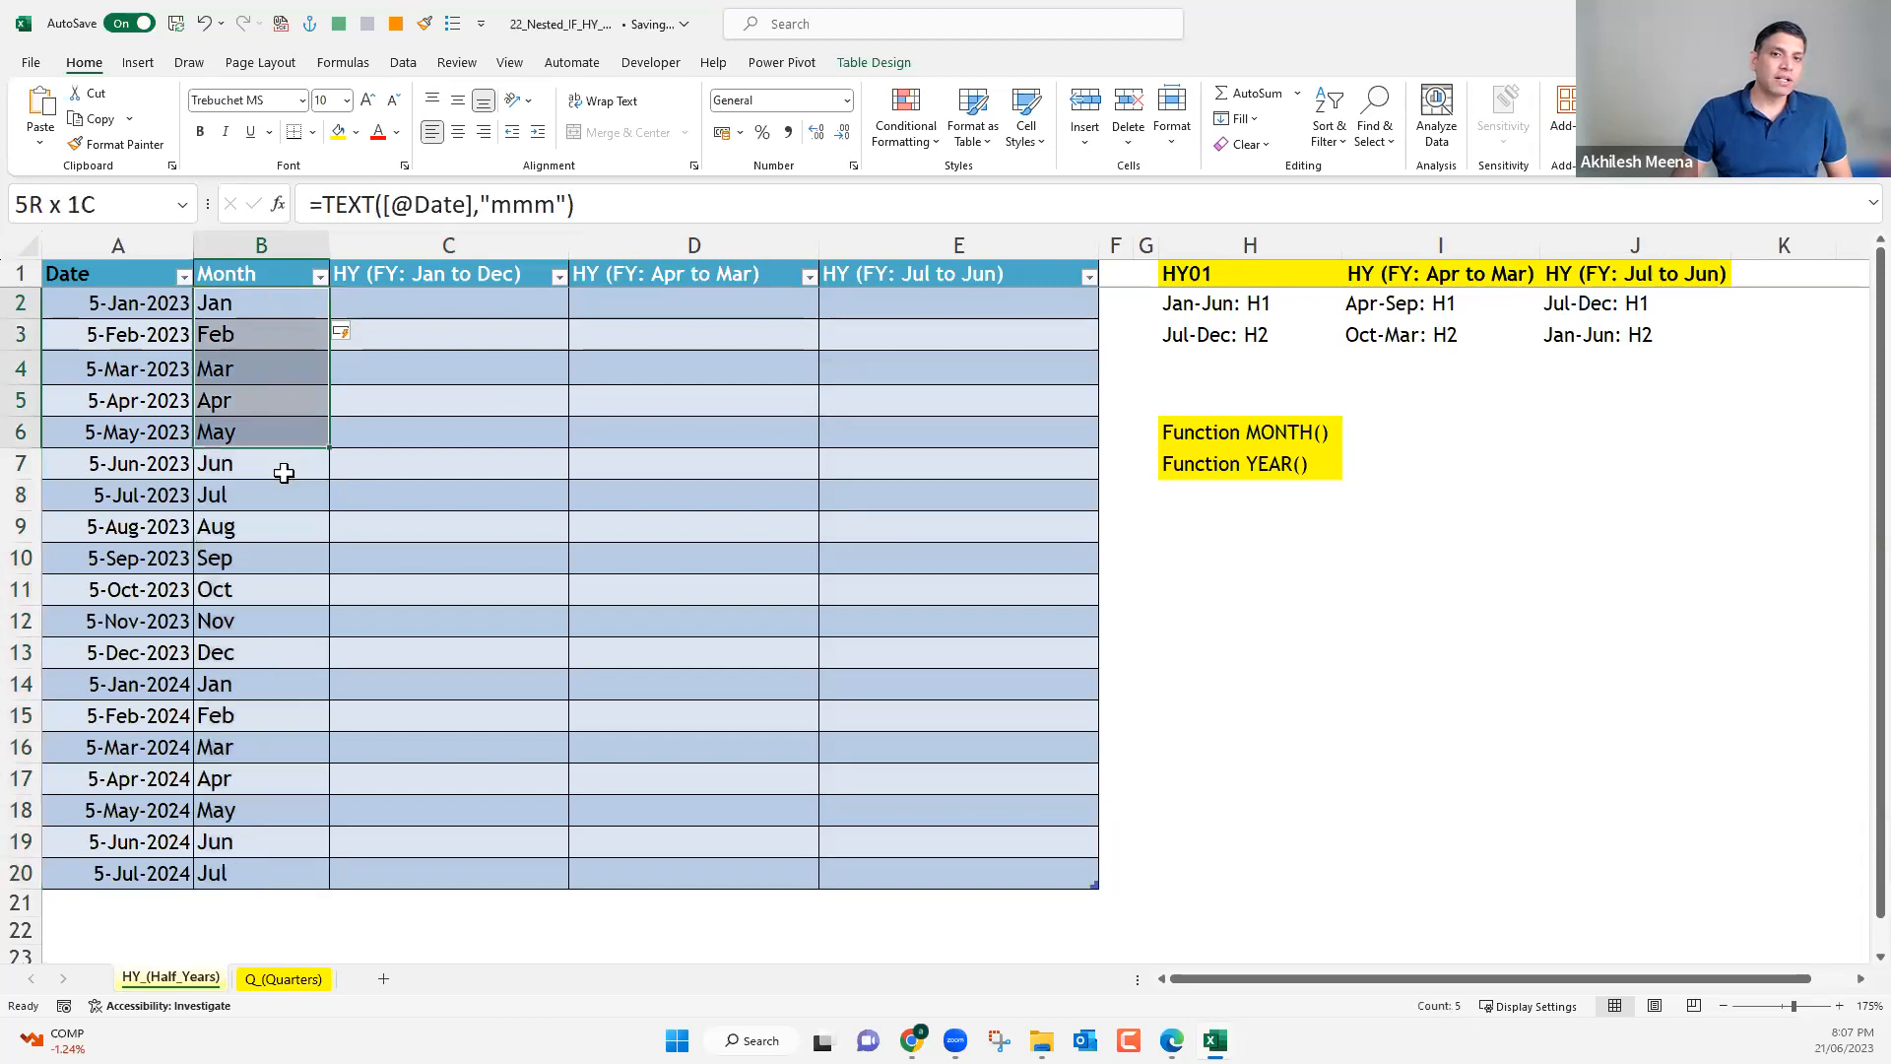
click(420, 301)
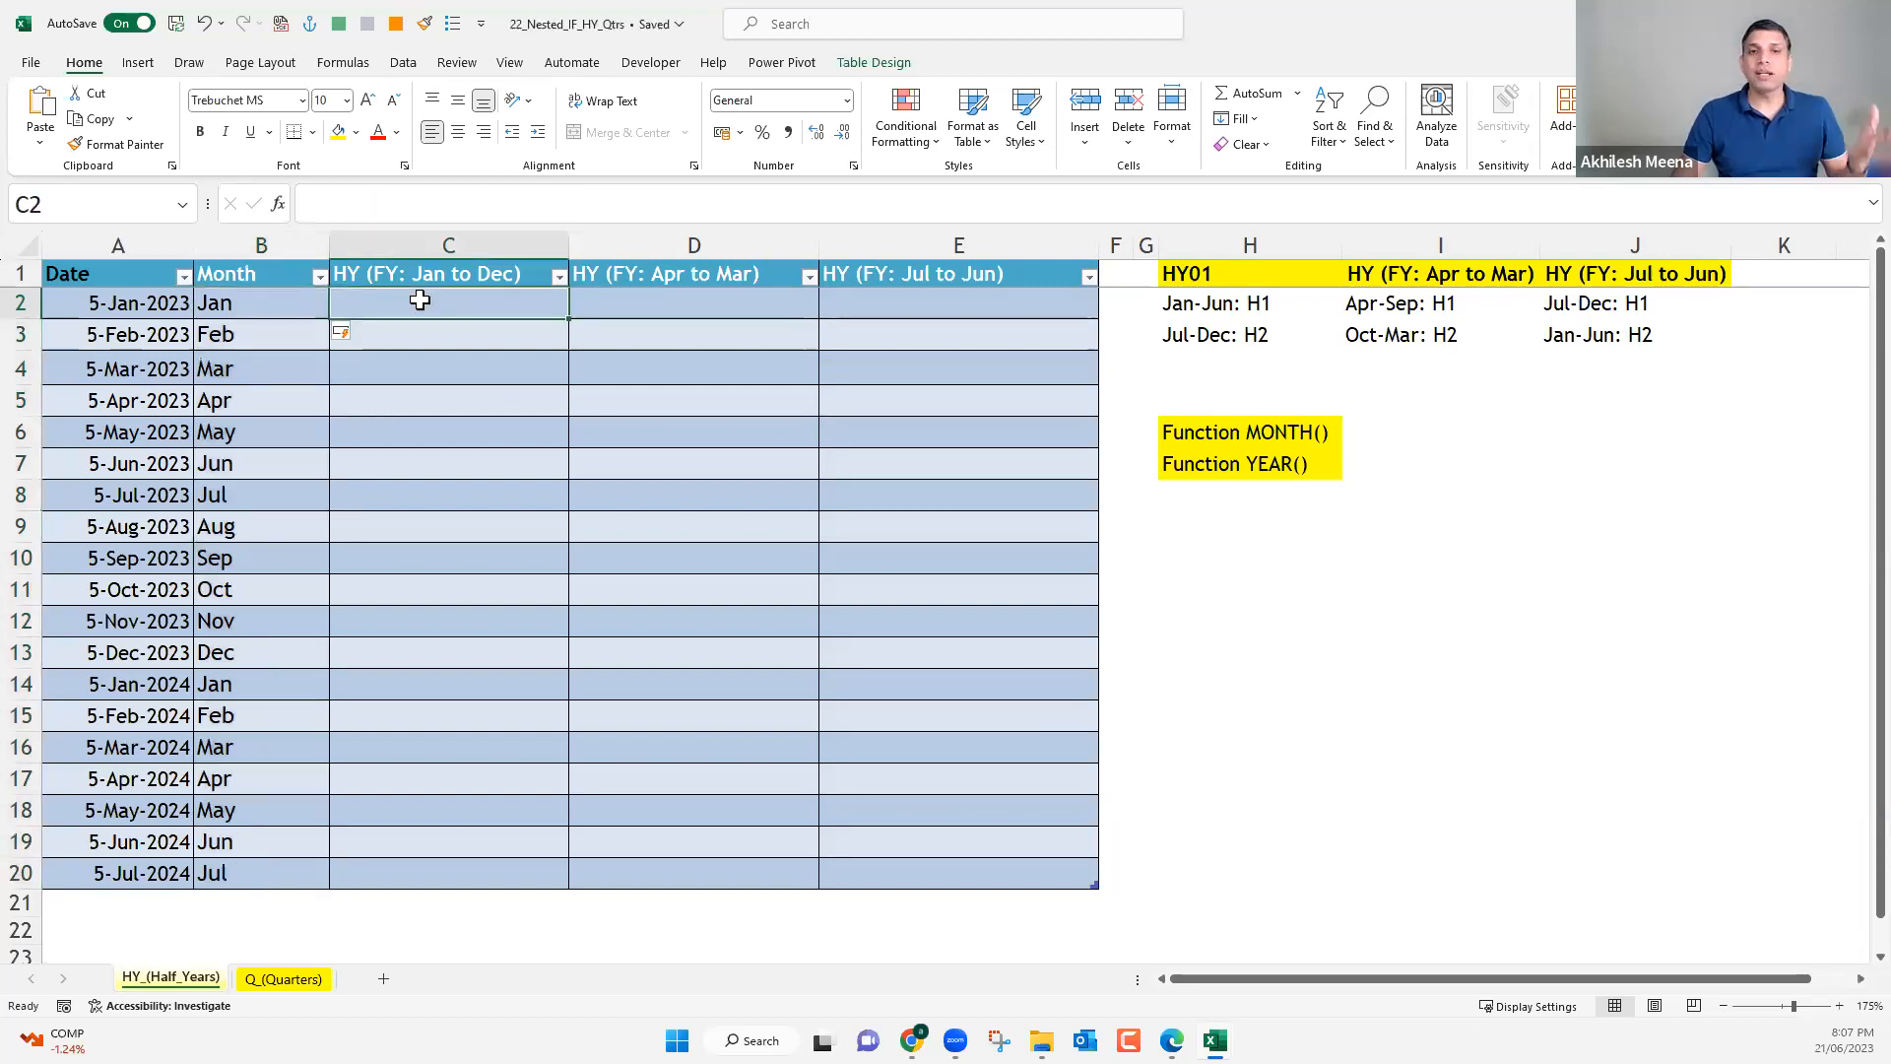
click(268, 308)
click(278, 337)
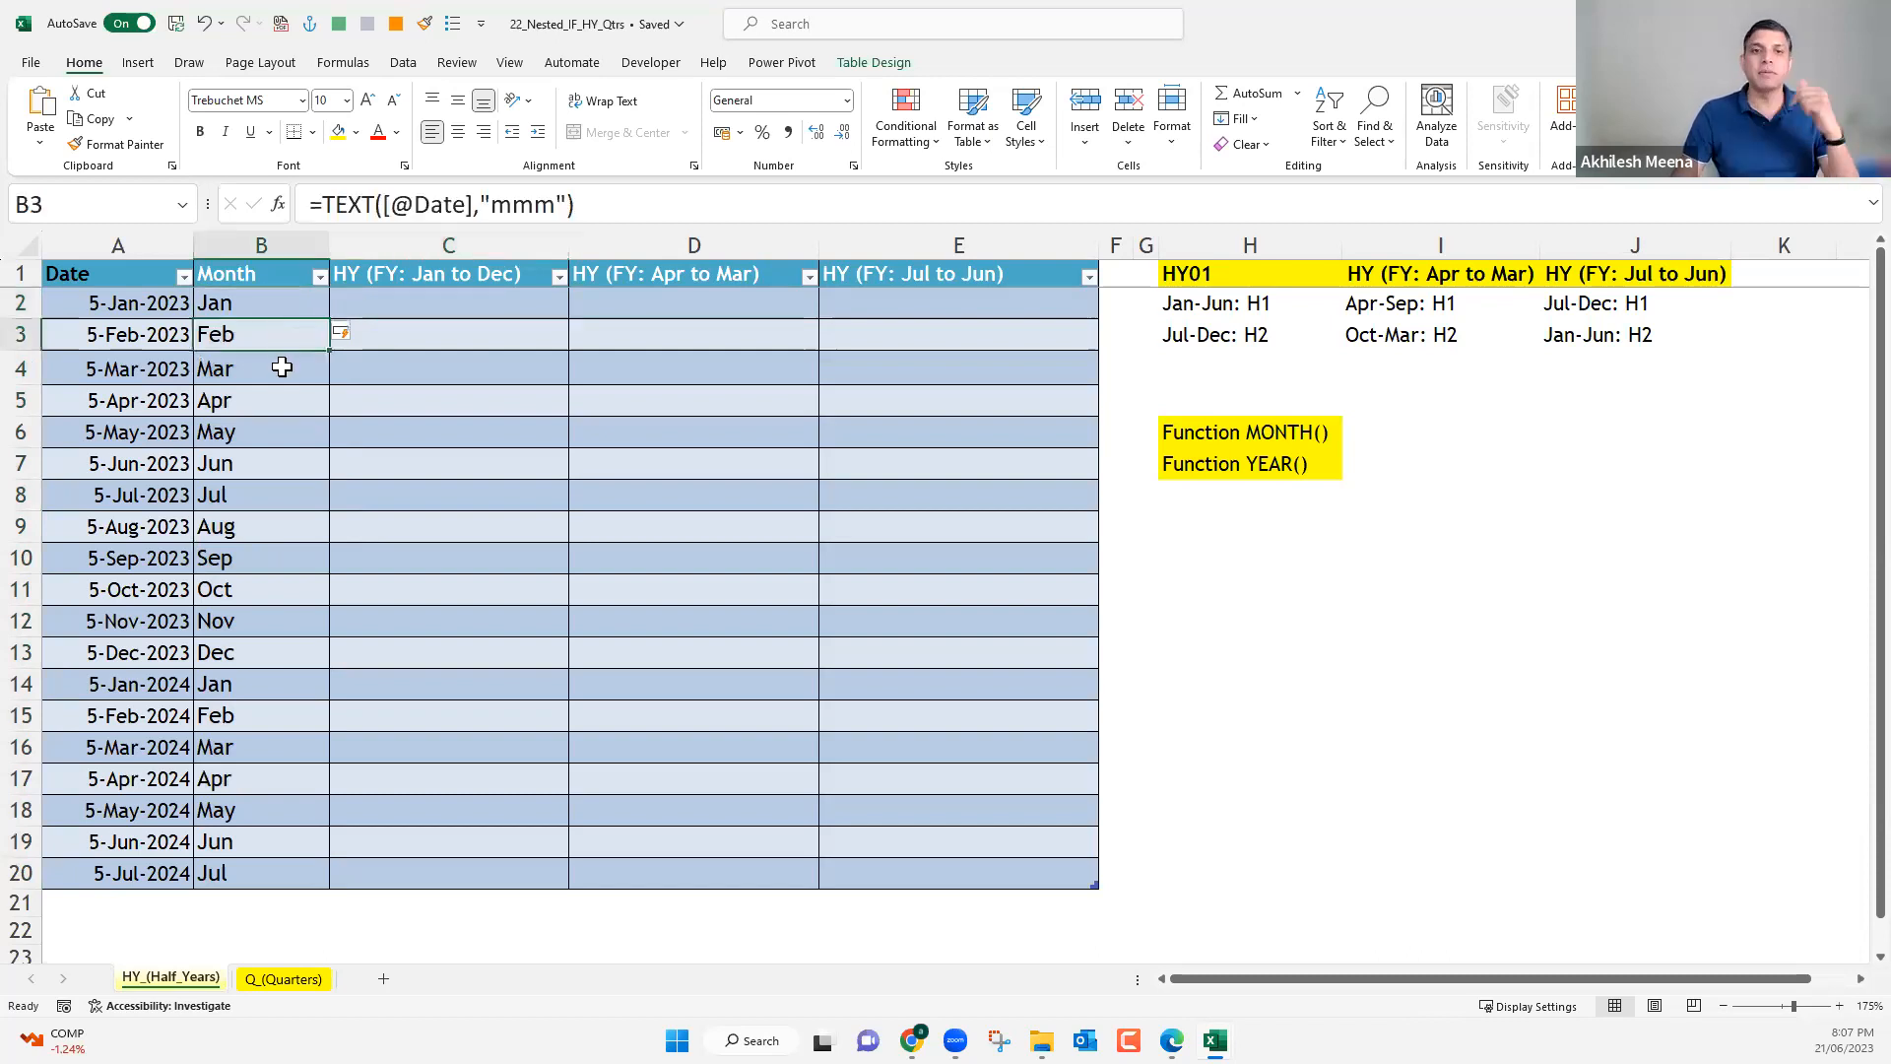
click(282, 367)
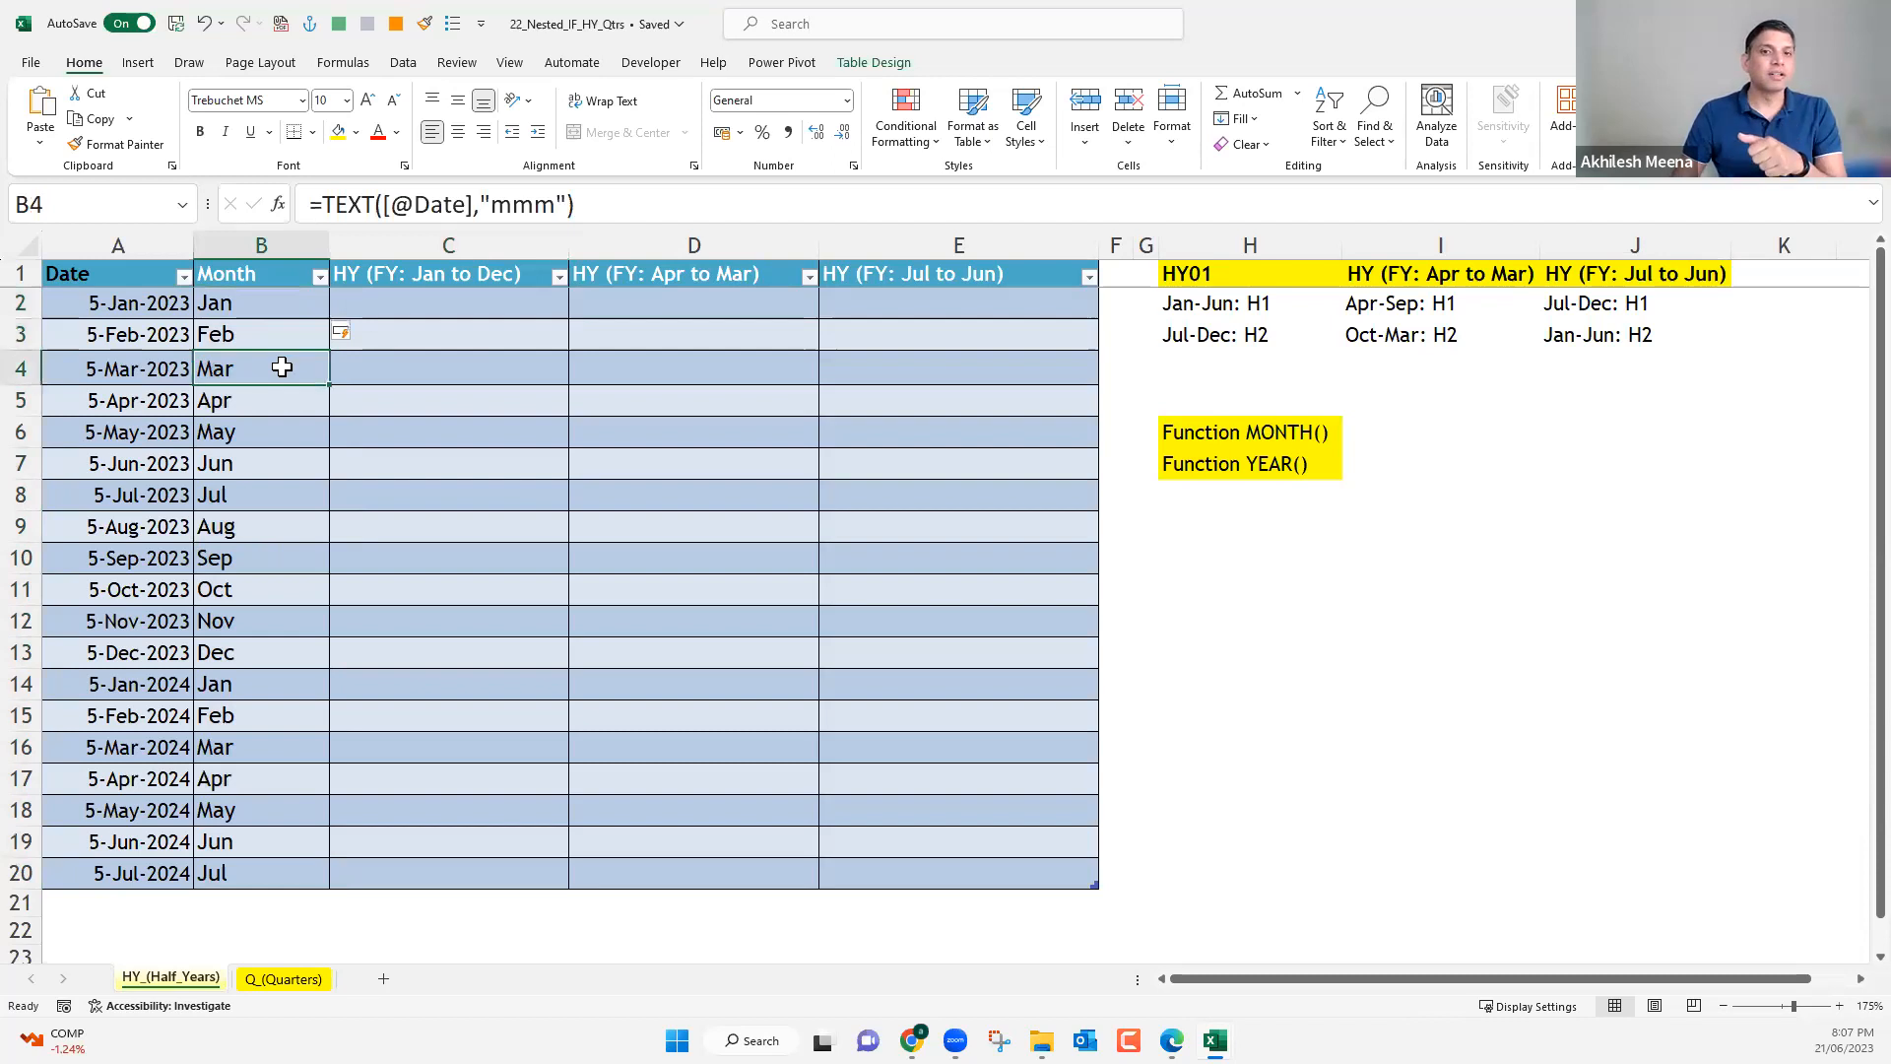
drag(282, 304, 297, 508)
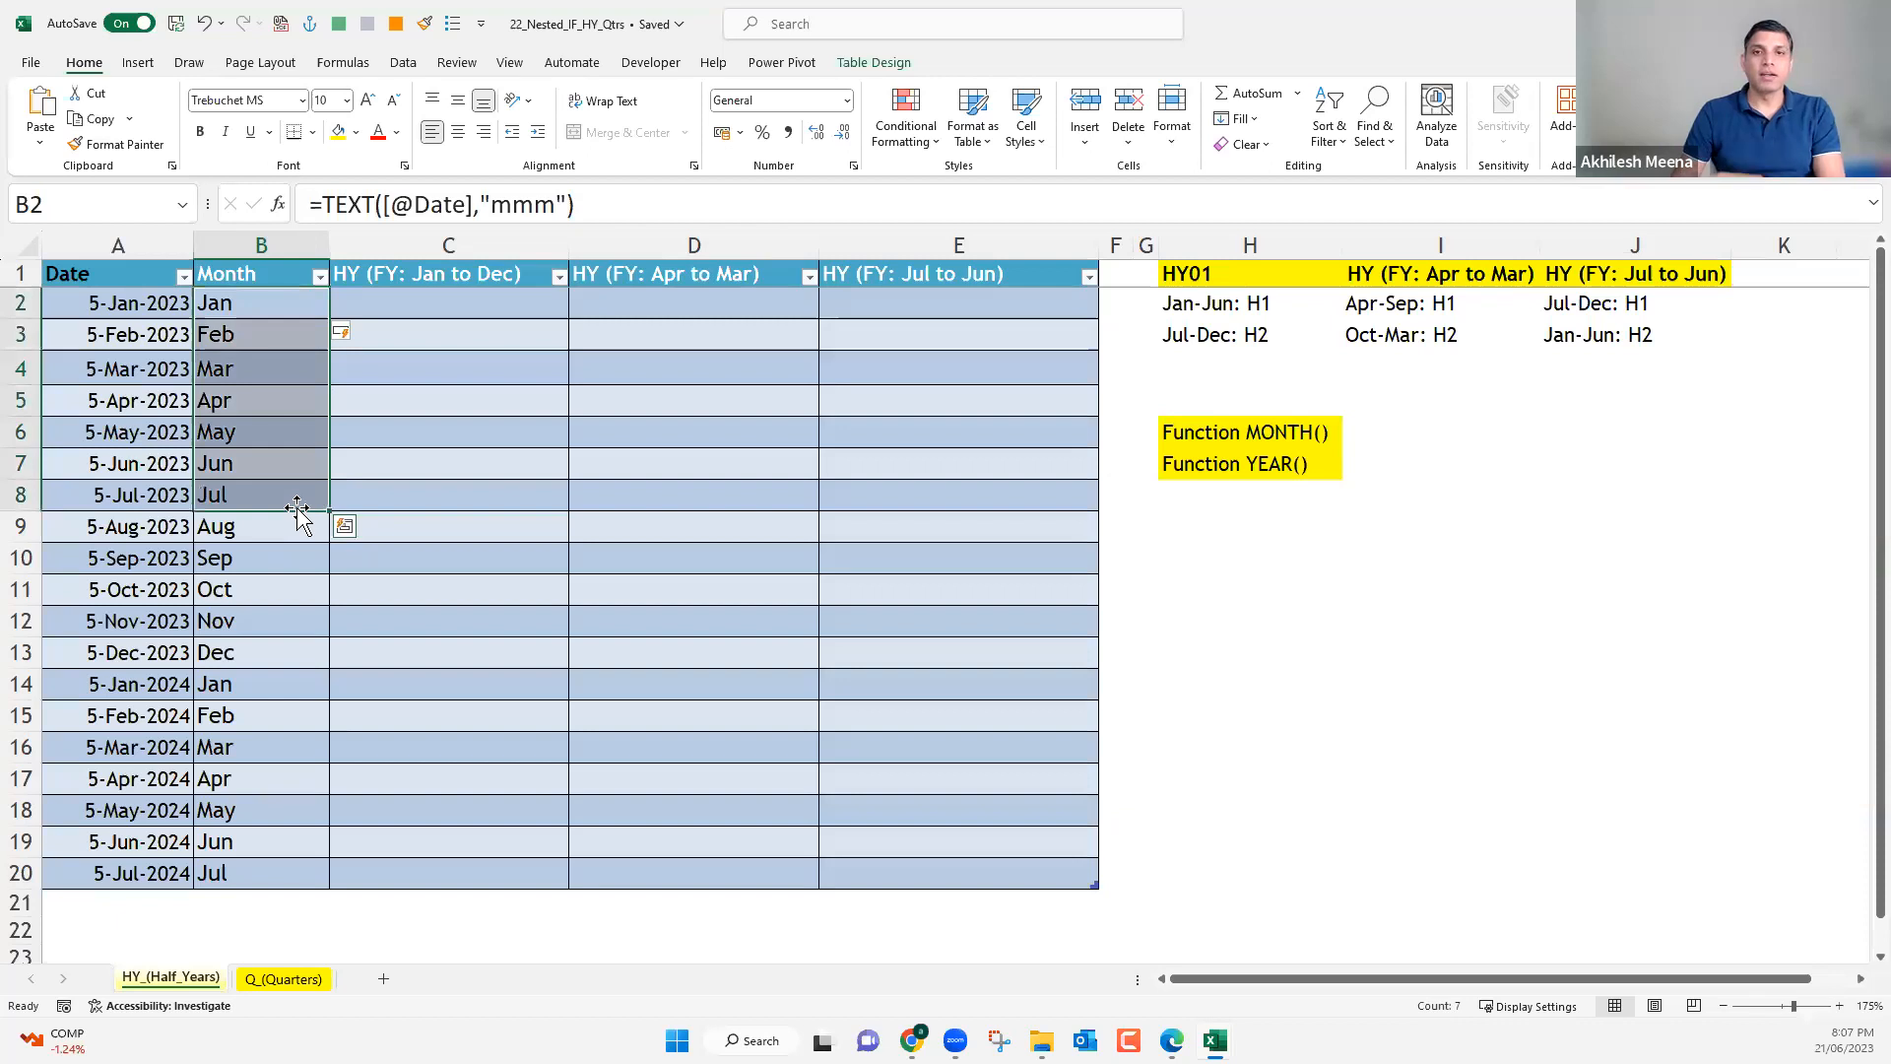
Replace the Month column's formula with =MONTH(A2) to give month numbers for all rows, and narrow the column.
drag(323, 204, 625, 223)
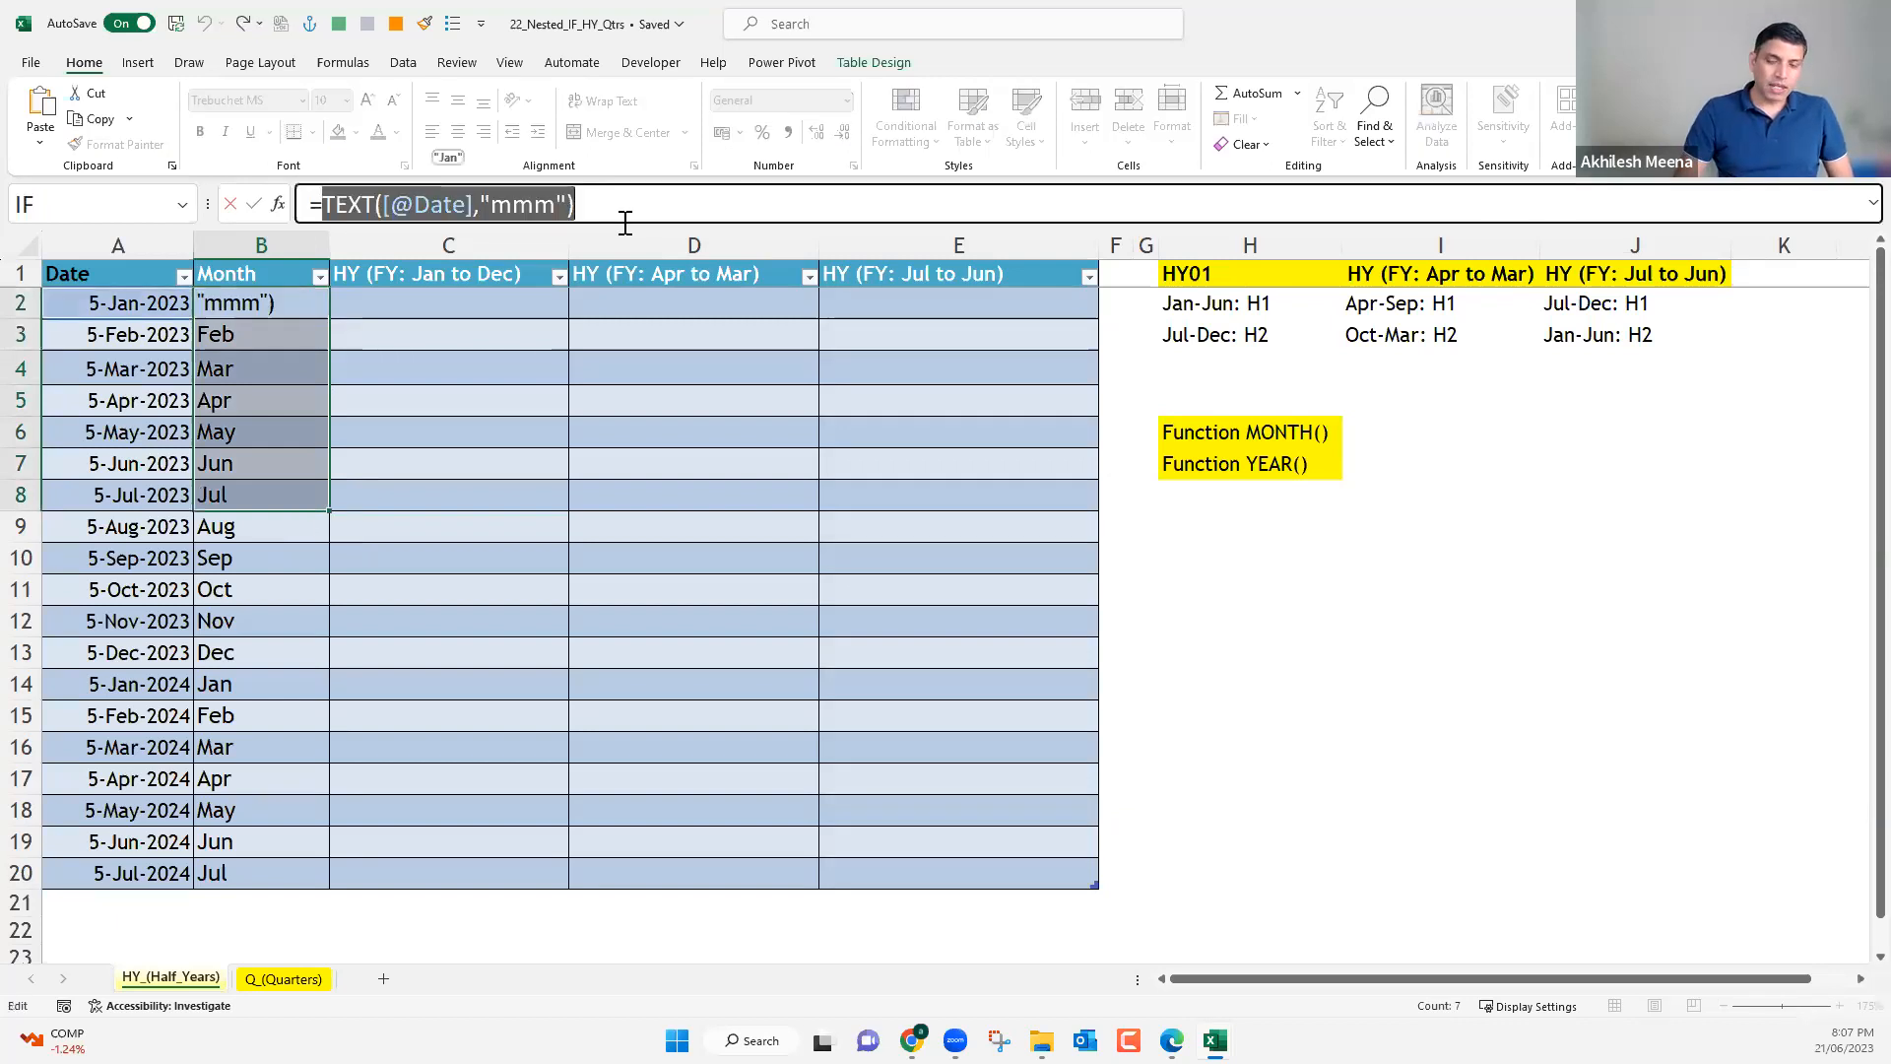
text(motn)
key(BackSpace)
key(BackSpace)
text(nt)
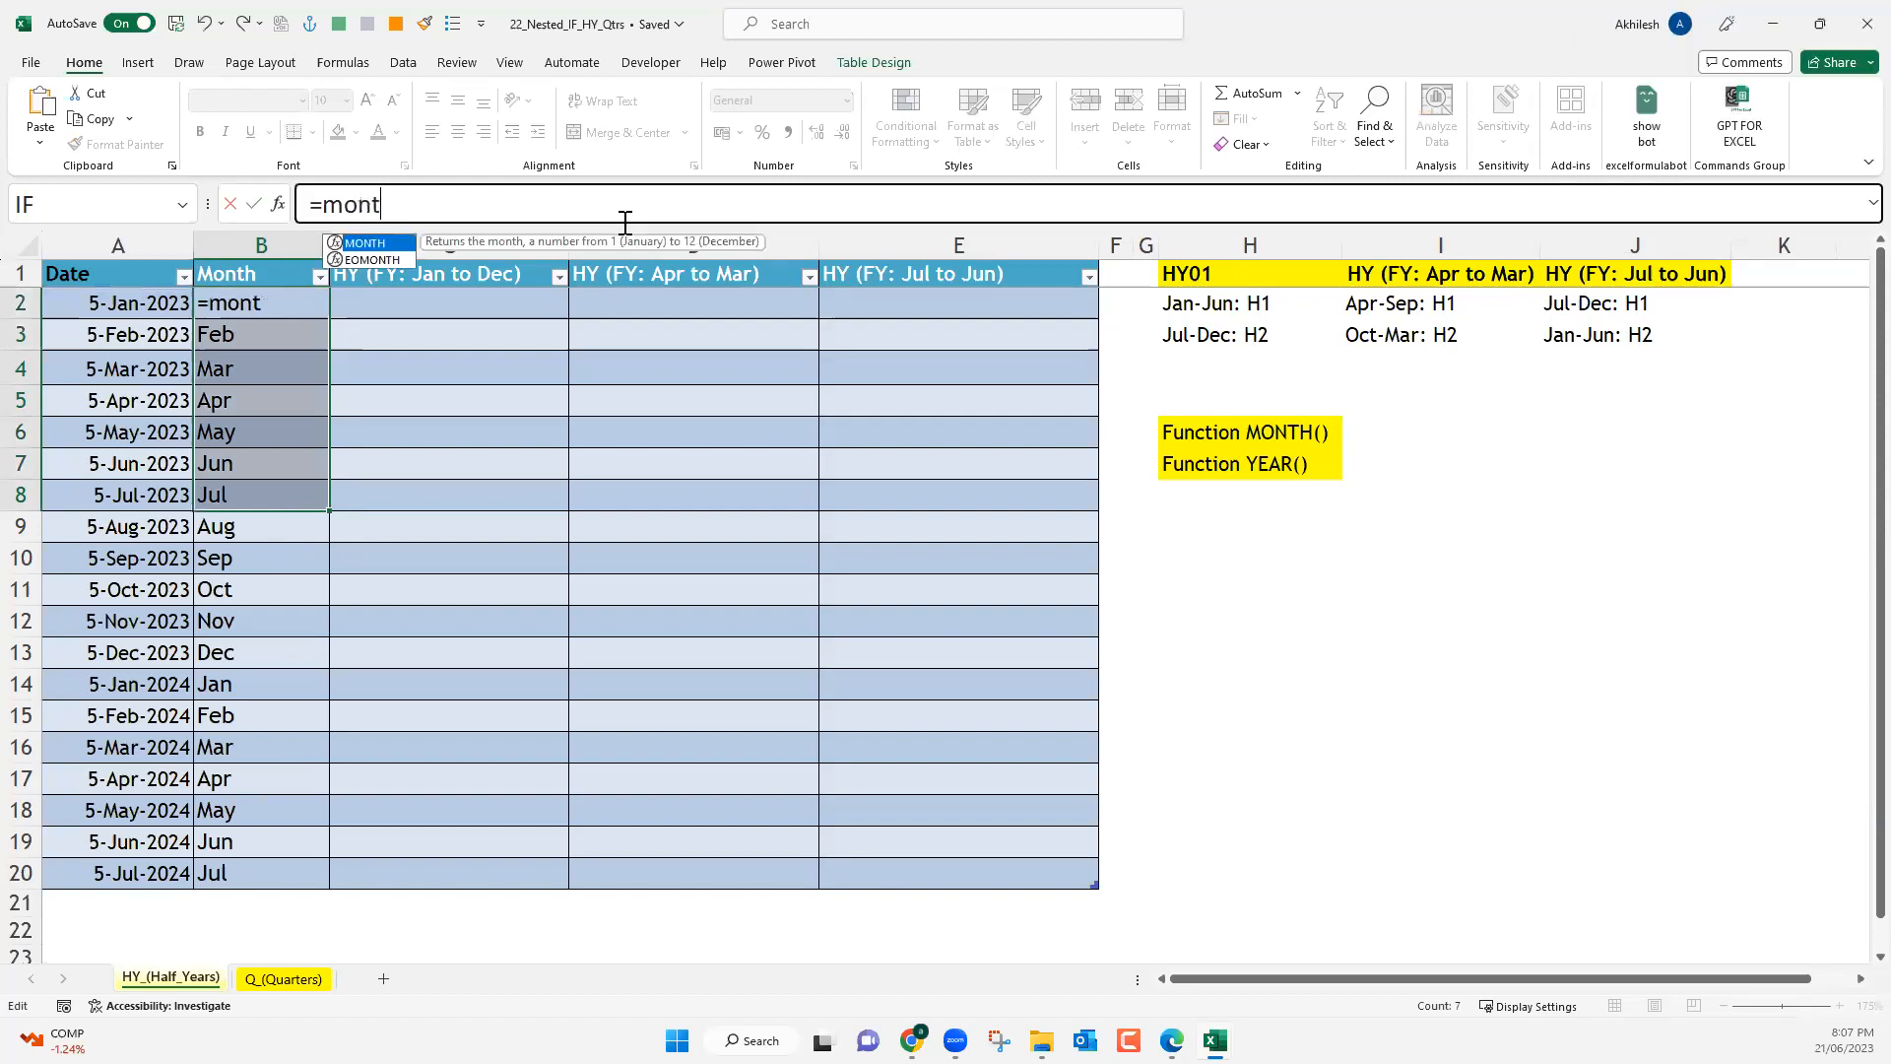
key(Tab)
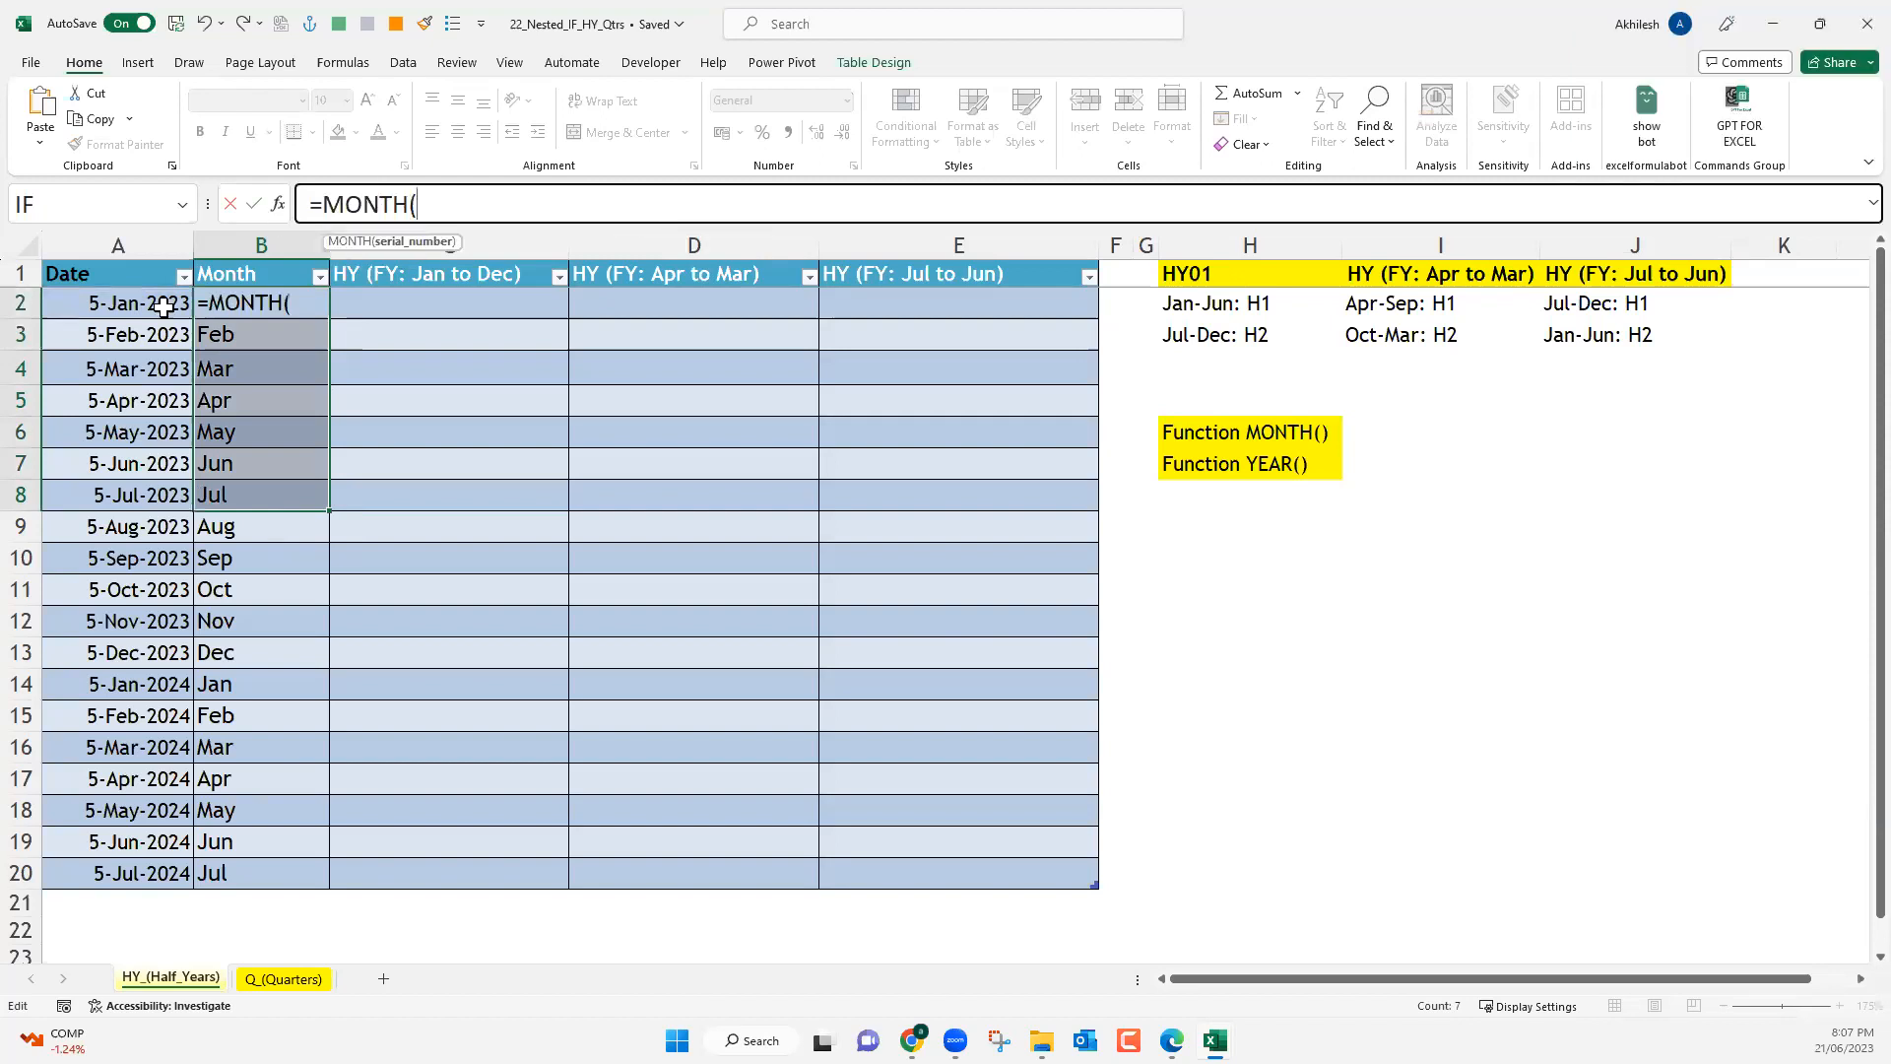
click(139, 306)
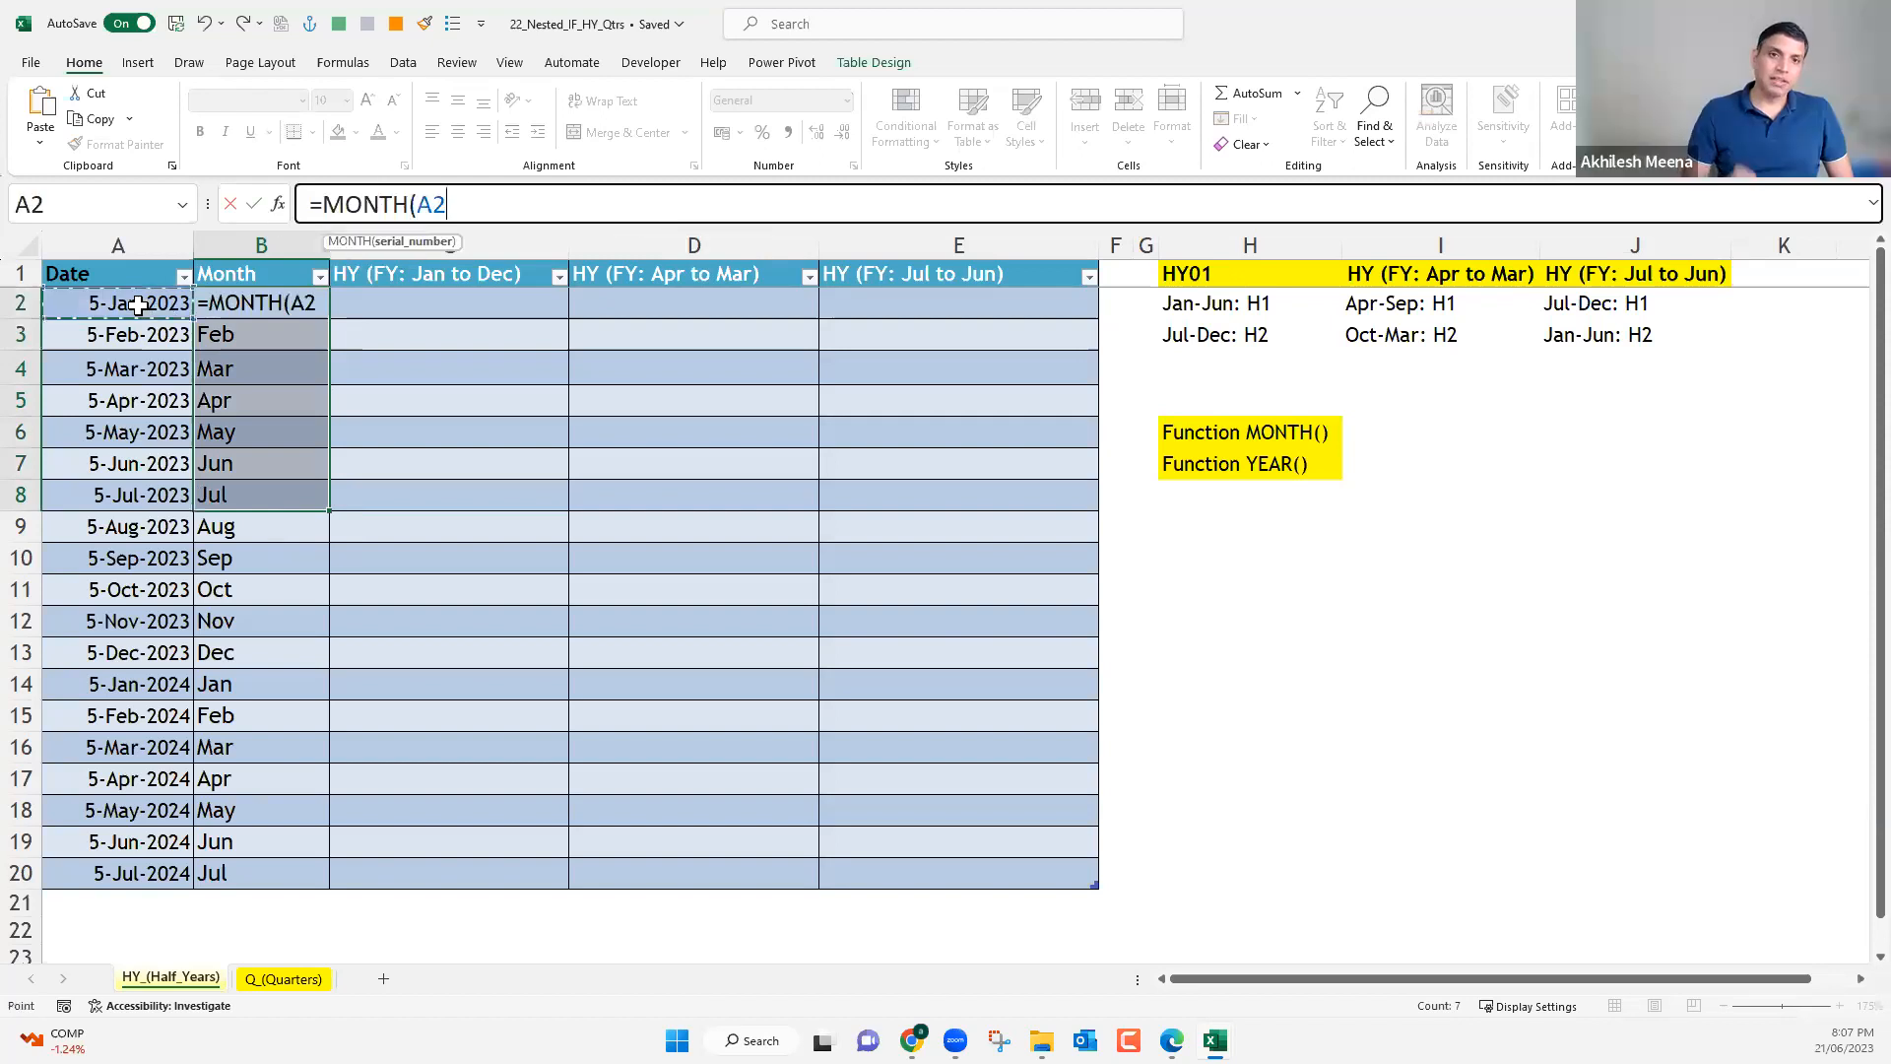
key(Return)
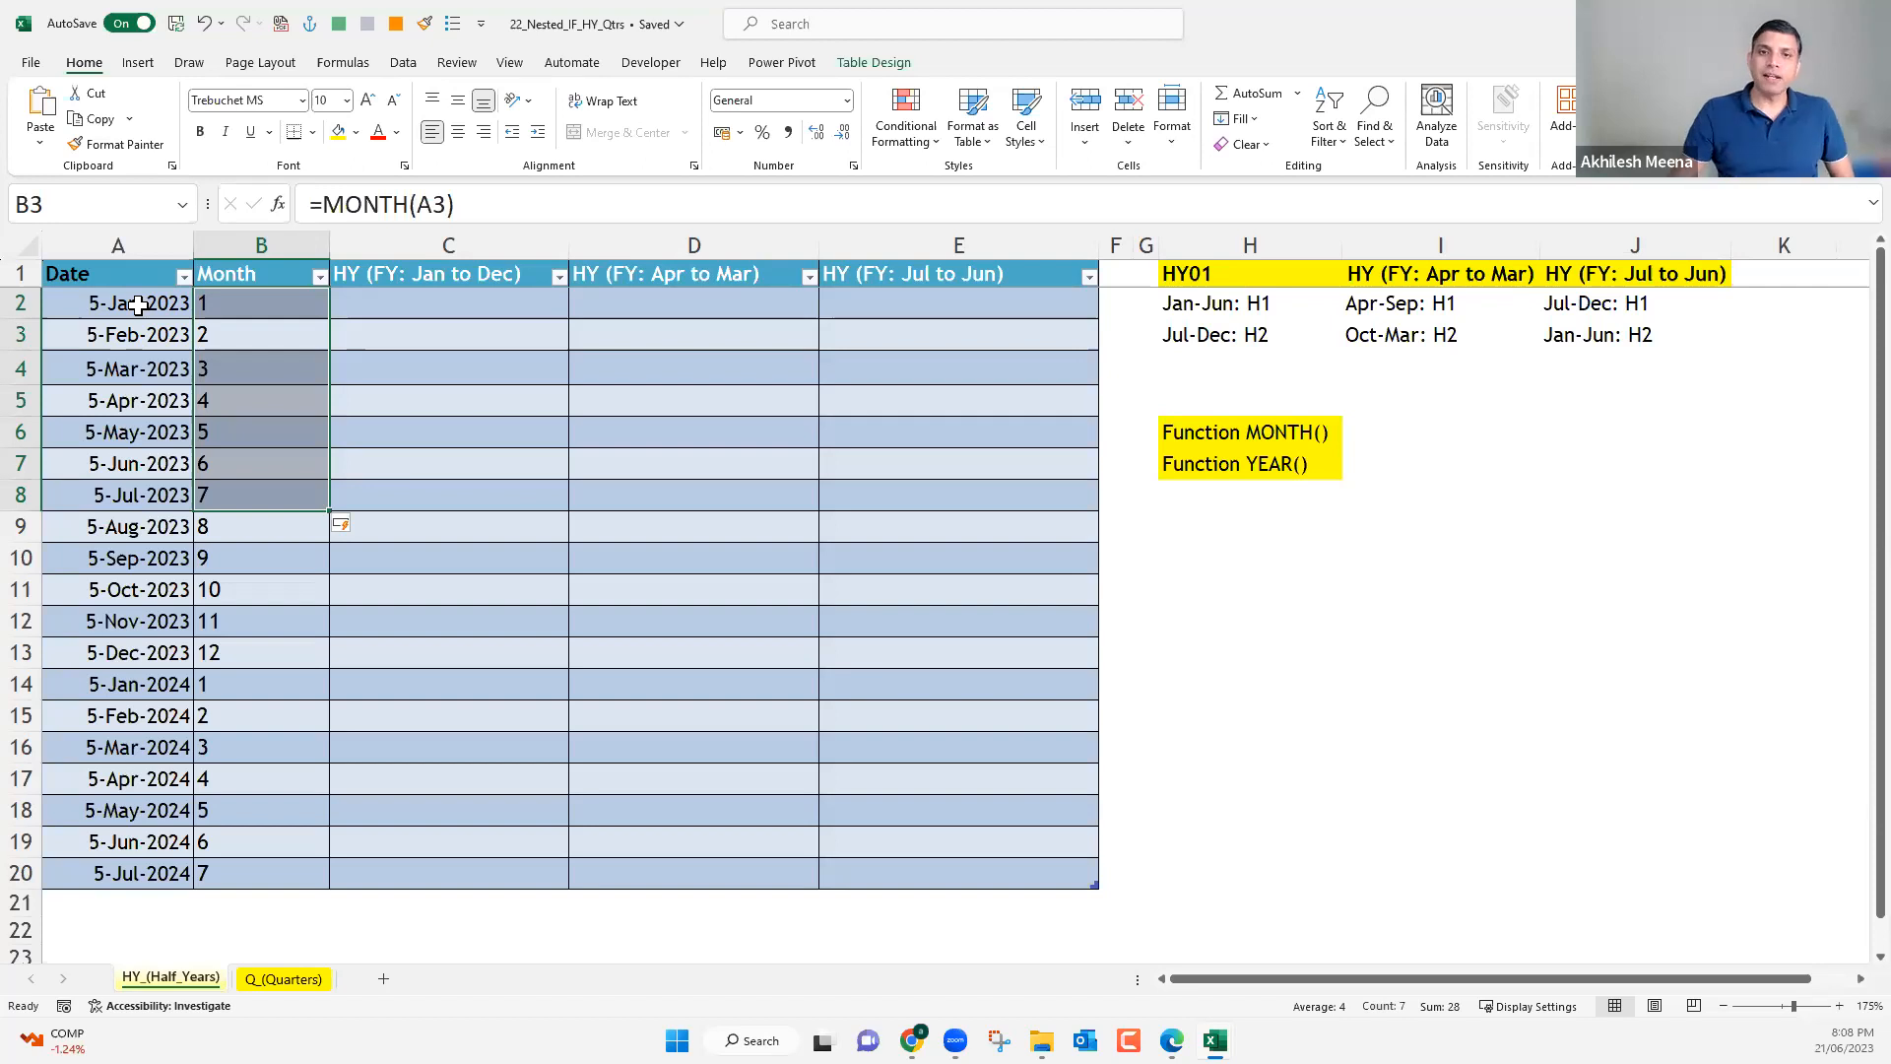
drag(288, 259, 288, 259)
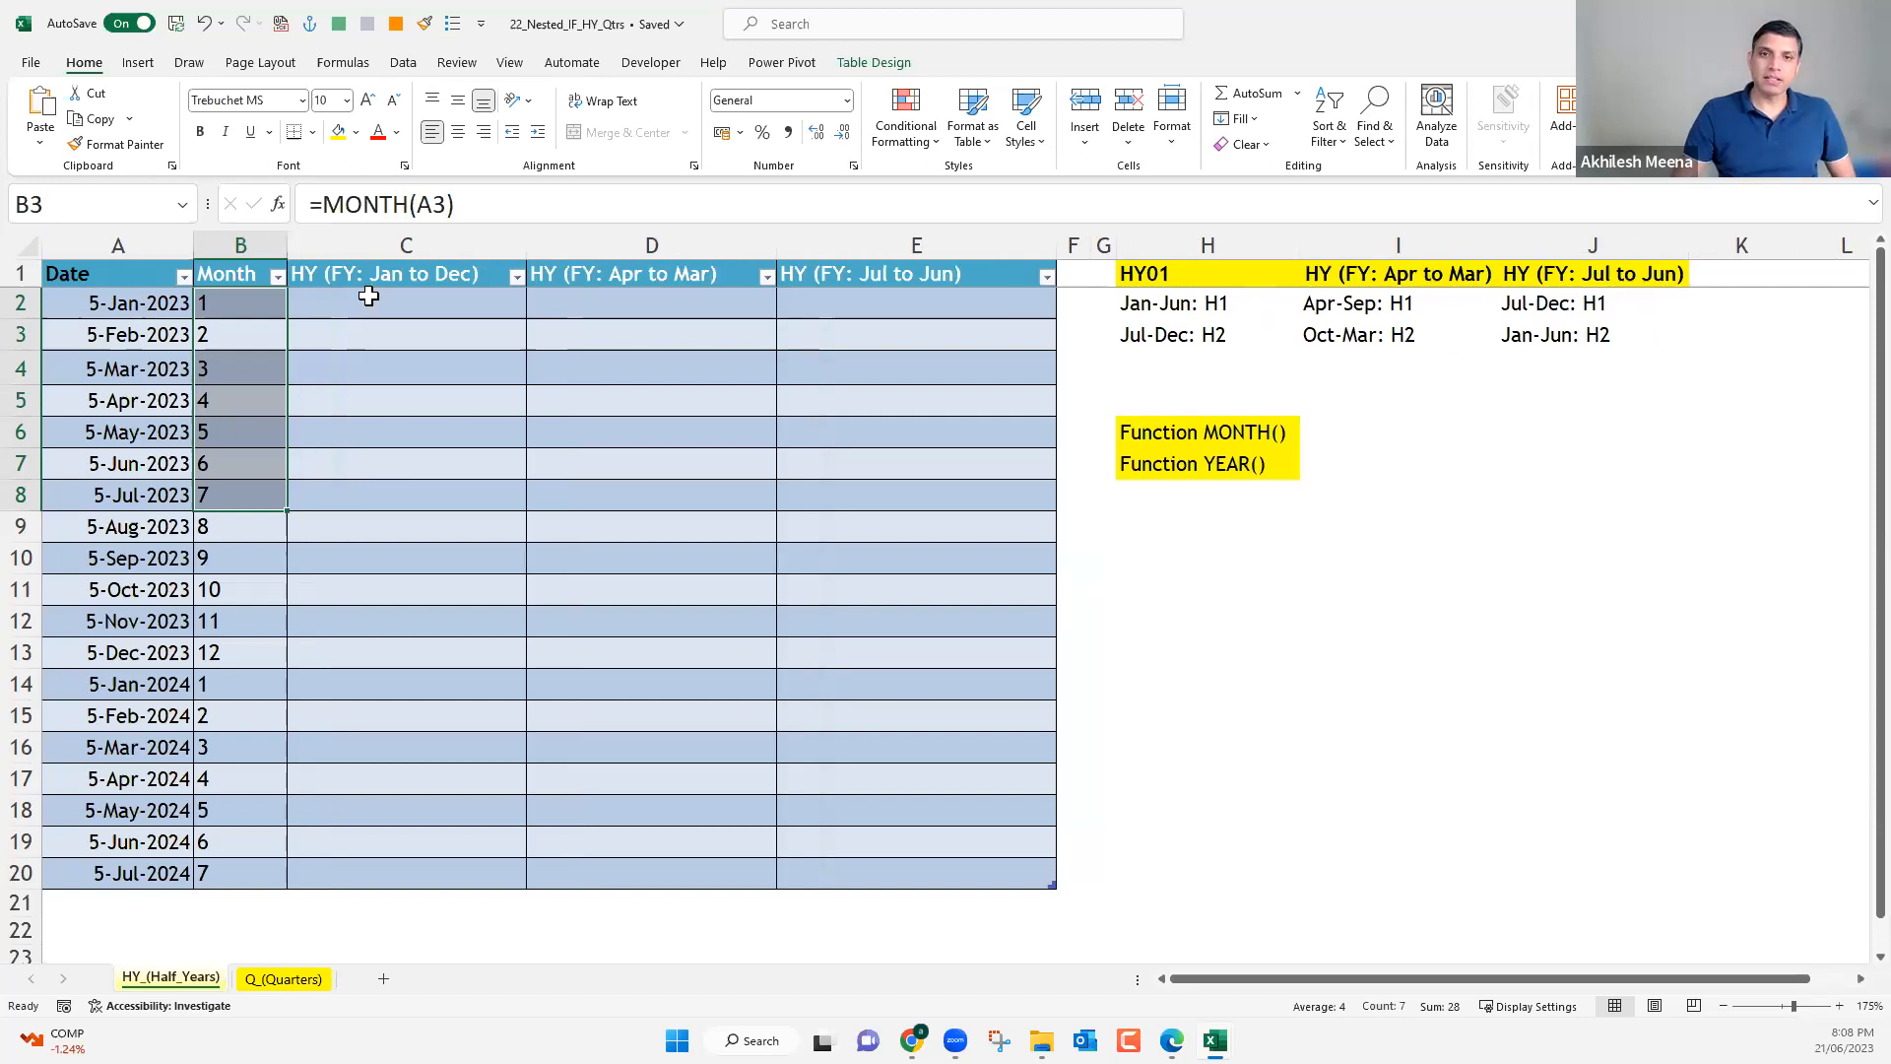
Look at the layout and quarter rules on the Q_(Quarters) sheet and return to the HY_(Half_Years) sheet.
click(418, 304)
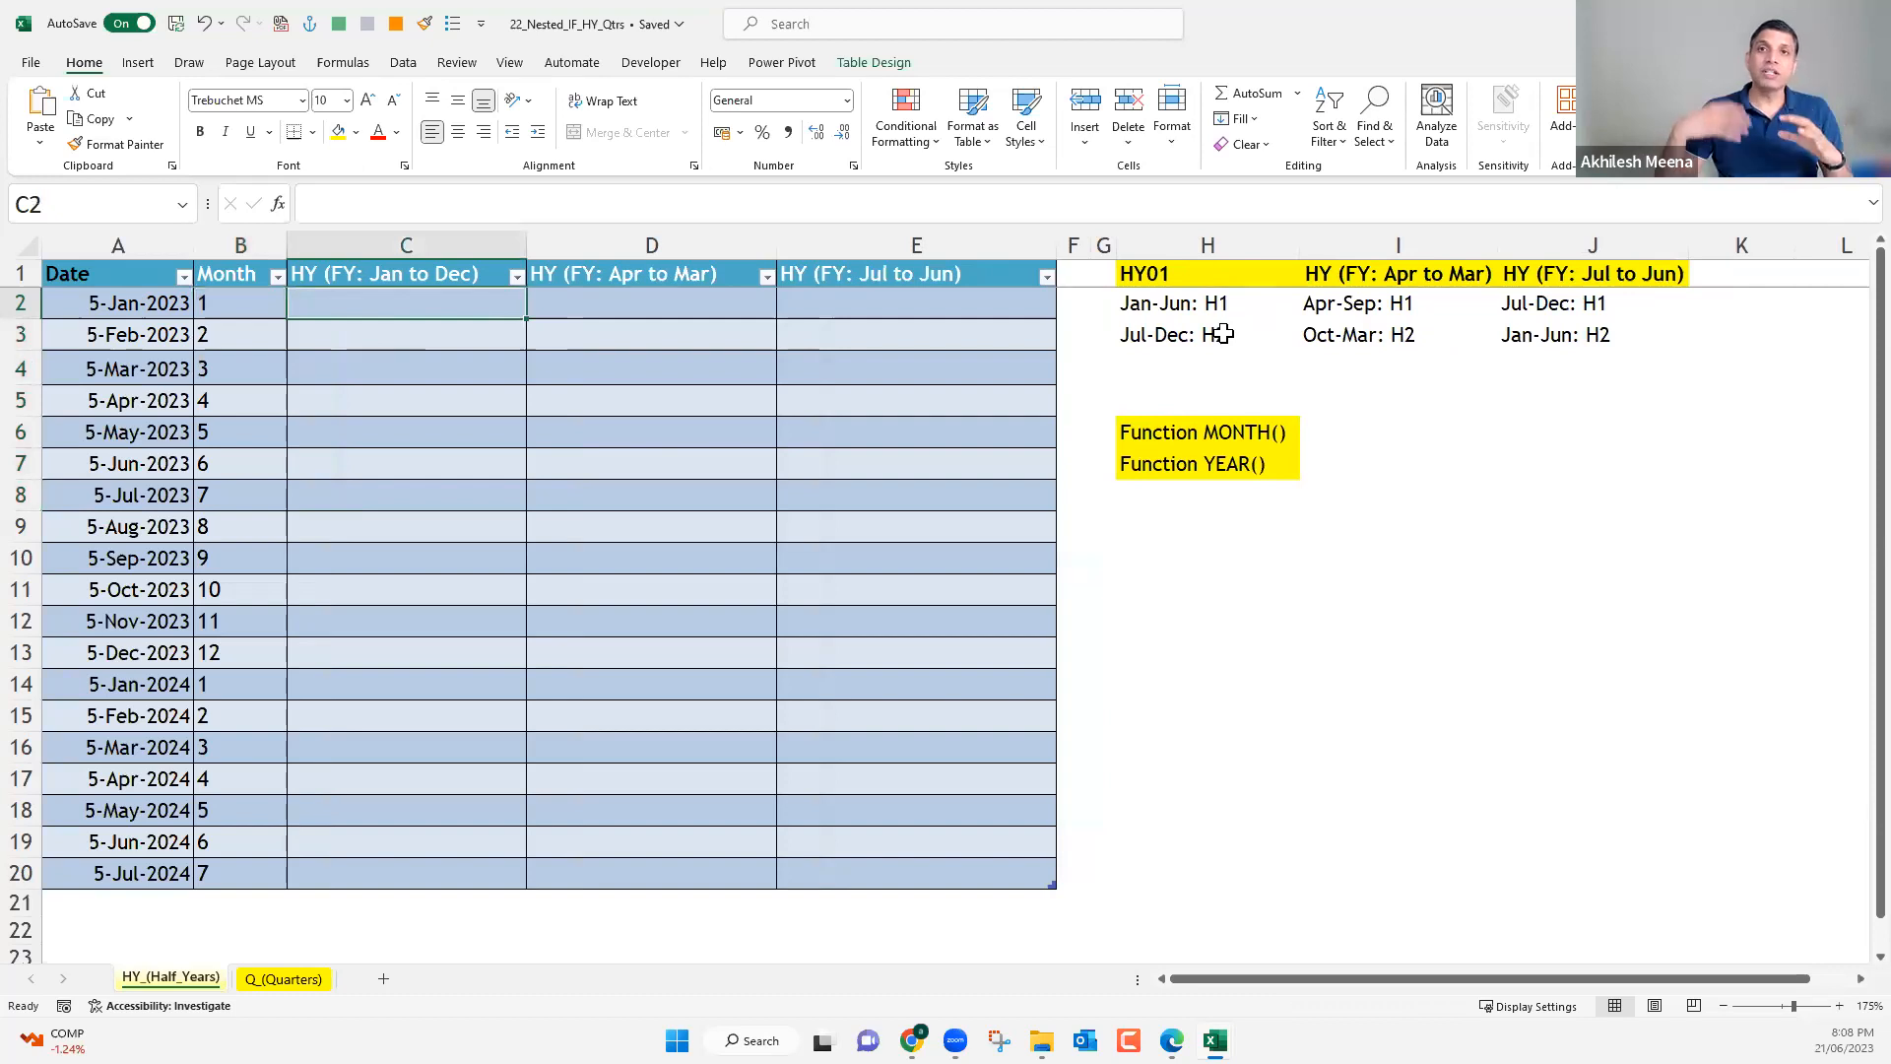
click(306, 983)
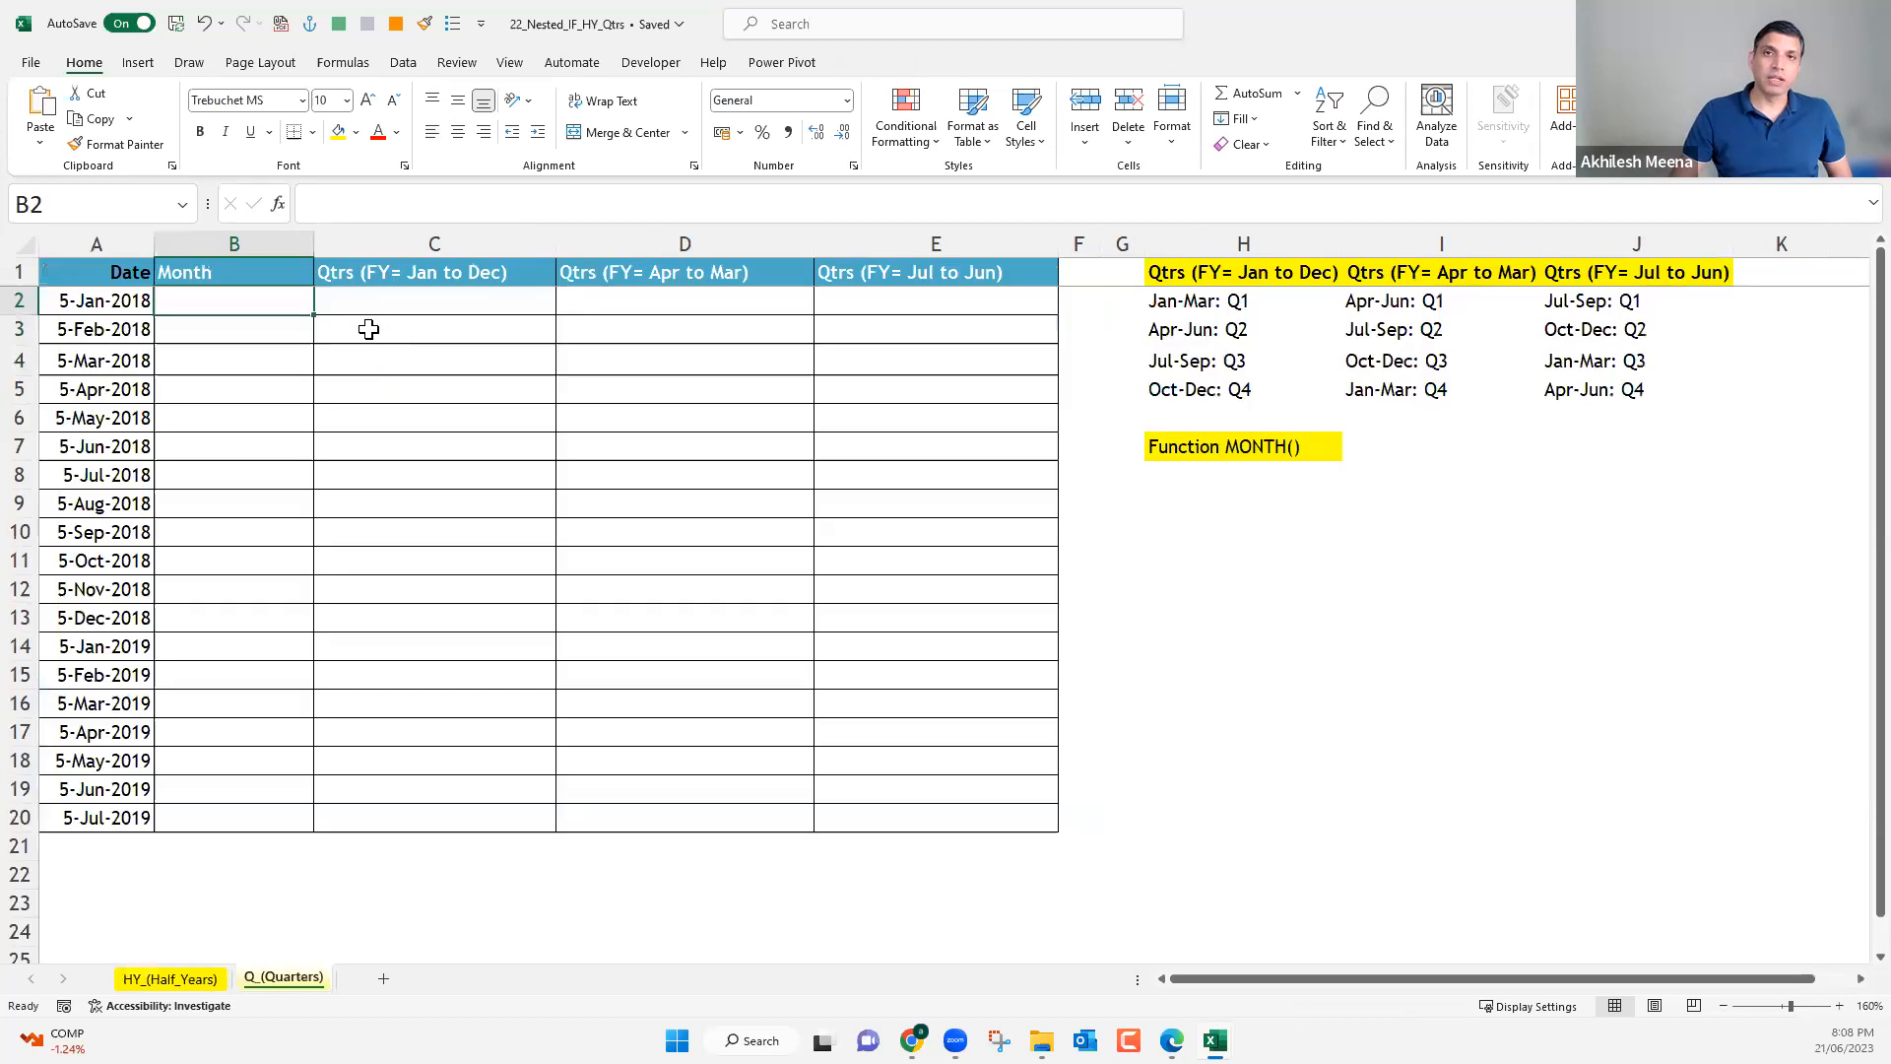
click(202, 979)
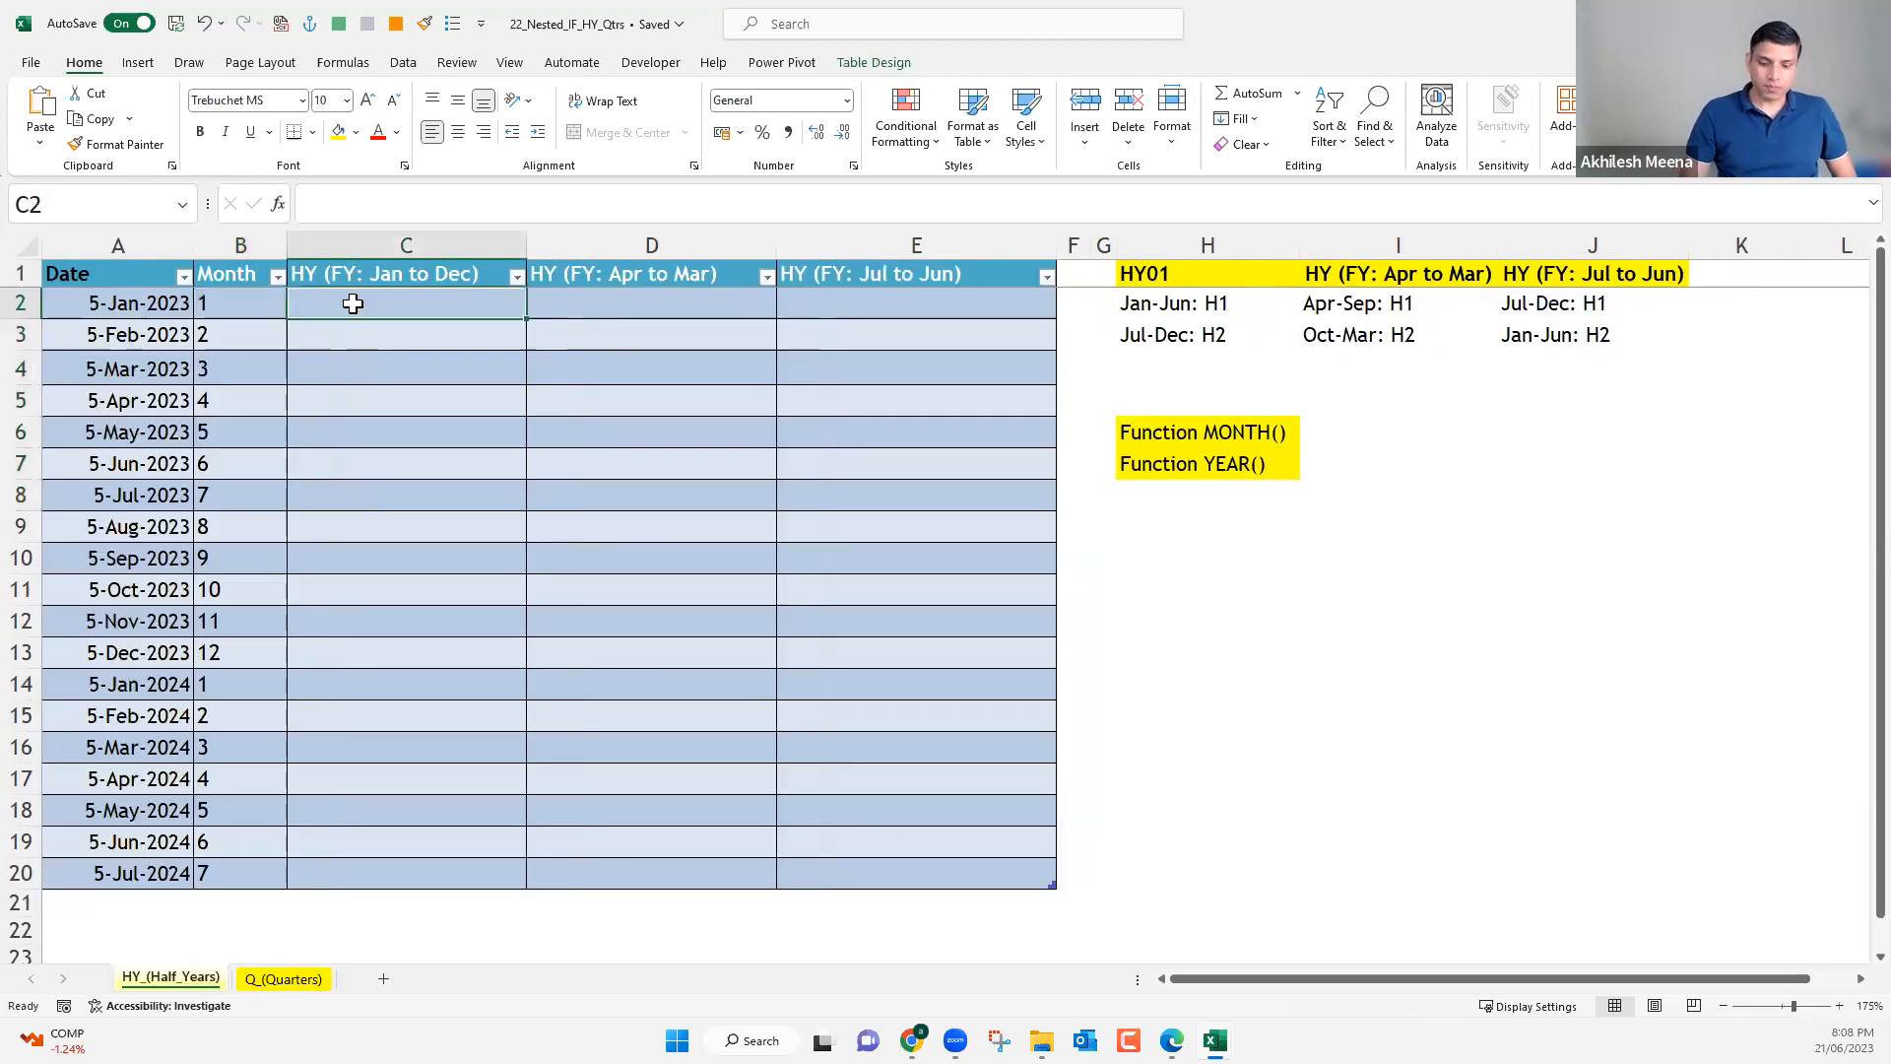
text(=)
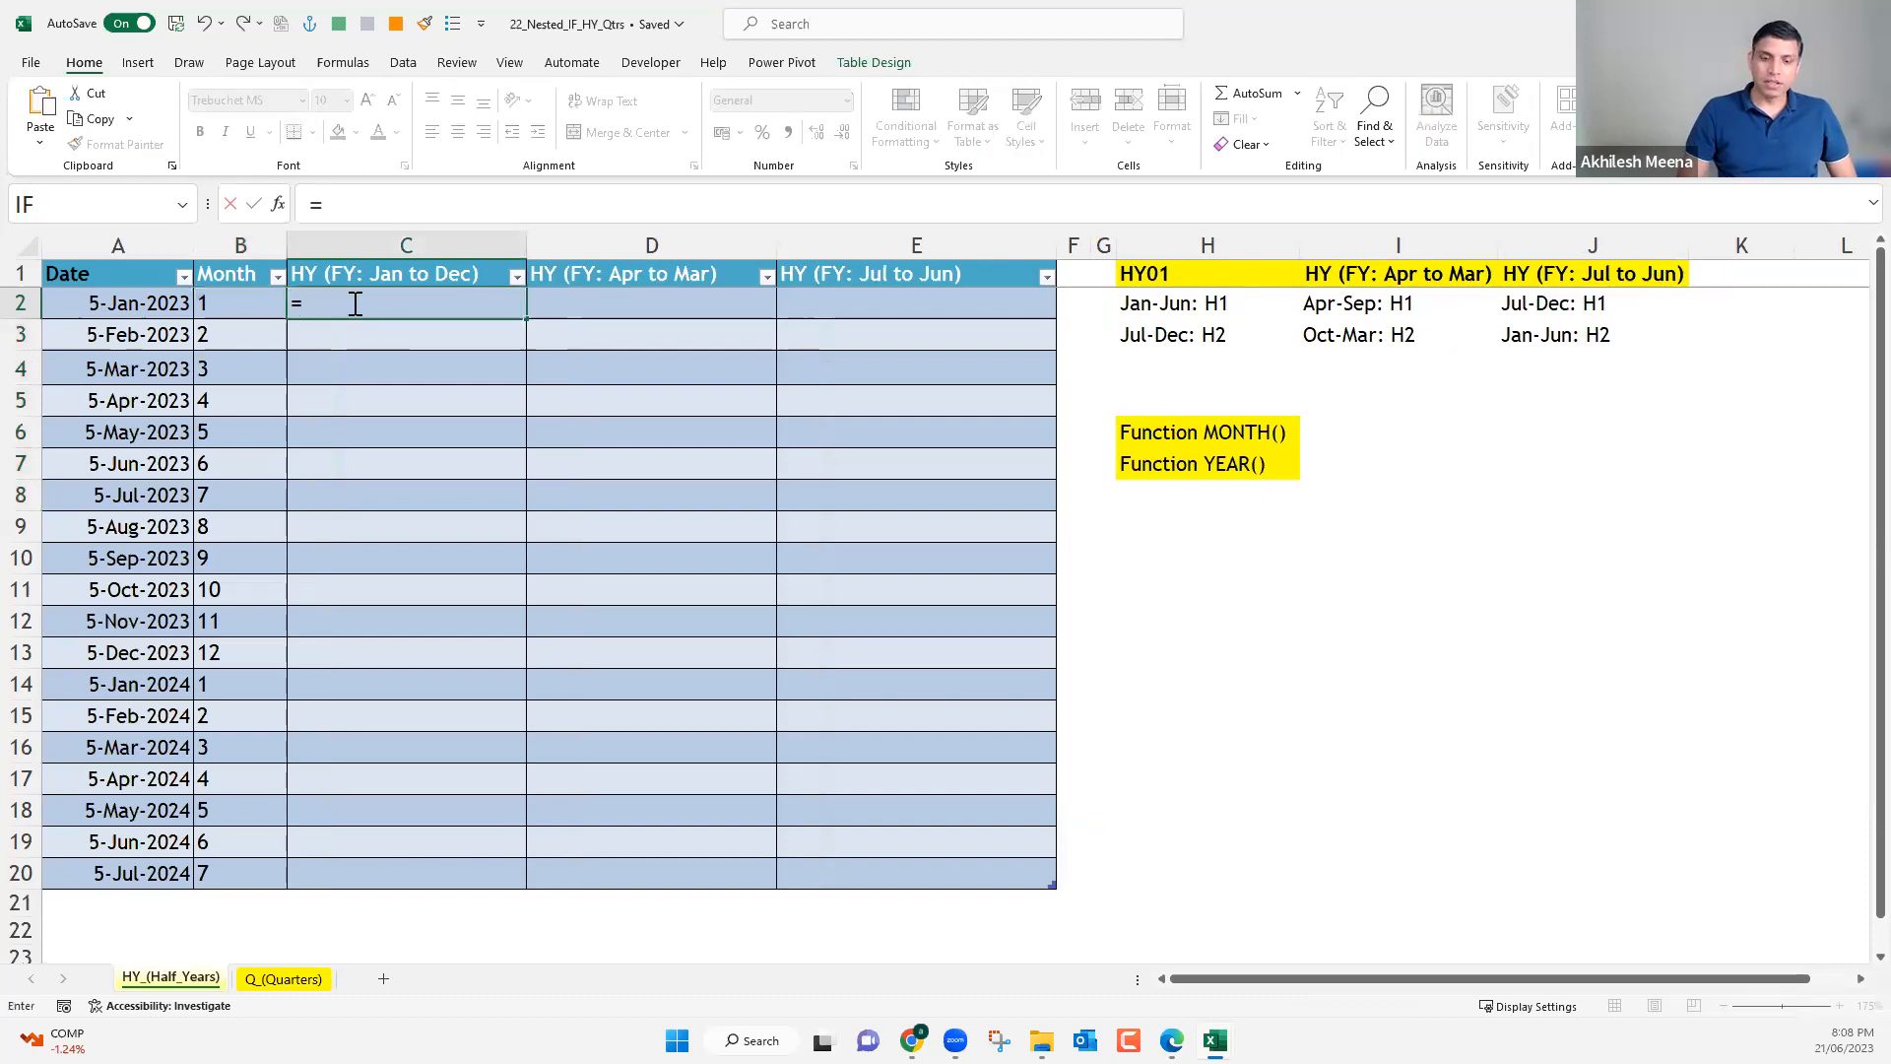
text(IF()
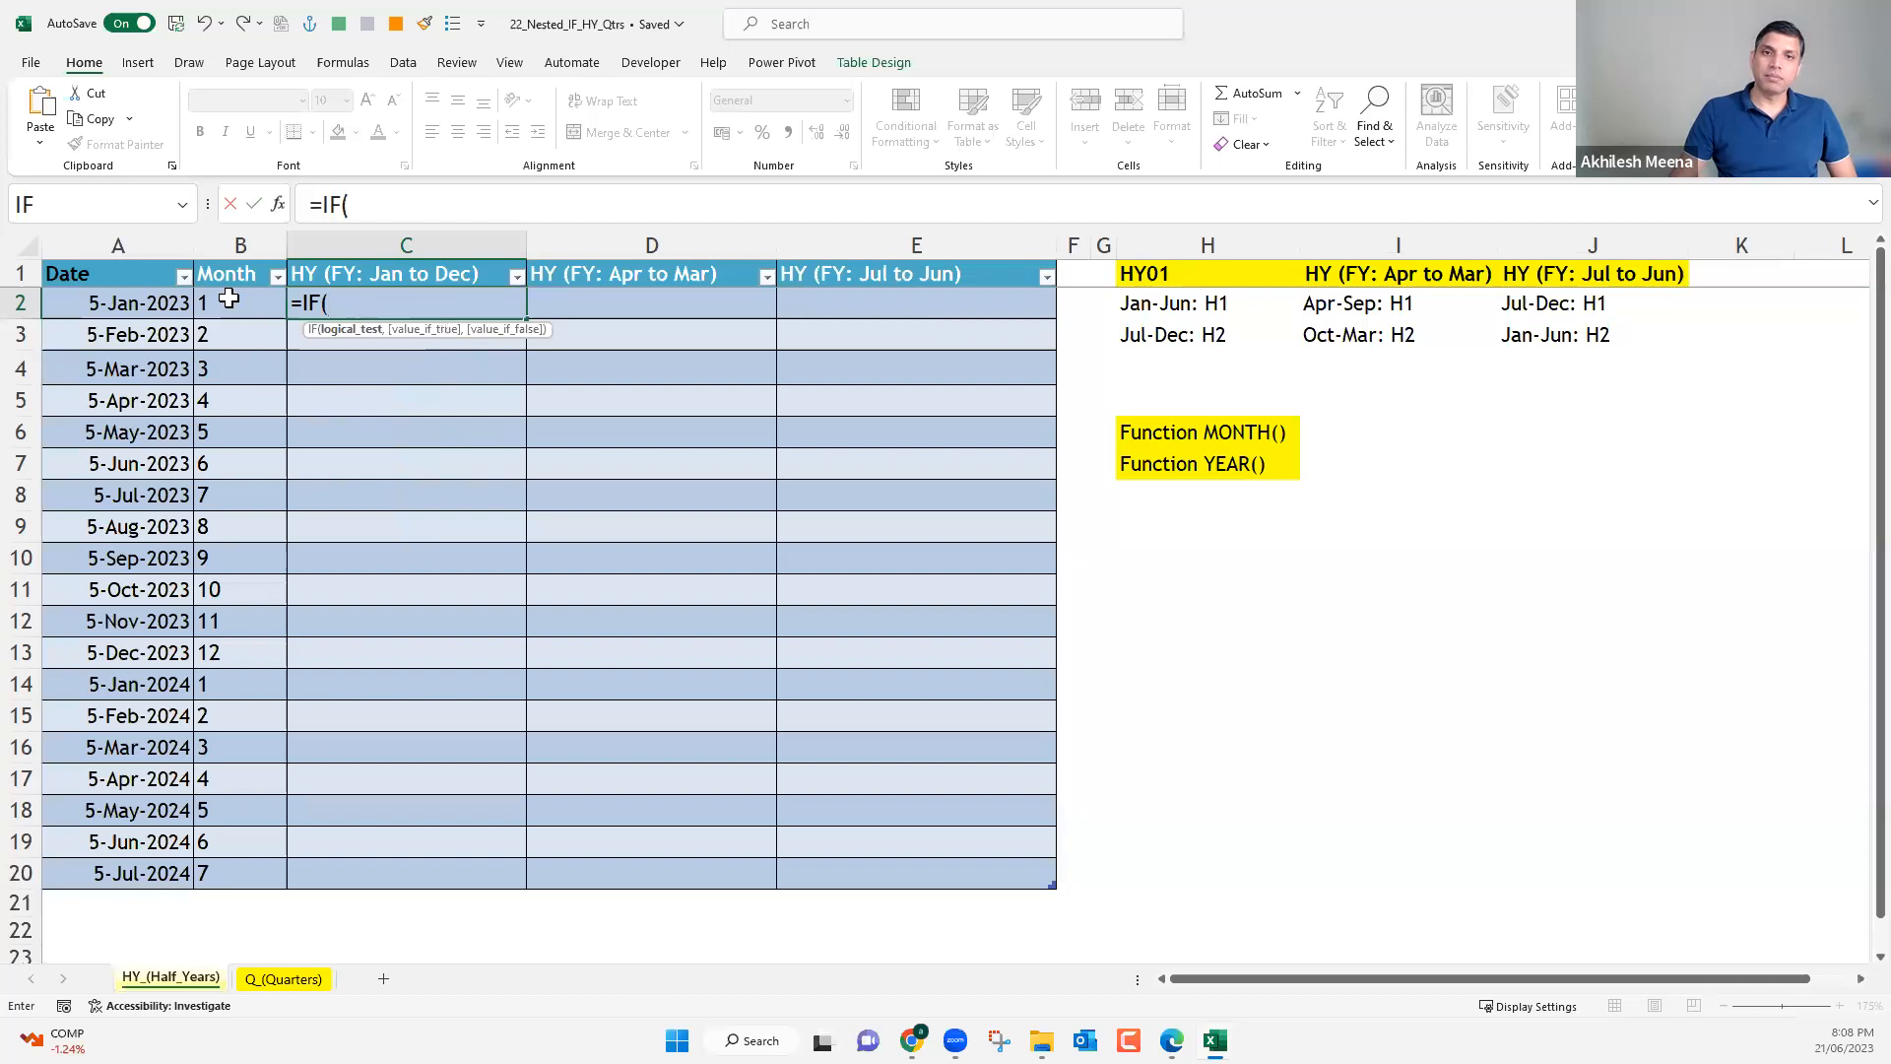
click(229, 298)
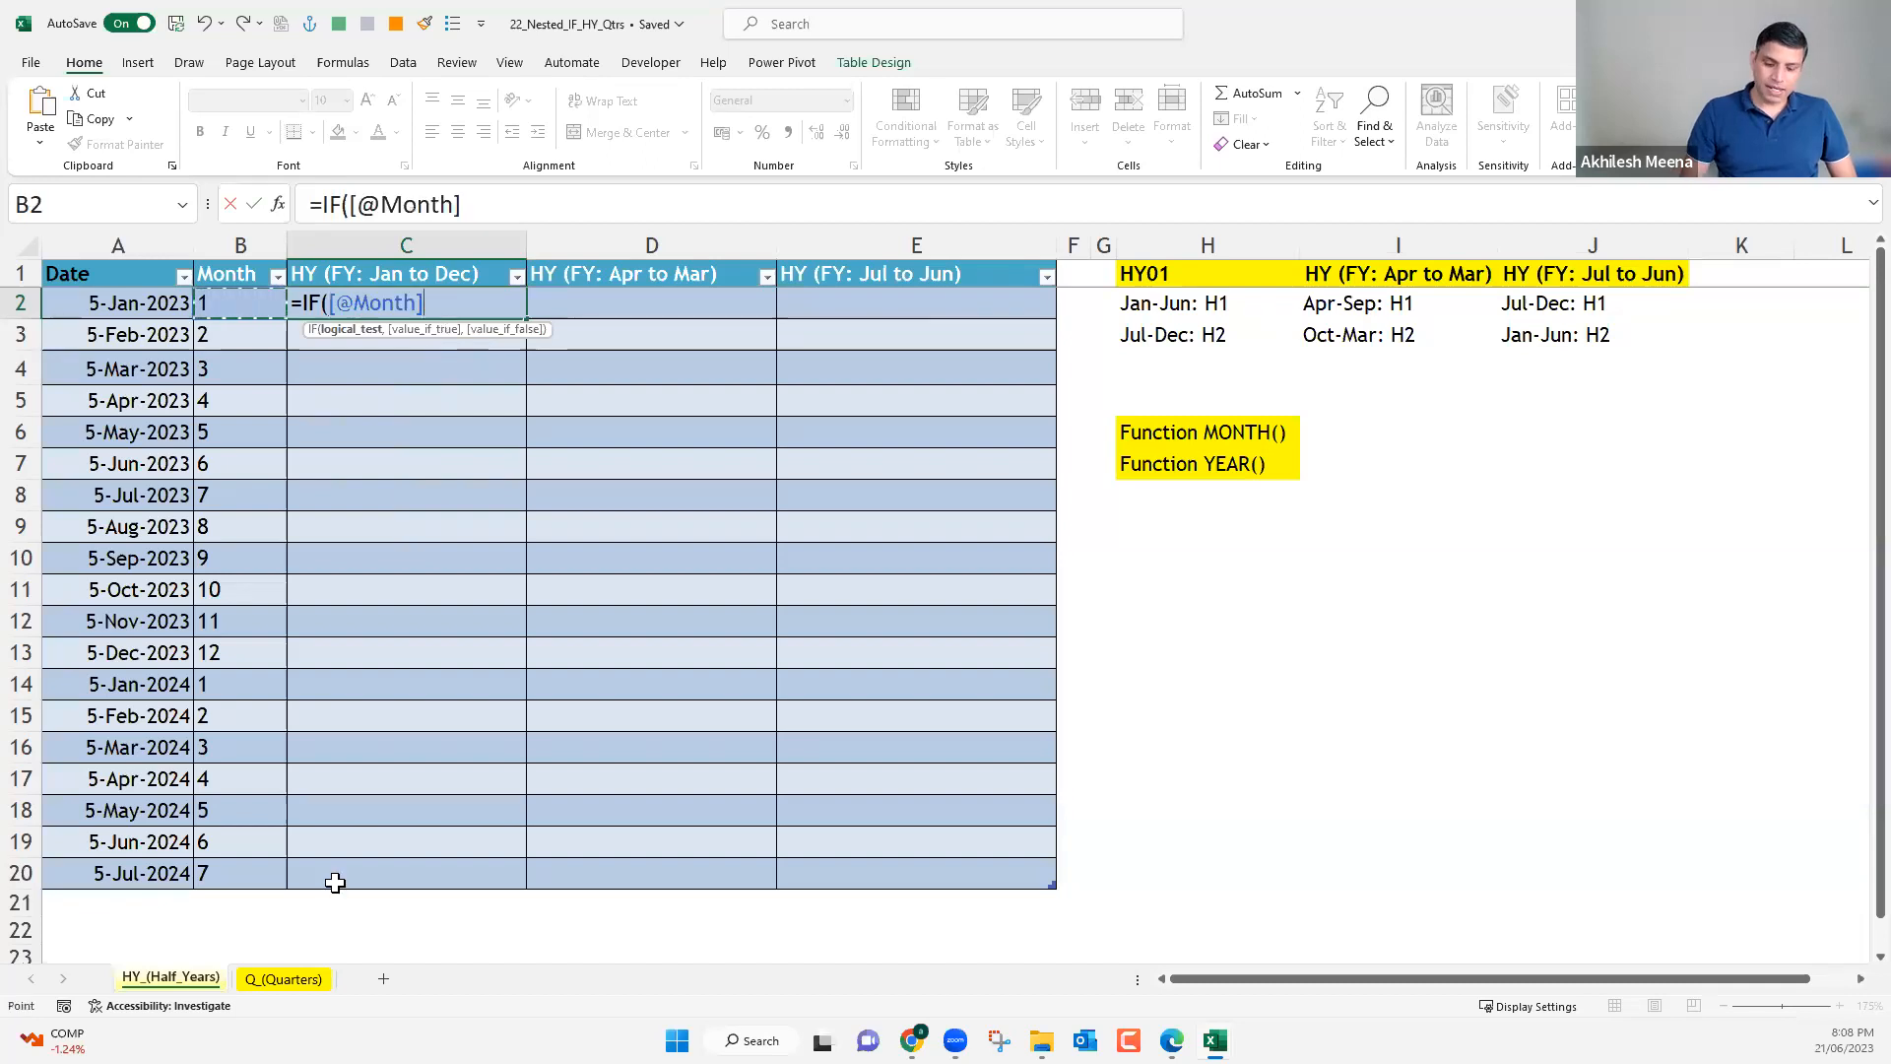
text(<7)
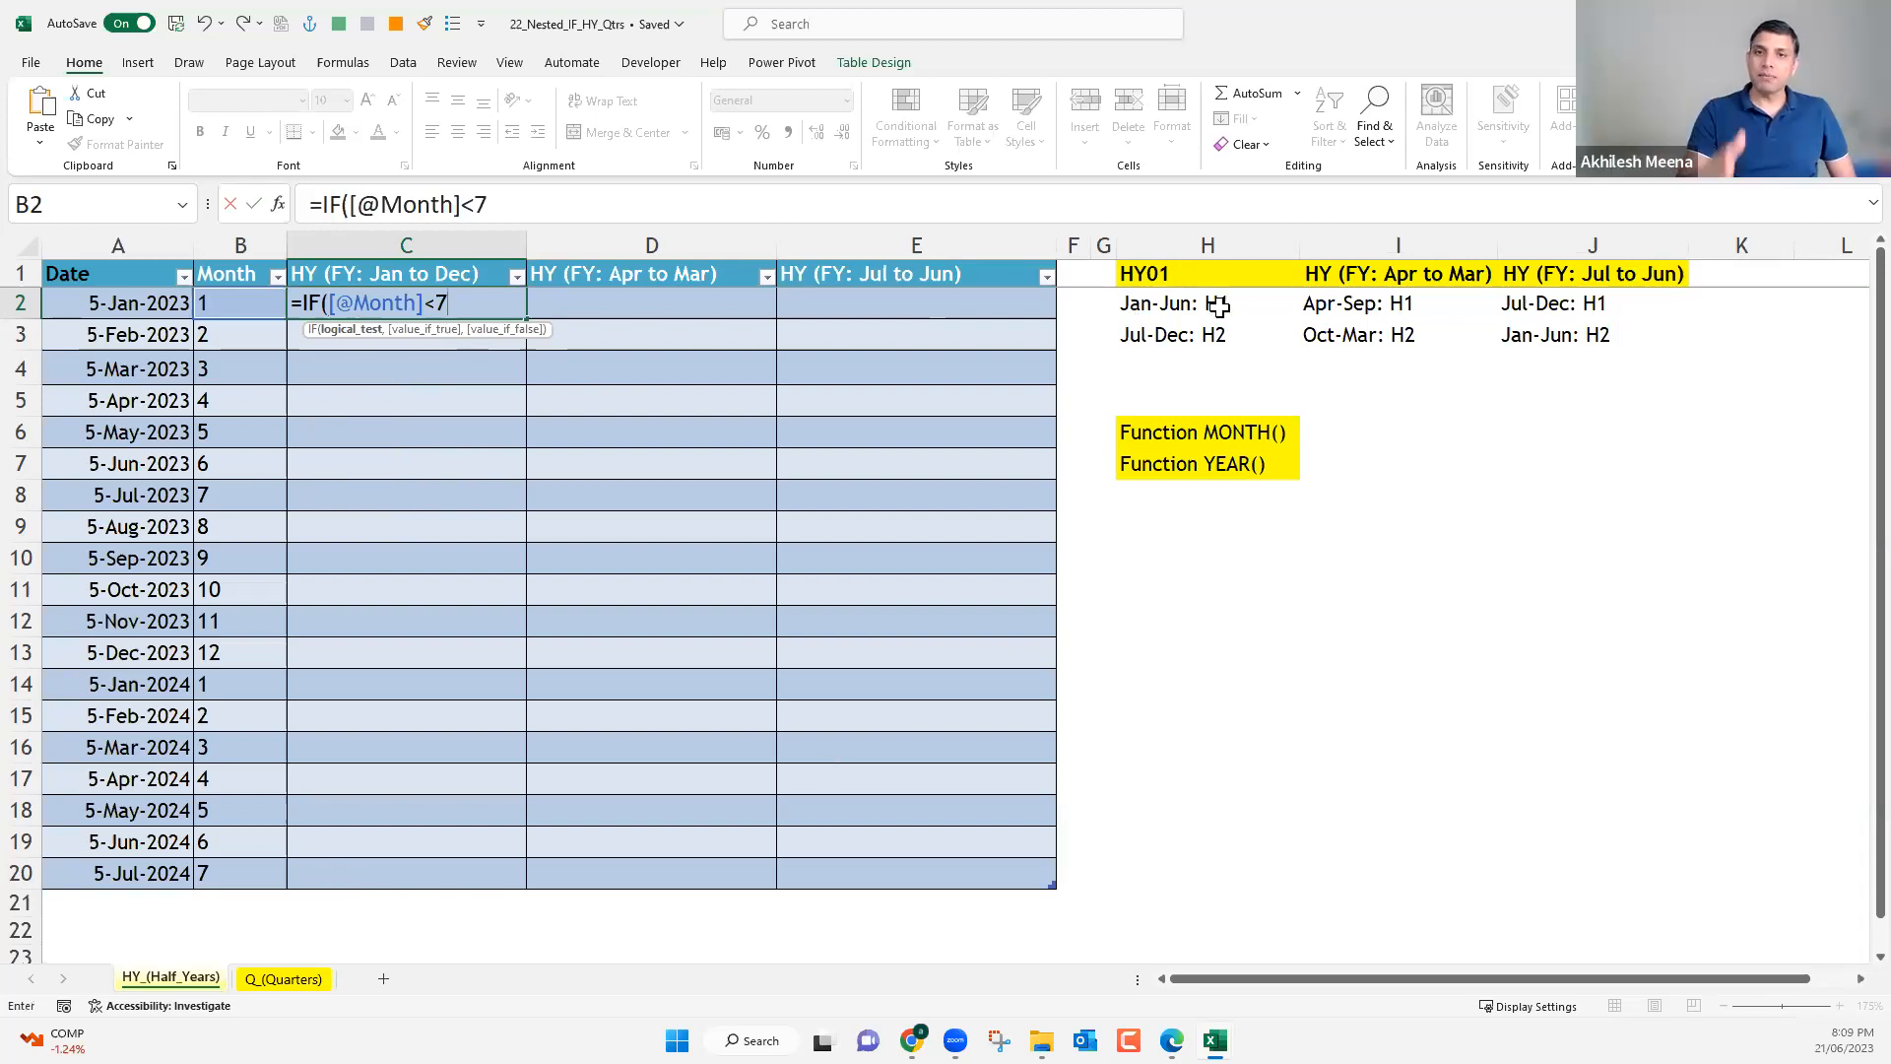
text(,)
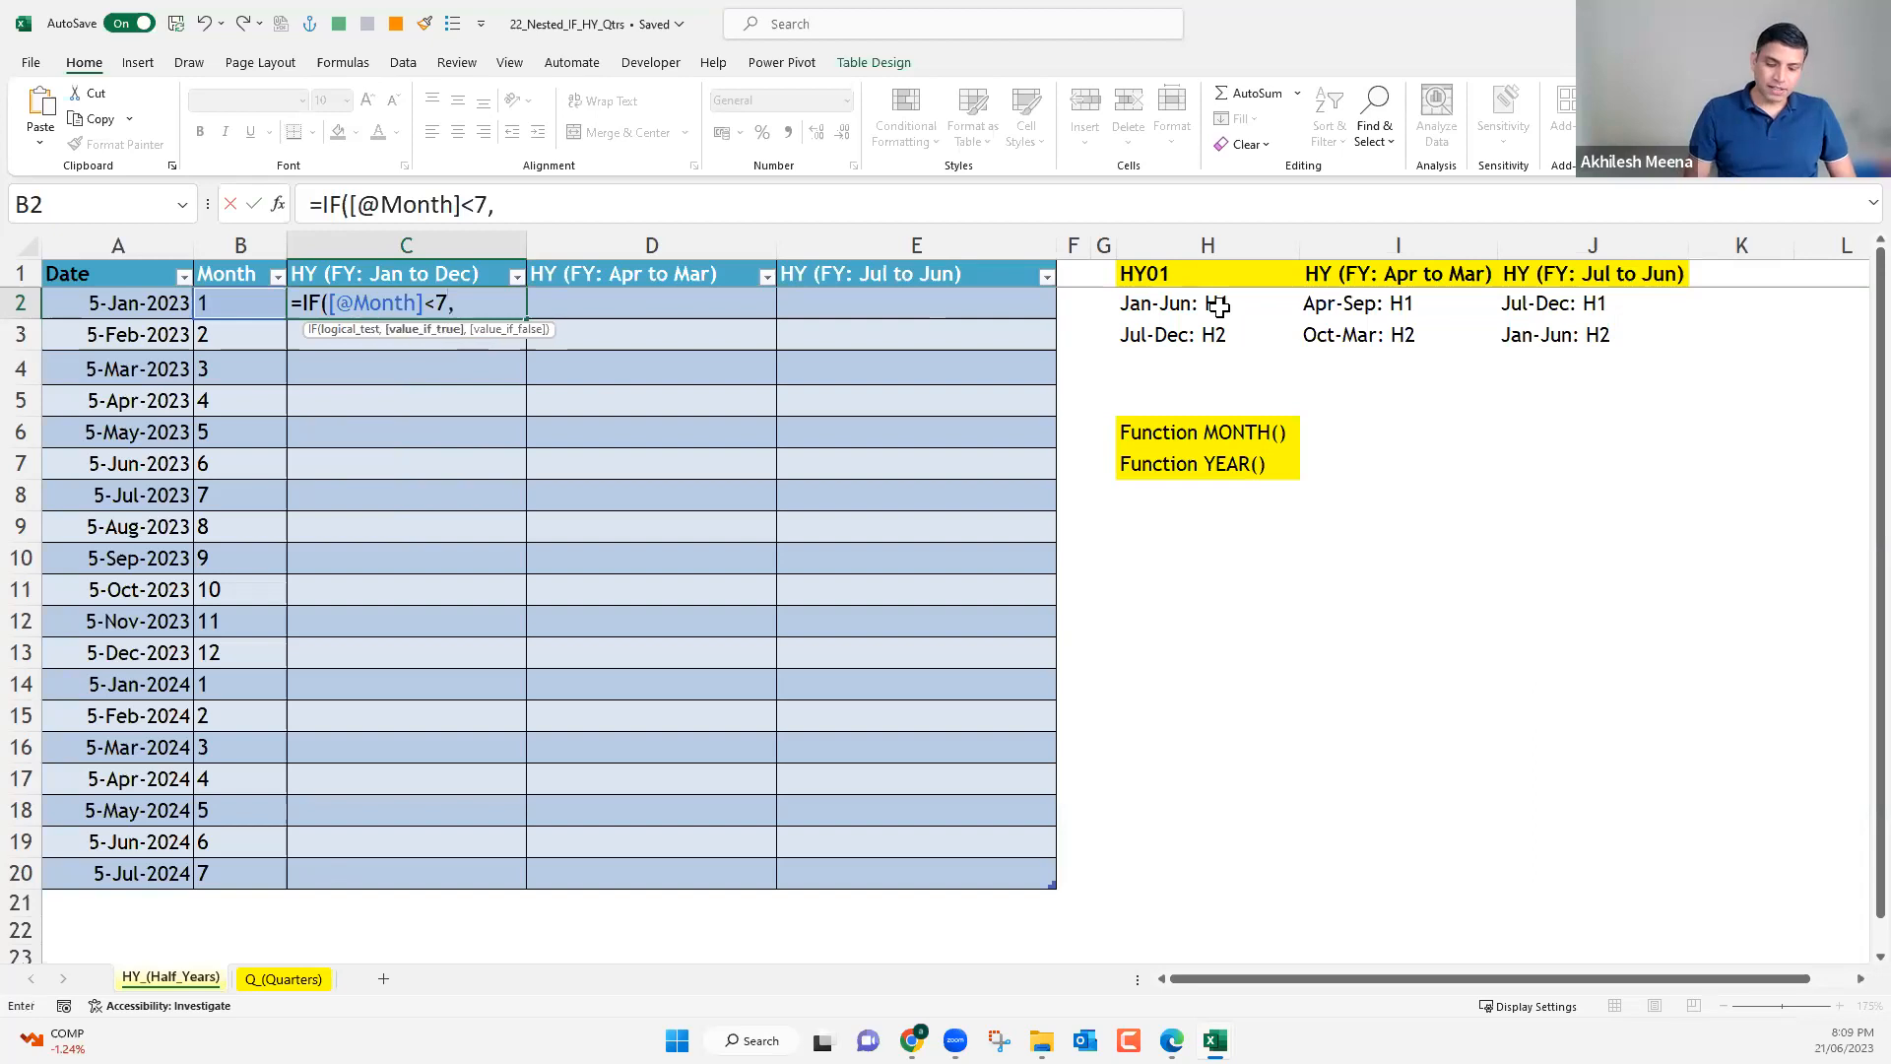
text(")
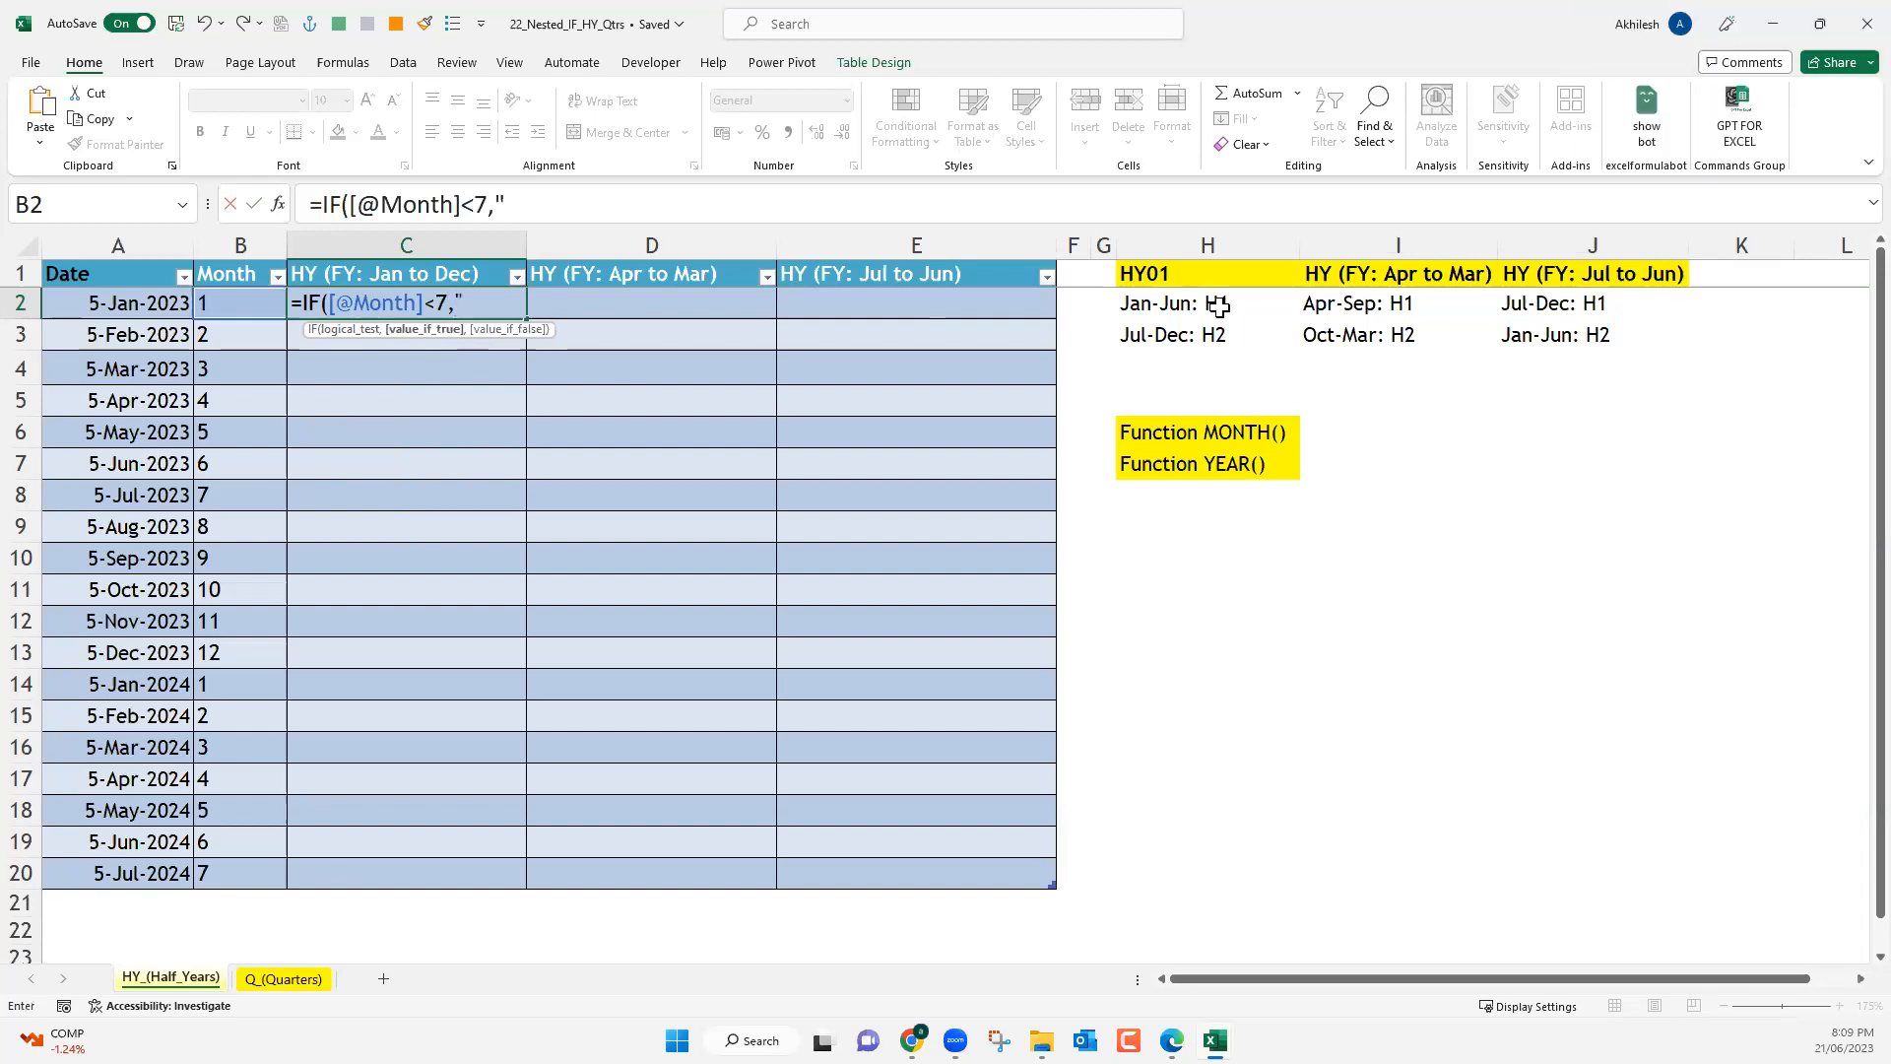
text(H1",)
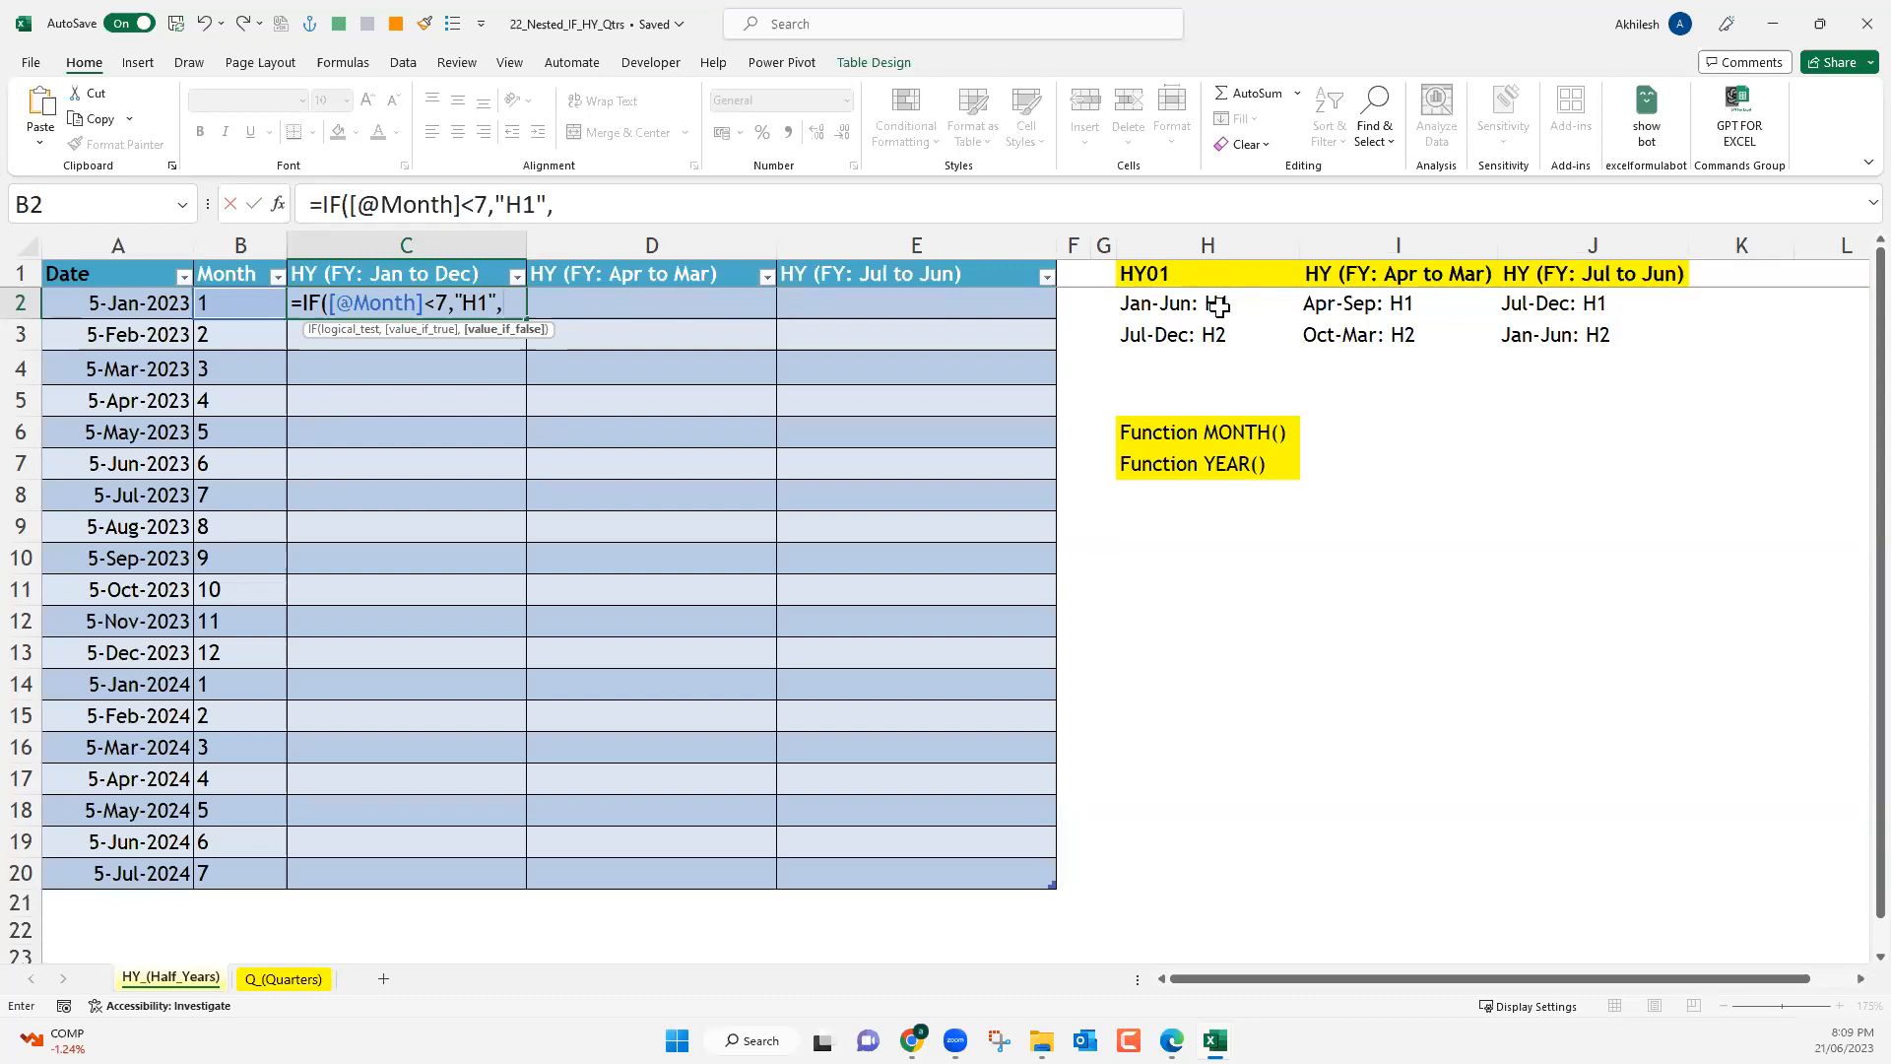
text(")
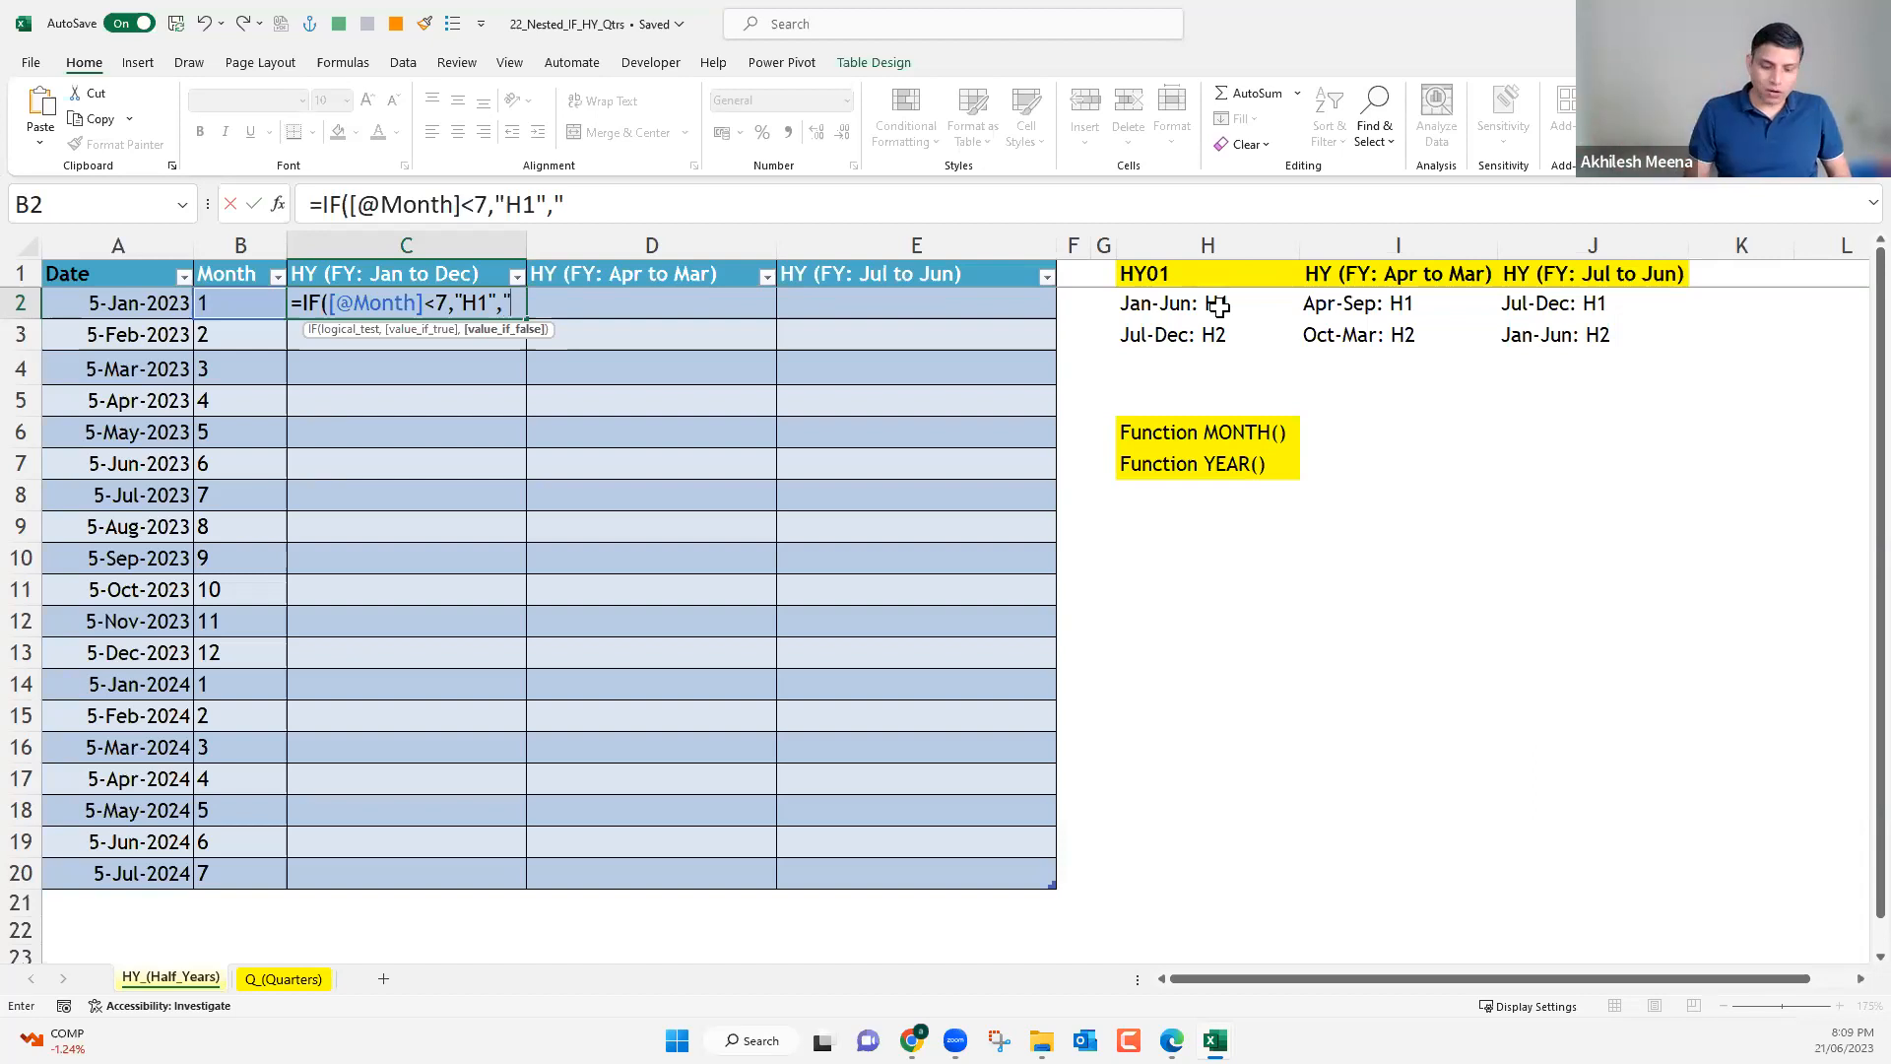
text(H2)
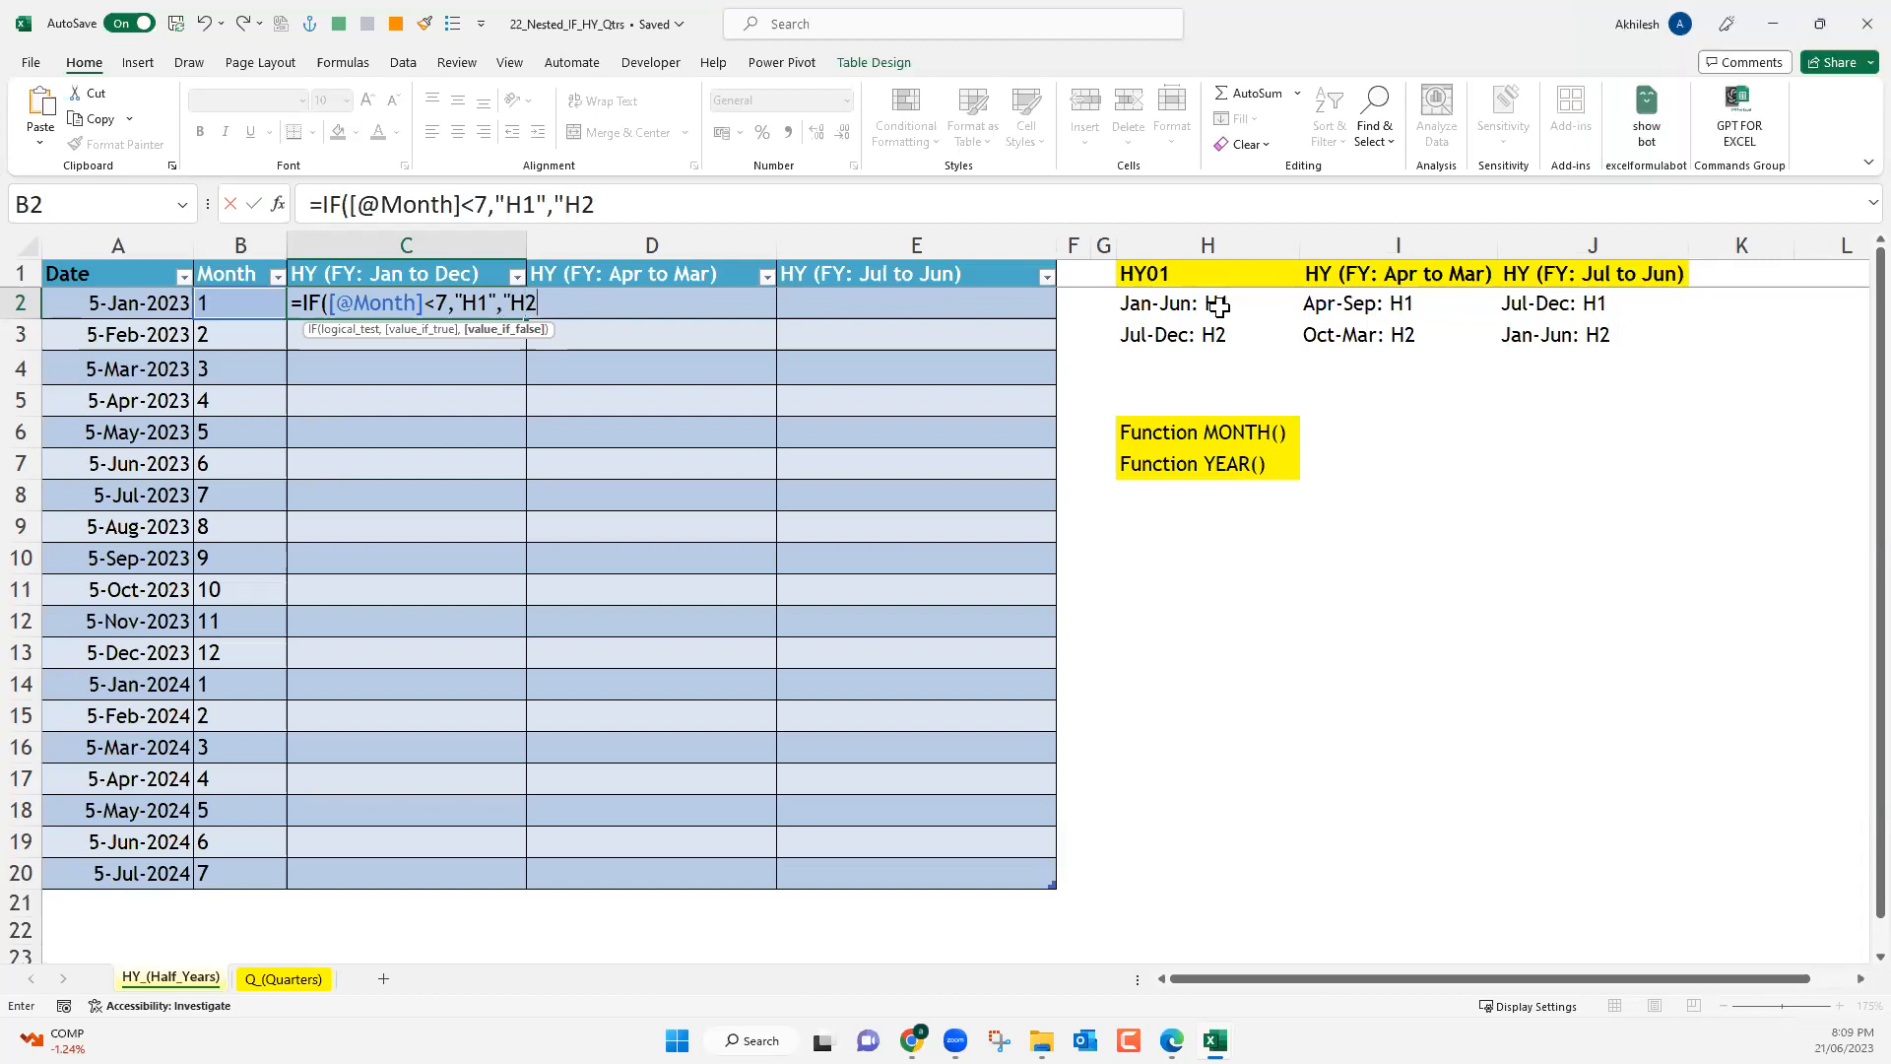
text("))
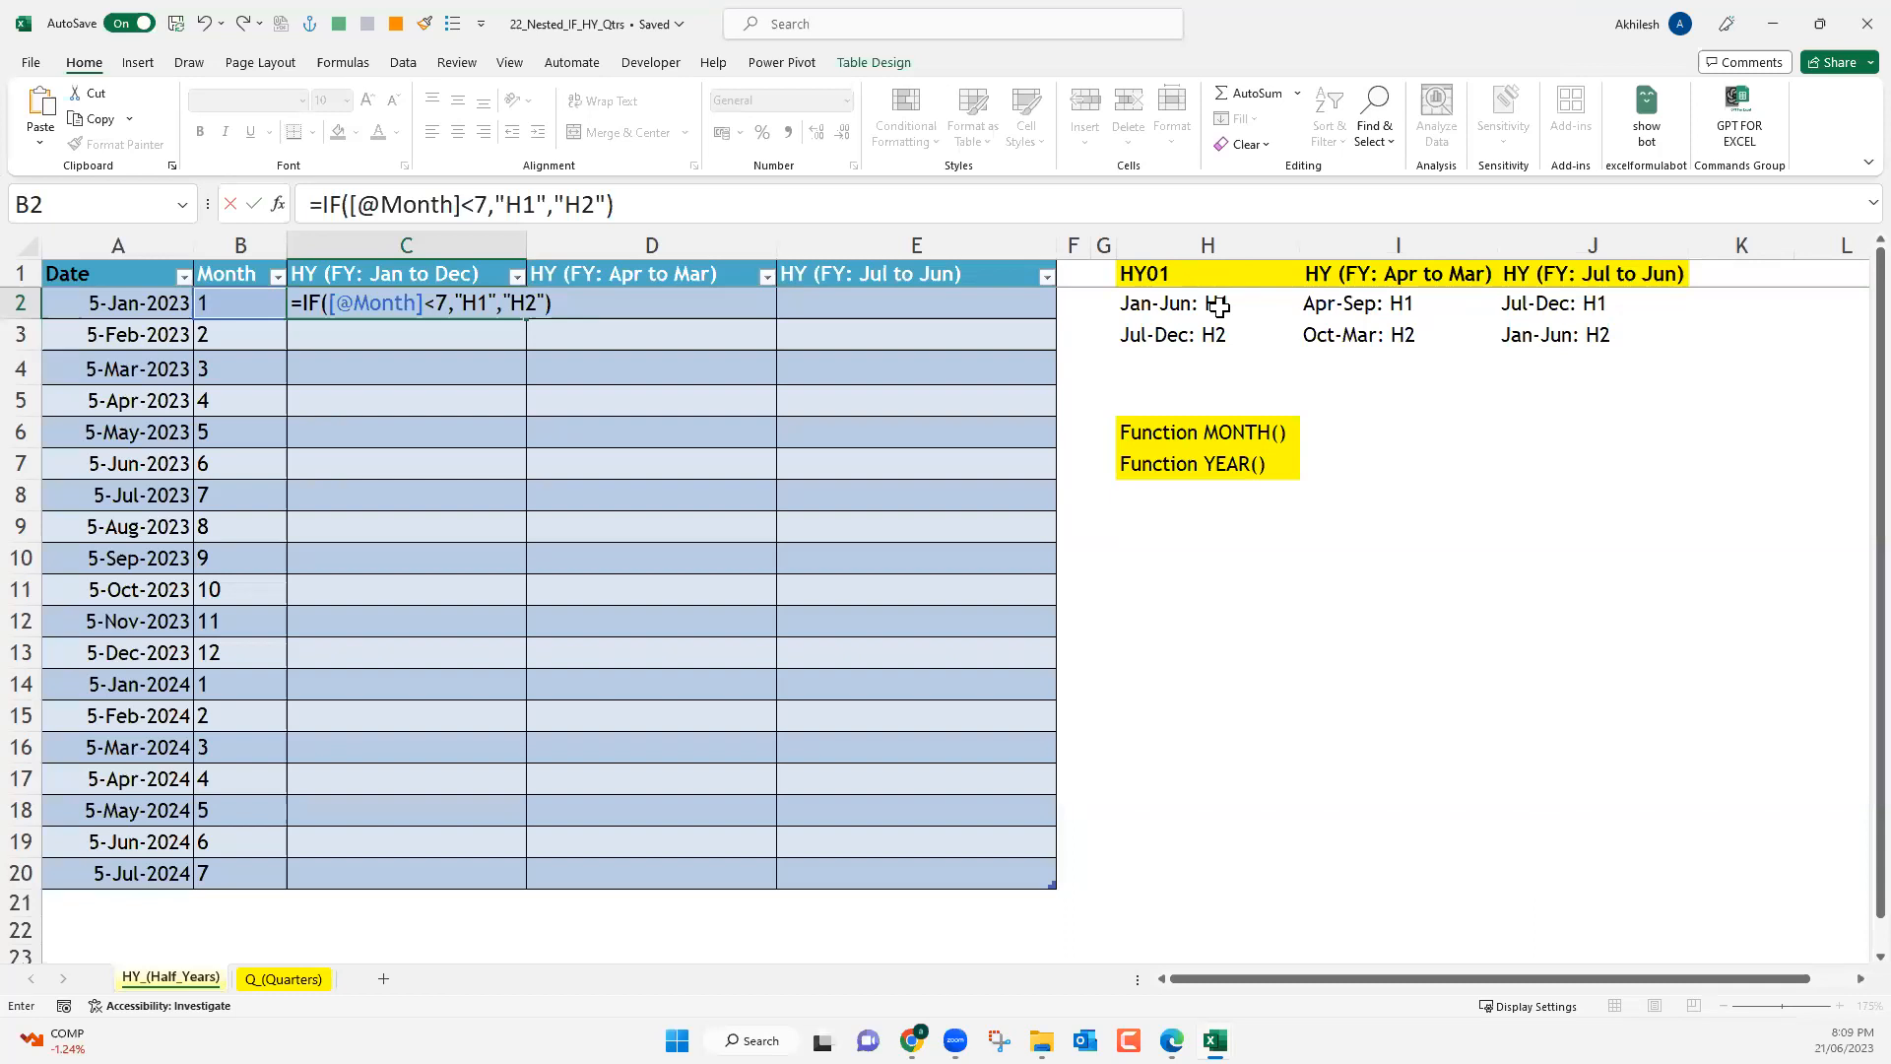
key(Return)
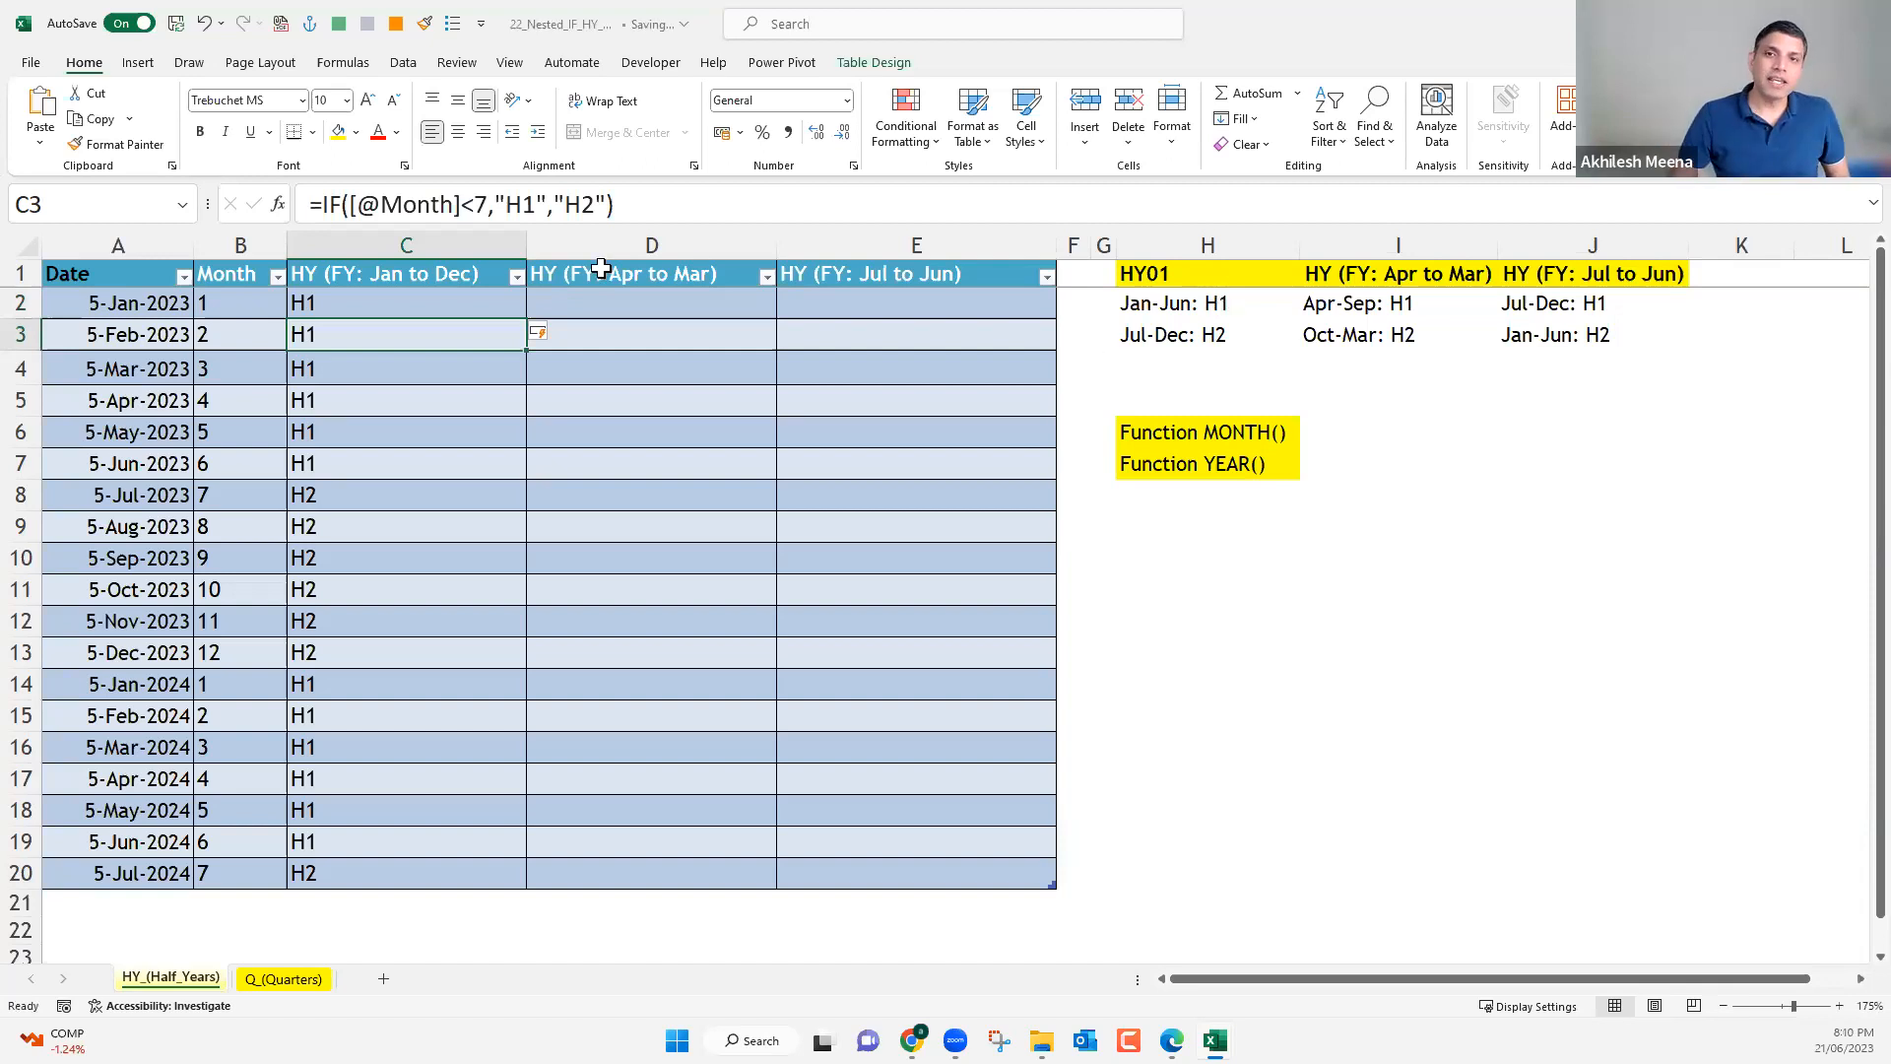
drag(527, 245, 380, 245)
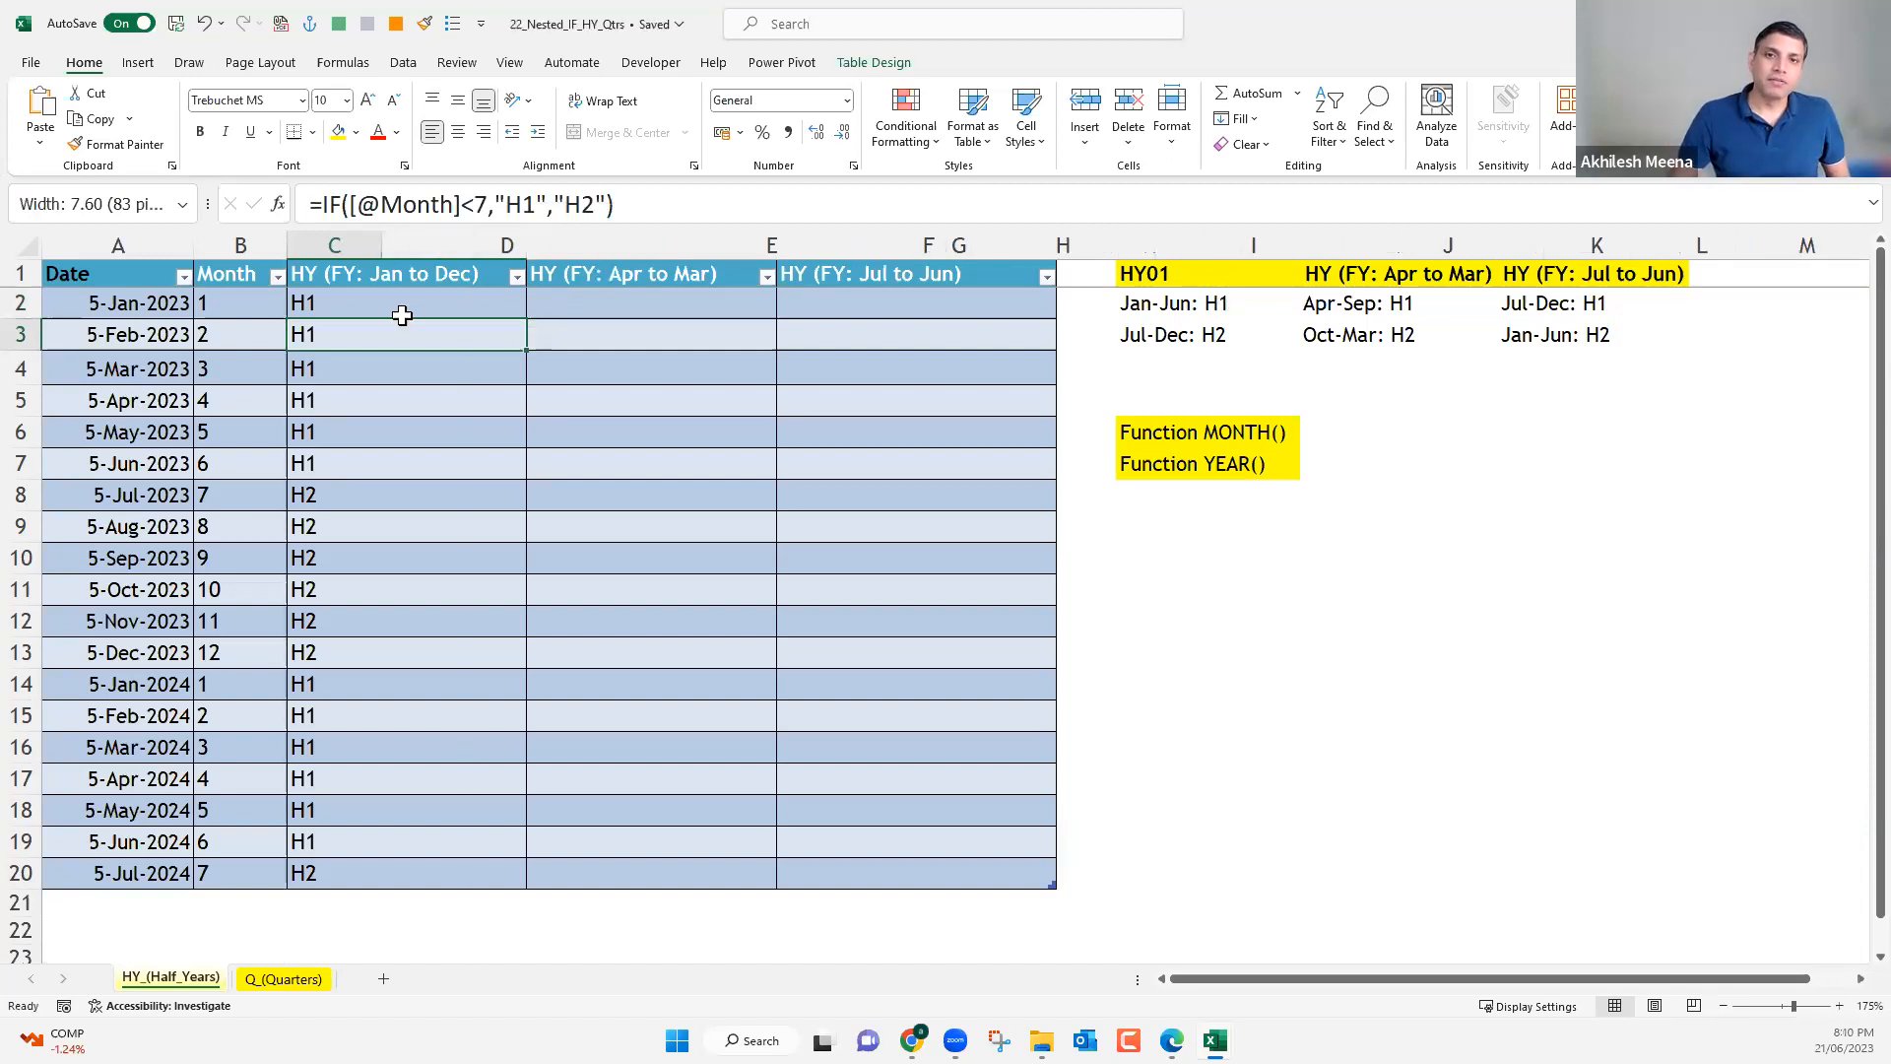
click(344, 297)
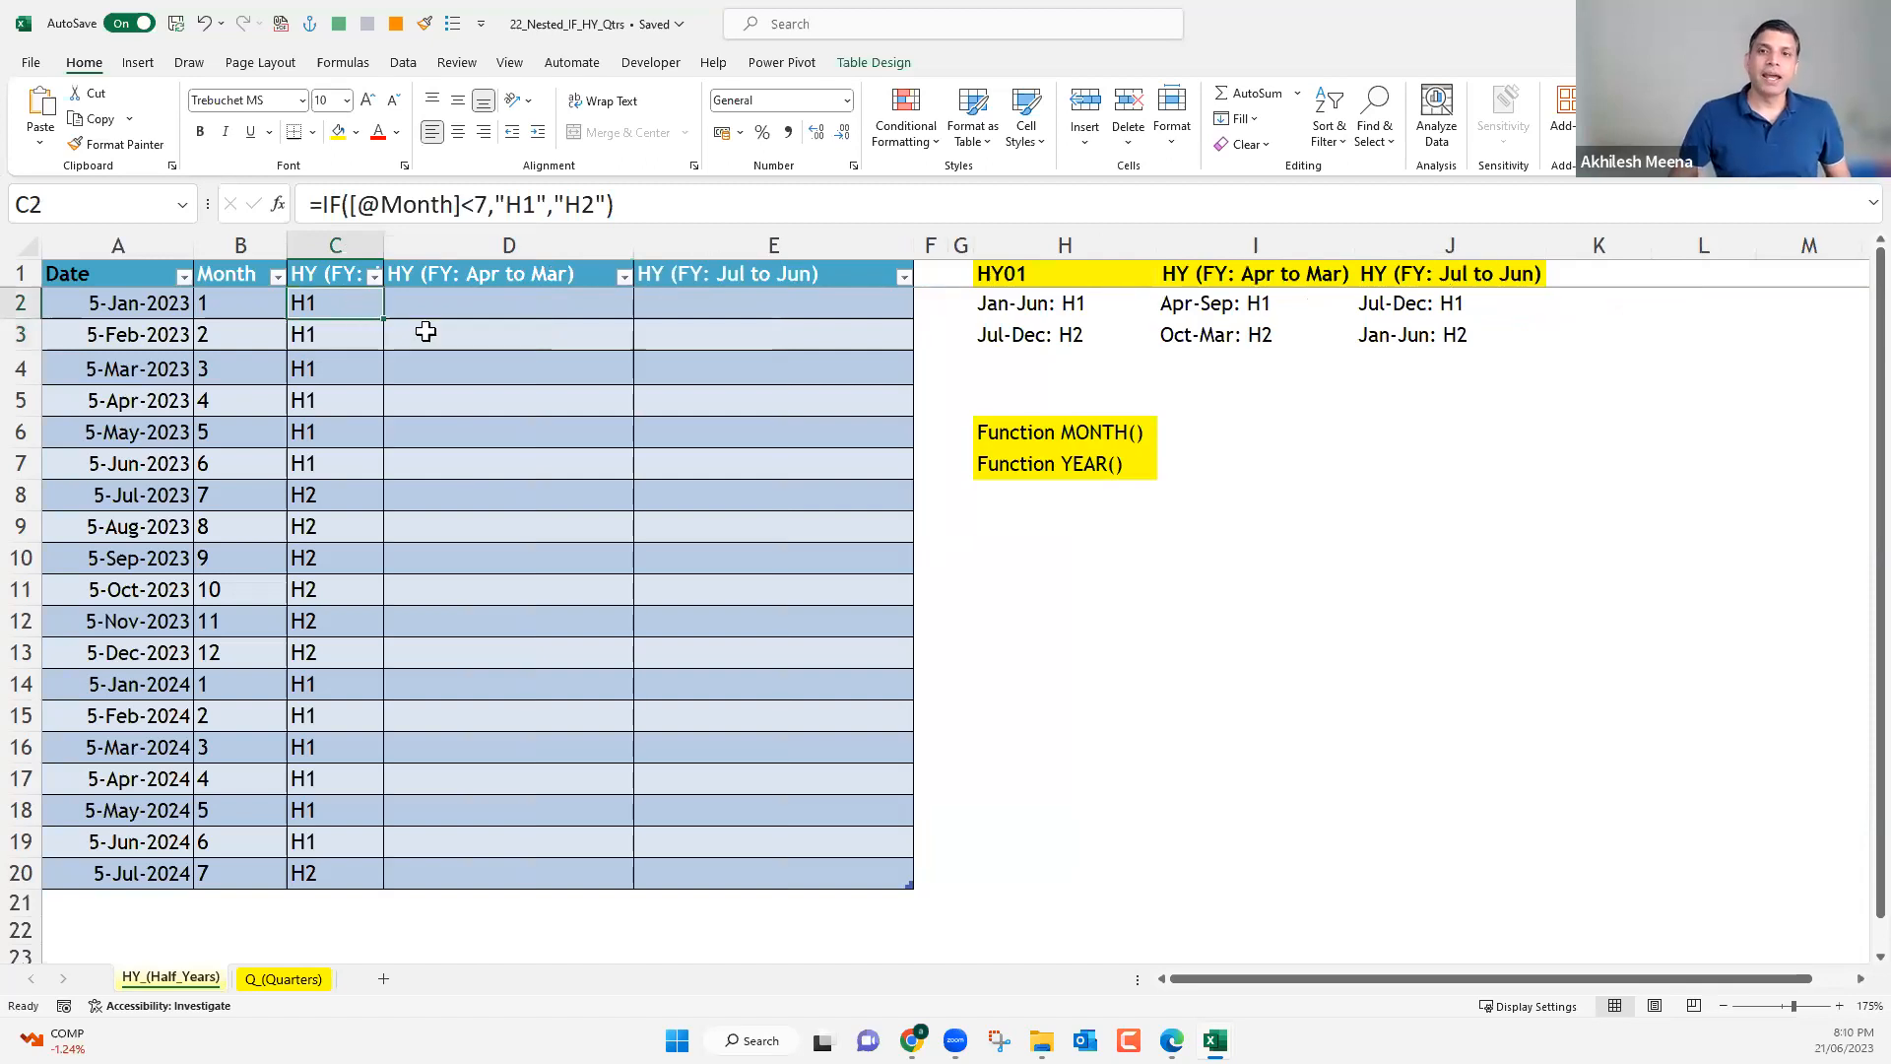
drag(488, 302, 533, 861)
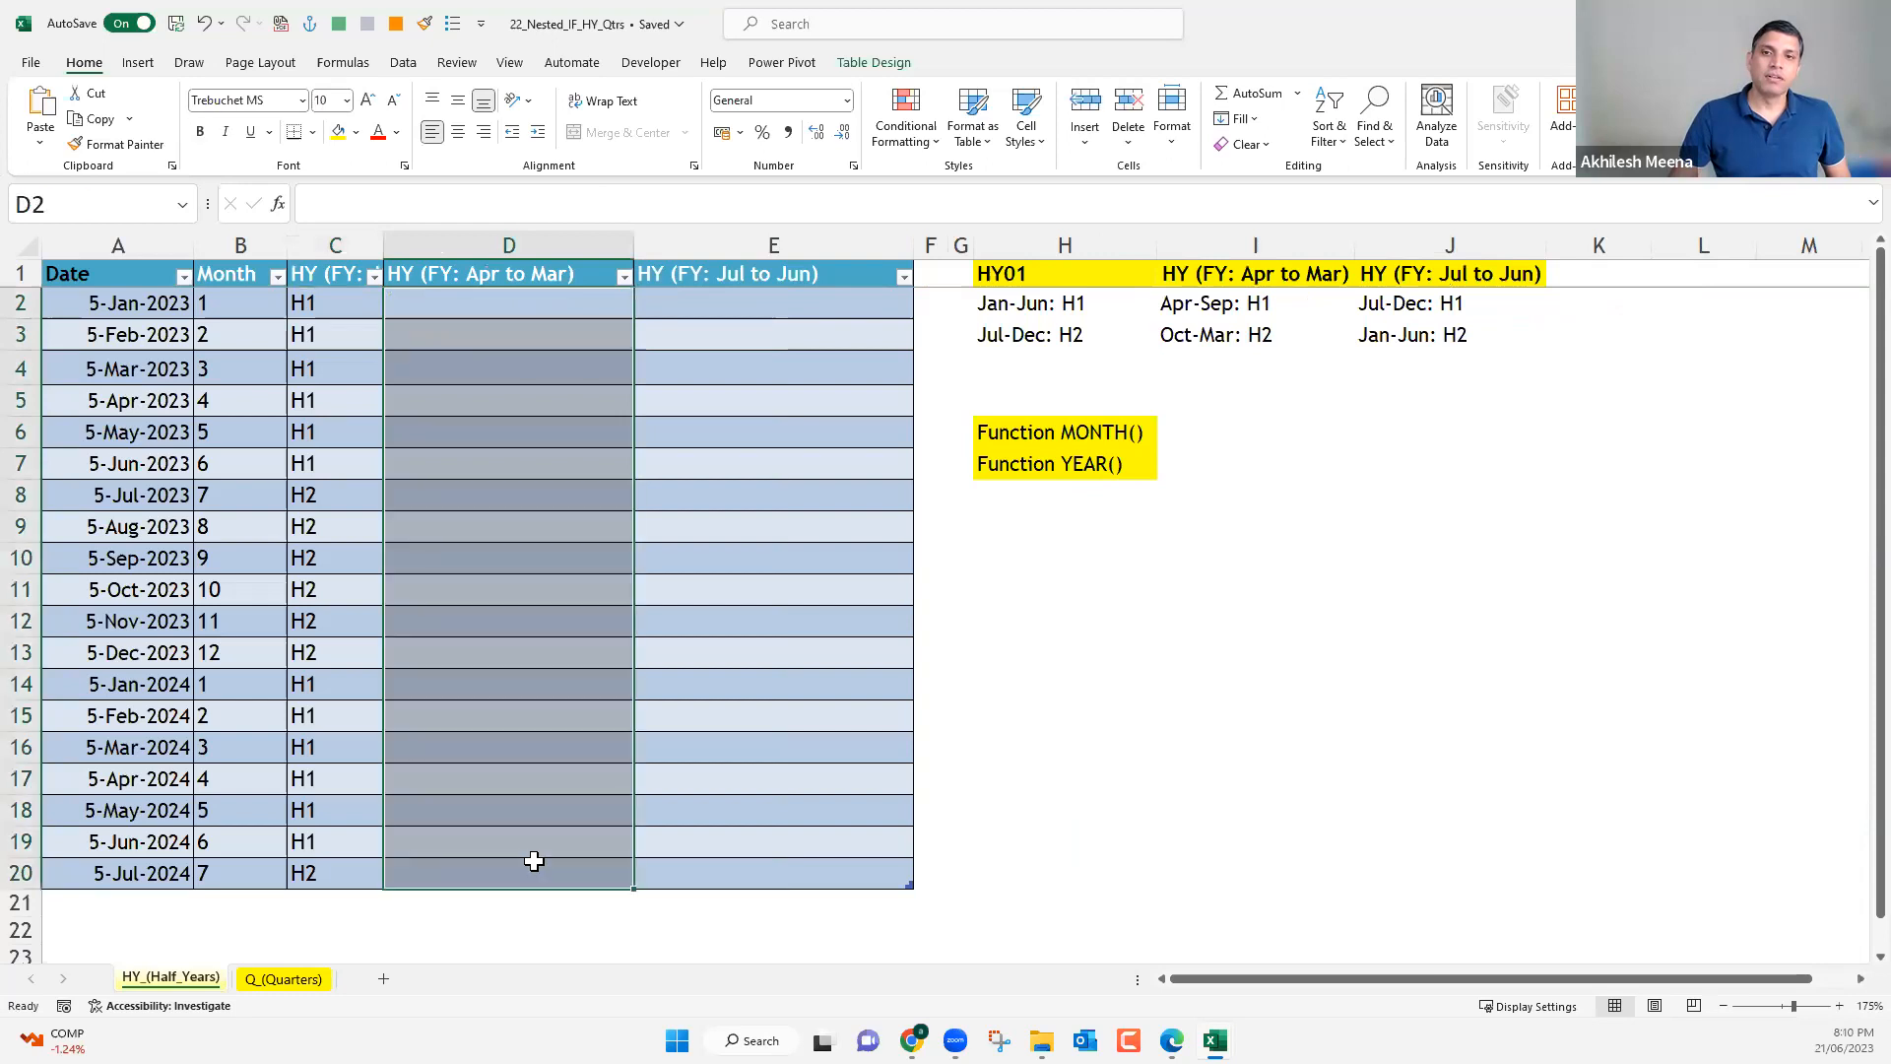
click(483, 302)
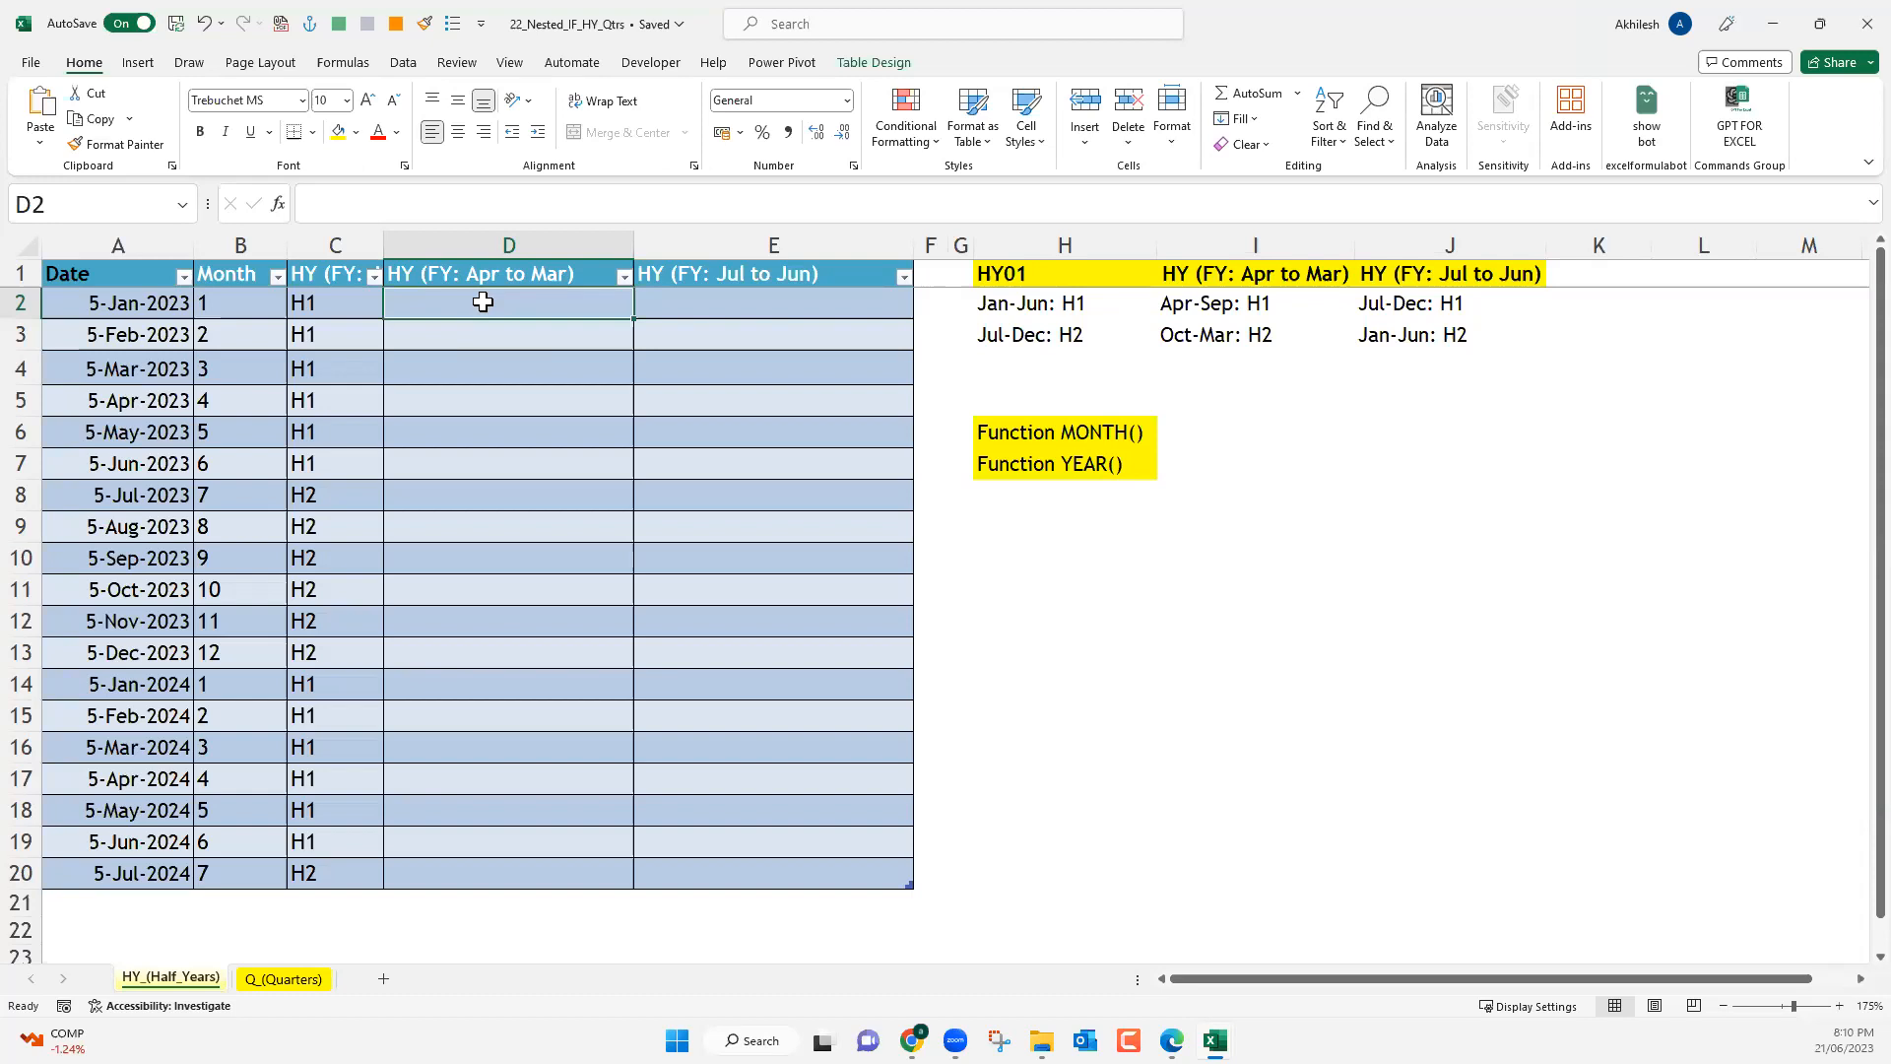
click(234, 402)
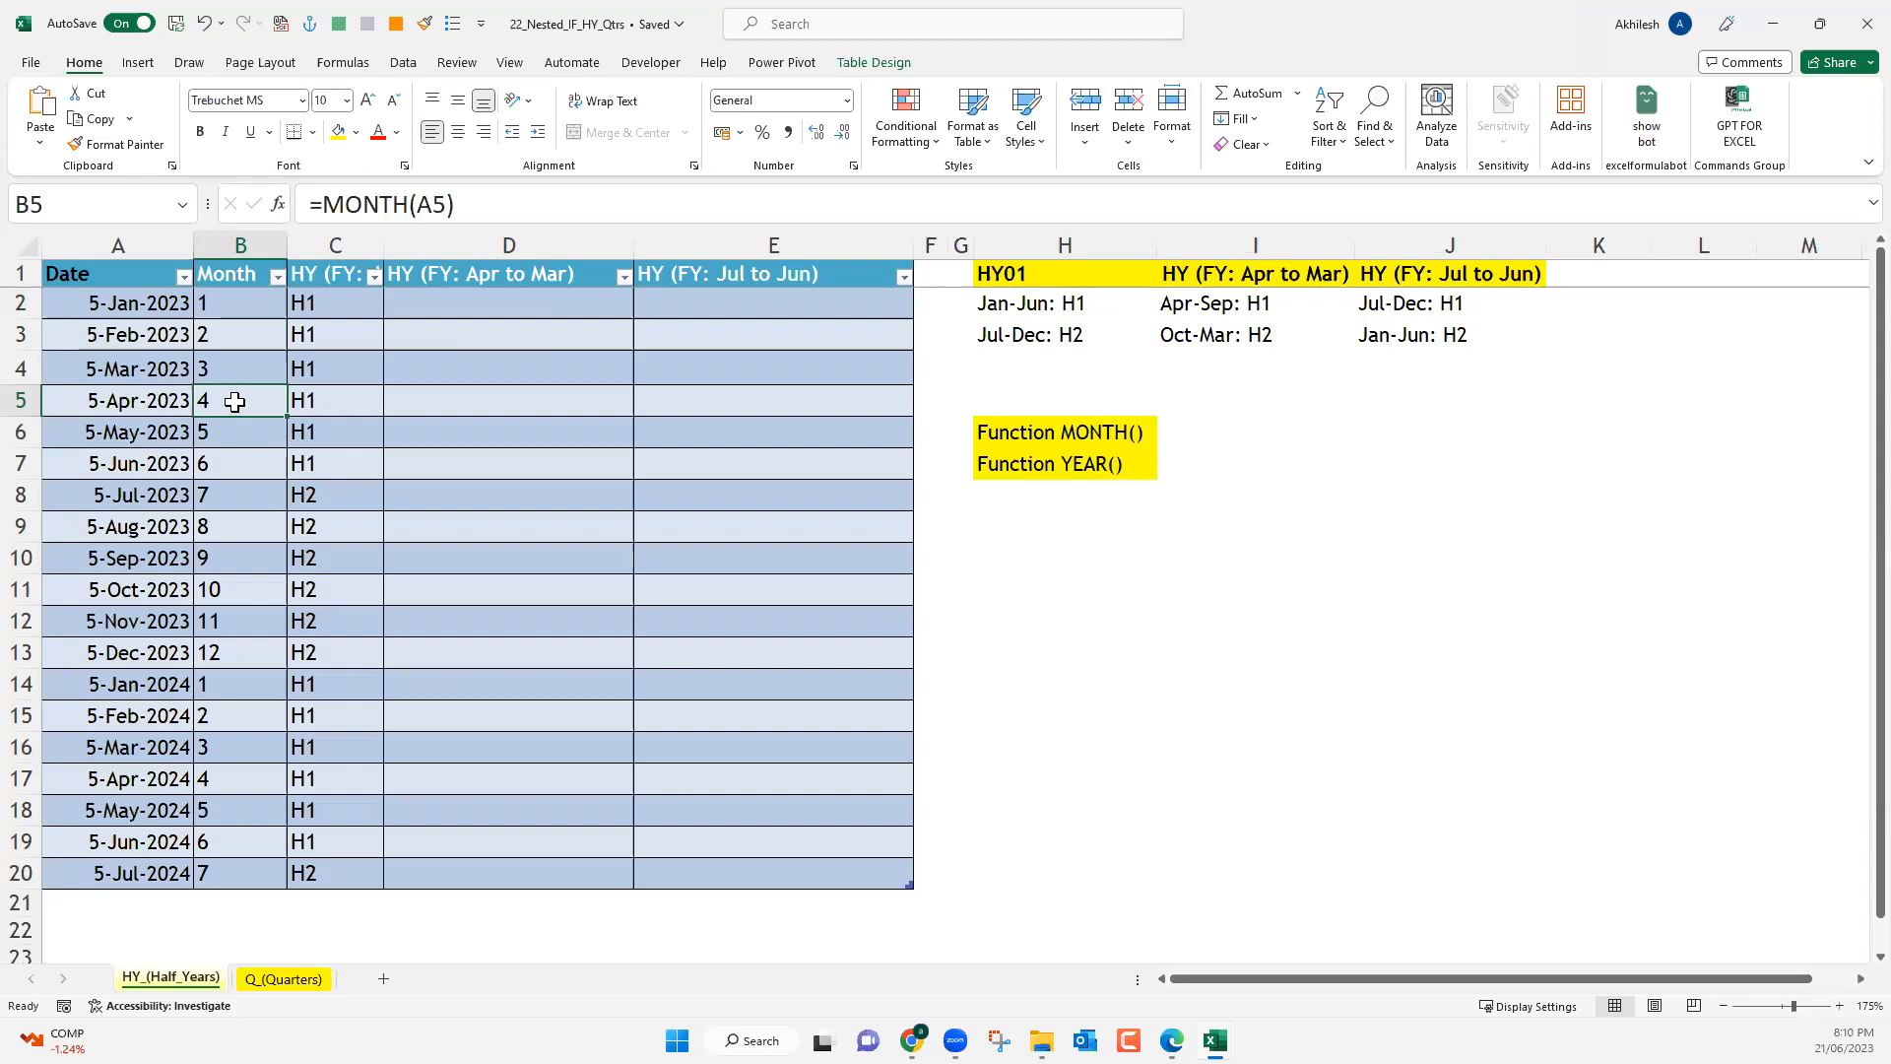
click(467, 306)
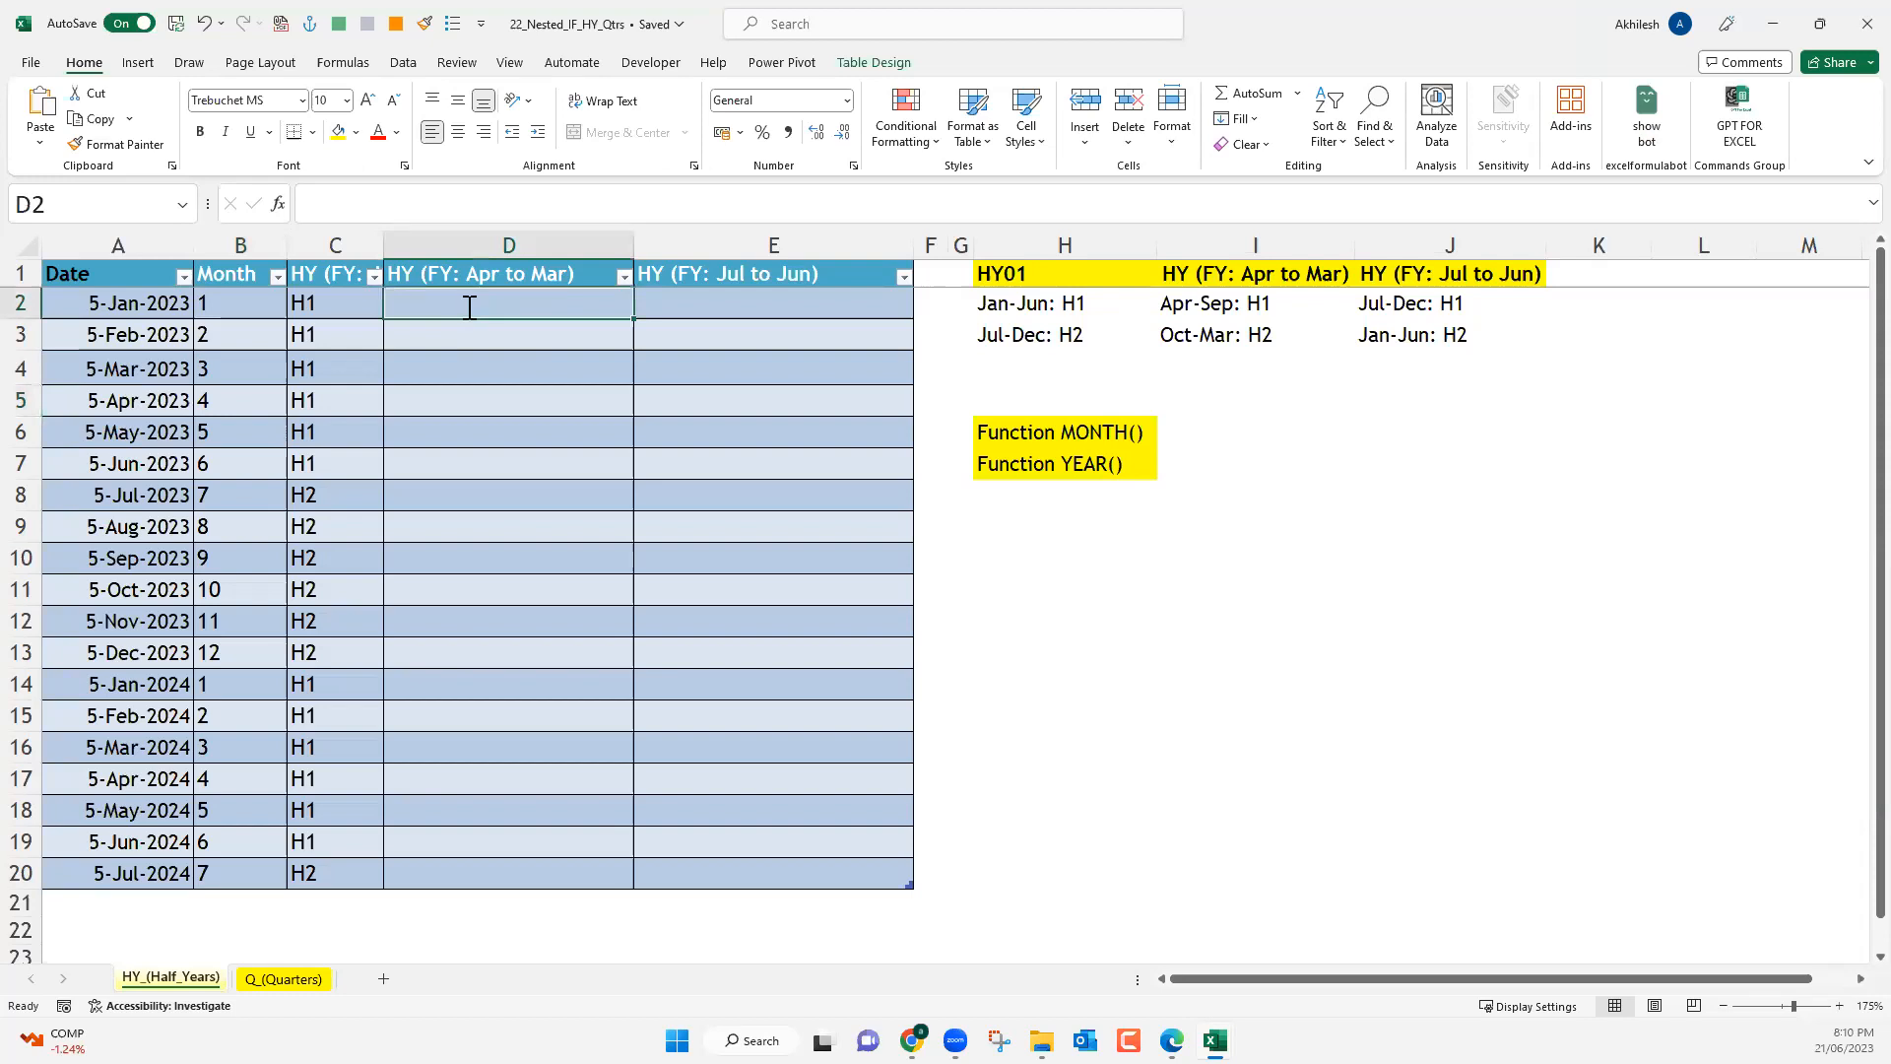
text(=if)
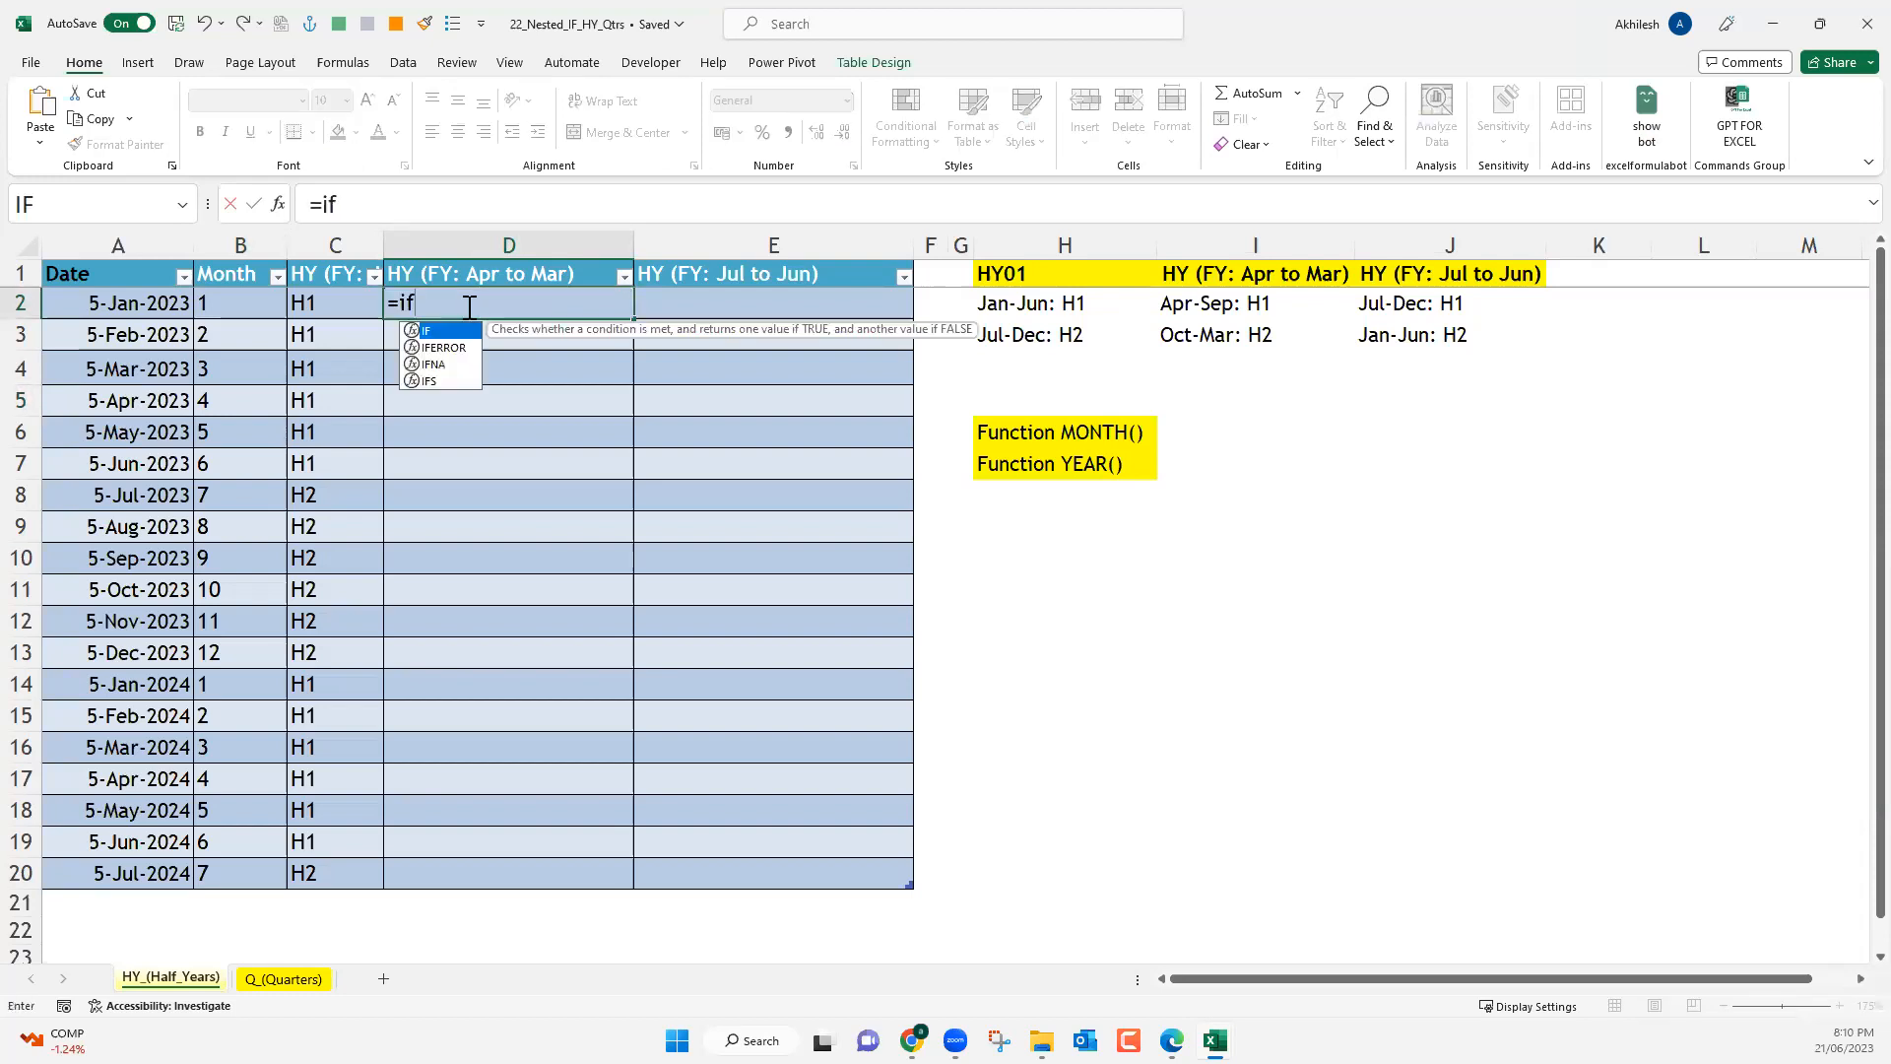
key(Tab)
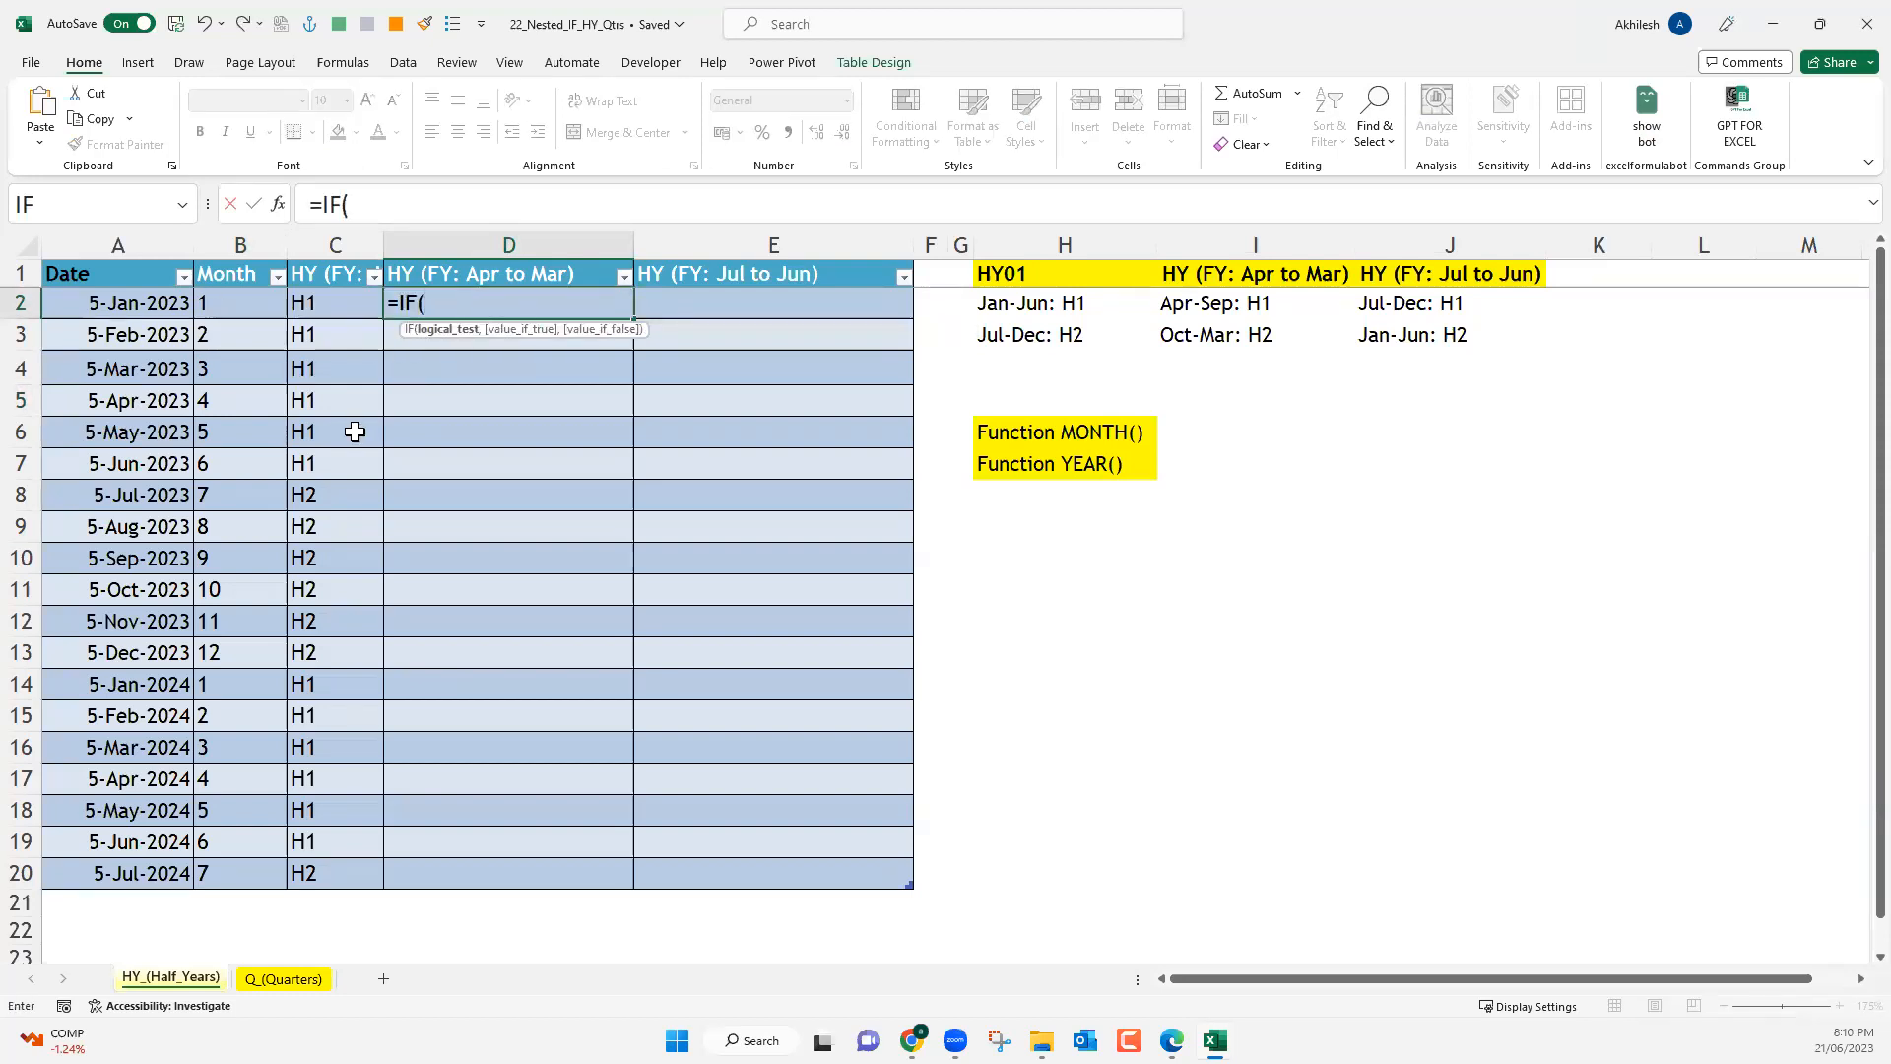
key(Left)
key(Left)
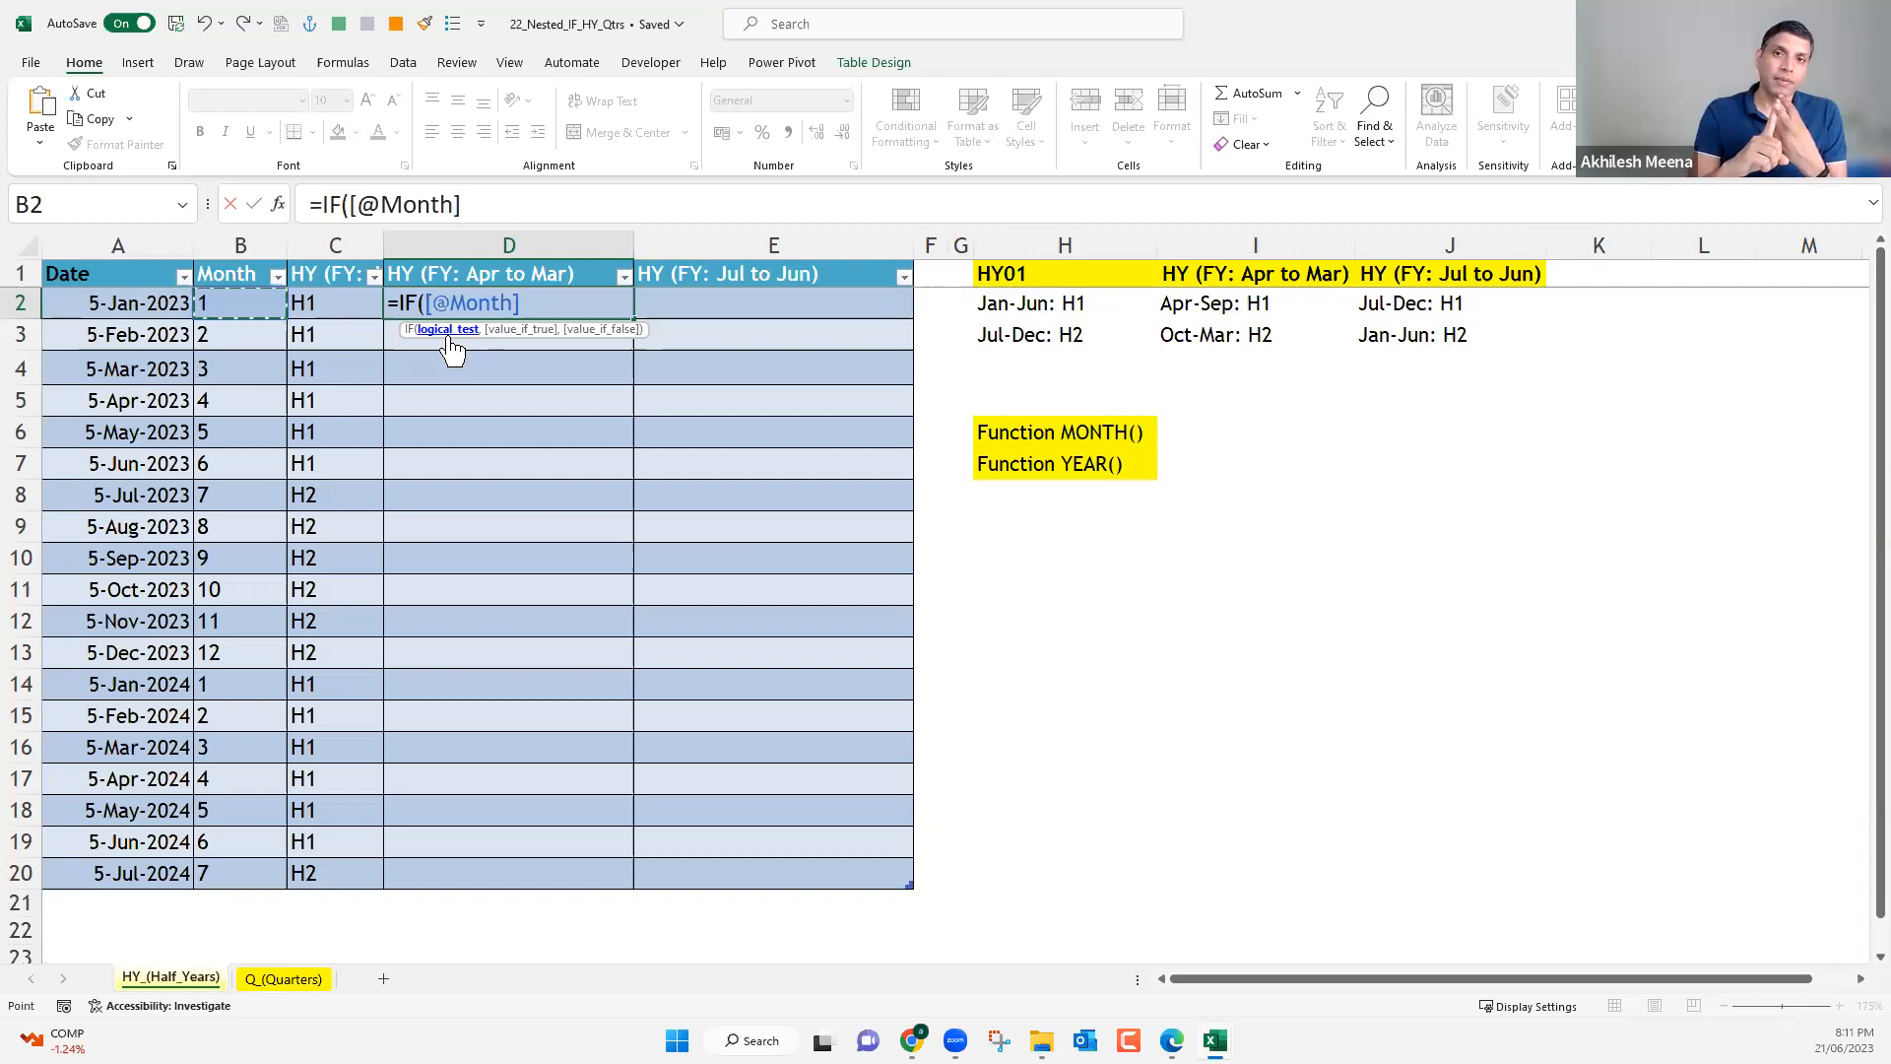
key(BackSpace)
key(BackSpace)
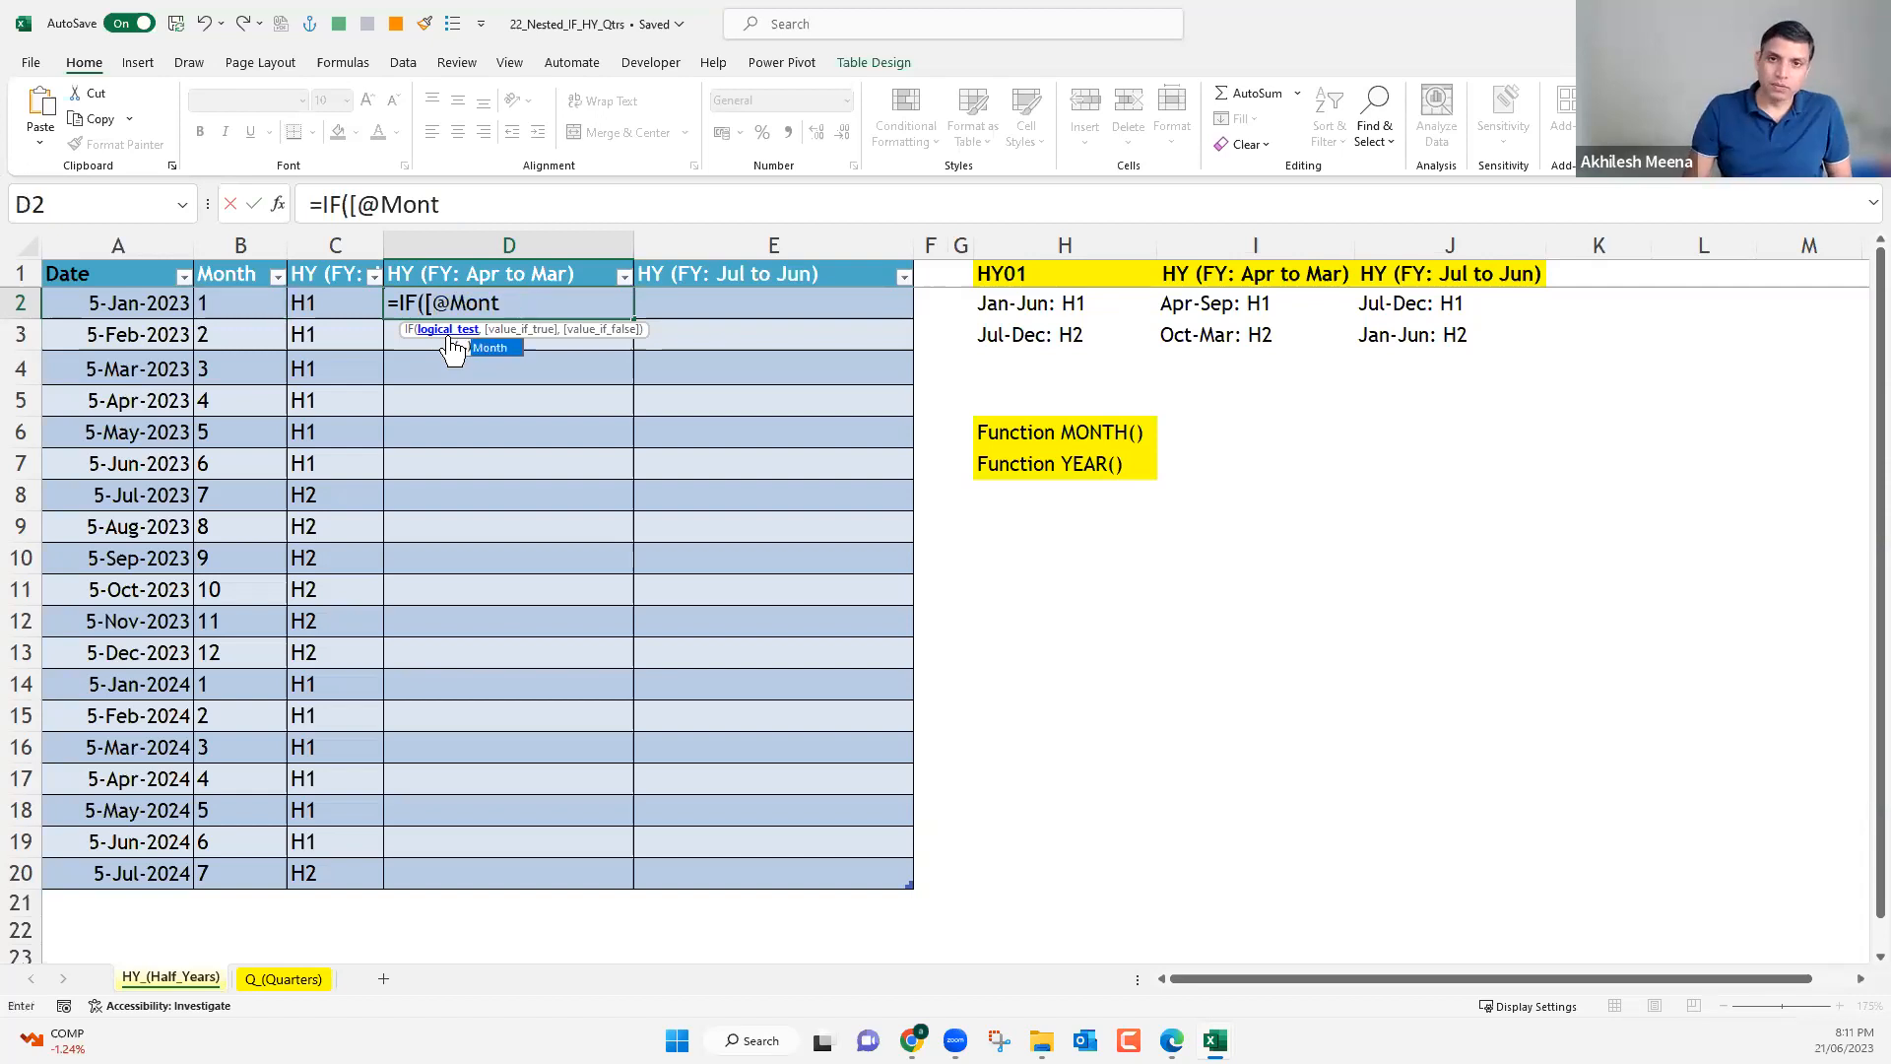
key(BackSpace)
key(BackSpace)
key(BackSpace)
key(BackSpace)
key(BackSpace)
key(BackSpace)
key(BackSpace)
key(BackSpace)
key(BackSpace)
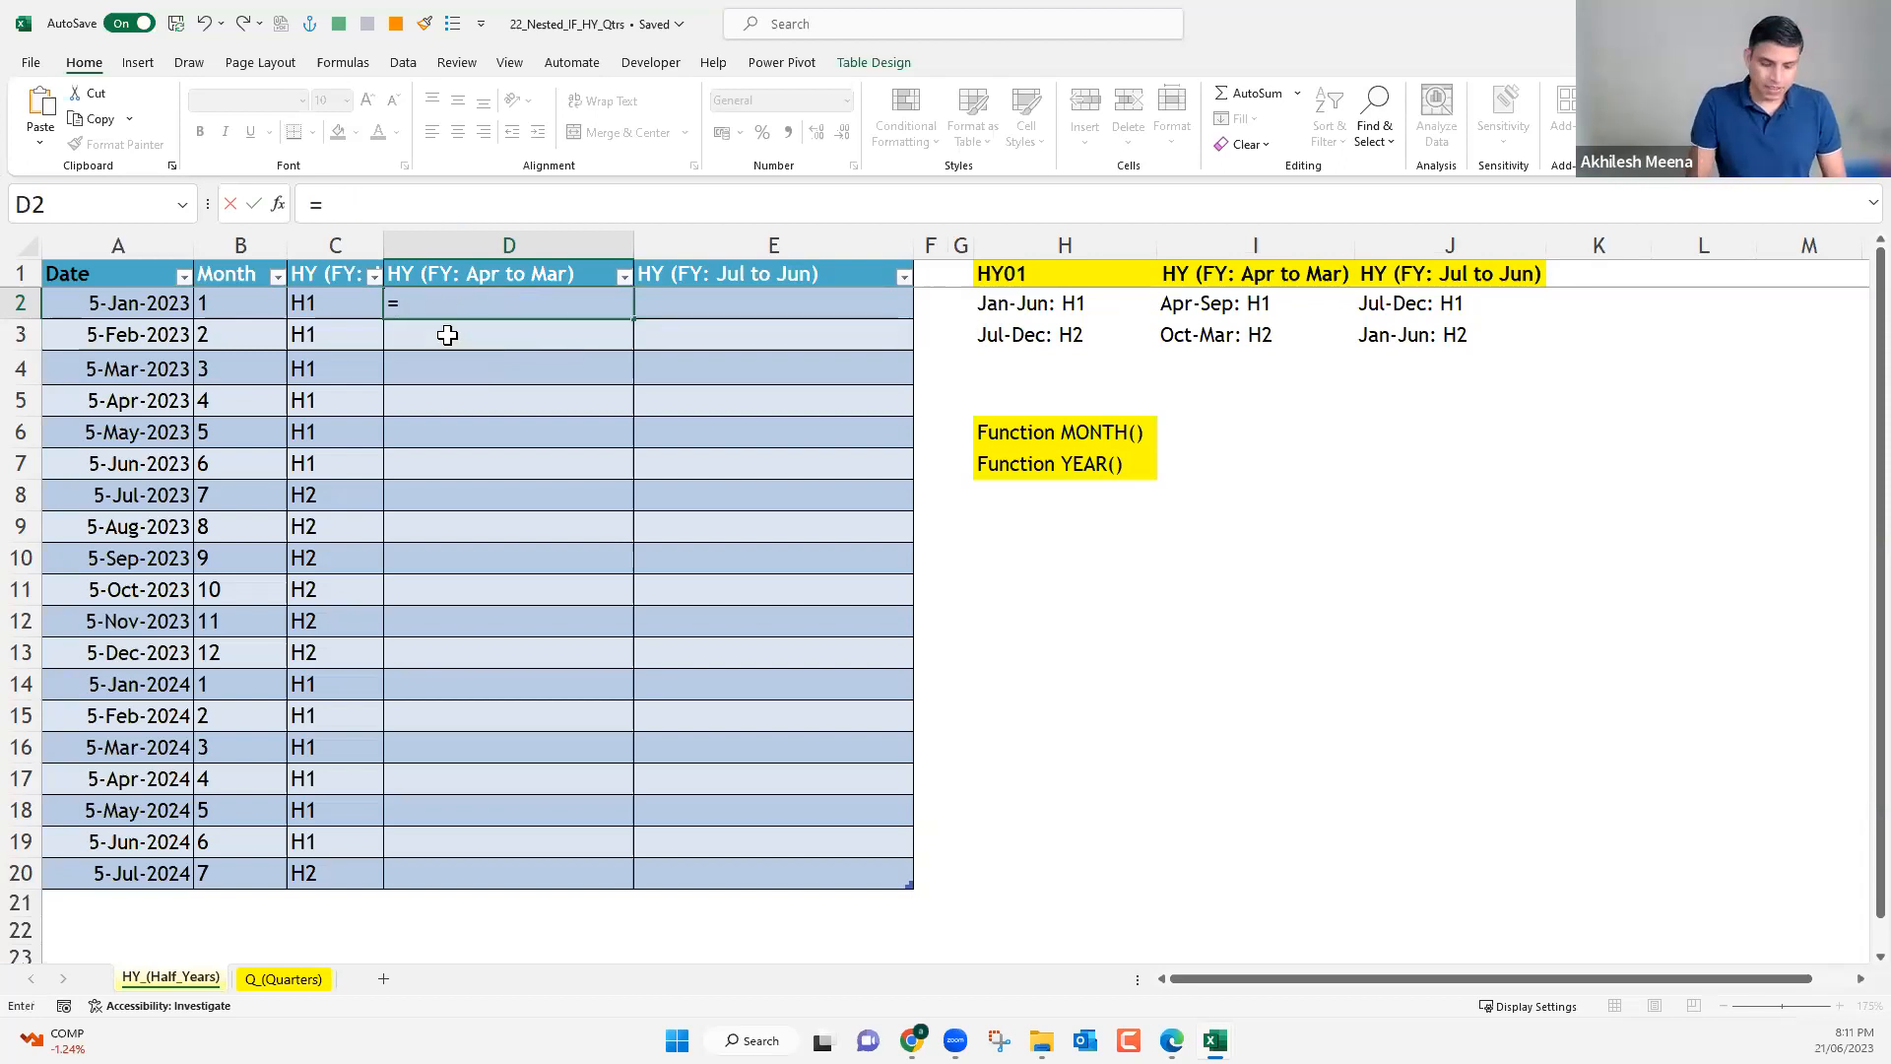
text(and)
key(Tab)
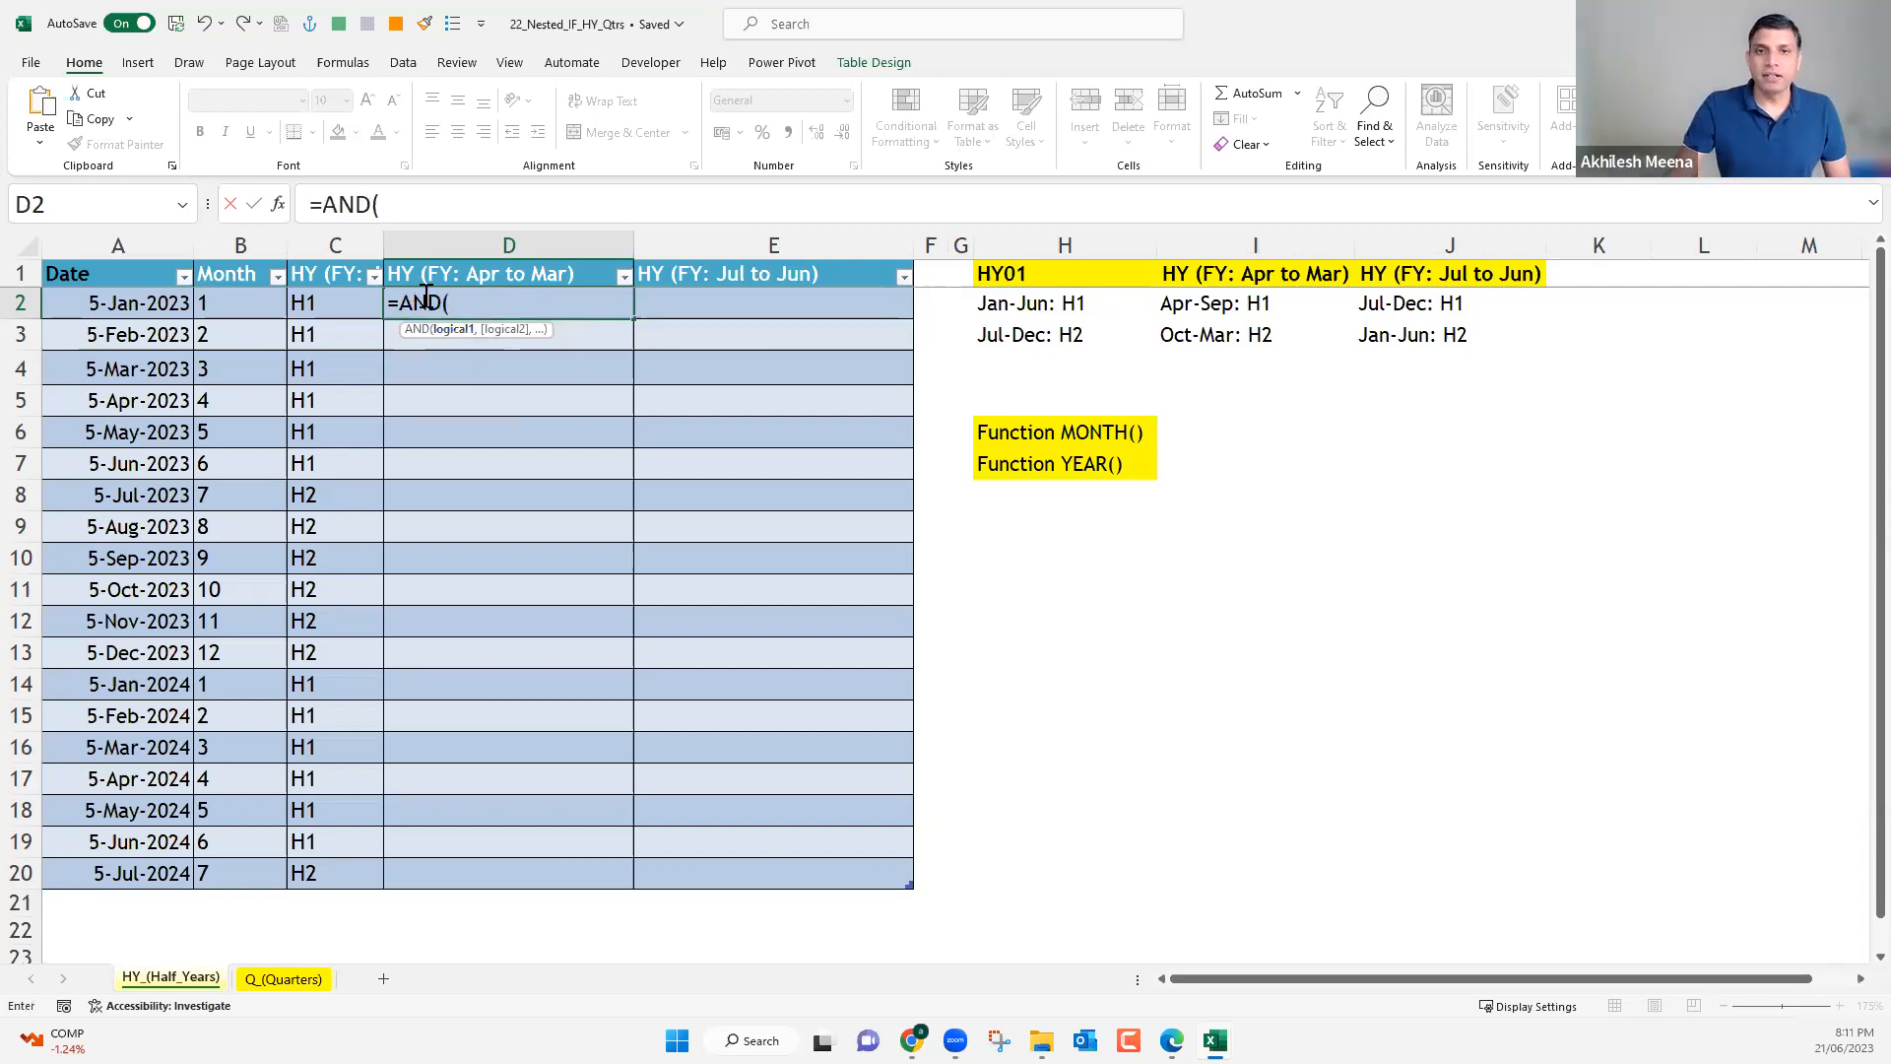
click(226, 309)
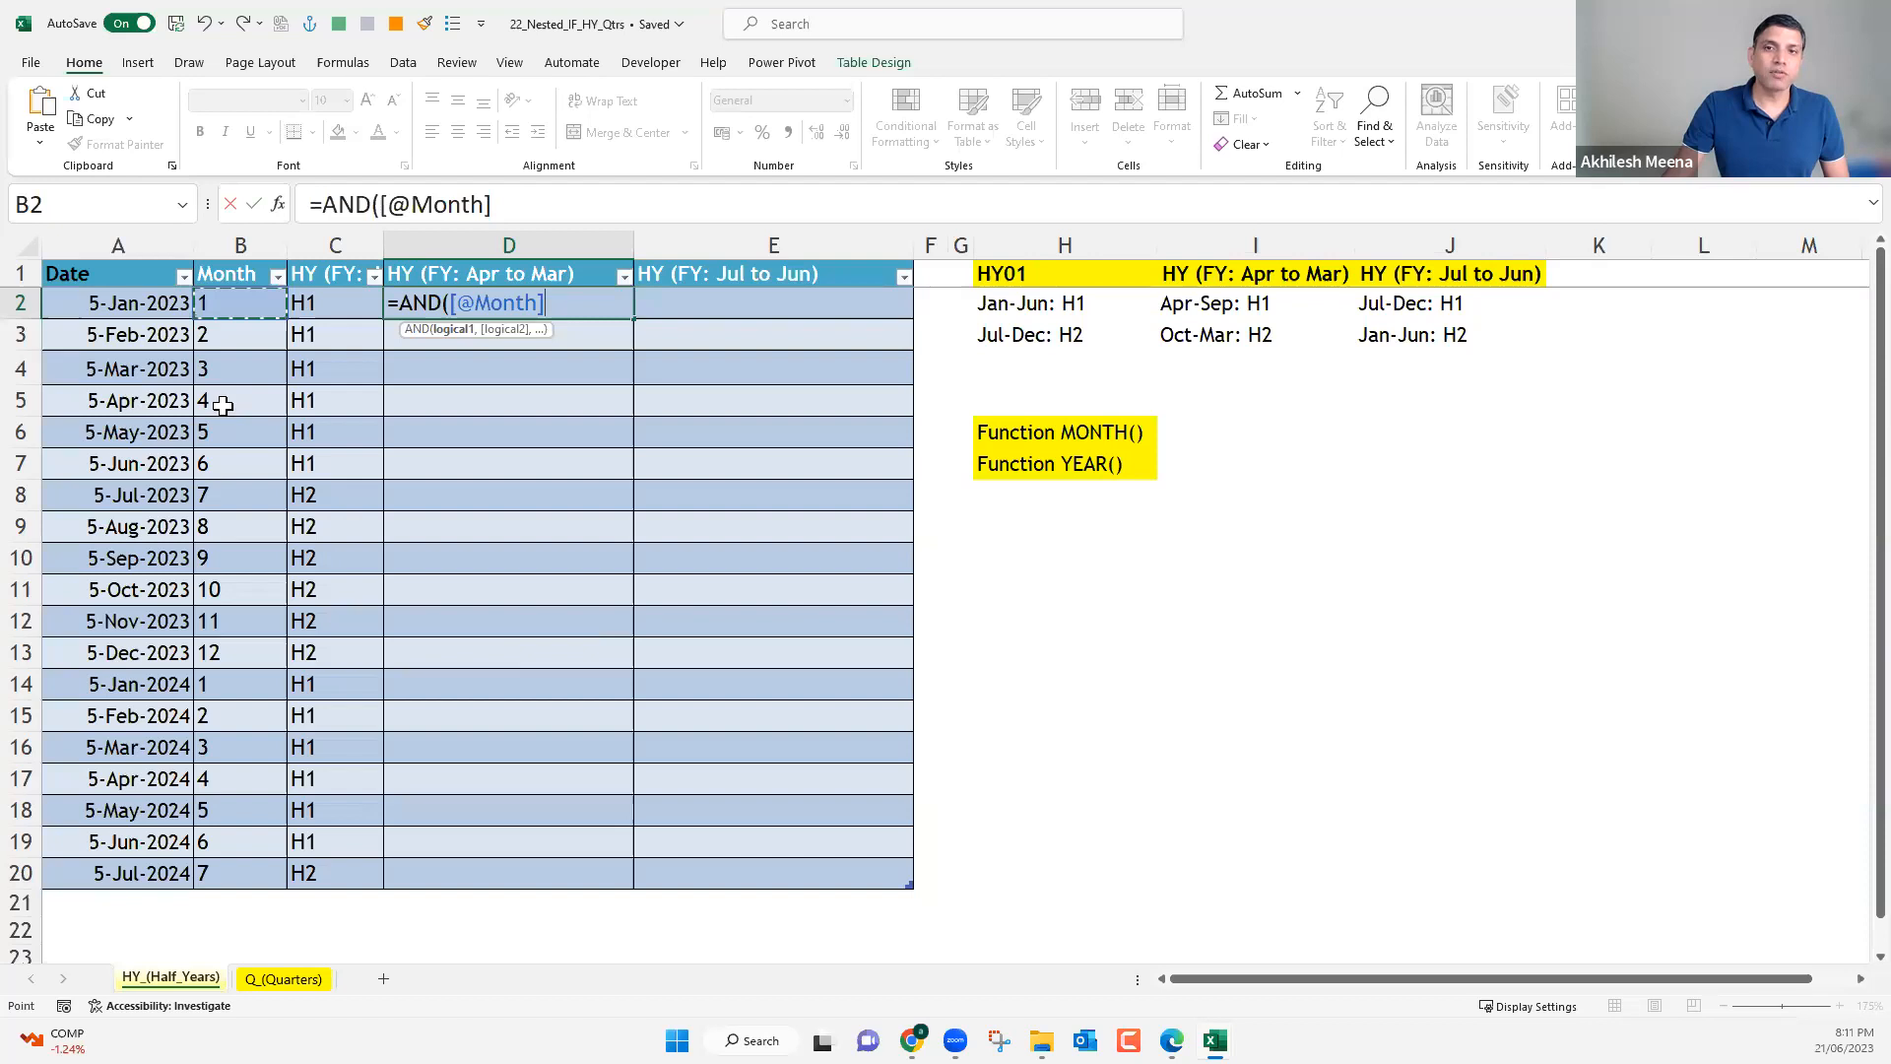
text(>)
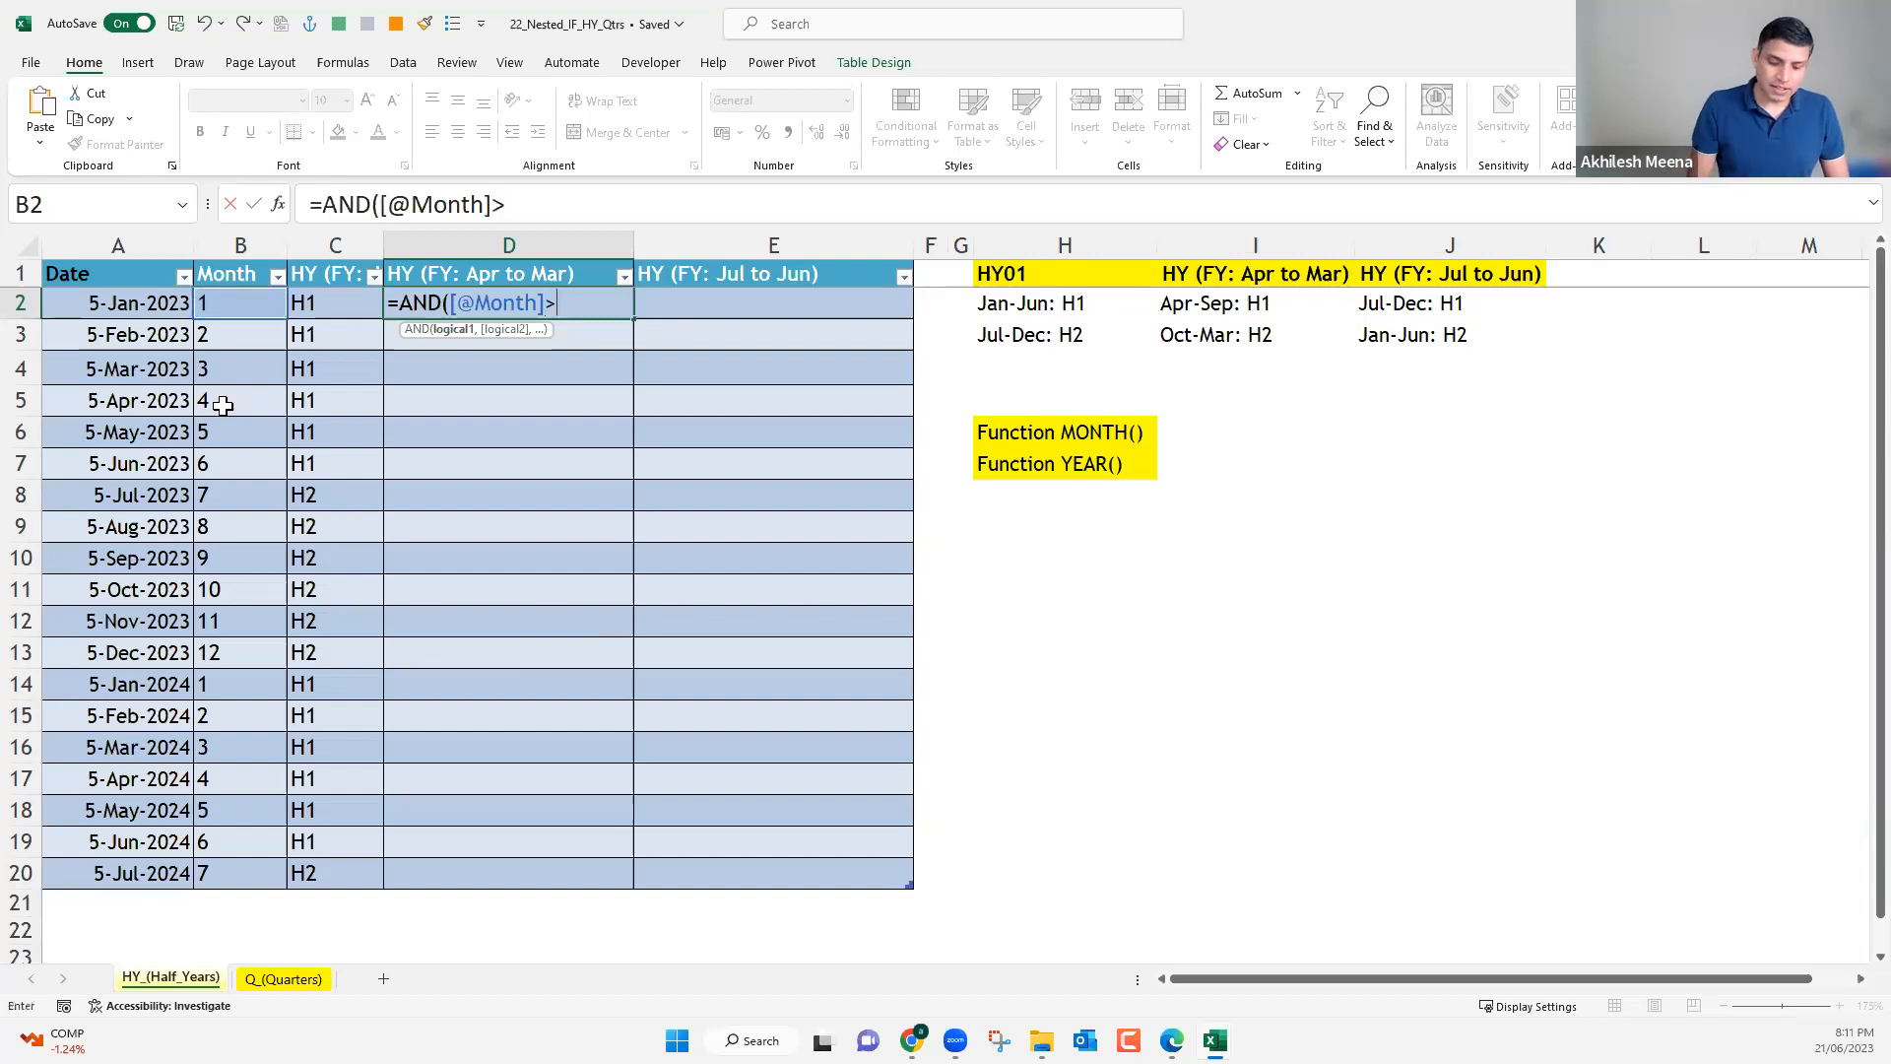
text(=4)
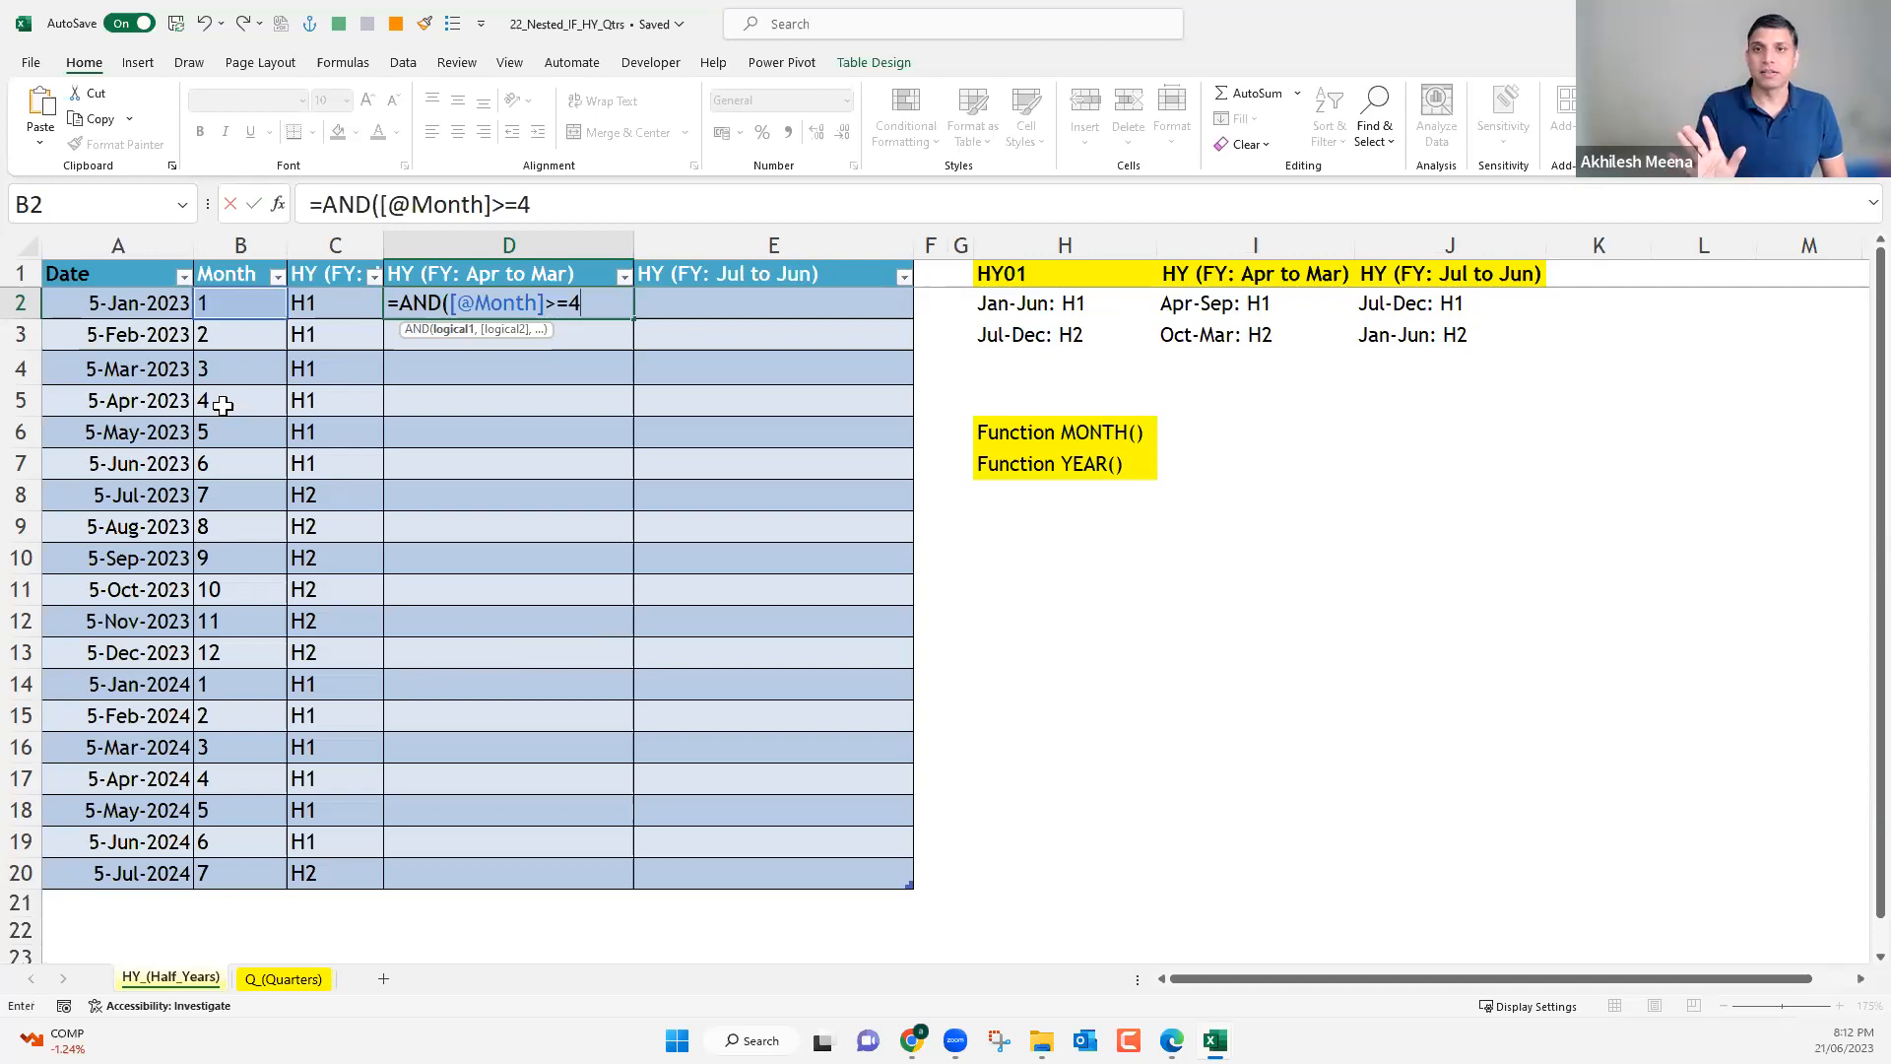
text(,)
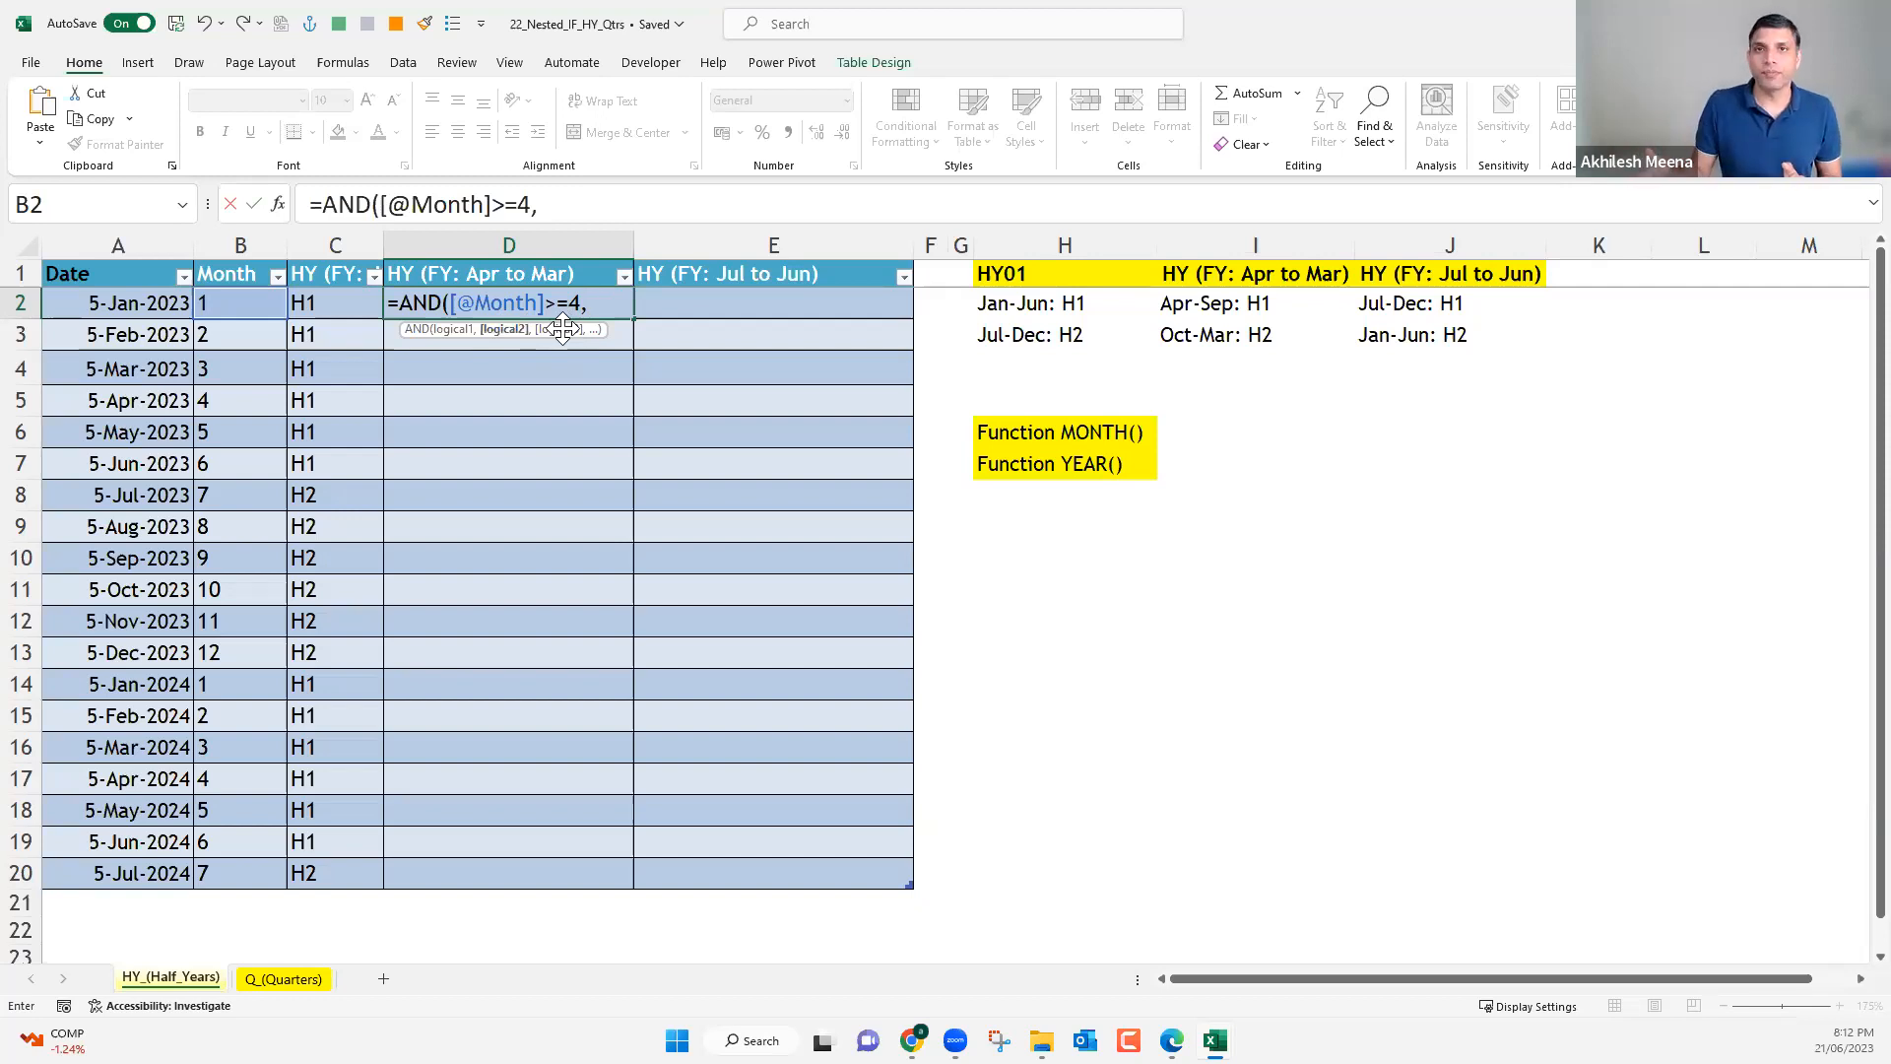
click(235, 306)
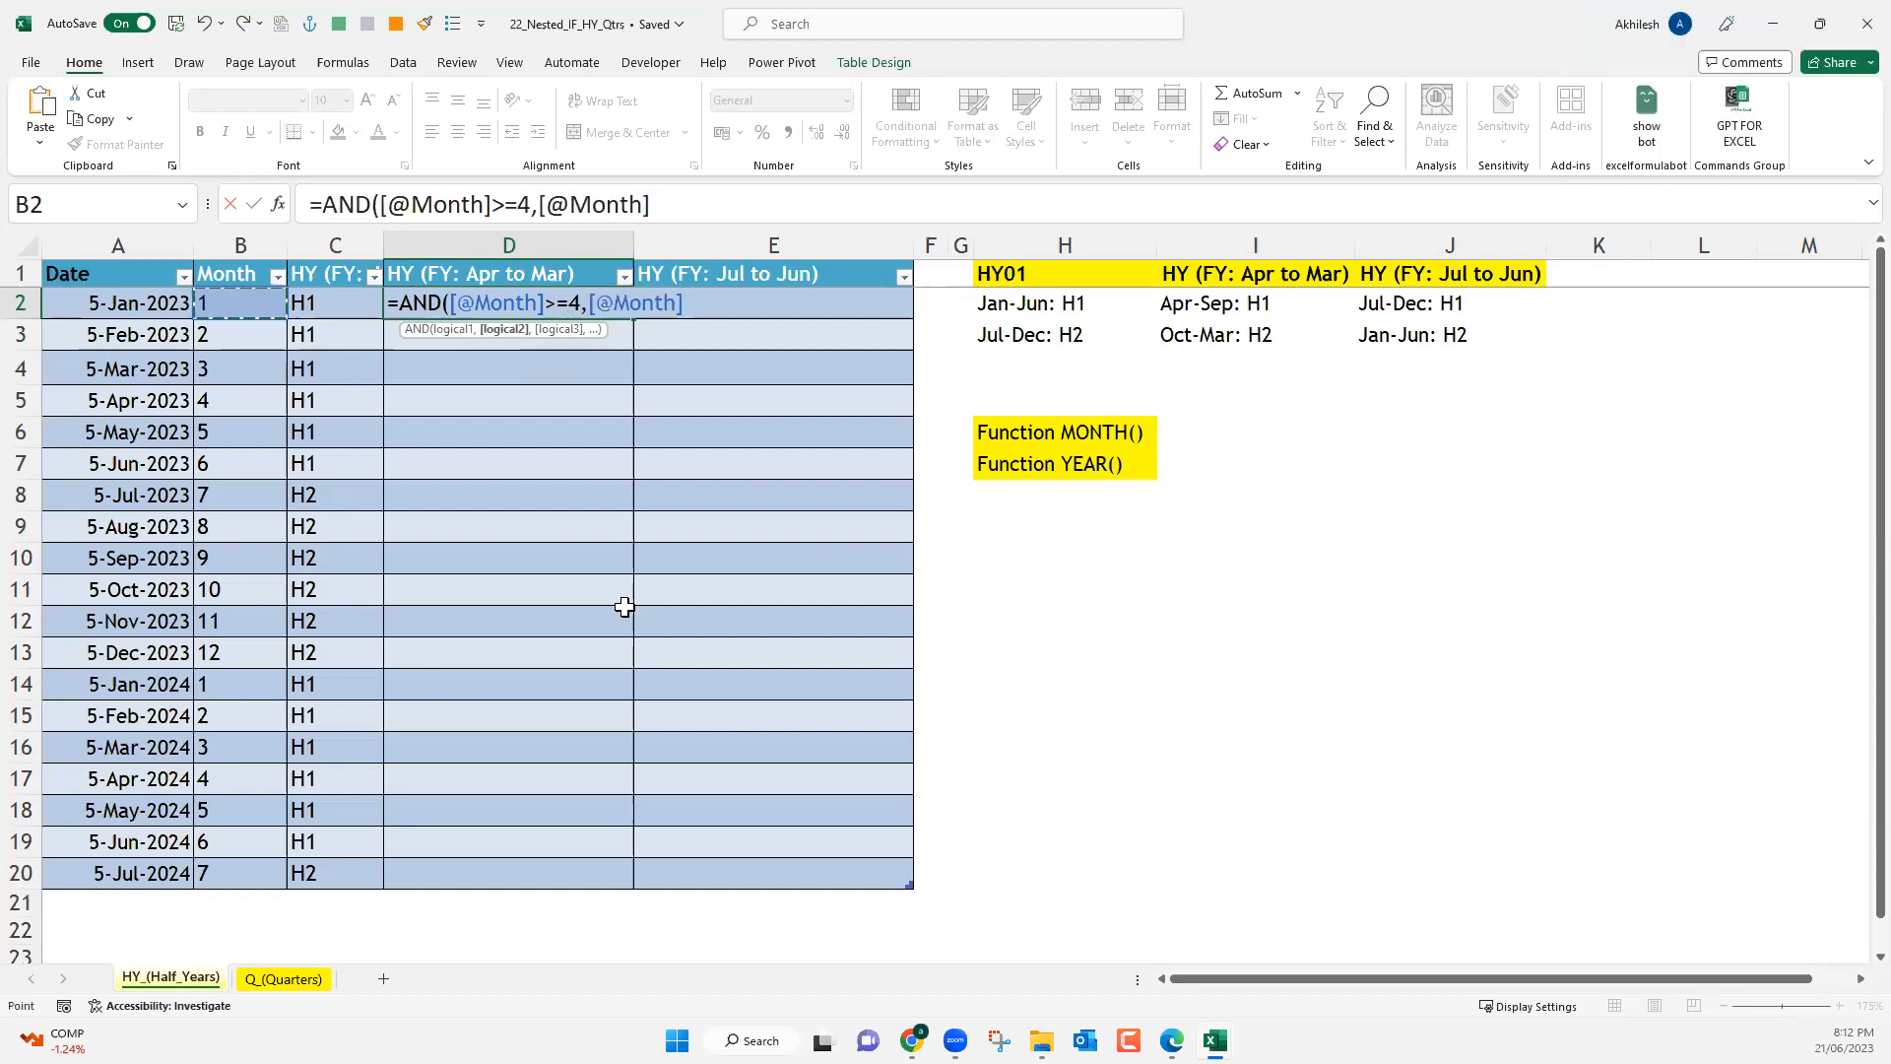
text(<=9)
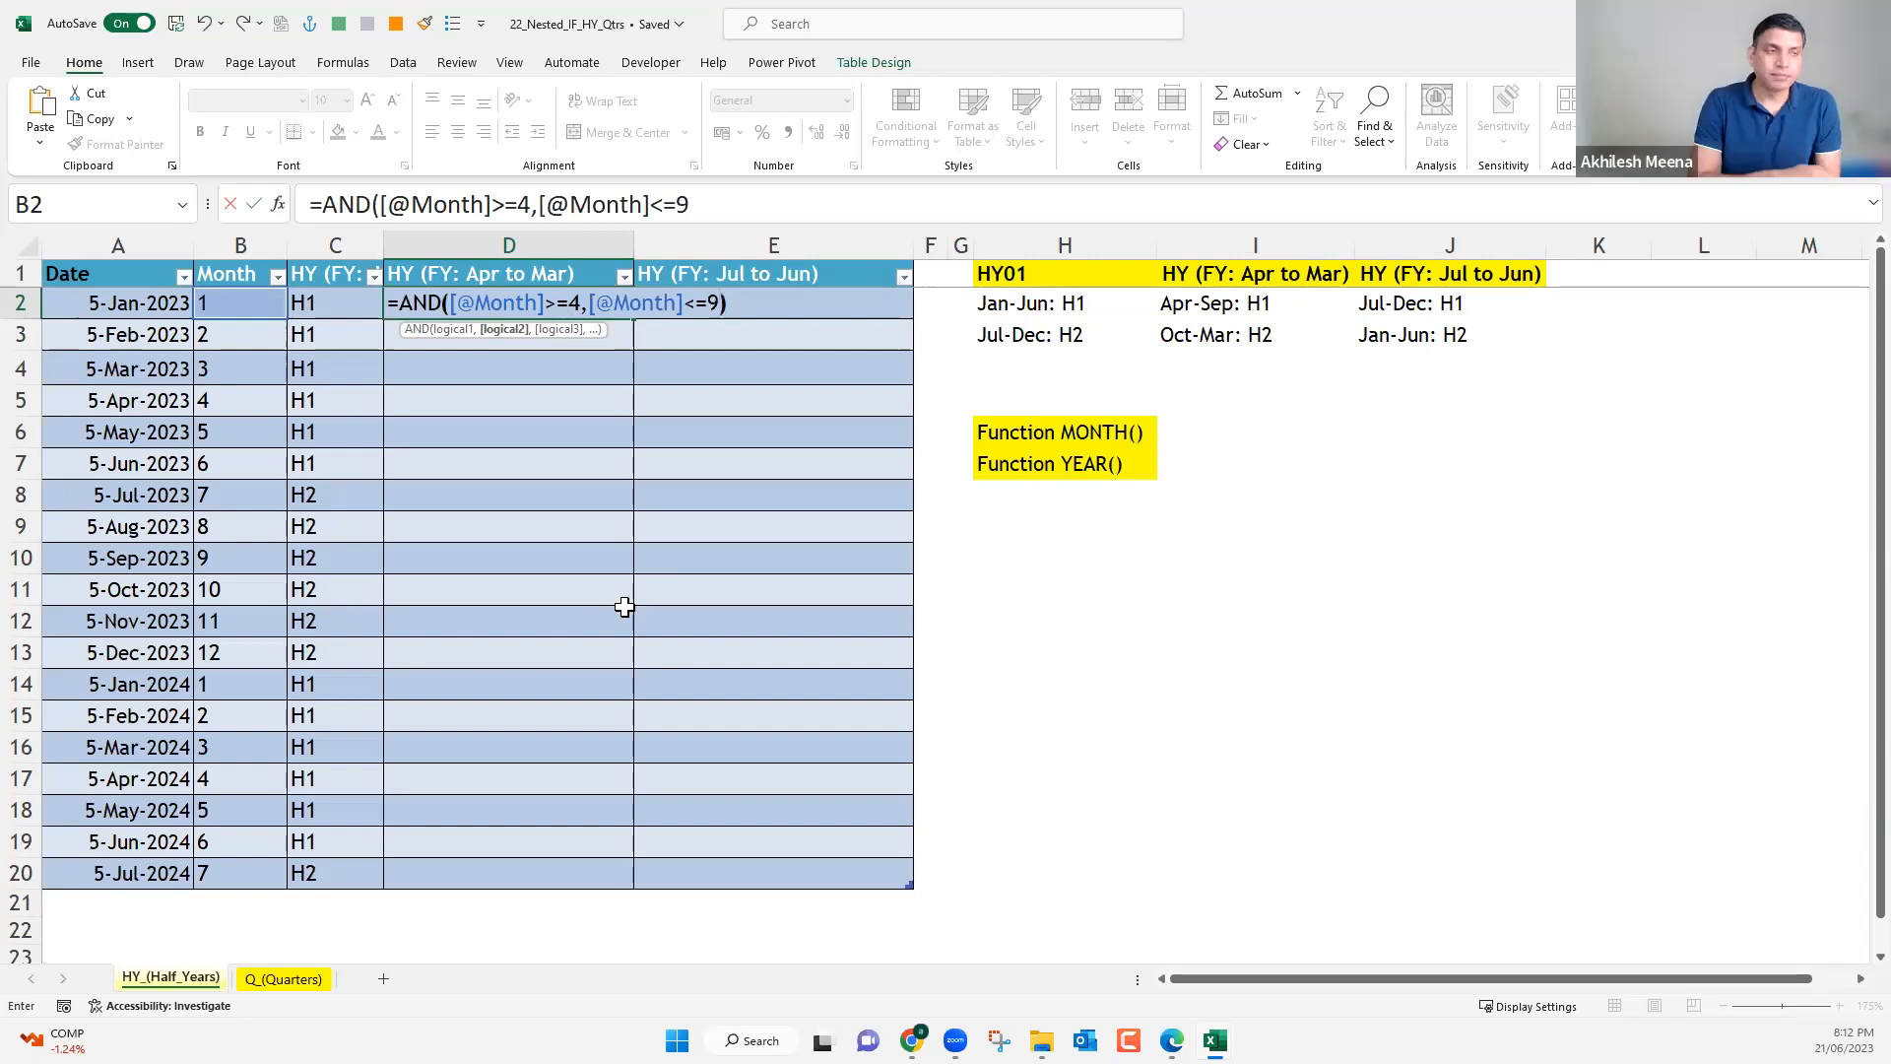
text())
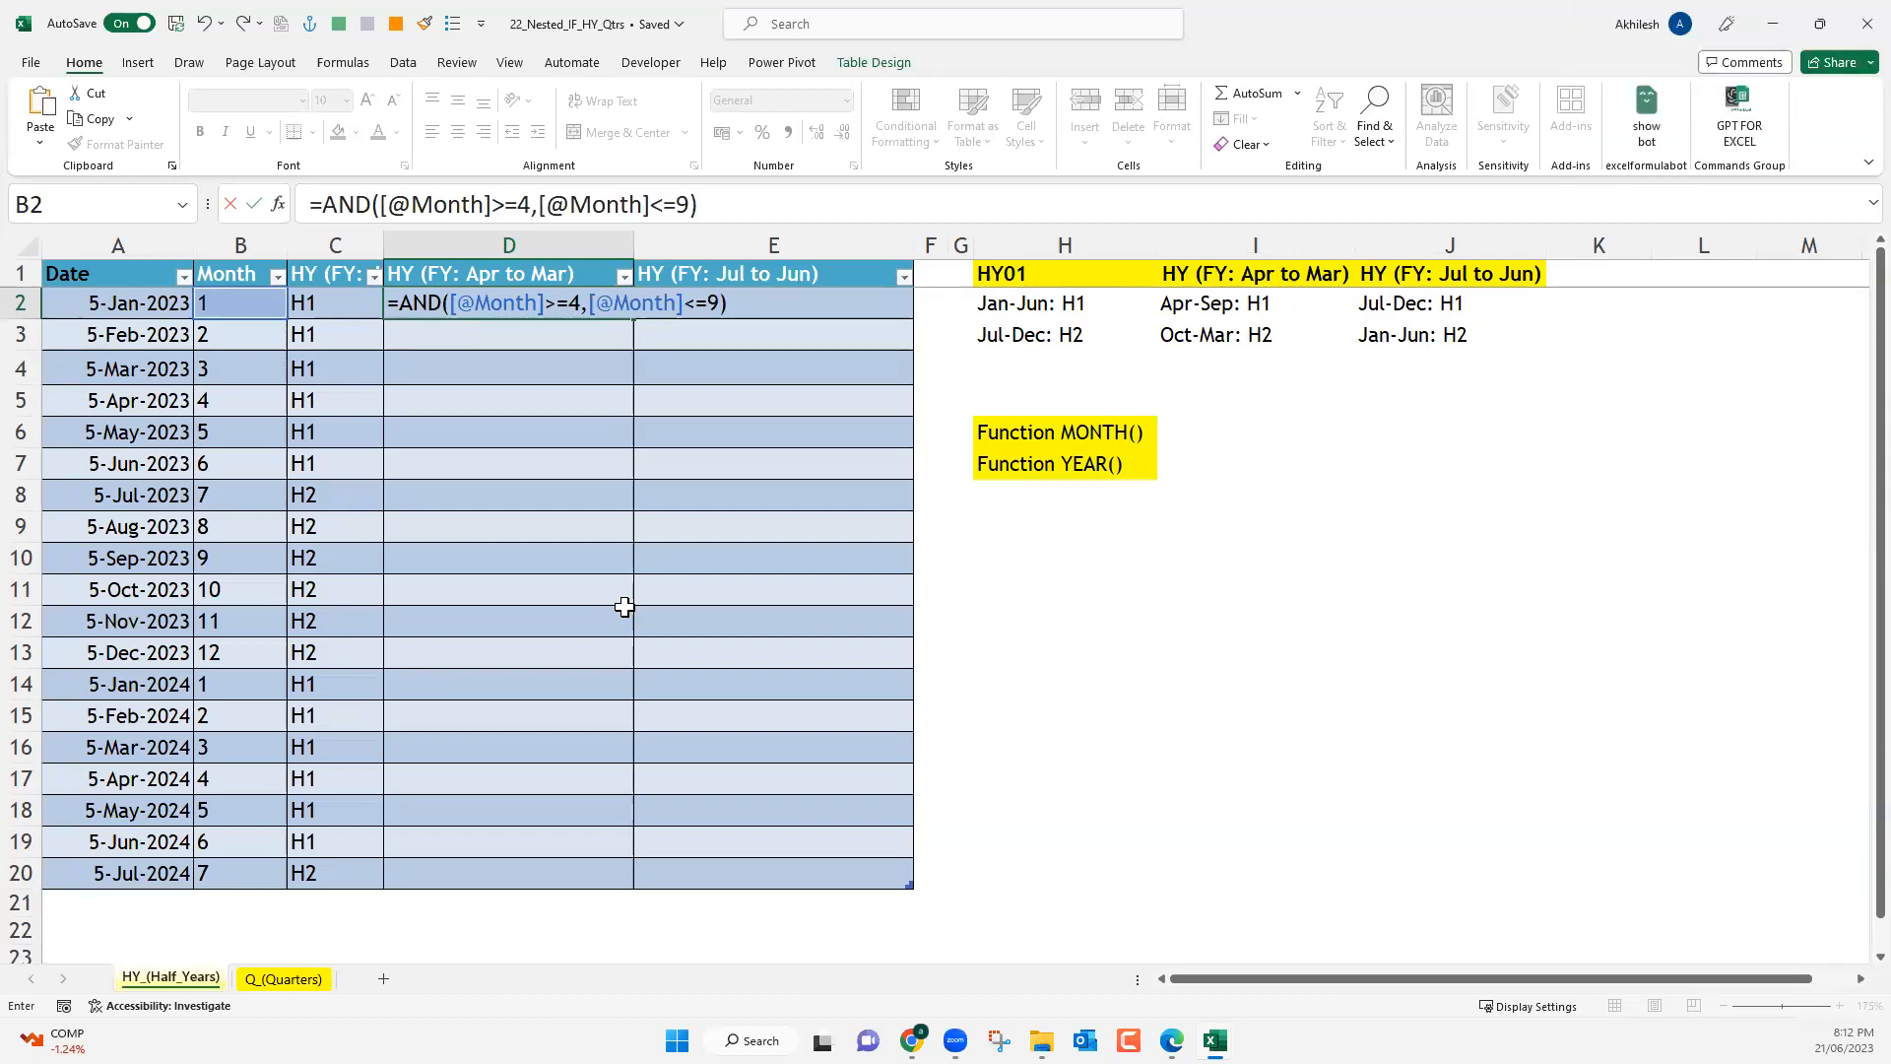
key(BackSpace)
key(BackSpace)
key(BackSpace)
text(10)
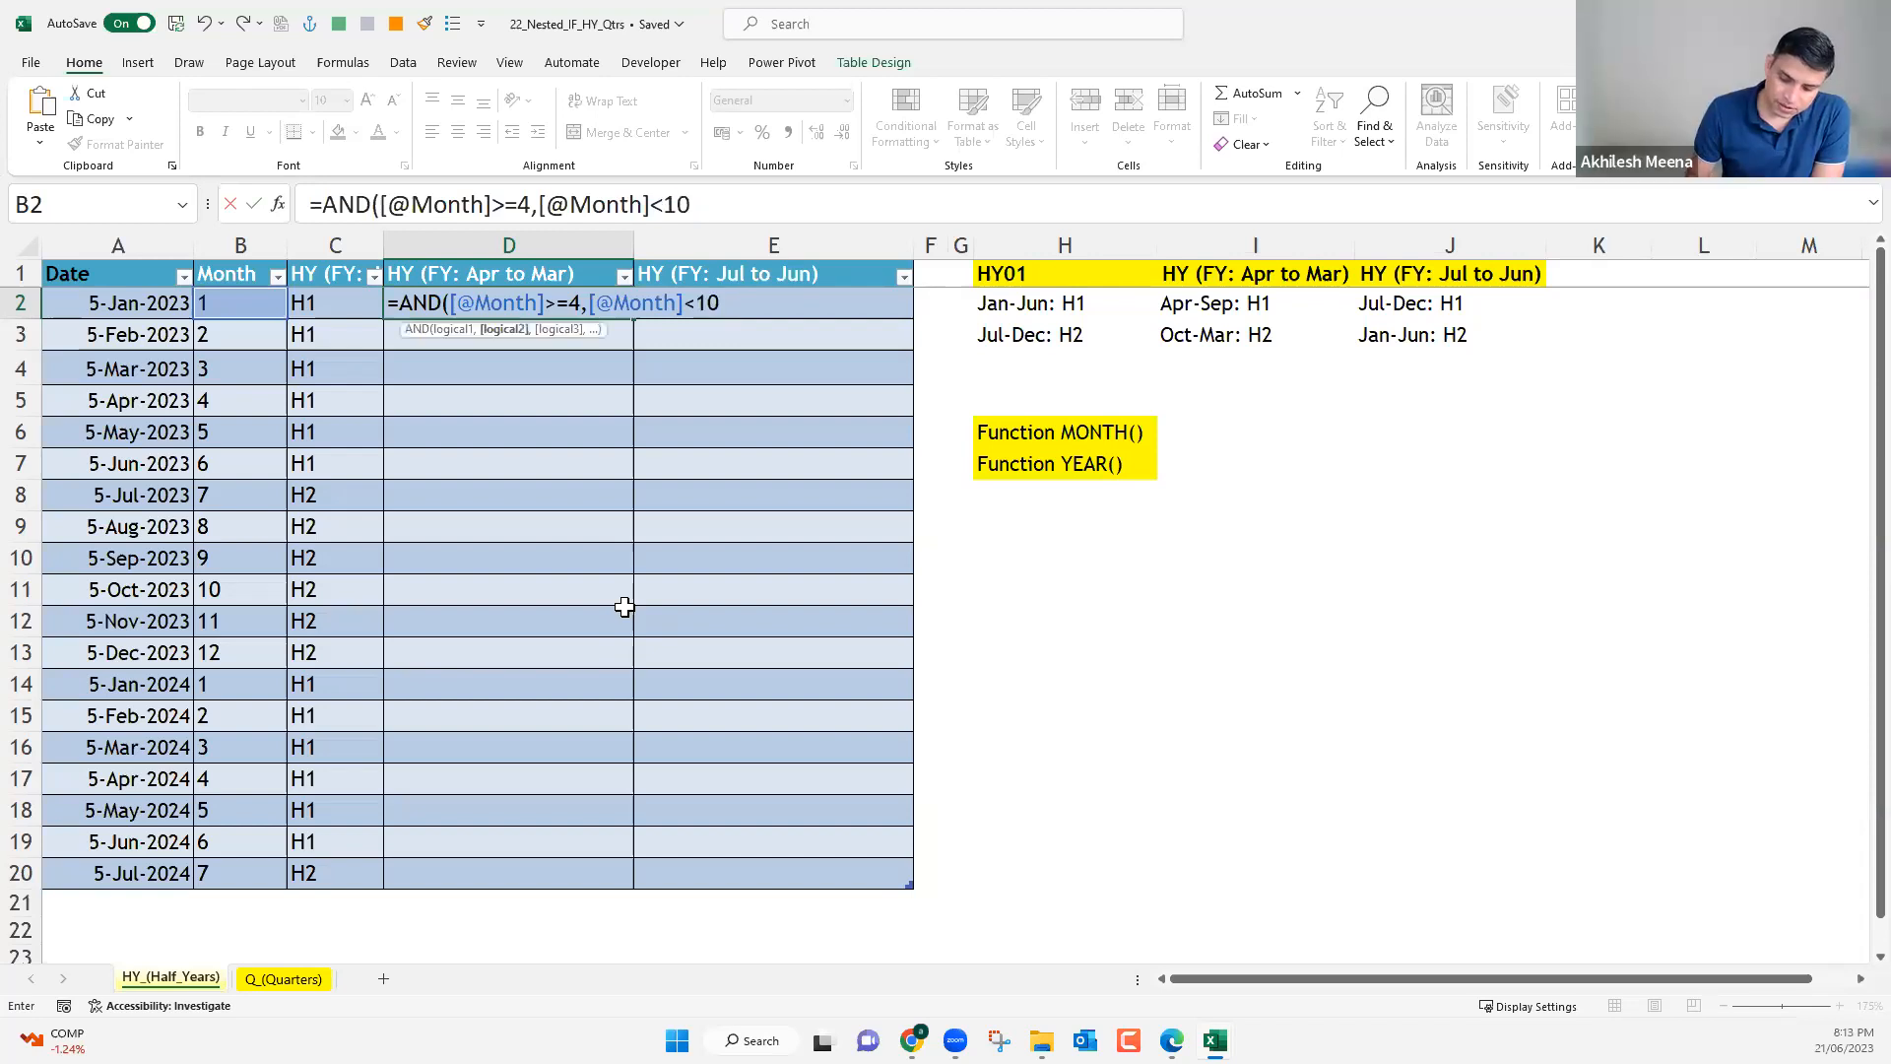
text())
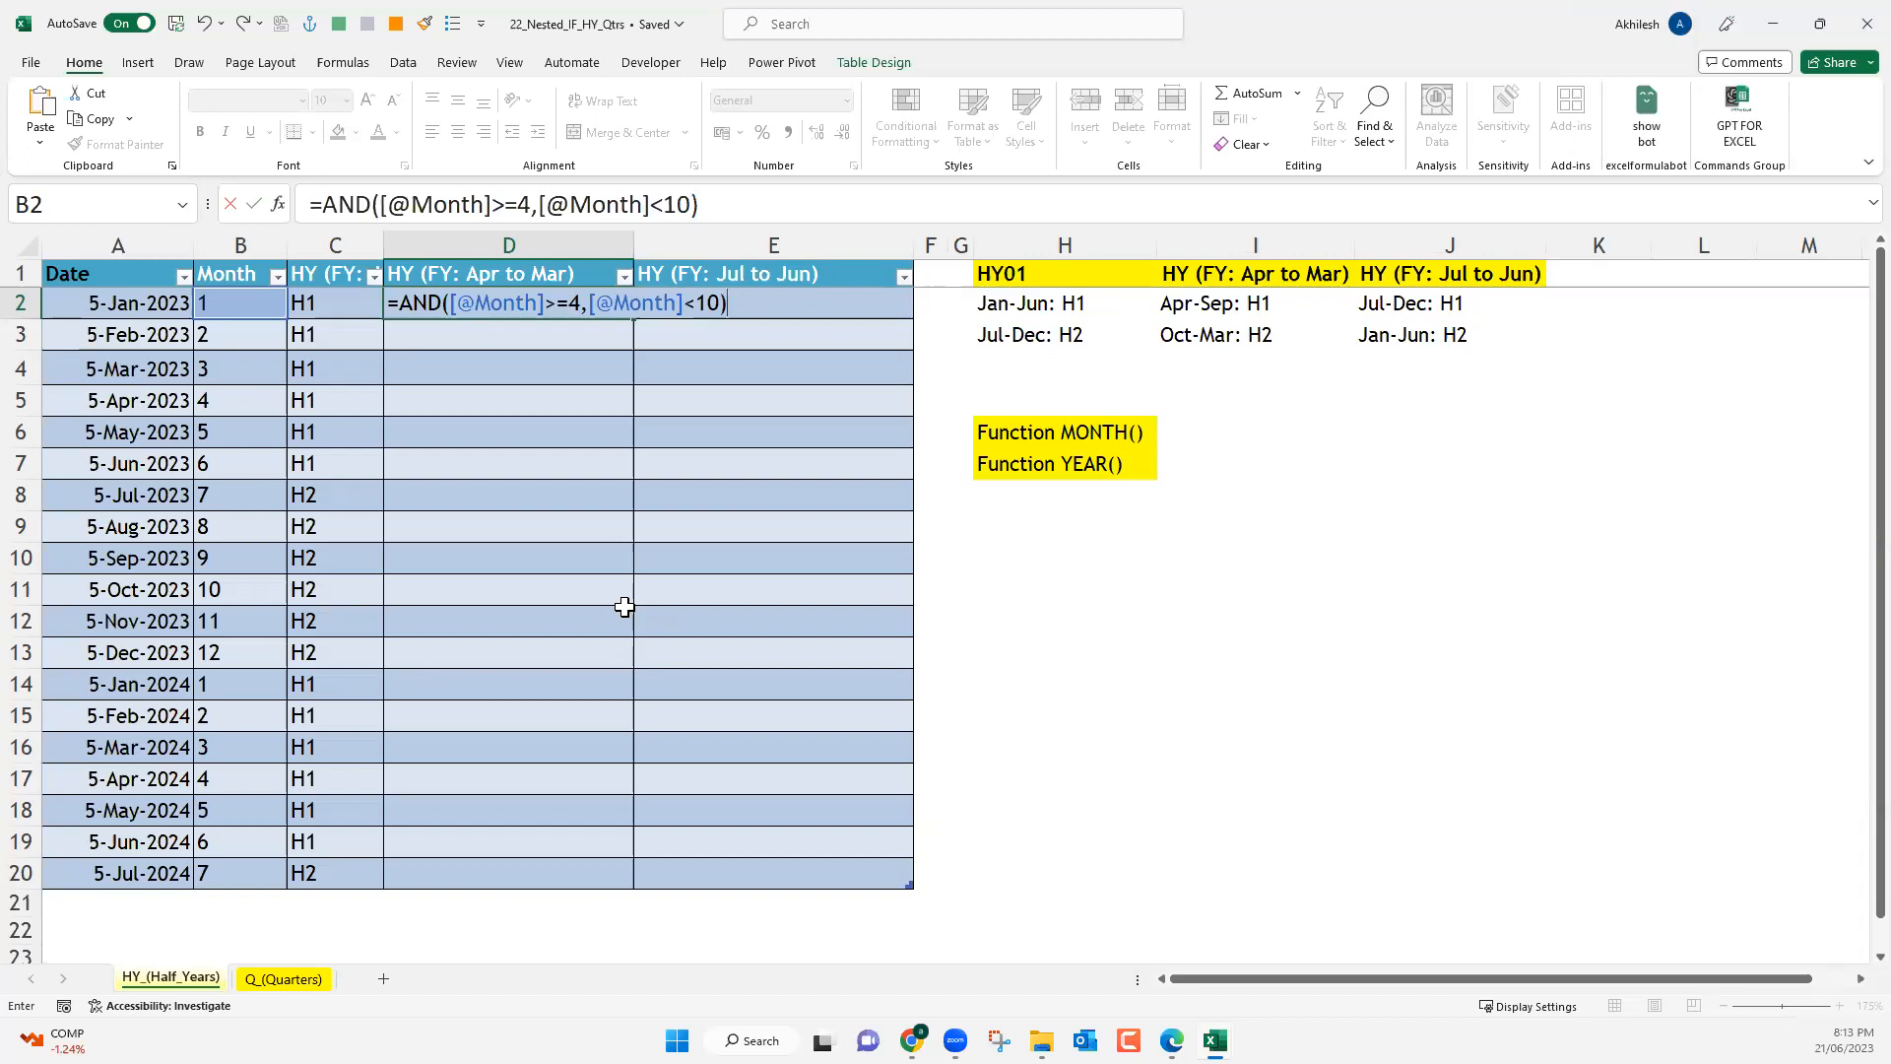
key(Return)
drag(431, 401, 434, 558)
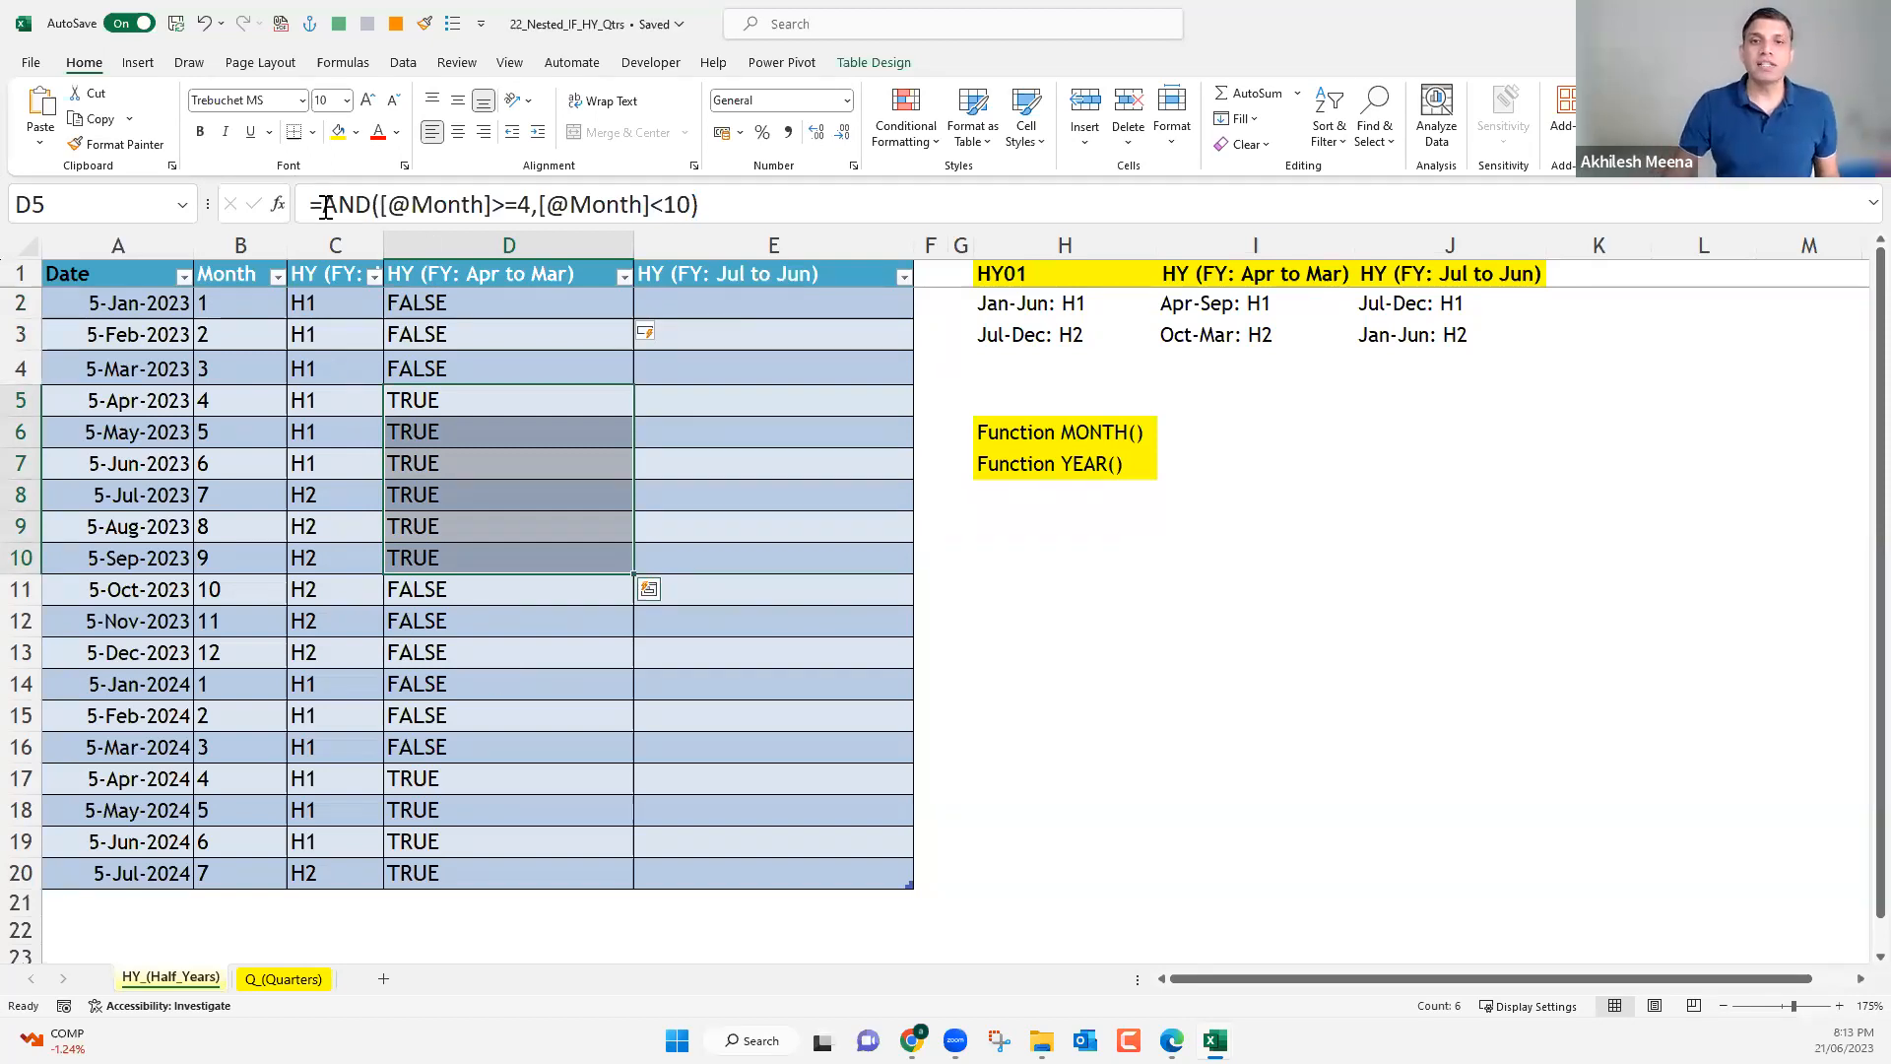
drag(322, 203, 517, 204)
drag(777, 234, 776, 228)
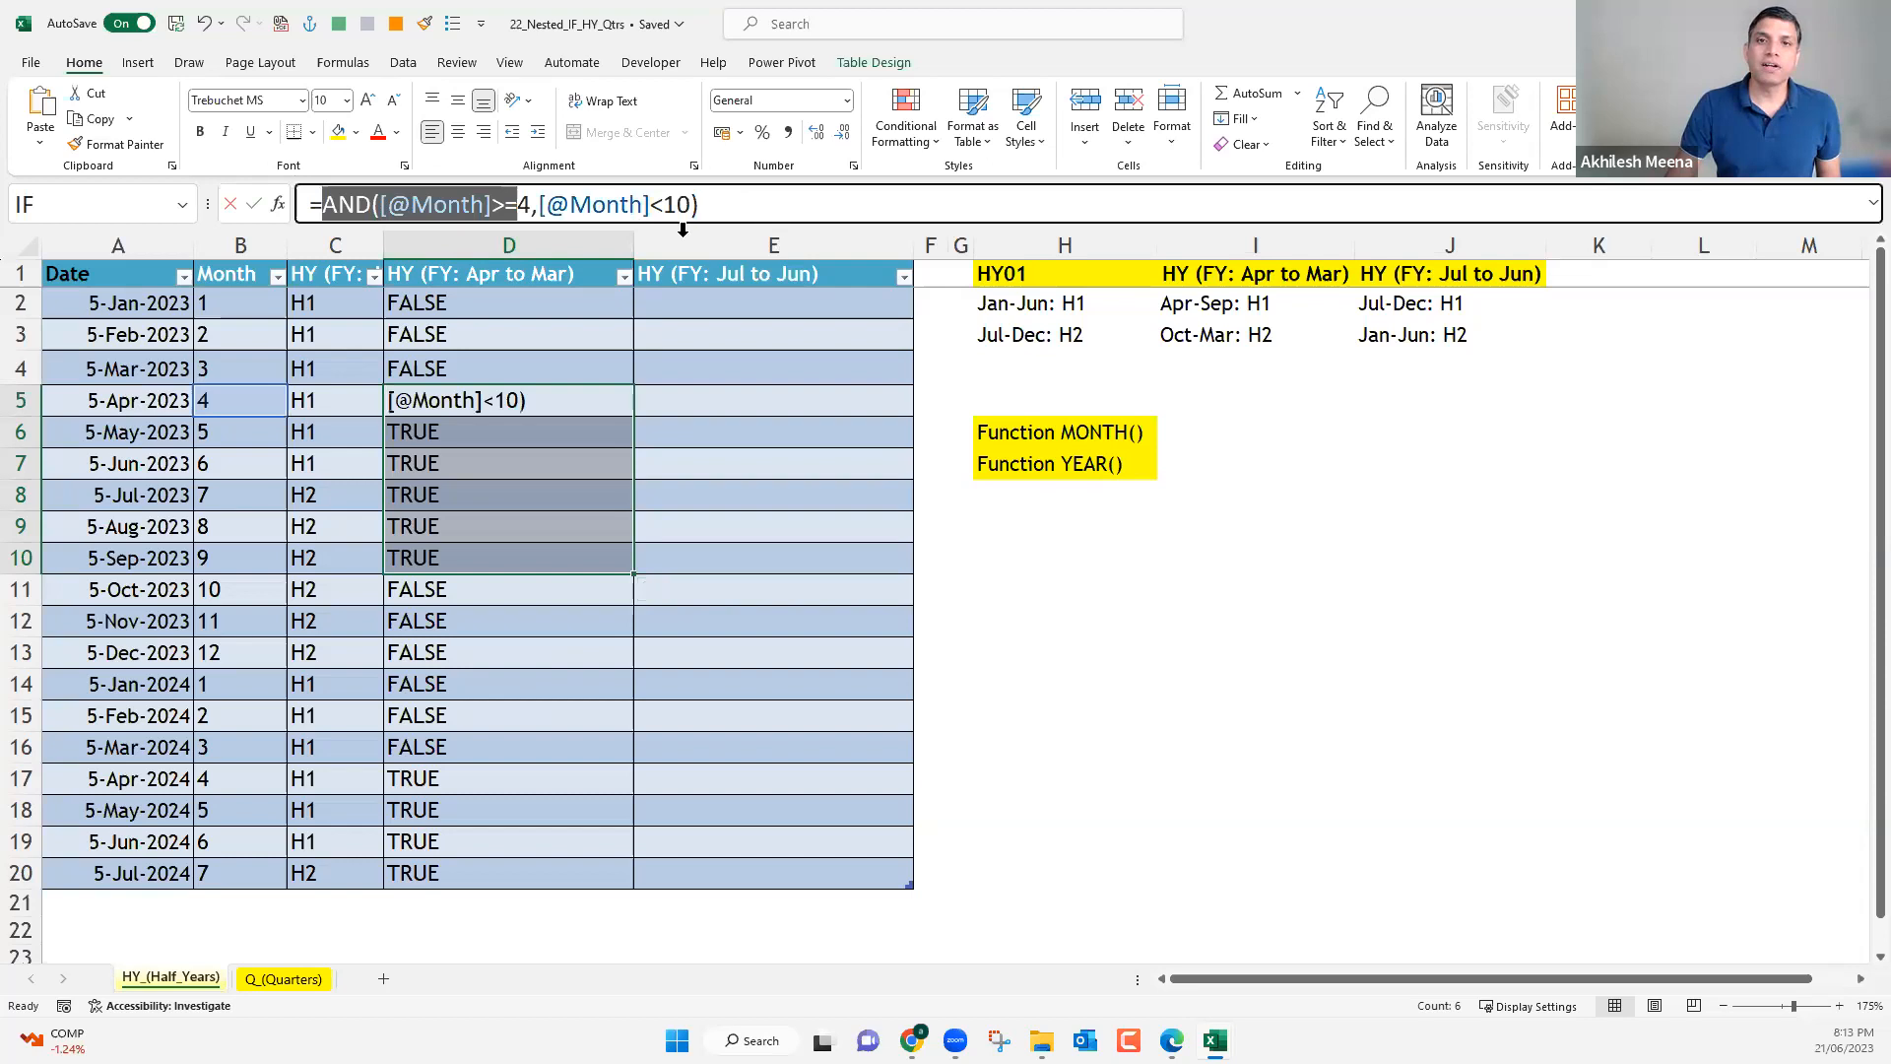
click(328, 204)
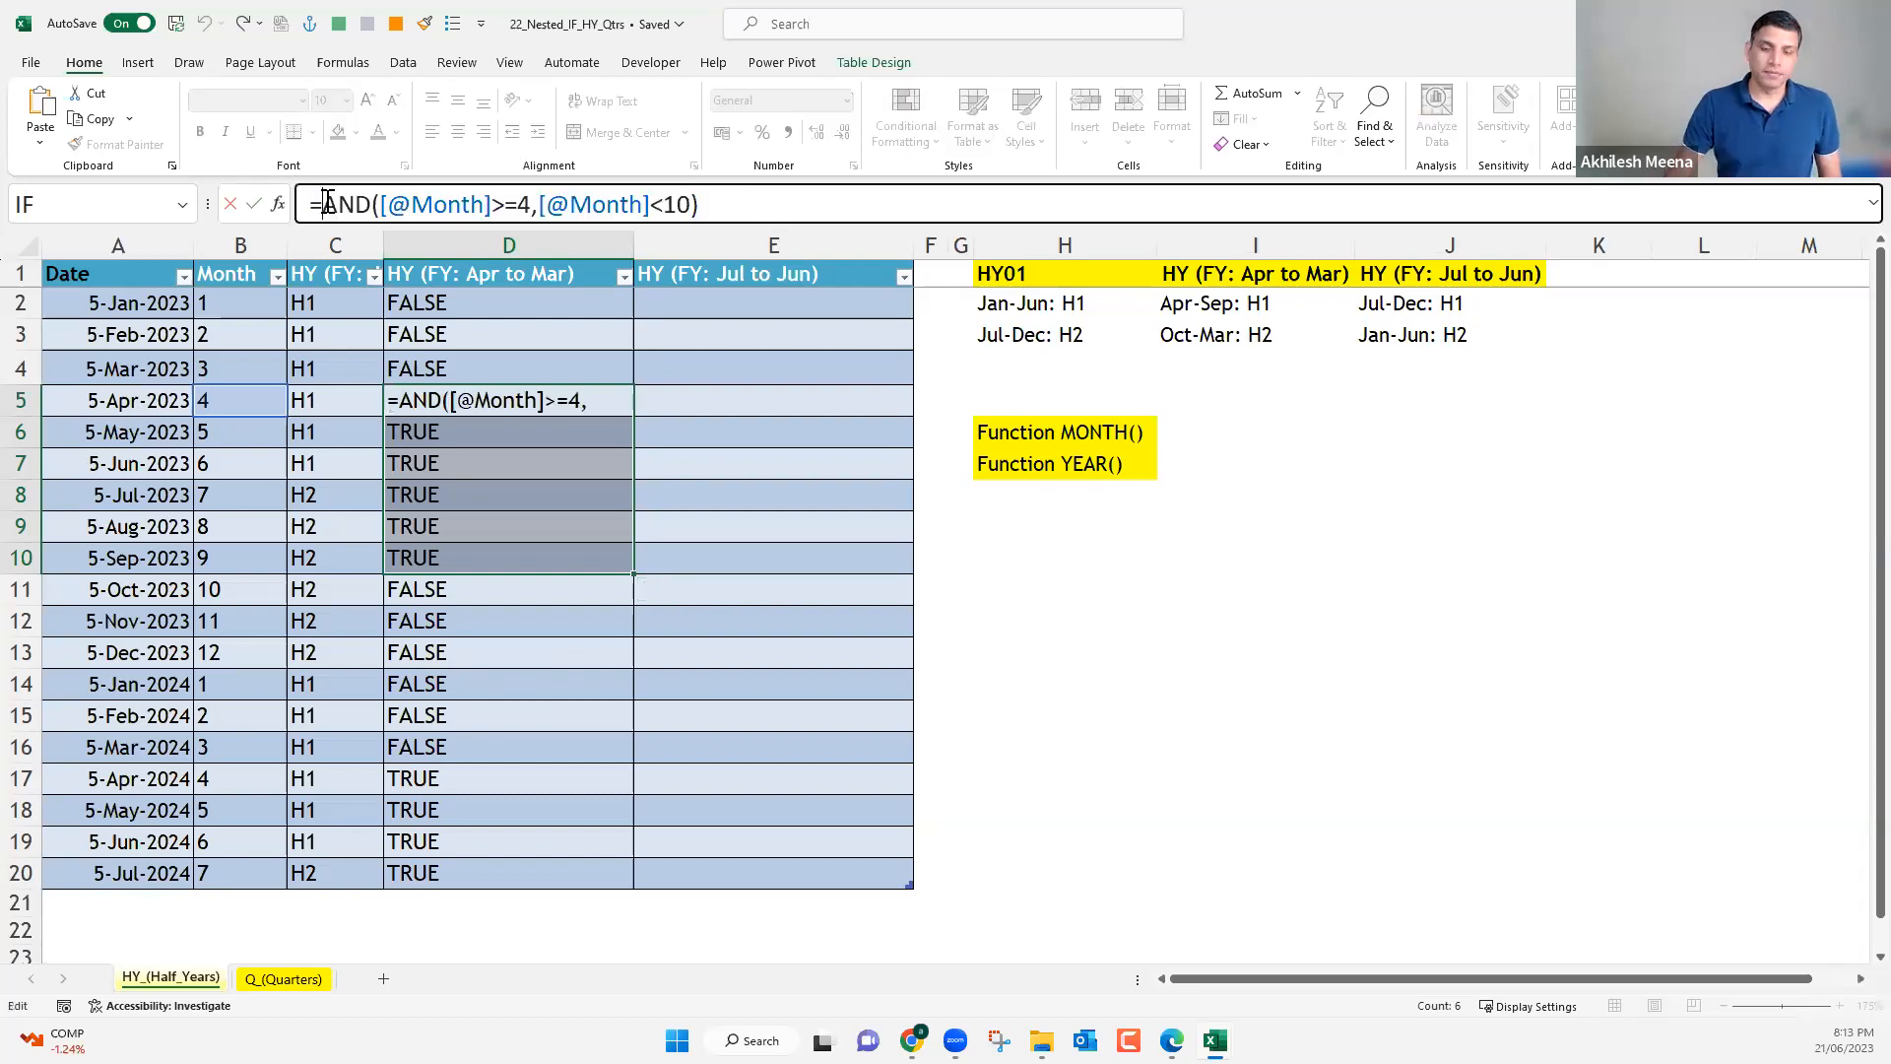
text(IF()
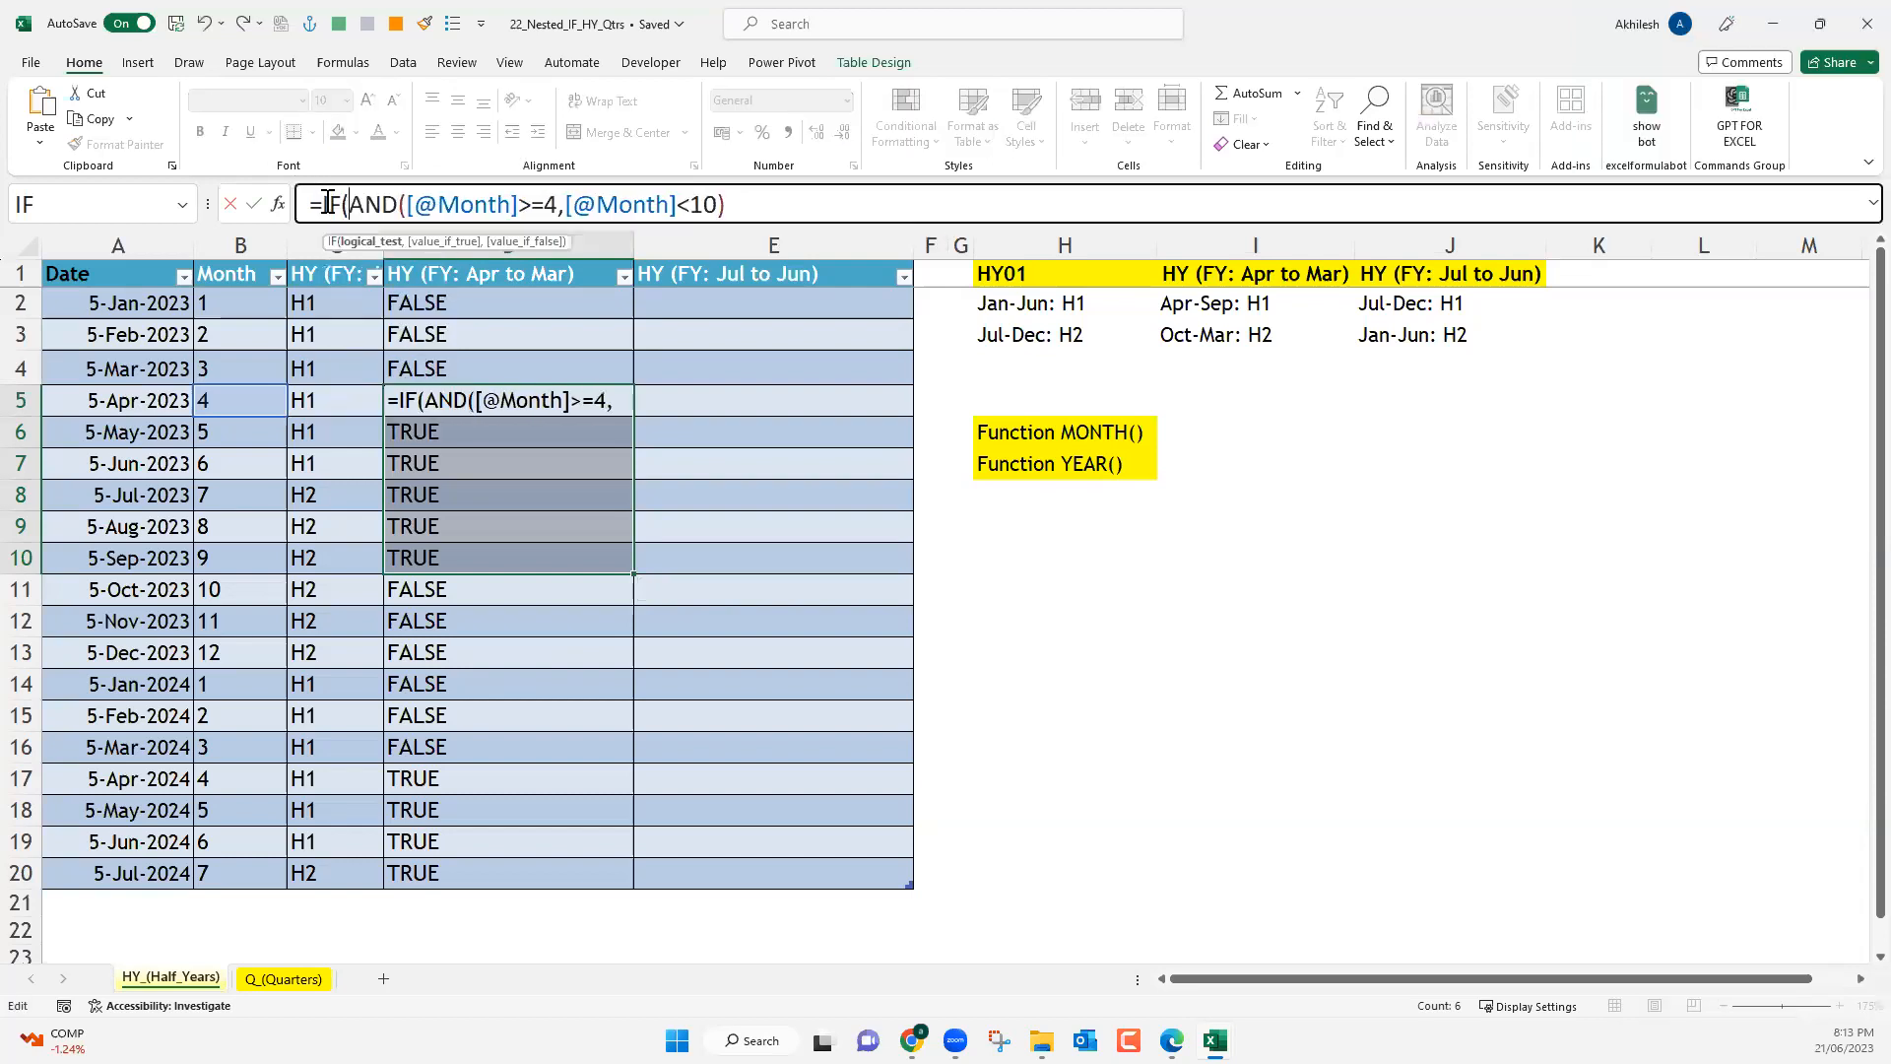
drag(352, 204, 740, 204)
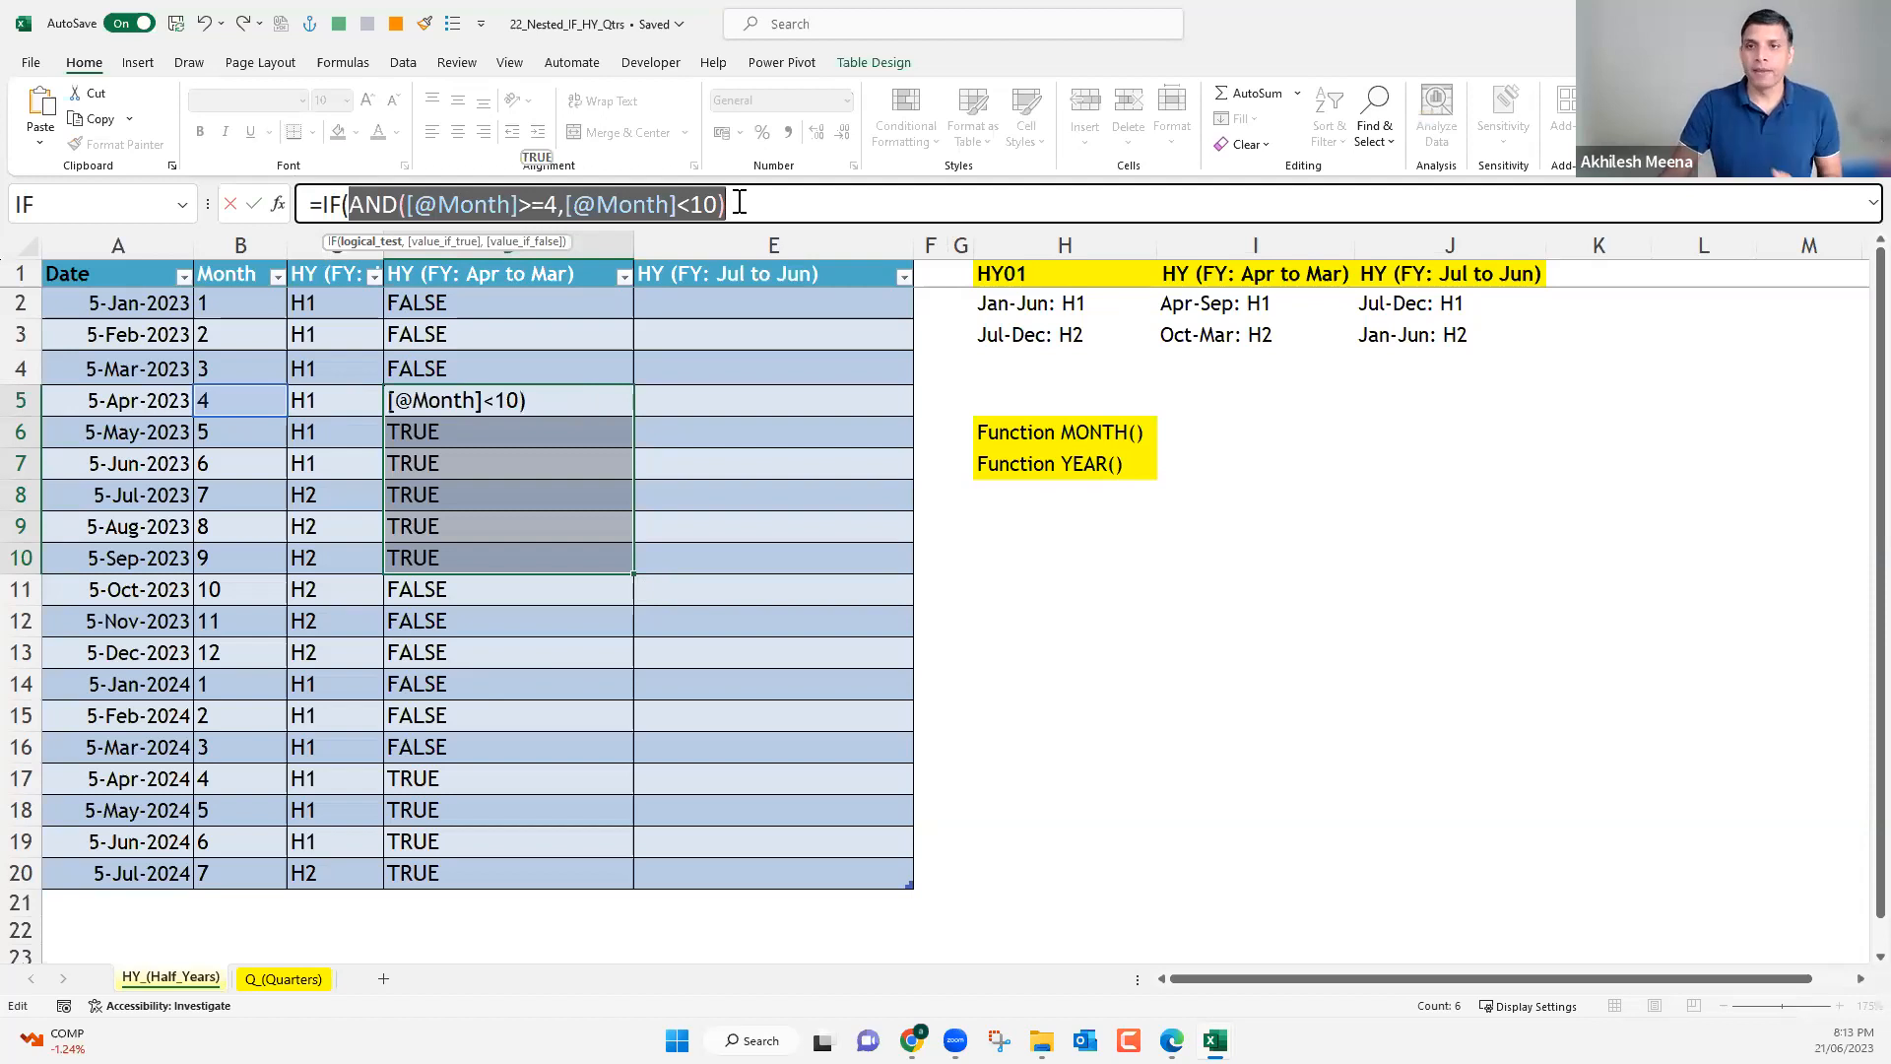
click(740, 204)
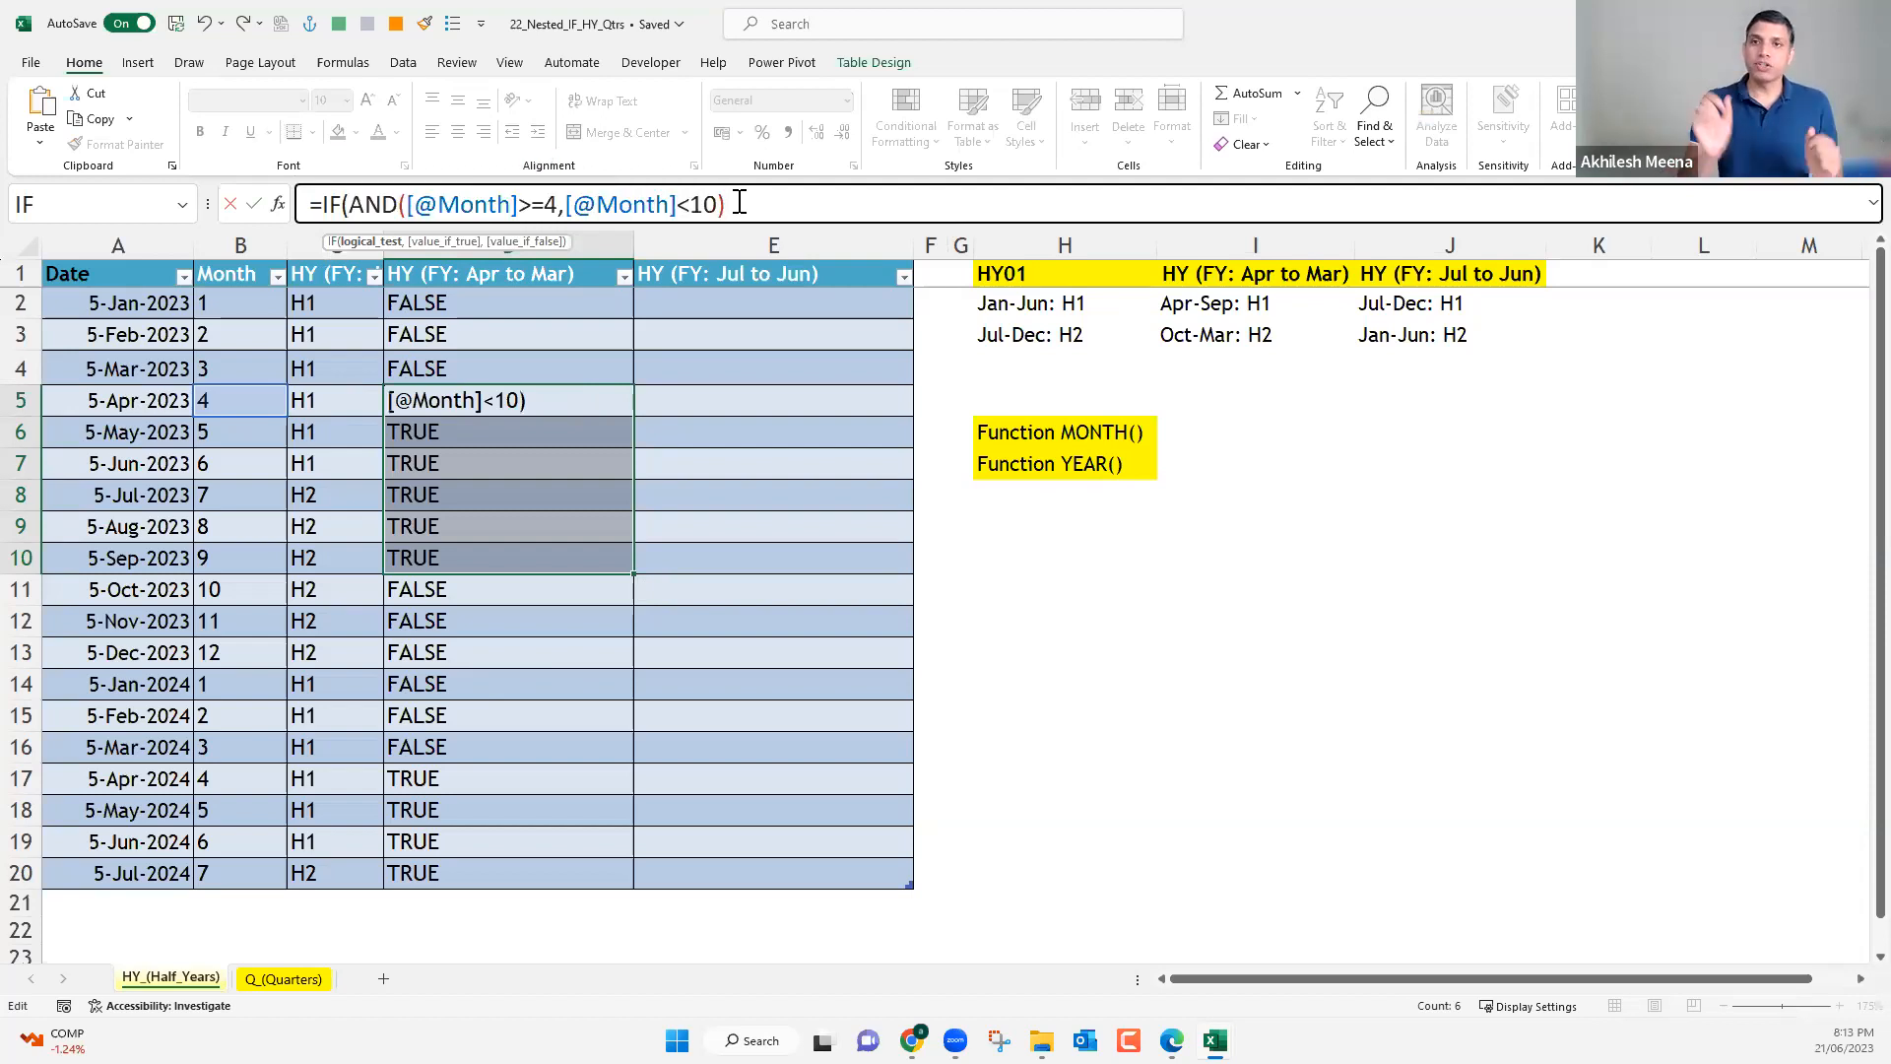
text(,")
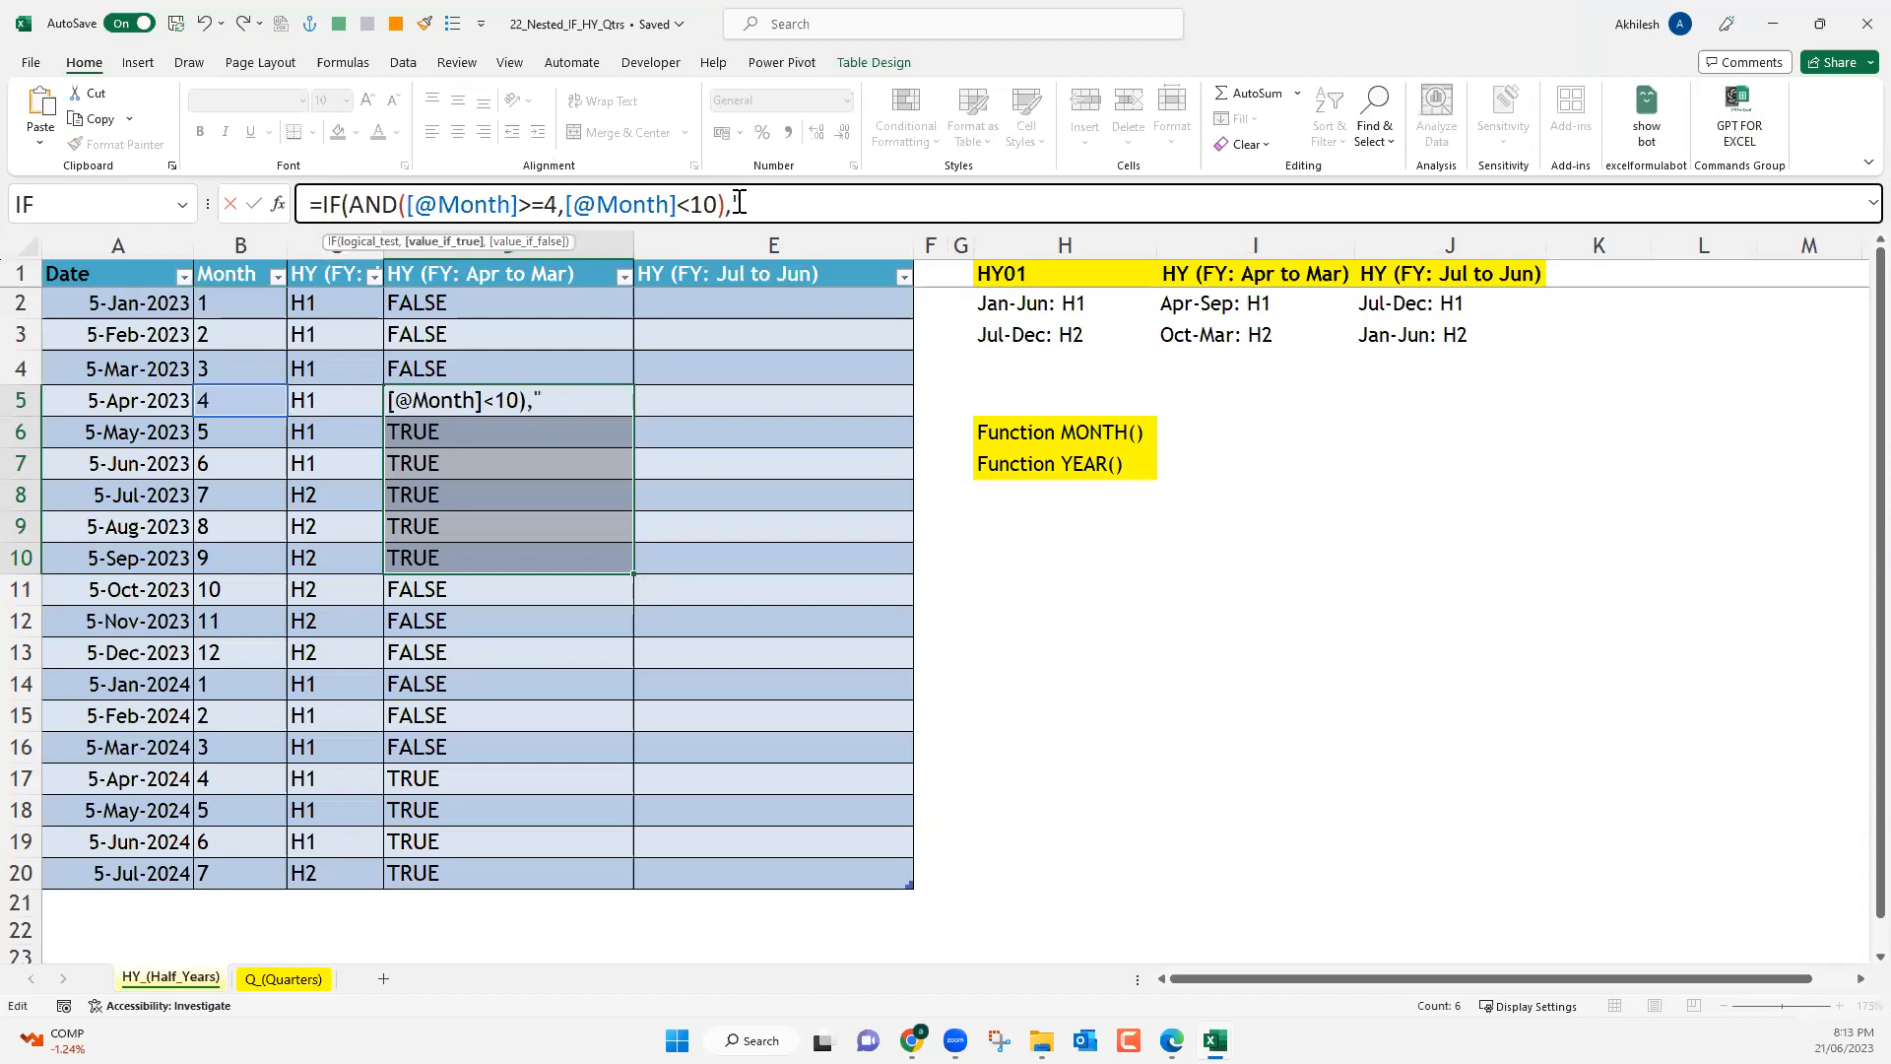
text(H1","H2")
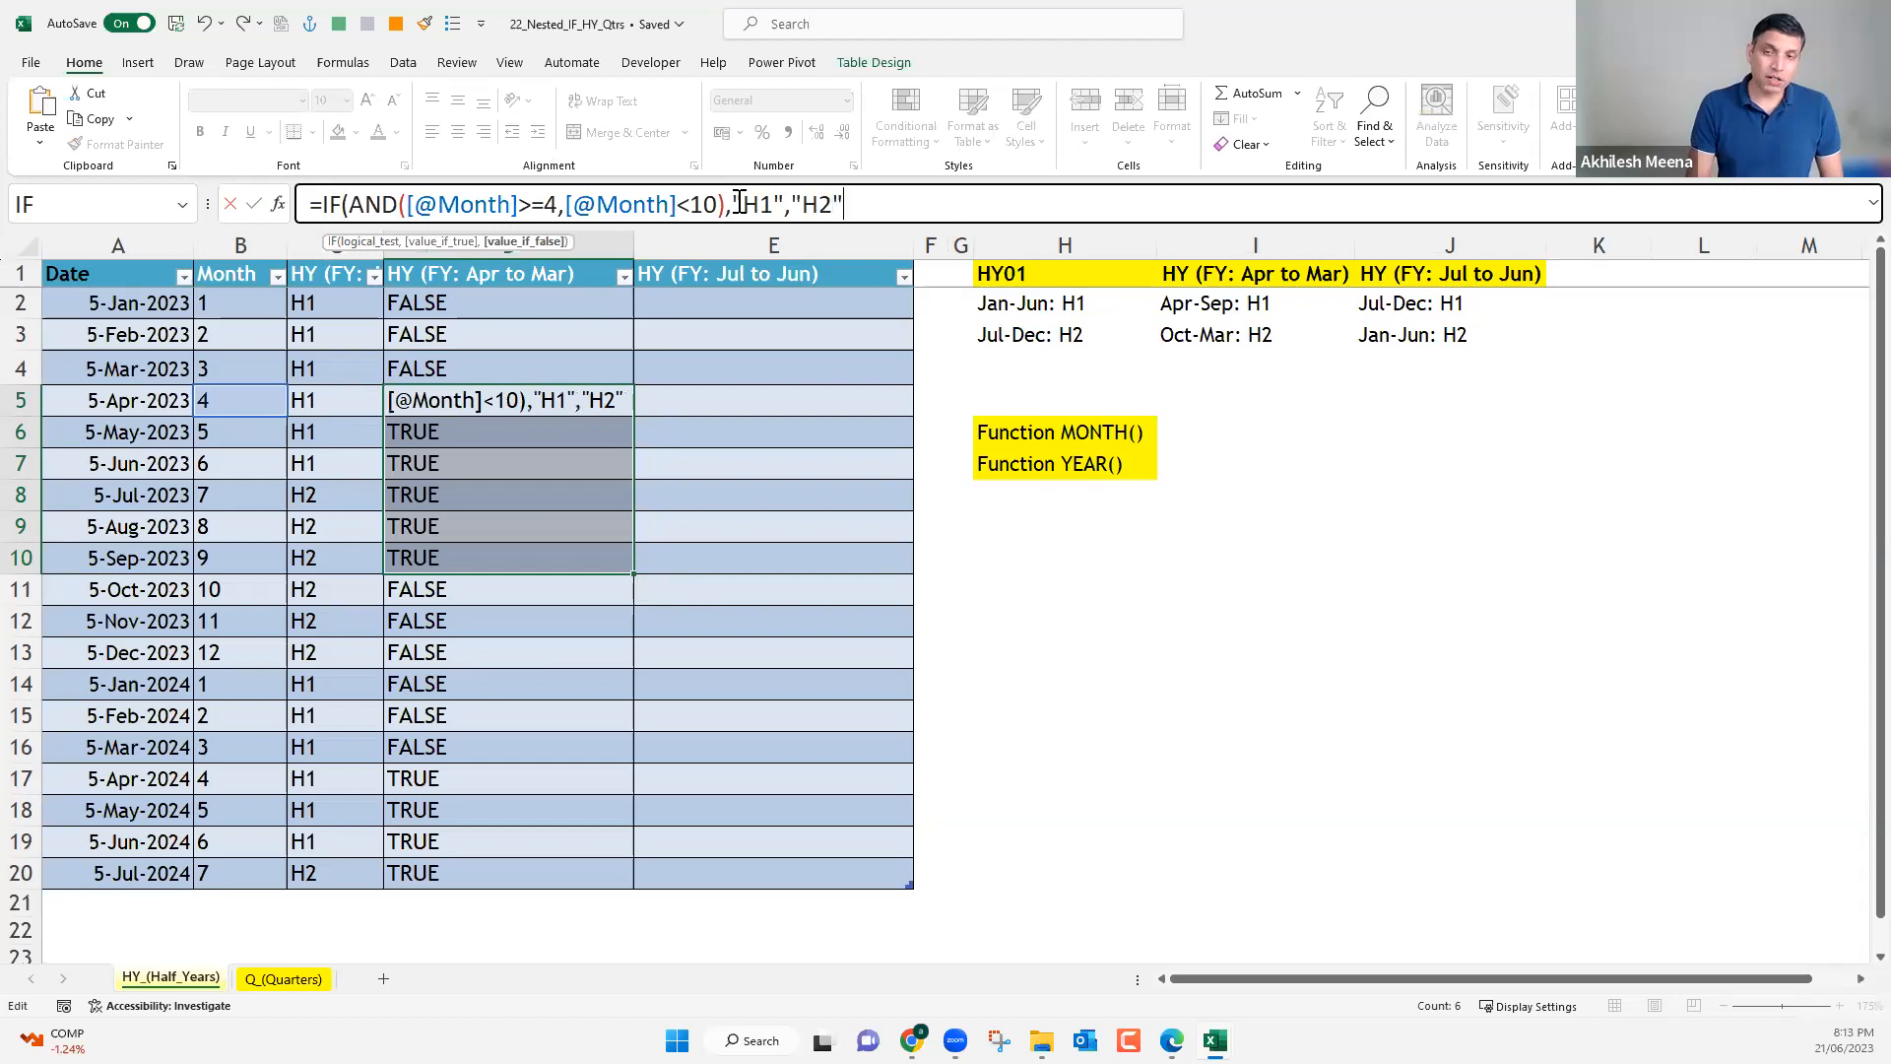
text())
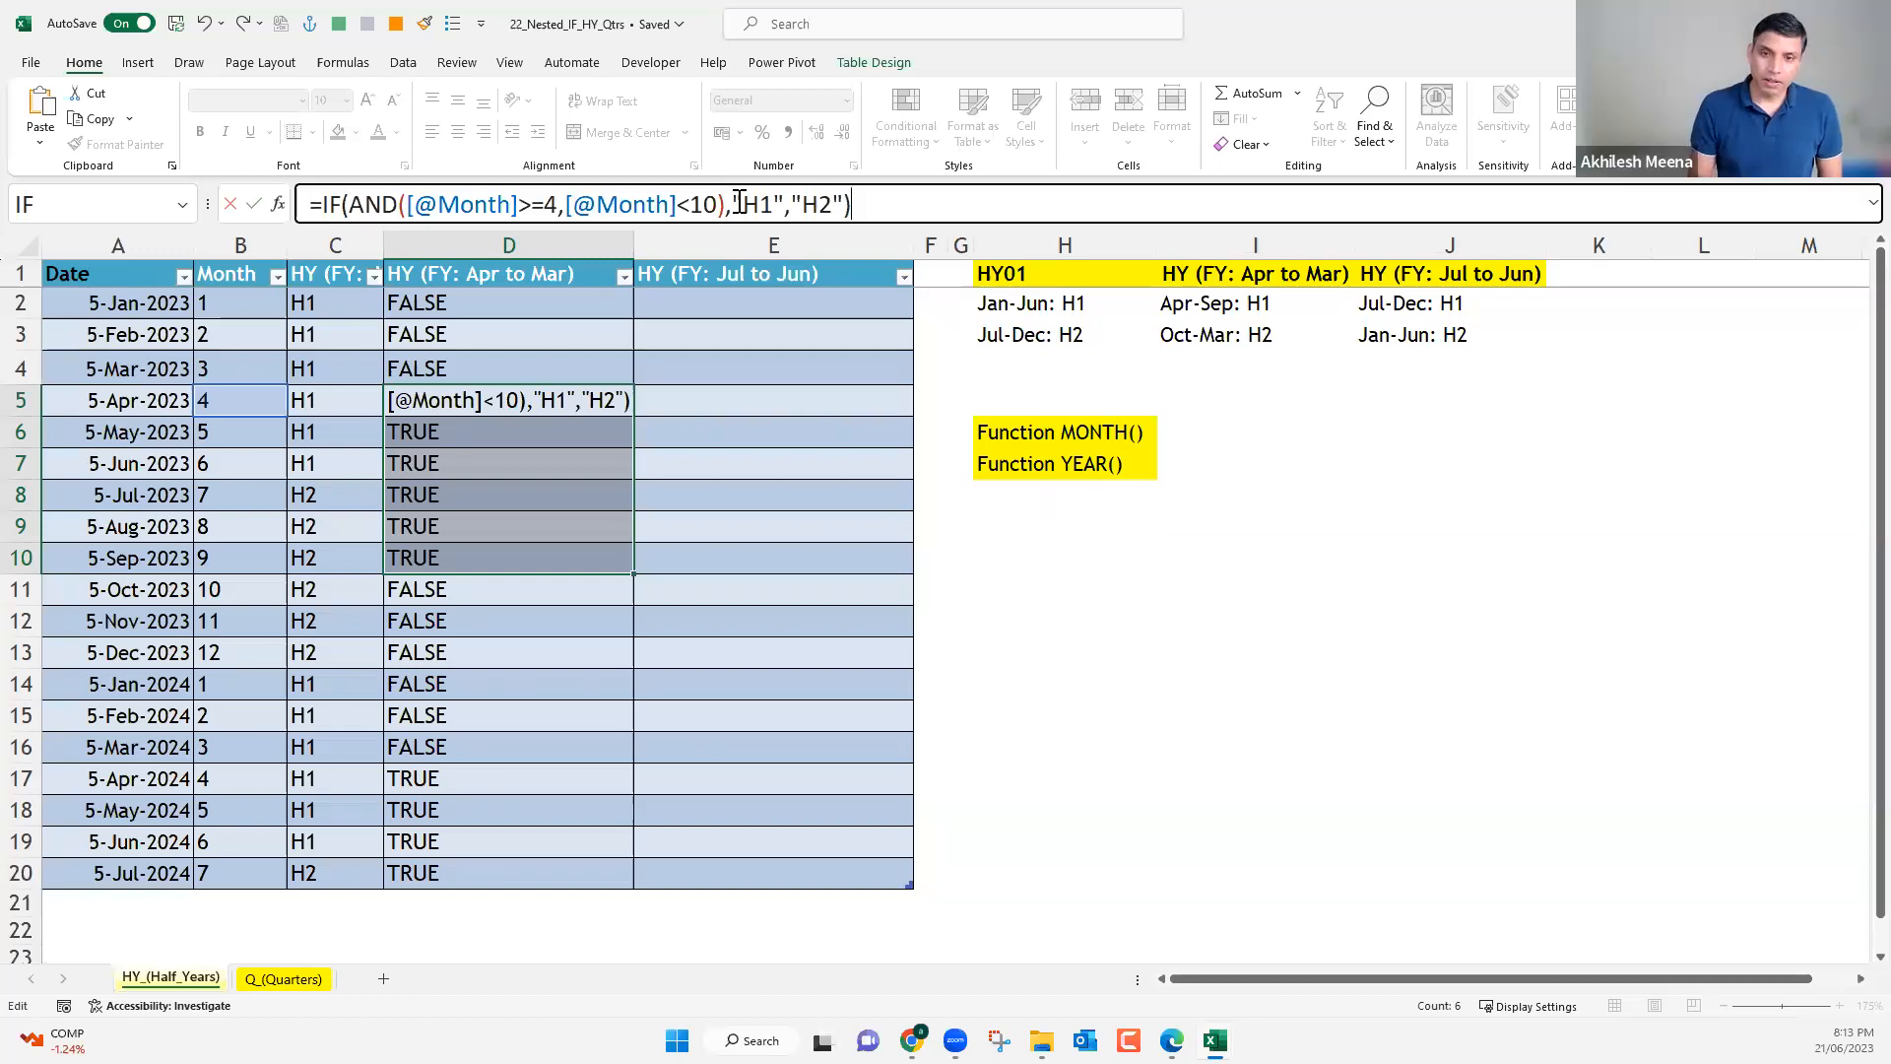
key(Return)
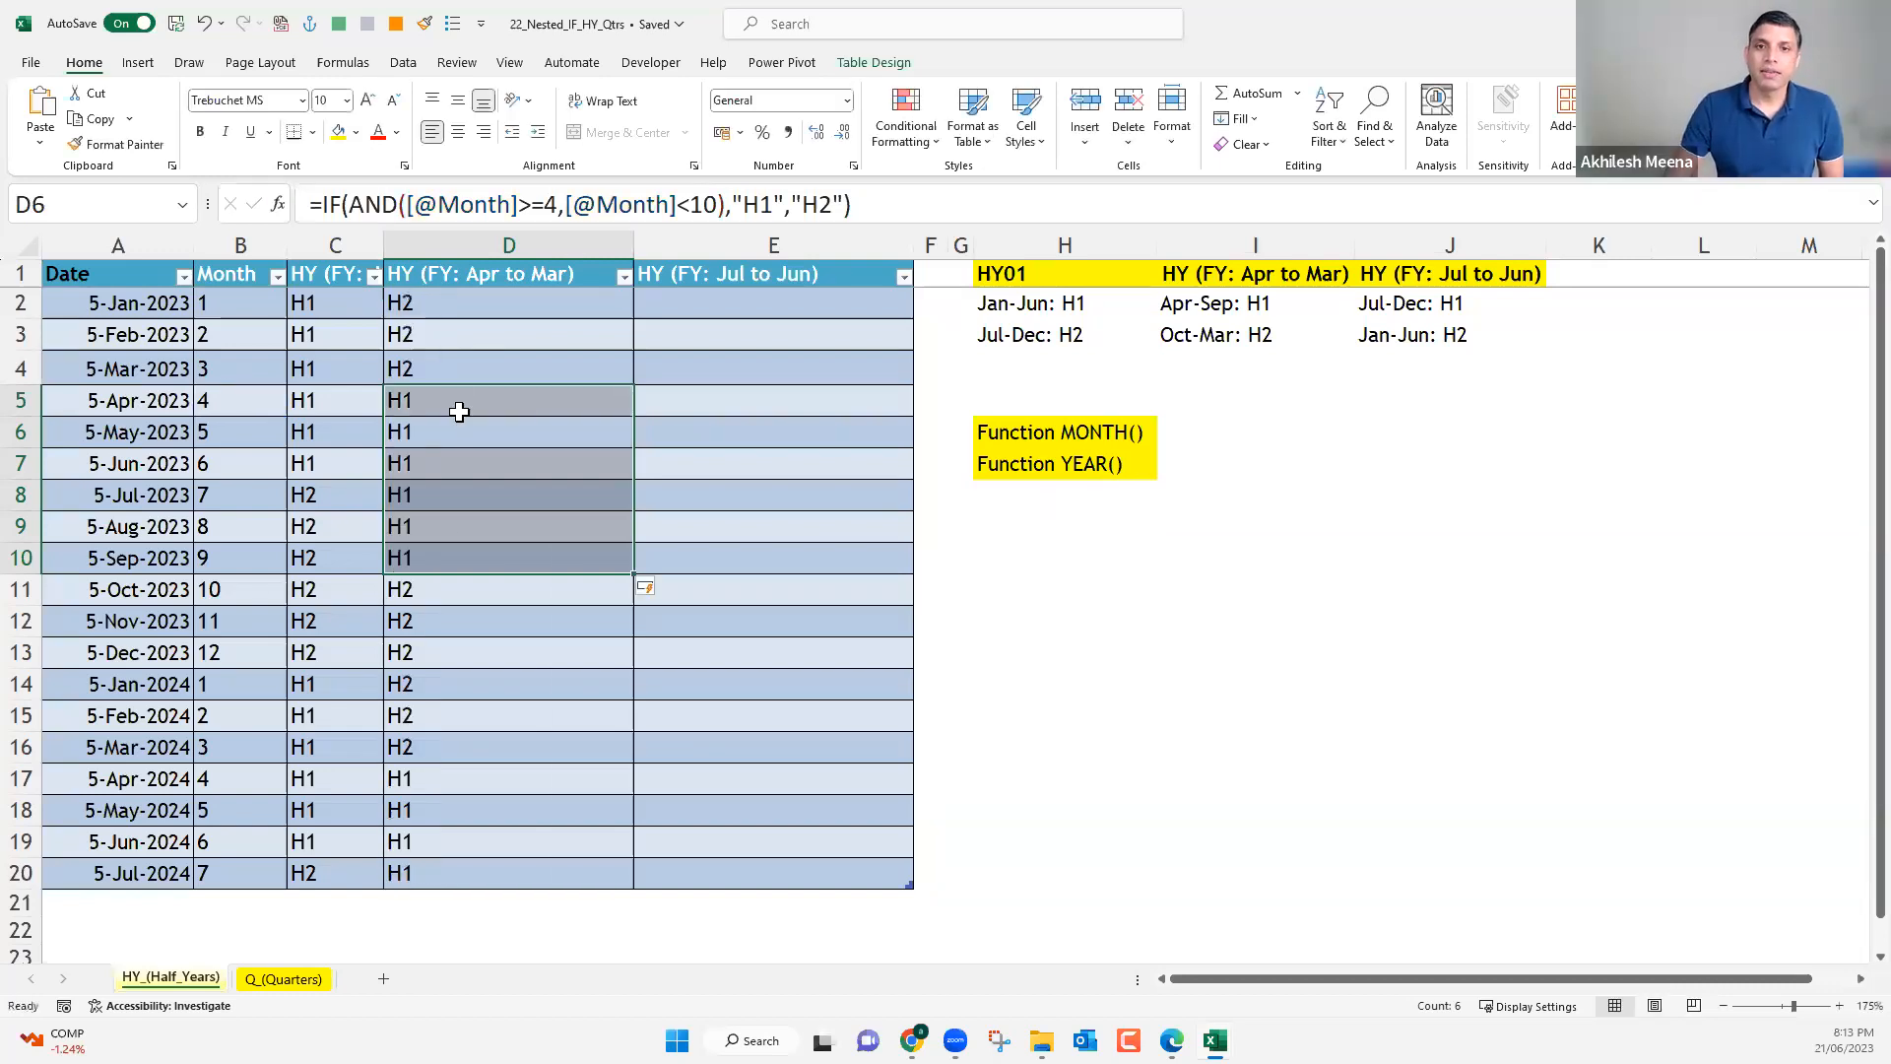
Check the April to September 2023 rows of the HY (FY: Apr to Mar) column and the HY (FY: Jul to Jun) rules.
drag(447, 410, 451, 567)
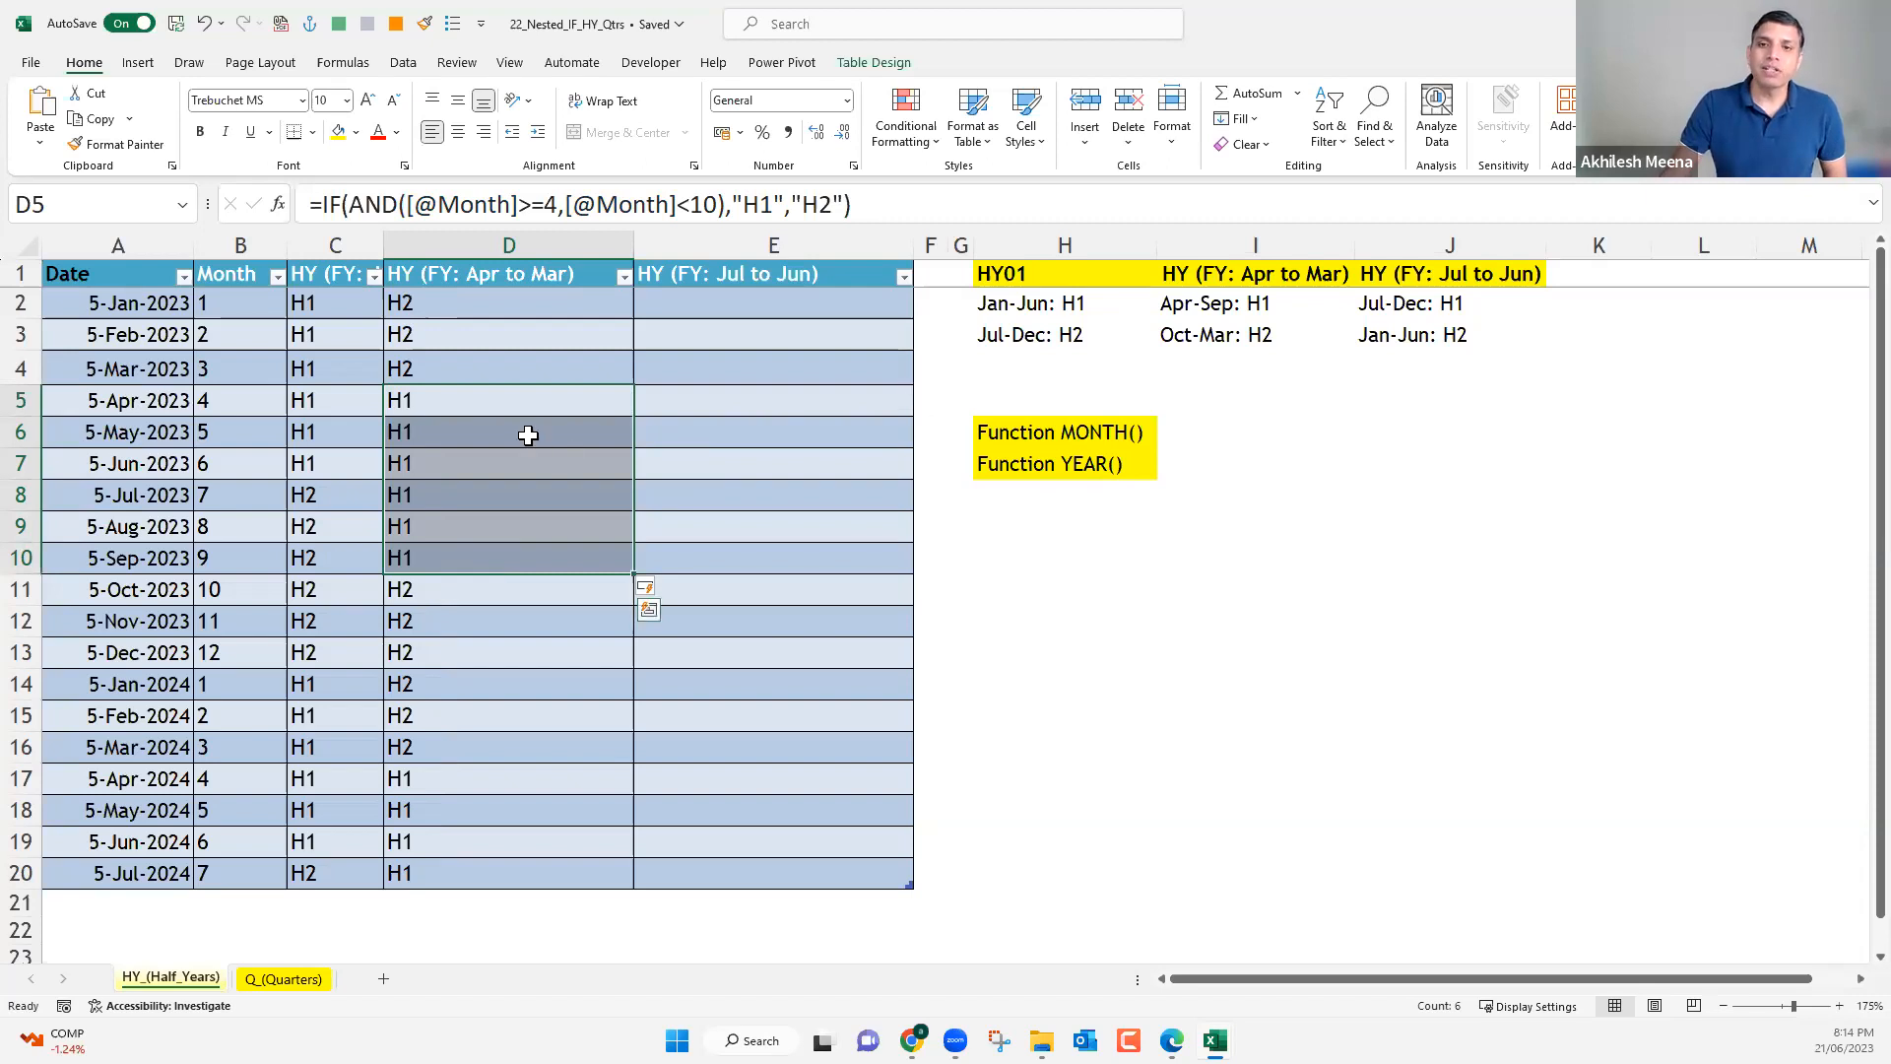
key(Down)
click(763, 277)
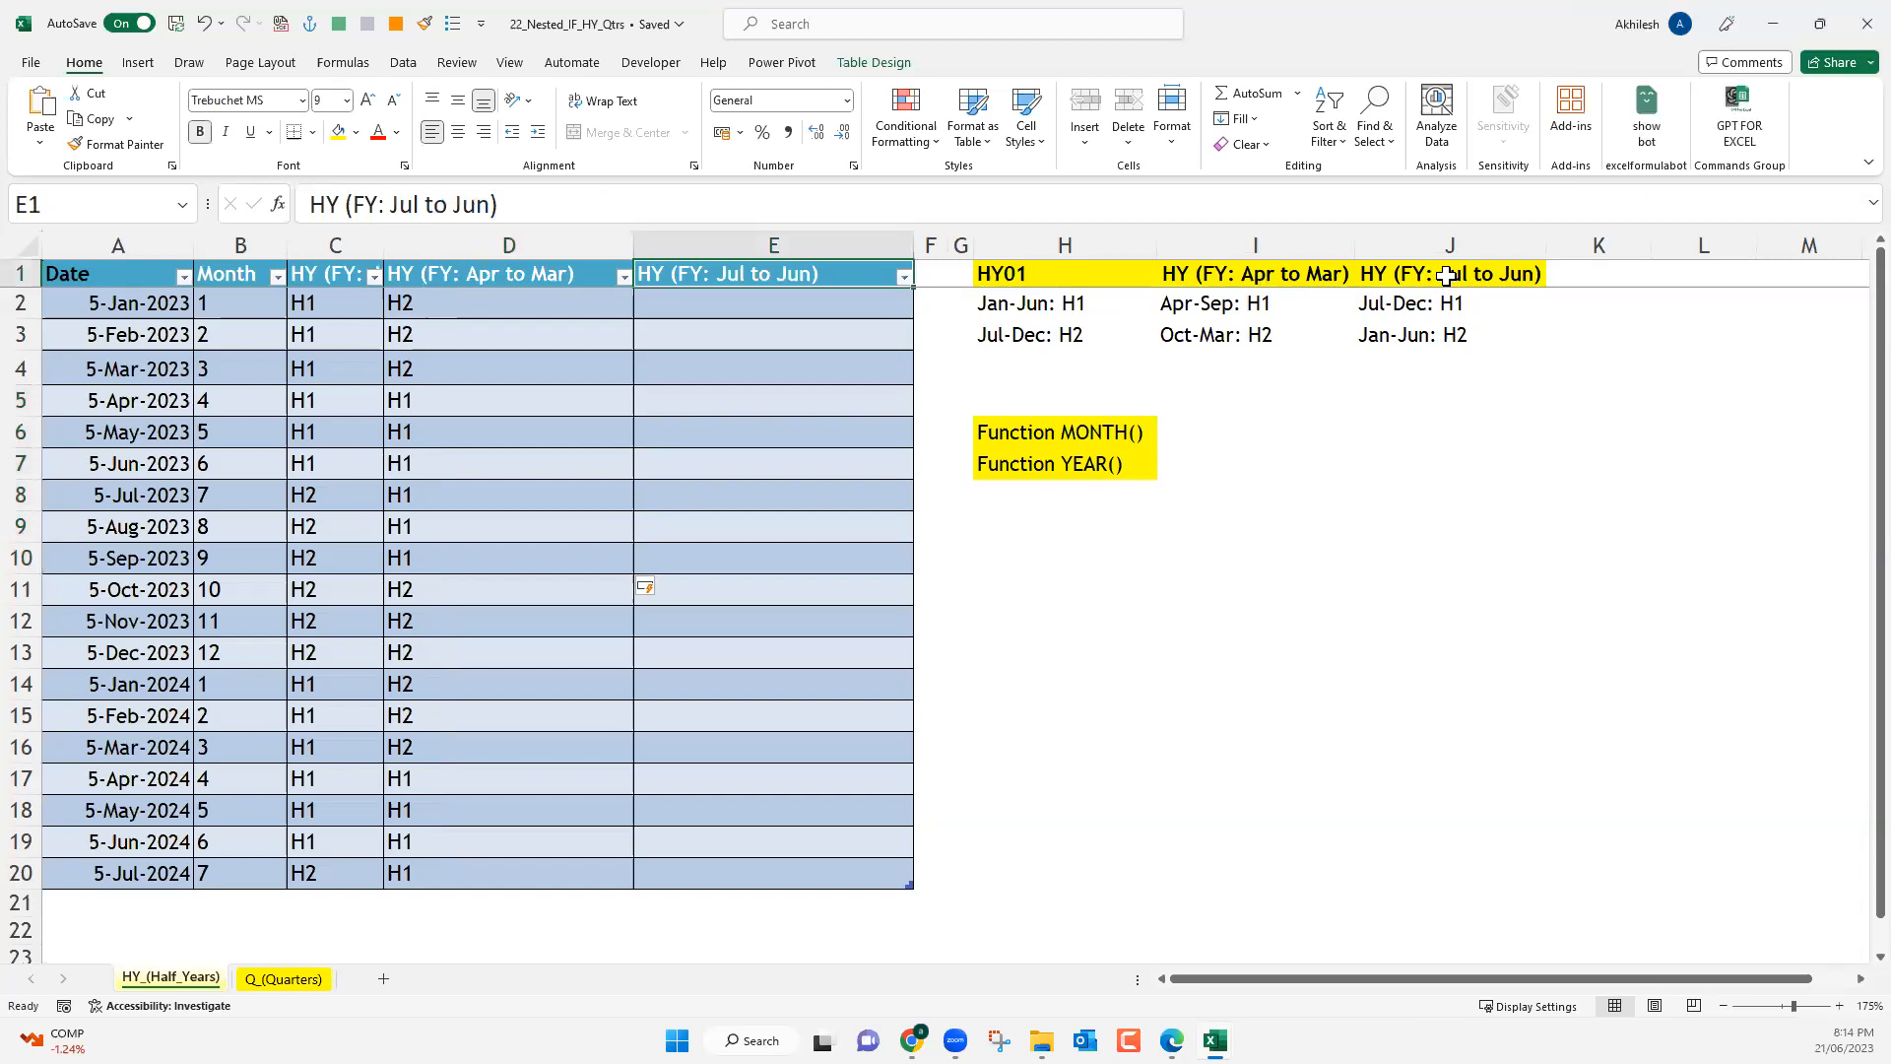
drag(1448, 275, 1449, 327)
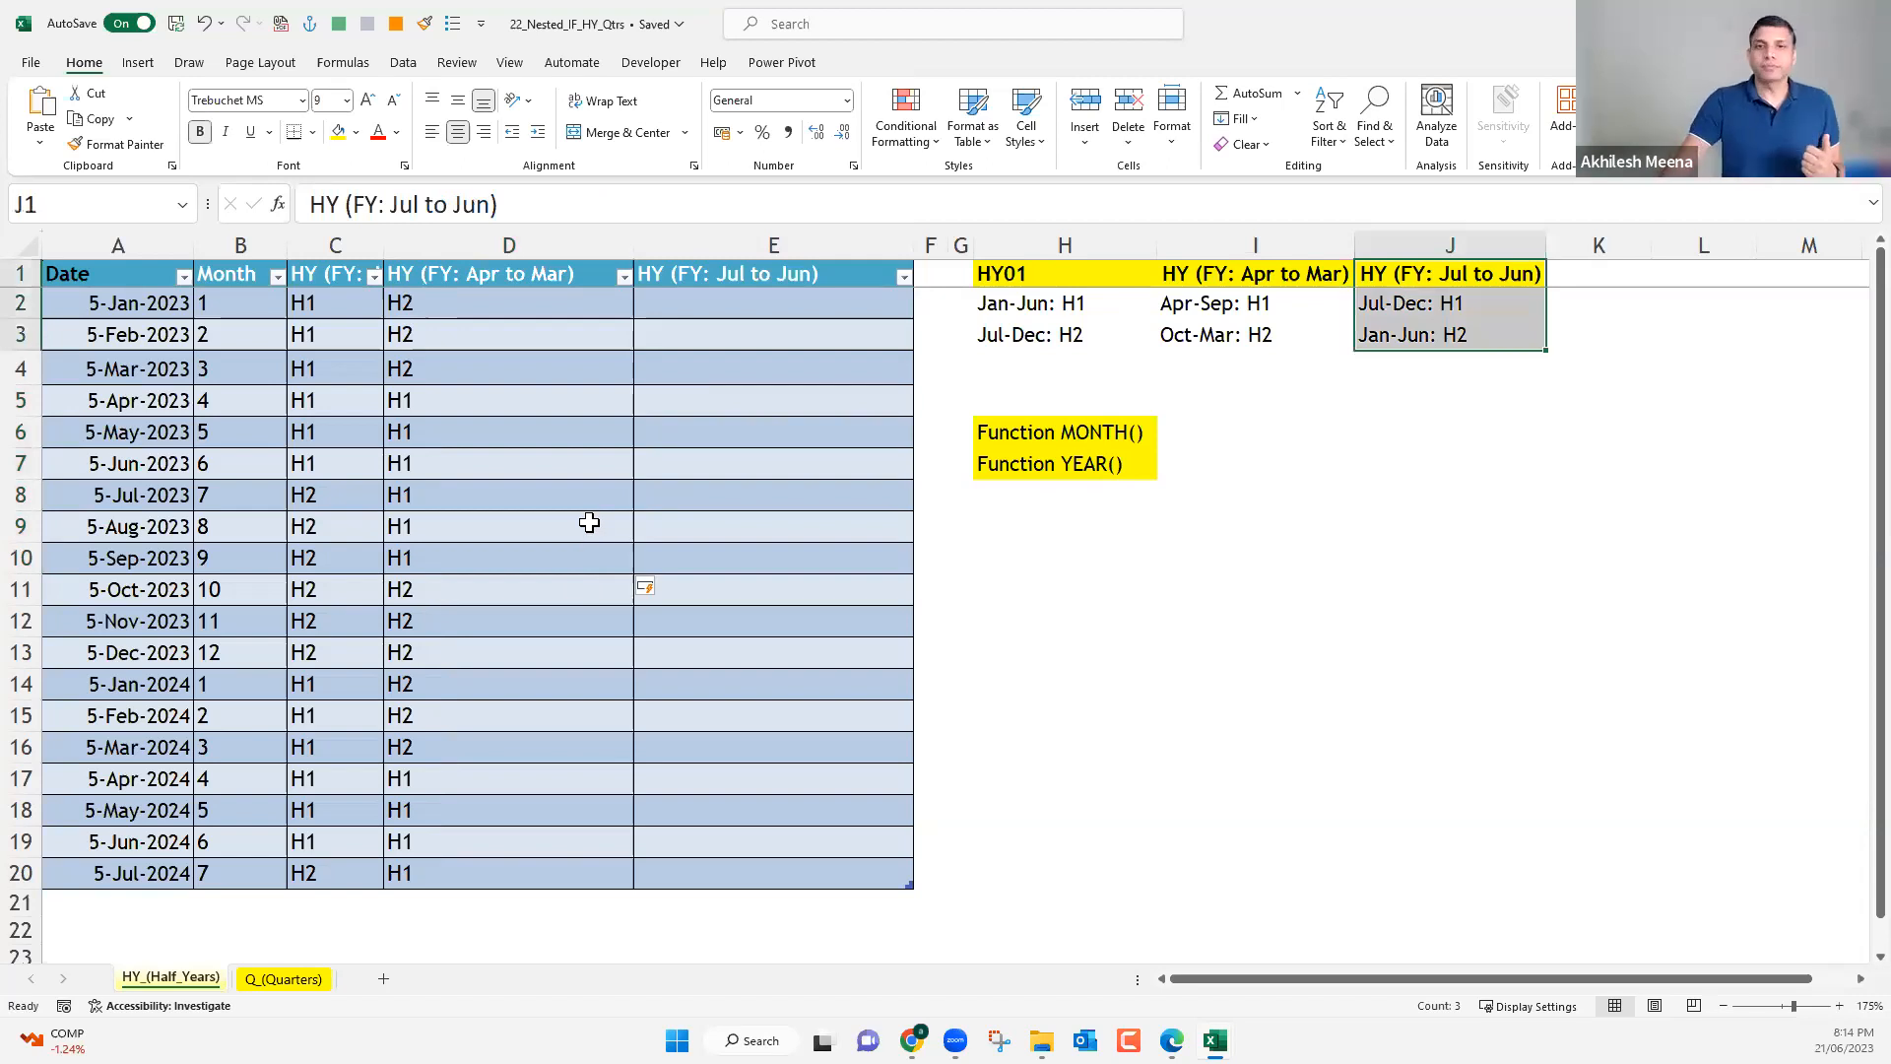
Convert the range A1:E20 on the Q_(Quarters) sheet into a table with headers.
click(286, 979)
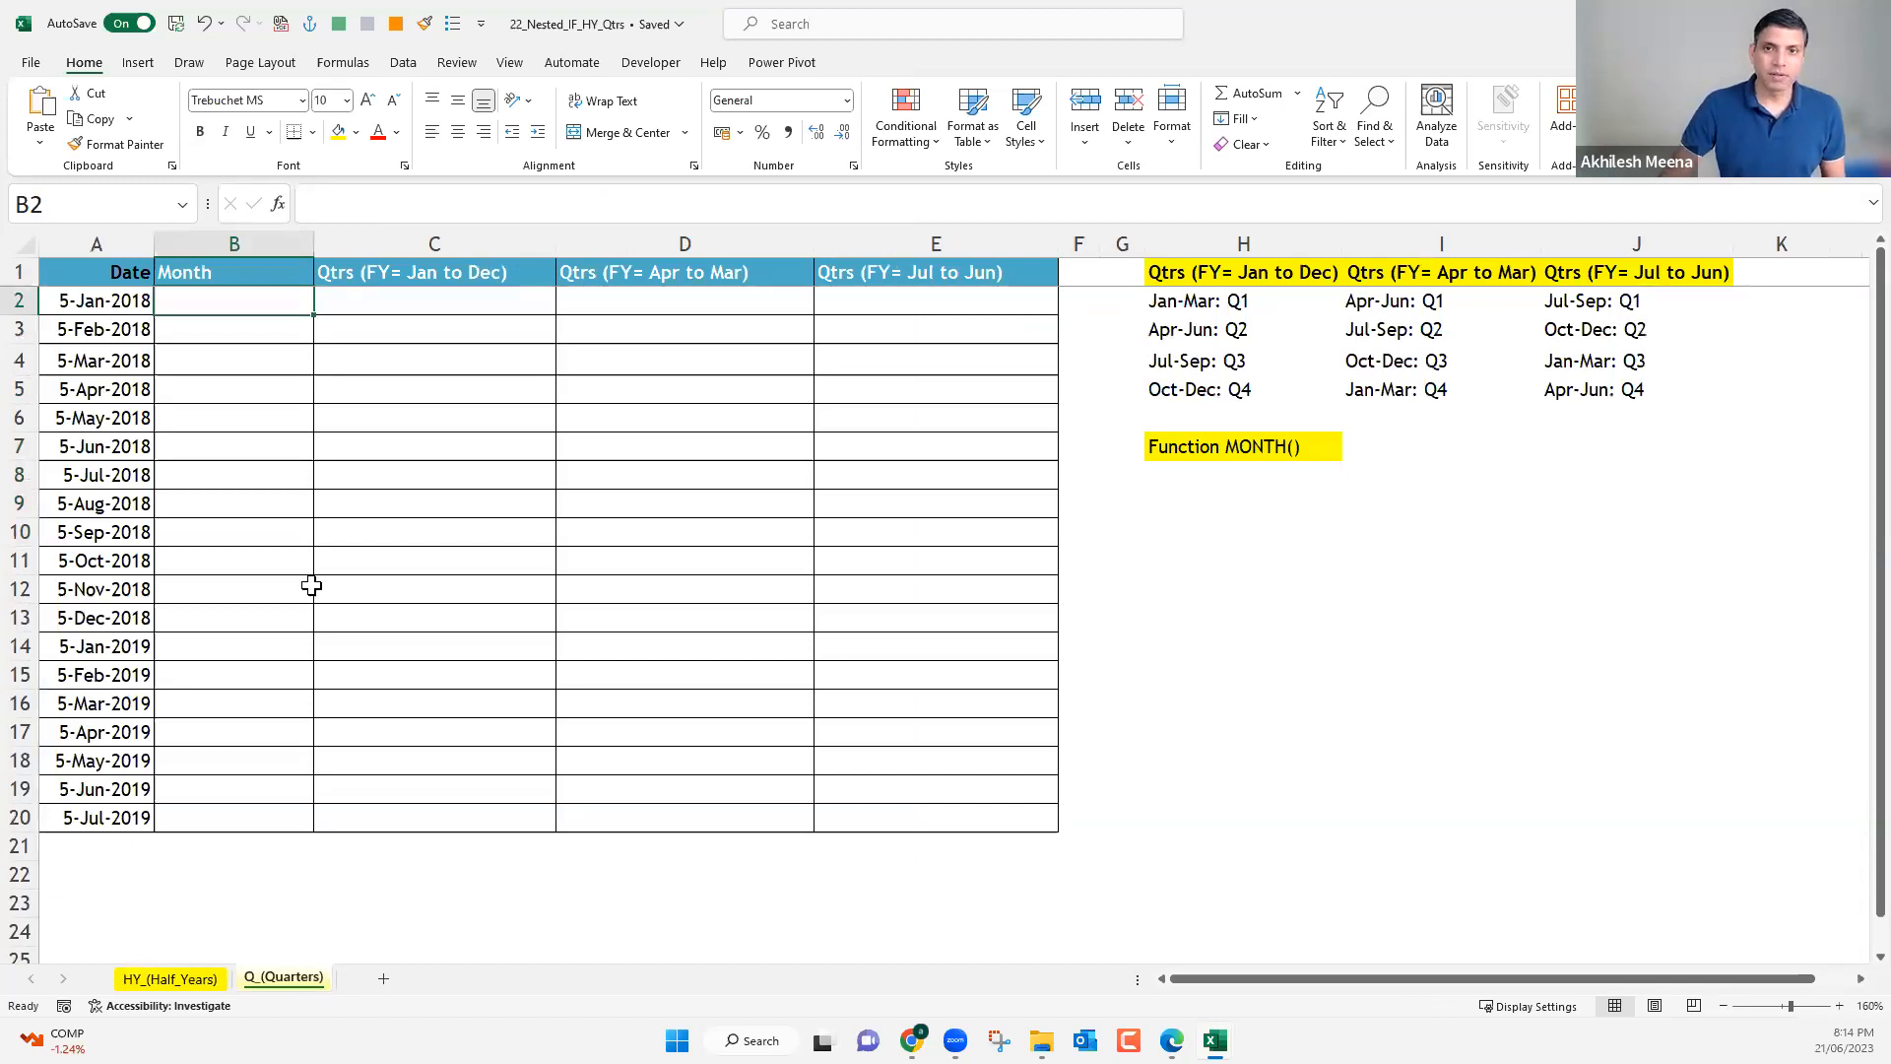
key(ctrl+t)
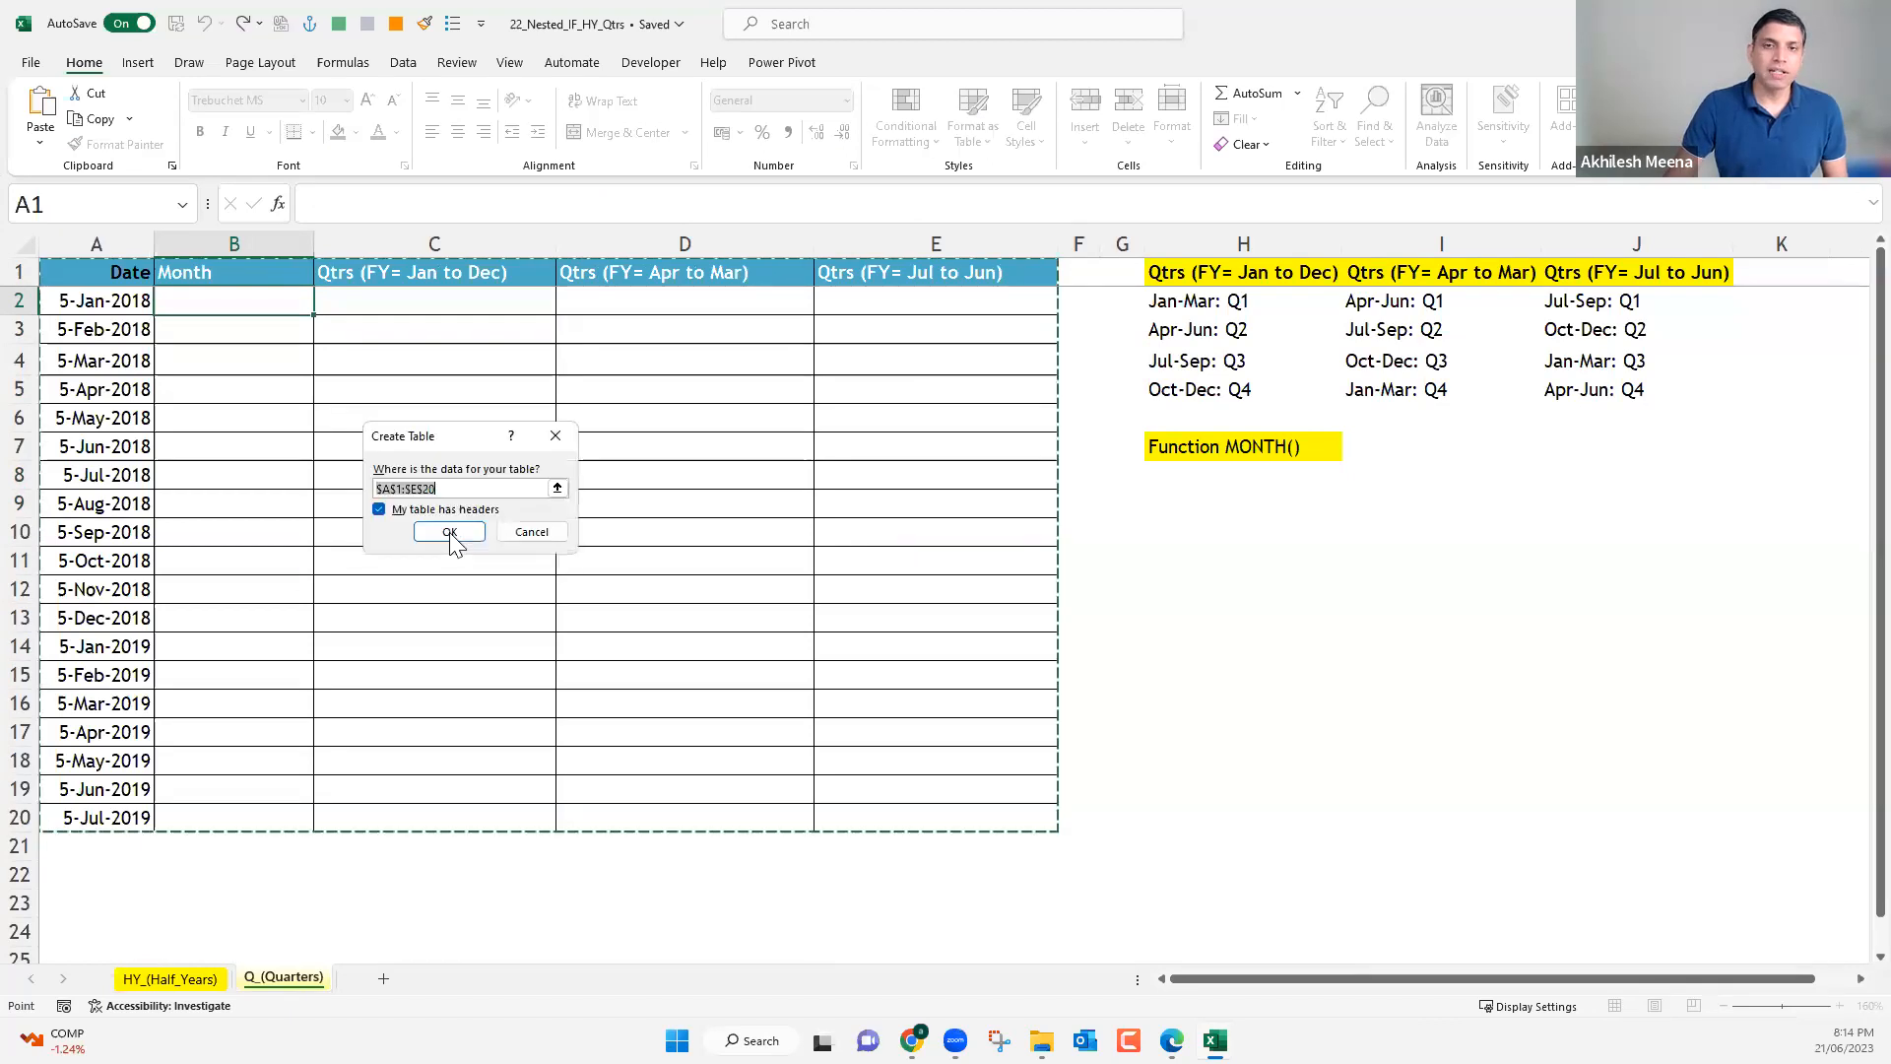
click(450, 535)
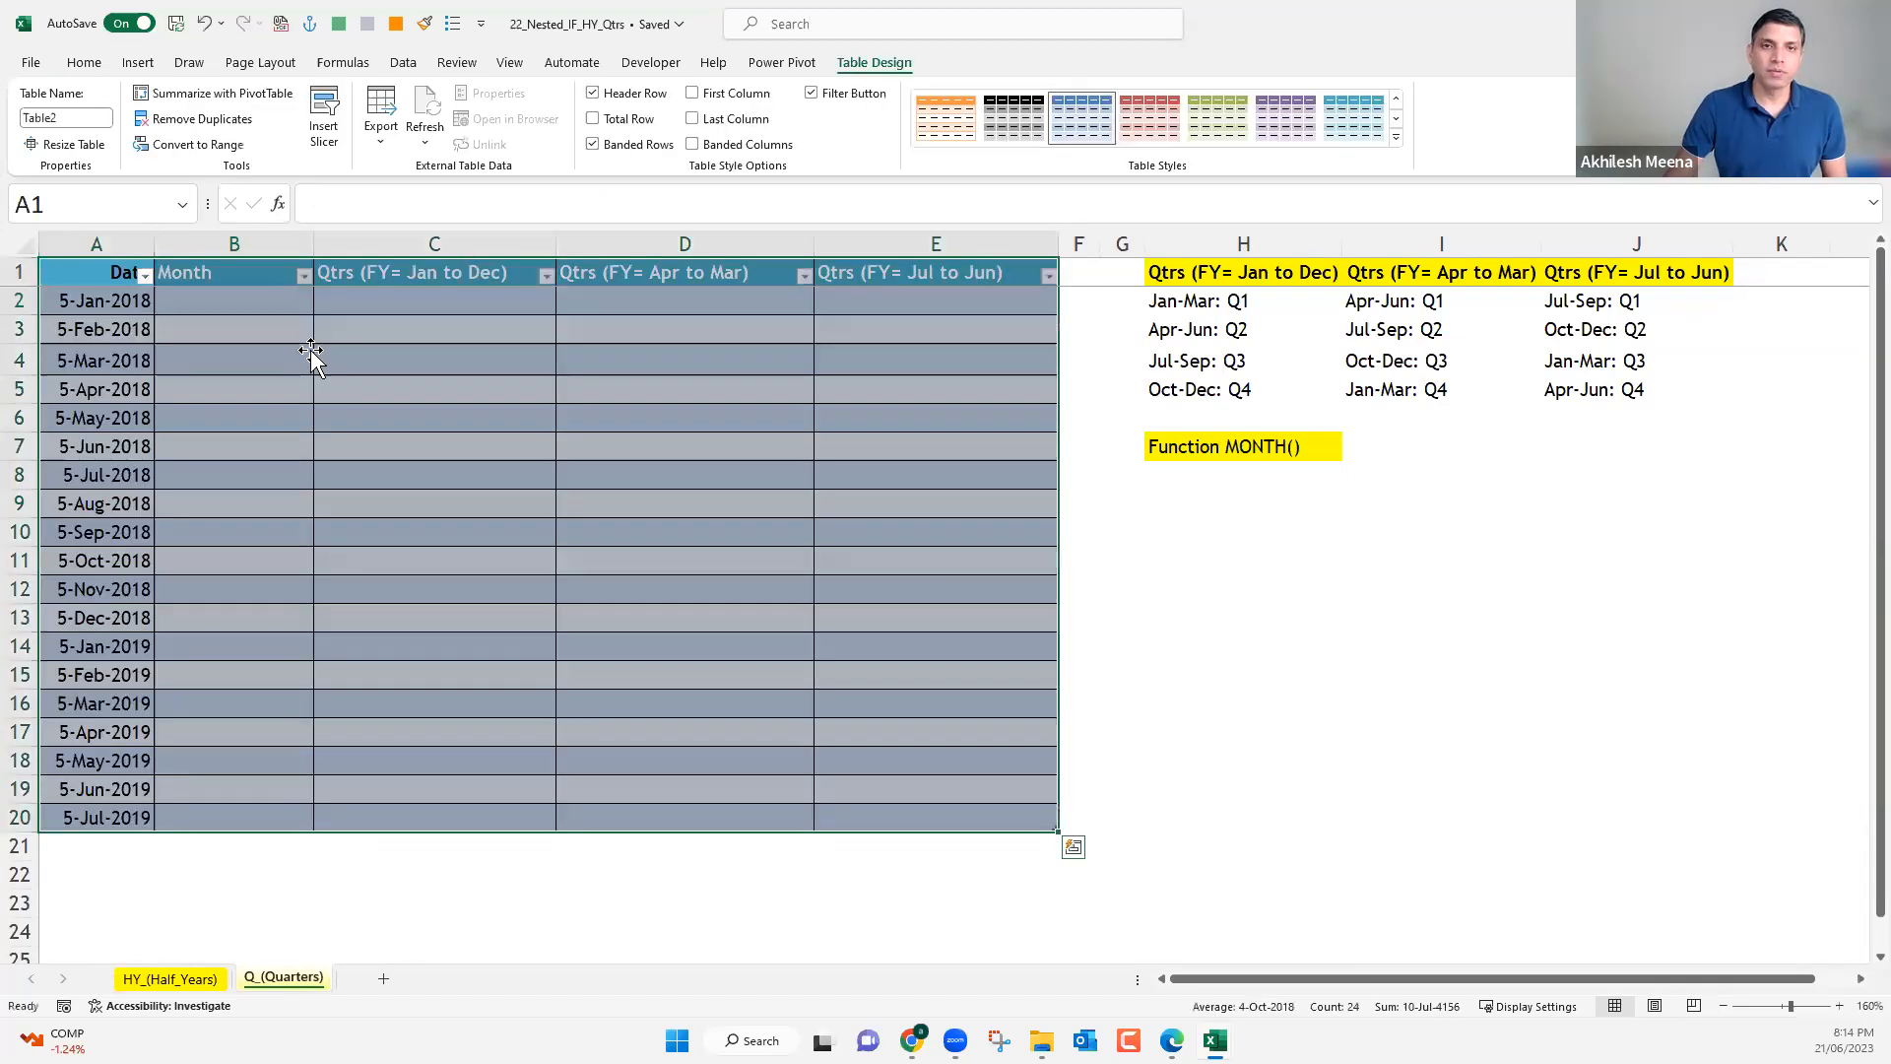
Apply a teal banded table style with alternating light blue and white rows to the Q_(Quarters) table.
click(309, 356)
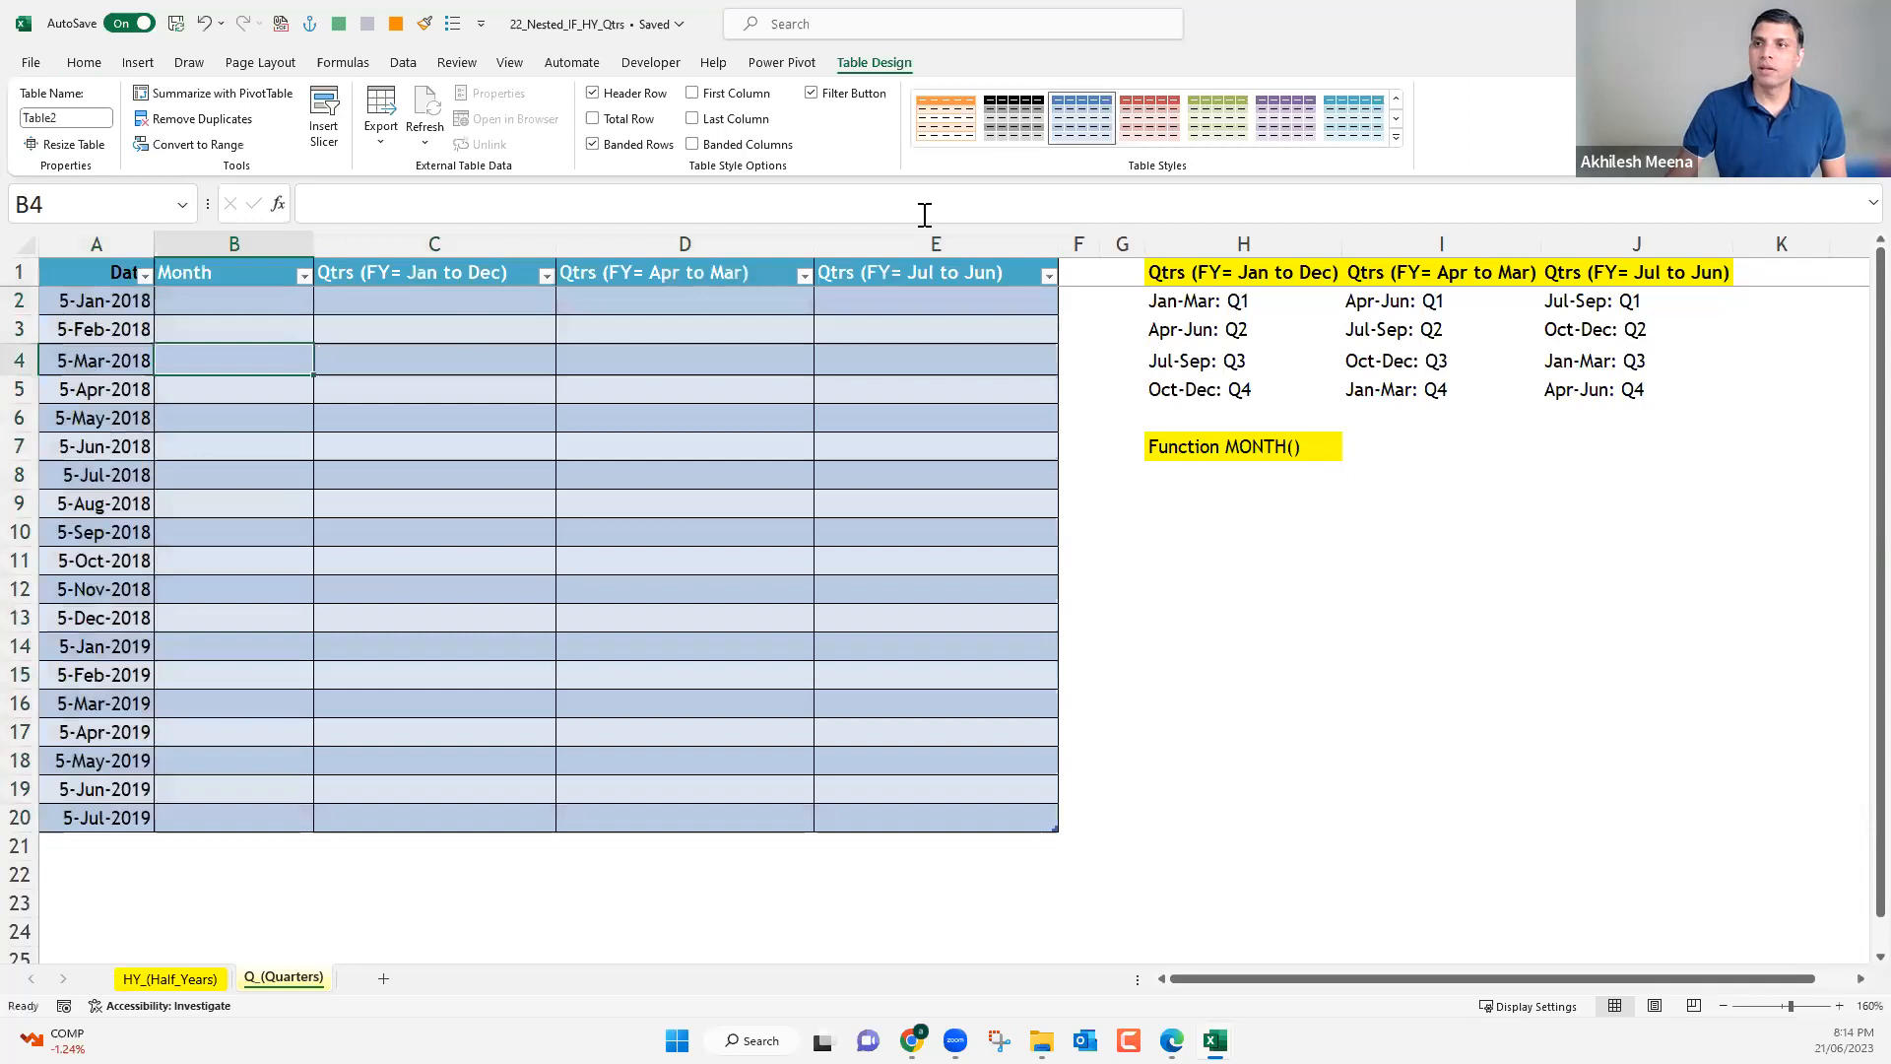
click(1397, 97)
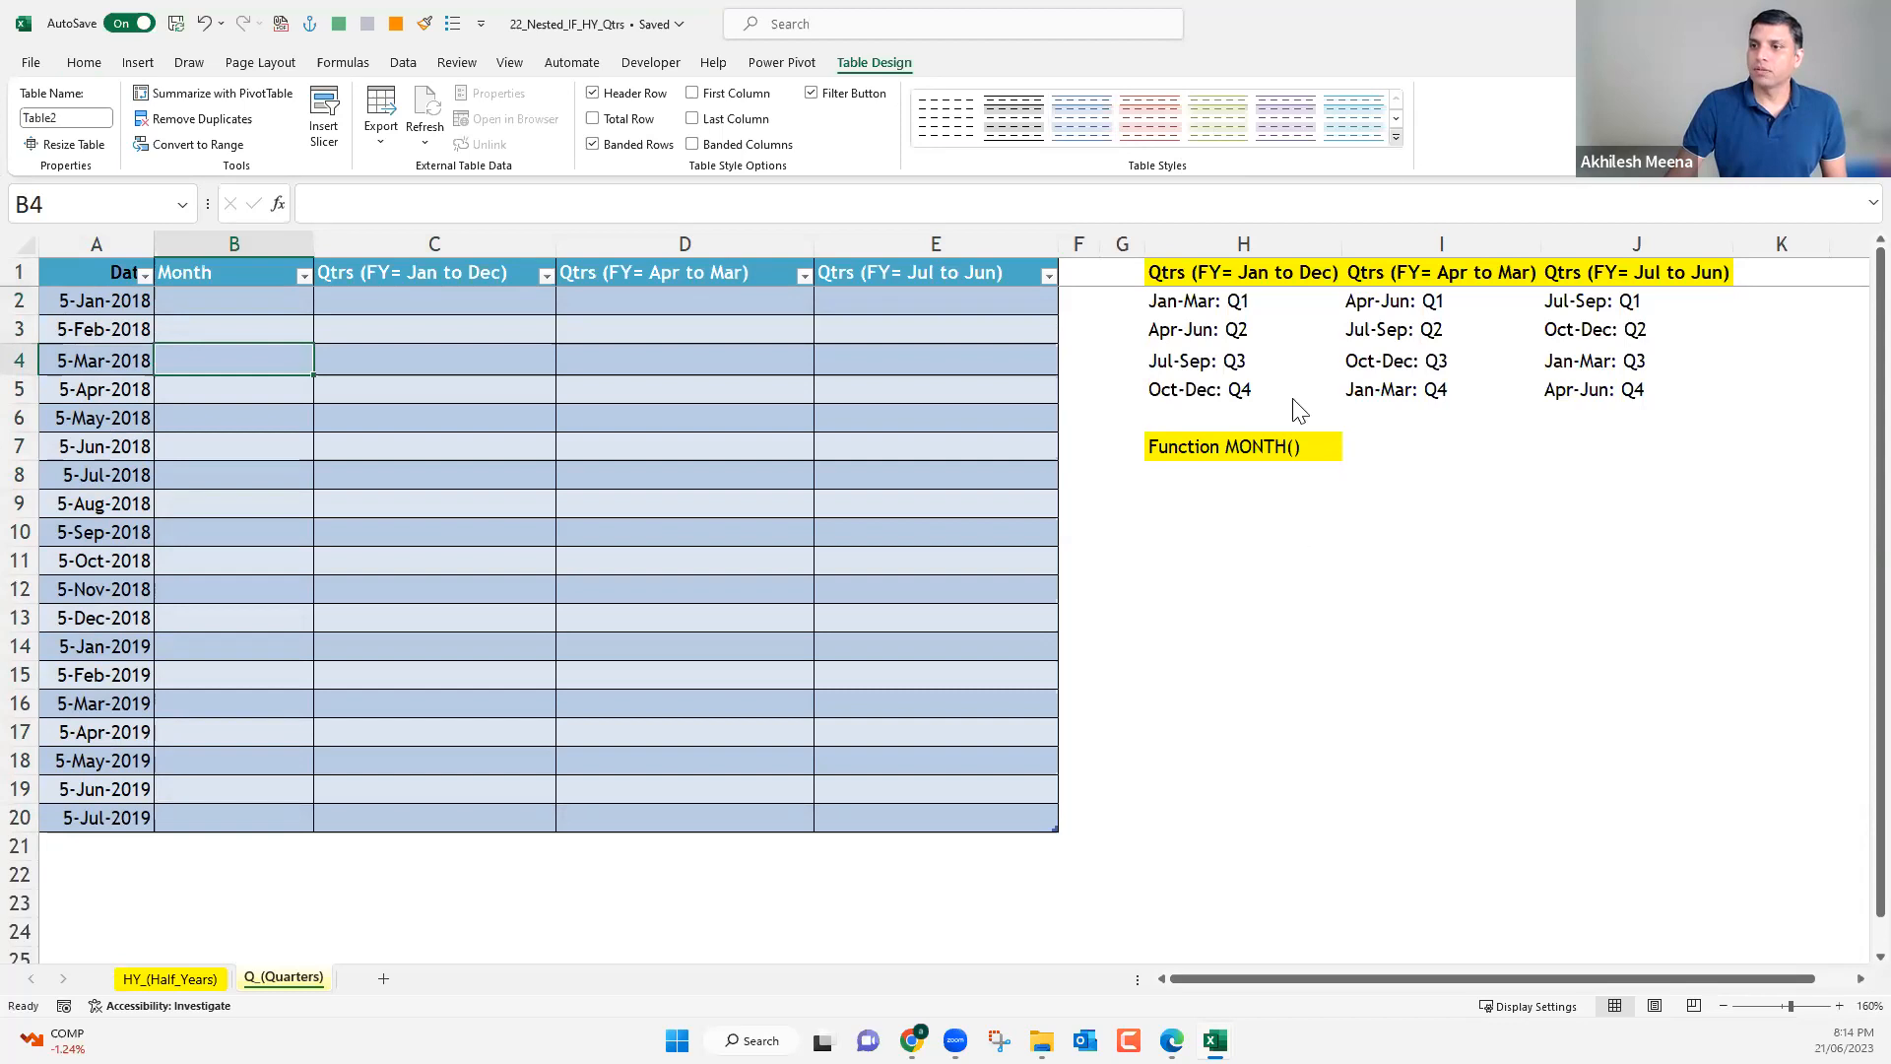
click(1396, 138)
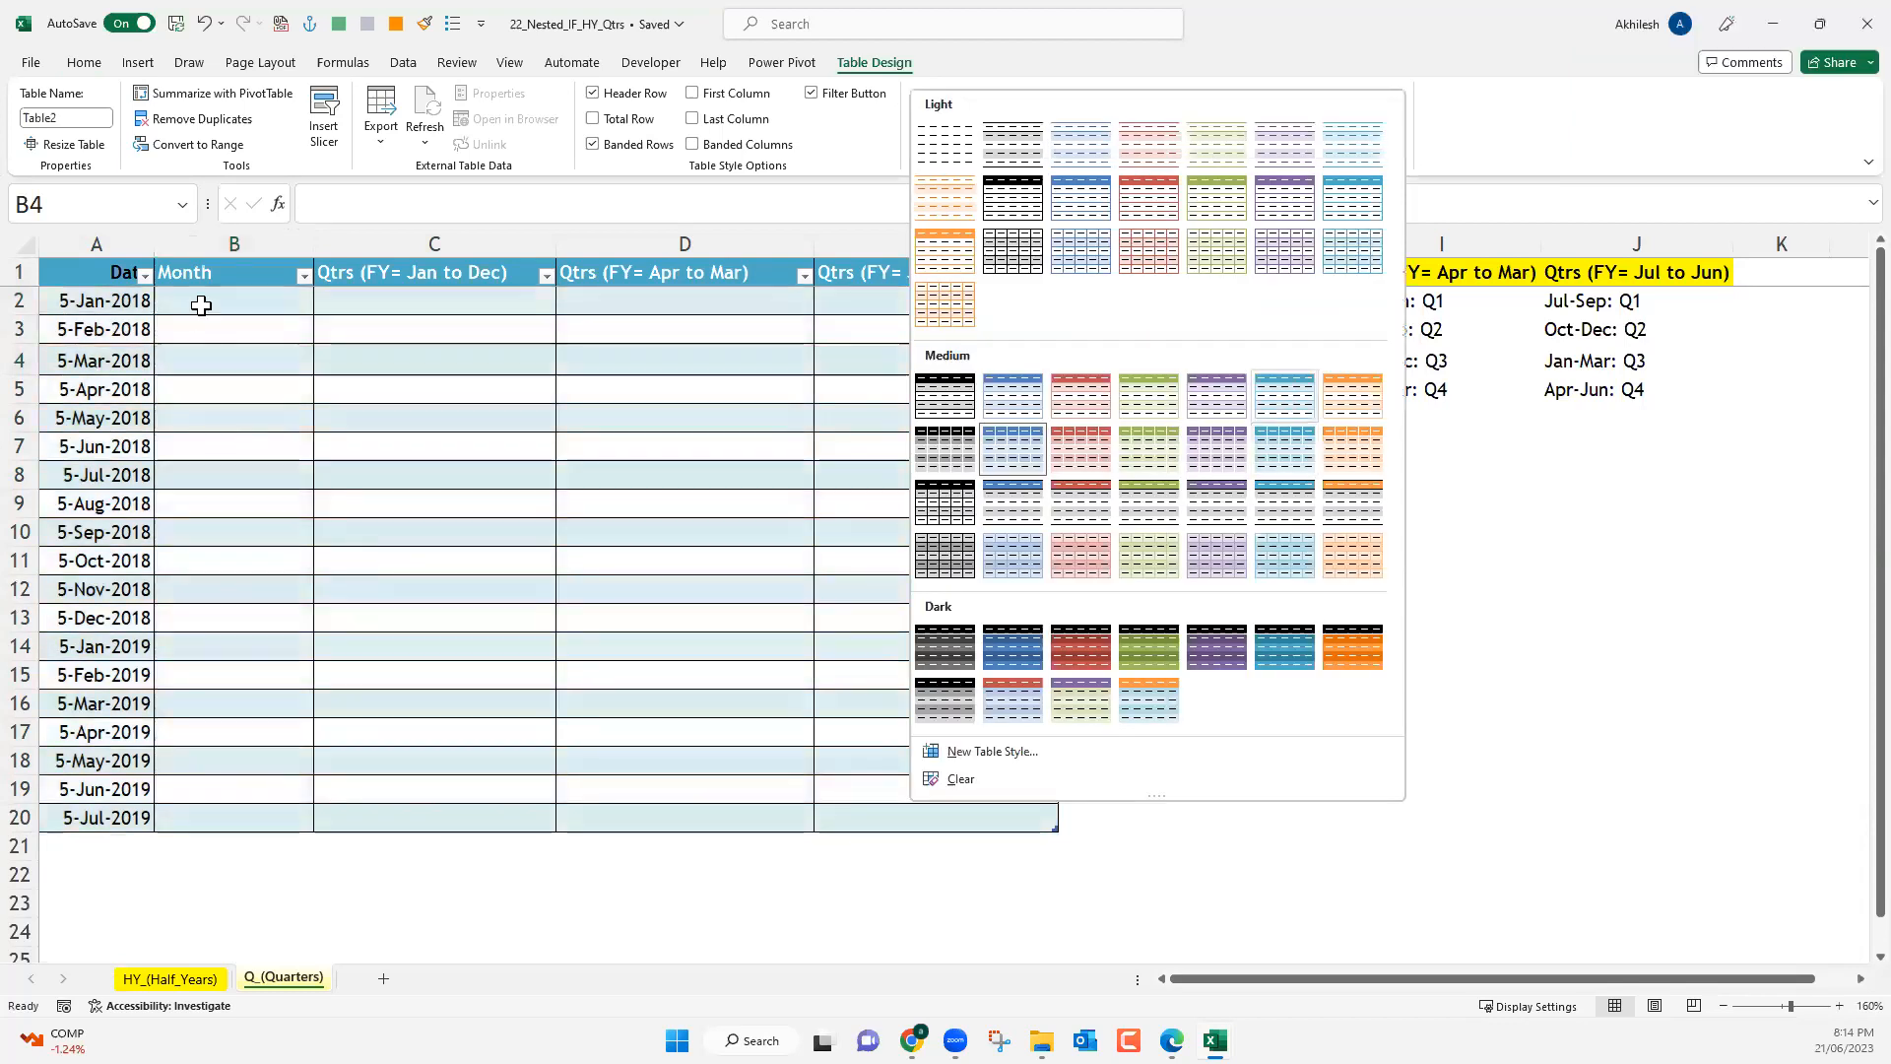
click(198, 304)
click(201, 305)
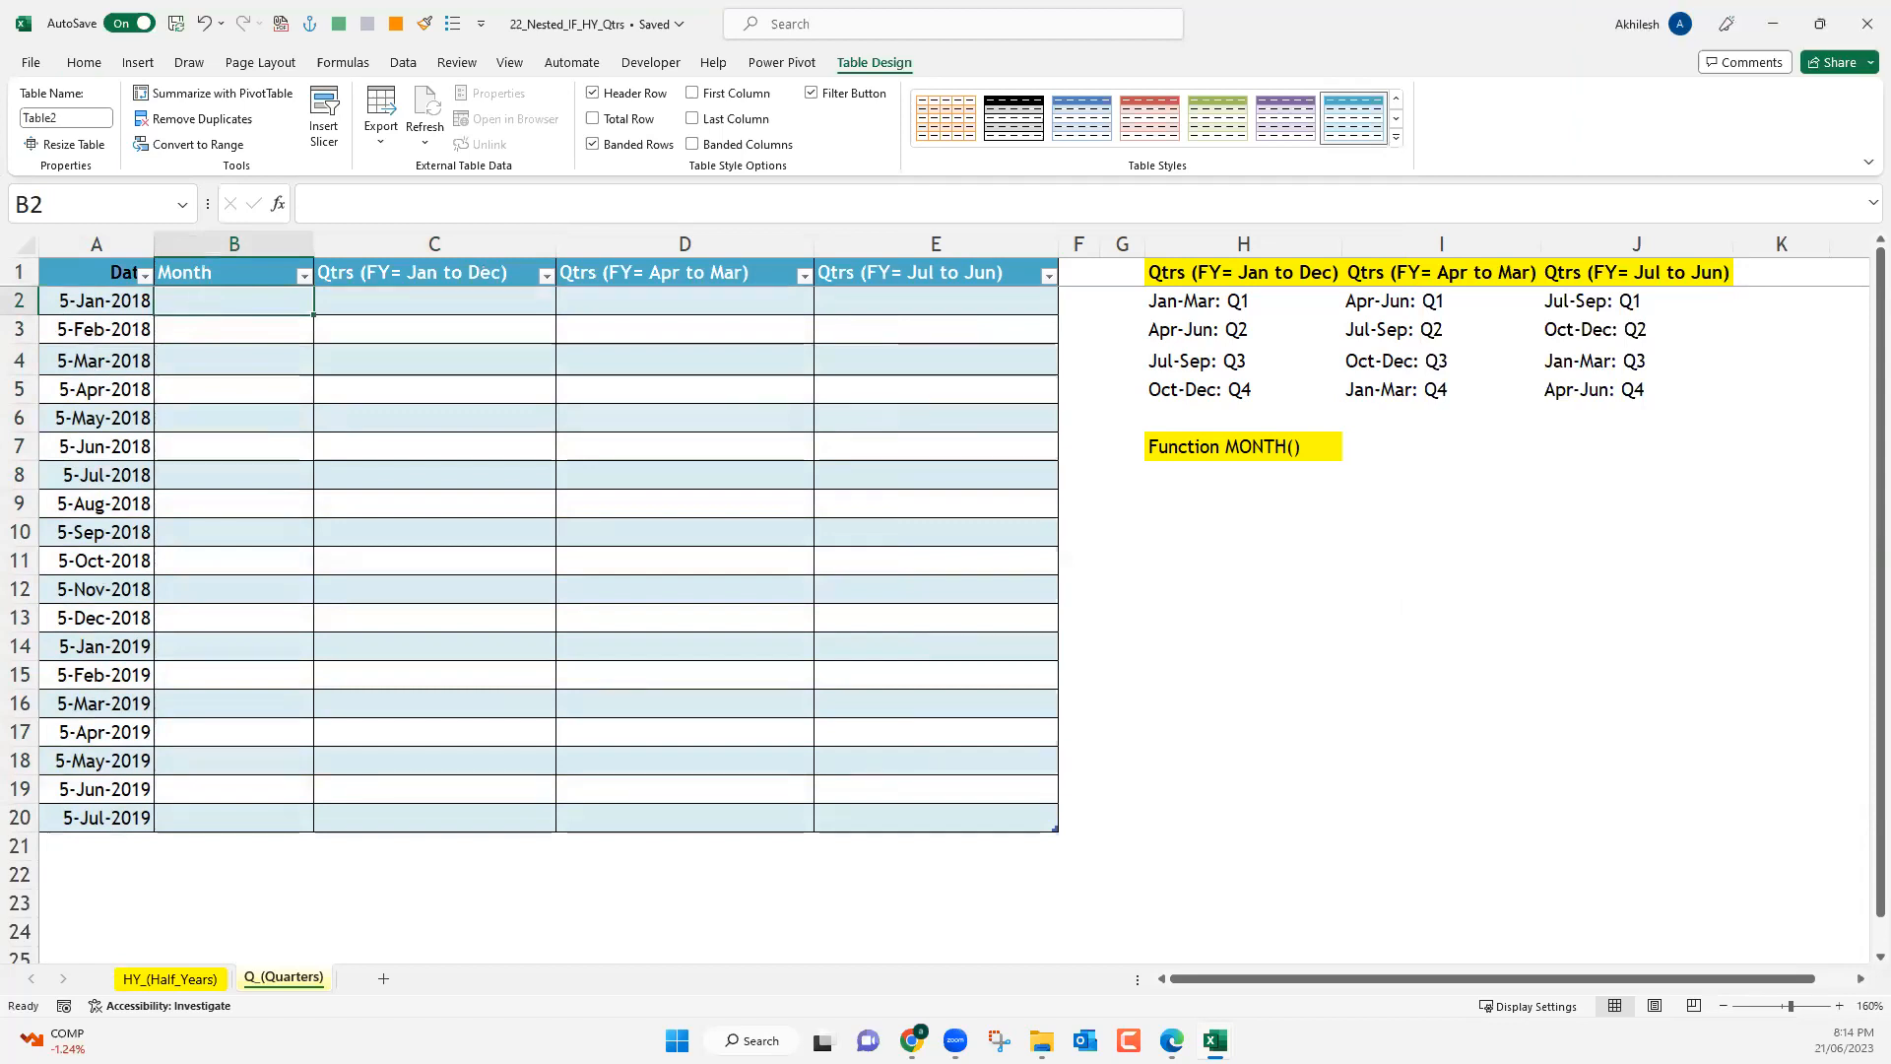
On the HY_(Half_Years) sheet, narrow the HY (FY: Apr to Mar) column and widen the HY (FY: Jul to Jun) column.
click(169, 979)
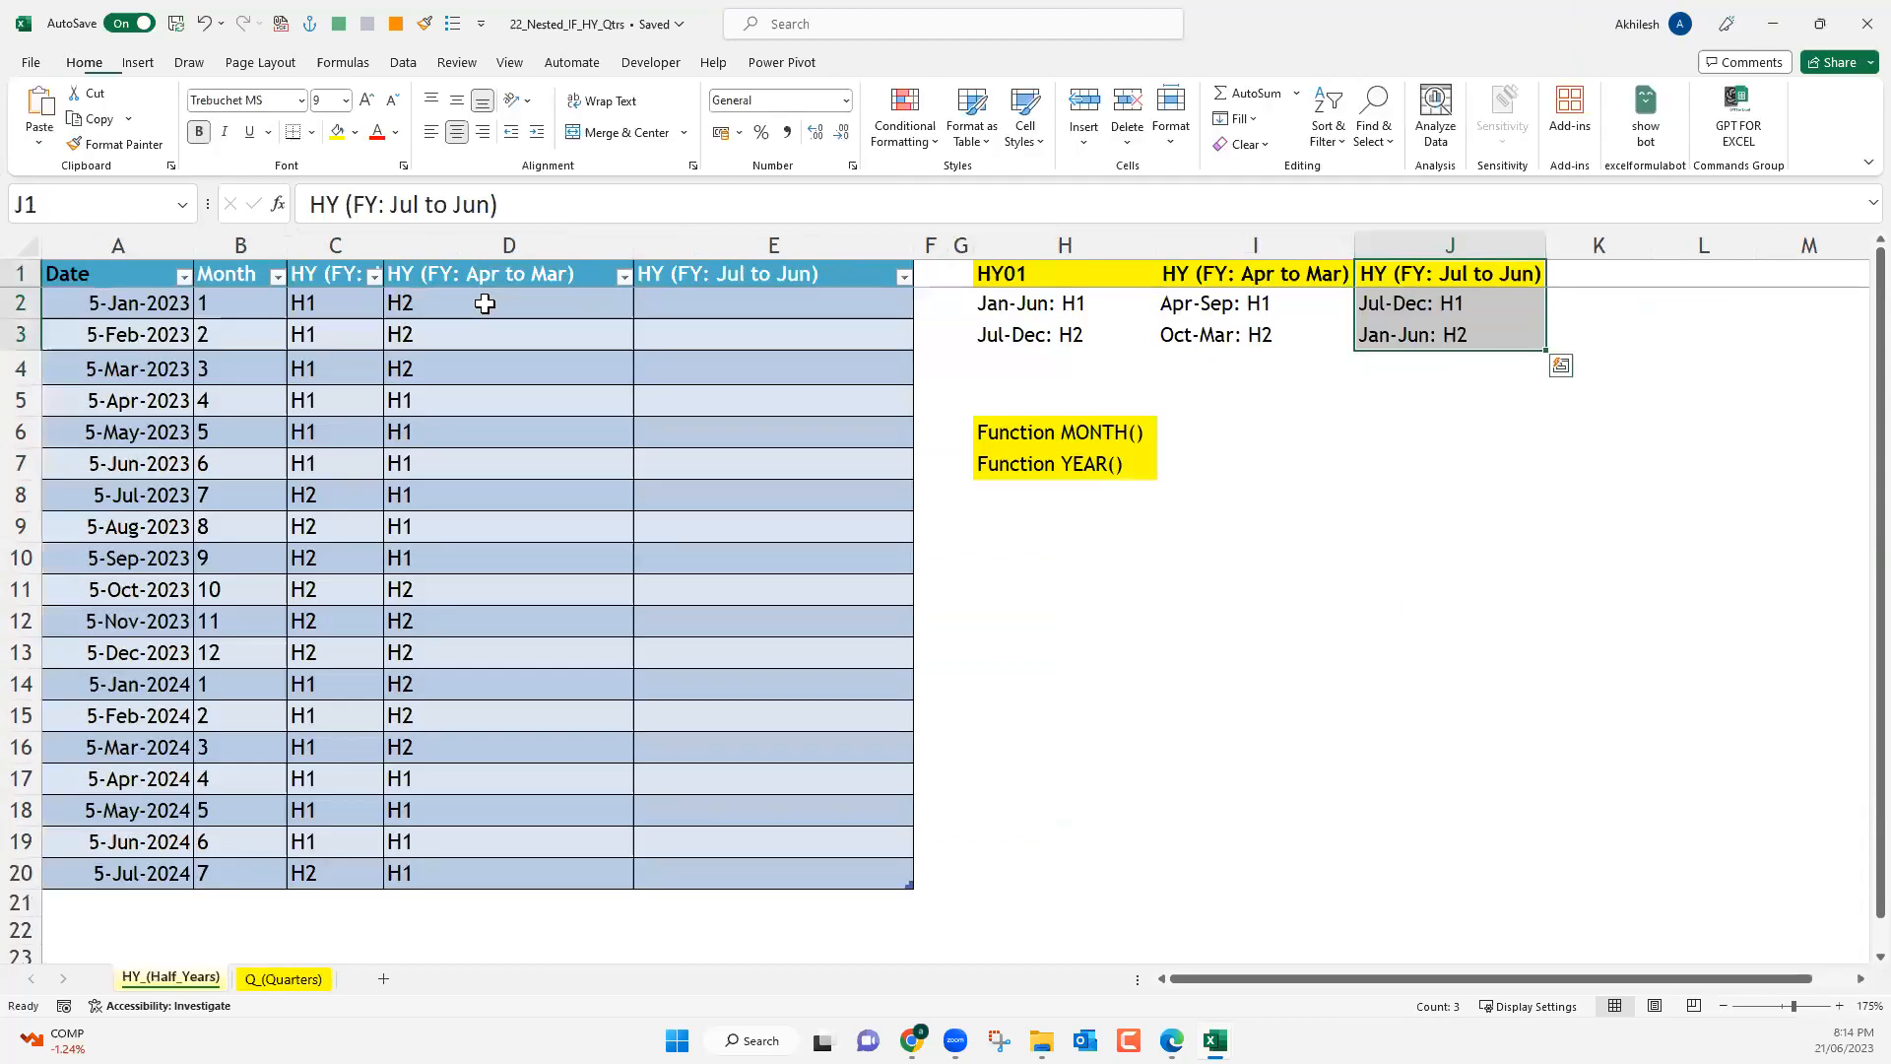
click(485, 304)
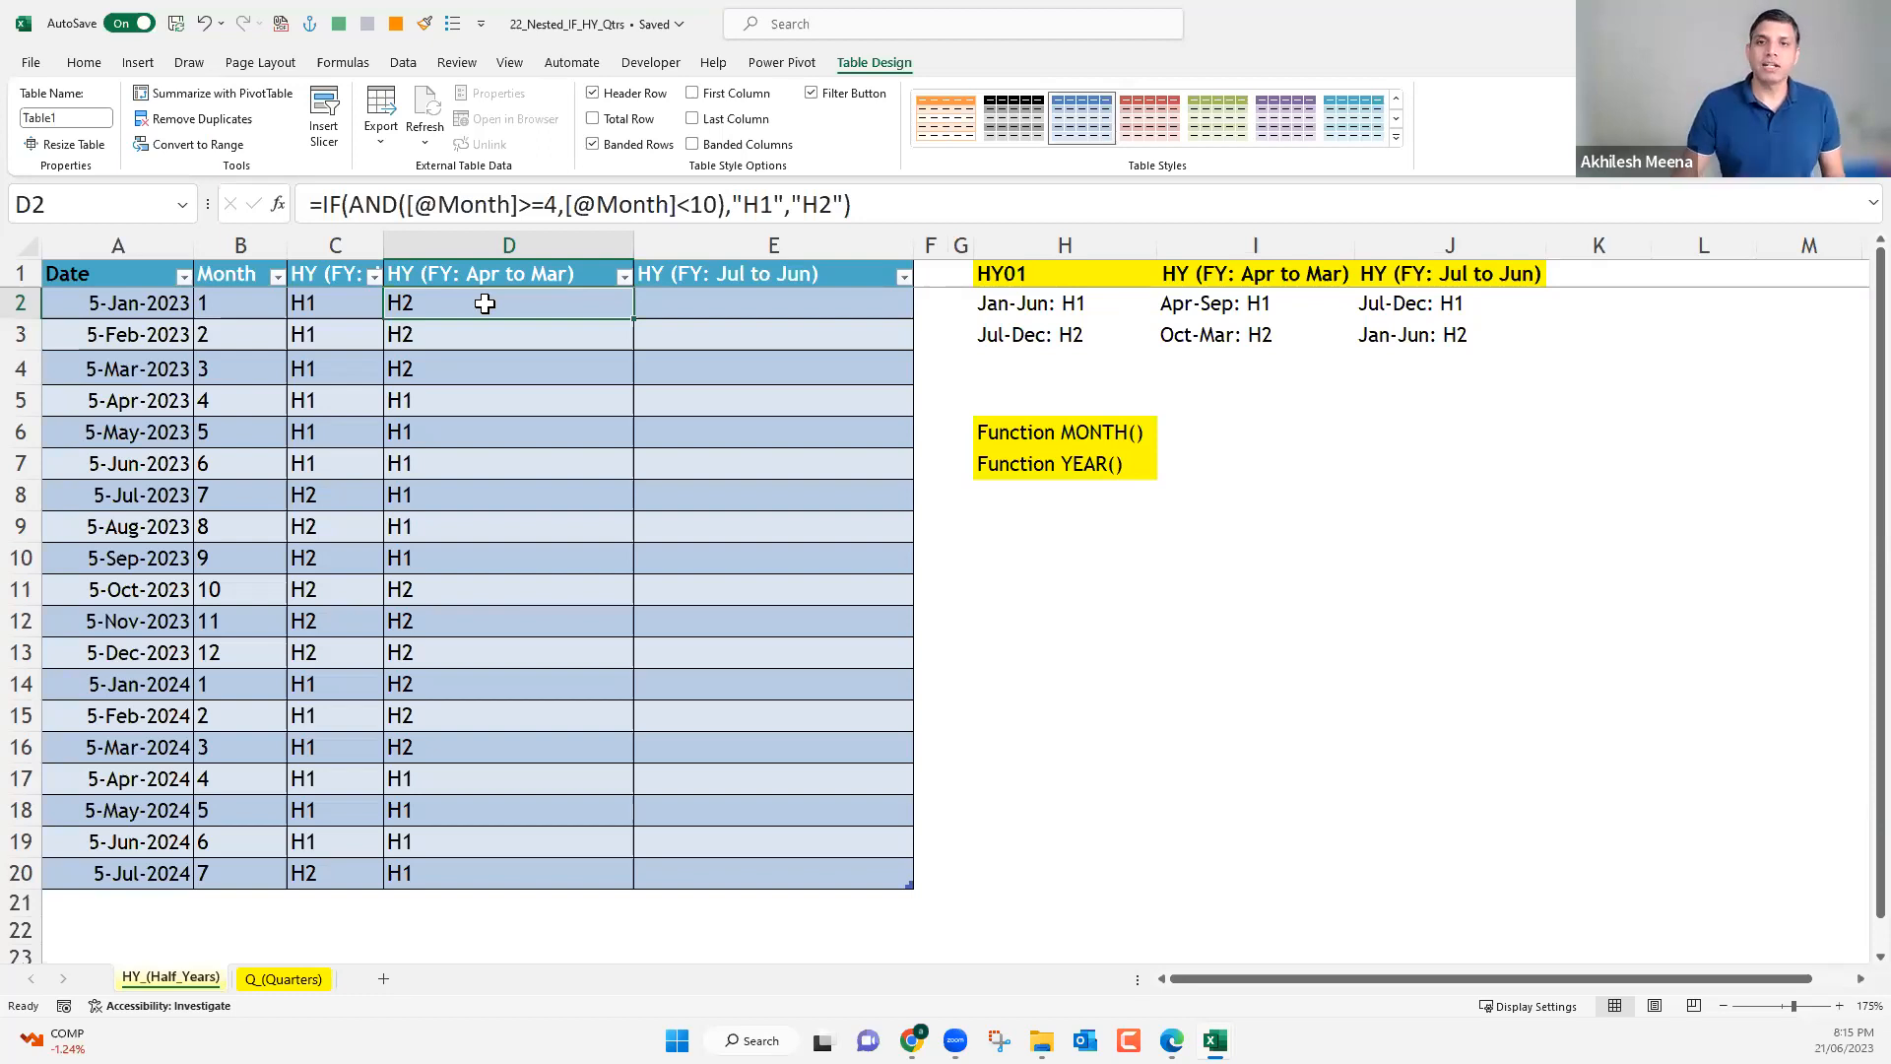
drag(633, 246, 489, 252)
drag(769, 244, 1060, 236)
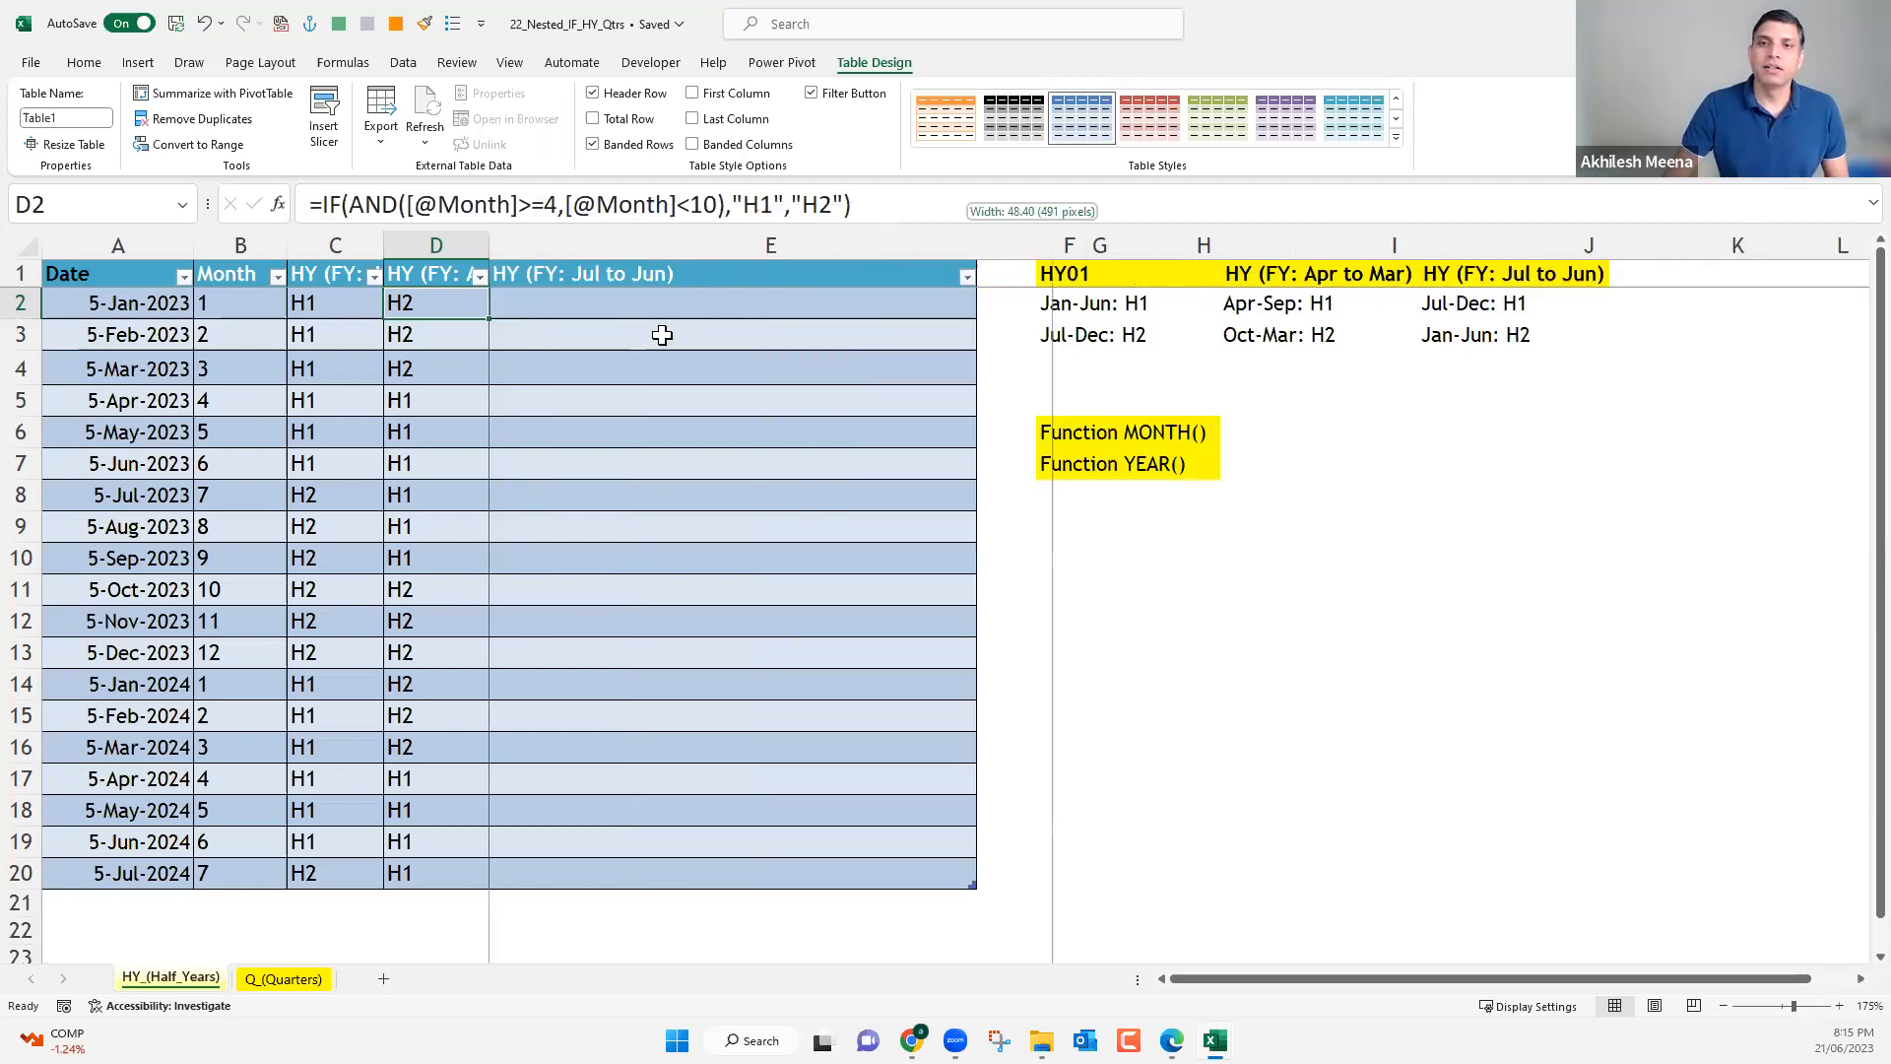
click(612, 309)
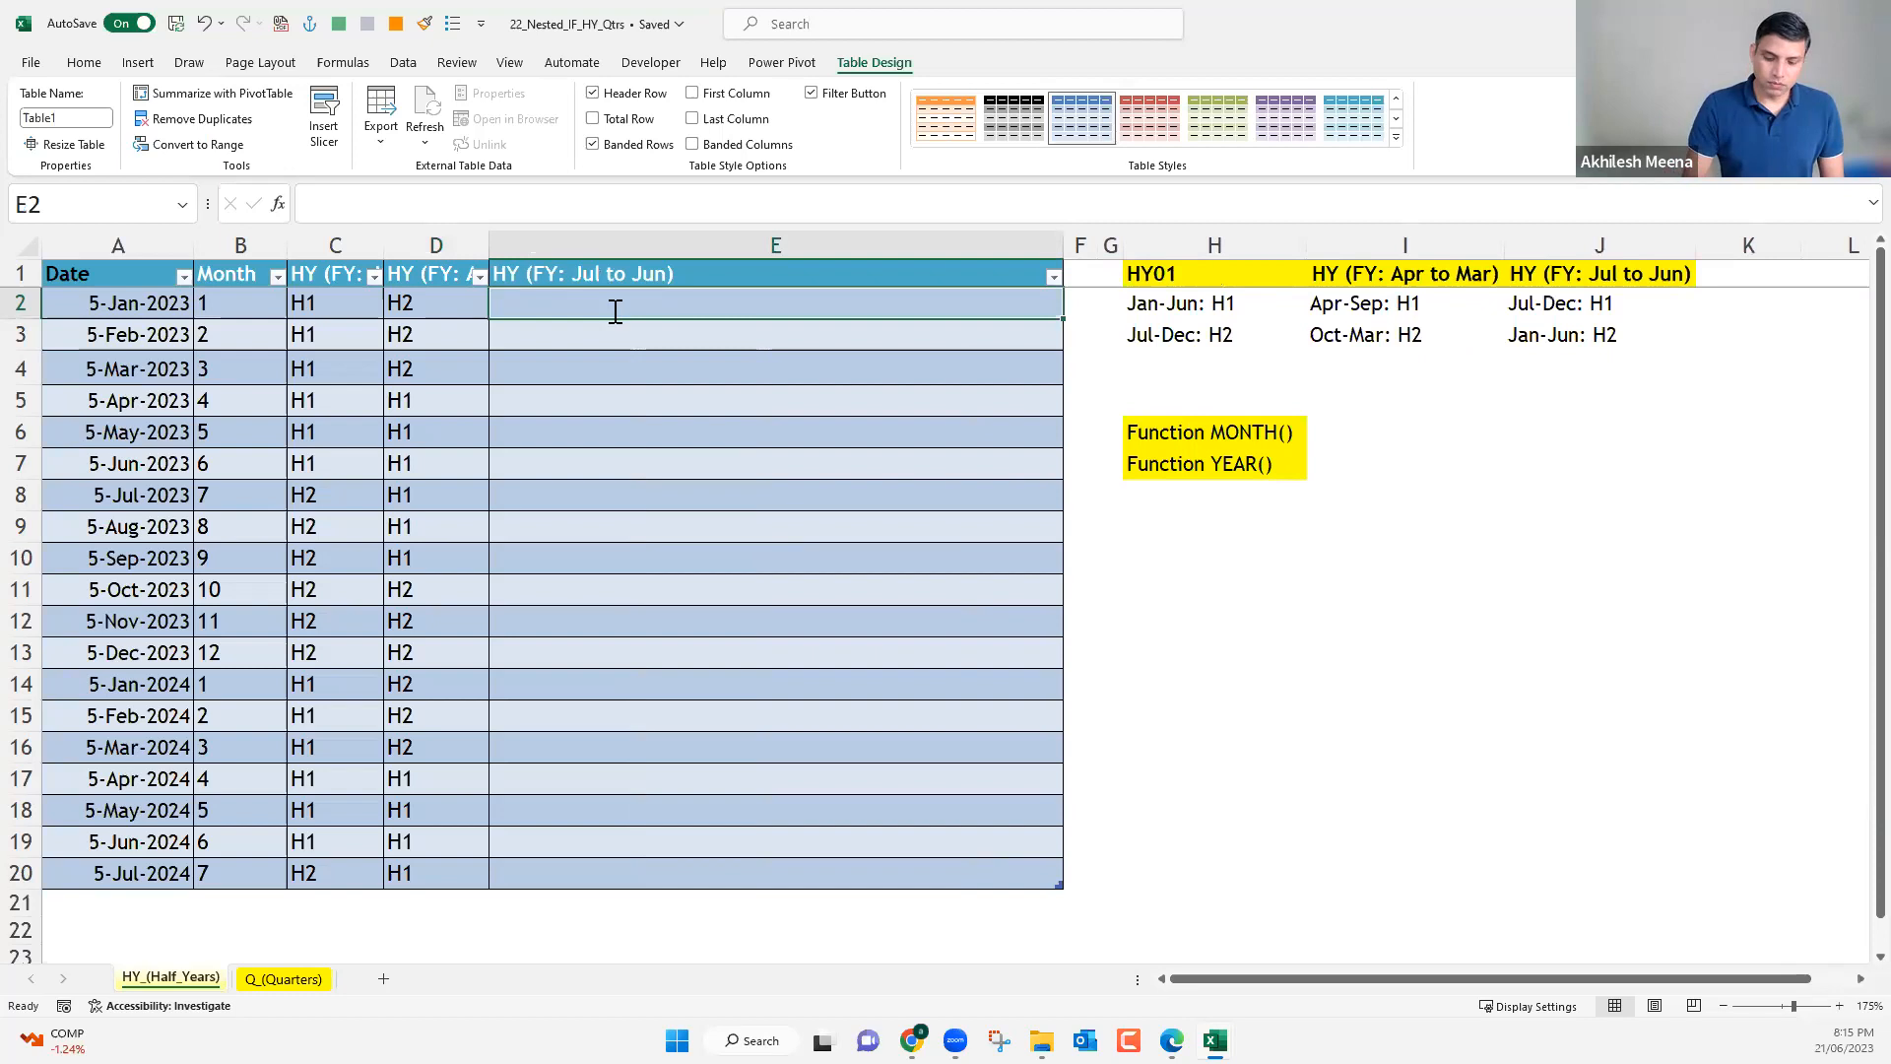
text(=ch)
click(421, 300)
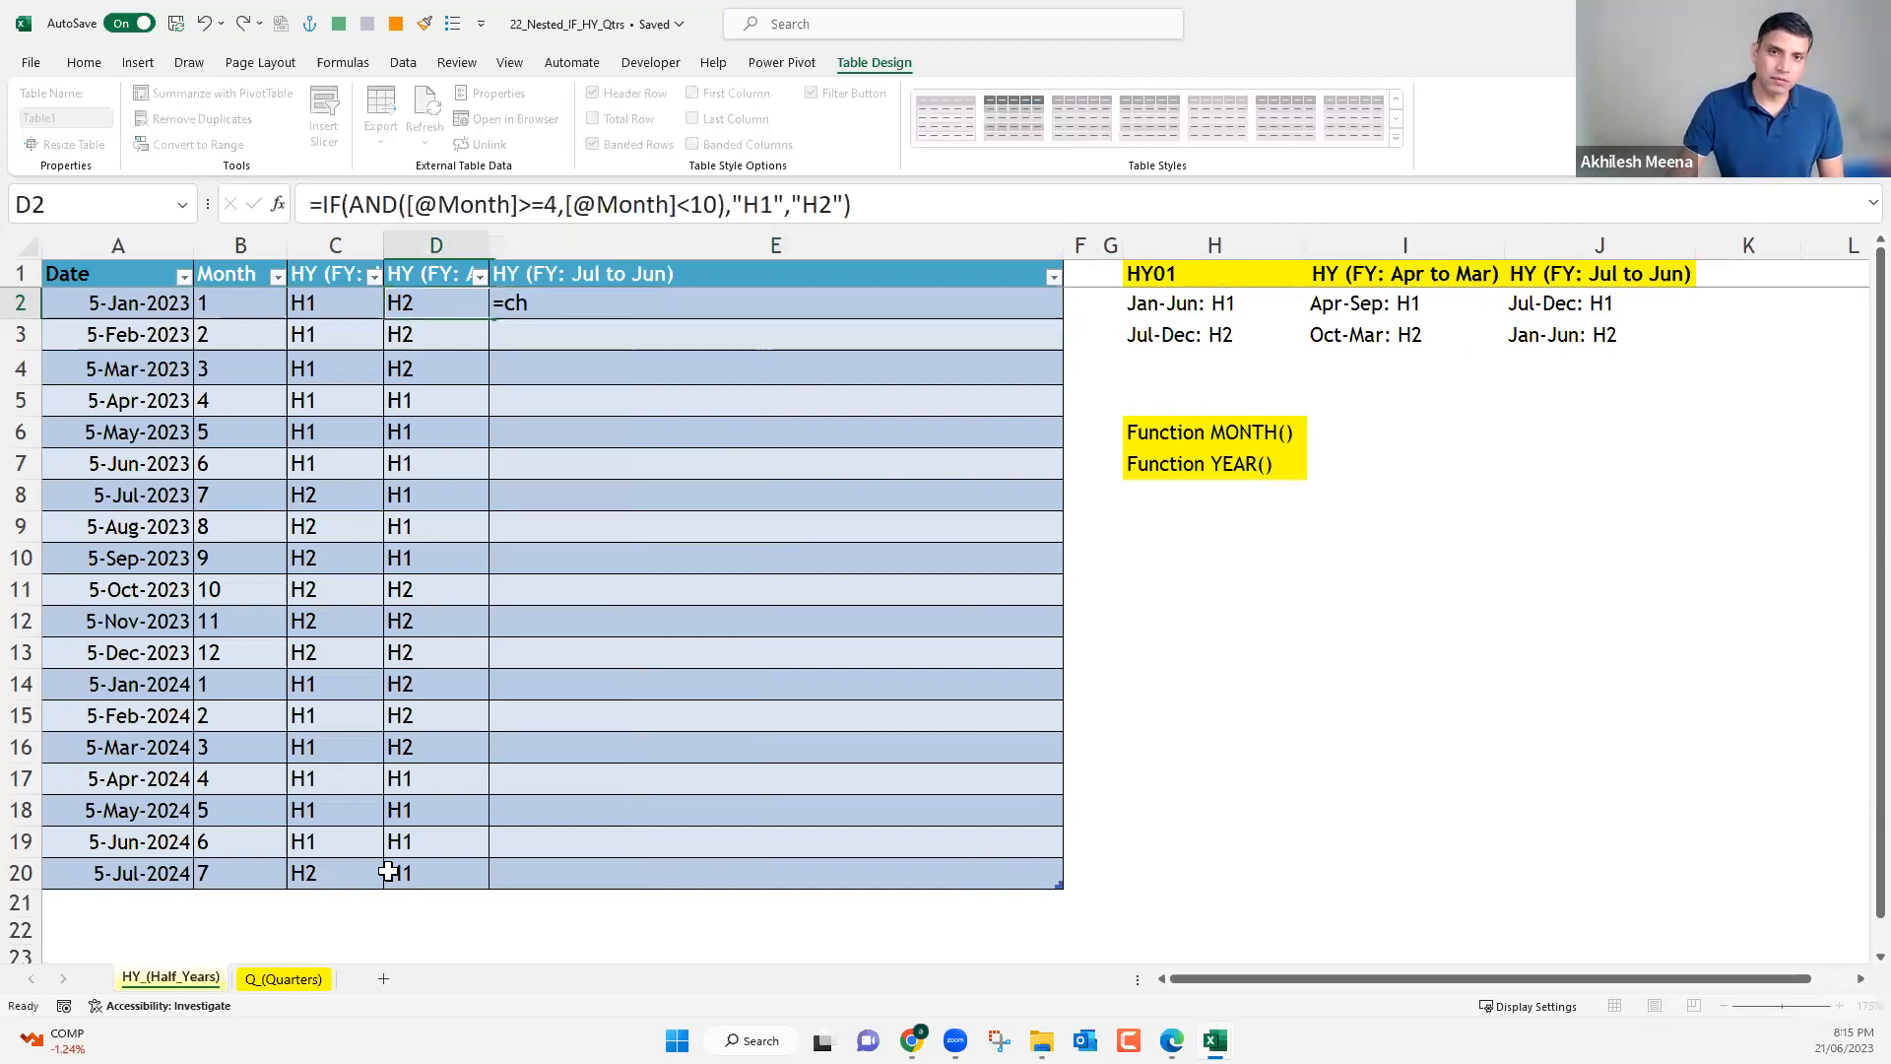
drag(422, 300, 388, 871)
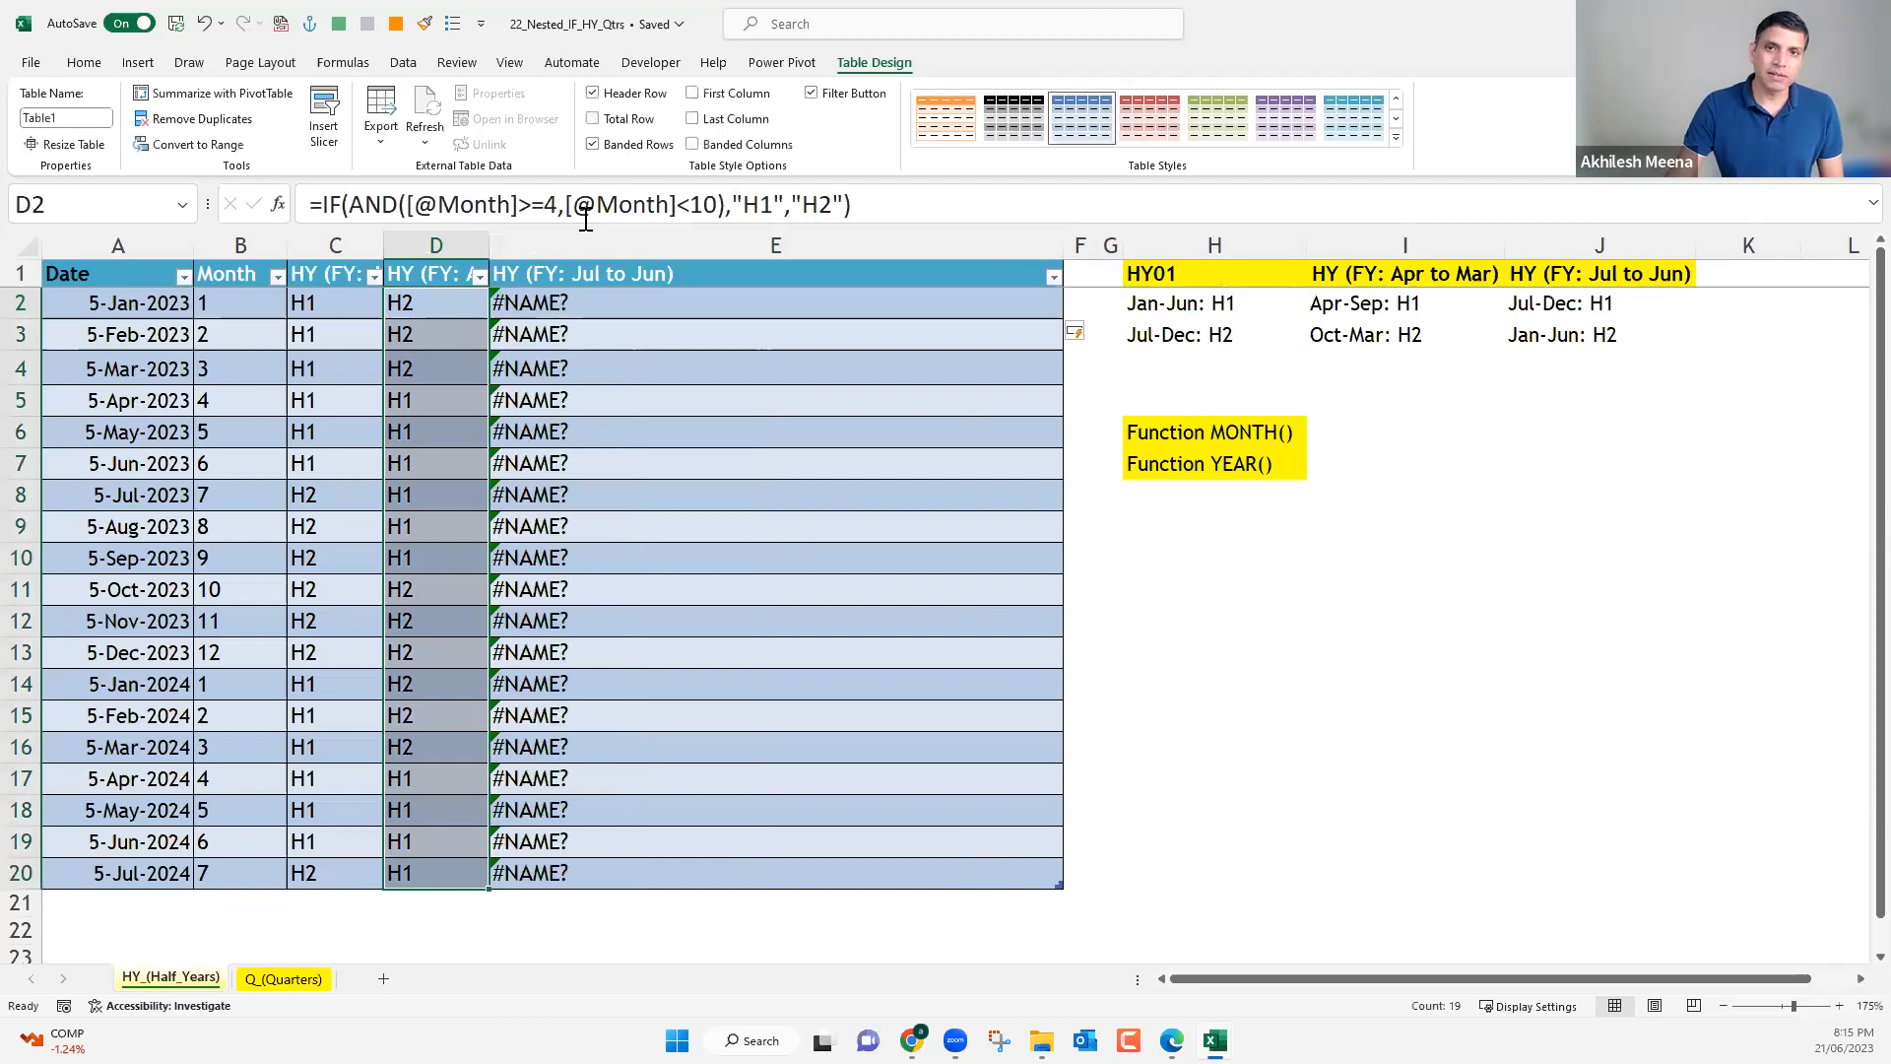
key(Right)
drag(573, 302, 577, 872)
key(Delete)
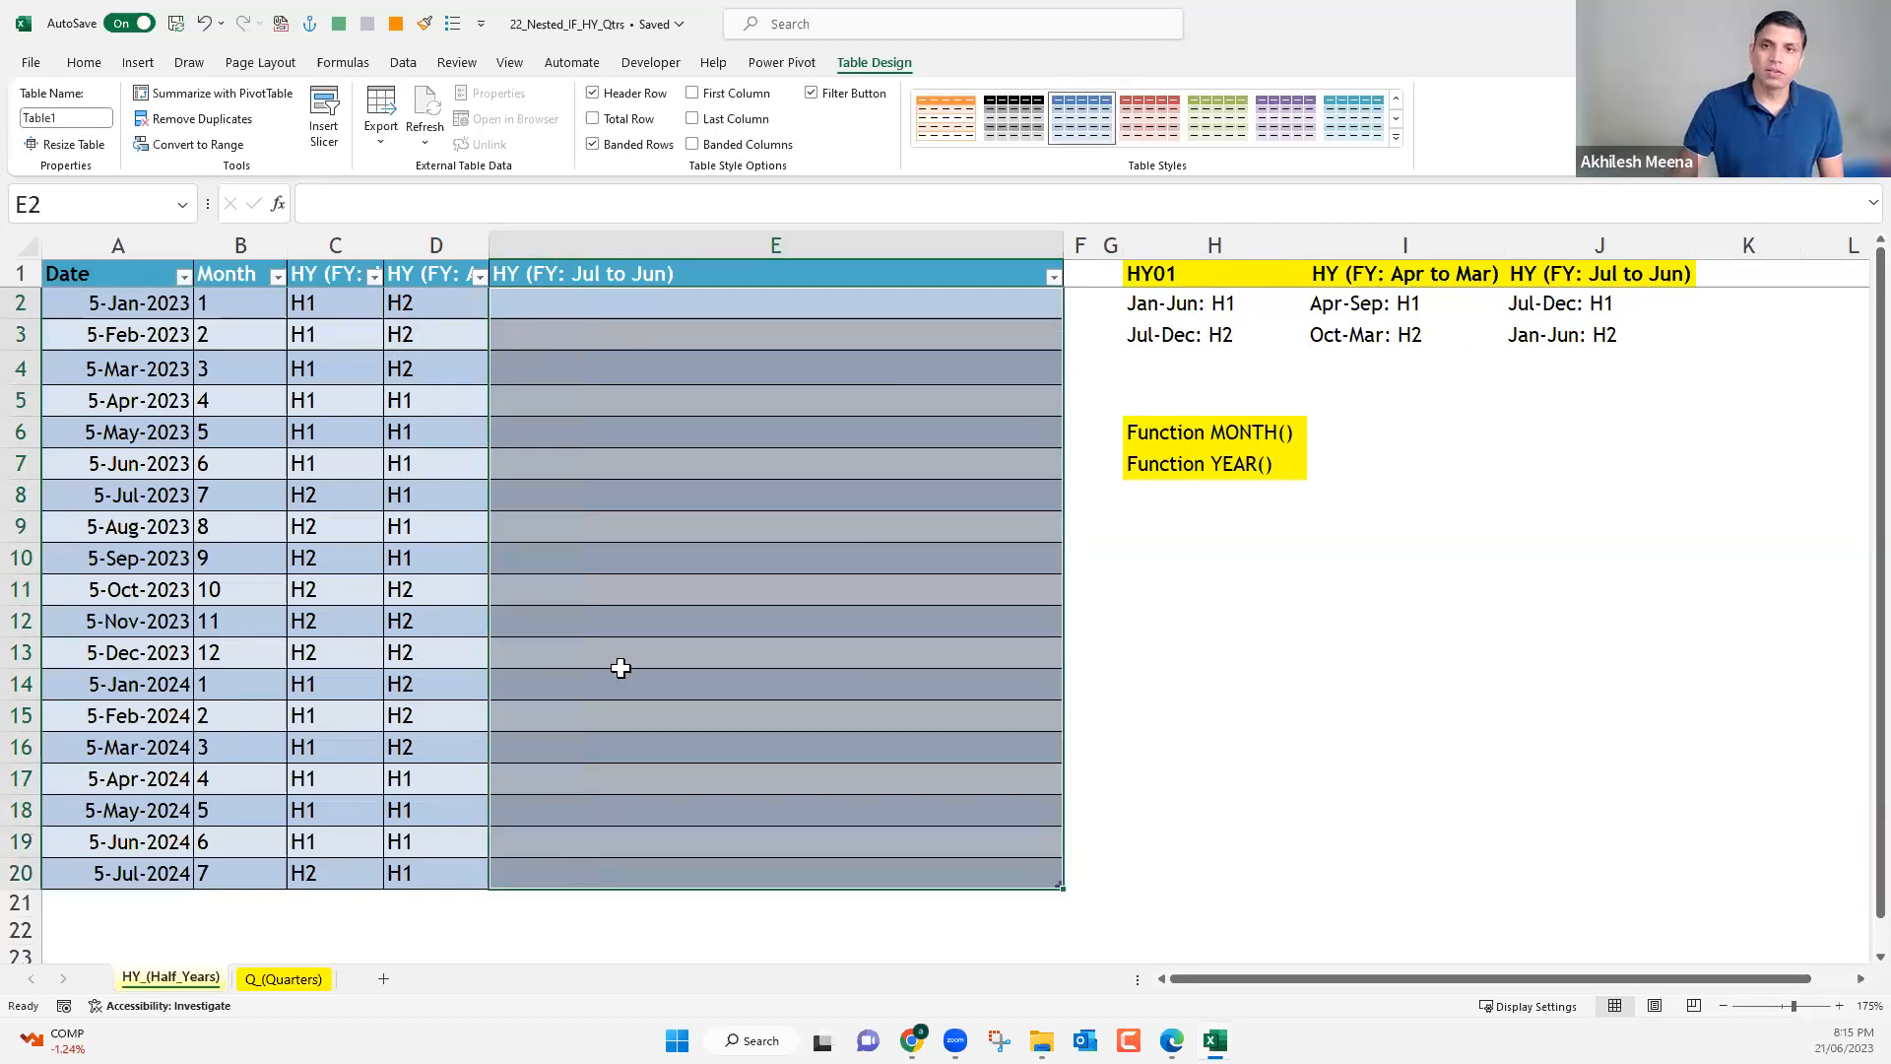
click(611, 307)
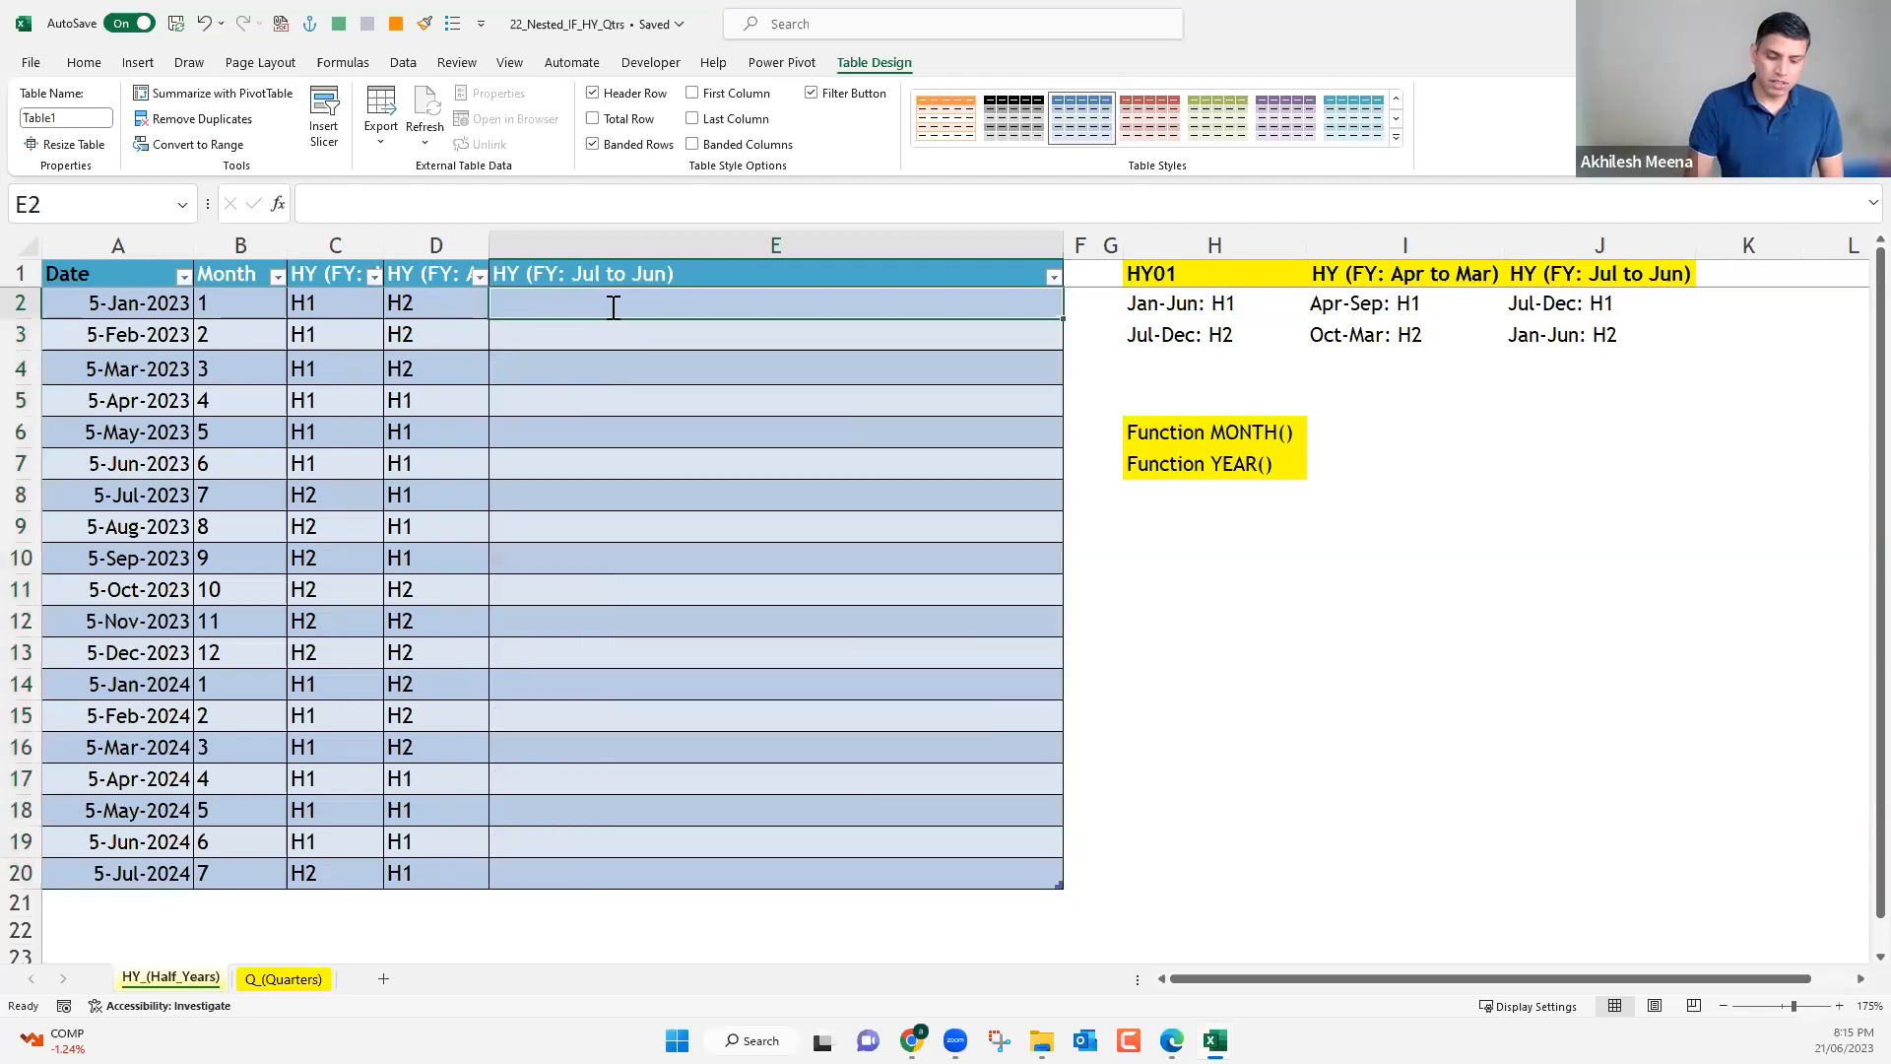
text(=ch)
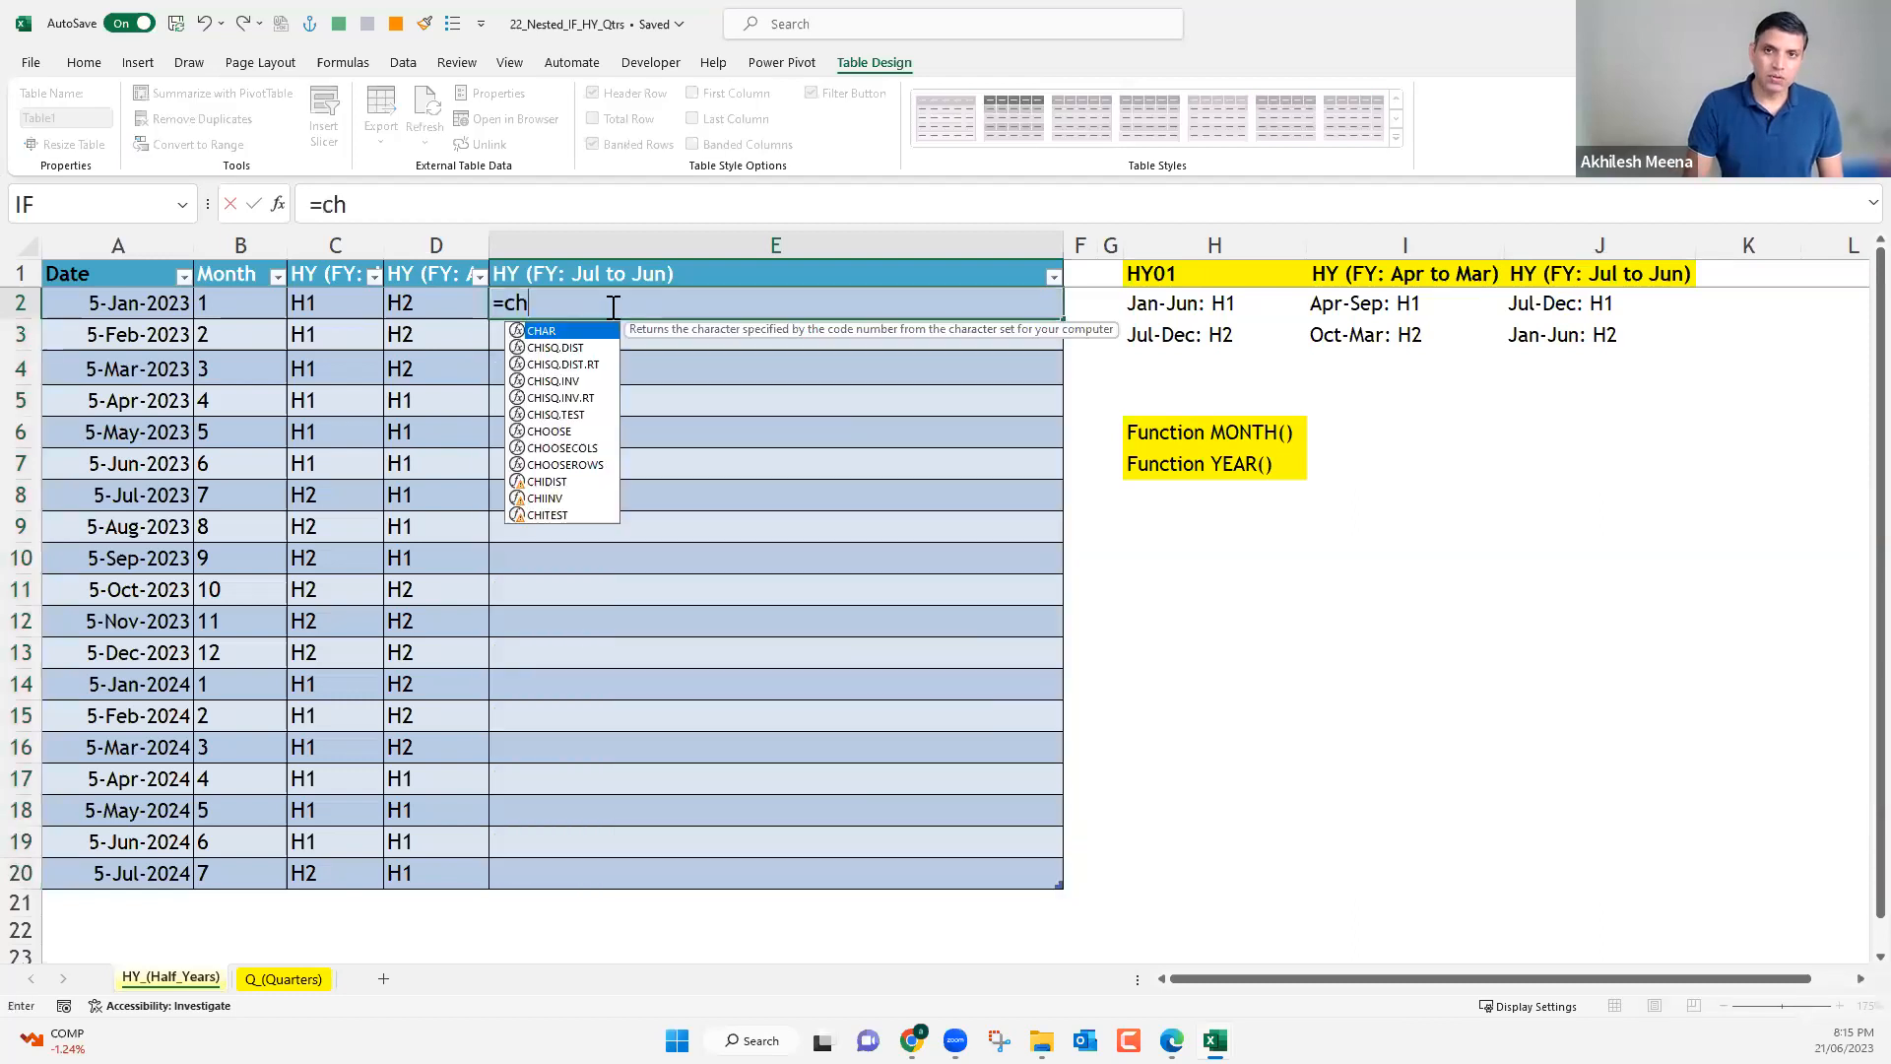
text(oo)
key(Tab)
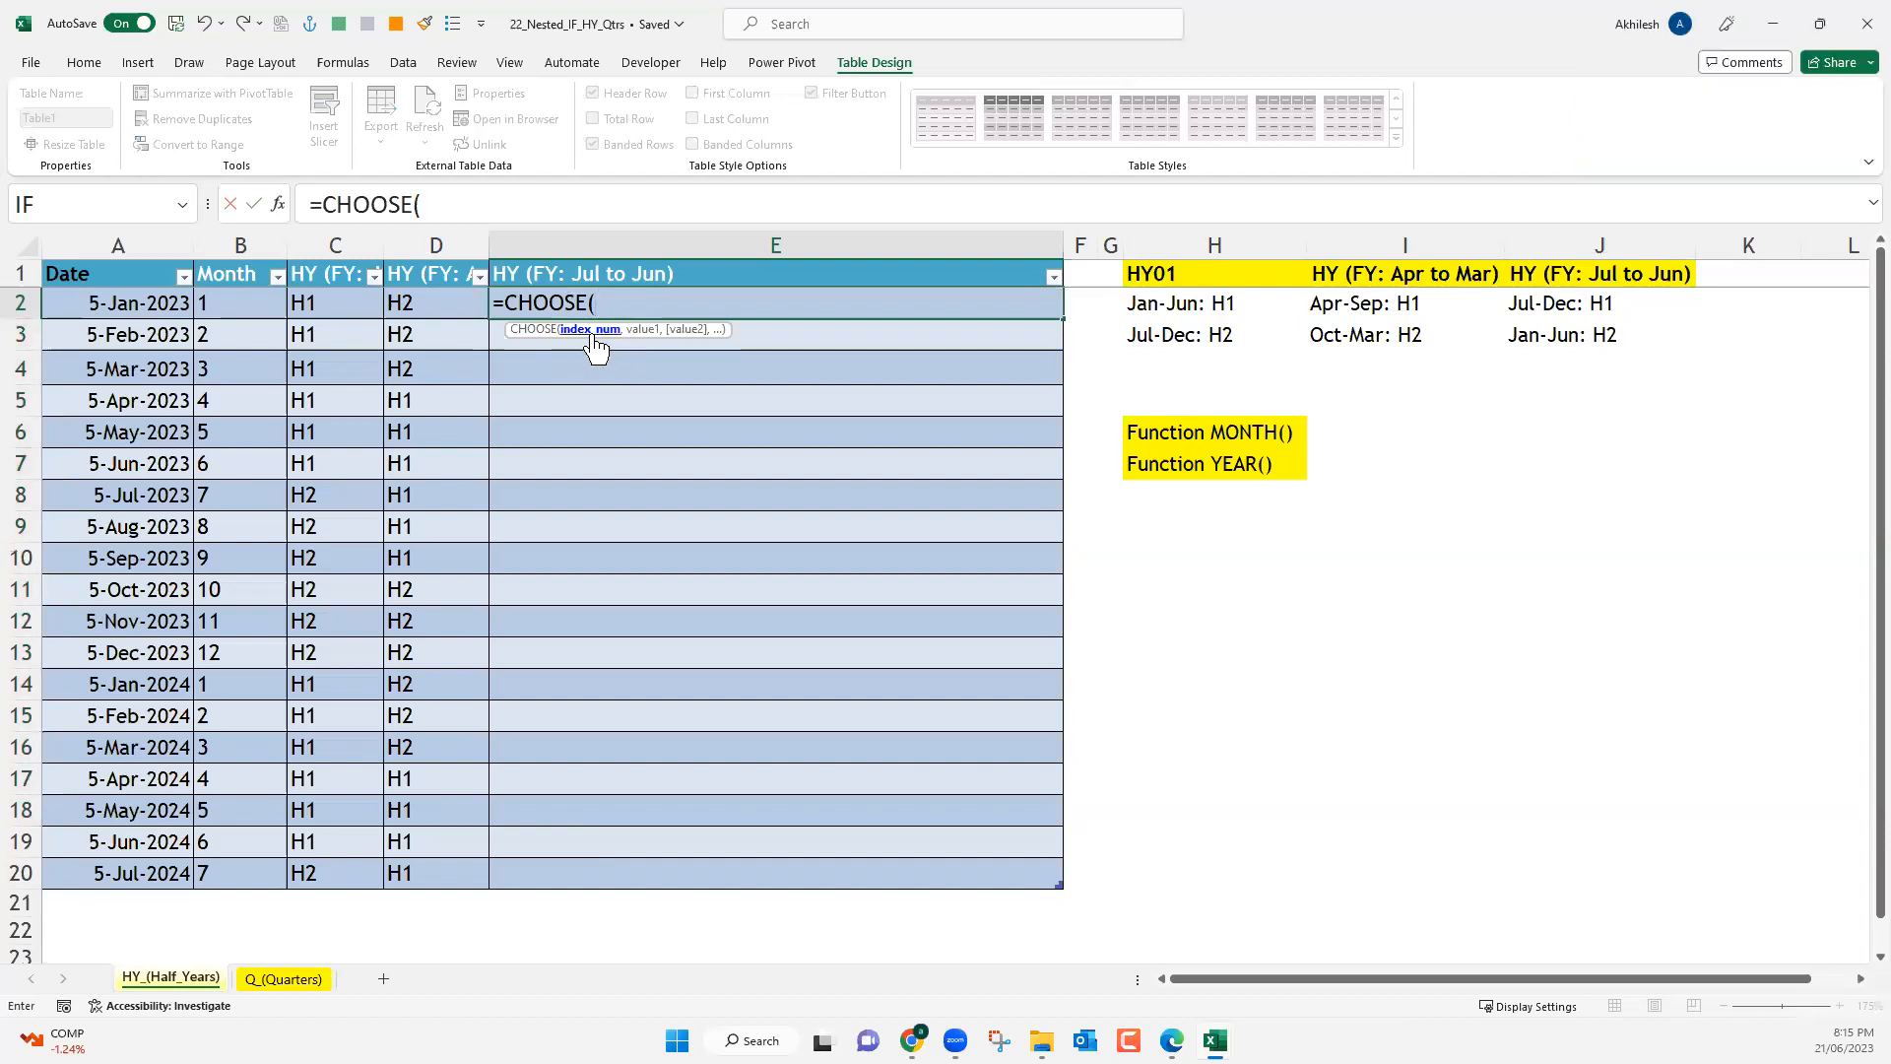
click(252, 304)
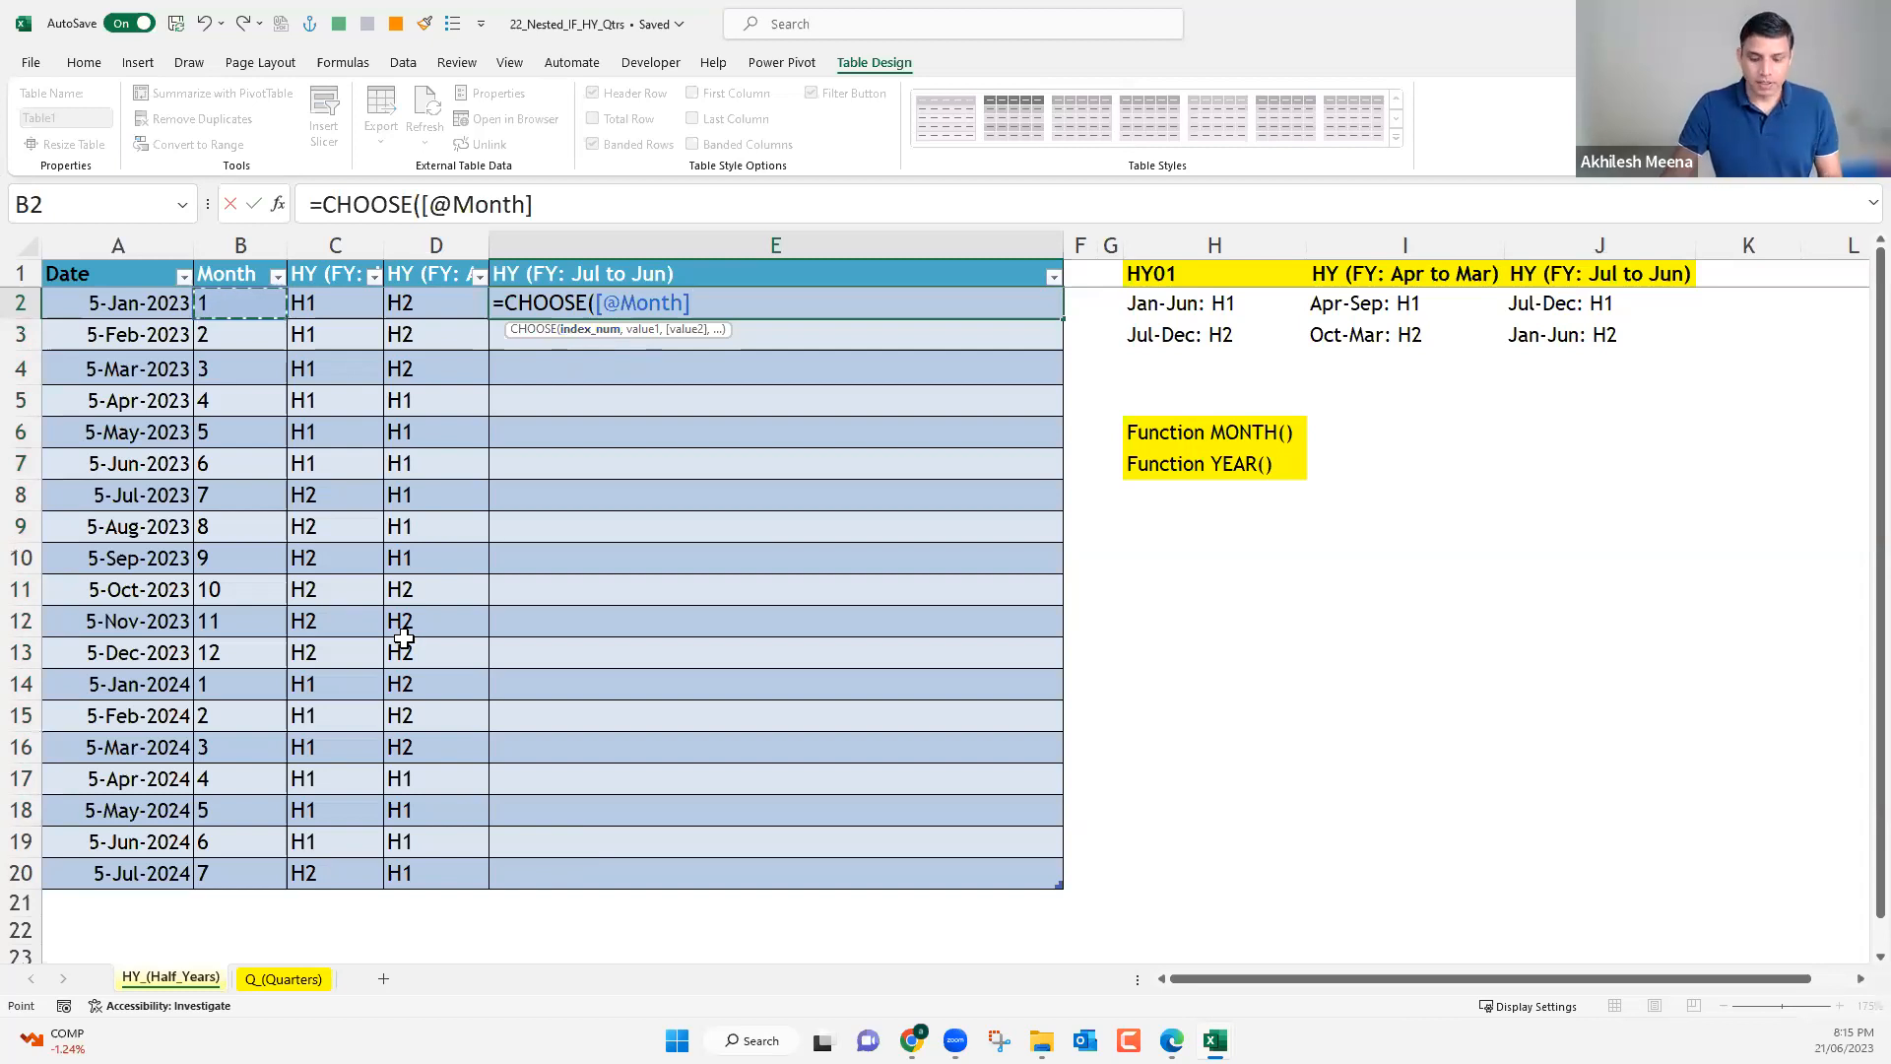
text(,)
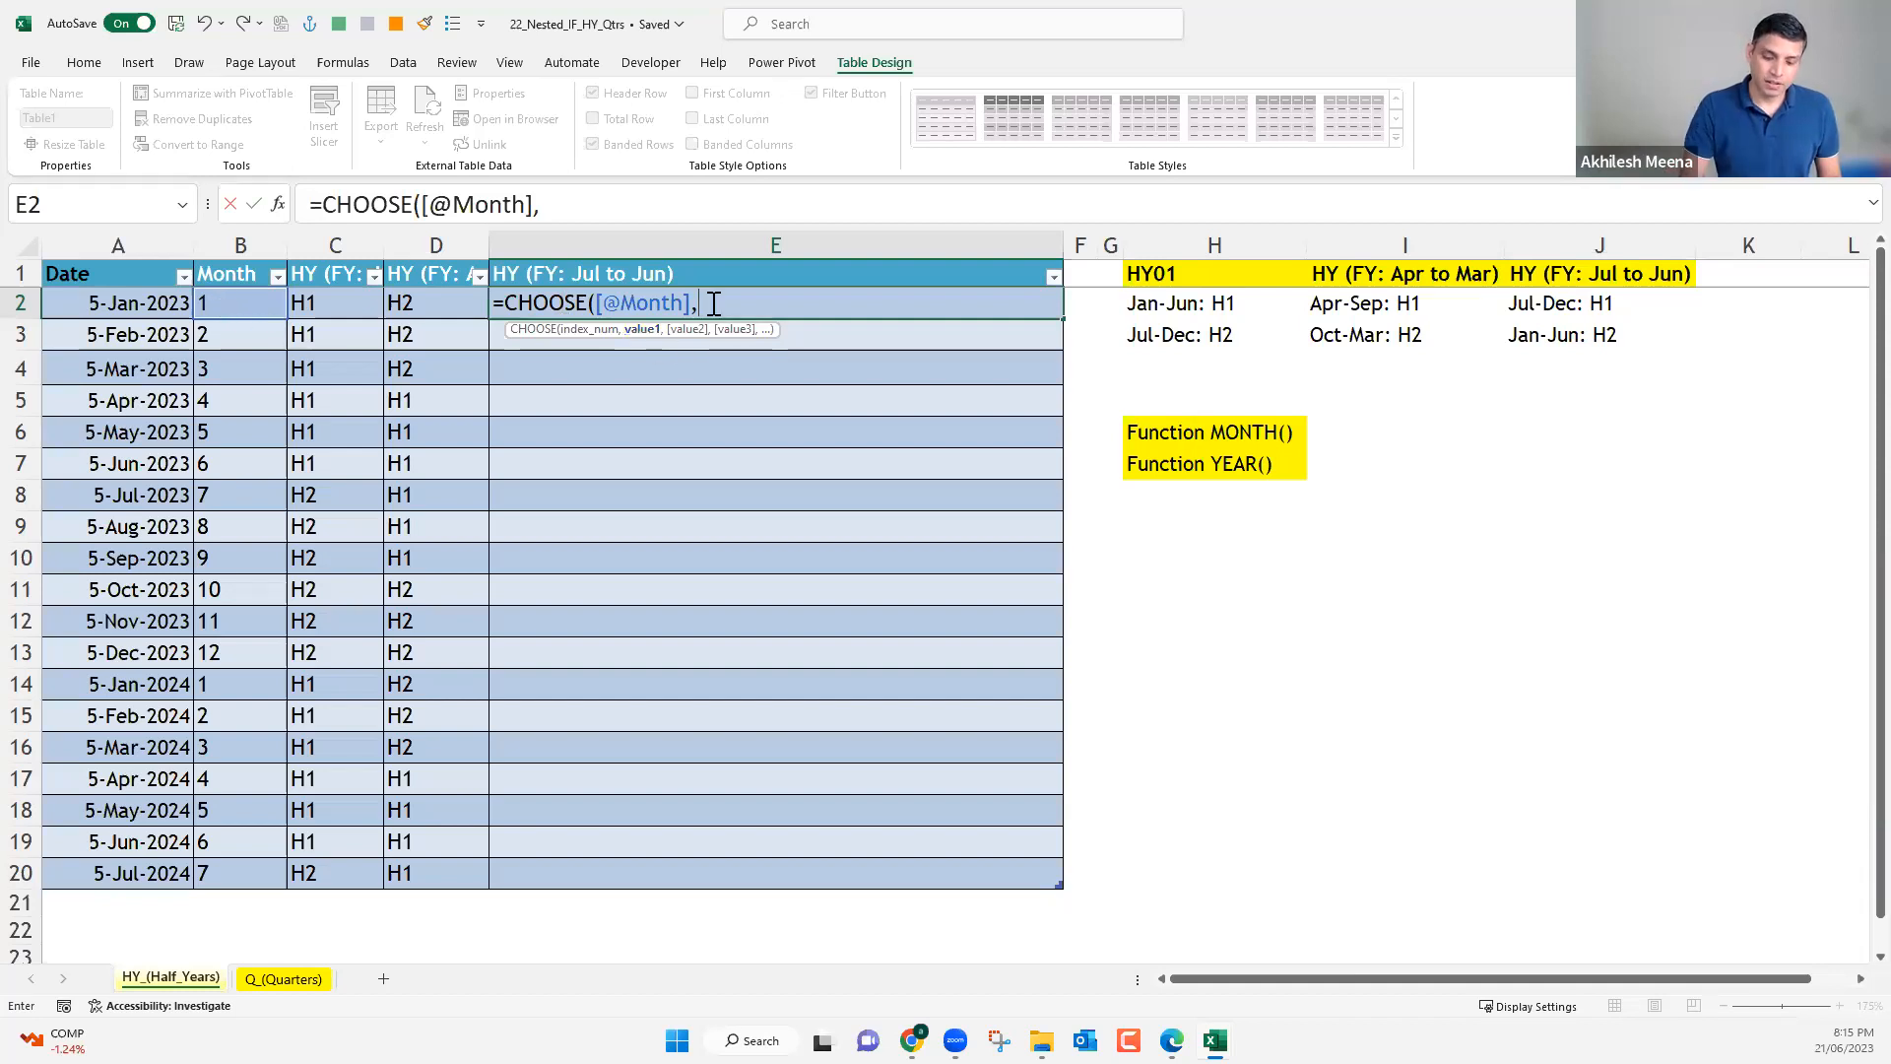
text(")
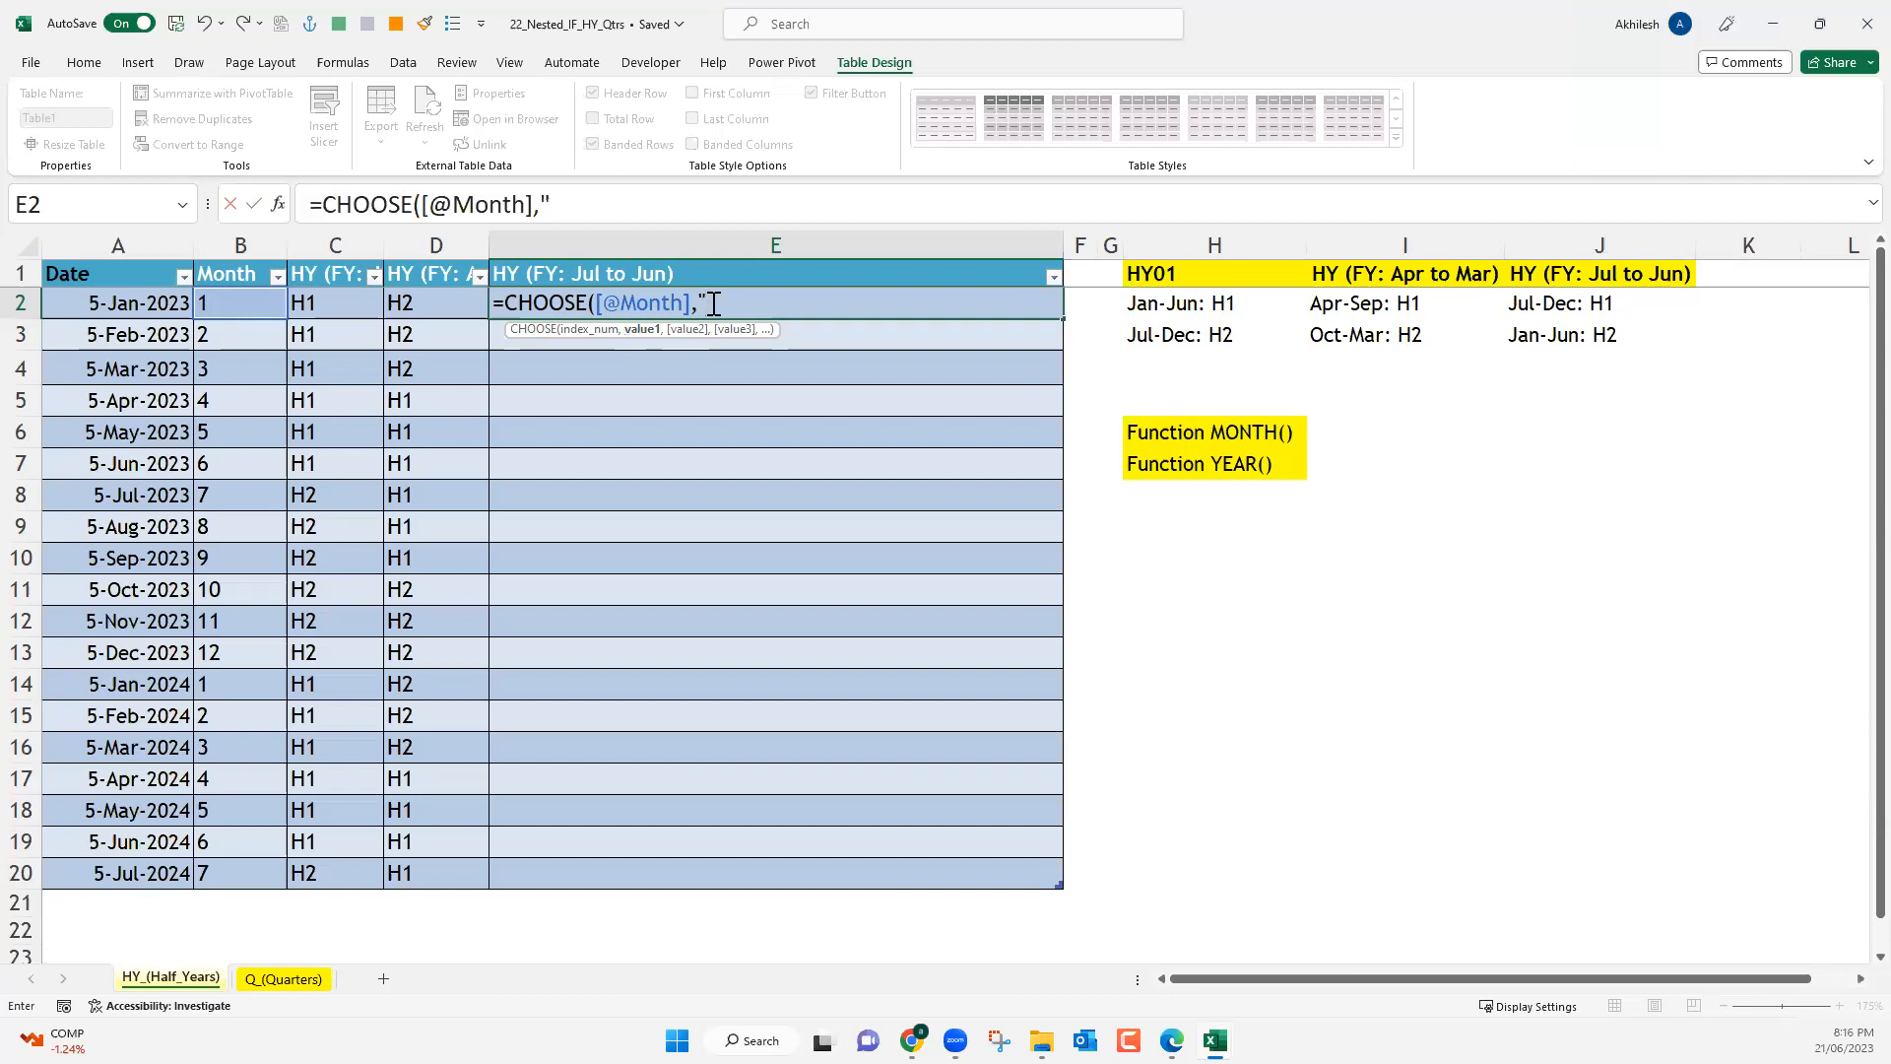
key(BackSpace)
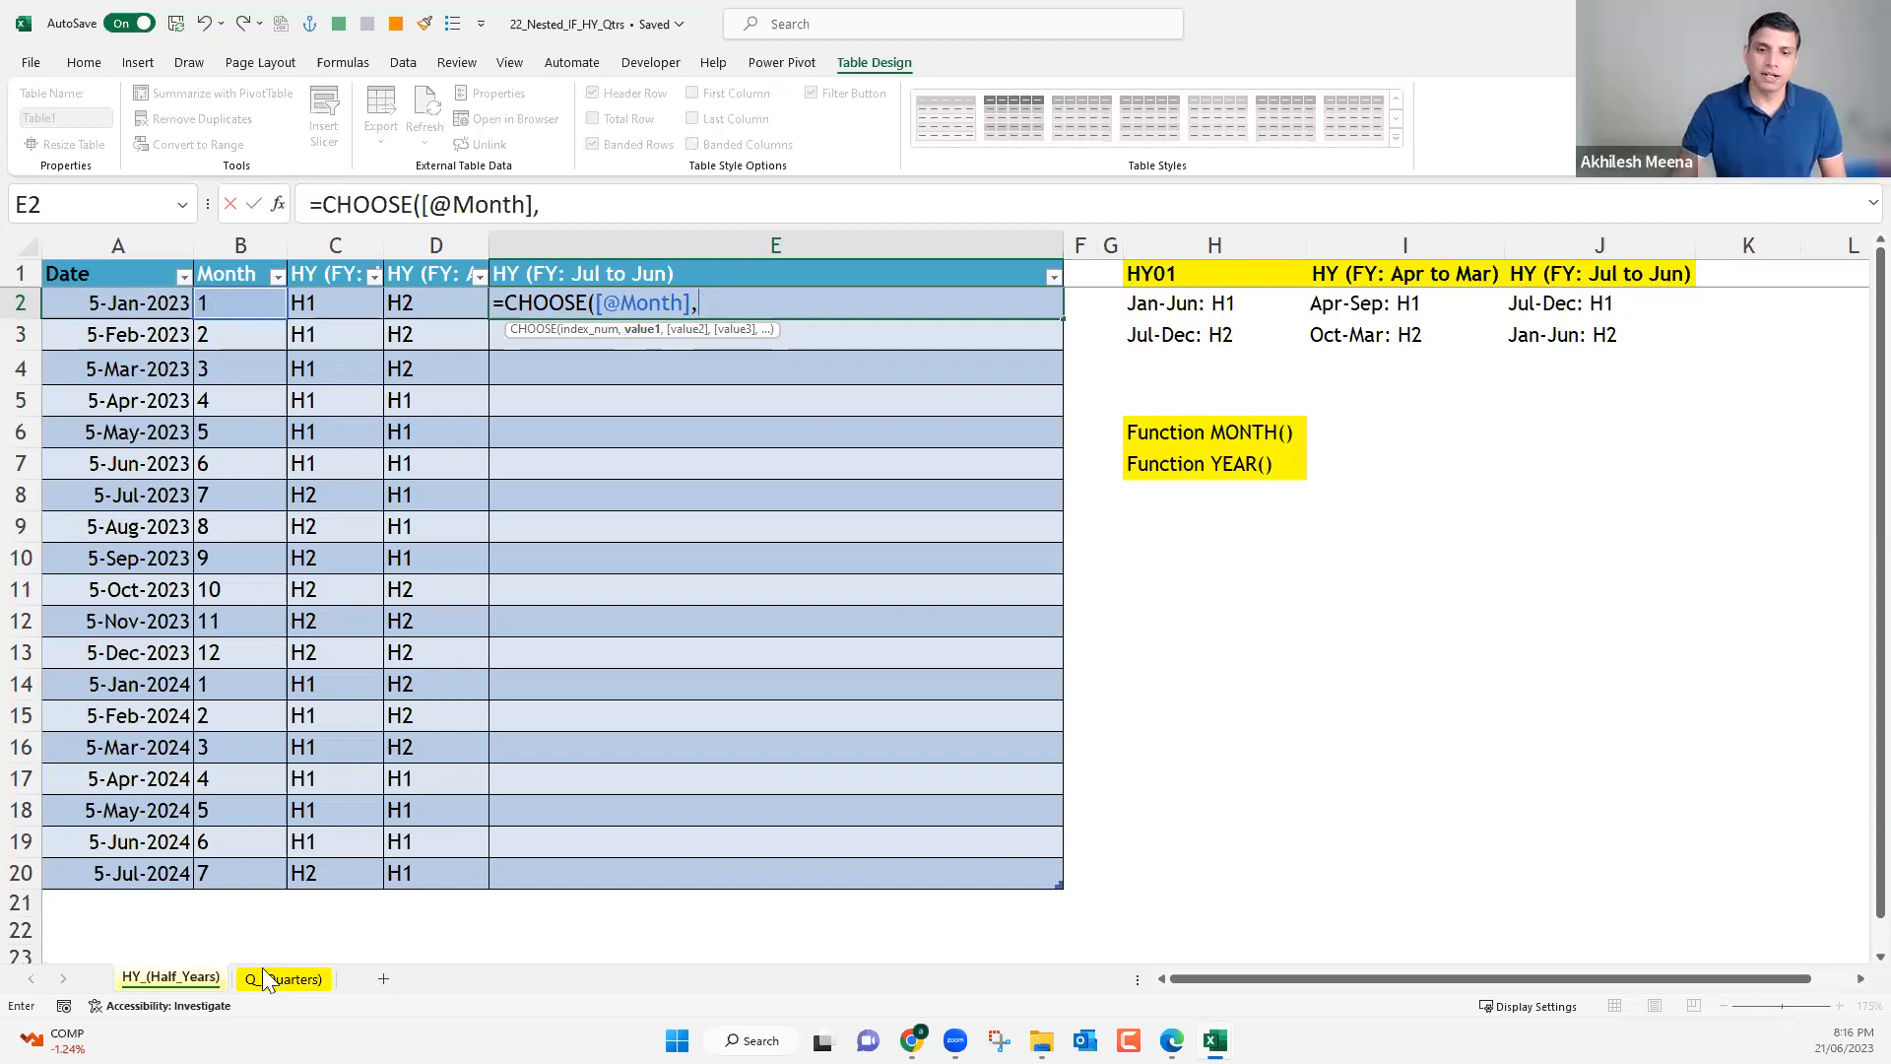
key(Escape)
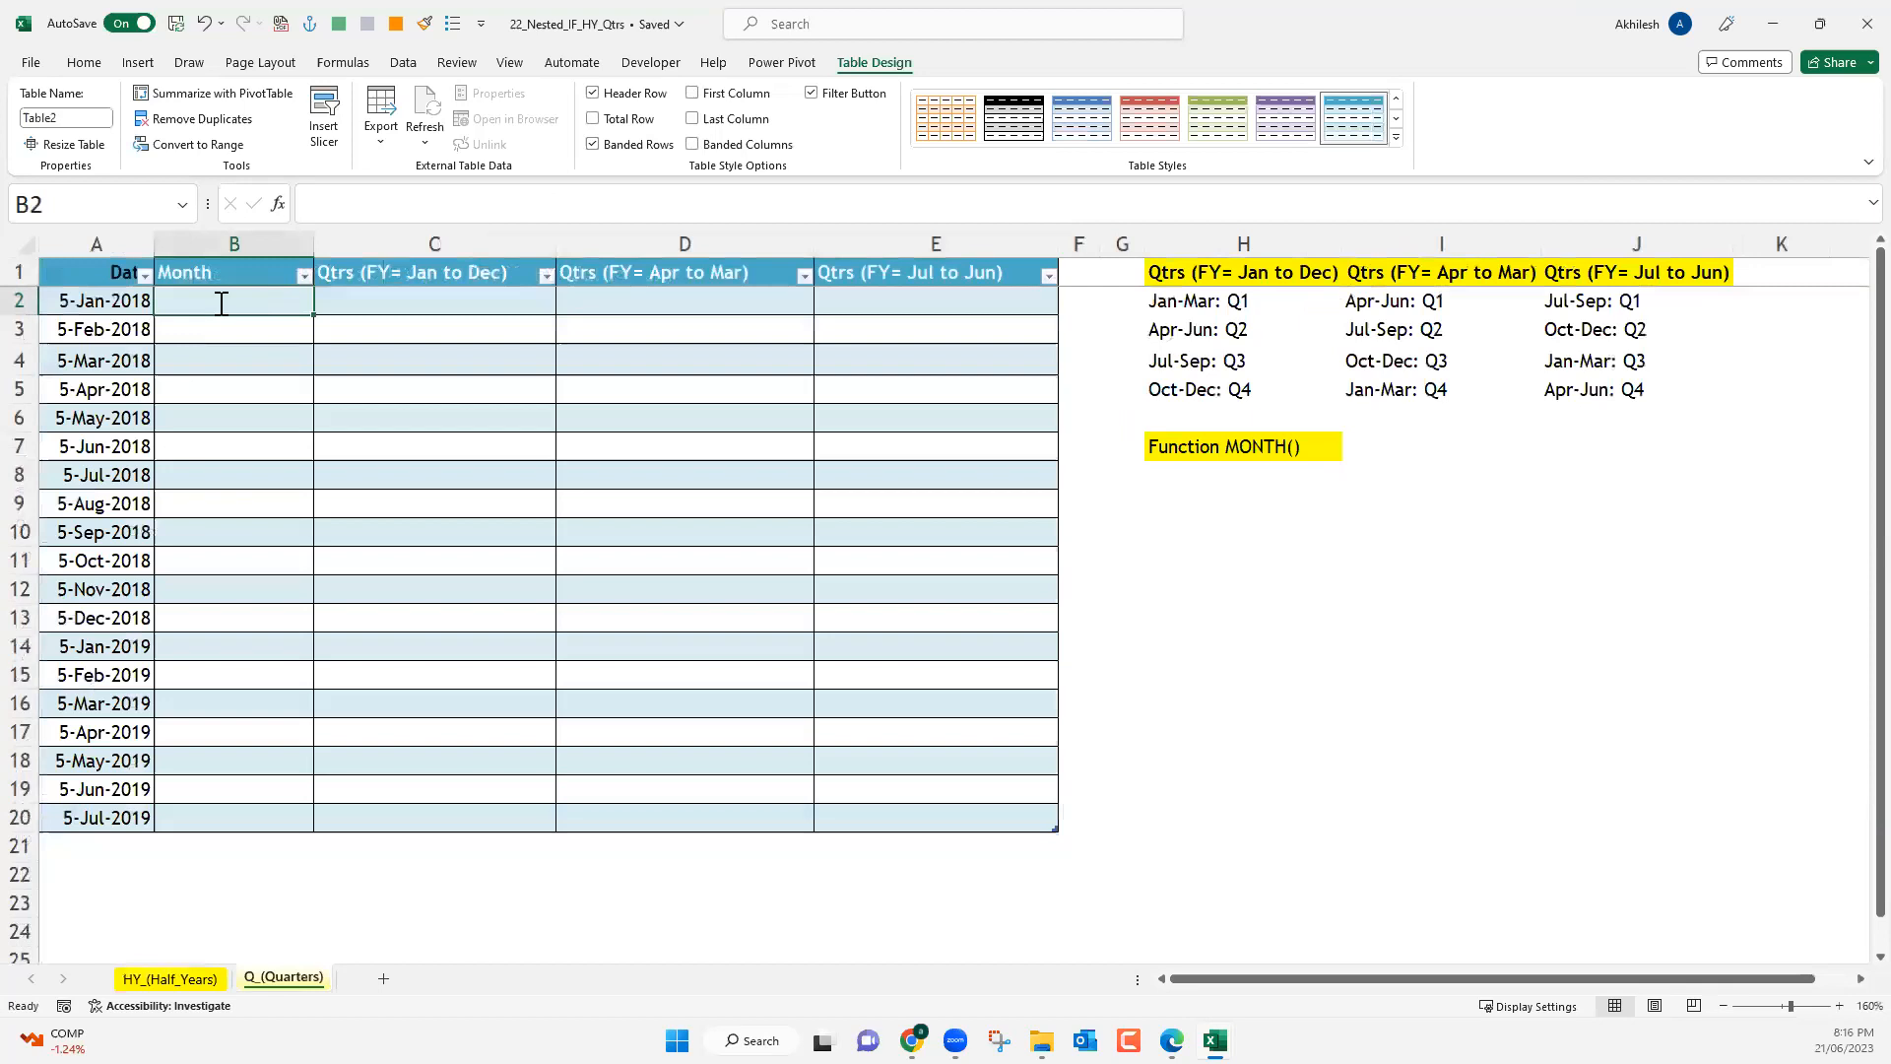
text(=month)
key(Tab)
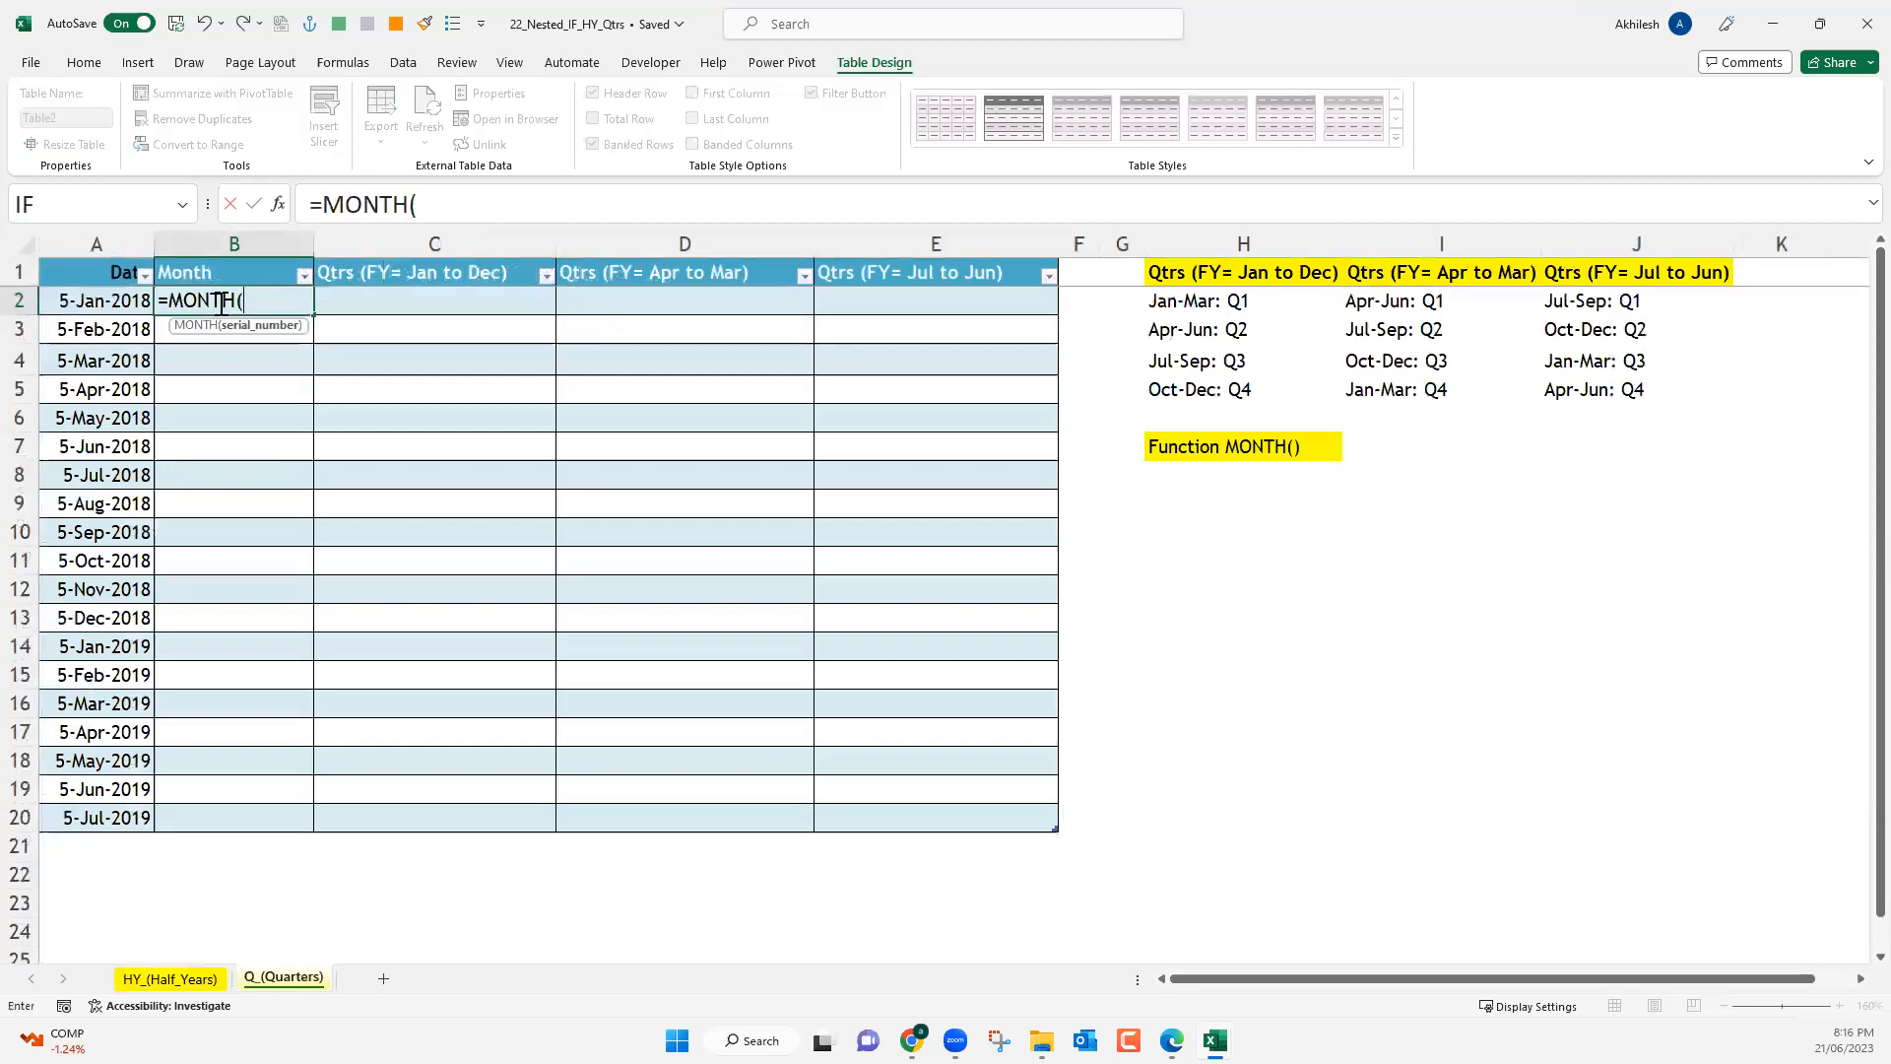
click(118, 299)
key(Return)
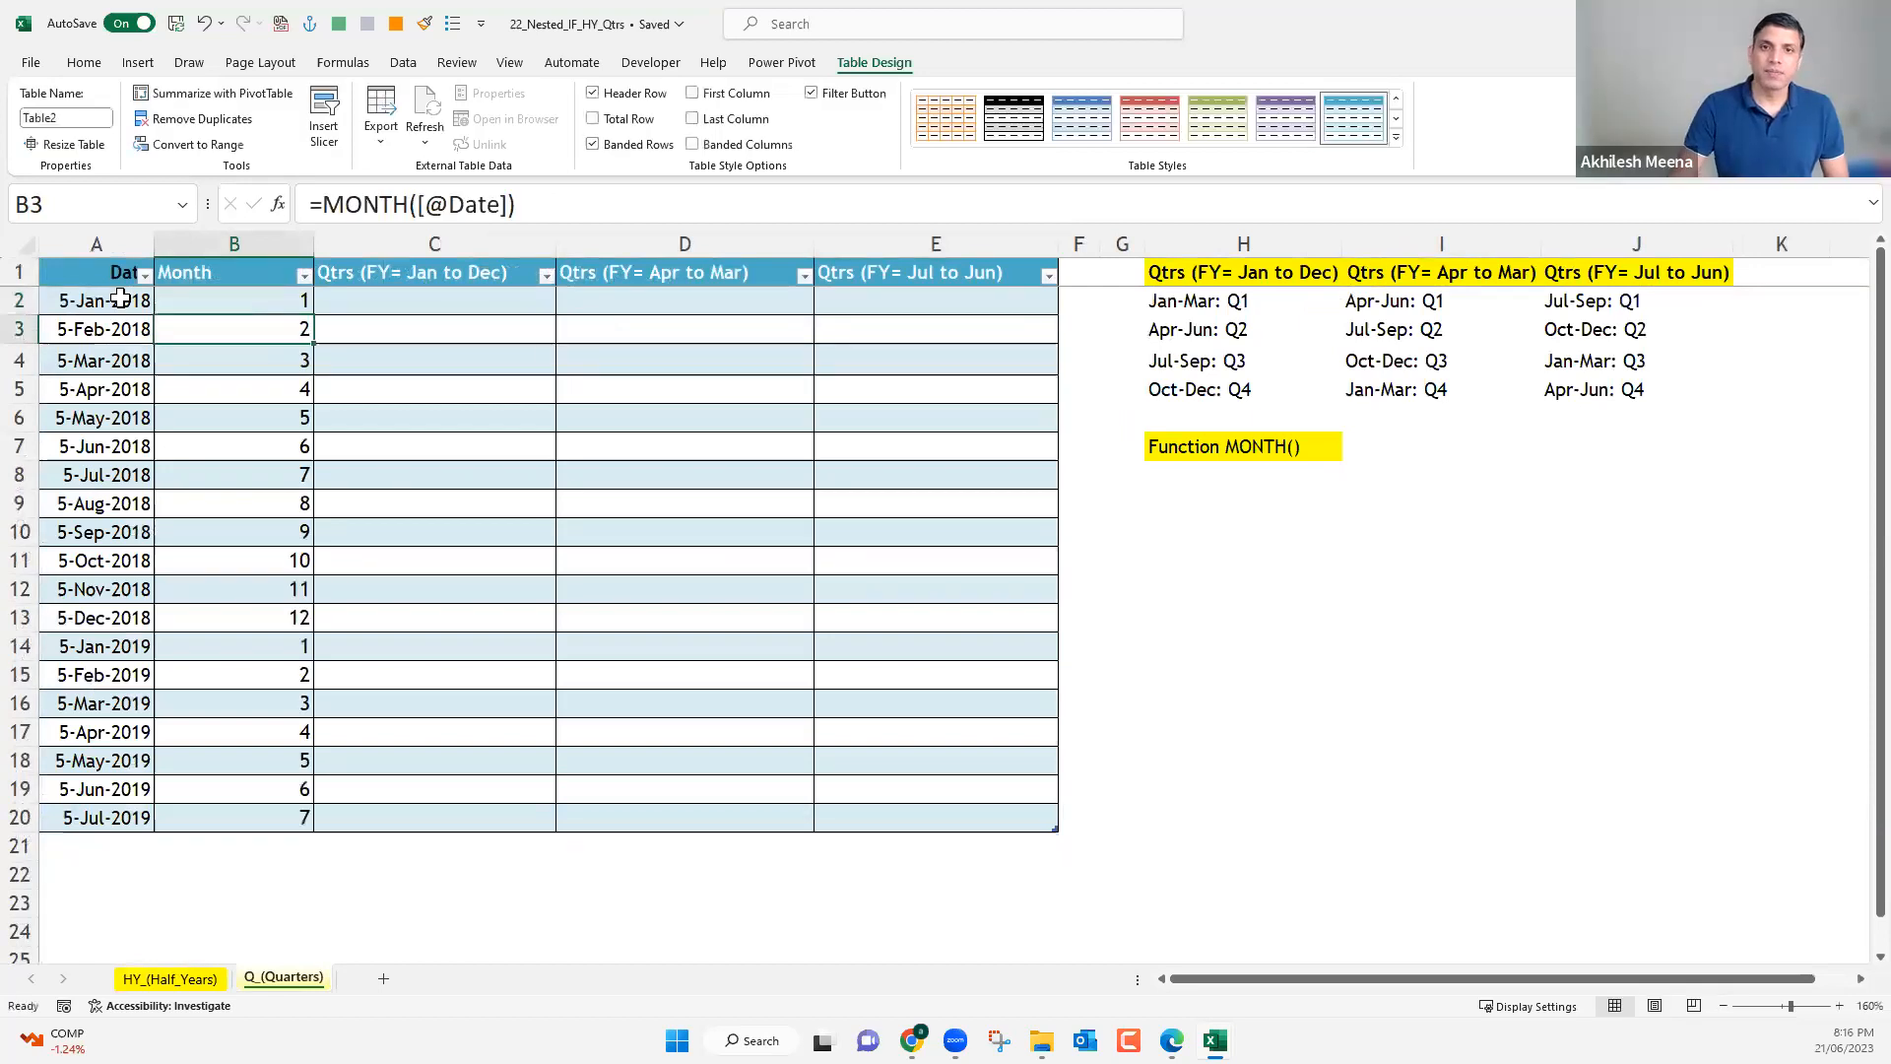
Centre the contents of the Month column on the Q_(Quarters) sheet.
click(249, 228)
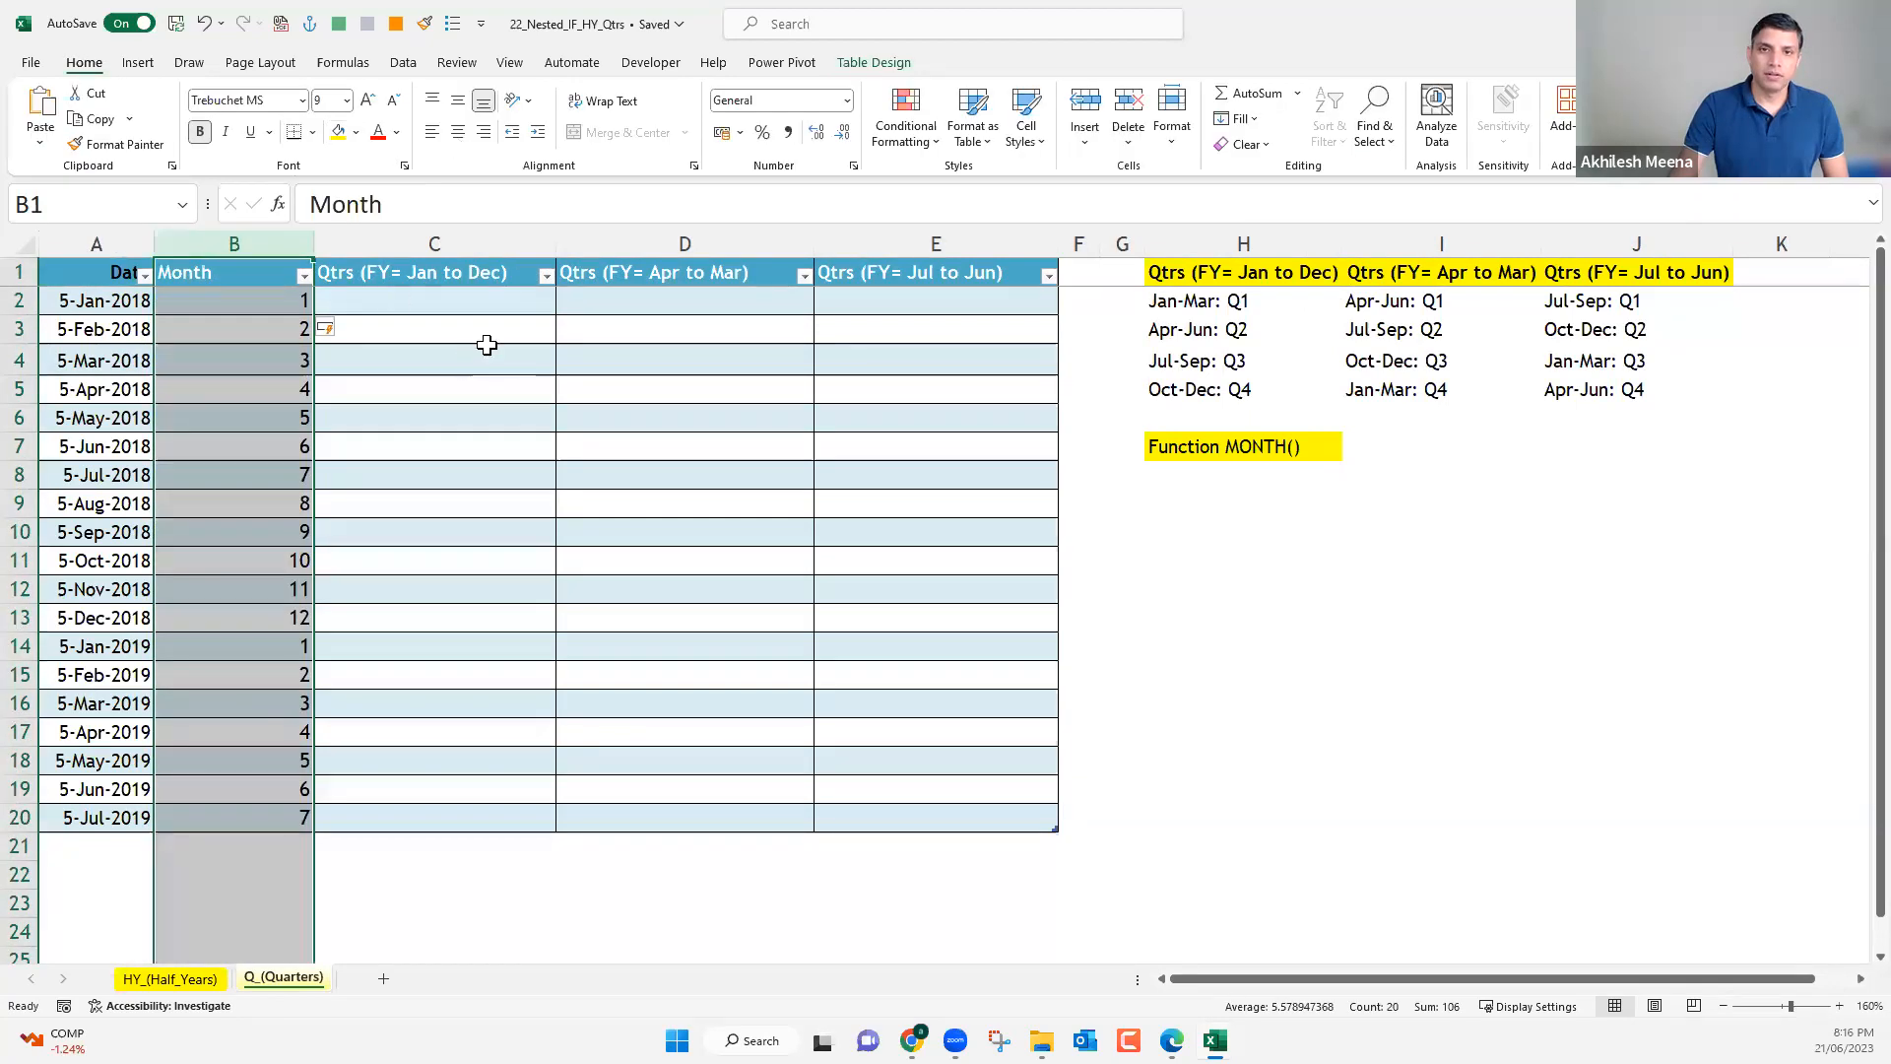
key(a)
key(c)
key(Right)
key(Down)
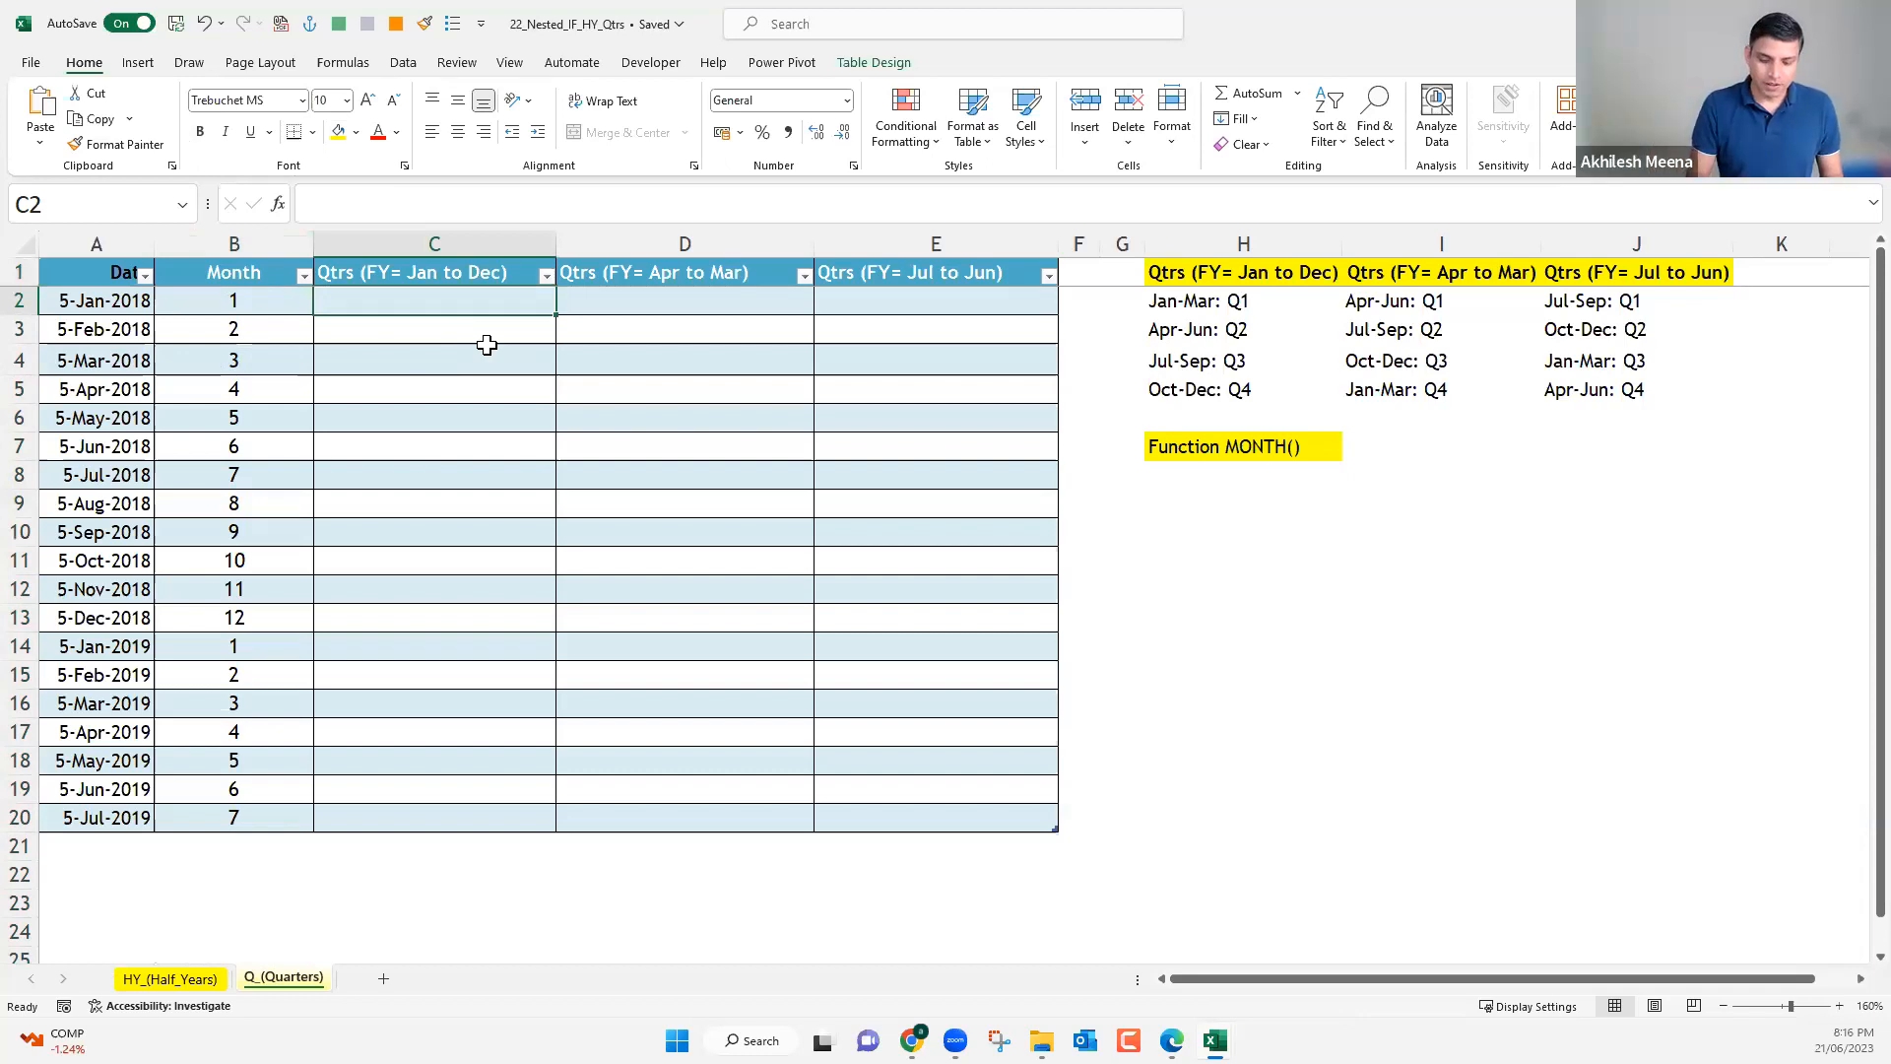
text(=)
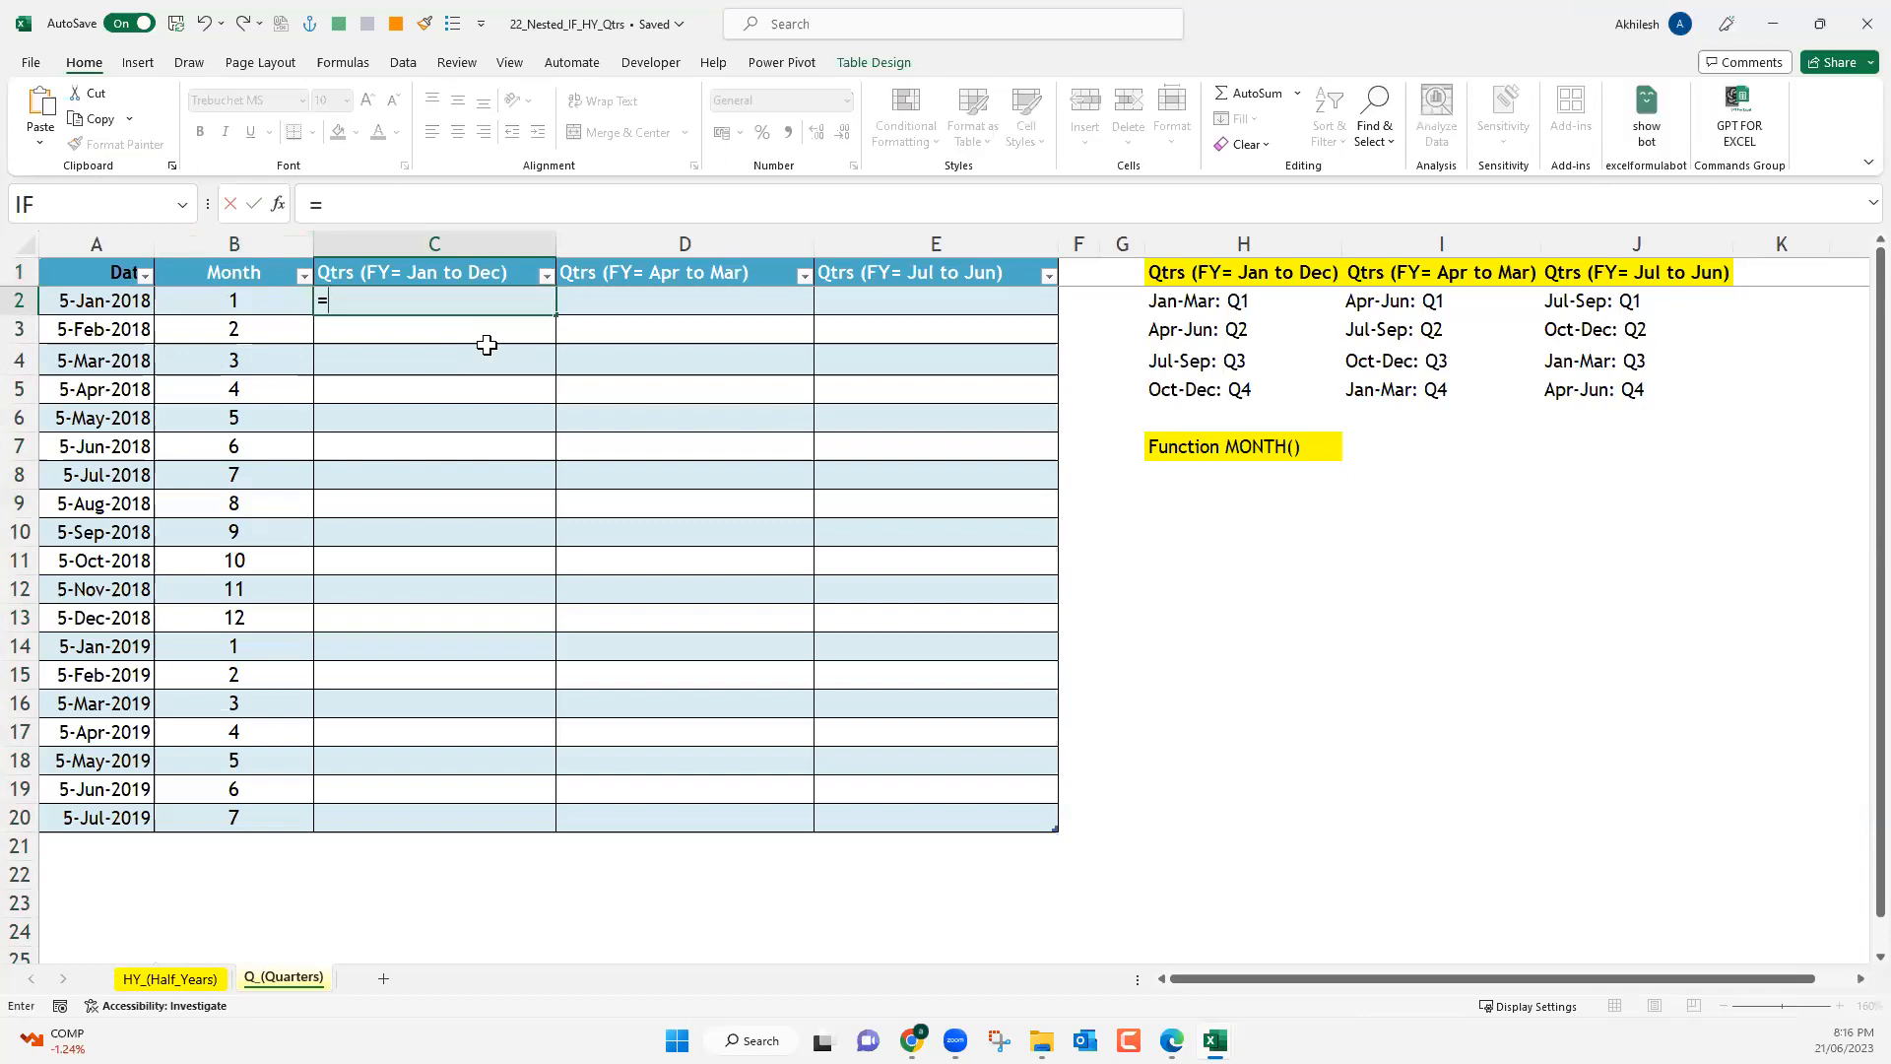
text(IF()
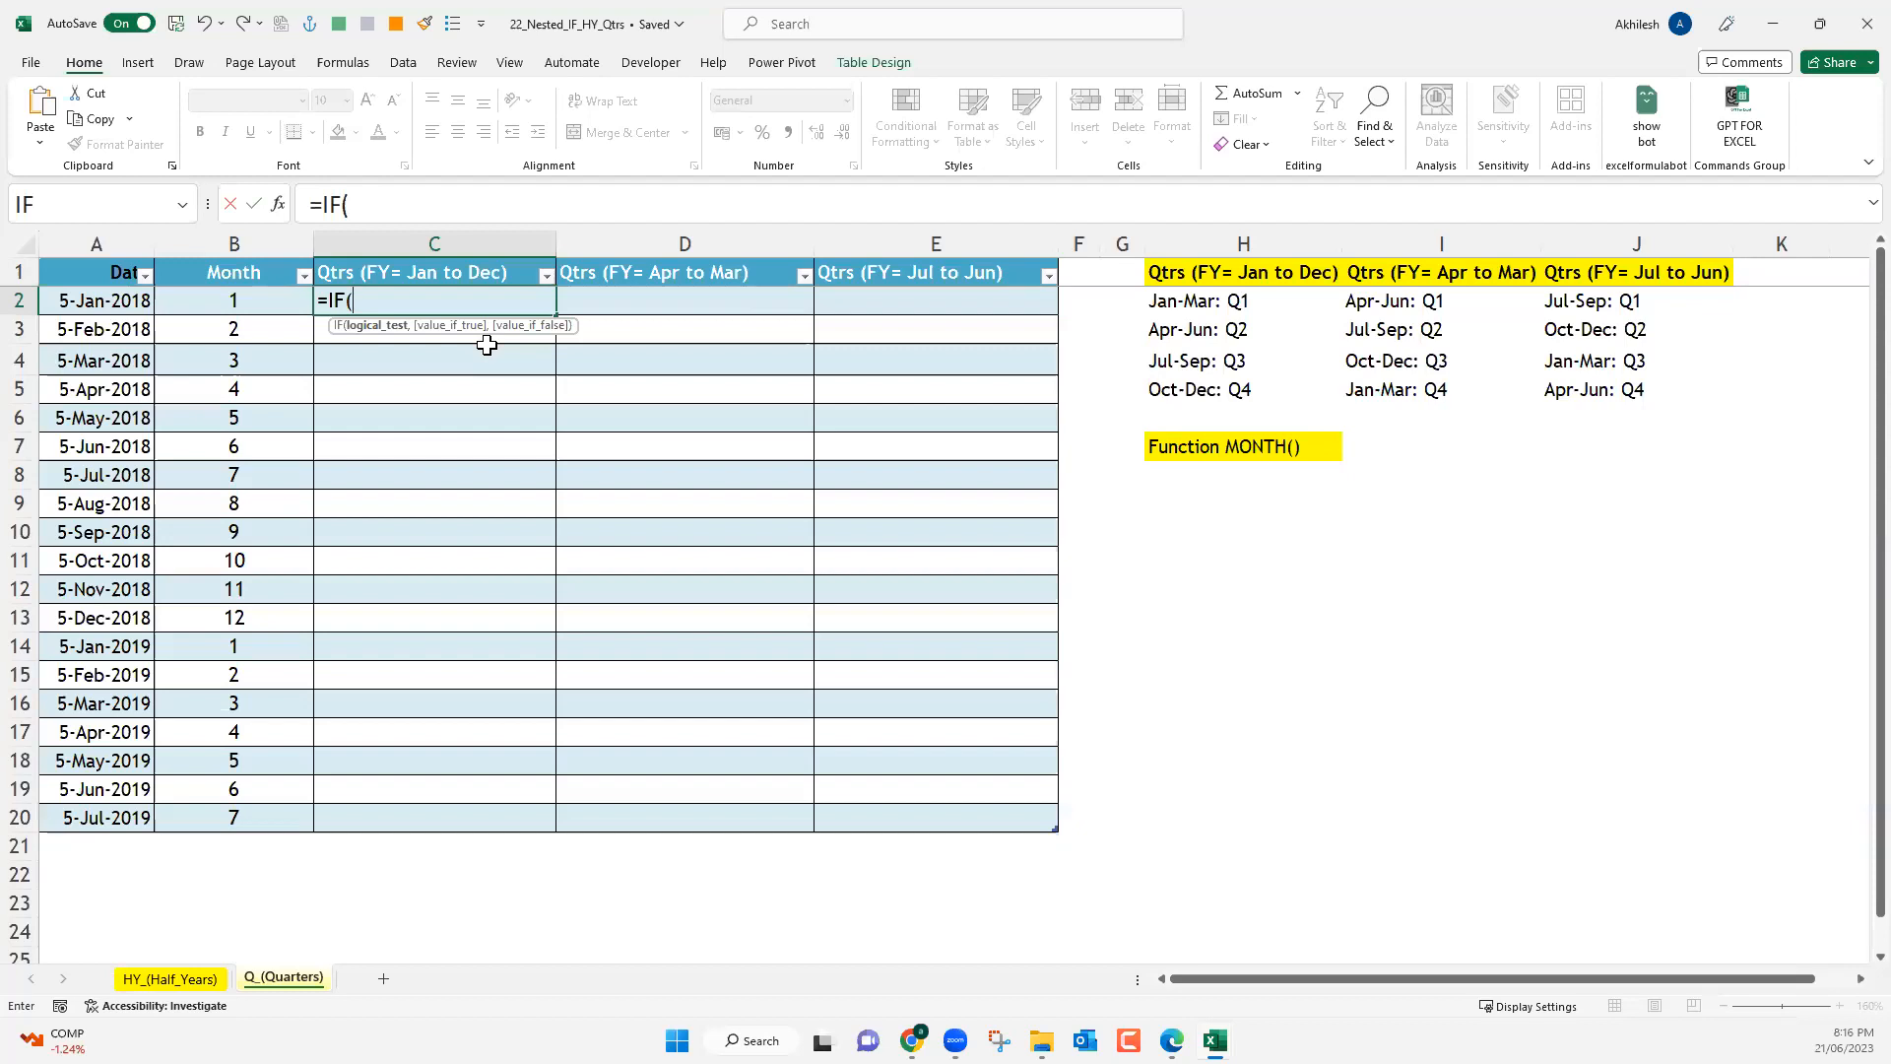
key(Escape)
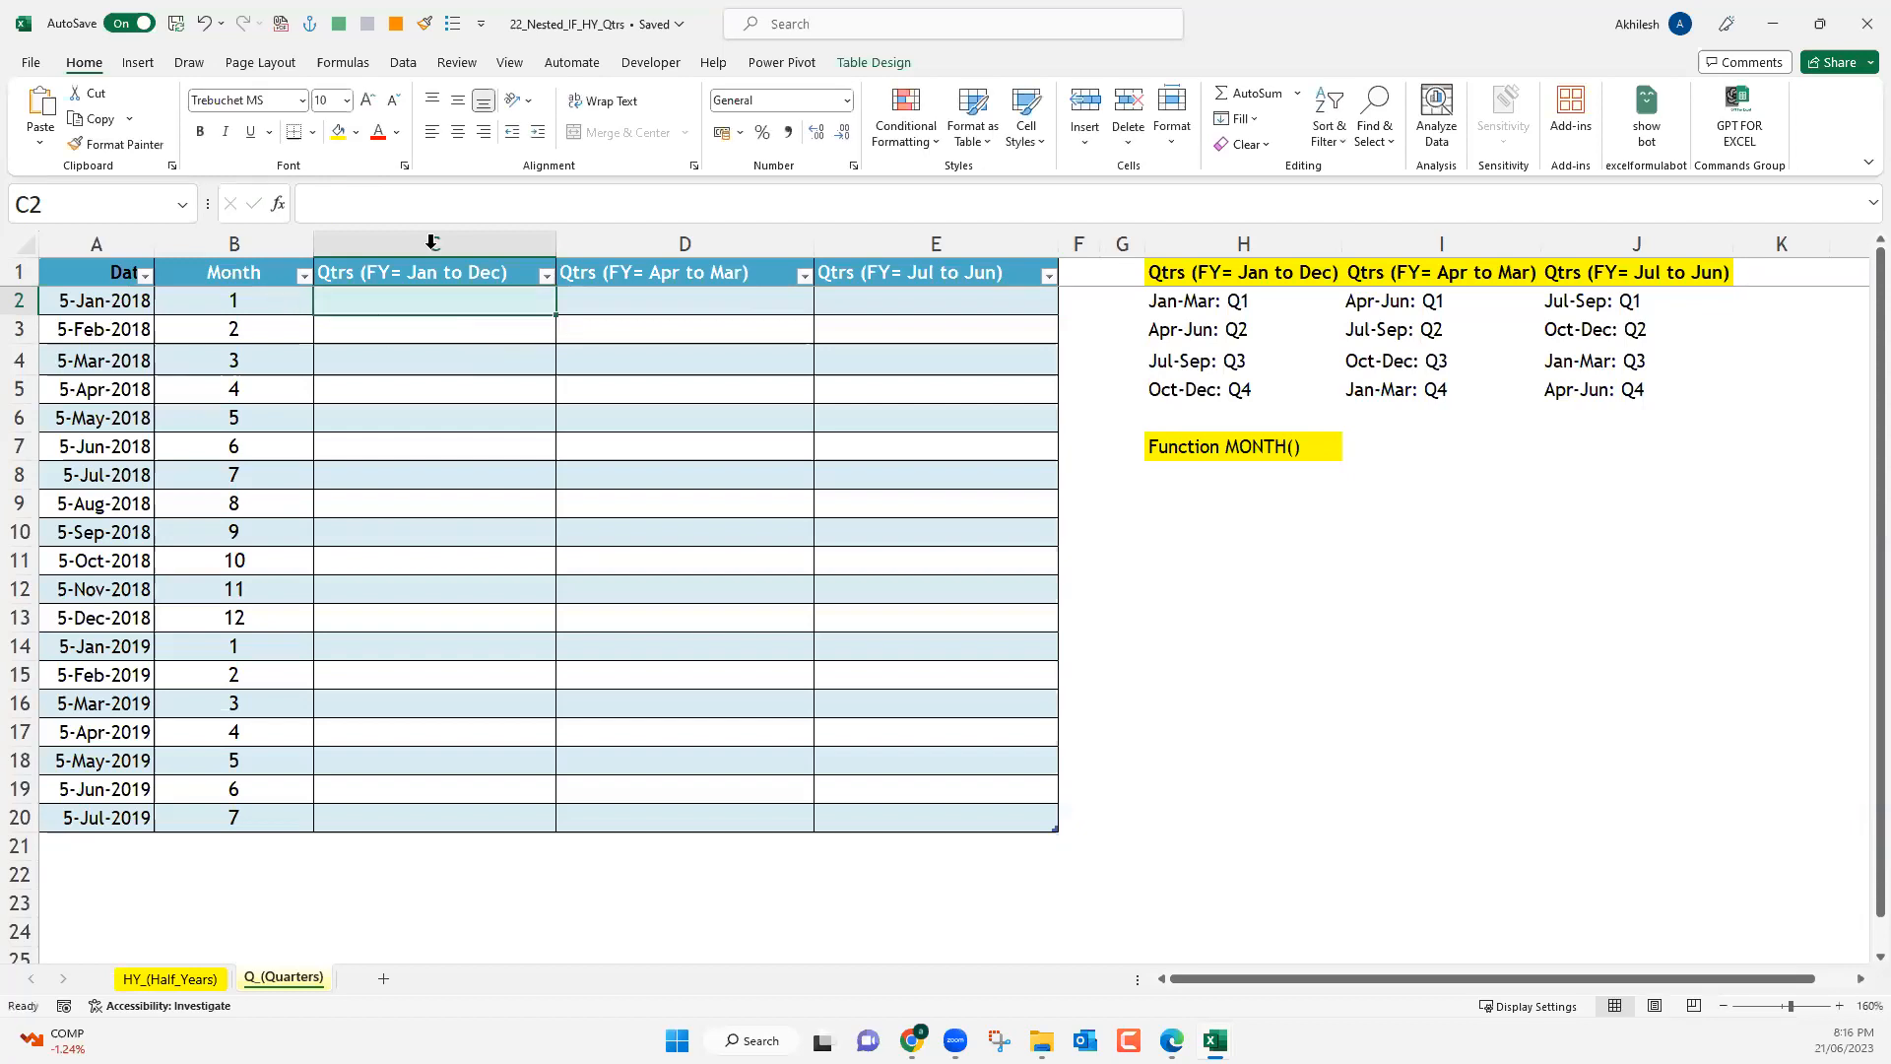
Turn off the use of table names in formulas in the formula options.
key(Left)
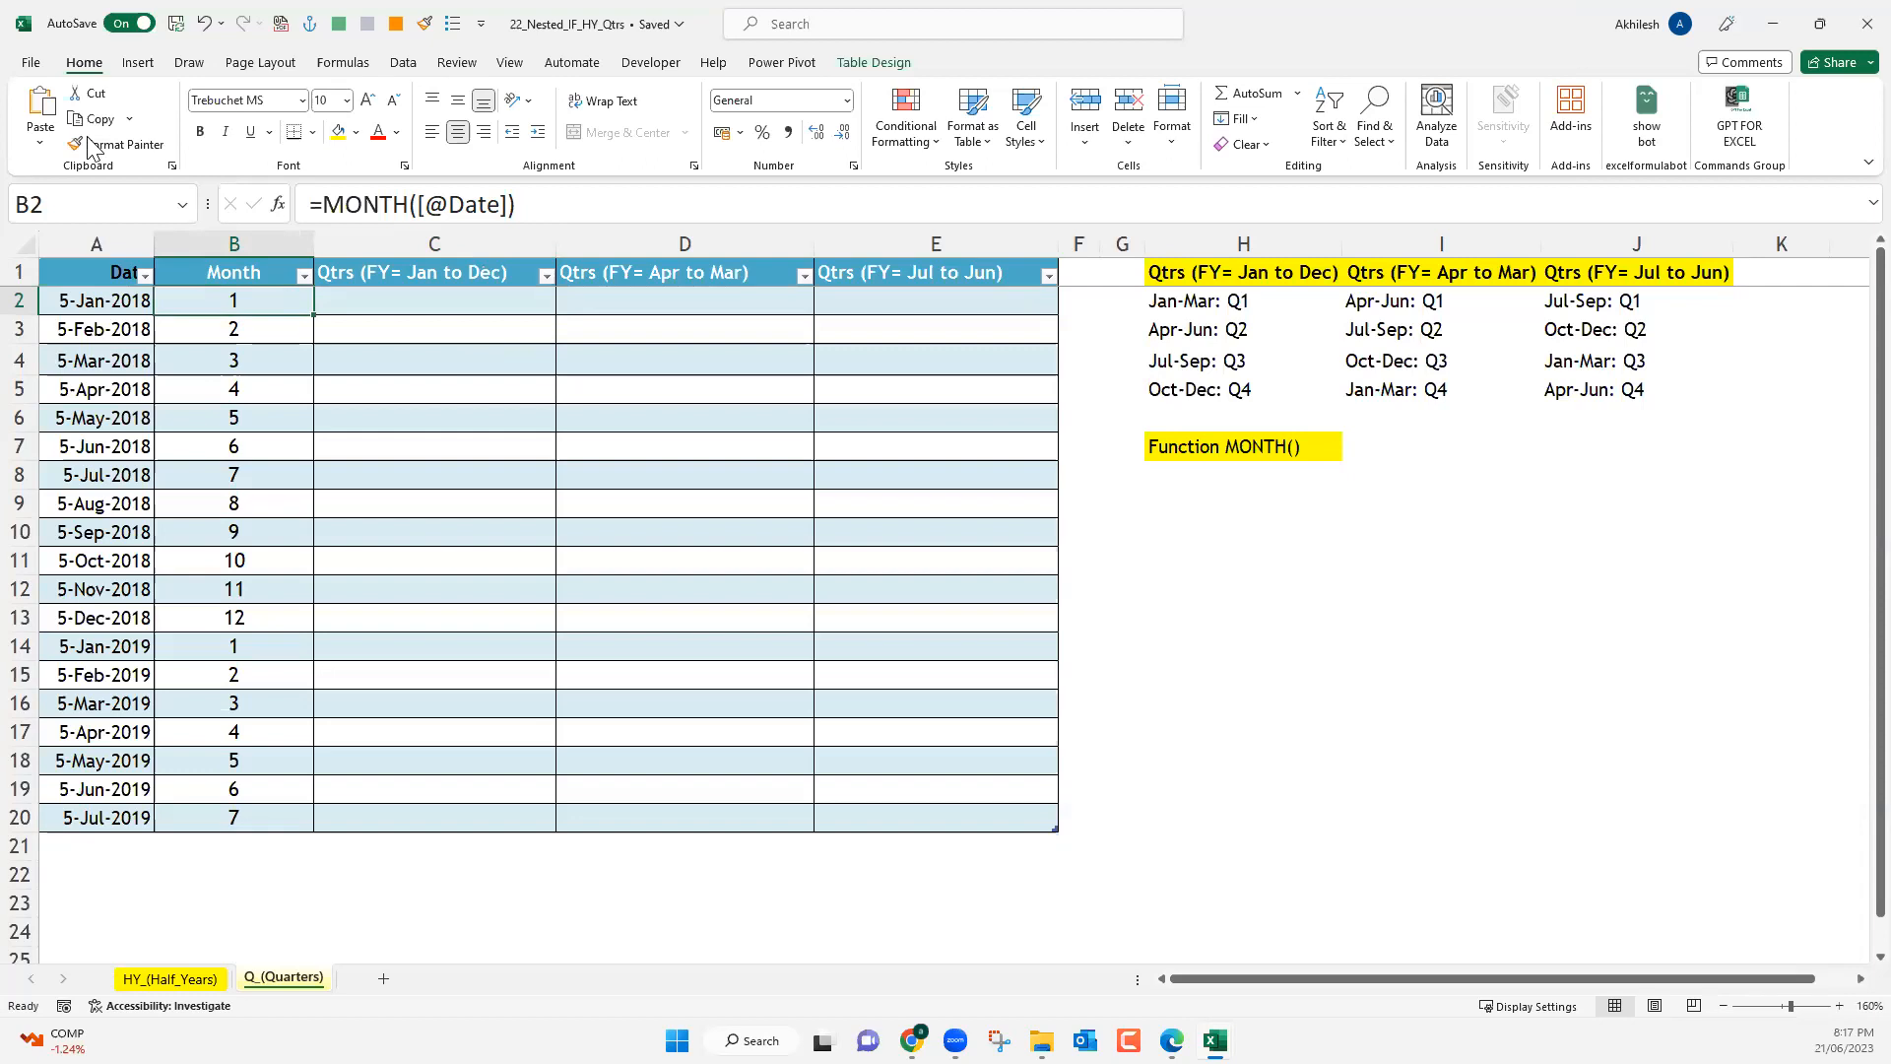
click(36, 62)
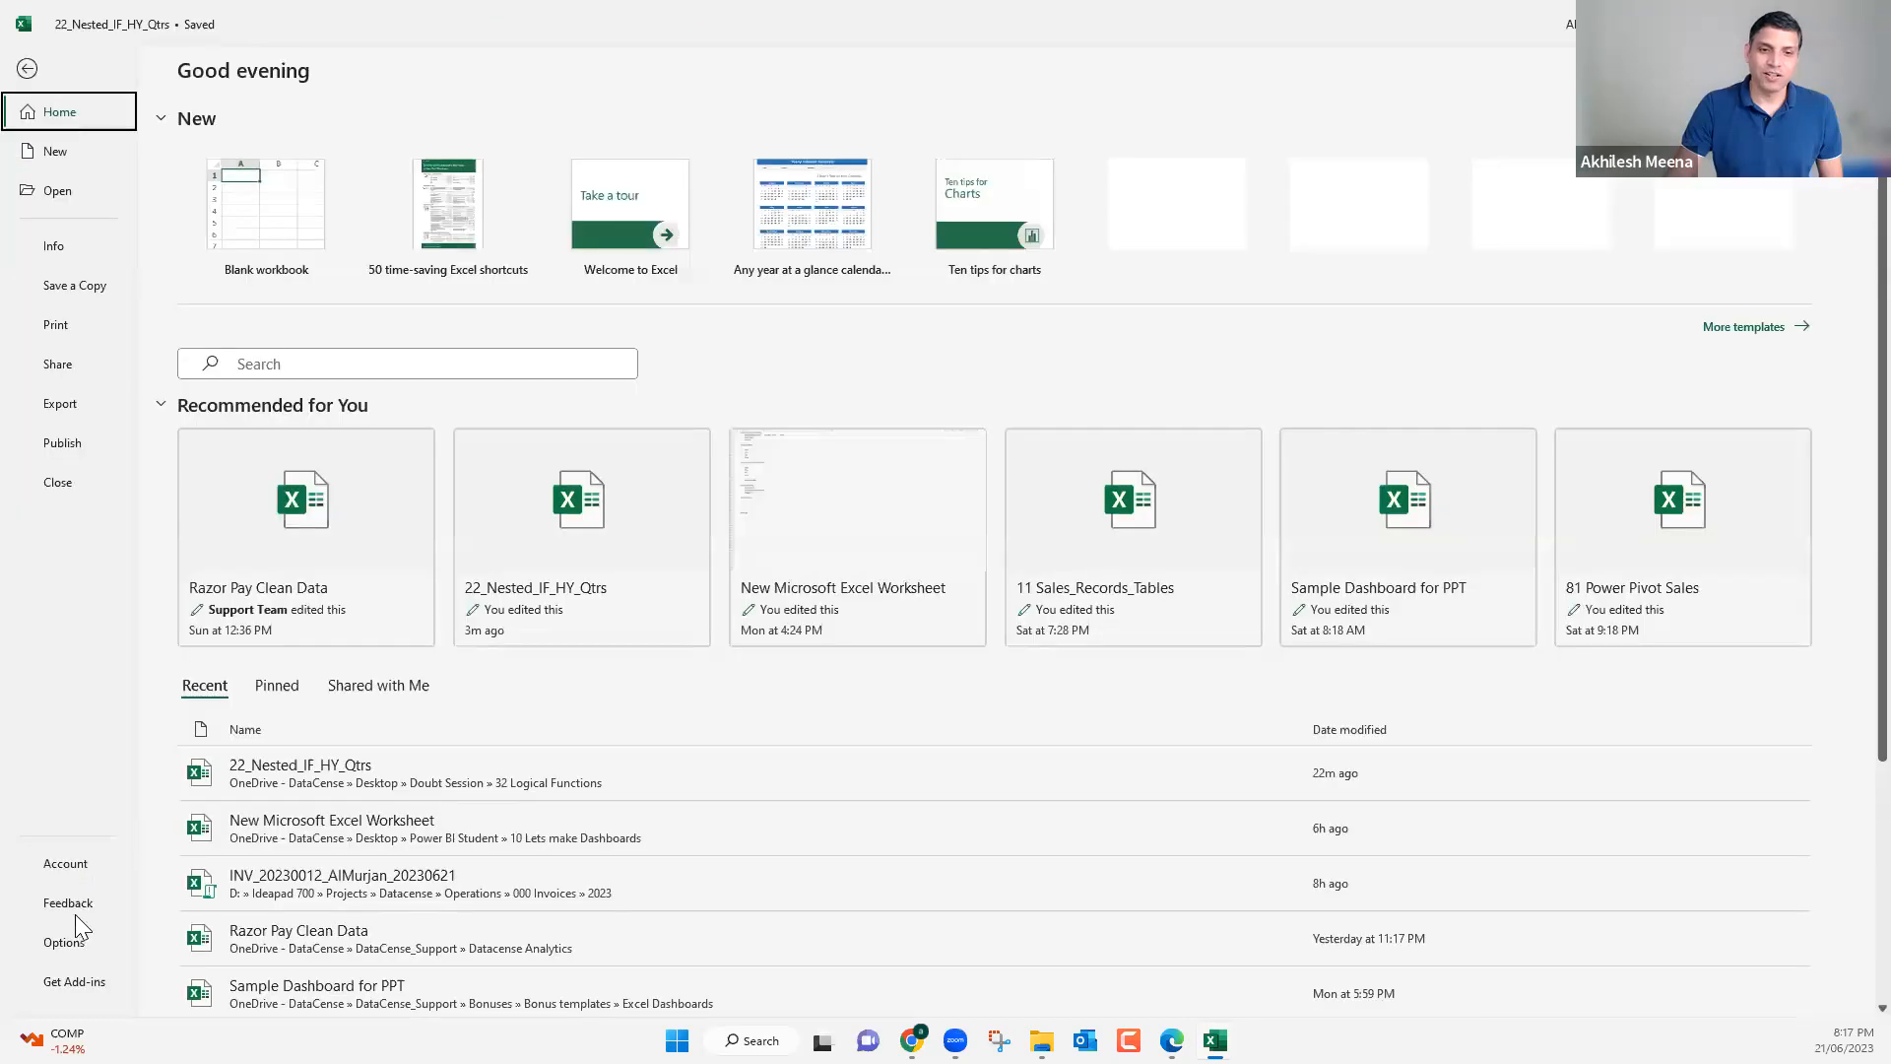
click(73, 942)
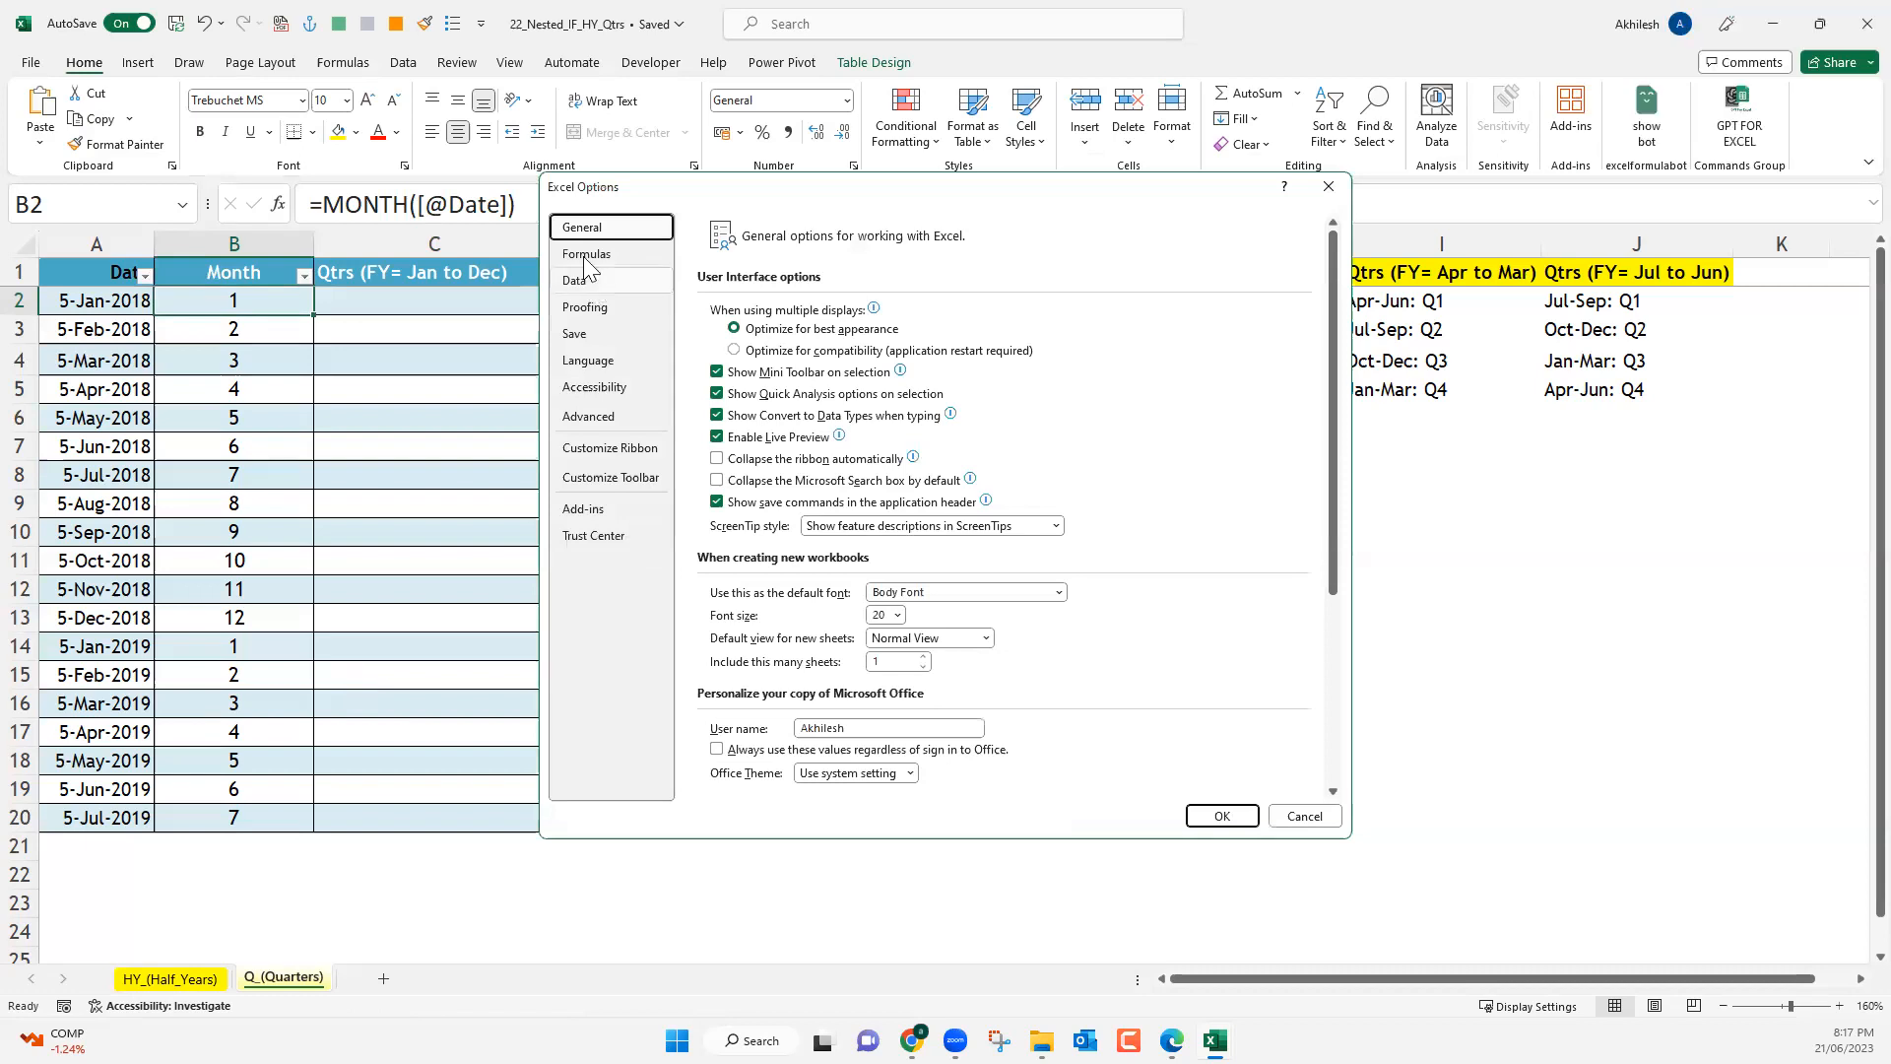
click(587, 259)
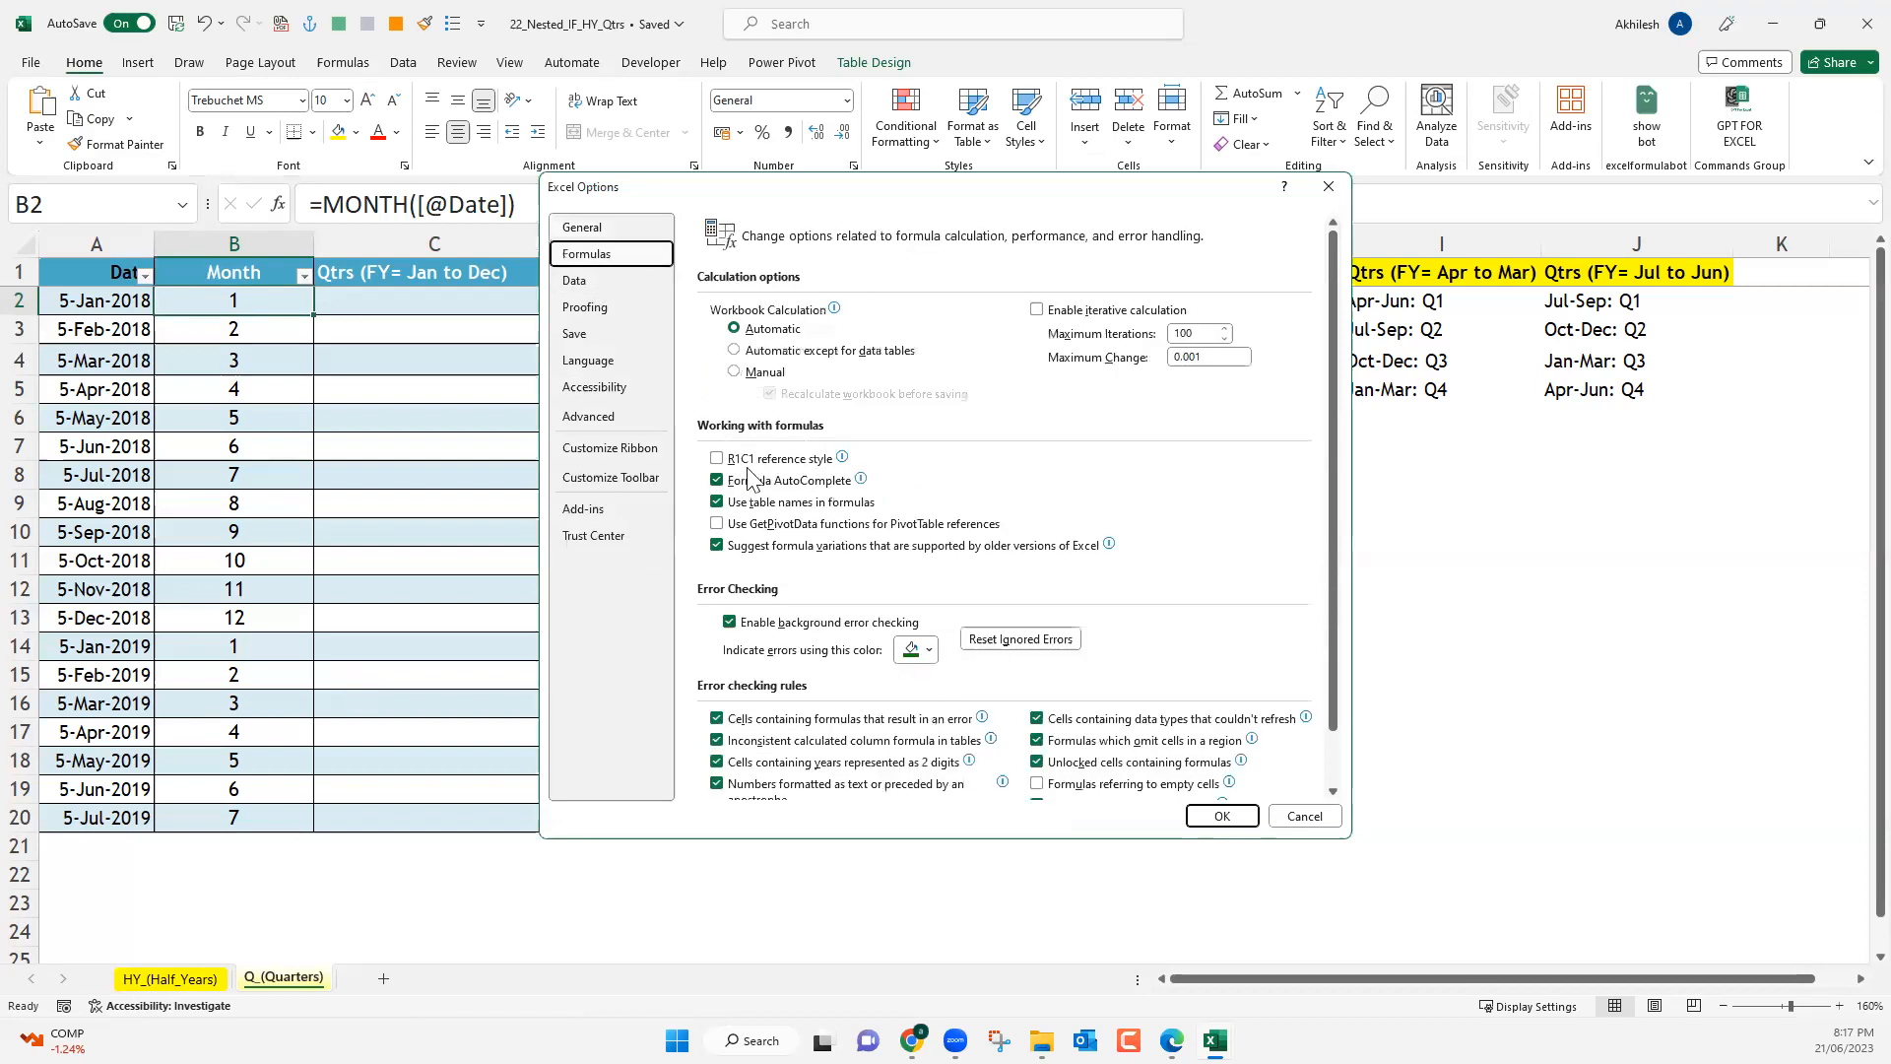
click(717, 504)
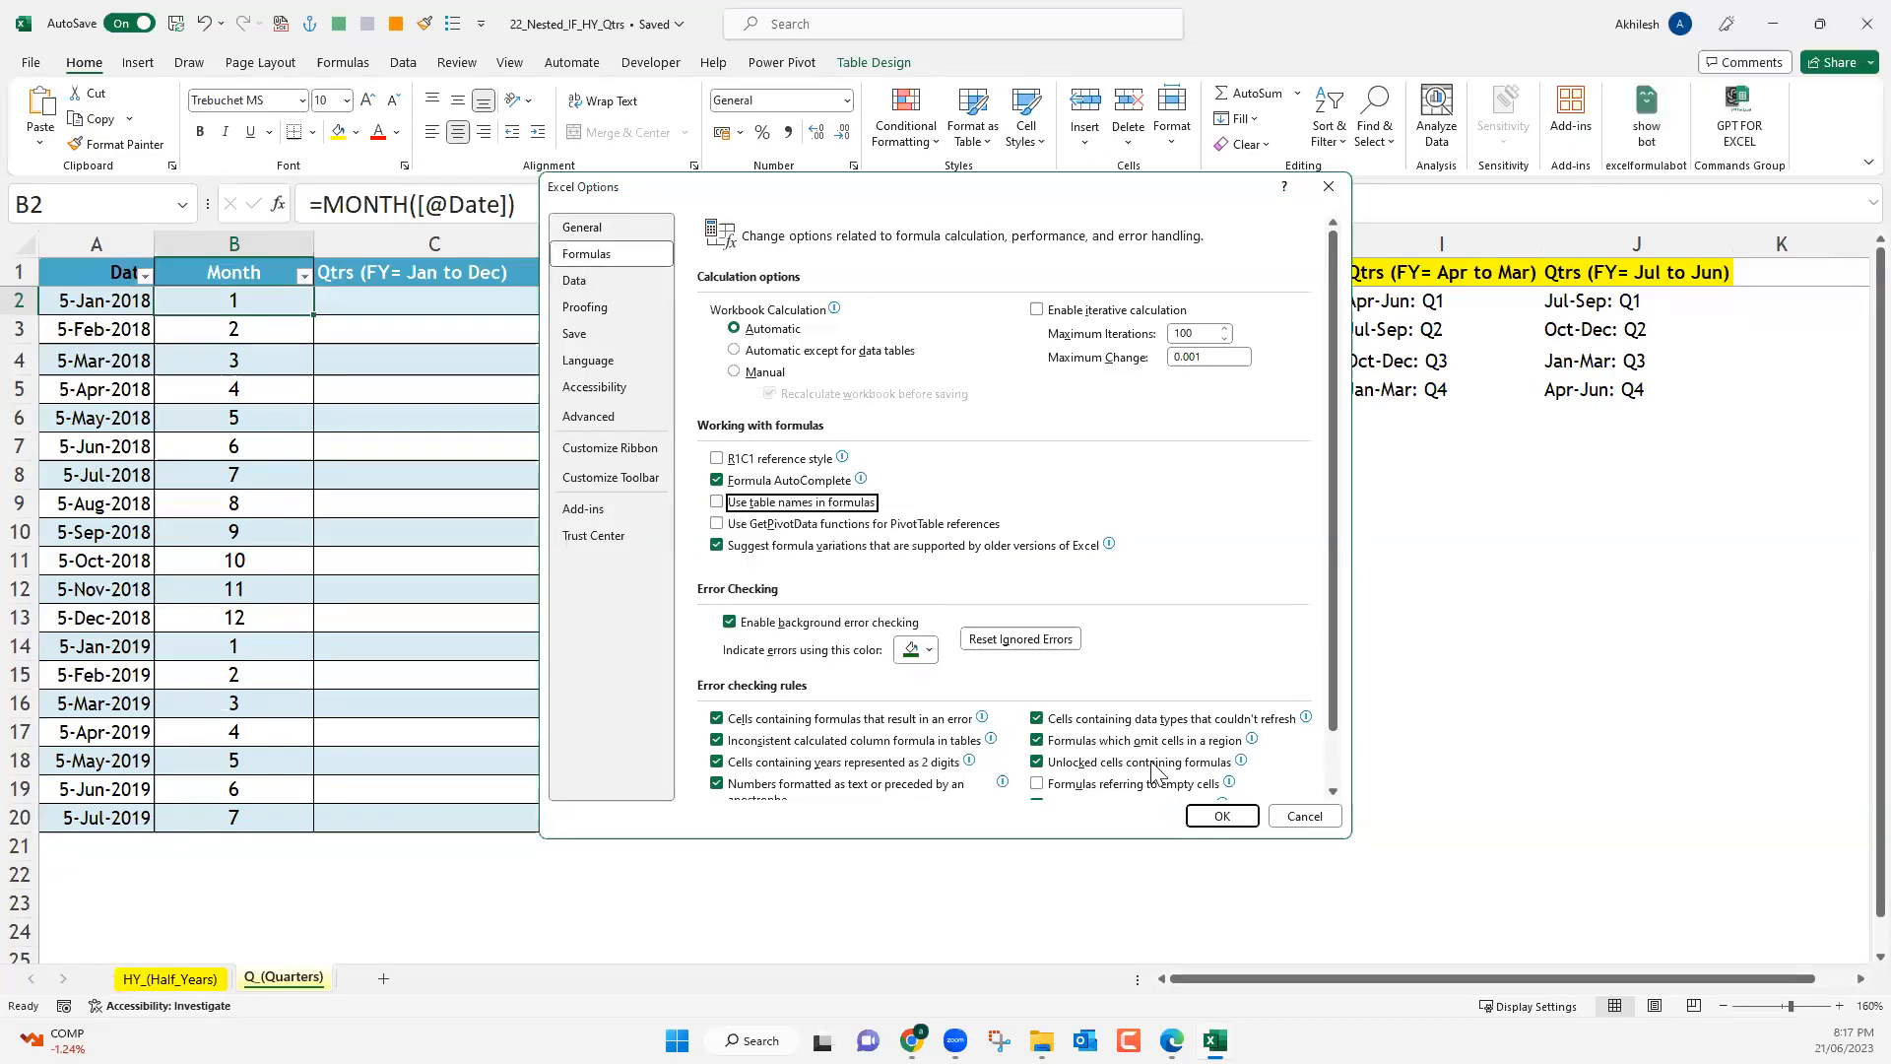
click(1222, 816)
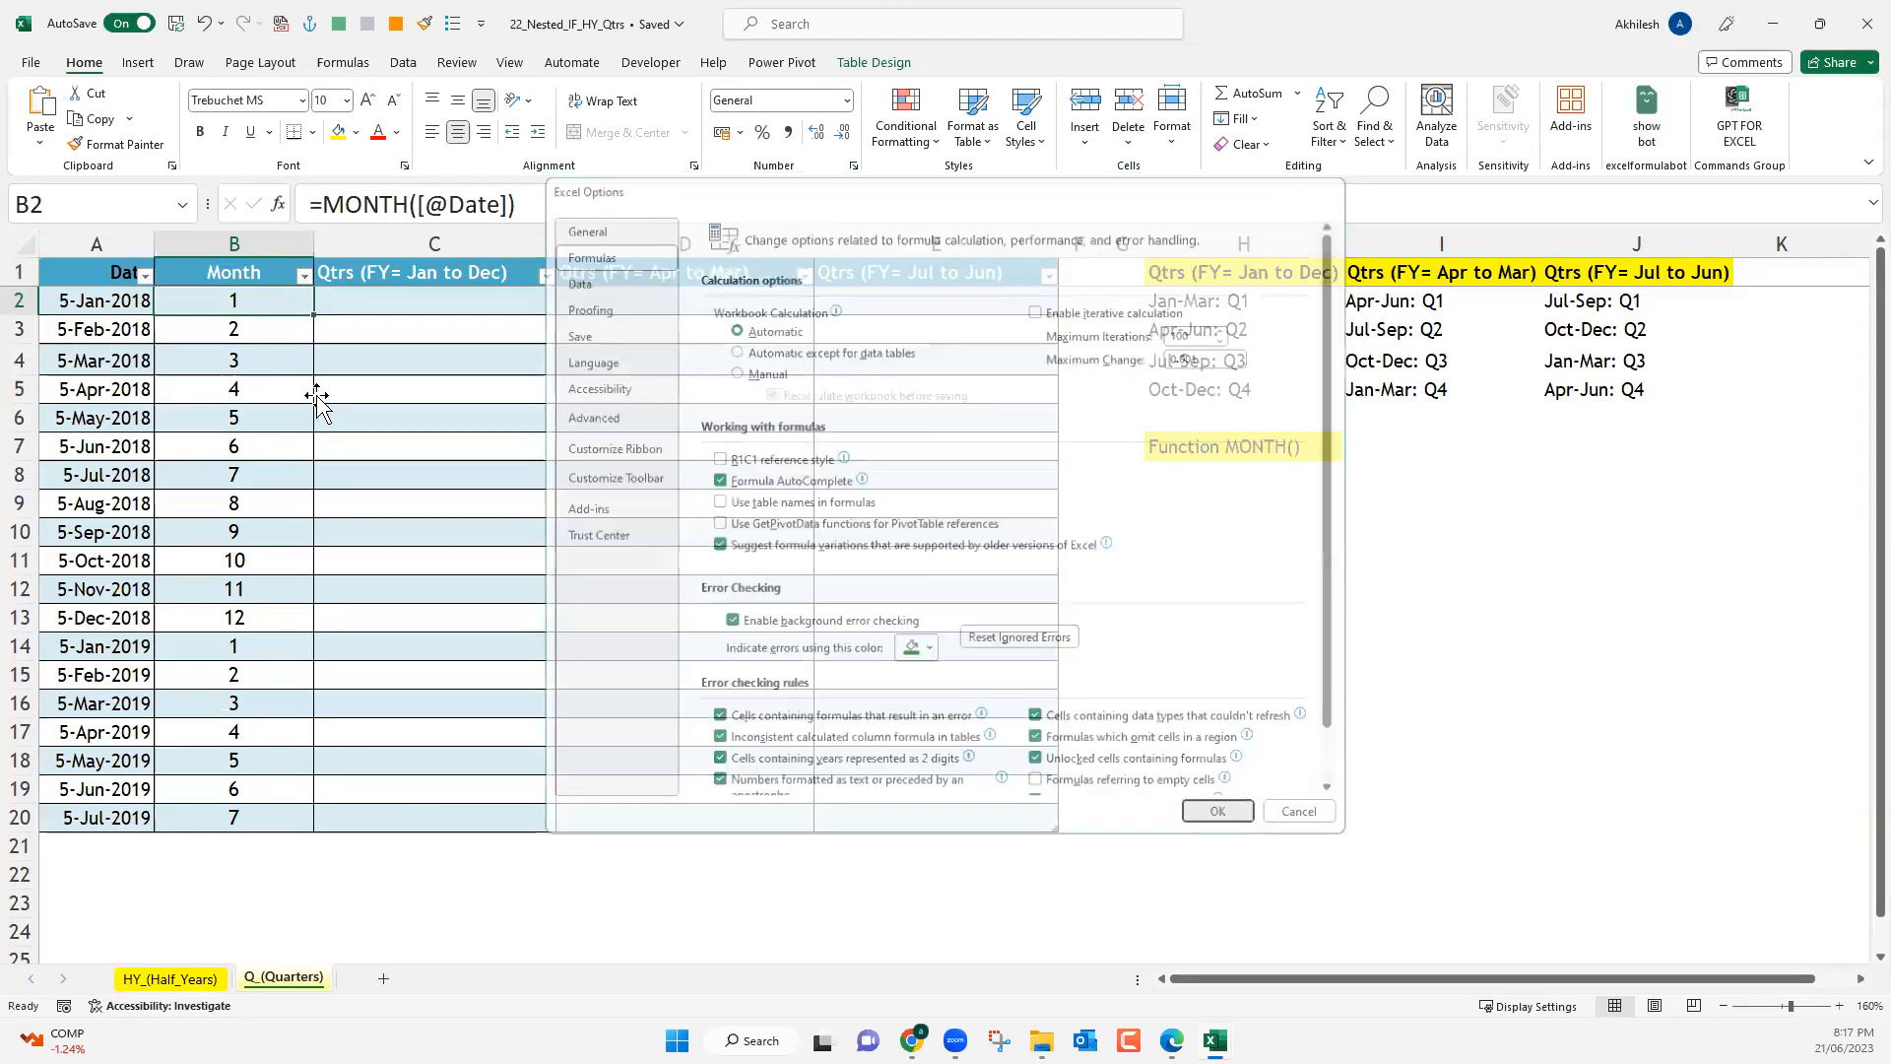
Replace the structured reference in the Month column's formula with a cell reference, making it =MONTH(A2) in B2.
click(417, 204)
drag(486, 204, 417, 204)
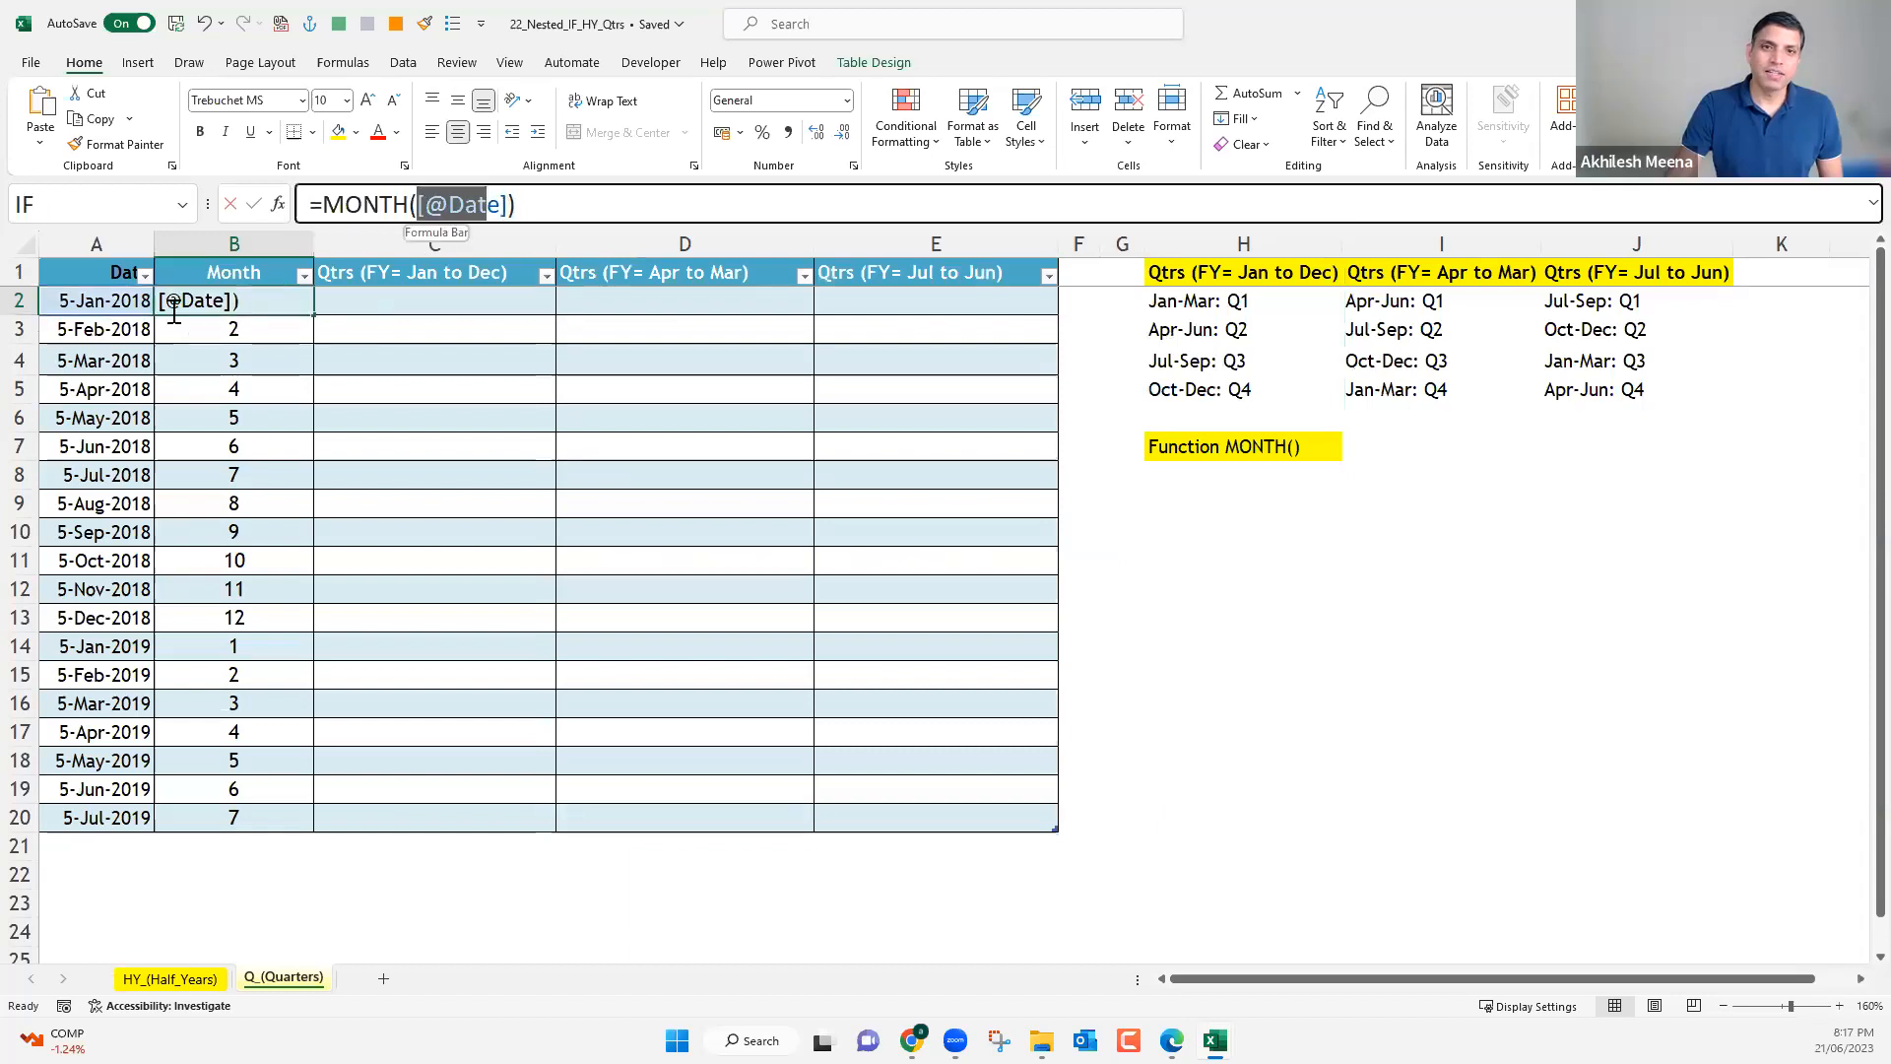
click(123, 300)
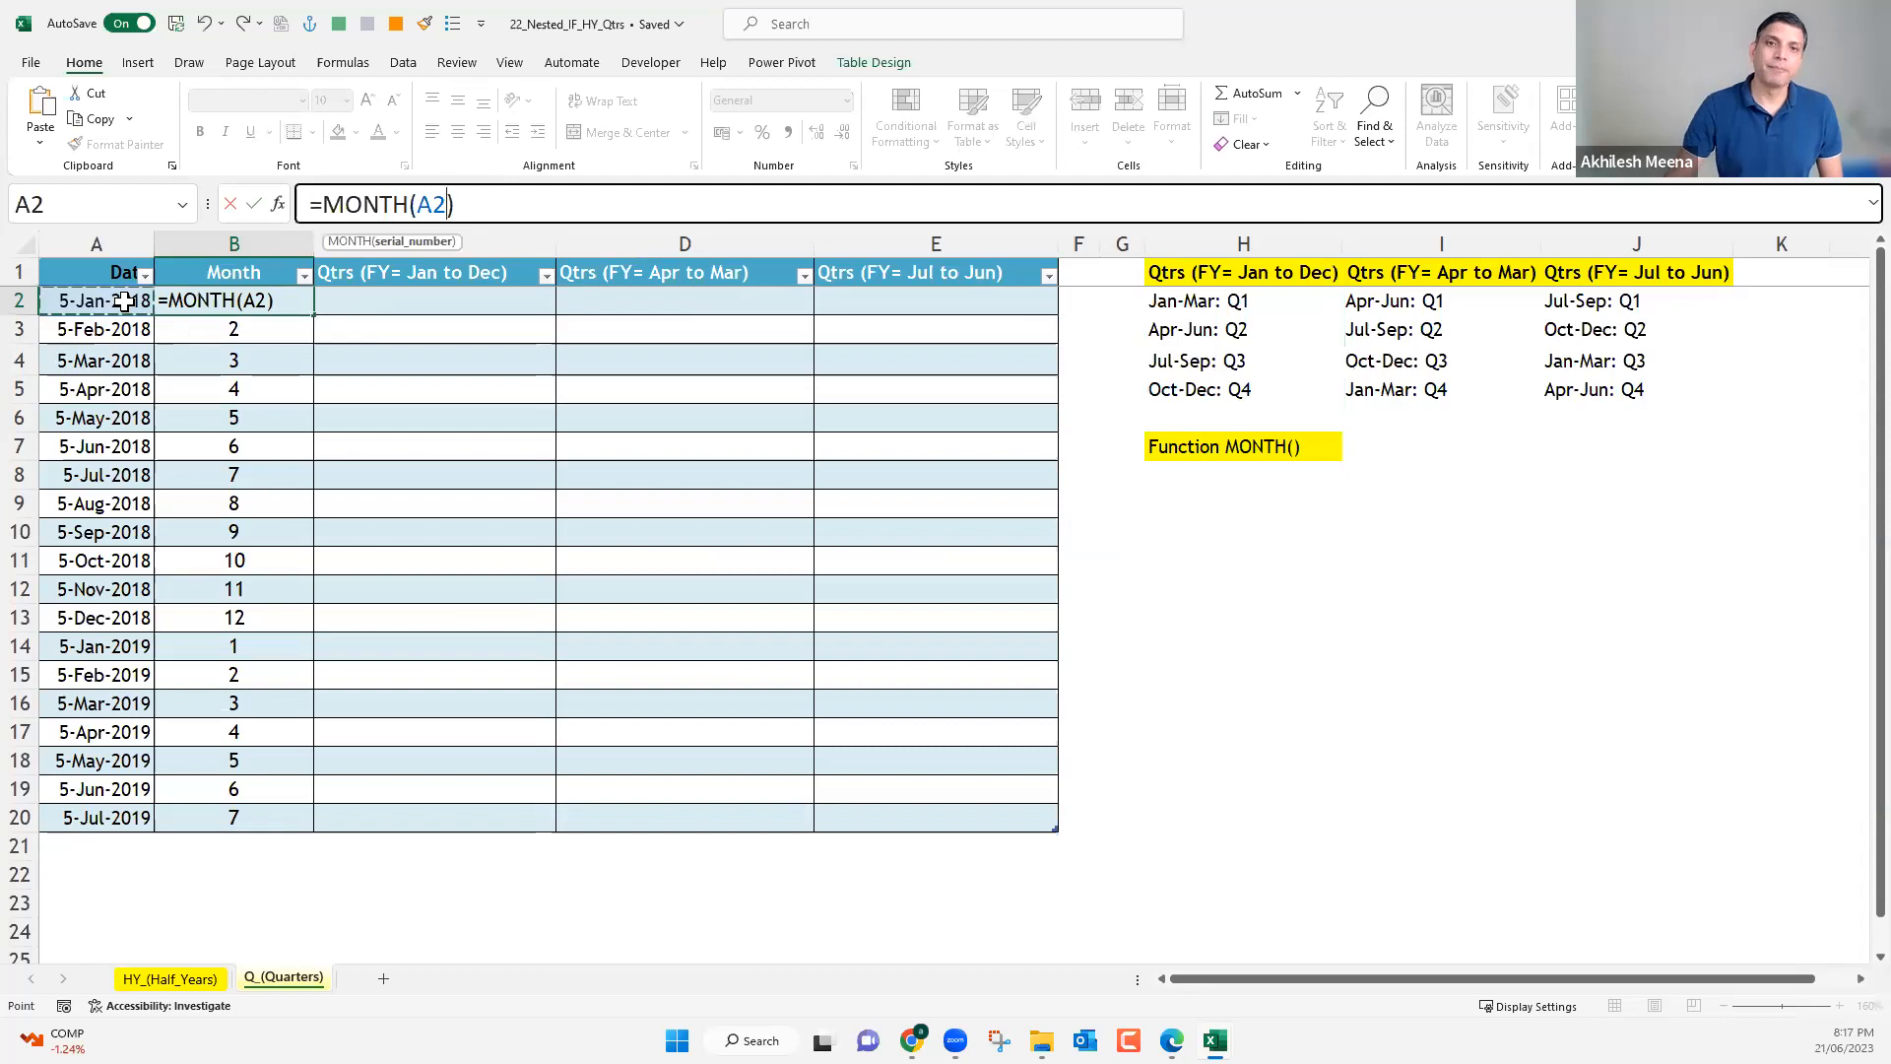
key(Return)
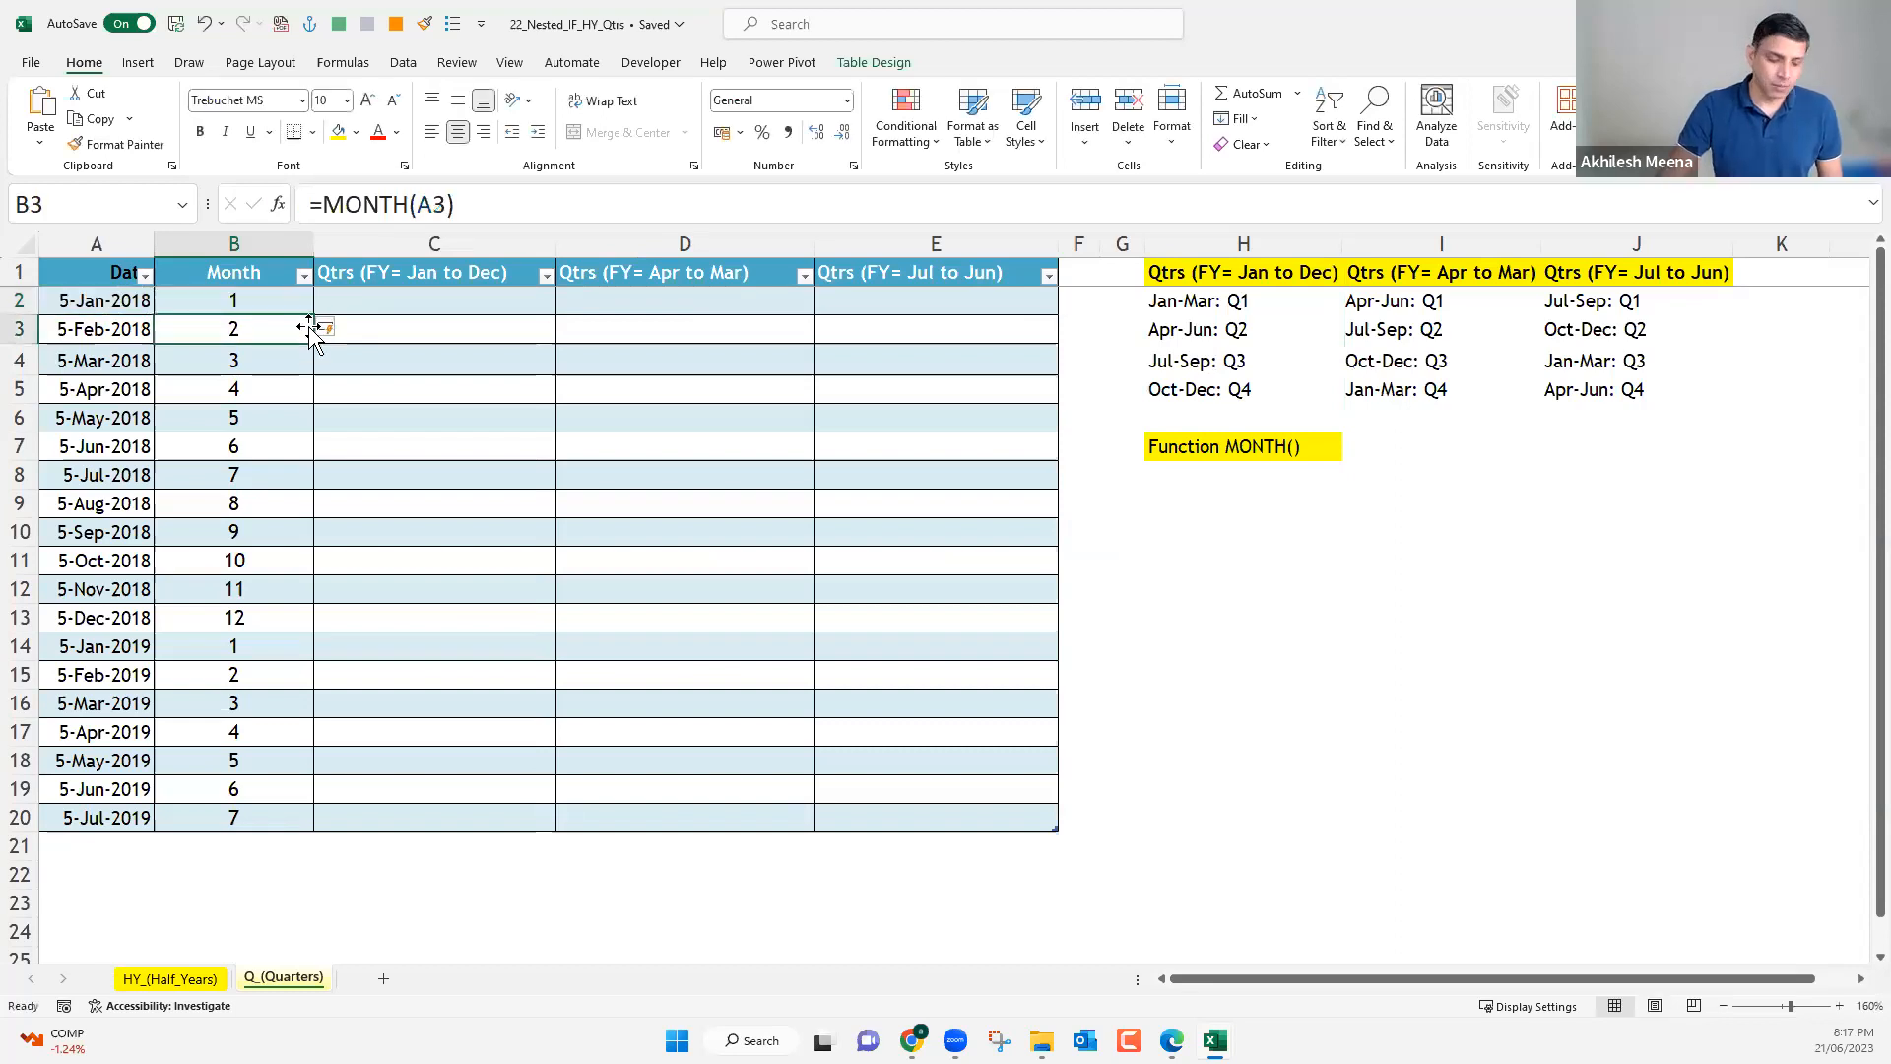
Begin a nested IF formula in C2 that returns "Q1" when B2<4 and opens a second IF: =IF(B2<4,"Q1",IF(.
double_click(358, 301)
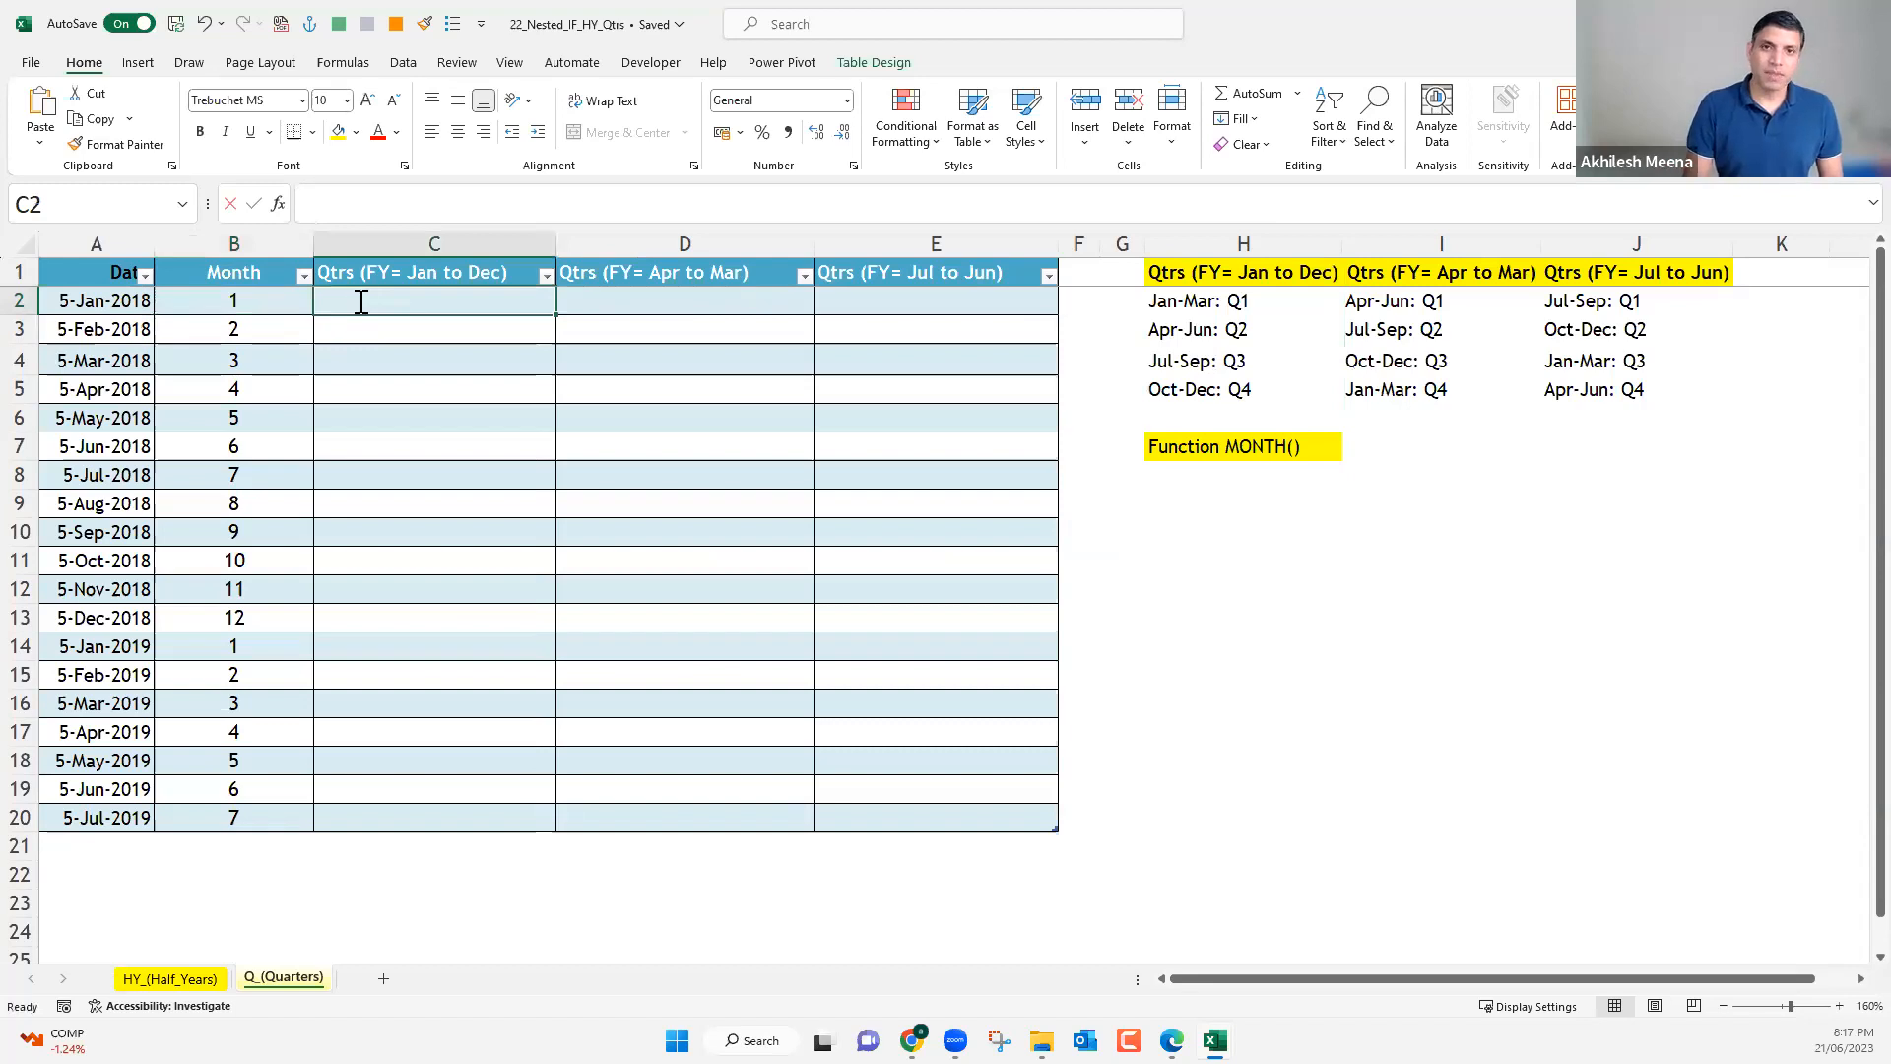
text(=if)
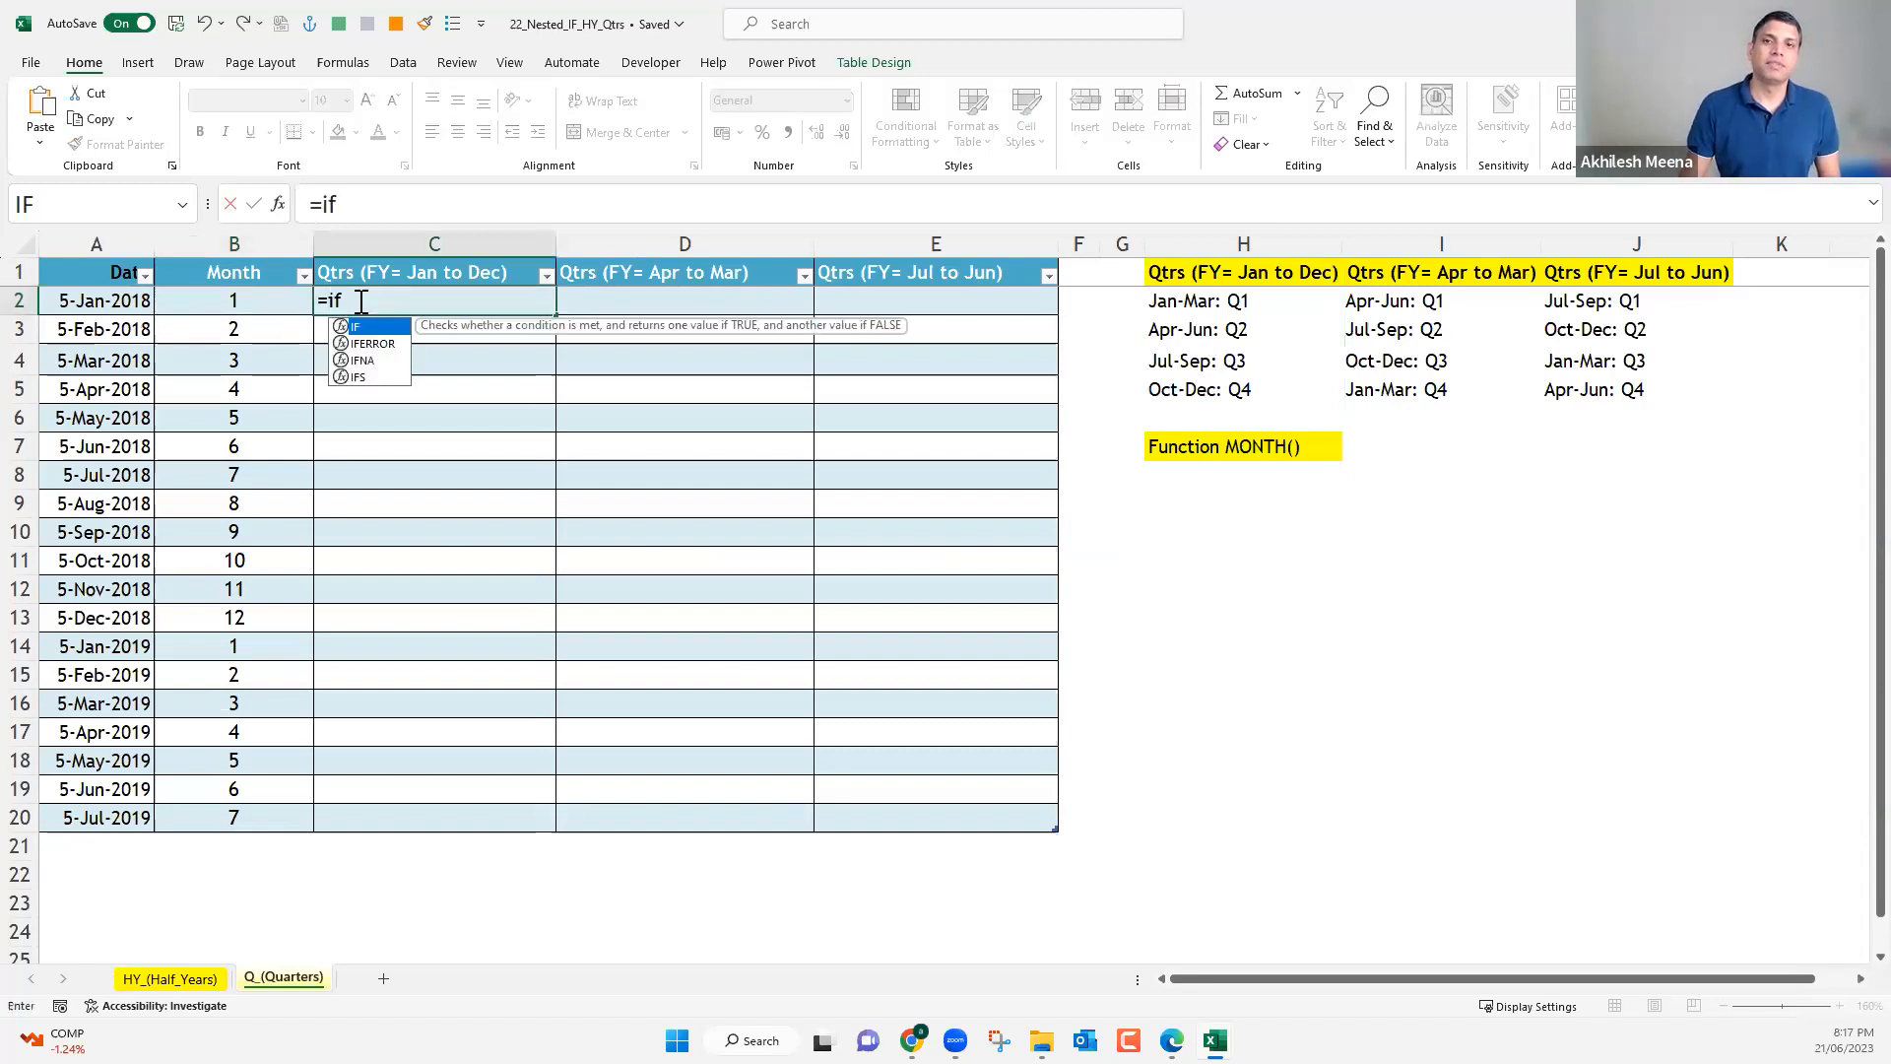
key(Tab)
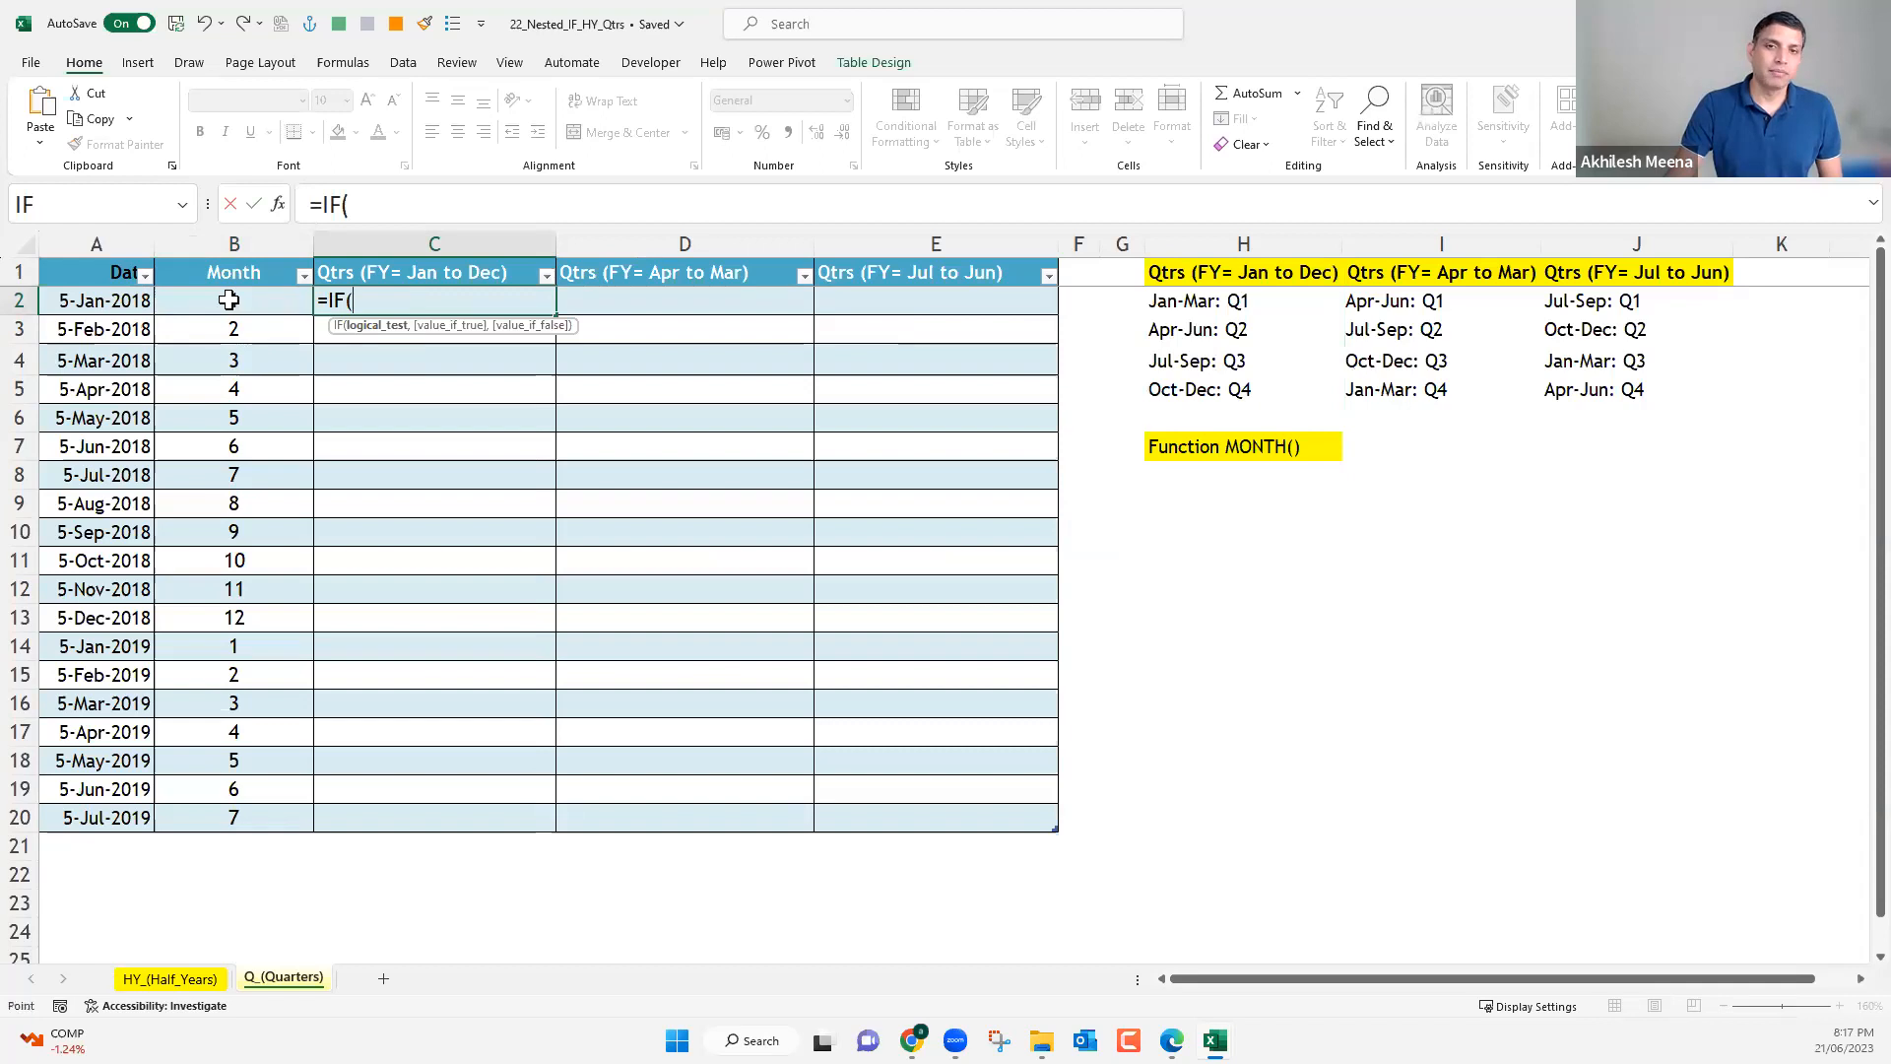
key(Left)
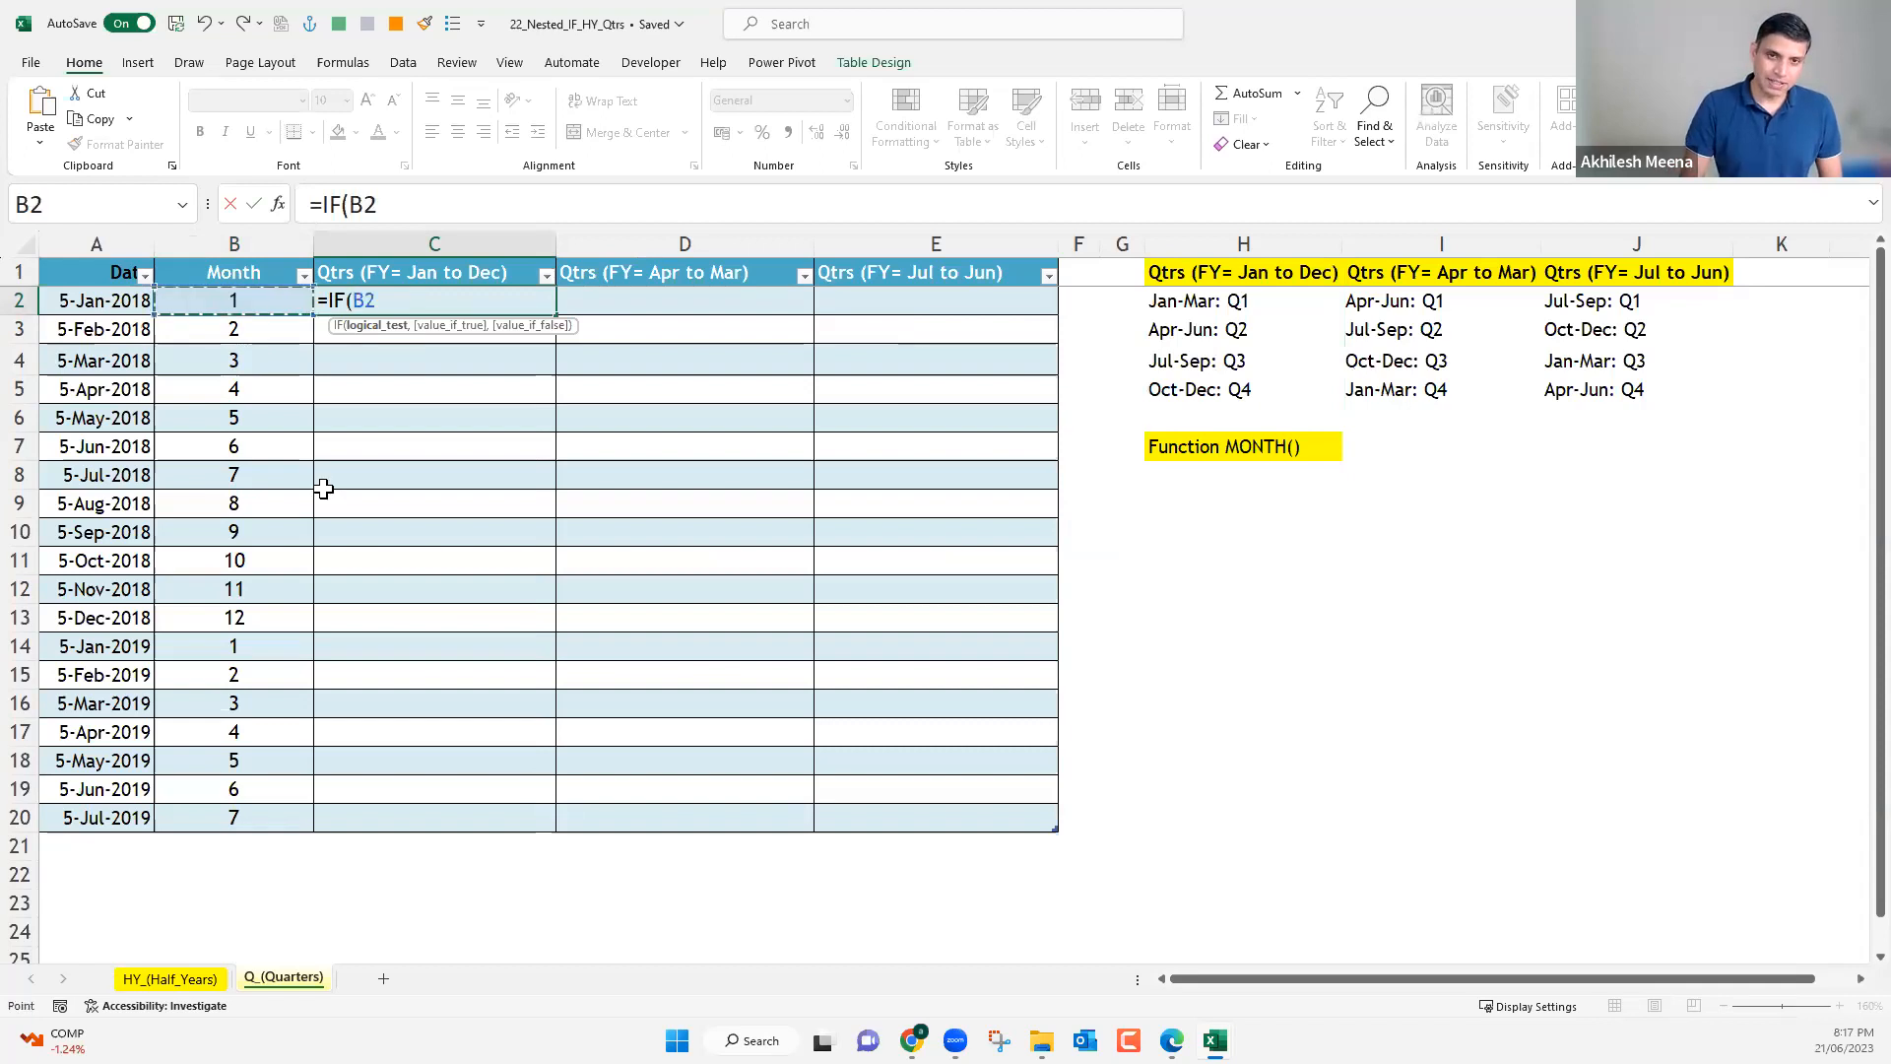
text(<)
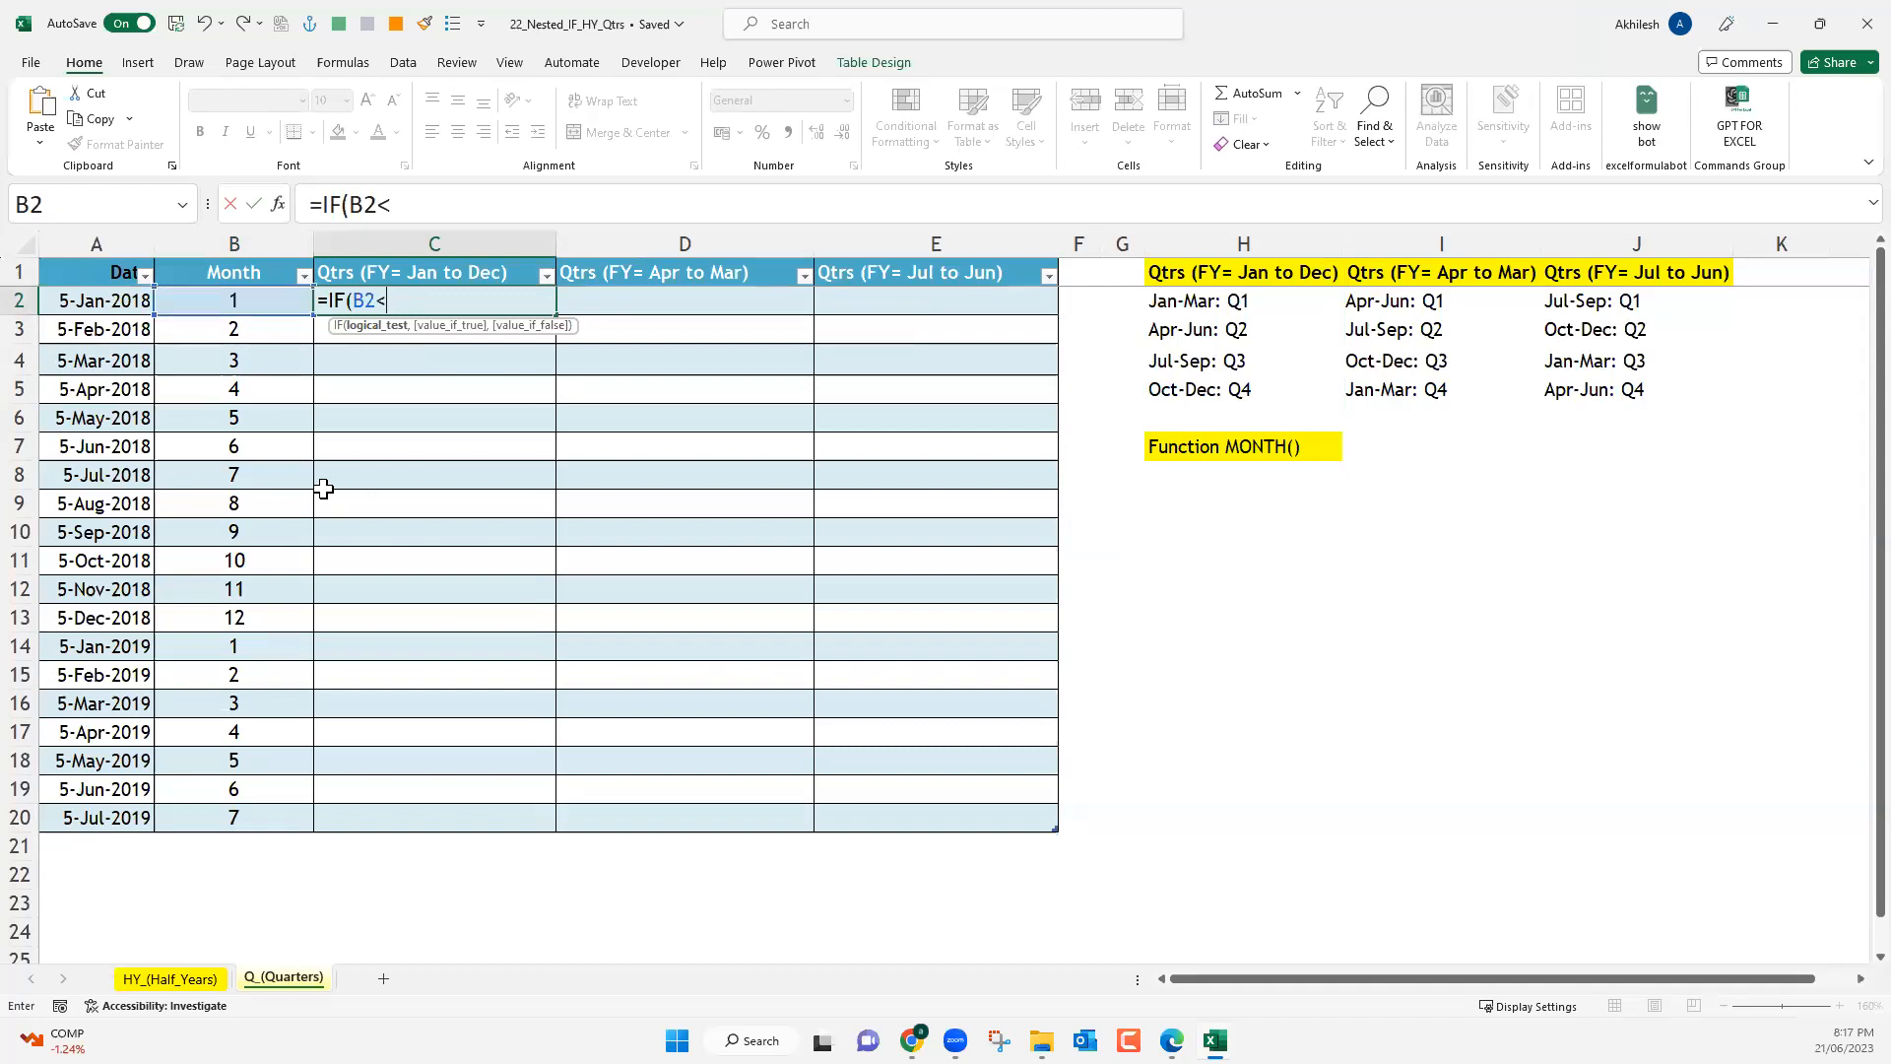
text(4)
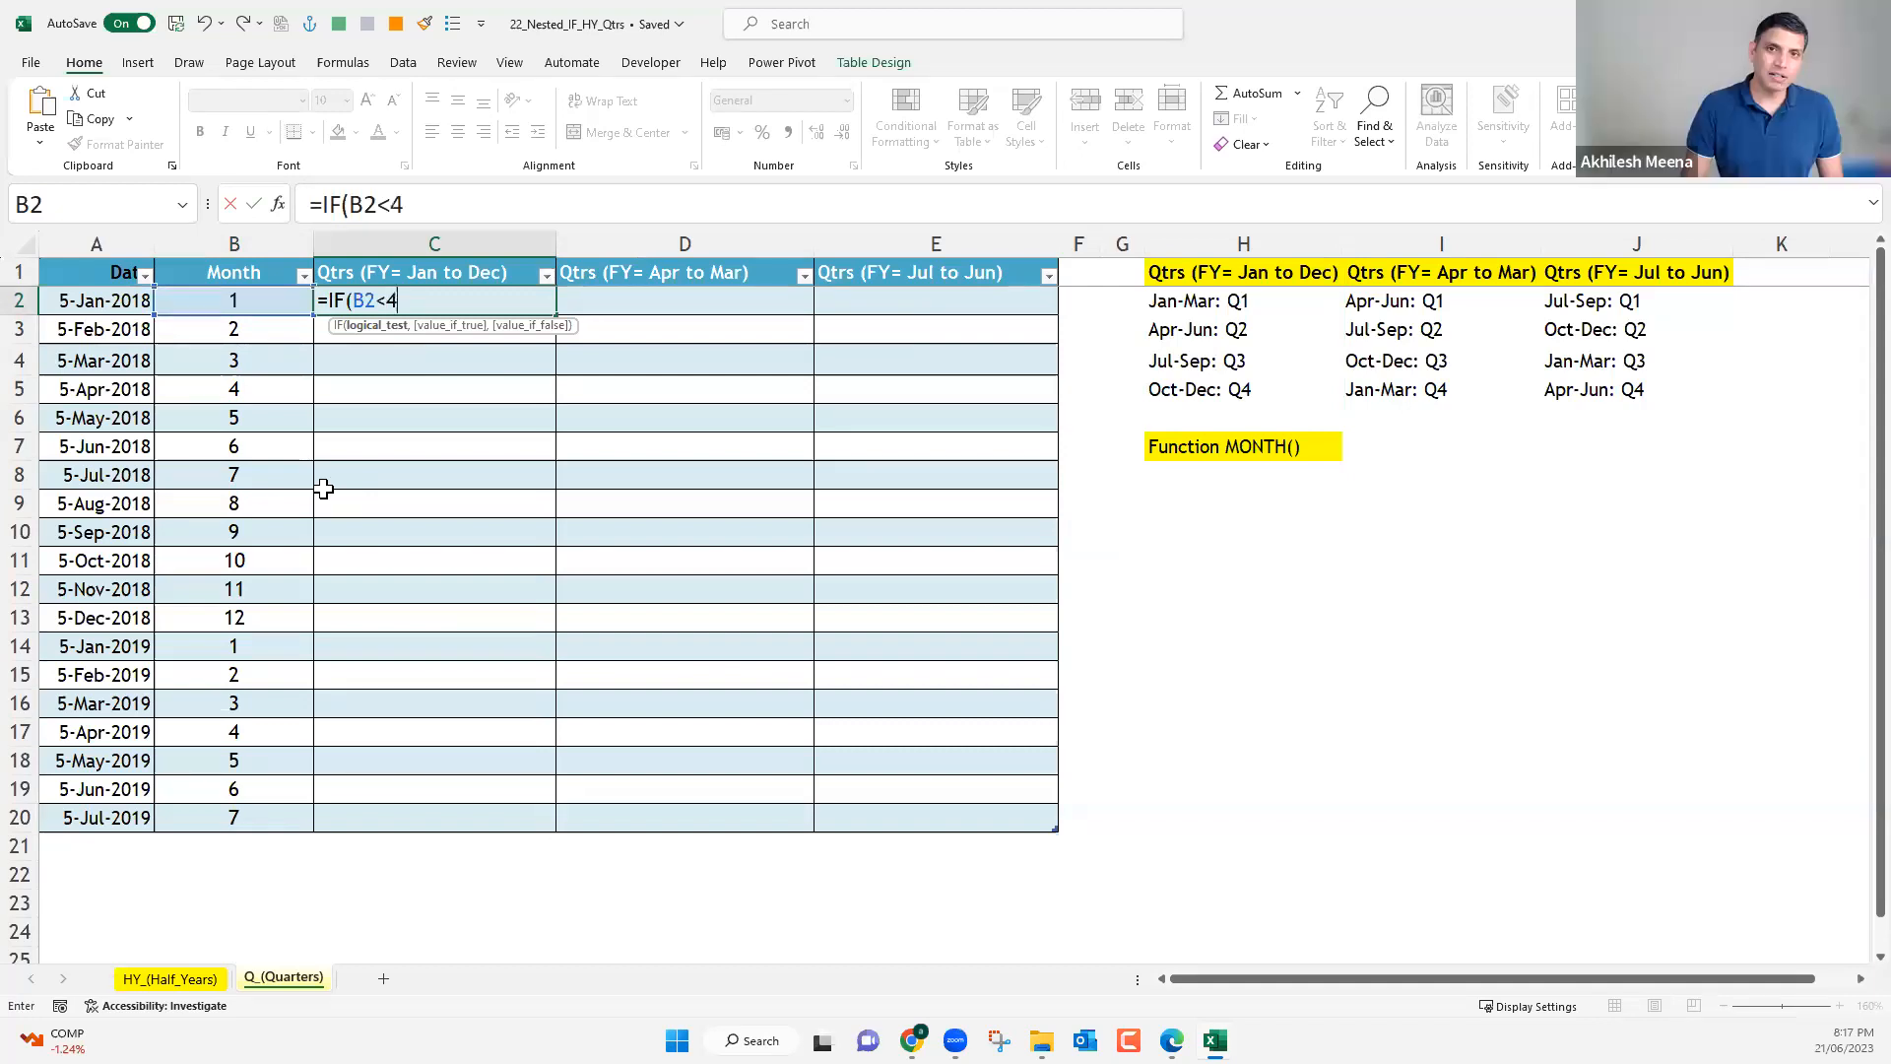
text(,)
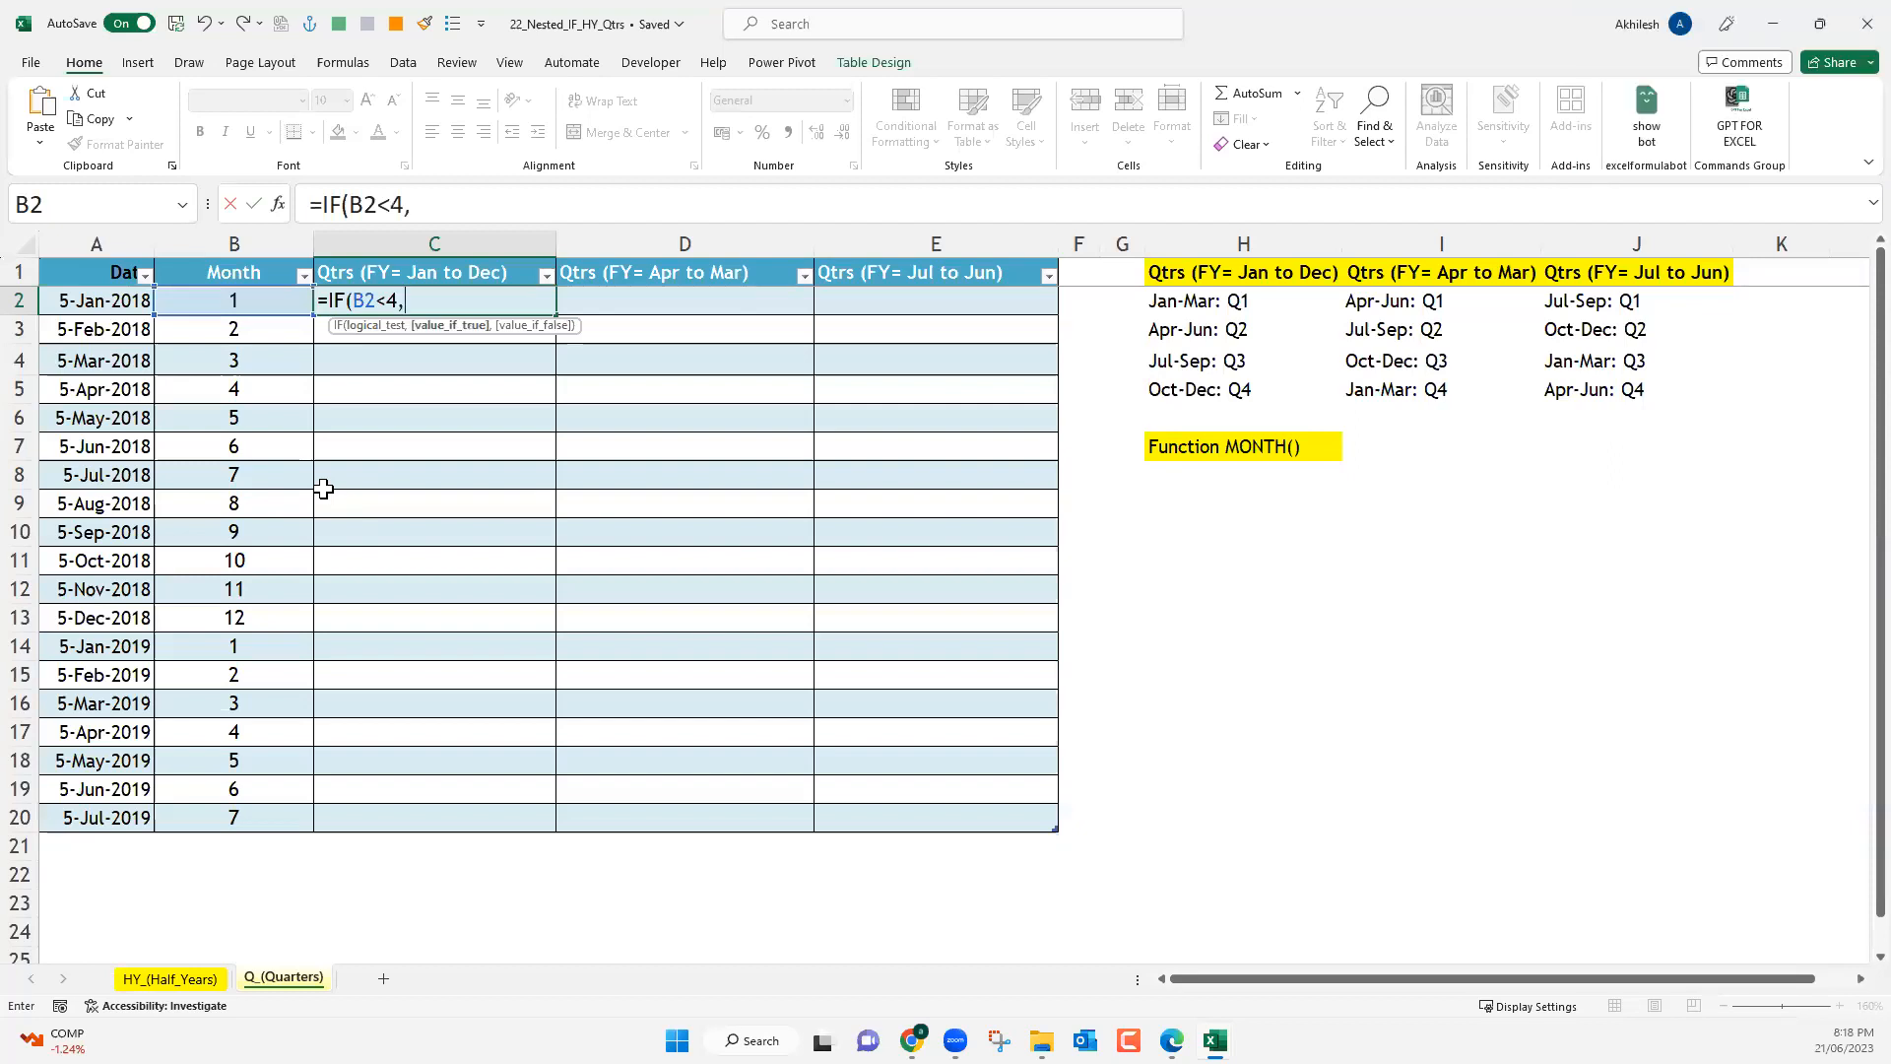
text("Q1")
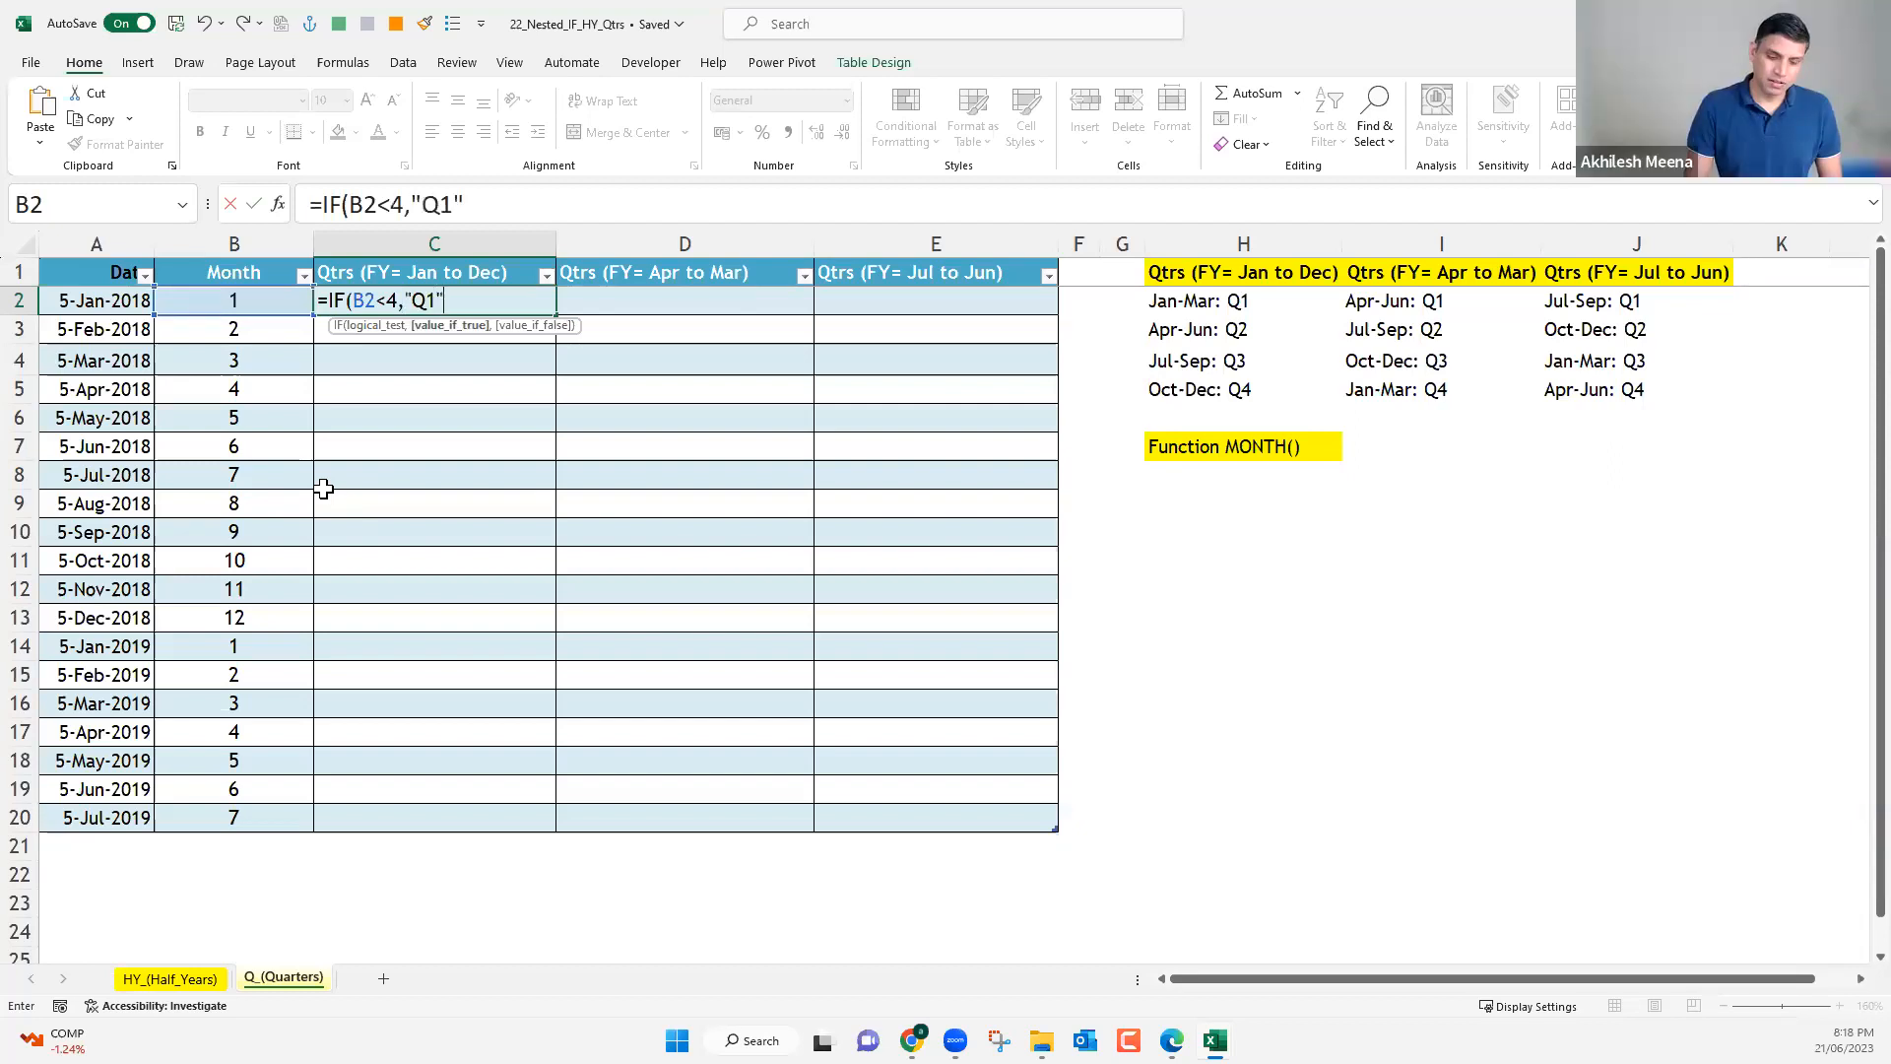
text(,)
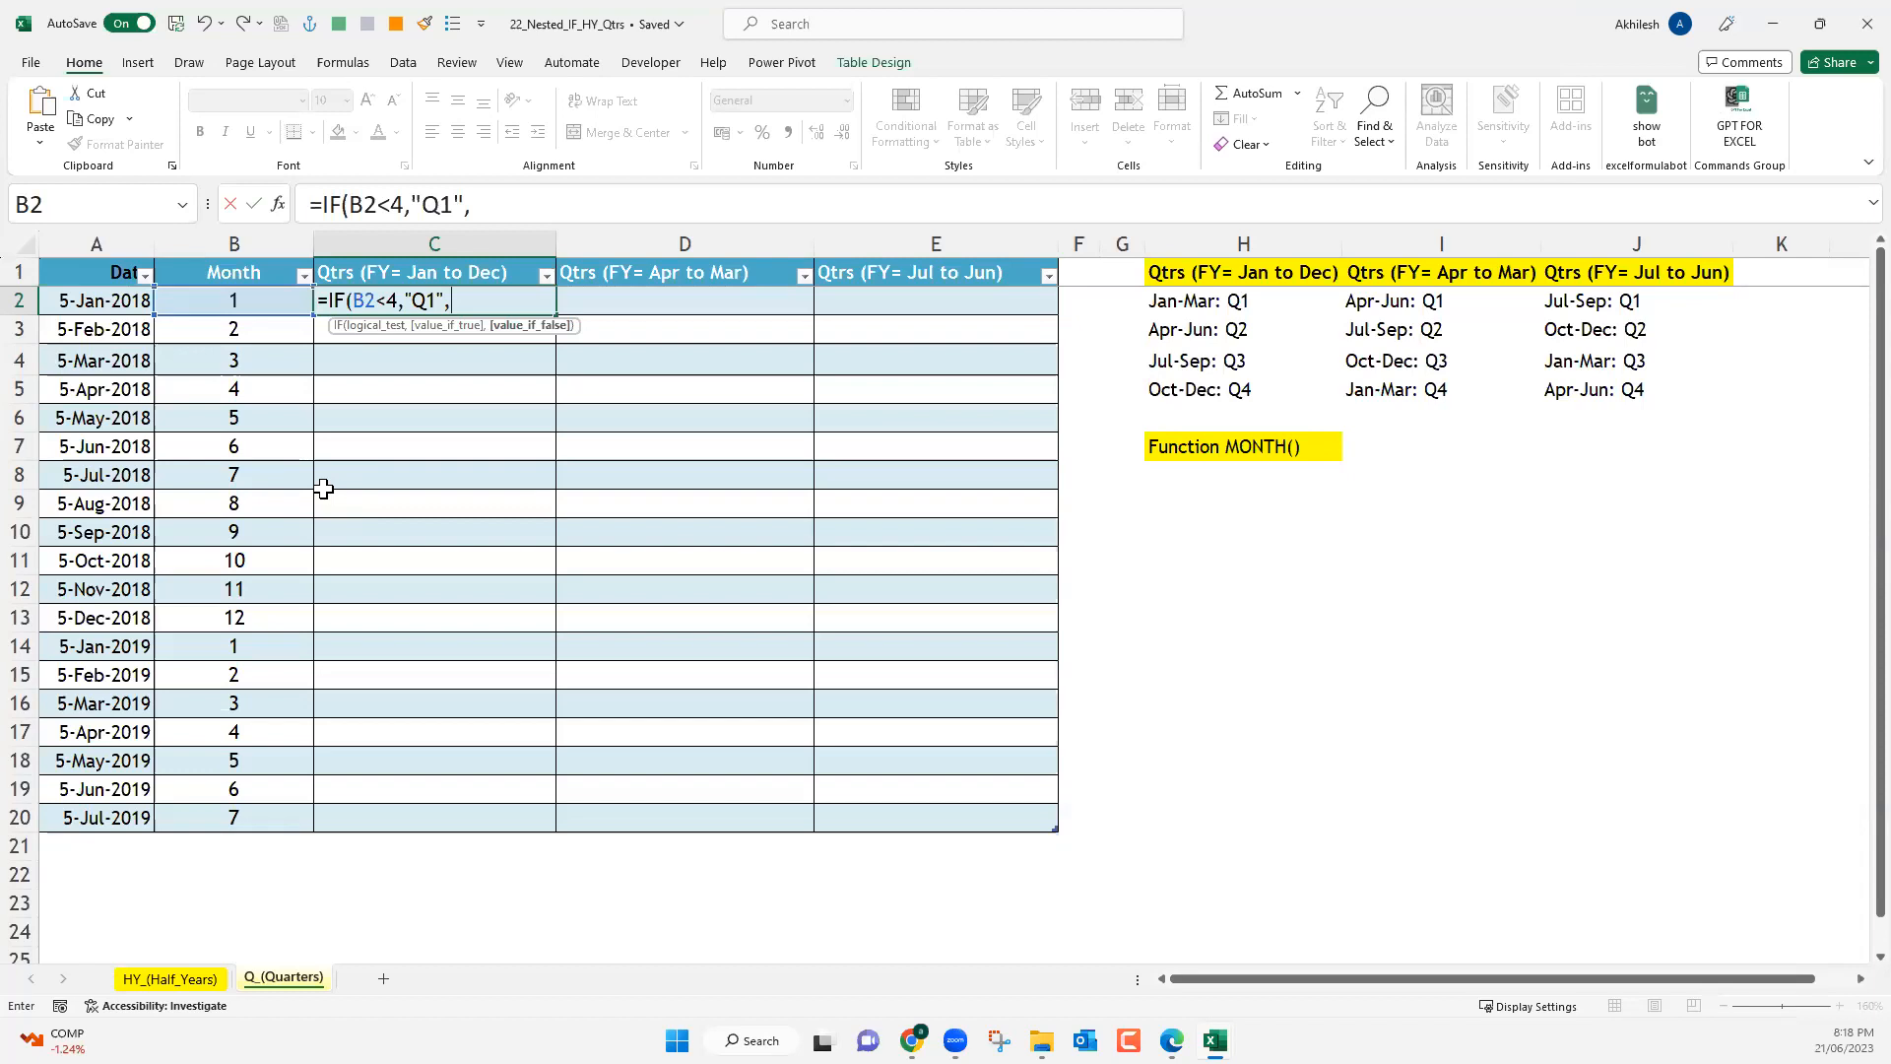
text(if)
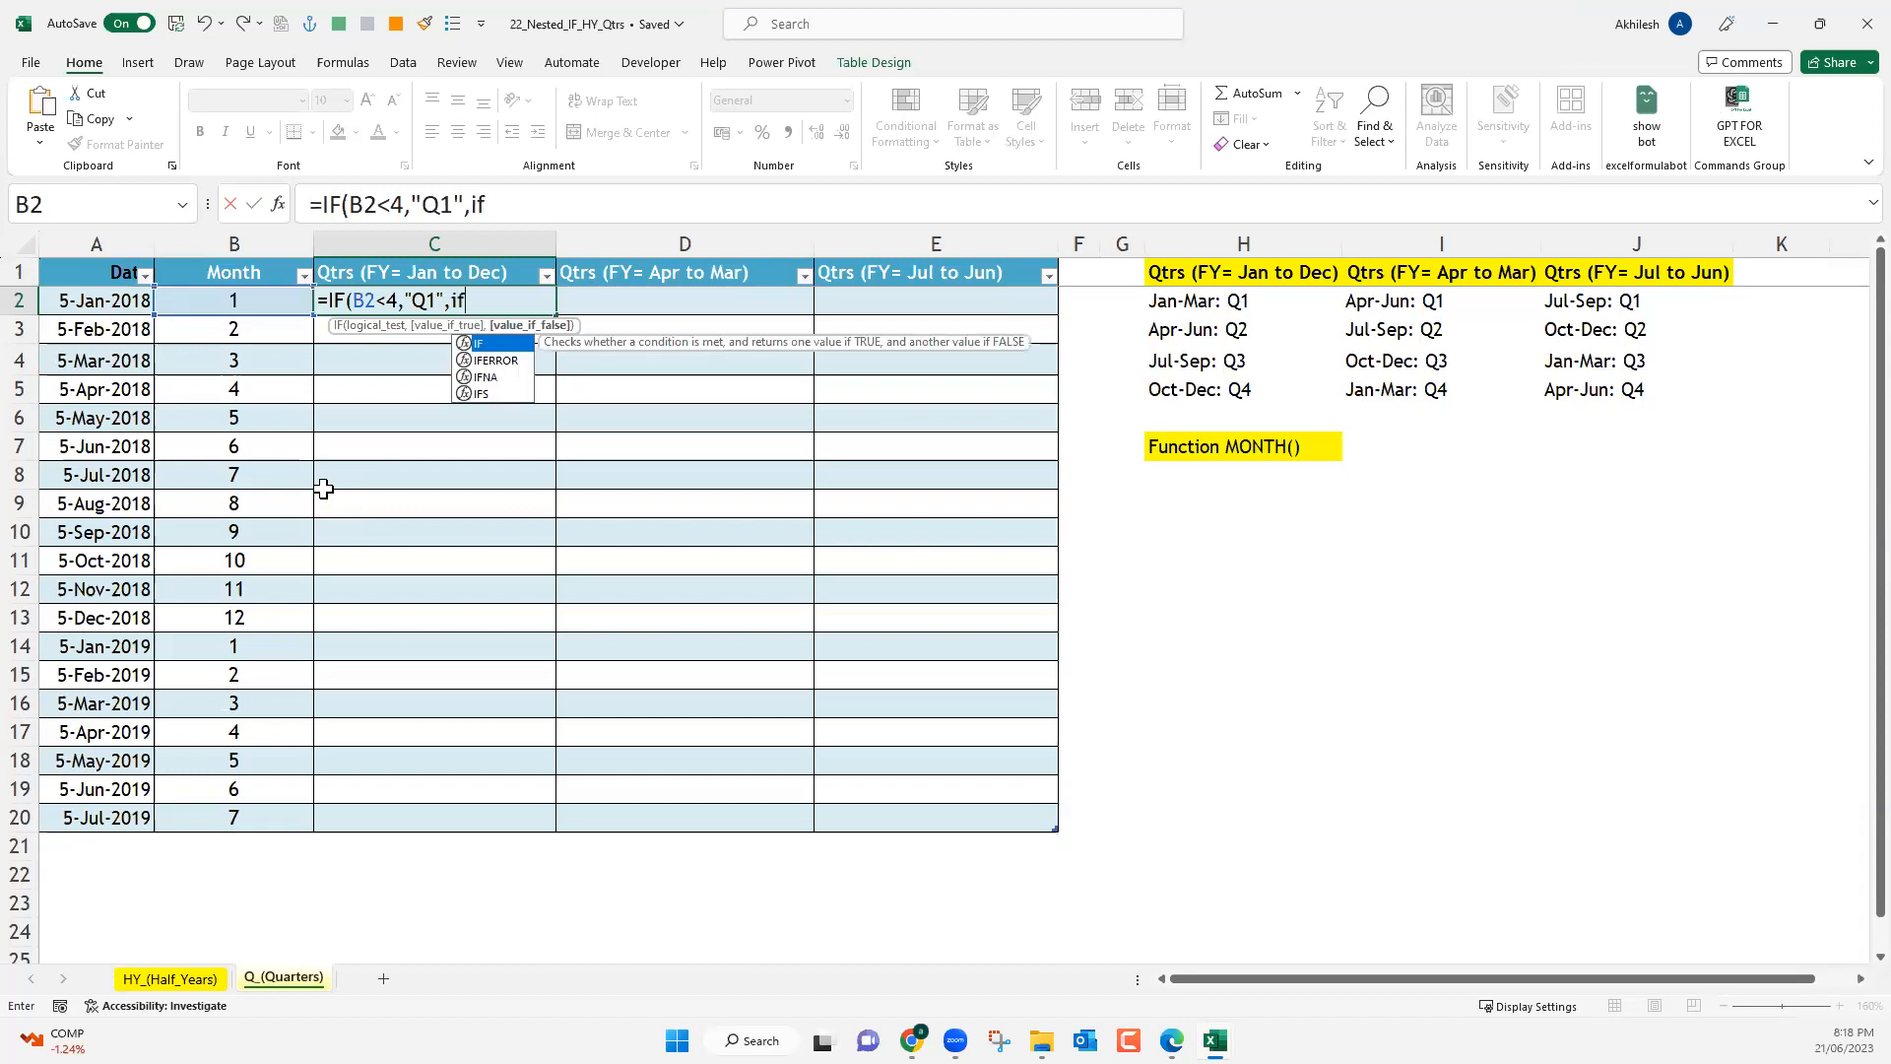
key(Tab)
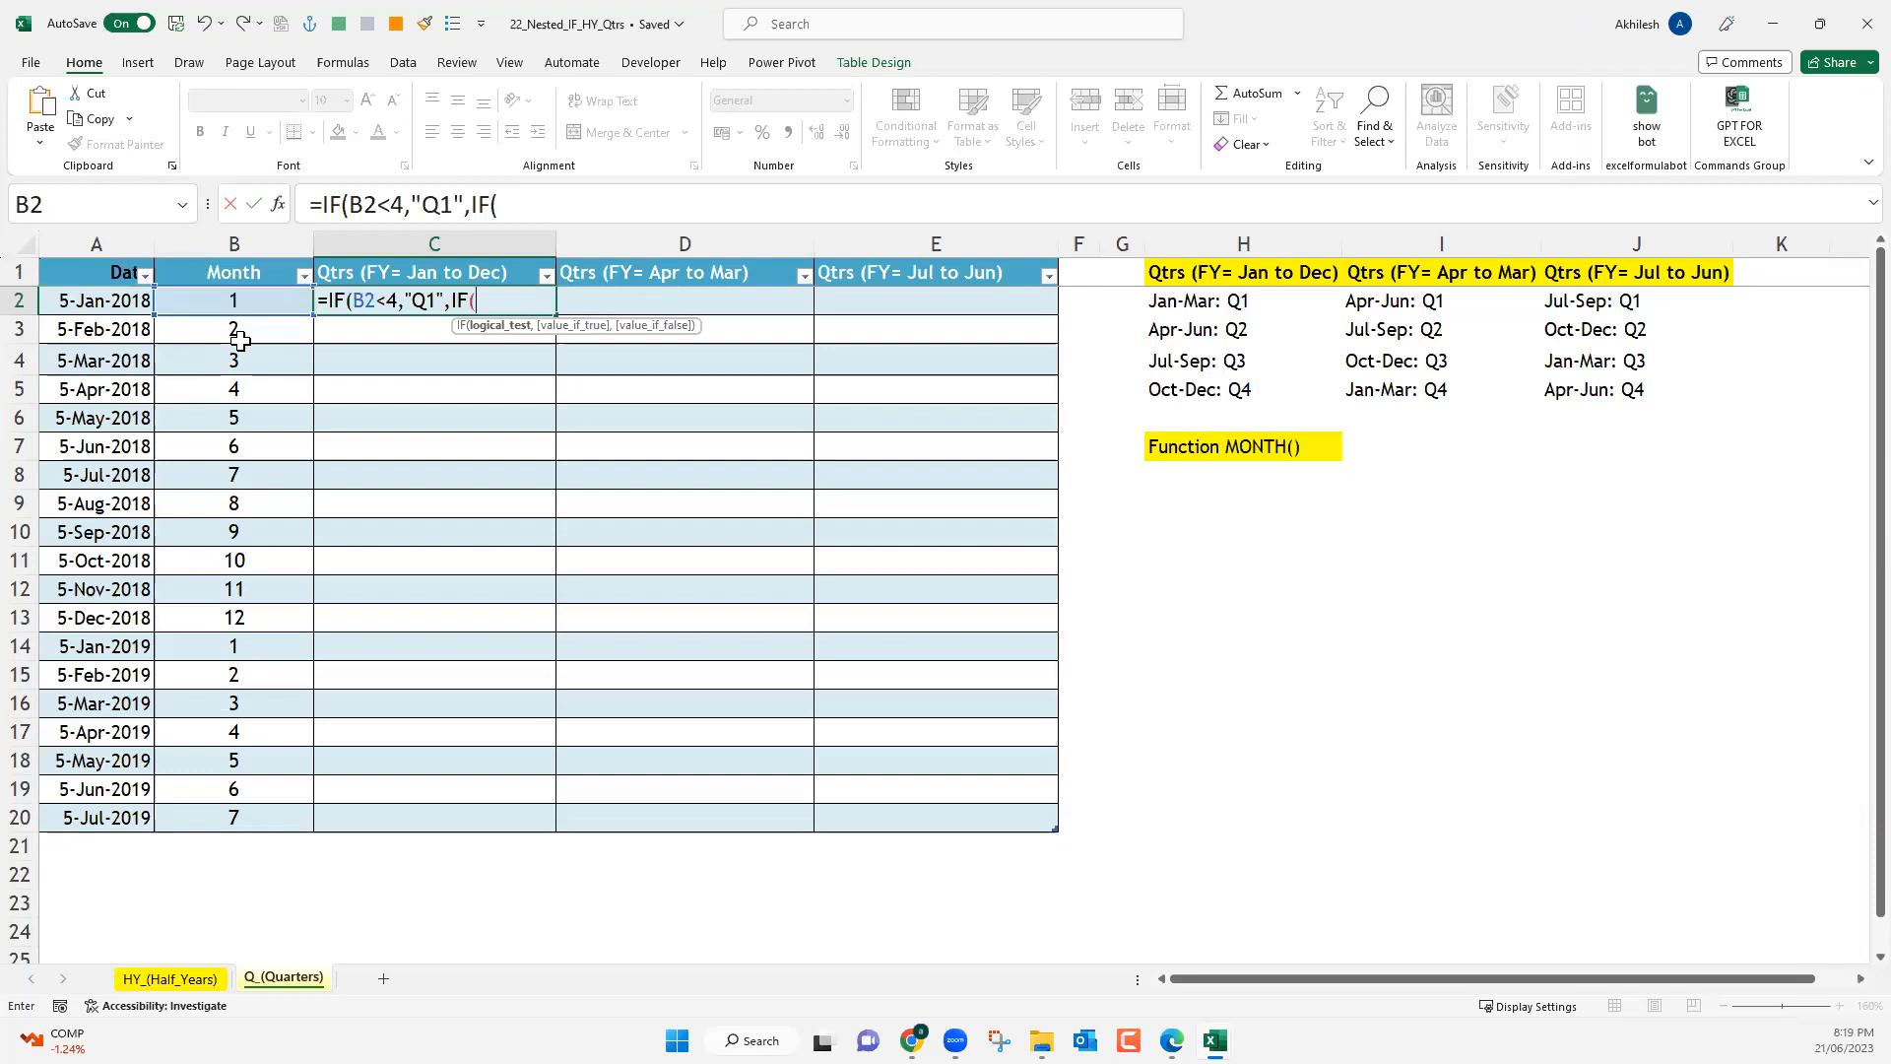
Store the incomplete formula in C2 as text by prefixing it with an apostrophe.
click(314, 208)
text(')
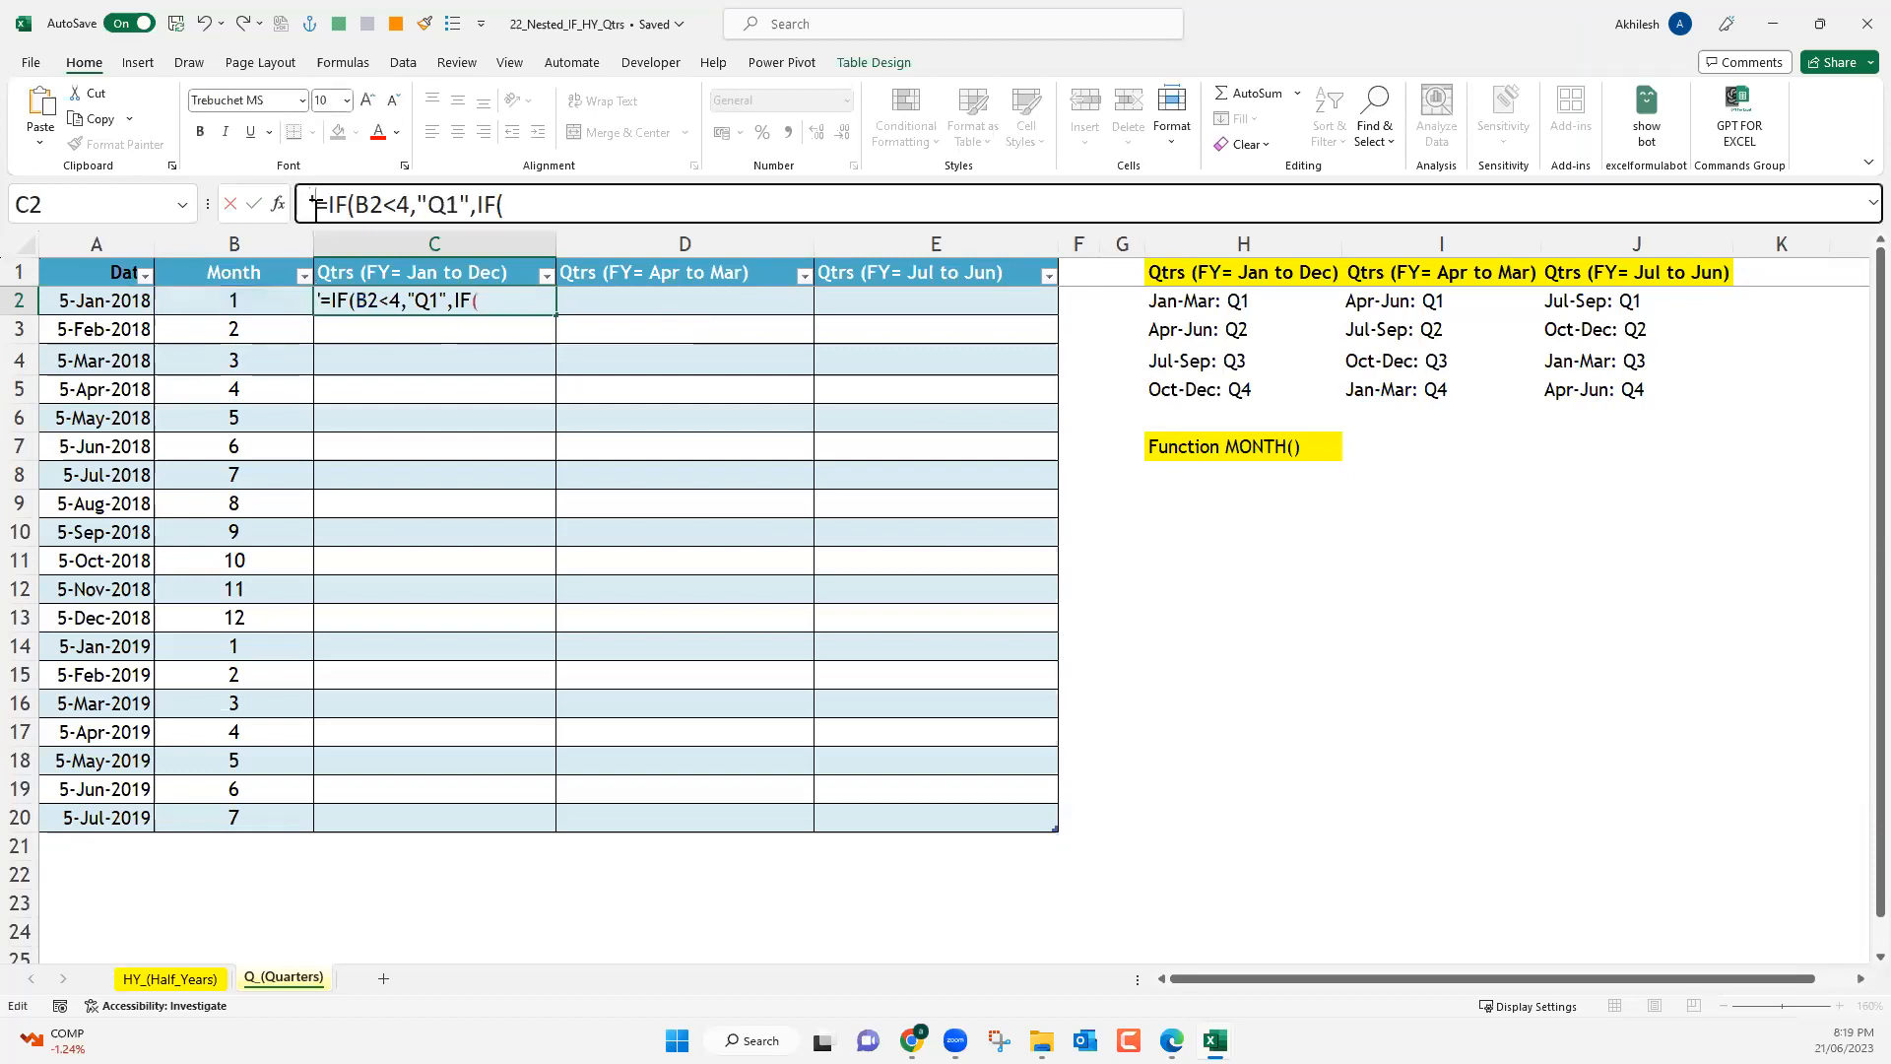
key(Return)
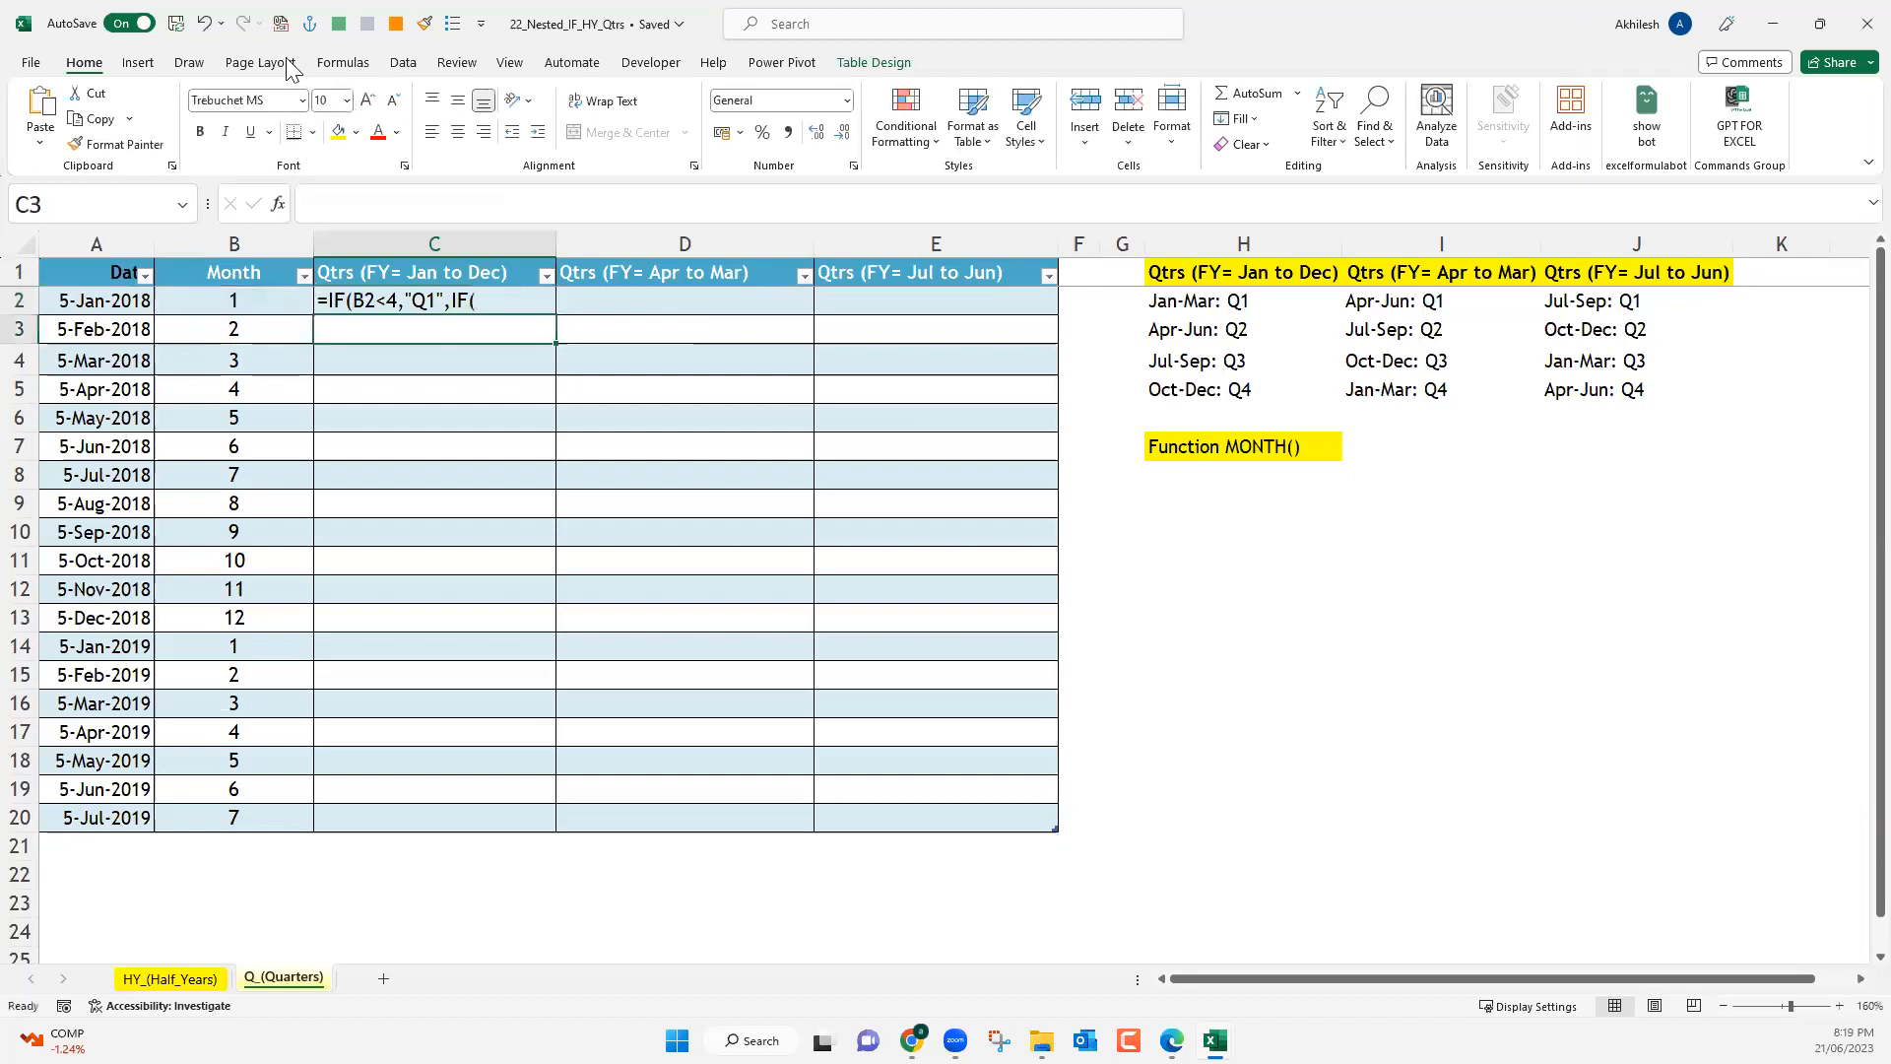
Draw a red pen timeline across the sheet beside rows 11 to 14, divided into four quarters by three short marks.
click(189, 62)
click(234, 117)
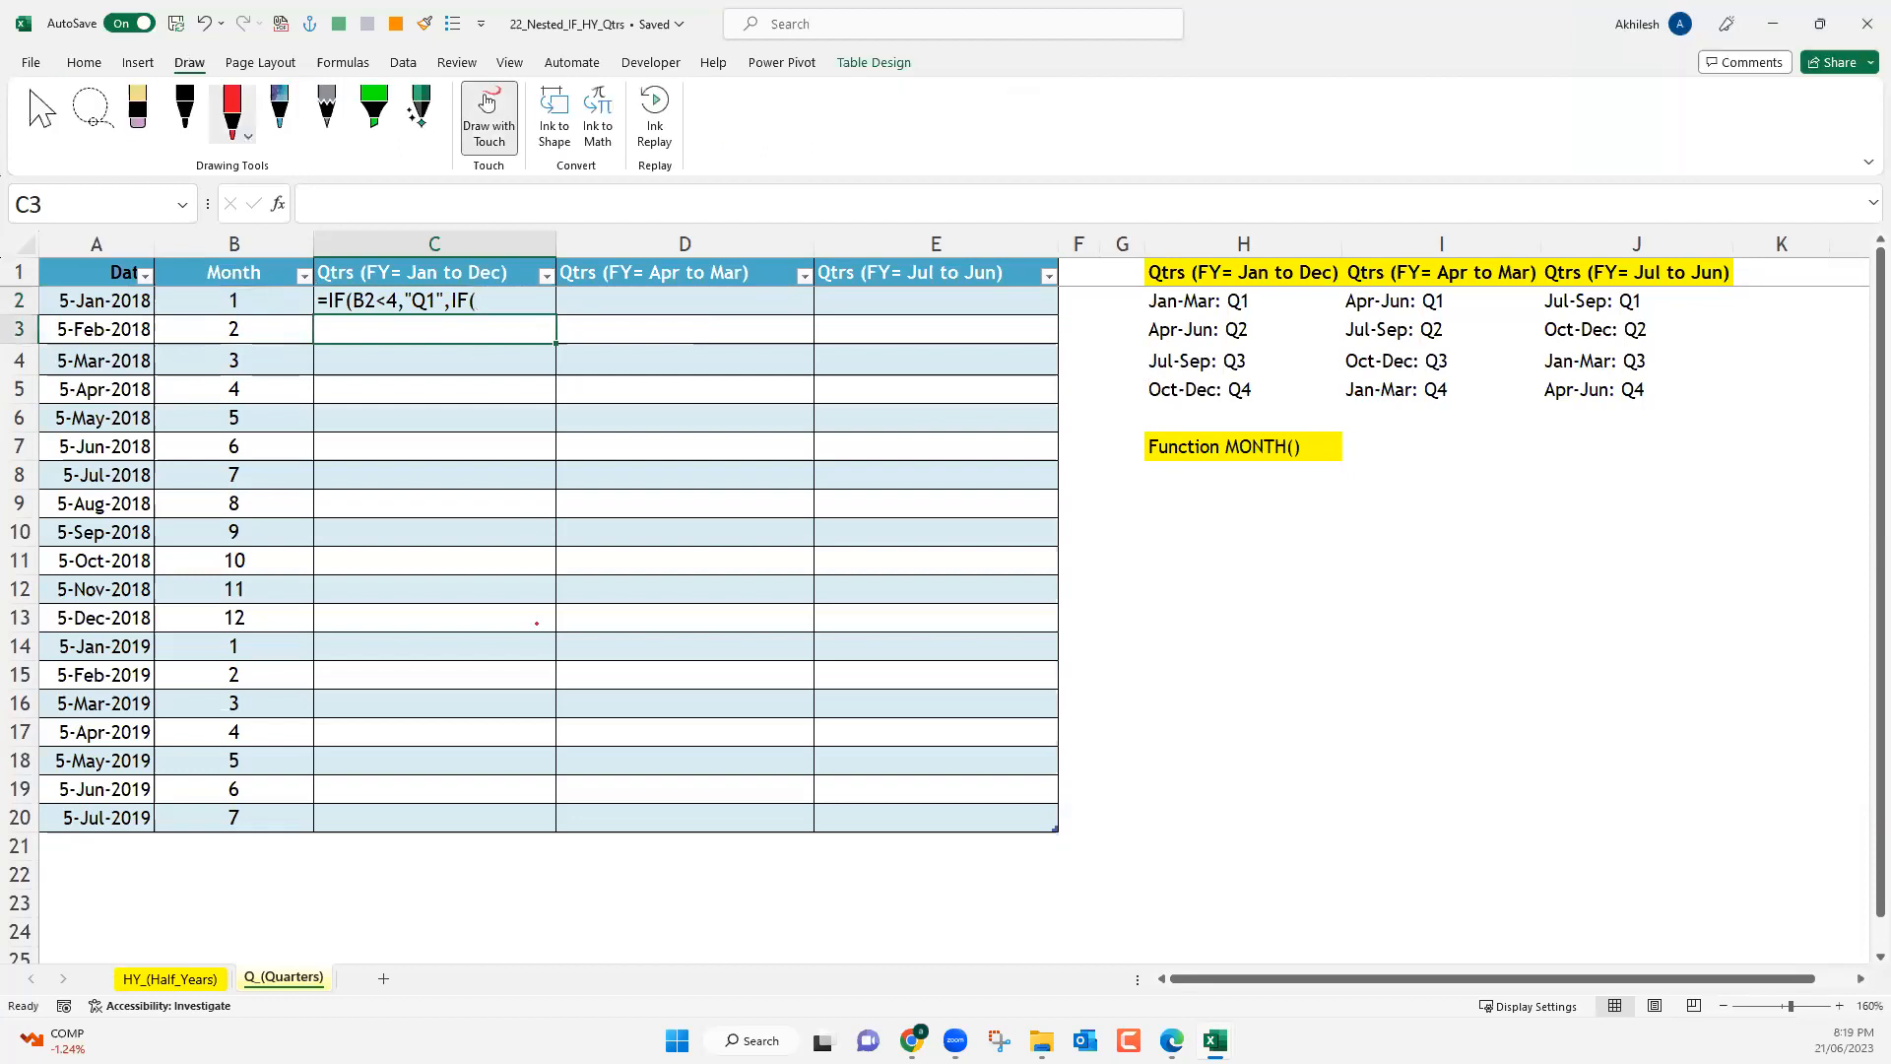
drag(500, 631, 949, 619)
drag(1470, 592, 1478, 591)
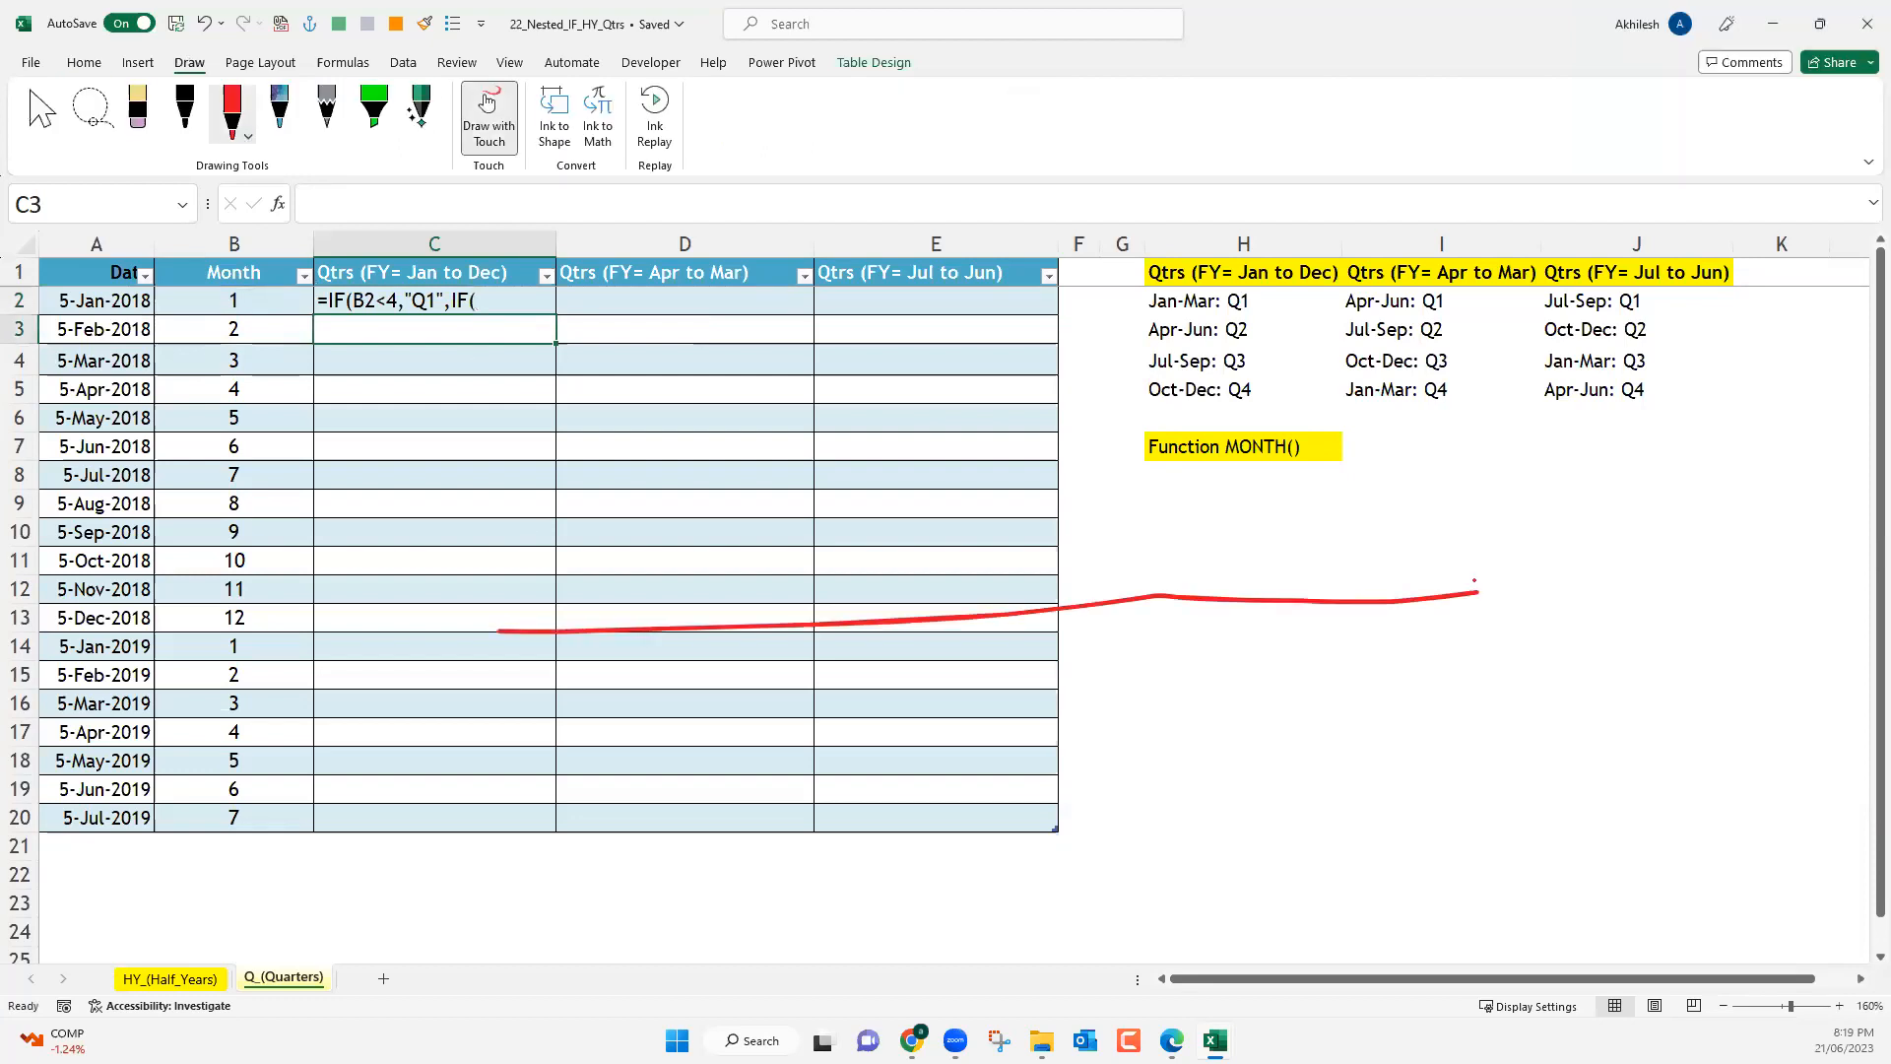
drag(733, 620, 746, 673)
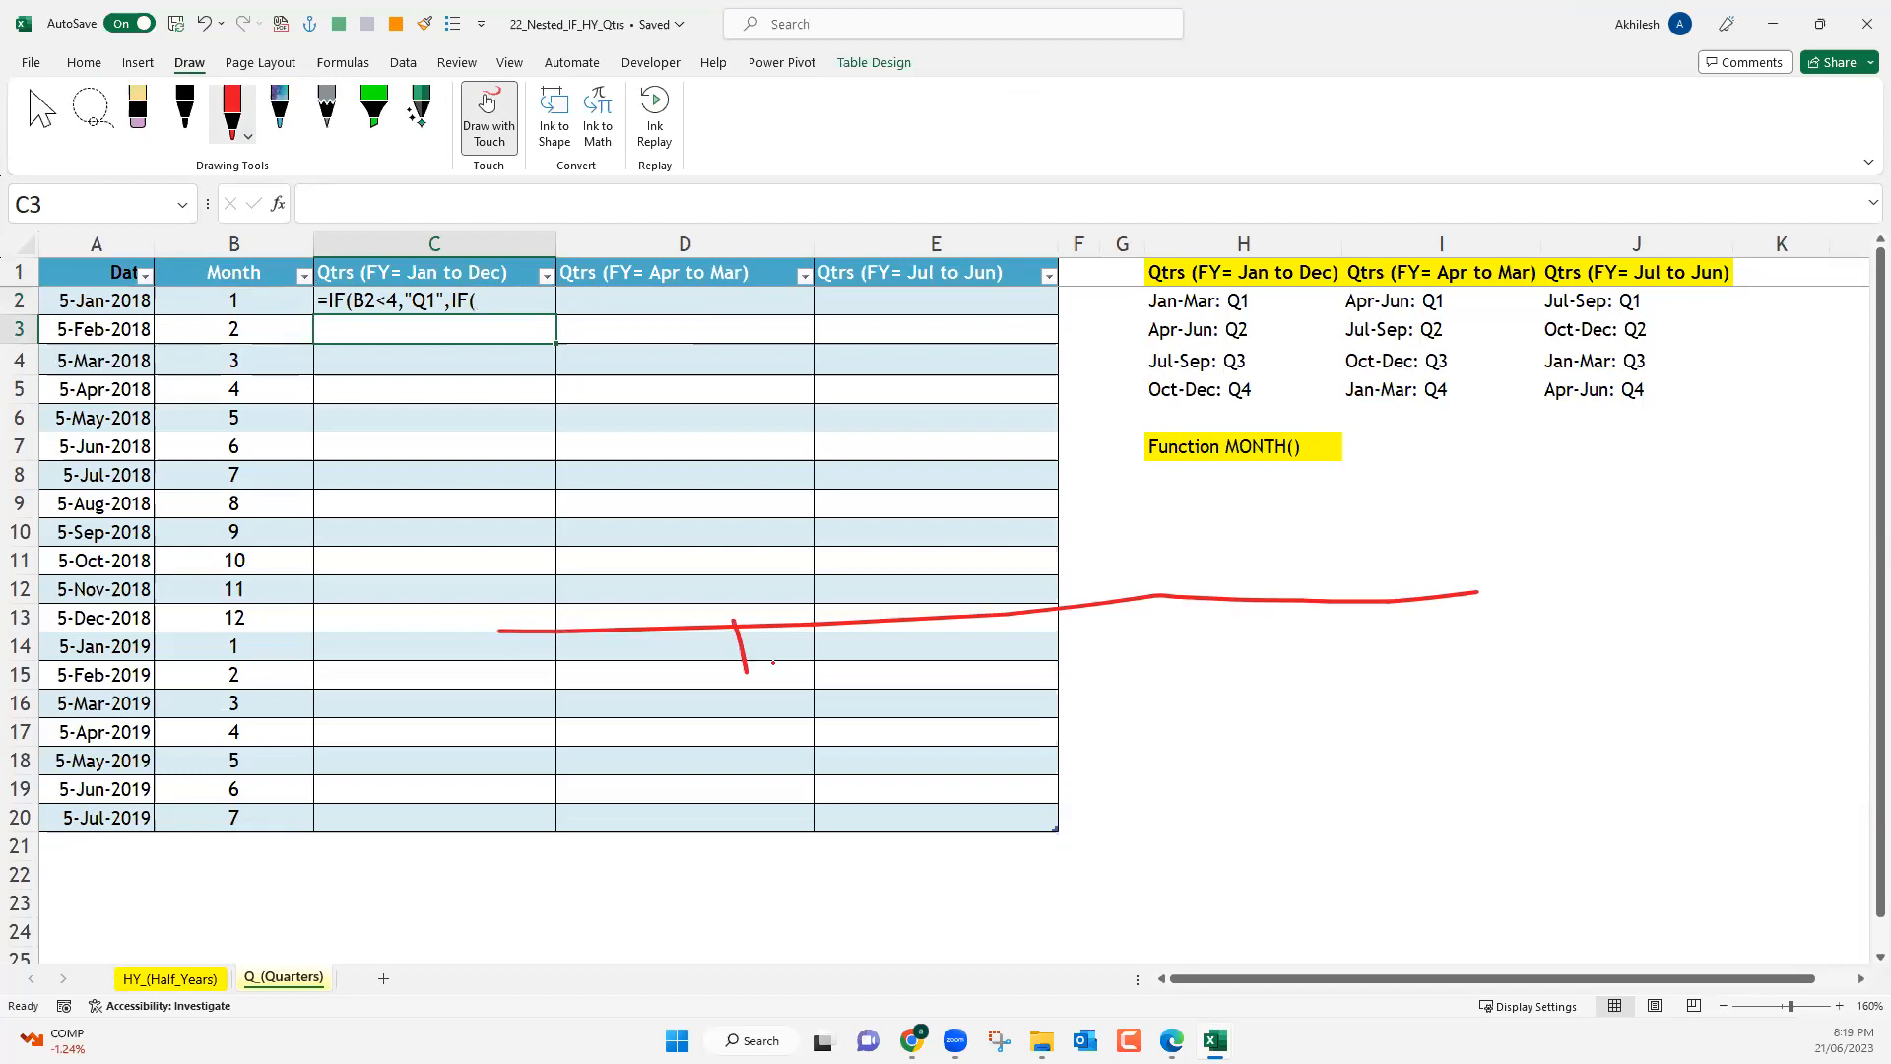
drag(1060, 608, 1083, 679)
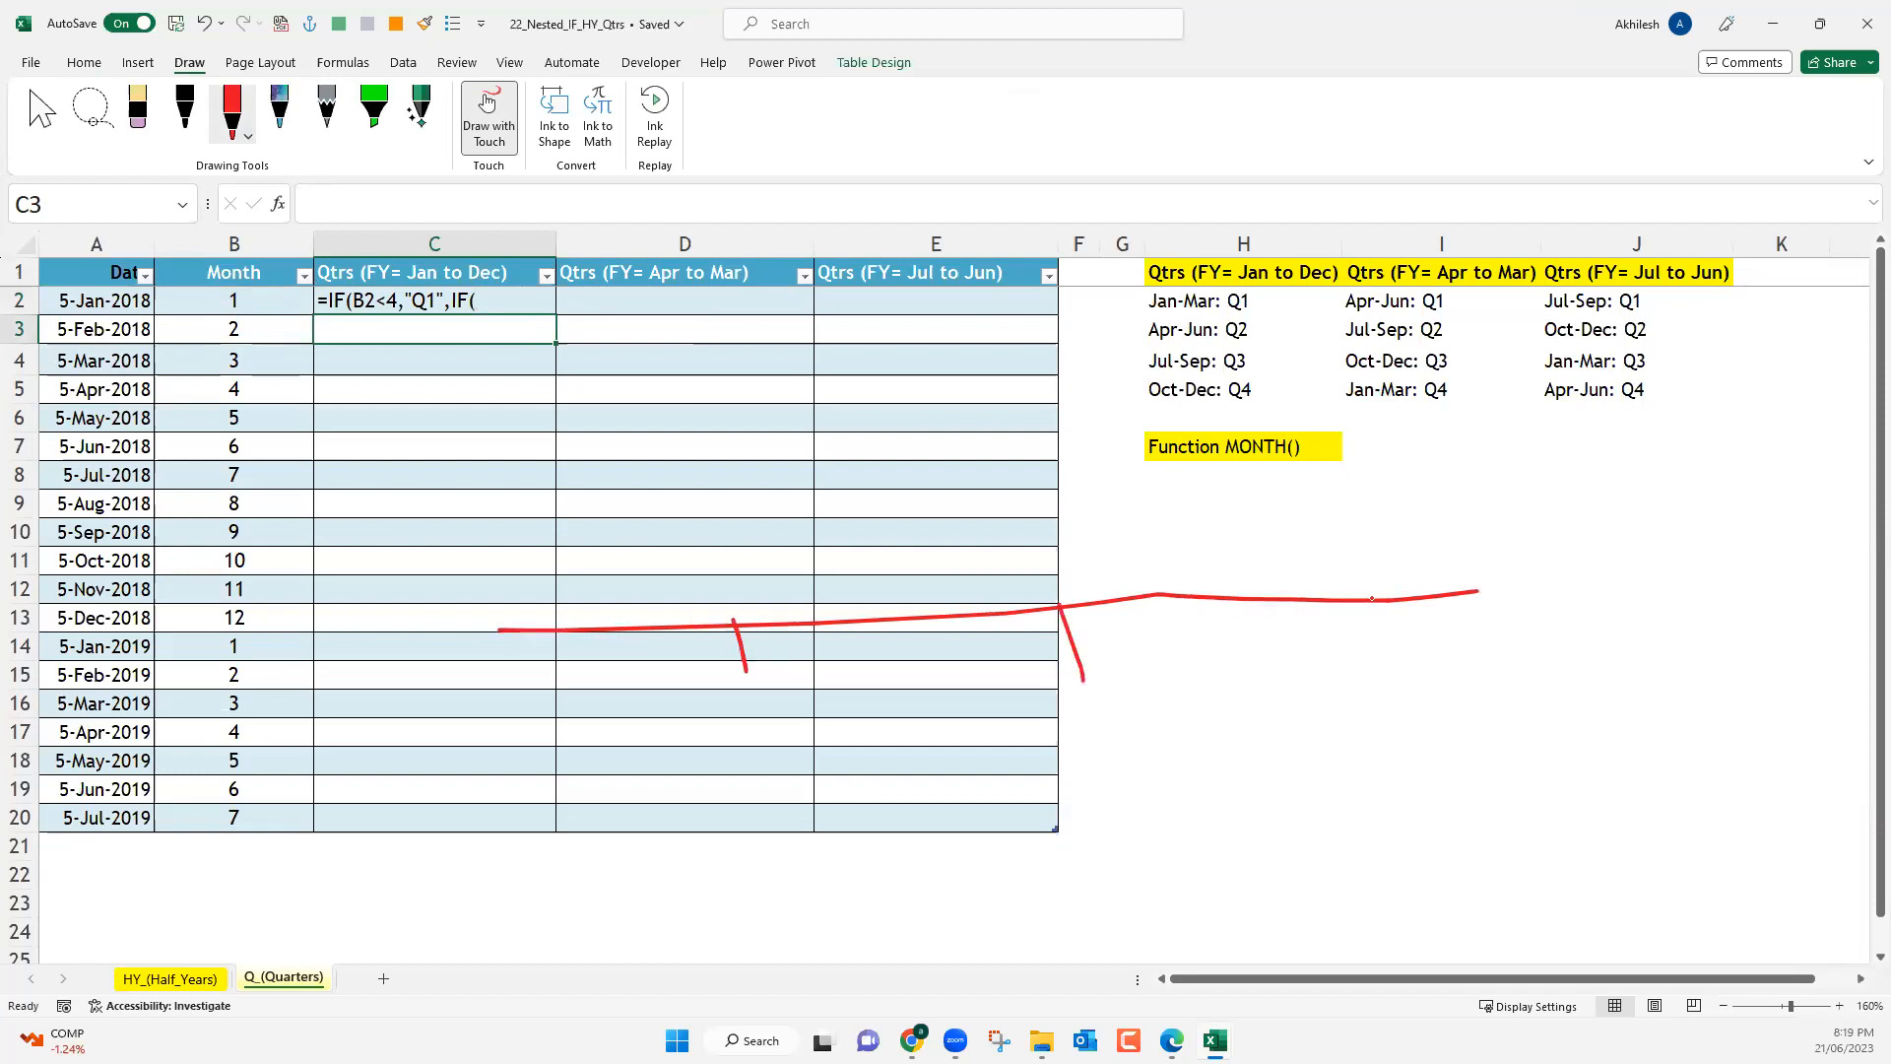
drag(1355, 596, 1390, 670)
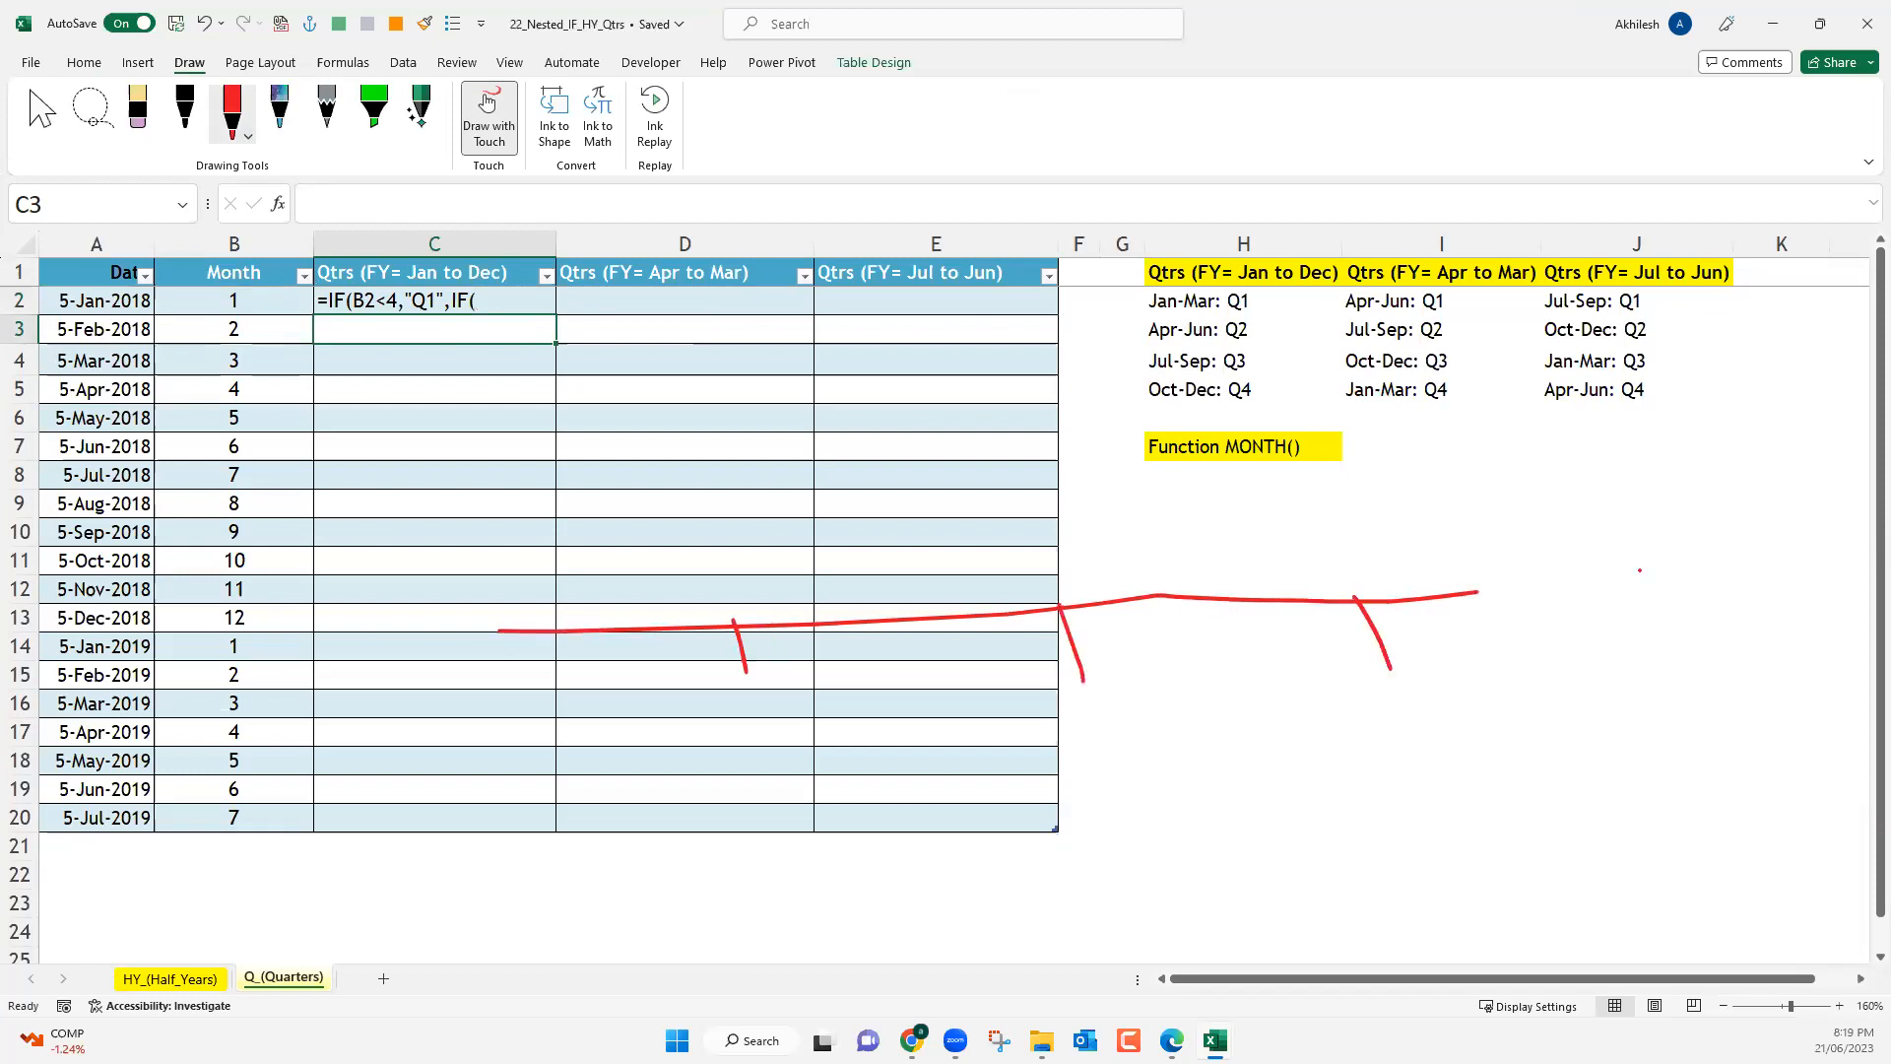
drag(1477, 593, 1640, 571)
Label the three timeline marks 3, 6 and 9 in red ink, and handwrite each following month's number beneath.
mouse_move(745, 698)
mouse_down()
mouse_move(769, 724)
mouse_move(734, 746)
mouse_up()
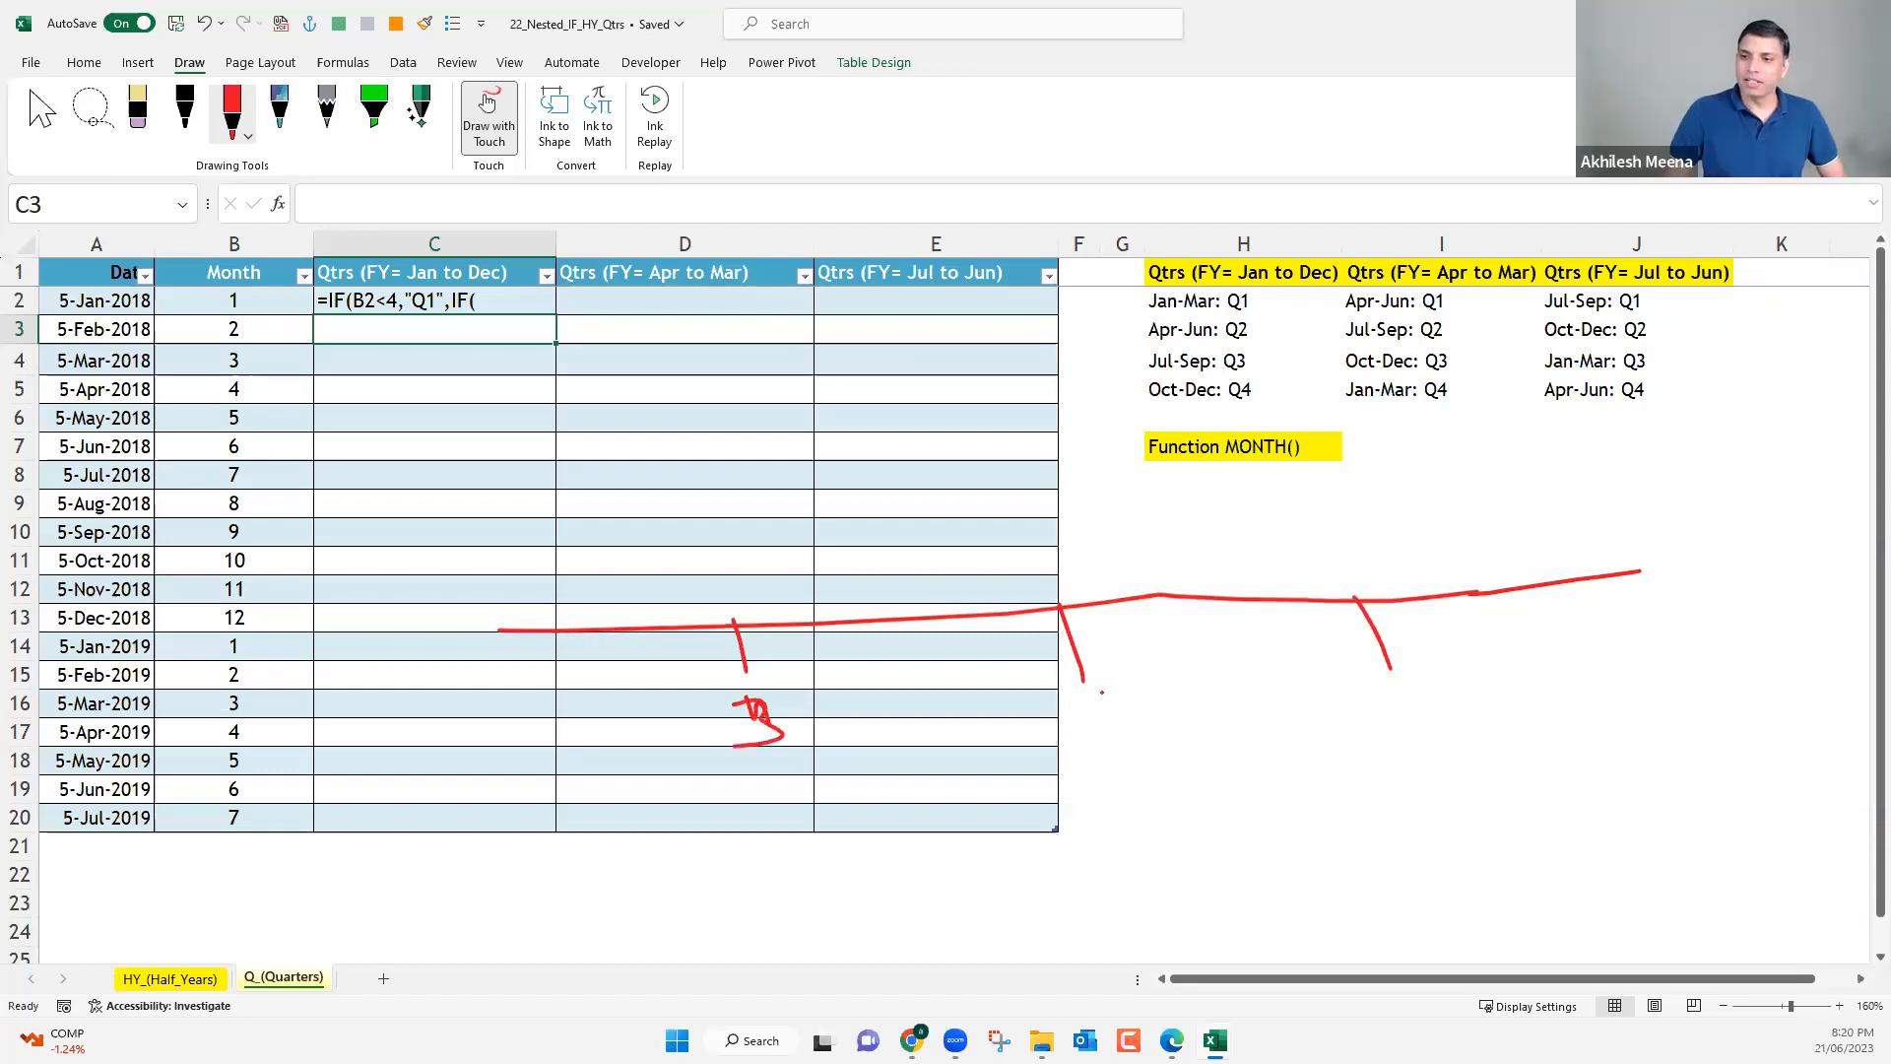
drag(1101, 693, 1079, 710)
drag(1406, 686, 1433, 743)
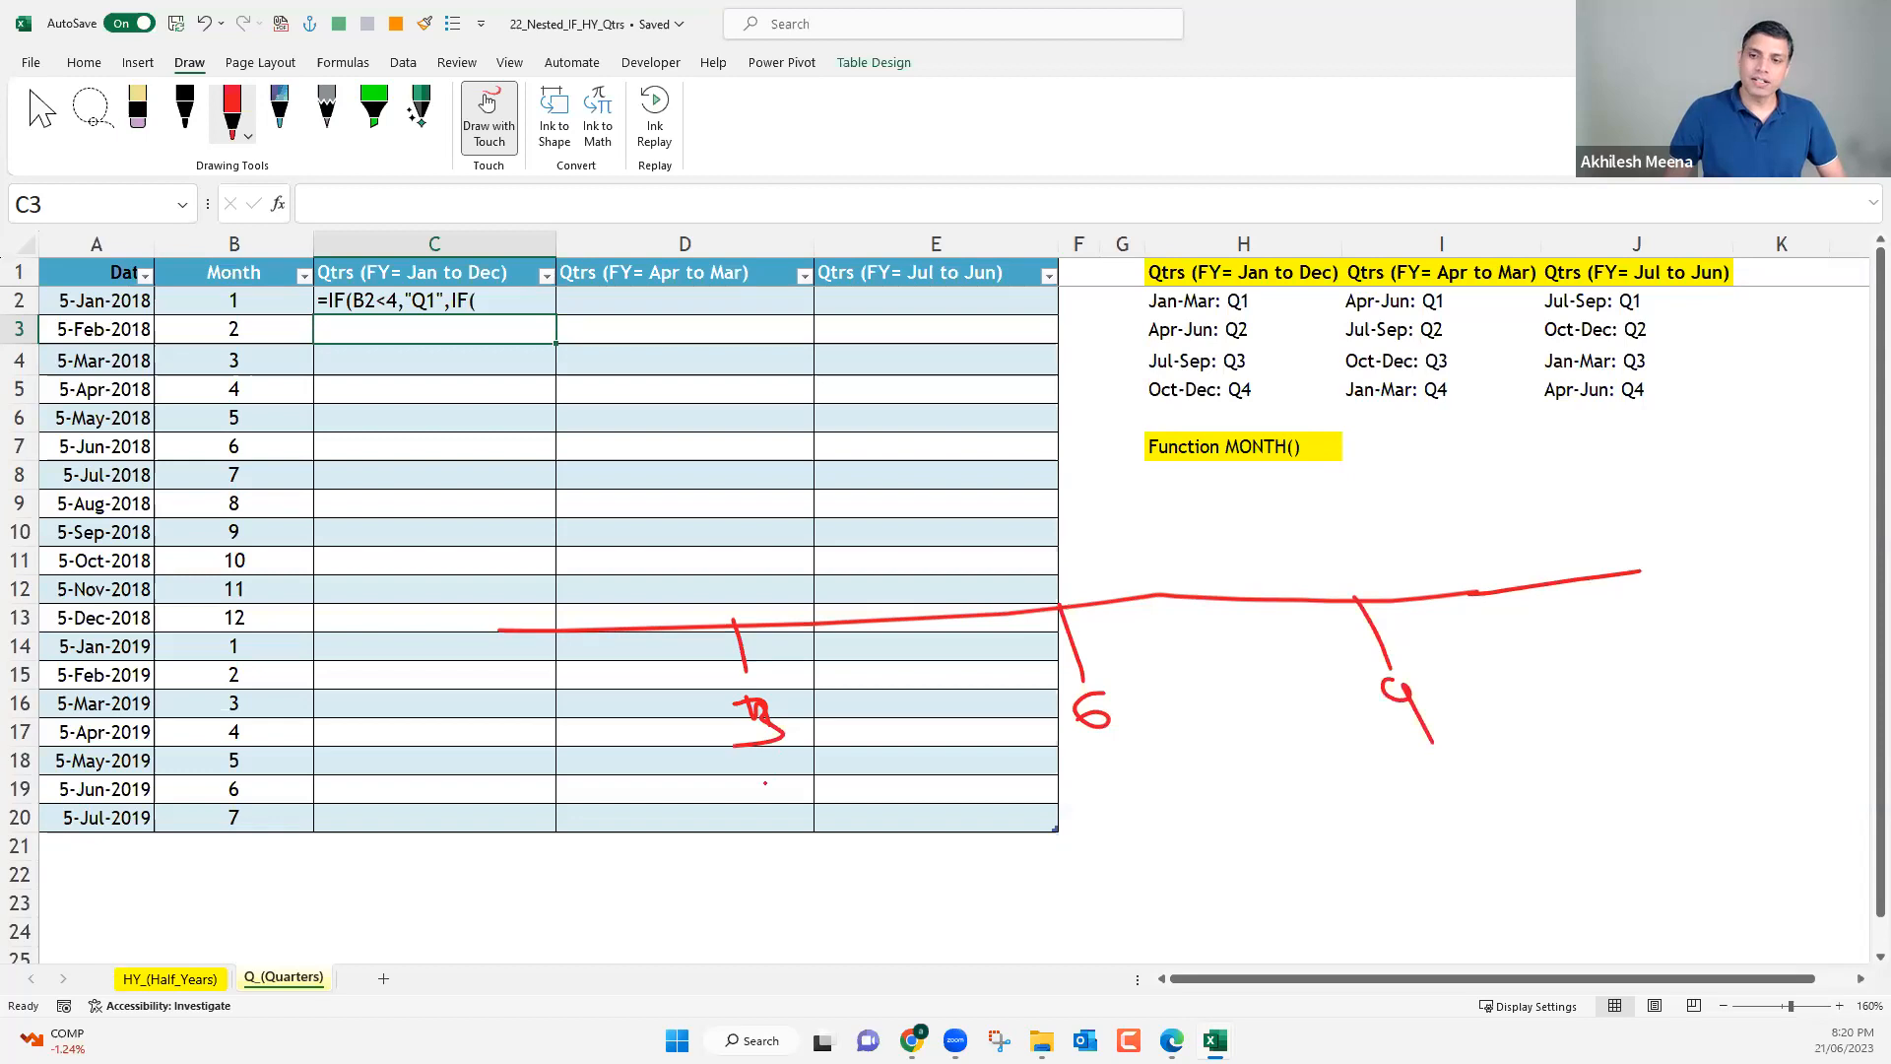
drag(766, 778, 809, 827)
drag(1096, 761, 1114, 800)
drag(1134, 770, 1131, 825)
drag(1084, 808, 1157, 788)
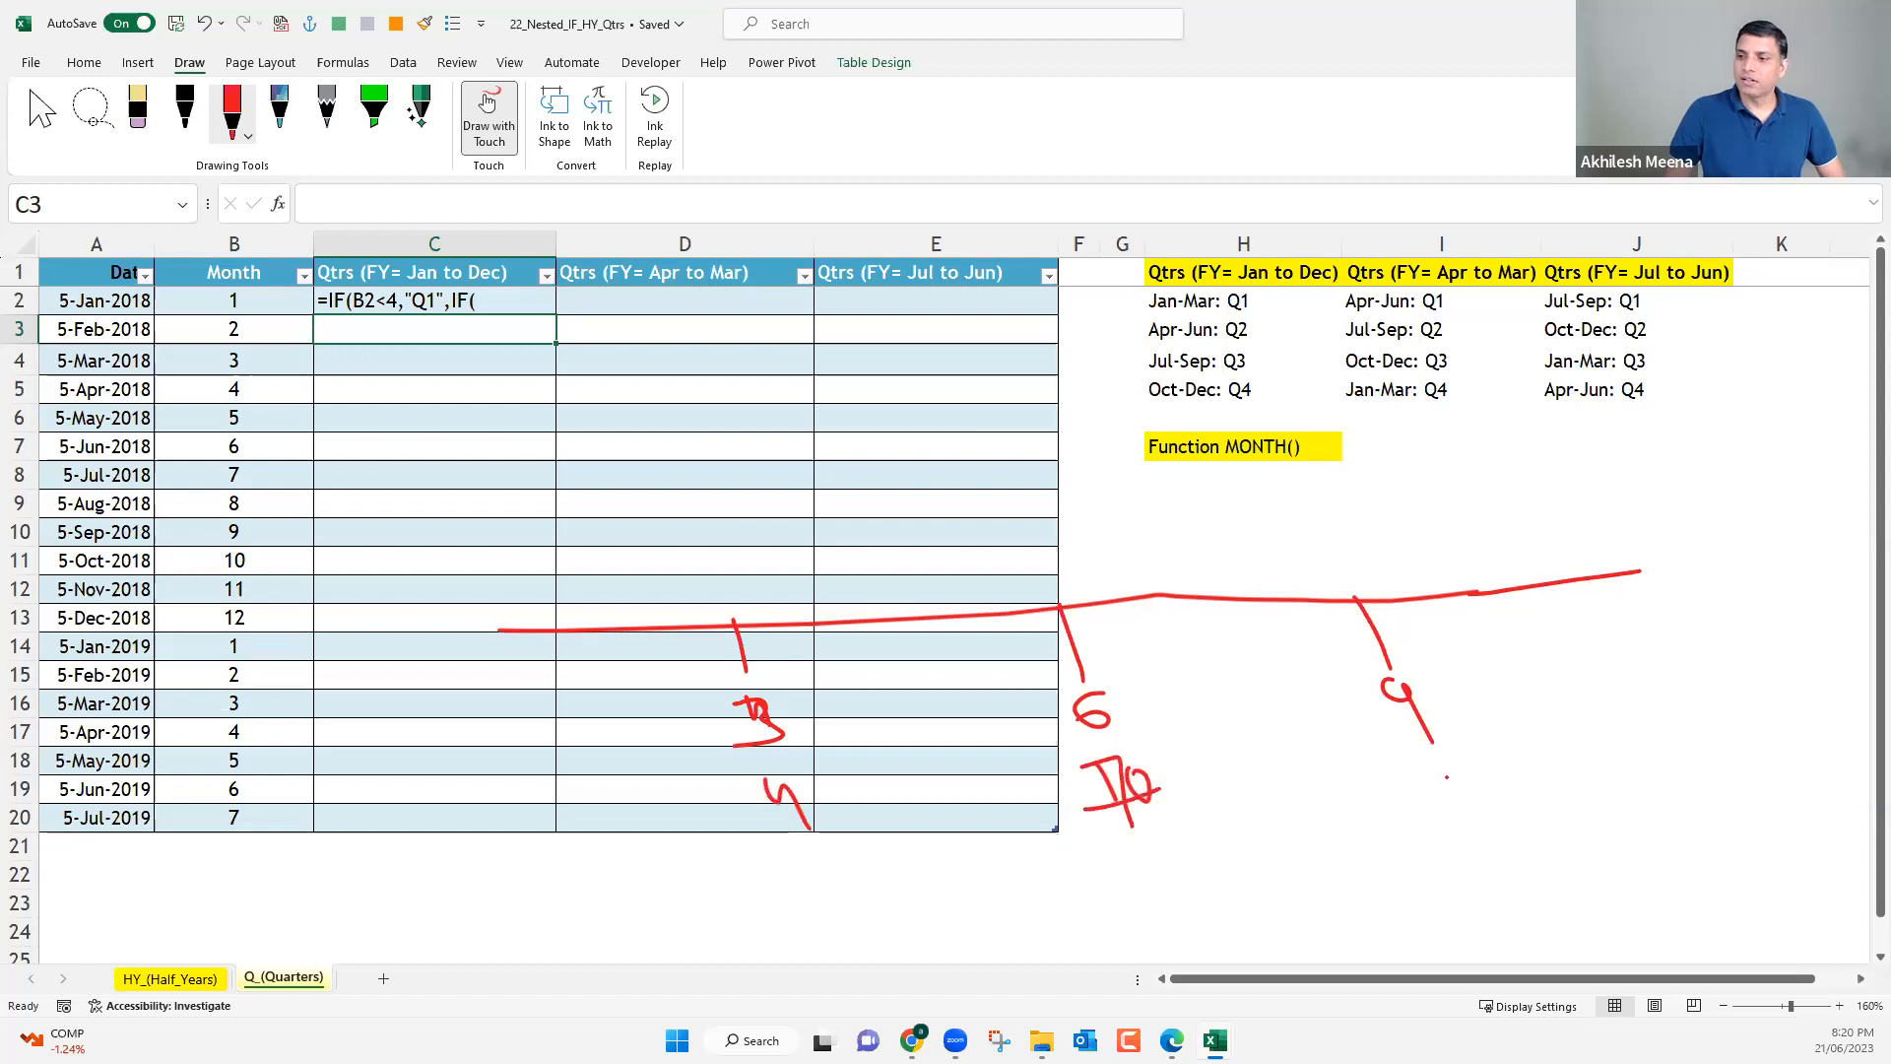
drag(1397, 771, 1424, 810)
drag(1465, 775, 1457, 774)
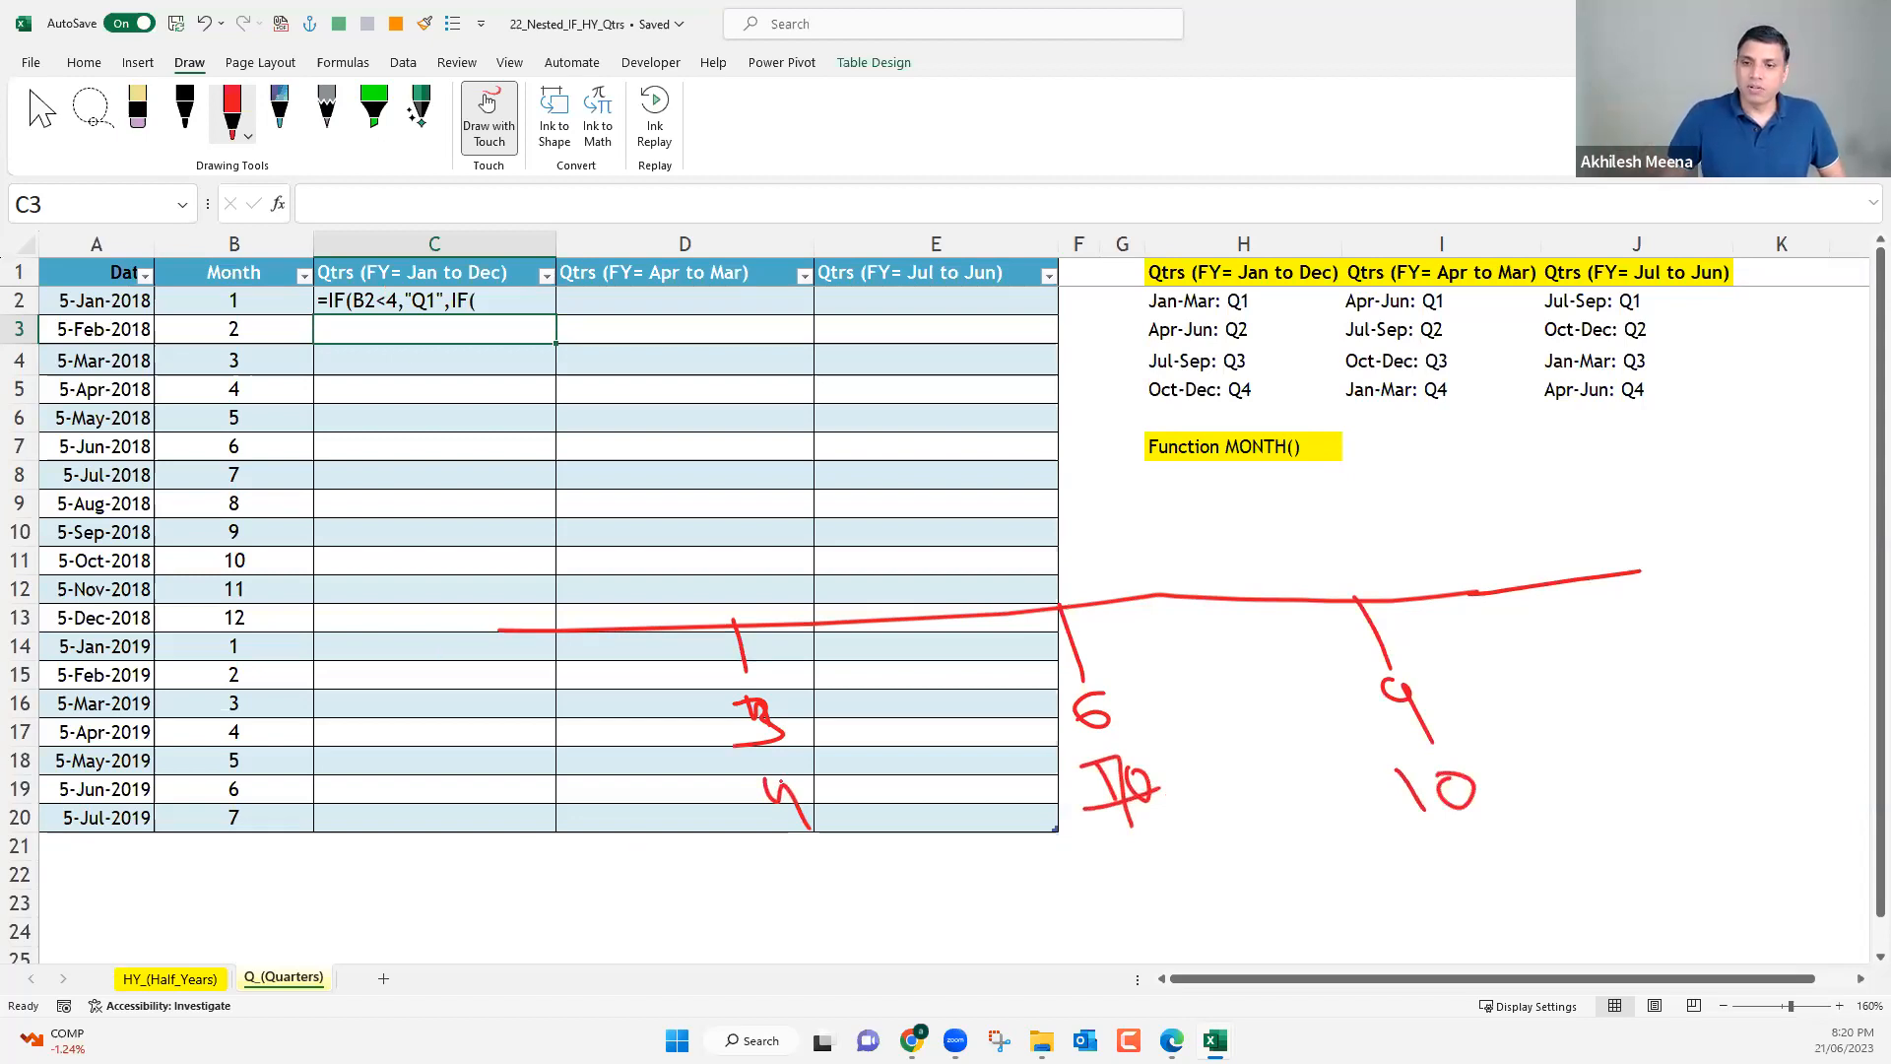
Annotate the timeline with a Q1 label, direction arrows below it and away from the 3 mark, and leave drawing mode.
drag(456, 851, 564, 832)
drag(529, 816, 538, 855)
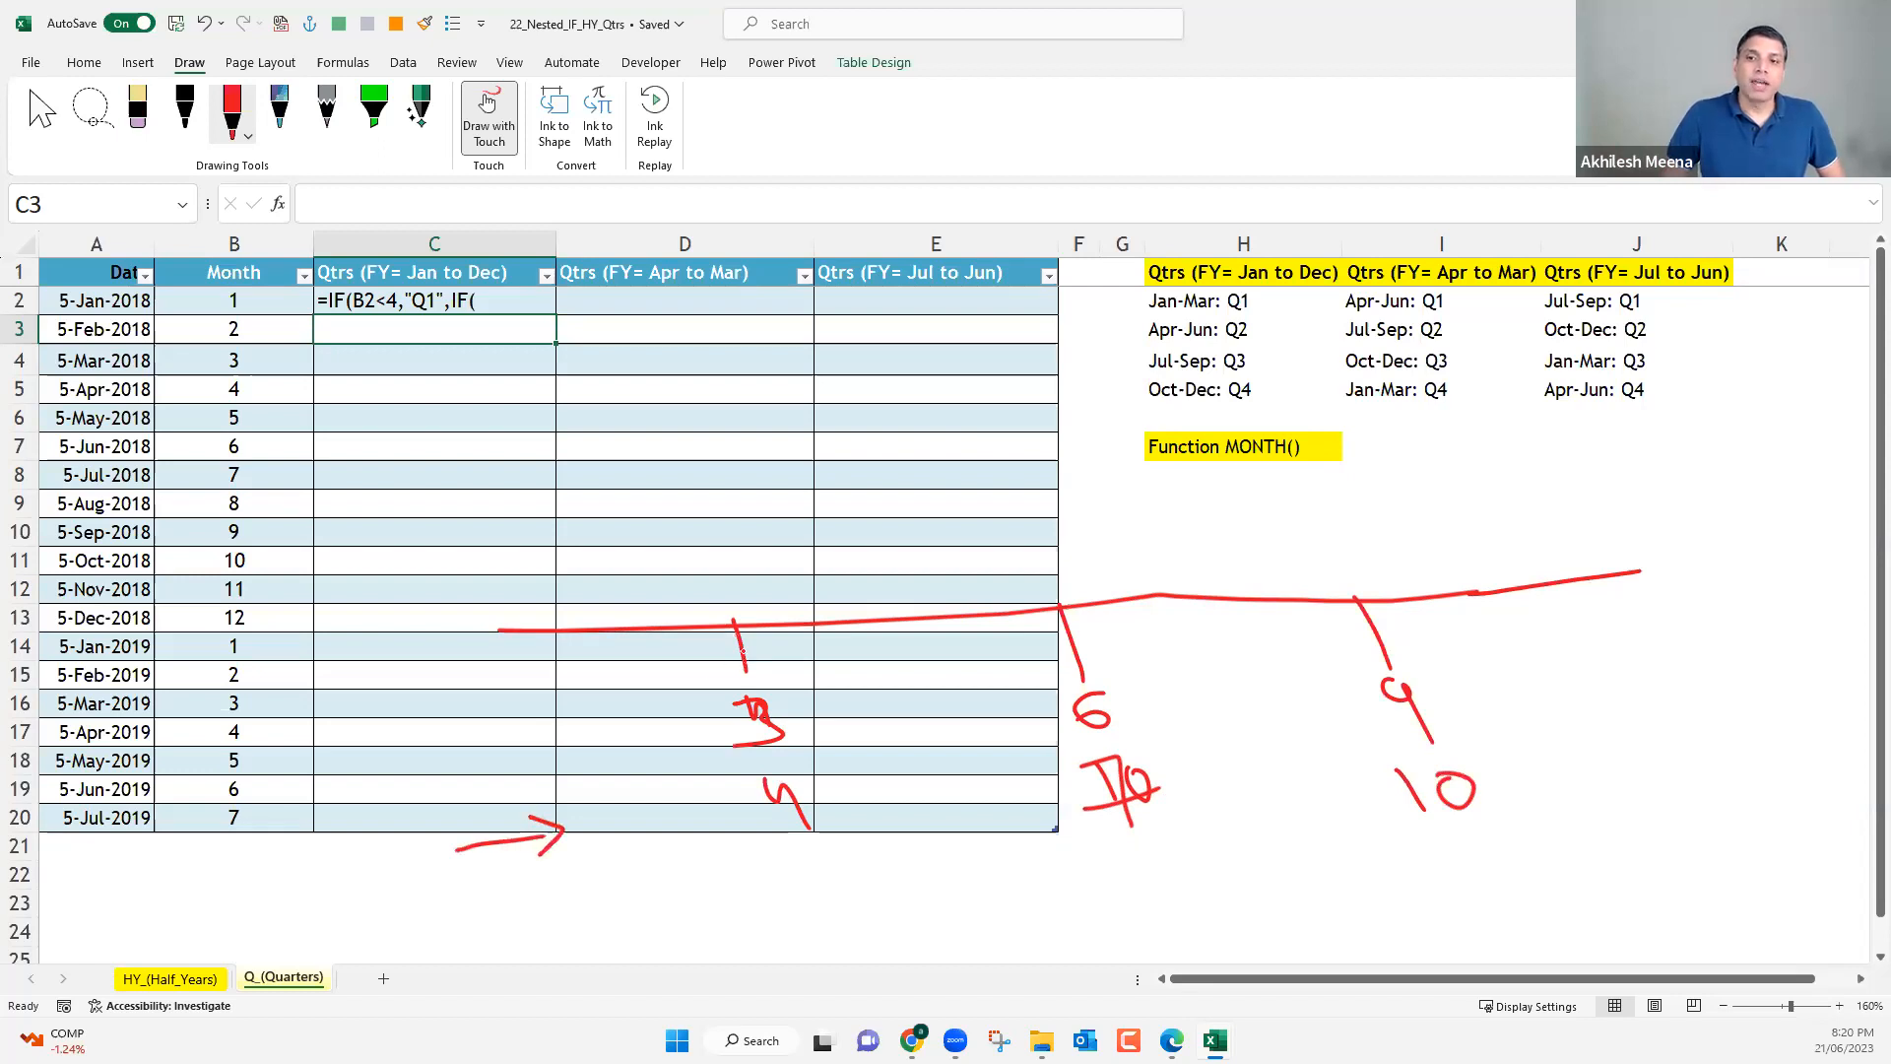
drag(730, 648, 564, 679)
drag(548, 683, 558, 673)
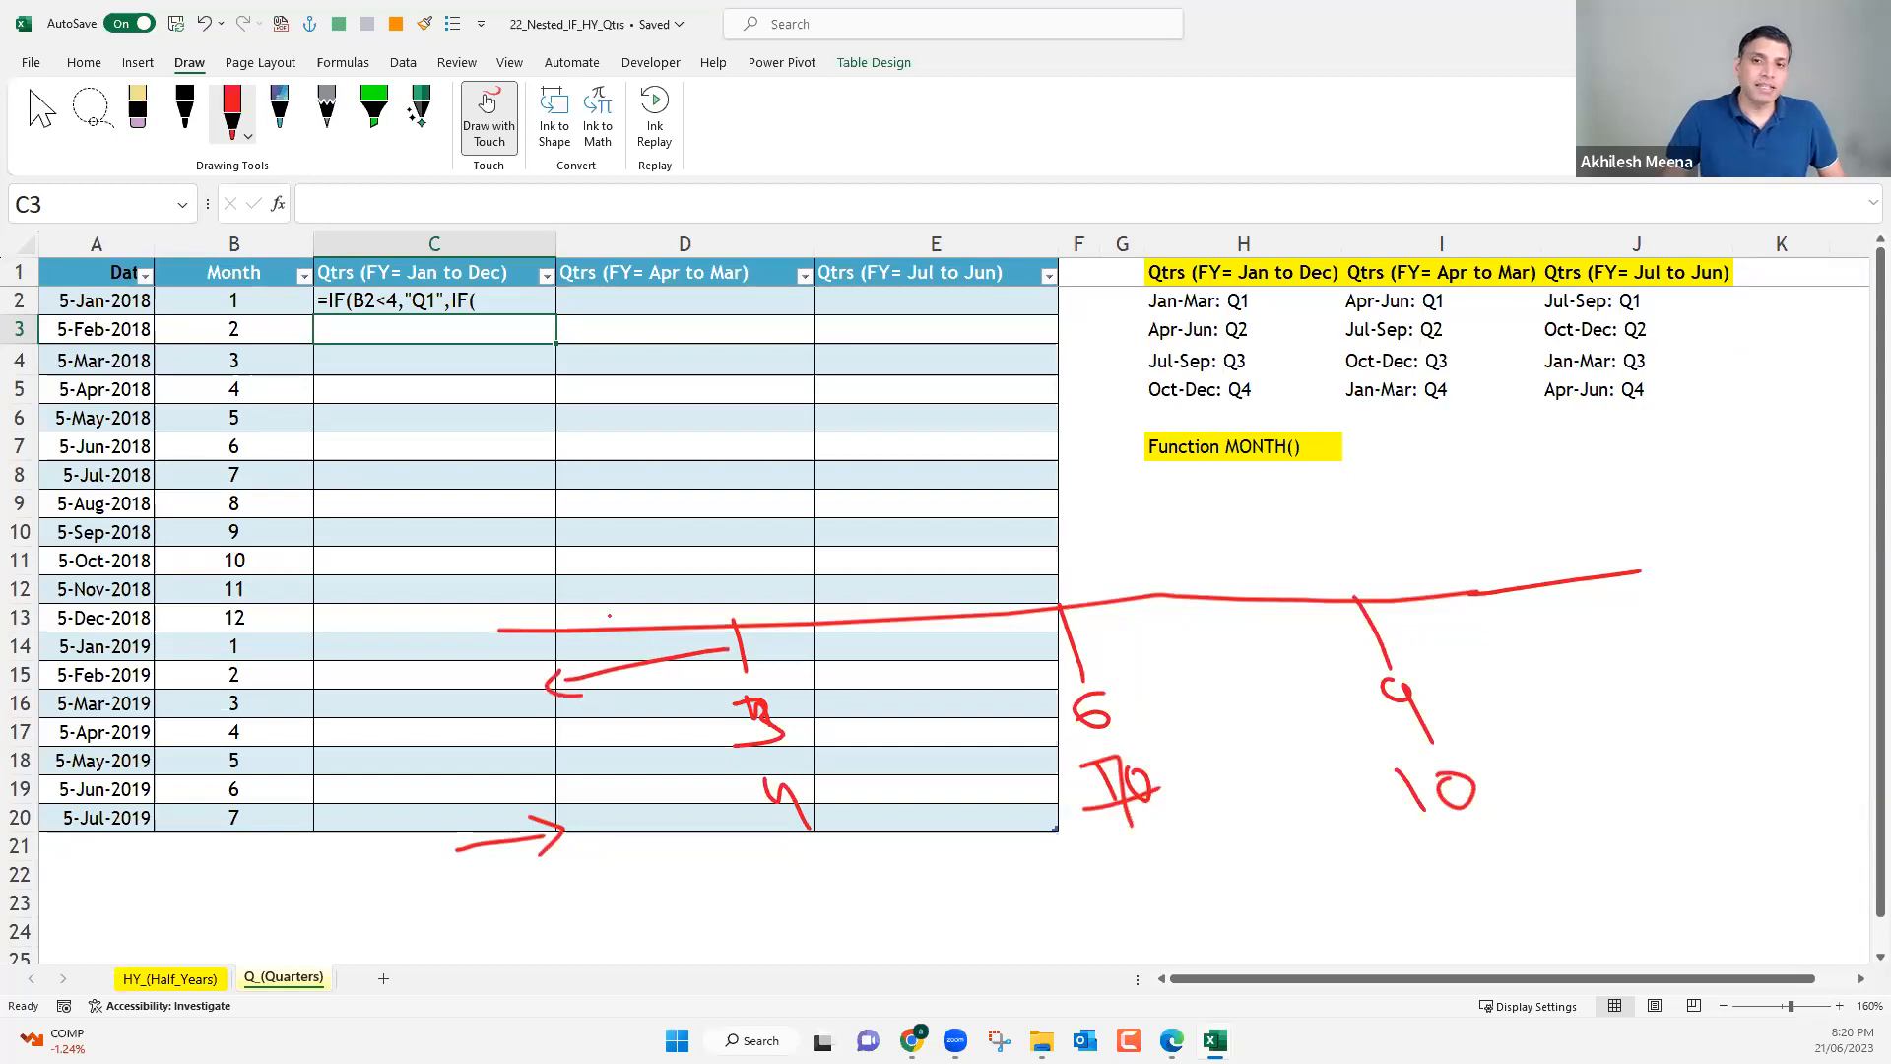
mouse_move(612, 602)
mouse_down()
mouse_move(633, 612)
mouse_move(606, 591)
mouse_up()
drag(640, 595, 651, 632)
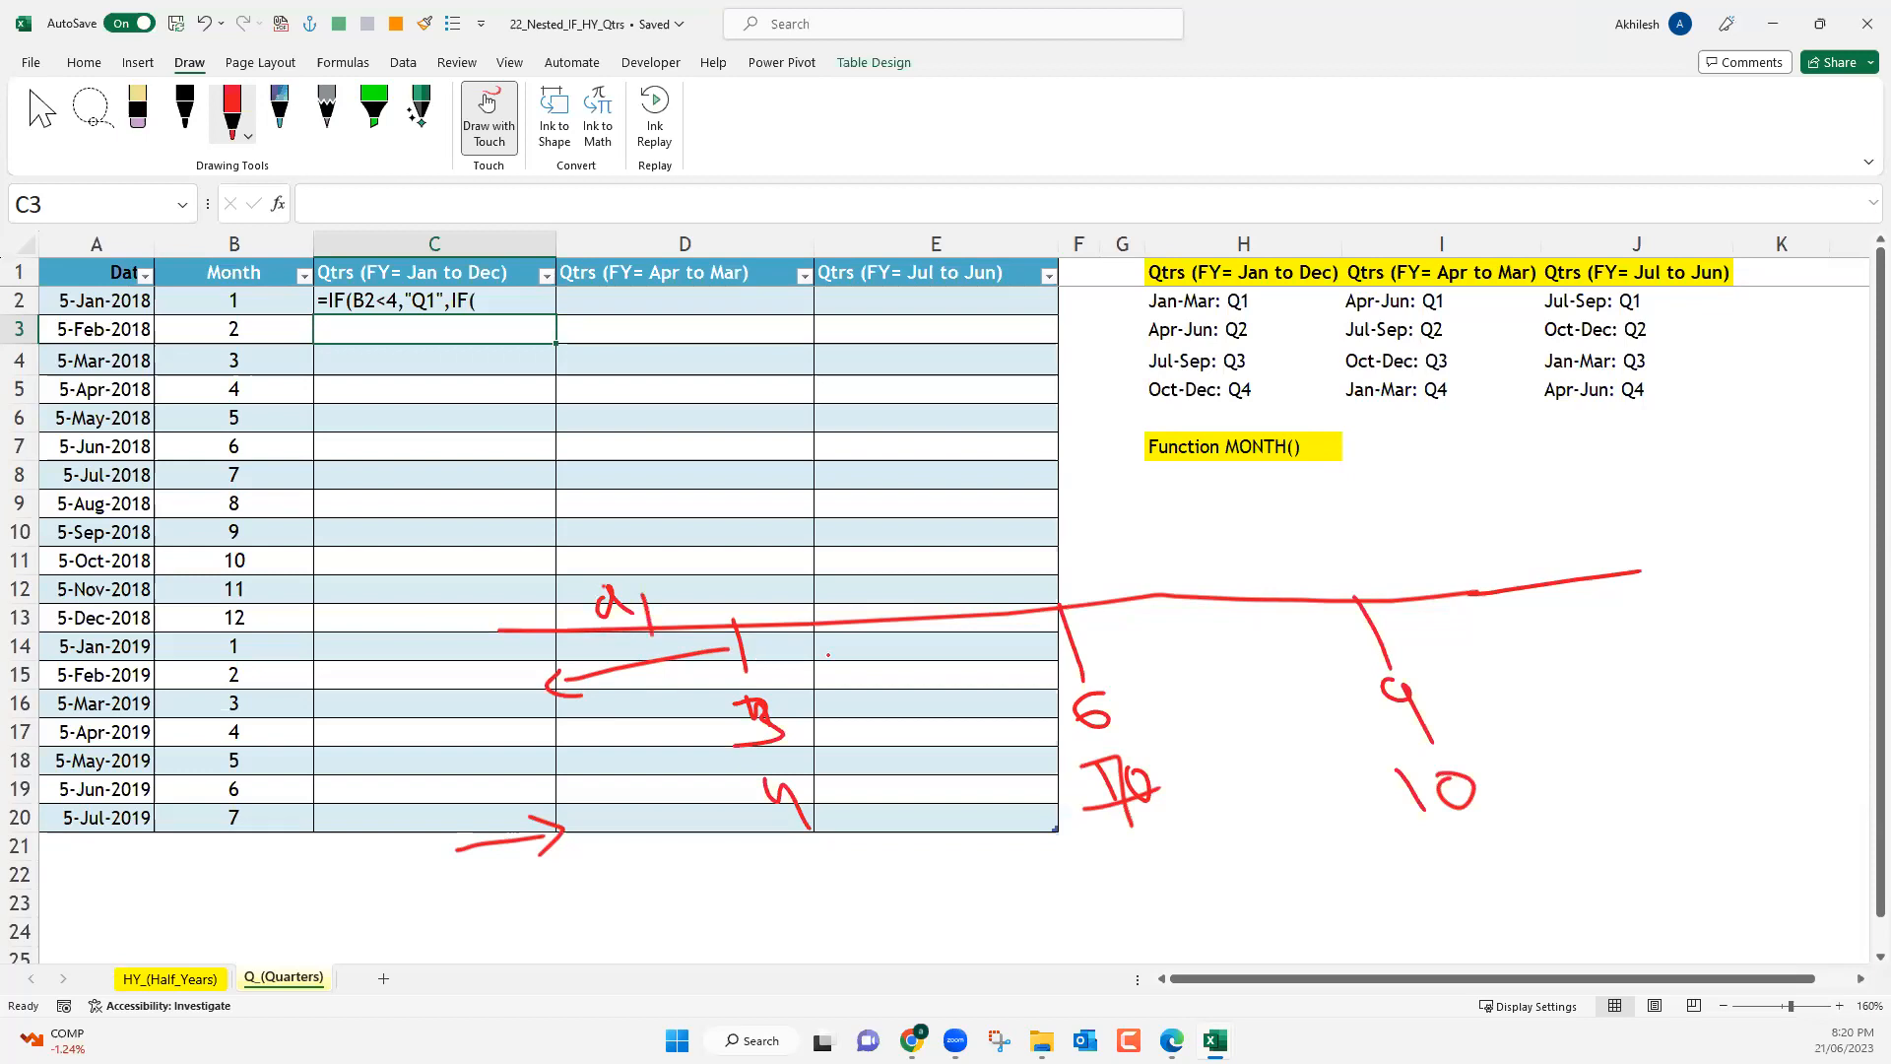
mouse_move(758, 658)
mouse_down()
mouse_move(1525, 589)
mouse_move(1457, 630)
mouse_up()
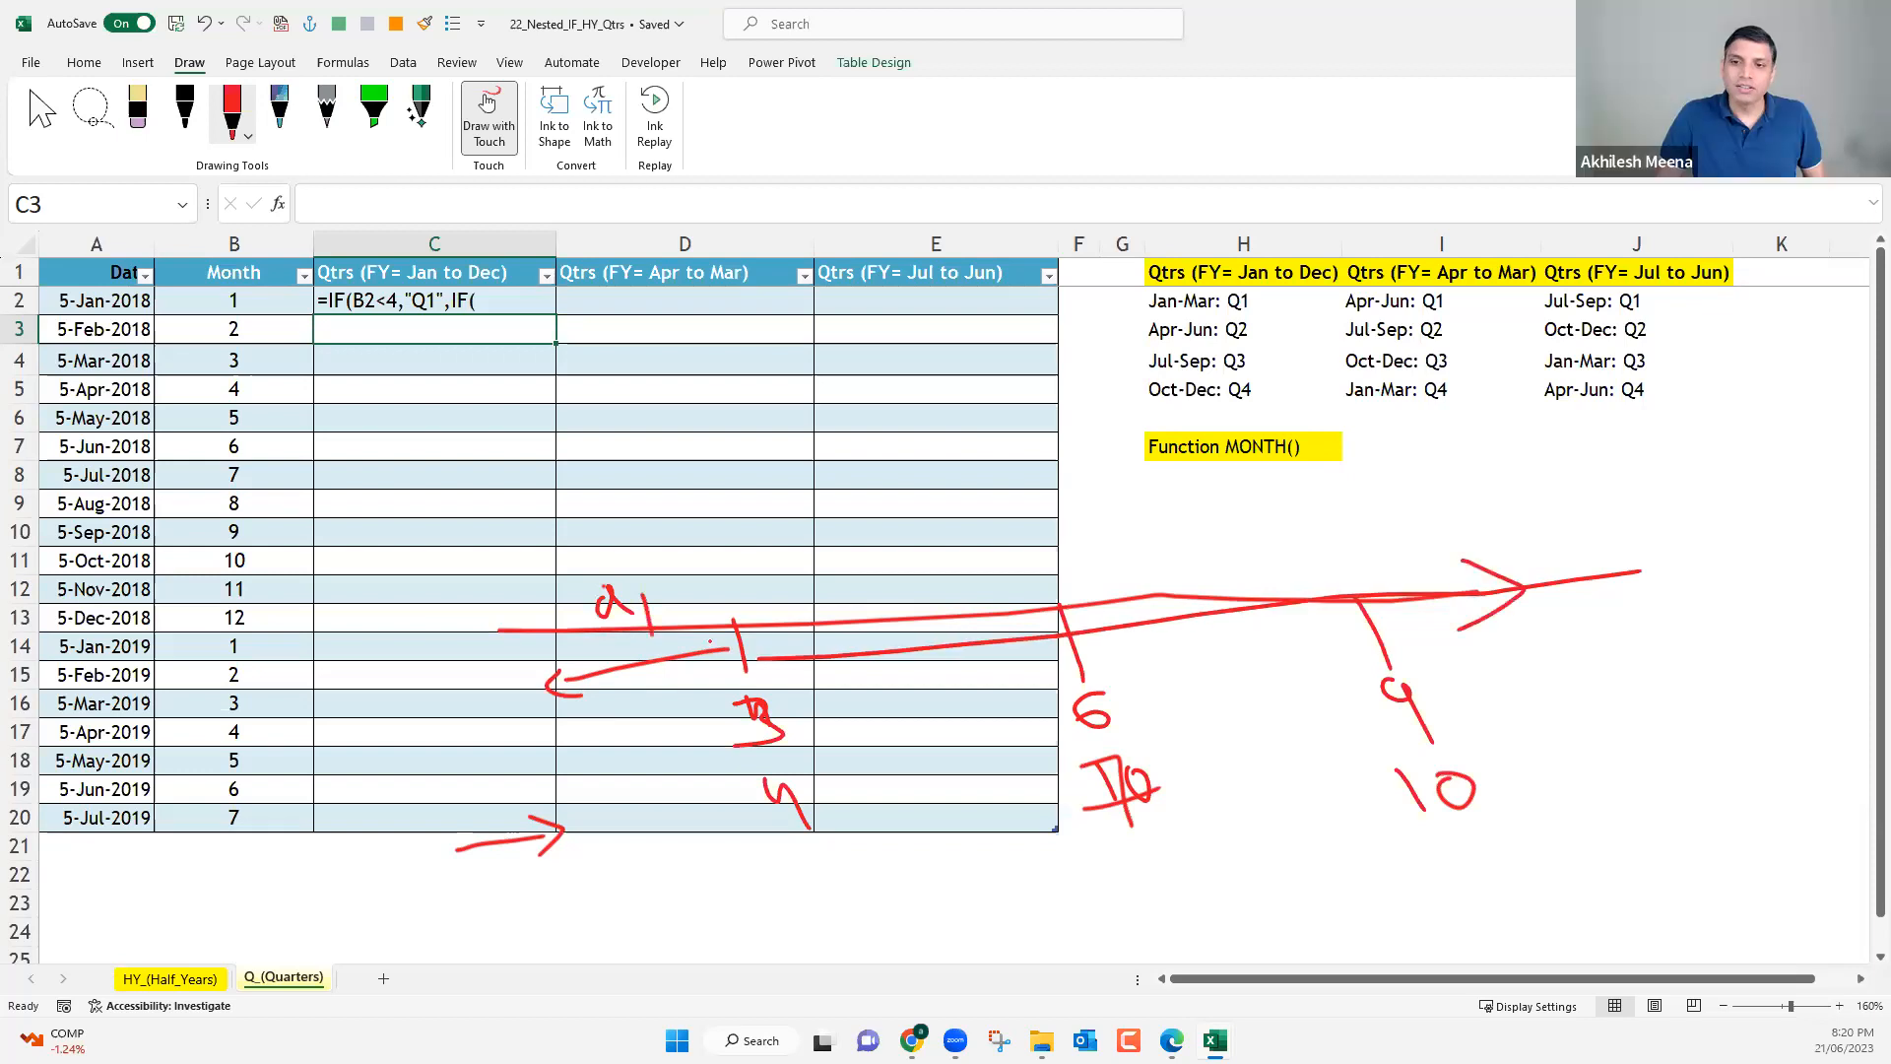
drag(785, 621, 782, 676)
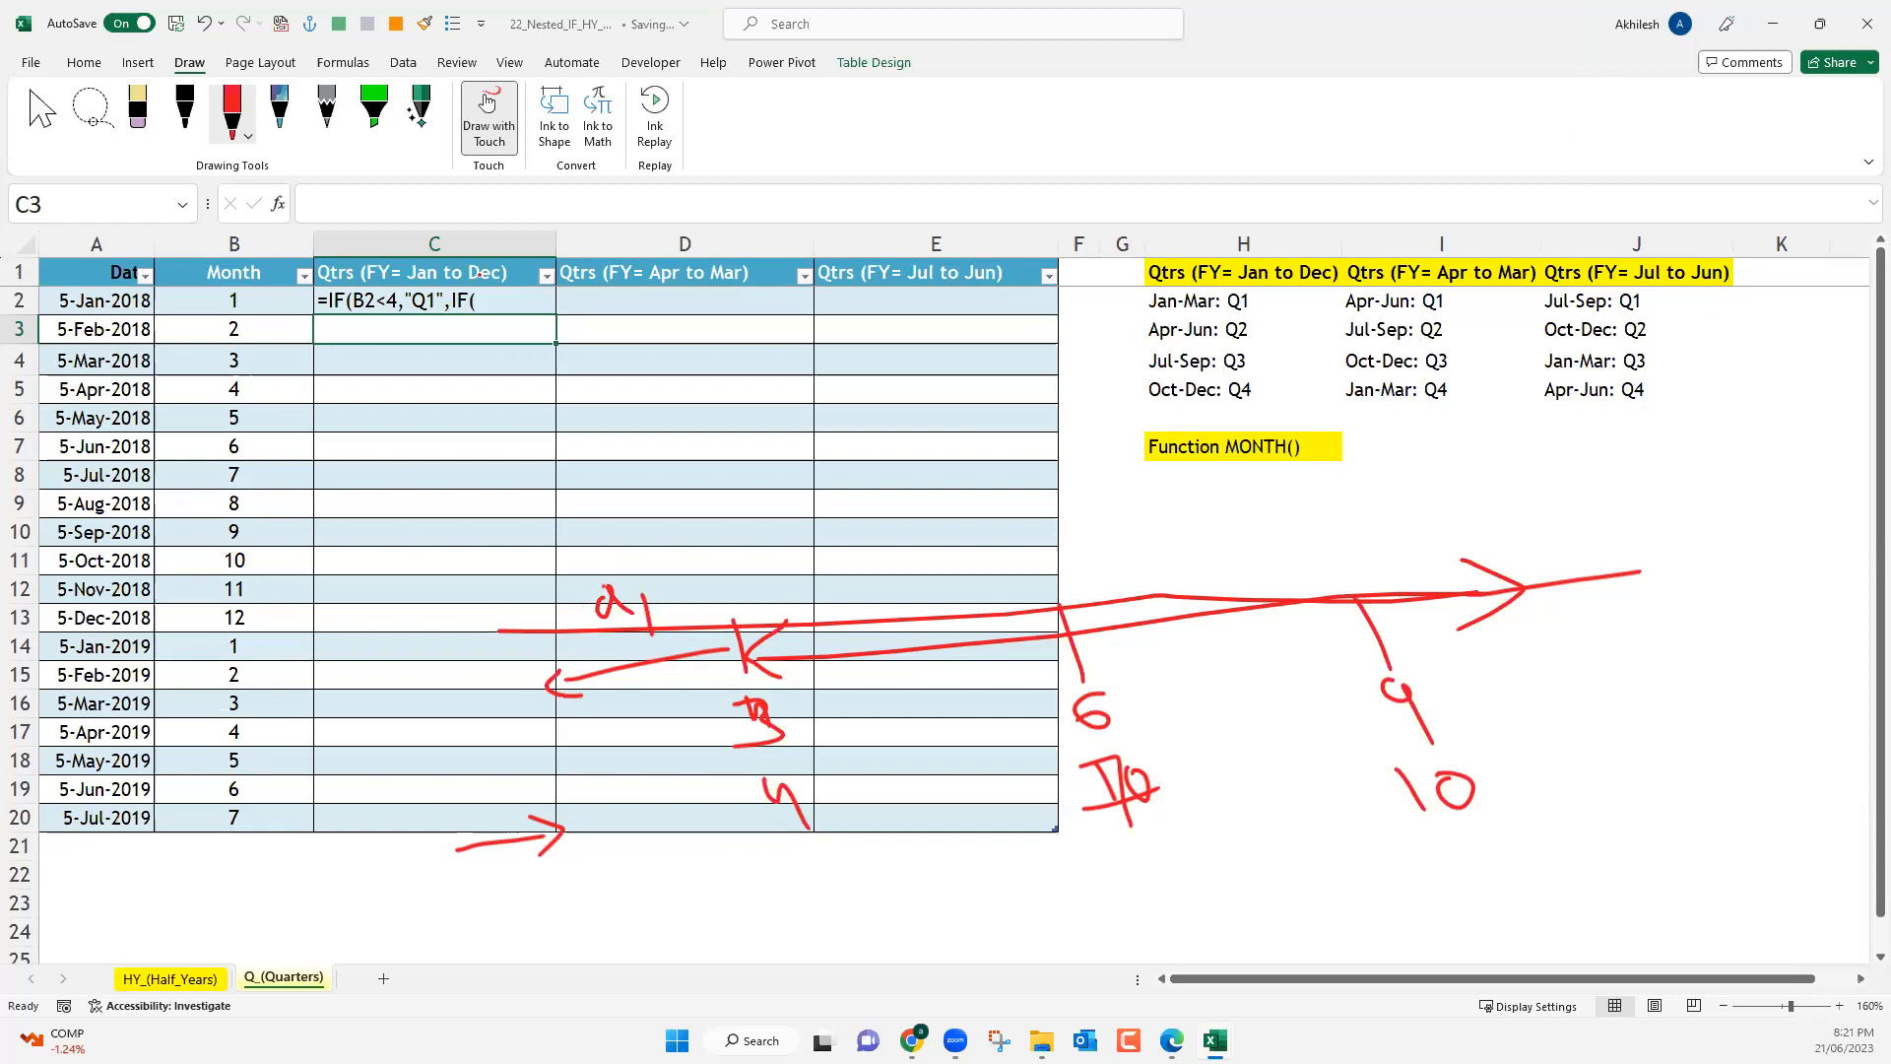
key(Escape)
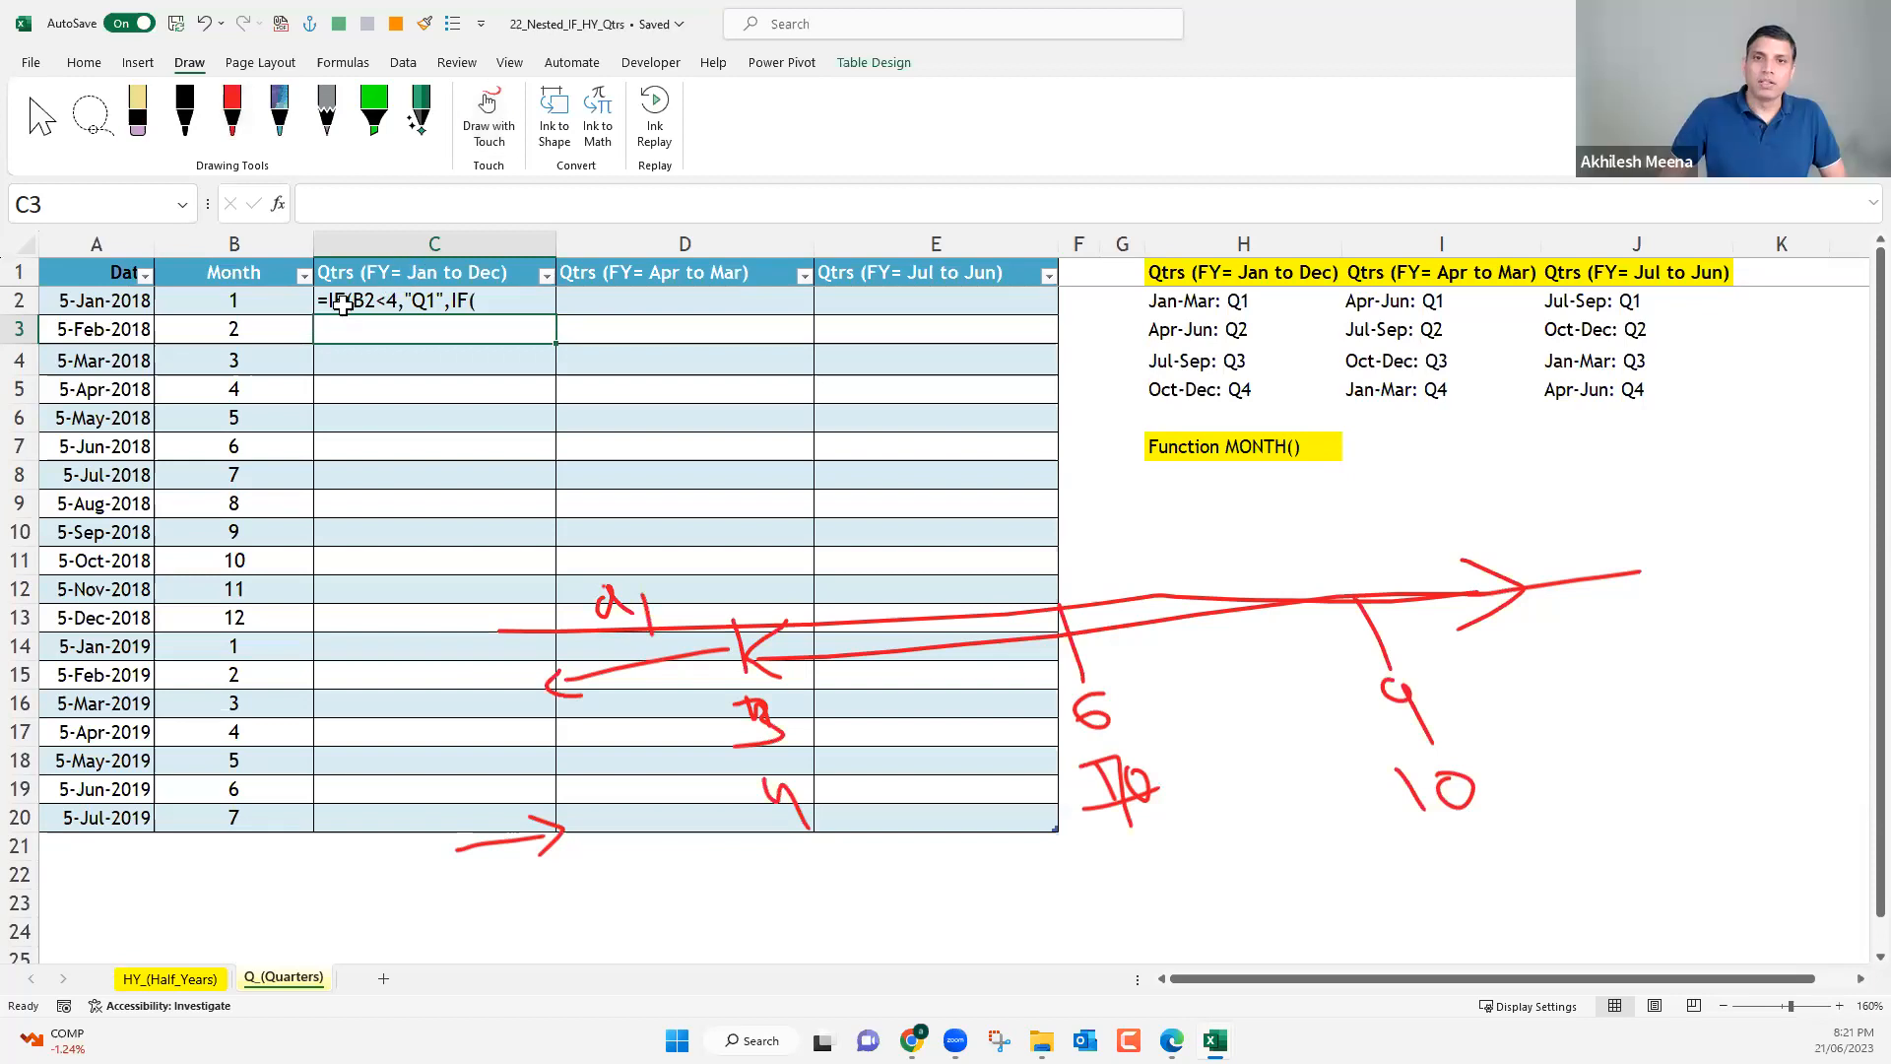
Remove the leading apostrophe from C2 and continue editing at the end of its formula.
key(Up)
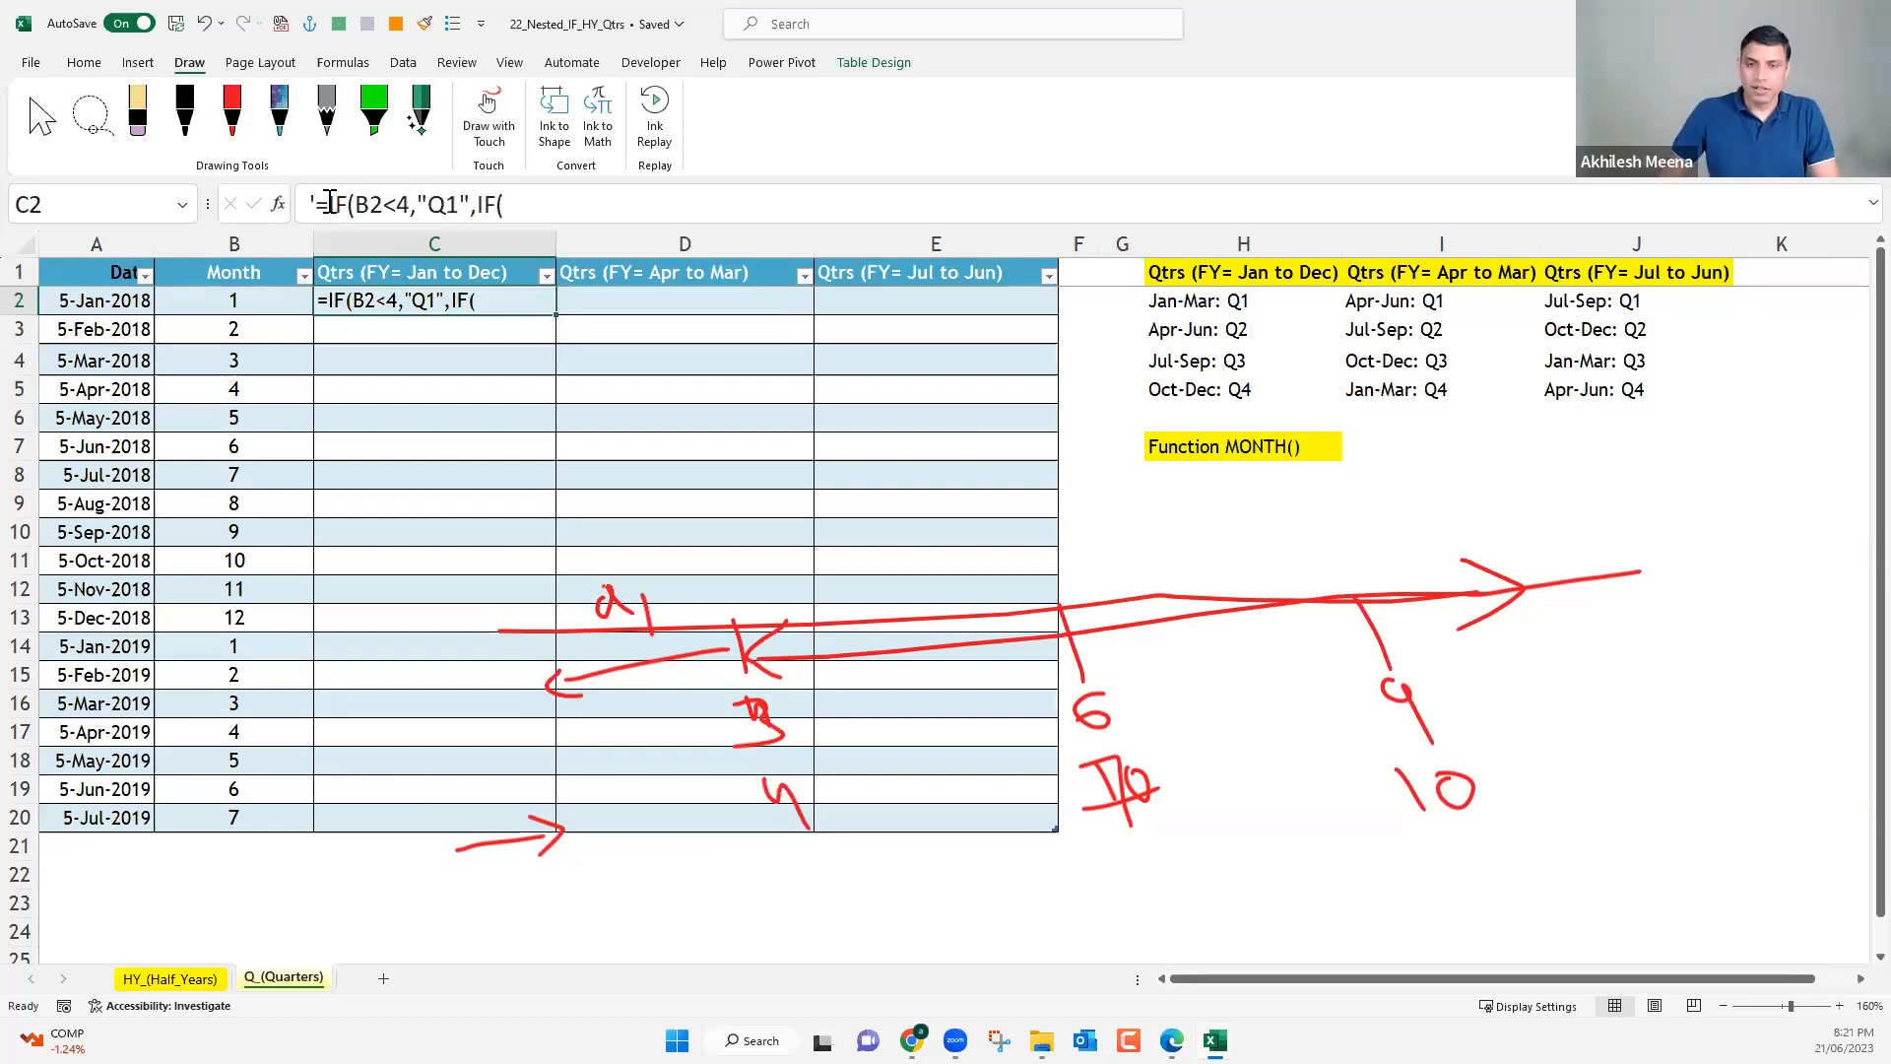
click(317, 204)
key(BackSpace)
click(515, 206)
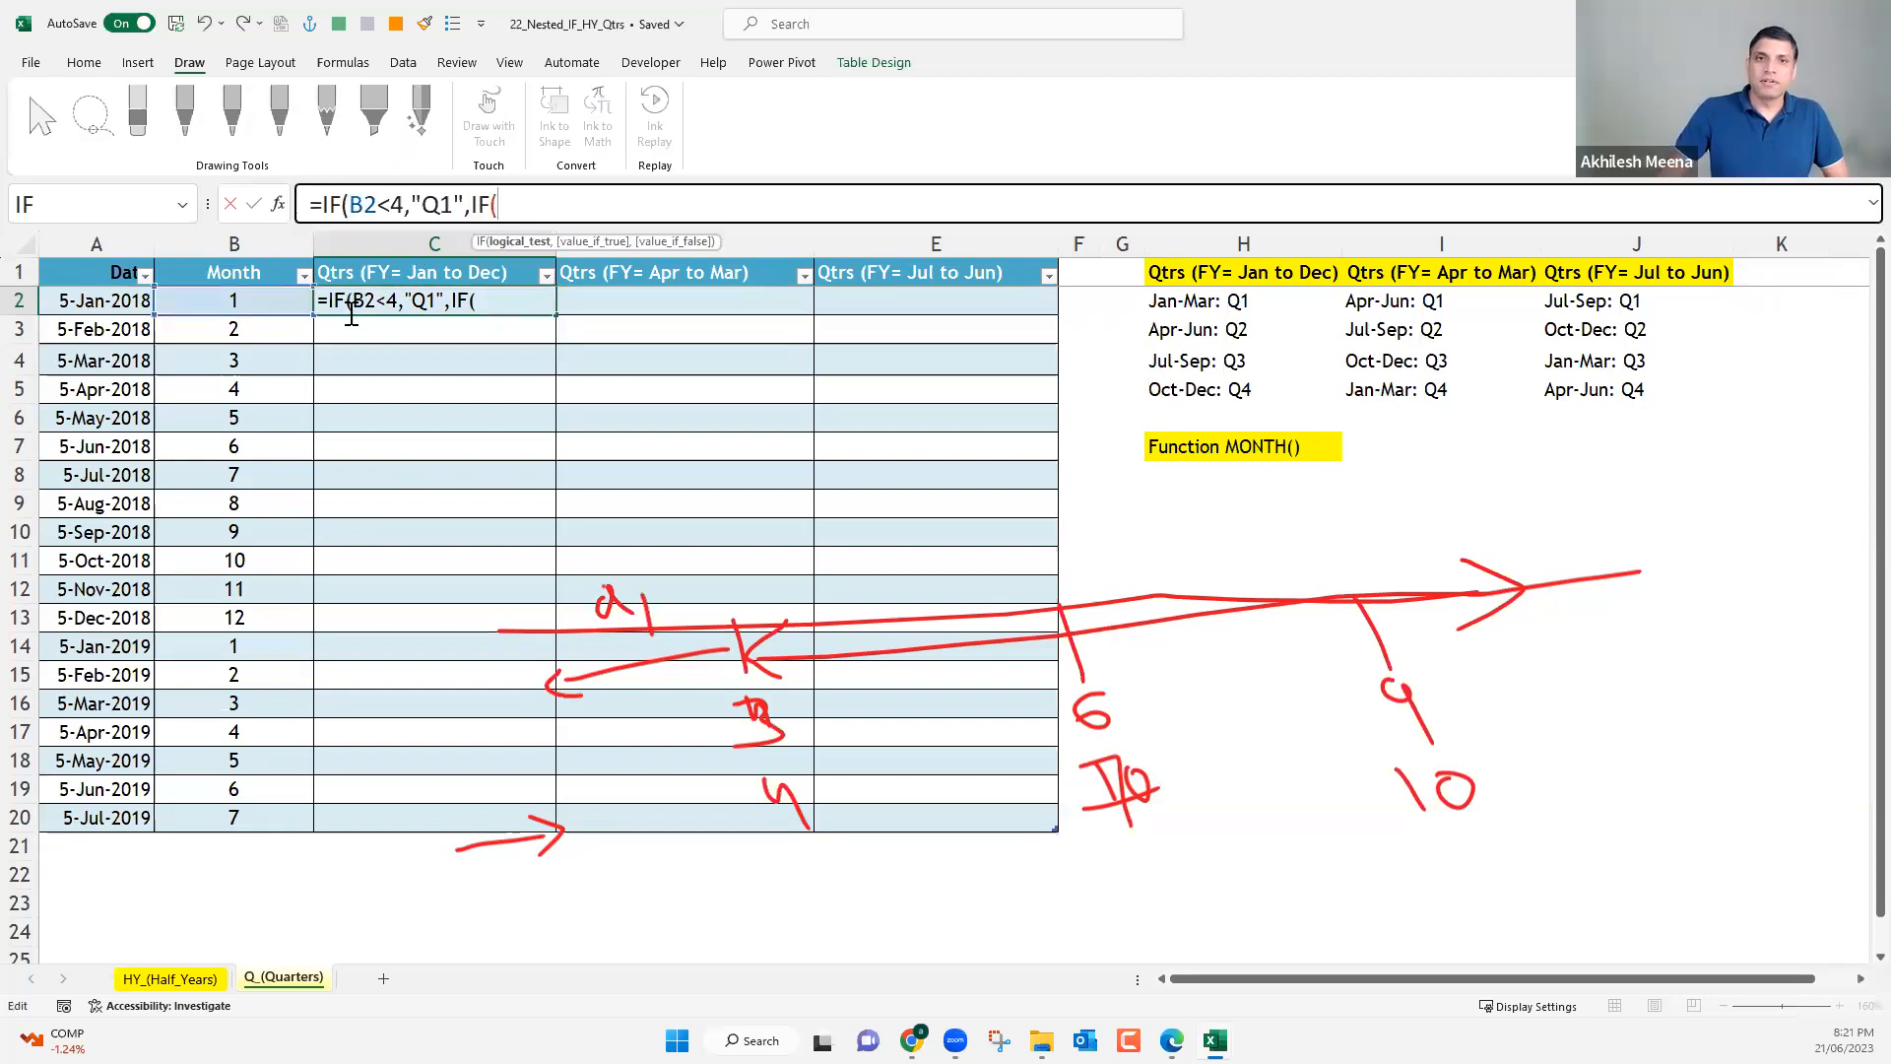
Complete the second IF's test in C2's formula as B2<7, returning "Q2" when true.
click(264, 300)
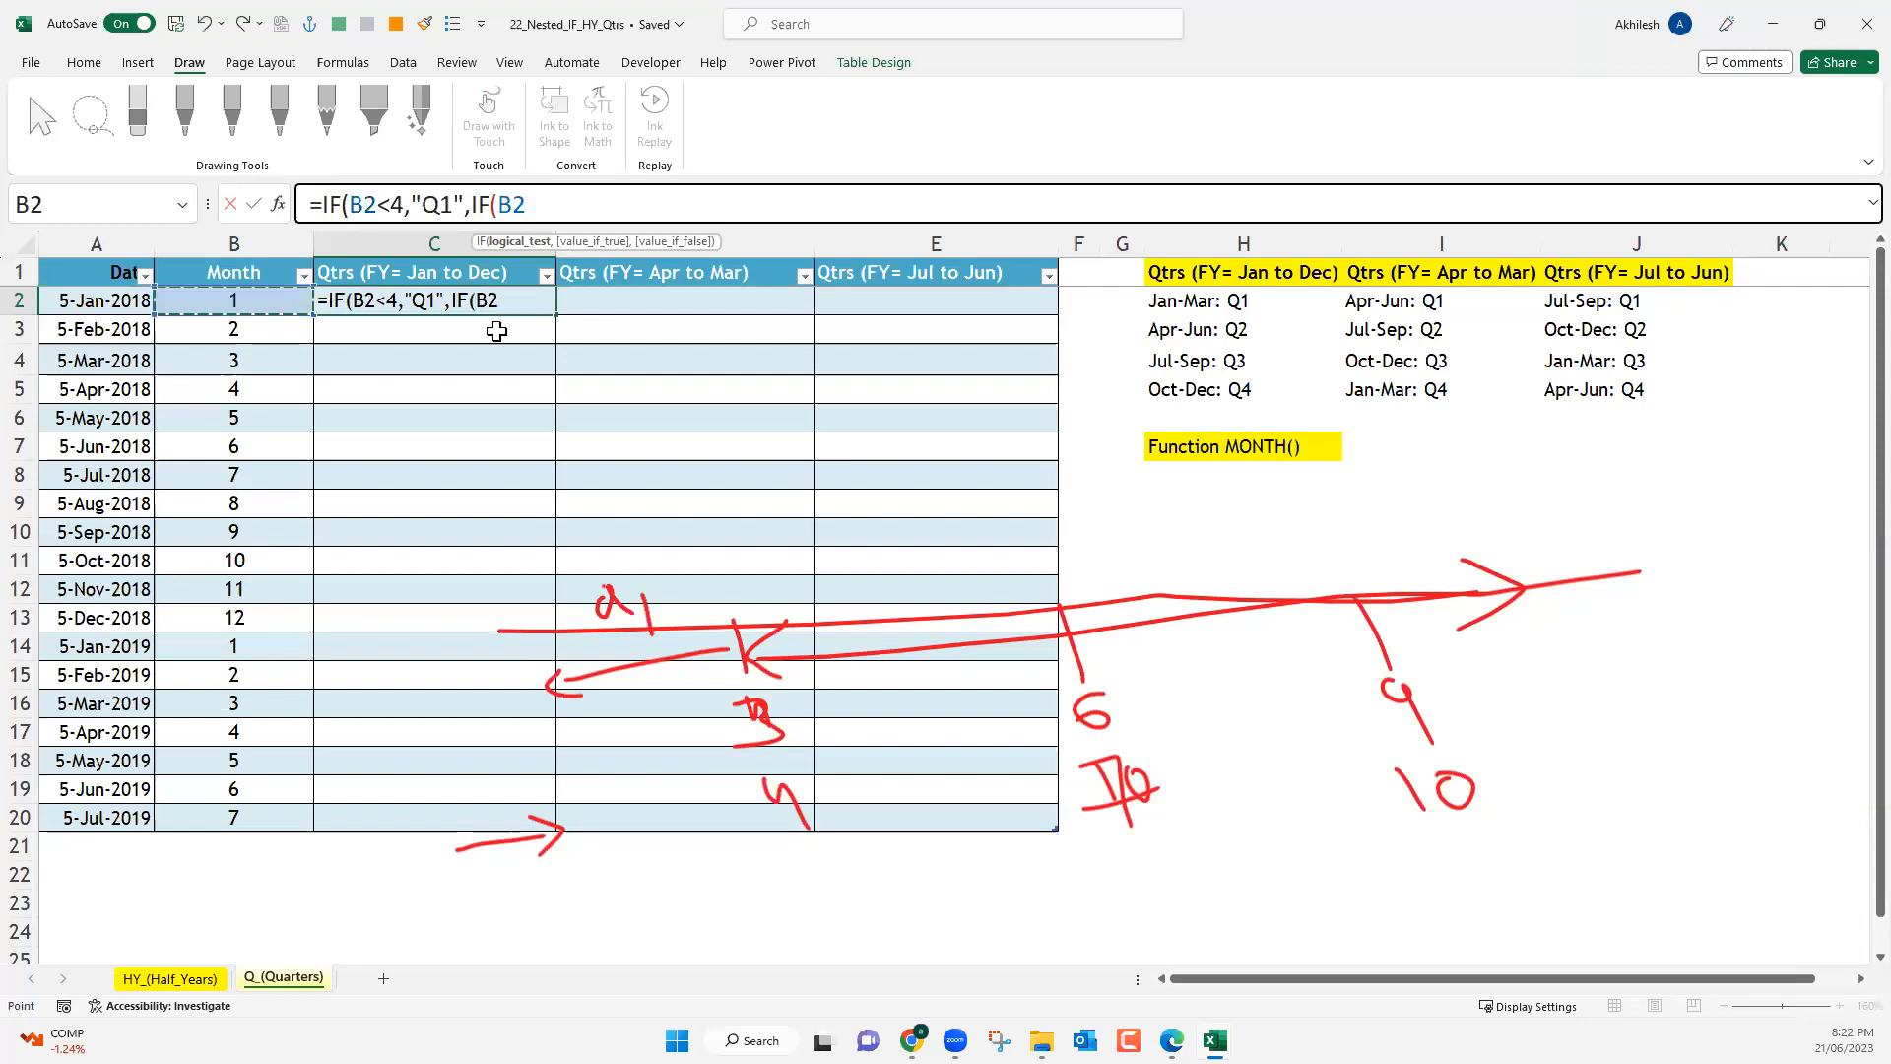
text(<)
text(7)
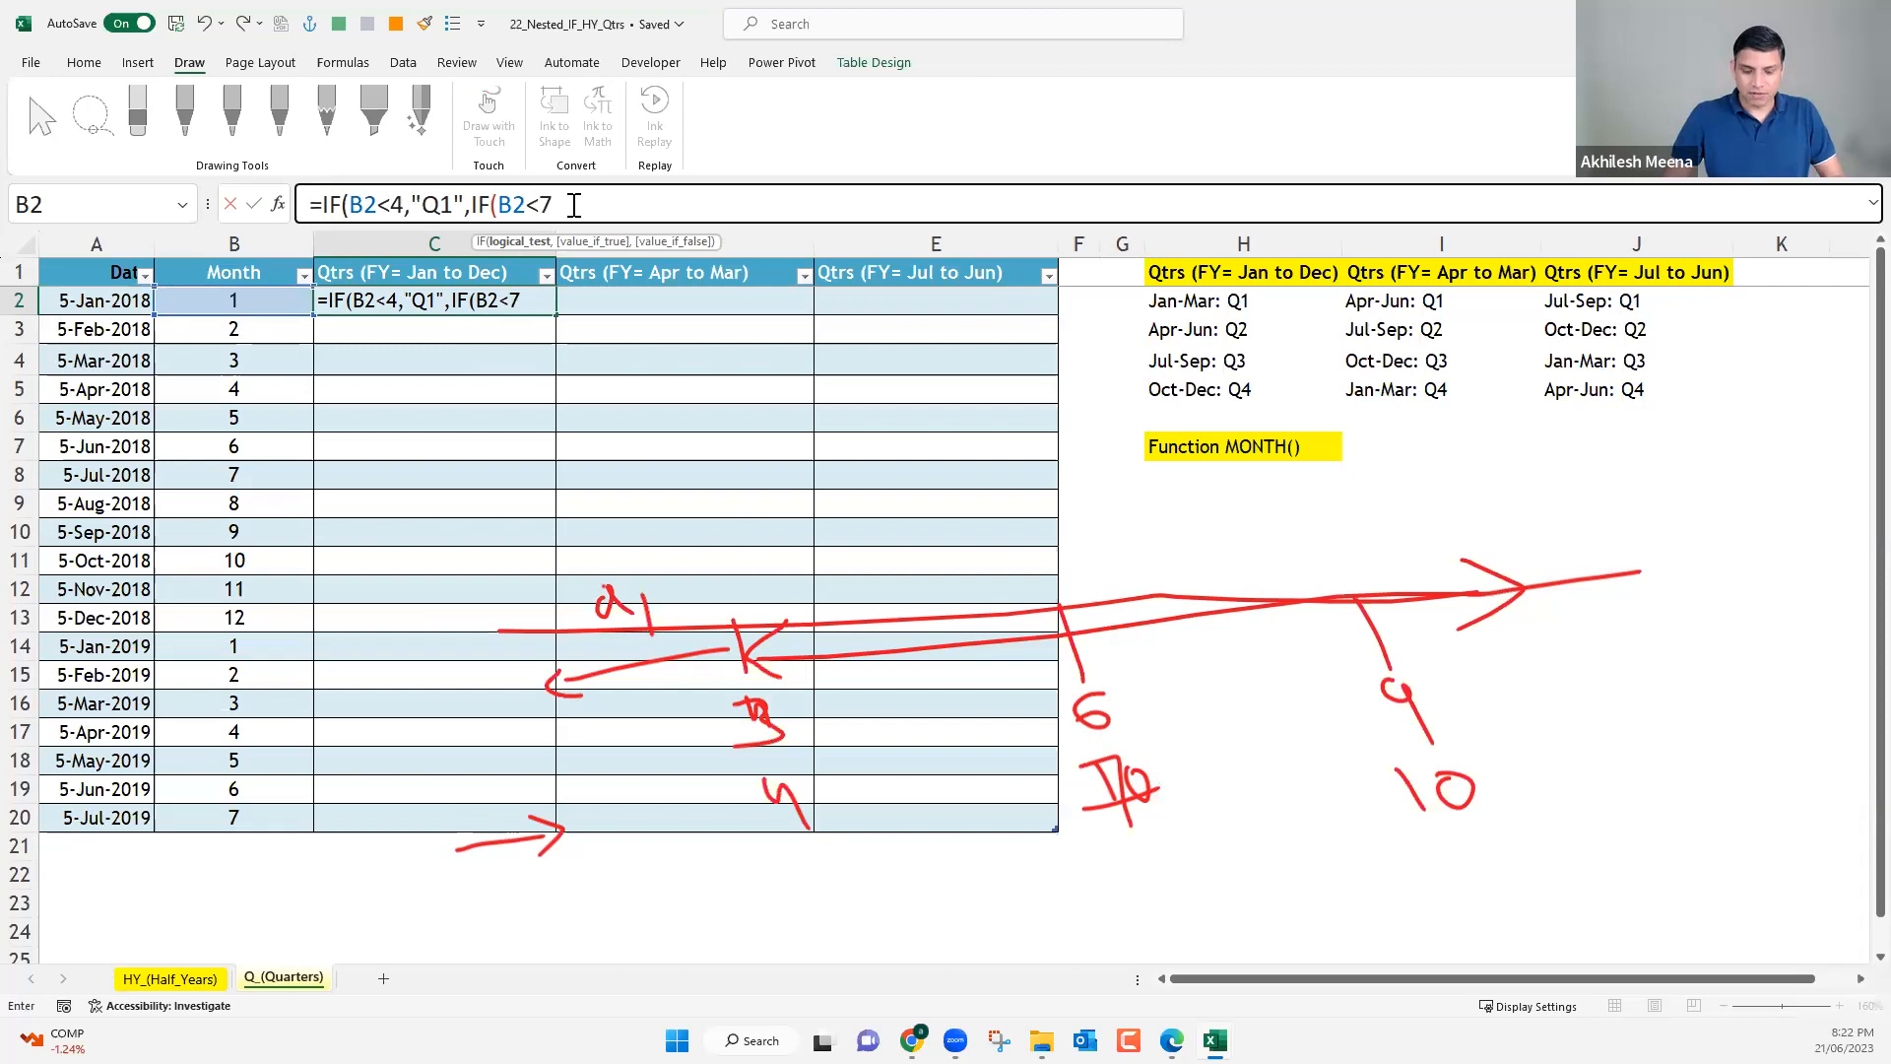
text(,)
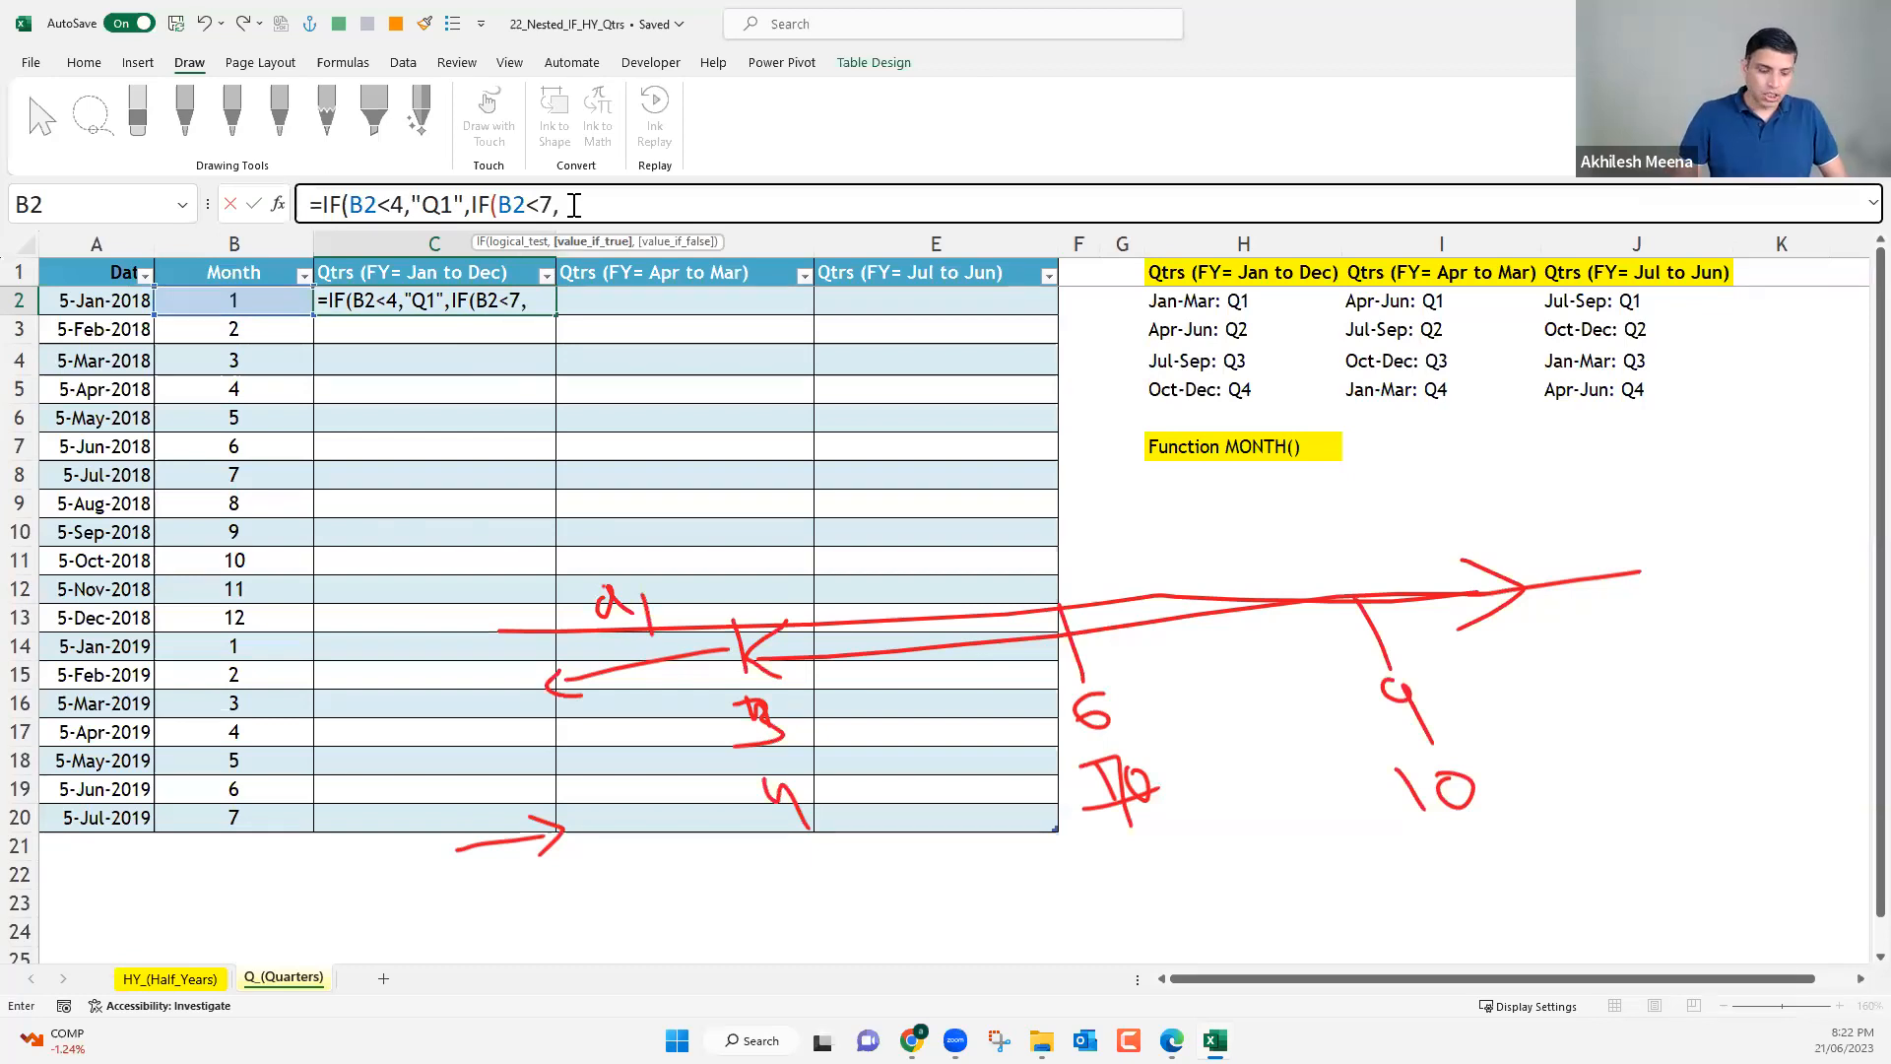
text("Q2",)
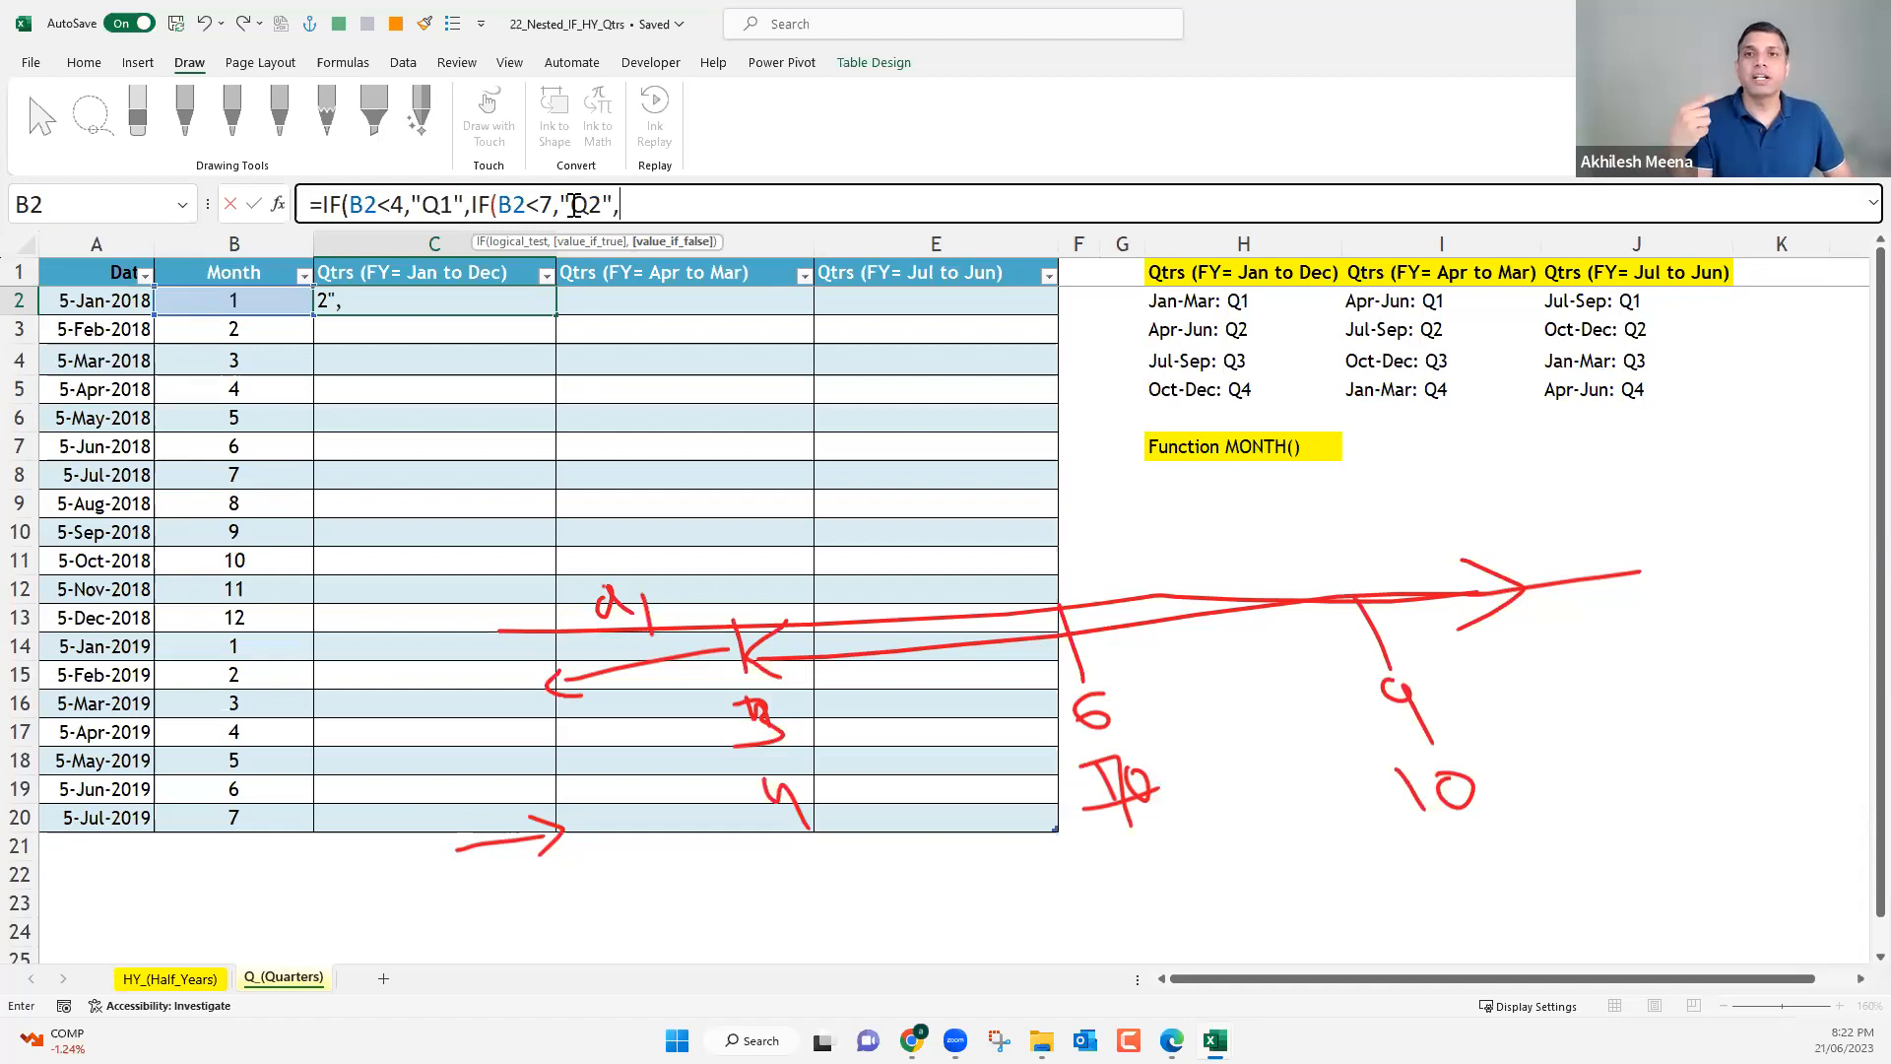
Nest a third IF in C2's formula that tests B2<10 and returns "Q3" when true.
text(IF()
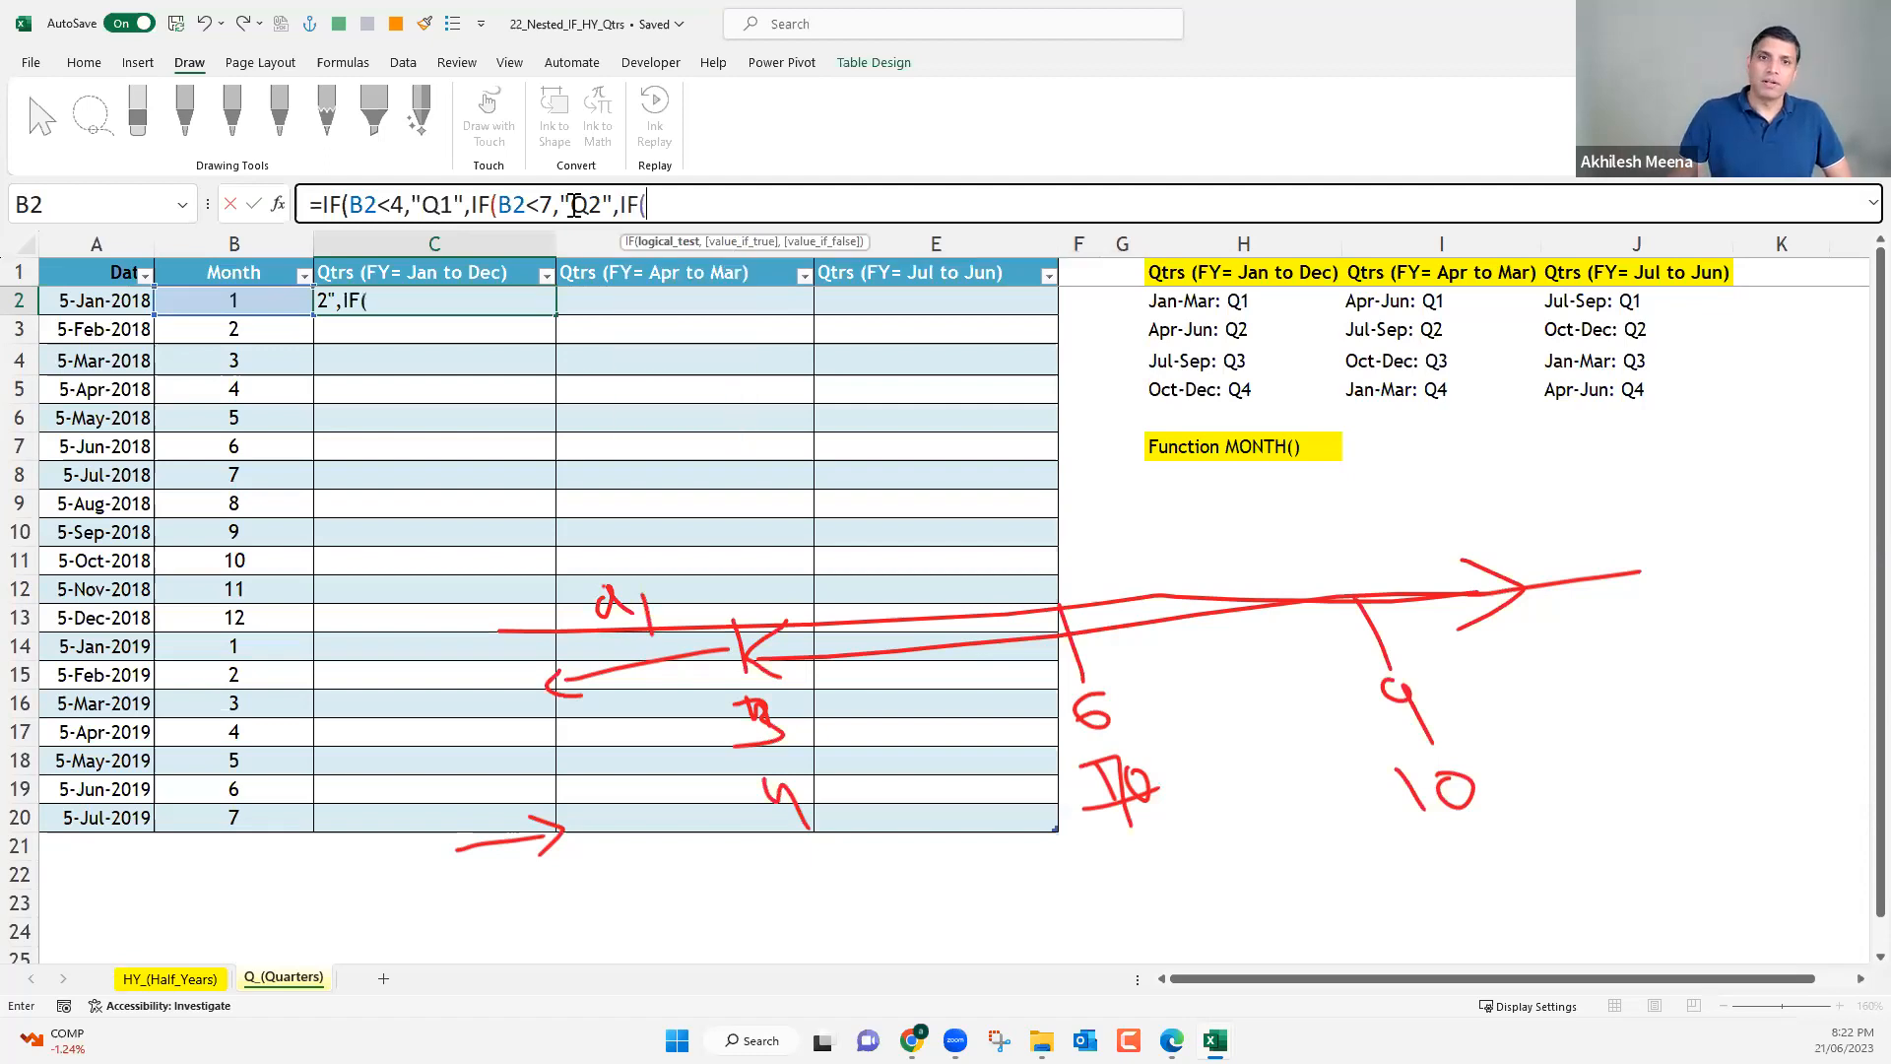
click(201, 298)
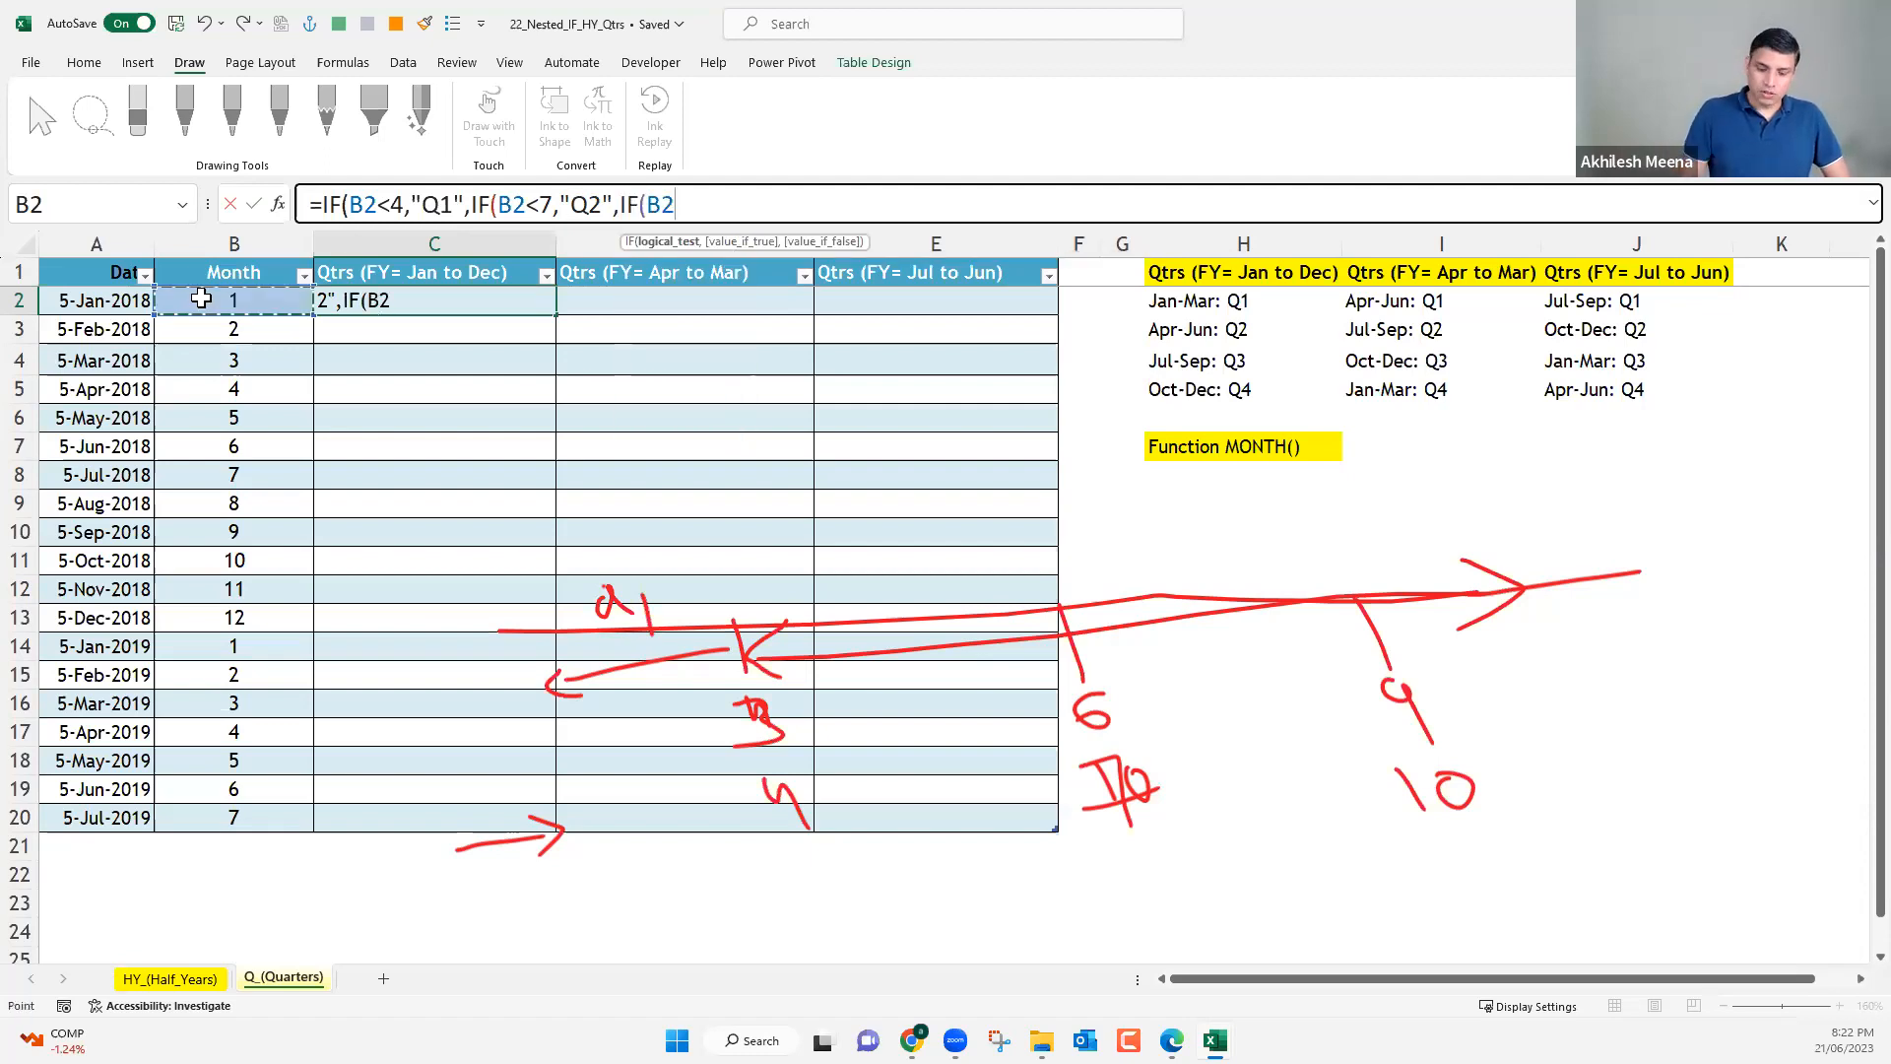
text(<)
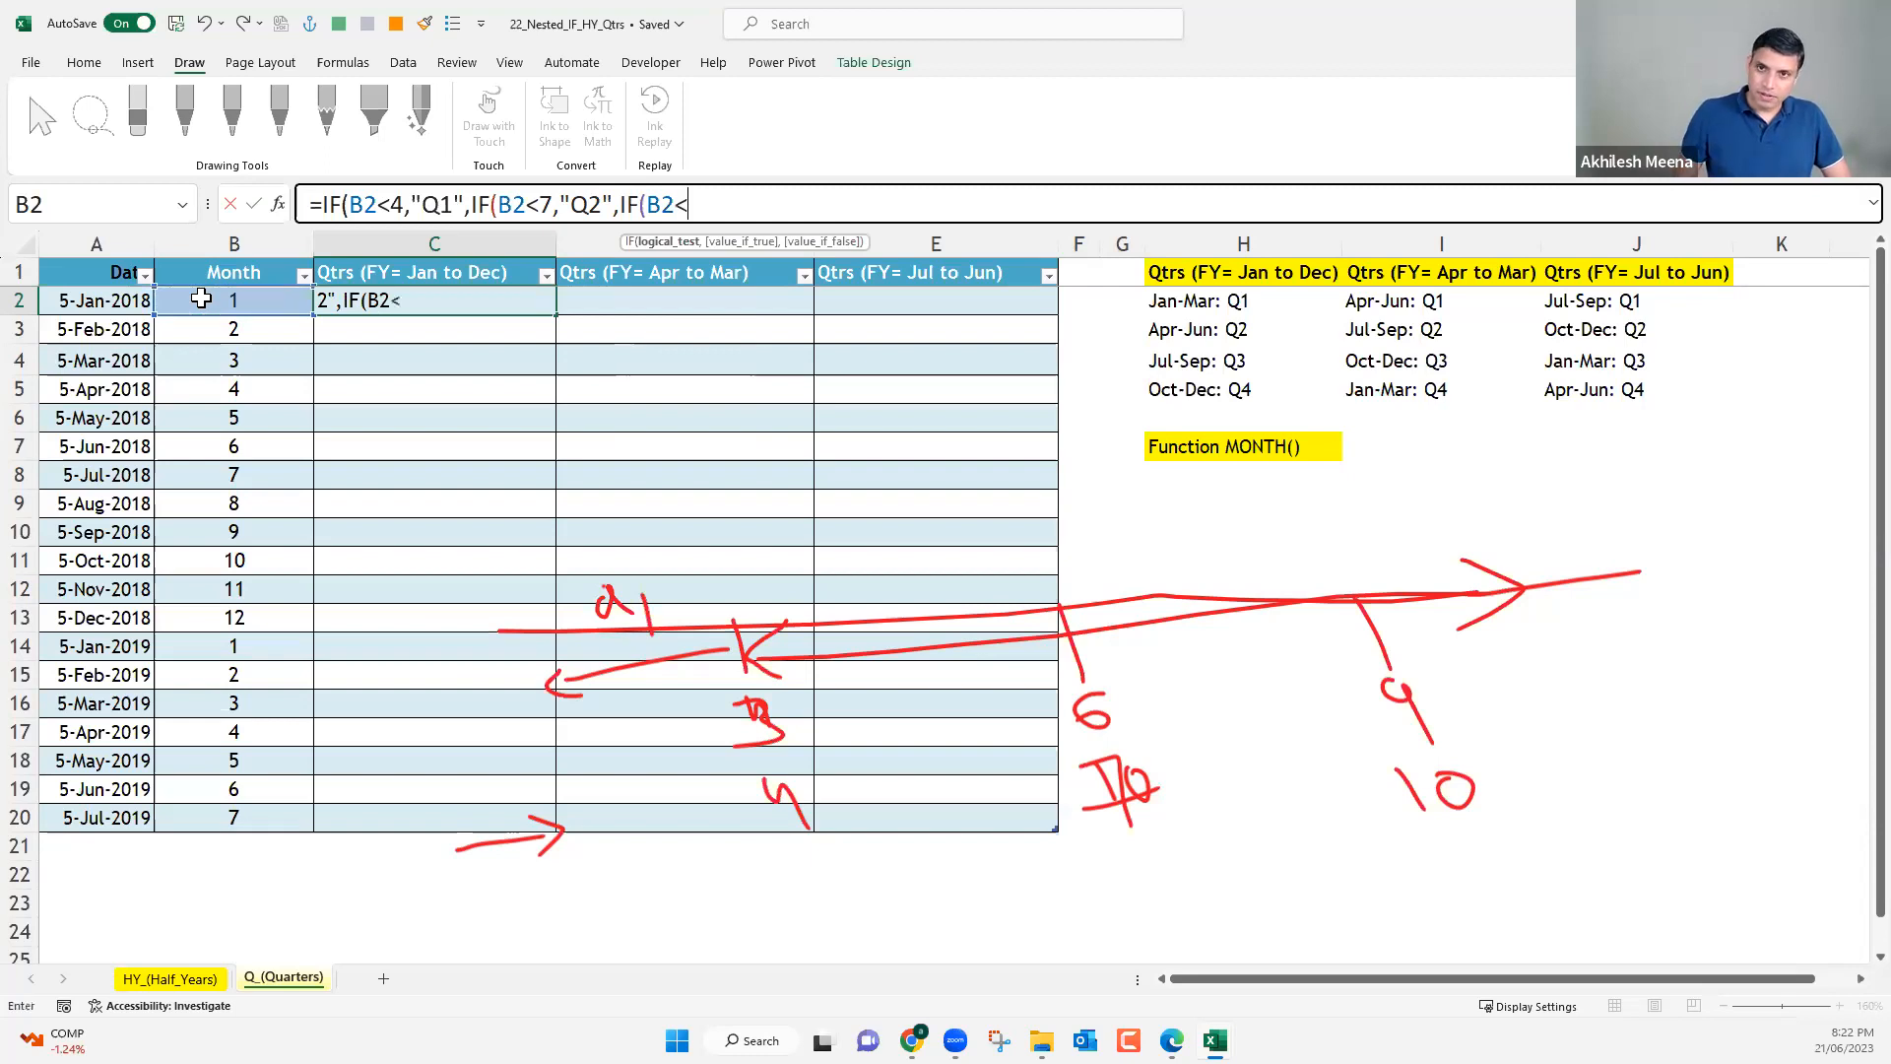
text(1)
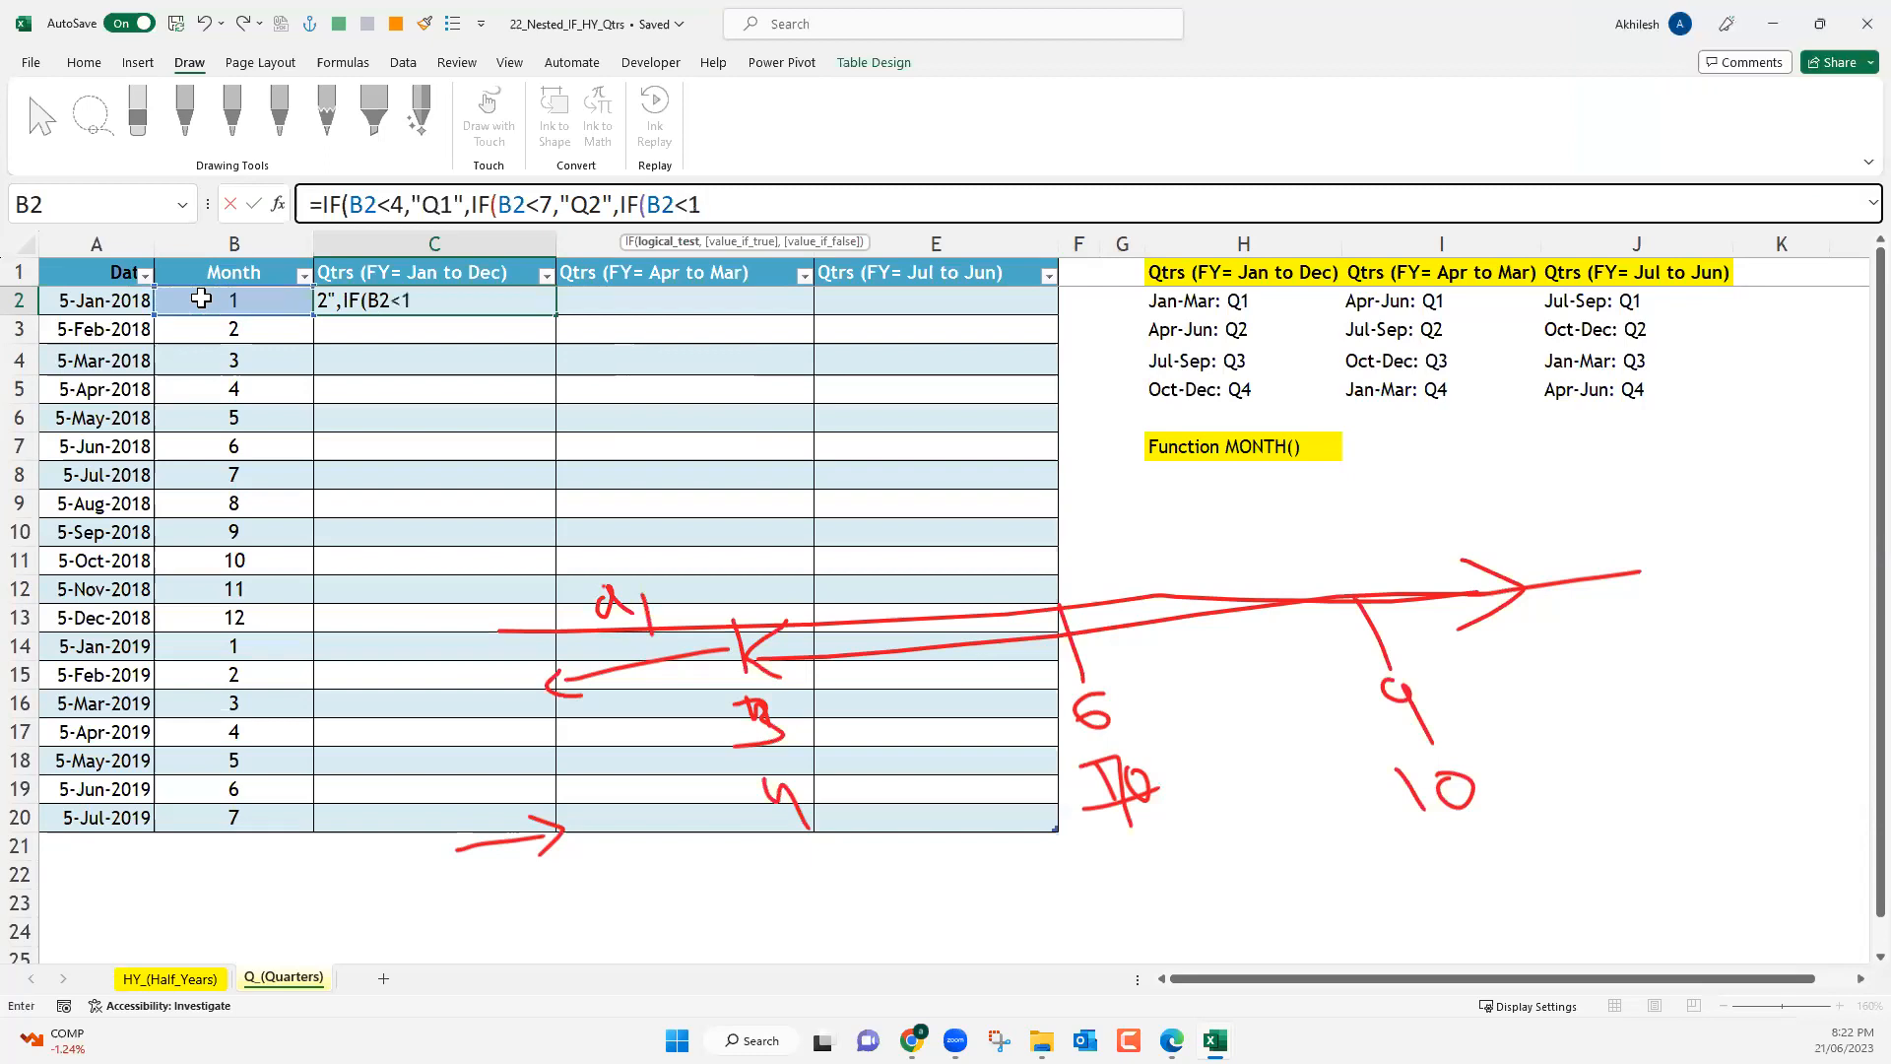
text(0,")
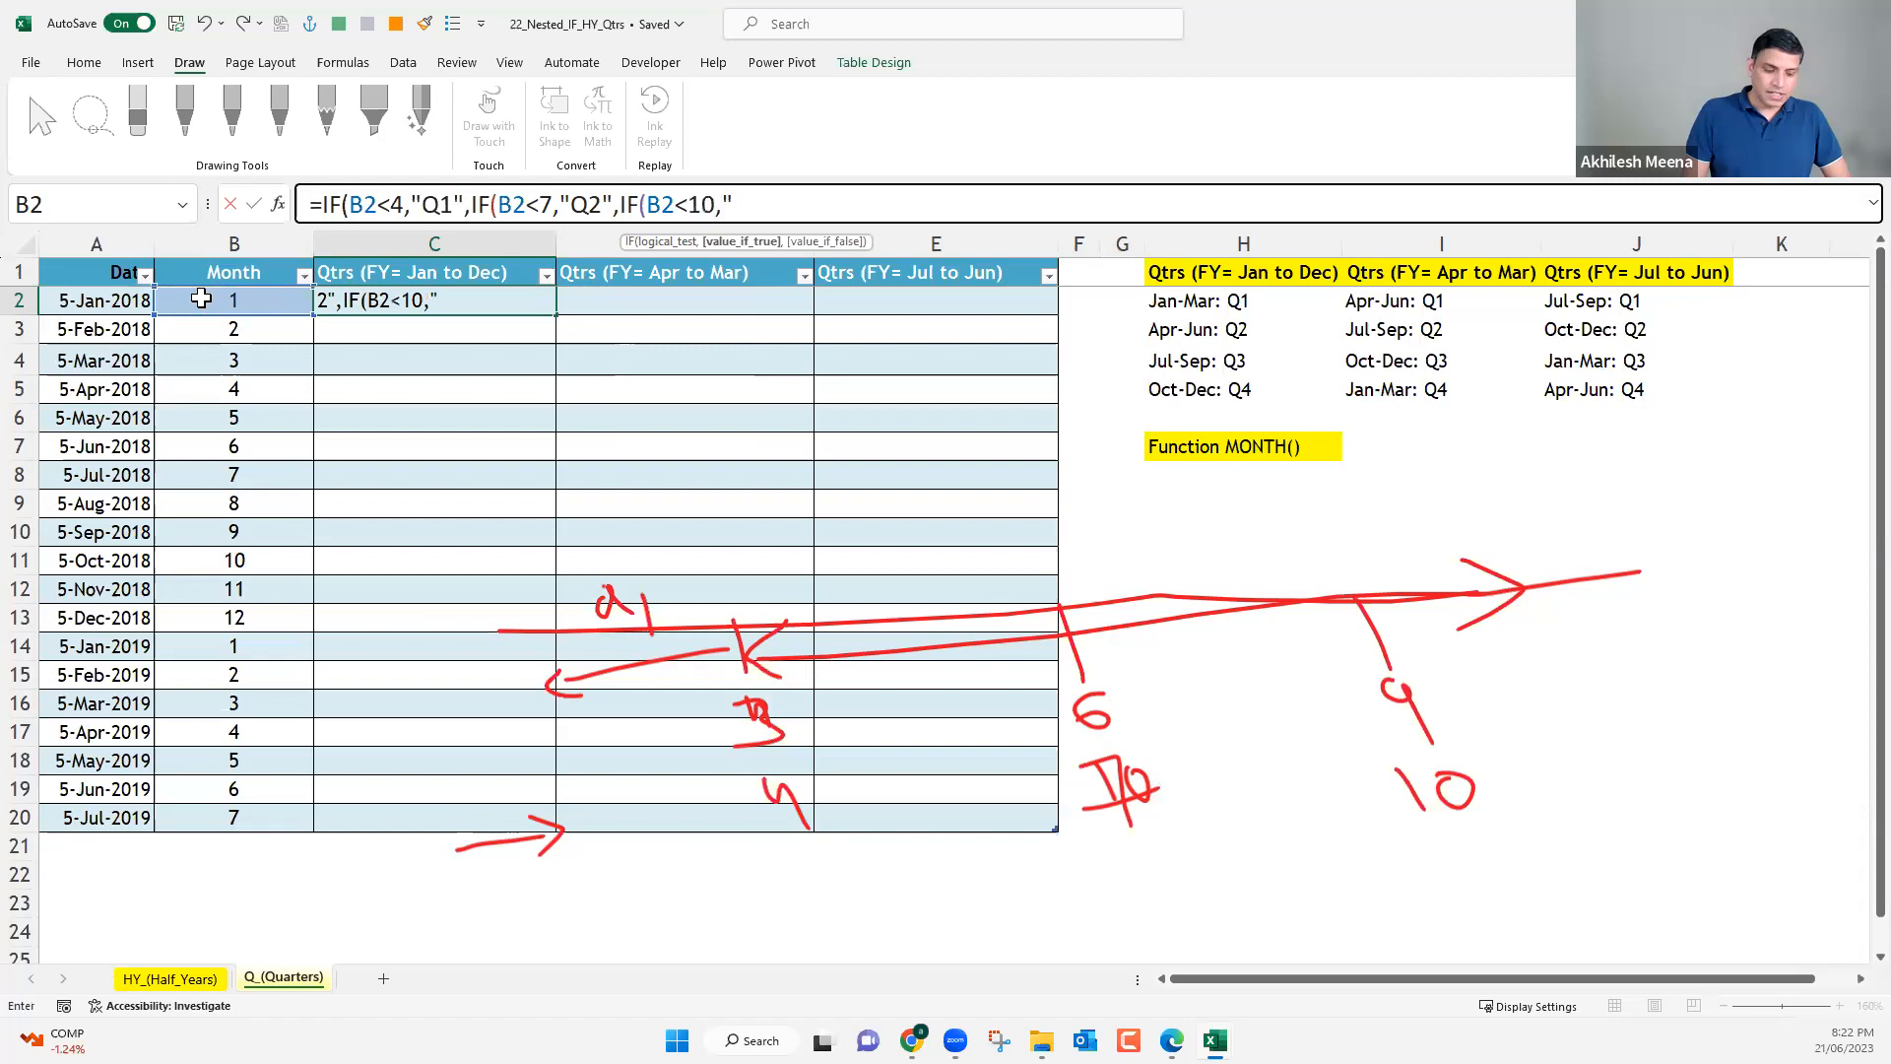
text(Q3")
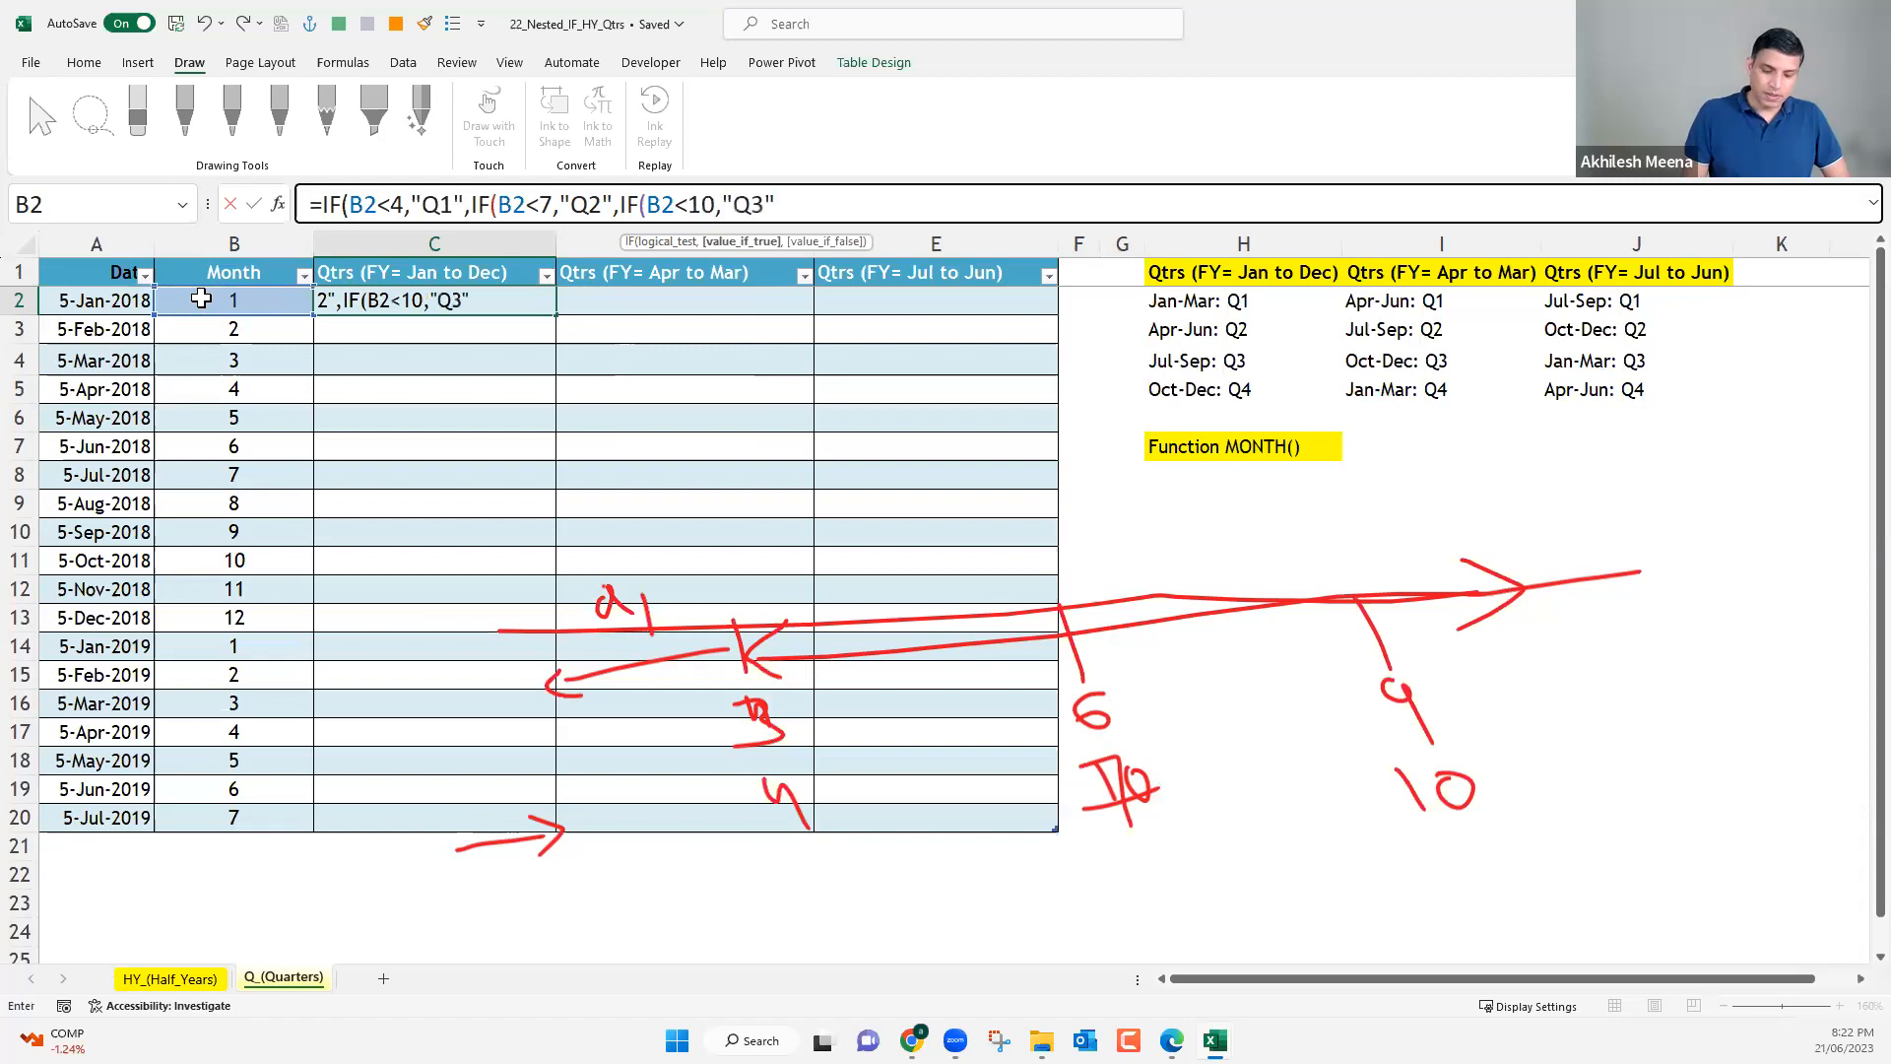
text(,)
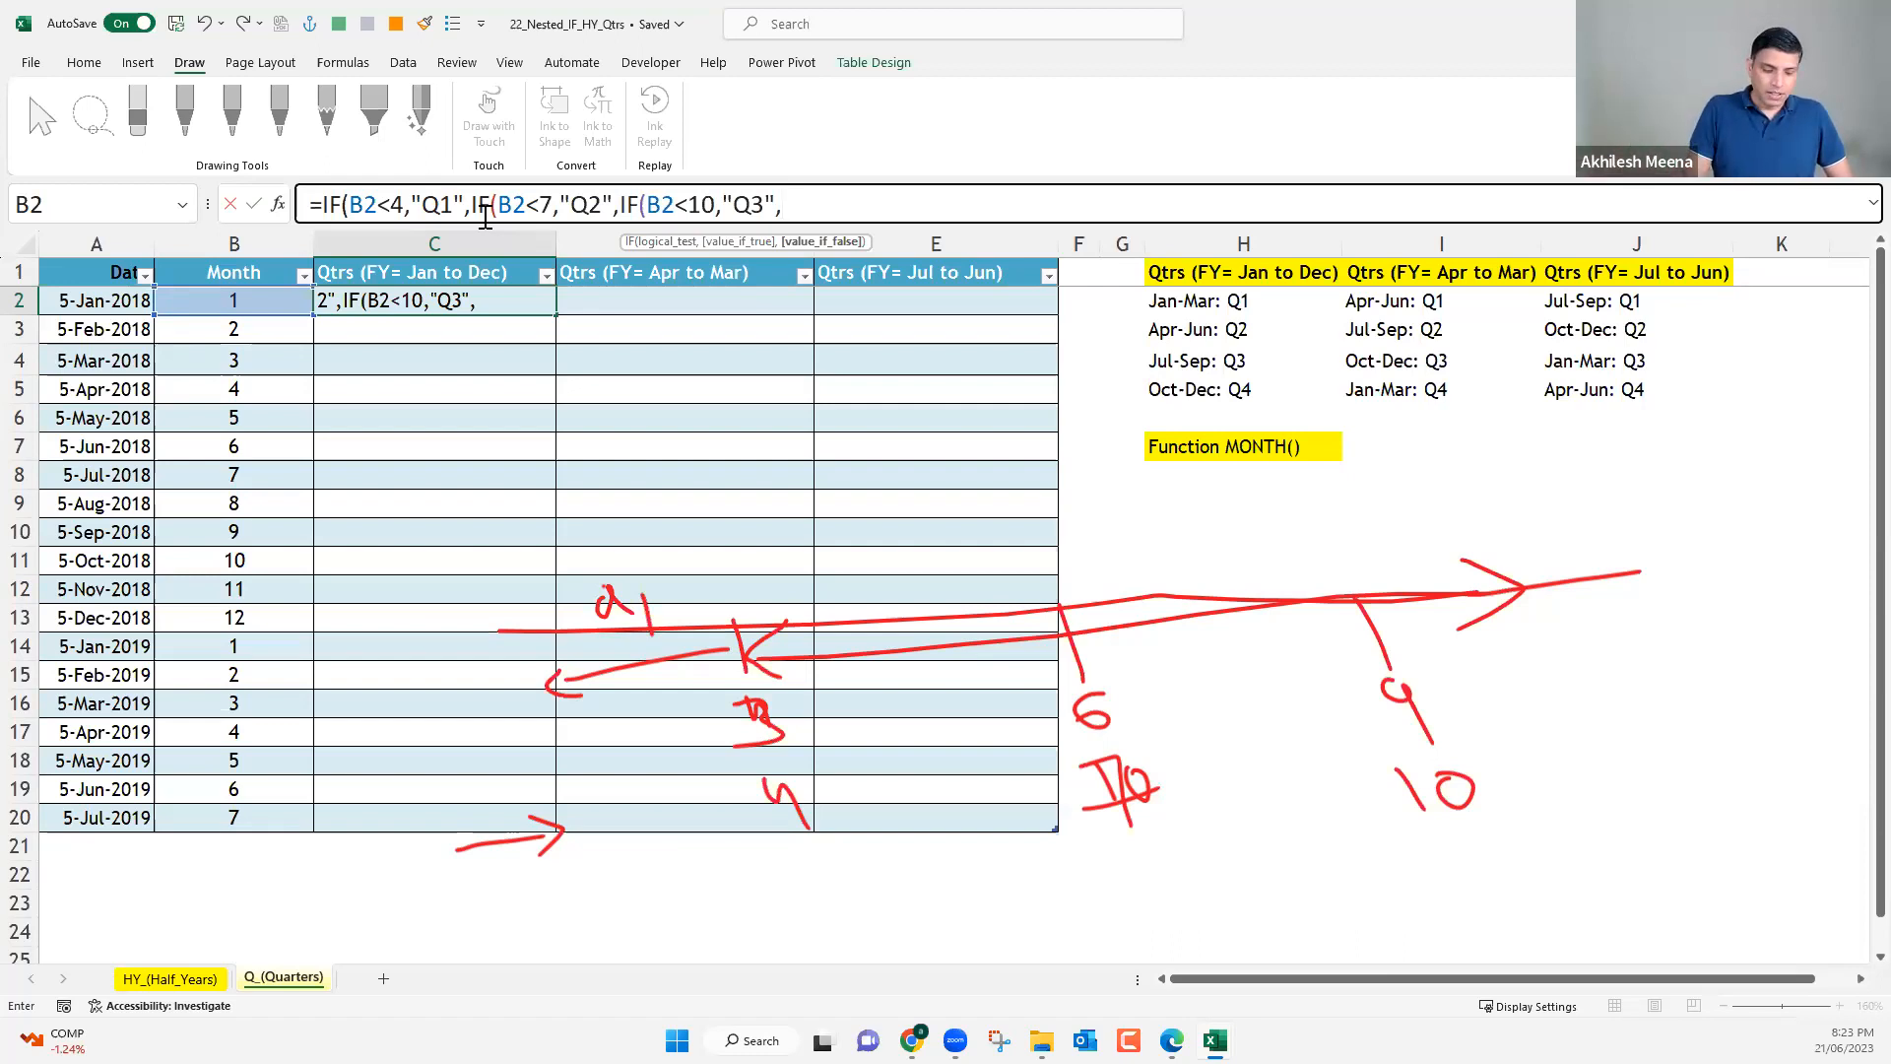
Add "Q4" as the final false value in C2's formula, close all three IFs and enter the formula.
text(IF)
key(BackSpace)
key(BackSpace)
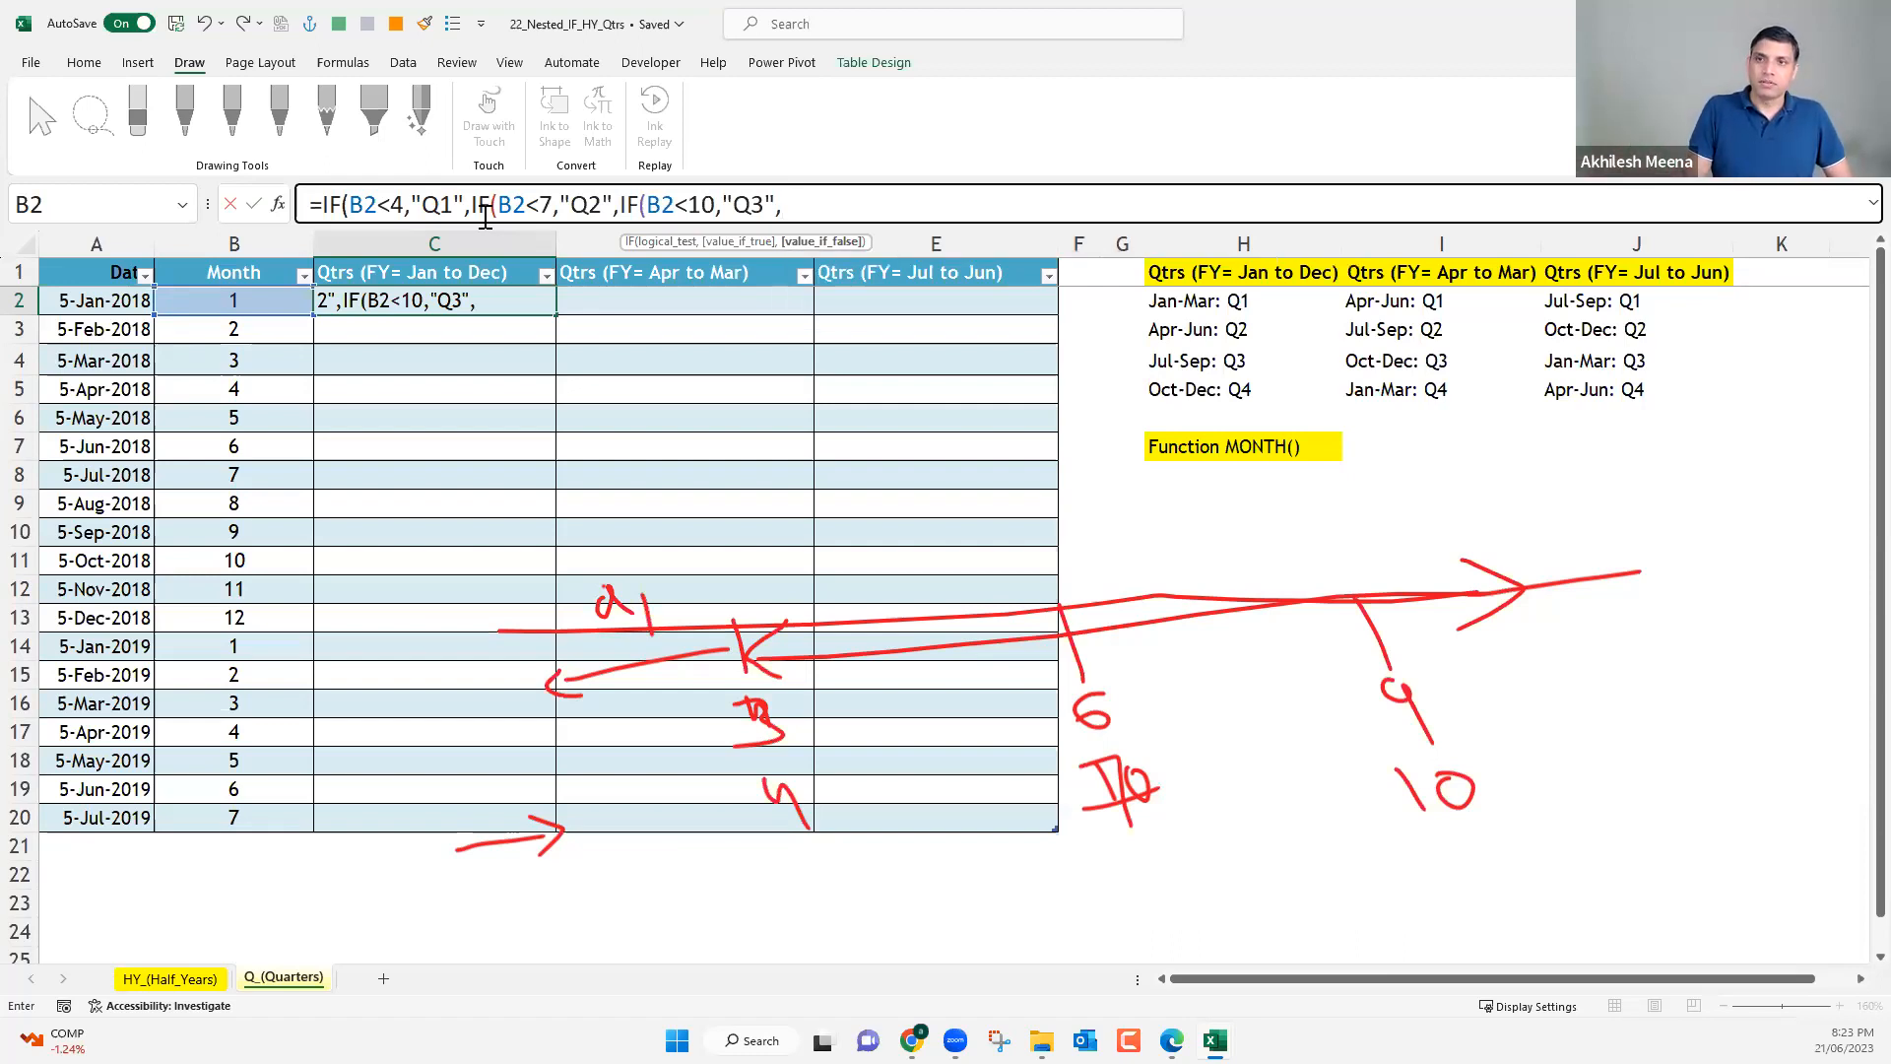
text("Q)
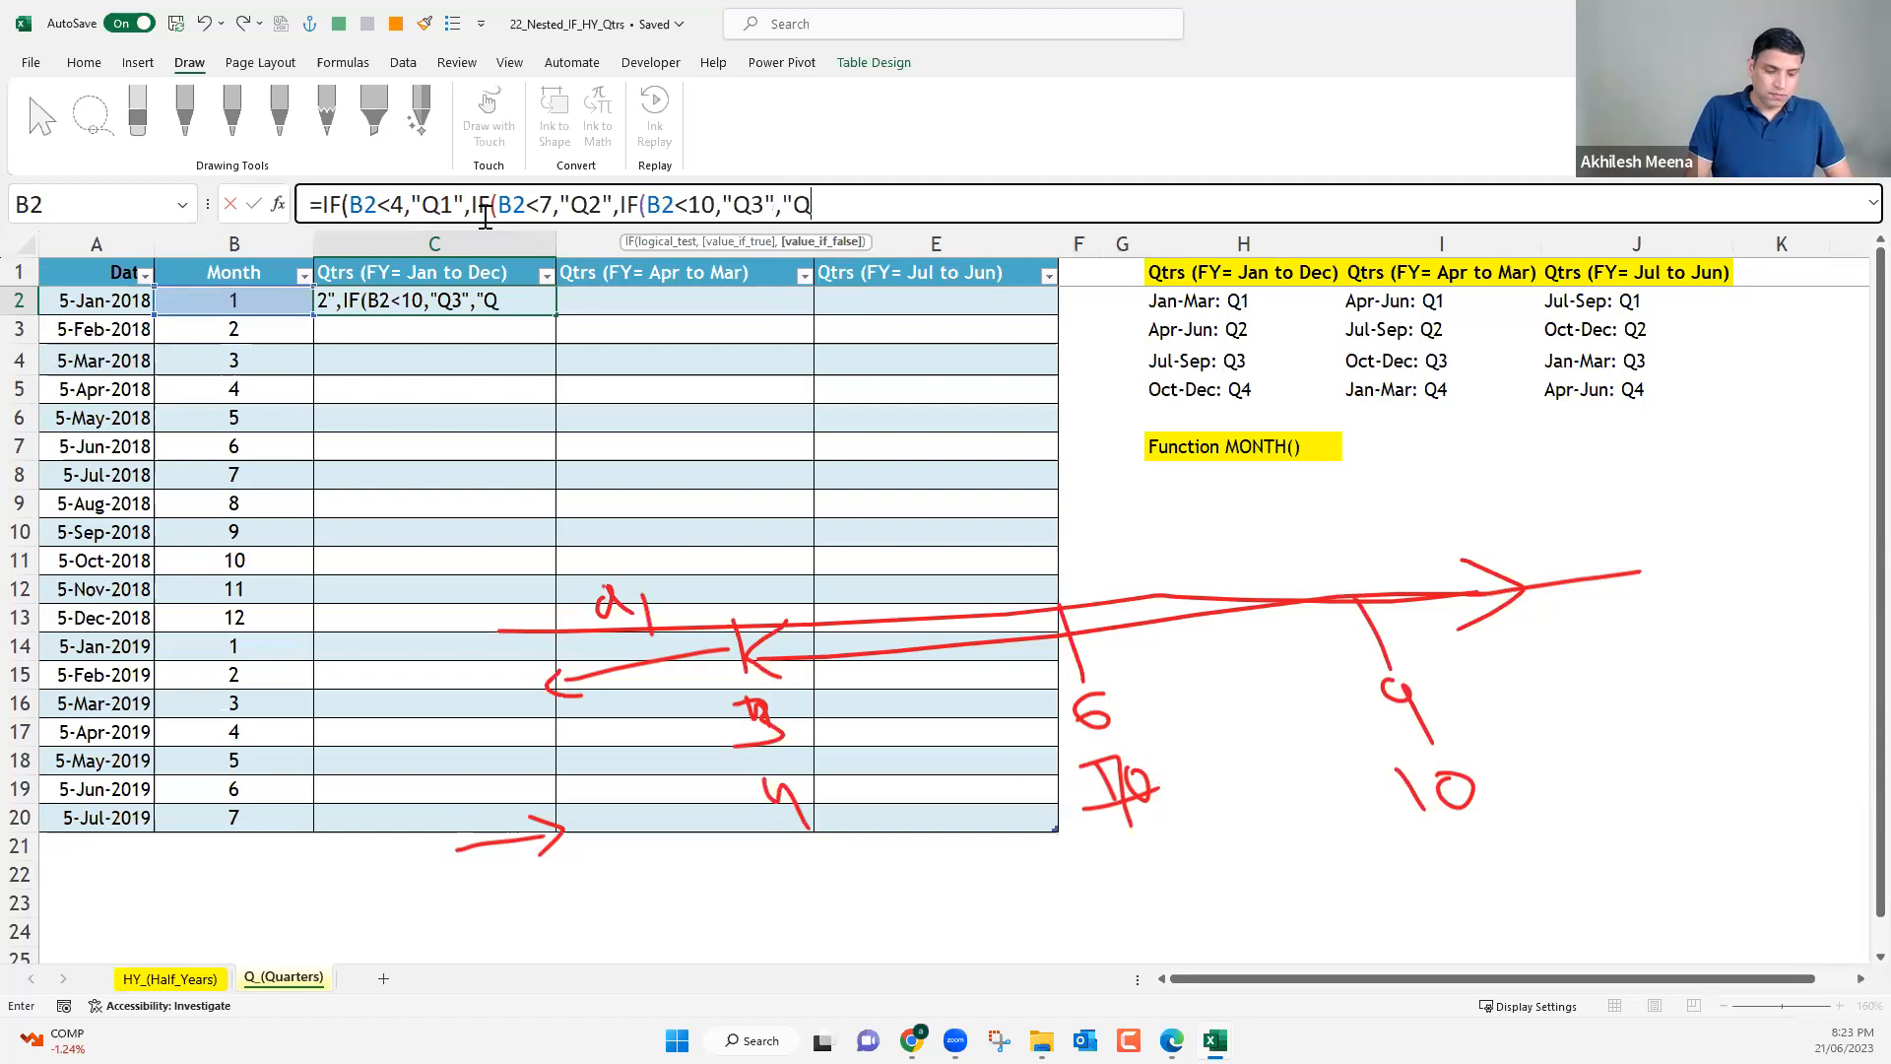
text(4)
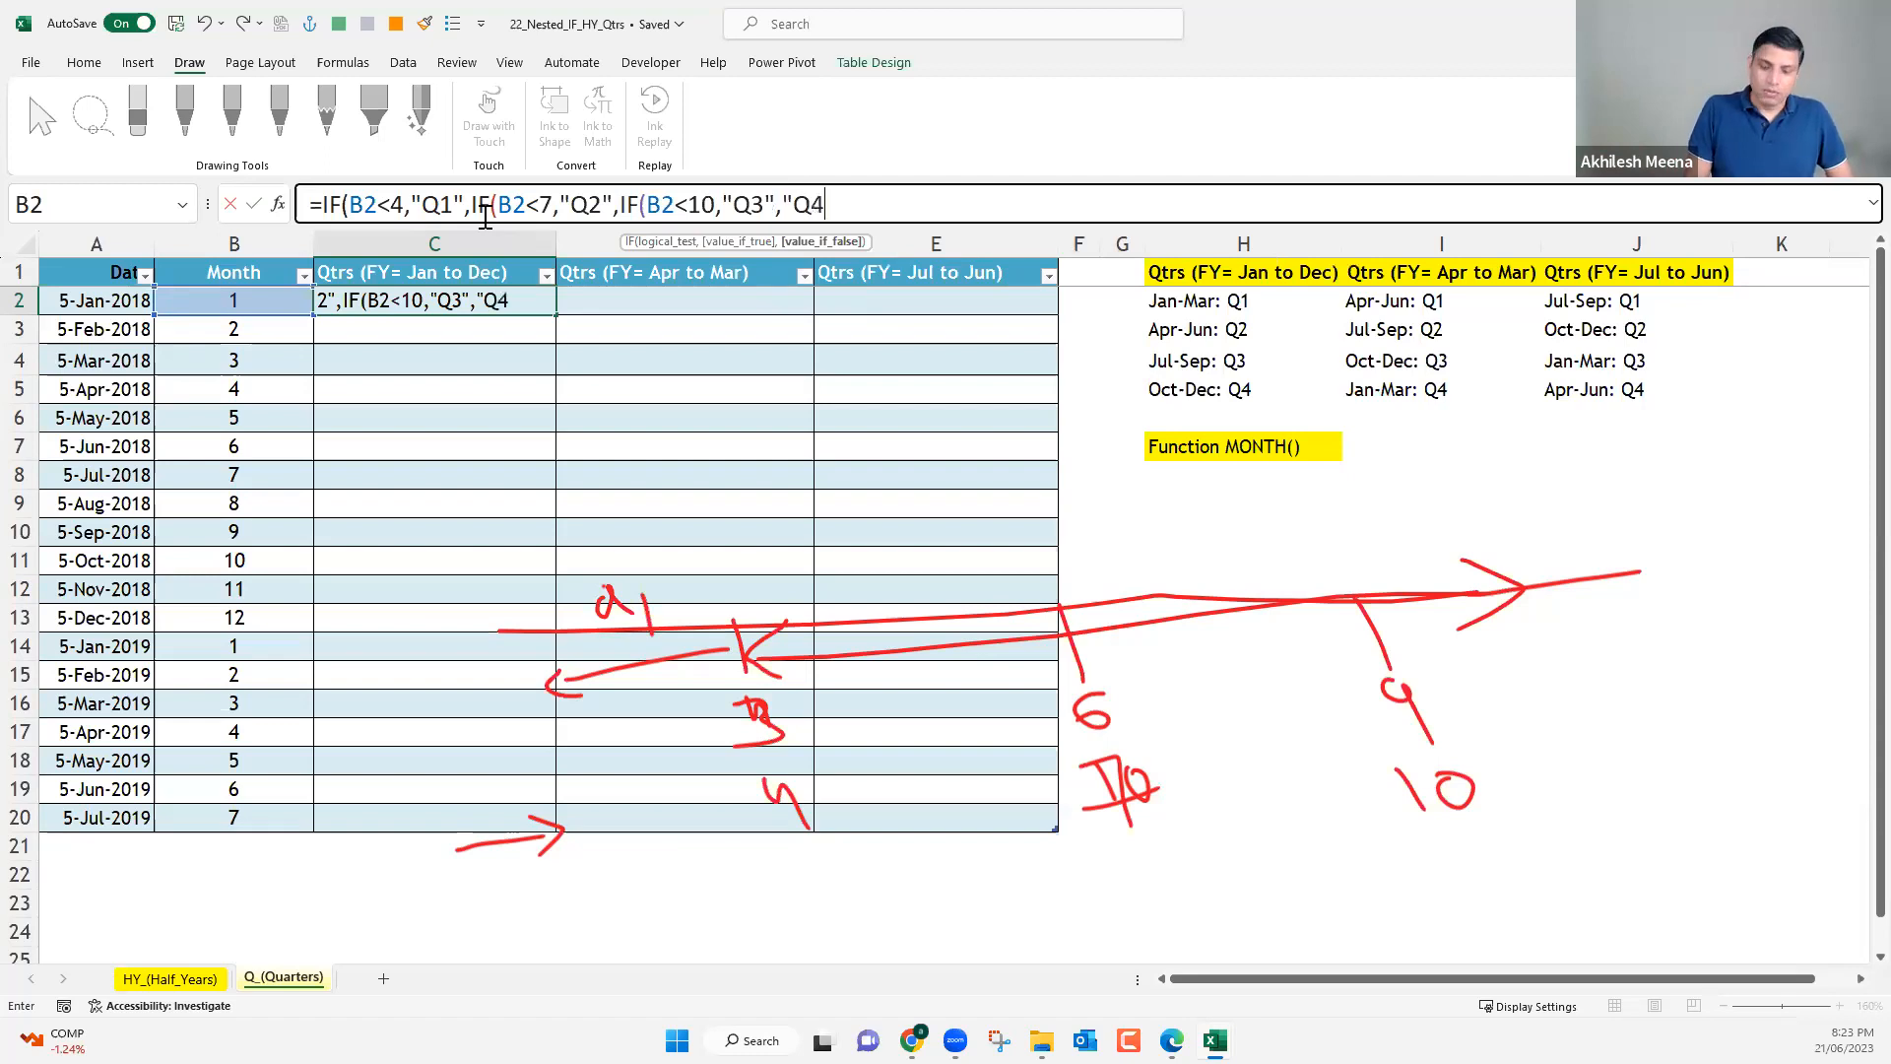
text(")
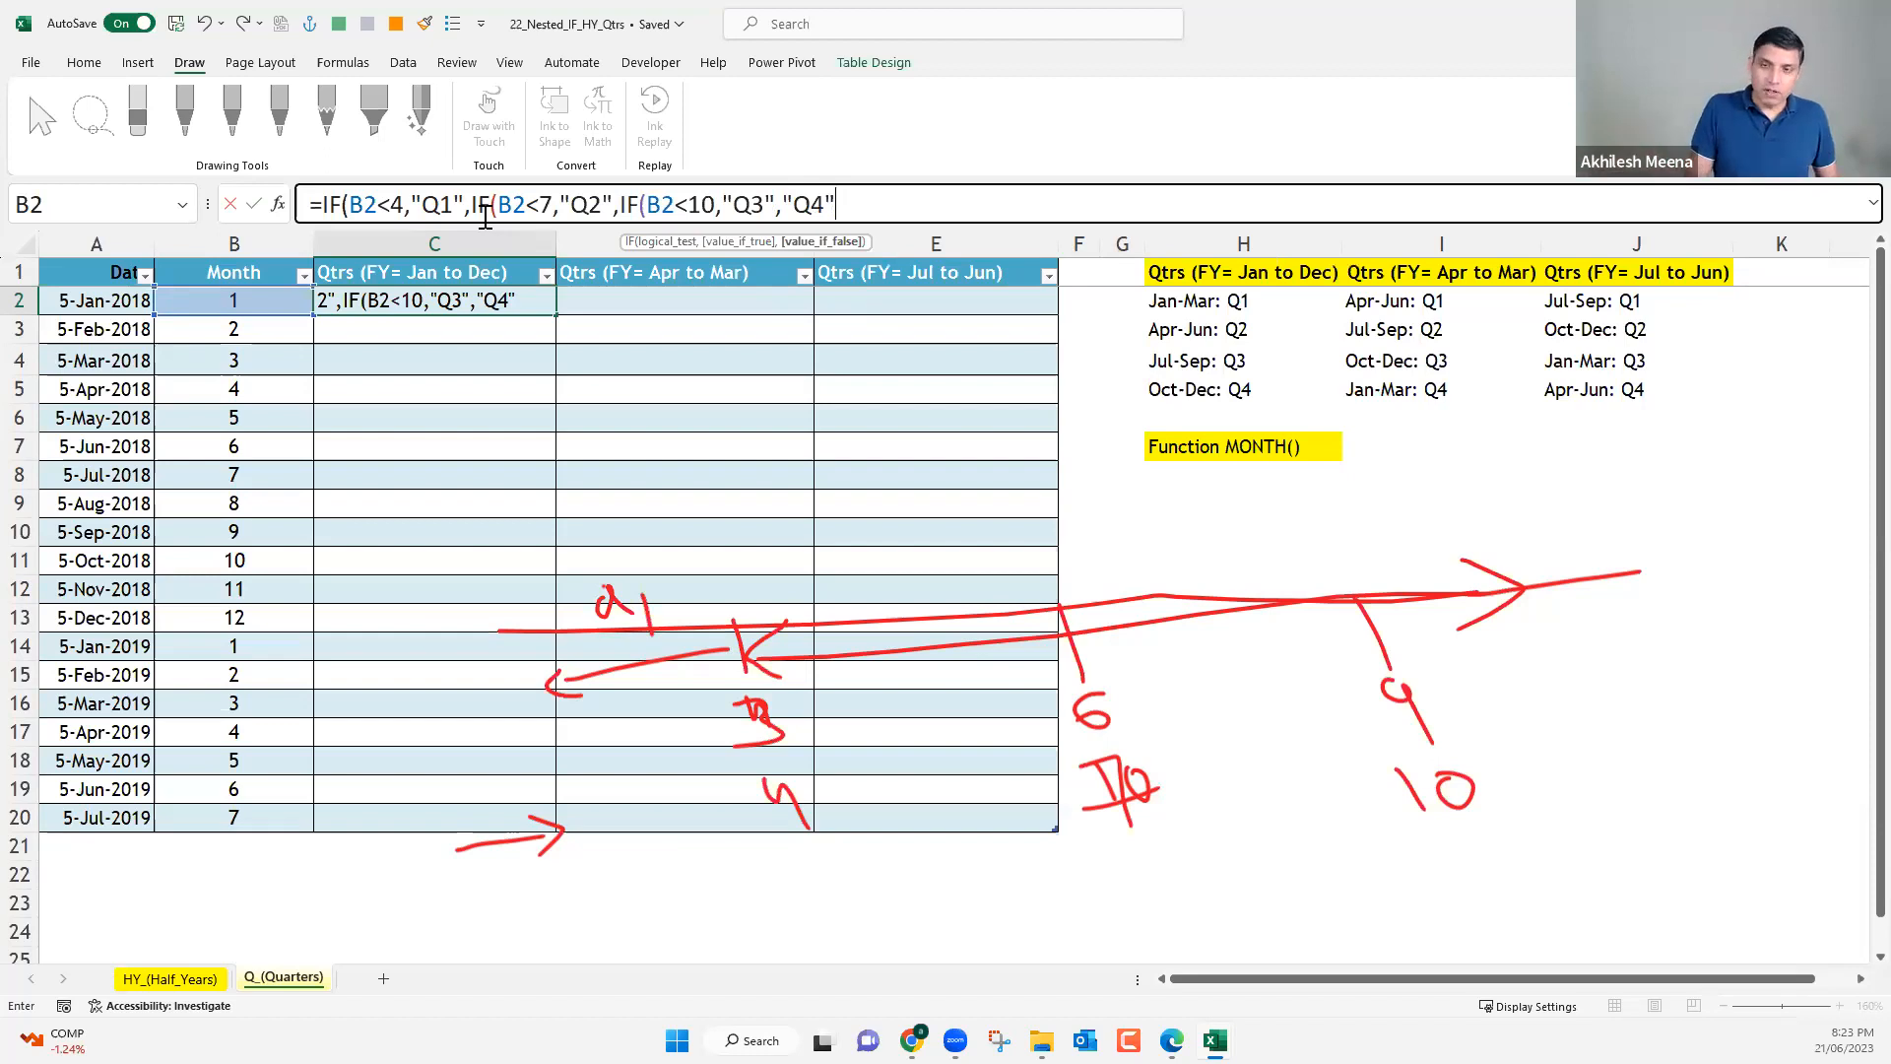
text())
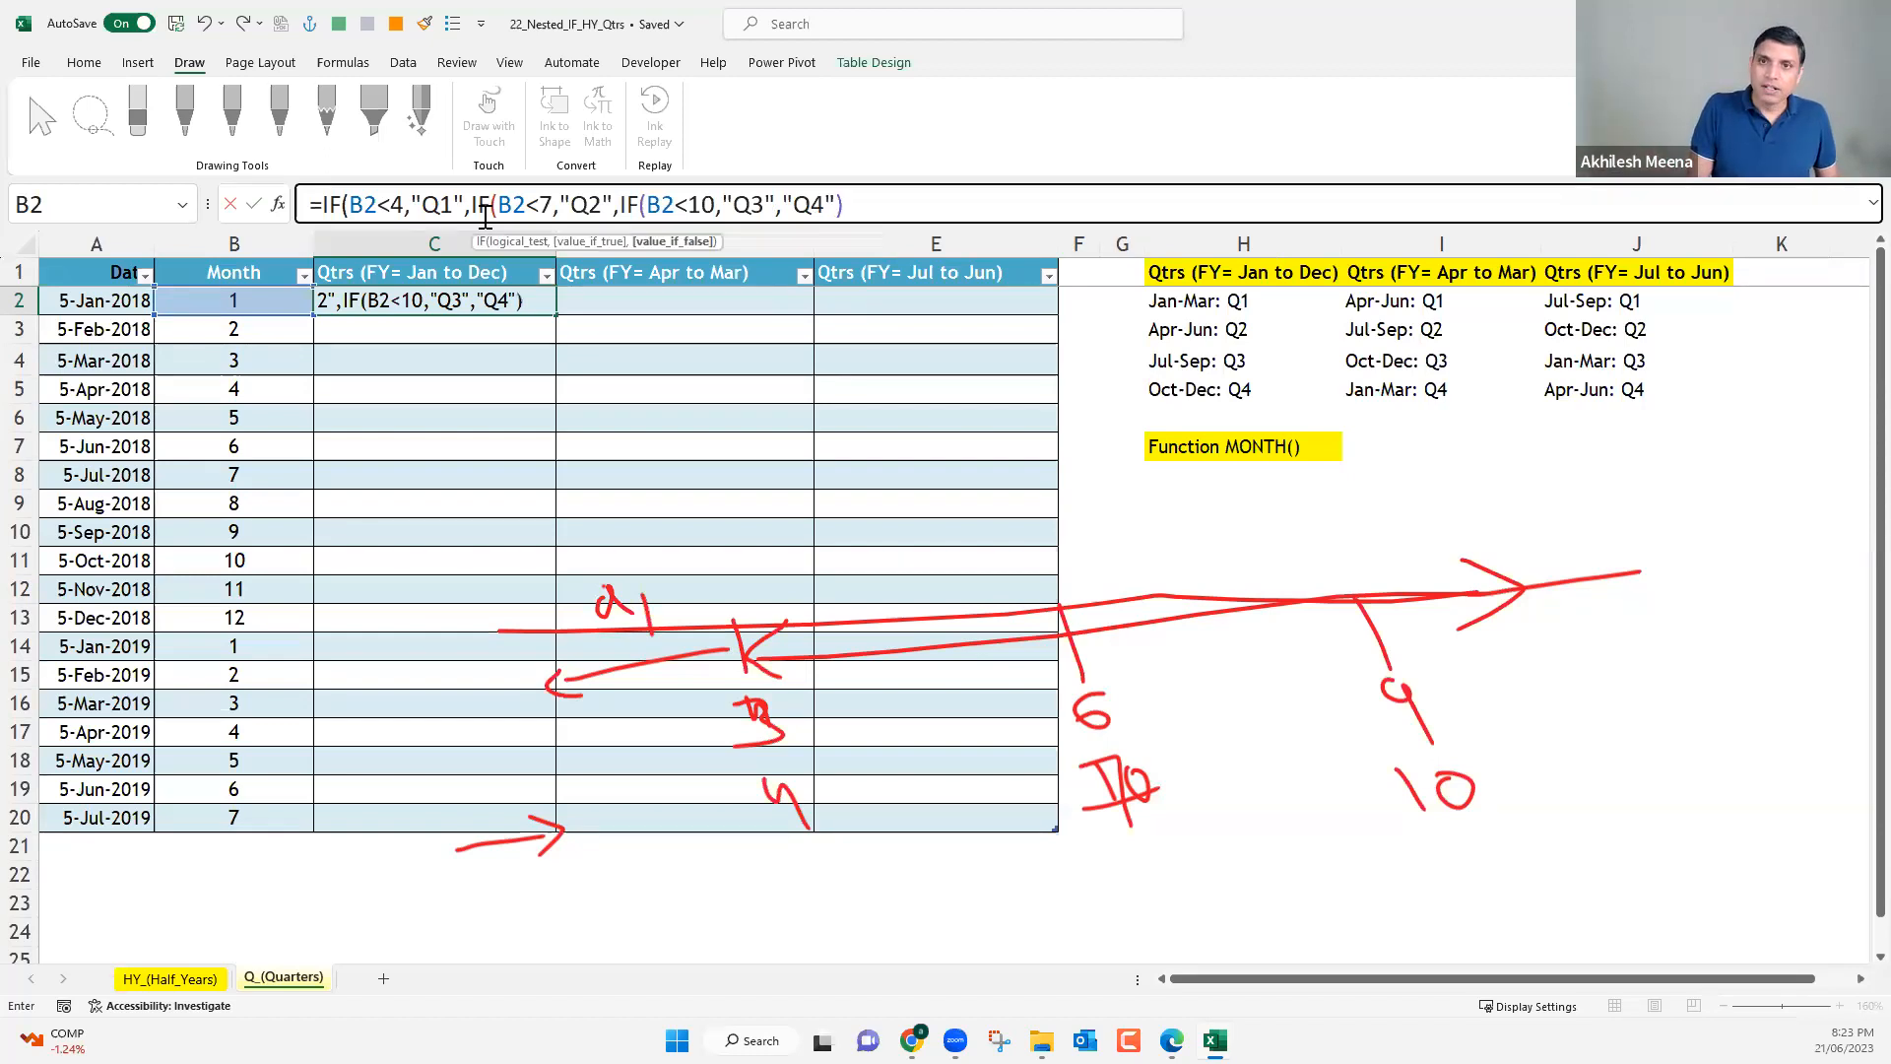
text())
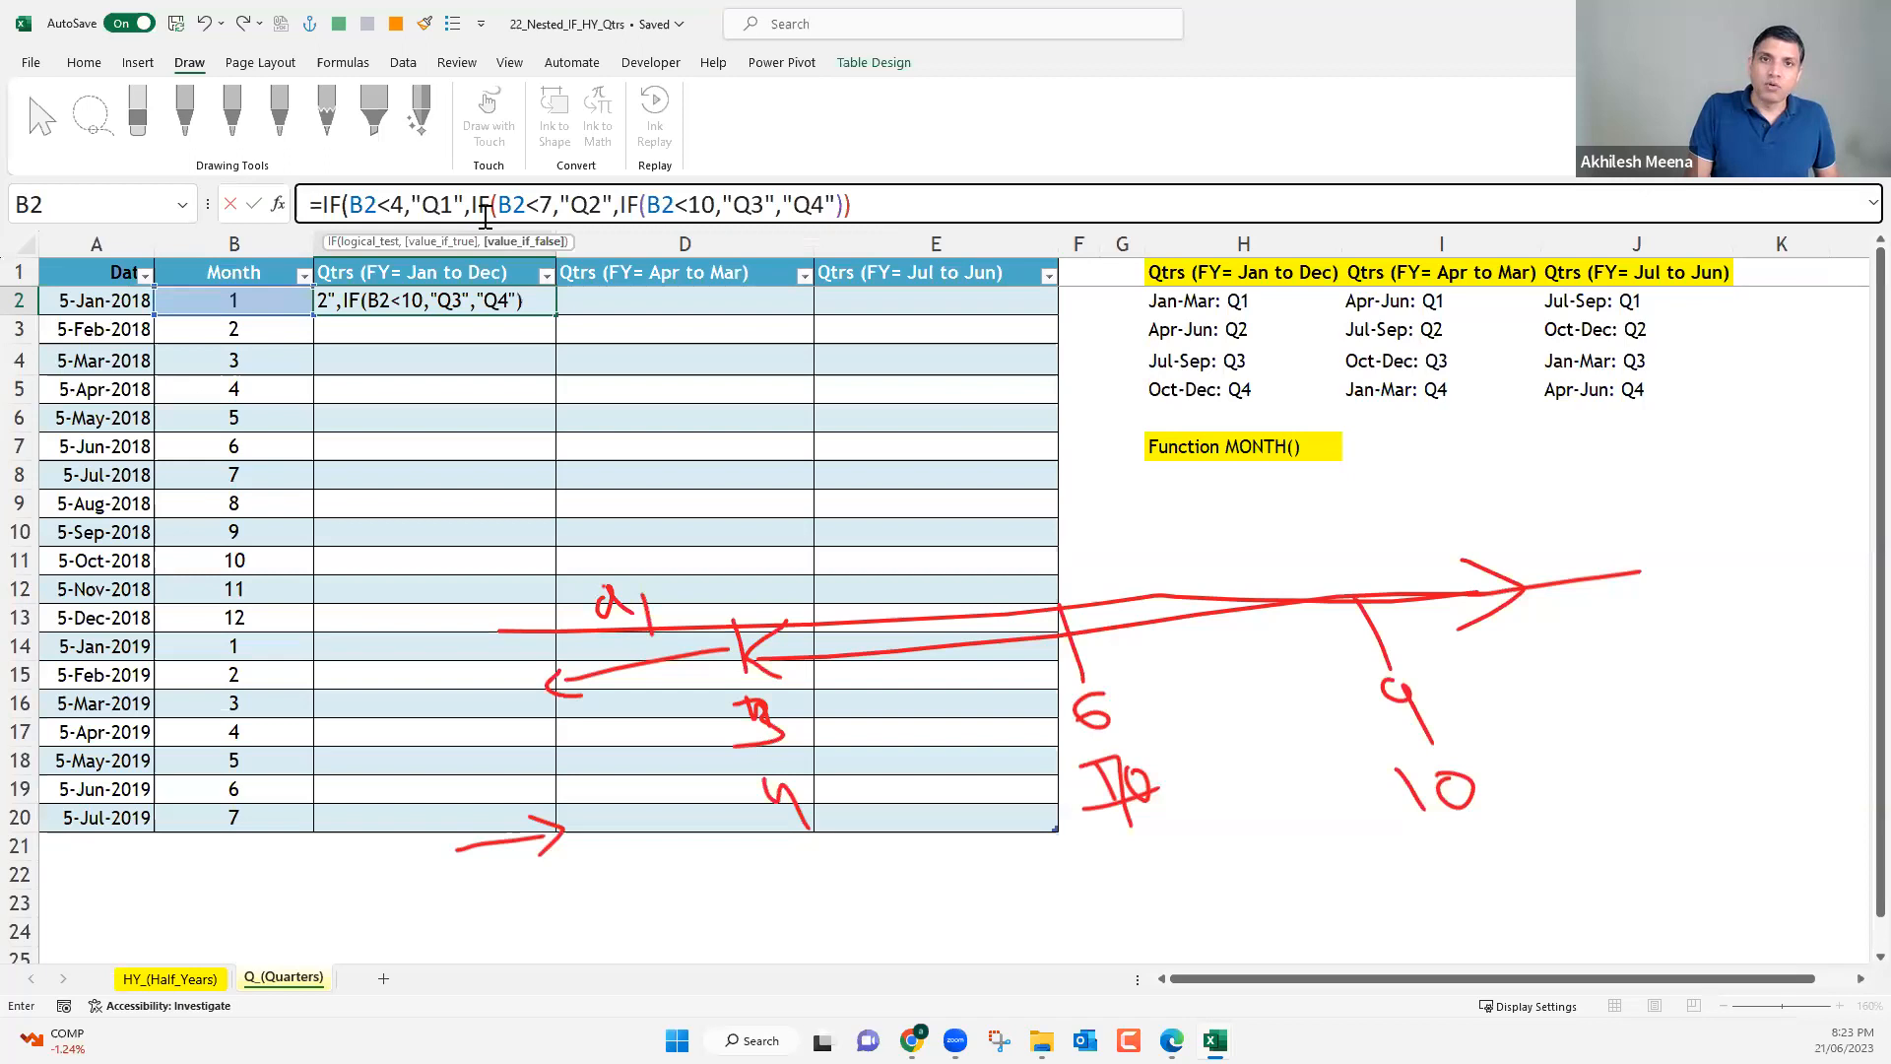
text()))
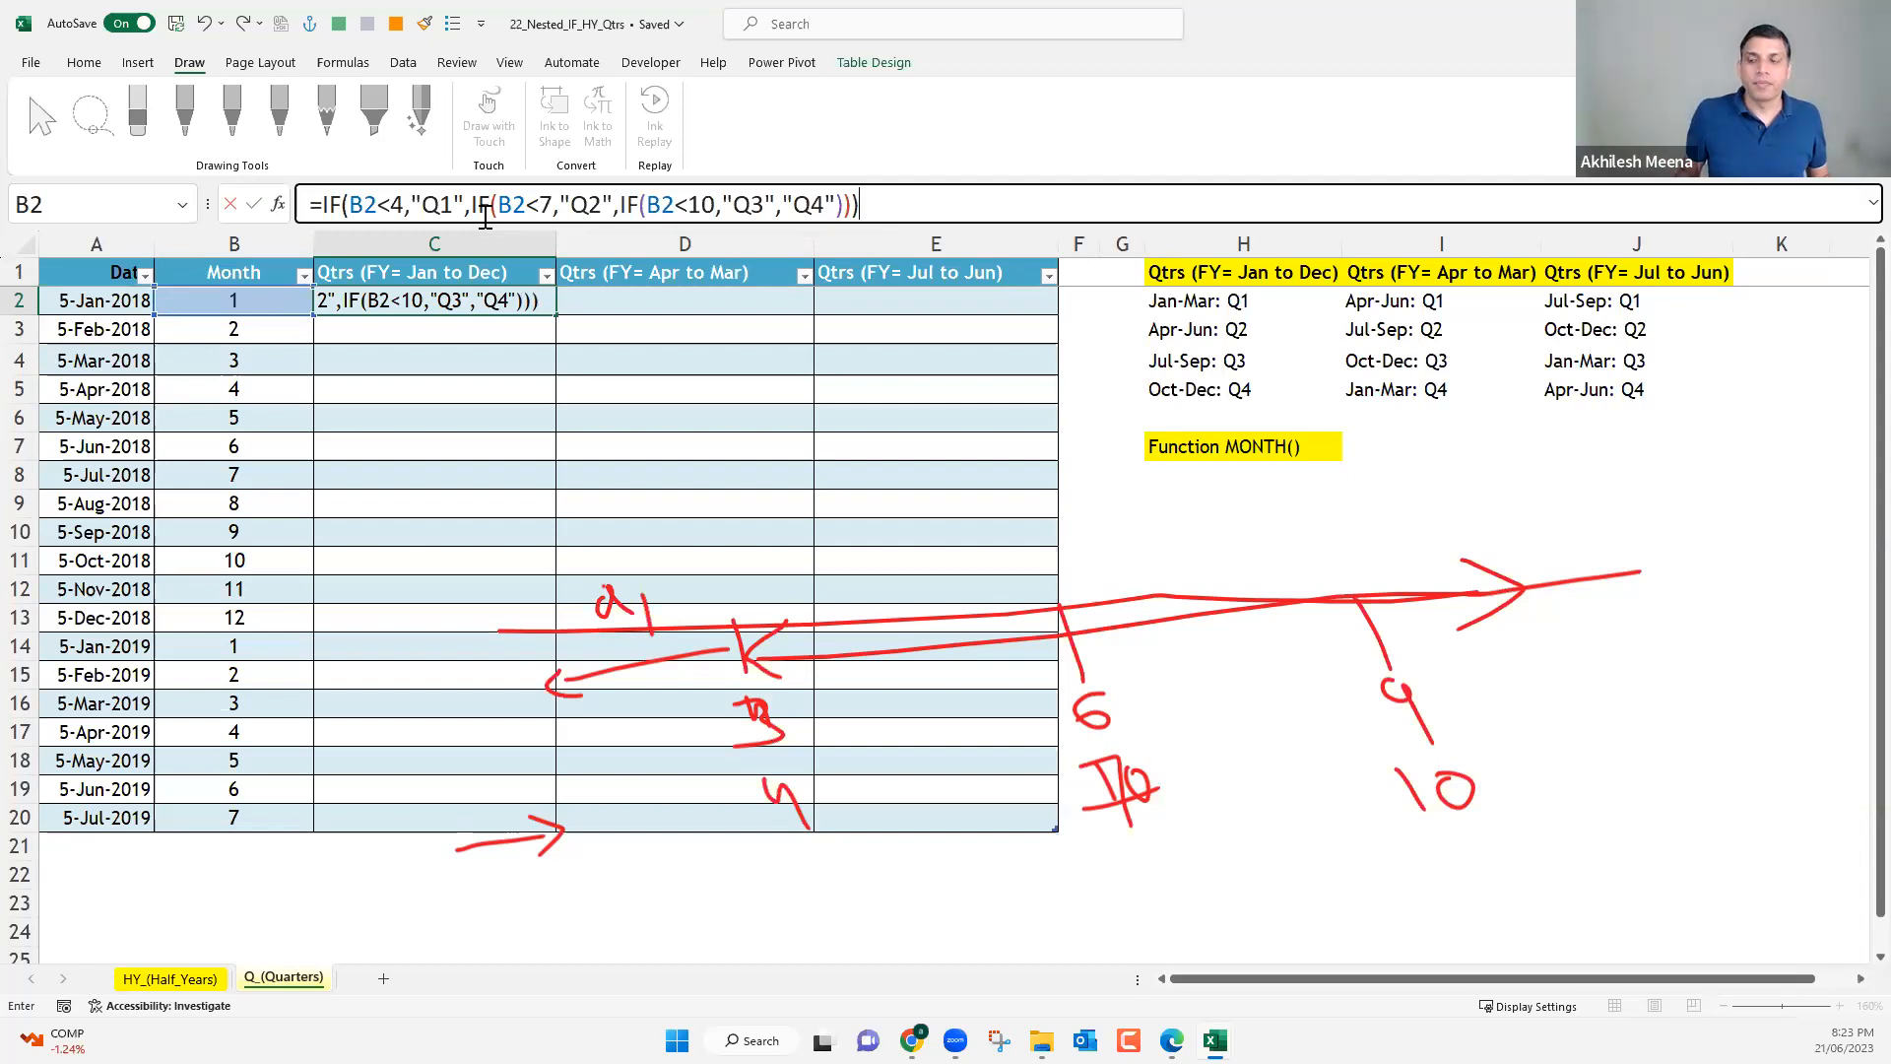
key(Return)
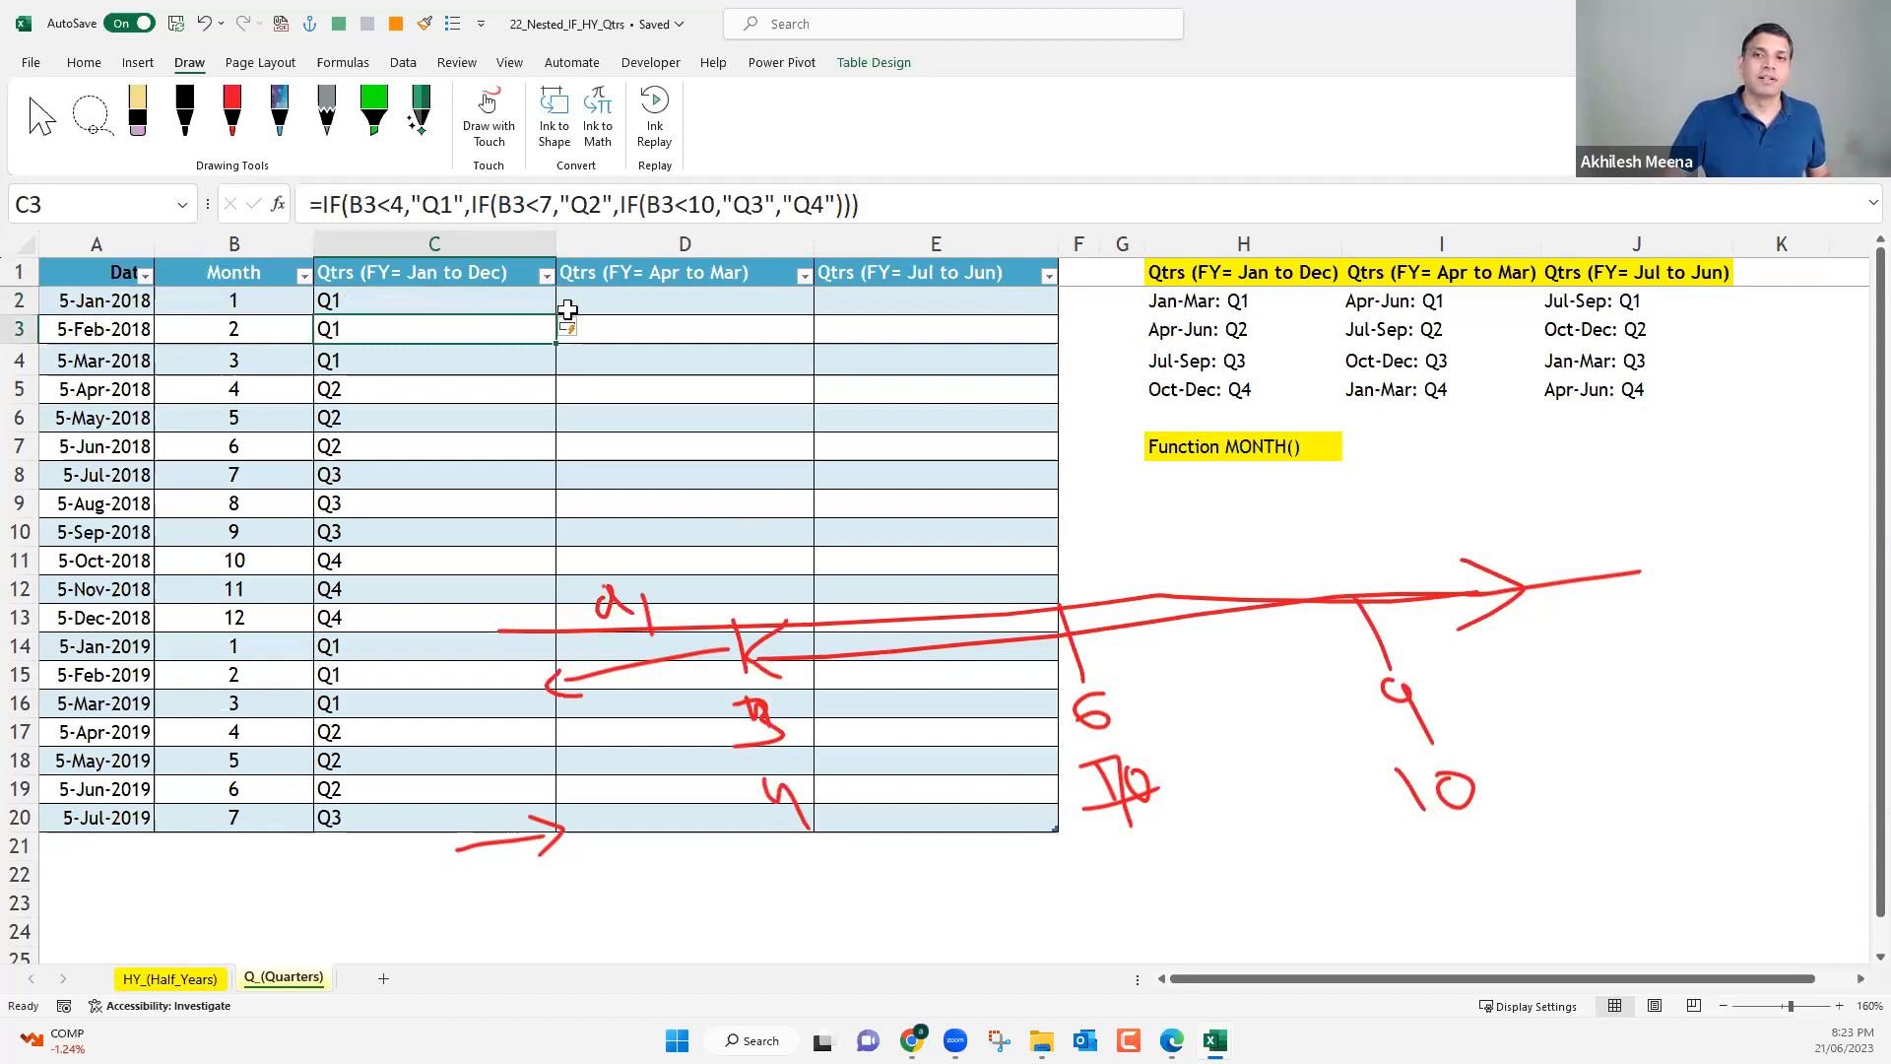
Move the red timeline, the arrow below it and the Q1 label down towards rows 16 to 21, and deselect the ink.
click(622, 308)
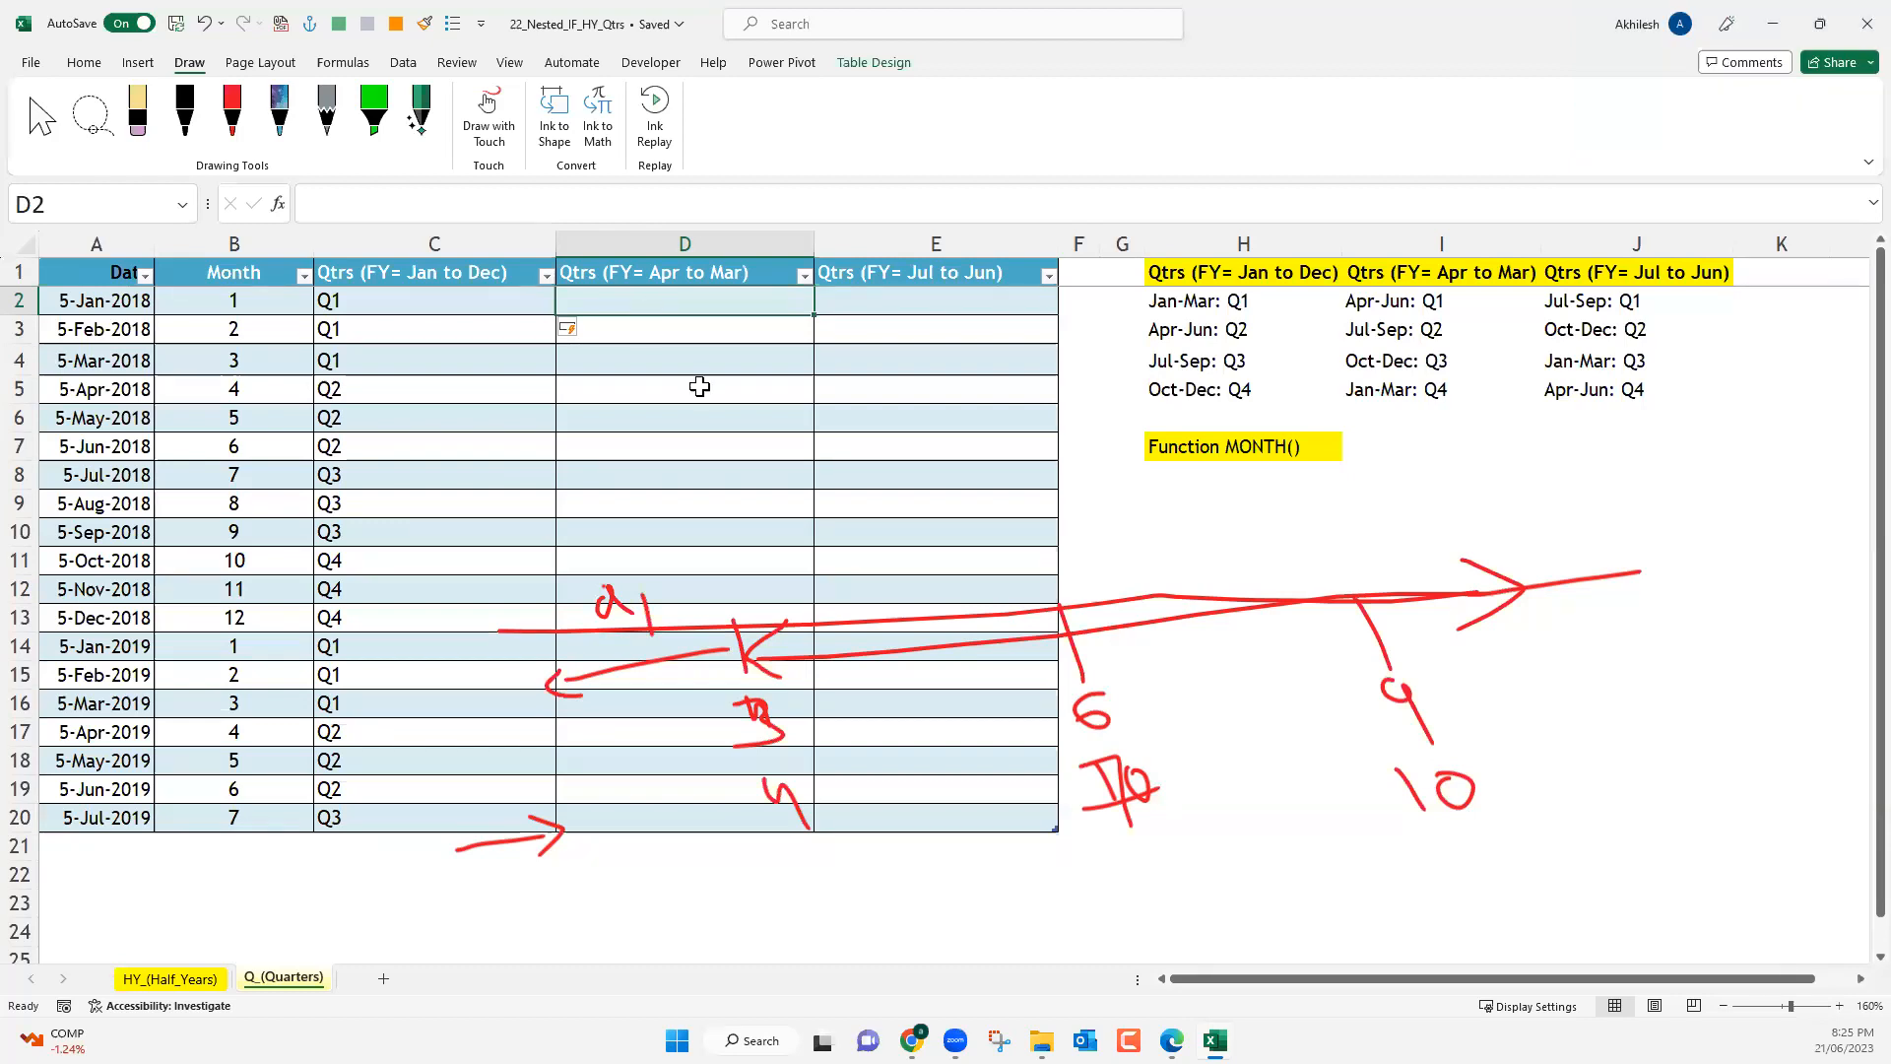
click(788, 631)
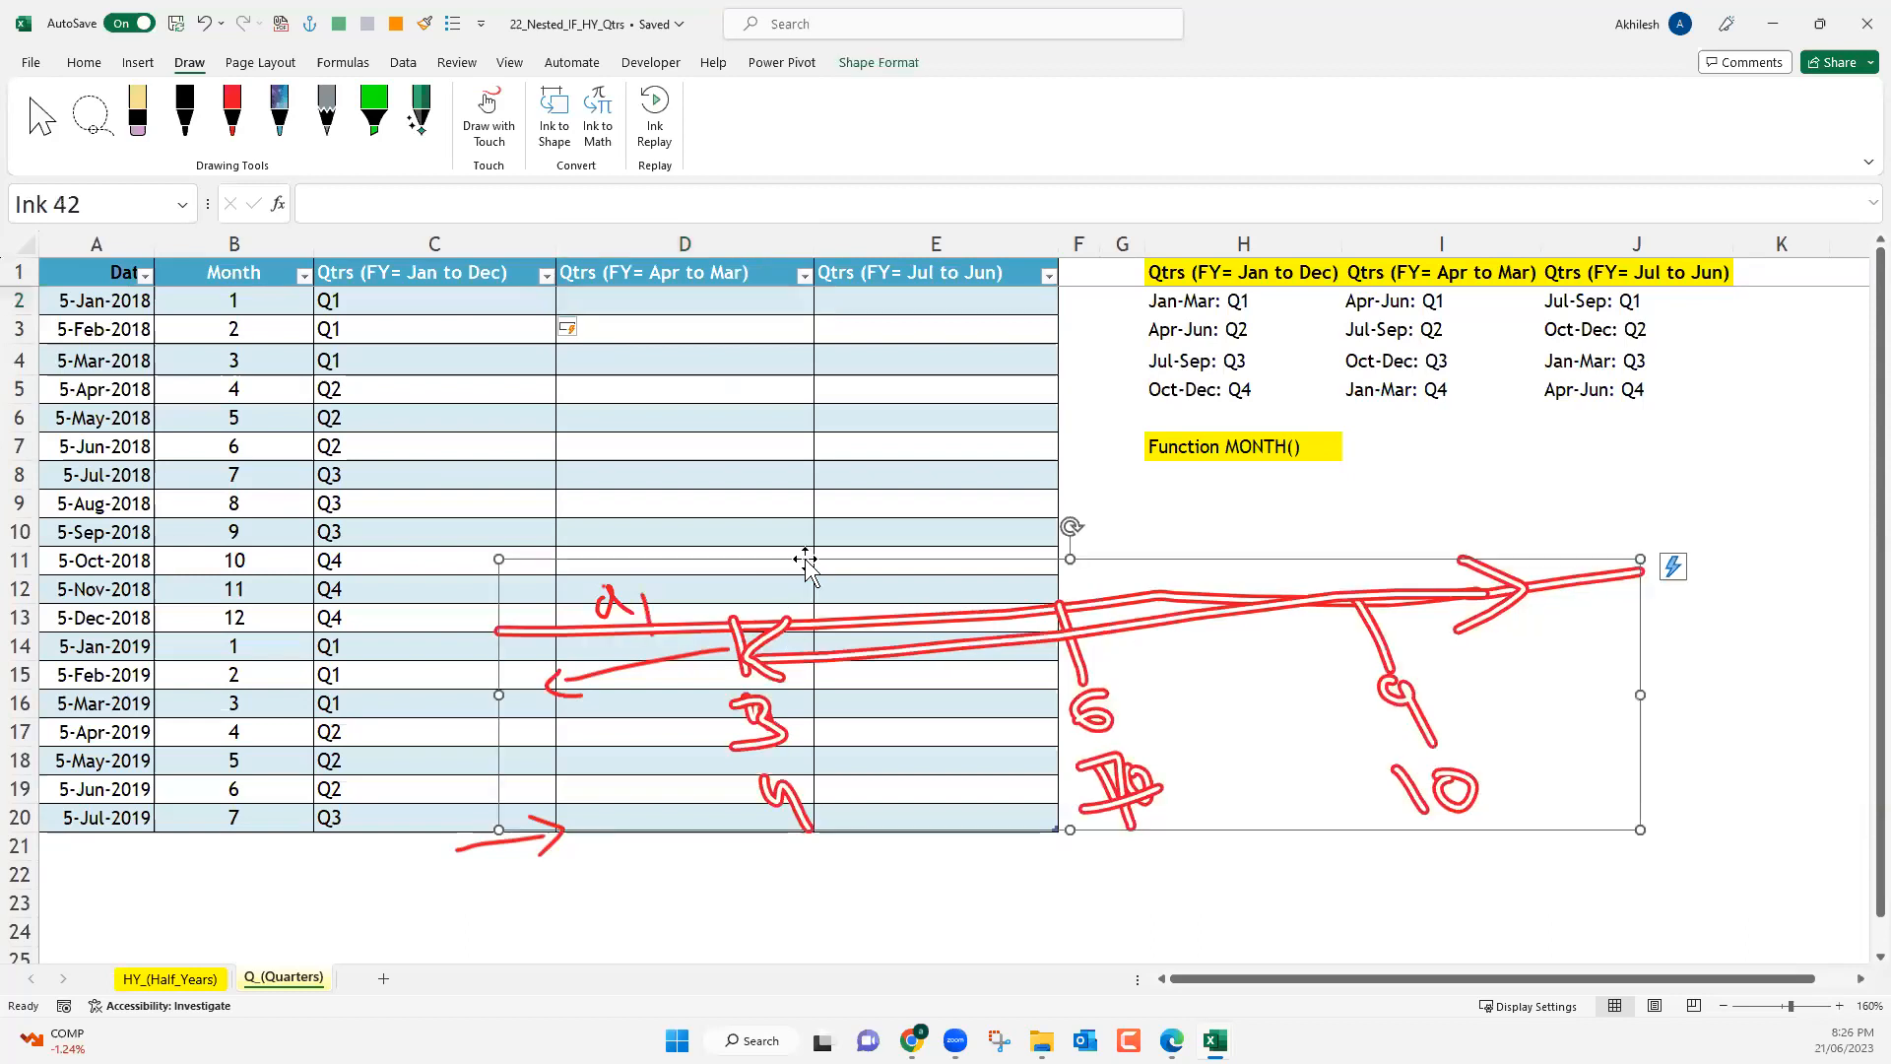
drag(806, 566, 837, 663)
drag(689, 654, 695, 753)
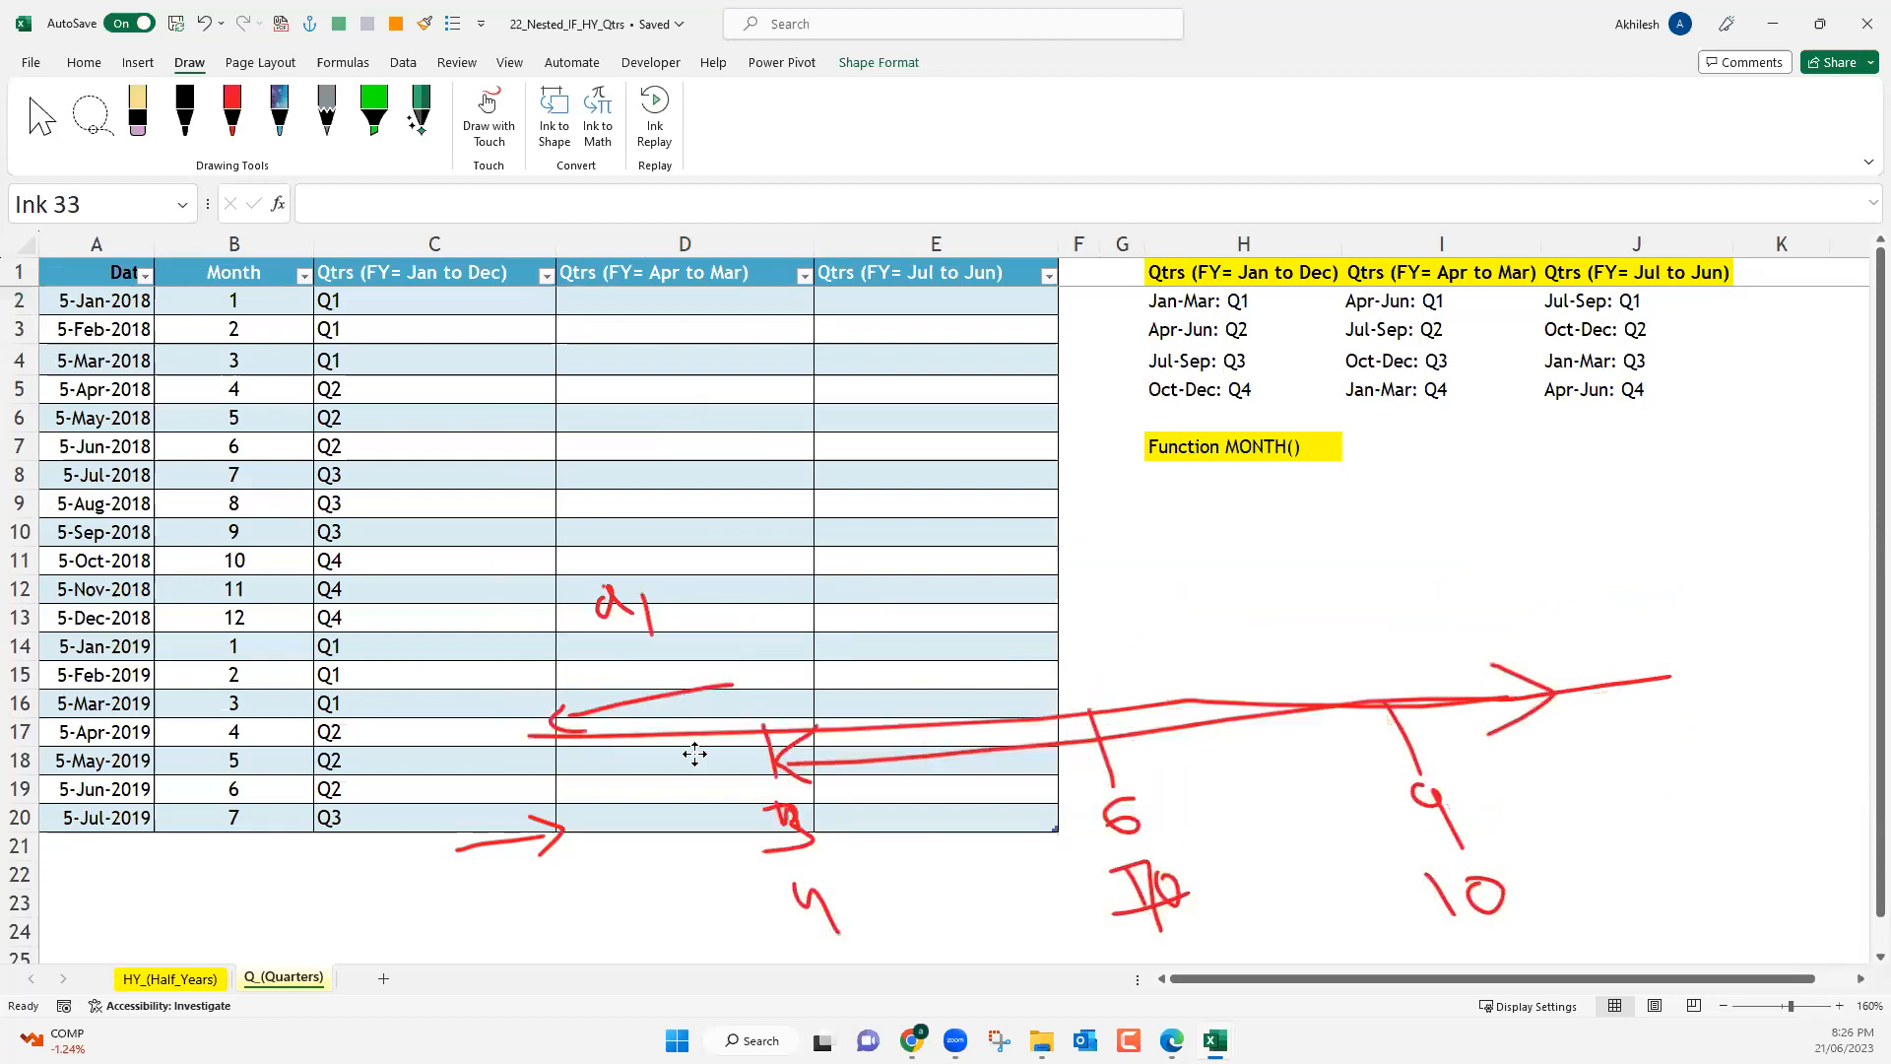
click(626, 612)
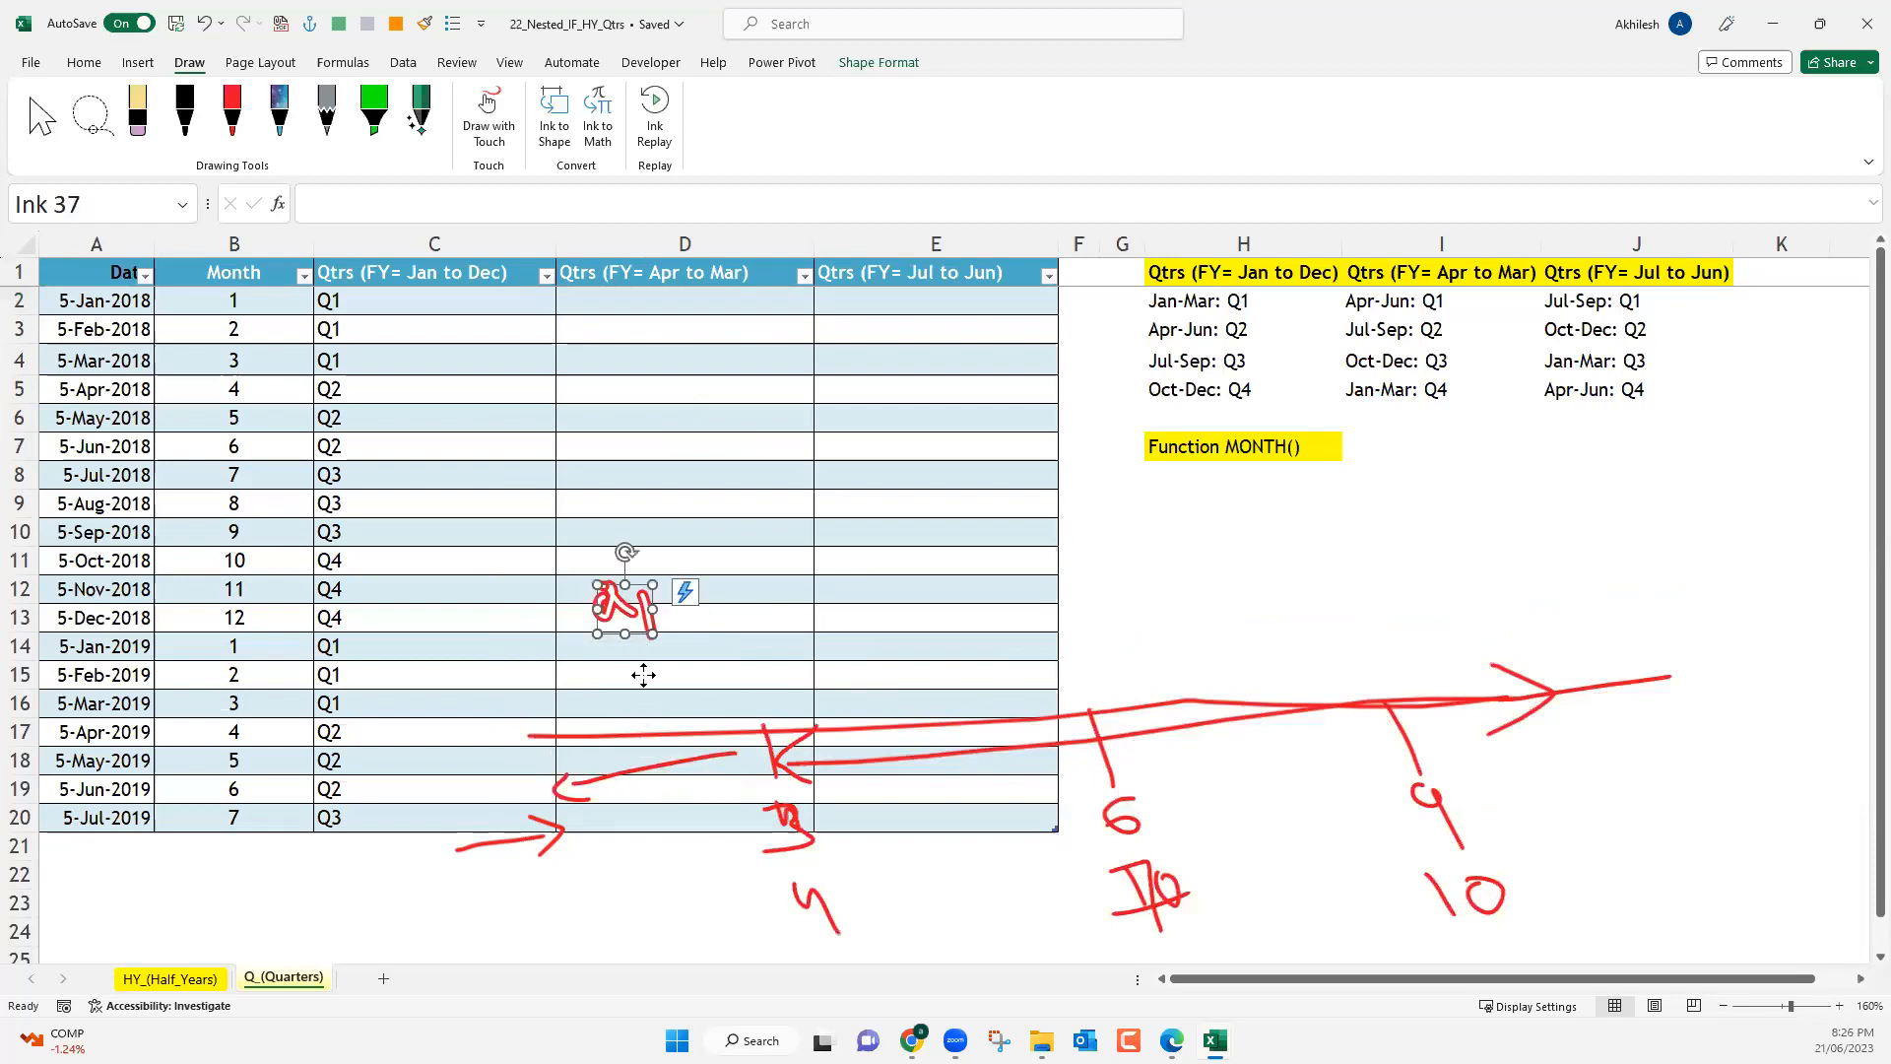
drag(667, 791, 672, 849)
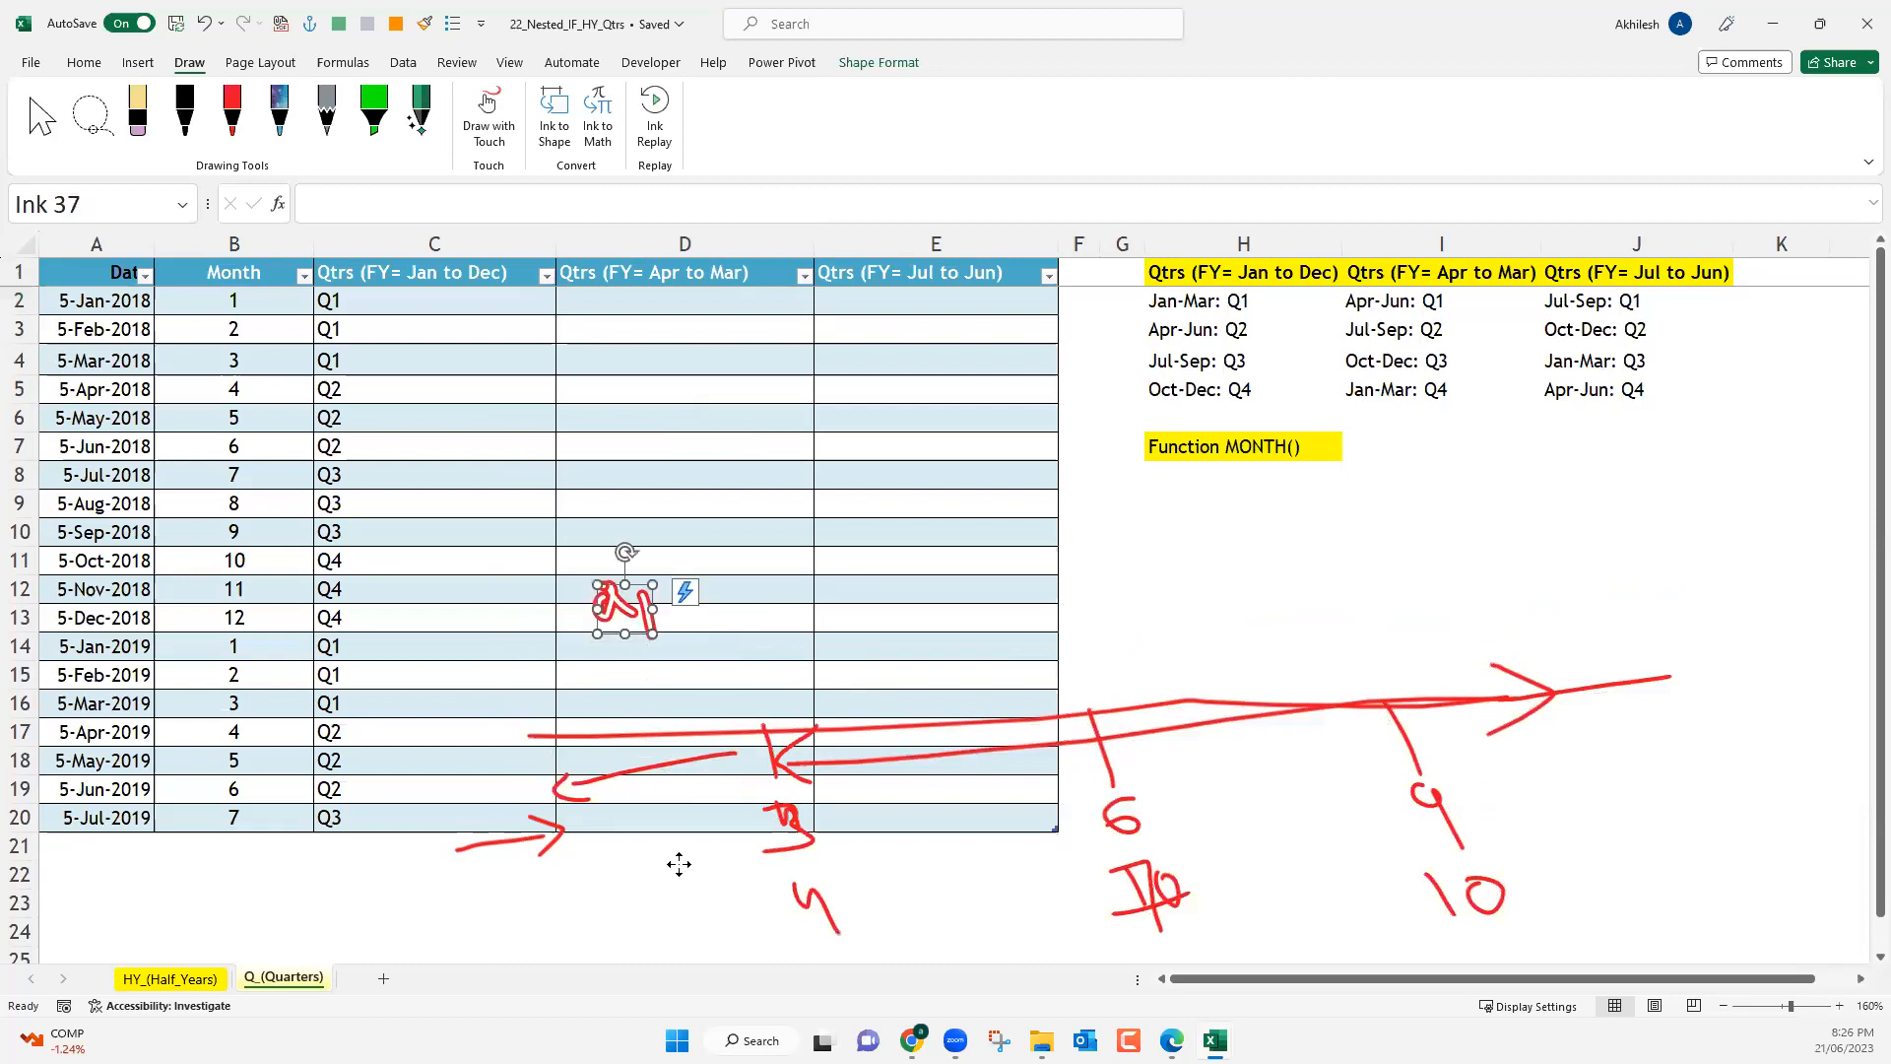
click(667, 613)
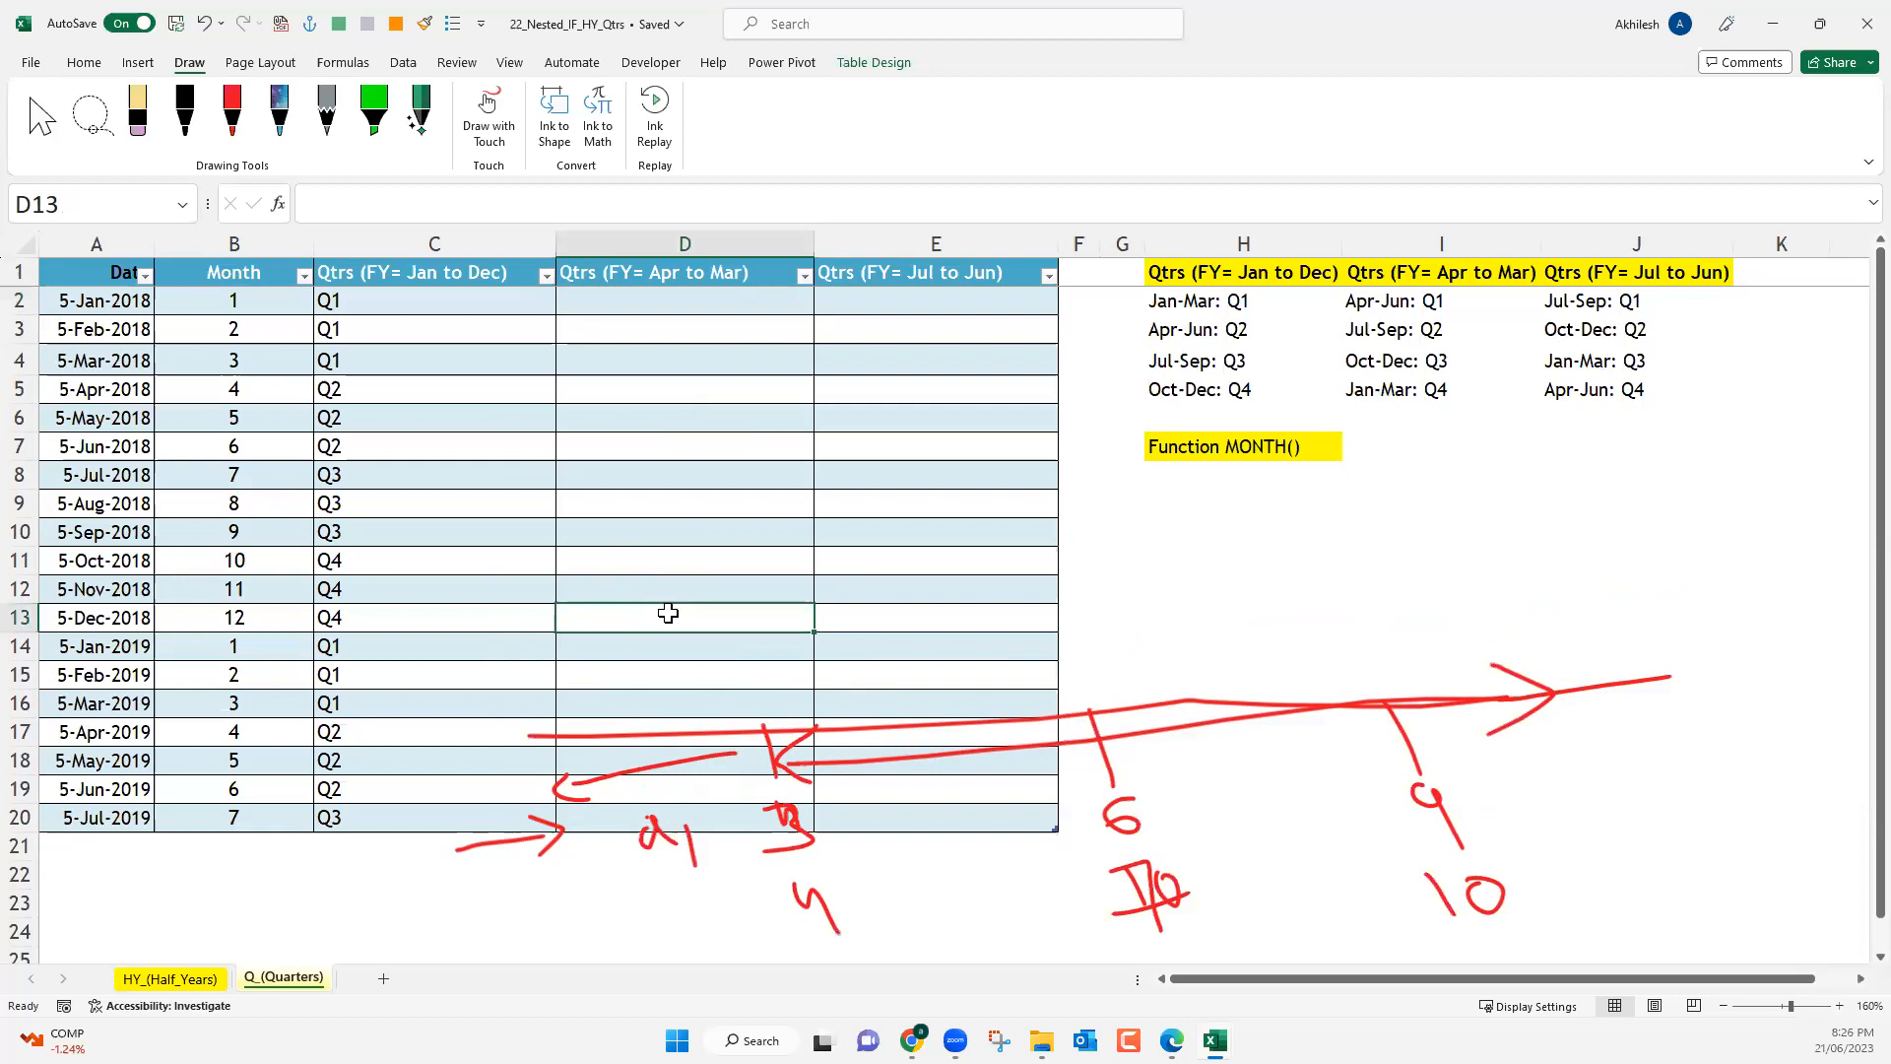
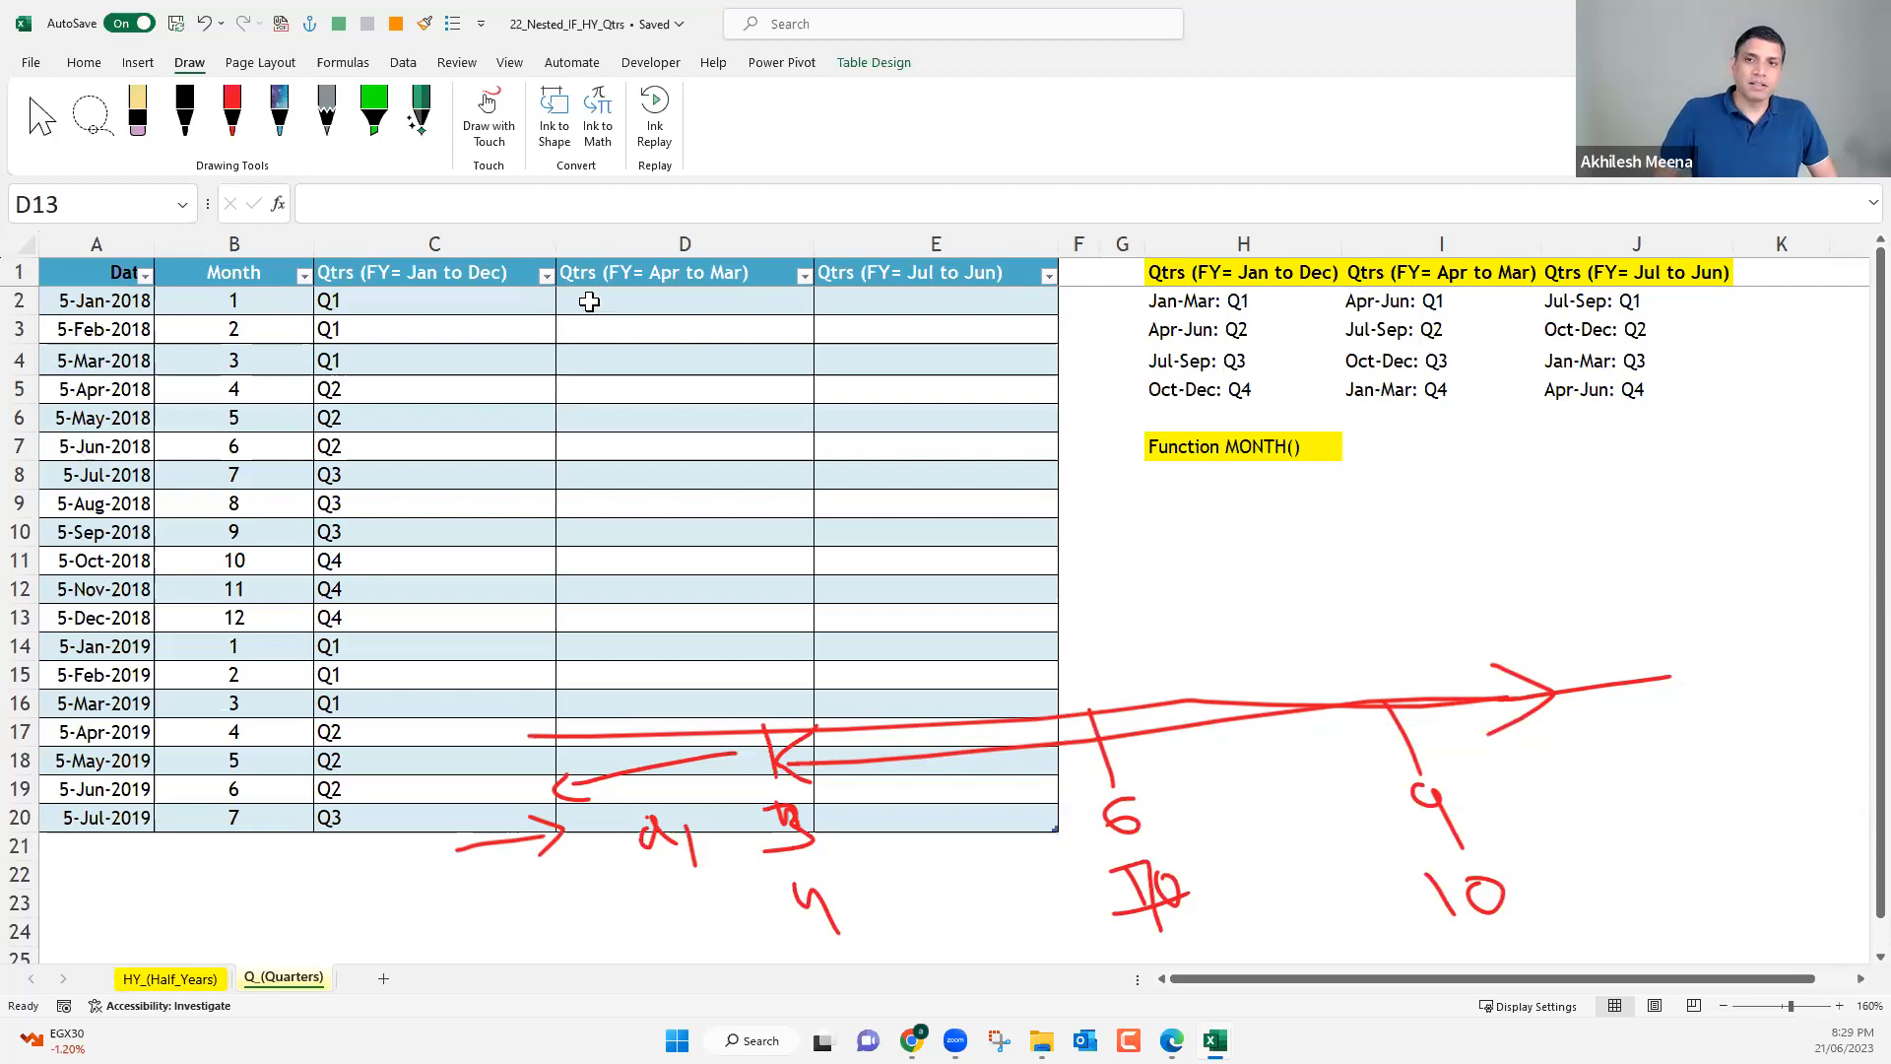
Narrow column C and change the first two results in C2's formula to "Q4" and "Q1".
drag(565, 244, 472, 241)
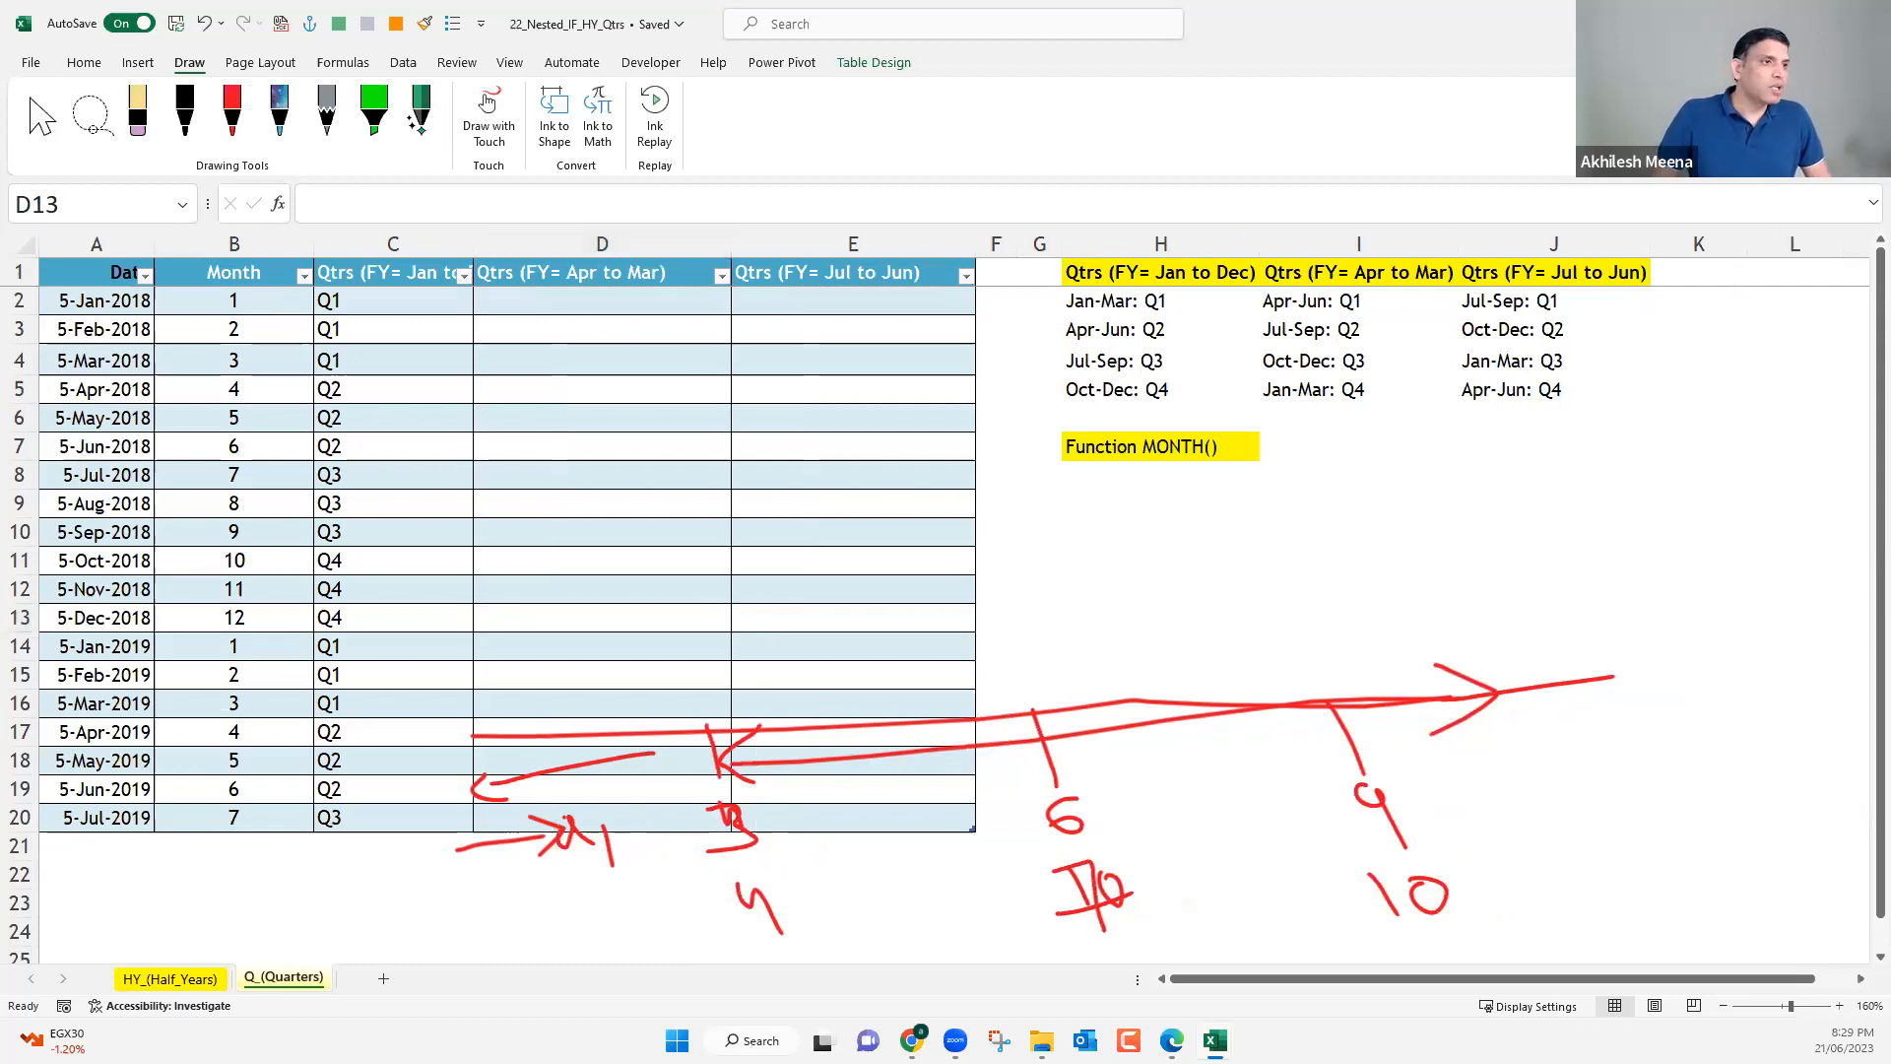
click(398, 308)
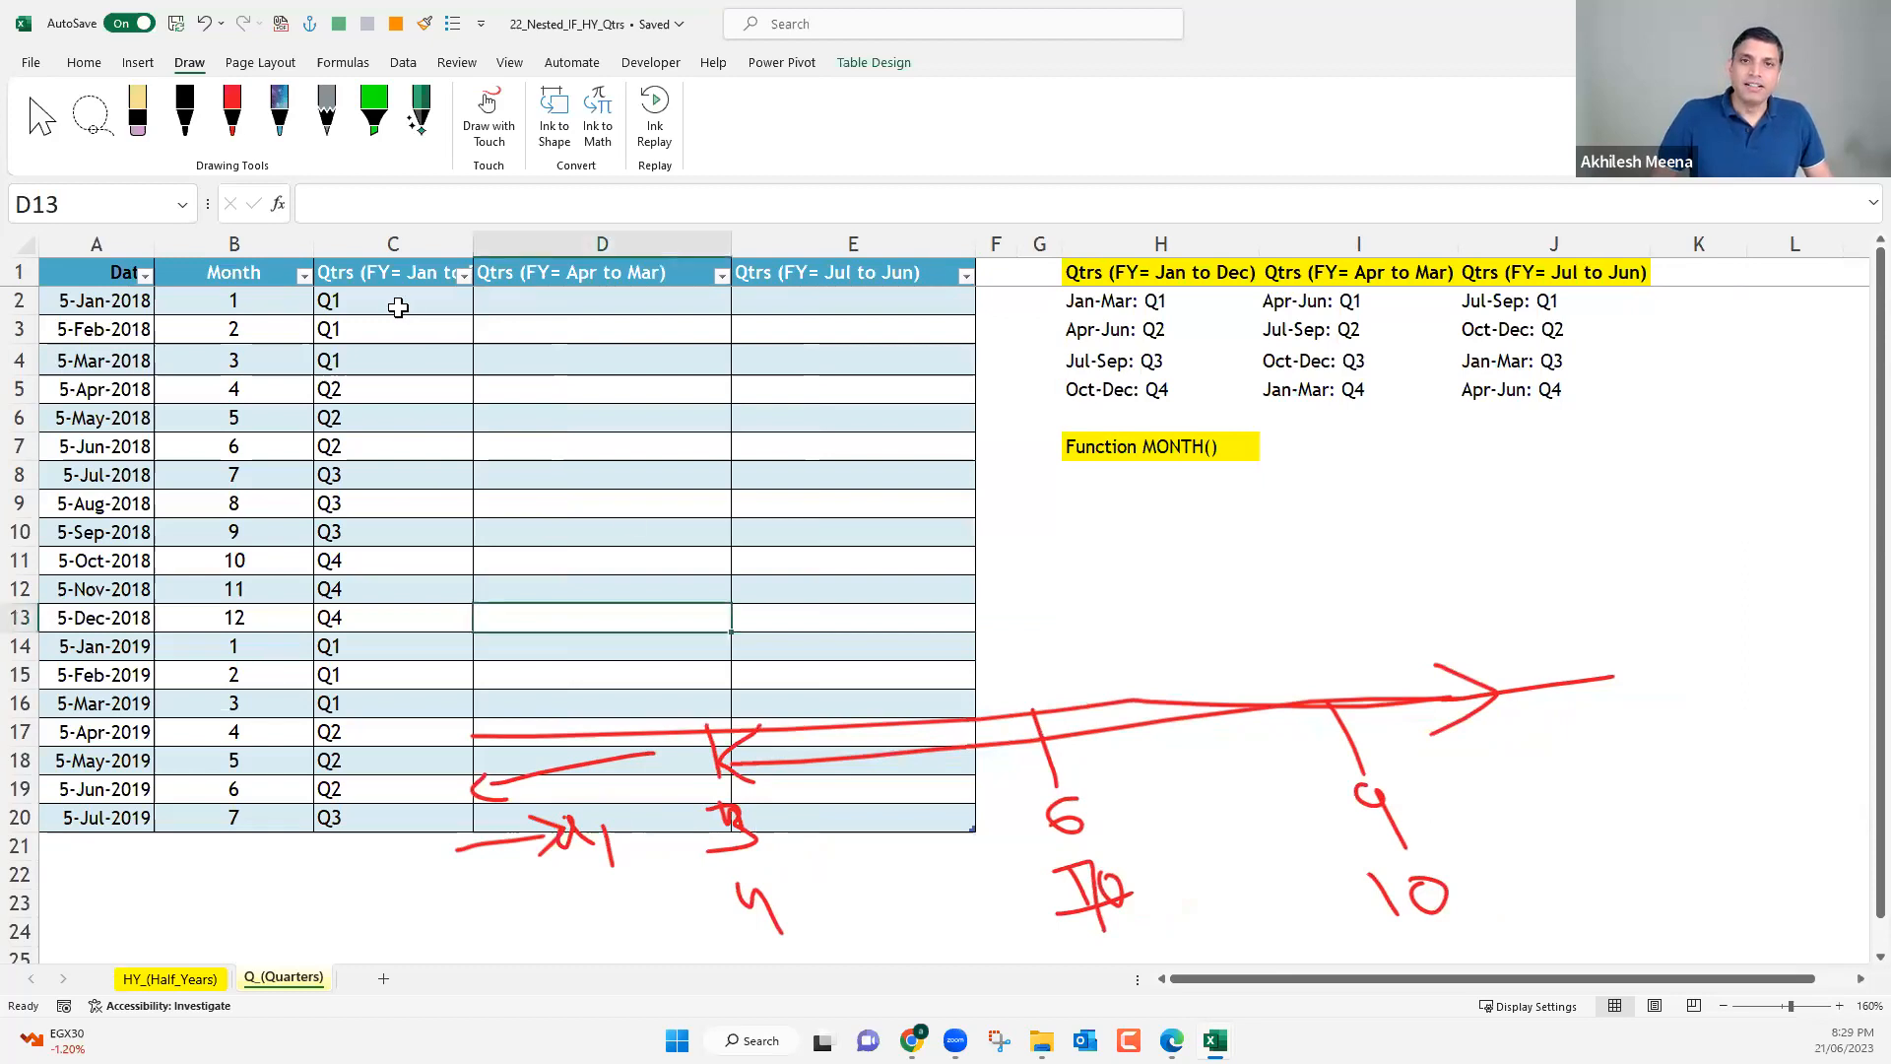
click(398, 308)
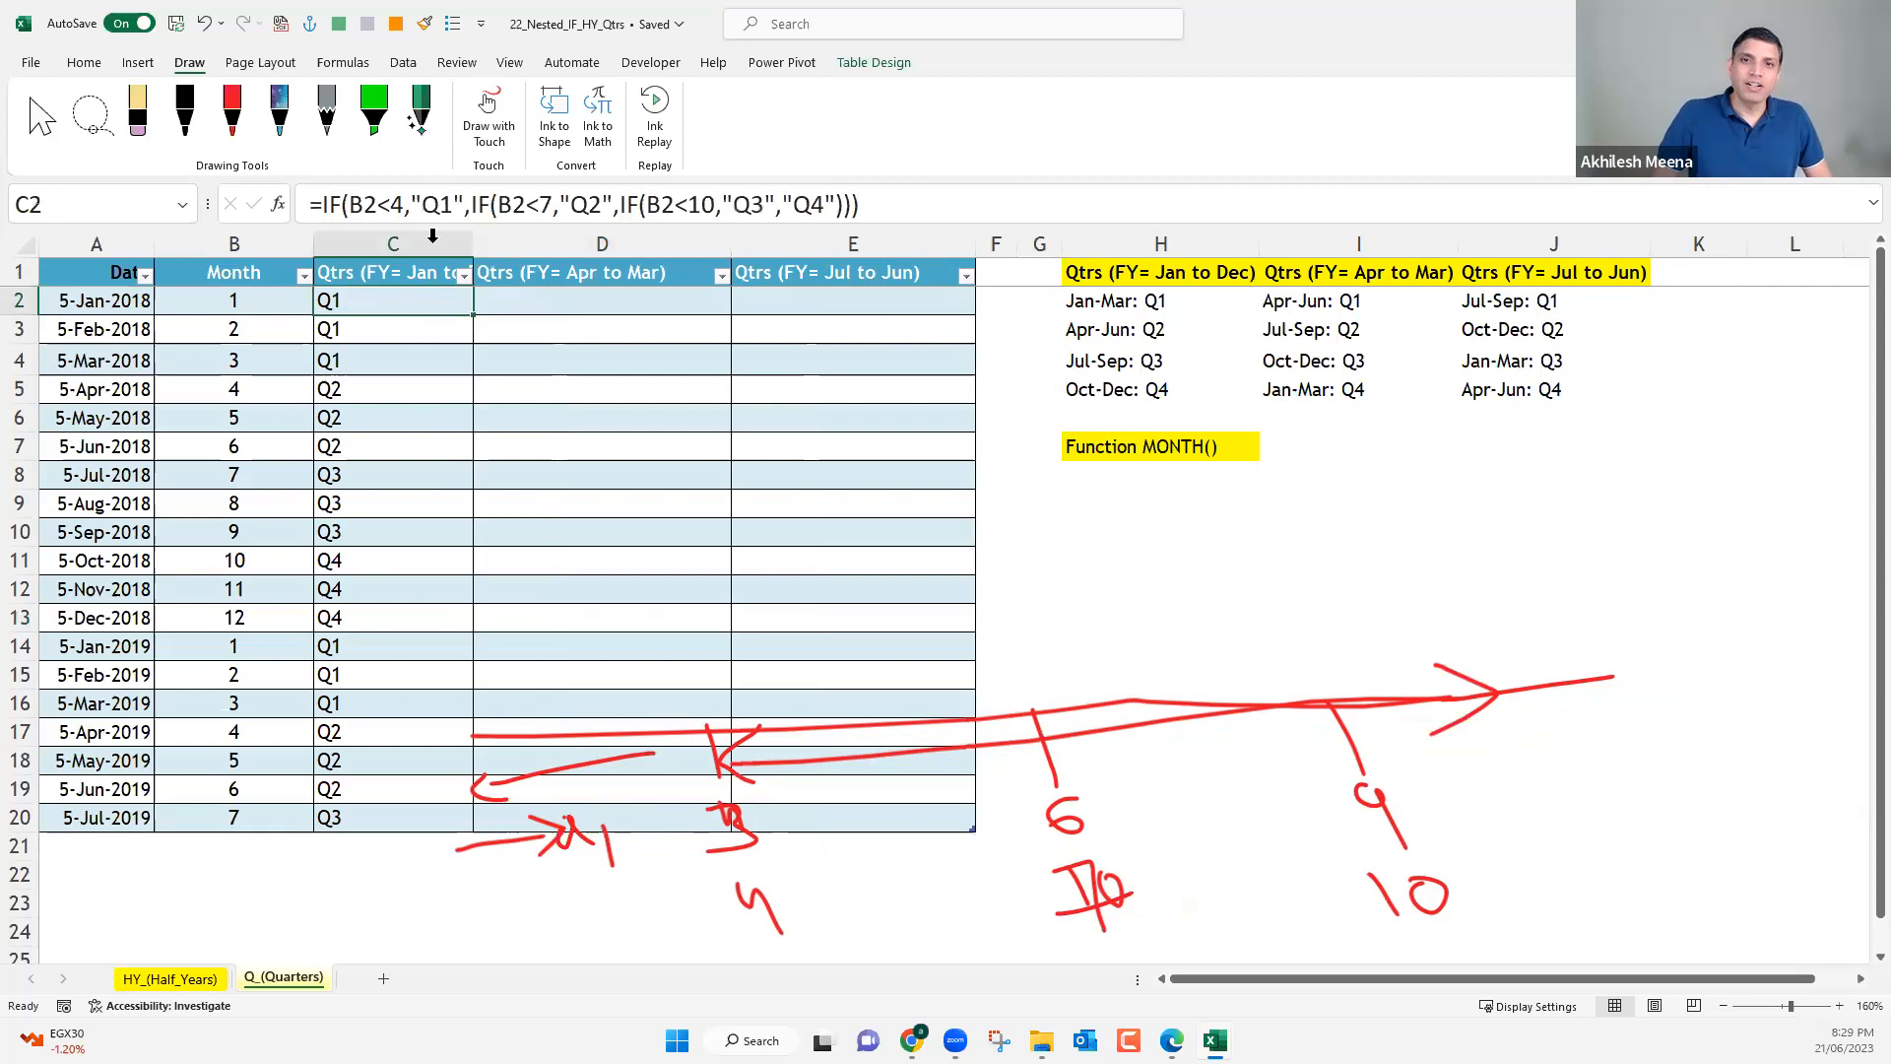
click(445, 203)
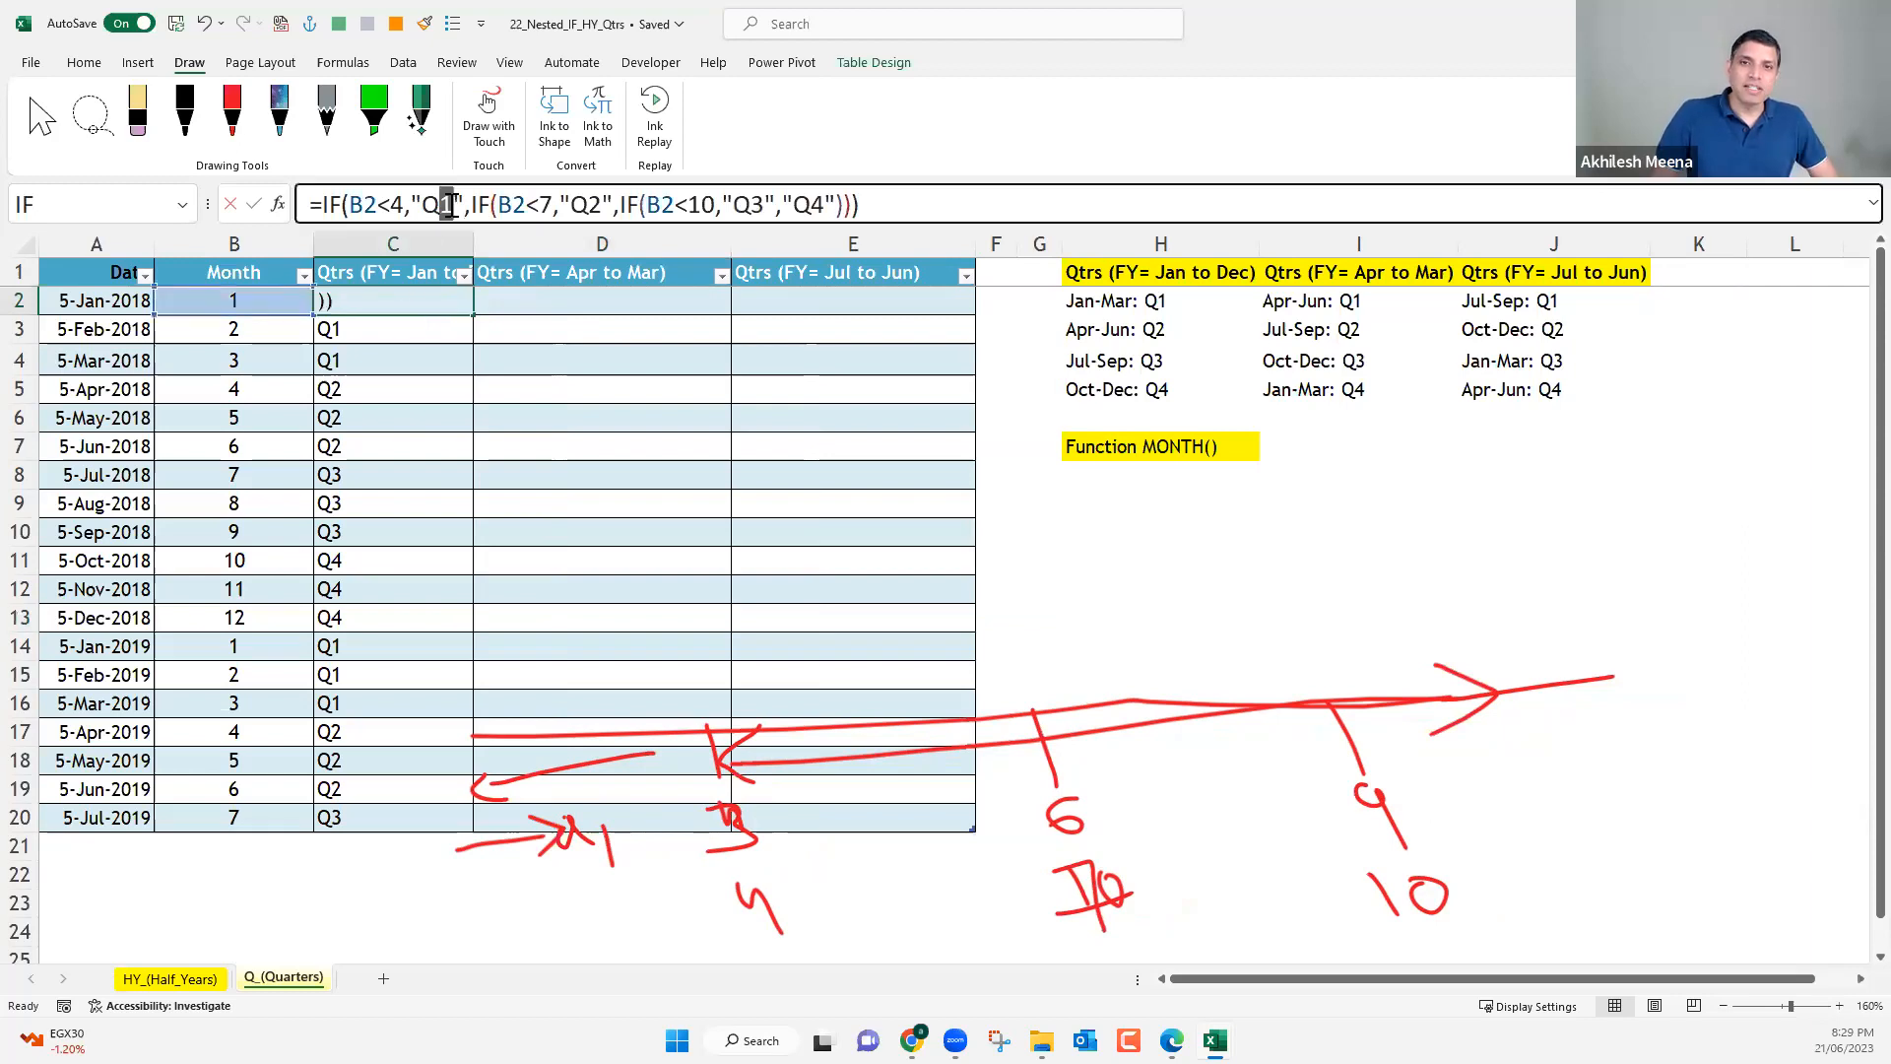
text(4)
click(601, 203)
key(BackSpace)
text(1)
Change the last two results in C2's formula to "Q2" and "Q3", and enter it for the whole column.
click(766, 204)
key(BackSpace)
text(2)
click(817, 204)
key(BackSpace)
text(3)
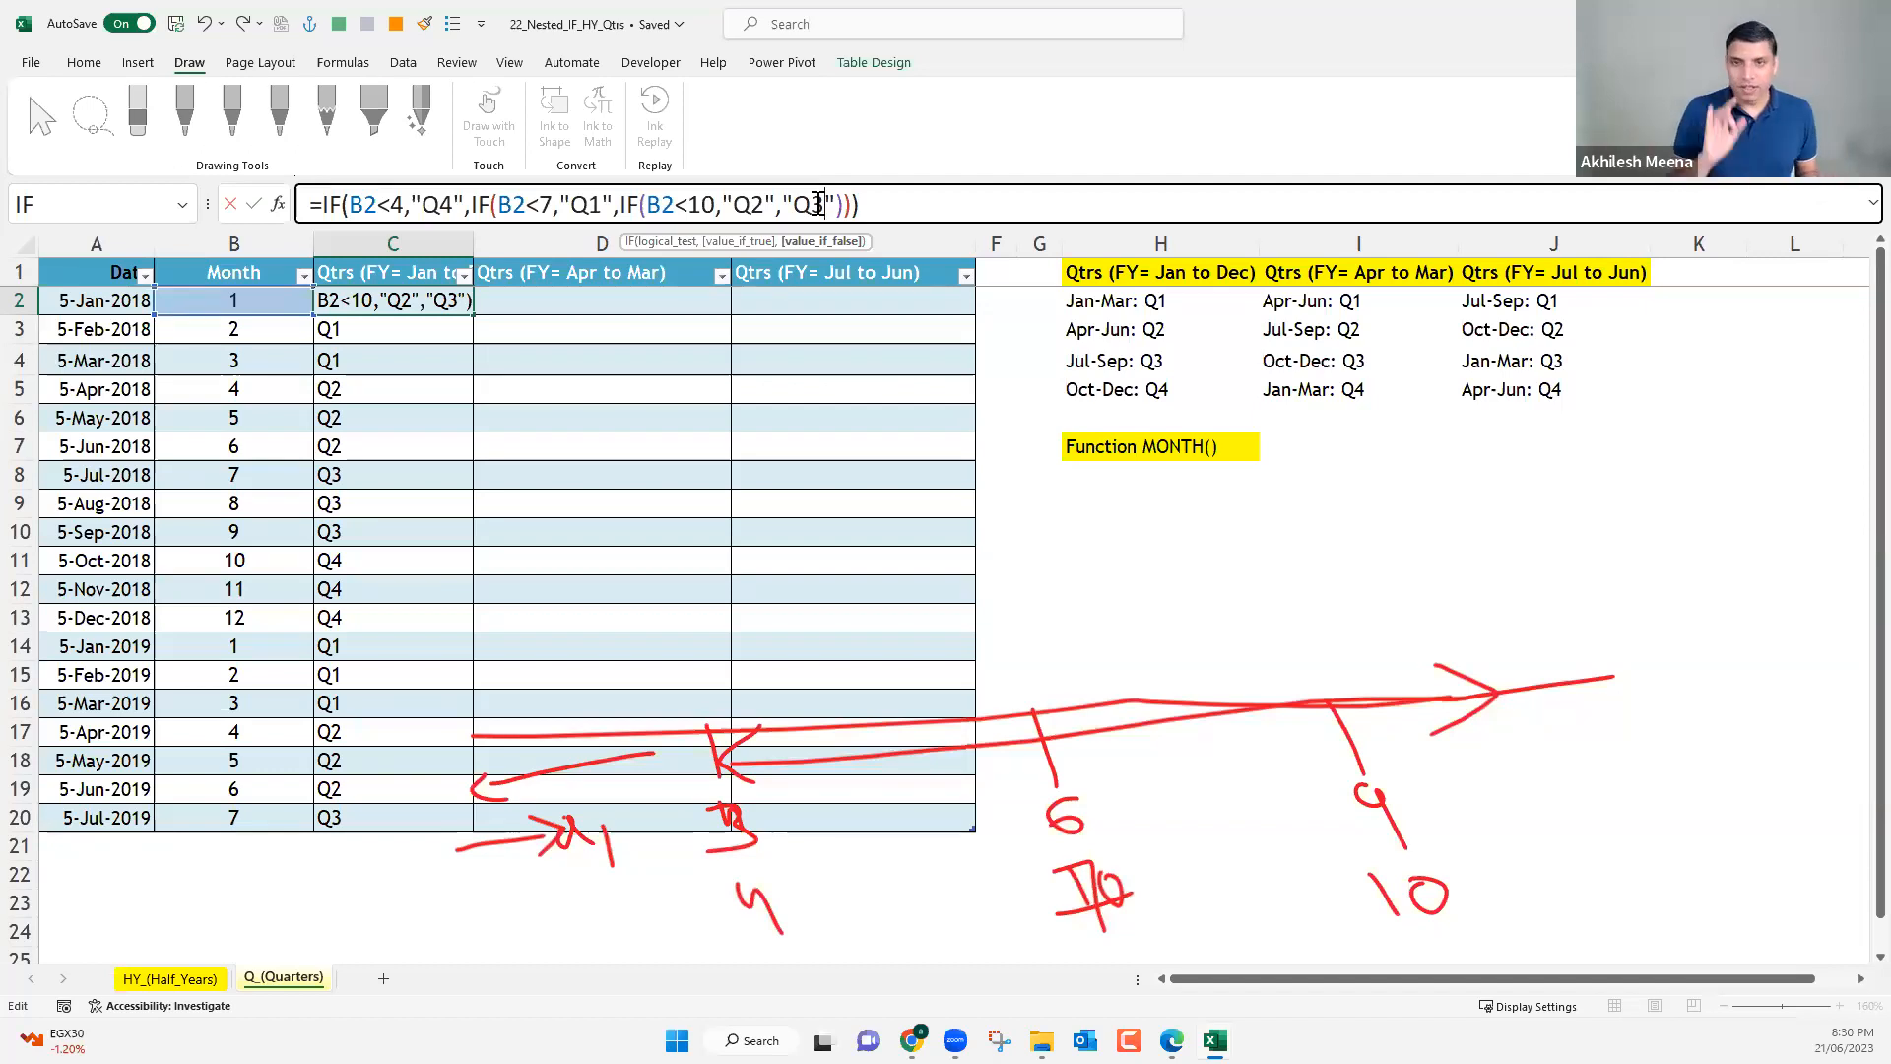
key(Return)
drag(339, 403, 363, 802)
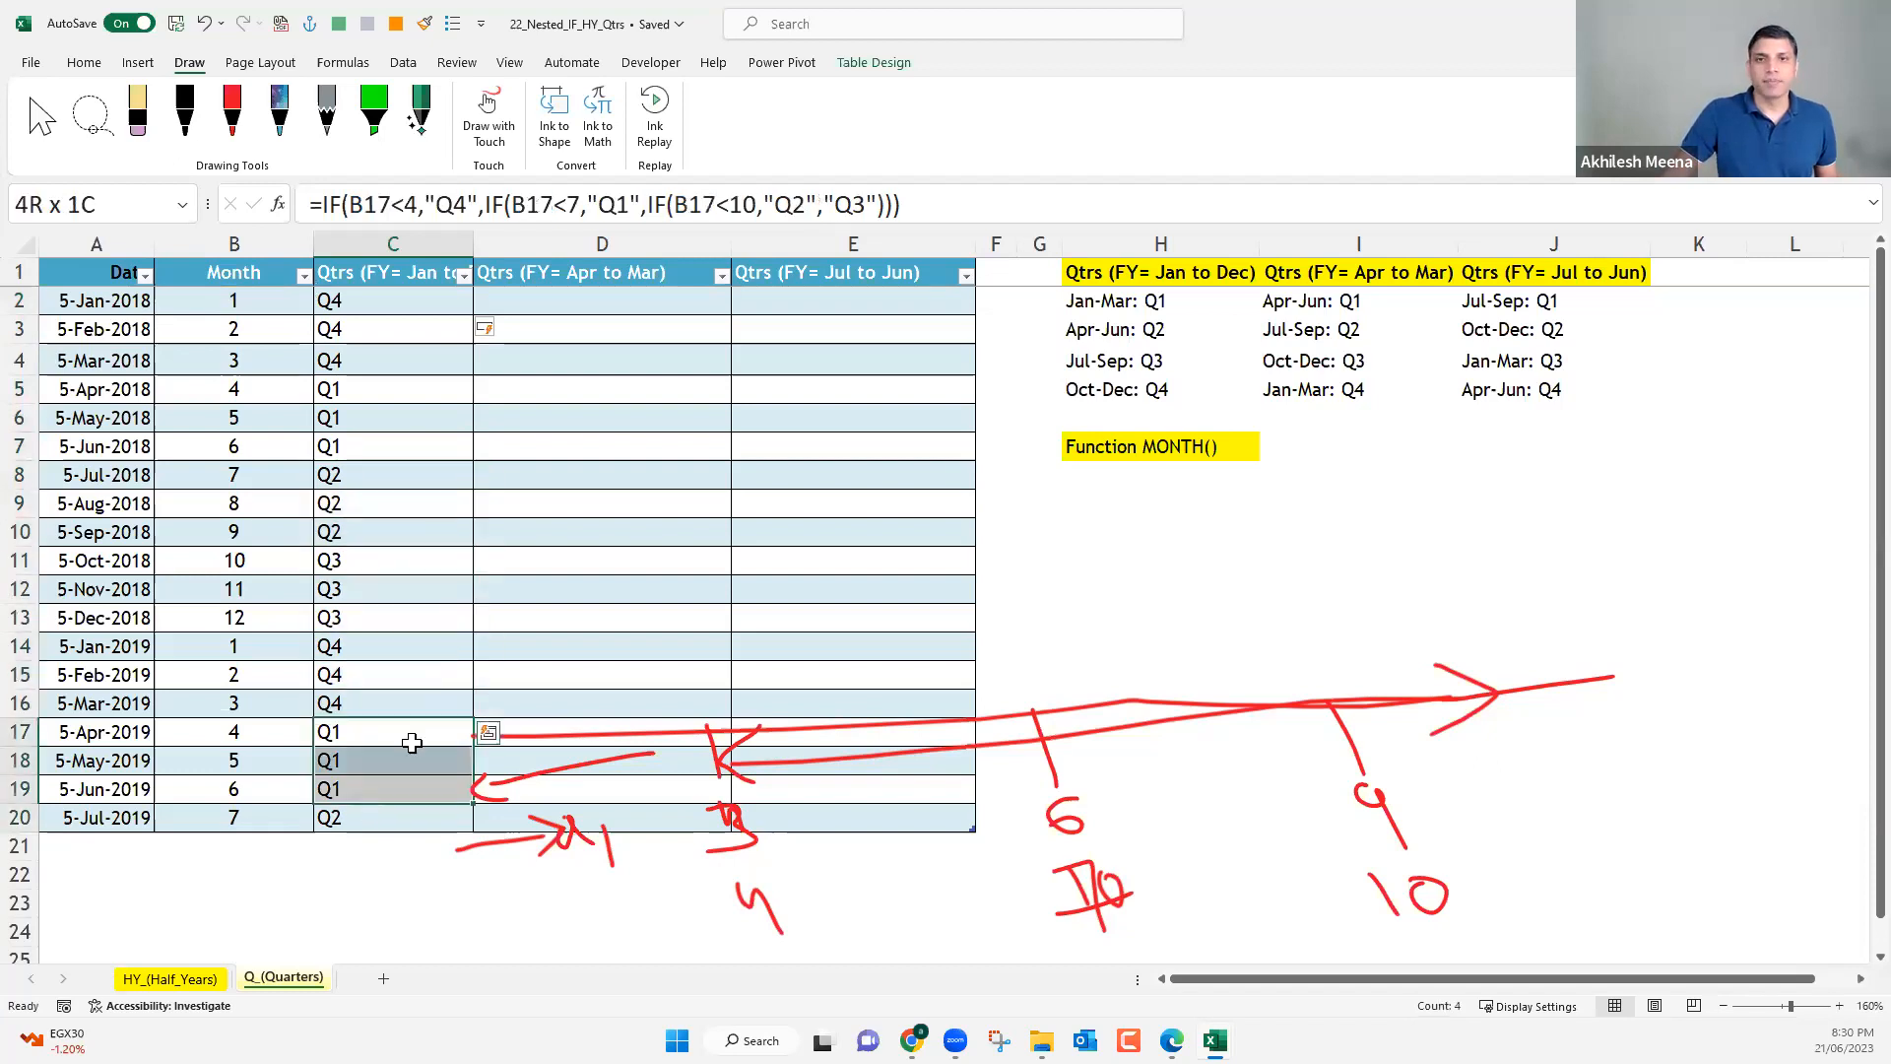
Start a CHOOSE formula in D2 with month cell B2 as the index number.
click(544, 300)
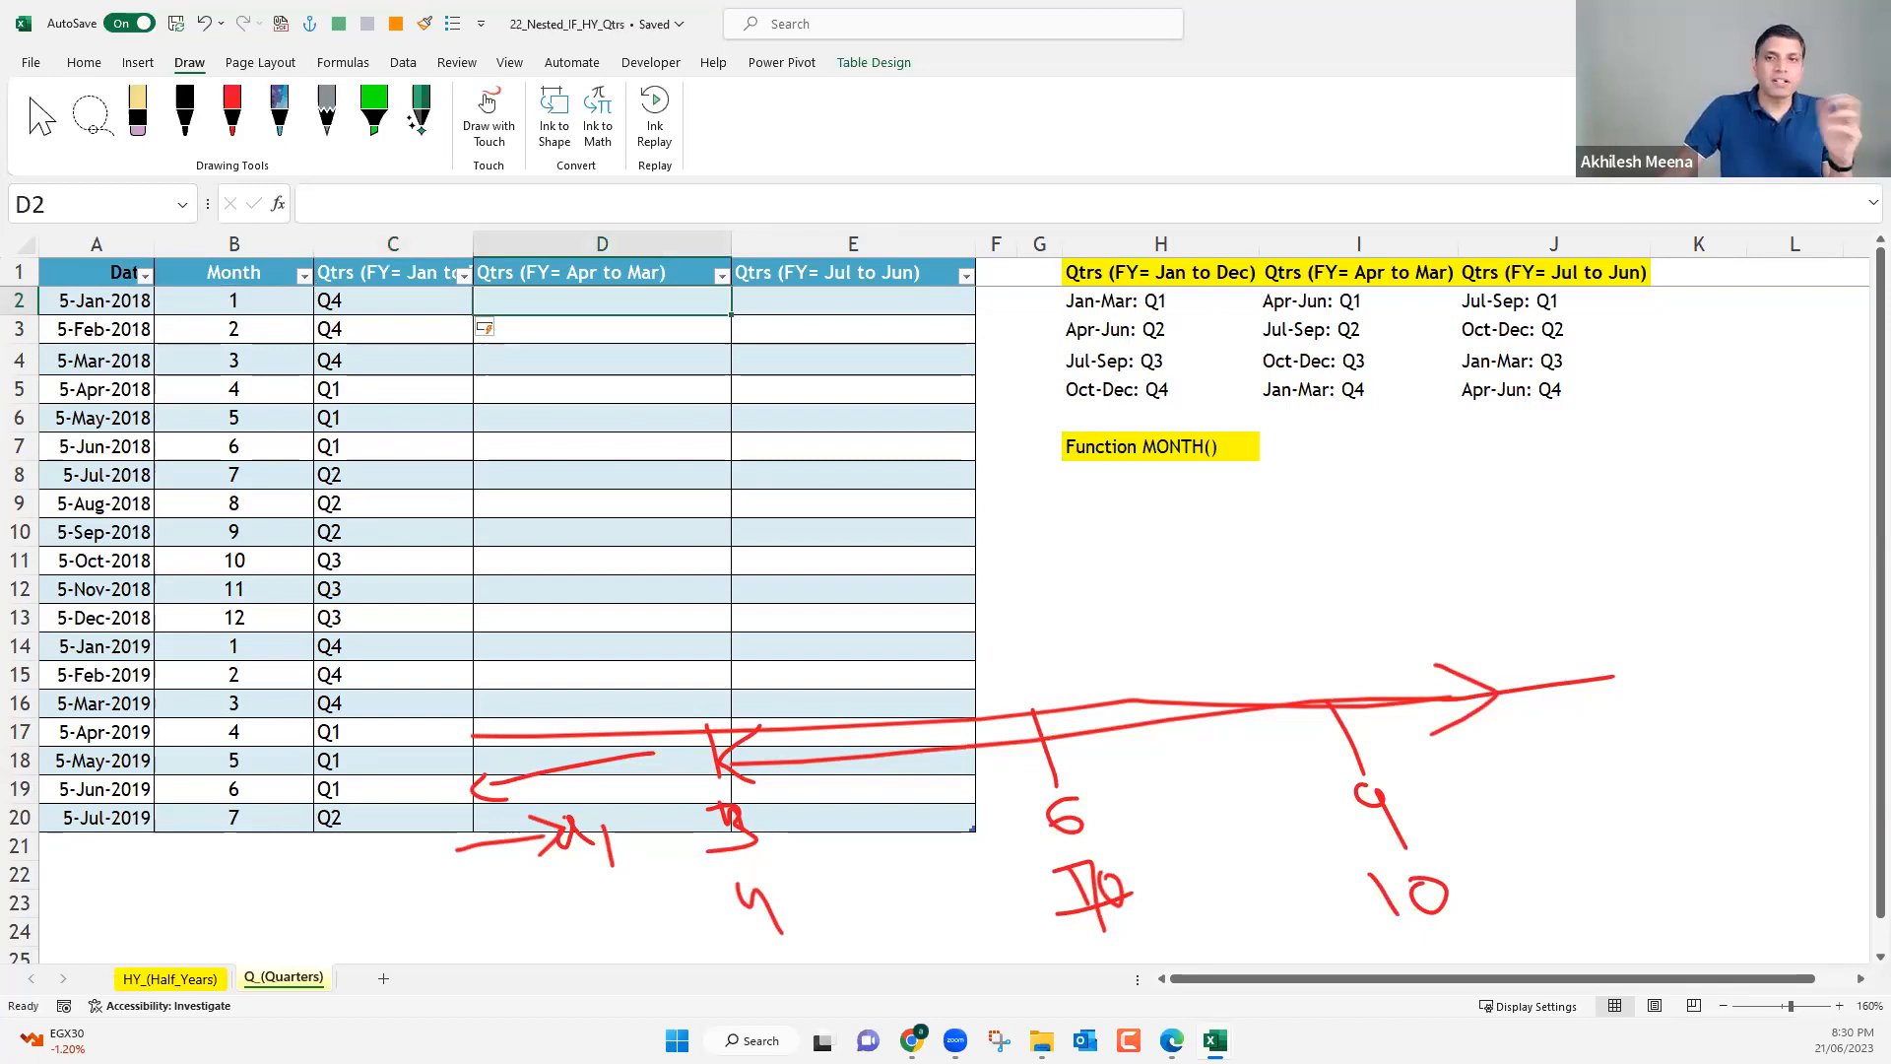
text(=)
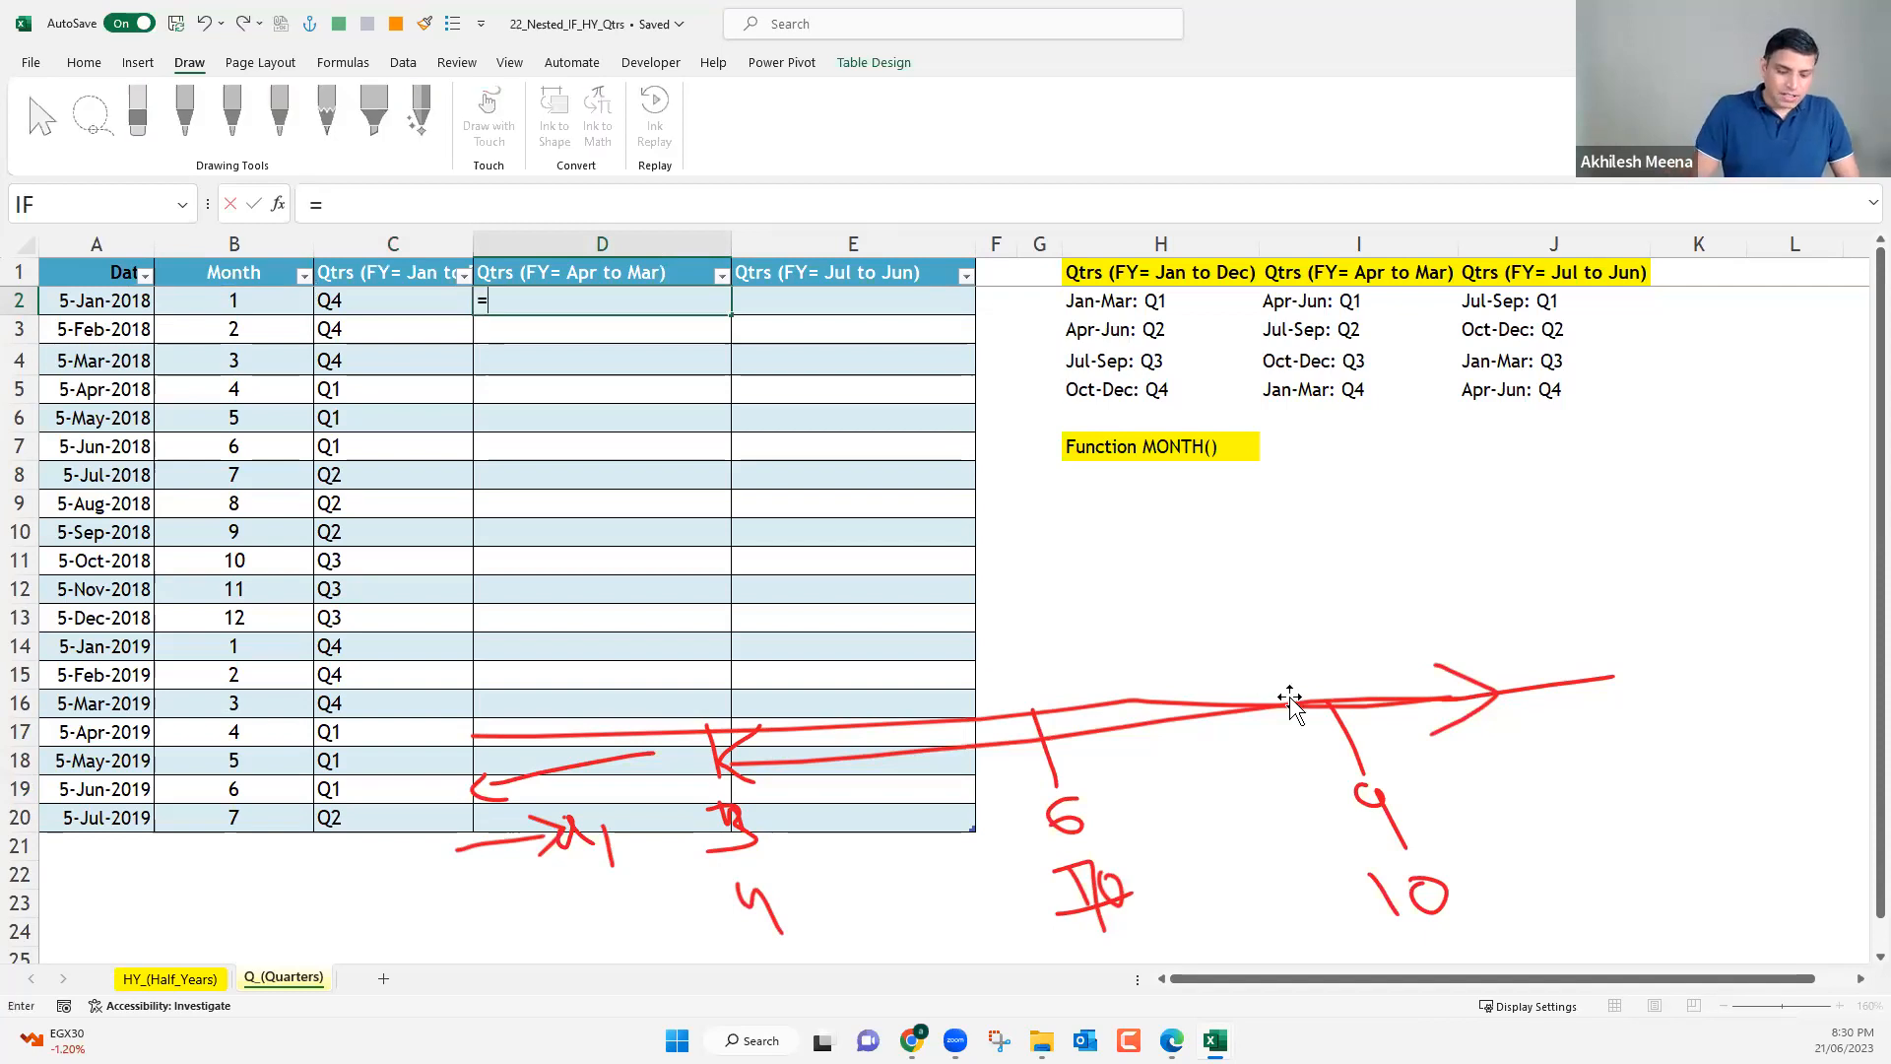
text(CHAR()
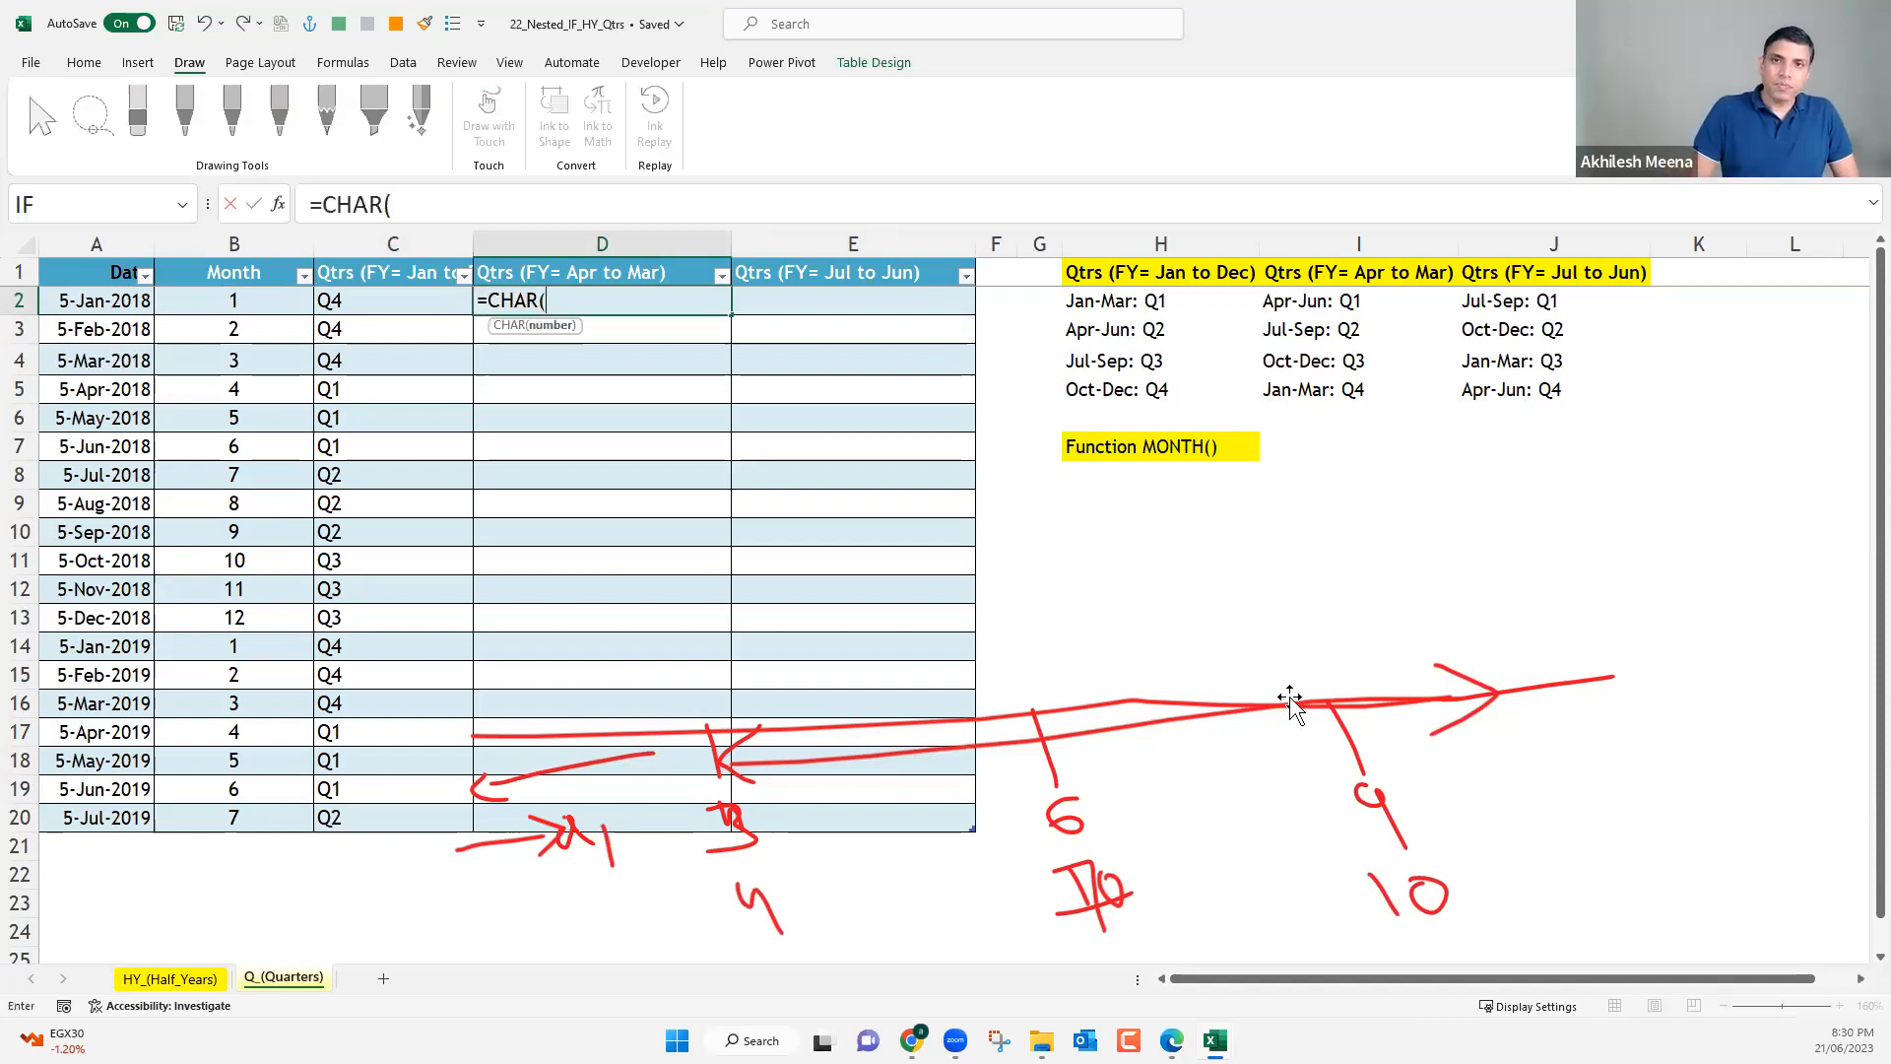
key(BackSpace)
key(BackSpace)
key(BackSpace)
text(OOSE()
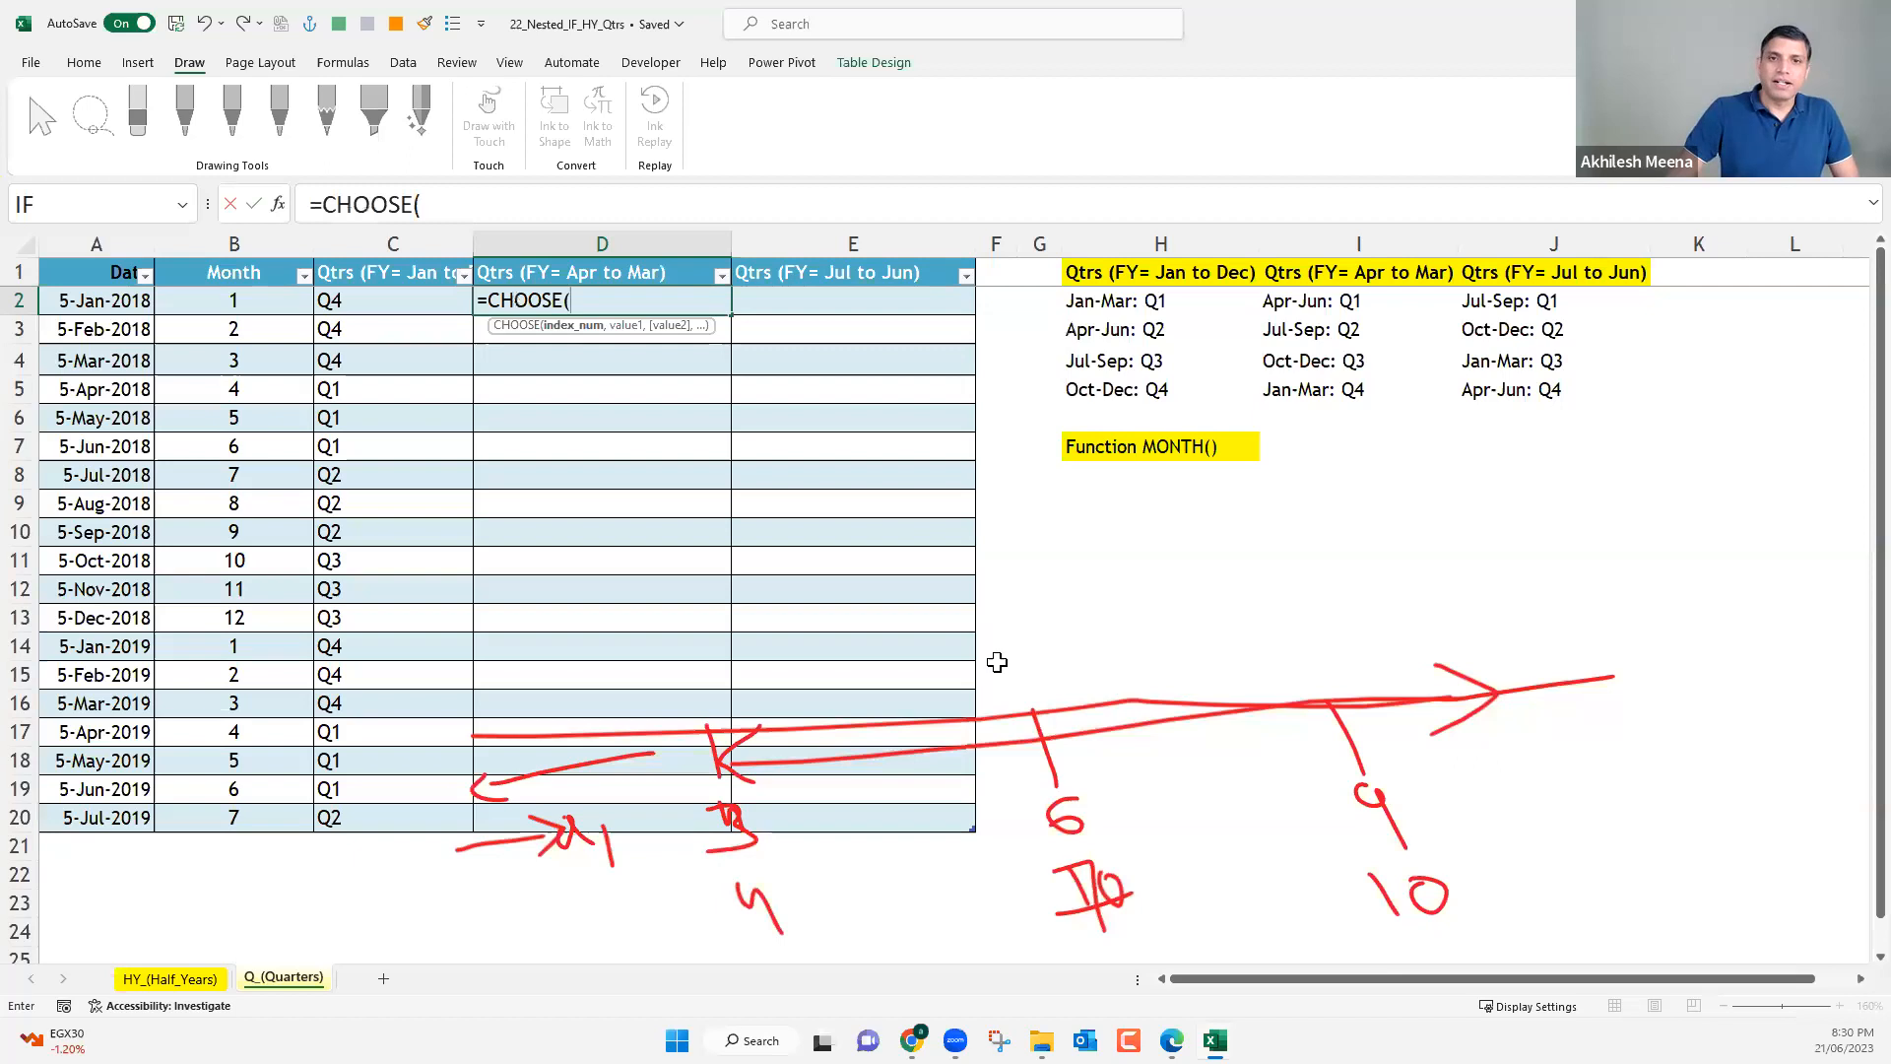
click(270, 311)
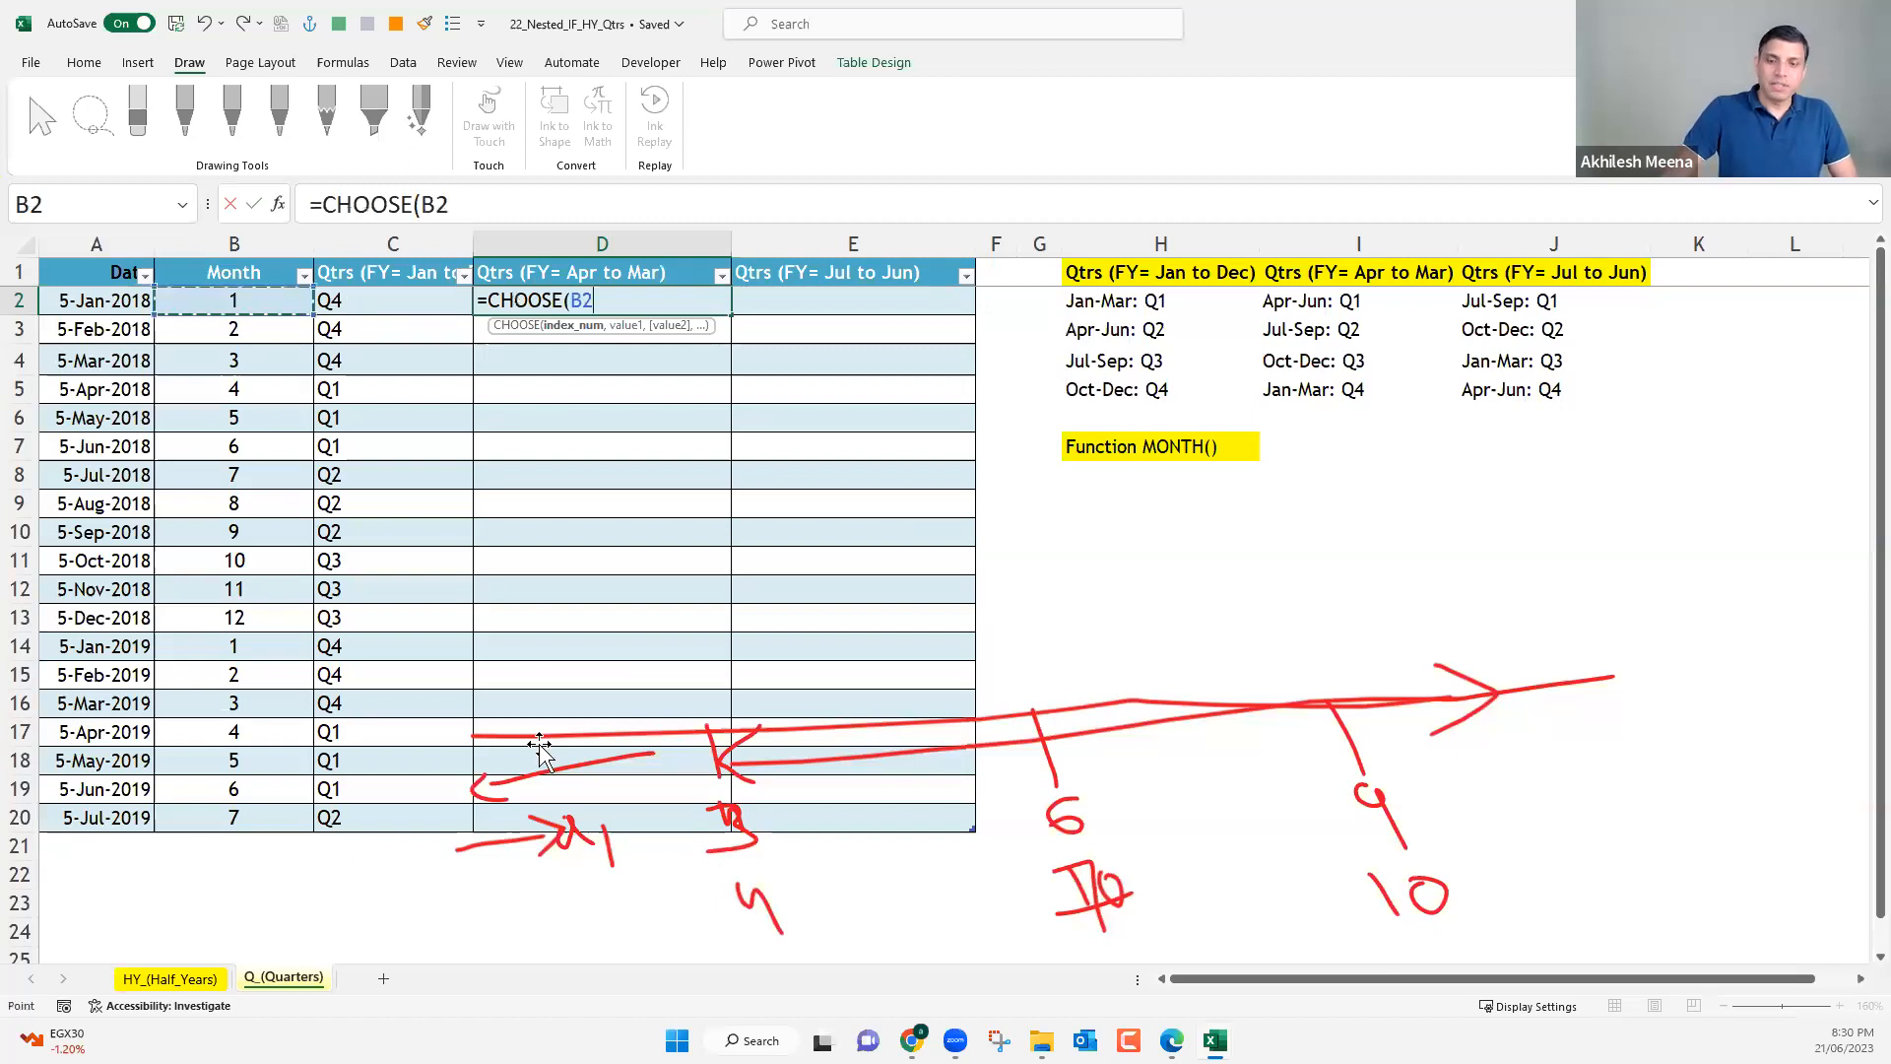
text(,)
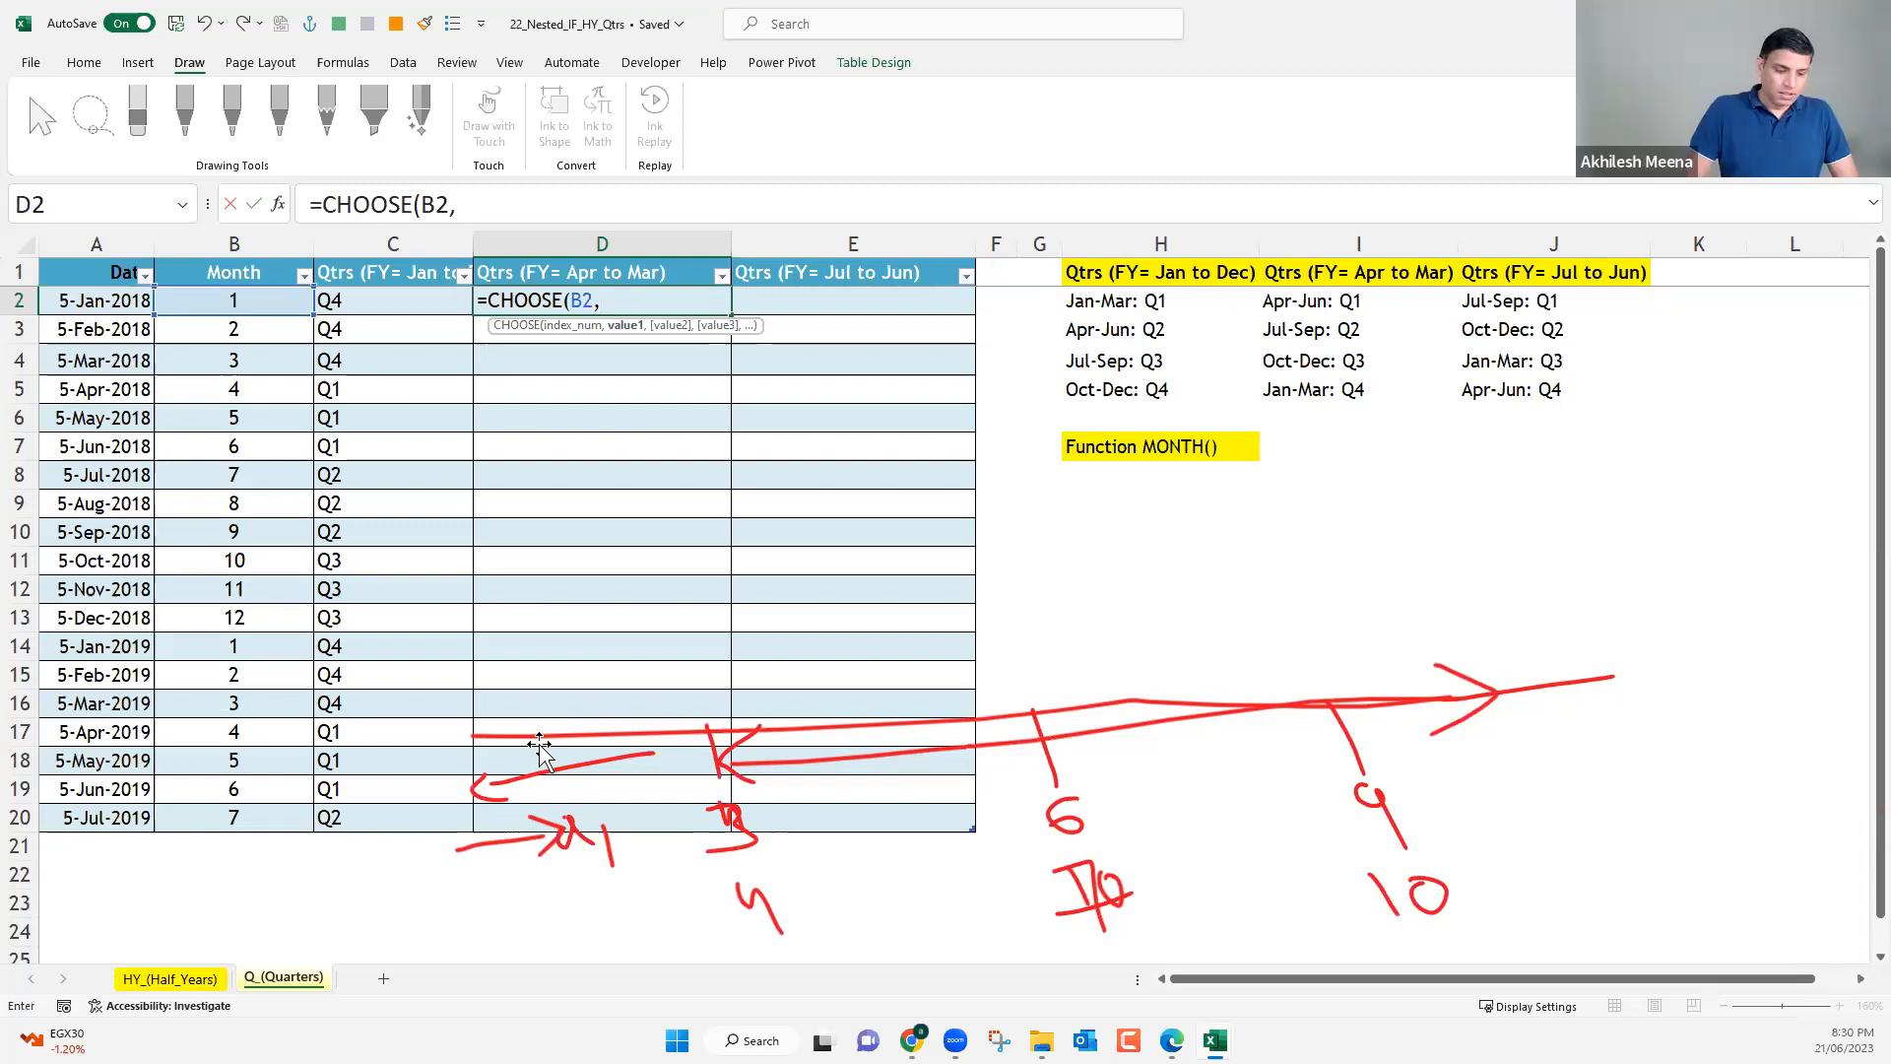
Add 4,4,4 and 1,1,1 as the first six values of D2's CHOOSE formula.
text(4,4)
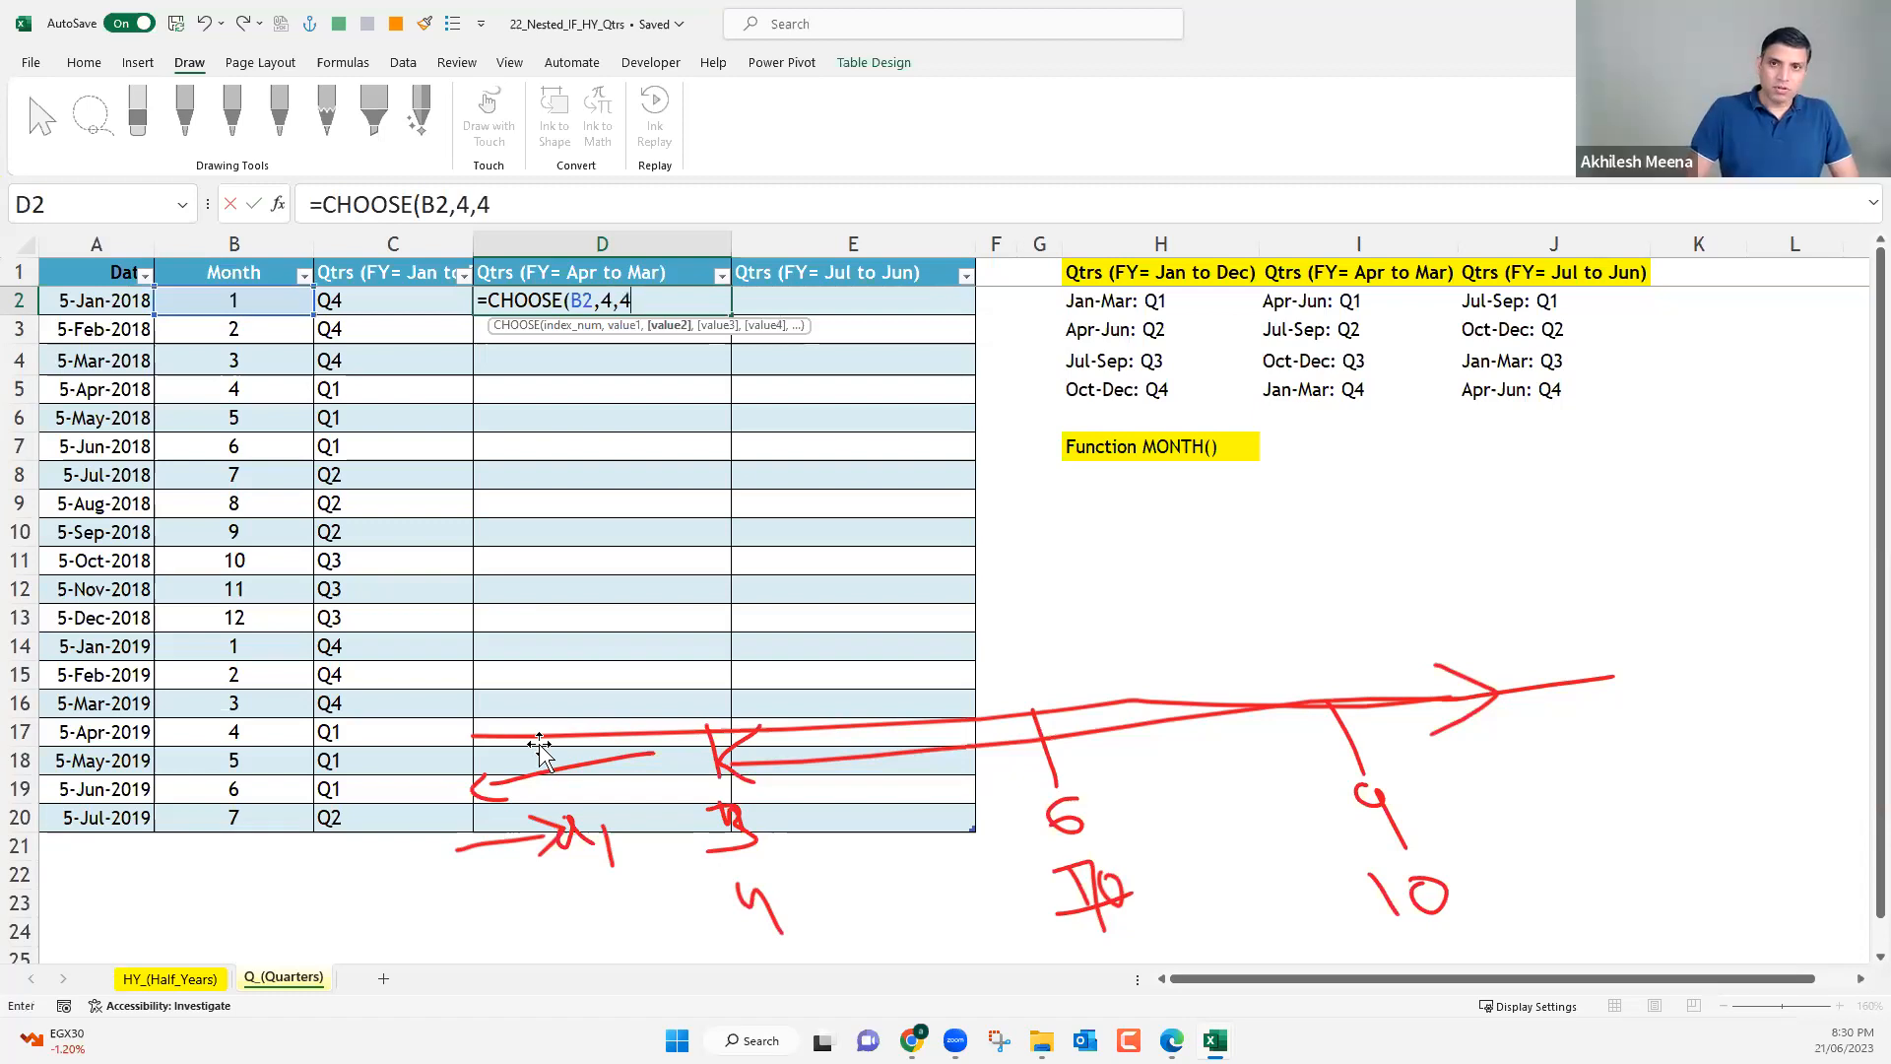
text(,4)
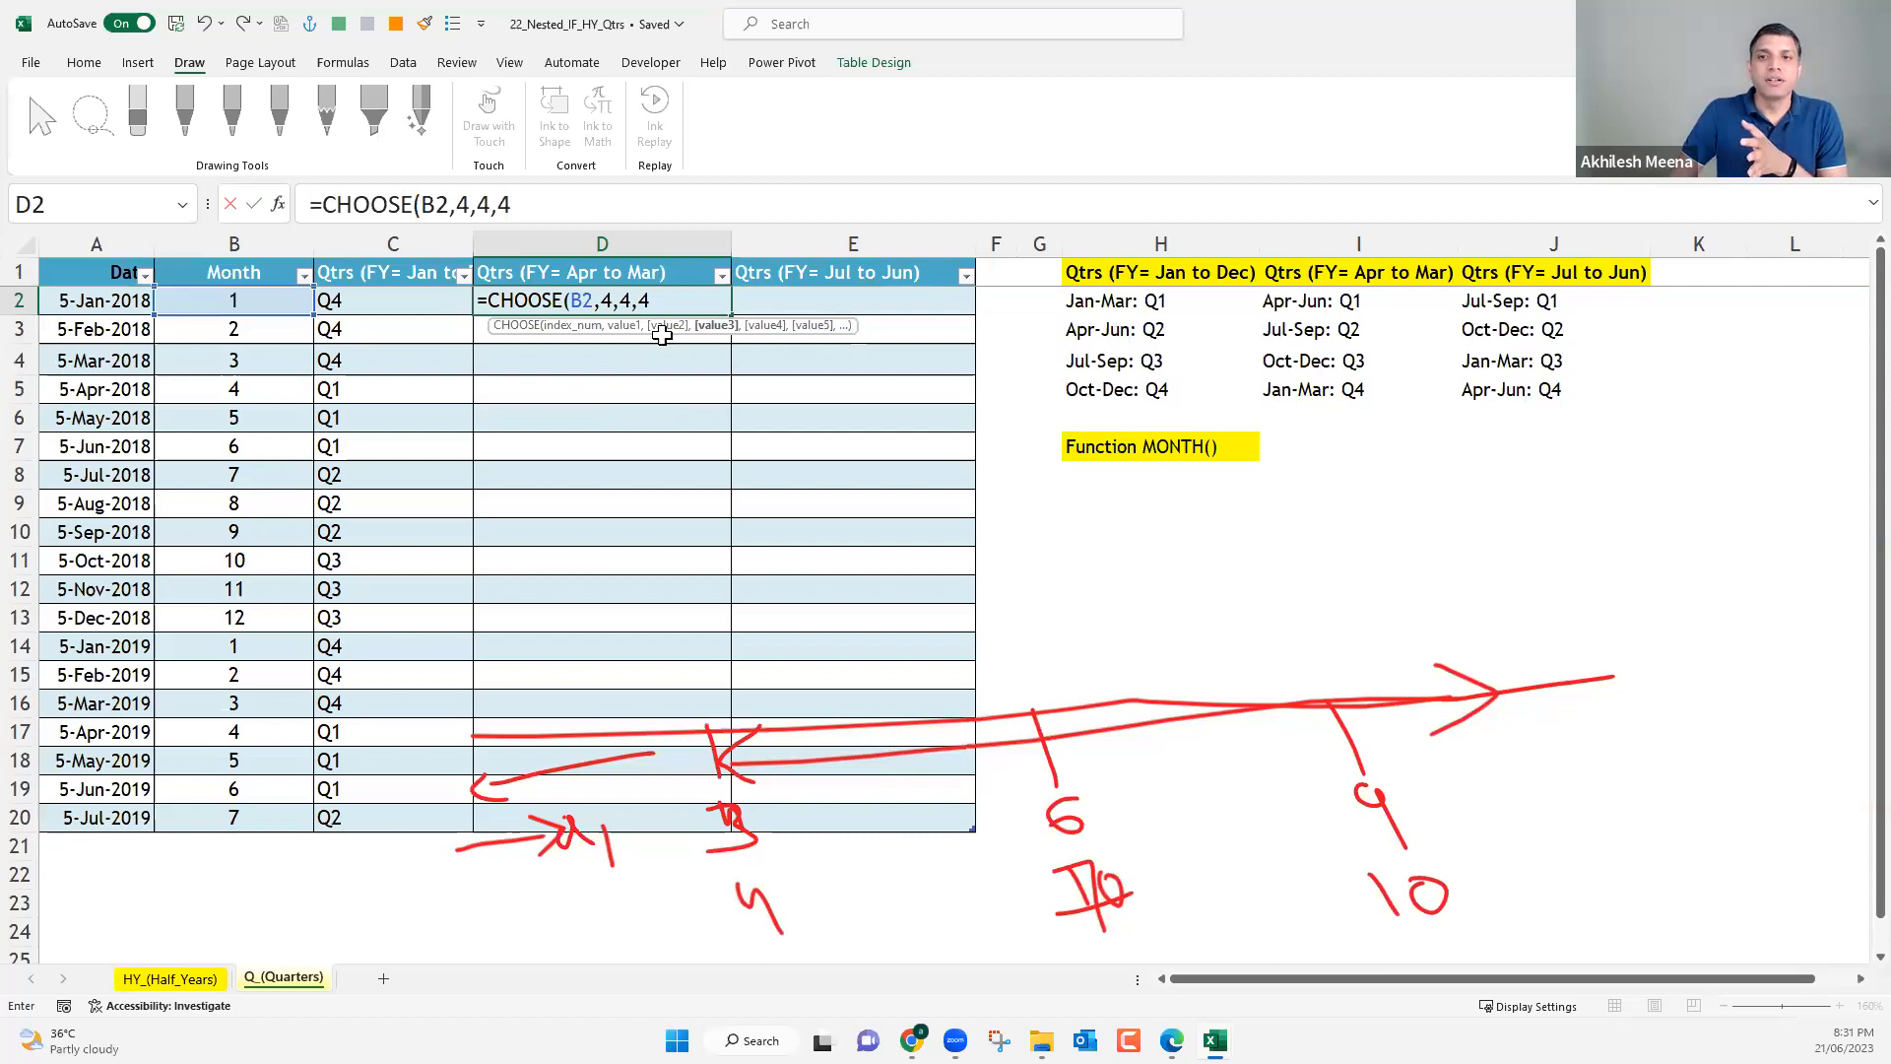
click(610, 302)
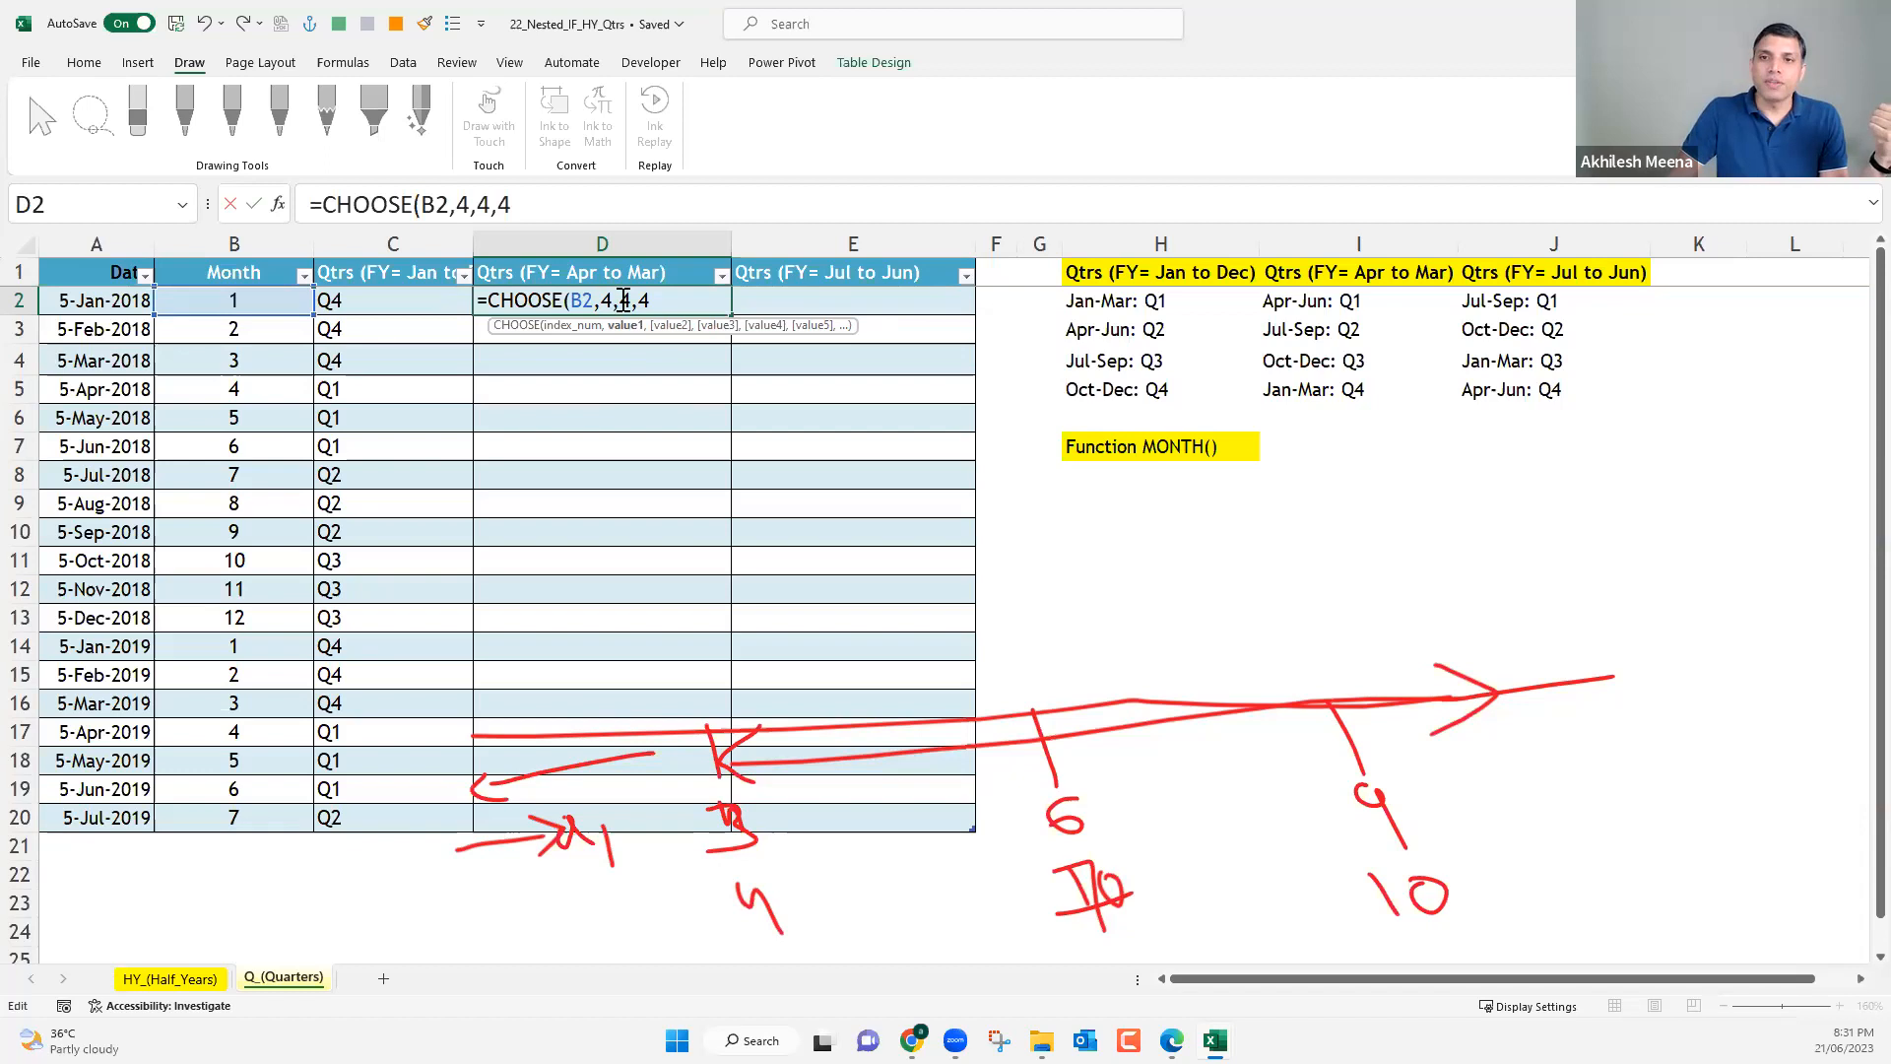
click(631, 300)
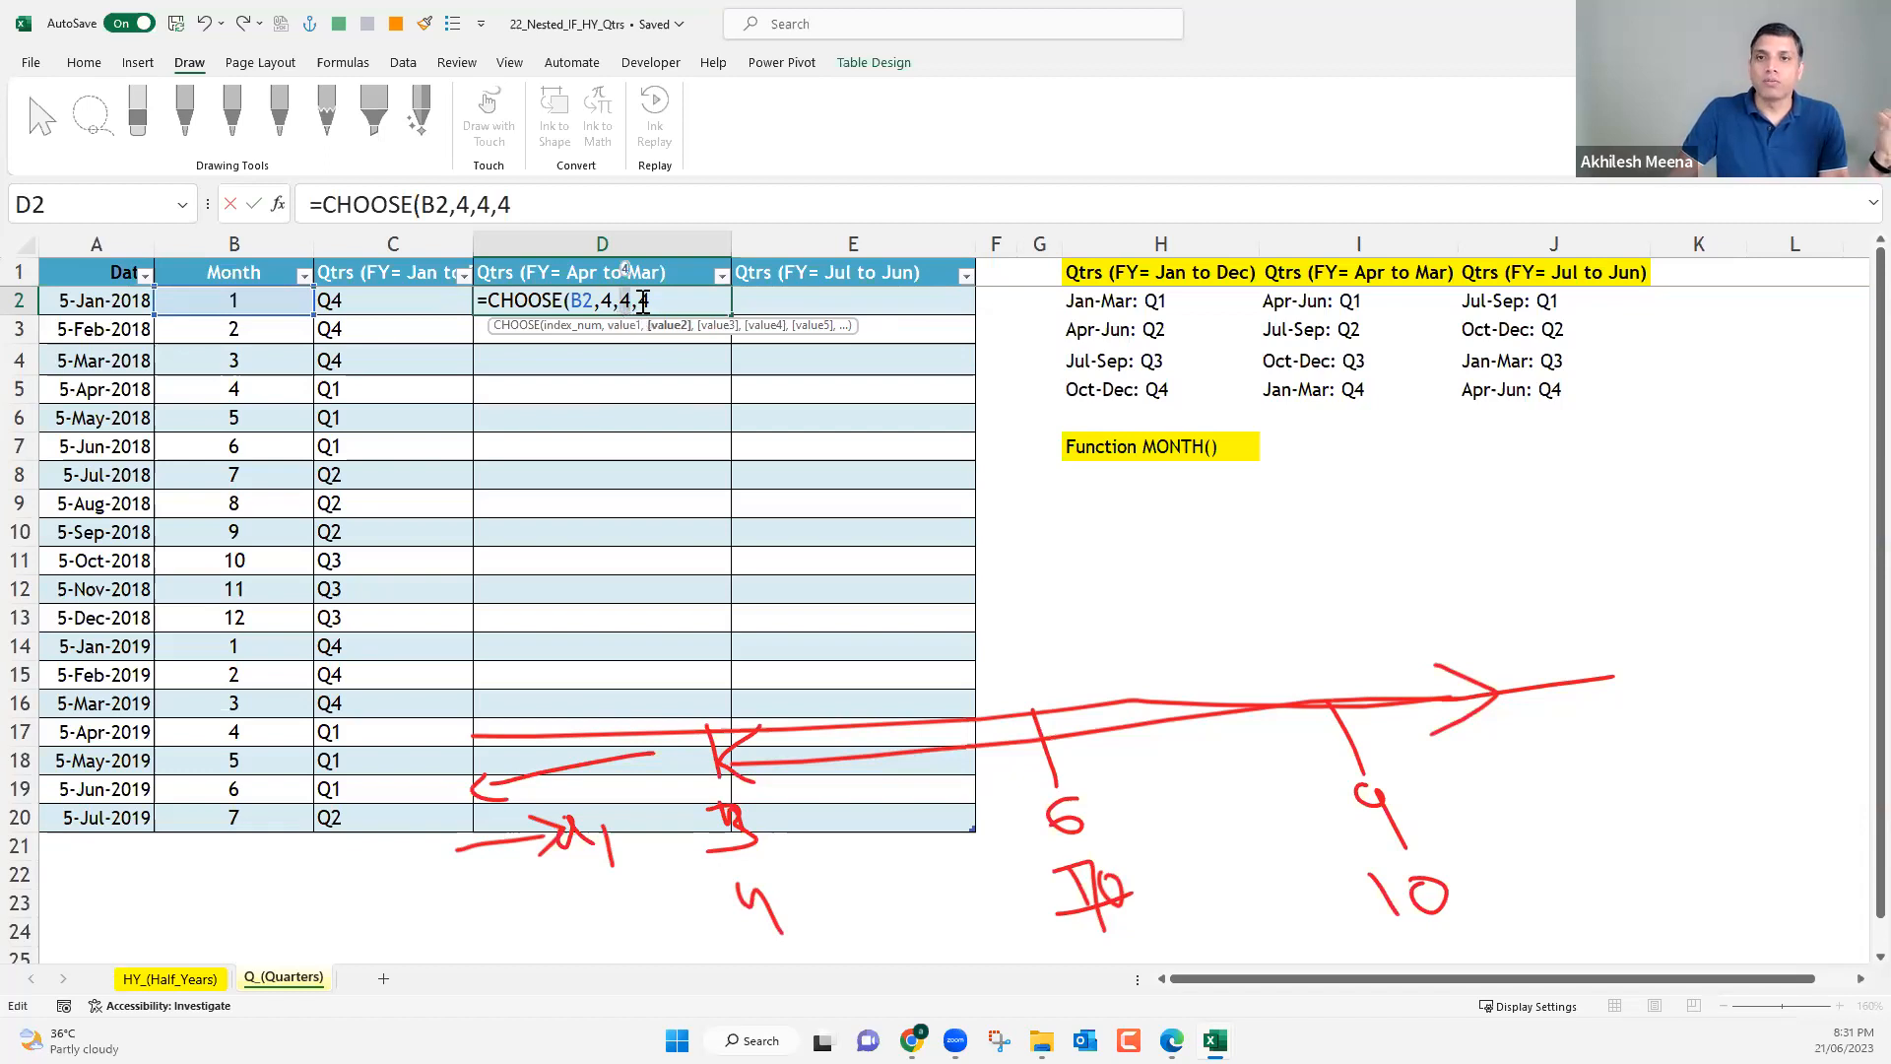
click(652, 301)
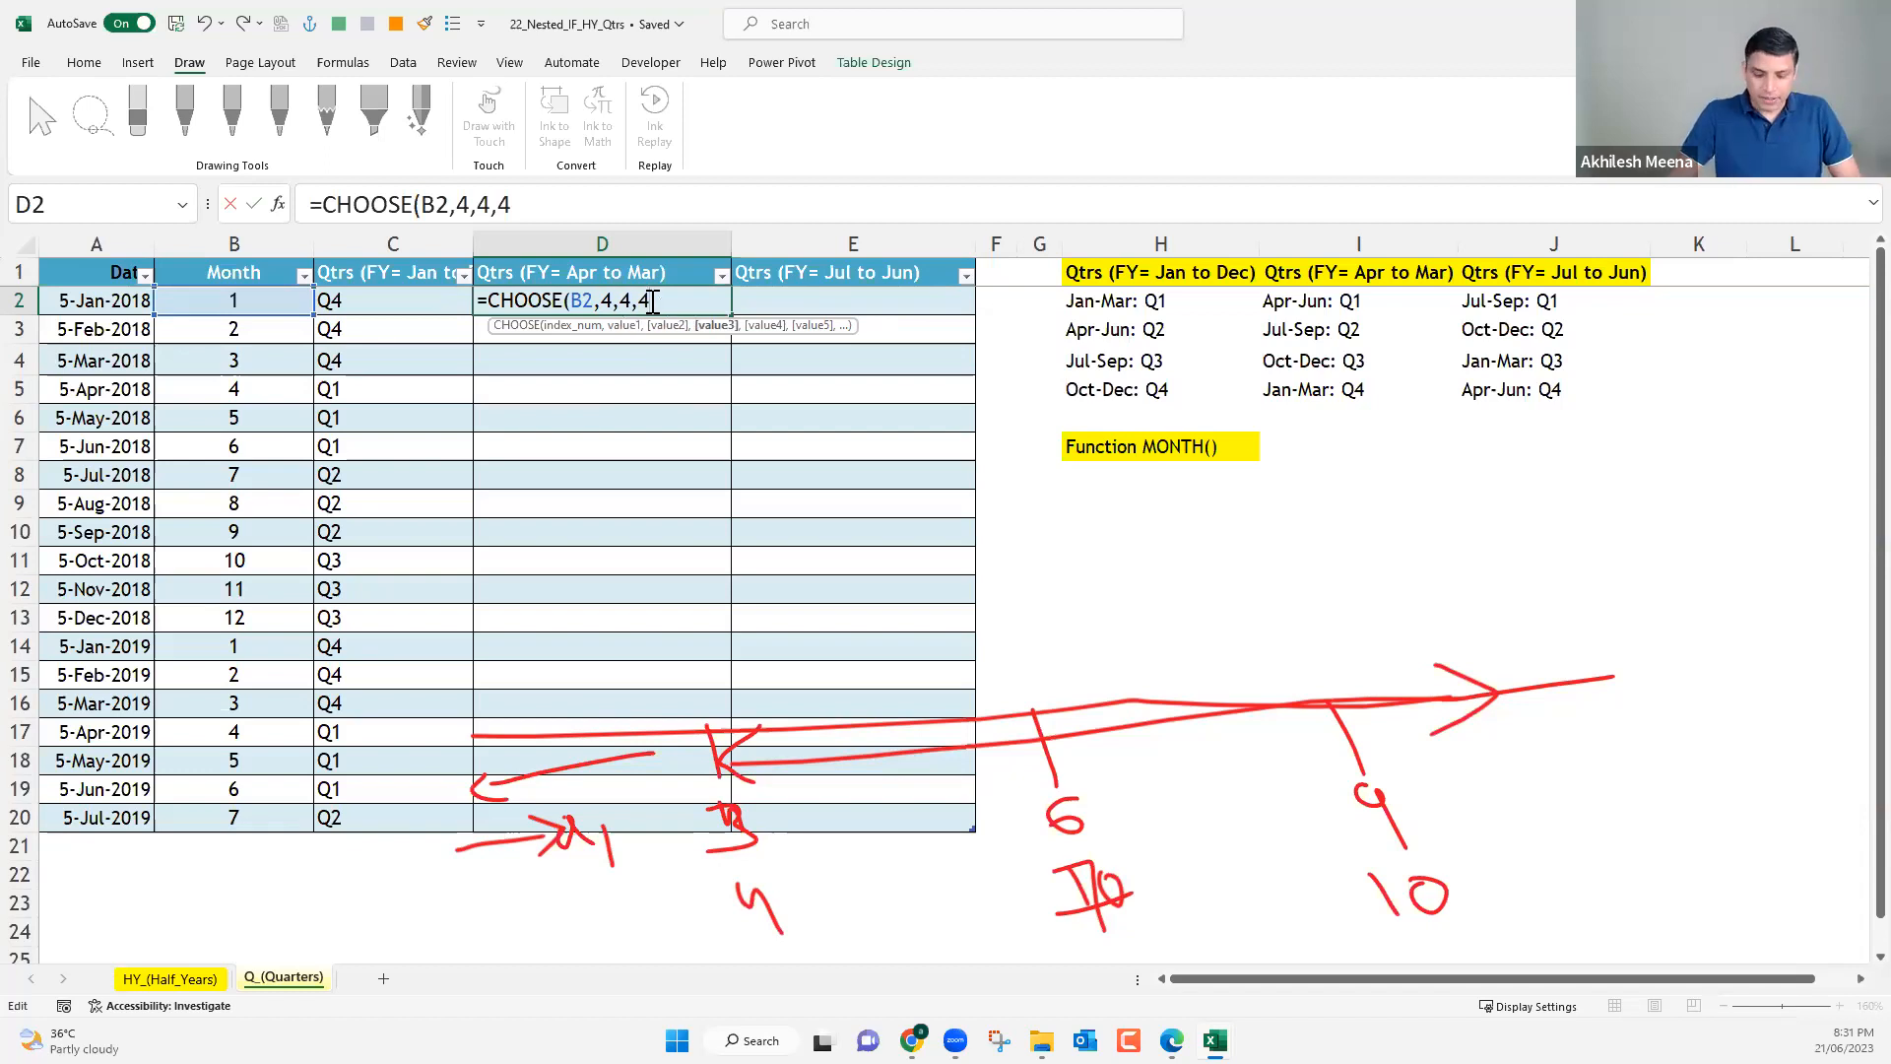
text(,1,)
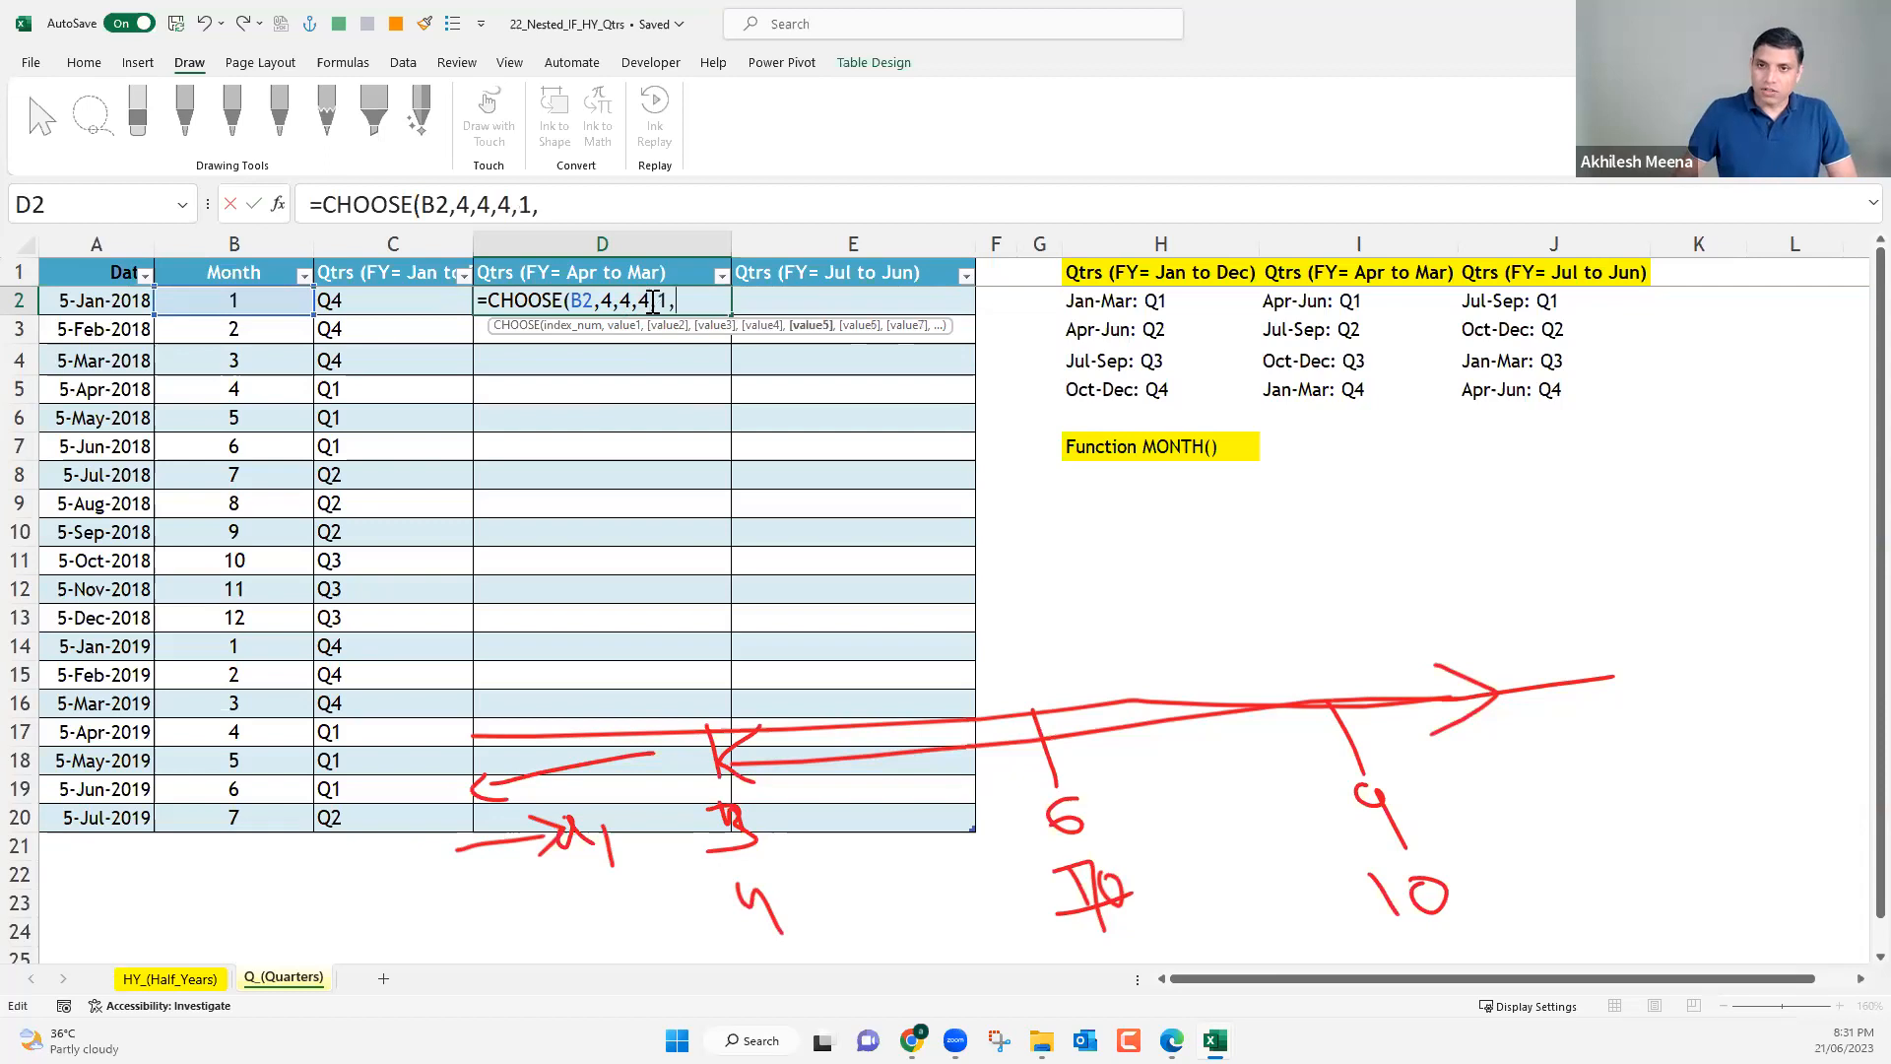
text(1,1)
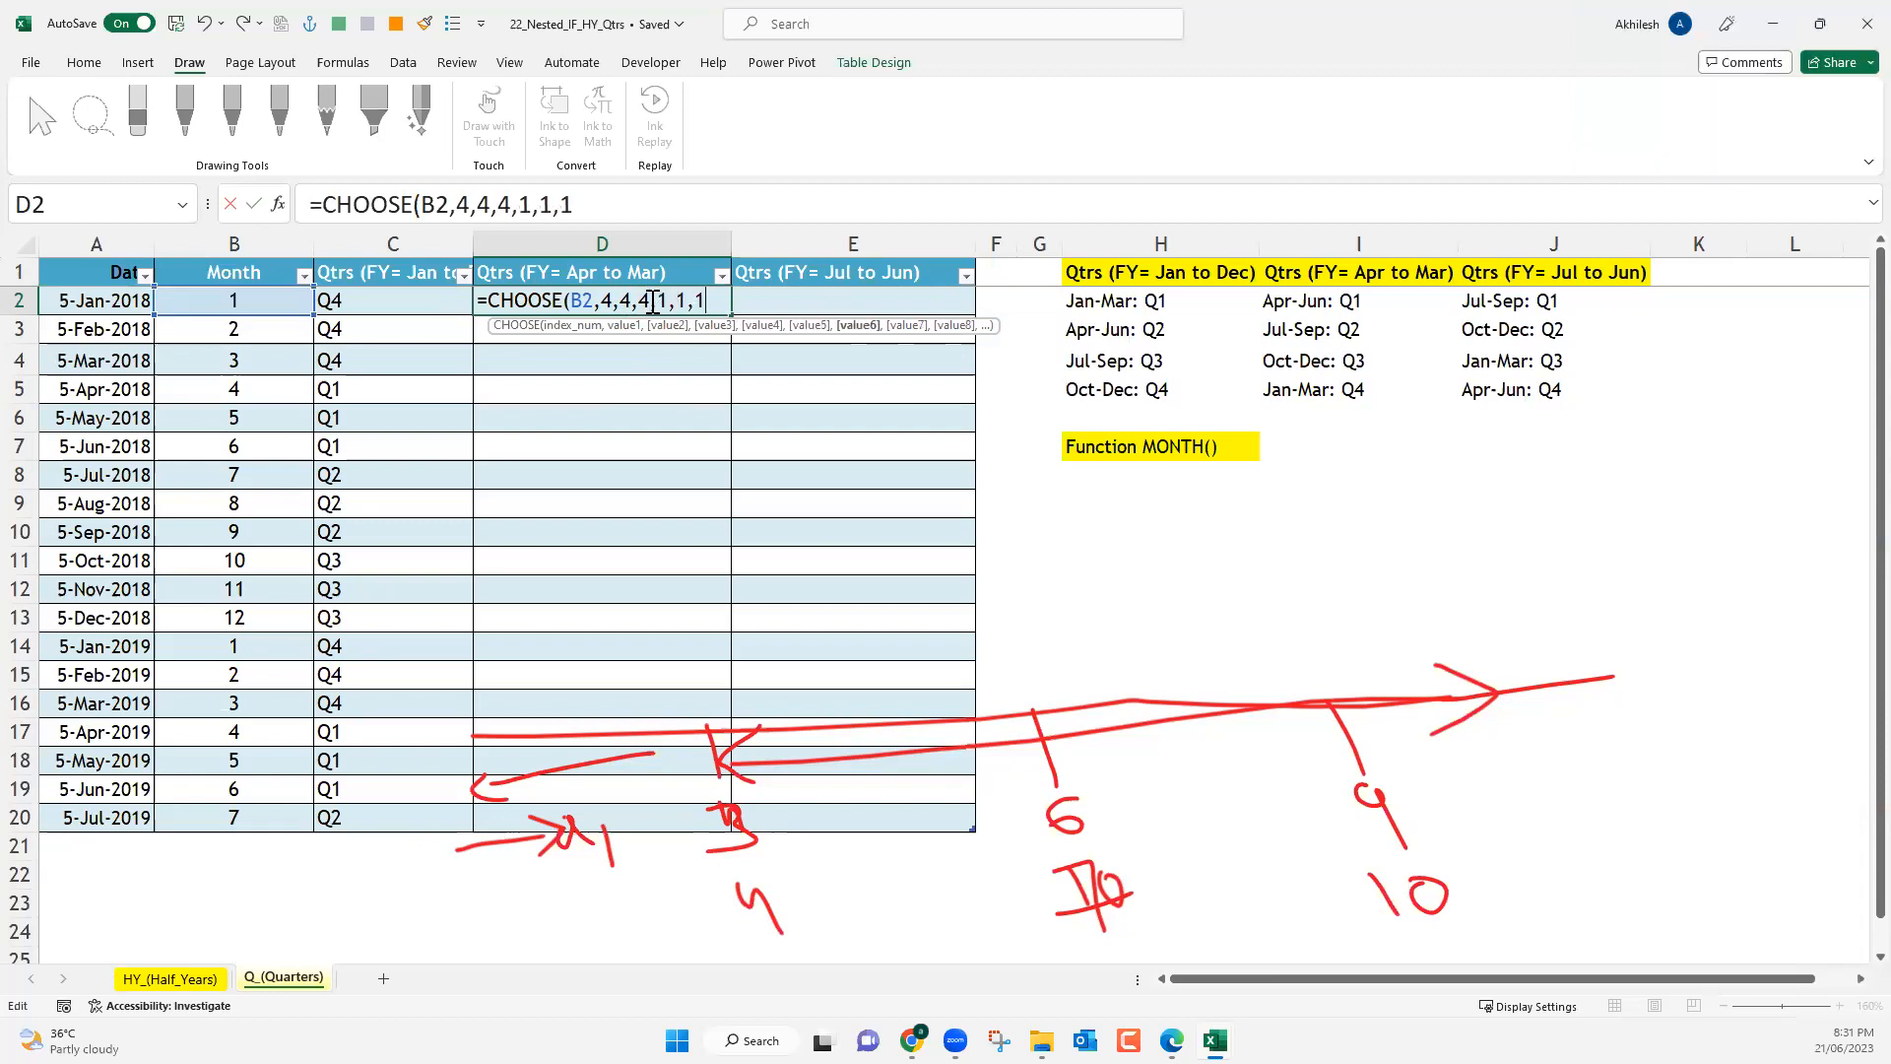
text(,2)
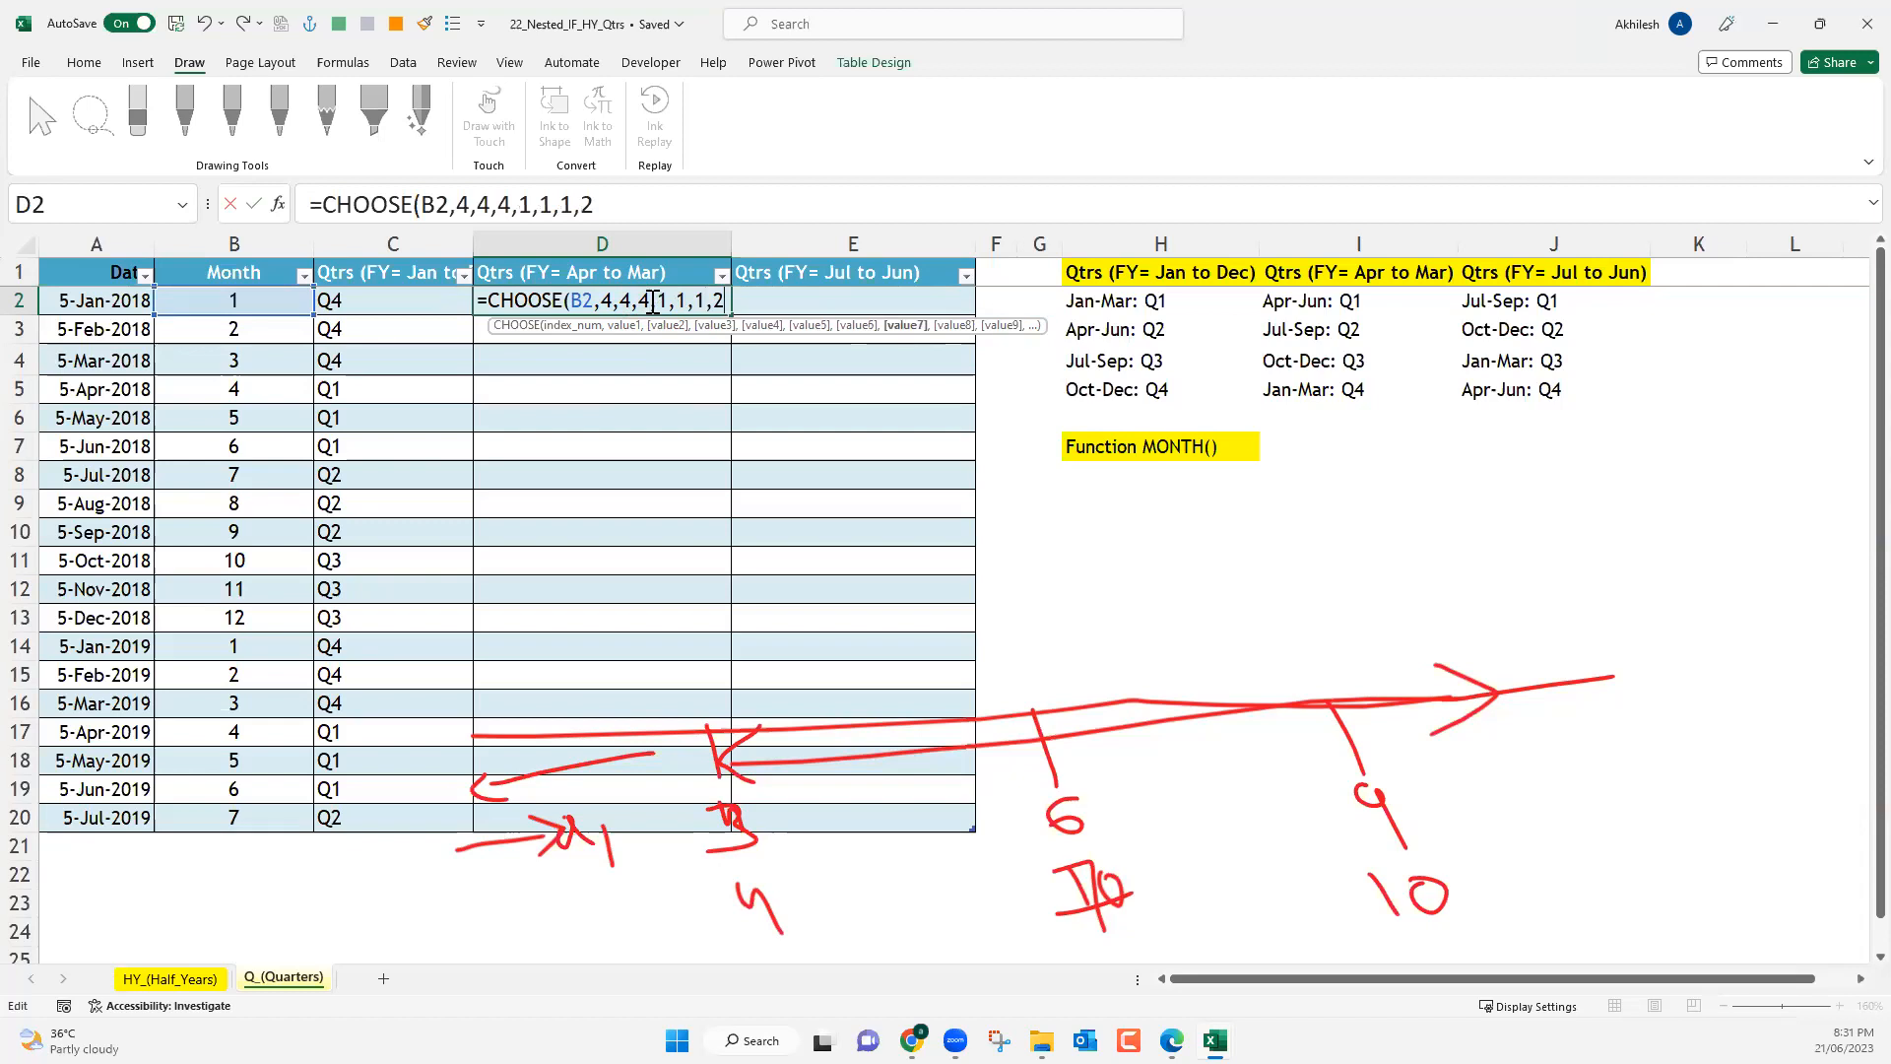
text(,2,2)
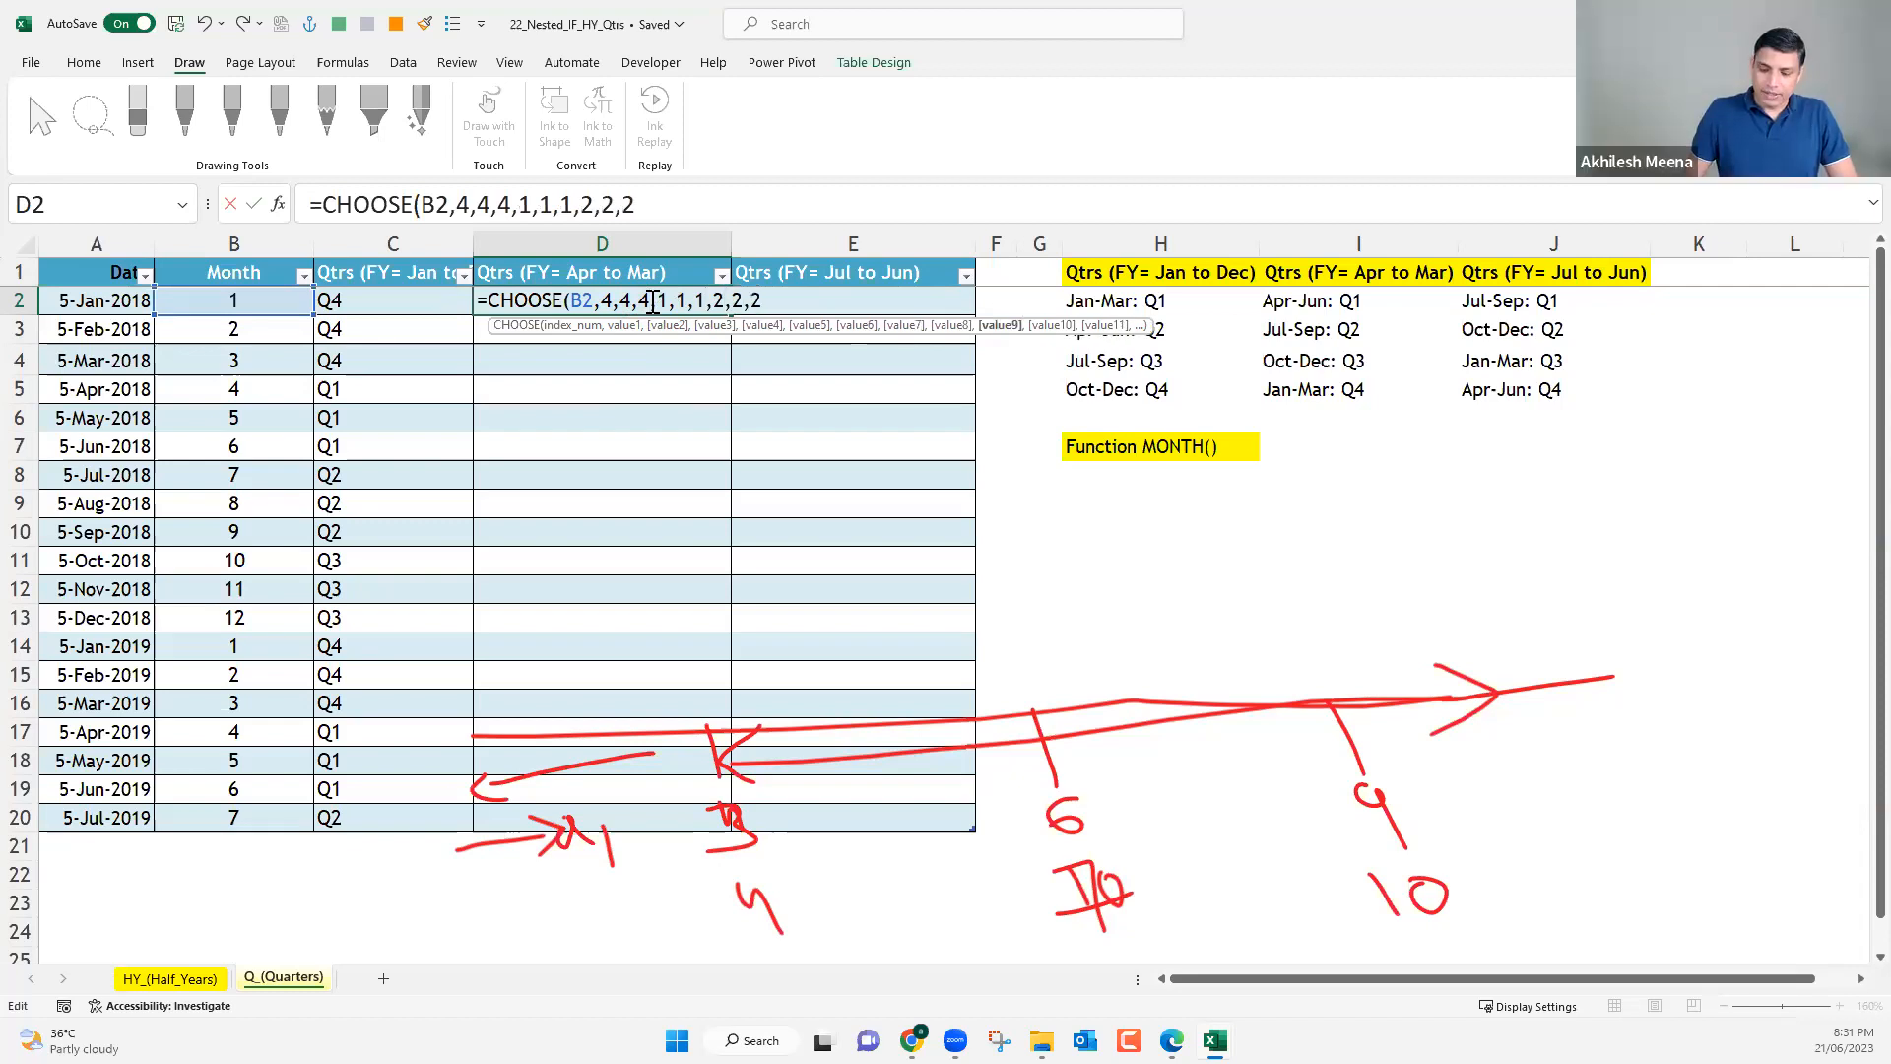
text(,3,3)
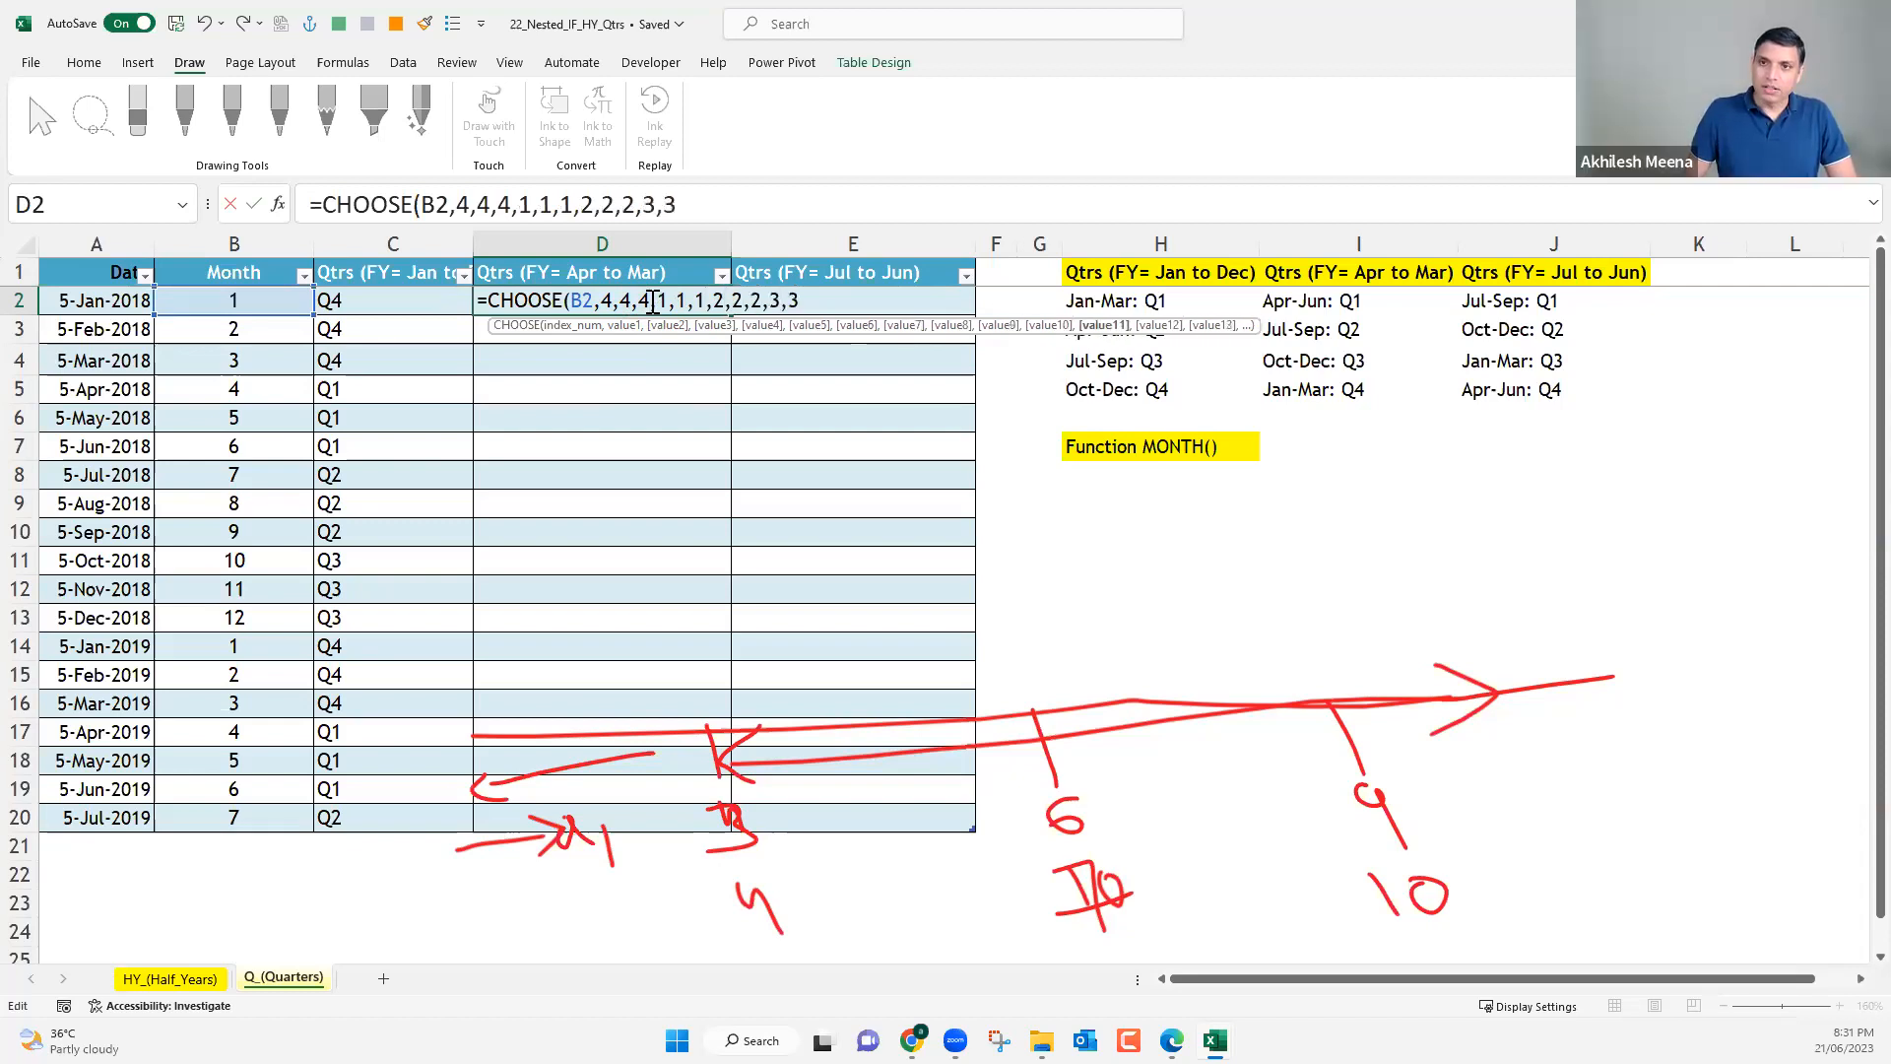
text(,3)
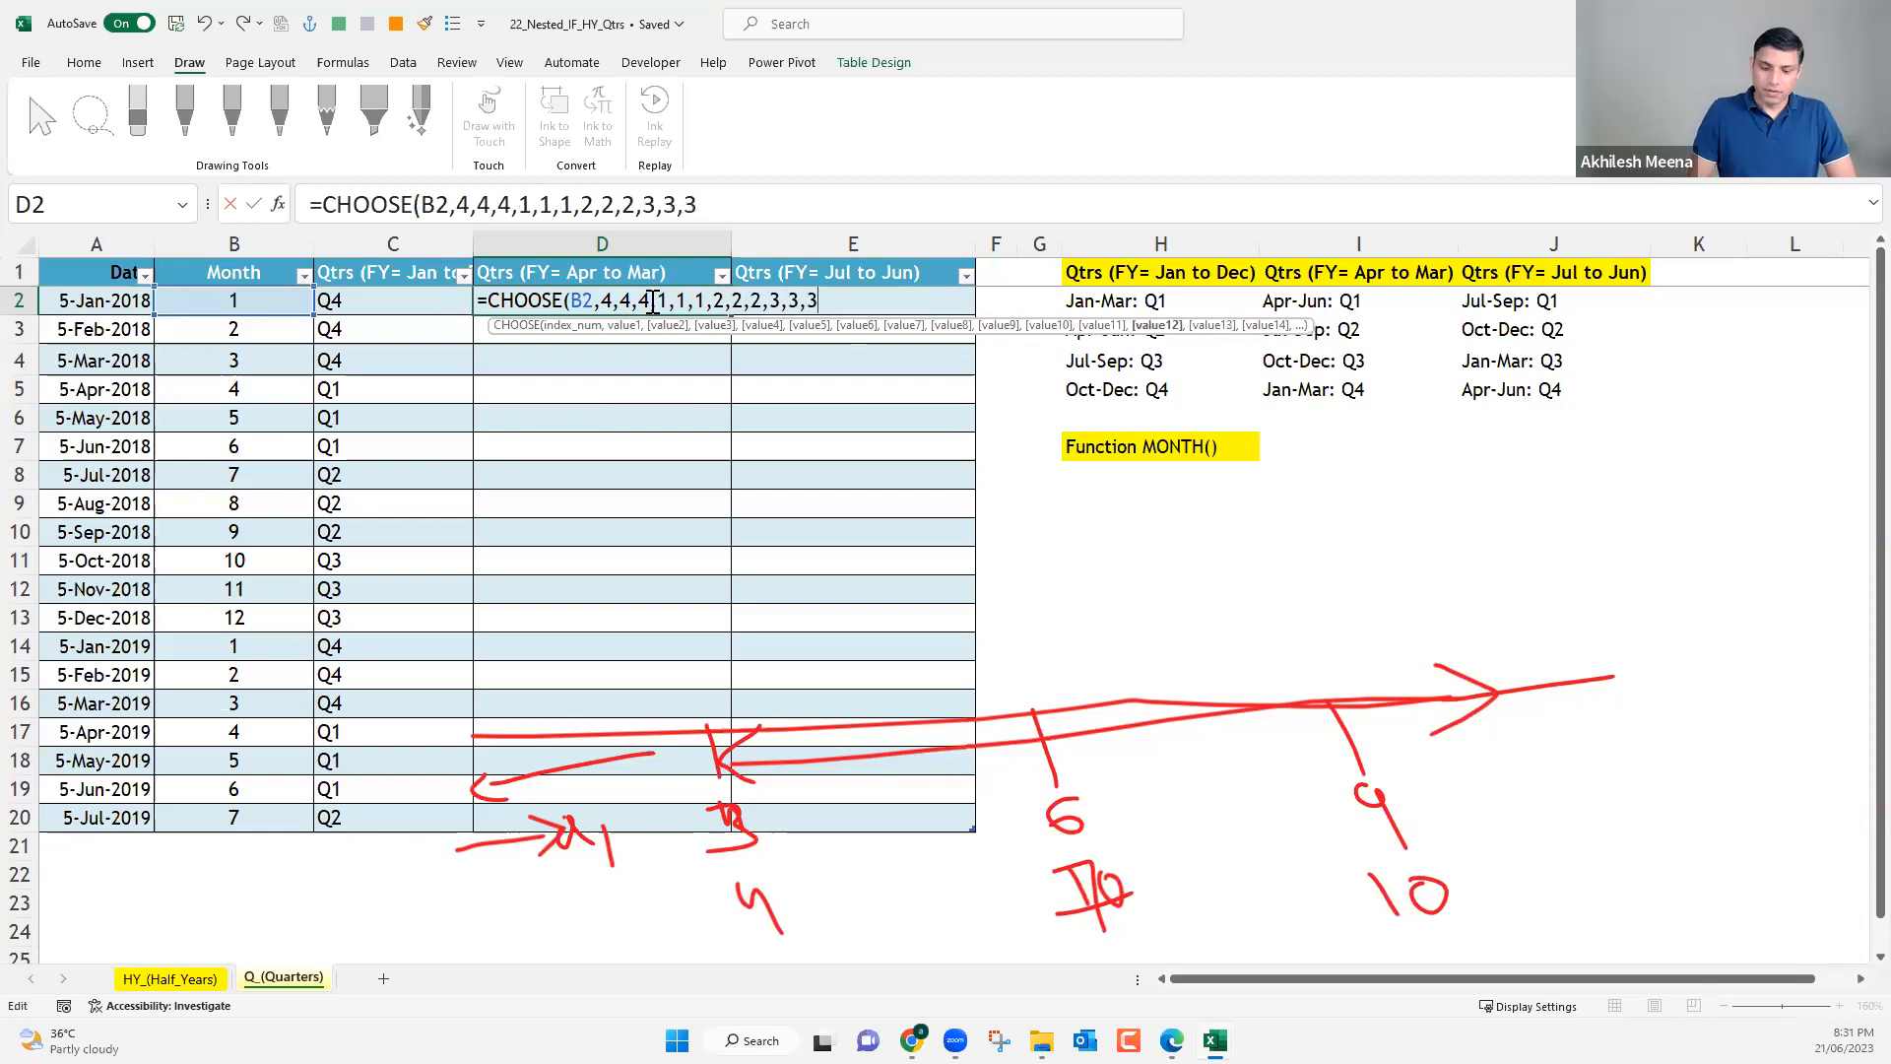
text())
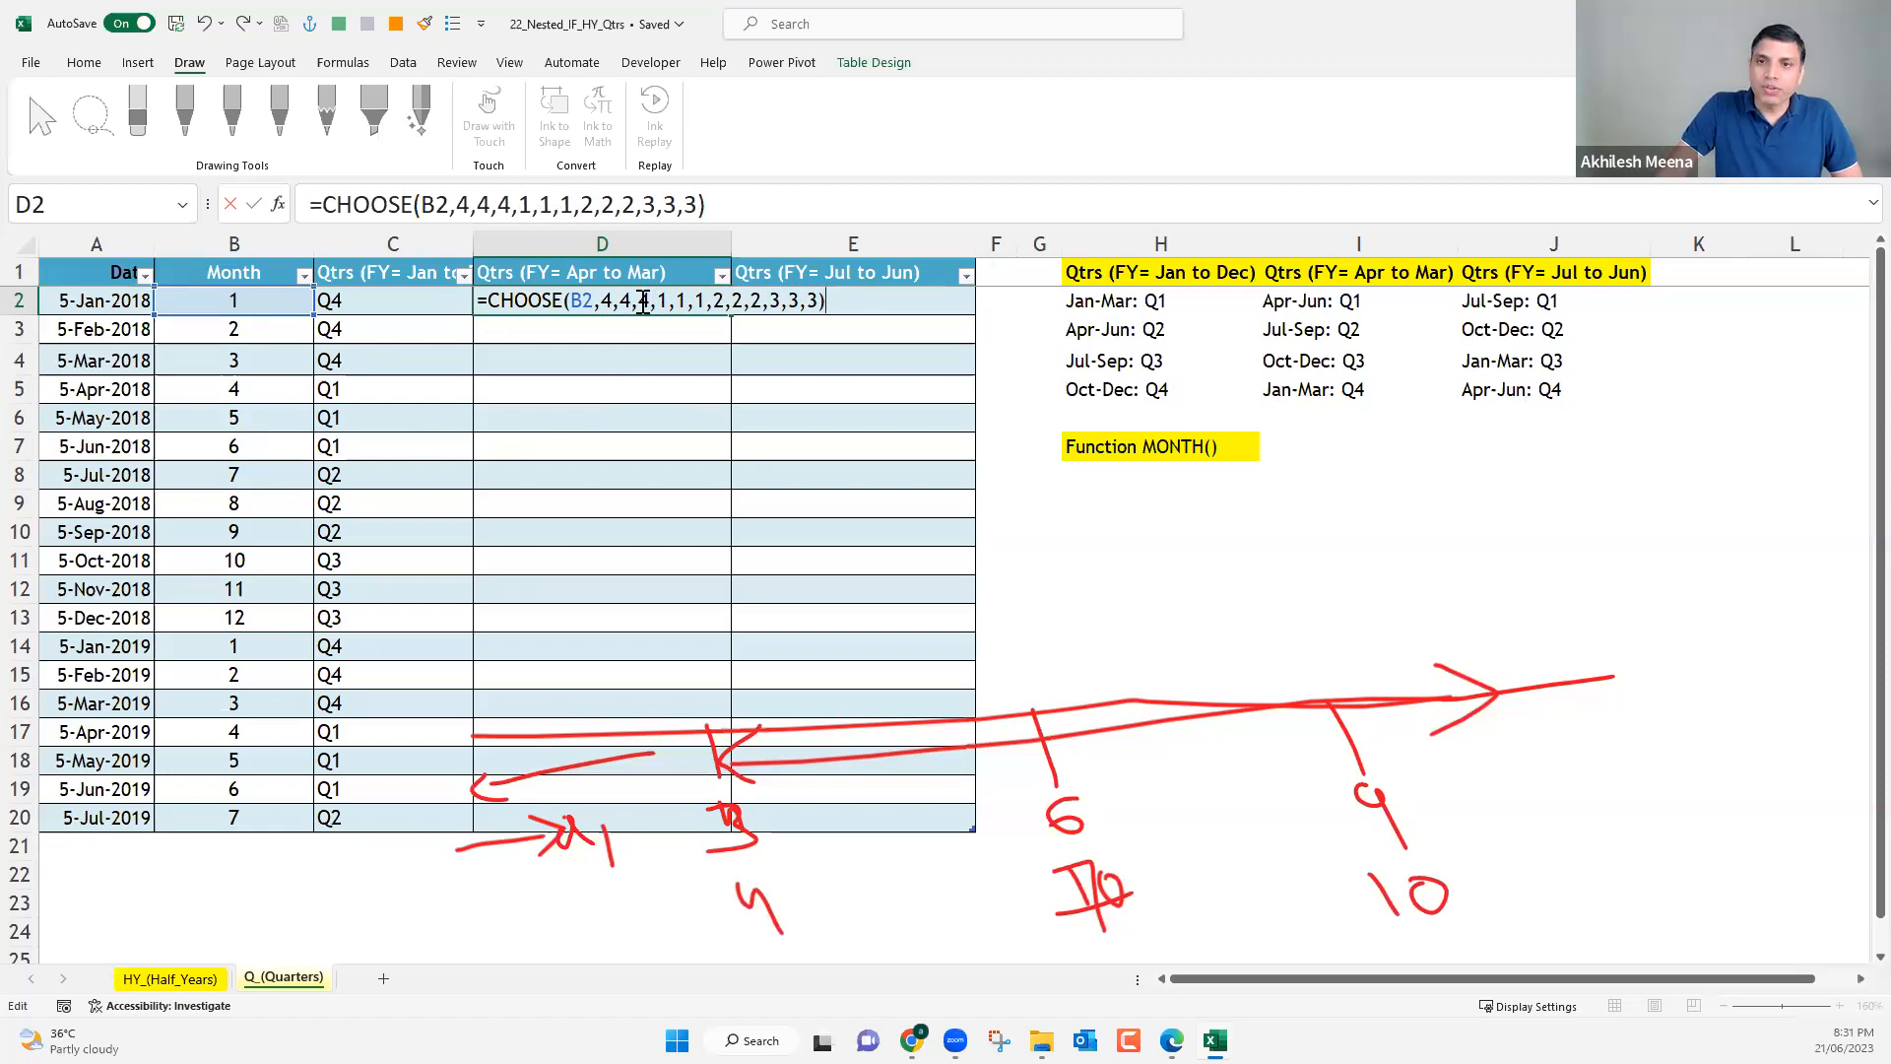
click(686, 303)
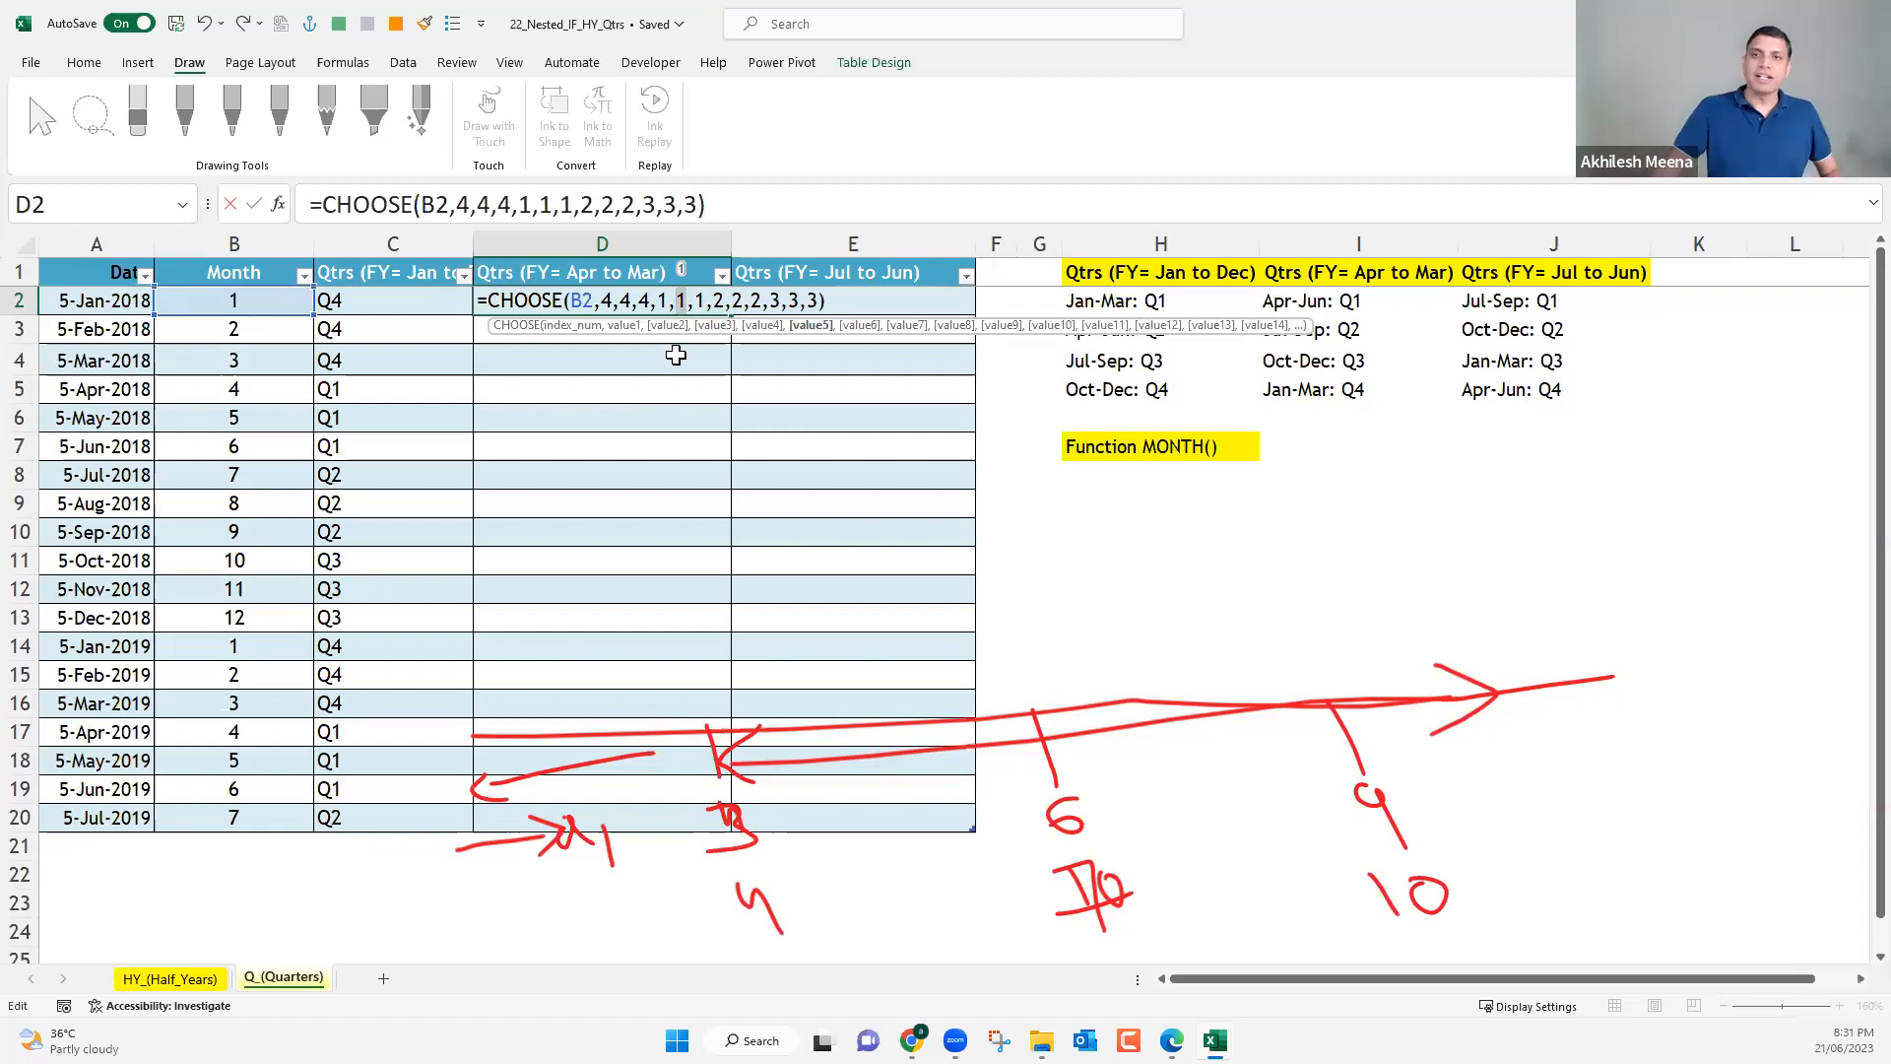
click(607, 299)
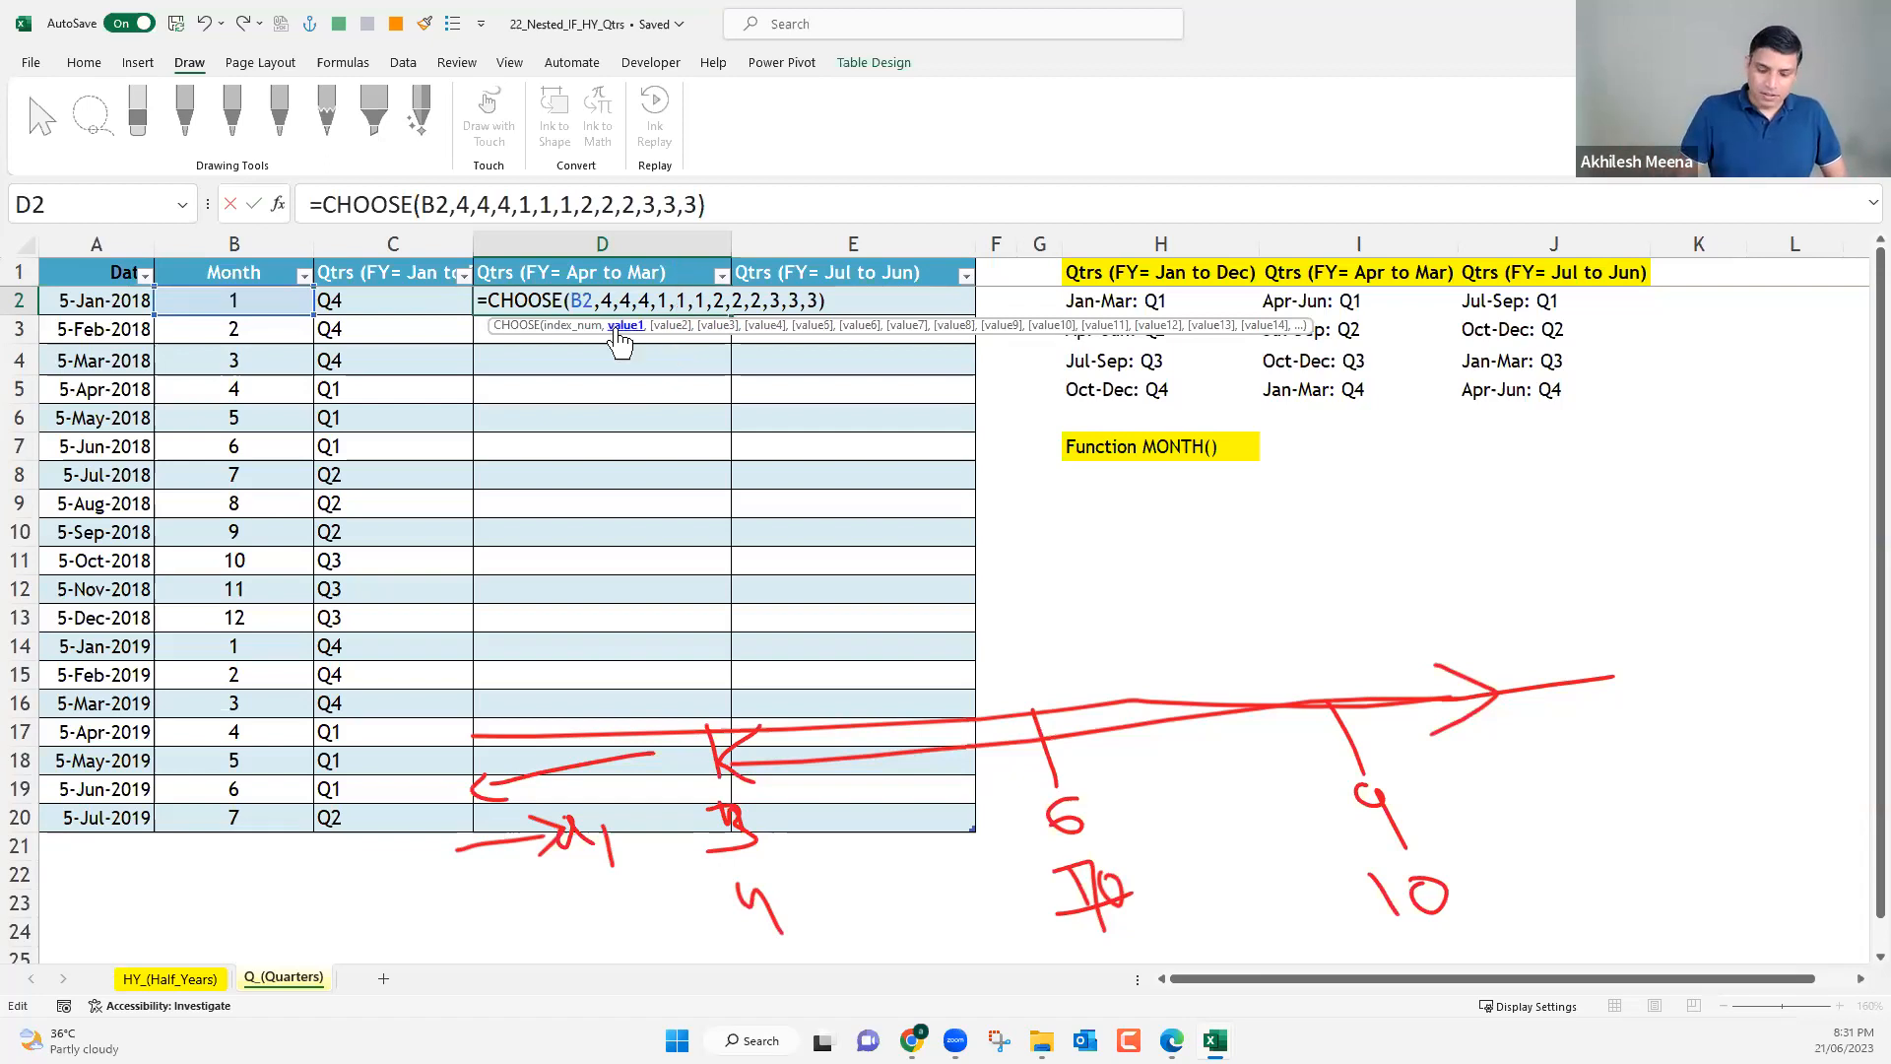
text("Q)
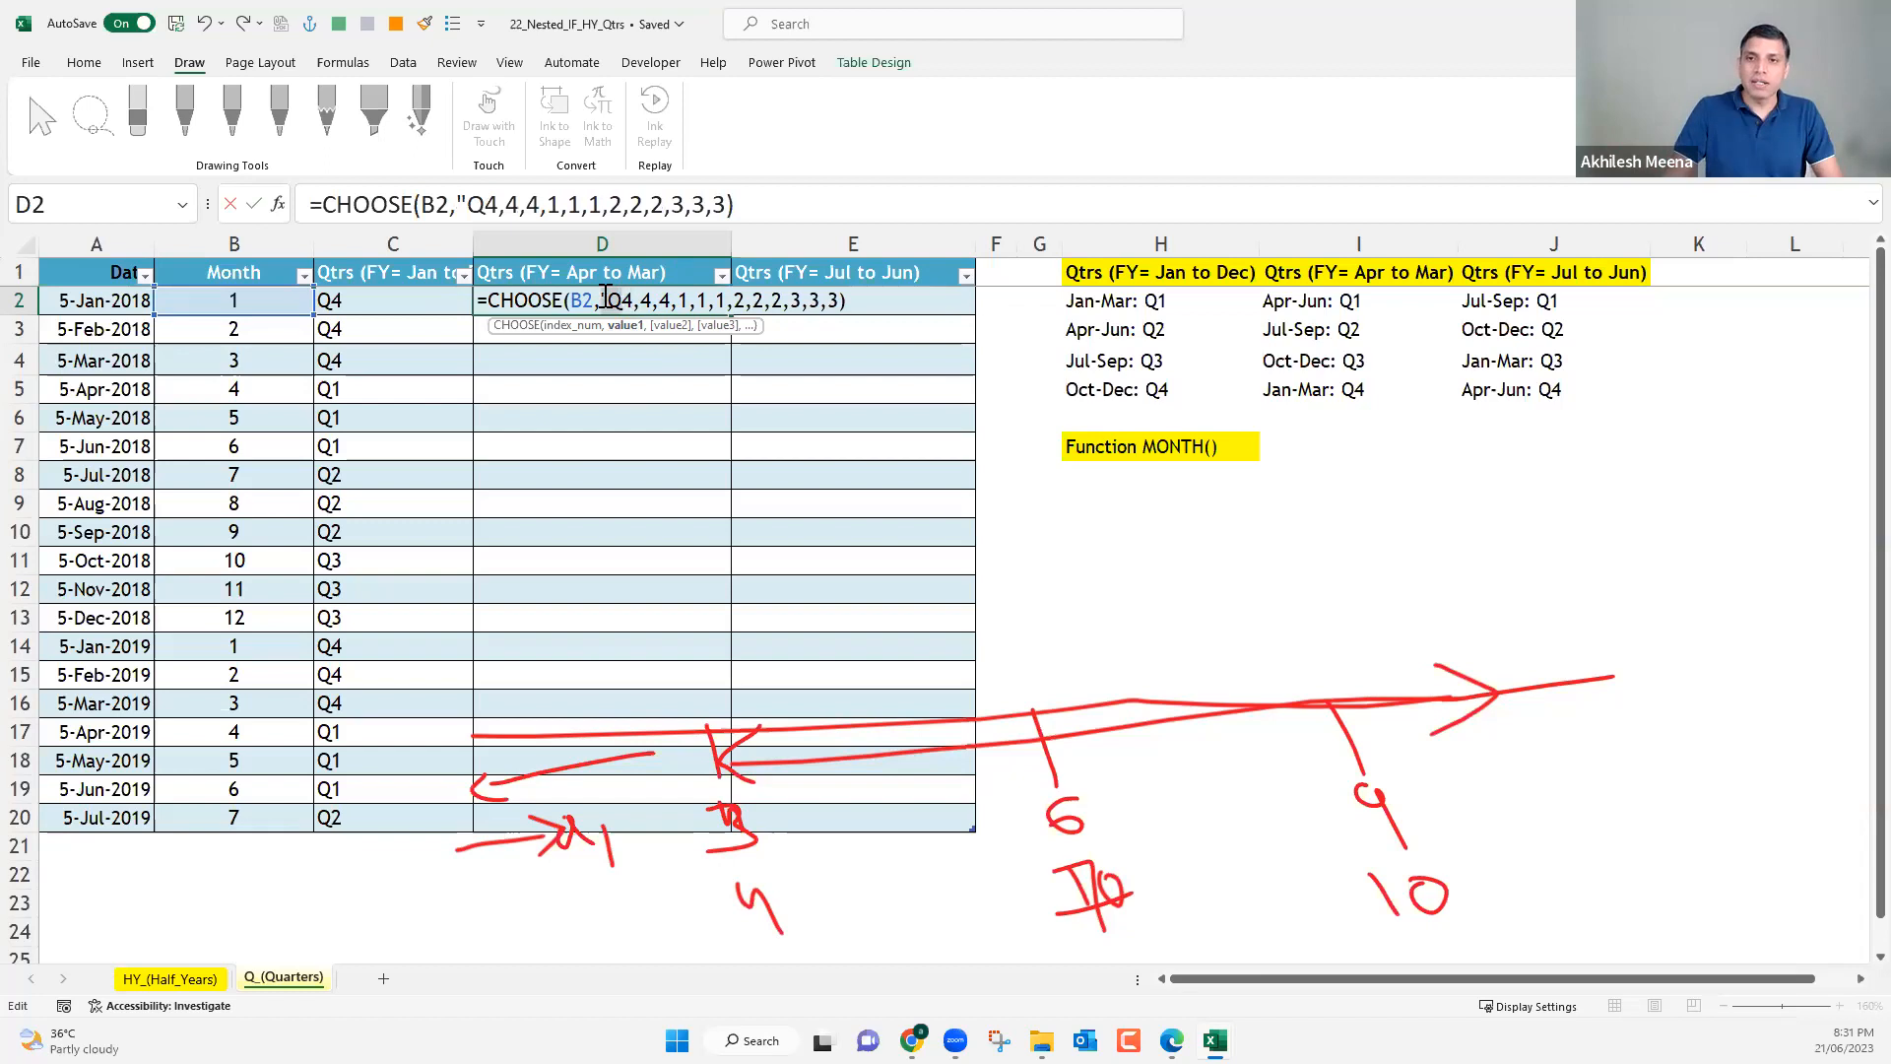
key(Delete)
key(Delete)
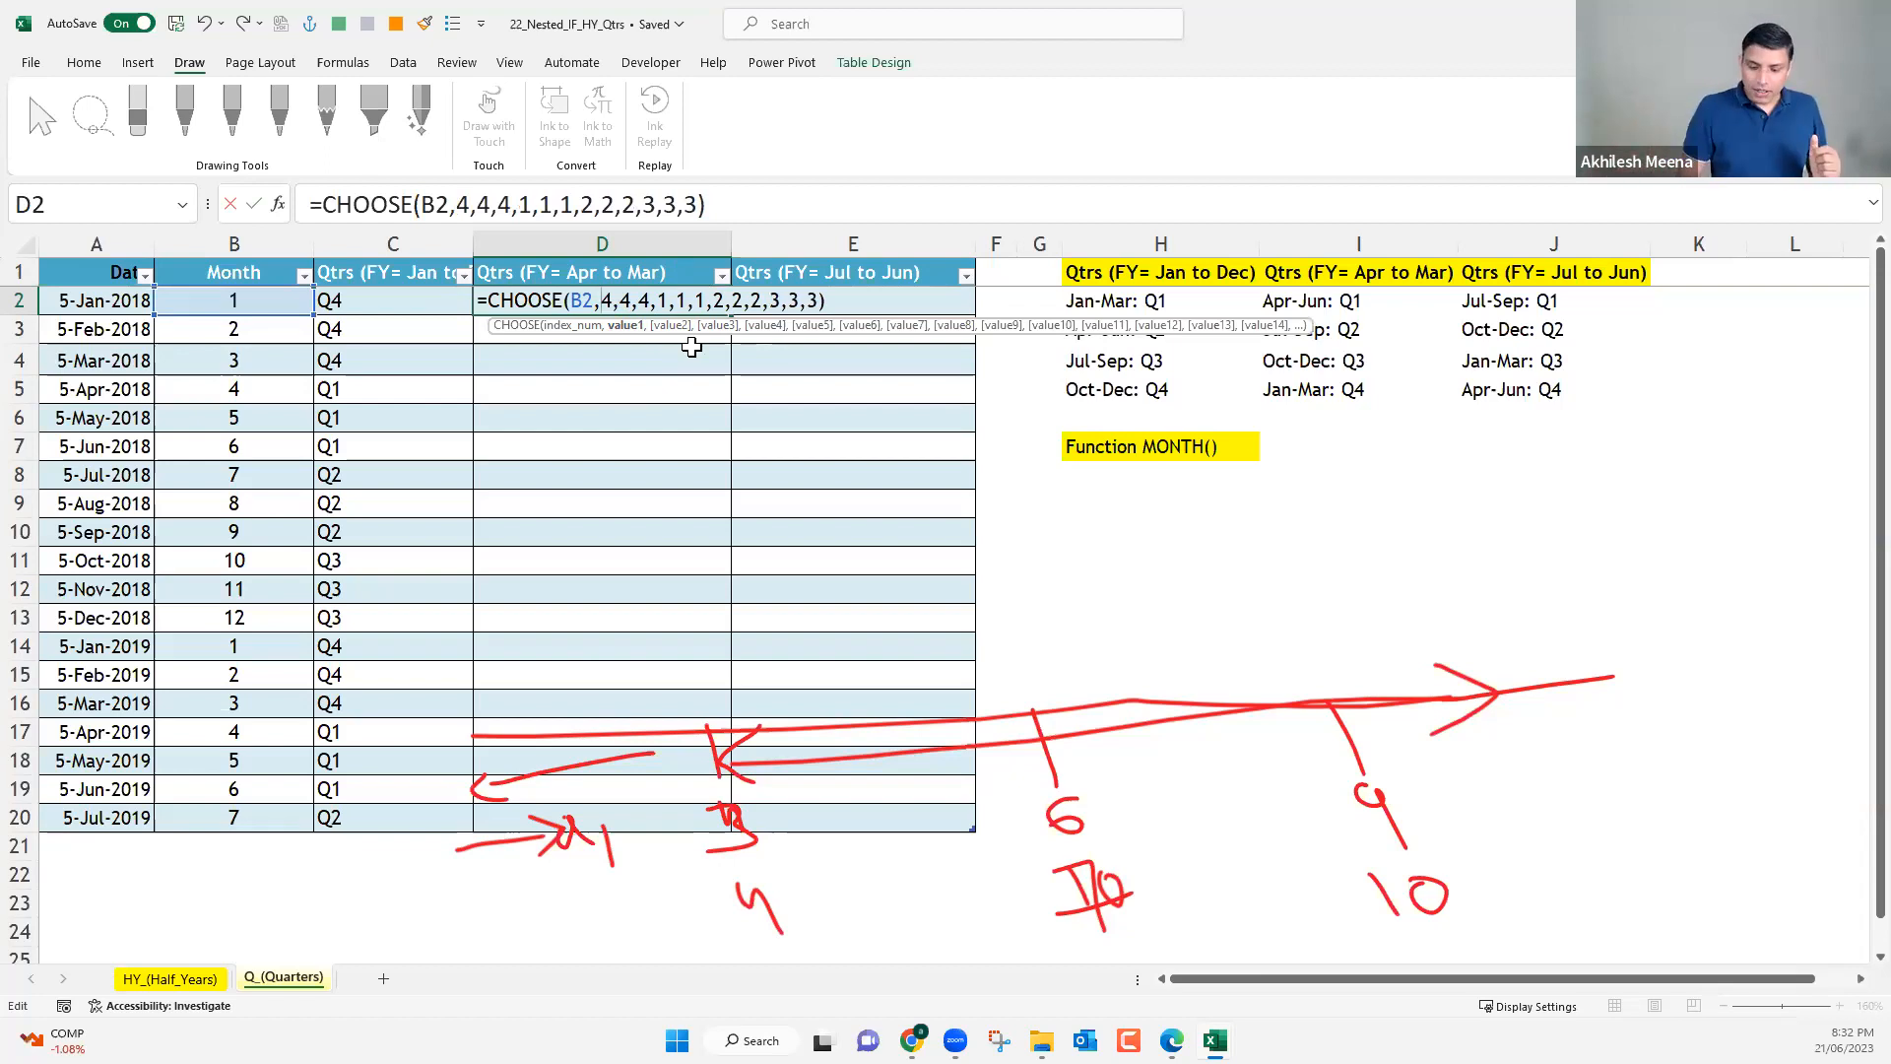
Enter D2's CHOOSE formula and prefix it with "Q"& so that column D returns quarter labels.
key(Return)
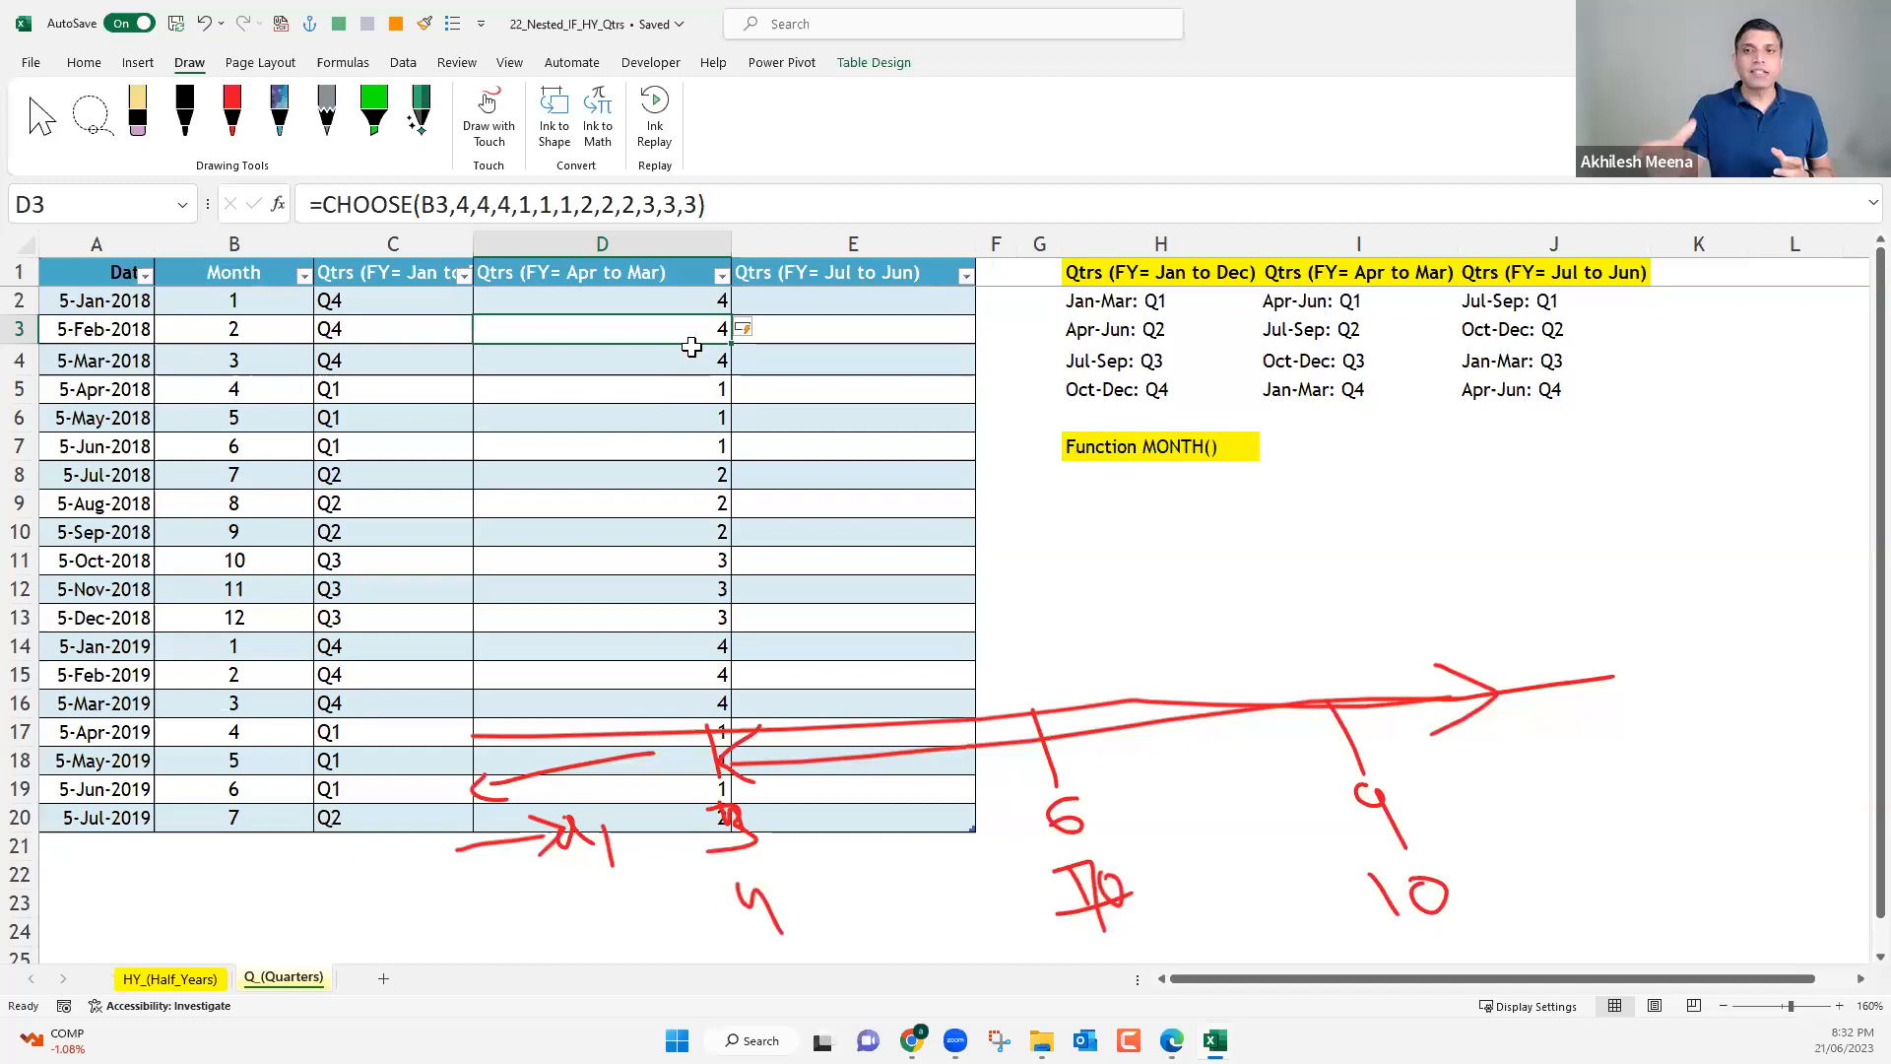
key(Up)
click(330, 207)
text(")
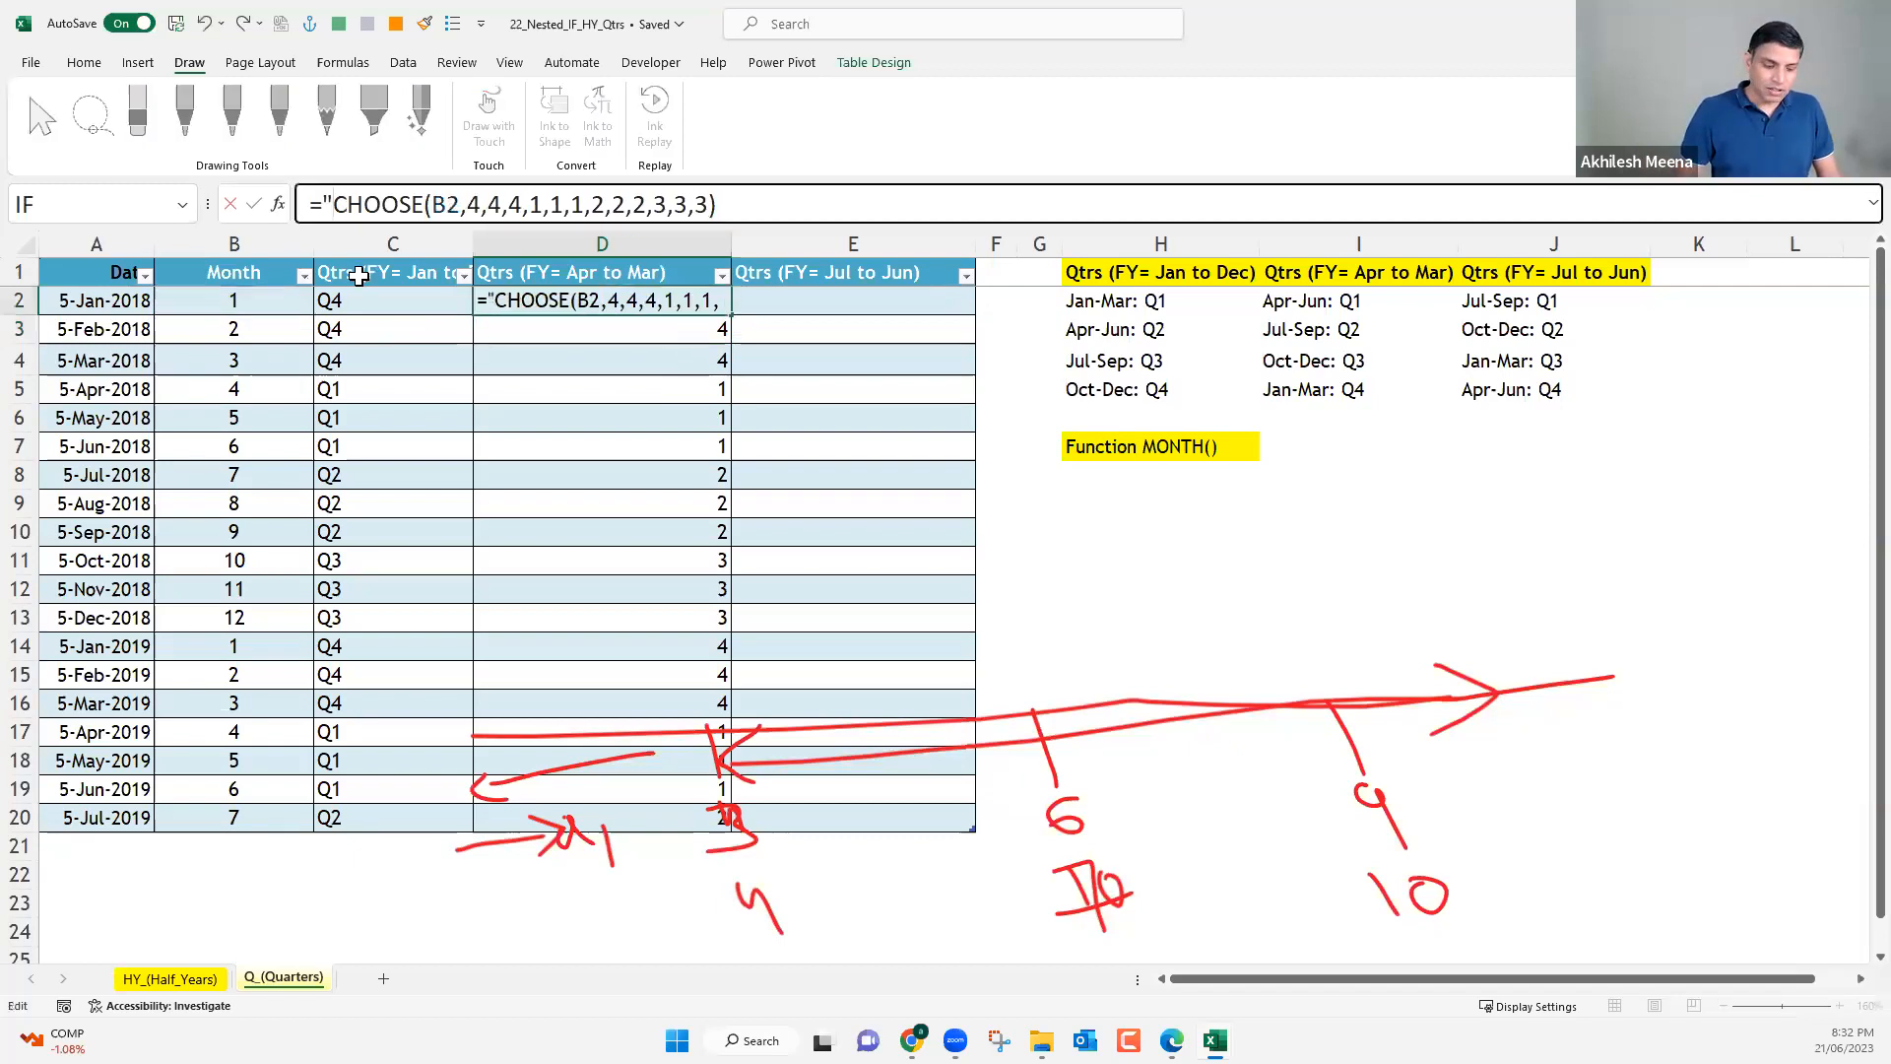
text(Q")
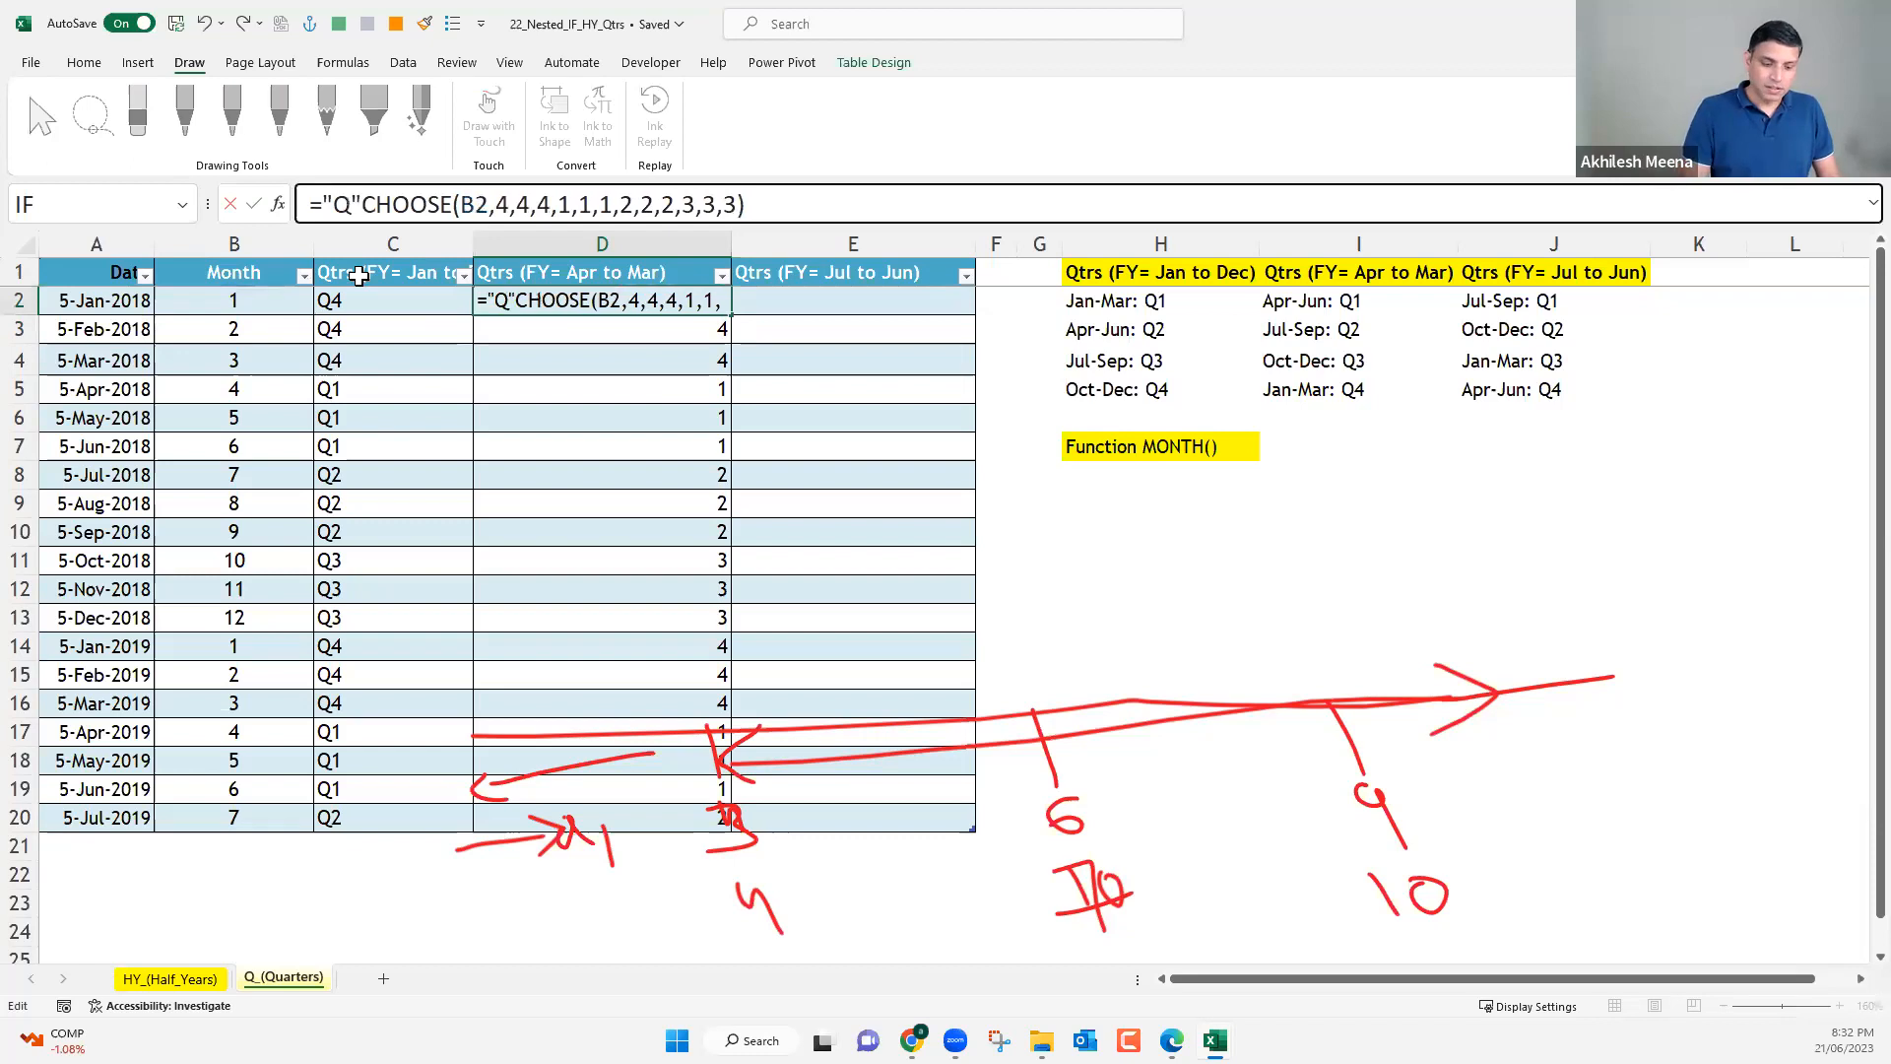
text(&)
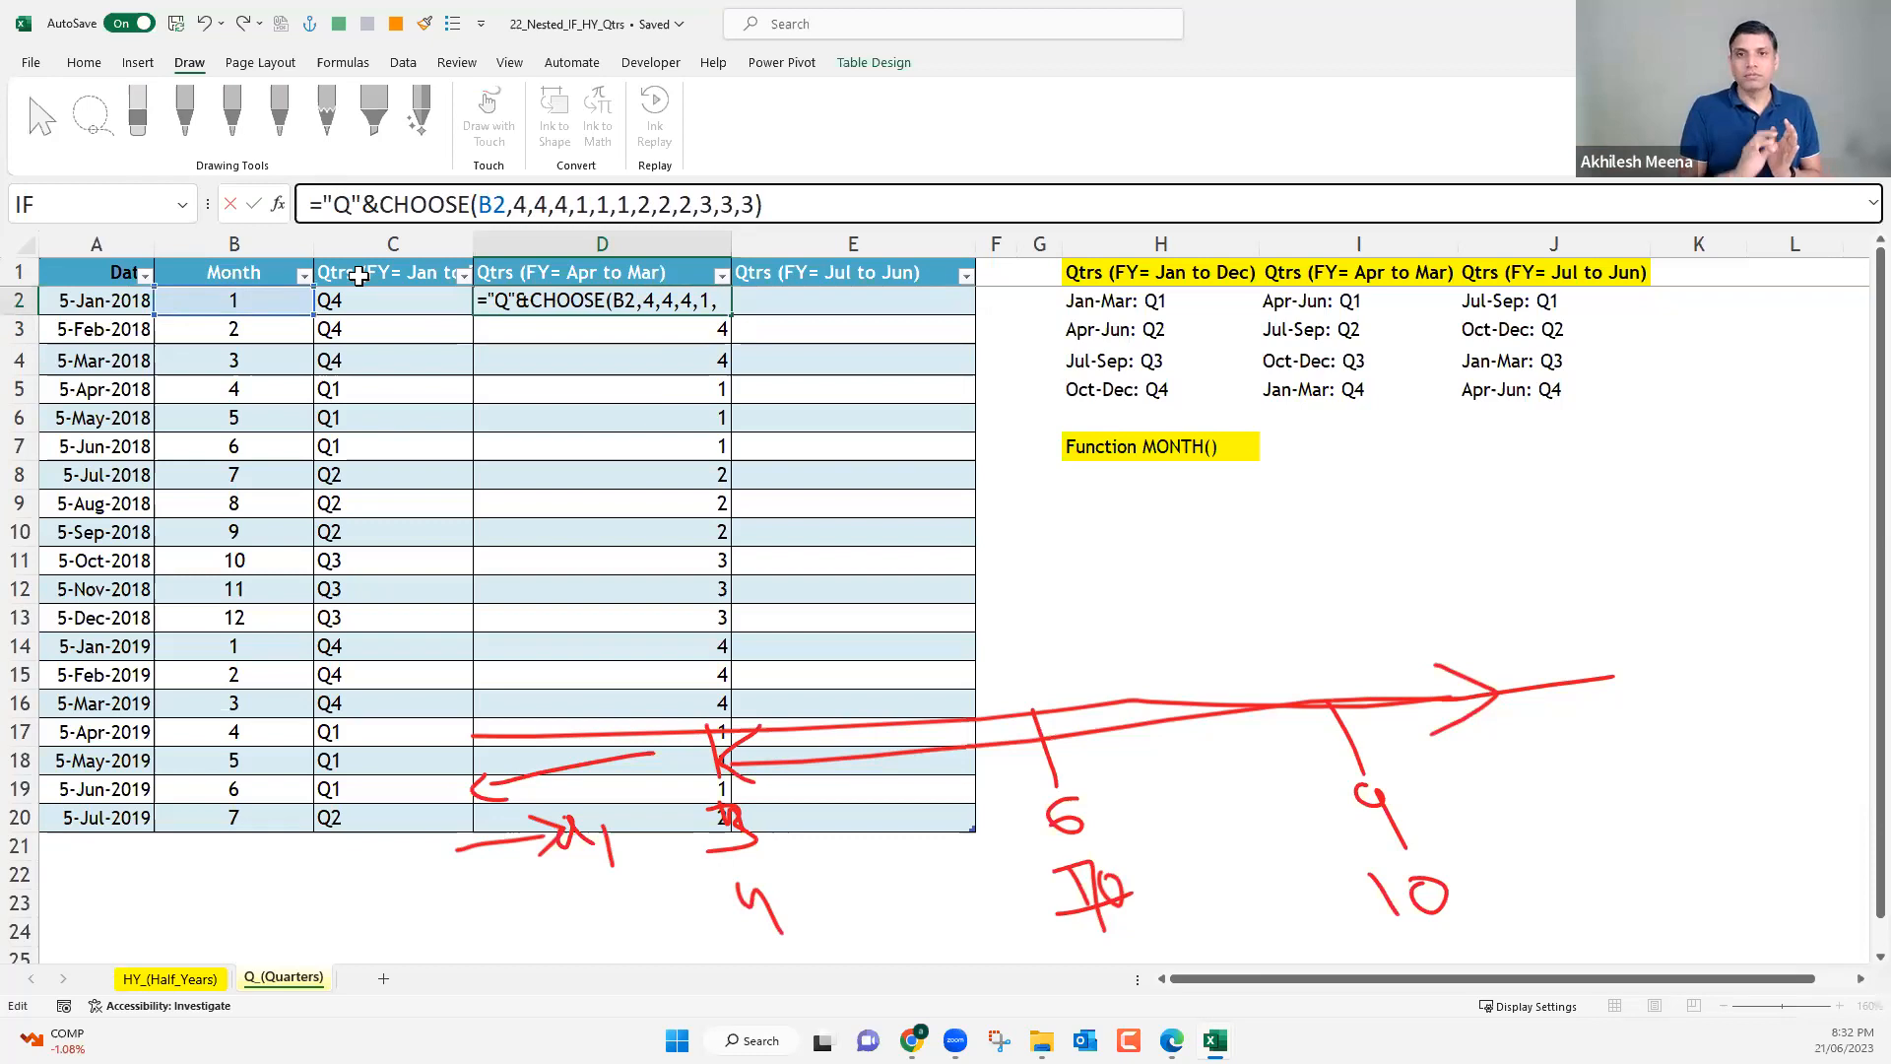
key(Return)
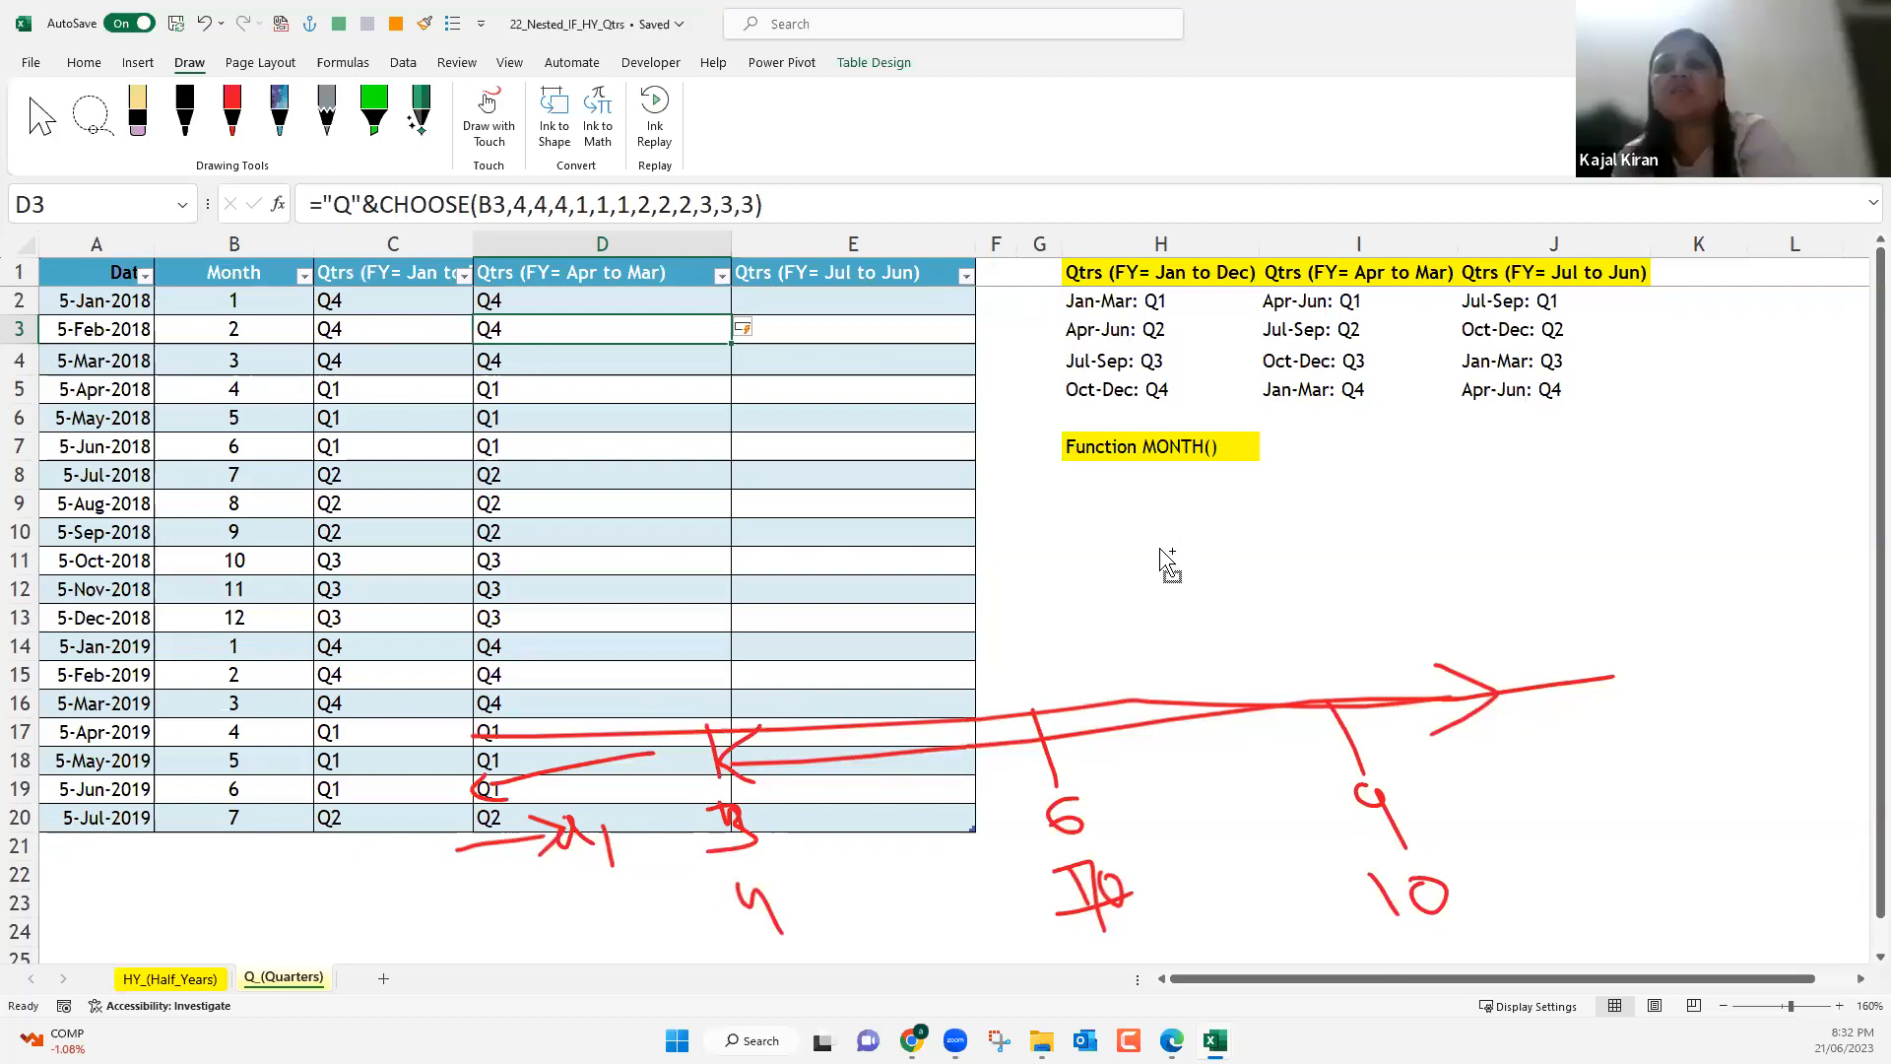
ctrl+scroll(1168, 562, down, 3)
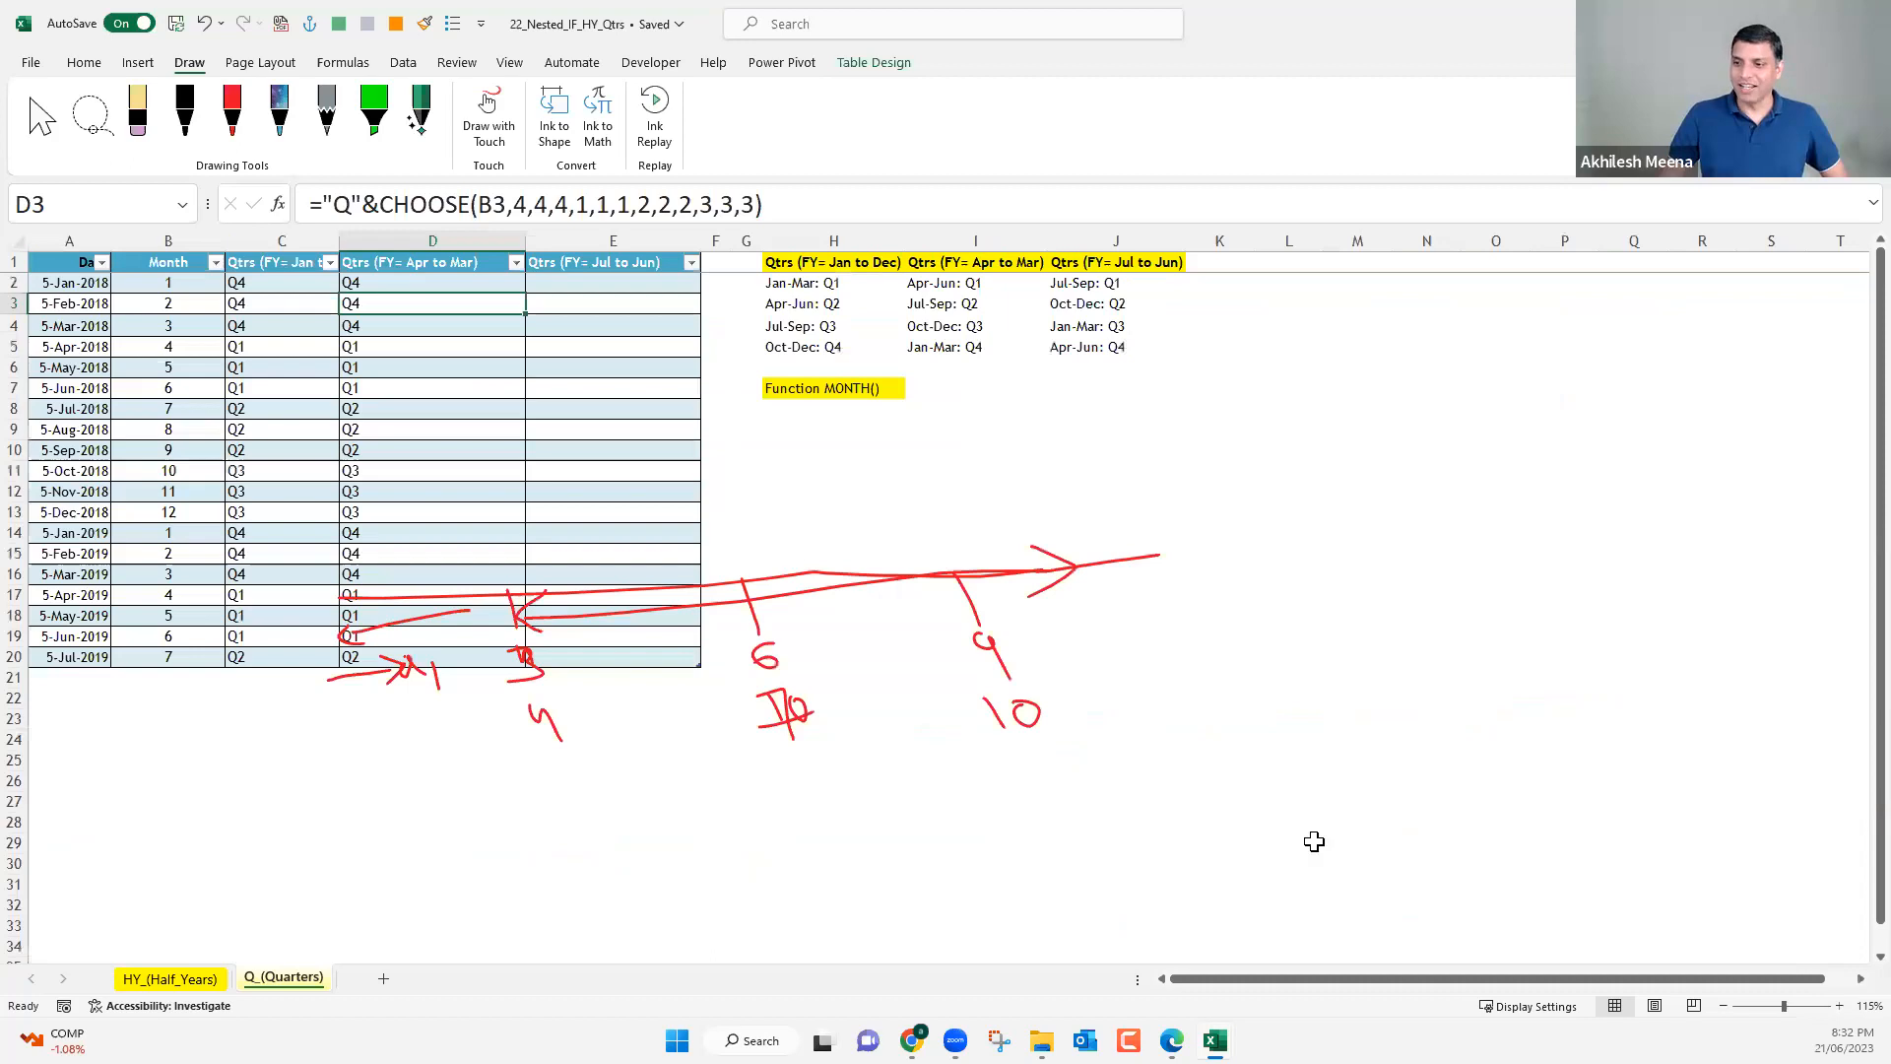
ctrl+scroll(1313, 841, down, 1)
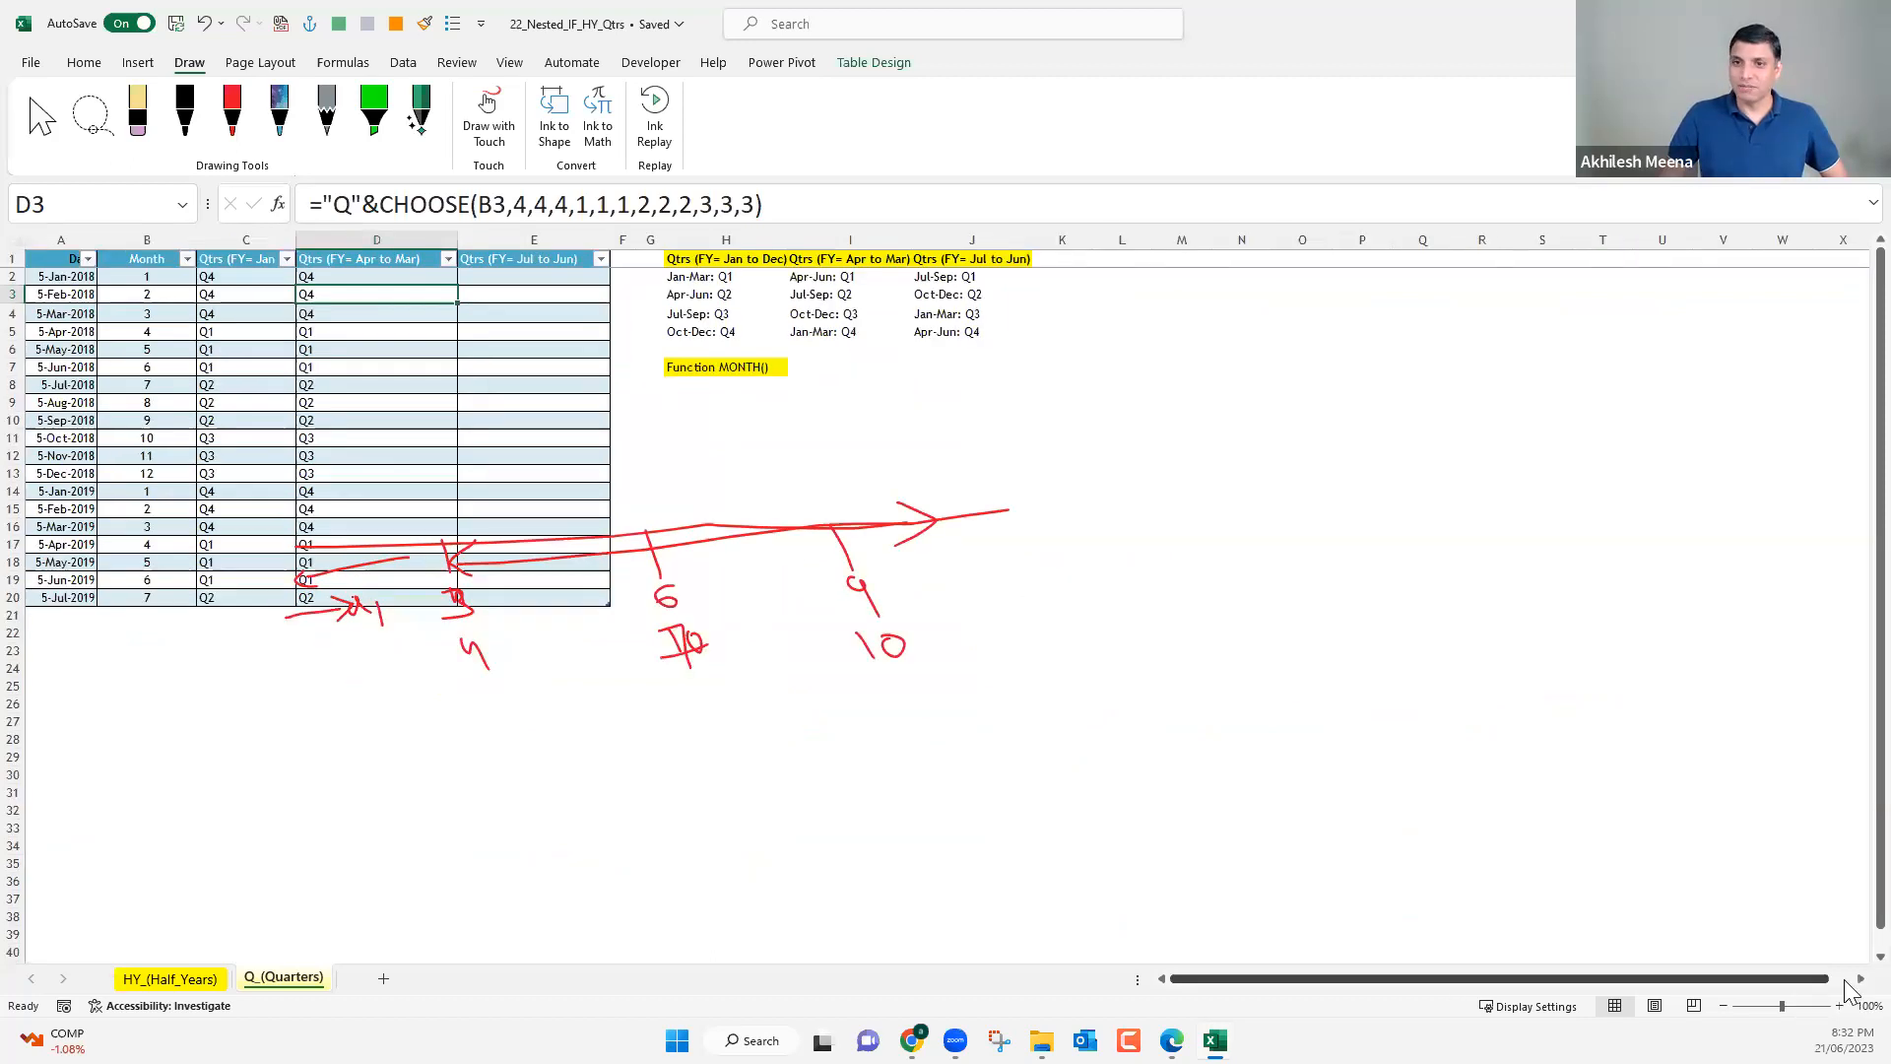
Enter 10% in Q3 and 30% in Q4 in the empty area beside the quarter reference lists.
scroll(1850, 990, right, 3)
scroll(833, 443, right, 2)
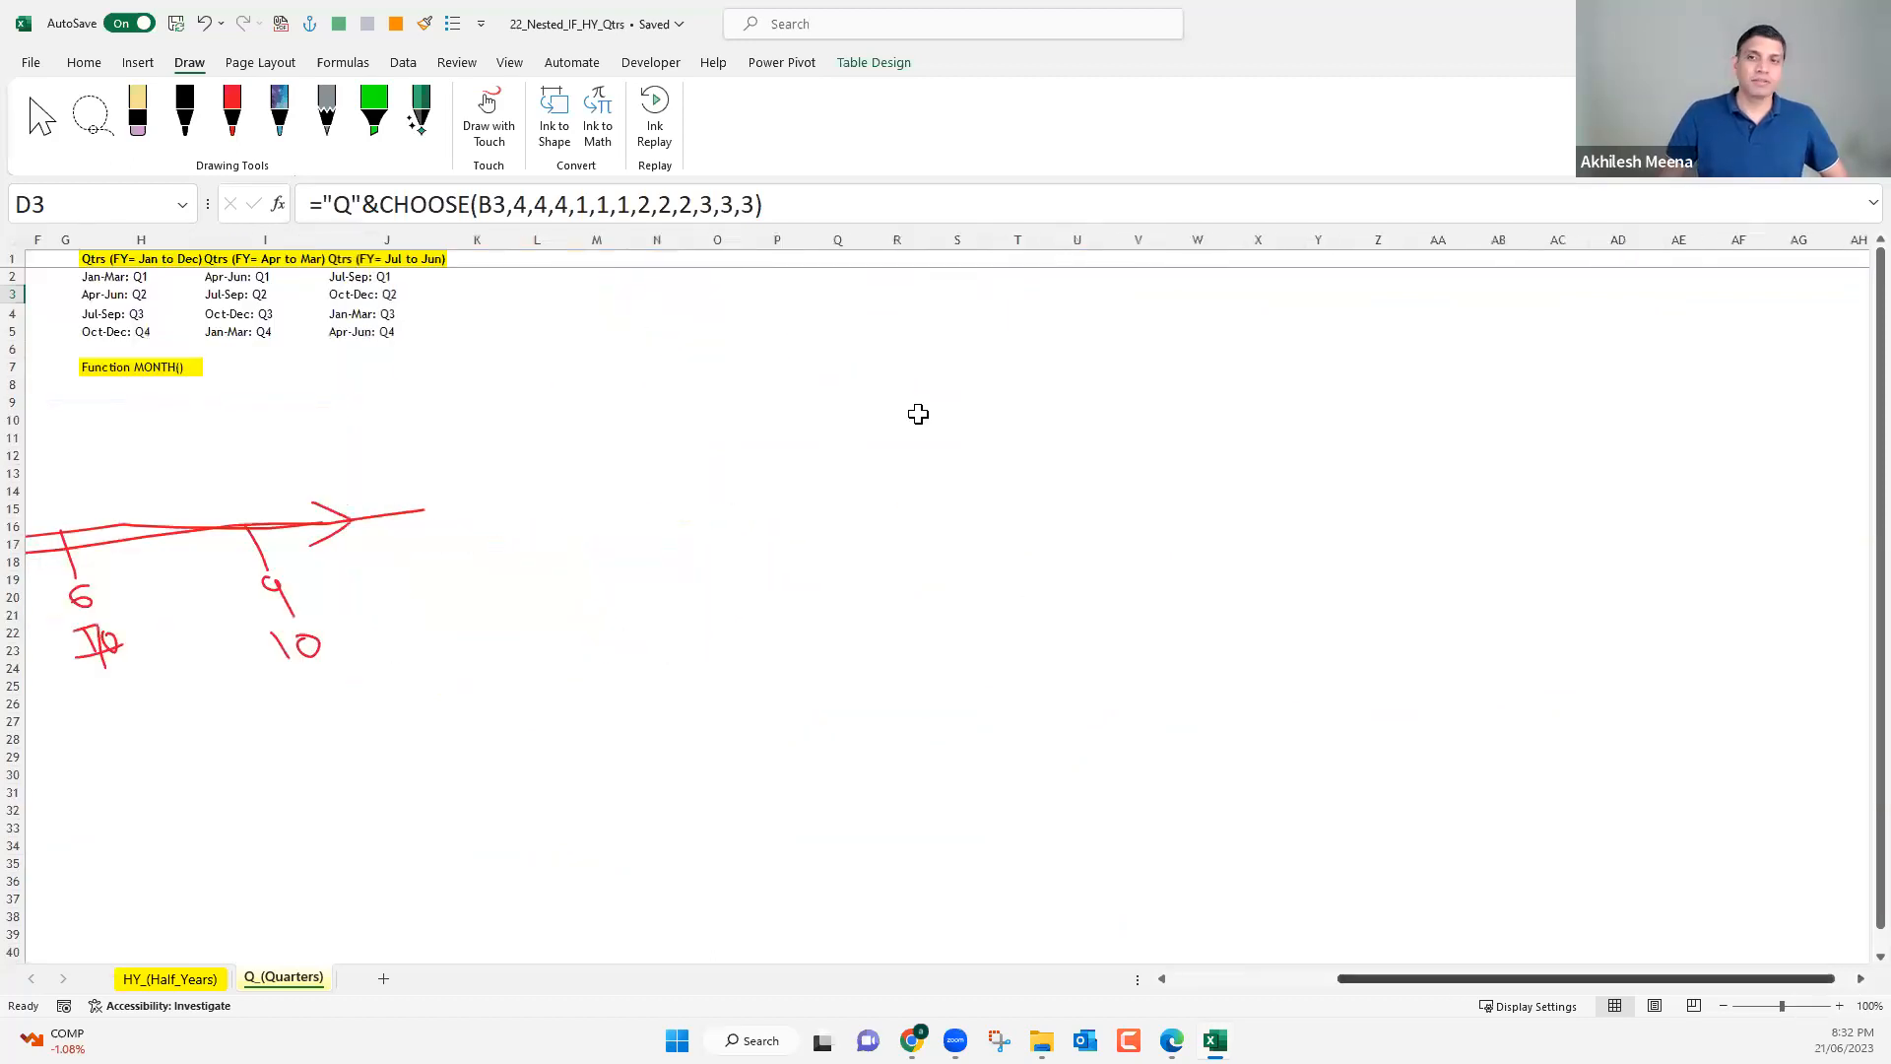
ctrl+scroll(917, 414, up, 3)
click(896, 312)
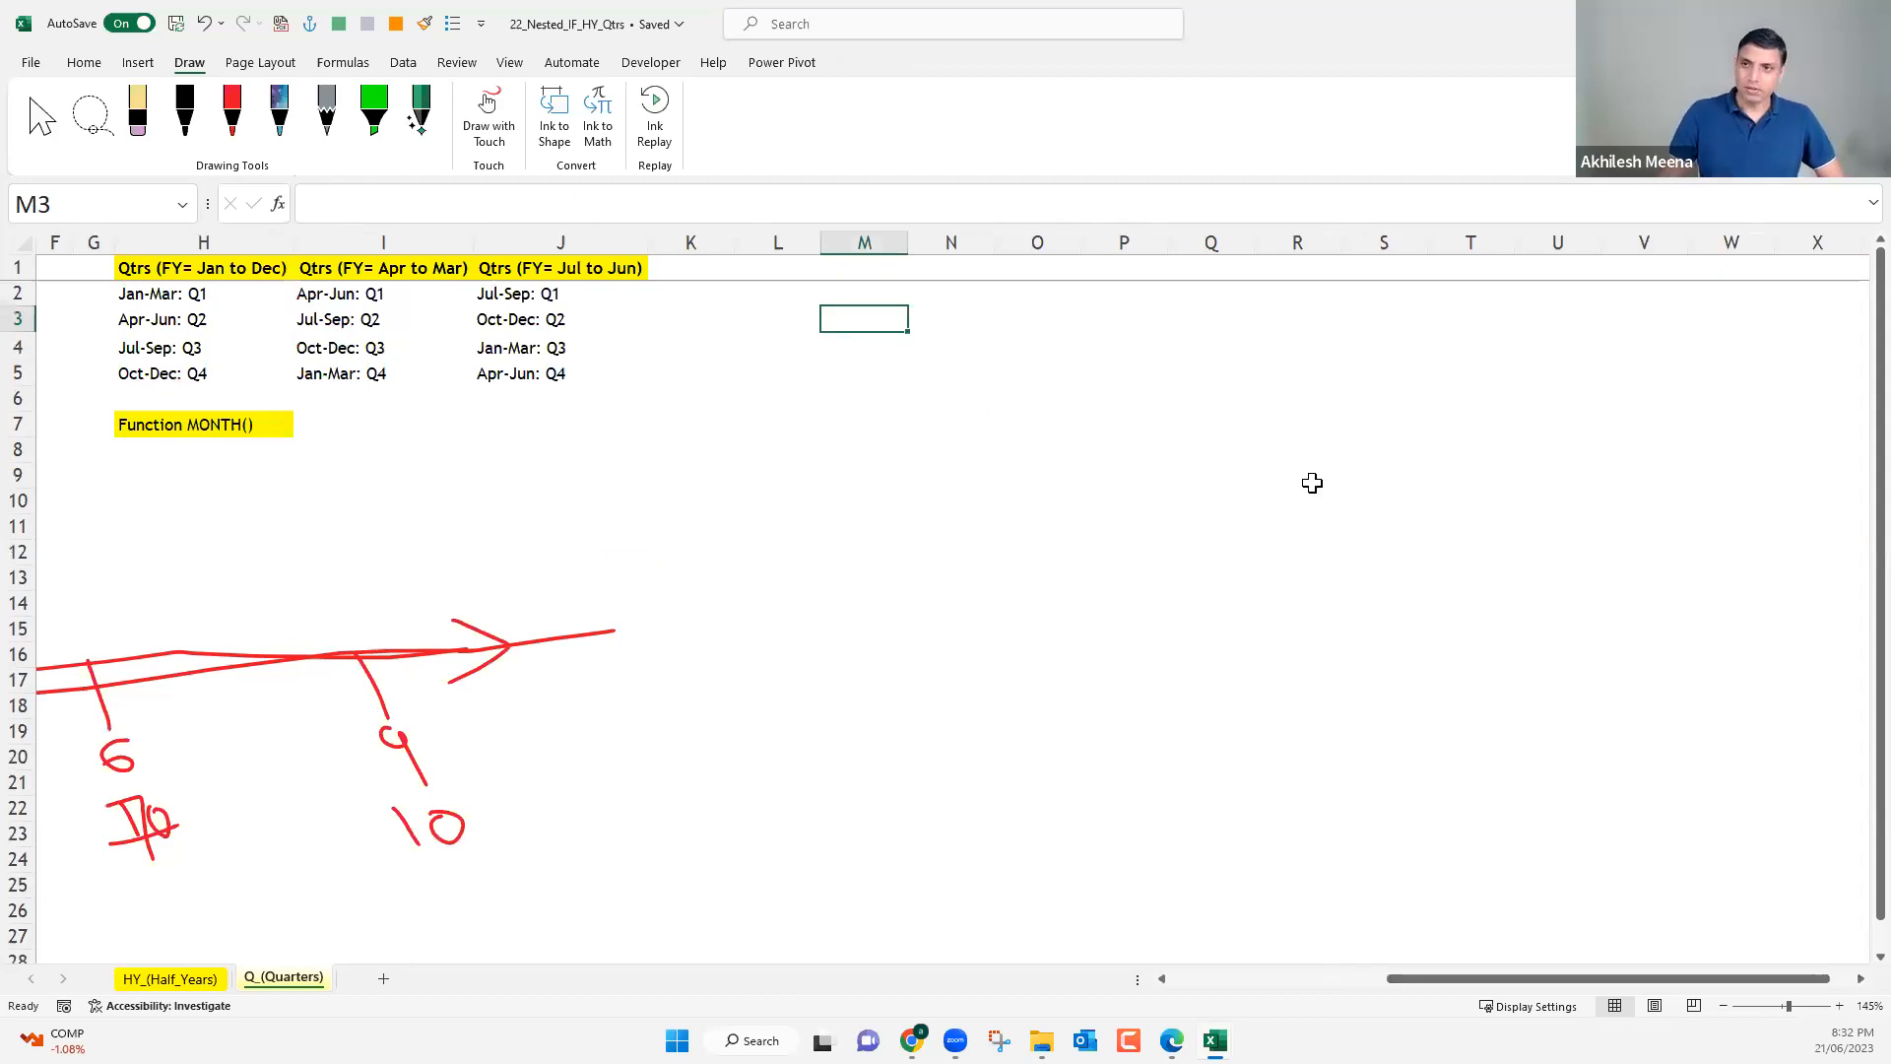
click(1172, 325)
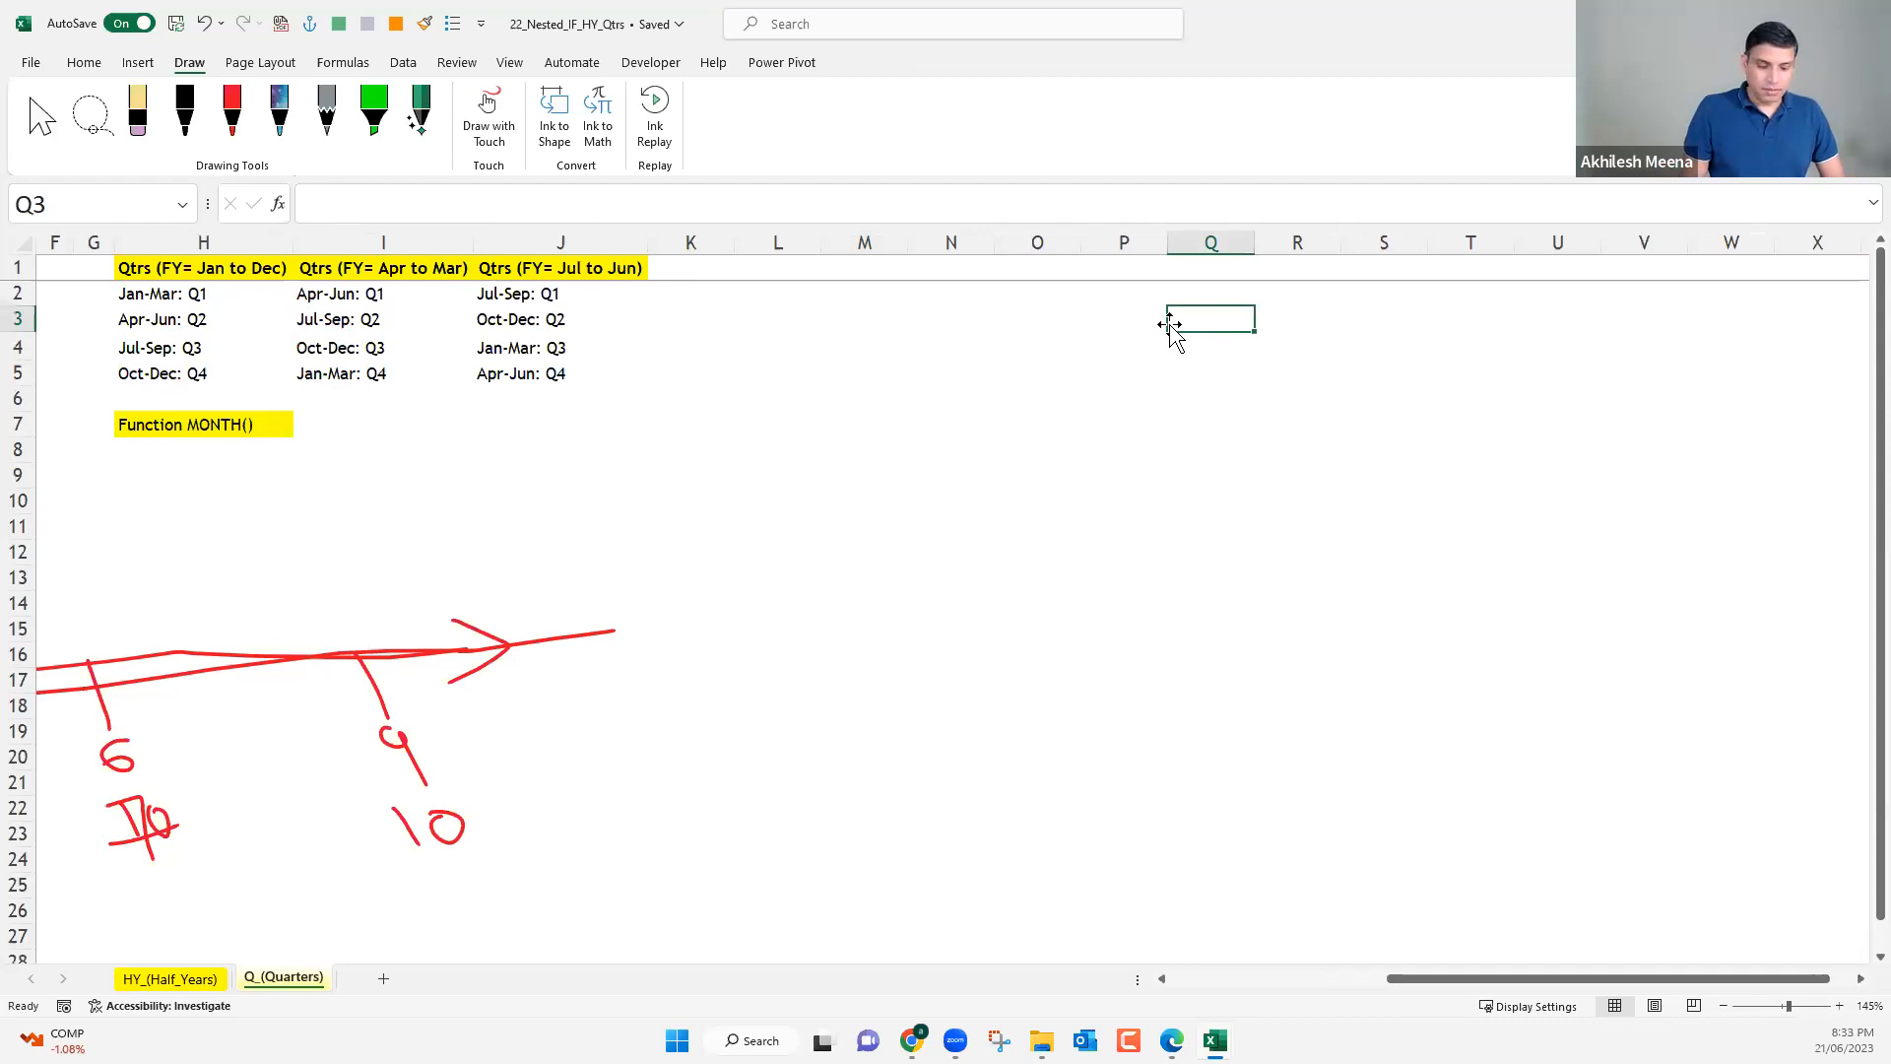
text(10)
key(Return)
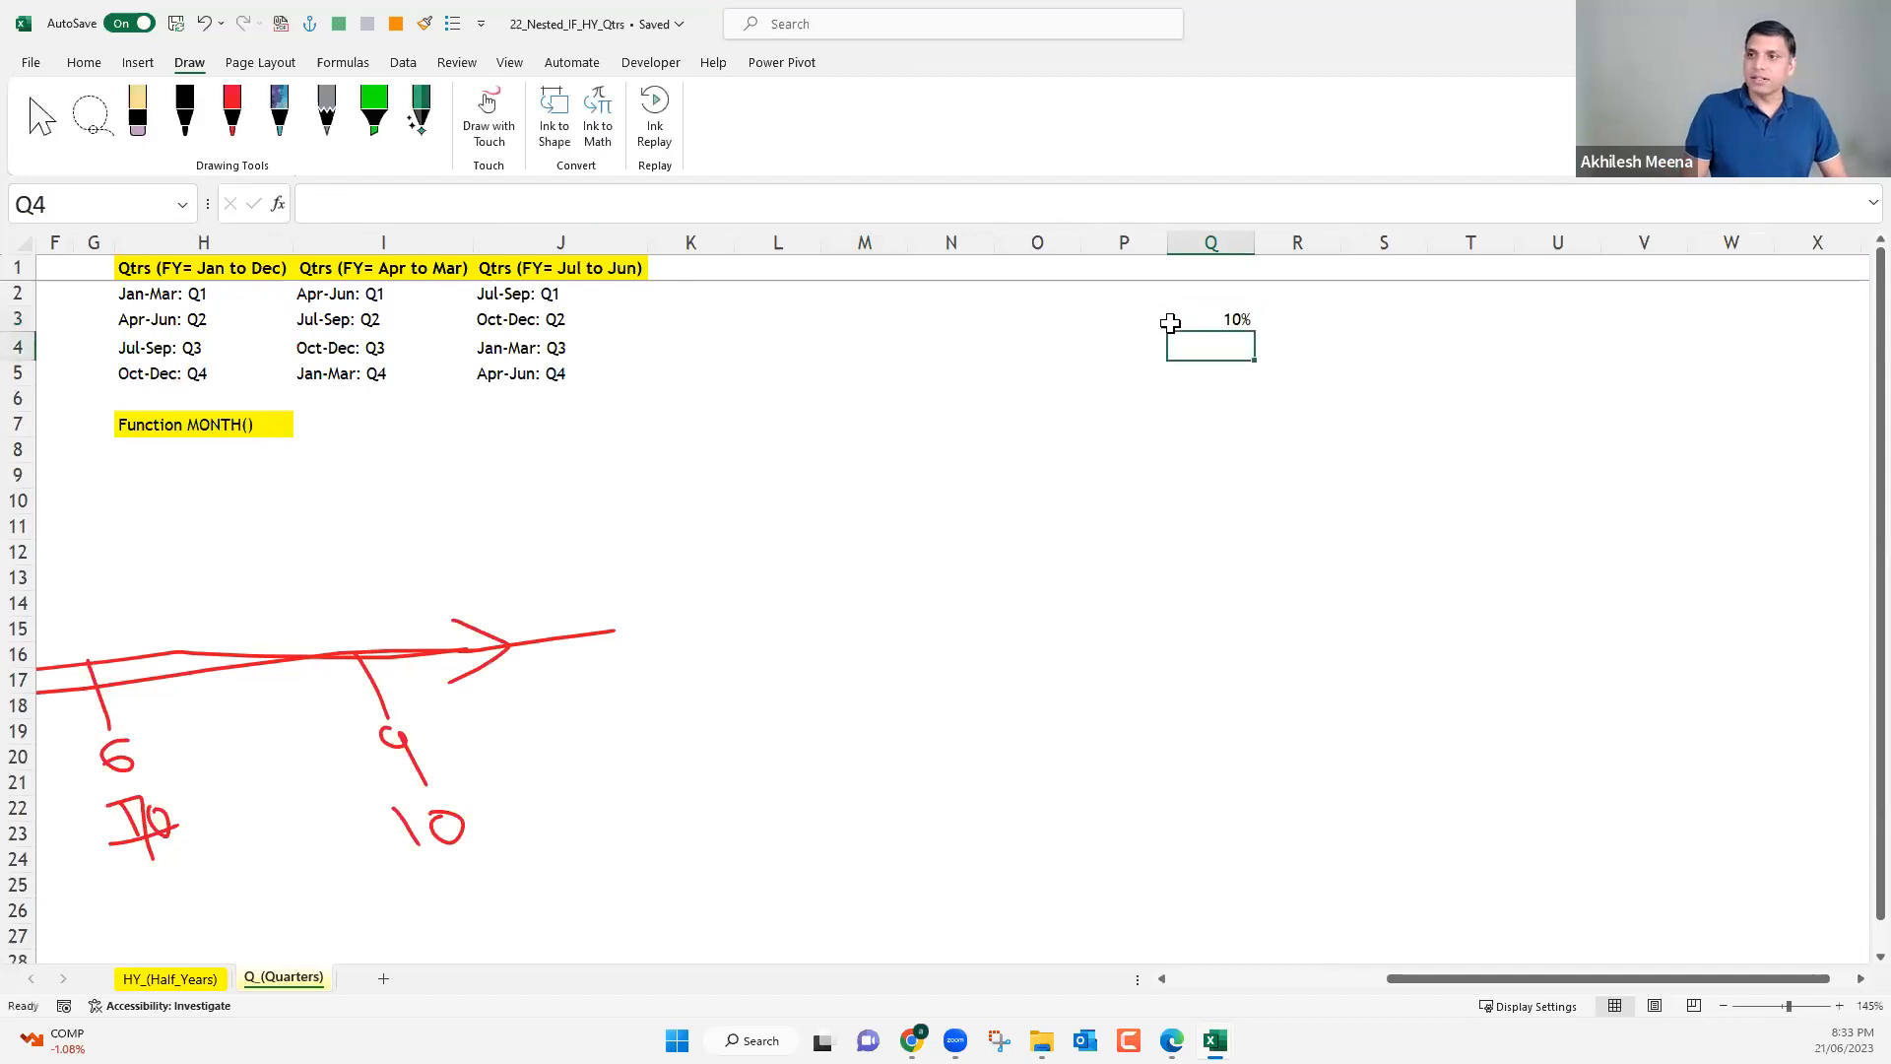
text(30)
key(Return)
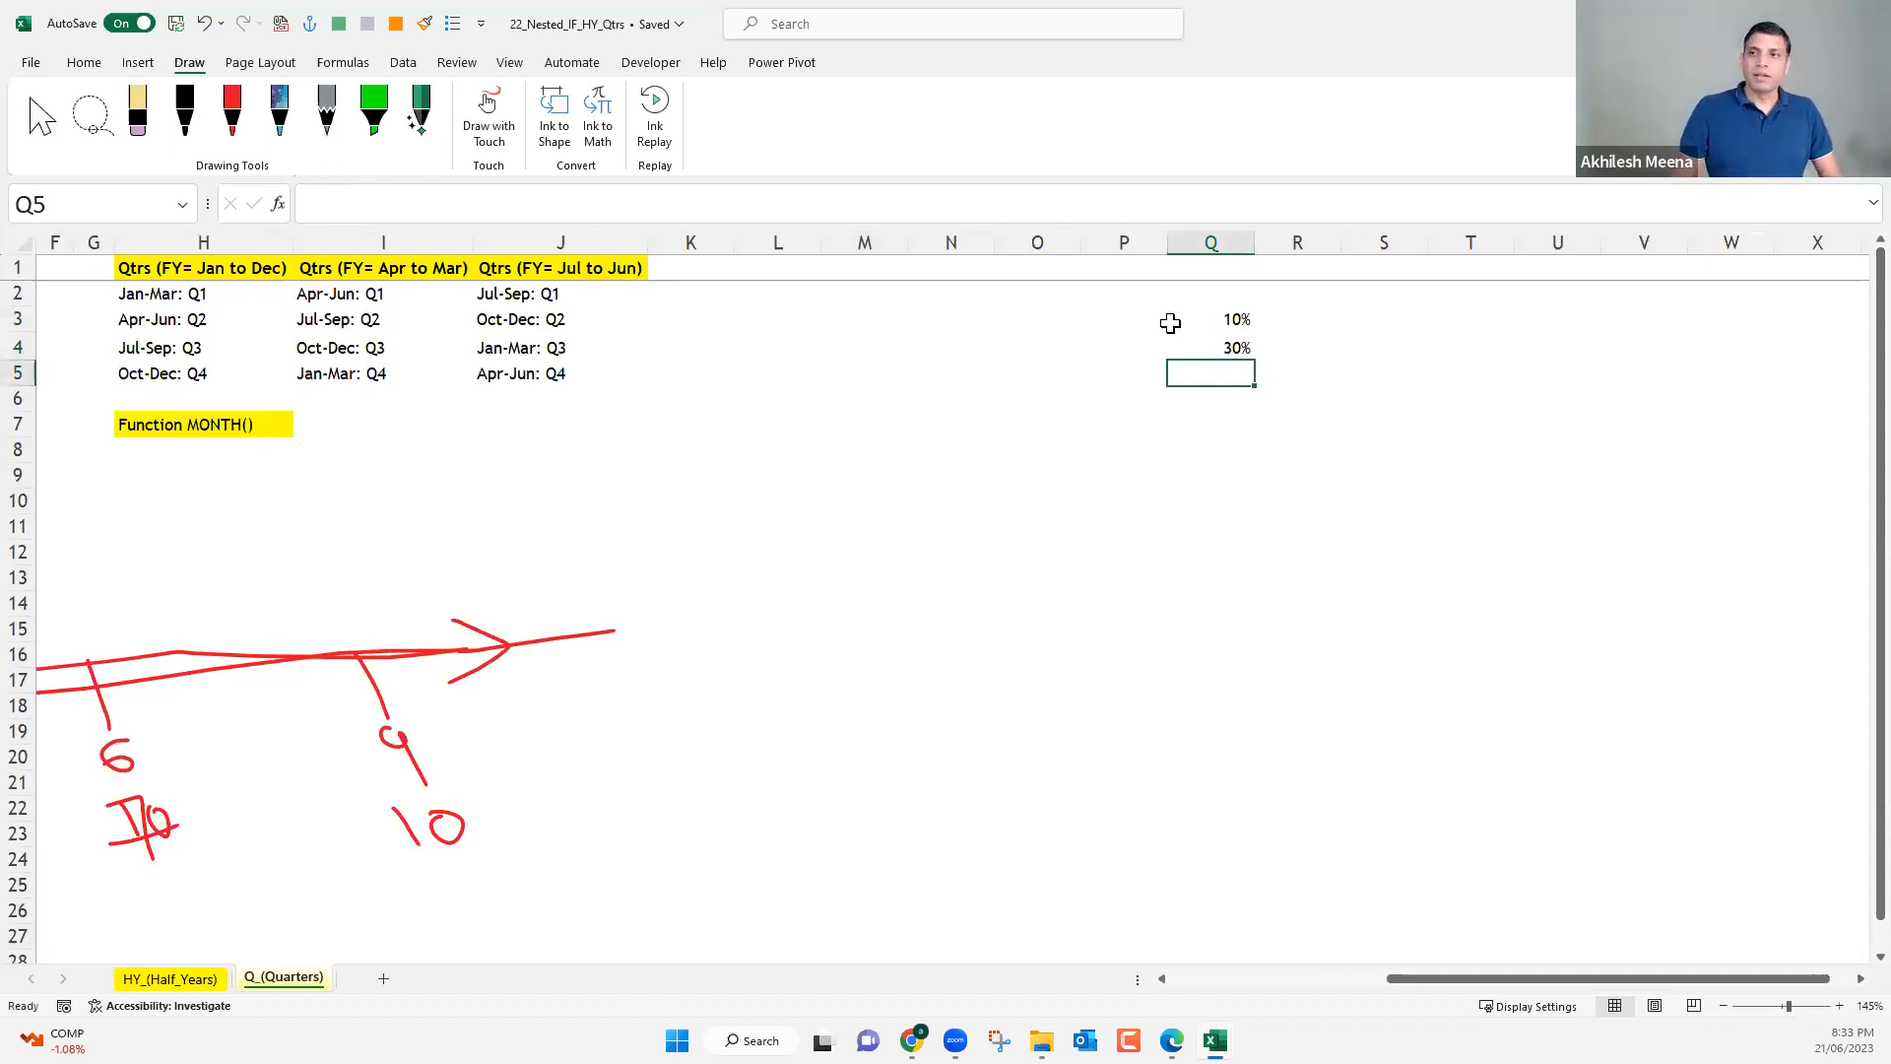
click(929, 389)
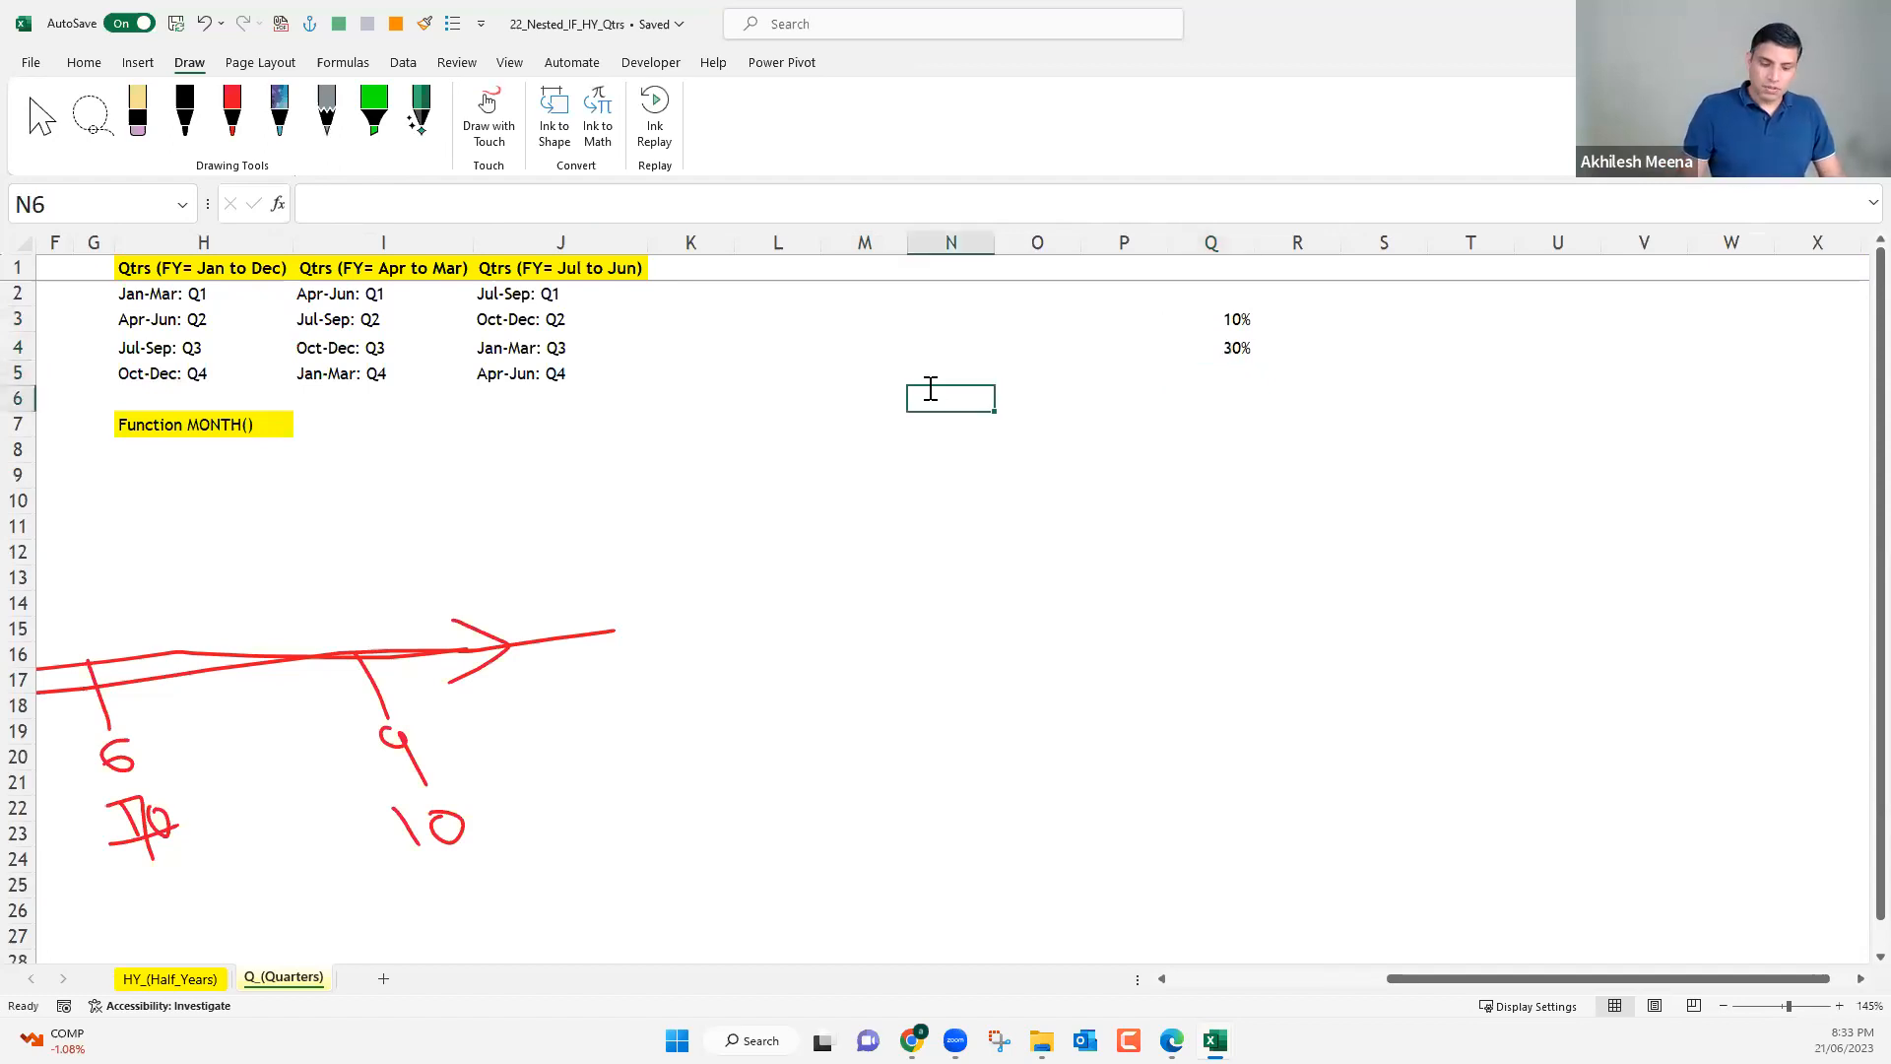
text(=c)
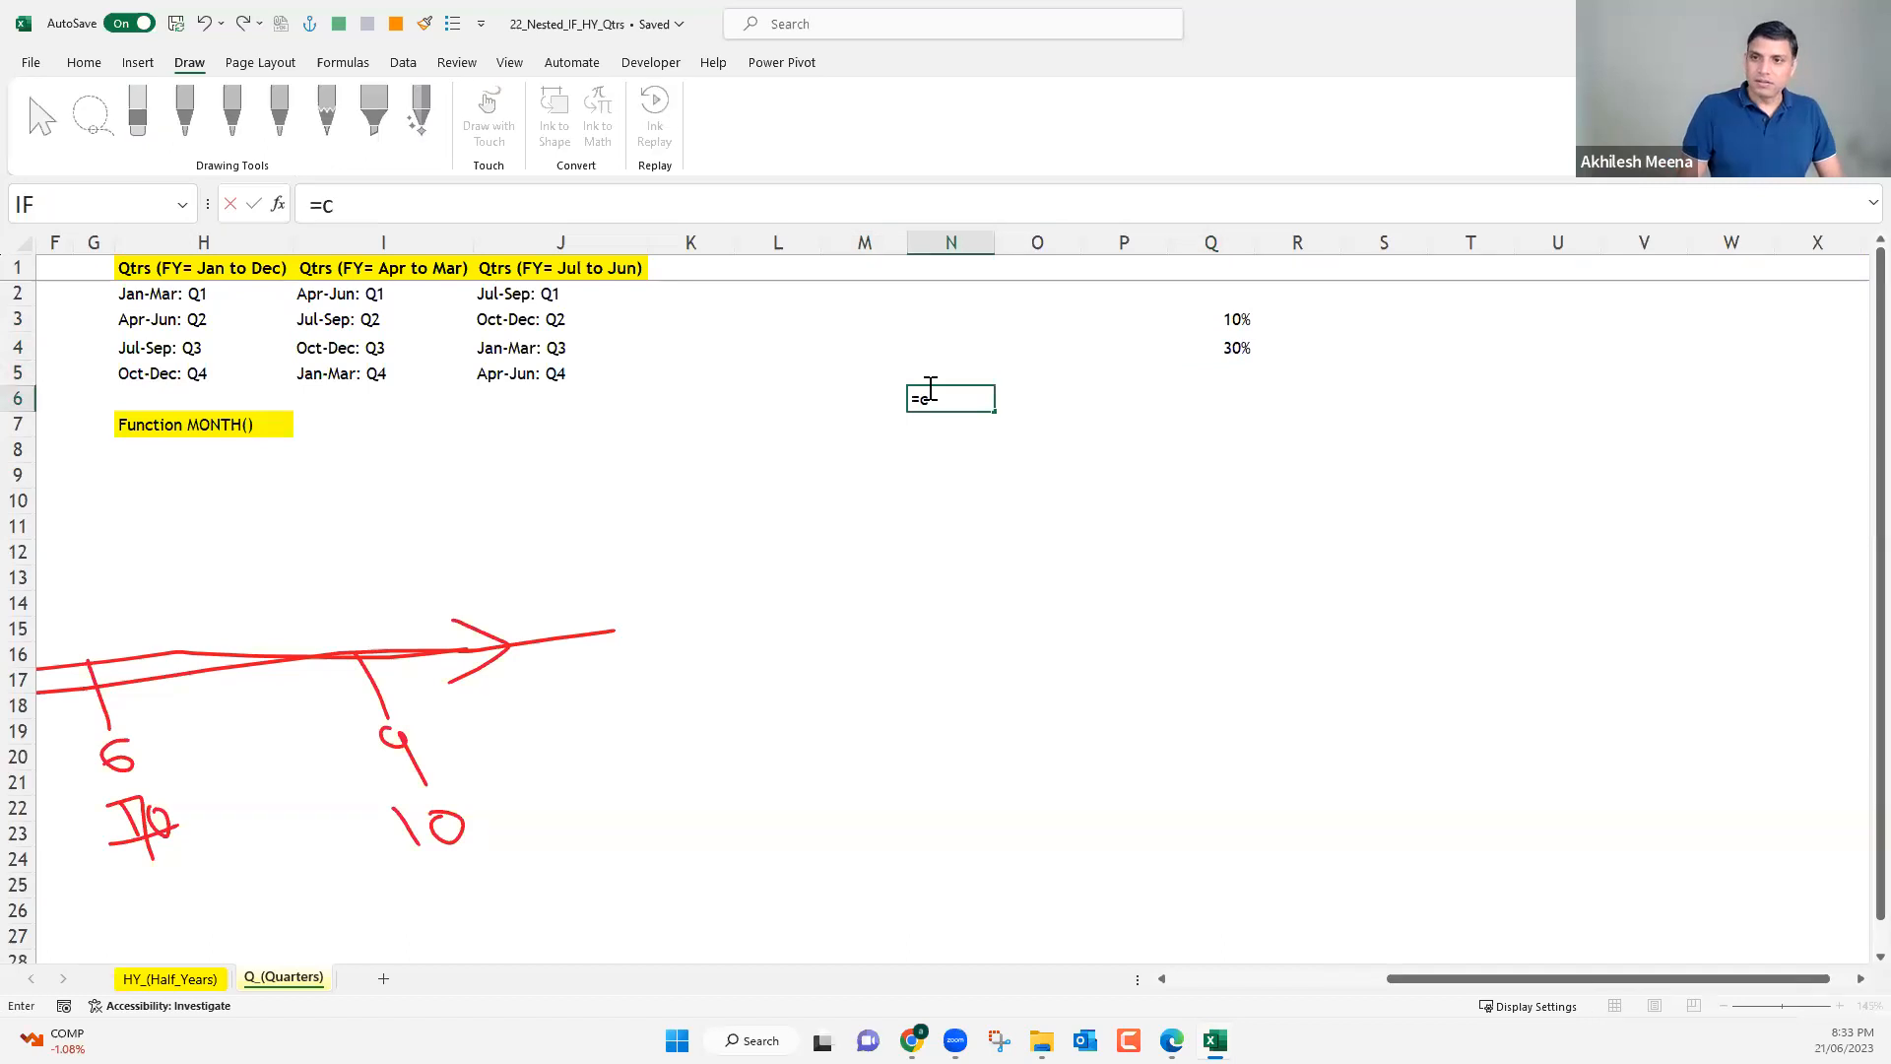
text(hoo)
key(Right)
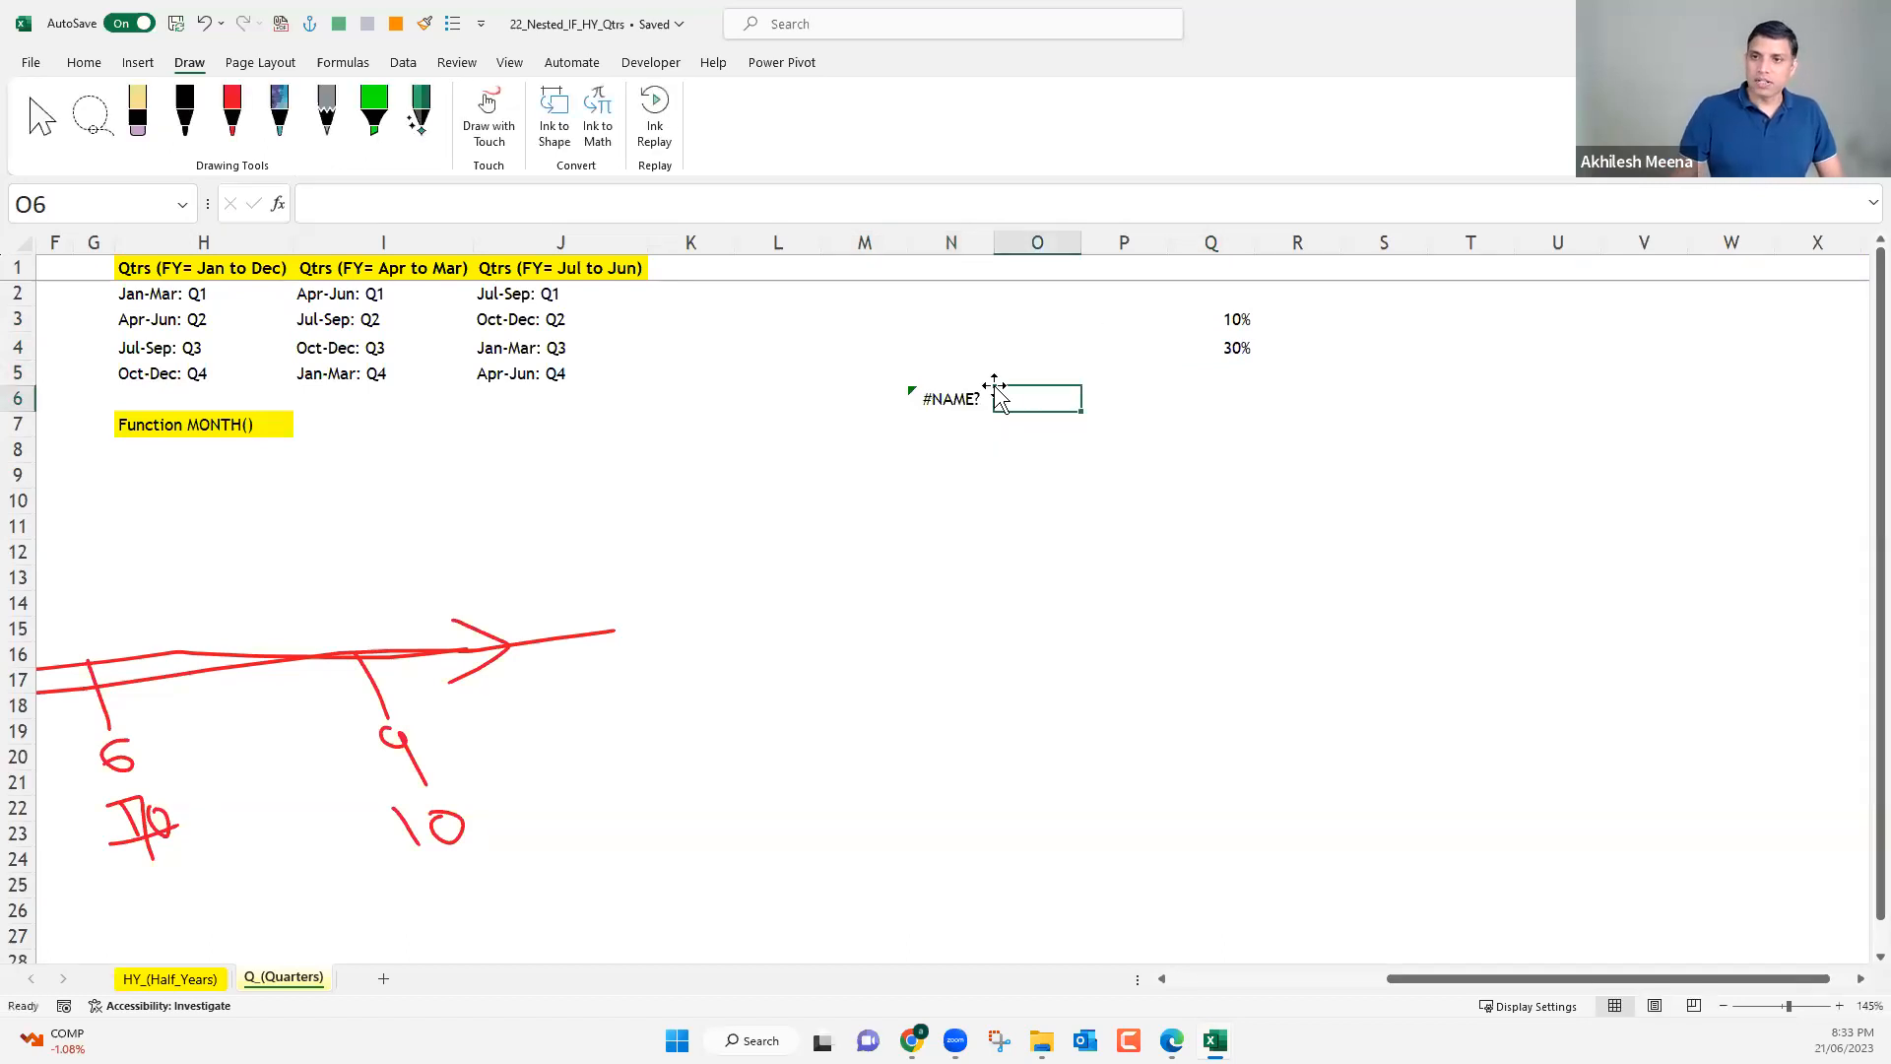
Write a CHOOSE formula in N6 with N3 as the index number and Q3 and Q4 as the two values.
click(969, 394)
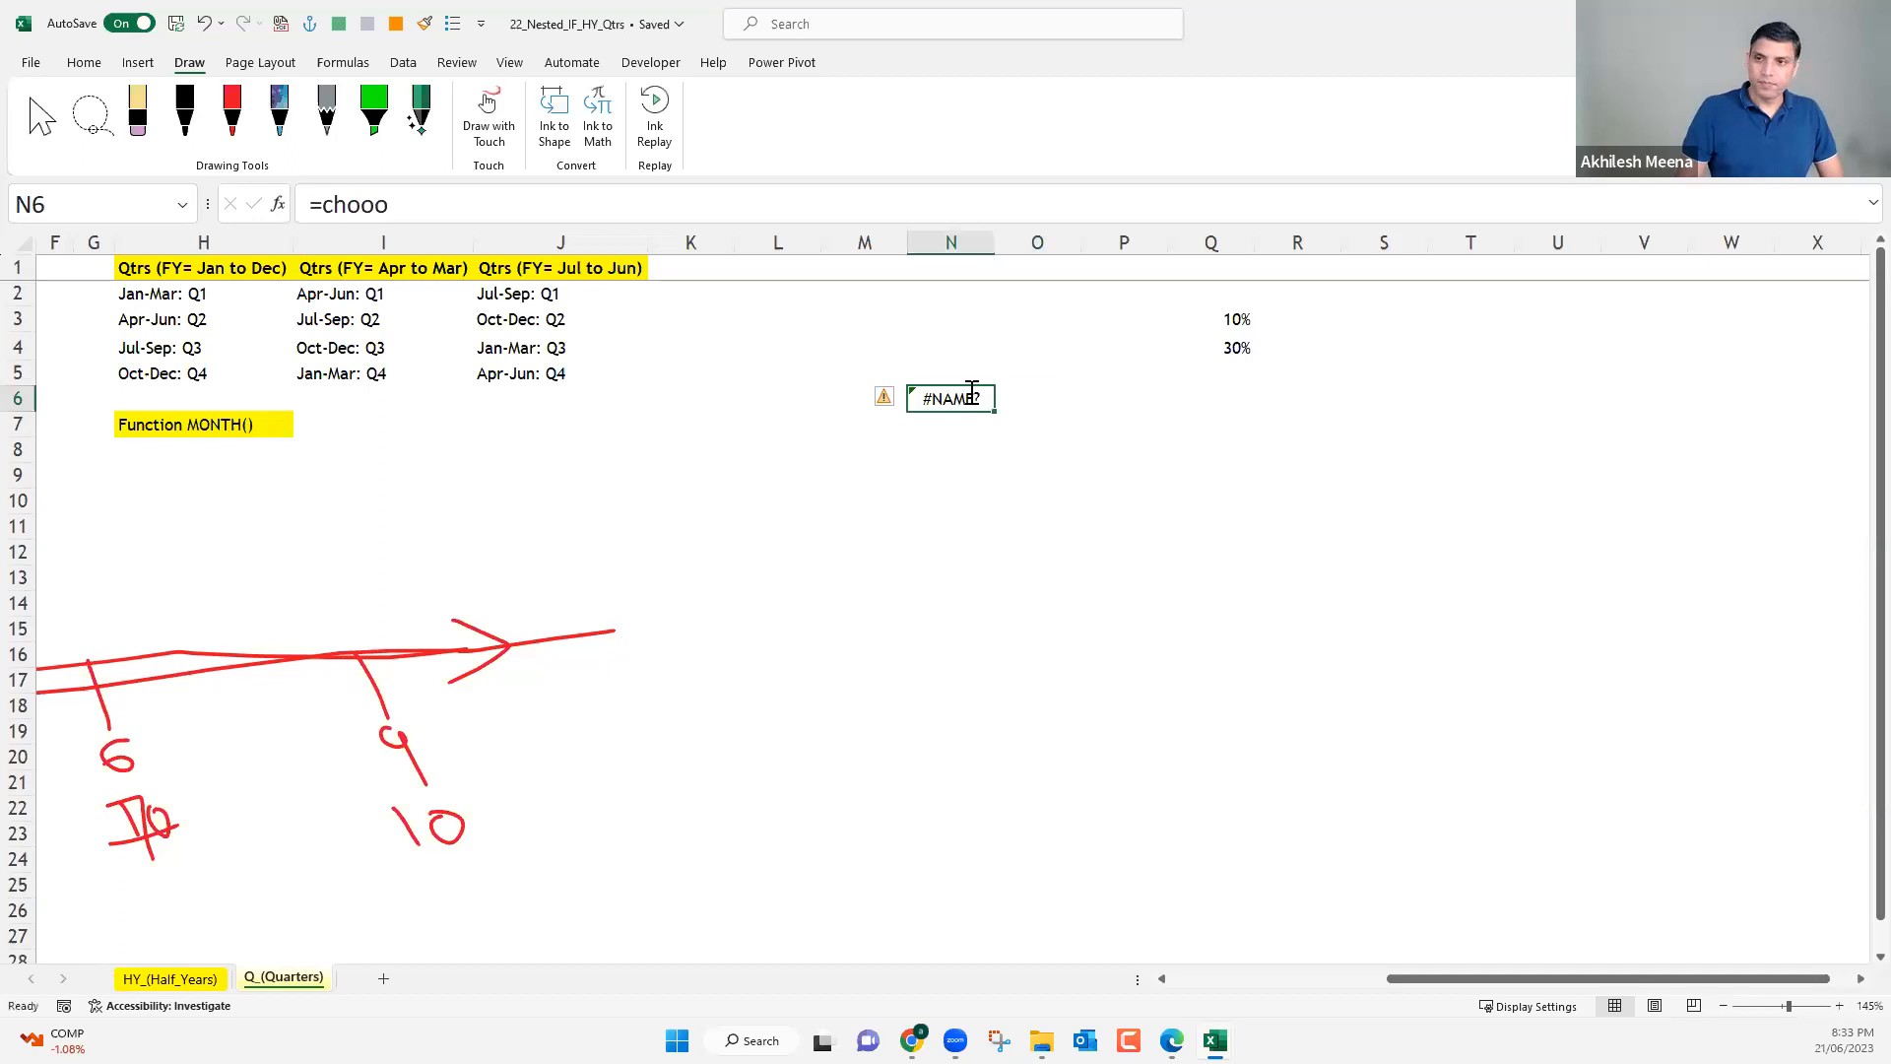
text(=cho)
key(Tab)
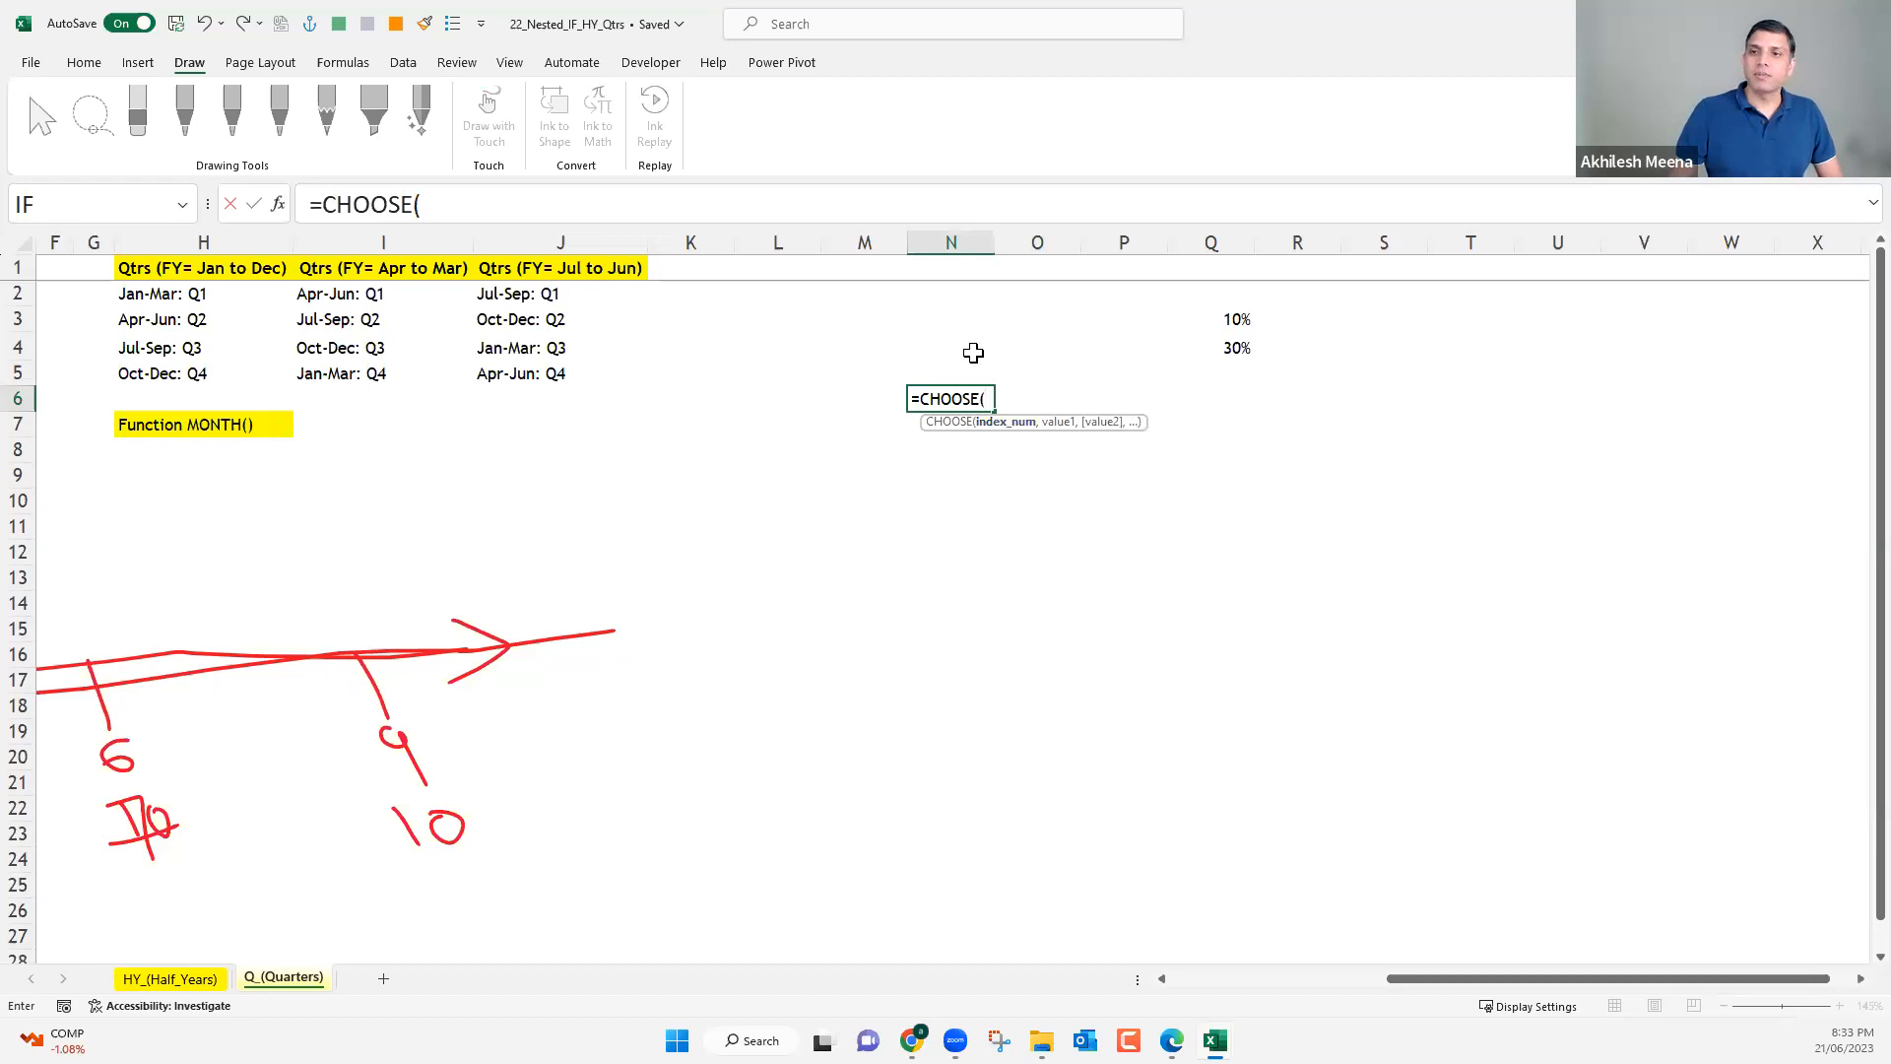
click(960, 319)
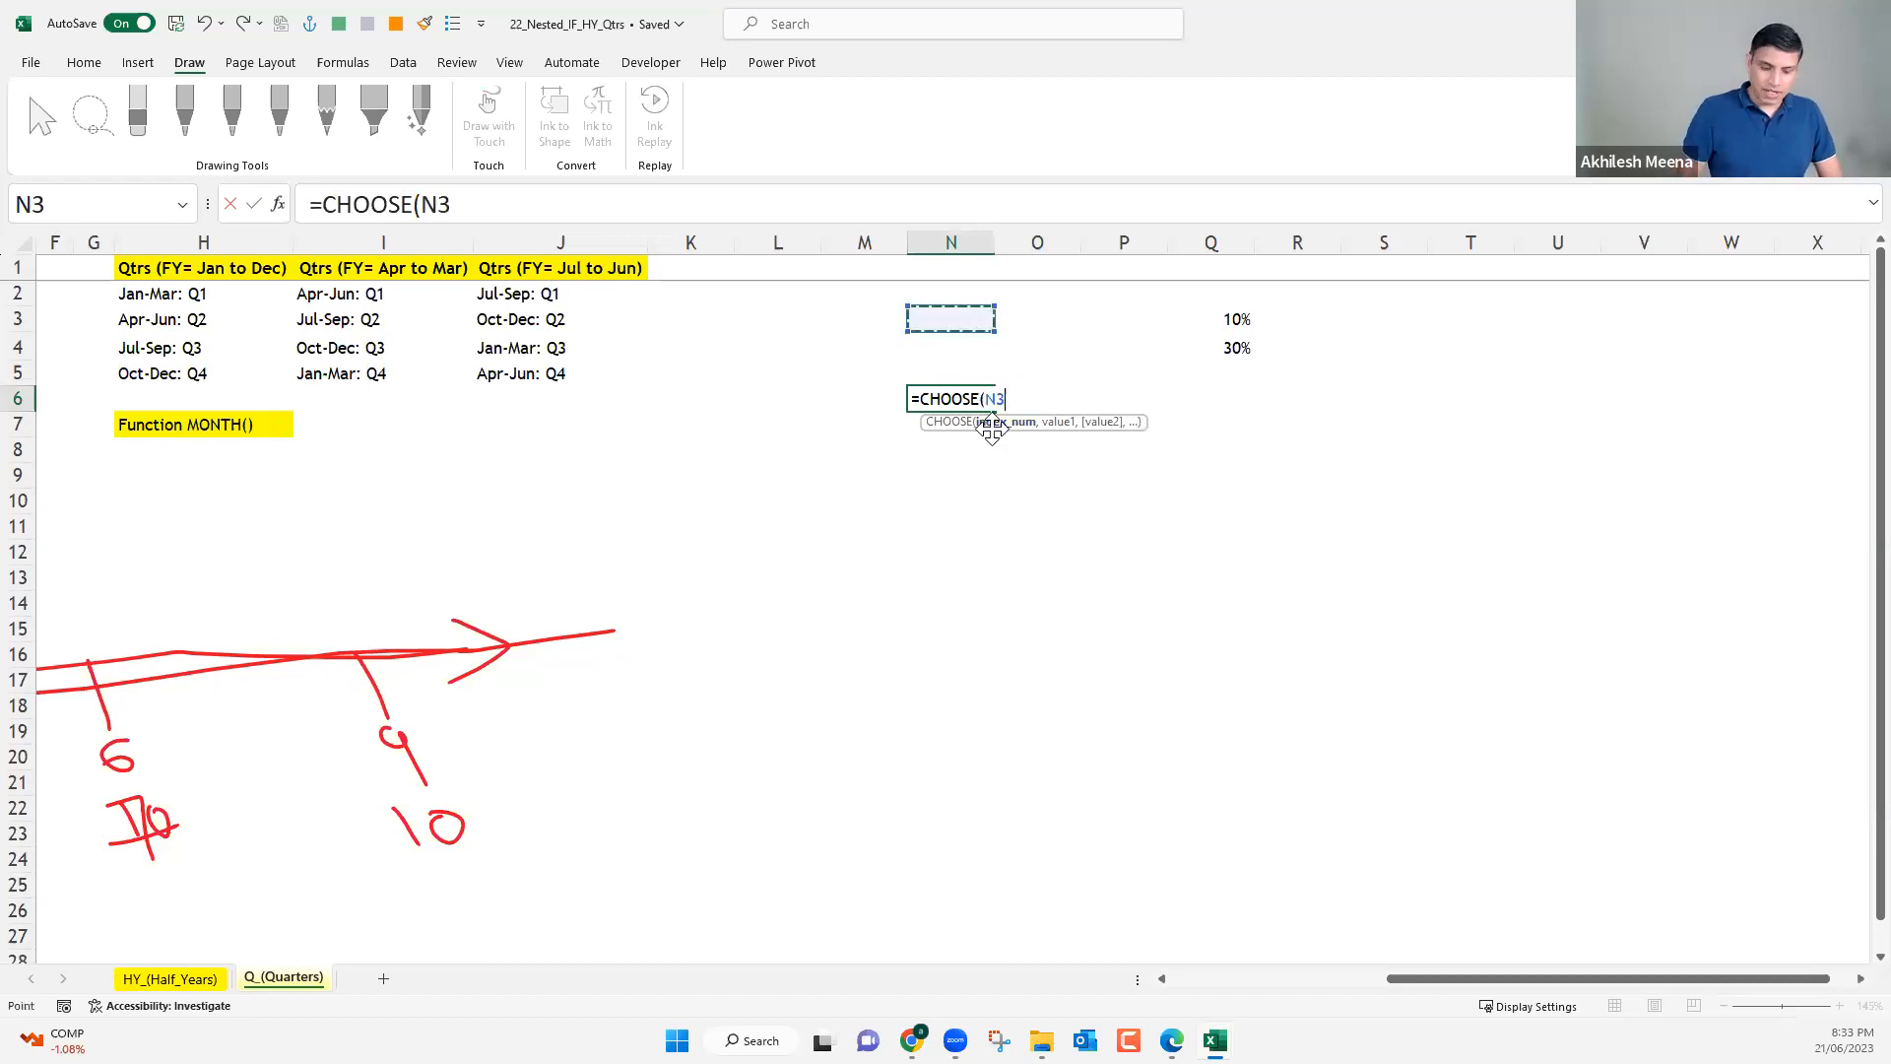
text(,)
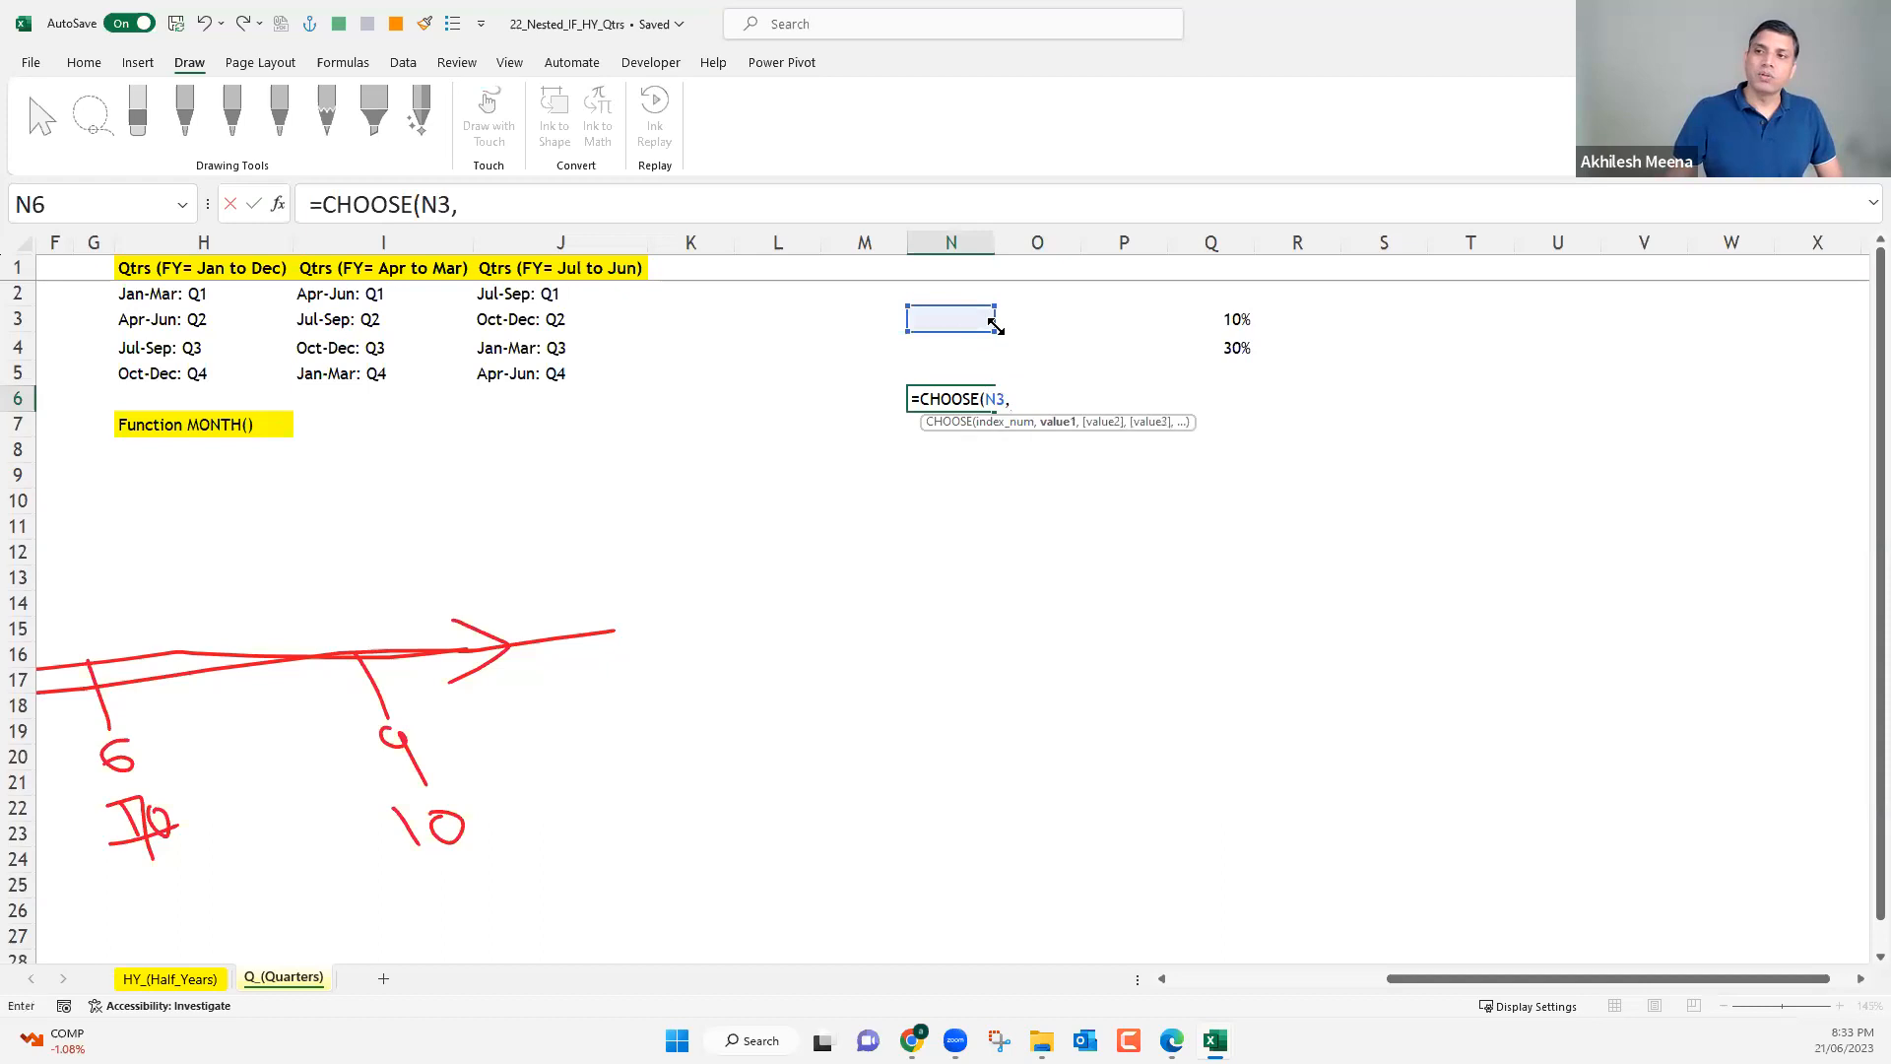
click(1228, 321)
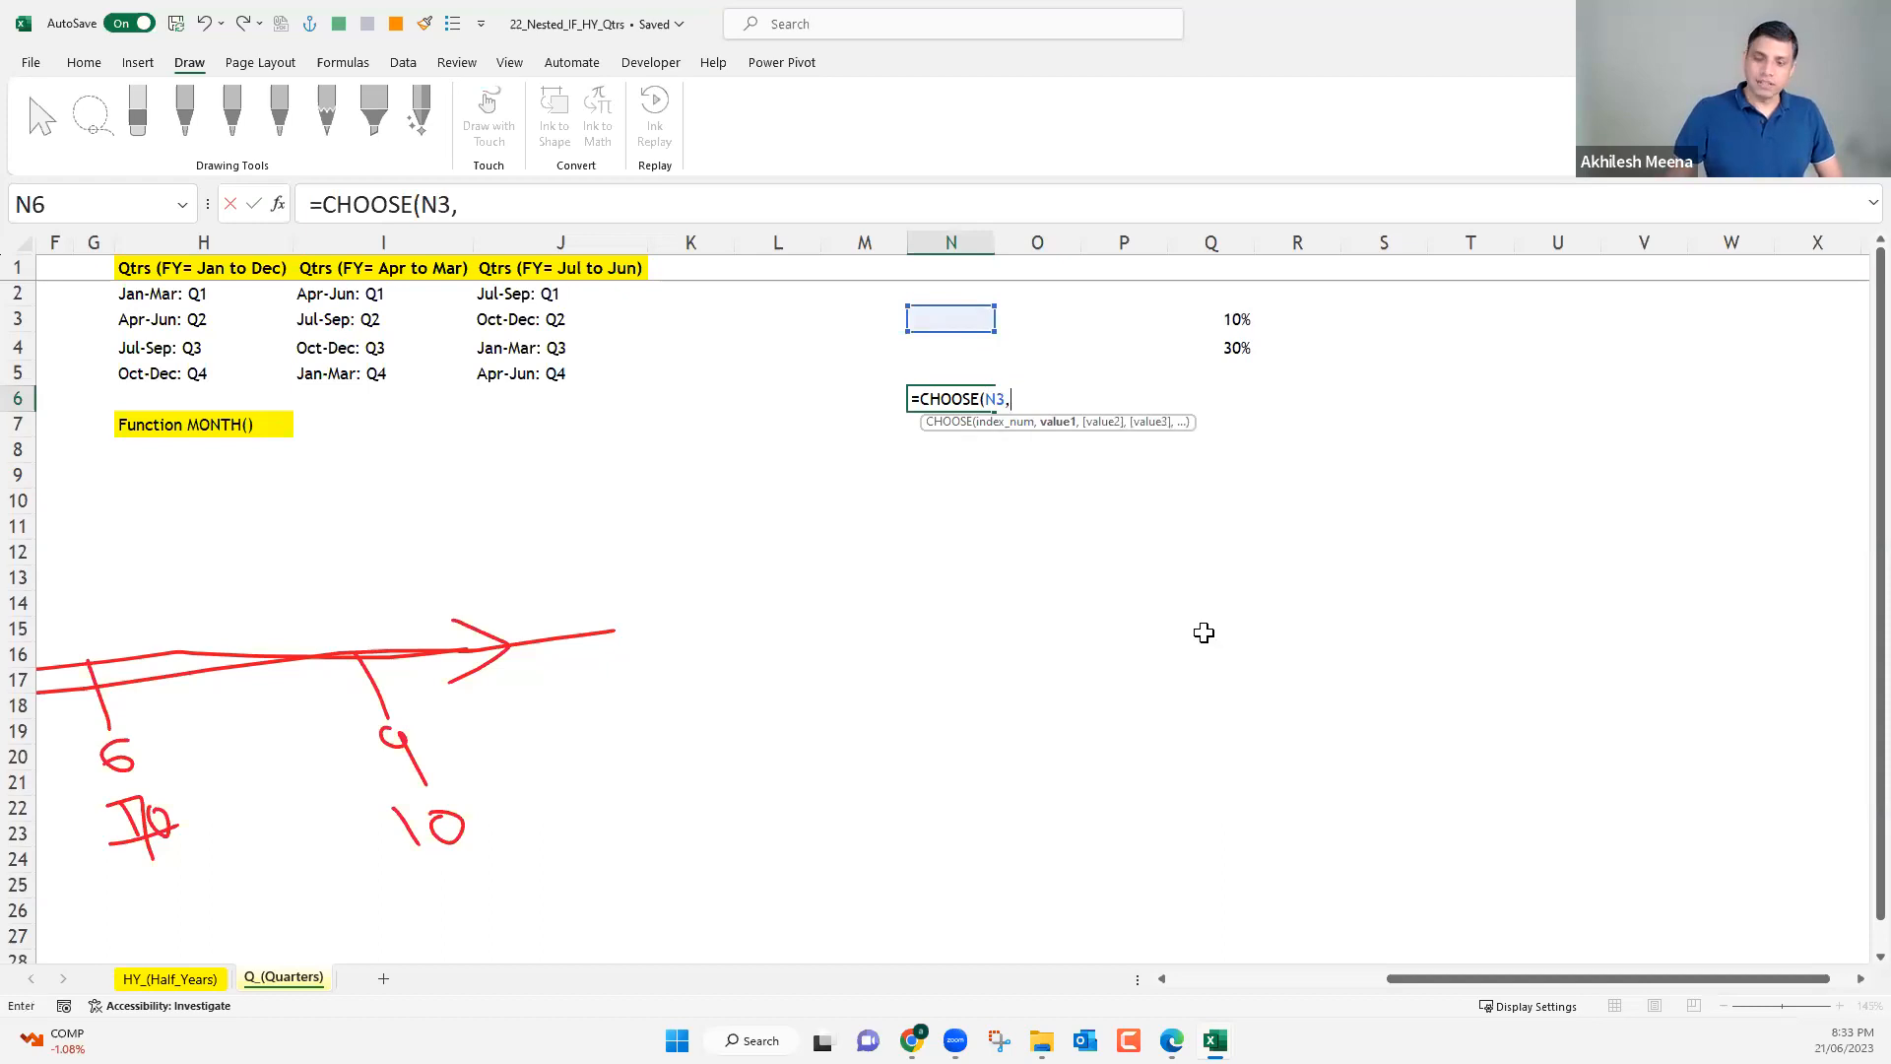
text(,)
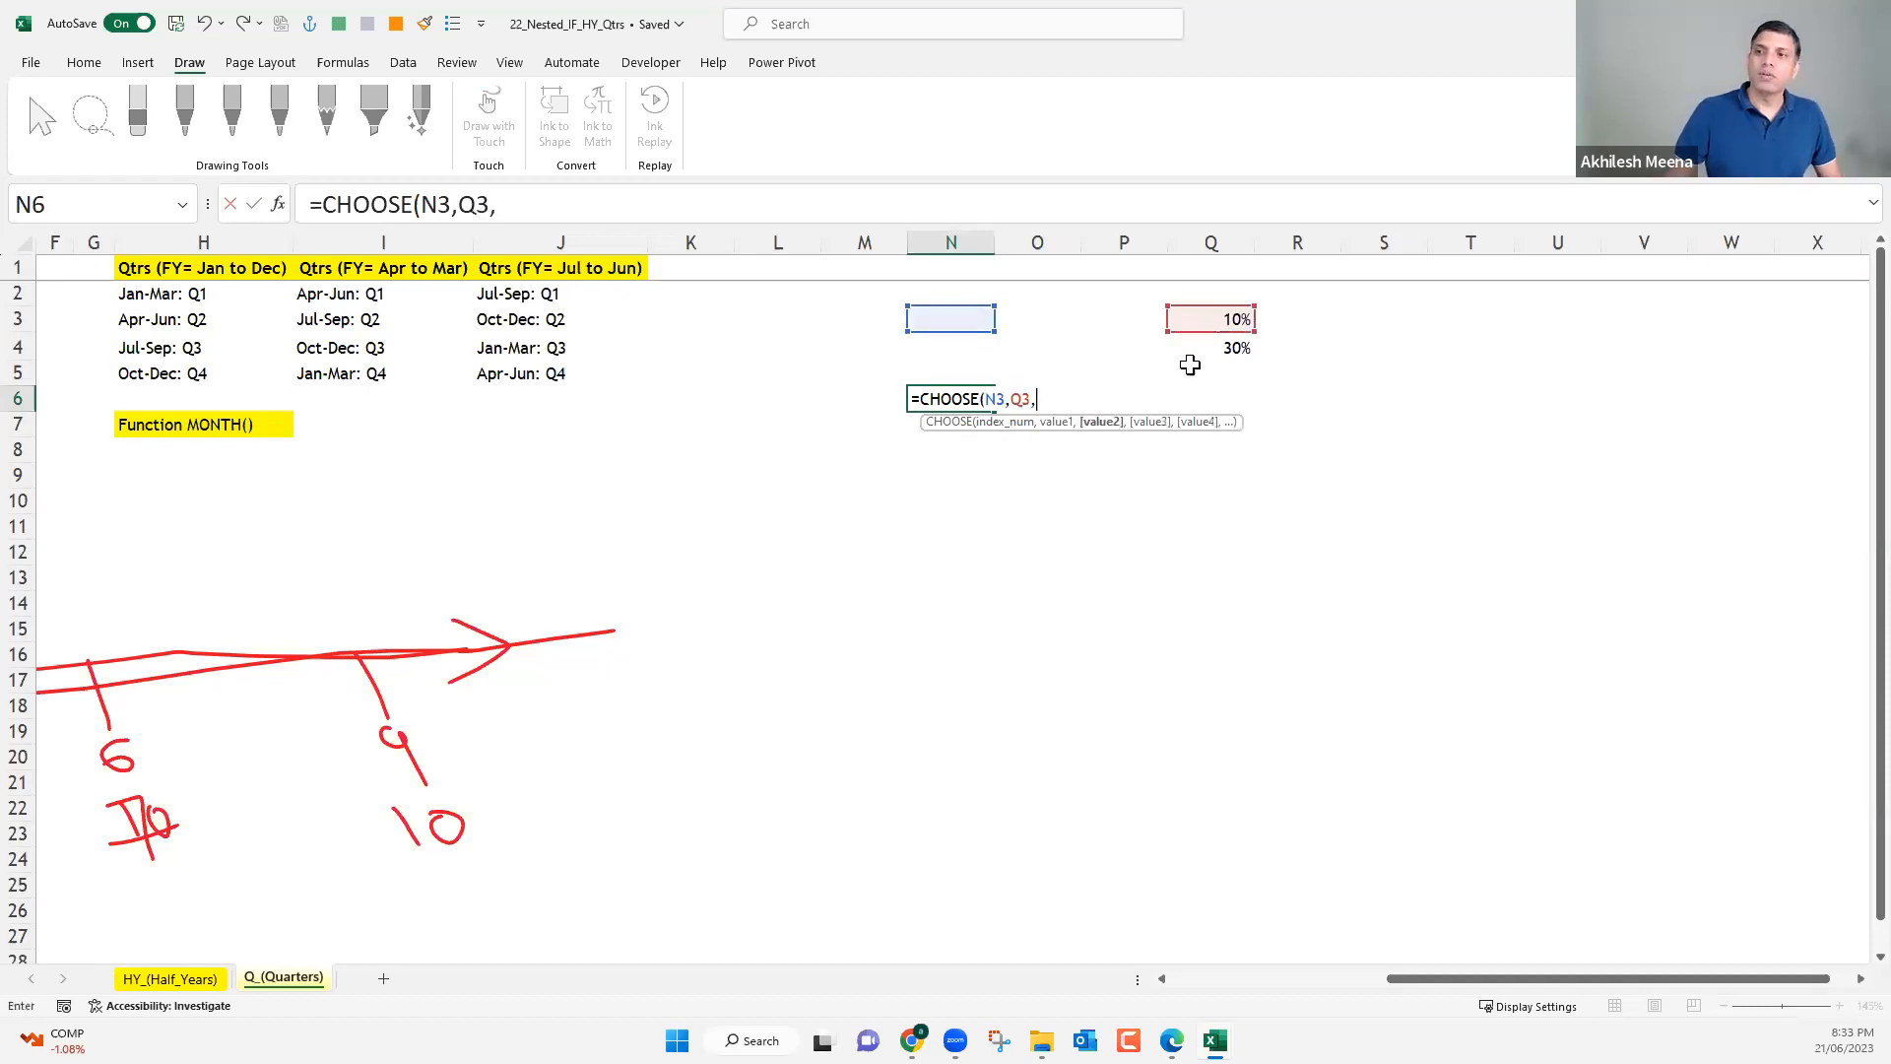
key(Down)
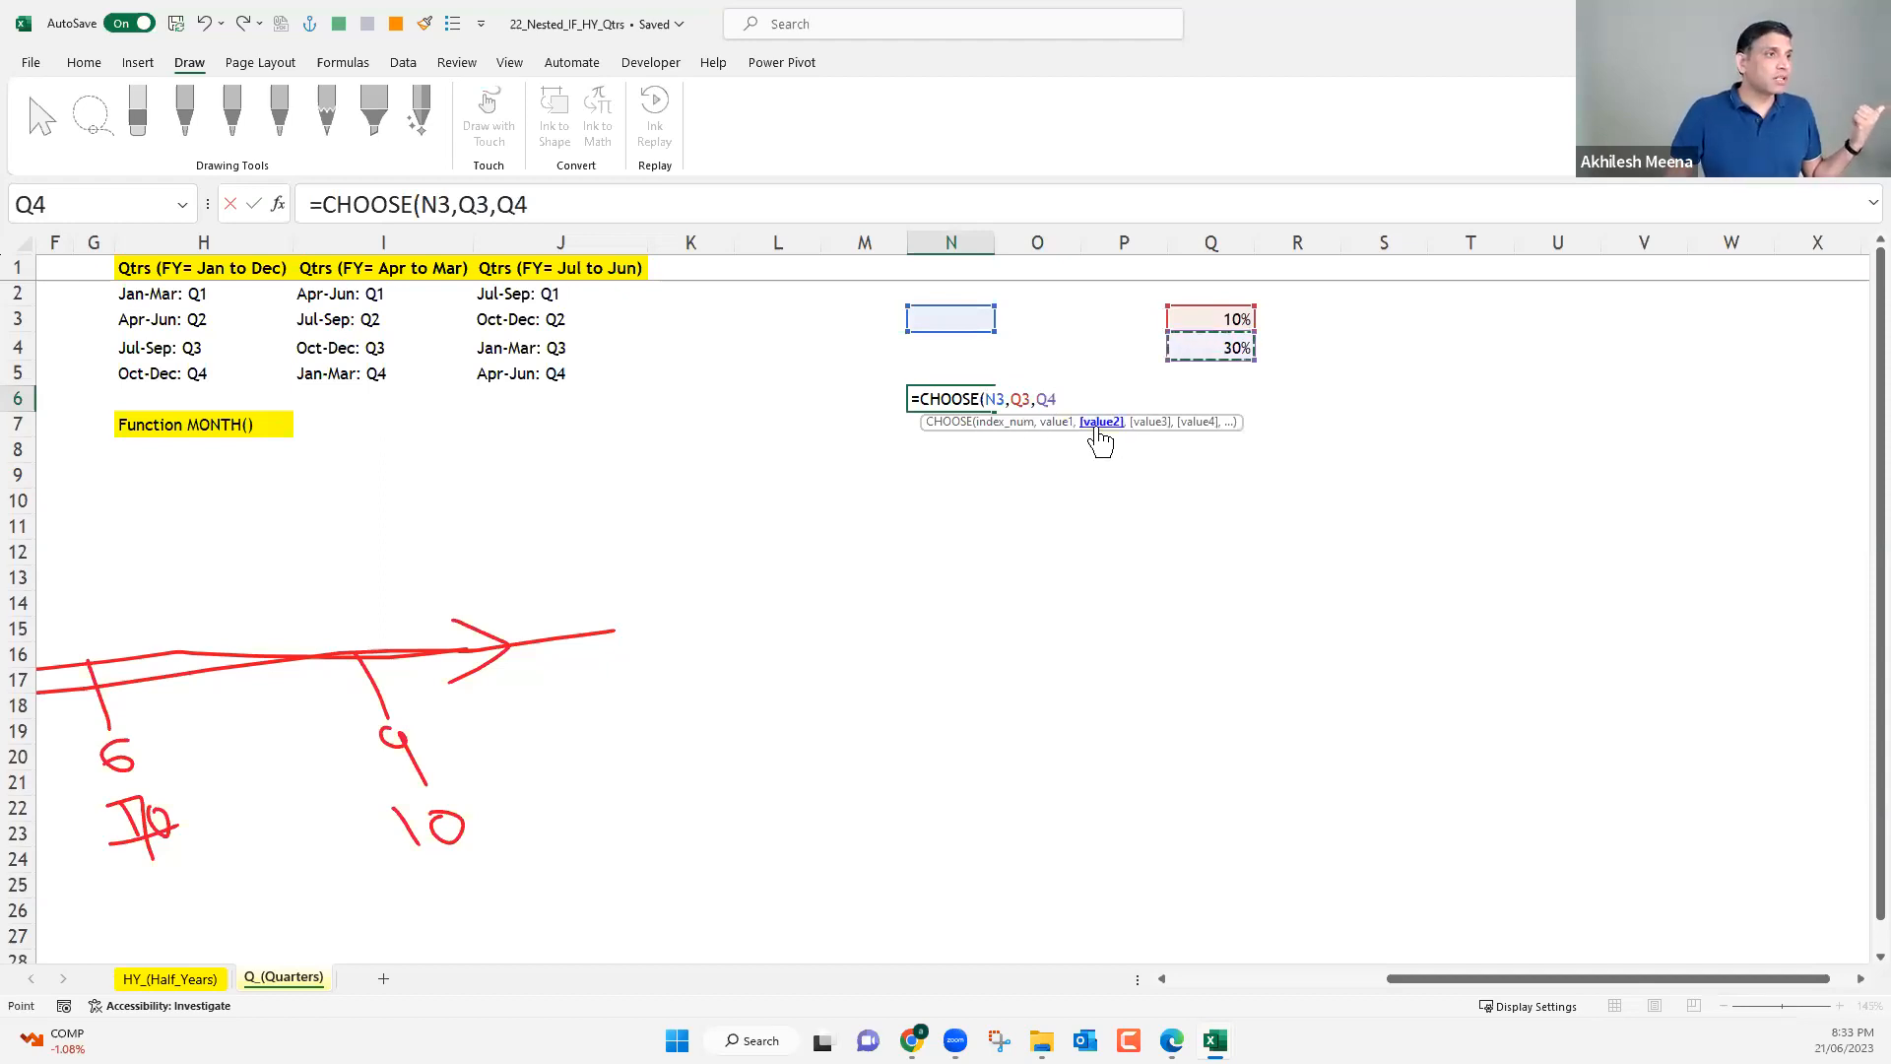
Check the value and index arguments of N6's CHOOSE formula and enter the formula.
double_click(1040, 398)
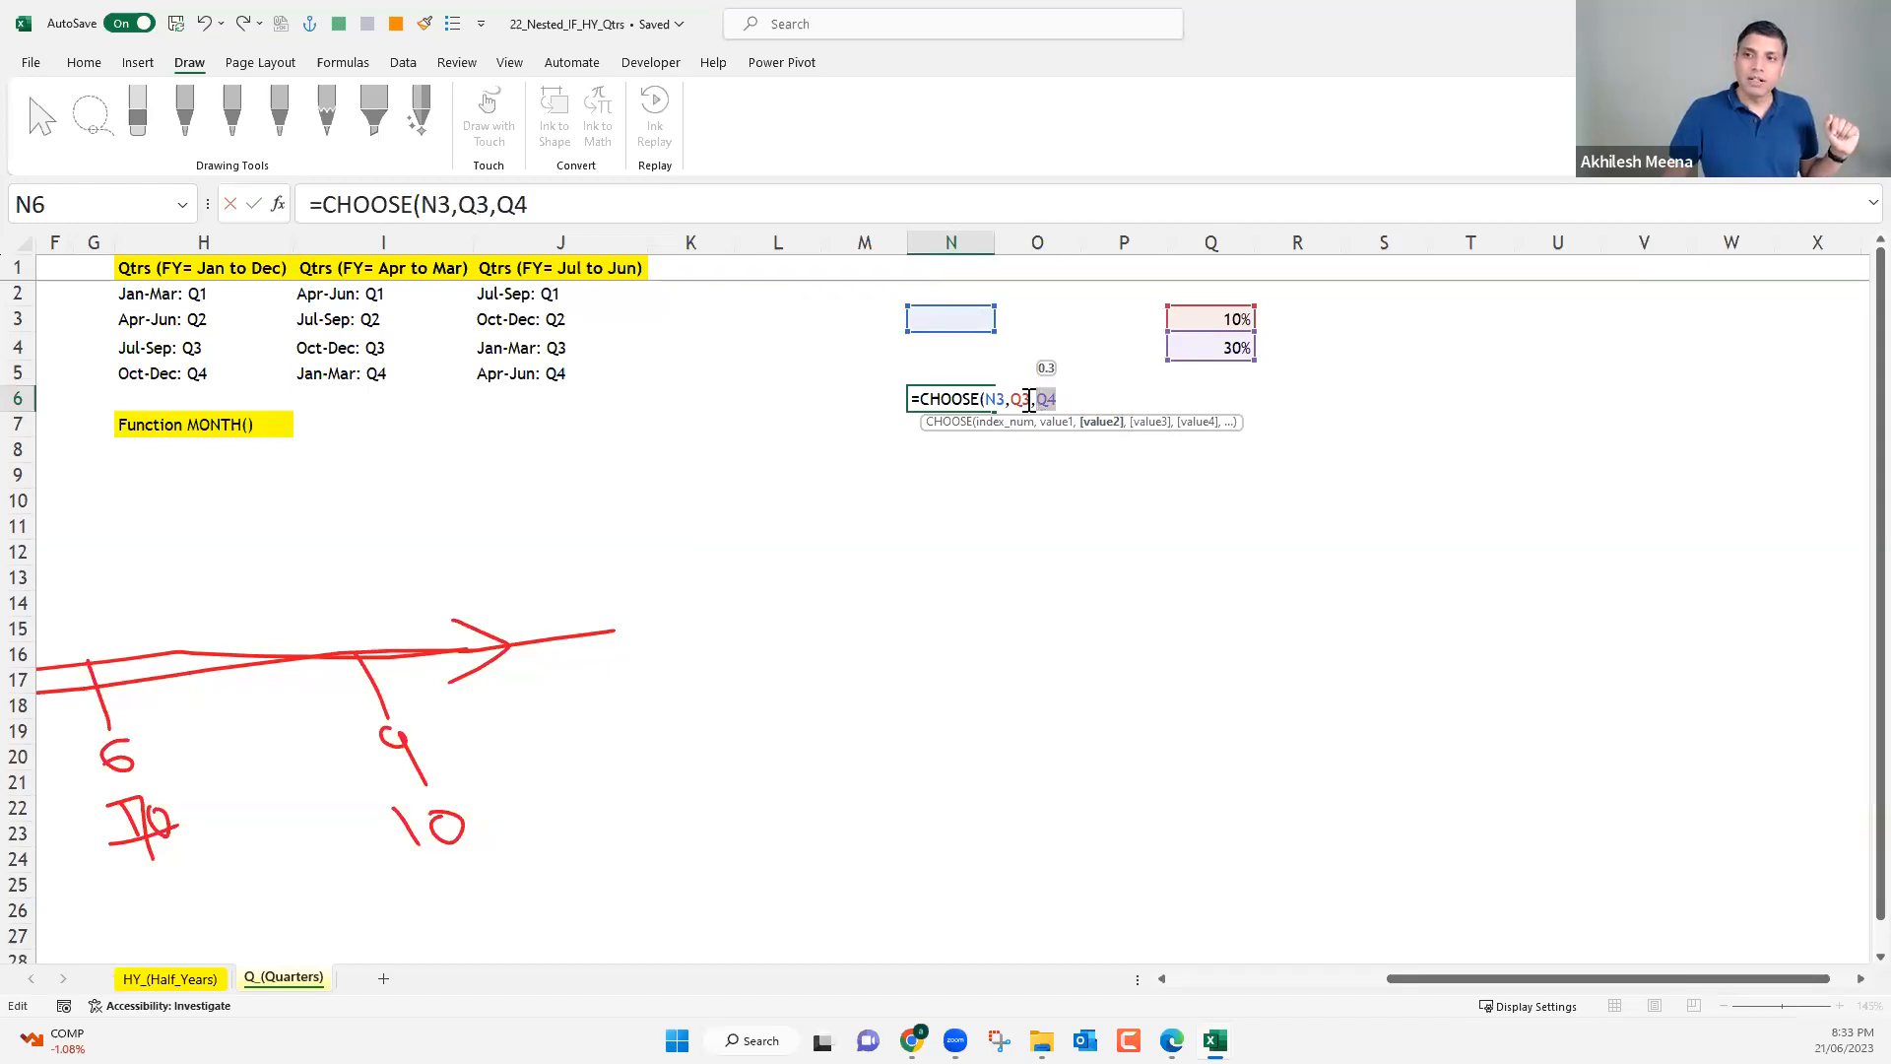
click(1062, 422)
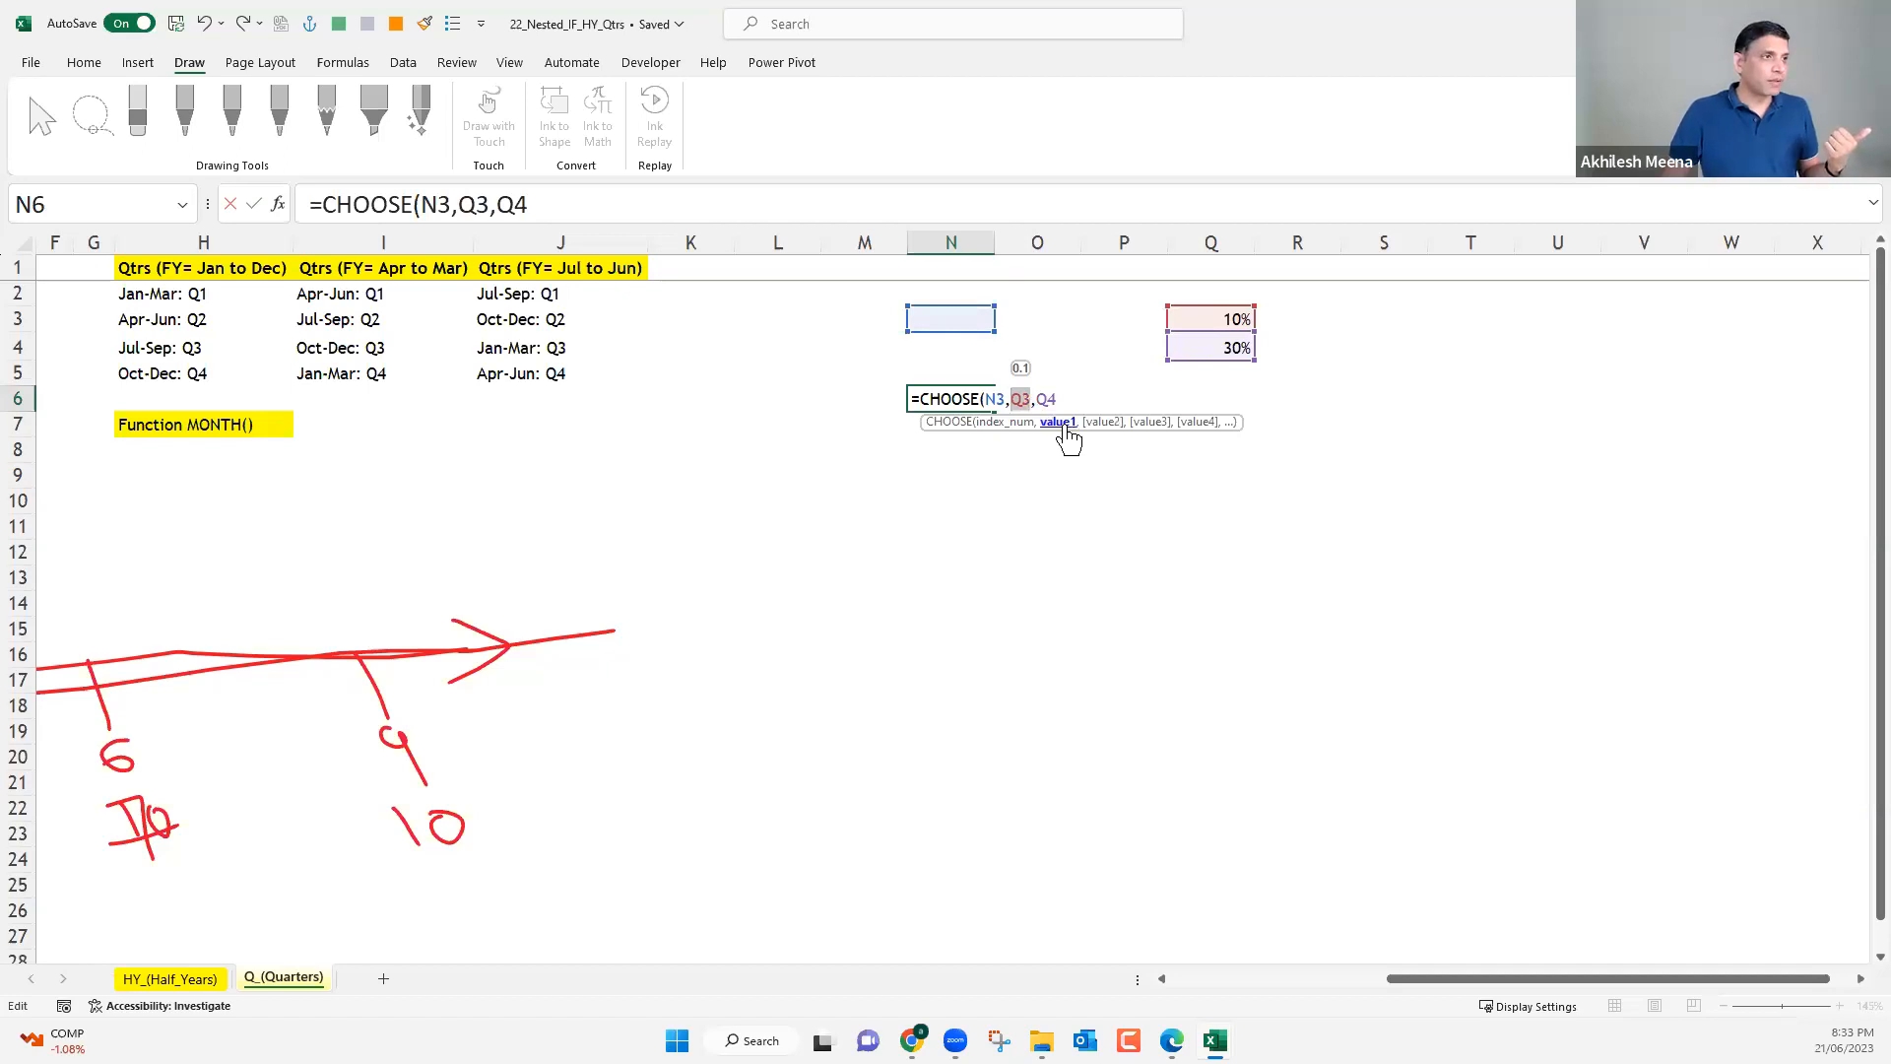
click(1006, 399)
key(shift+Left)
key(shift+Left)
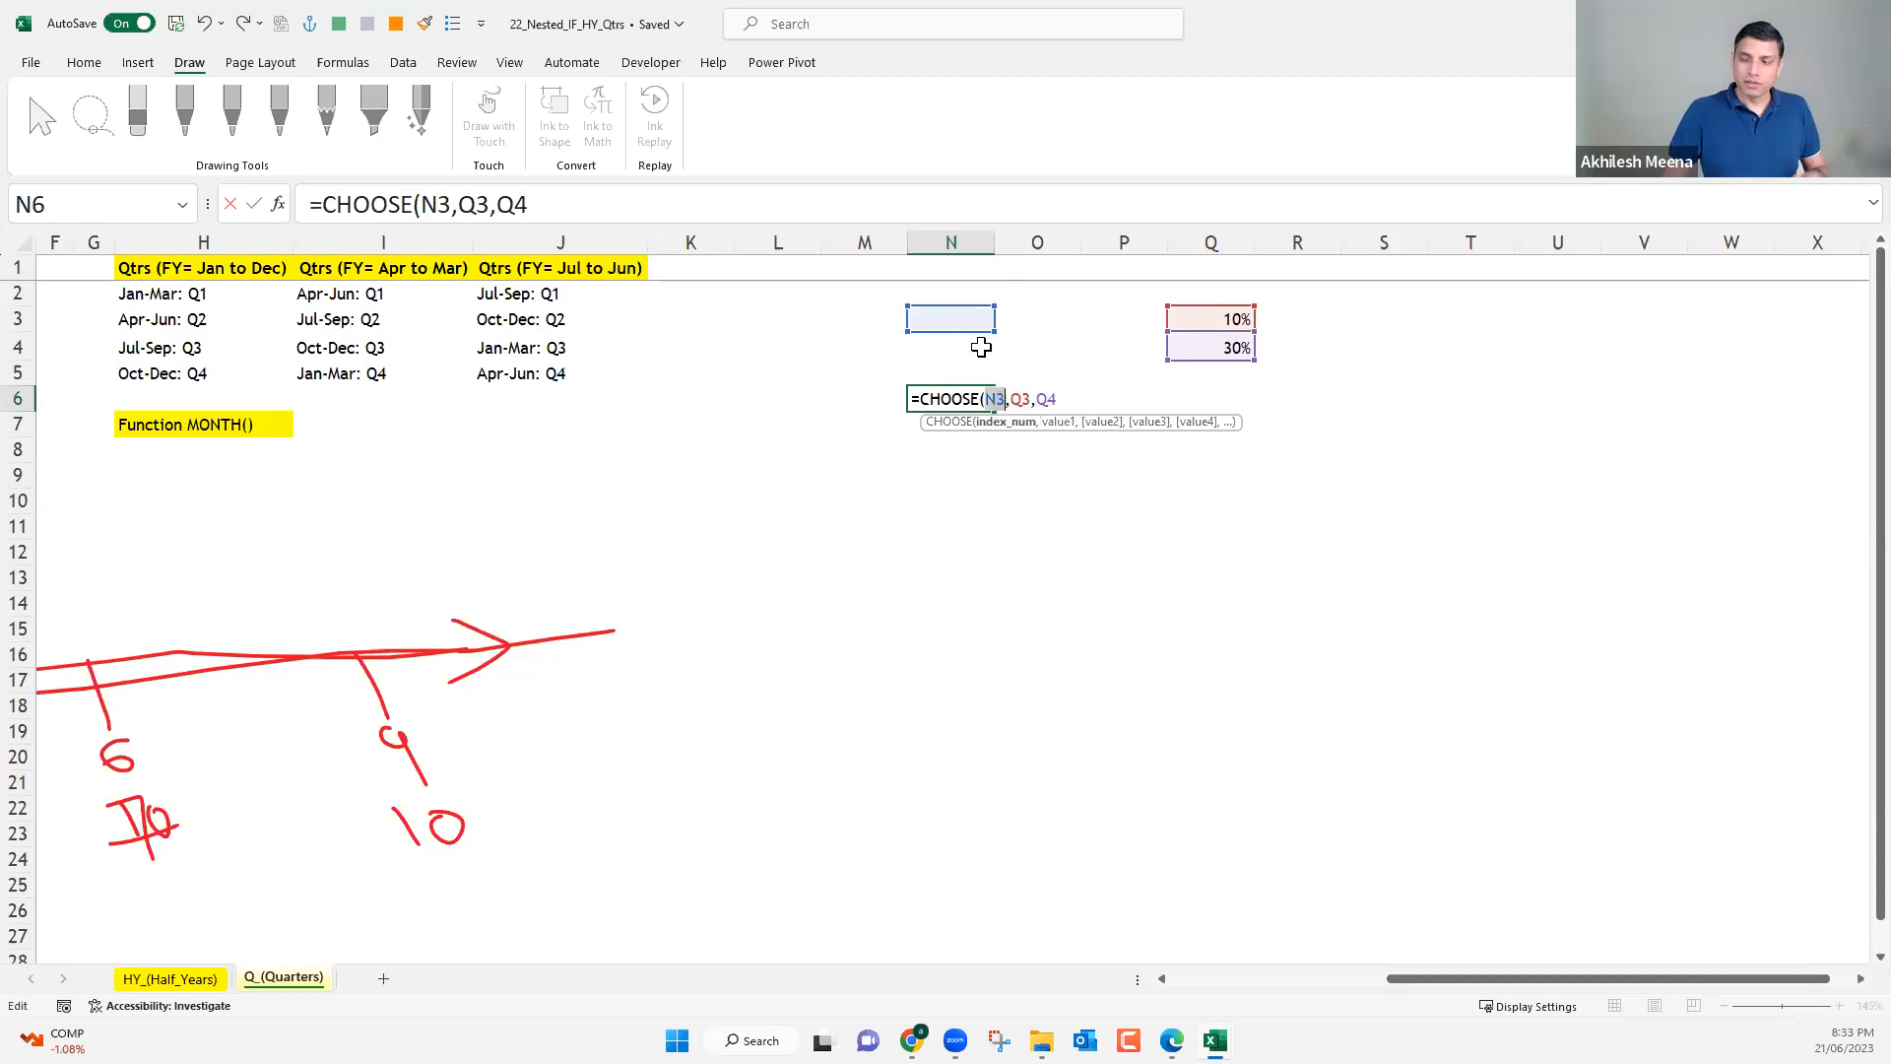
key(Return)
Set the index cell N3 to 1 and check the CHOOSE result in N6.
click(972, 323)
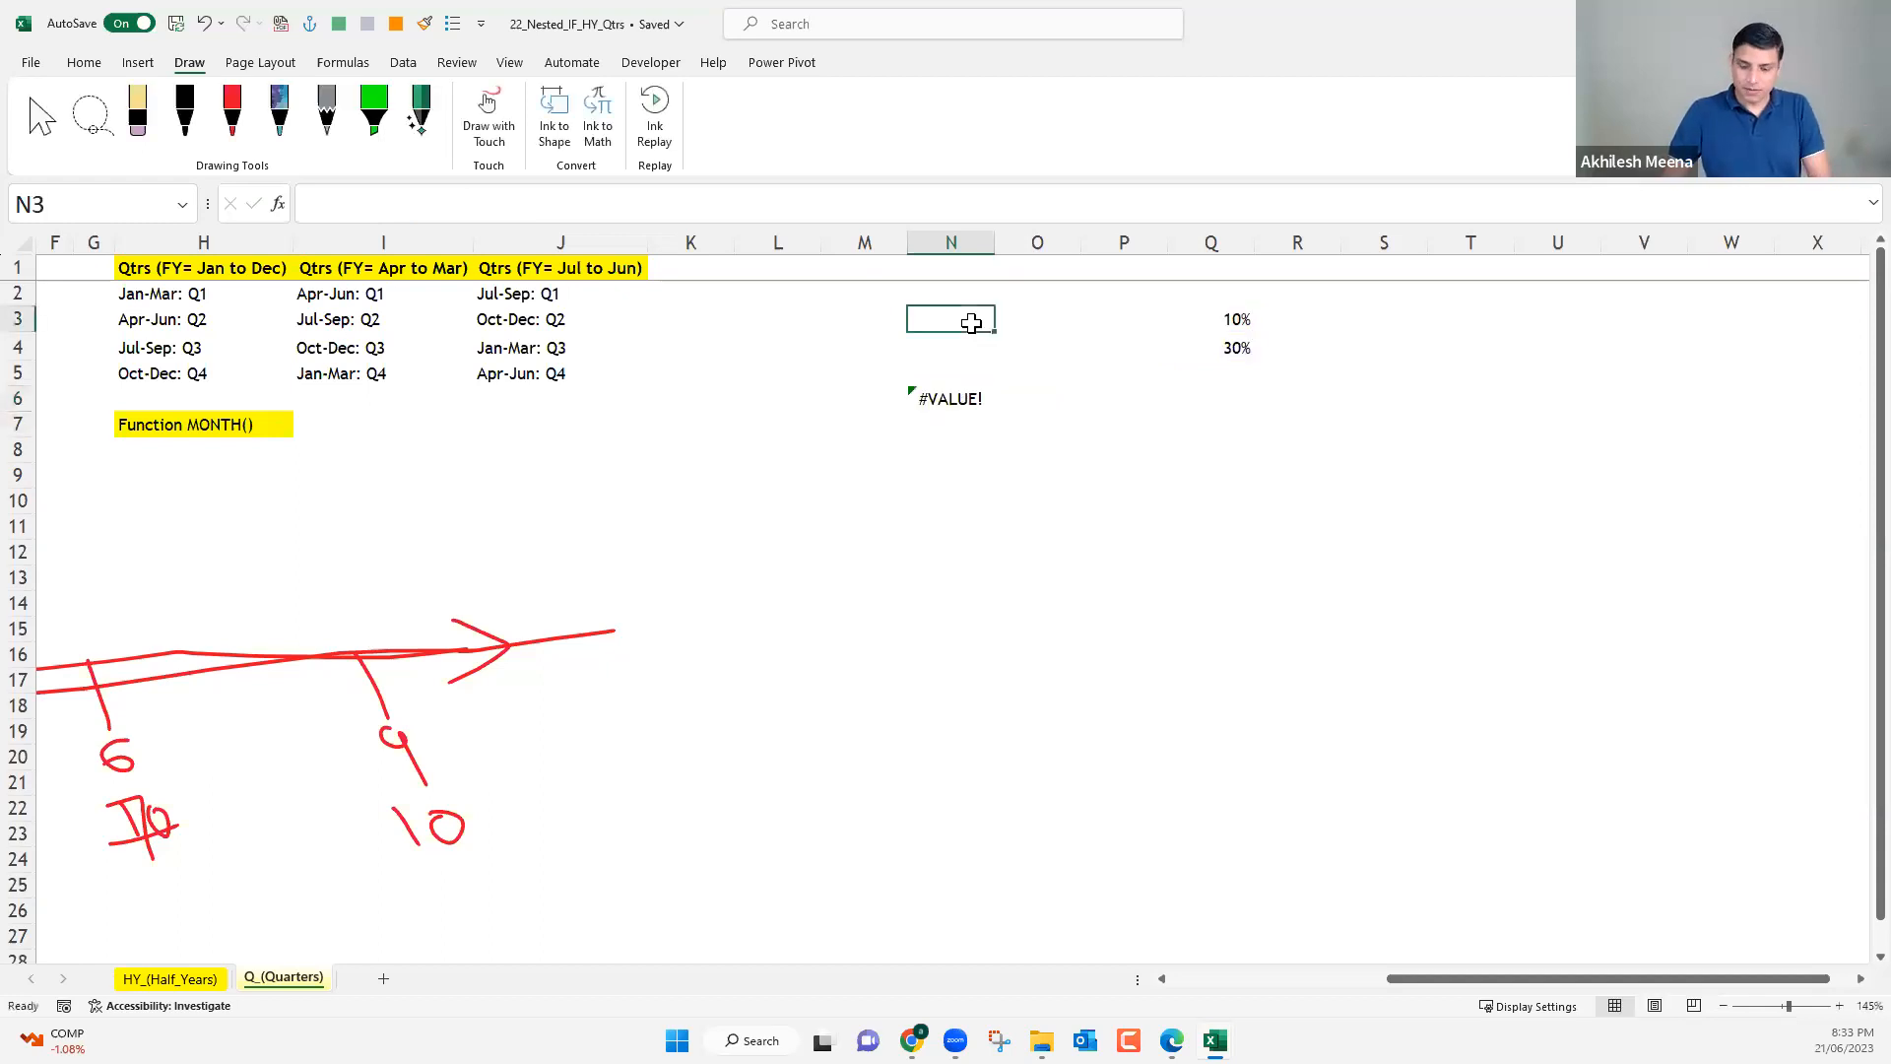
text(1)
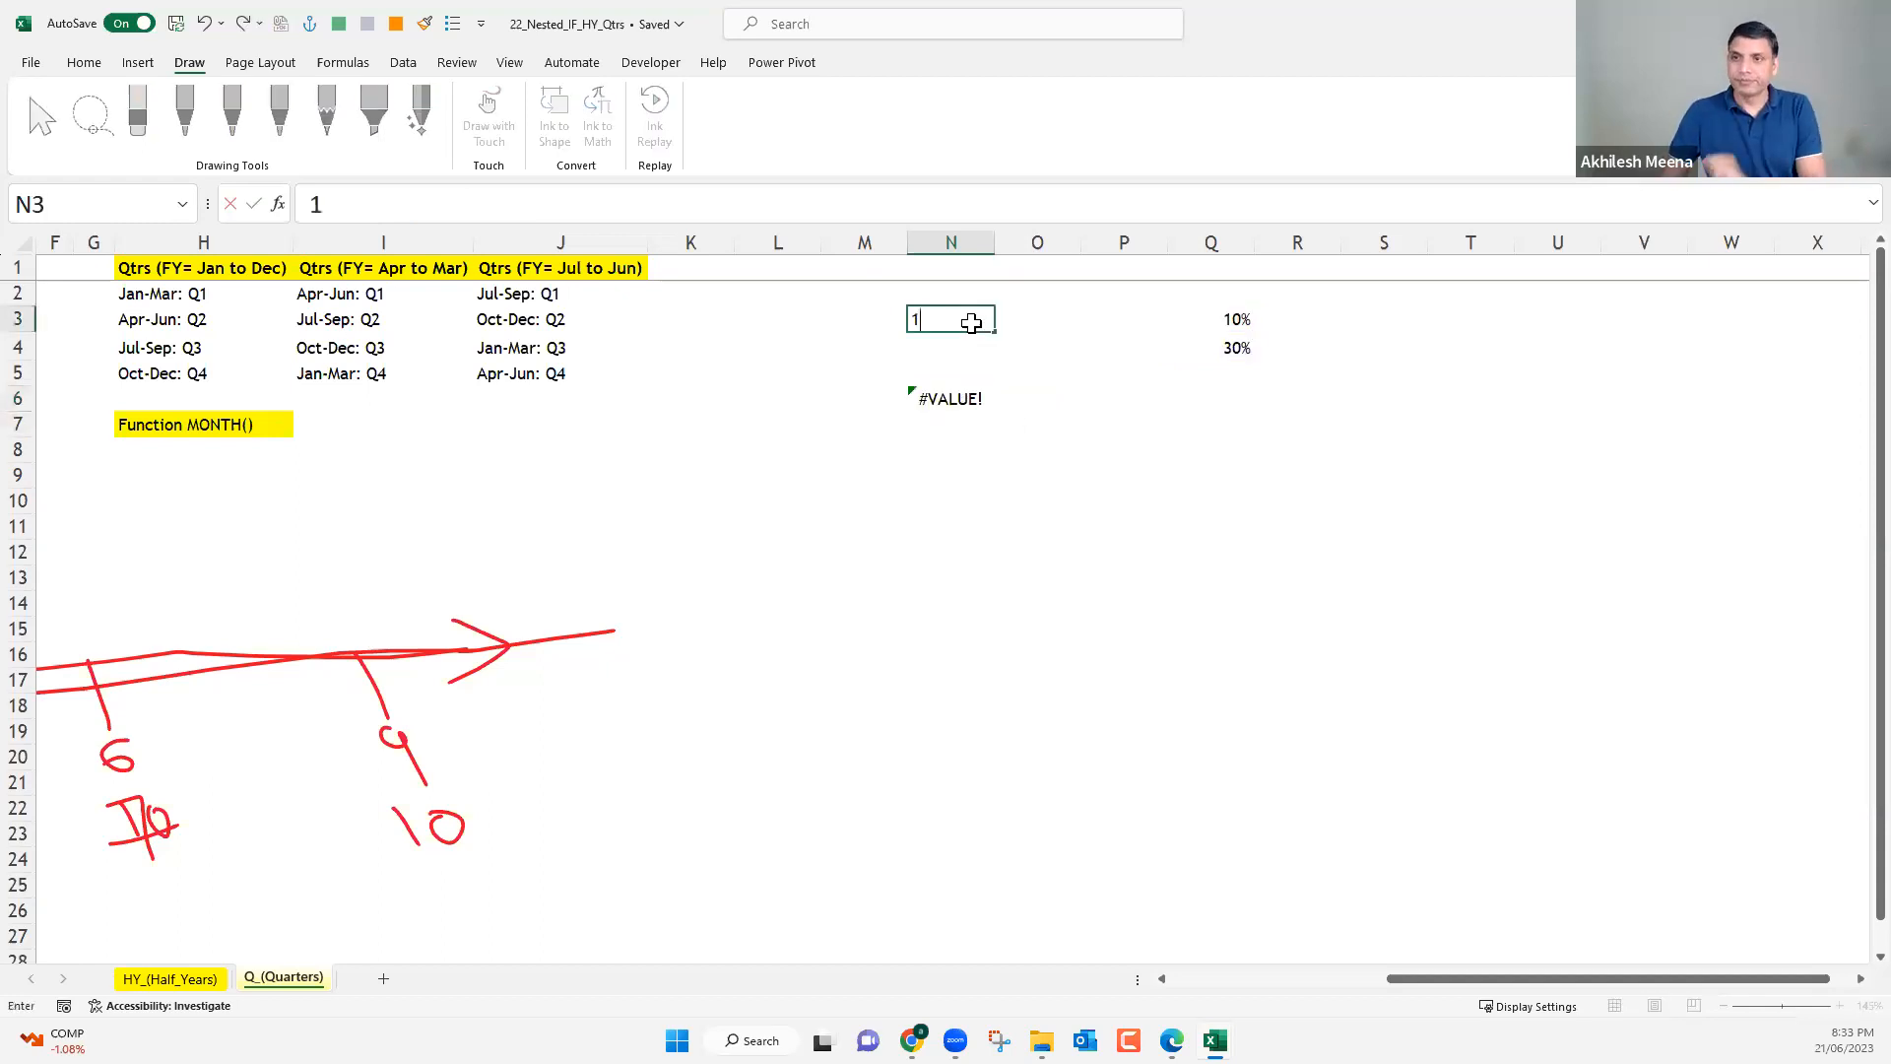
key(Return)
click(976, 395)
click(973, 321)
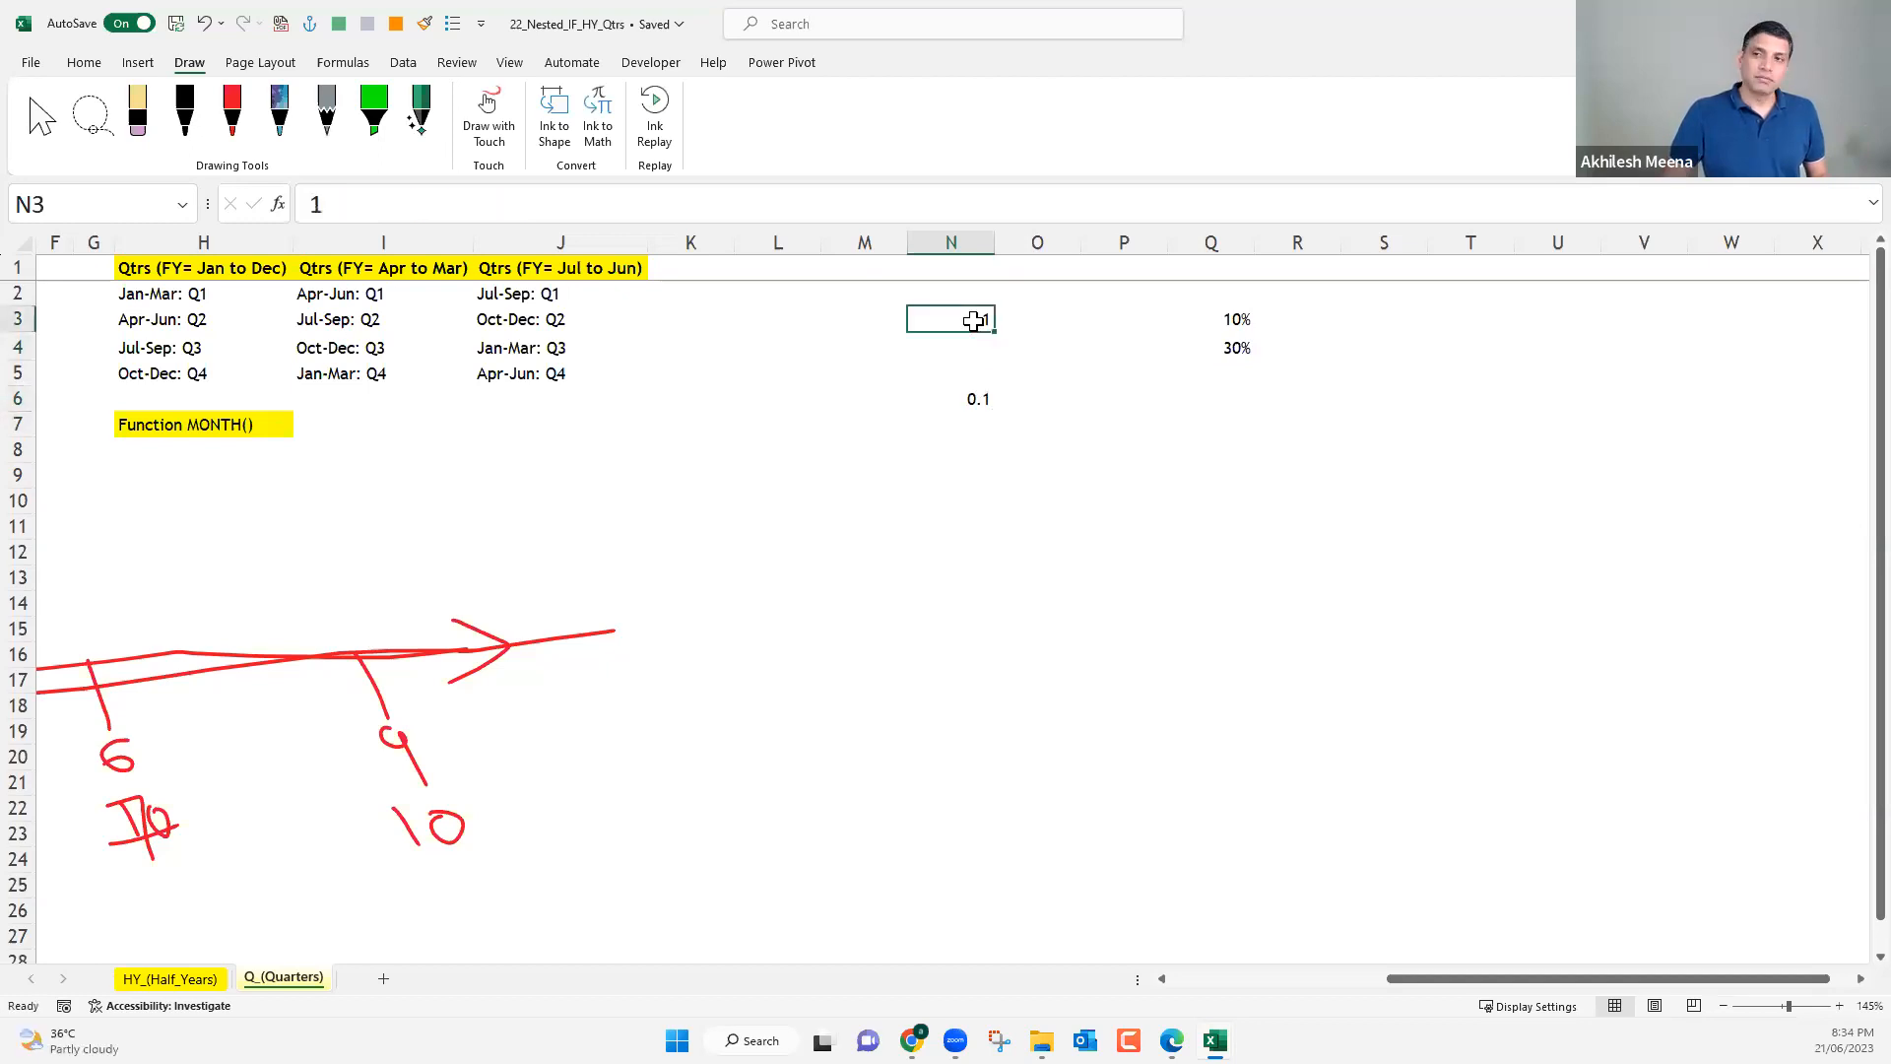
Examine how the arguments Q3, Q4 and N3 work together in N6's CHOOSE formula.
double_click(975, 399)
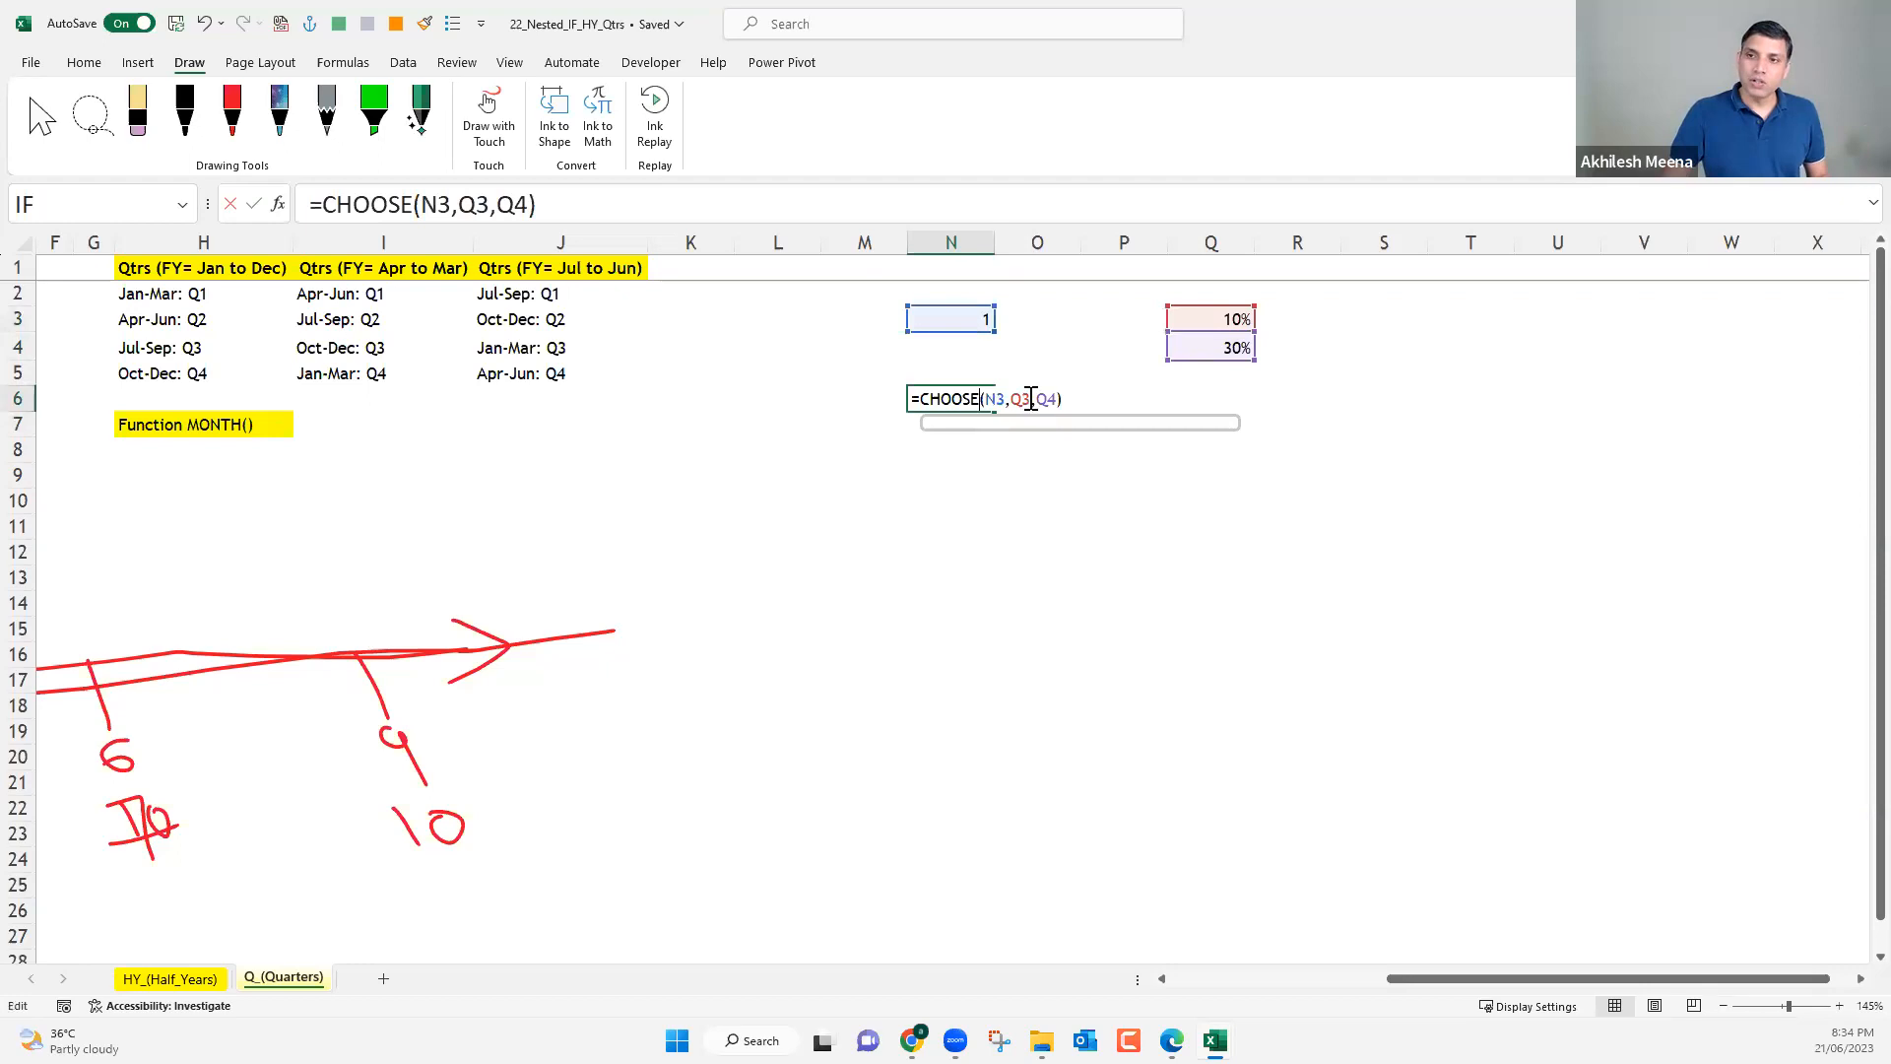
double_click(1020, 399)
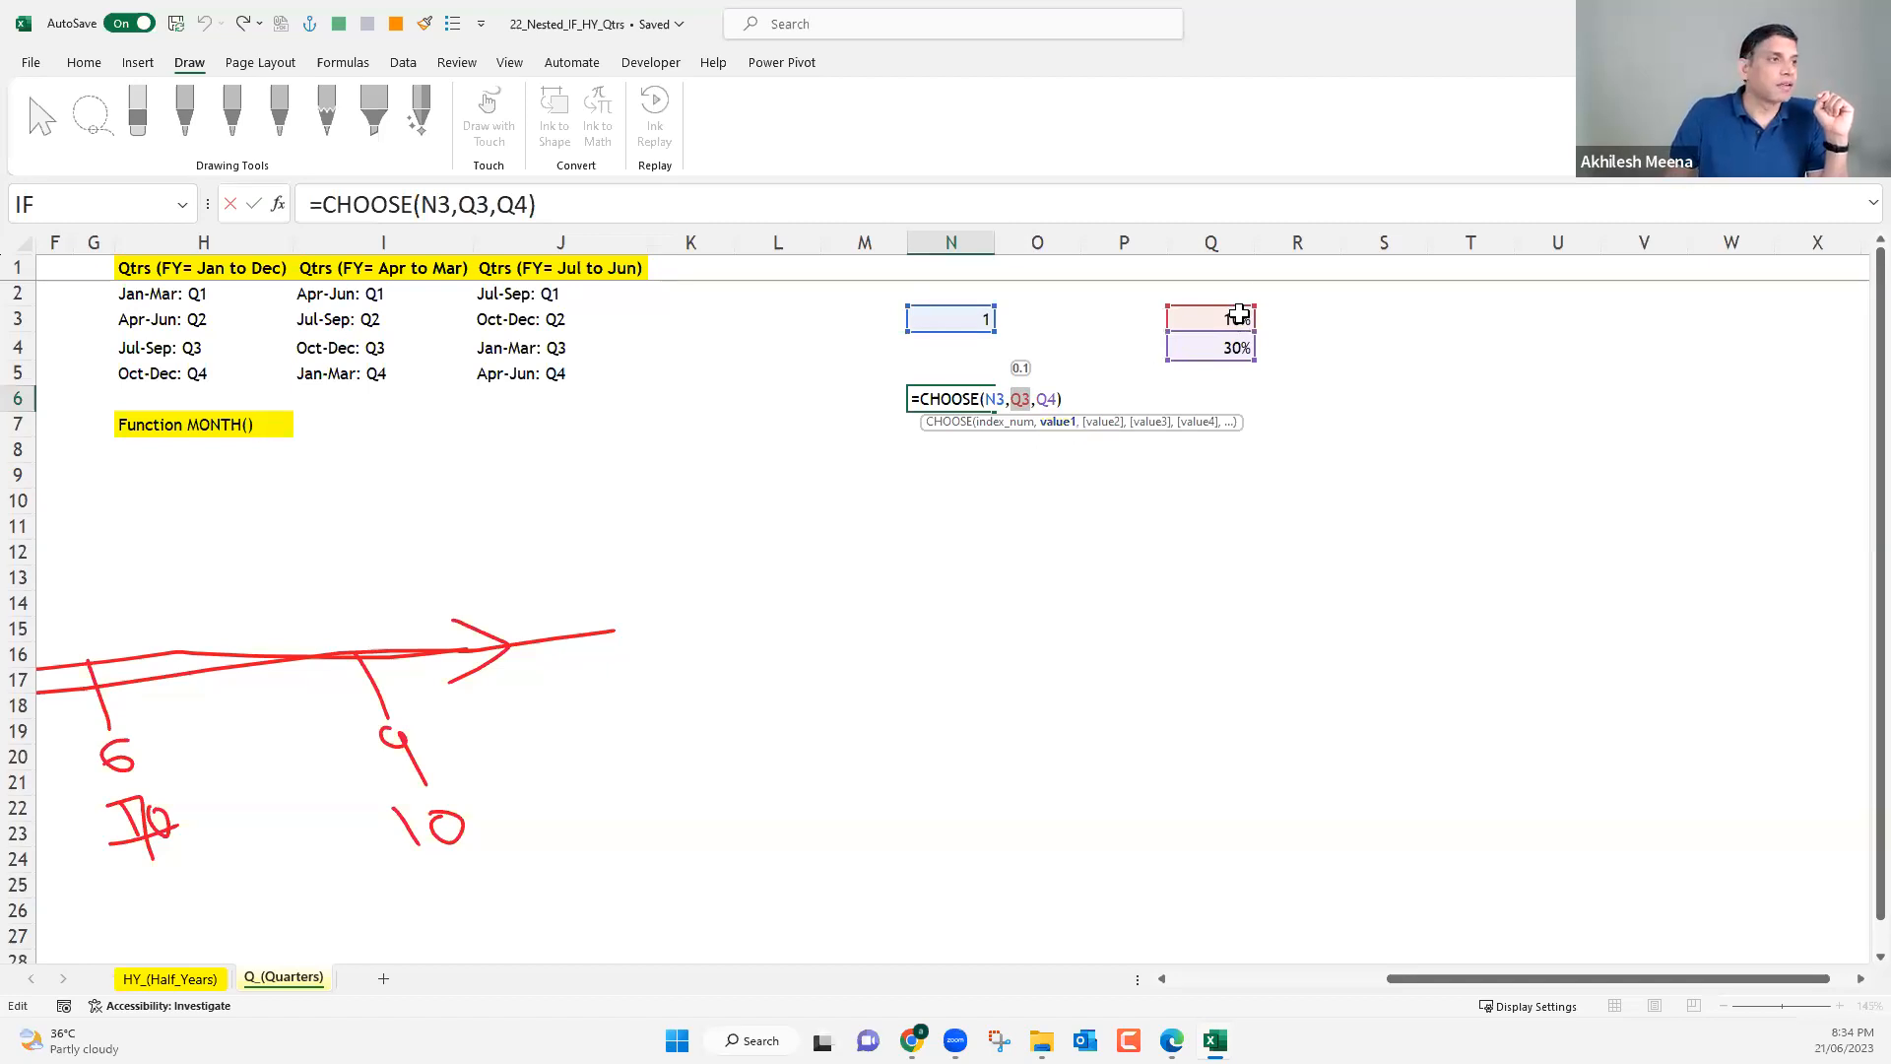
double_click(1047, 398)
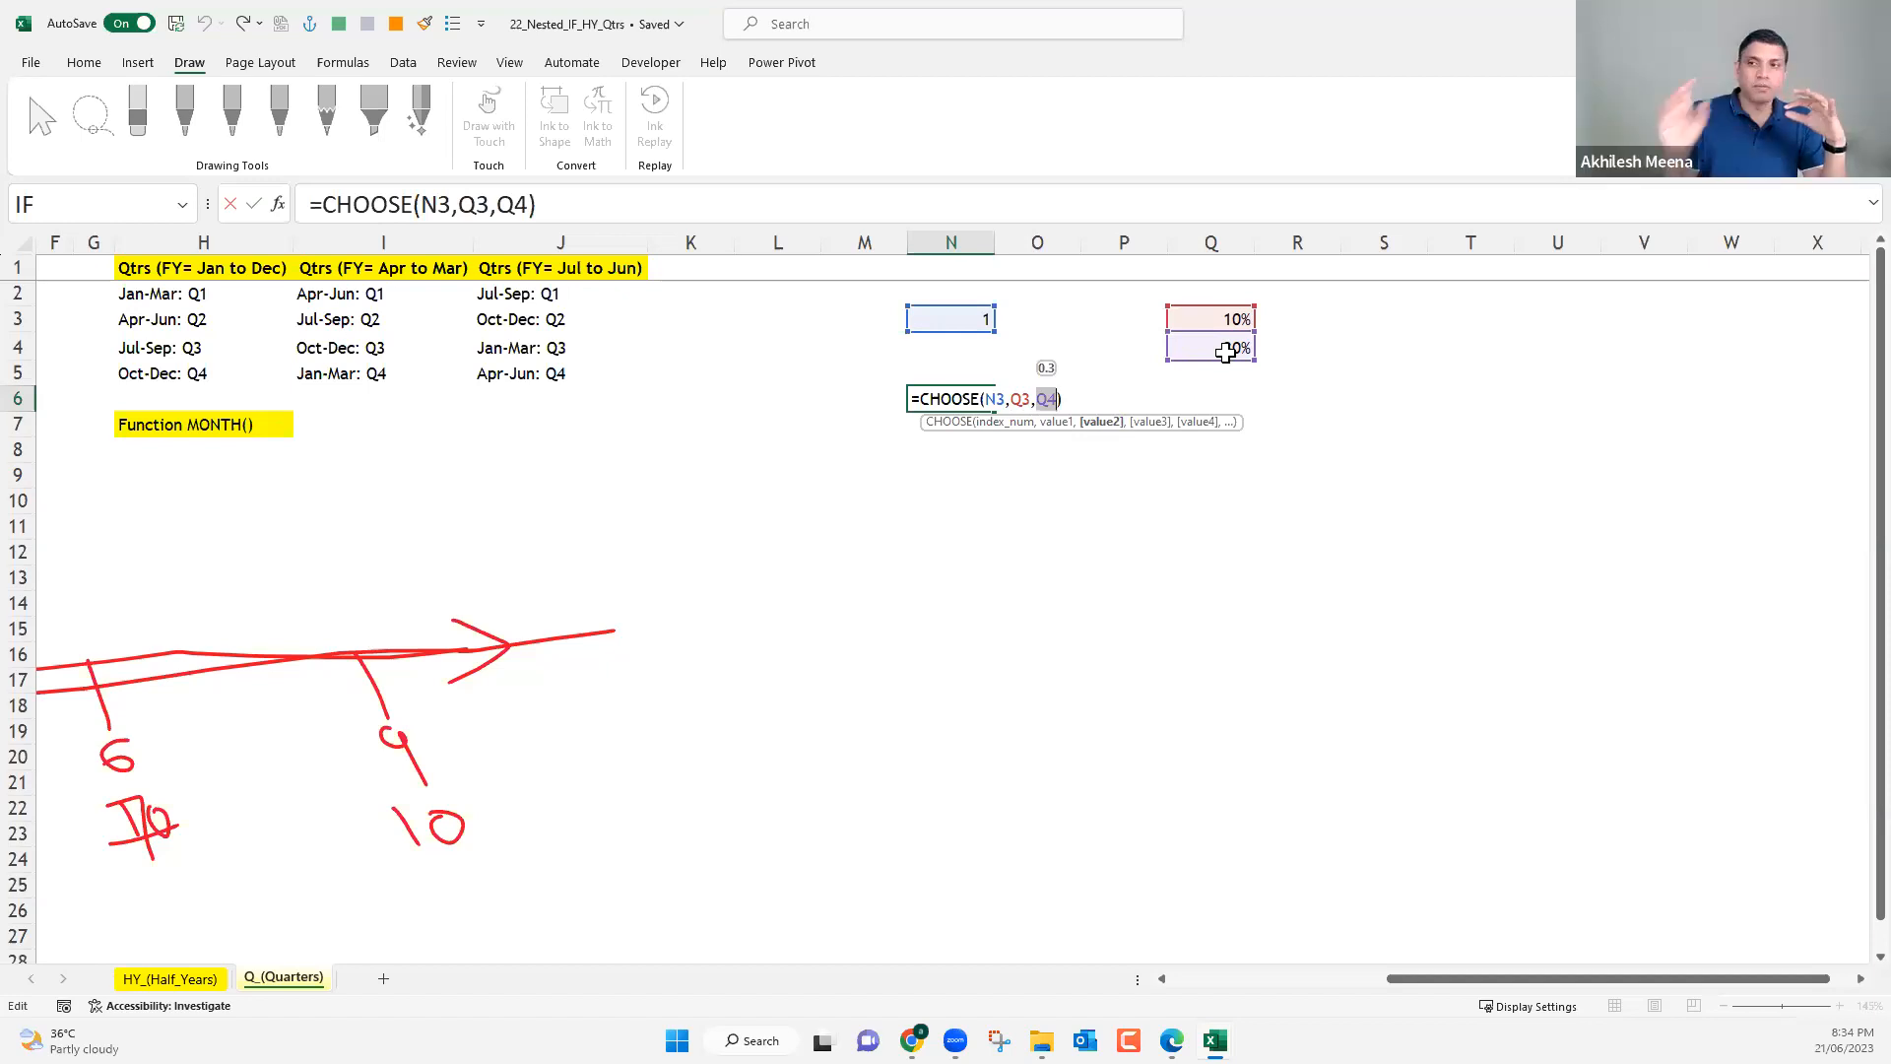
double_click(990, 398)
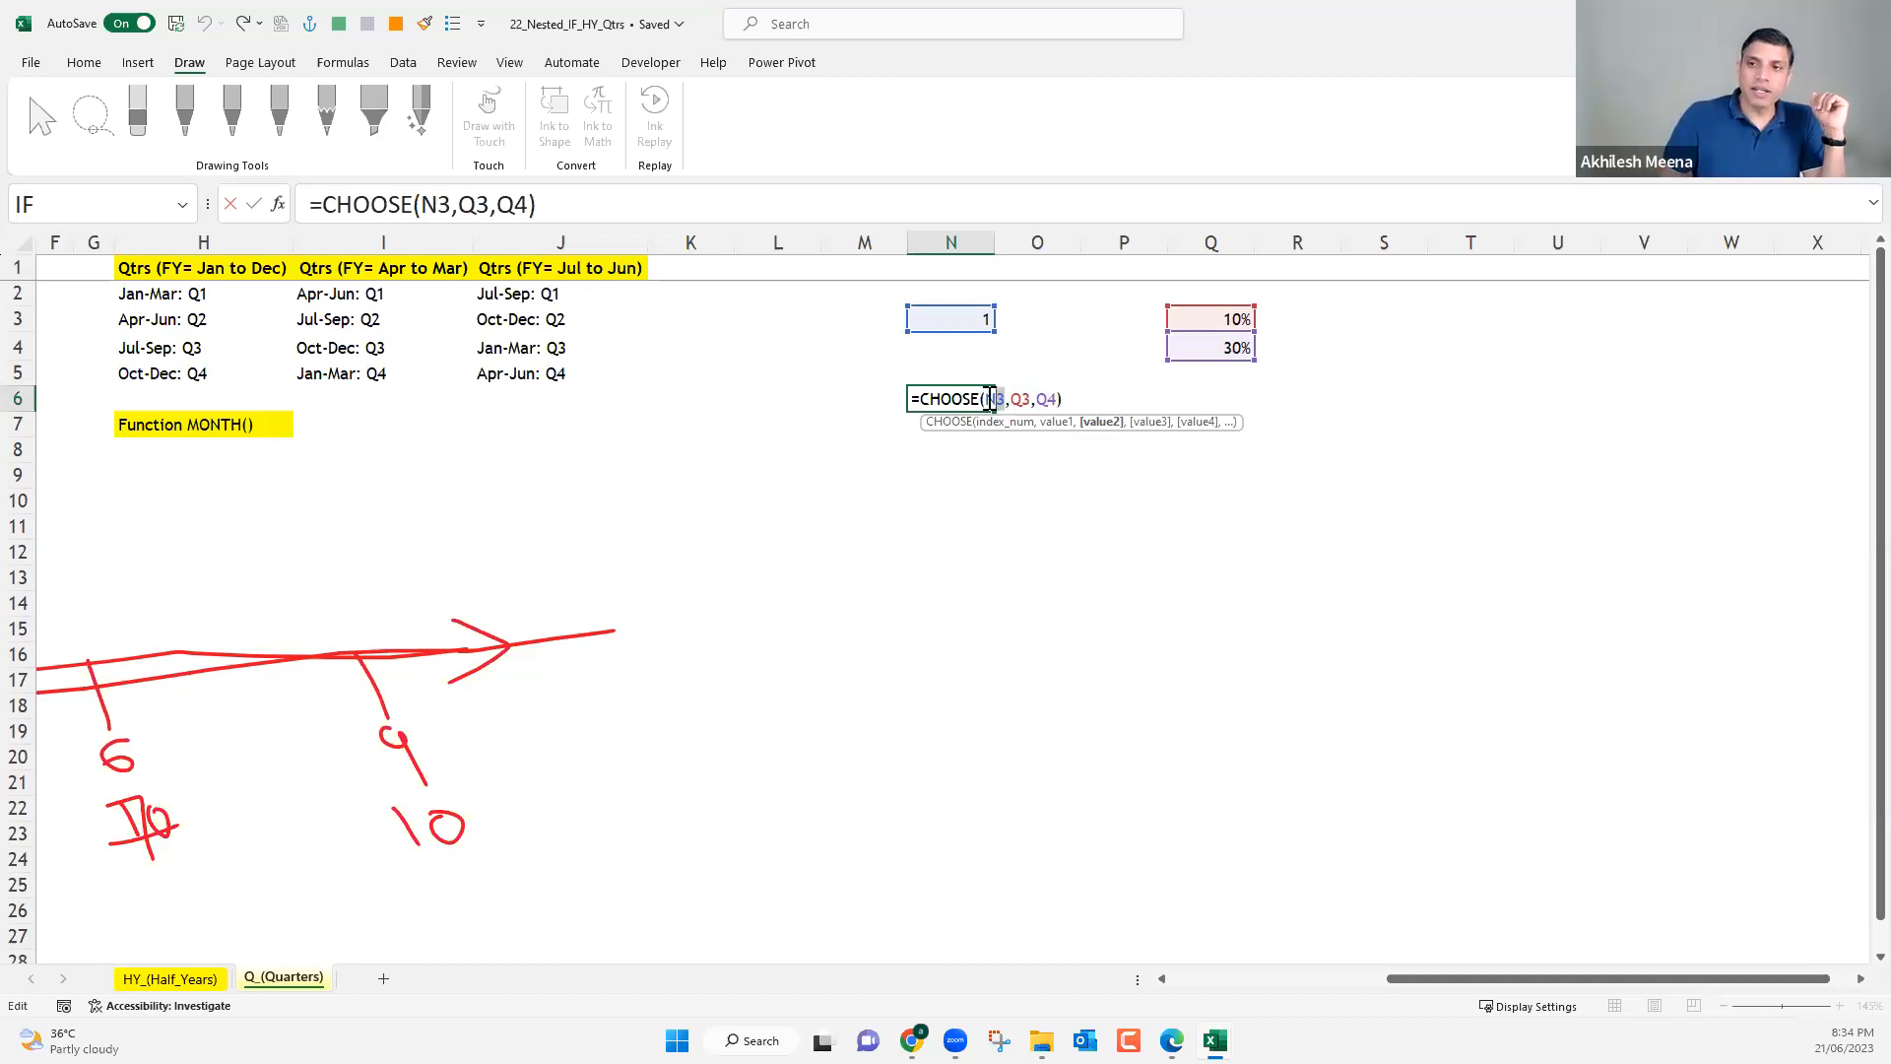
drag(986, 399, 1005, 404)
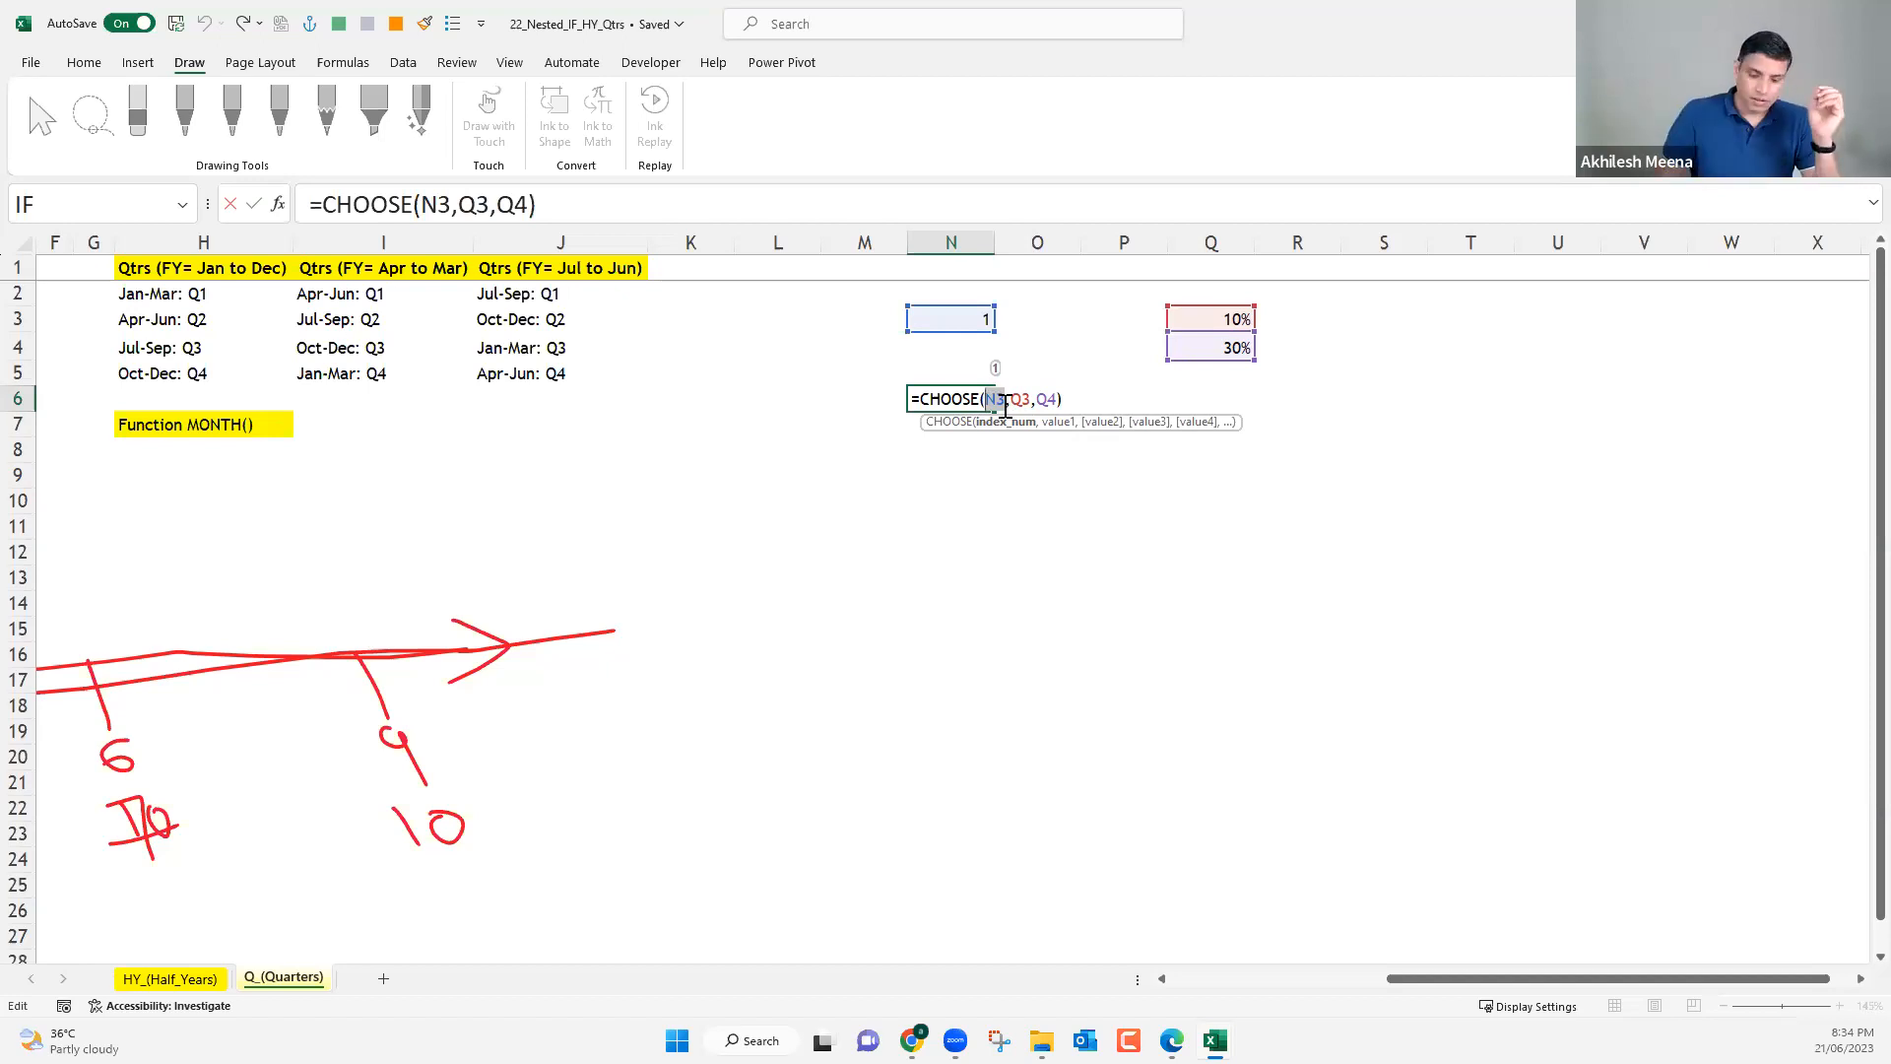
key(Return)
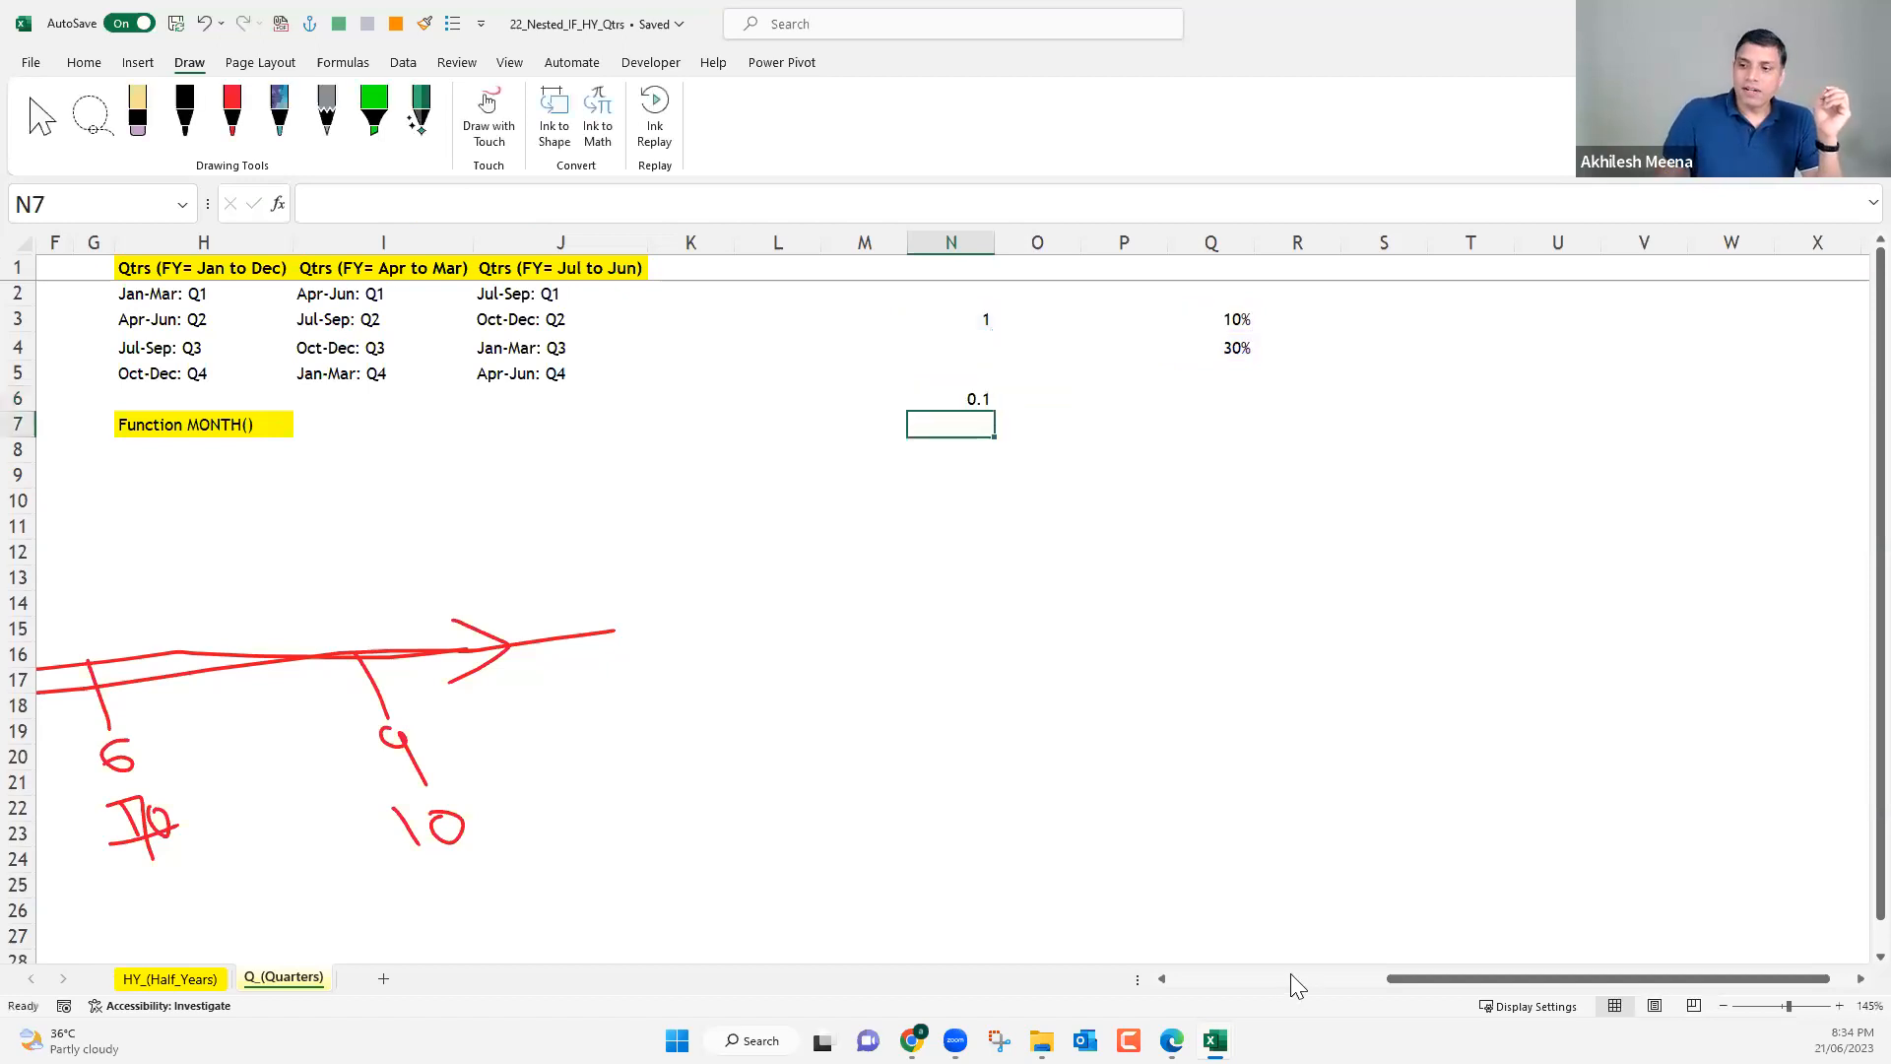
Examine the quarter CHOOSE formulas in D2 and D3, from the month index through the first, second and twelfth values.
scroll(562, 296, left, 5)
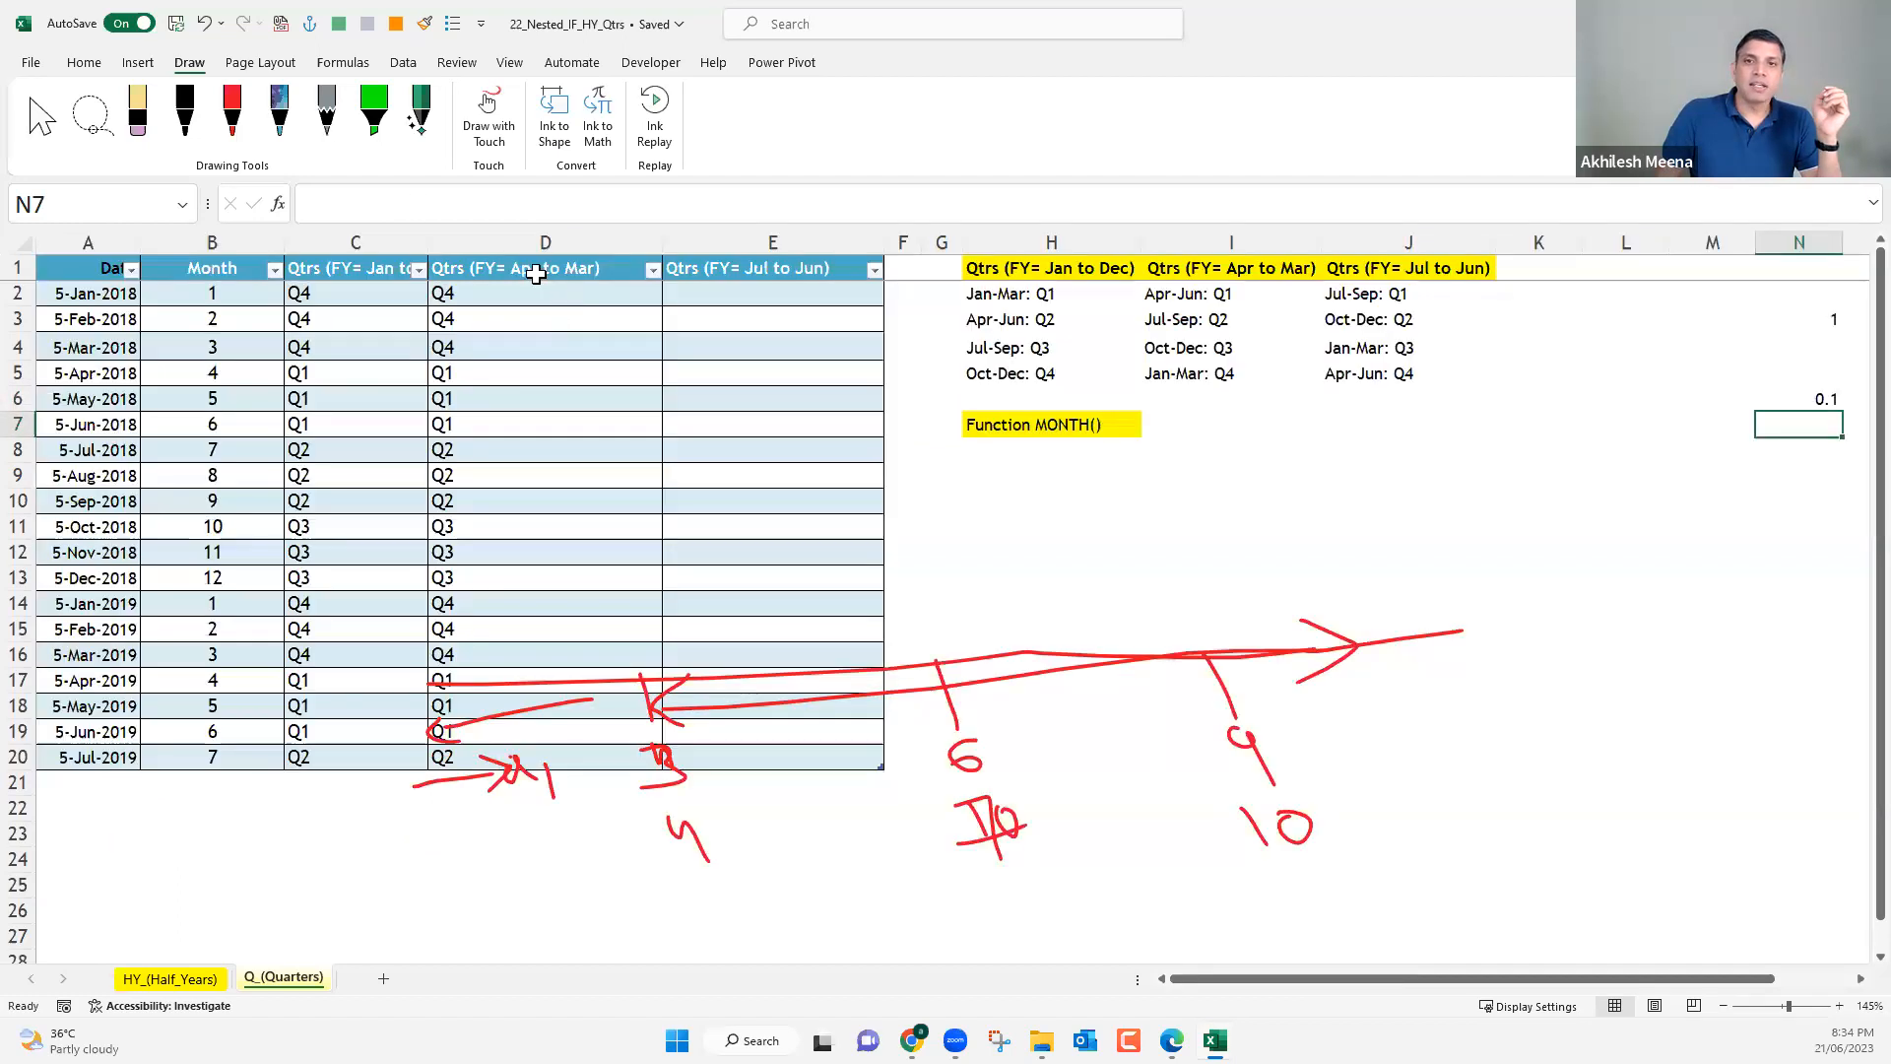
click(532, 291)
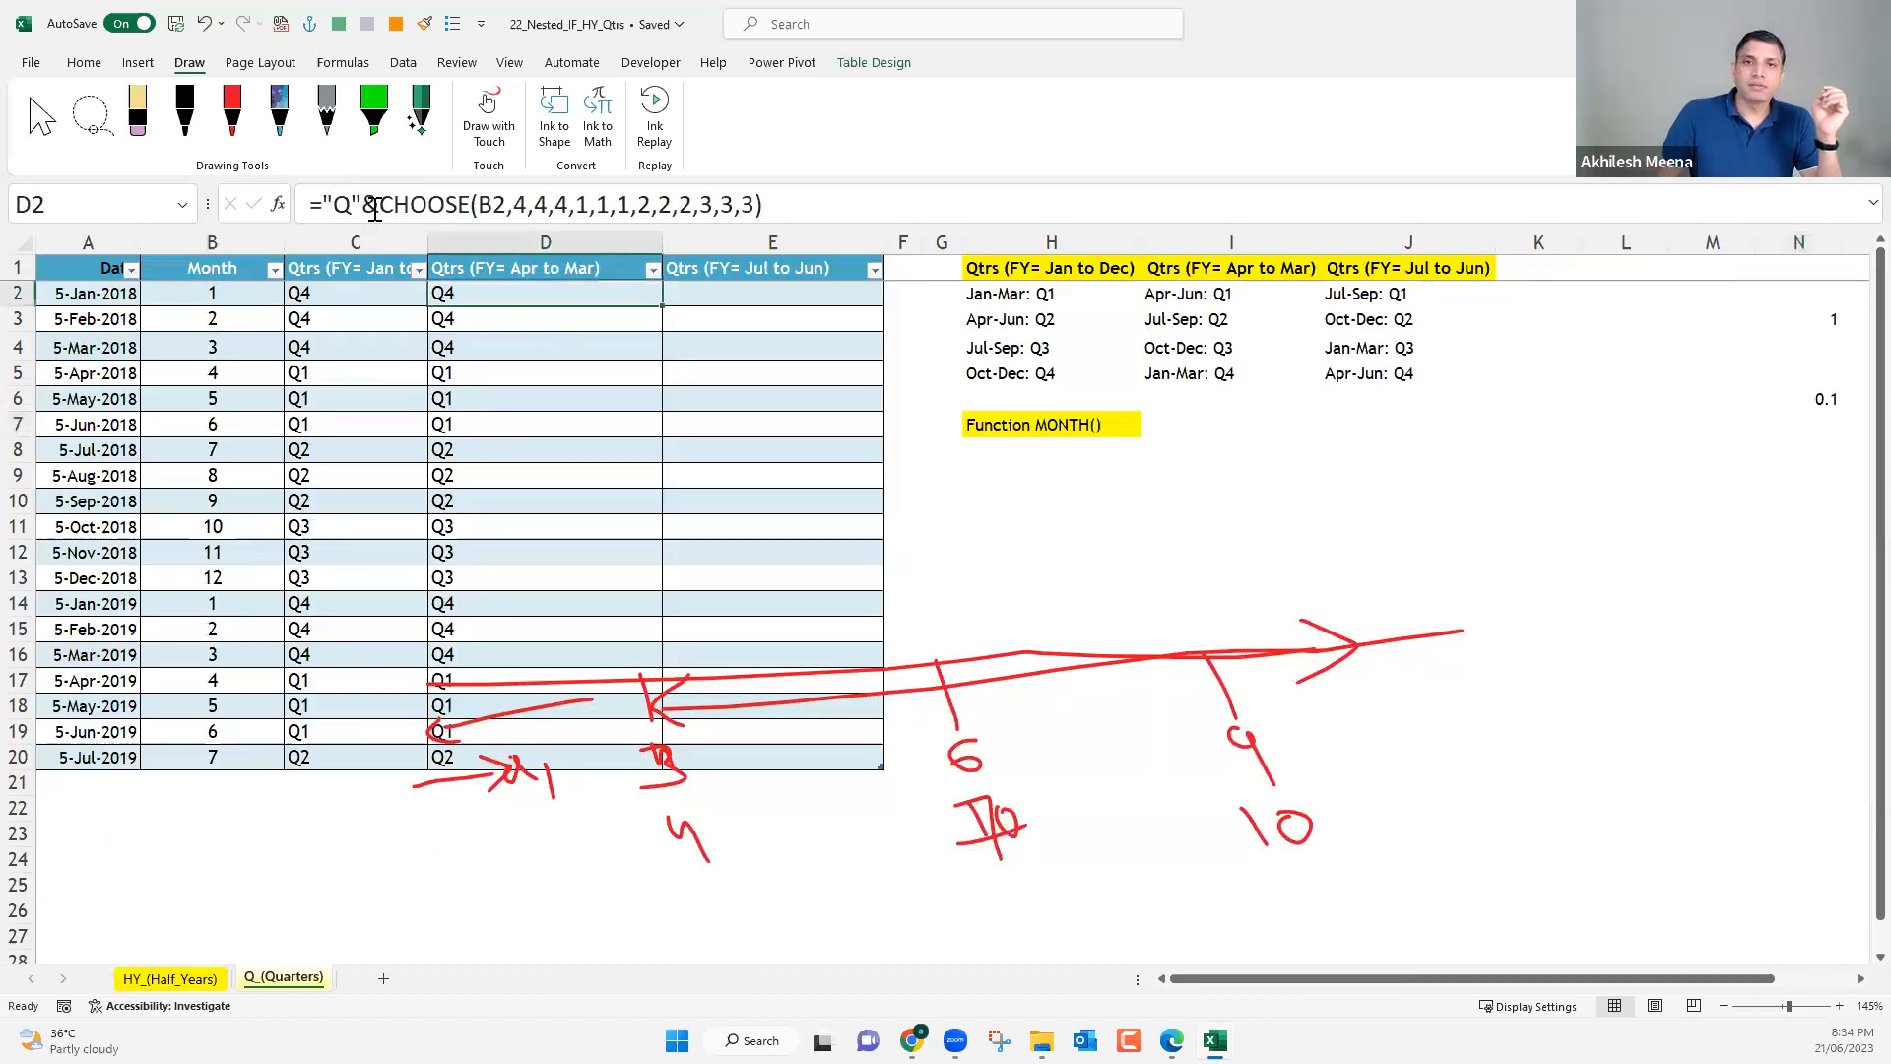
double_click(375, 207)
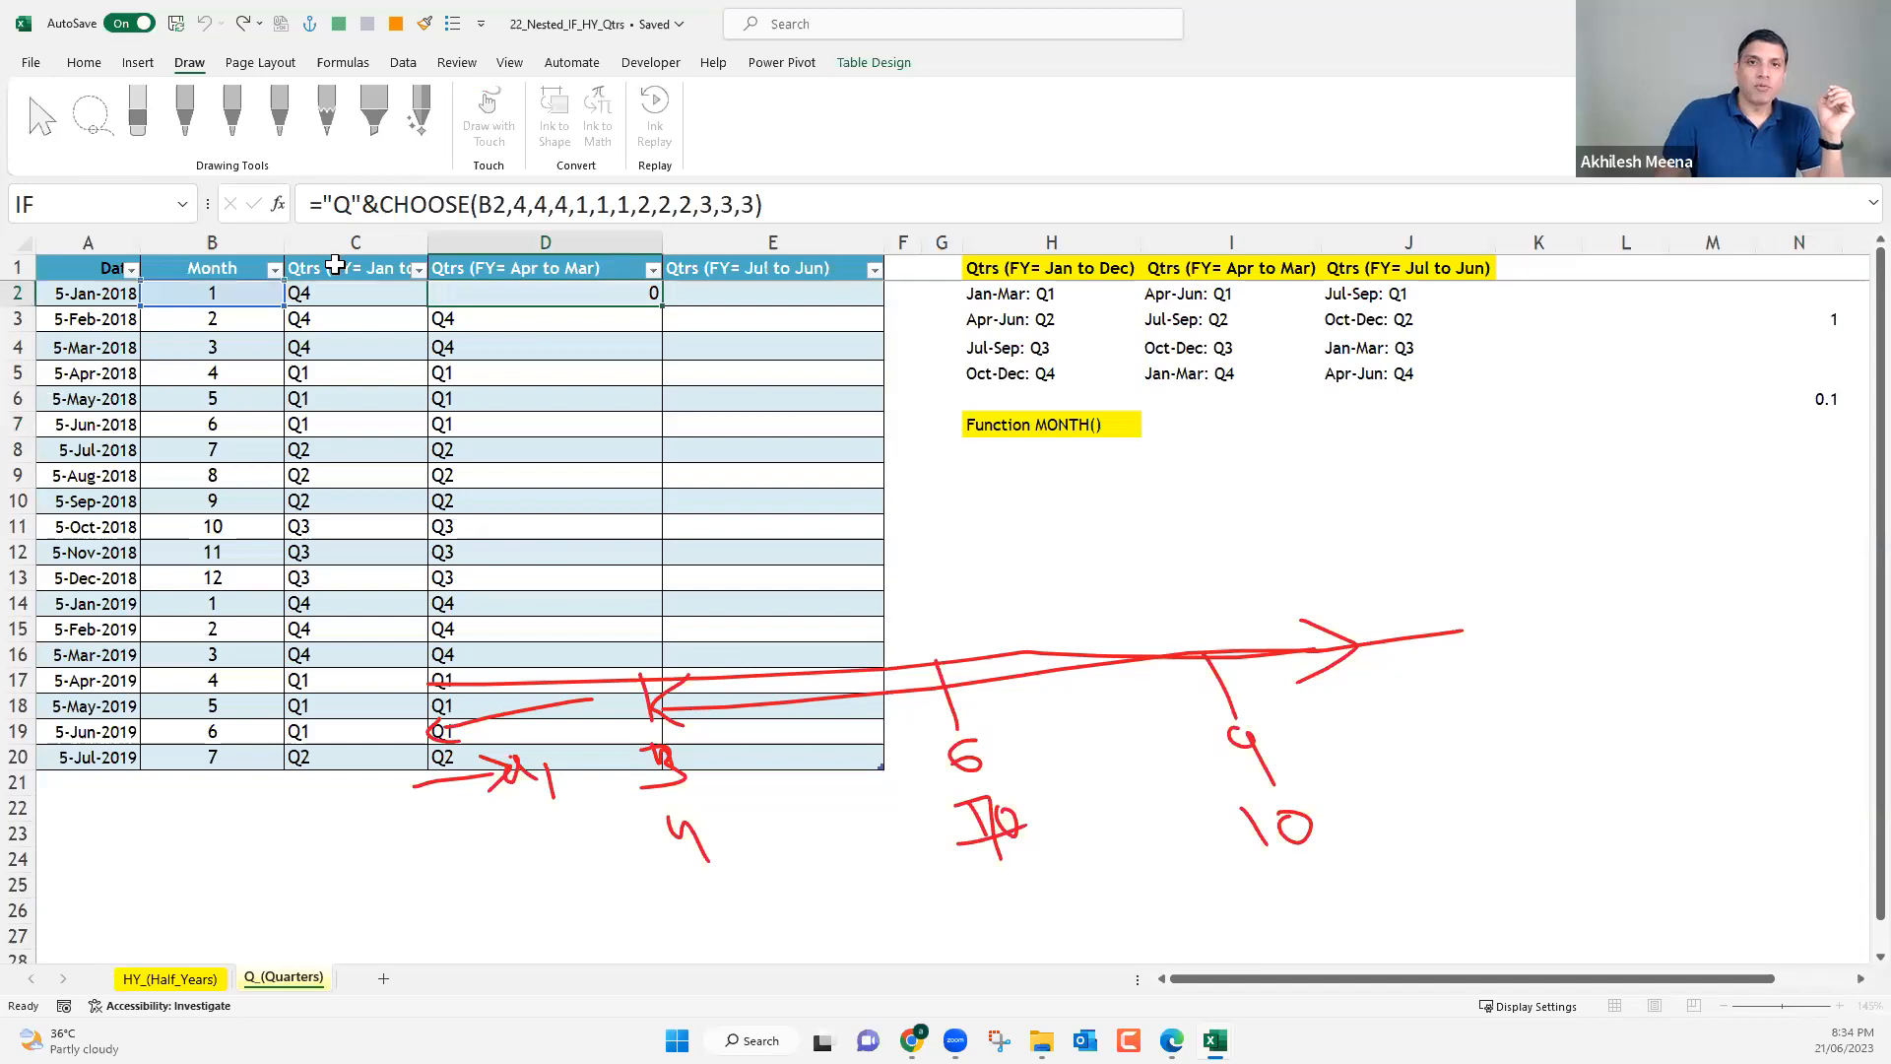
key(Return)
double_click(494, 202)
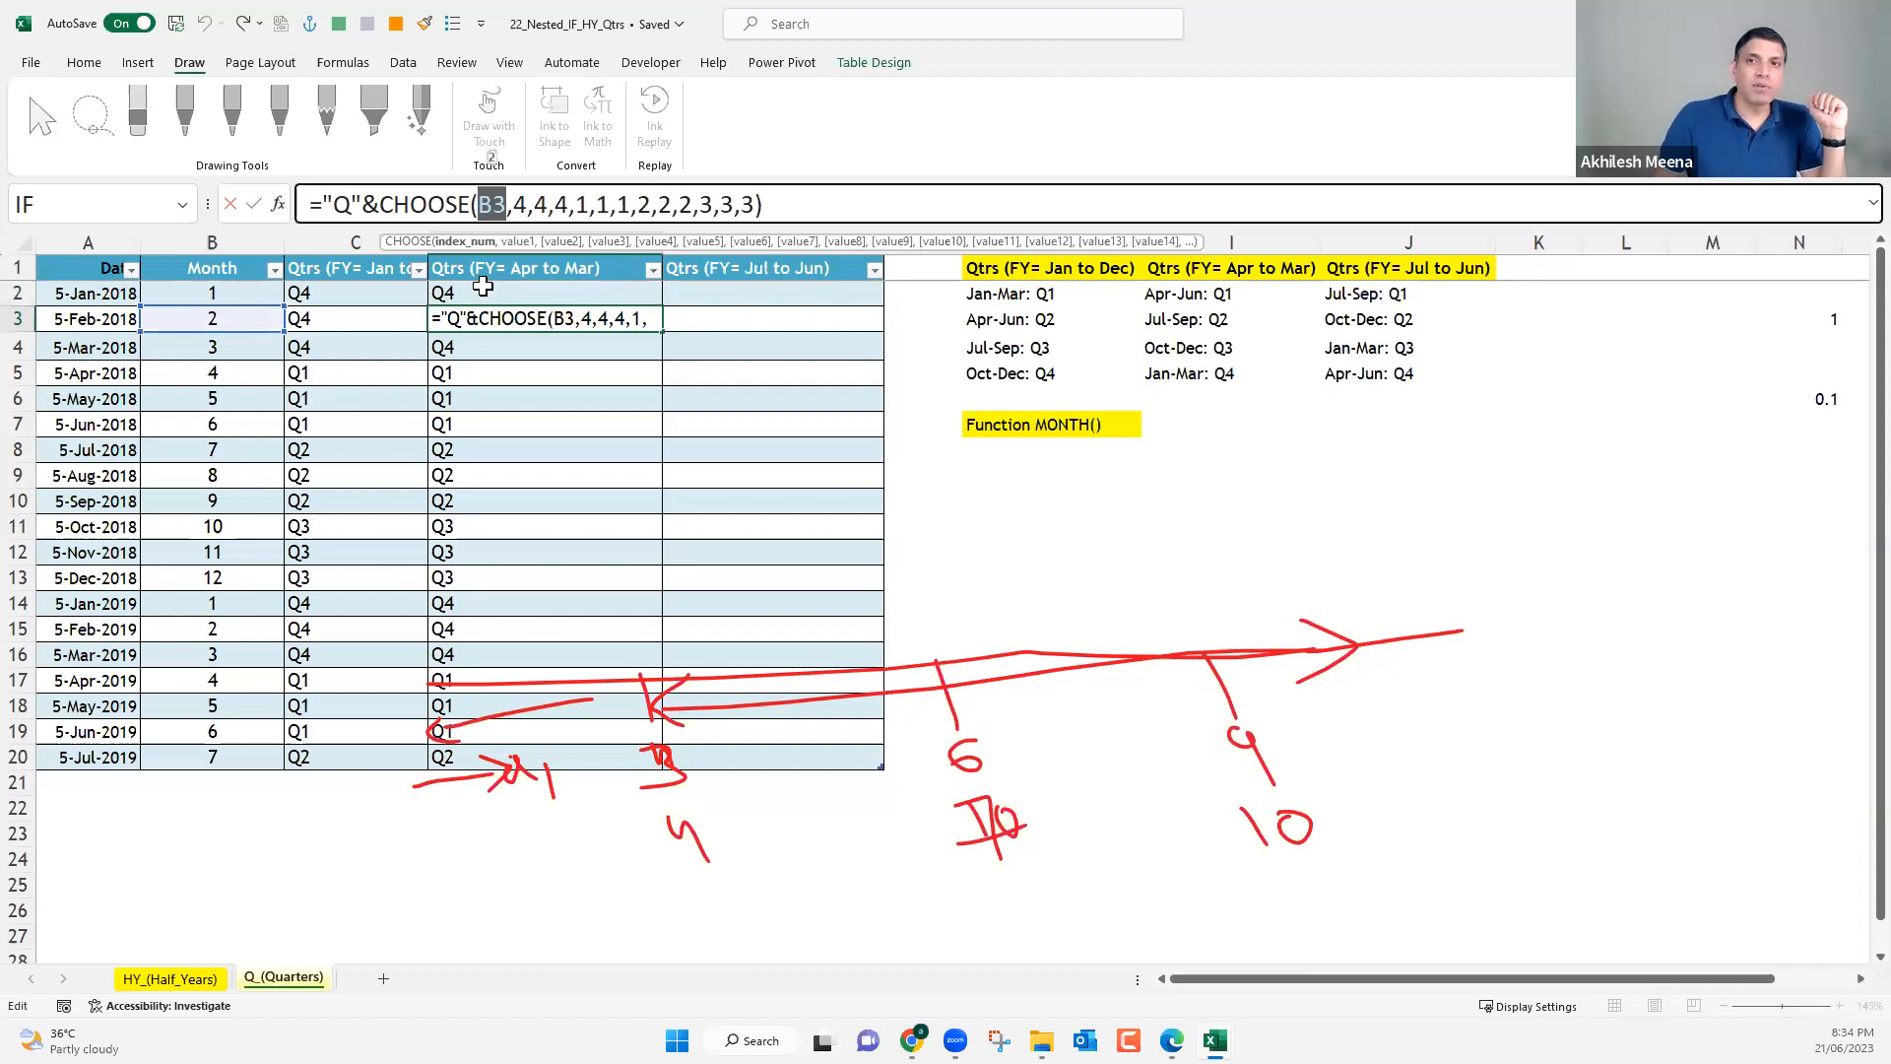
double_click(522, 202)
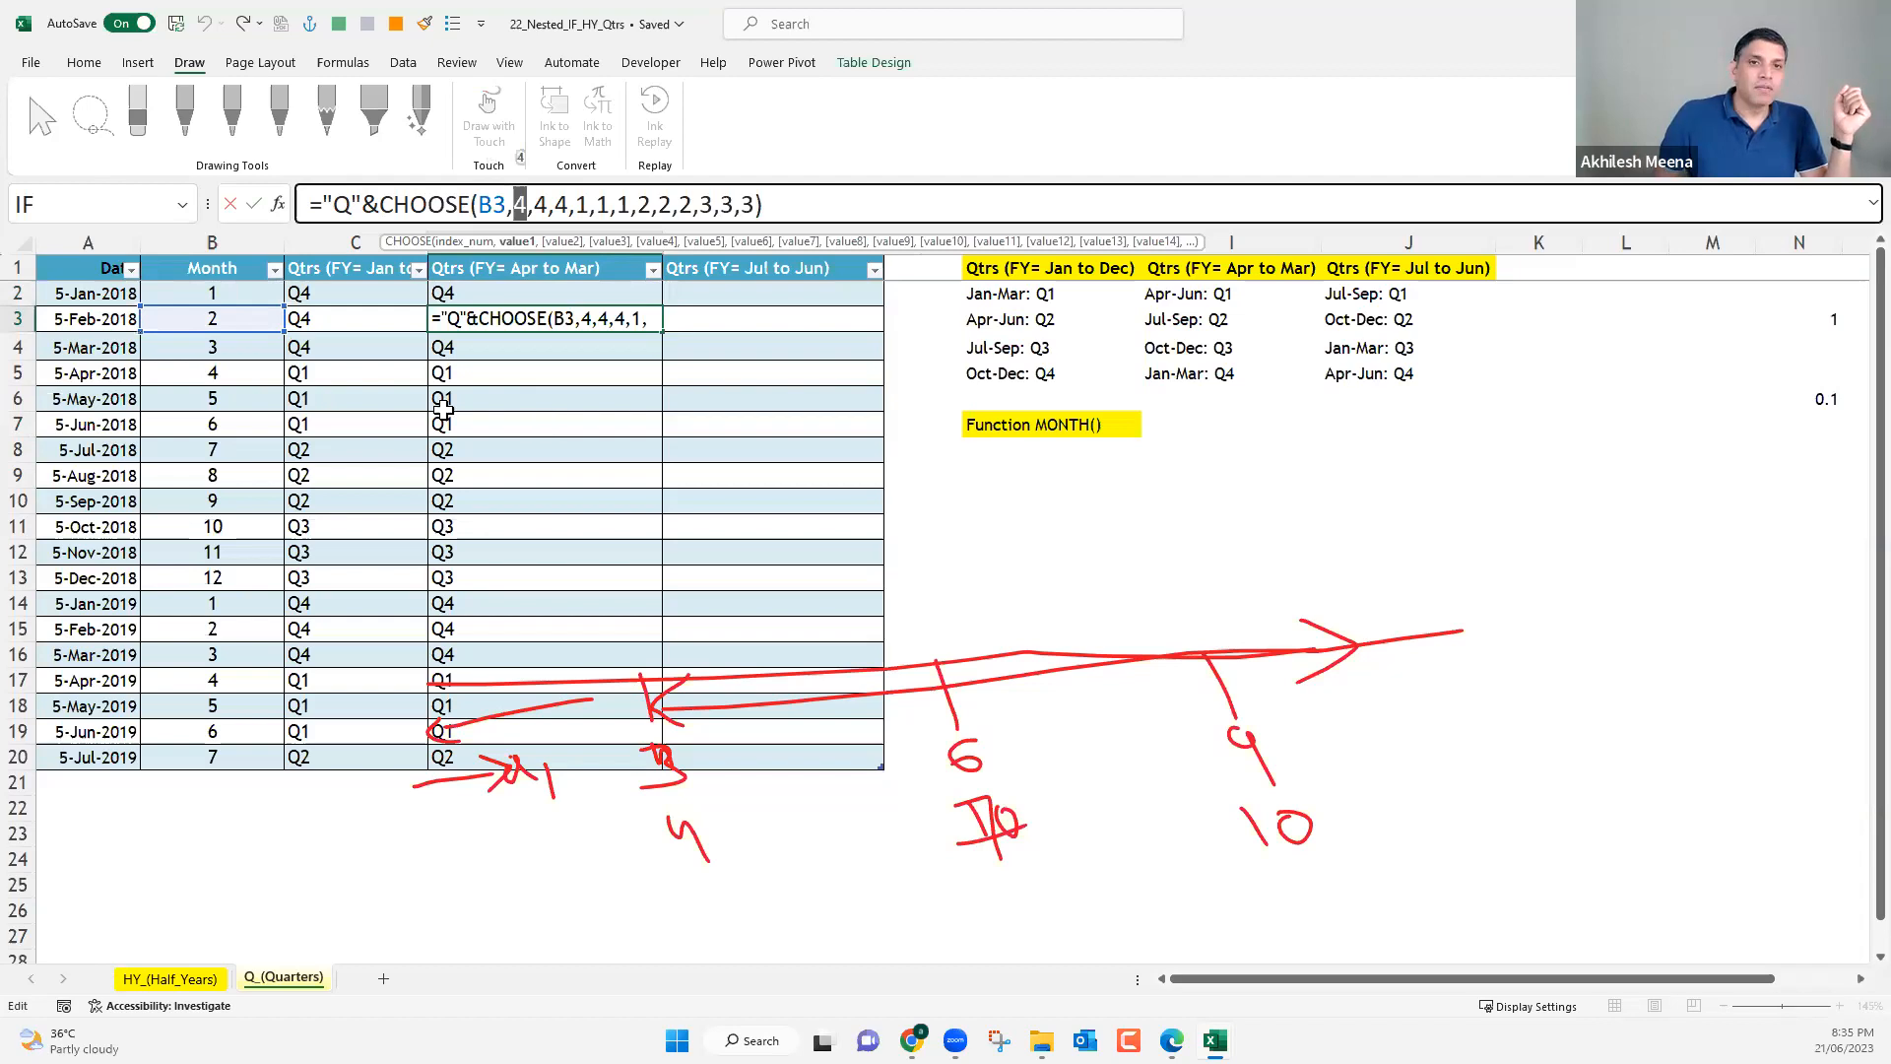
click(541, 204)
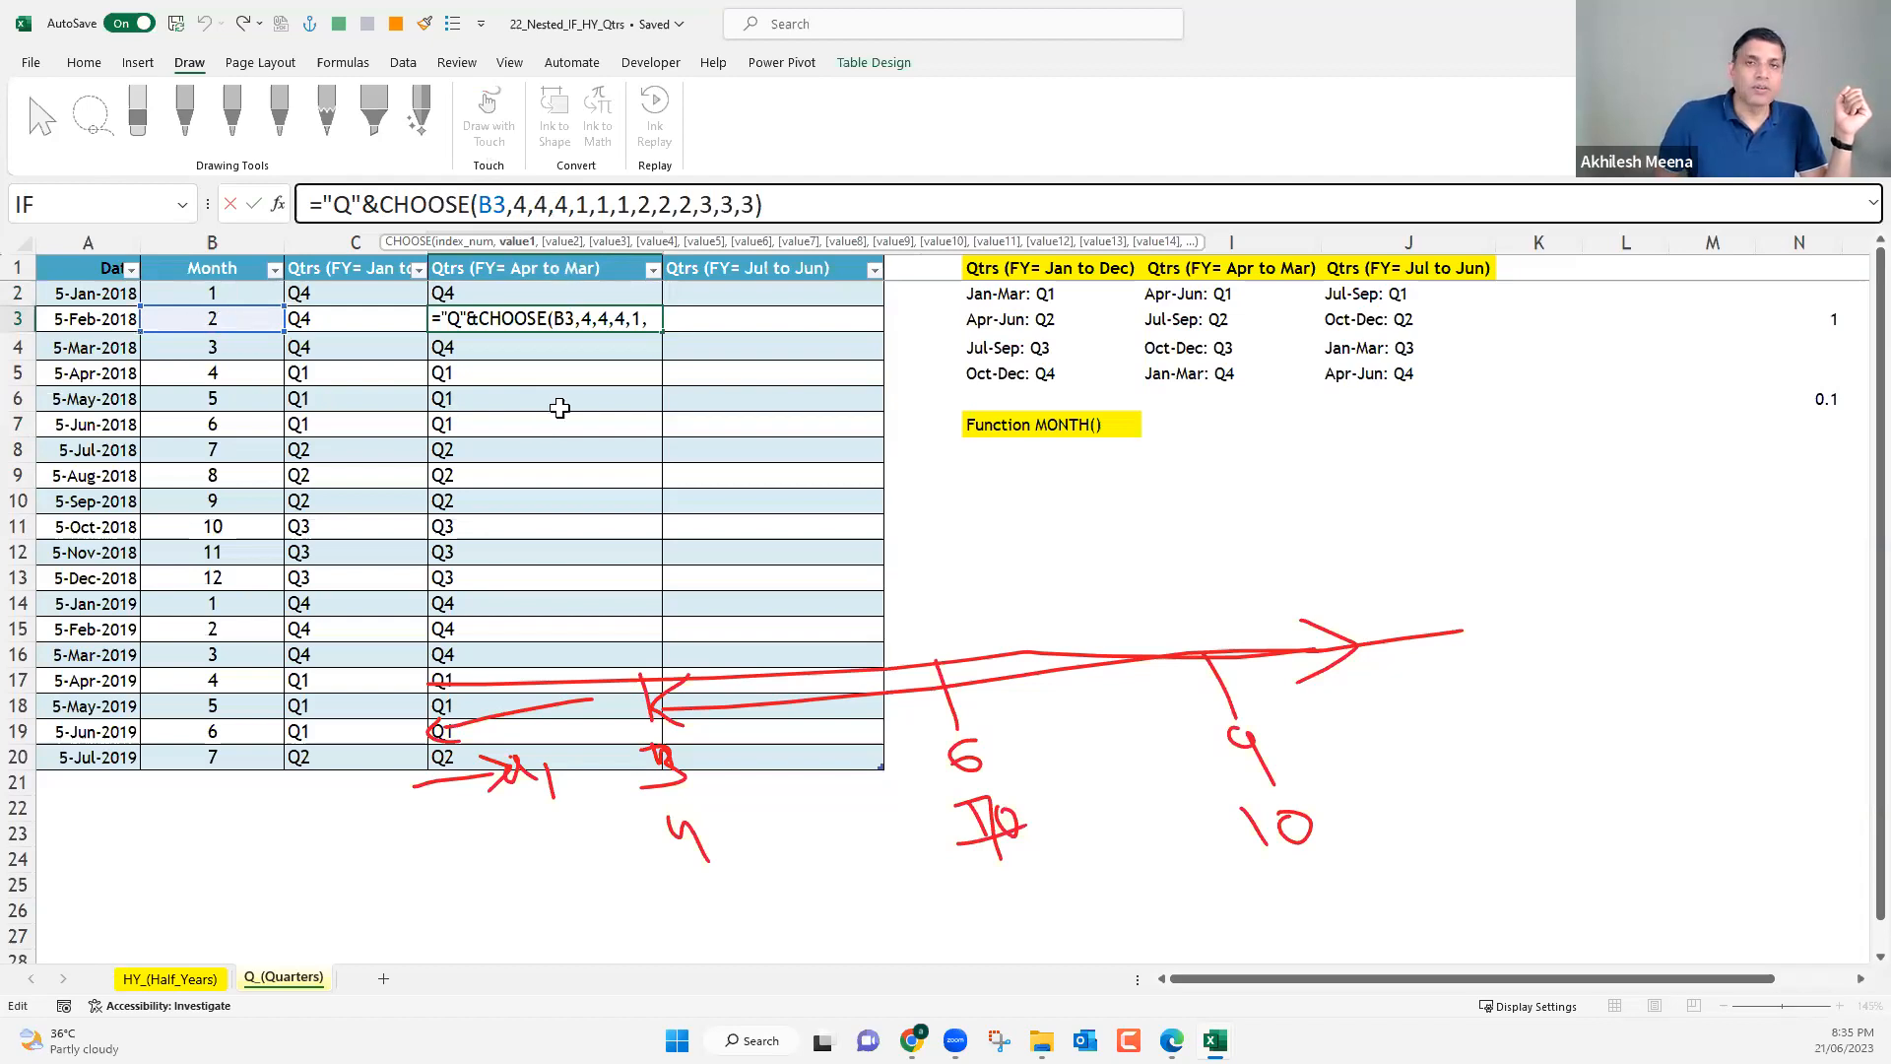
key(shift+Right)
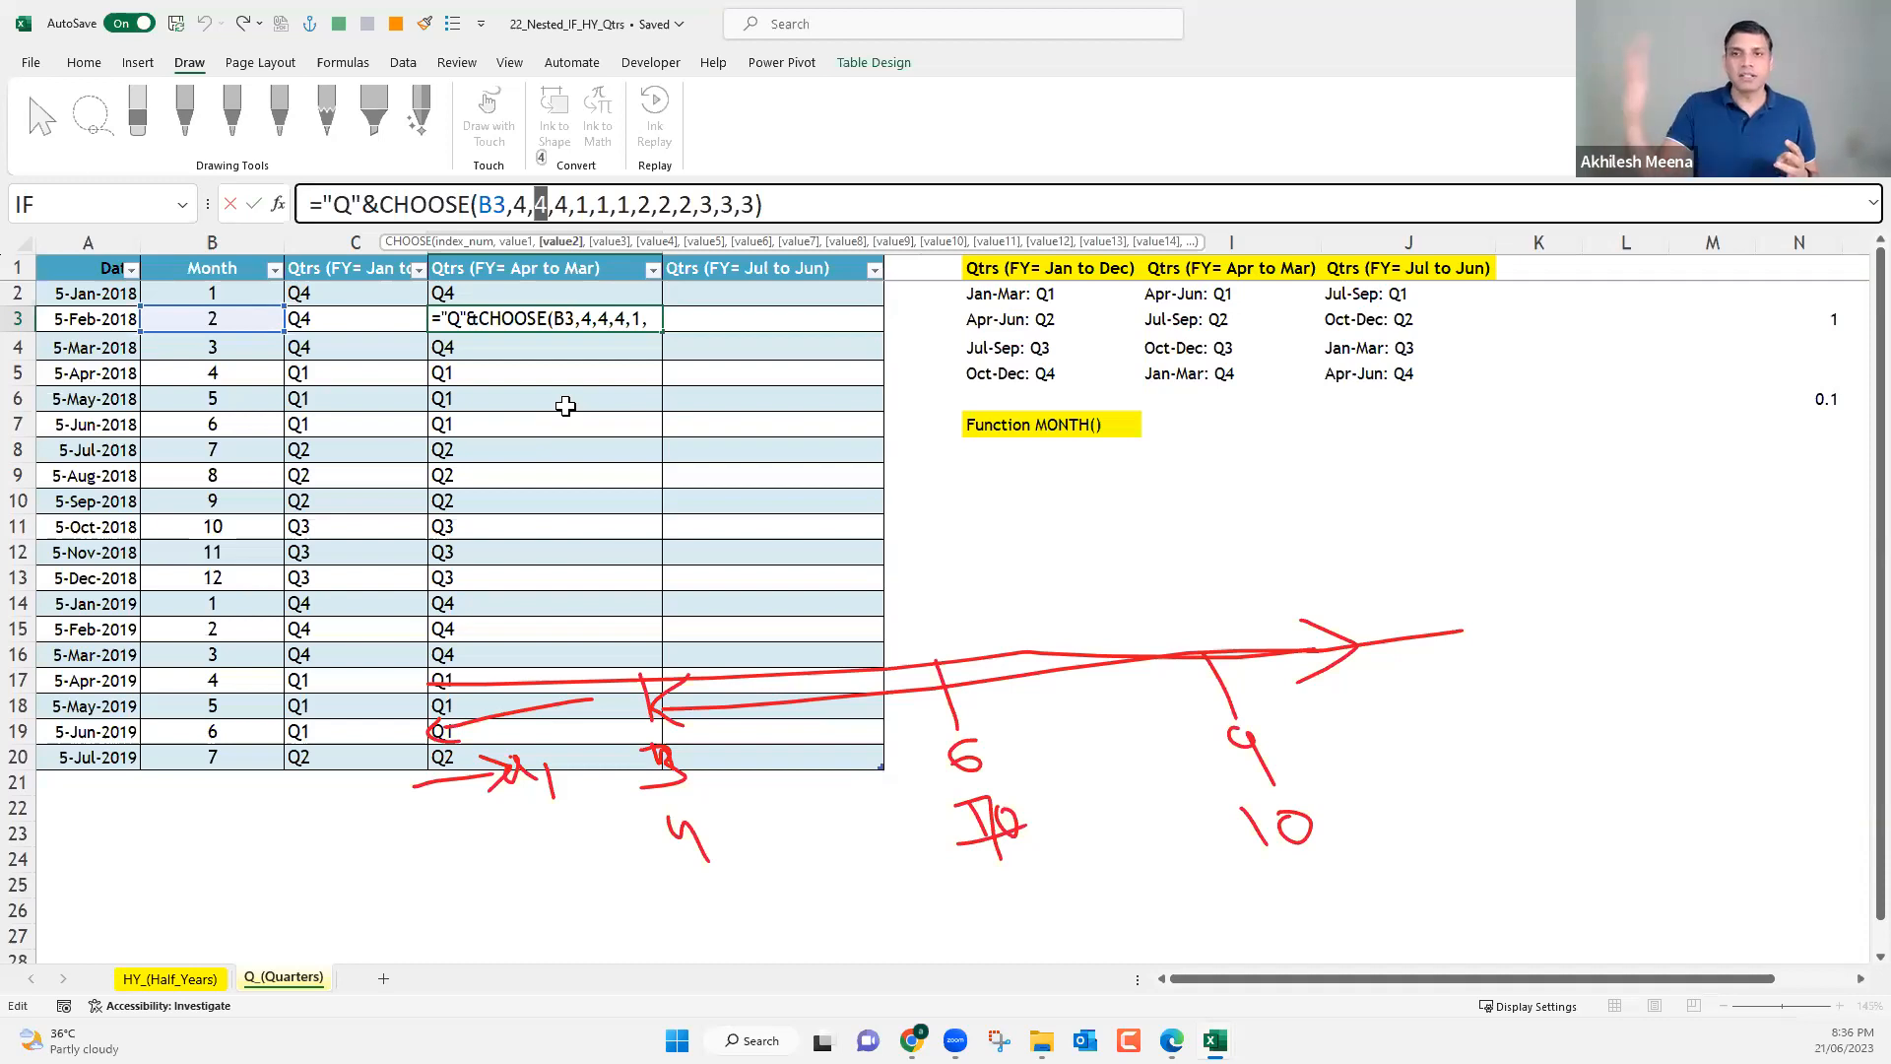
double_click(747, 204)
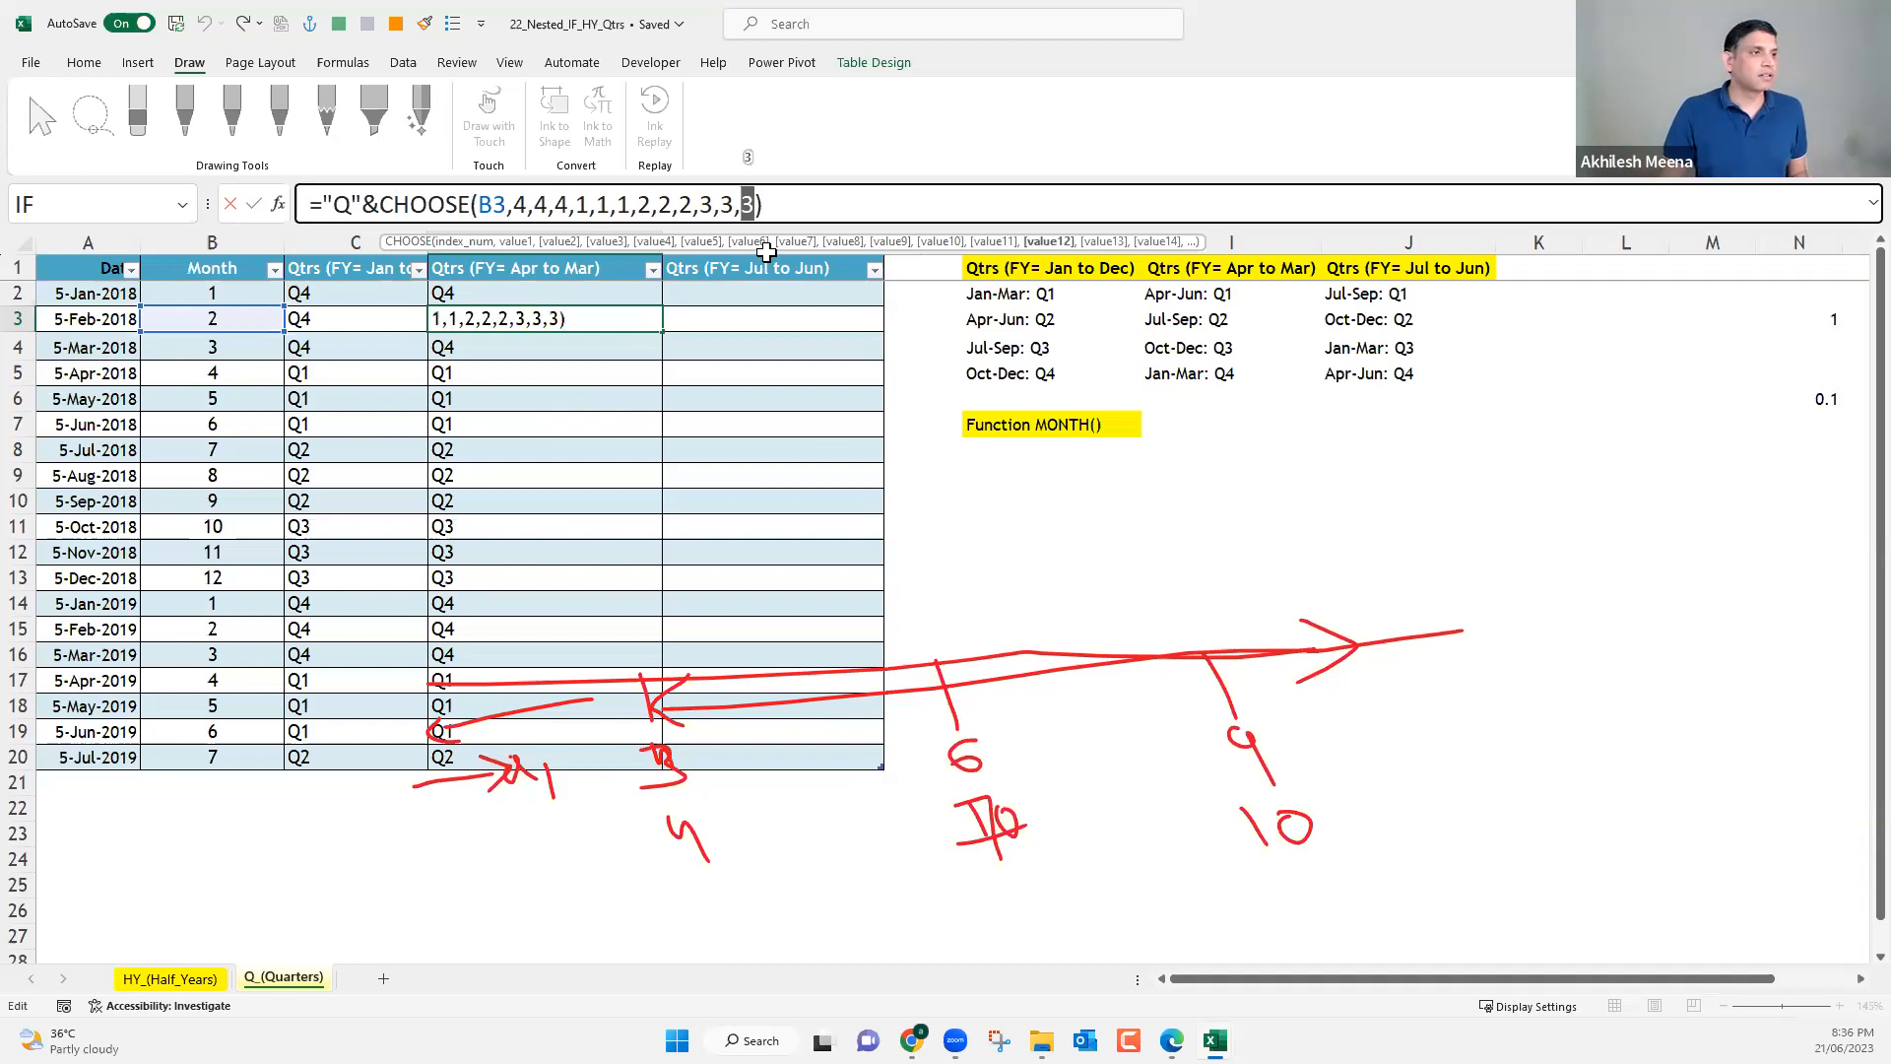
Examine the "Q"& prefix of the CHOOSE formula in D2 and the nested IF formula in C2.
key(Return)
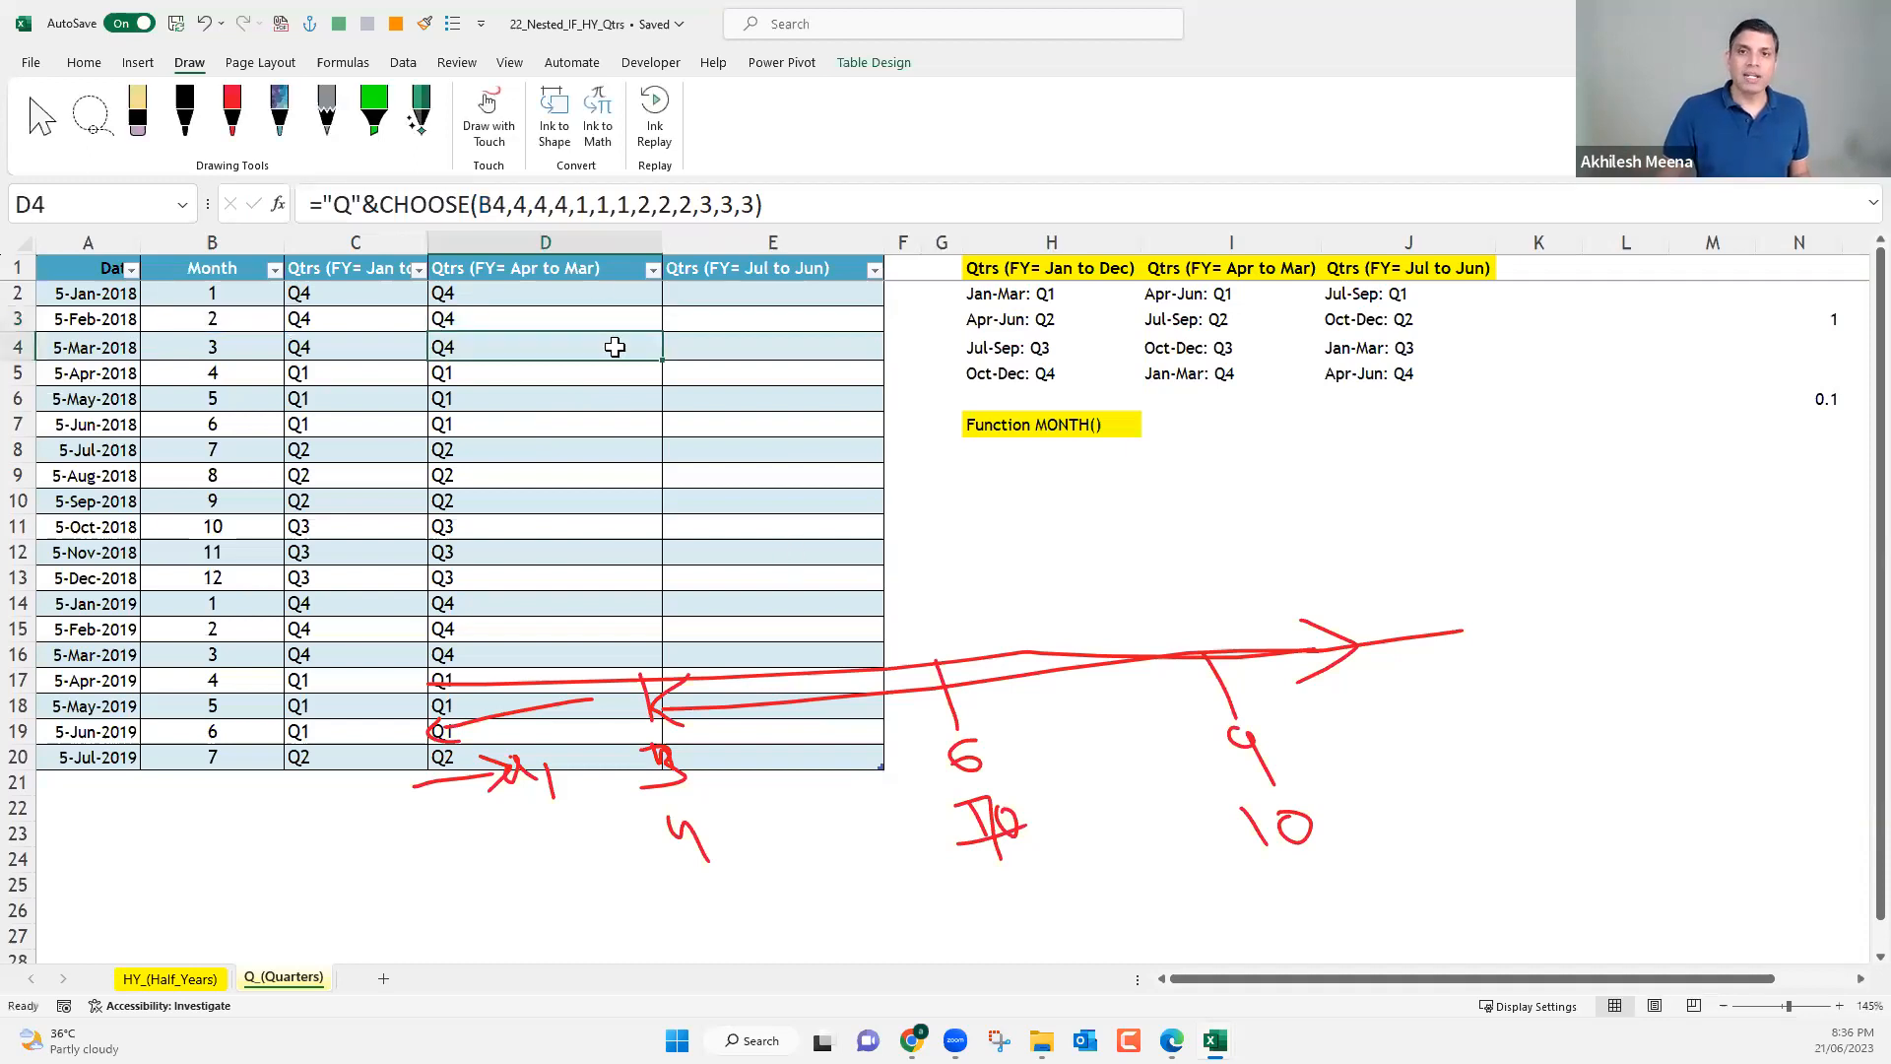
click(602, 293)
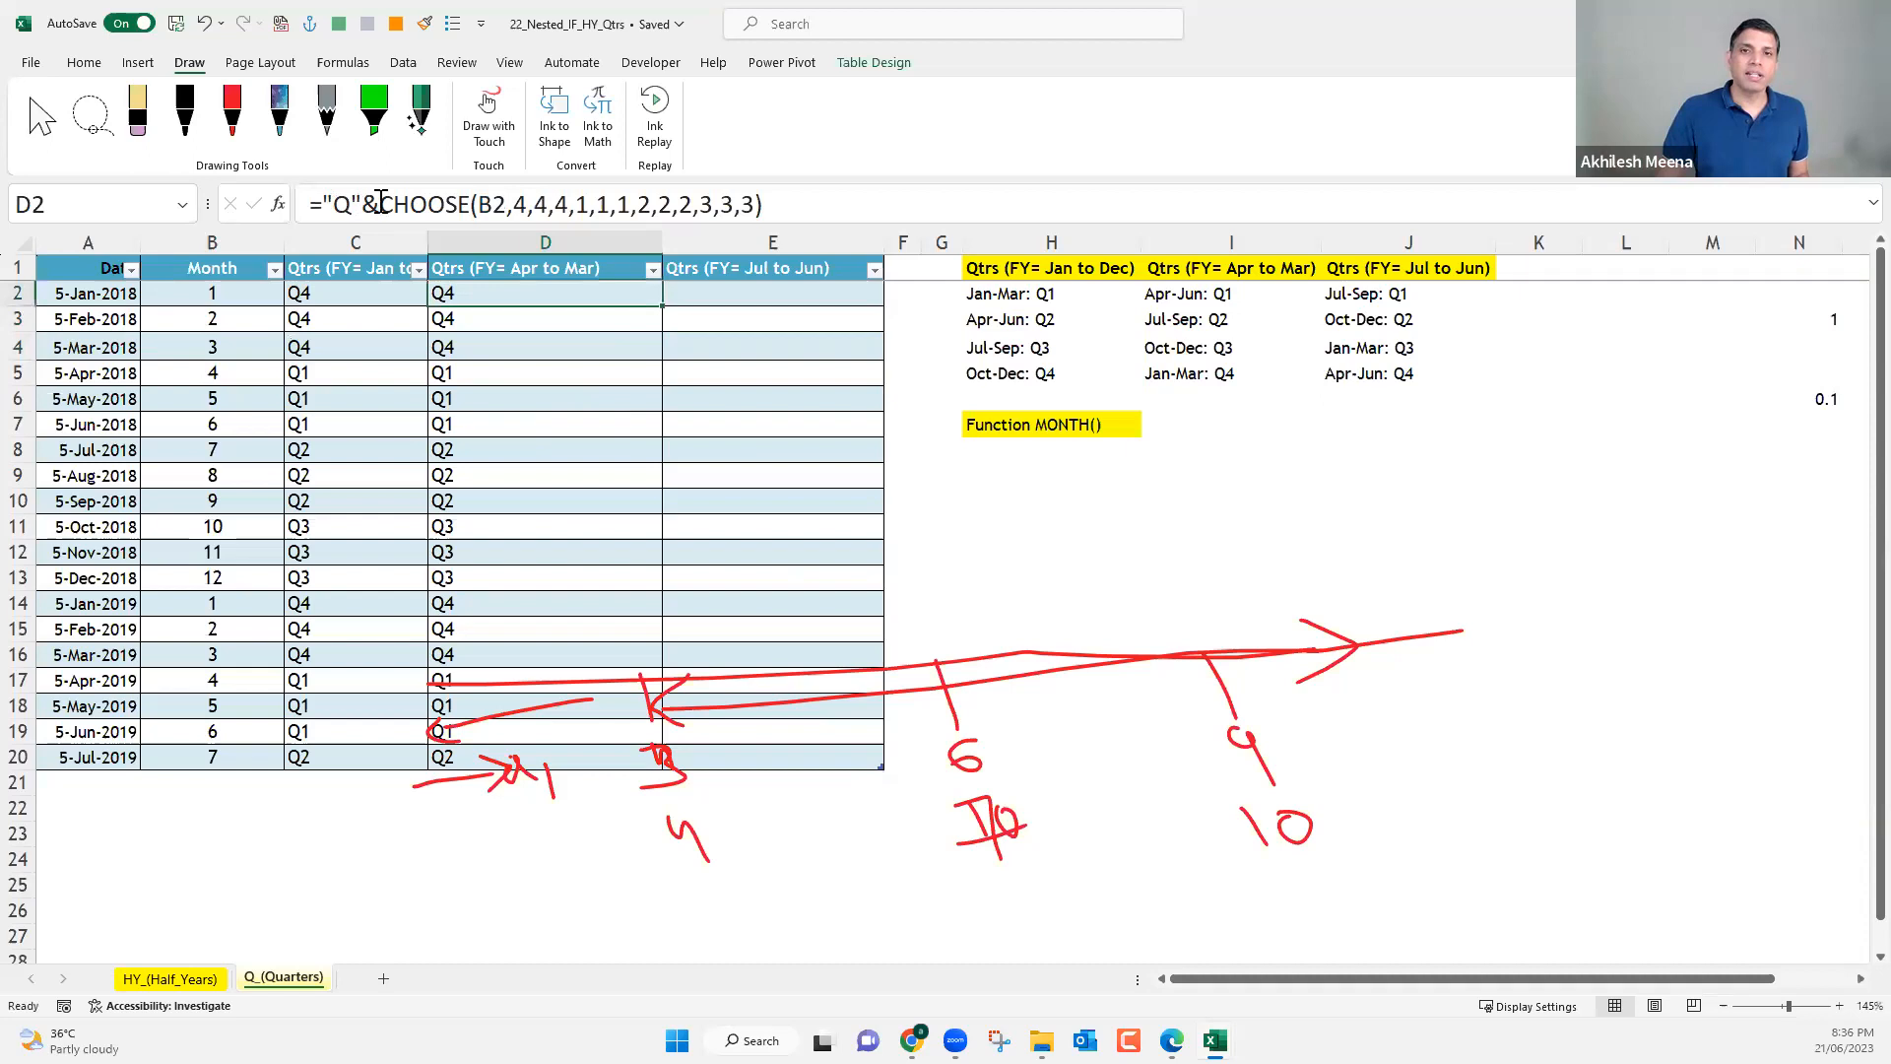
double_click(340, 204)
drag(326, 201, 378, 215)
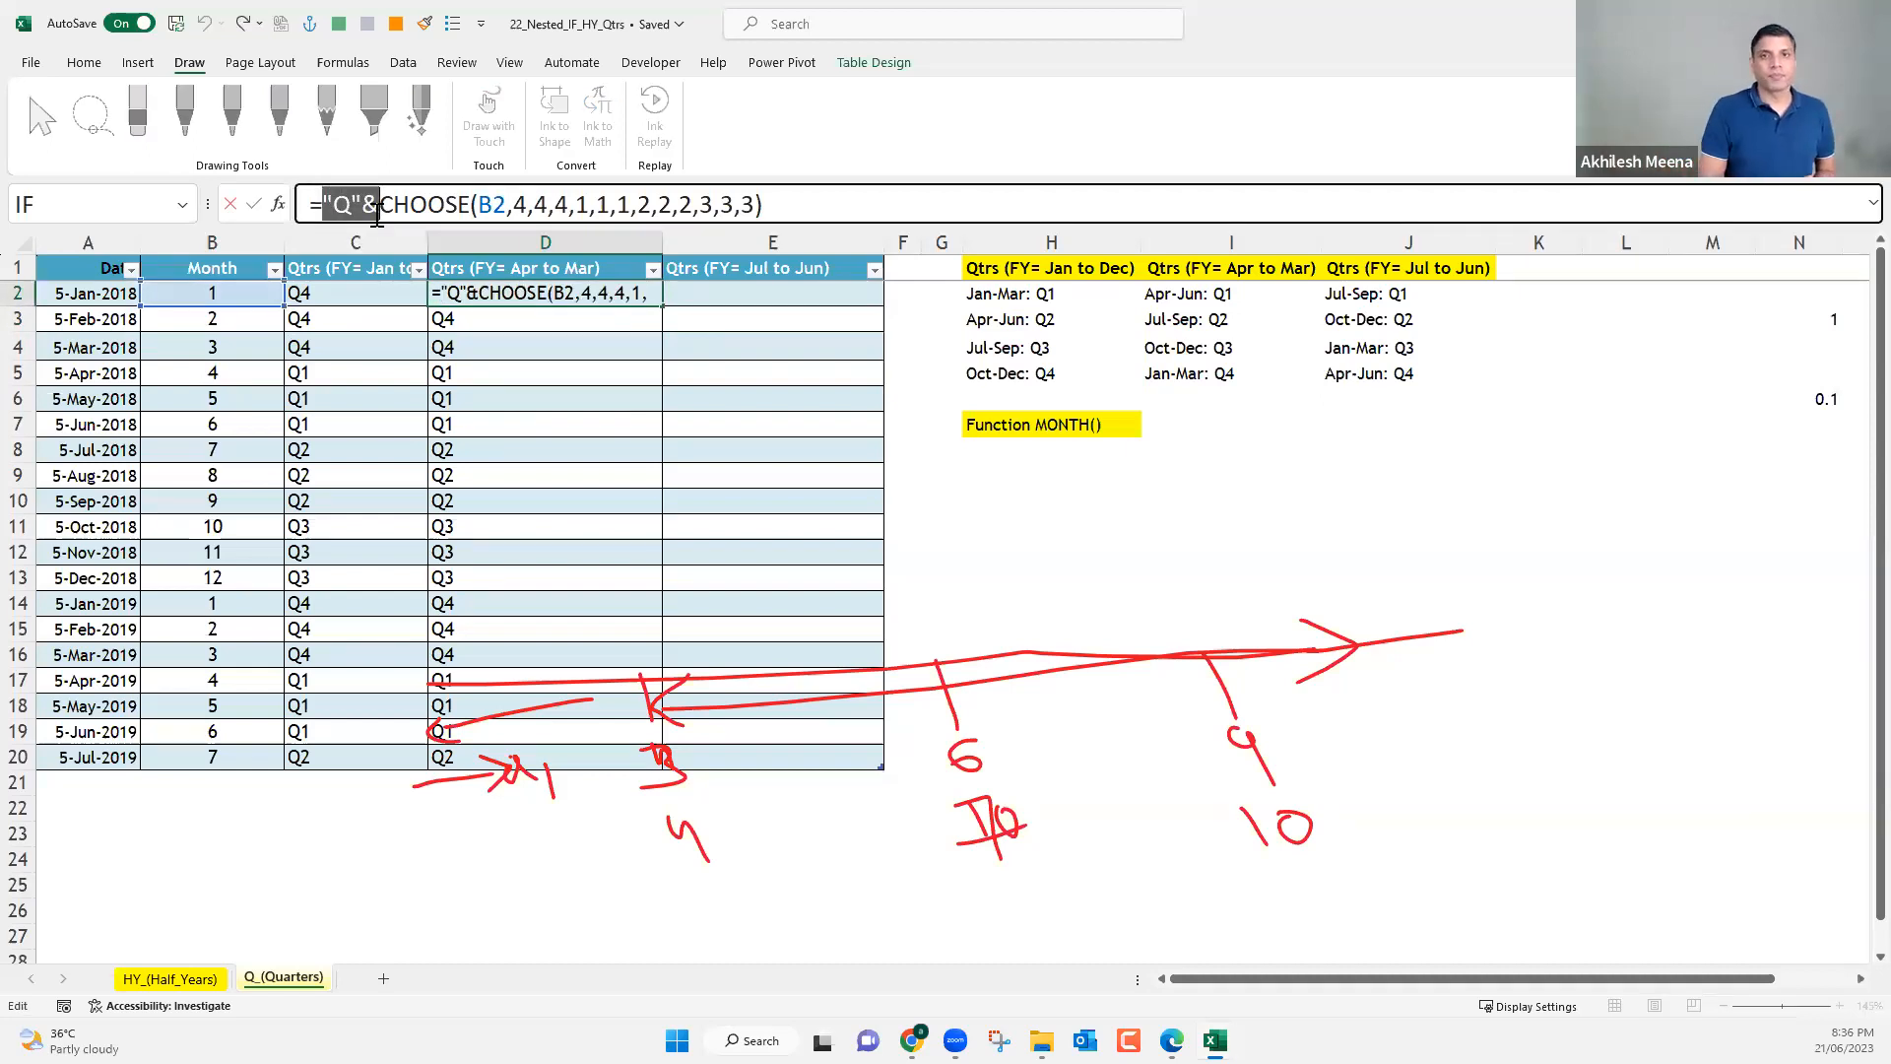
key(Return)
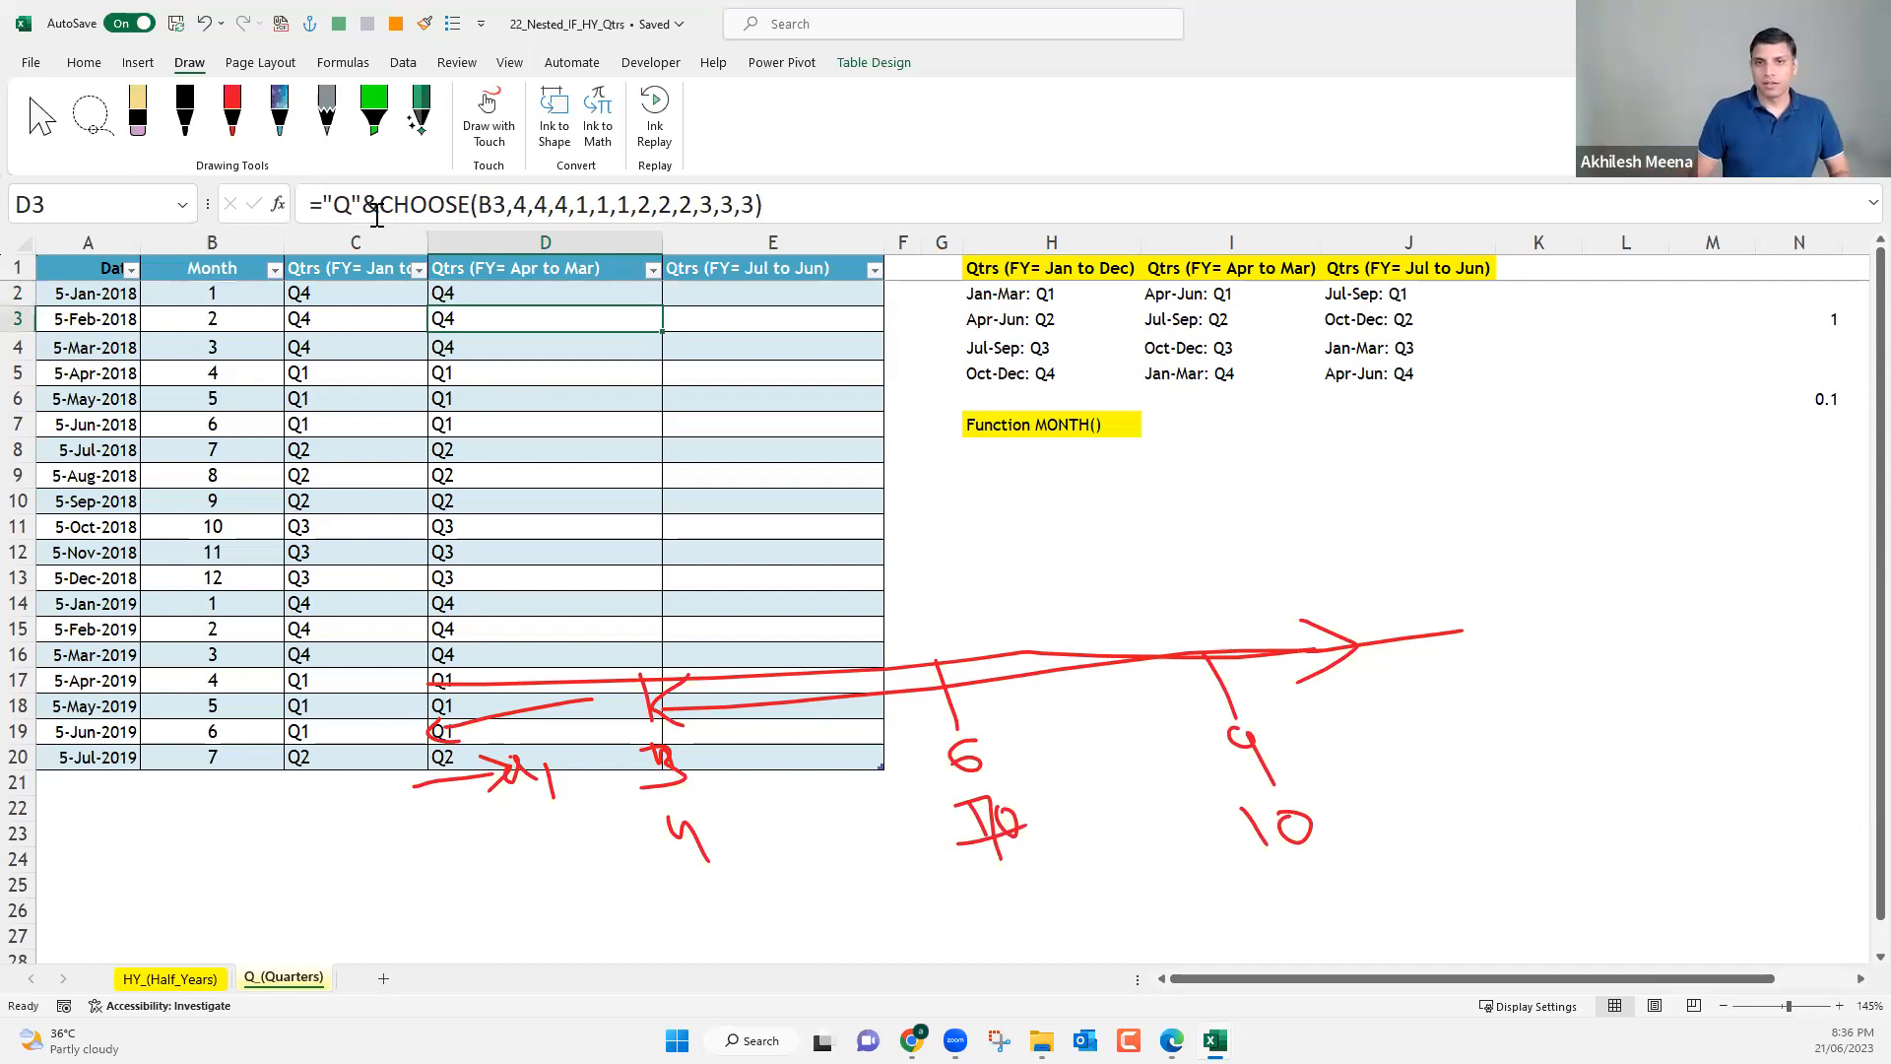
click(351, 294)
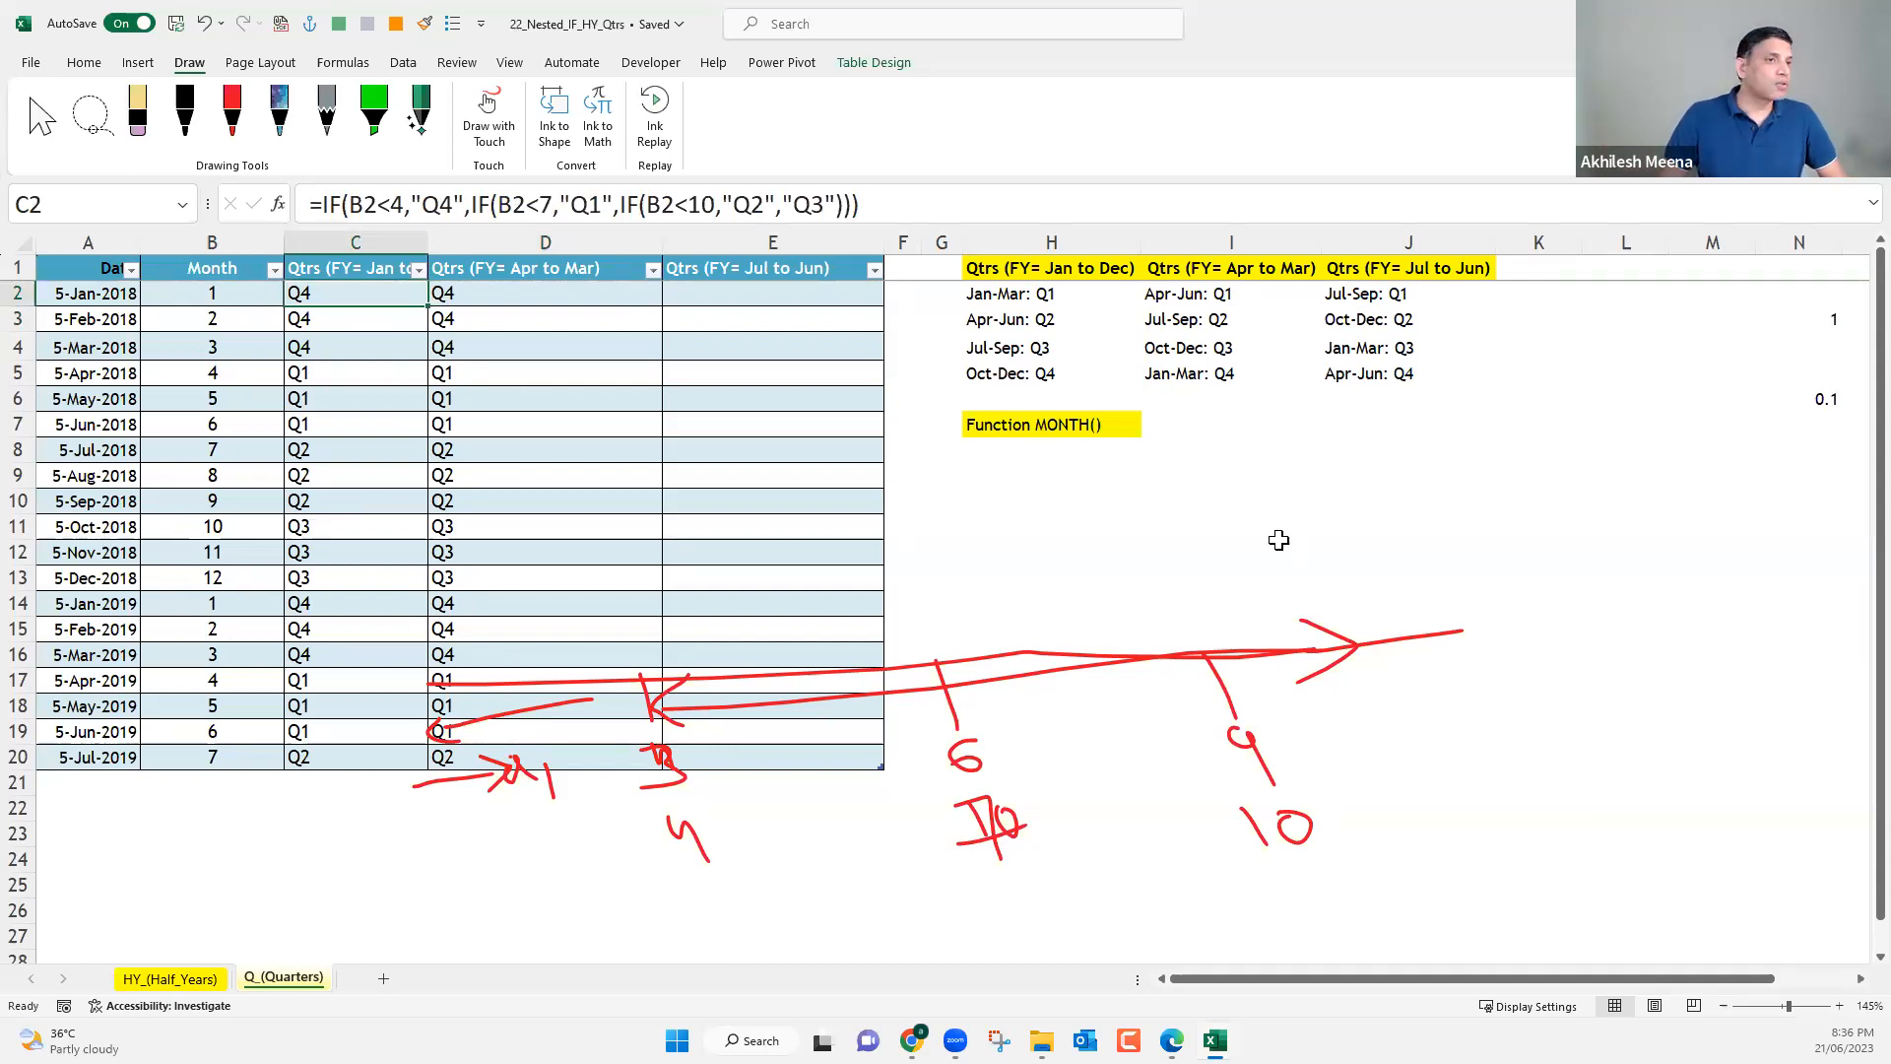
Fill L6:L17 with the month numbers 1 to 12.
click(1617, 397)
text(1)
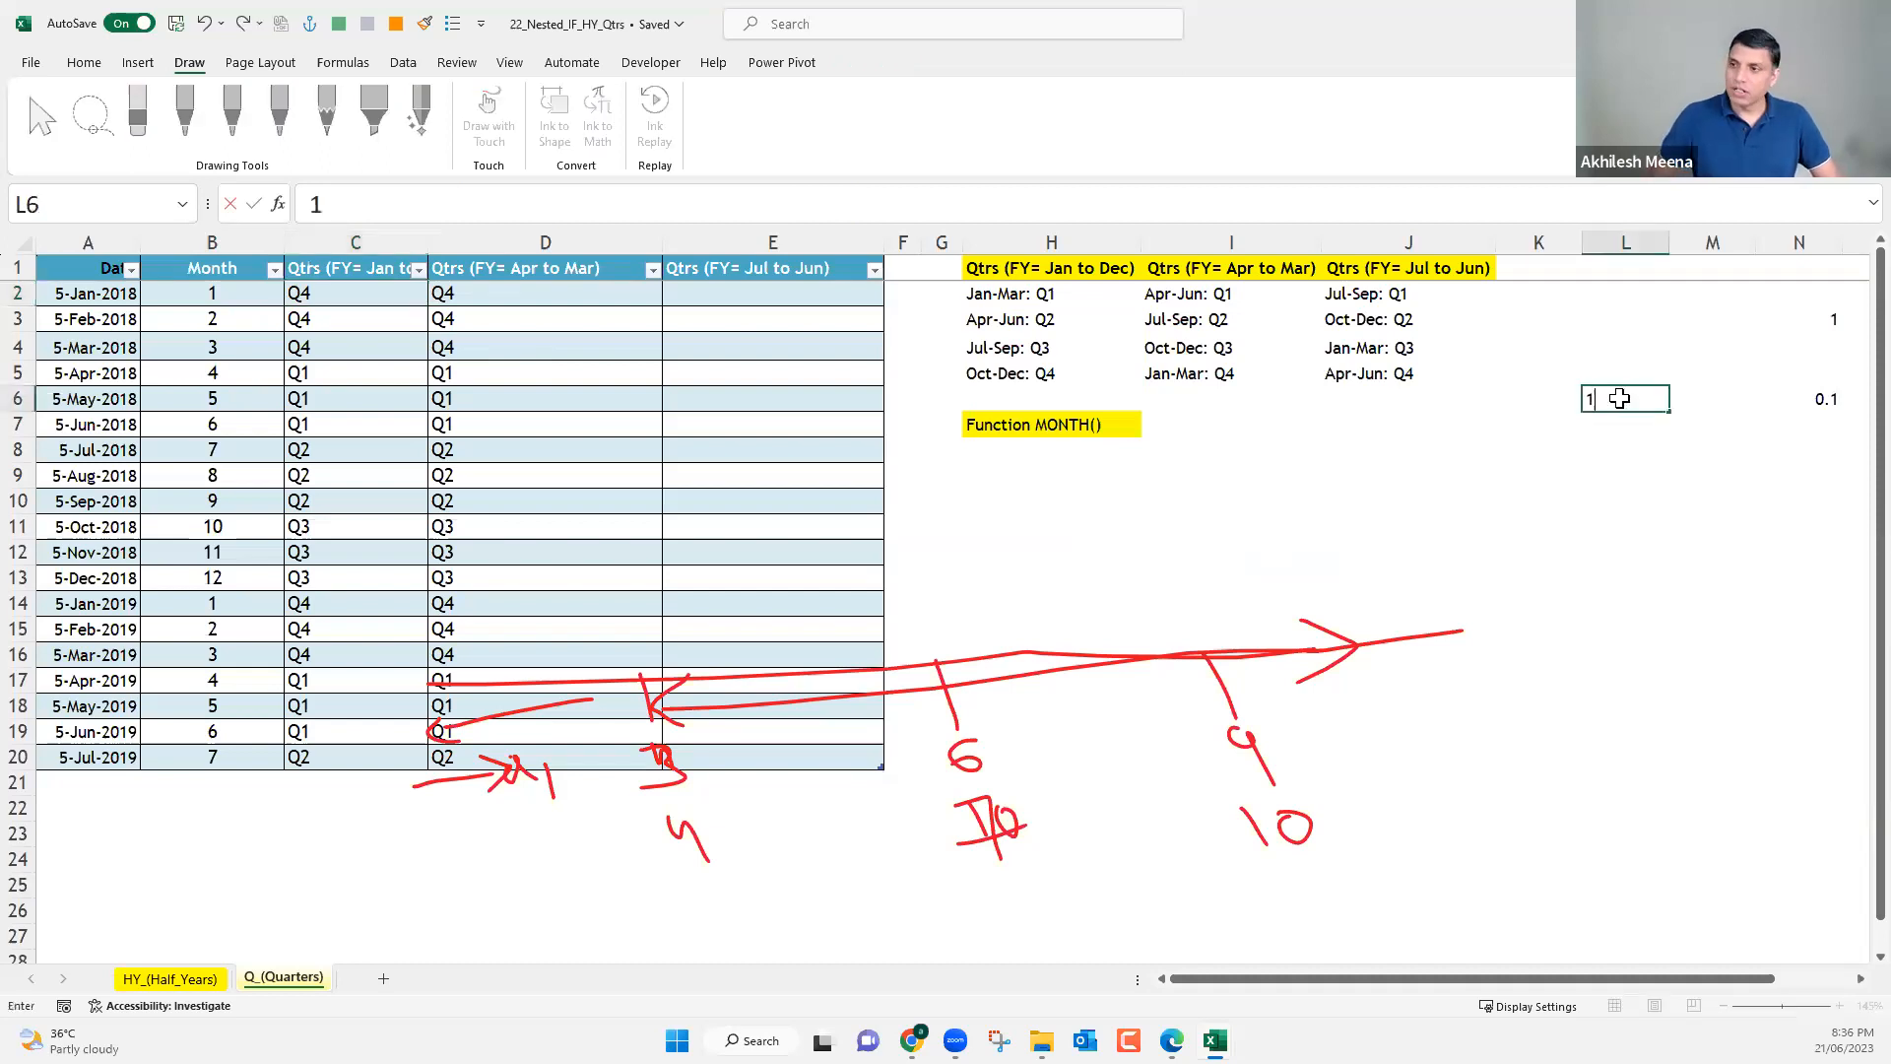
key(Return)
text(2)
key(Return)
text(3)
key(Return)
text(4)
key(Return)
text(5)
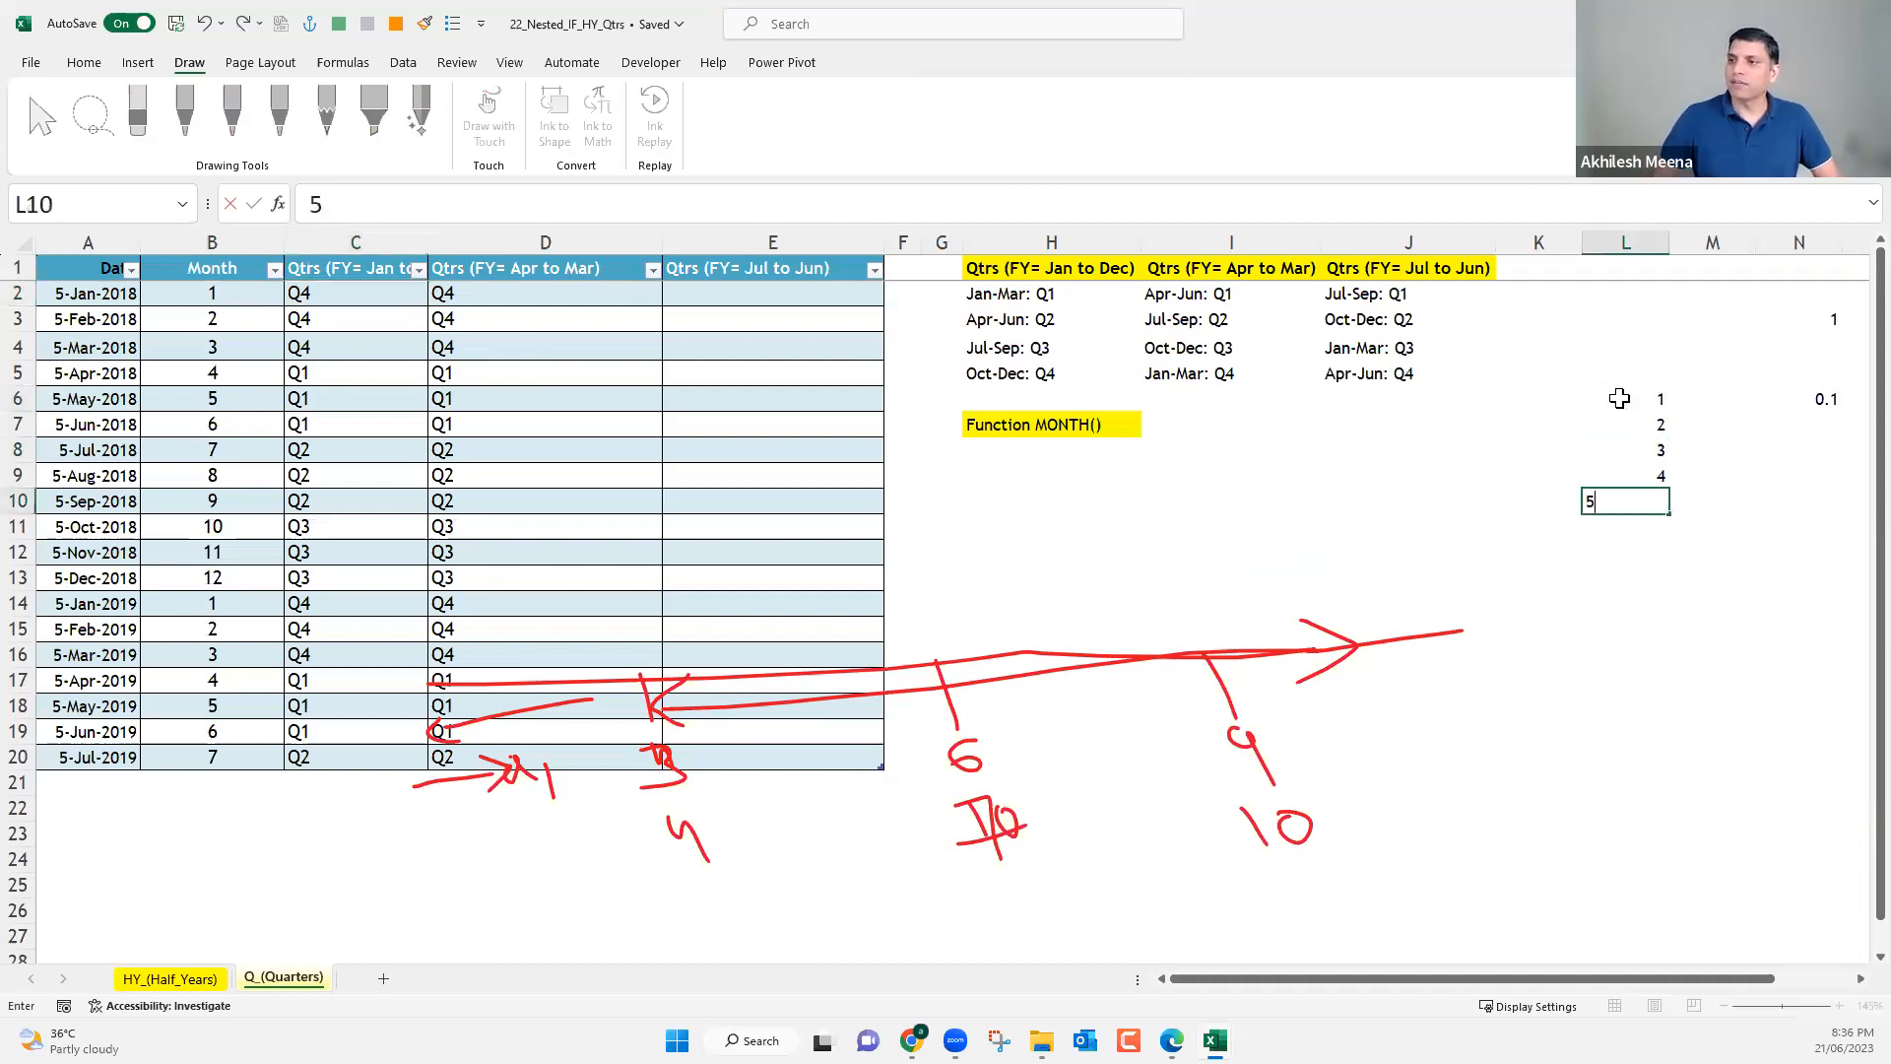
click(1674, 443)
drag(1654, 403, 1672, 564)
drag(1669, 706, 1669, 685)
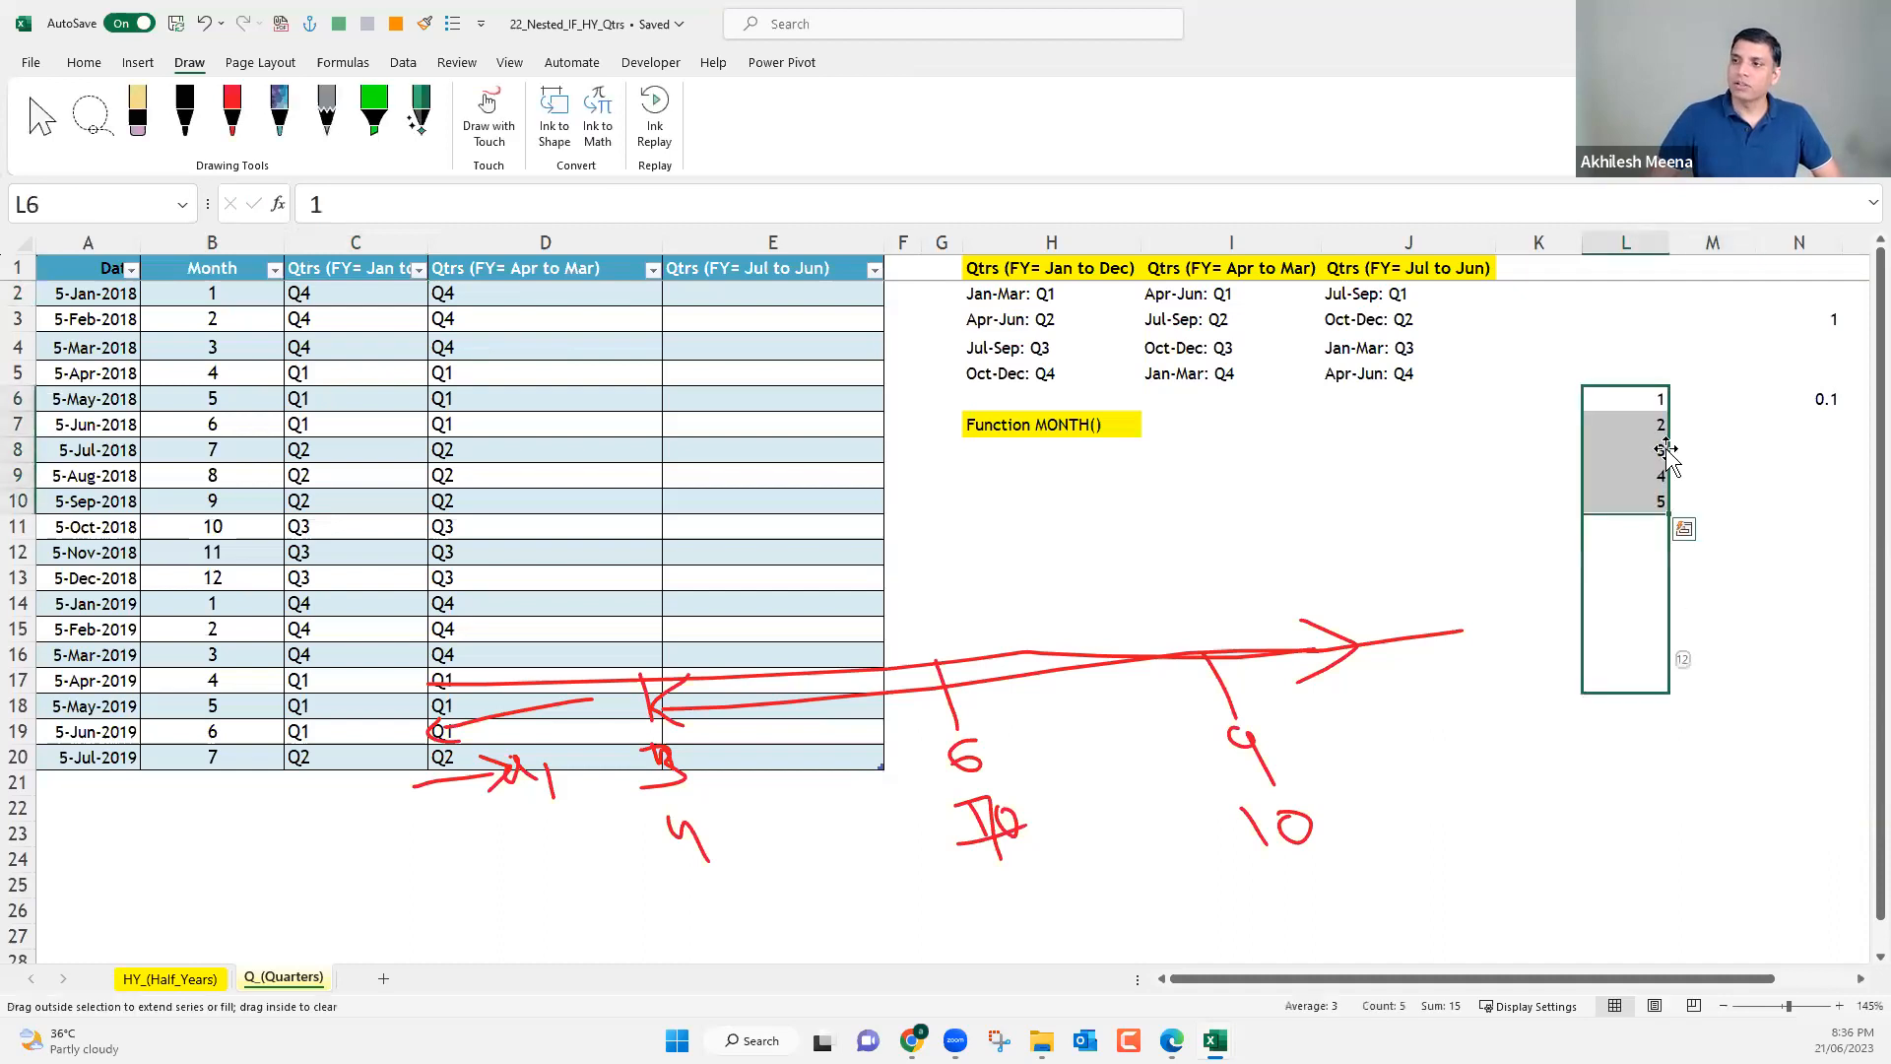
Label the lookup columns Month in L5 and Qtr in M5, and clear the contents of column N.
click(1637, 370)
text(MOnth)
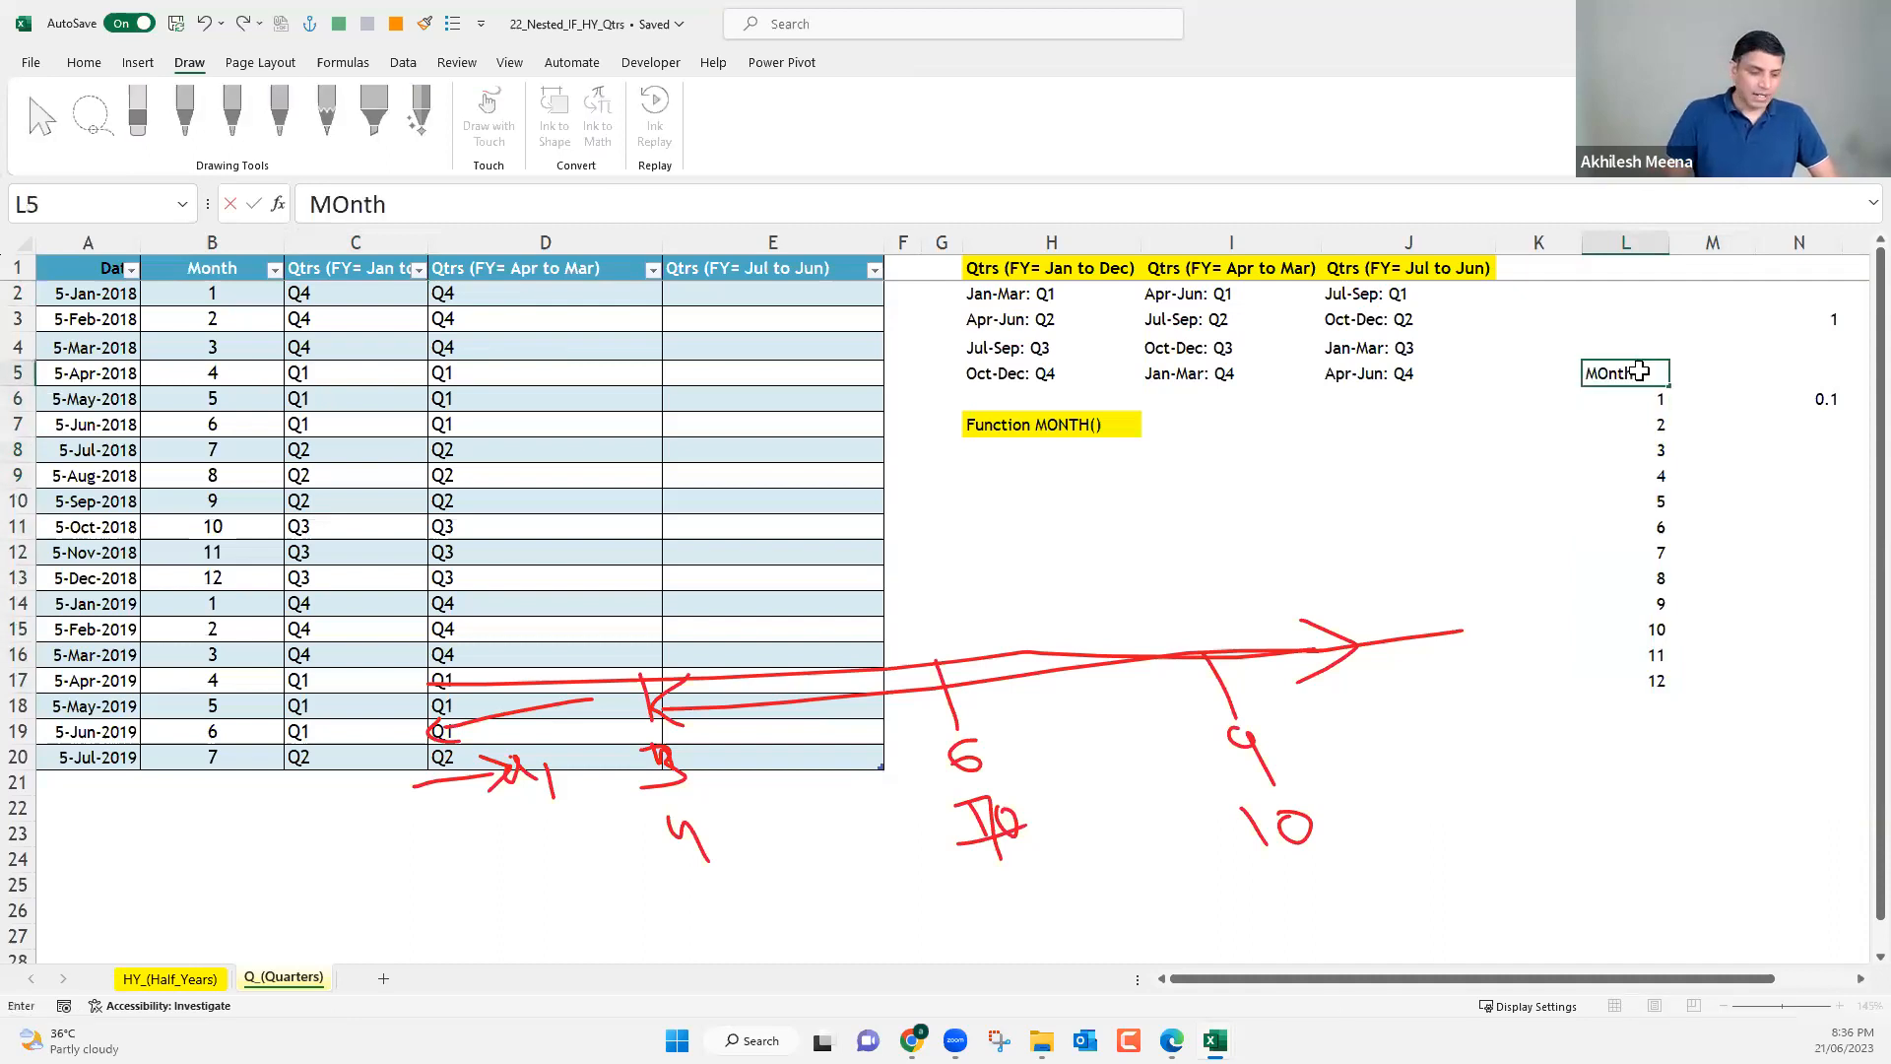
key(Tab)
text(Quater)
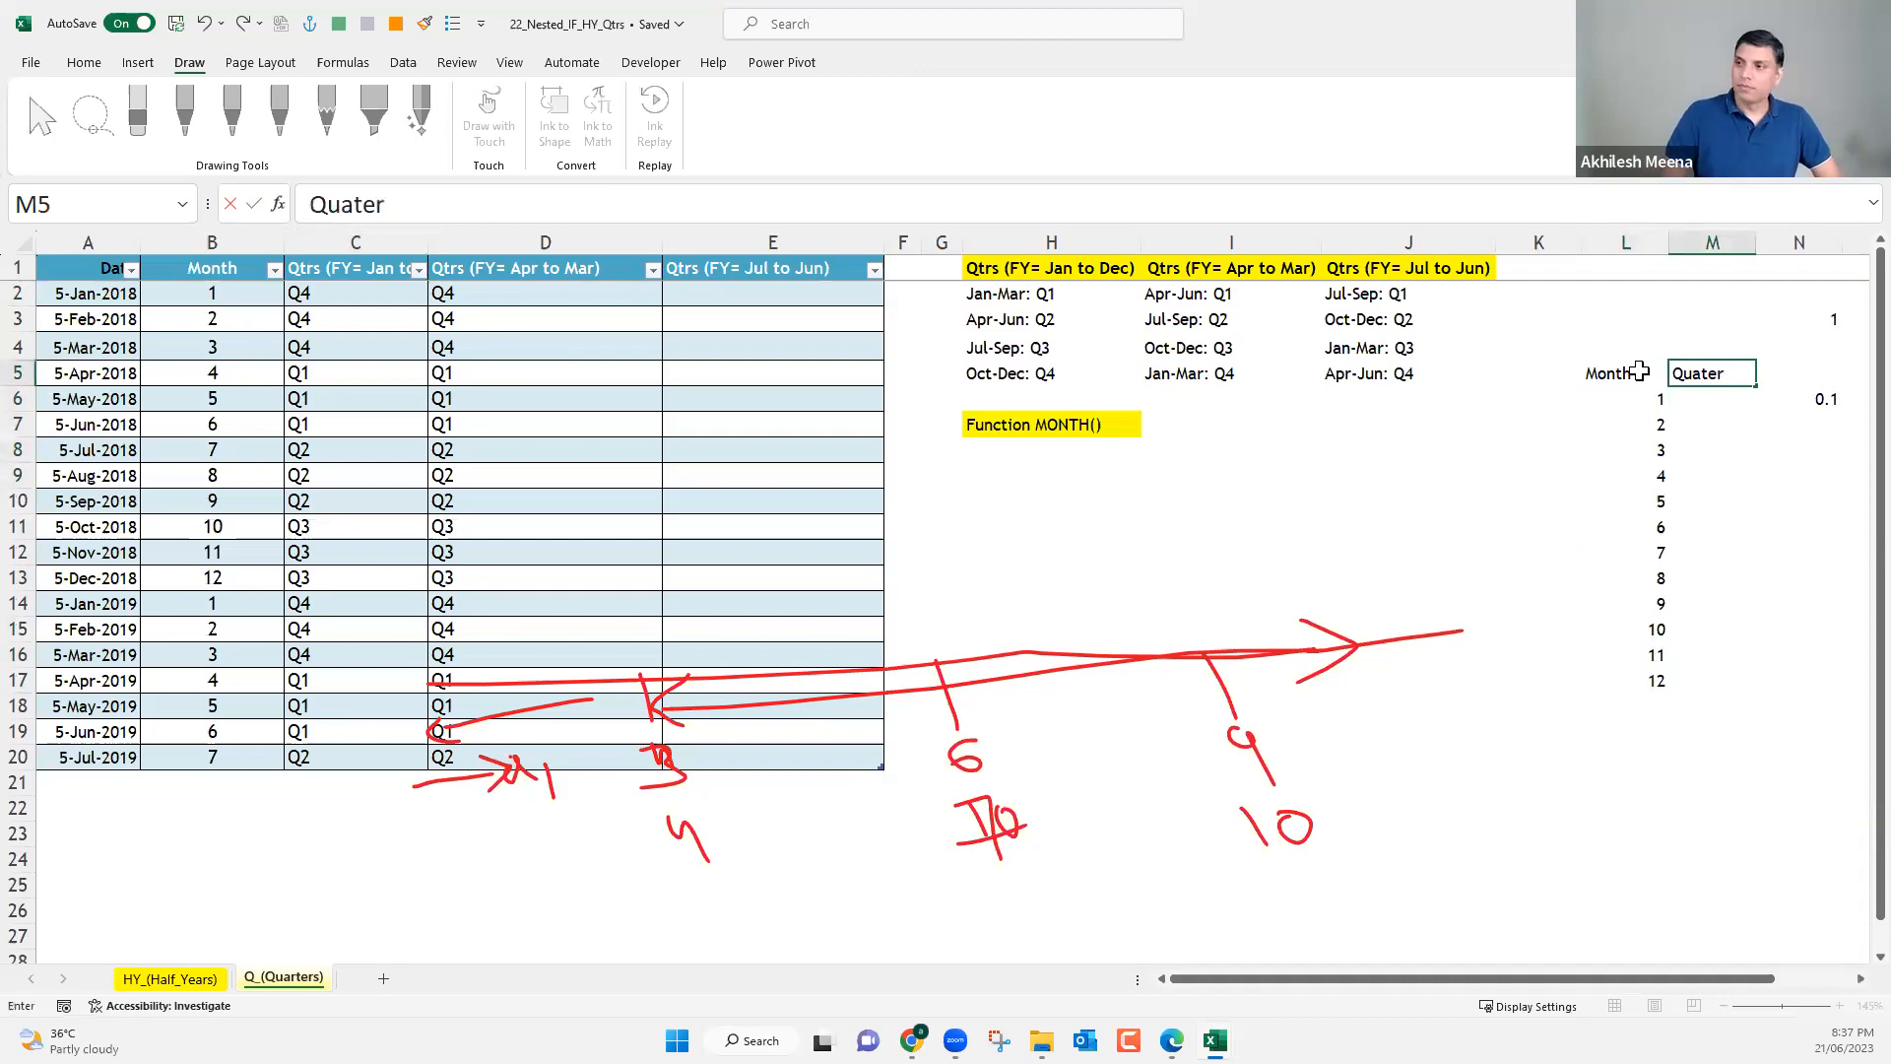
key(BackSpace)
key(BackSpace)
key(BackSpace)
key(BackSpace)
key(BackSpace)
text(tr)
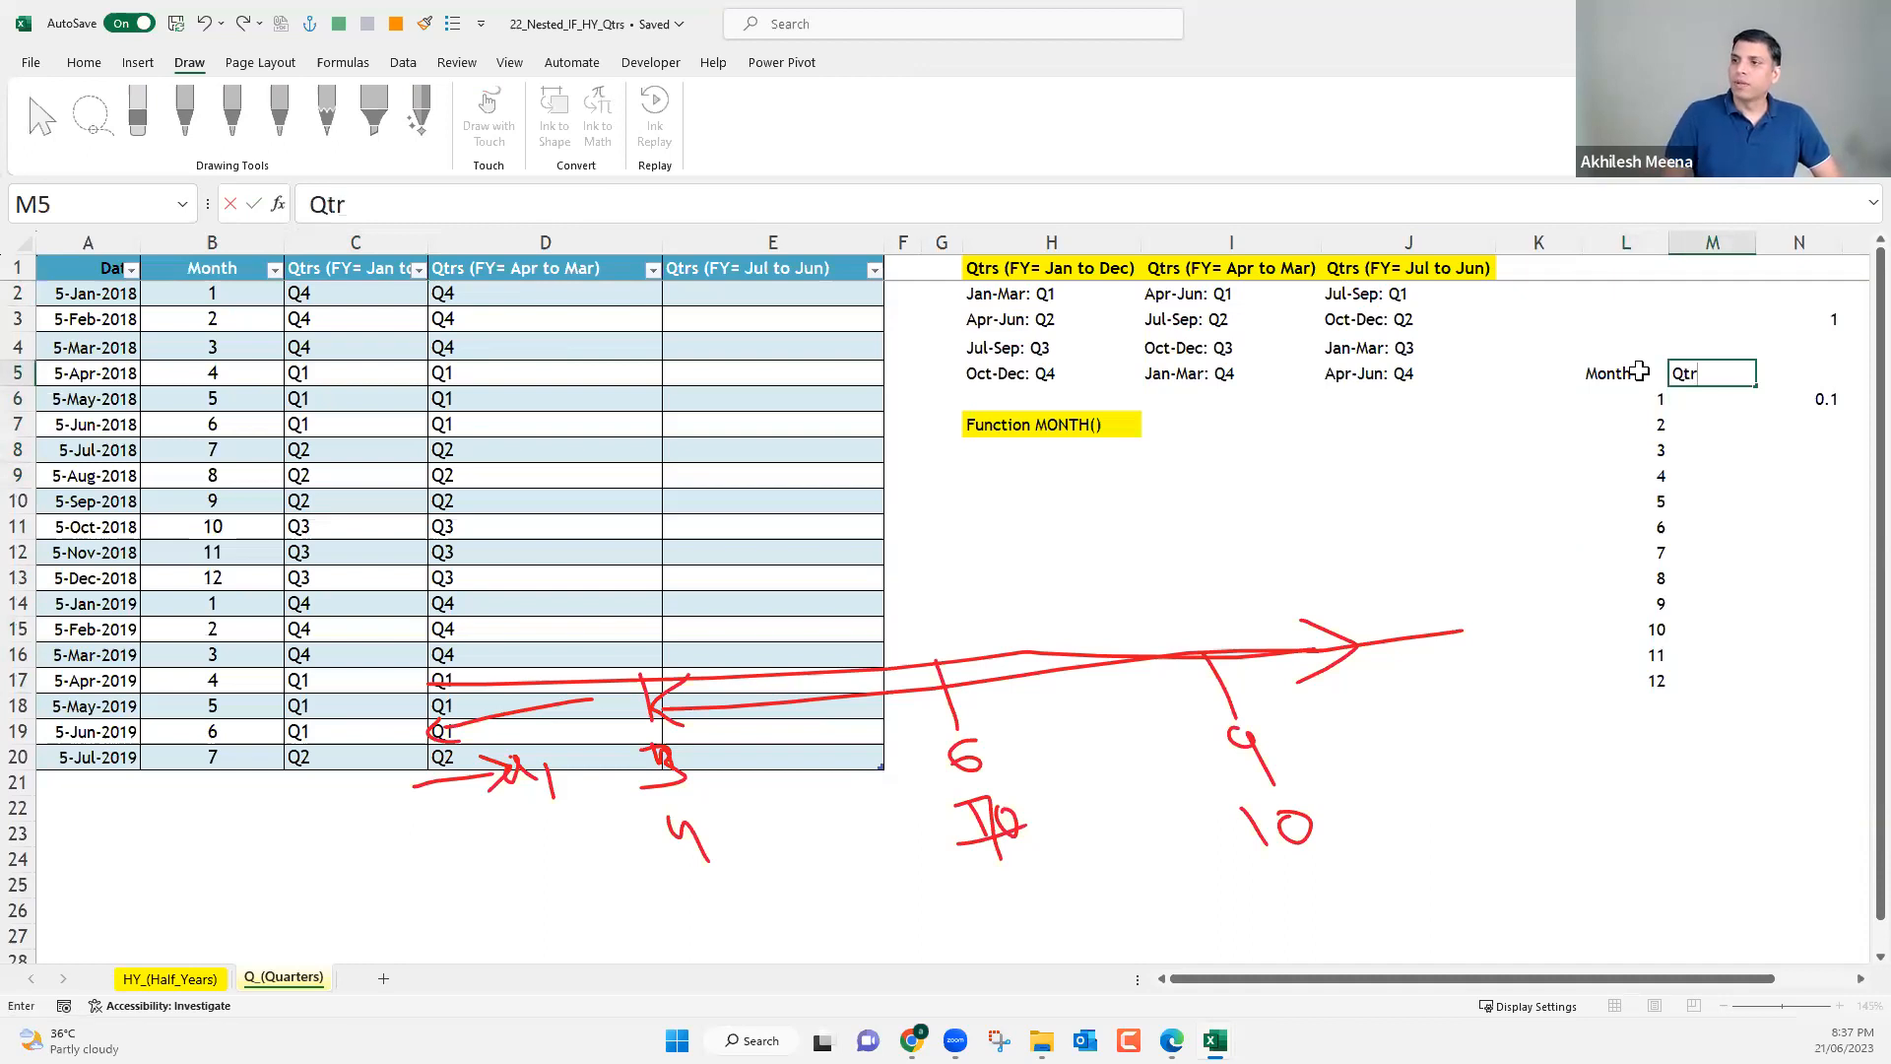
key(Tab)
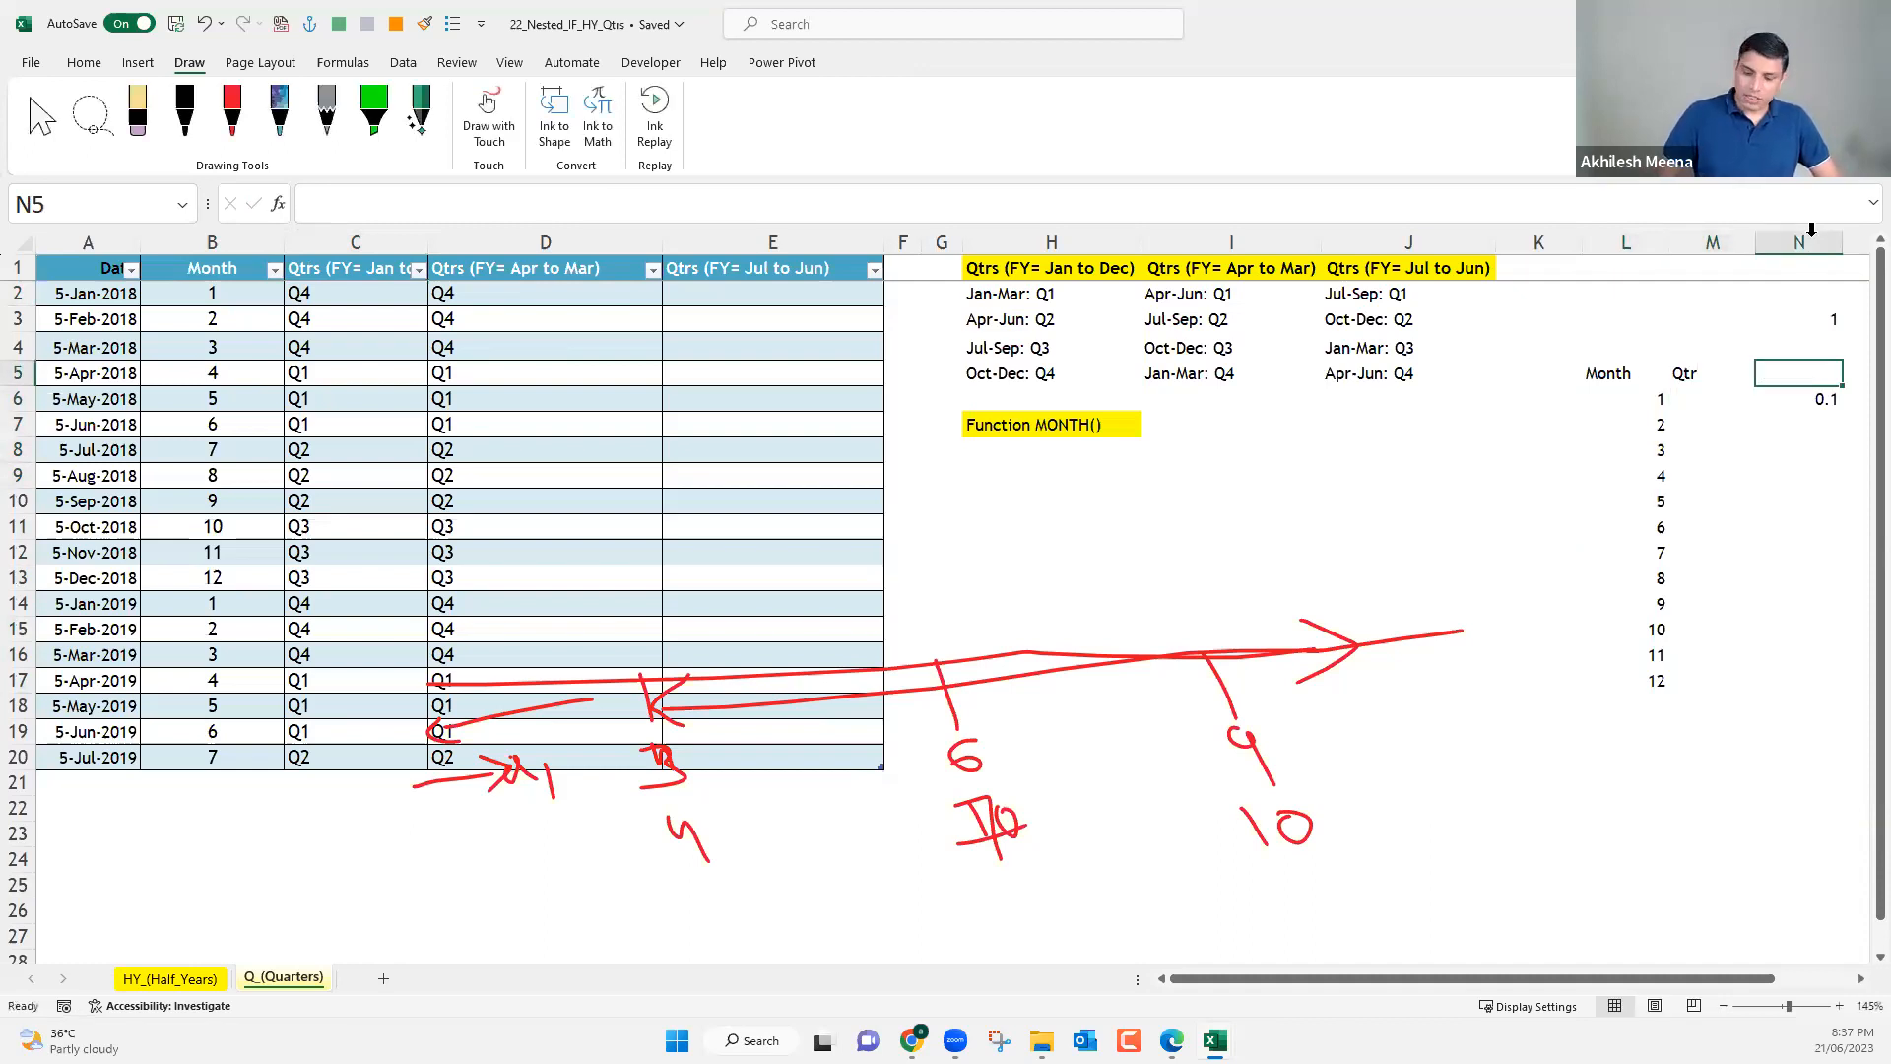
click(1810, 229)
key(Delete)
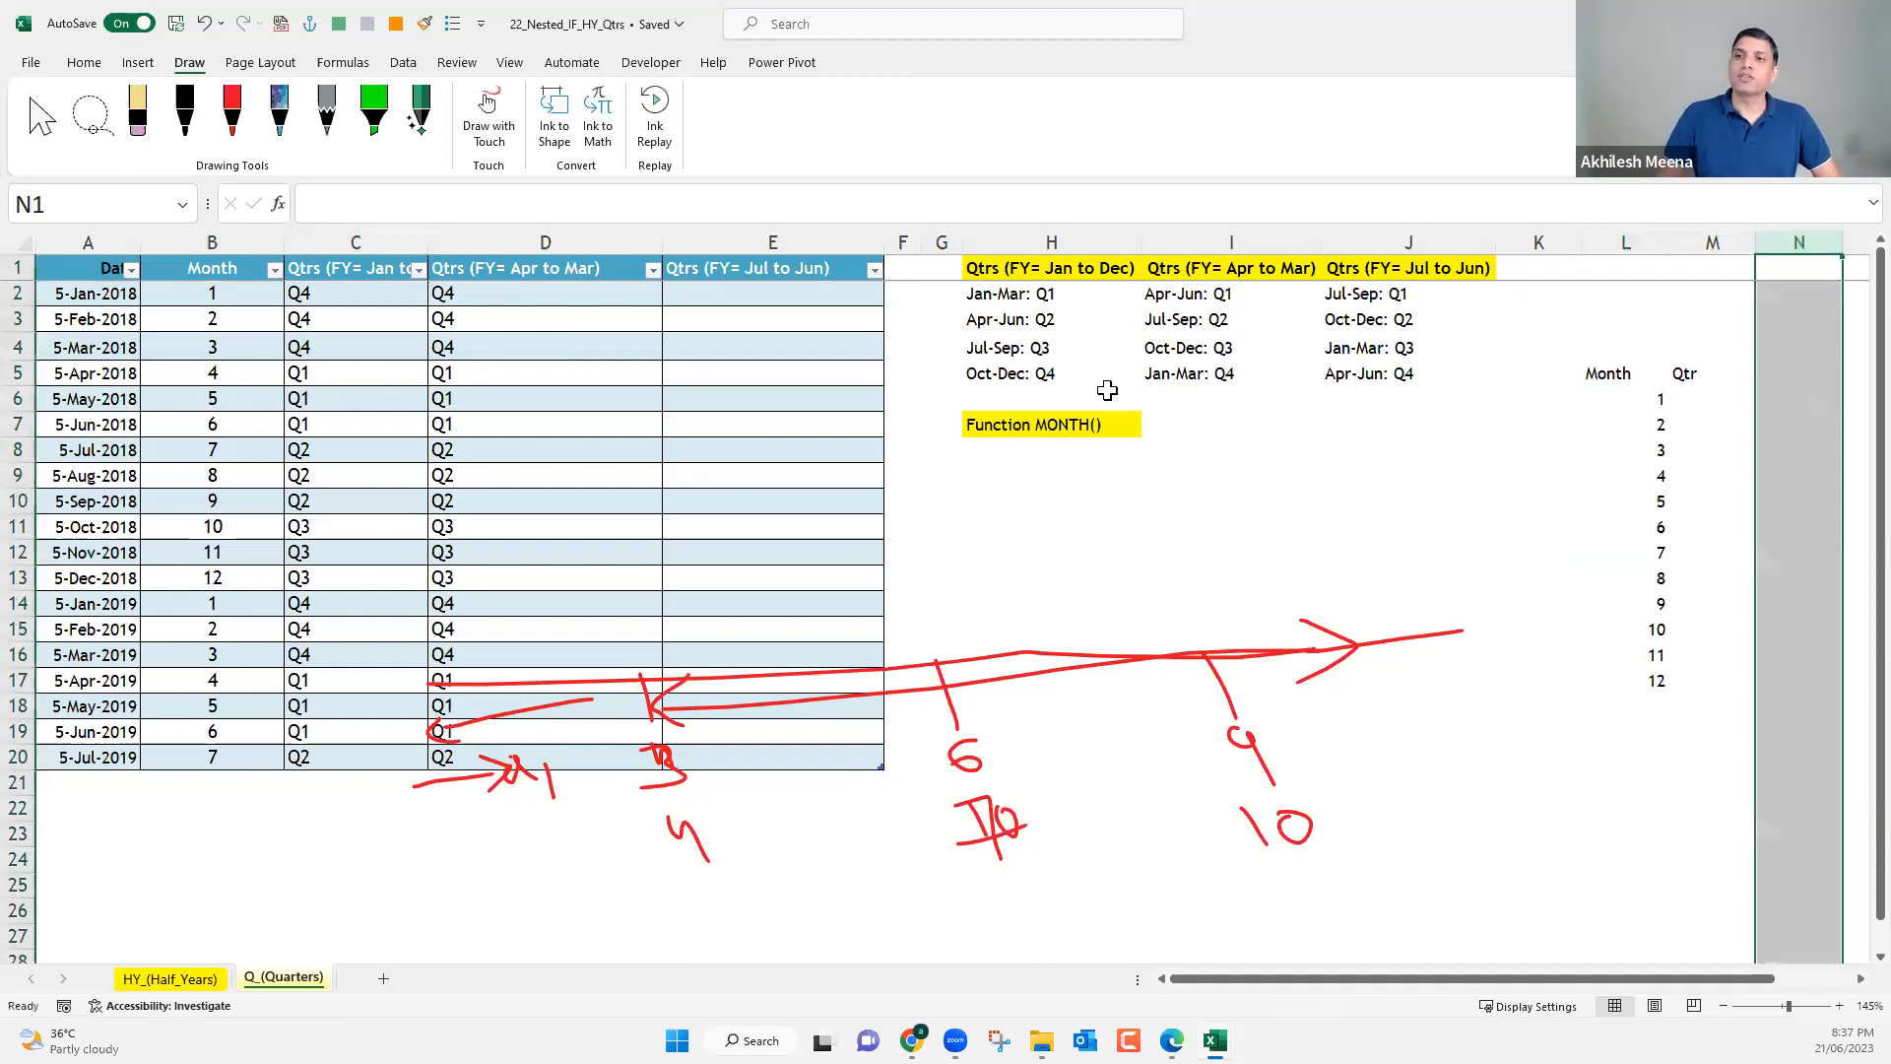
Following D2's CHOOSE values, enter quarter 4 for months 1 to 3 and quarter 1 for months 4 to 6 in M6:M11.
click(532, 290)
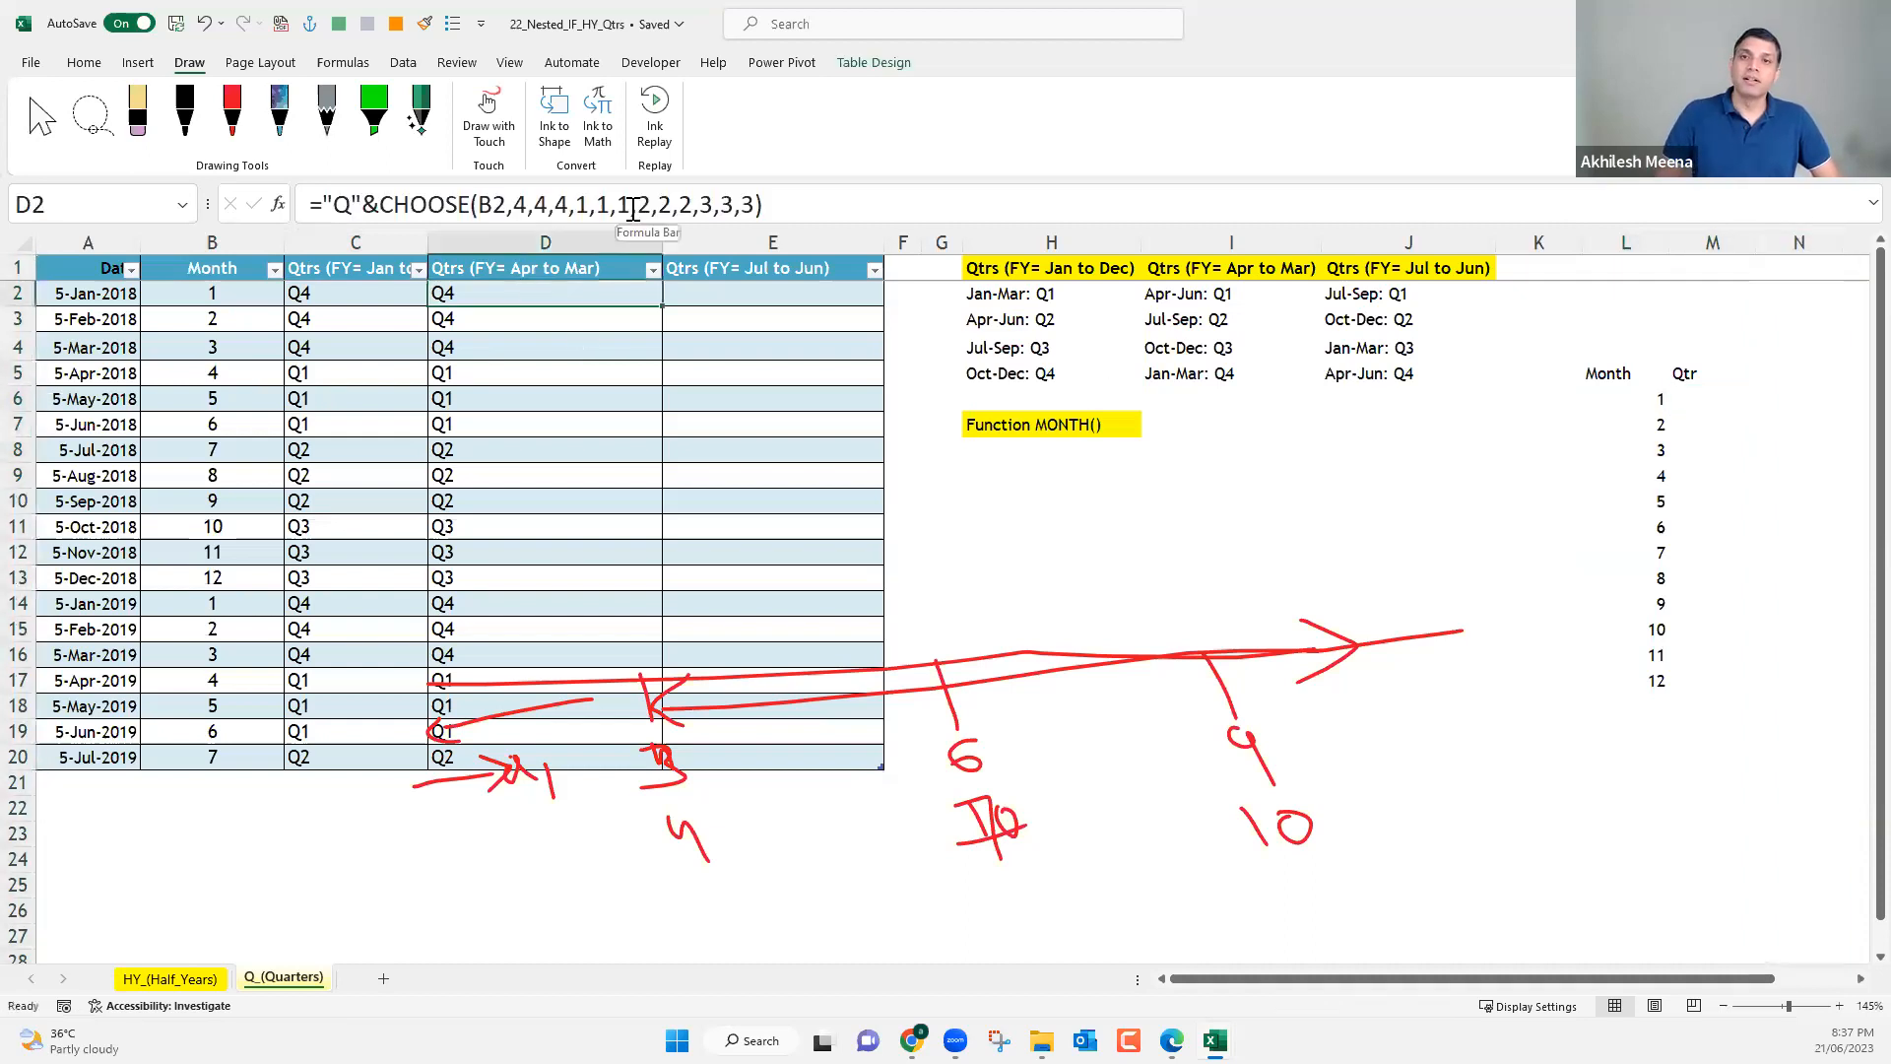
click(1694, 404)
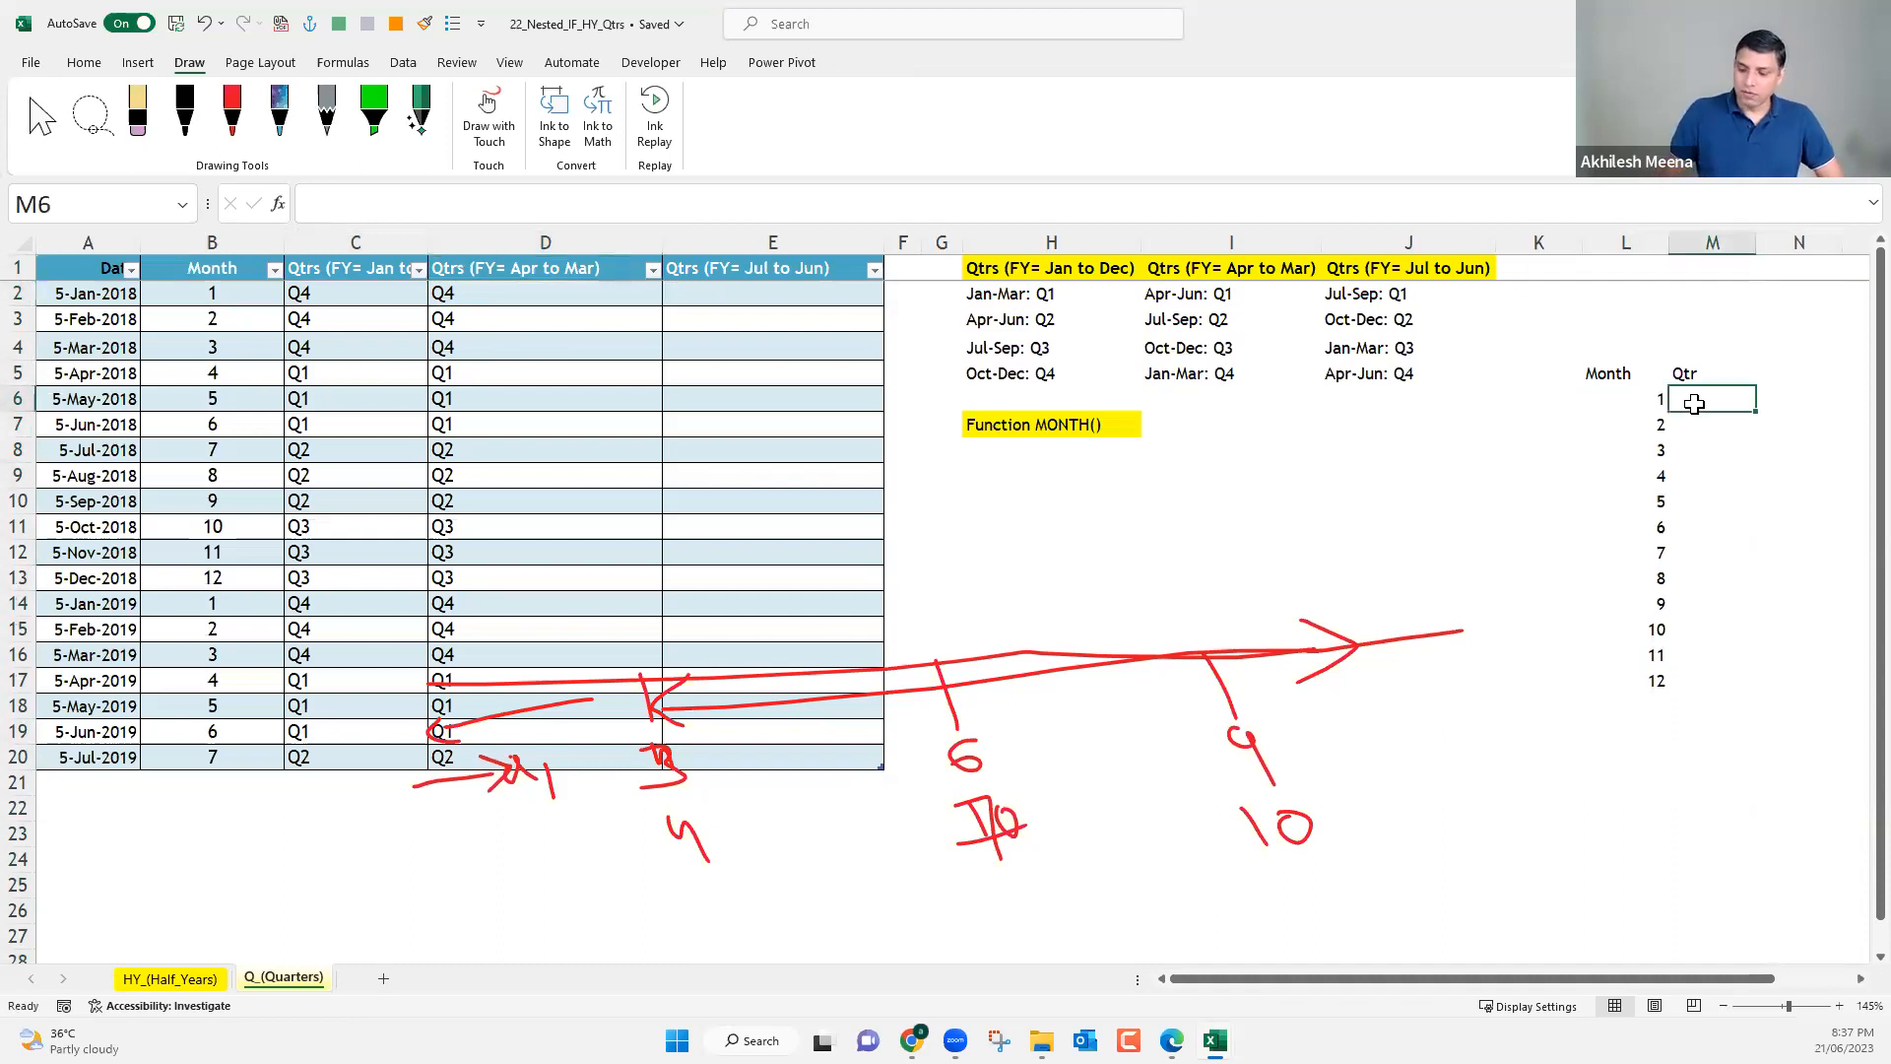
text(4)
key(Return)
text(4)
key(Return)
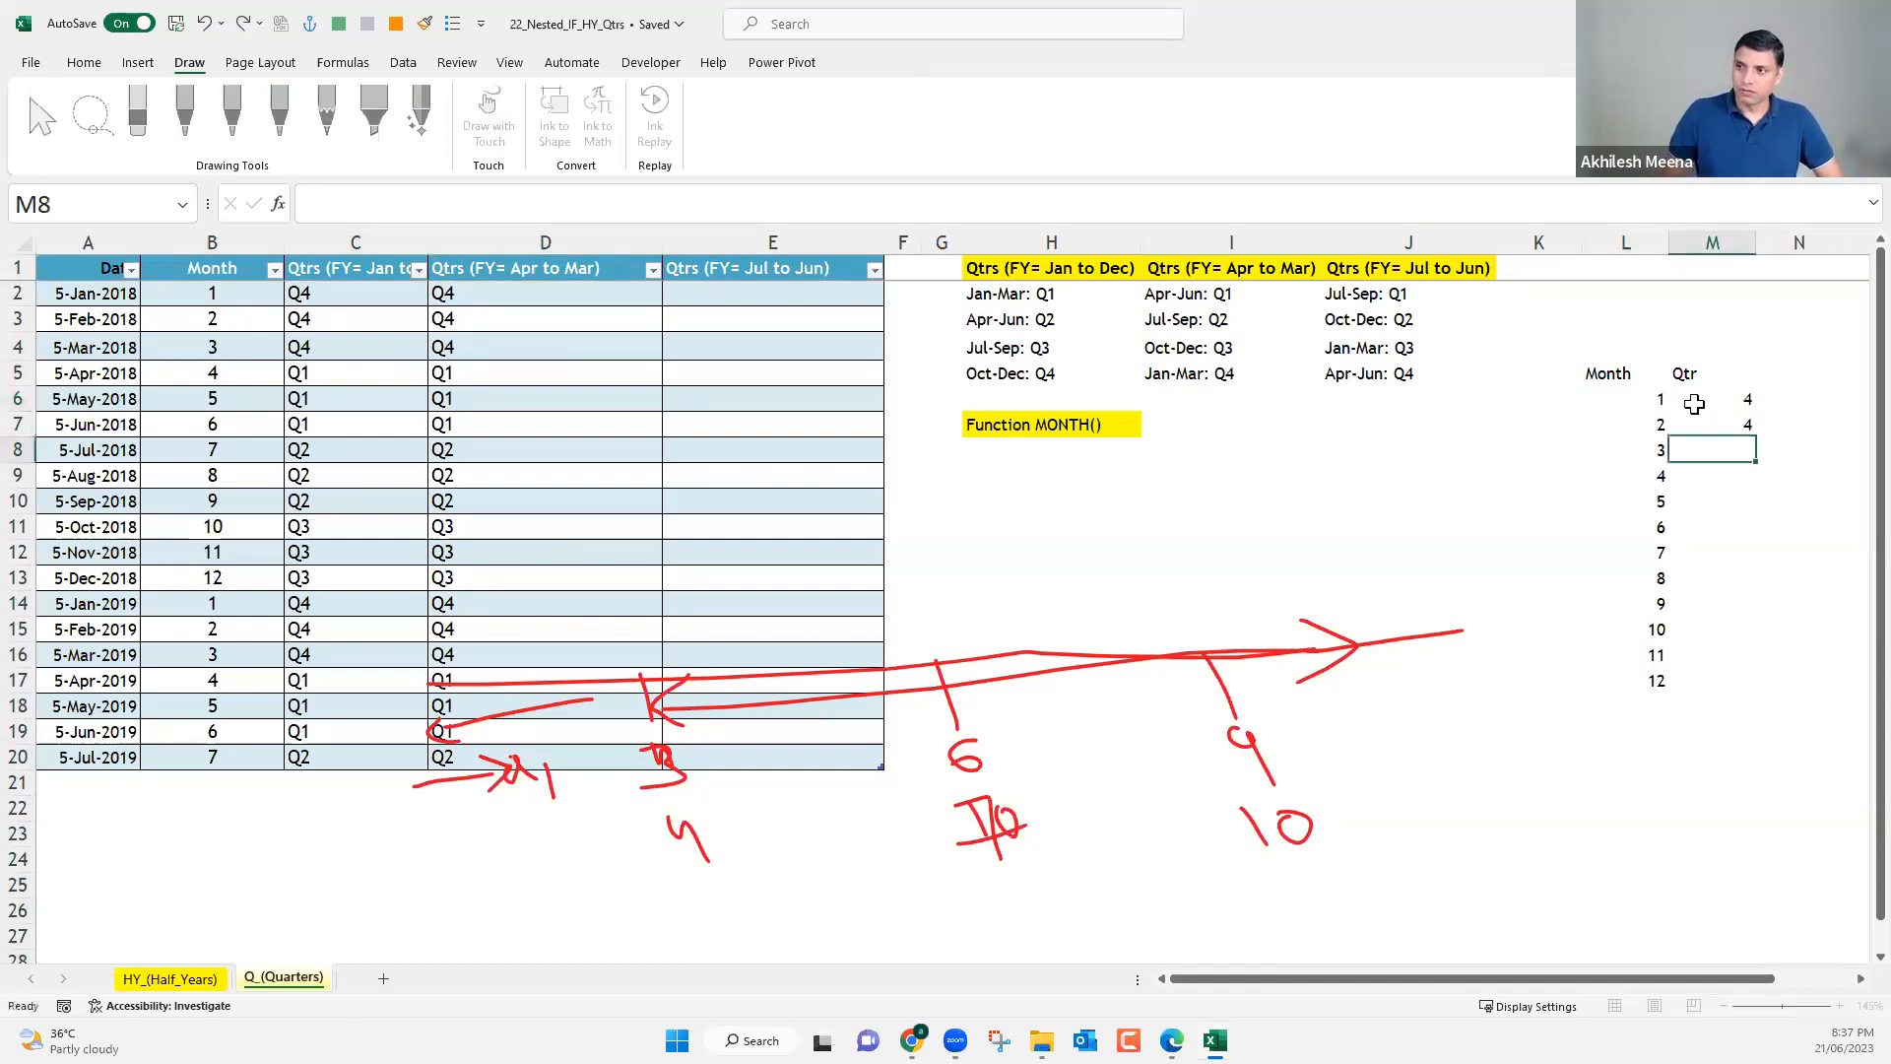
text(4)
key(Return)
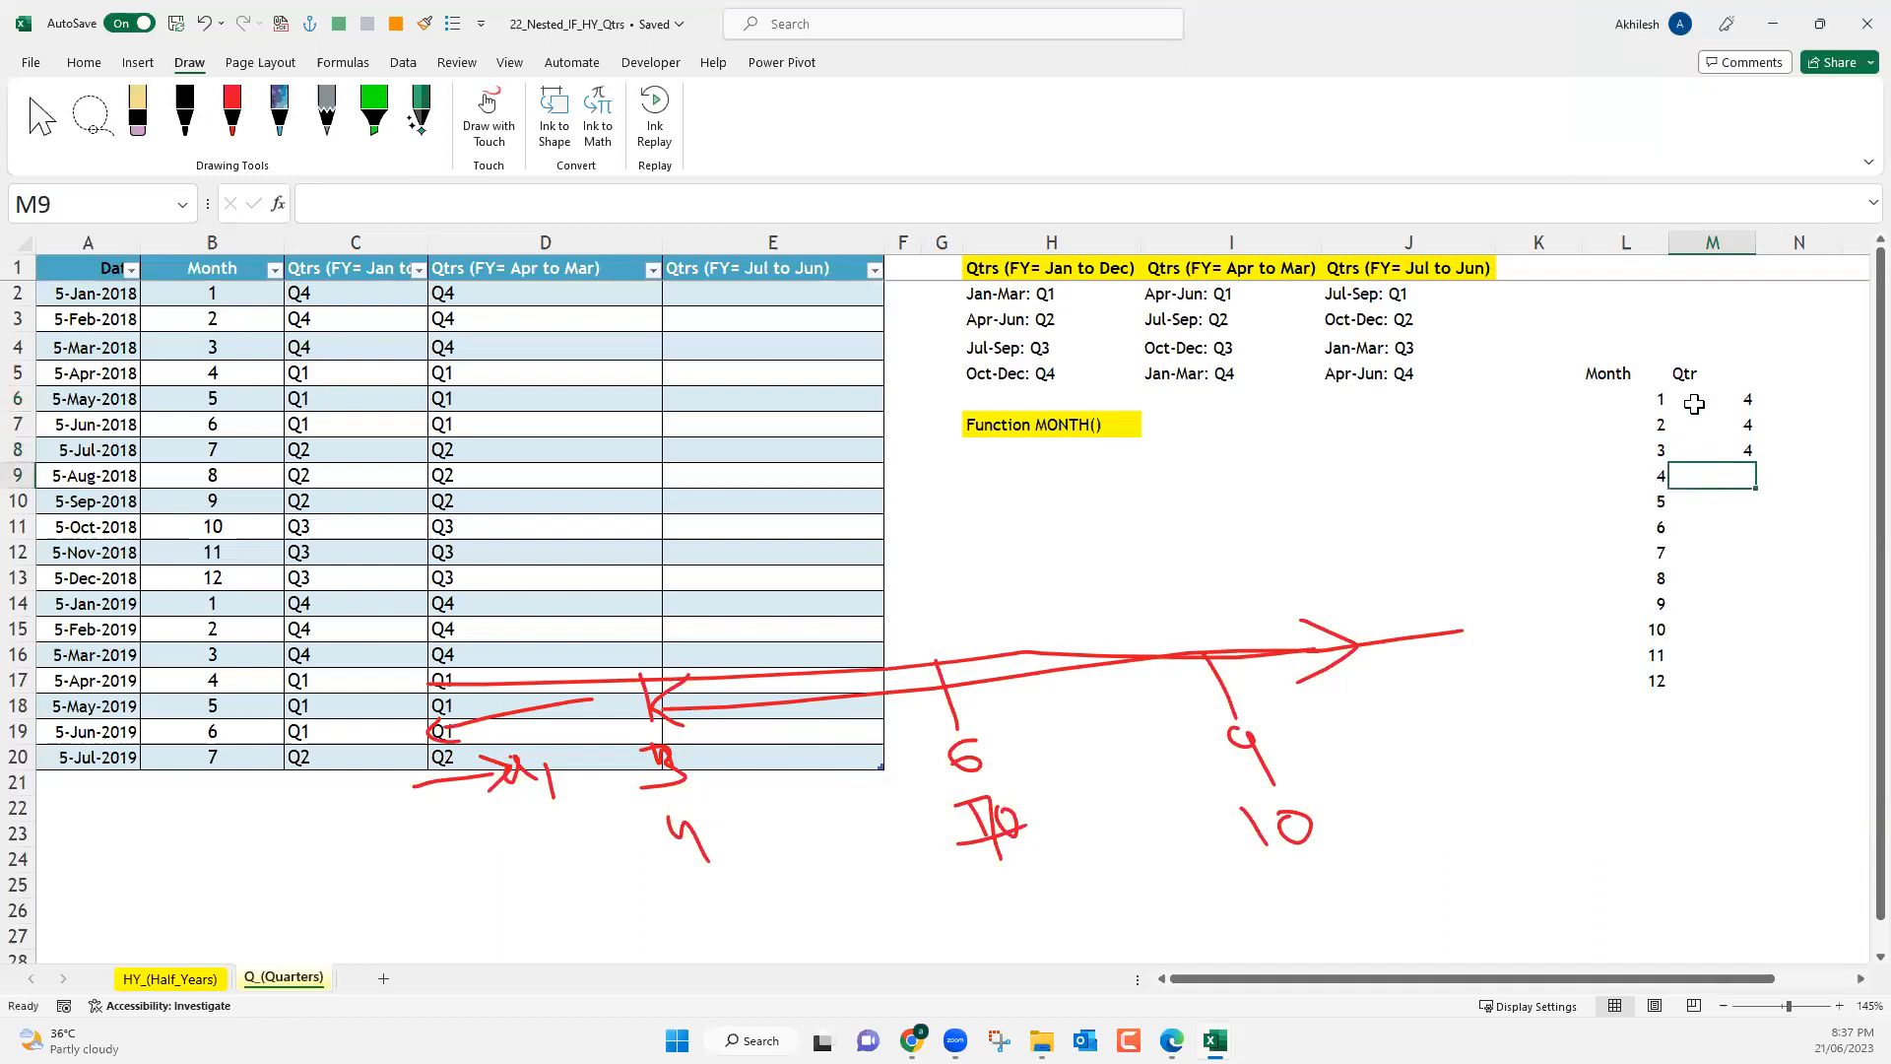
text(1)
key(Return)
text(1)
key(Return)
text(1)
key(Return)
Enter quarter 2 for months 7 to 9 and quarter 3 for months 10 to 12 in M12:M17.
text(3)
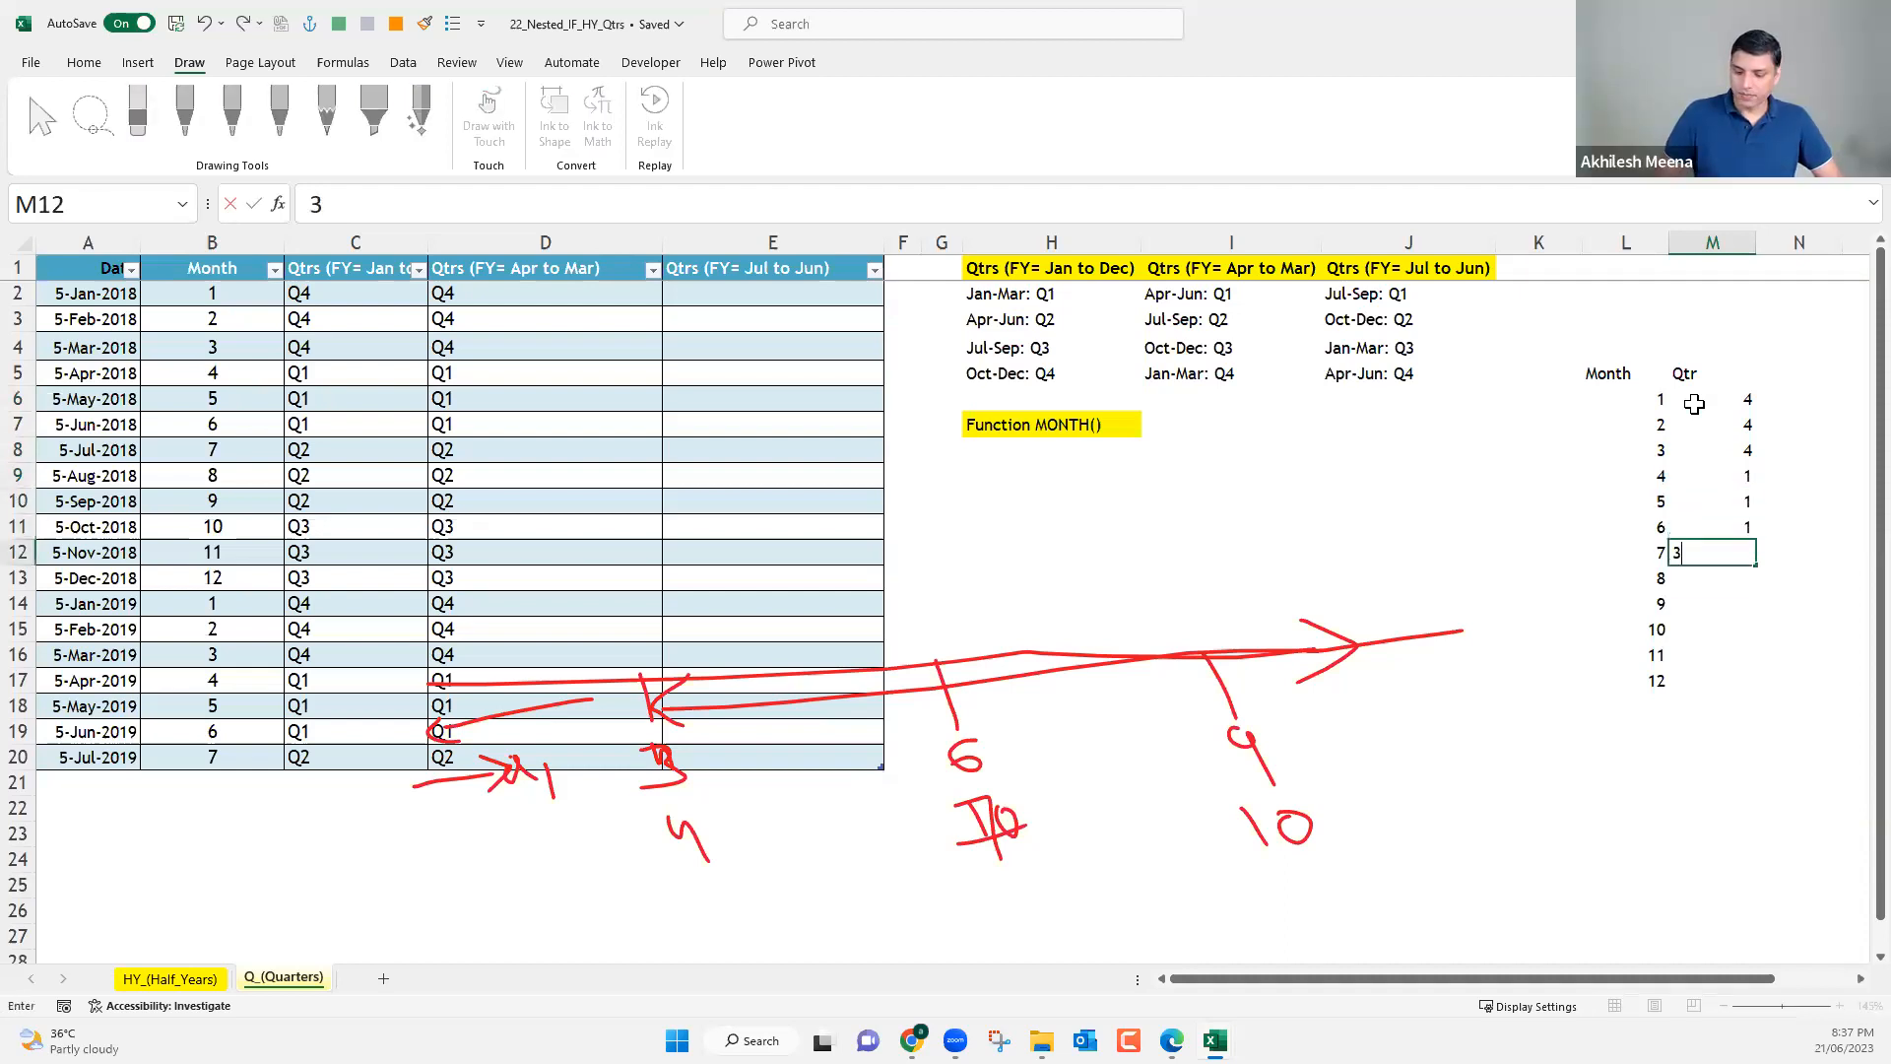
key(Return)
key(Up)
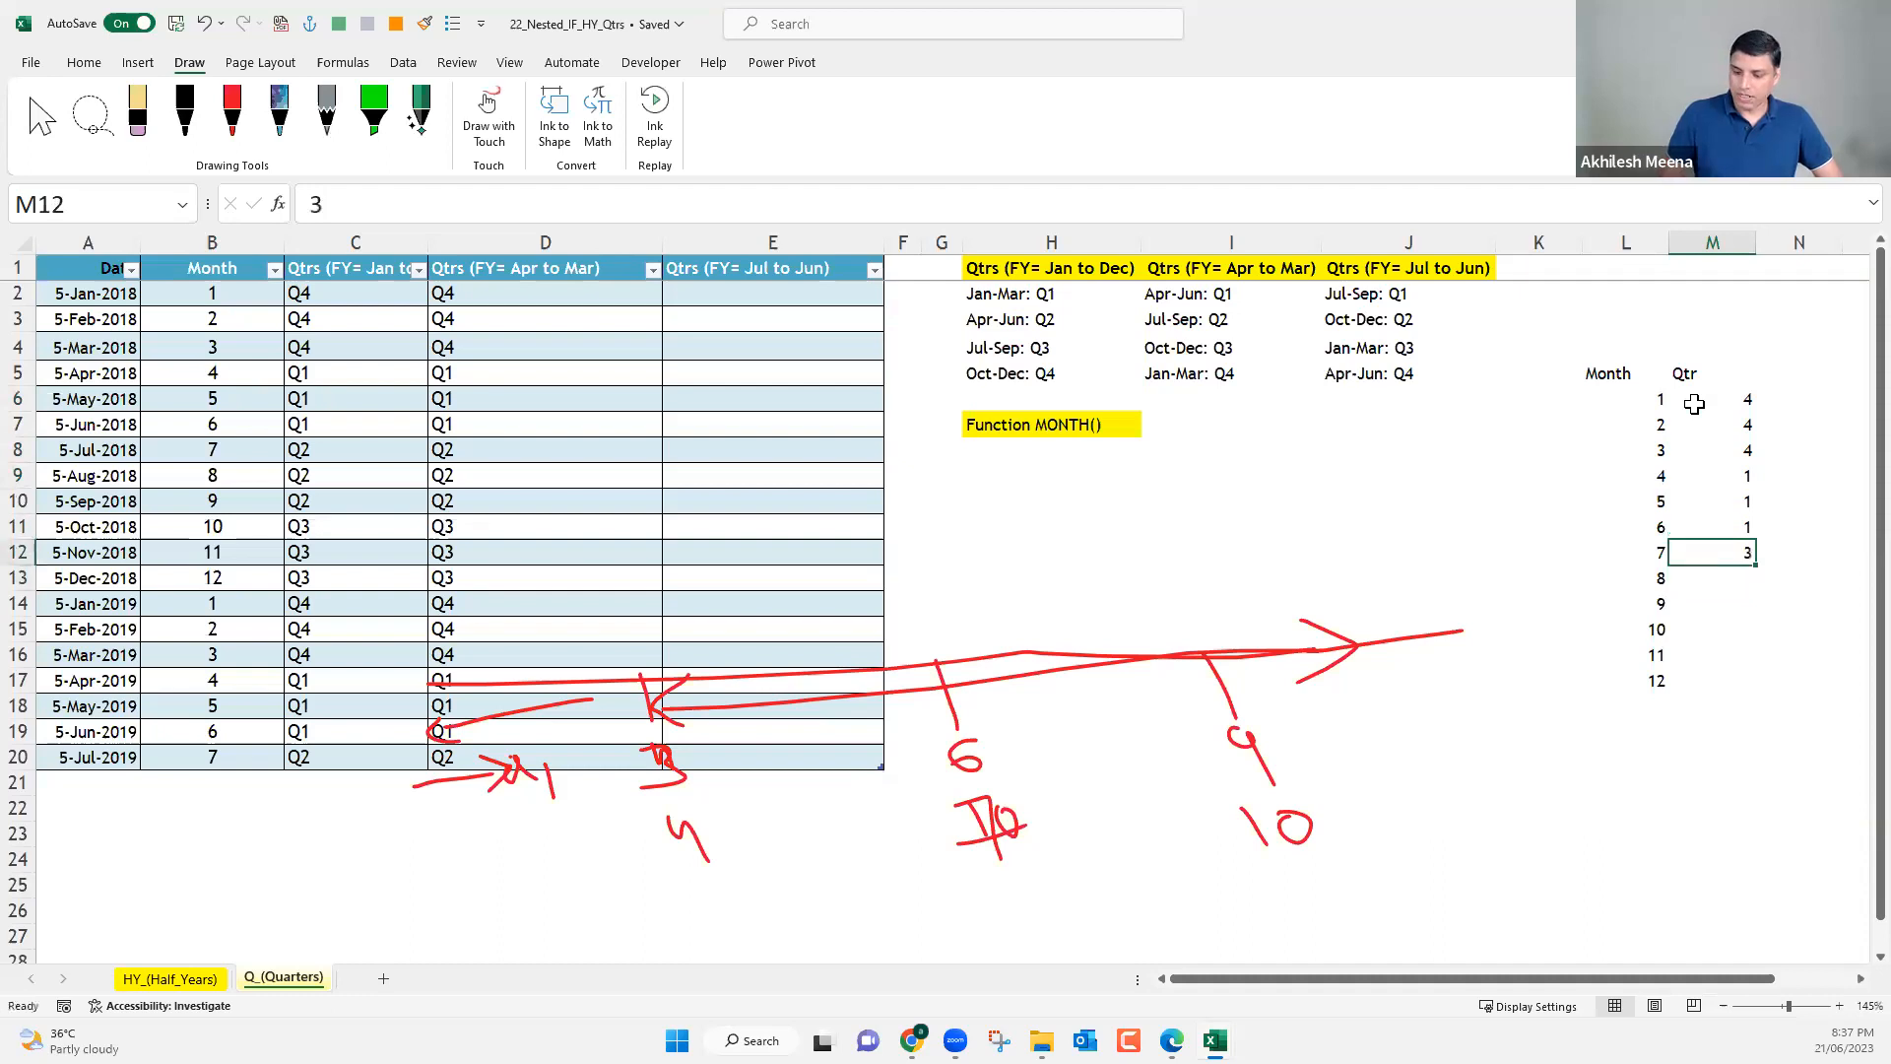
text(2)
key(Return)
text(2)
key(Return)
text(2)
key(Return)
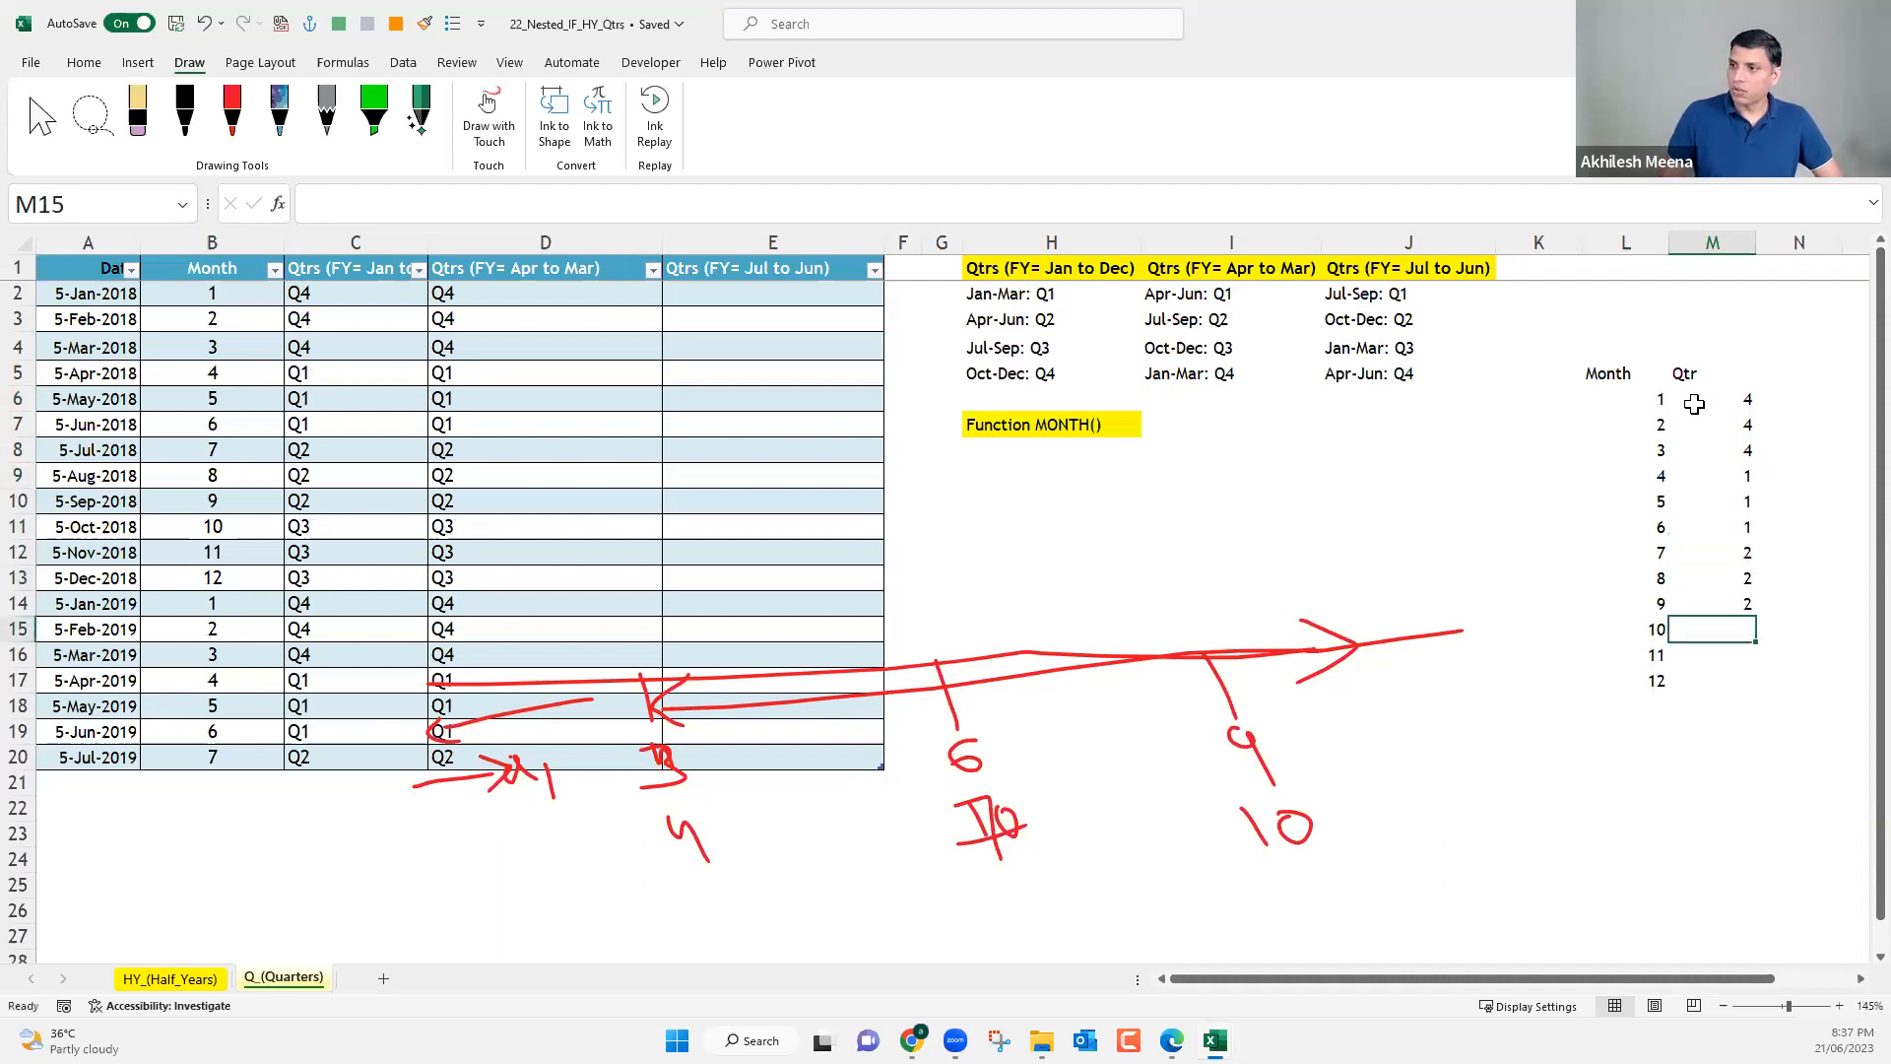
text(3)
key(Return)
text(3)
key(Return)
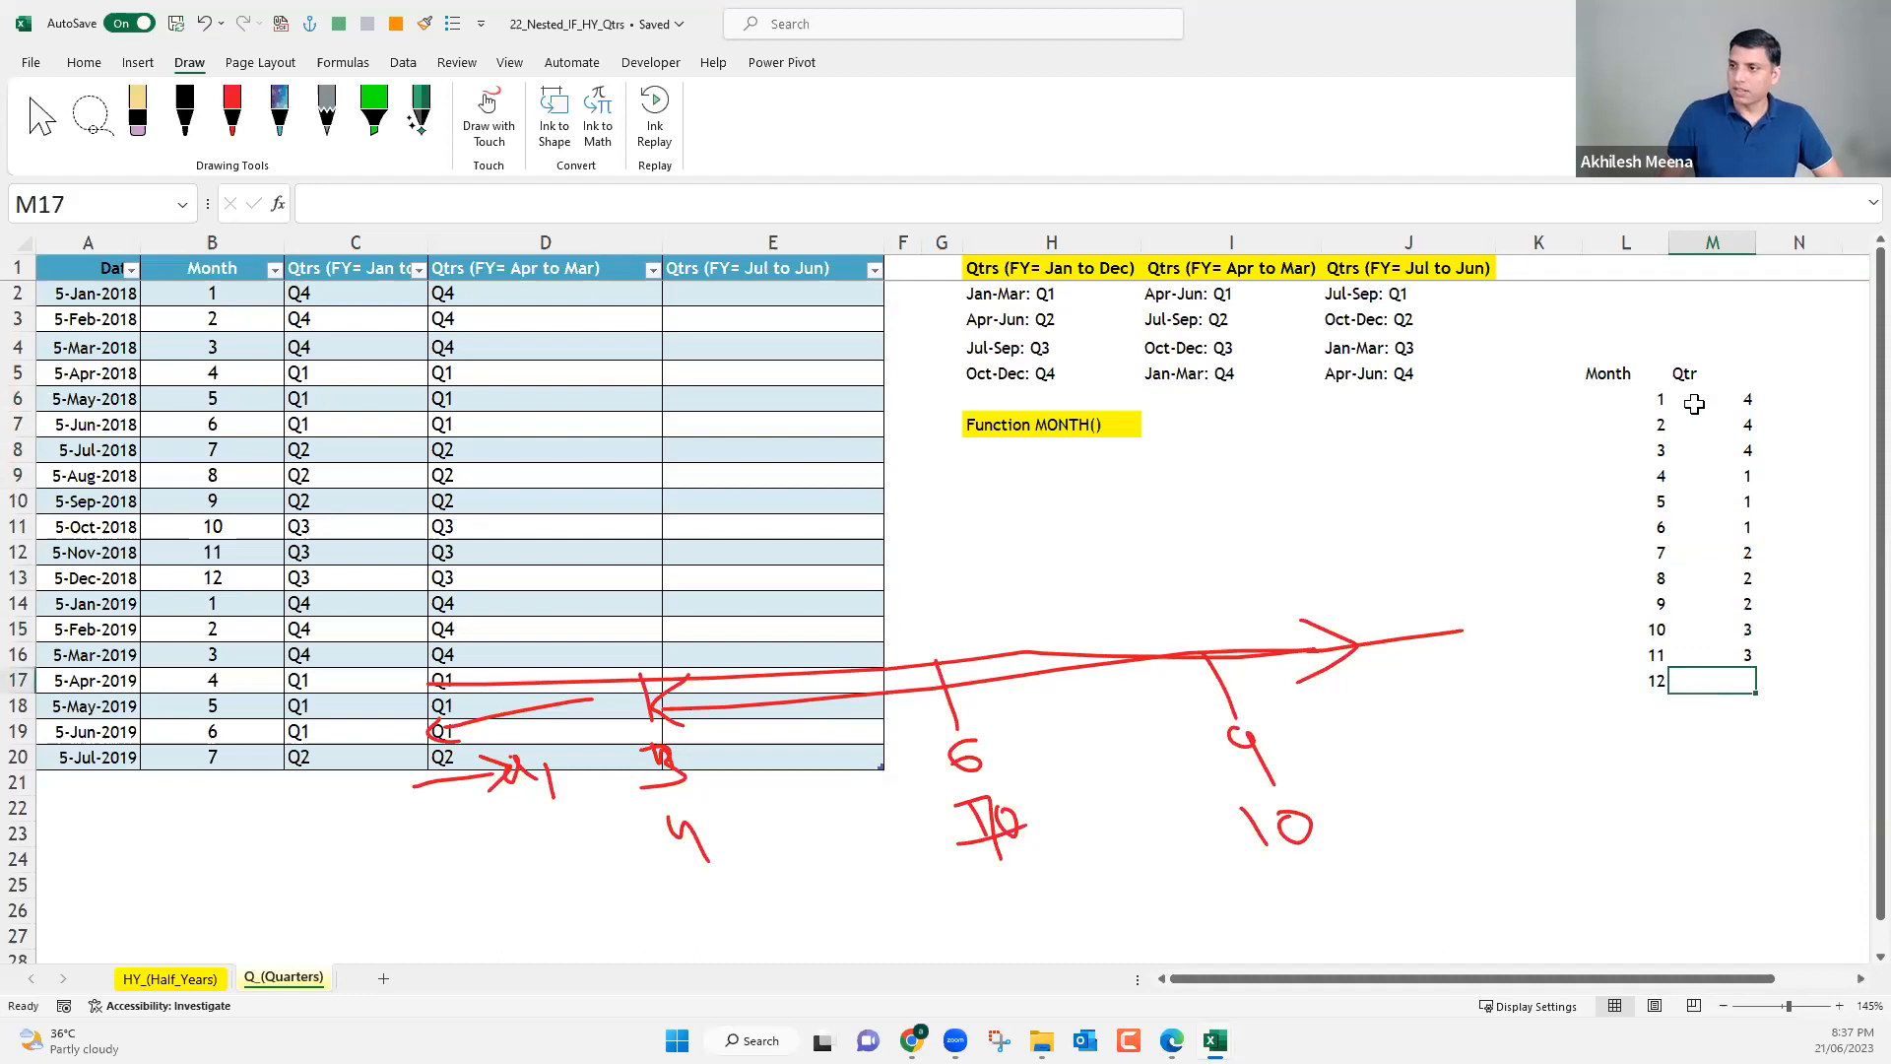
text(3)
key(Return)
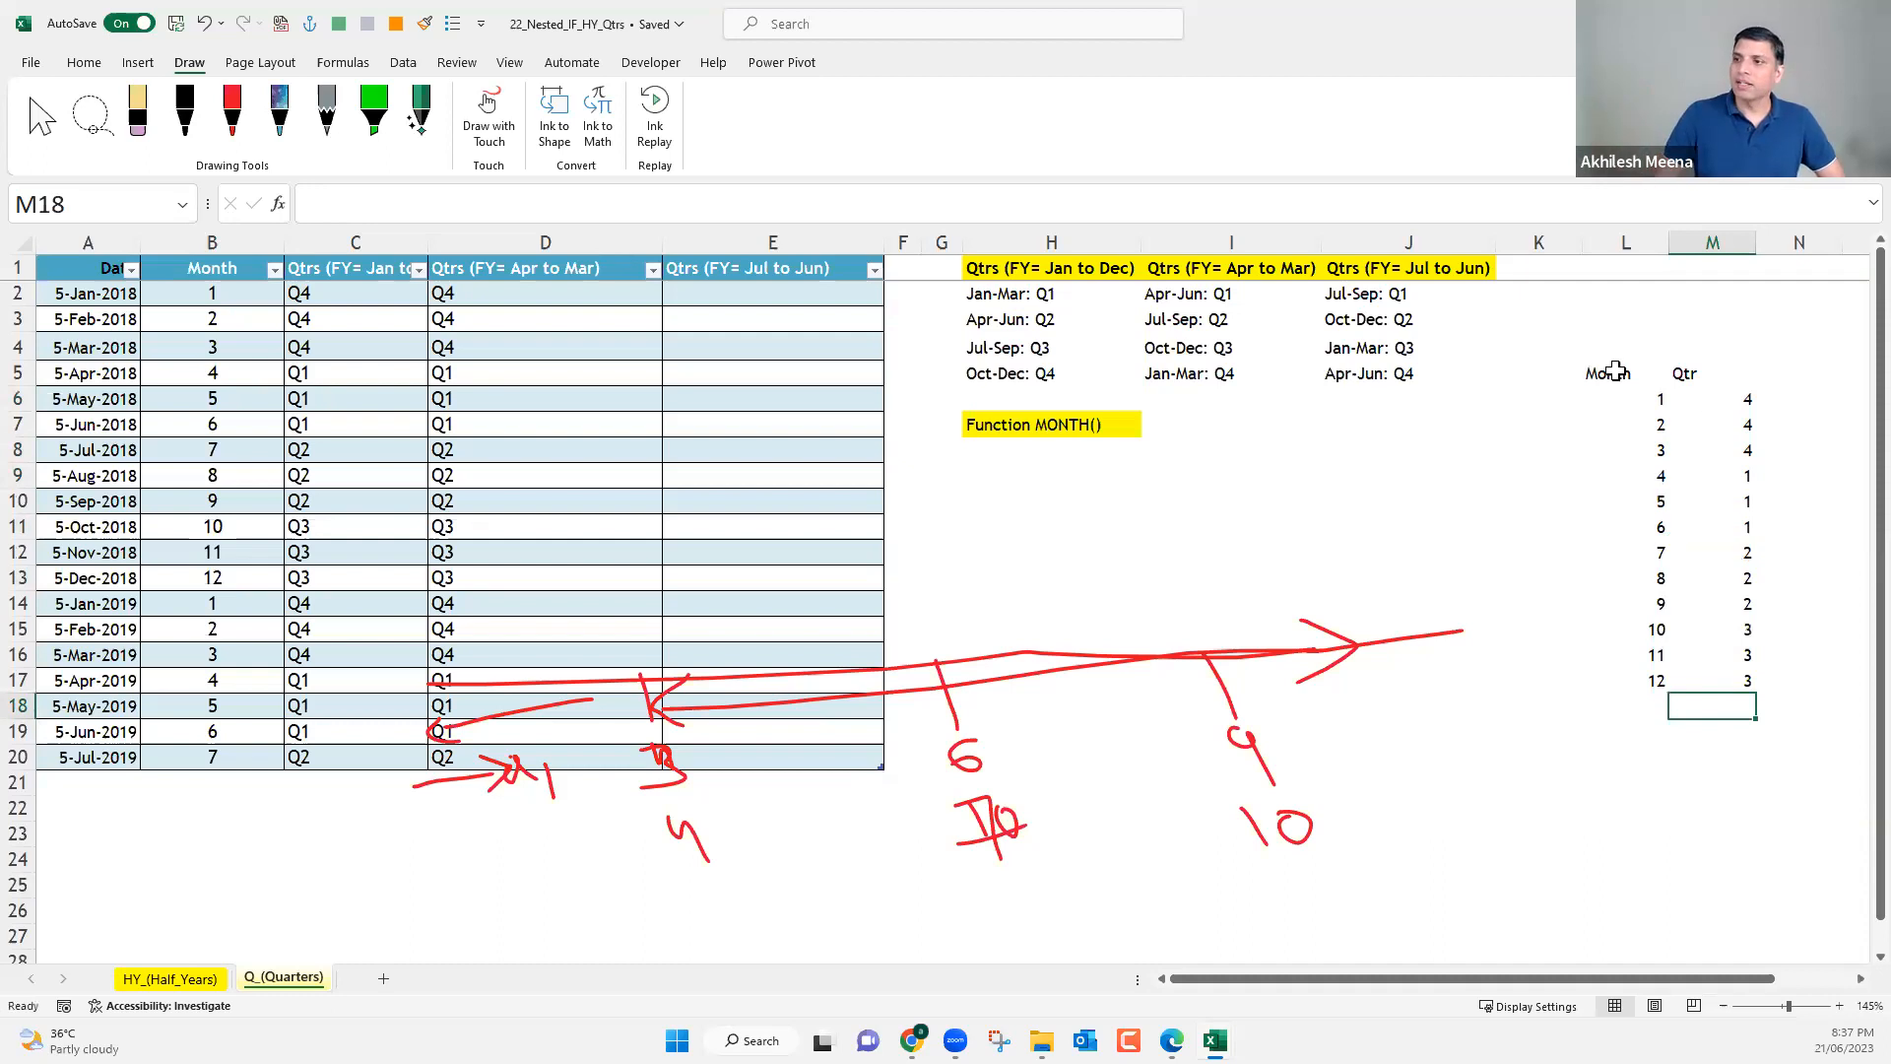
Convert the month and quarter list in L5:M17 into a table with headers.
drag(1607, 373, 1734, 681)
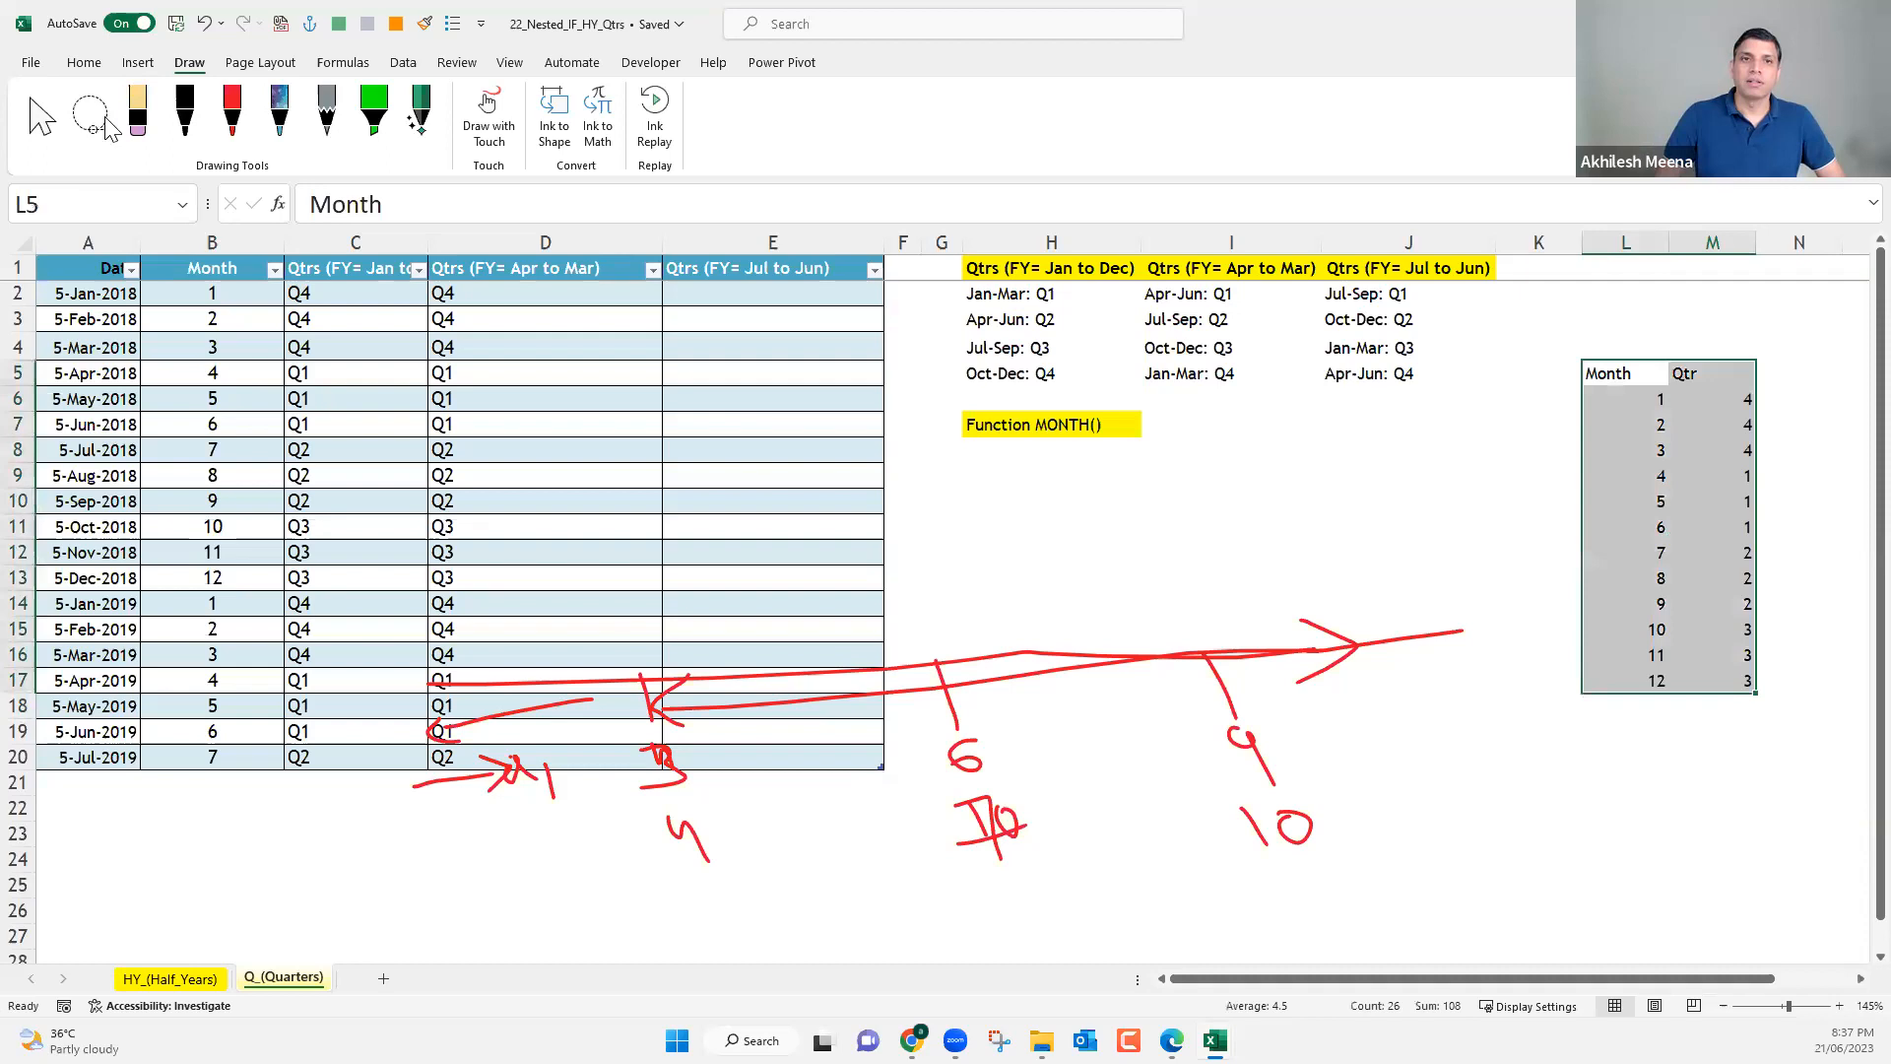
click(138, 62)
click(187, 110)
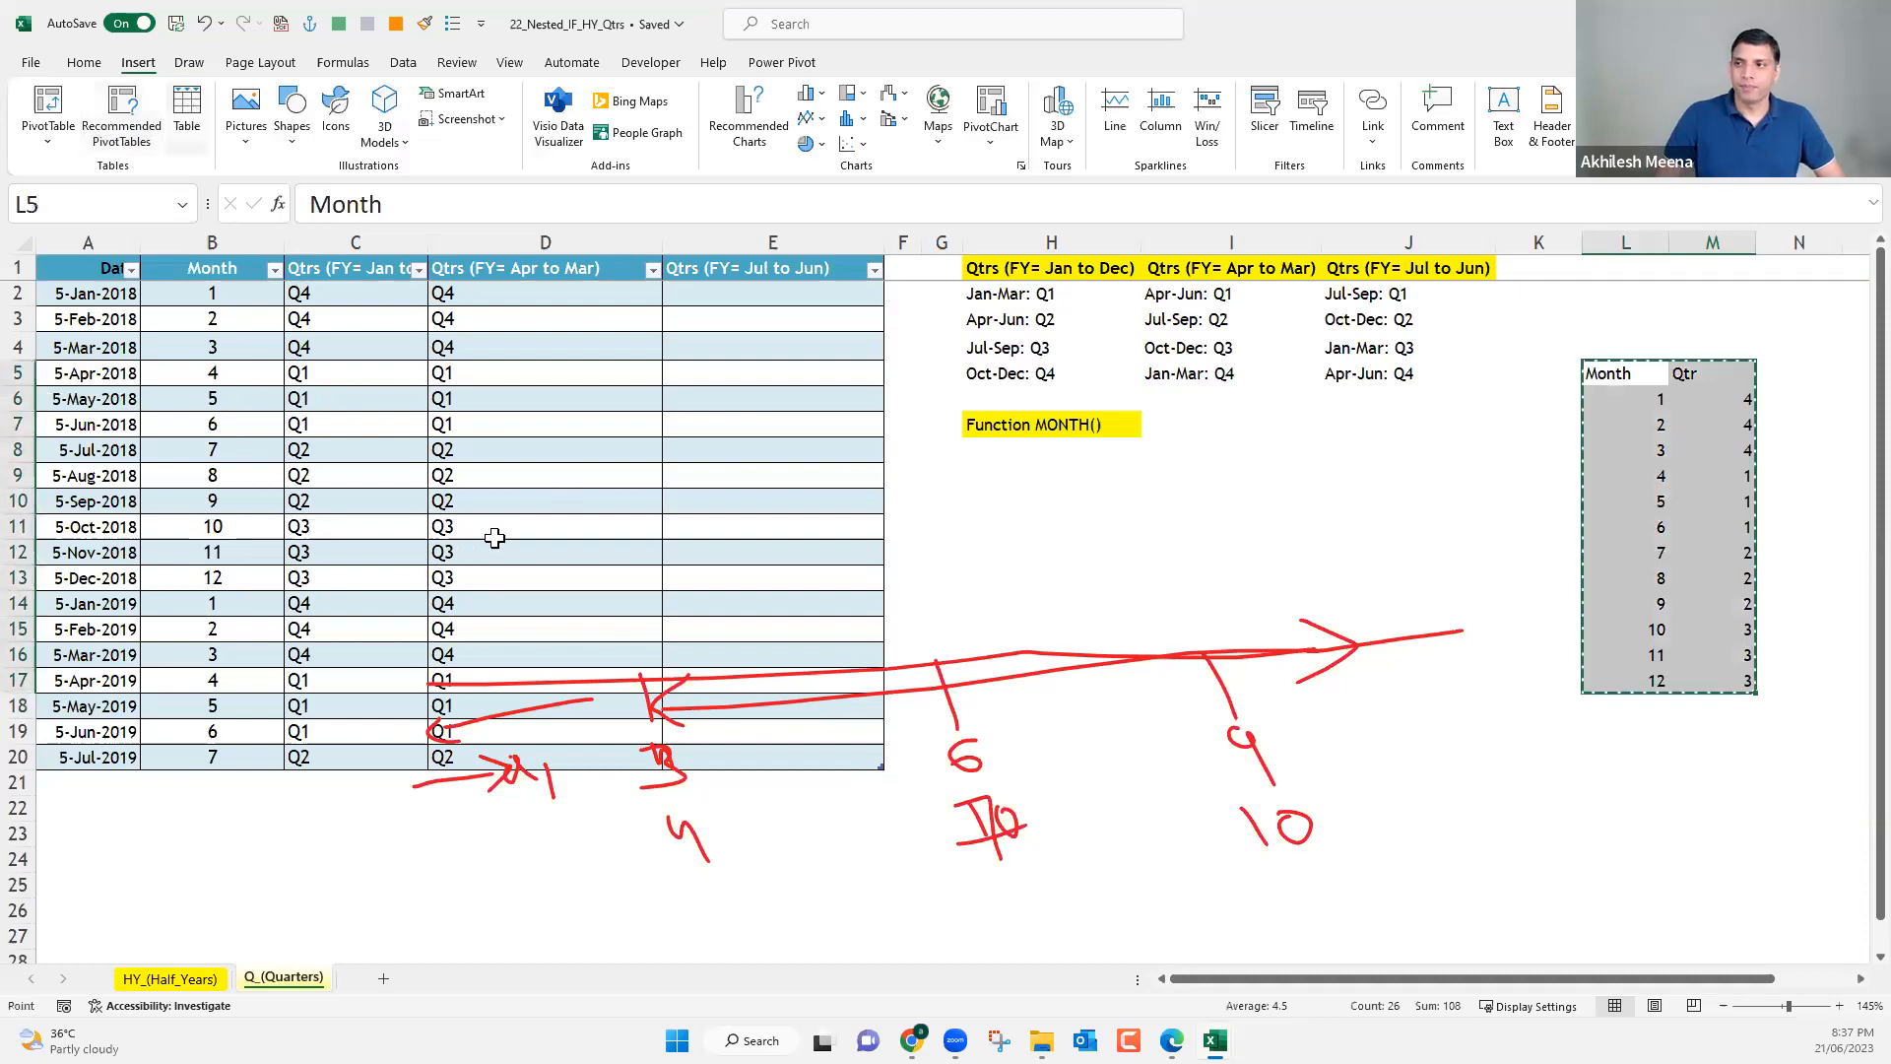
key(Return)
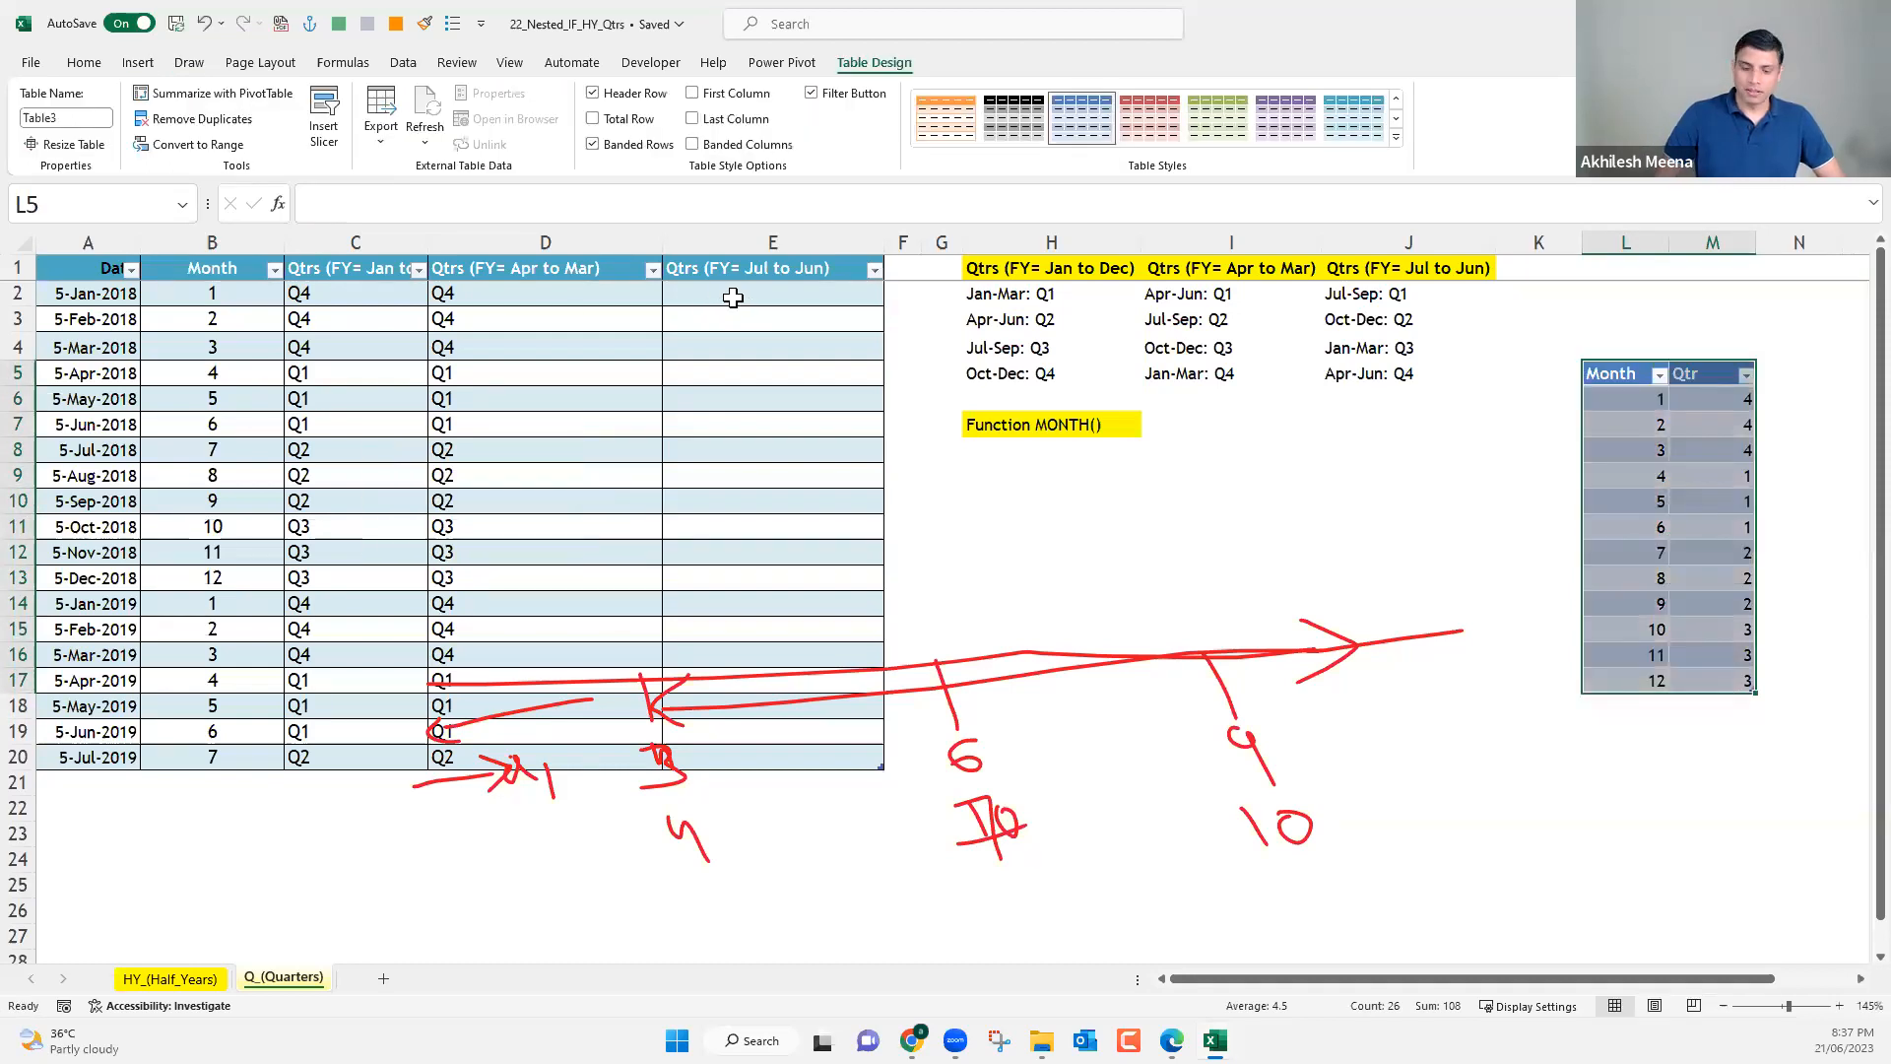
Start a VLOOKUP formula in E2 with the month in B2 as the lookup value.
click(734, 297)
text(=)
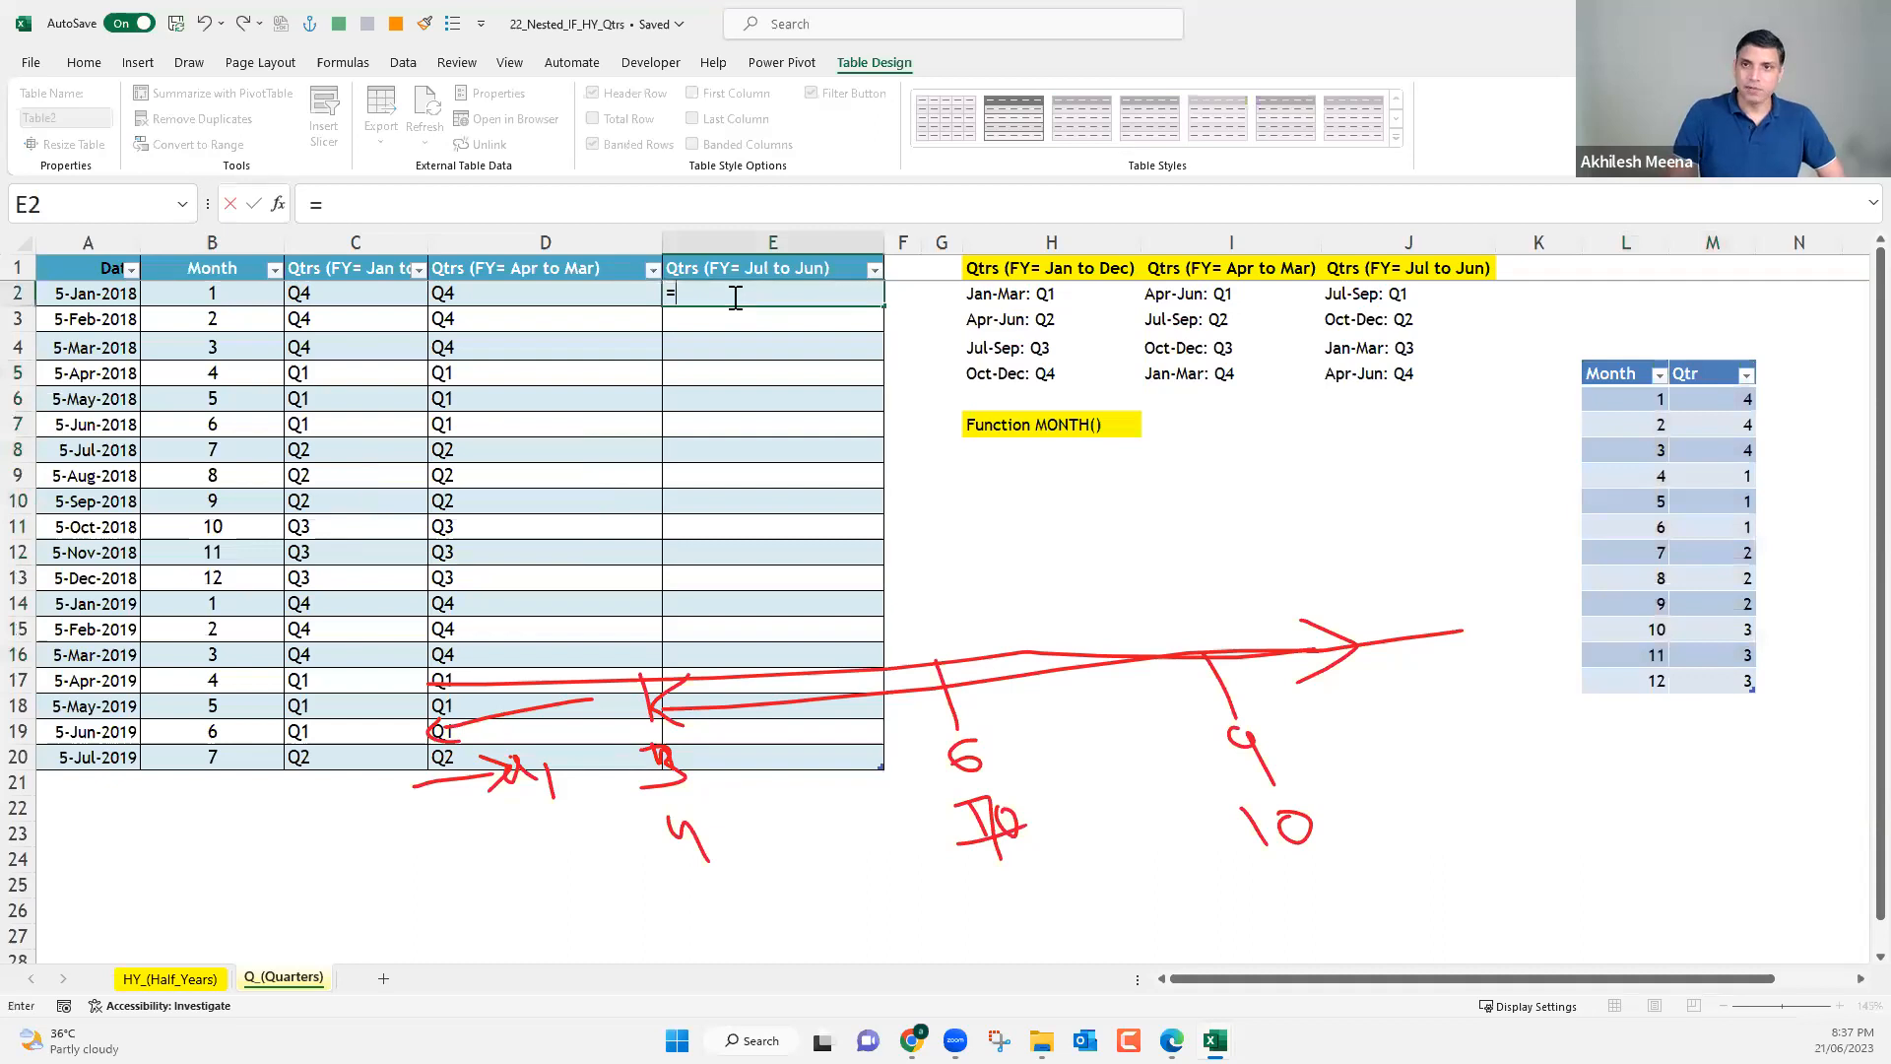
text(vl)
key(Tab)
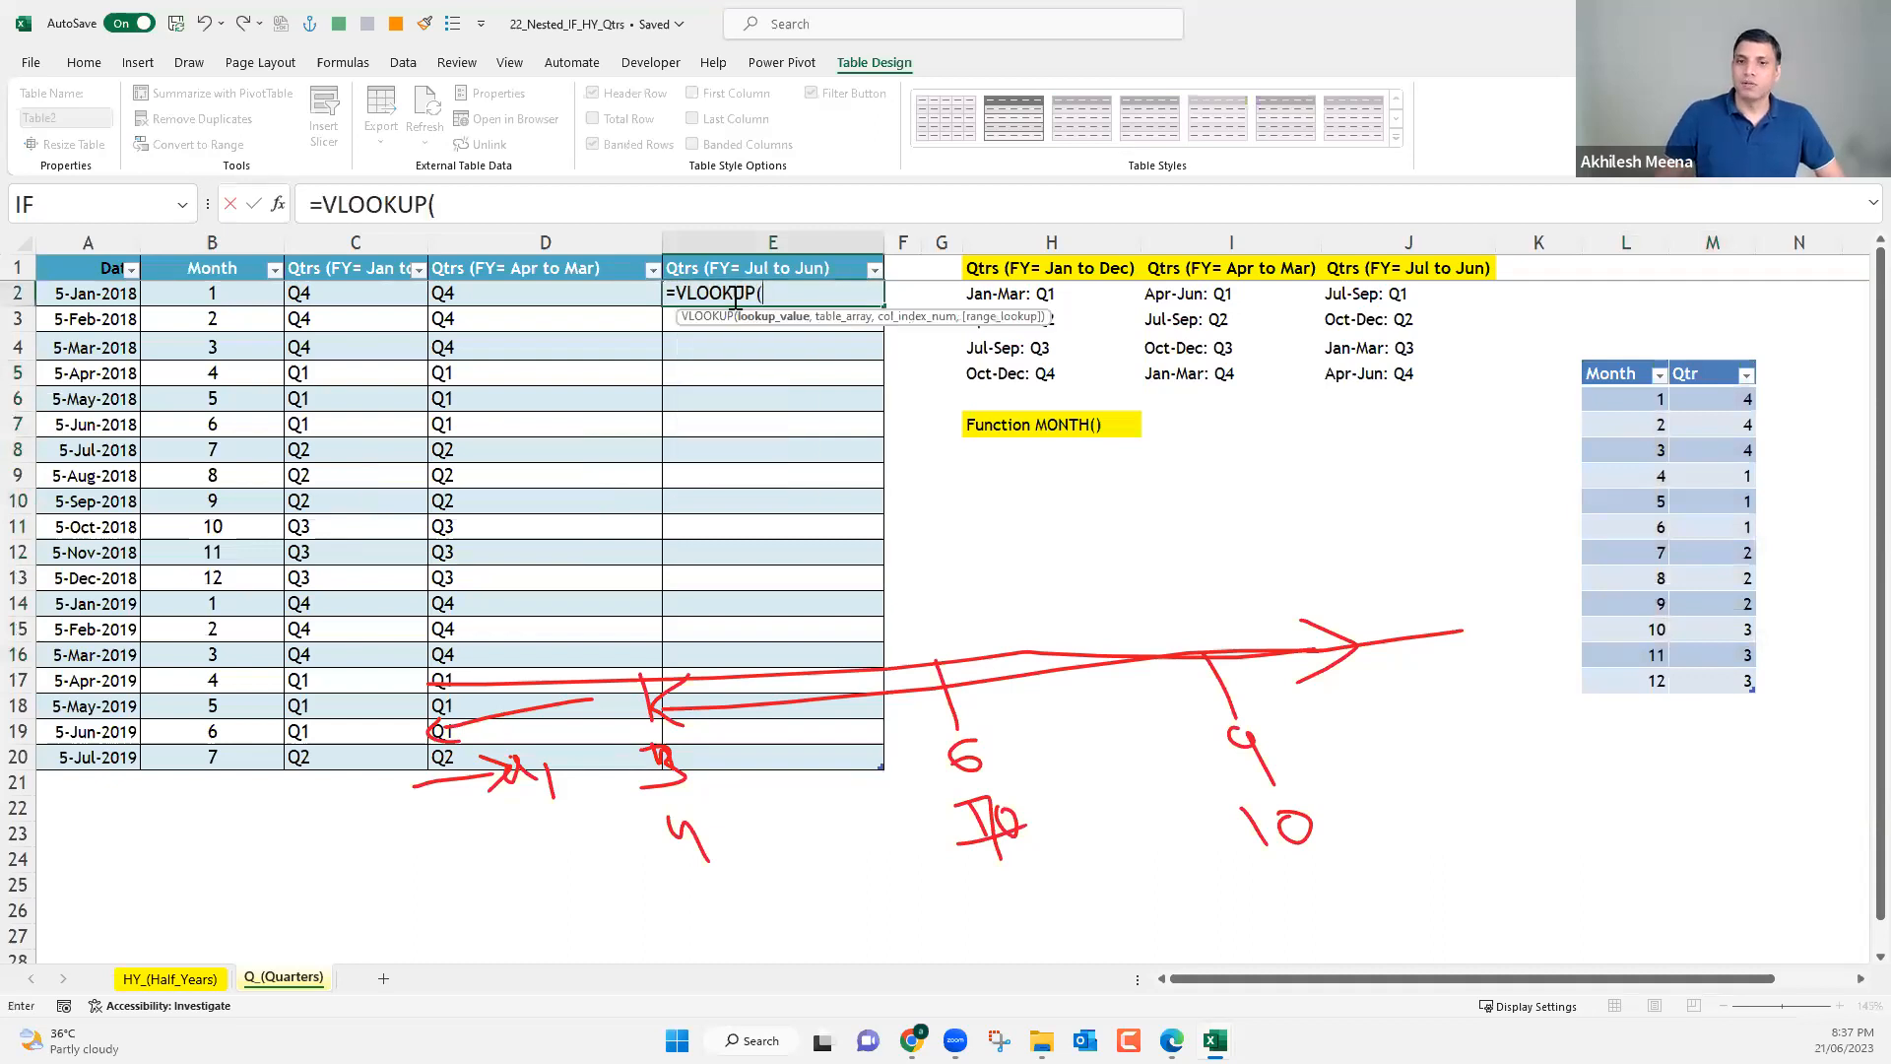
click(174, 295)
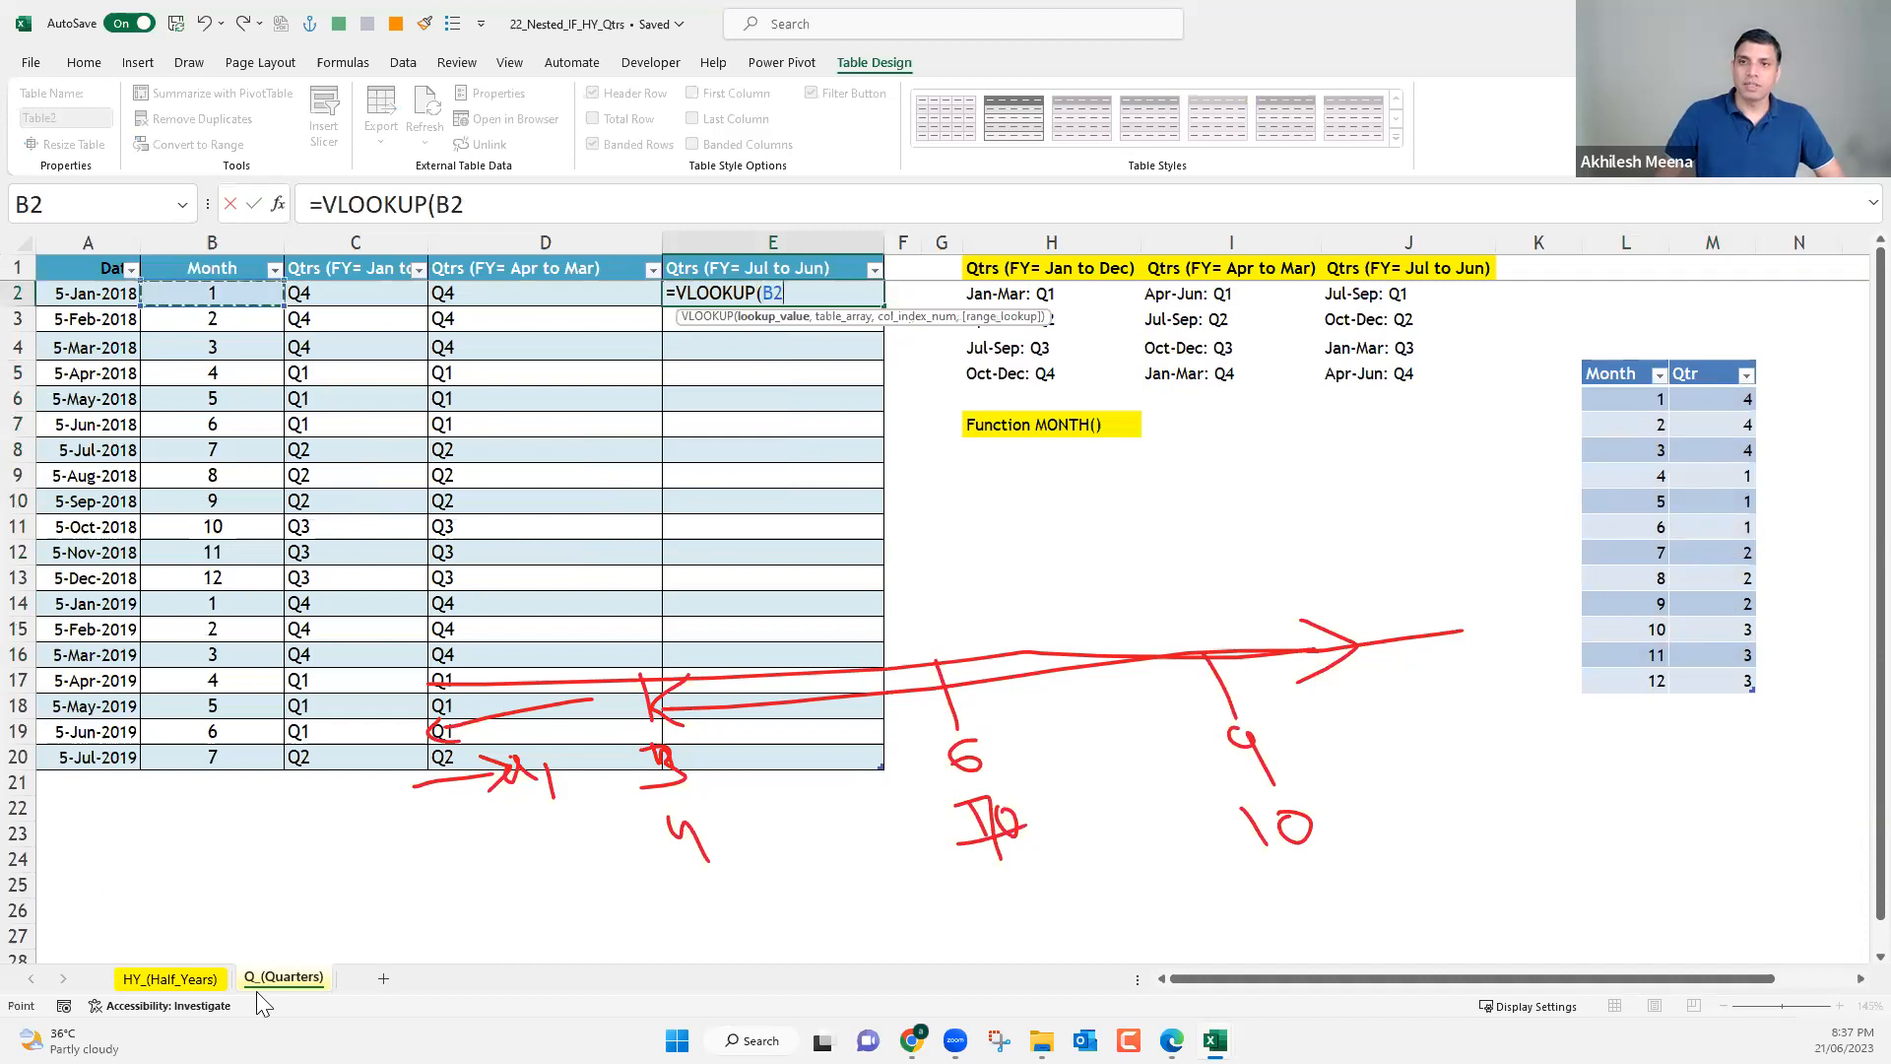
text(,)
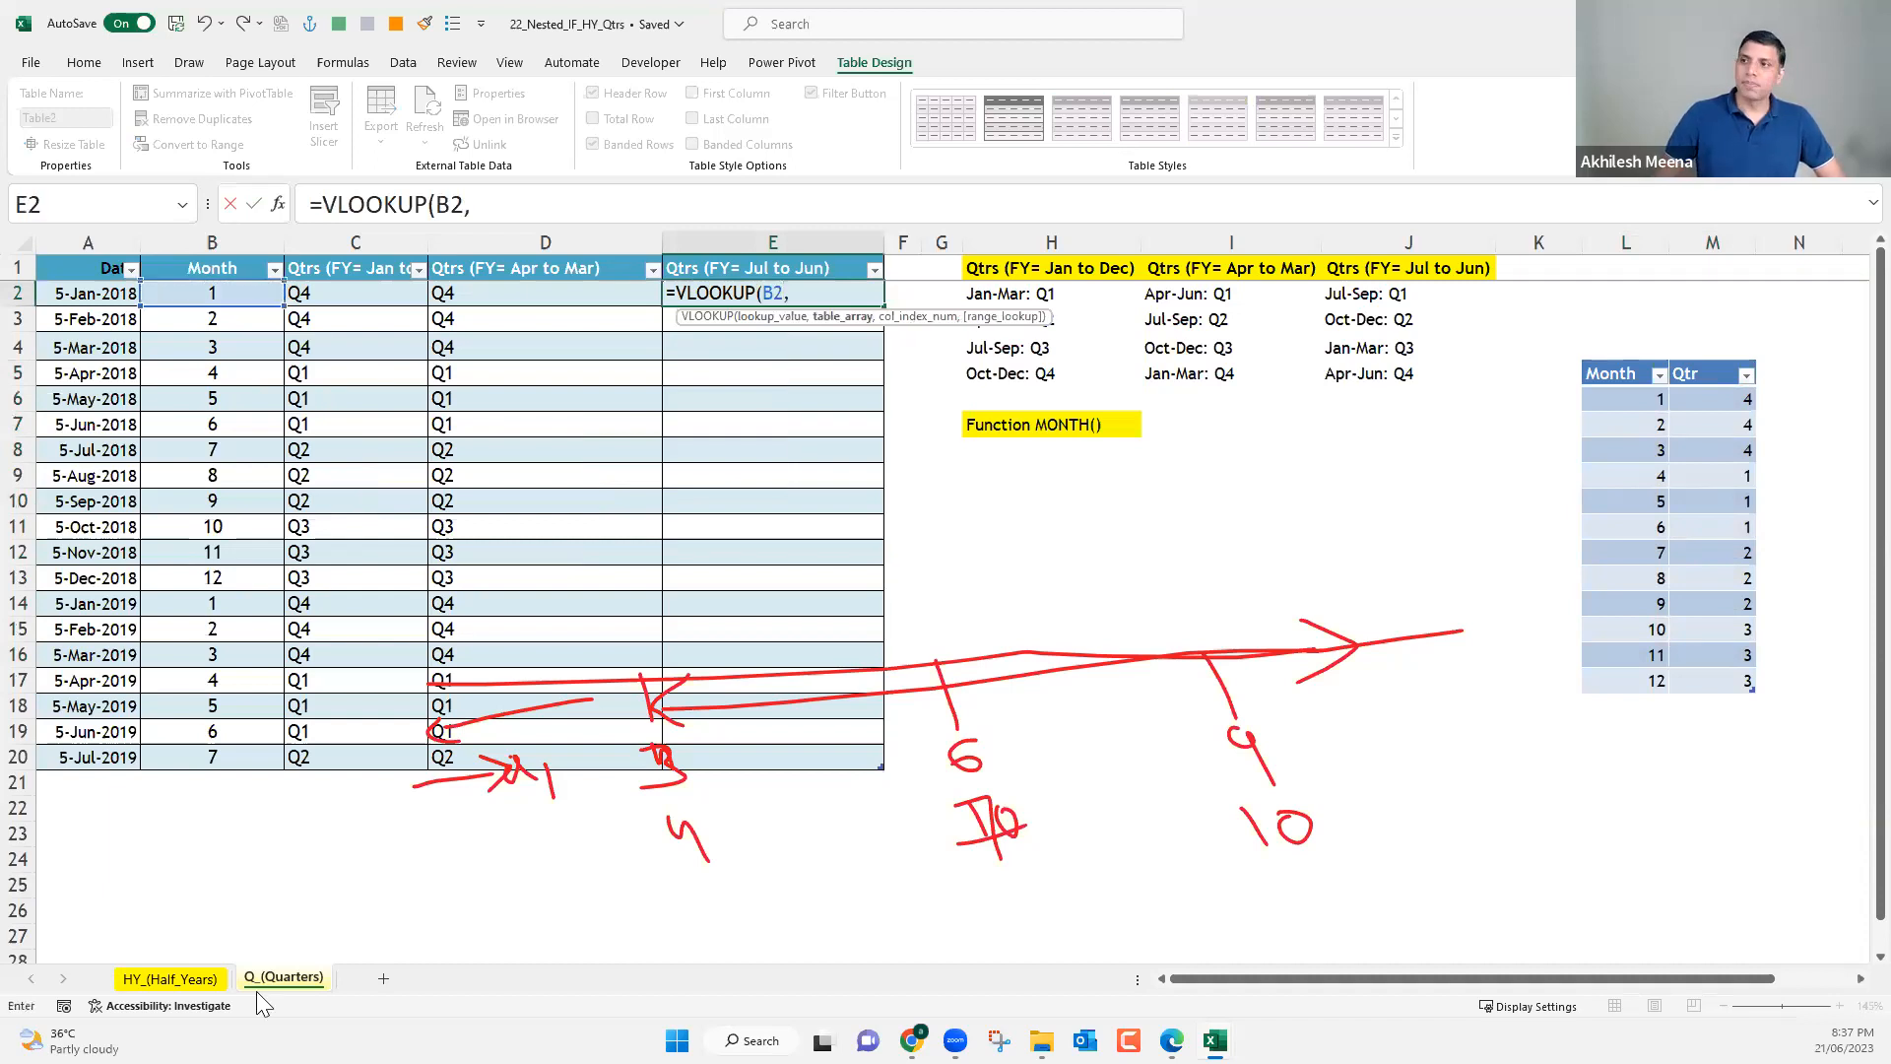
Set the table array of the VLOOKUP in E2 to Table3, the month and quarter table.
drag(1631, 399, 1701, 683)
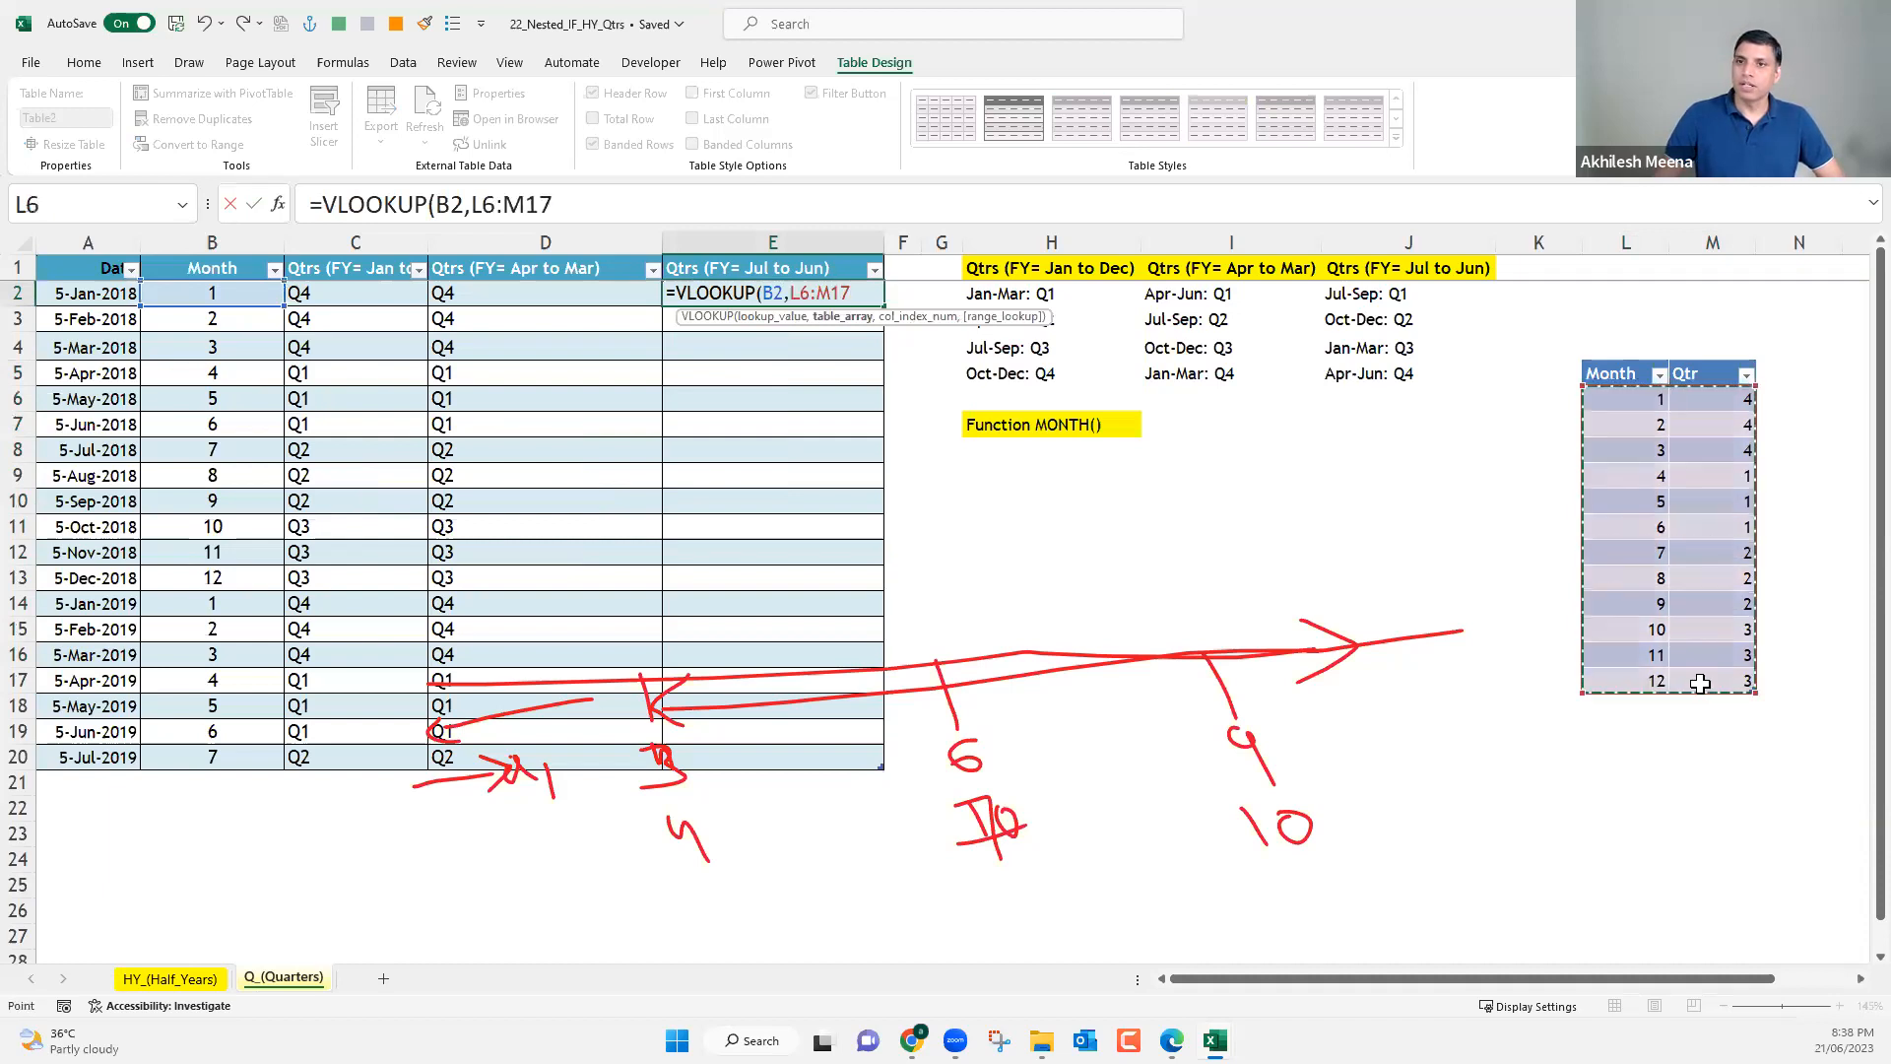
drag(585, 204, 472, 207)
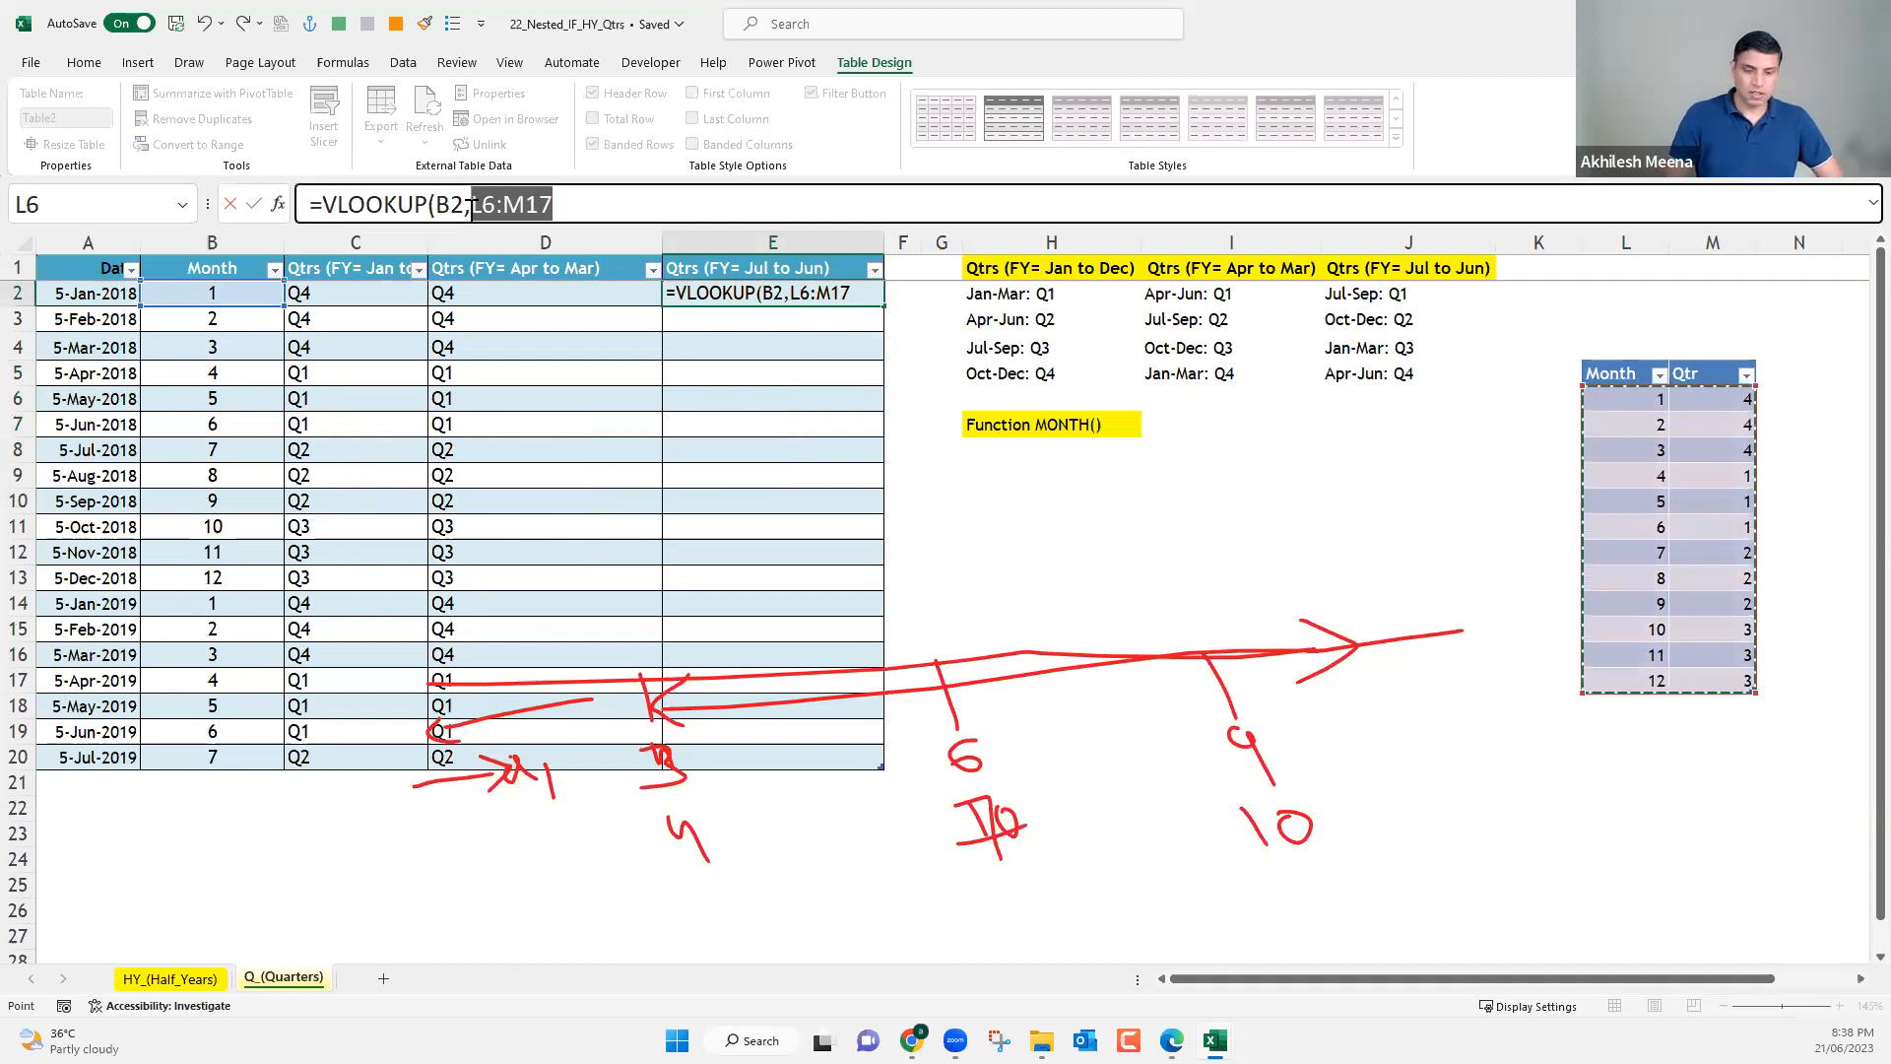
text(tabl)
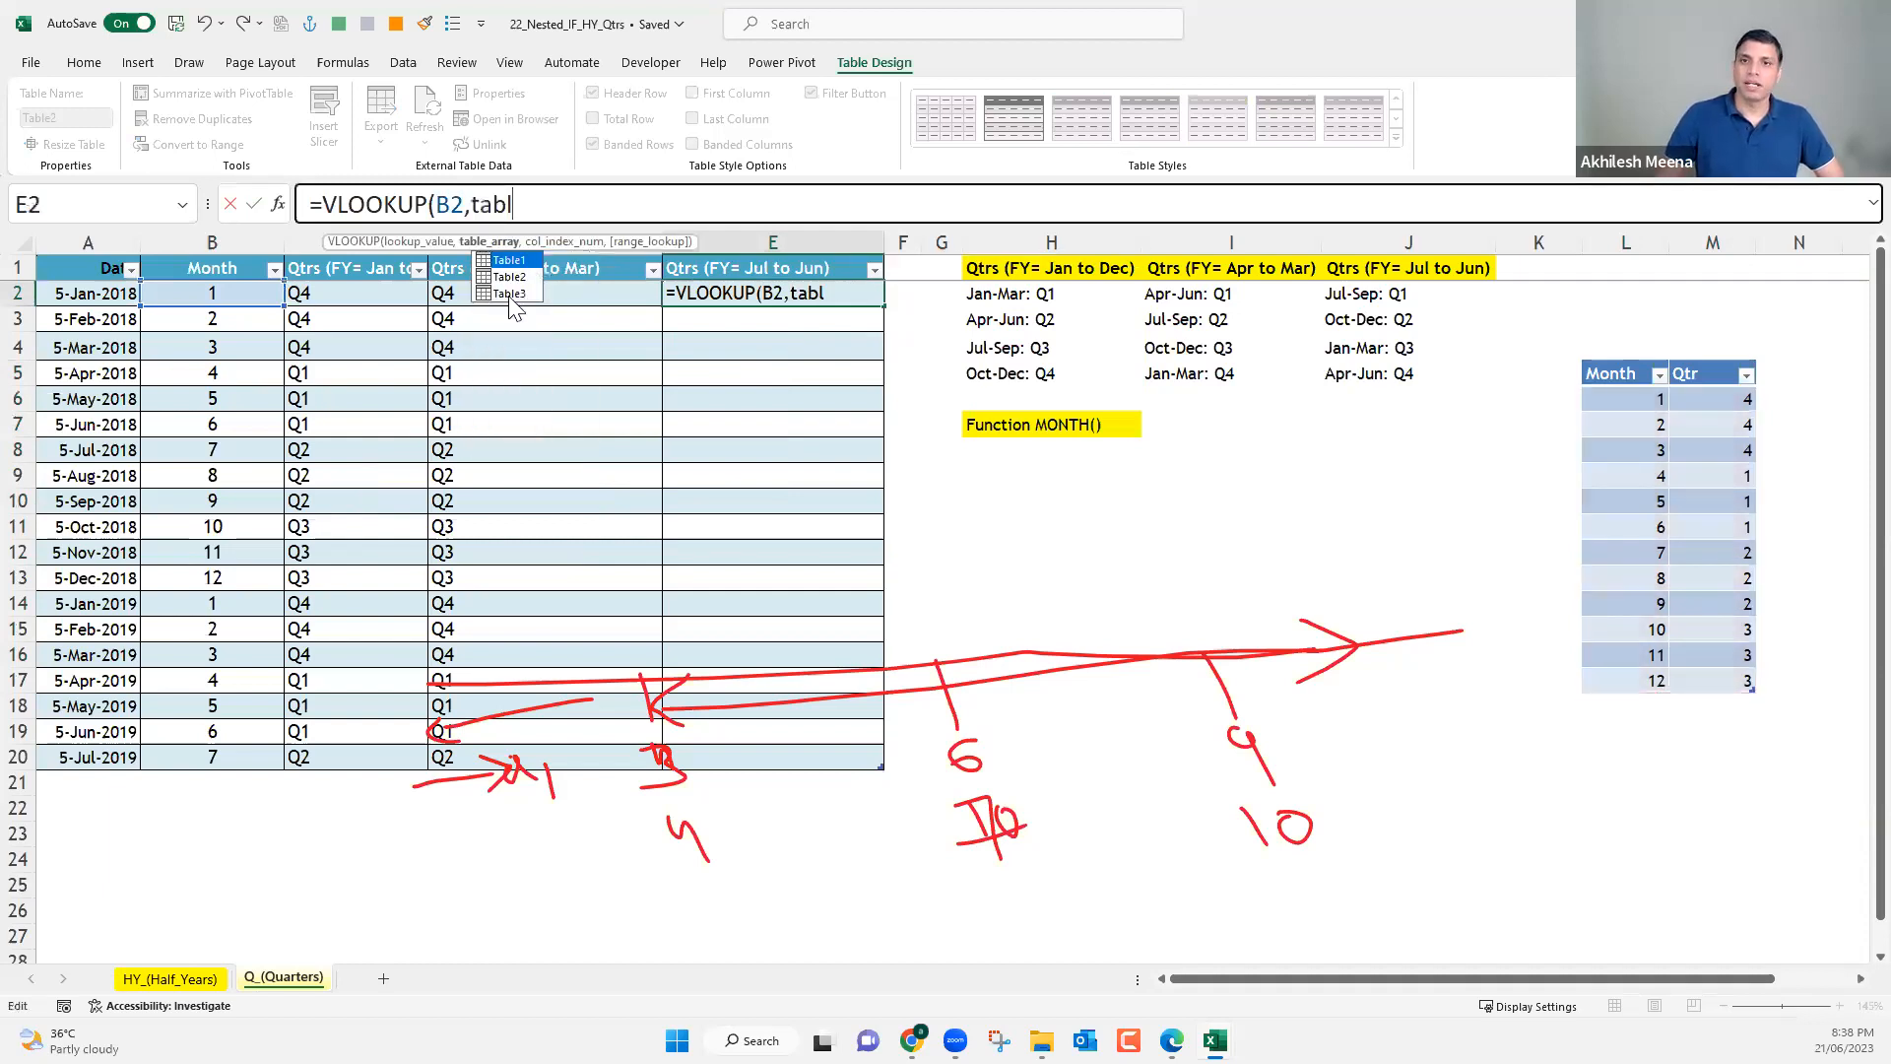
click(509, 293)
double_click(509, 294)
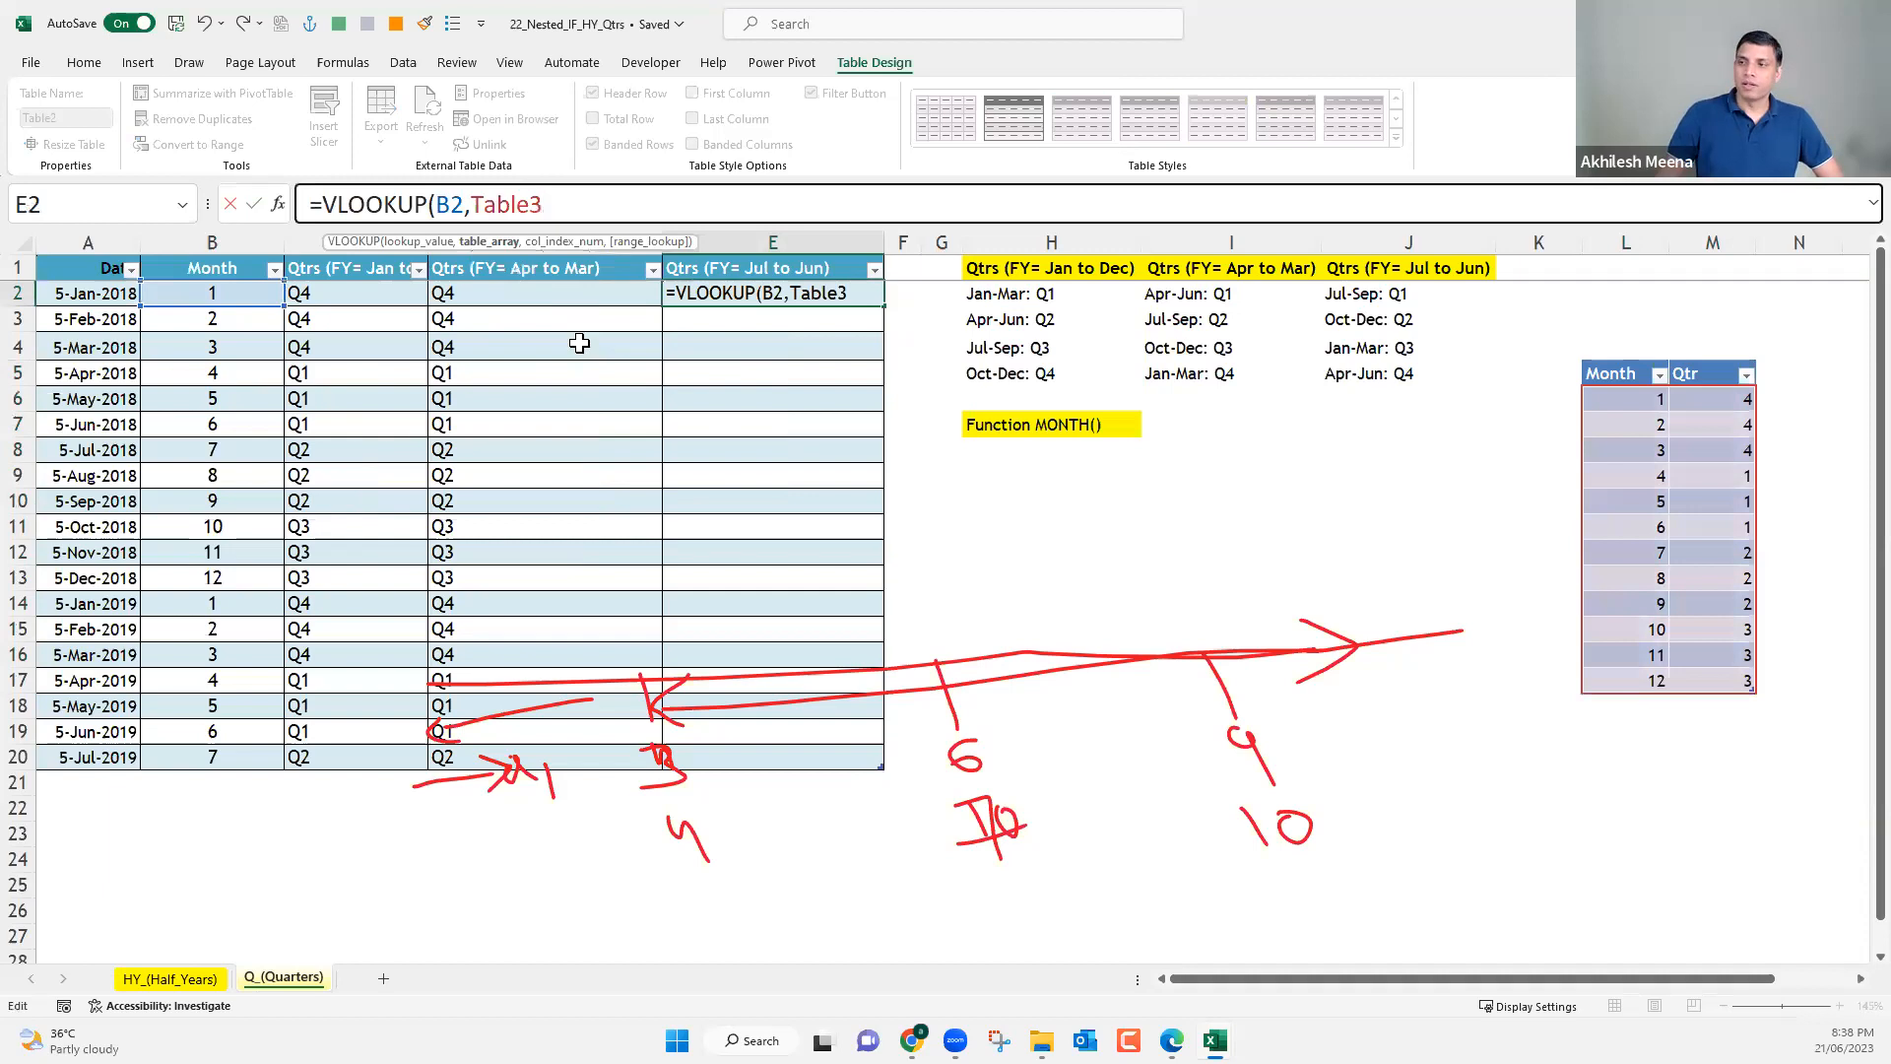
Complete the VLOOKUP in E2 with column index 2 and range lookup 0, filling the Jul to Jun quarters column.
text(,2)
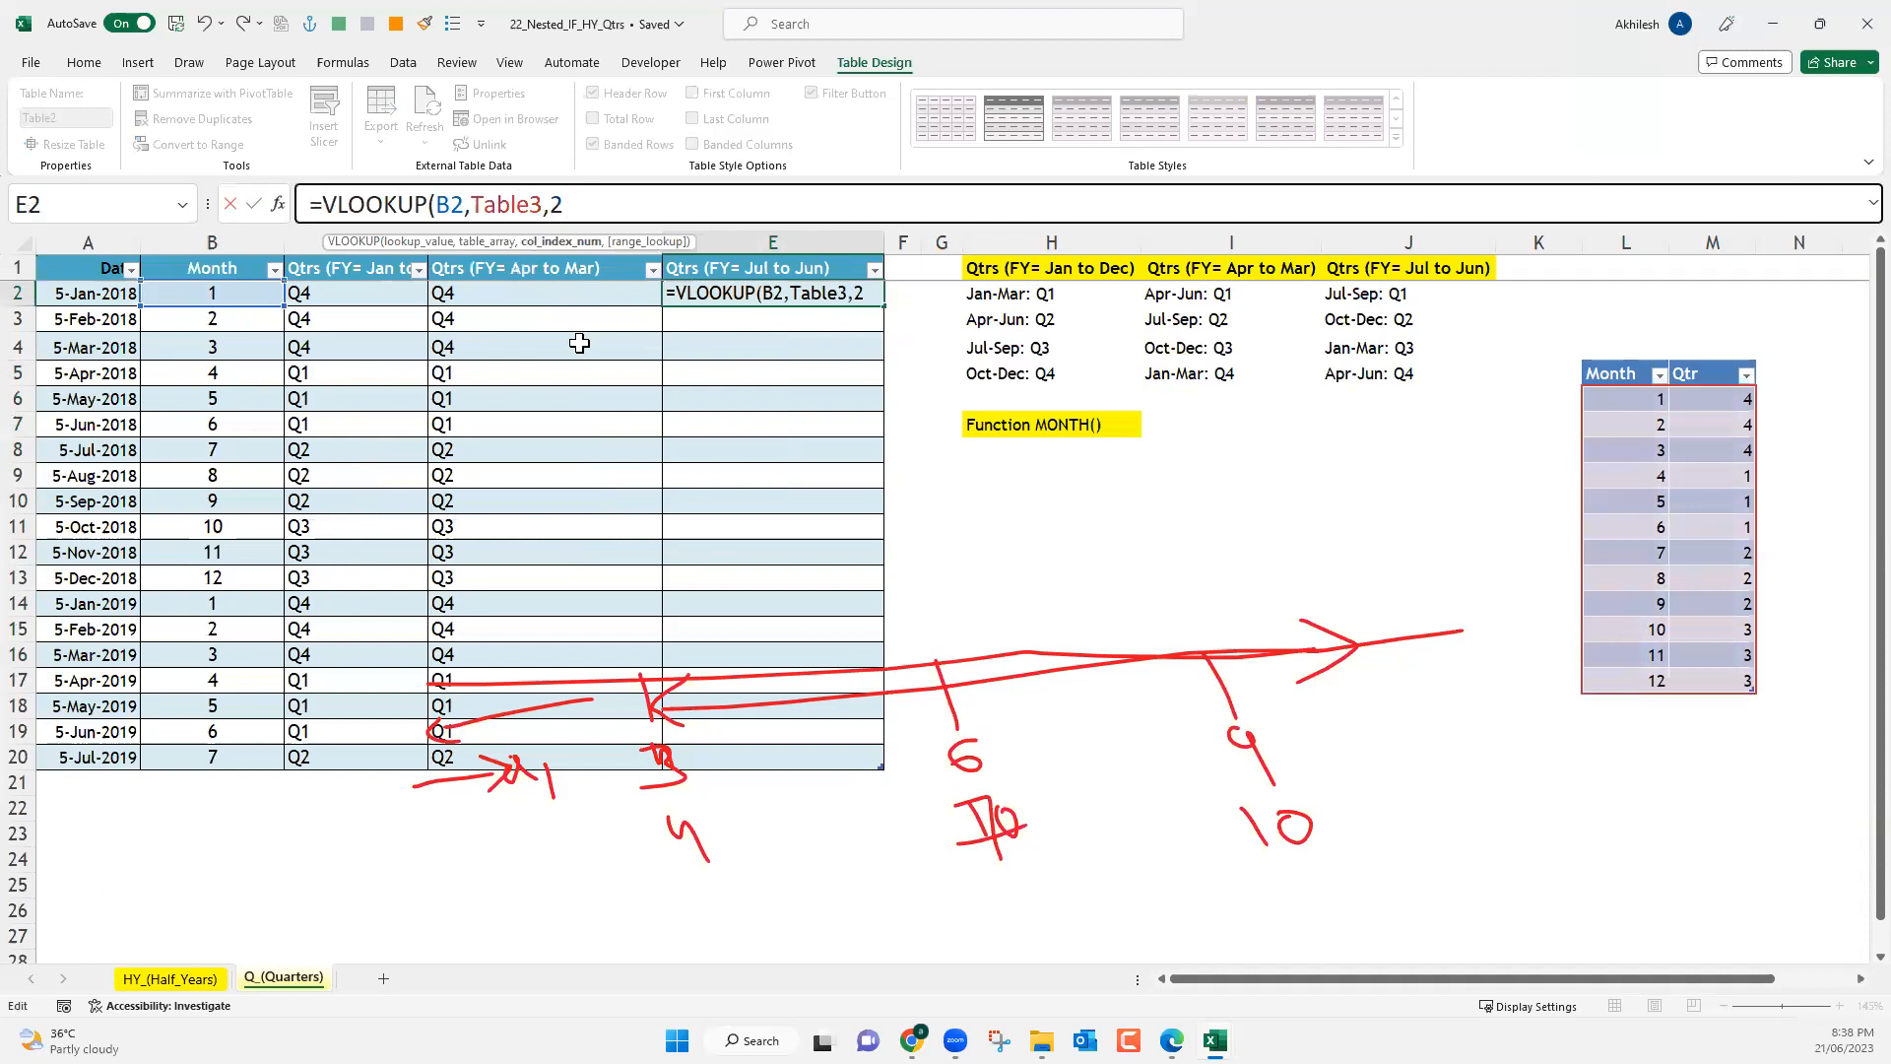
text(,)
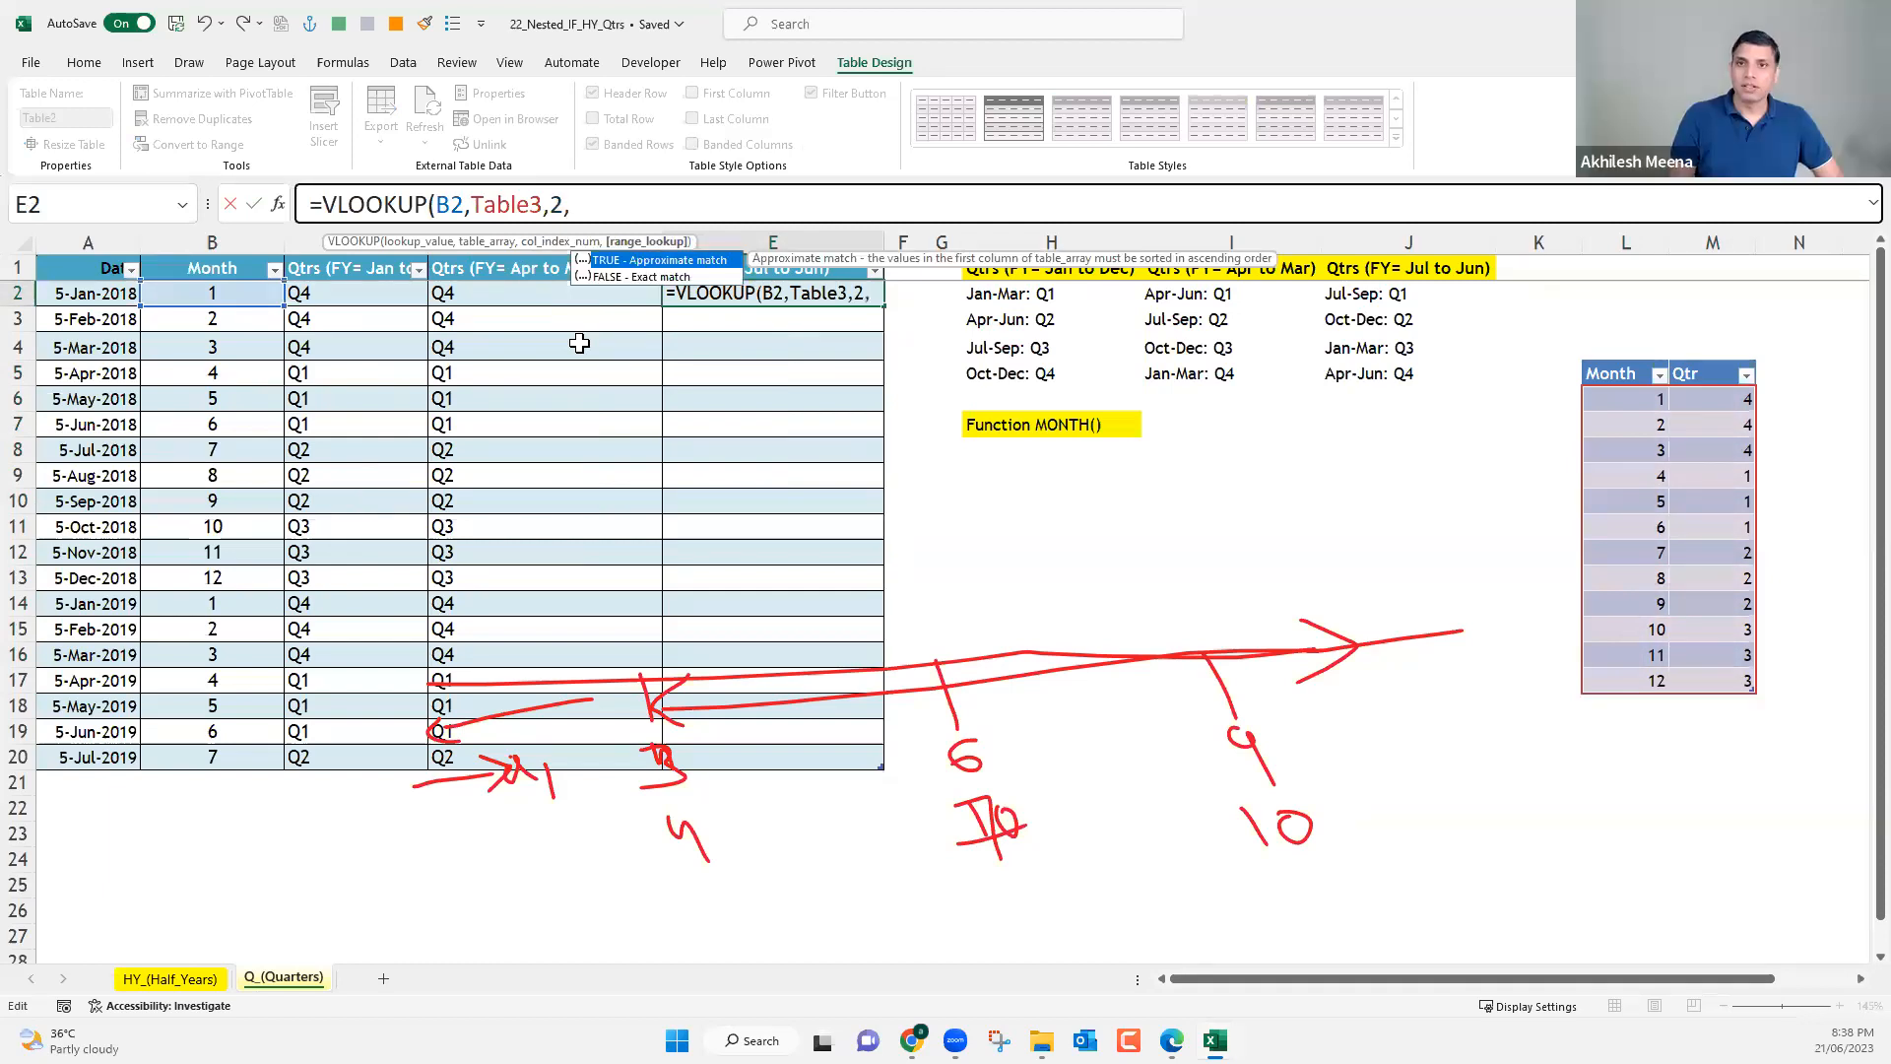
text(0)
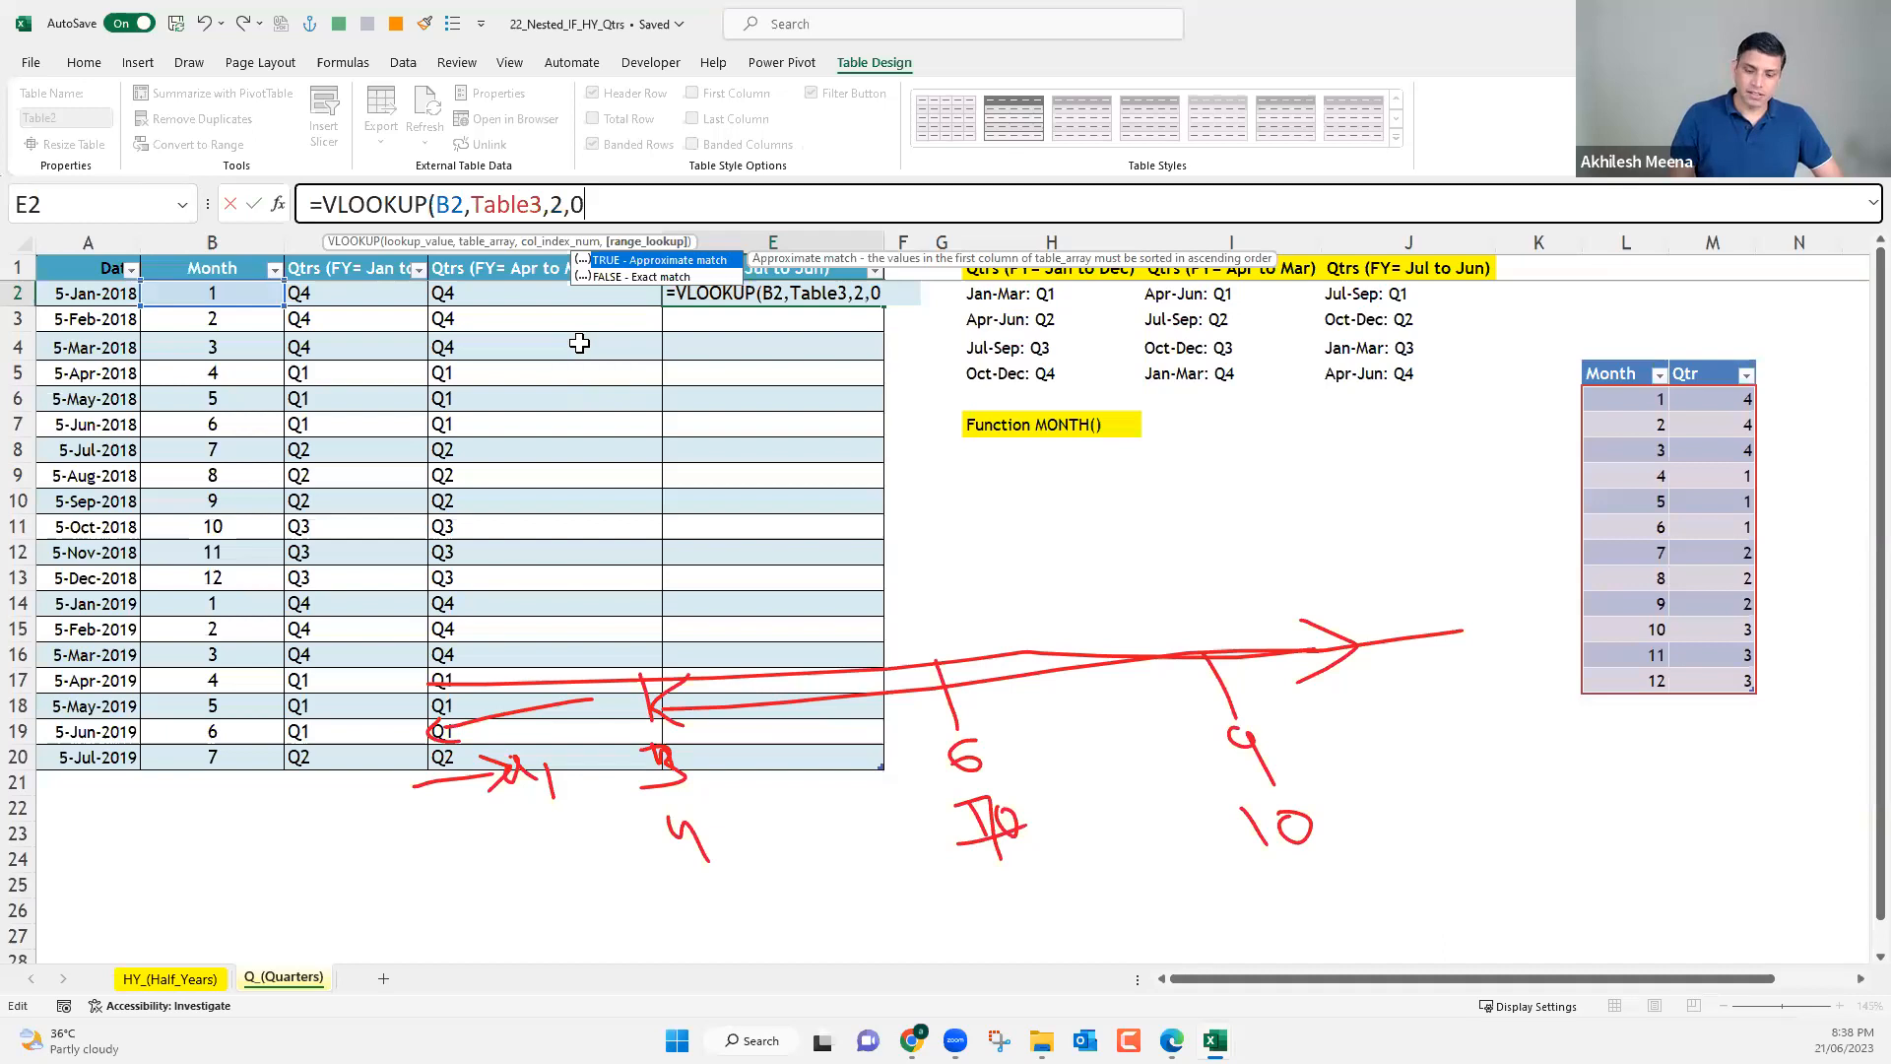
text())
key(Return)
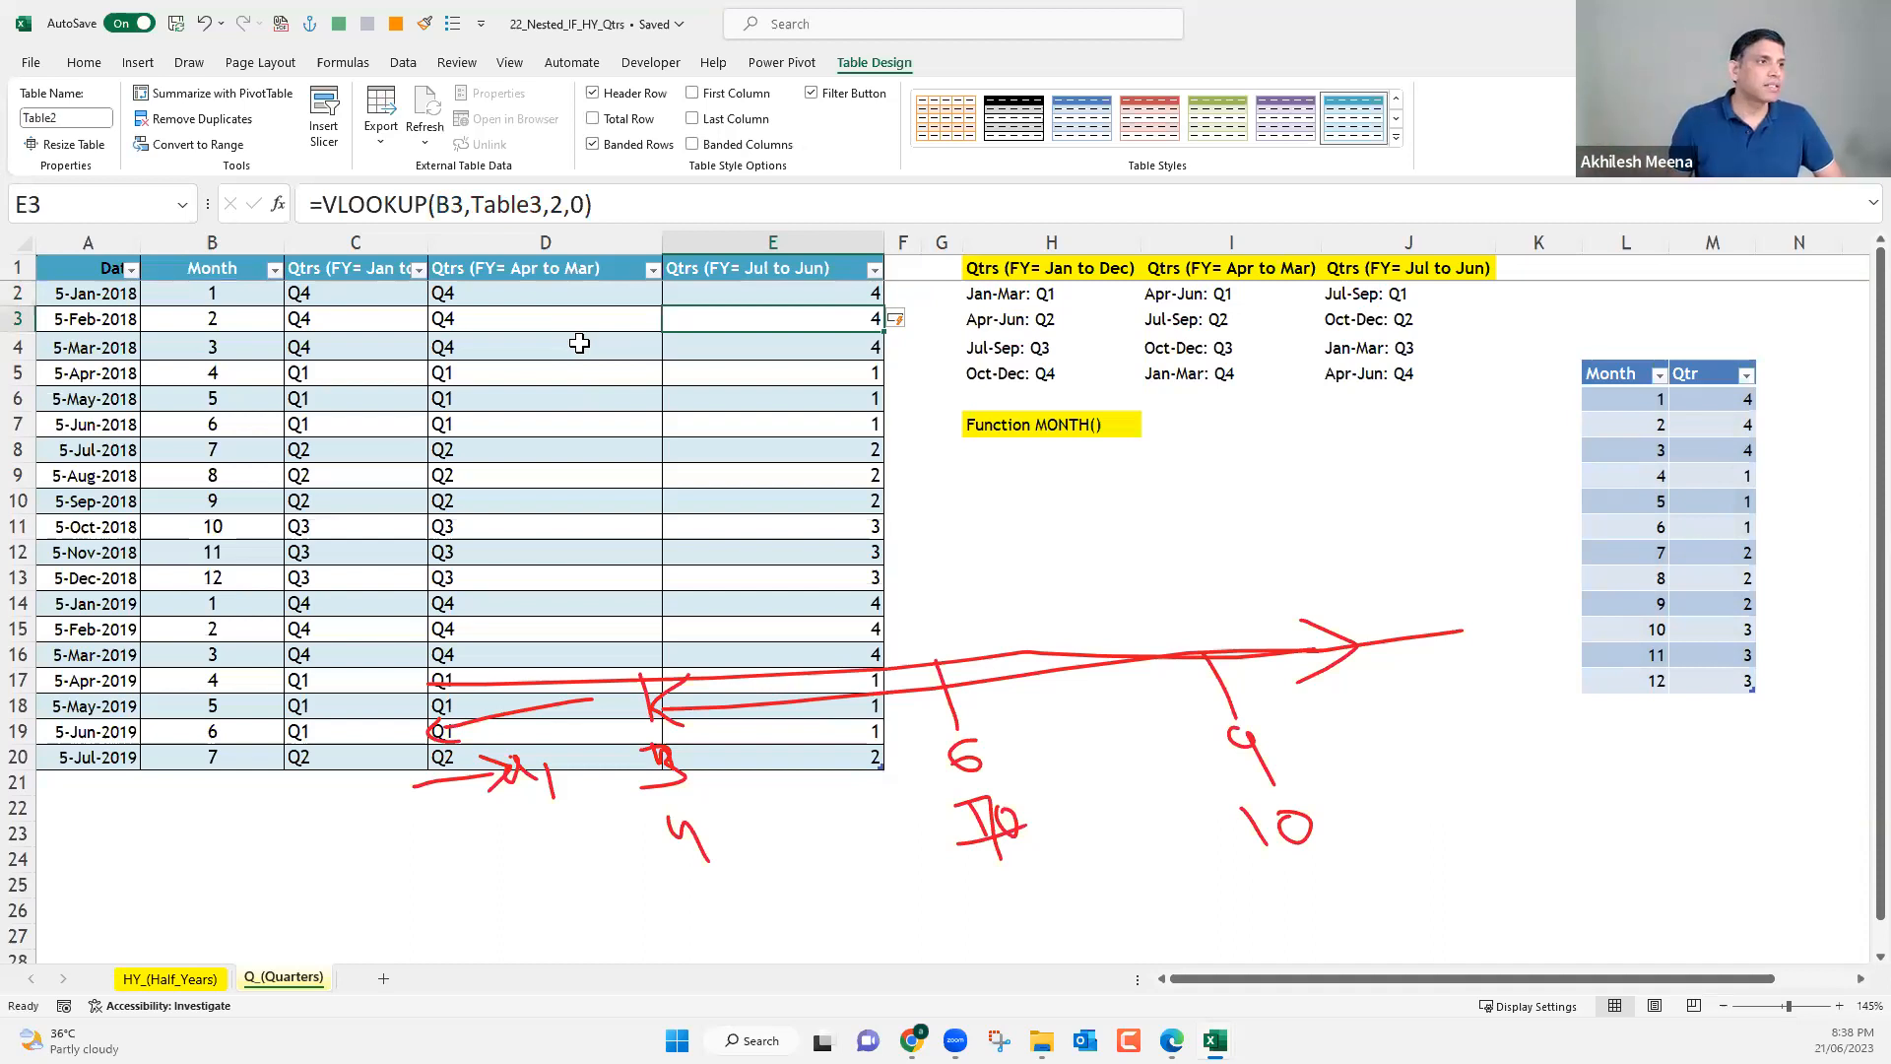
Compare the CHOOSE formula in D2, the nested IF in C2 and the VLOOKUP in E2 with the lookup table and month column.
click(526, 296)
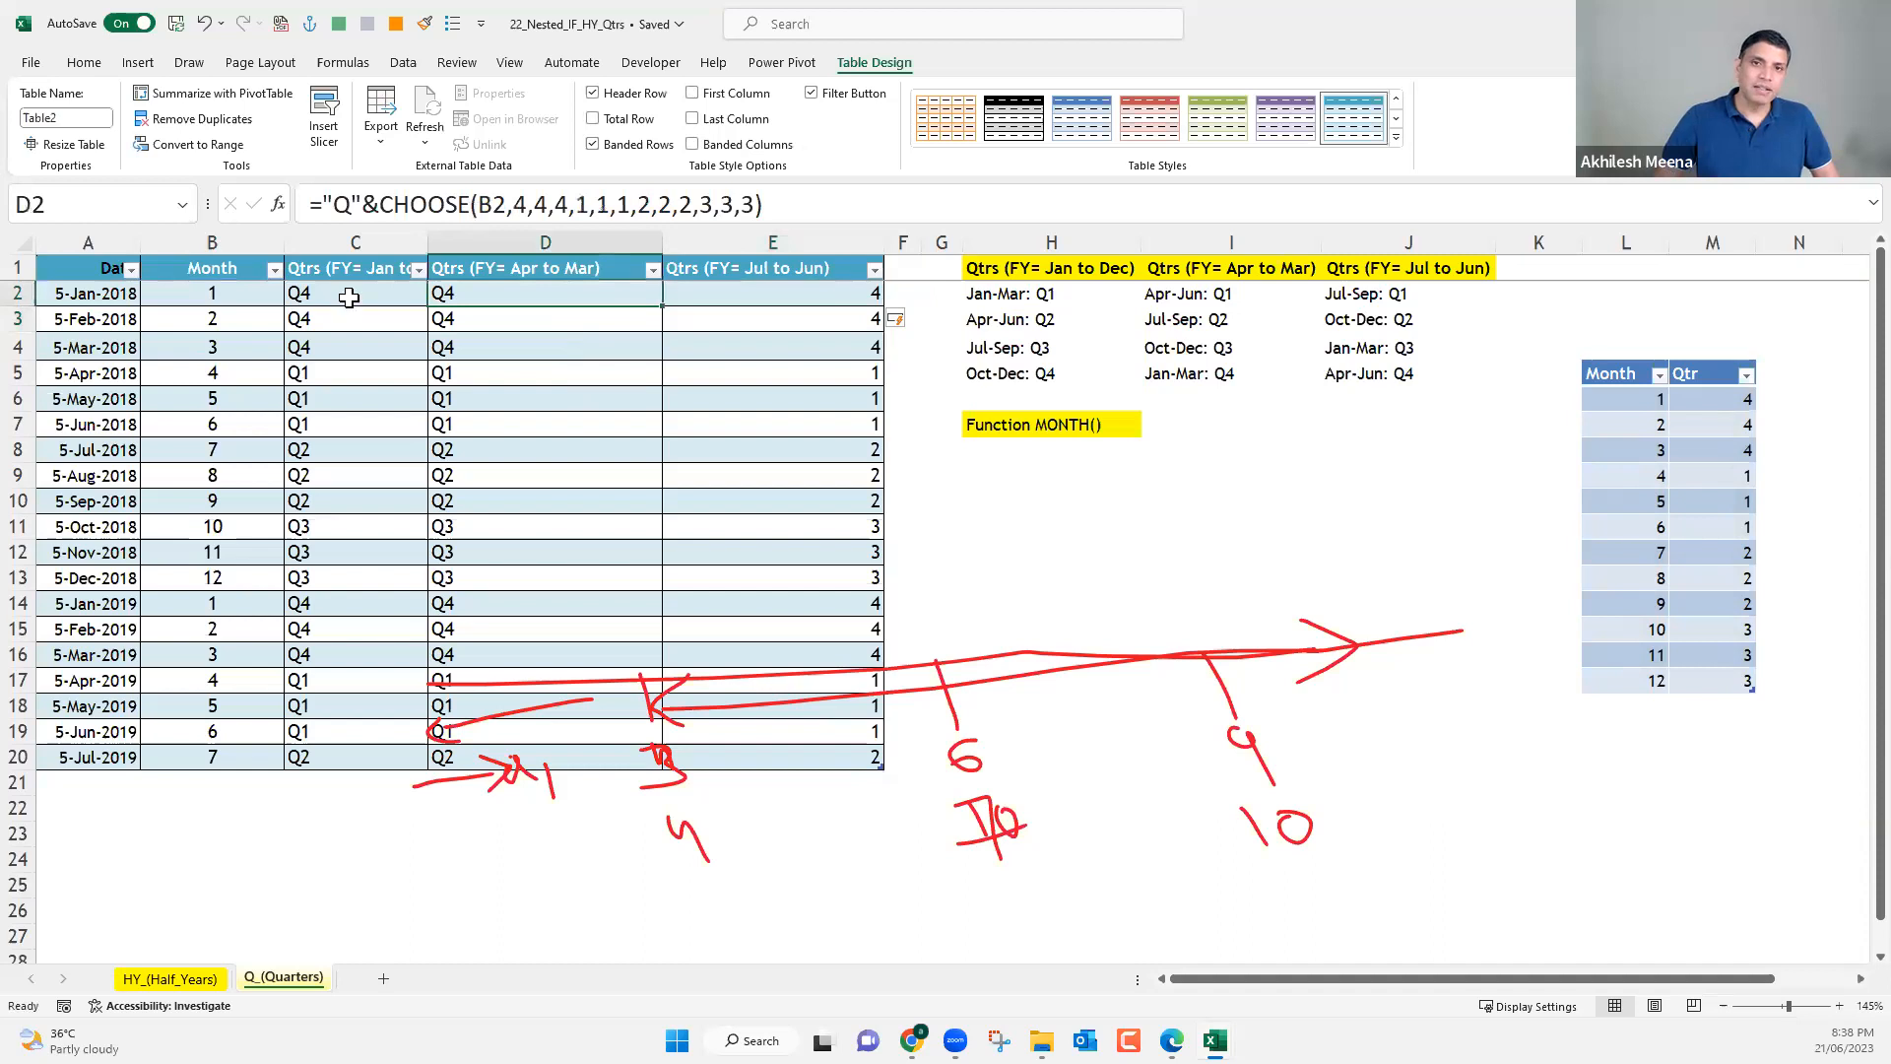
key(Left)
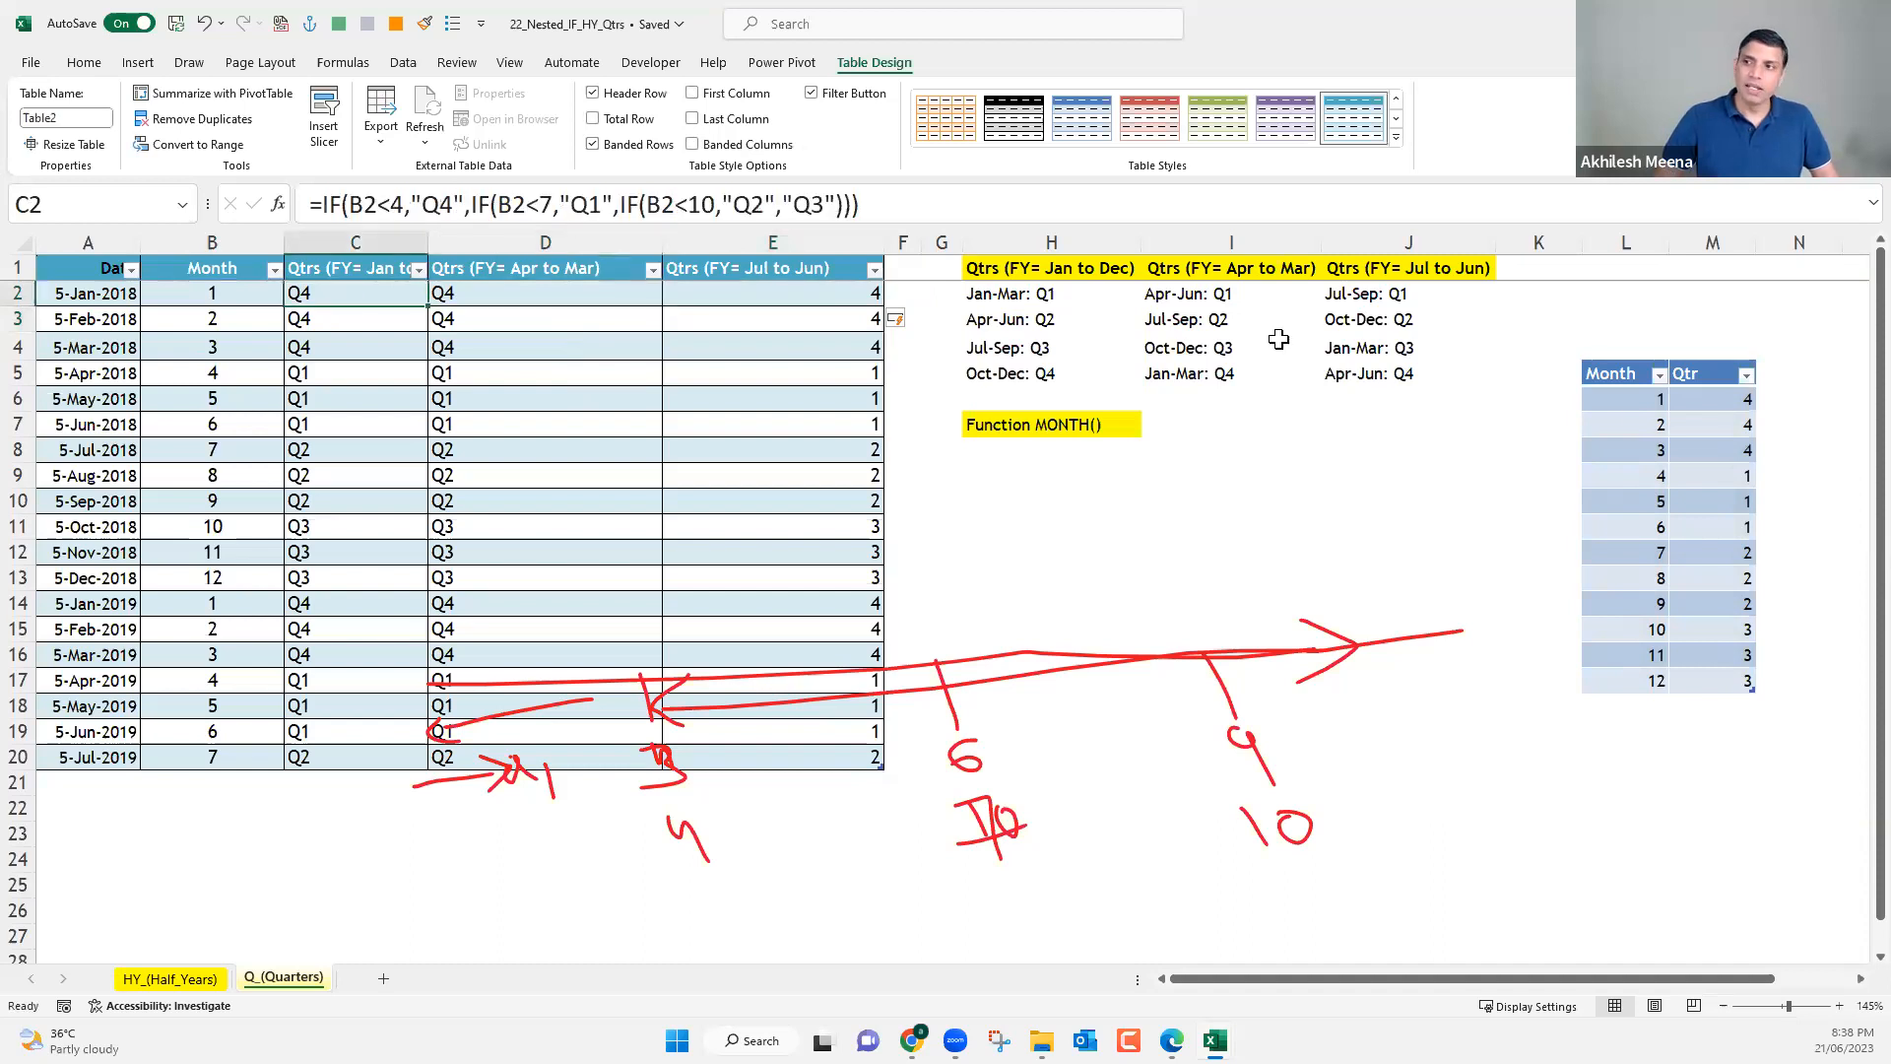
drag(1650, 401, 1704, 673)
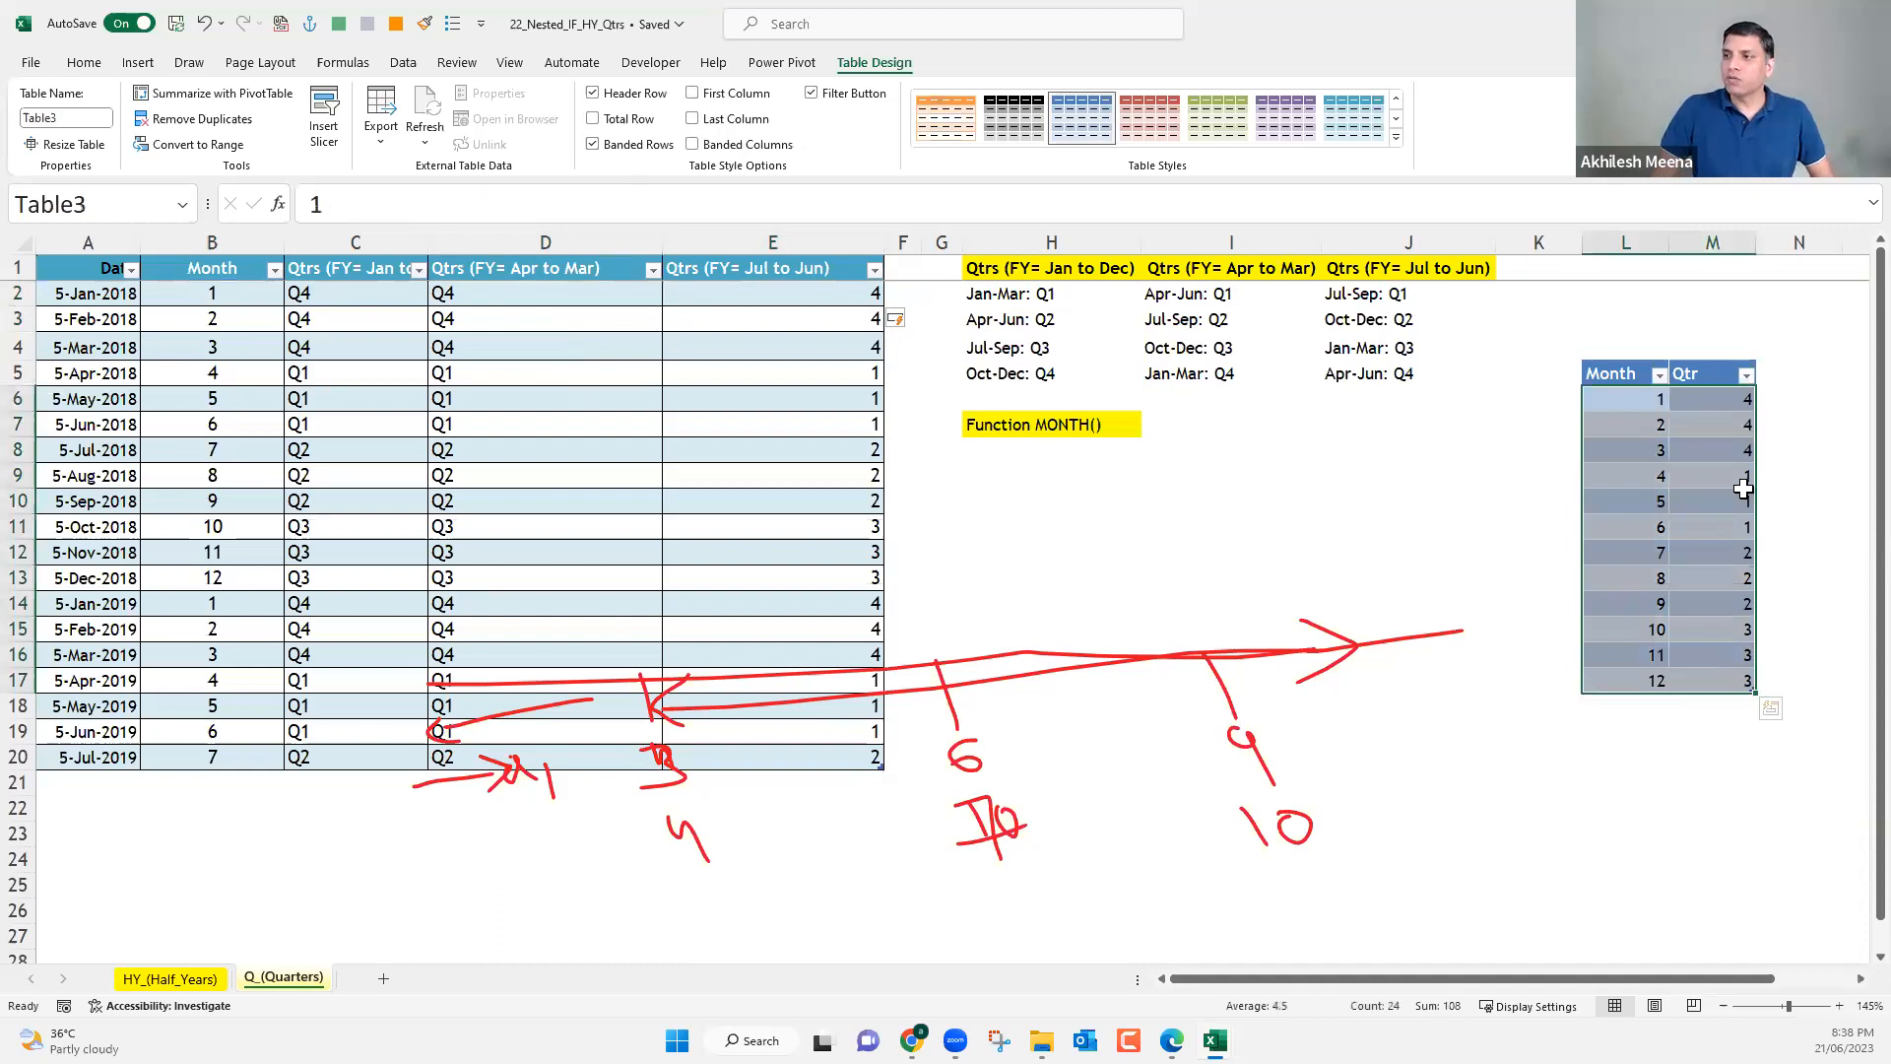
key(Right)
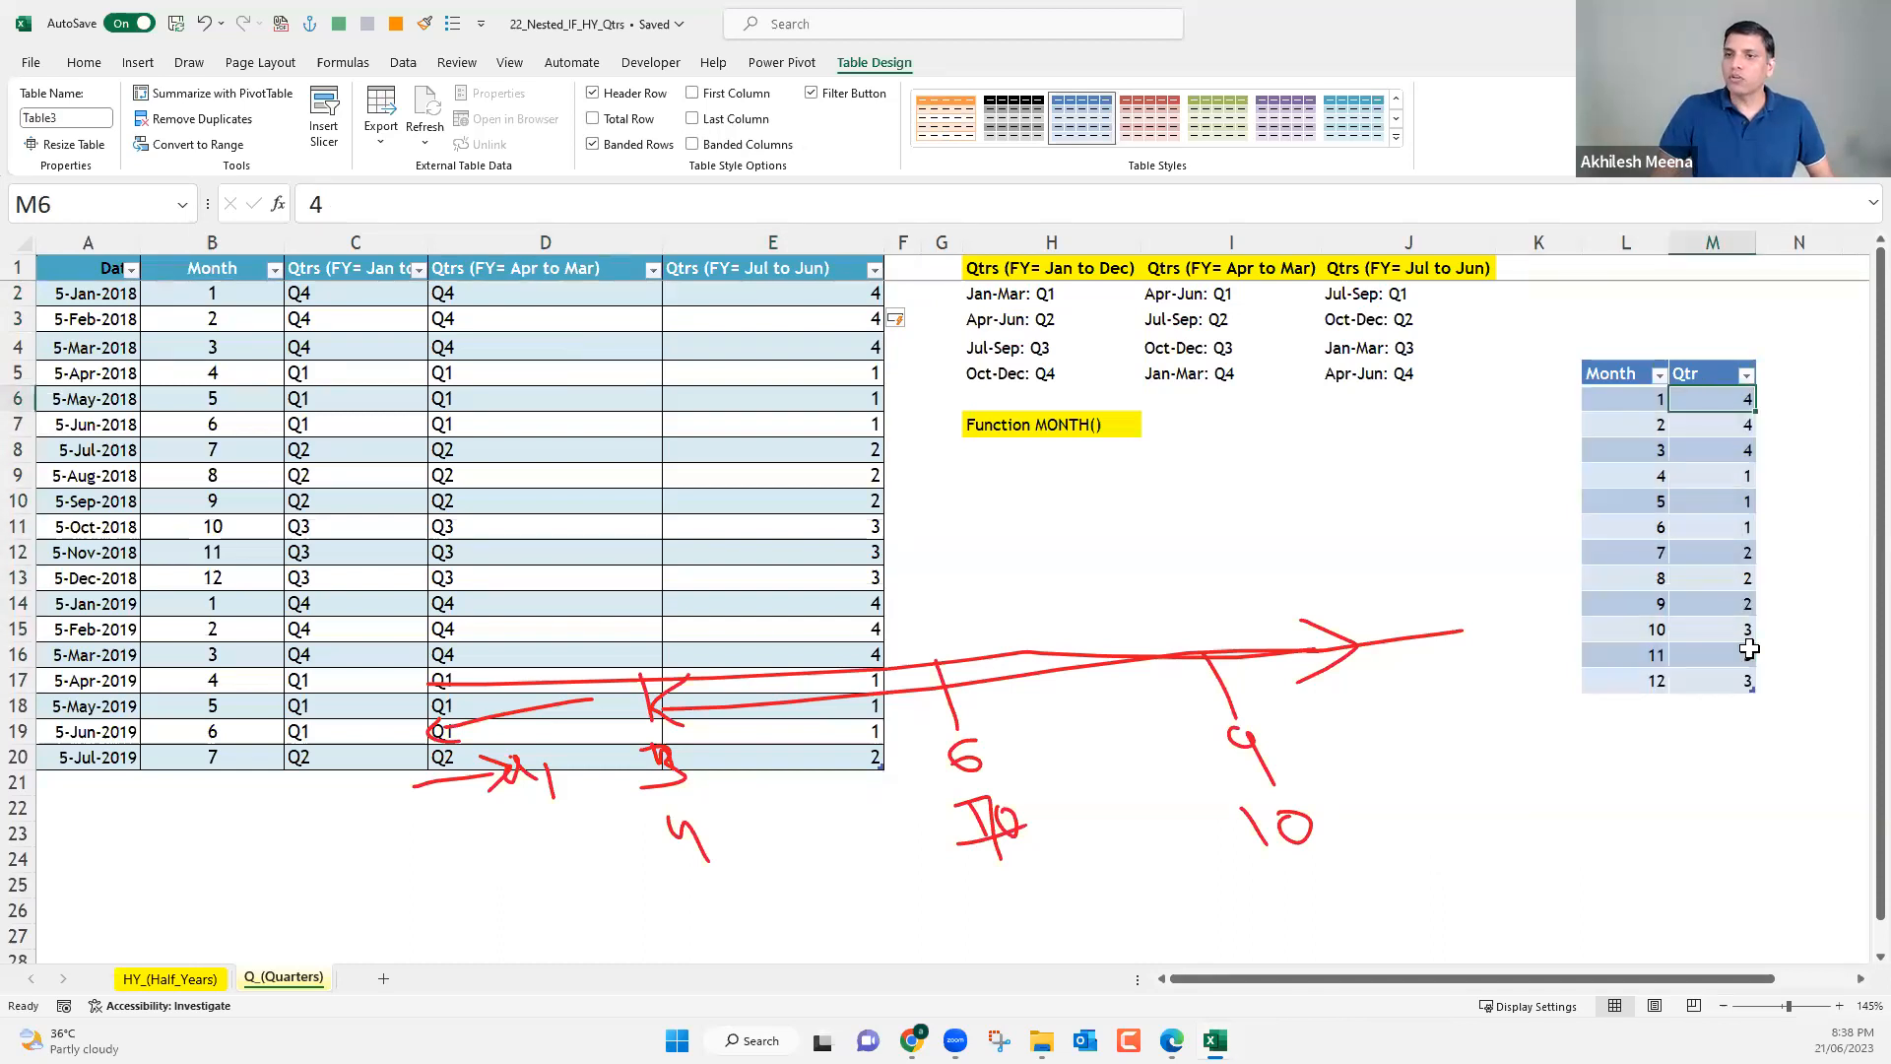
click(837, 292)
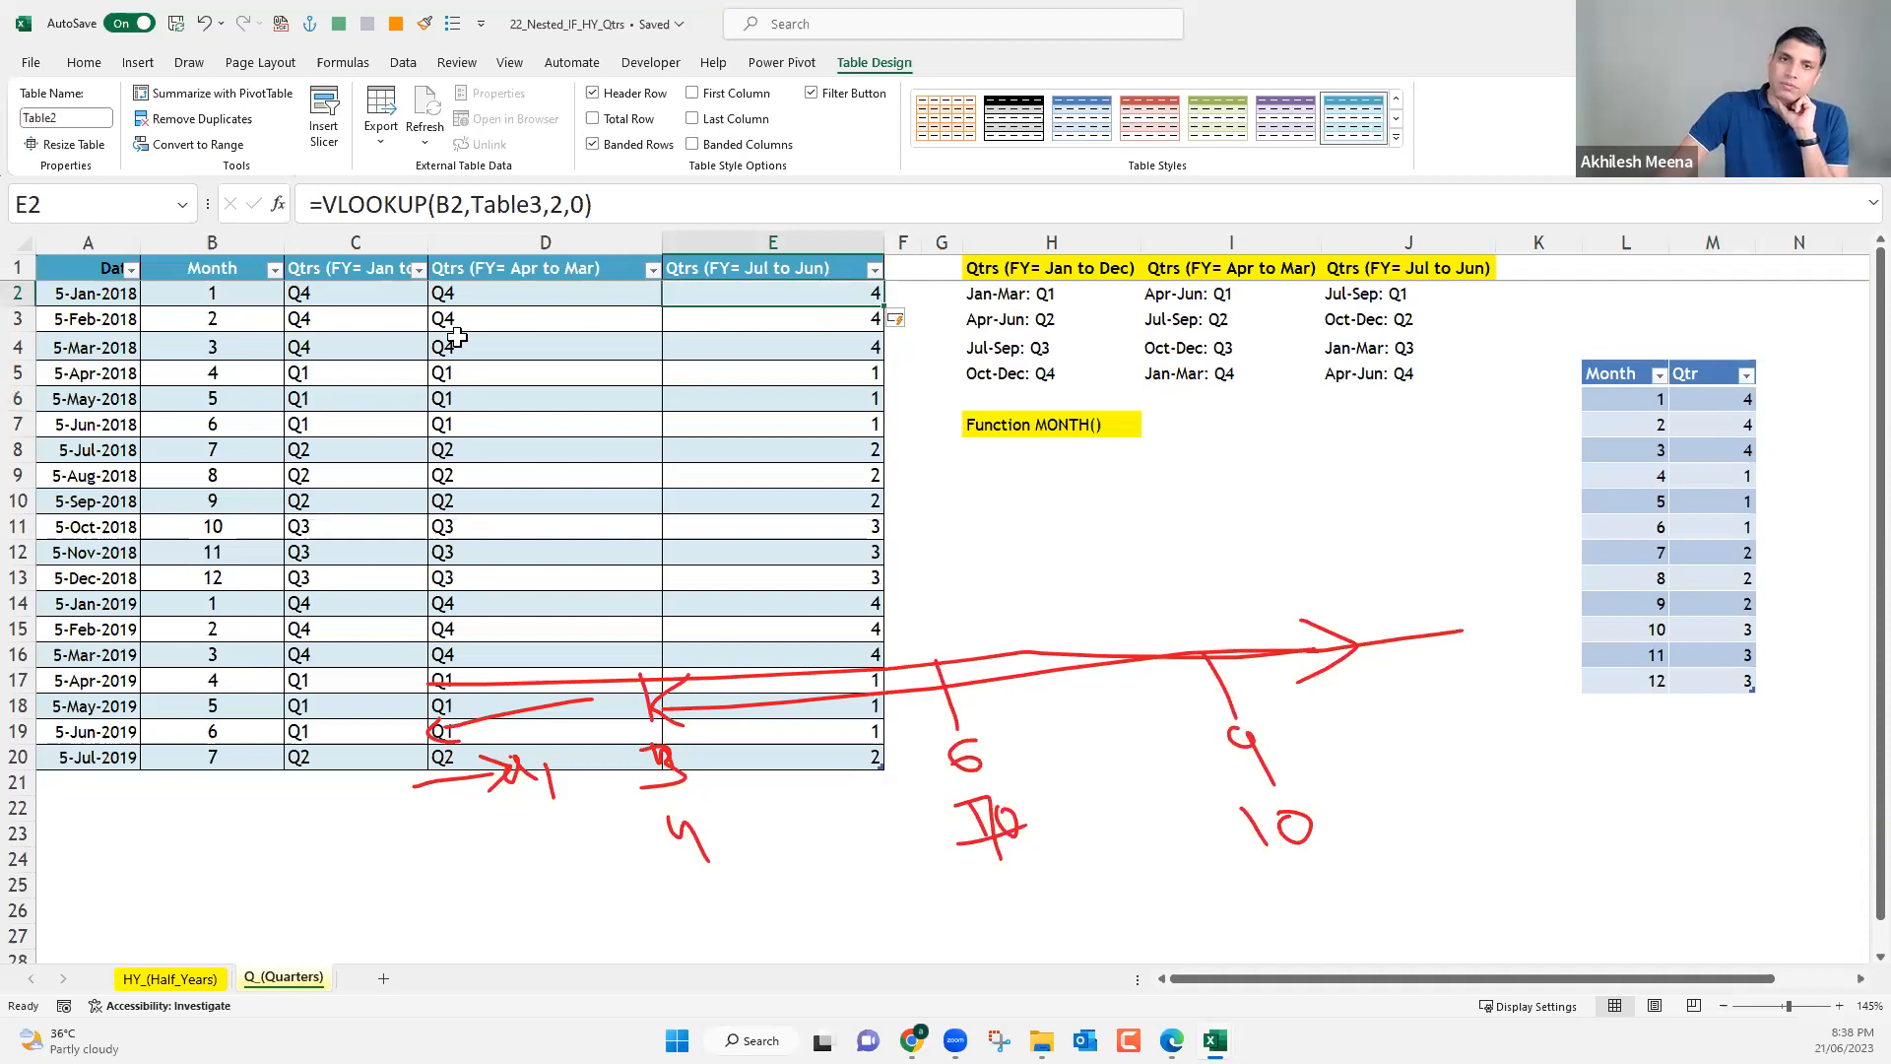
drag(228, 294, 260, 728)
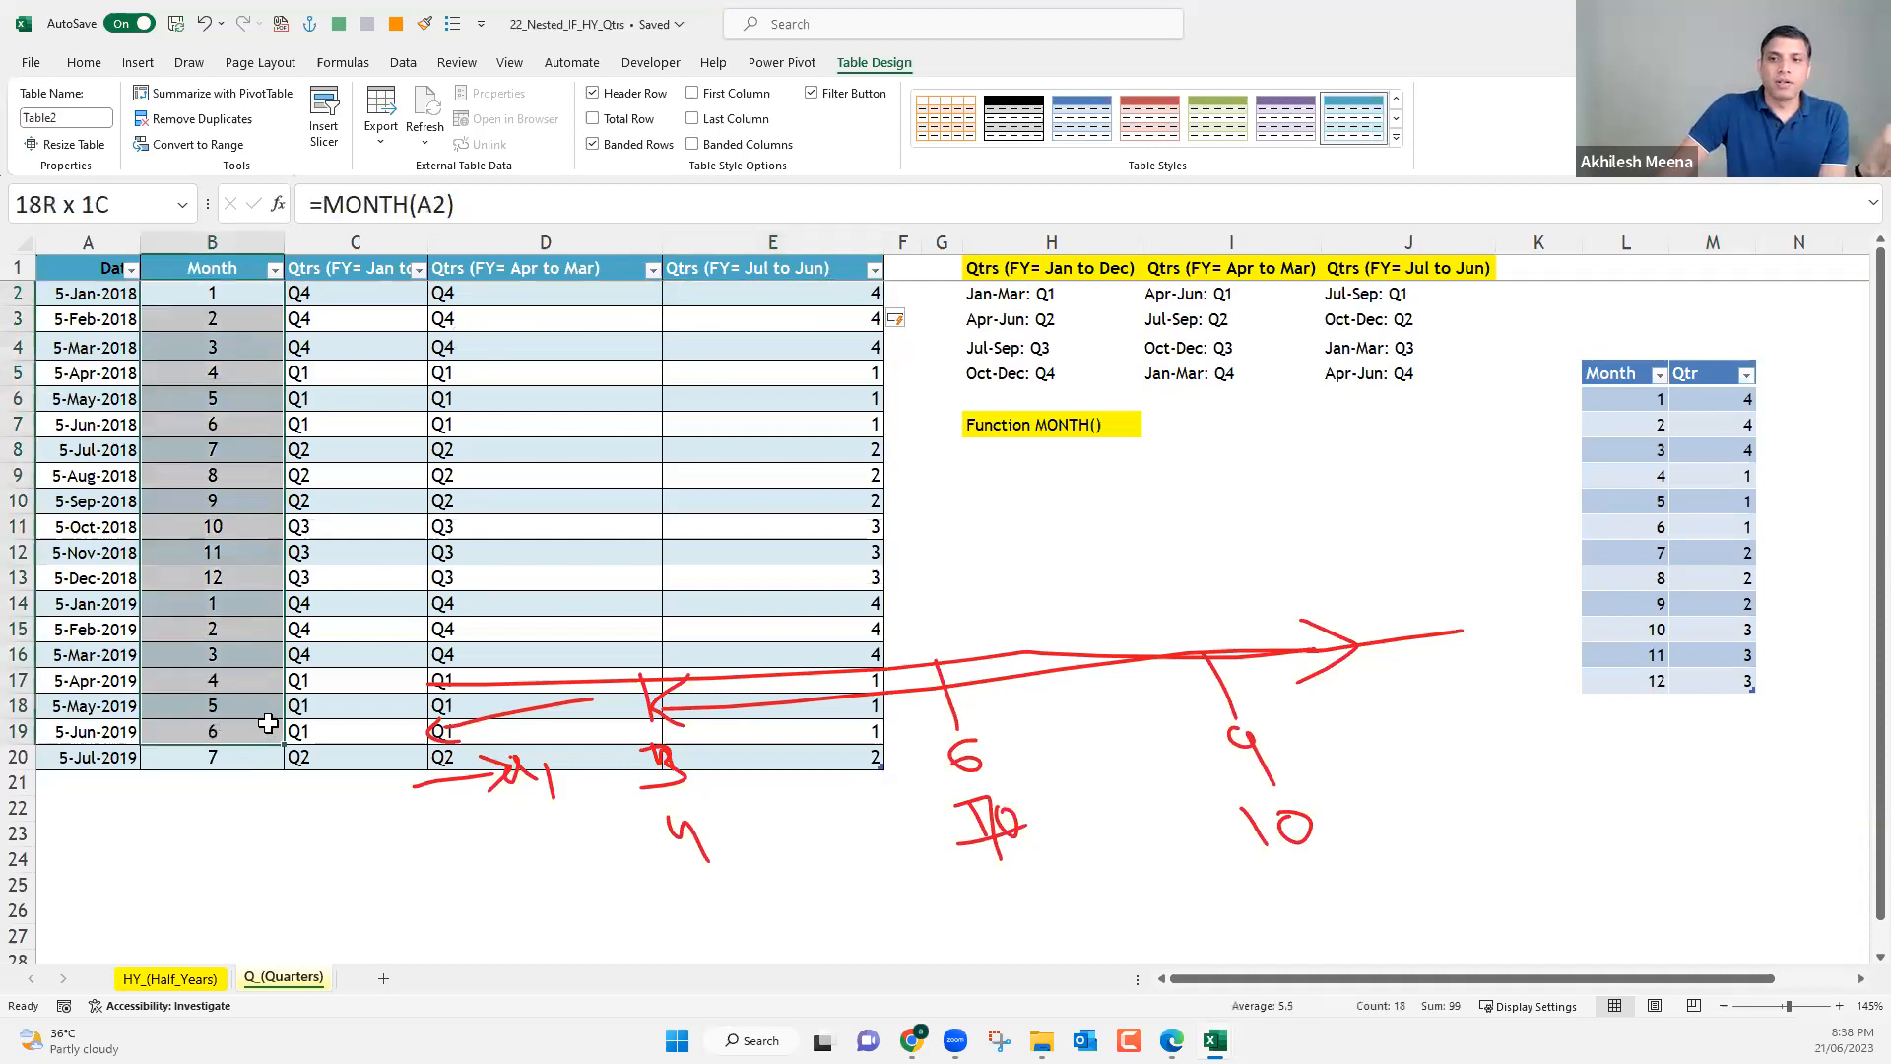
Delete the long red ink timeline and its handwritten numbers from the worksheet.
click(744, 689)
key(Delete)
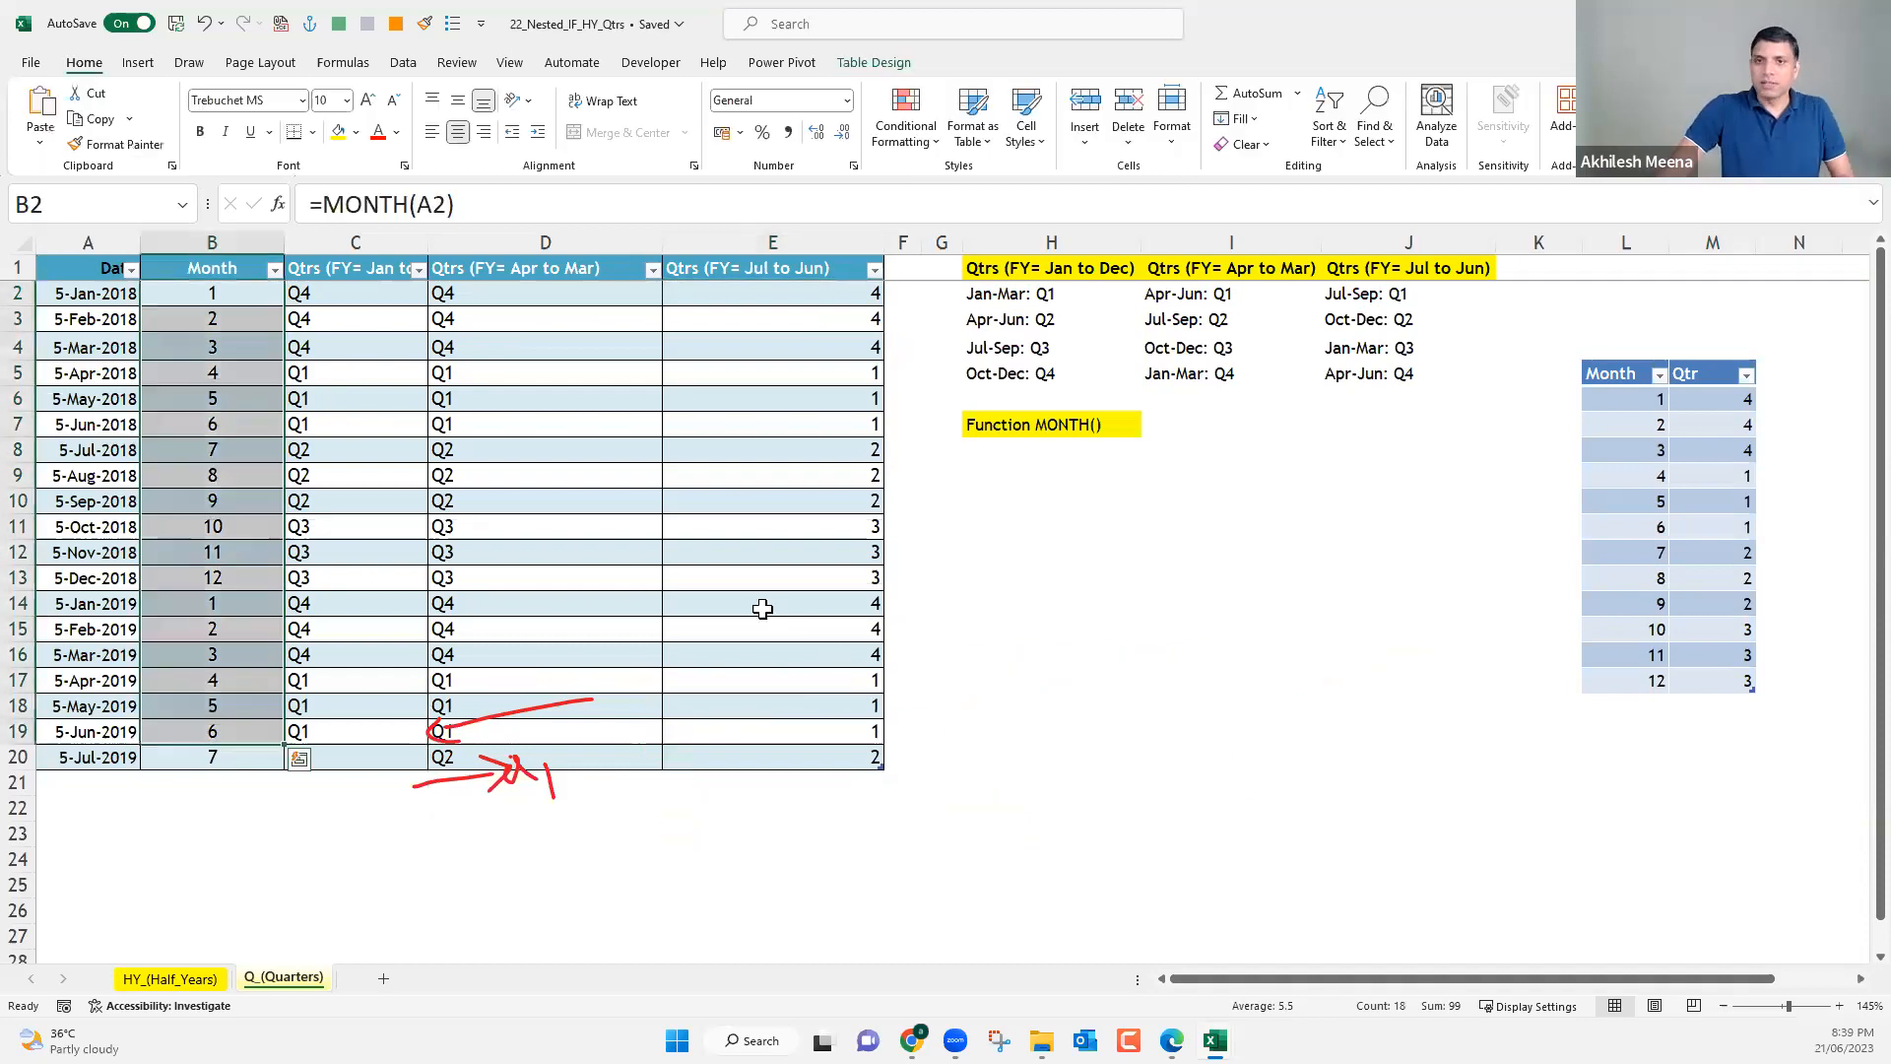
click(707, 375)
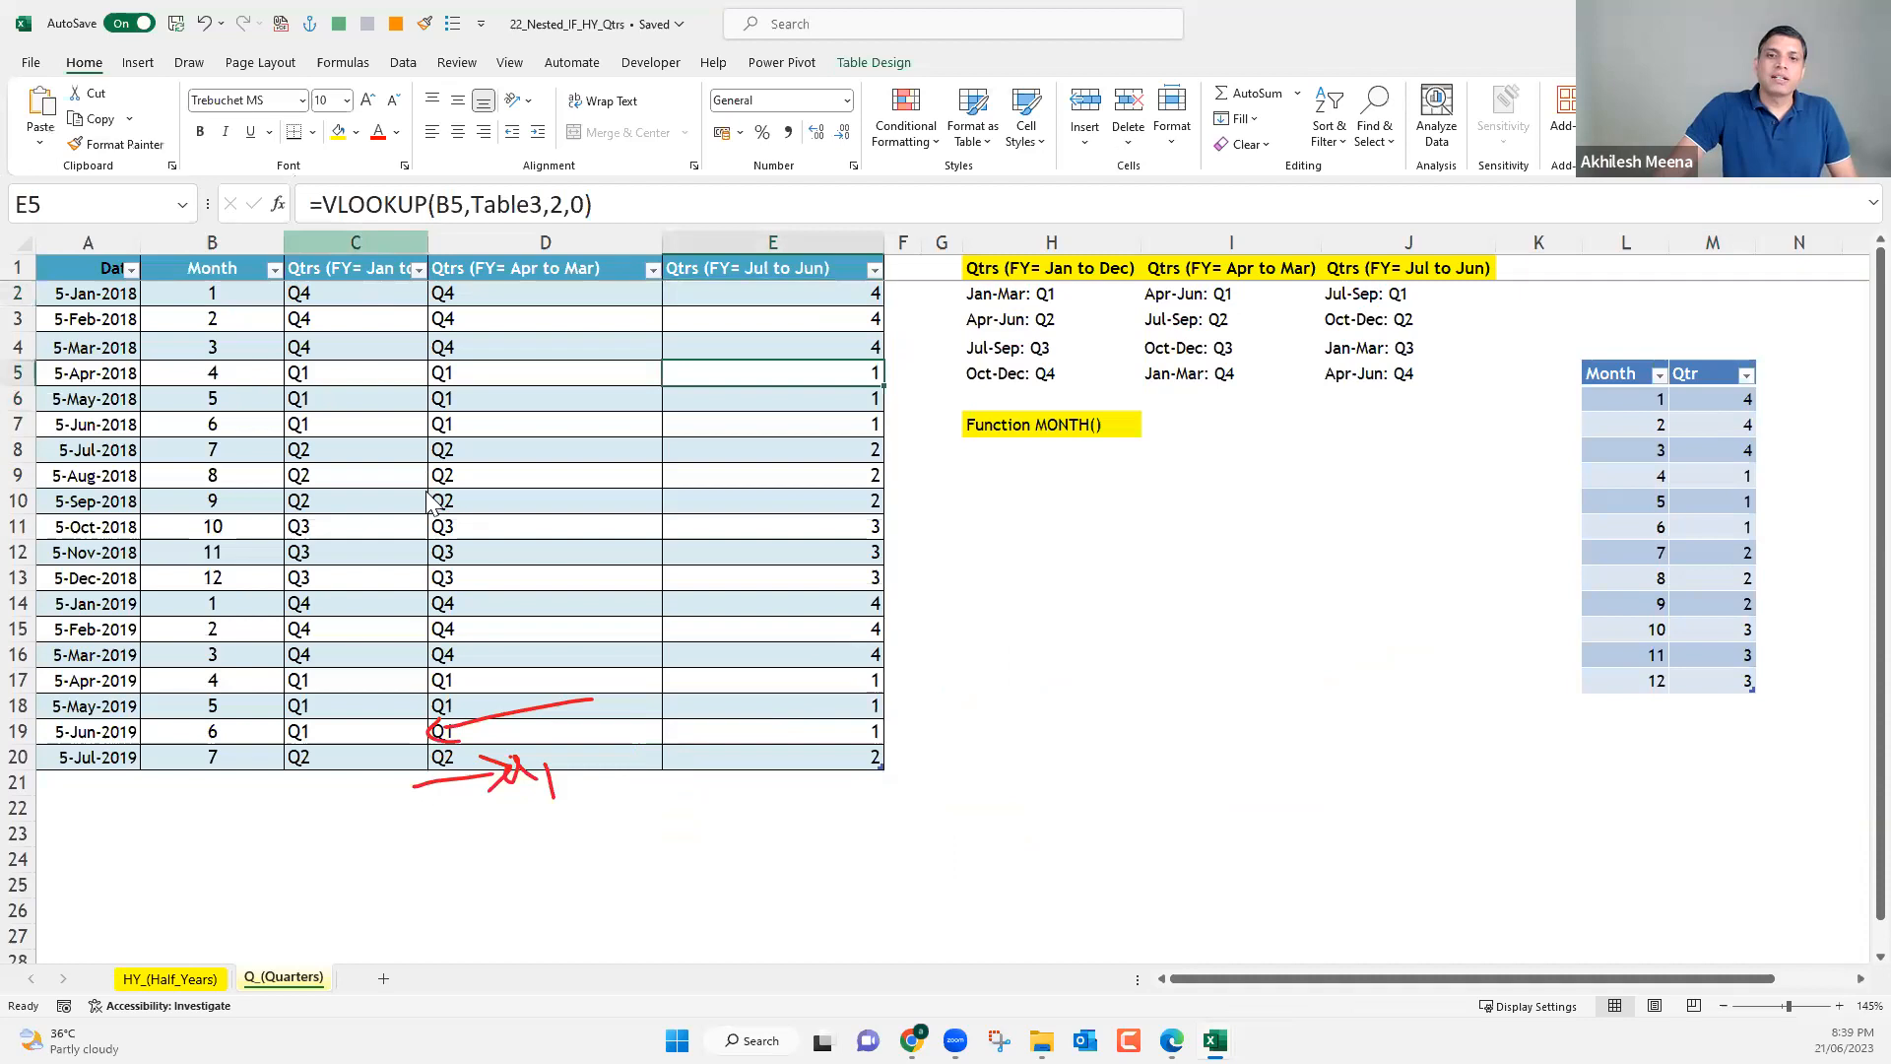
Insert a new column between Month and the Jan to Dec quarters column, and delete the remaining ink arrows.
right_click(360, 243)
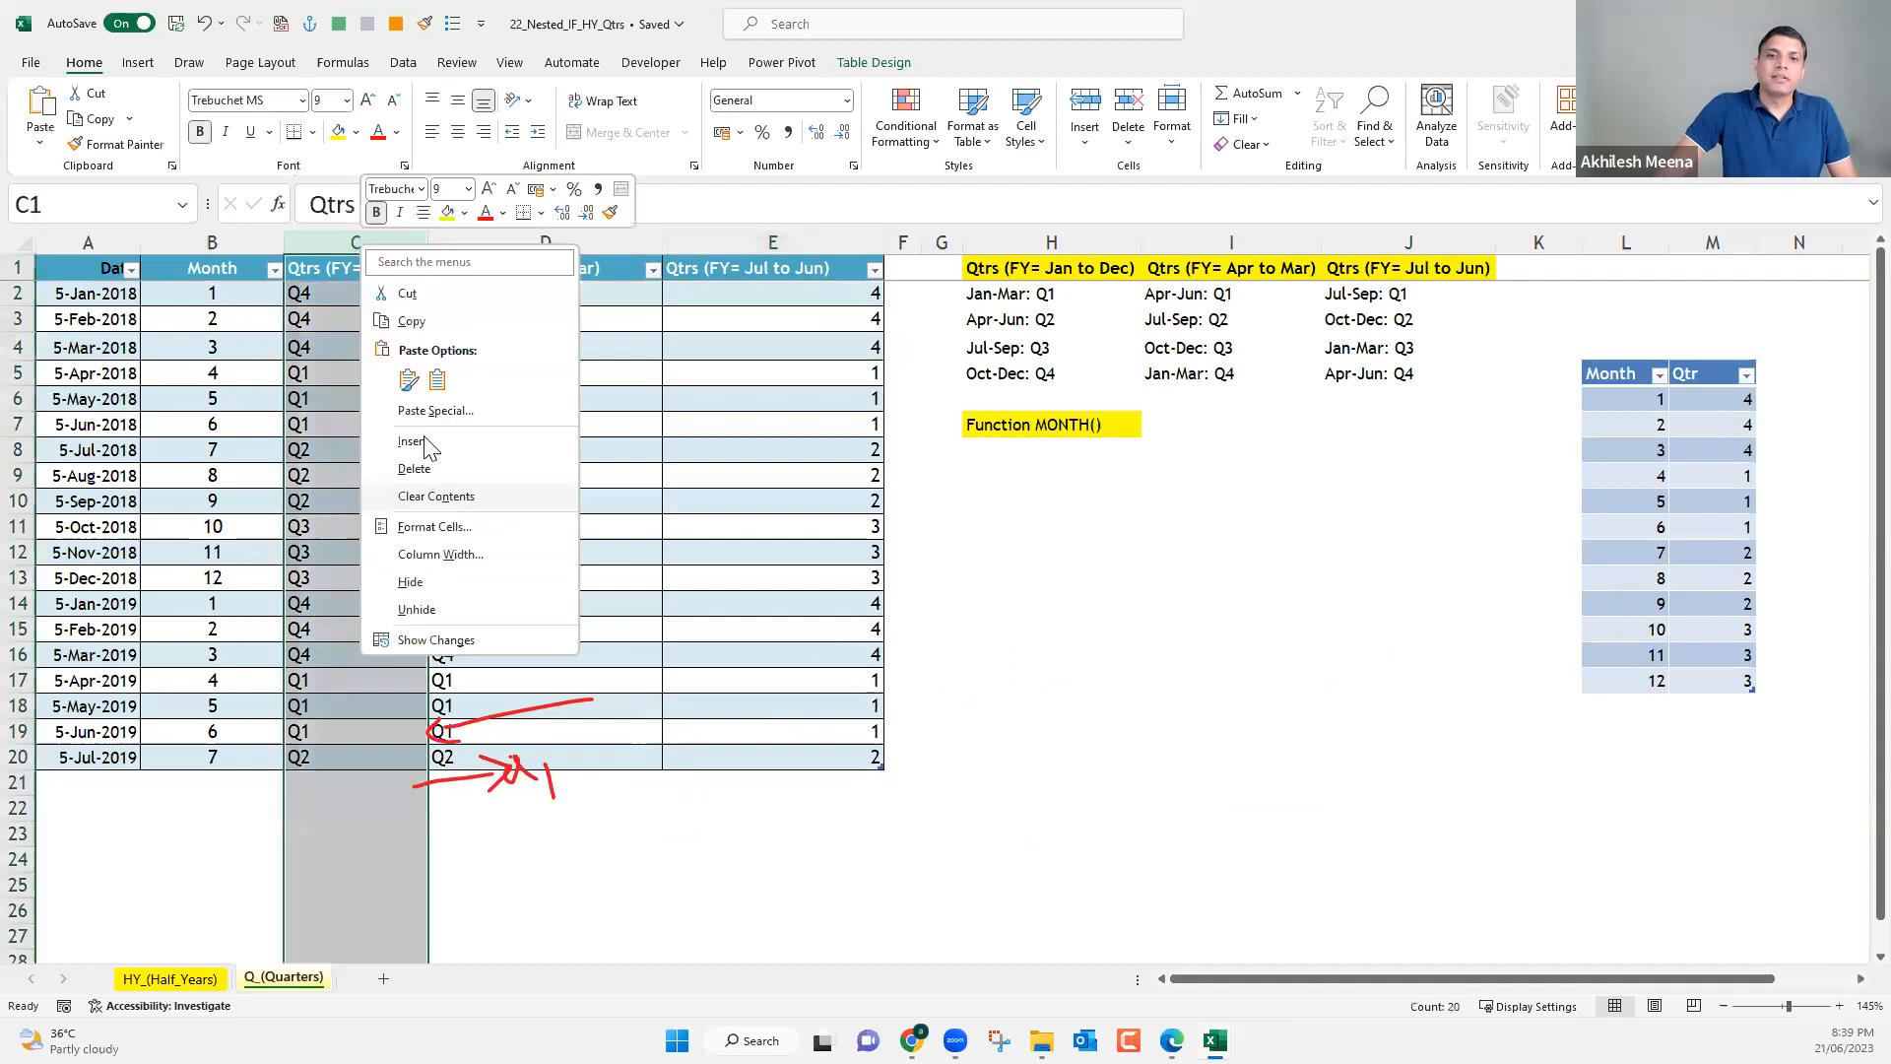
key(i)
click(654, 774)
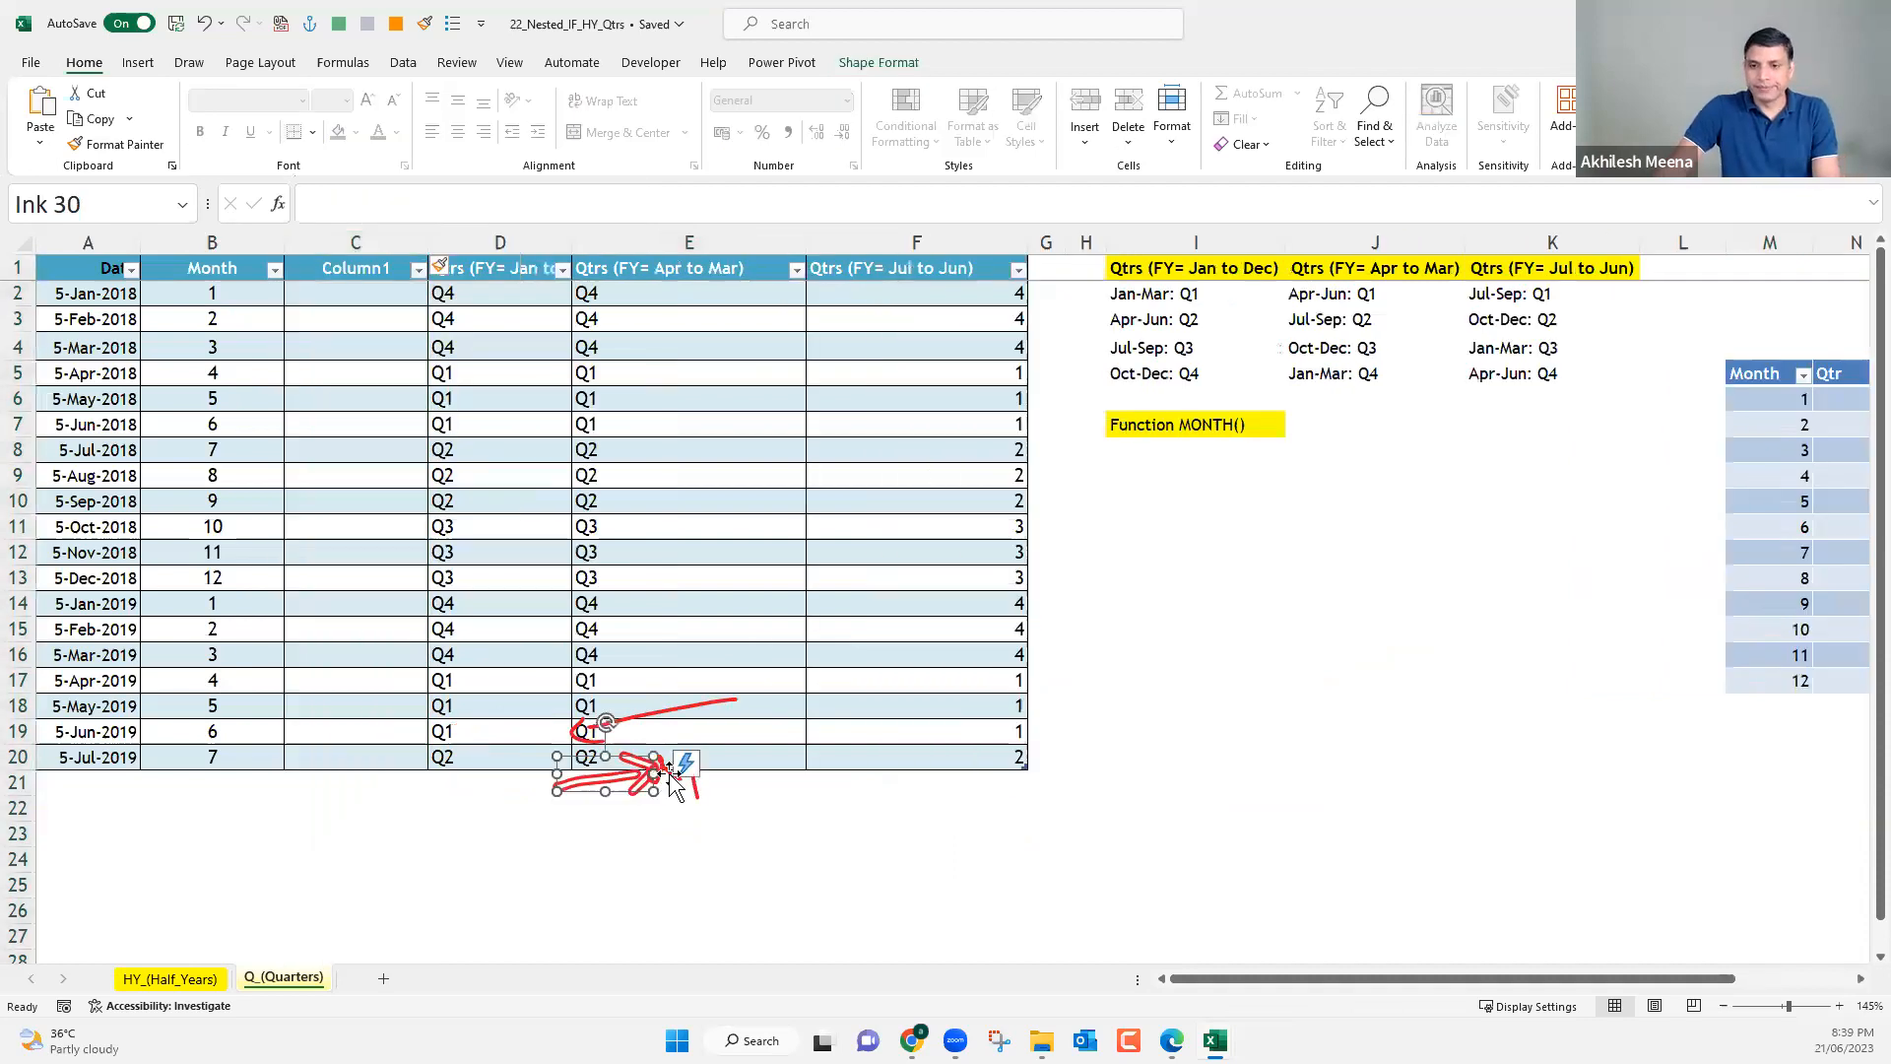
key(Delete)
click(633, 722)
key(Delete)
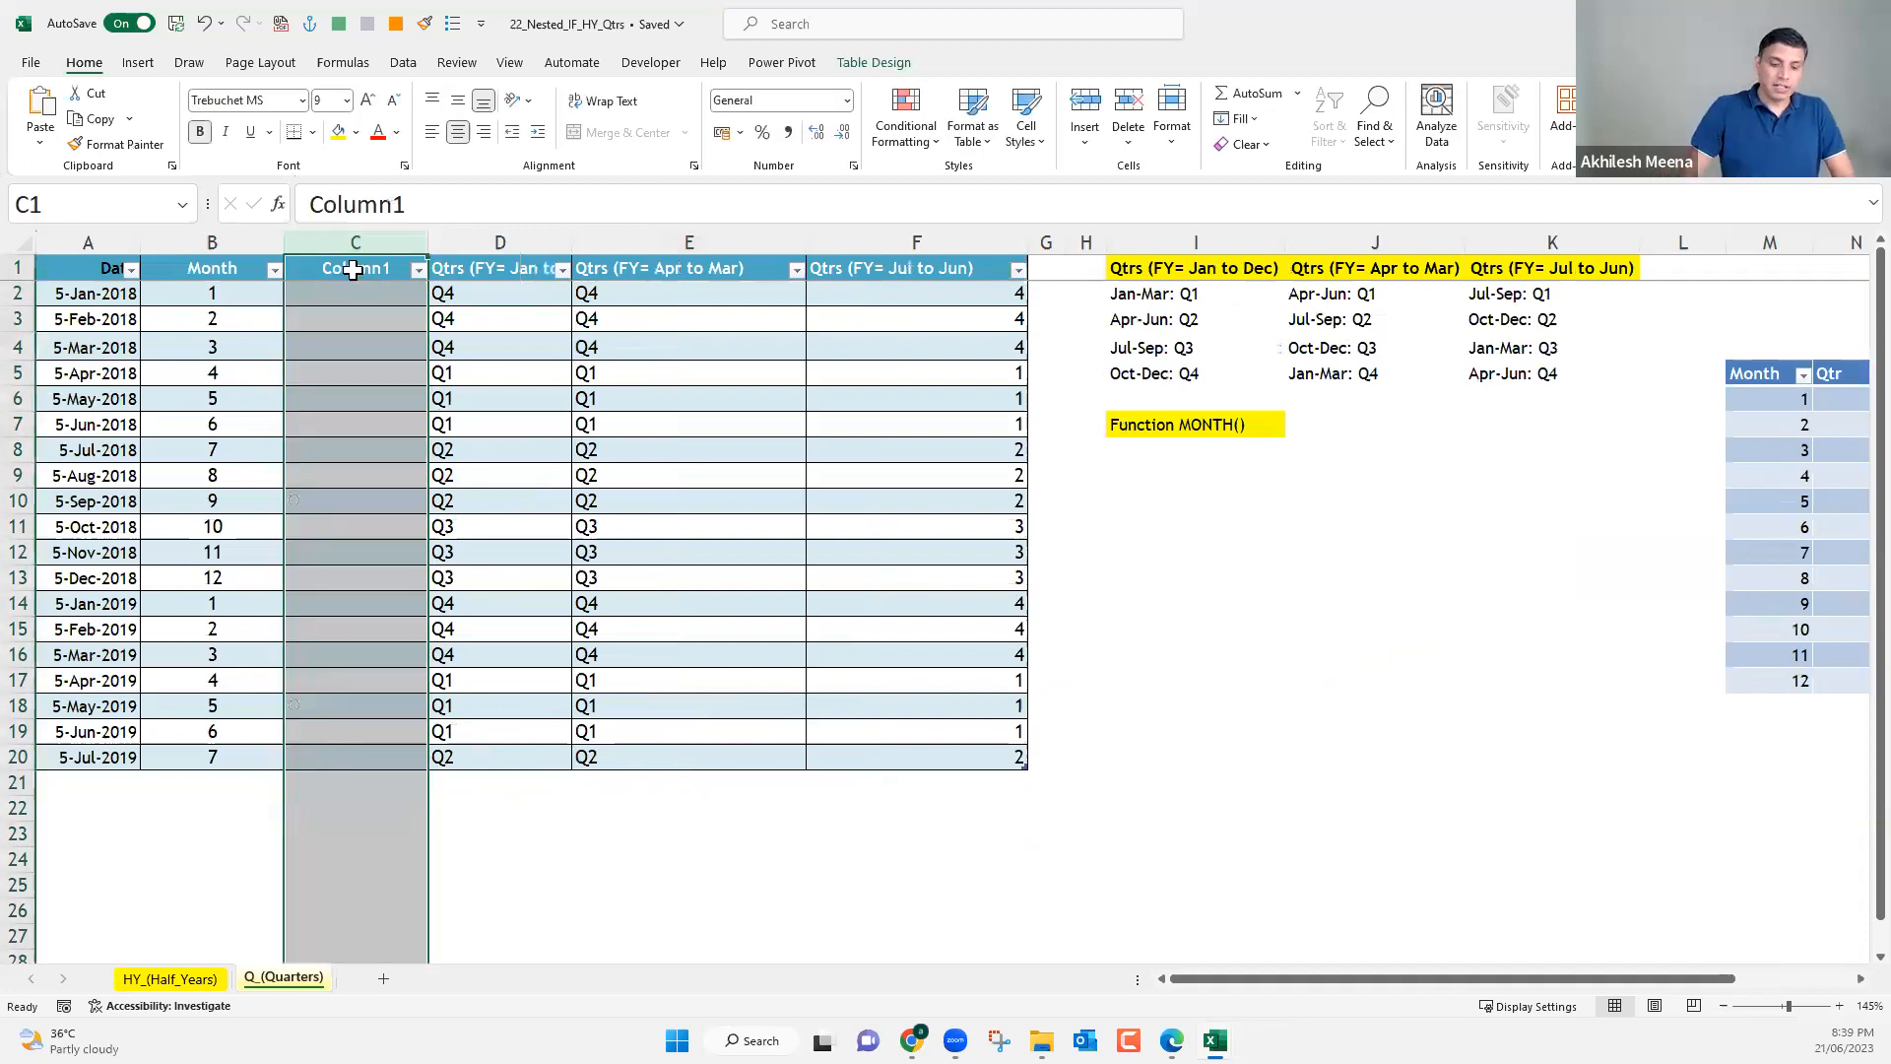
Name the new column's header in C1 FM.
click(354, 269)
text(F)
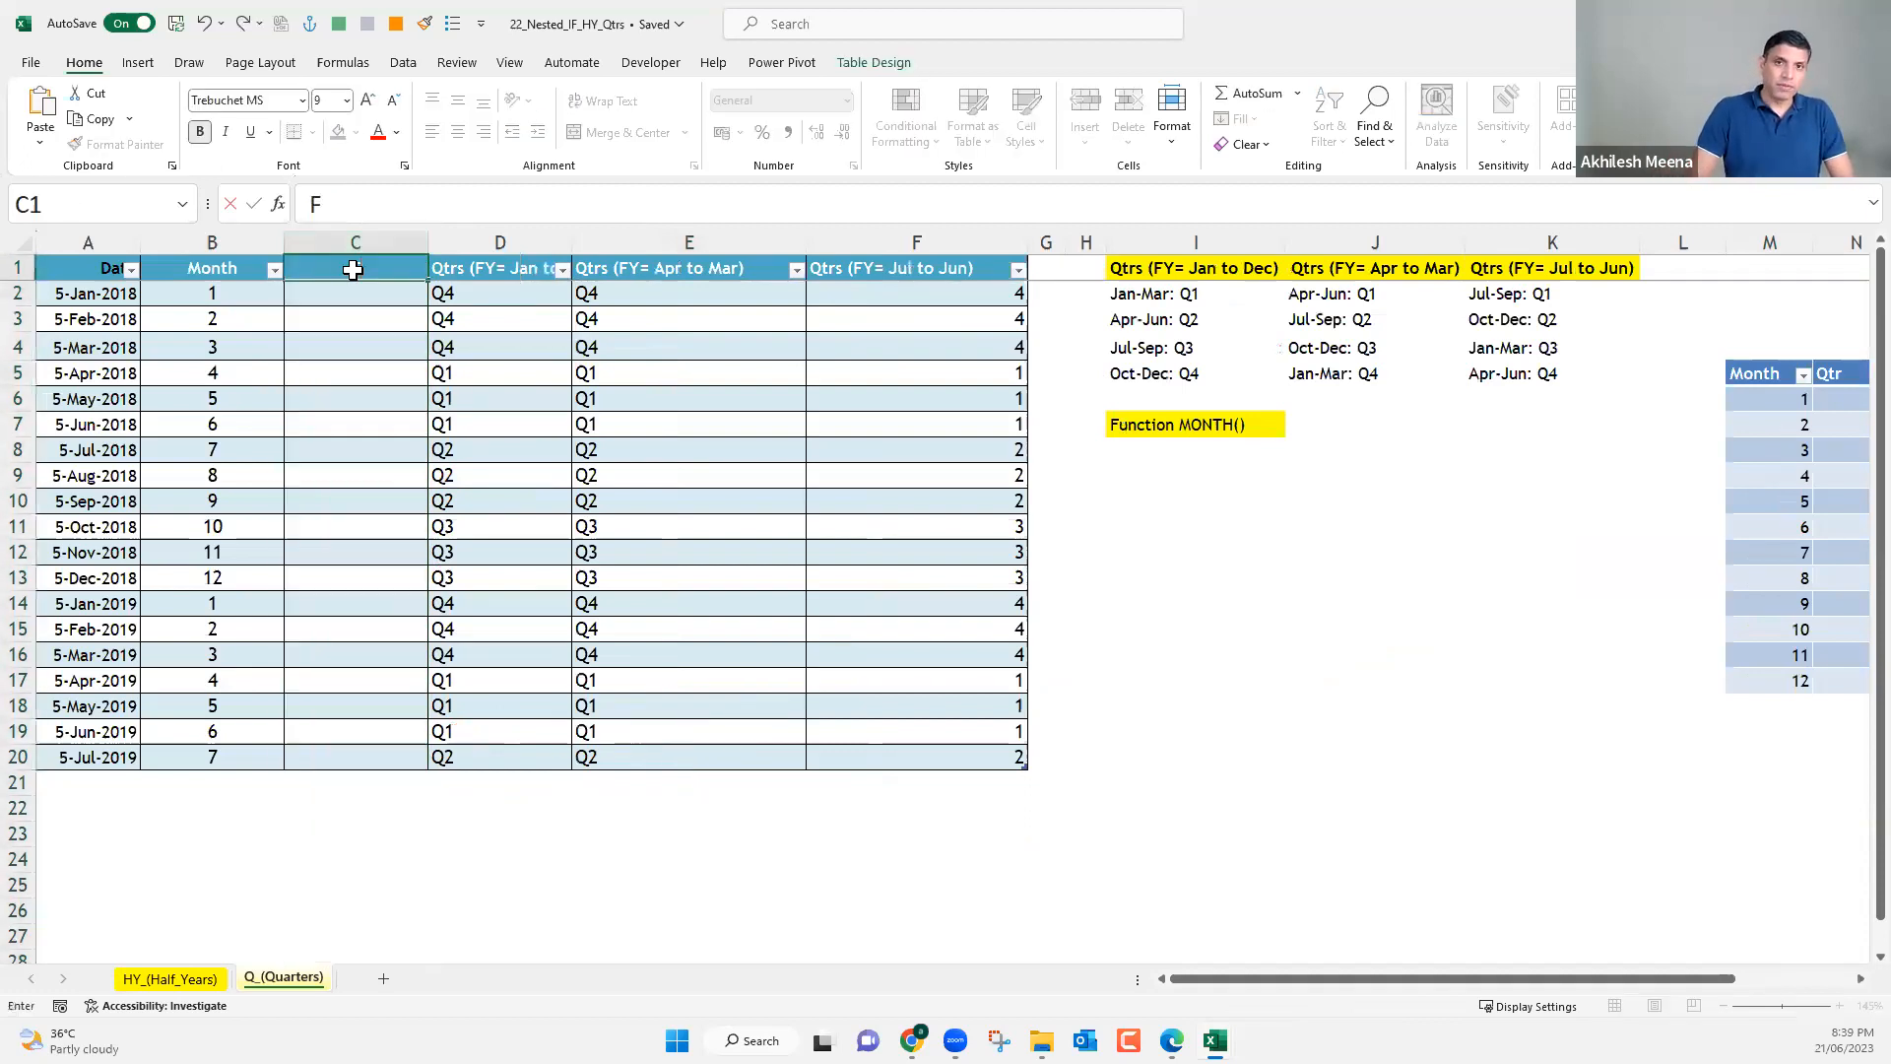
text(M)
key(Return)
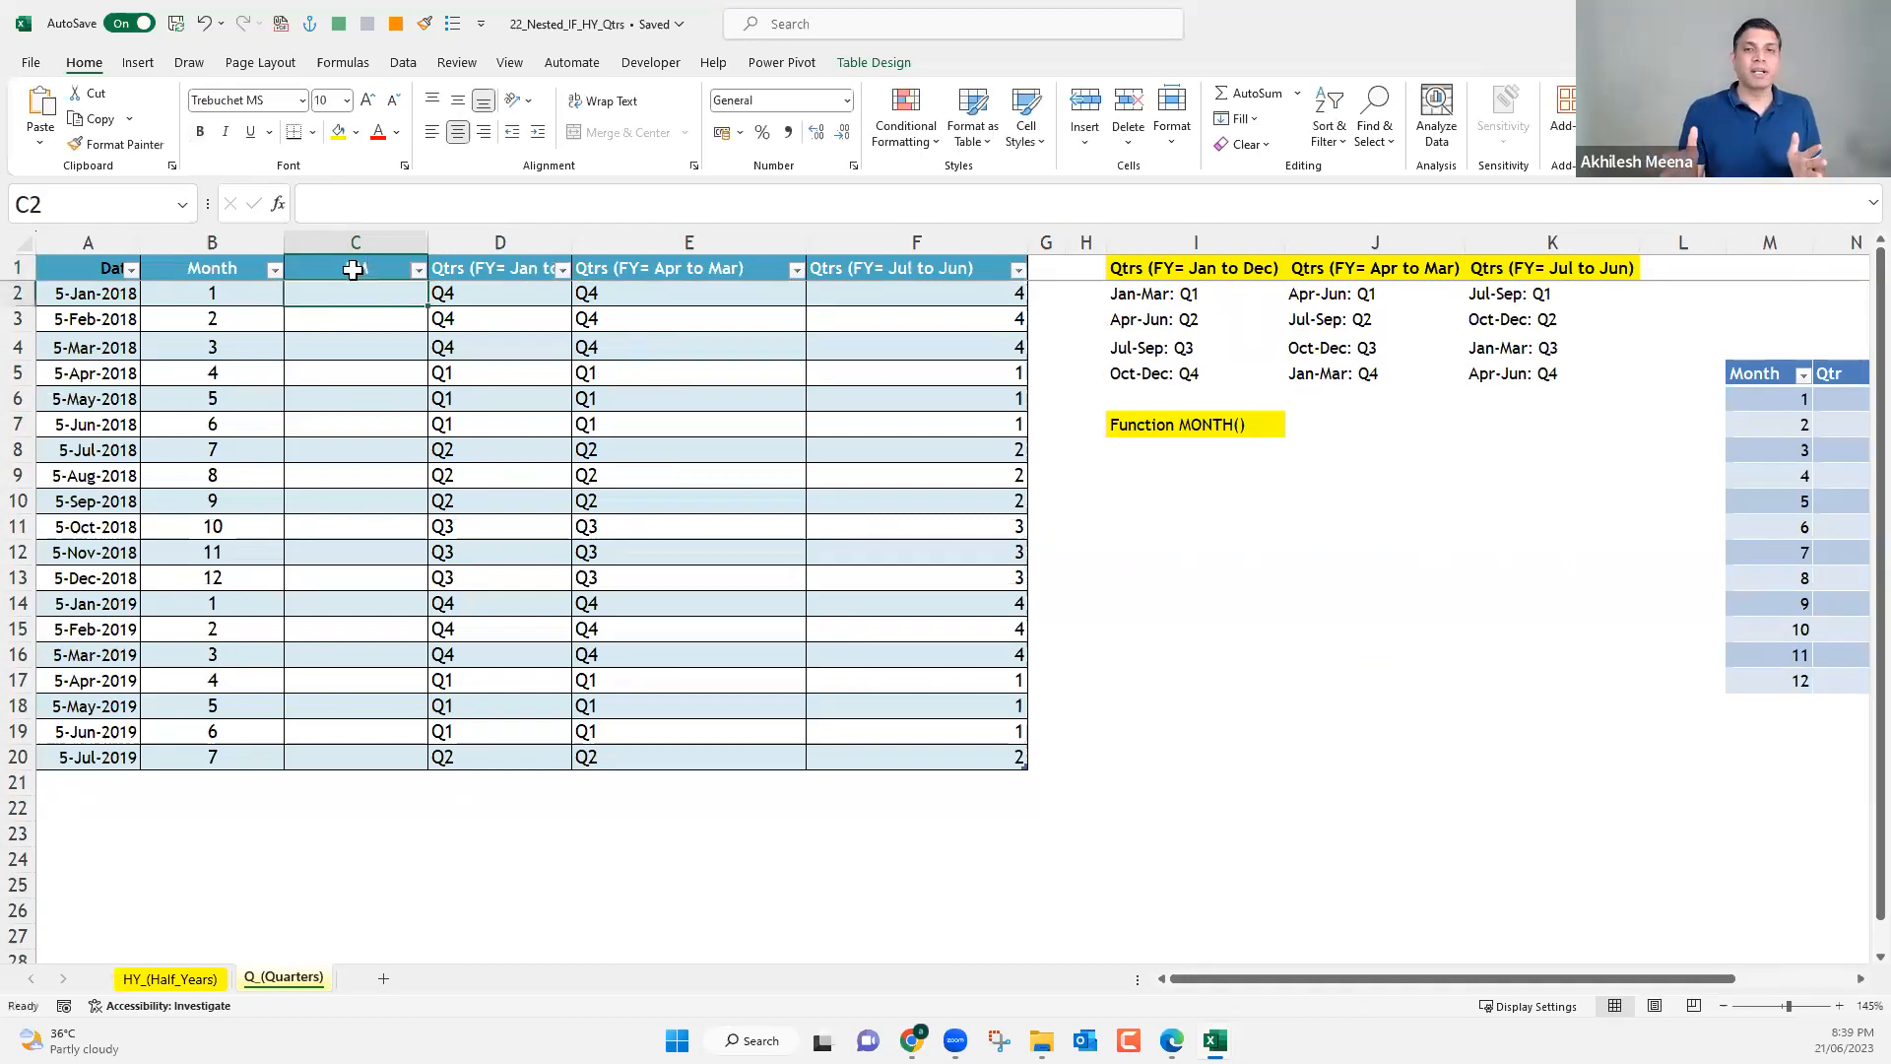
Enter fiscal months 1, 2 and 3 in C5:C7 for April to June 2018.
click(349, 375)
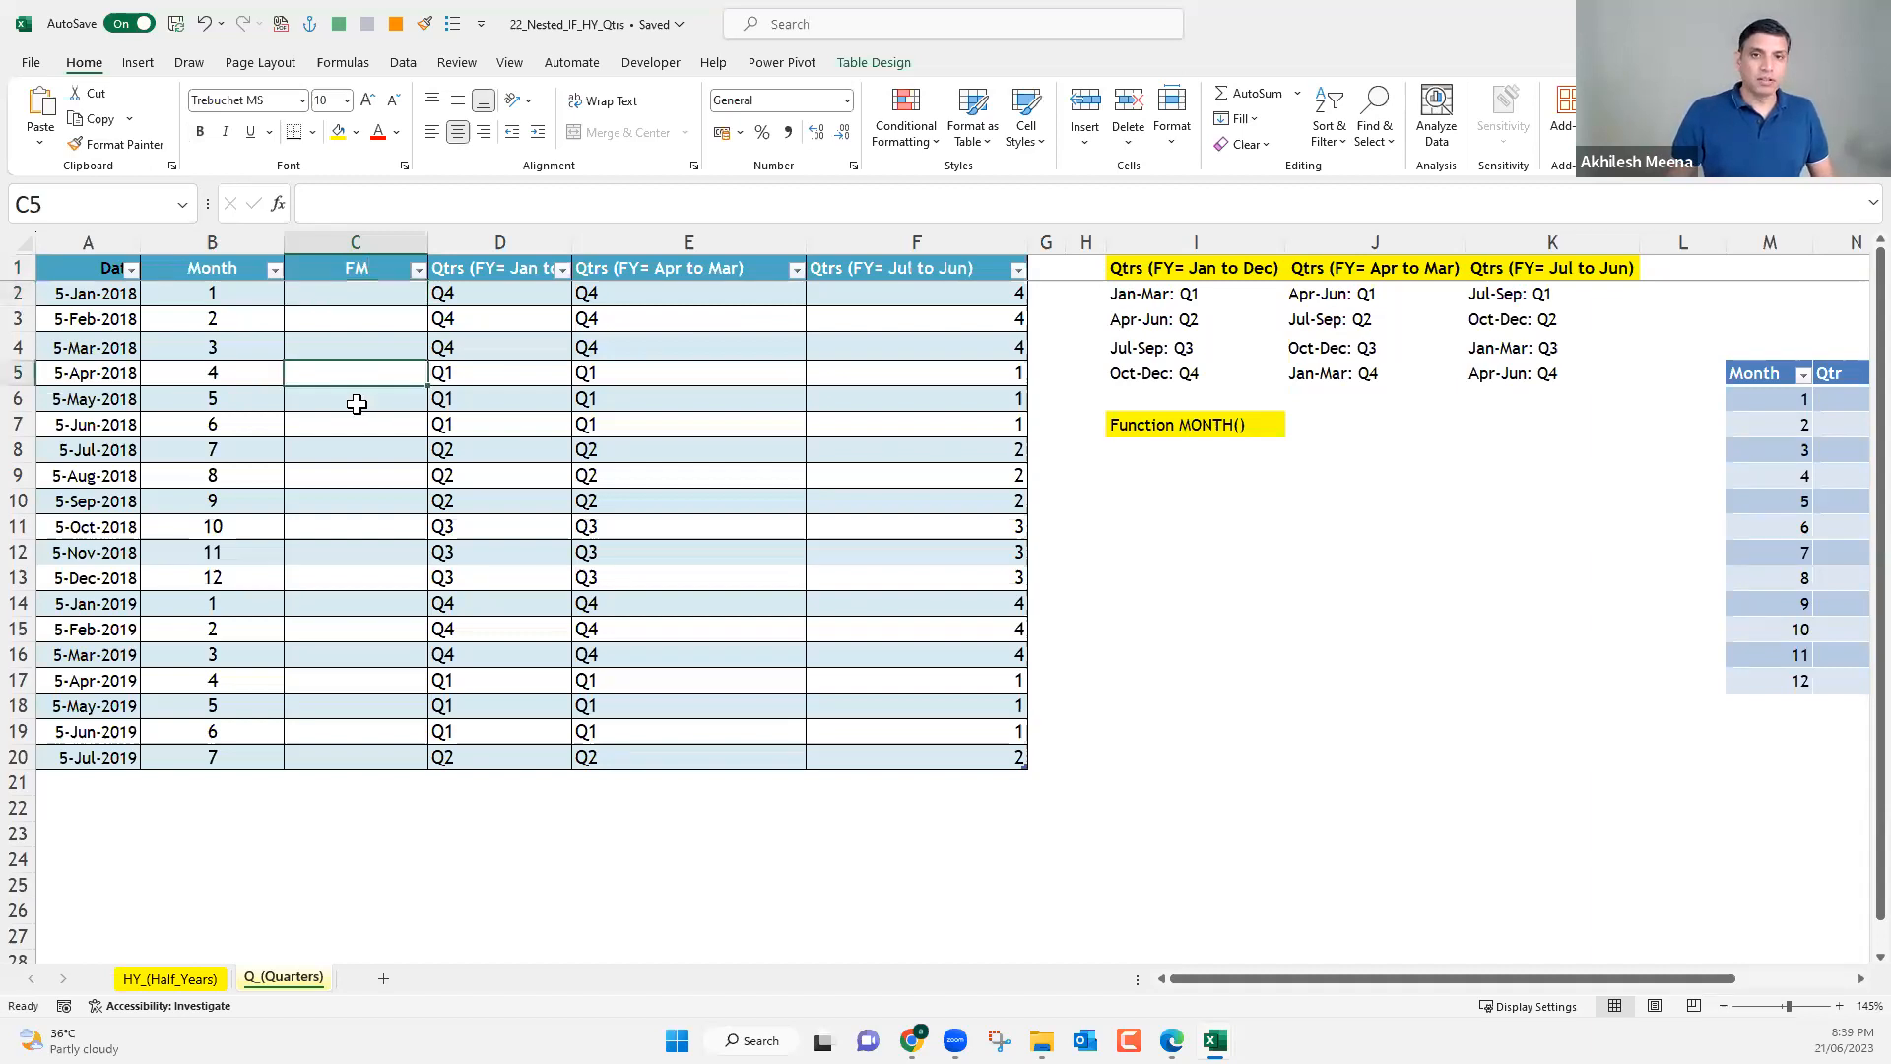
text(1)
key(Return)
text(2)
key(Return)
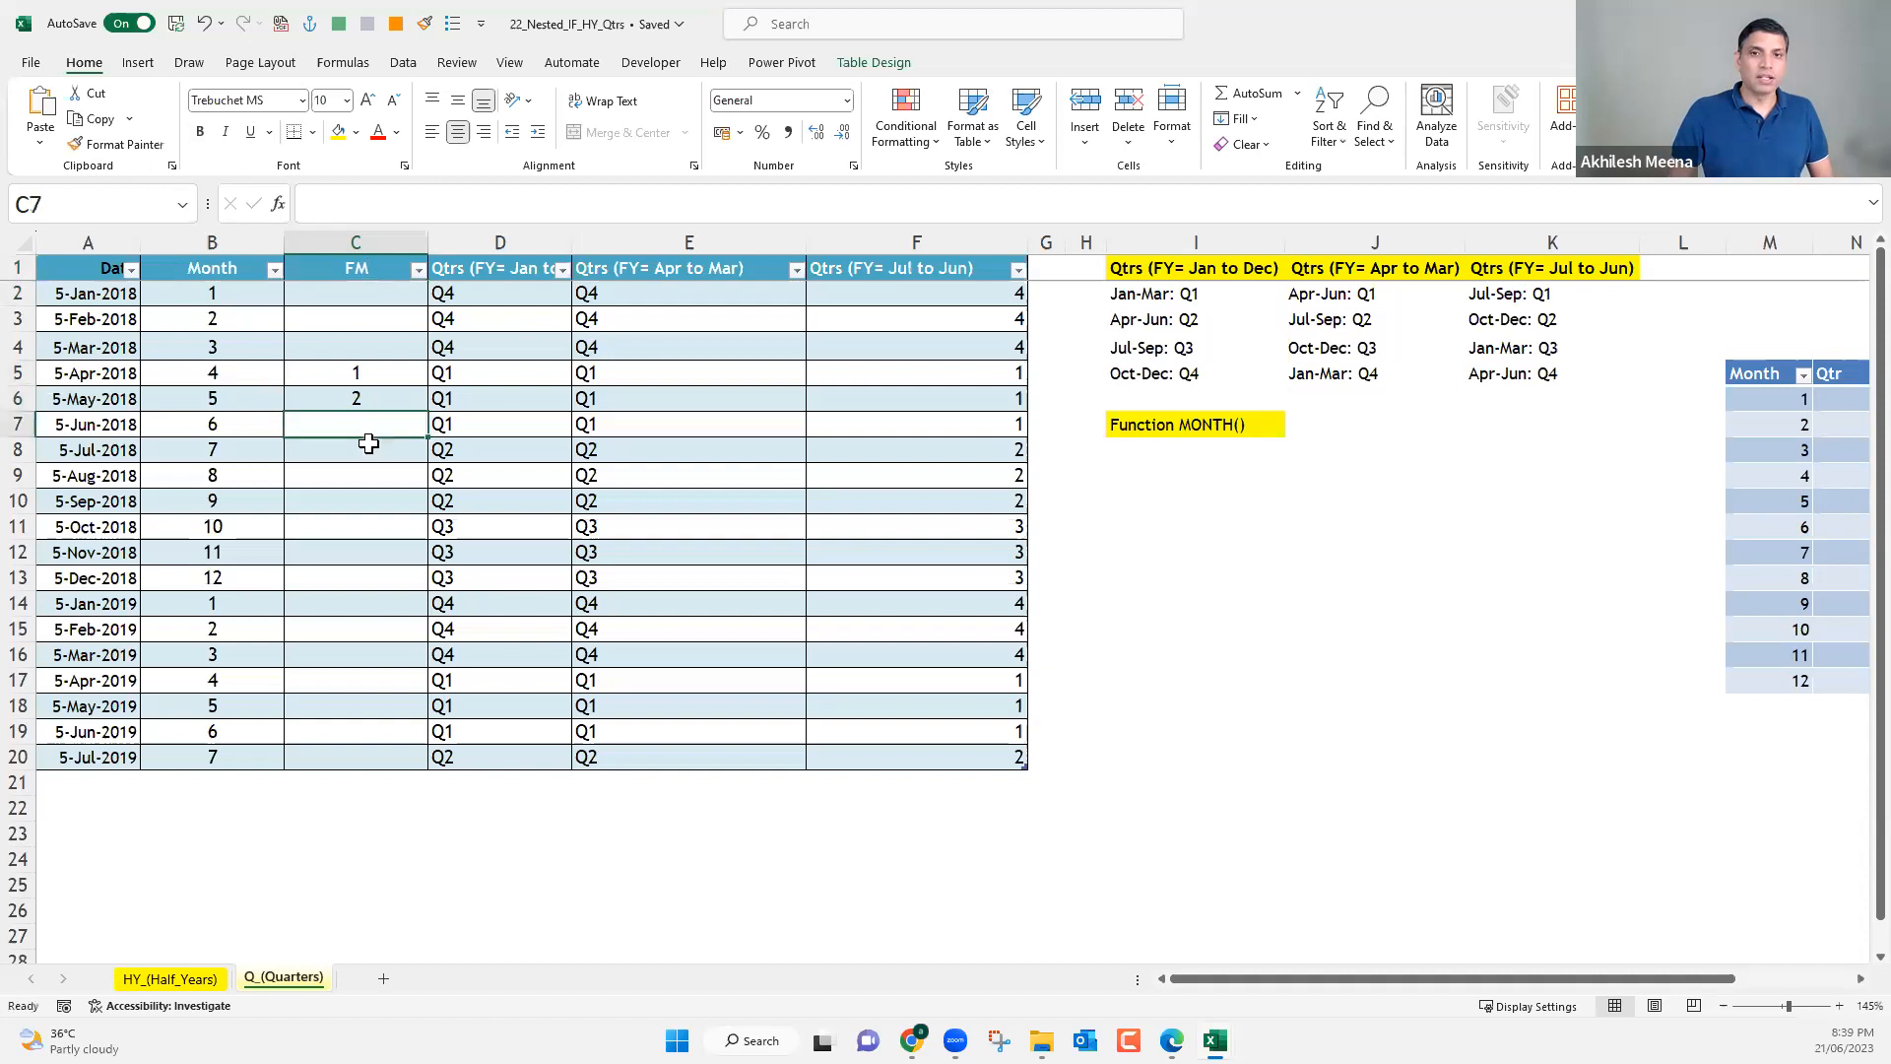
text(3)
Enter fiscal months 10, 11 and 12 in C2:C4 for January to March 2018.
click(366, 295)
text(1)
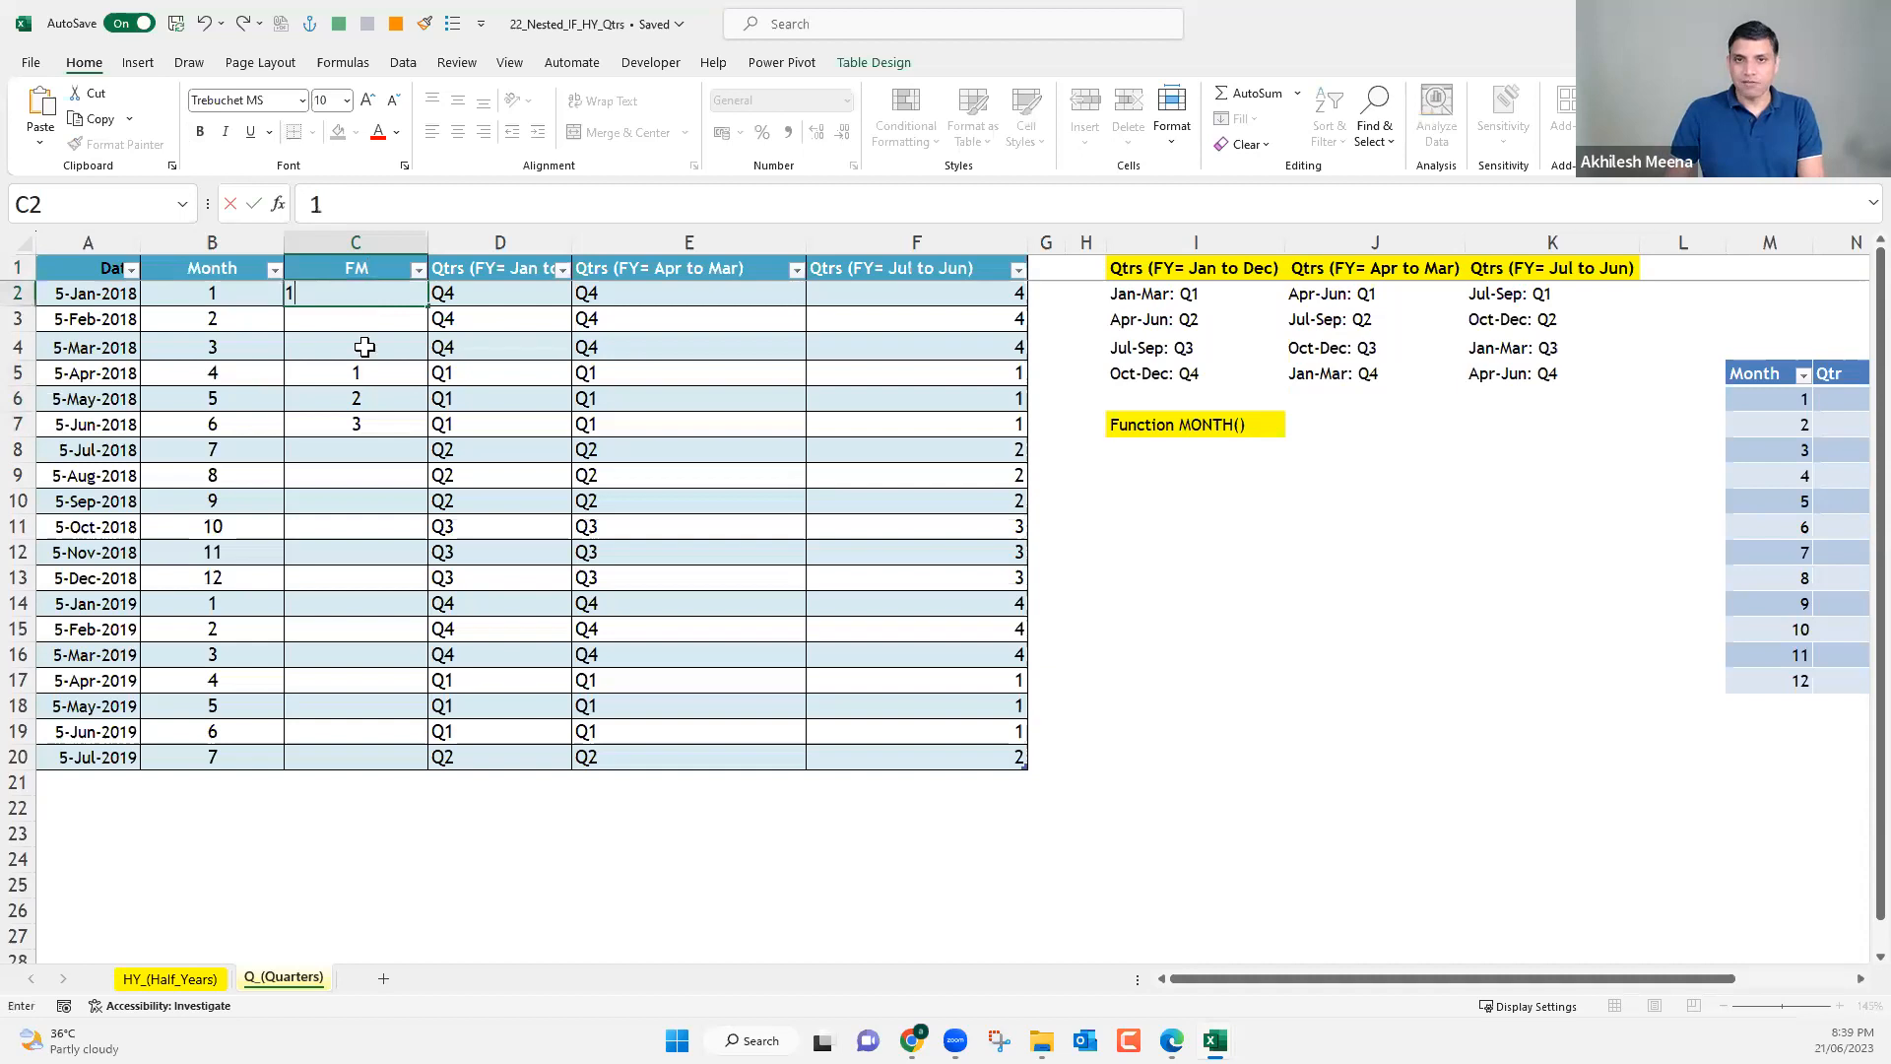
text(0)
key(Return)
text(11)
key(Return)
text(12)
key(Return)
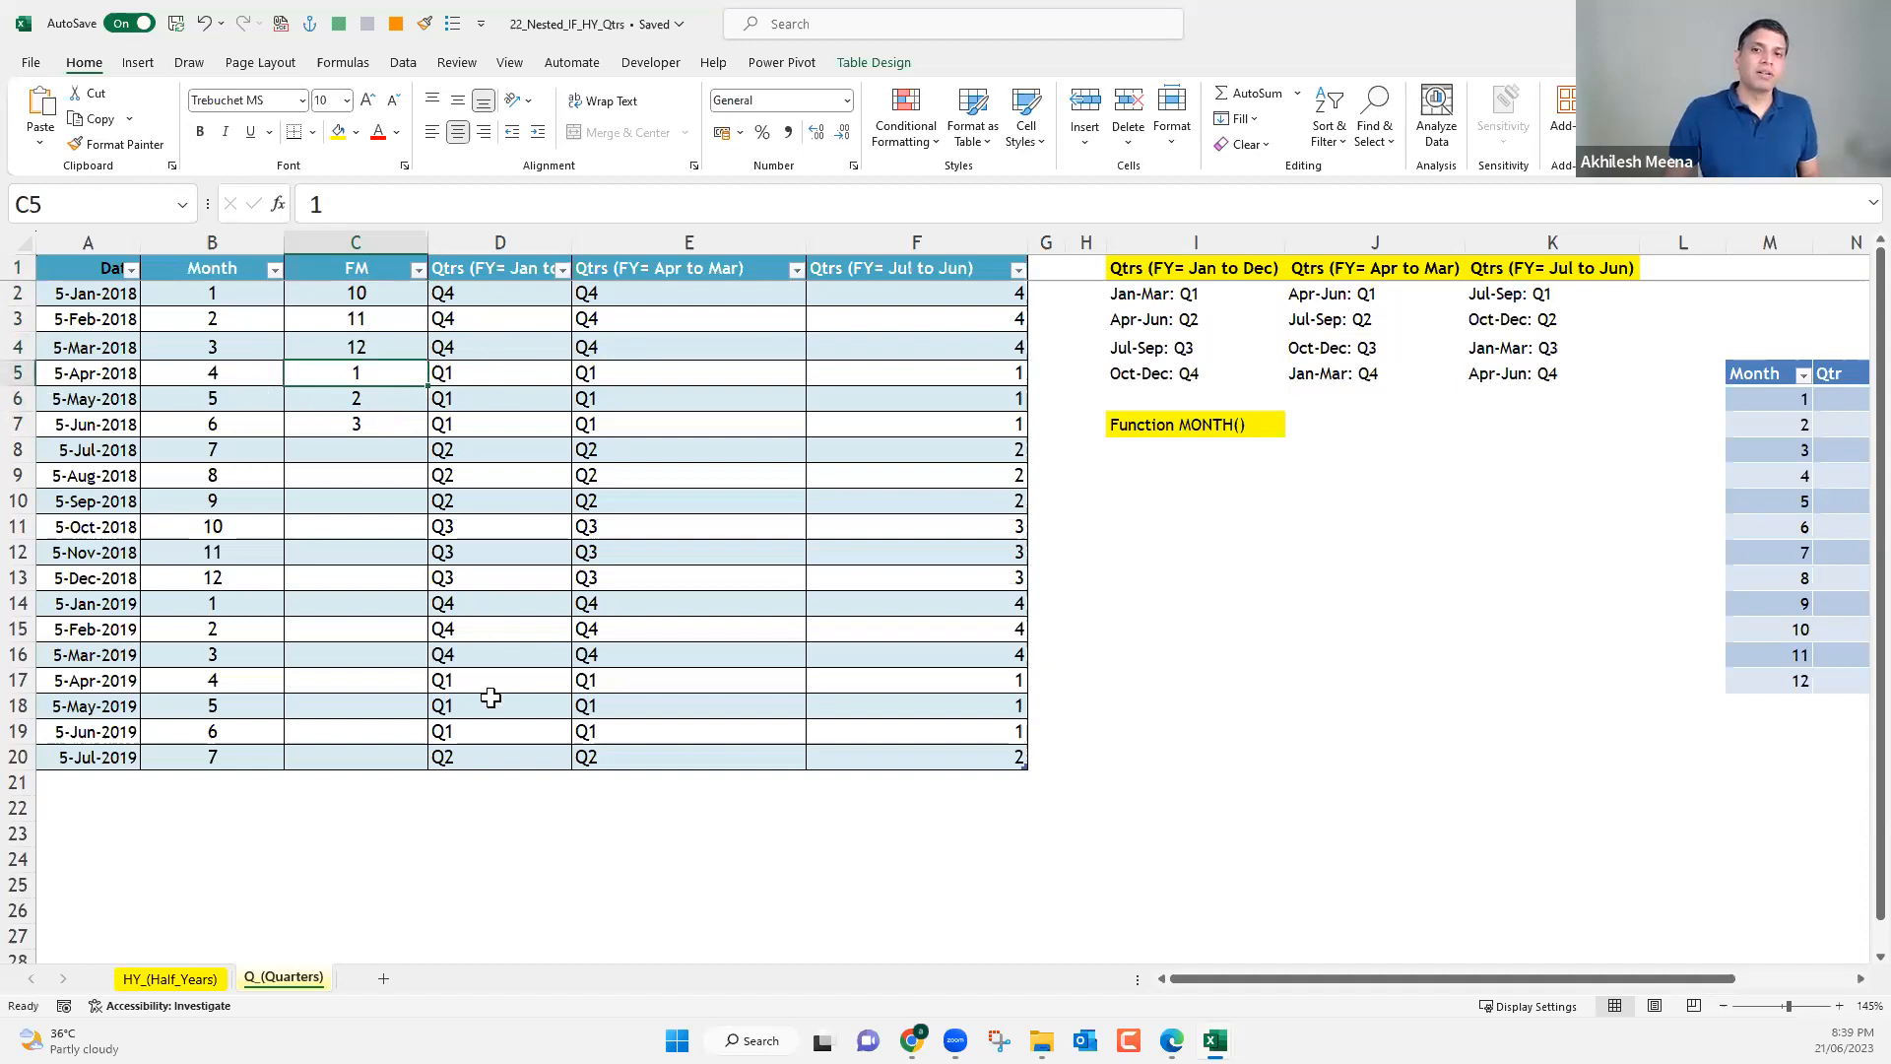
Compare the April 2018 row with its fiscal month, and clear the sample FM values in C2:C7.
drag(499, 318, 496, 729)
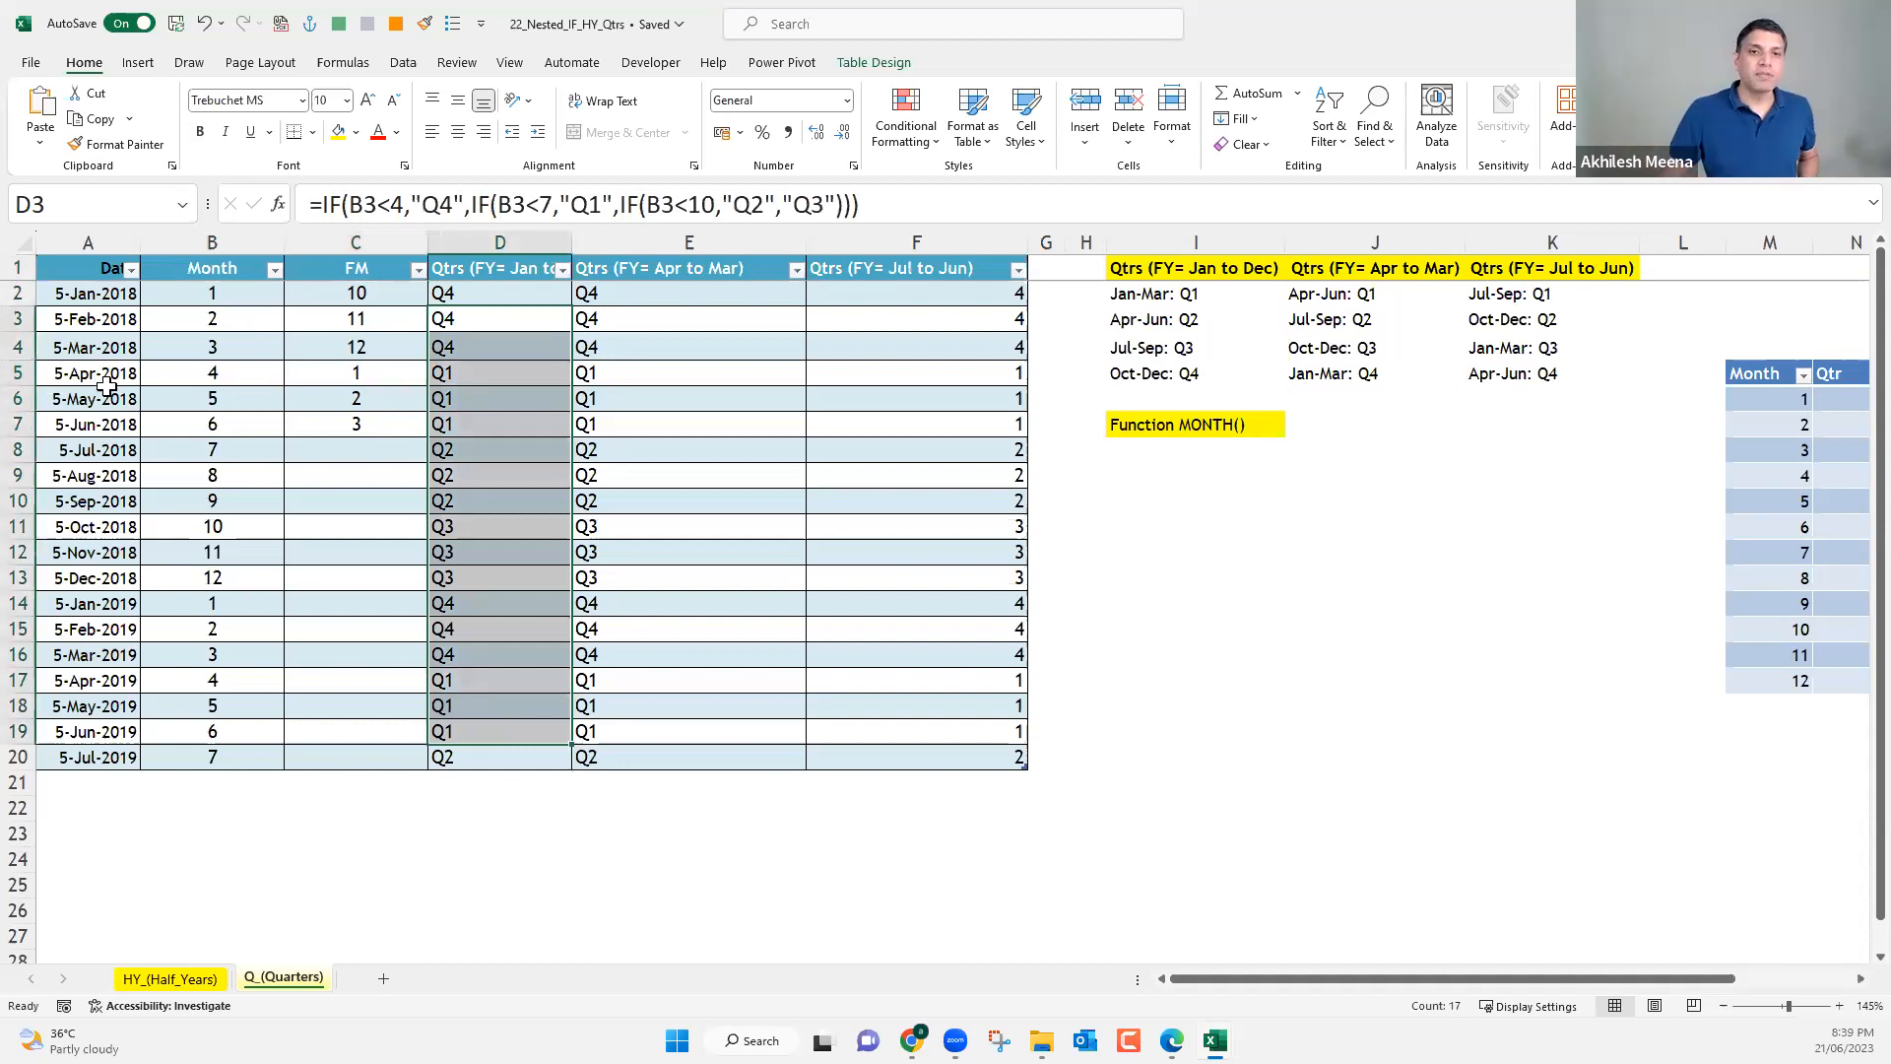
drag(115, 374, 351, 372)
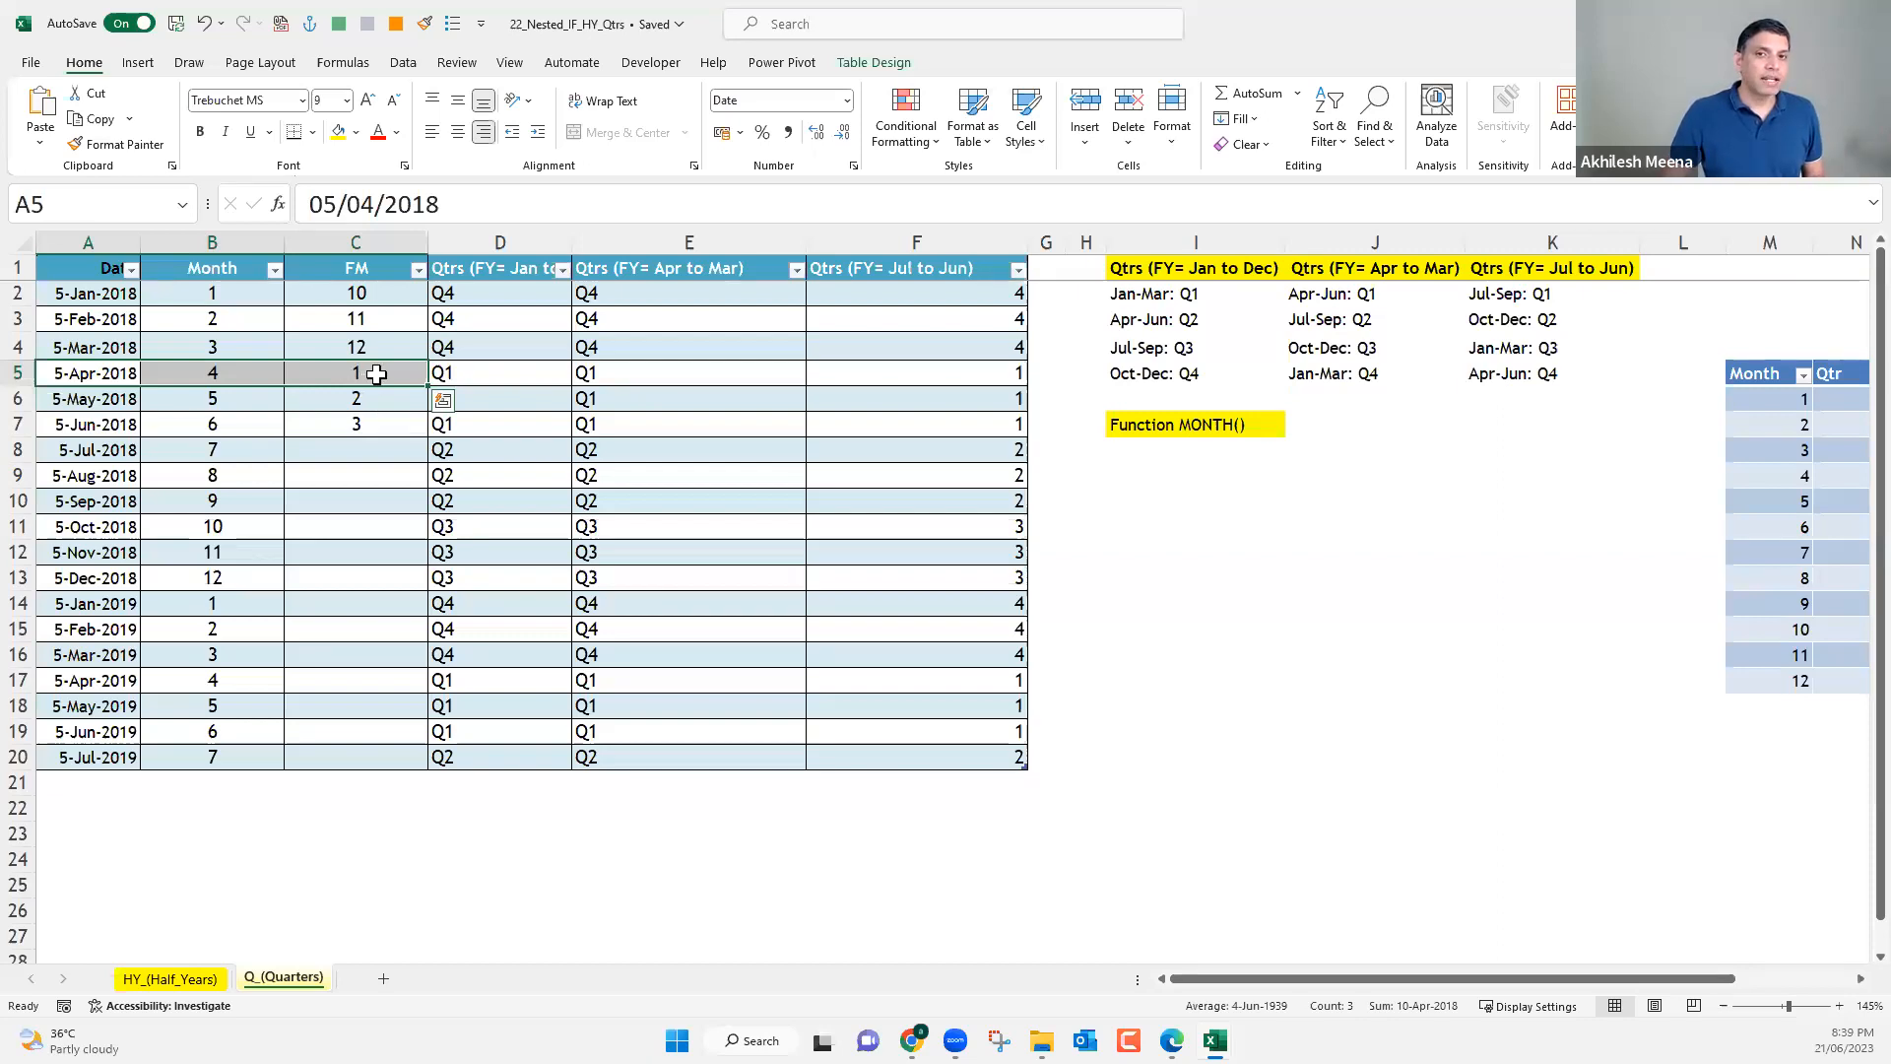
click(368, 372)
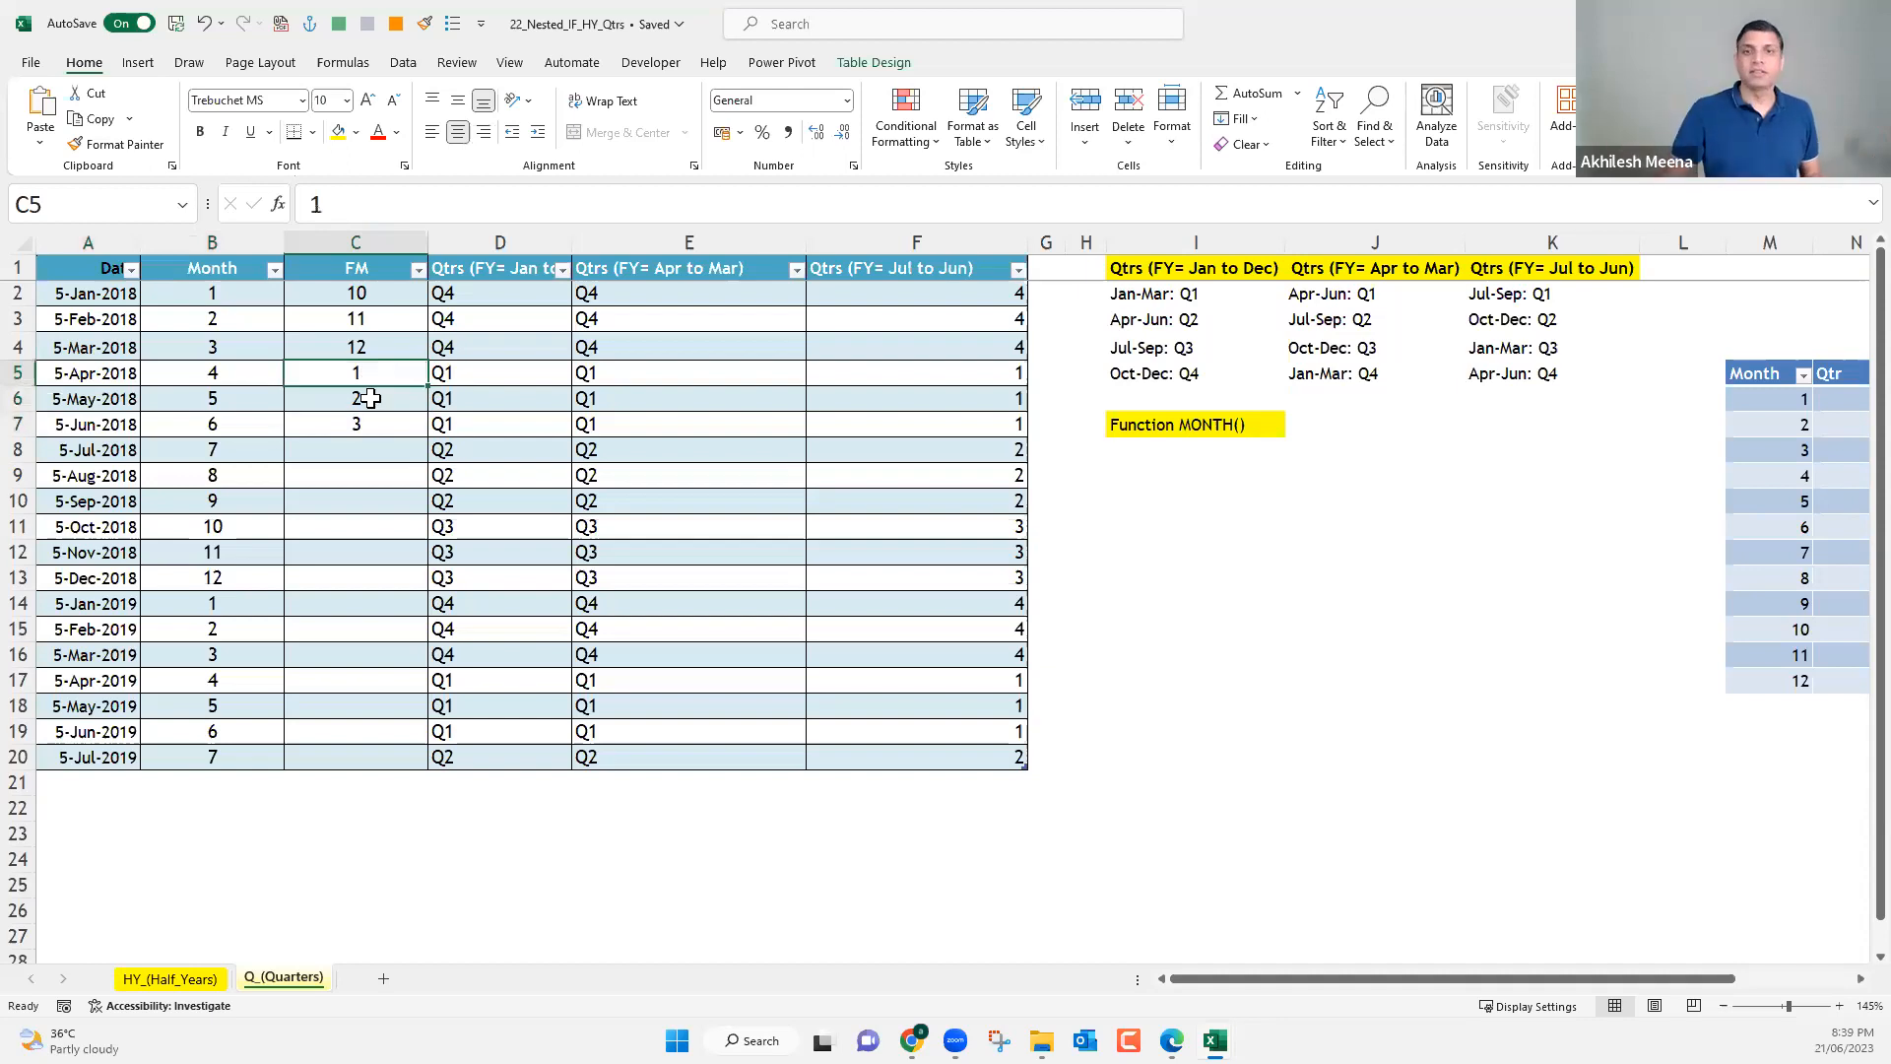
drag(407, 284, 392, 420)
key(Delete)
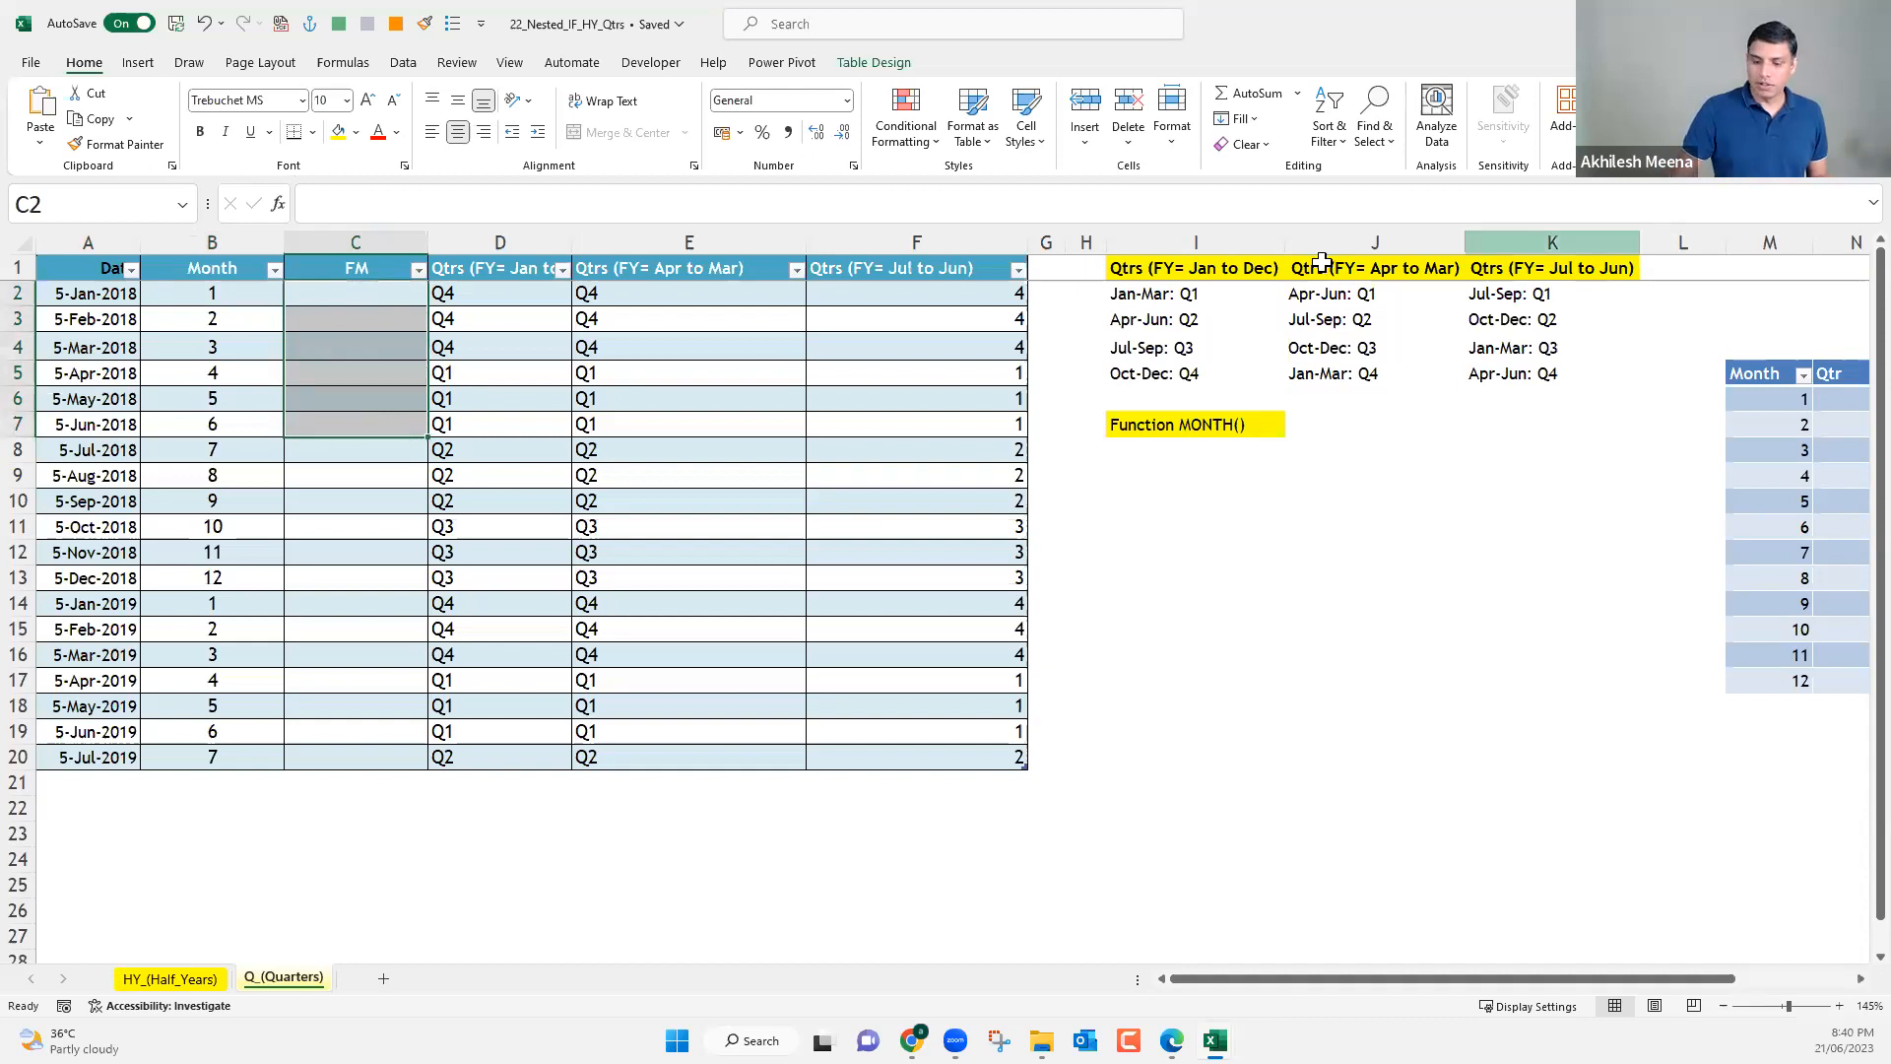
Hide columns J and K, and add an FM column to the month lookup table in O5.
drag(1320, 261, 1321, 261)
key(ctrl+0)
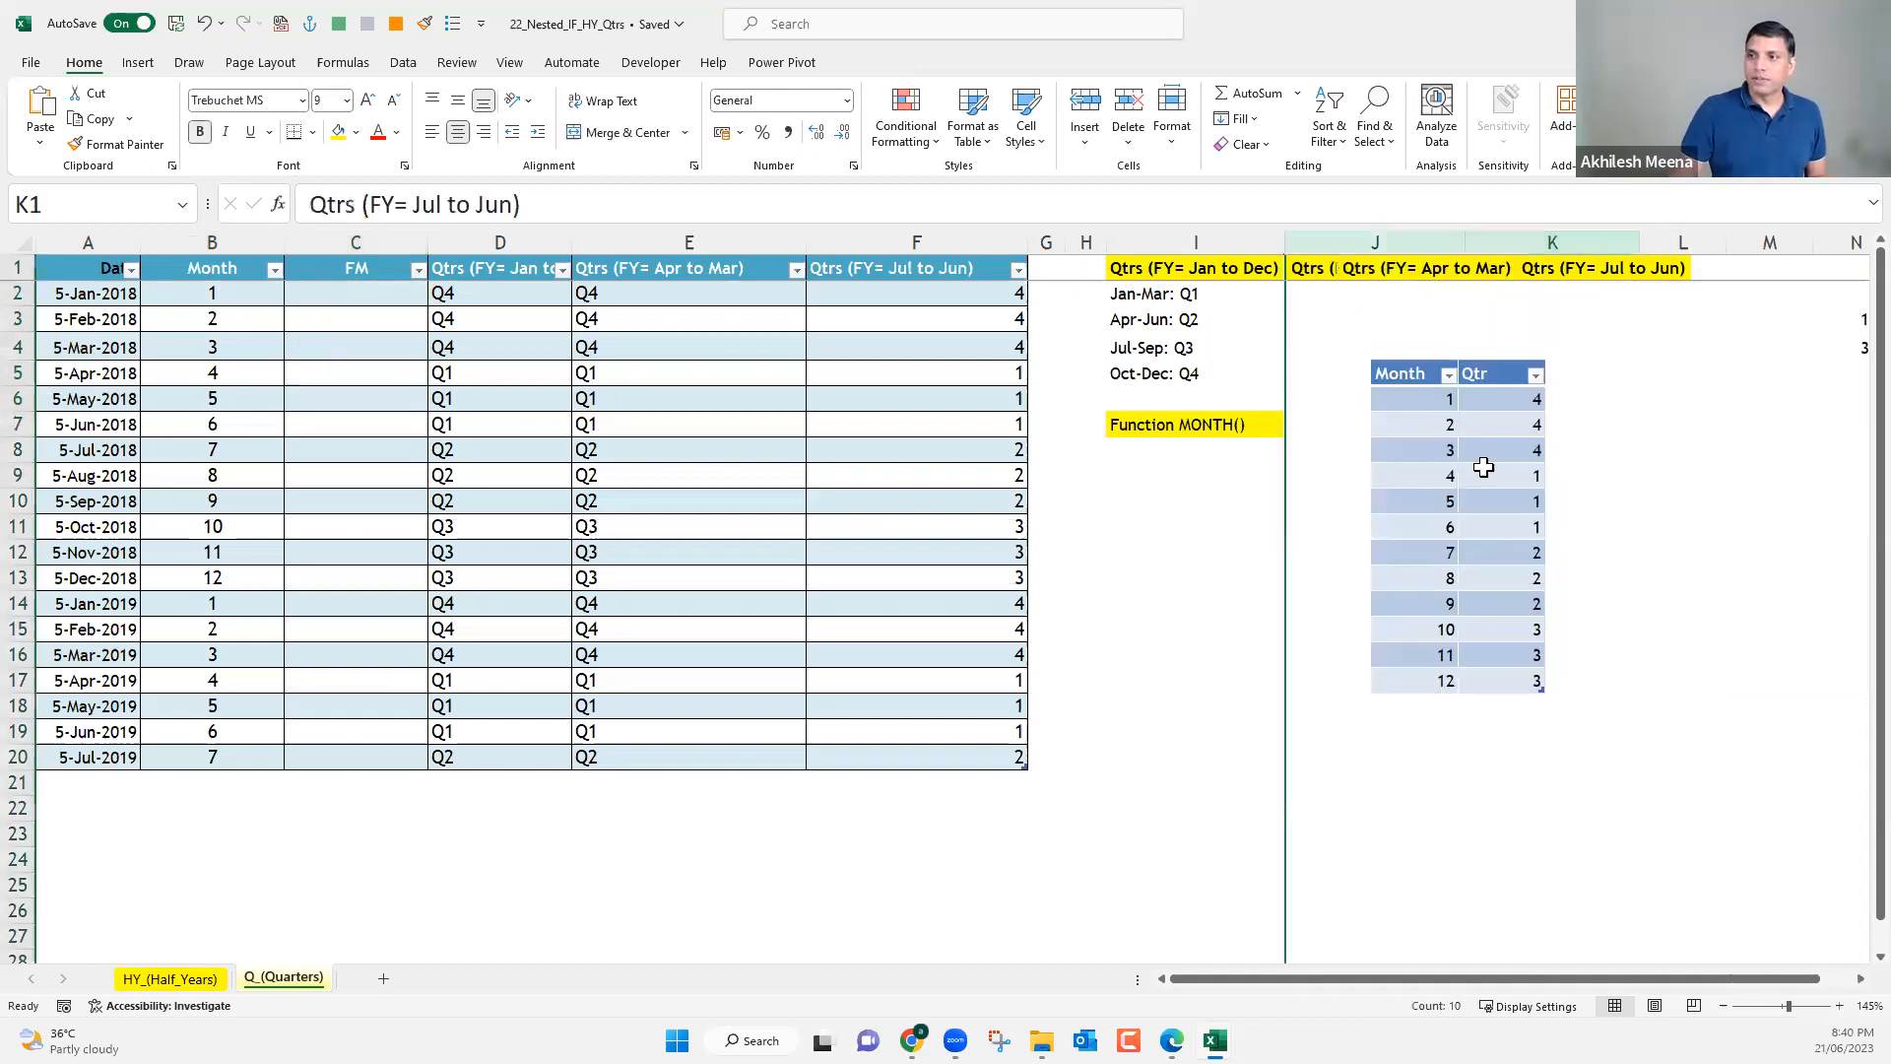
click(1566, 384)
text(FM)
key(Return)
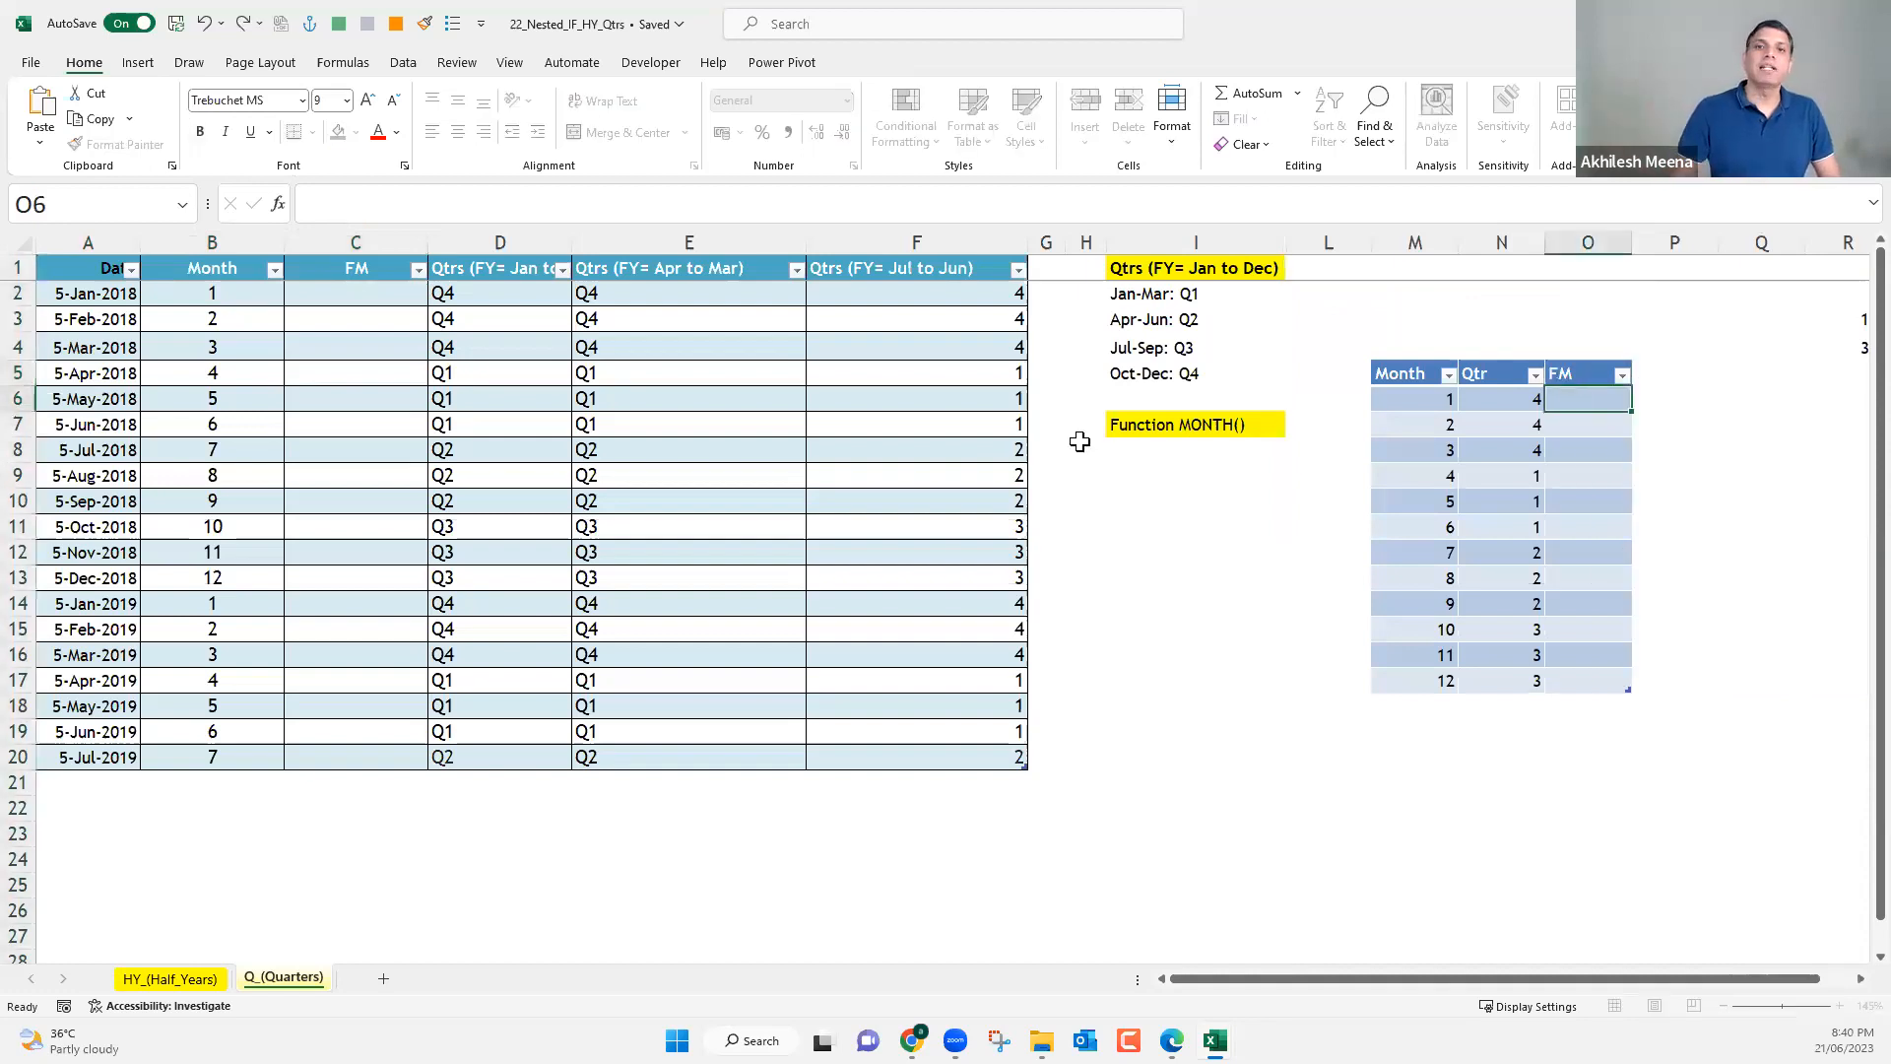
click(359, 290)
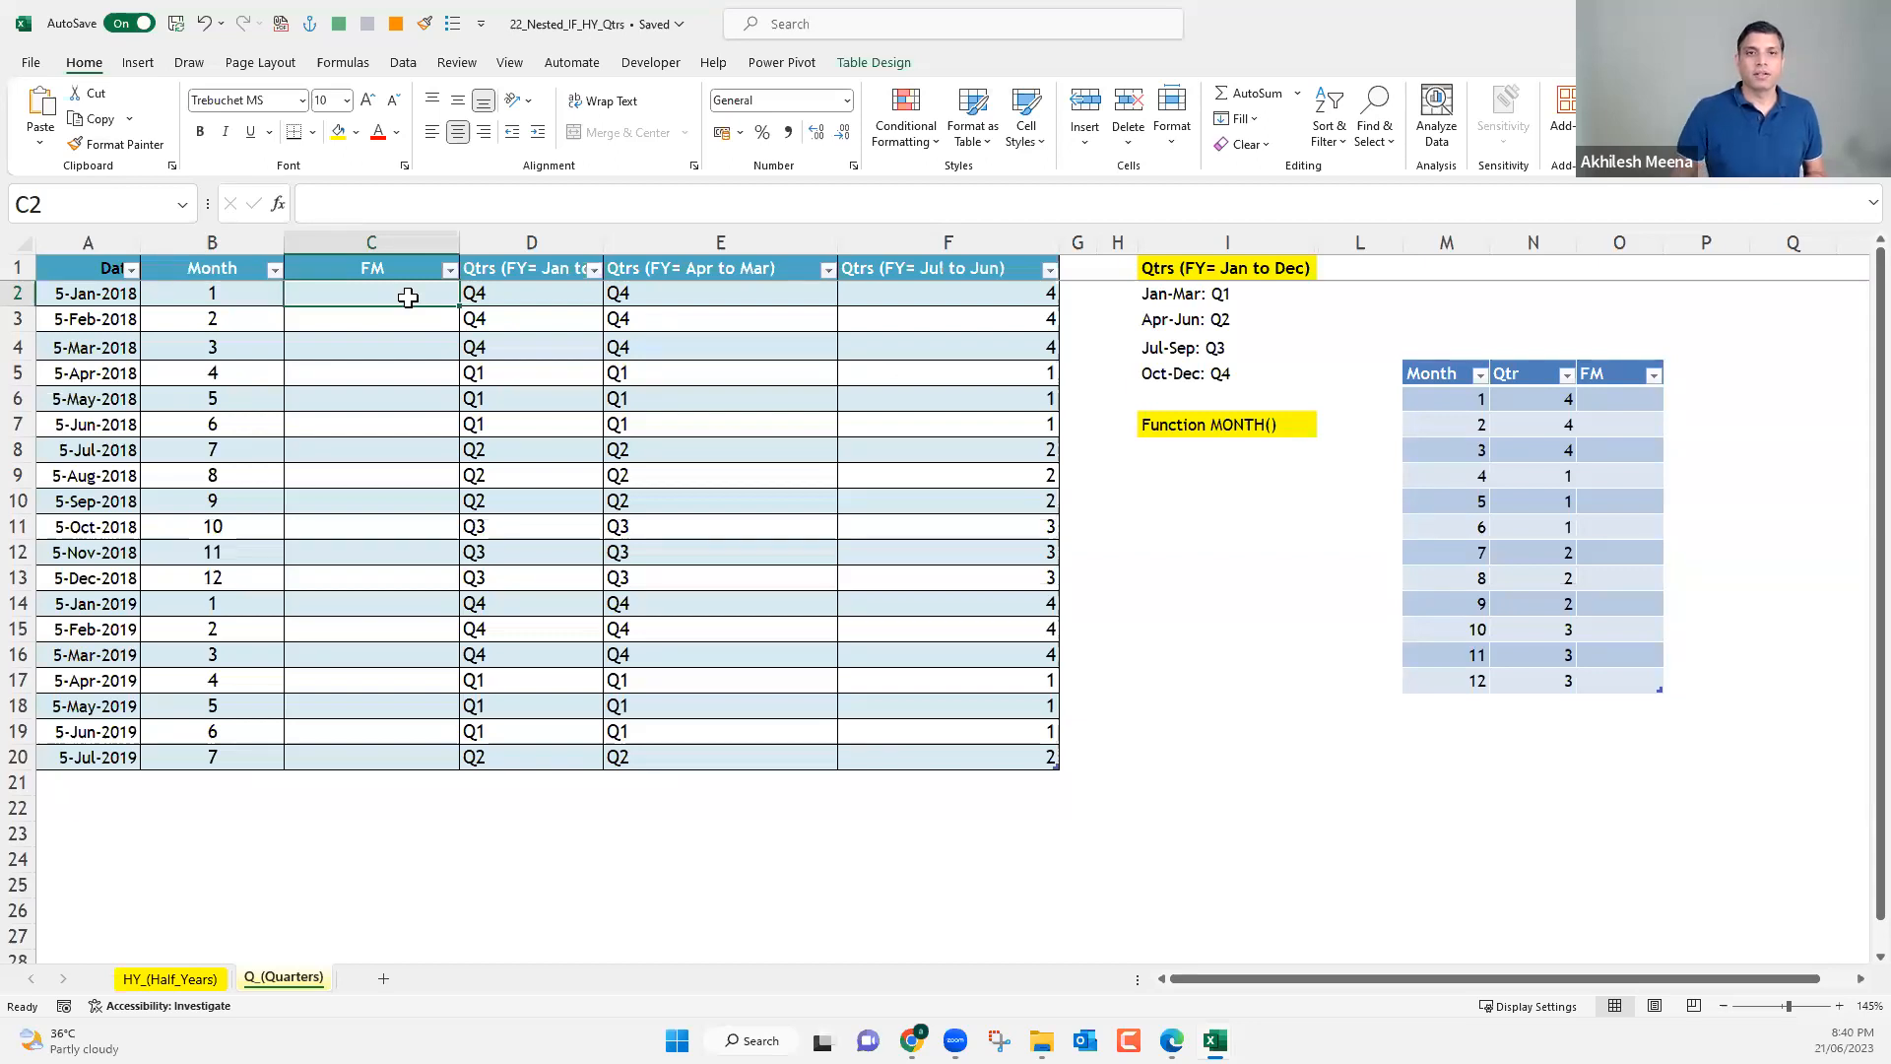
drag(246, 294, 242, 753)
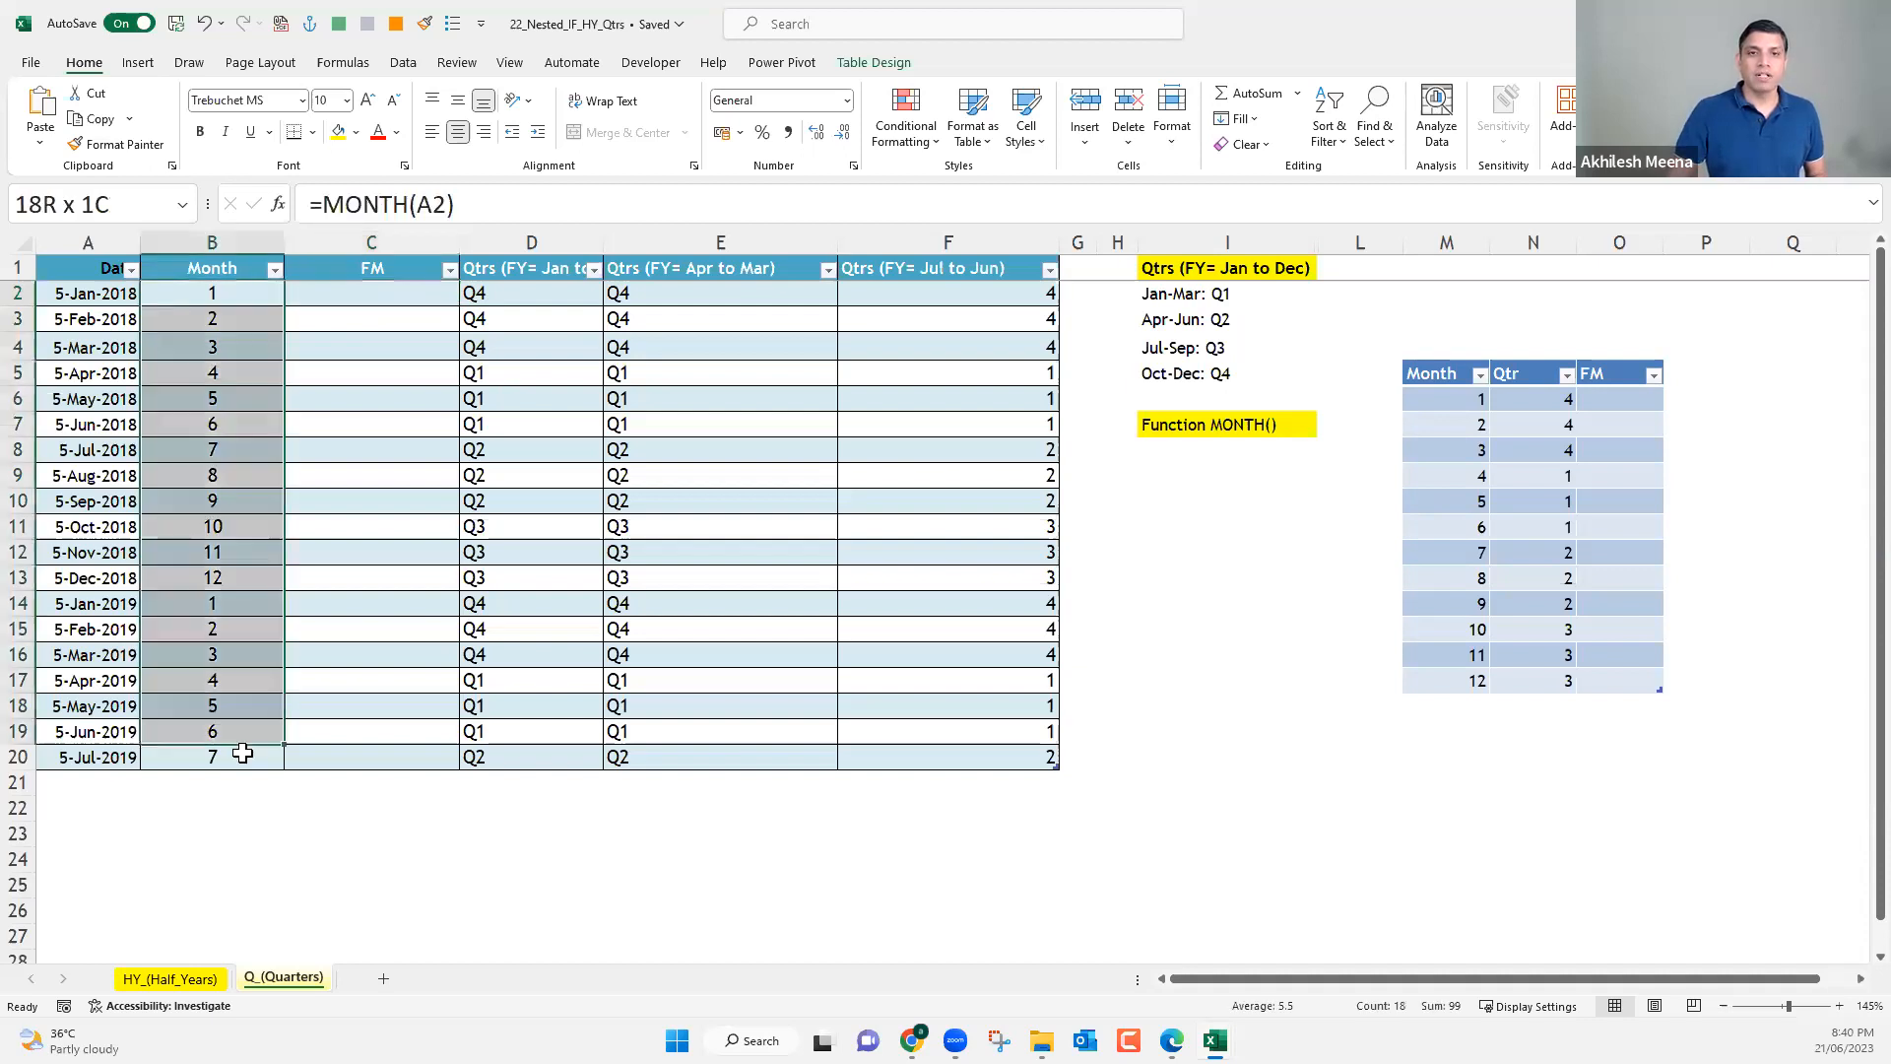
click(340, 376)
drag(346, 399, 363, 674)
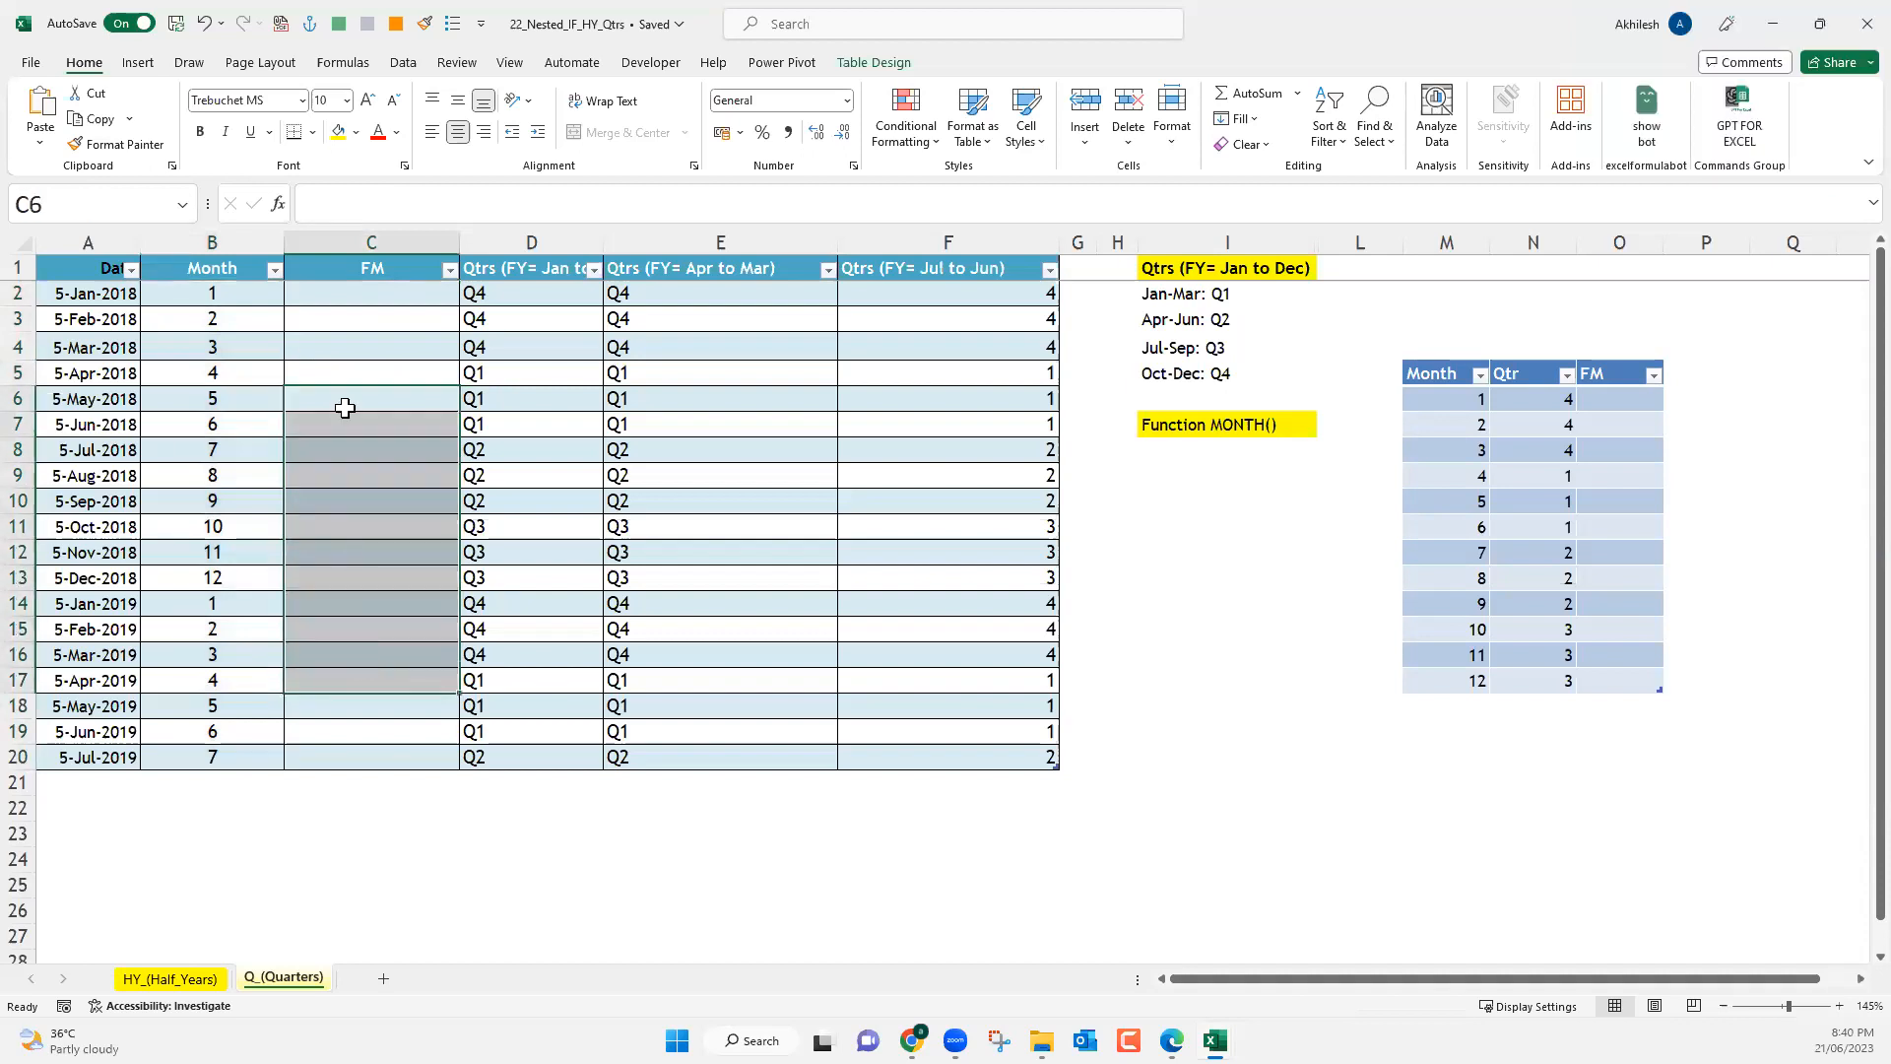
click(358, 284)
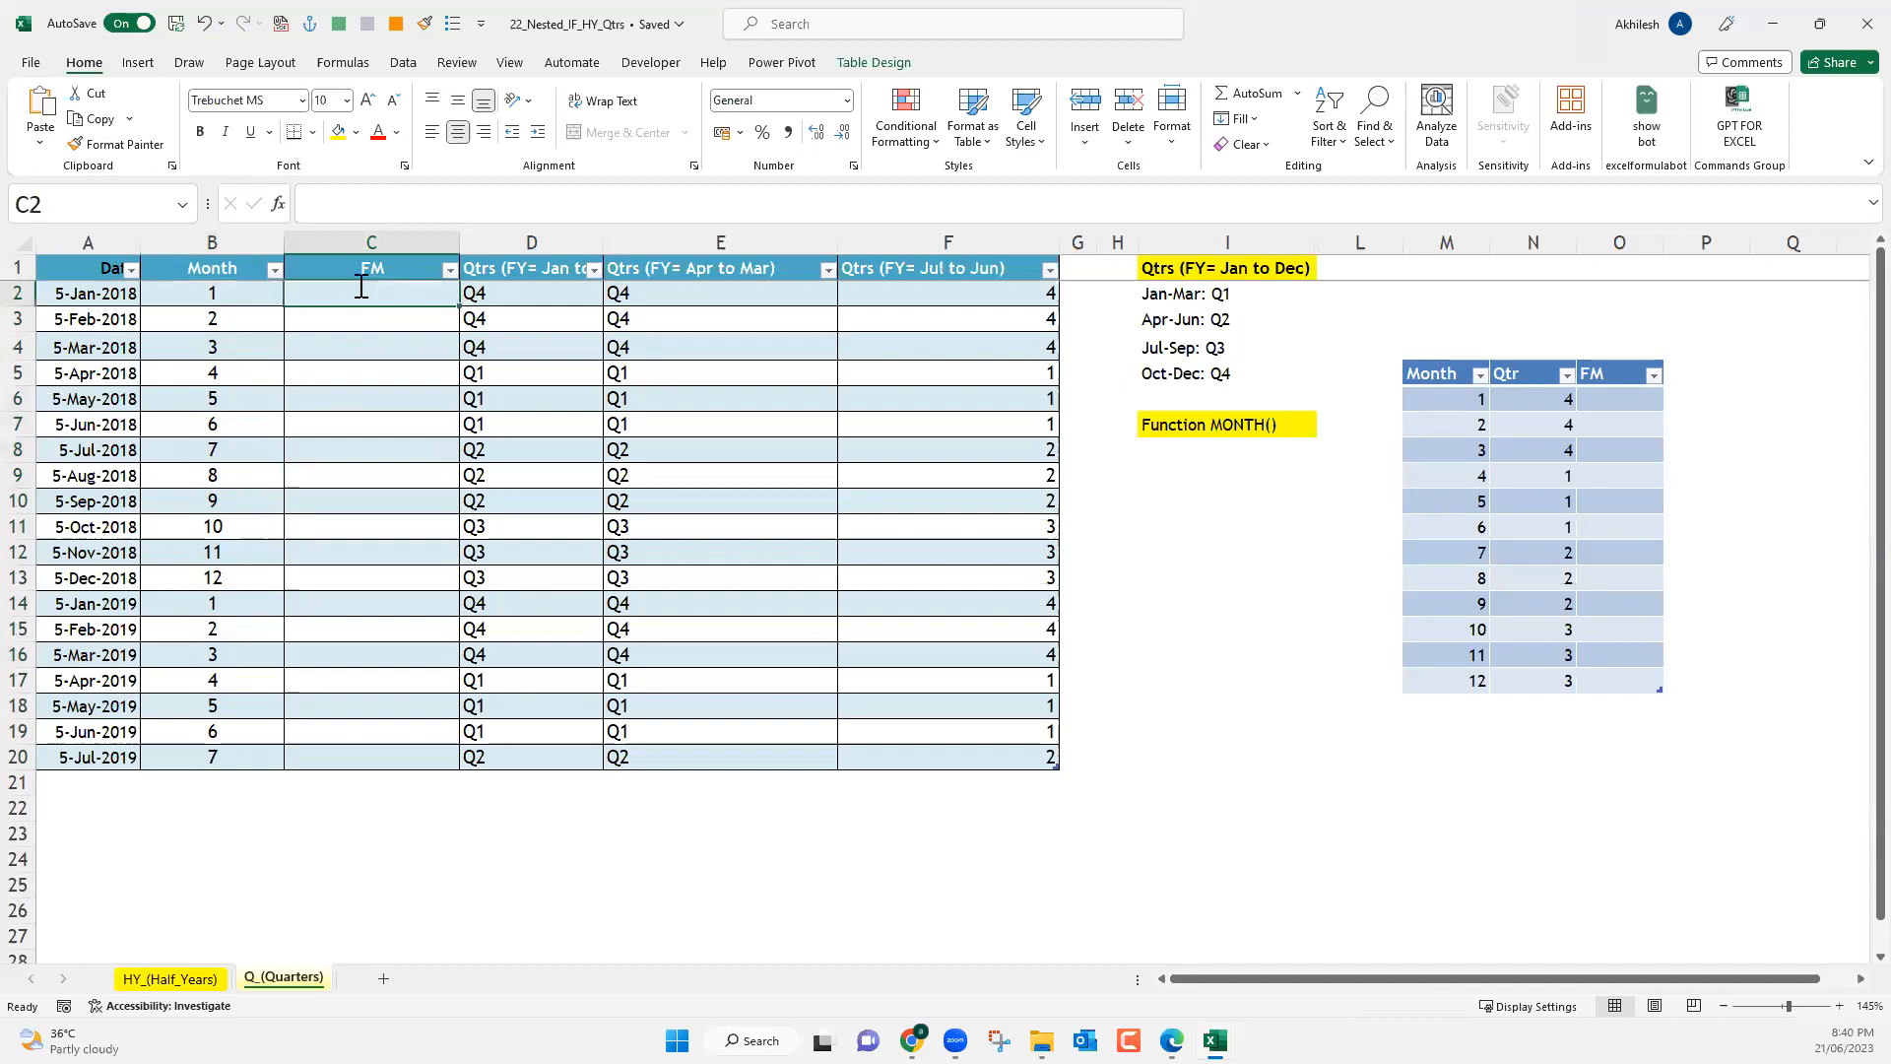
Fill the FM column with the fiscal month formula =IF(B2>3,B2-3,B2+9), entered in C2.
text(=IF()
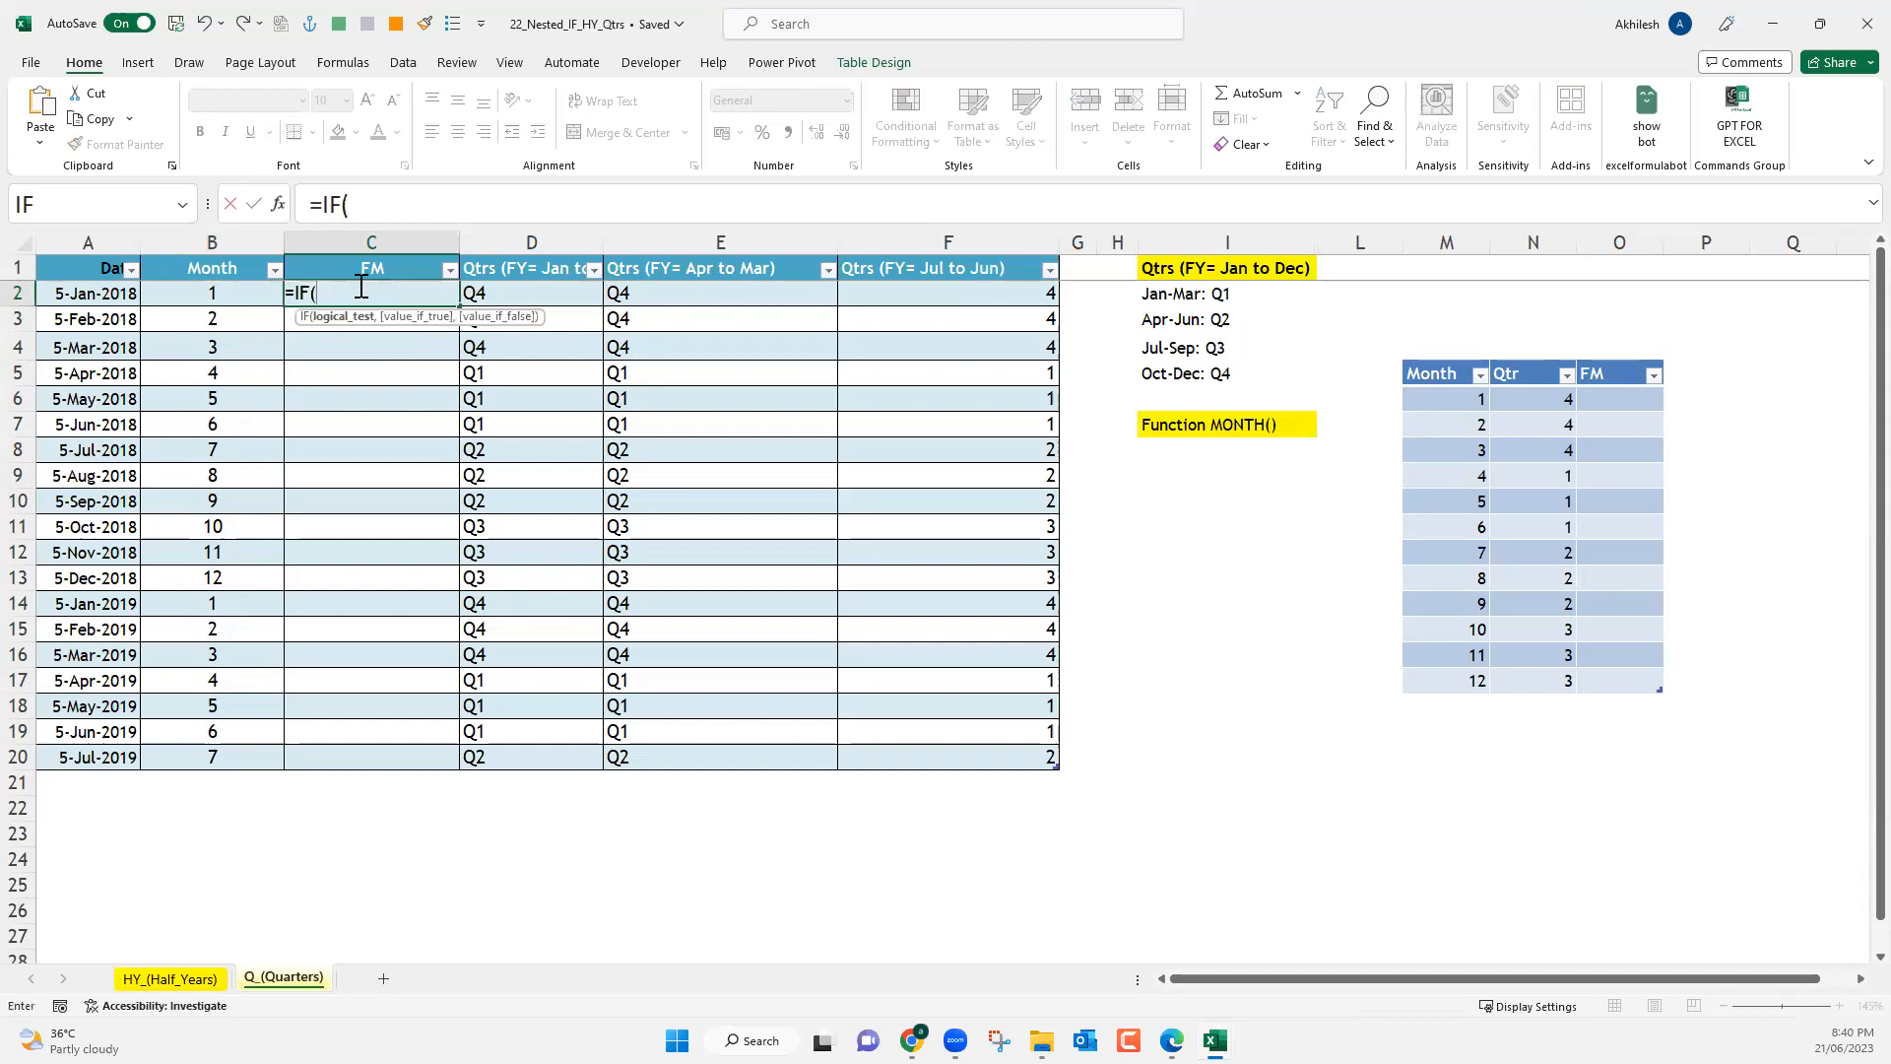
click(234, 291)
text(>3)
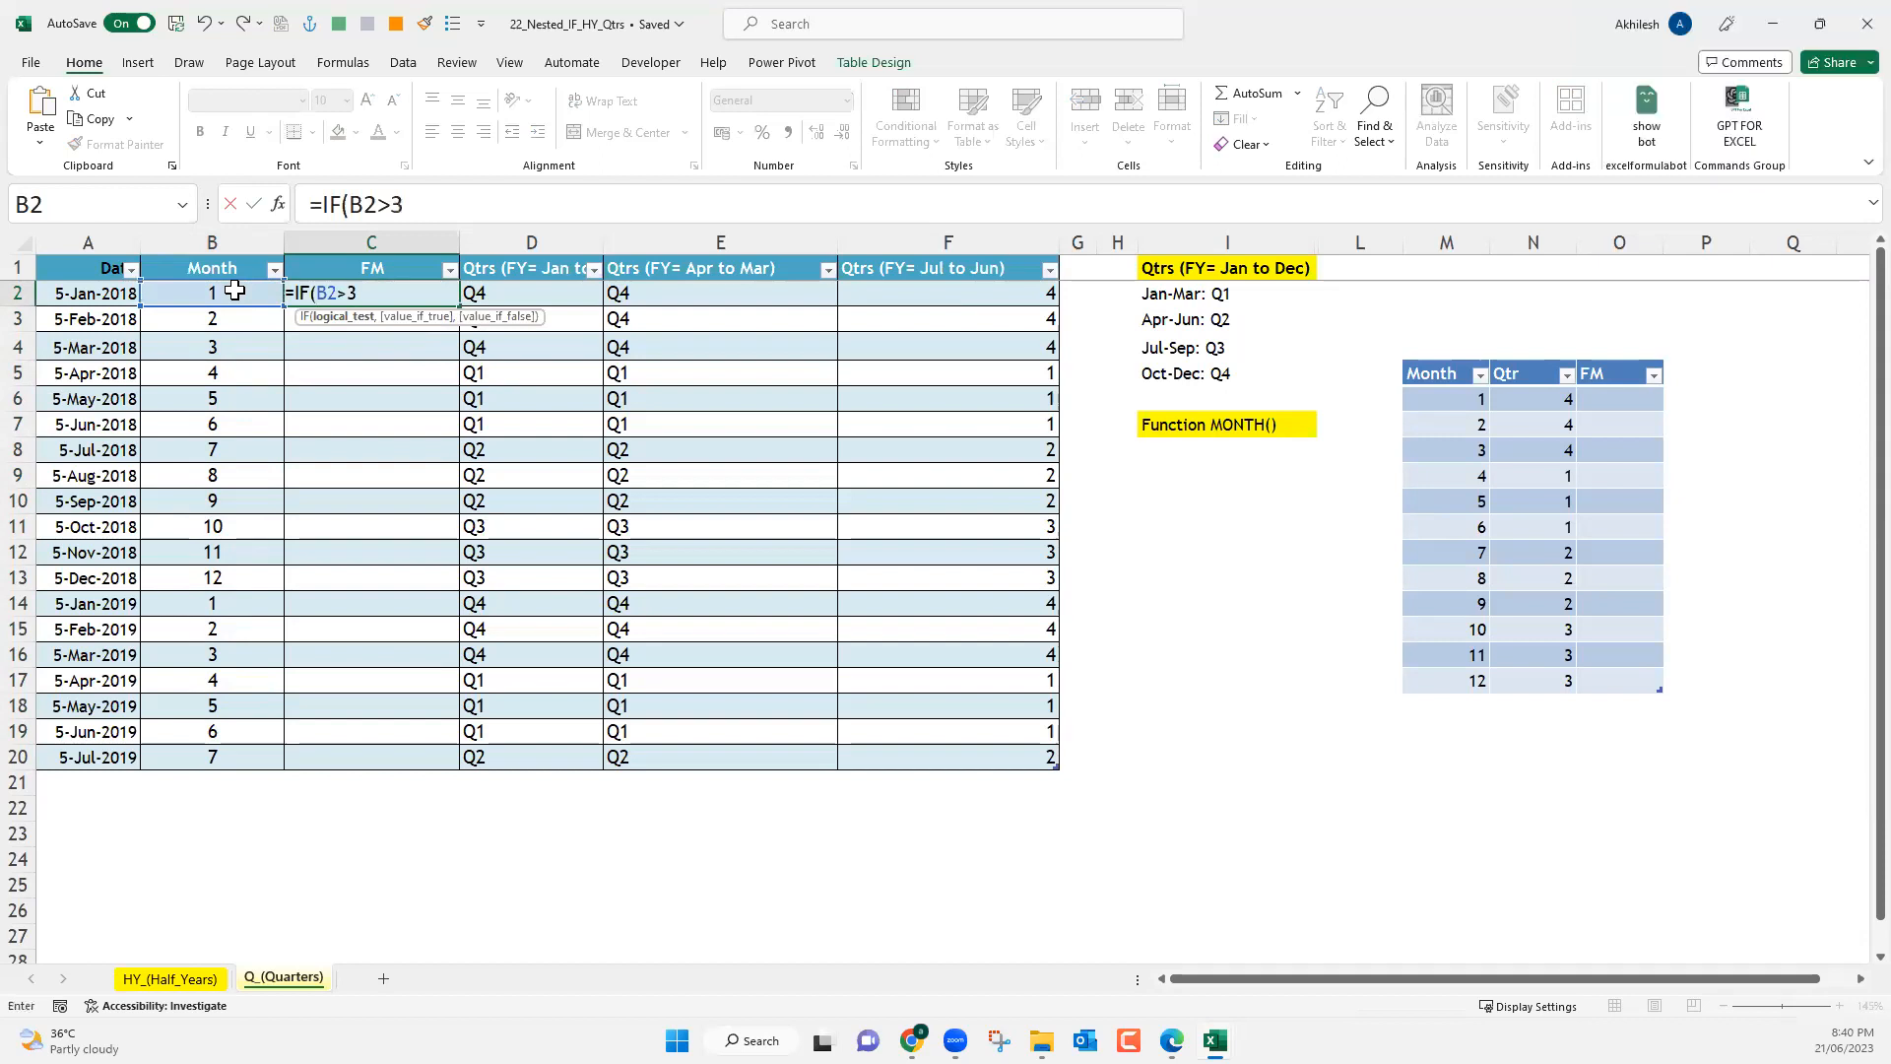
text(,)
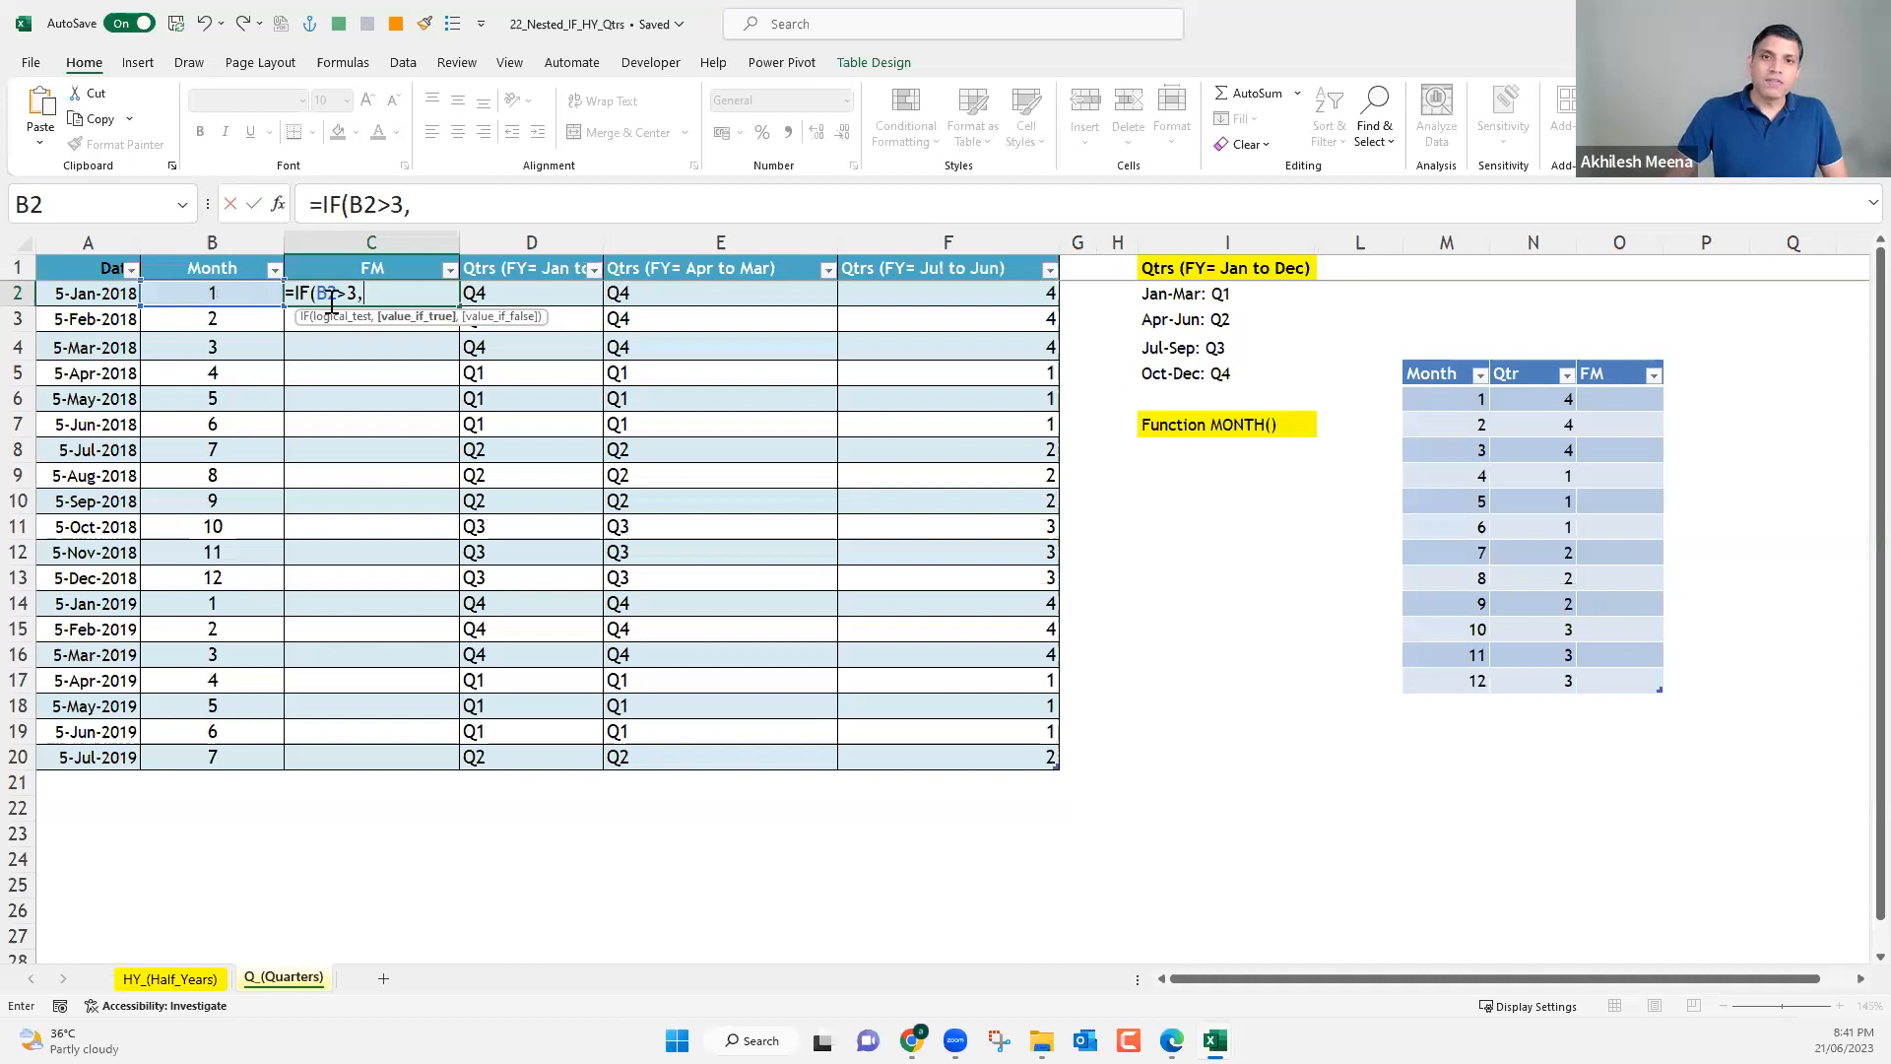
click(240, 295)
text(-3)
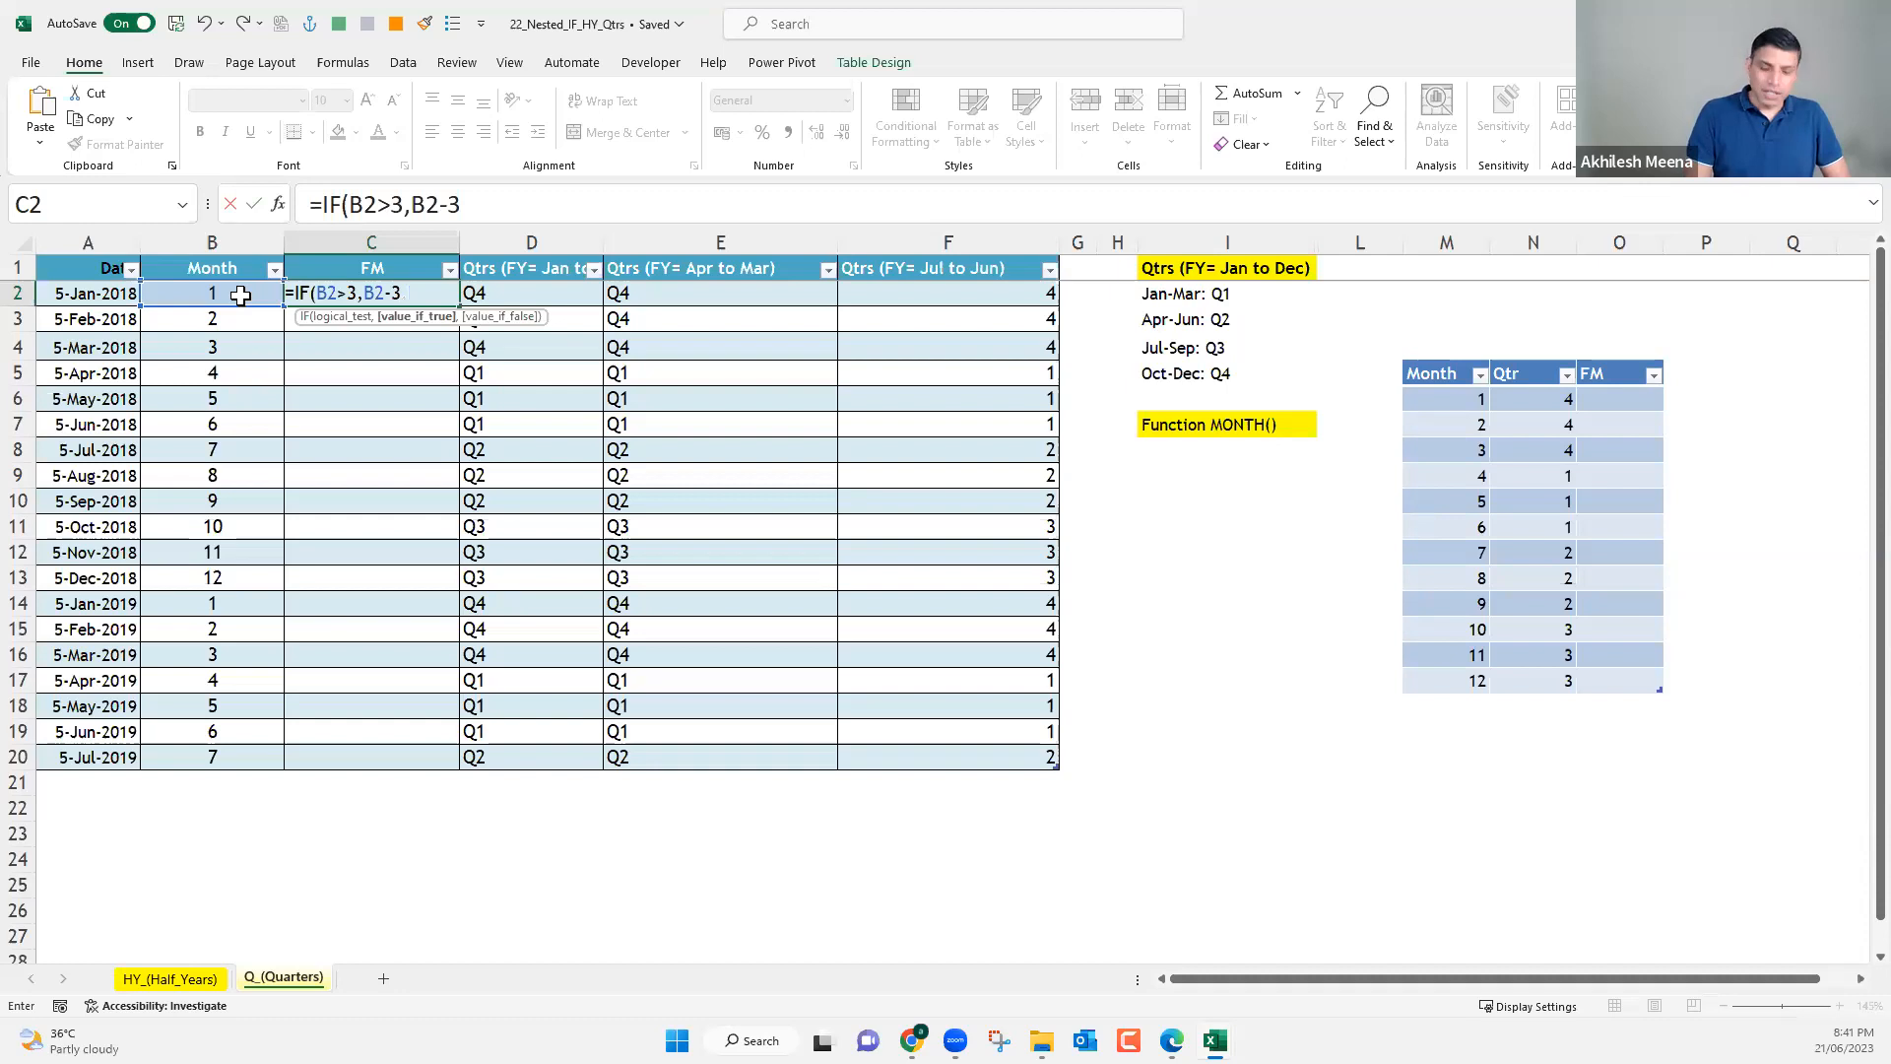
text(,)
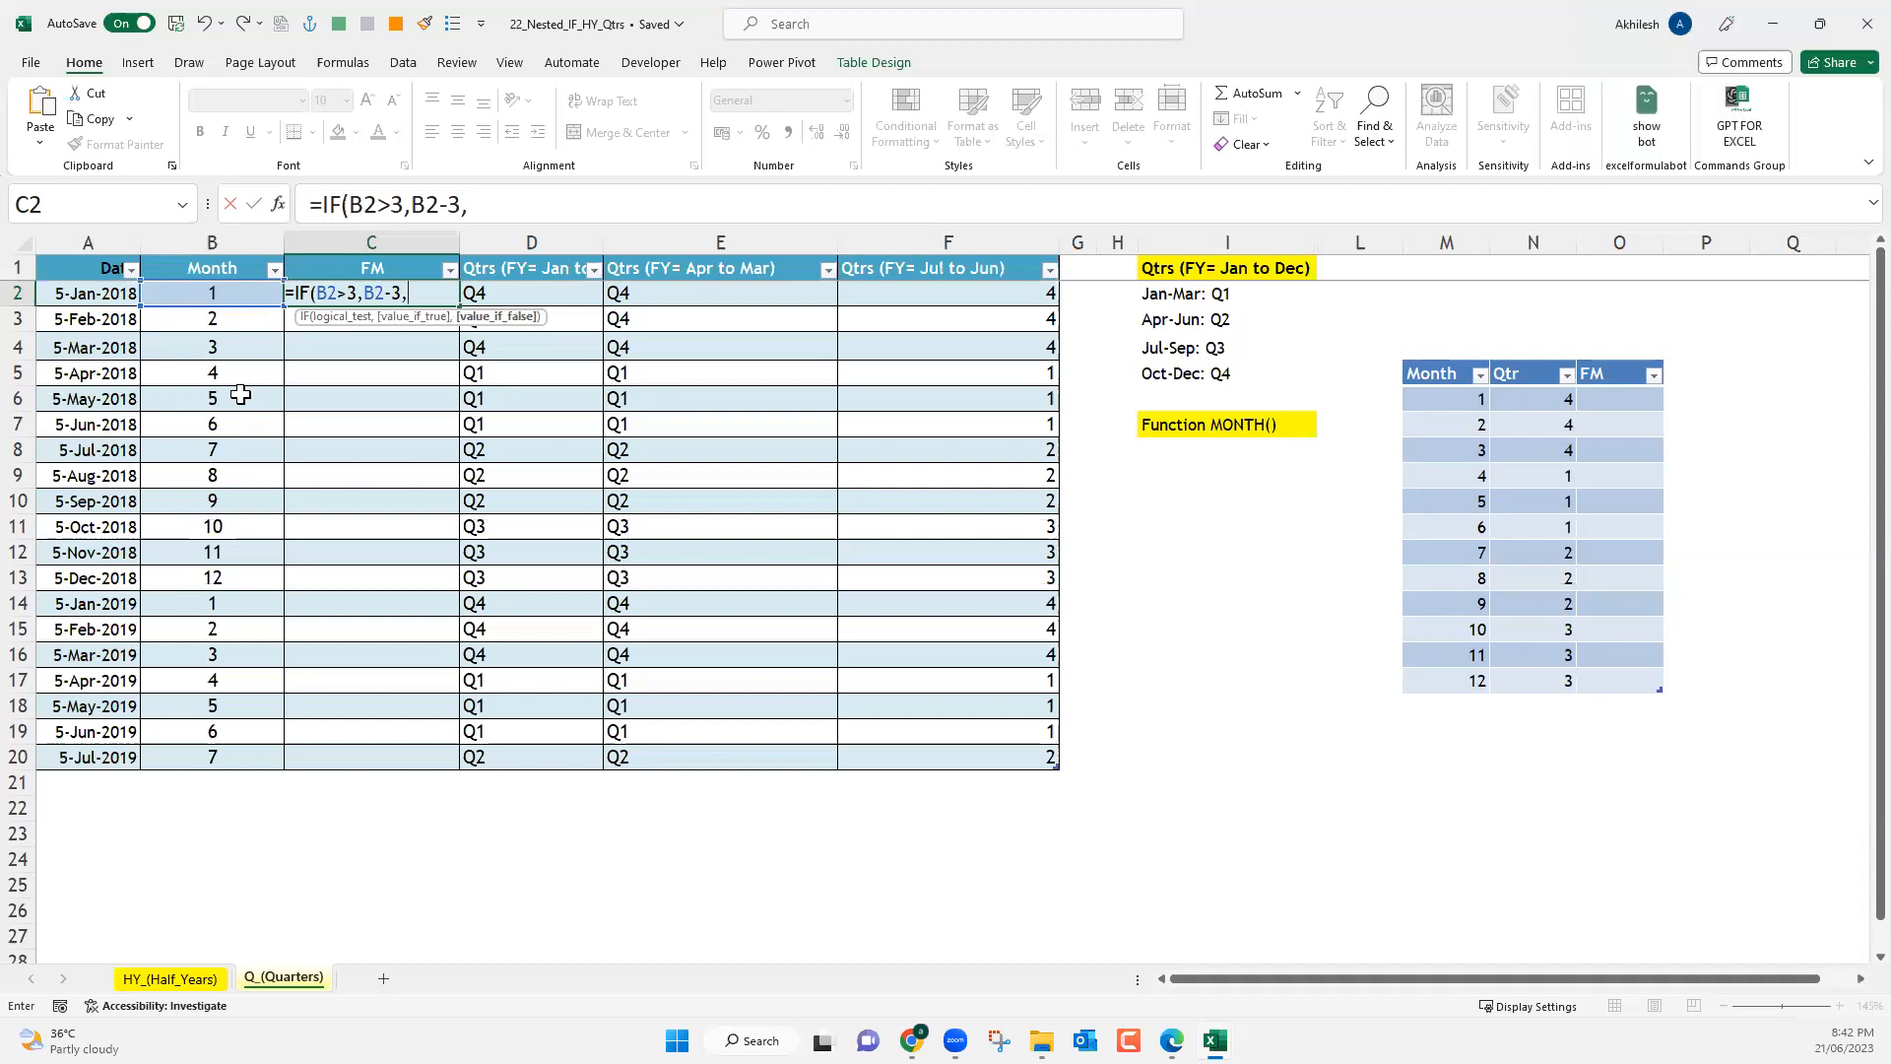
click(243, 293)
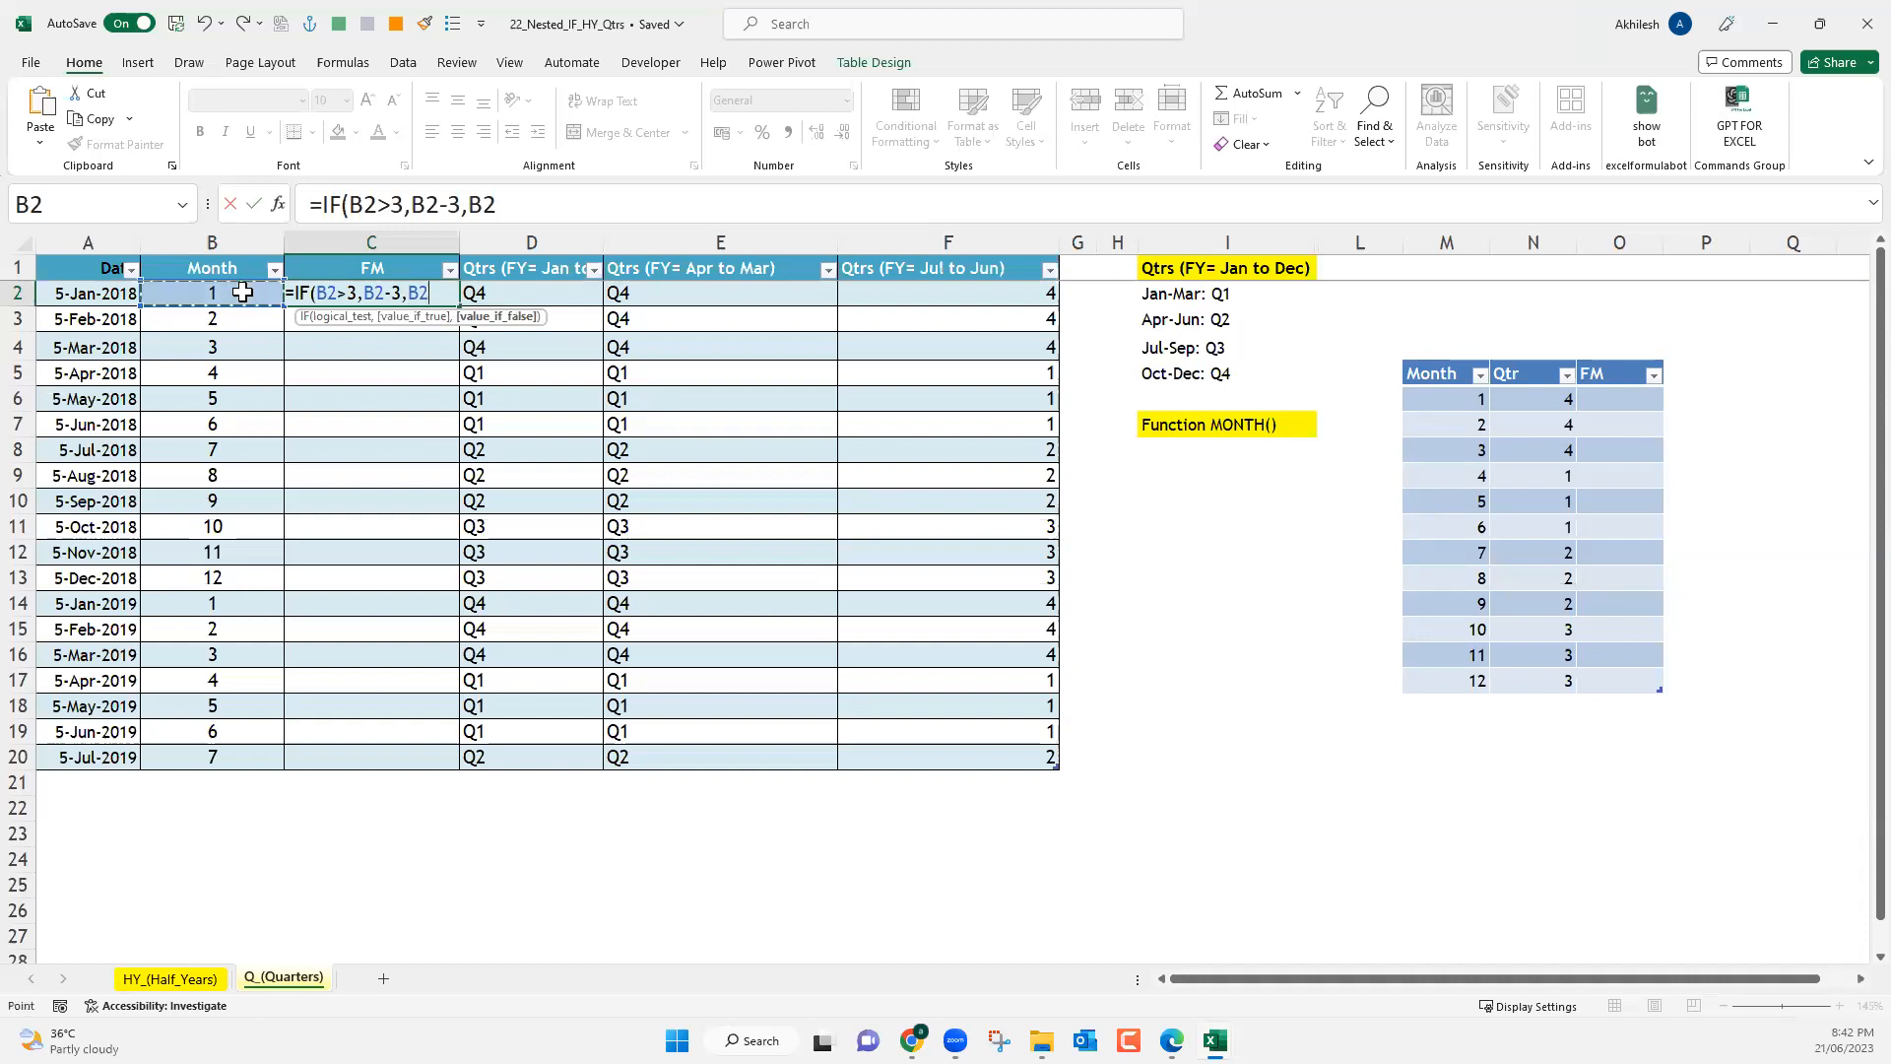
text(+9)
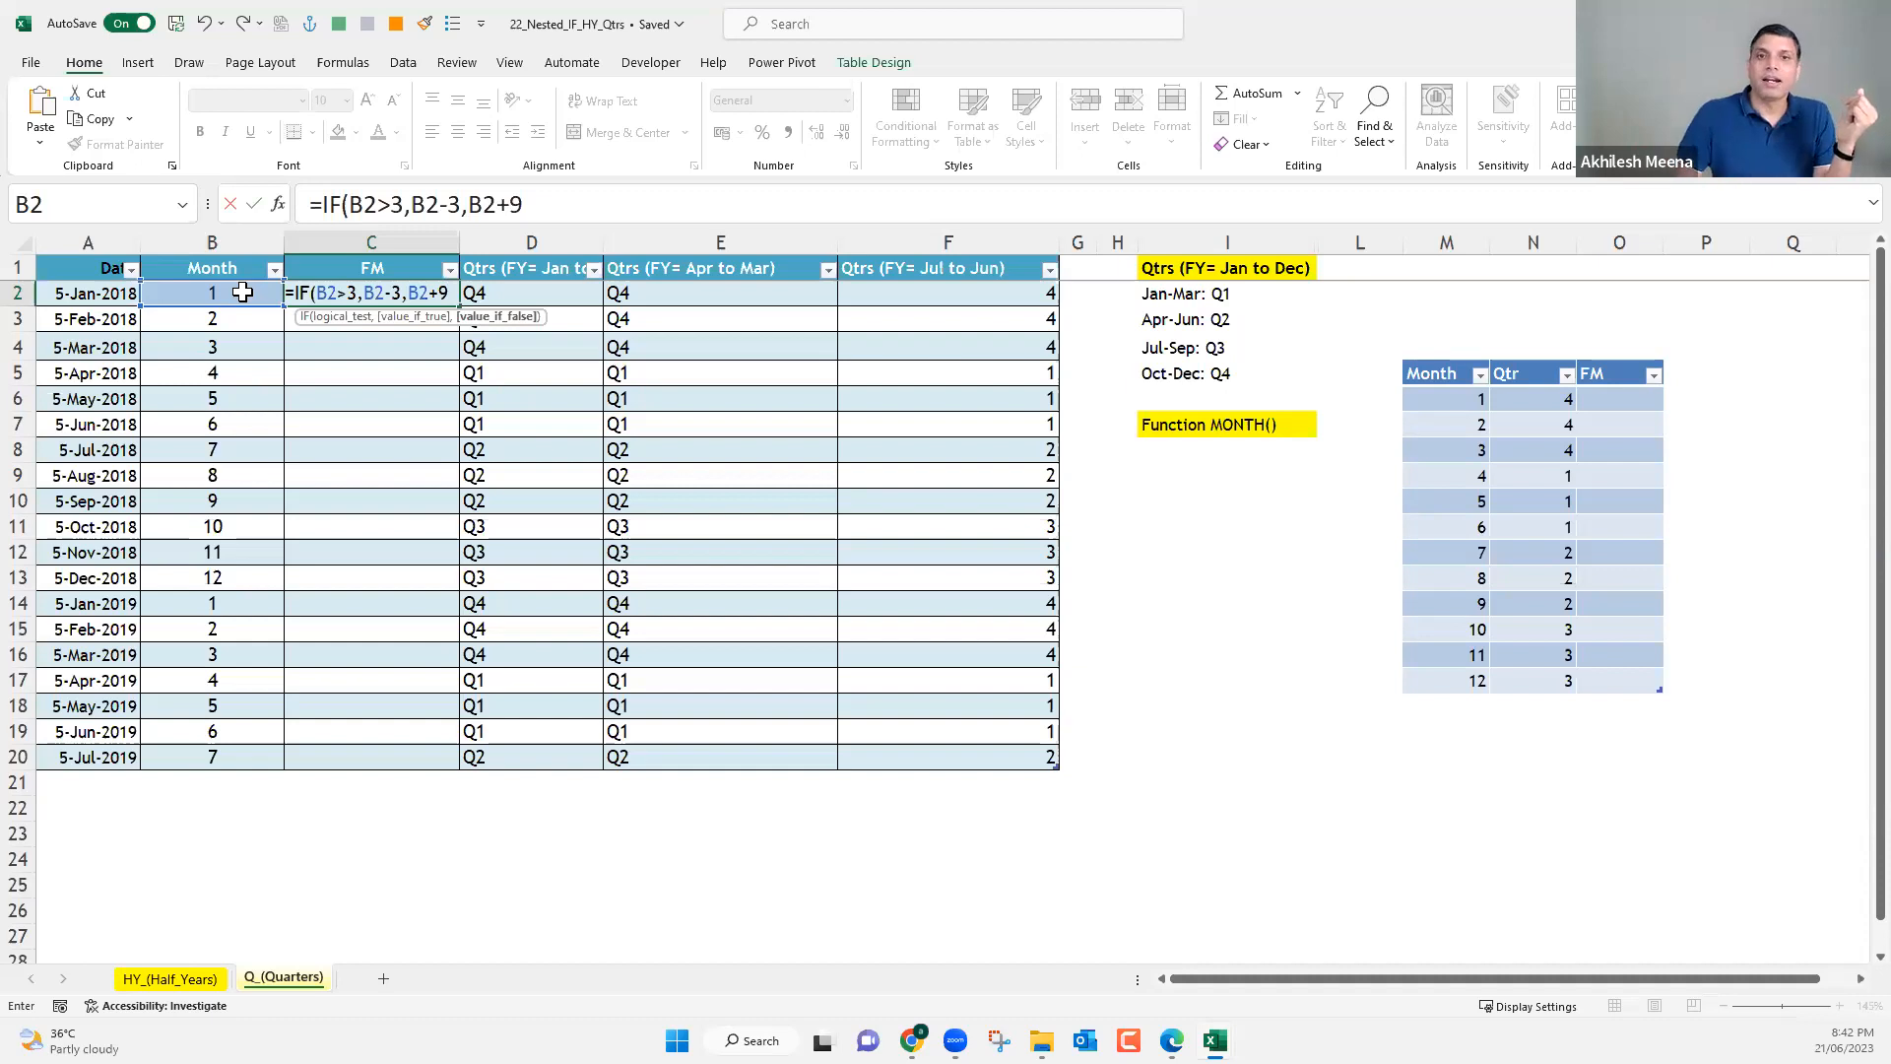
key(Return)
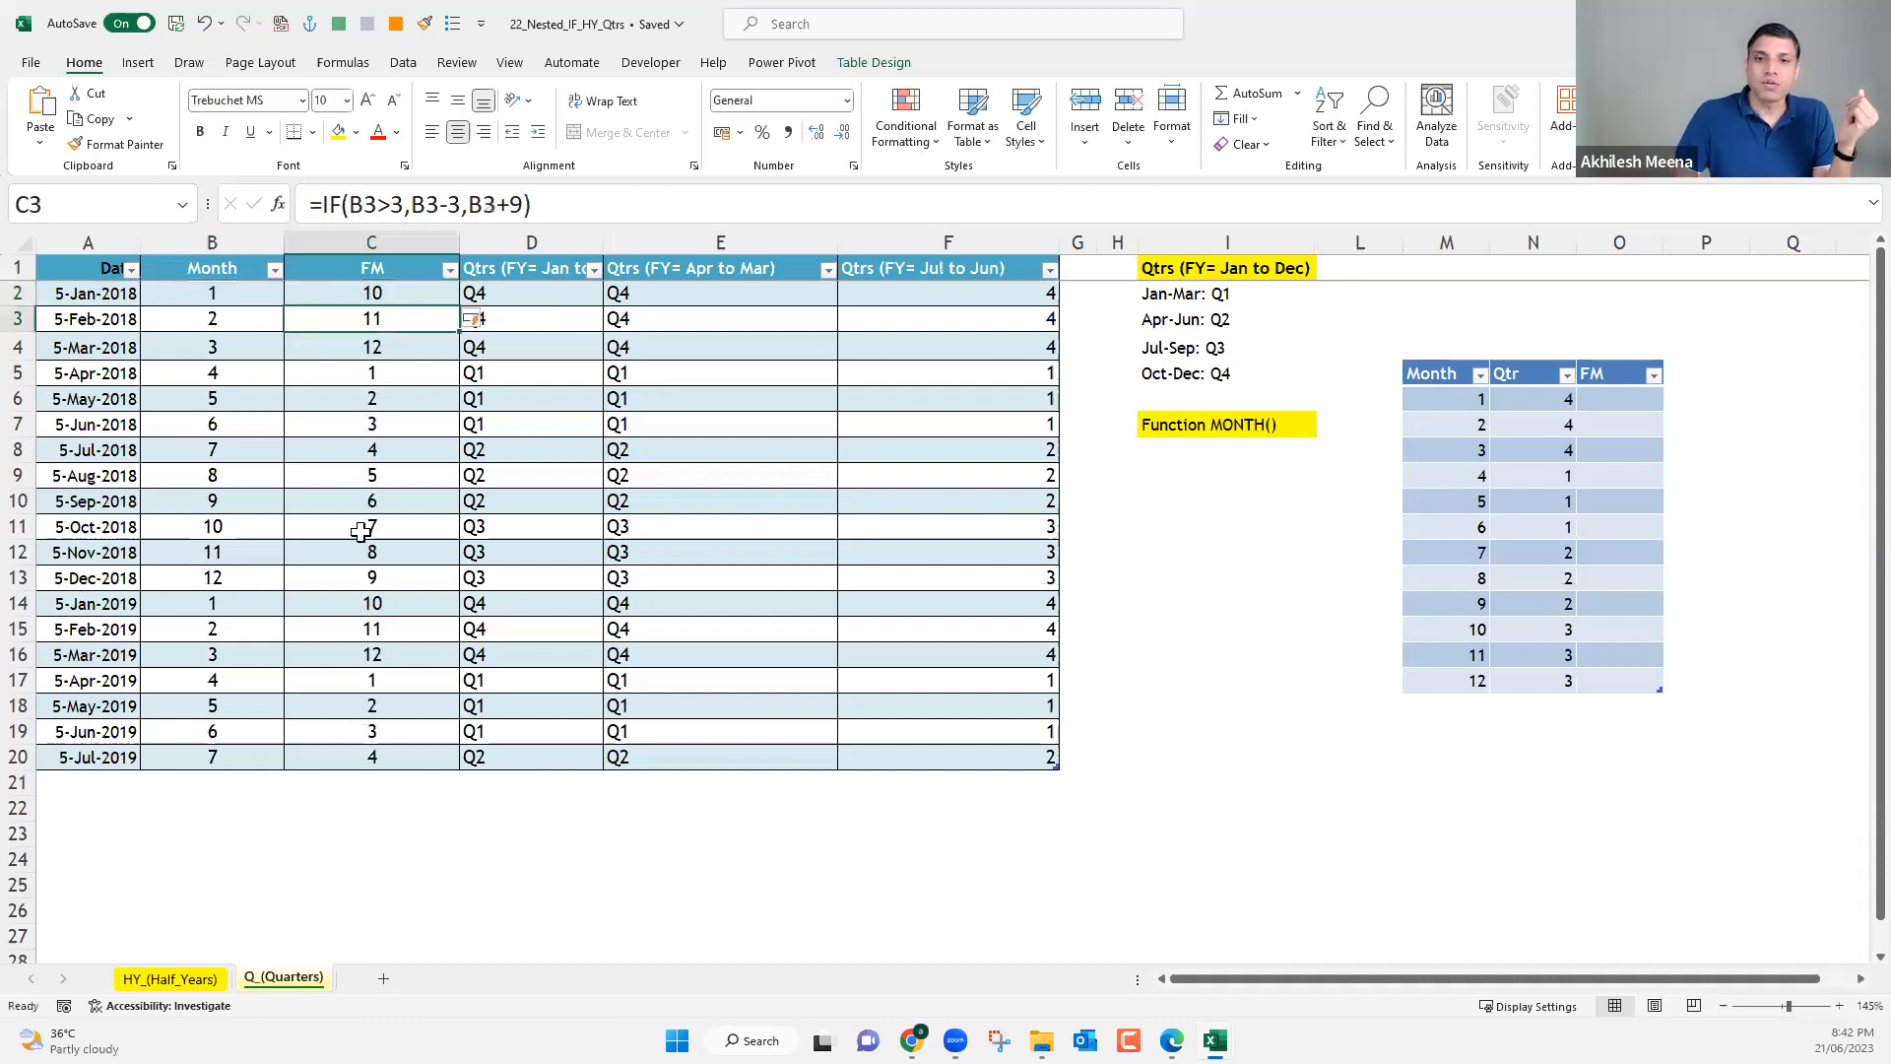
Check the calculated FM values in column C against the dates in column A.
drag(371, 372, 371, 502)
key(shift+Down)
key(shift+Down)
key(shift+Down)
drag(369, 655, 376, 756)
drag(392, 297, 355, 371)
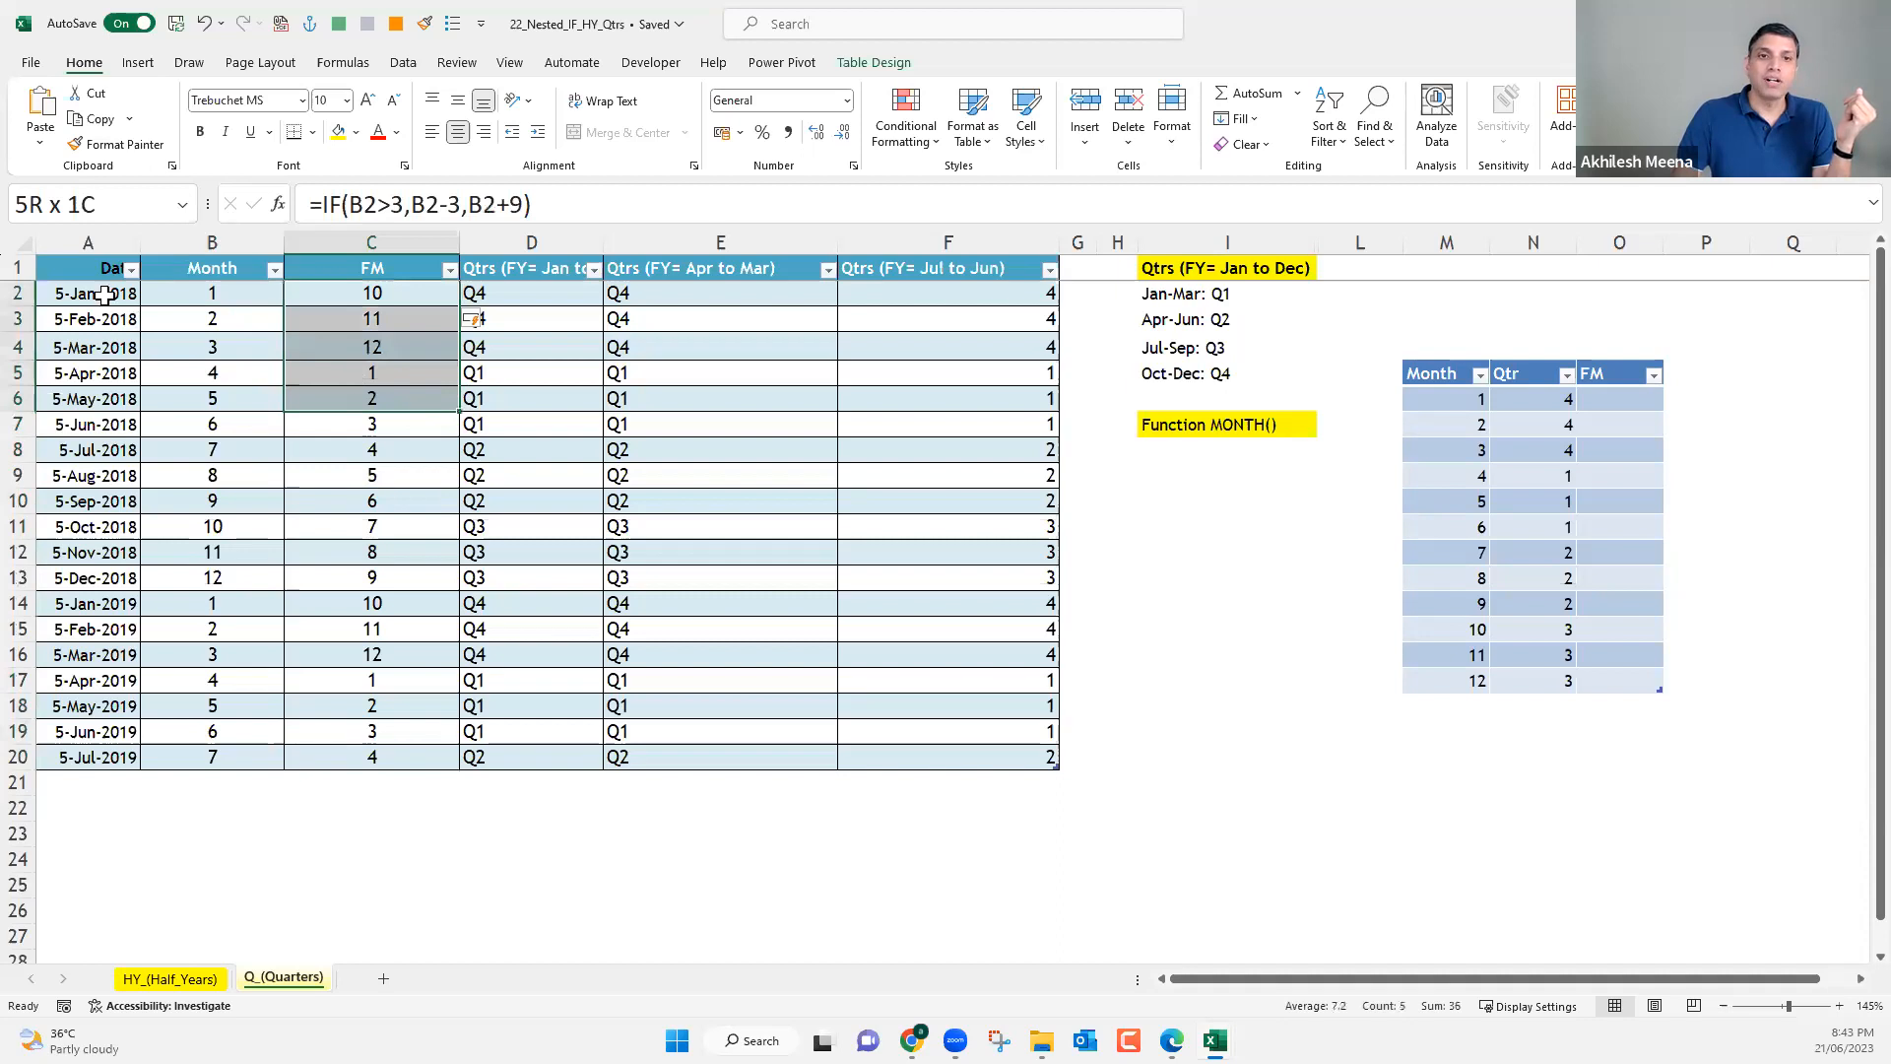
key(ctrl+Home)
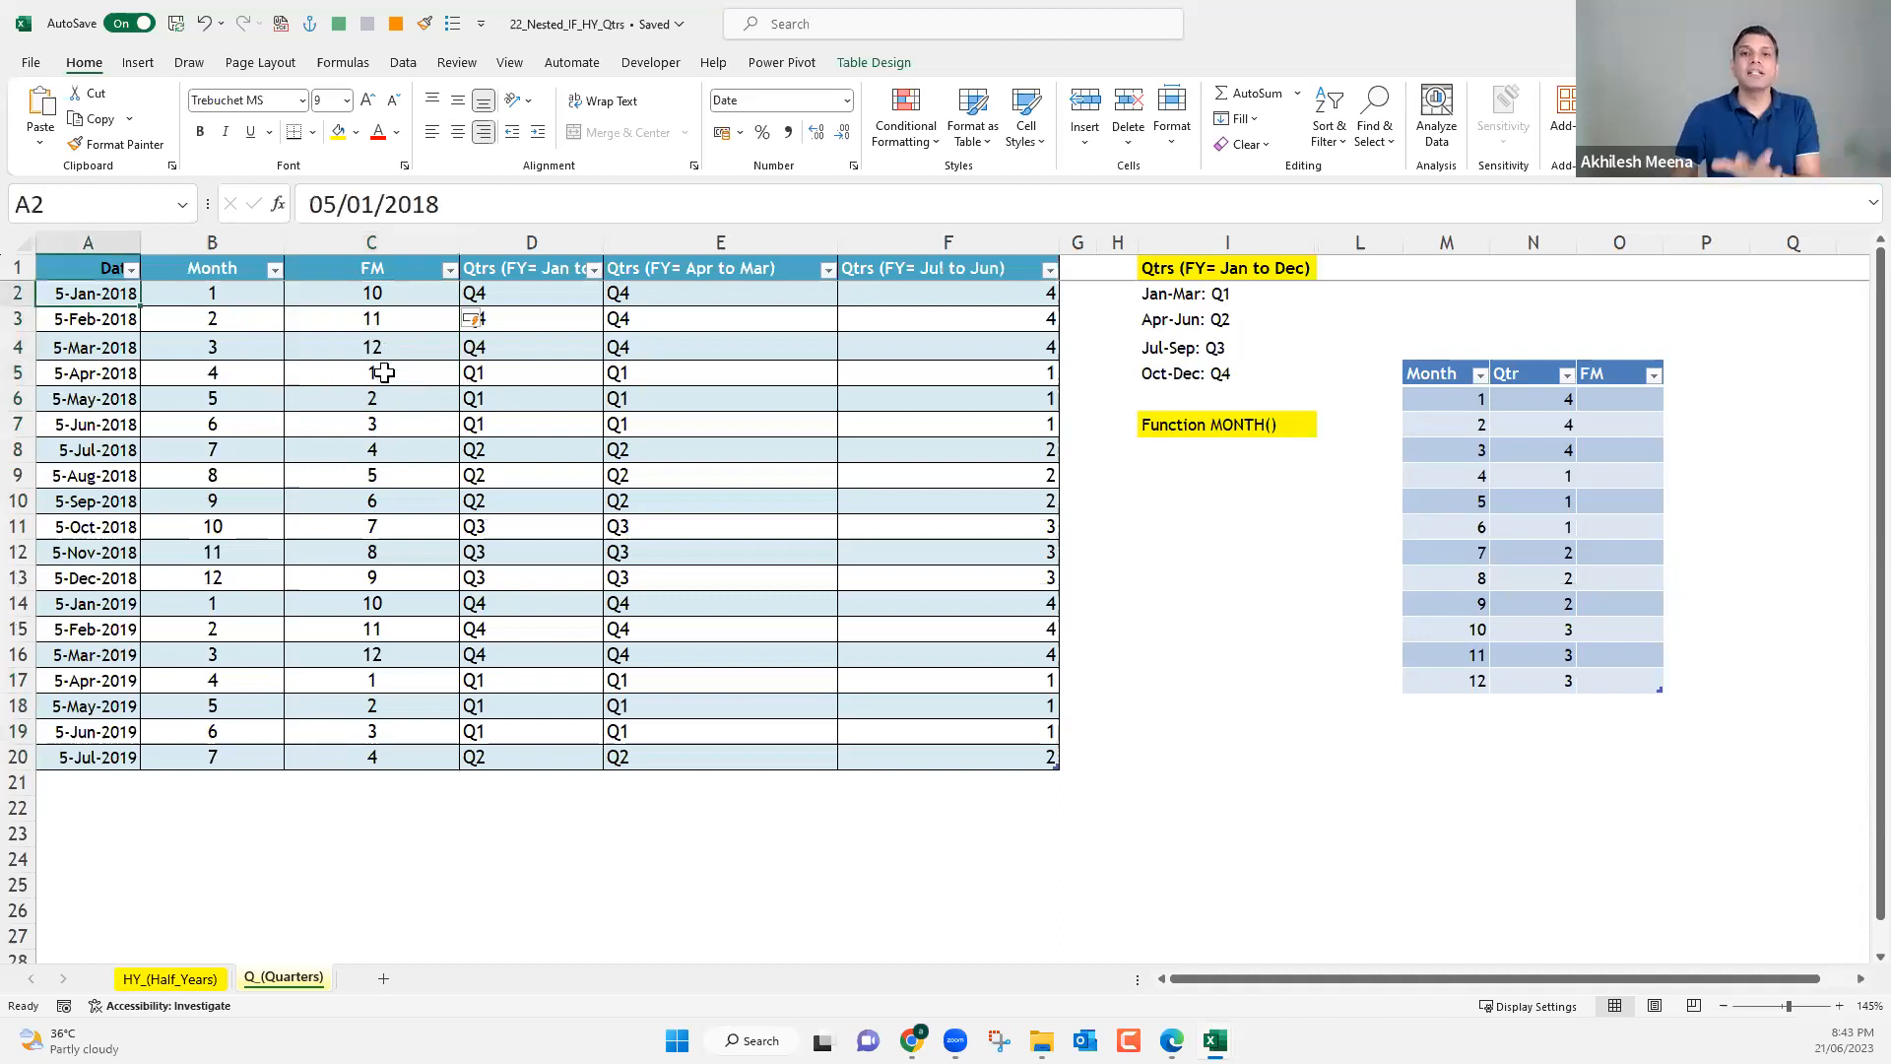
click(384, 372)
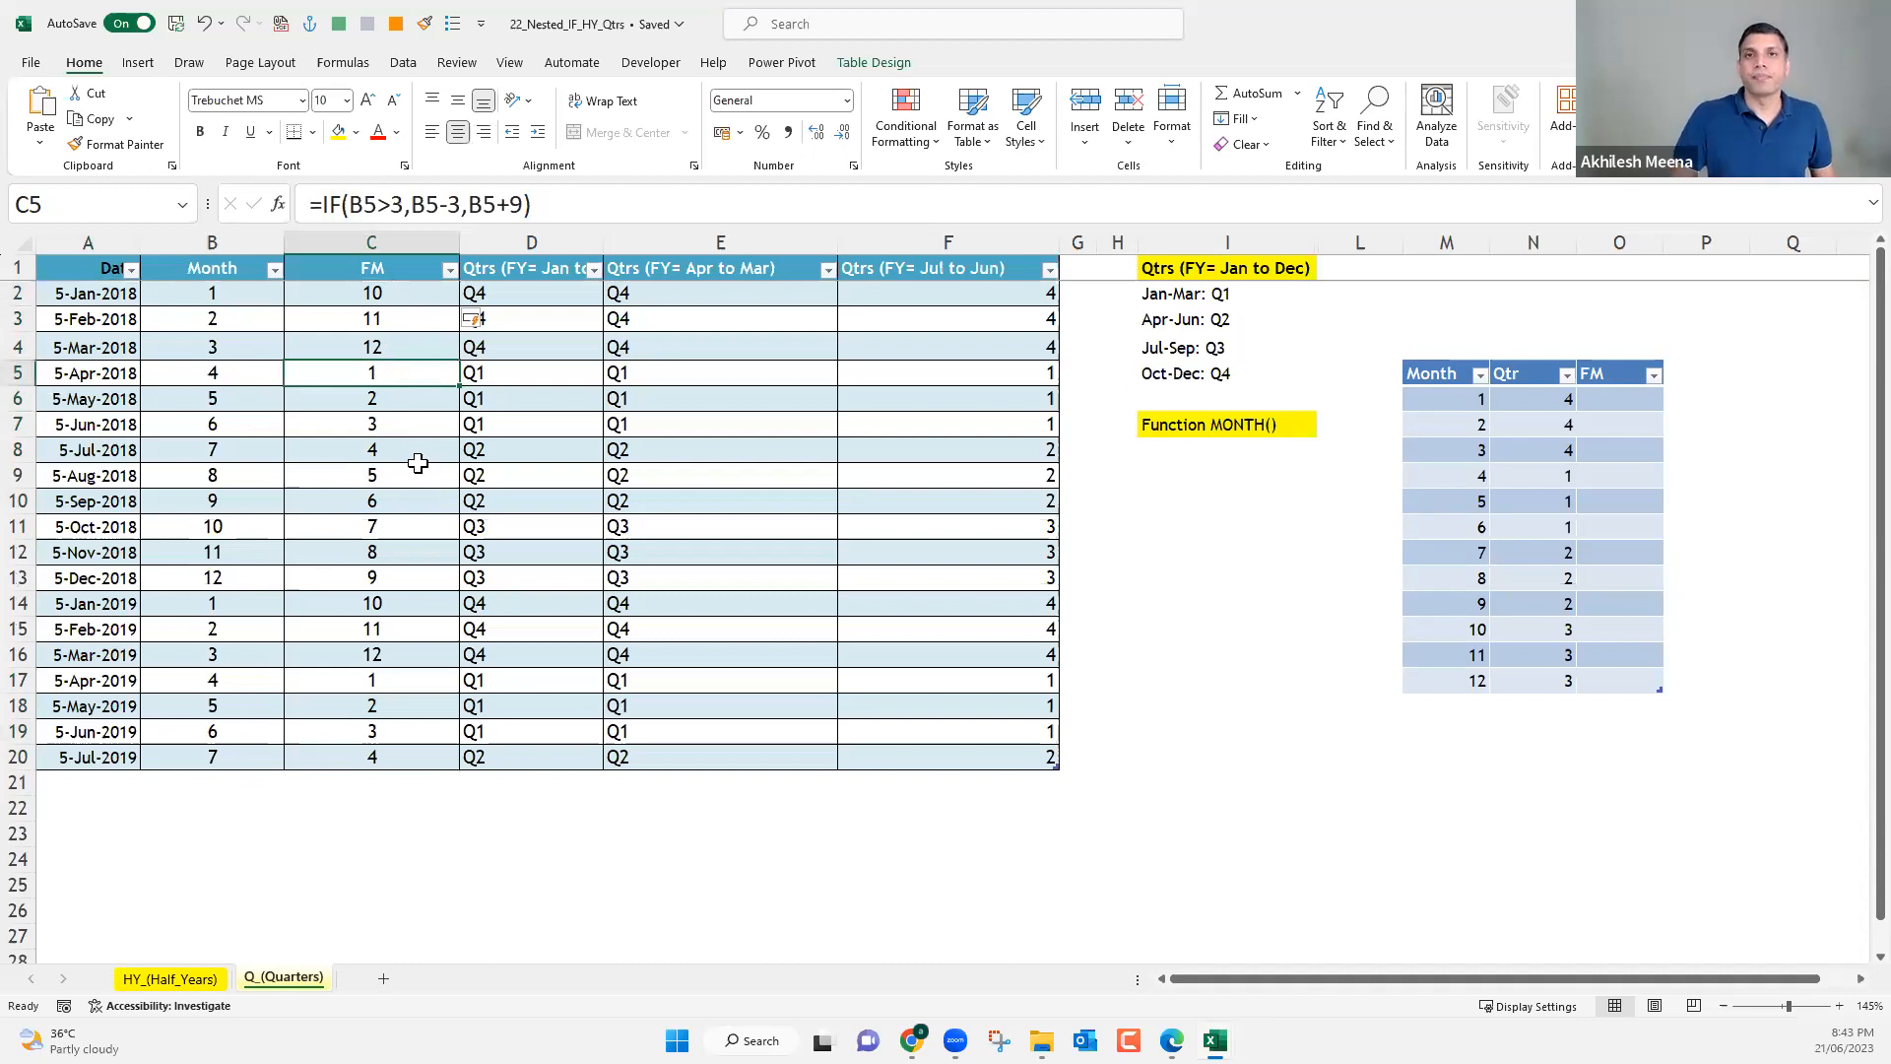
Examine the value-if-true part of the FM formulas in C2 and C3, leaving both formulas as they are.
double_click(404, 291)
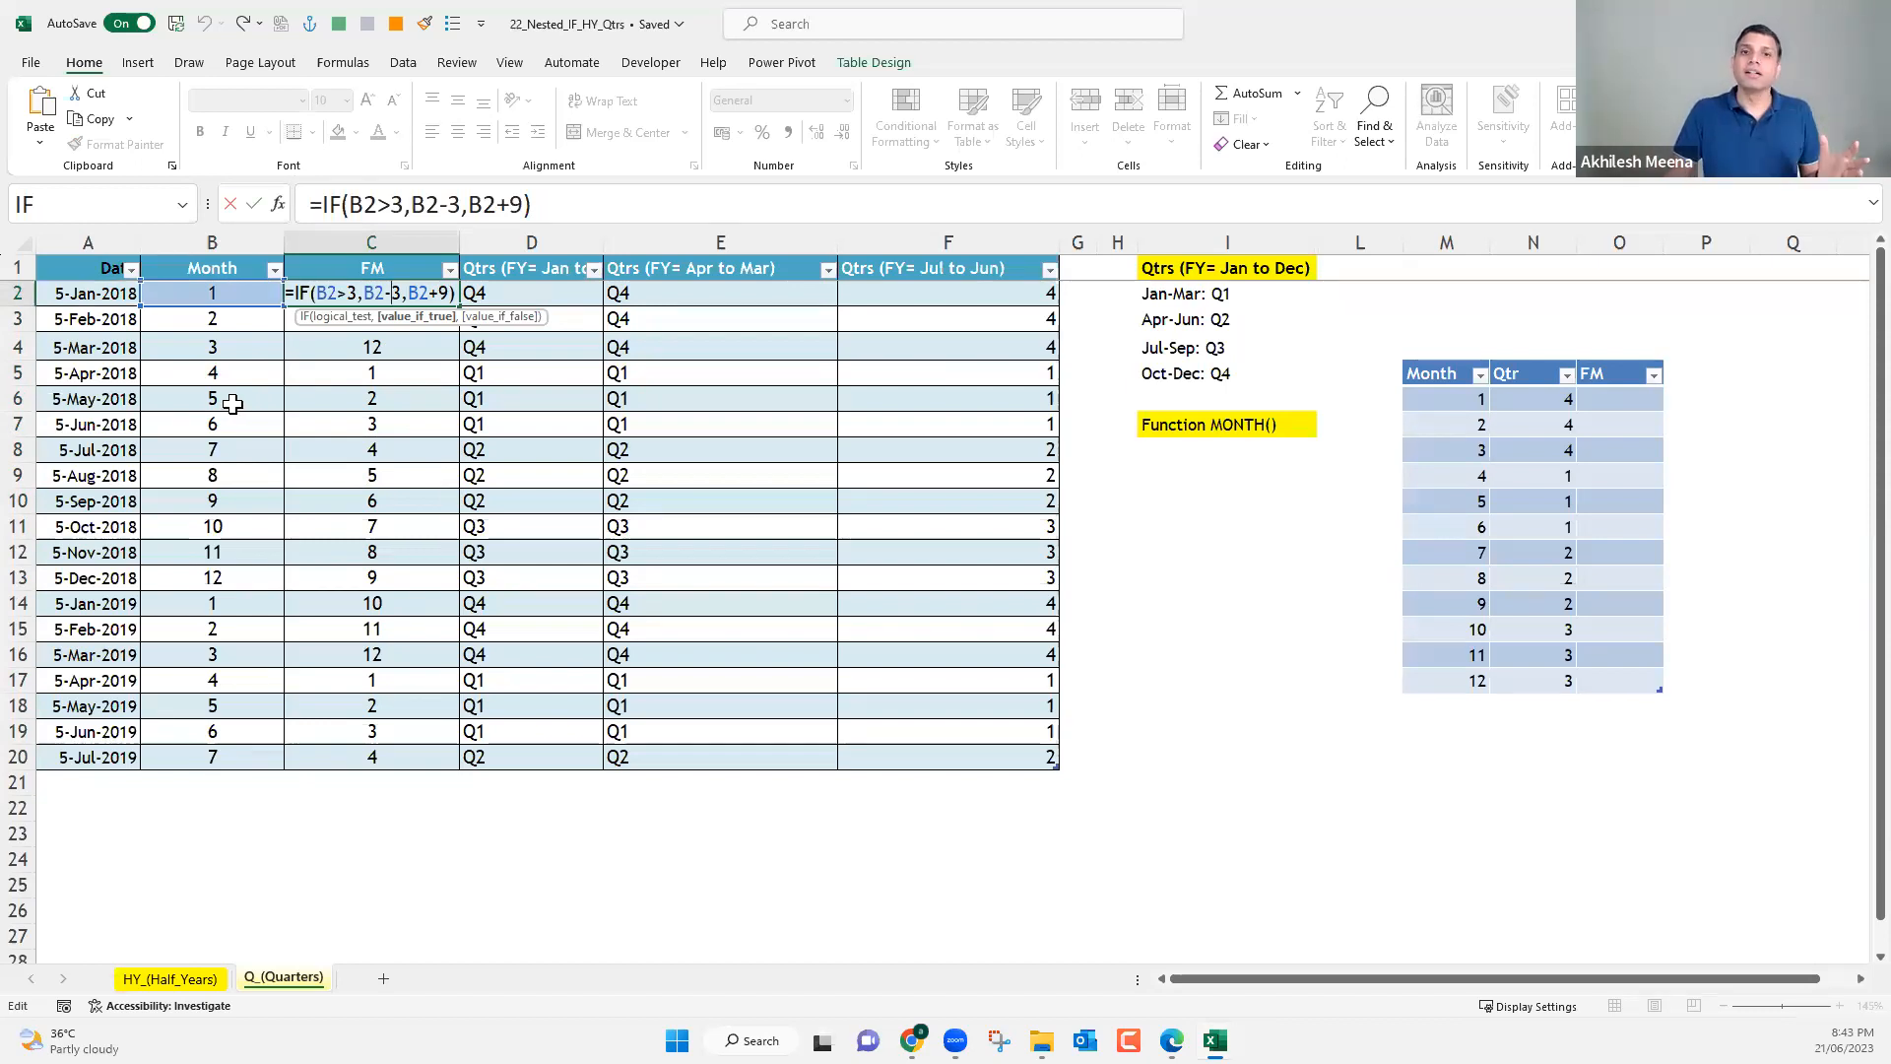
drag(462, 204, 415, 204)
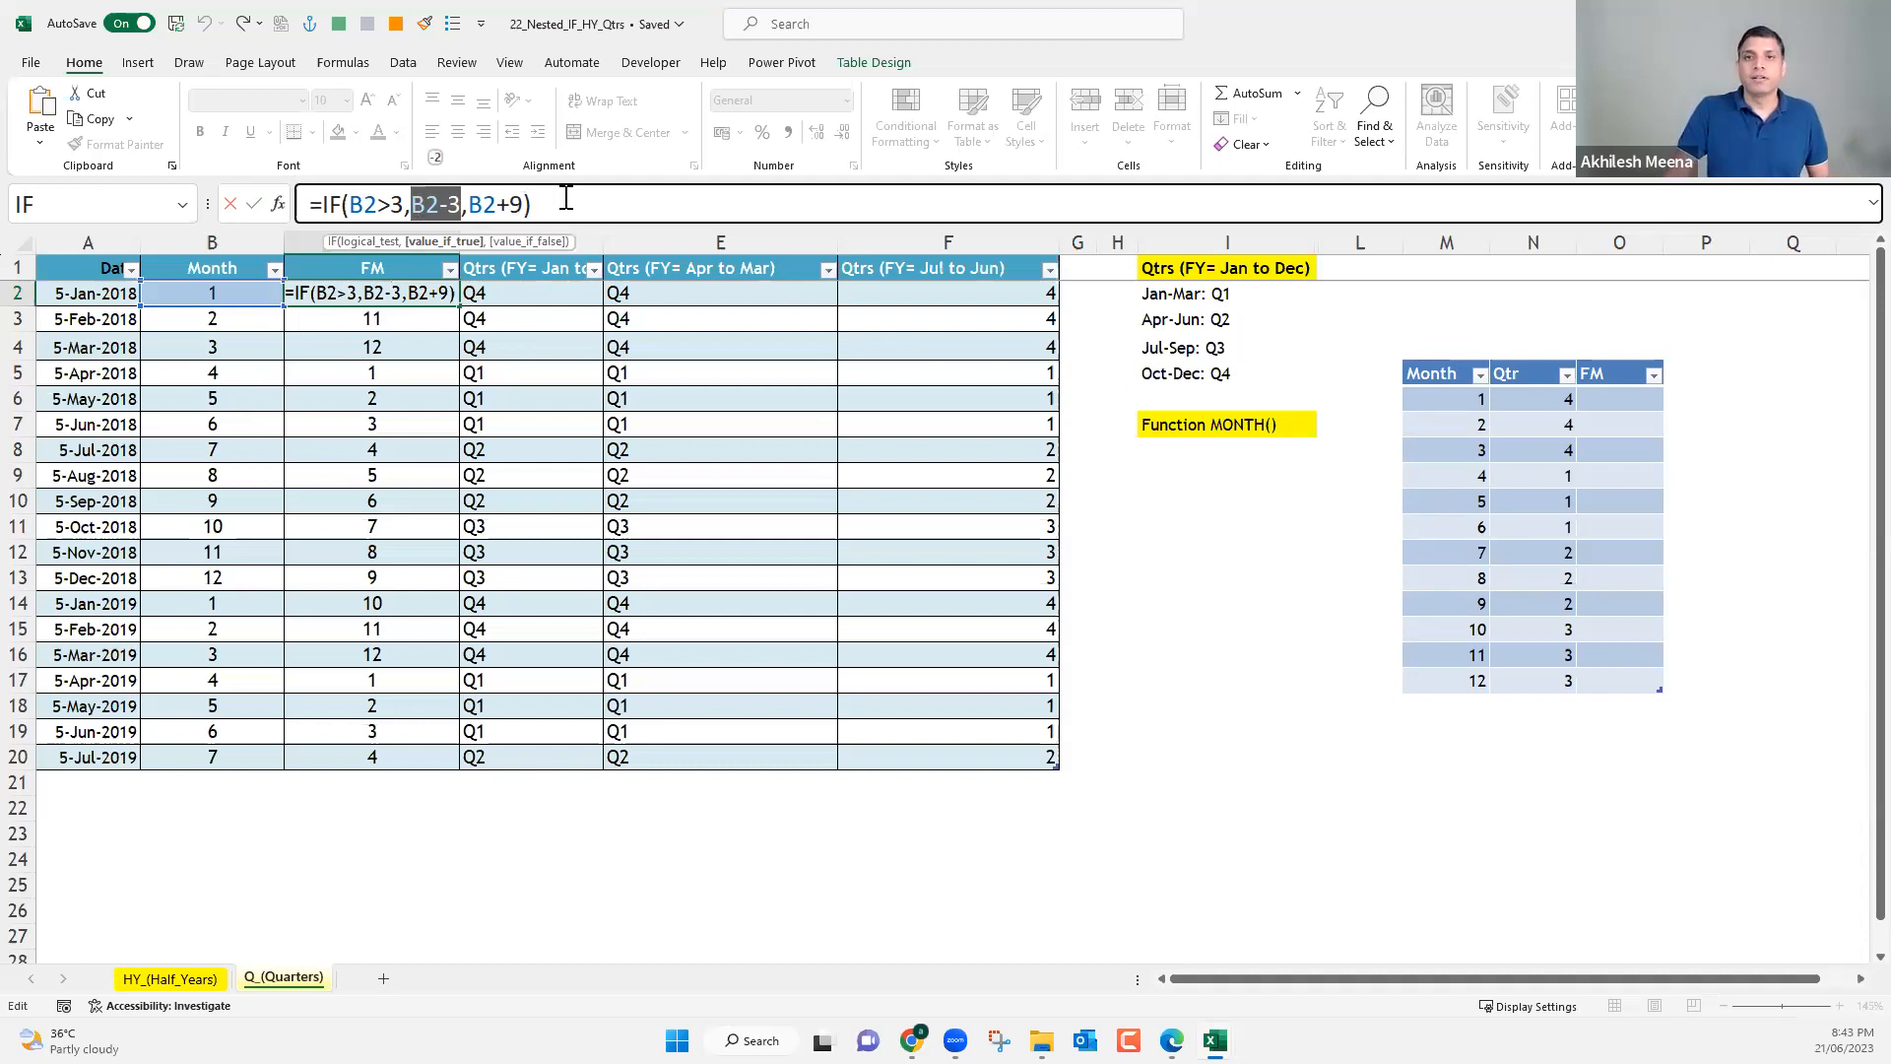
click(566, 198)
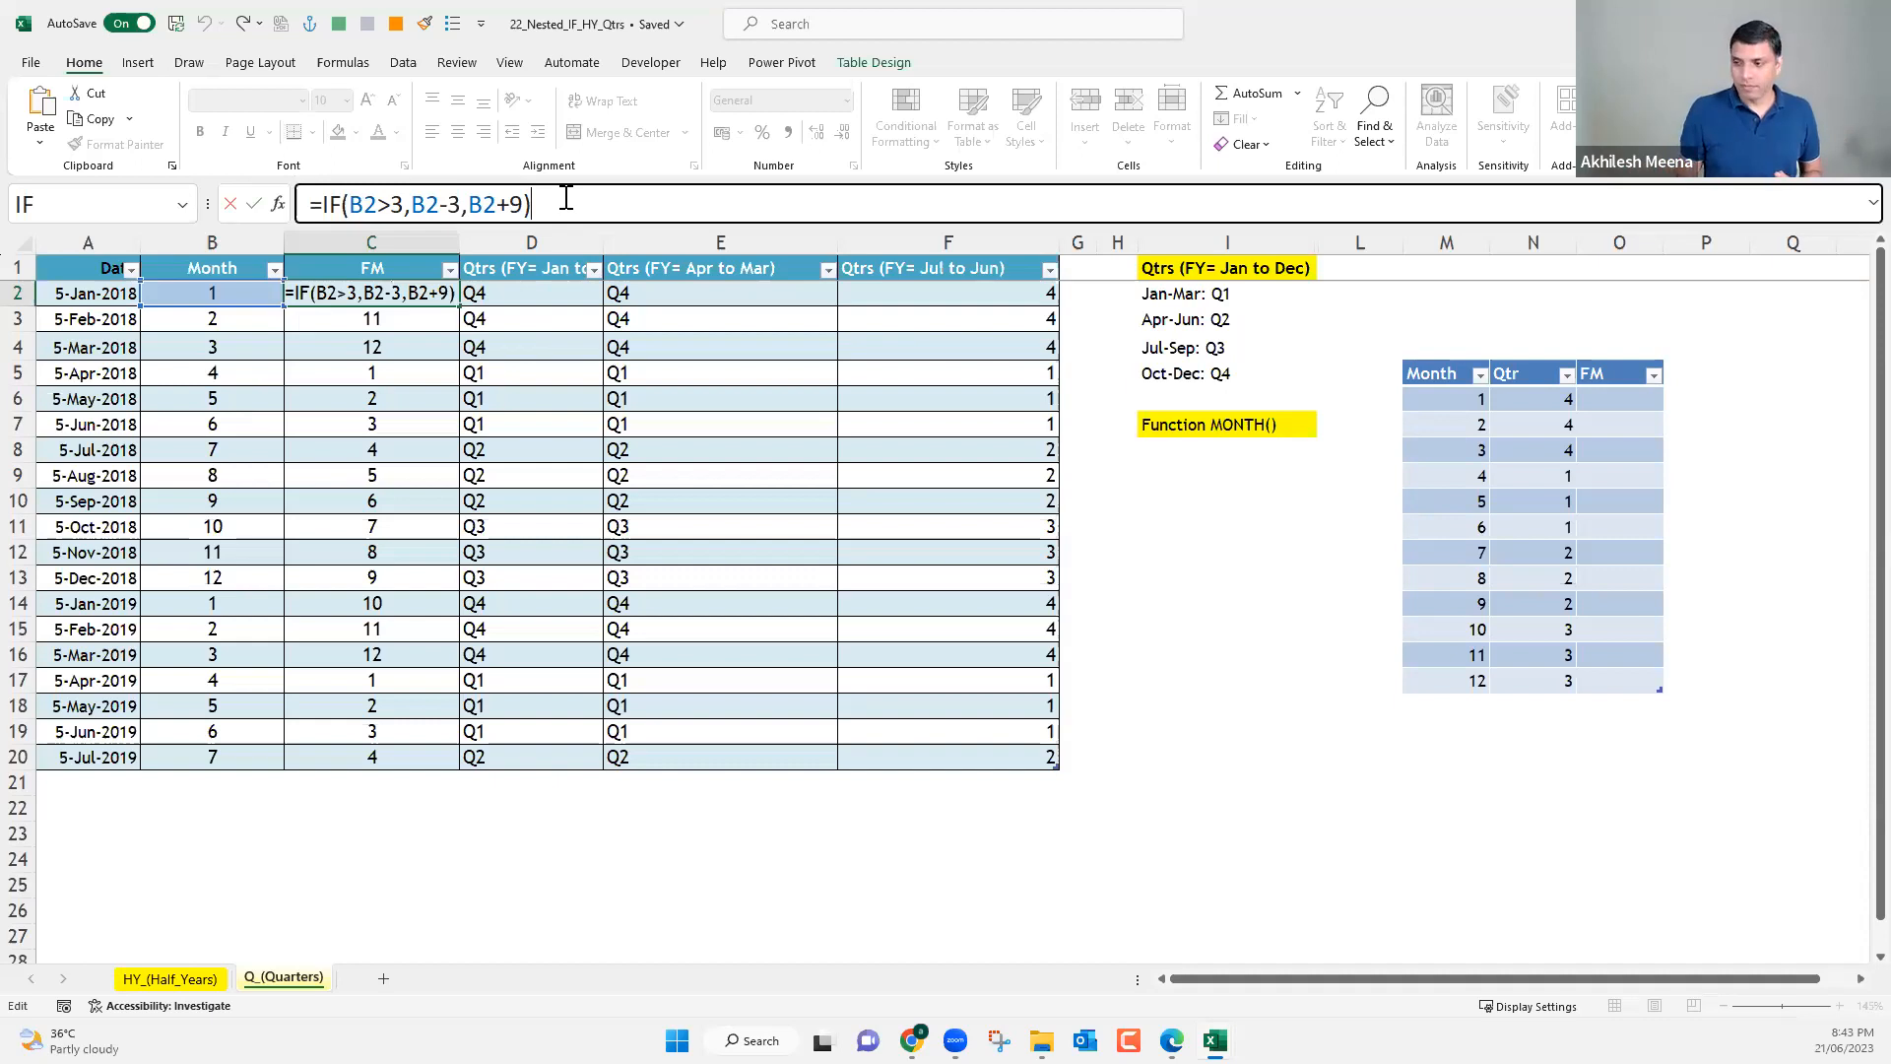
key(Return)
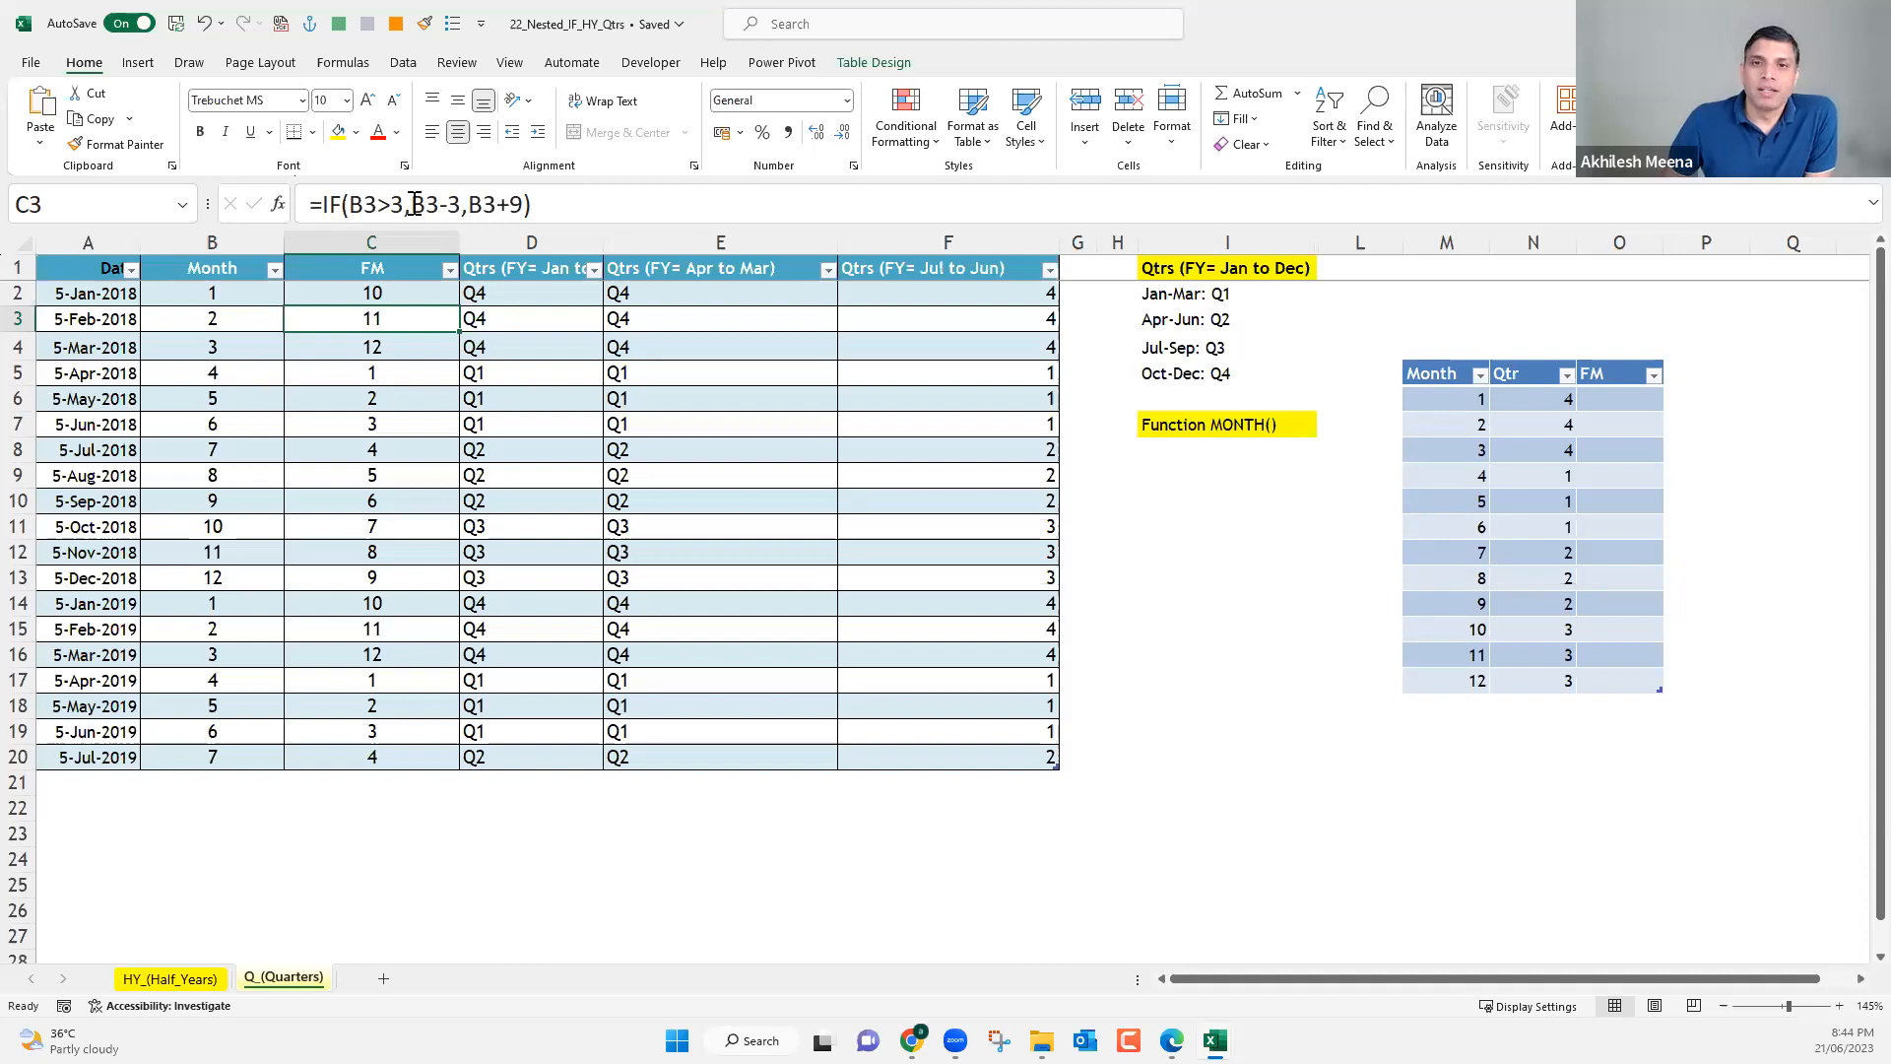
drag(465, 204, 411, 204)
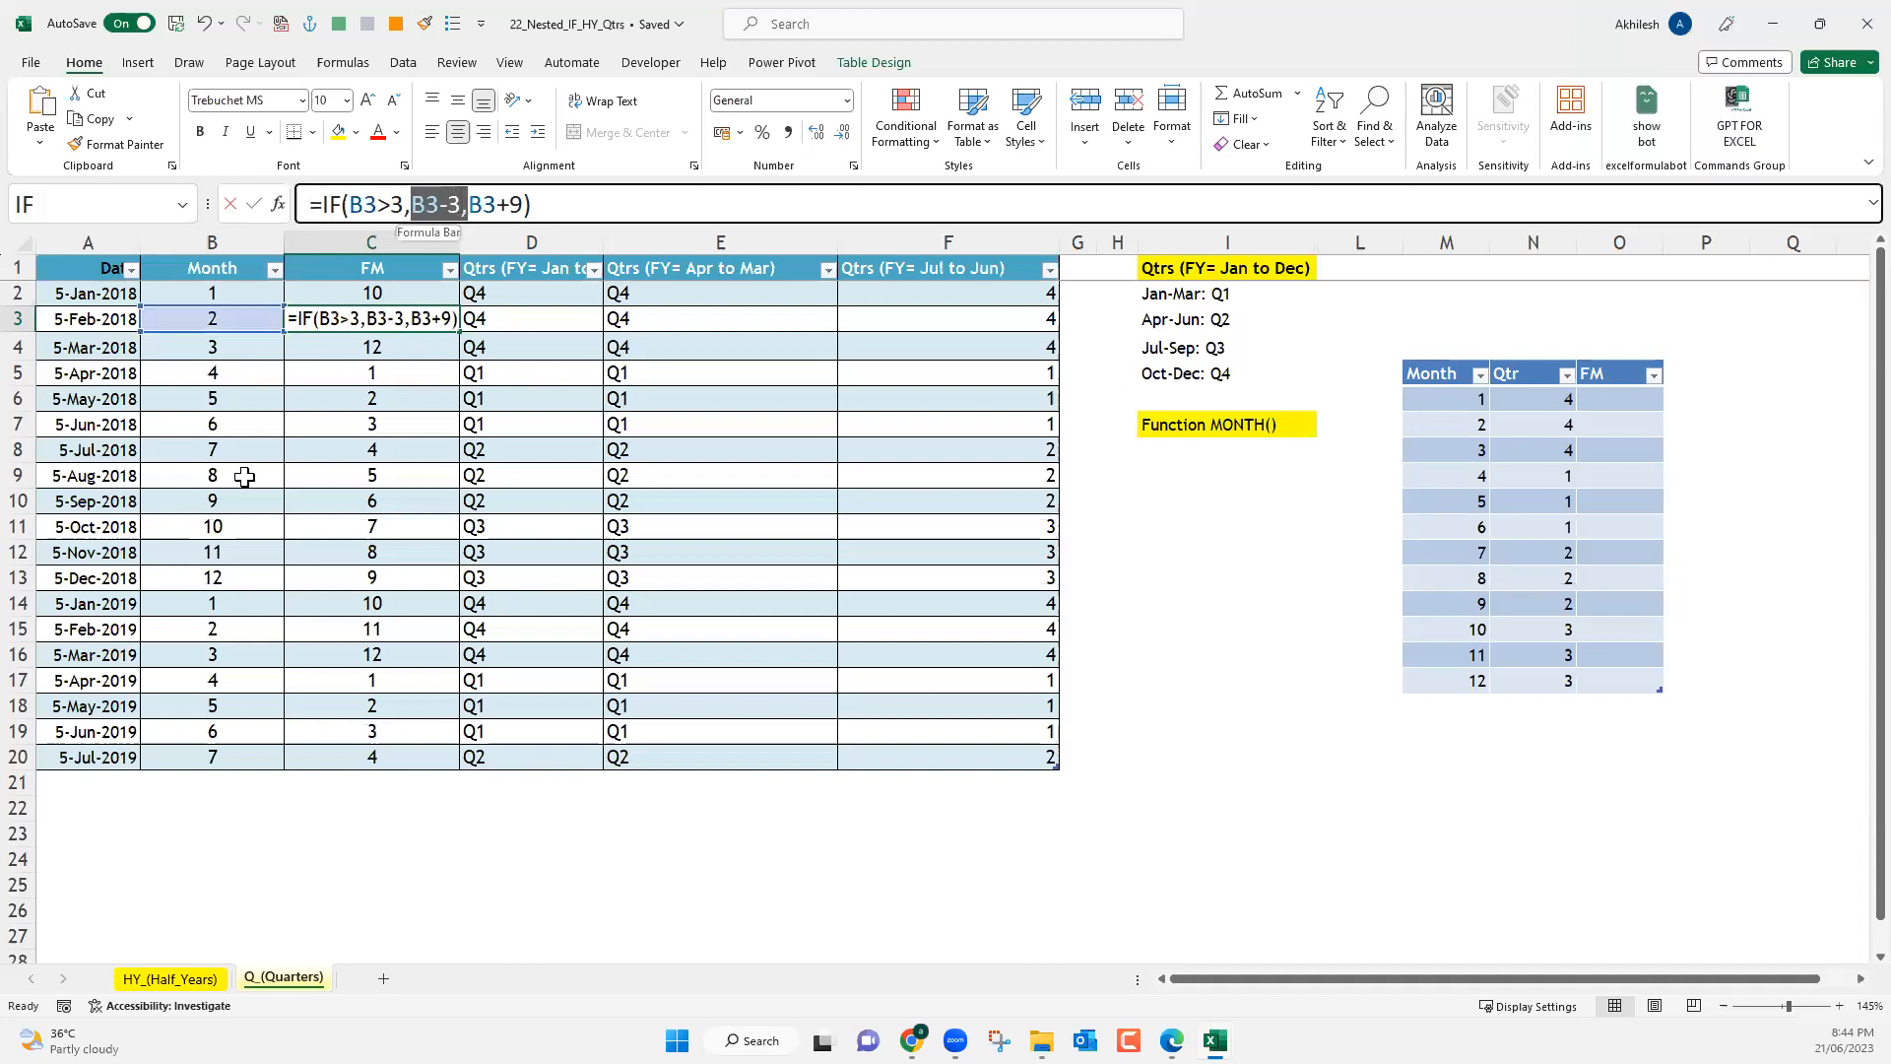
key(shift+Left)
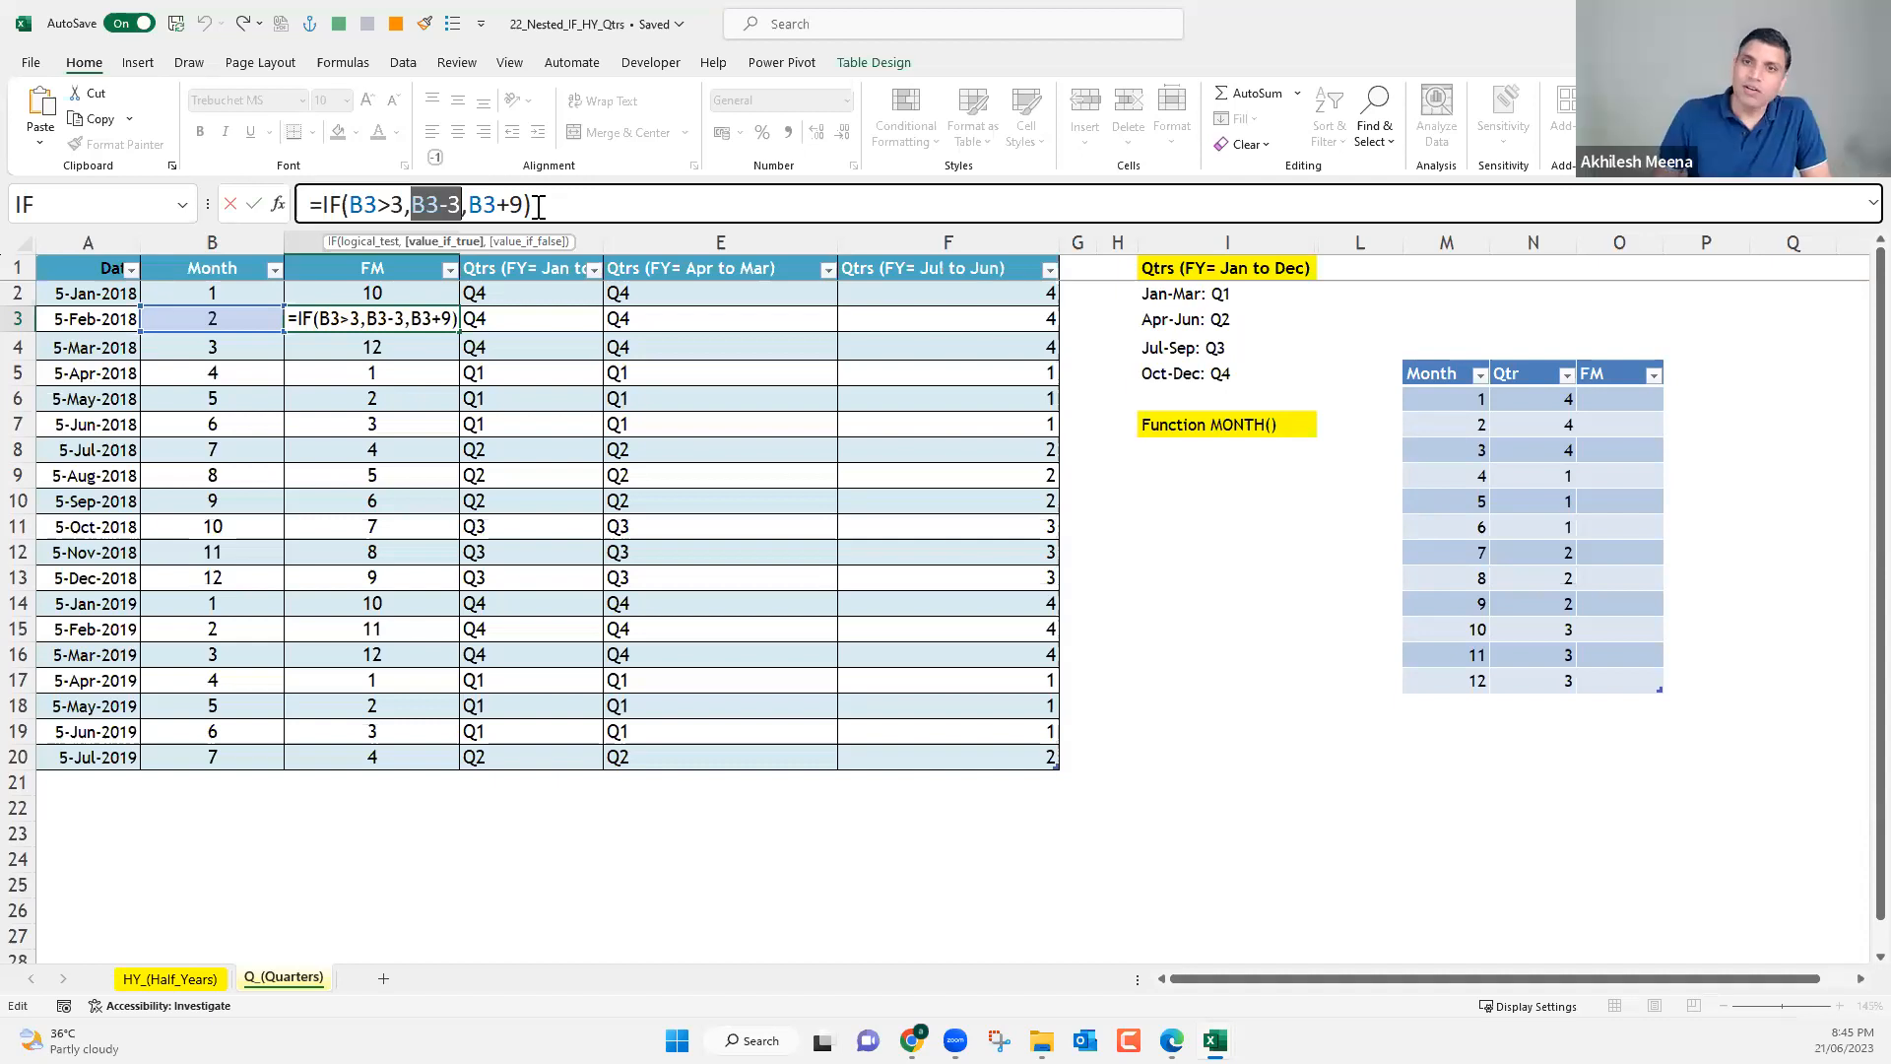
key(Return)
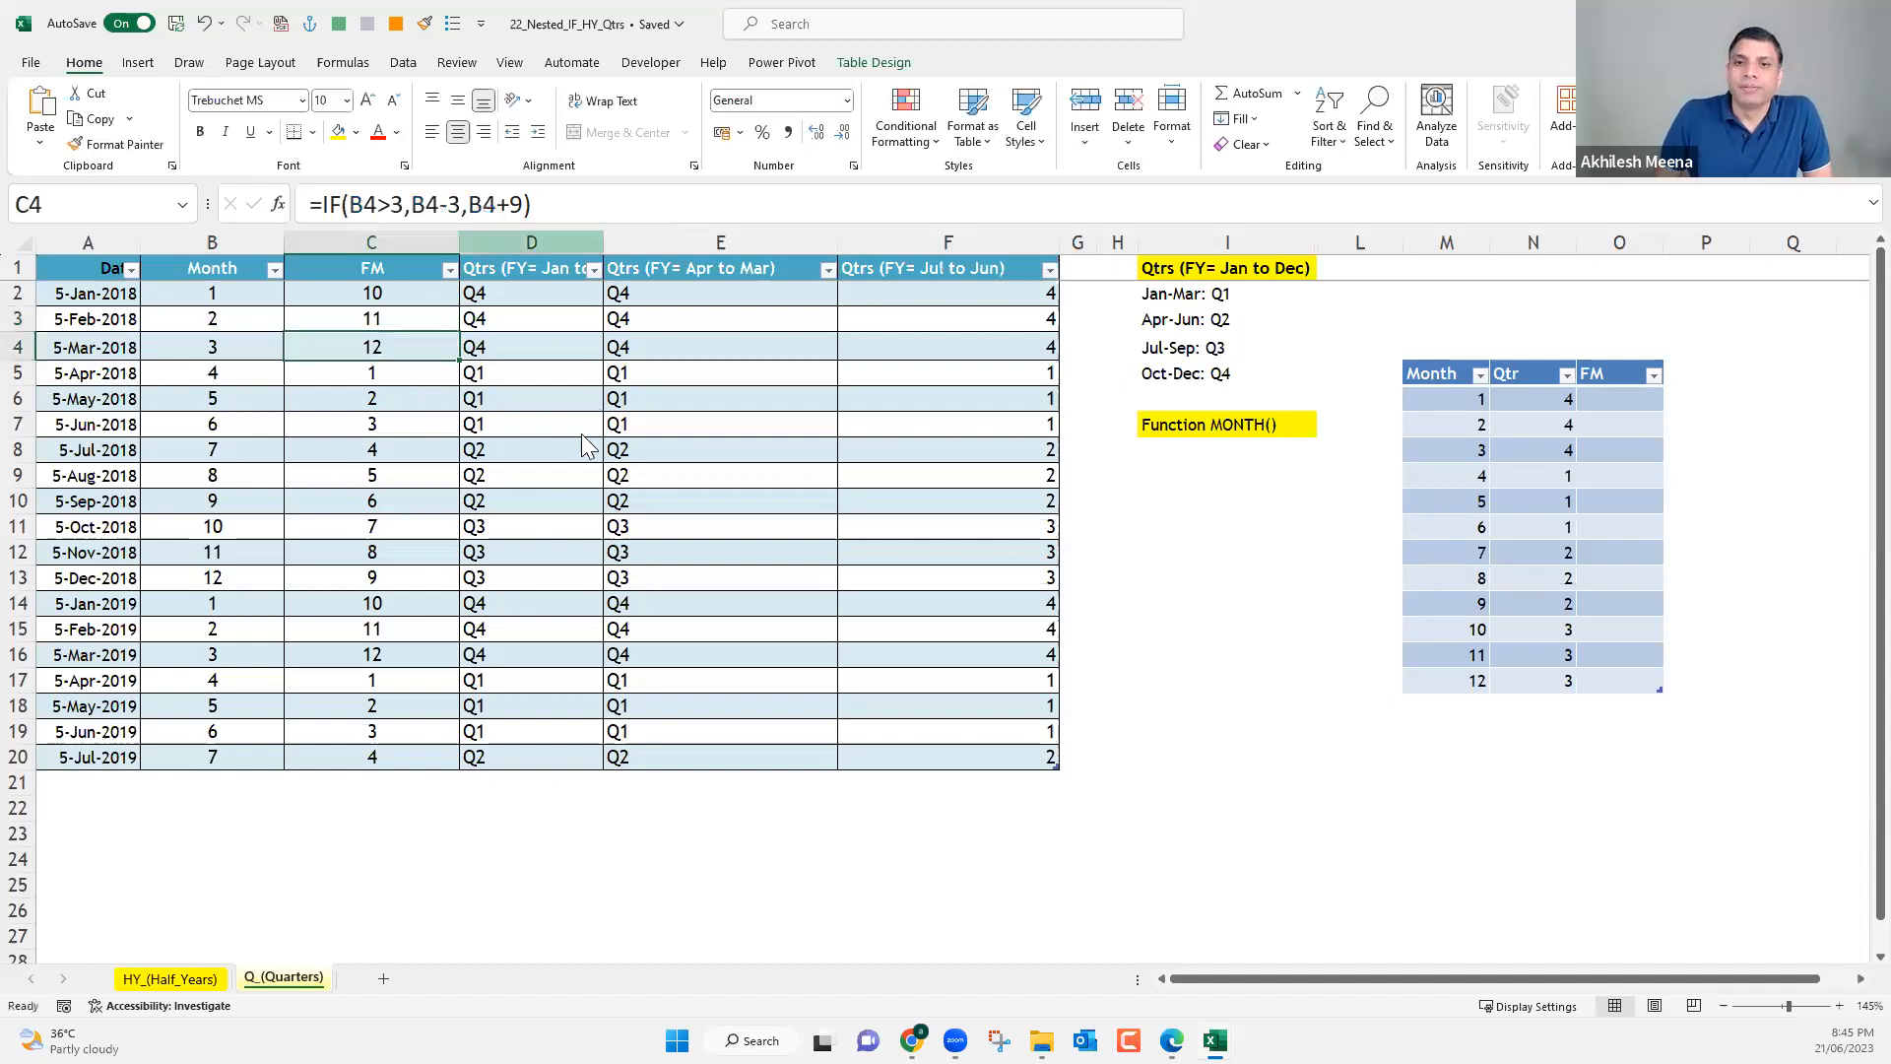
Insert a new table column before column D and title it FY.
right_click(512, 243)
click(579, 430)
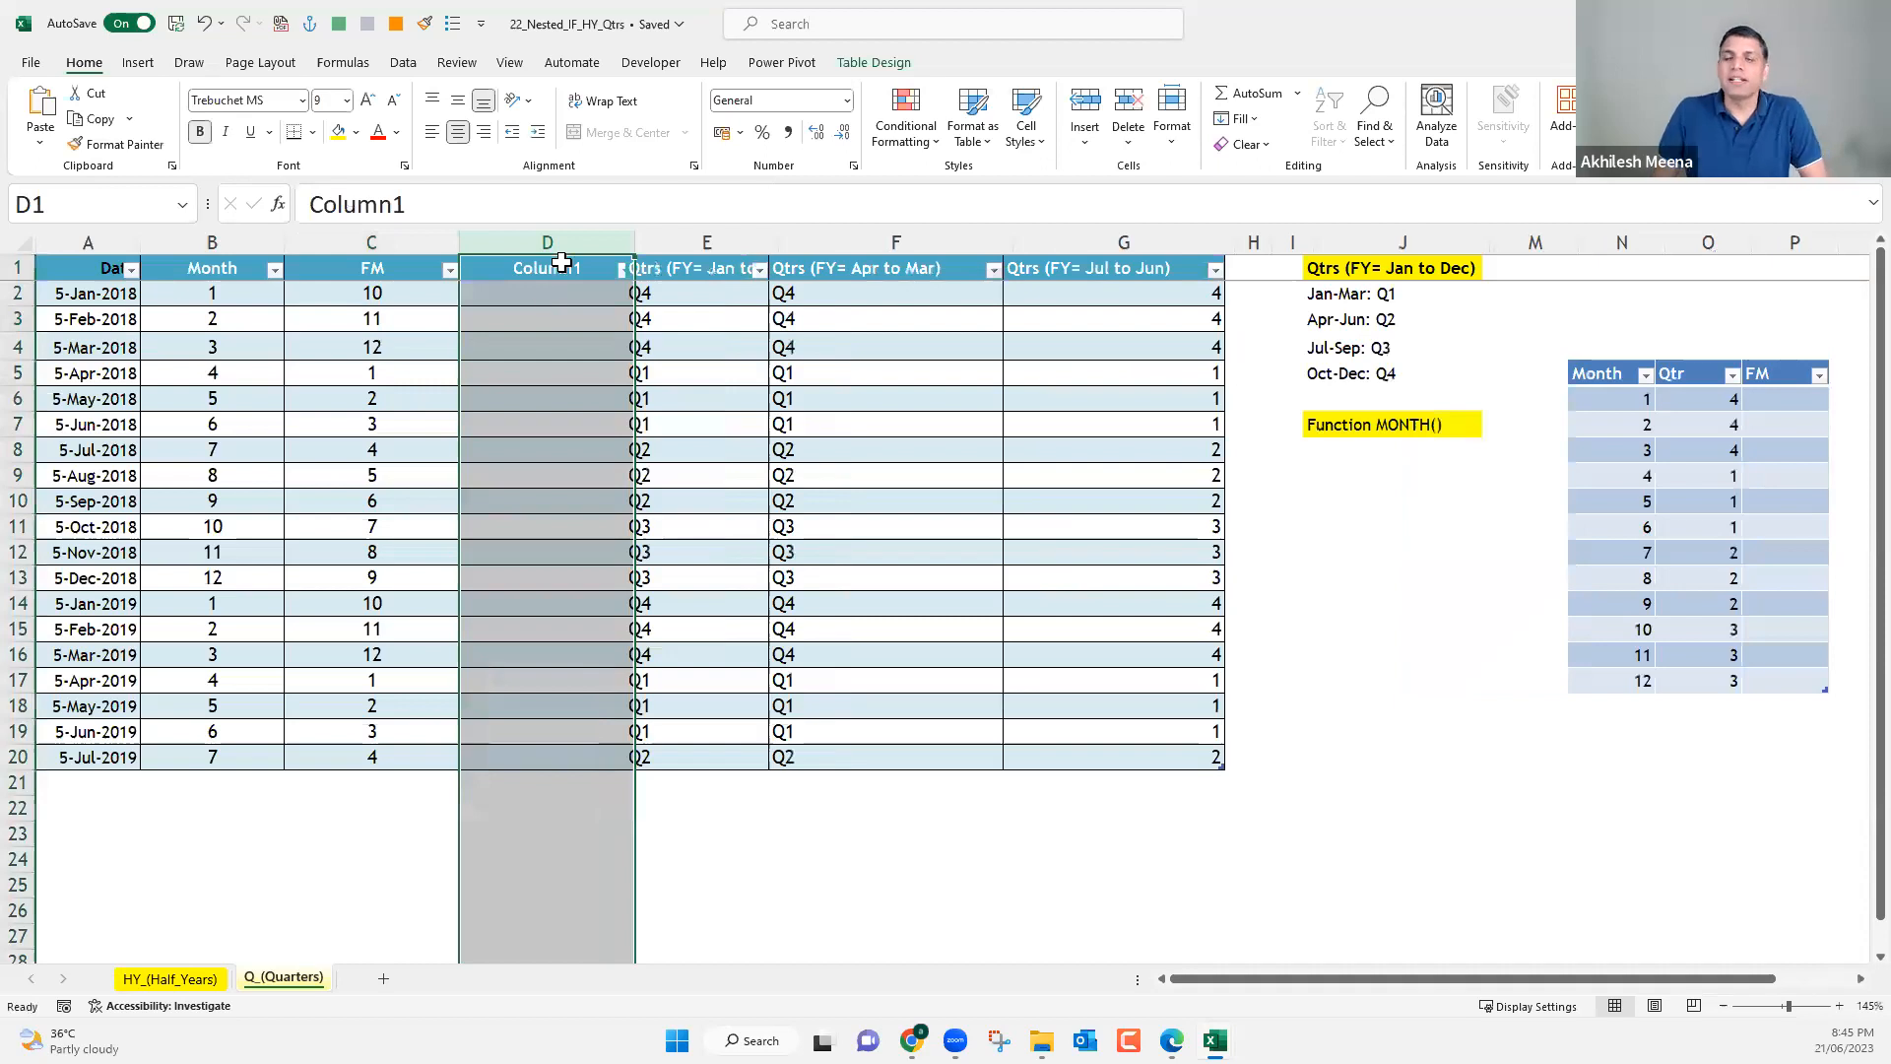
key(Down)
click(561, 265)
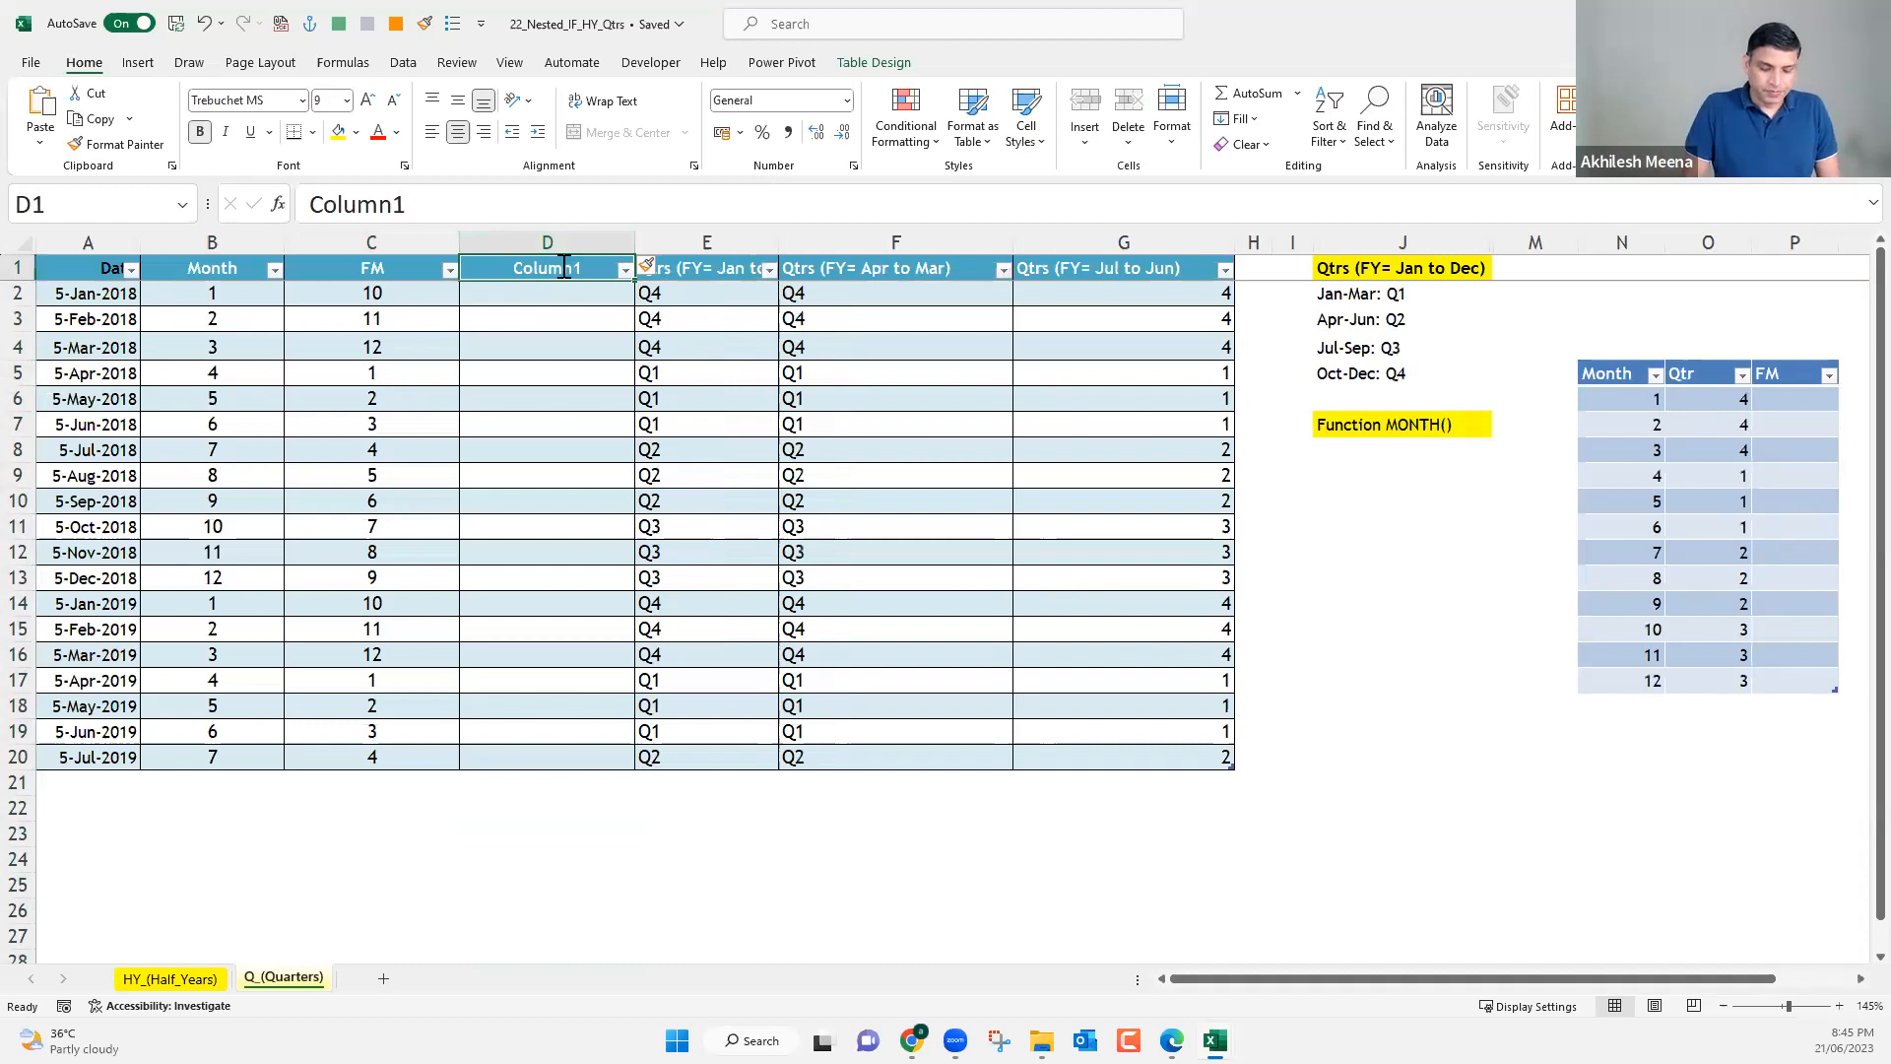
text(FY)
key(Return)
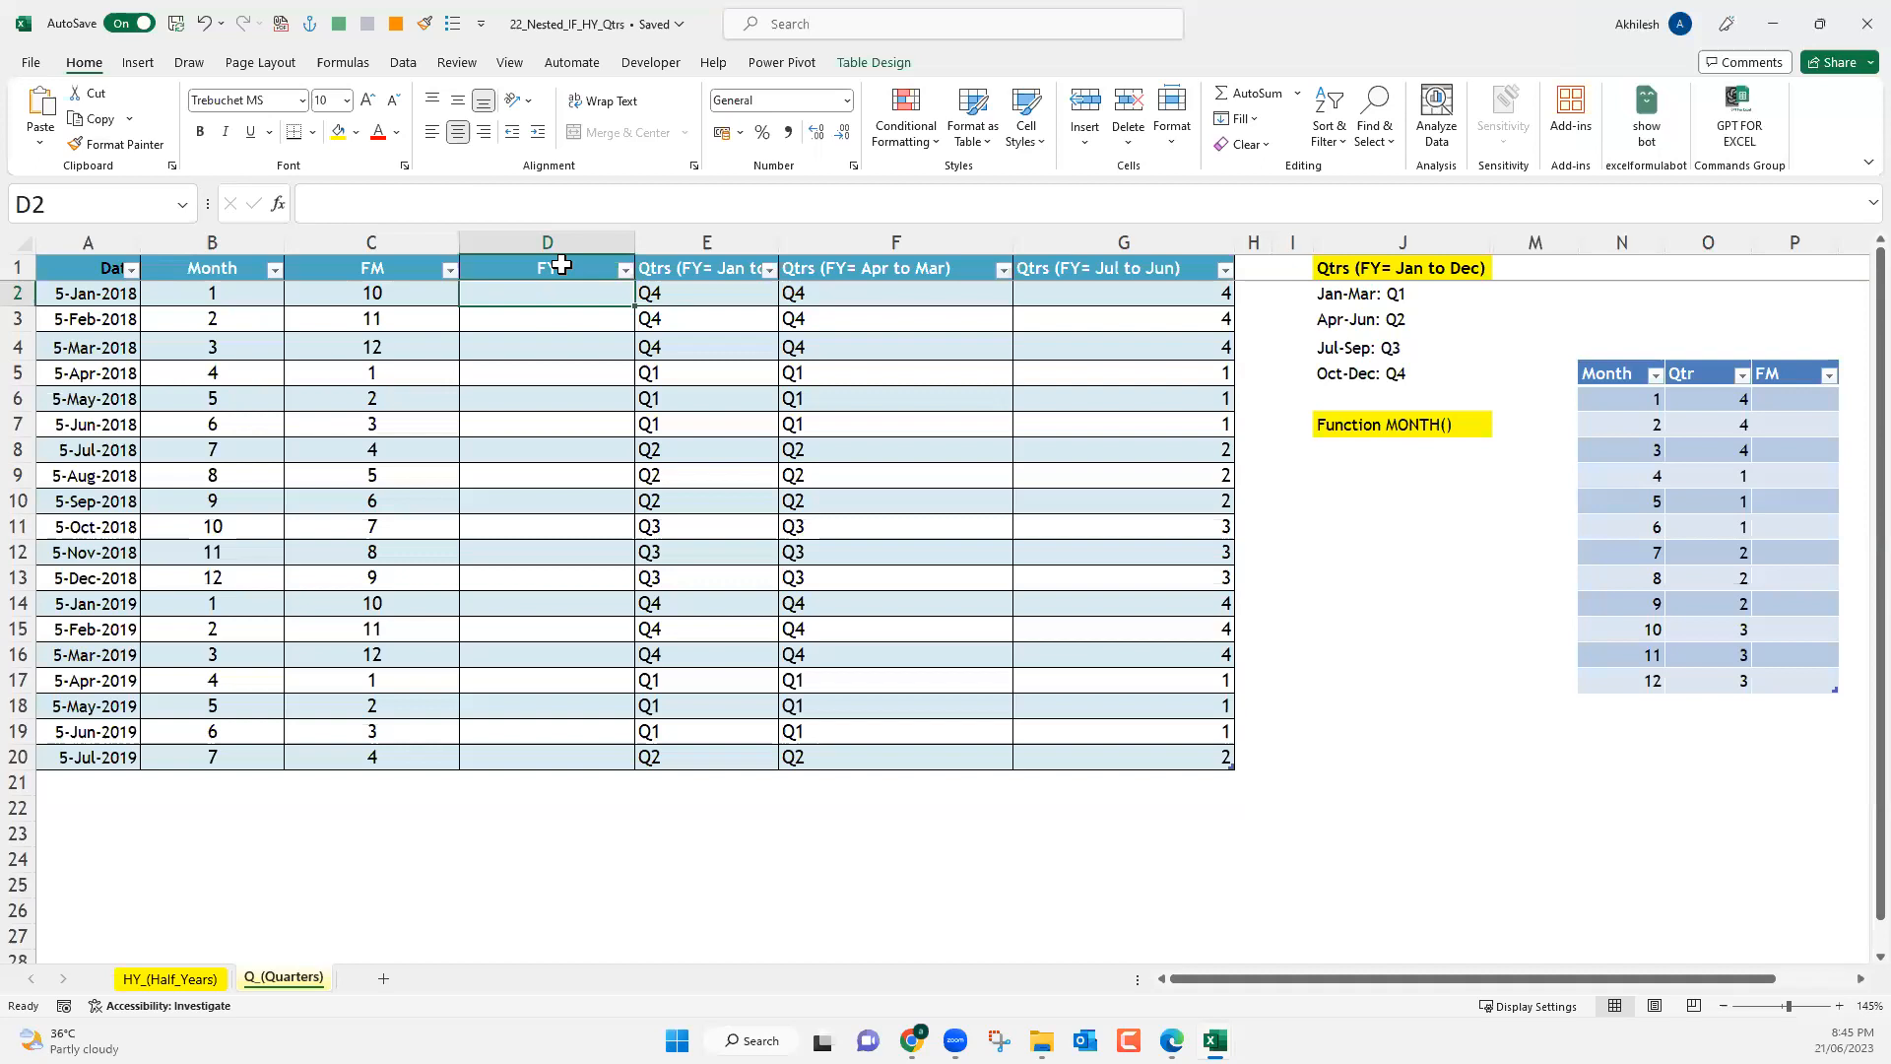
Examine the fiscal months in column C from April 2018 to April 2019 alongside the FY cells D2:D20.
click(339, 371)
key(Down)
key(Down)
key(Down)
key(Down)
key(Down)
key(Down)
key(Down)
key(Down)
key(Down)
key(Down)
key(Down)
key(Down)
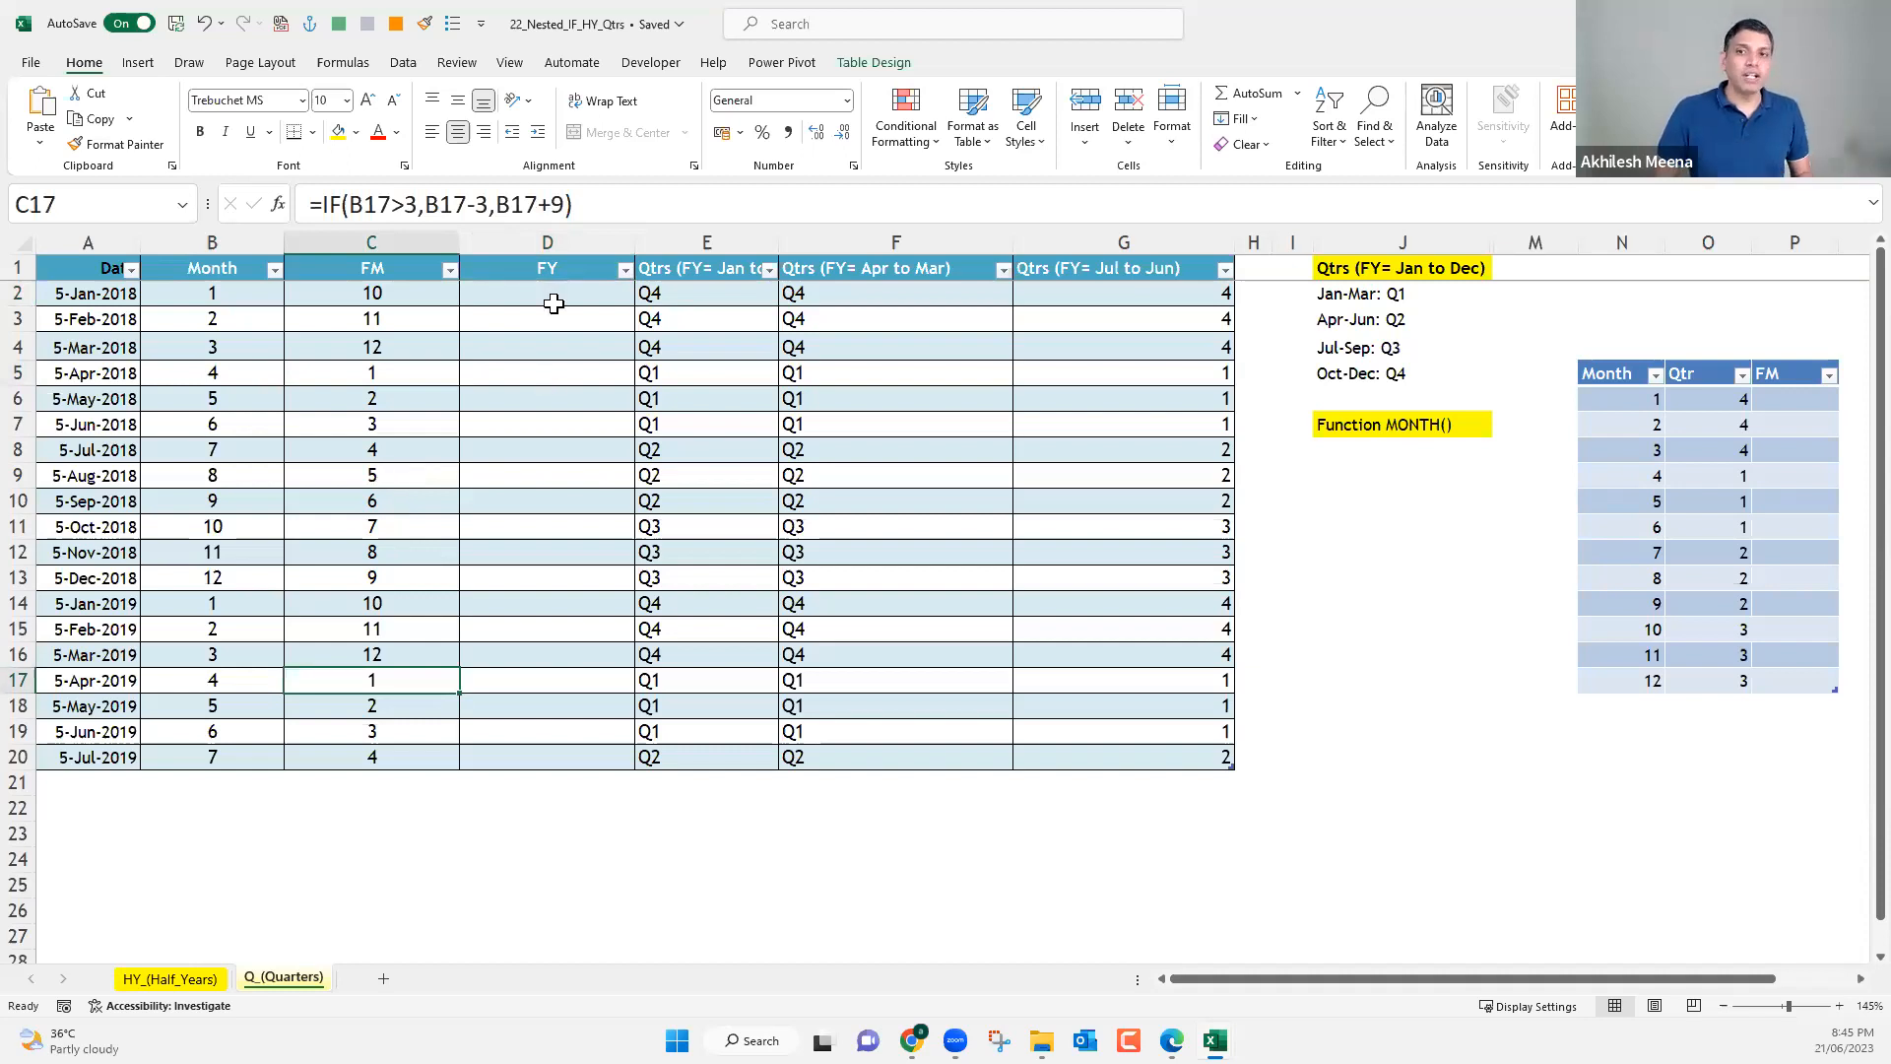
drag(533, 293, 535, 750)
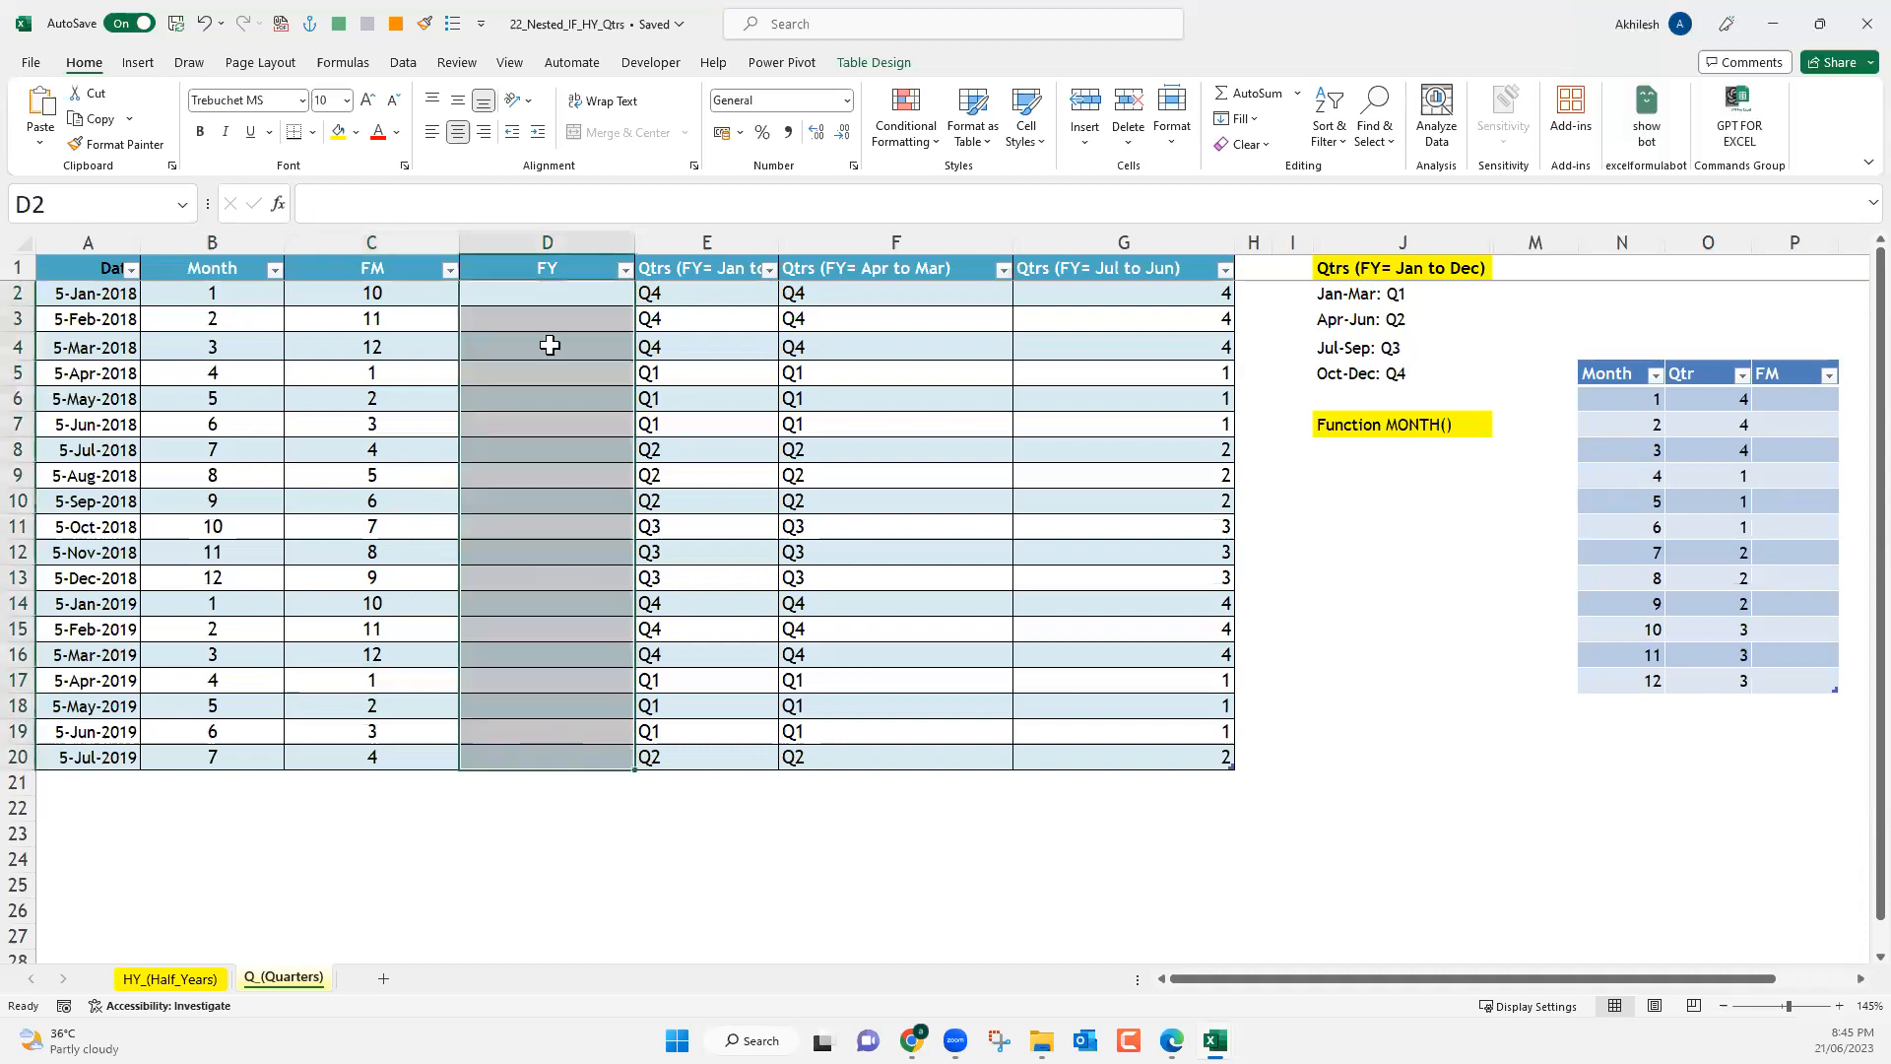
click(549, 300)
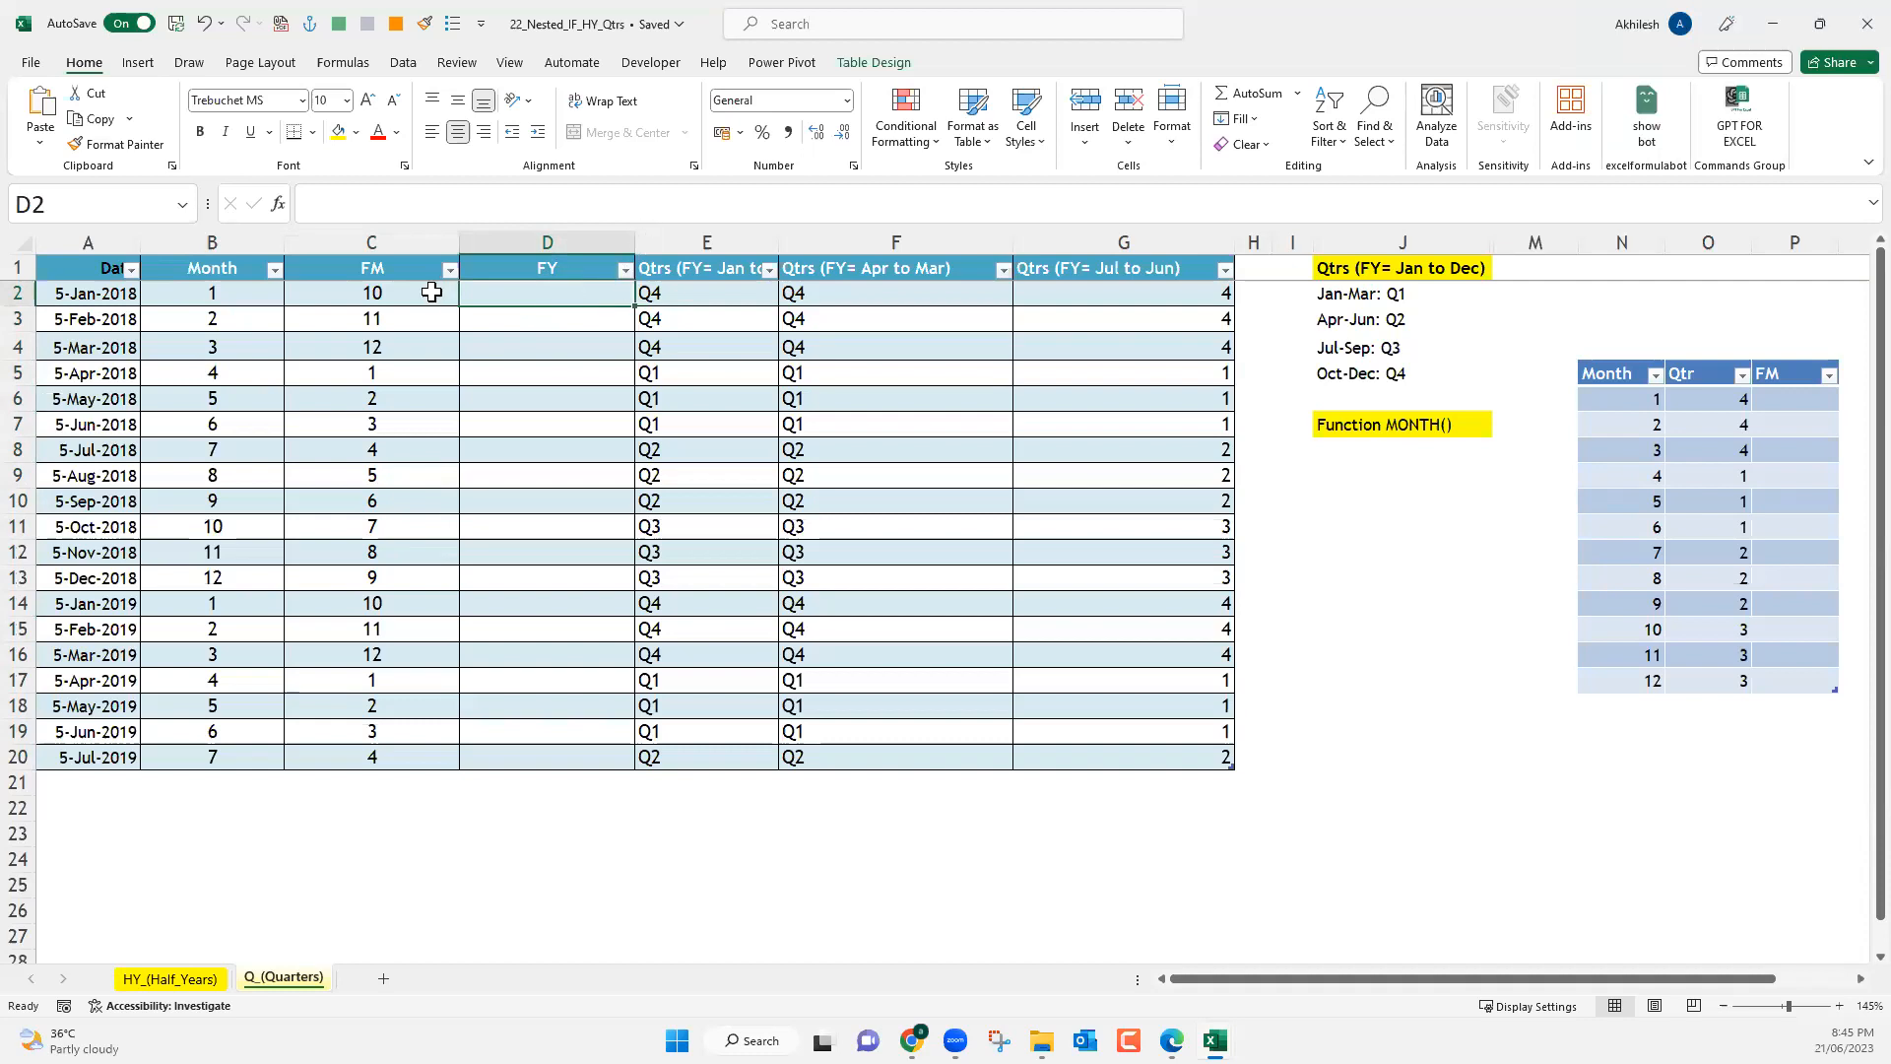
key(Left)
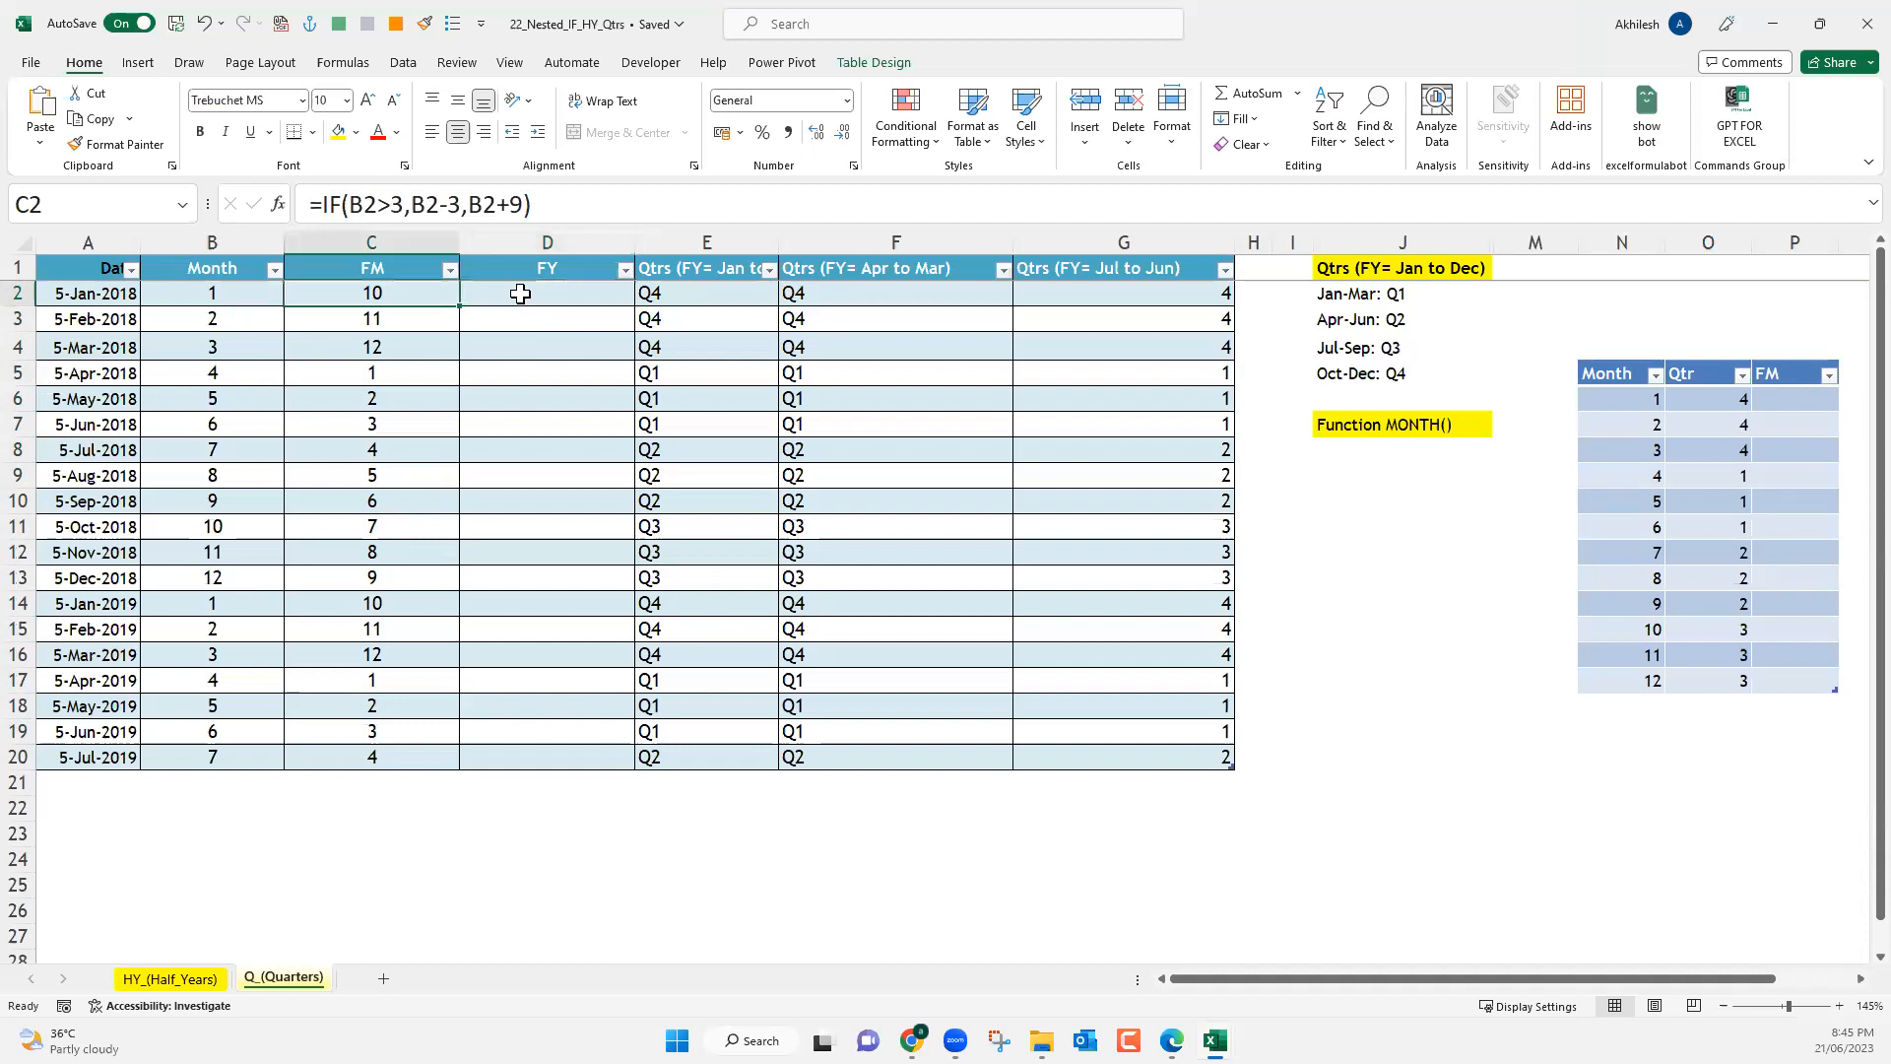
click(520, 293)
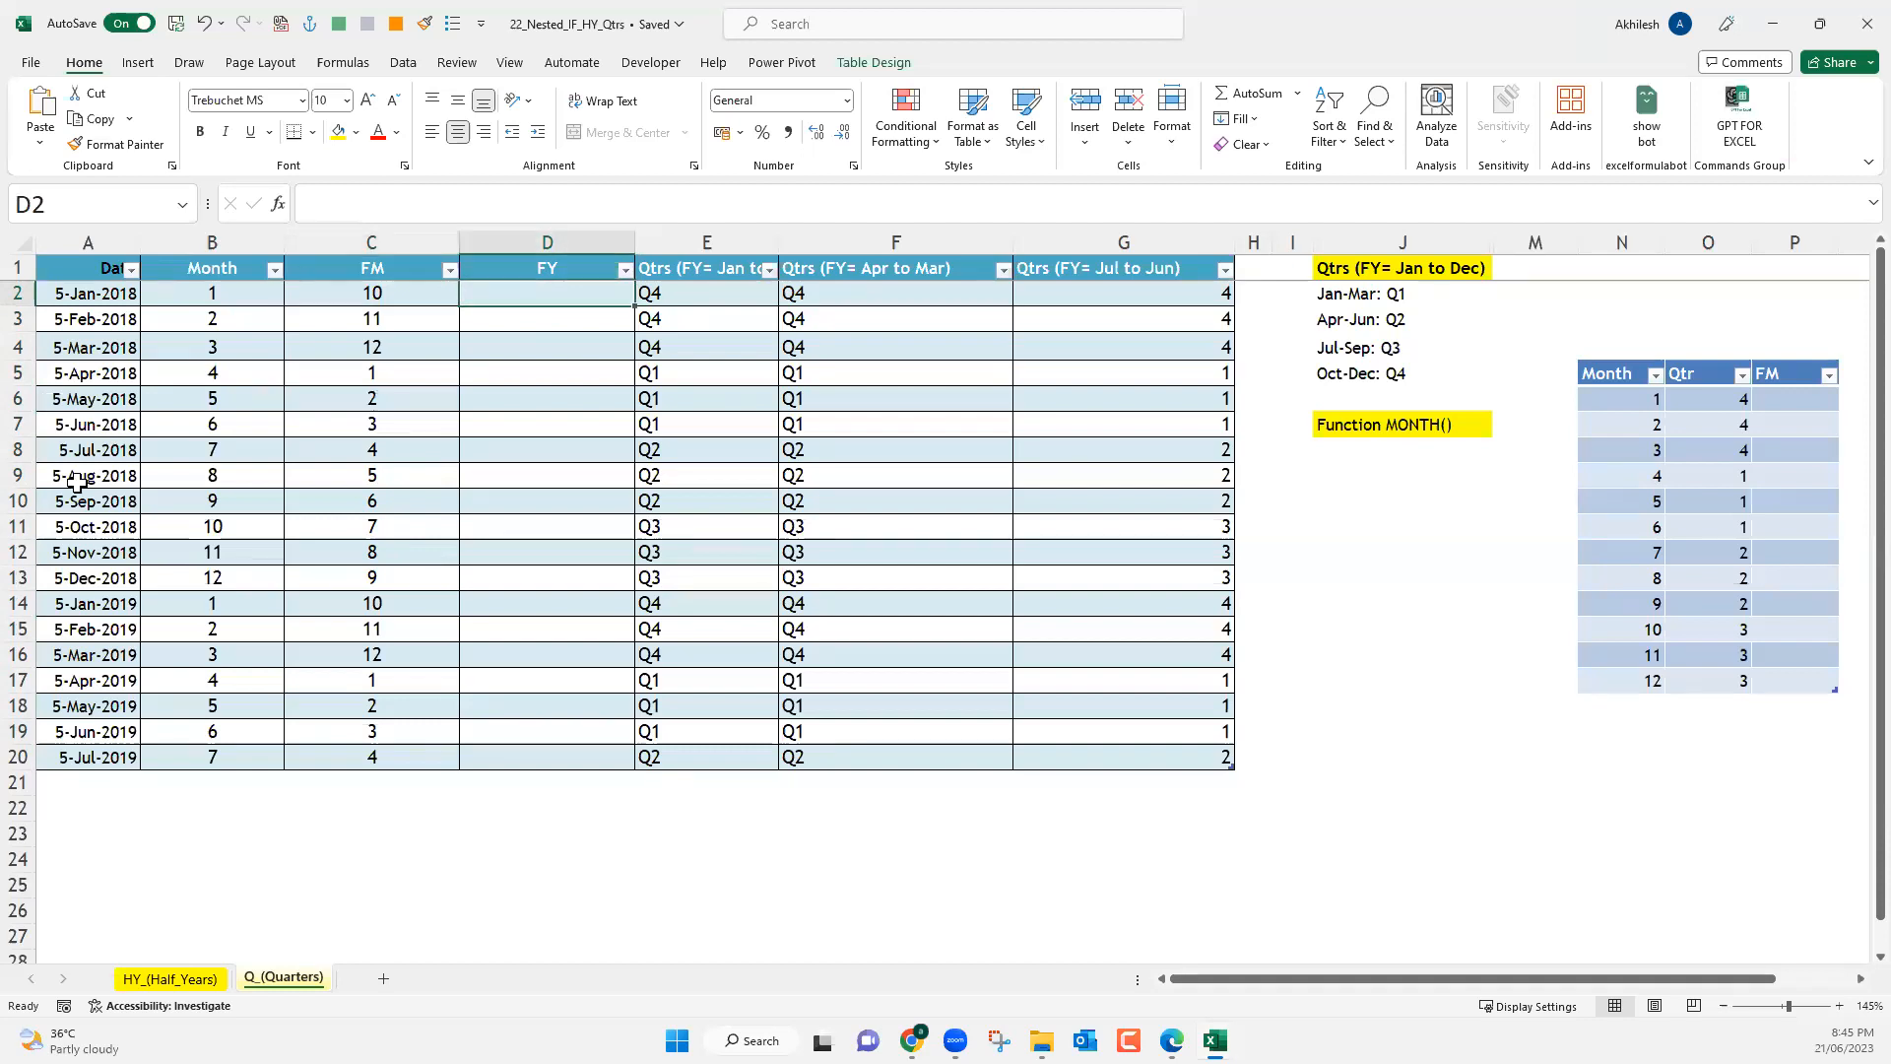
Widen the Date column A, and examine which 2018 and 2019 dates belong to each fiscal year.
drag(136, 242, 198, 246)
drag(419, 349, 411, 302)
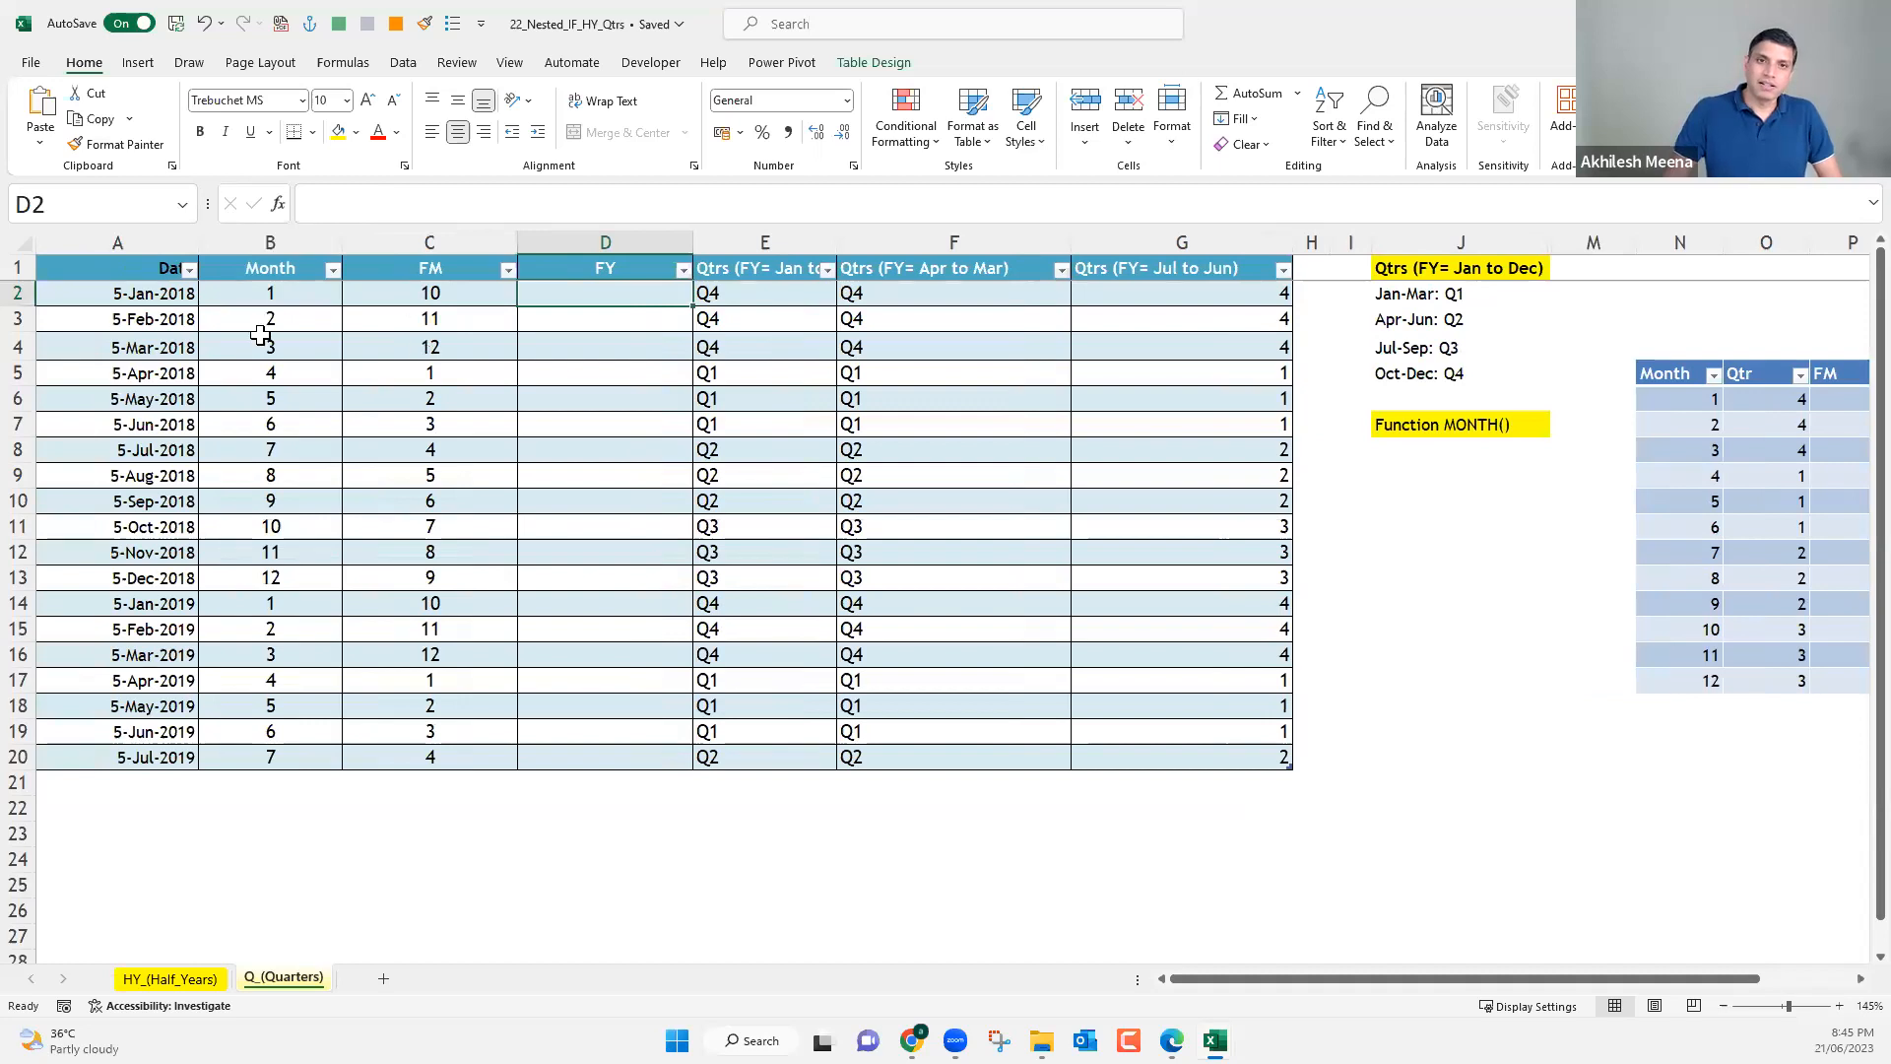
drag(157, 349, 160, 298)
drag(158, 373, 166, 758)
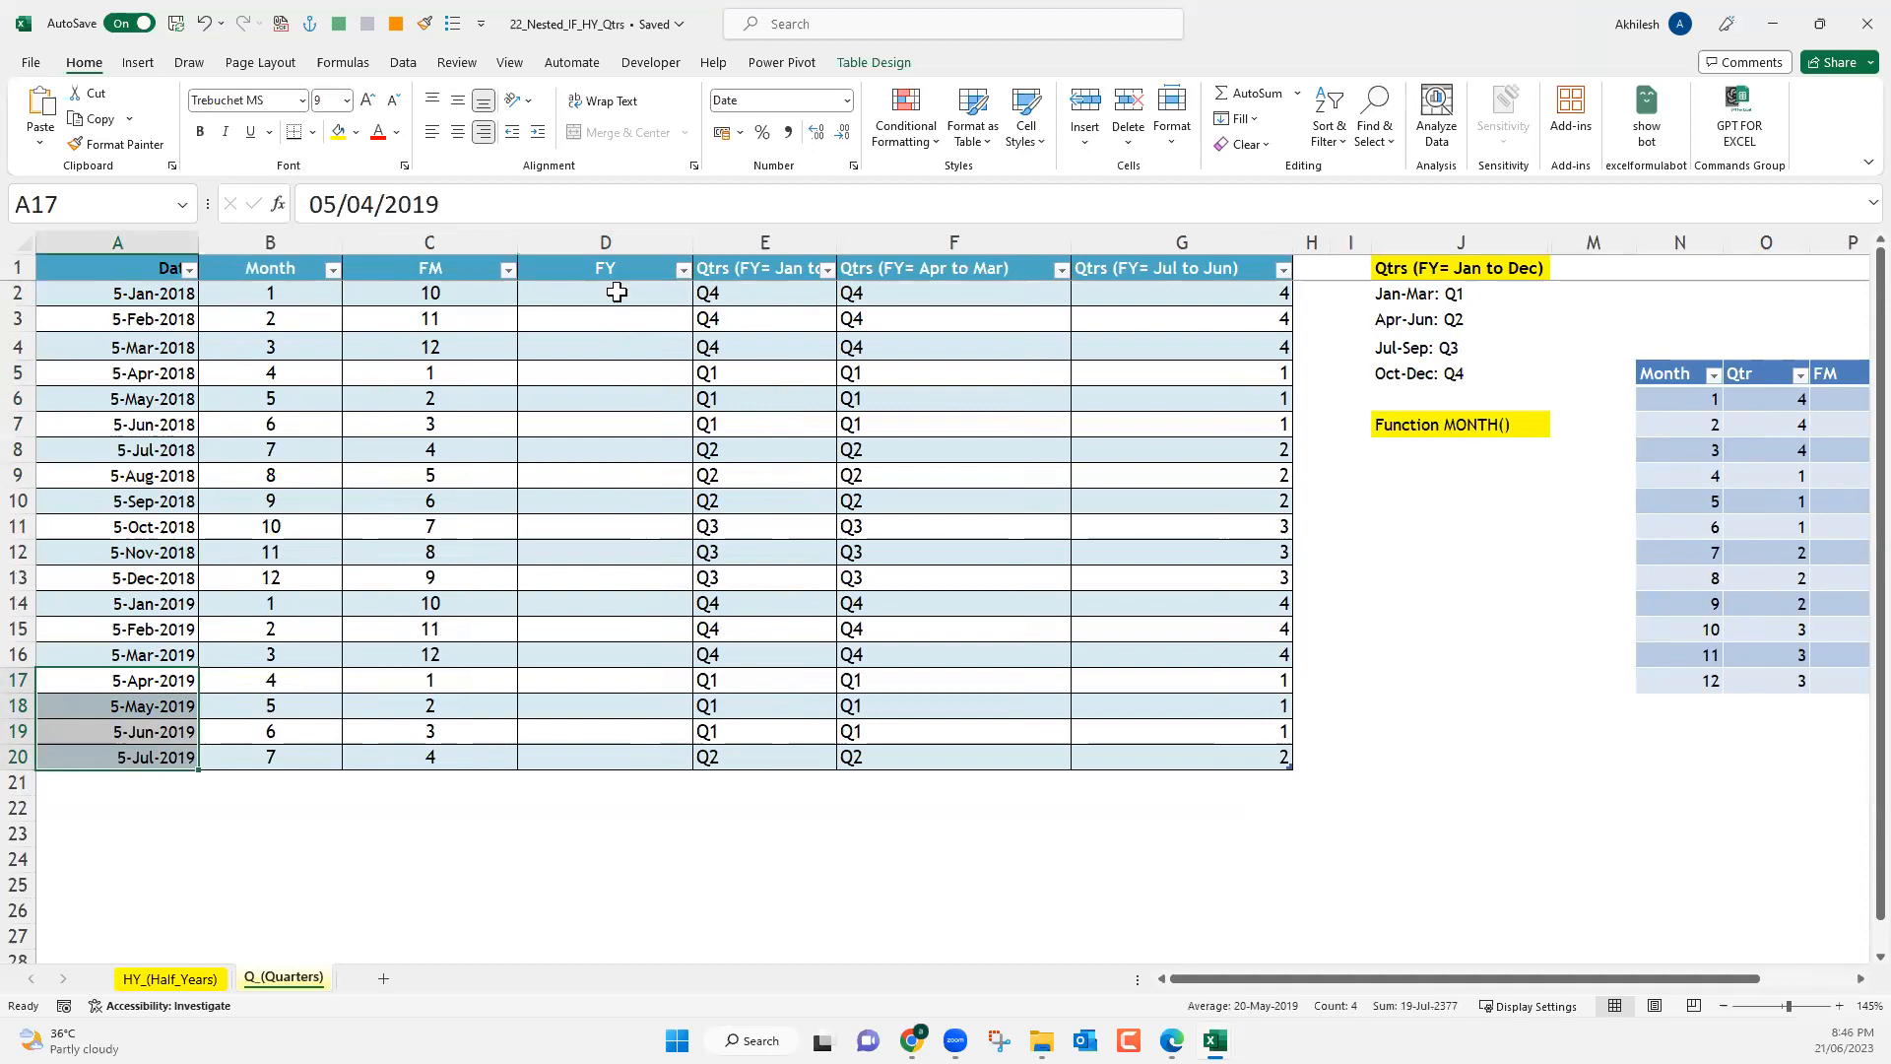
click(616, 293)
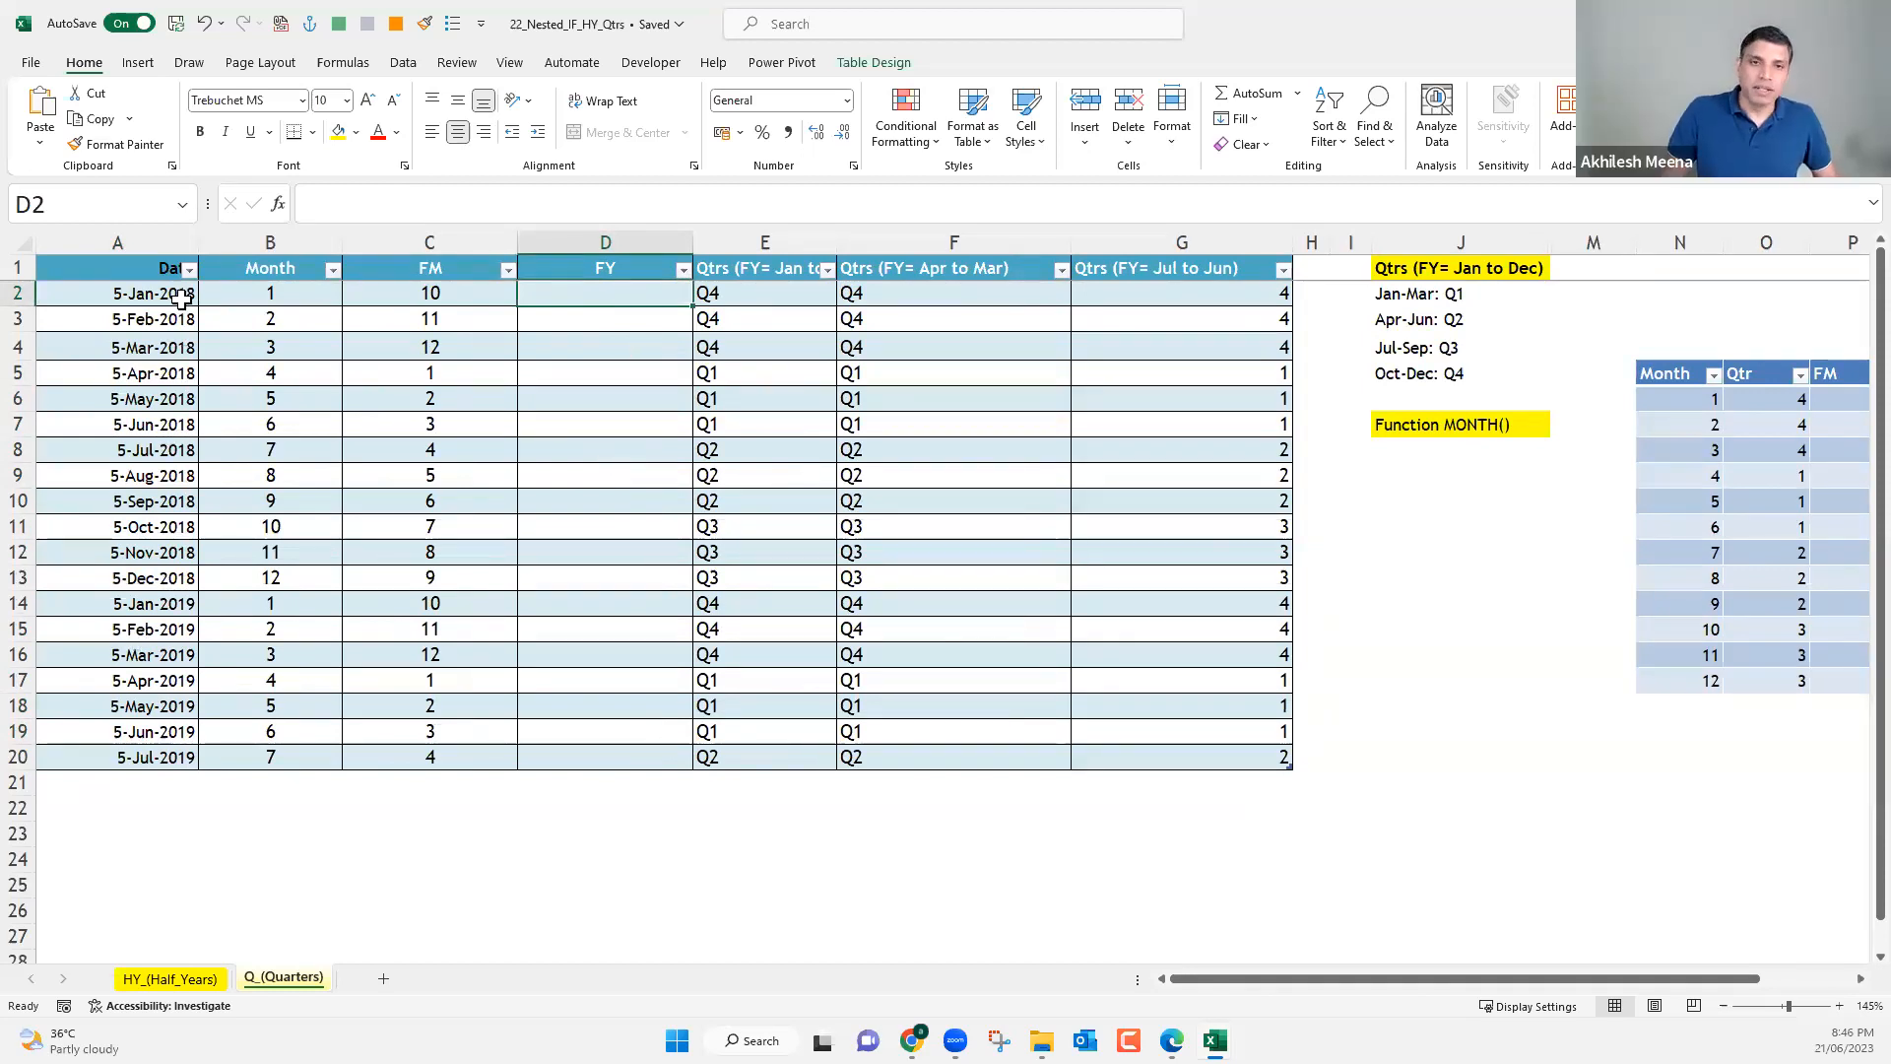
drag(183, 293, 184, 541)
drag(180, 609, 185, 741)
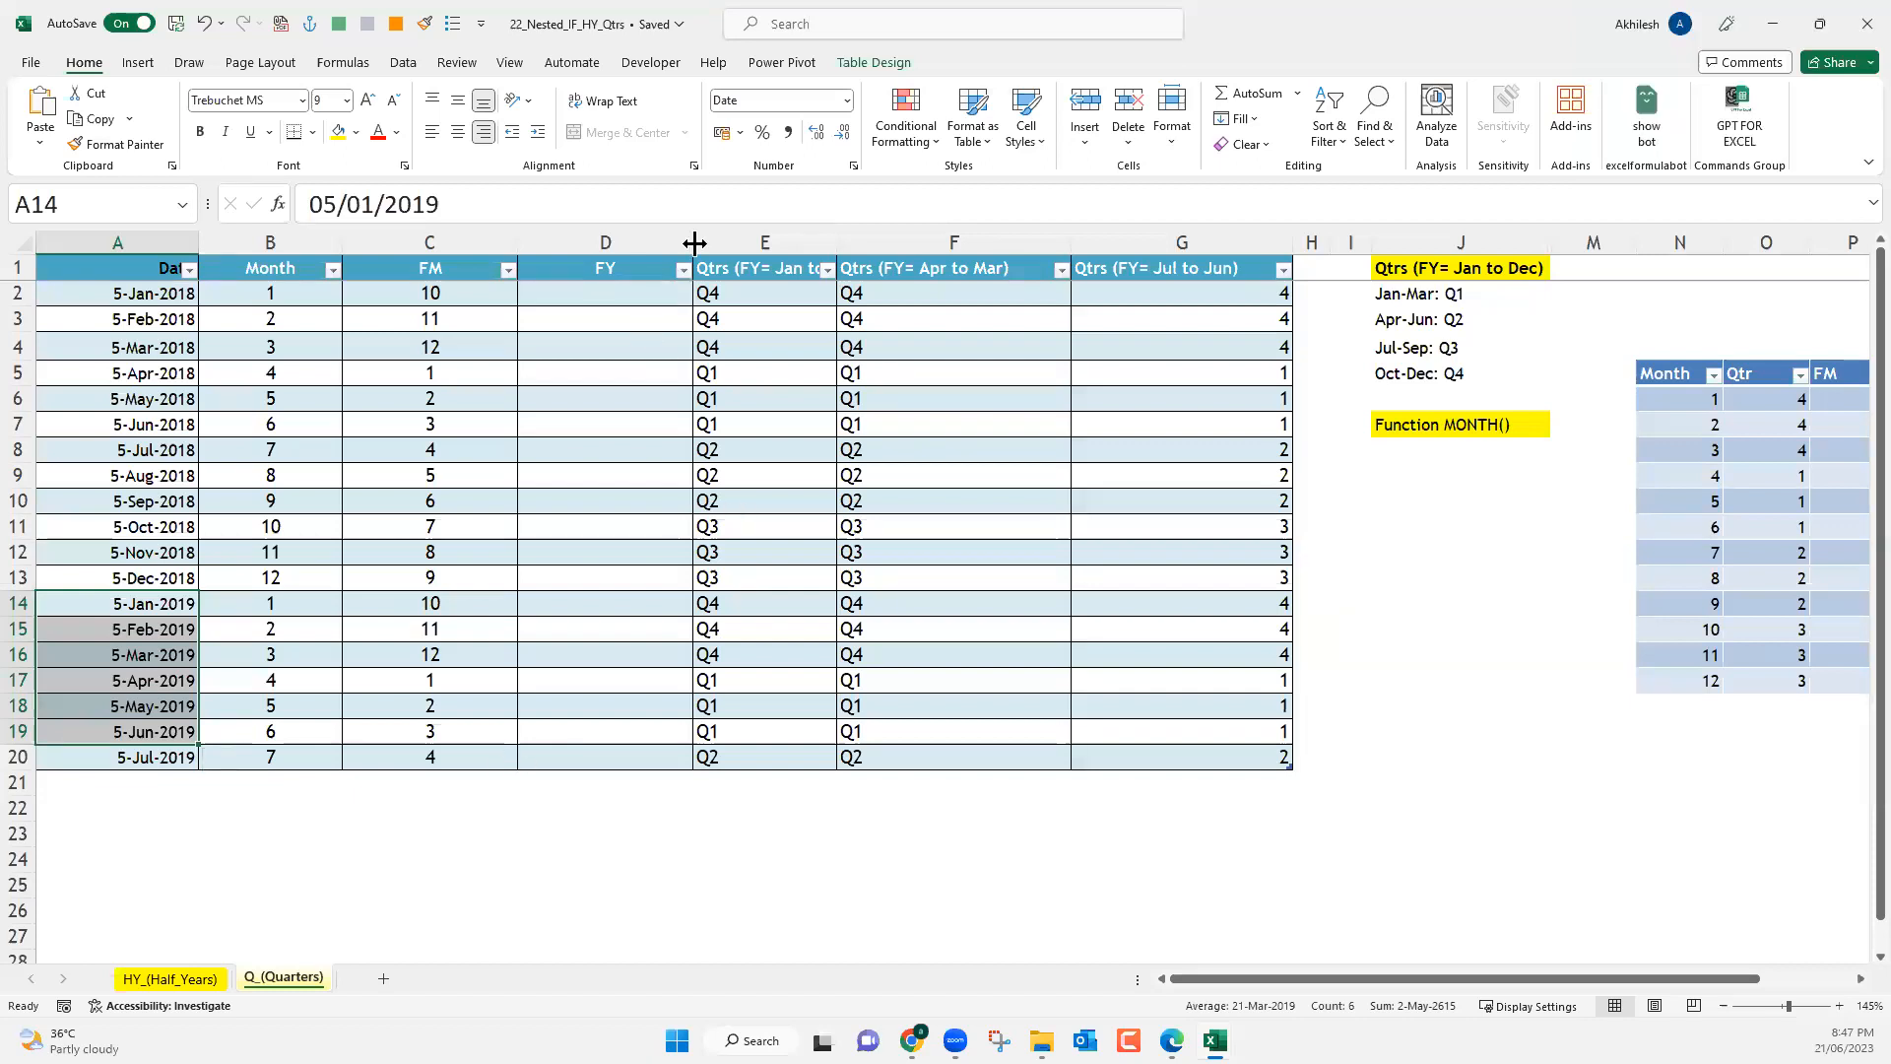
Add an FY column to the month lookup table in Q5, and widen columns D and Q.
drag(695, 243, 739, 244)
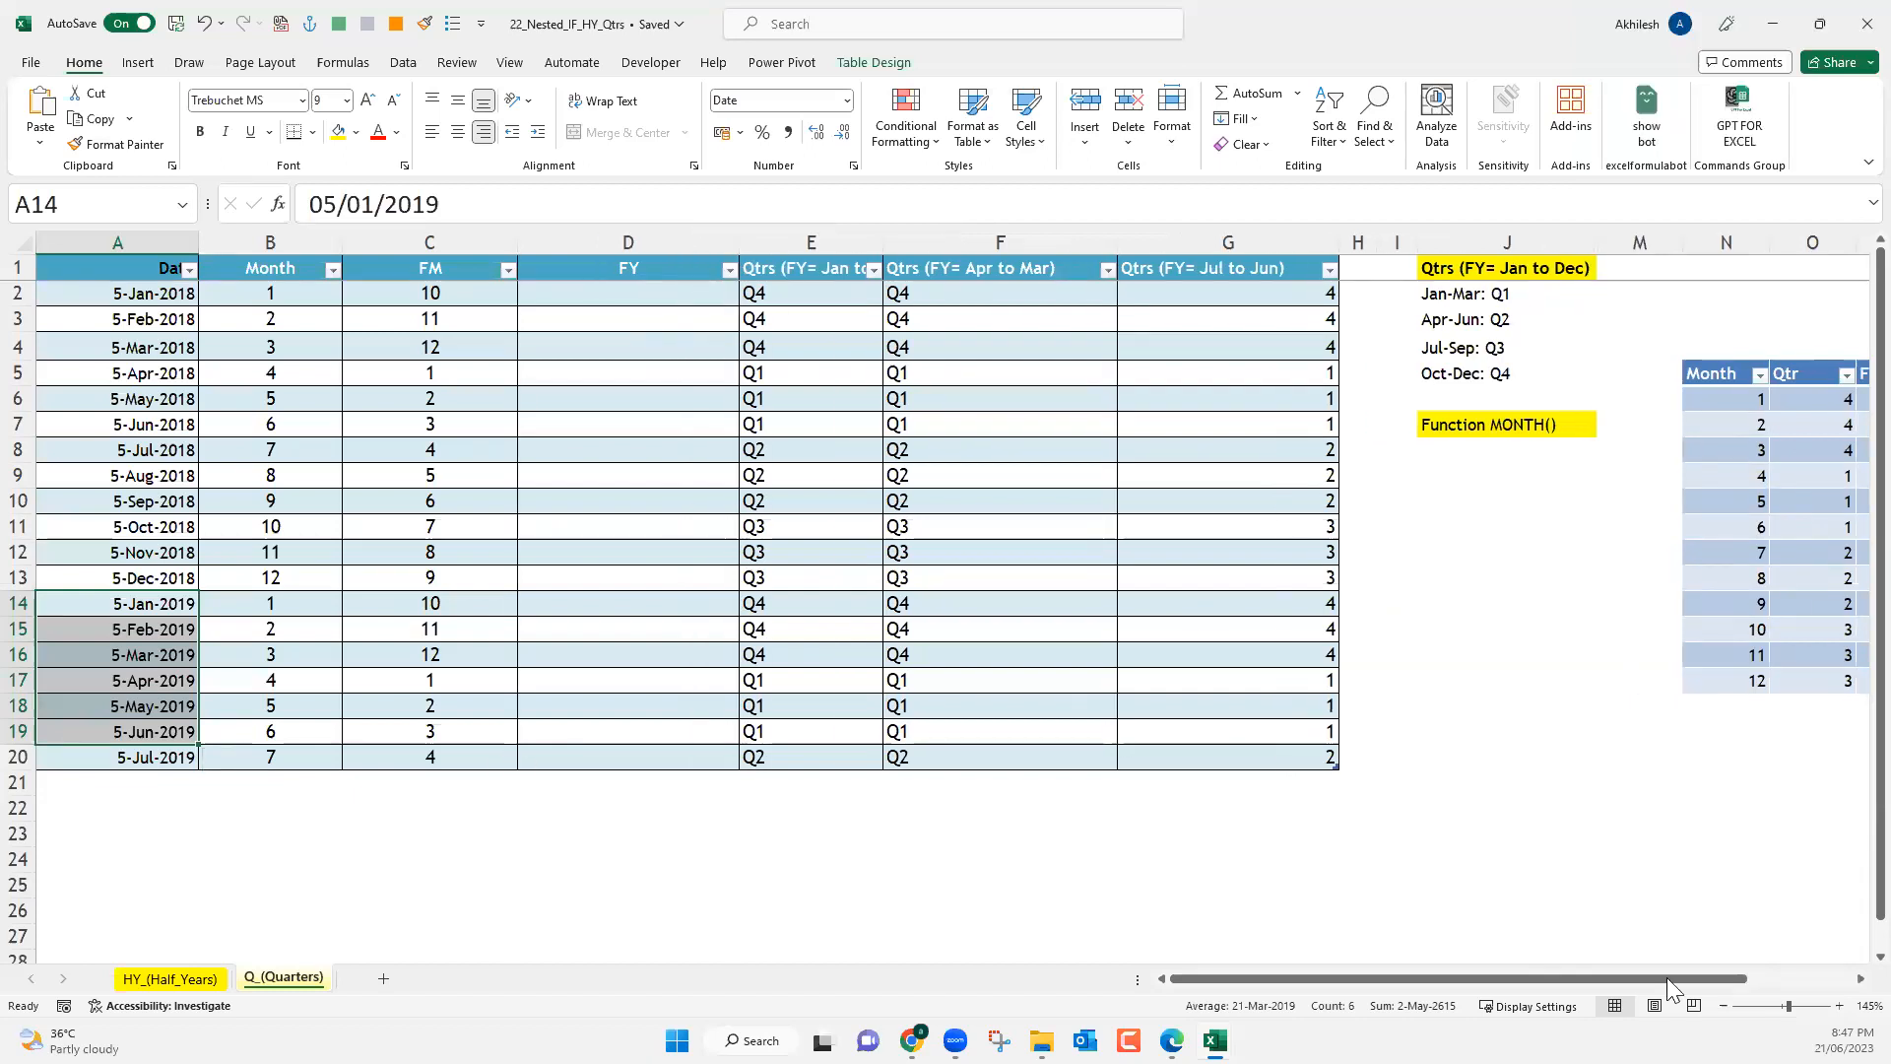
drag(1739, 979, 1844, 979)
click(1847, 979)
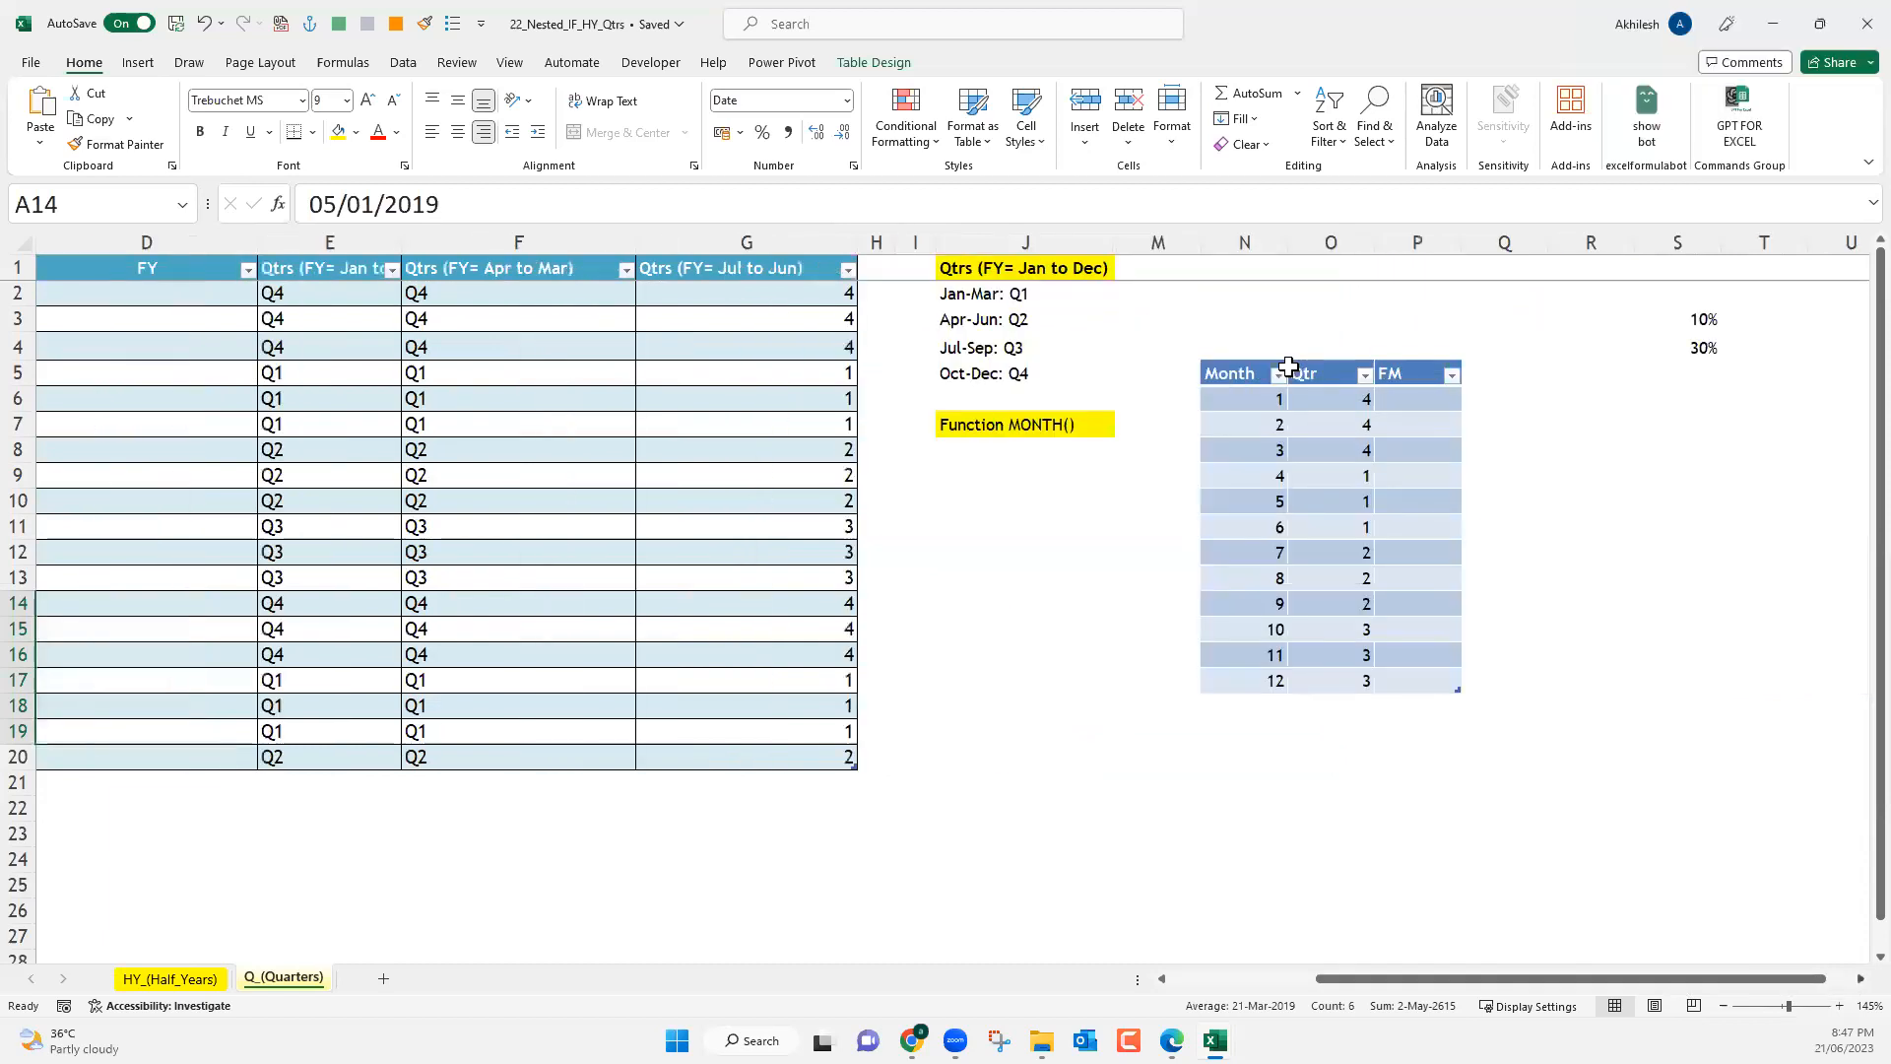
click(1288, 367)
text(FY)
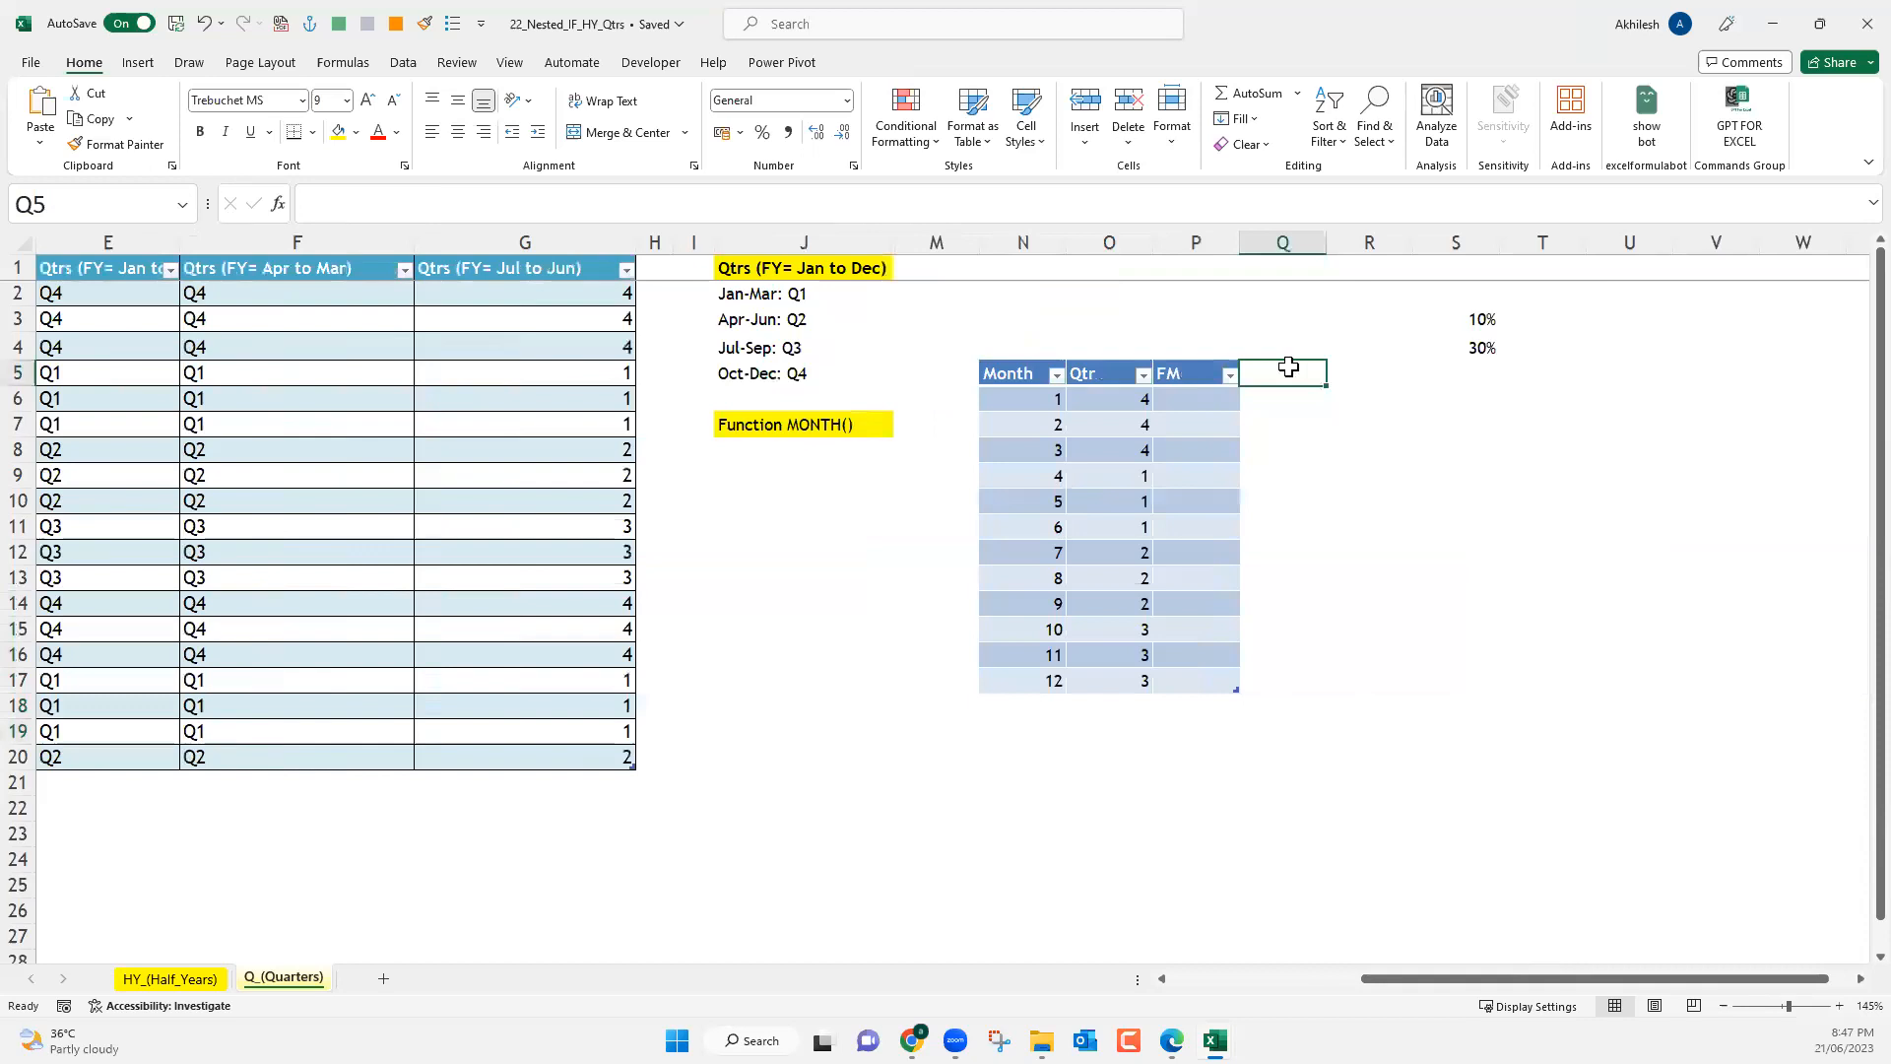
key(Return)
drag(1327, 254, 1378, 268)
drag(1462, 973, 1461, 975)
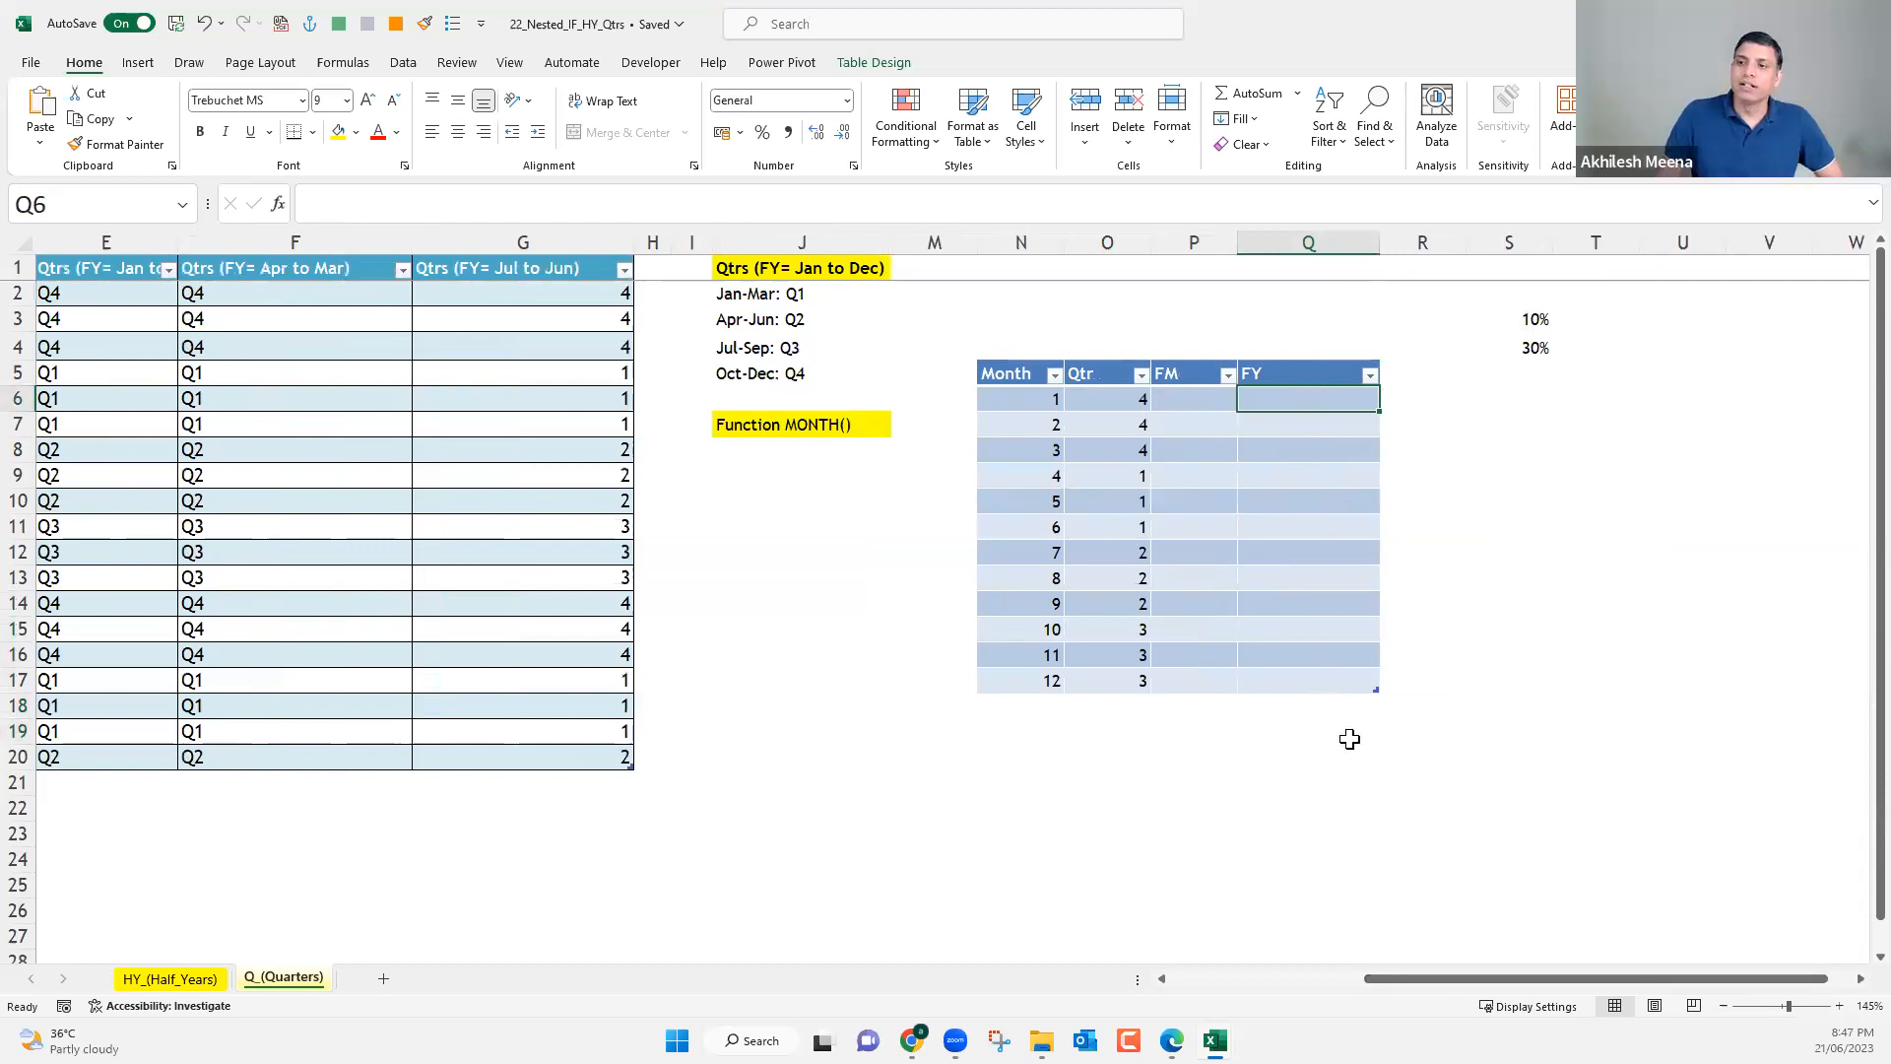
key(ctrl+shift+Down)
drag(1415, 984, 701, 297)
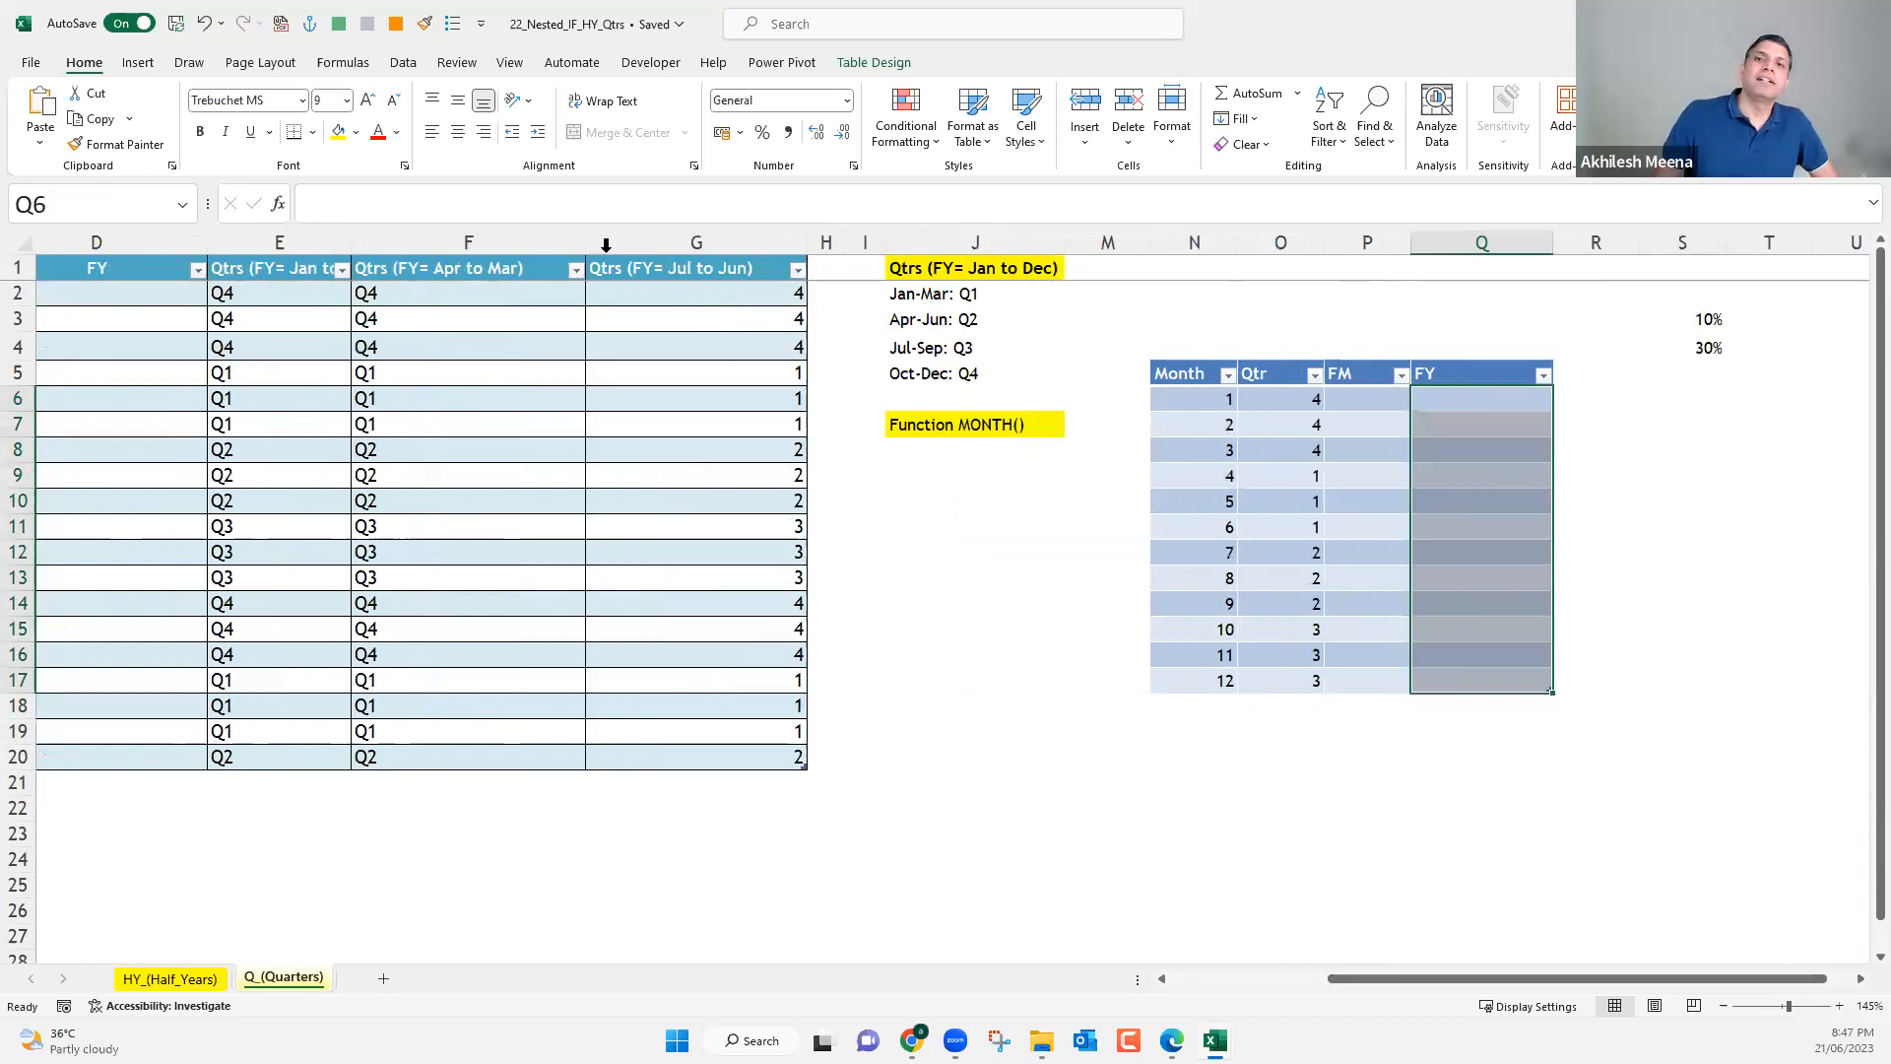
Review the VLOOKUP formula in G2 that looks up the month's quarter in Table3.
click(701, 298)
click(328, 208)
key(ctrl+shift+End)
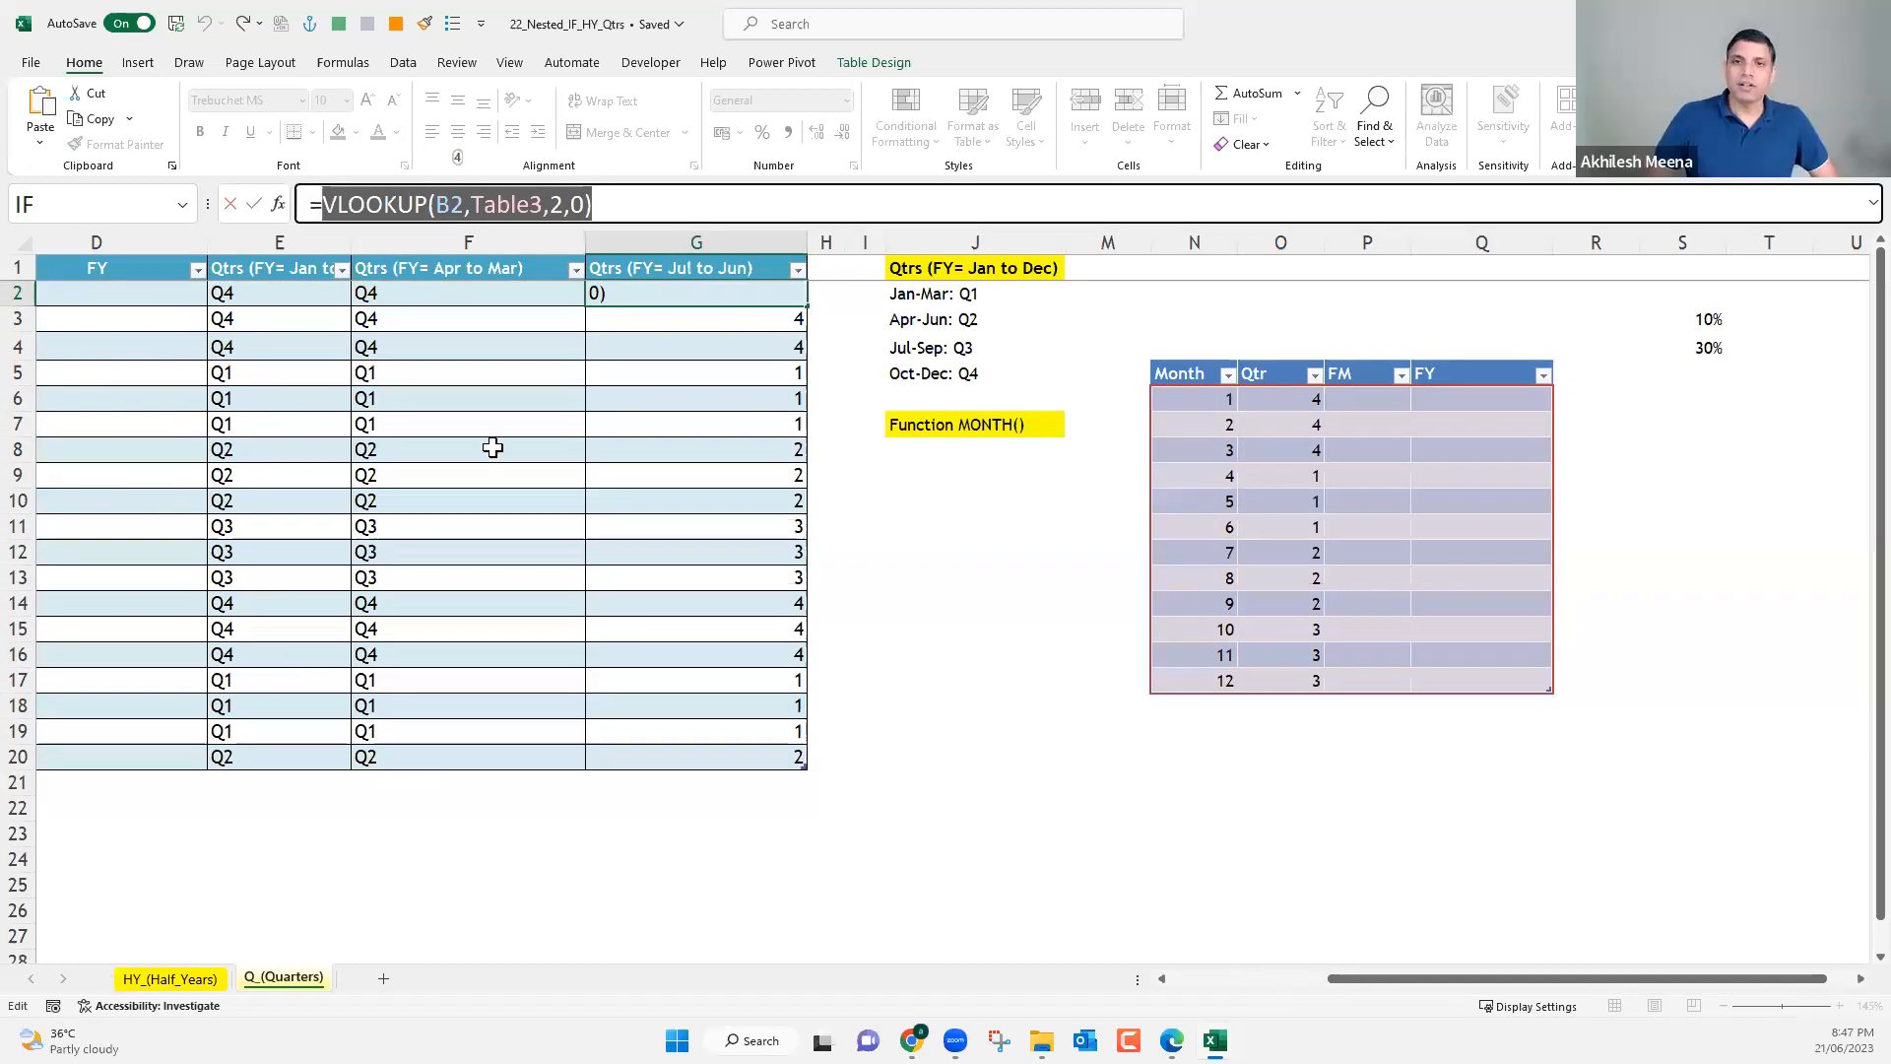
scroll(584, 352, left, 3)
key(ctrl+Return)
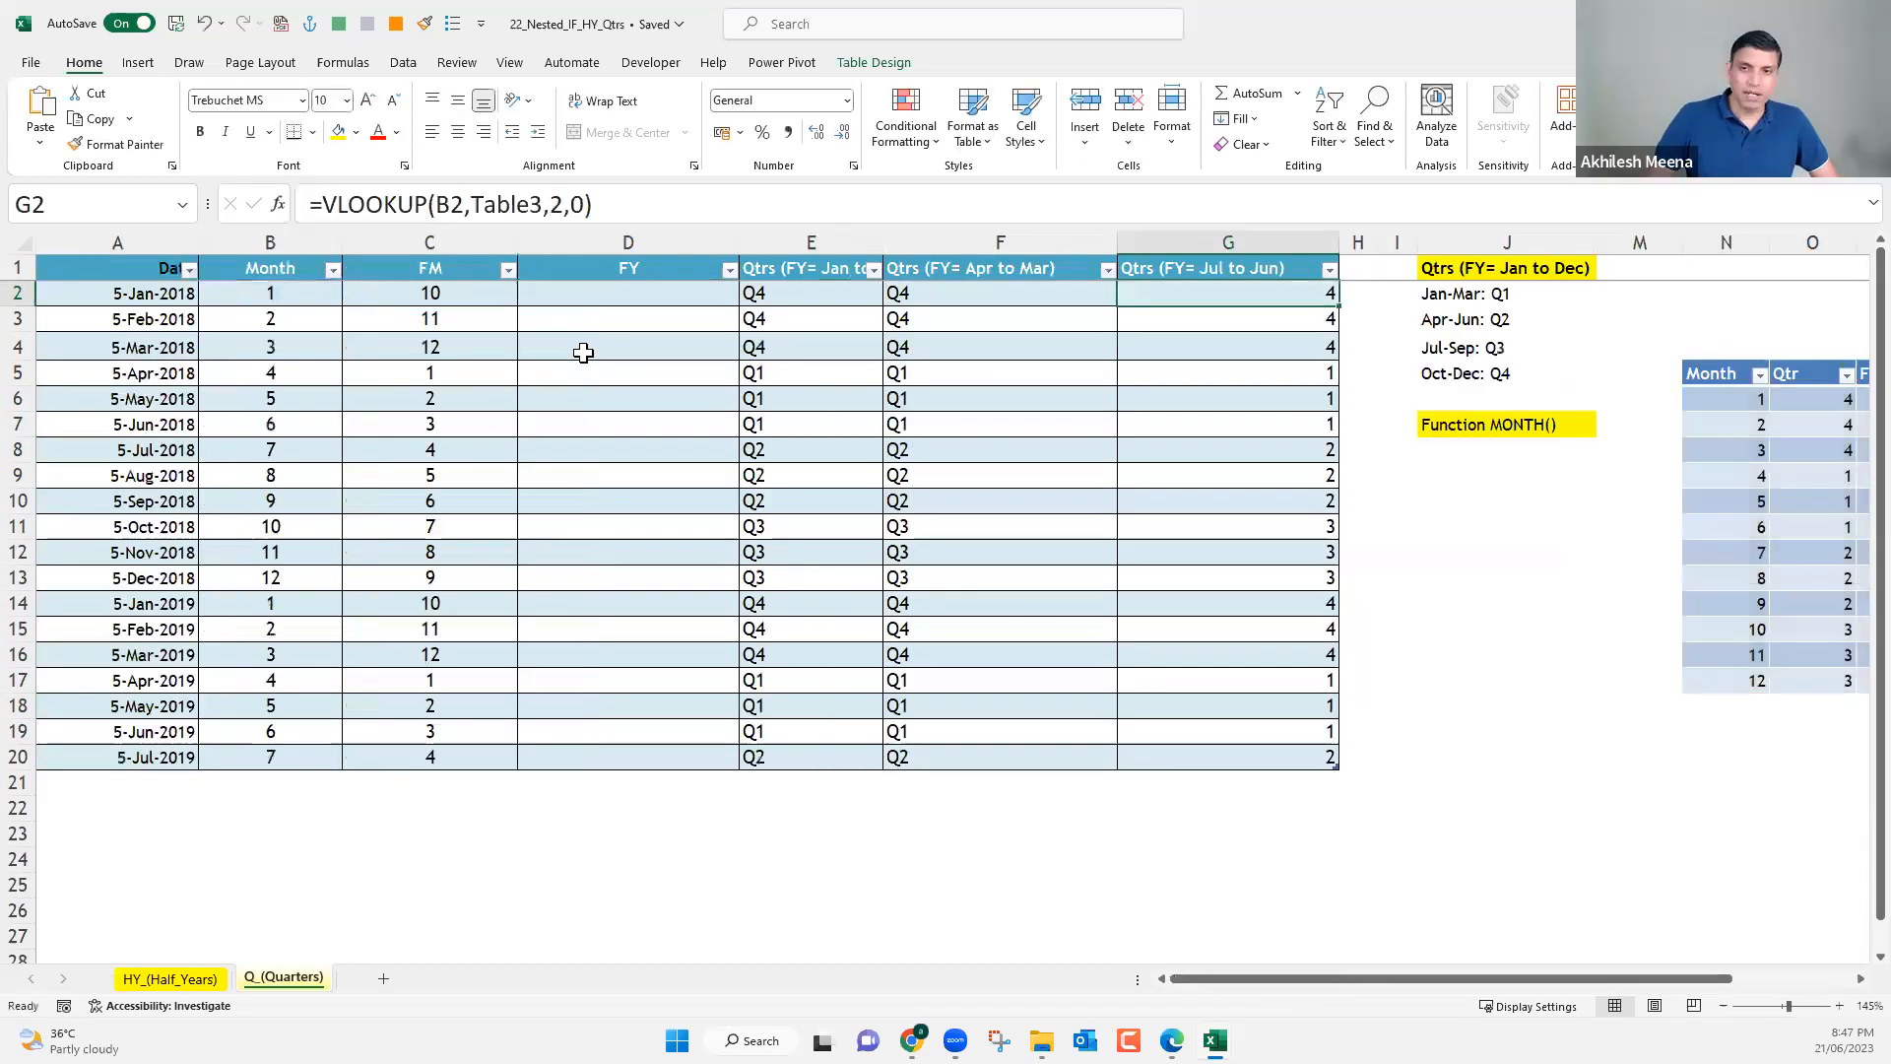
Examine the empty FY cell D2 and the 2018 and 2019 dates in column A, including October 2018 and February to March 2019.
click(593, 292)
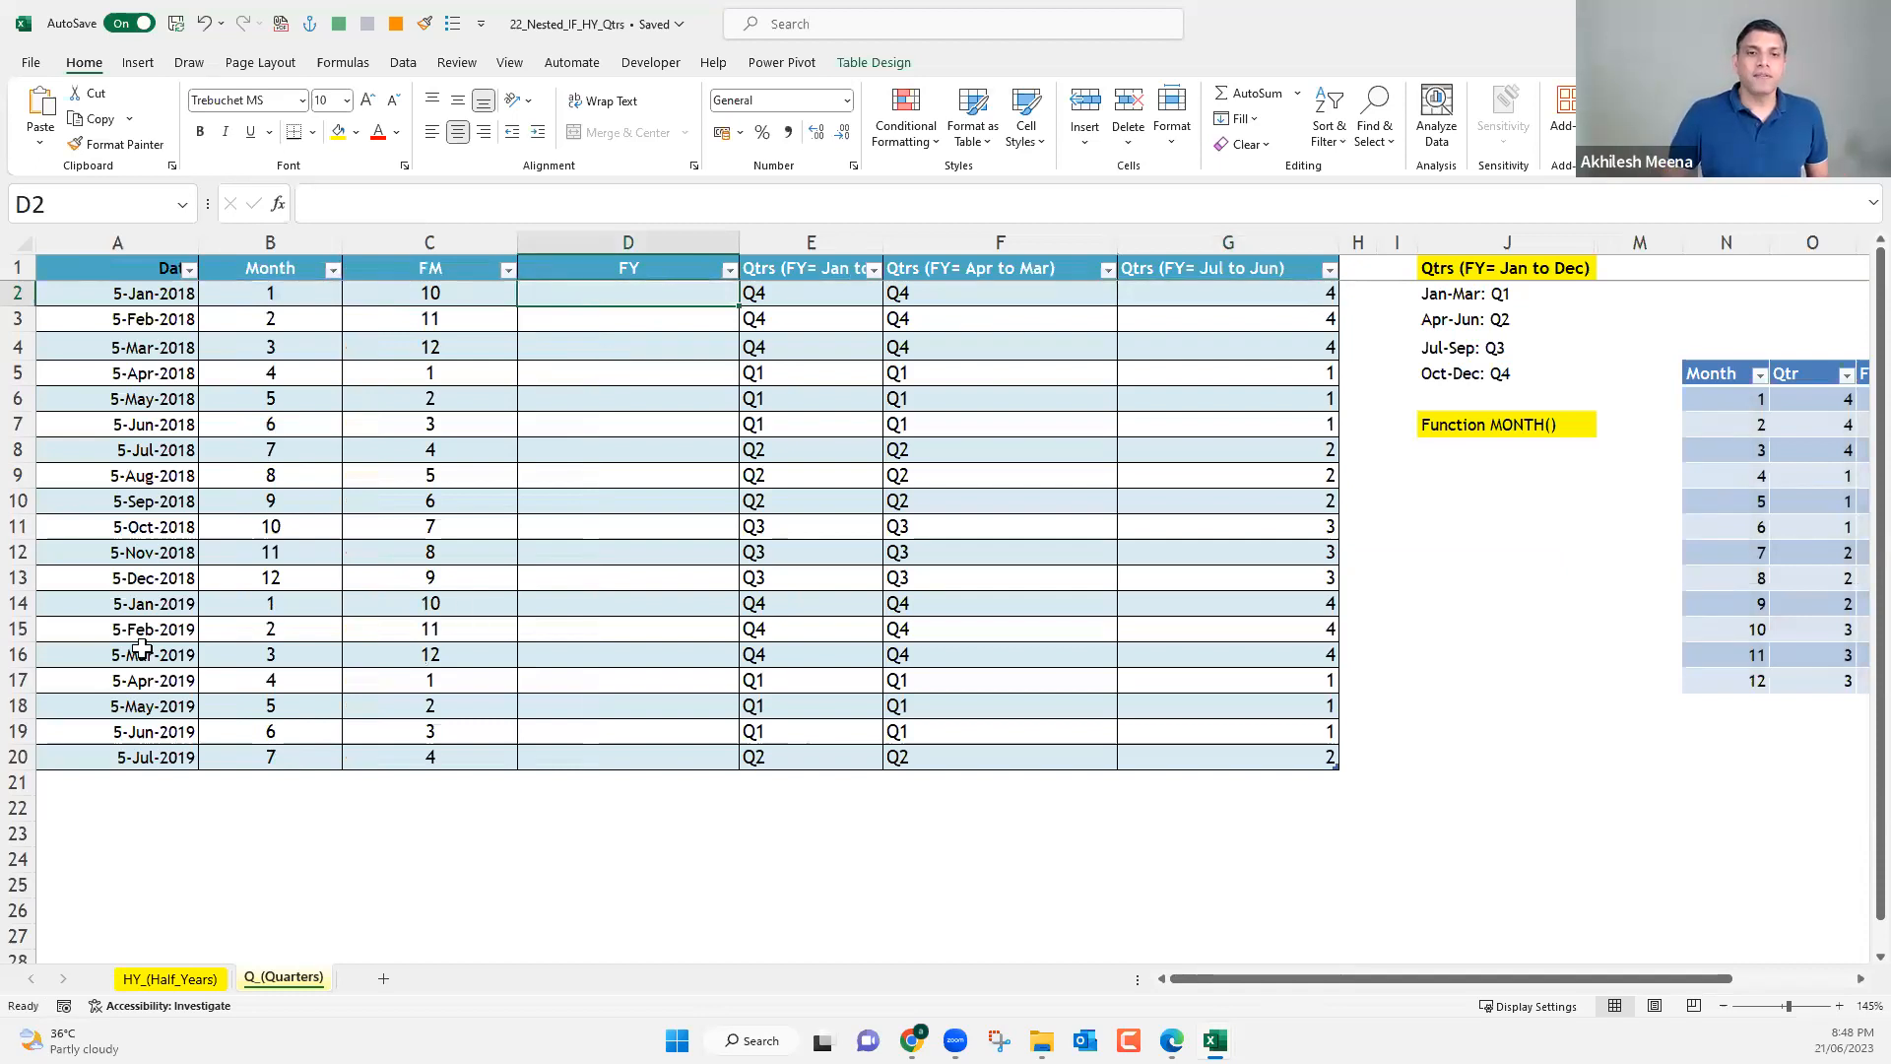
click(151, 531)
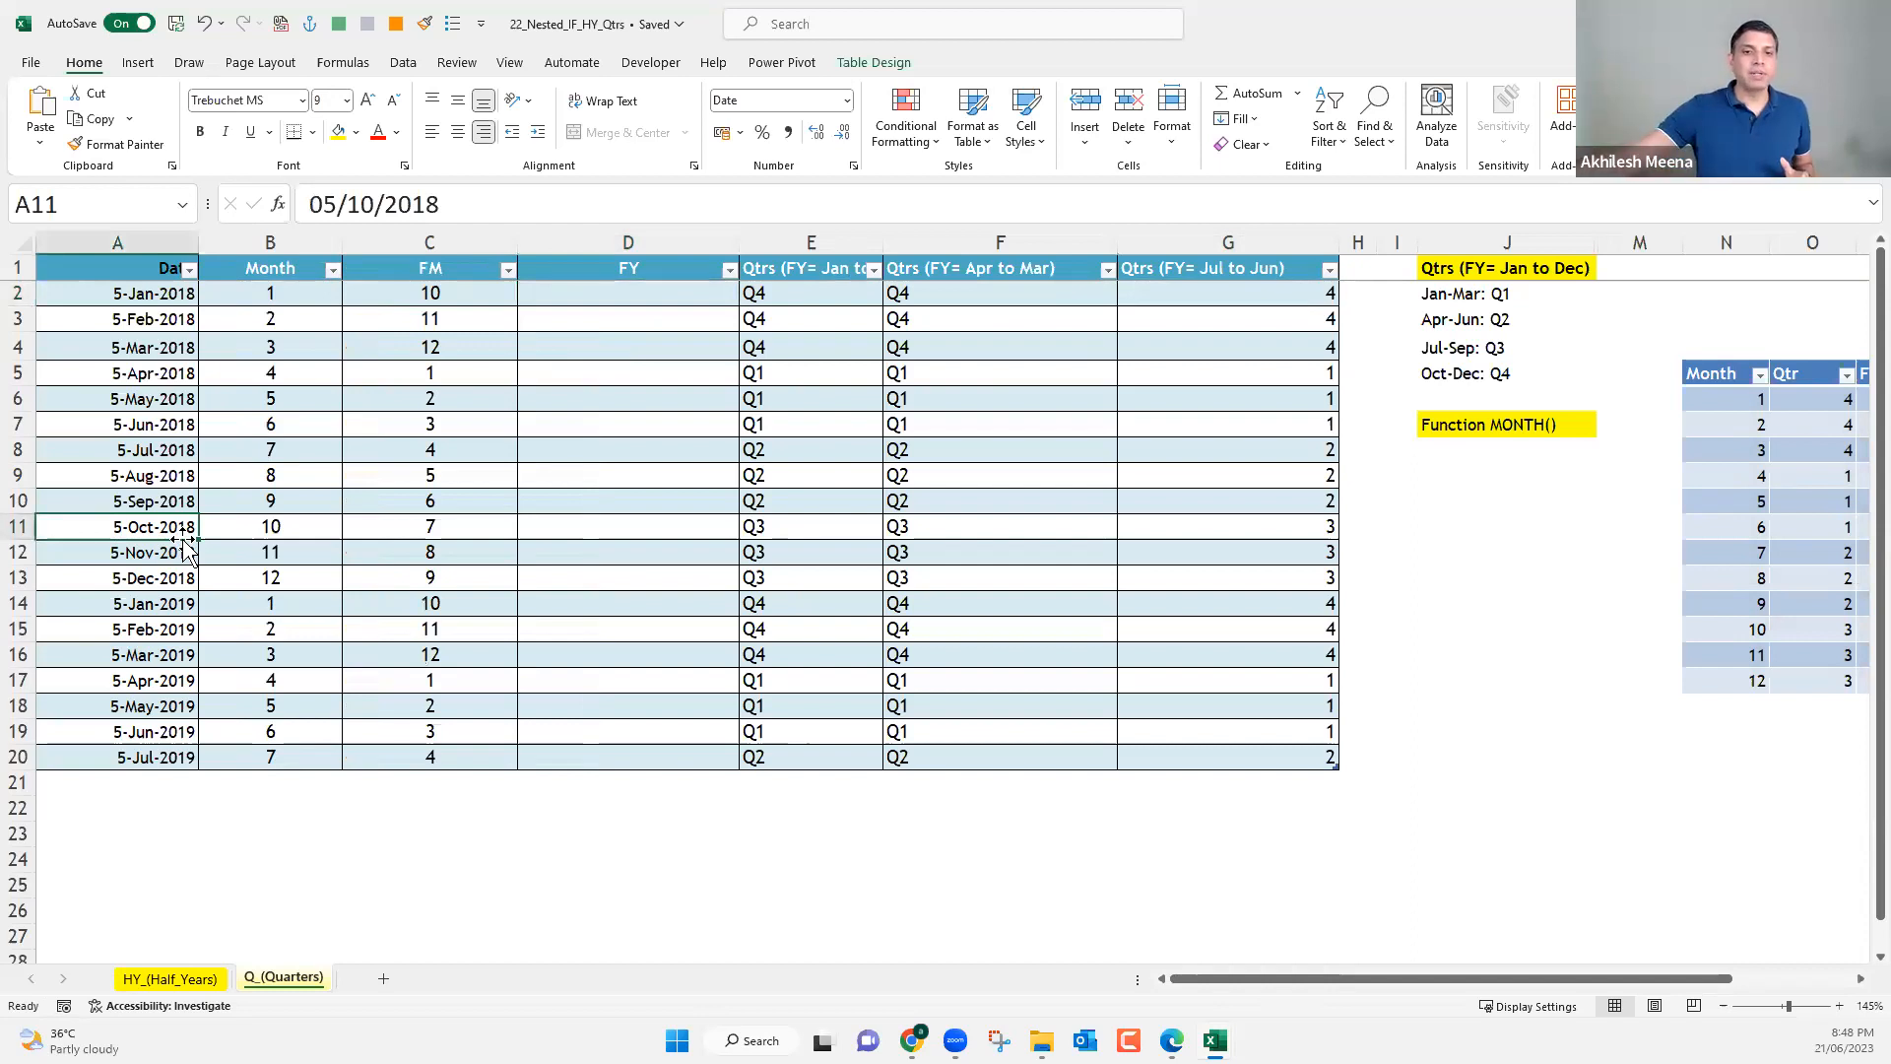
click(134, 650)
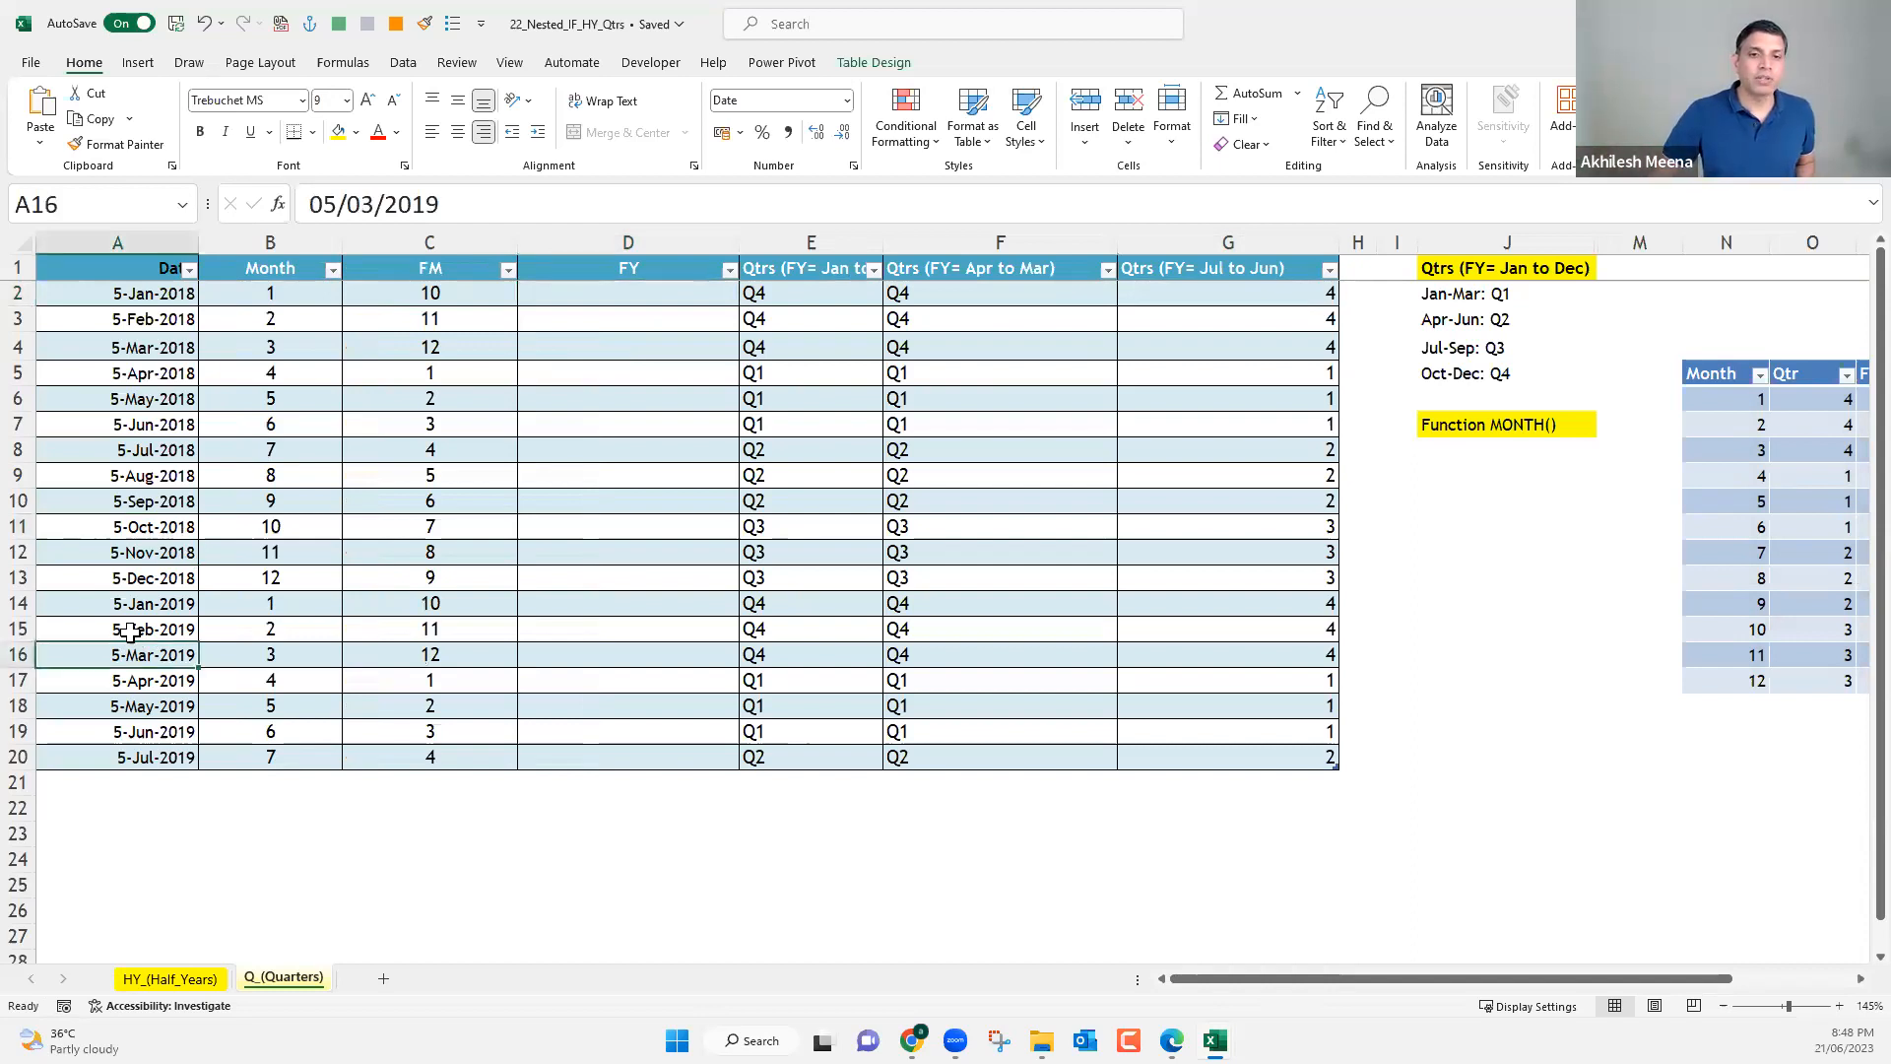
drag(131, 631, 131, 632)
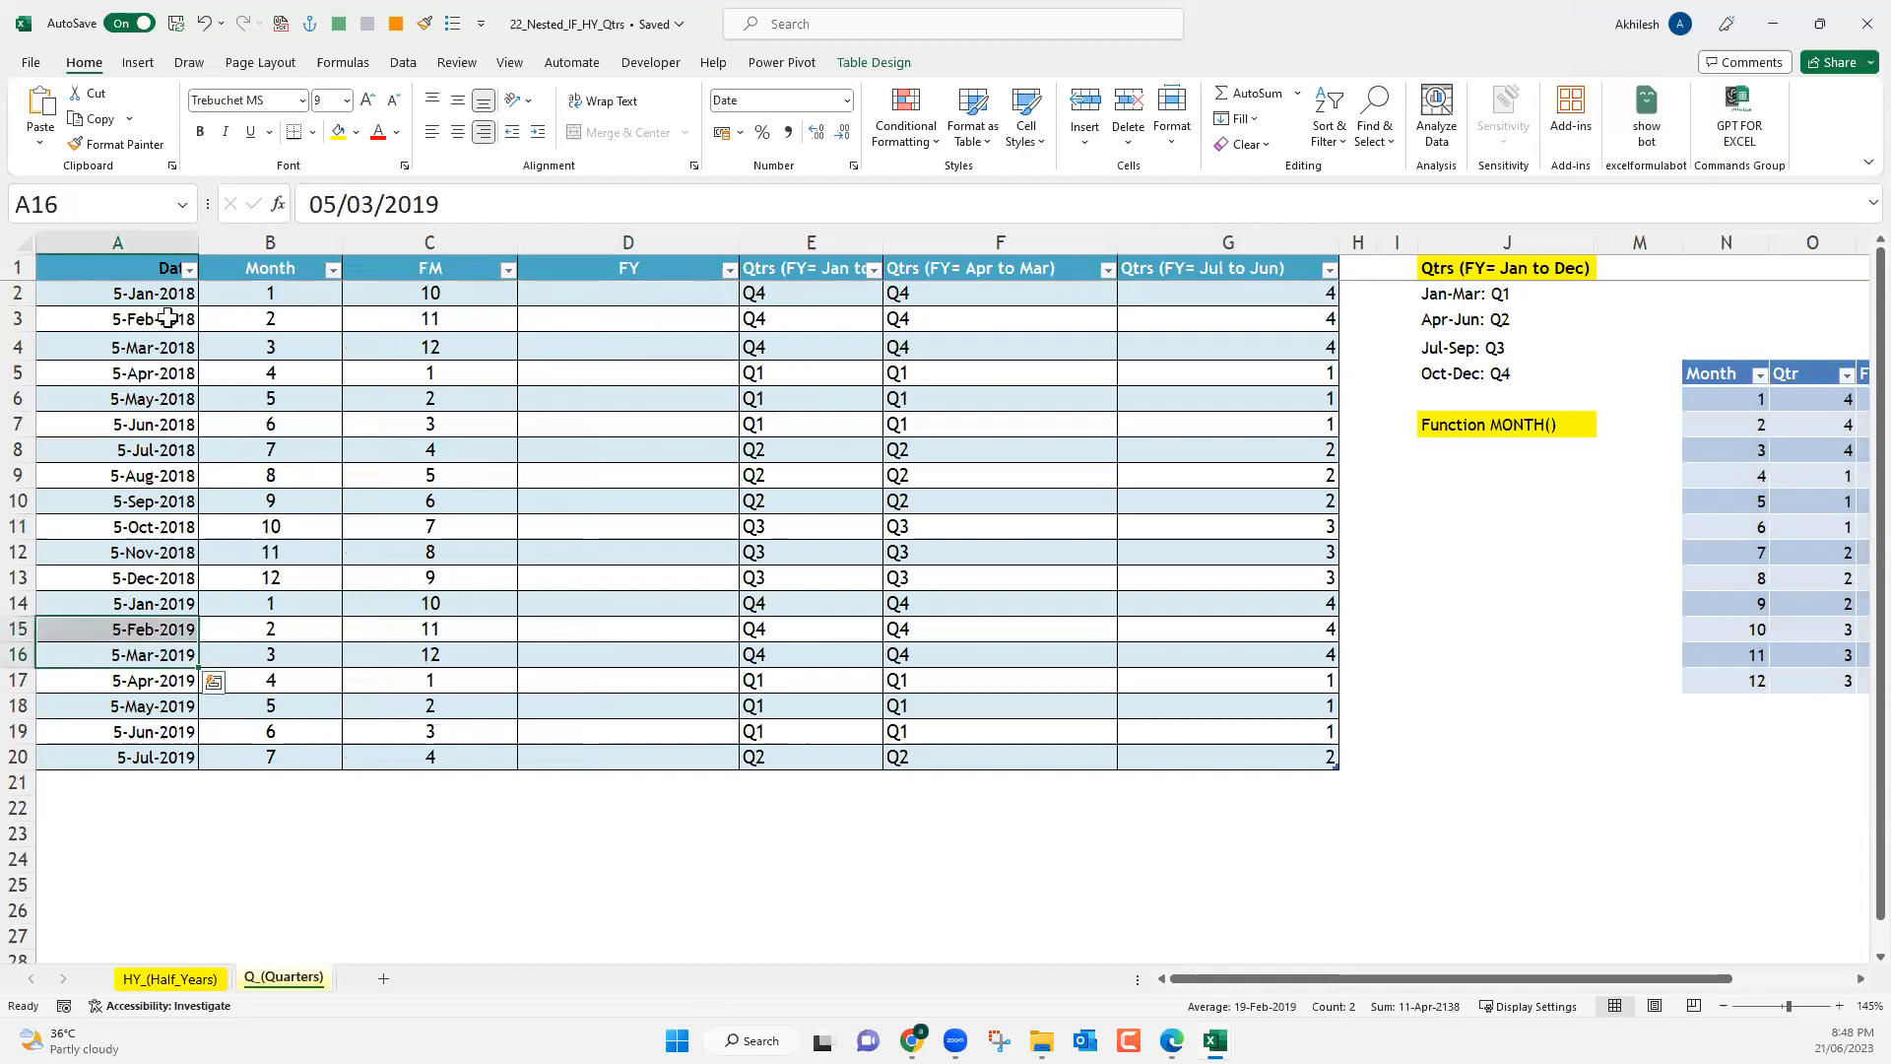
click(180, 321)
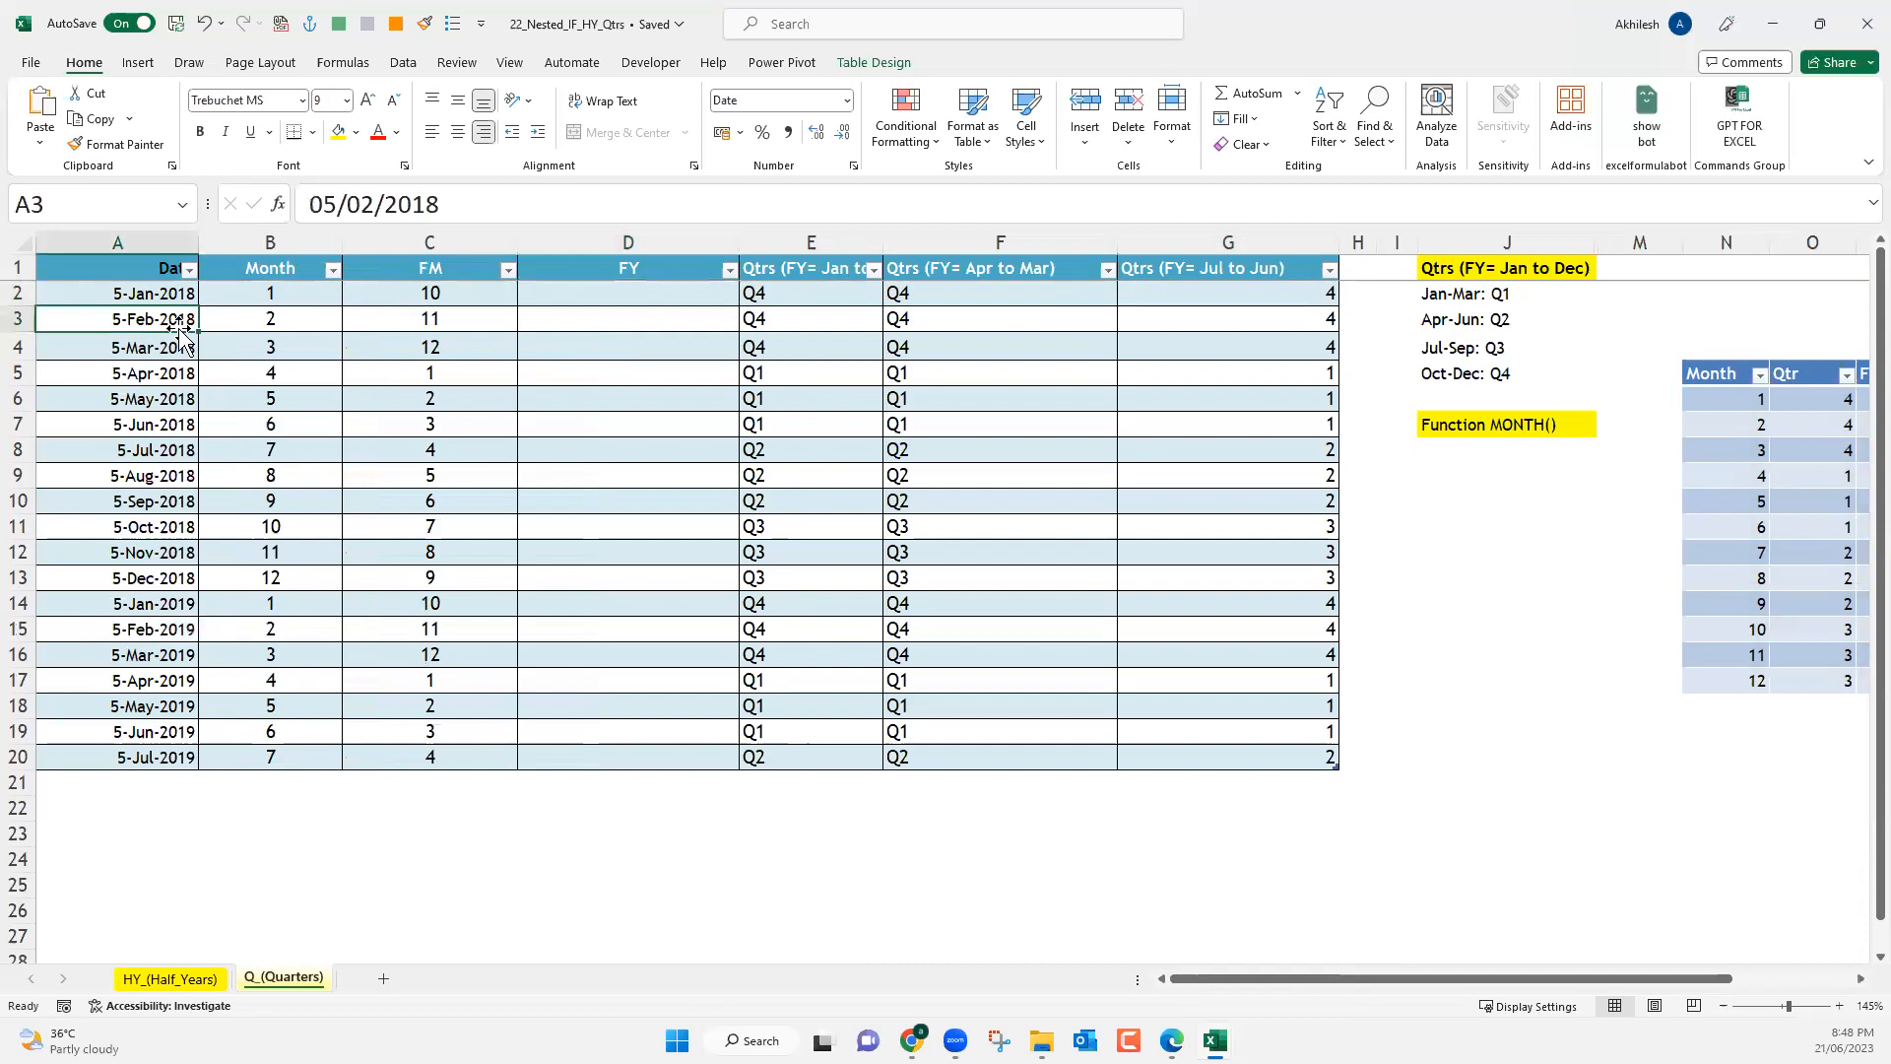
click(177, 757)
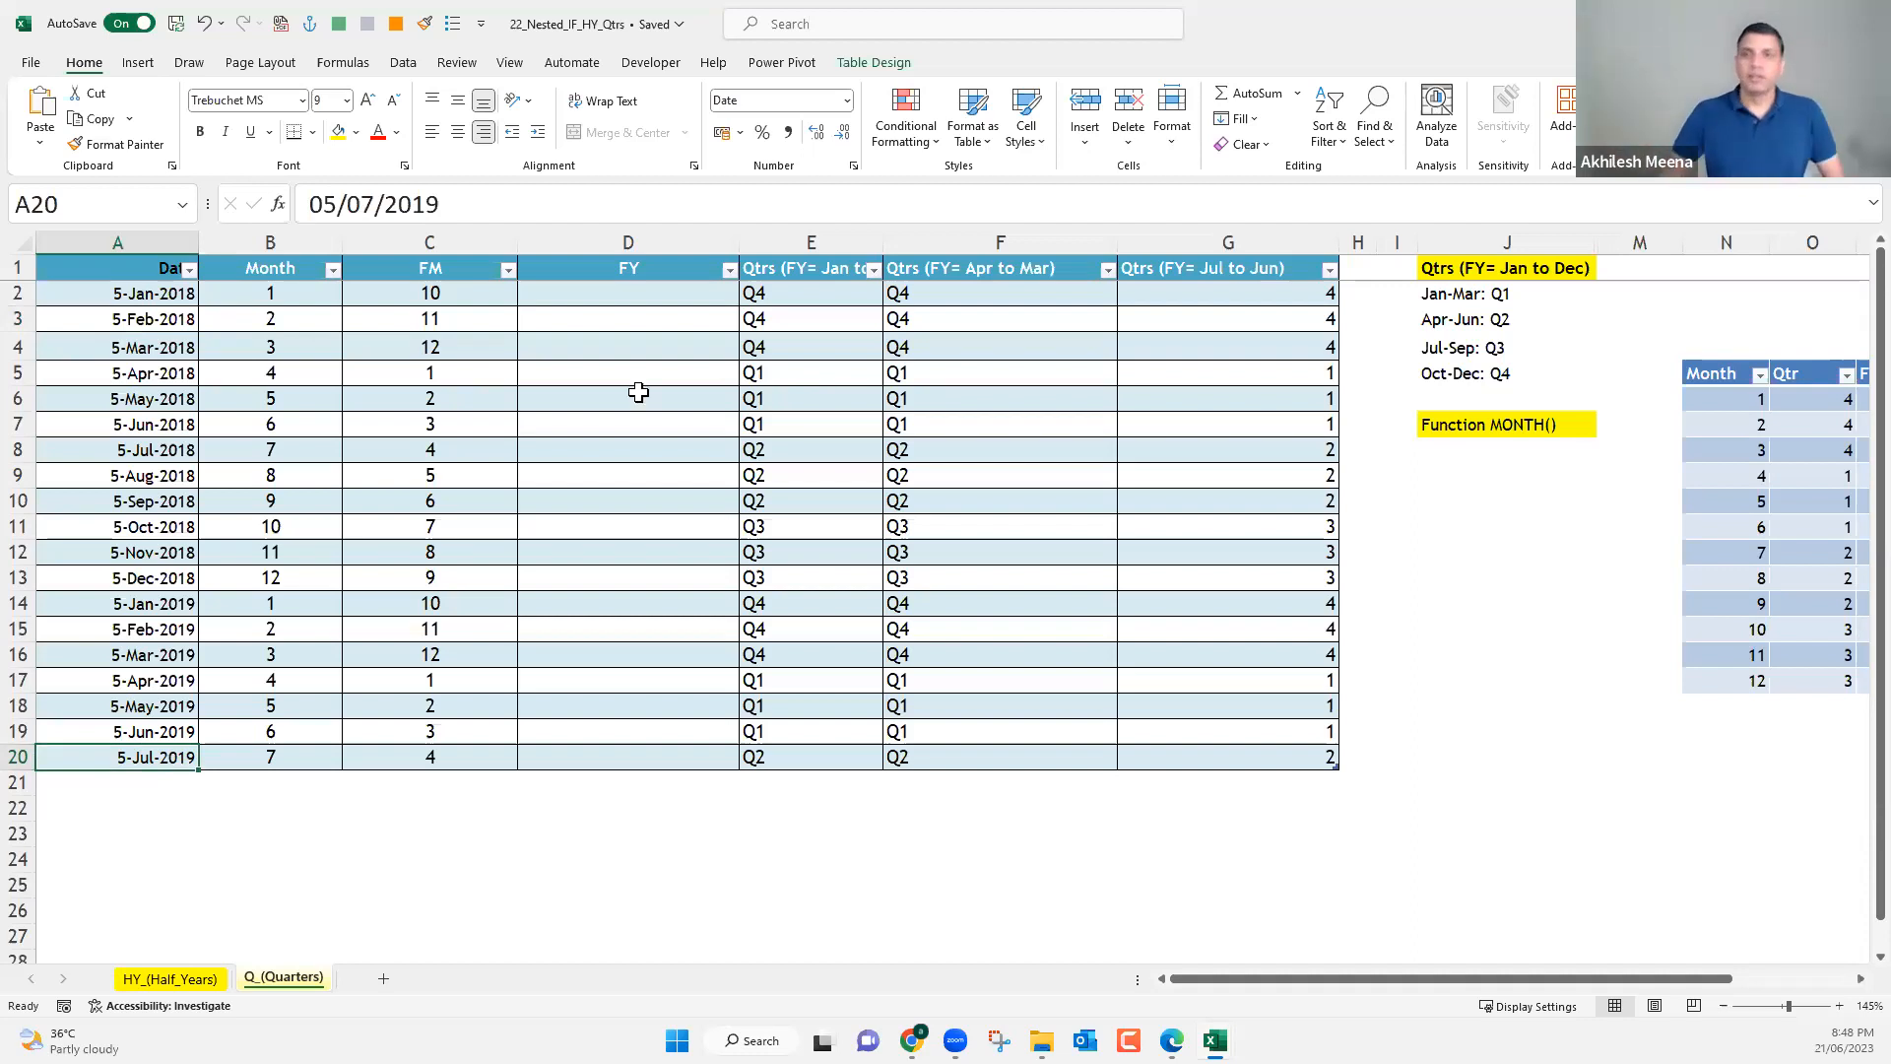
click(666, 295)
text(=)
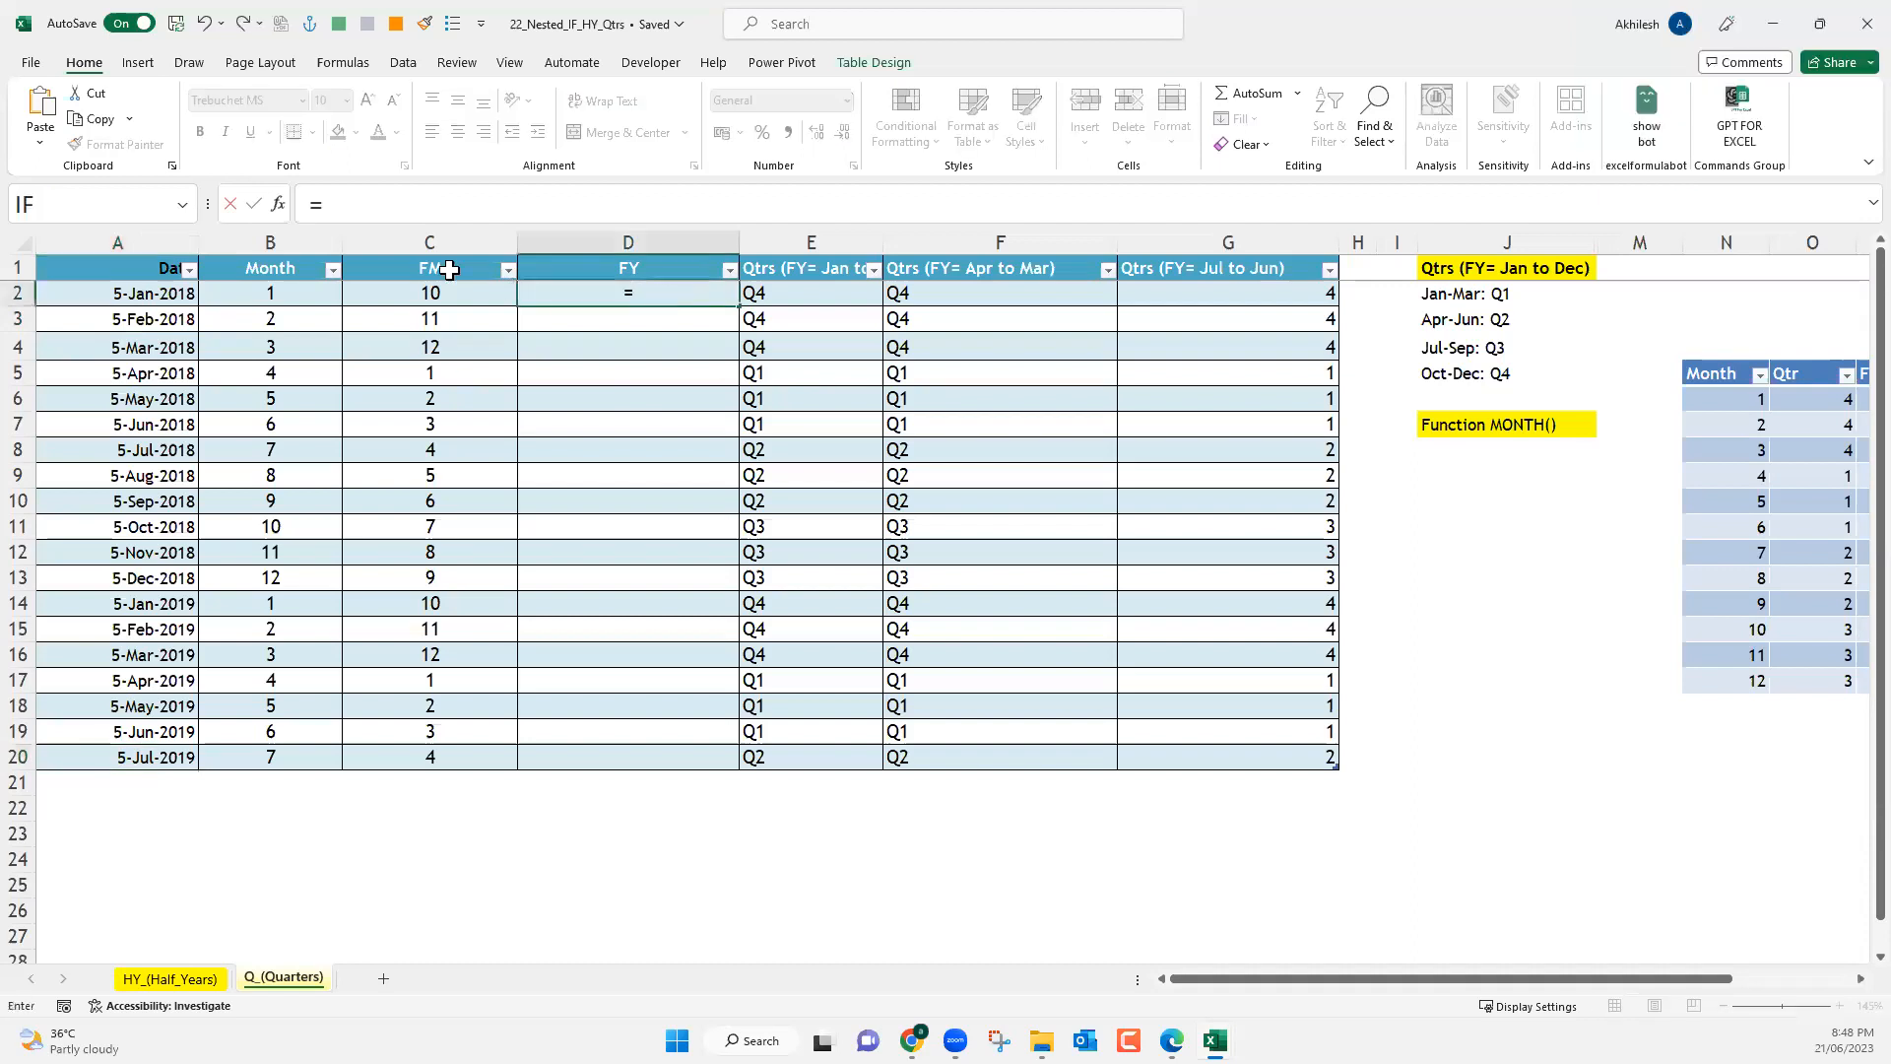
key(Escape)
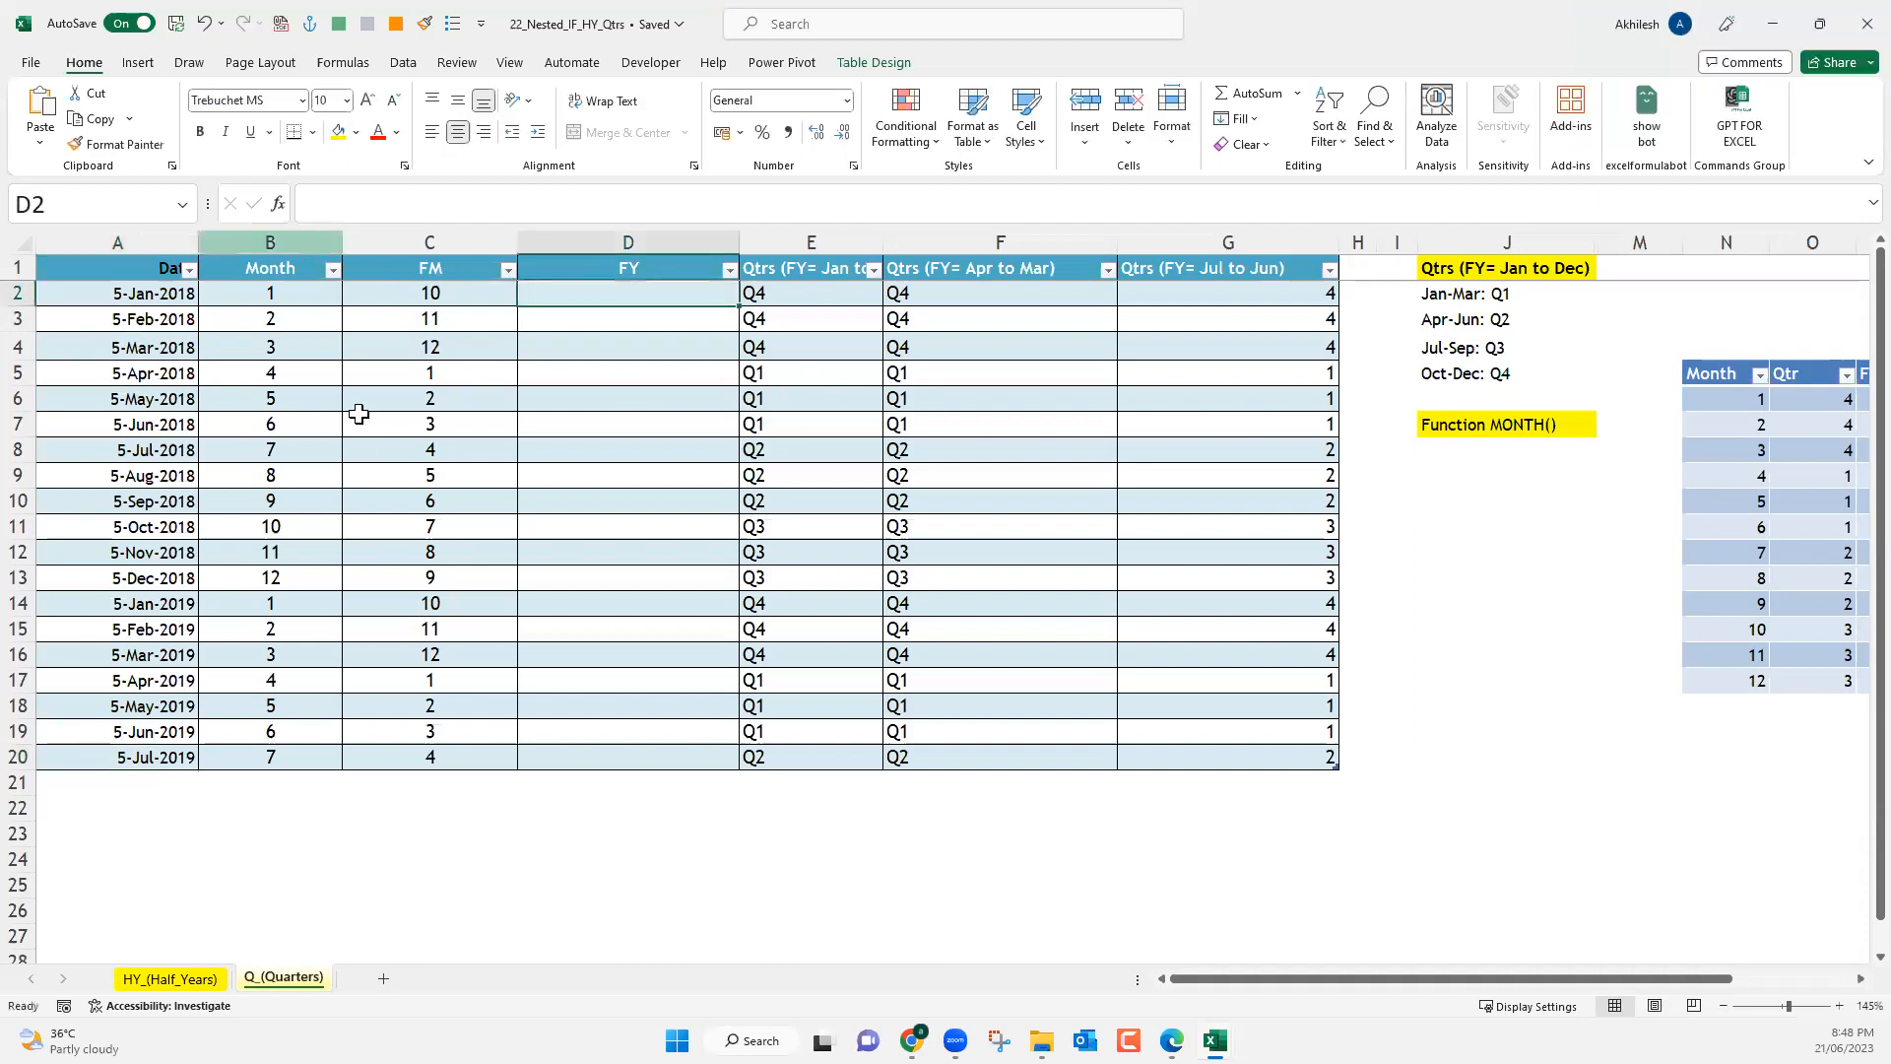
Insert a new table column before the Month column and title it Year.
right_click(311, 241)
text(i)
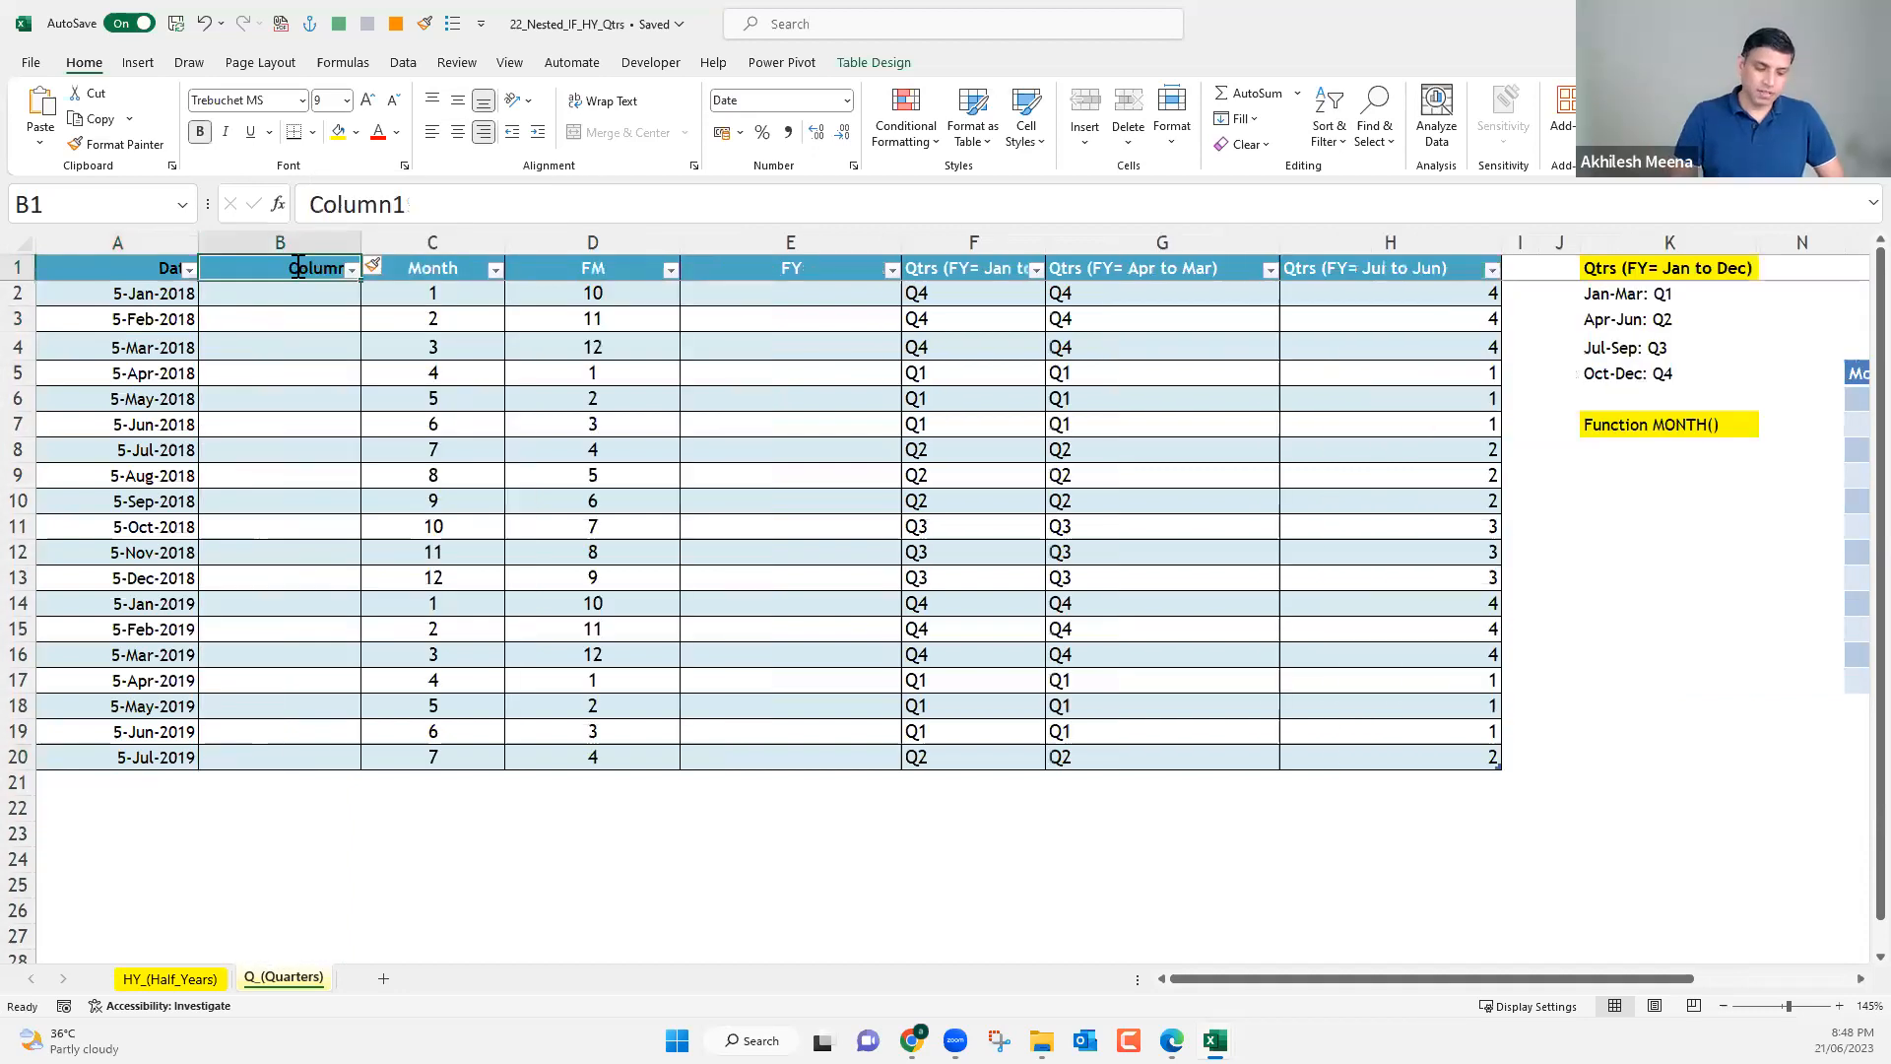
text(Year)
key(Return)
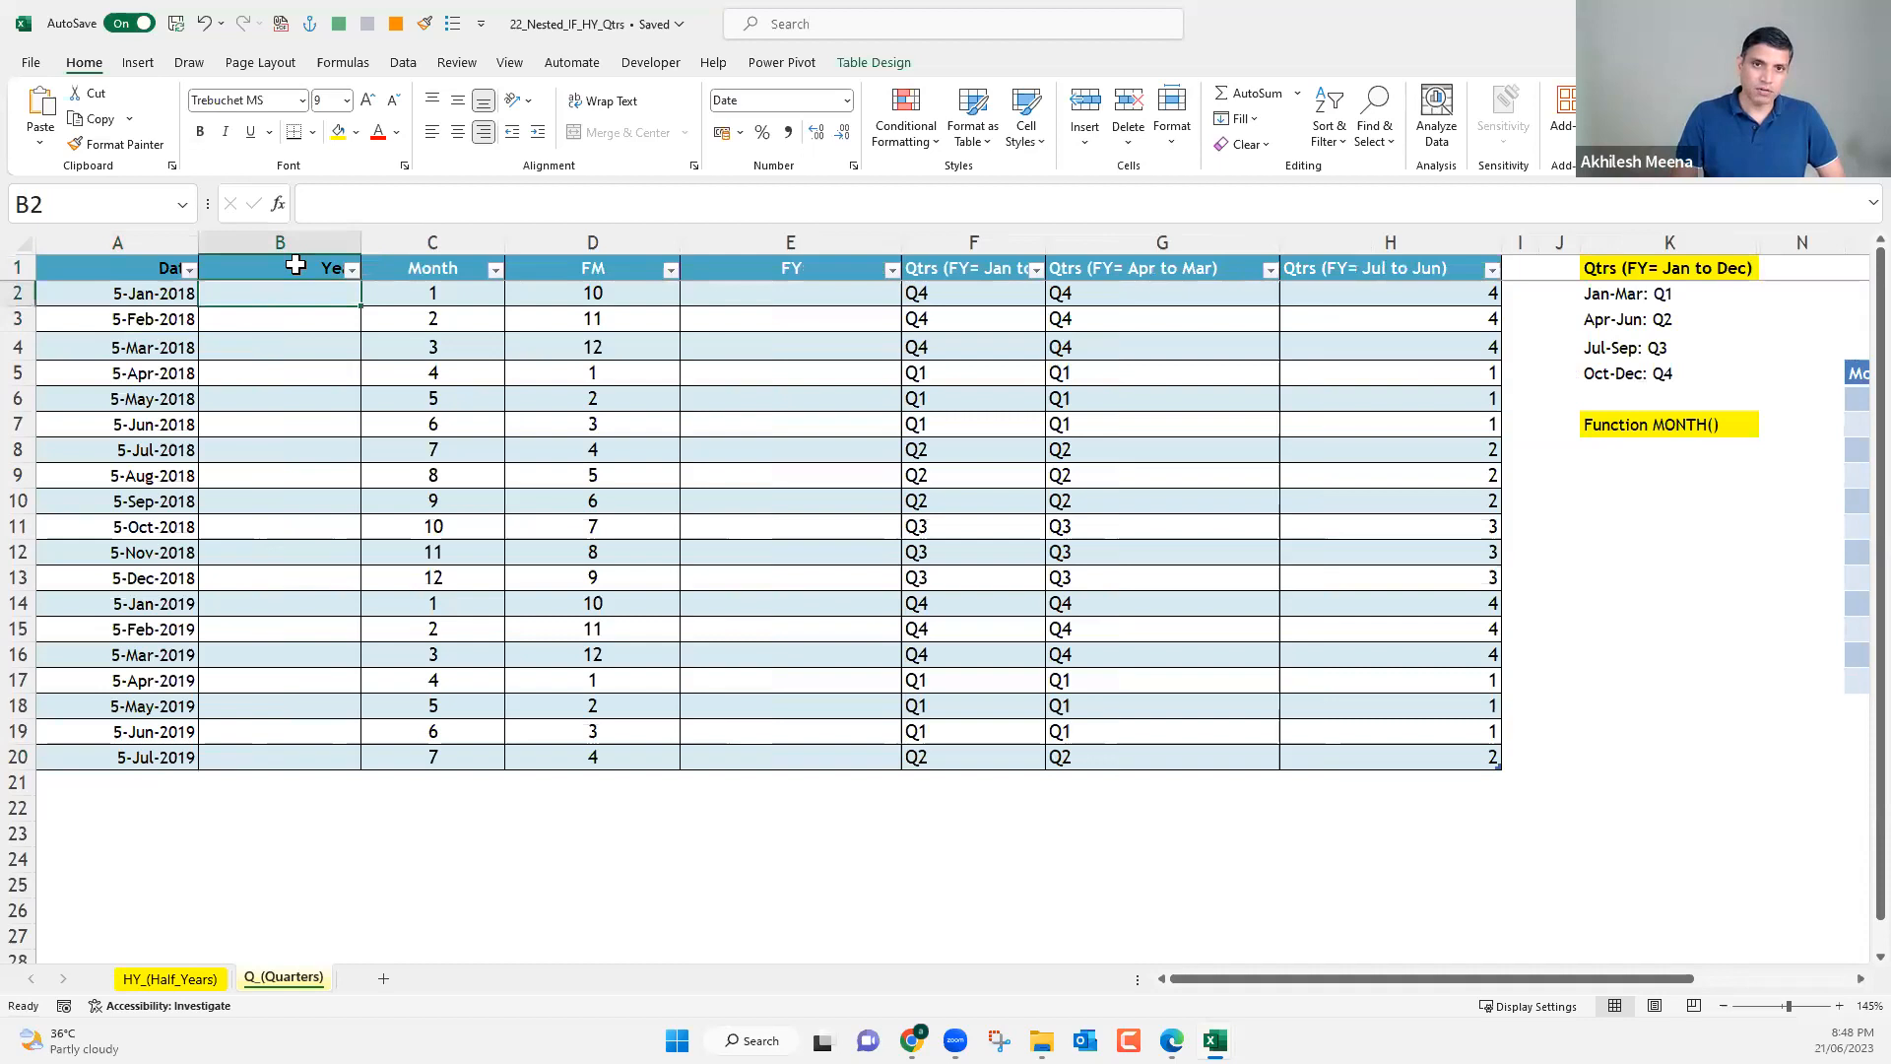
Fill the Year column with the formula =YEAR(A2) to extract the year from each date.
text(+)
key(Escape)
text(=yea)
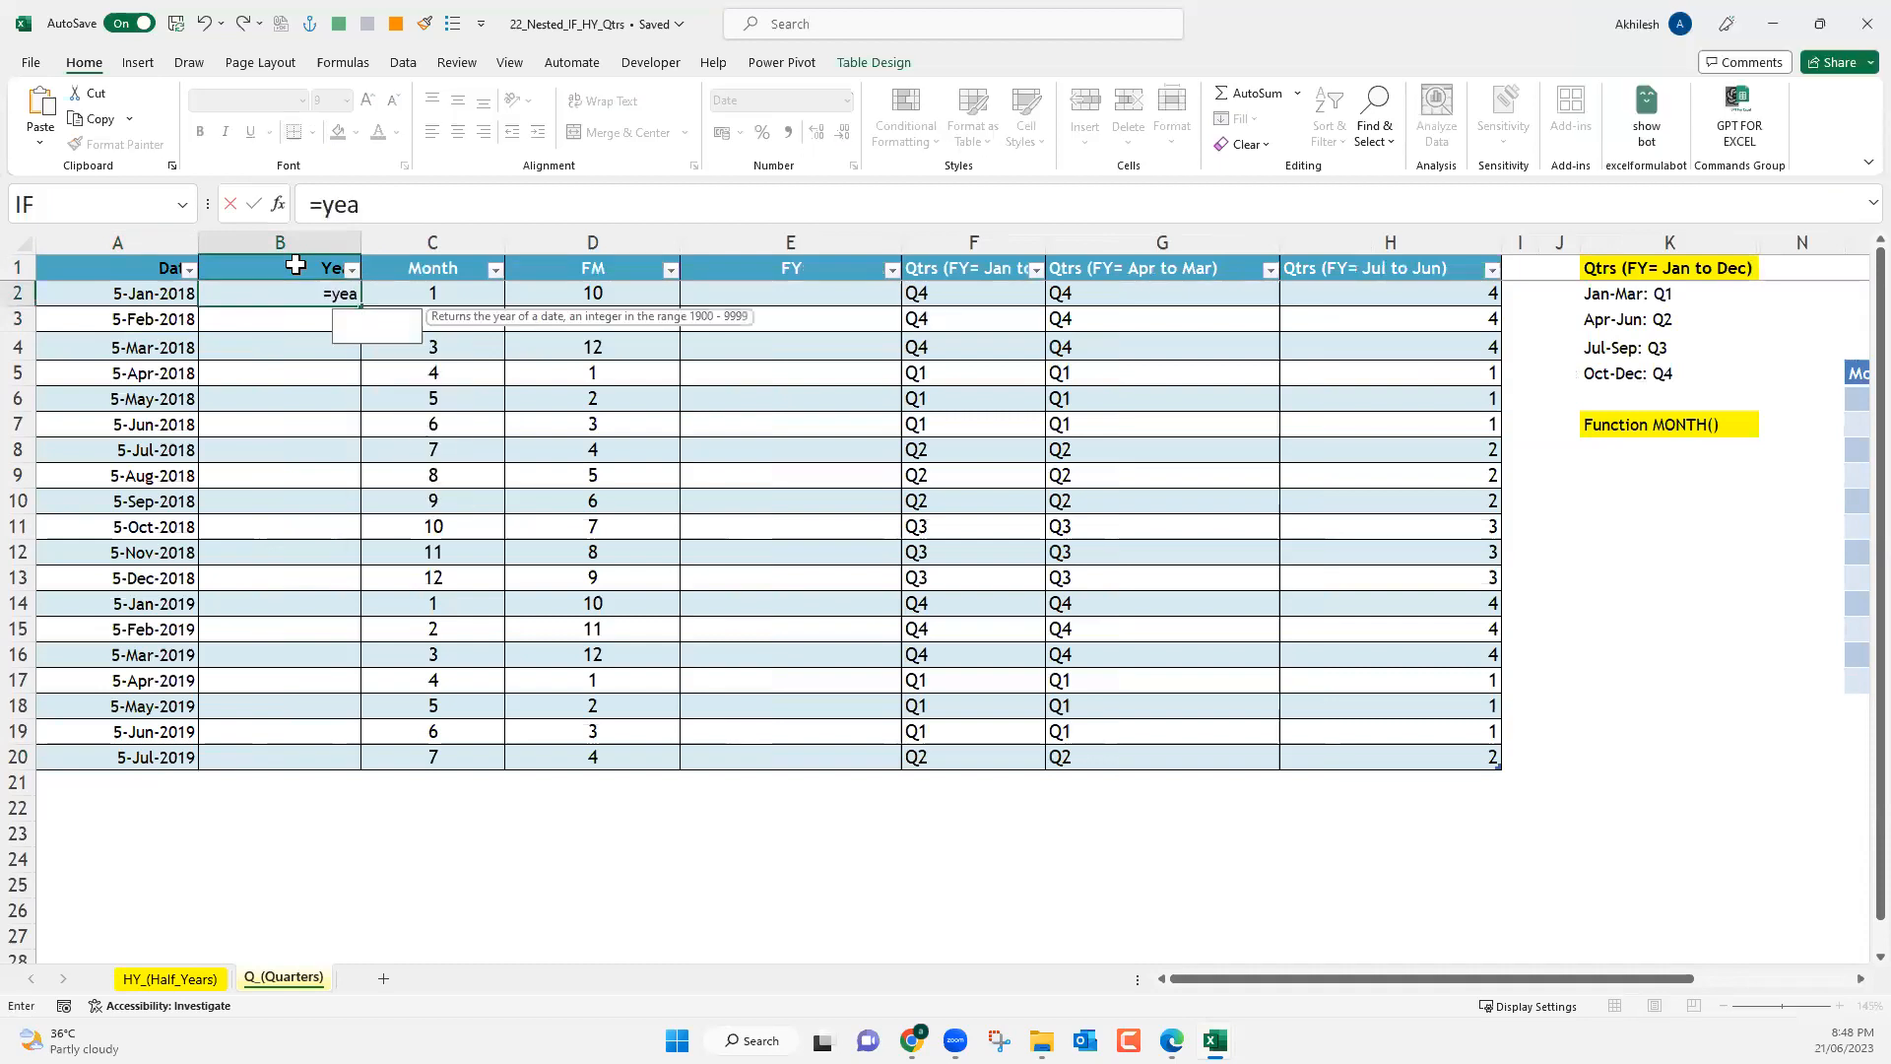
key(Tab)
click(160, 293)
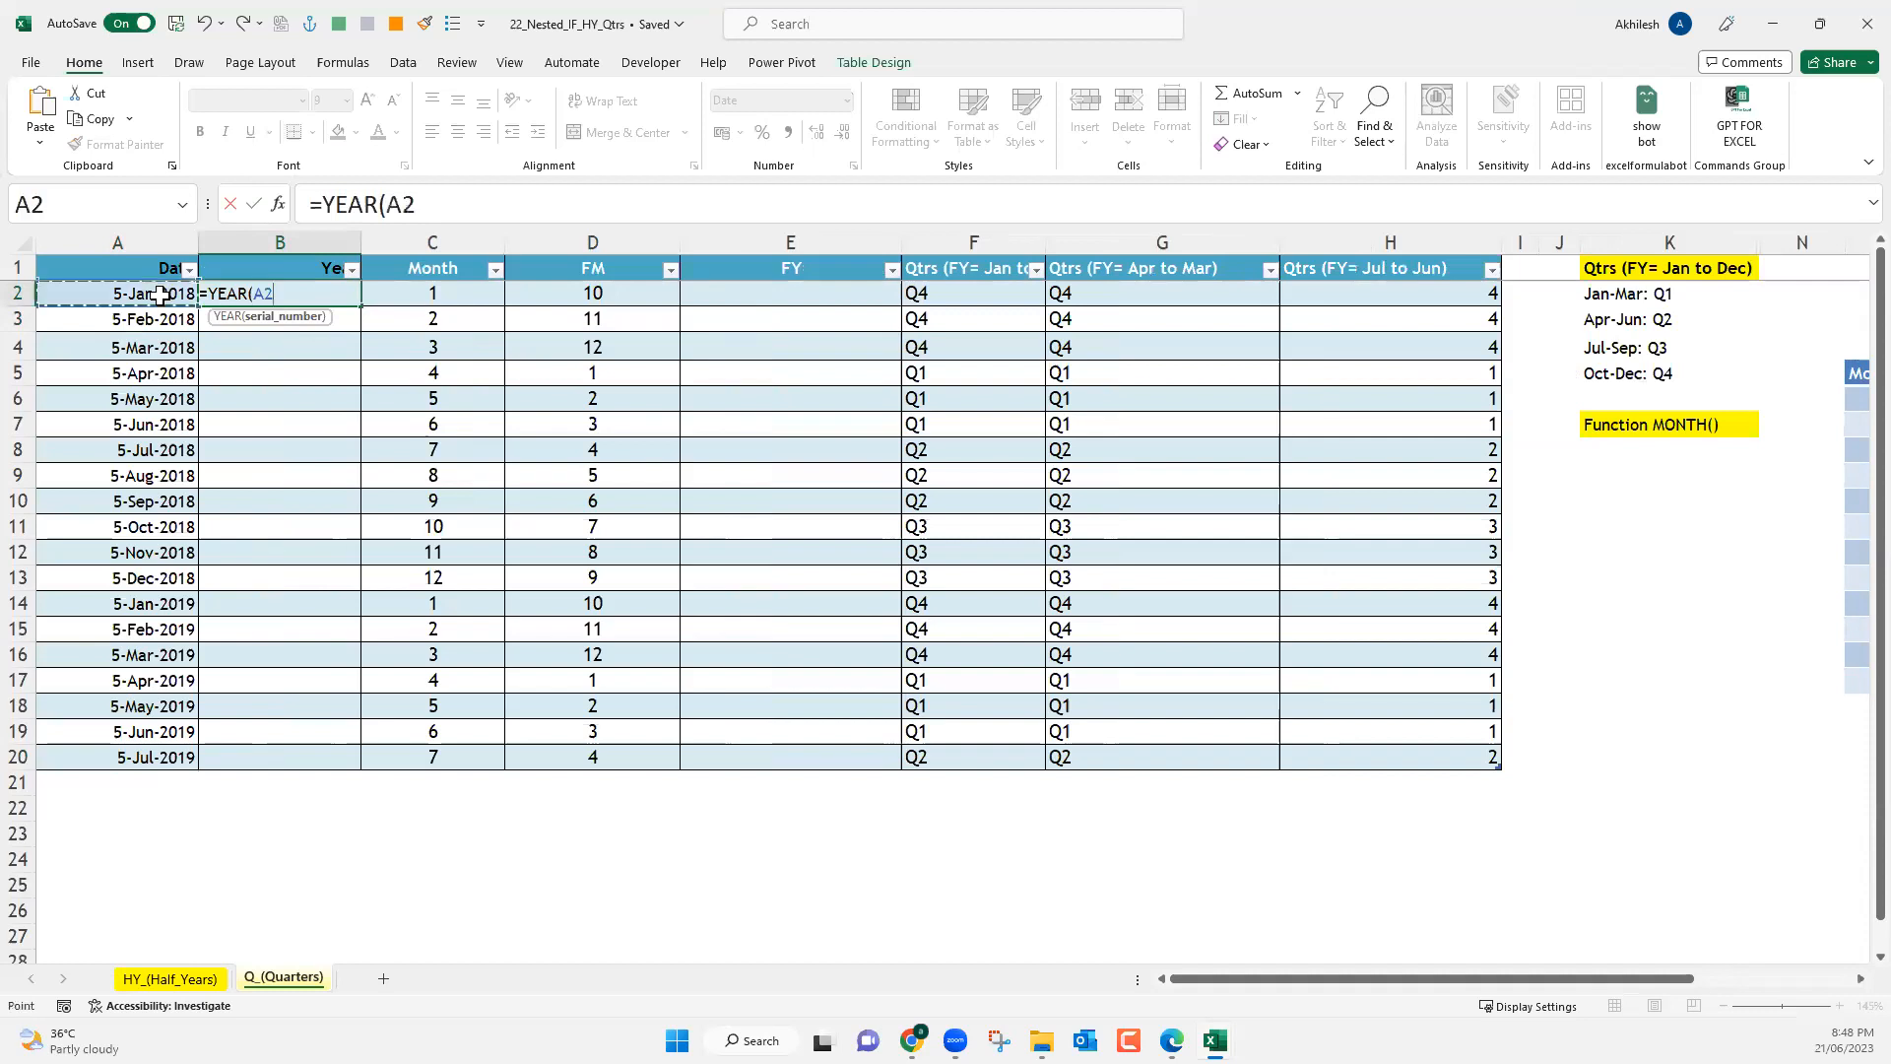
key(Return)
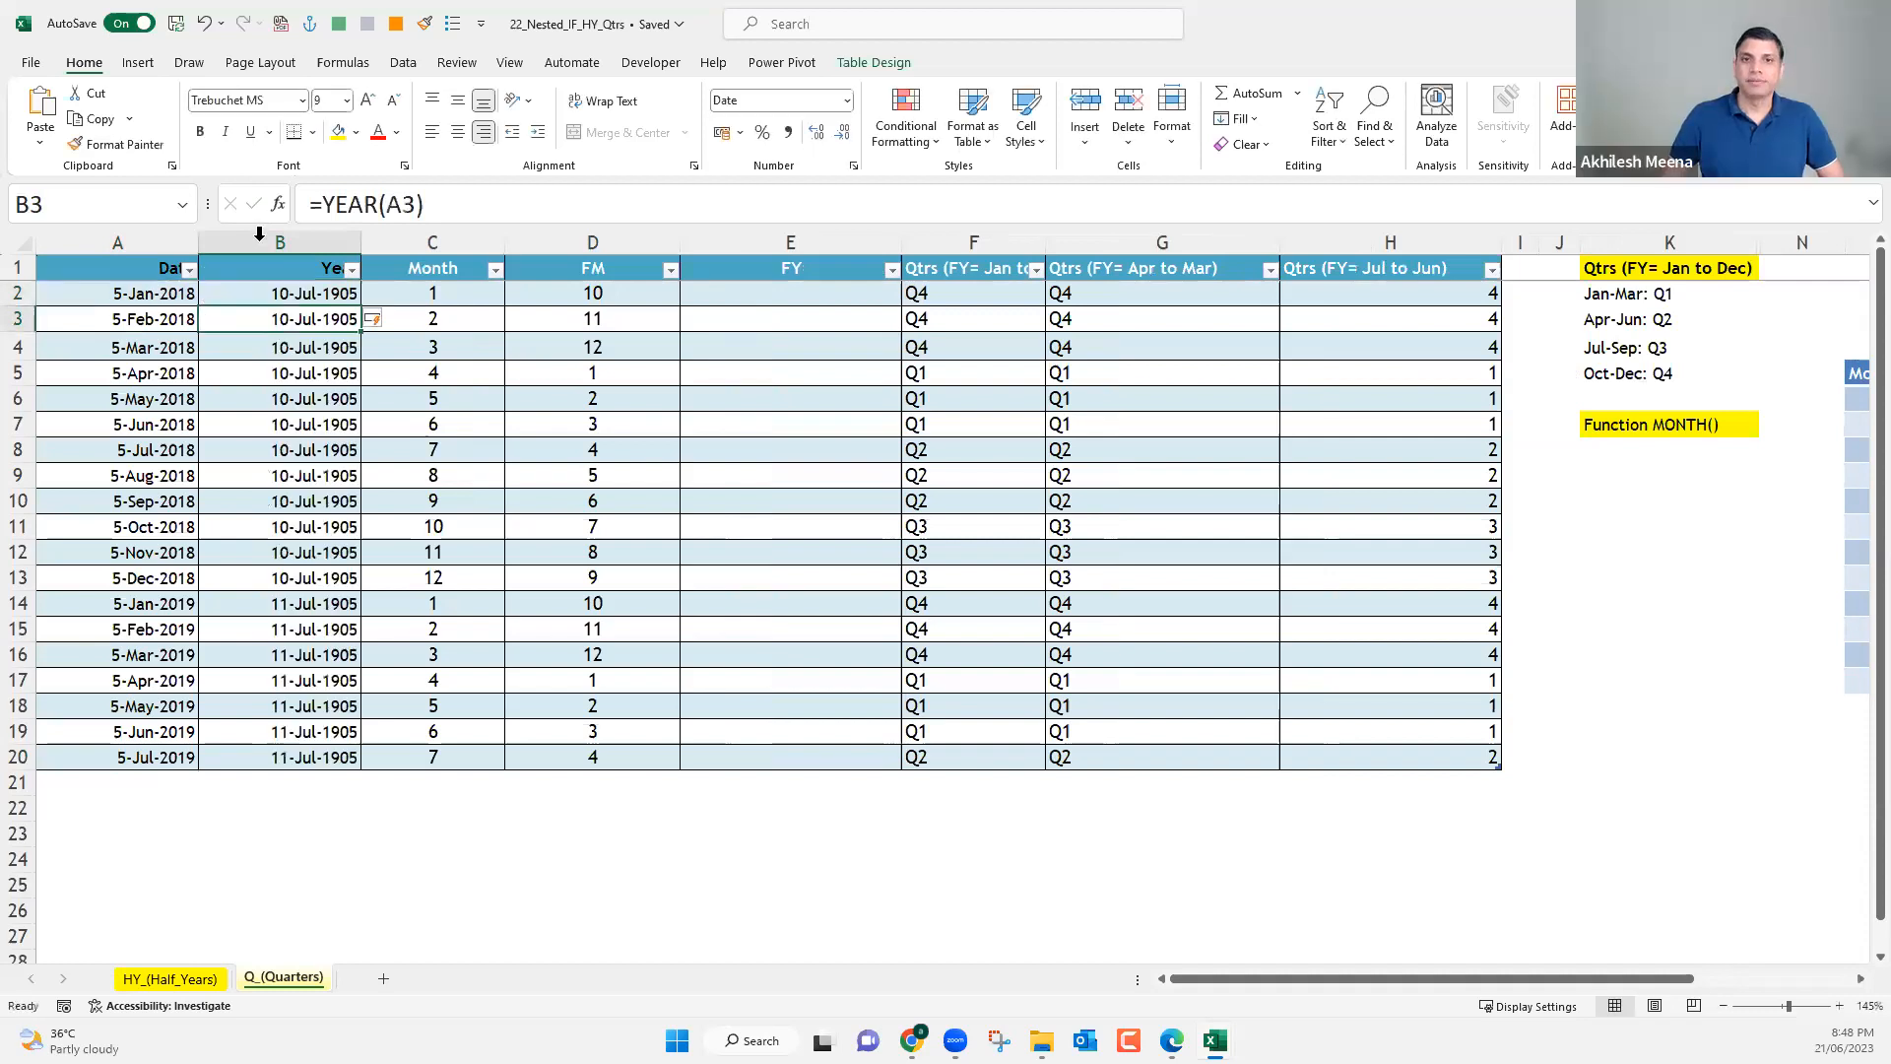
Set the Year column to the General number format and center its contents.
click(255, 233)
key(ctrl+shift+asciitilde)
click(457, 131)
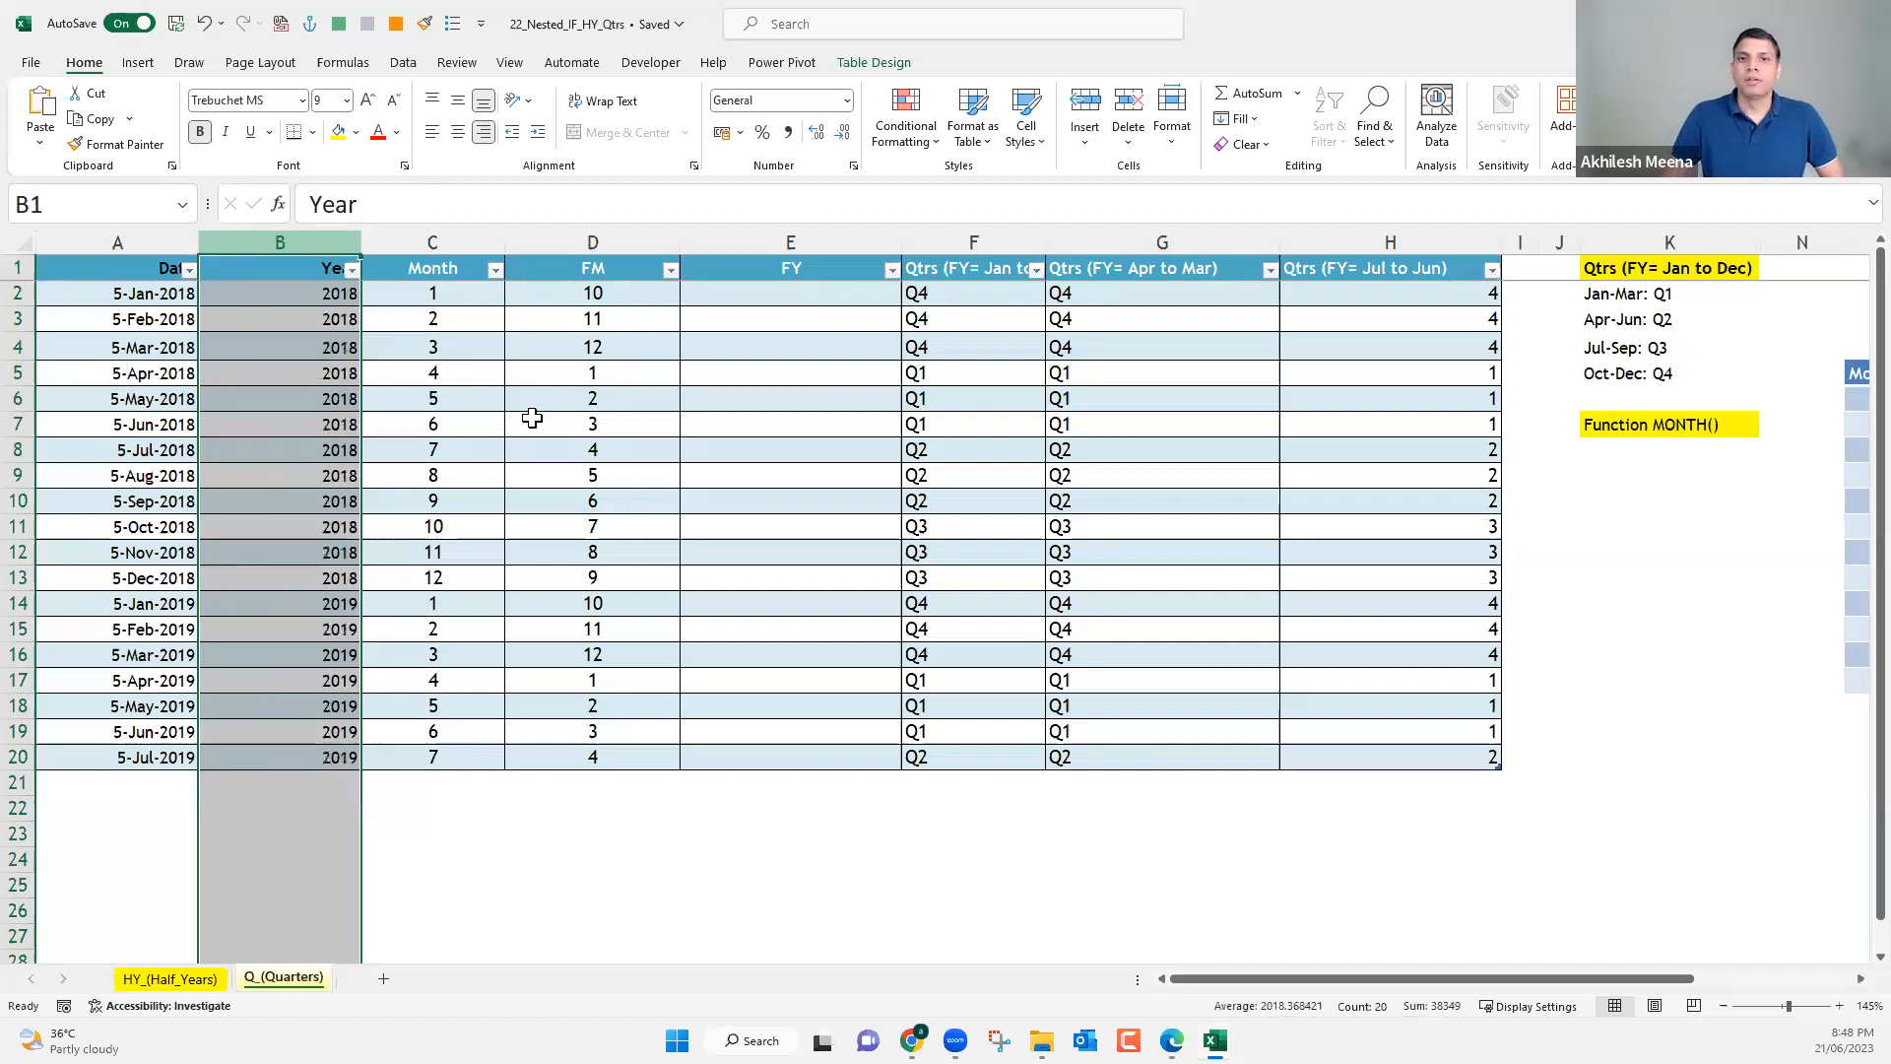
Fill the FY column from E2 with =IF(C2>3,B2+1,B2) to calculate the April-to-March fiscal year.
click(732, 295)
text(=if)
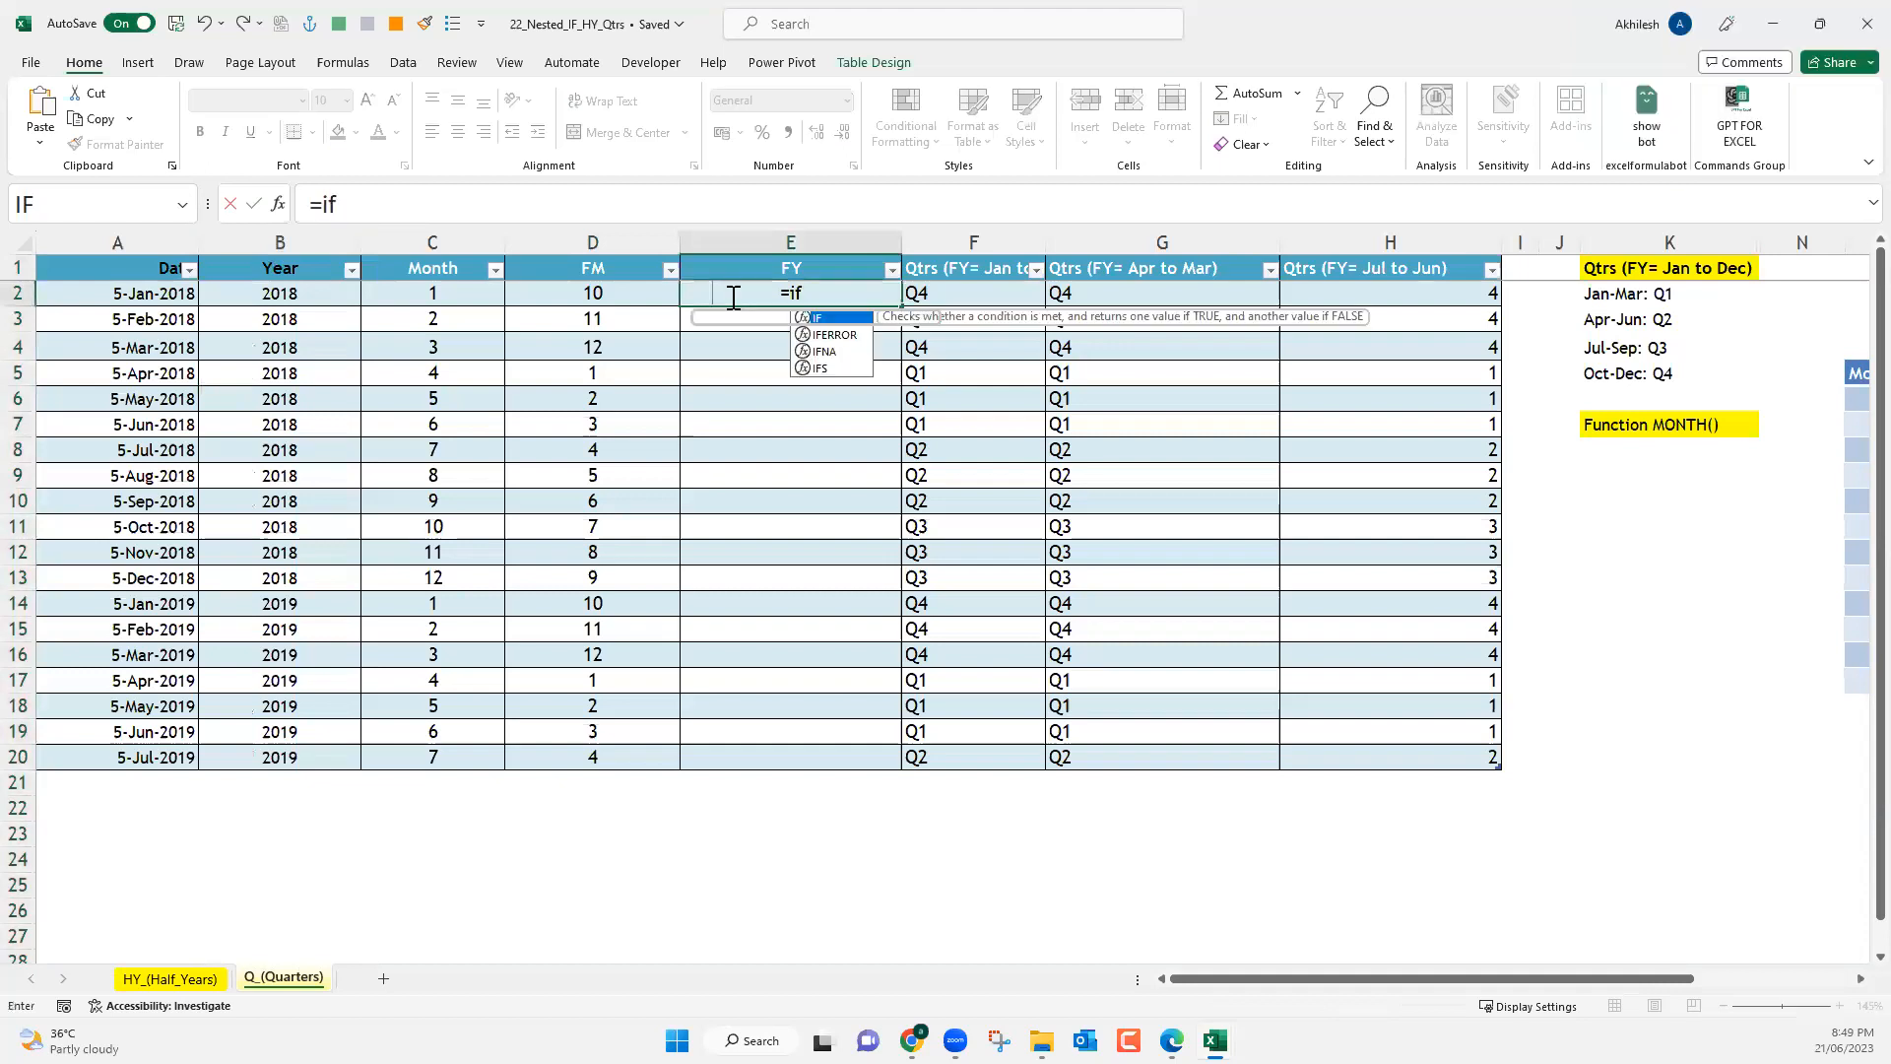
key(Tab)
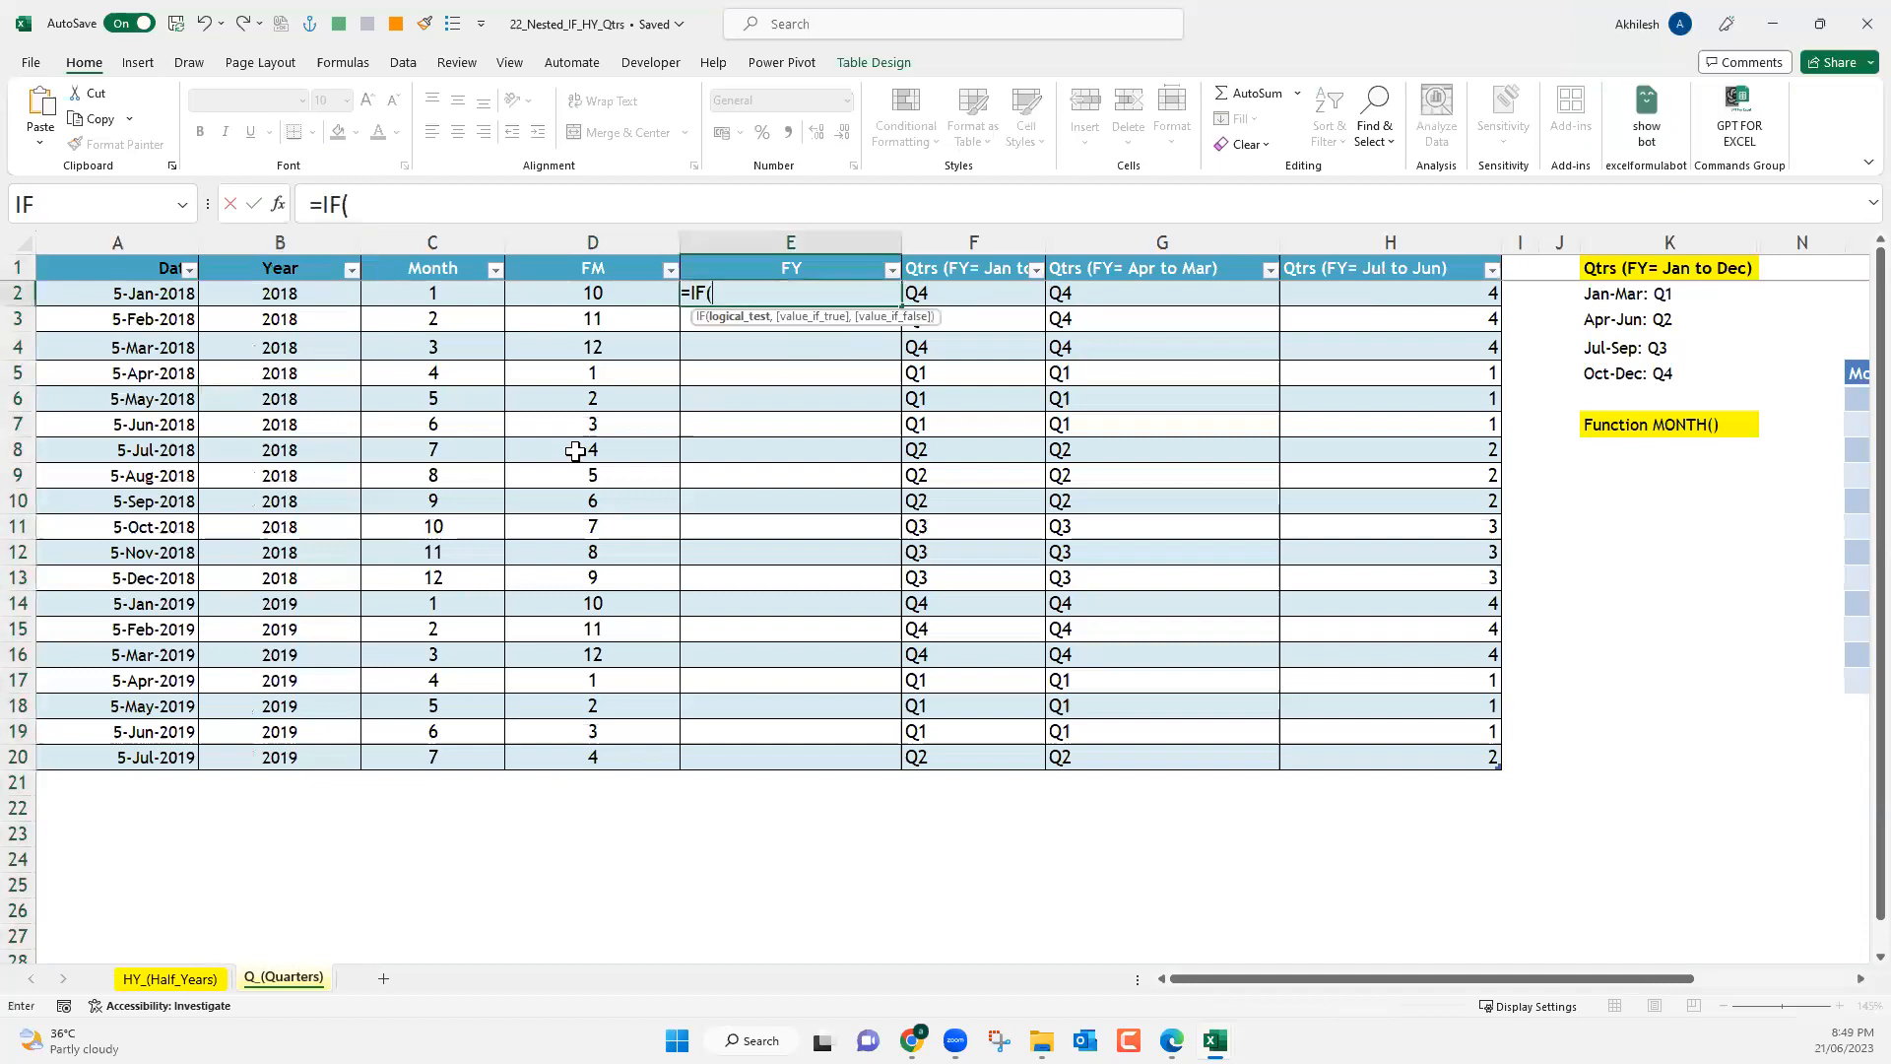
click(431, 291)
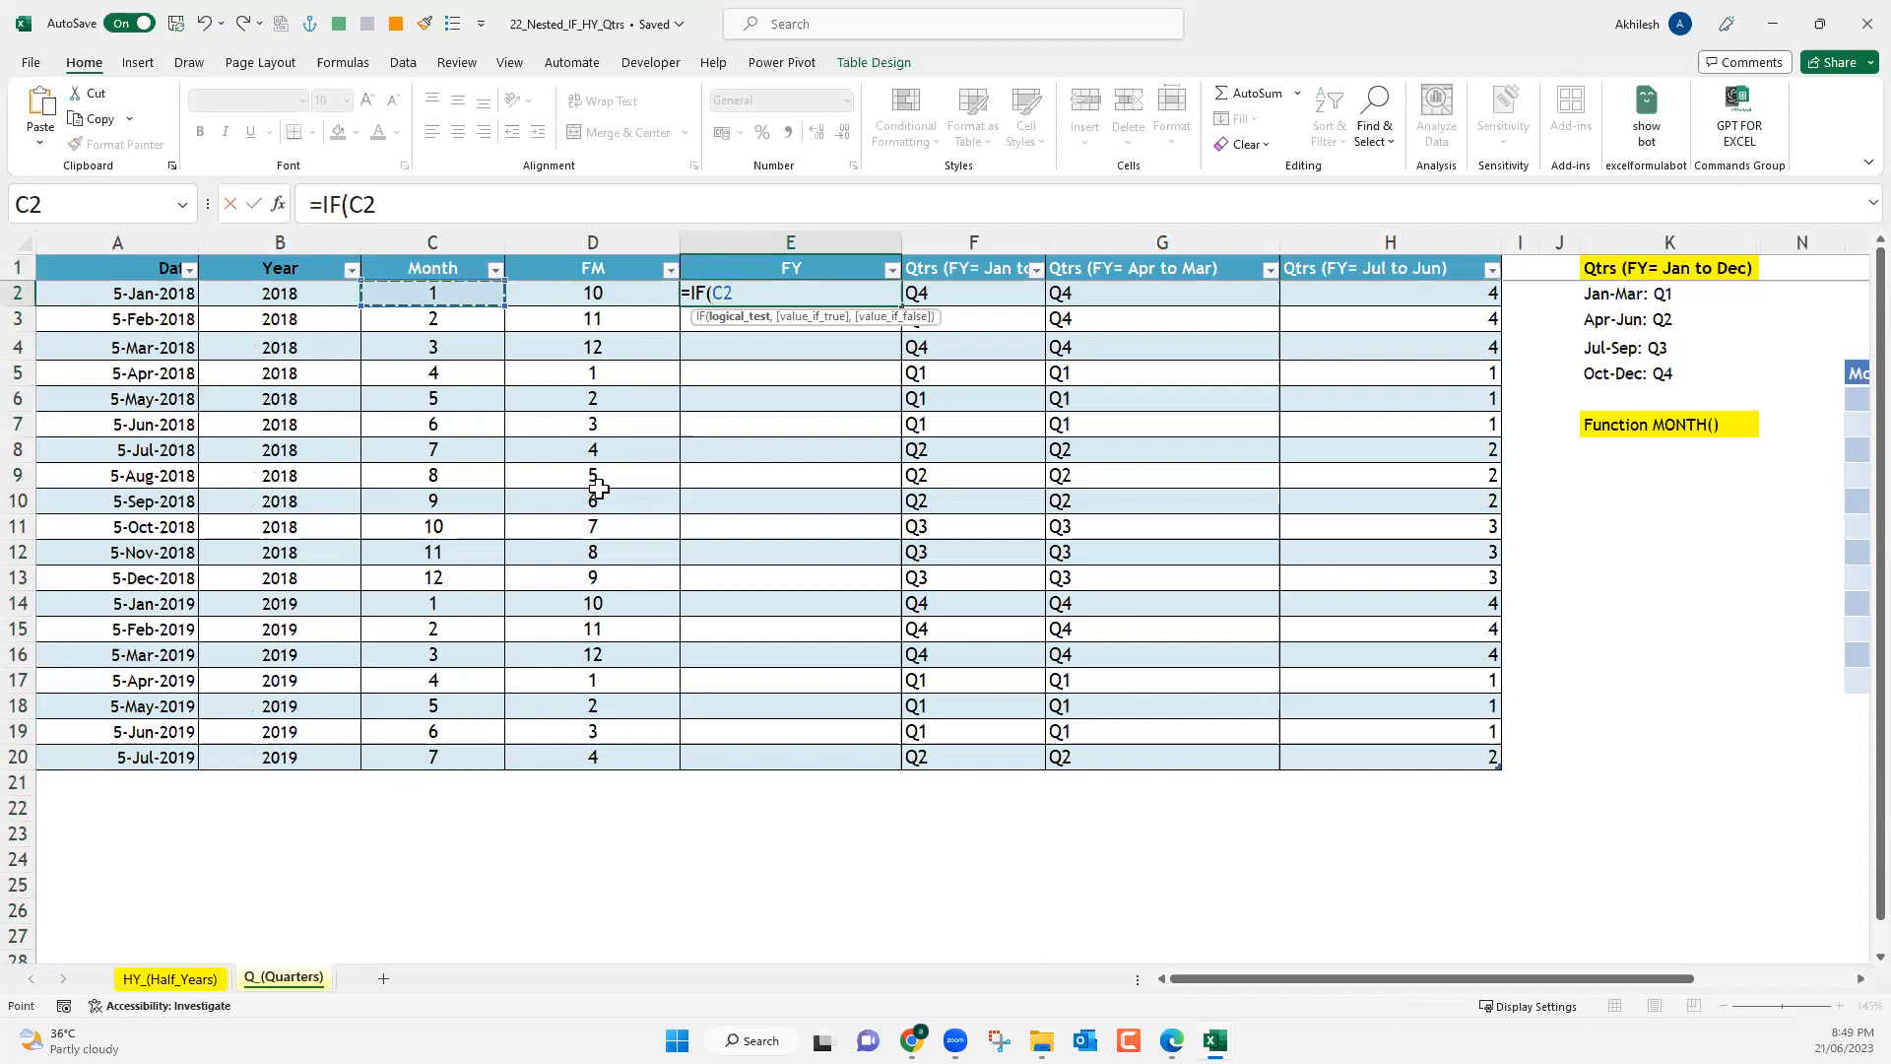
text(>3,)
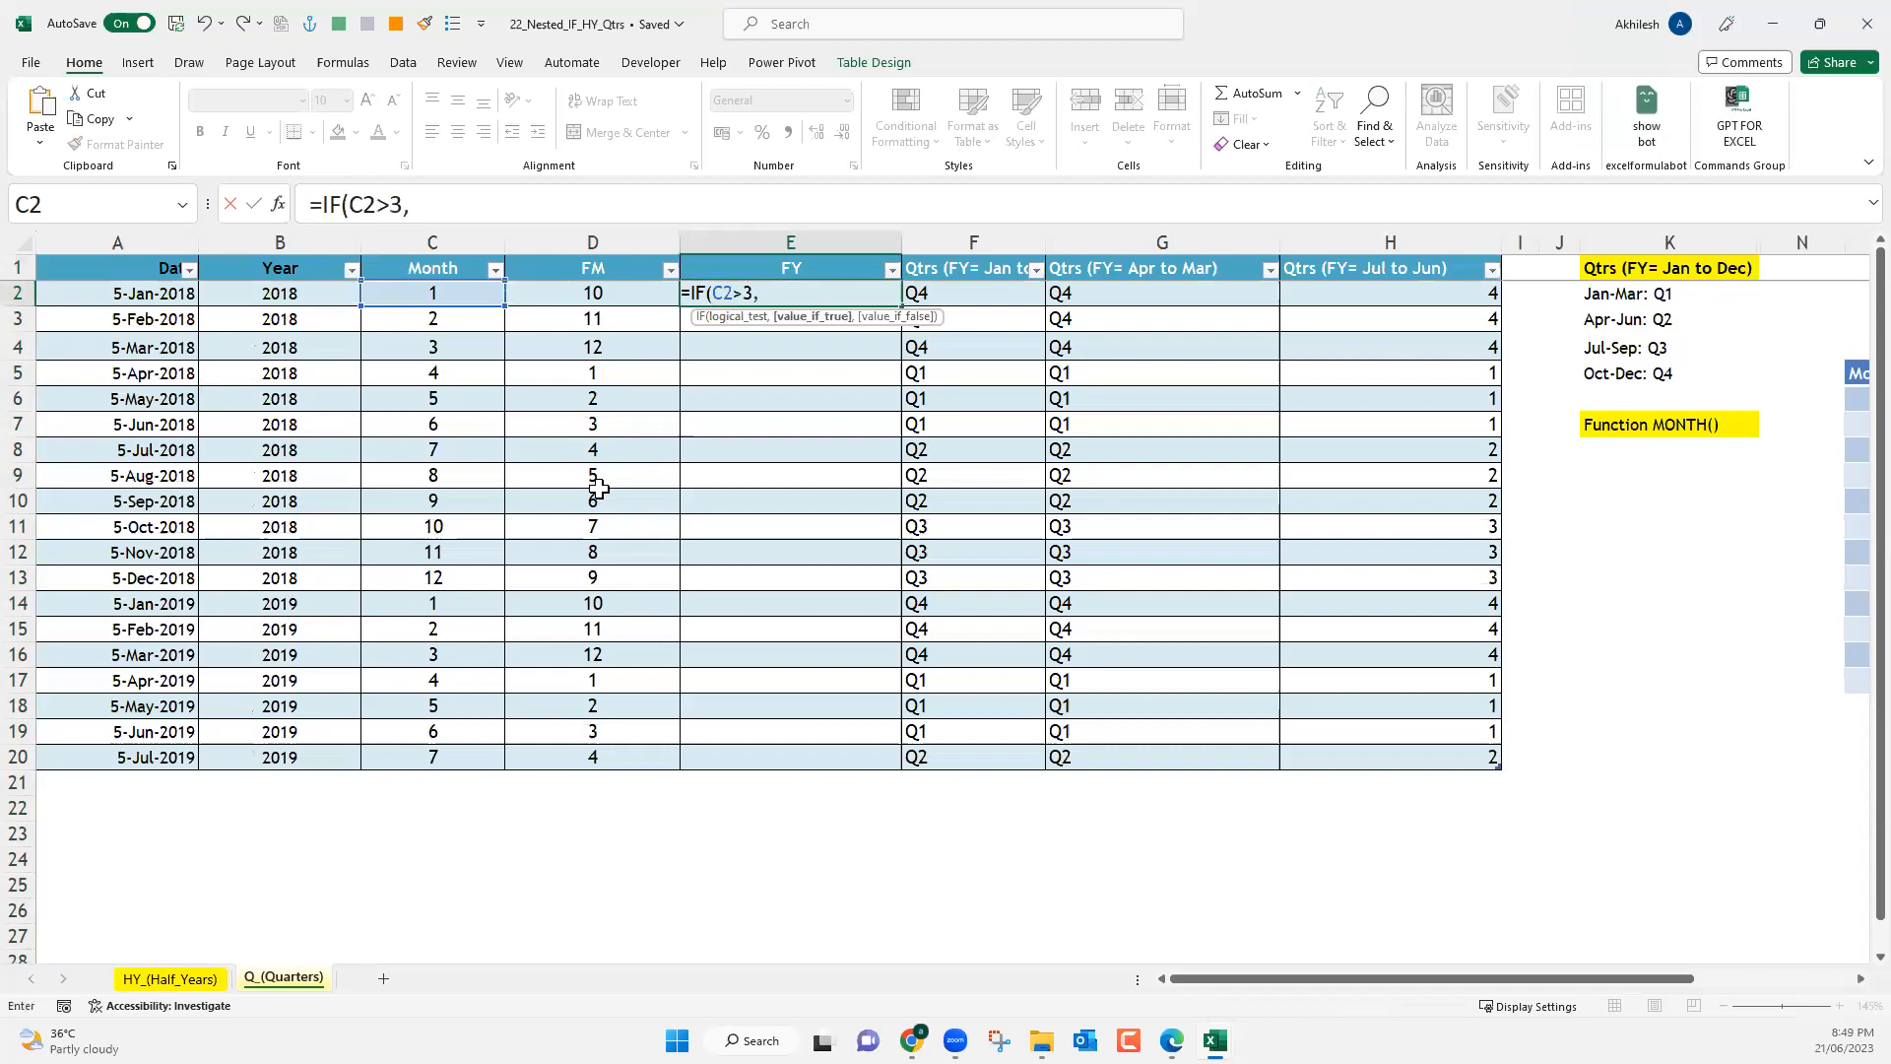
click(315, 298)
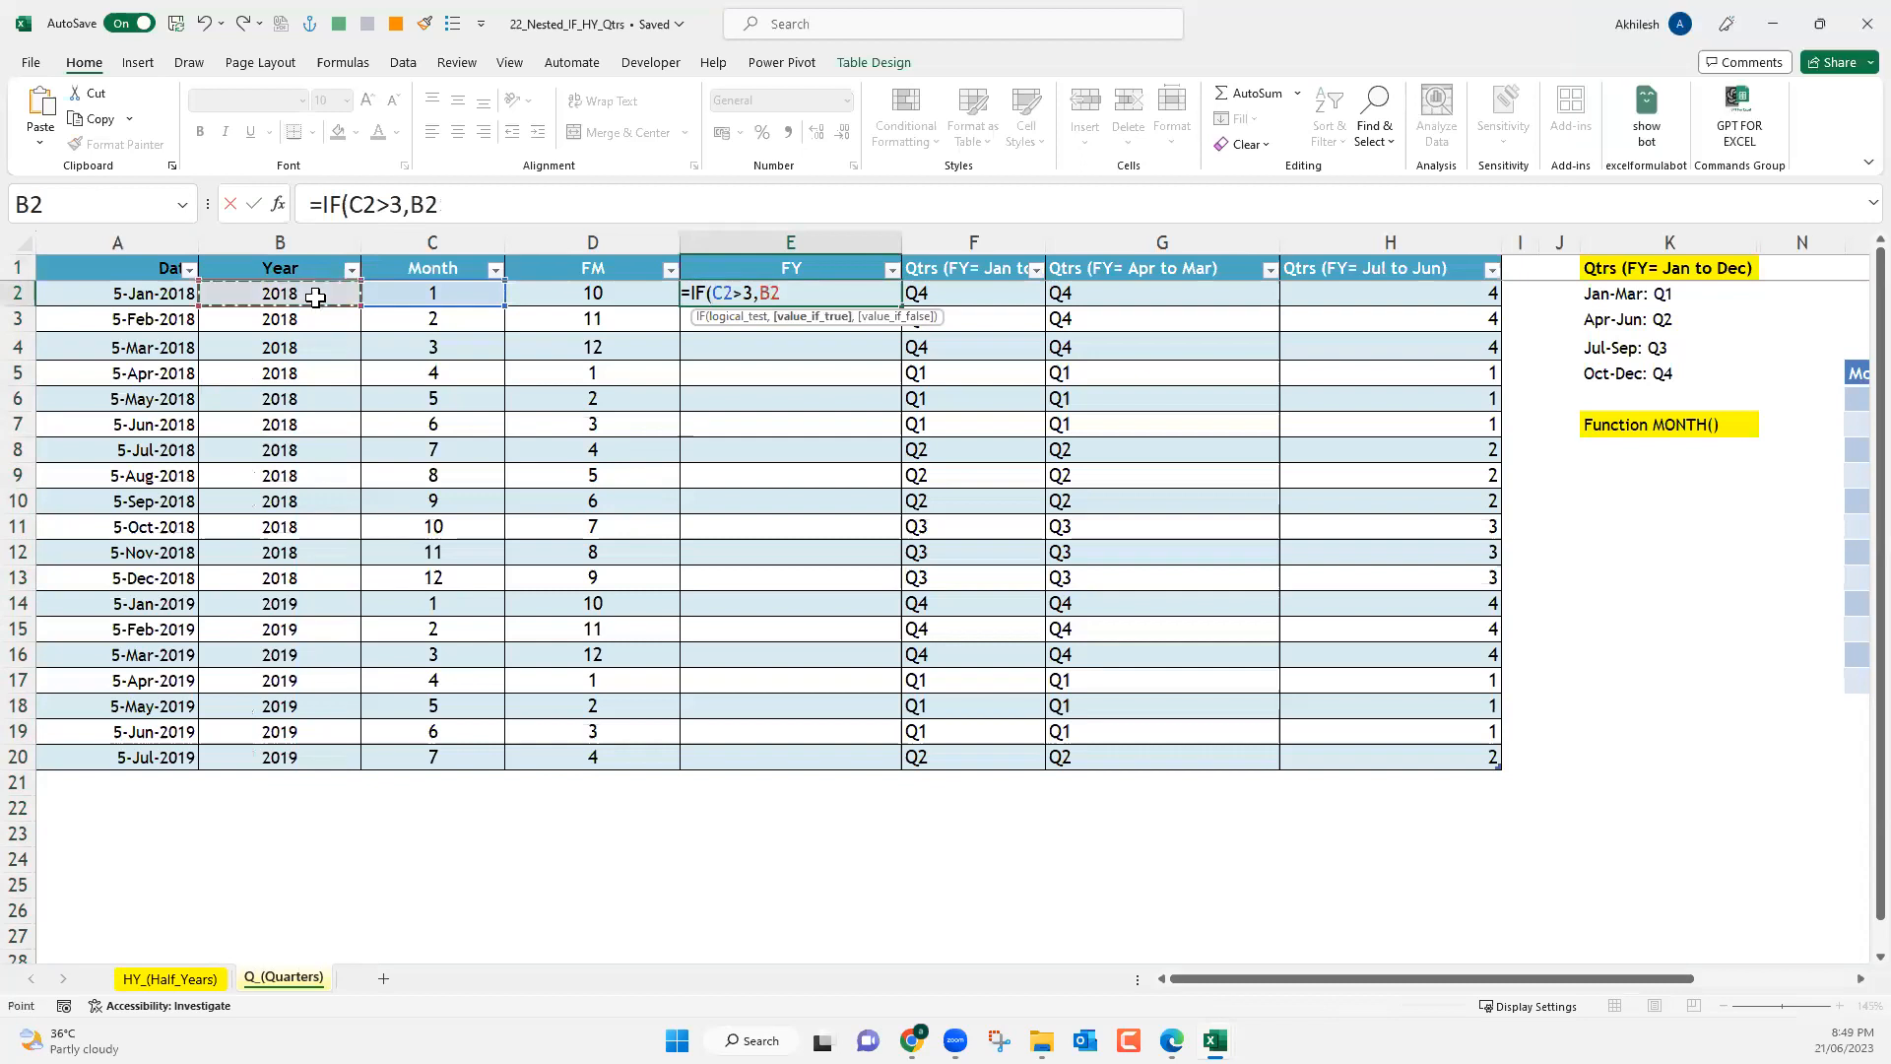
text(+1)
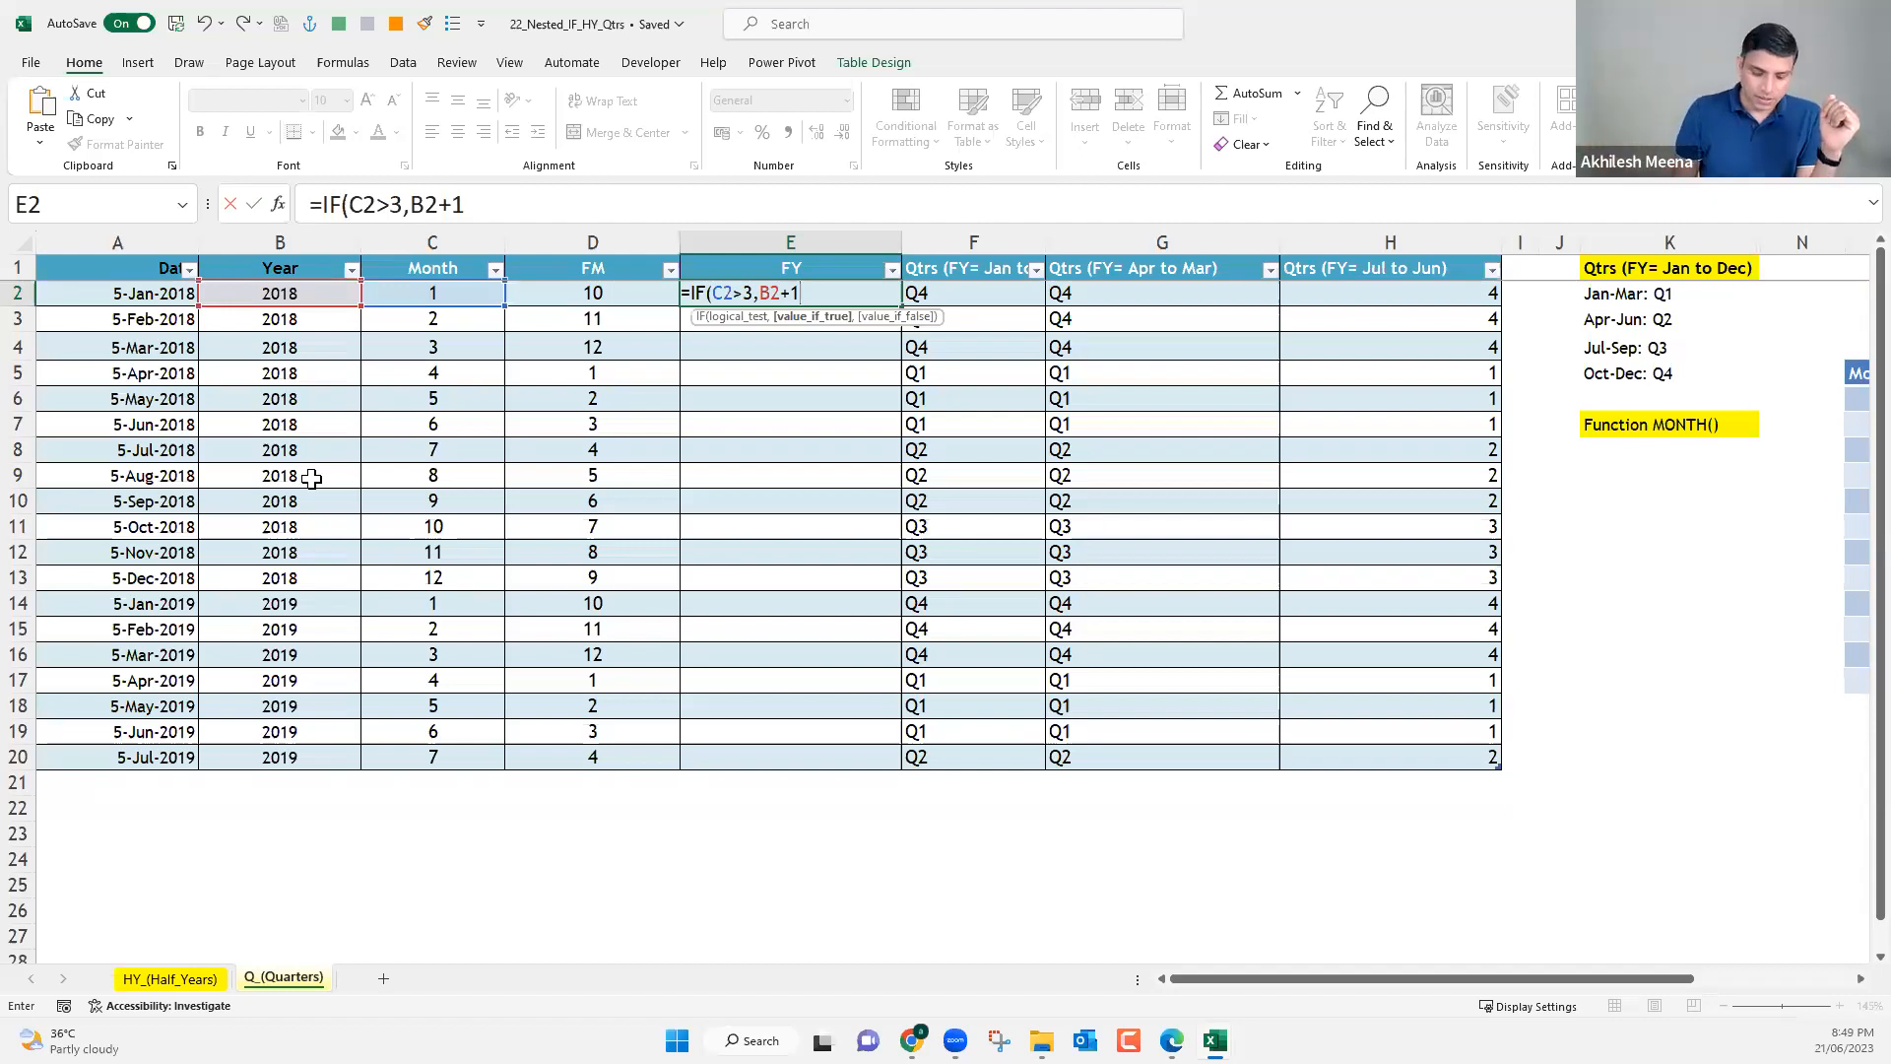
text(,)
click(276, 295)
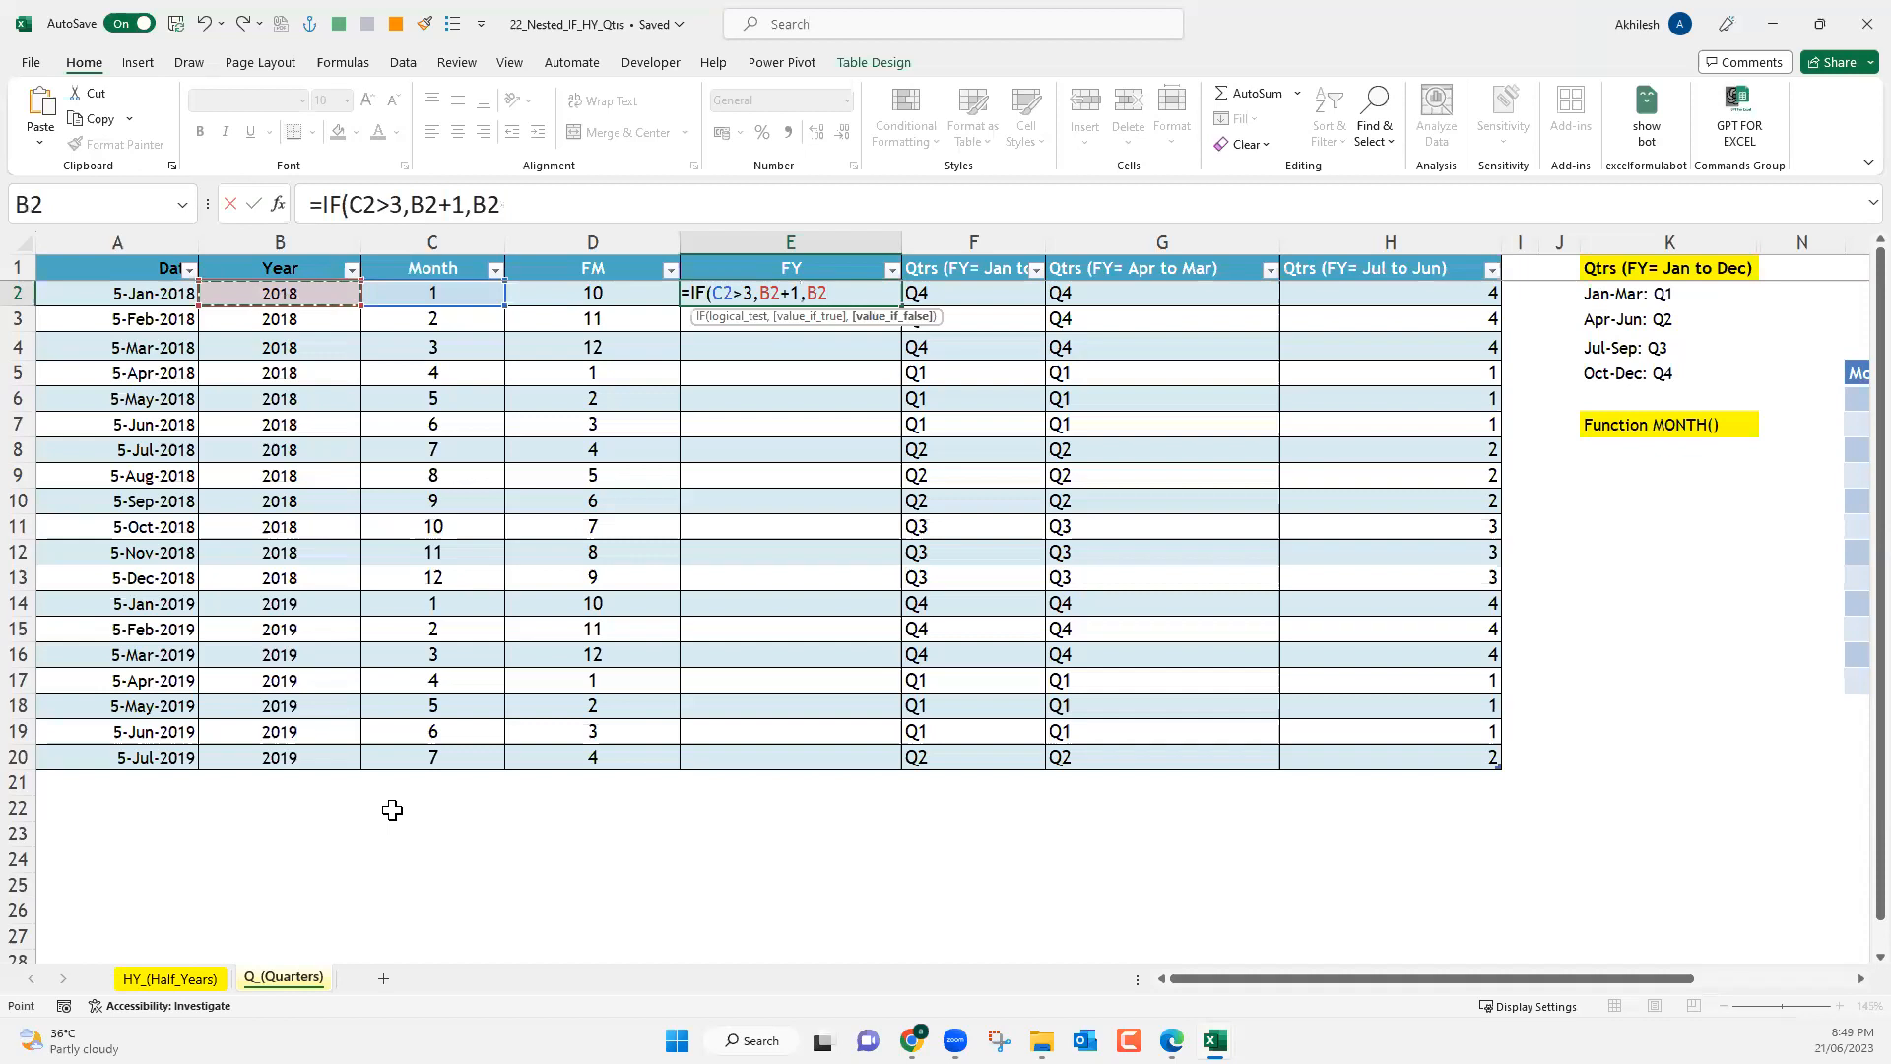
key(Return)
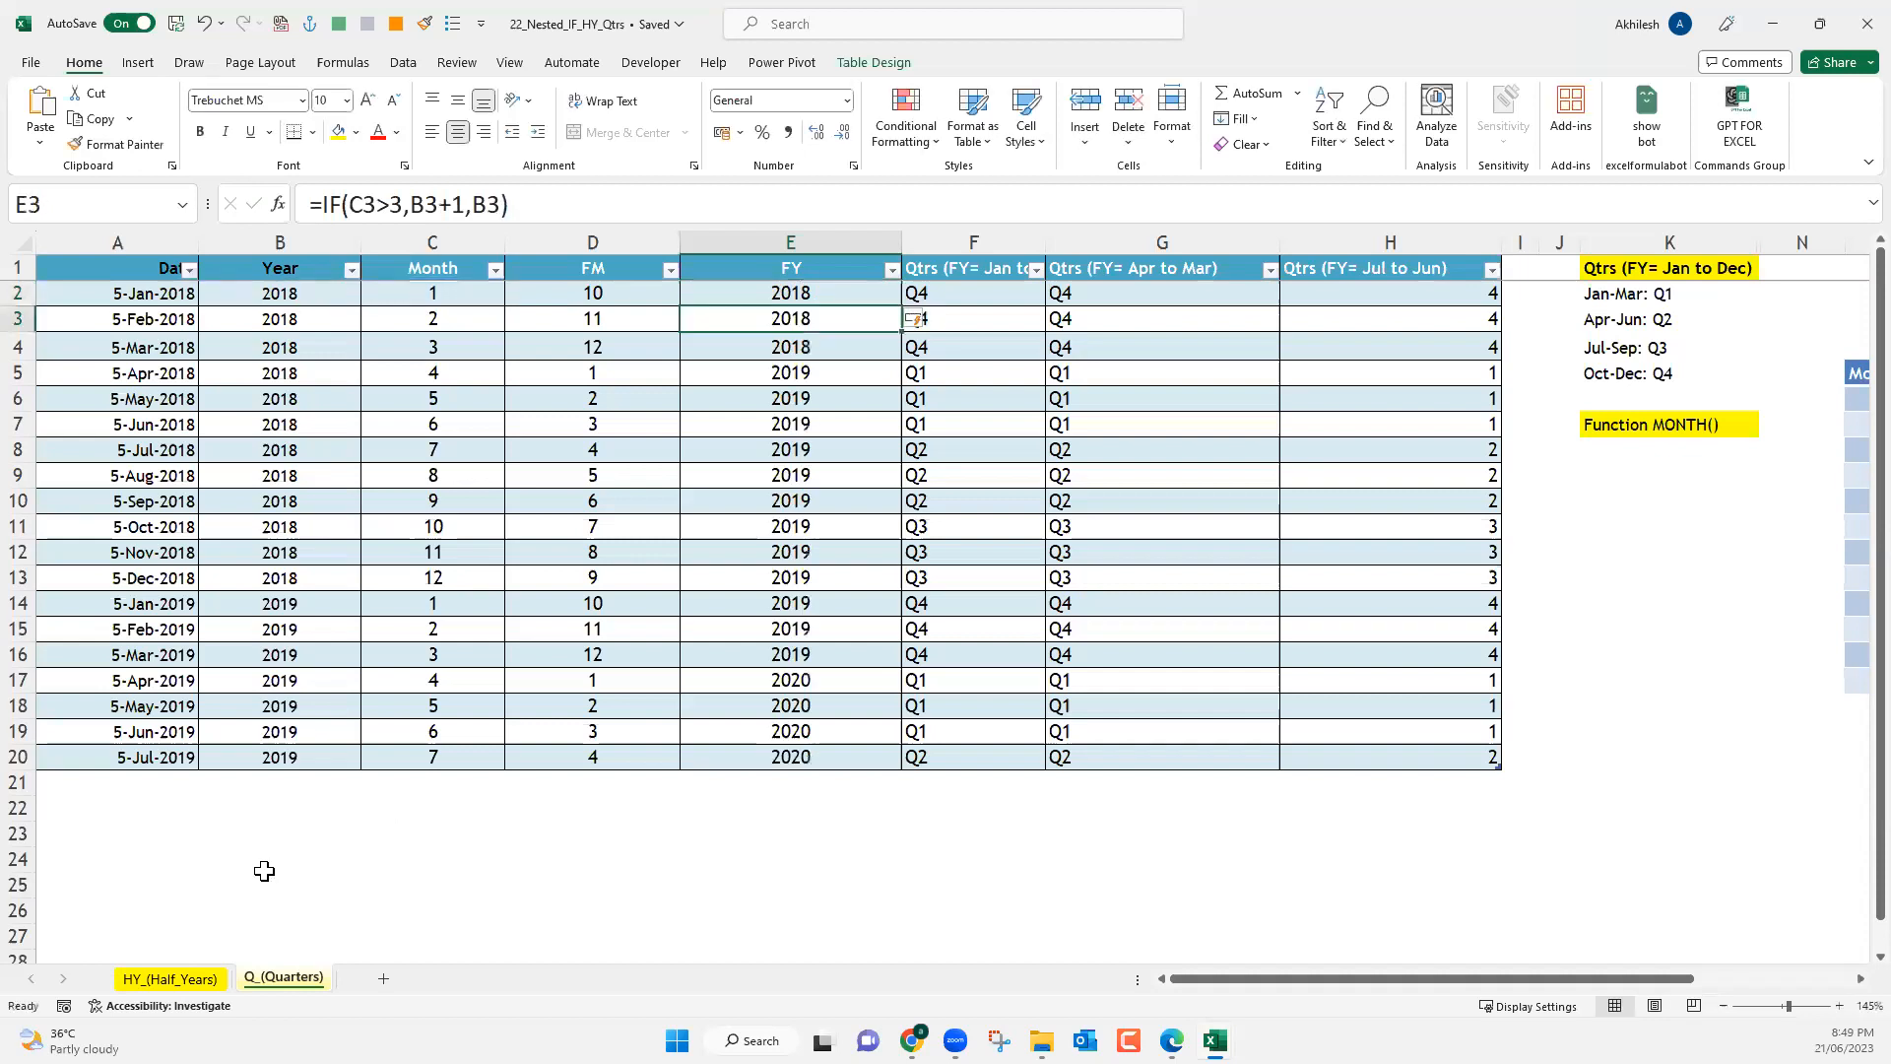
Examine the FY results in column E against the Year and Month values for 2018 and 2019.
click(440, 376)
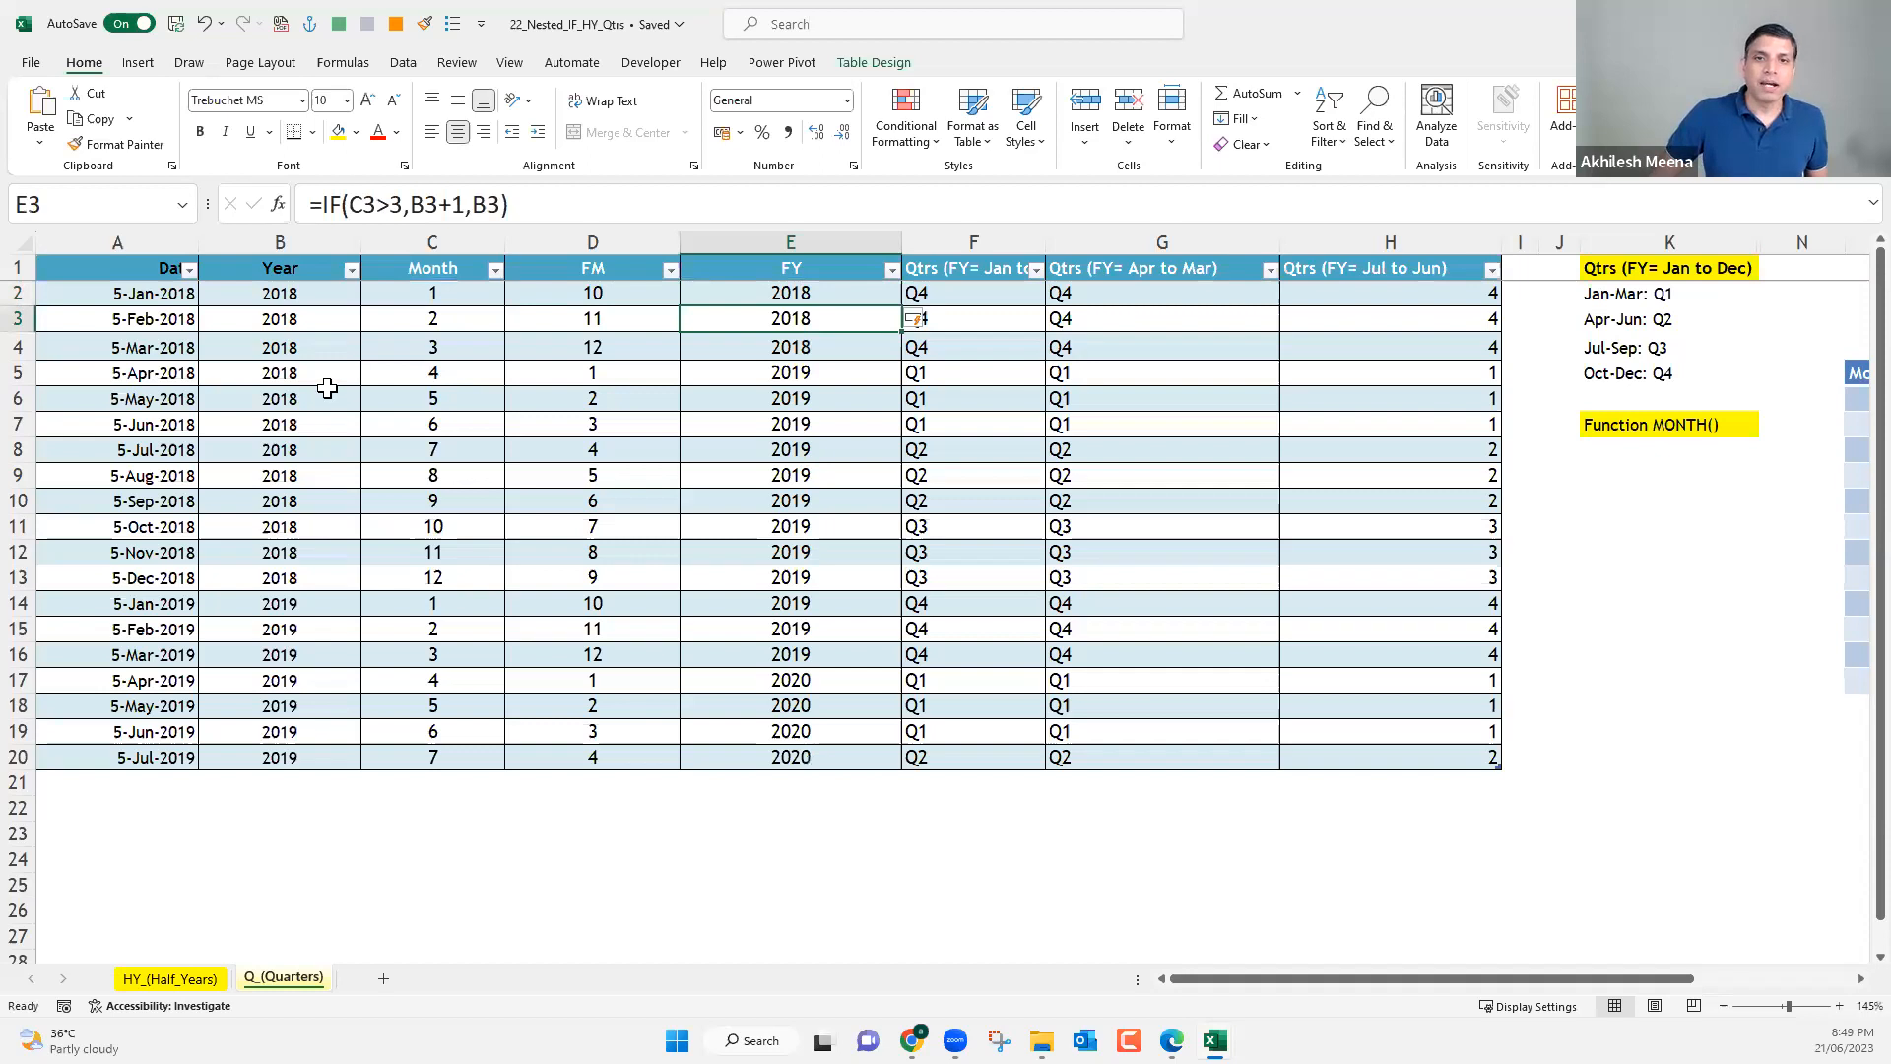
drag(331, 375, 292, 527)
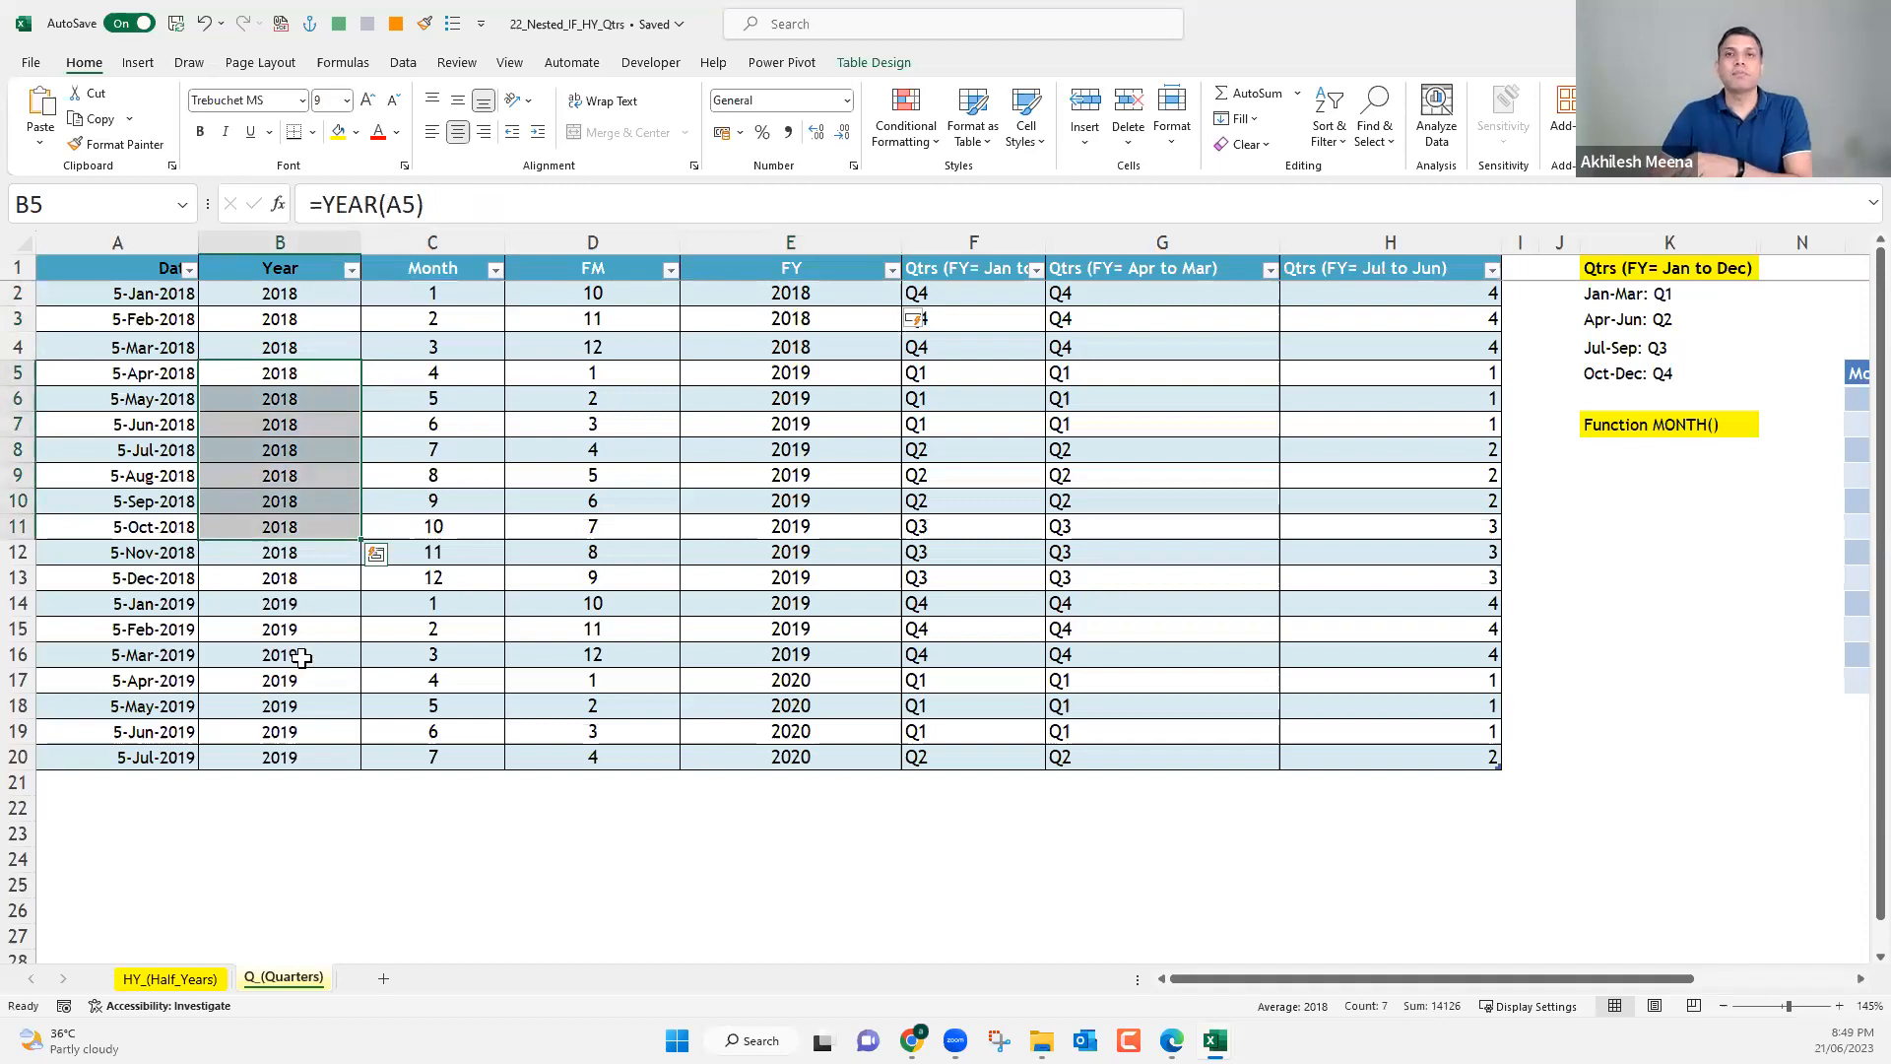
click(426, 605)
drag(414, 619, 308, 608)
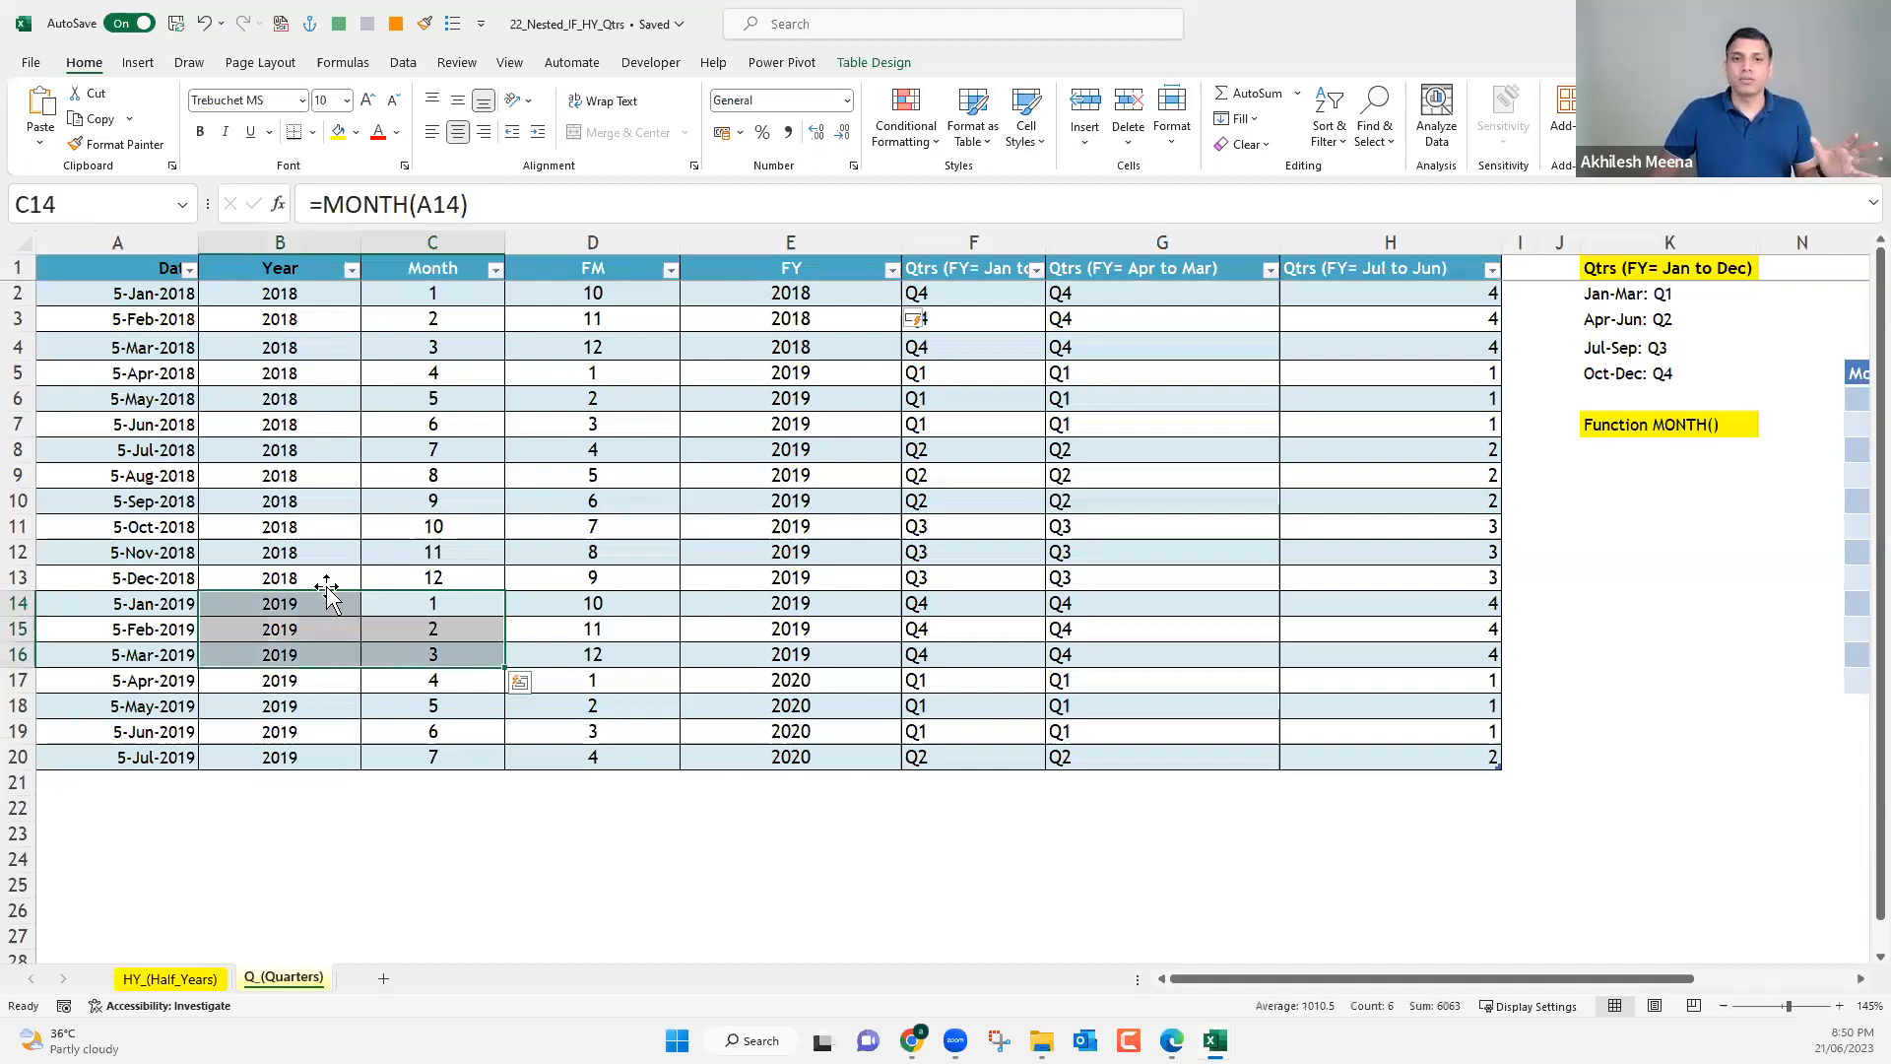
click(304, 605)
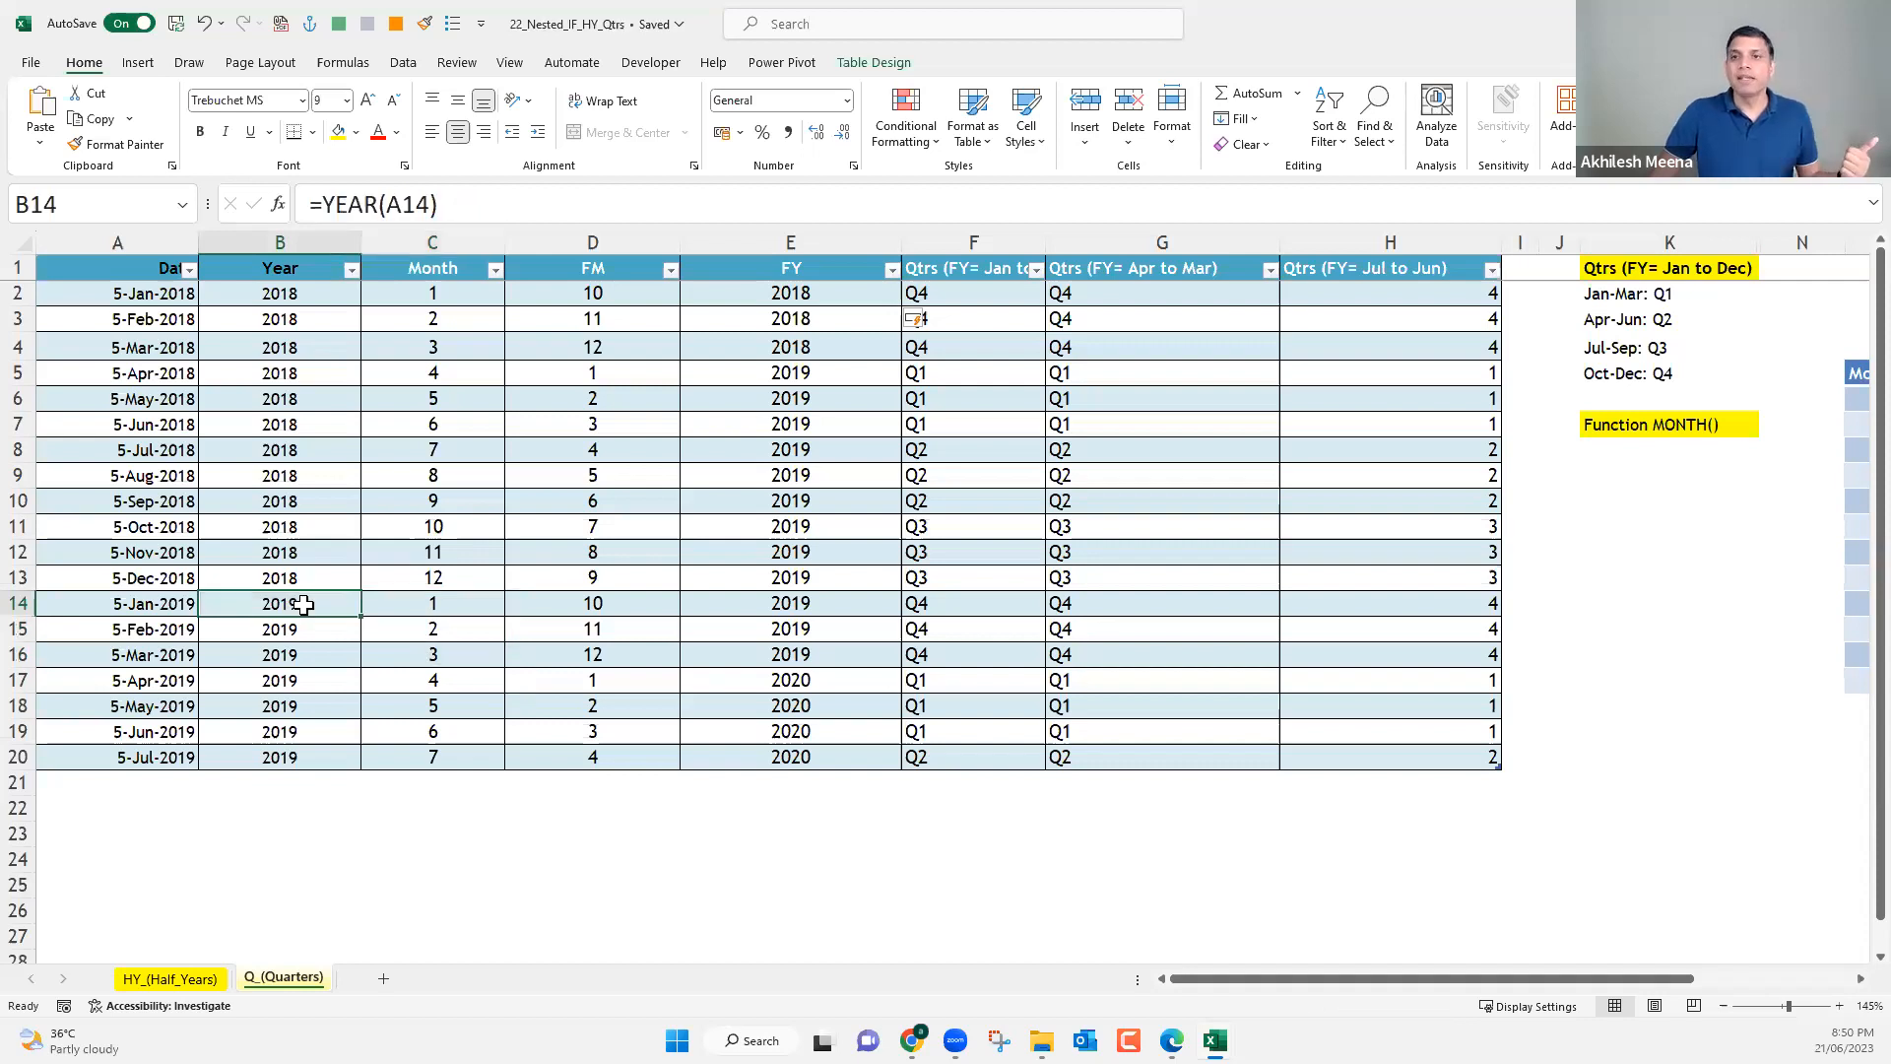
click(803, 294)
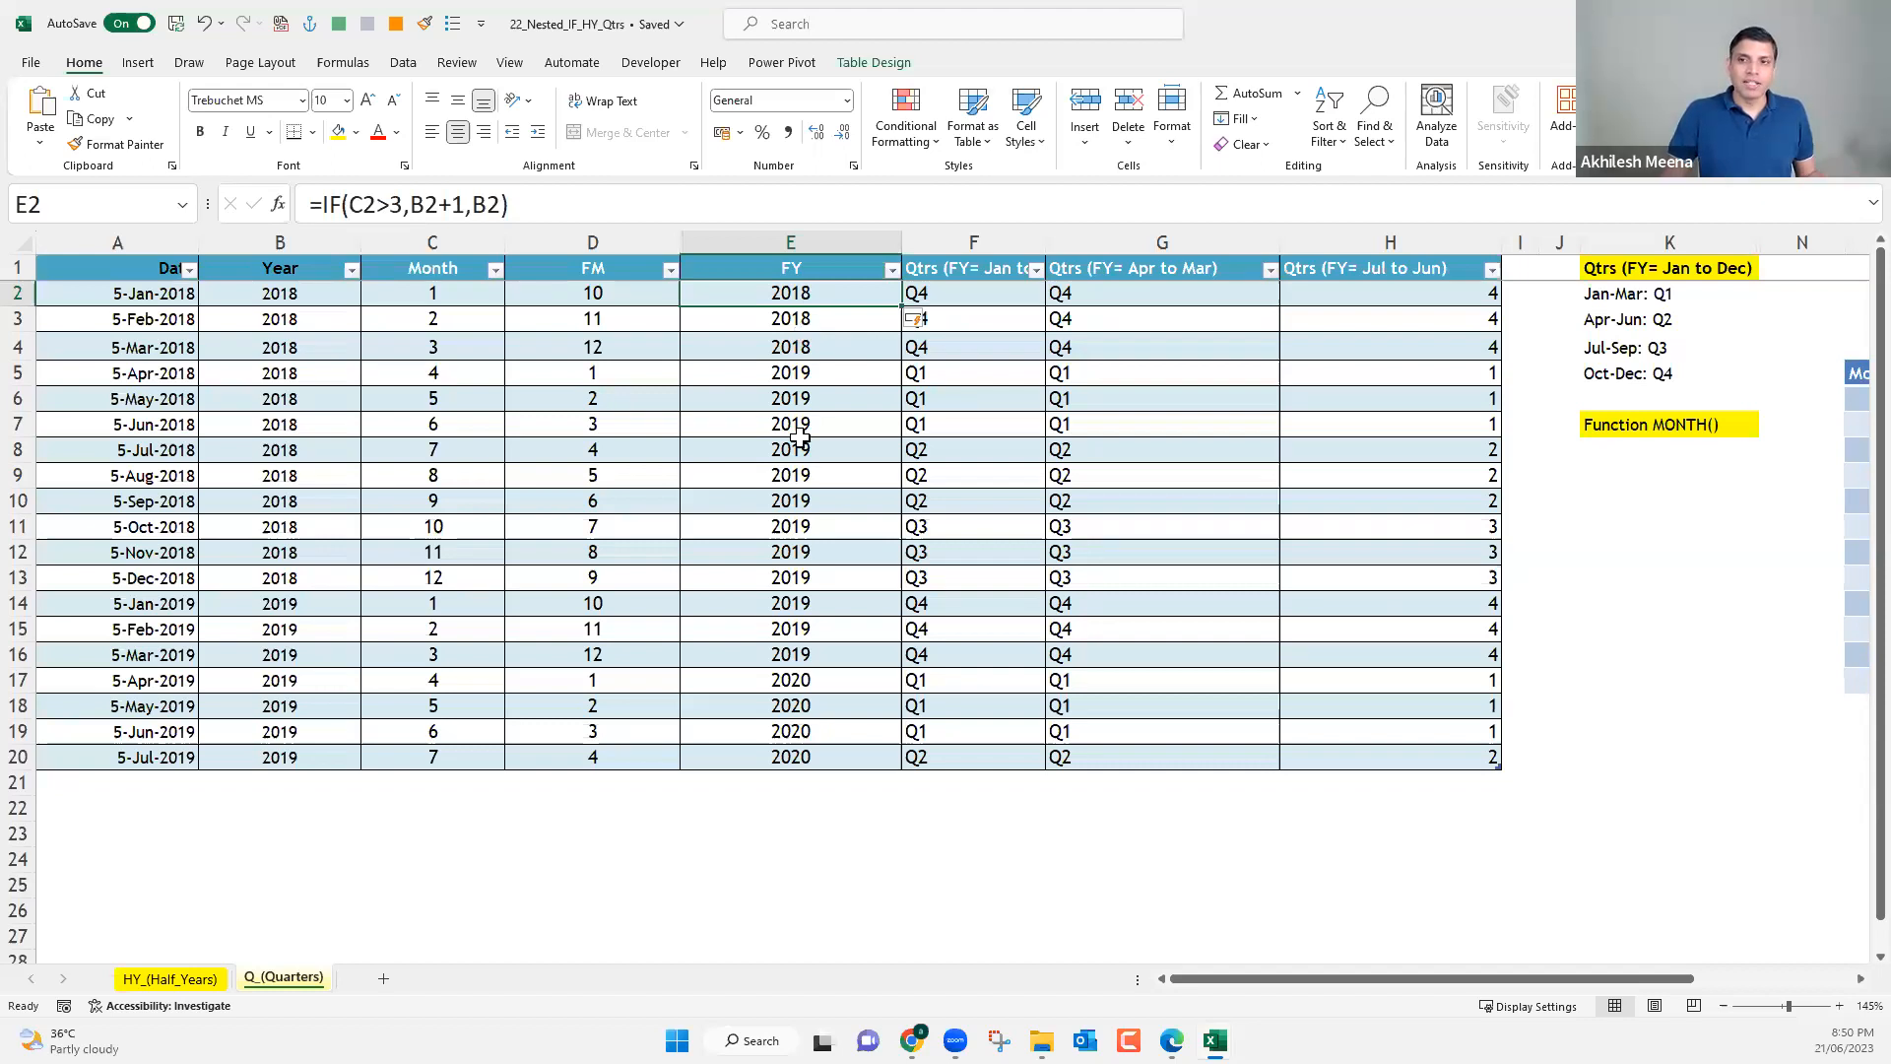
click(746, 426)
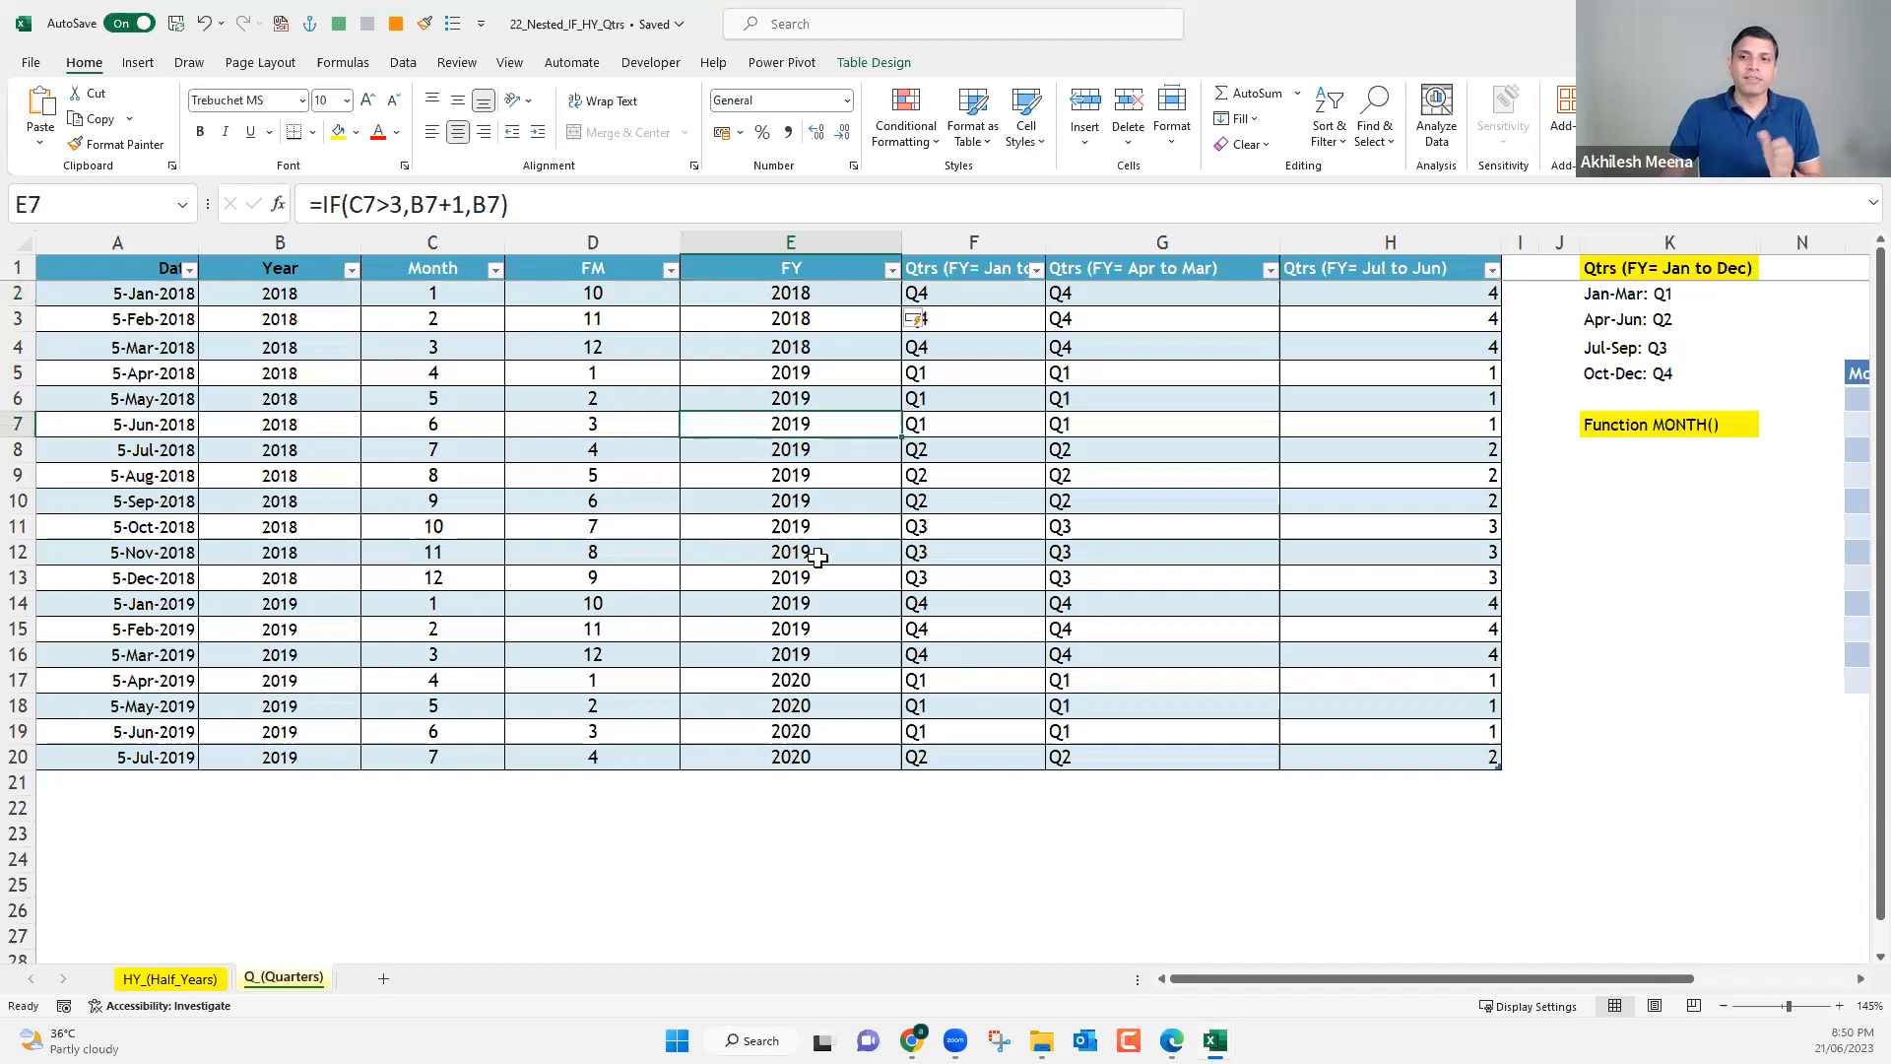
click(744, 710)
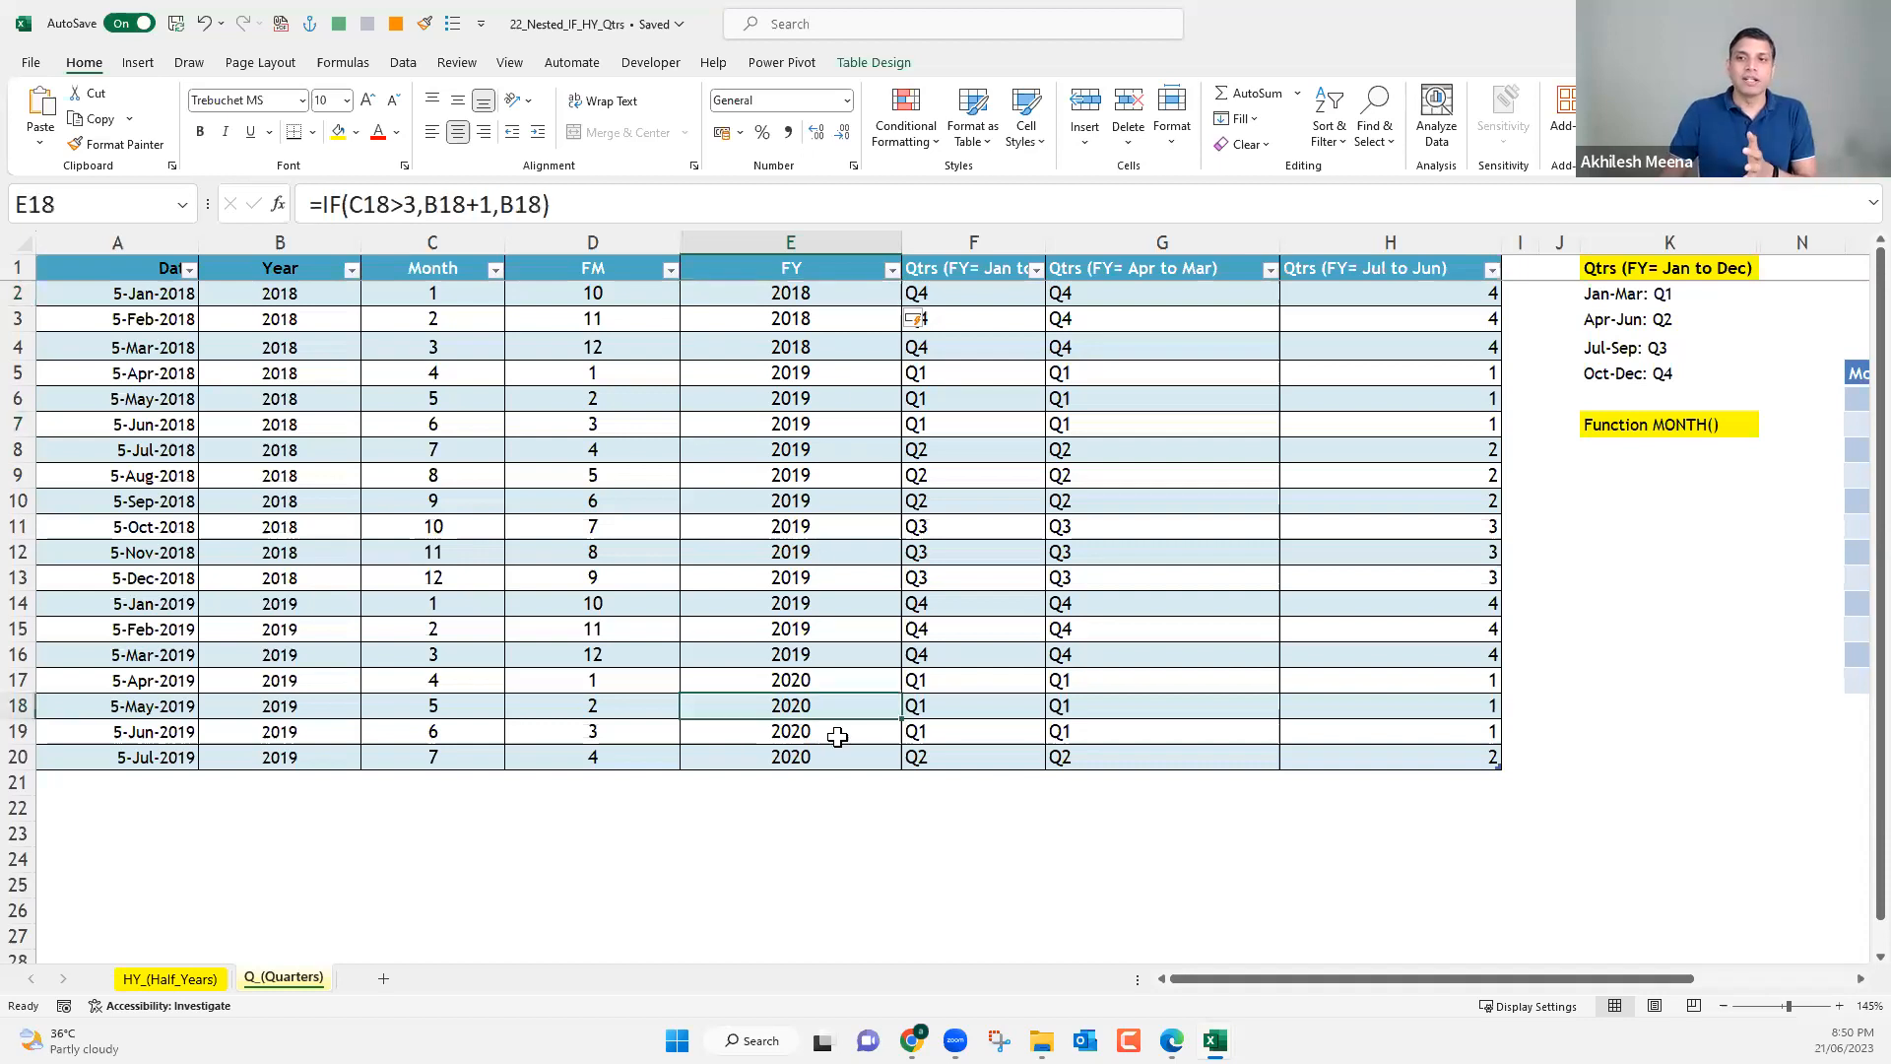
Duplicate the expression IF(C3>3,B3+1,B3) within the FY formula in E3.
click(794, 325)
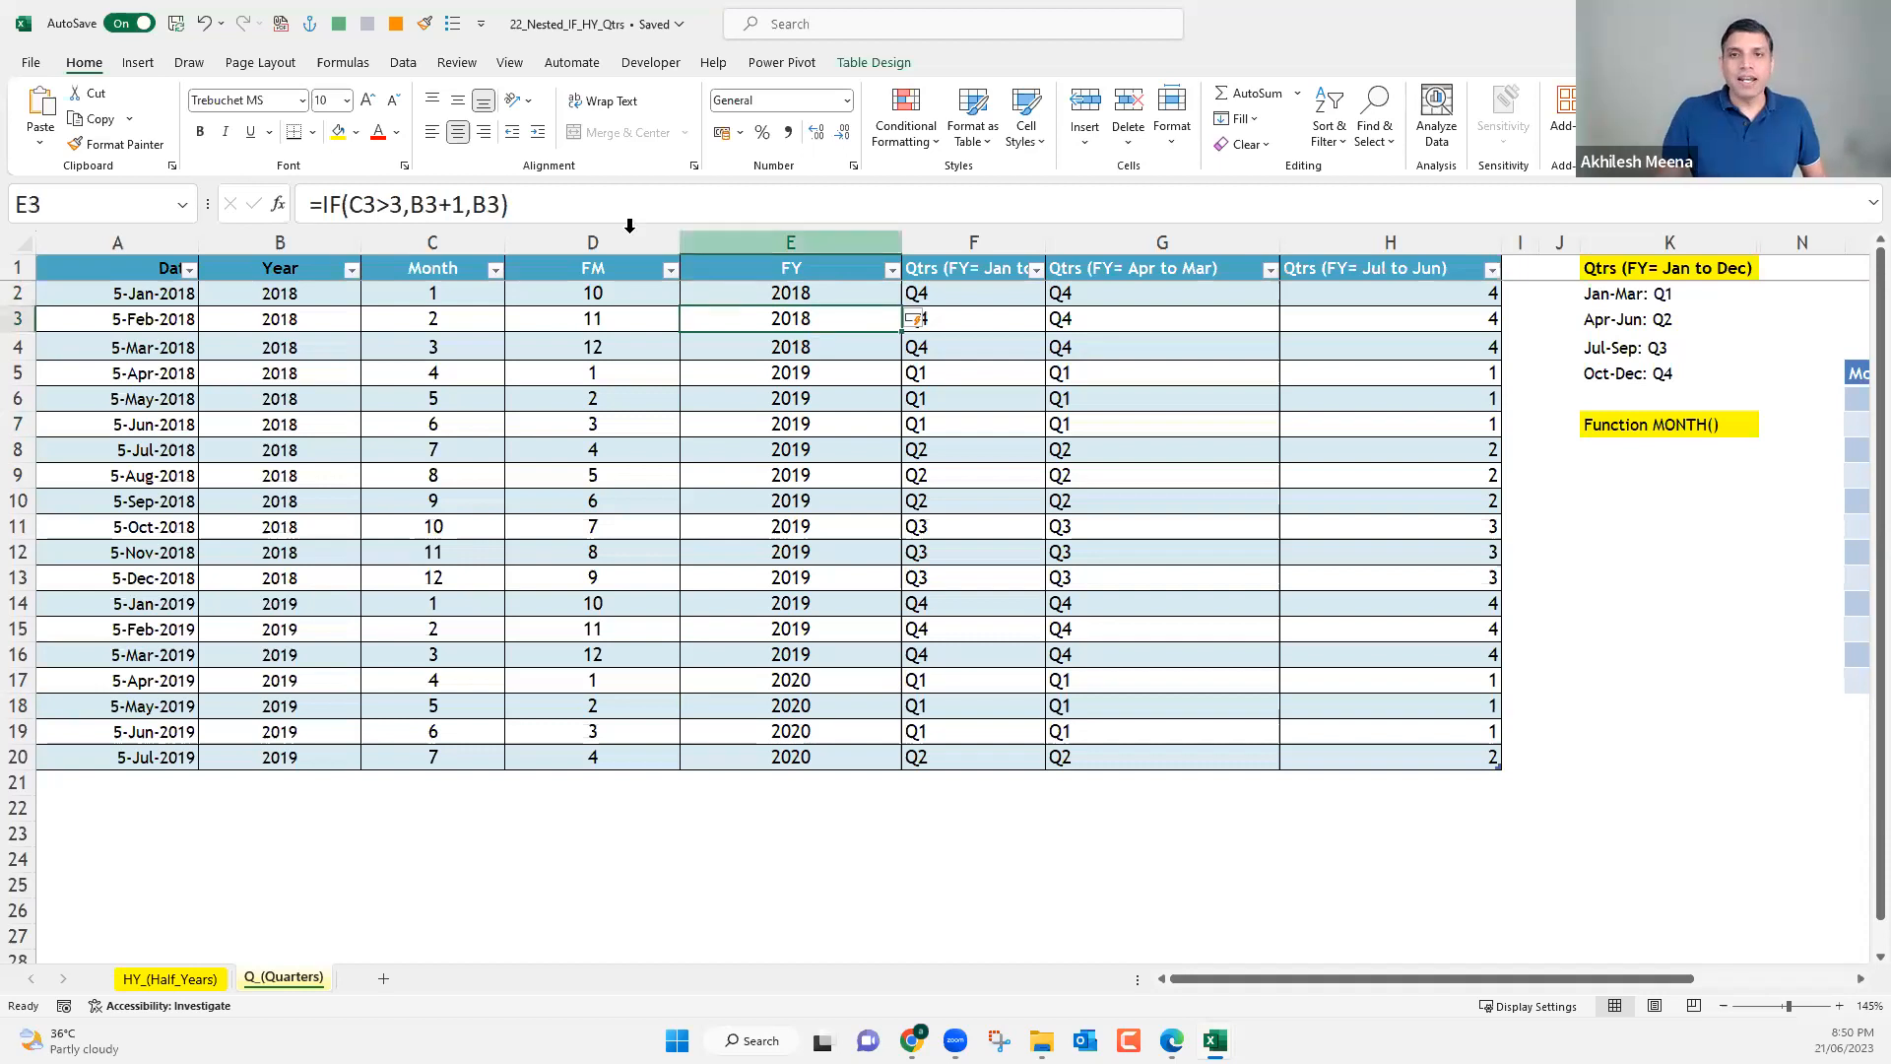
click(379, 209)
key(shift+End)
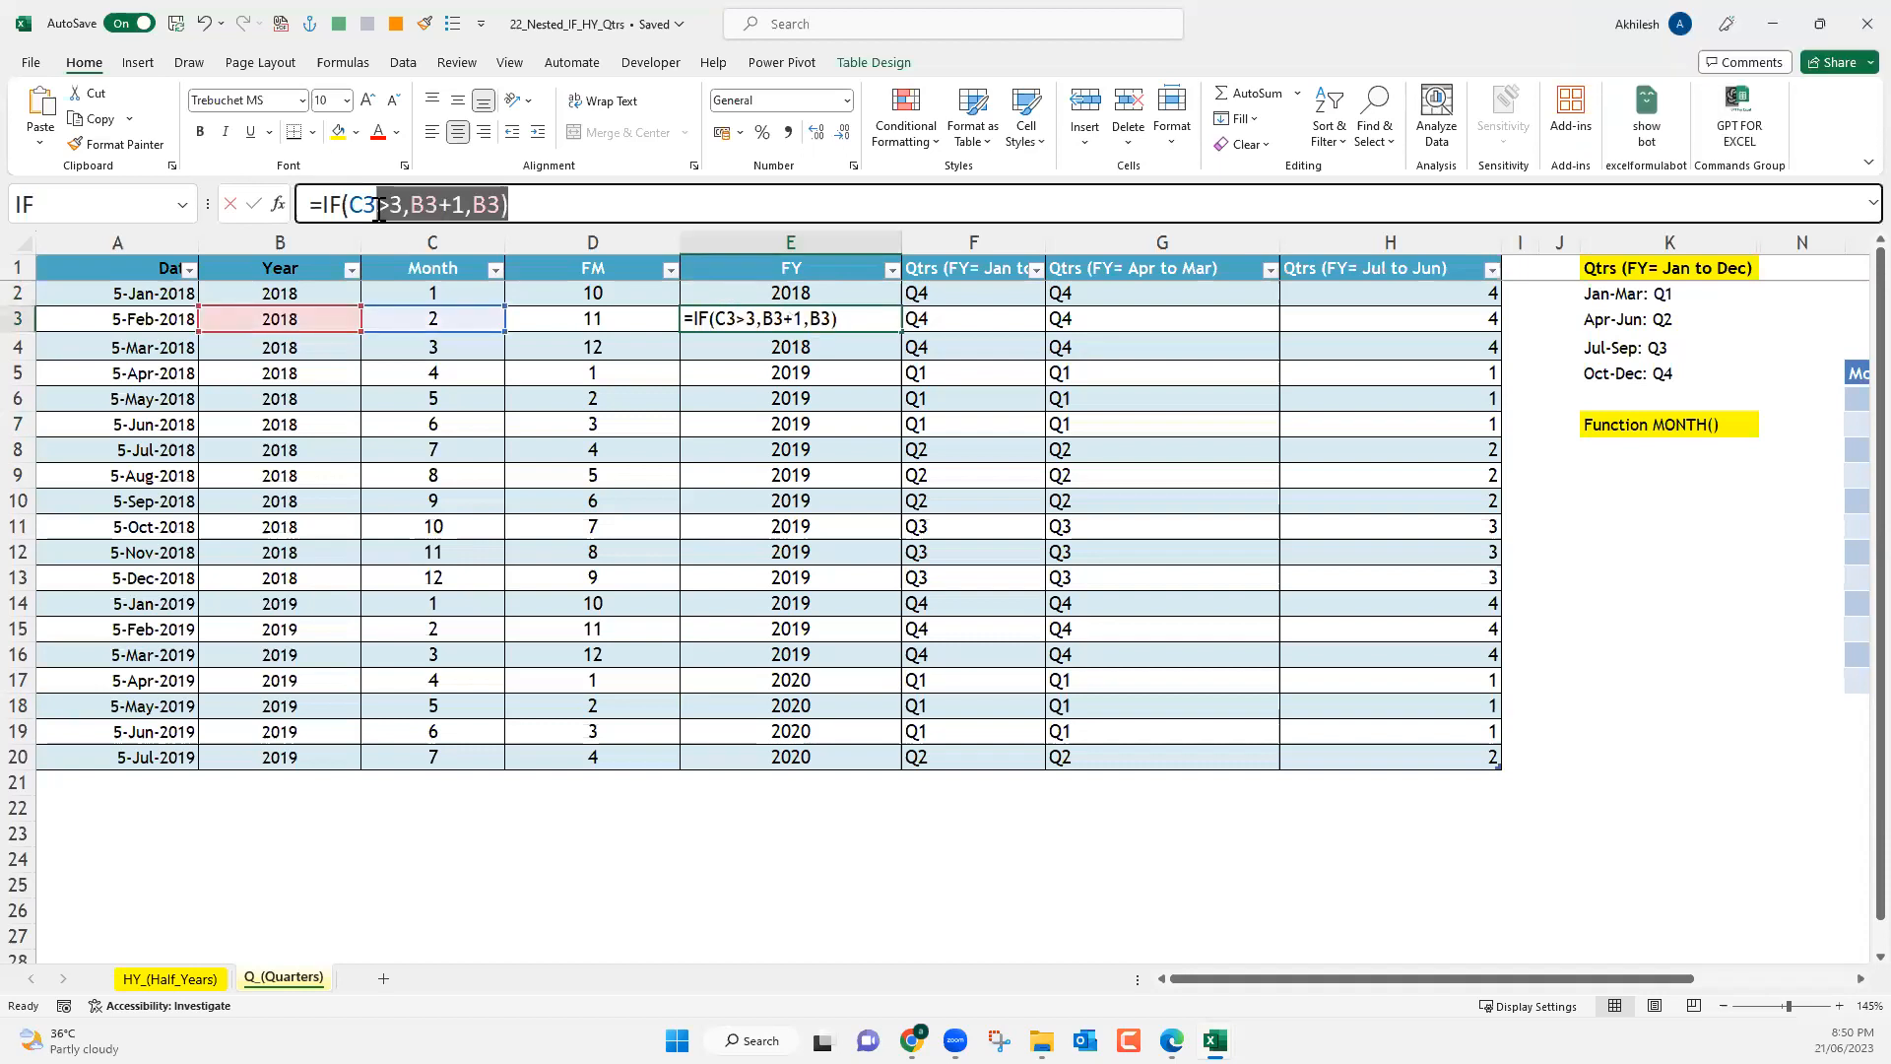
click(539, 208)
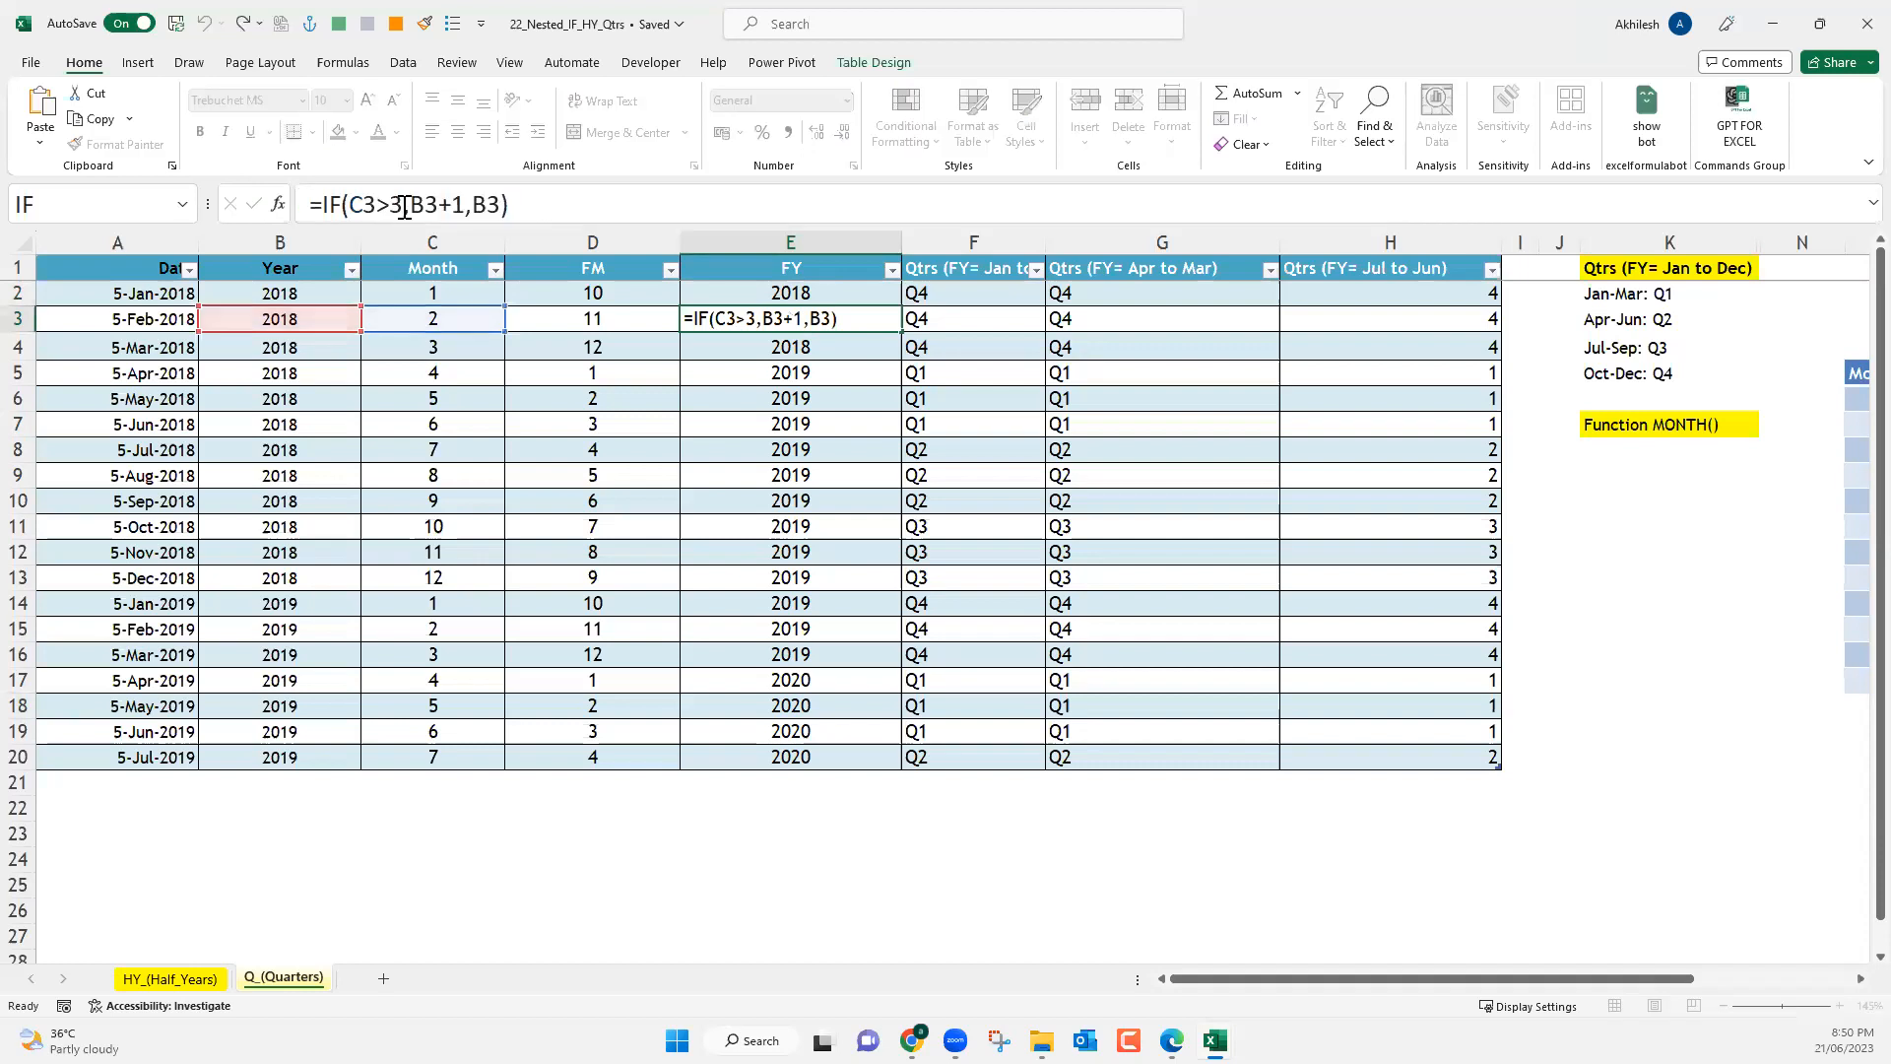
shift+click(331, 209)
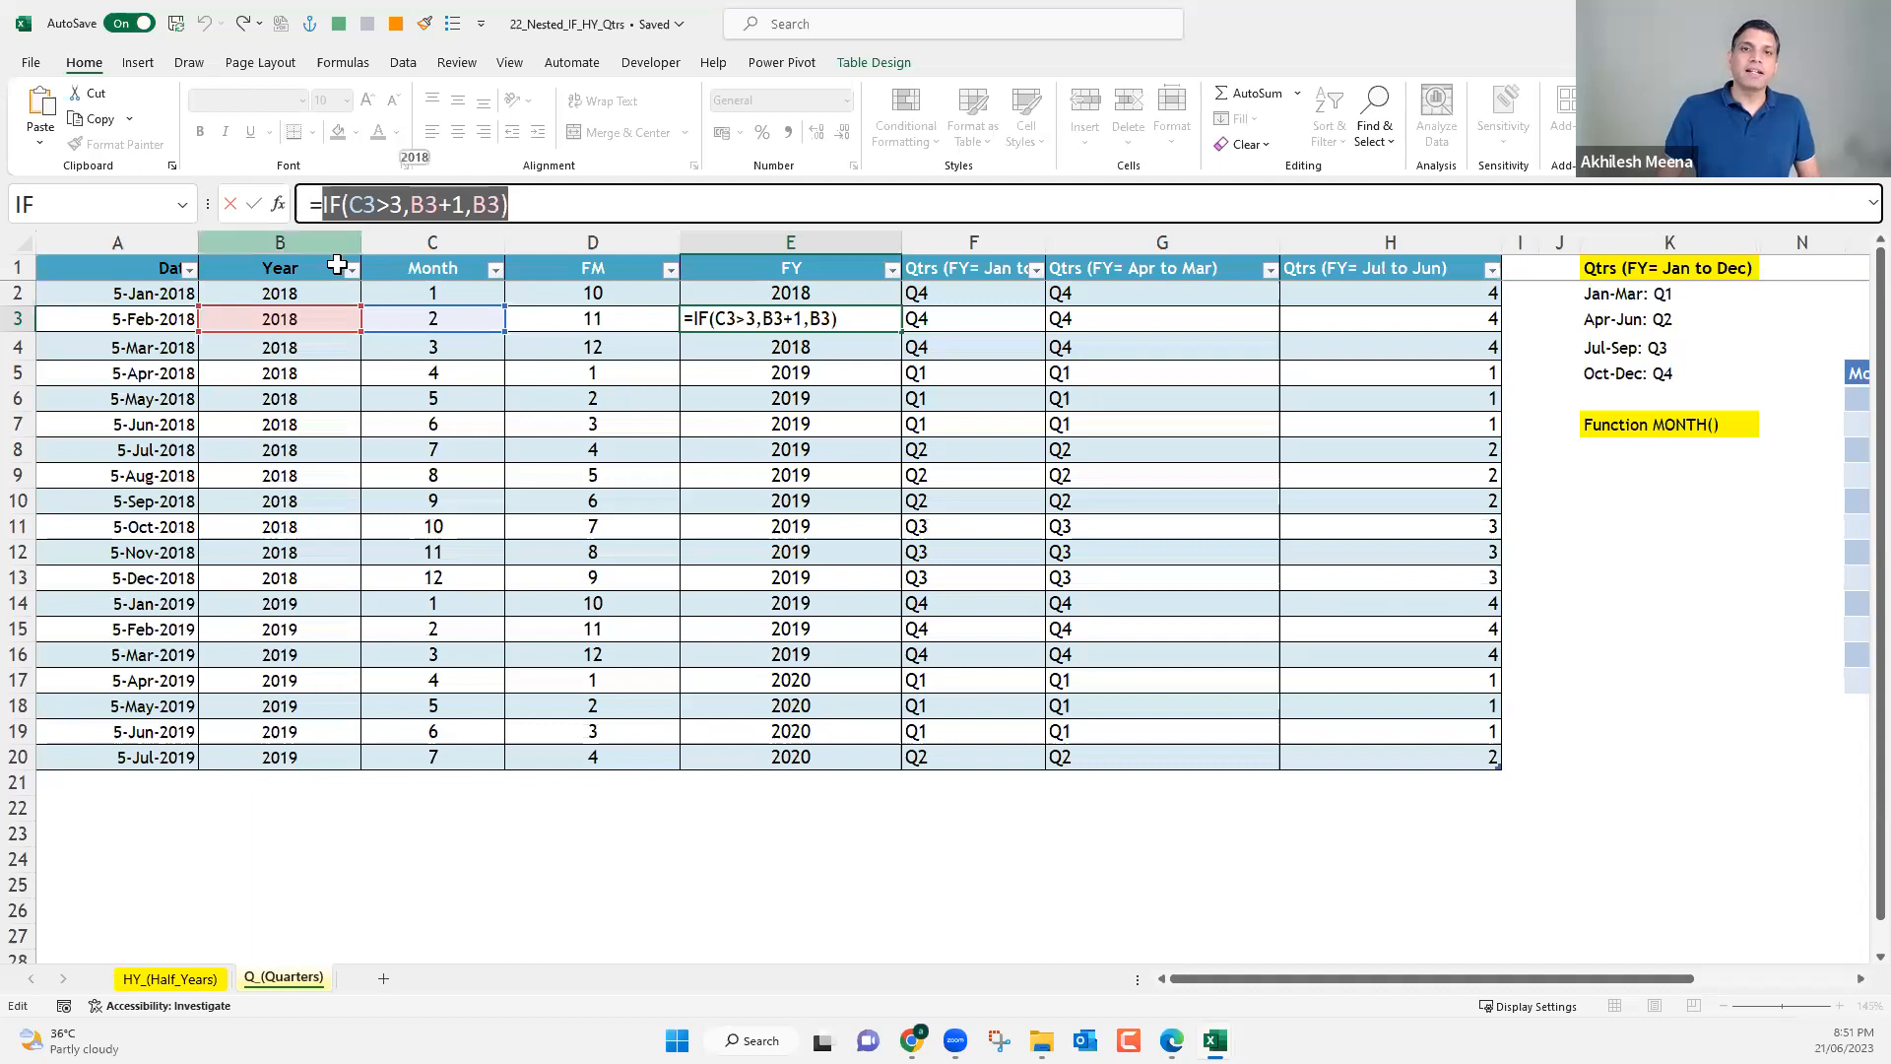
key(Left)
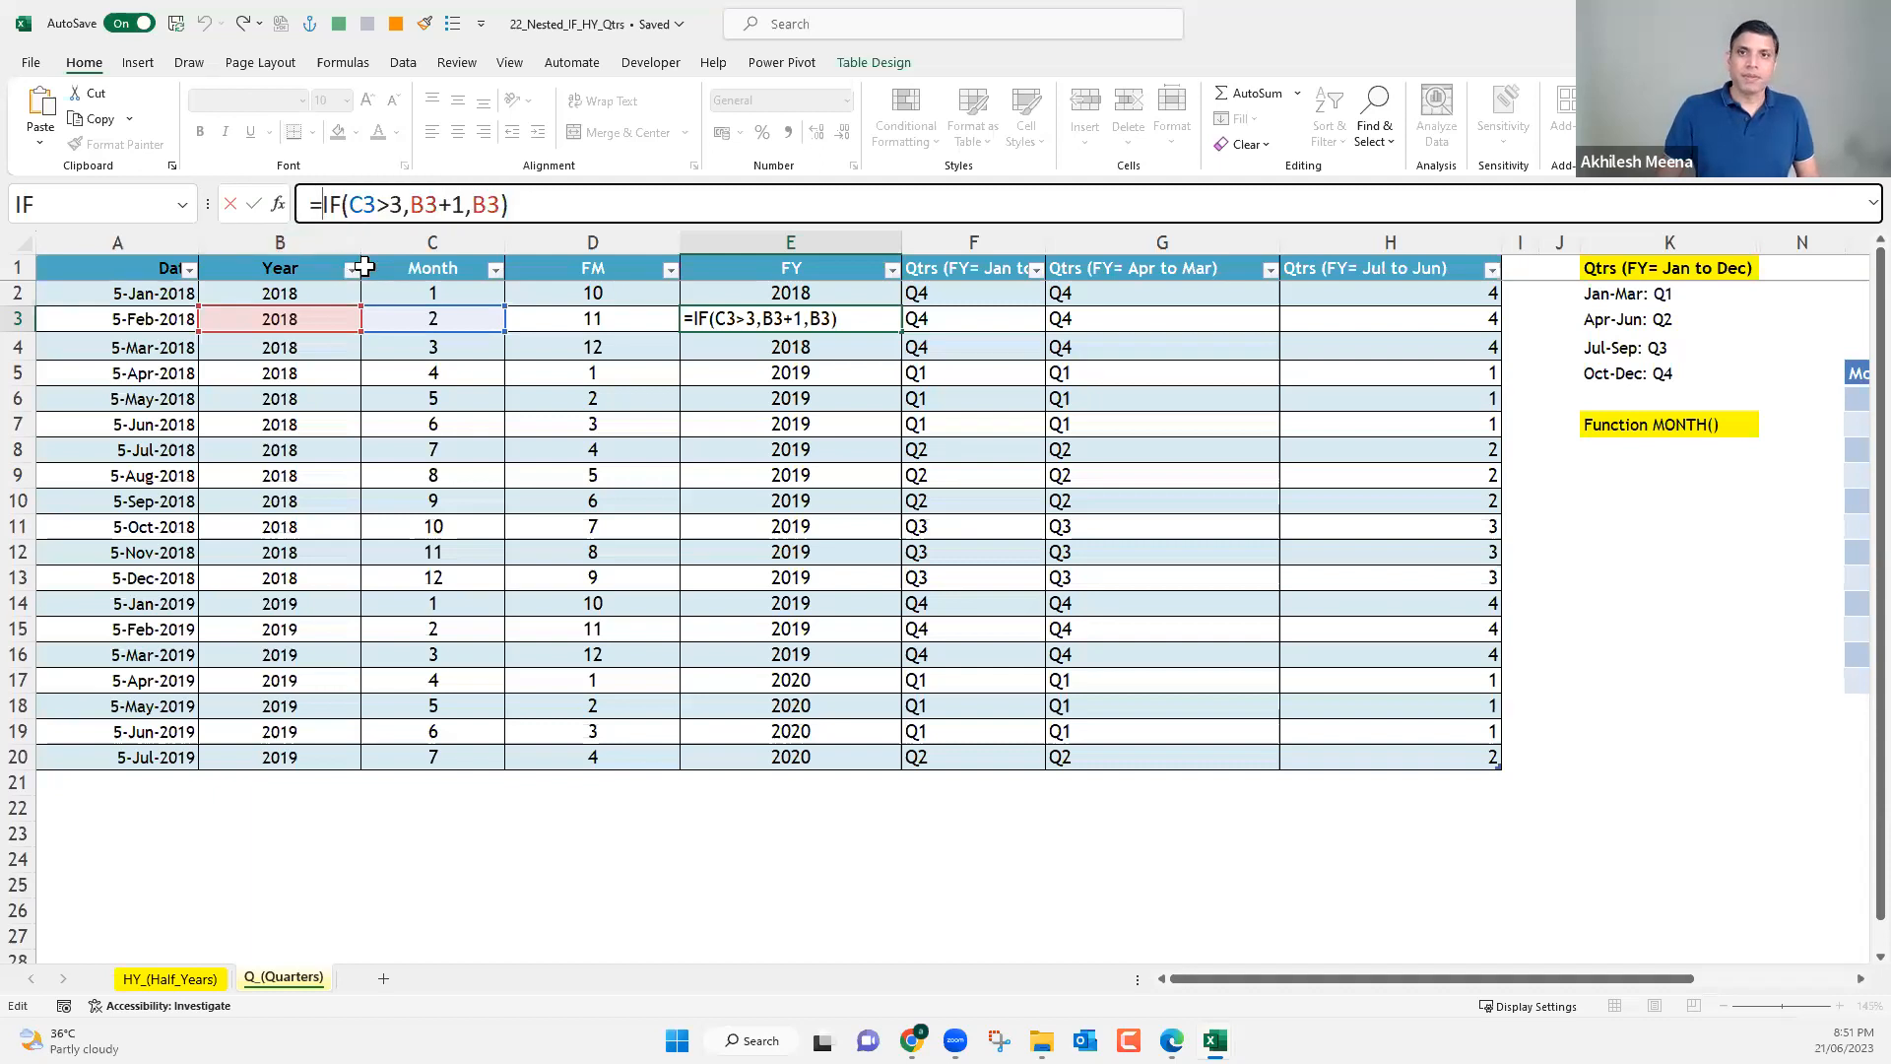
key(ctrl+v)
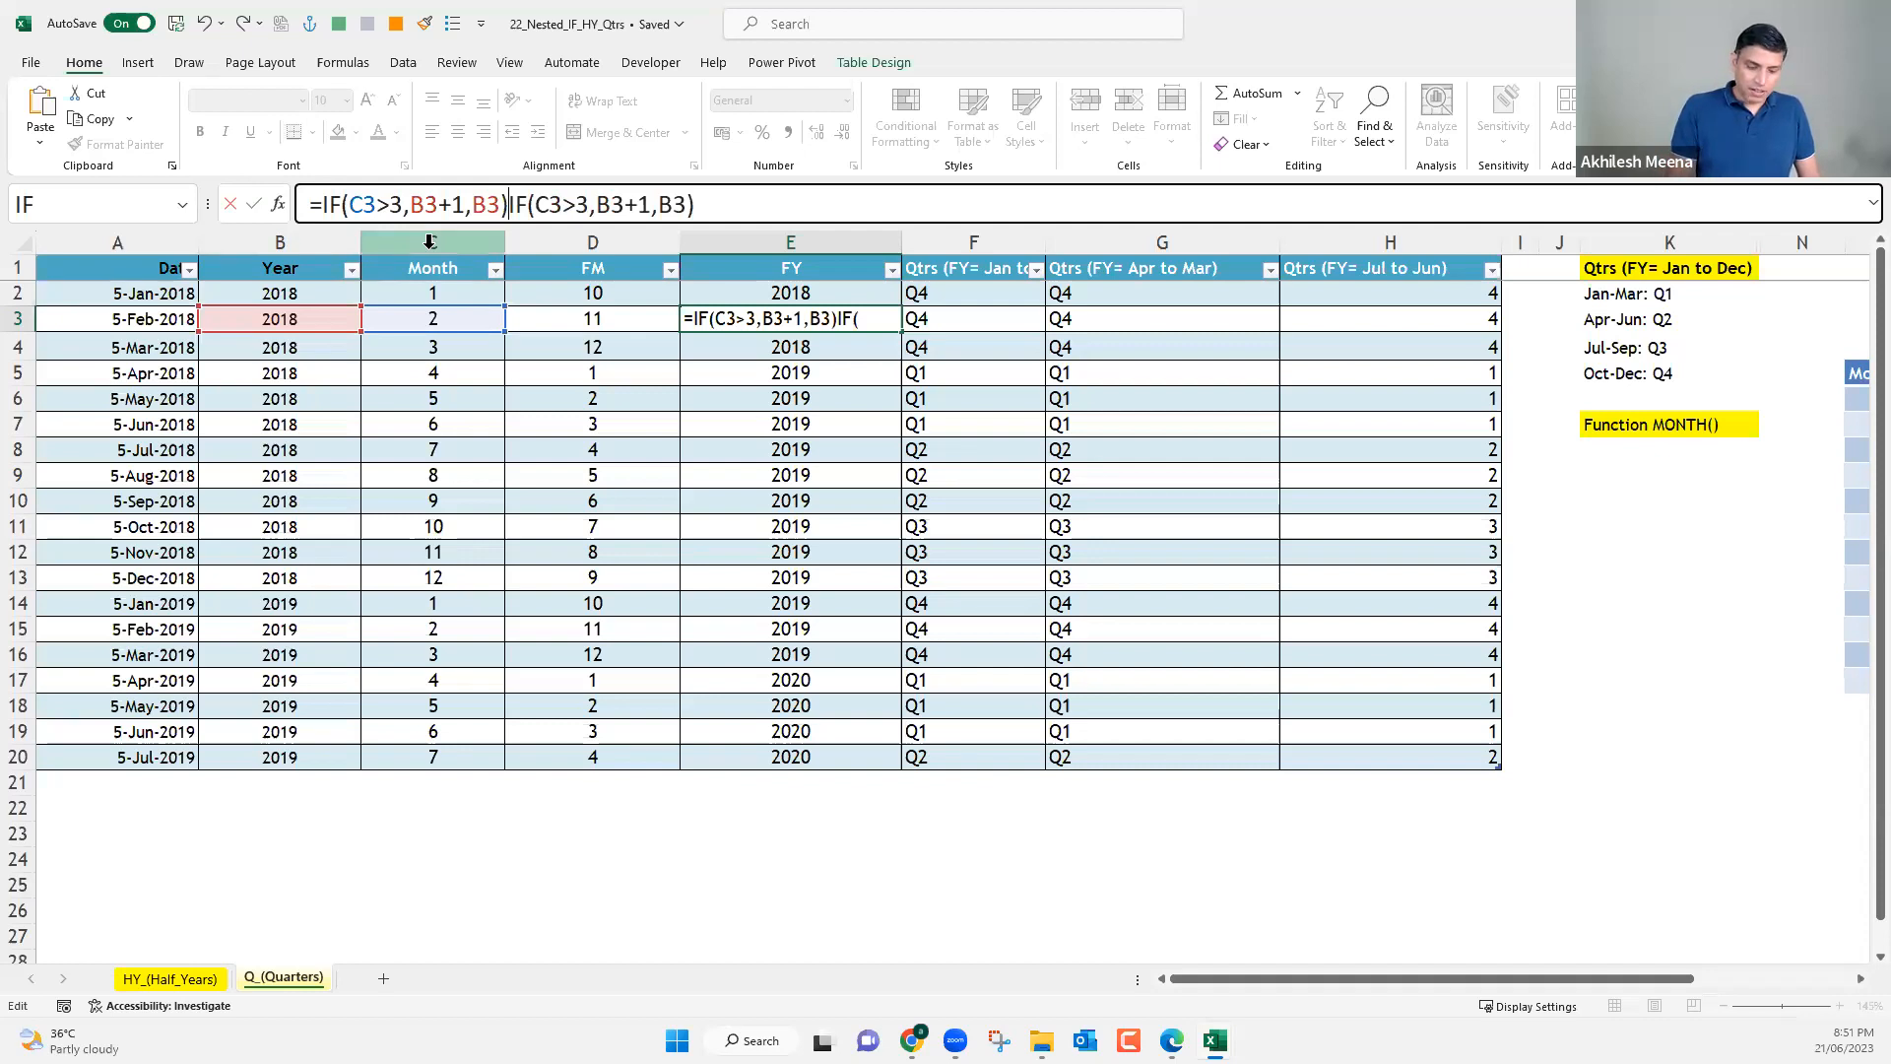
Join the two IF expressions in E3's formula with &"-"& between them.
text(")
key(BackSpace)
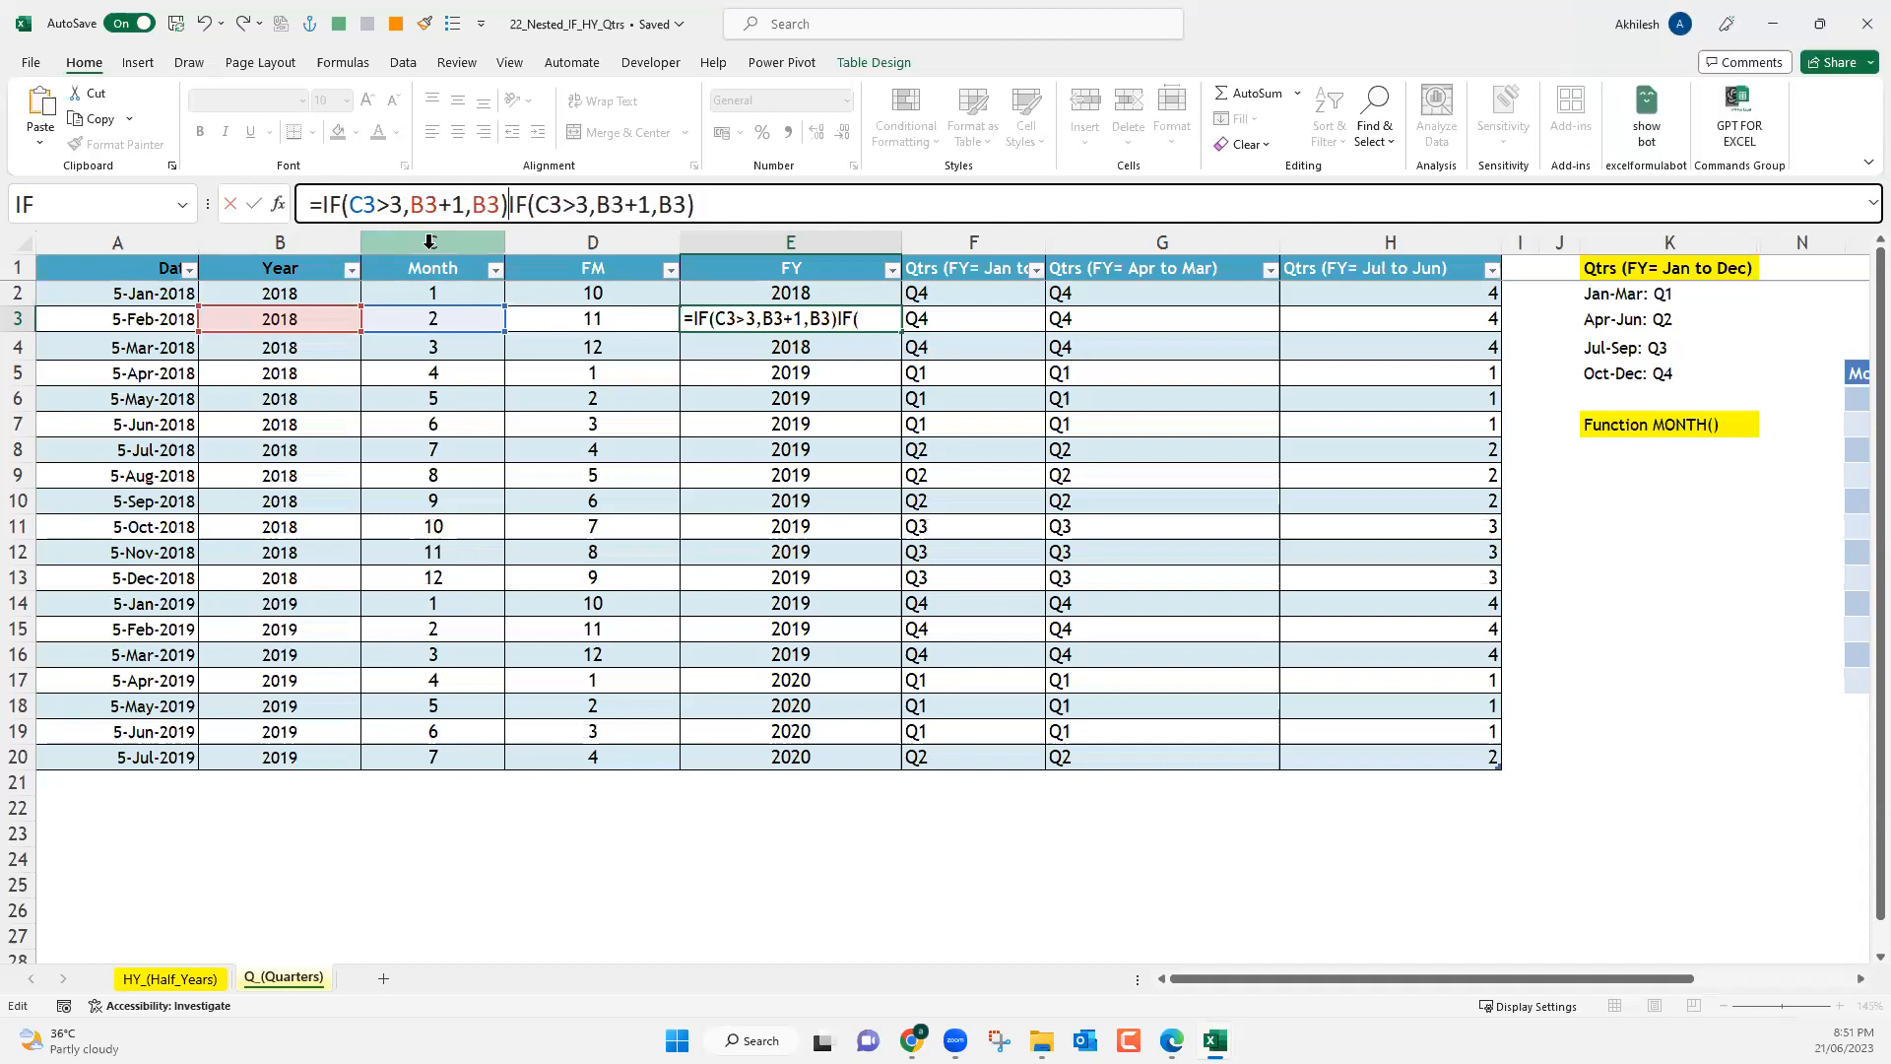
text(&")
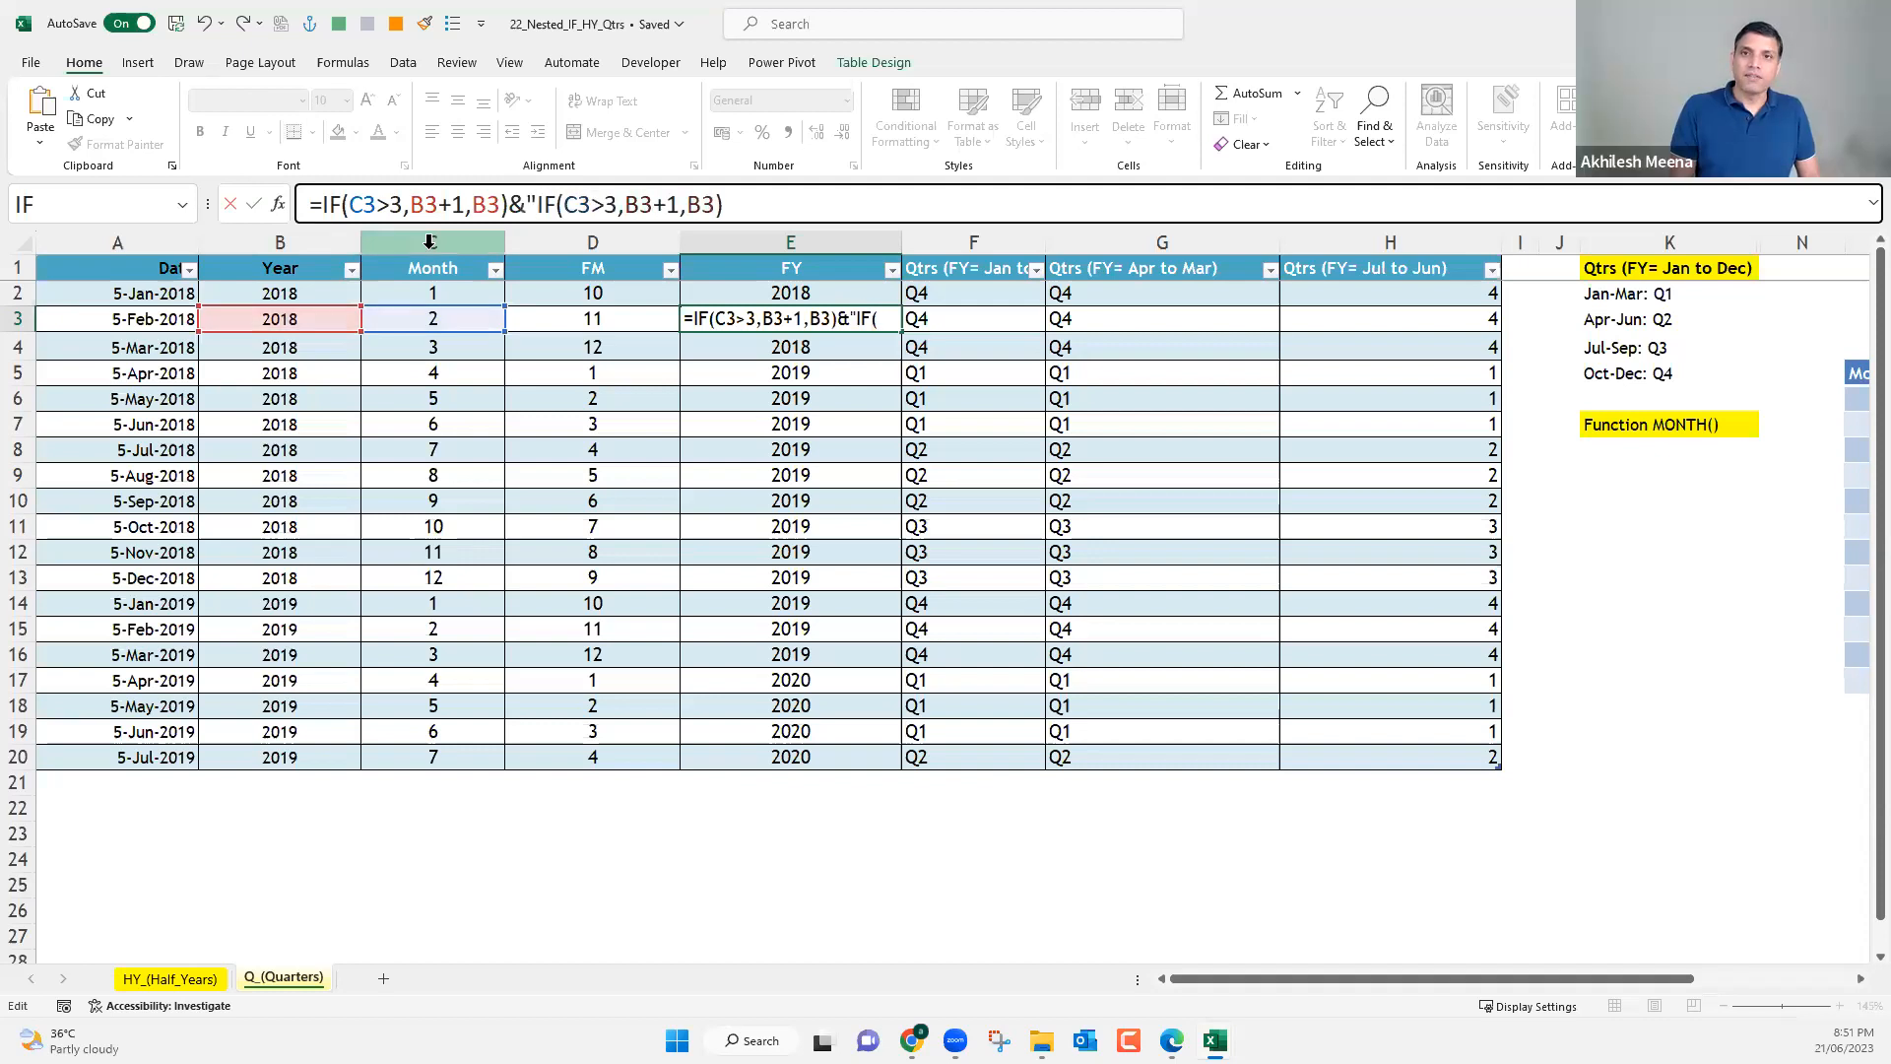
text(-")
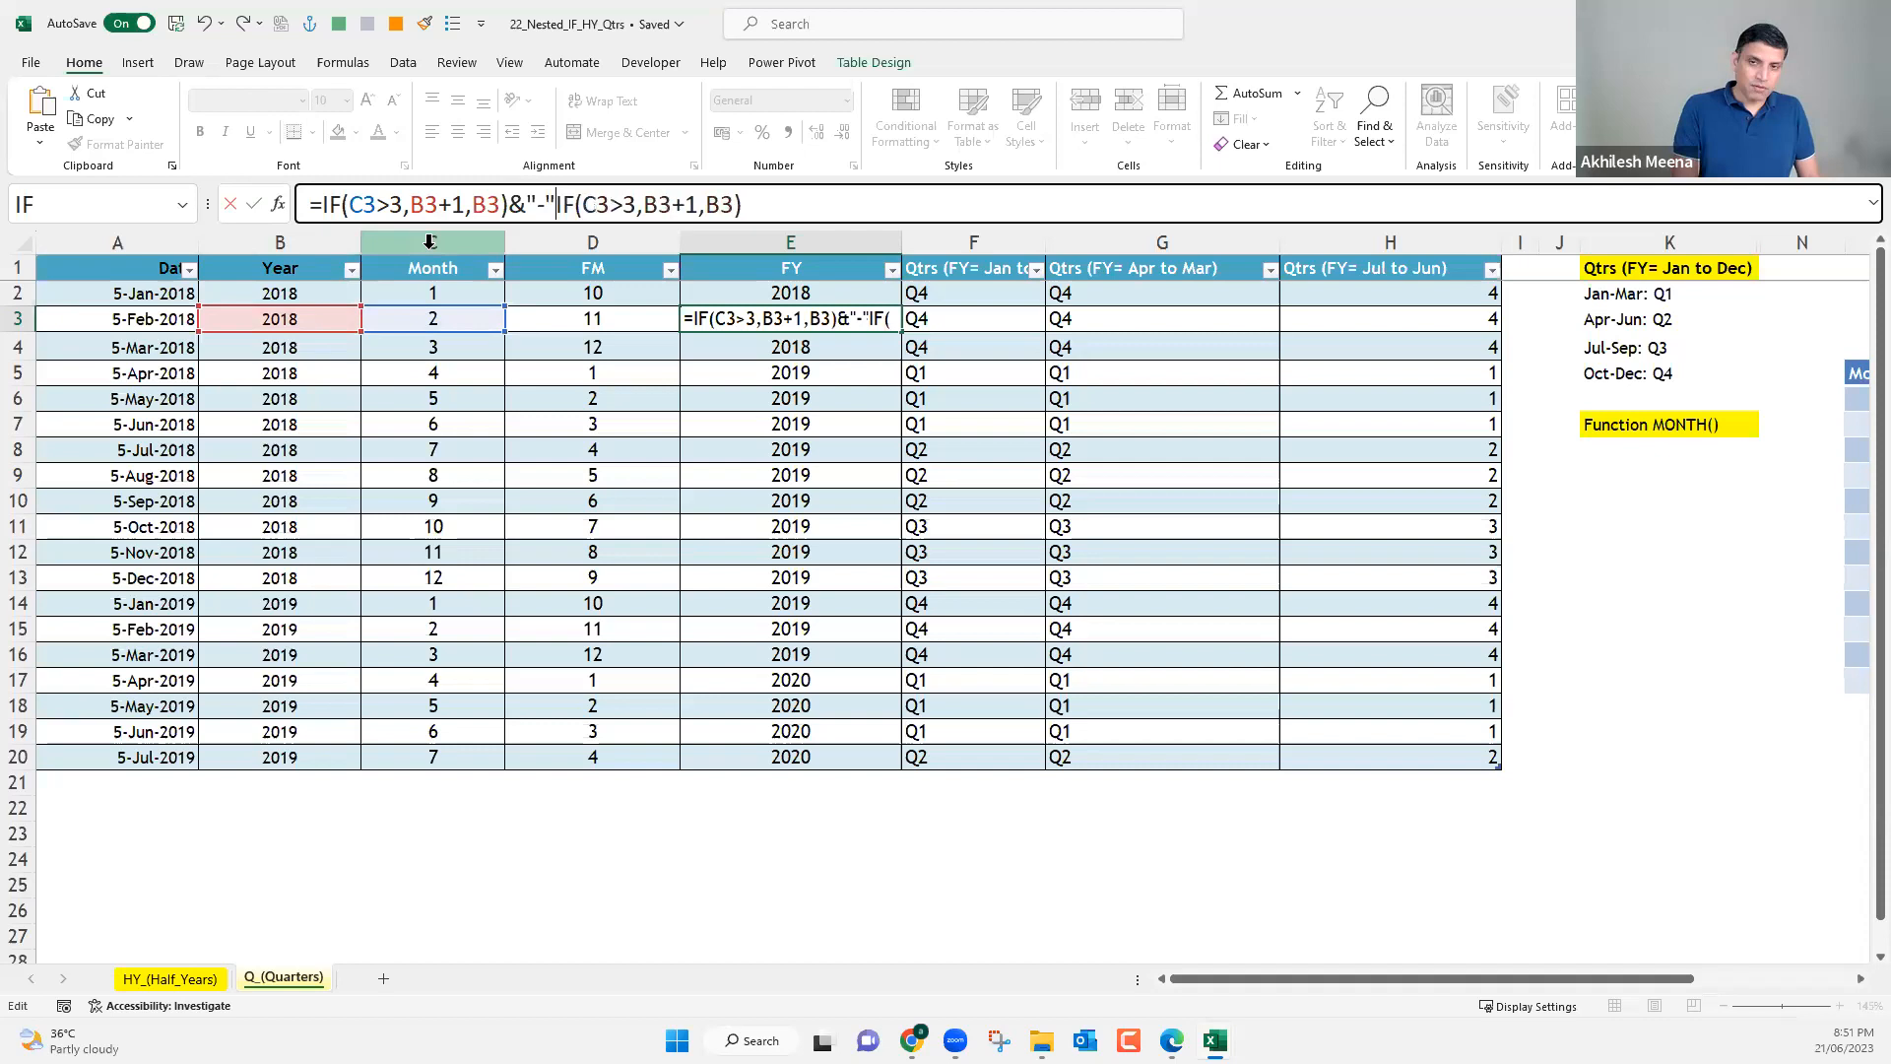
text(&)
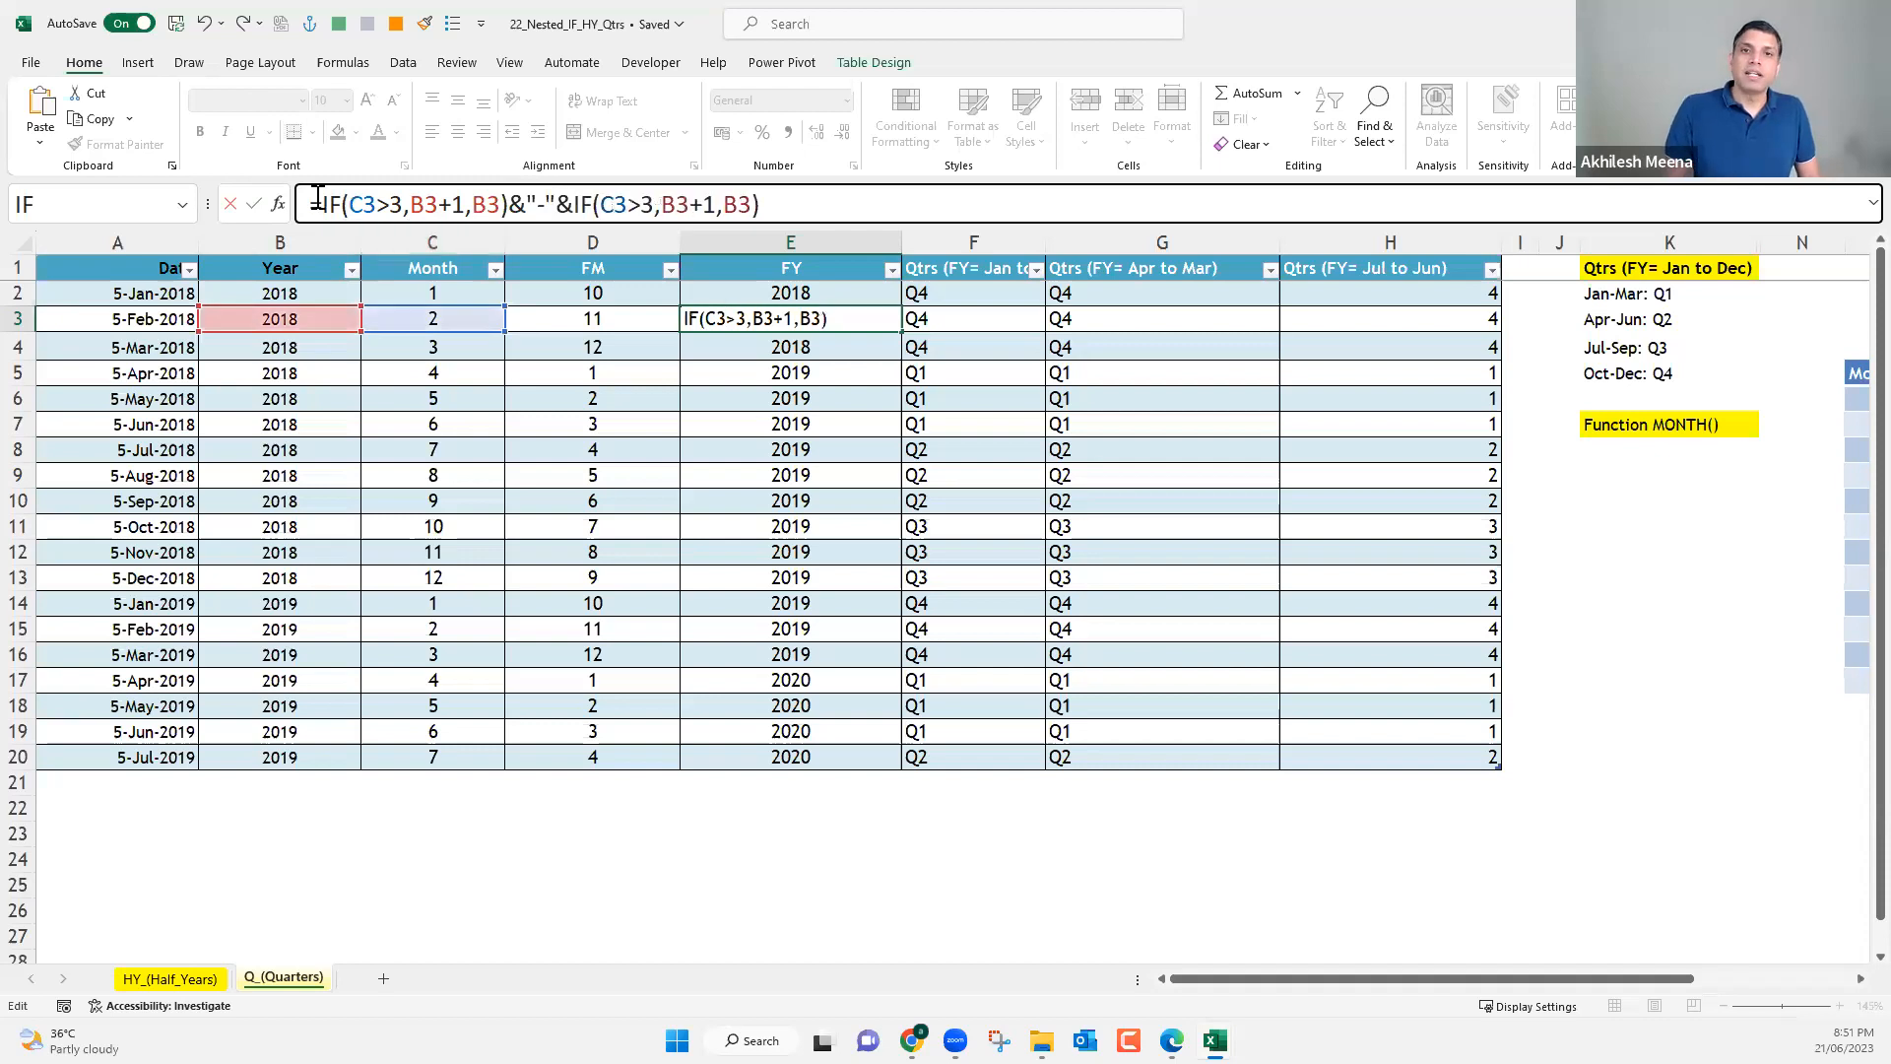
Wrap the first IF in E3's formula as (IF(C3>3,B3+1,B3)-1) to give the fiscal year's start year.
drag(324, 204, 508, 208)
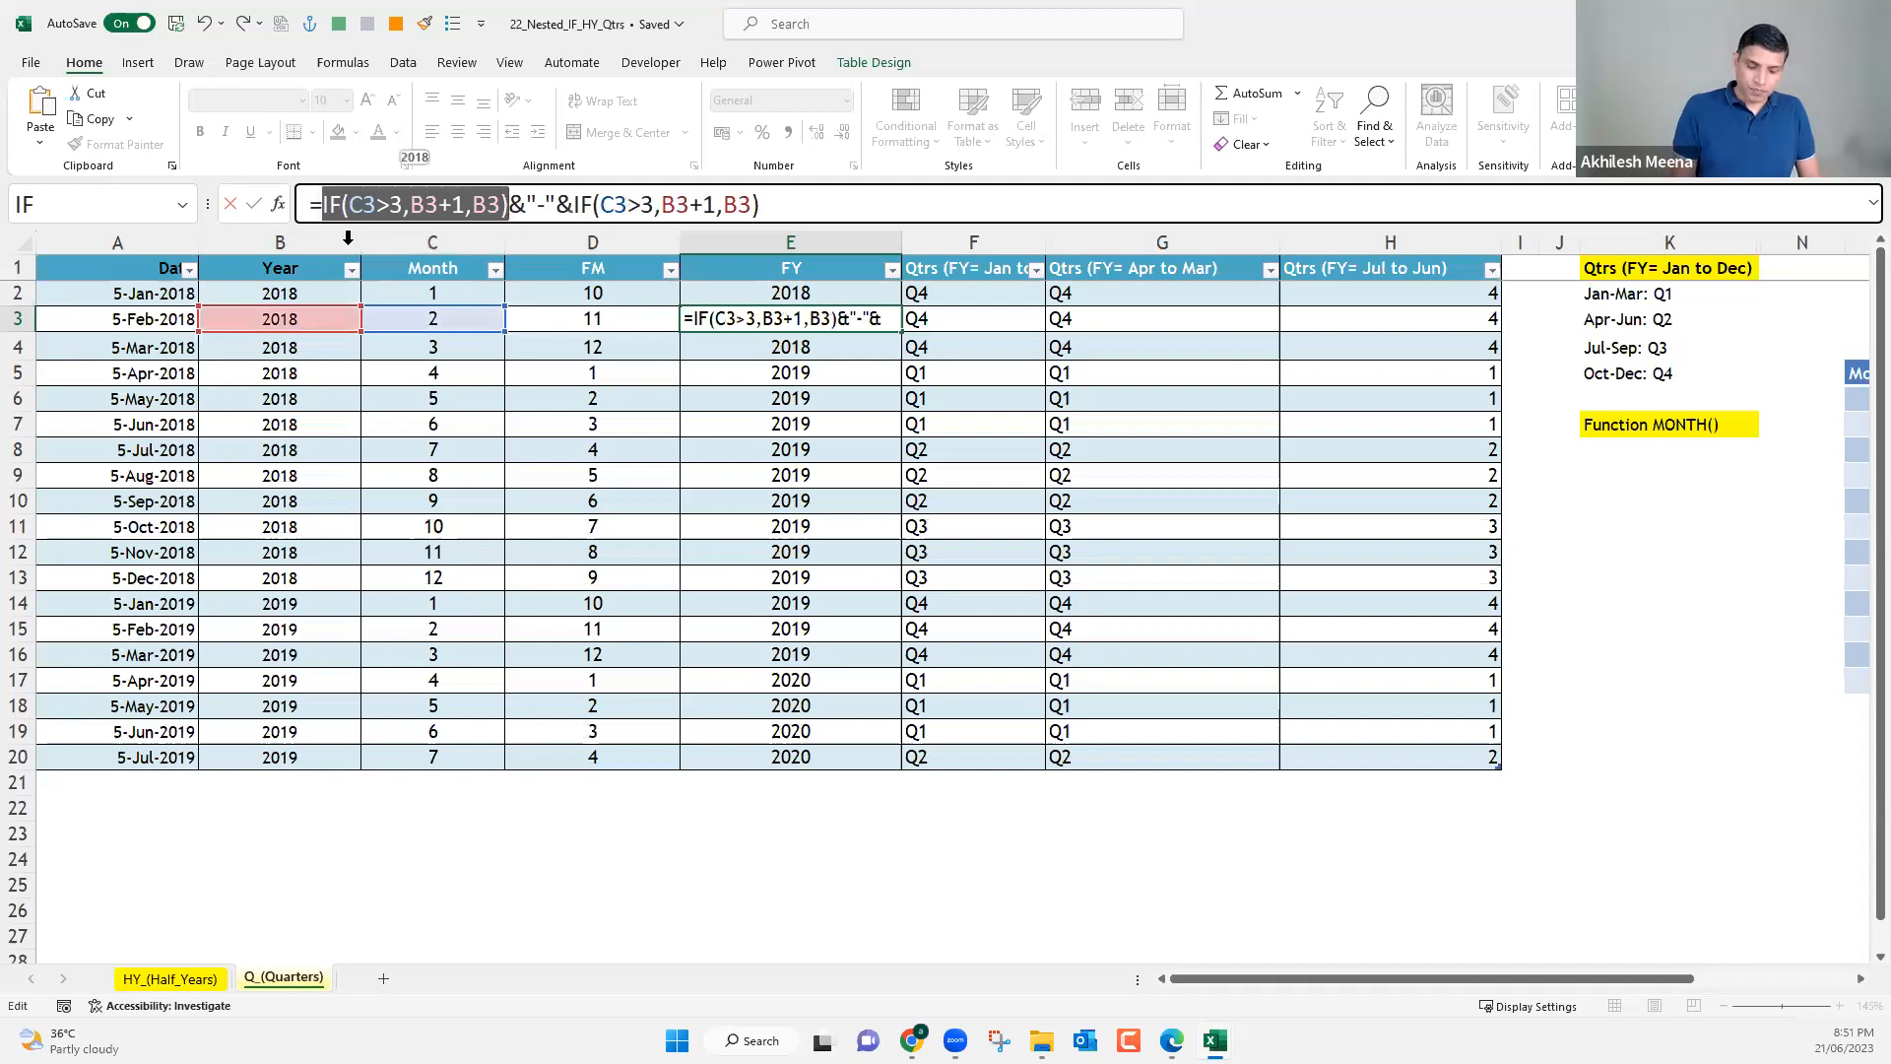
key(Left)
text(()
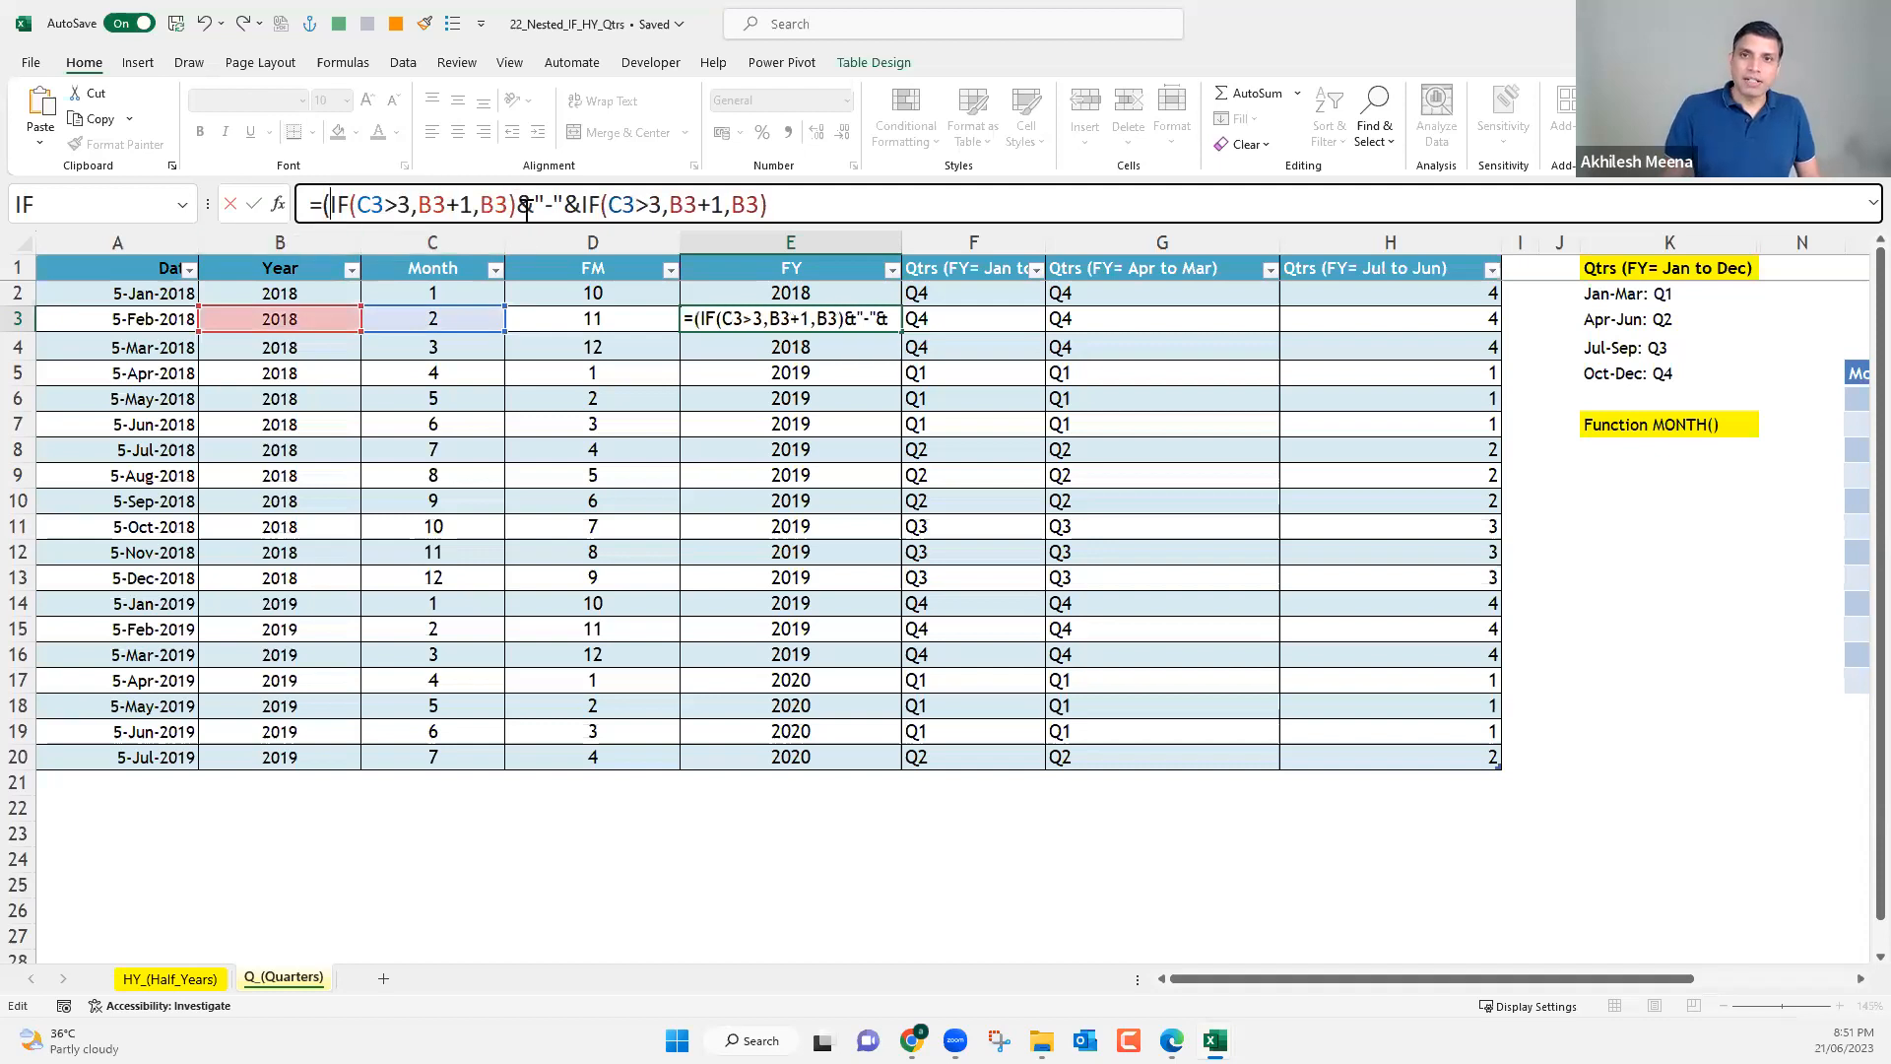
text(-)
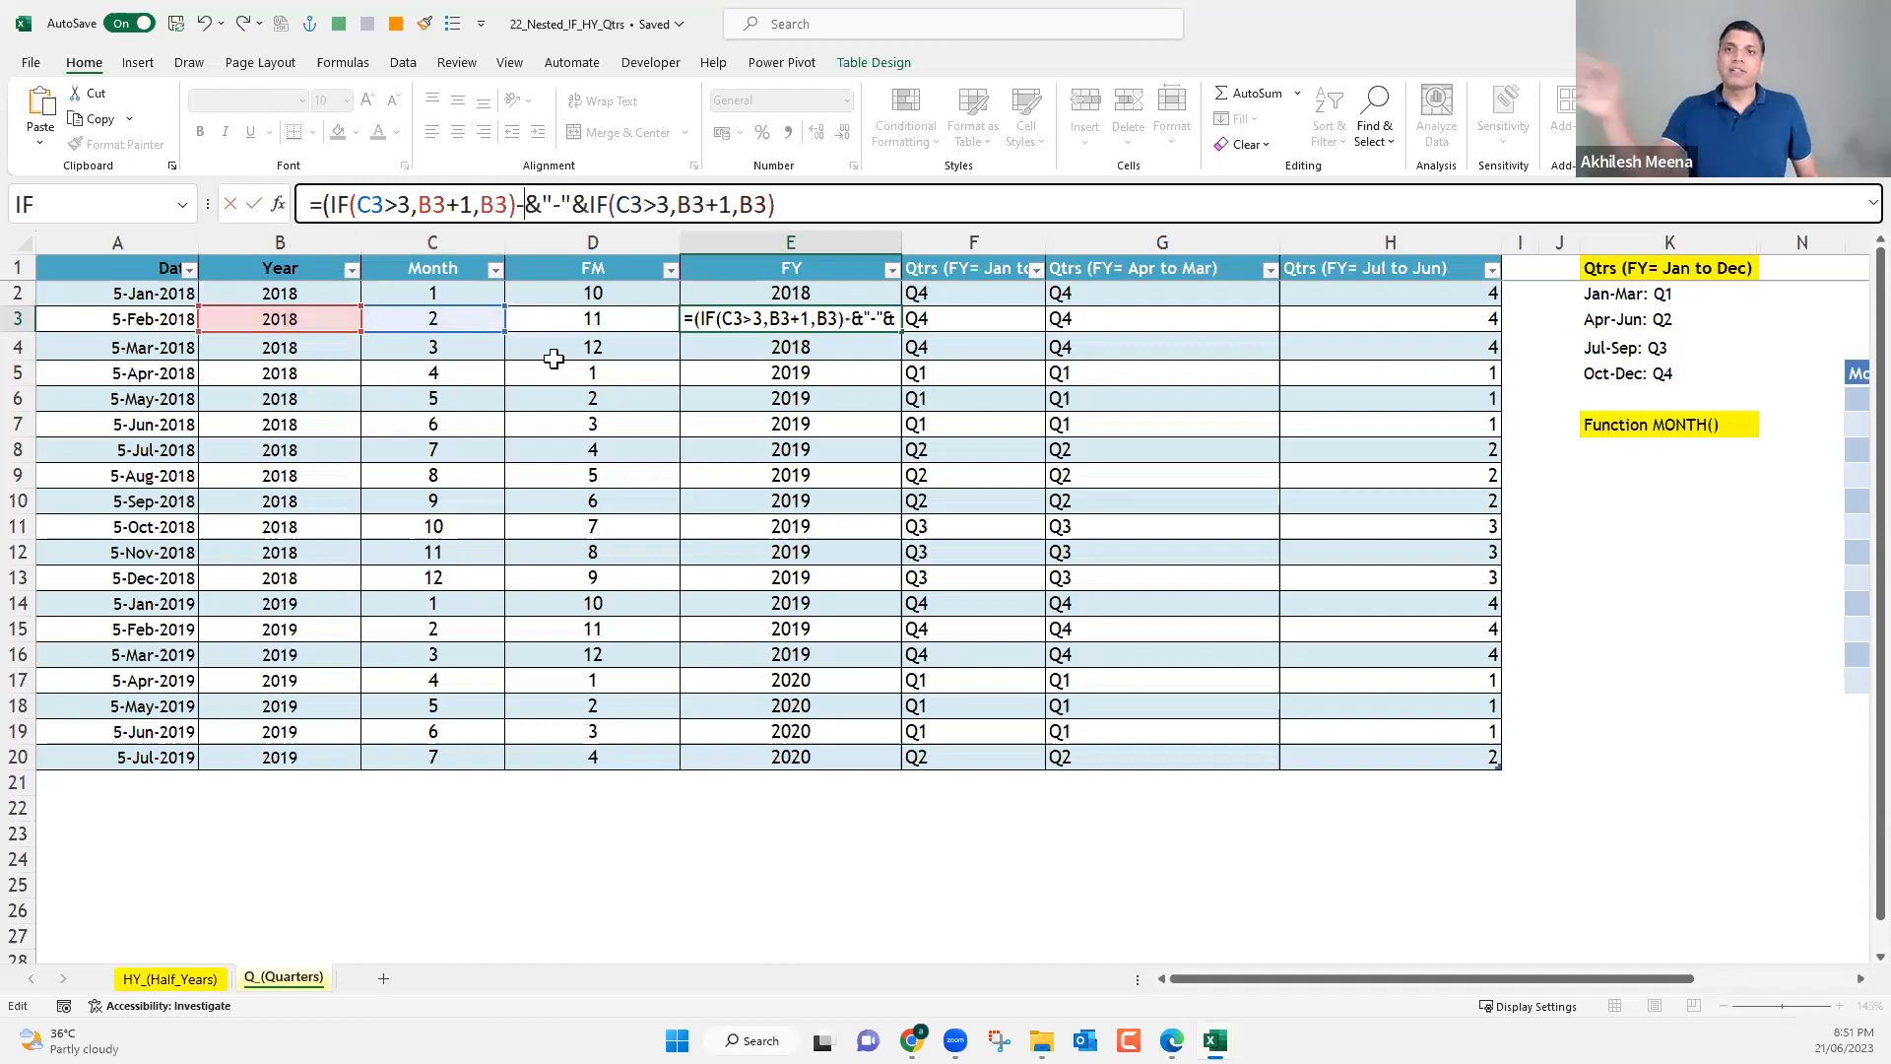
text())
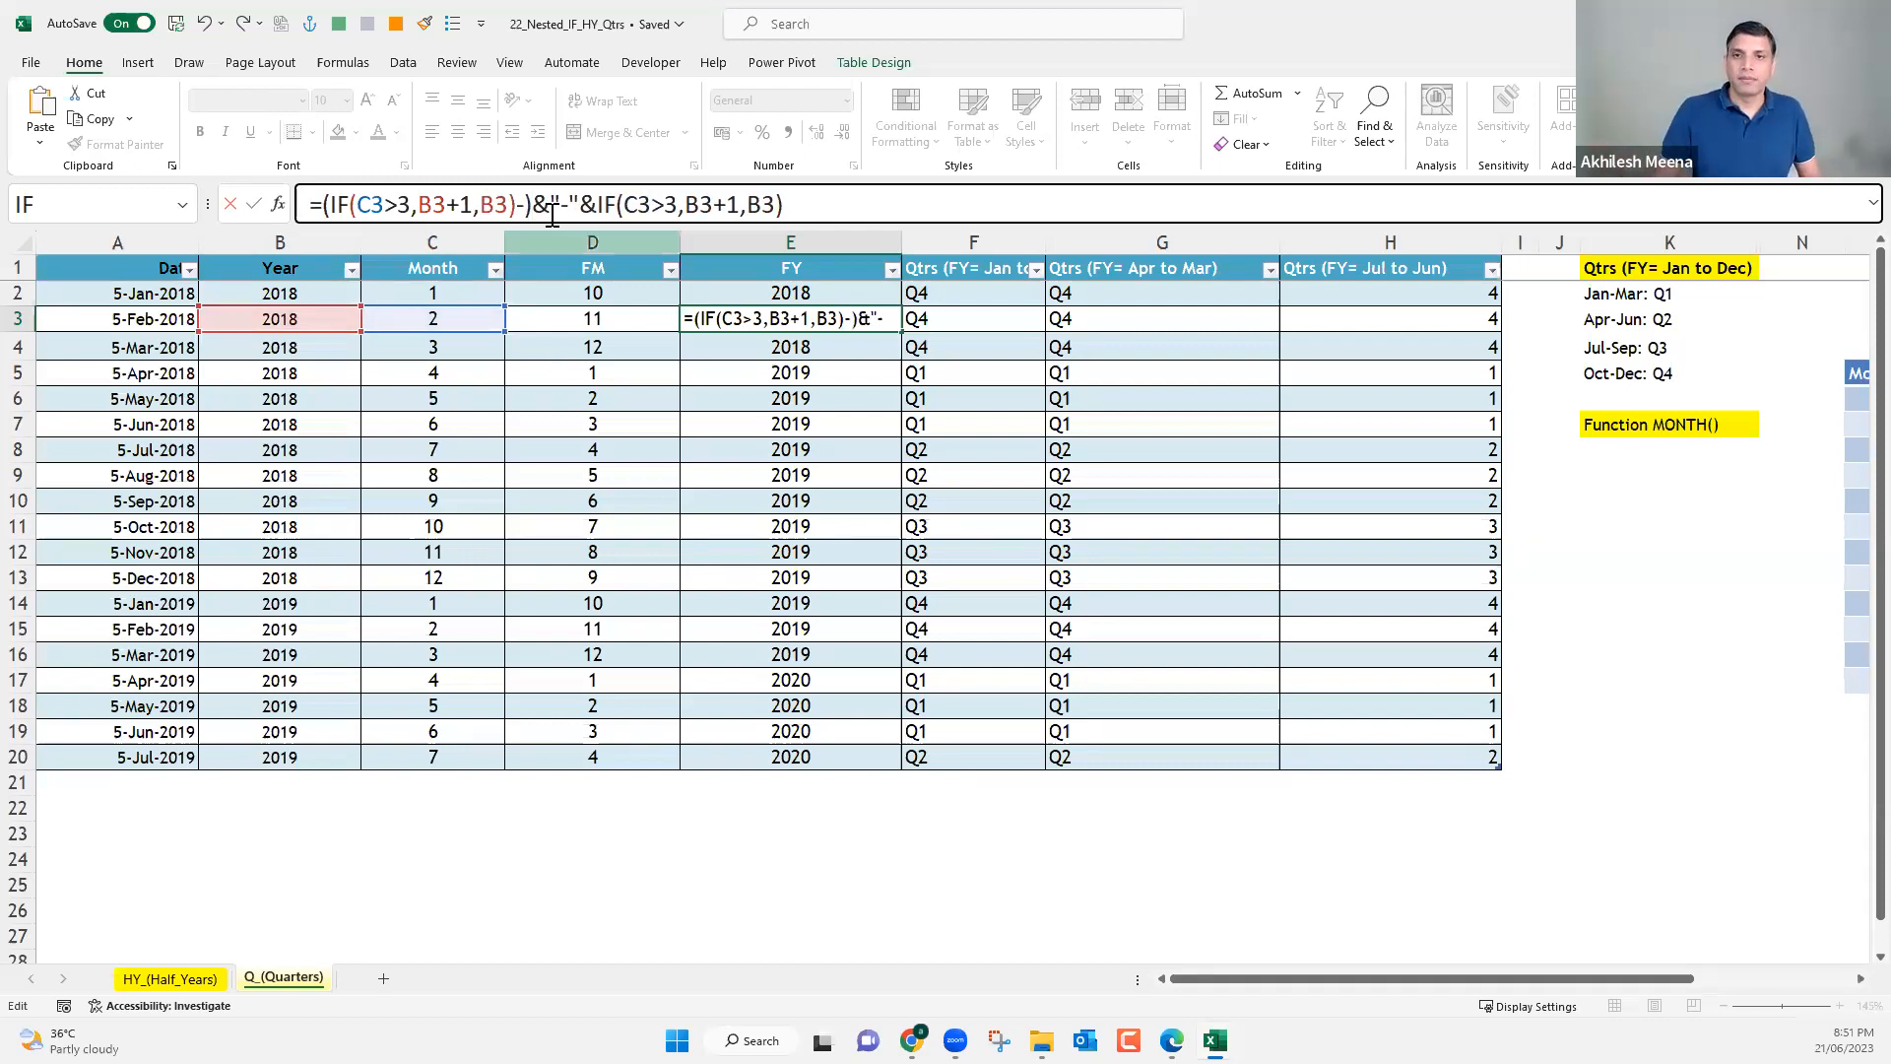
click(523, 197)
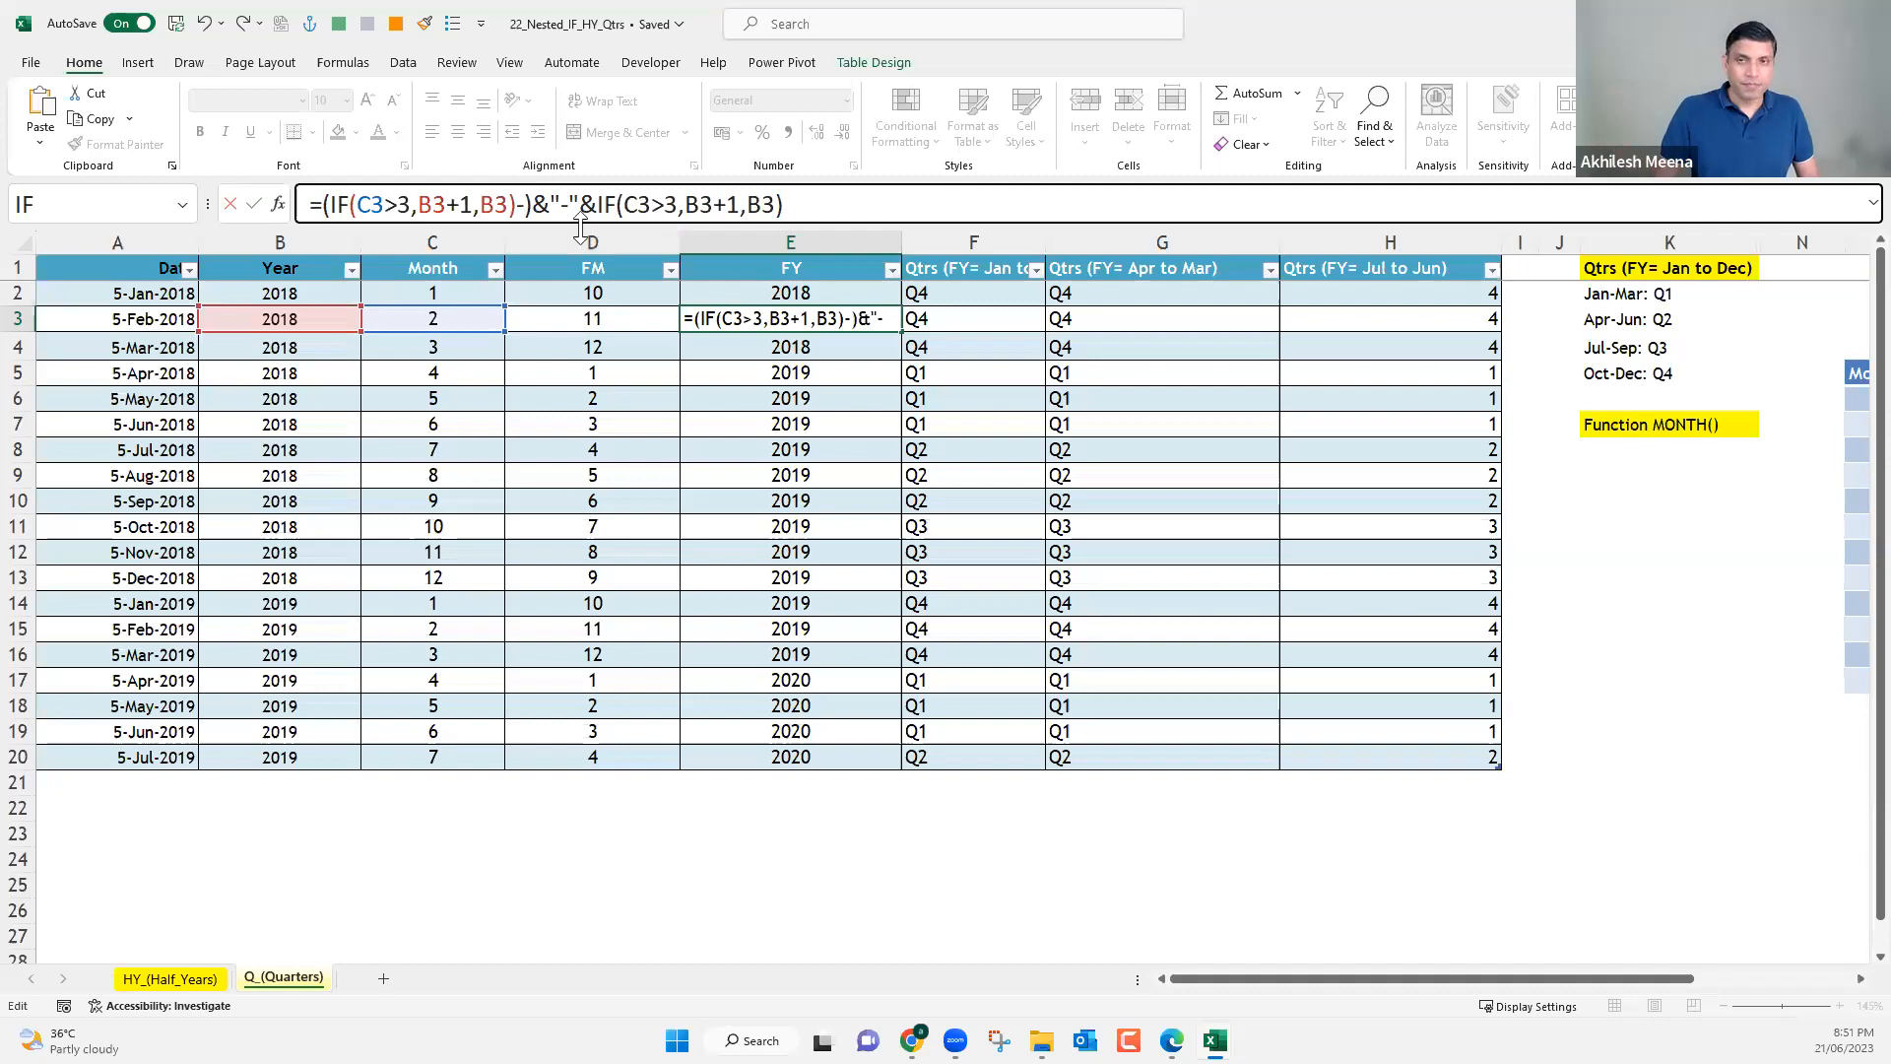
text(1)
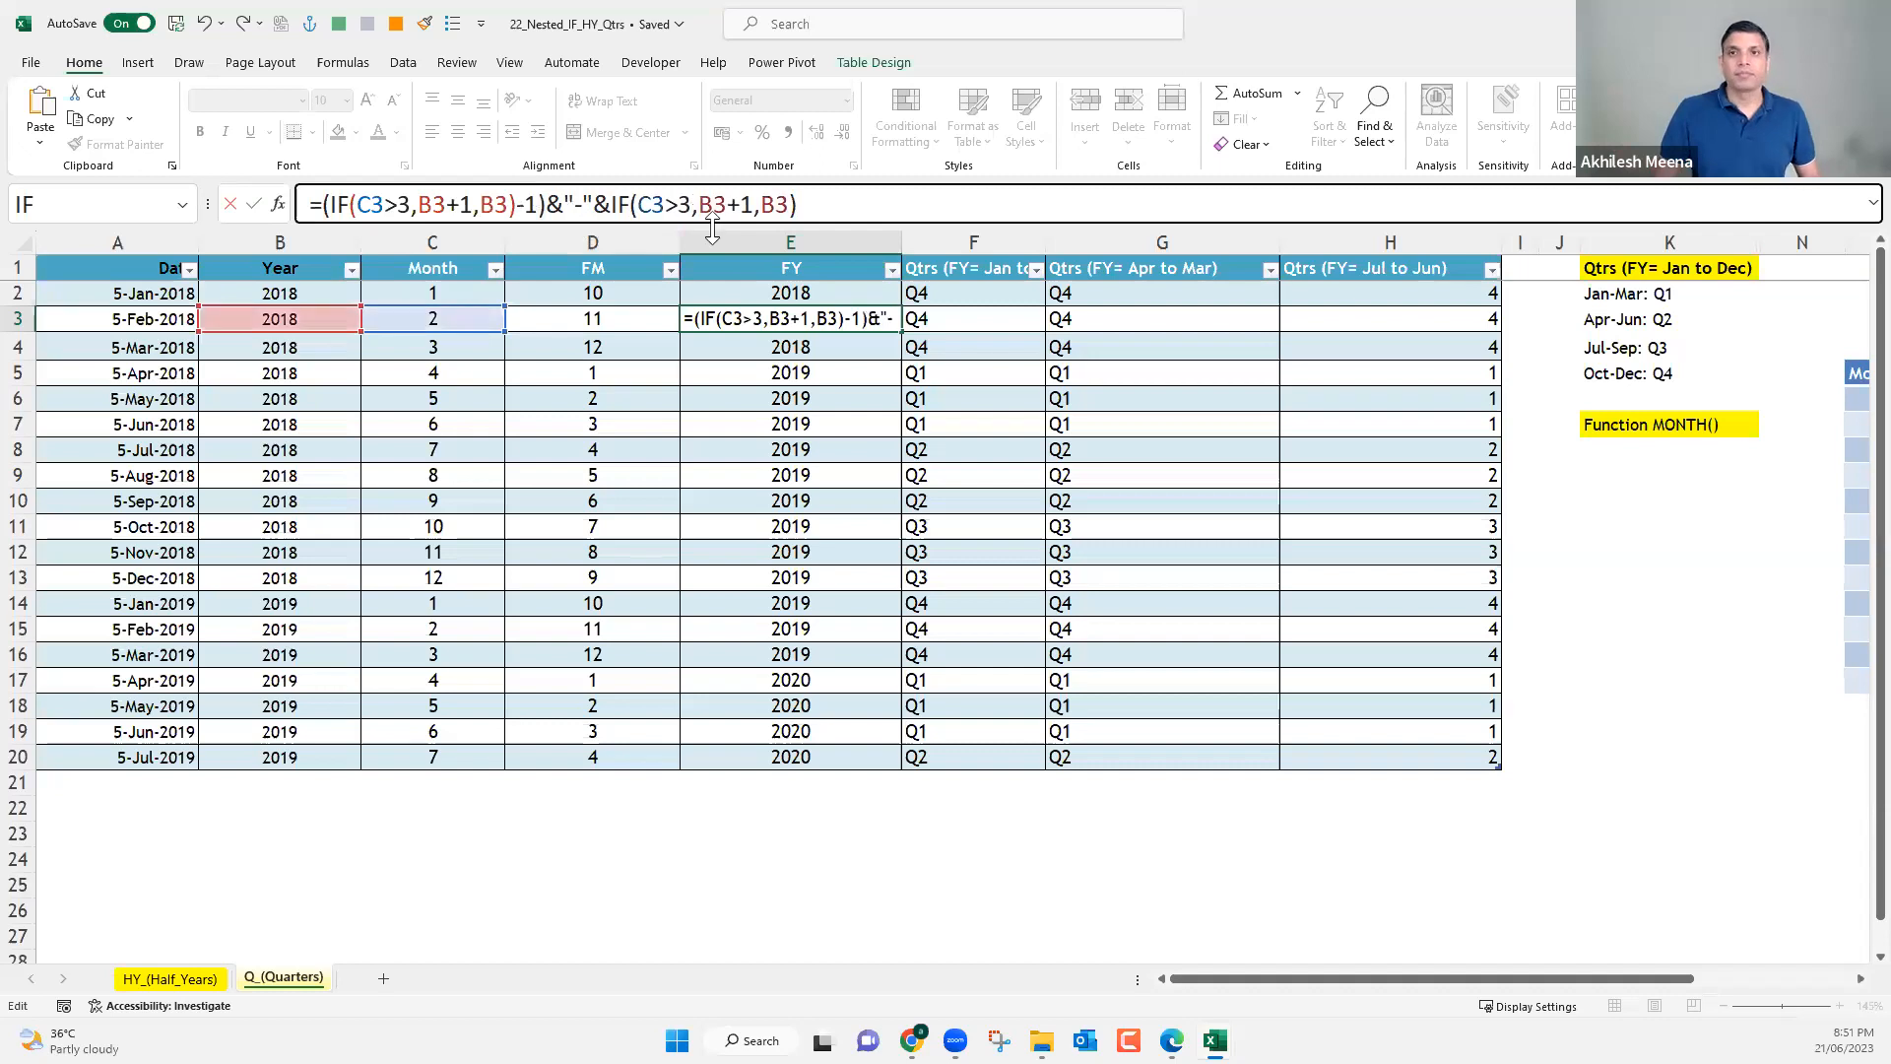
Space out the formula as =(IF(C3>3,B3+1,B3)-1) &"-"& IF(C3>3,B3+1,B3) and apply it to the whole FY column.
click(549, 206)
click(622, 206)
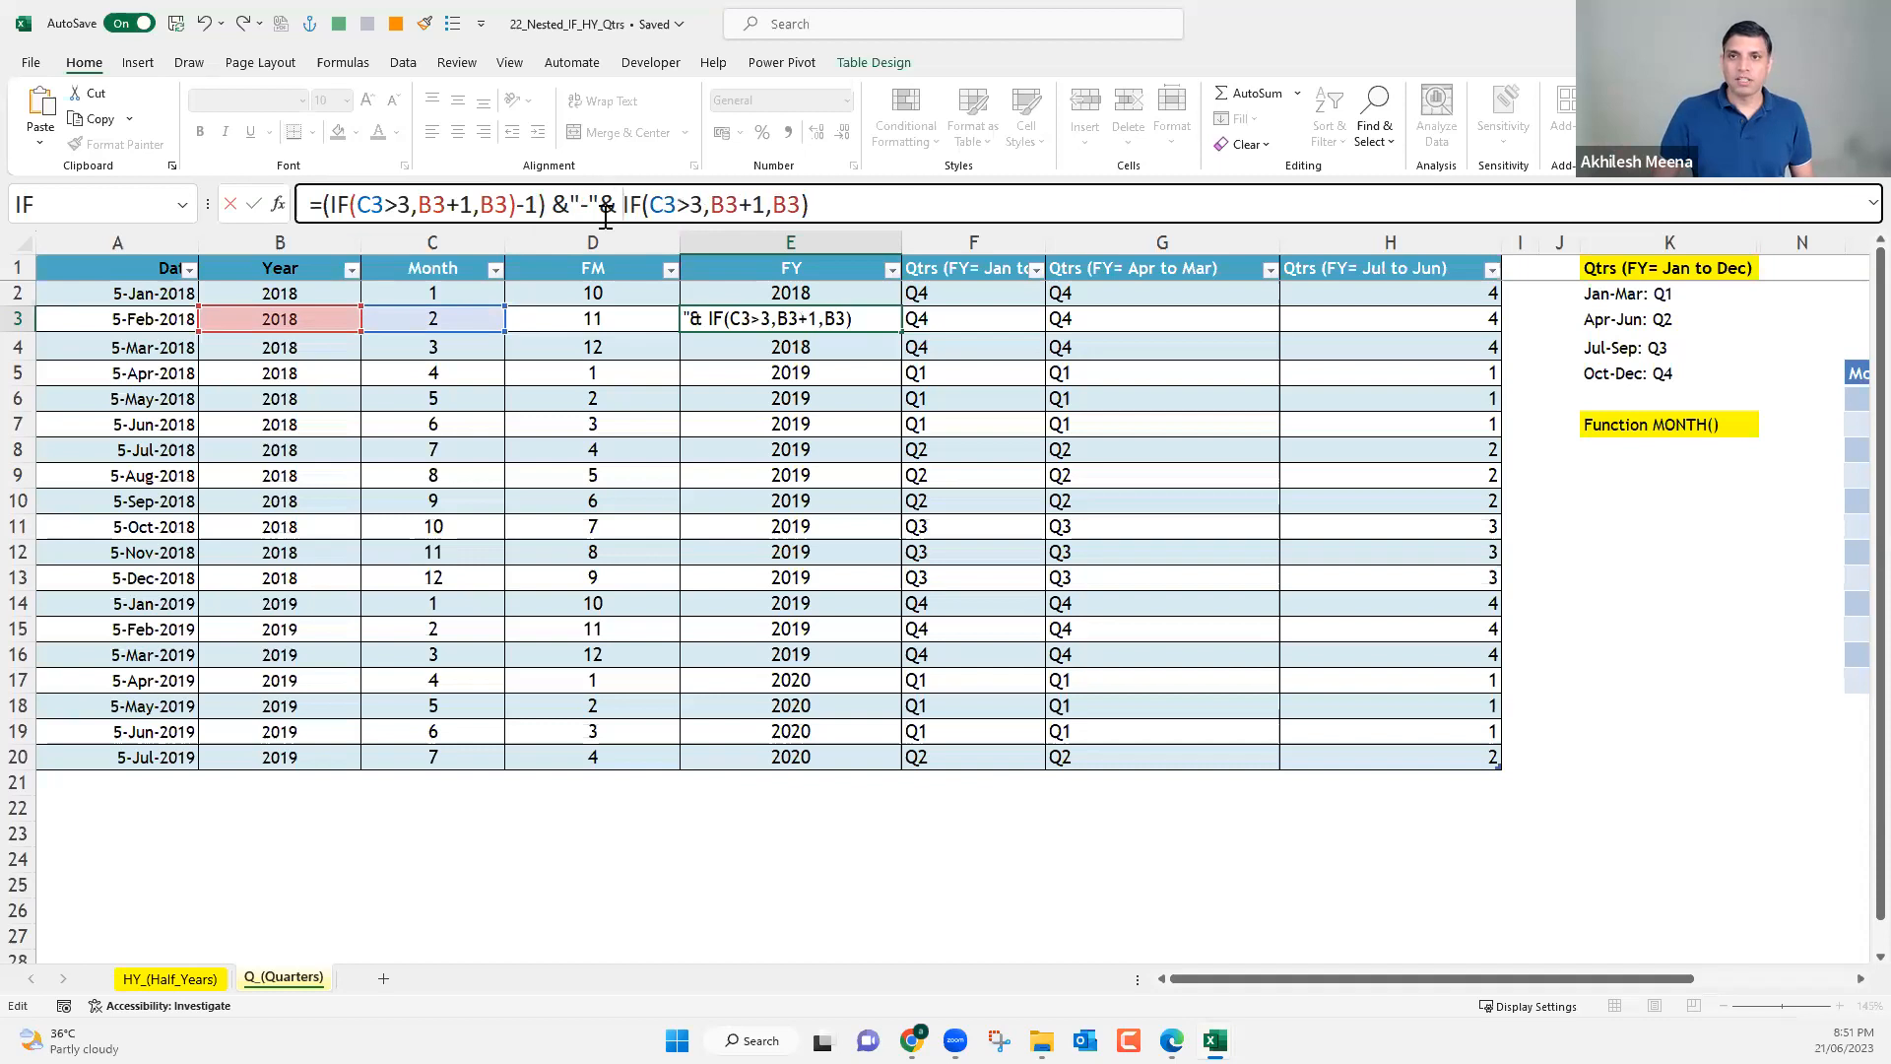
drag(626, 200, 833, 198)
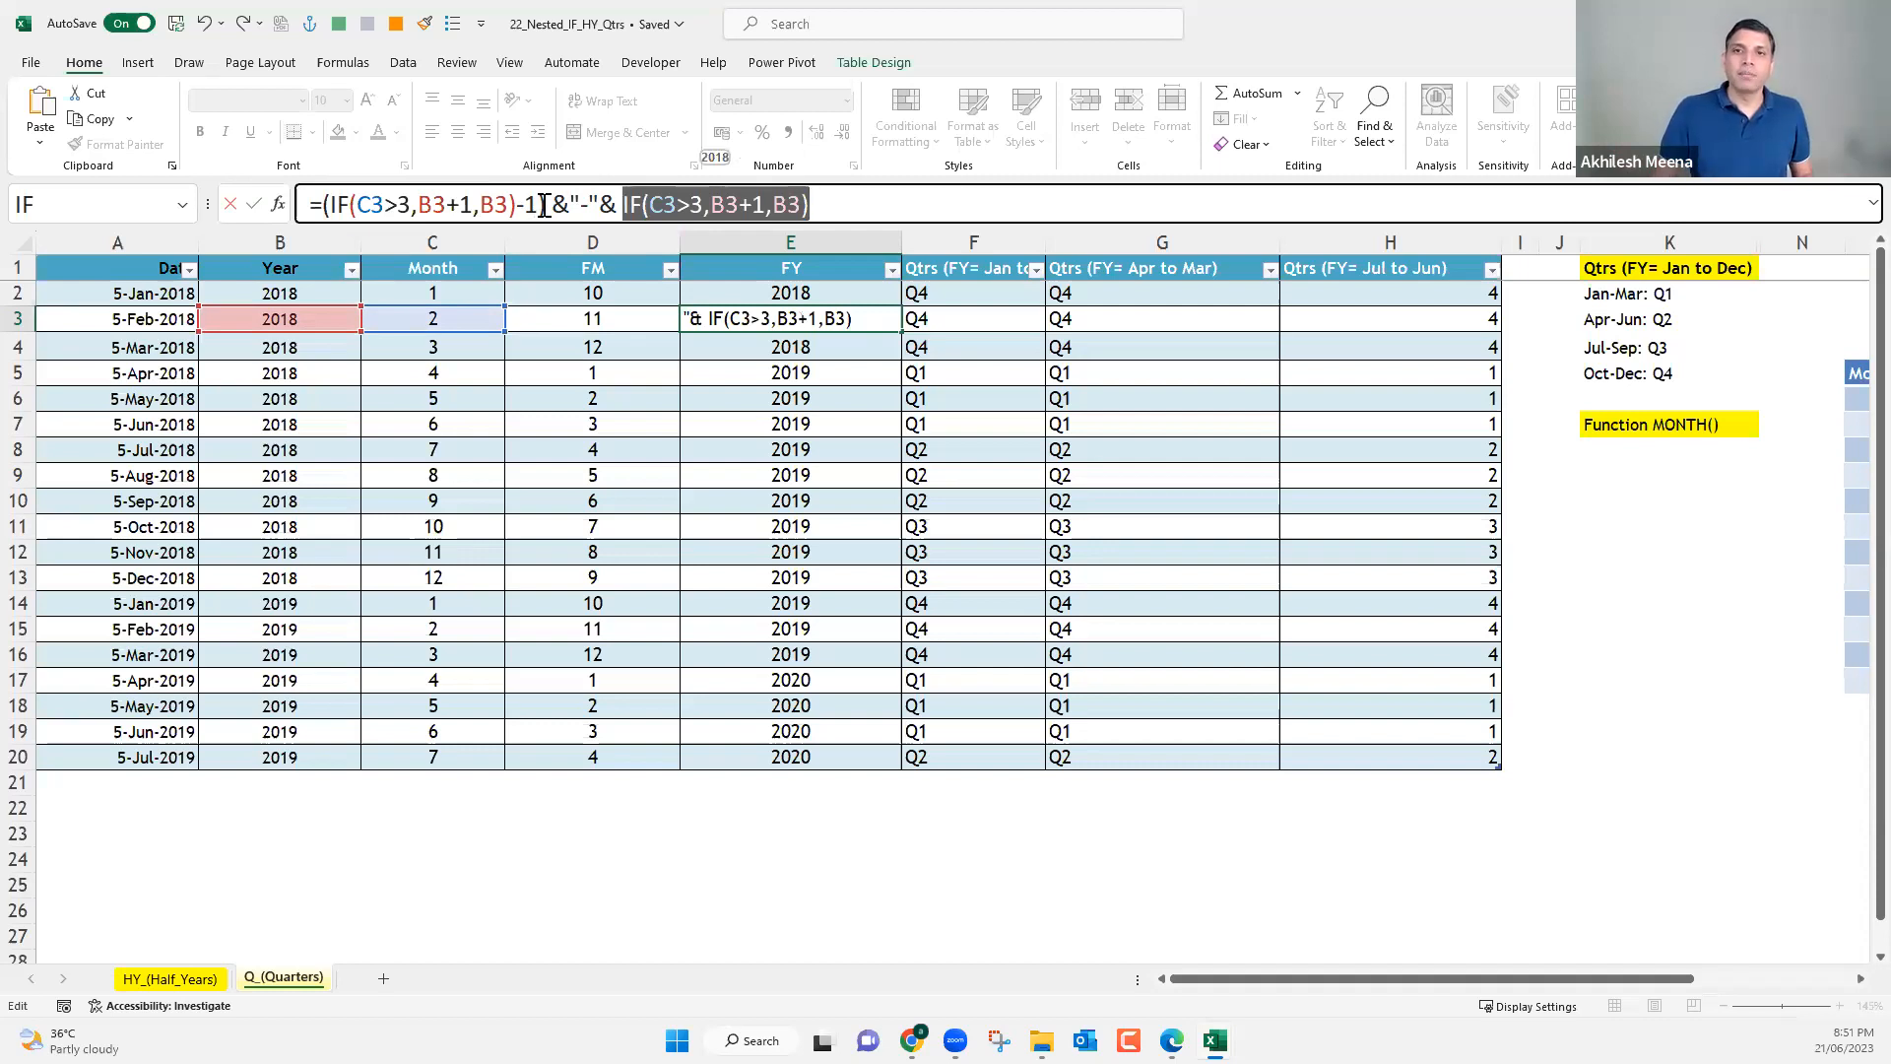
drag(545, 204, 330, 204)
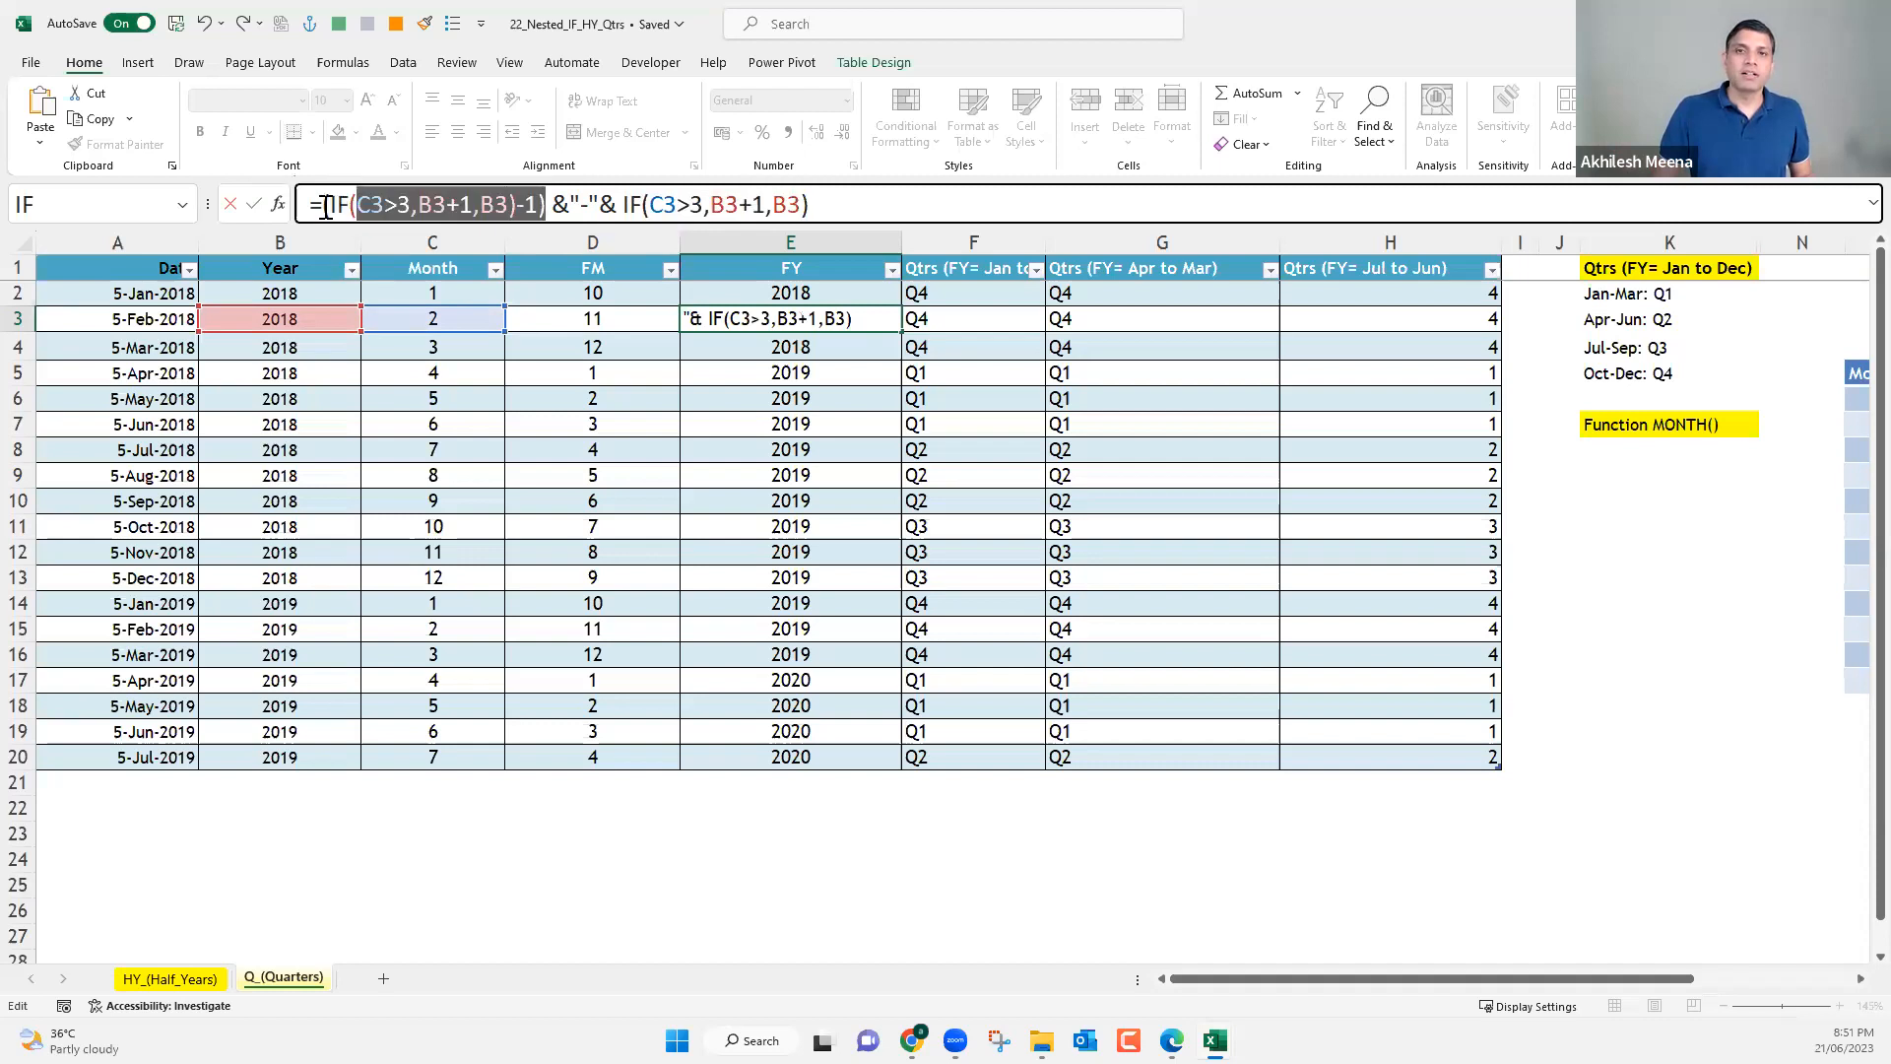
key(shift+Left)
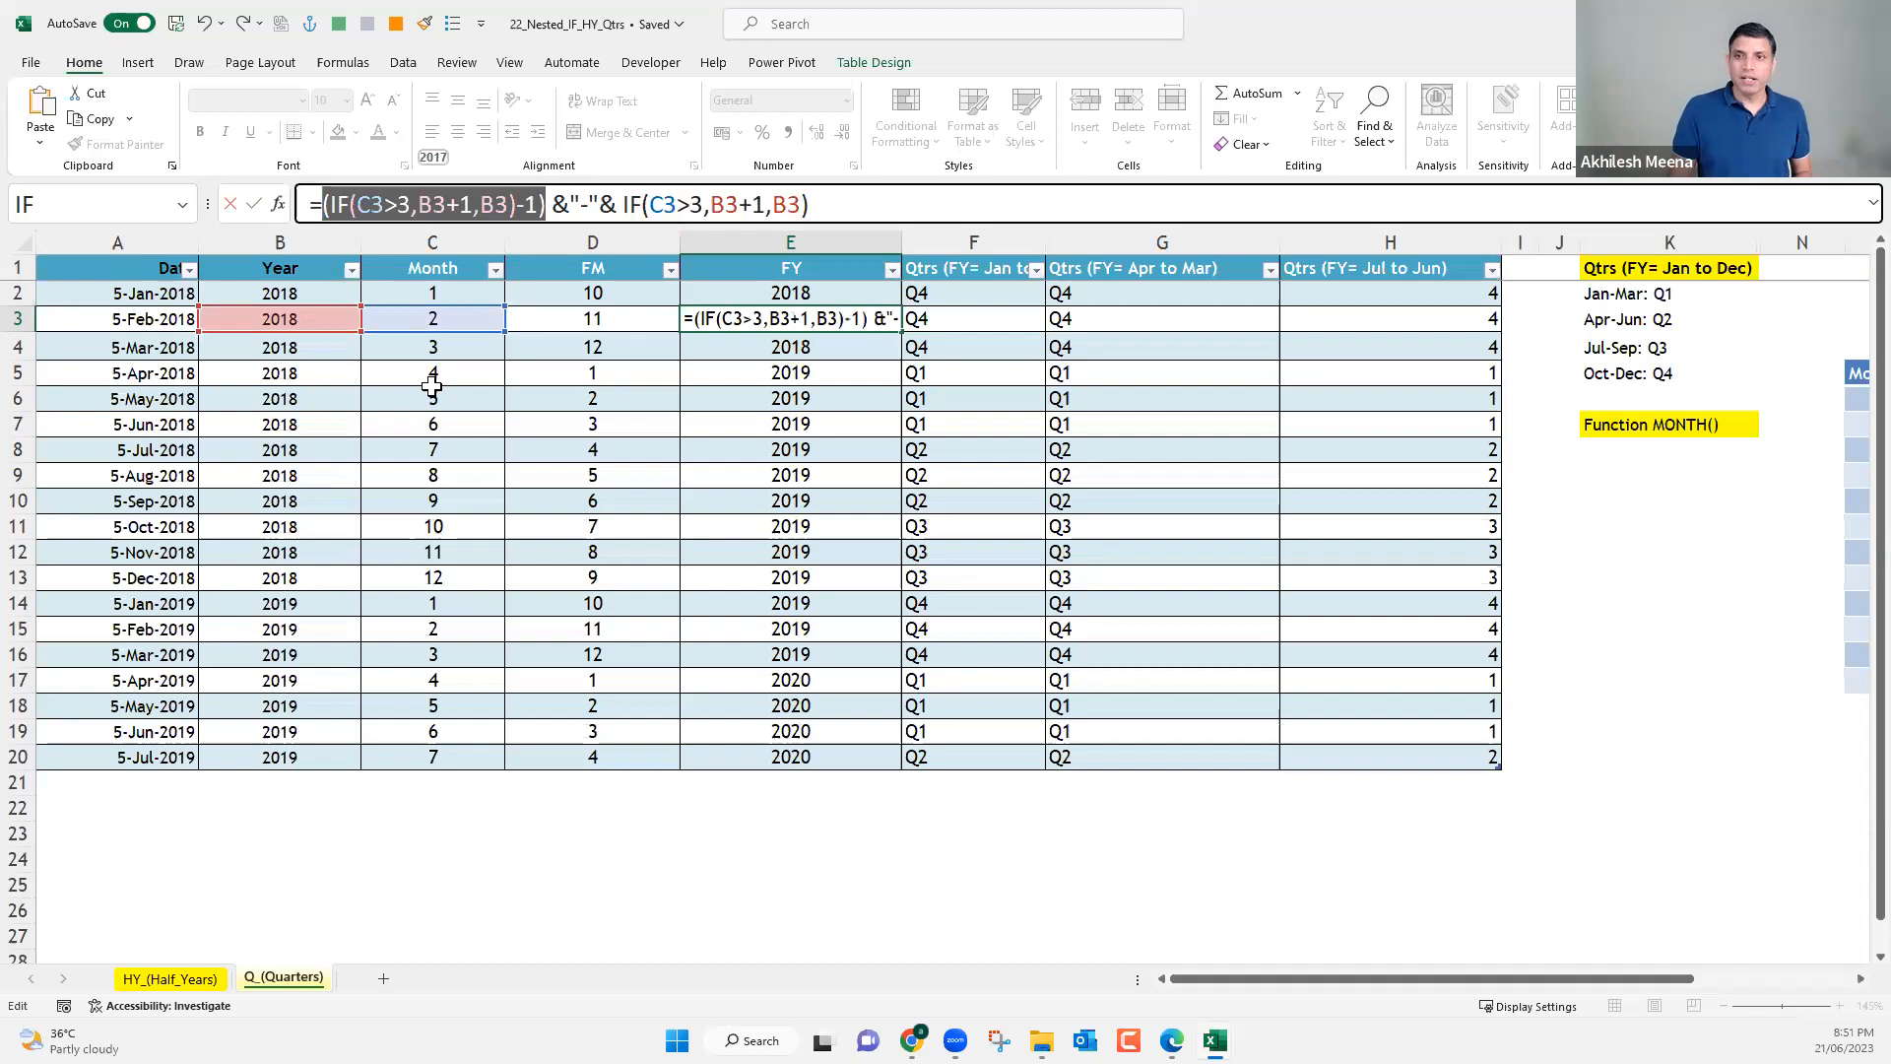
key(Return)
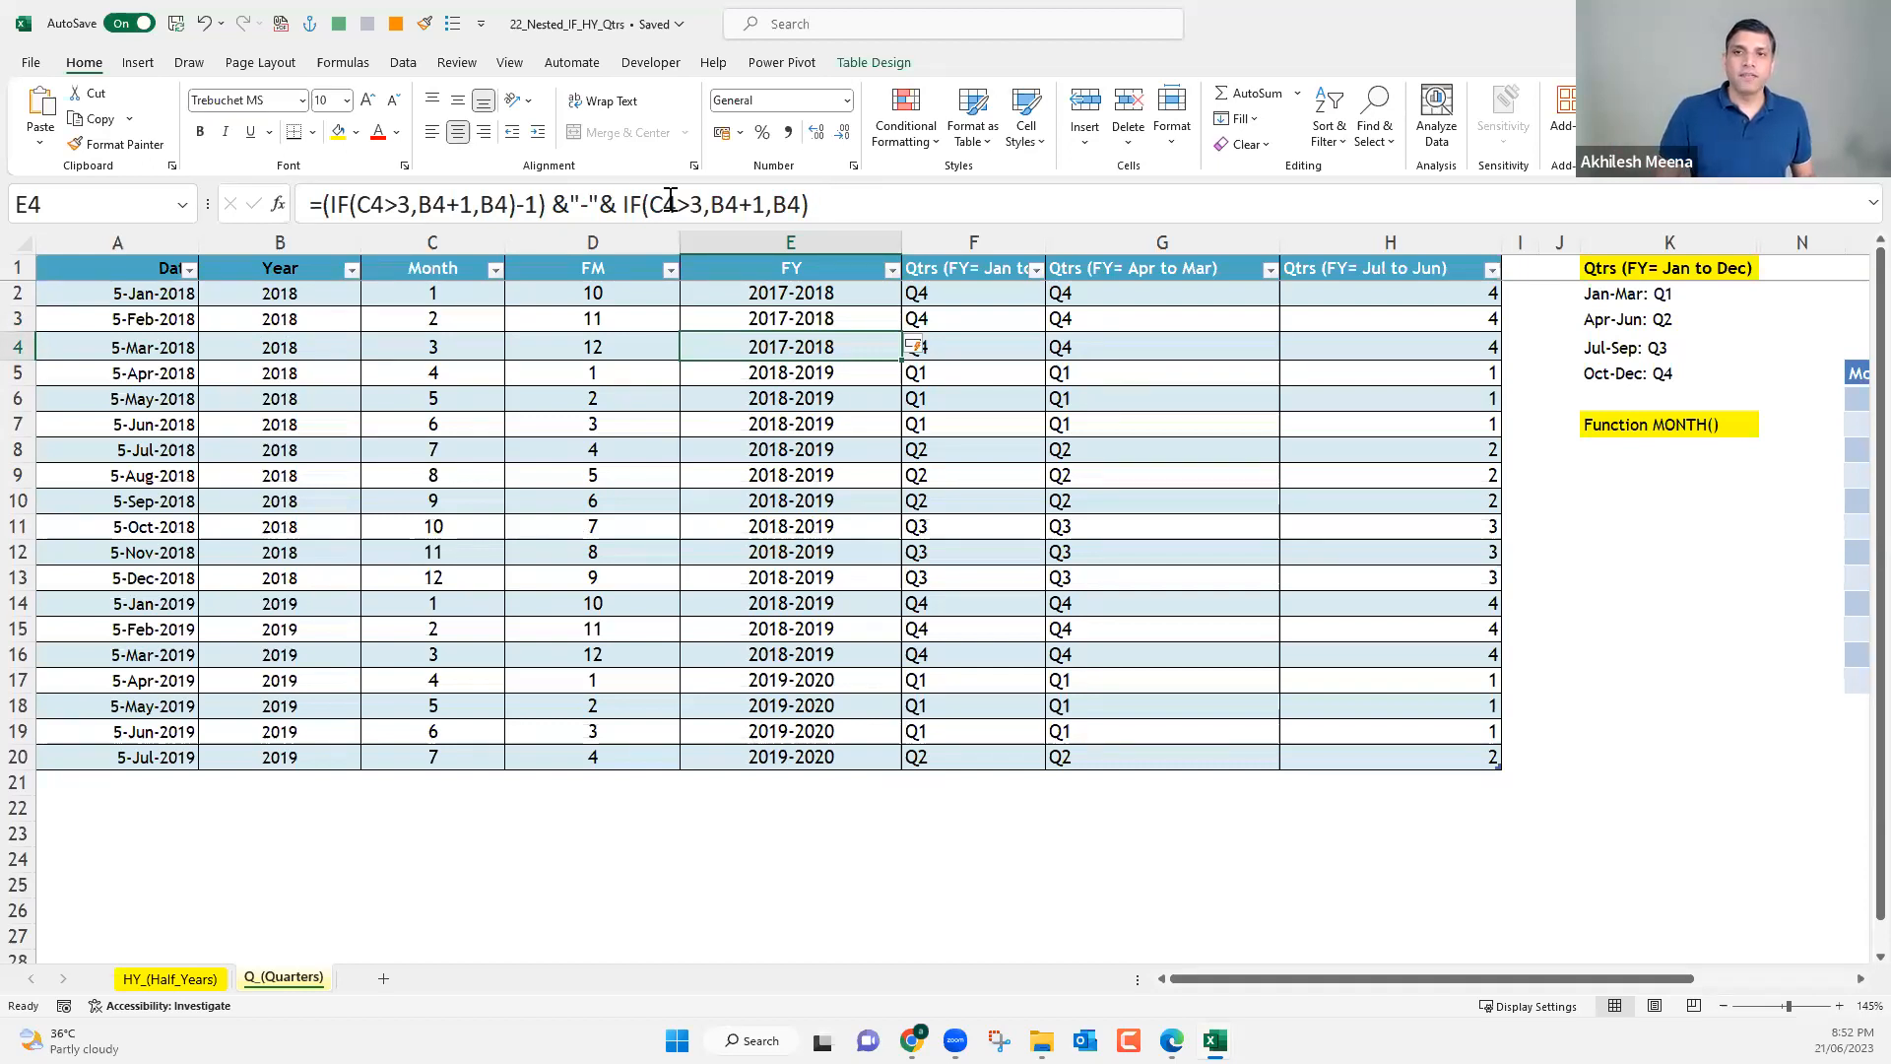
Cut the start-year part from E4's FY formula, leaving = IF(C4>3,B4+1,B4).
click(670, 203)
double_click(642, 220)
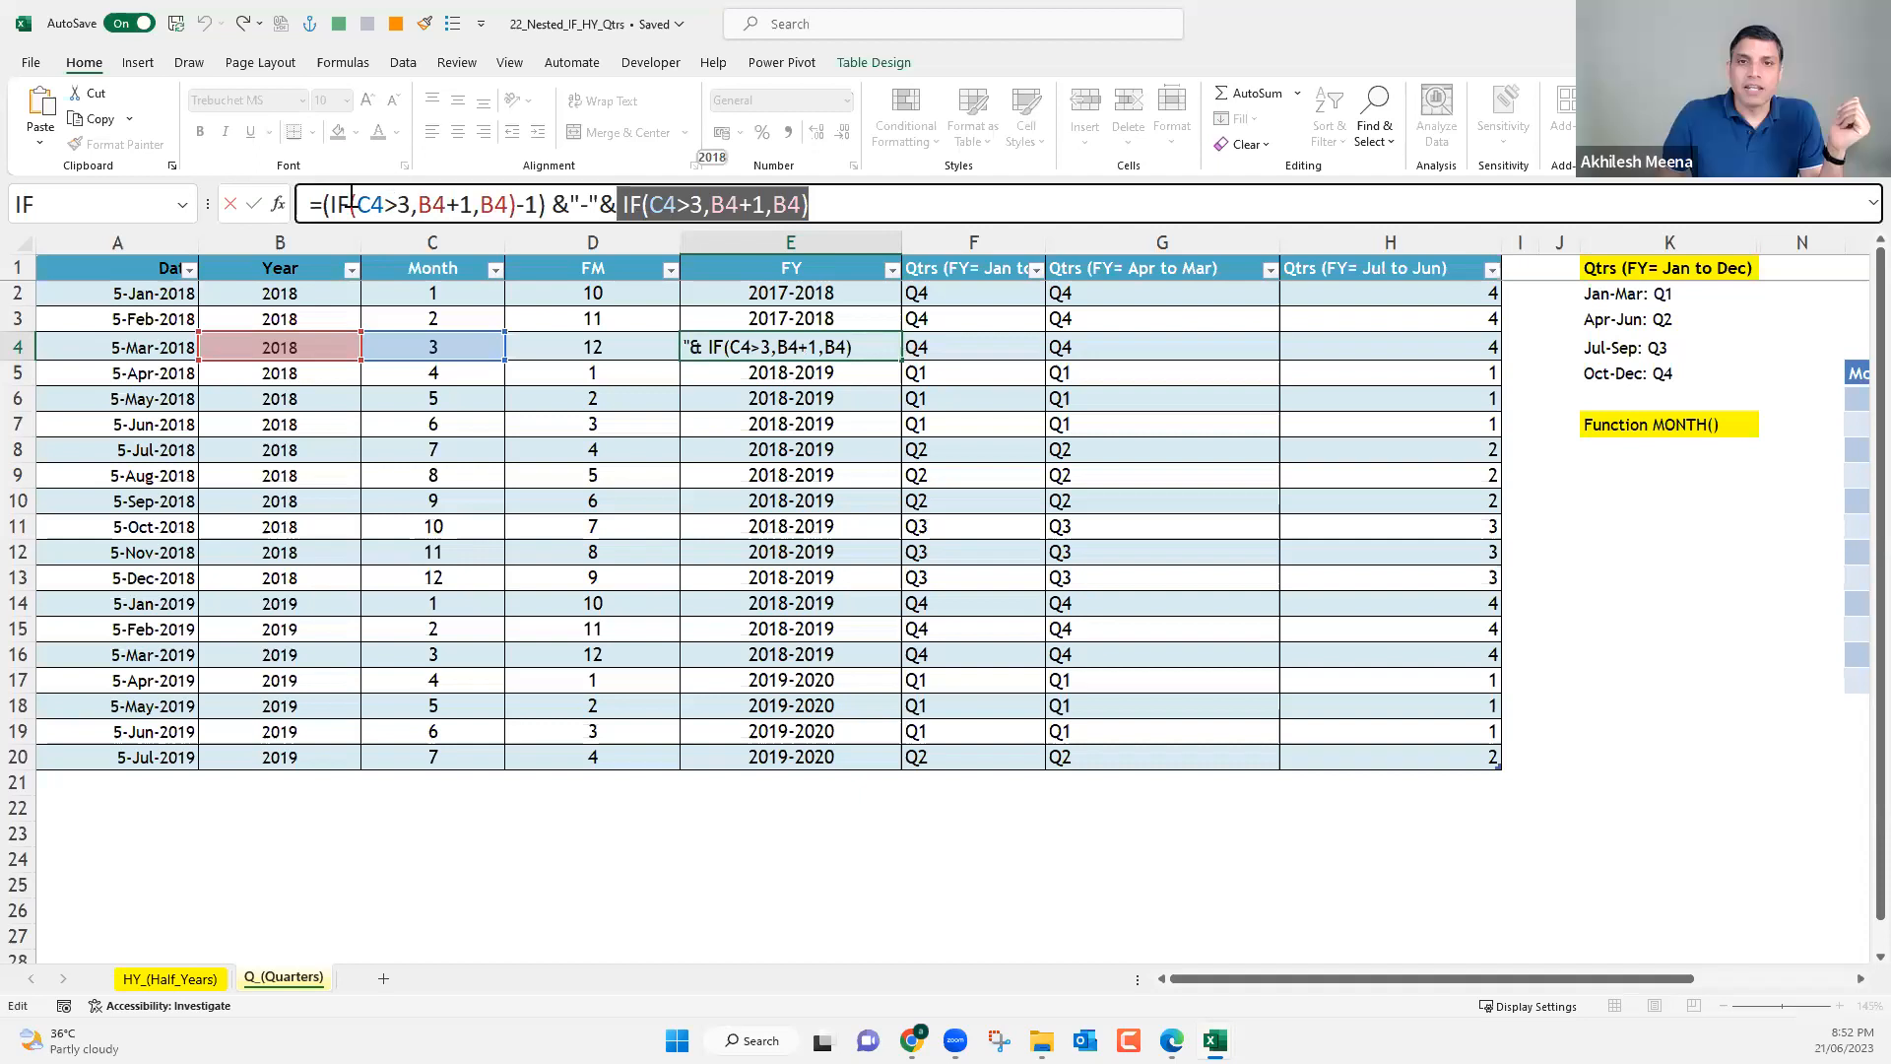
drag(330, 204, 524, 209)
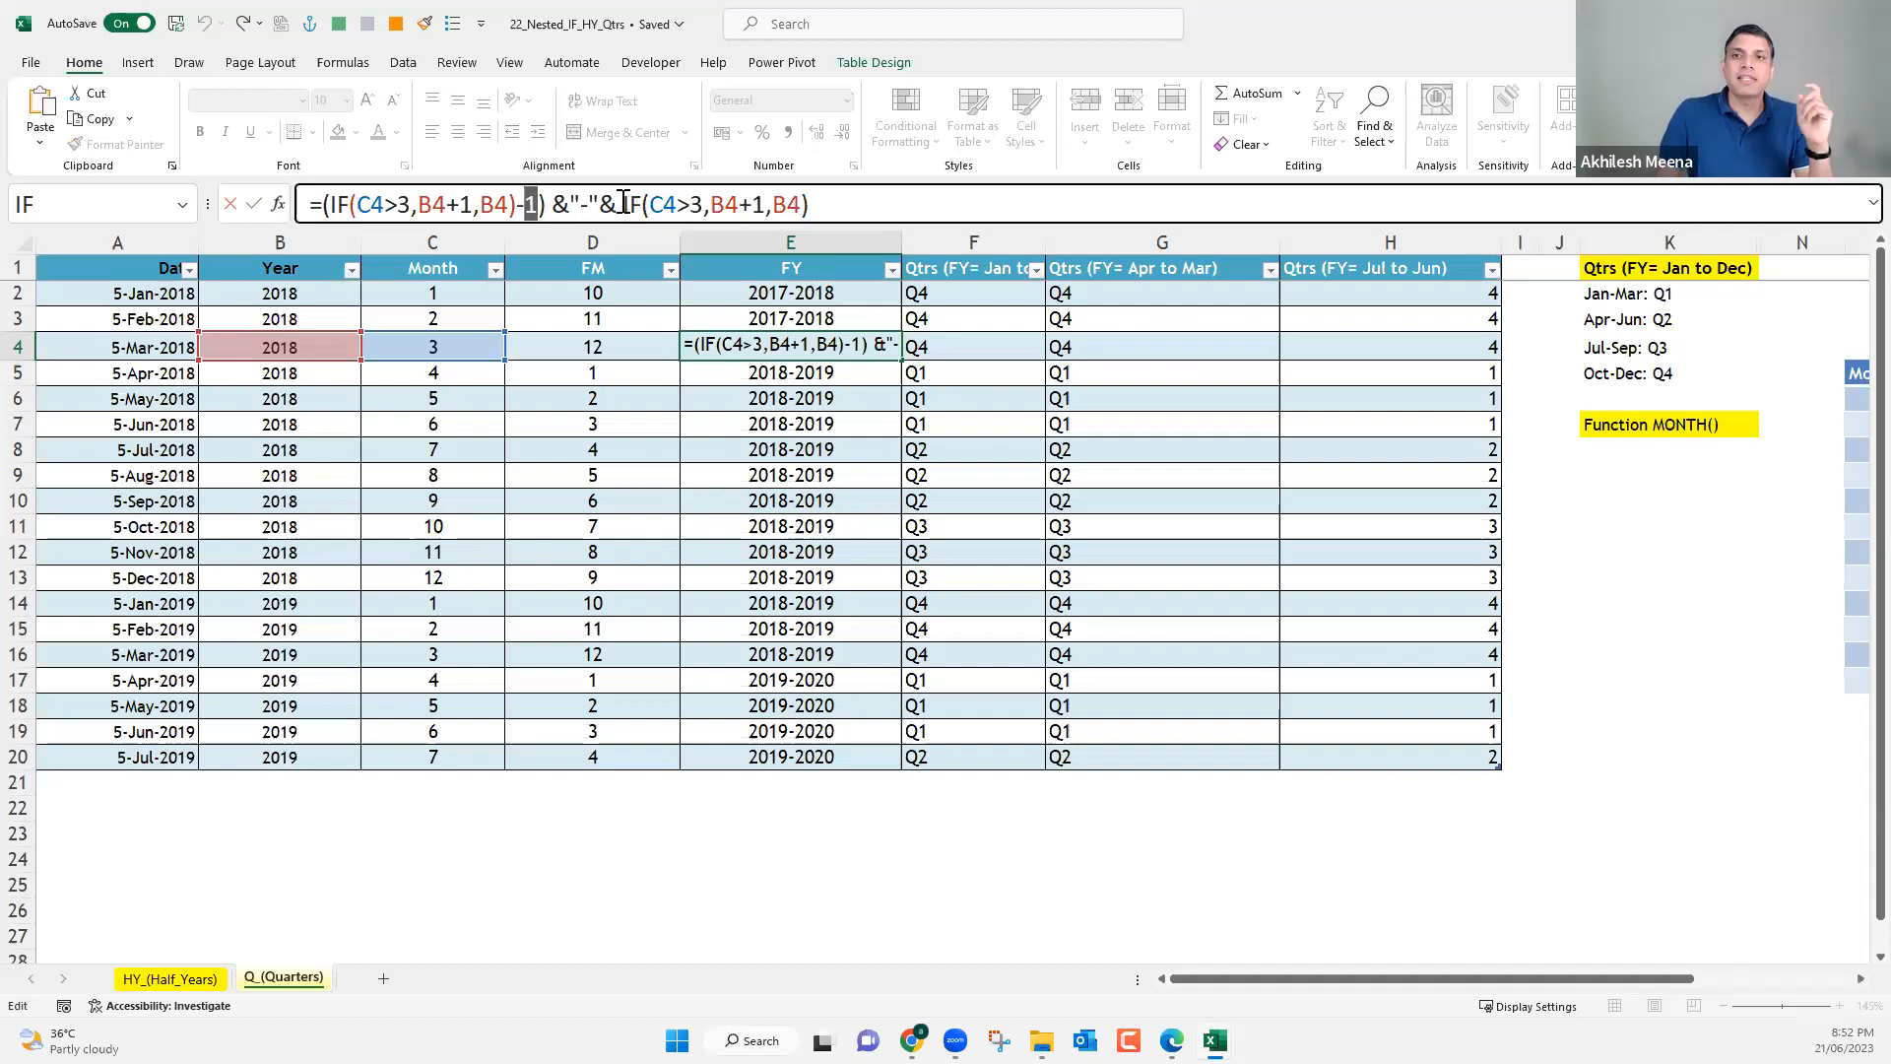
drag(616, 204, 326, 200)
key(BackSpace)
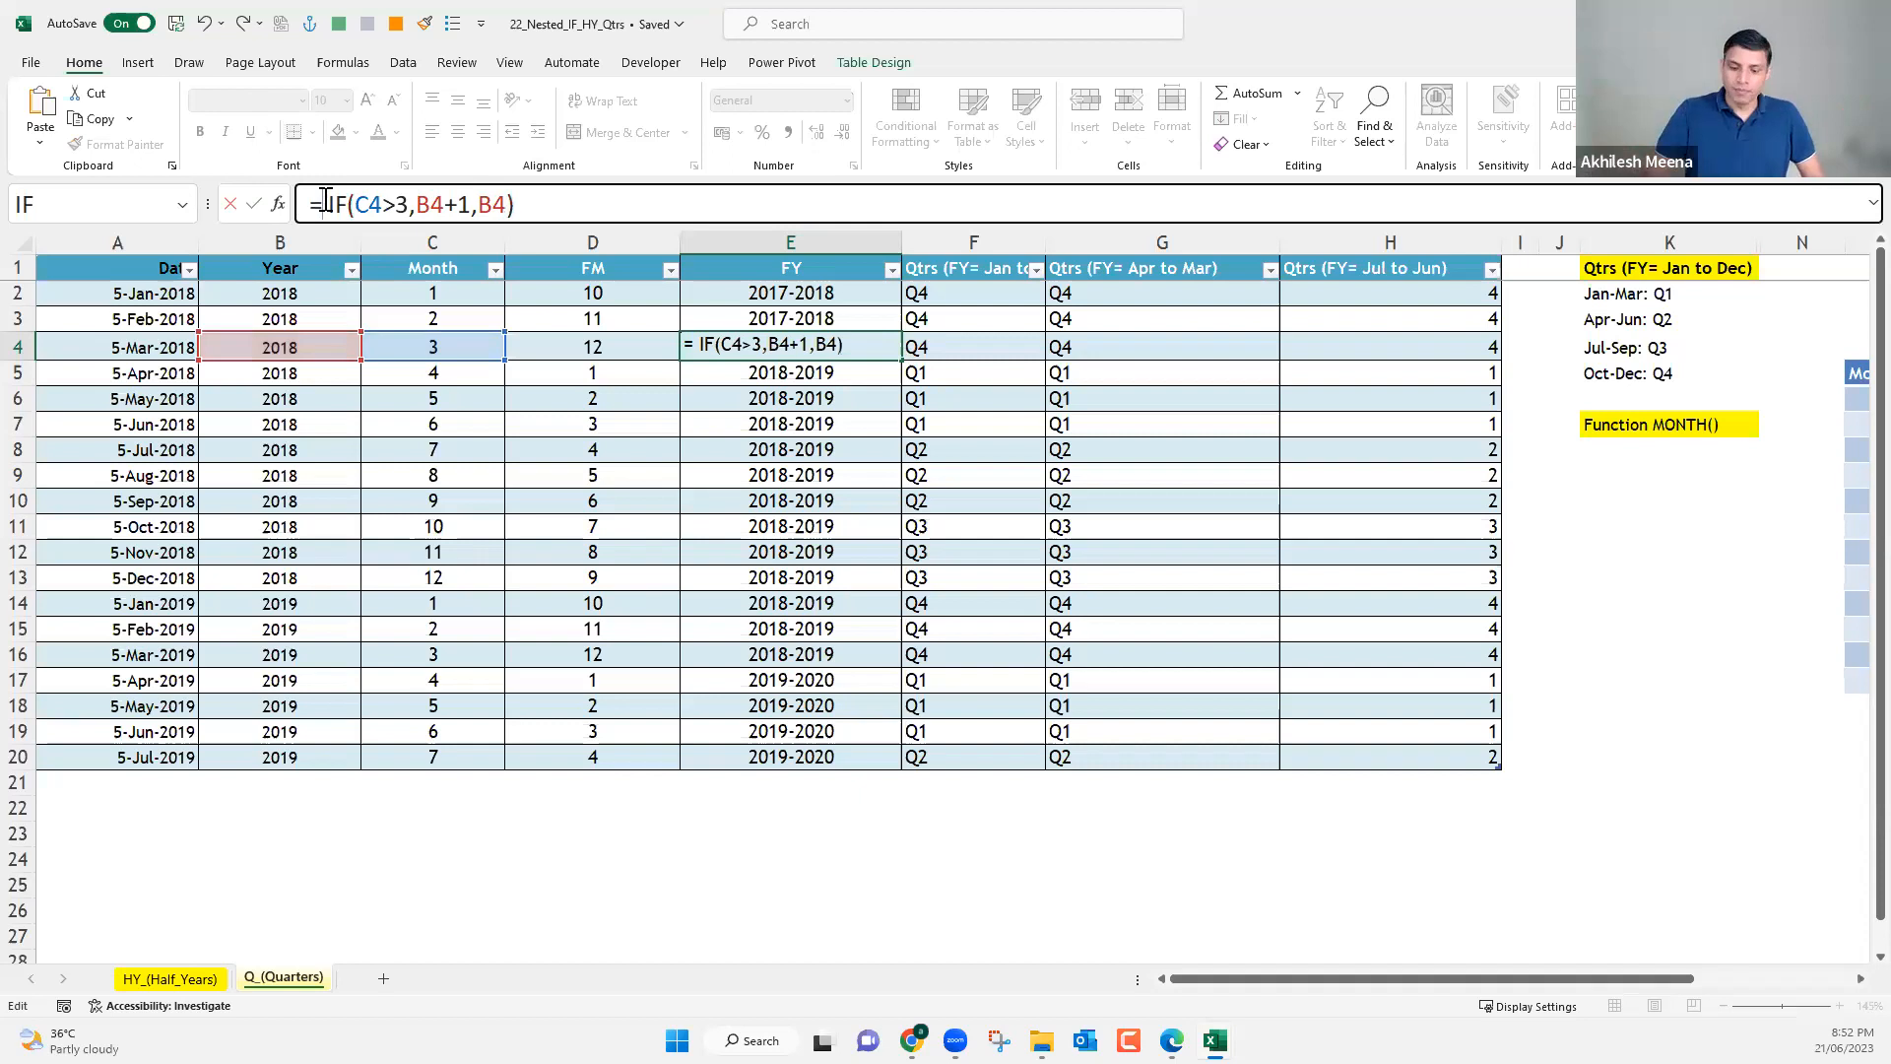
key(Return)
Try to restore the range format by inserting (IF(C4>3,B4+1,B4)-1) &"-"& before the IF in E5's formula.
click(323, 204)
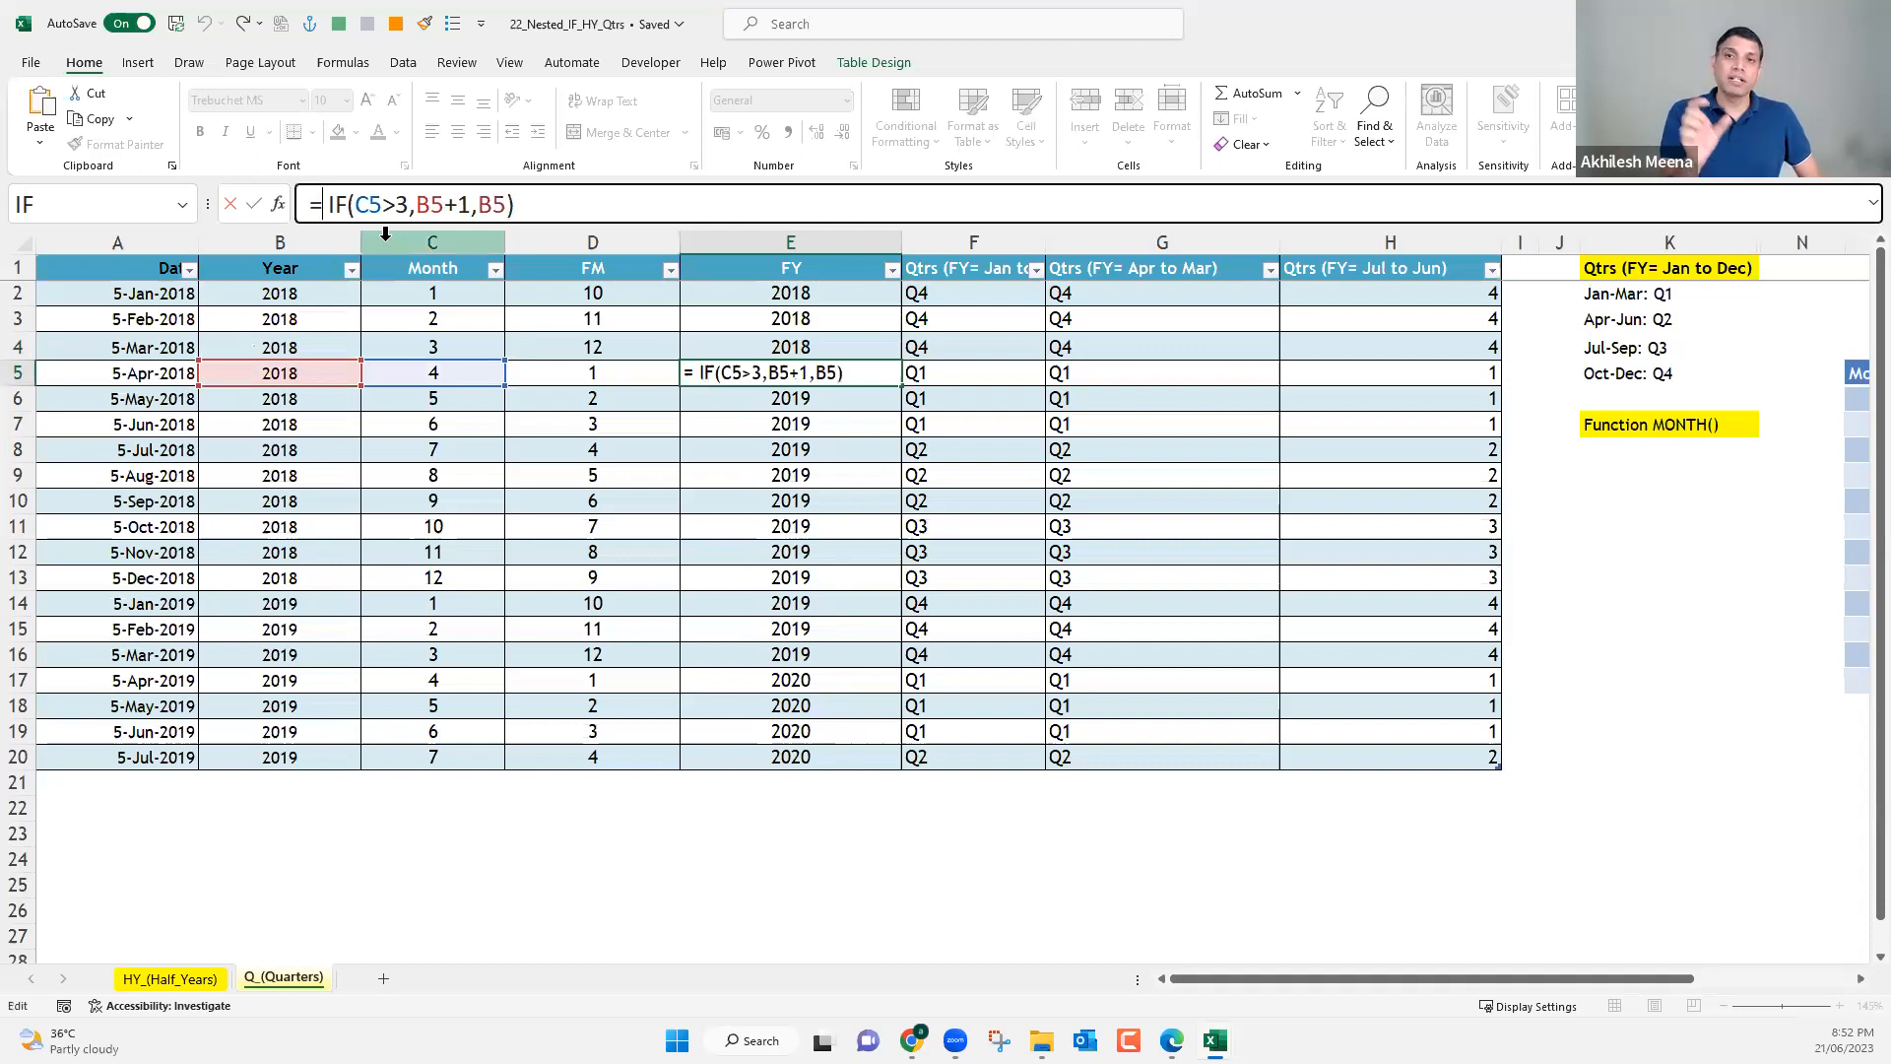
text((IF(C4>3,B4+1,B4)-1) &"-"&)
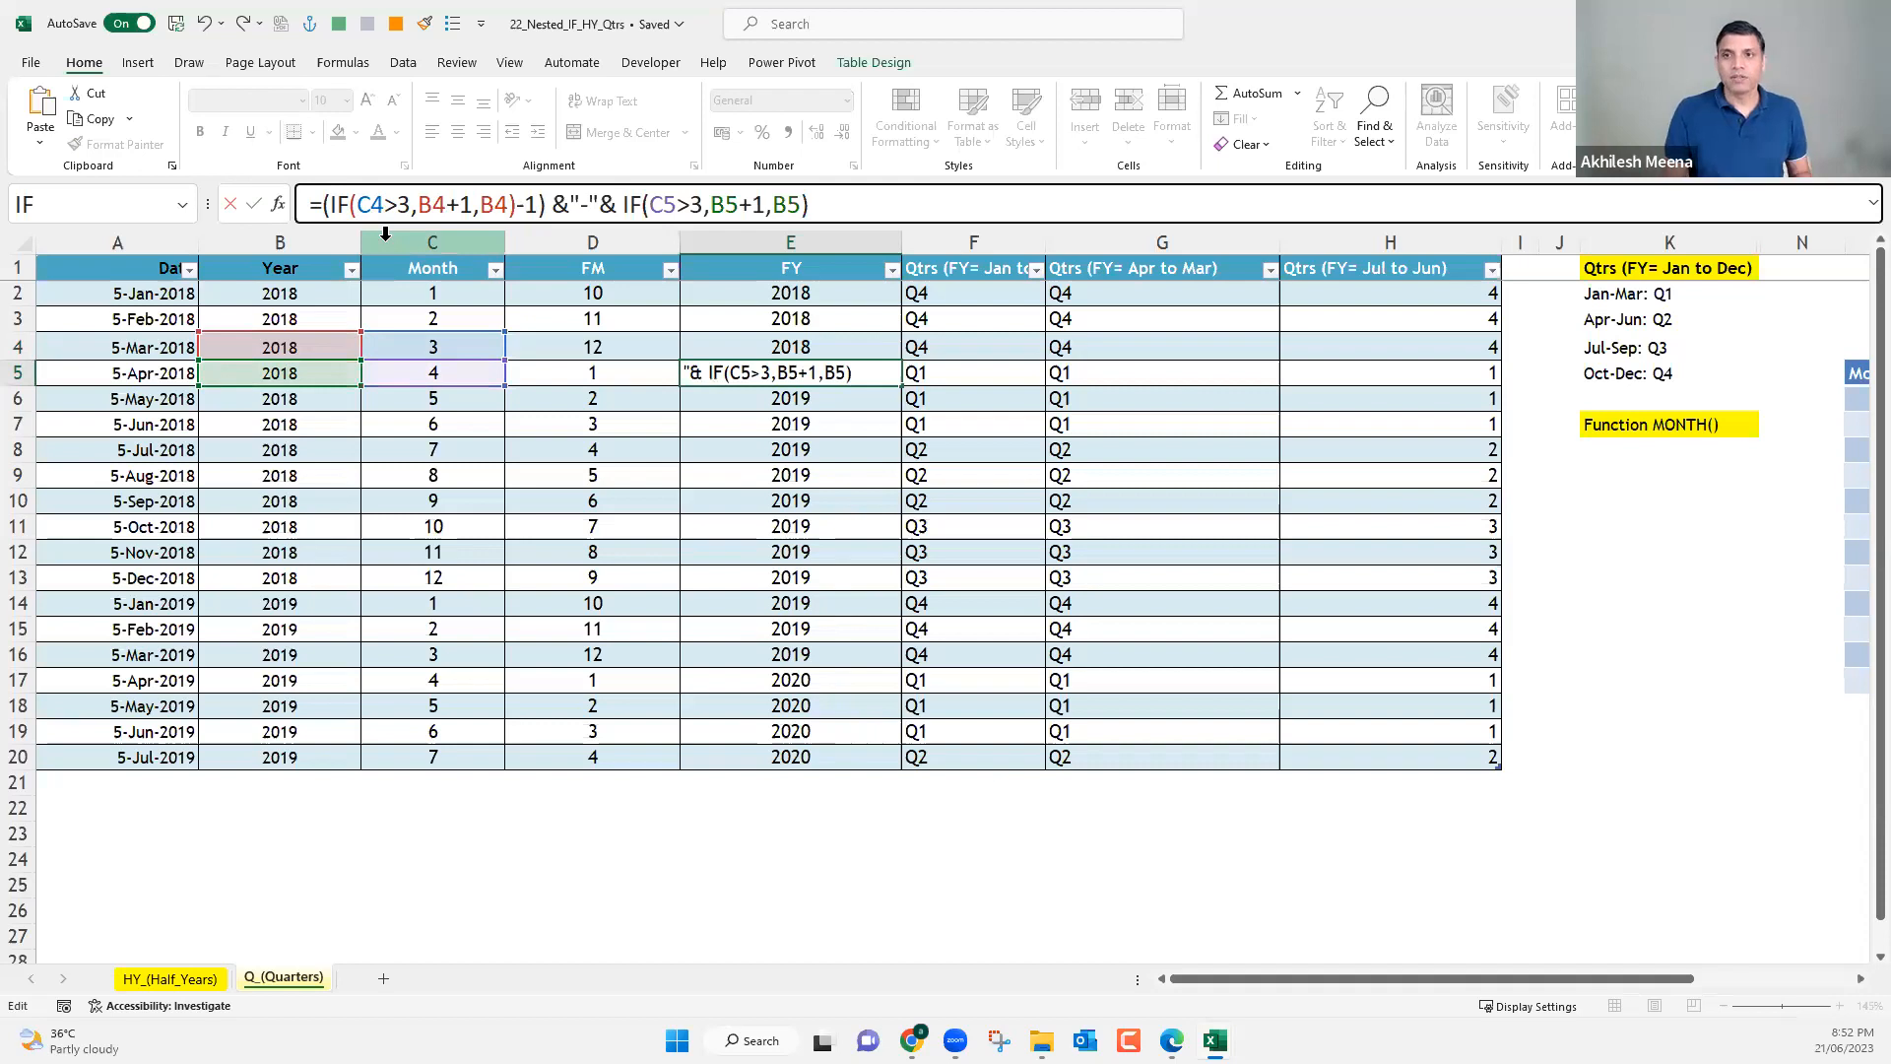
key(Return)
key(Up)
key(Up)
key(Up)
key(Up)
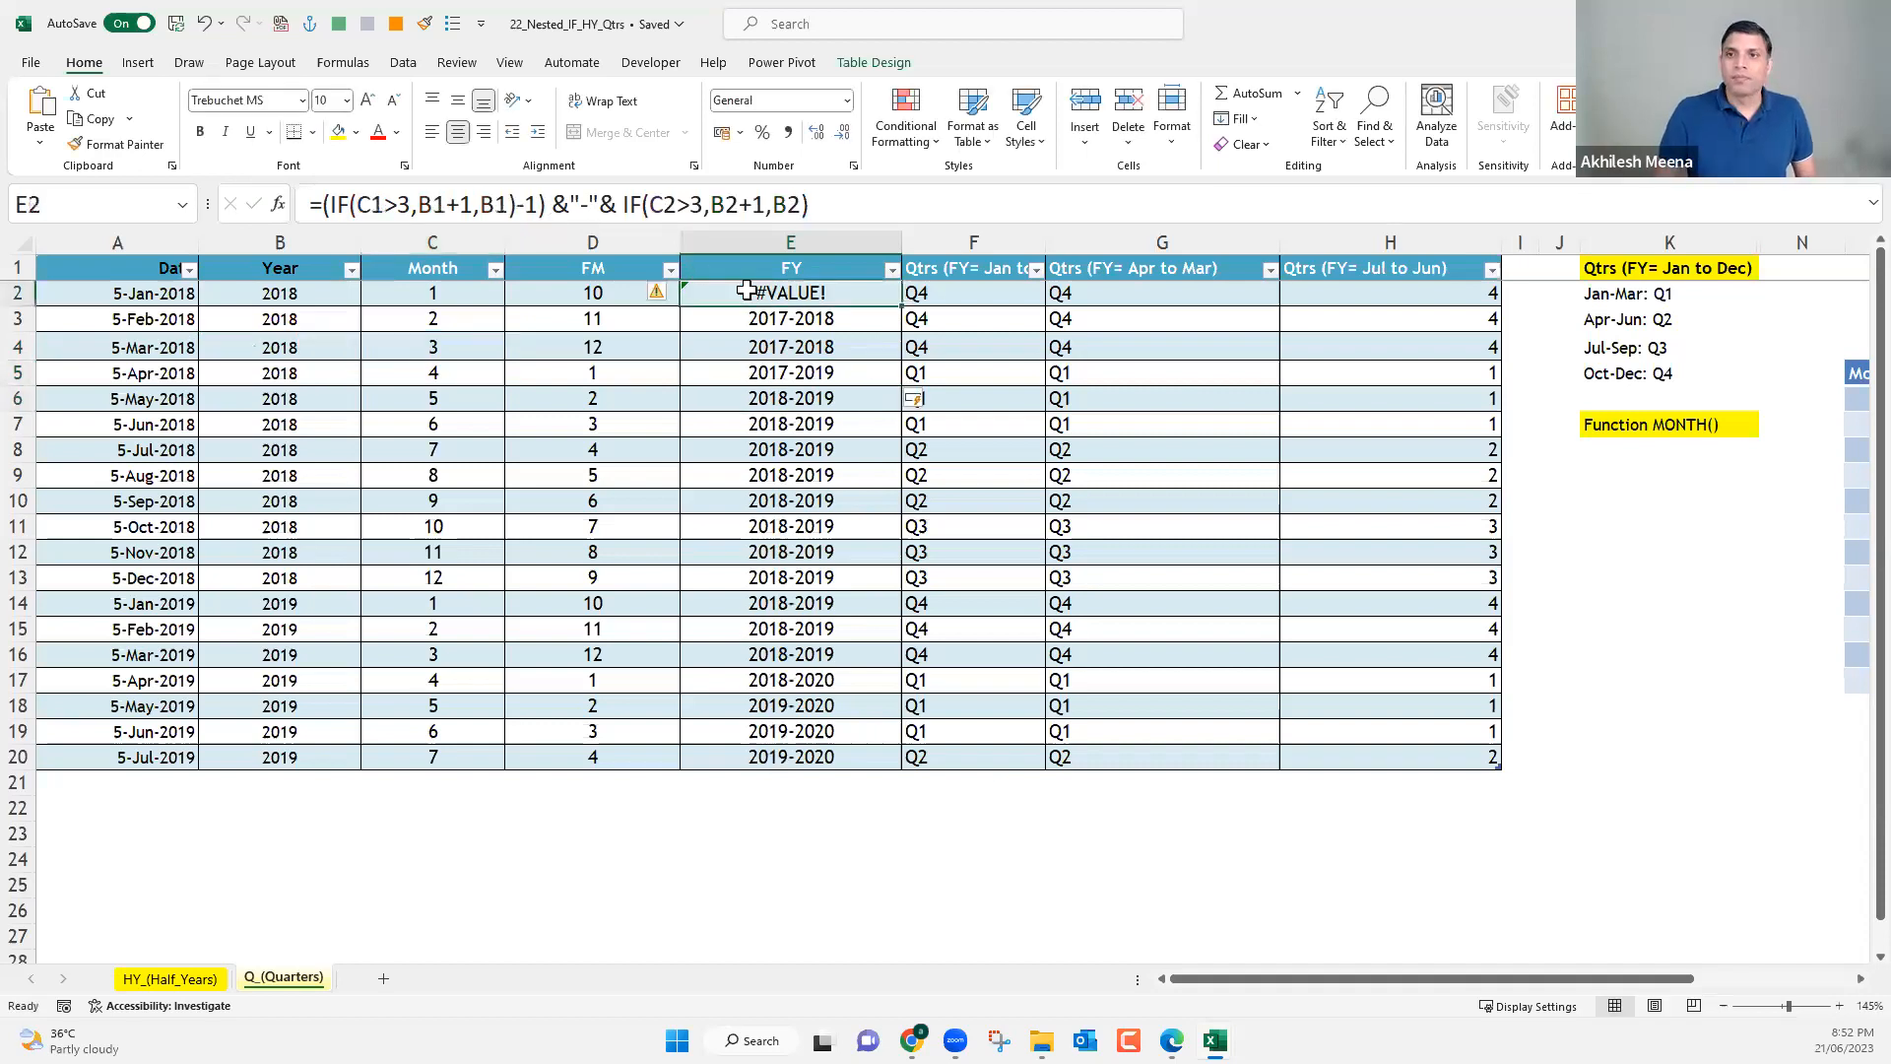
Undo the recent FY formula edits back to the version with the start year and end year joined.
key(ctrl+z)
key(ctrl+z)
key(ctrl+z)
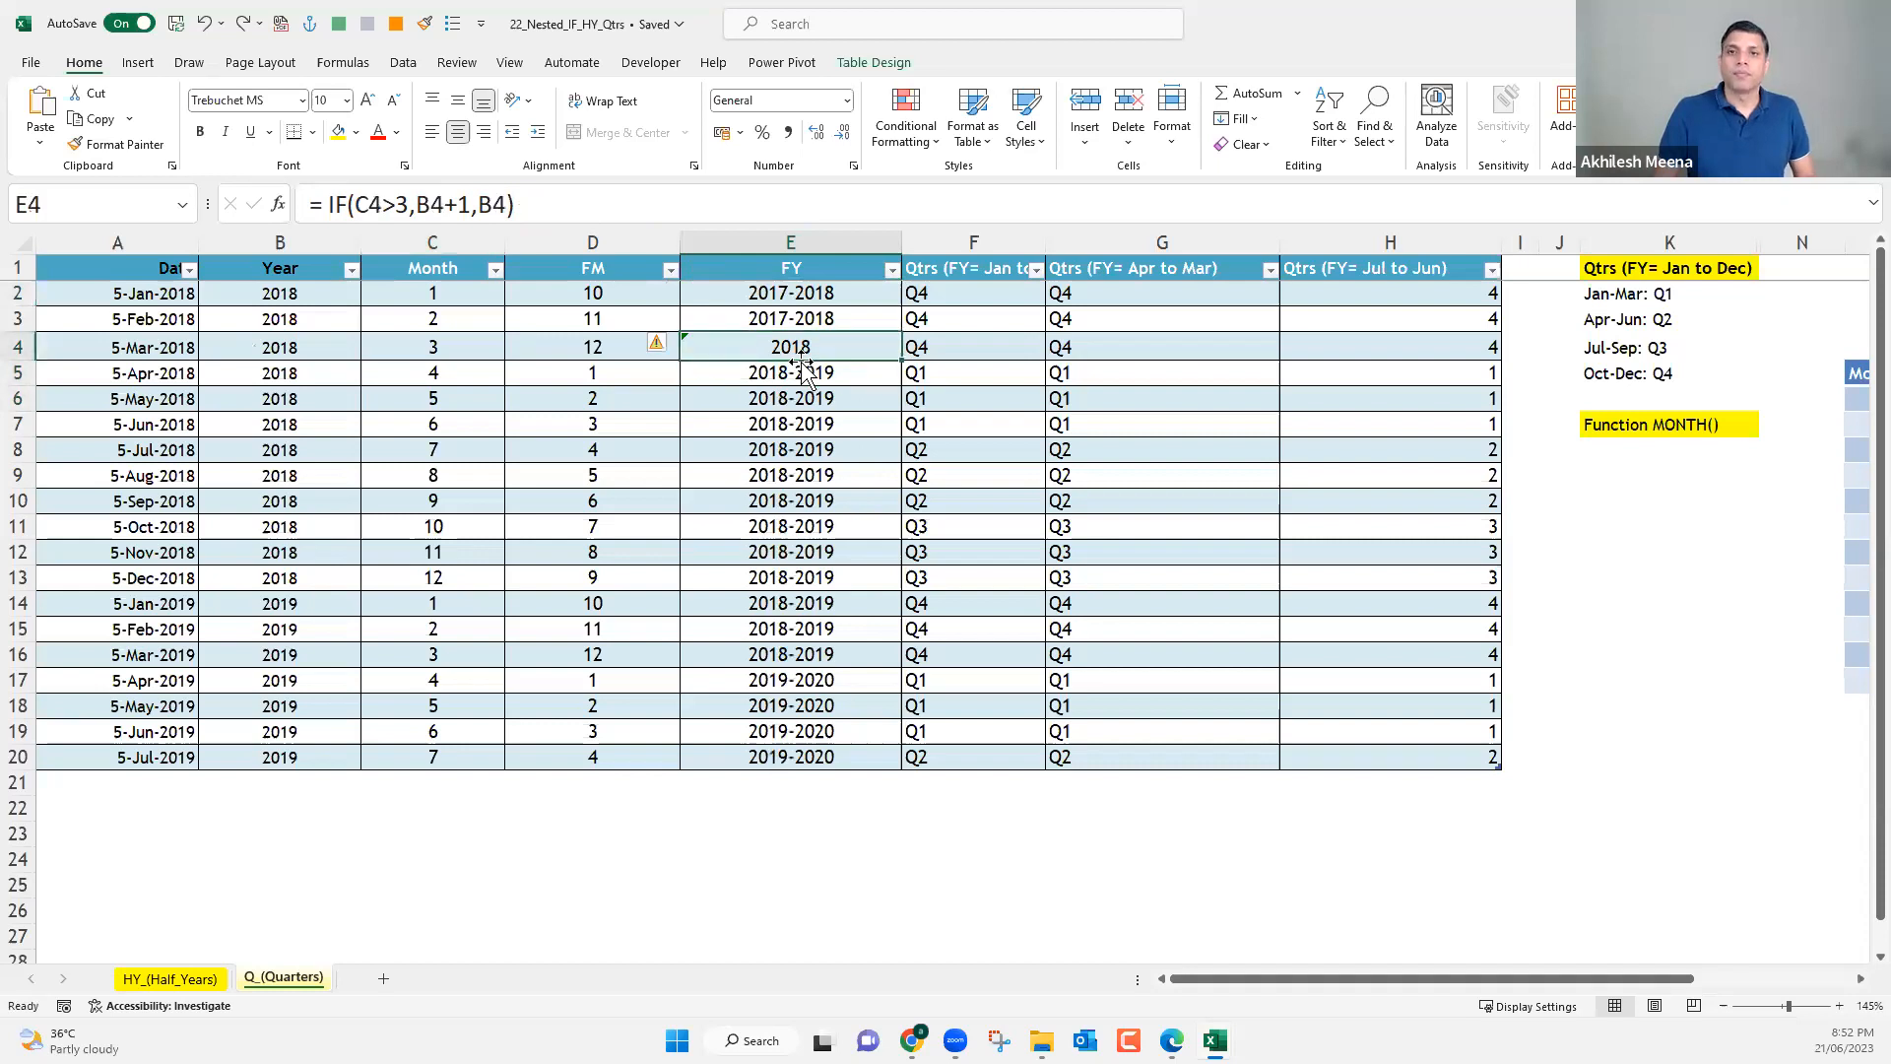
key(ctrl+z)
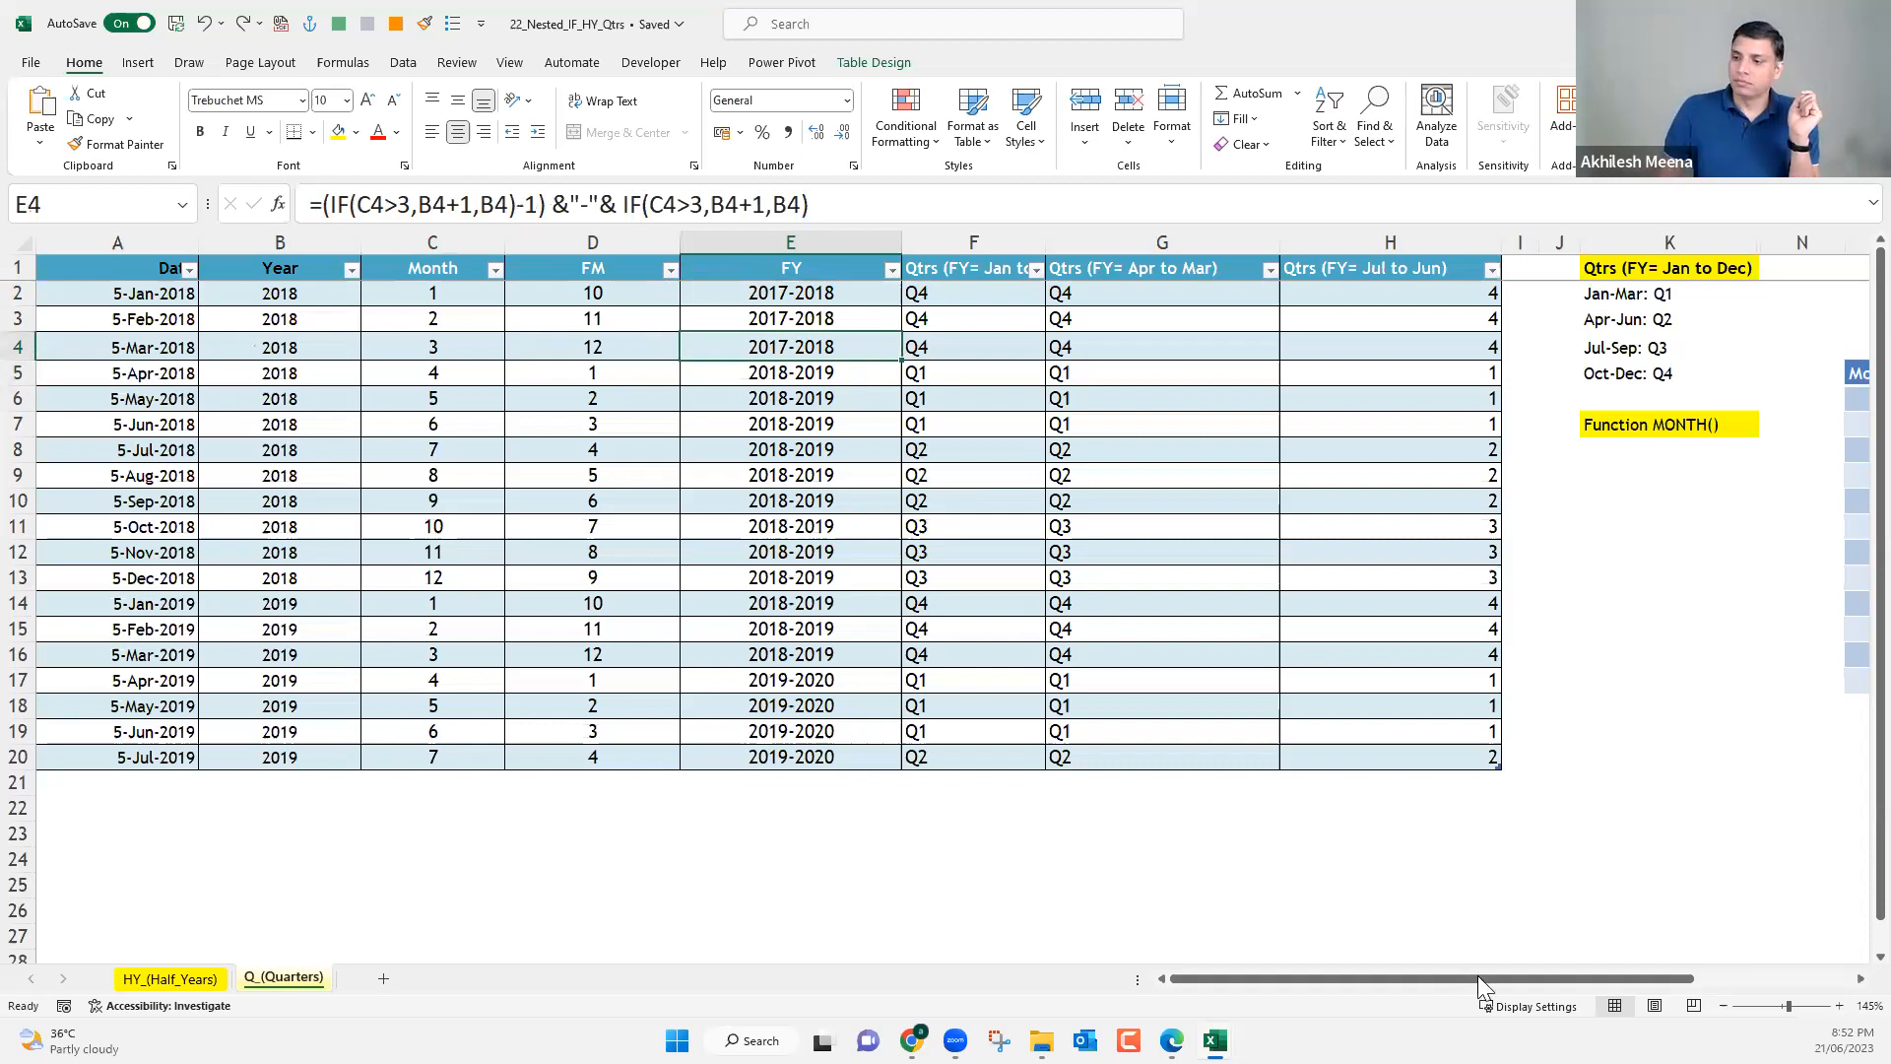
Examine the Month and Qtr lookup table in columns O to R, including its blank FM and FY columns.
scroll(1850, 996, right, 5)
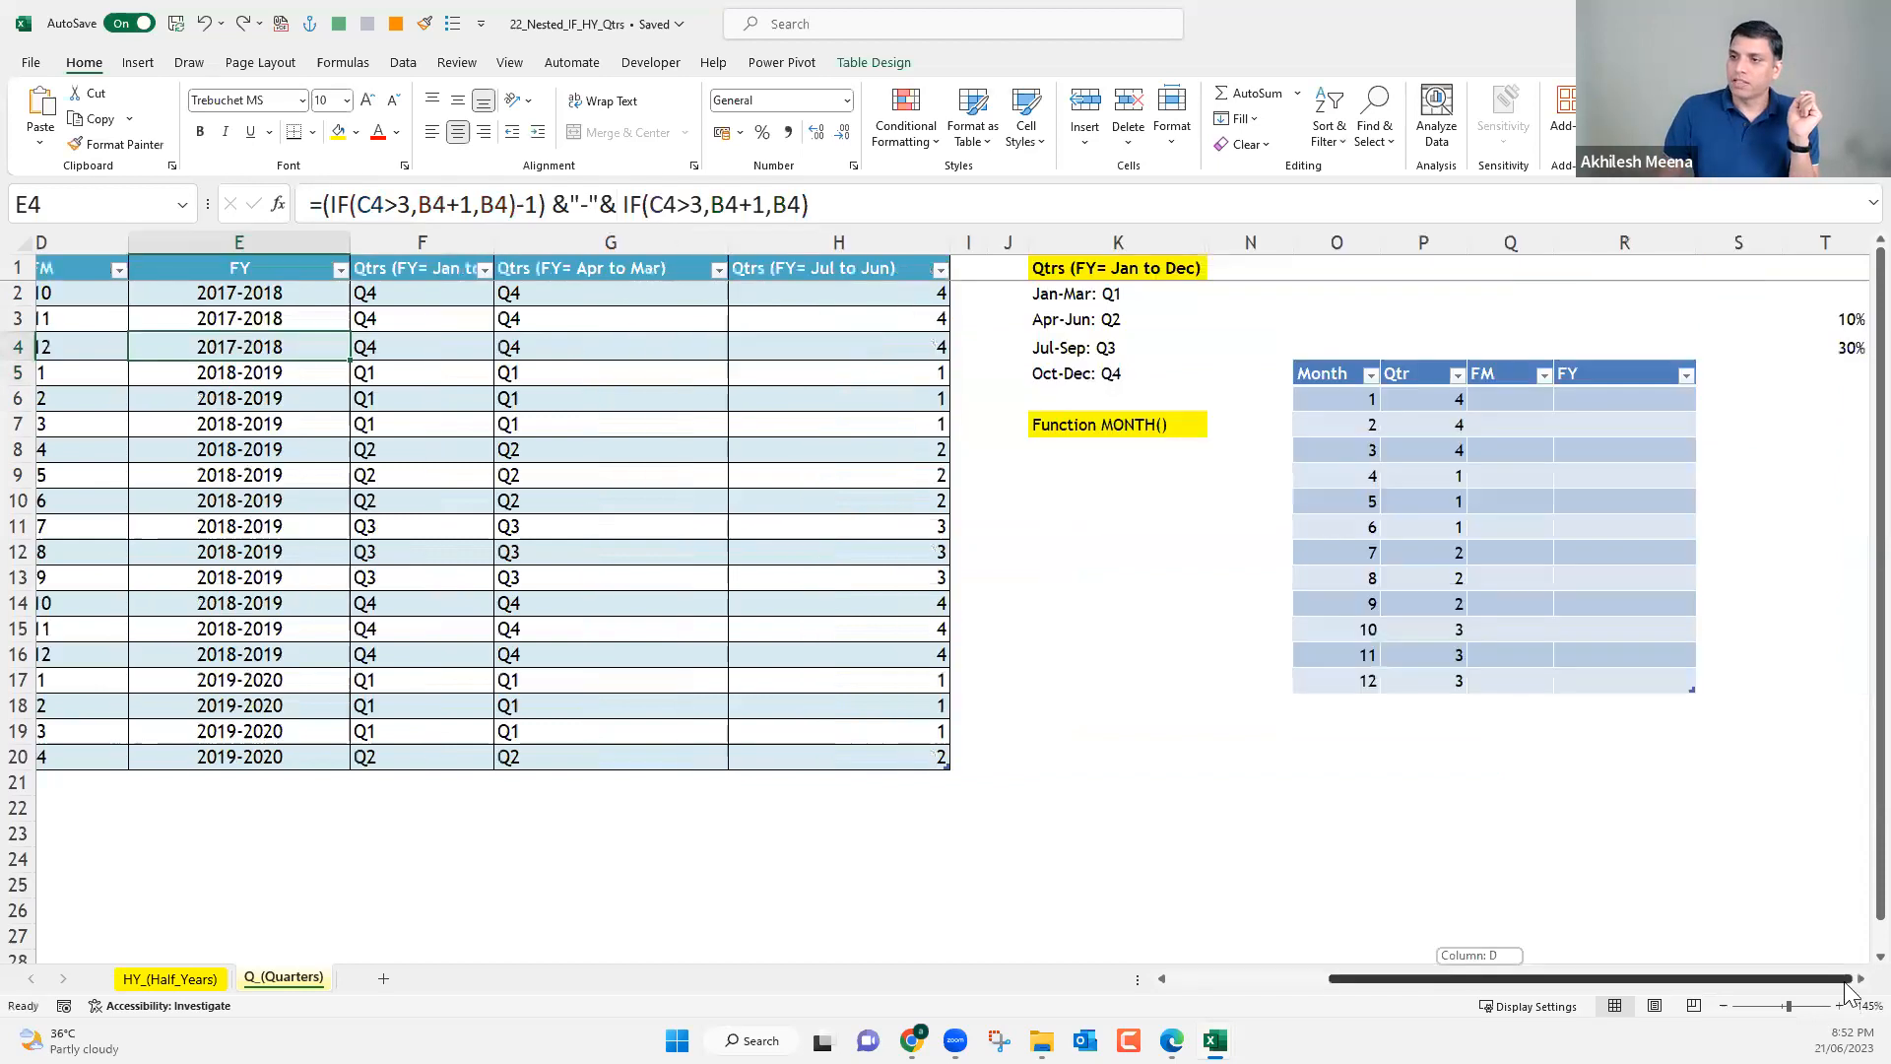
scroll(1178, 742, right, 1)
scroll(791, 453, right, 2)
click(751, 394)
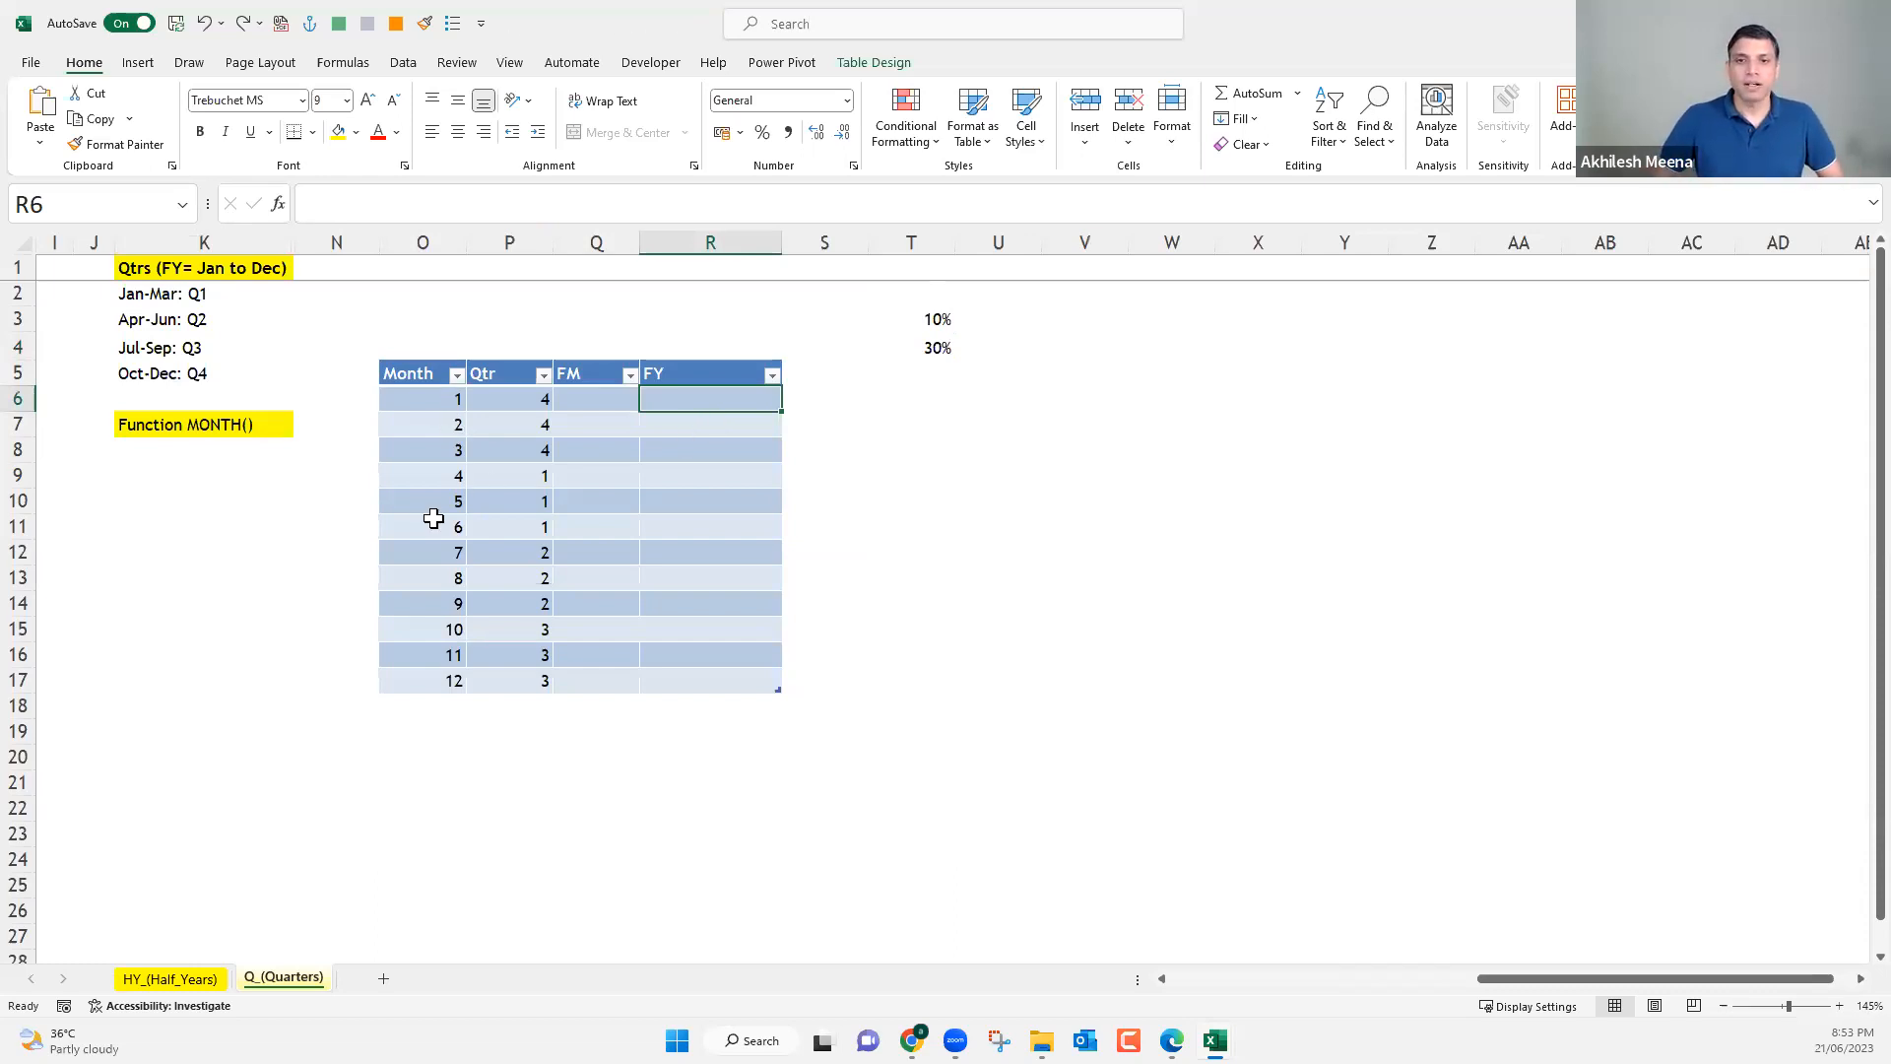
drag(423, 399, 423, 702)
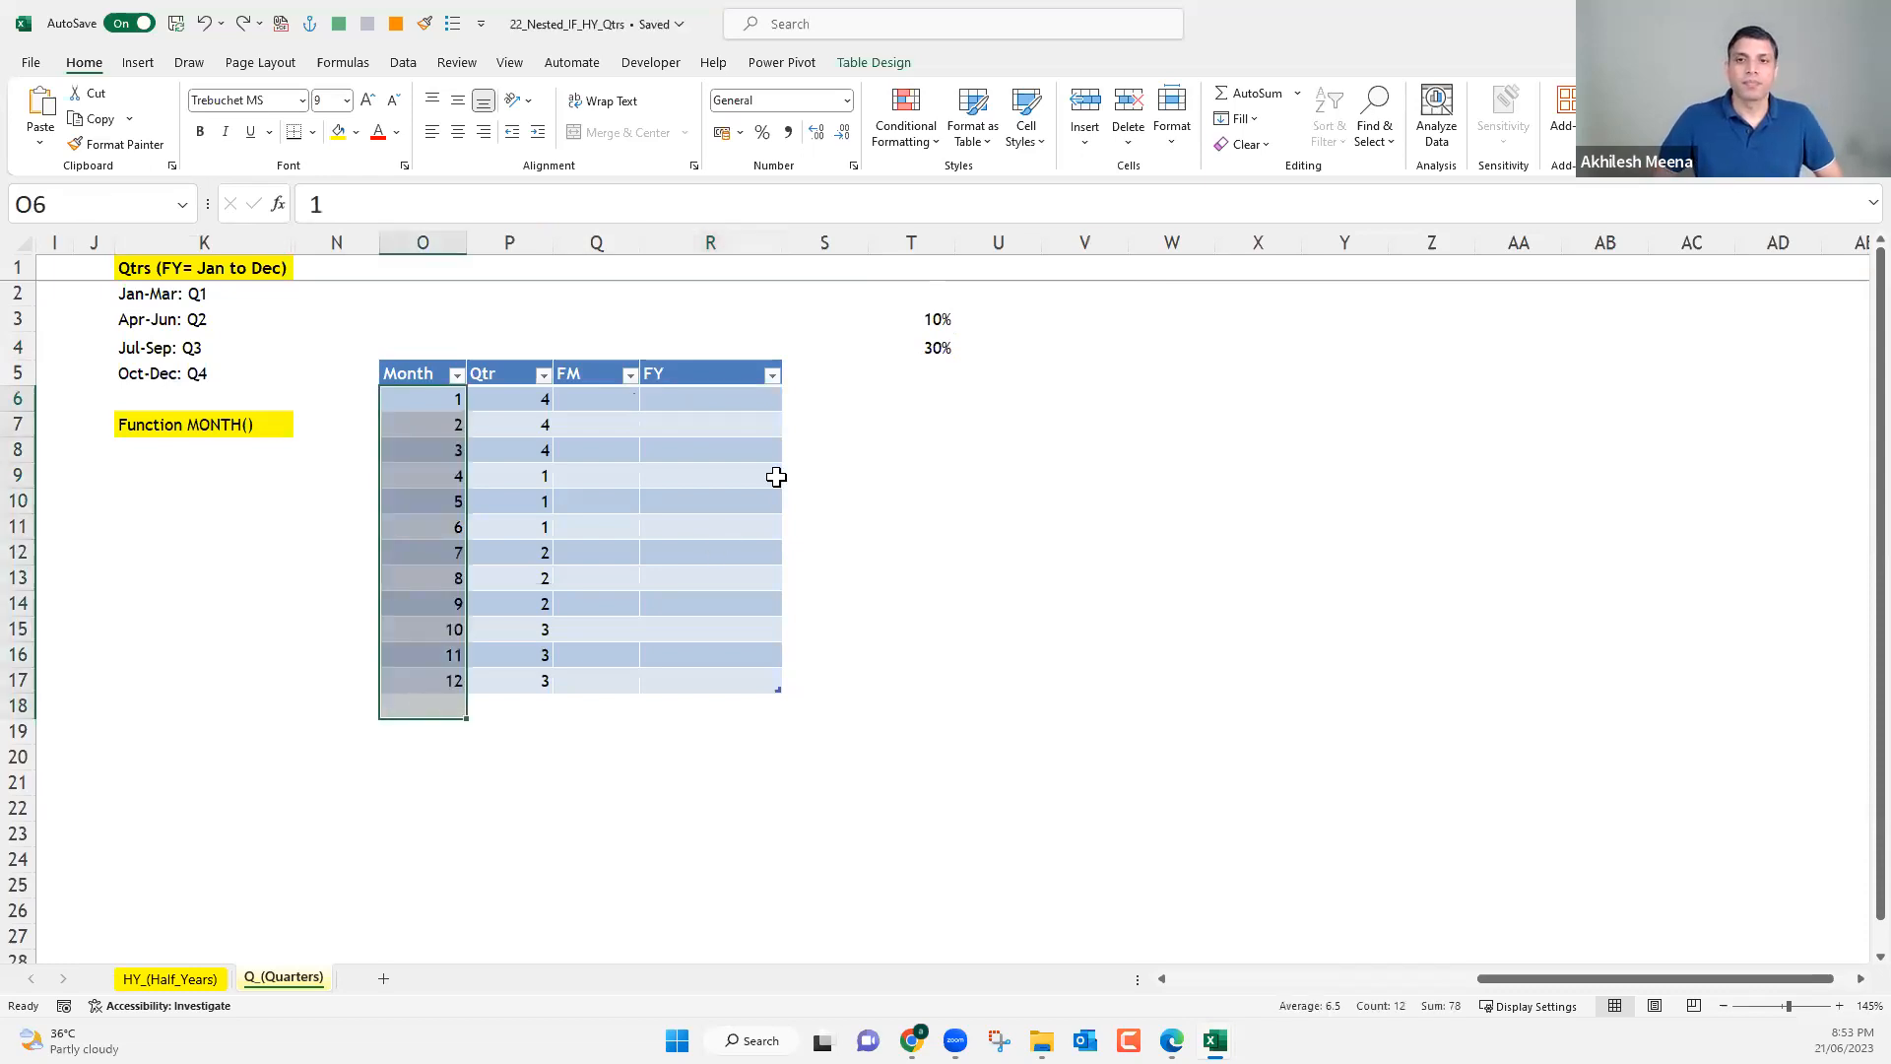
click(1367, 979)
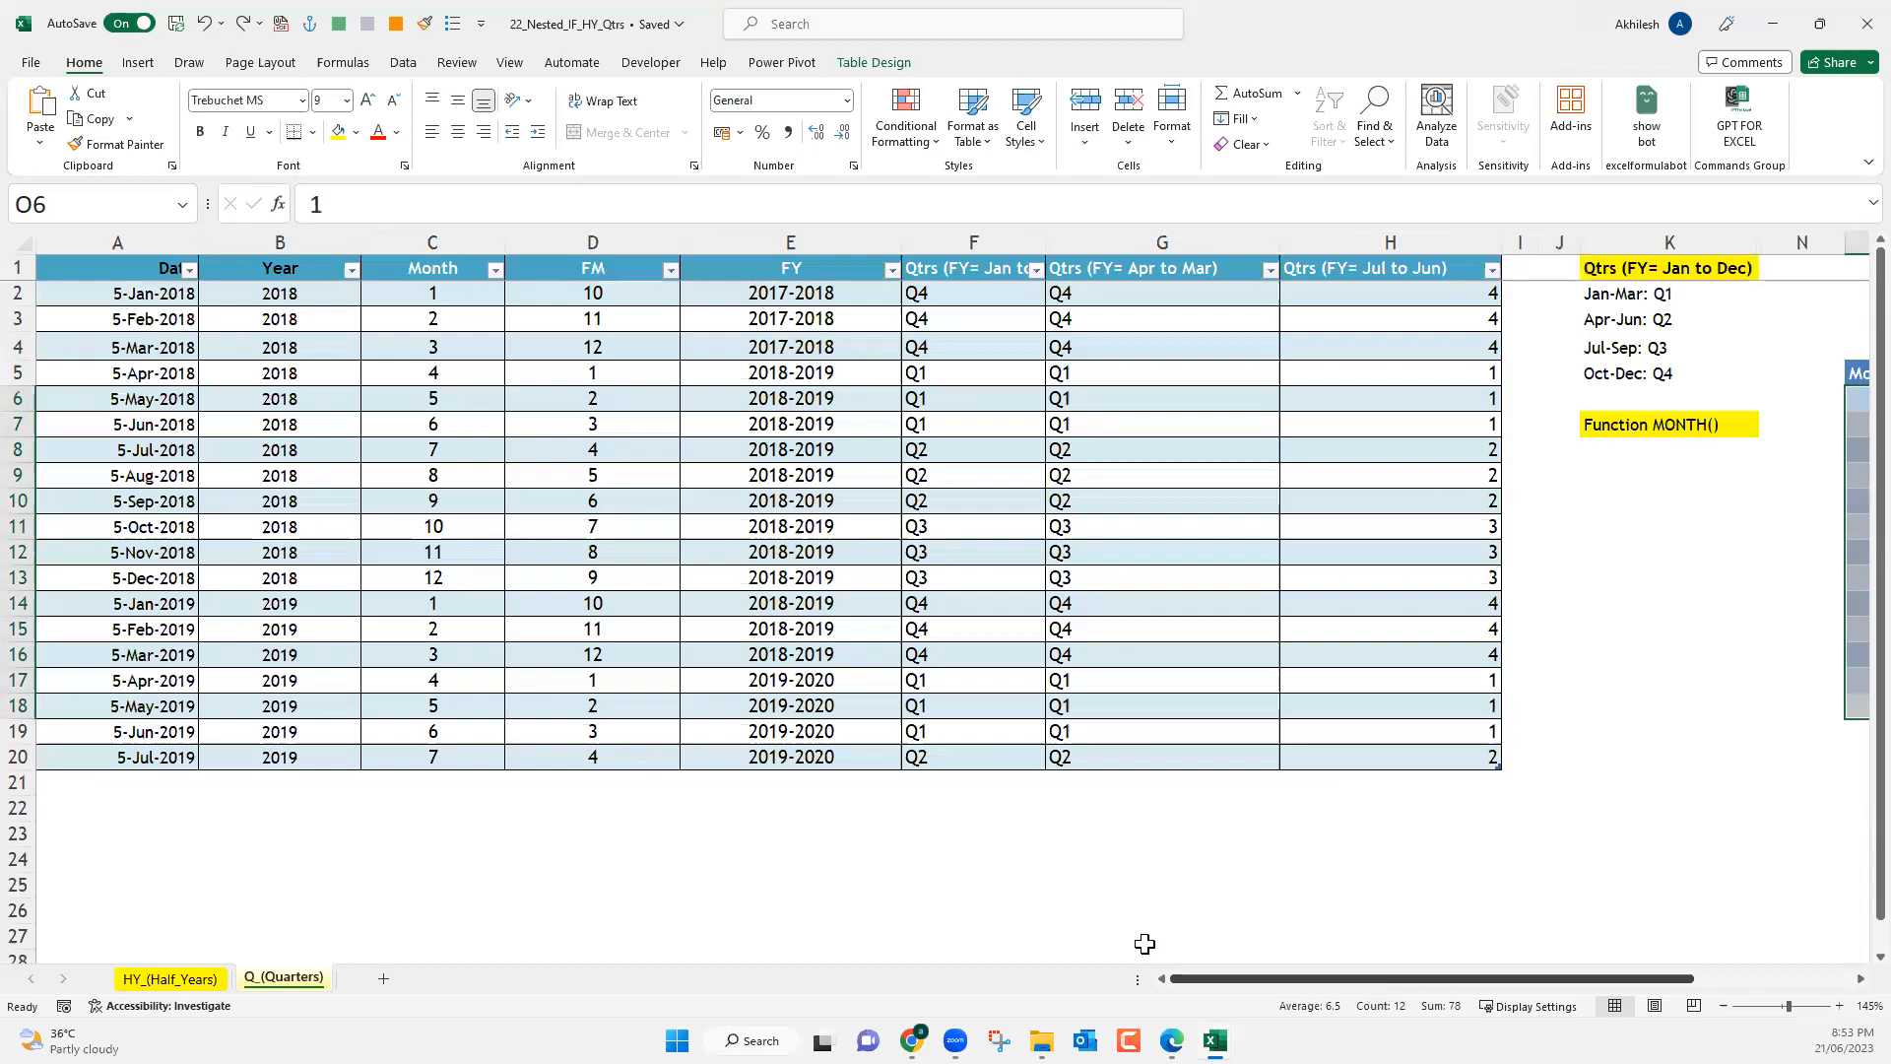
Review the FM formula in D2 and the start-year, hyphen and end-year parts of the FY formula in E2.
click(591, 290)
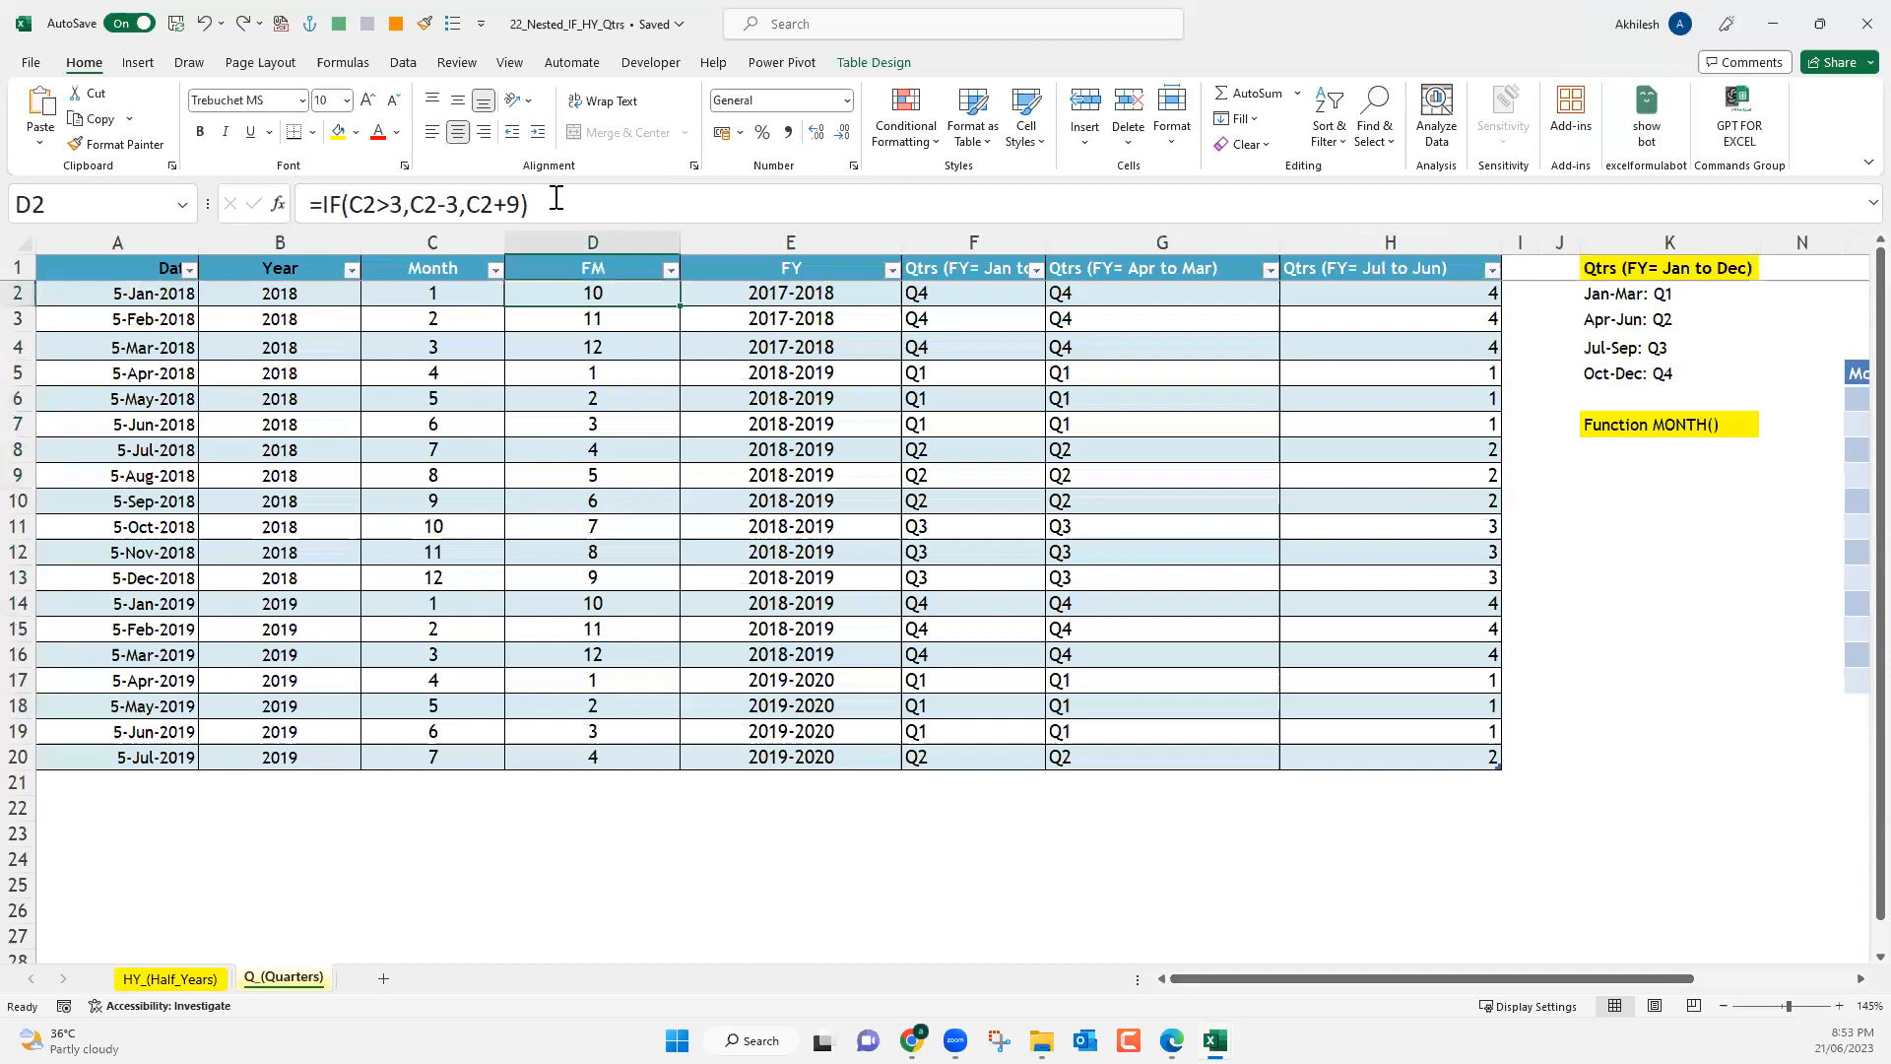
key(Right)
click(324, 204)
drag(551, 204, 324, 204)
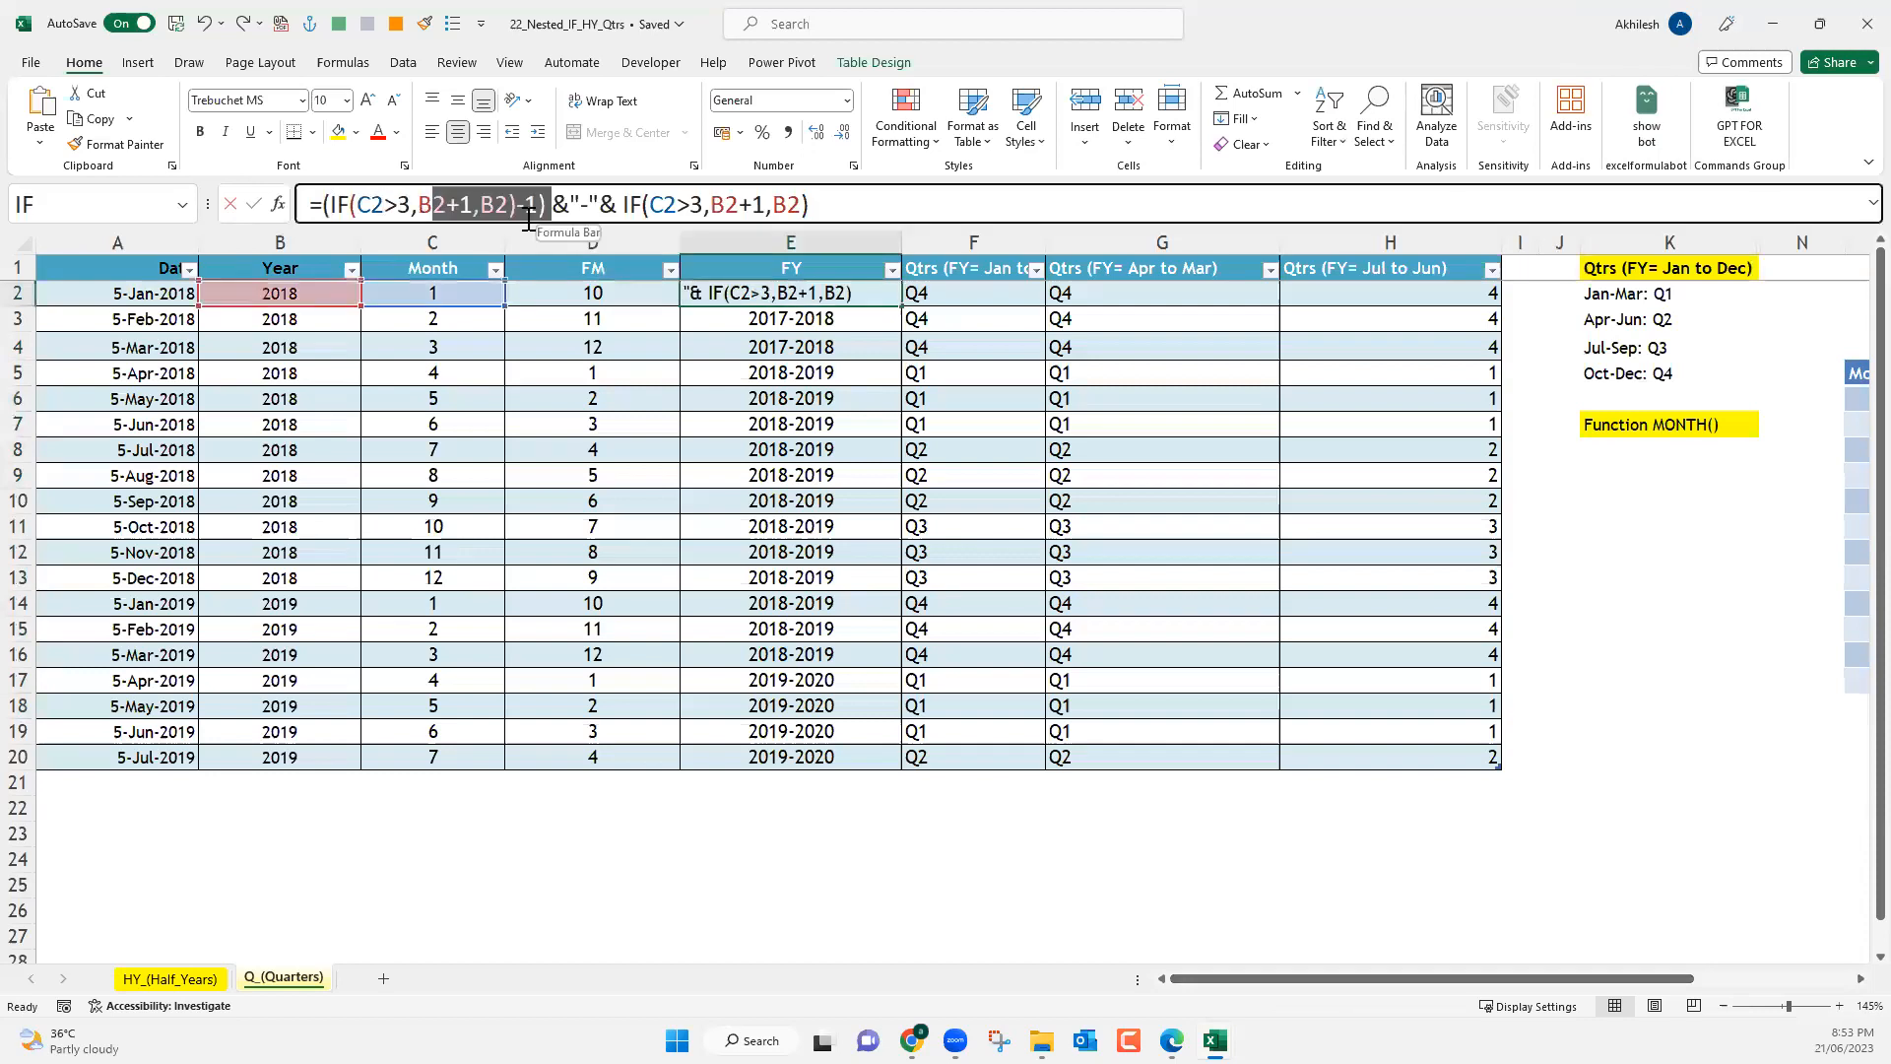
click(793, 191)
drag(830, 190, 641, 209)
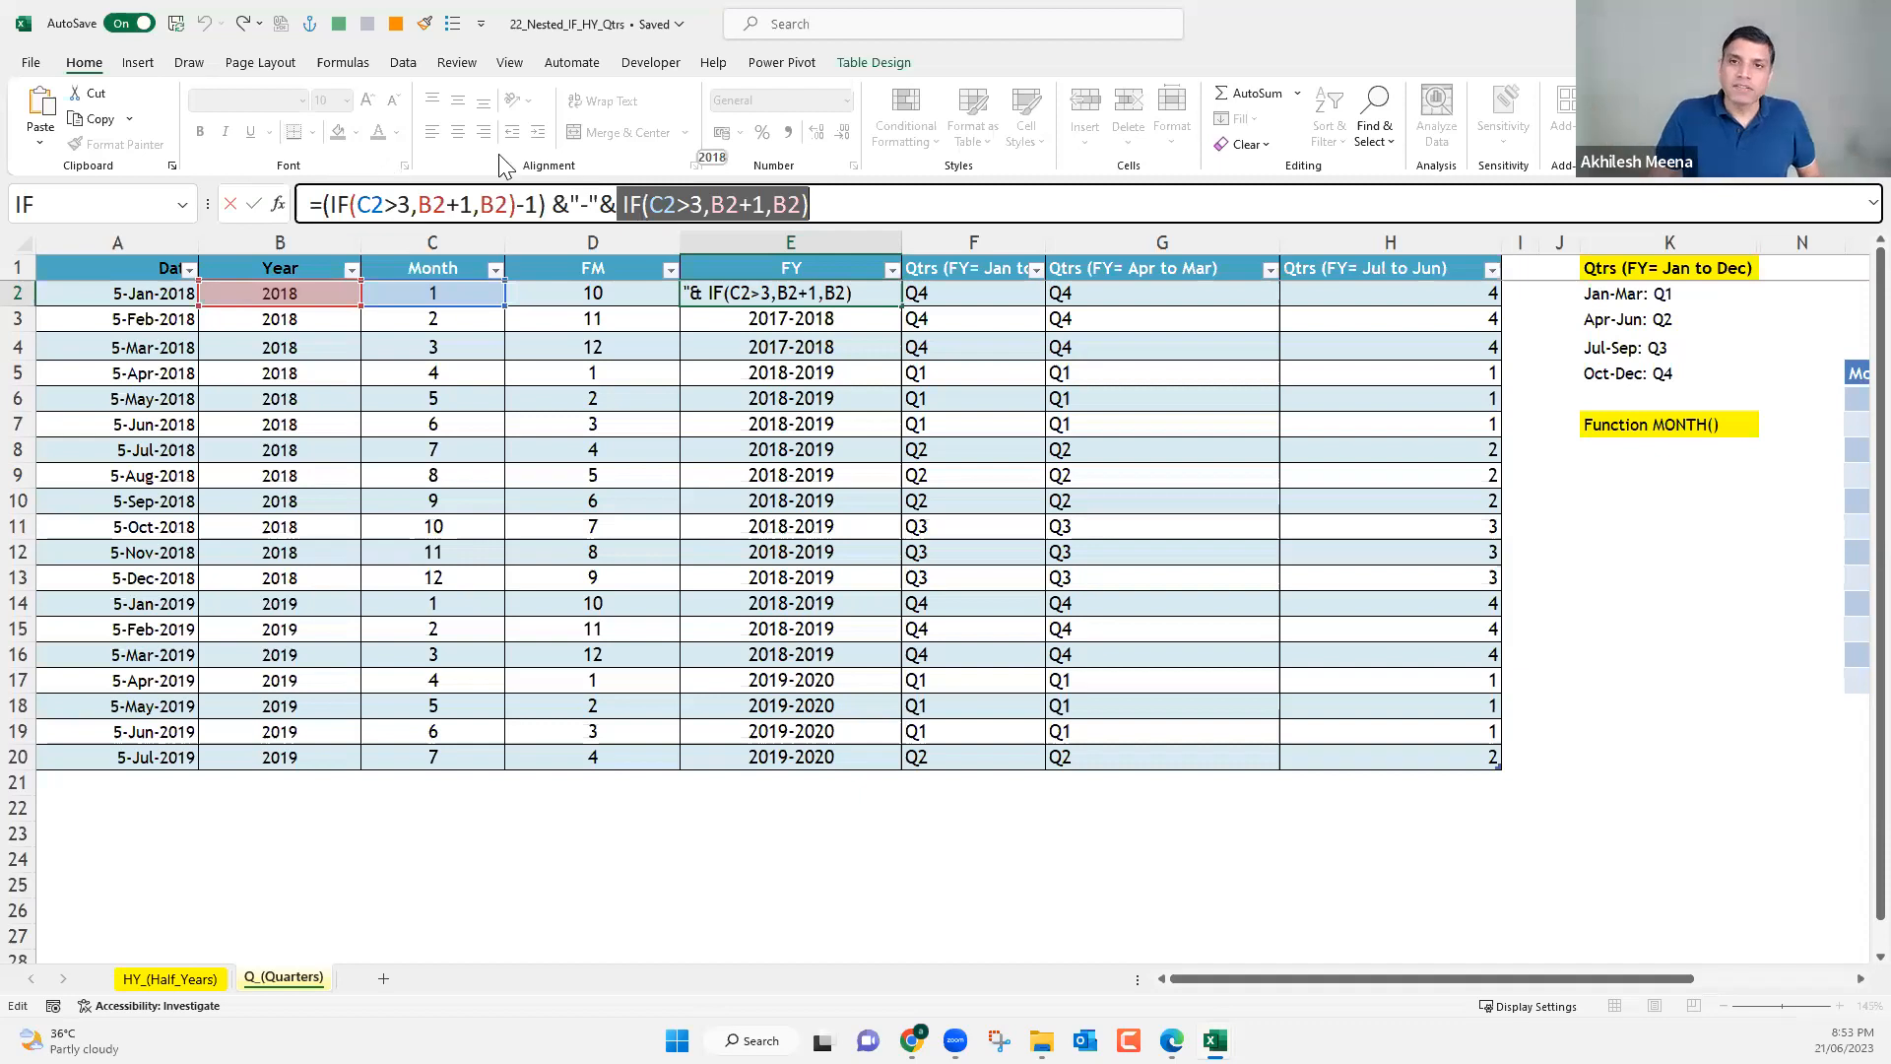
drag(571, 204, 599, 204)
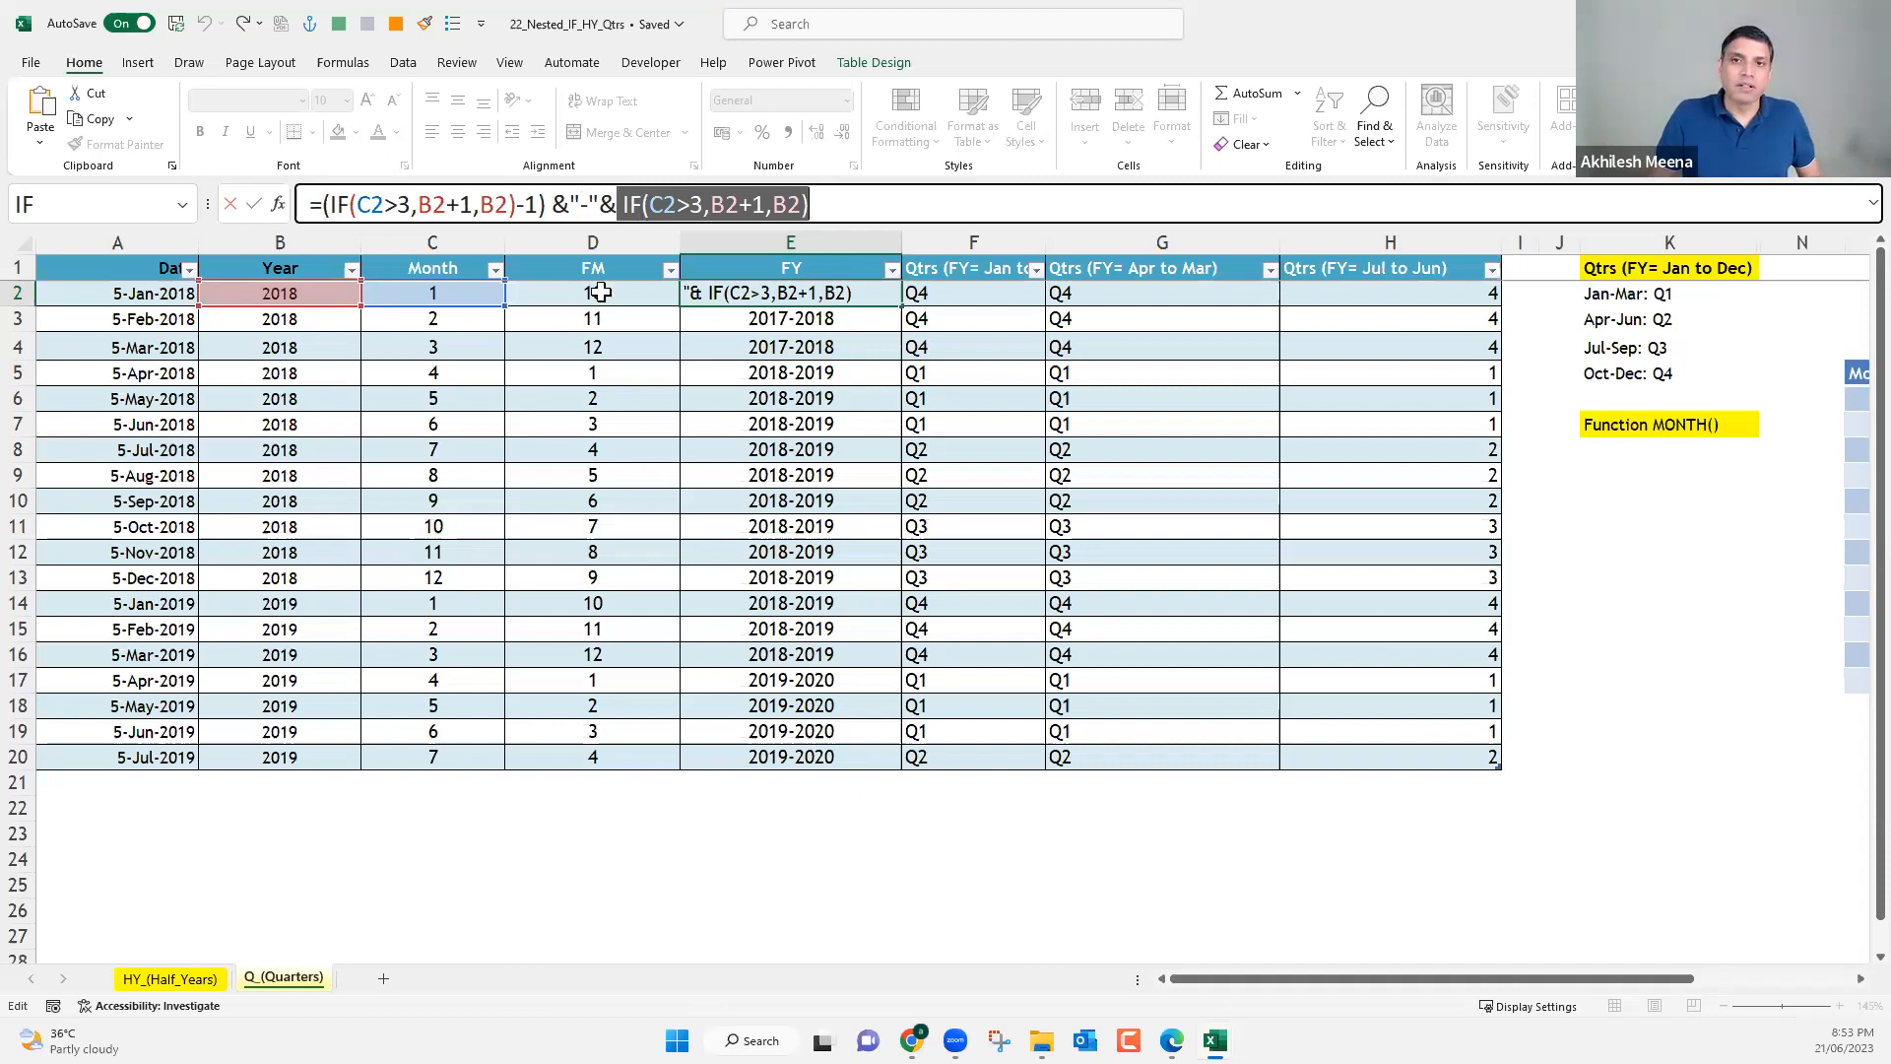
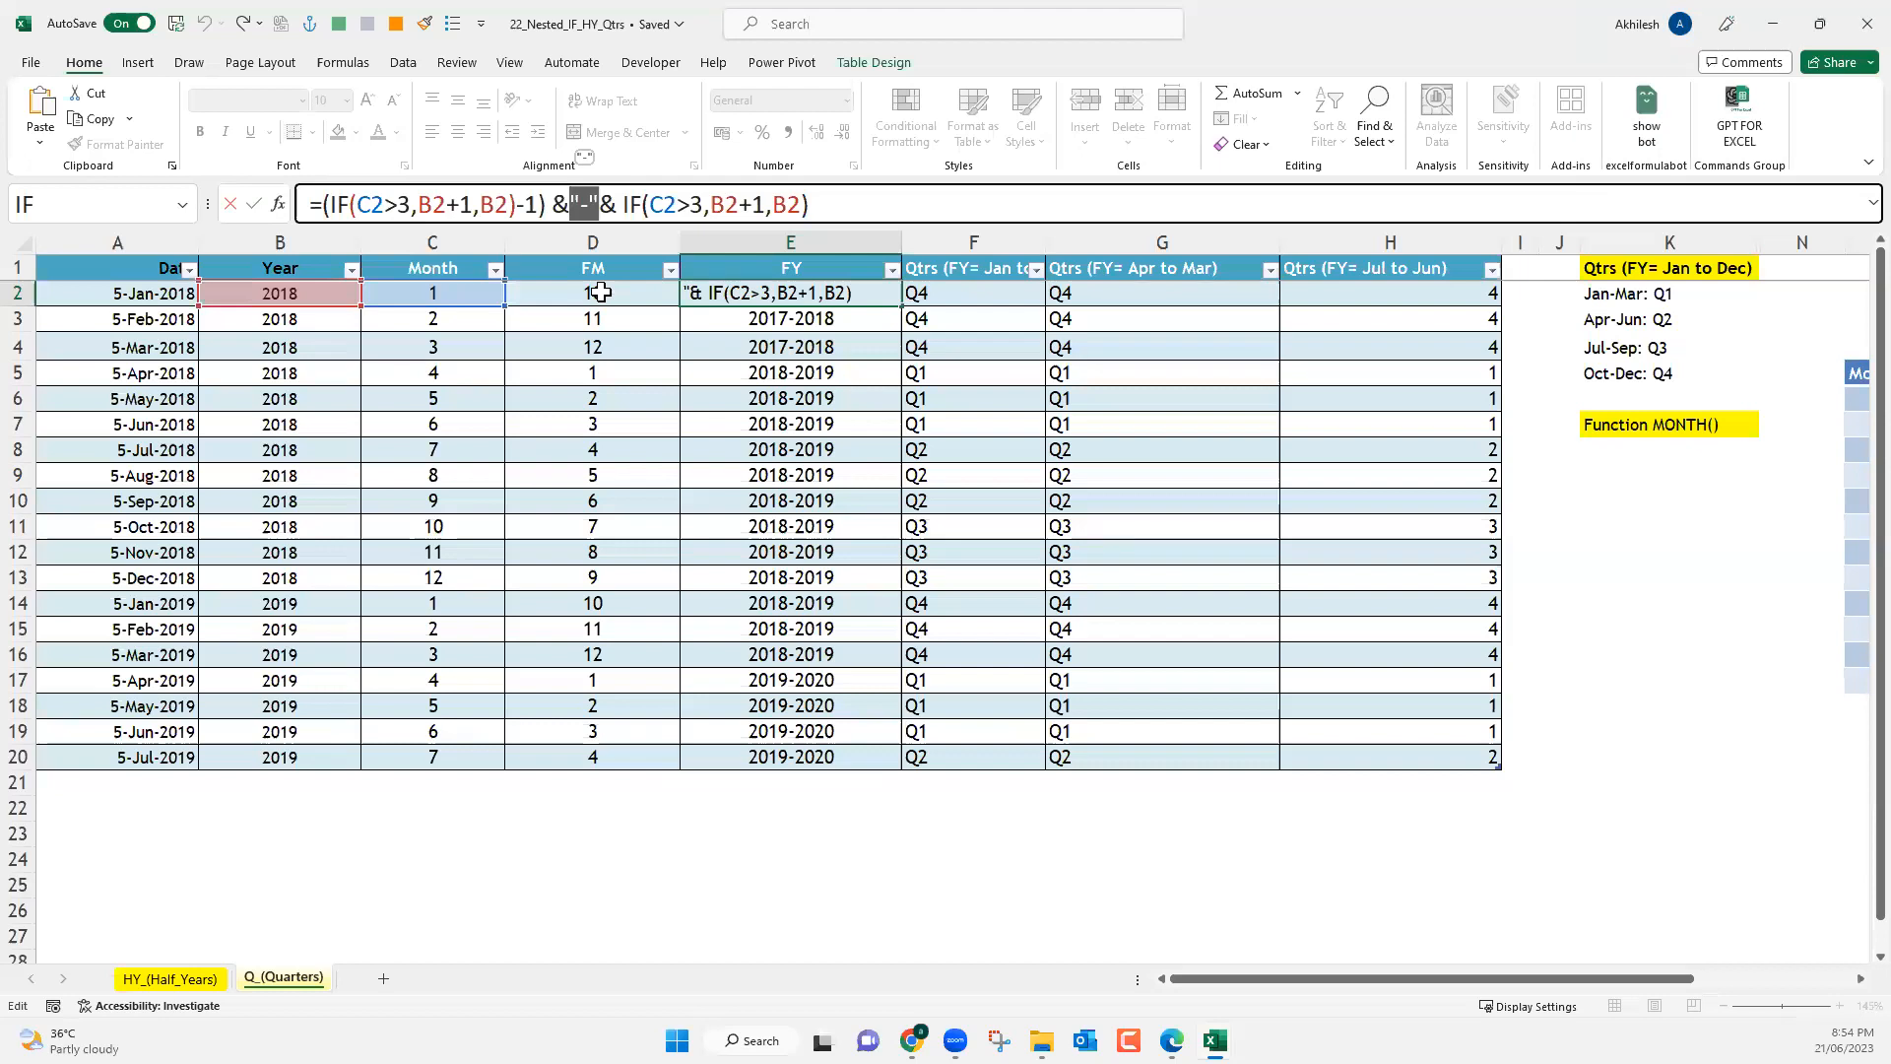
Close E2's formula edit and review the Month column's MONTH formula alongside the FY formula in E3.
key(Return)
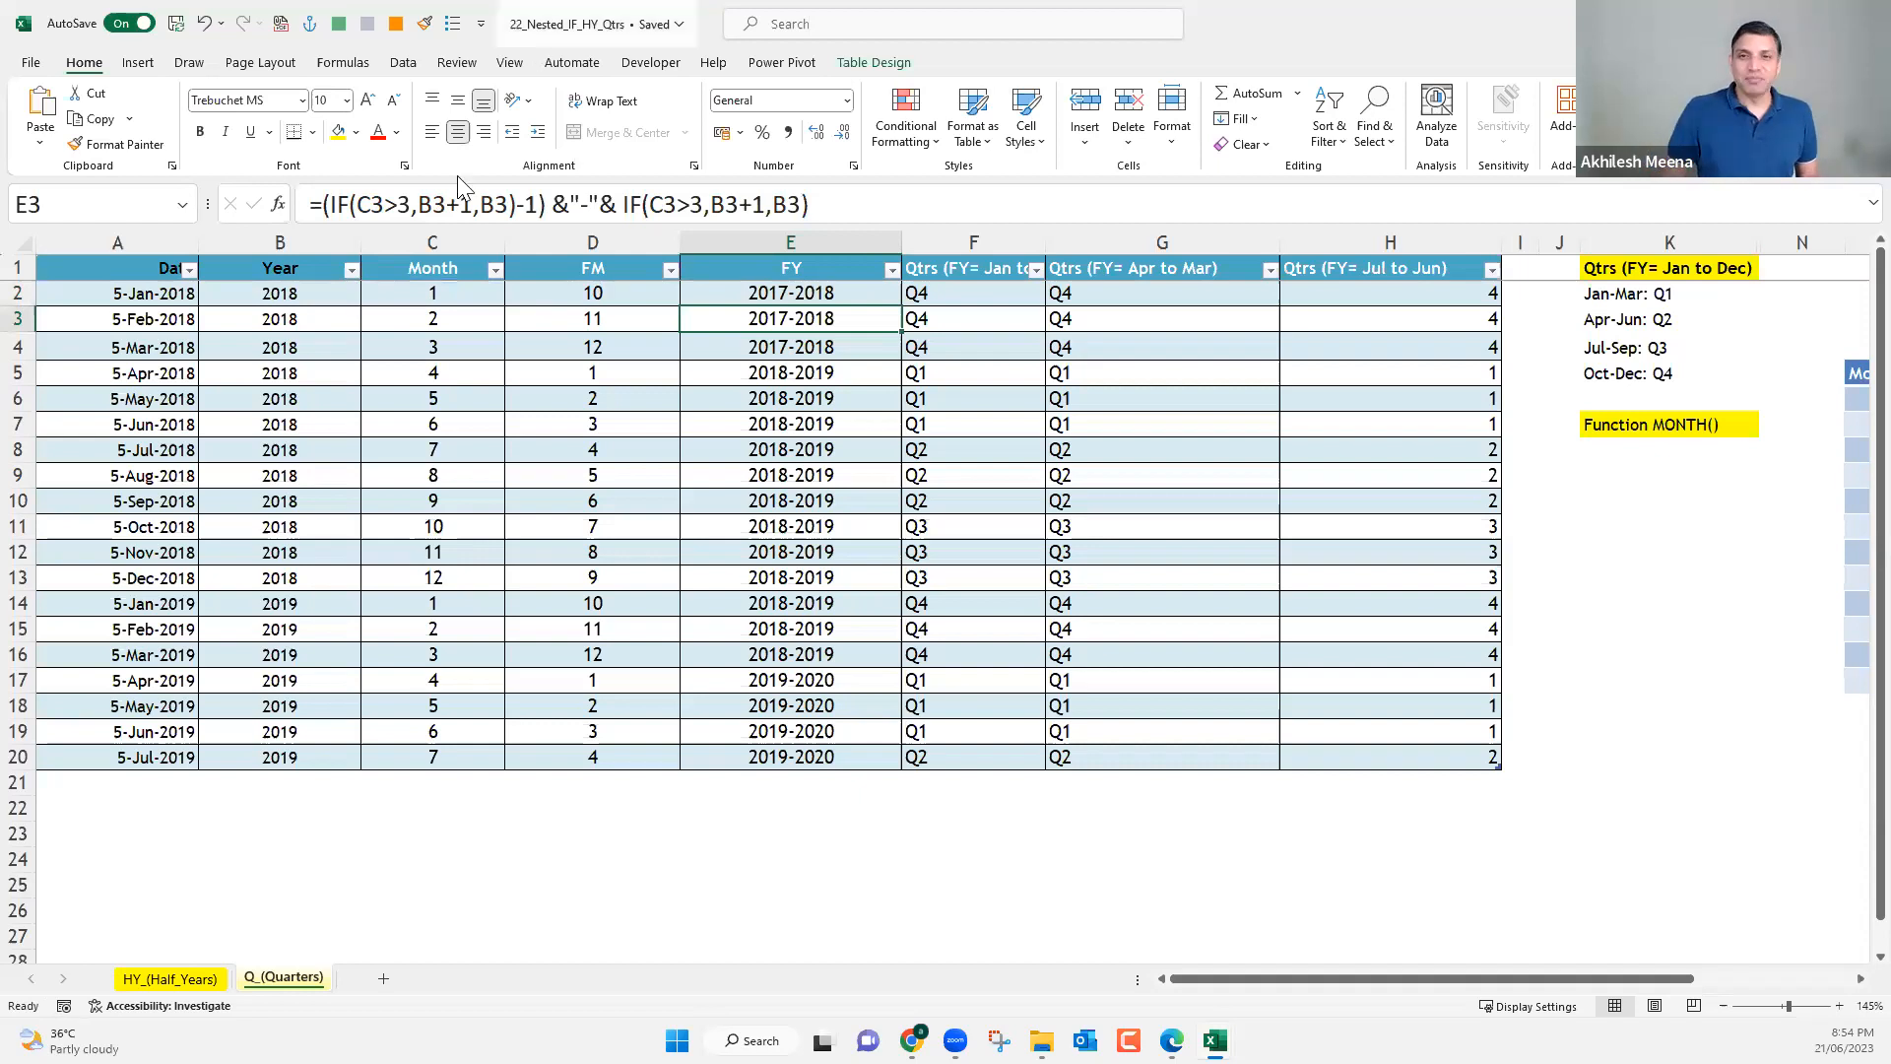
click(444, 237)
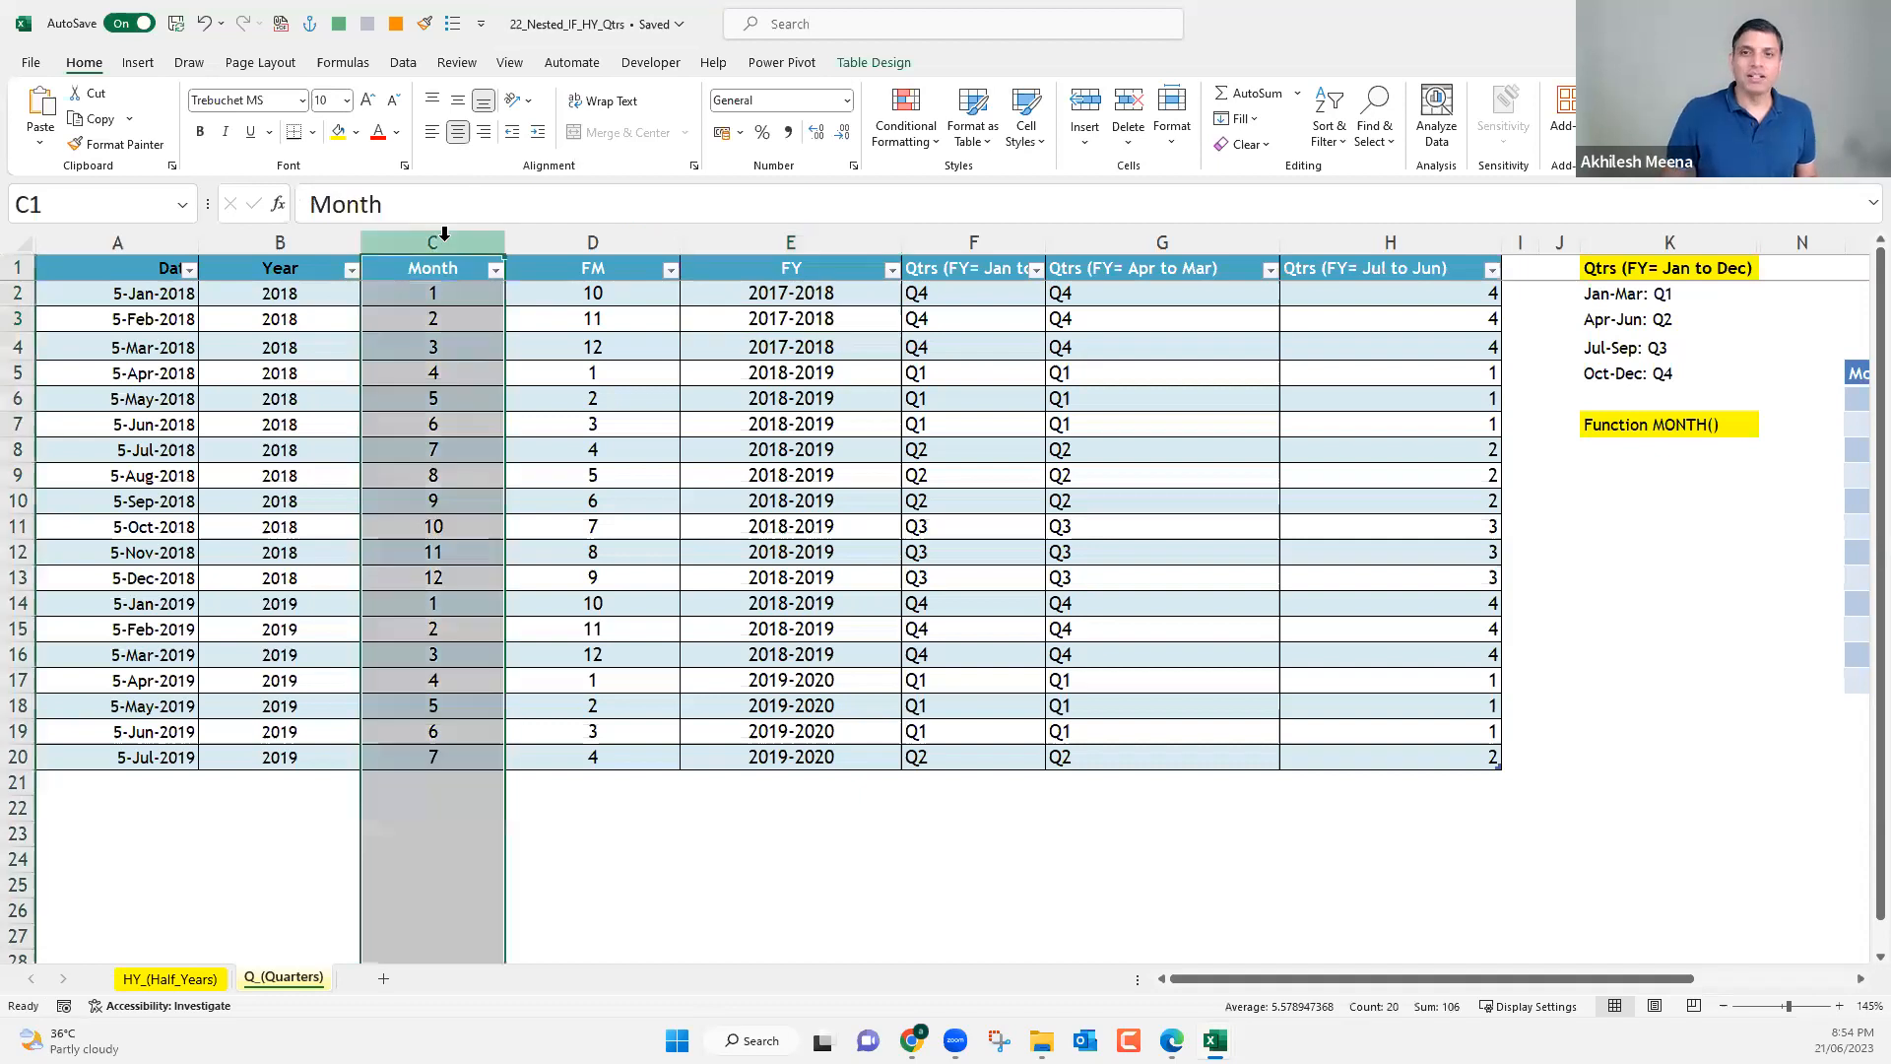
click(445, 310)
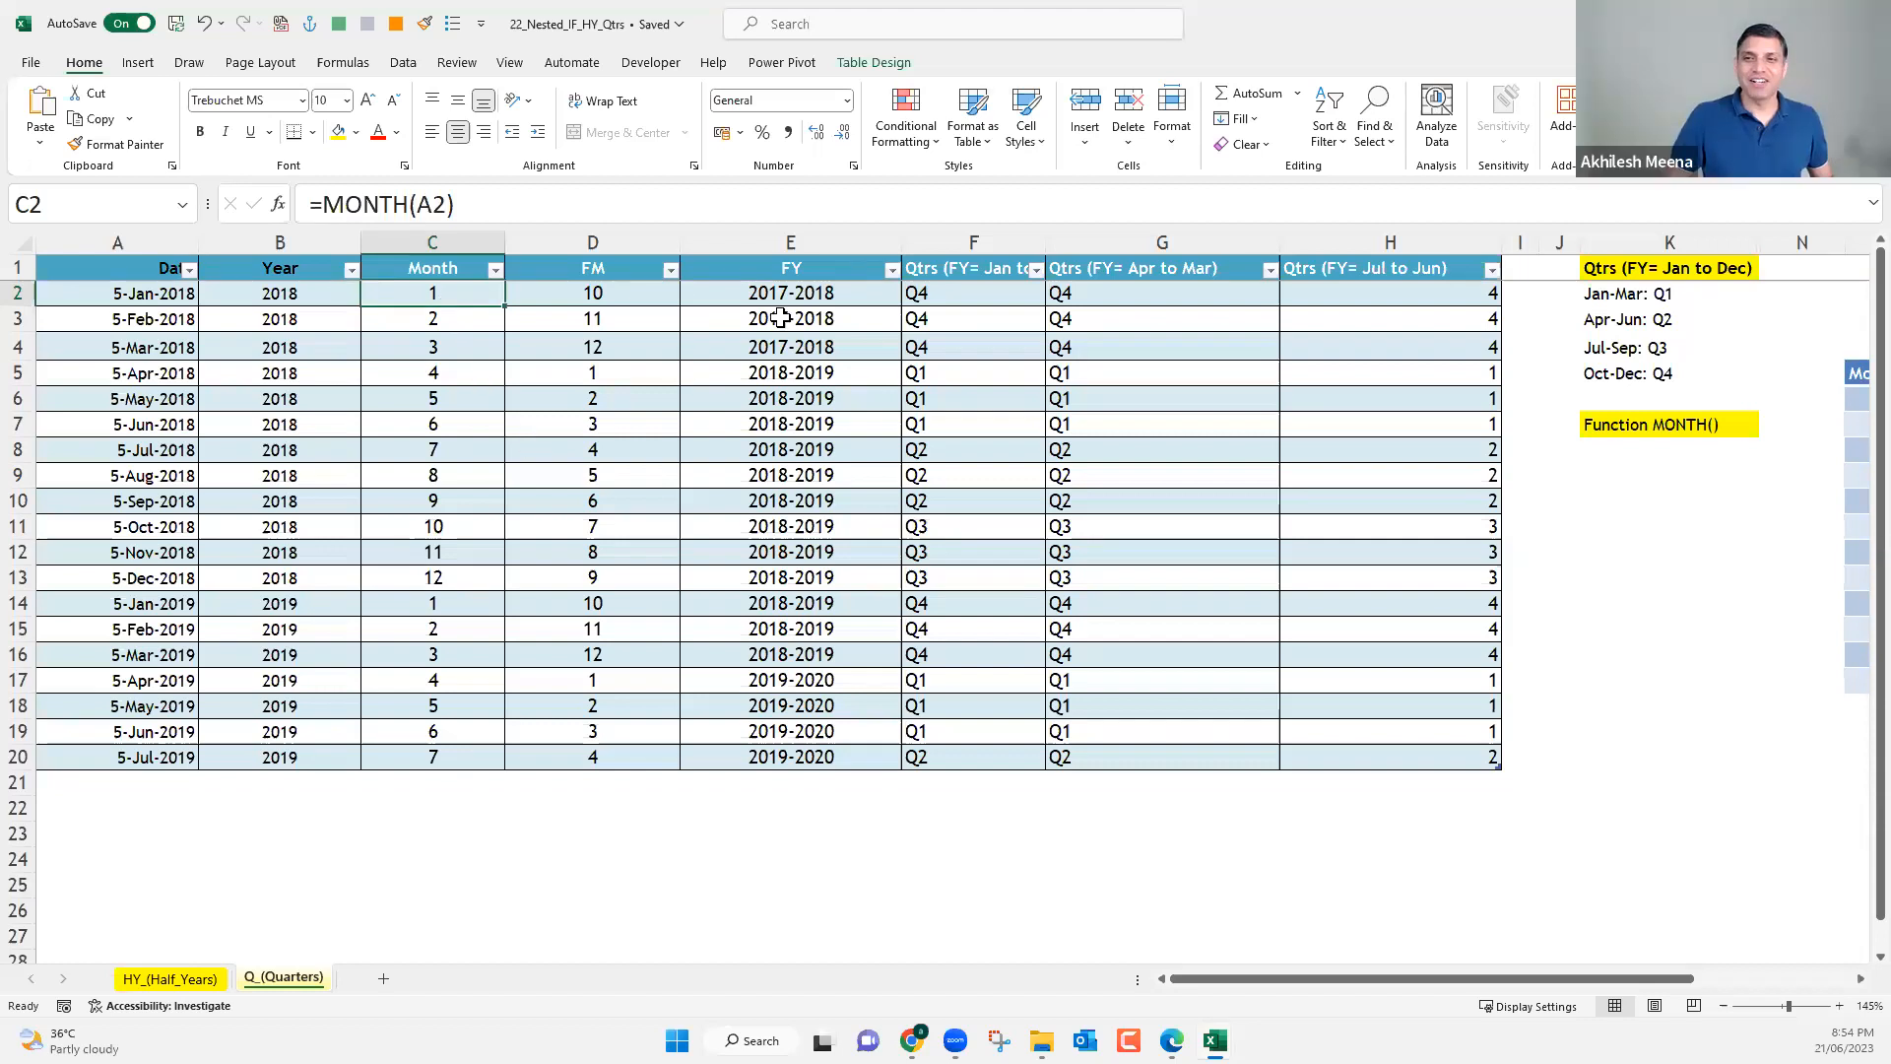
click(834, 312)
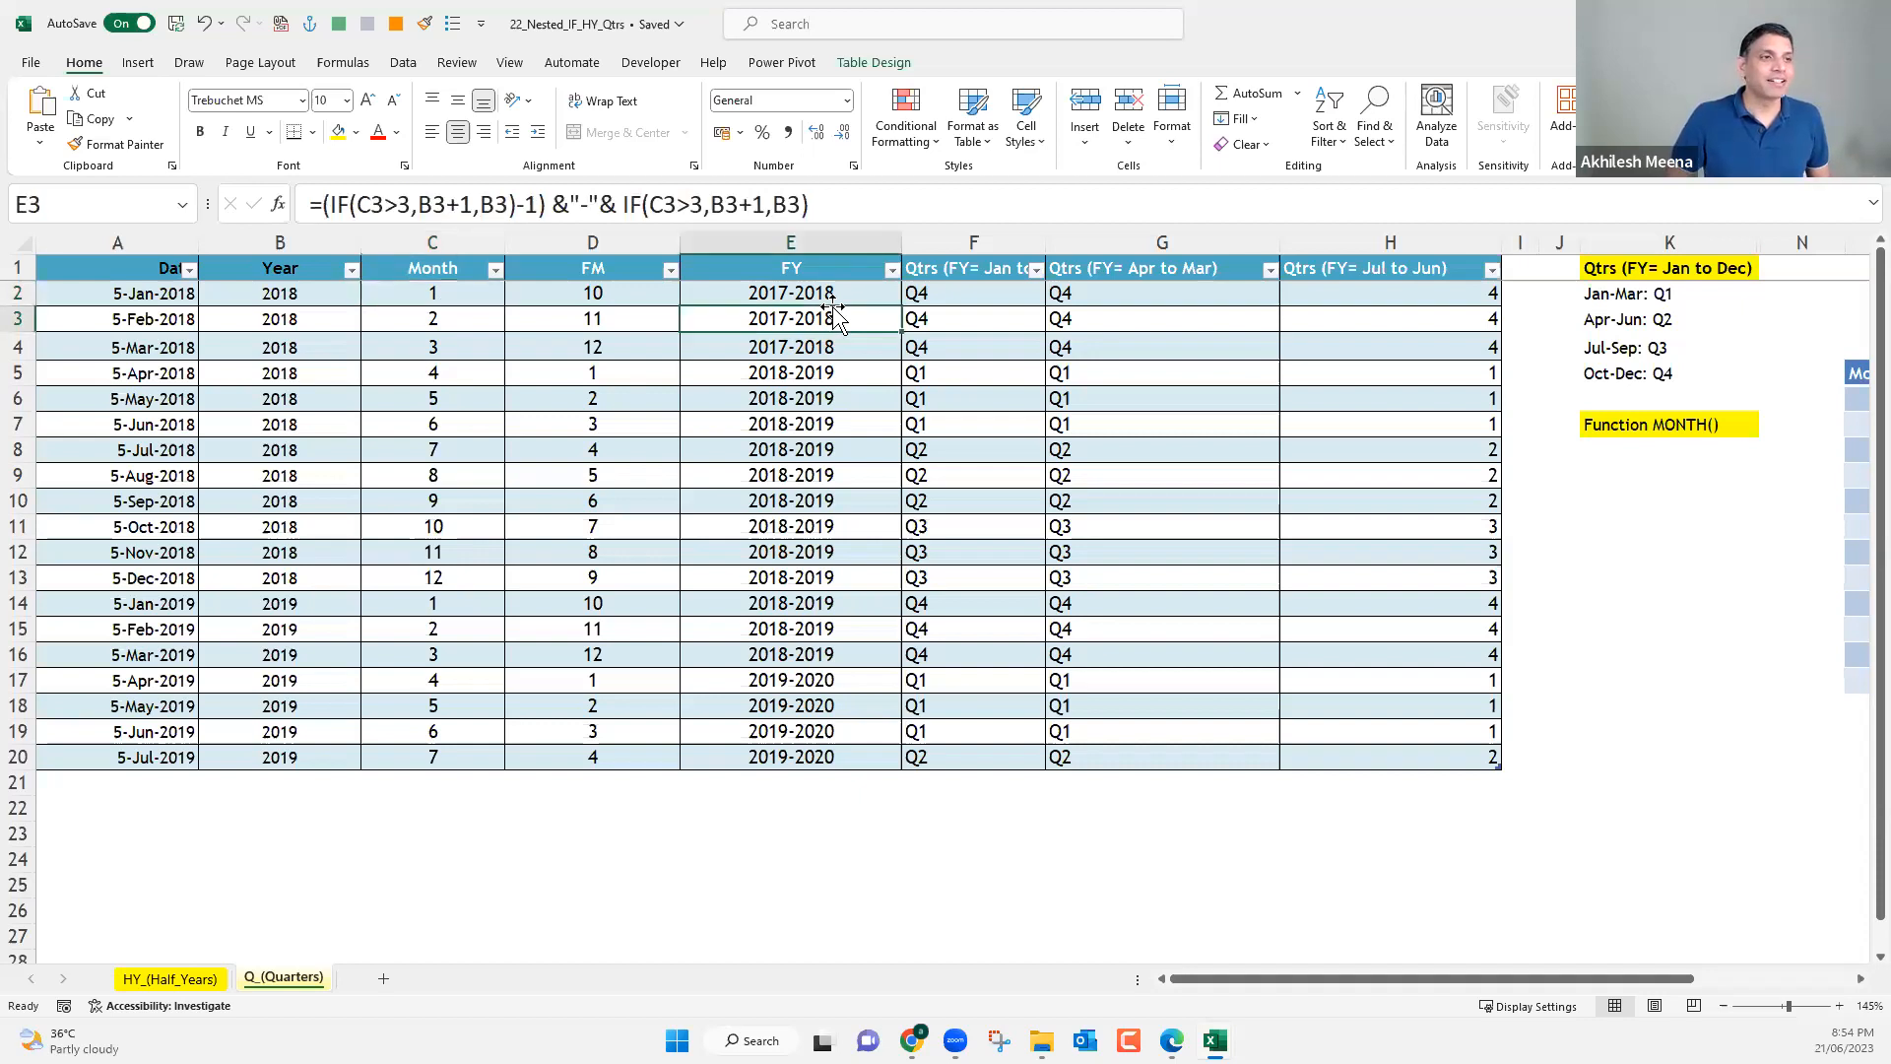
click(423, 295)
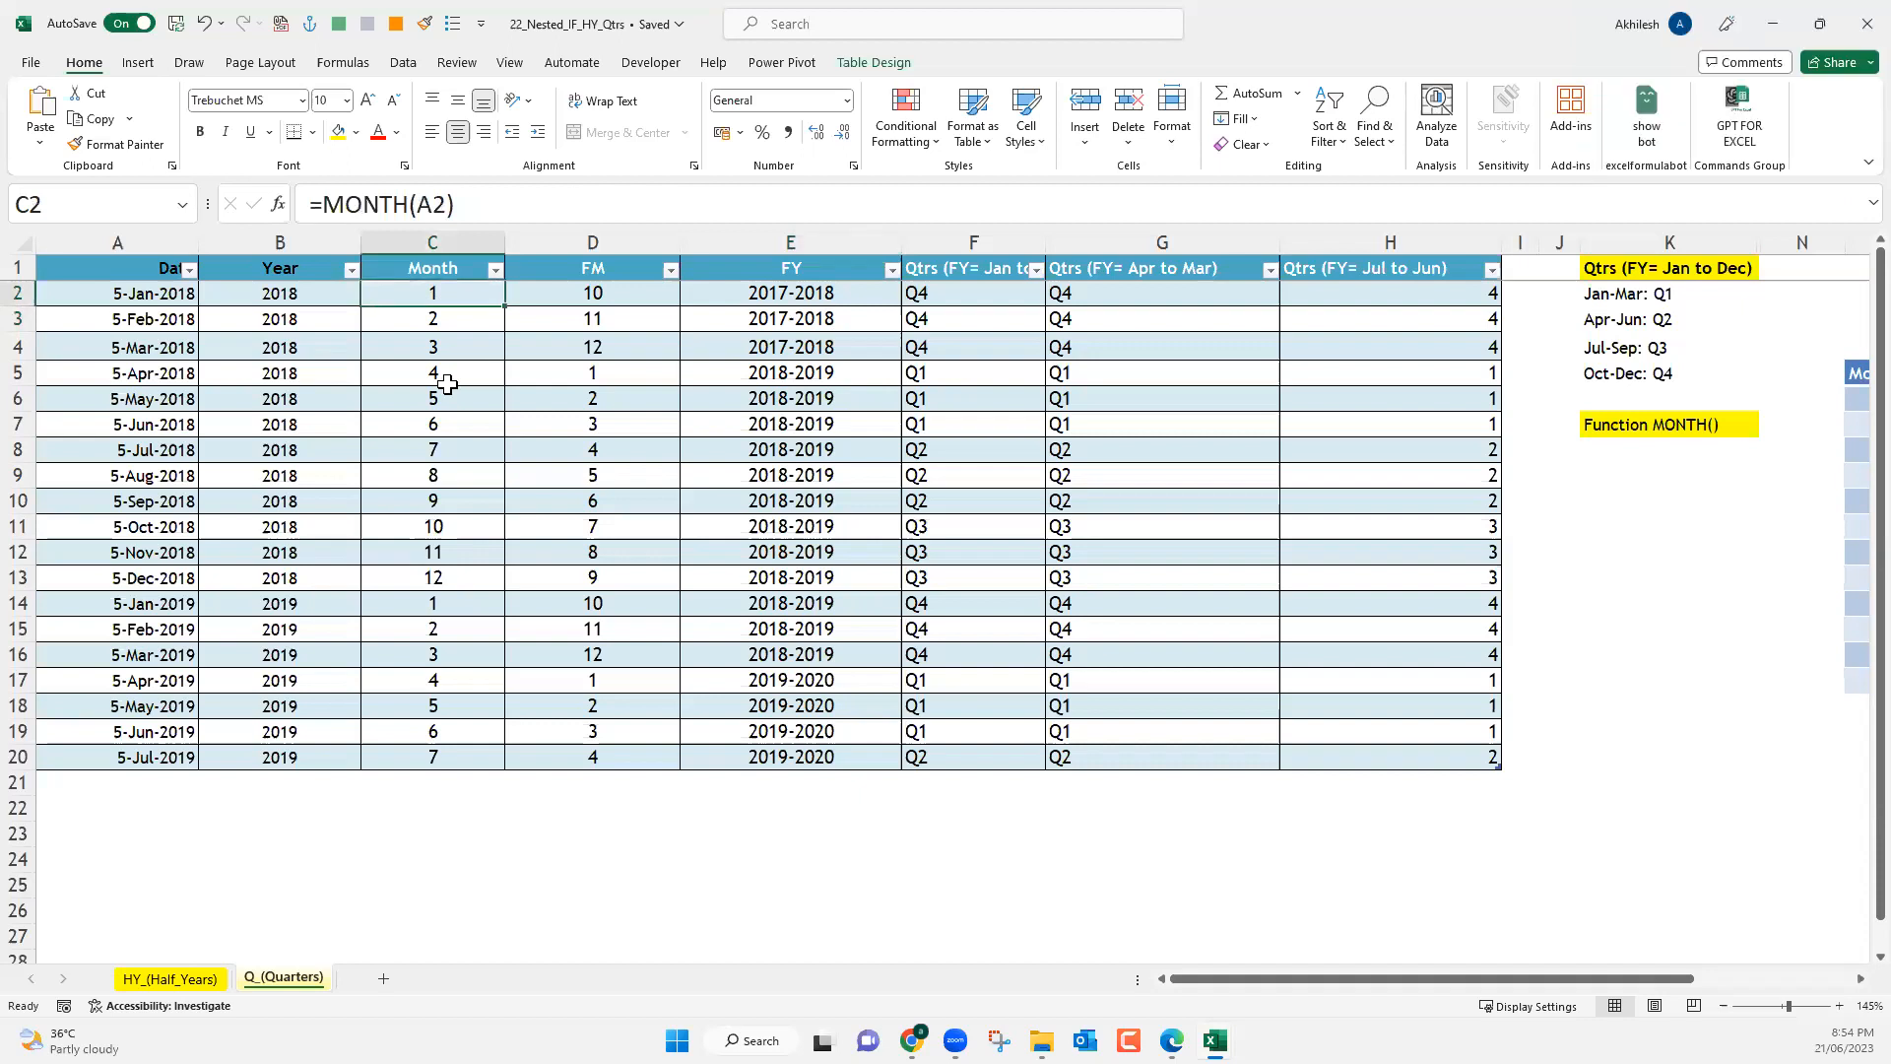
Narrow the Year column in the date table.
click(440, 237)
drag(360, 242, 375, 733)
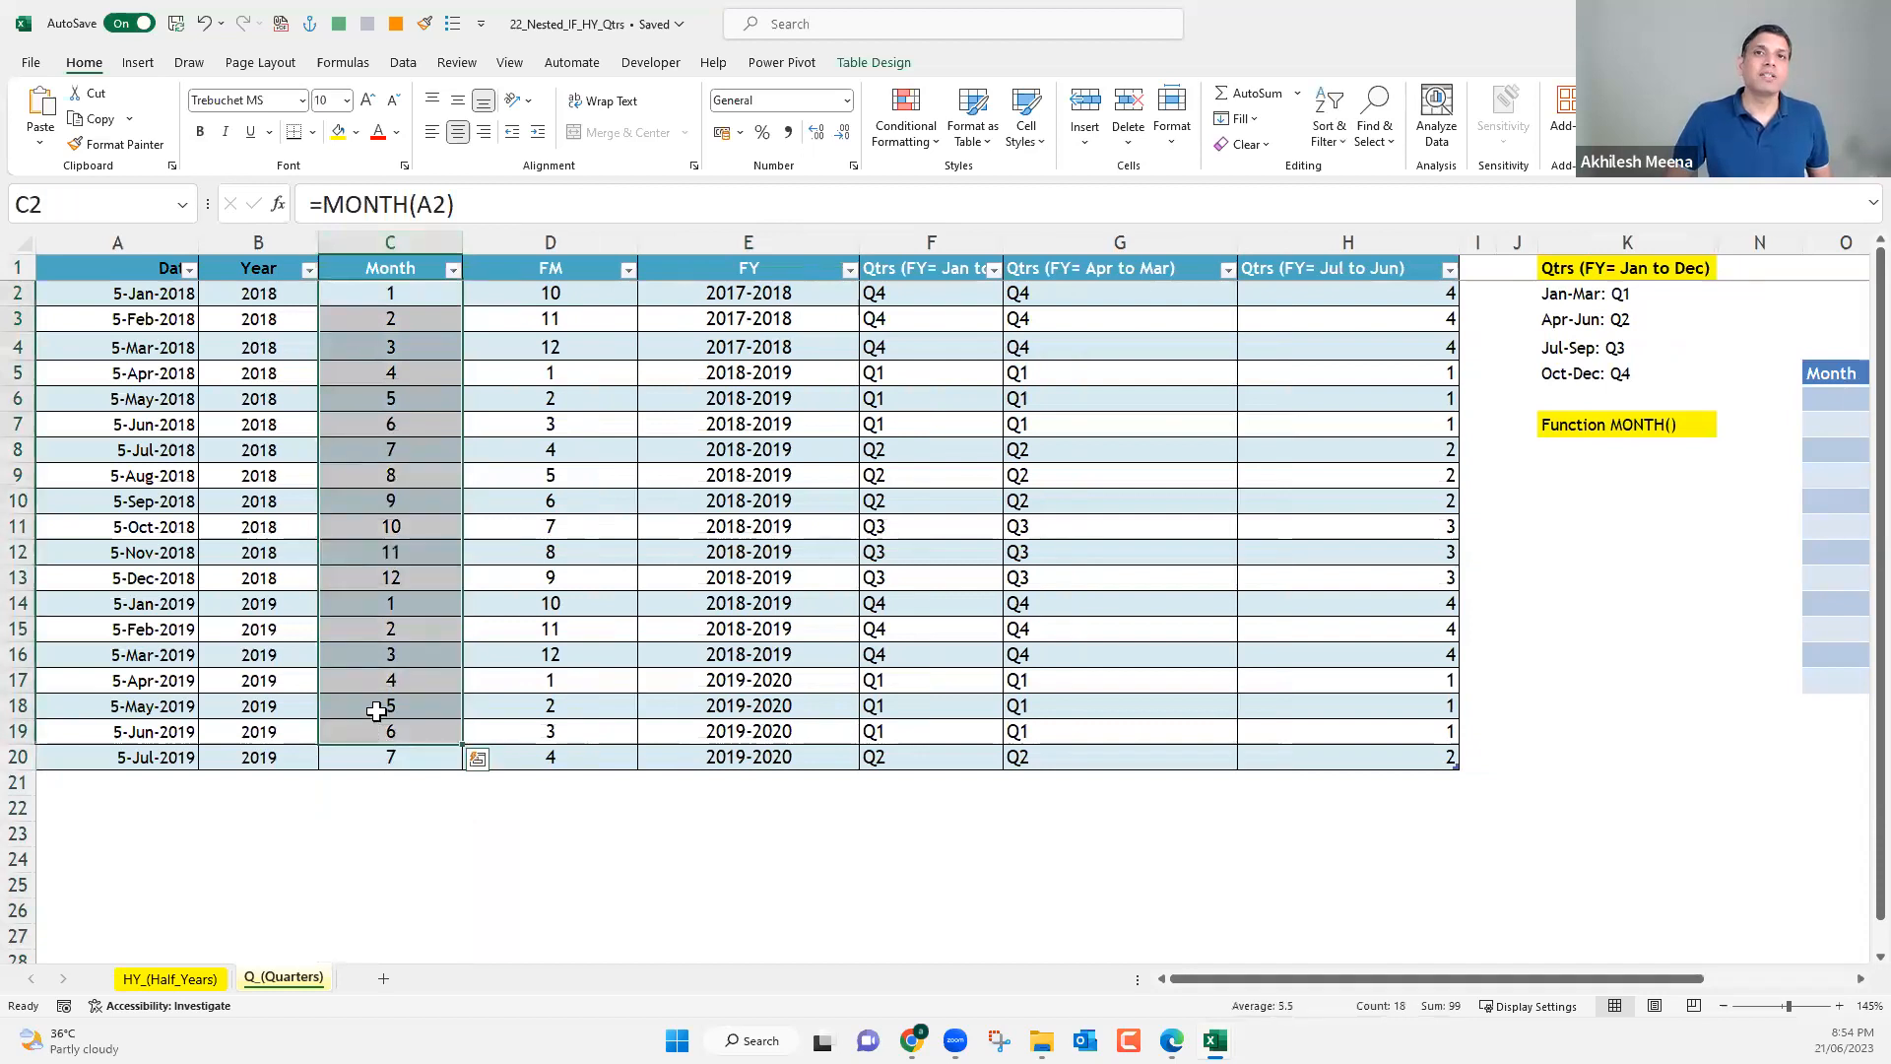
click(383, 316)
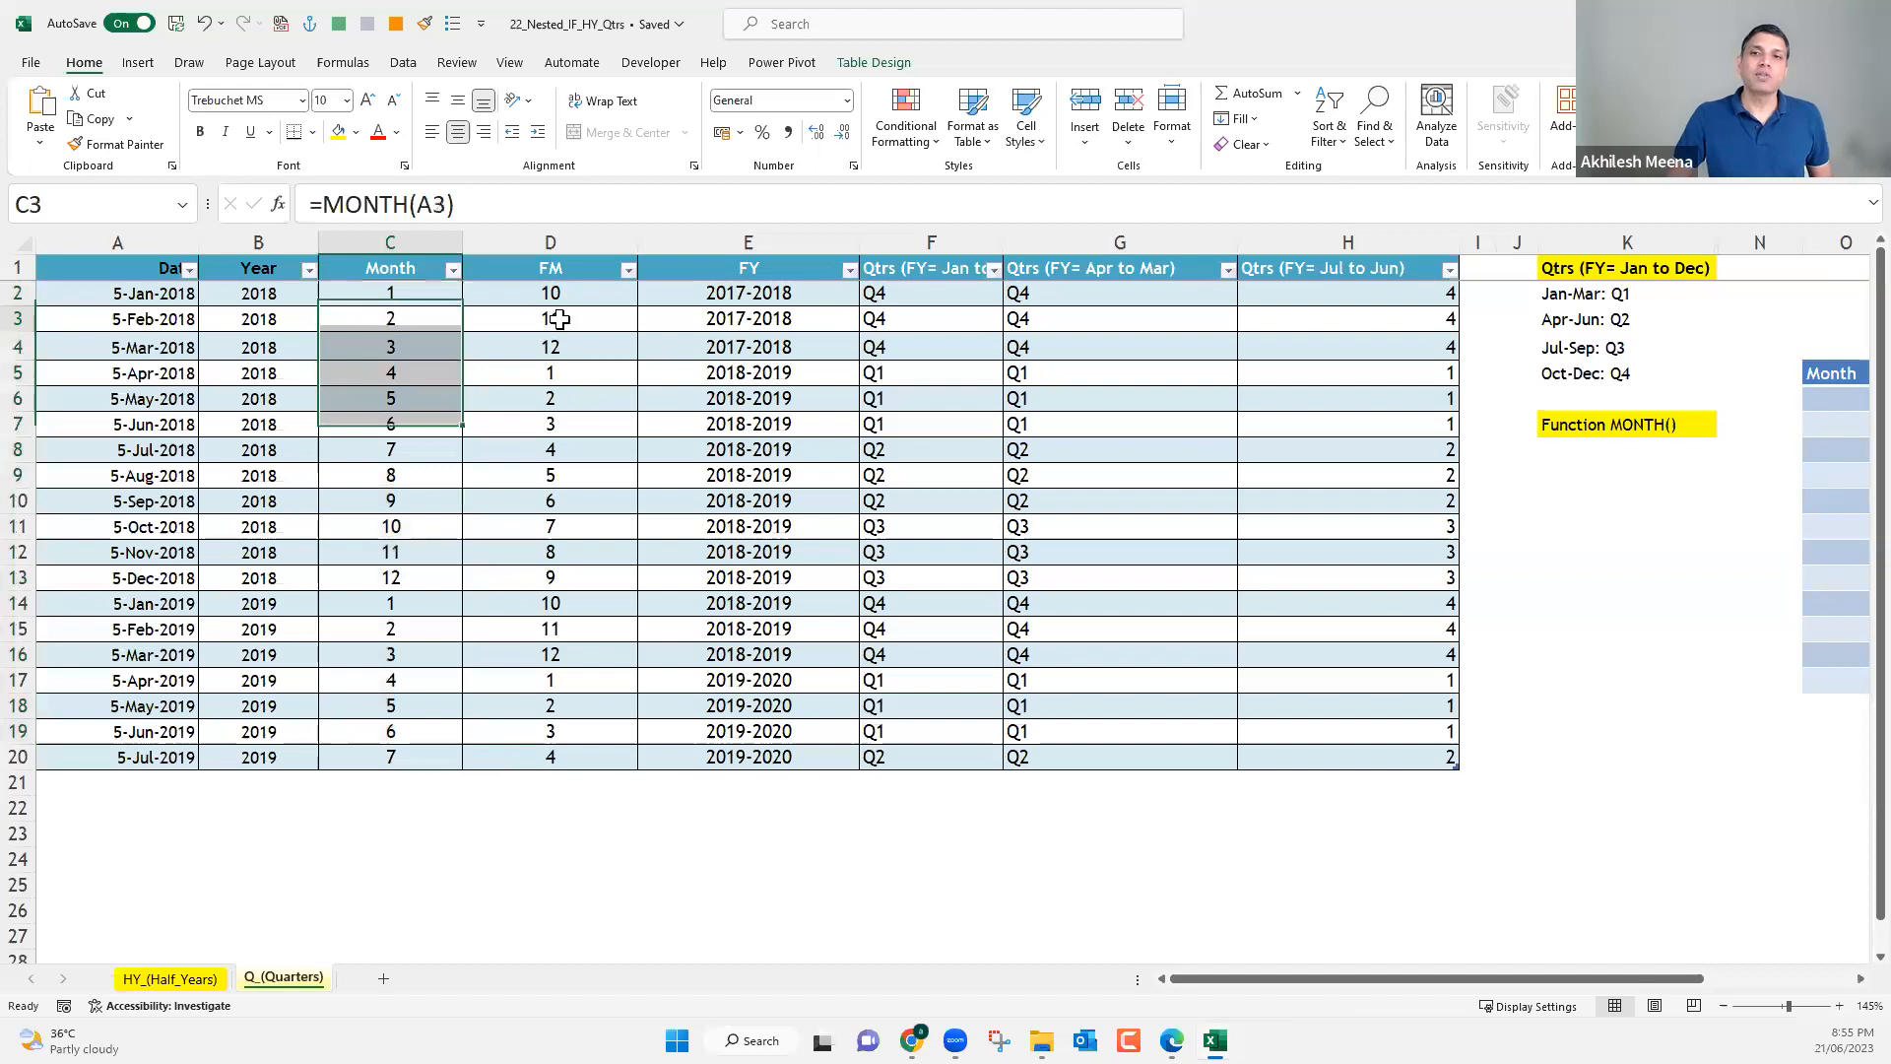
Review row 3's formulas across FM, FY, the nested IF quarter column and the CHOOSE quarter column.
key(Right)
key(Right)
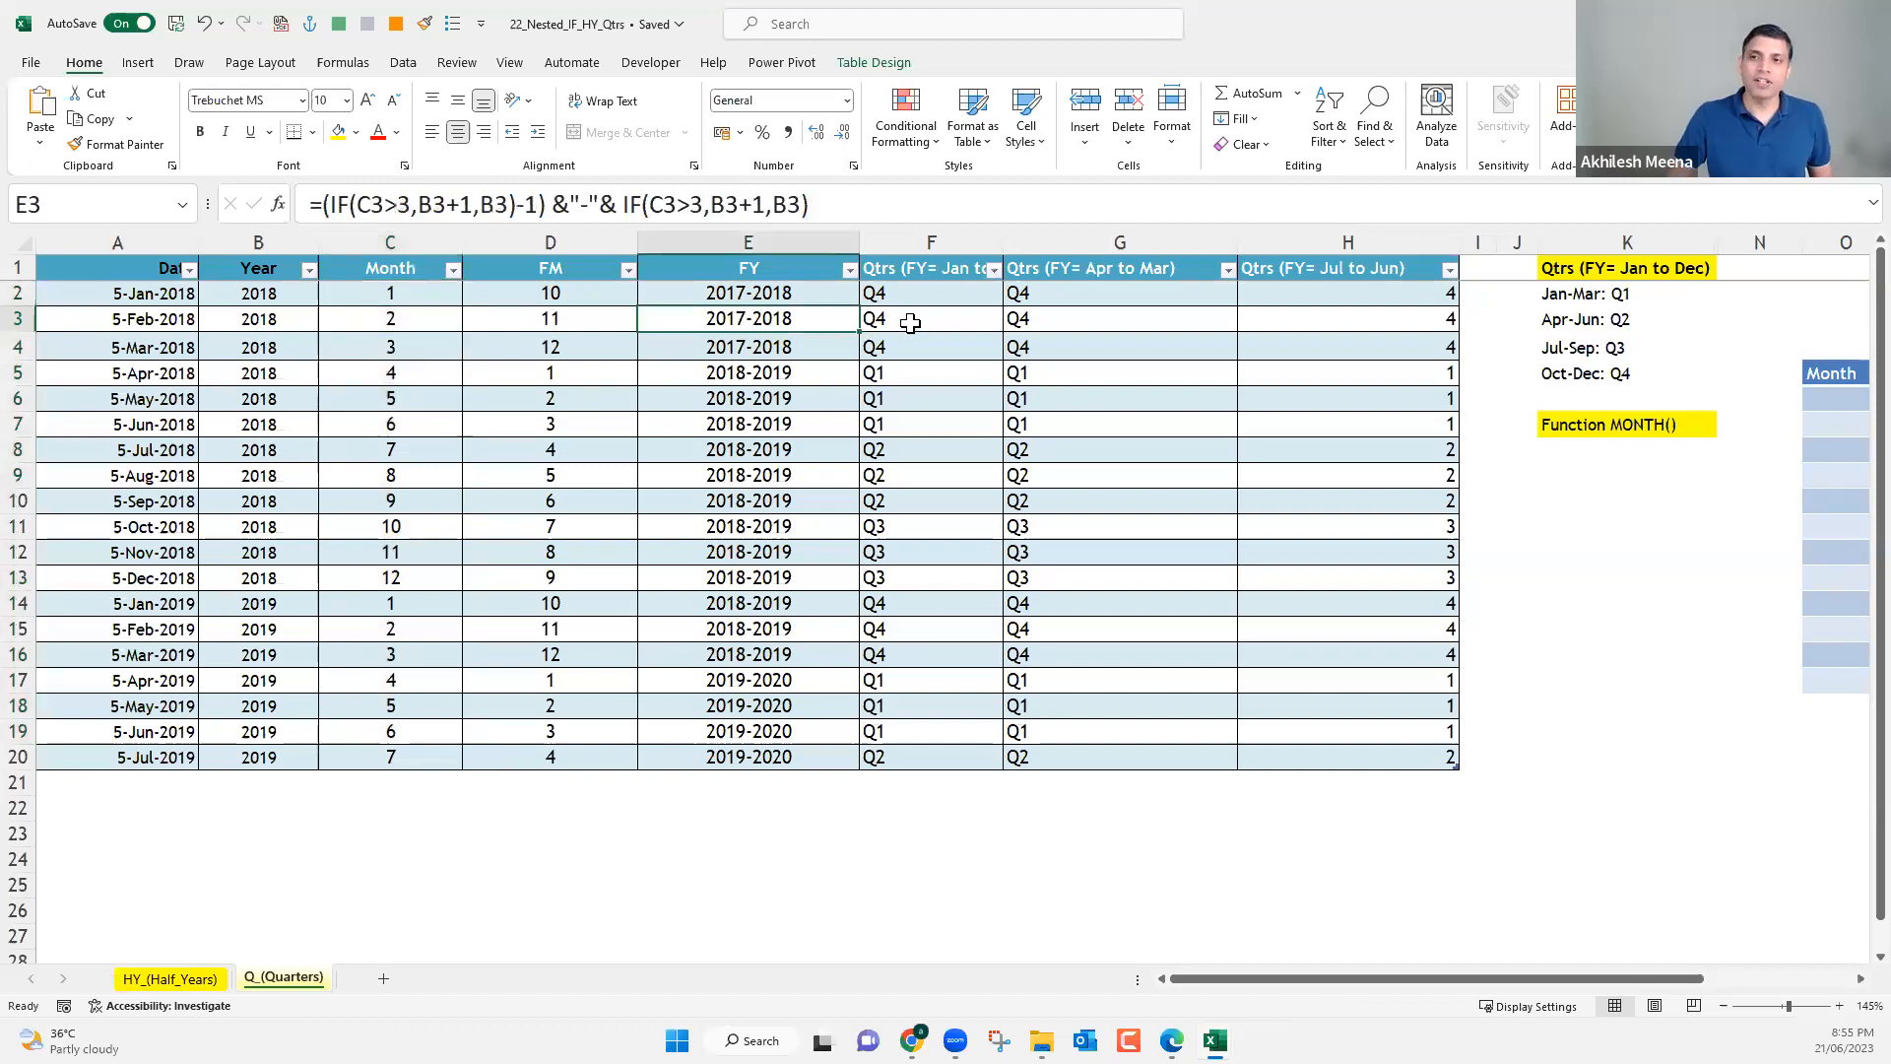
key(Right)
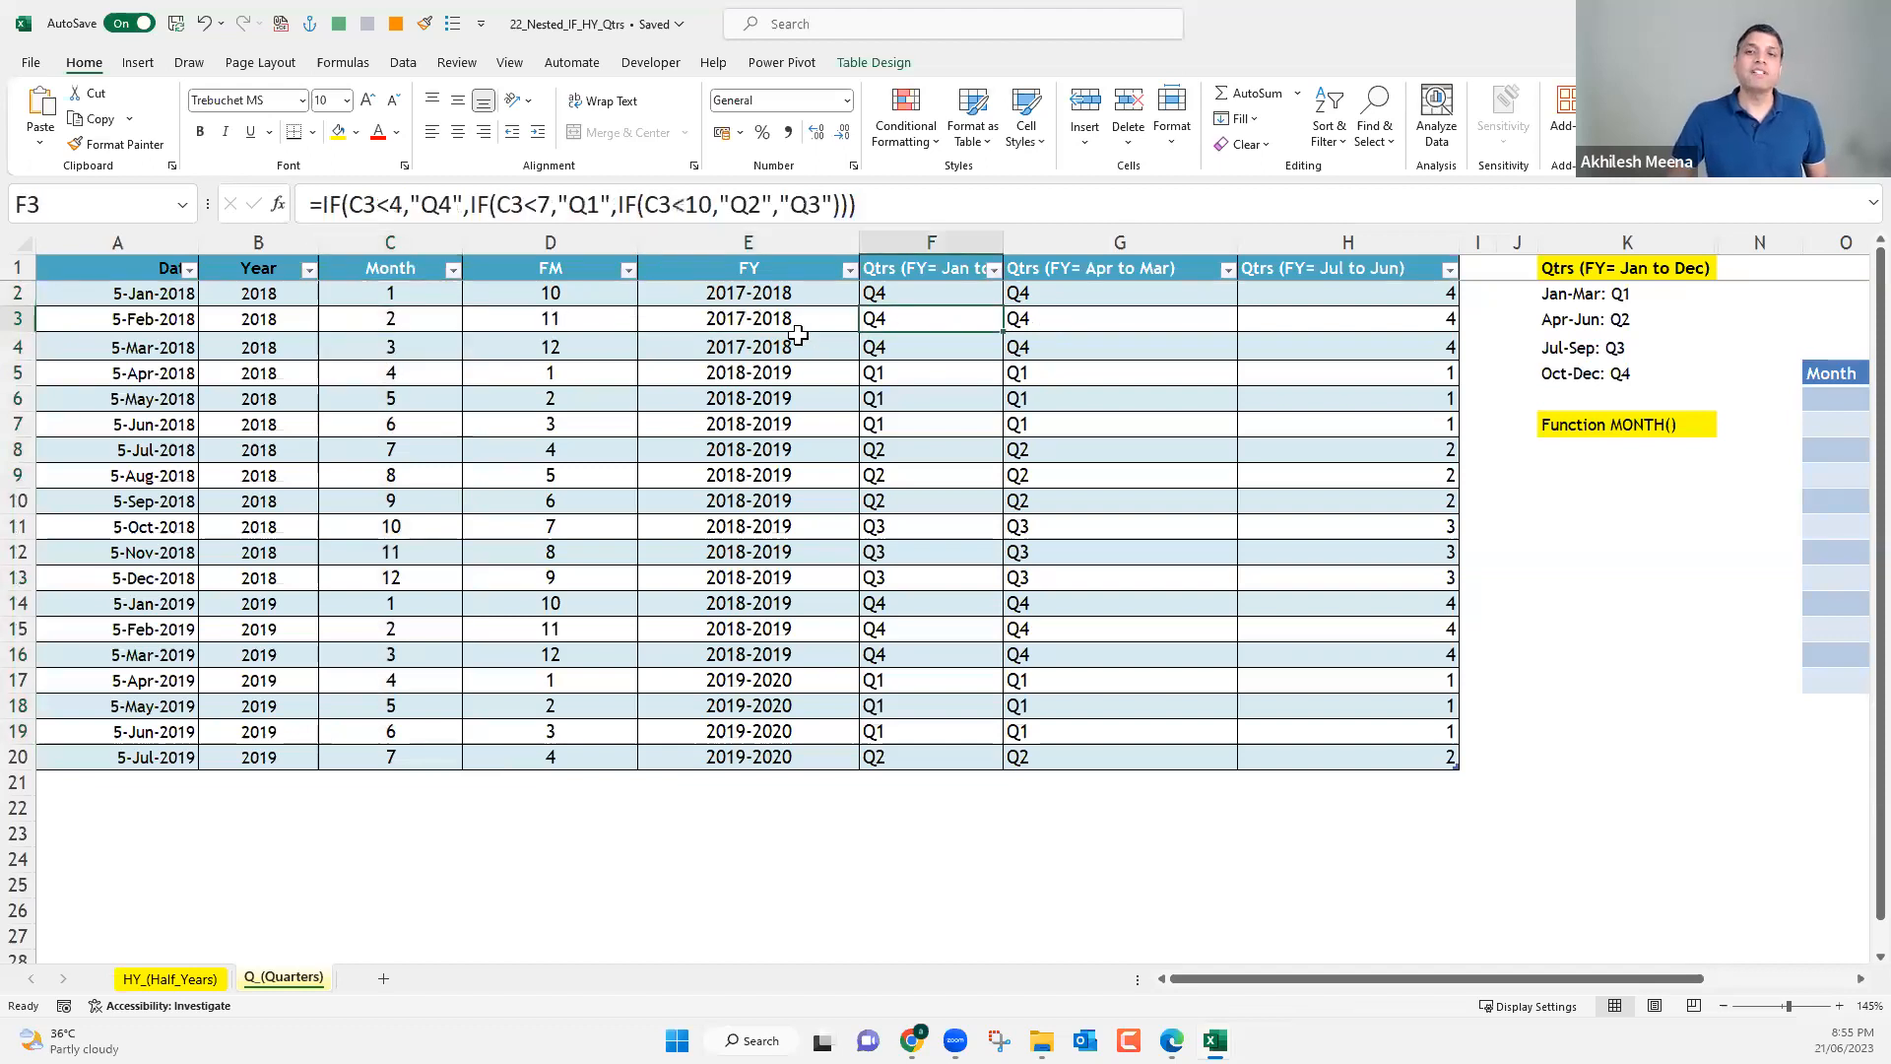
key(Right)
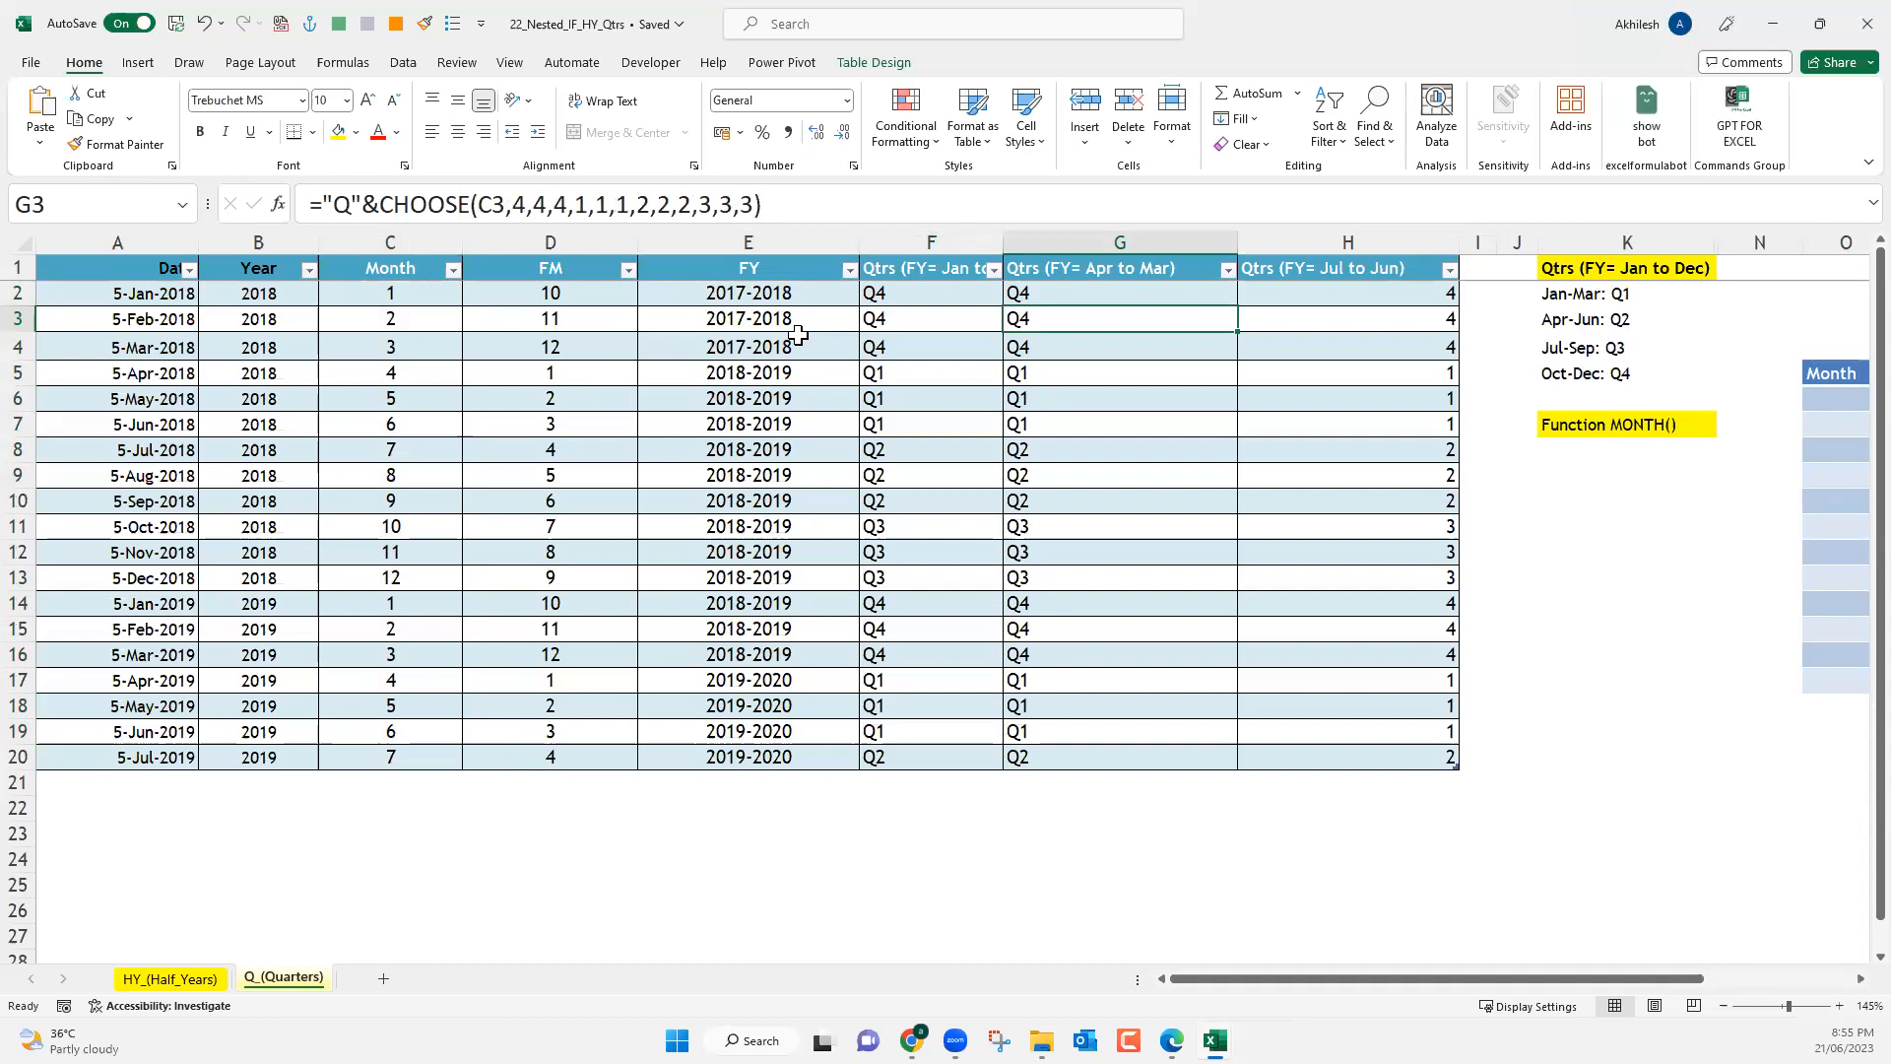
Examine the Month values in C2:C20 and the nested IF quarter formula in F2.
click(418, 292)
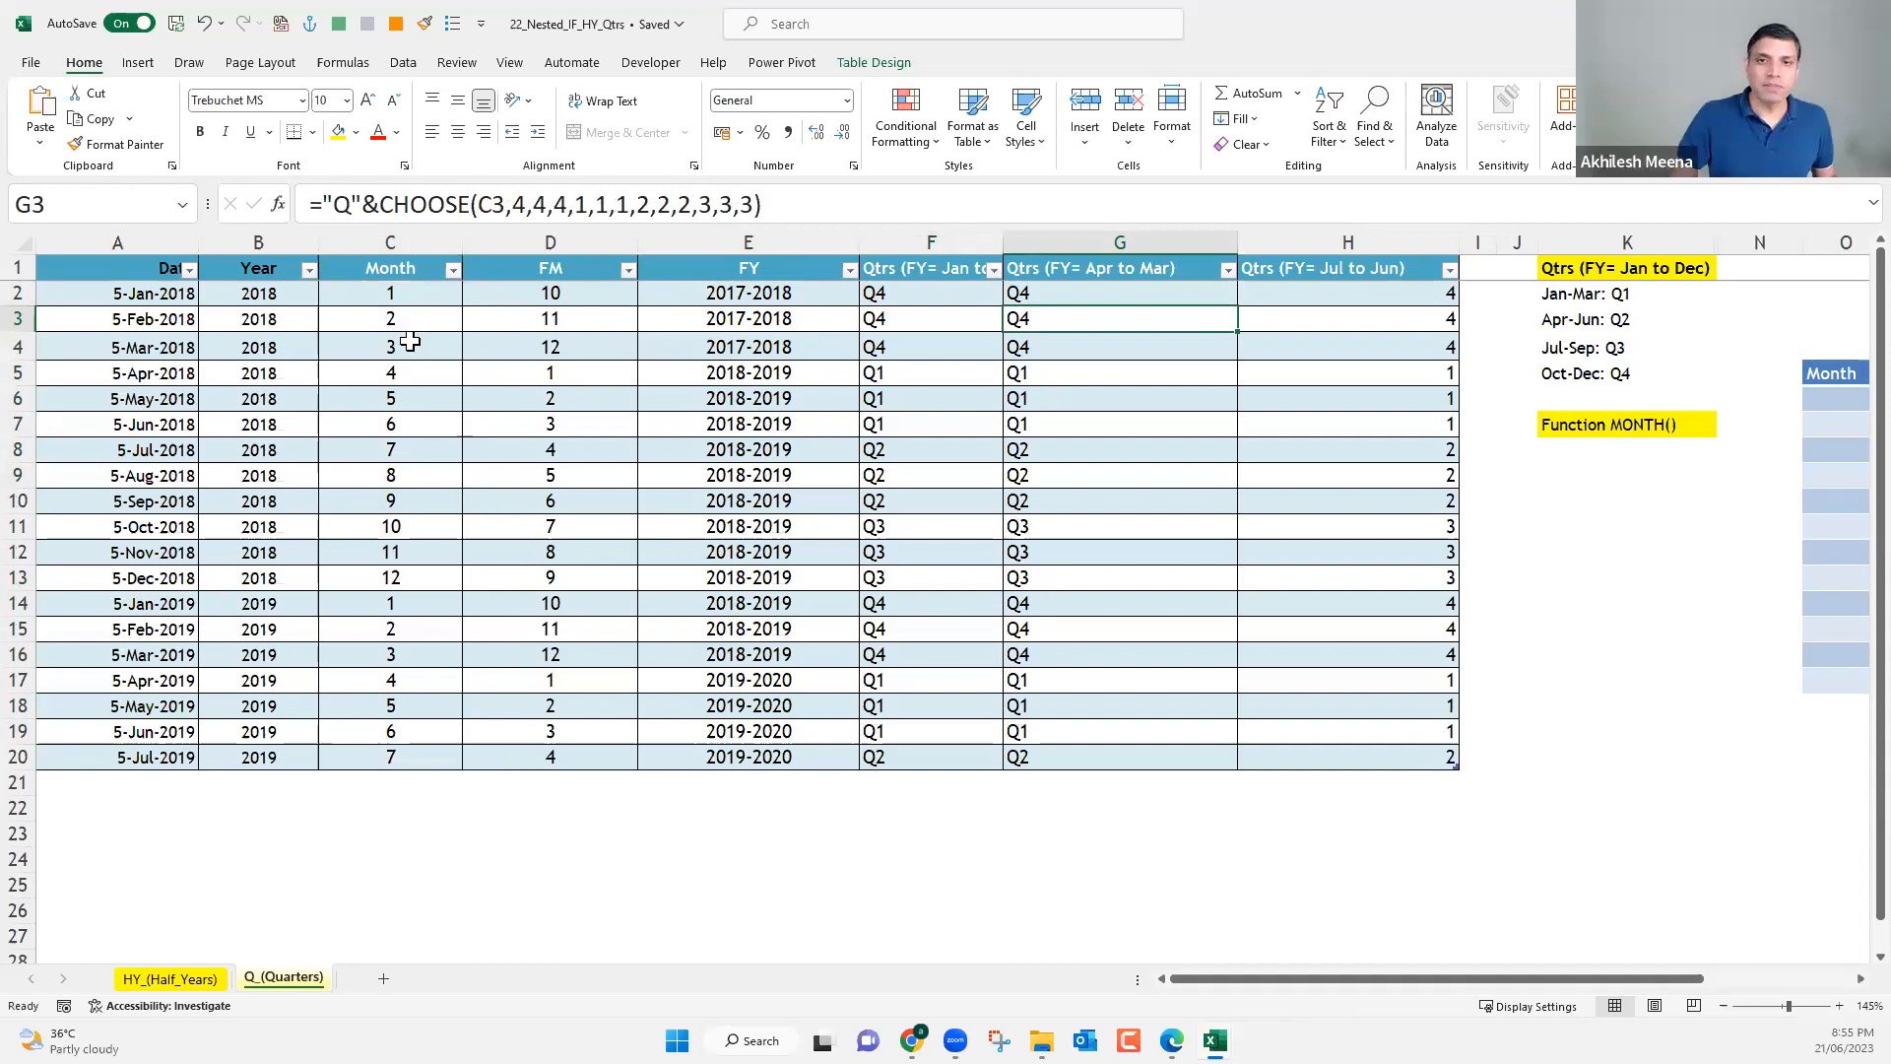
drag(399, 647, 422, 741)
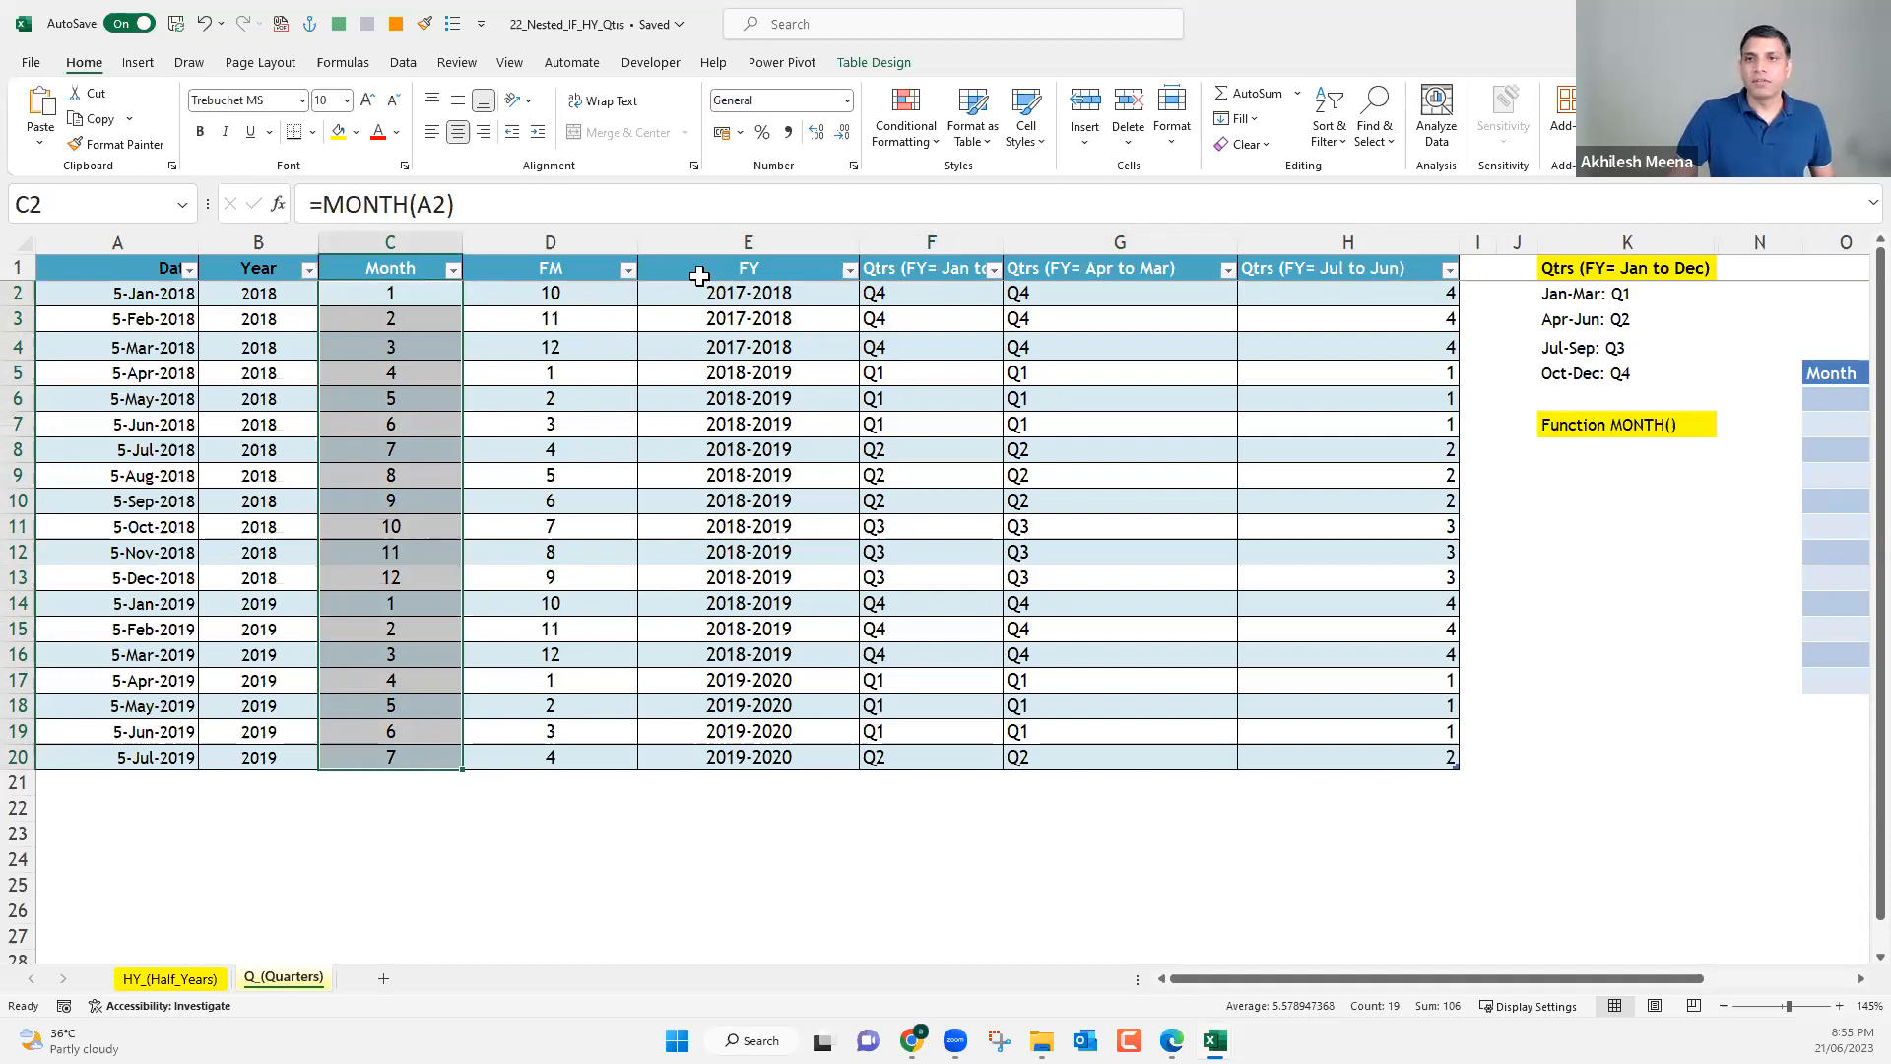
key(Right)
key(Right)
key(Right)
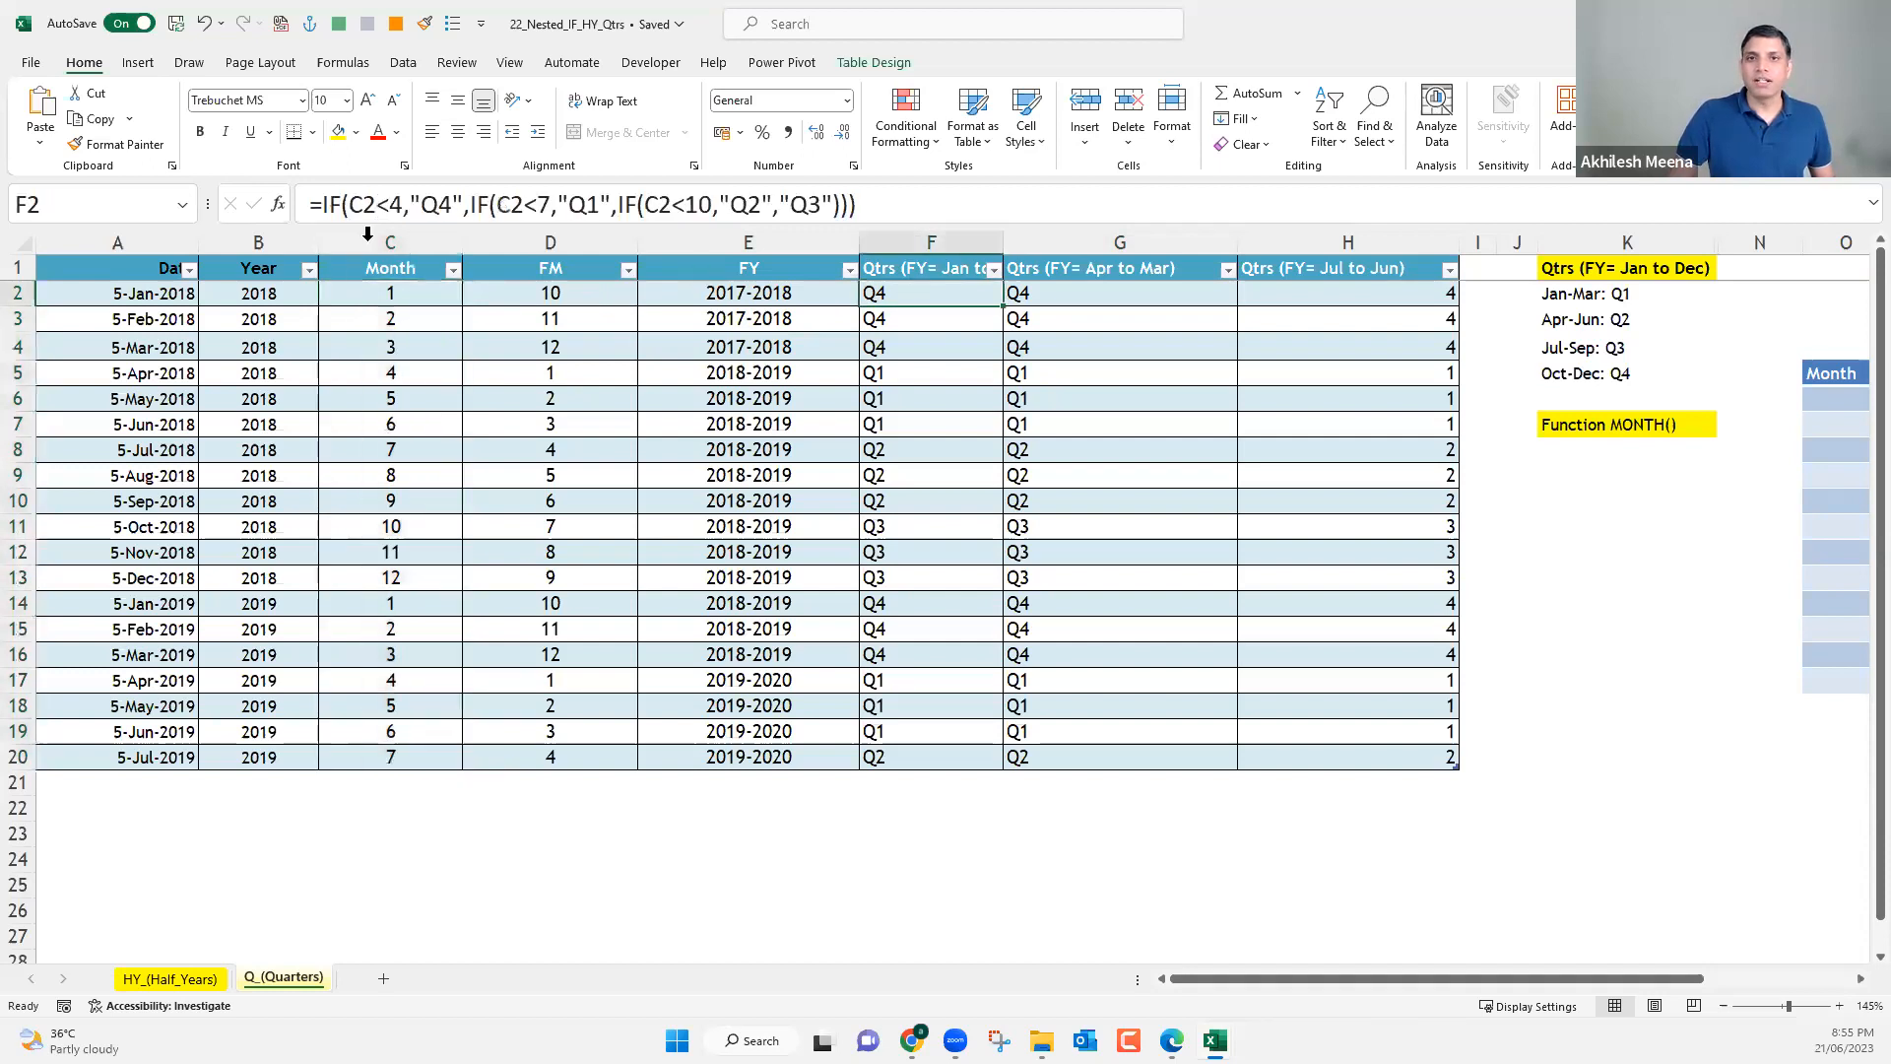
double_click(898, 213)
drag(900, 213, 902, 213)
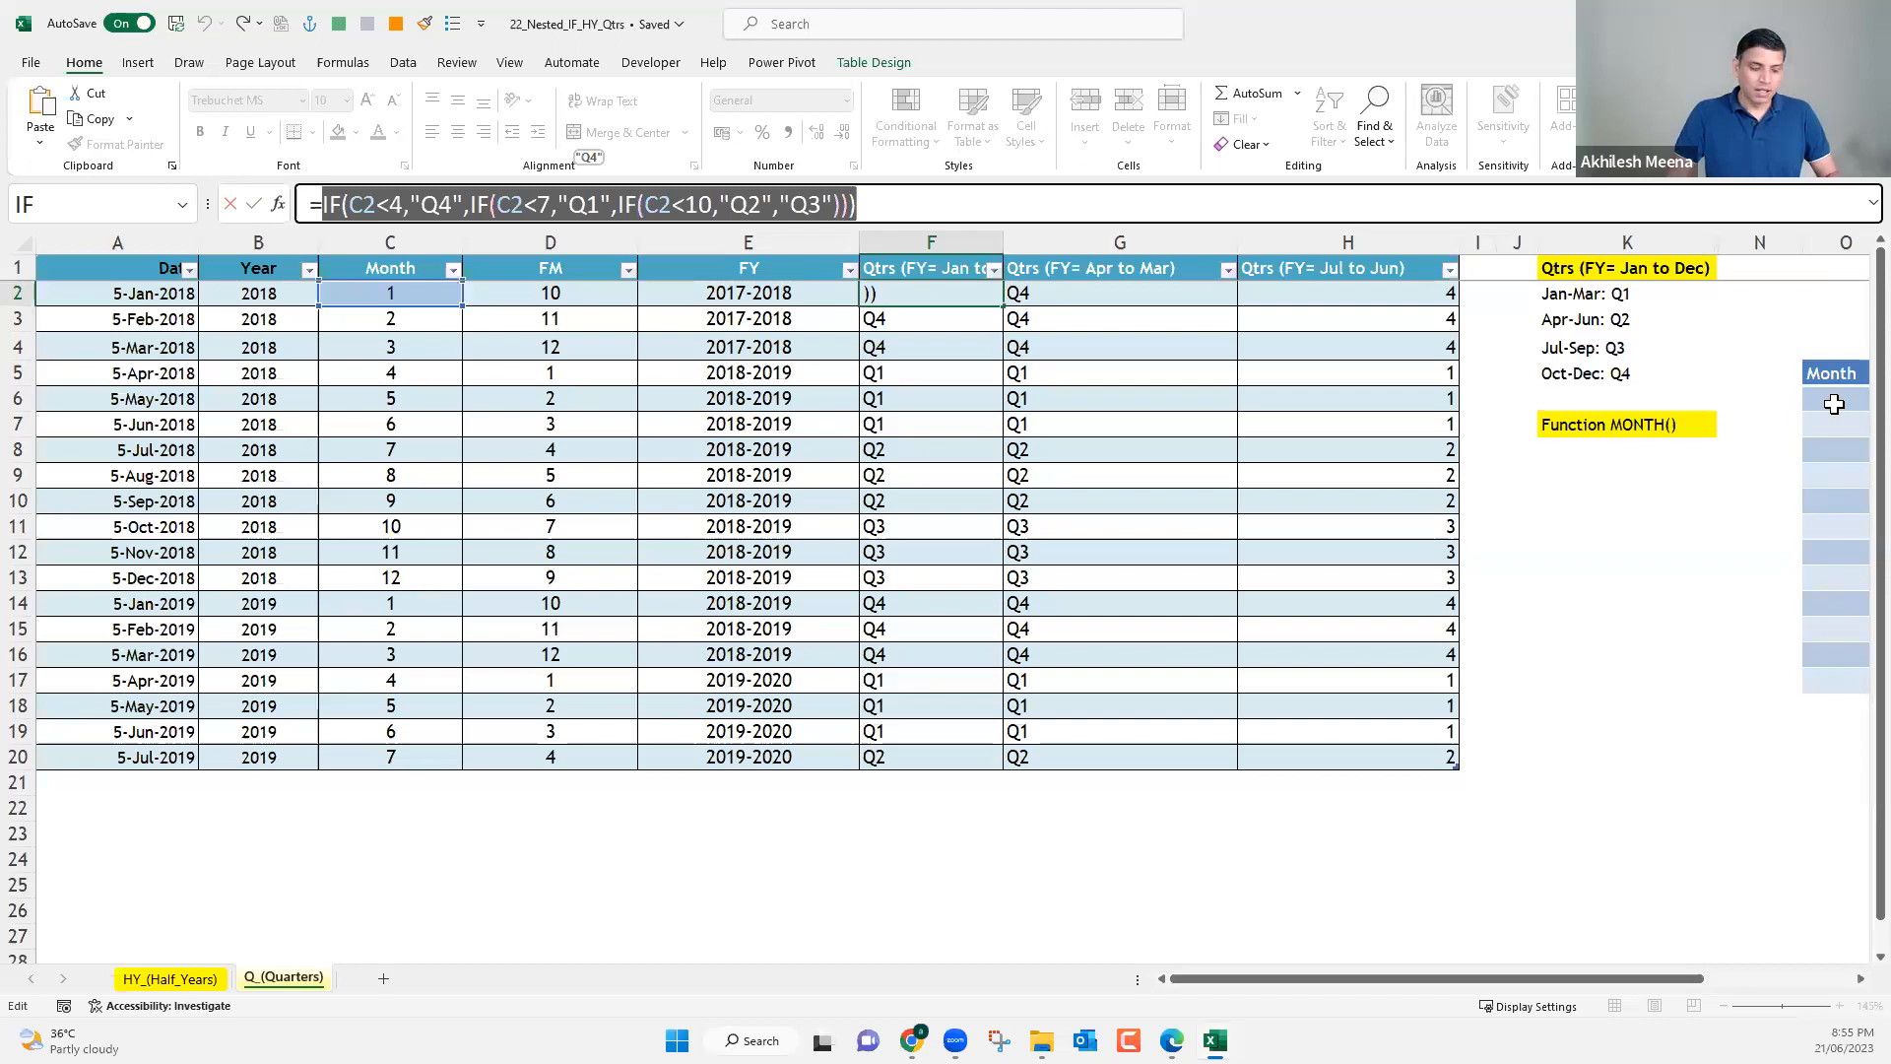
key(Escape)
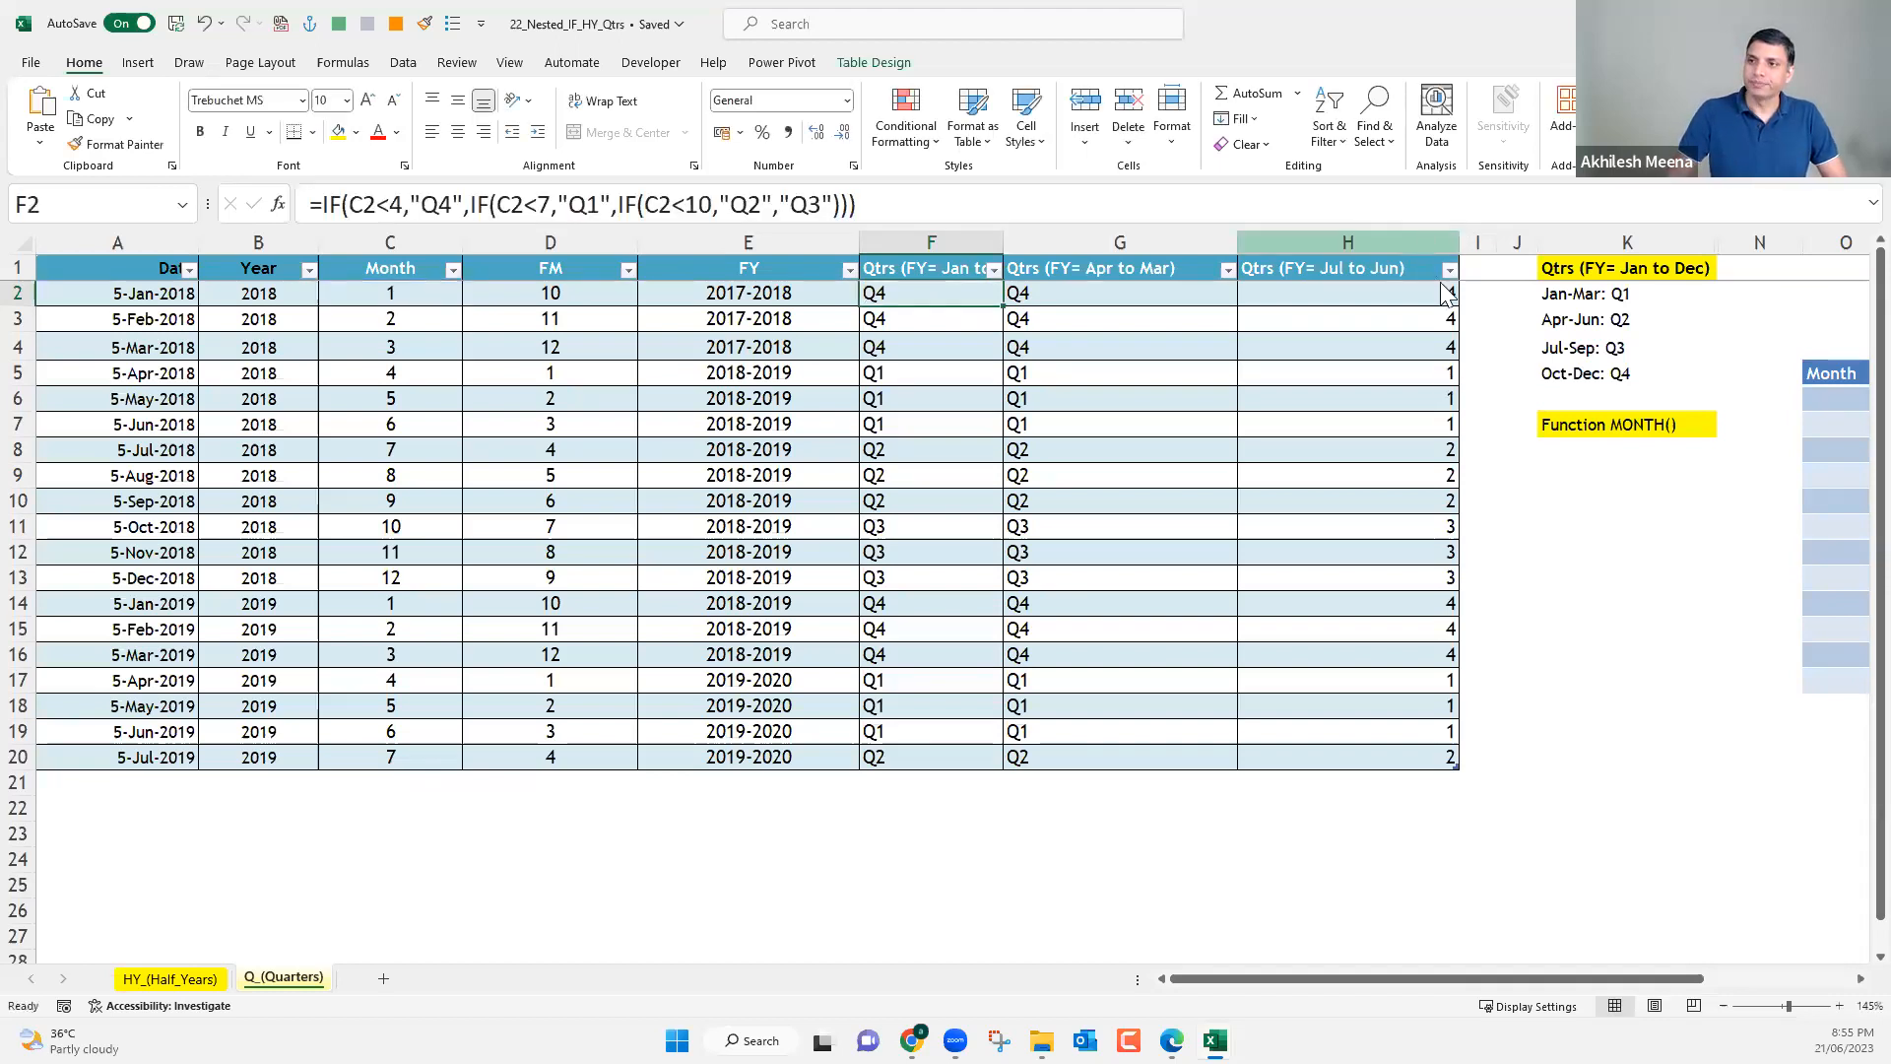
Insert a table column after Qtrs (FY= Jul to Jun), and shrink quarter columns F to H, with G and H collapsed.
right_click(1430, 242)
key(Escape)
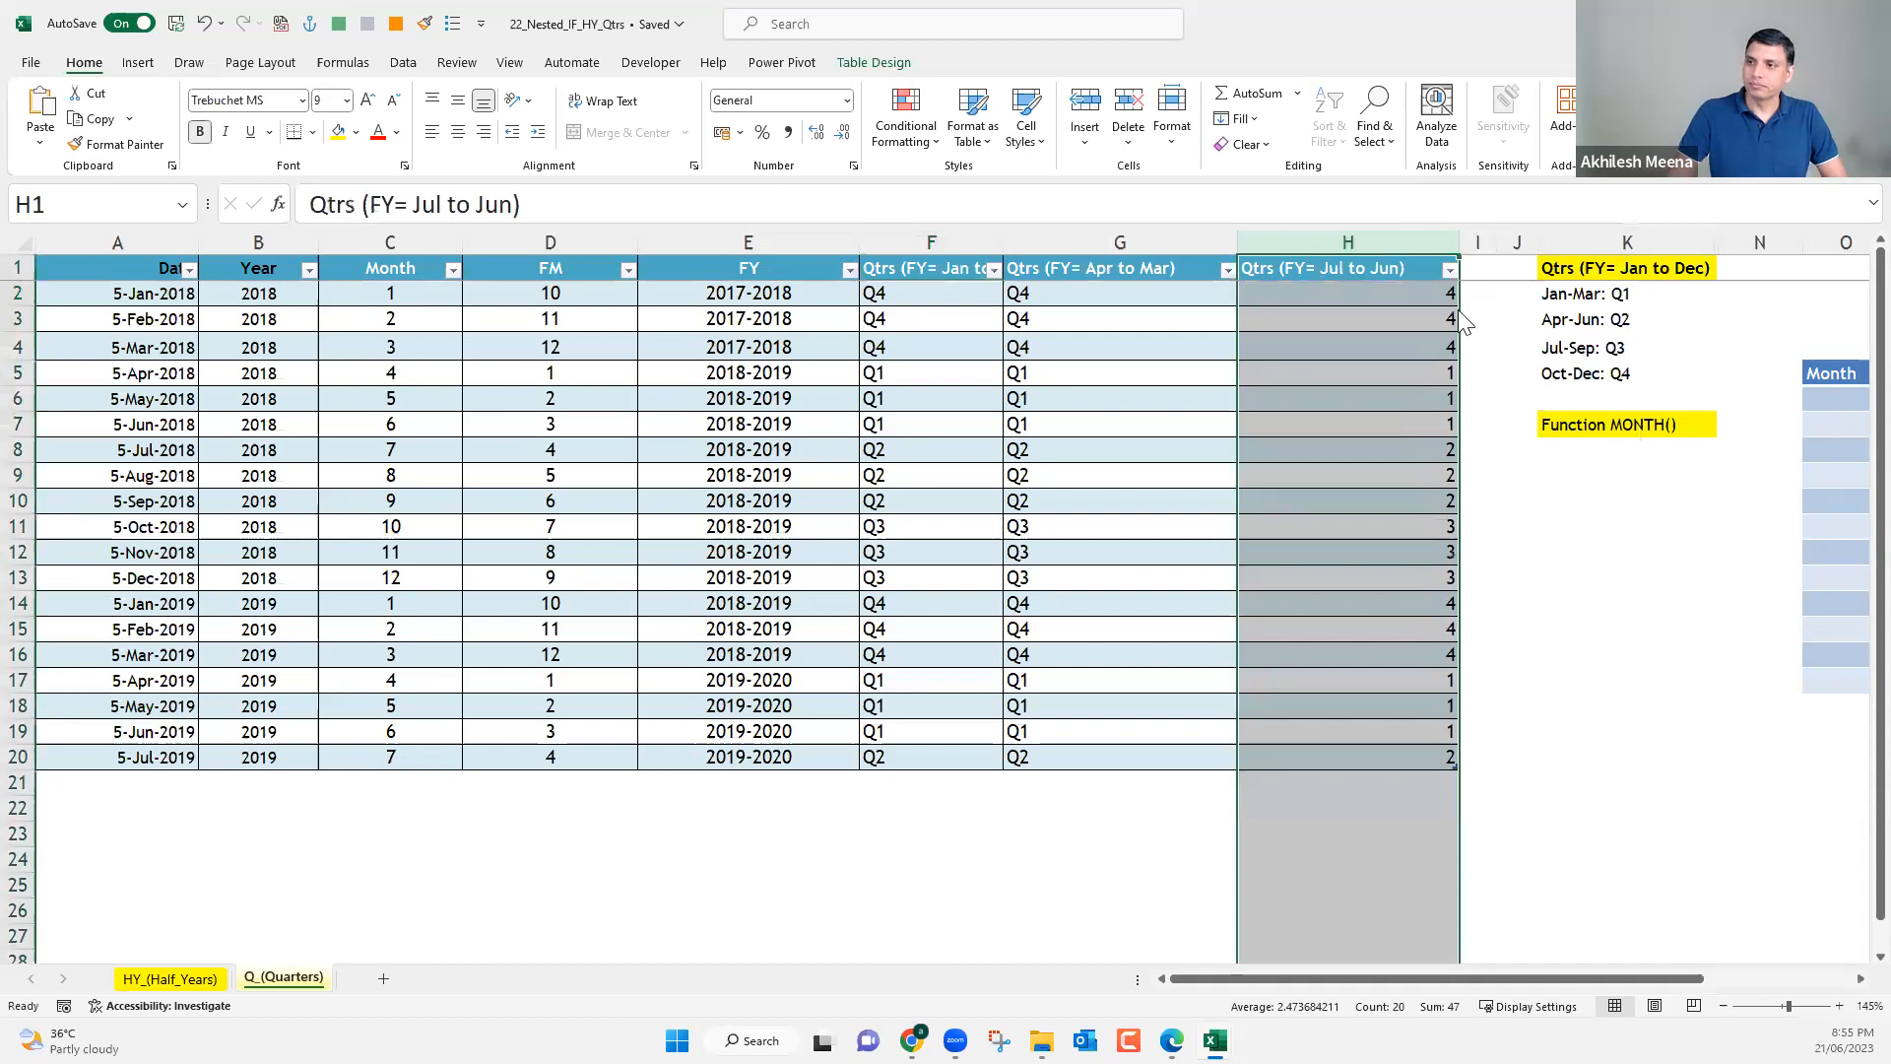
right_click(1479, 245)
click(1426, 356)
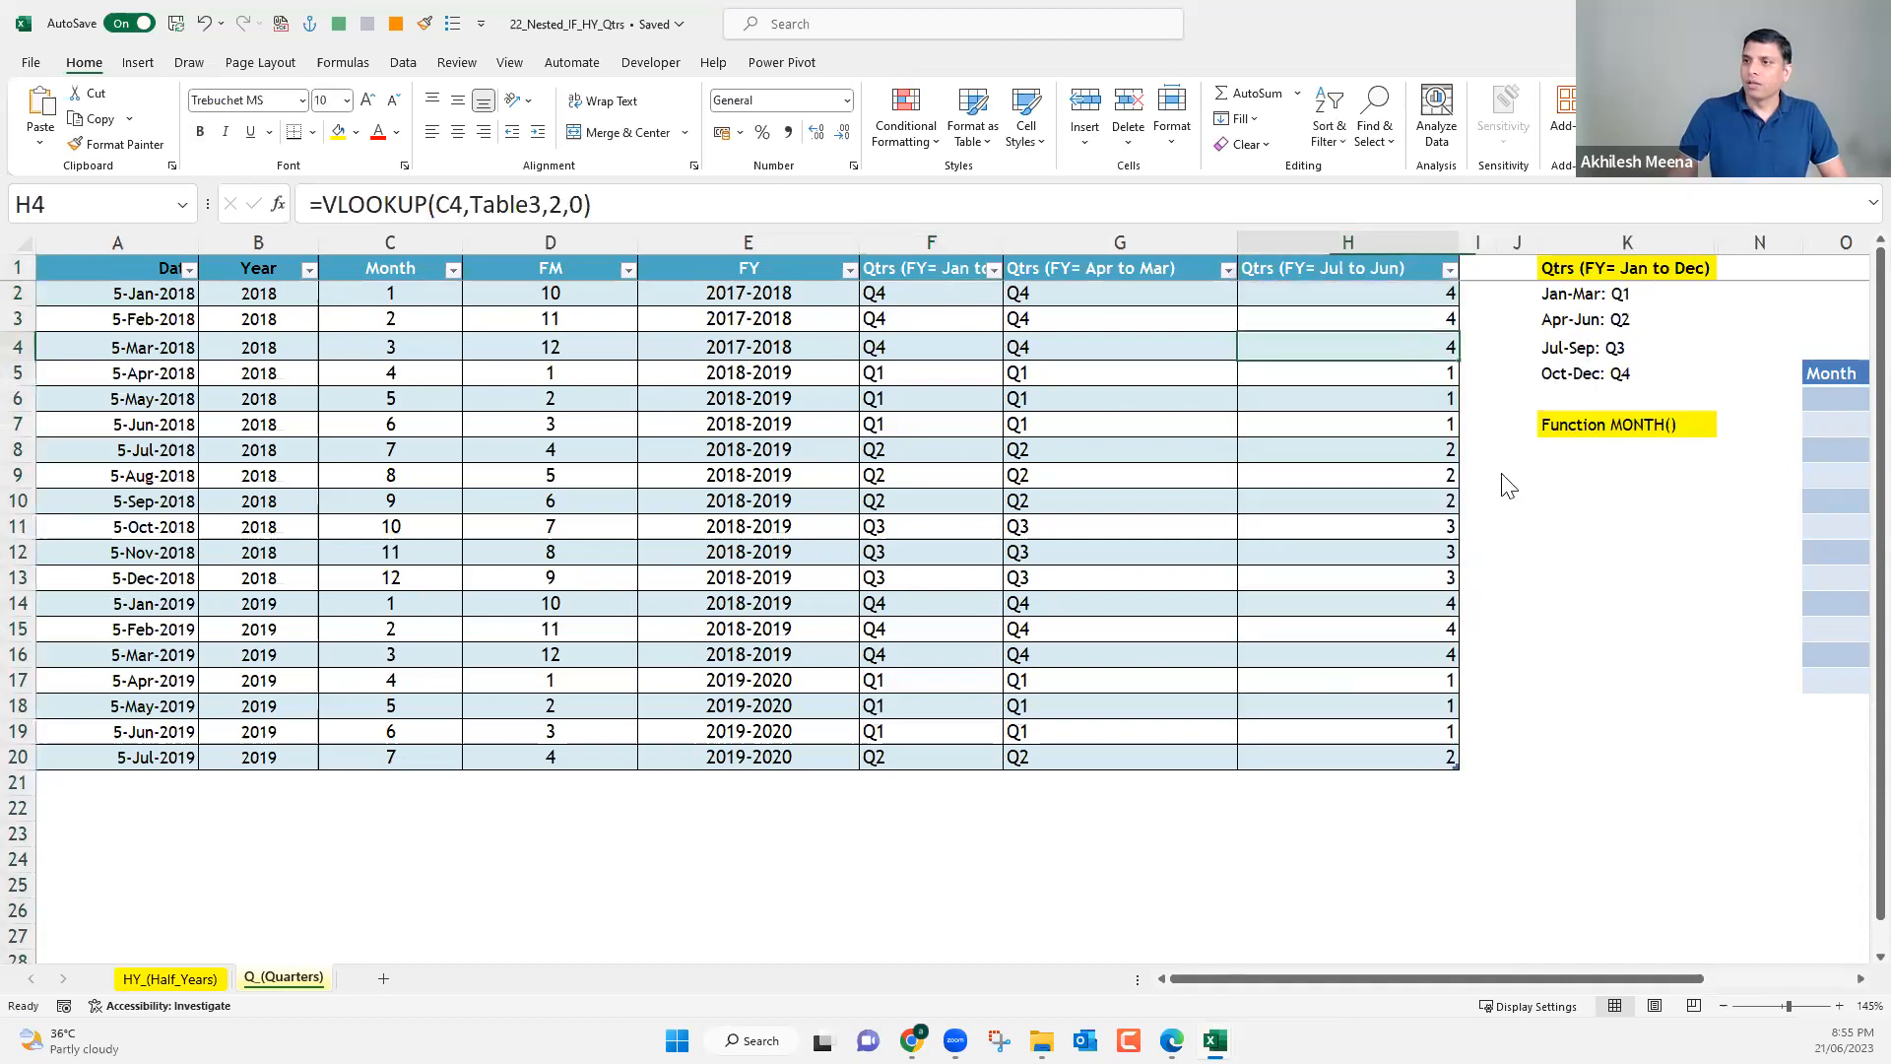
key(shift+F10)
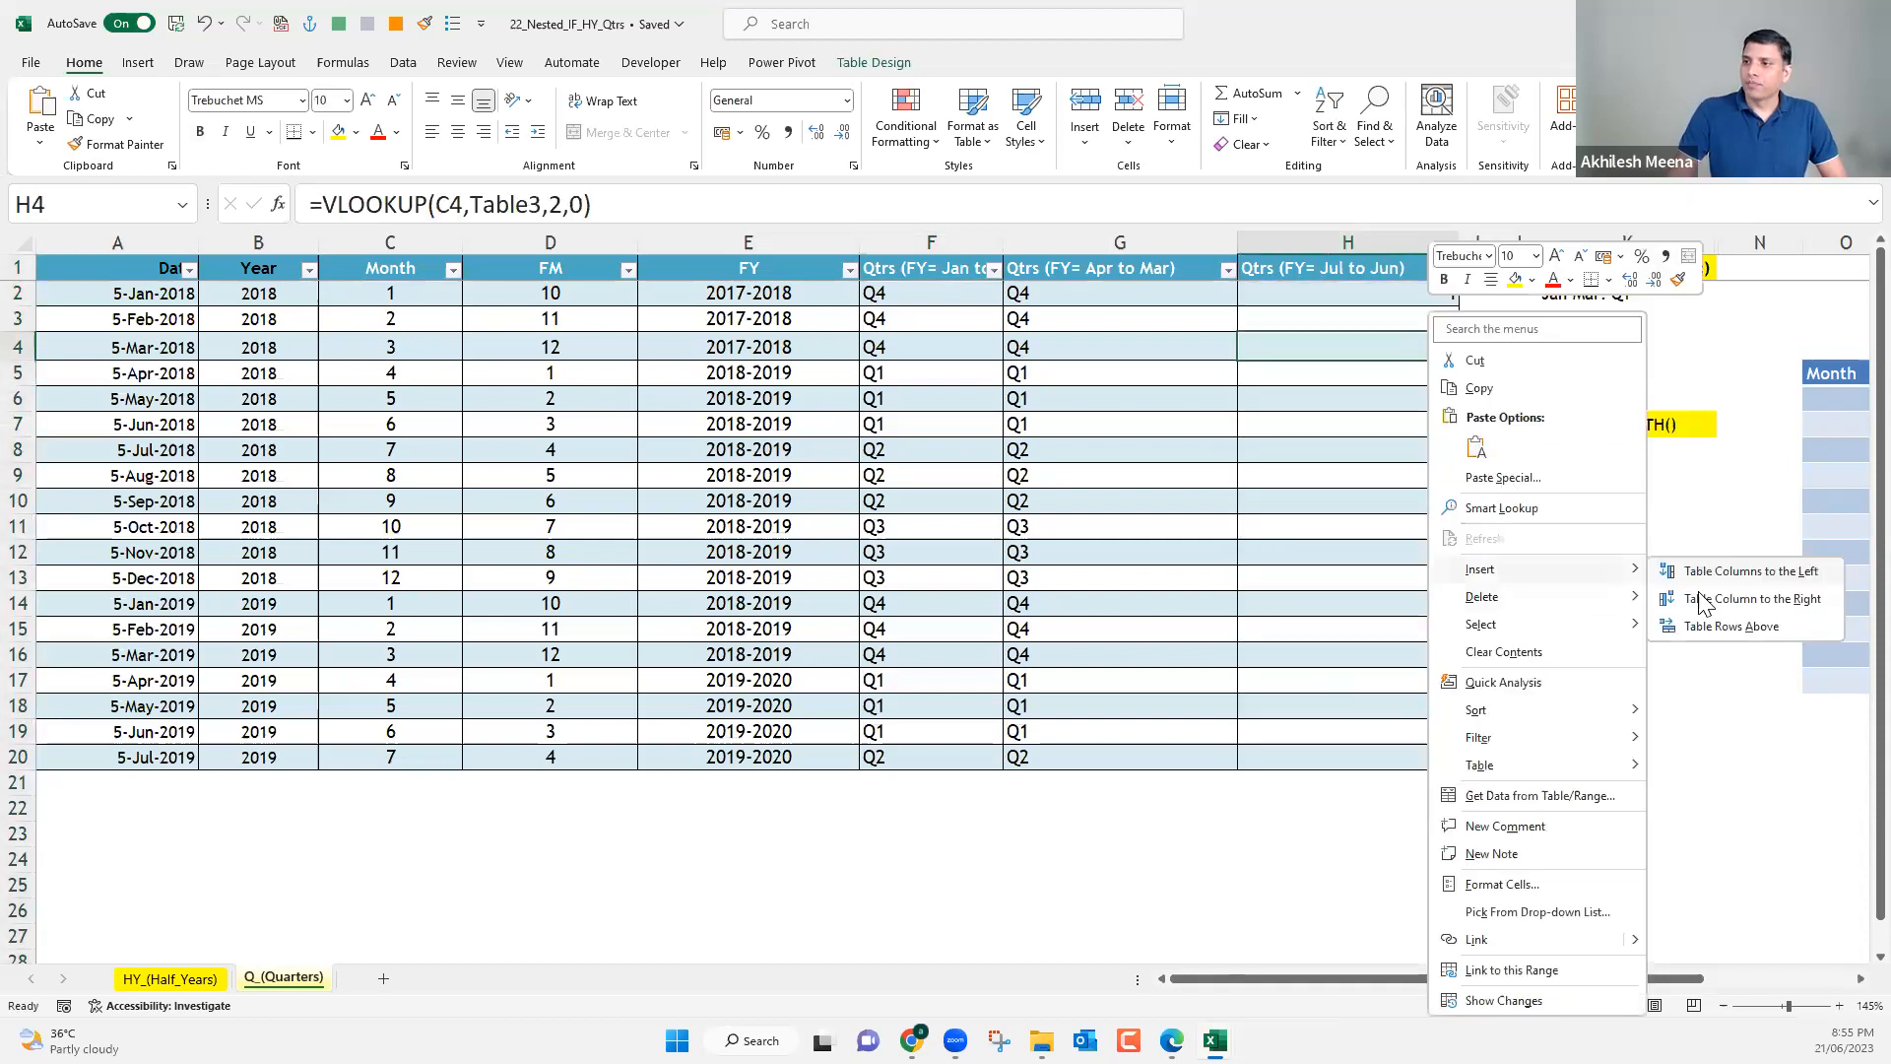
double_click(1458, 242)
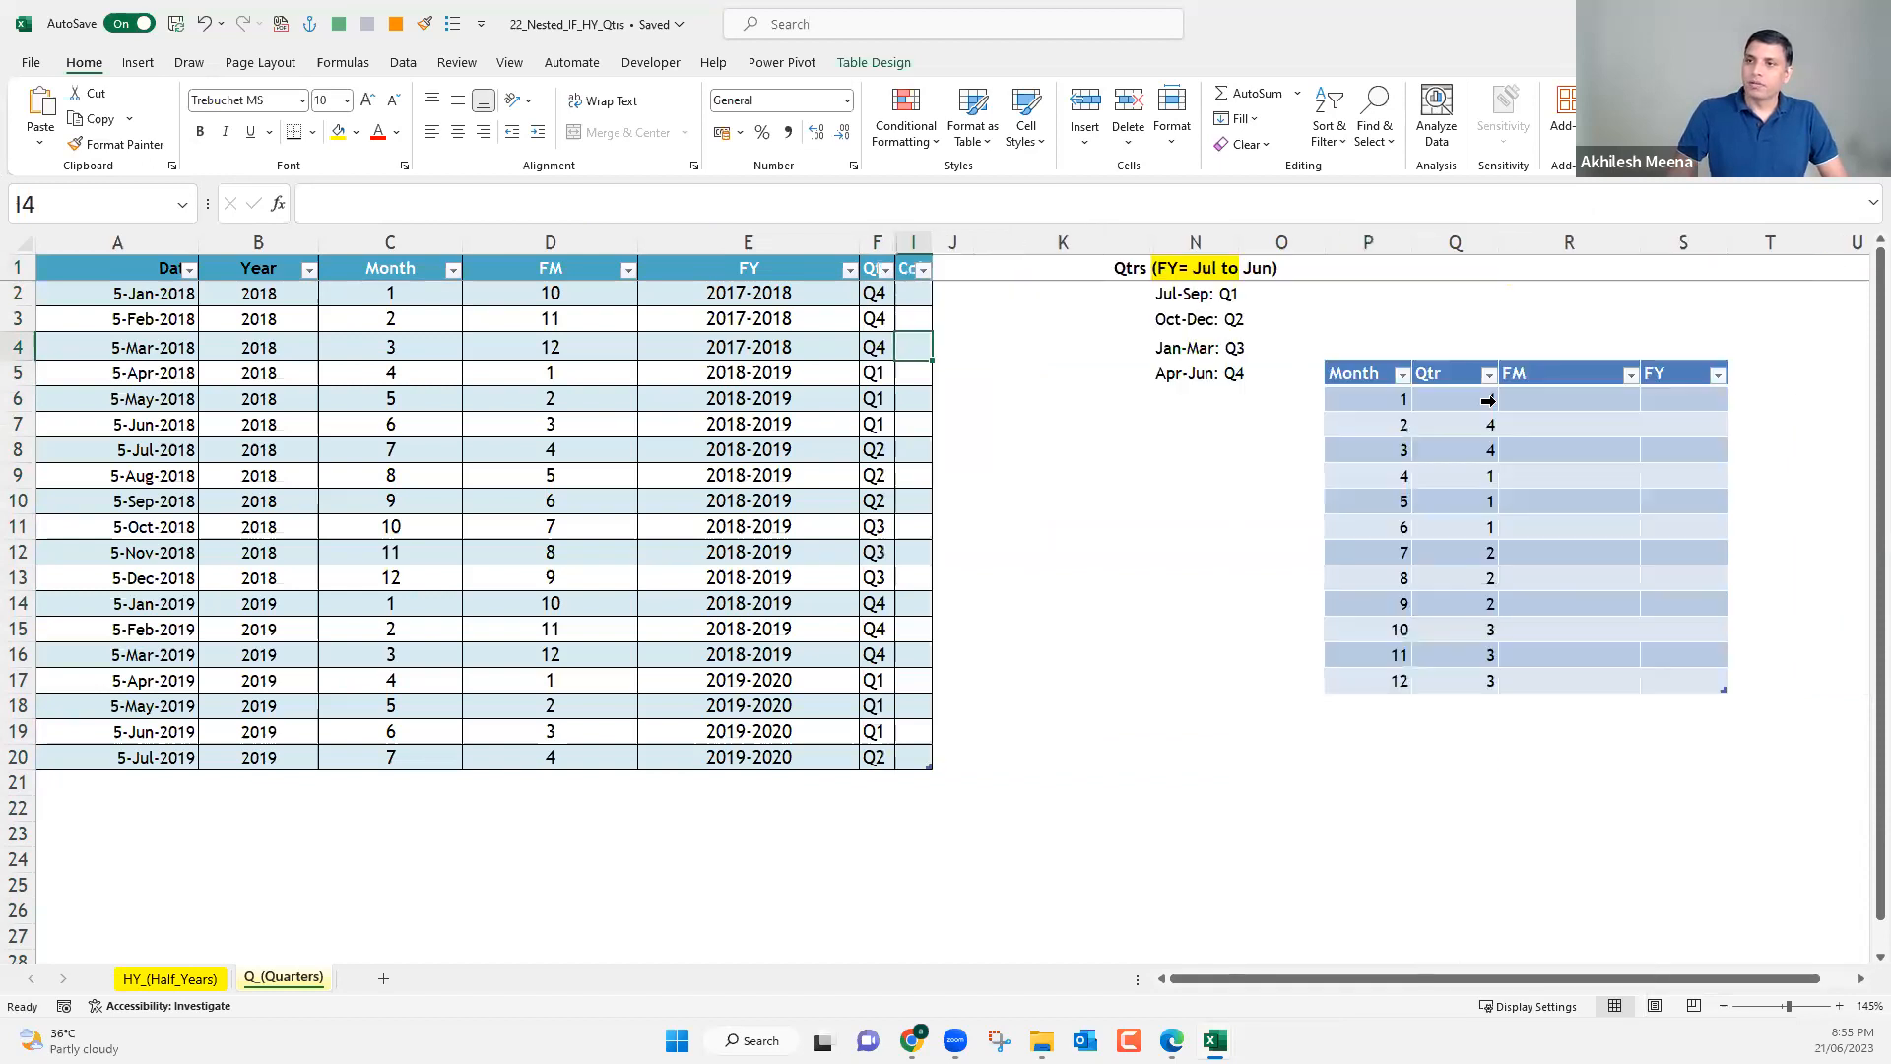
key(ctrl+z)
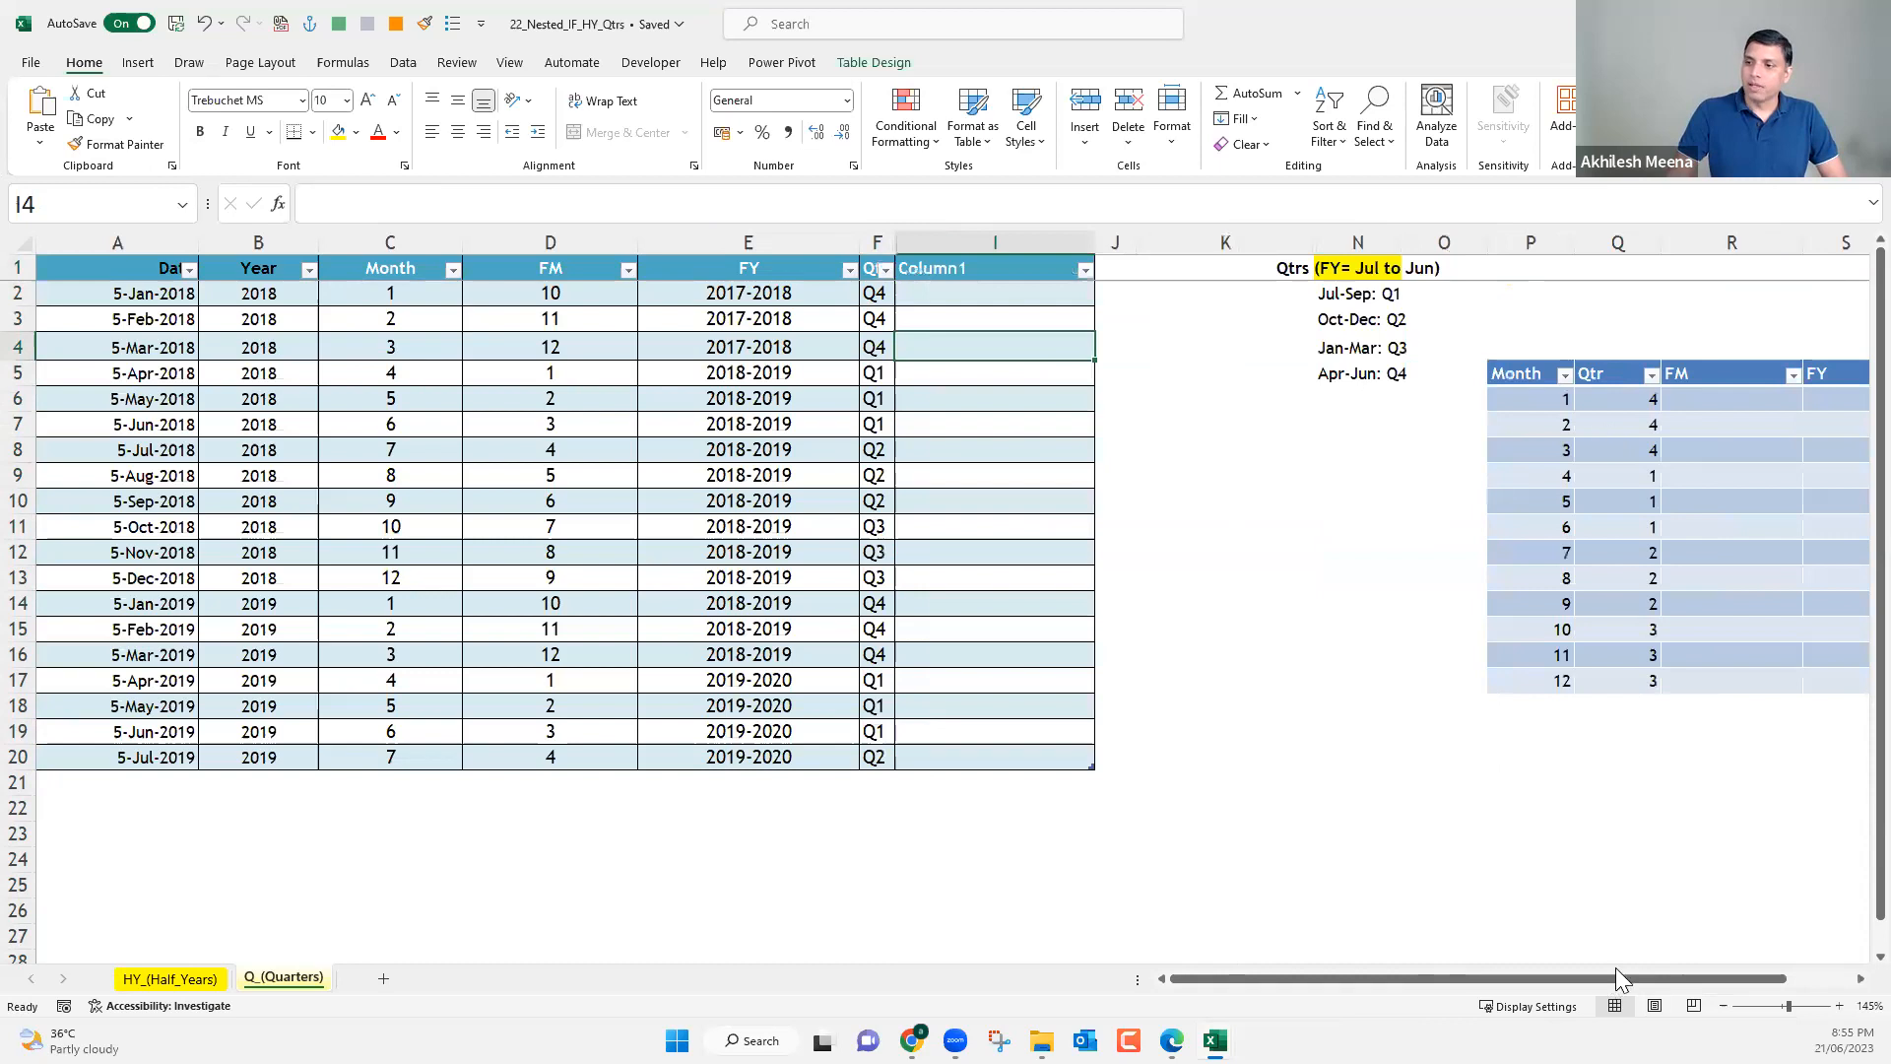
Copy the lookup table's header and its first four month rows (P5:S9) to P21, below the original.
scroll(1392, 397, right, 1)
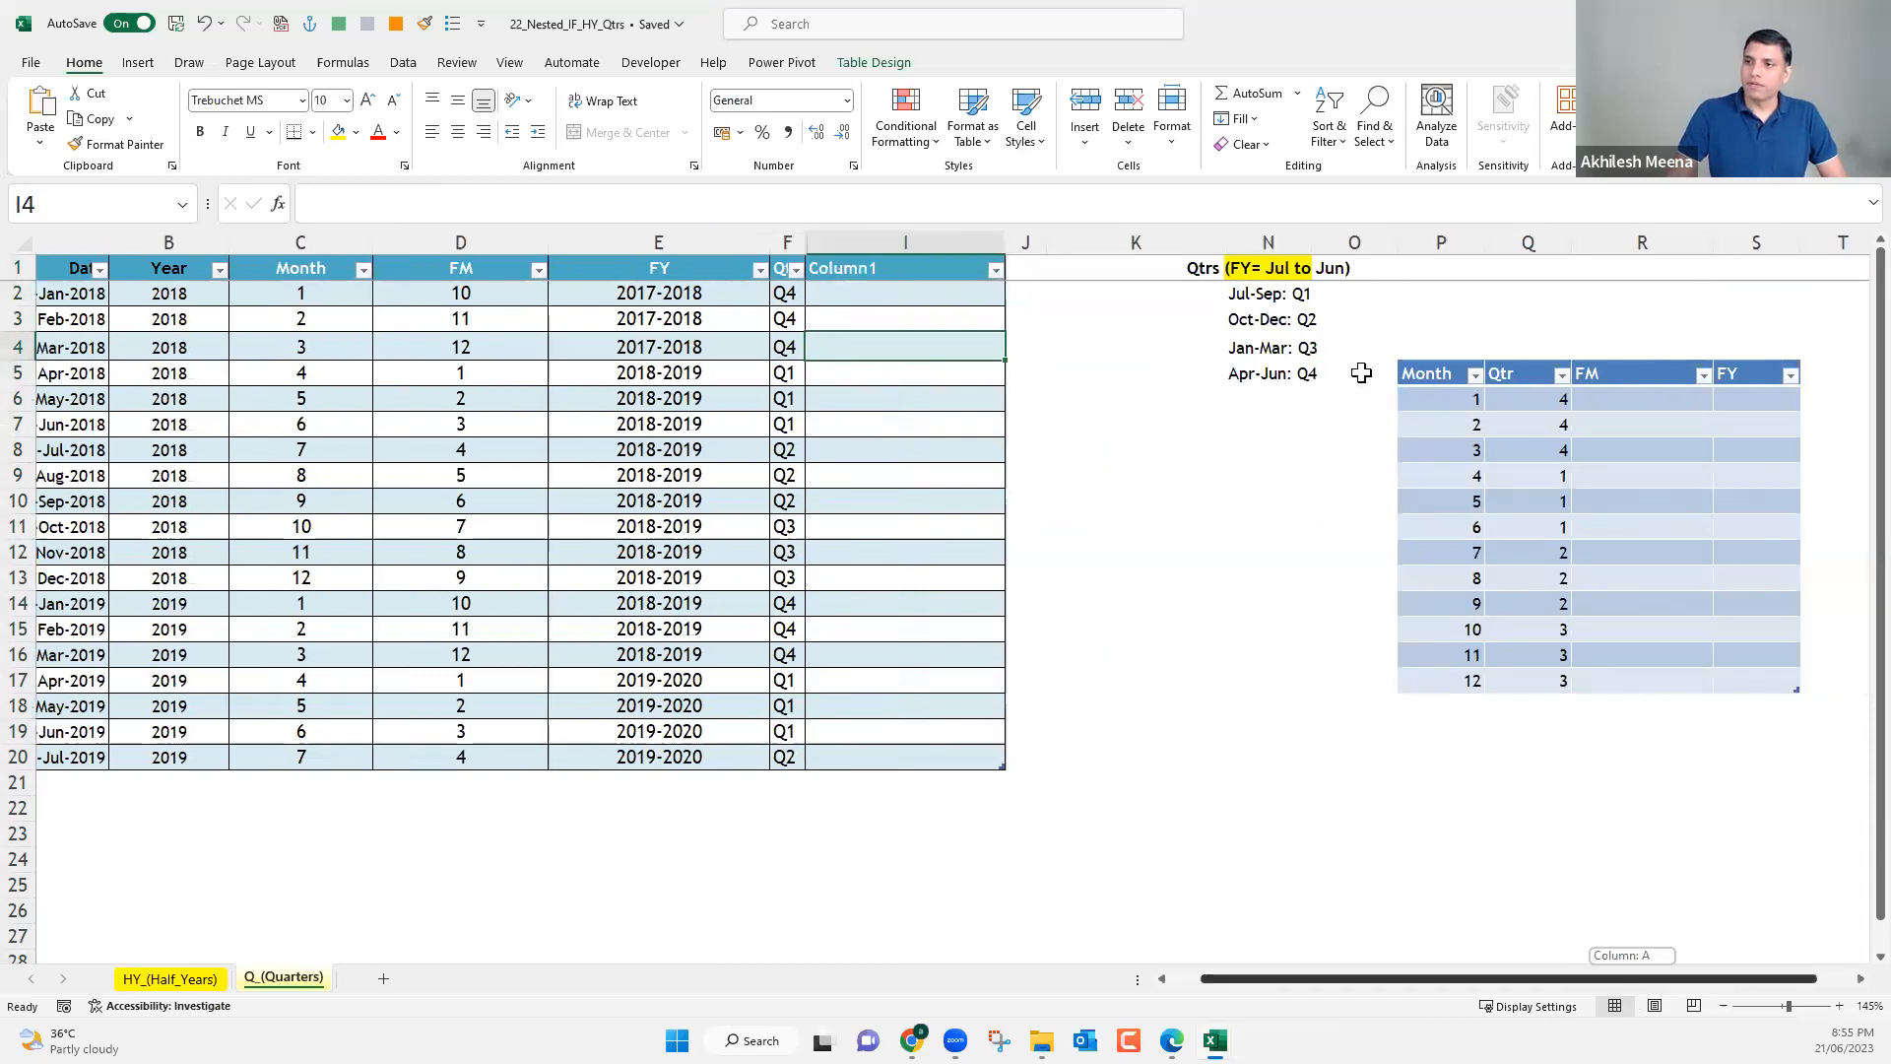
scroll(1354, 372, right, 1)
drag(1336, 374, 1633, 663)
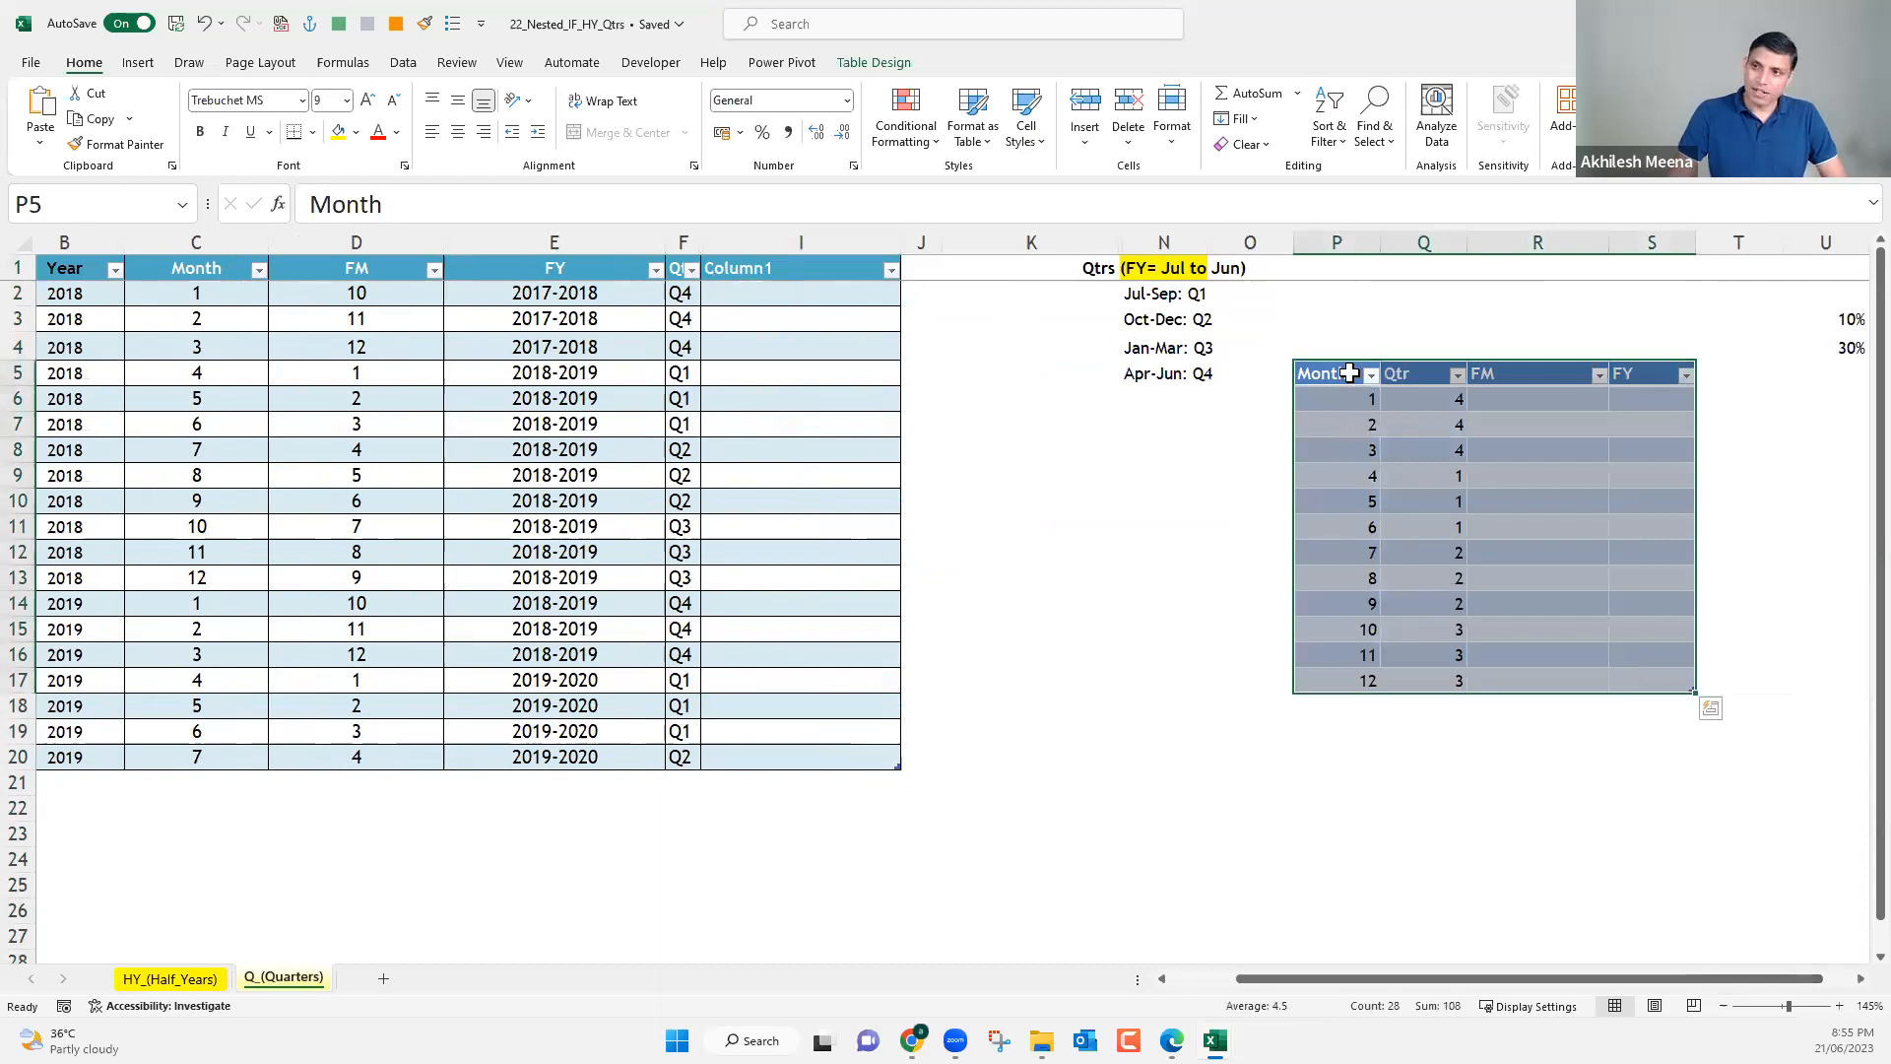
shift+click(1633, 515)
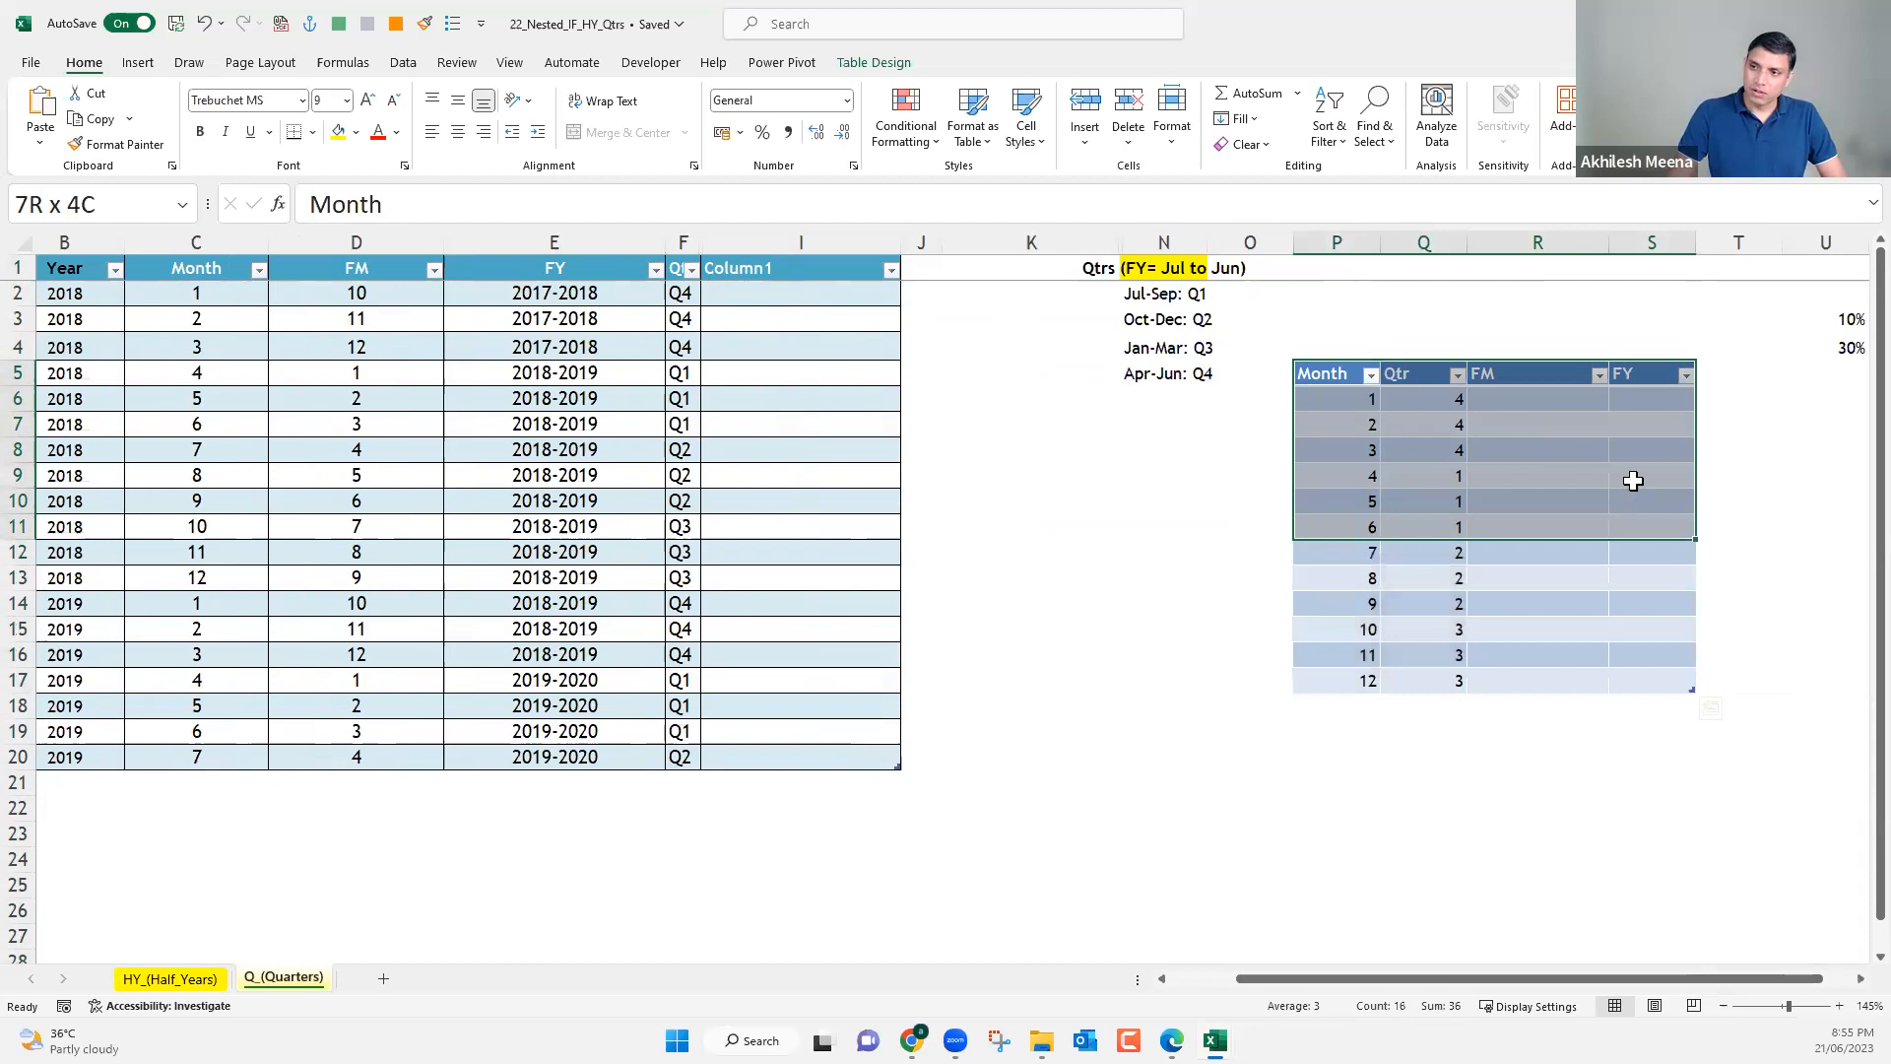
shift+click(1633, 481)
key(ctrl+c)
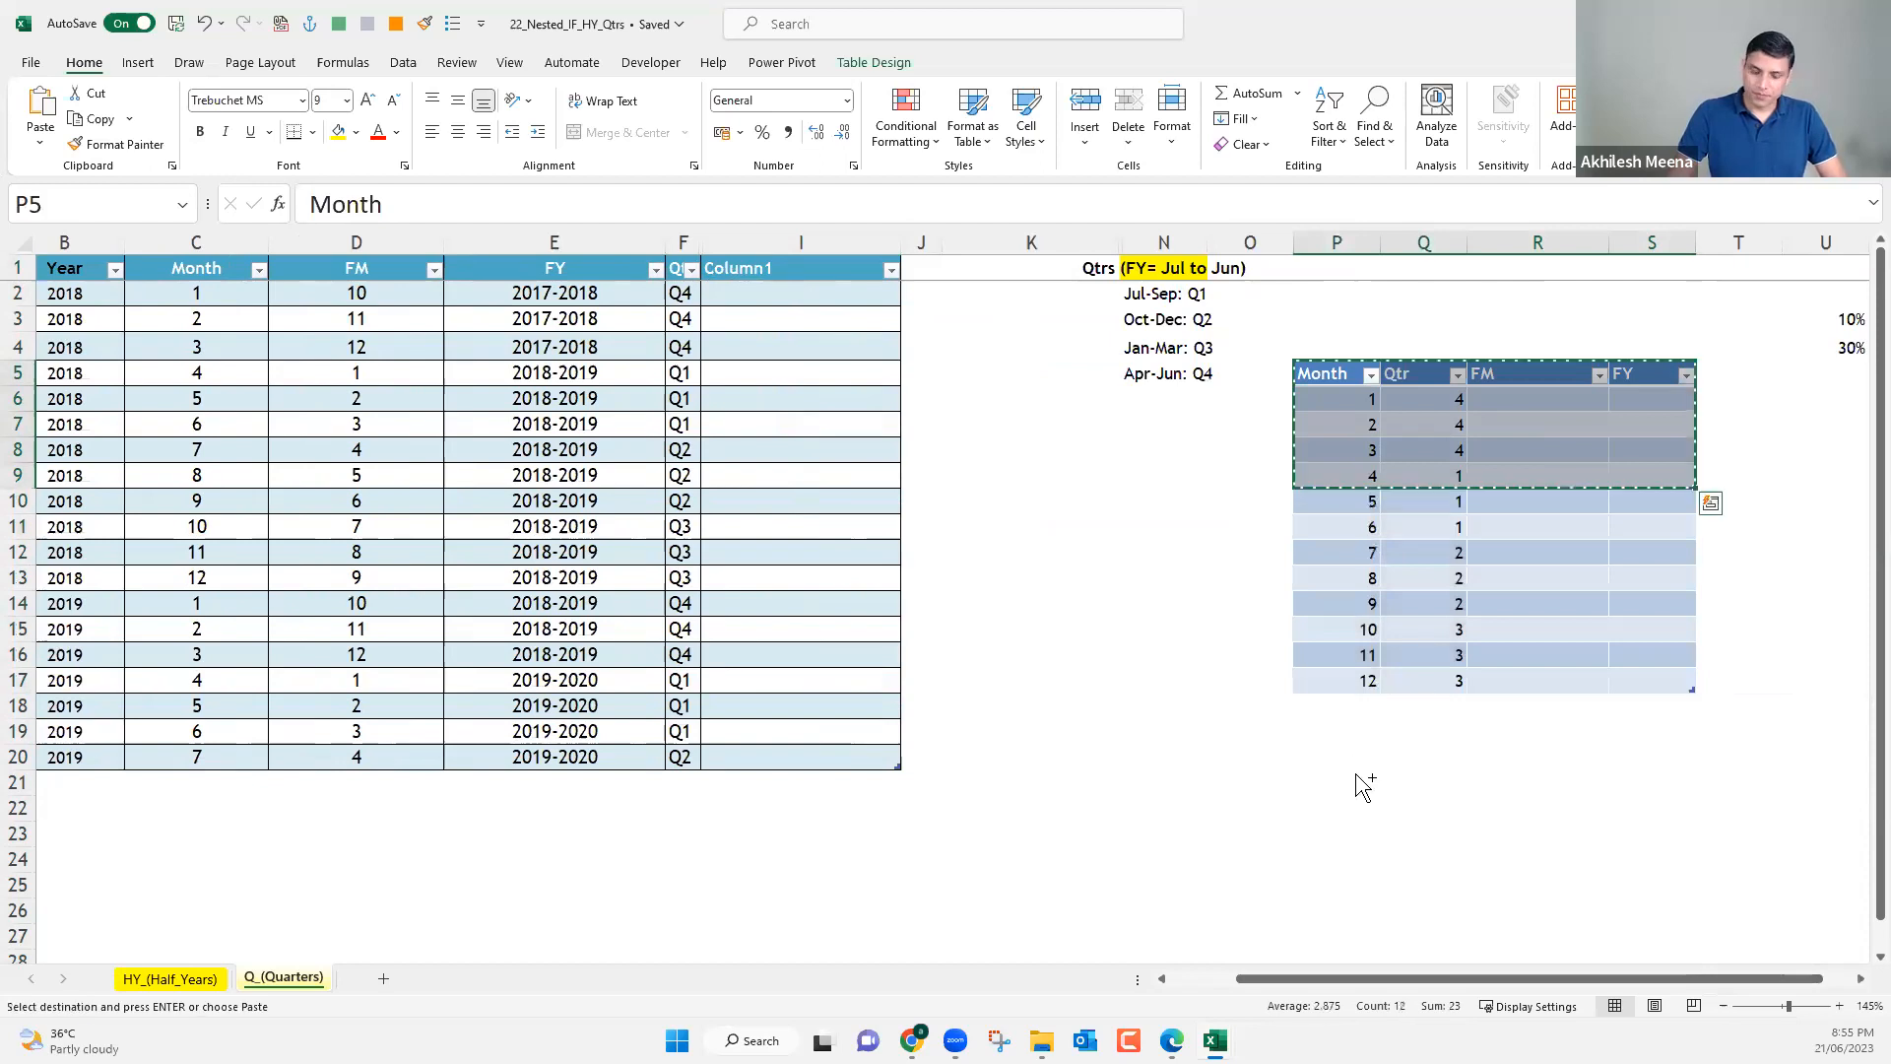
click(1359, 782)
key(ctrl+v)
click(1371, 830)
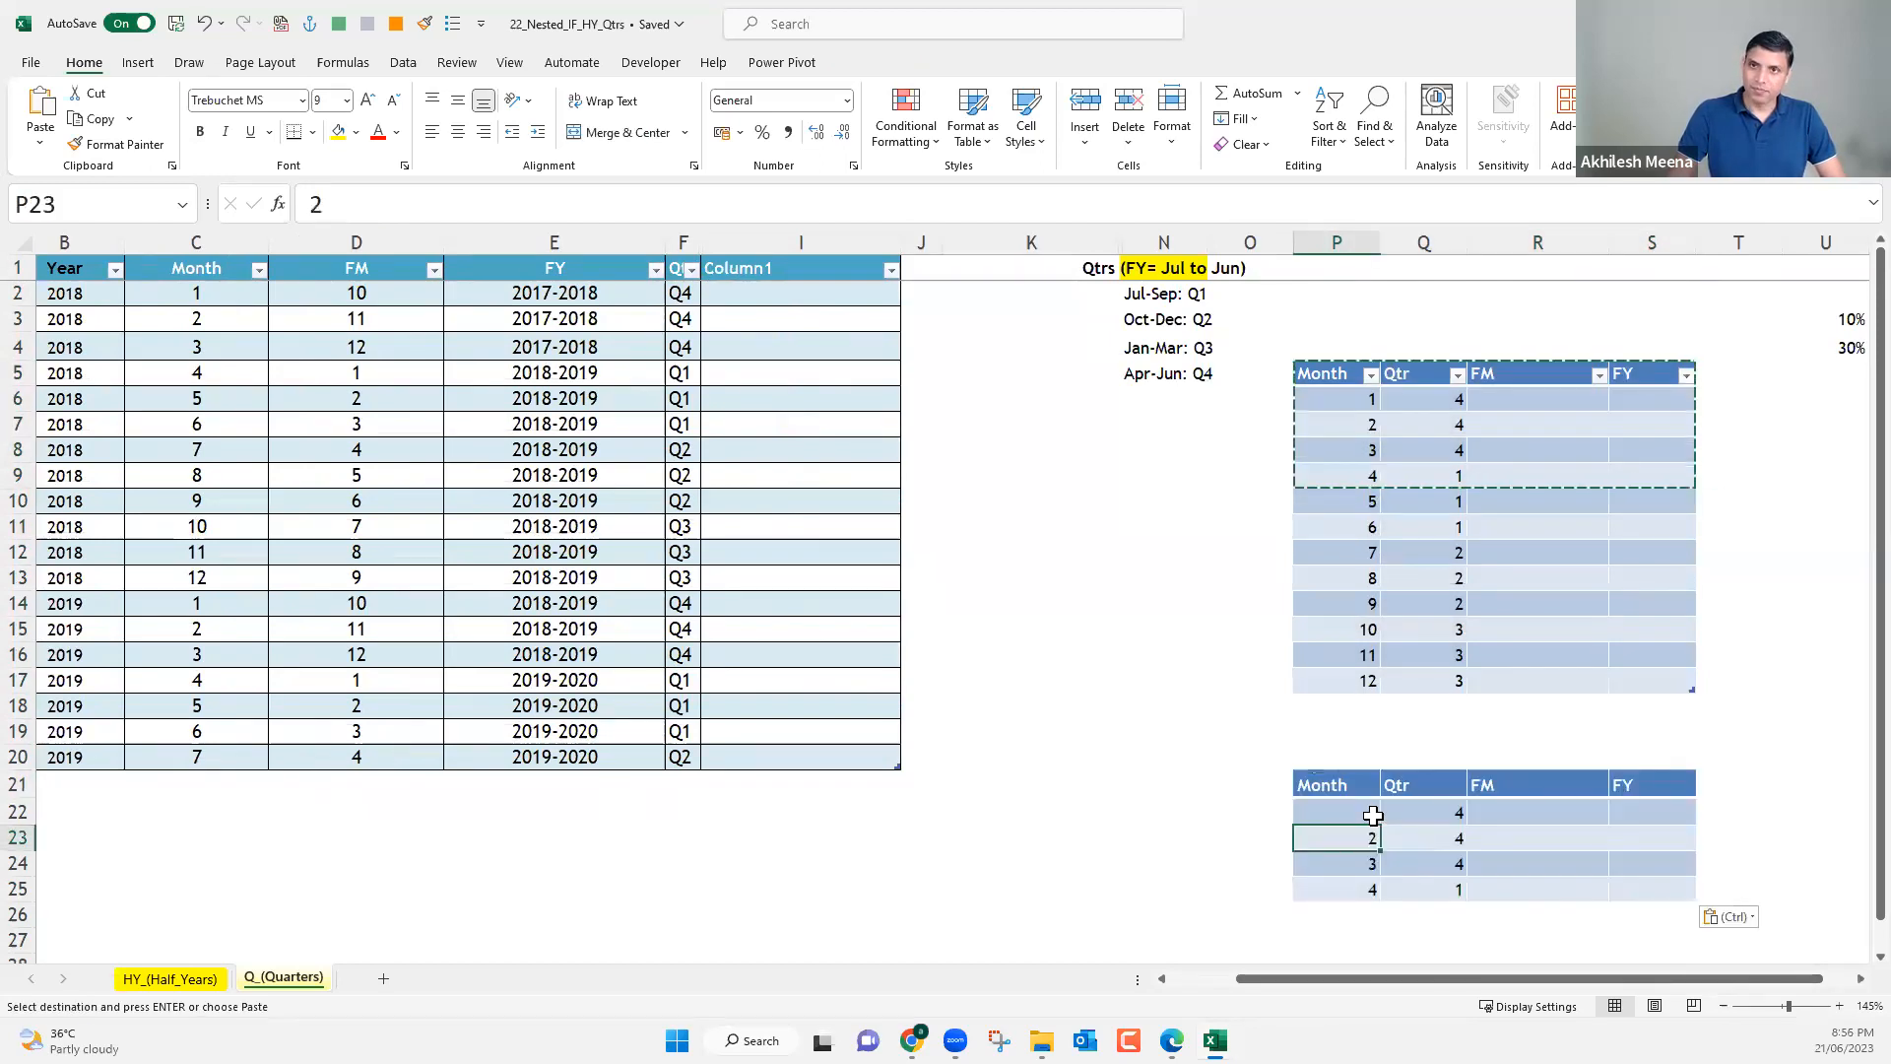
key(Escape)
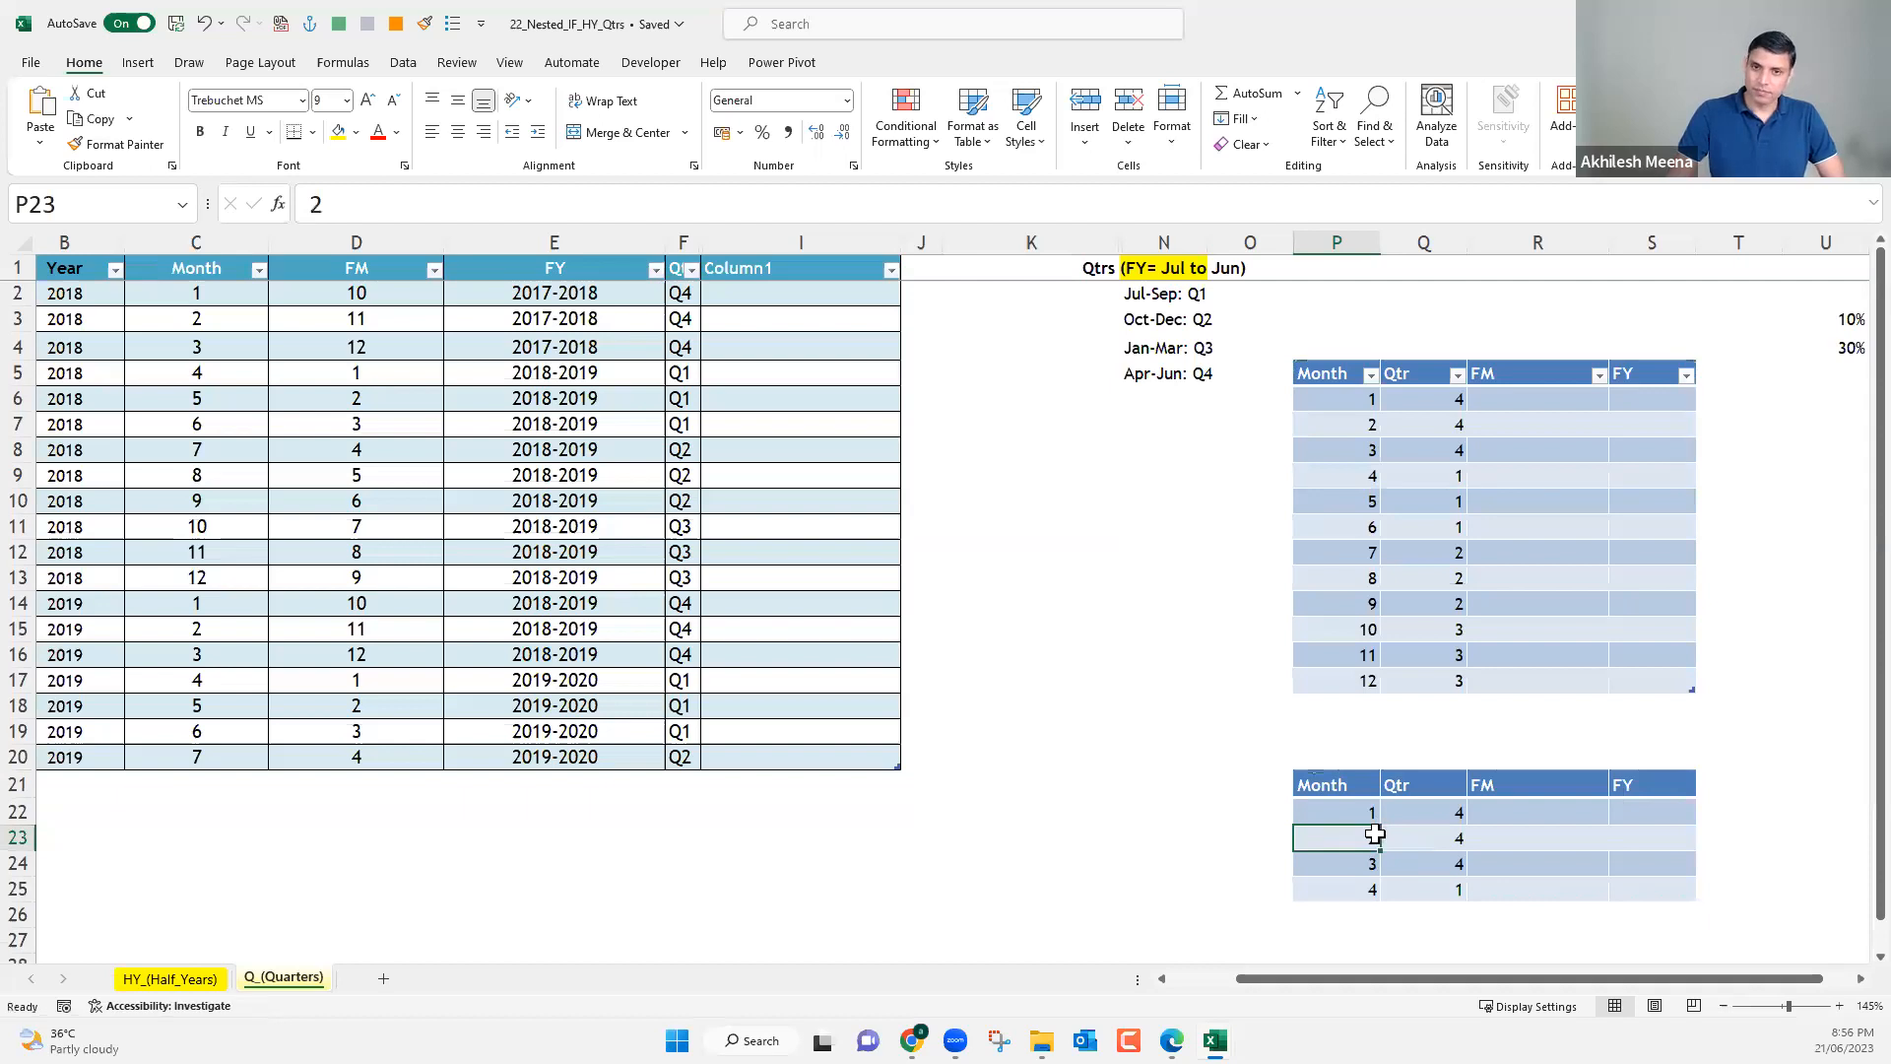
Convert the pasted range P21:S25 into a table with a header row.
key(ctrl+t)
key(Return)
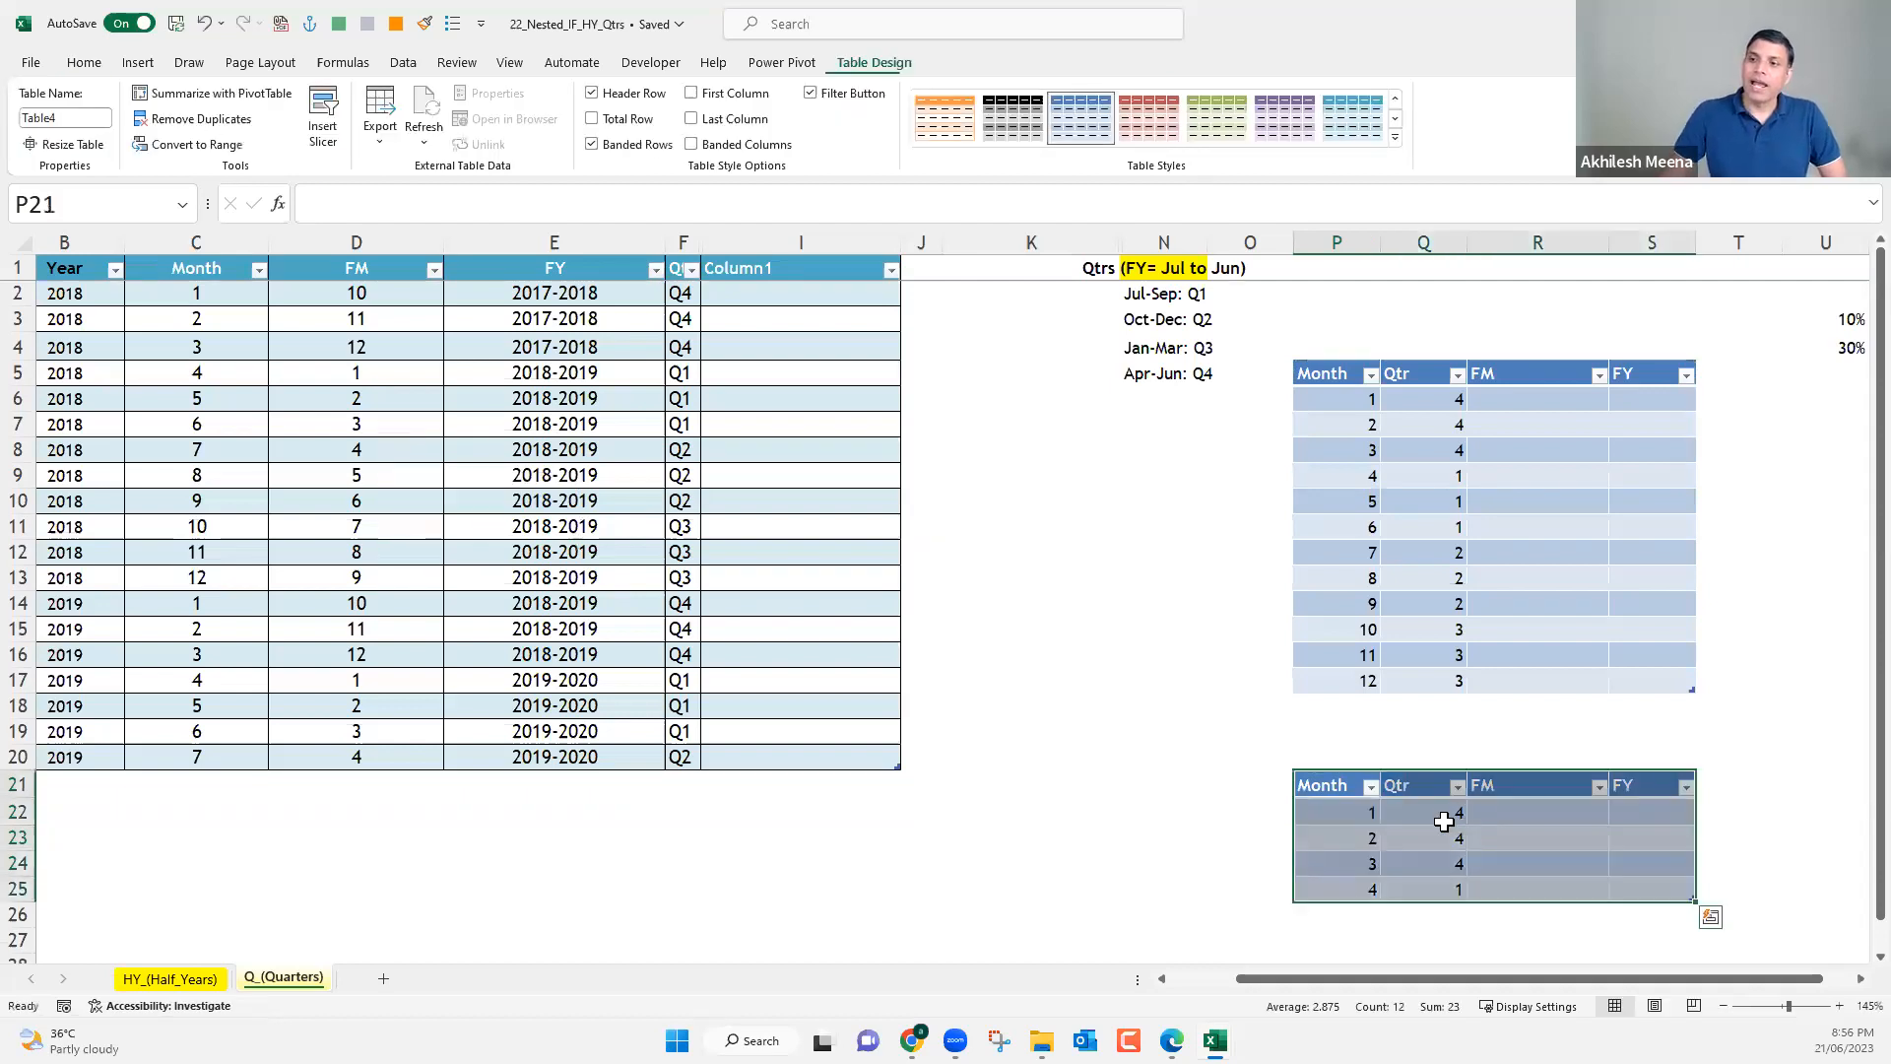
click(1440, 816)
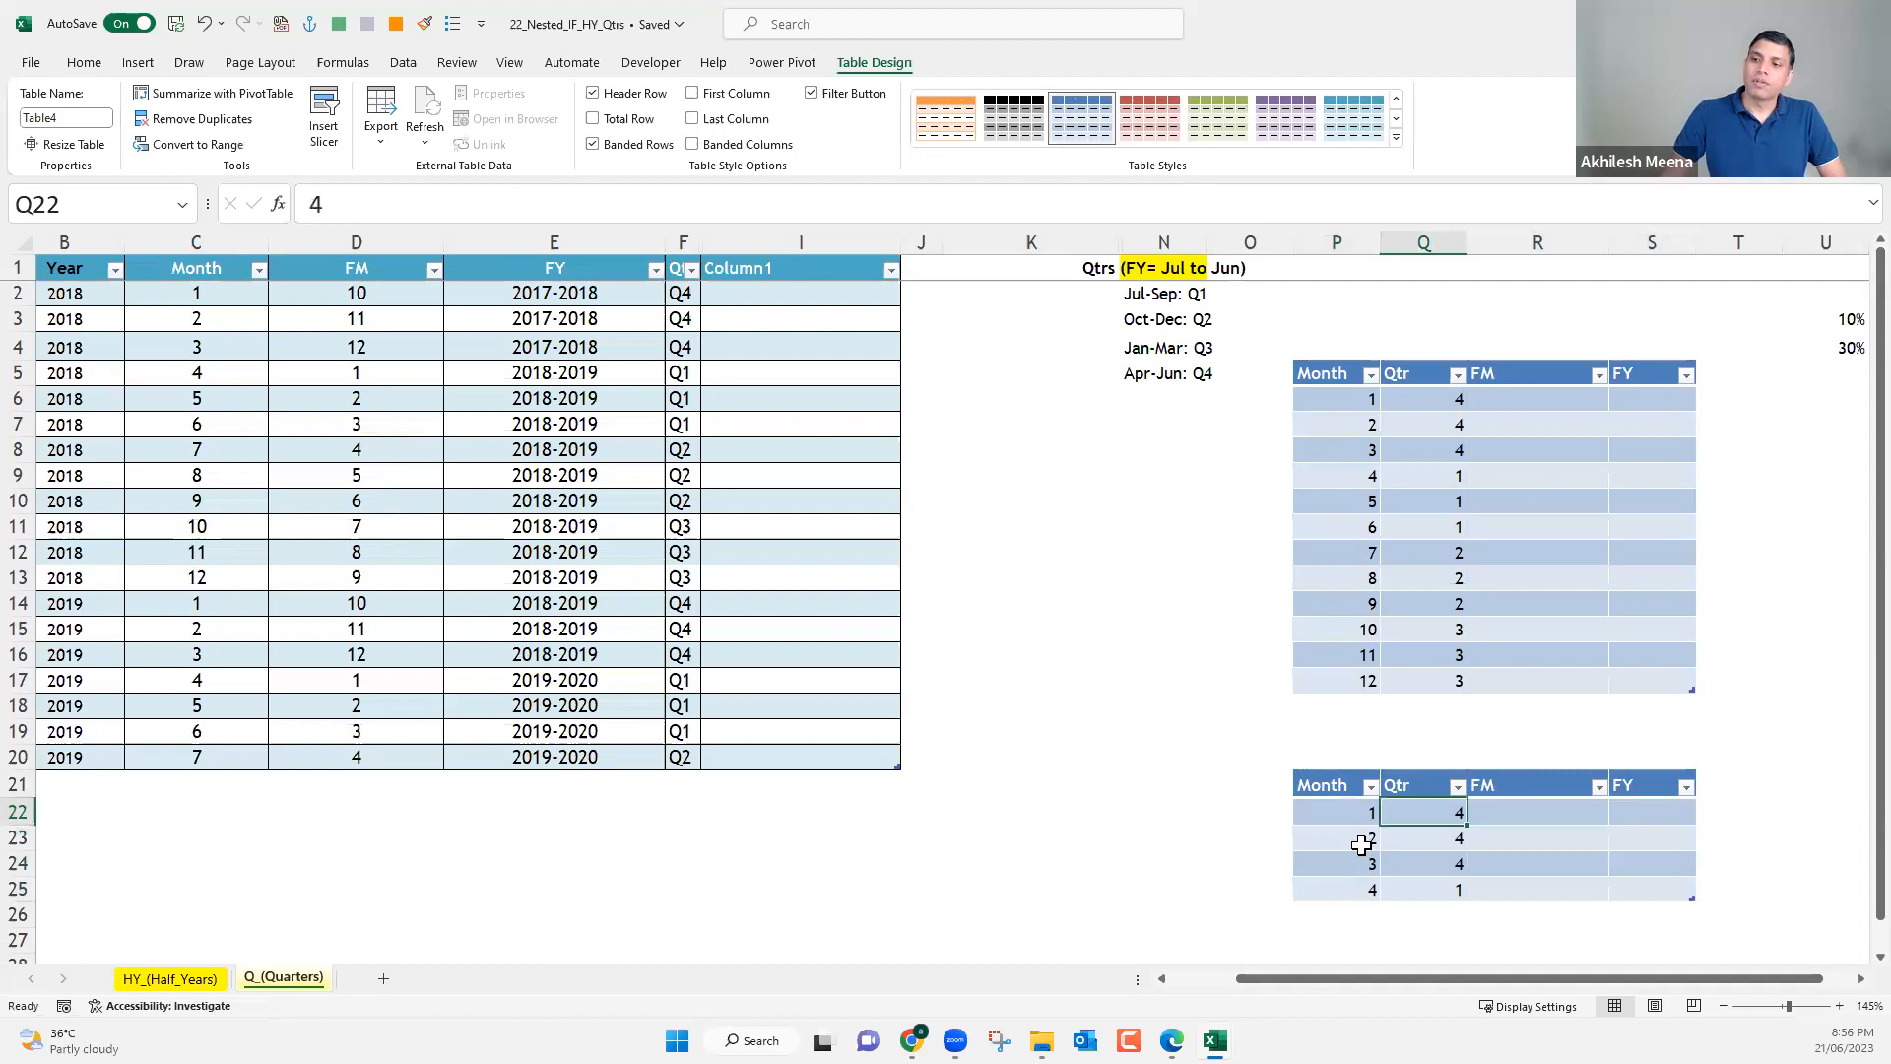
key(Left)
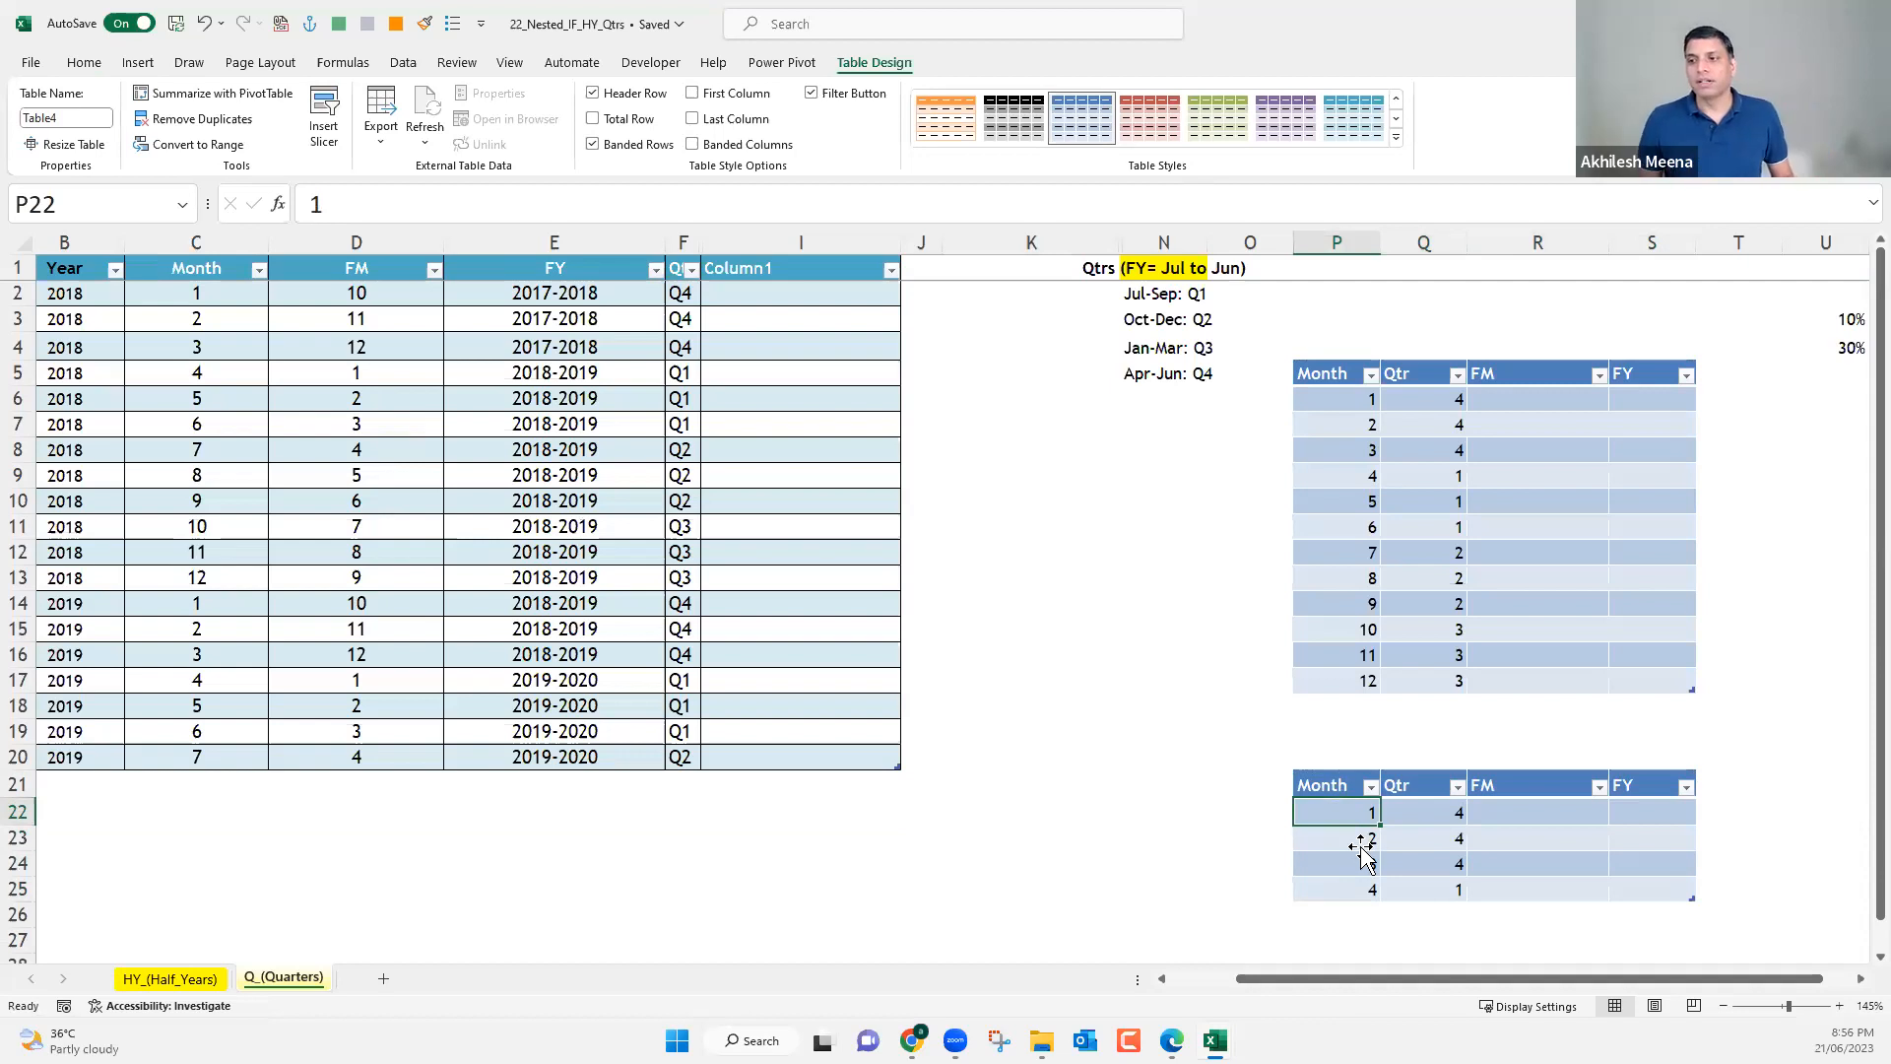
key(Down)
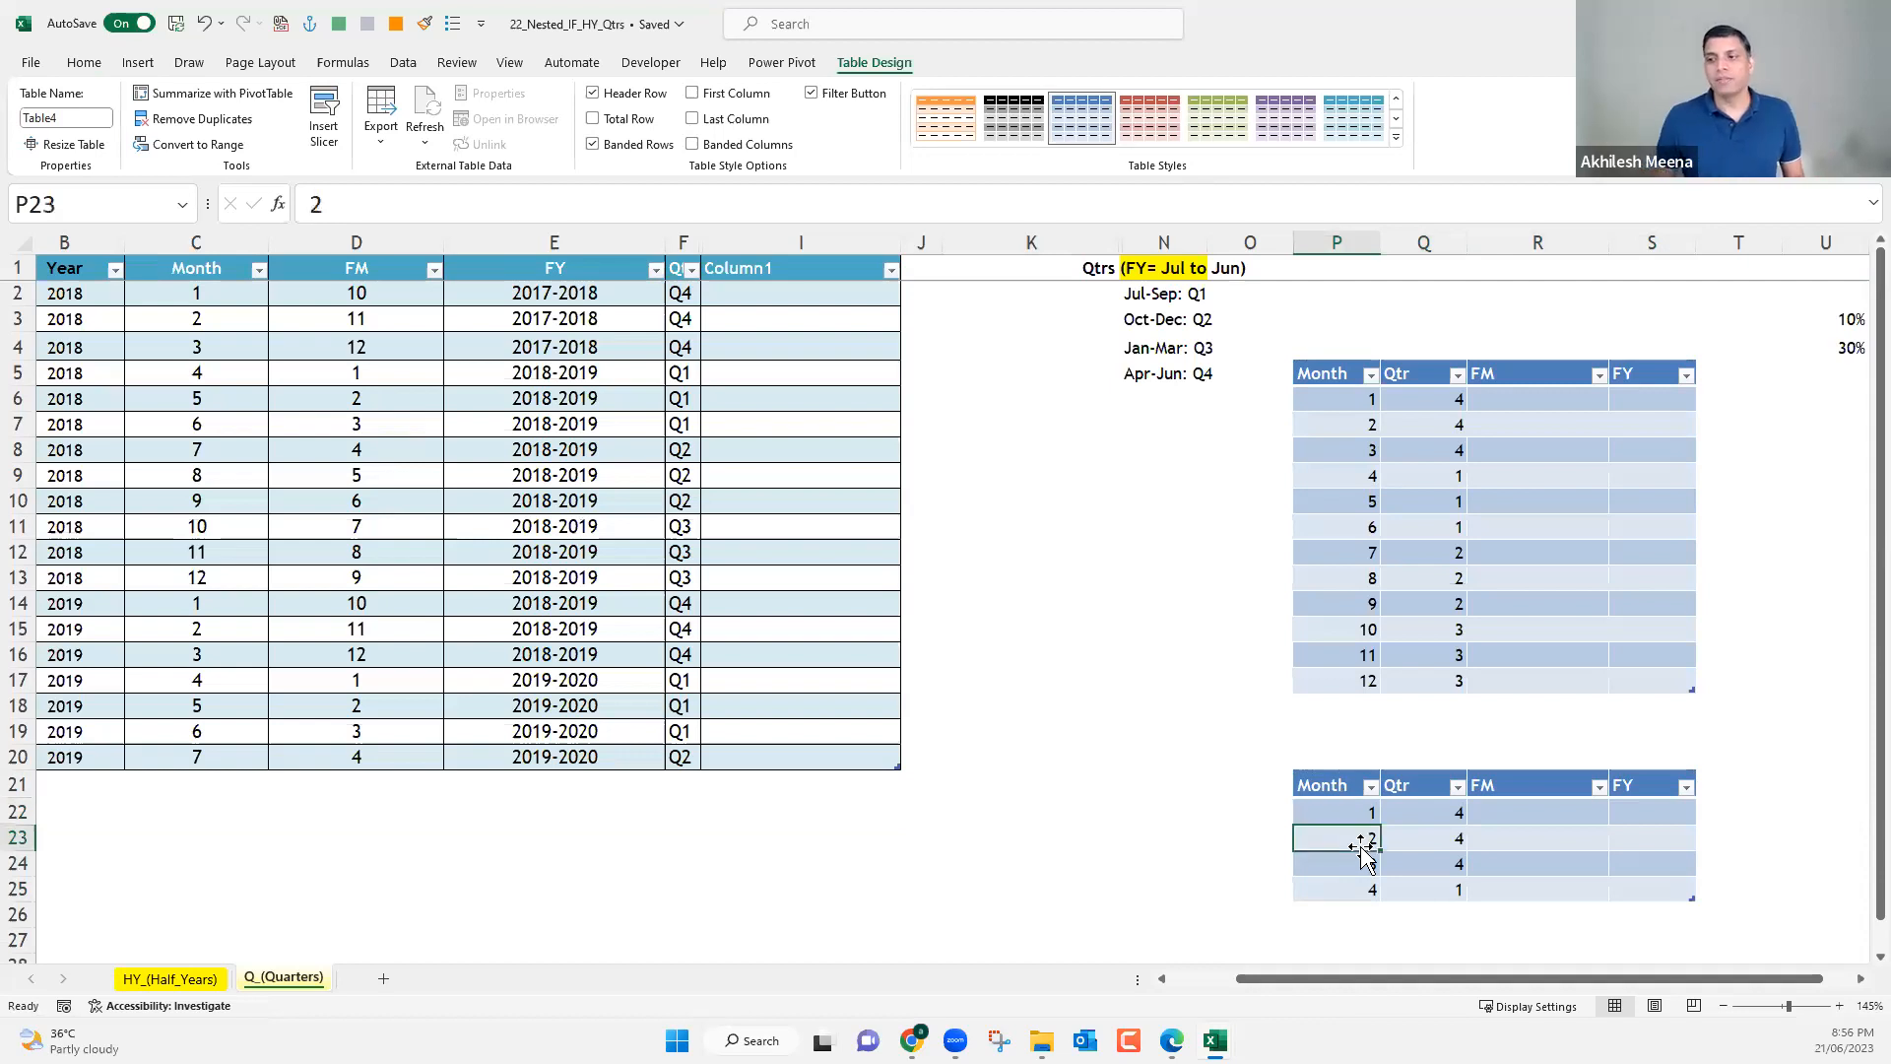
Clear the Qtr values for months 1 to 4 in the new small table.
drag(1434, 813, 1438, 885)
key(Delete)
click(1424, 860)
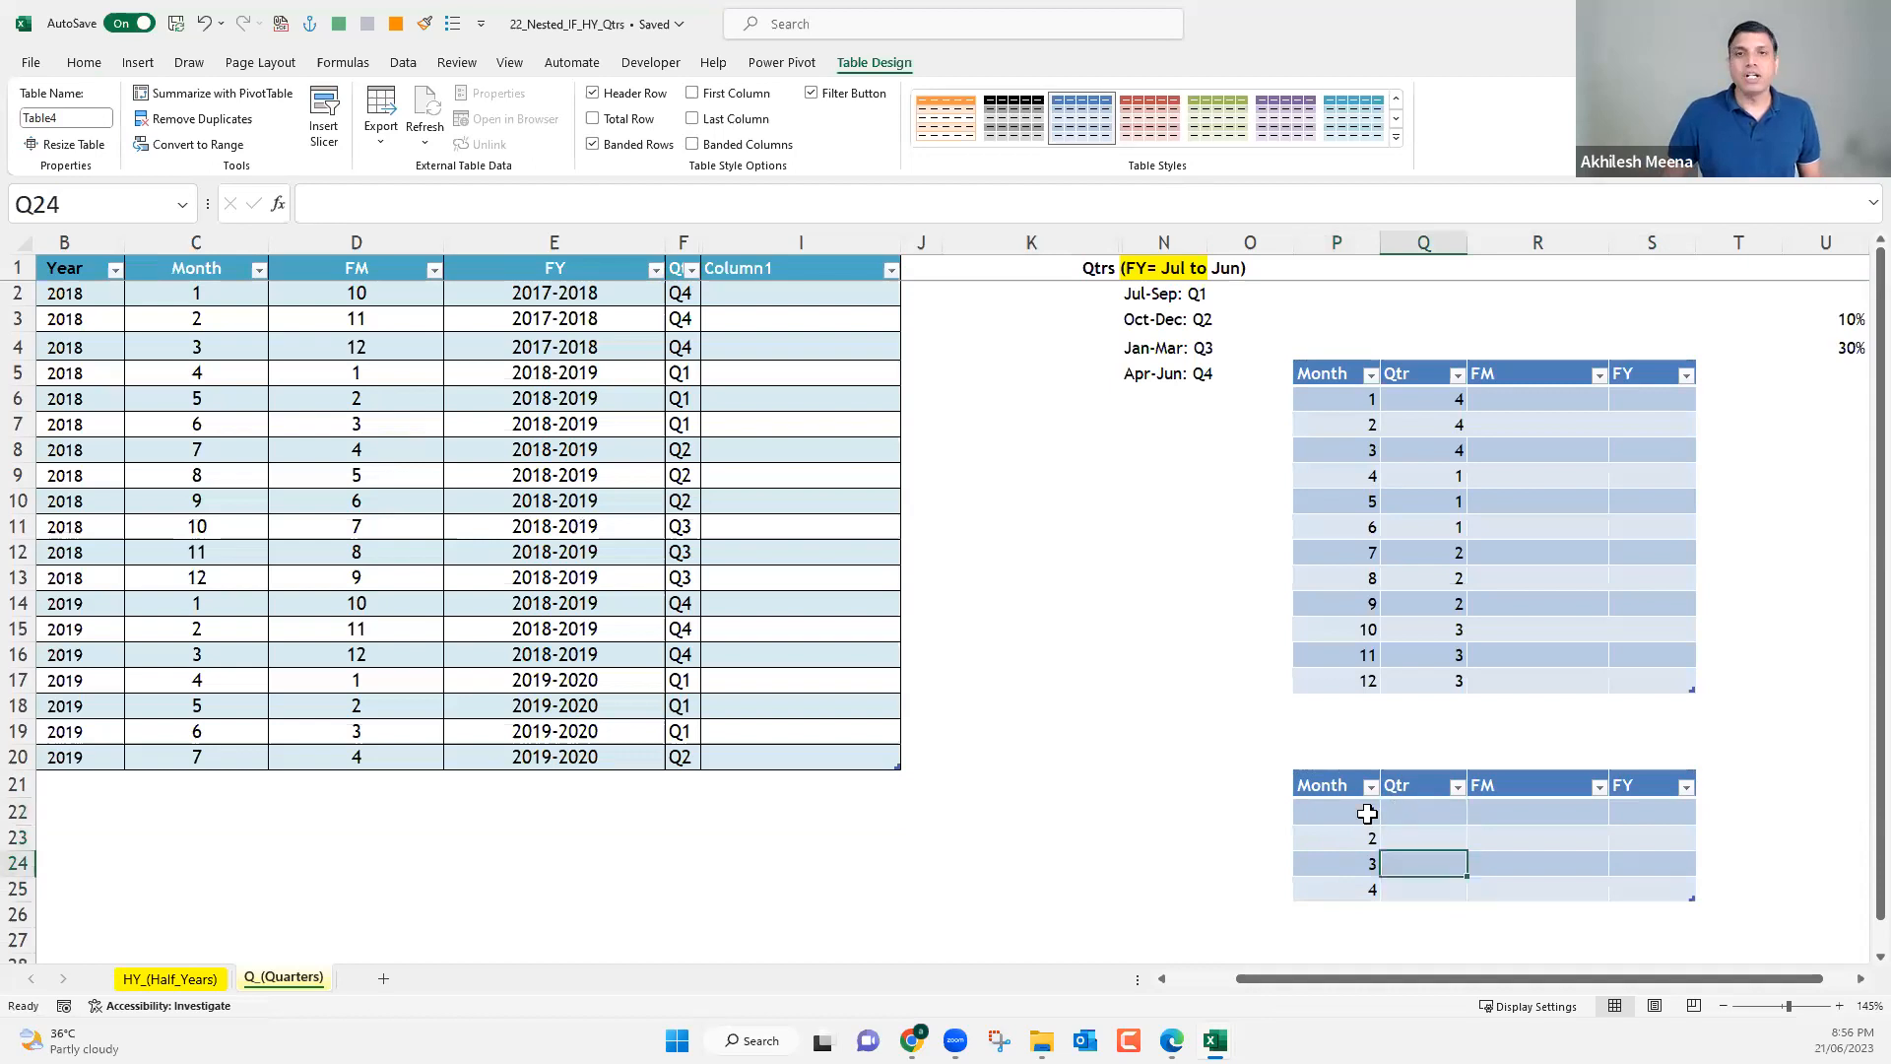
Enter Q4 as the quarter for month 1 in Q22 of the new table.
click(1367, 814)
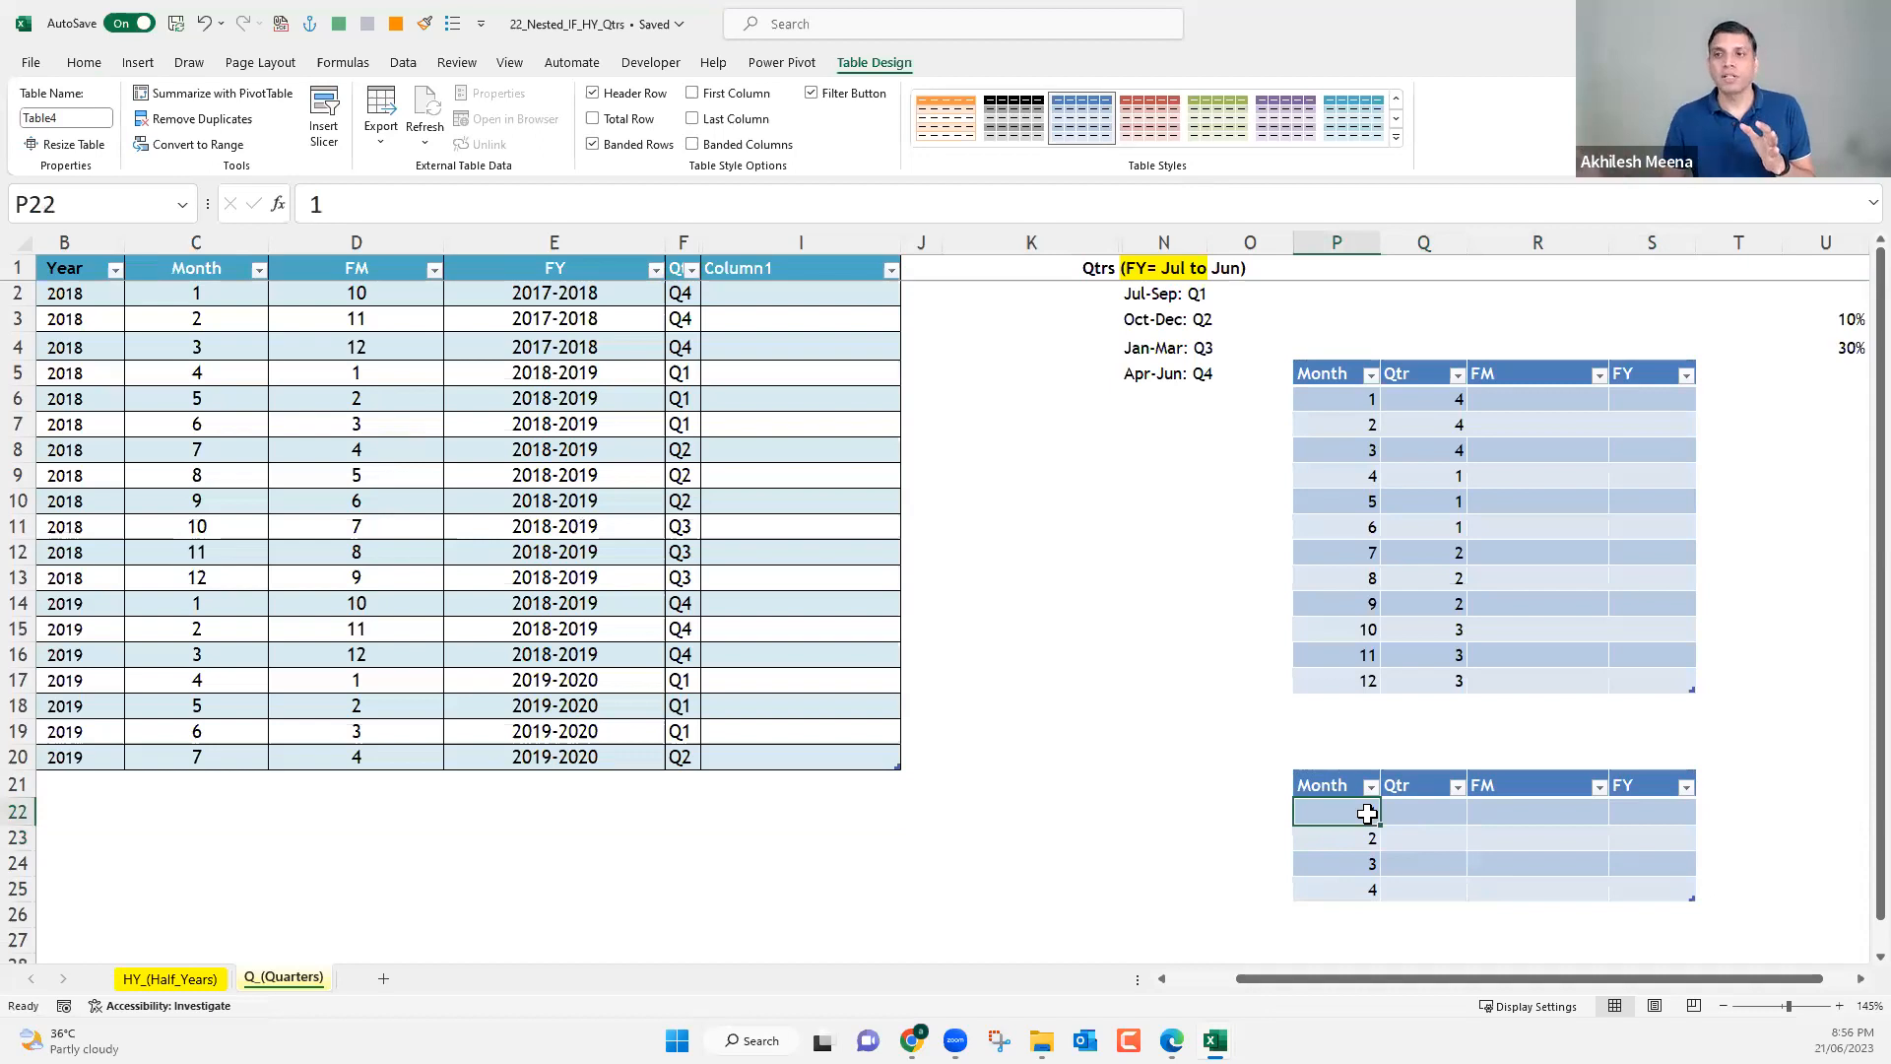
click(1428, 816)
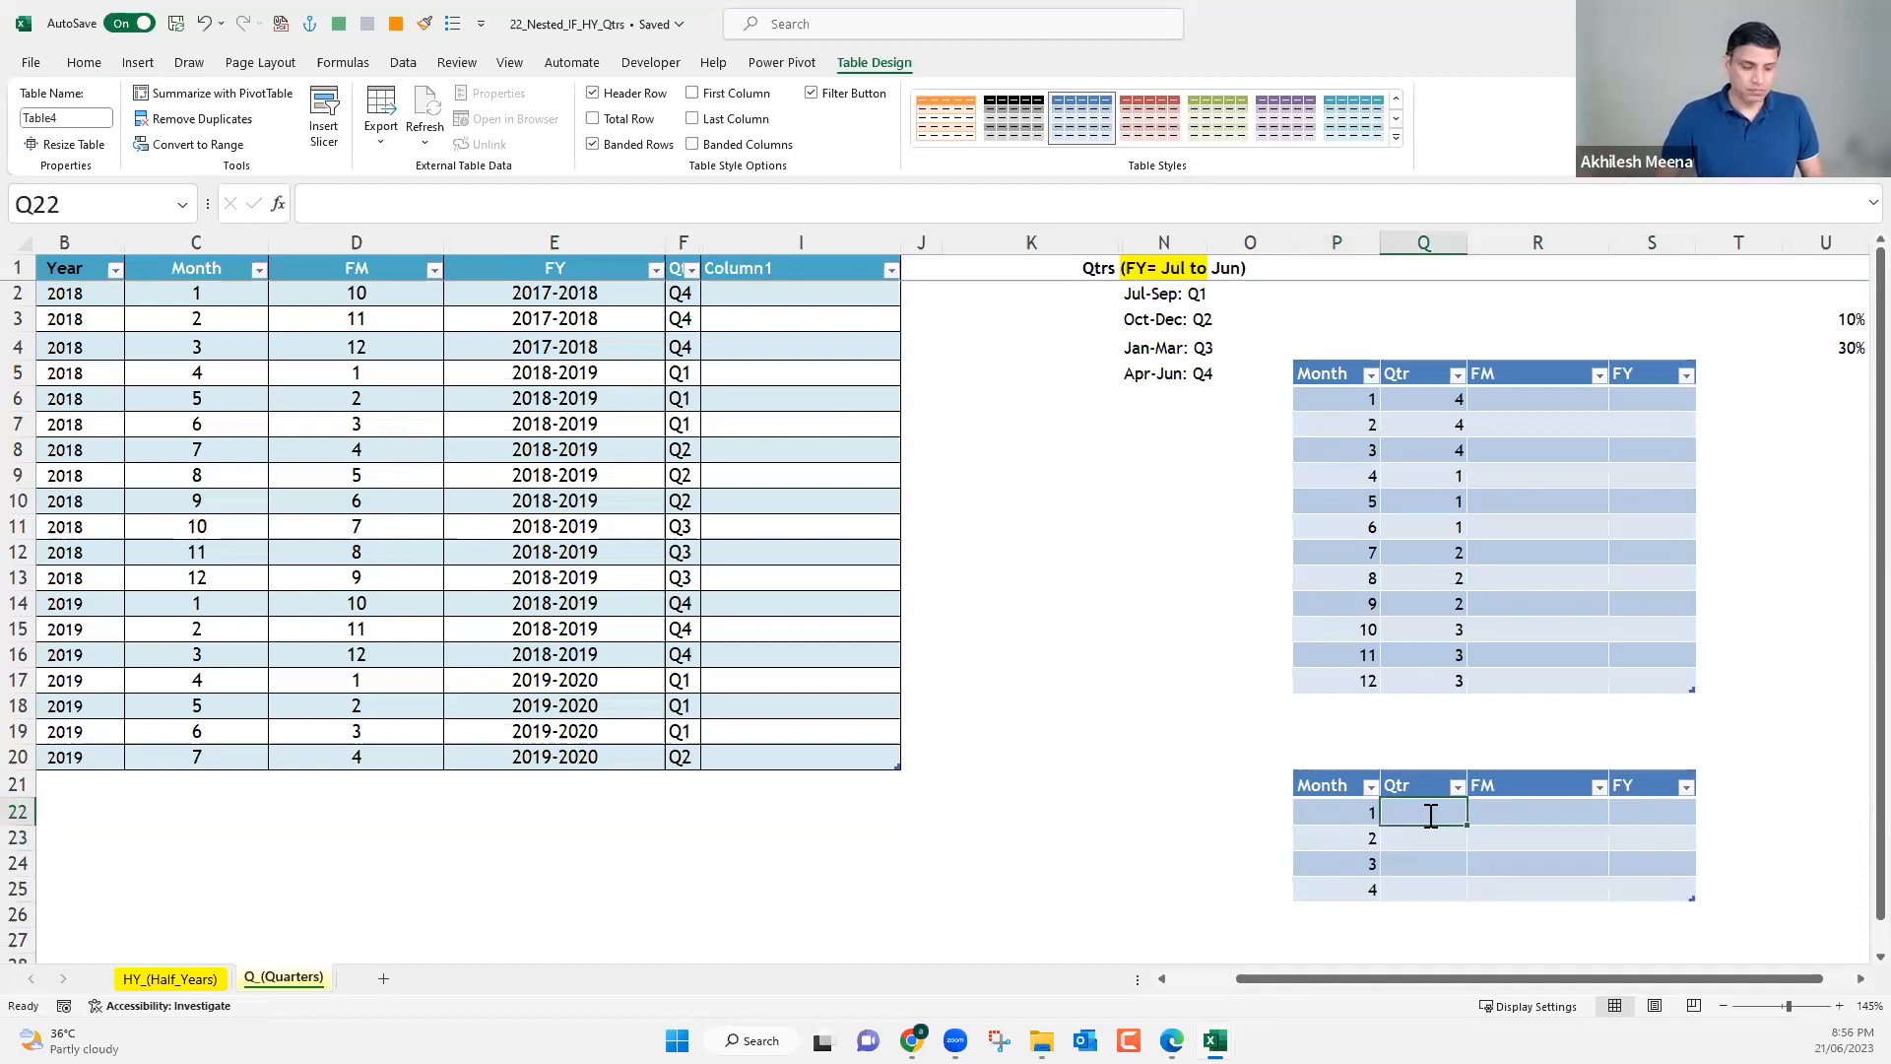
text(Q4)
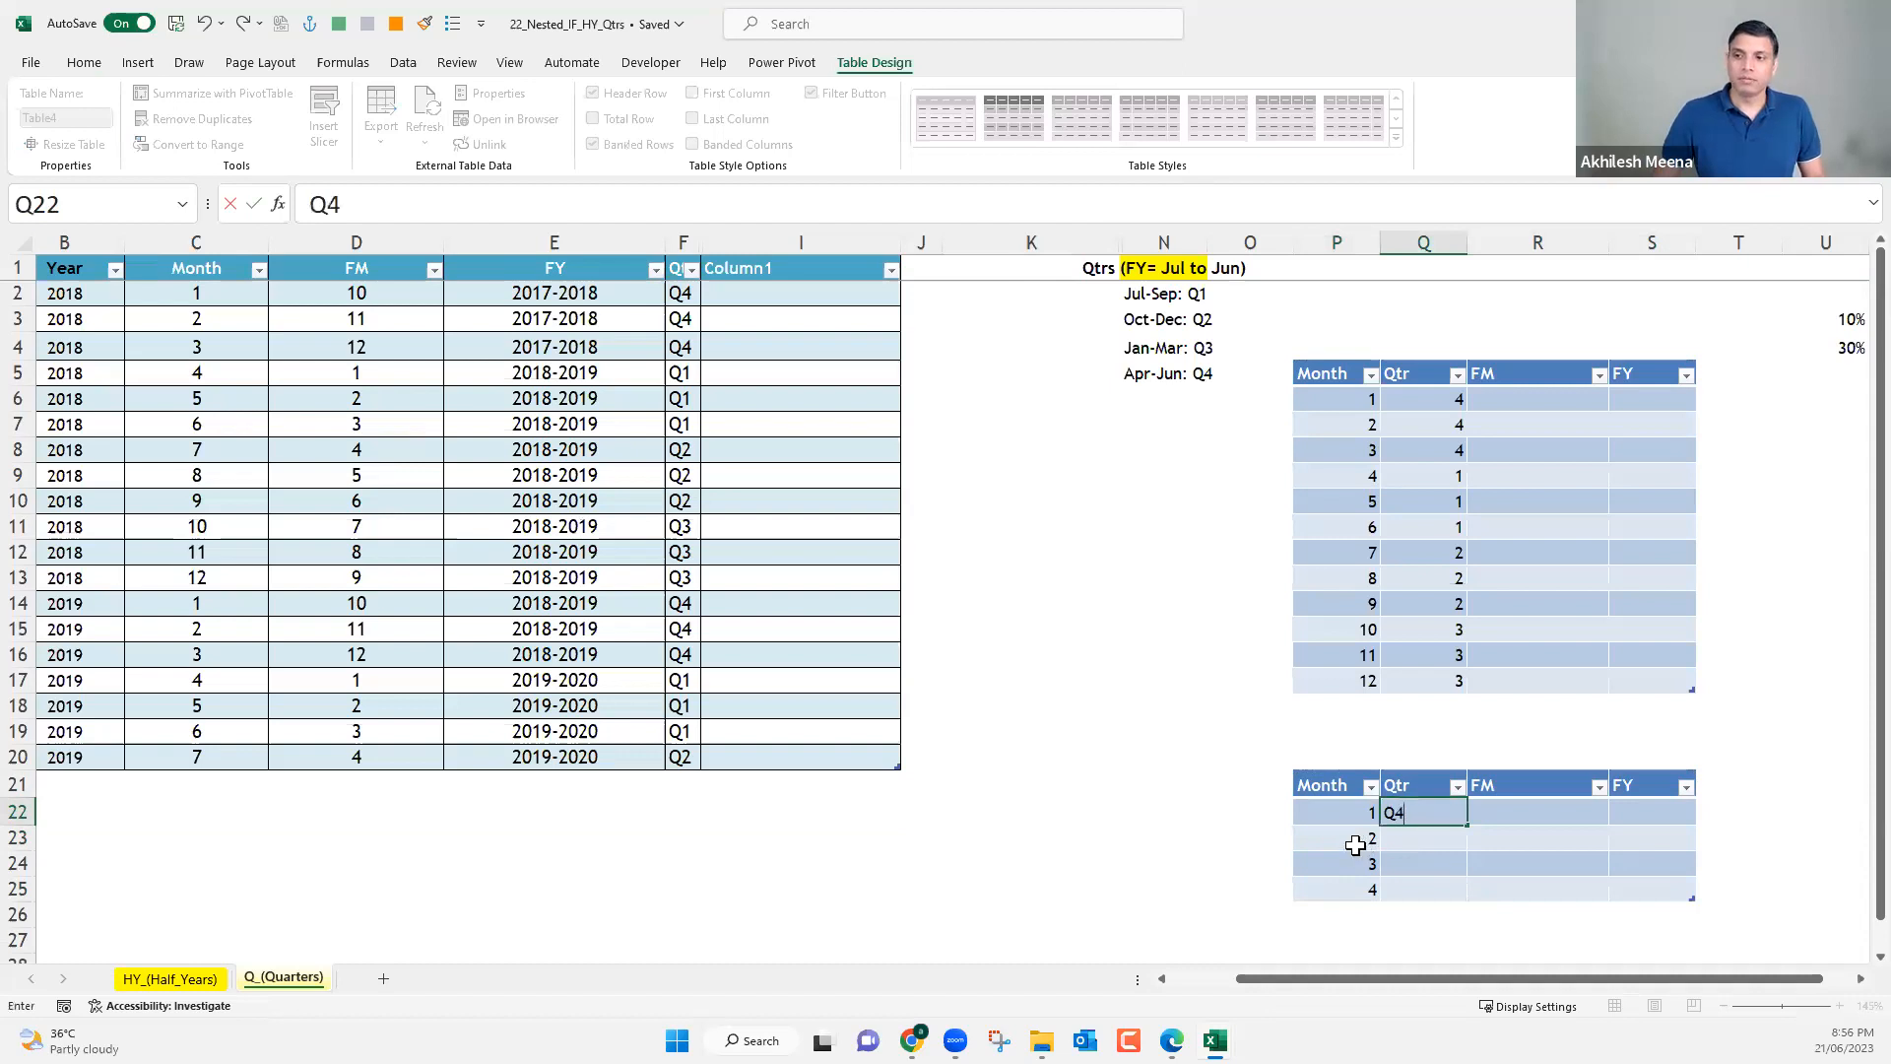
key(Return)
click(1356, 842)
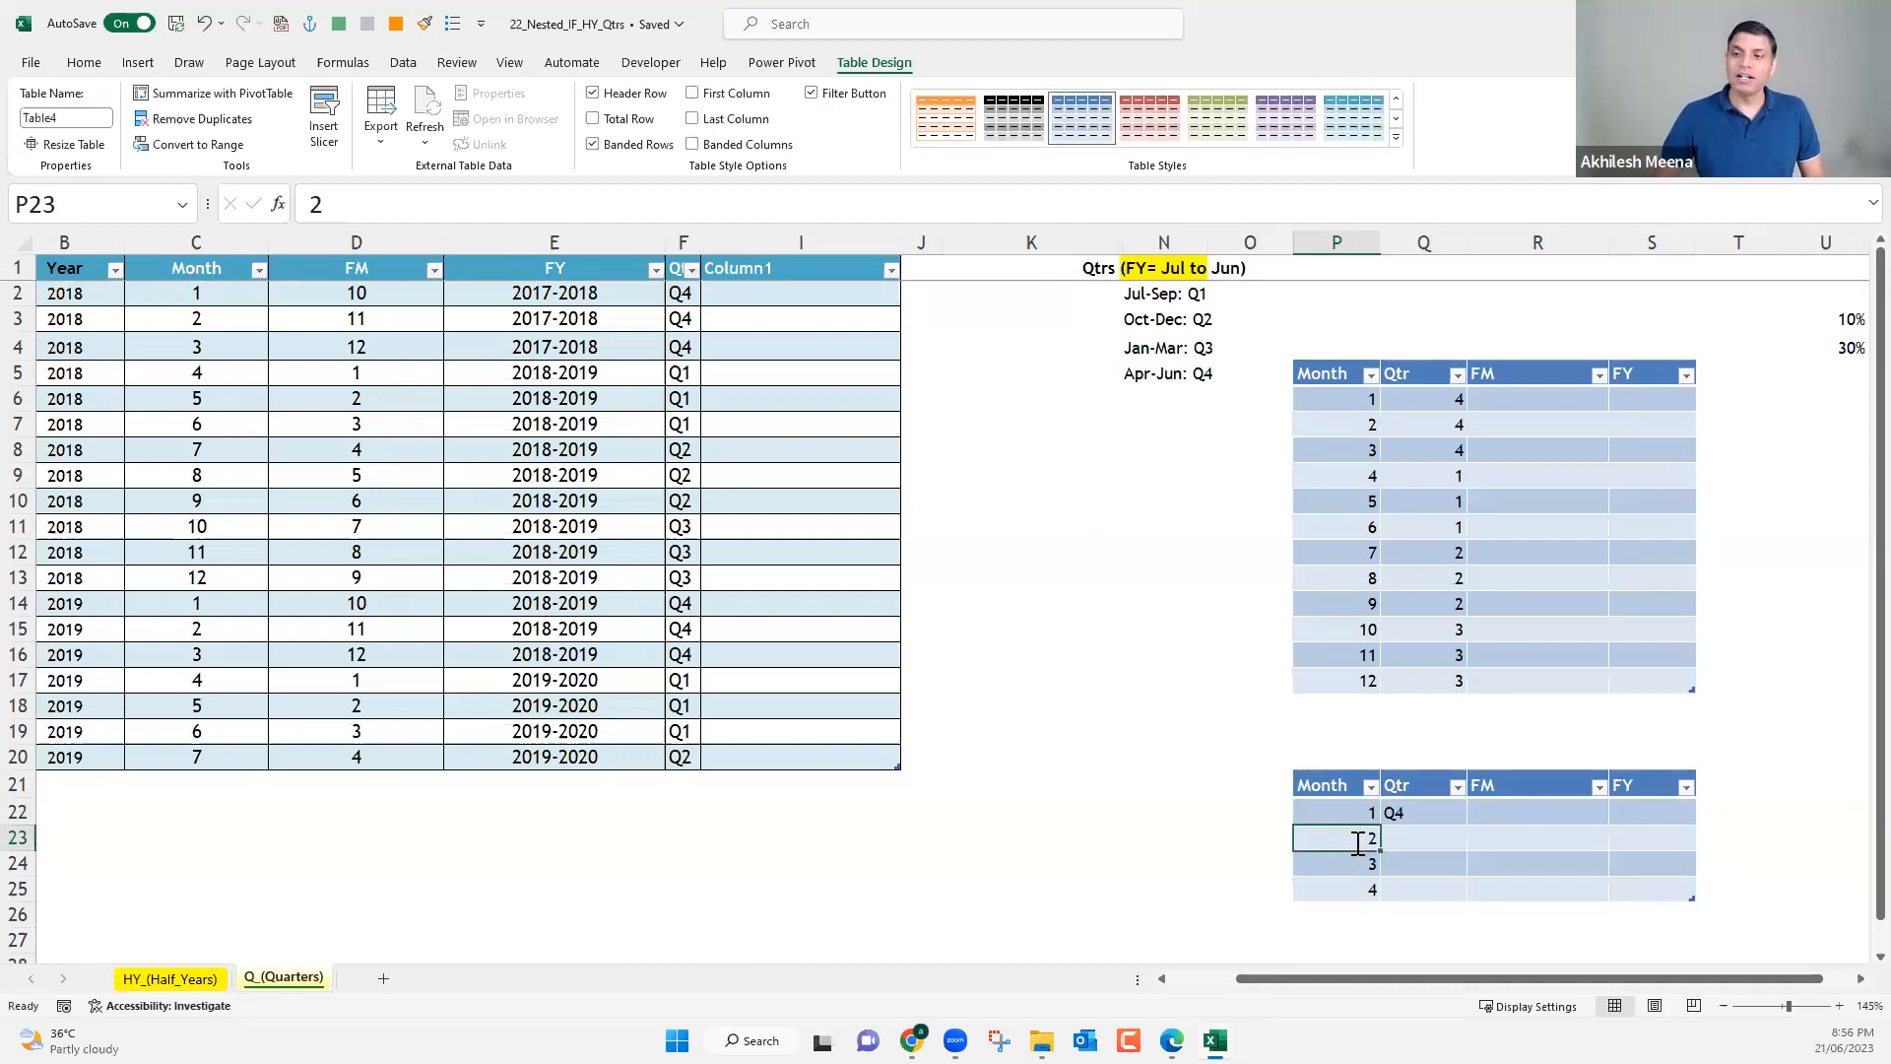
Set the second row of the small lookup table to month 4 with quarter Q1.
text(4)
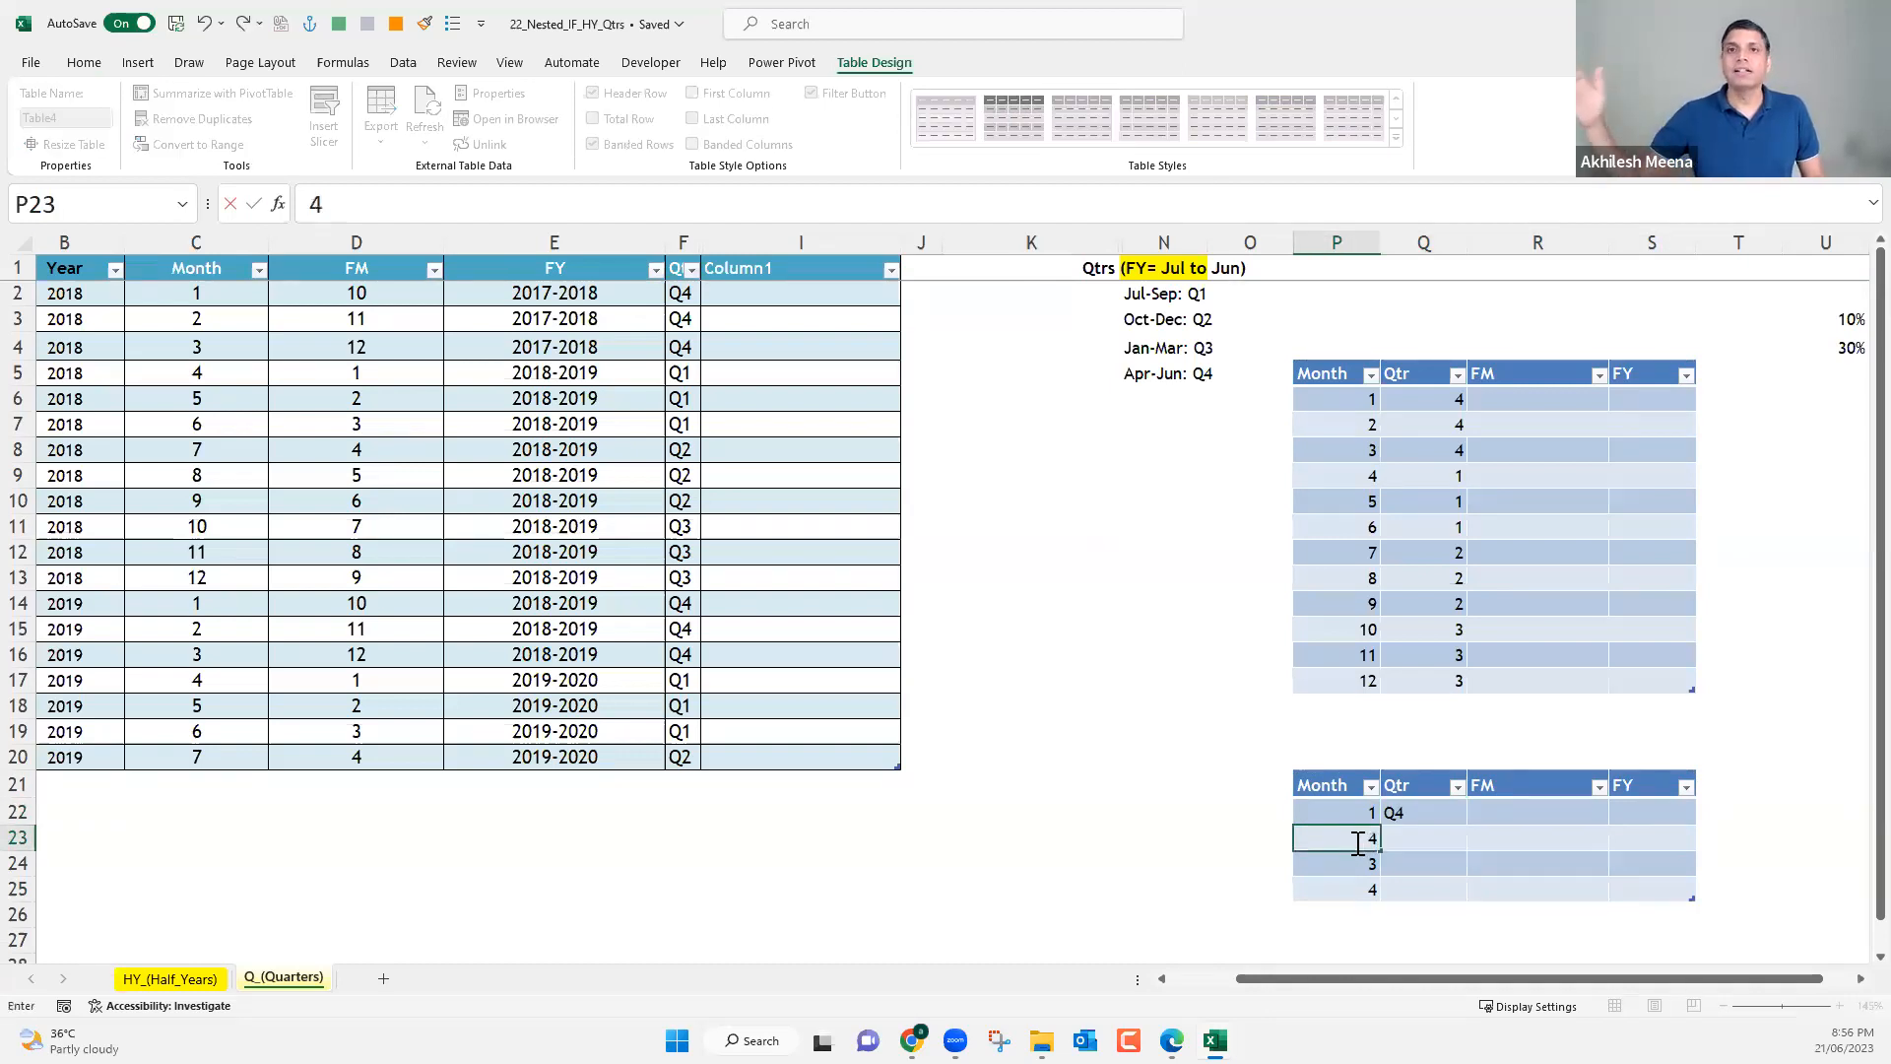
click(1448, 845)
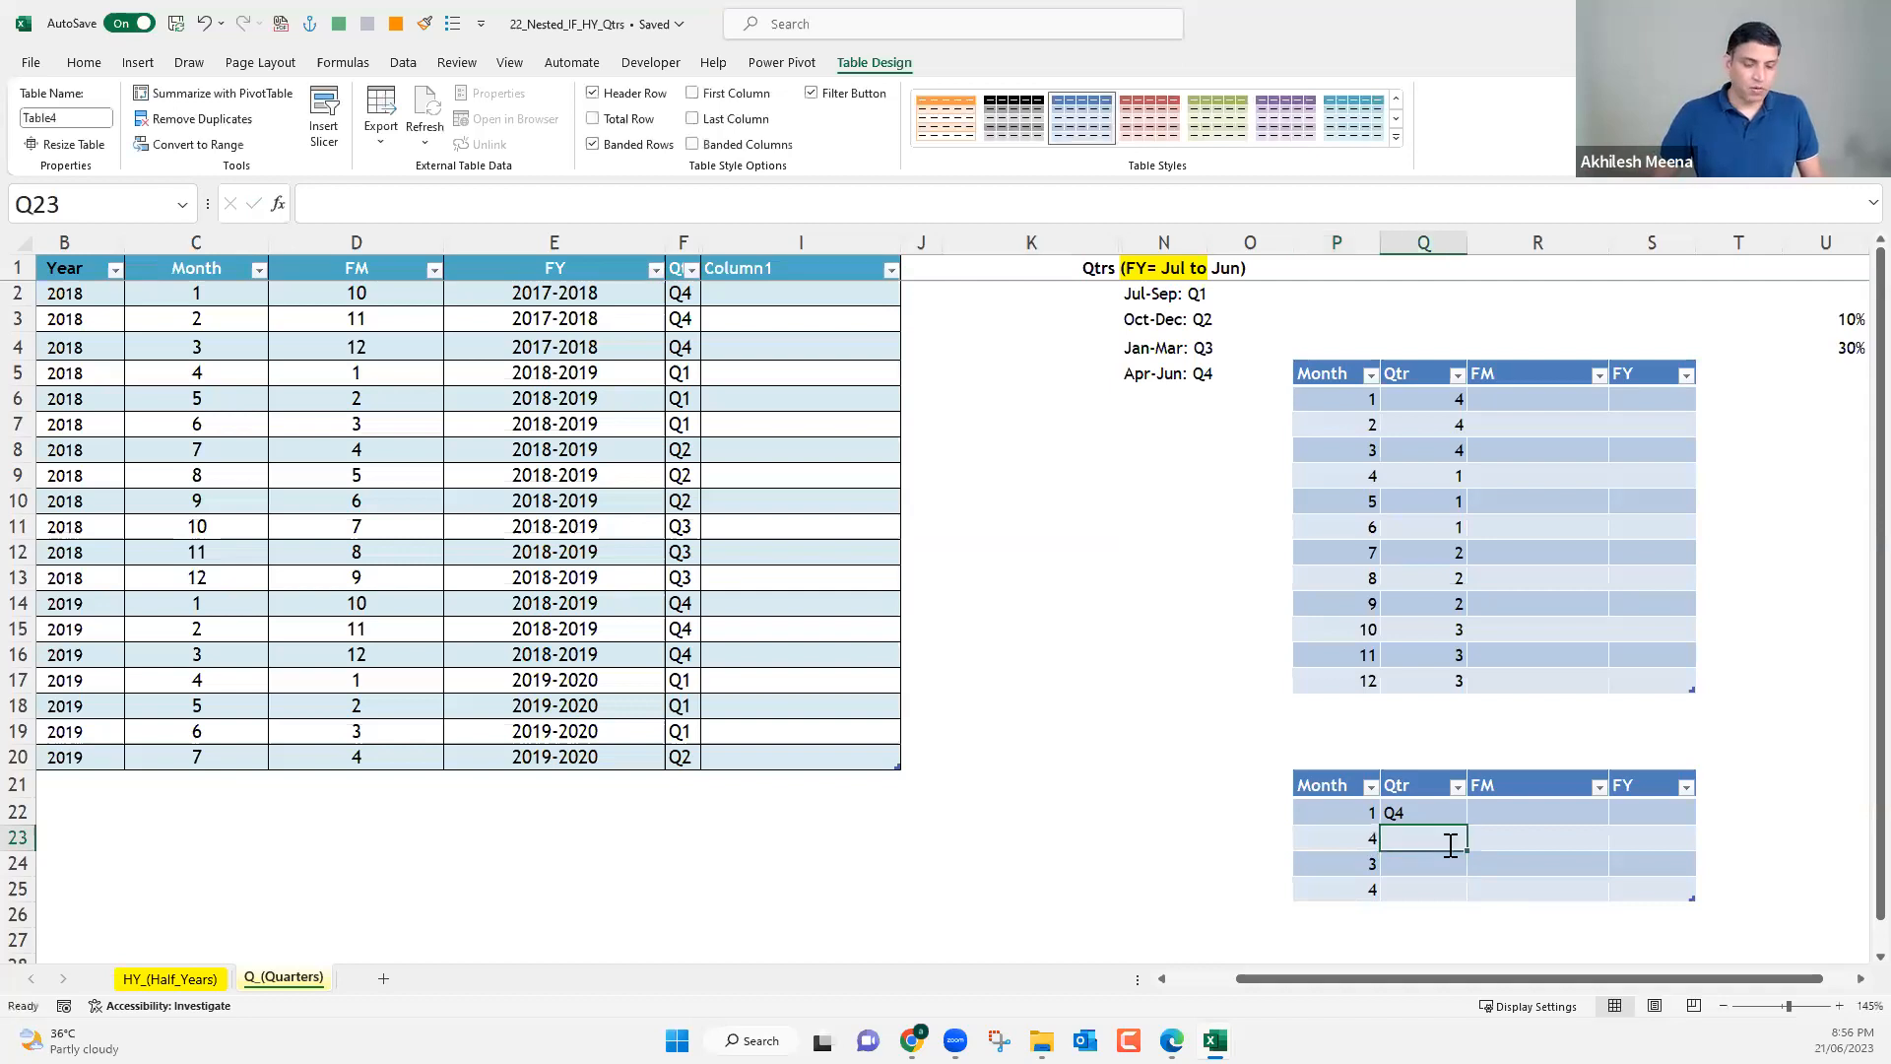
text(Q4)
key(Return)
Set the third row of the small lookup table to month 7 with quarter Q2.
click(1361, 866)
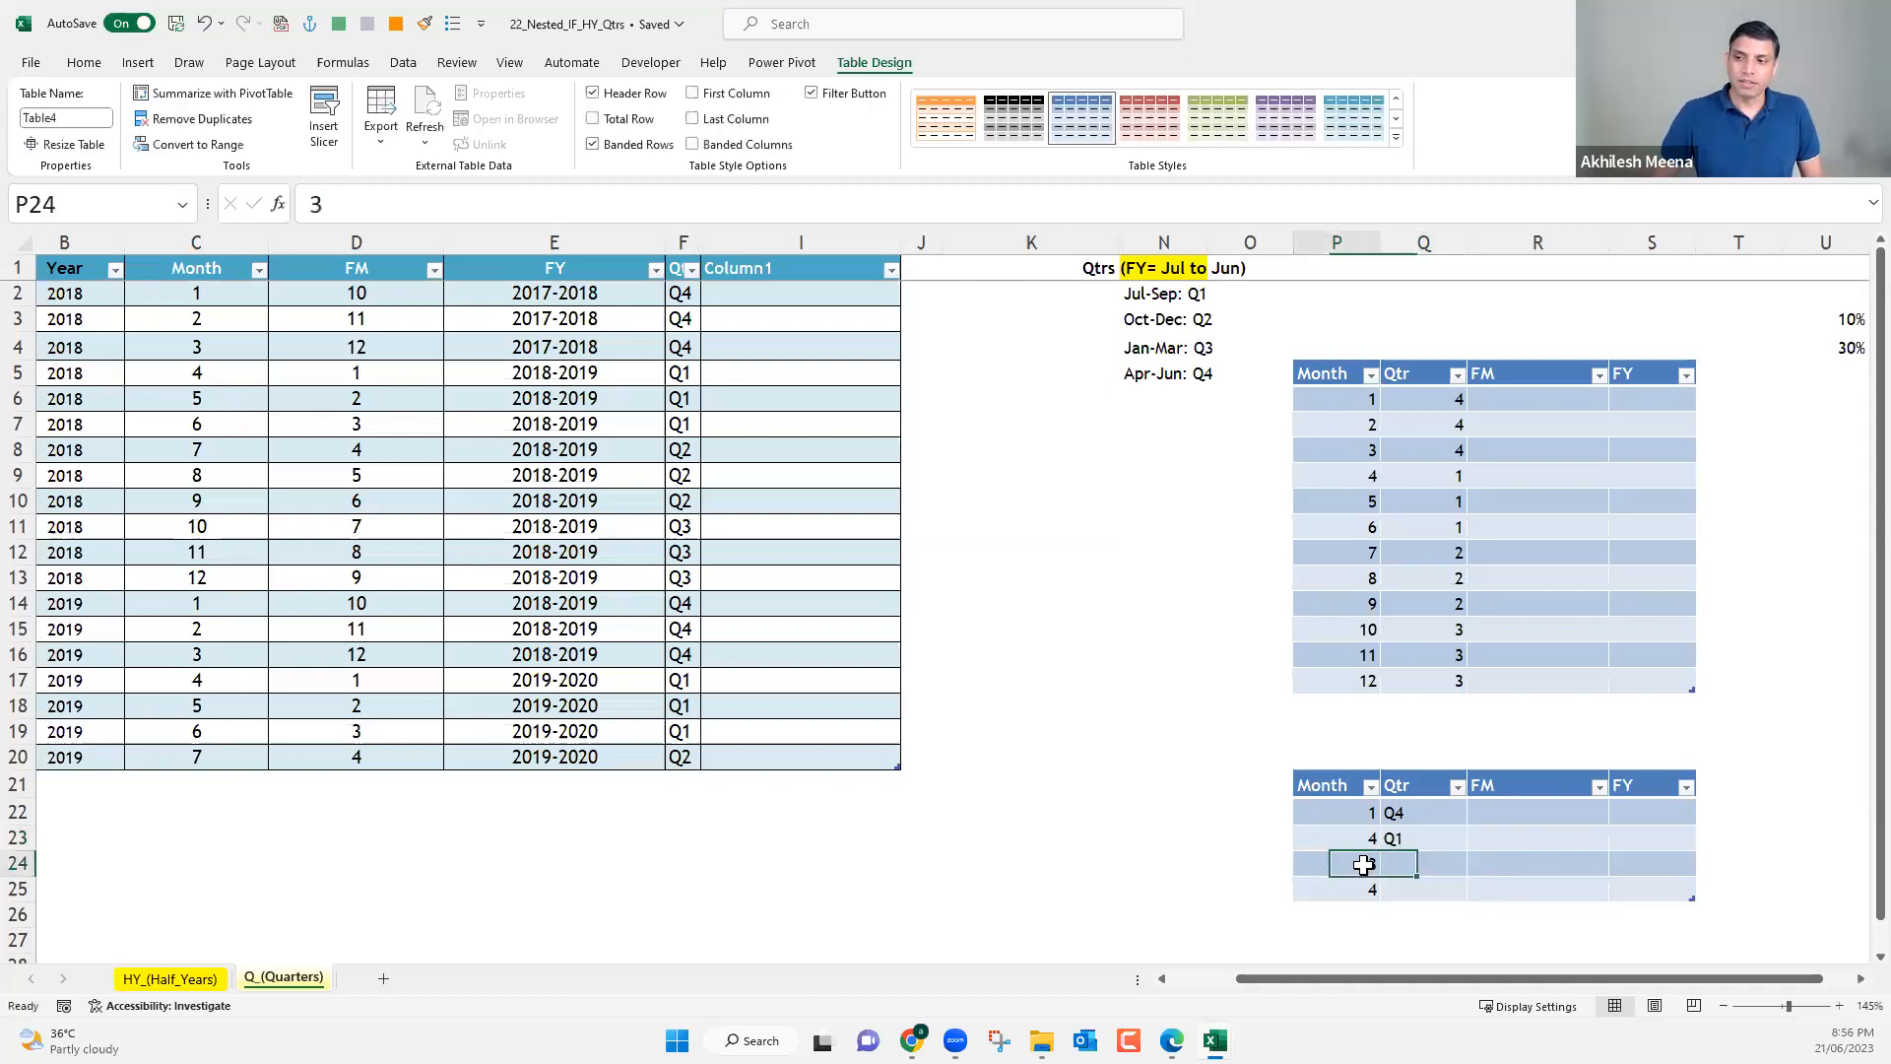
text(7)
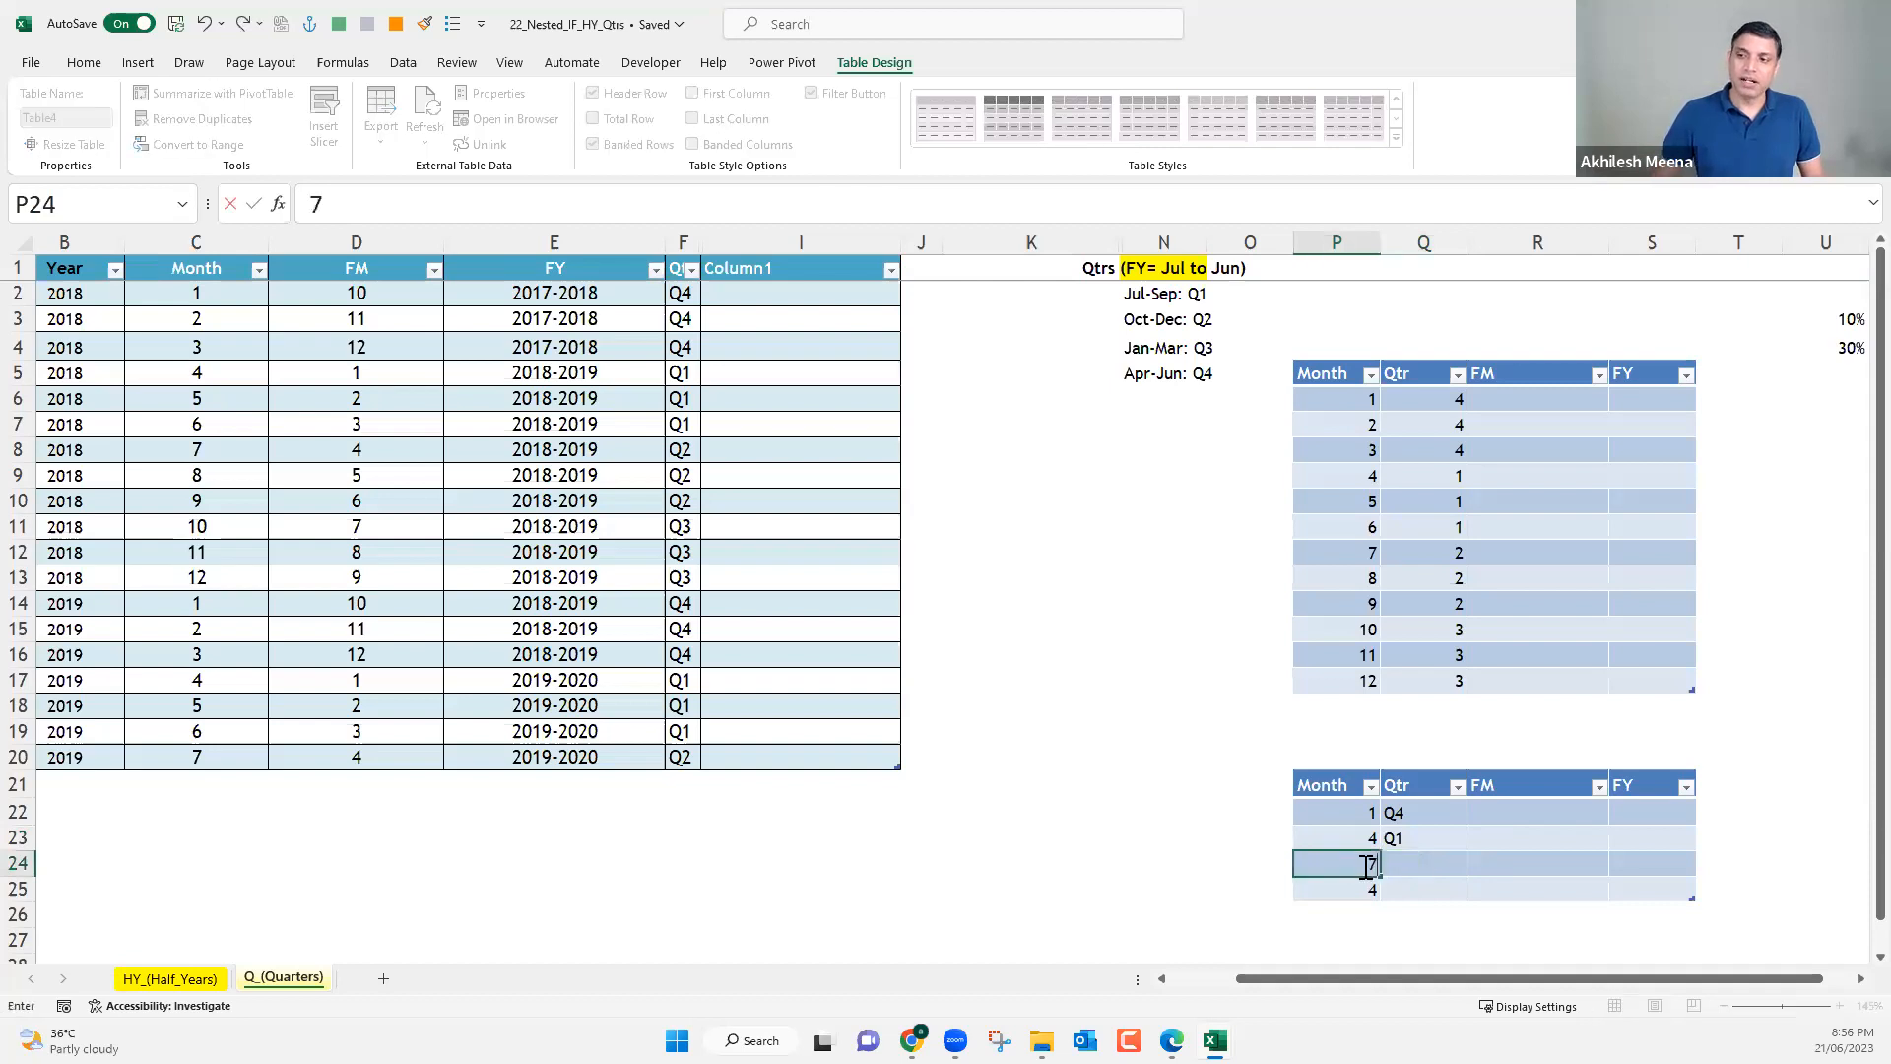
click(1422, 862)
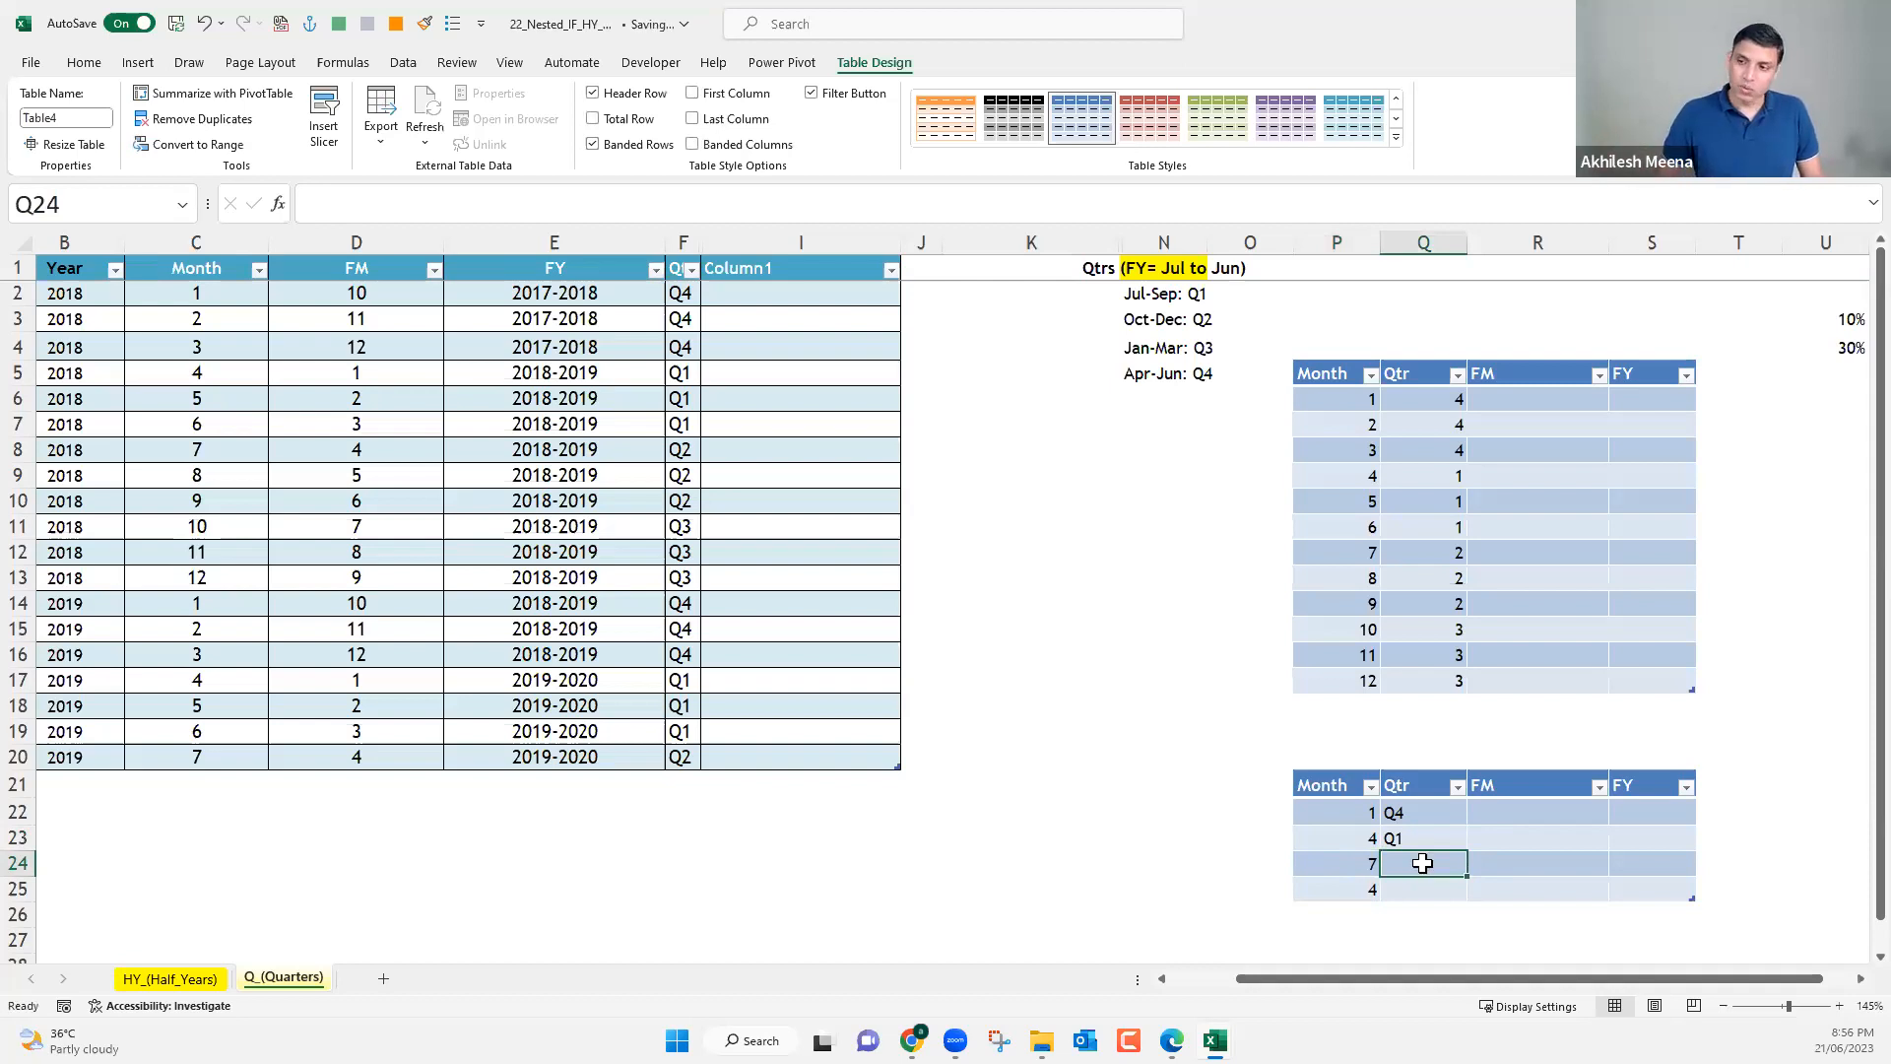
text(Q2)
key(Return)
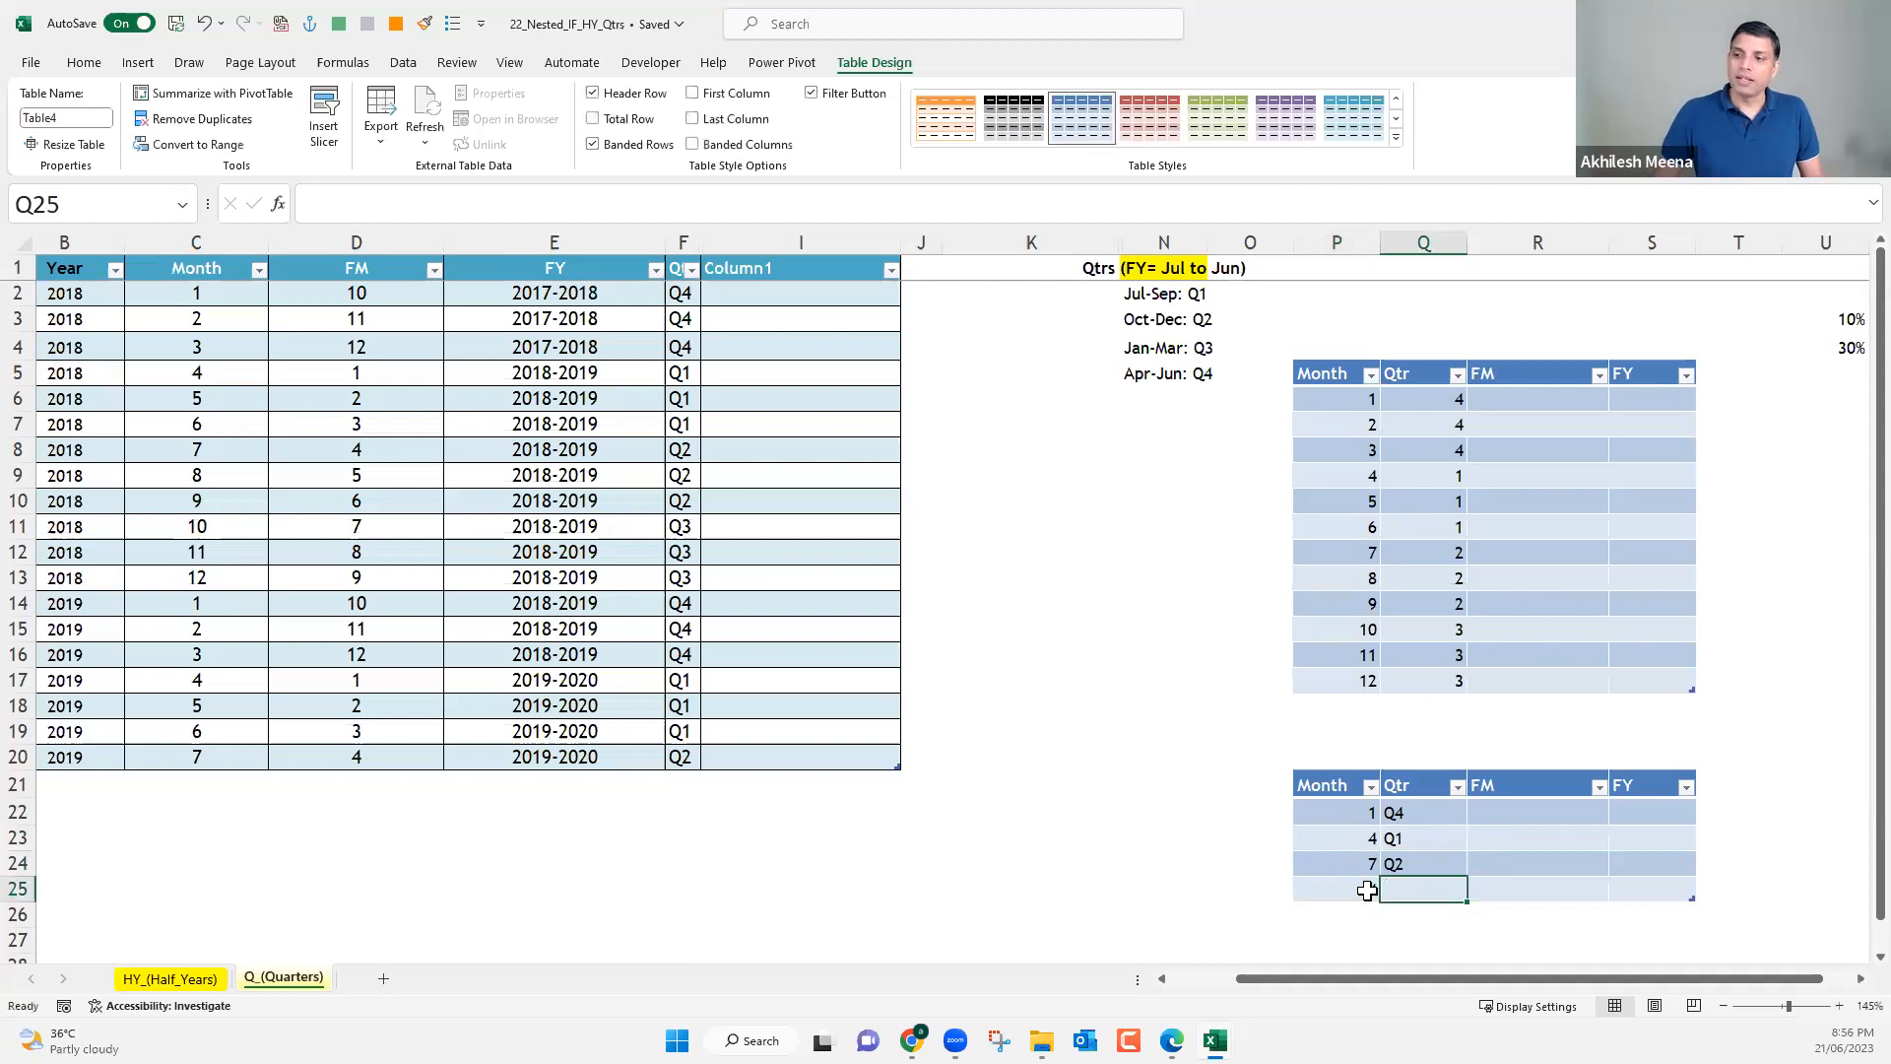
Set the last row of the small lookup table to month 10 with quarter Q3.
key(Left)
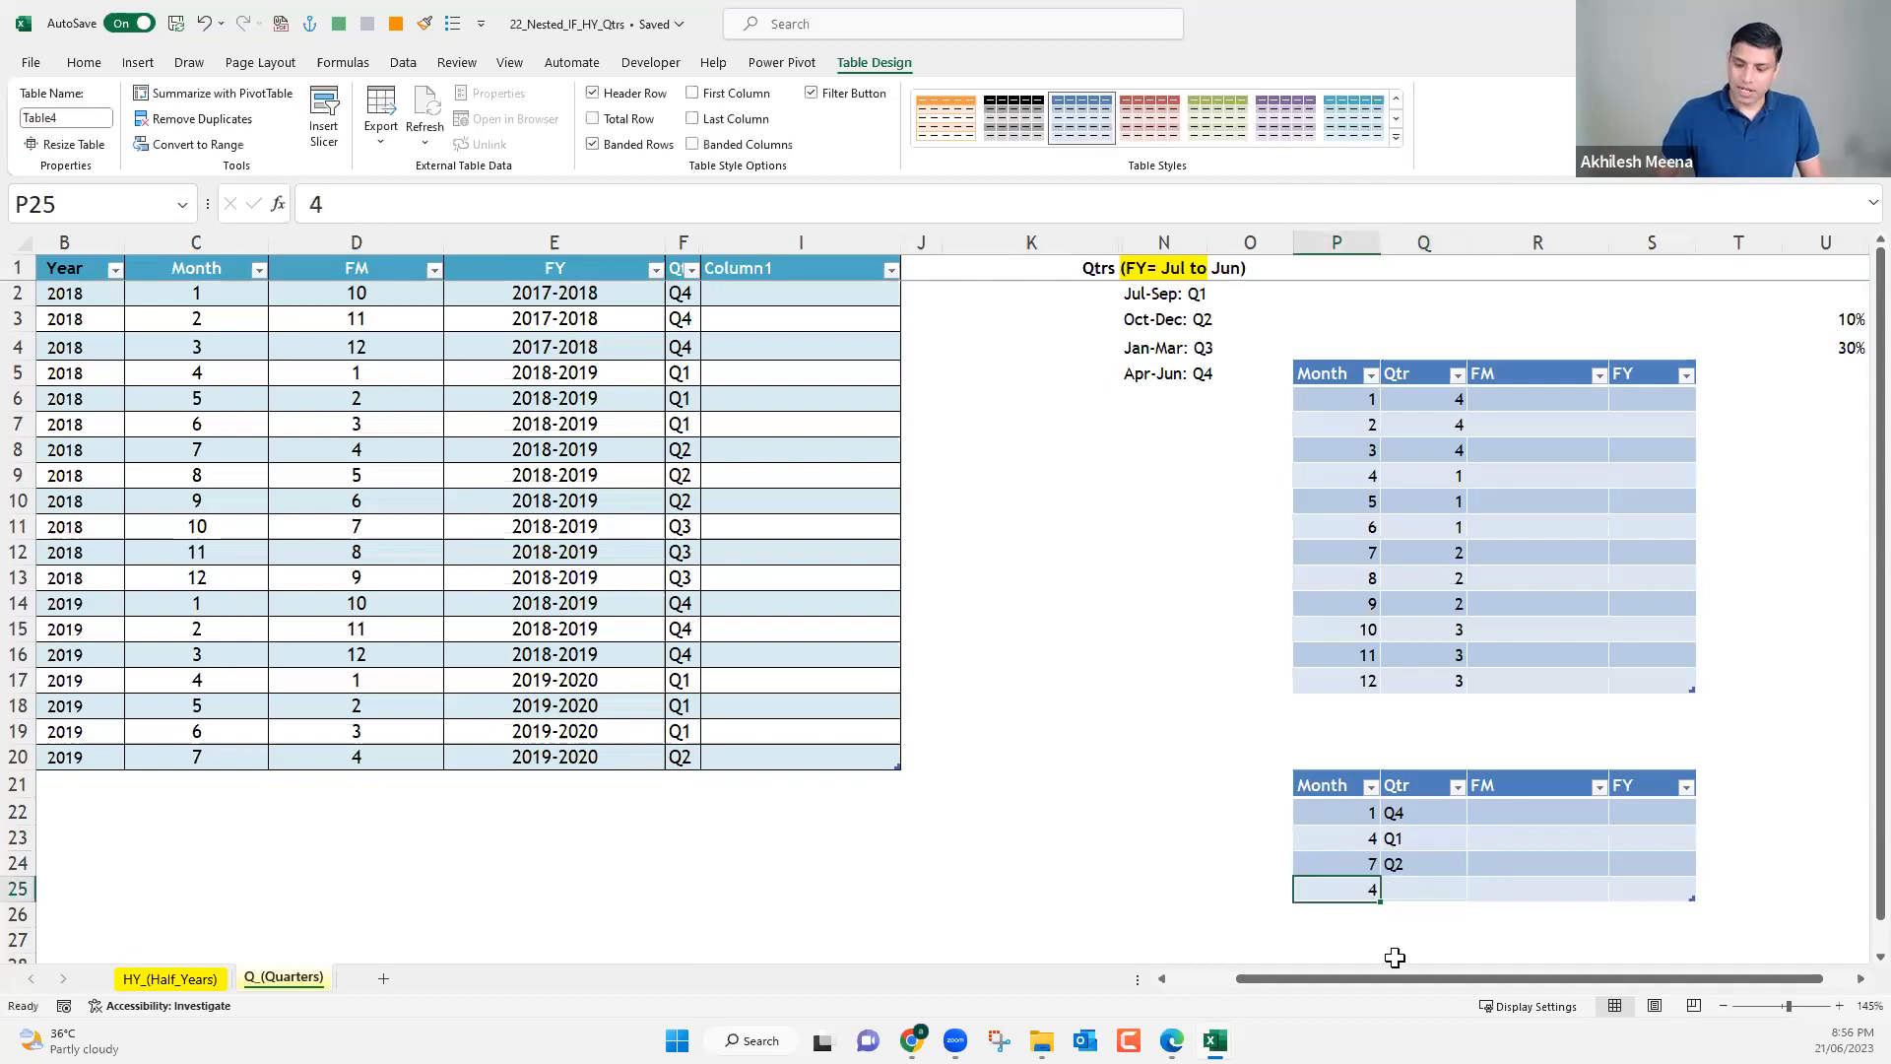
text(10)
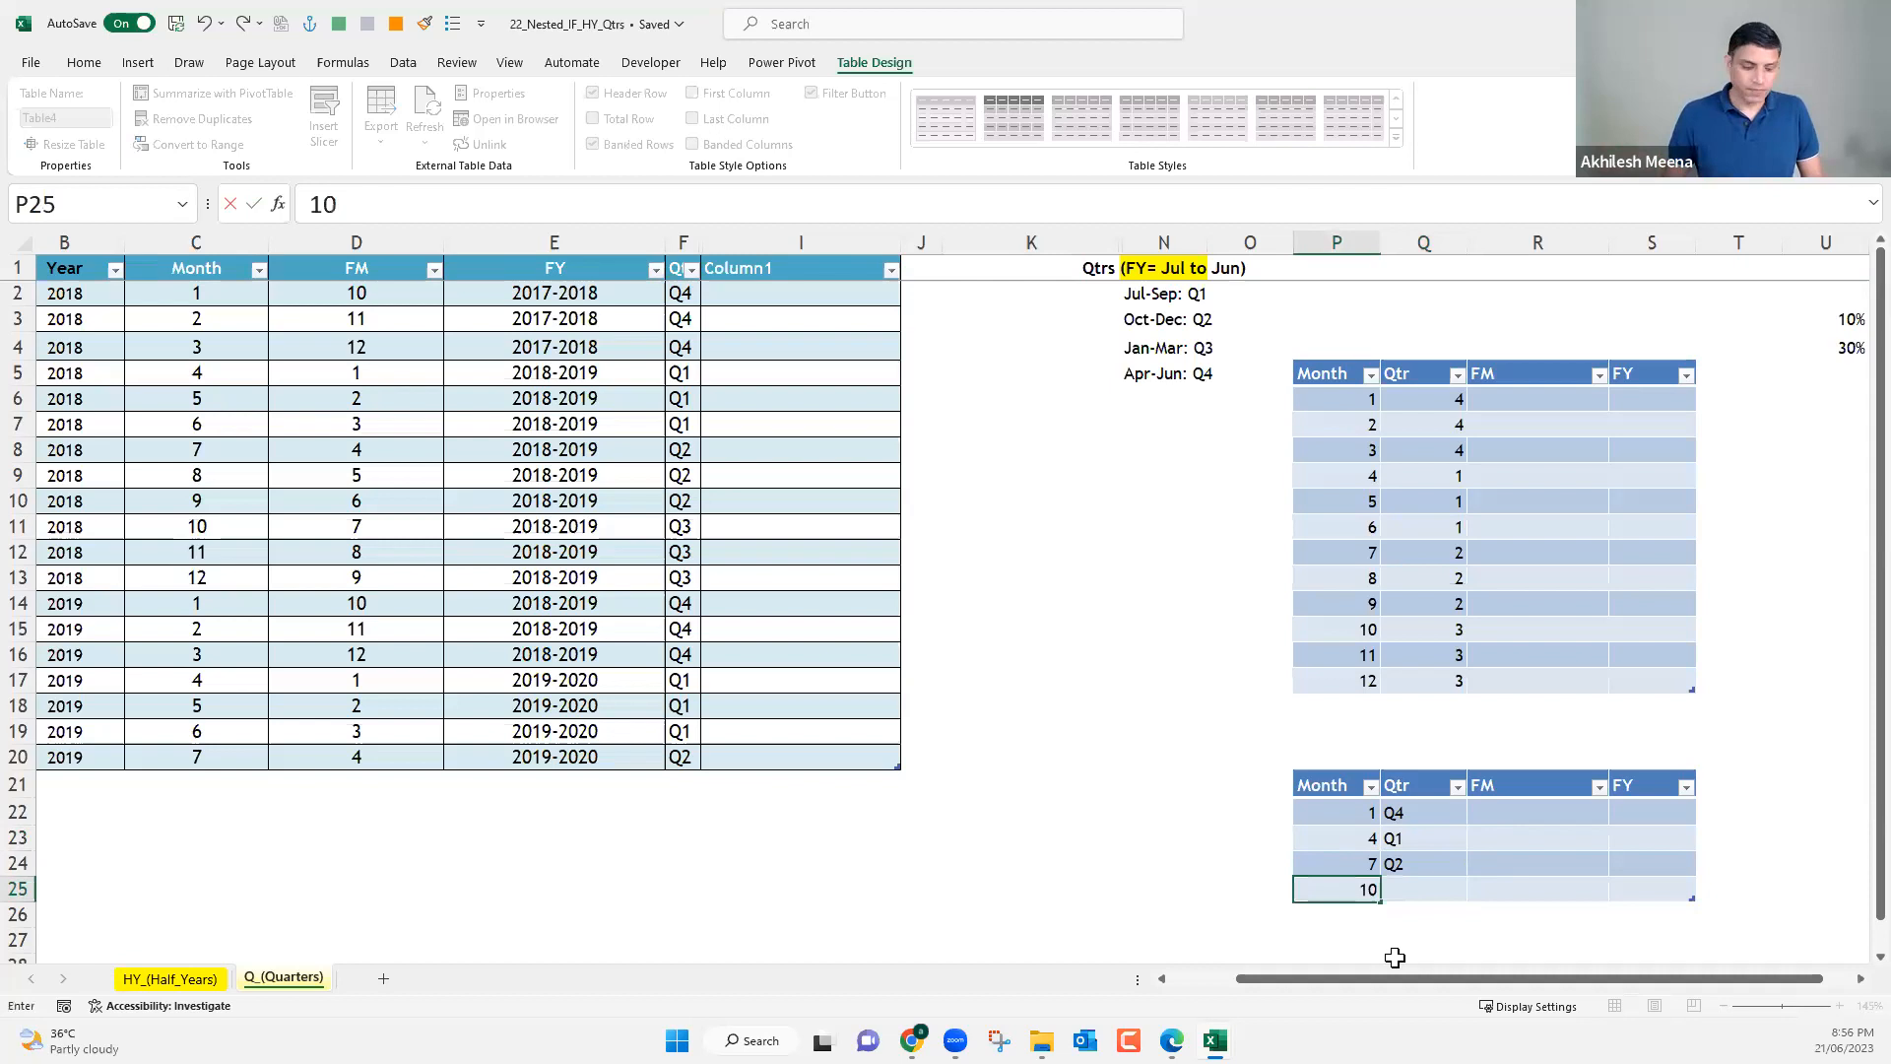
key(Tab)
text(Q)
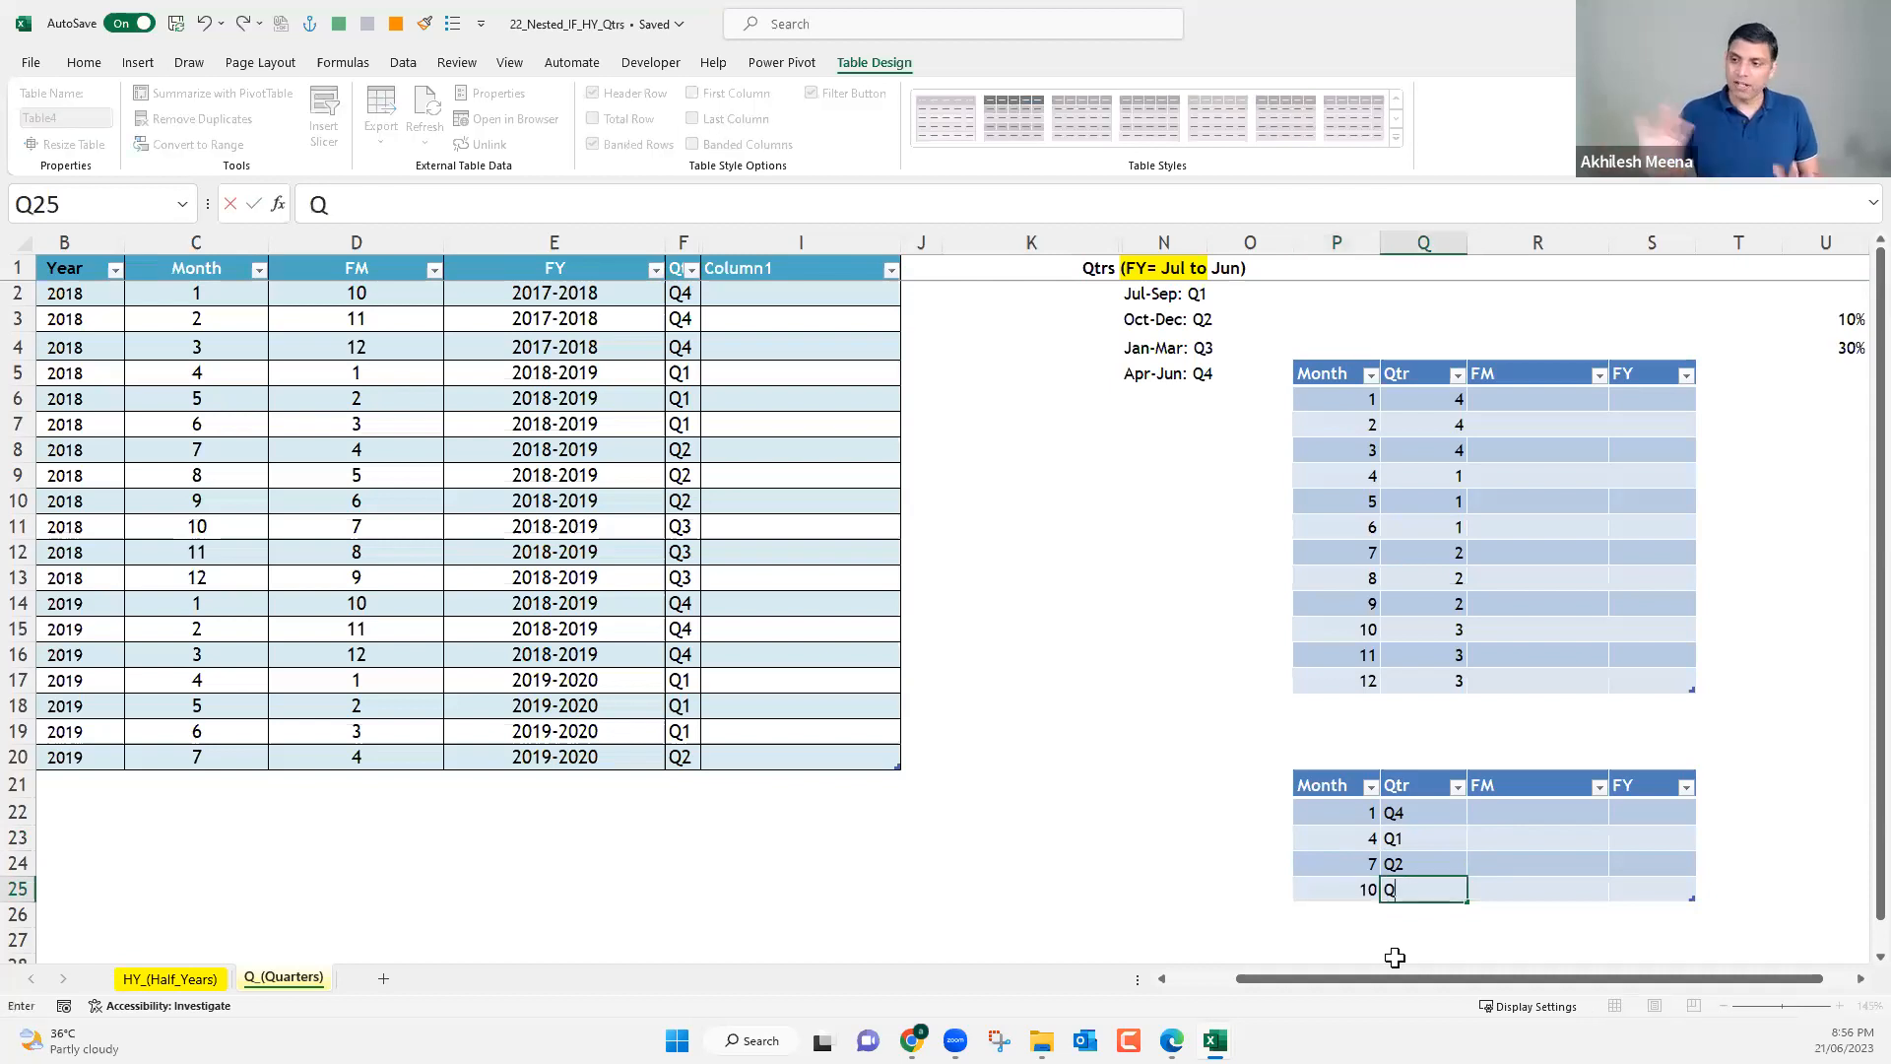
text(3)
key(Return)
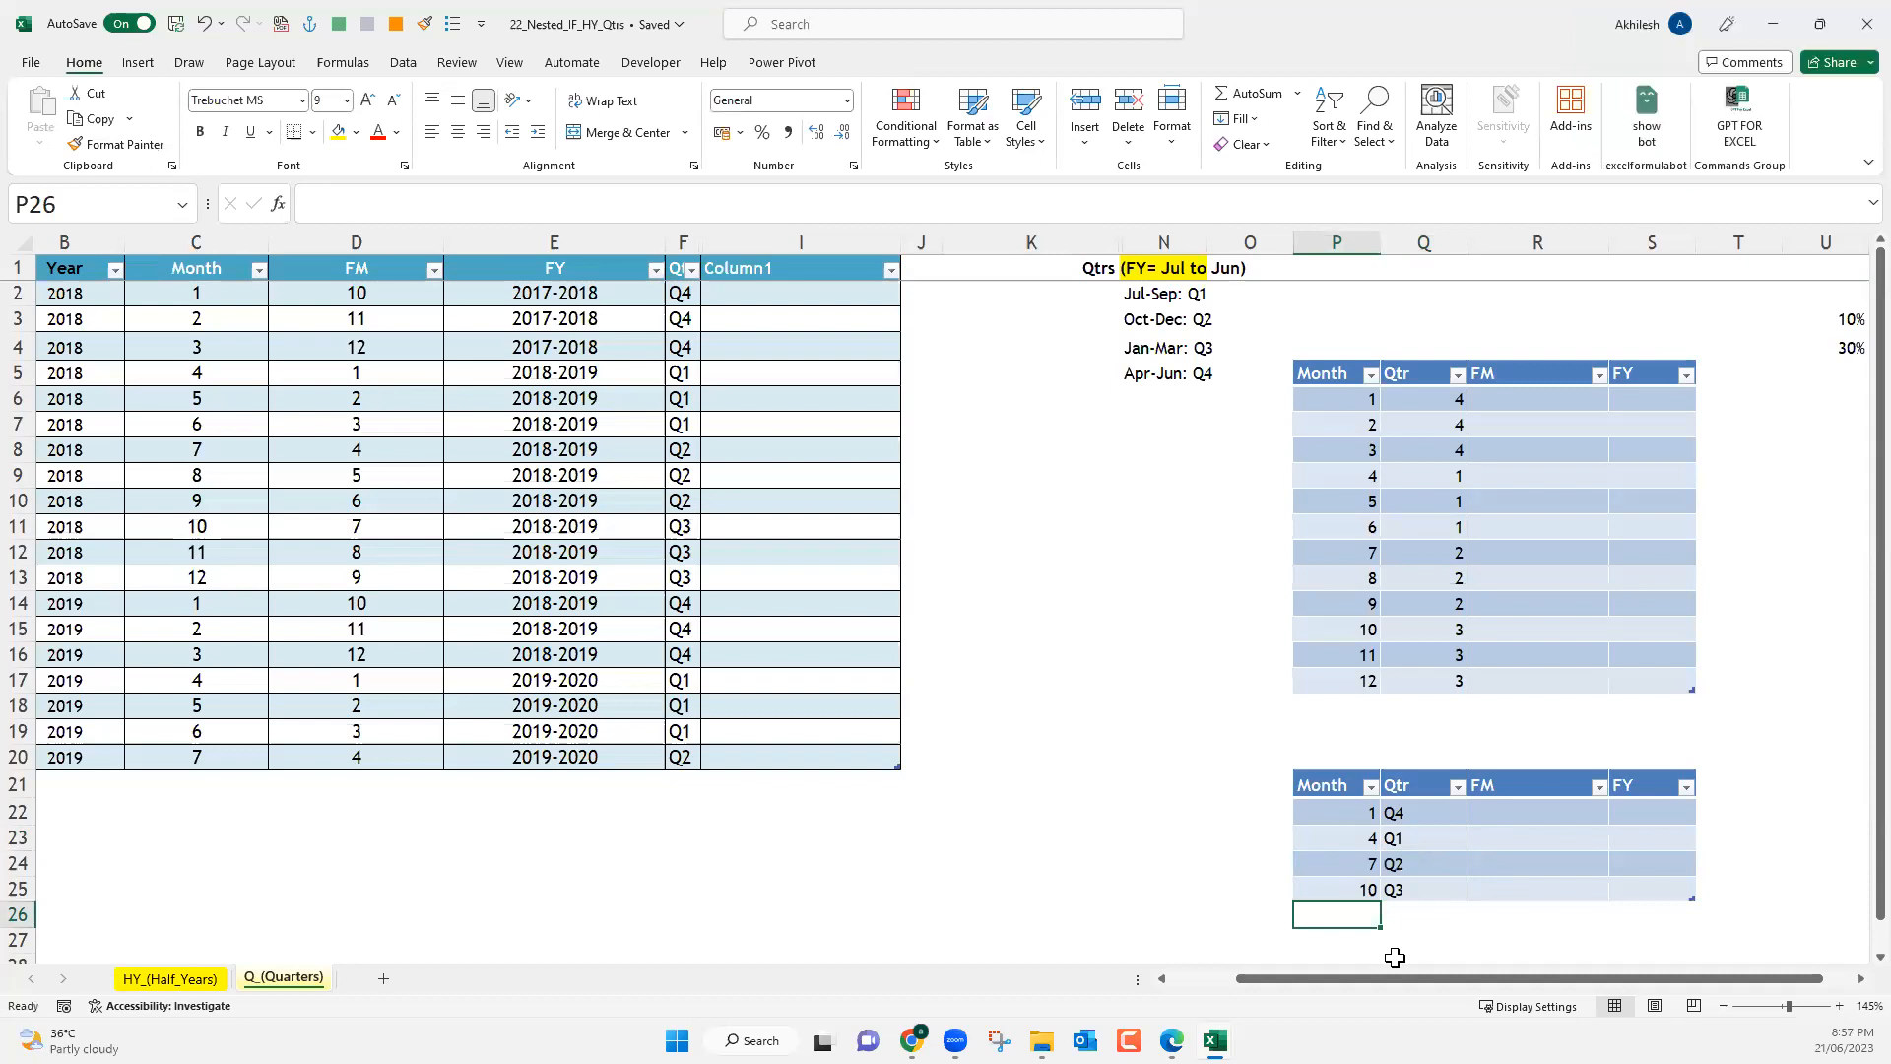
Fill Column1 from I2 with =VLOOKUP(C2,Table4,2,1), looking up the month in the small table with an approximate match.
click(759, 294)
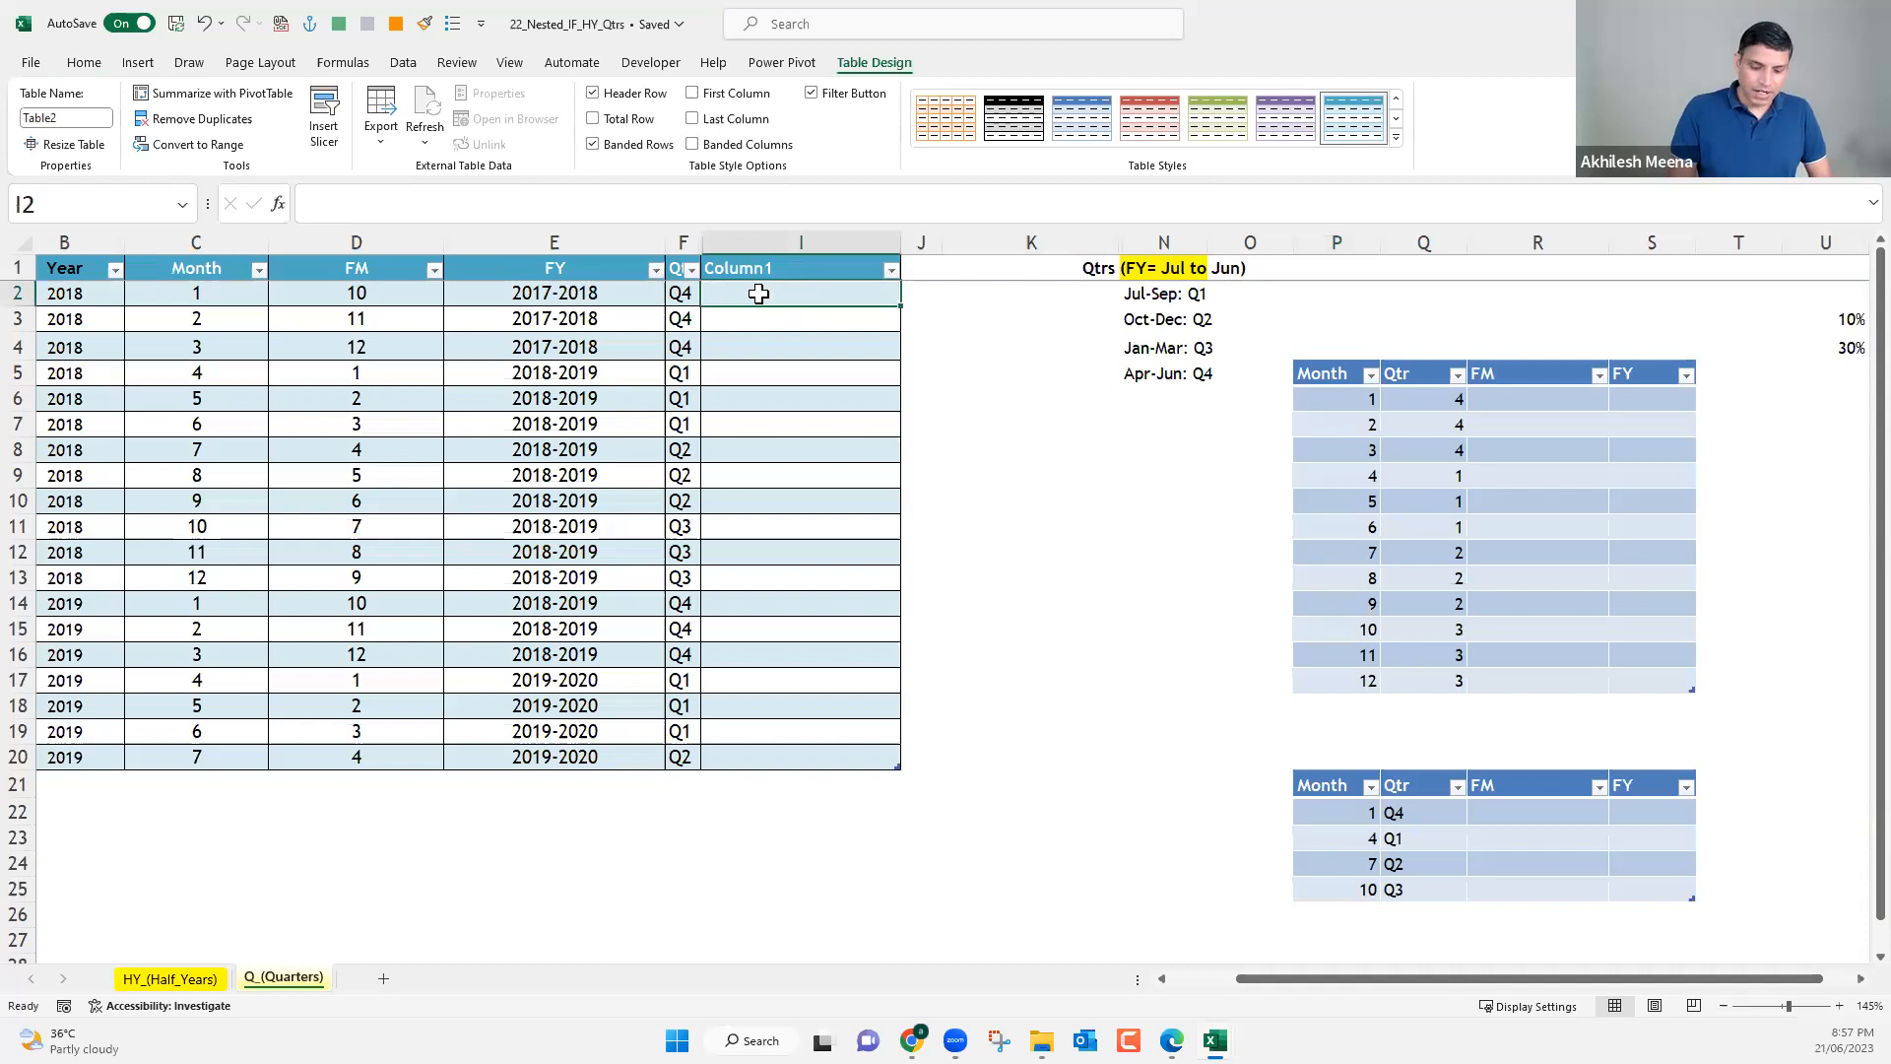
text(=)
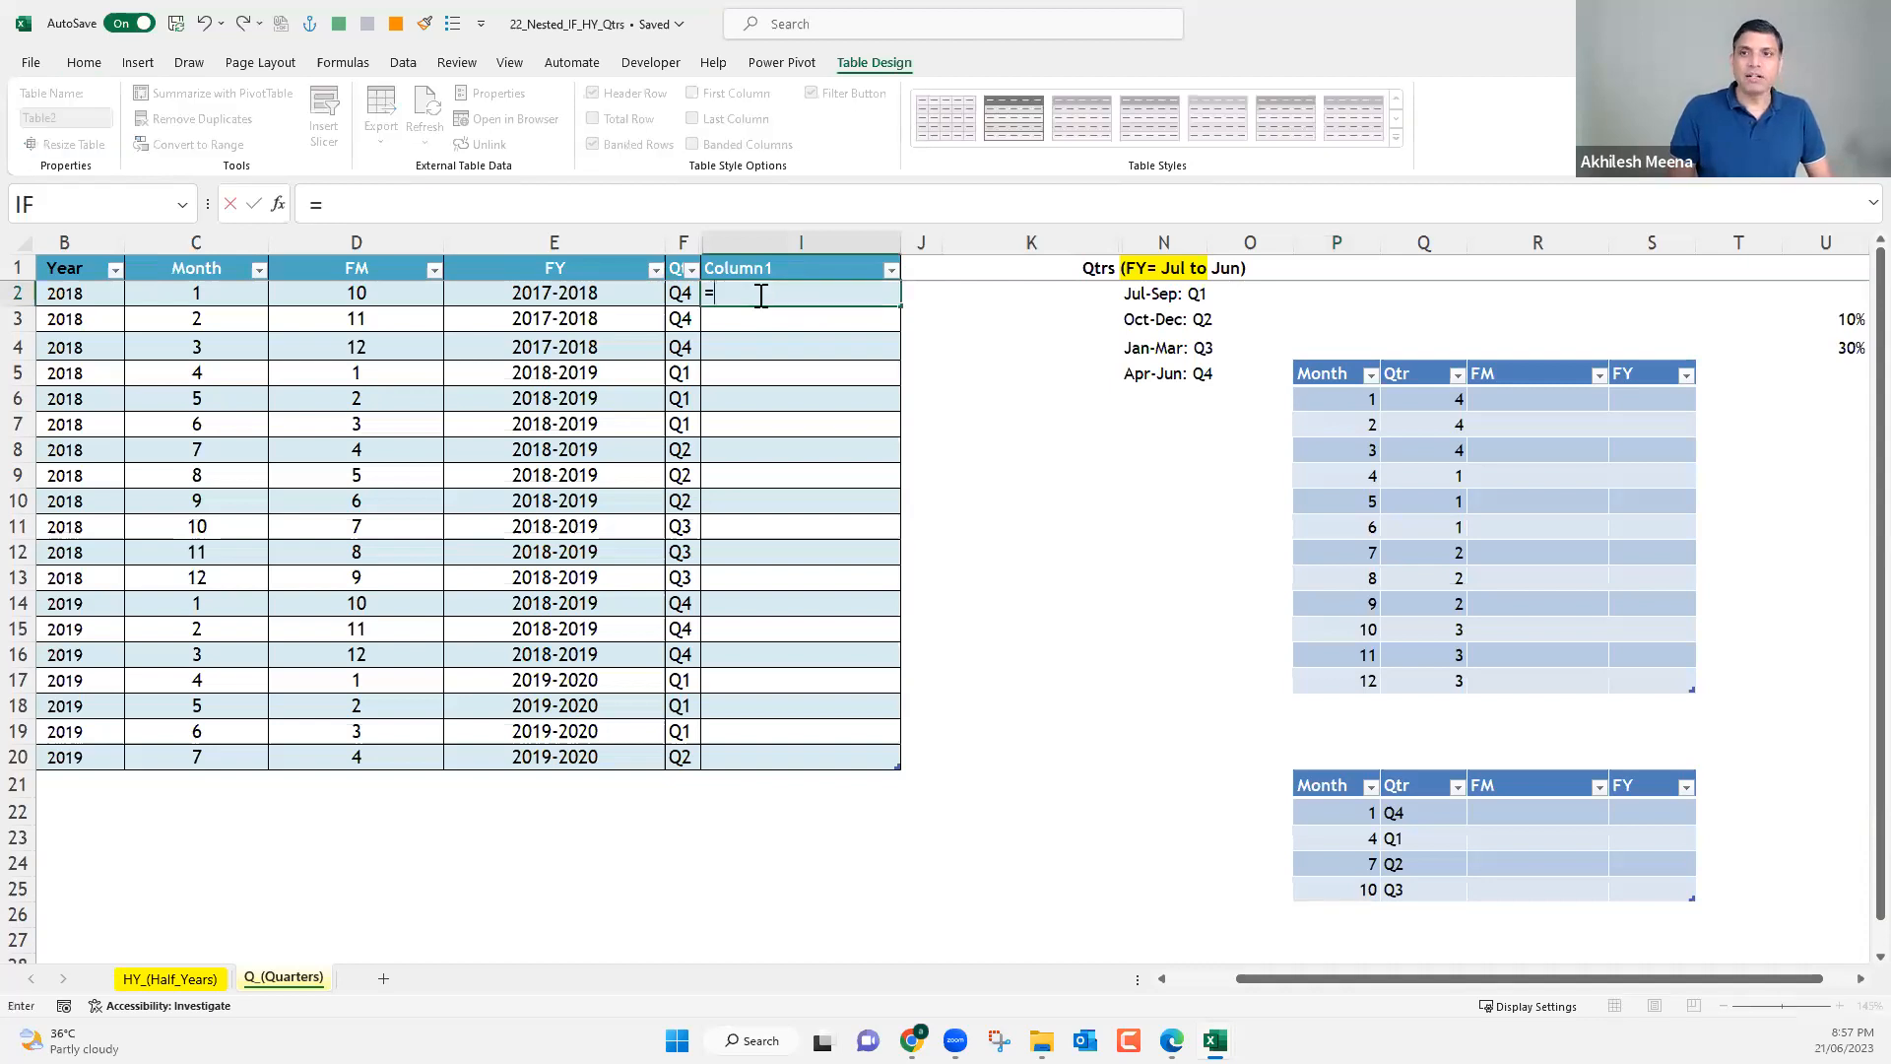
text(VLOOKUP()
click(200, 294)
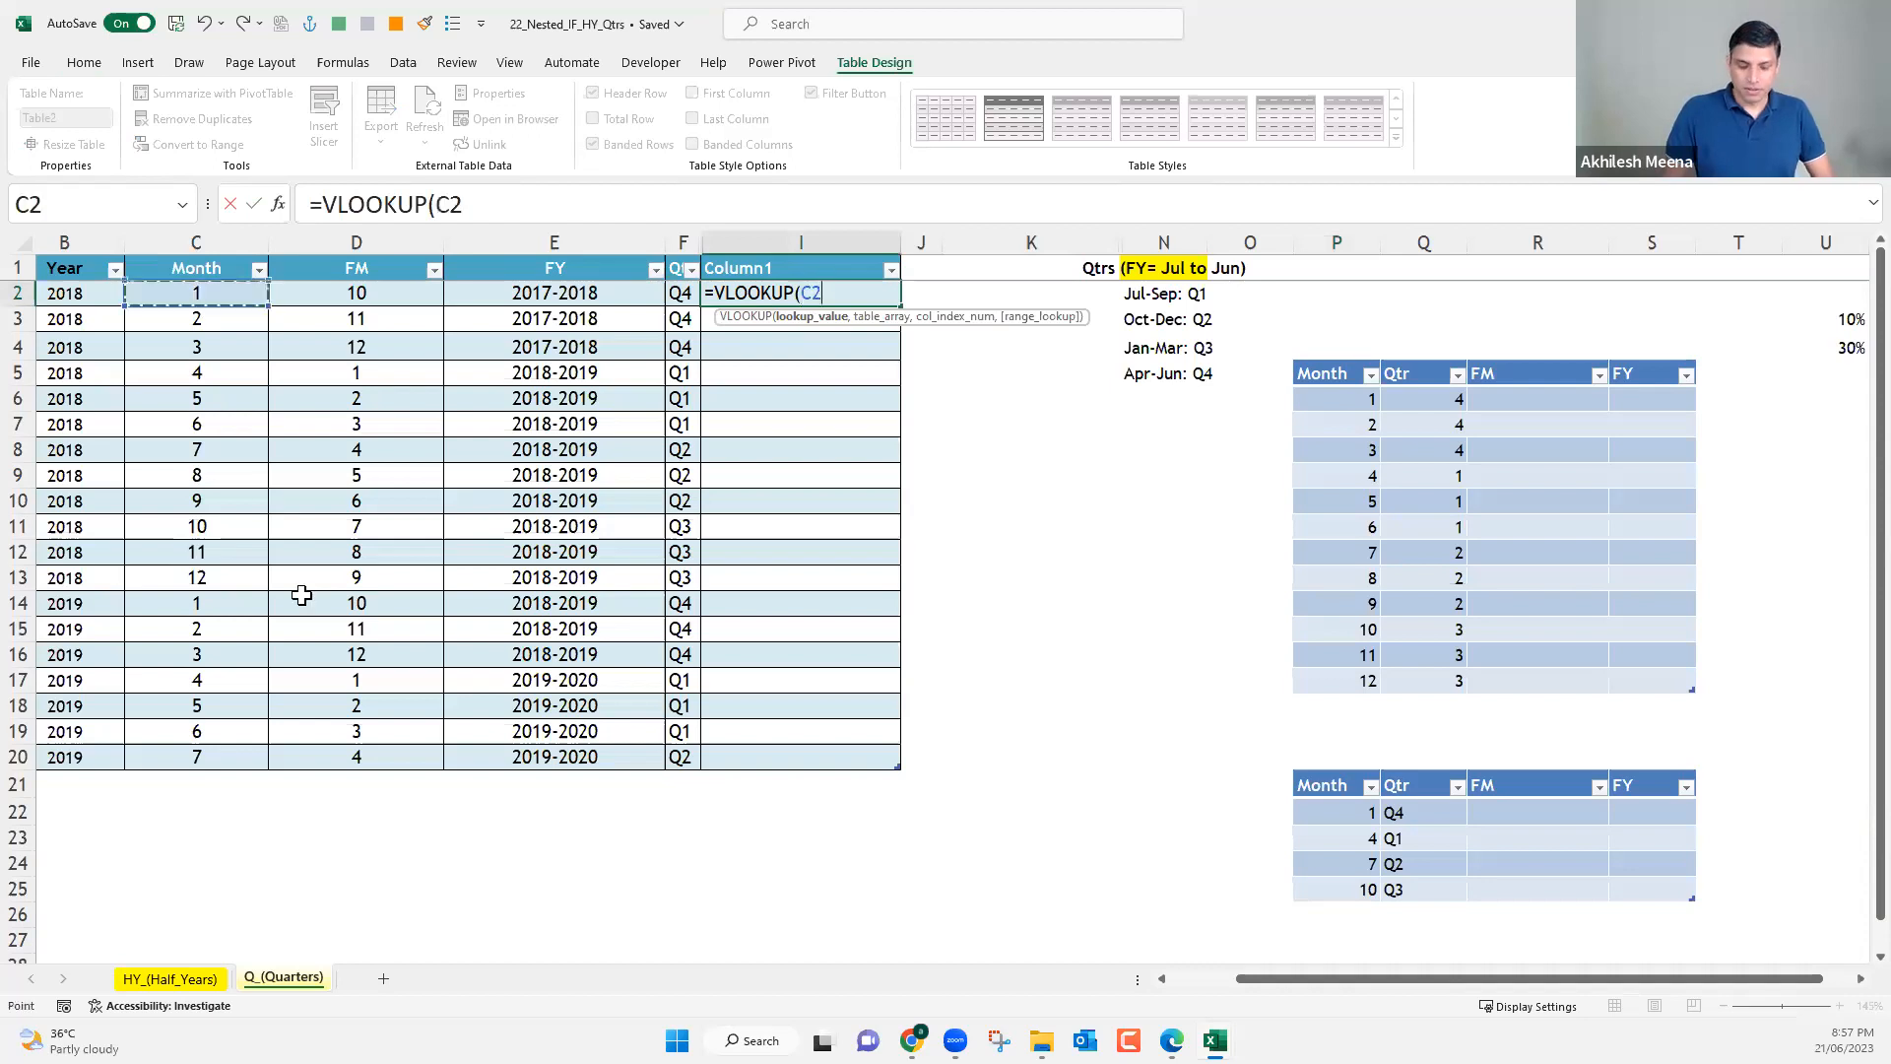
text(,)
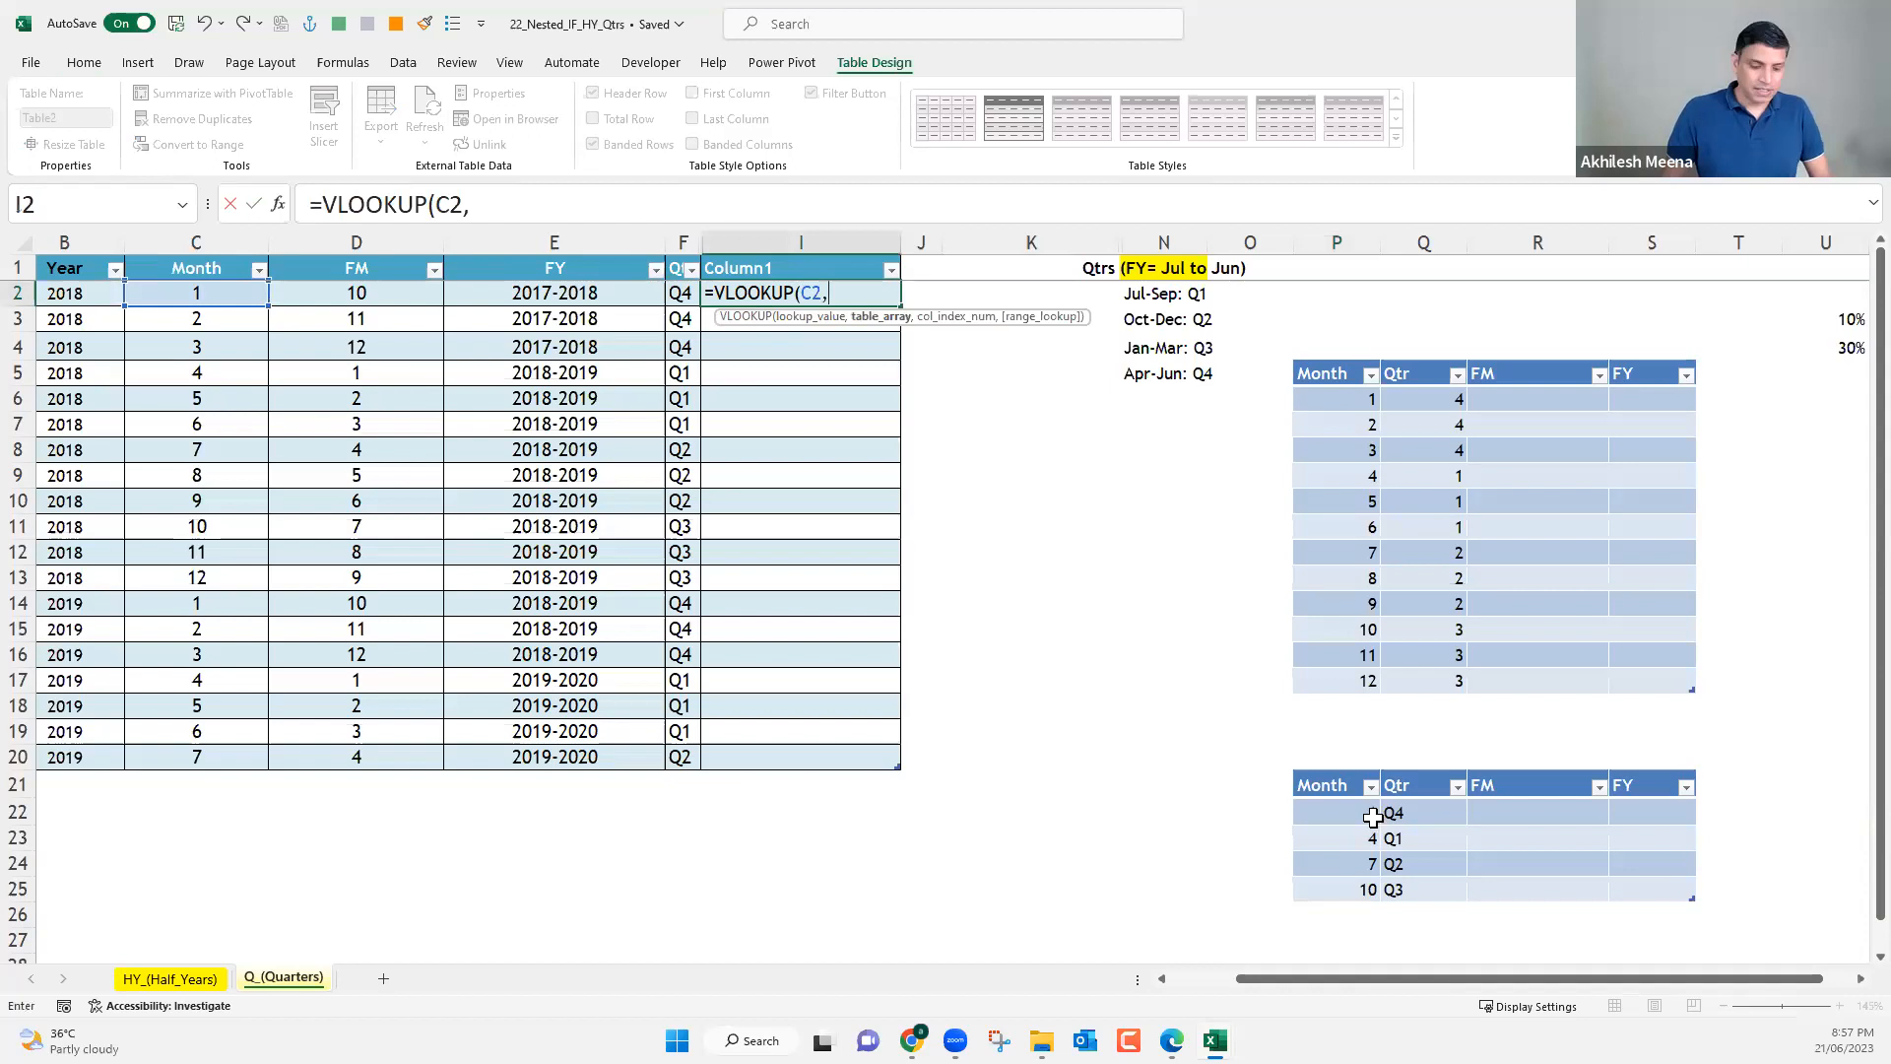
text(tabl)
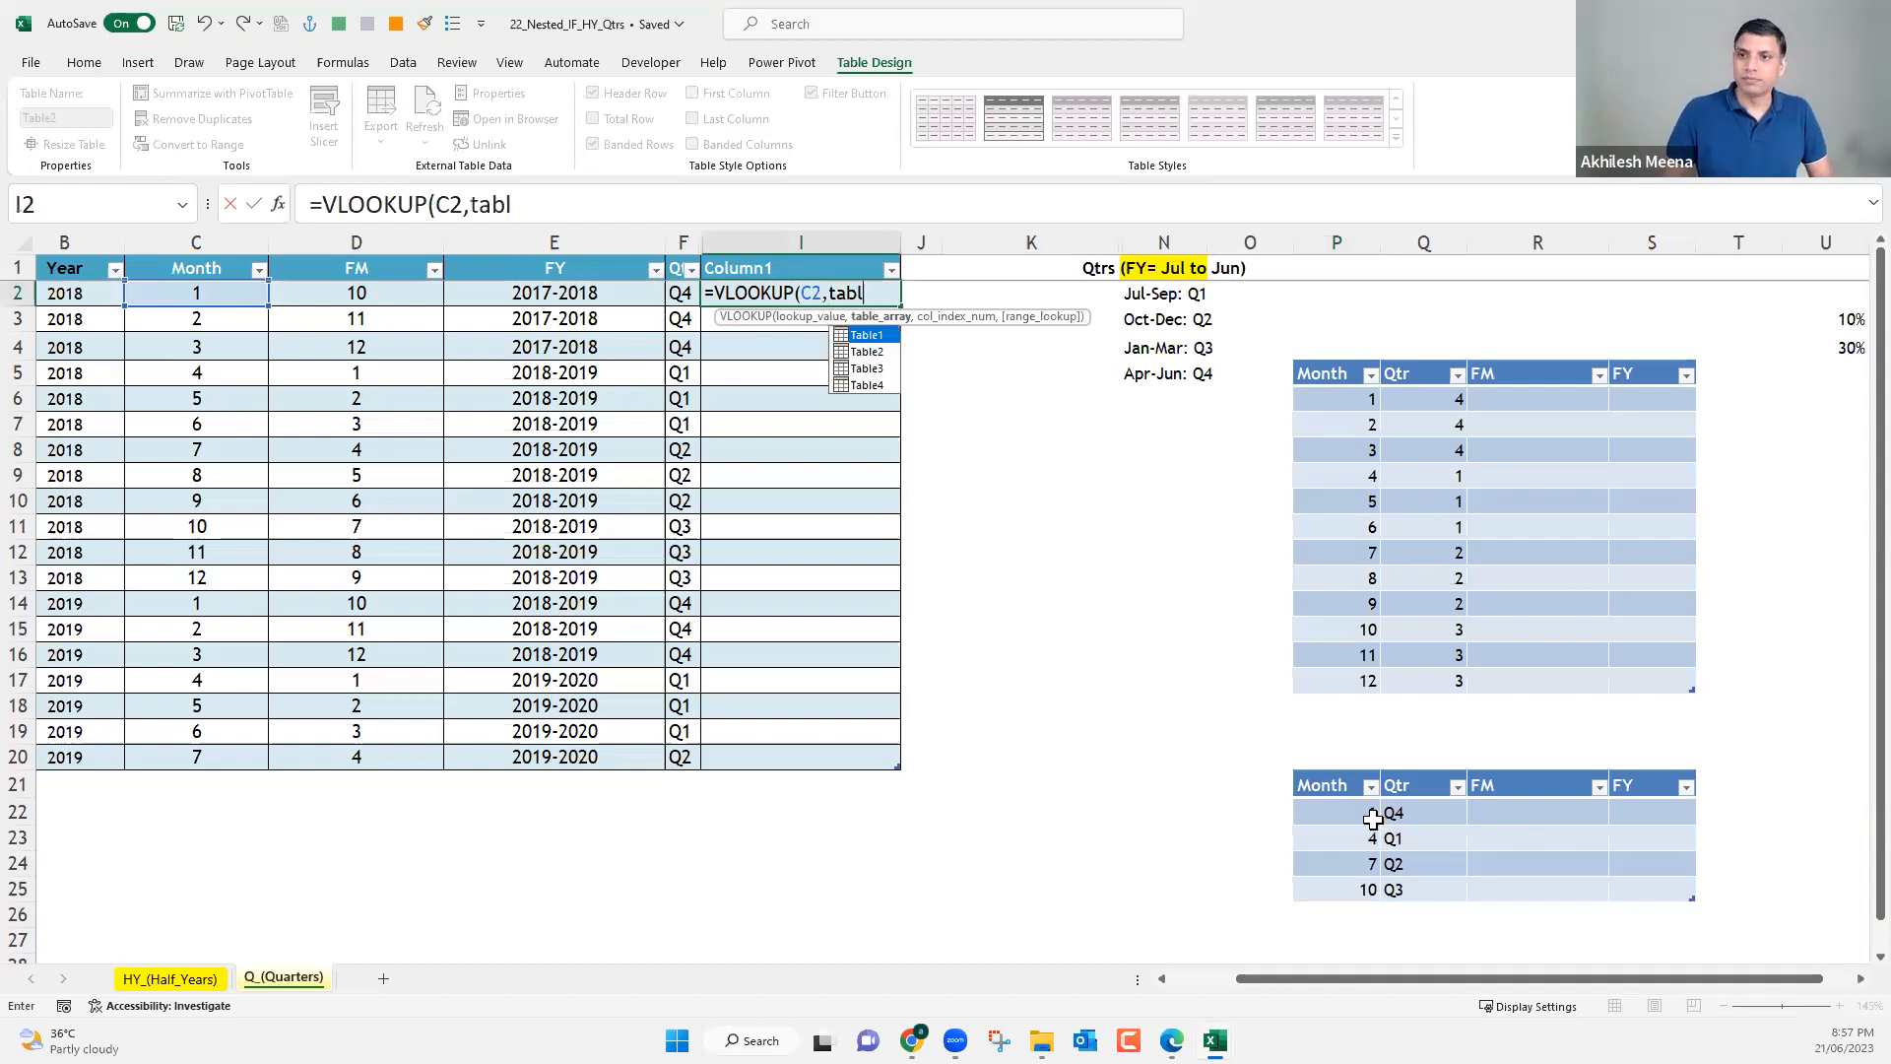
double_click(879, 387)
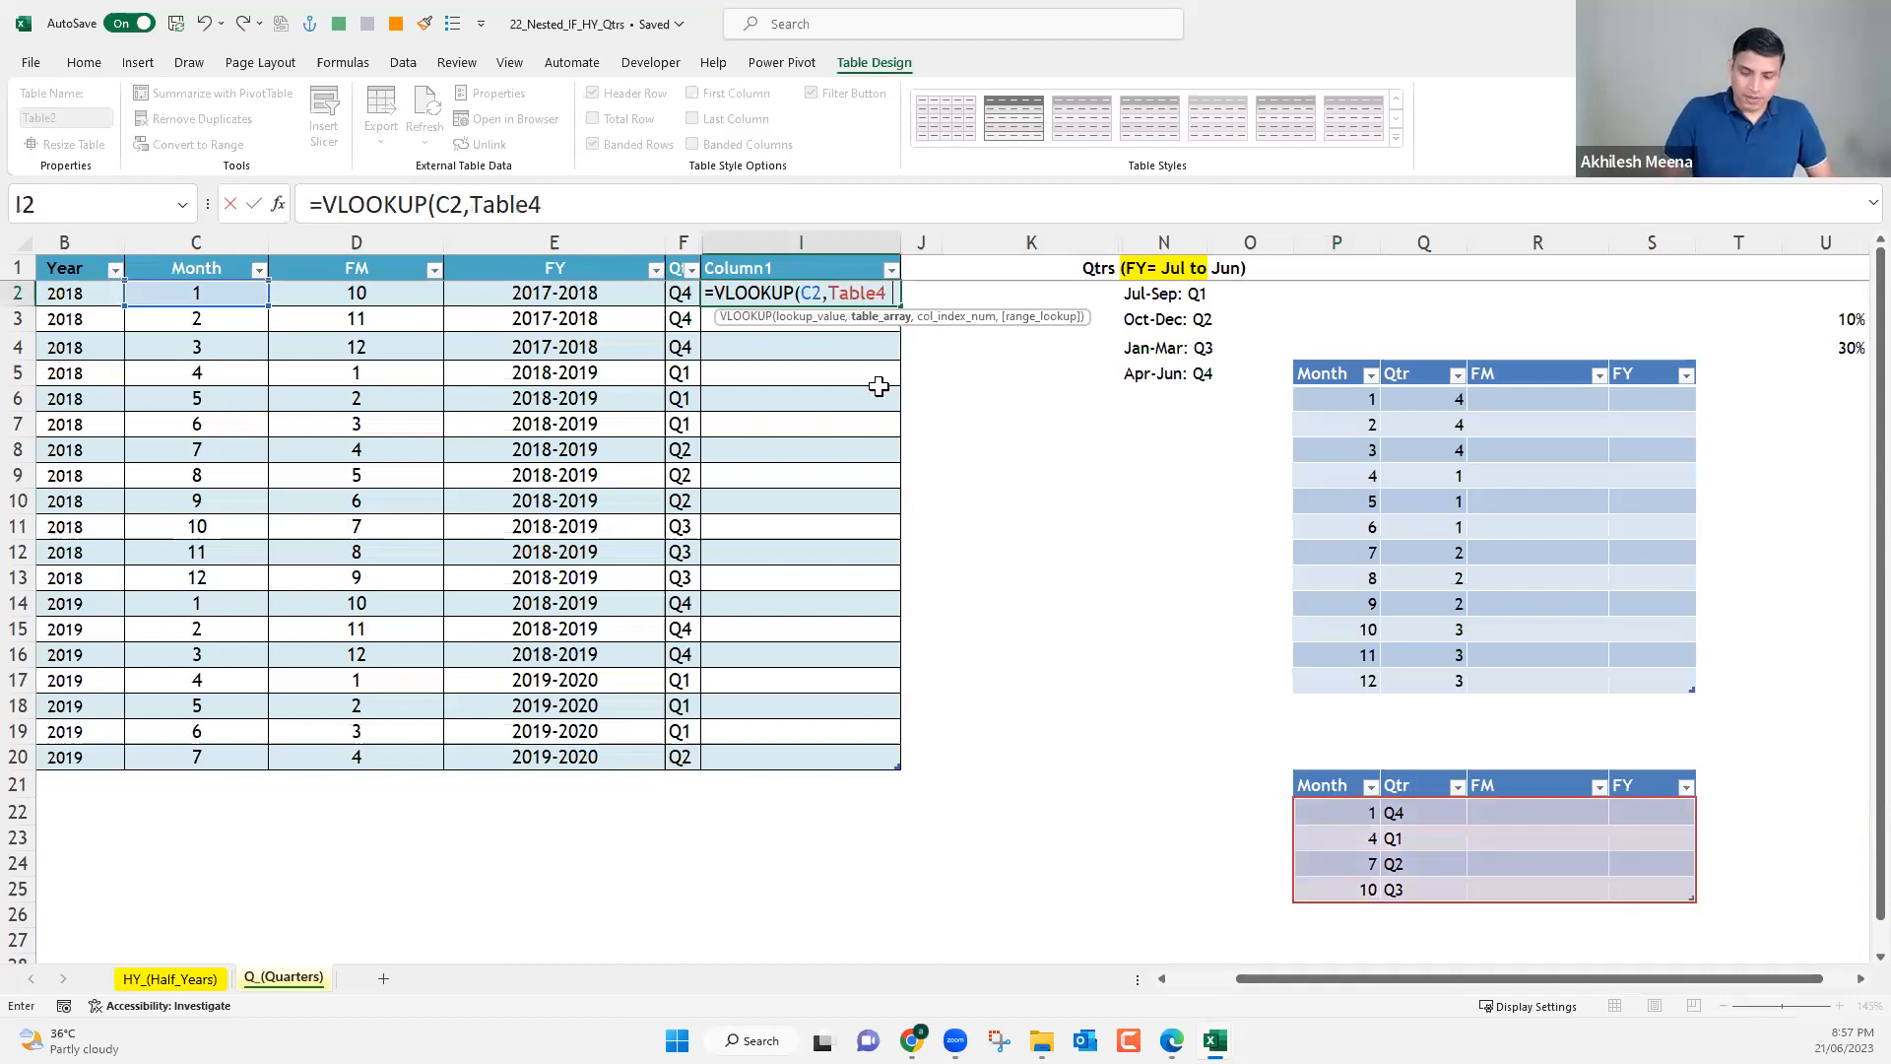
text(.)
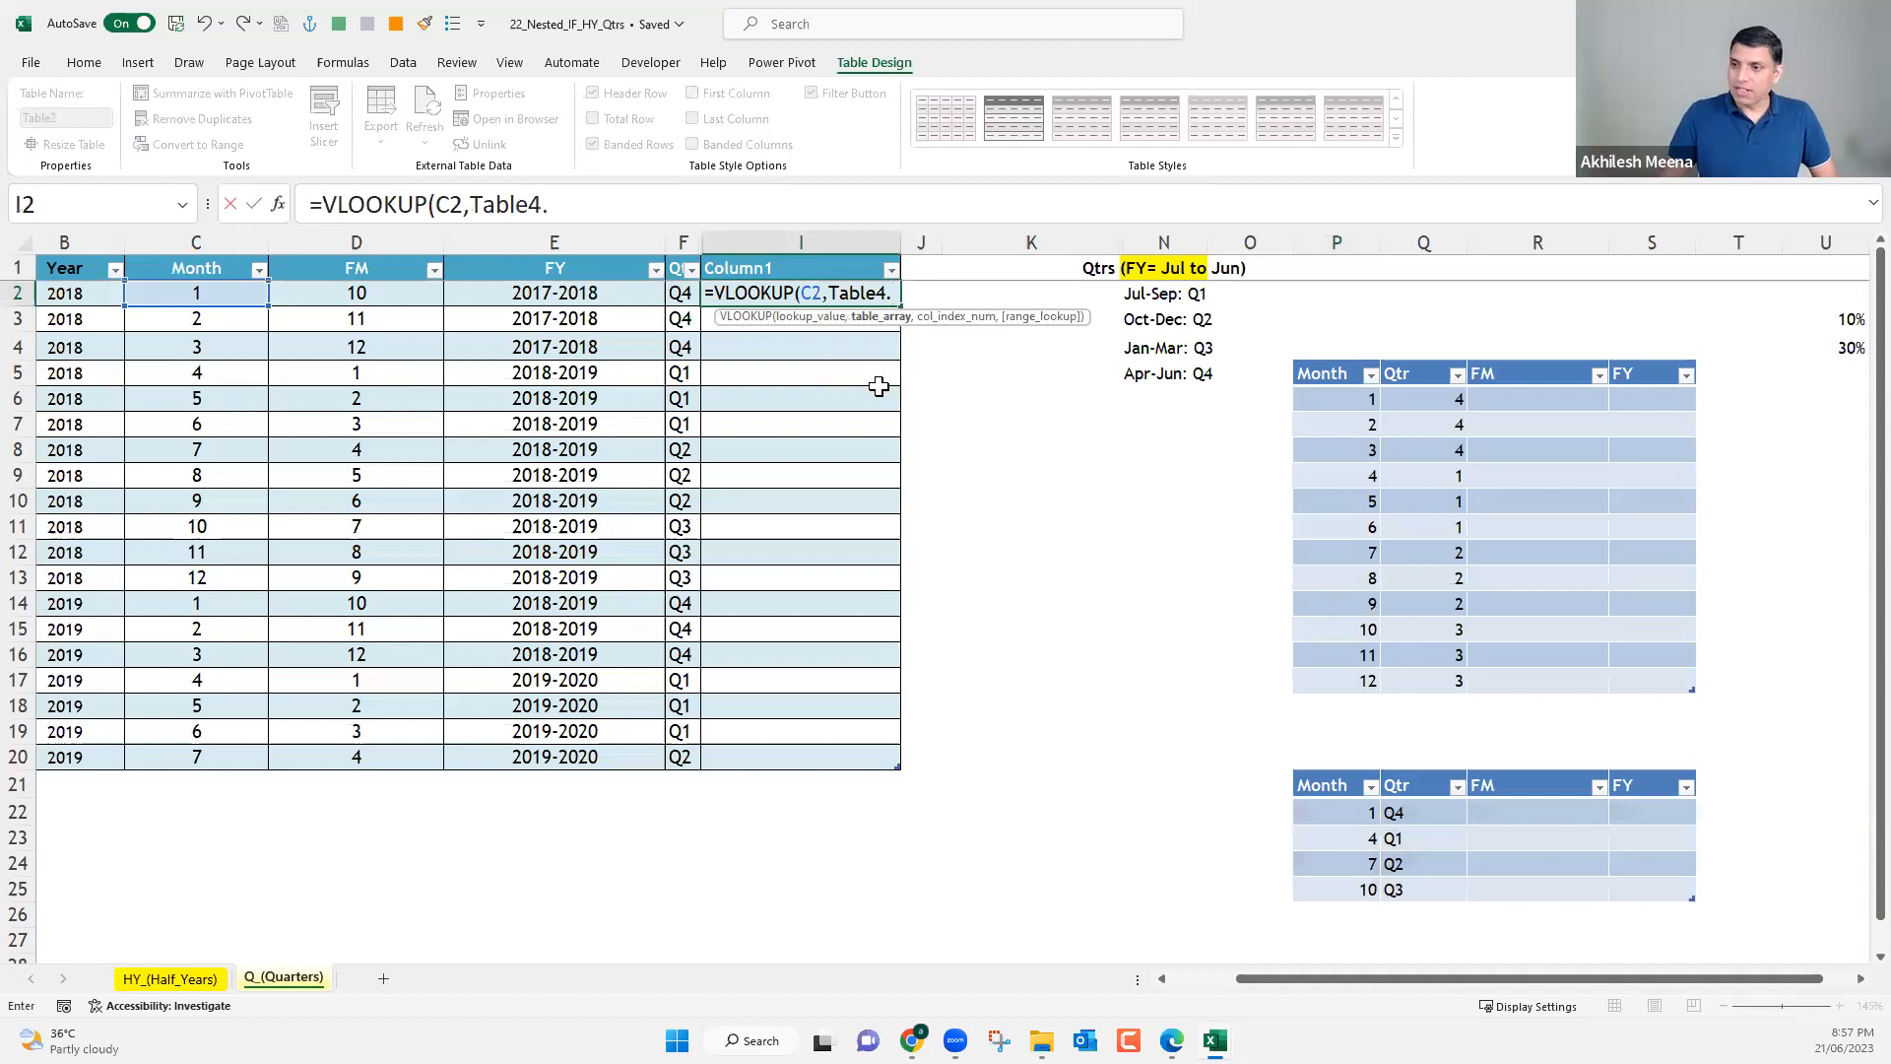
key(BackSpace)
text(,2)
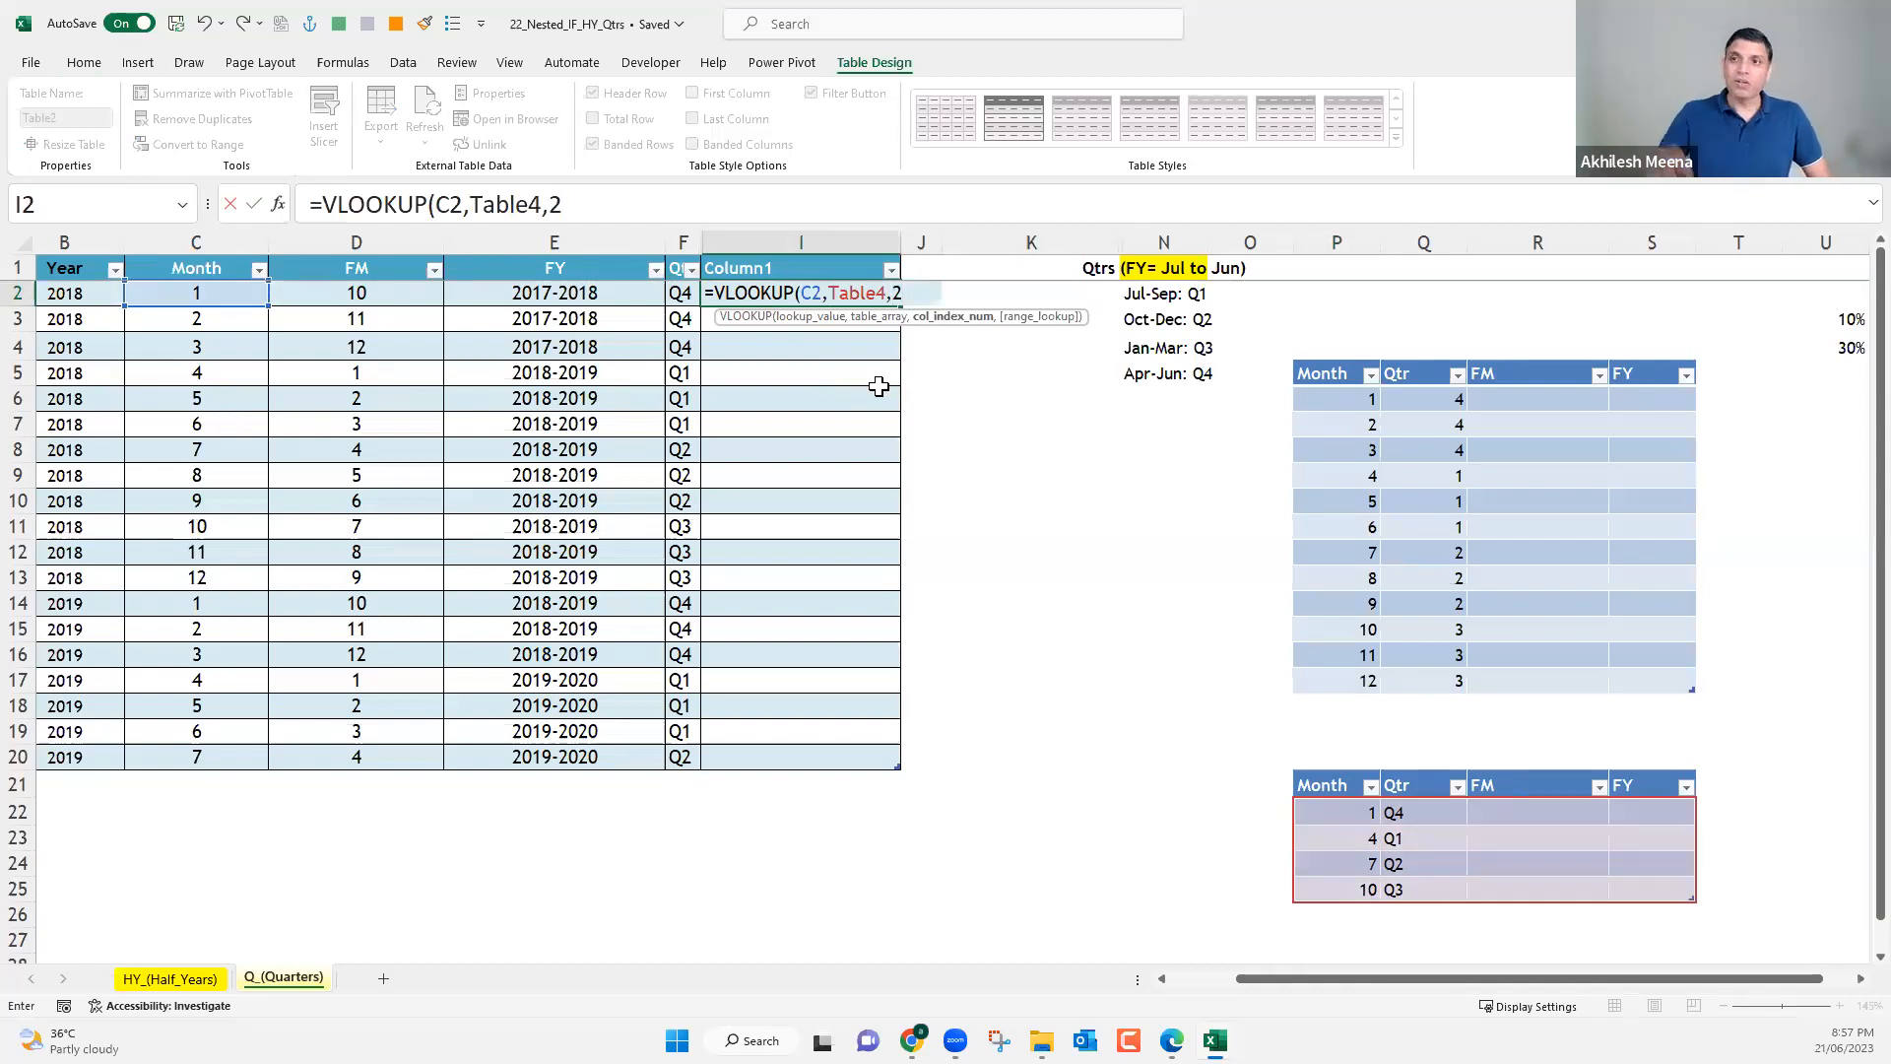
text(,)
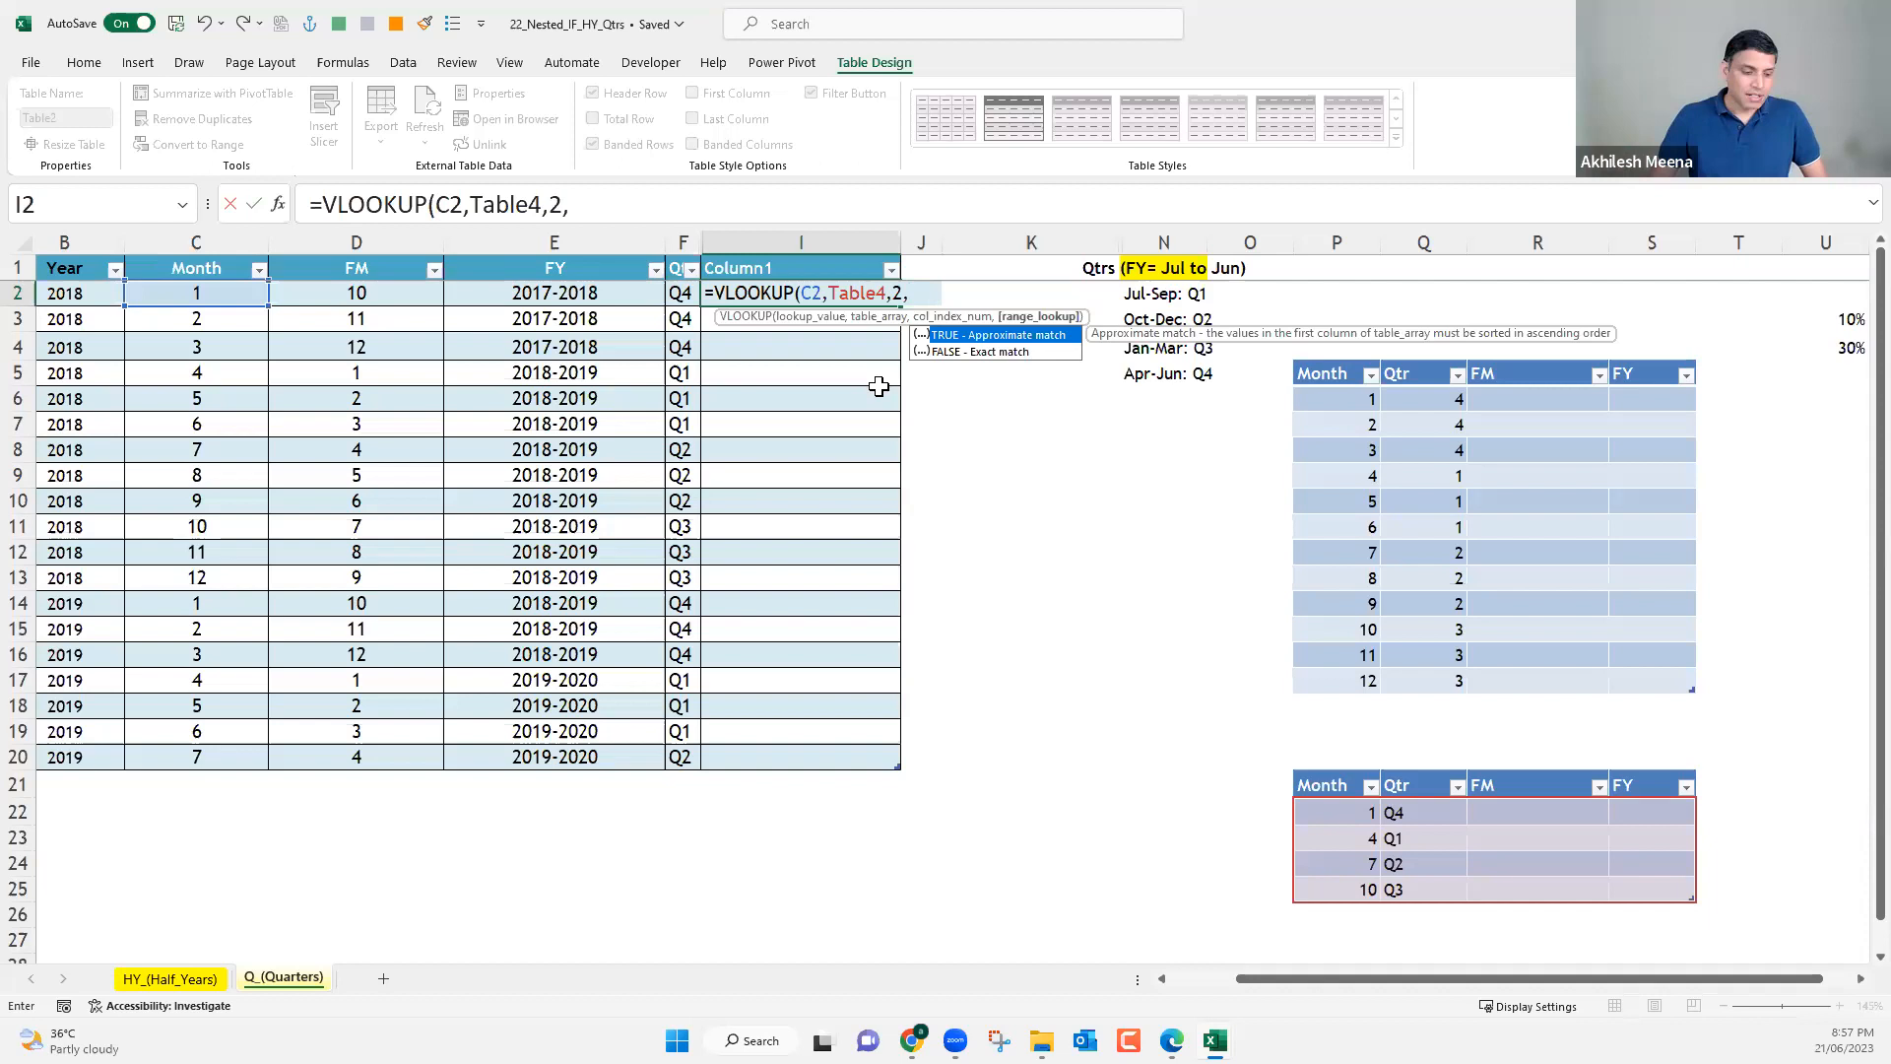
text(1)
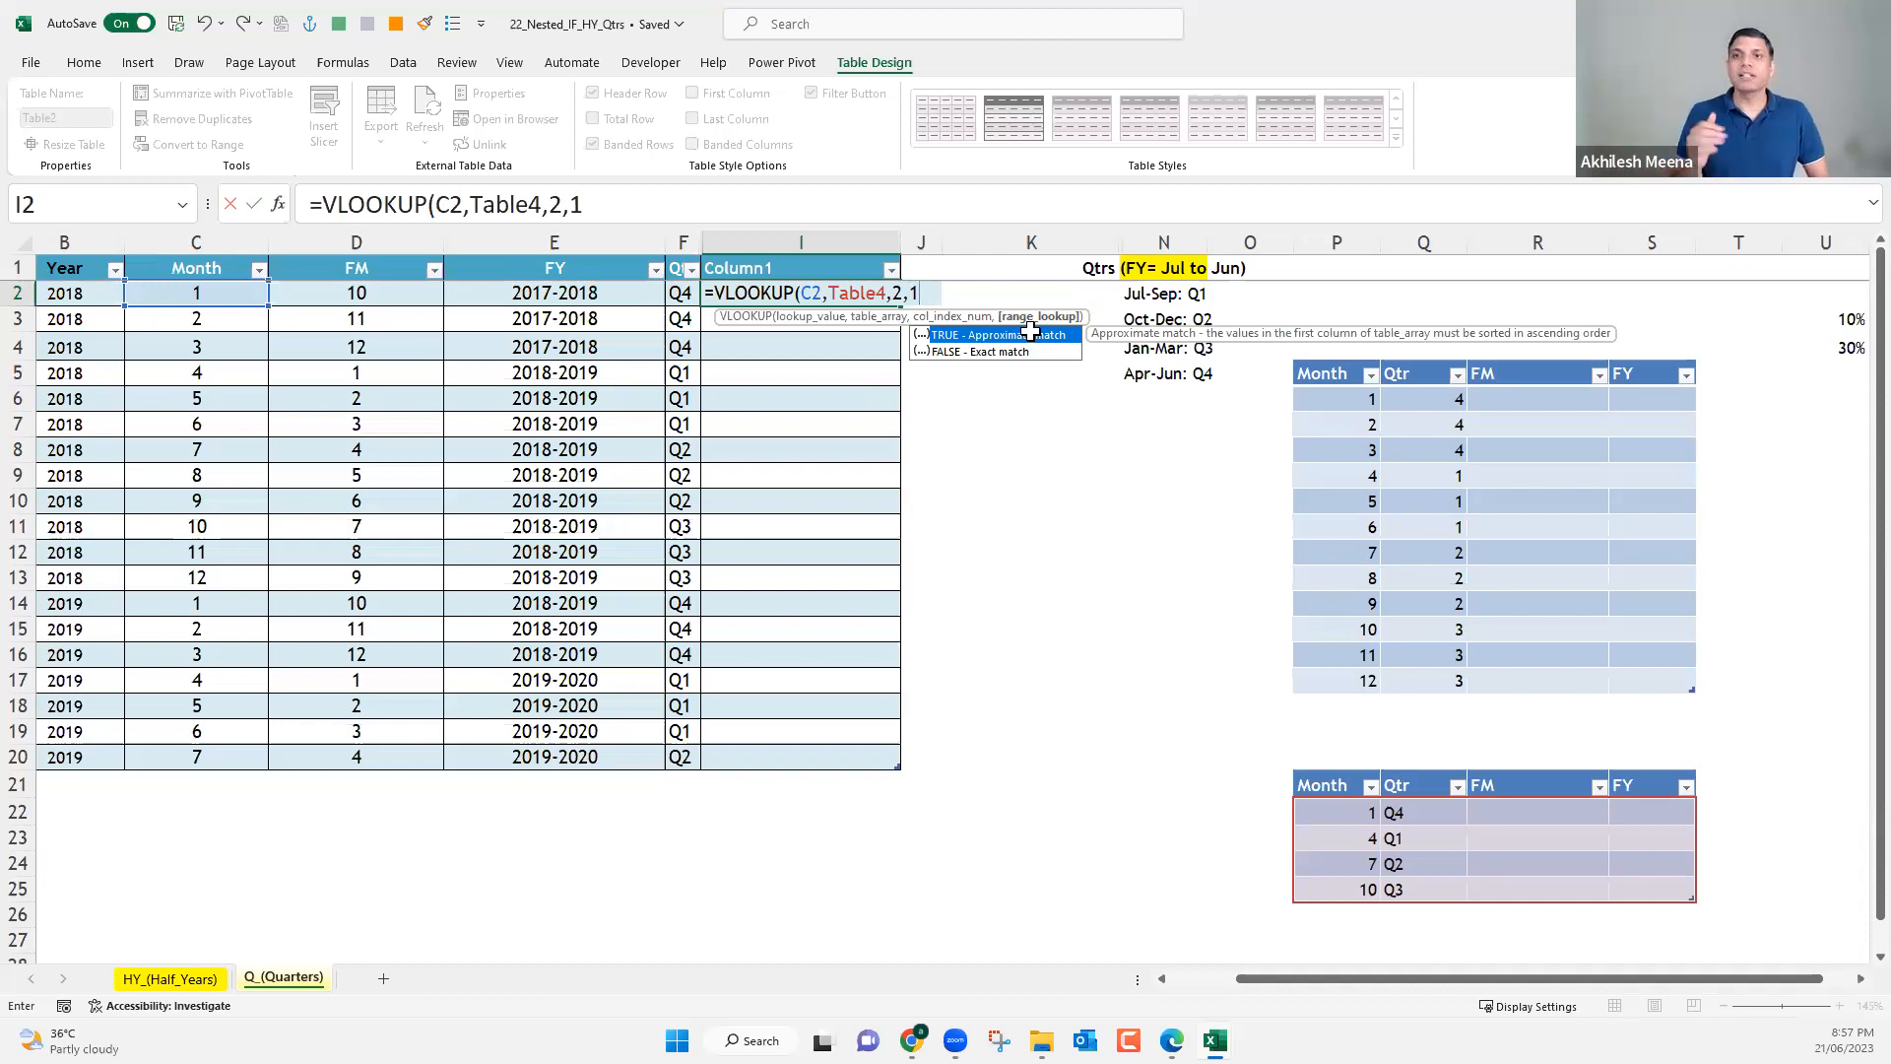
key(Return)
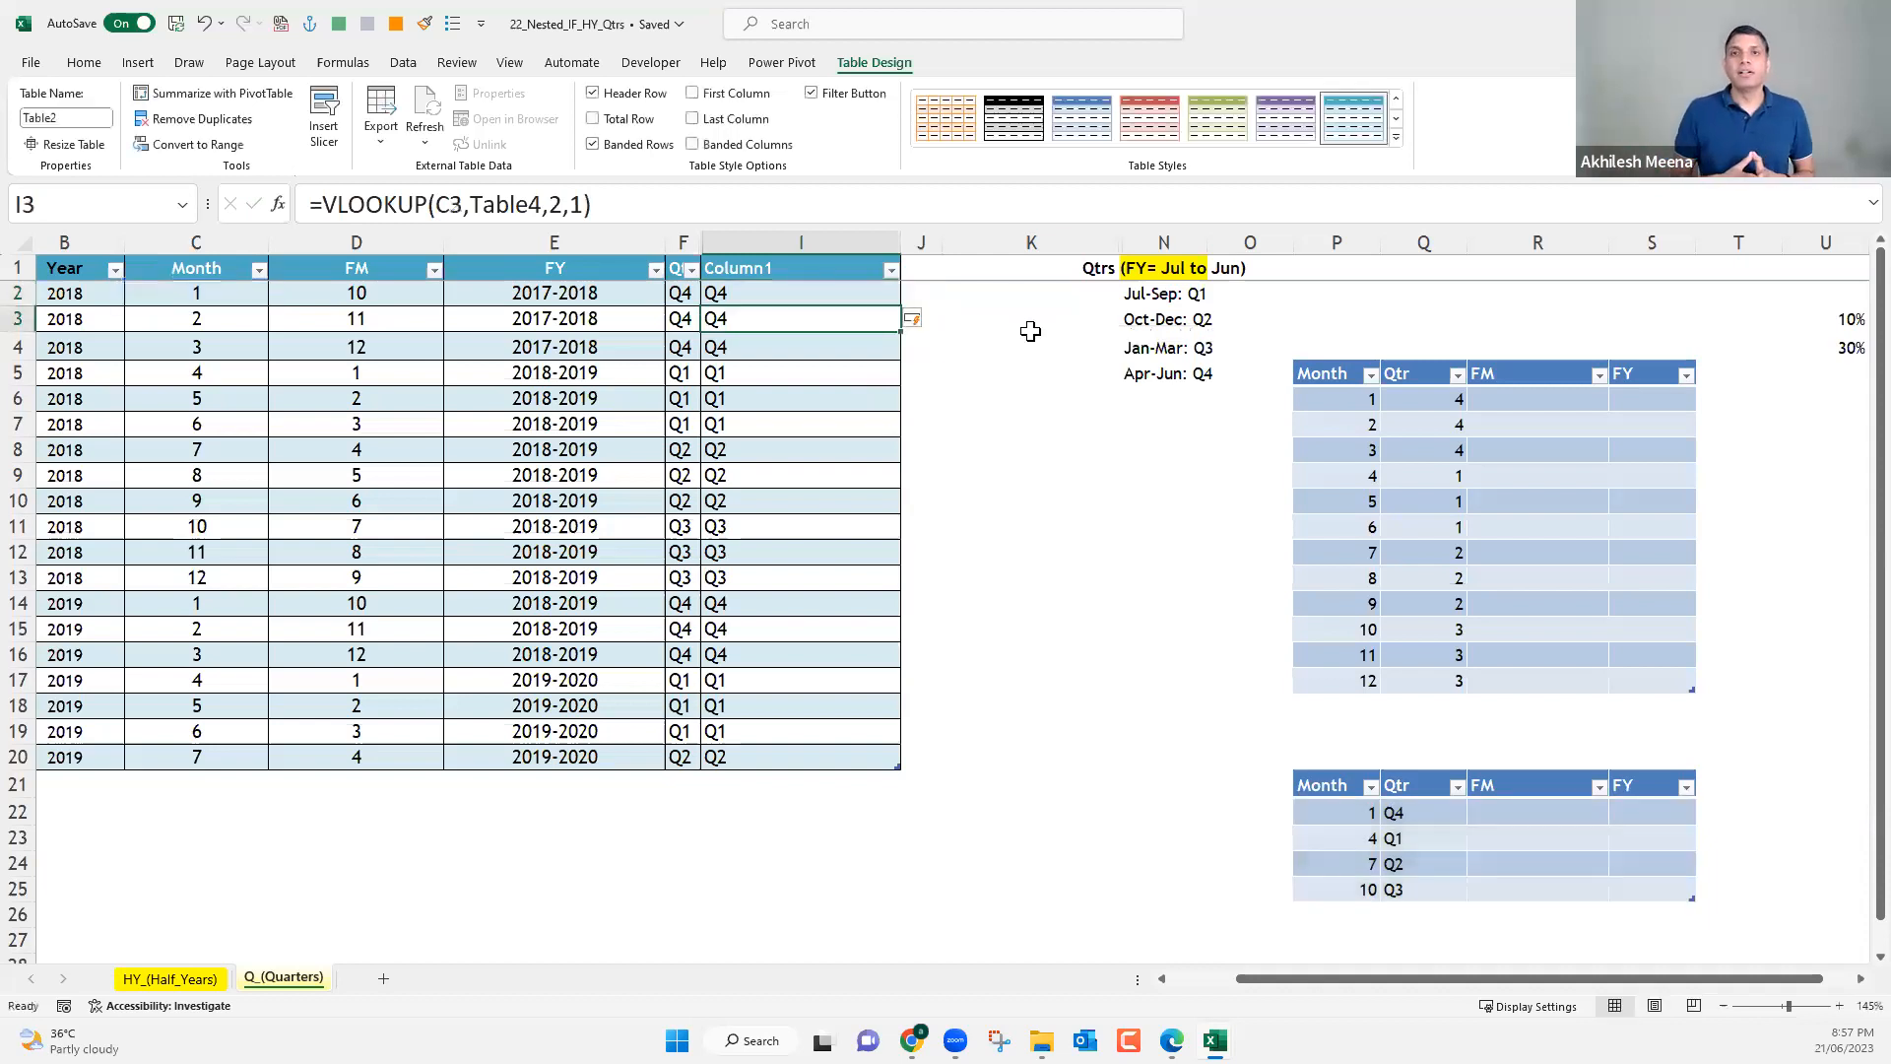
Unhide columns G and H between F and Column1, and narrow column G.
click(680, 294)
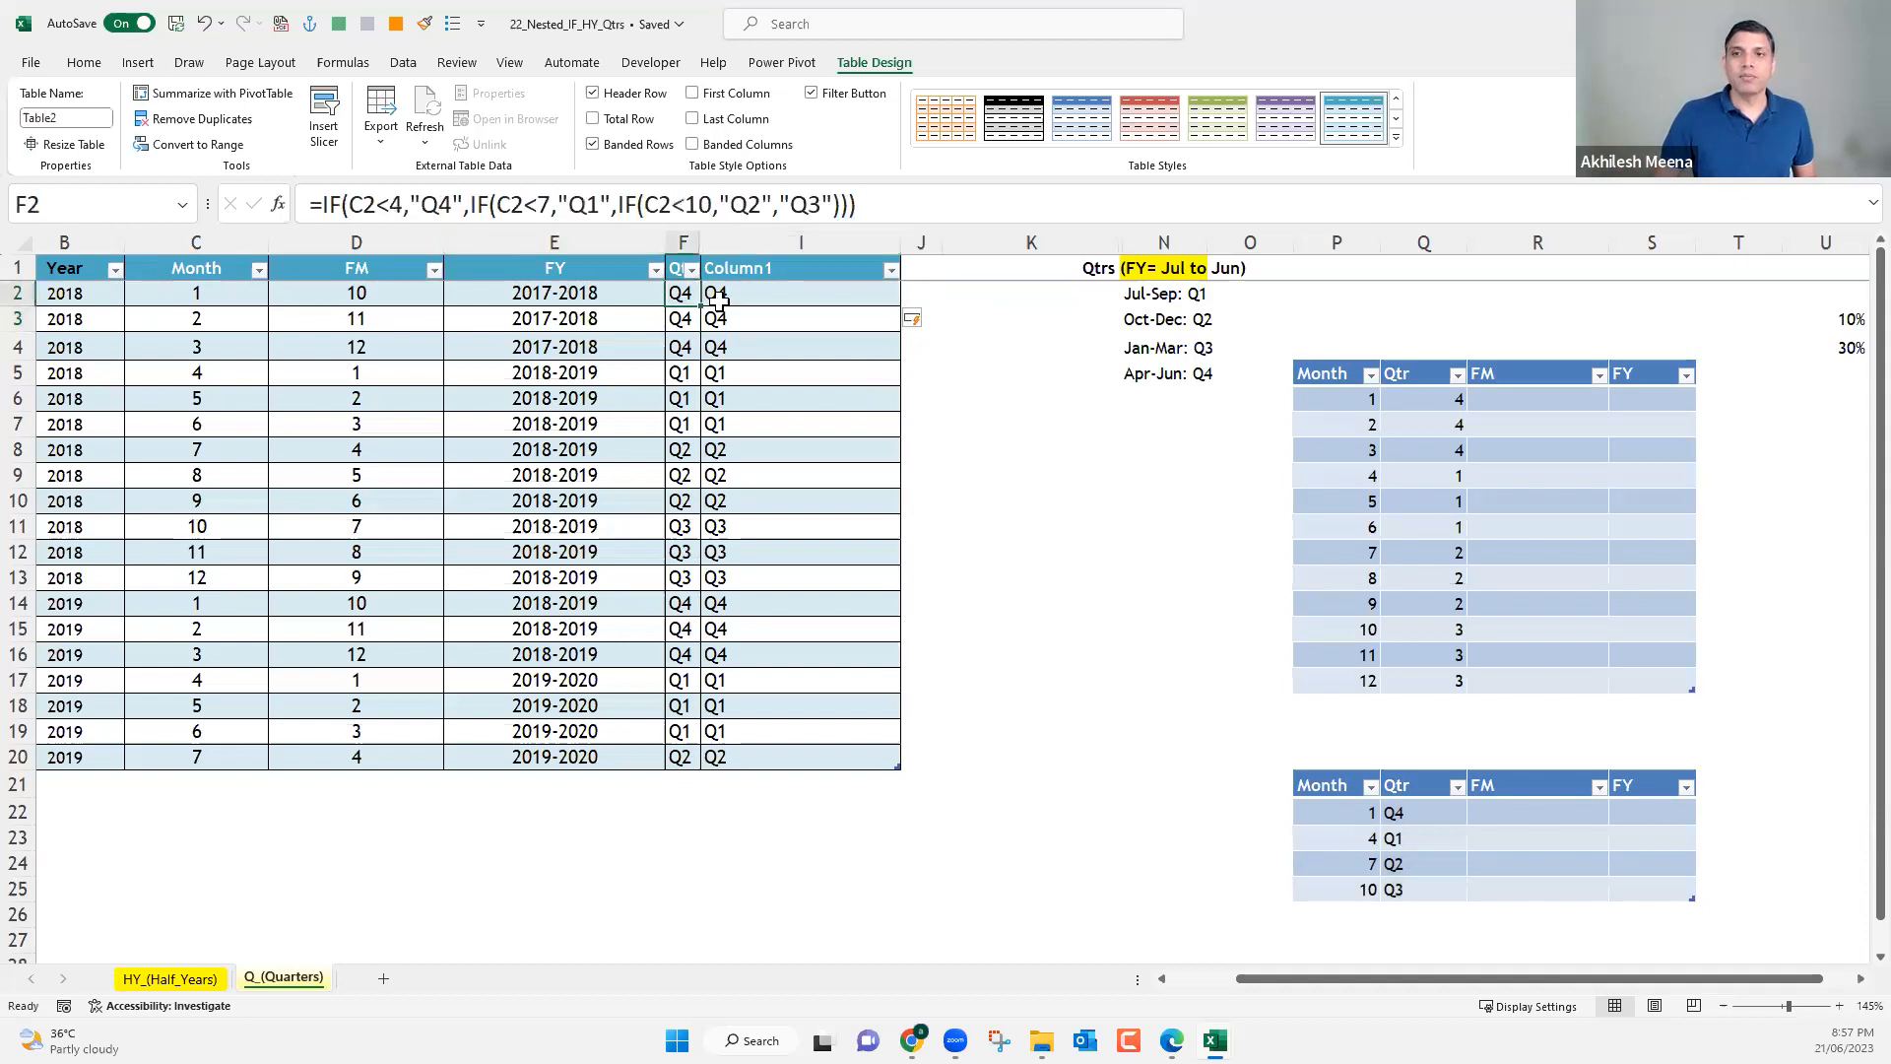
click(607, 295)
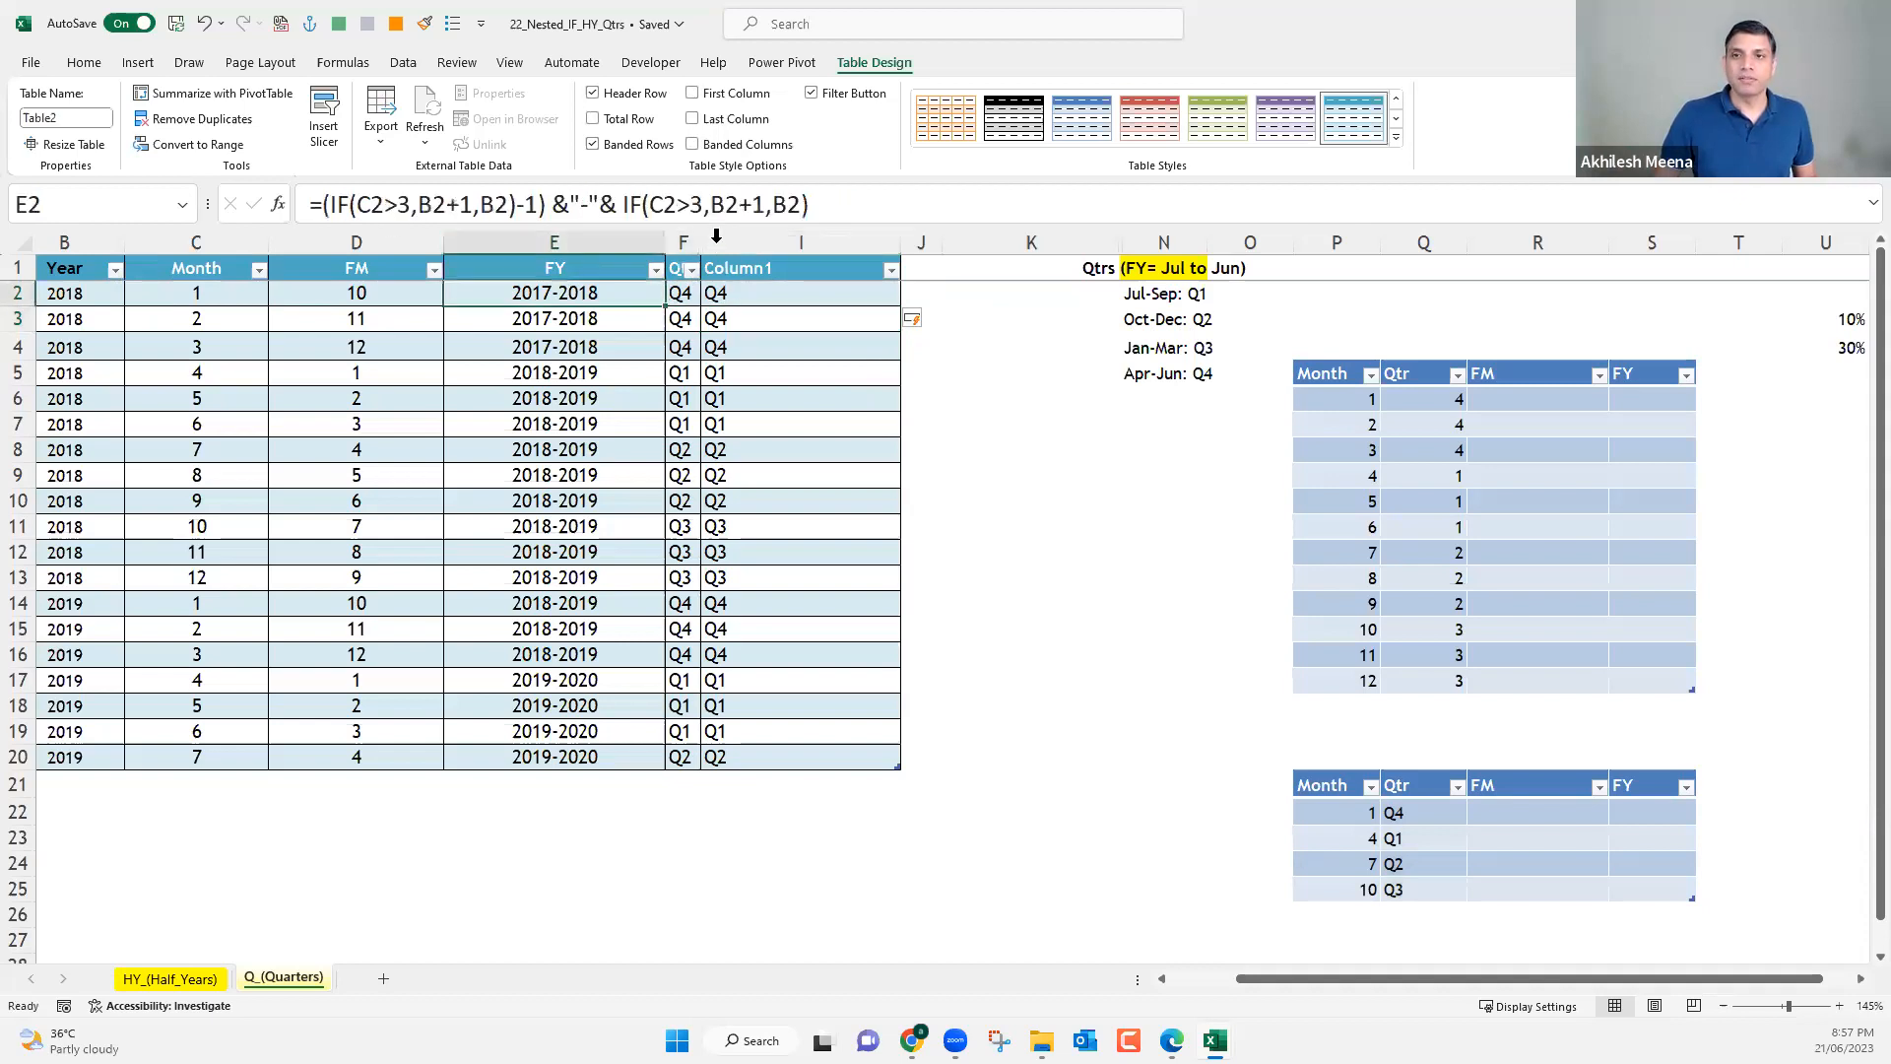
drag(717, 243, 691, 243)
right_click(720, 252)
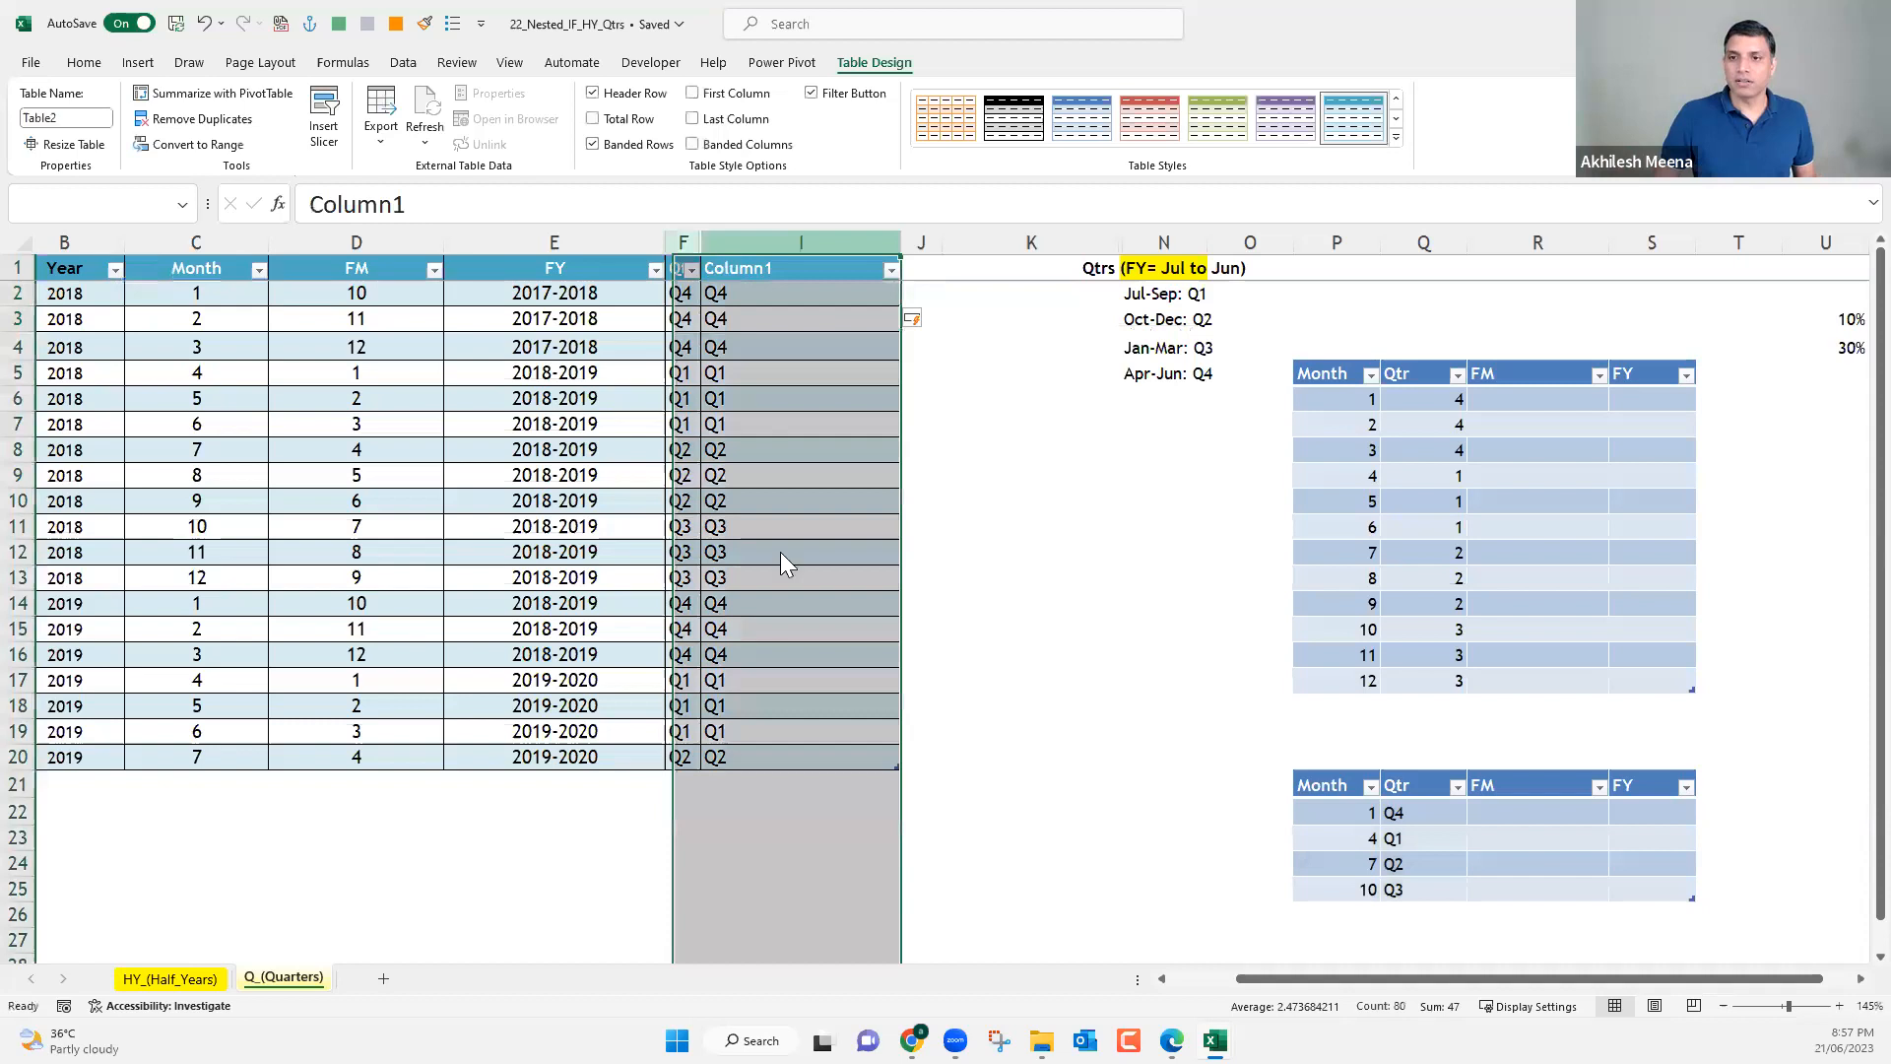
click(789, 615)
click(1036, 293)
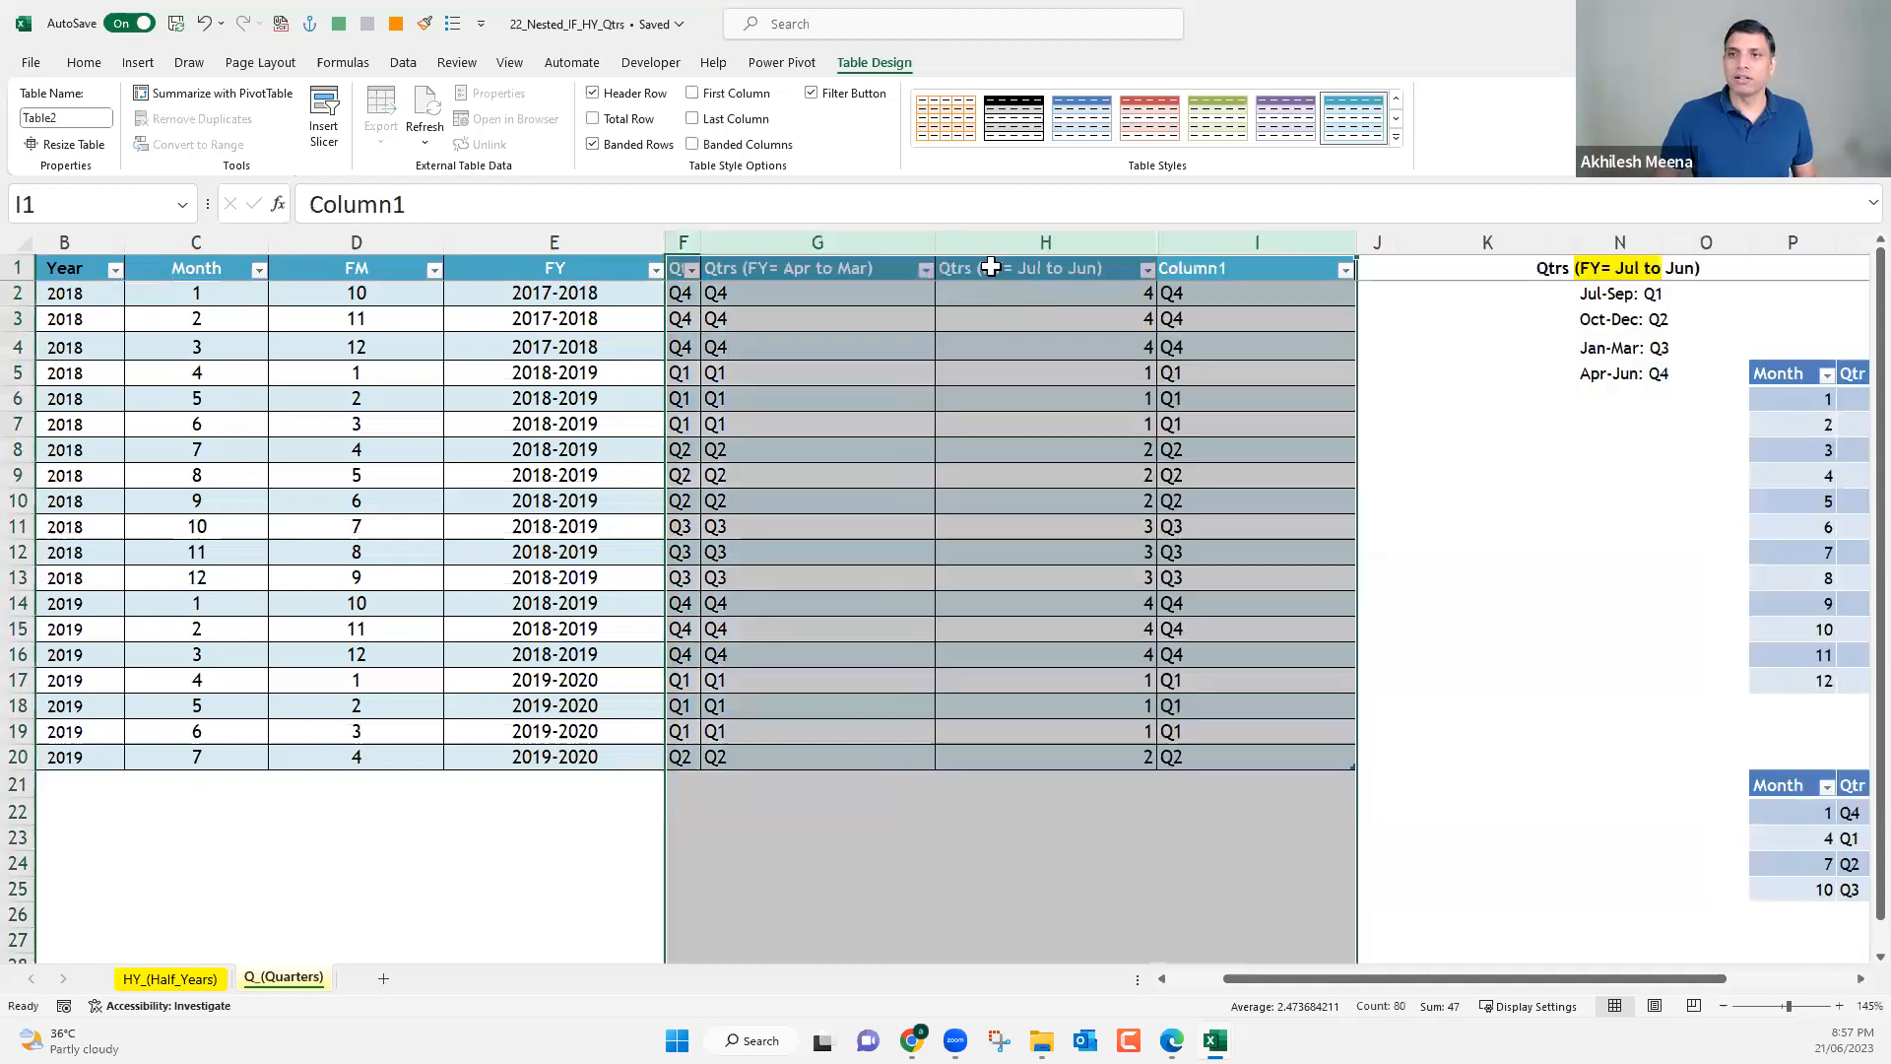
drag(925, 242, 745, 242)
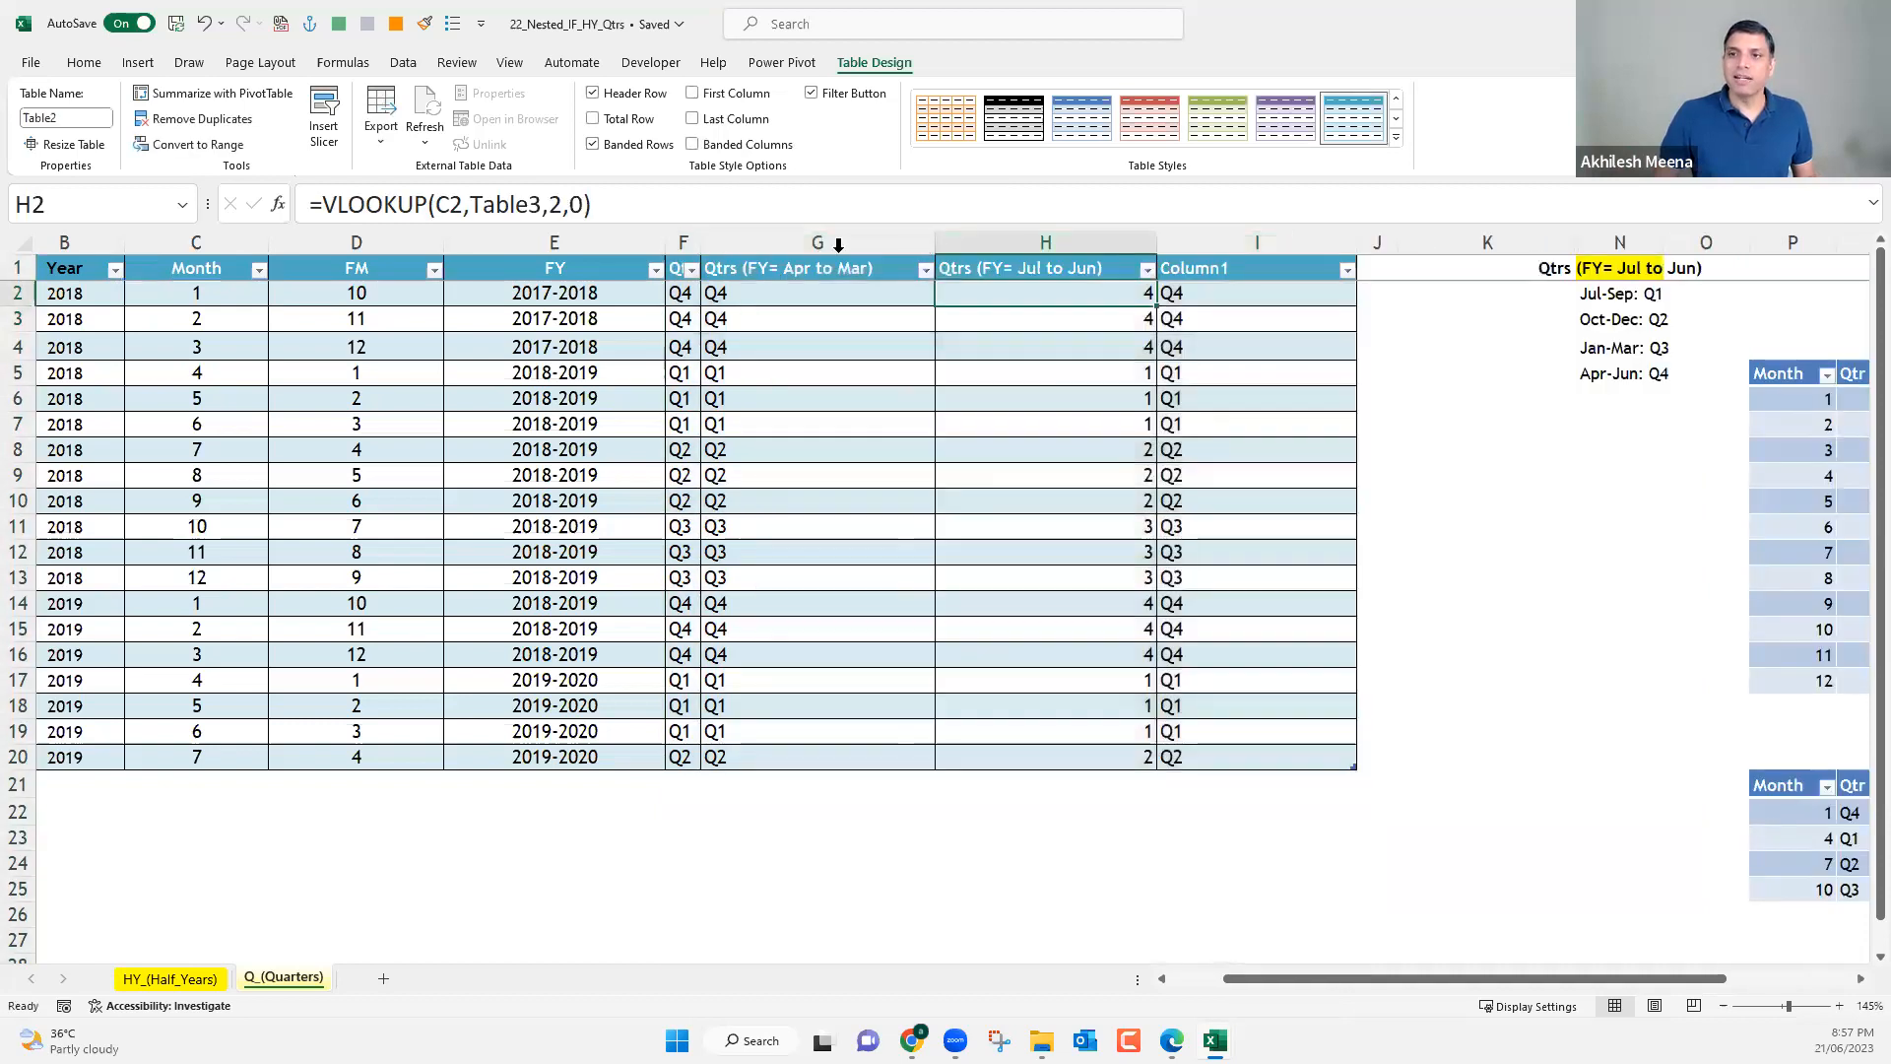
Compare the 12-month and four-row lookup tables with the Column1 formula, and narrow column H to a width of about 12.40.
click(1620, 477)
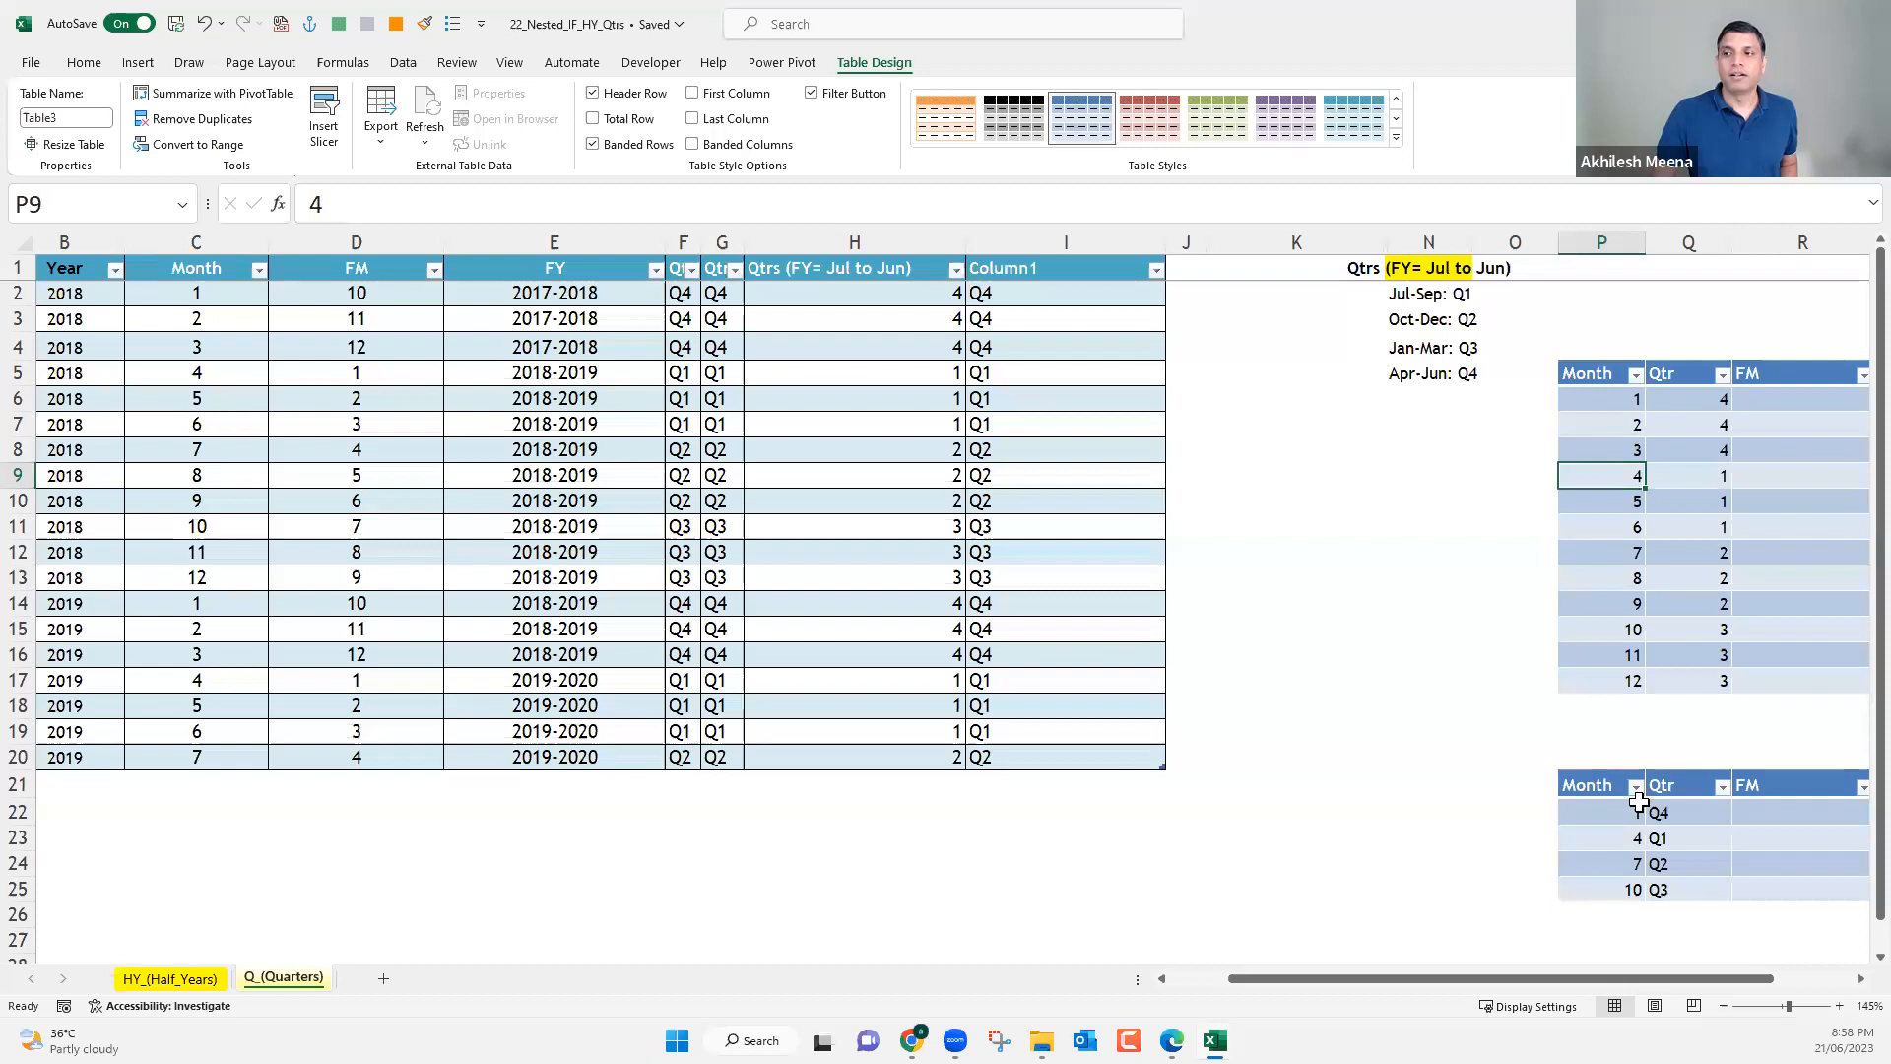
drag(1625, 397, 1728, 683)
drag(1637, 813, 1677, 888)
click(1029, 293)
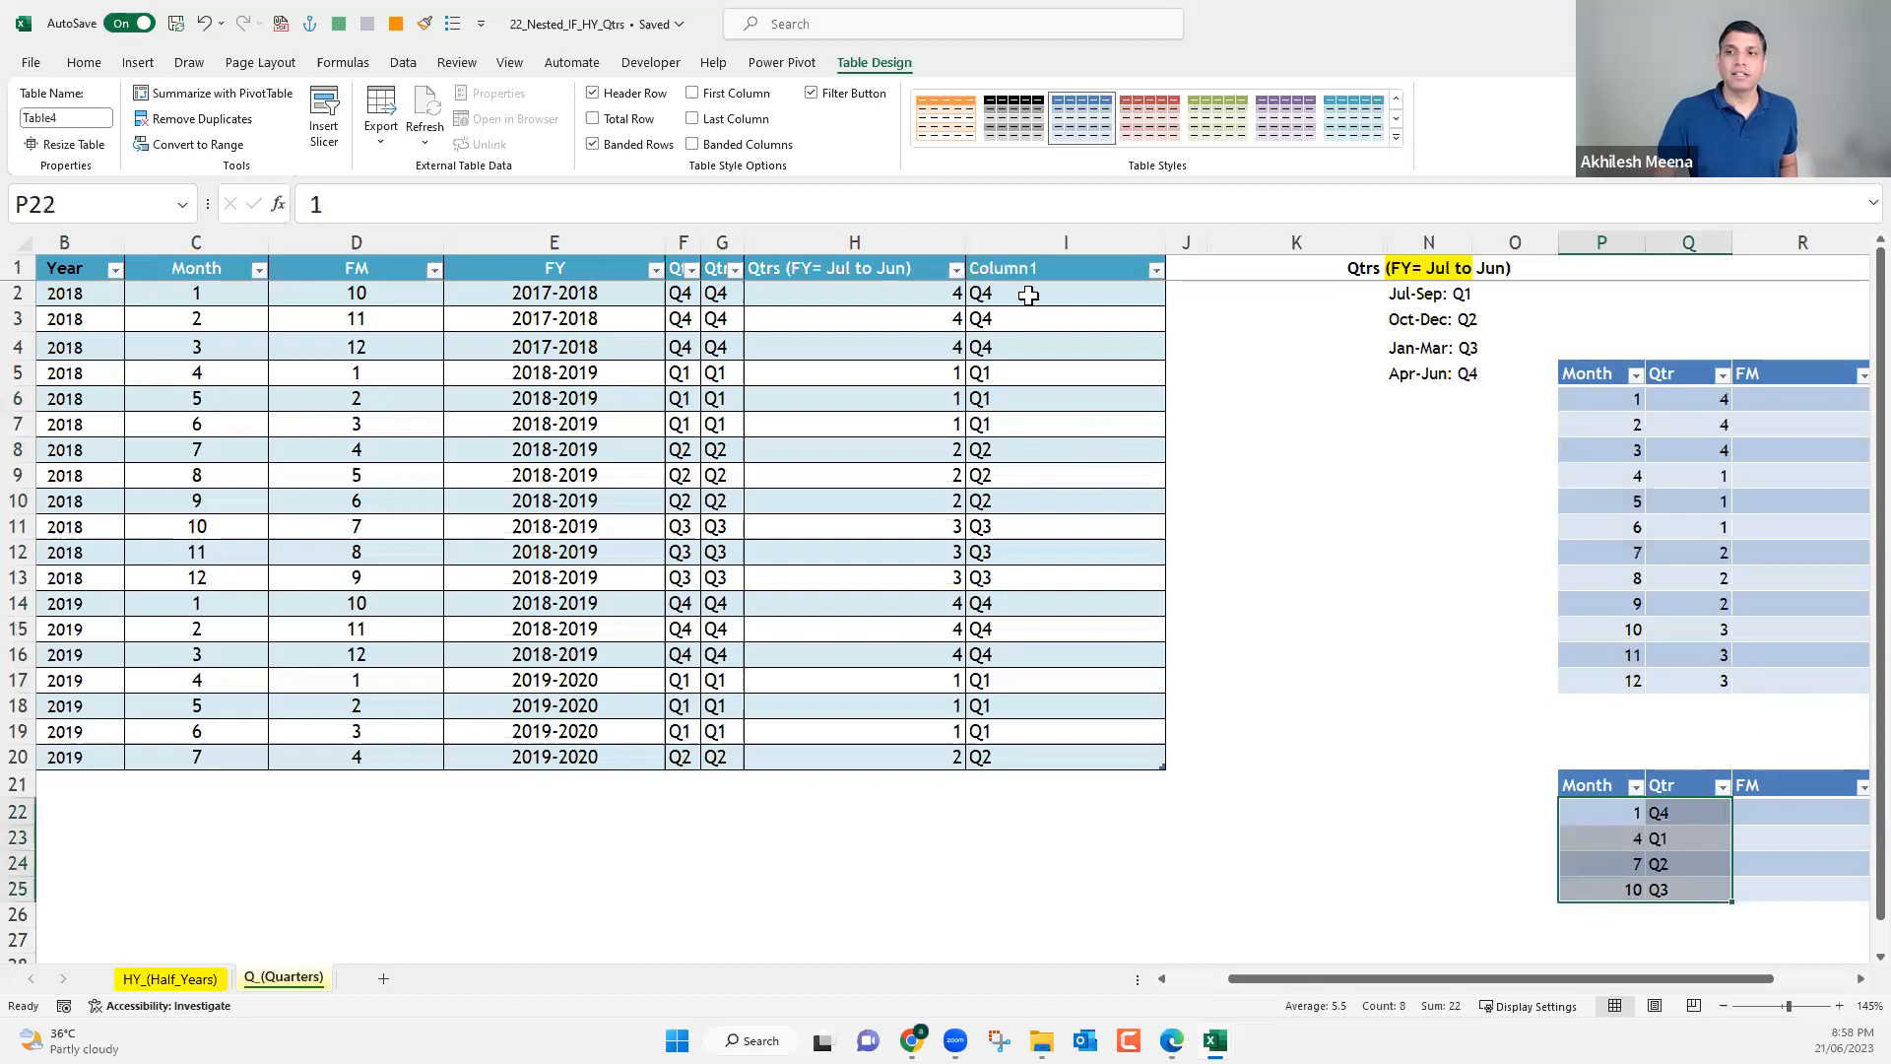
click(1044, 459)
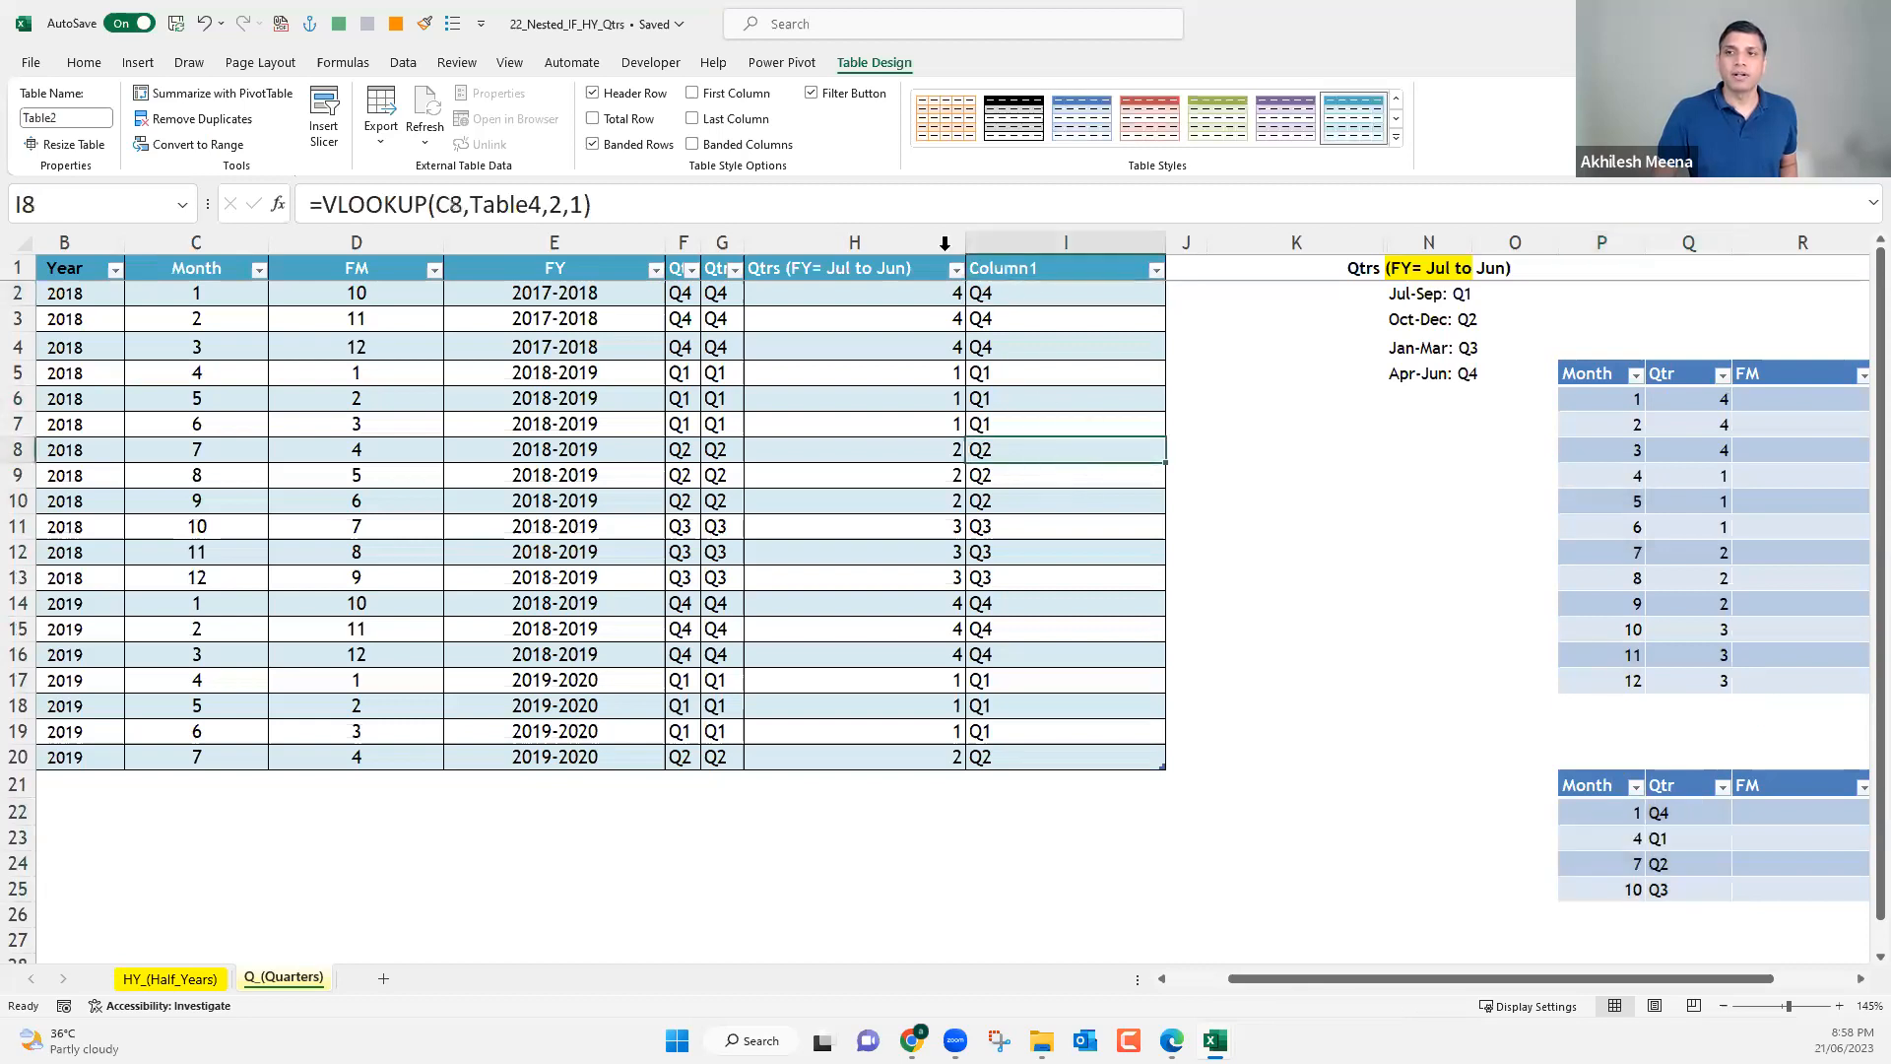
drag(860, 251, 860, 251)
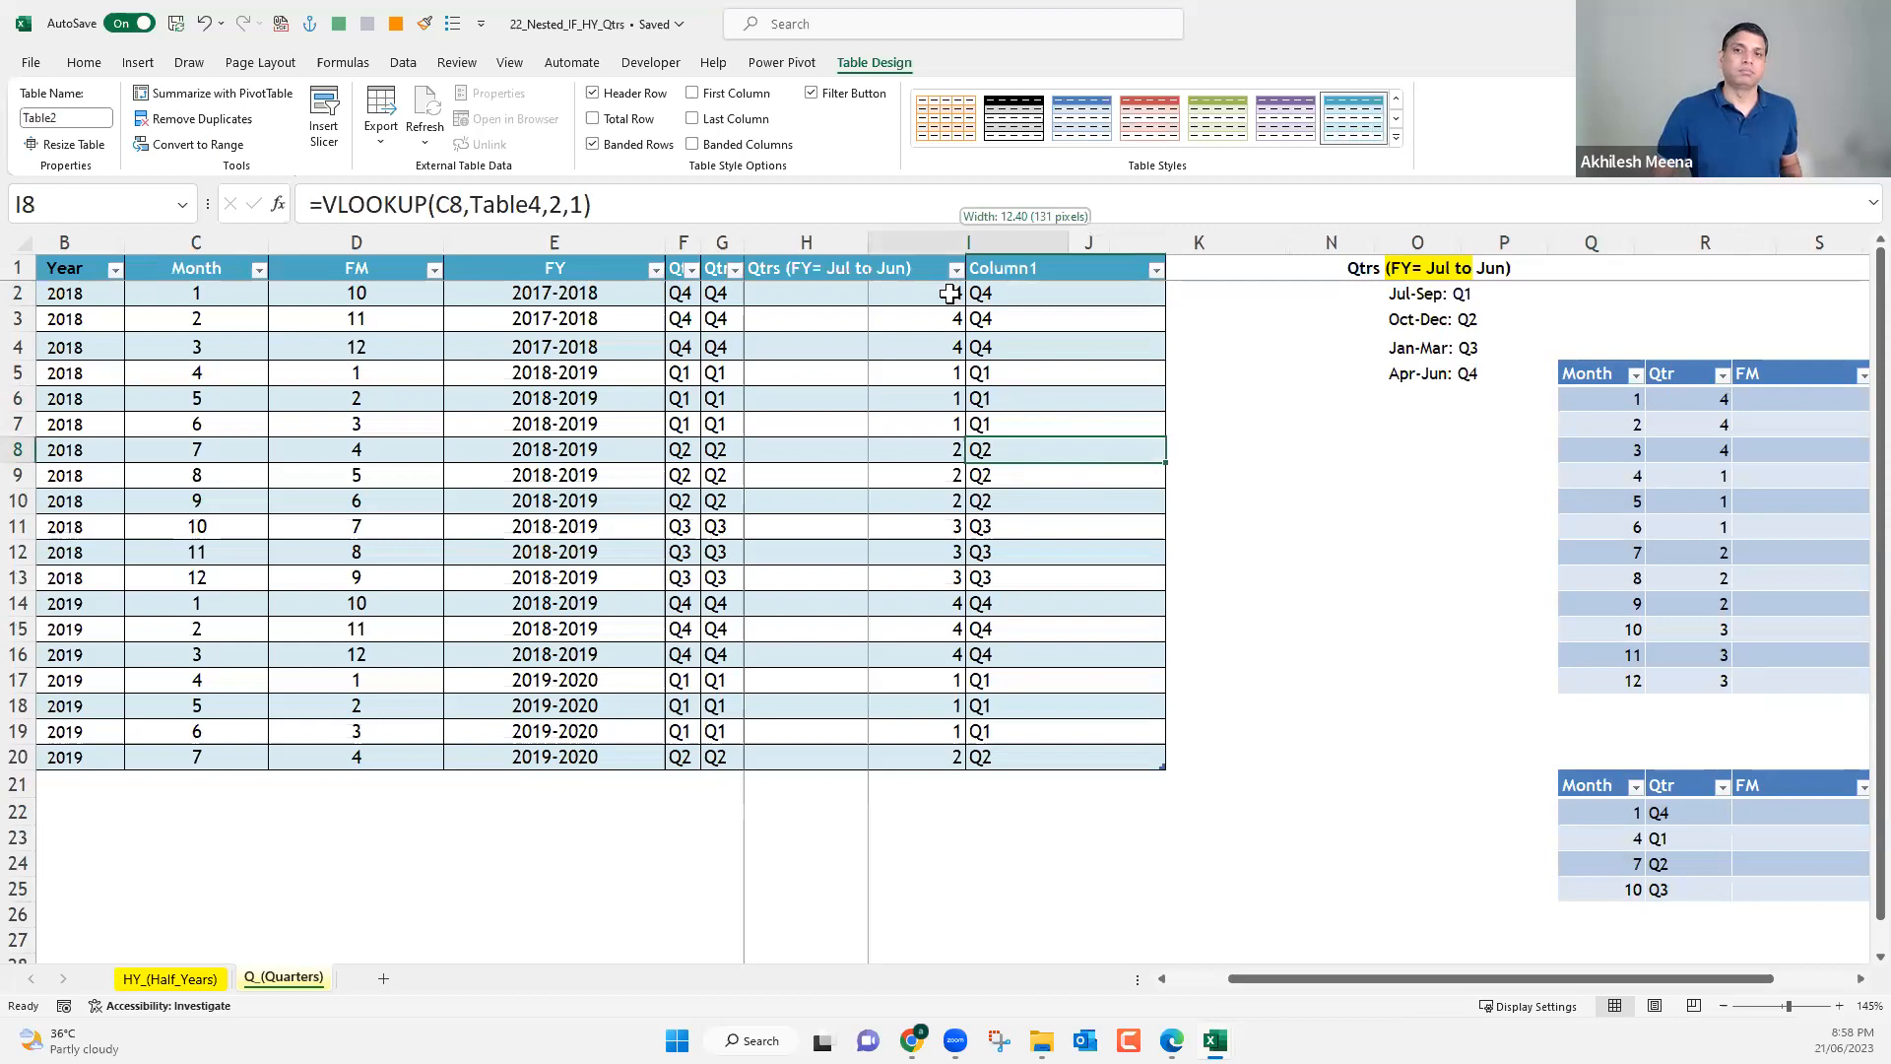
click(950, 293)
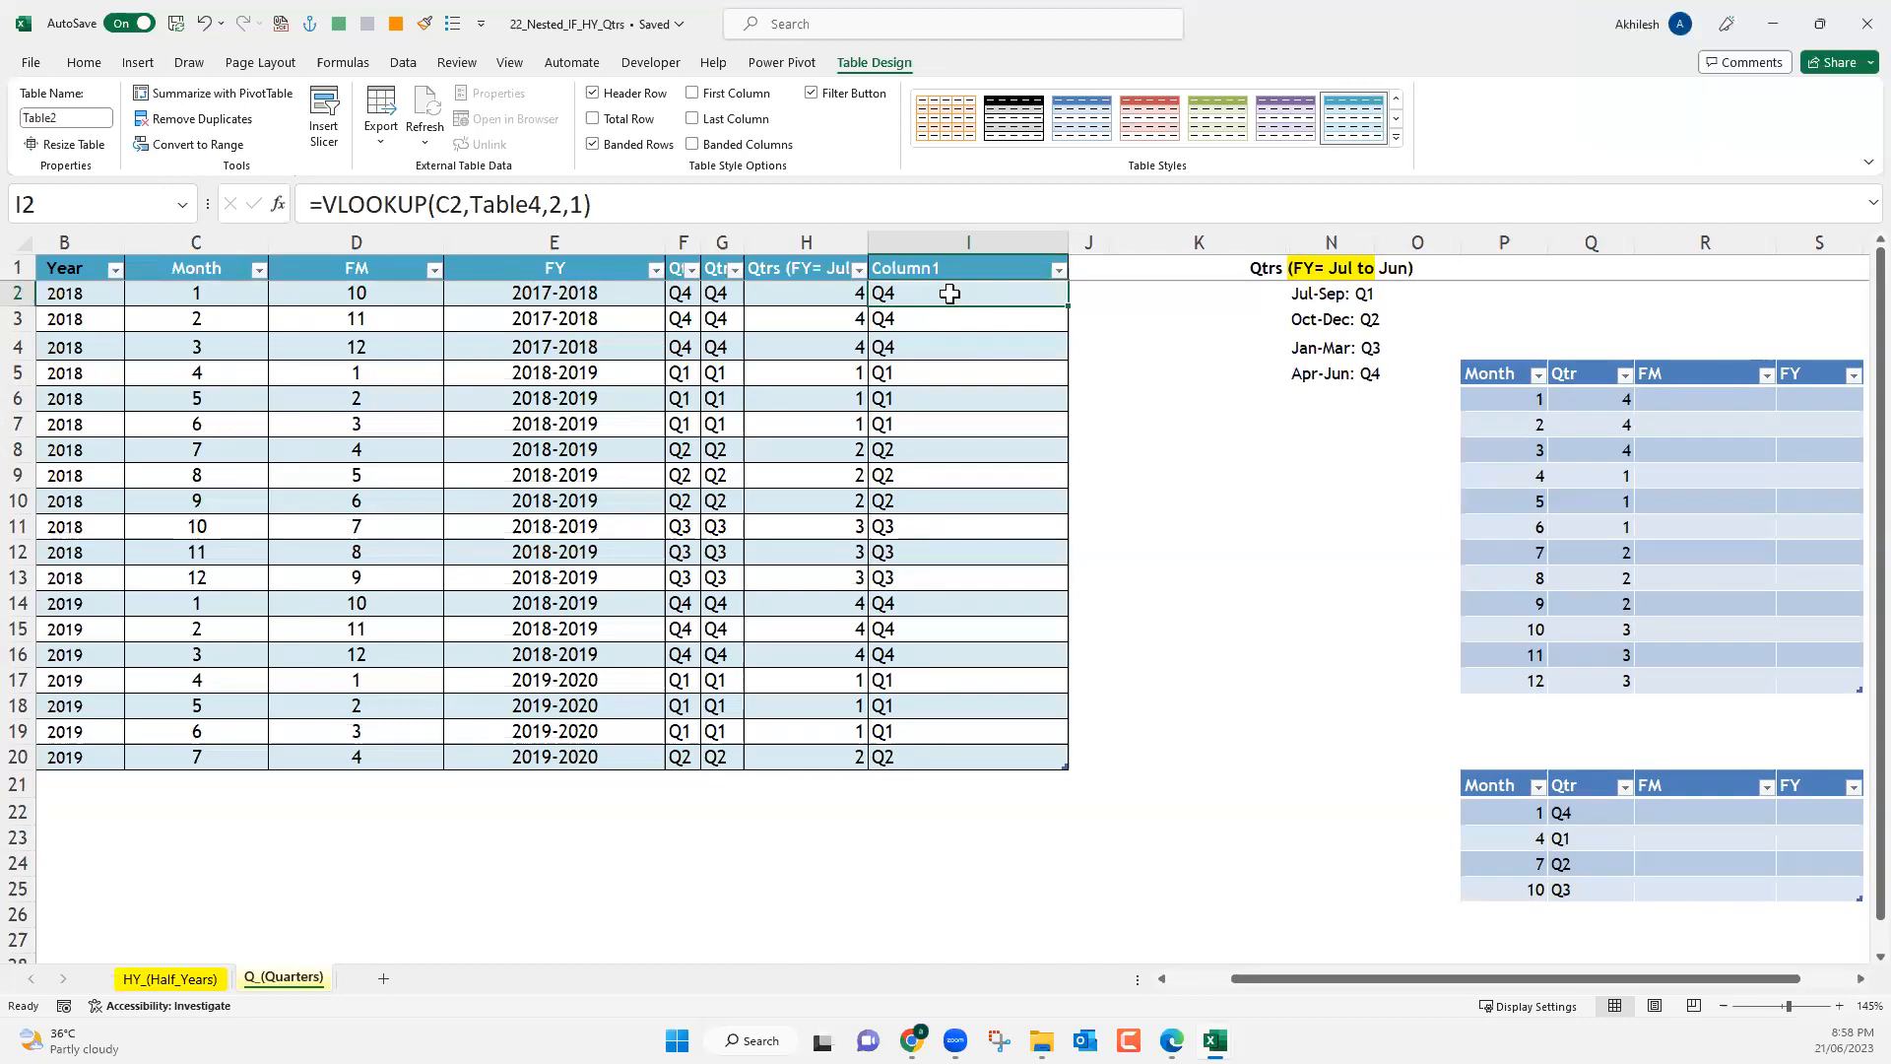
Review the match_mode options of XLOOKUP in a trial formula in K12, and discard the formula.
click(1183, 544)
text(=)
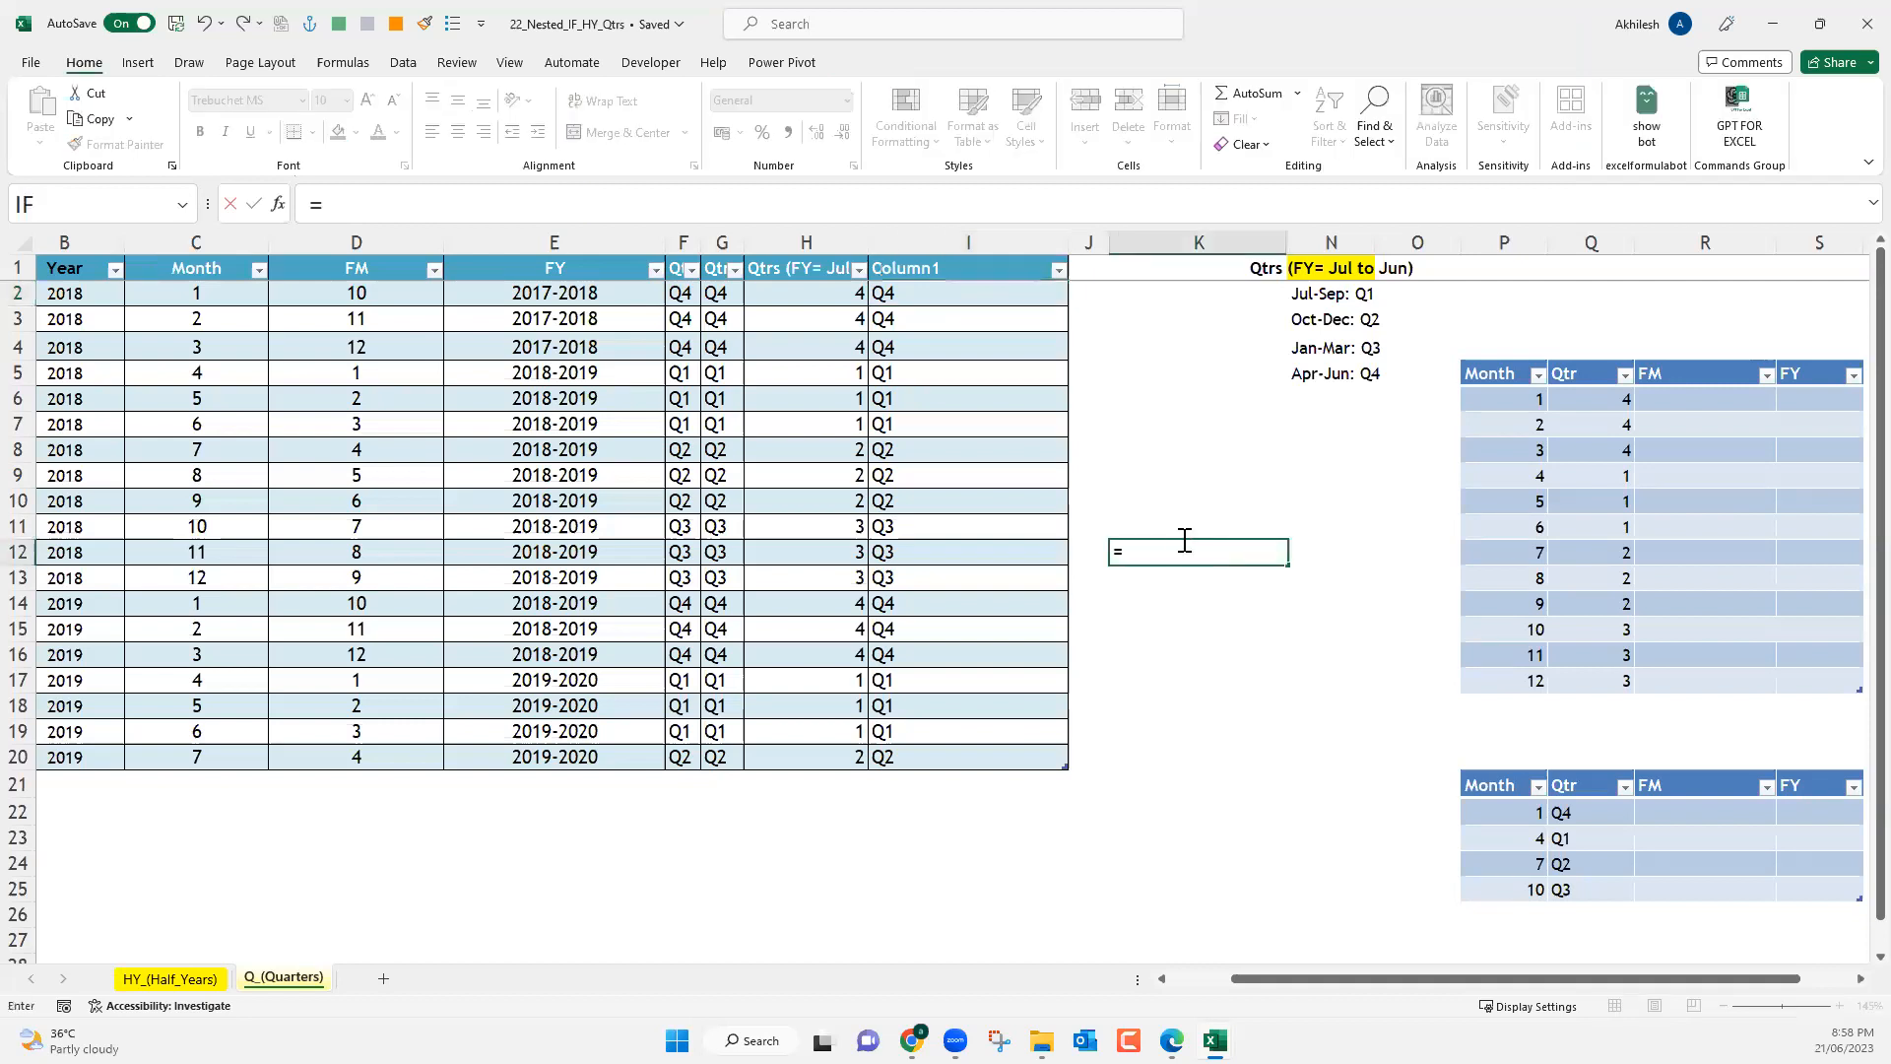
text(xl)
key(Tab)
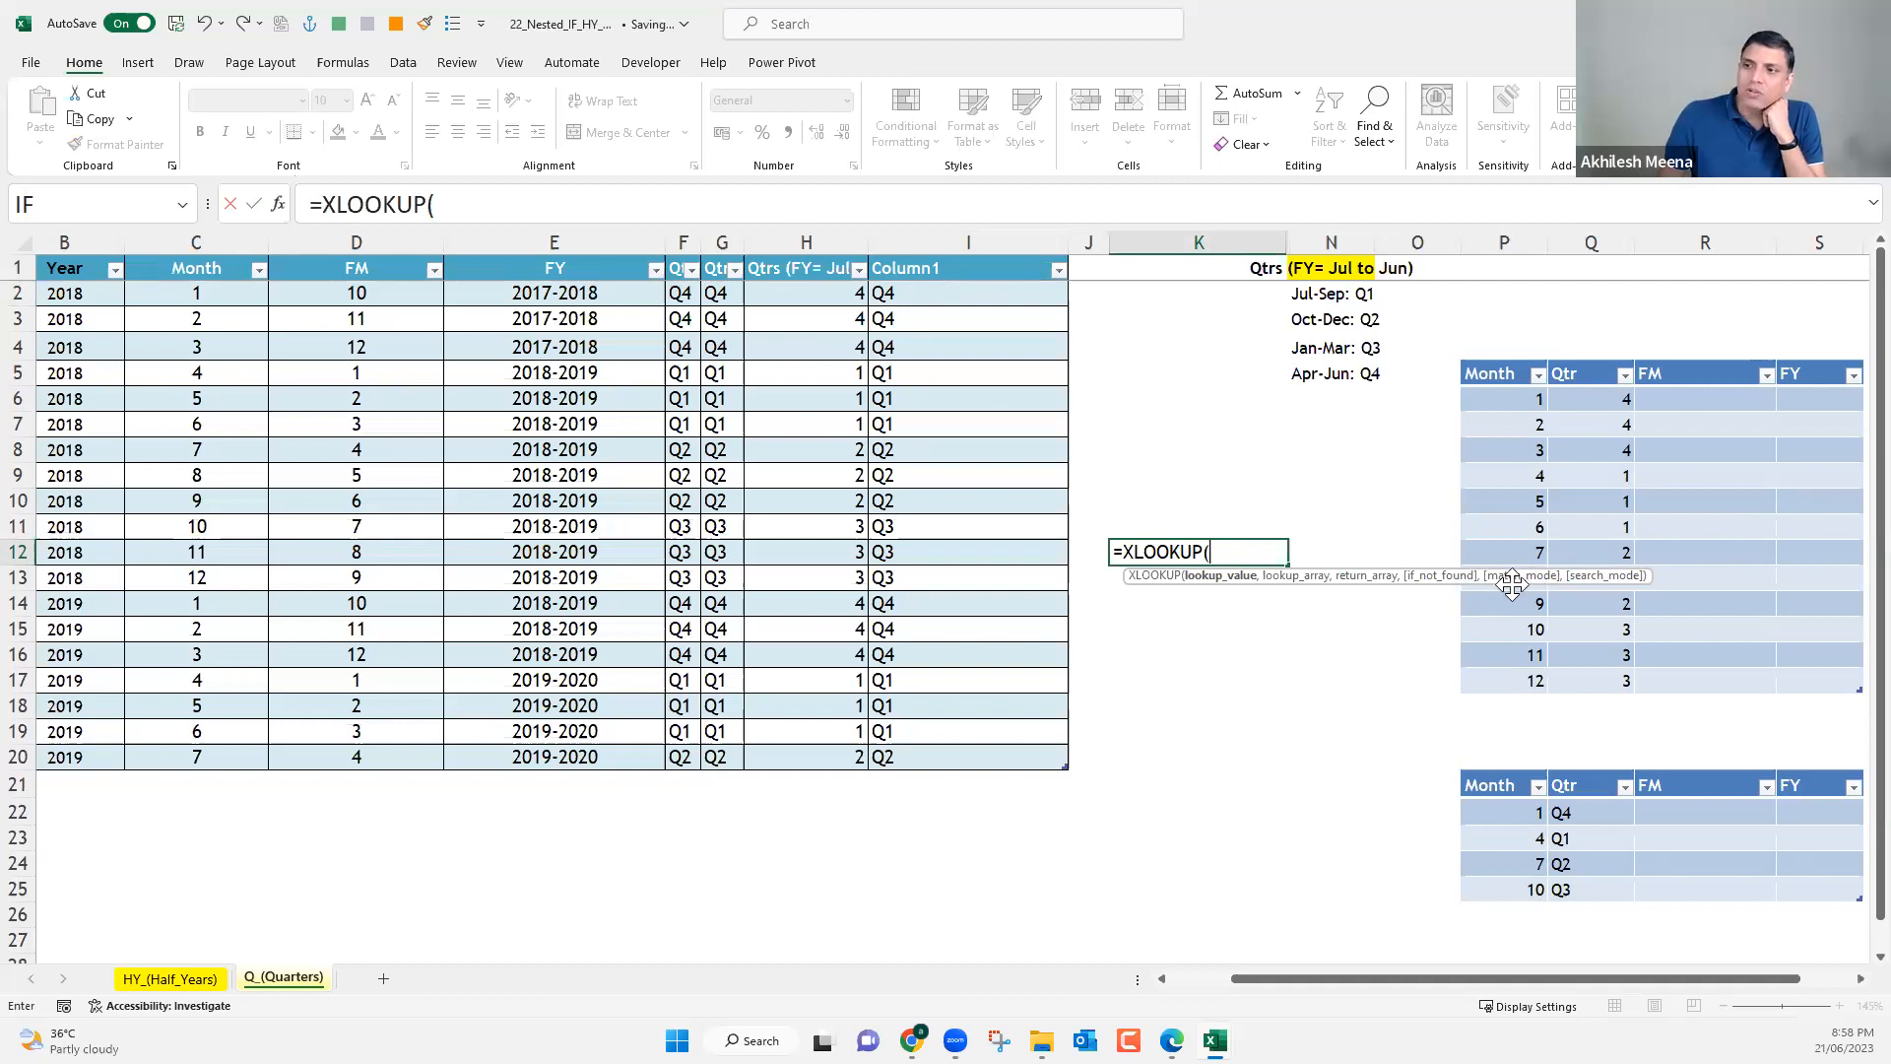
text(,)
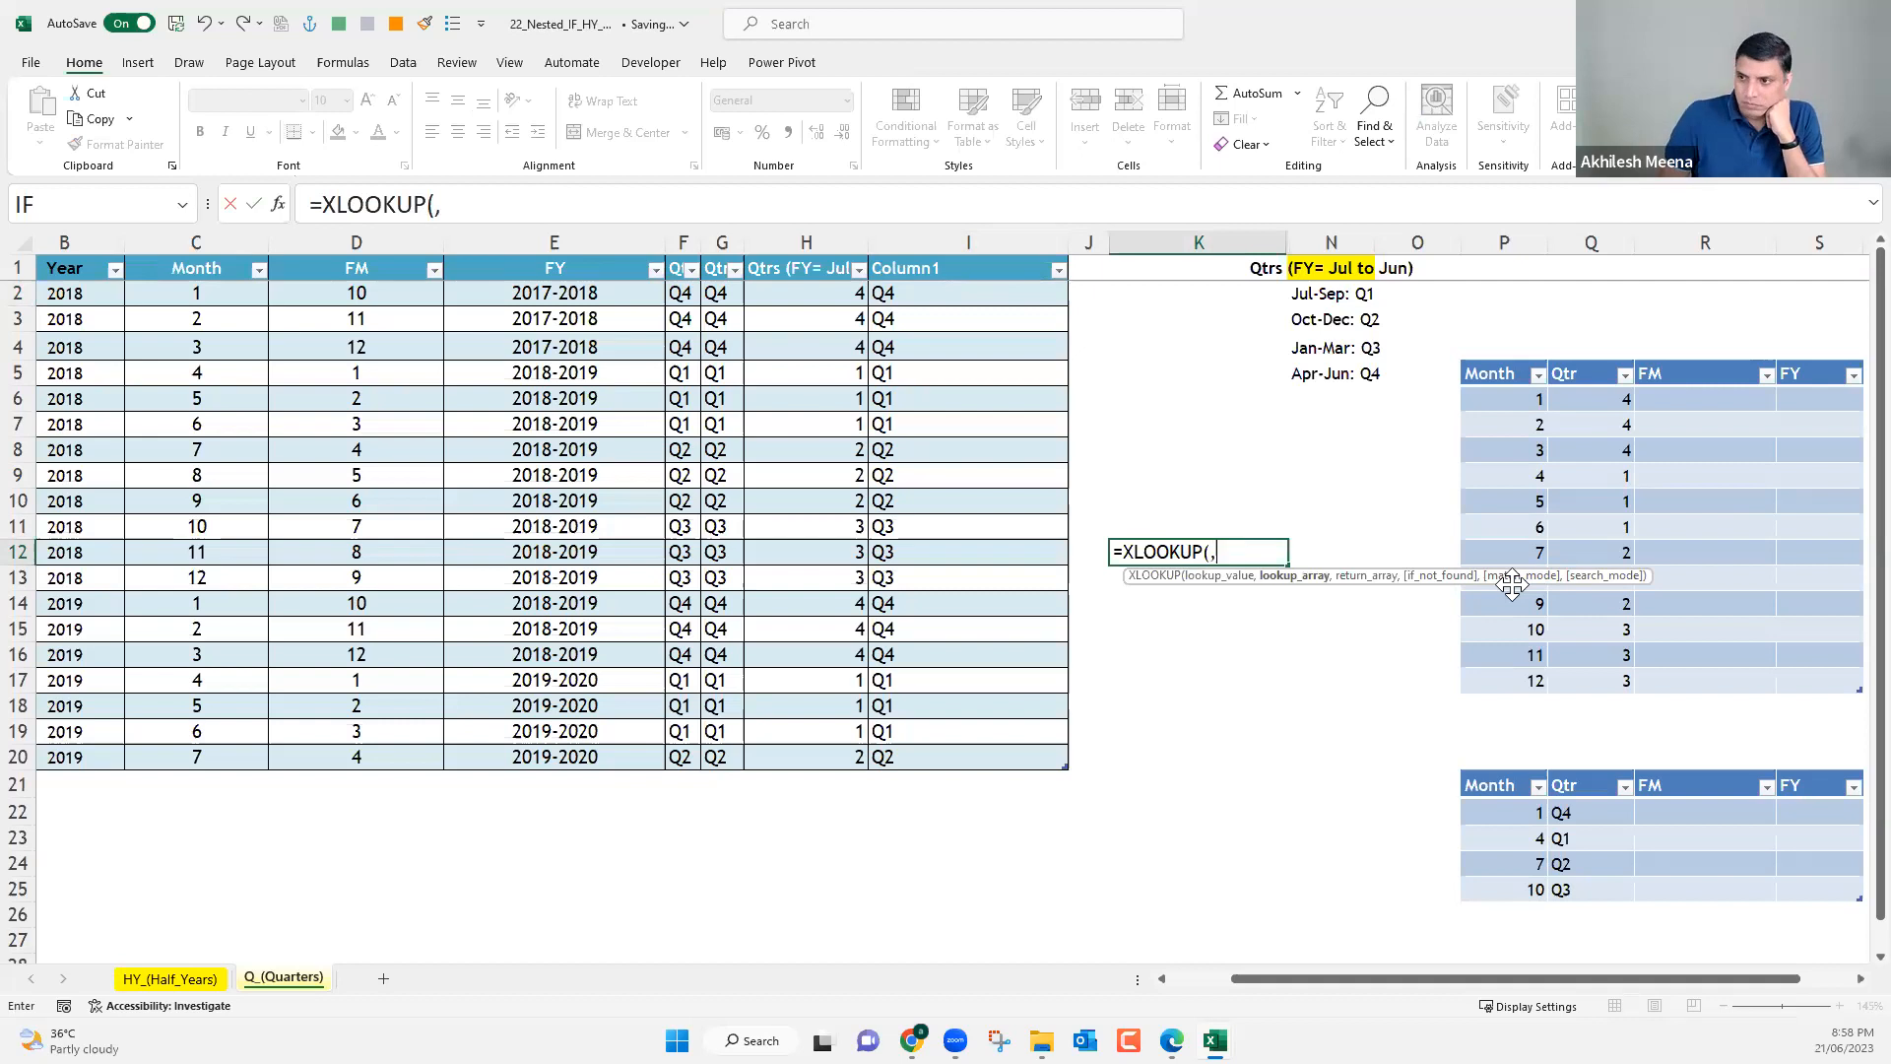
text(,,,)
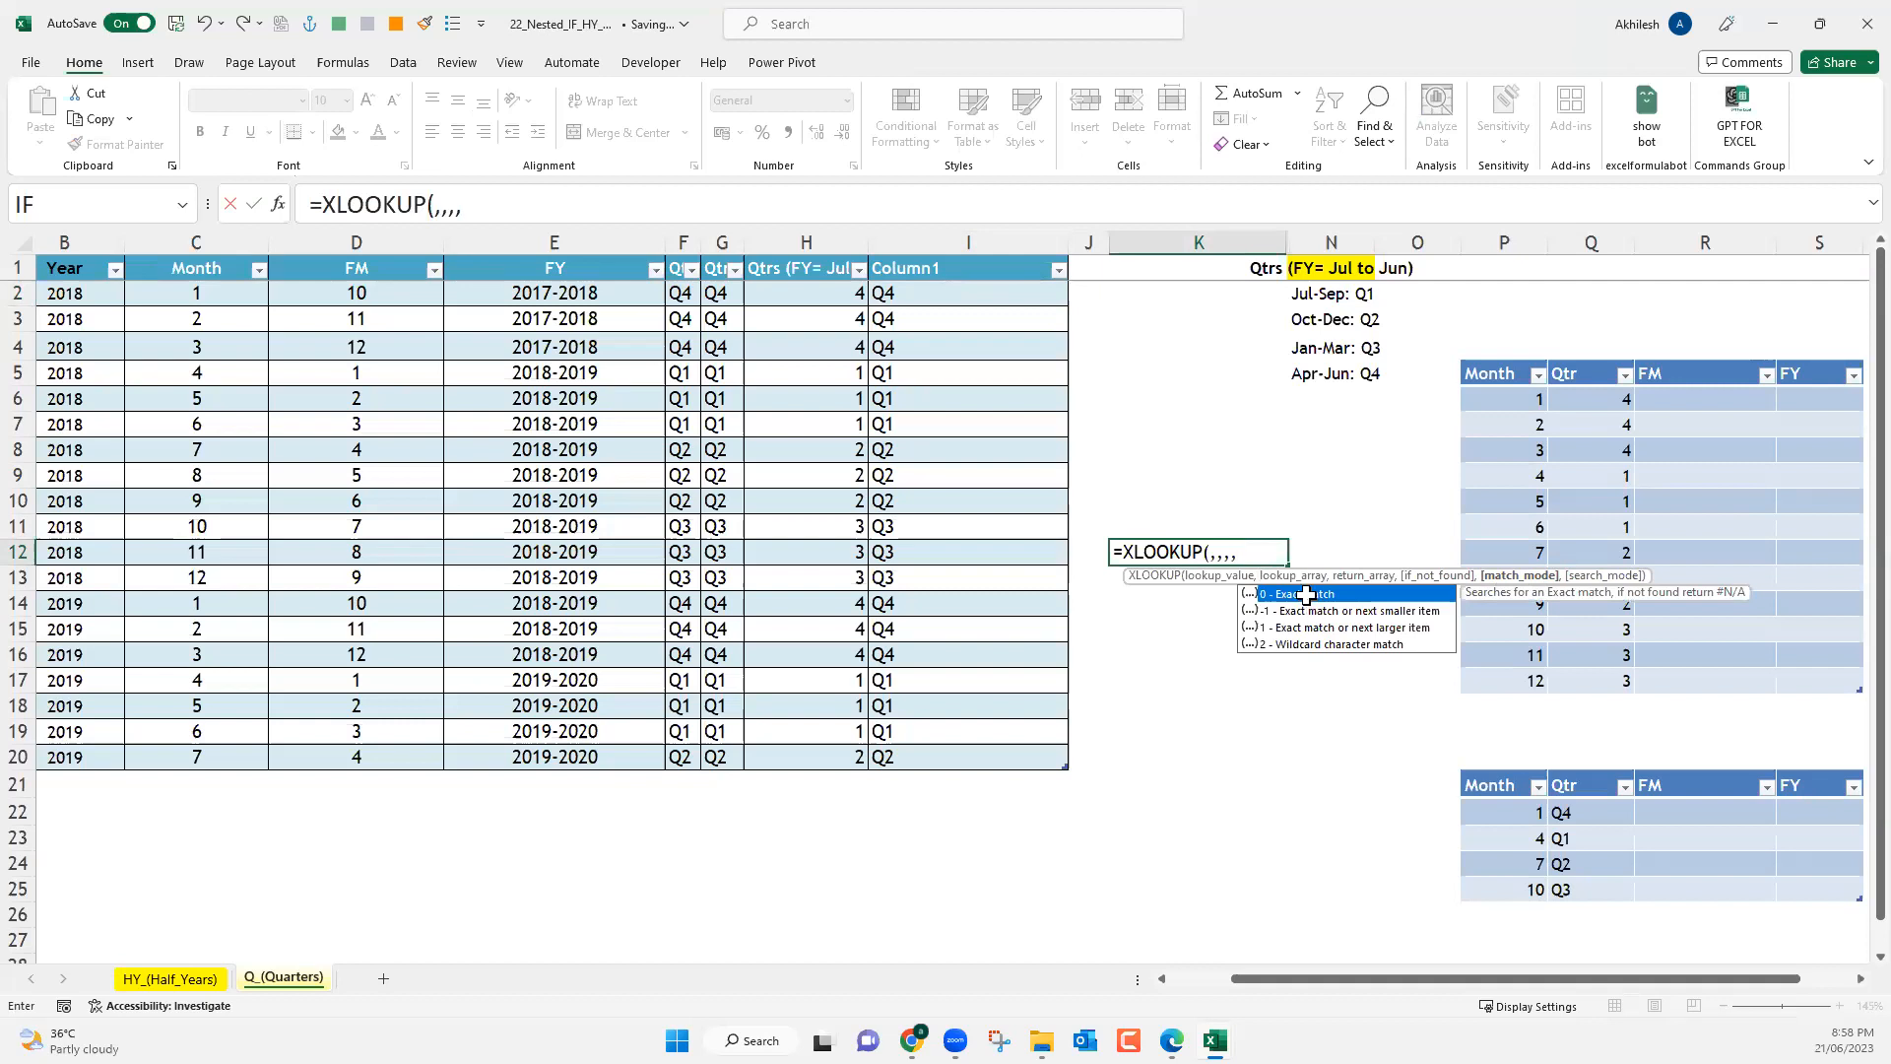
key(Escape)
key(Escape)
Sort the four-row lookup table by Month from largest to smallest and check the effect on Column1's approximate-match VLOOKUP.
drag(1511, 812, 1508, 887)
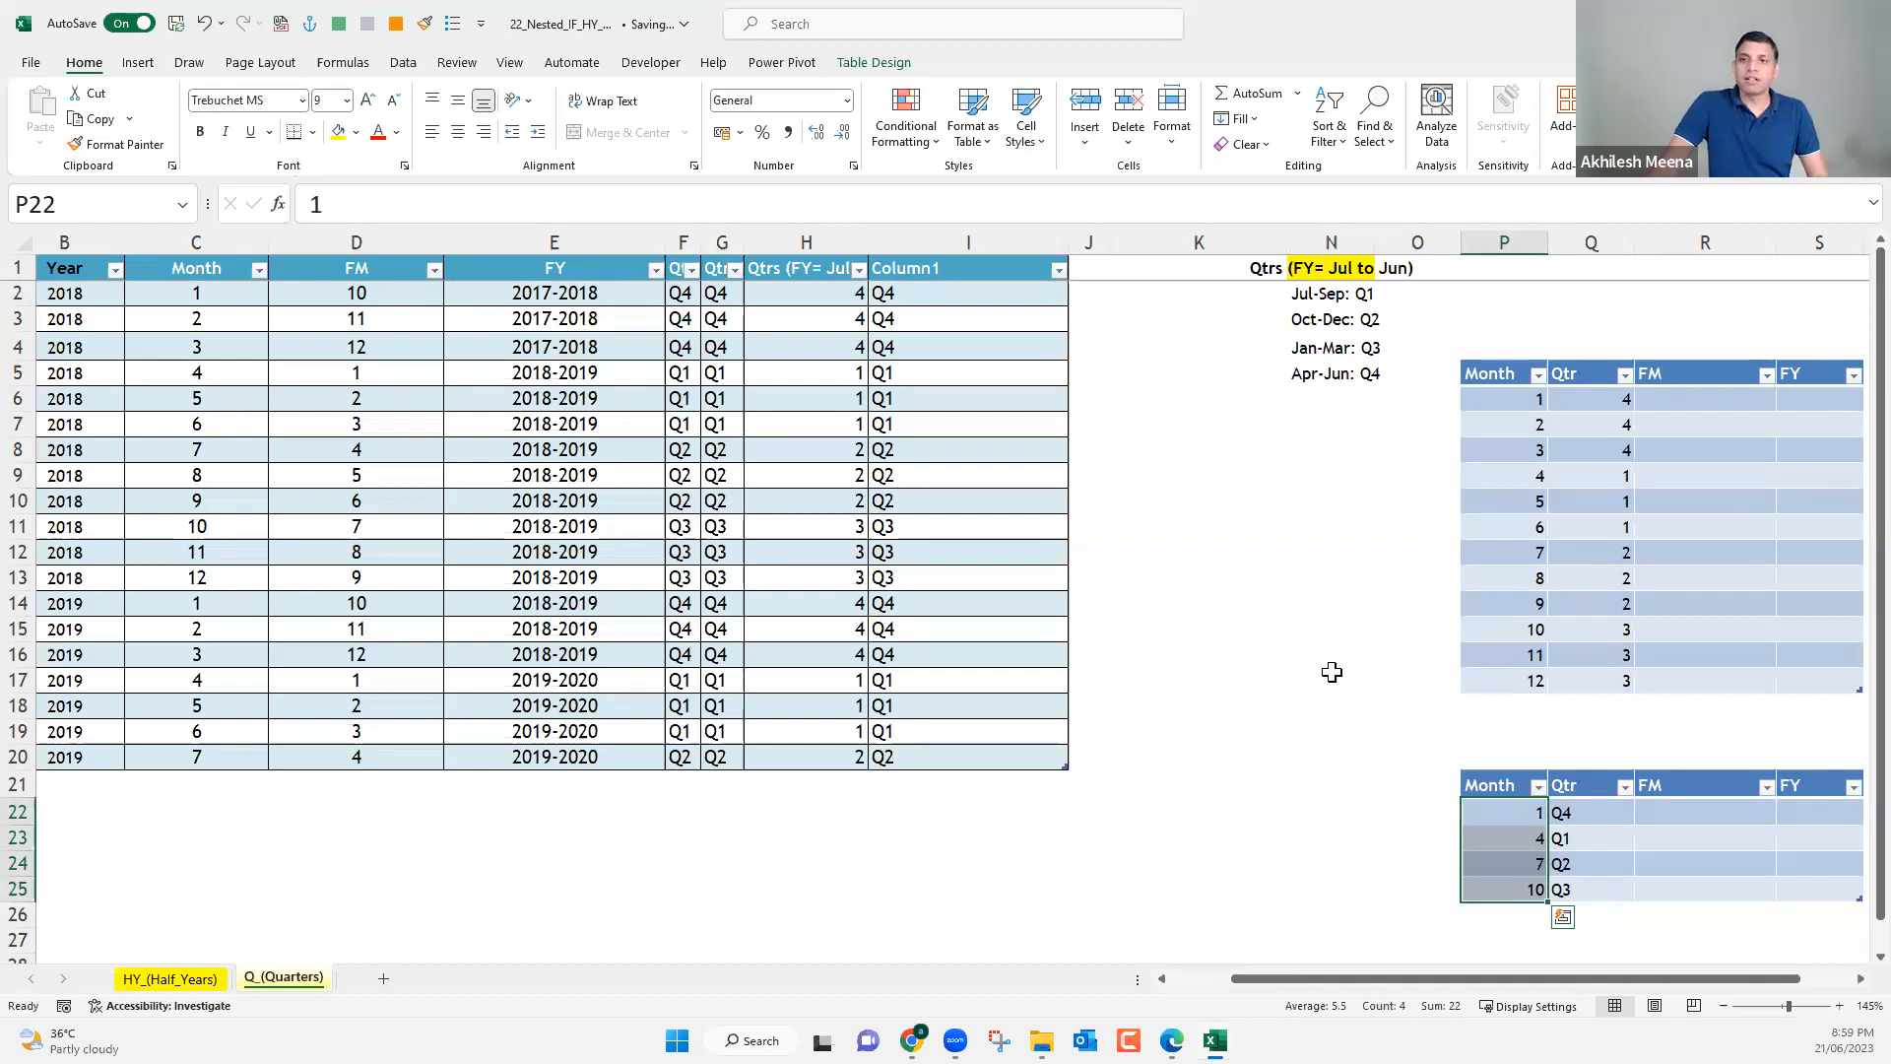
click(953, 295)
click(1536, 788)
click(1380, 381)
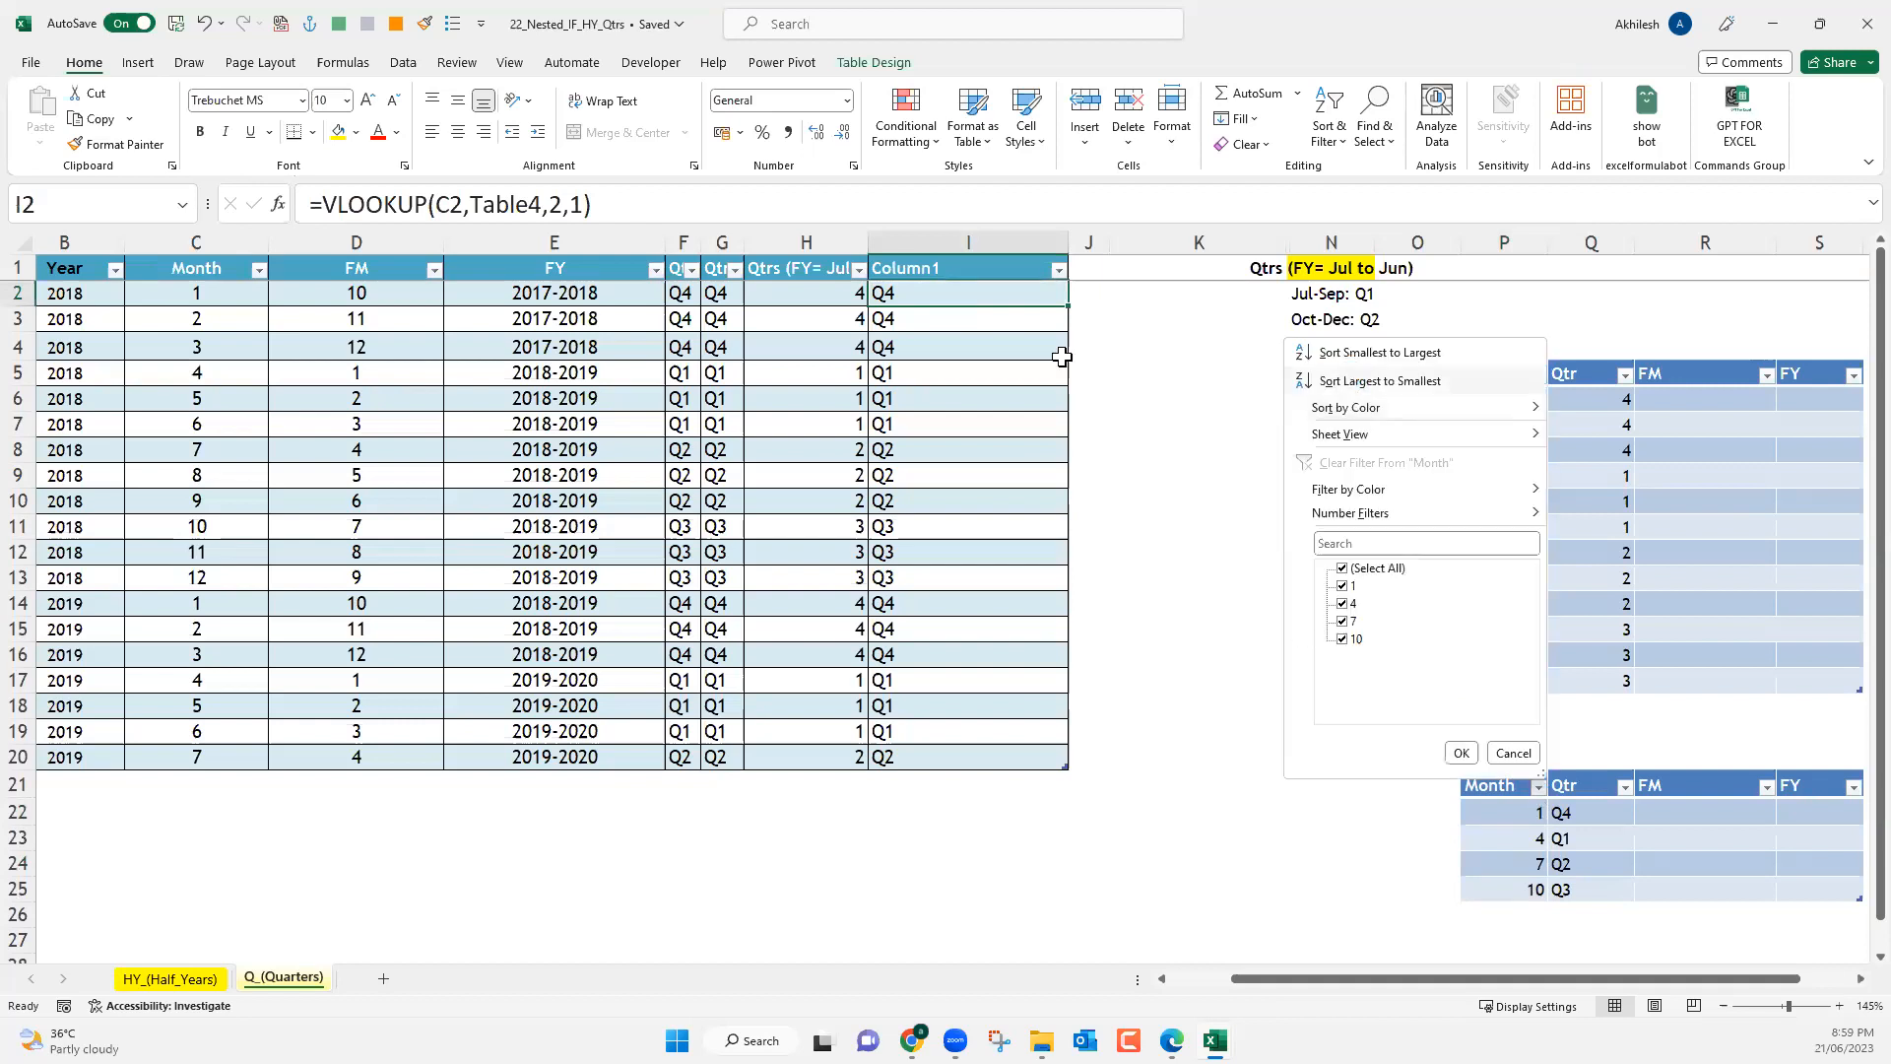
shift+click(1028, 726)
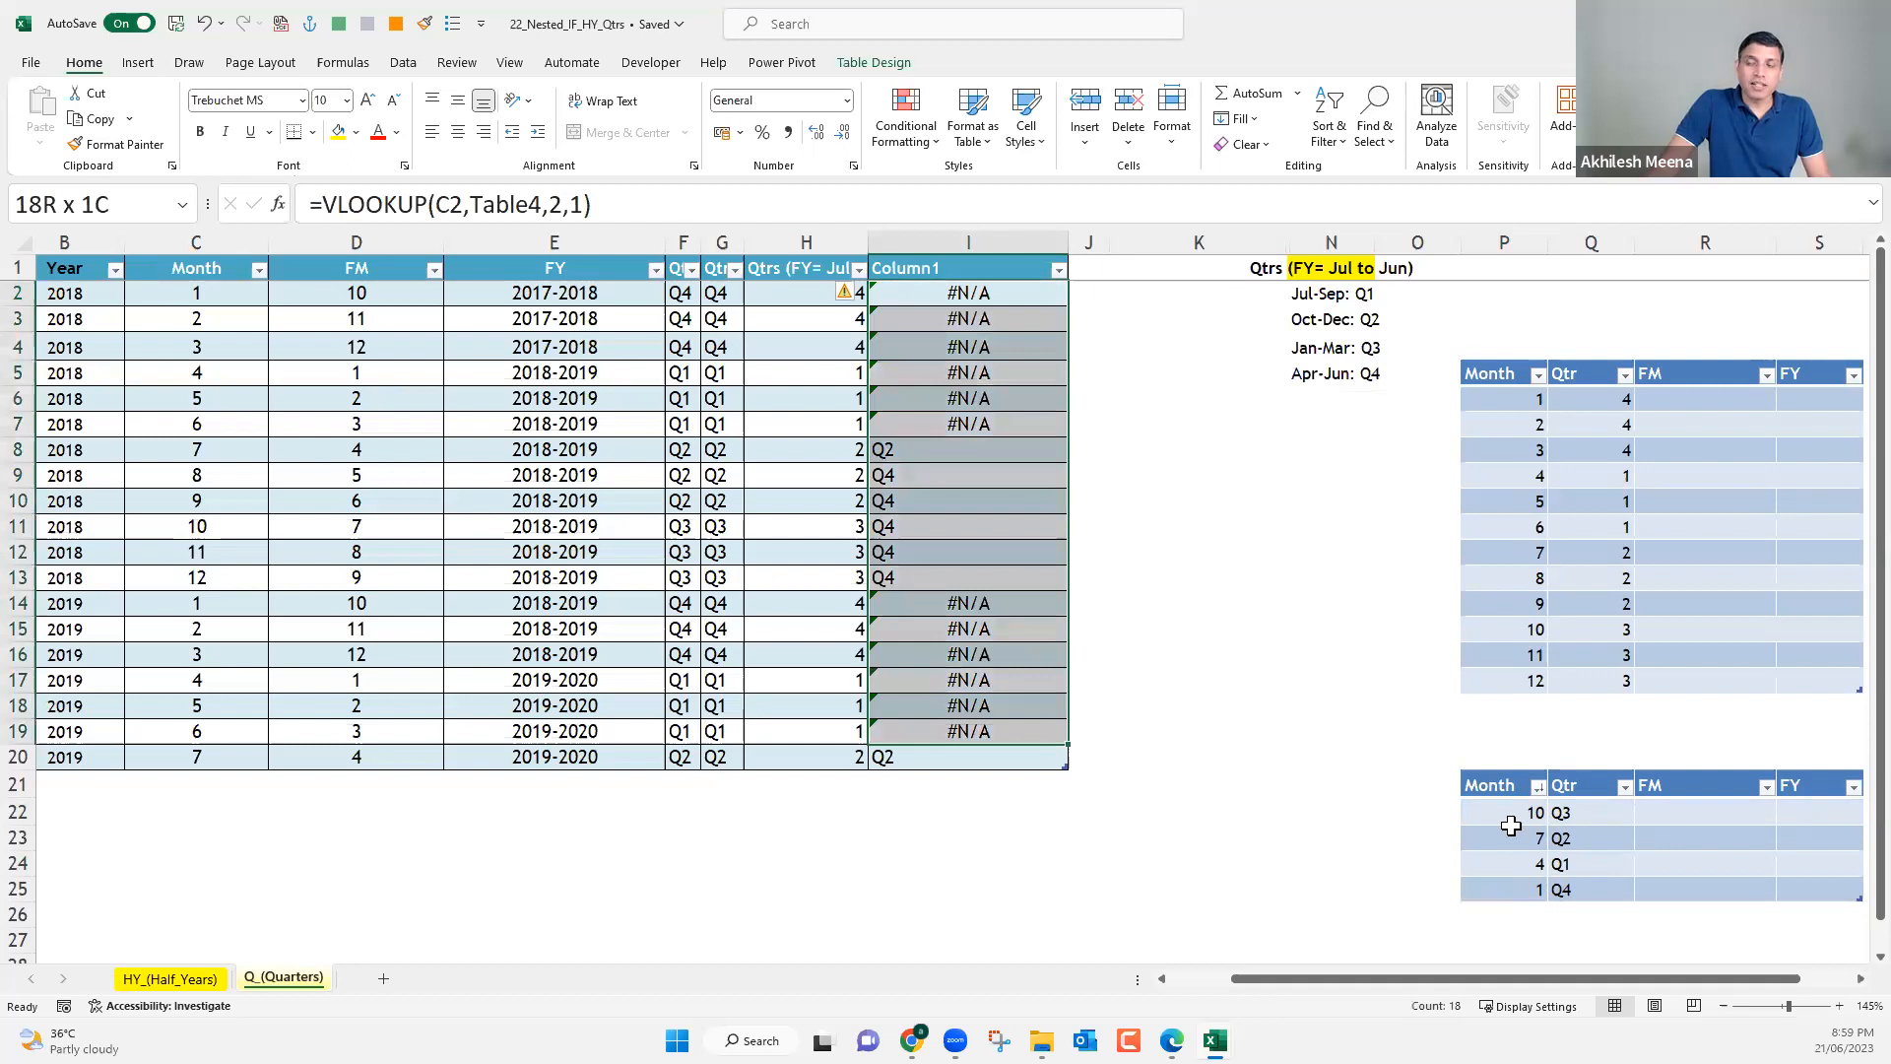
Sort the four-row lookup table by Month from smallest to largest and select its four month values.
click(1538, 787)
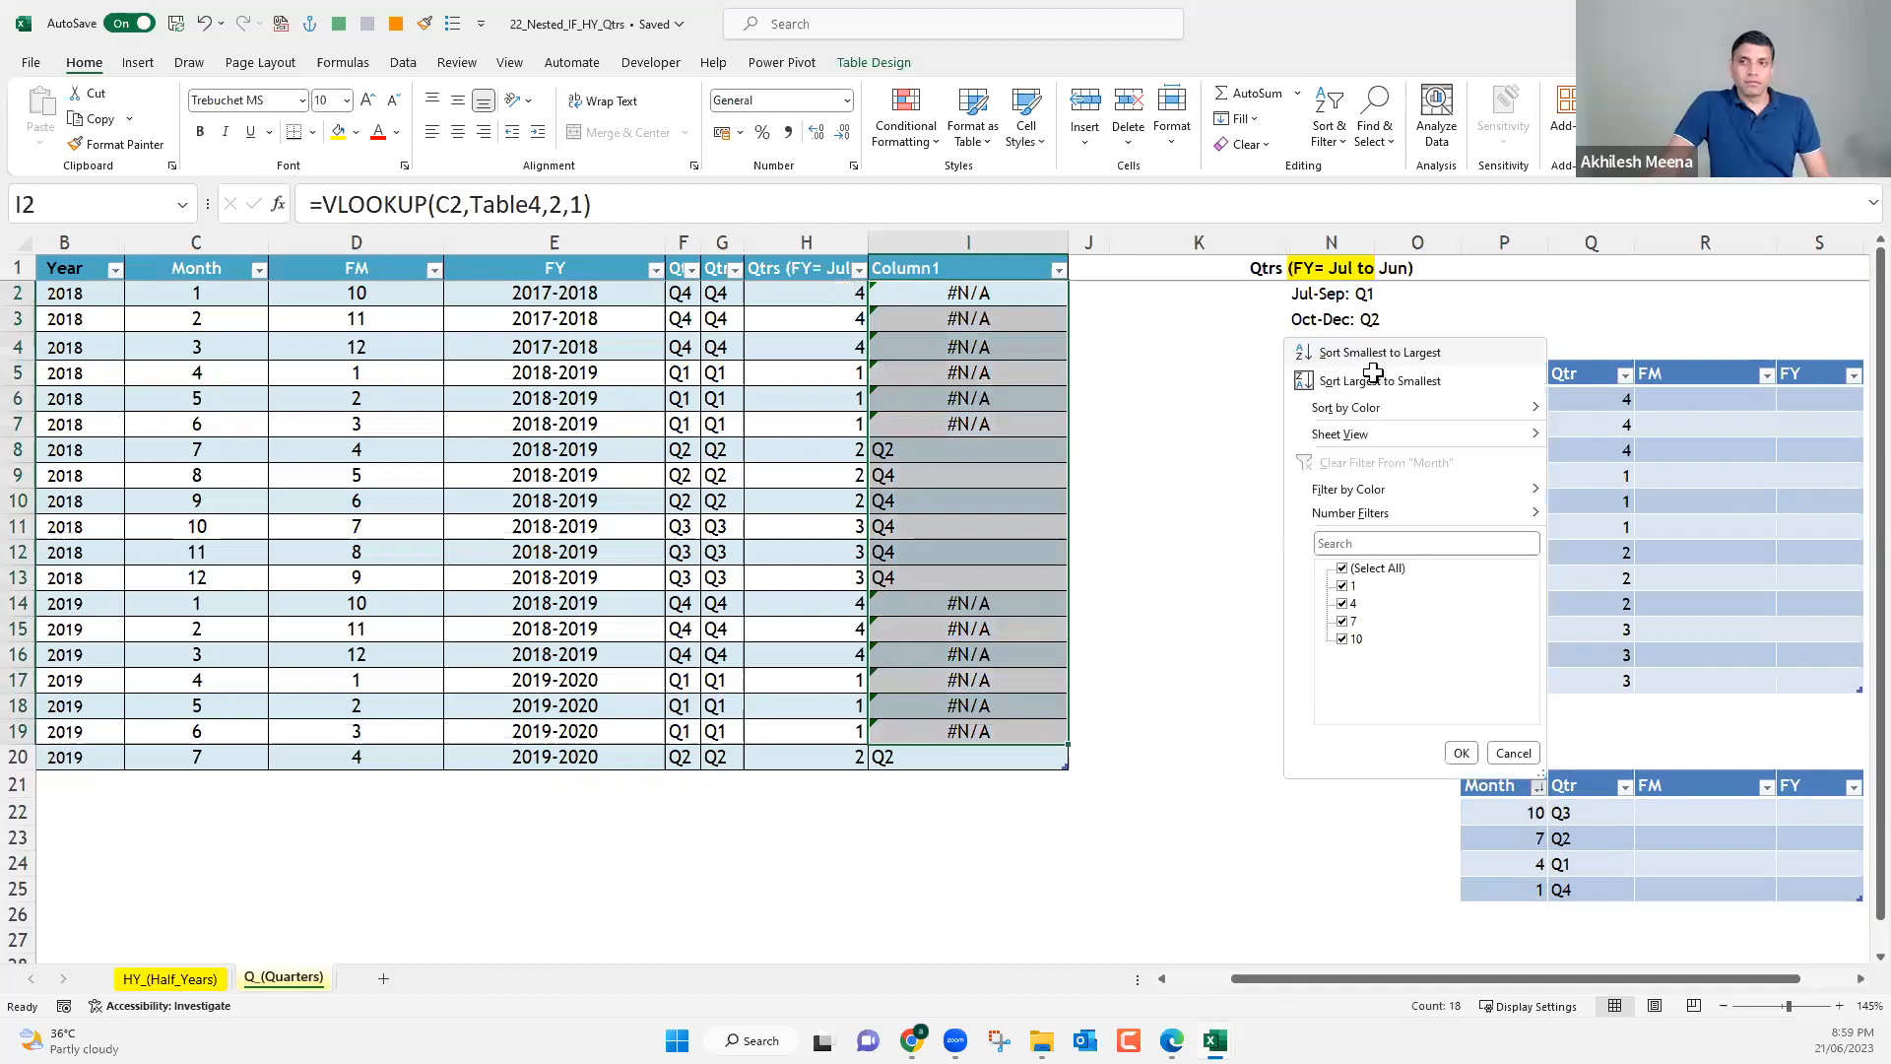
click(1373, 360)
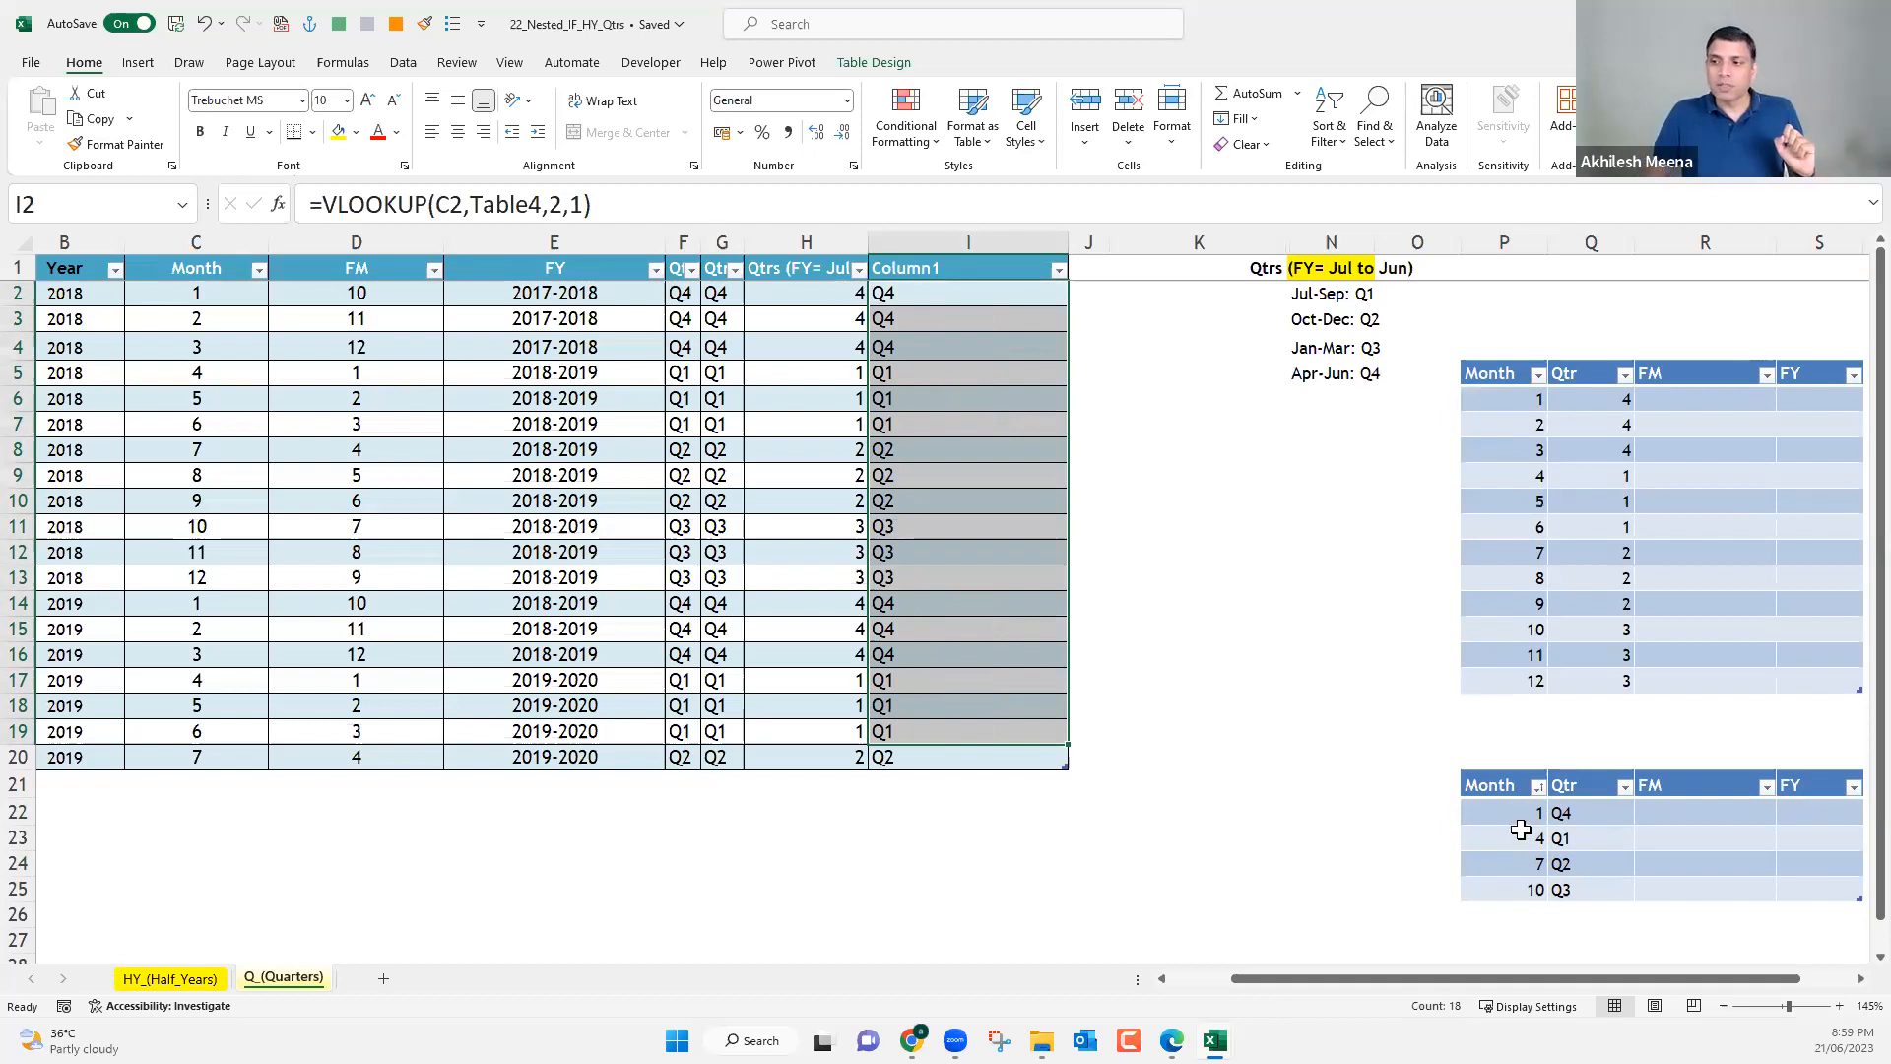
click(1518, 811)
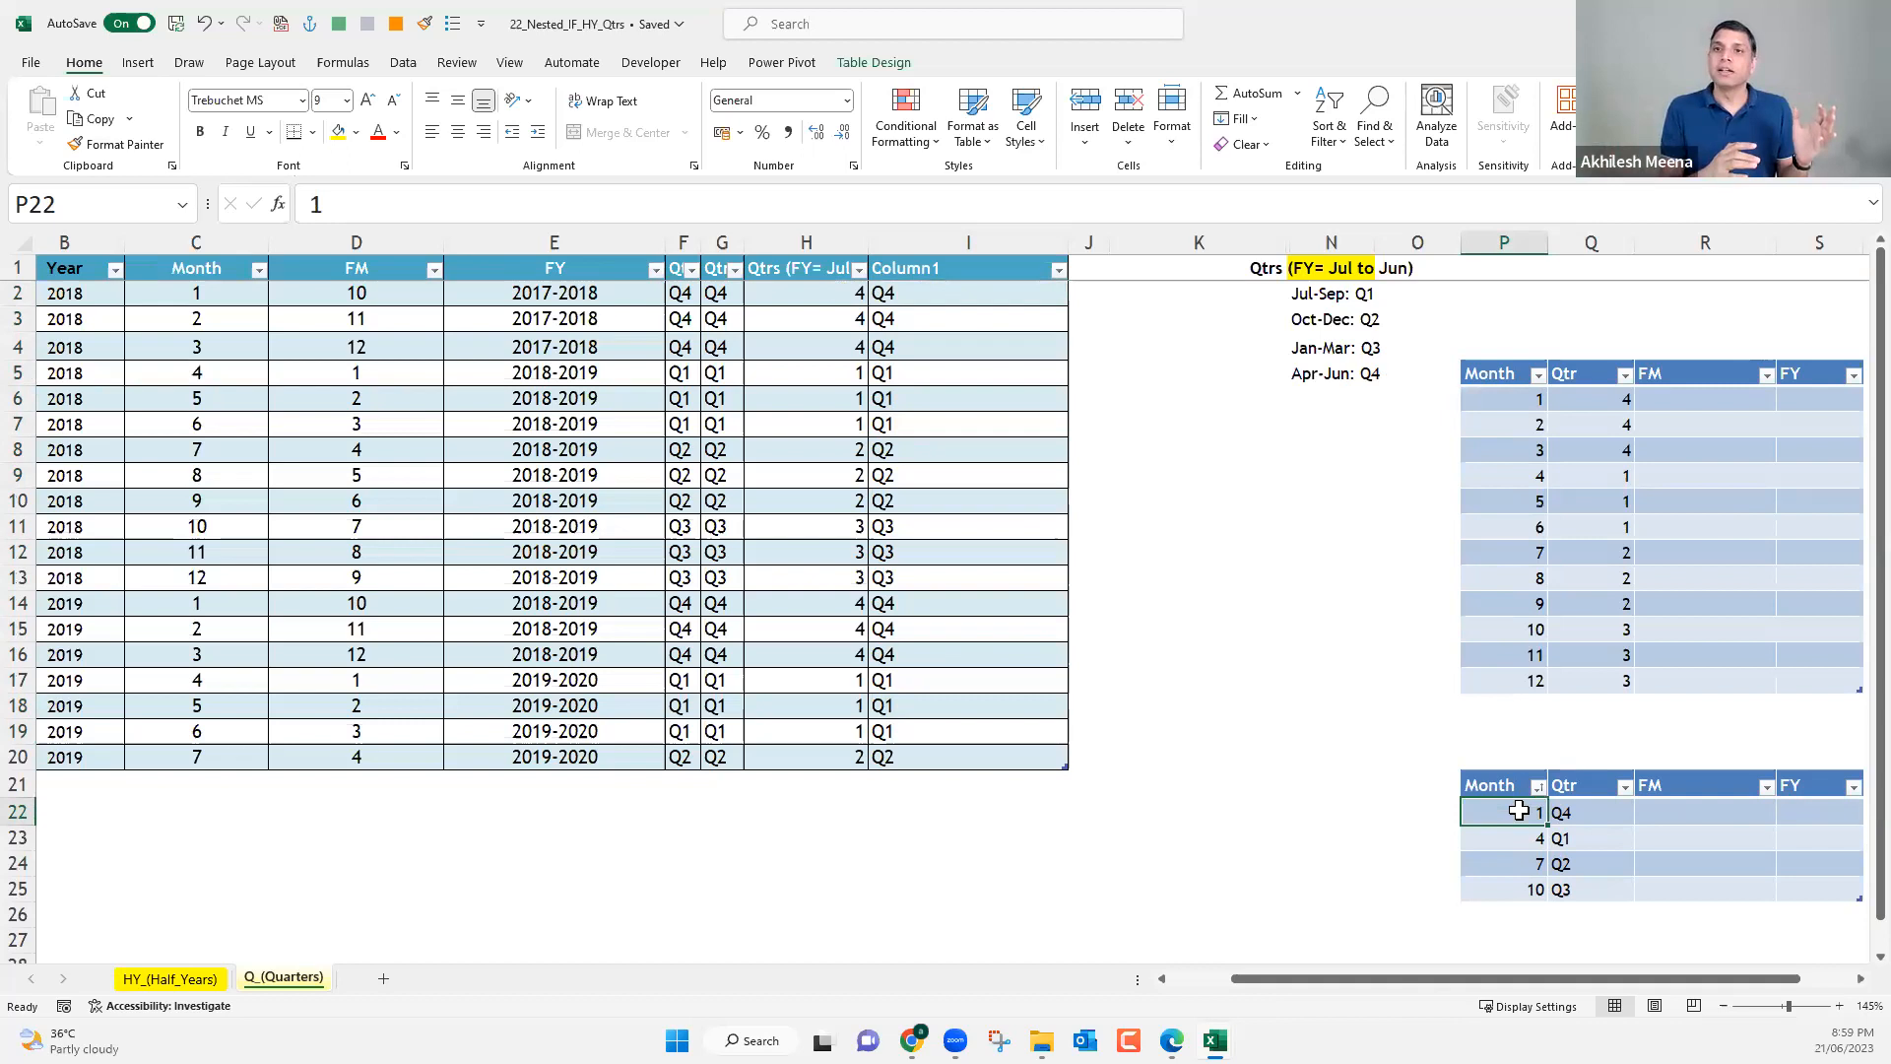
drag(1519, 810, 1521, 888)
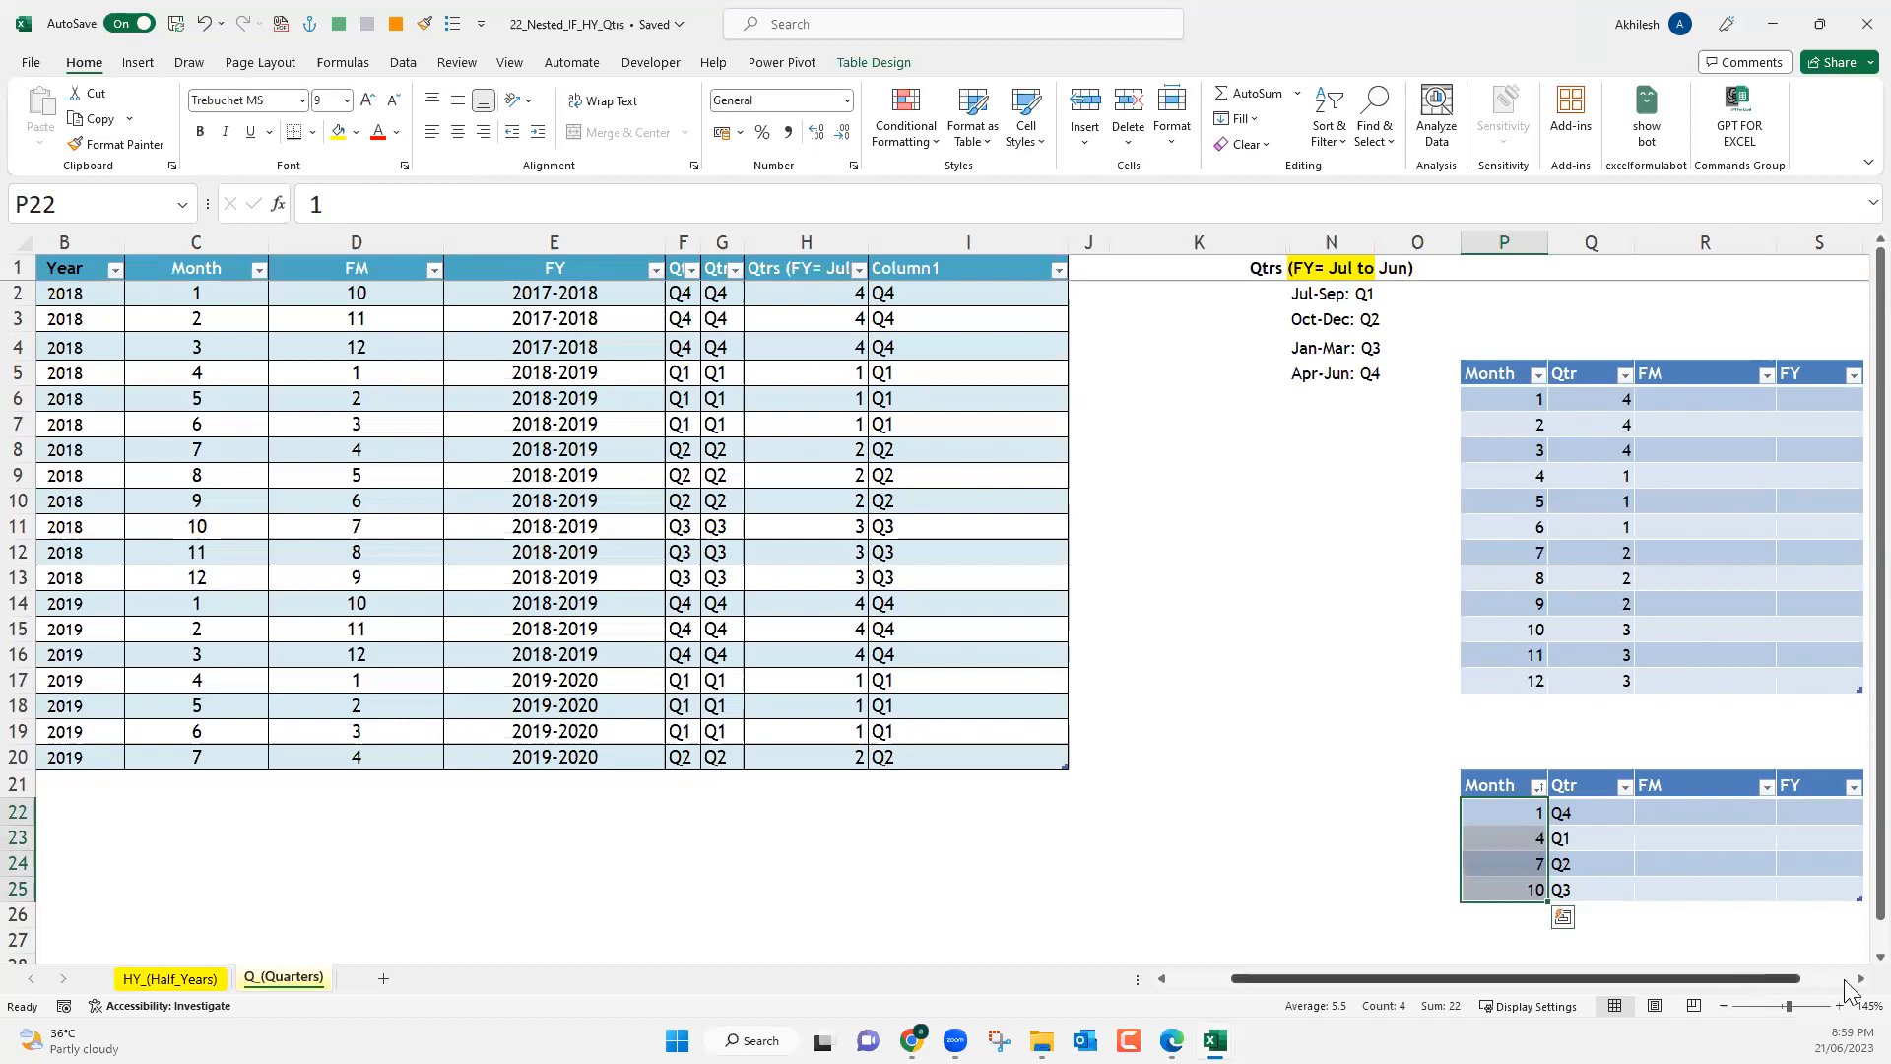
Examine the formulas behind the FM, quarter and Month columns, along with the source dates in the main table.
scroll(1658, 933, right, 3)
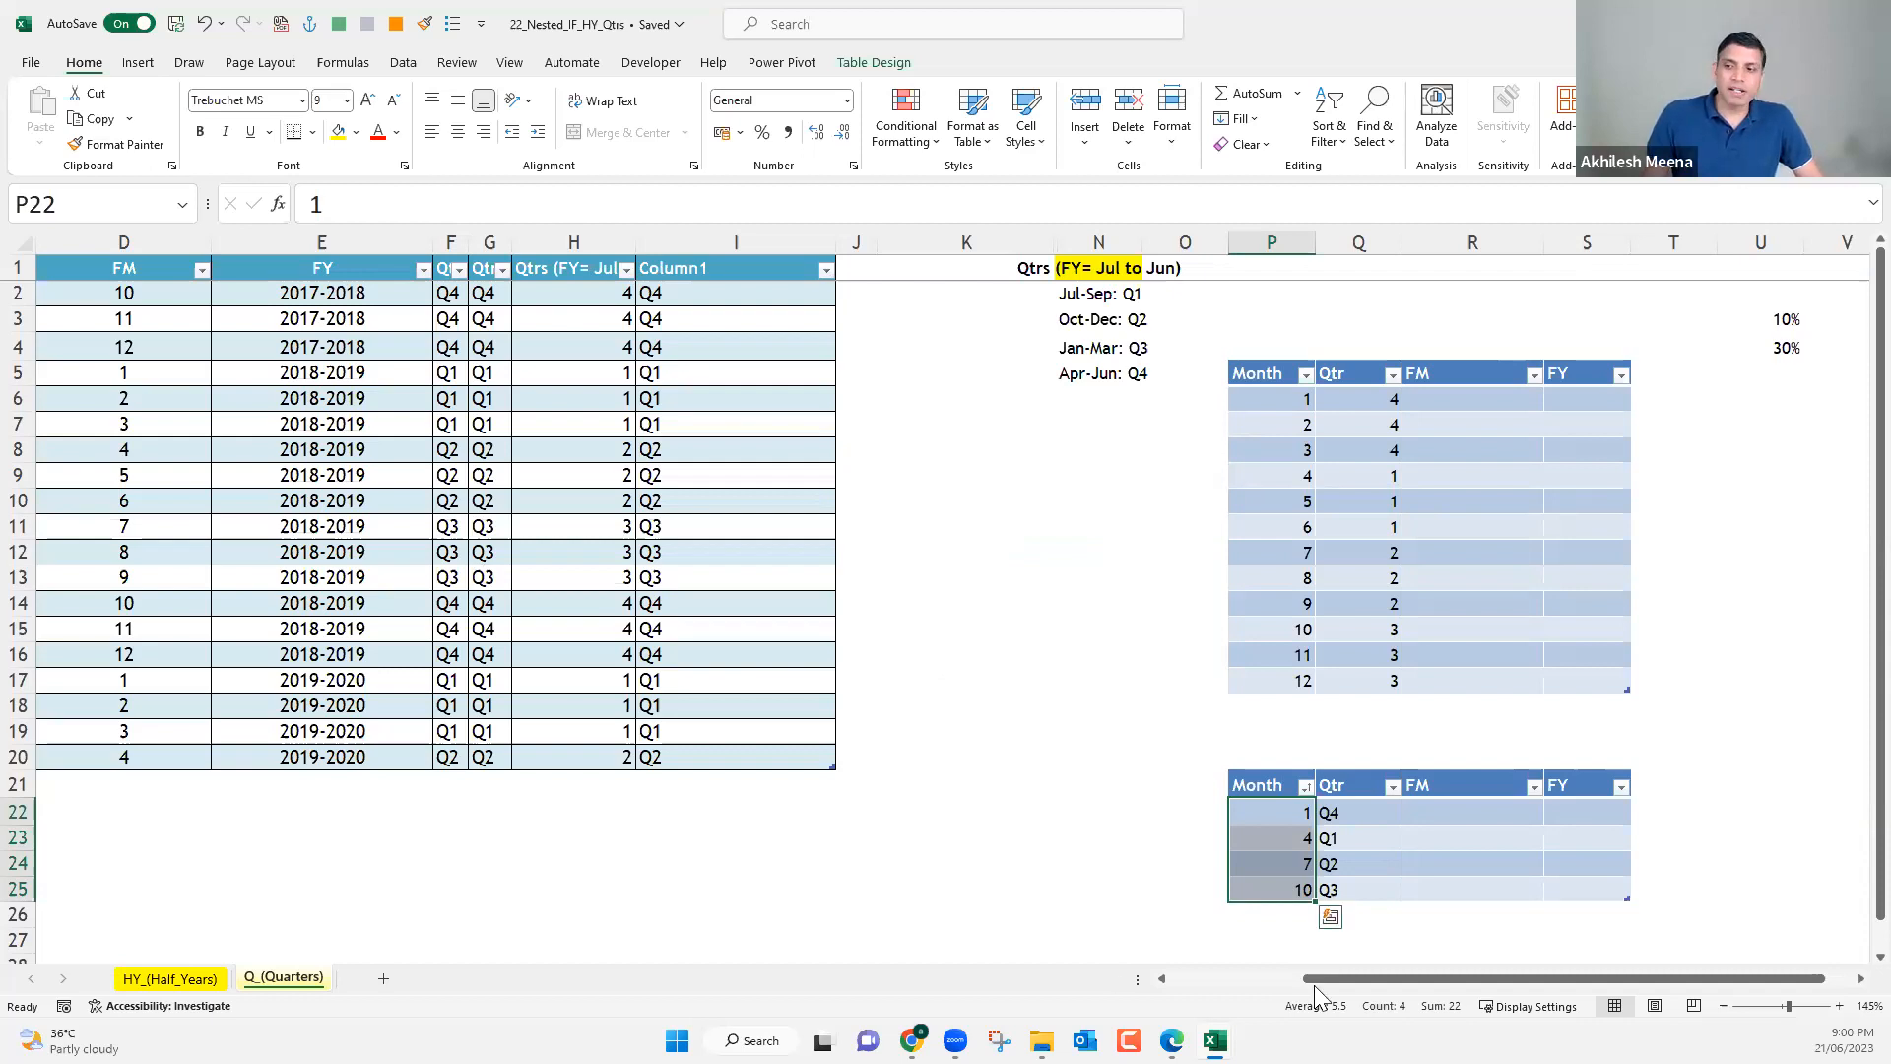
drag(1229, 990, 1034, 1002)
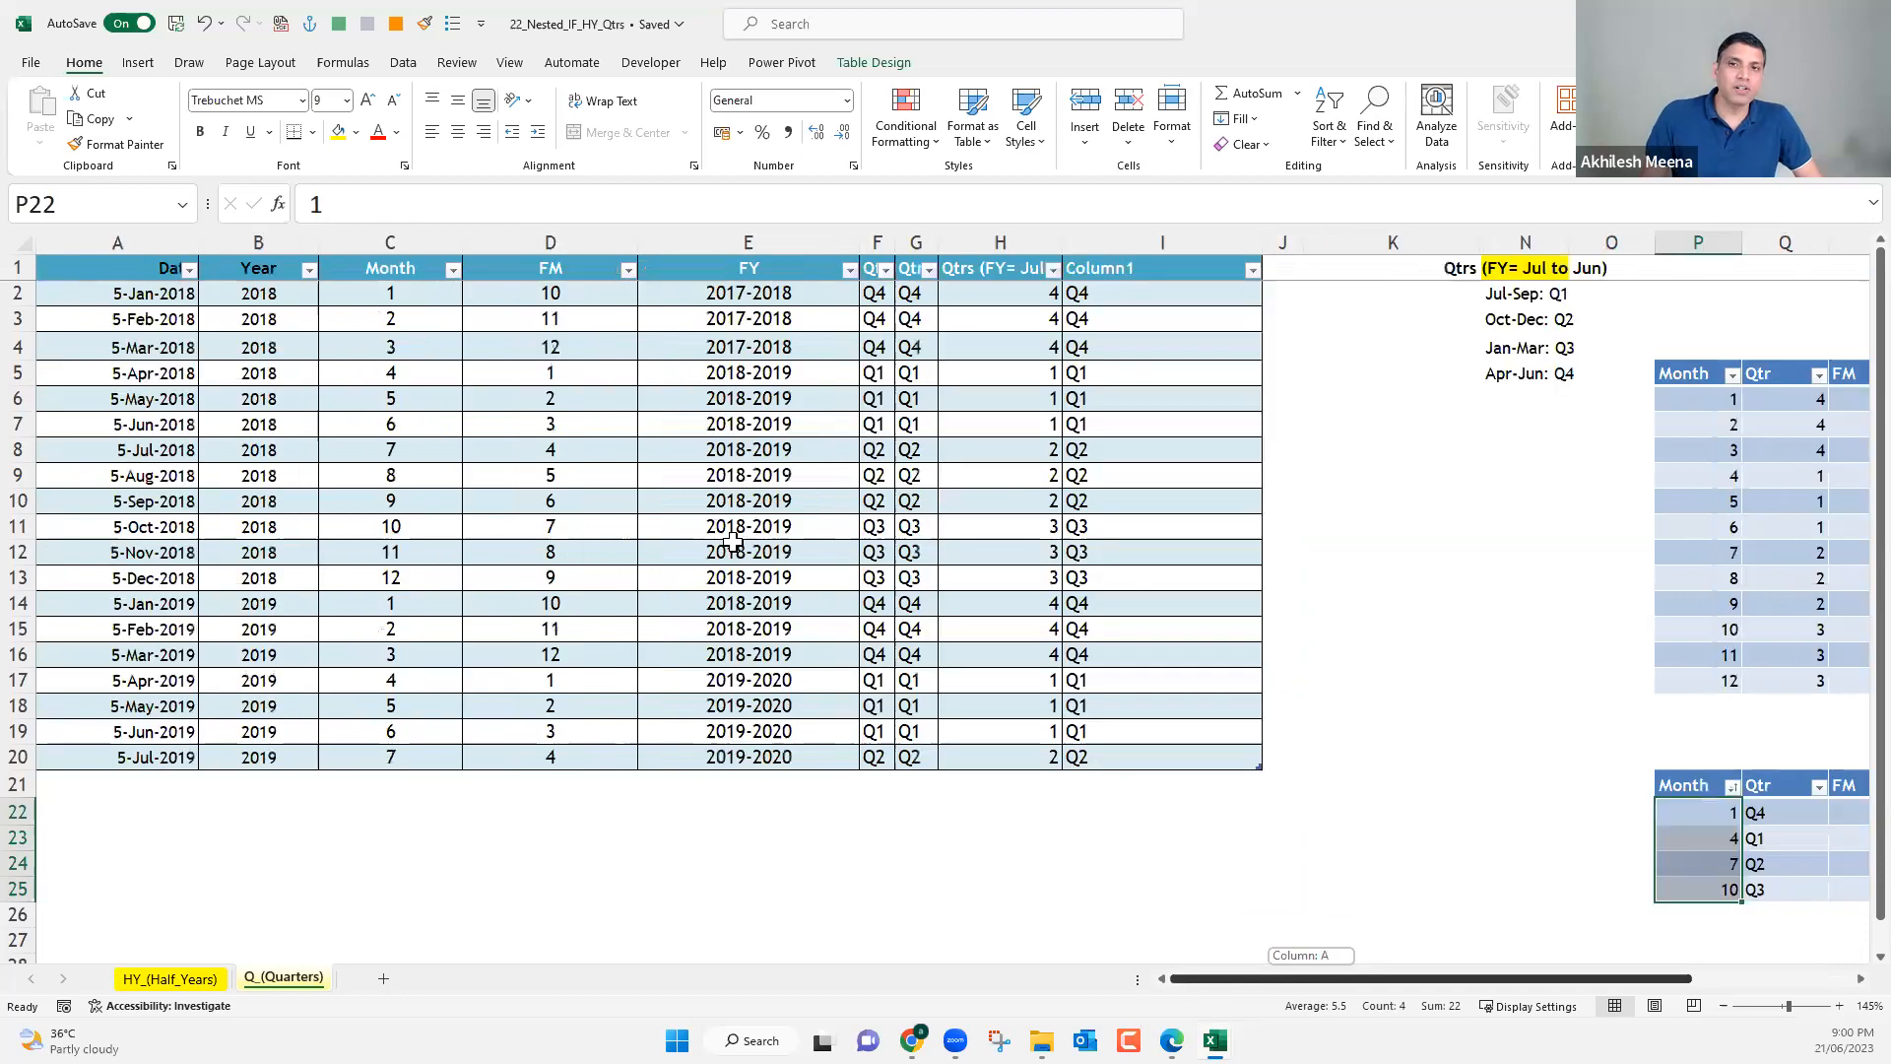
click(567, 293)
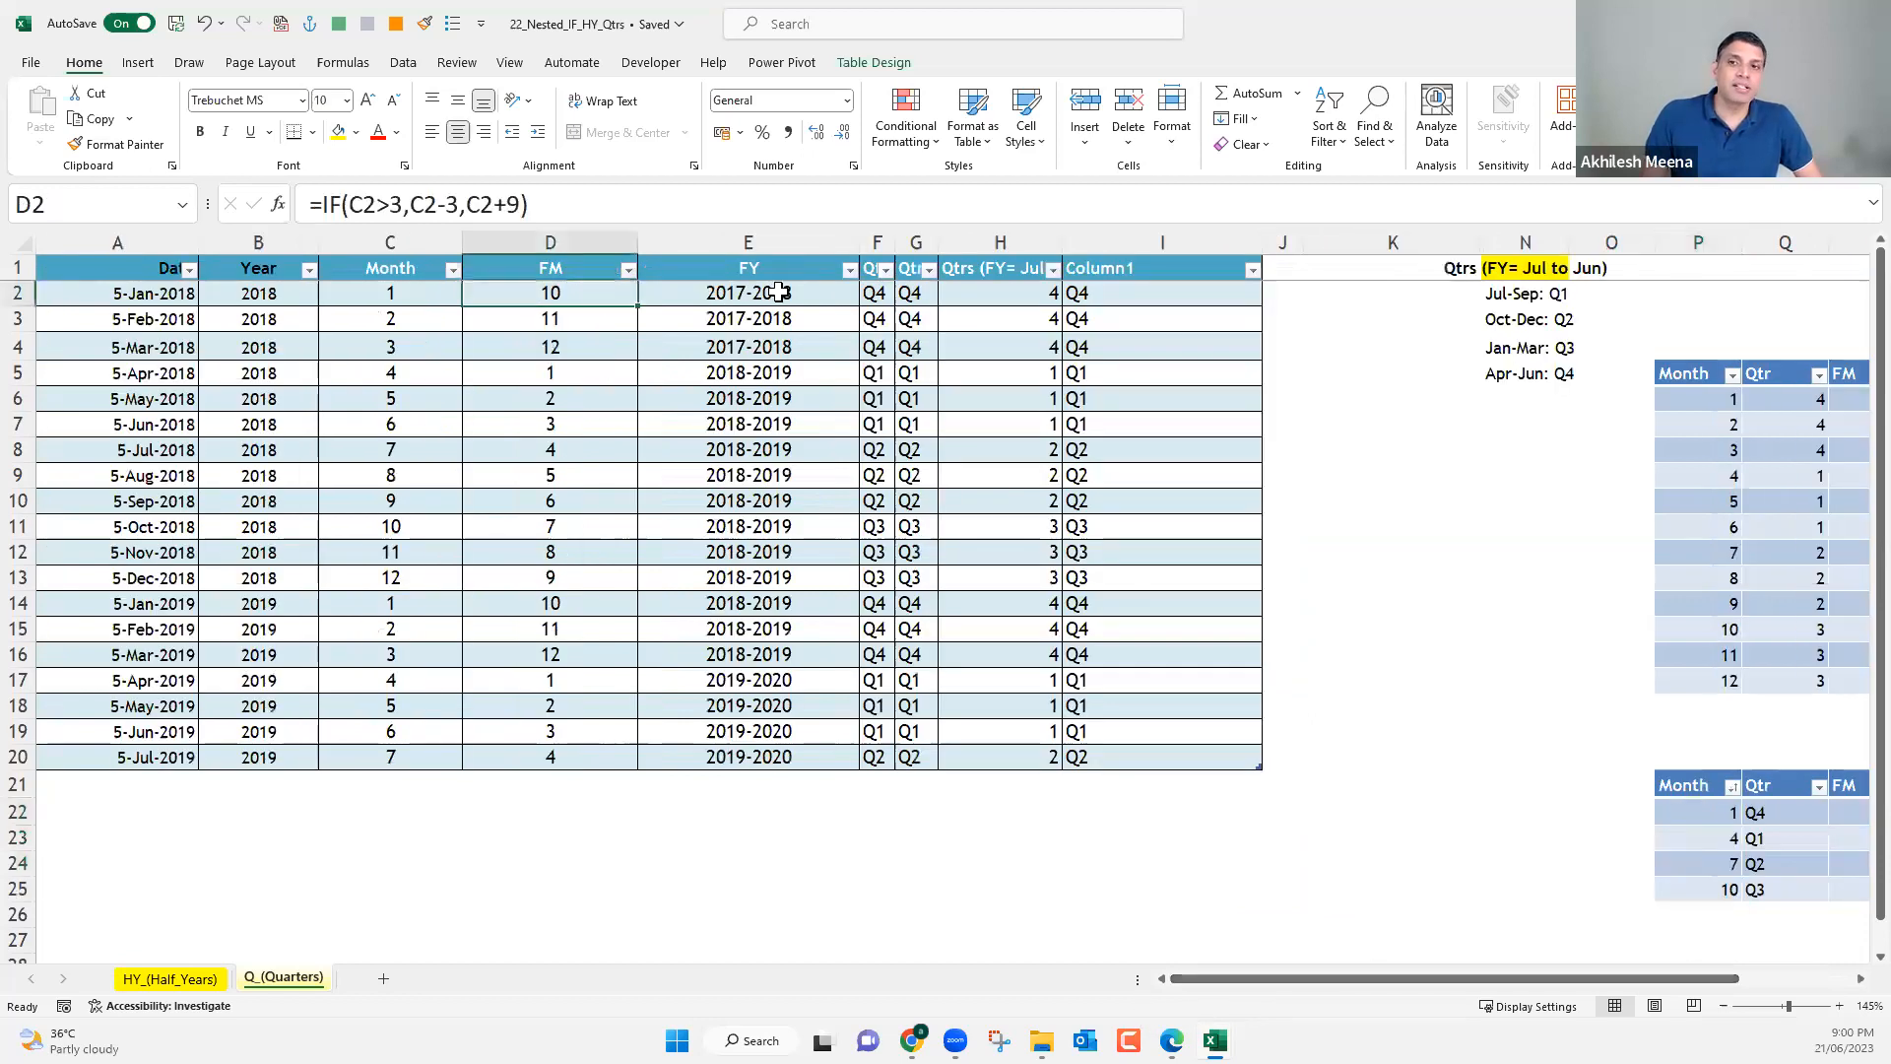
click(878, 293)
click(913, 292)
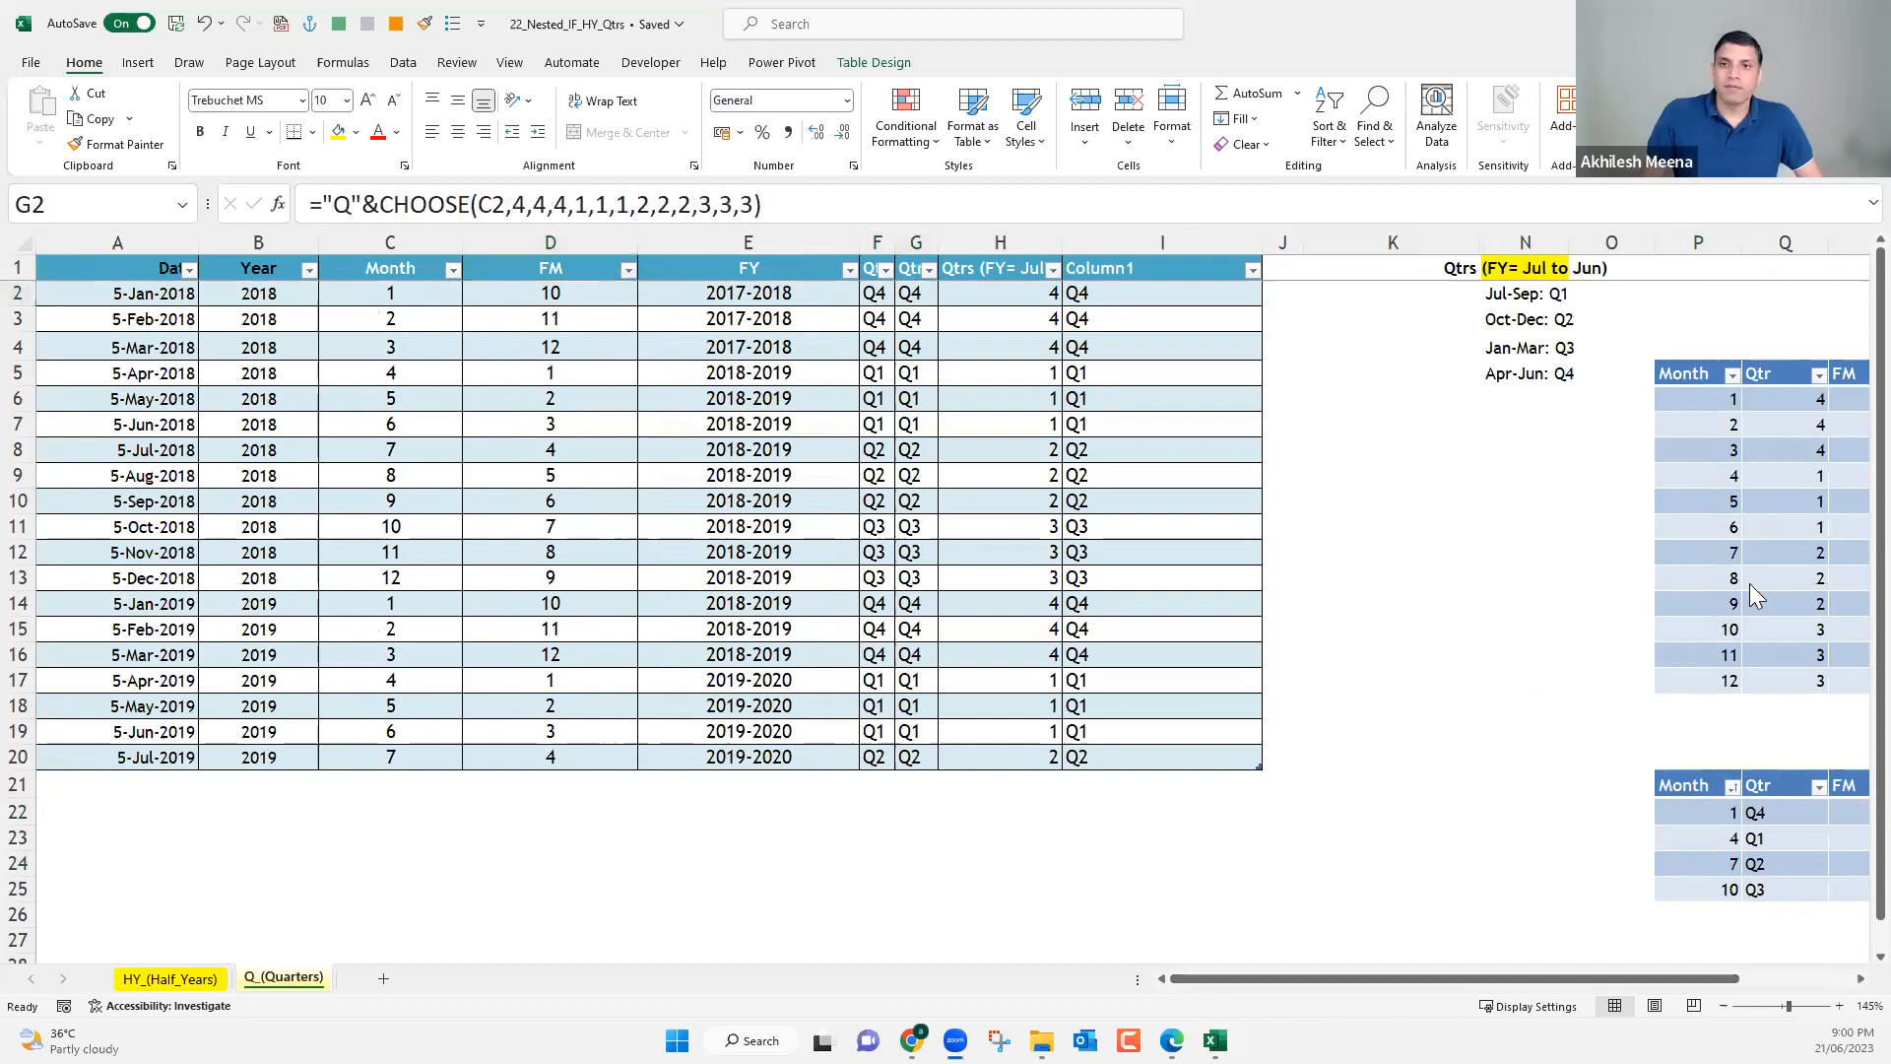
click(569, 293)
key(Down)
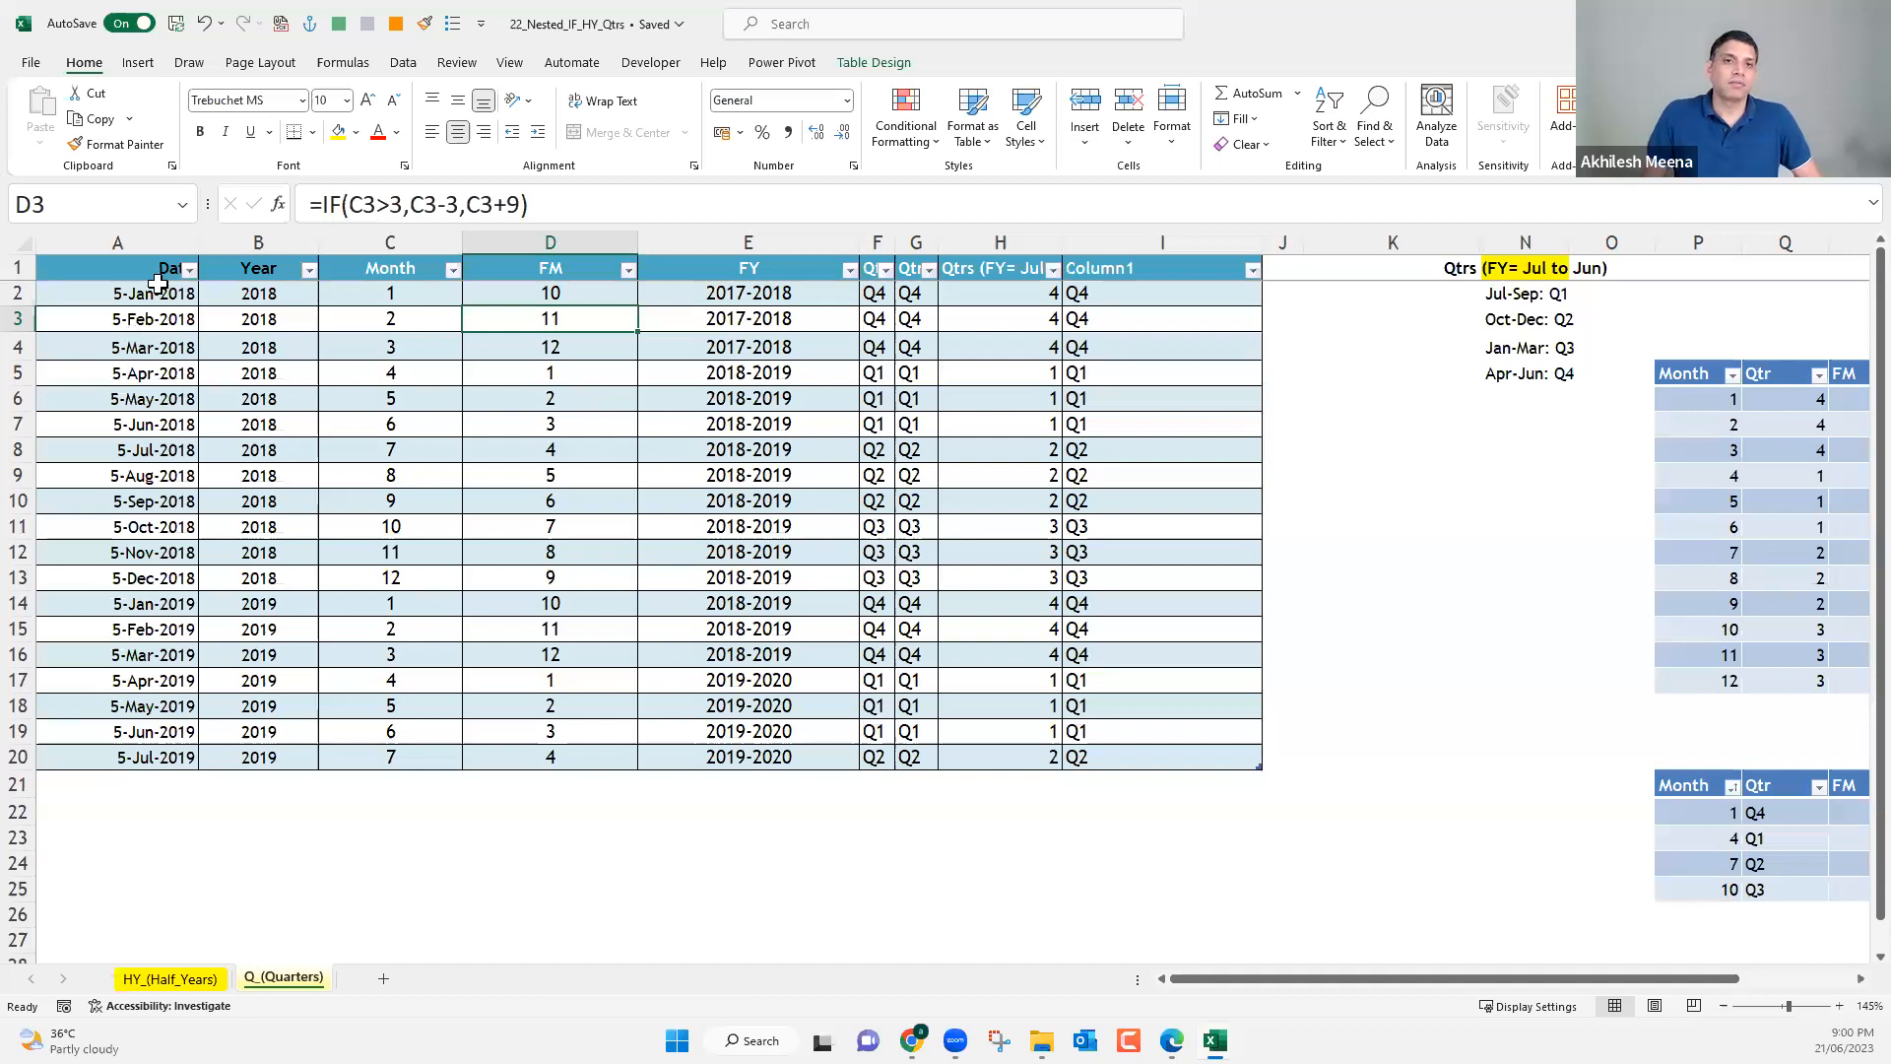
click(159, 289)
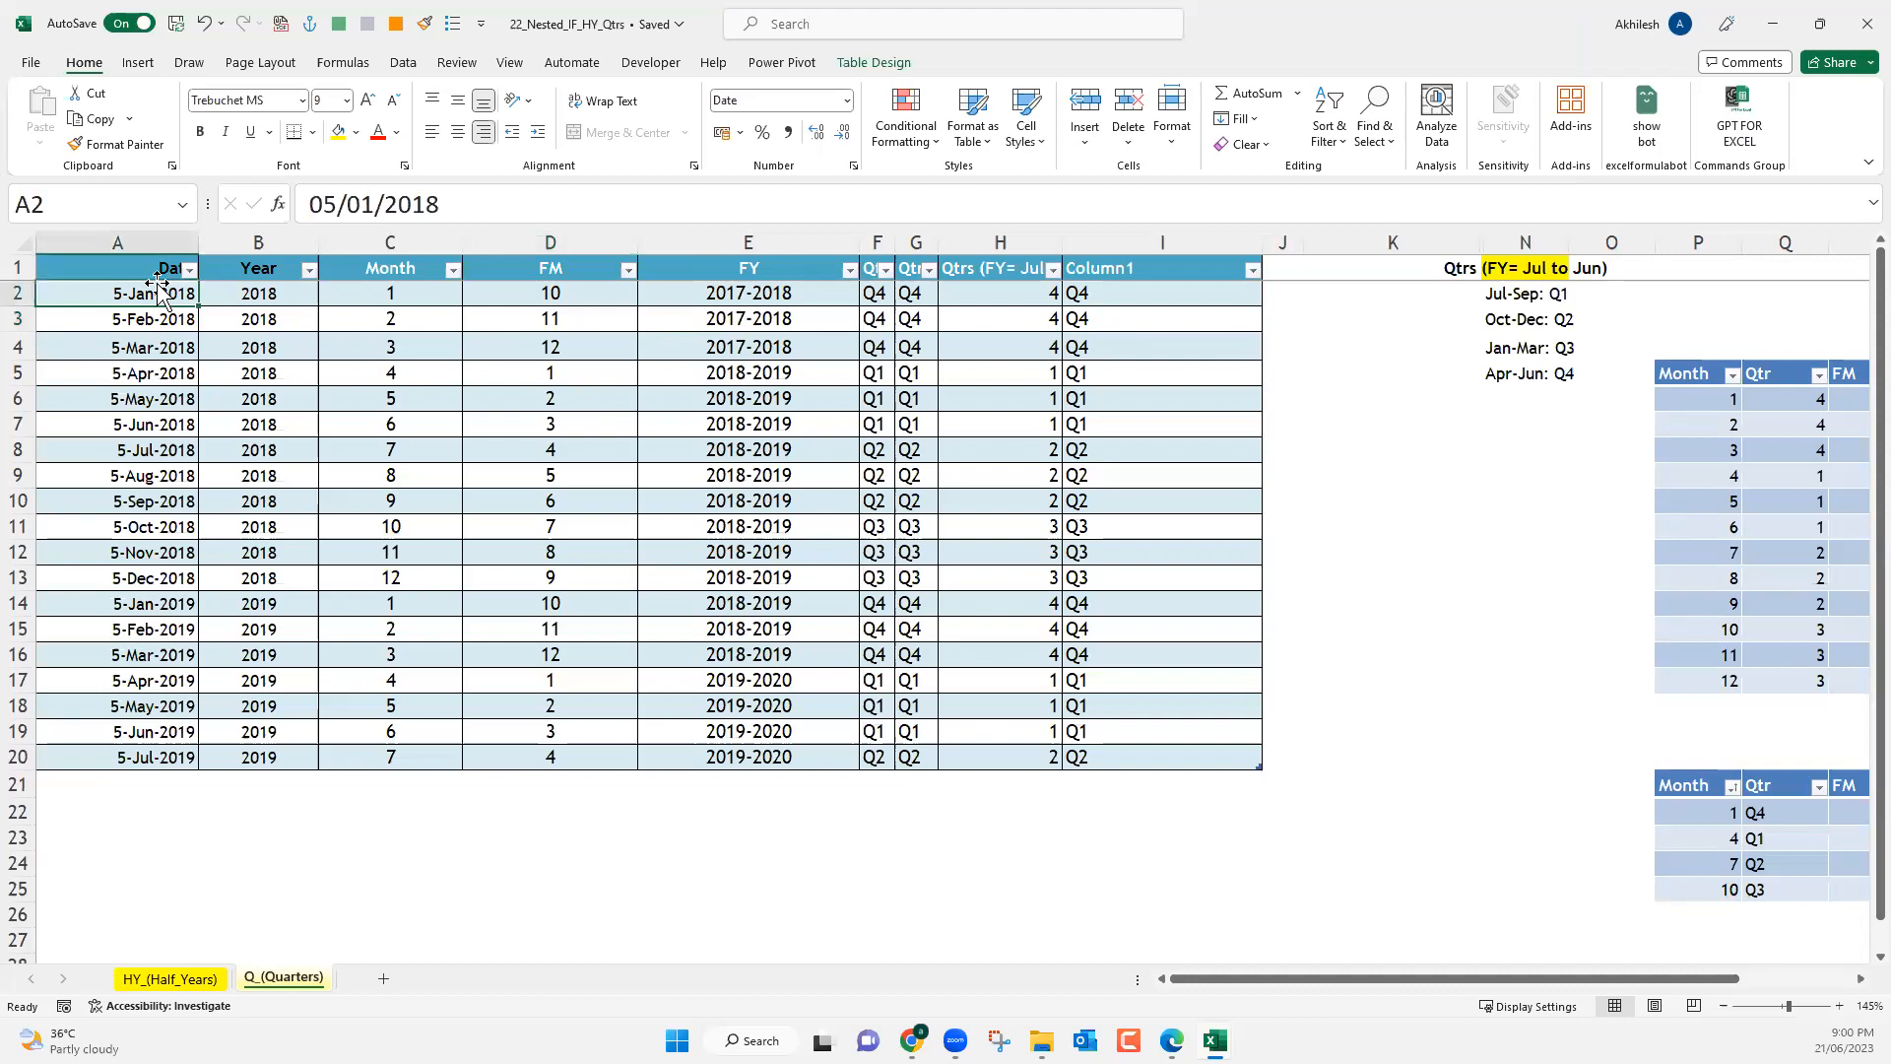
drag(390, 292, 390, 705)
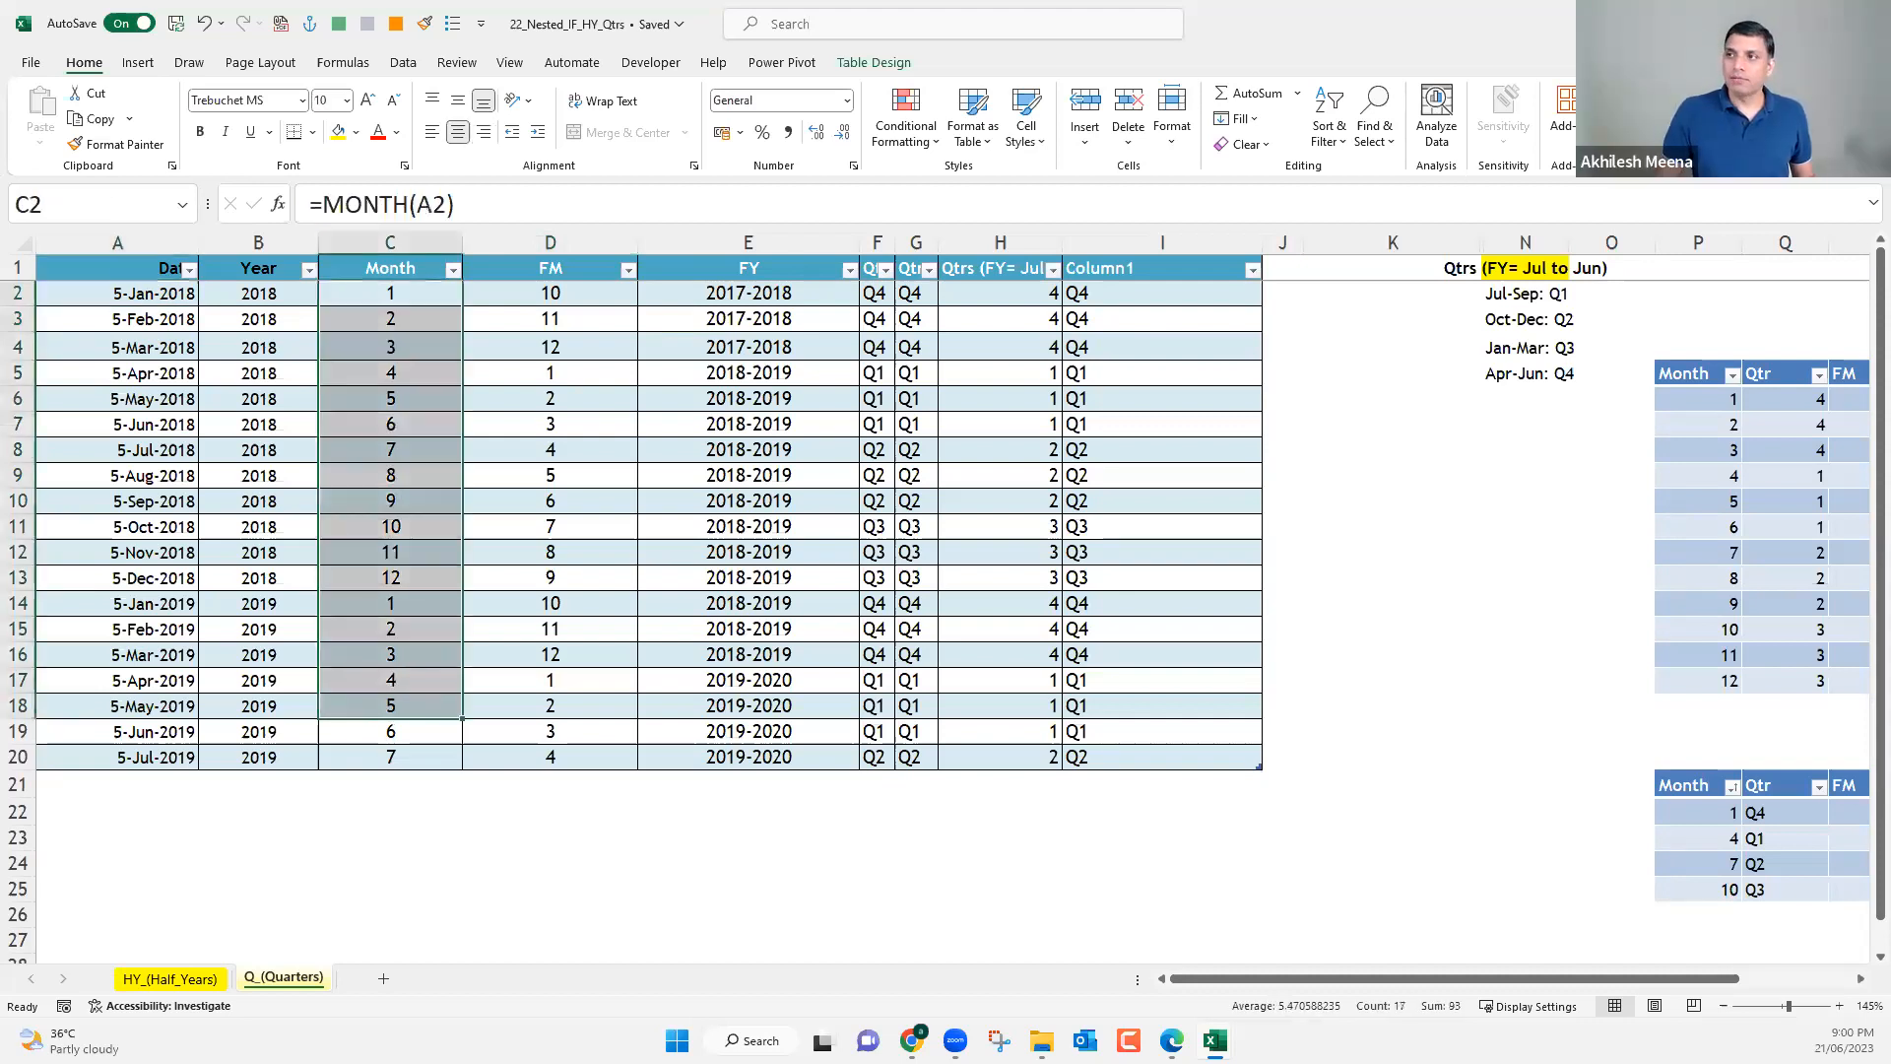
Open the 36 Time Master workbook from the 04 Relational Data Modelling folder inside Power BI Student.
click(1775, 22)
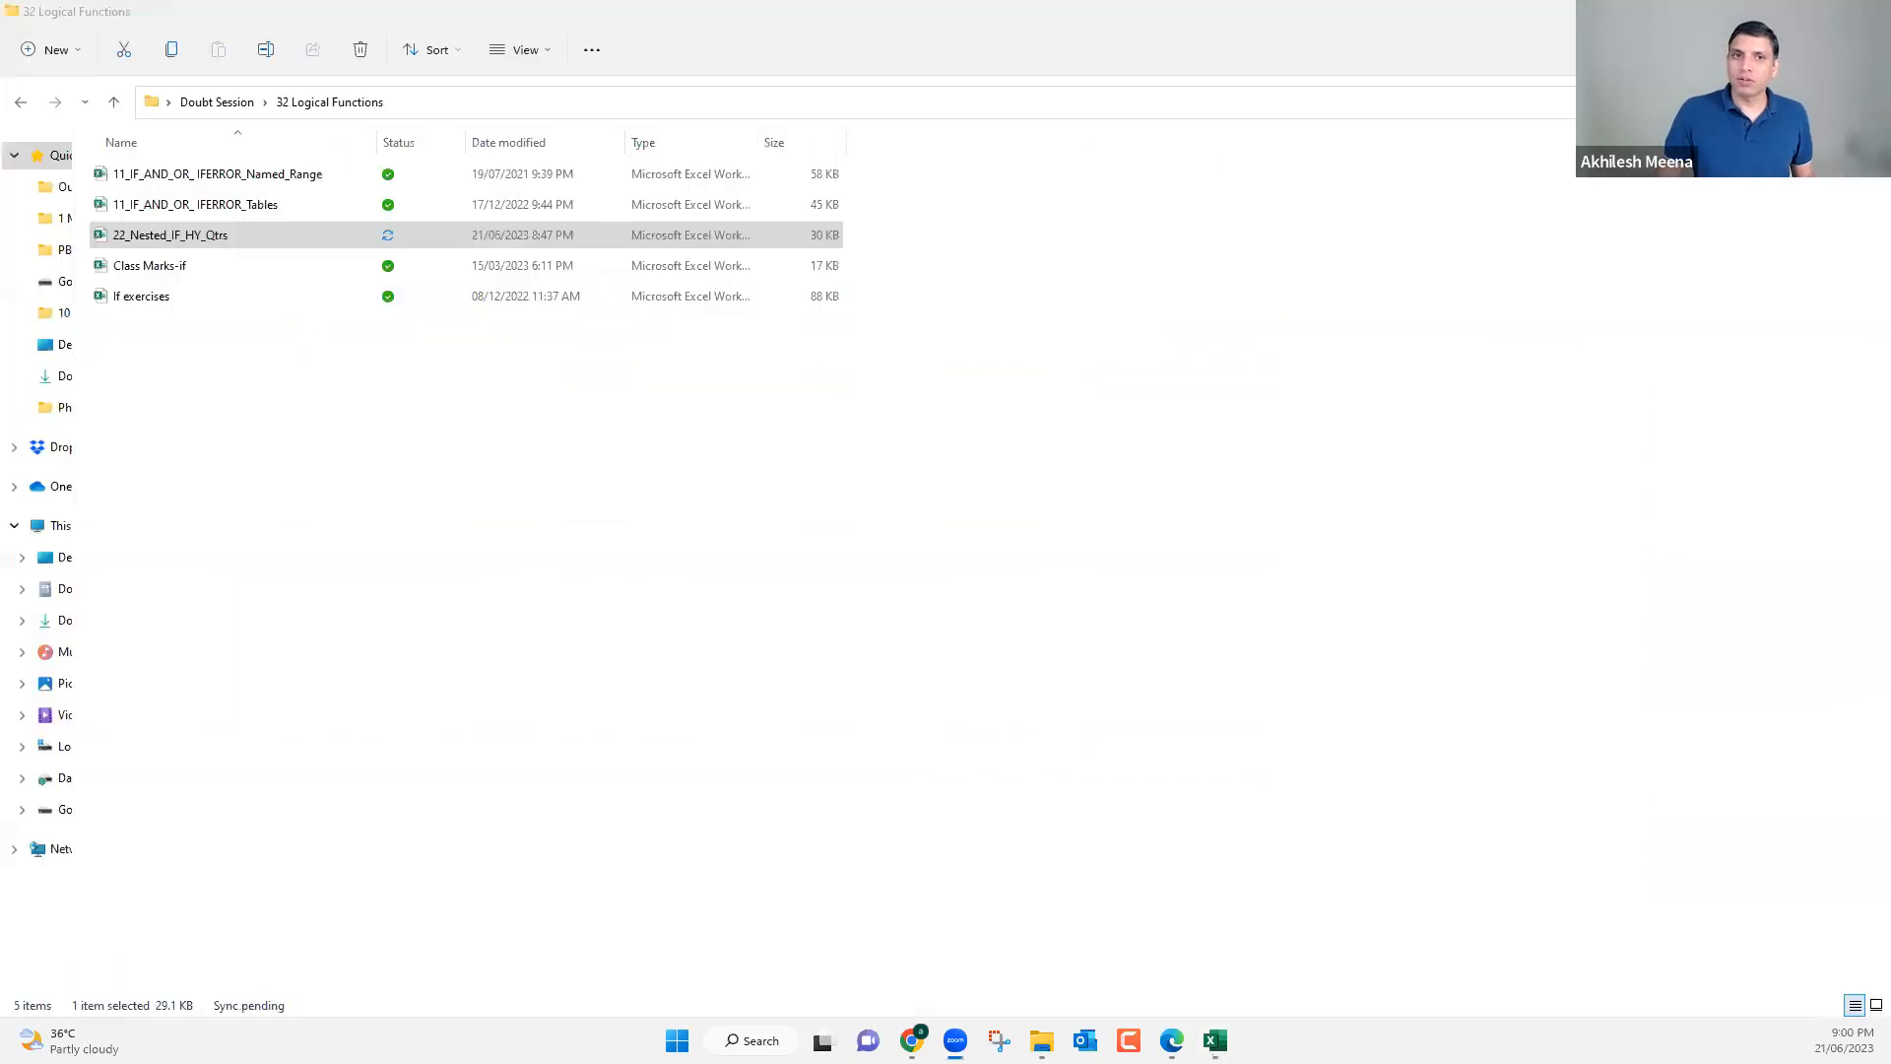
click(1775, 14)
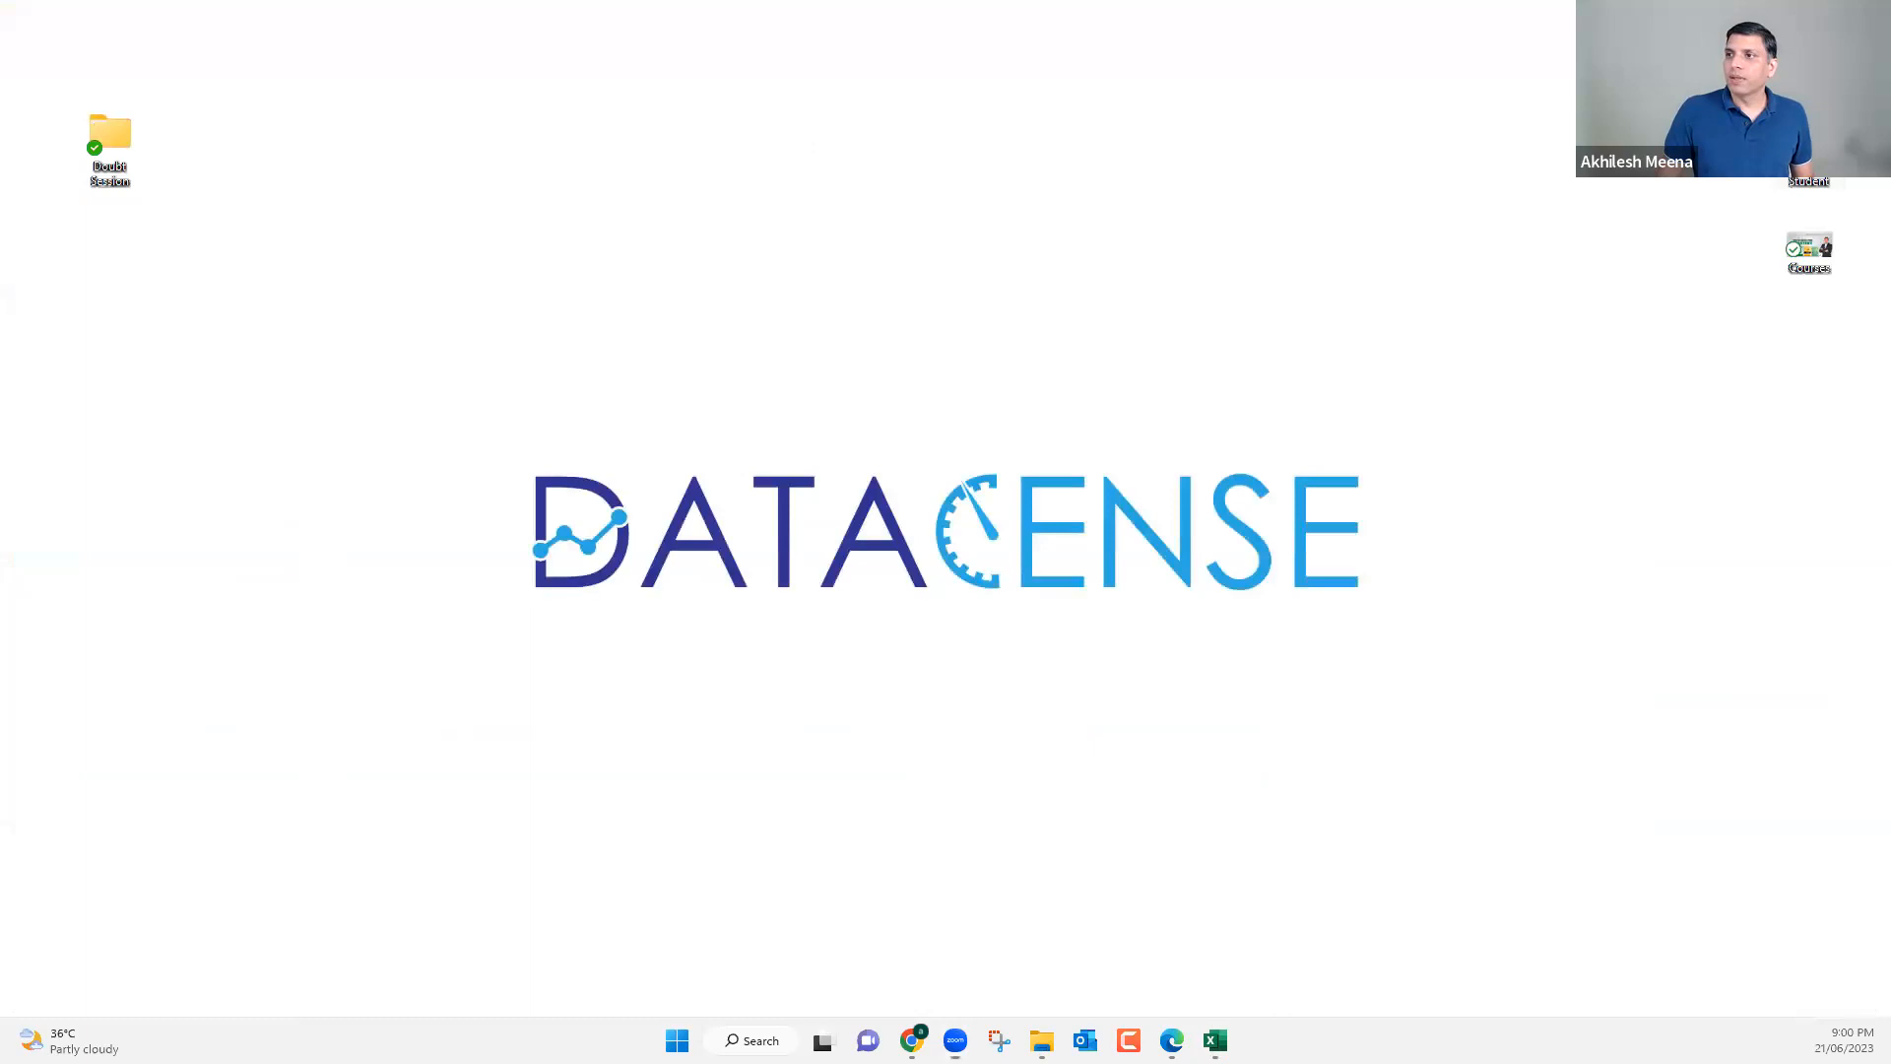
double_click(1805, 140)
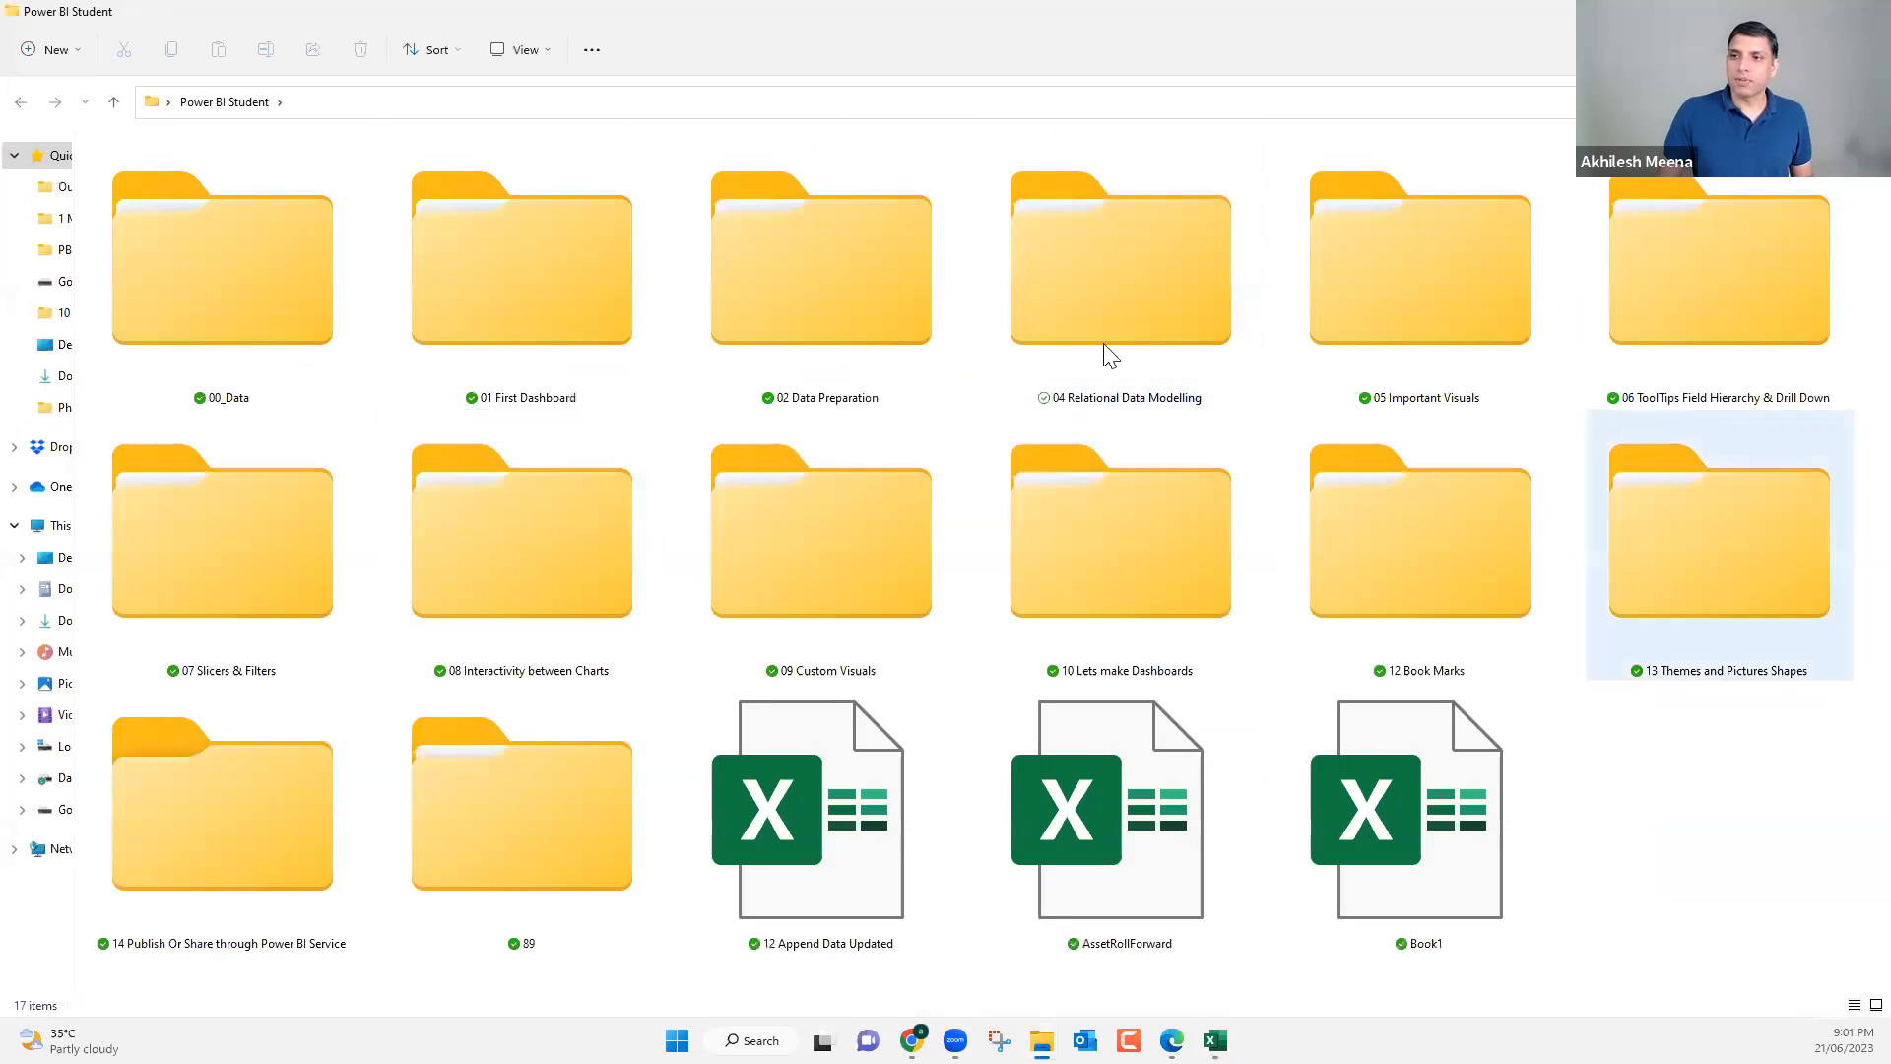
click(1093, 315)
double_click(1094, 316)
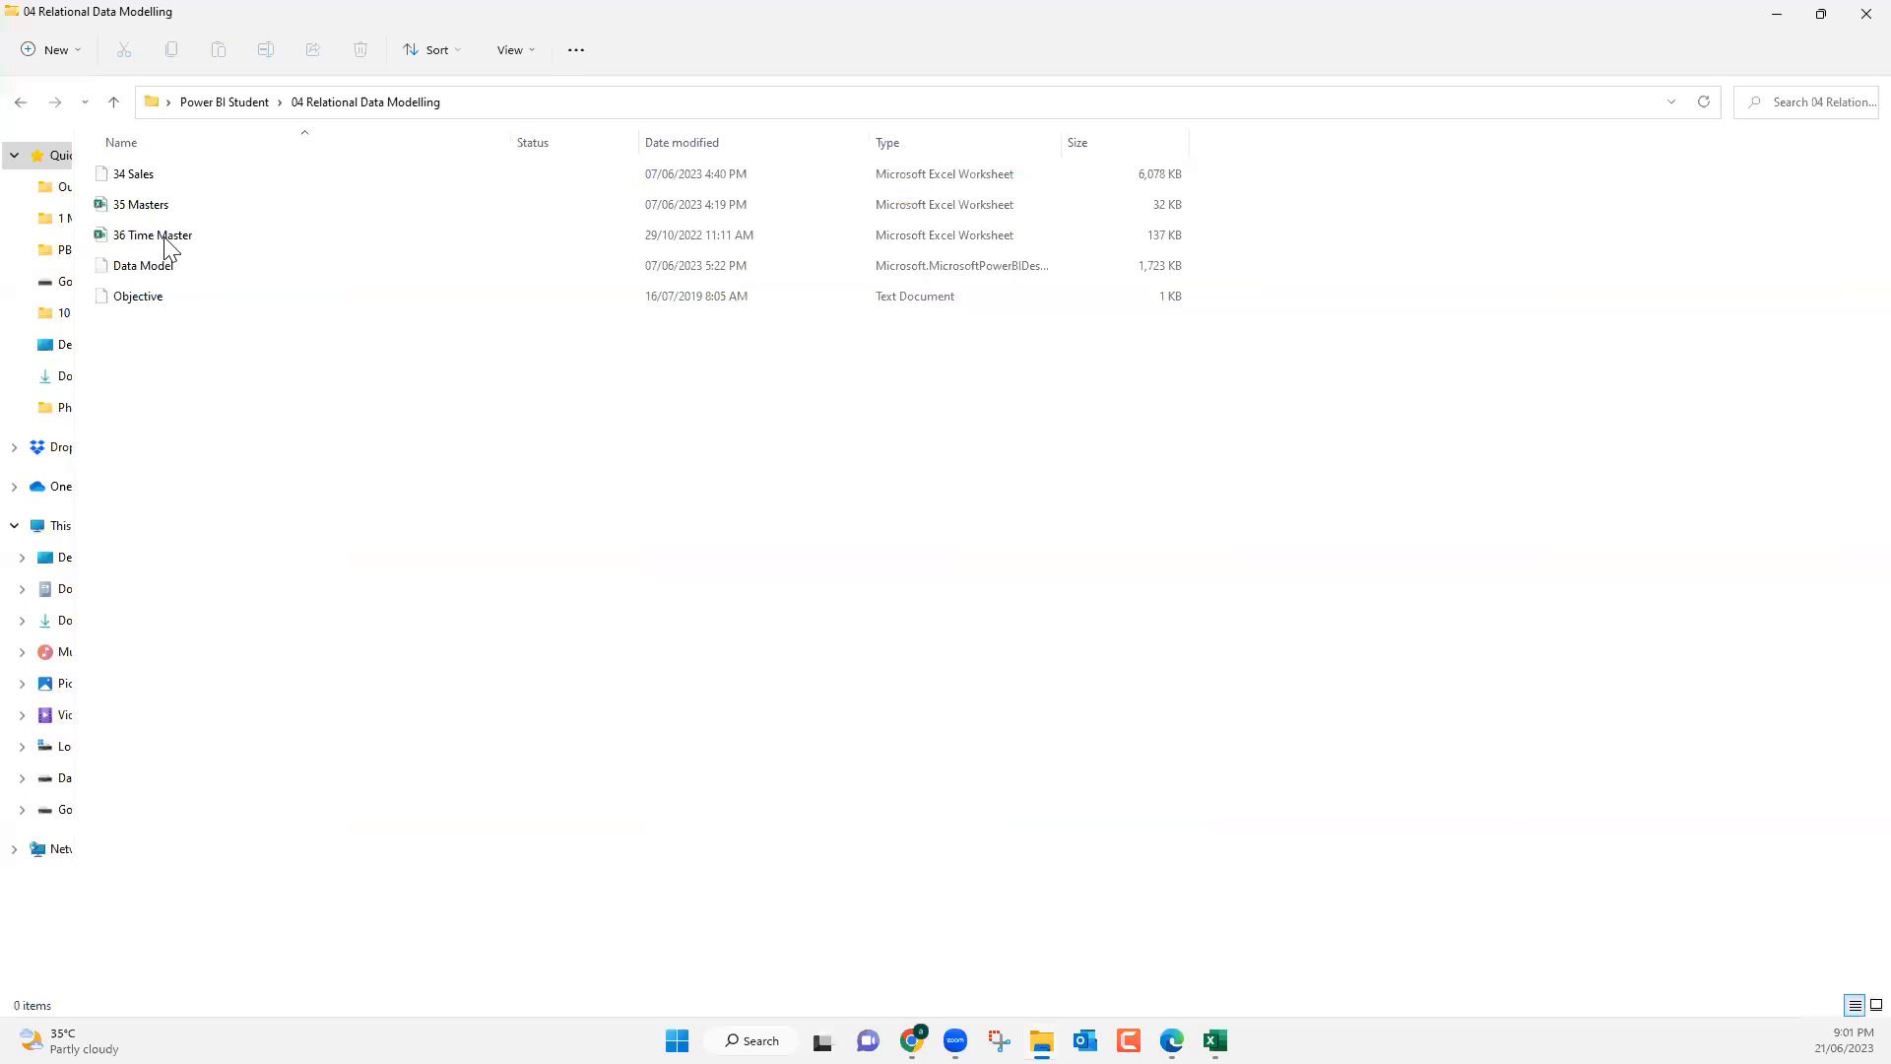
click(165, 242)
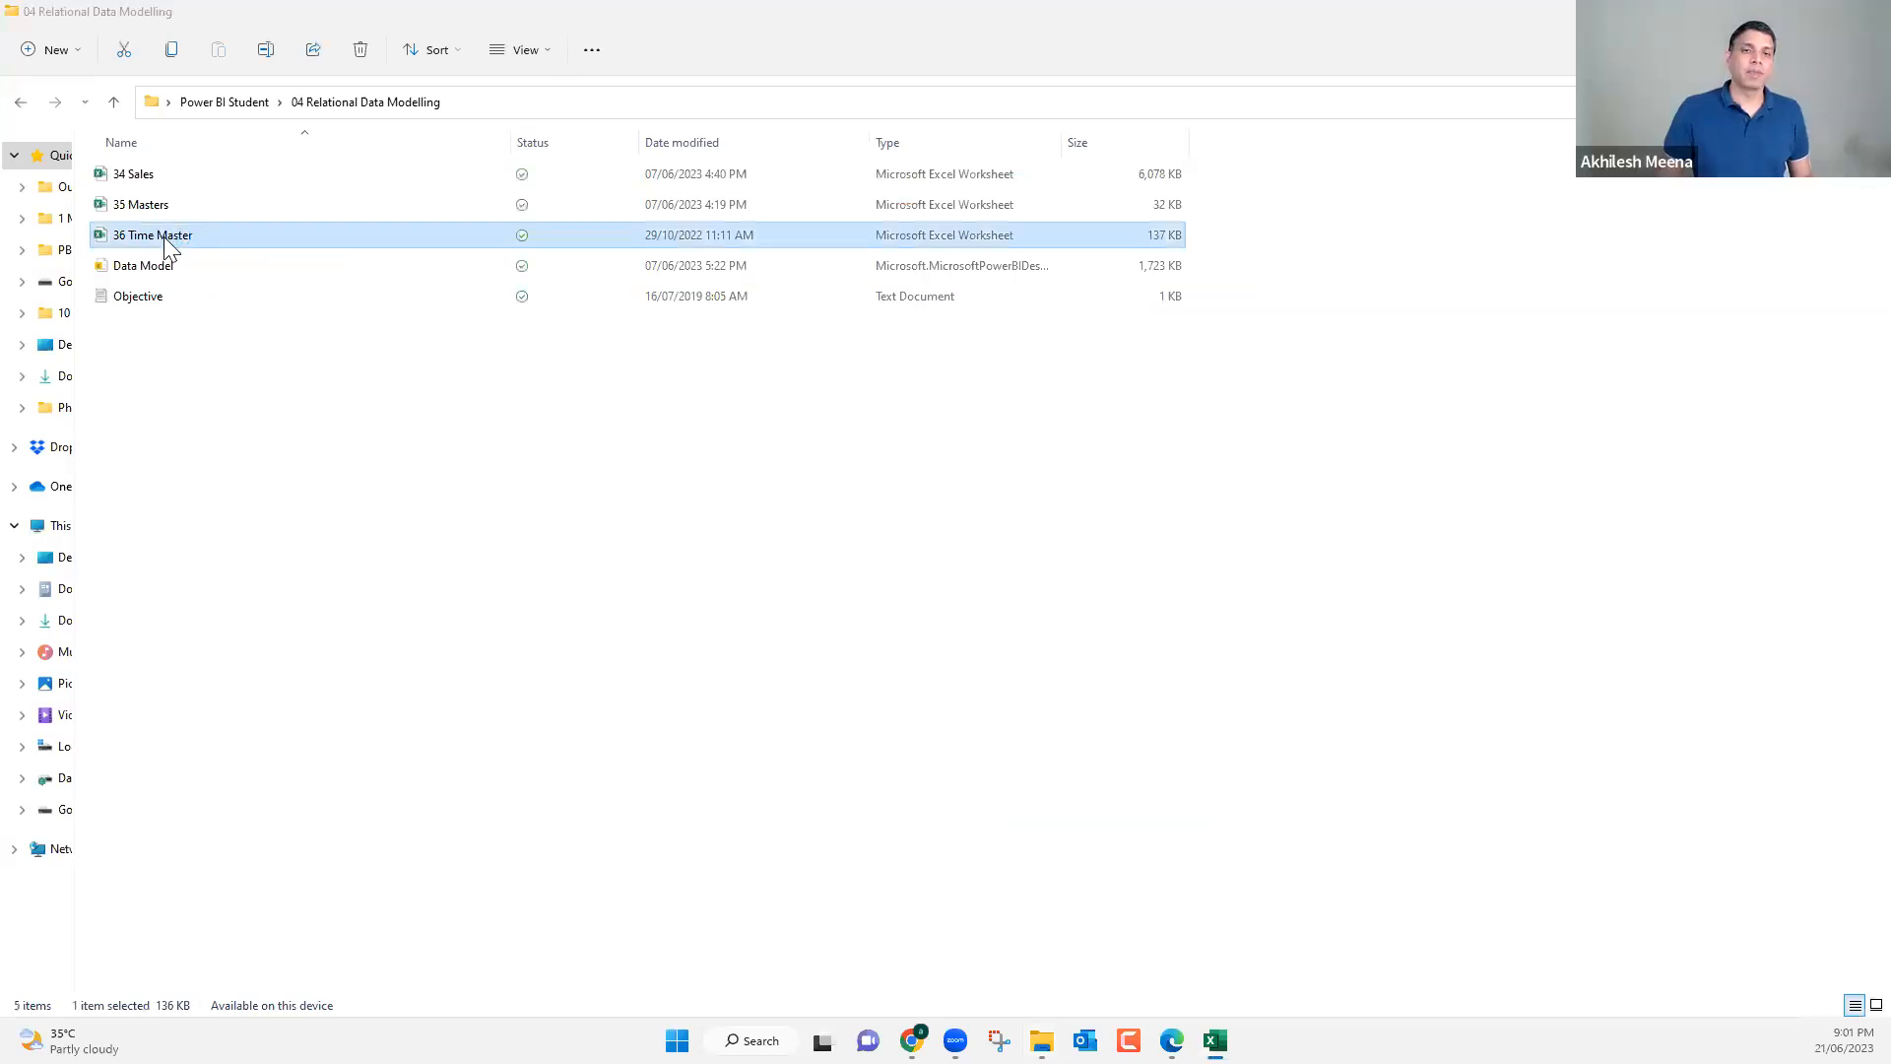
double_click(166, 241)
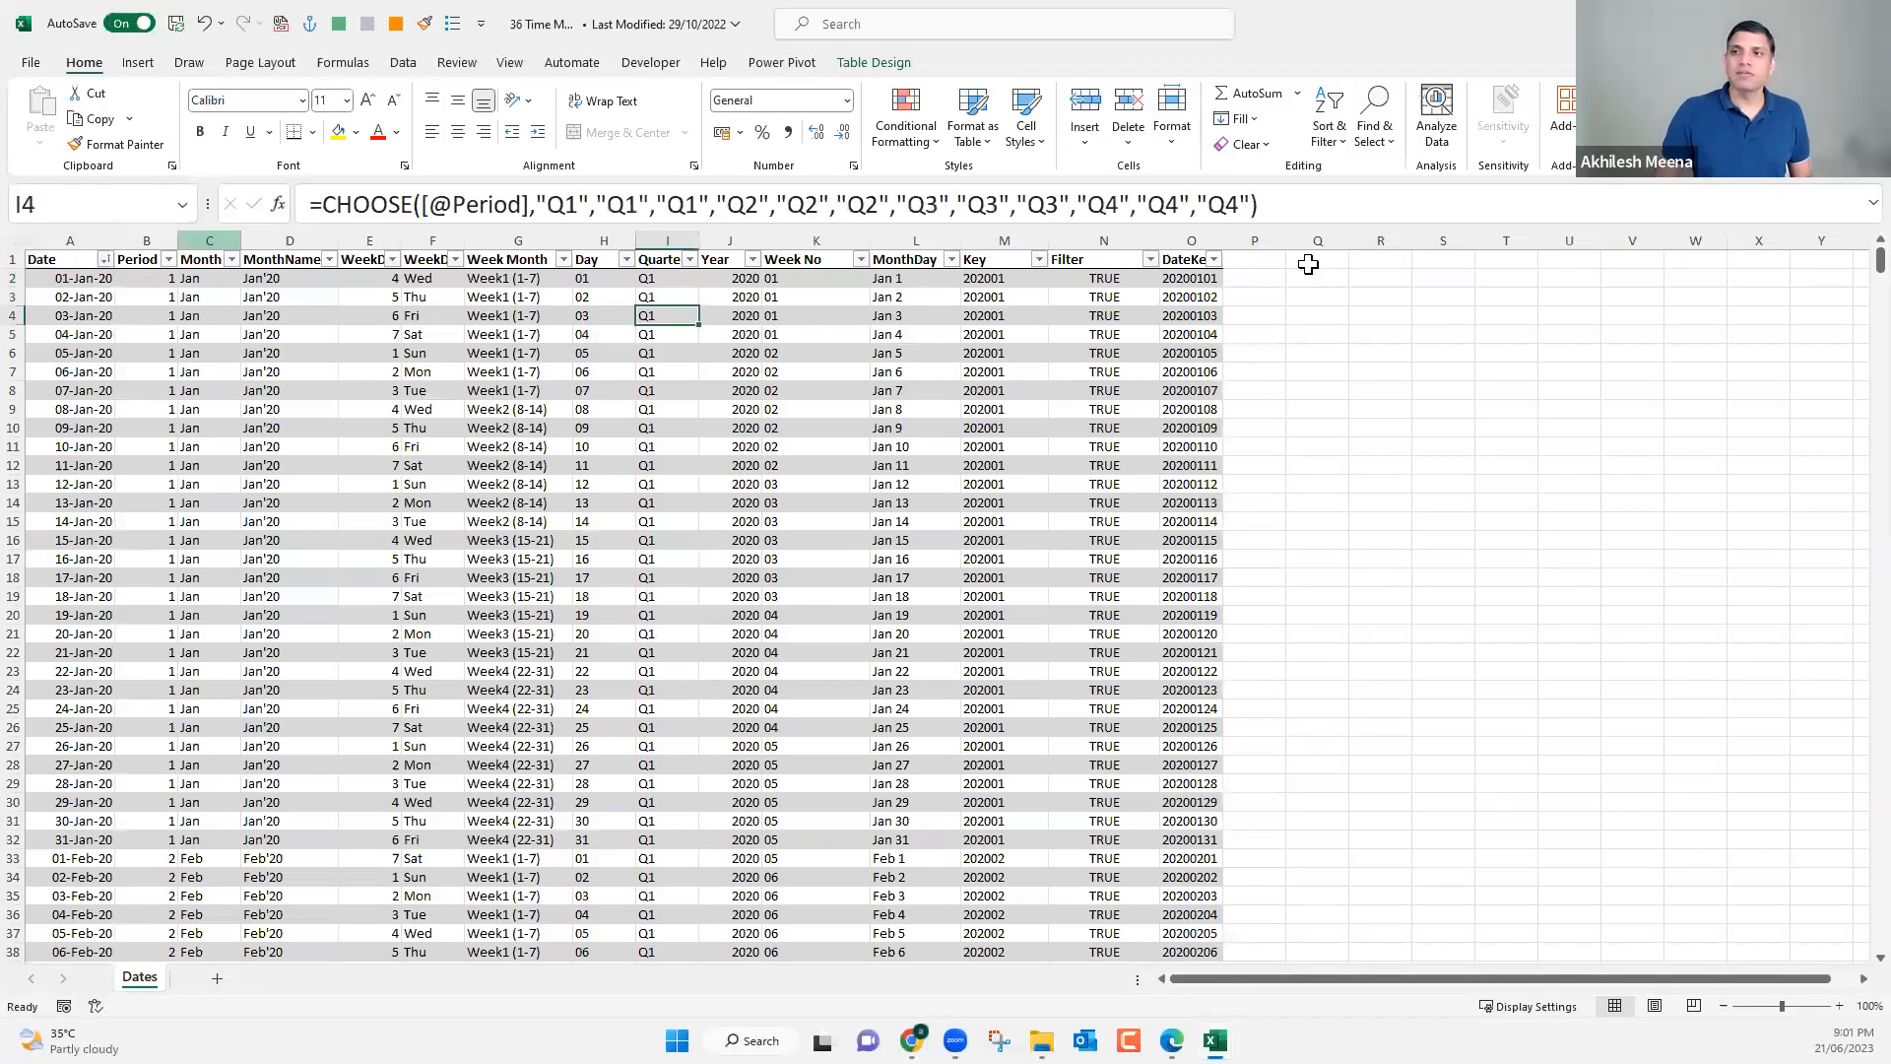
Examine the Dates table's daily date list and the formulas in its weekday name, Week Month and MonthDay columns.
click(1270, 262)
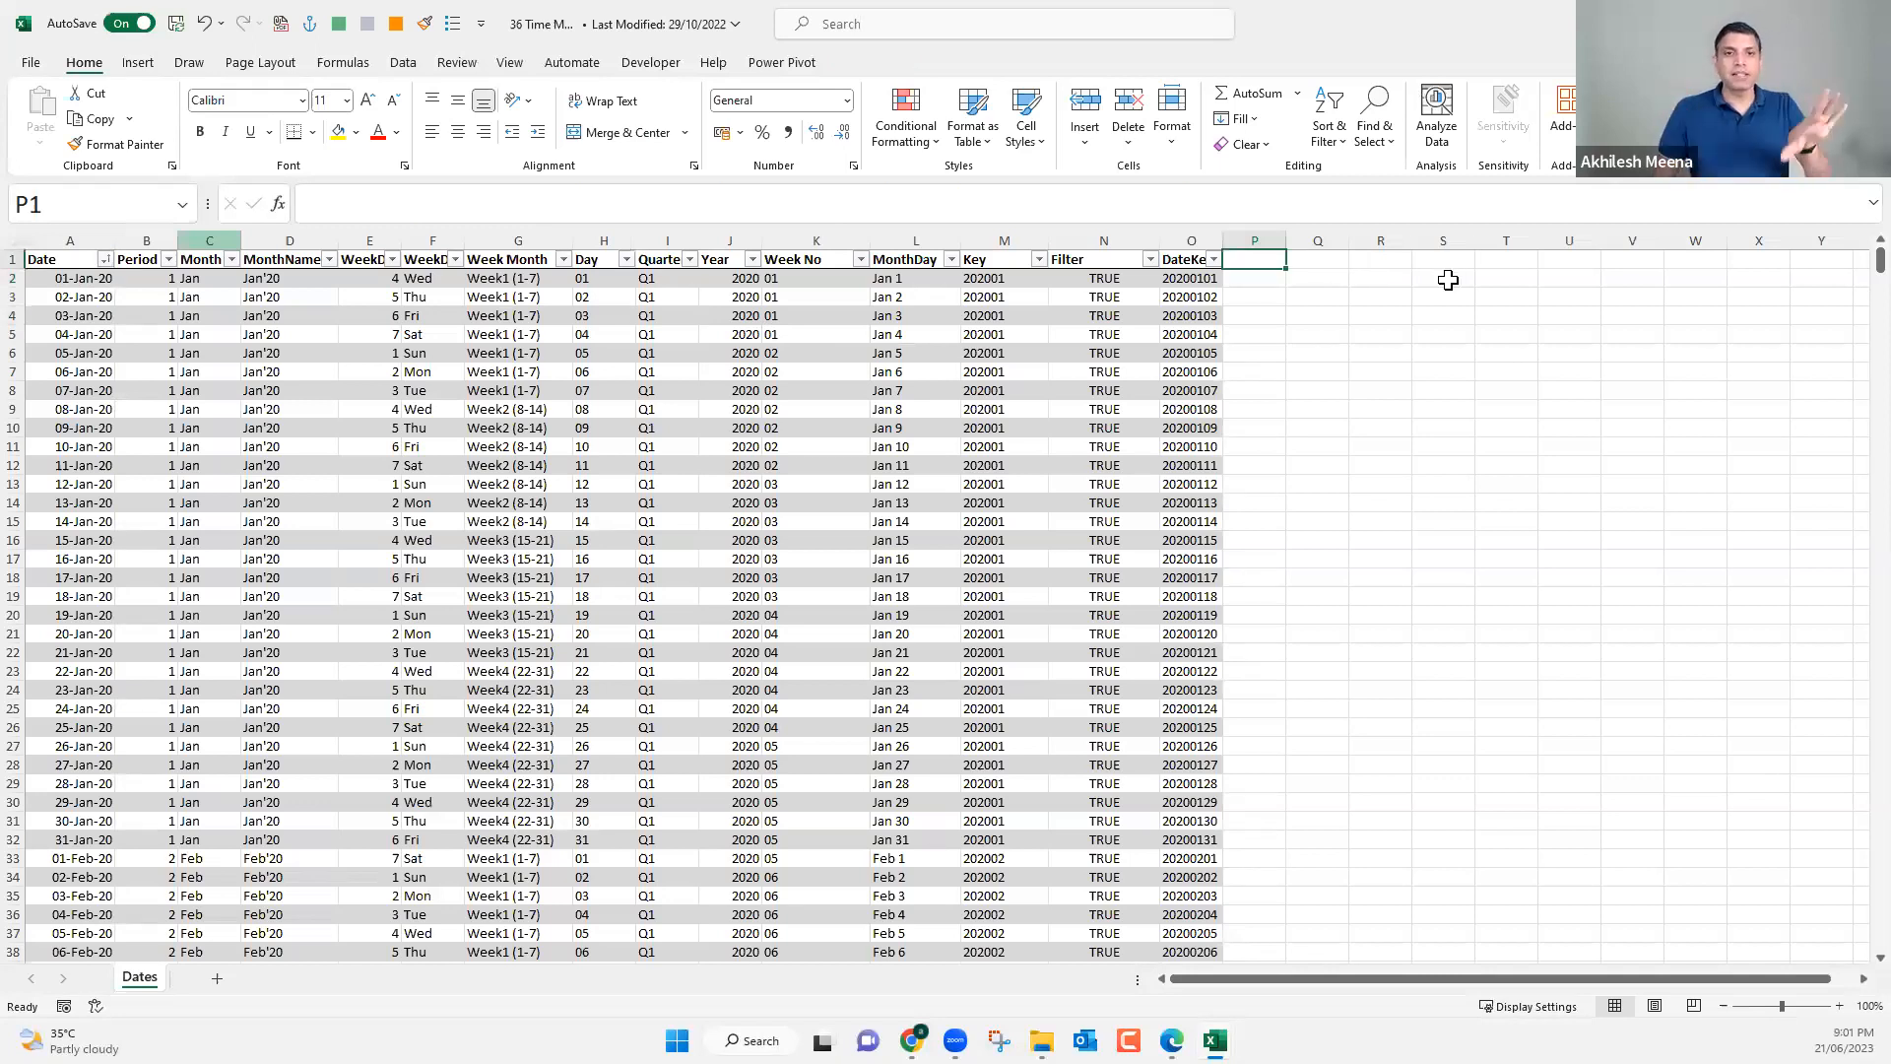
drag(87, 282, 90, 745)
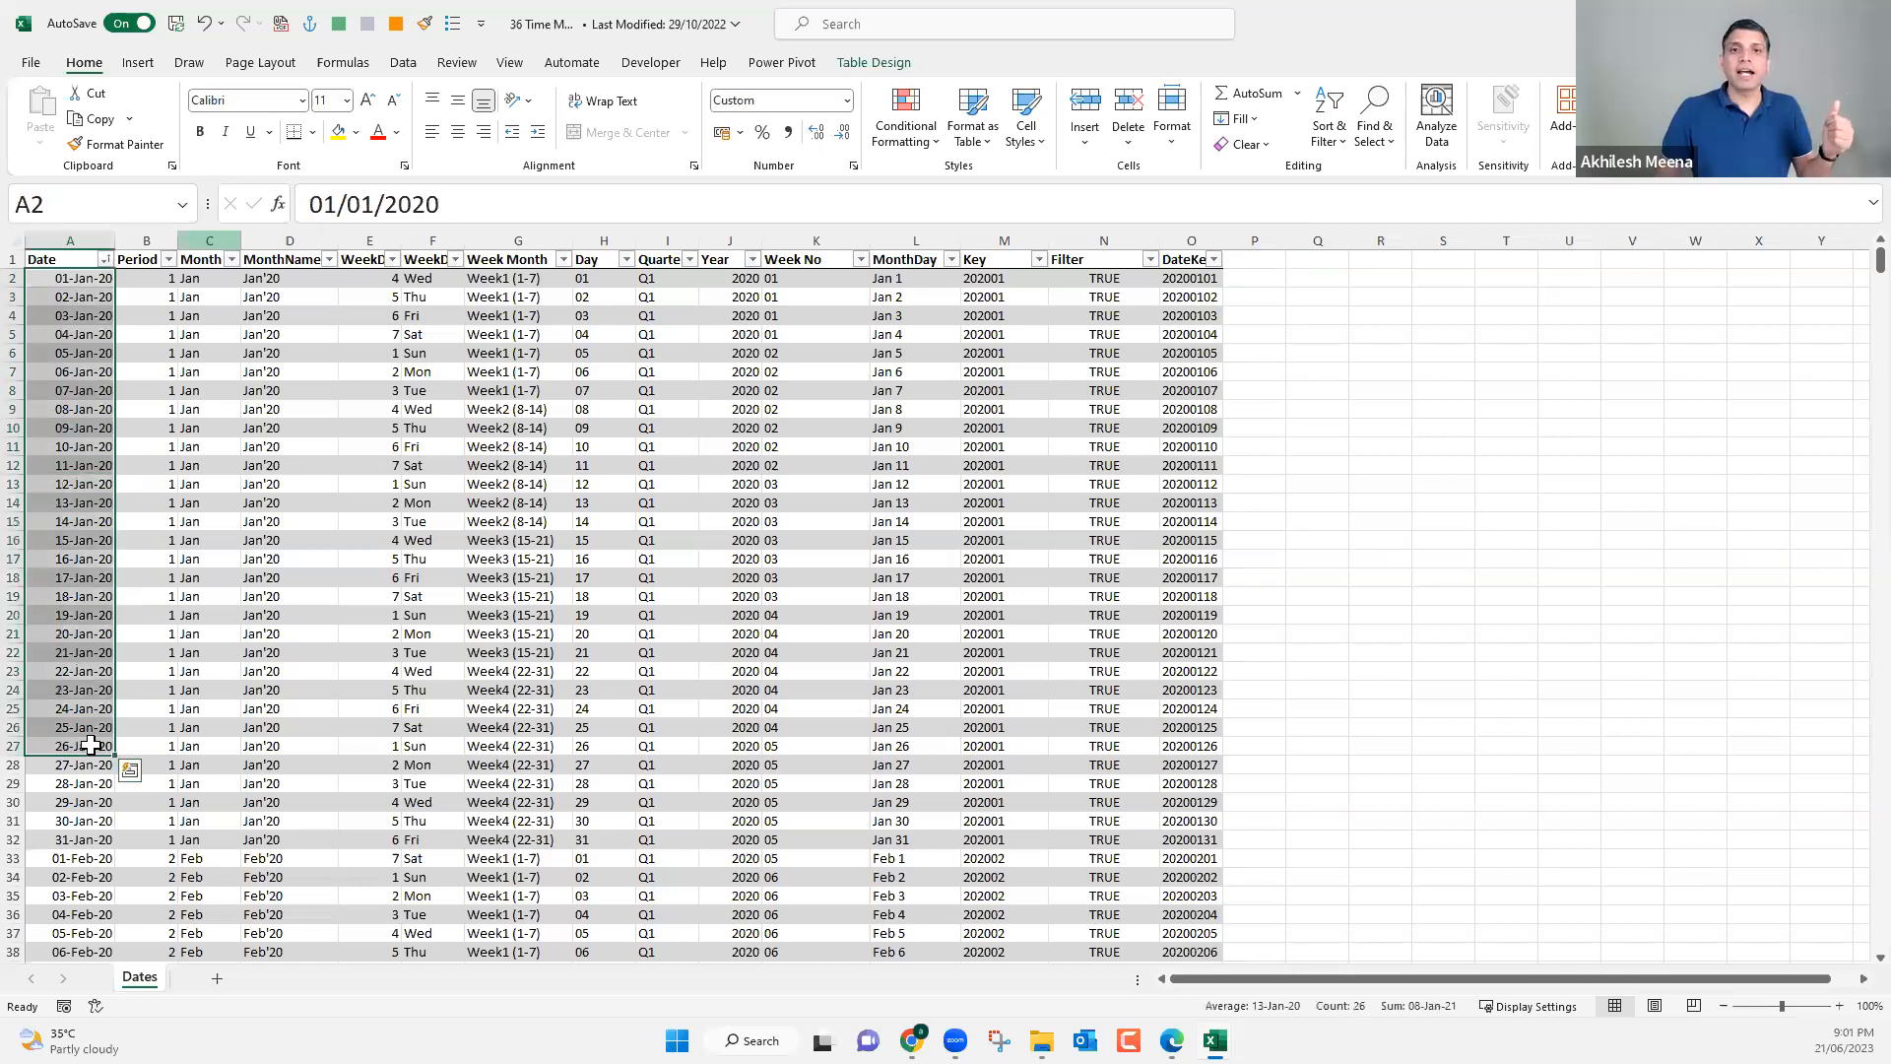
scroll(90, 746, down, 16)
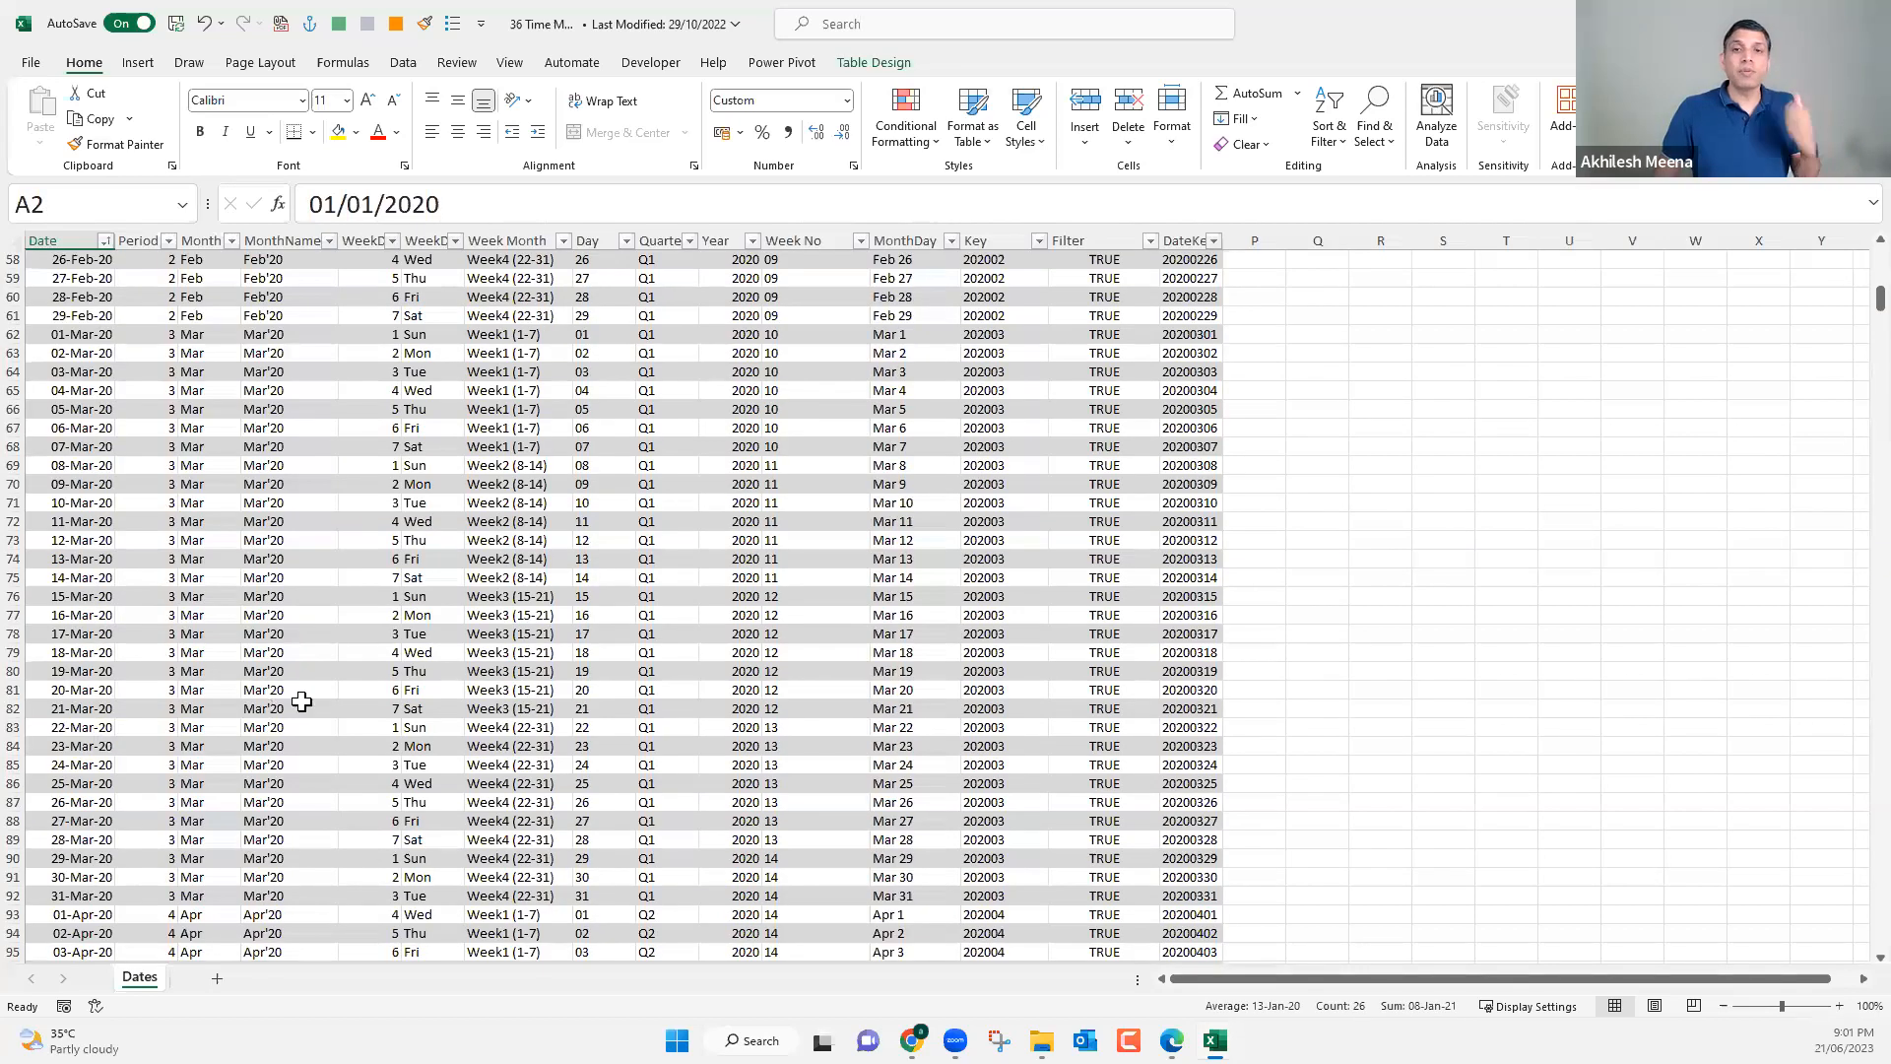
scroll(390, 606, down, 8)
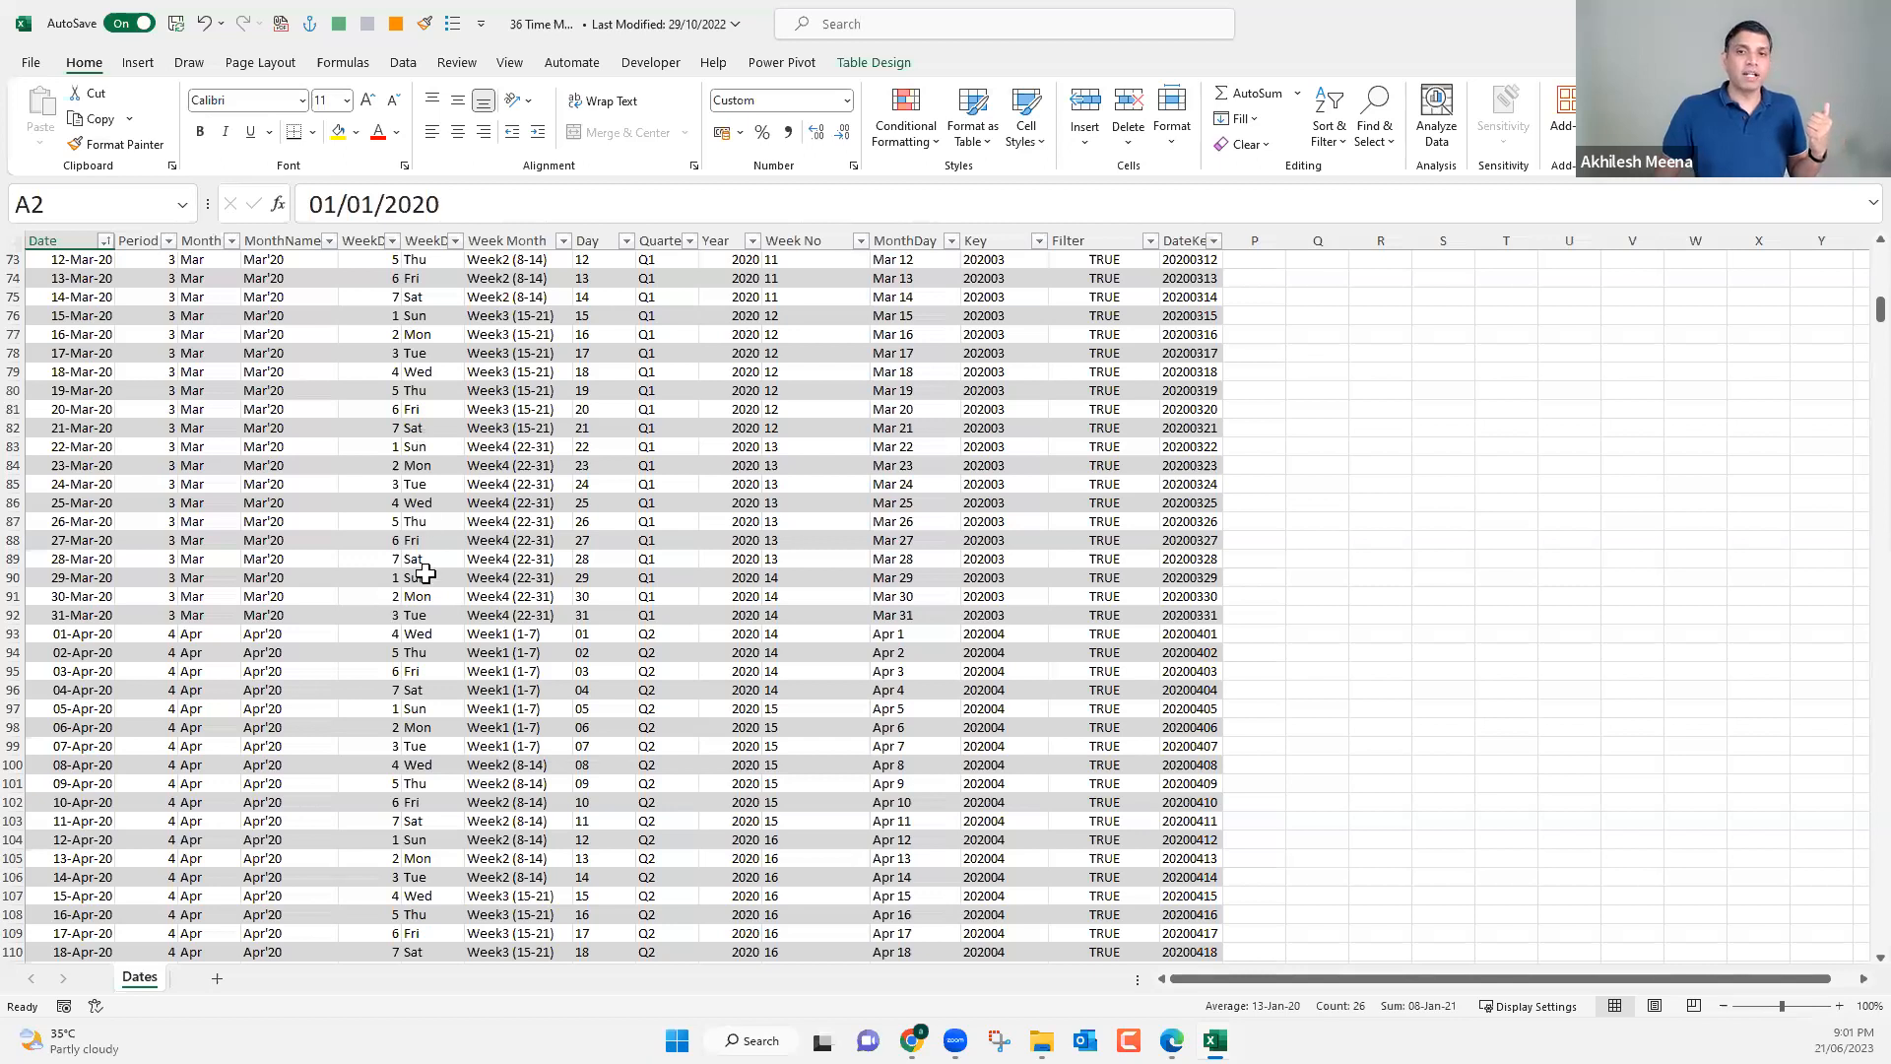
click(423, 428)
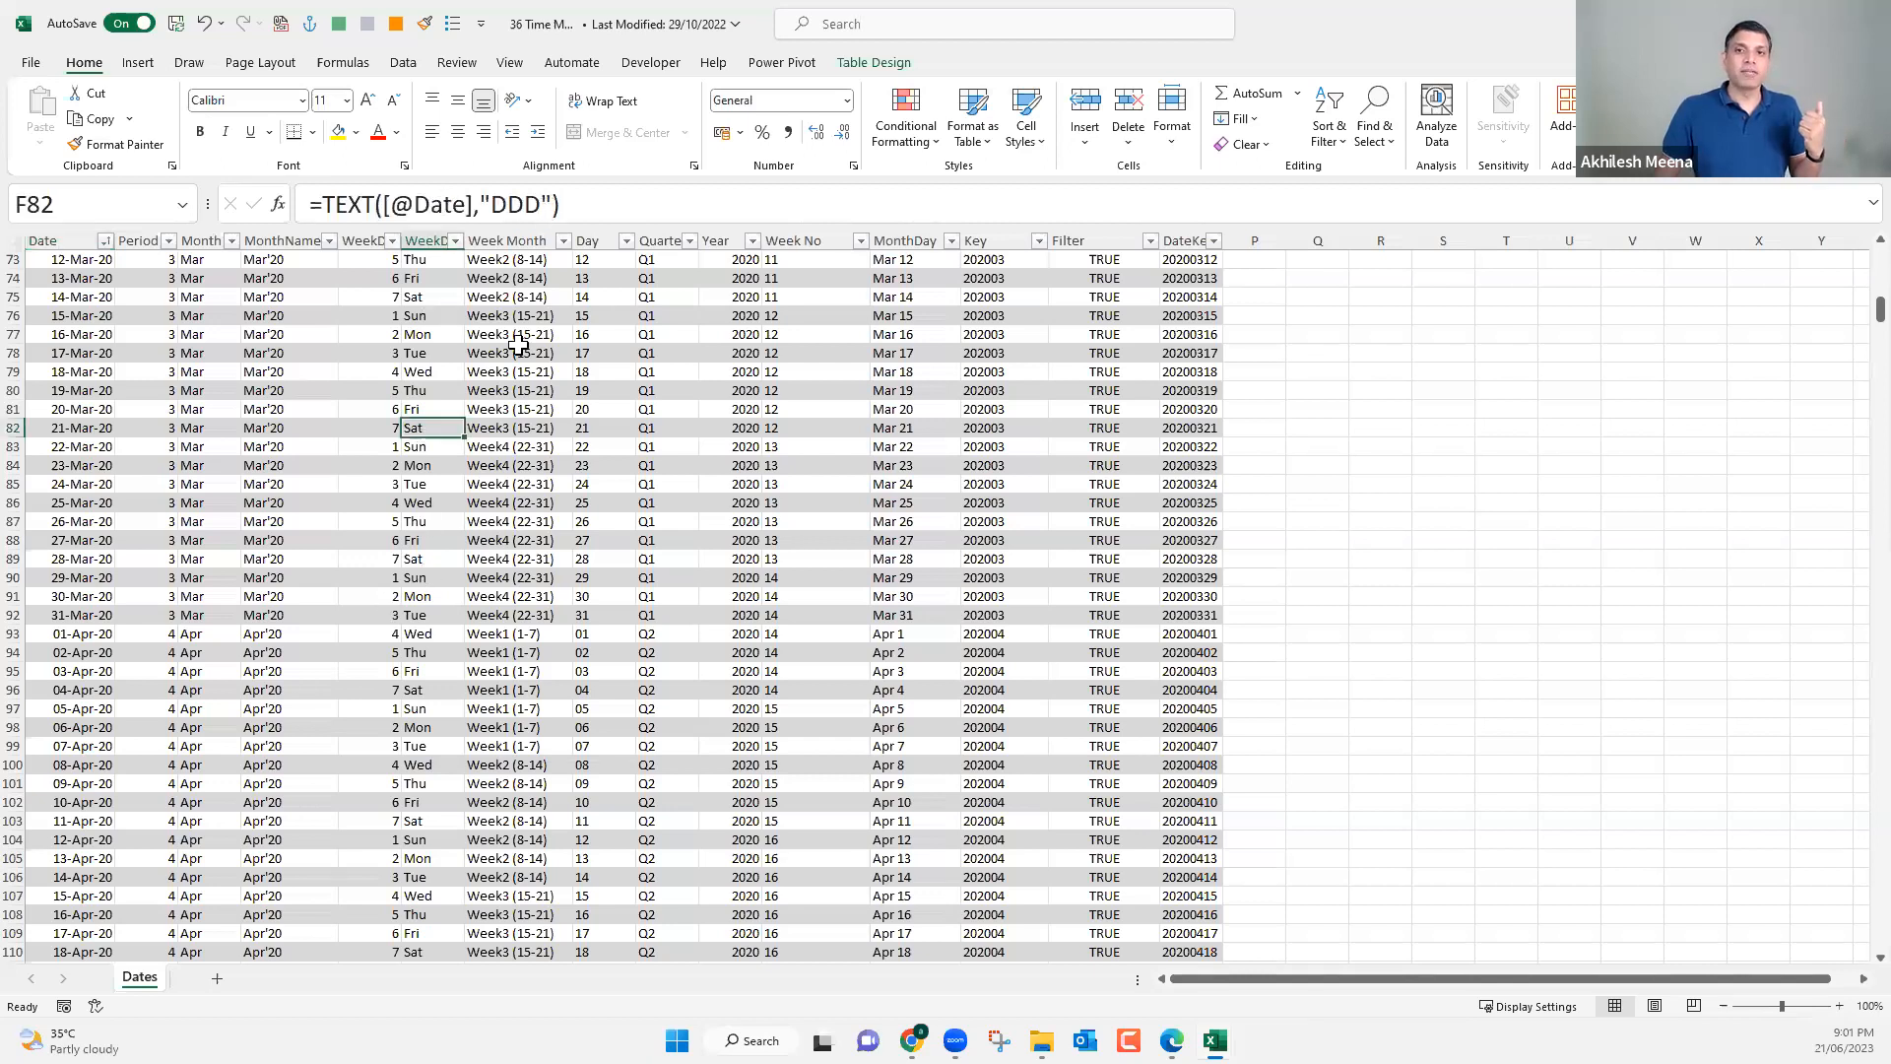
key(Up)
key(Right)
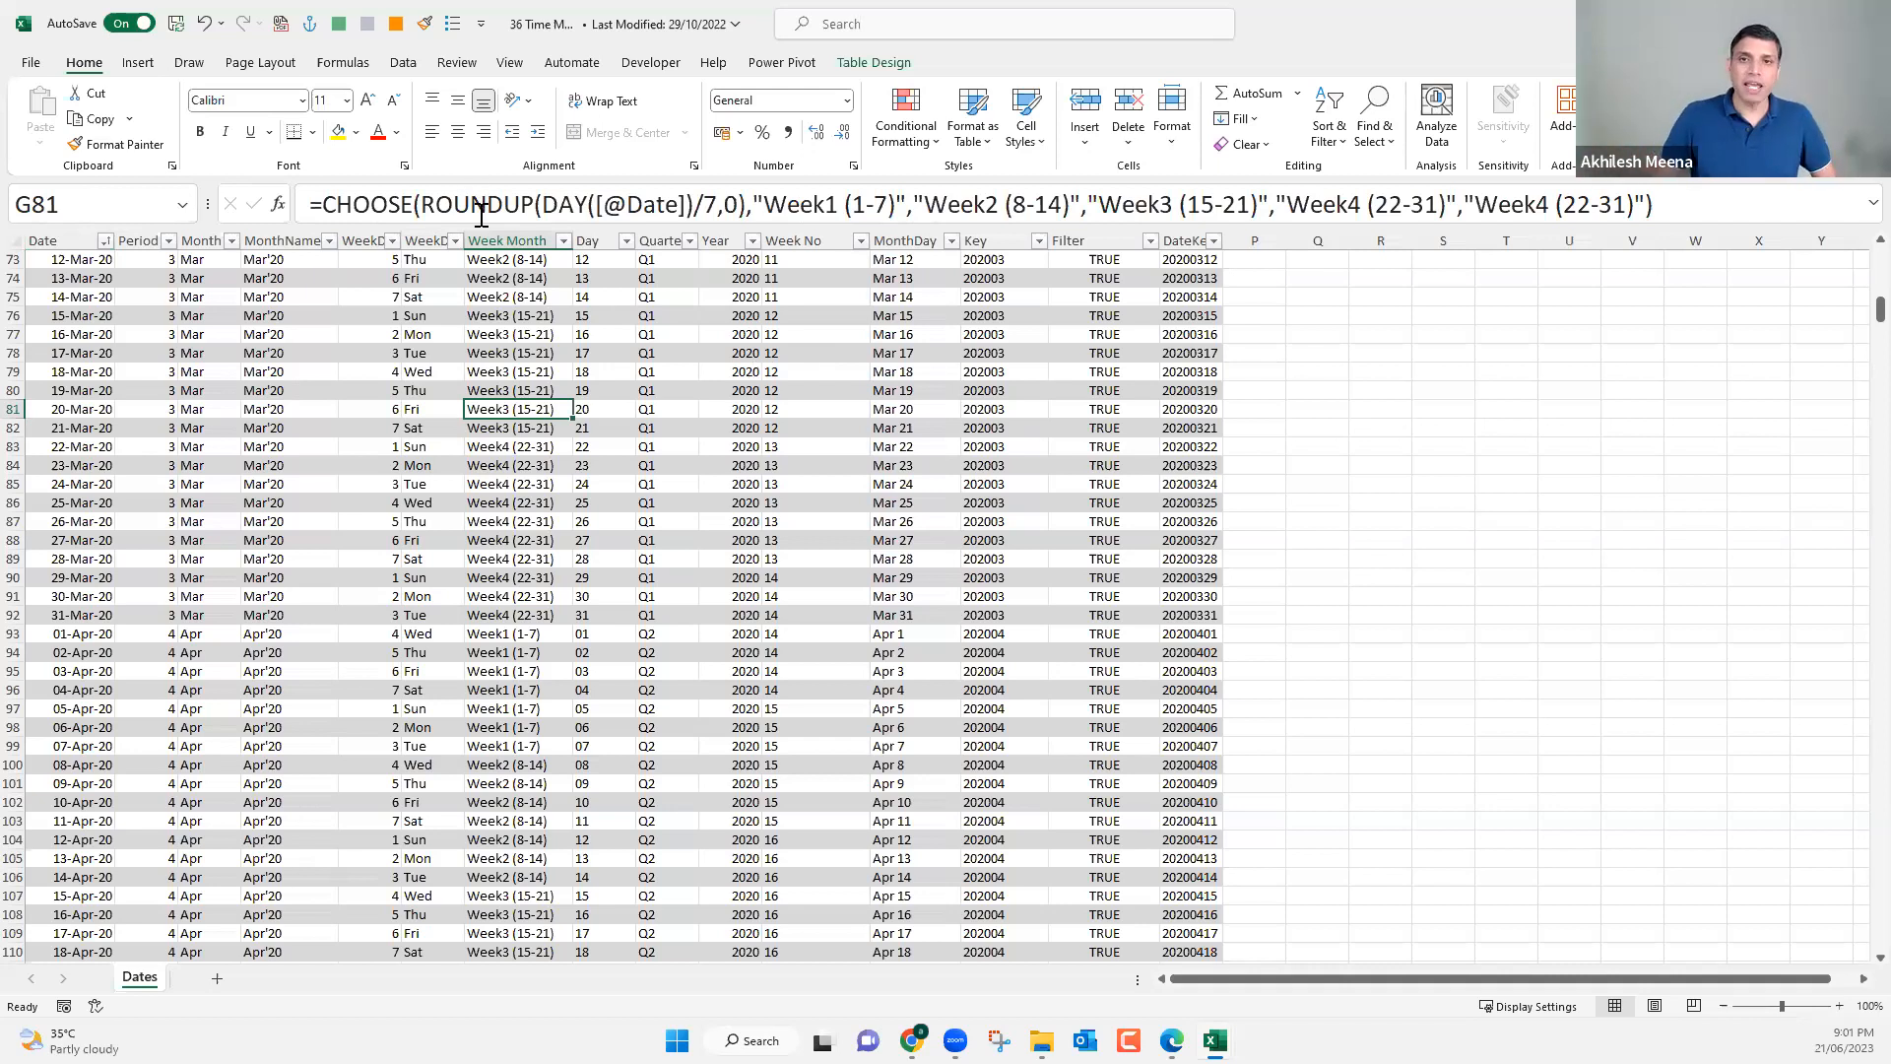
key(ctrl+space)
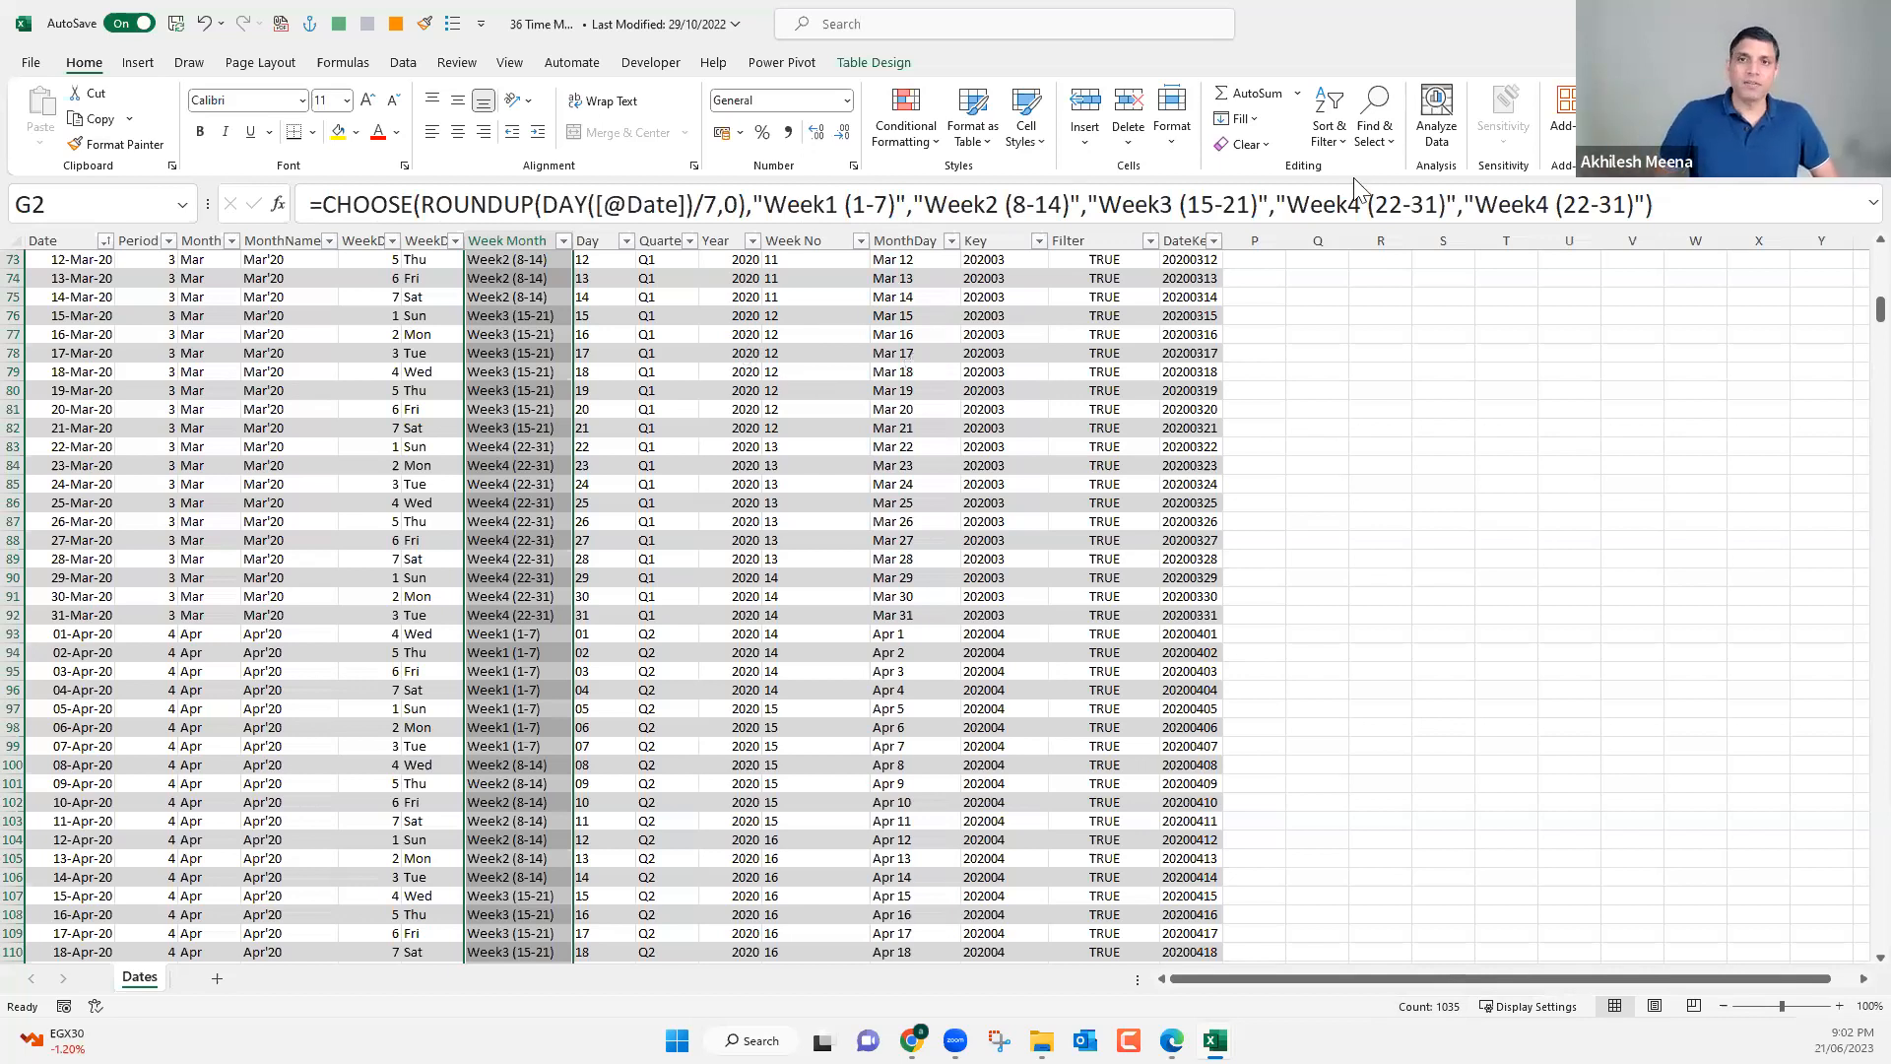
click(915, 370)
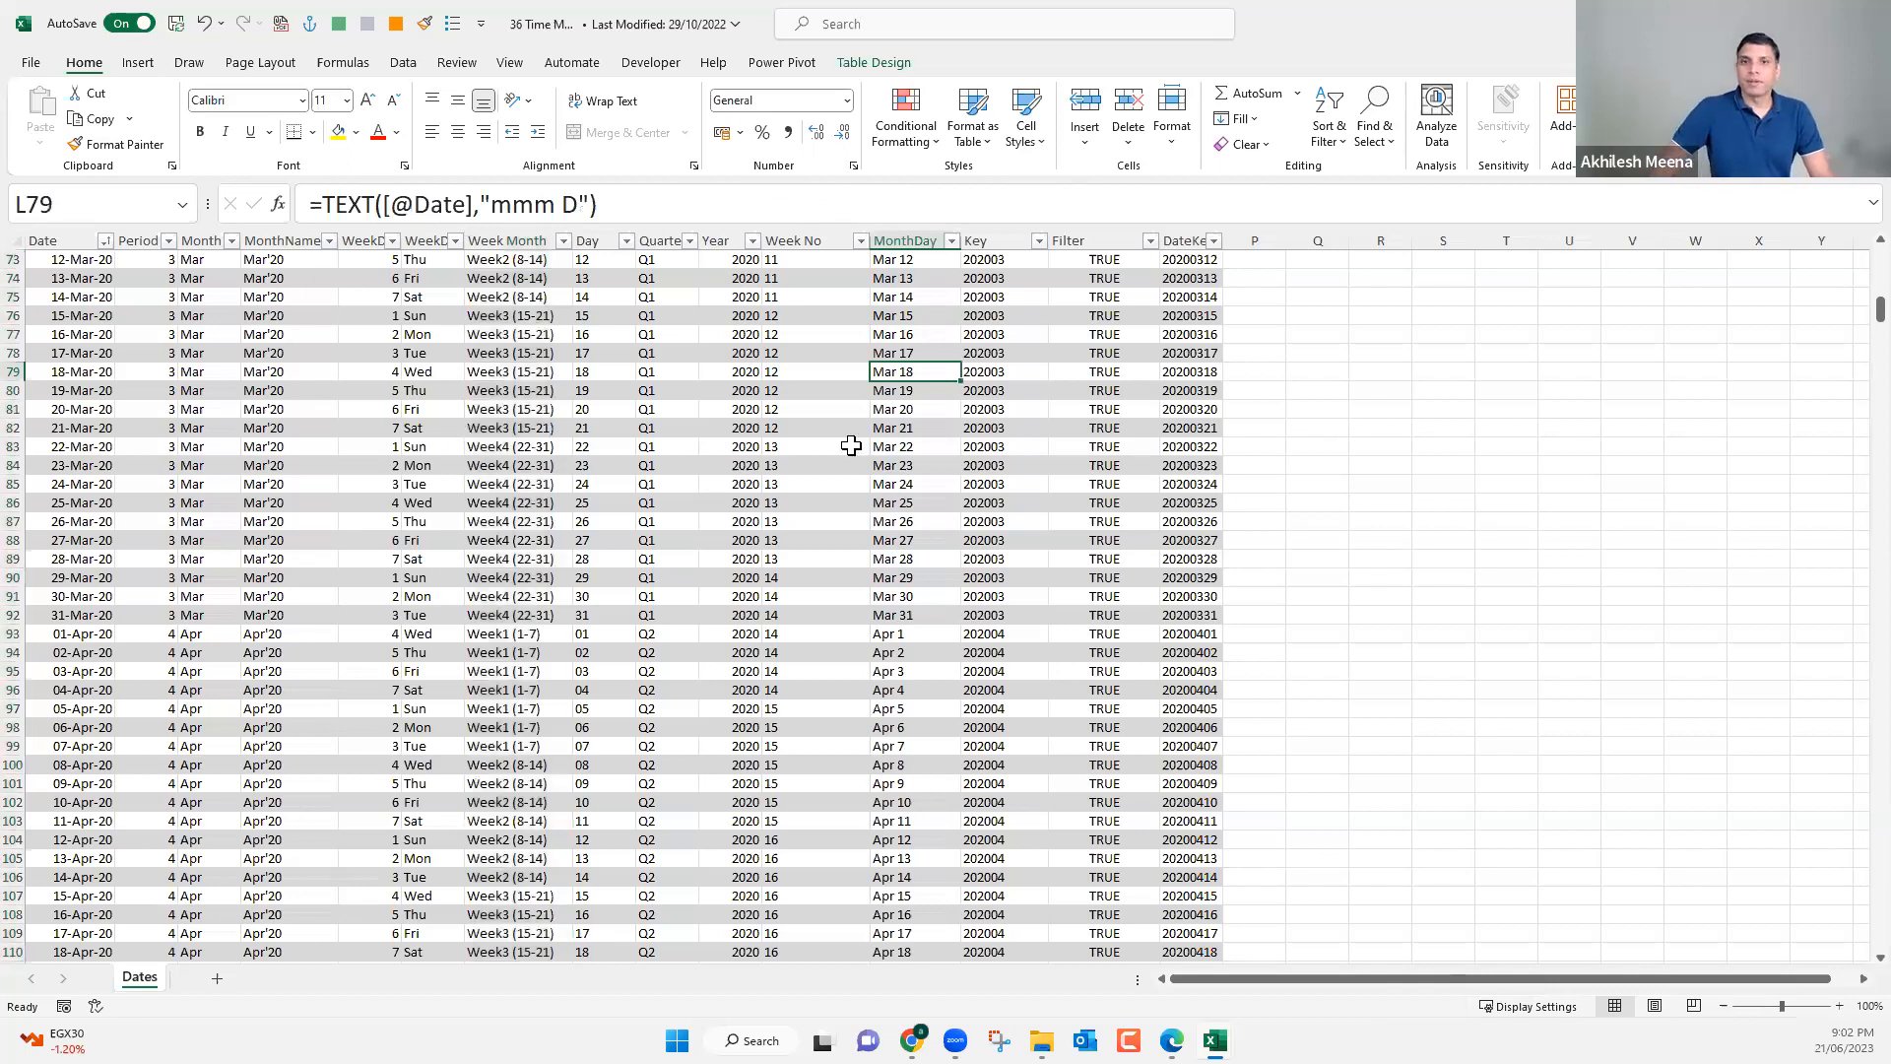
Switch back to the 22_Nested_IF_HY_Qtrs workbook on its Q_(Quarters) sheet.
key(alt+Tab)
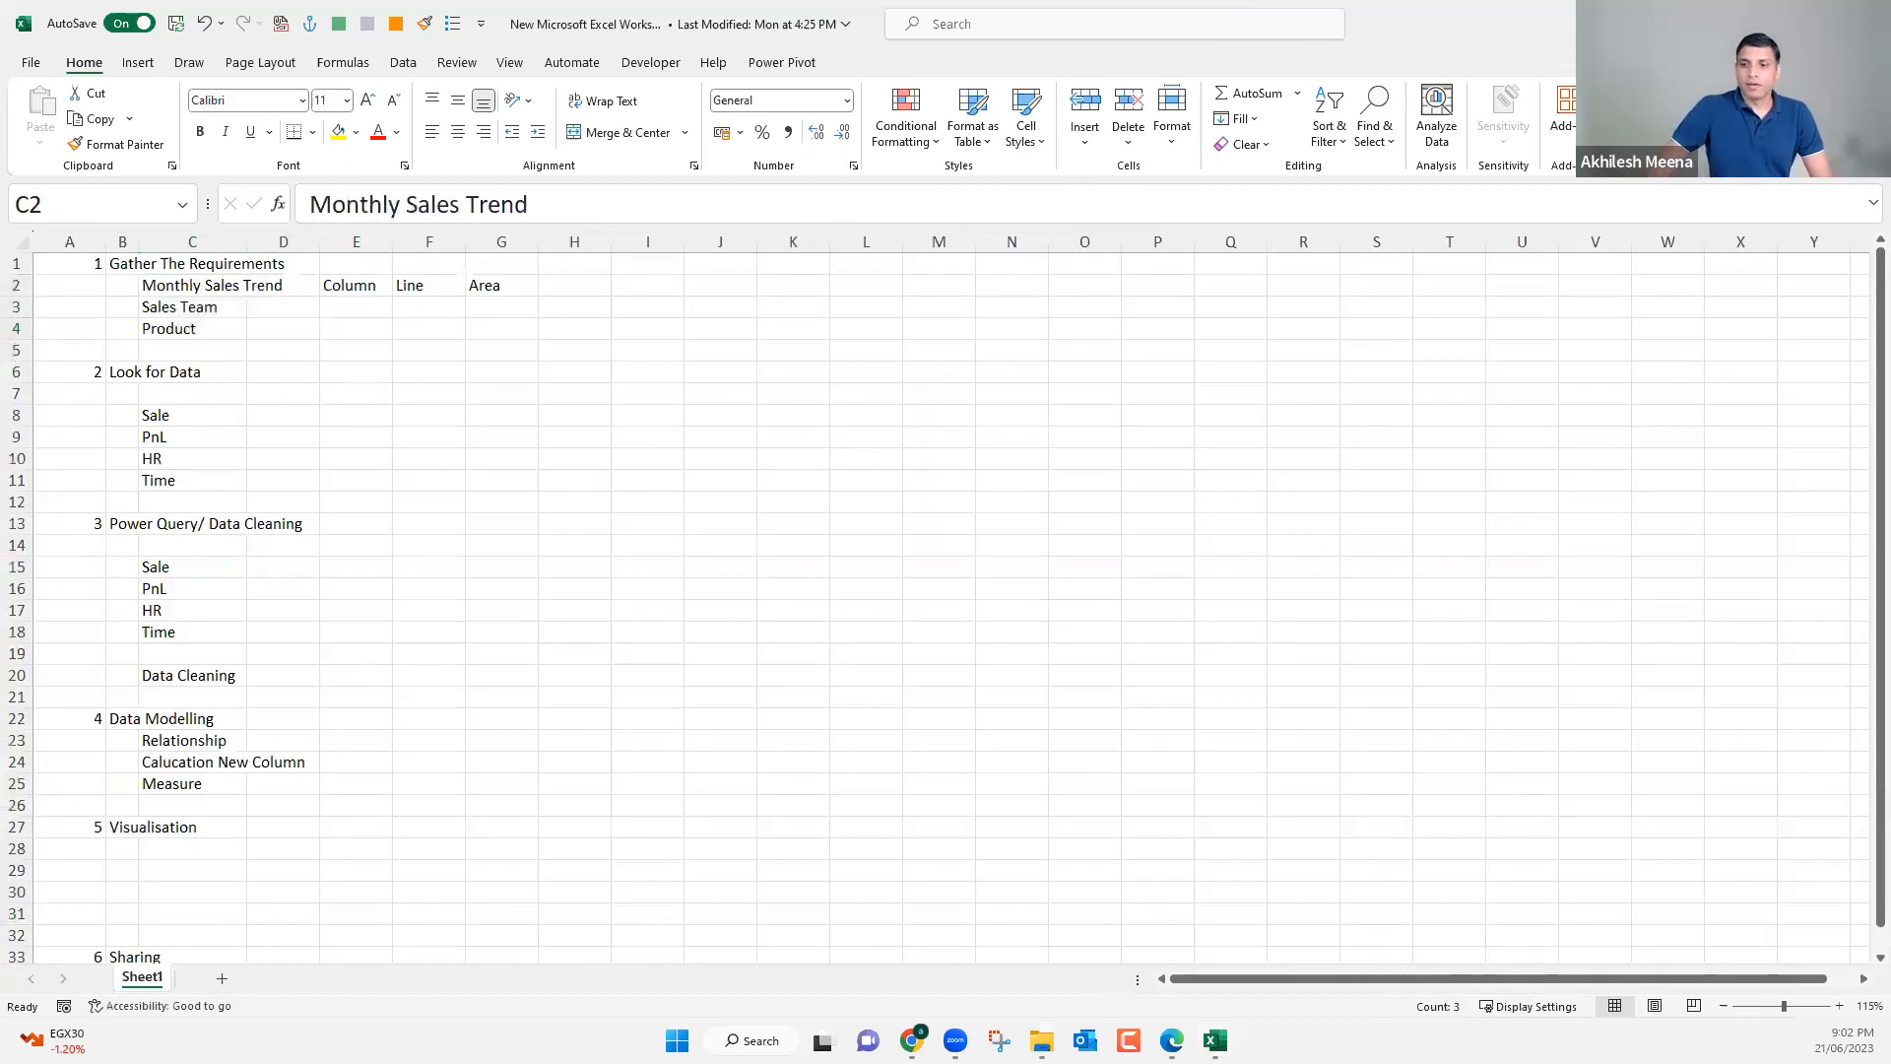
key(alt+Tab)
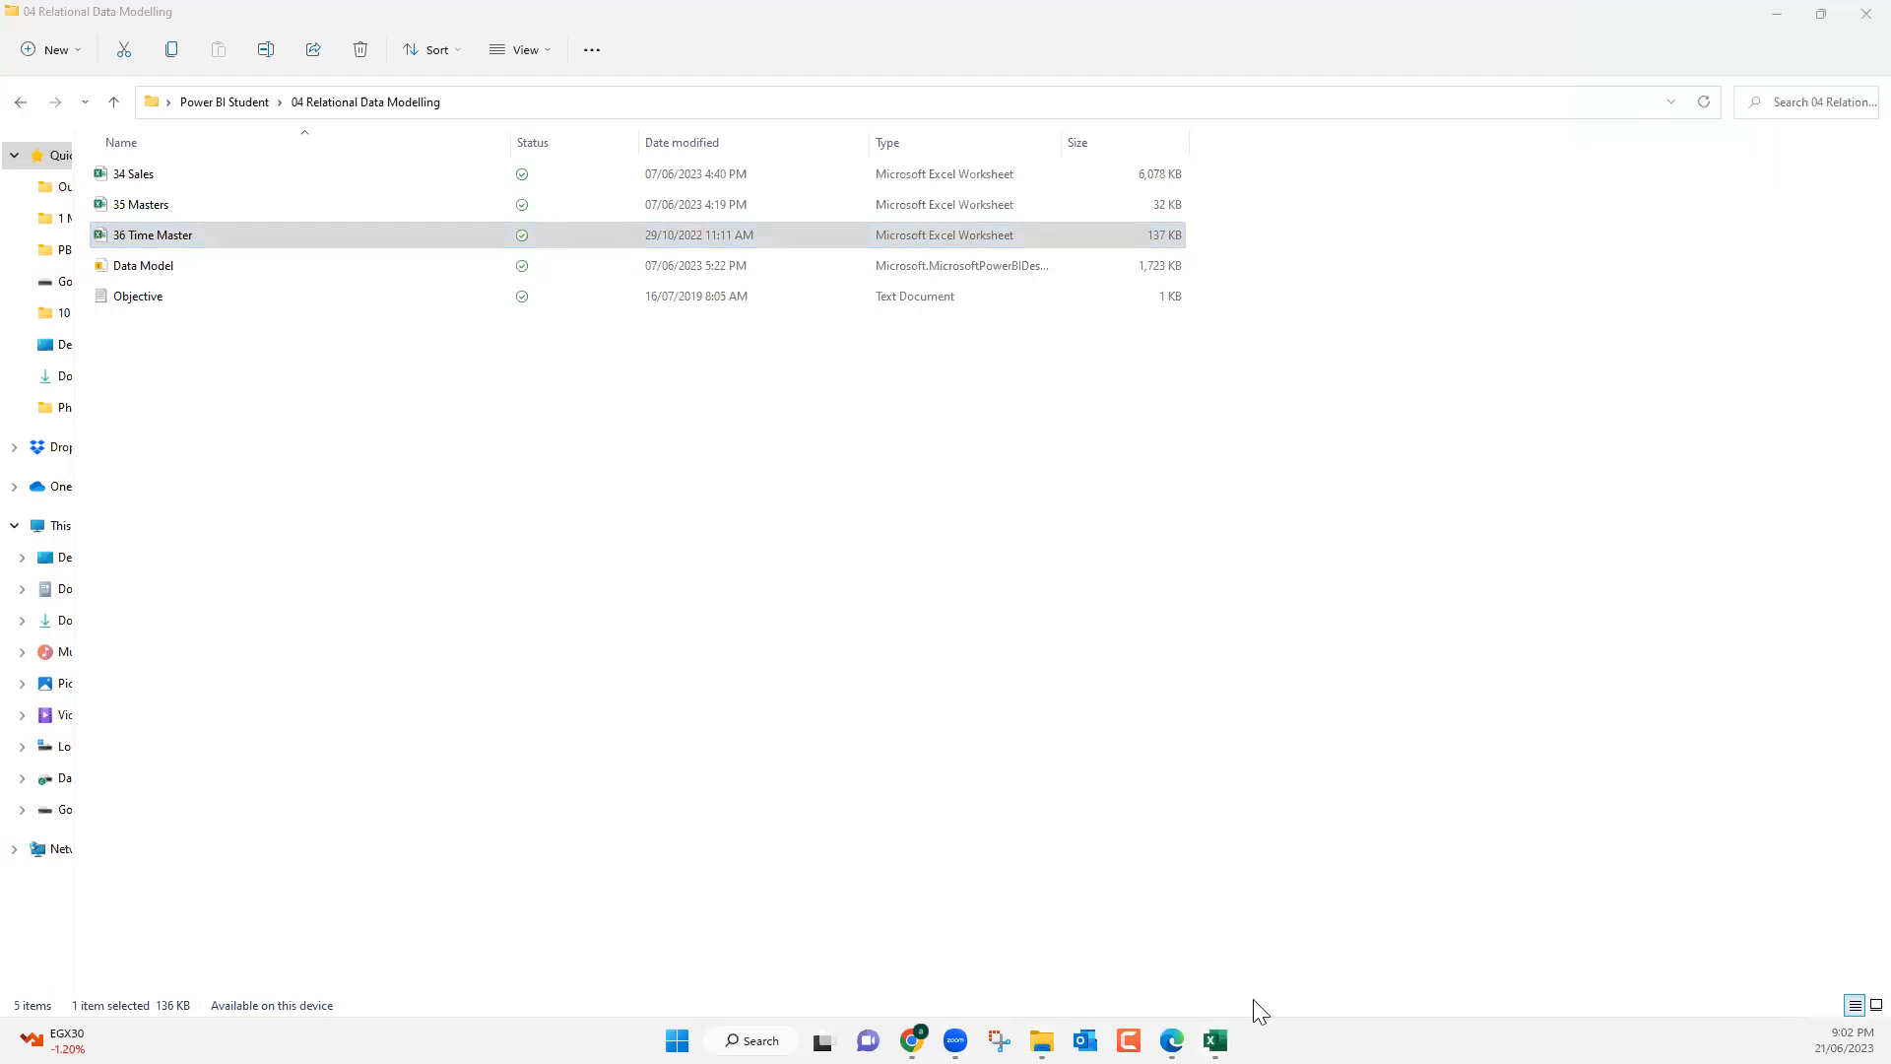
mouse_move(1217, 1036)
click(1404, 916)
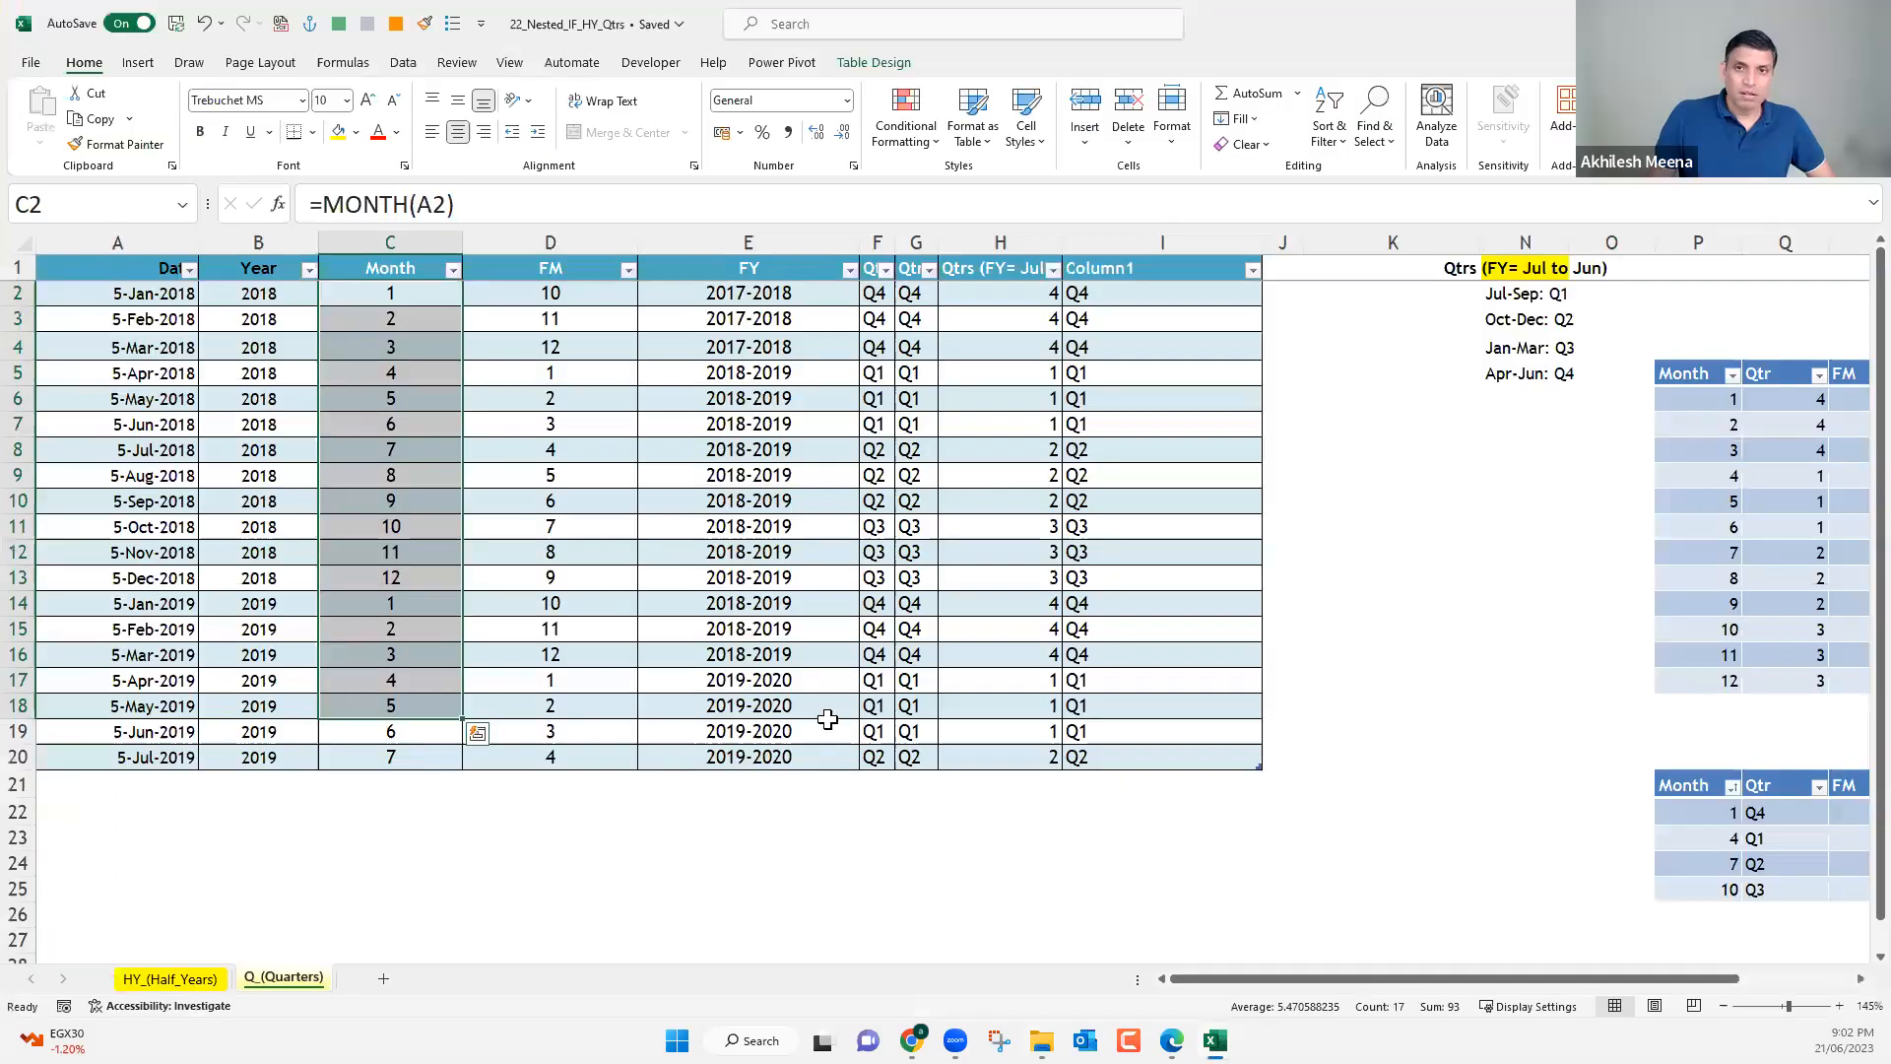
Minimize the open File Explorer and workbook windows to reach the desktop.
click(1410, 652)
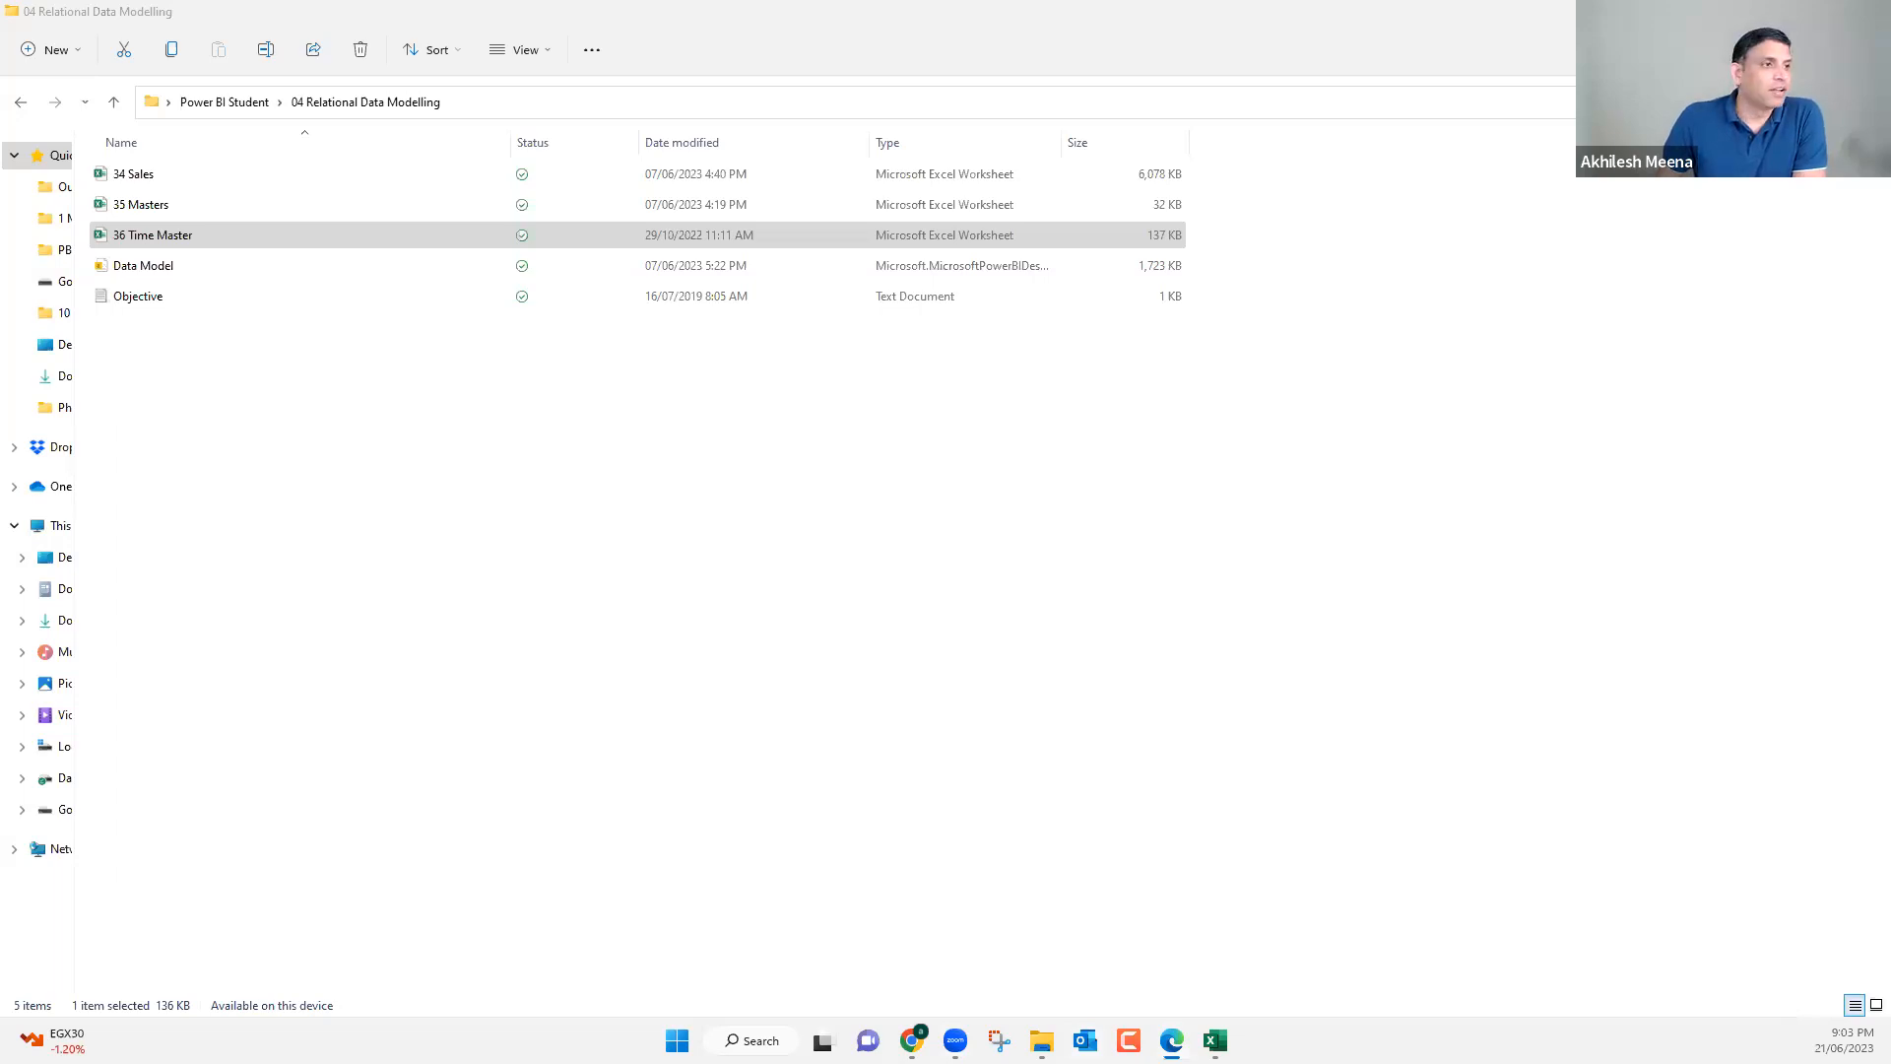
click(1042, 1040)
mouse_move(1214, 1040)
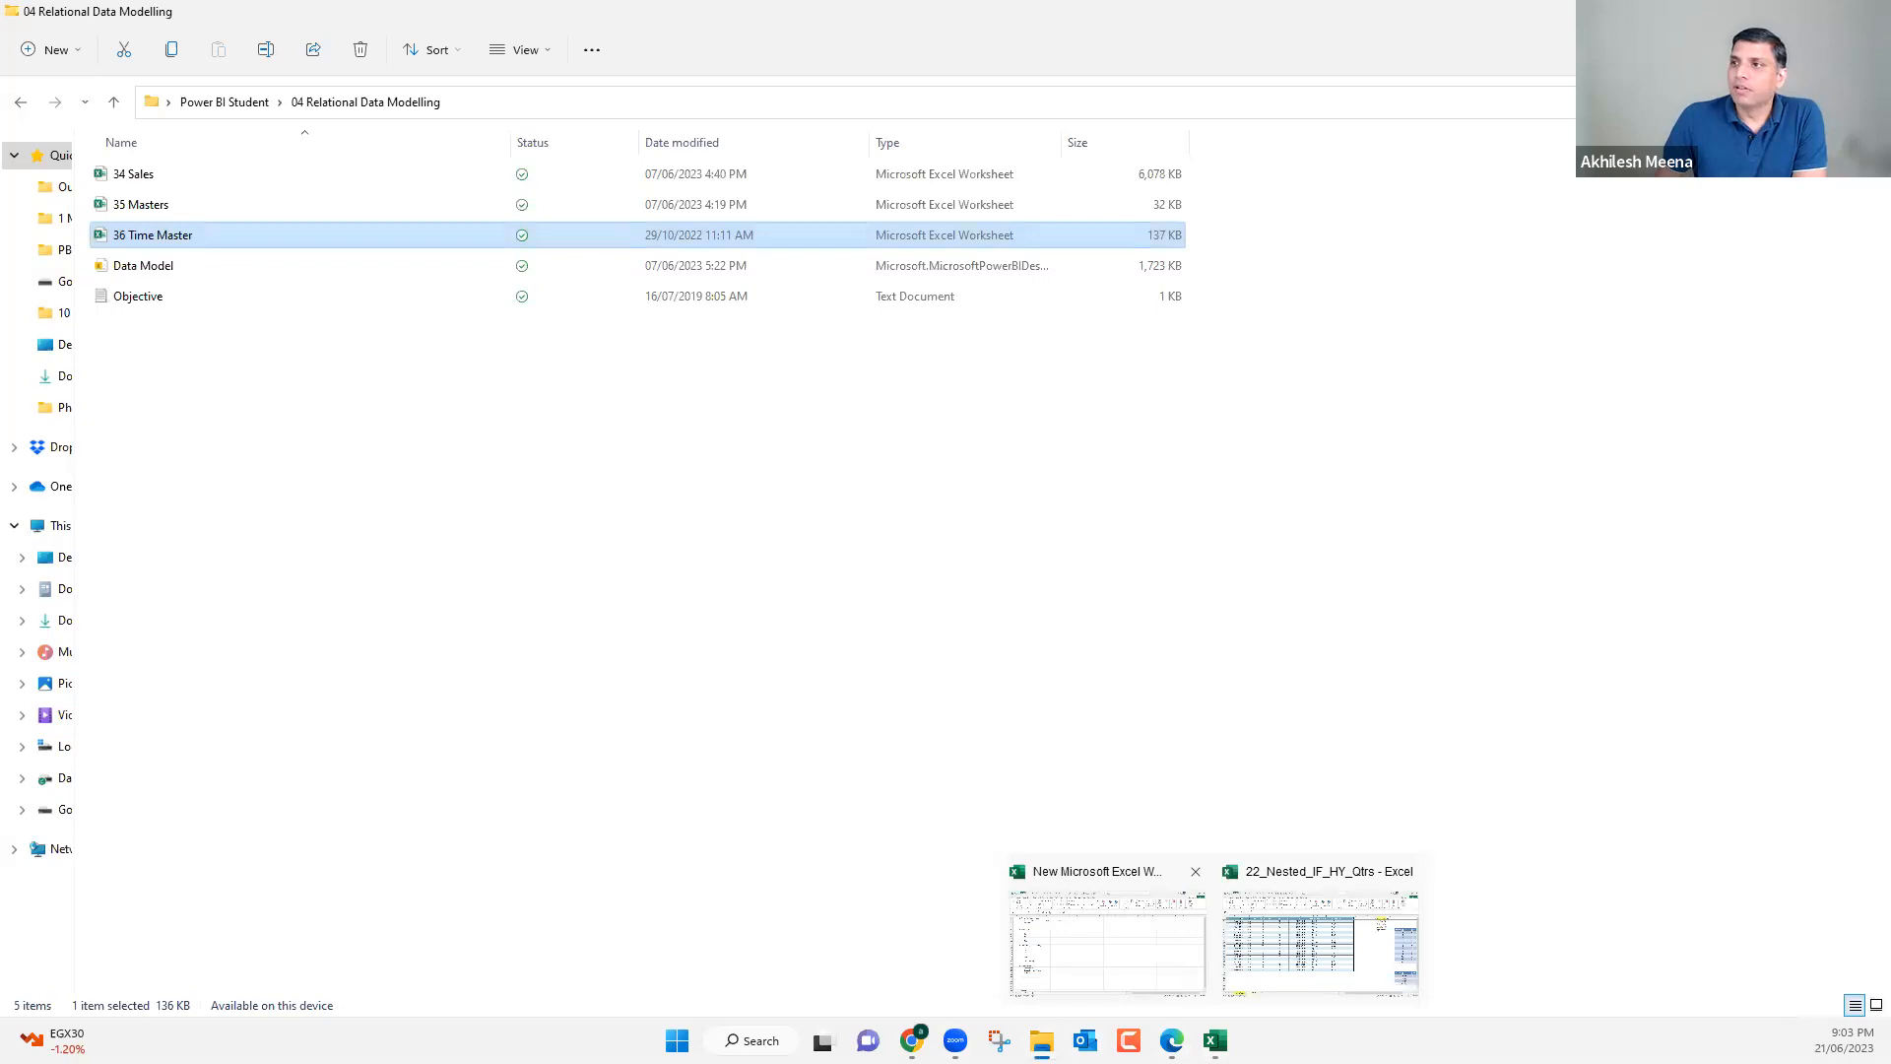
click(1778, 11)
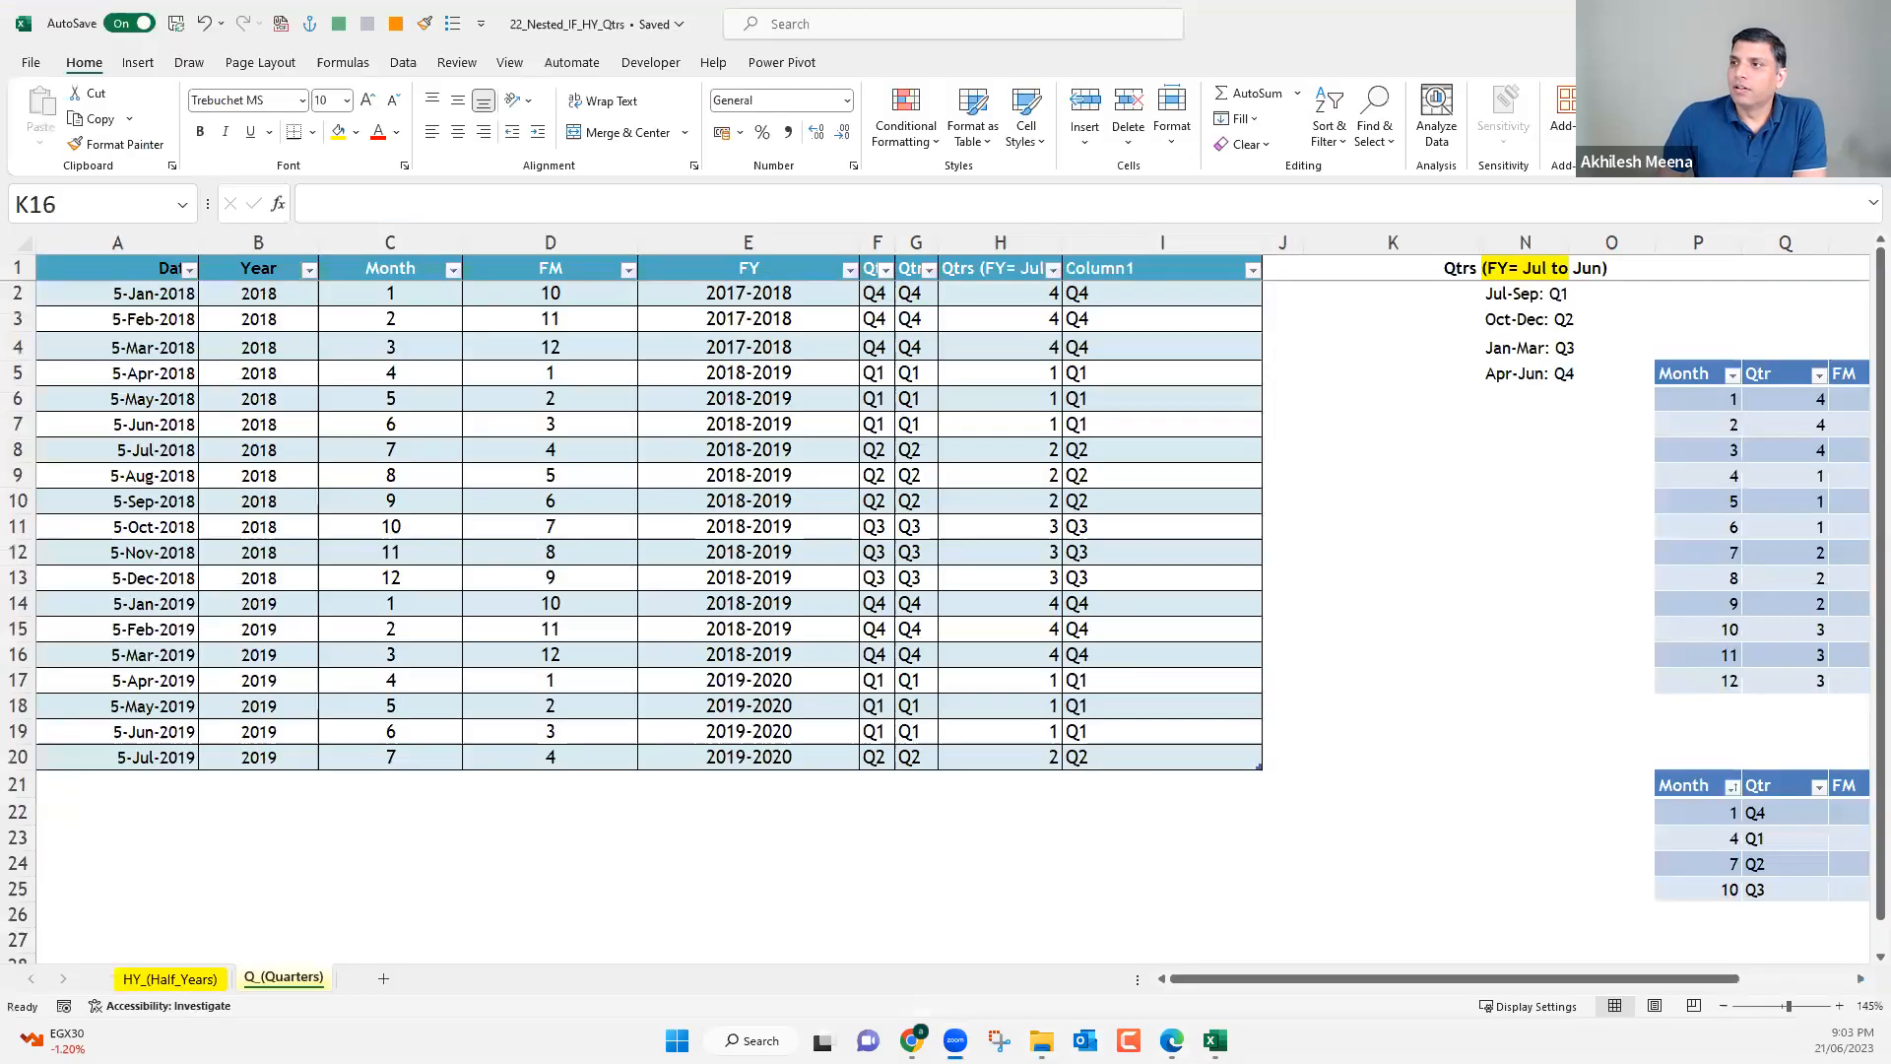
click(1777, 12)
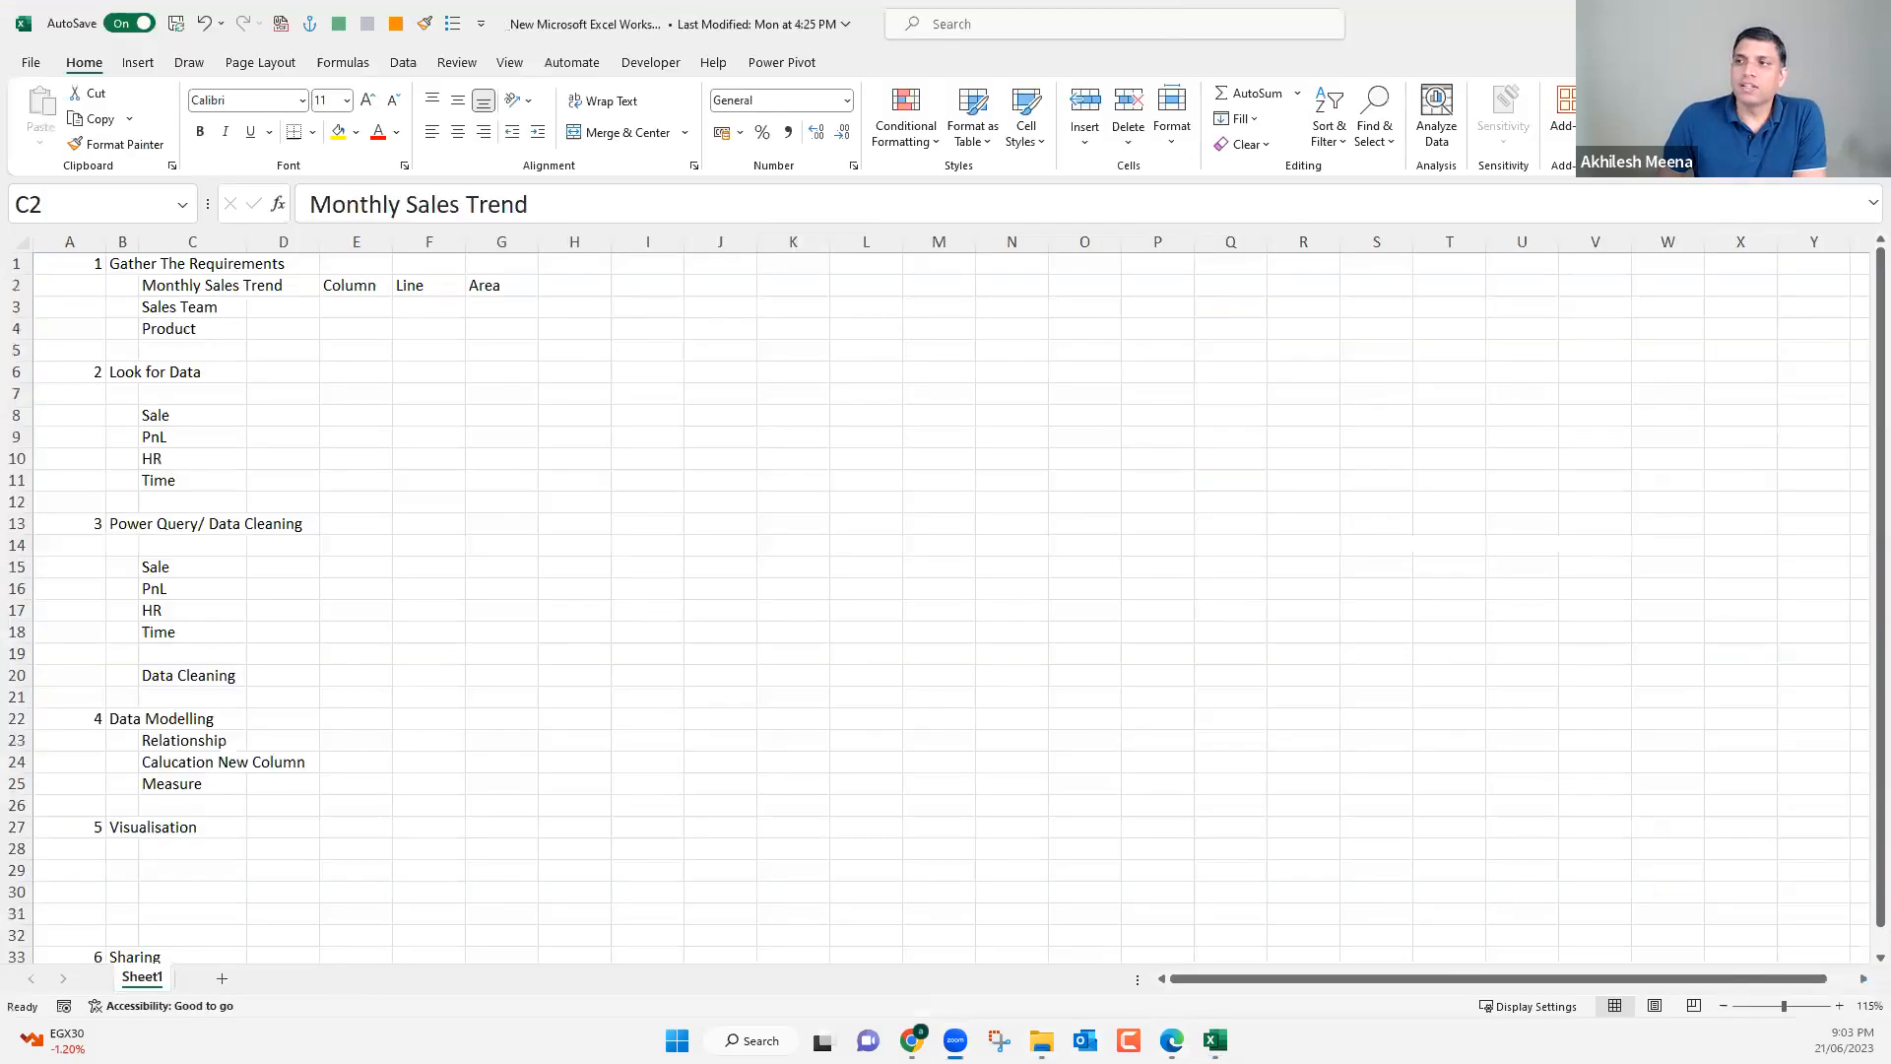
click(1777, 12)
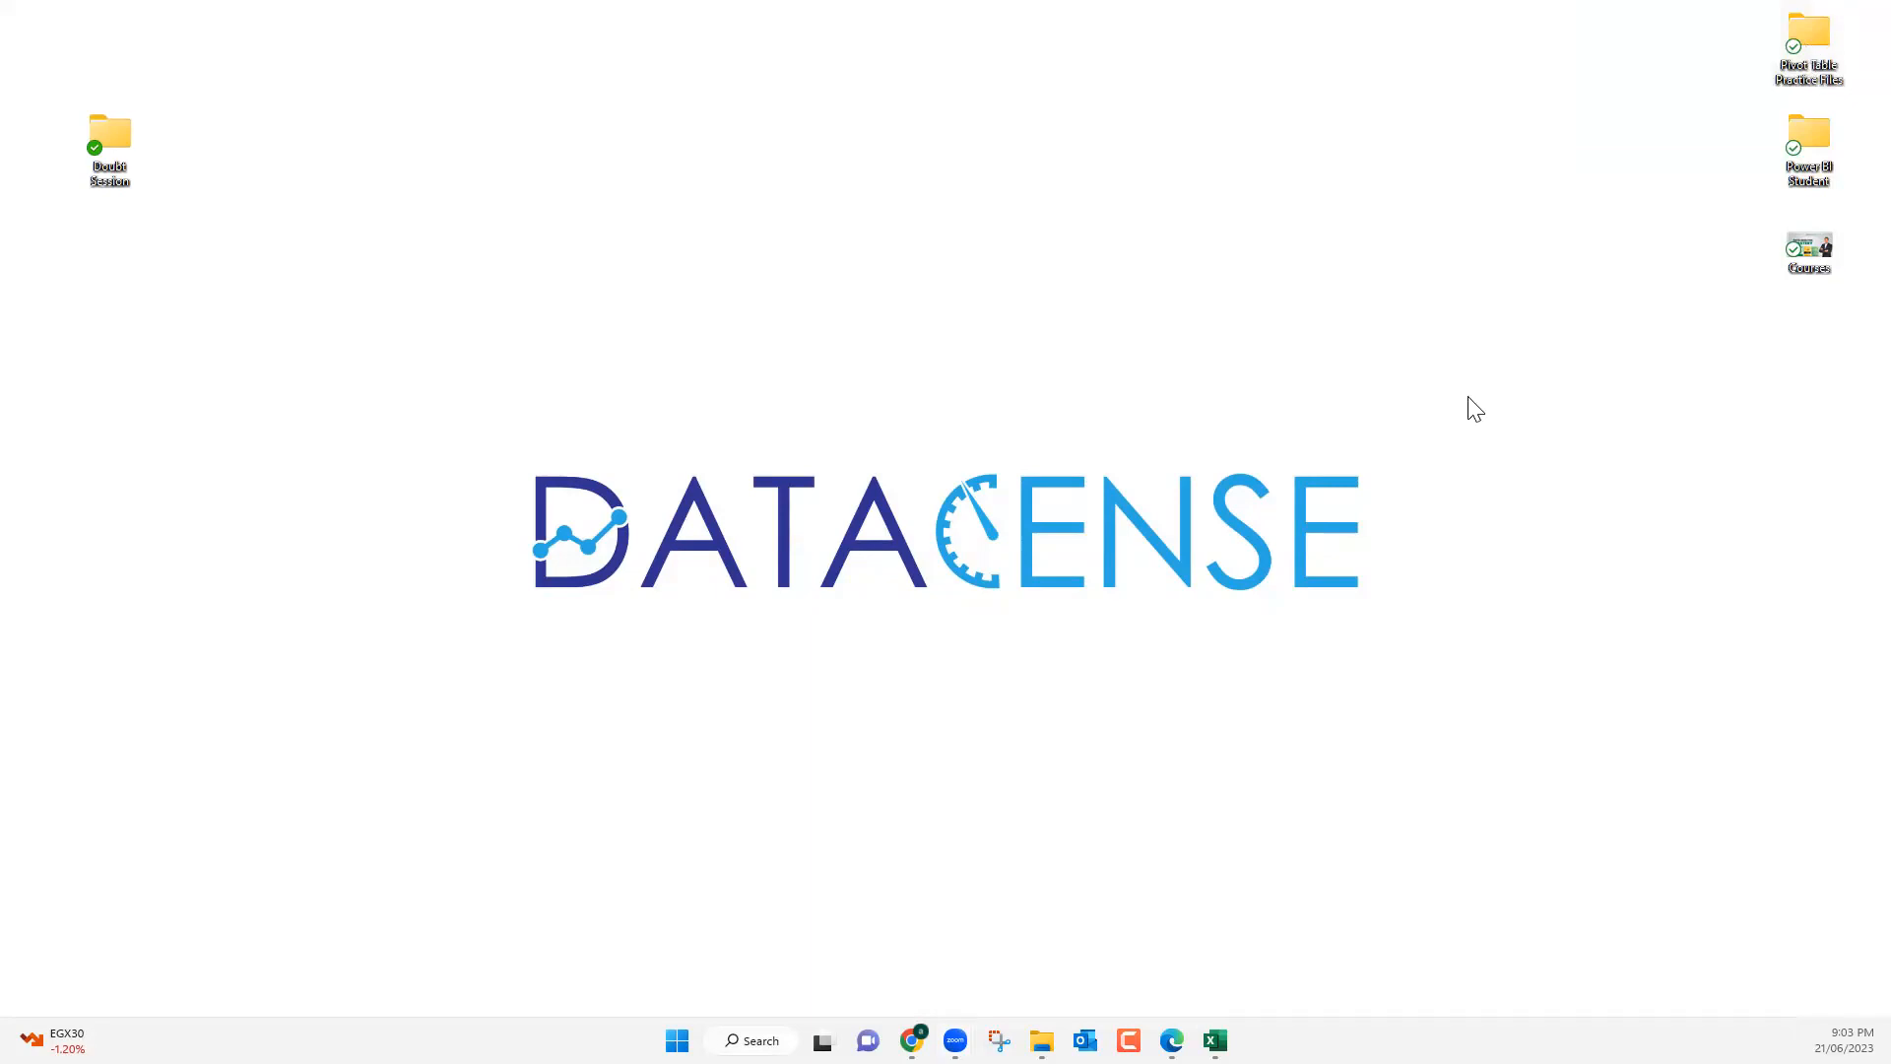
Open the 11 Sales_Records_Tables workbook from the Pivot Table Practice Files folder and go to the Invoice_Date column on its Data sheet.
key(alt+Tab)
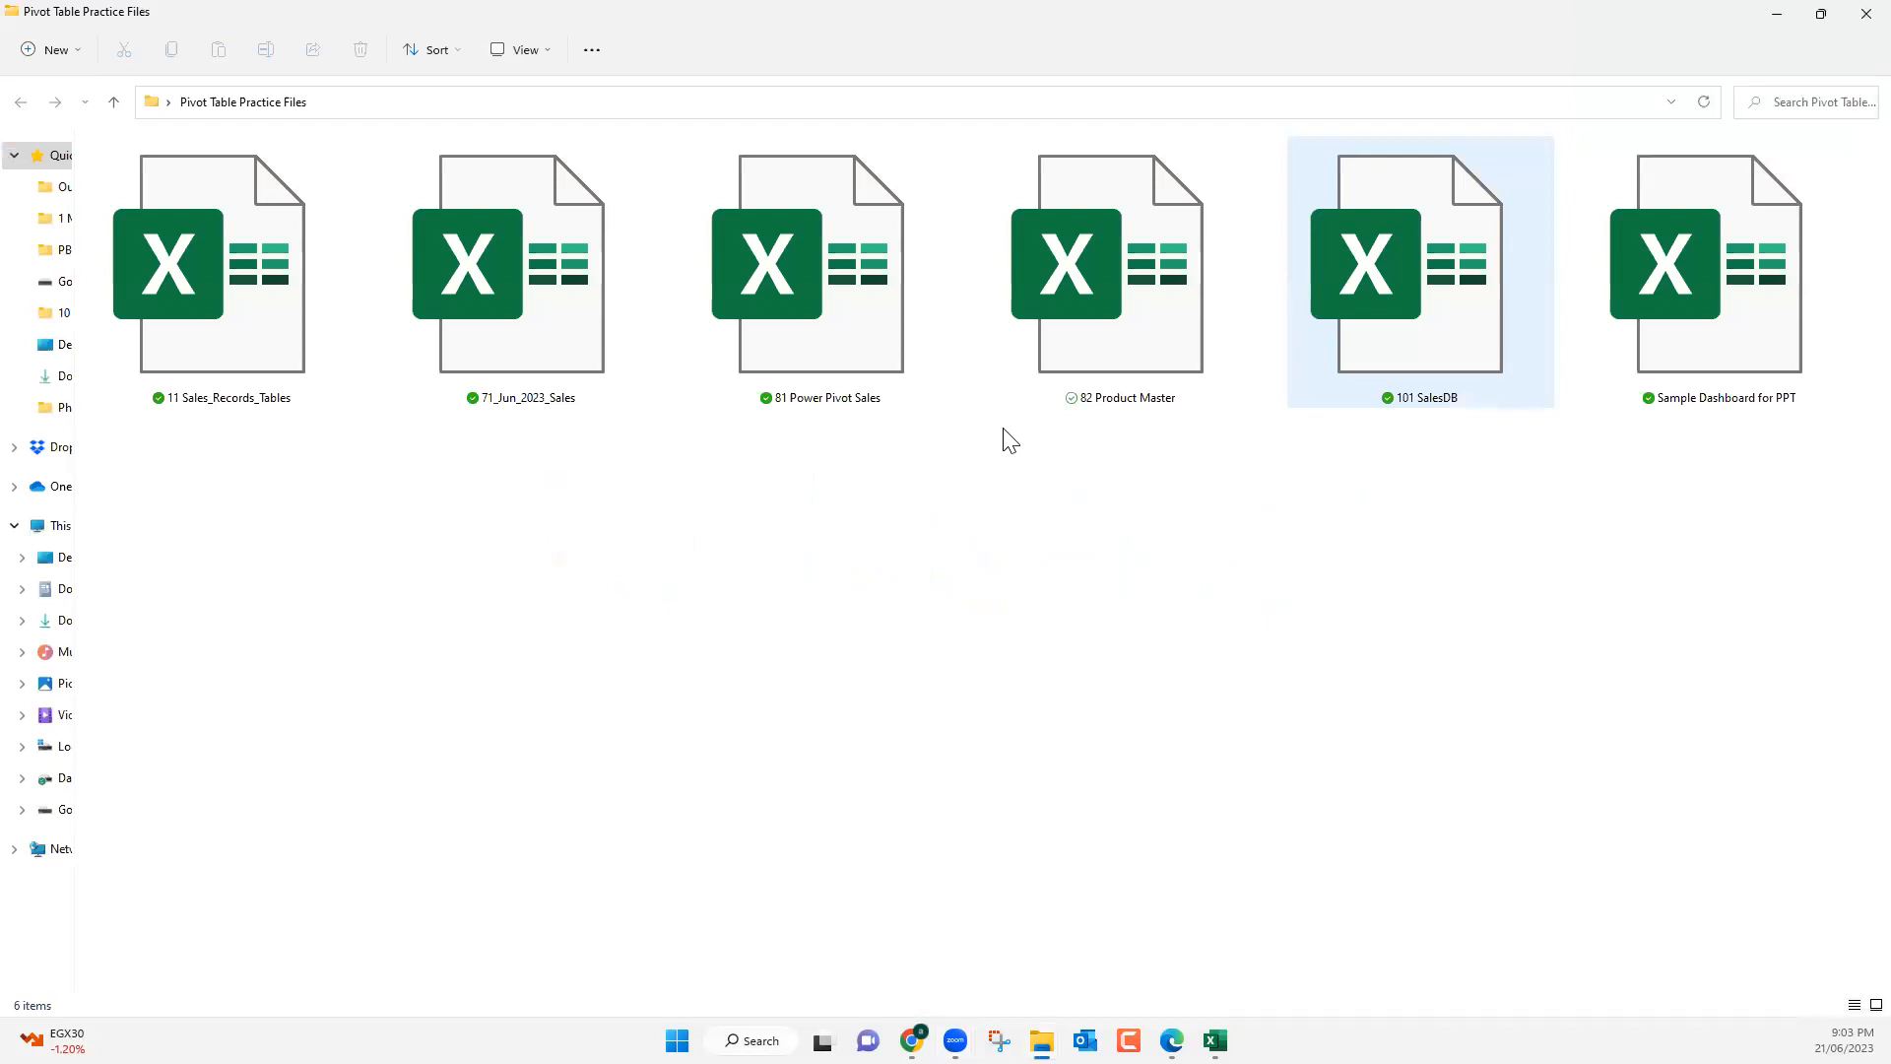
click(276, 295)
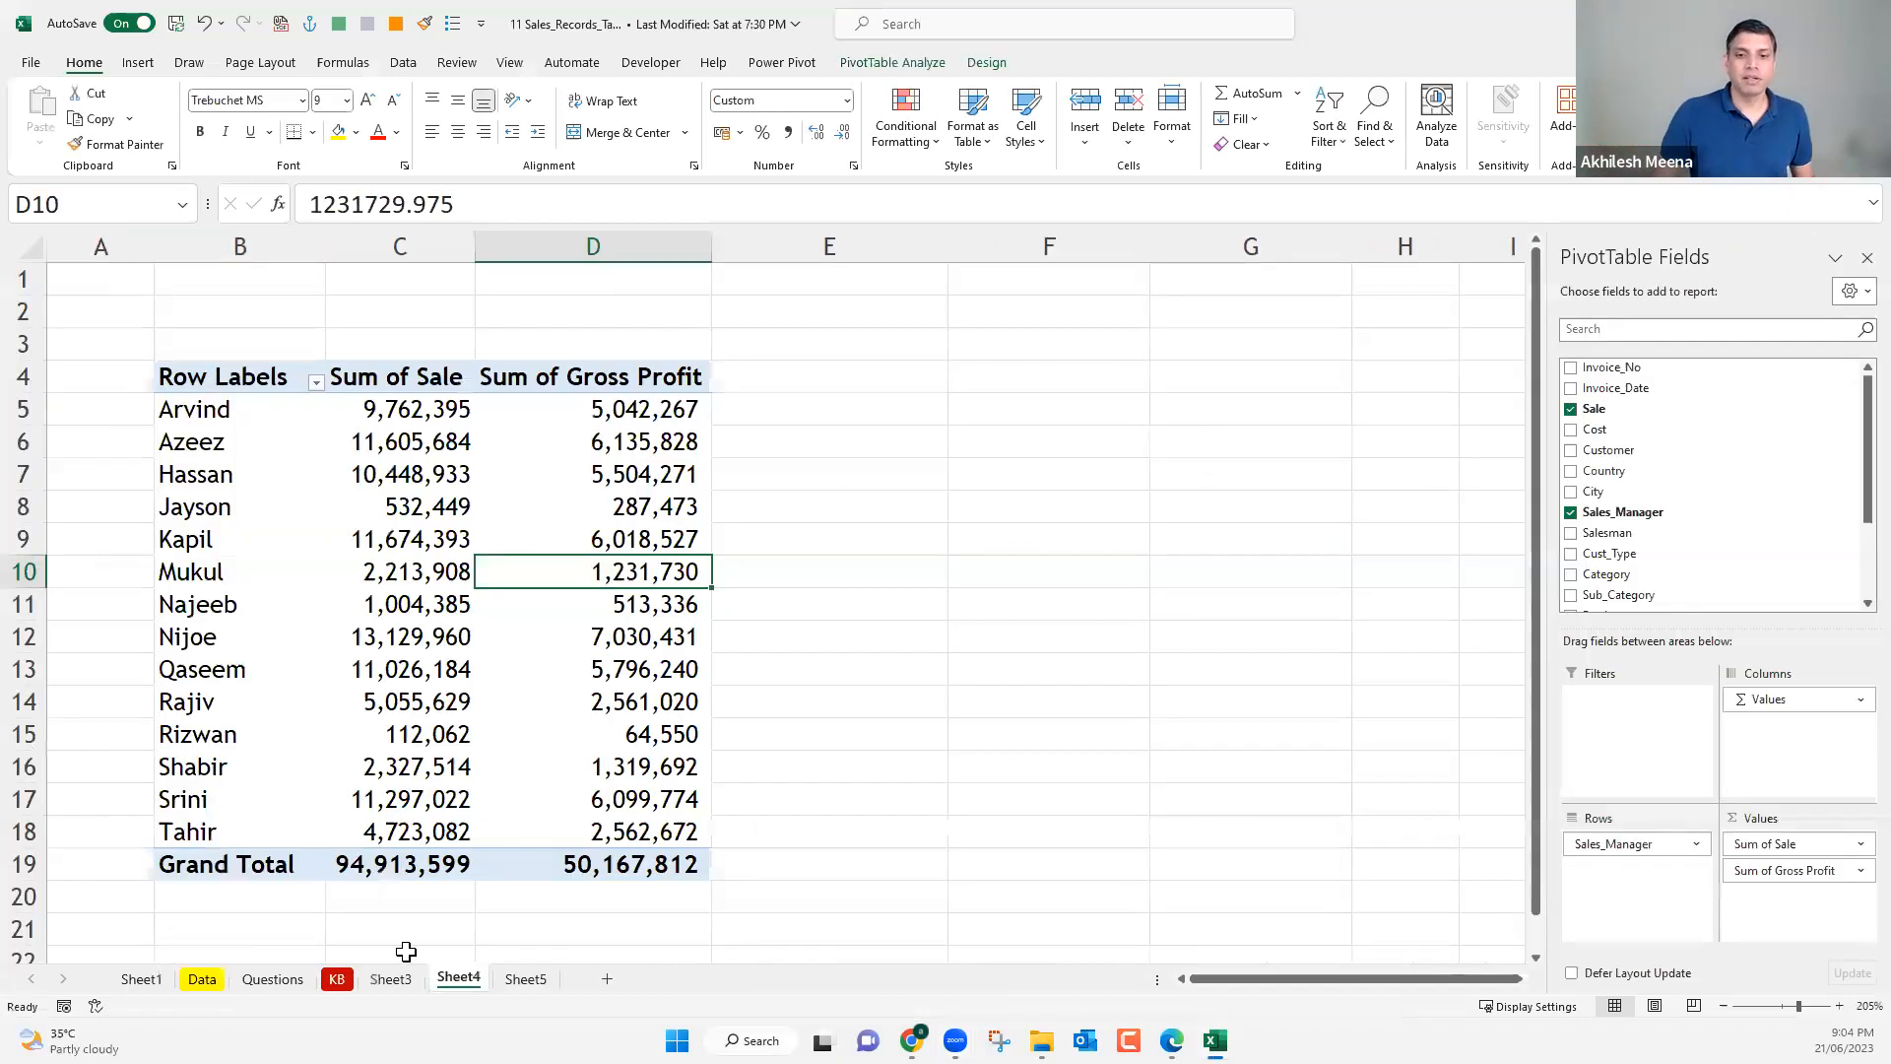
click(199, 980)
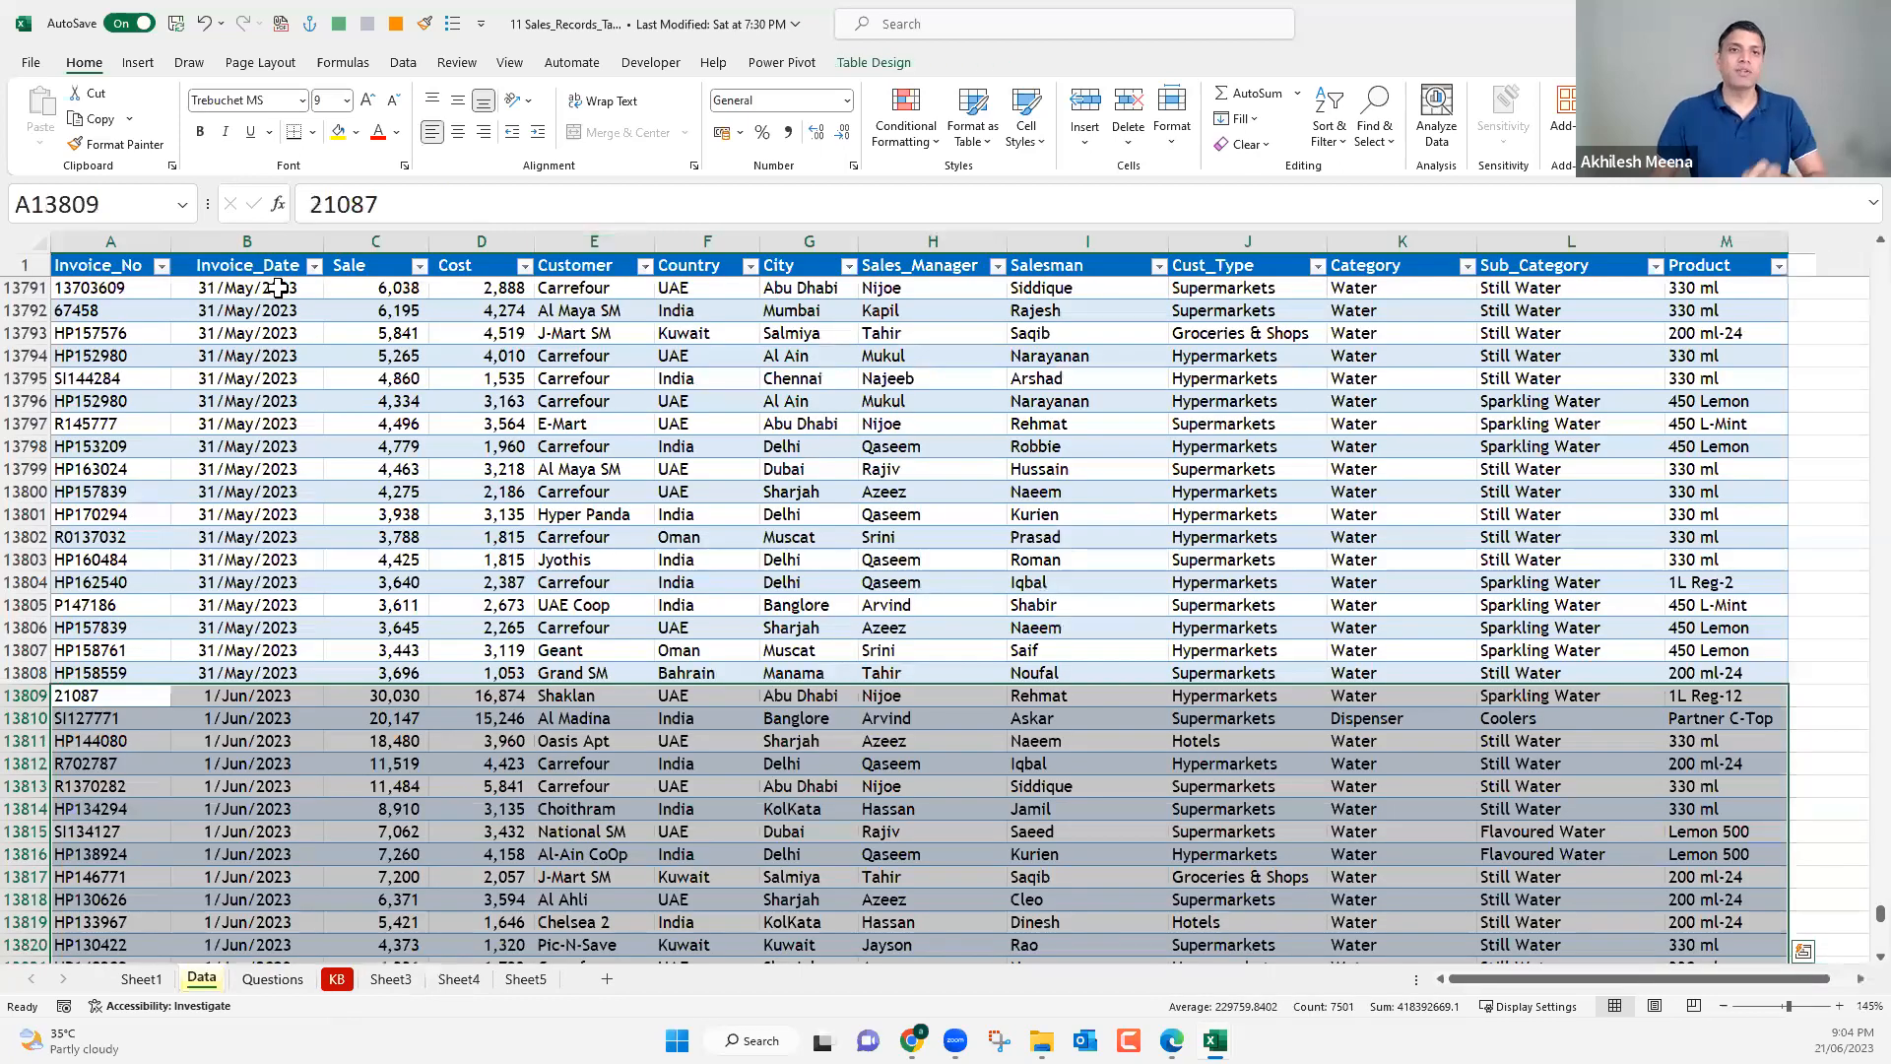
click(280, 287)
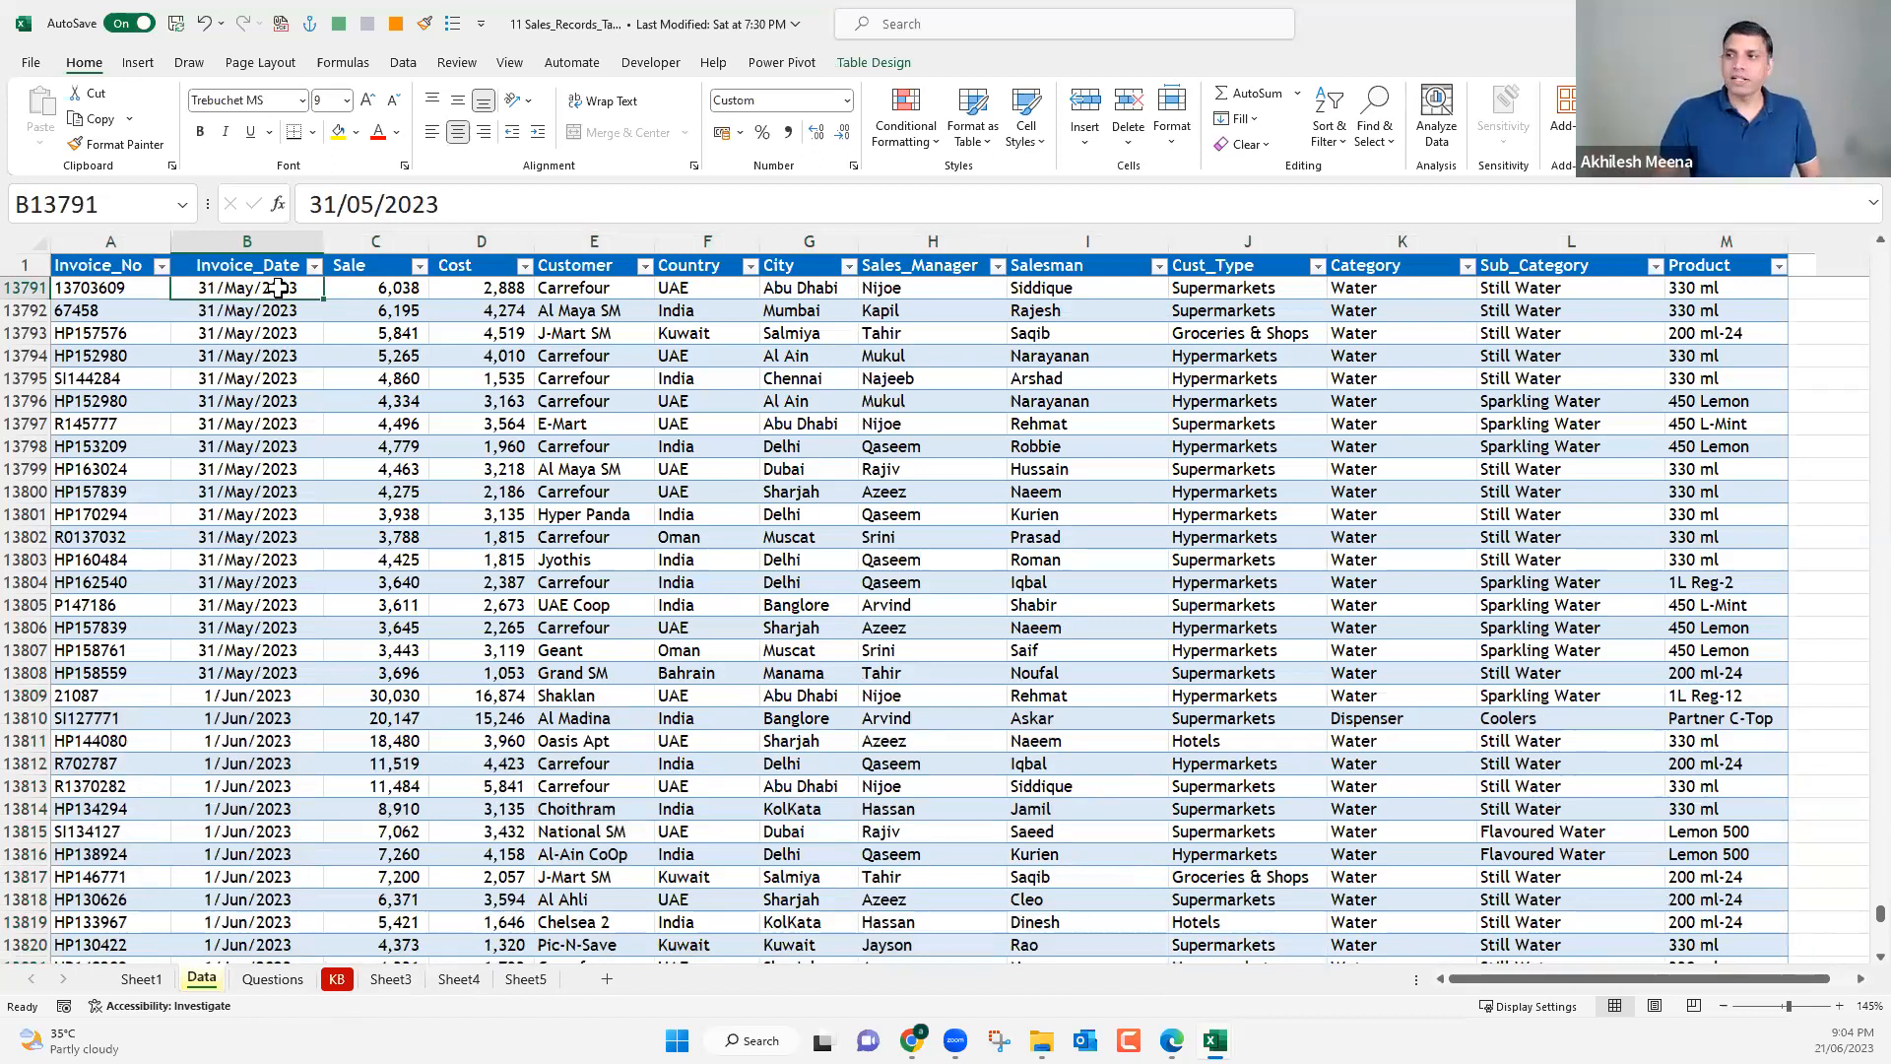
Add three new columns headed FY, FM and FQ directly after the Product column of the sales table.
click(1855, 979)
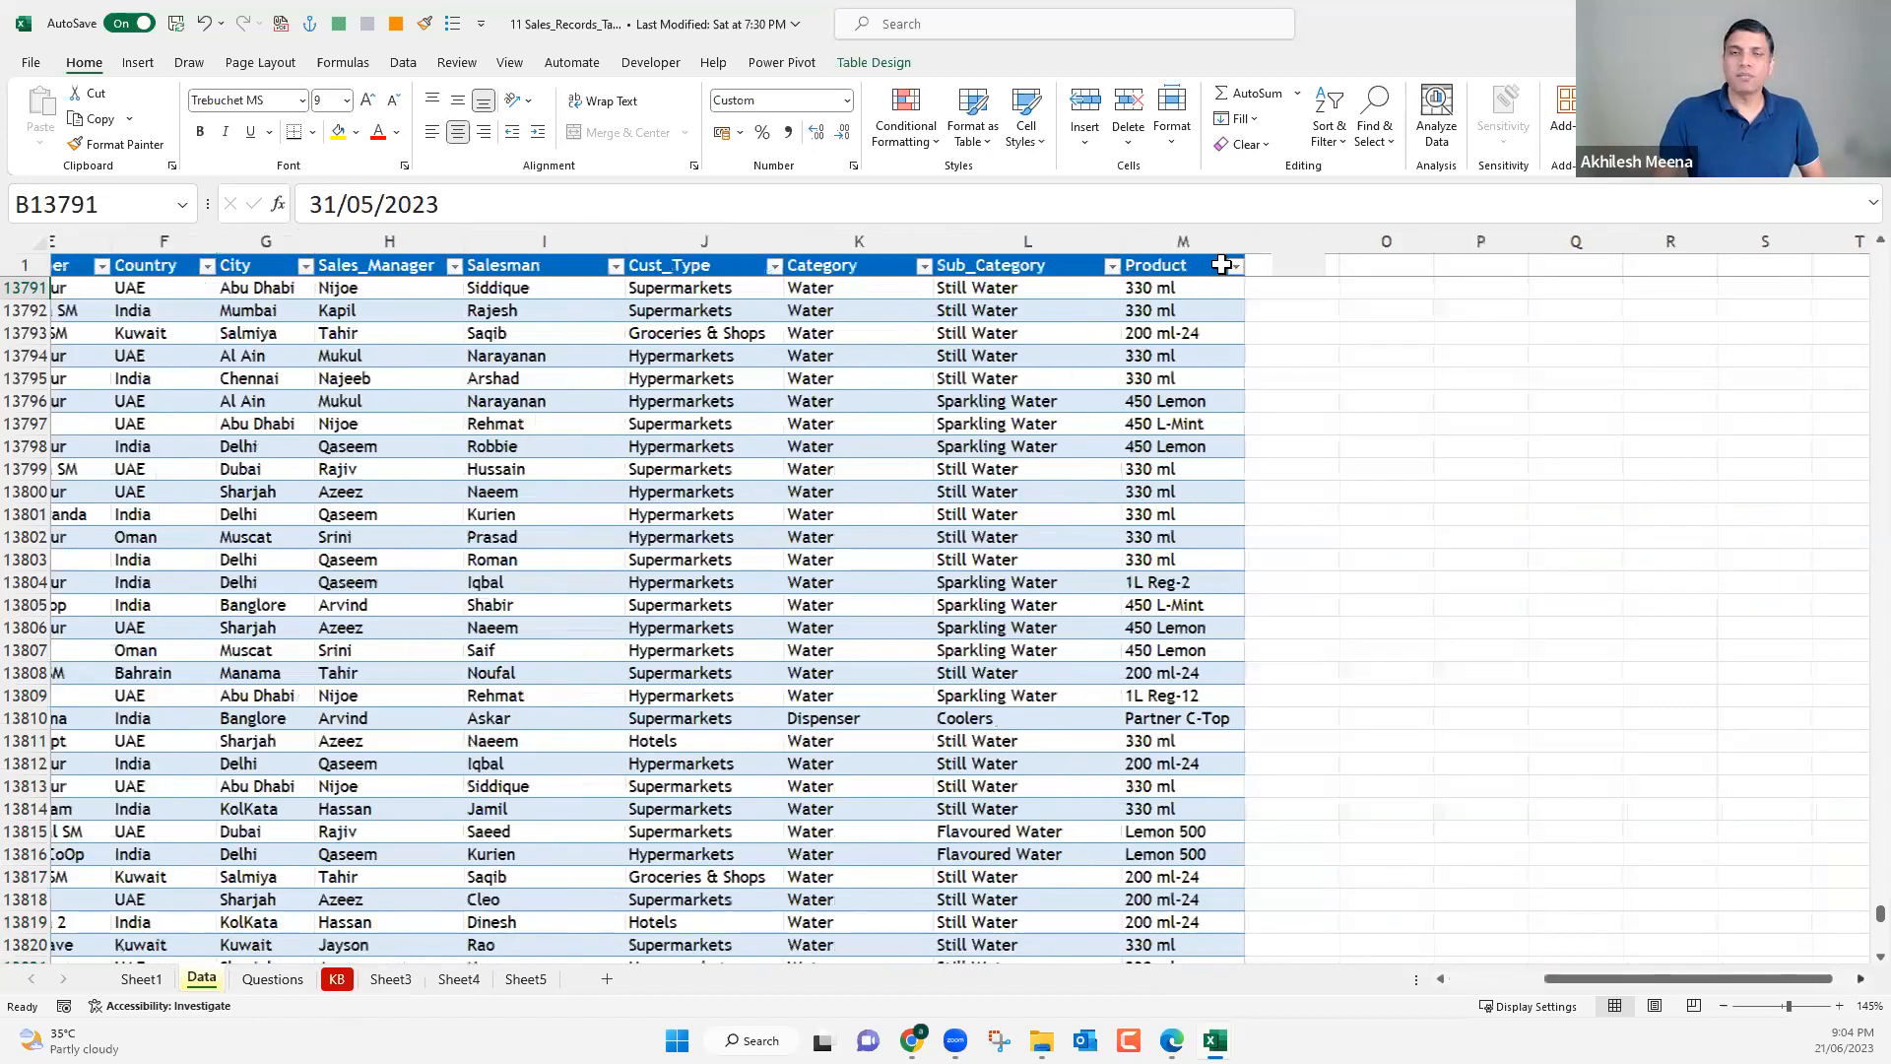
click(1221, 264)
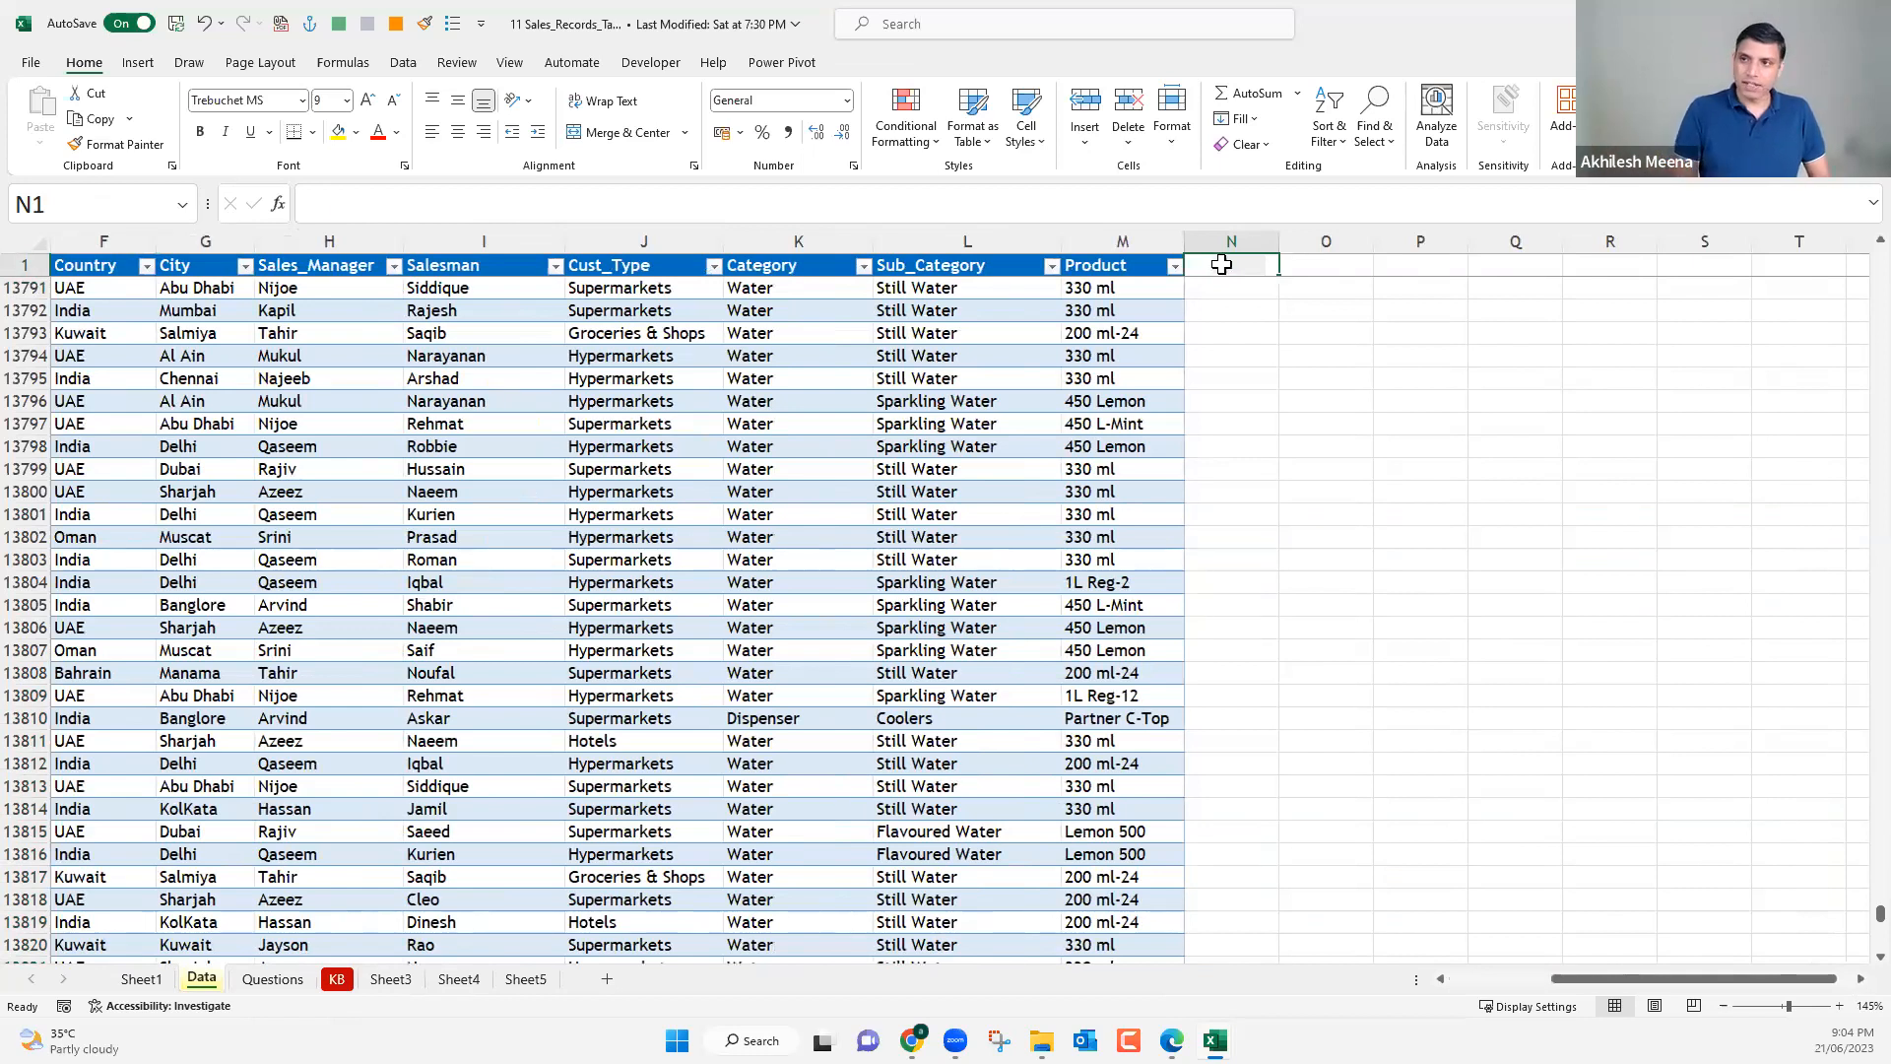
text(FY)
key(Tab)
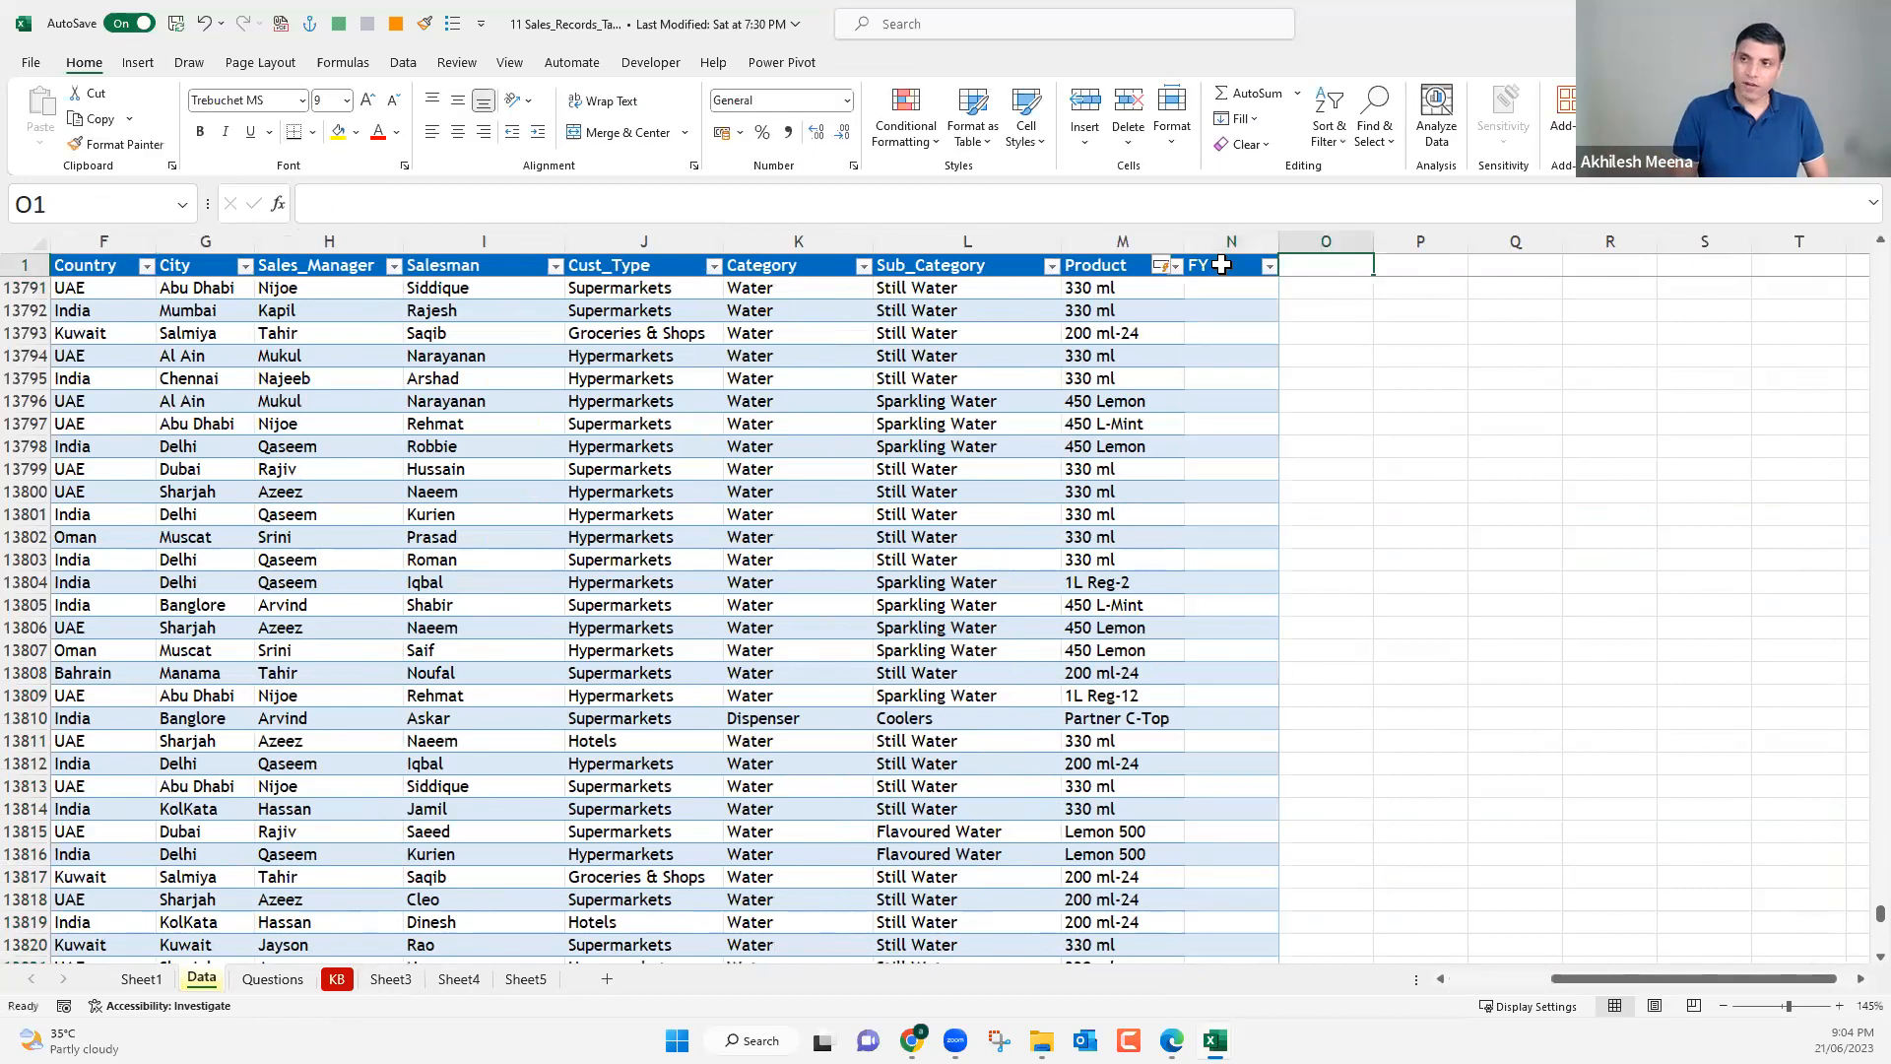
text(FM)
key(Tab)
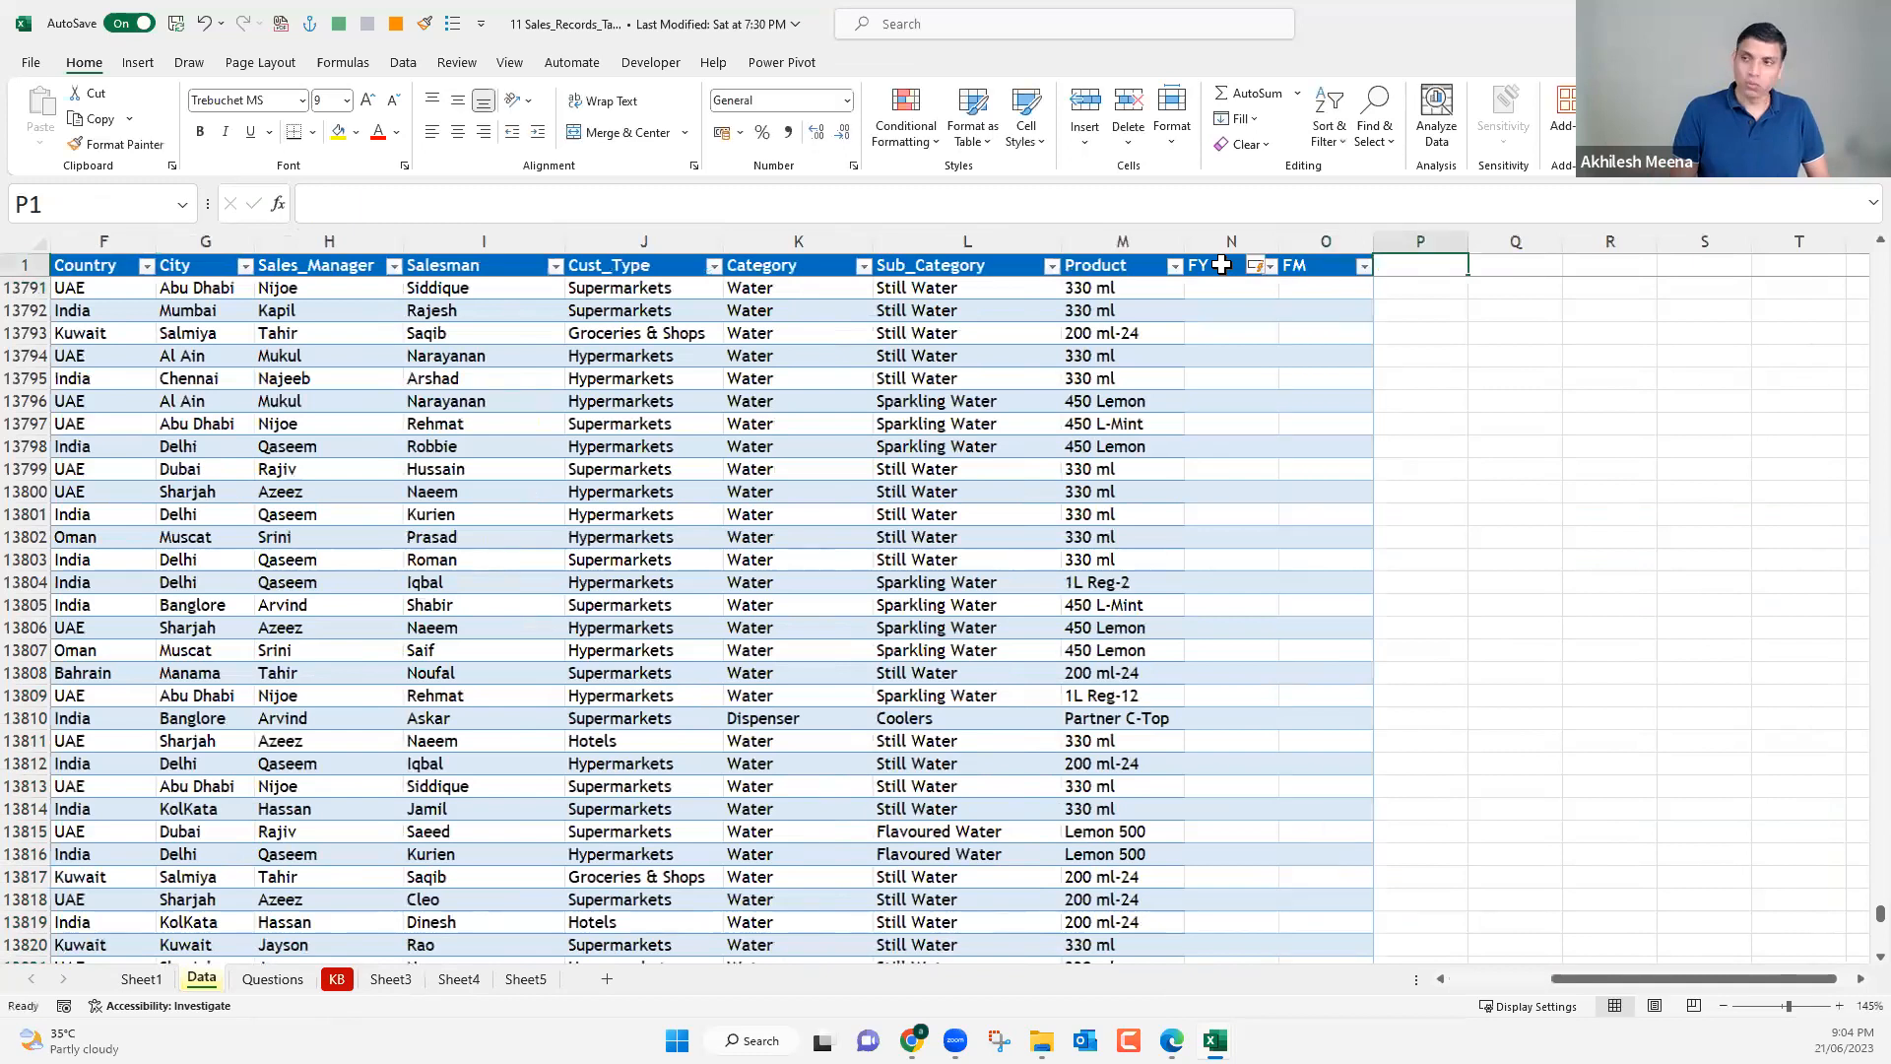
text(FQ)
key(Tab)
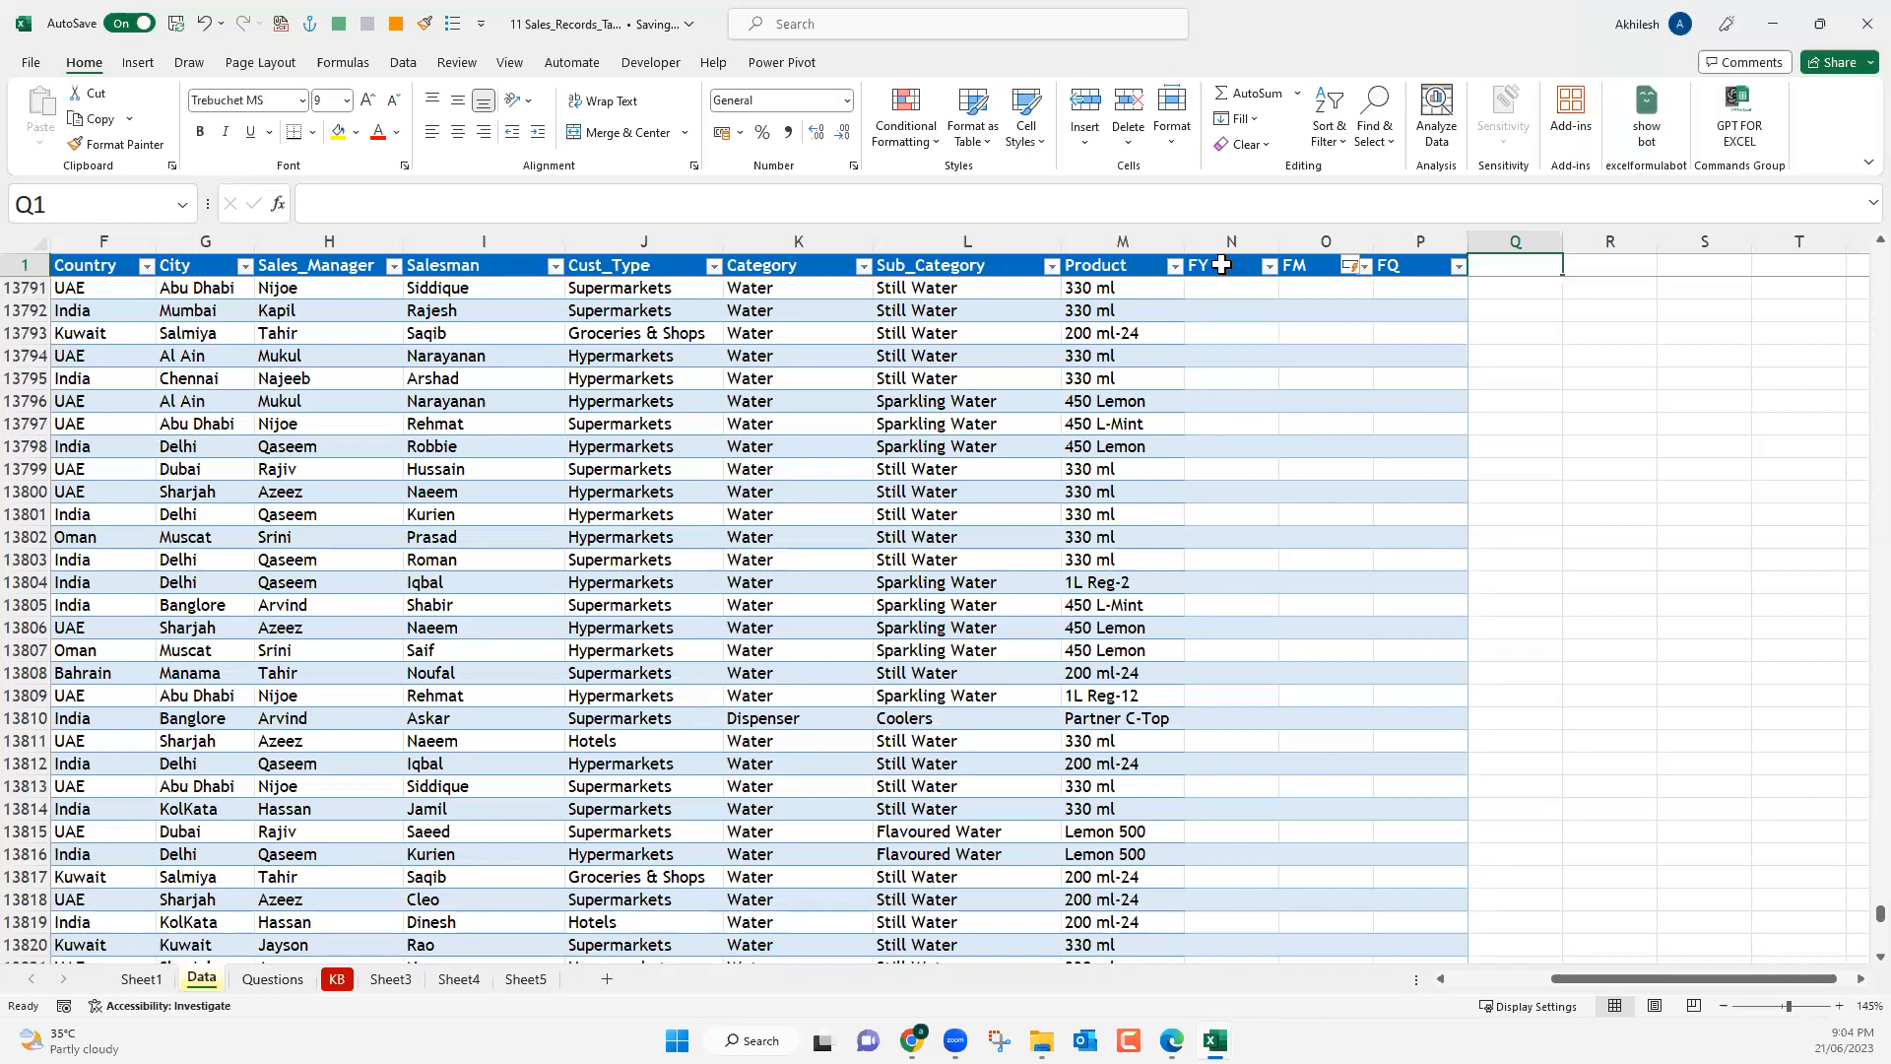
Check the salesman pivot table on Sheet1, then review the sales table's columns on the Data sheet.
click(143, 980)
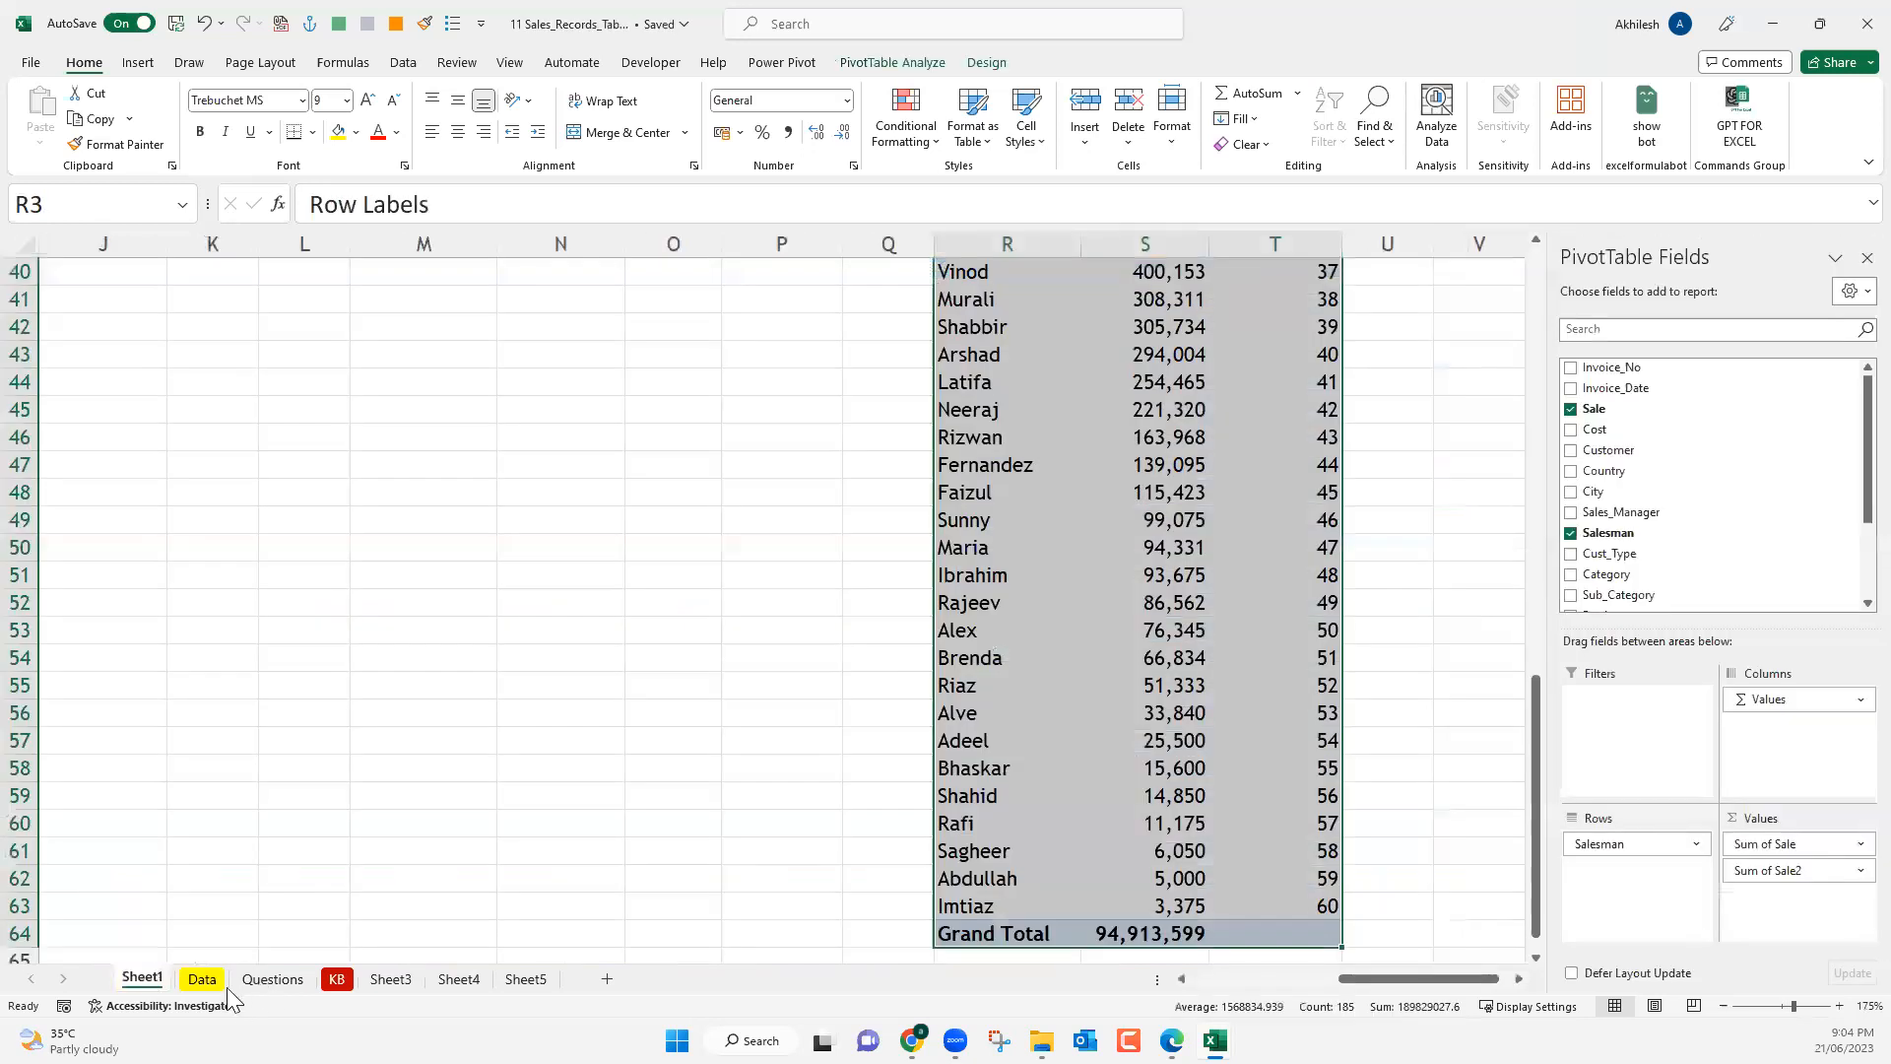
click(208, 985)
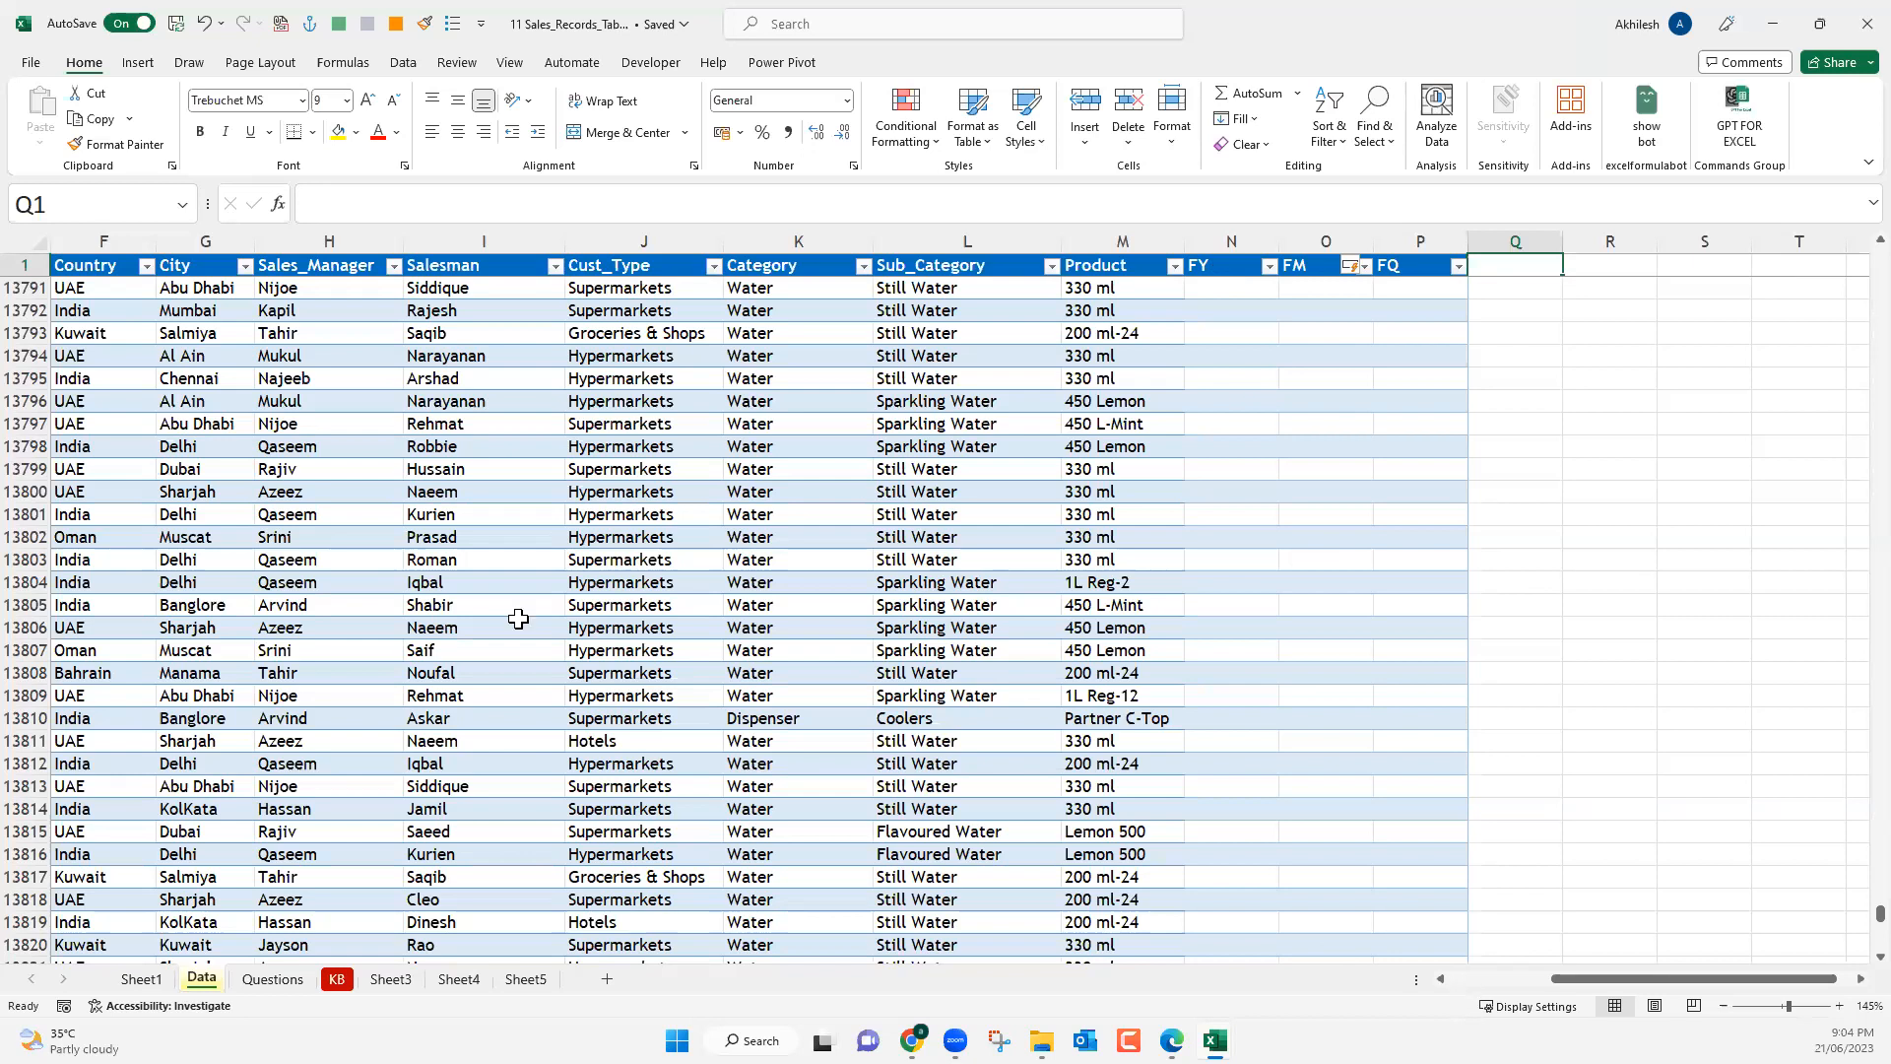
scroll(242, 319, left, 3)
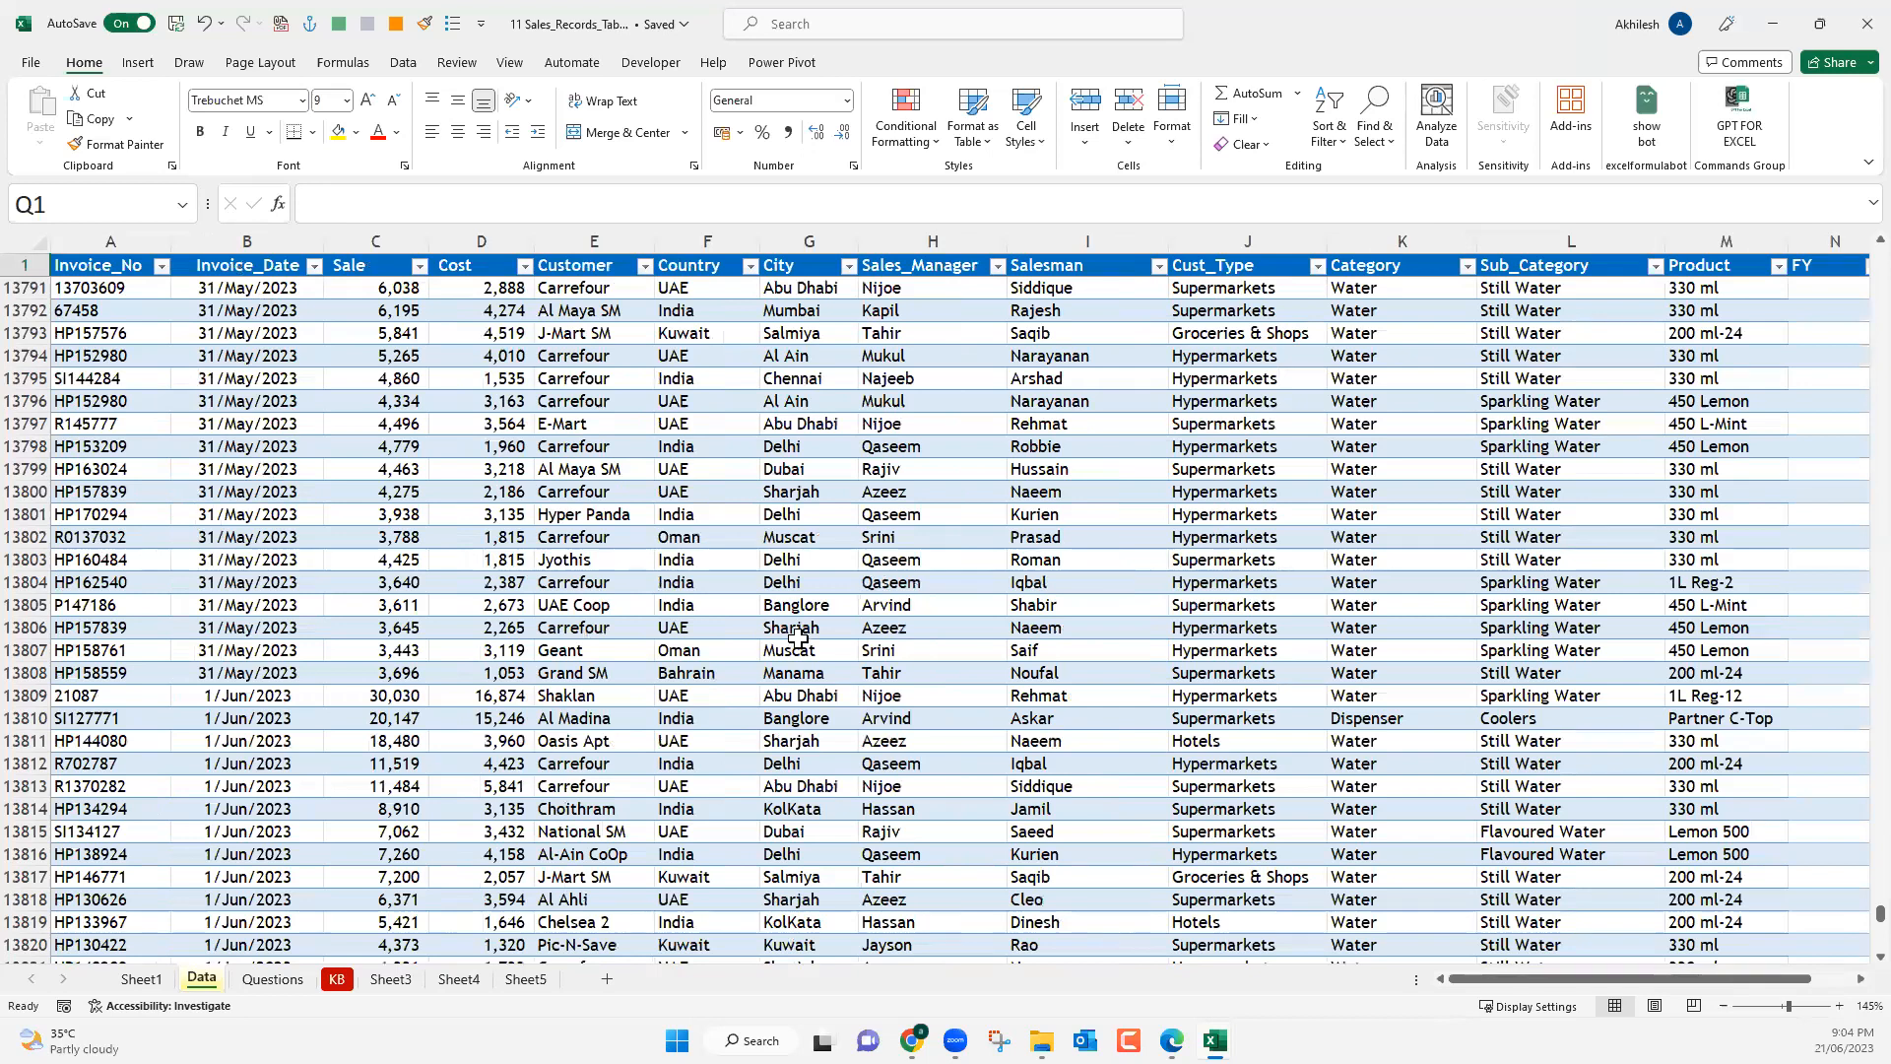
Move the Invoice_Date timeline on Sheet5 slightly so it lines up directly beneath the Country slicer.
click(525, 978)
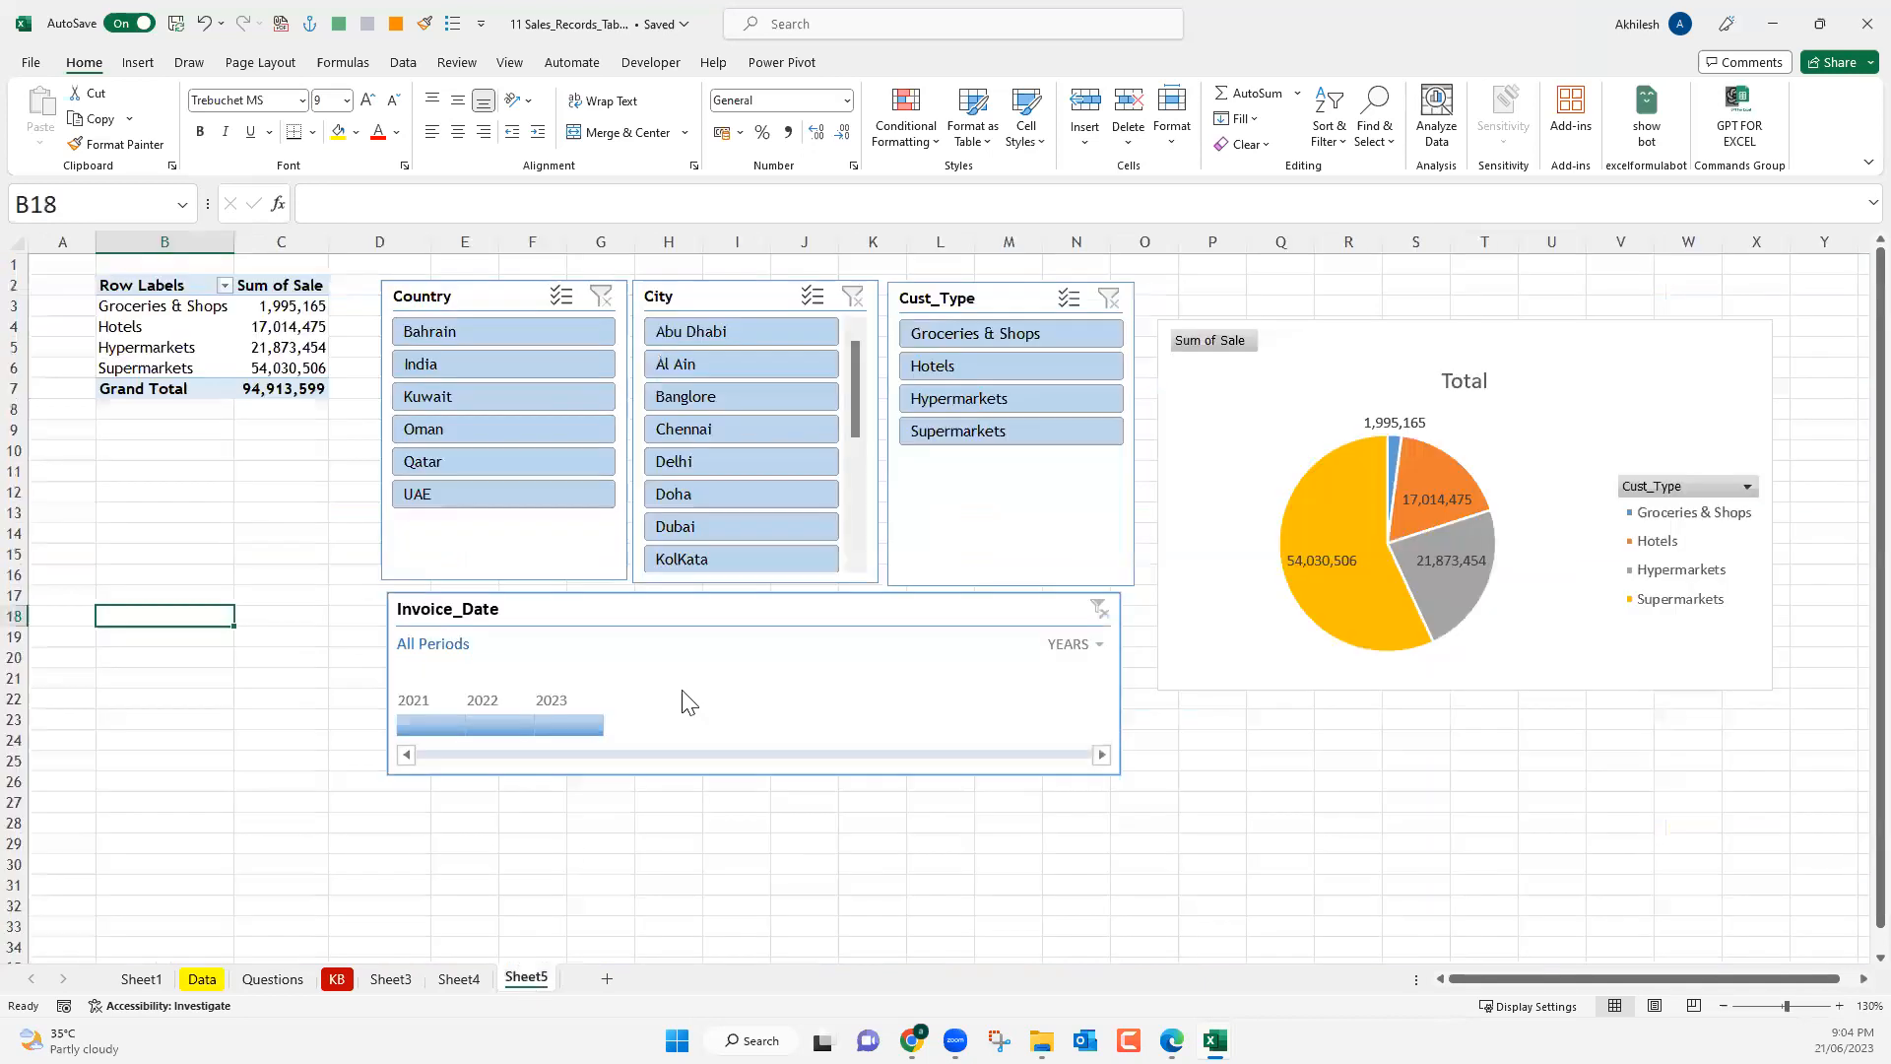
click(680, 611)
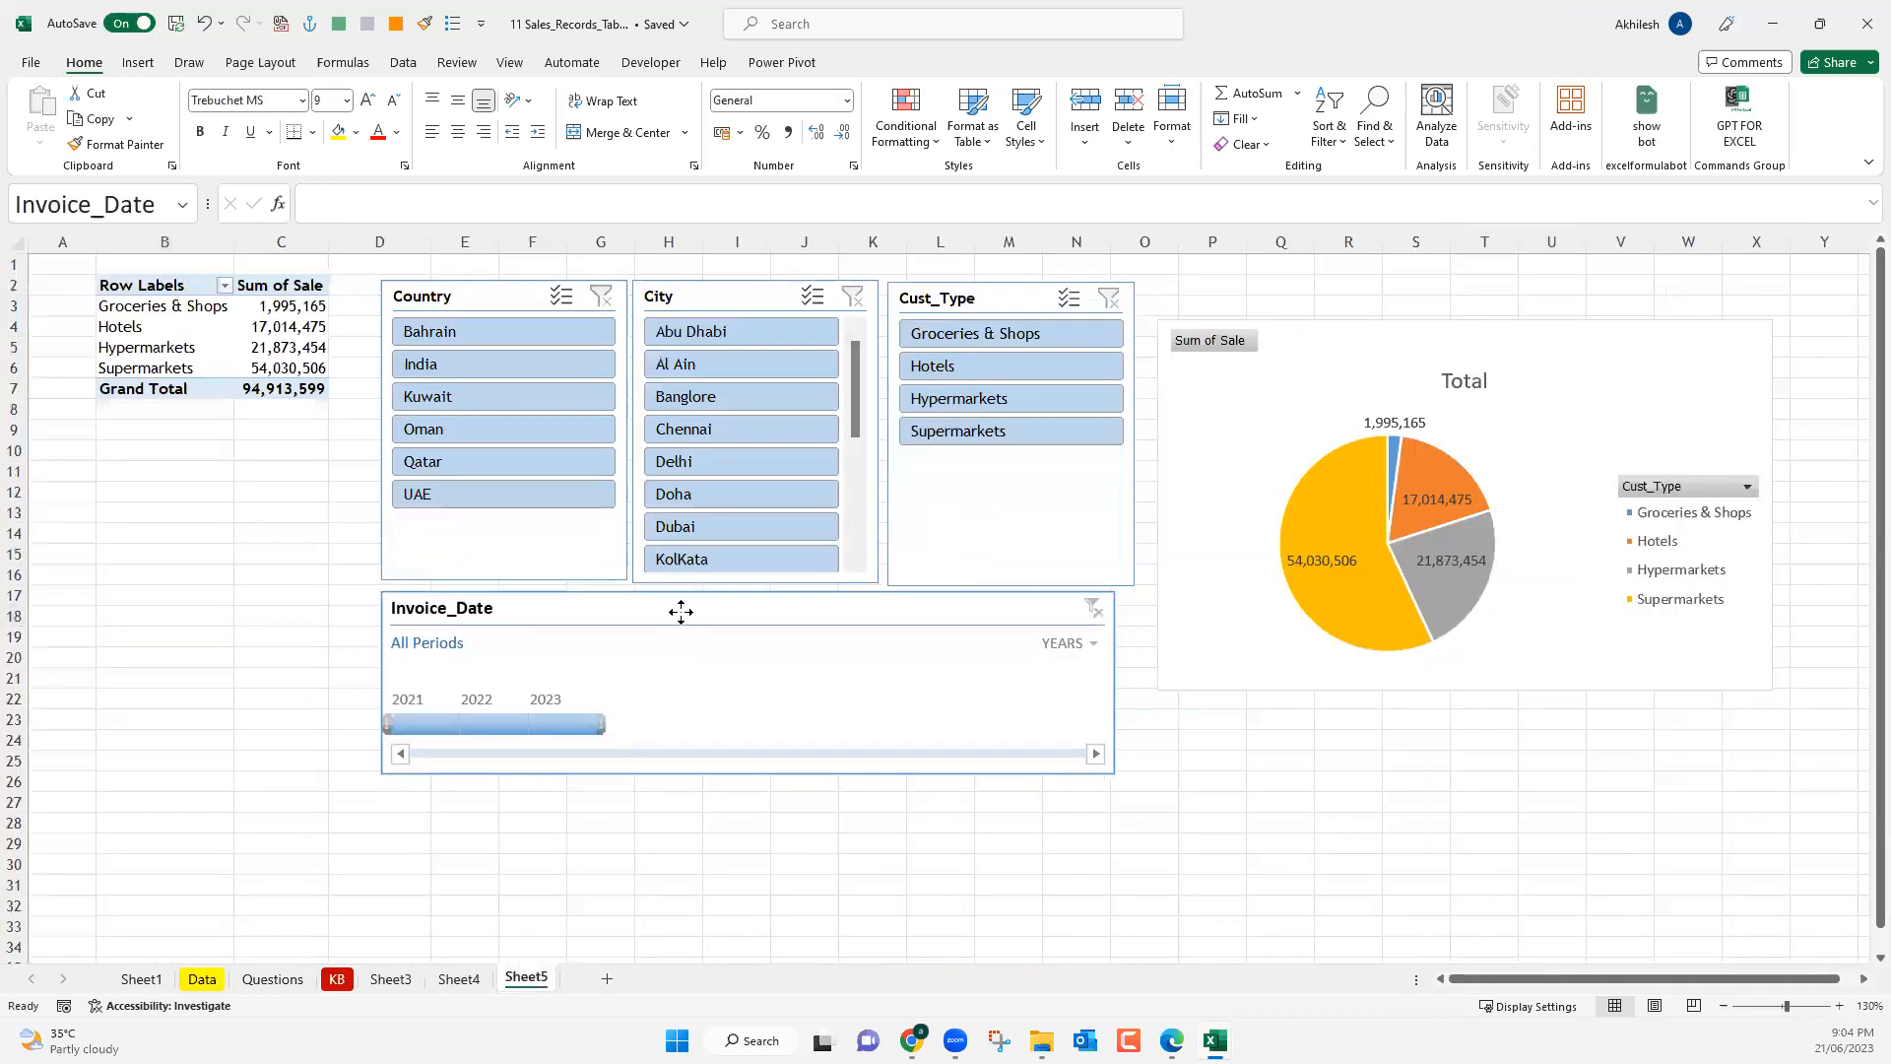
drag(680, 612, 680, 609)
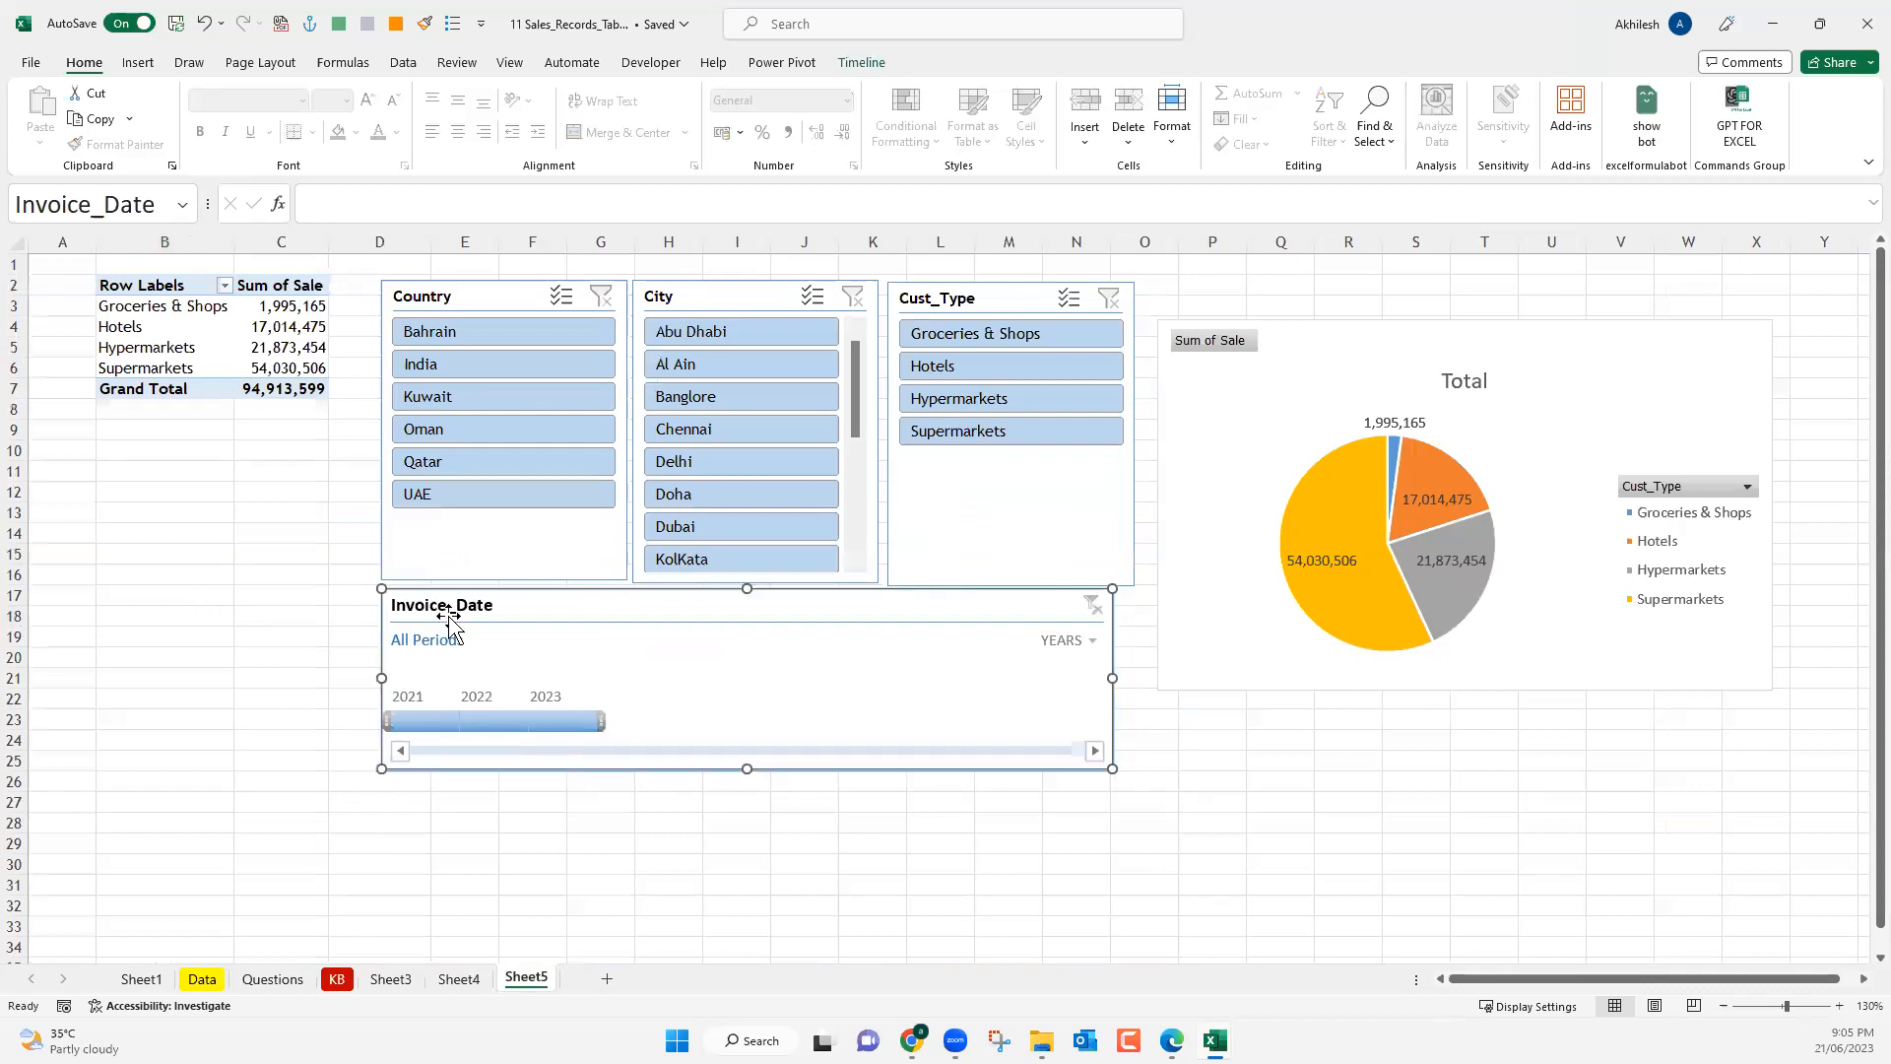
click(512, 830)
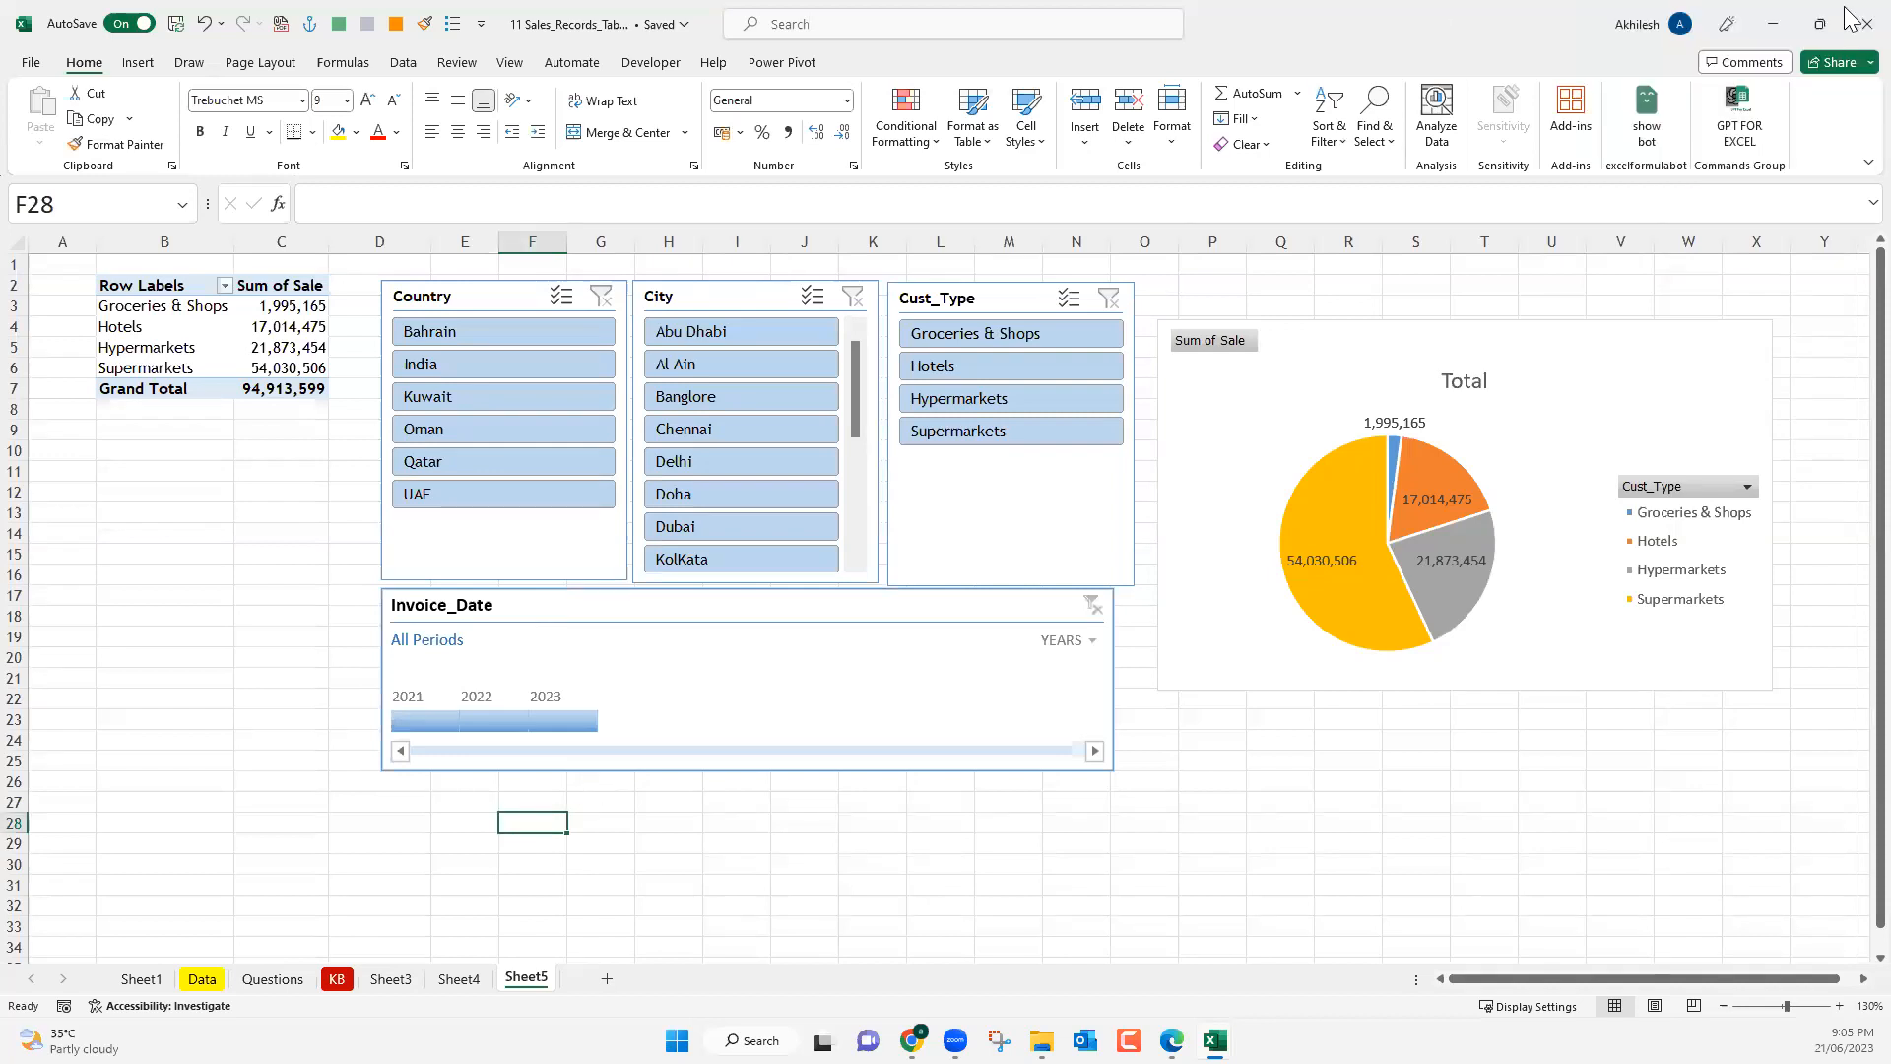
Close the 11 Sales_Records_Tables workbook and the New Microsoft Excel workbook containing the project outline.
click(1866, 23)
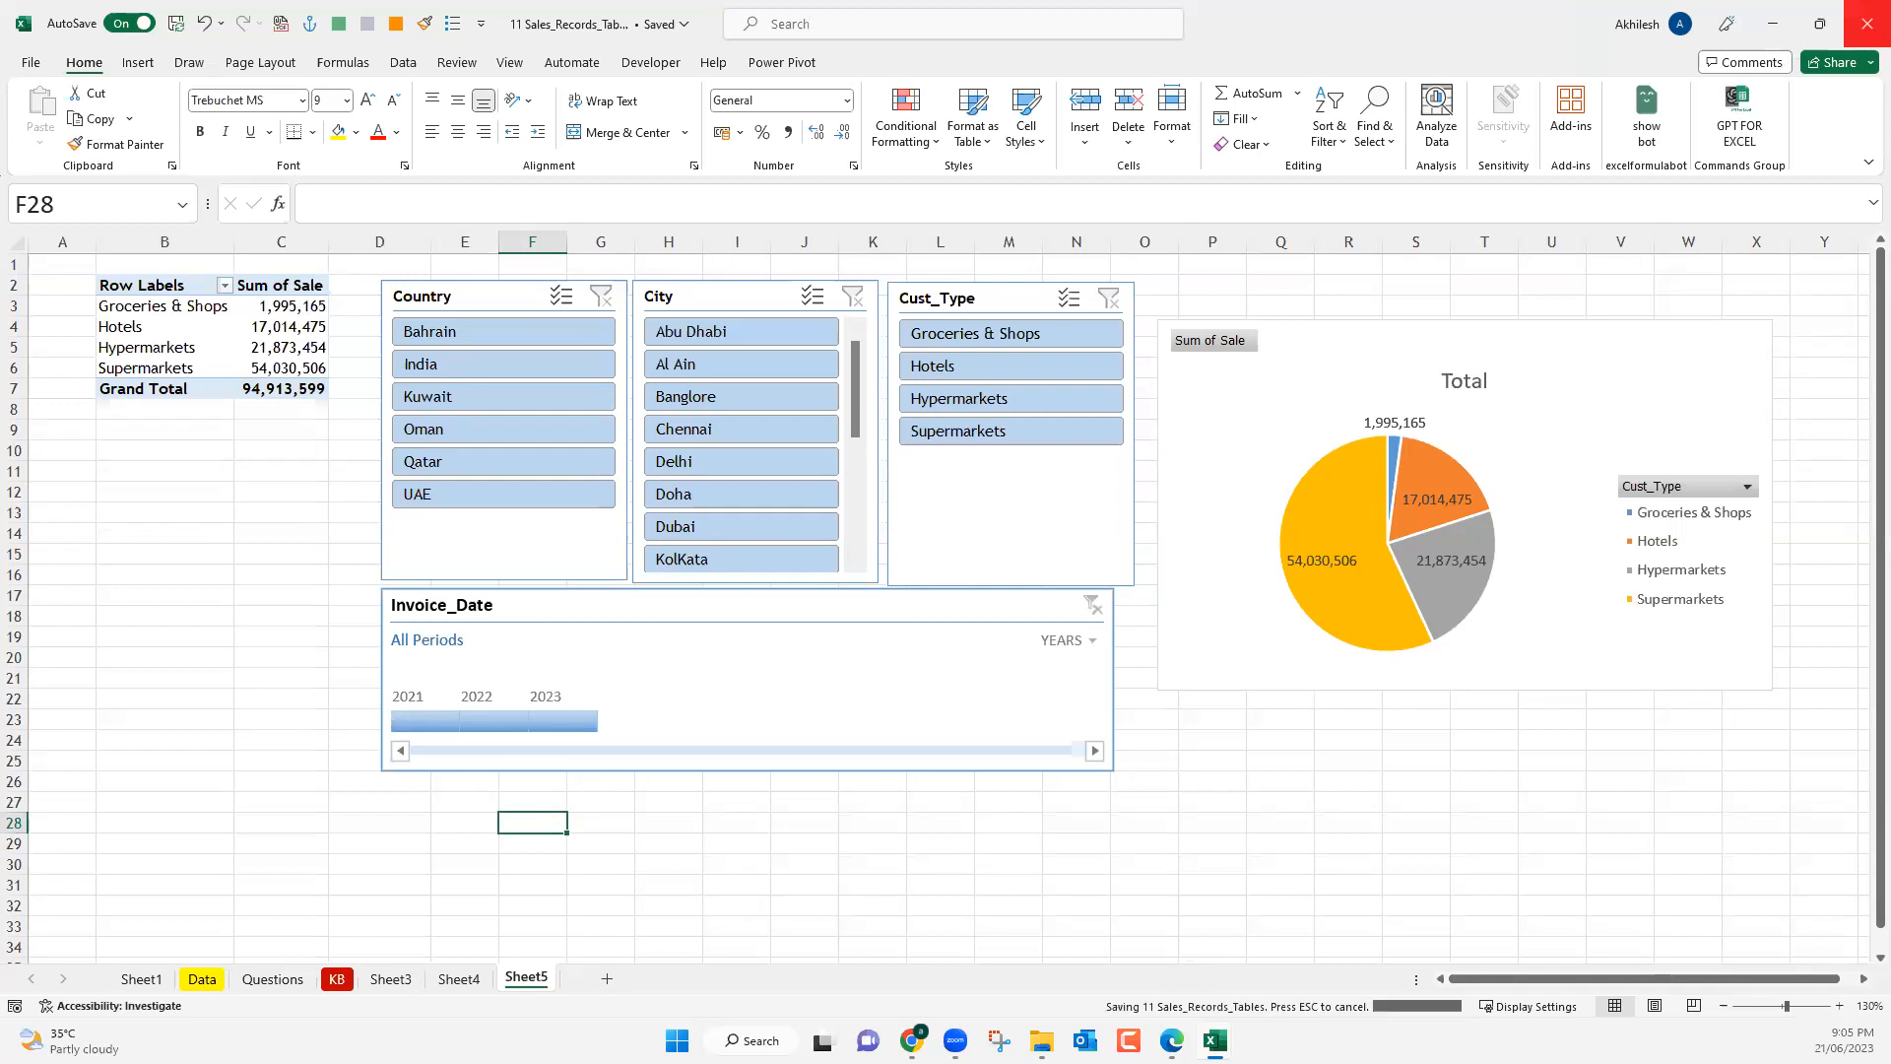
click(1866, 24)
mouse_move(1159, 1000)
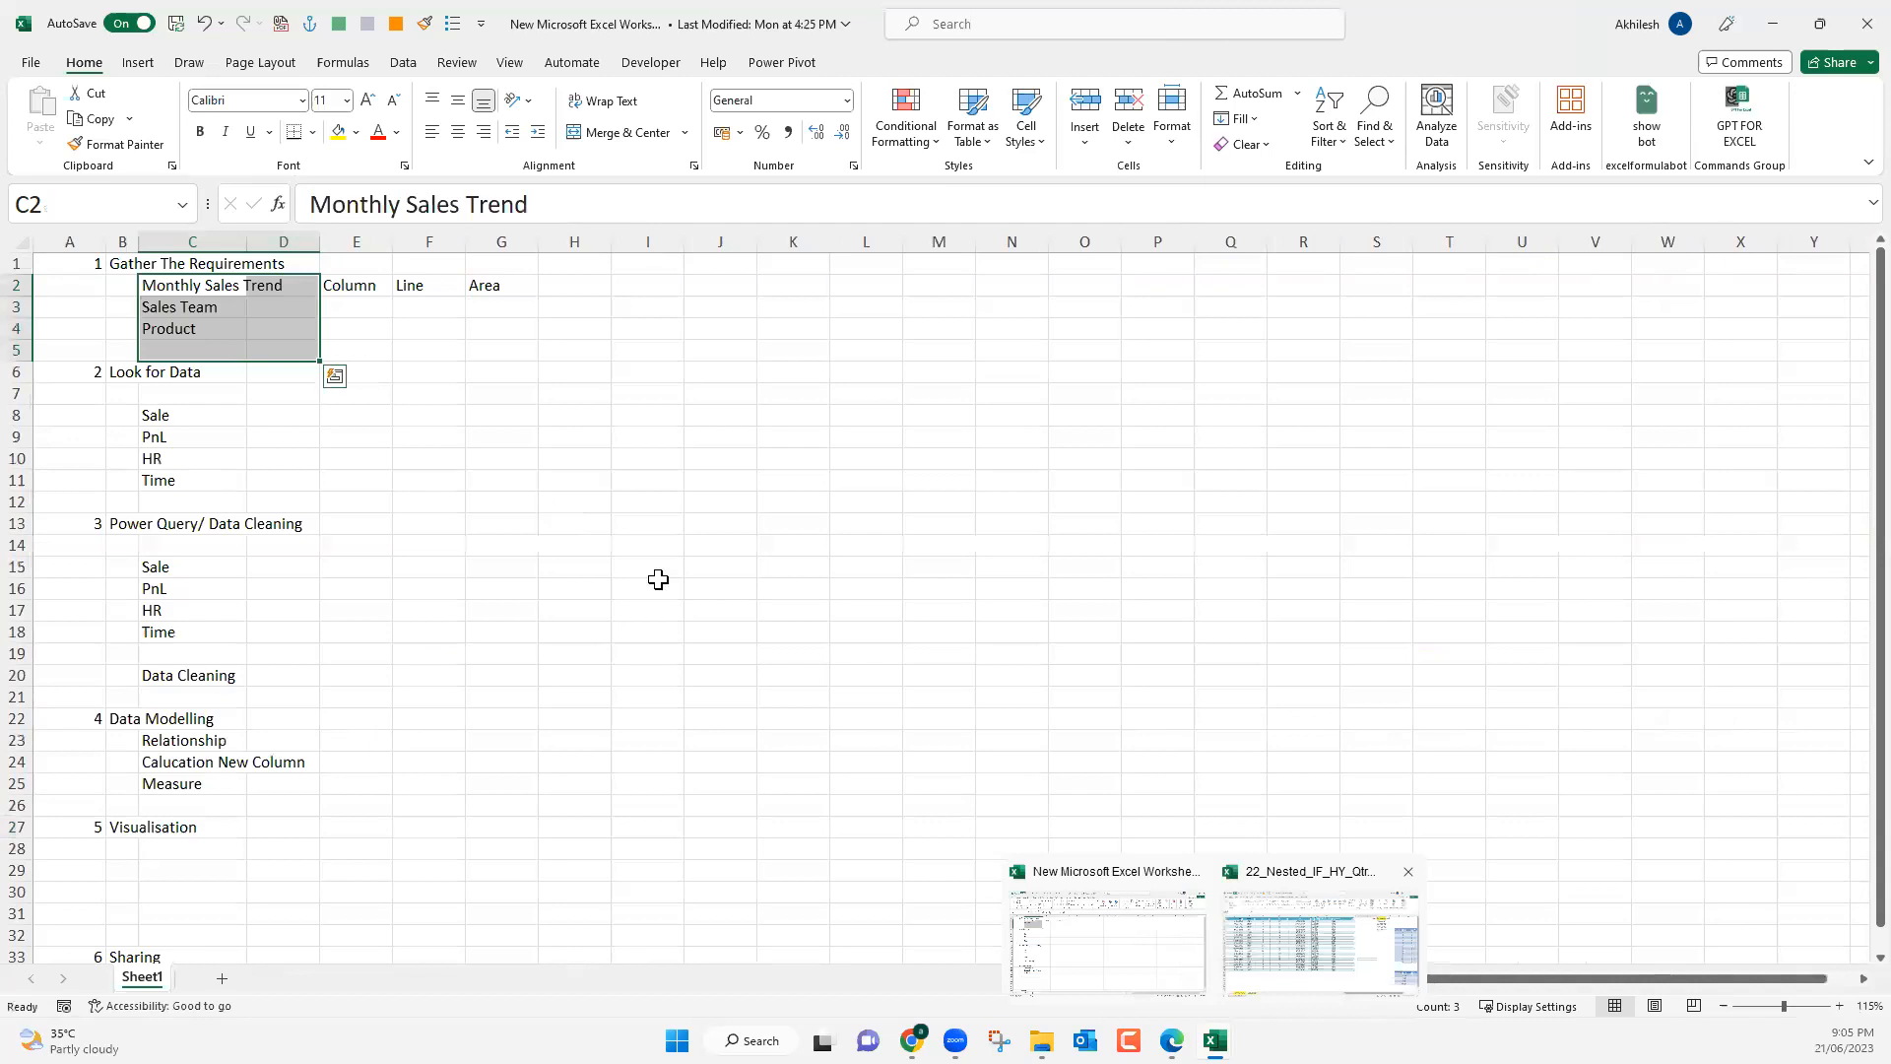
click(1849, 24)
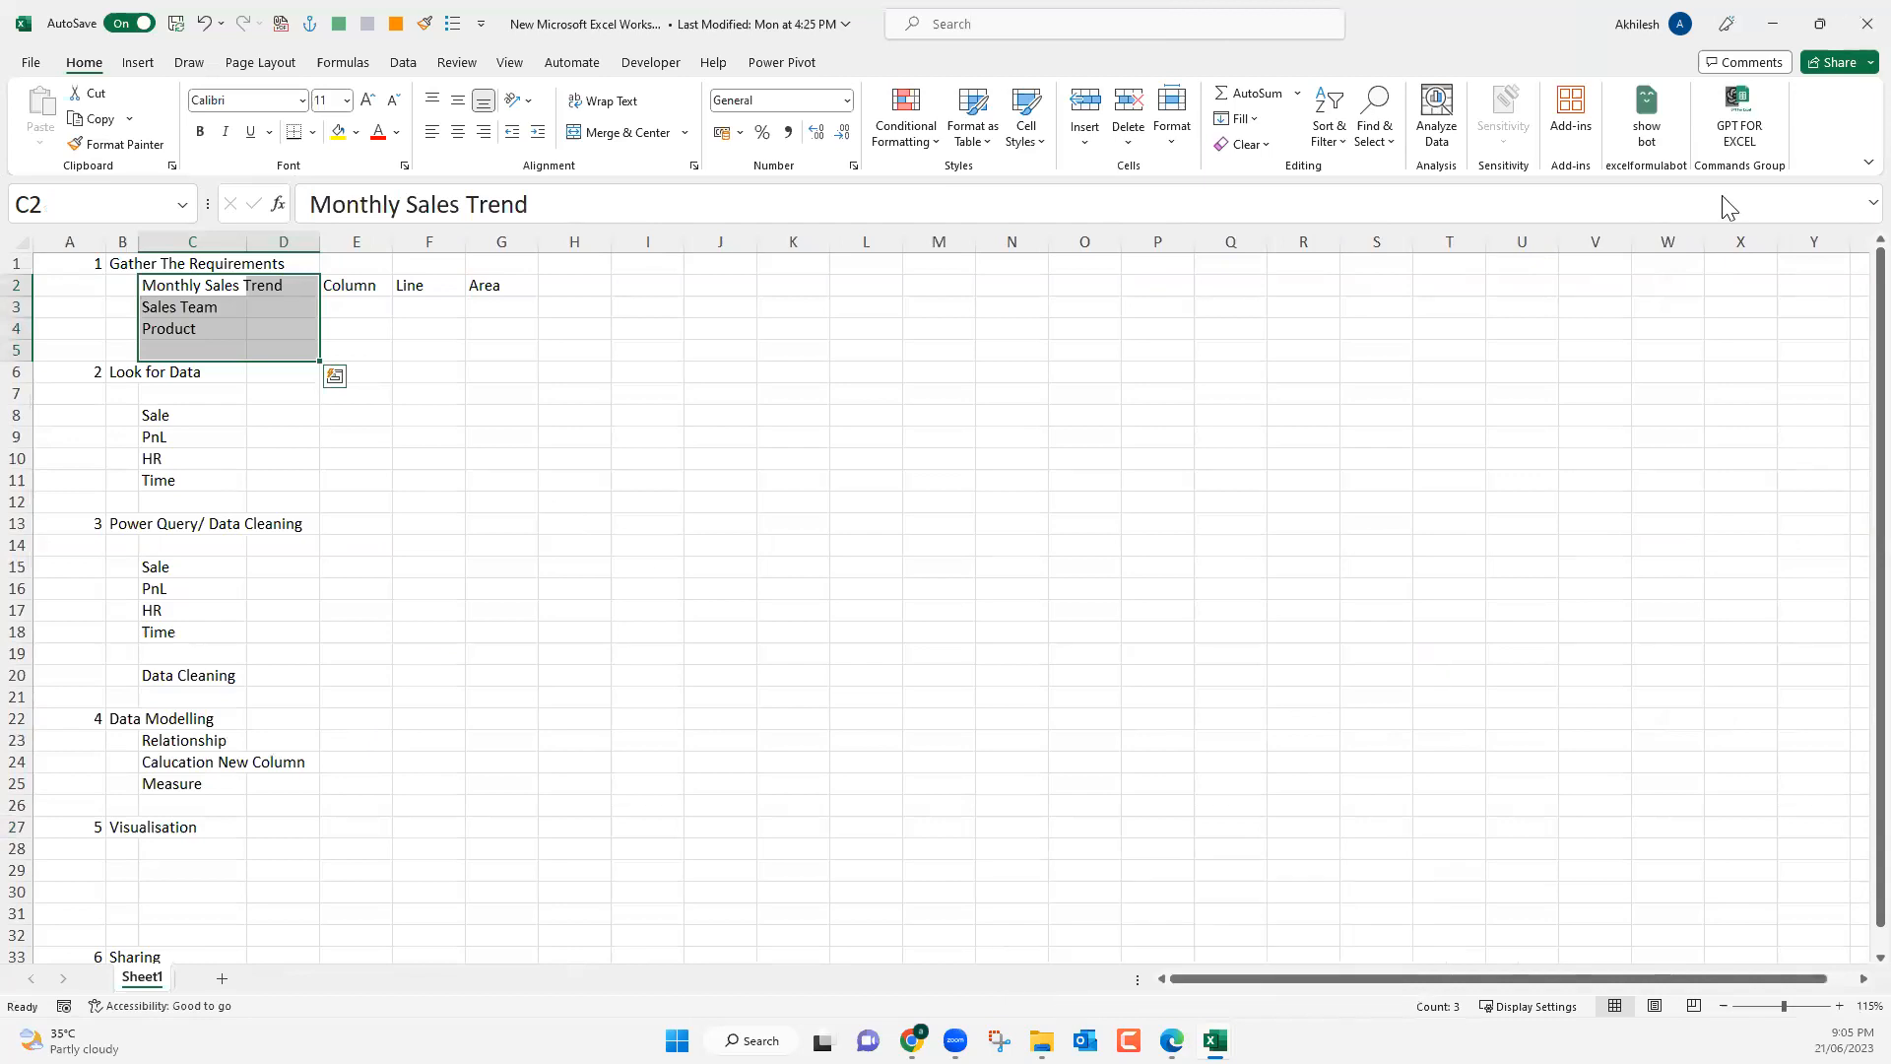
Enter the current date, 21/06/2023, in cell B2 of a new blank workbook.
mouse_move(1215, 1034)
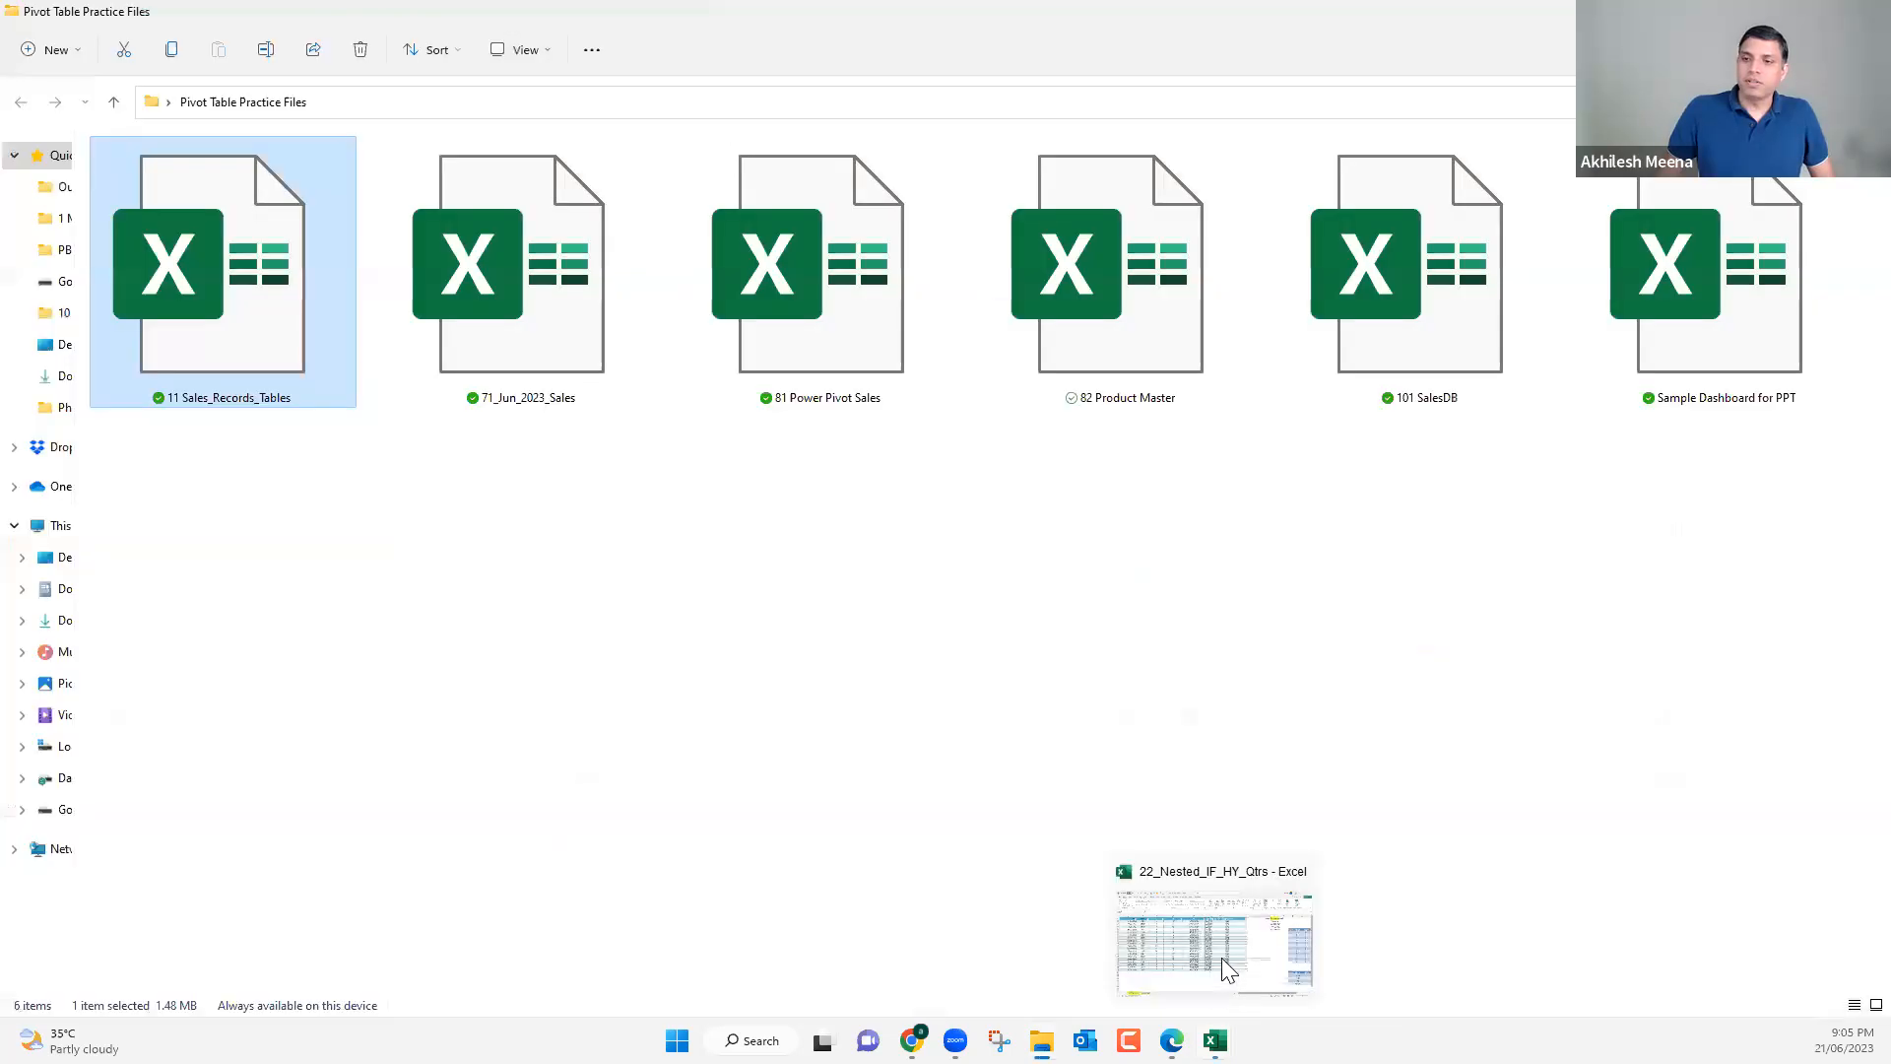
click(1233, 951)
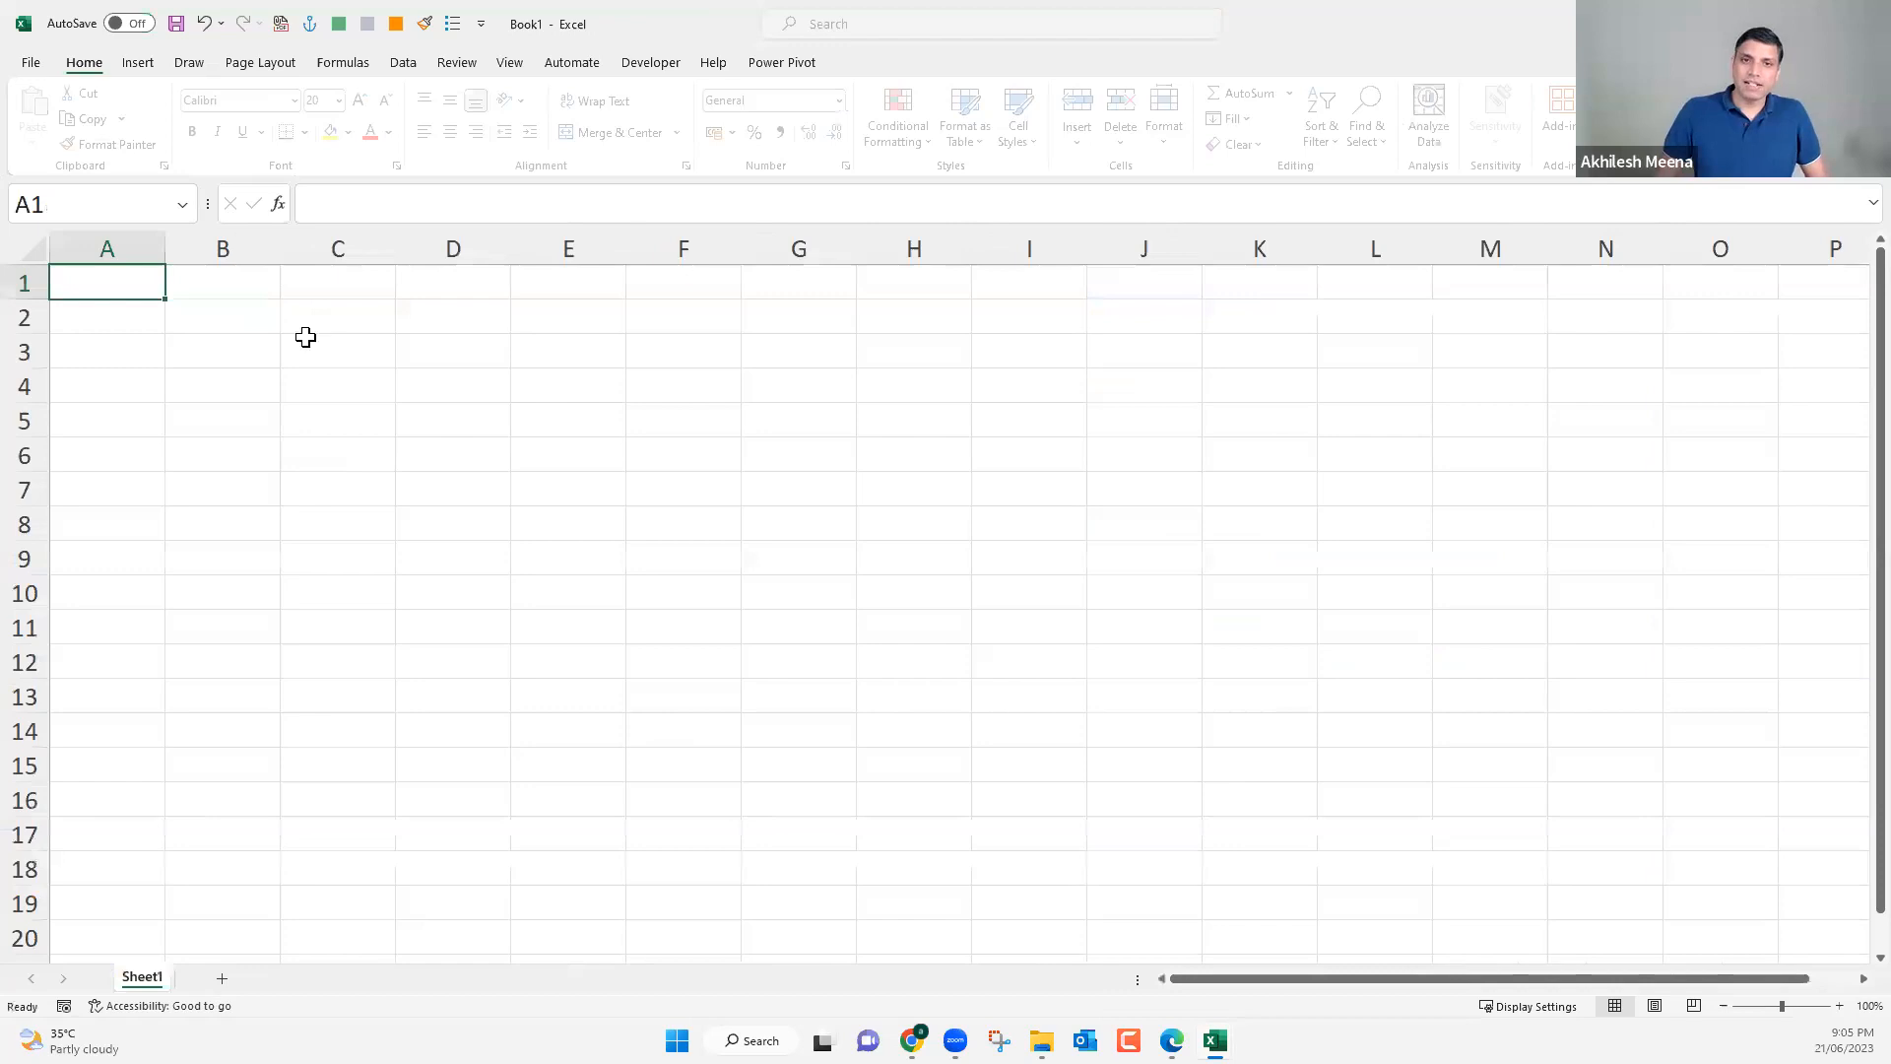
scroll(375, 378, up, 4)
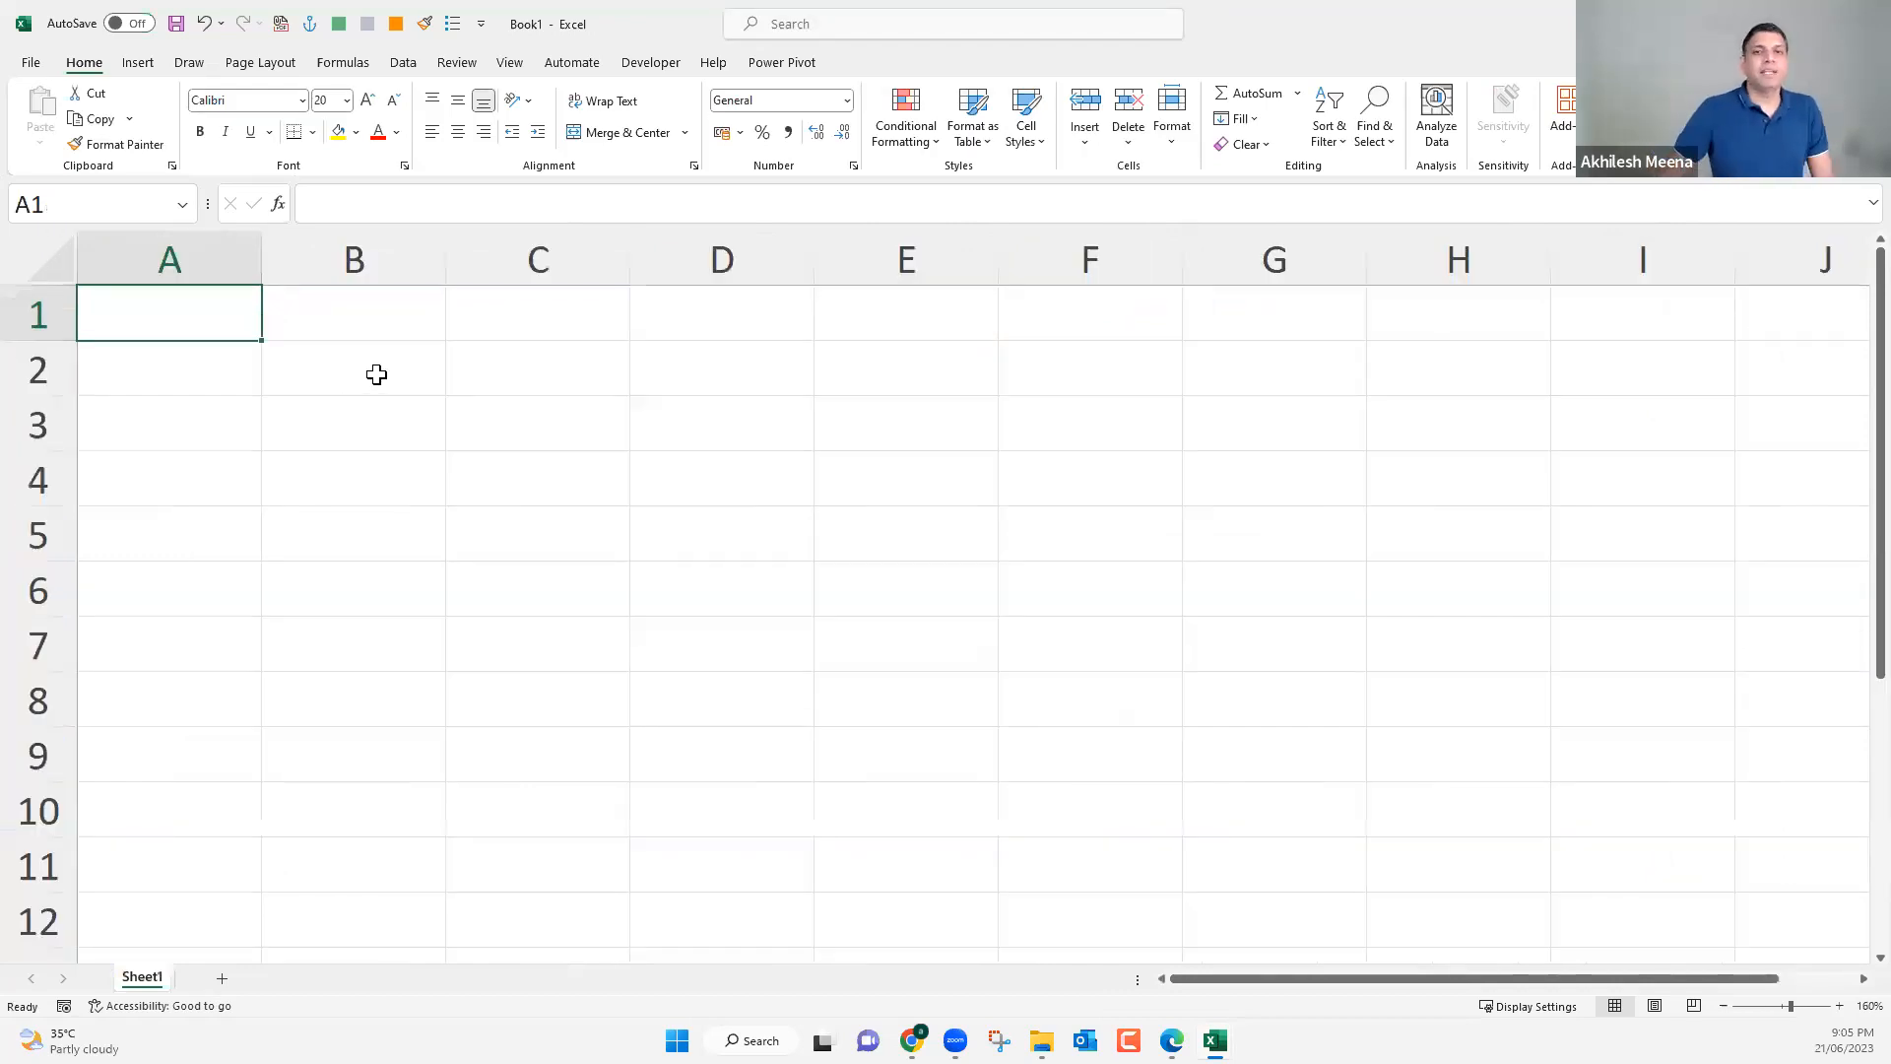
click(376, 374)
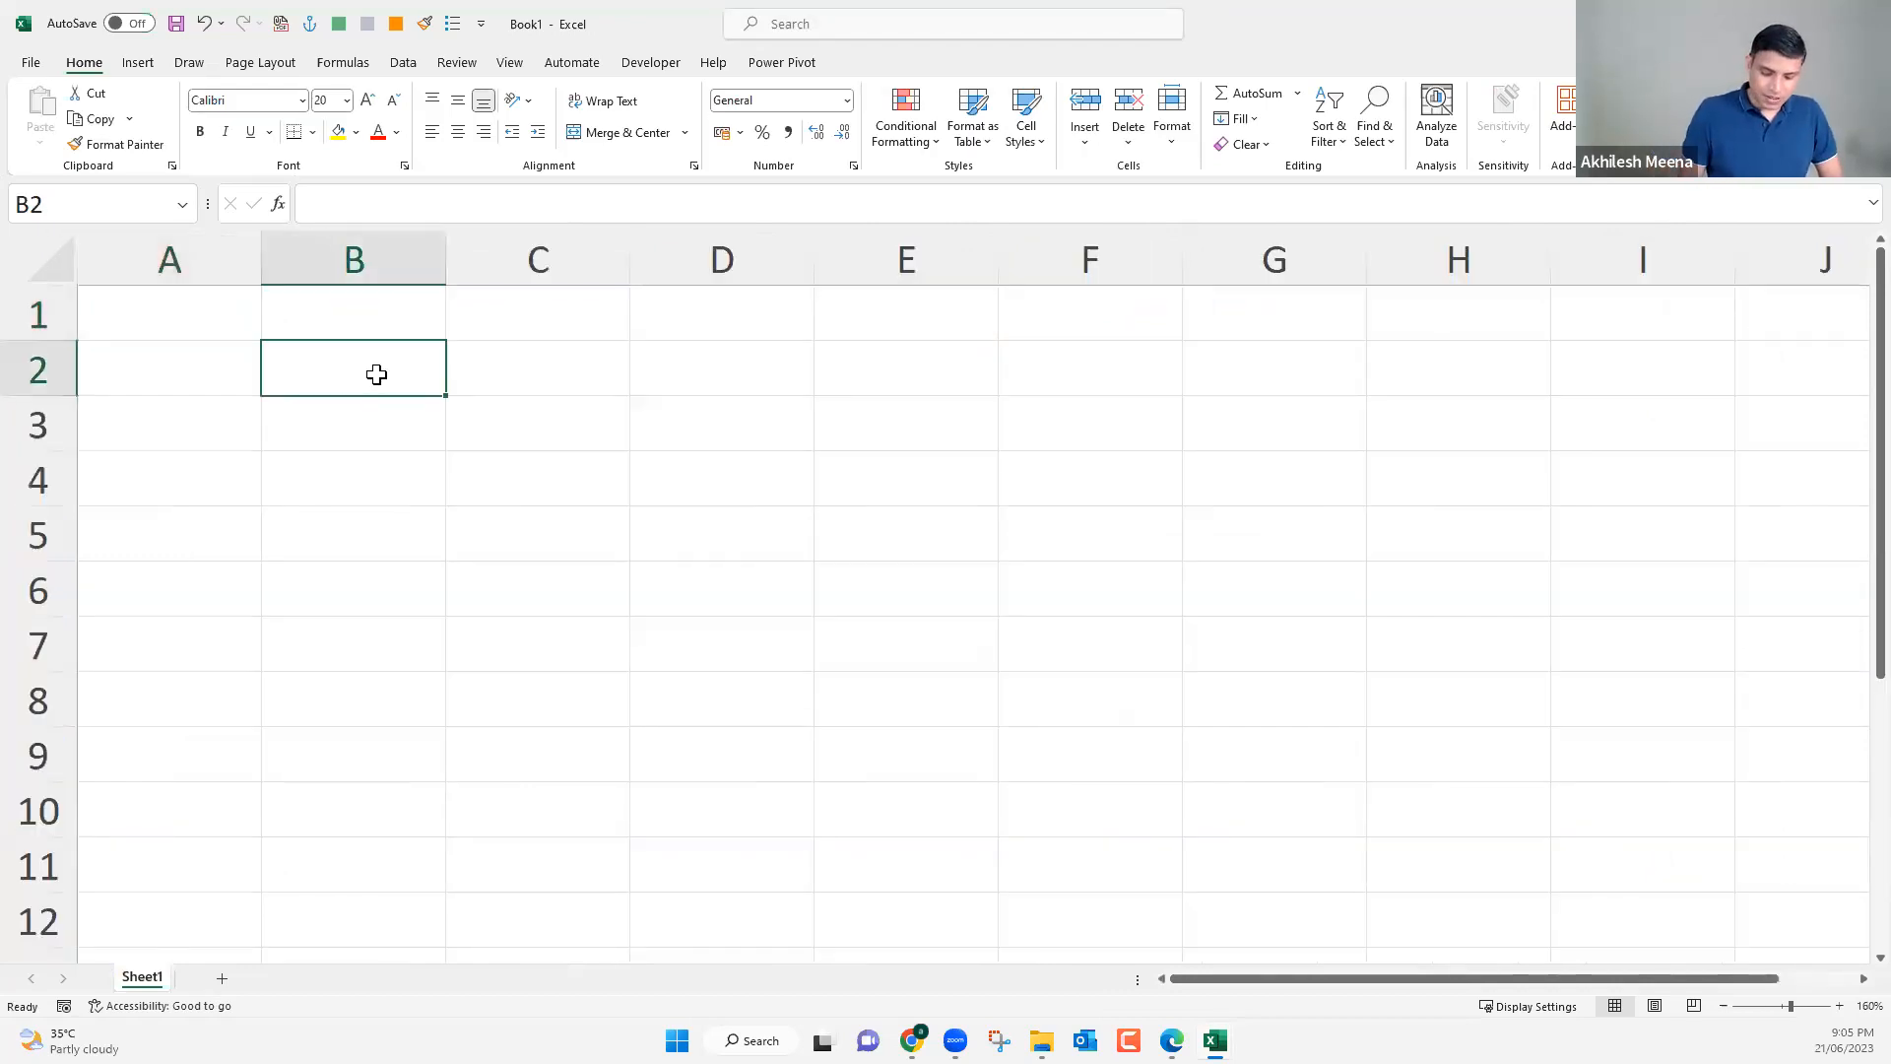
key(ctrl+semicolon)
key(Return)
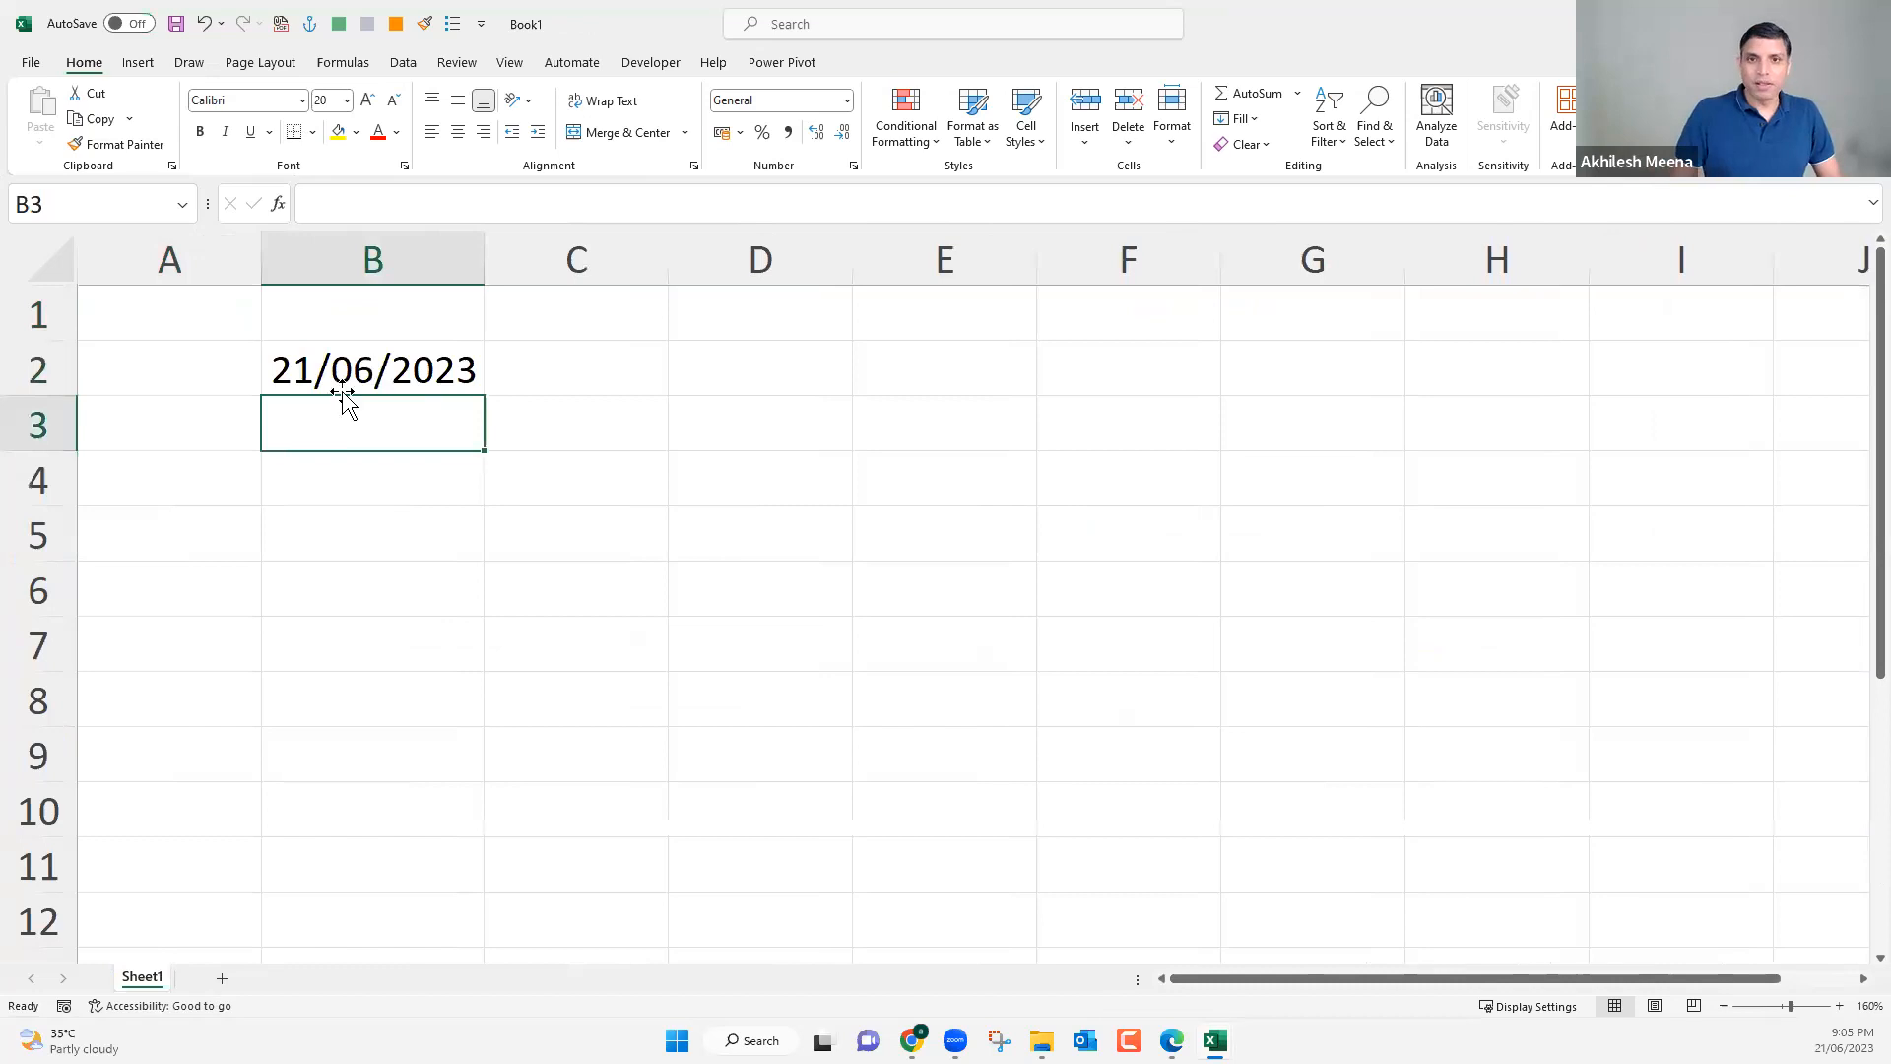
Enter the date 4oct22 in cell B4.
click(358, 483)
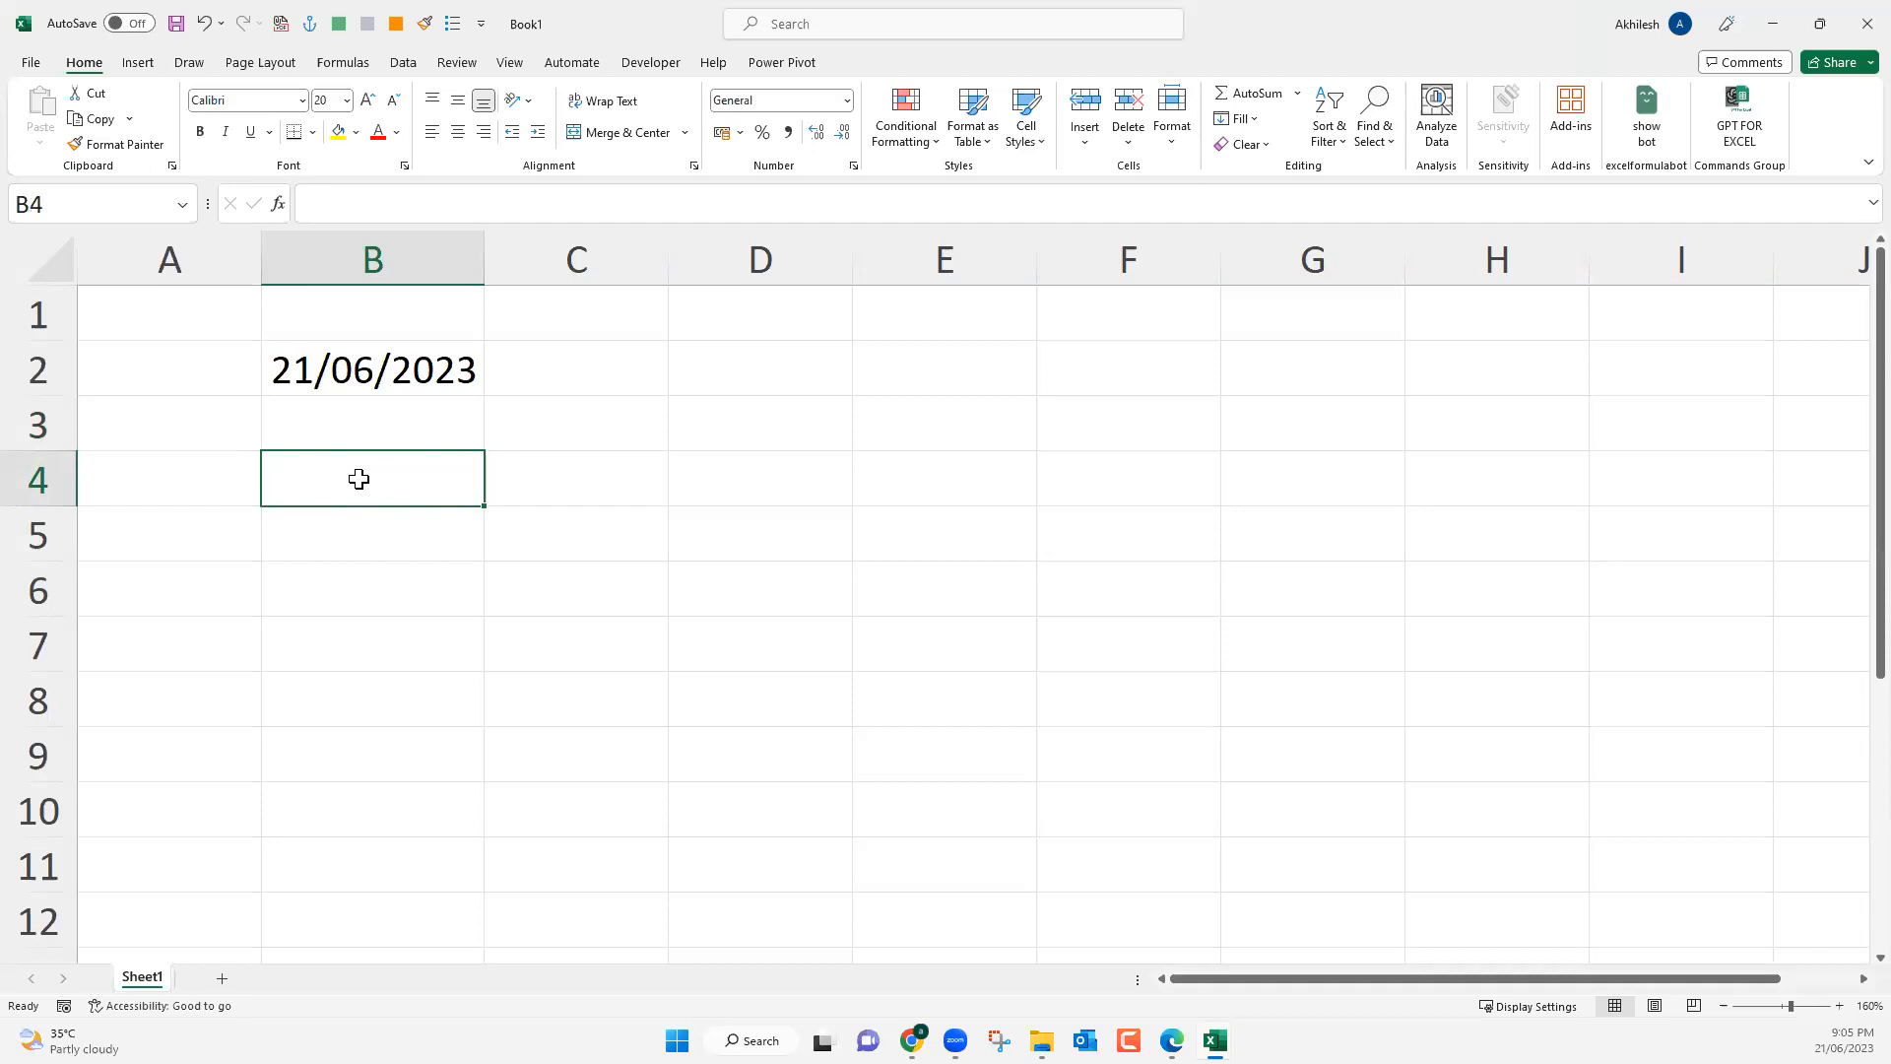
text(4)
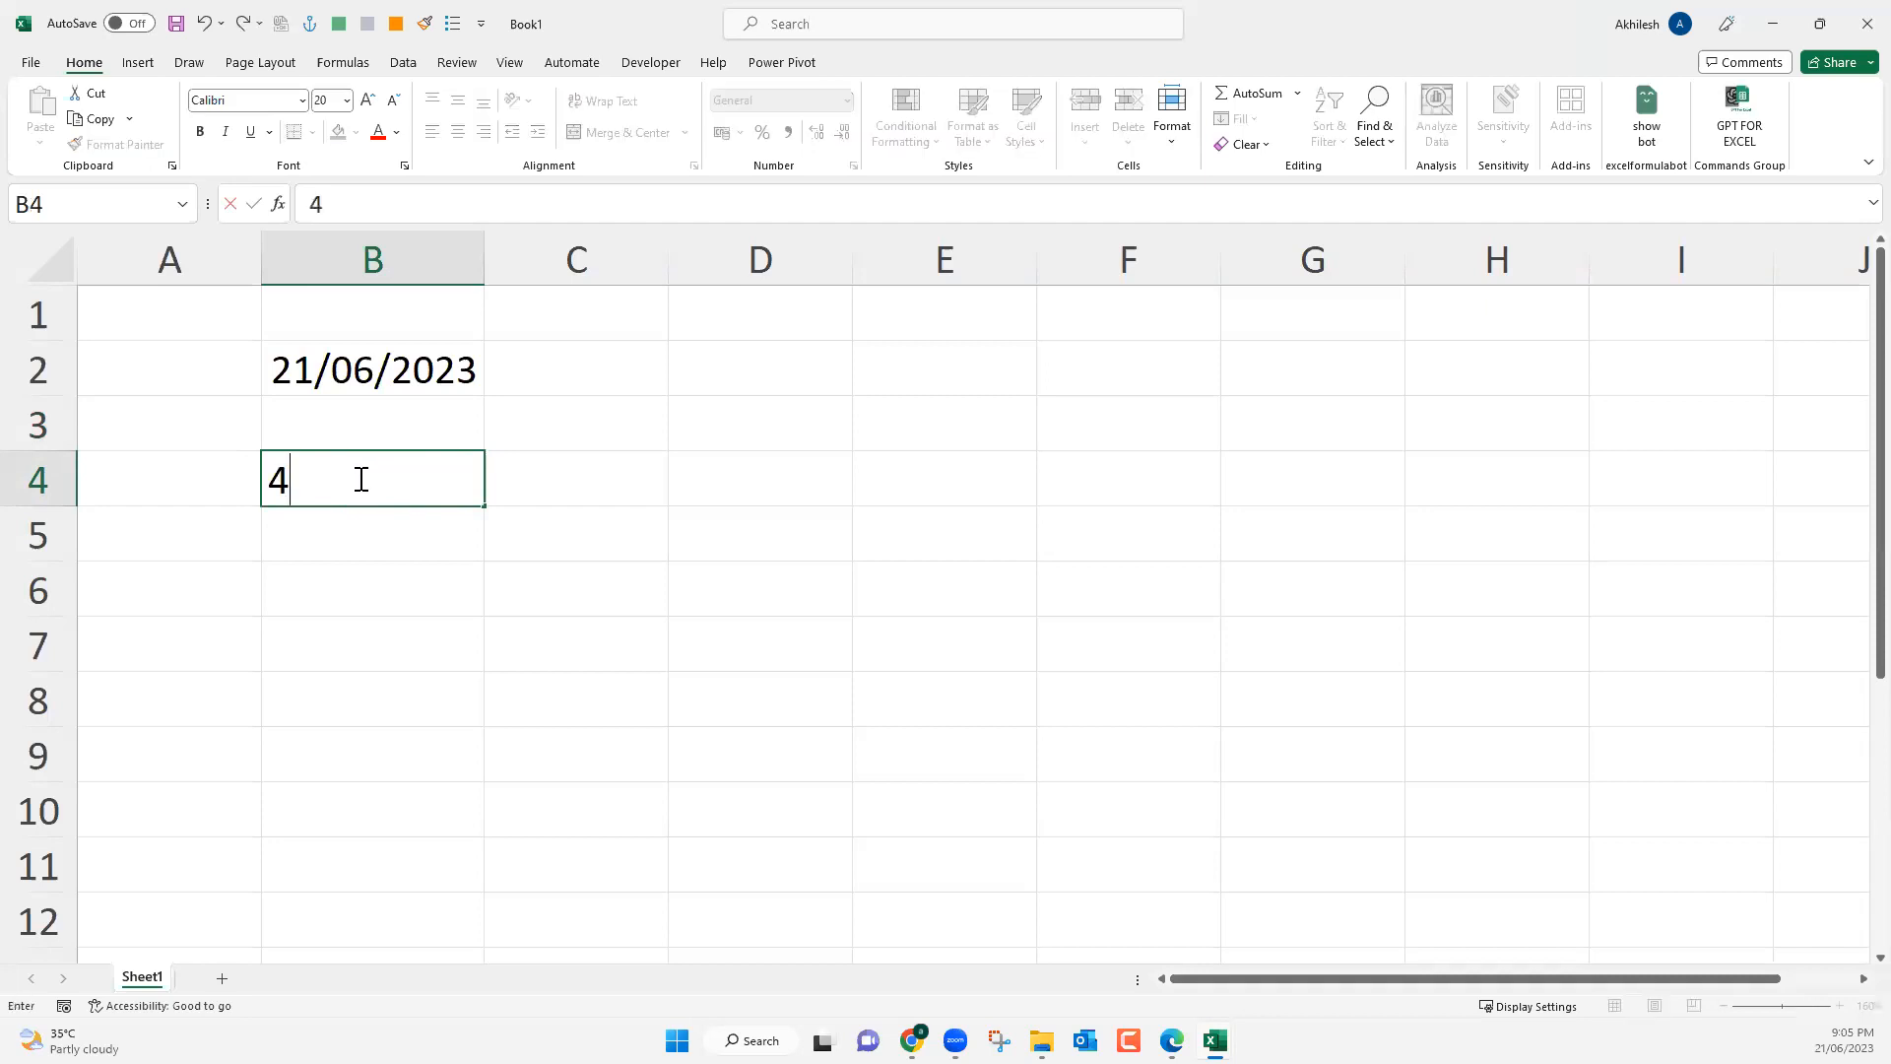
text(oct2)
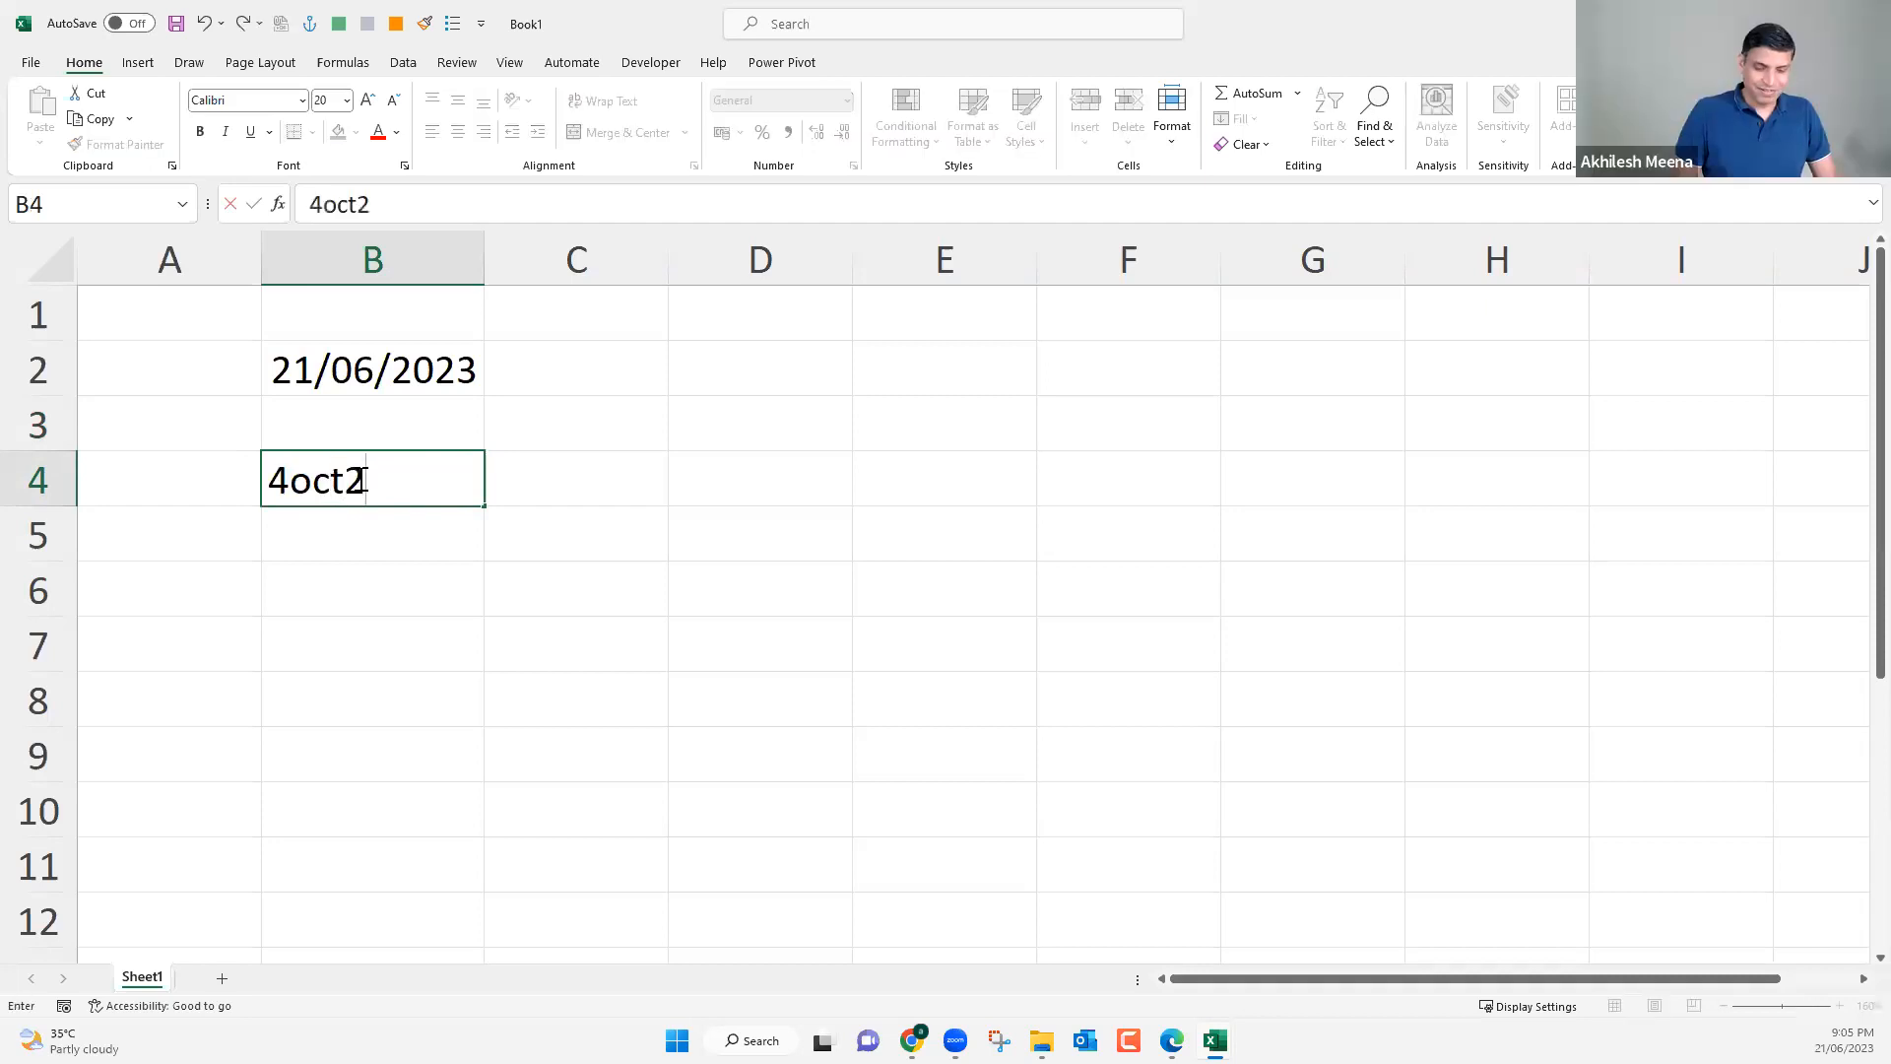
text(2)
key(Return)
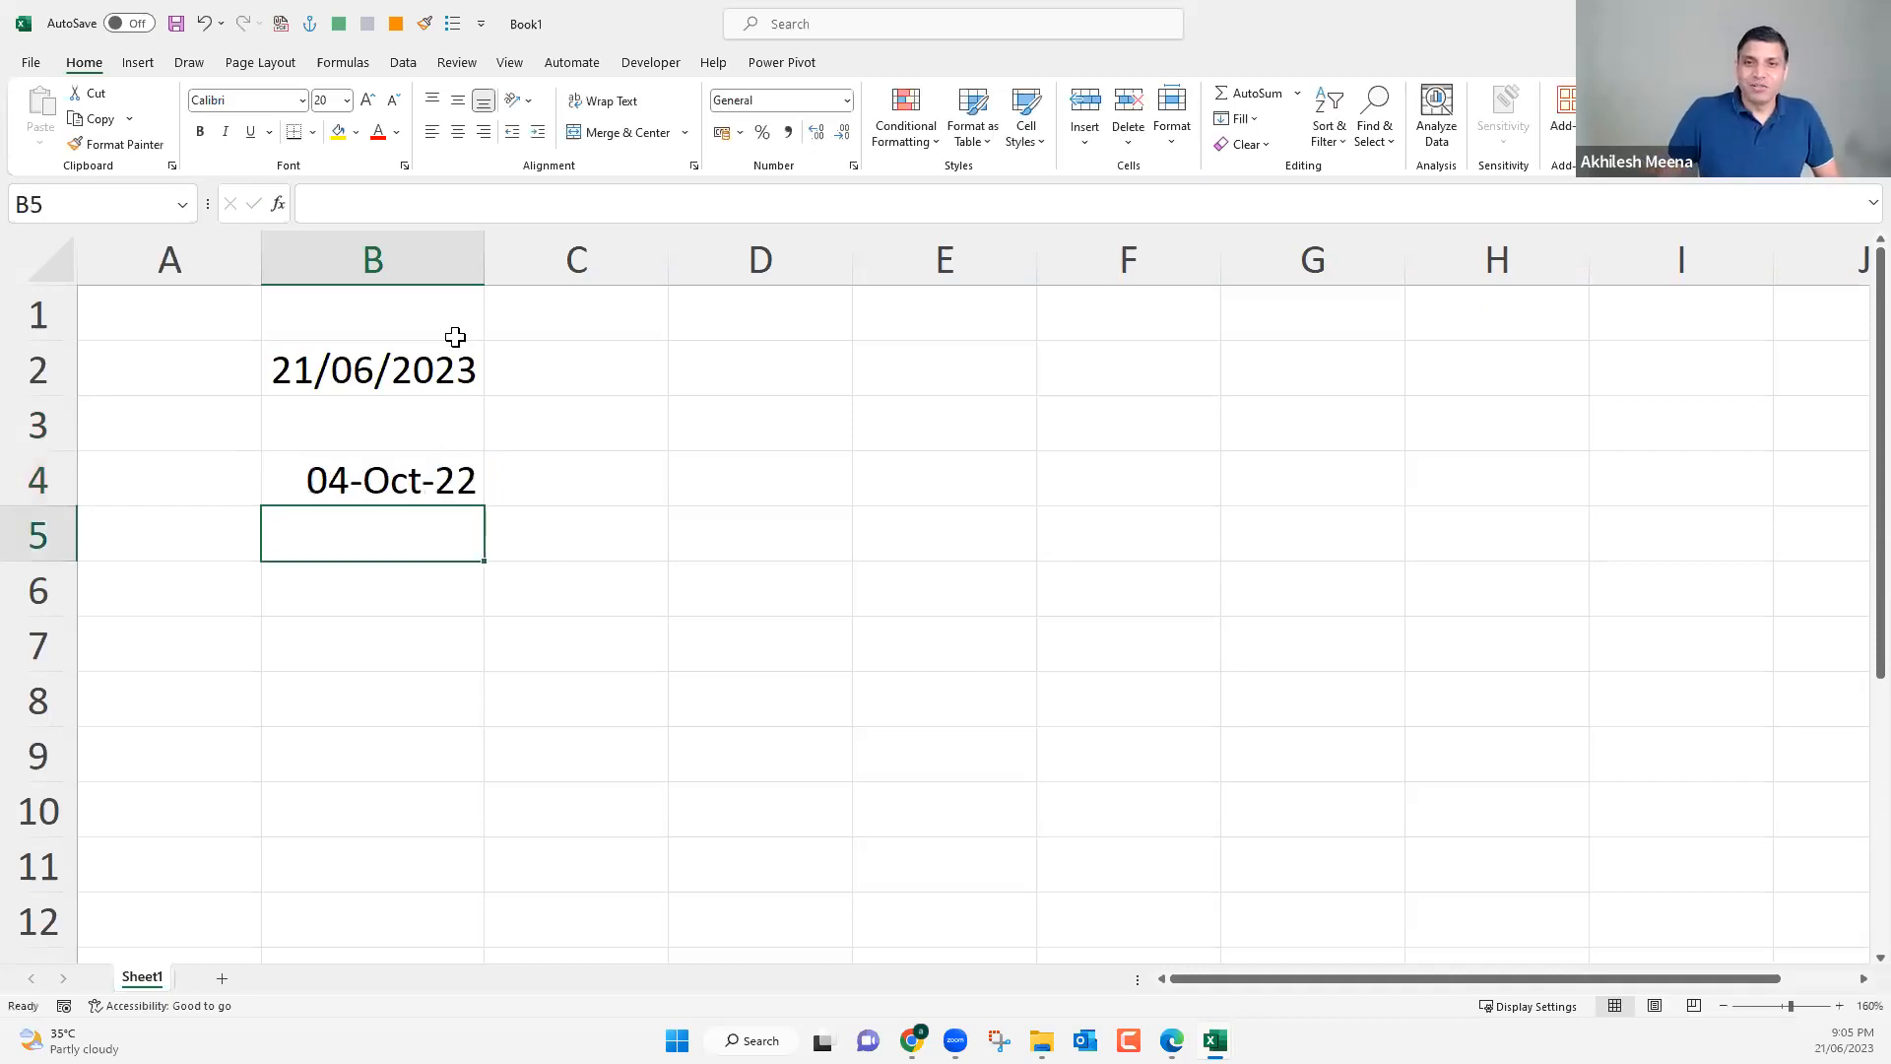
Compare the stored values and number formats of the dates in cells B2 and B4.
key(Up)
key(Up)
key(Up)
key(Down)
key(Down)
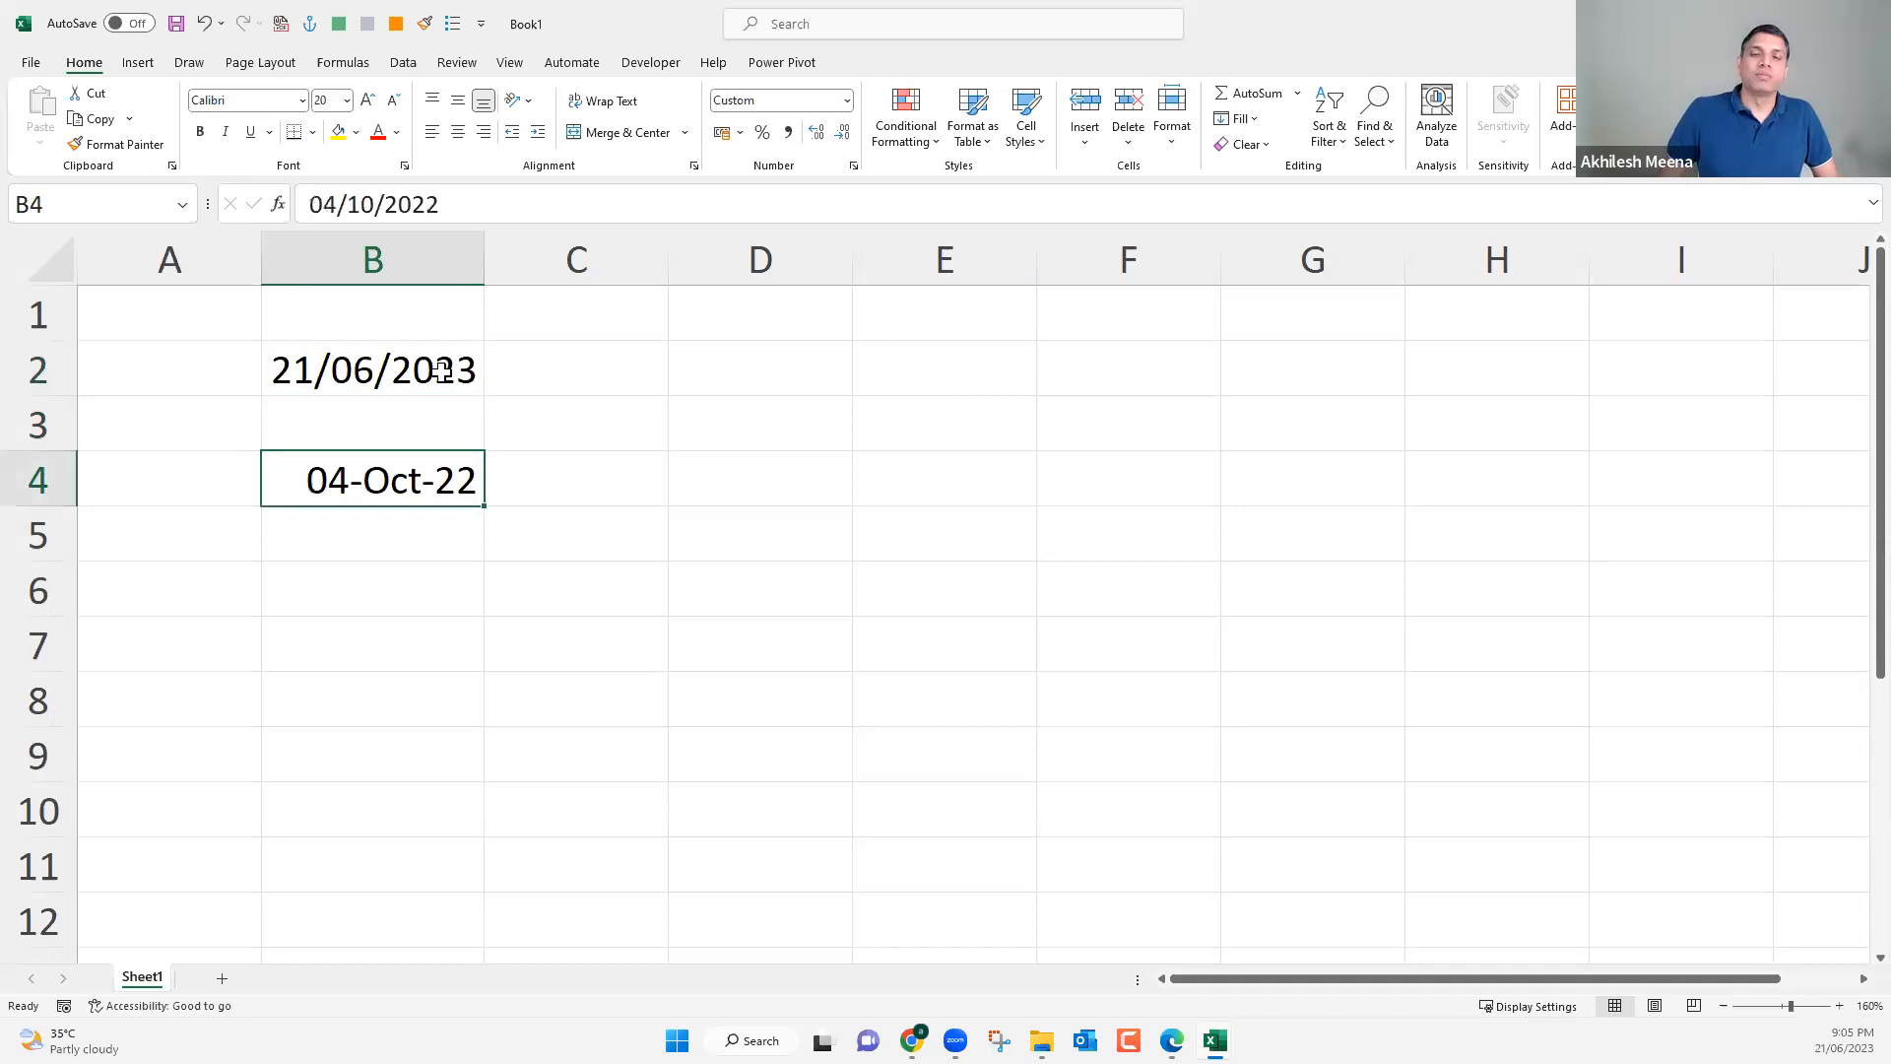
click(442, 370)
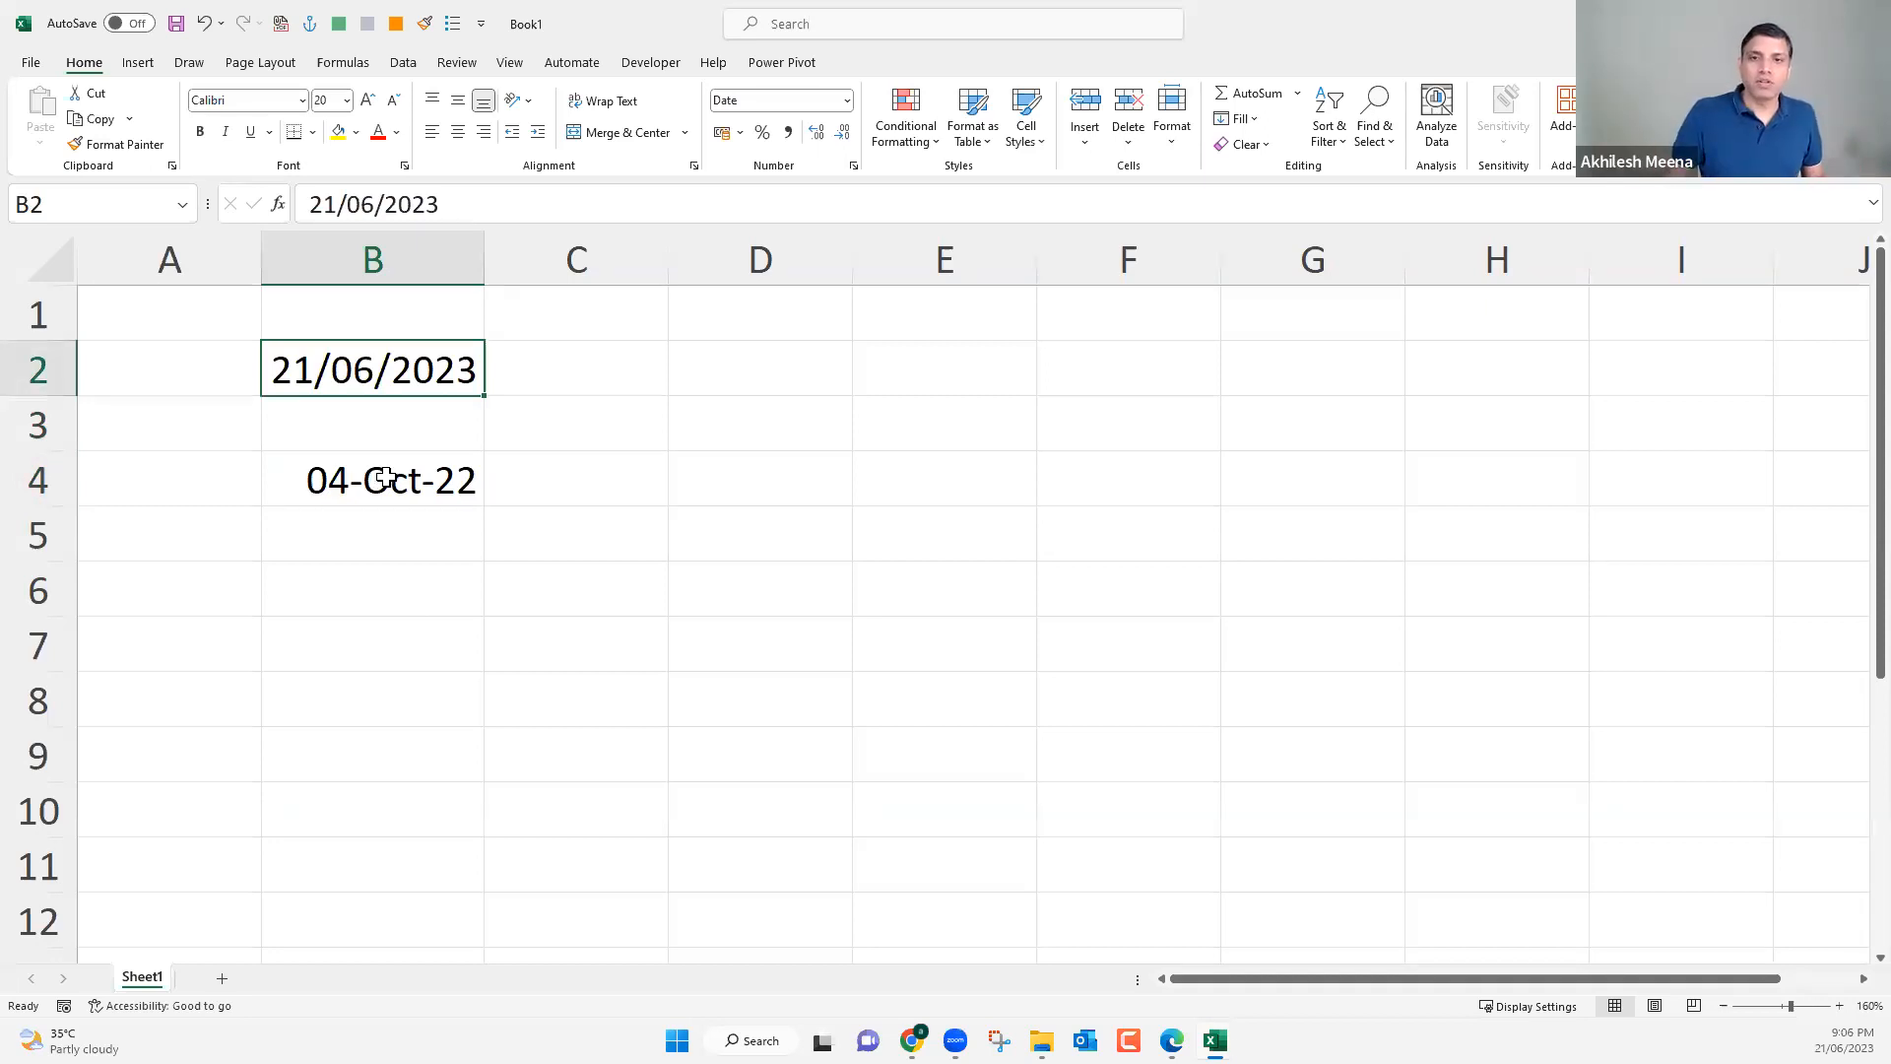
Enter a DATEDIF formula in cell D4 that returns the whole months from the date in B4 to the date in B2, using unit "m".
key(Down)
key(Down)
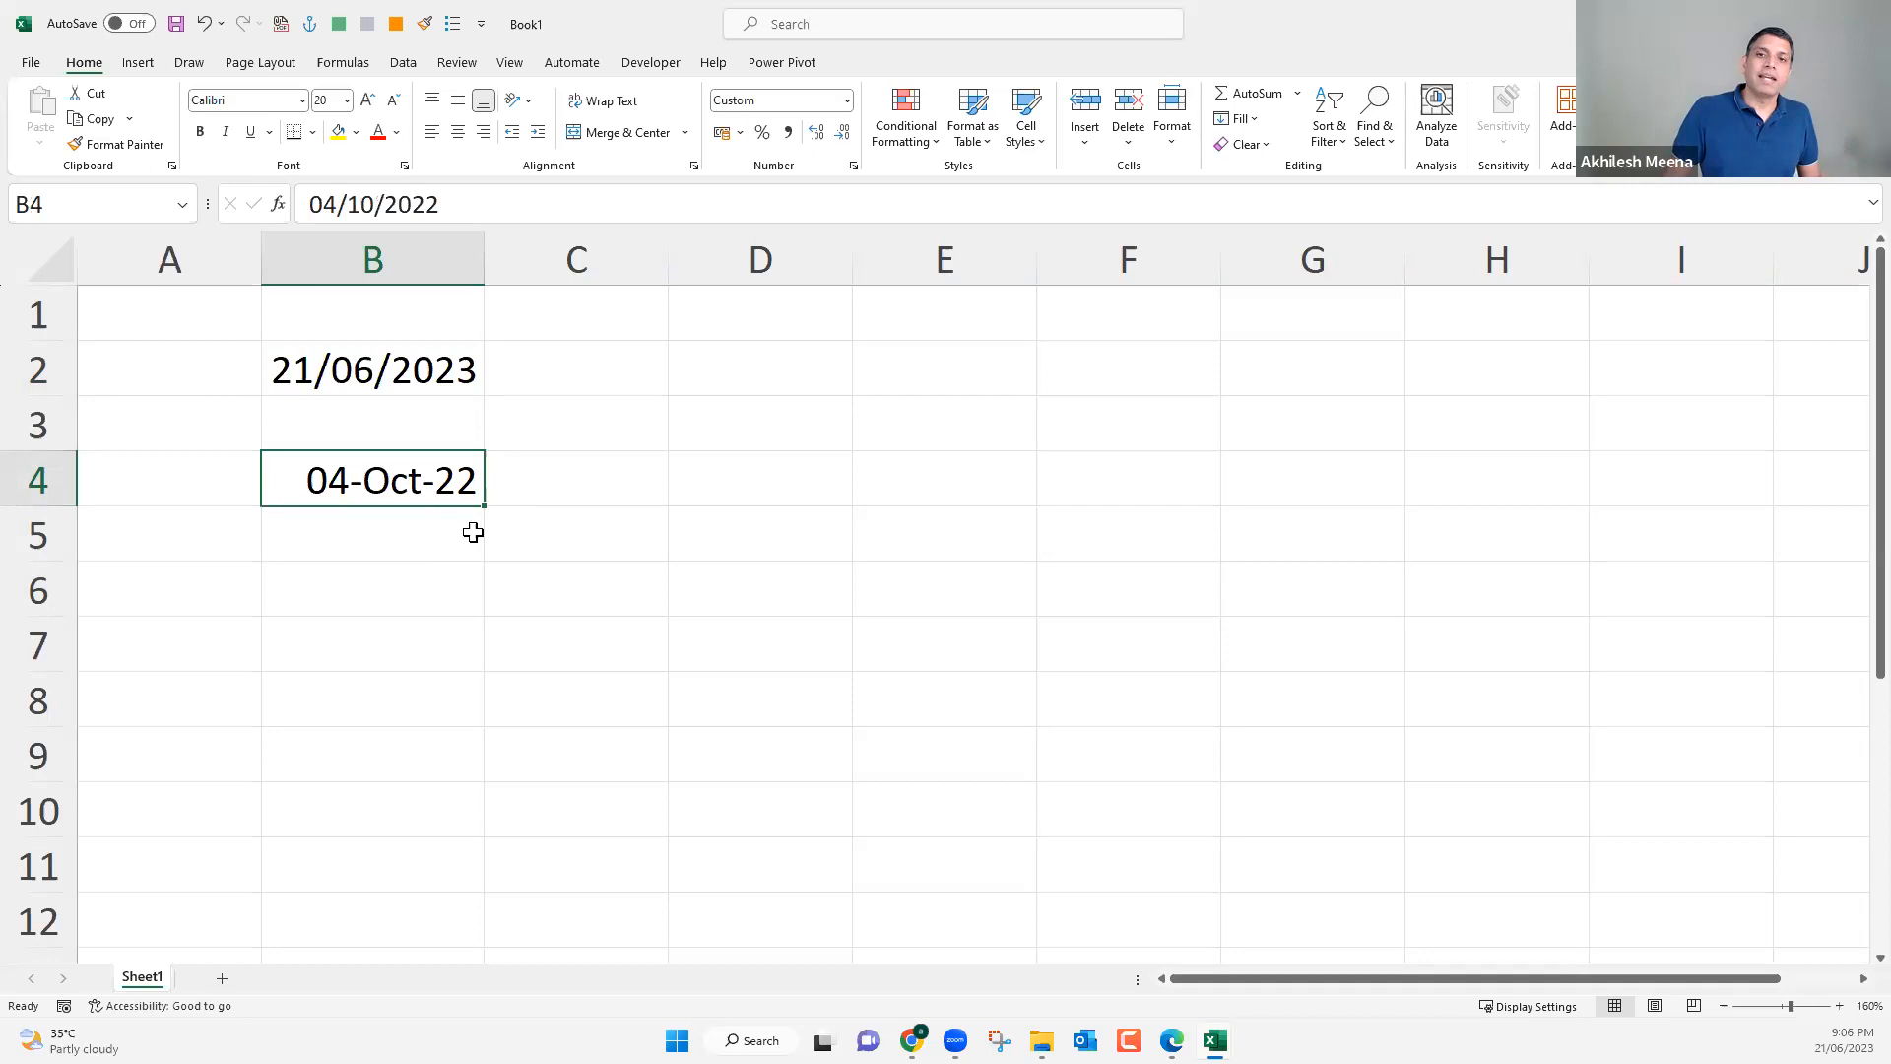
click(531, 502)
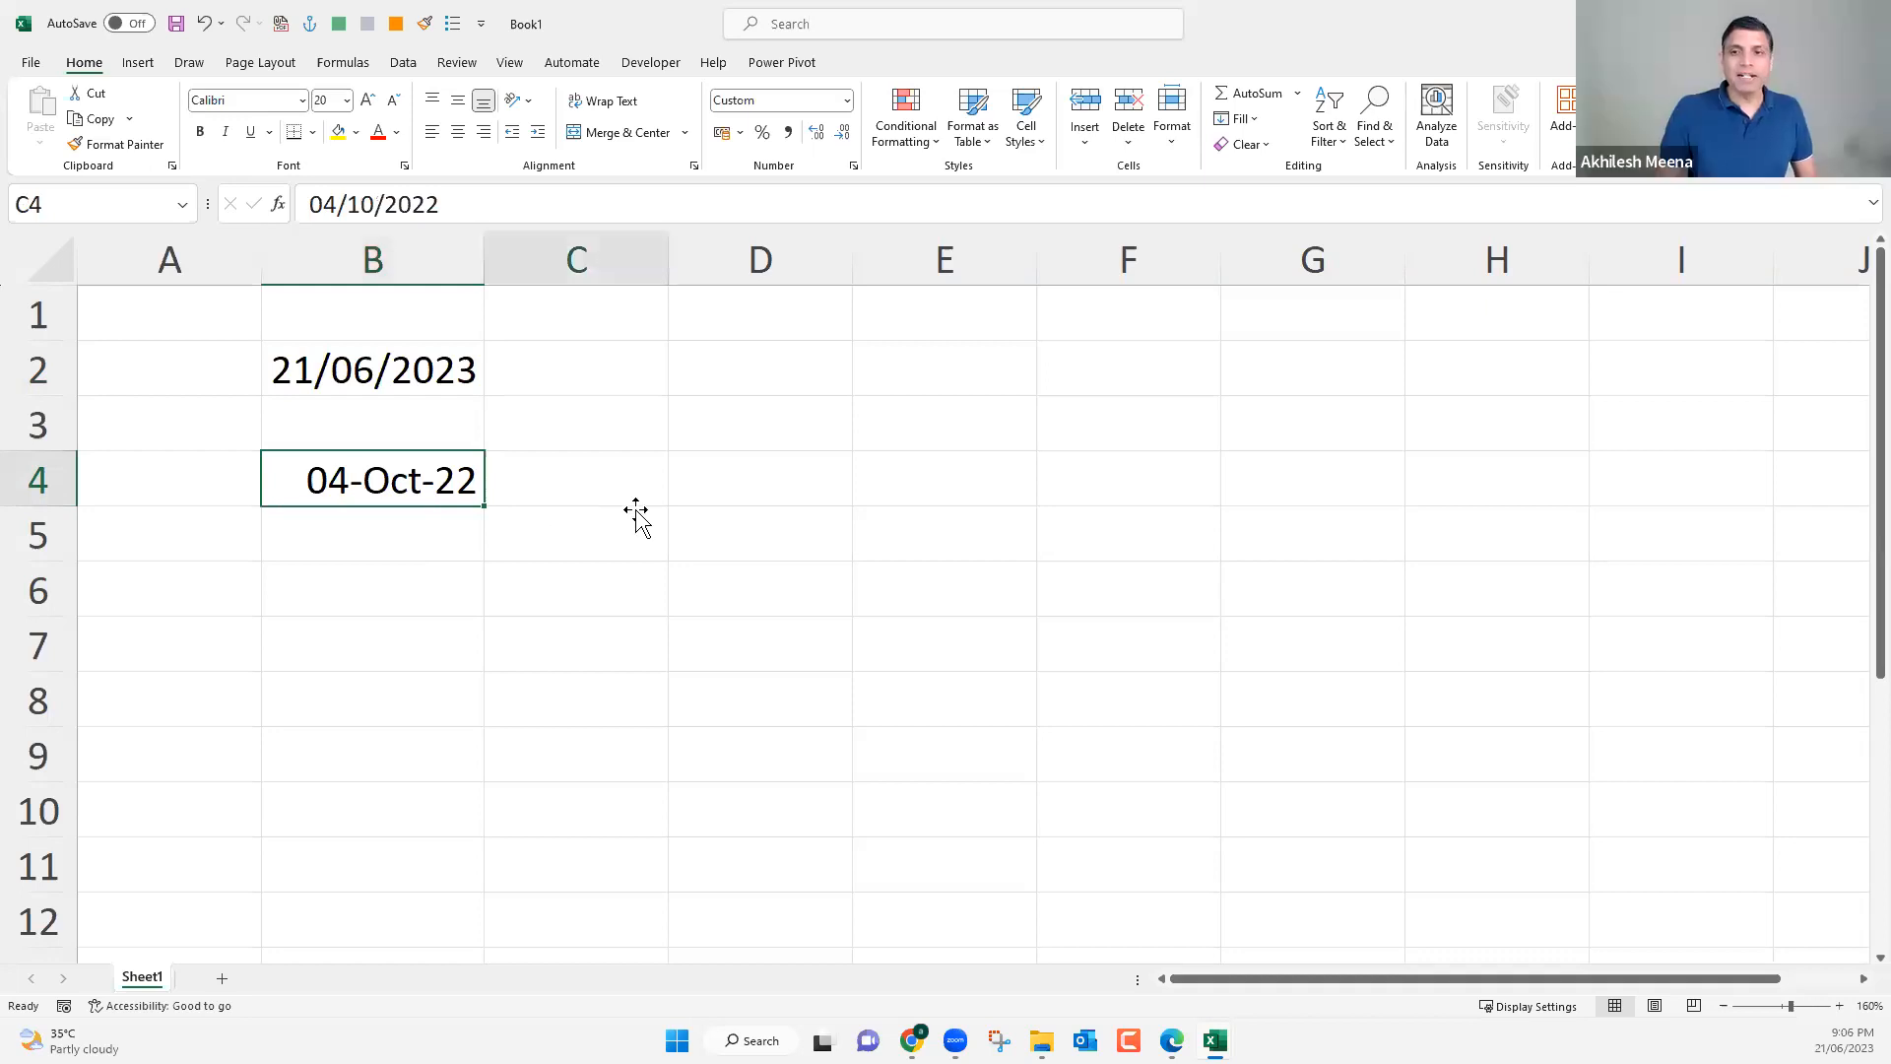
click(696, 479)
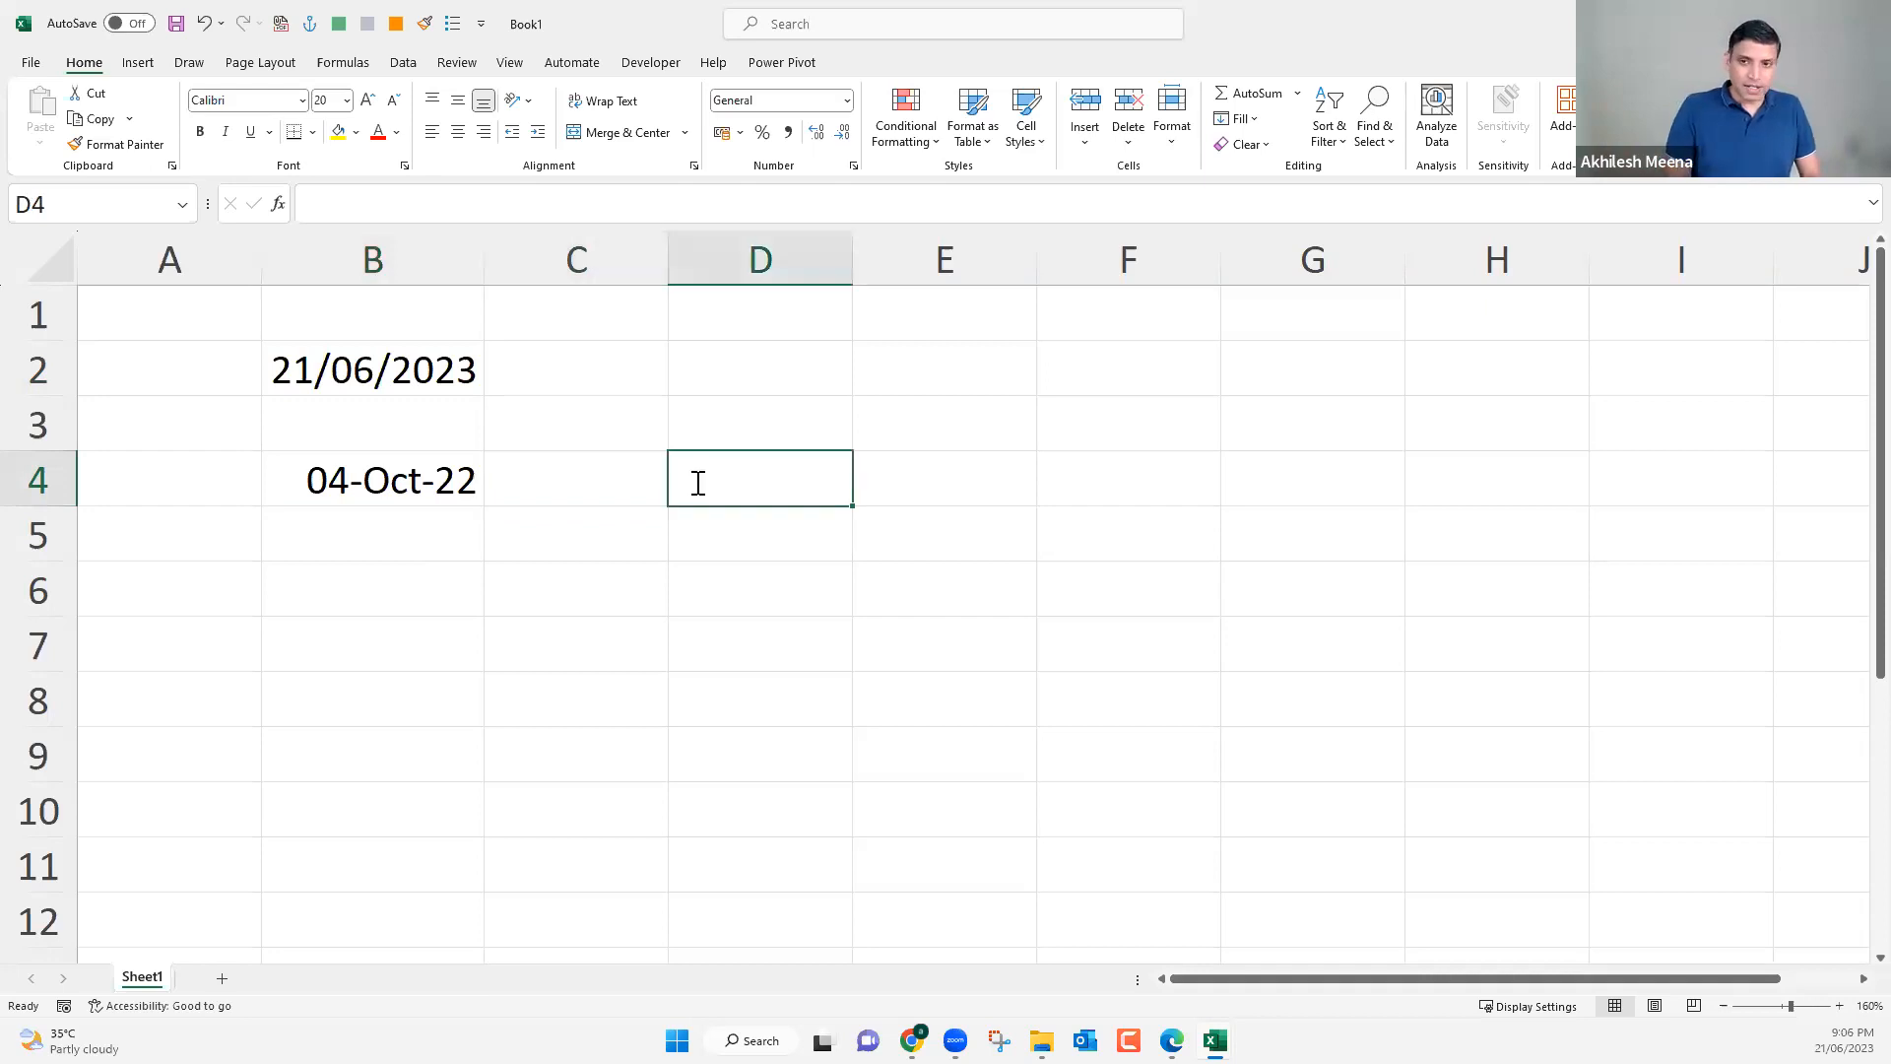
text(dat)
key(BackSpace)
key(BackSpace)
key(BackSpace)
text(=datedi)
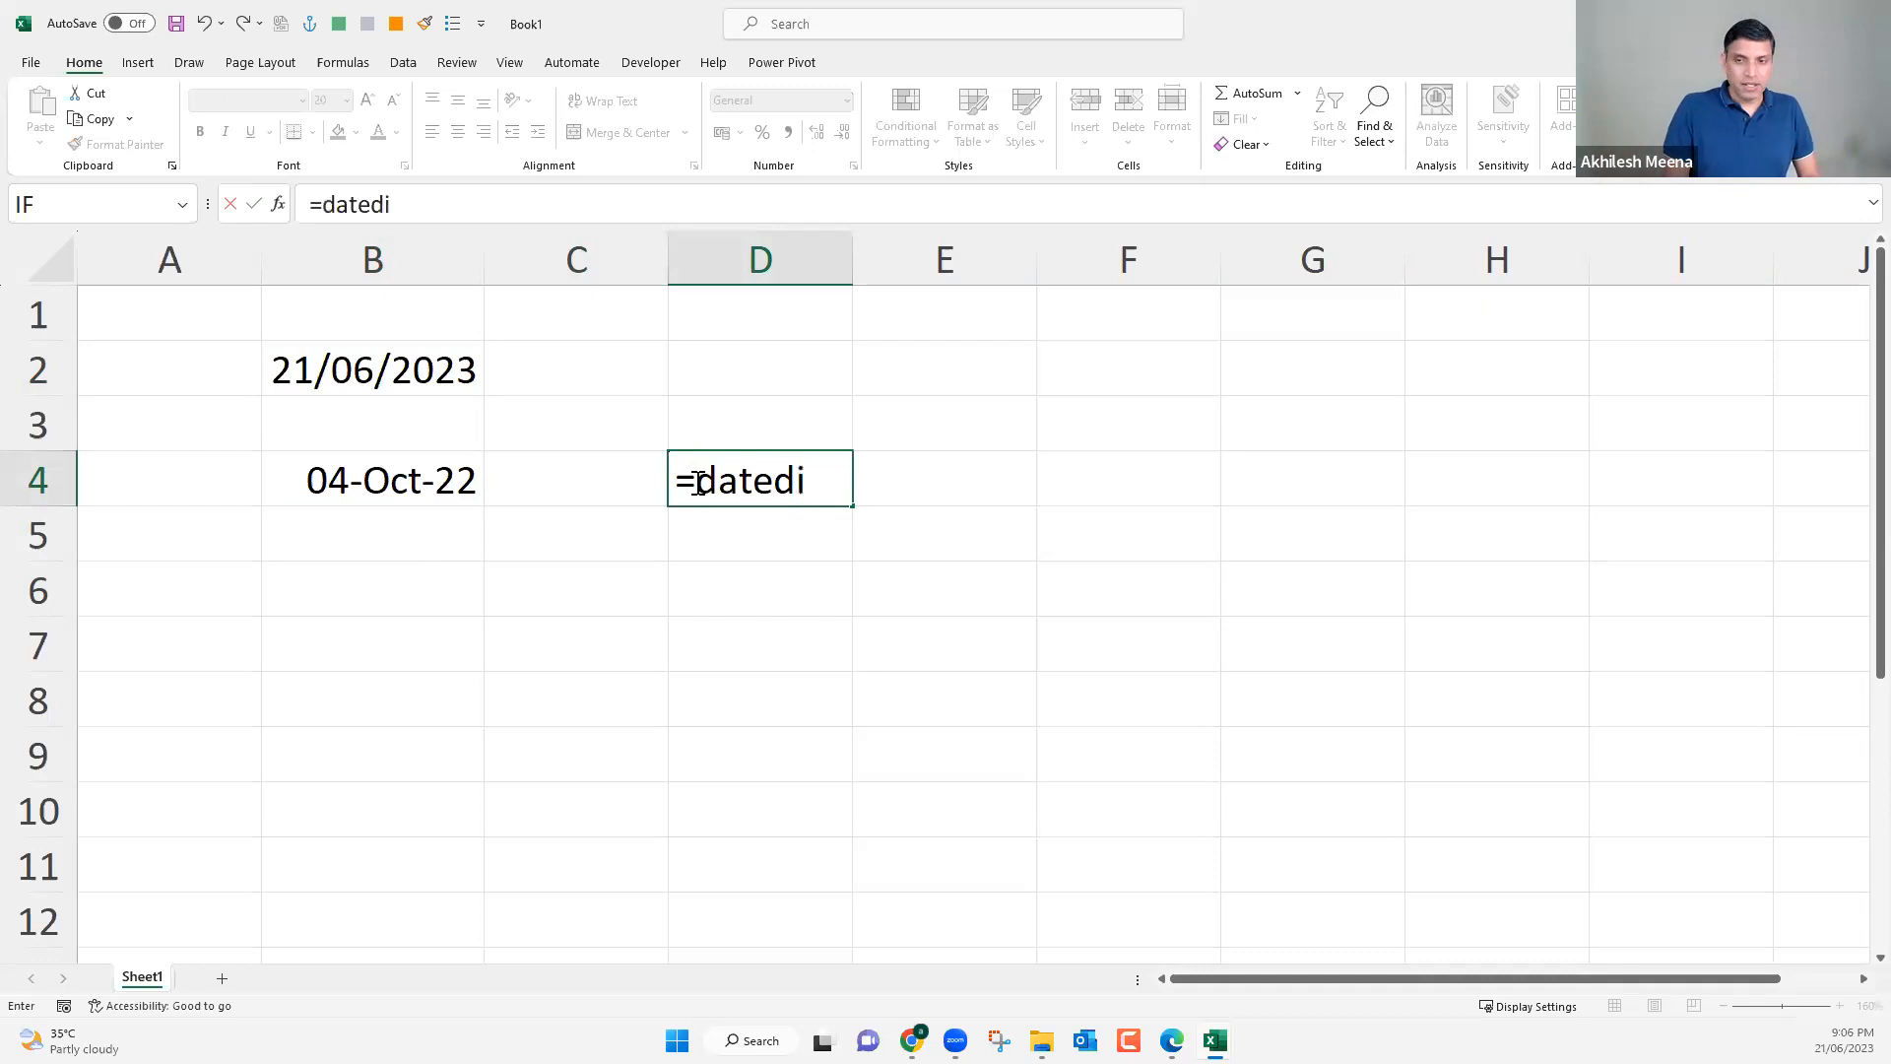
text(f)
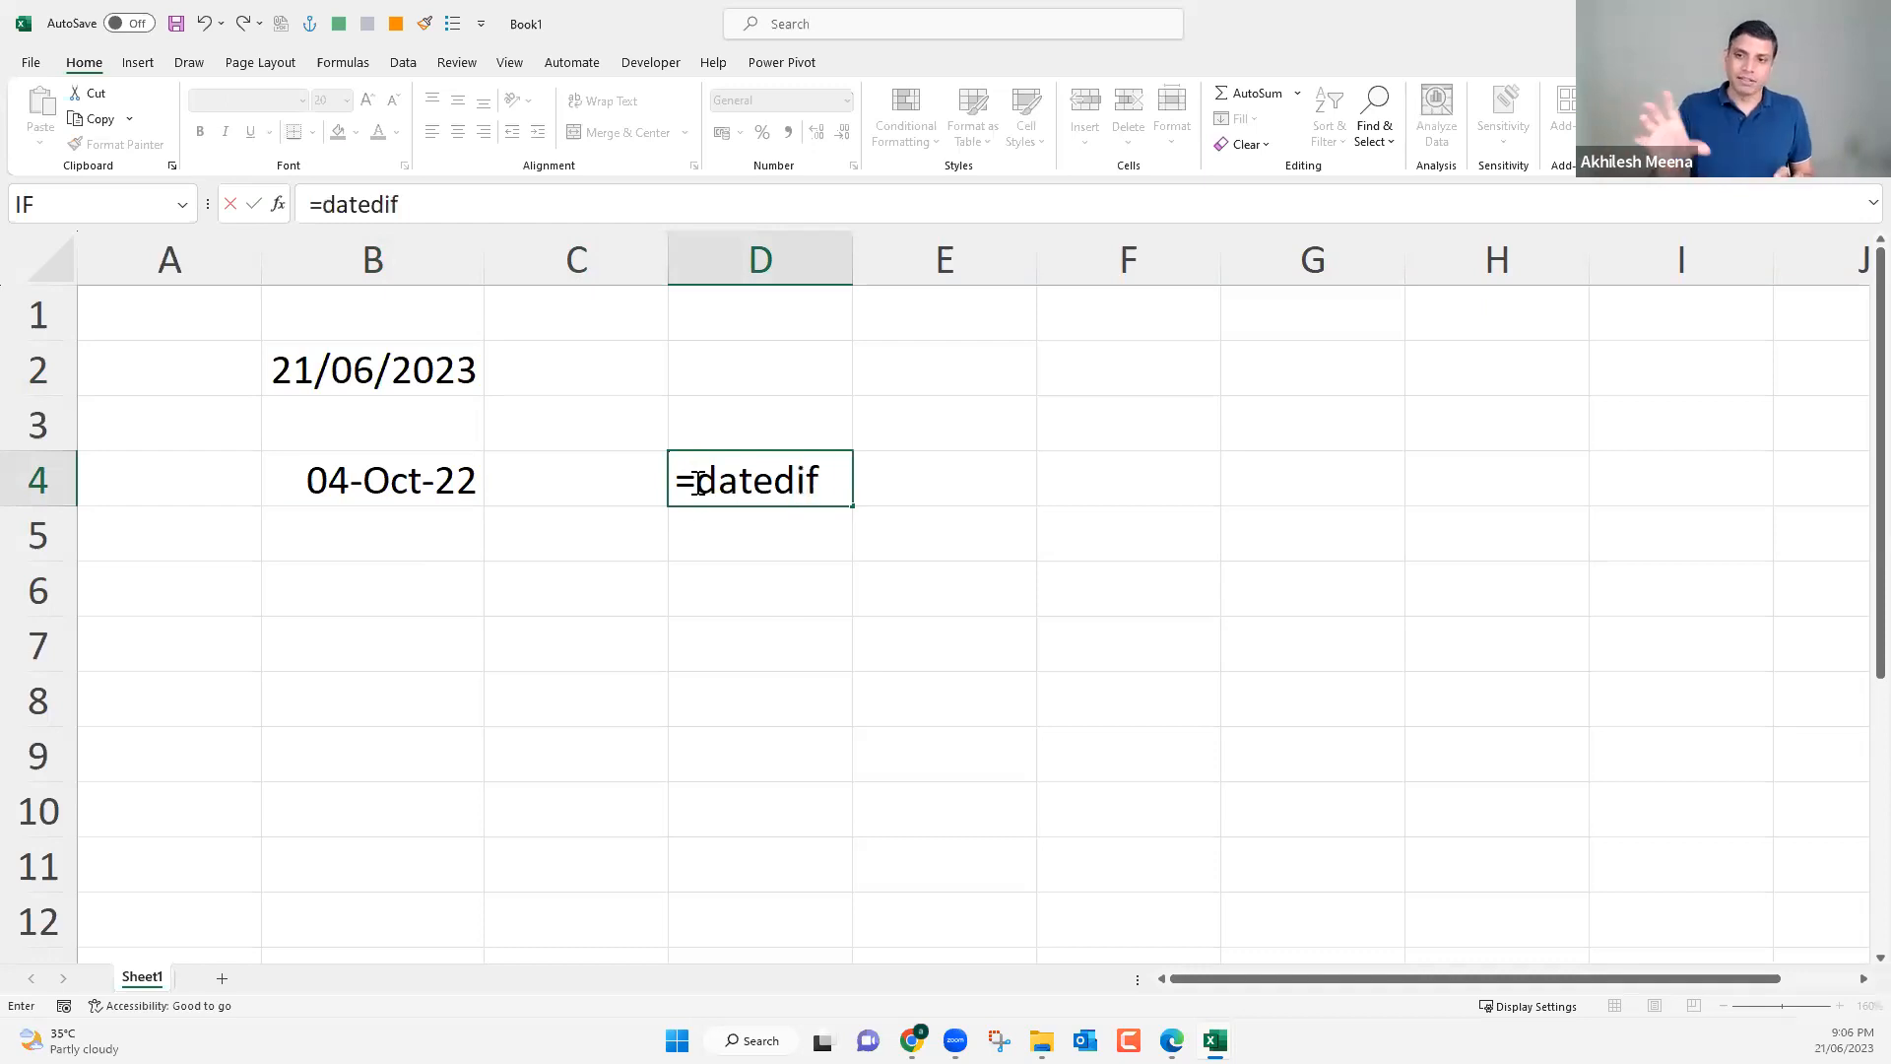
text(()
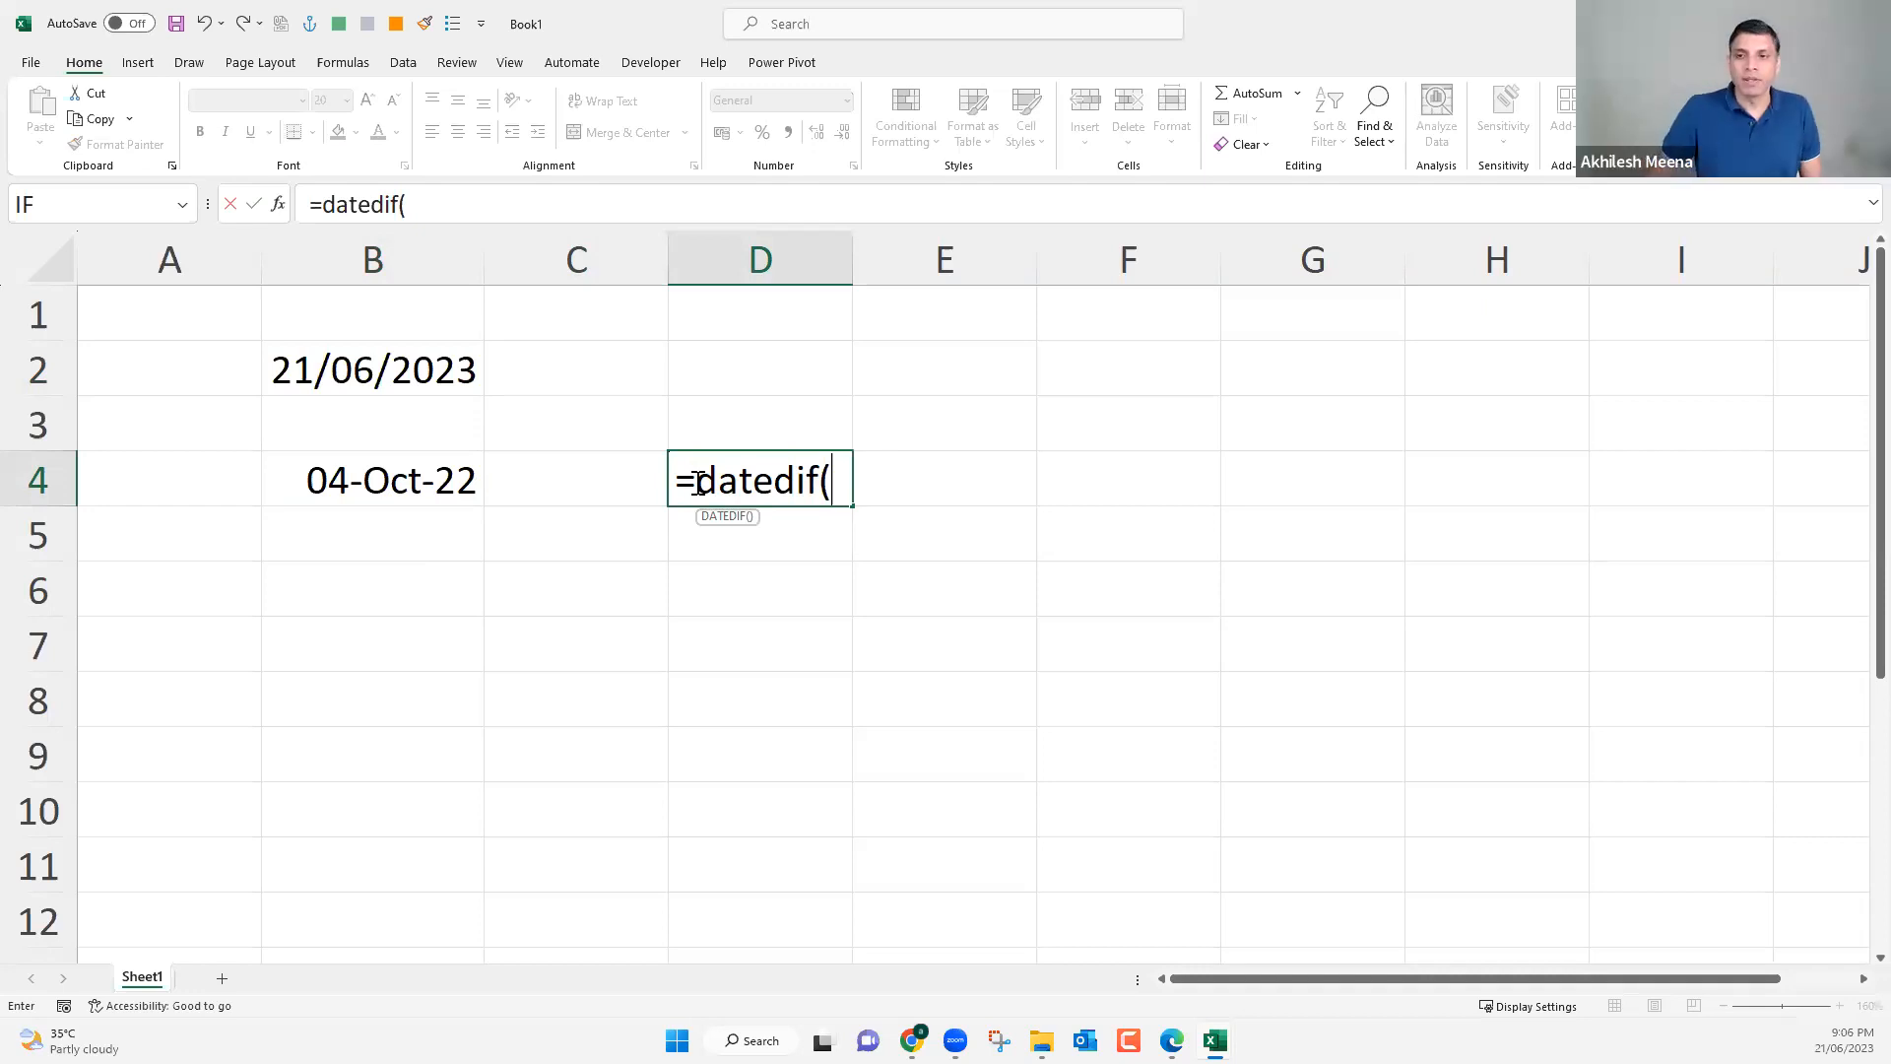
click(418, 368)
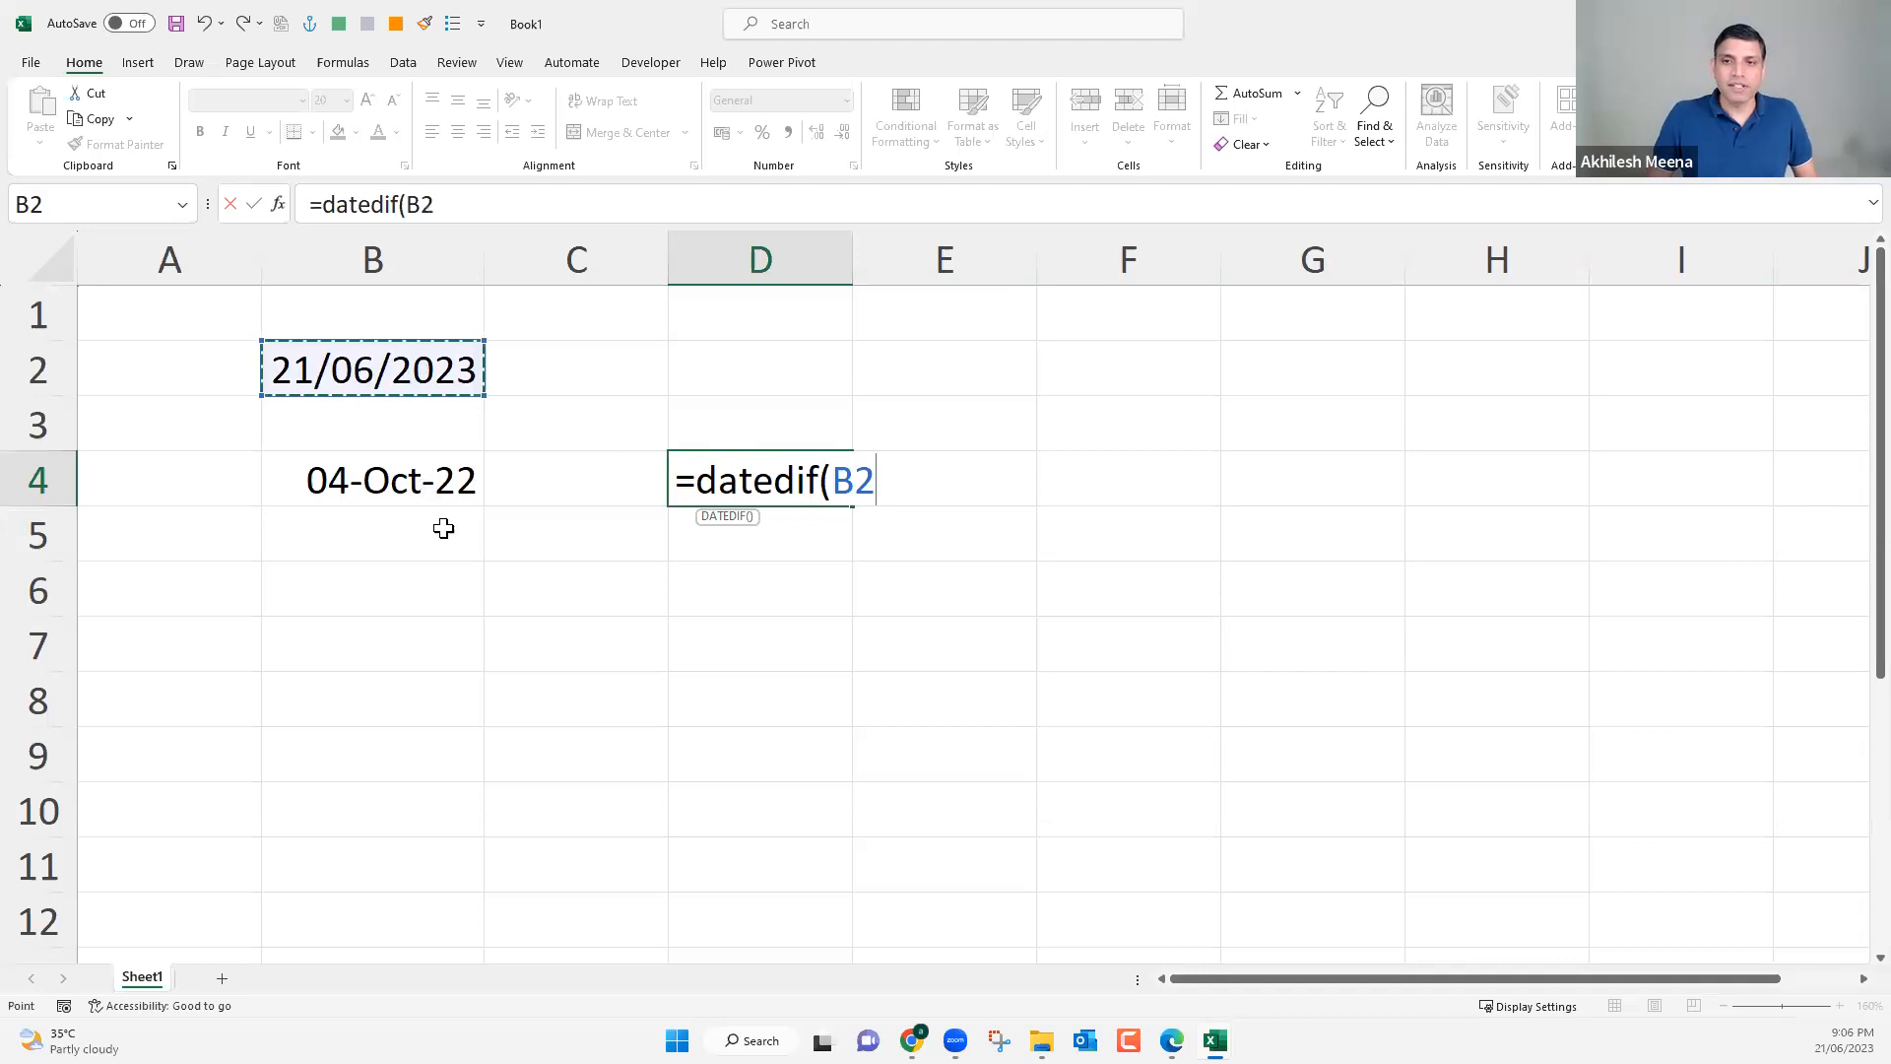
click(423, 484)
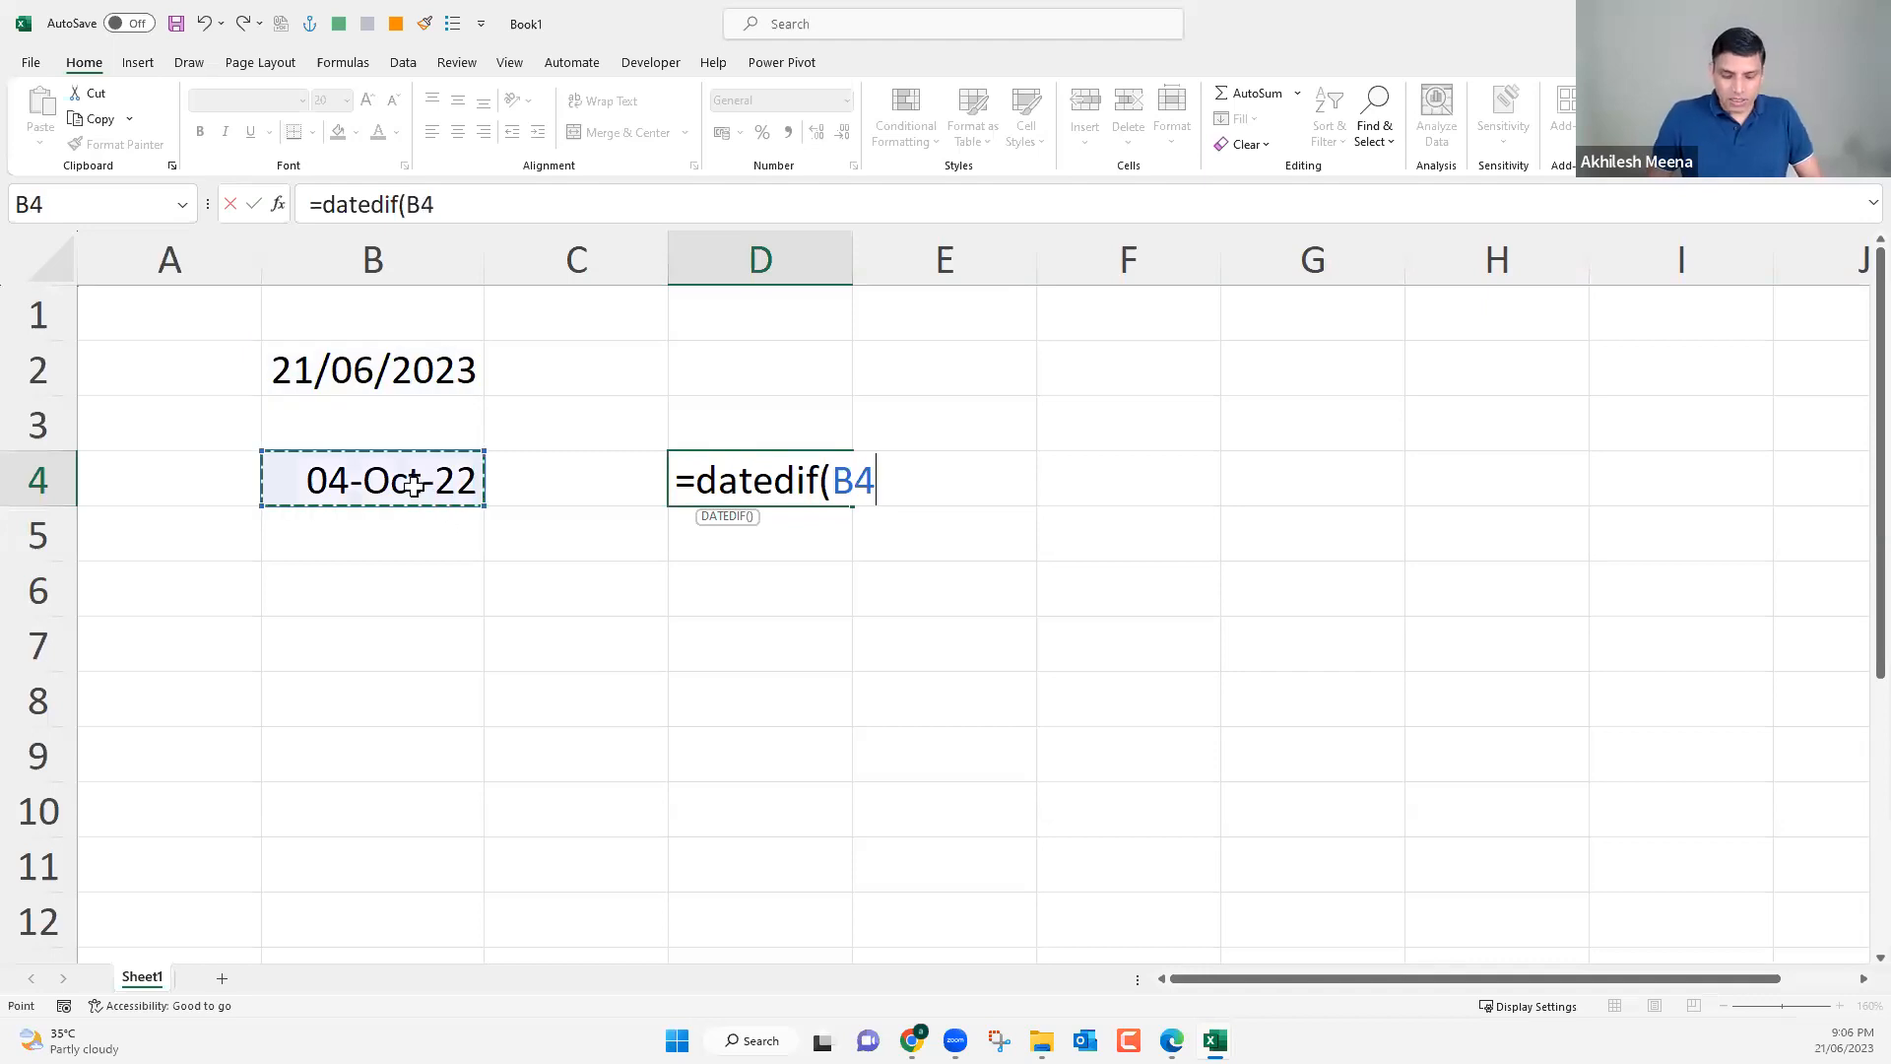
text(,)
click(425, 366)
text(,)
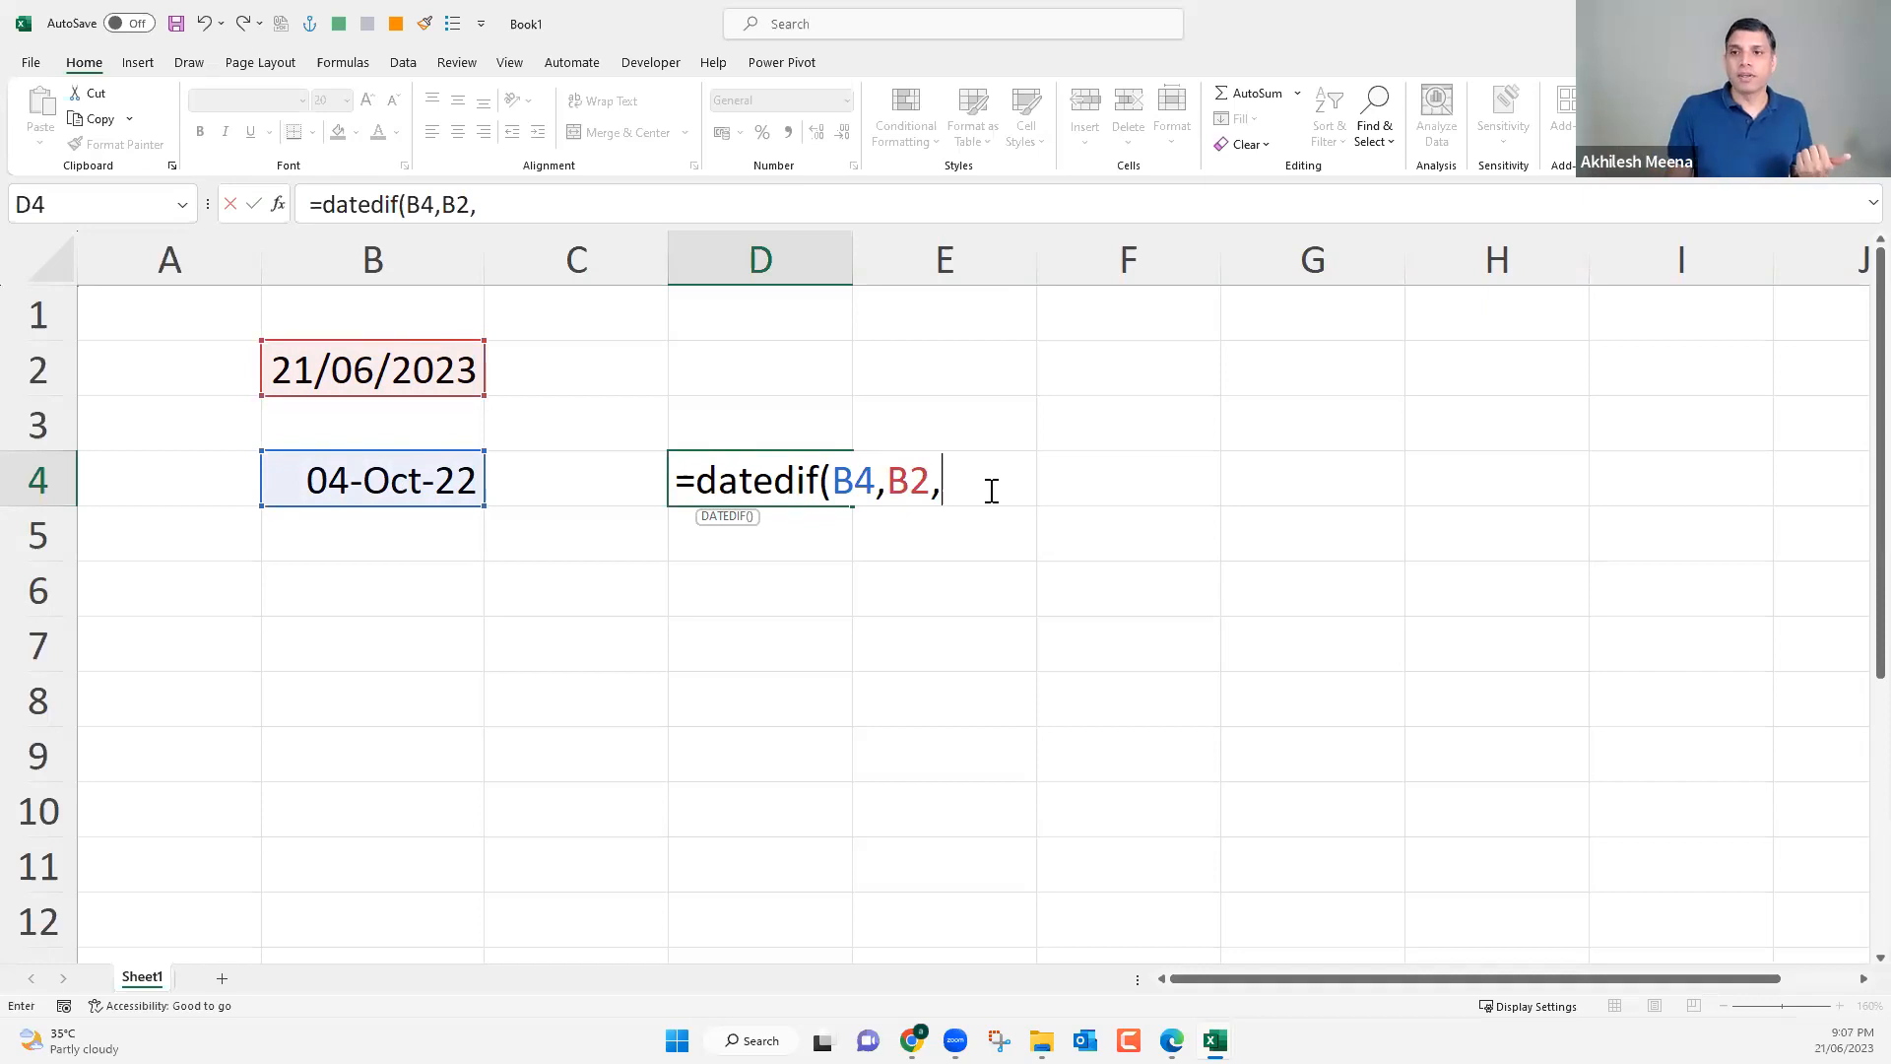
text(")
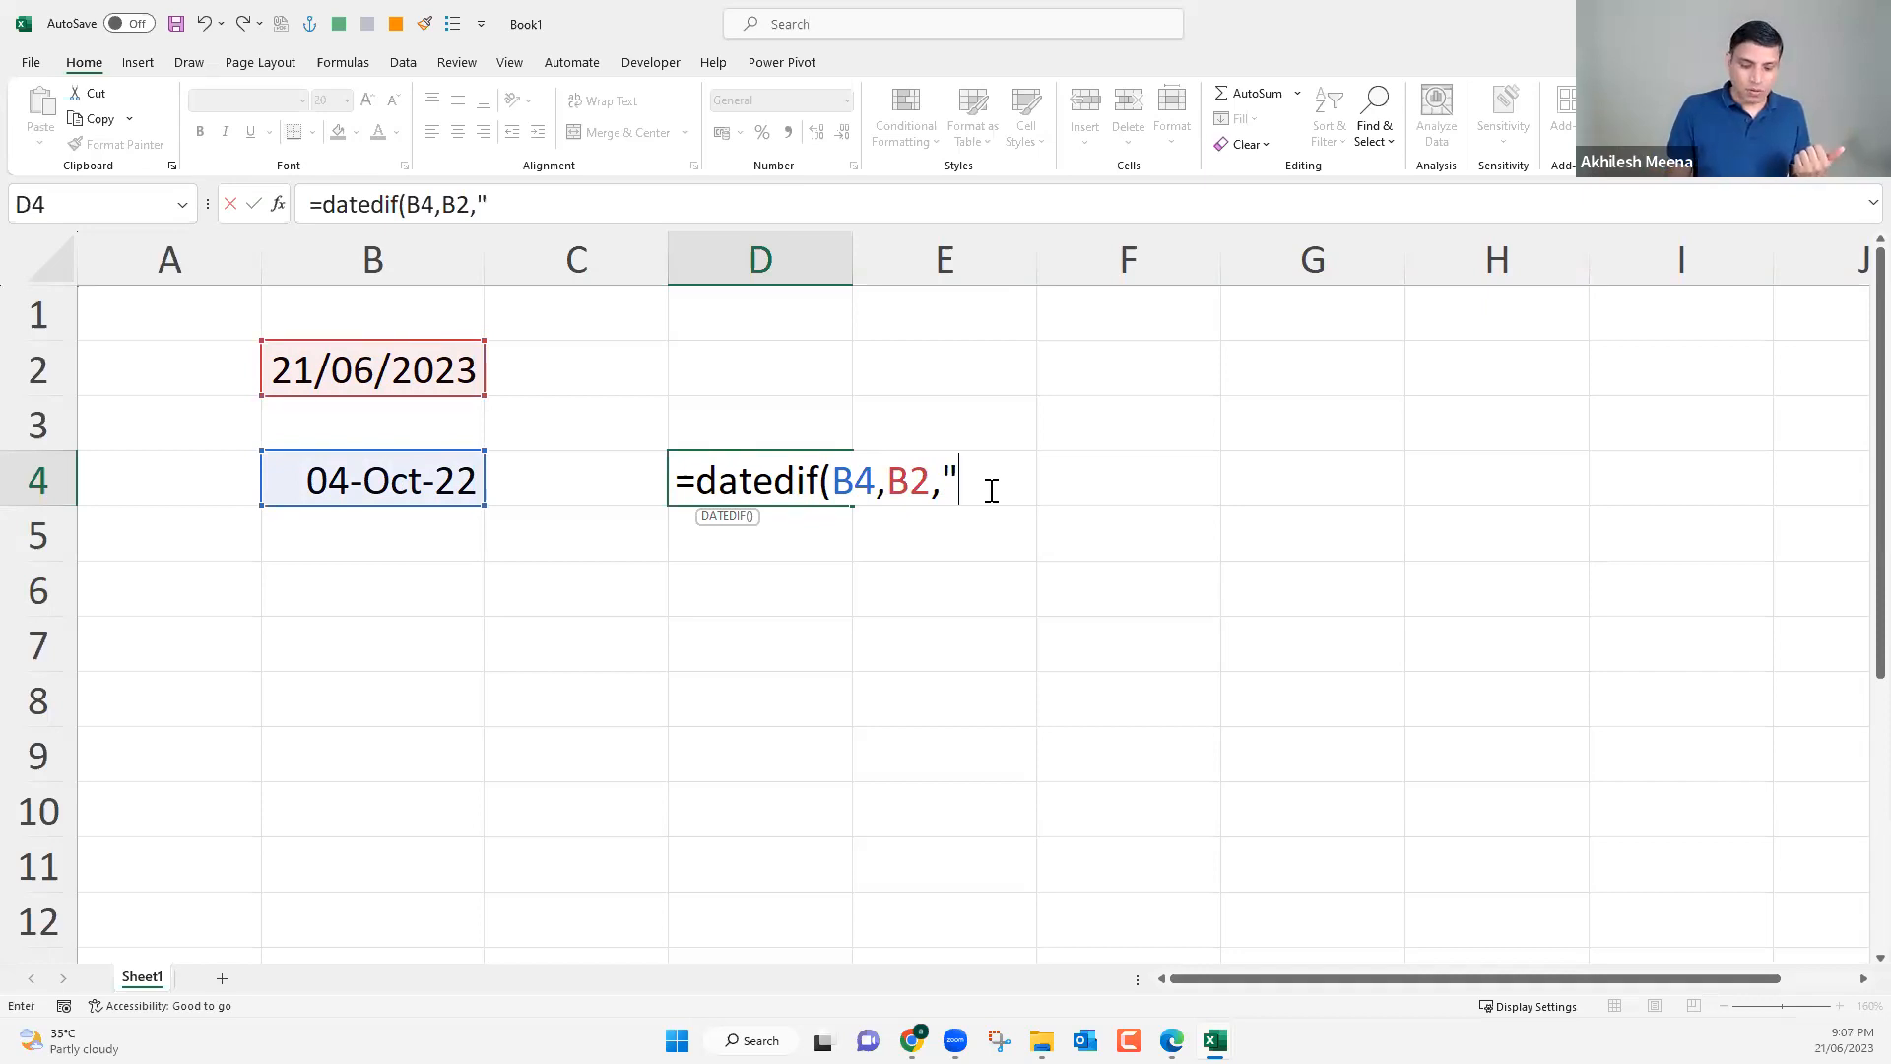
text(m"))
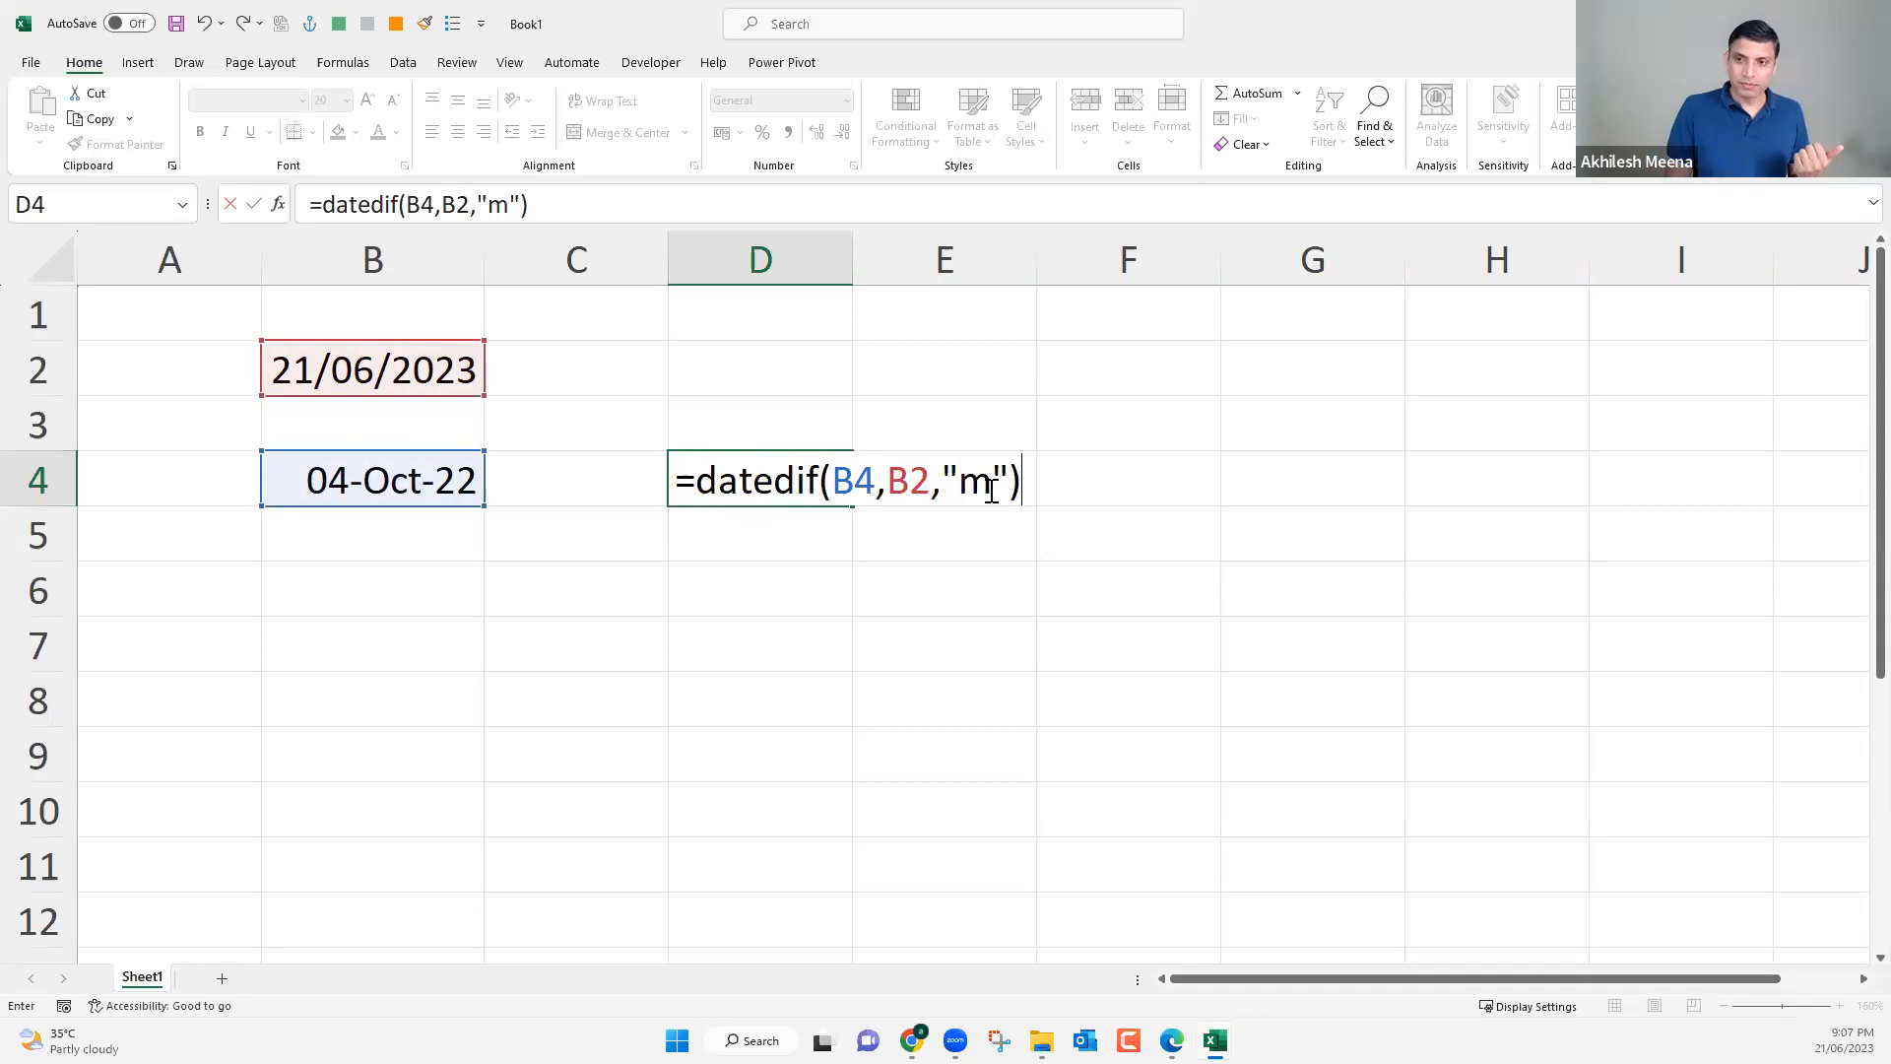
key(Return)
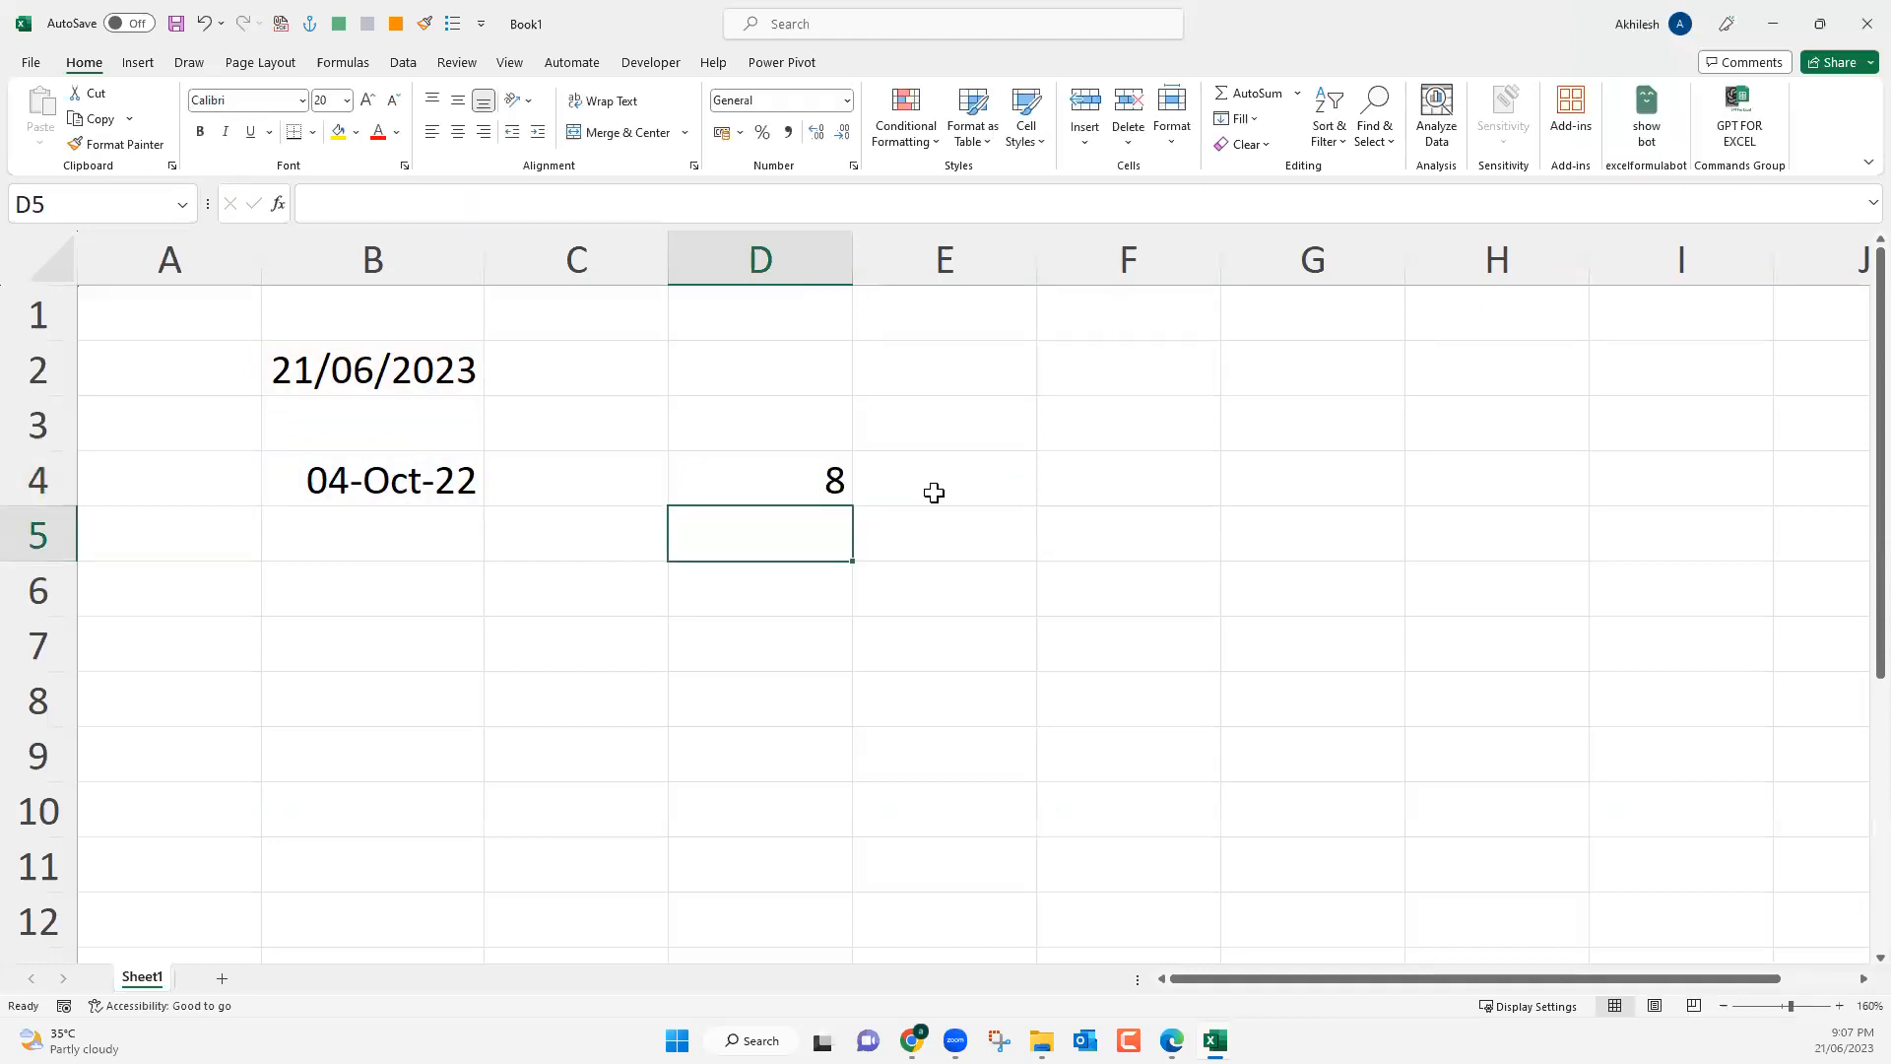
Copy the text of the DATEDIF formula in D4 into cell E4, keeping the references to B4 and B2.
click(690, 478)
click(440, 479)
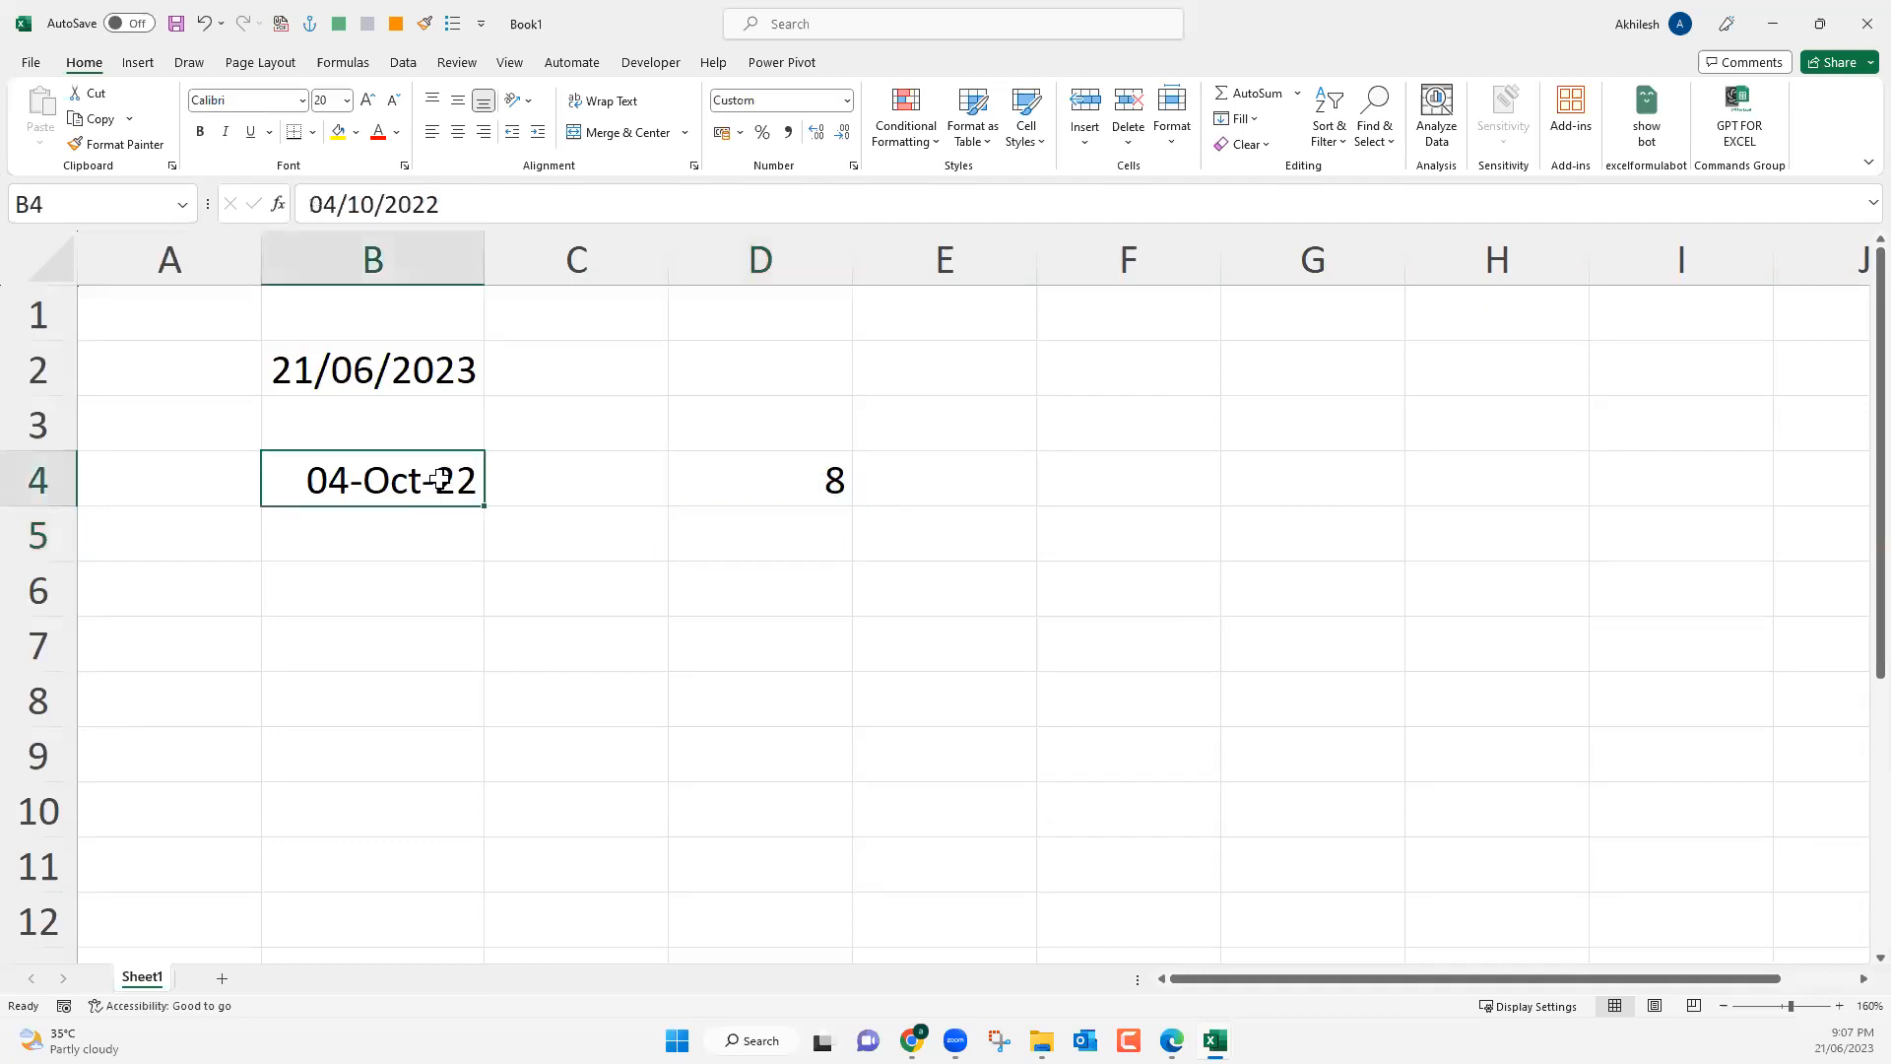
click(791, 479)
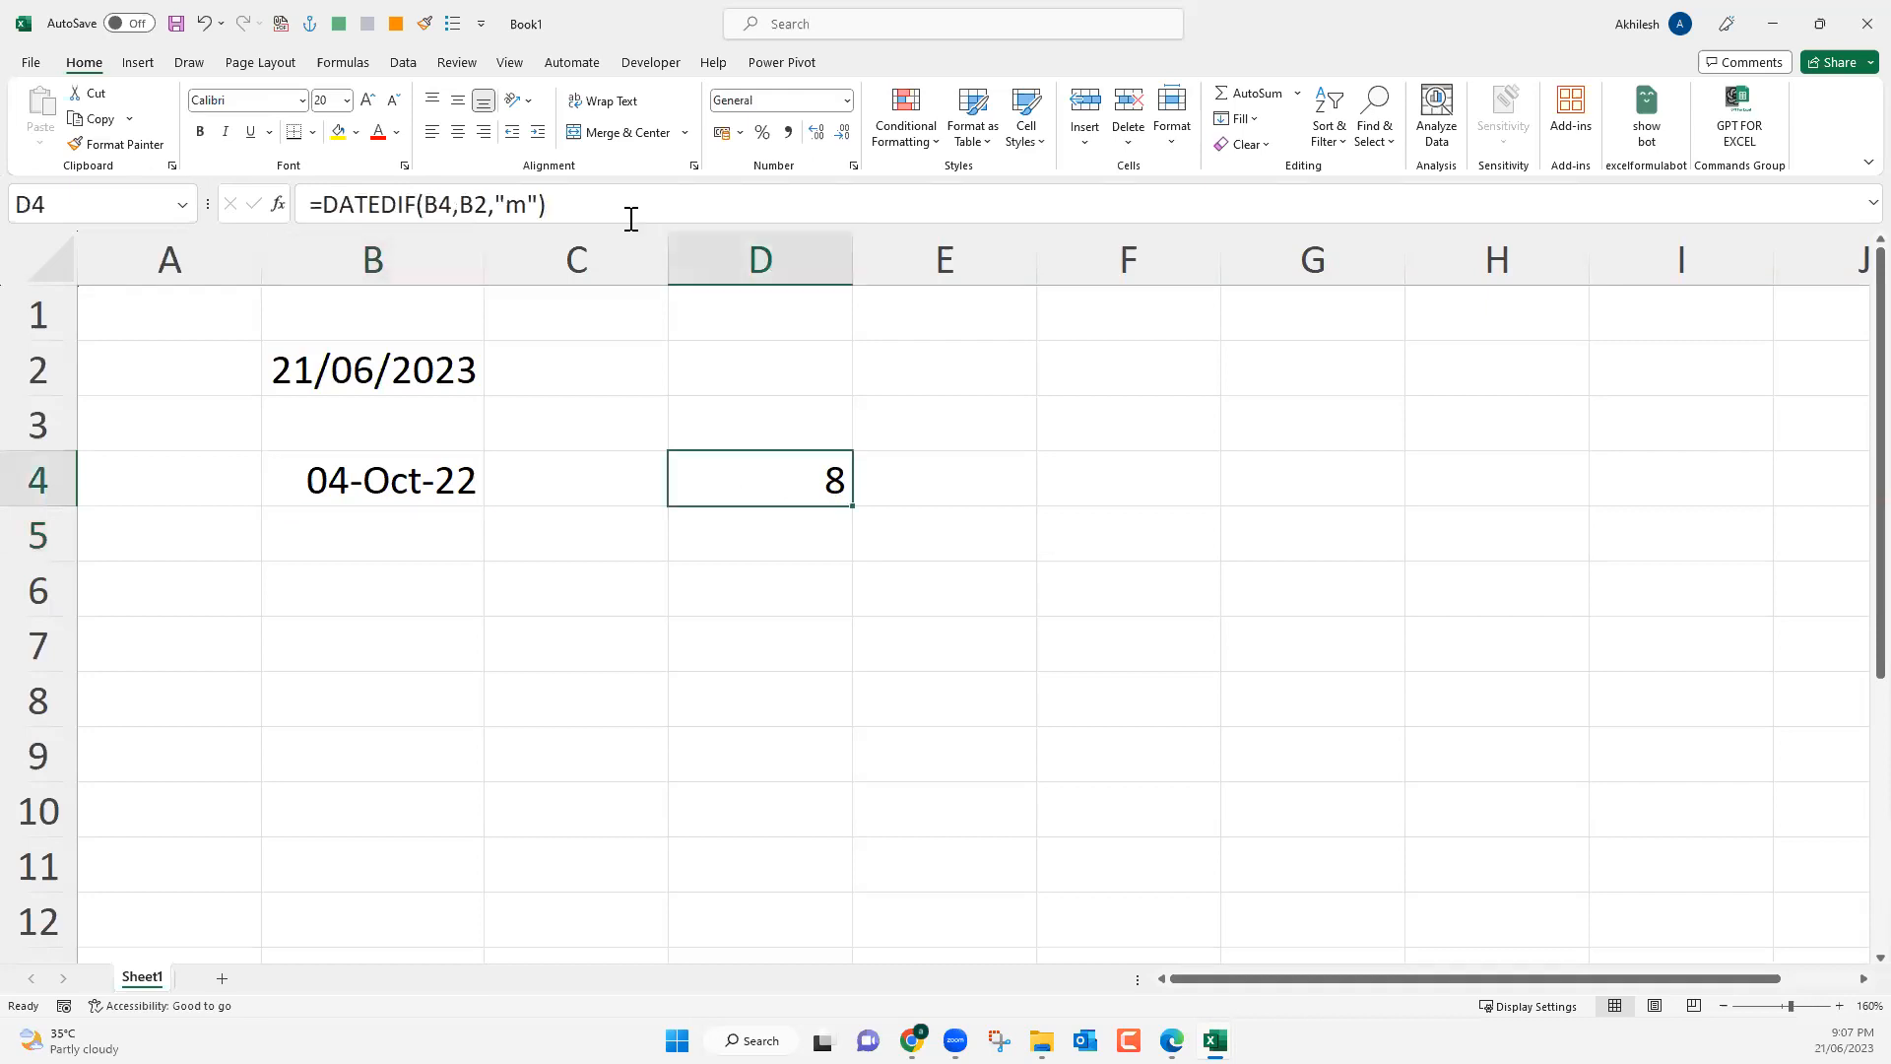
drag(604, 205, 299, 208)
key(ctrl+c)
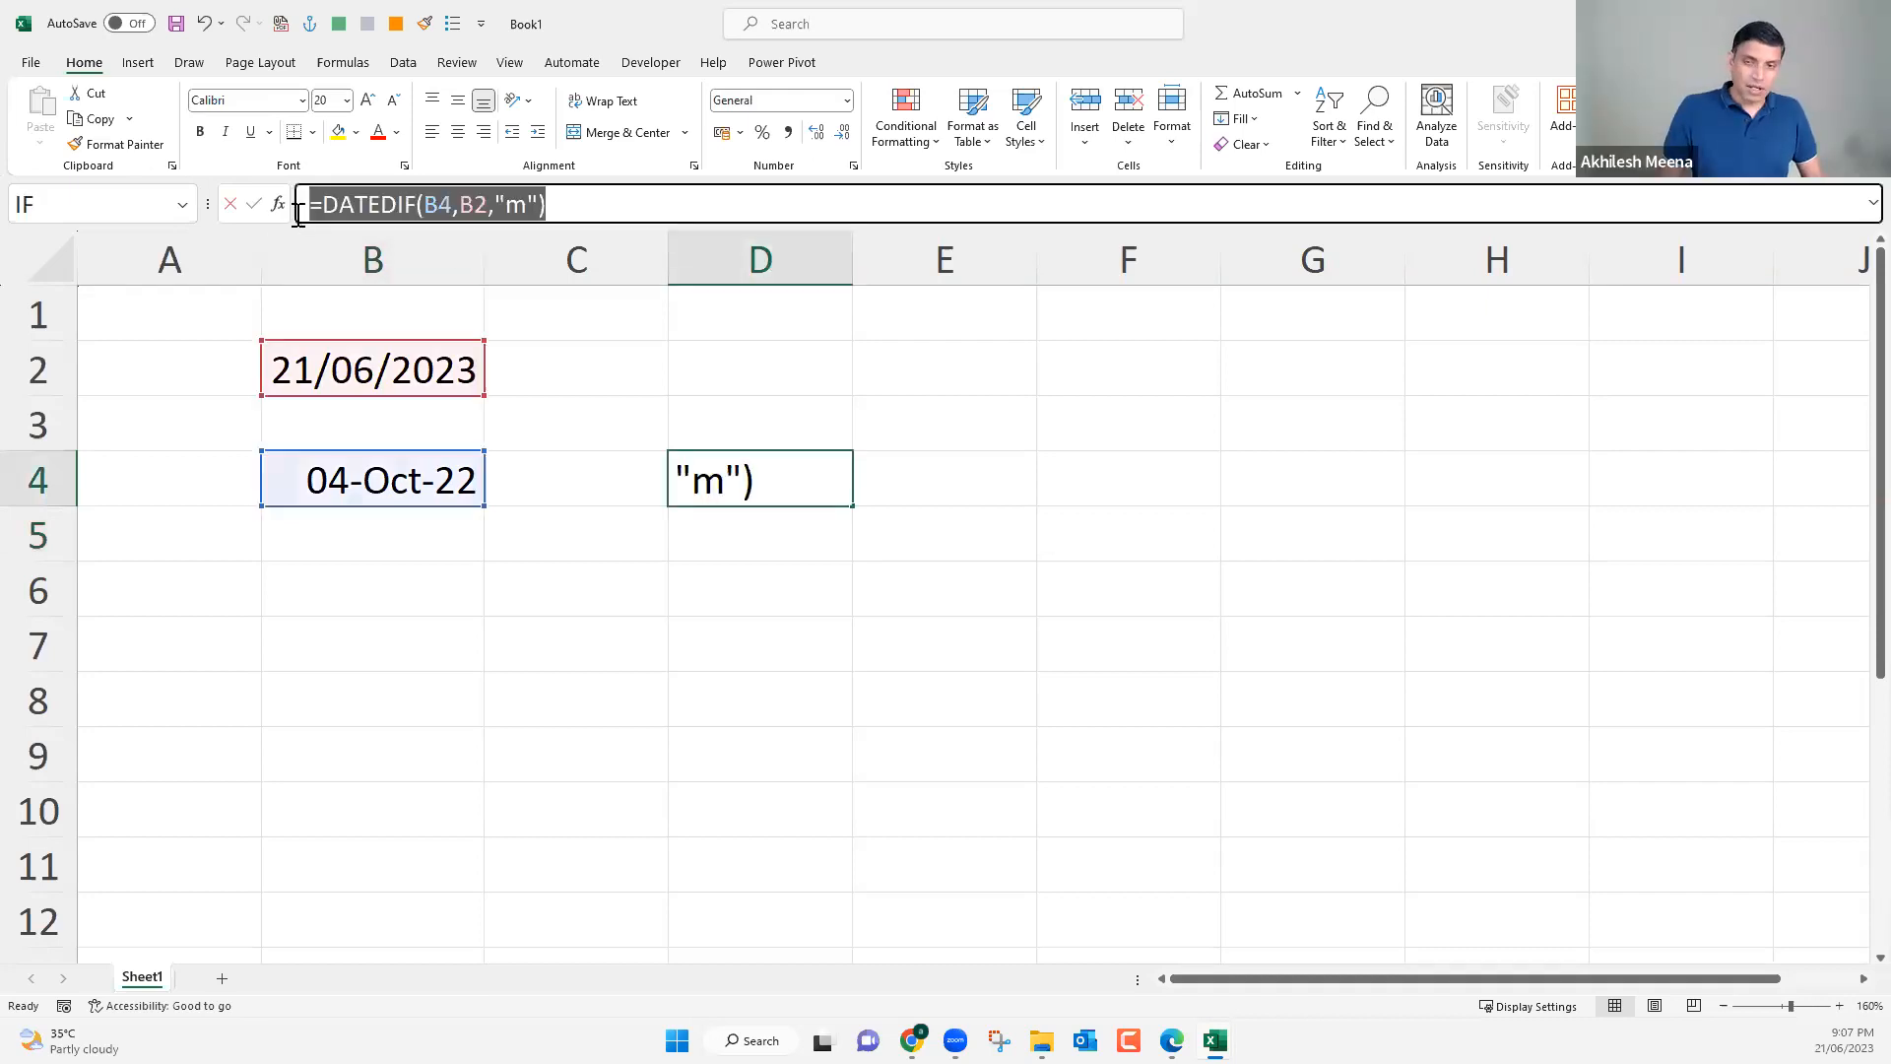
key(Escape)
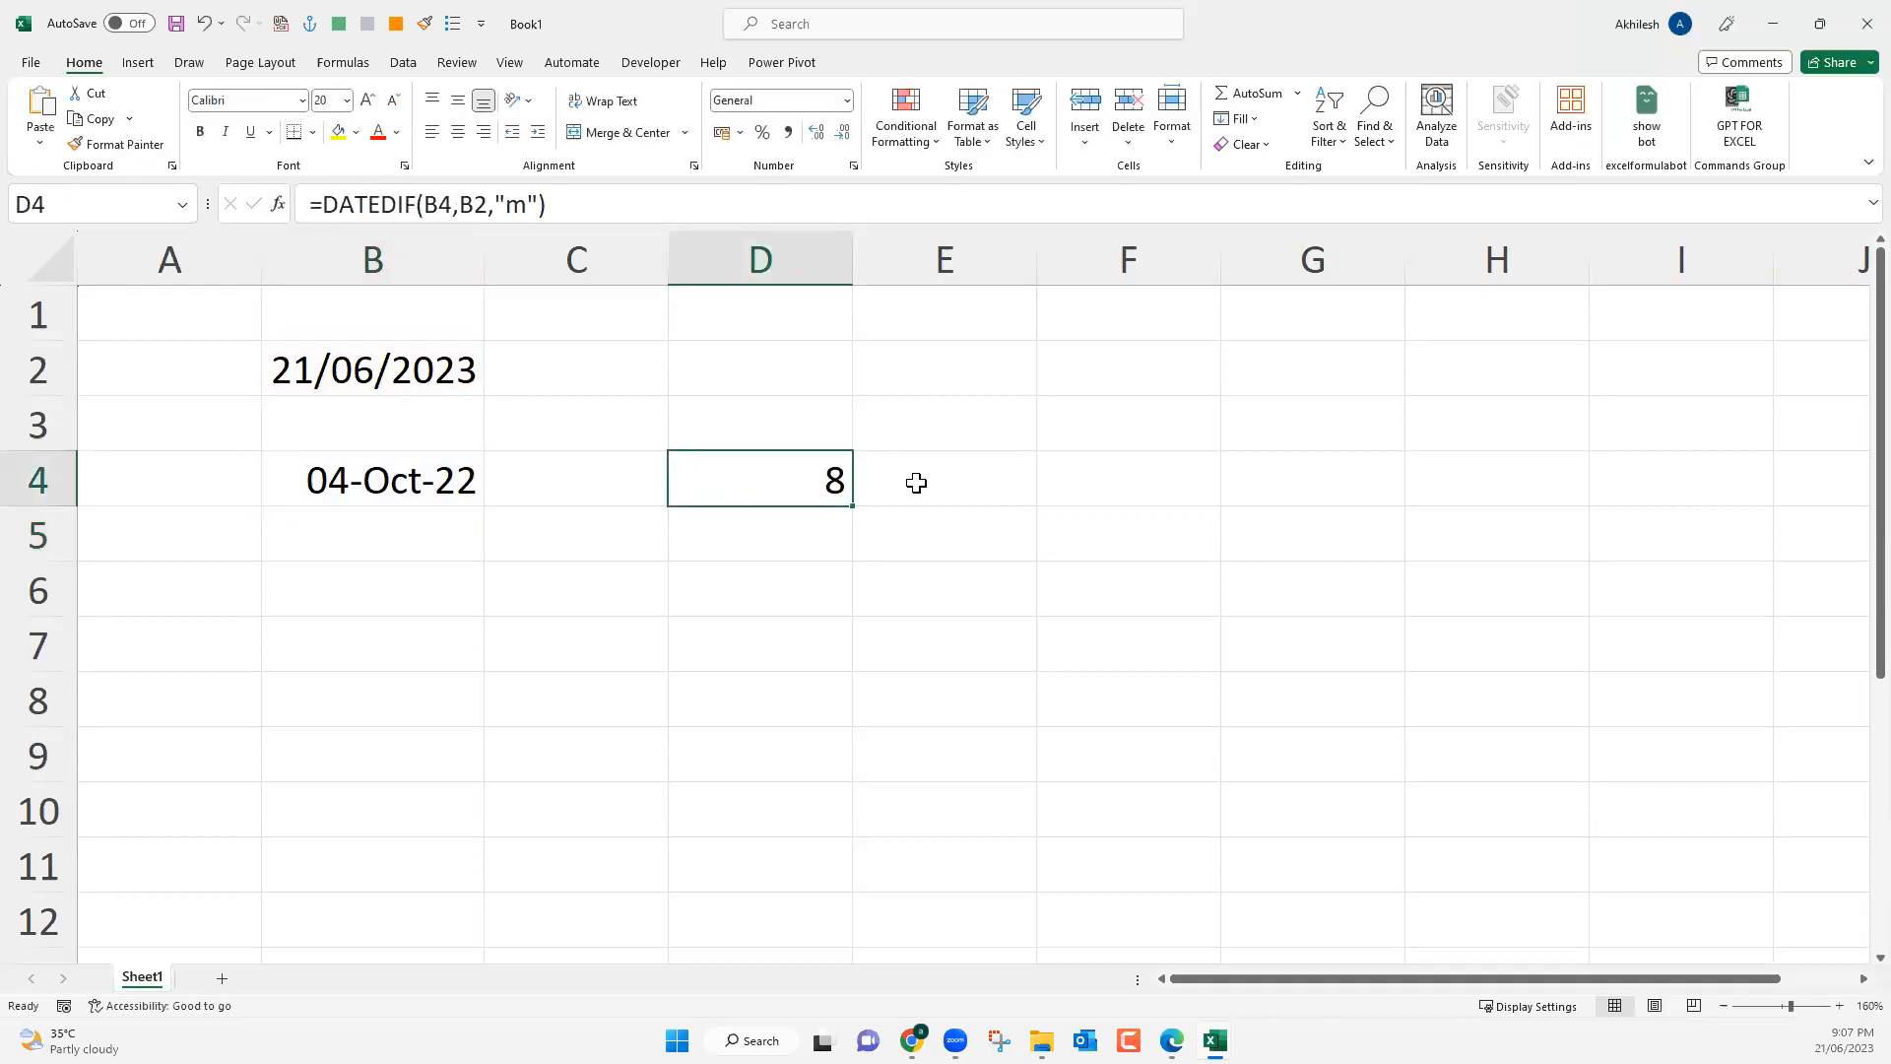
key(Right)
click(544, 207)
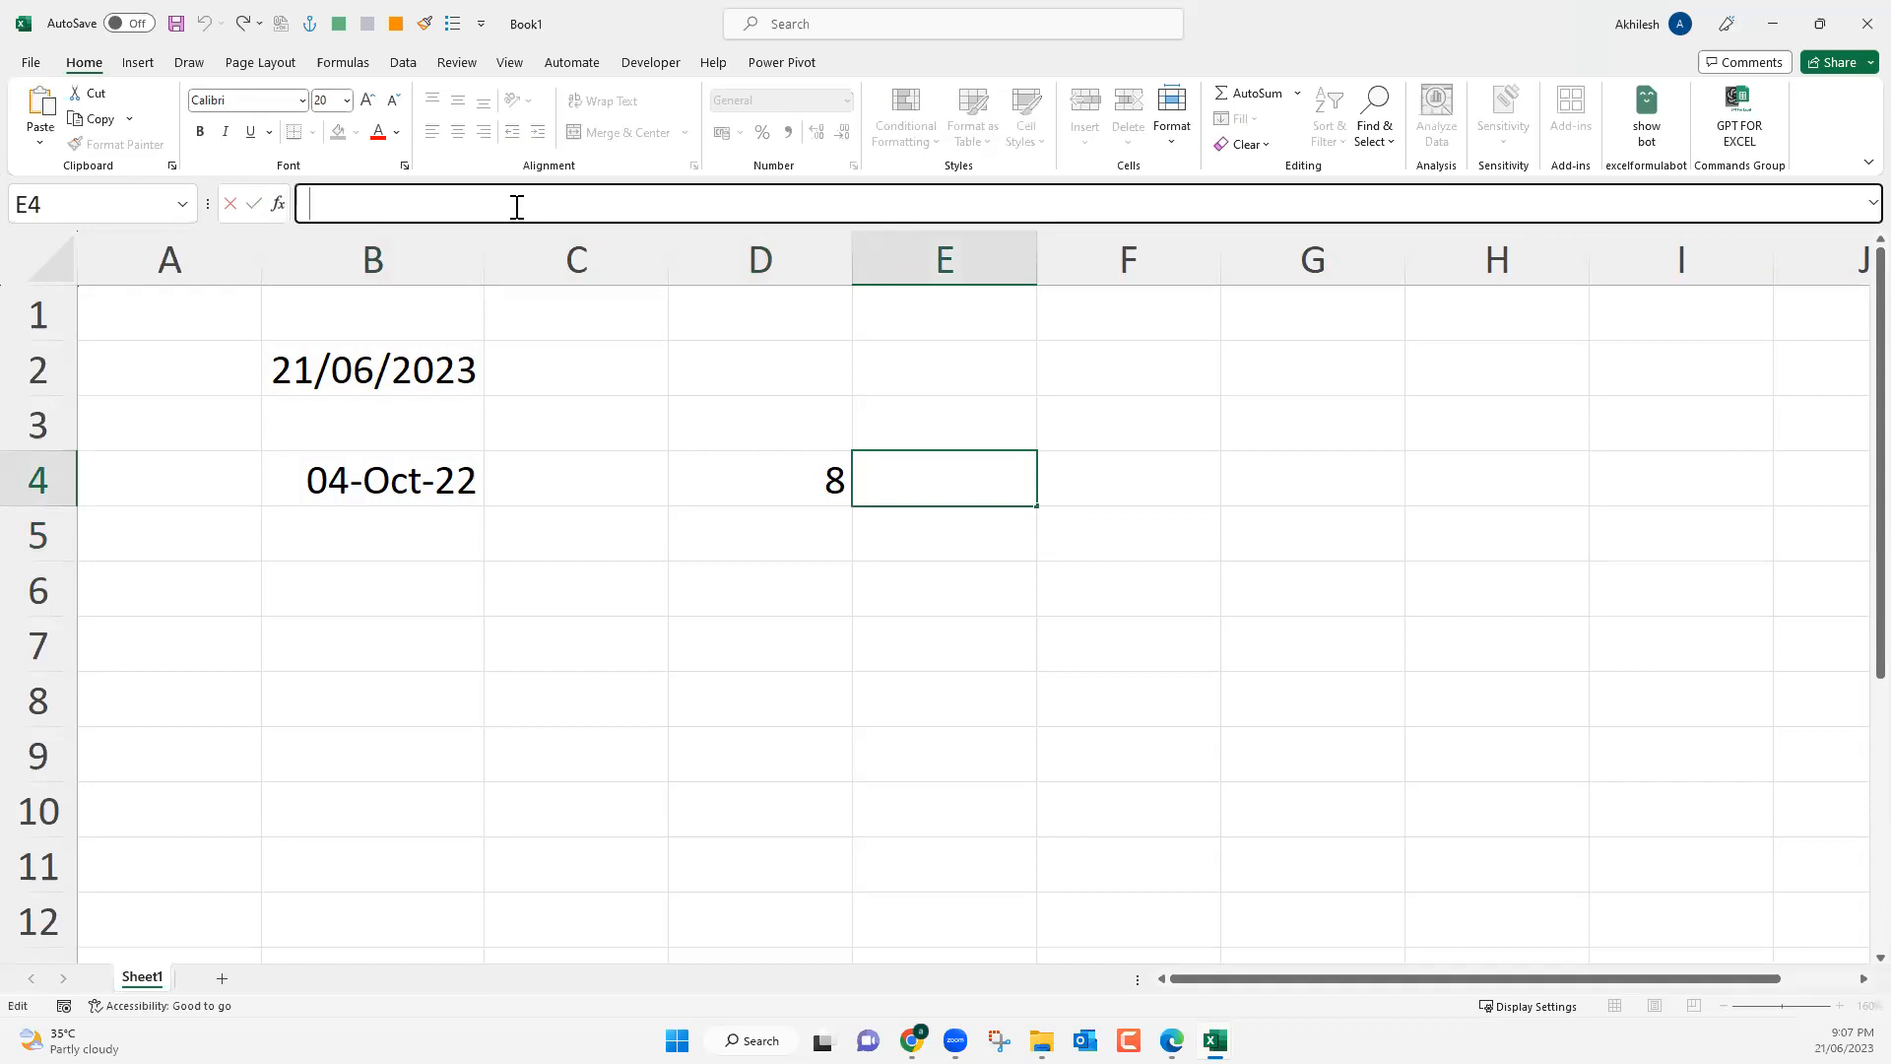
key(ctrl+v)
Set the unit of the DATEDIF formula in E4 to "md" to return the days beyond the whole months.
key(Left)
key(Left)
key(Left)
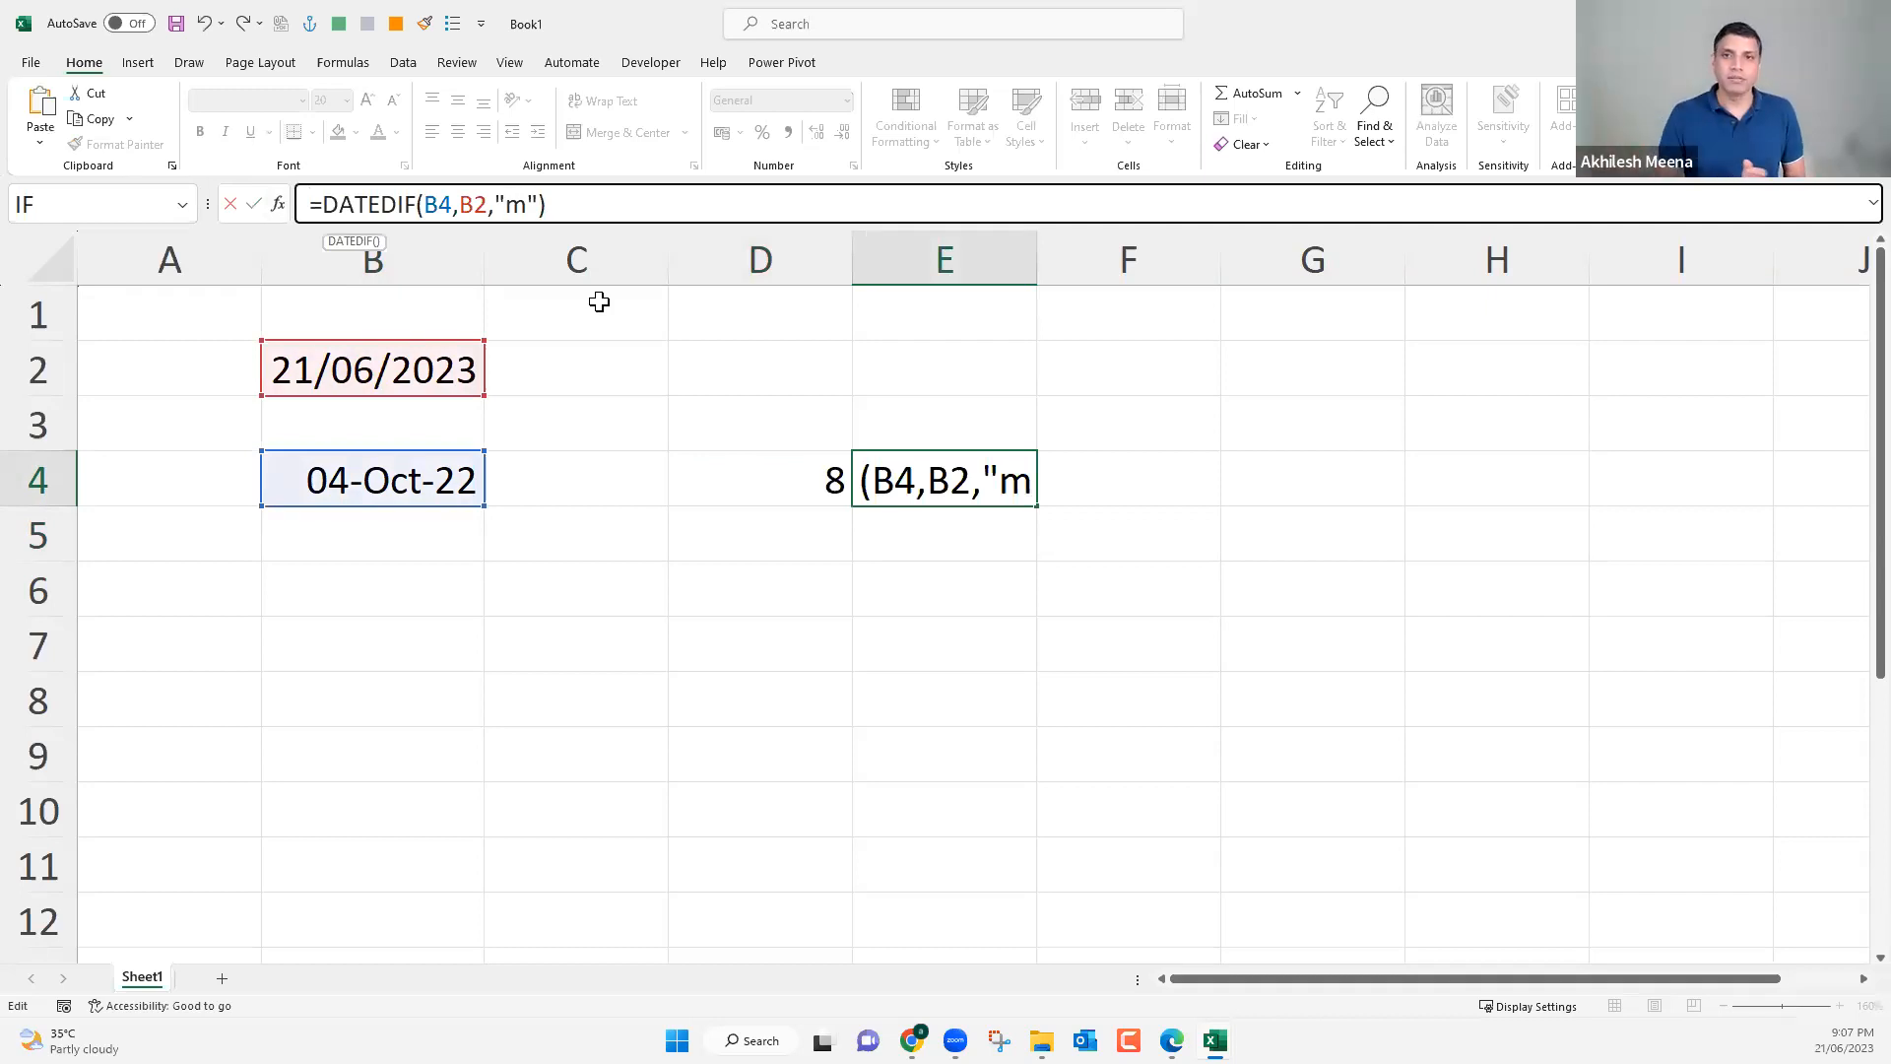
click(529, 206)
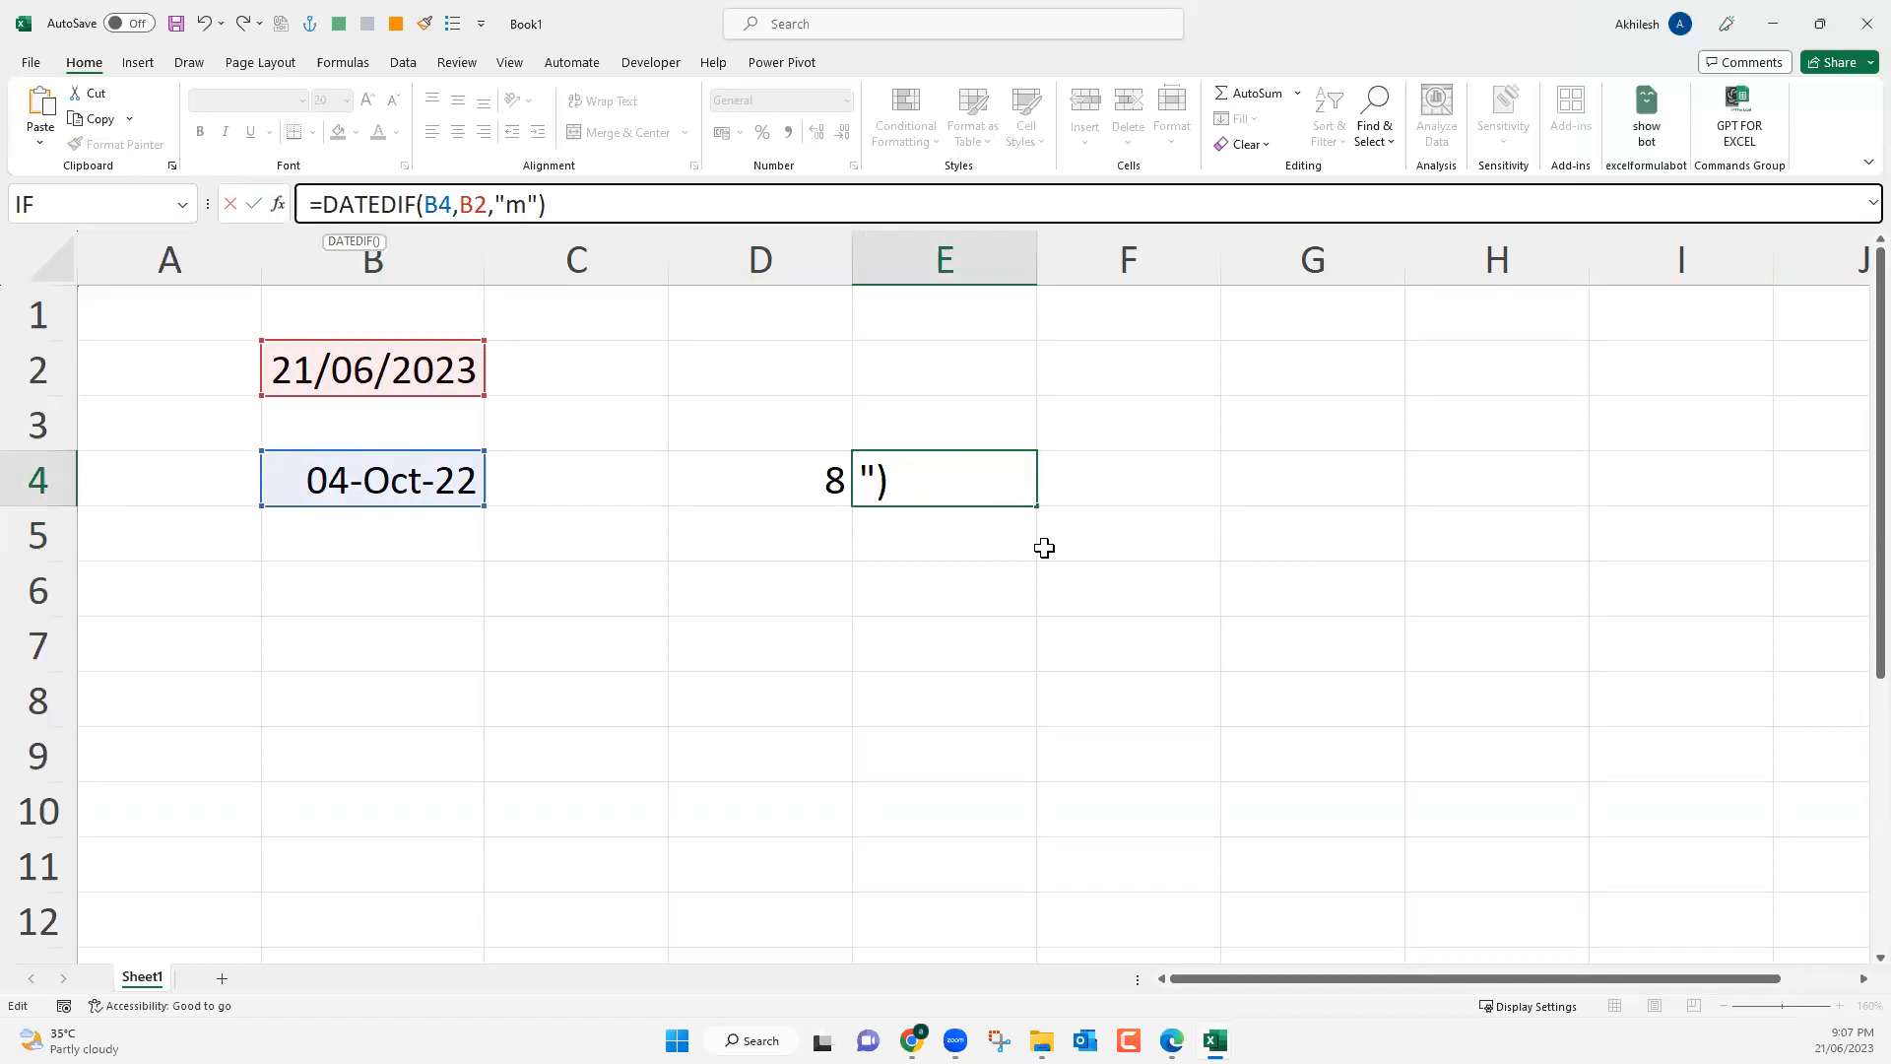
text(d)
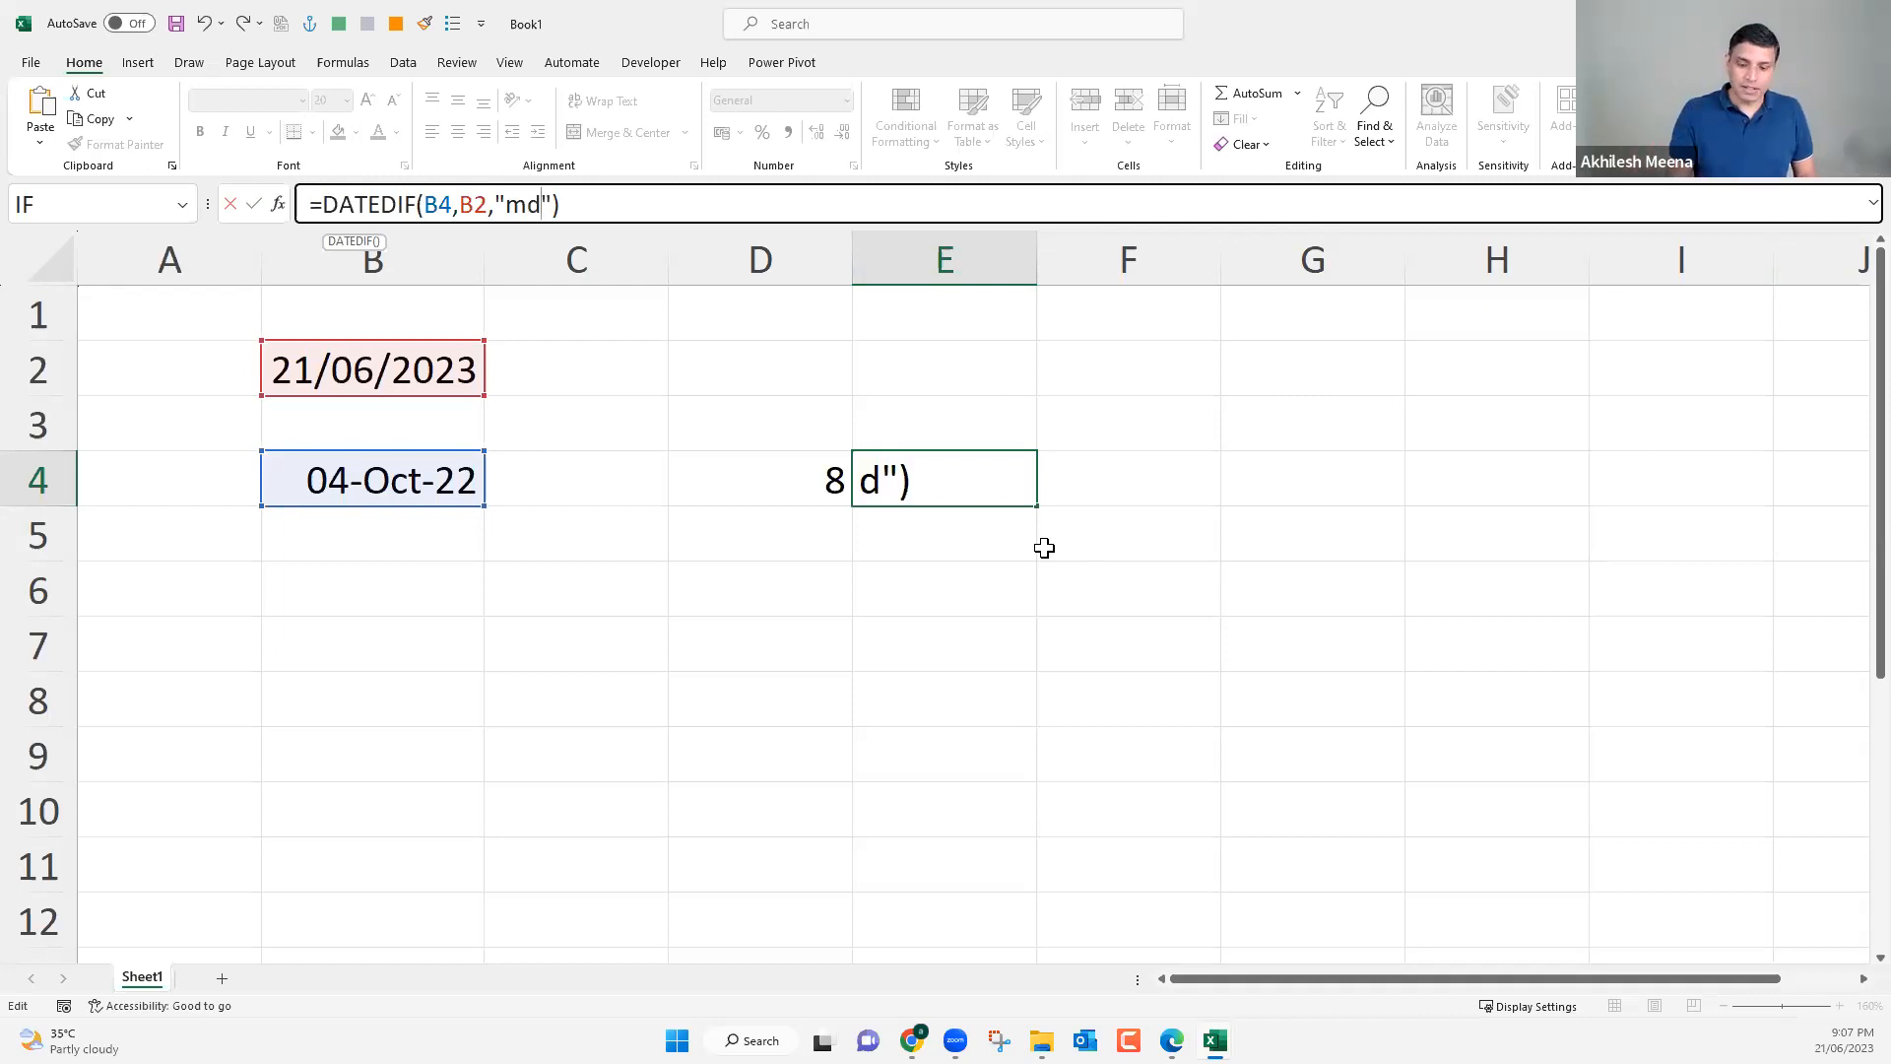
key(Return)
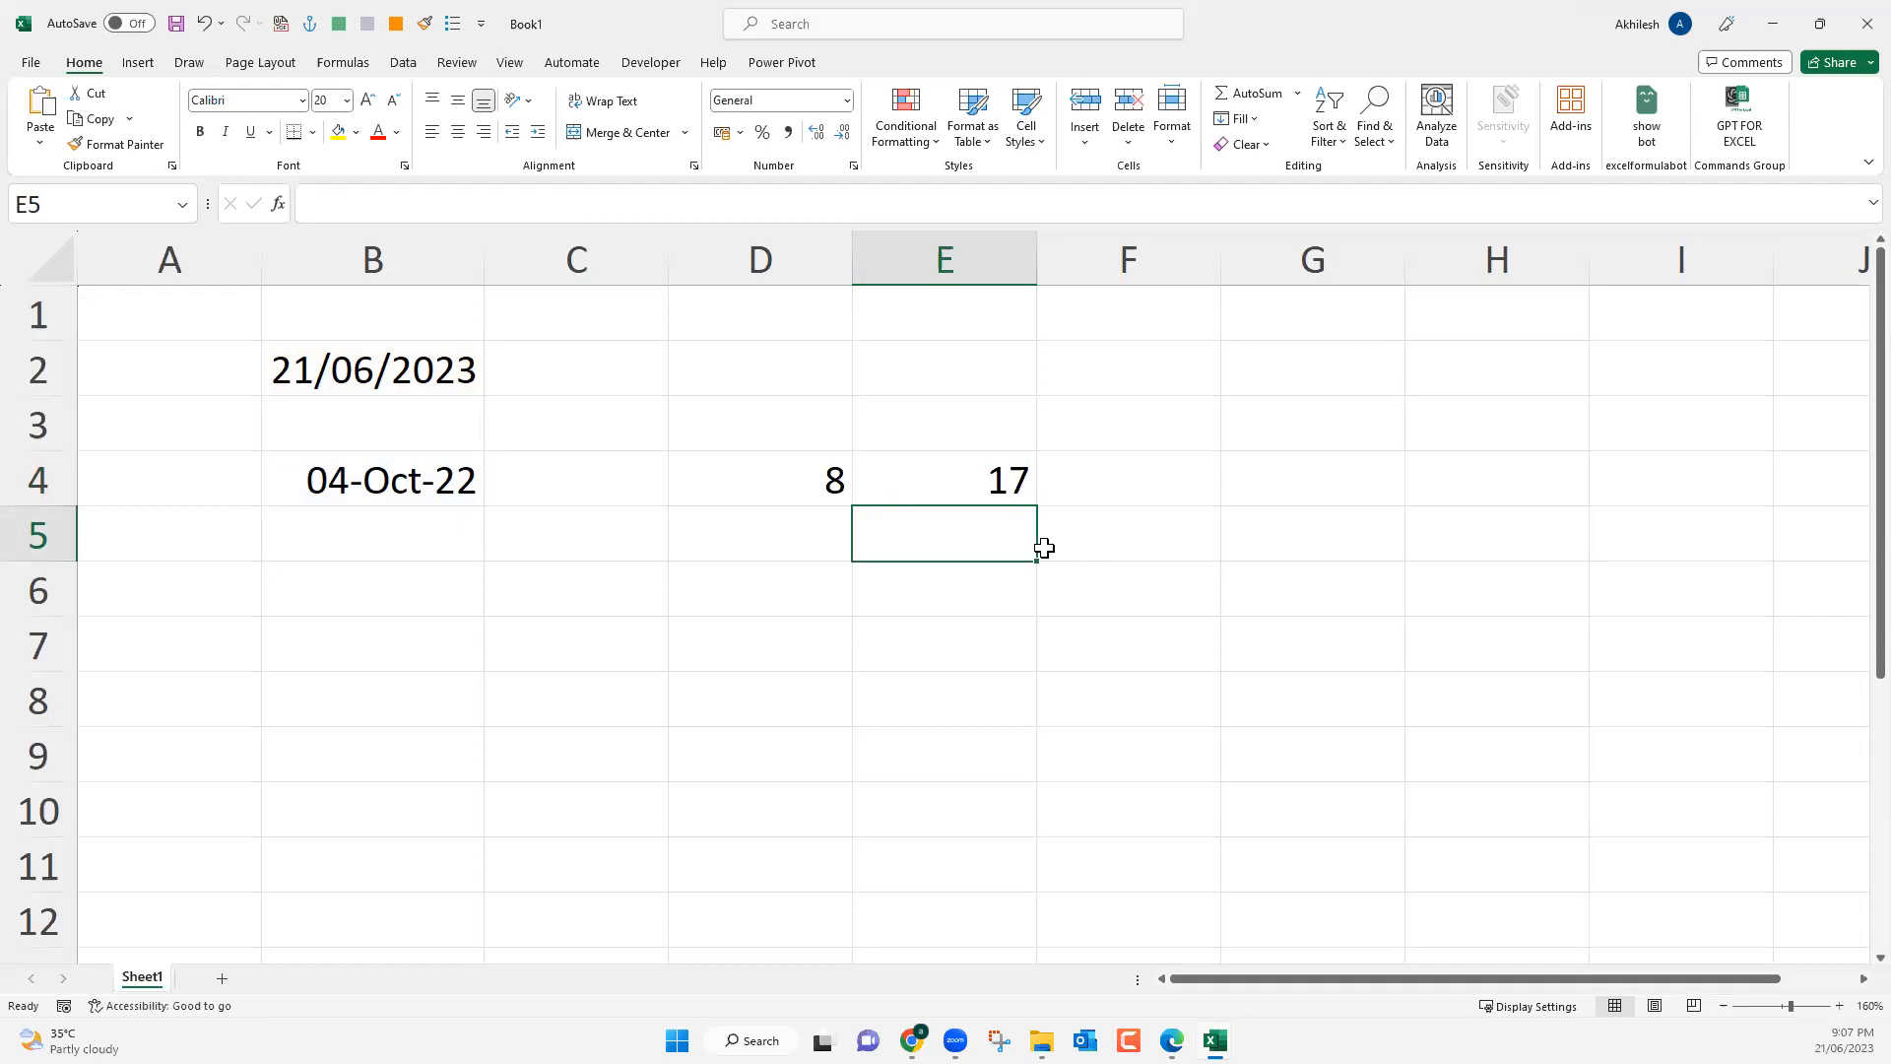
Examine the unit arguments of the DATEDIF formulas in D4 and E4 against the dates in B2 and B4.
click(832, 480)
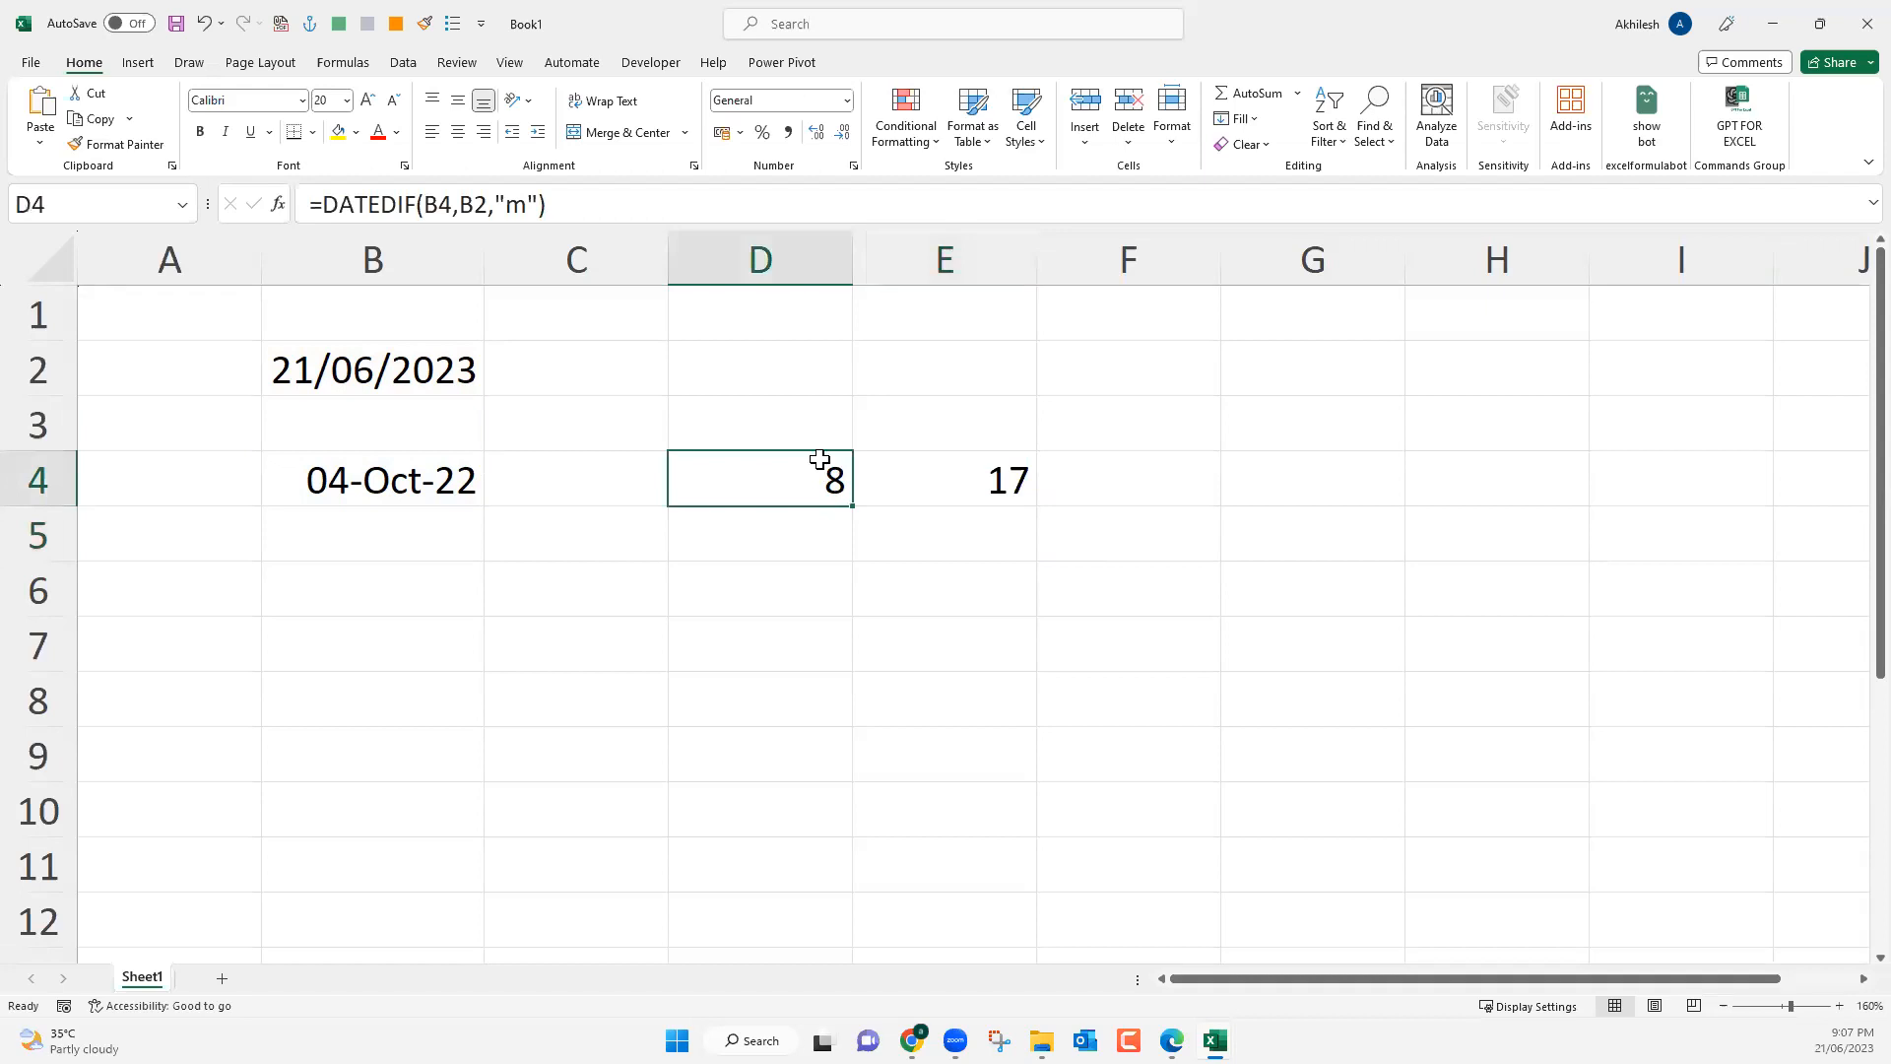
click(474, 204)
drag(544, 204, 493, 204)
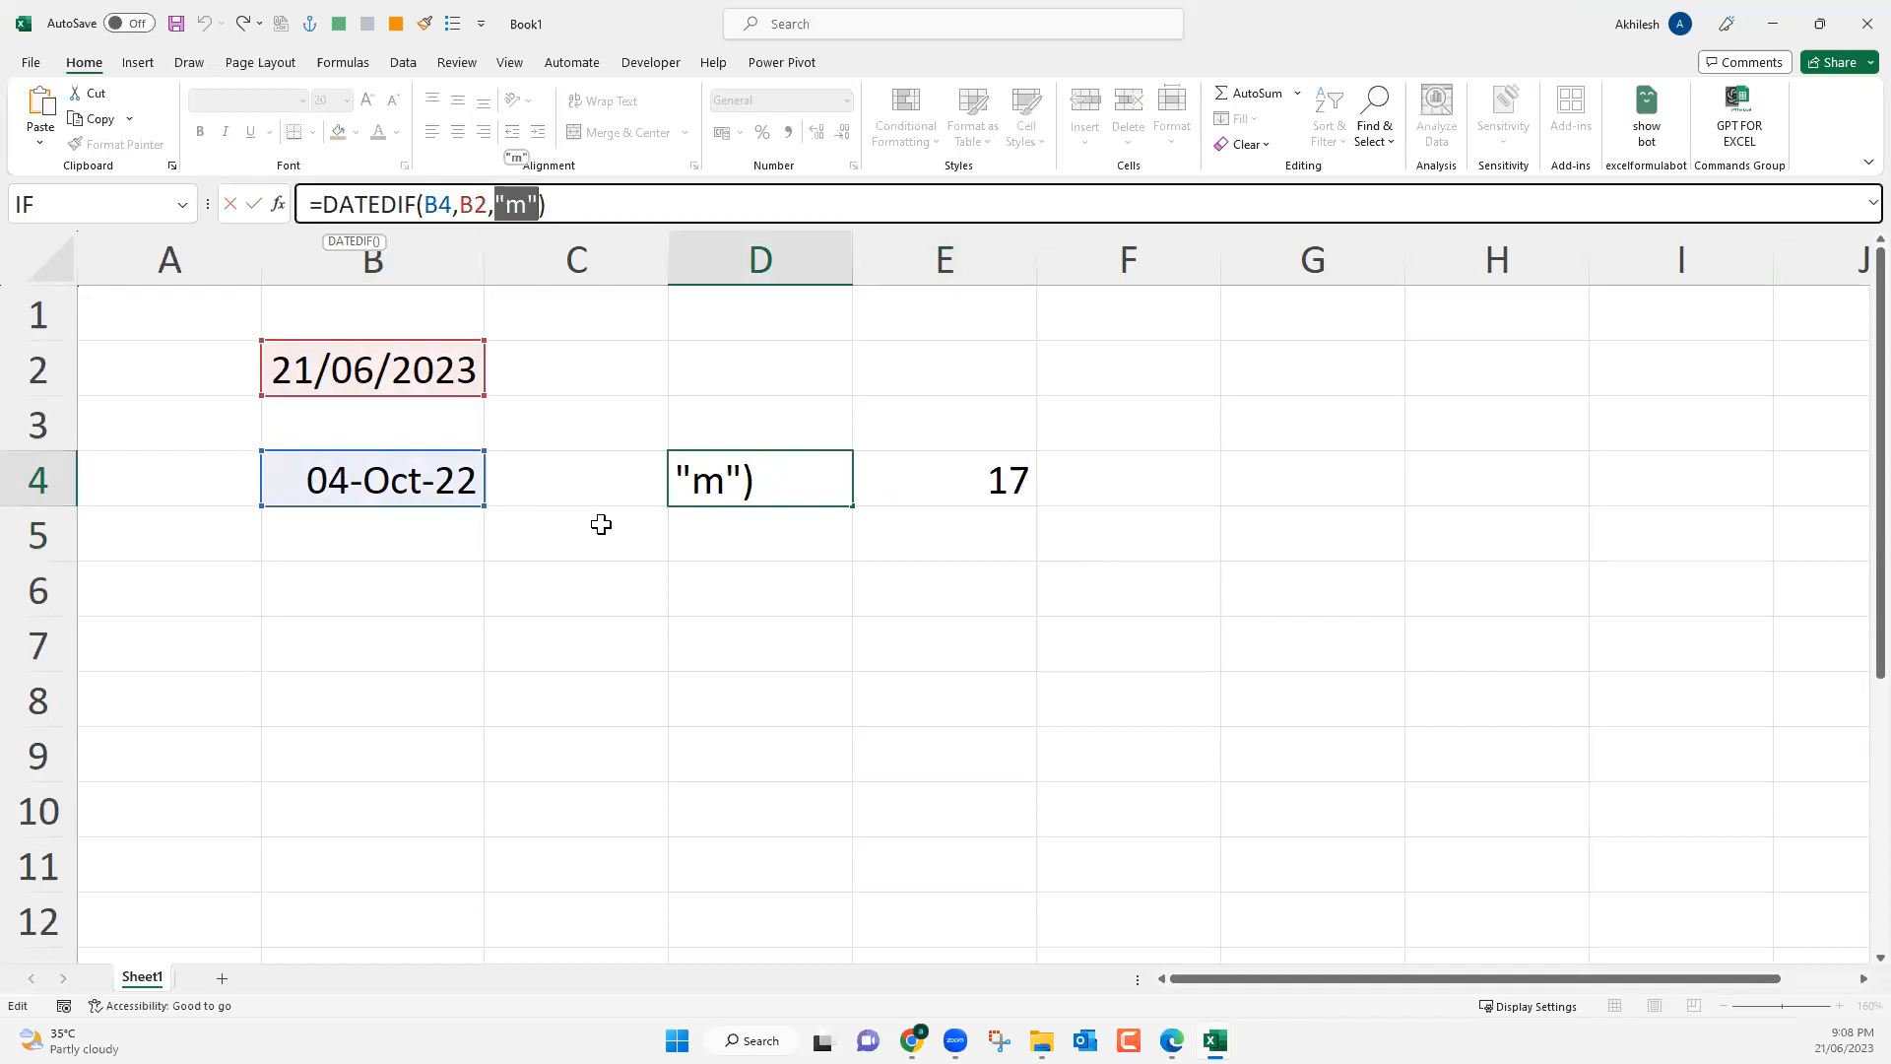
key(Escape)
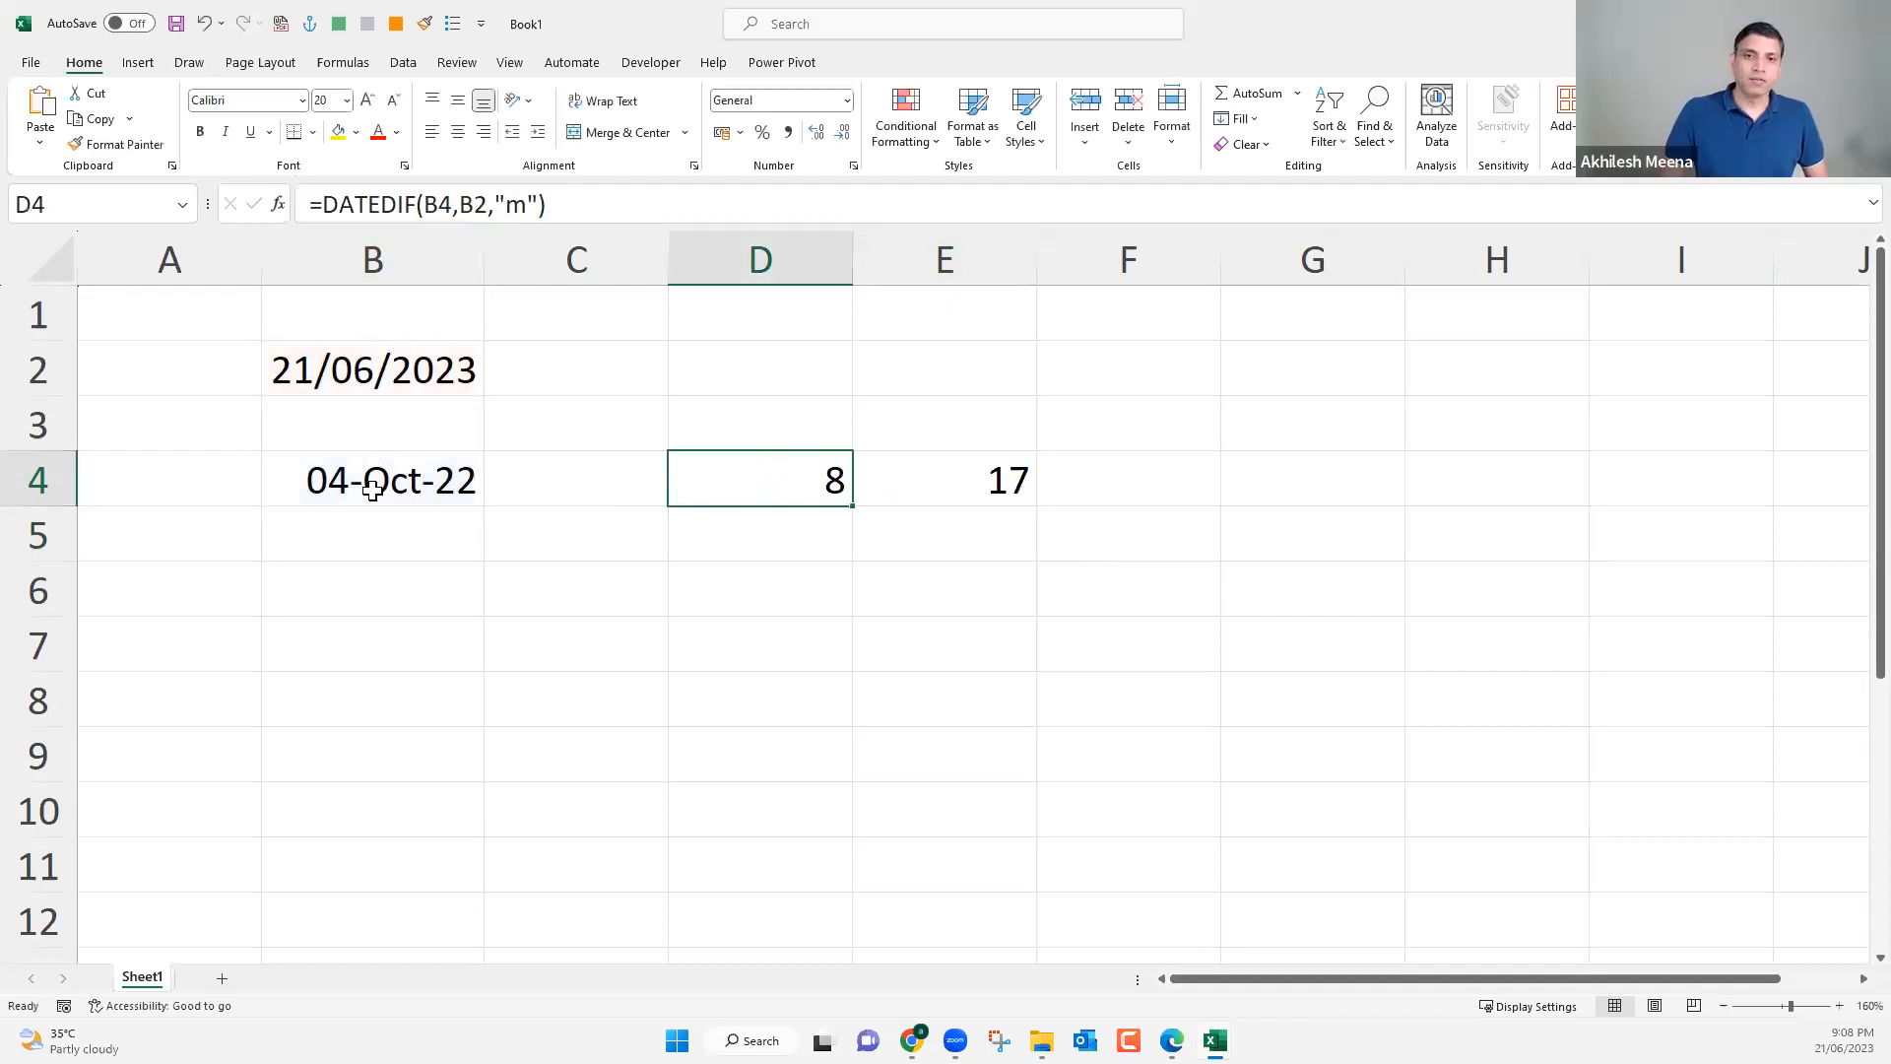
click(370, 374)
click(373, 490)
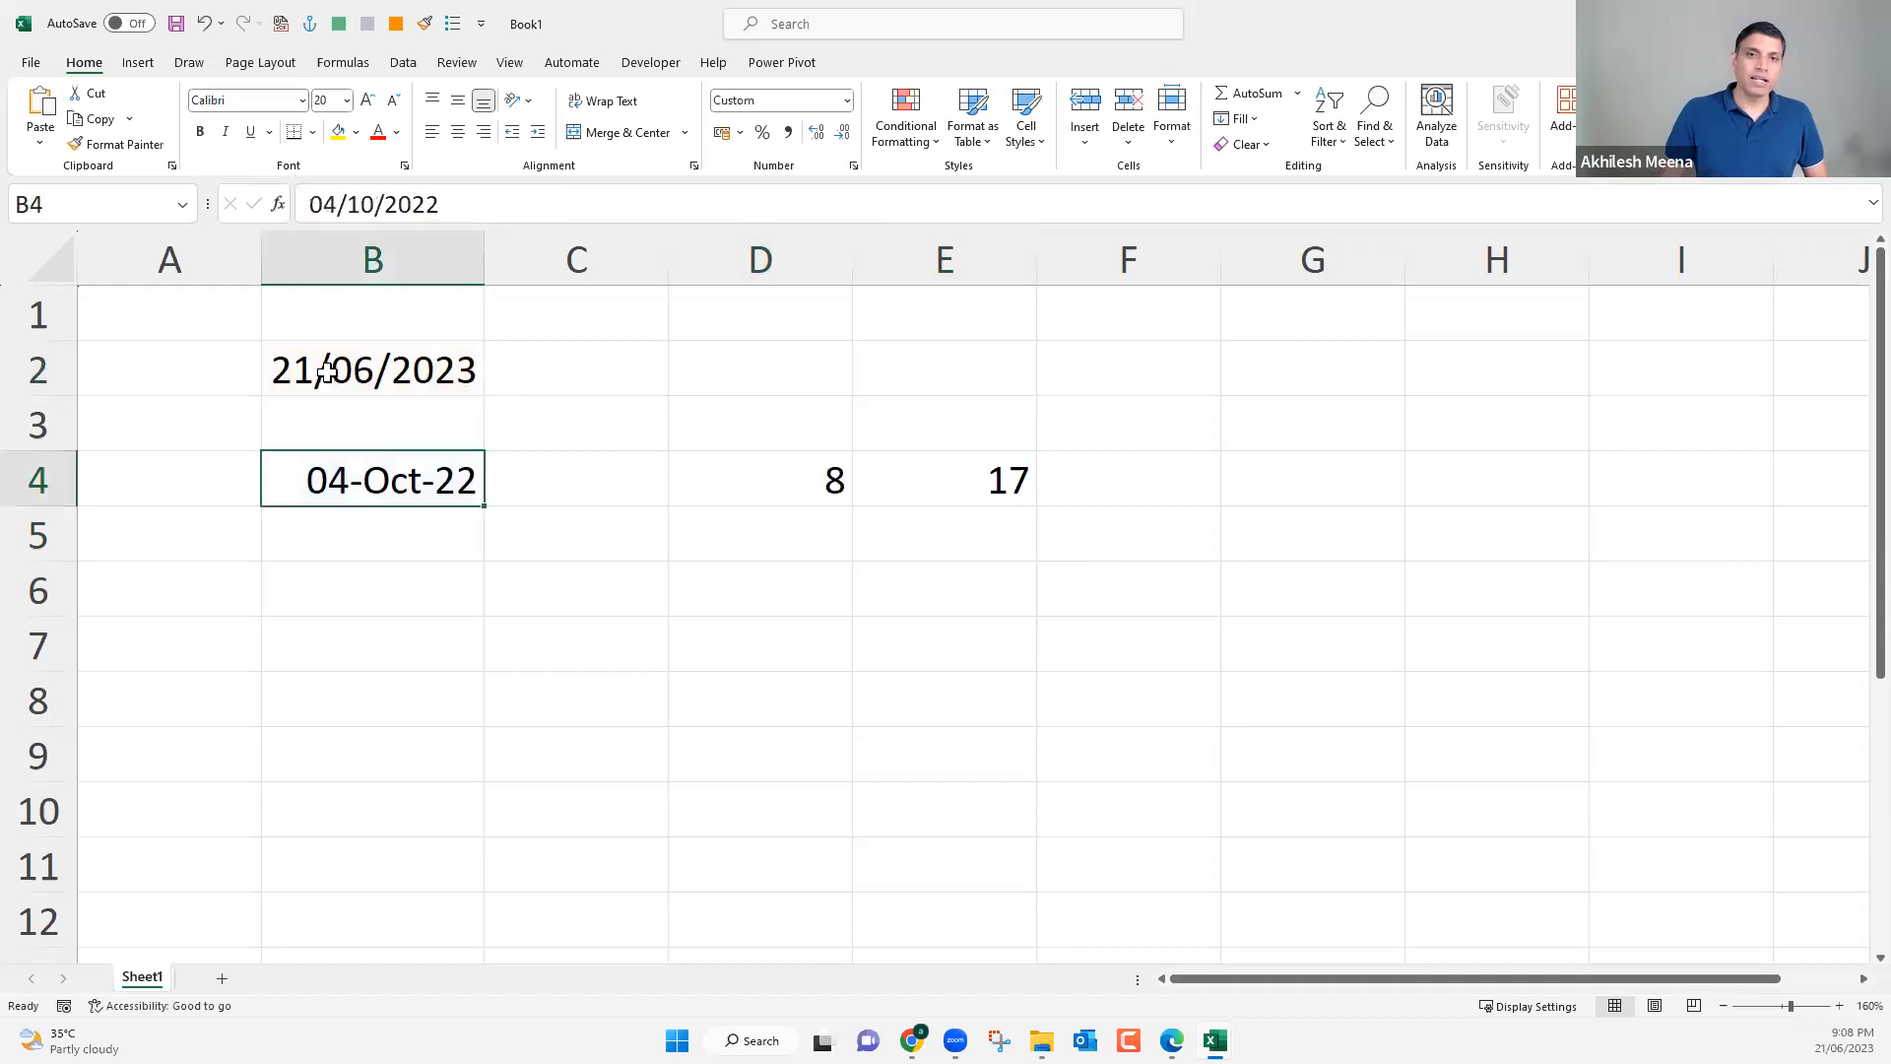
click(327, 370)
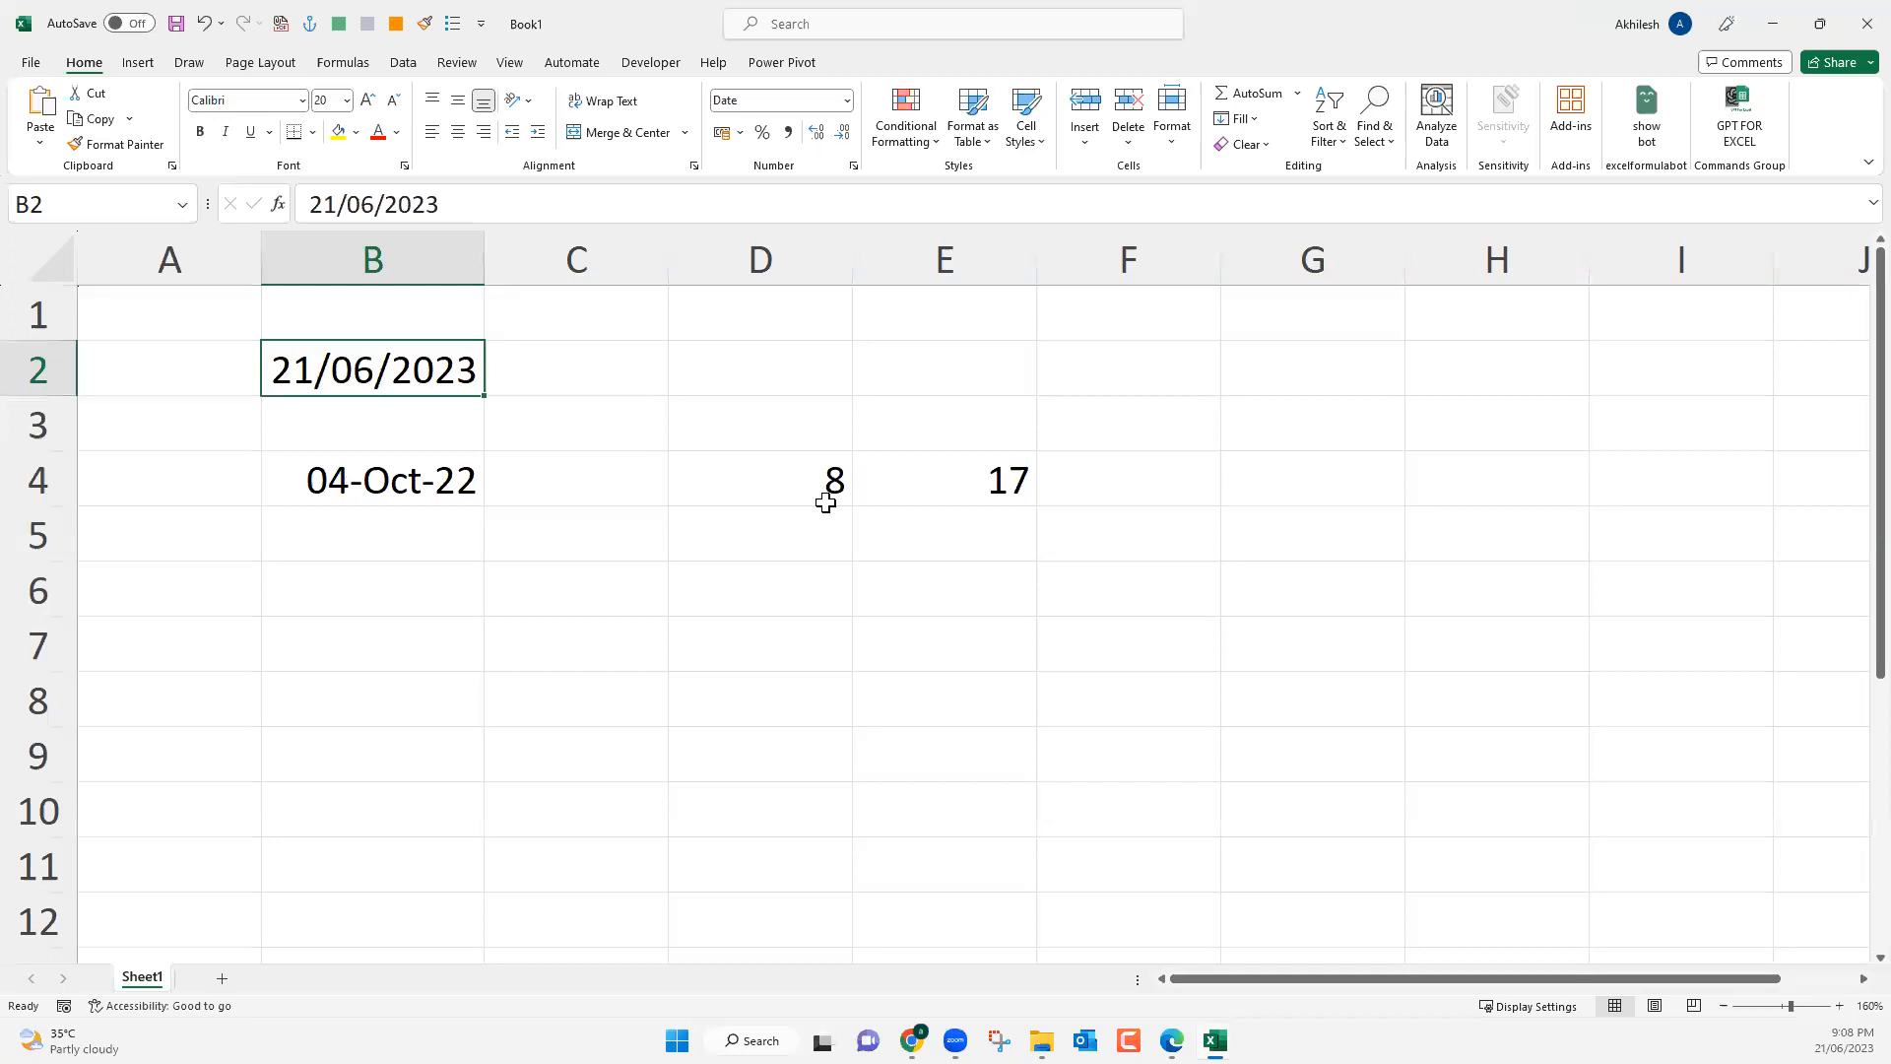
click(911, 490)
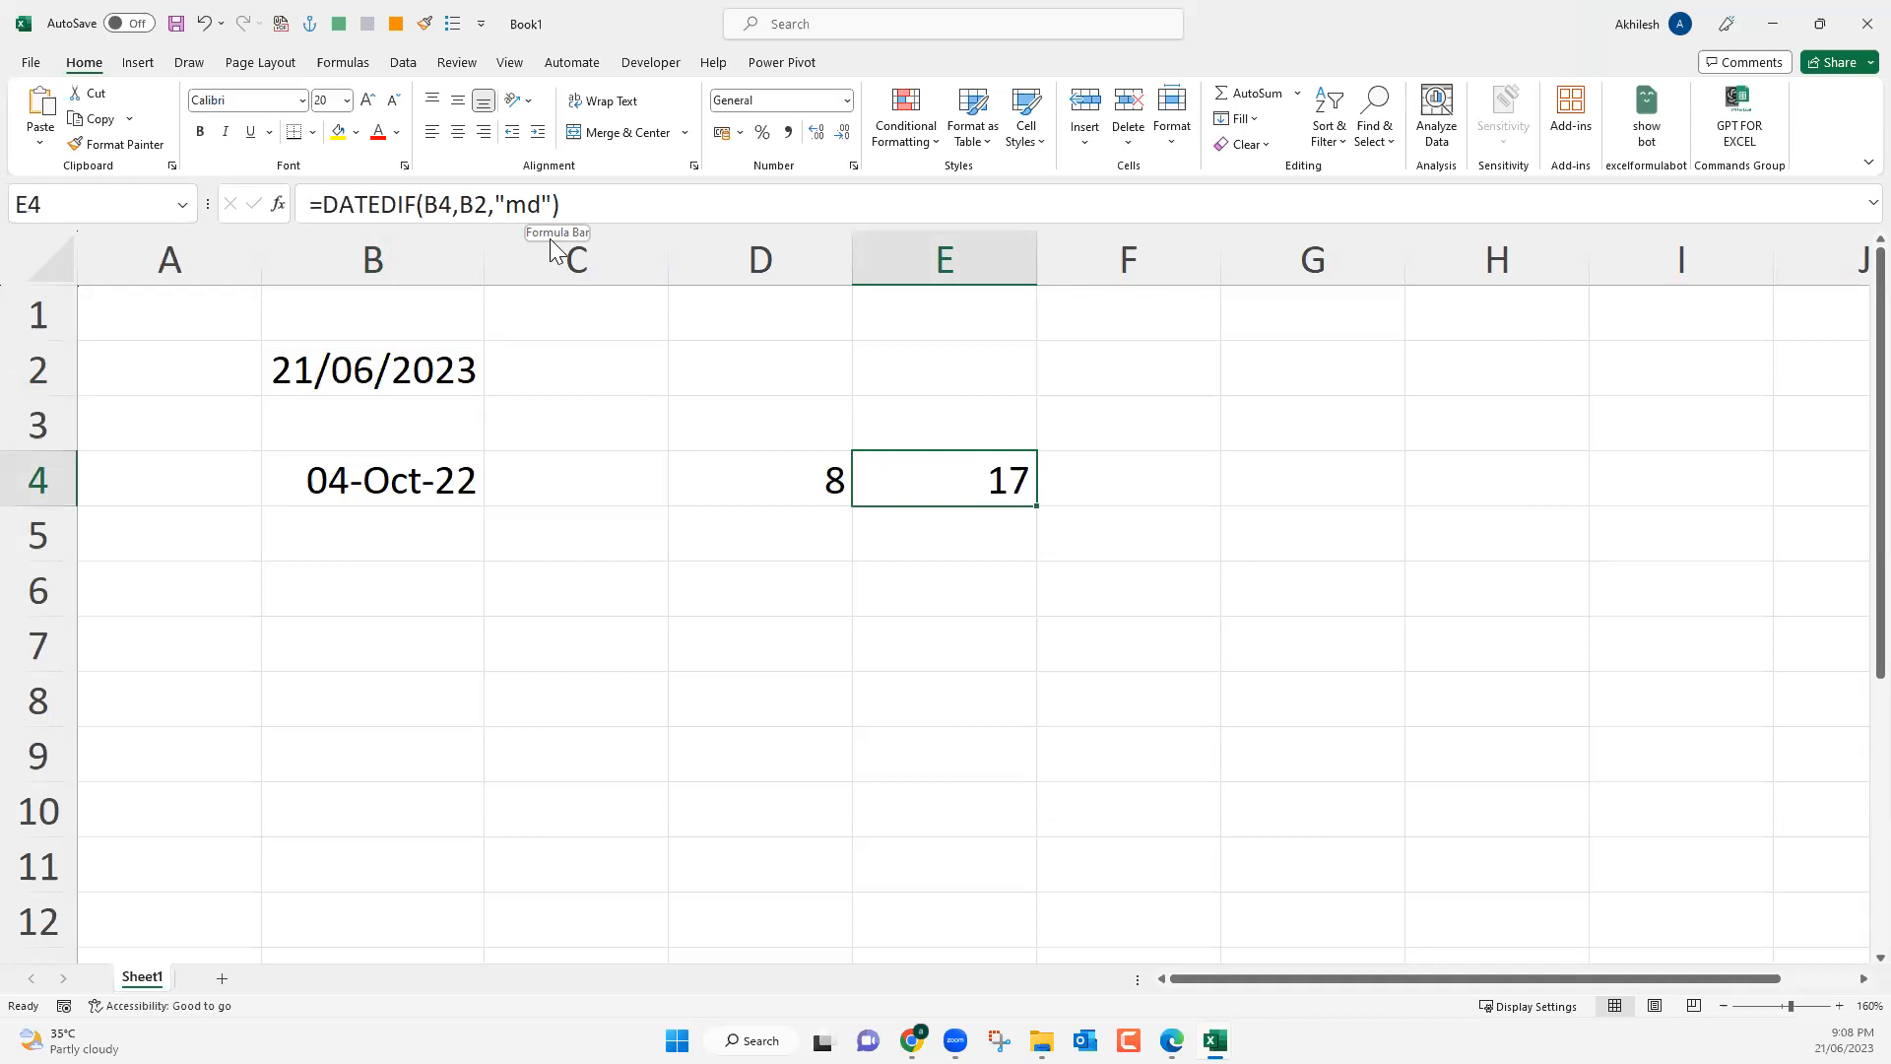
key(Return)
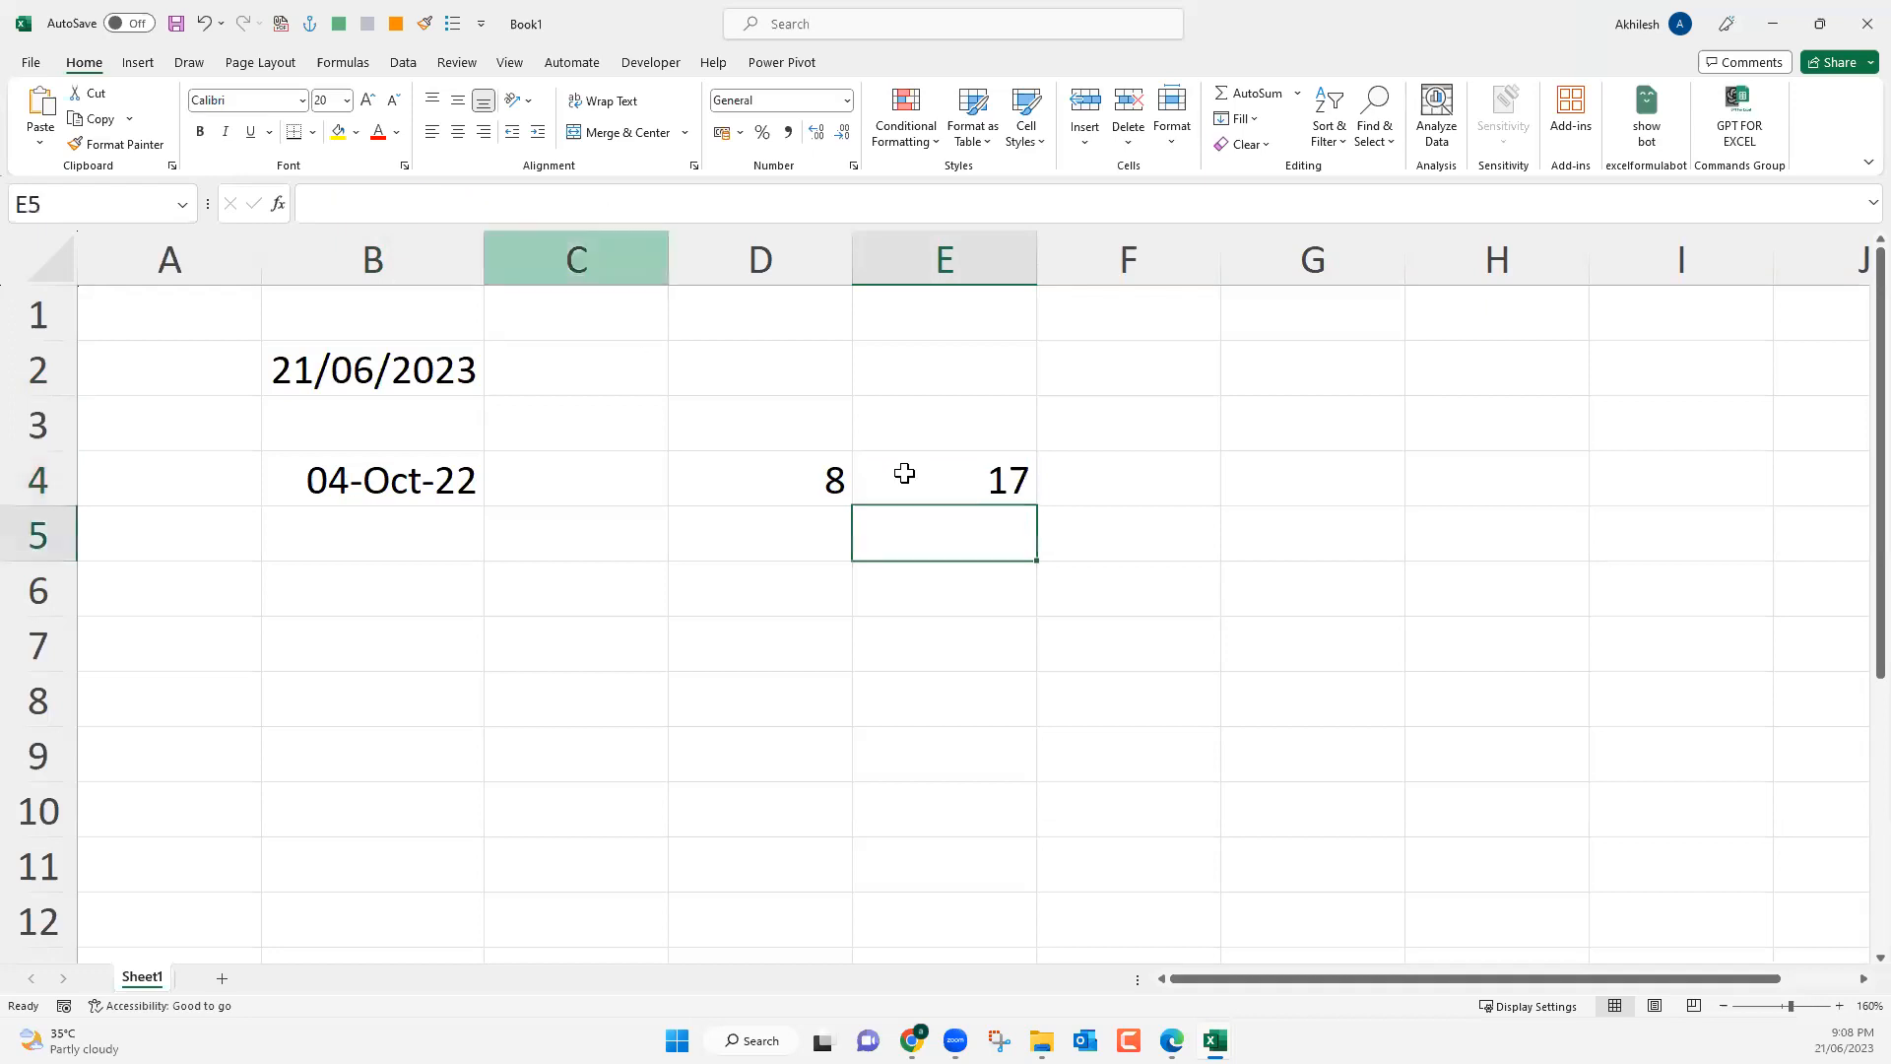
List the single-letter DATEDIF unit codes D, M and Y in cells F2 to F4.
click(1166, 390)
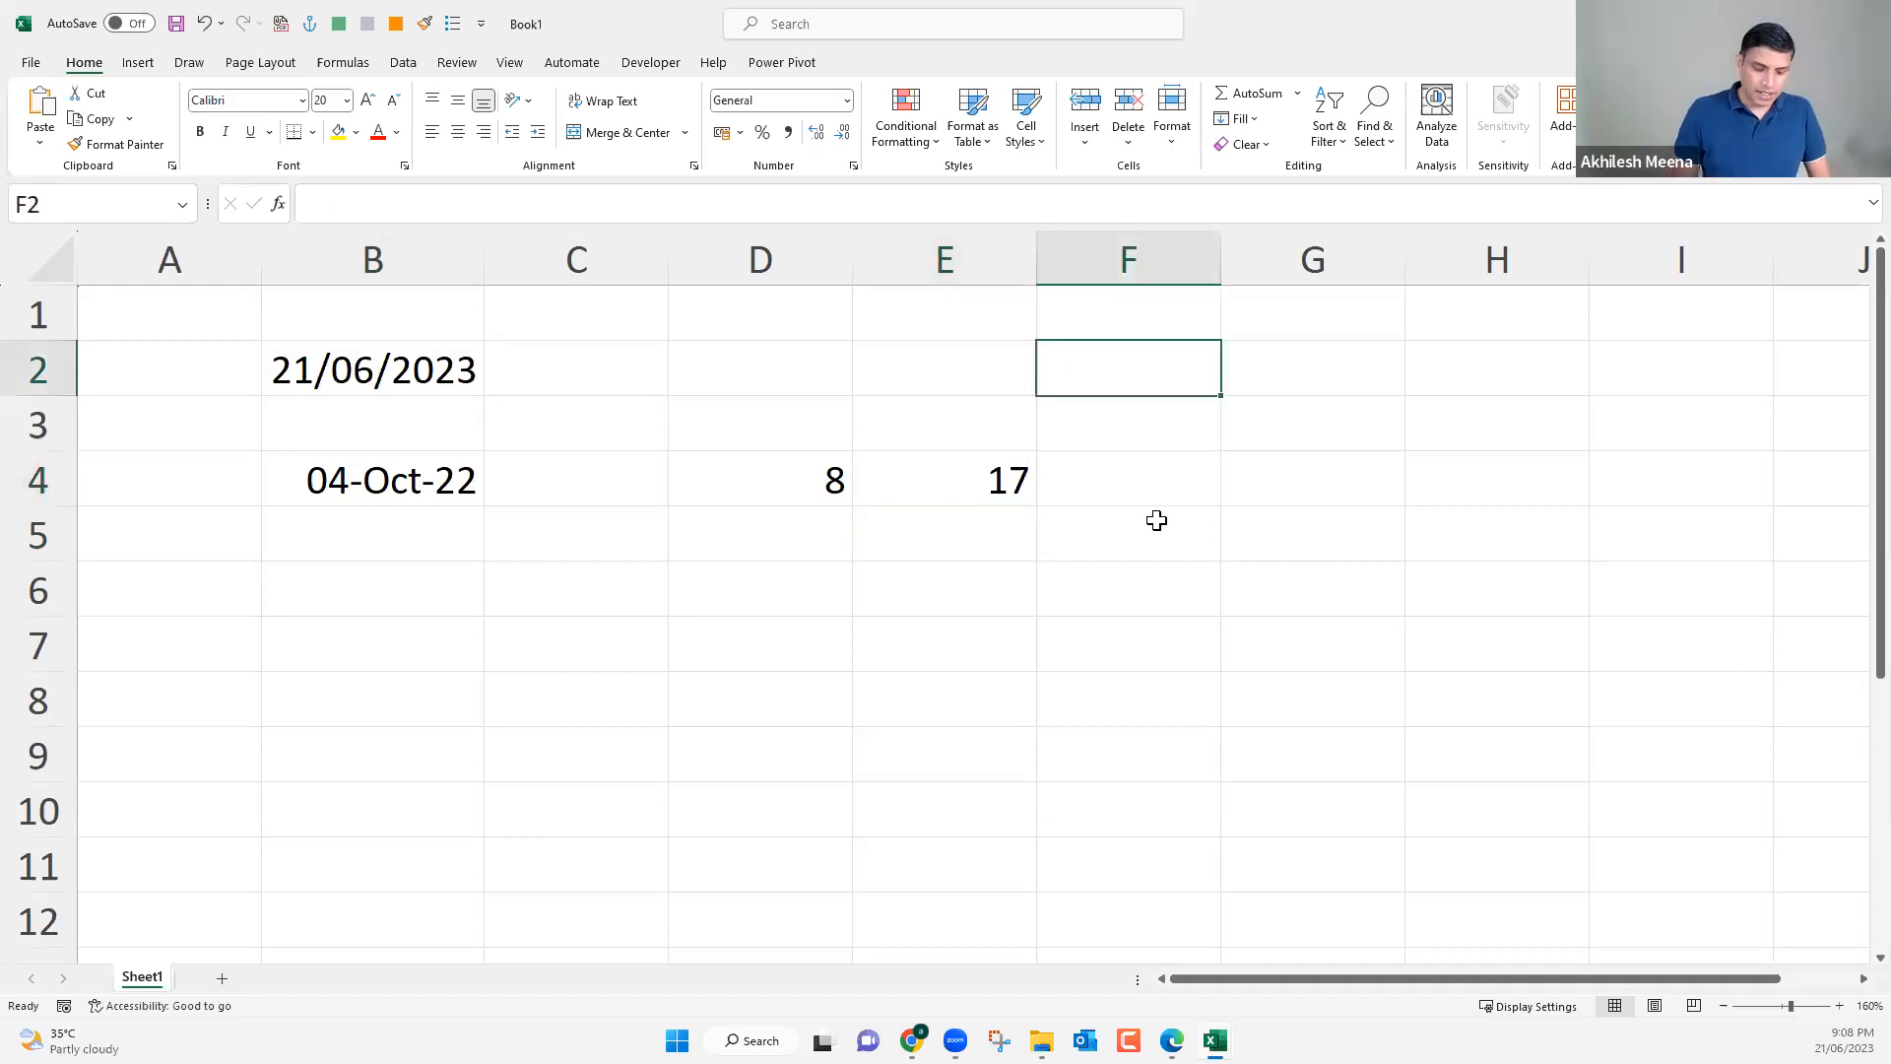
text(D)
key(Return)
text(M)
key(Return)
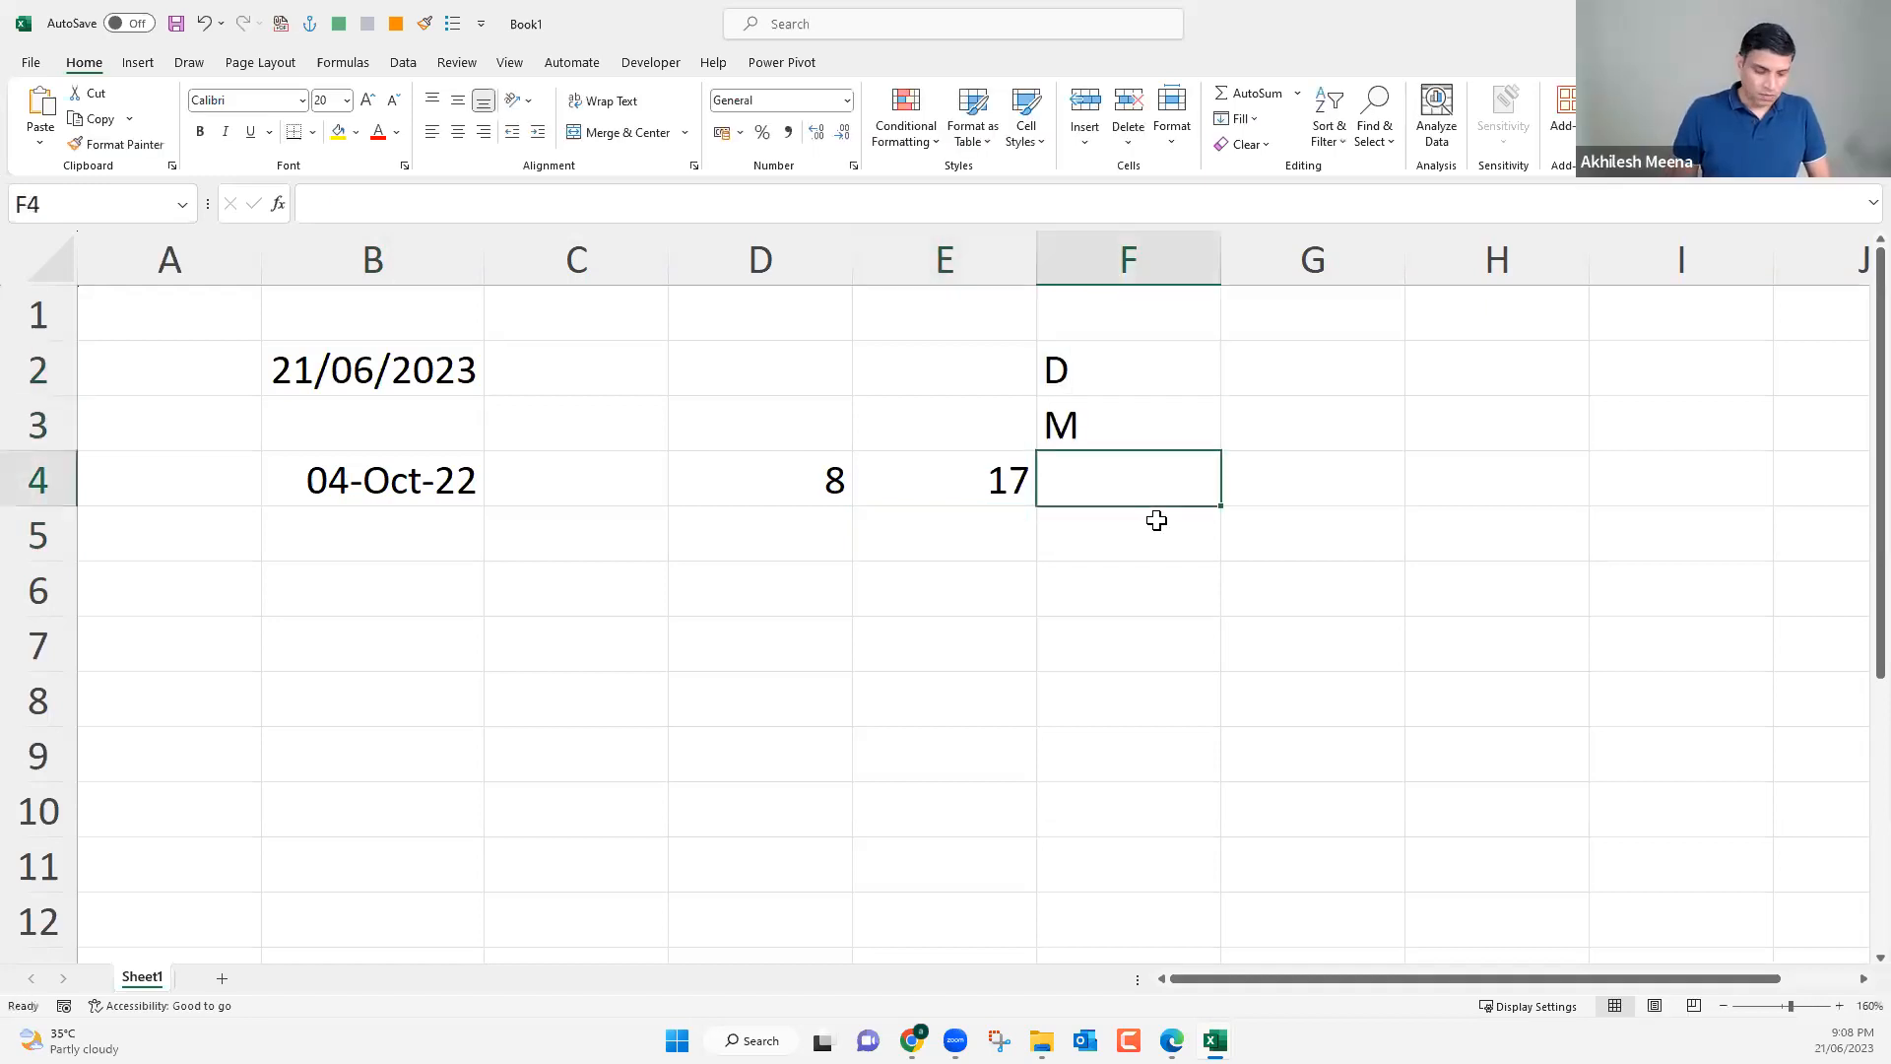
text(Y)
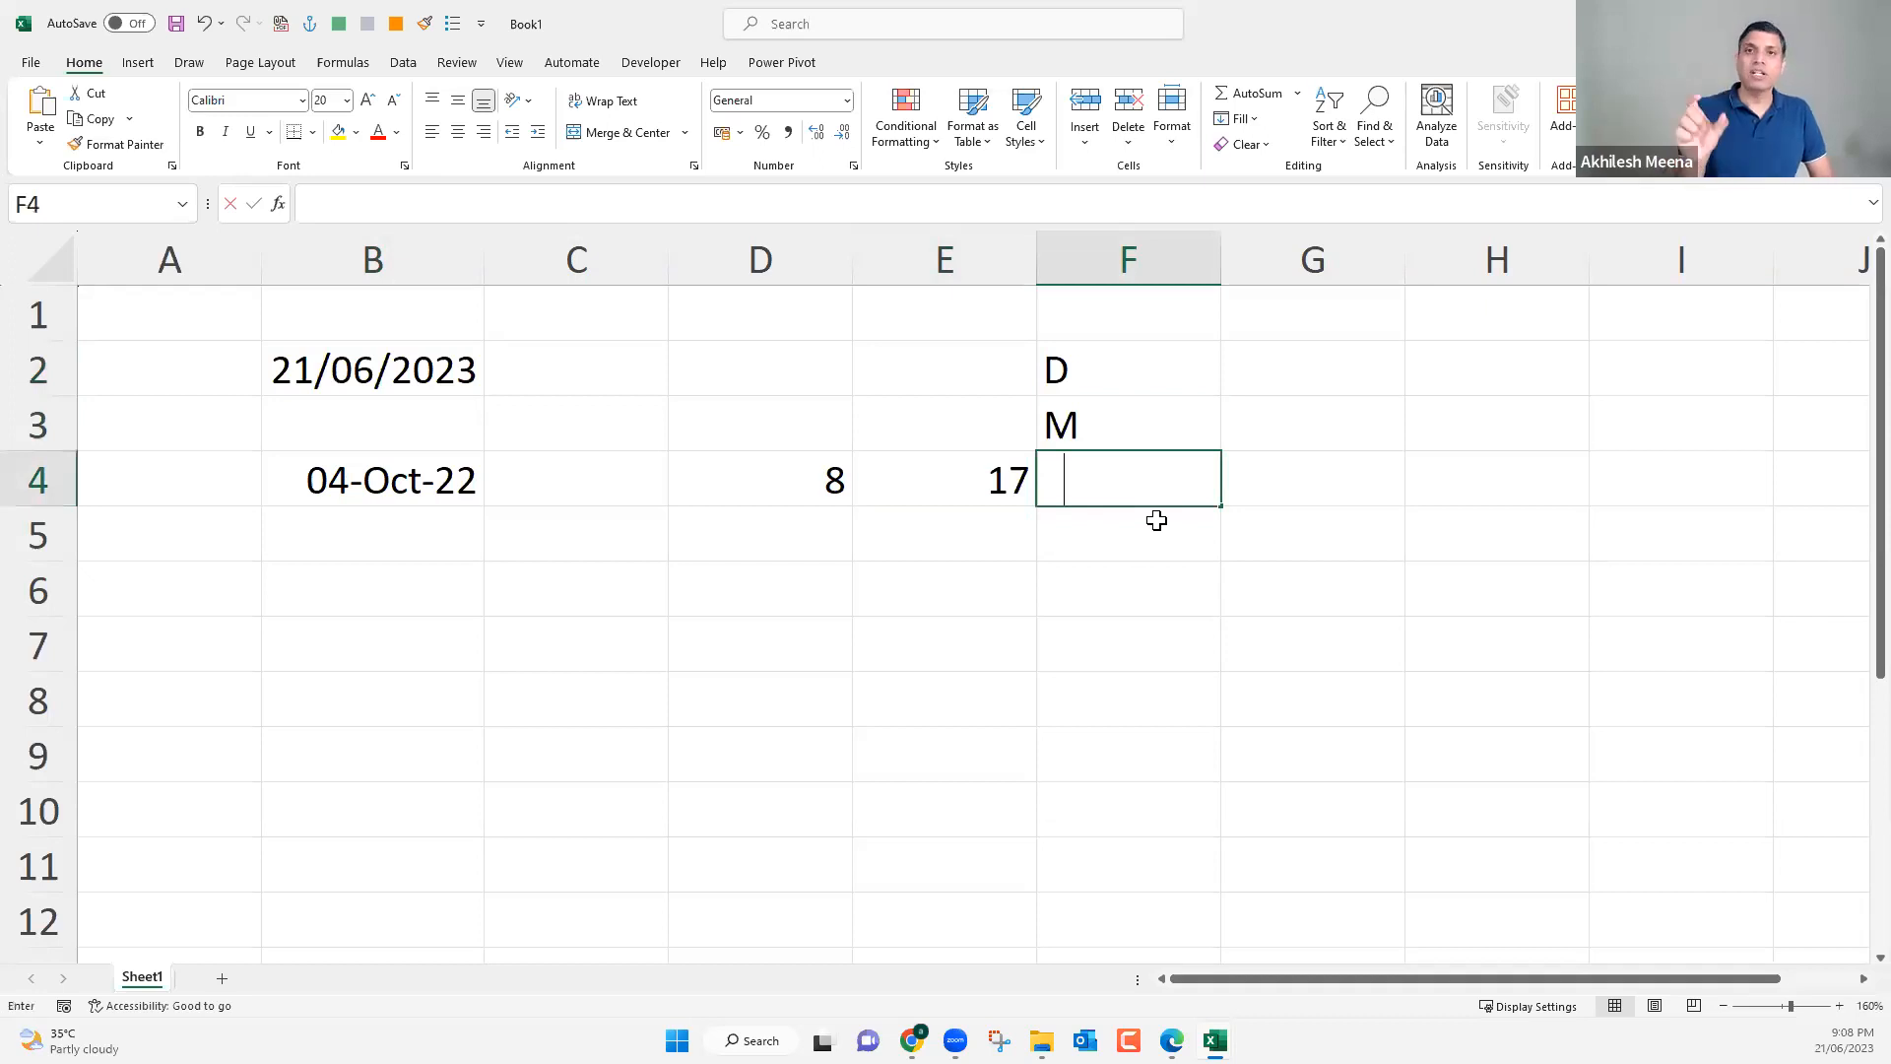
text(Y)
key(Up)
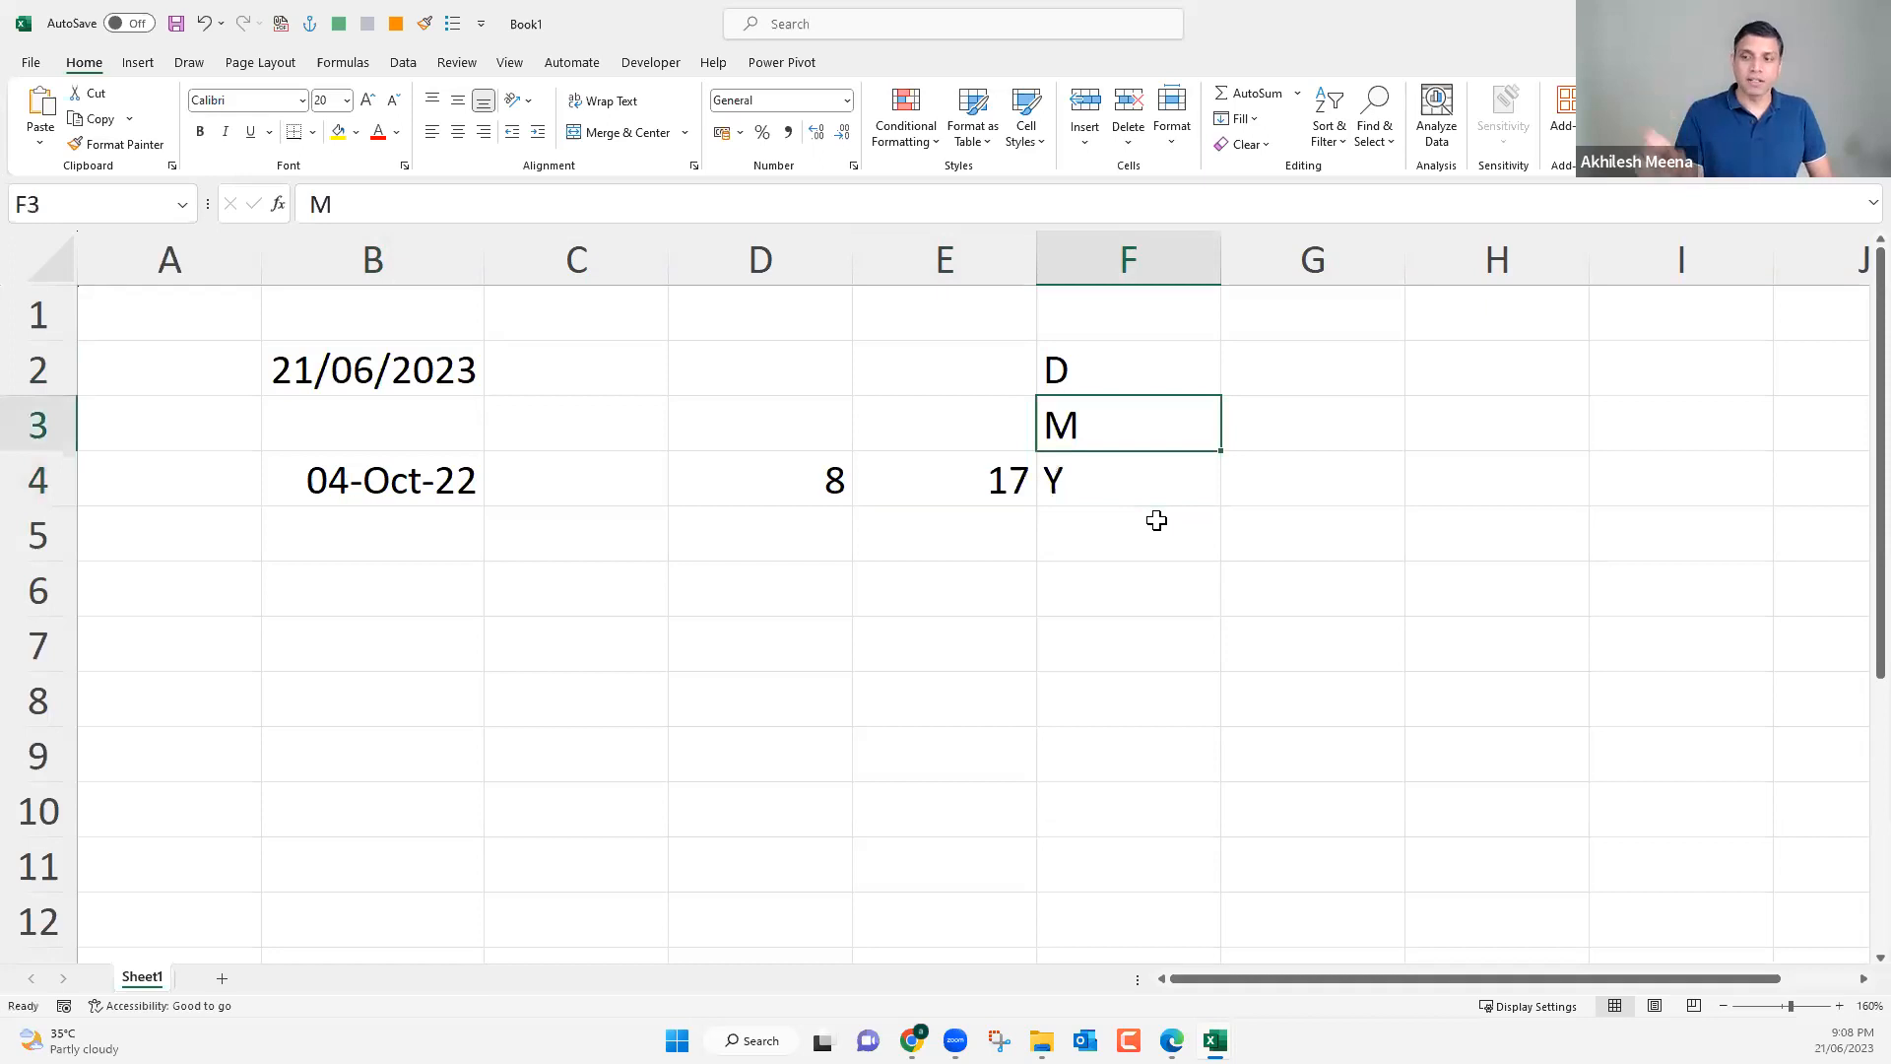
key(Down)
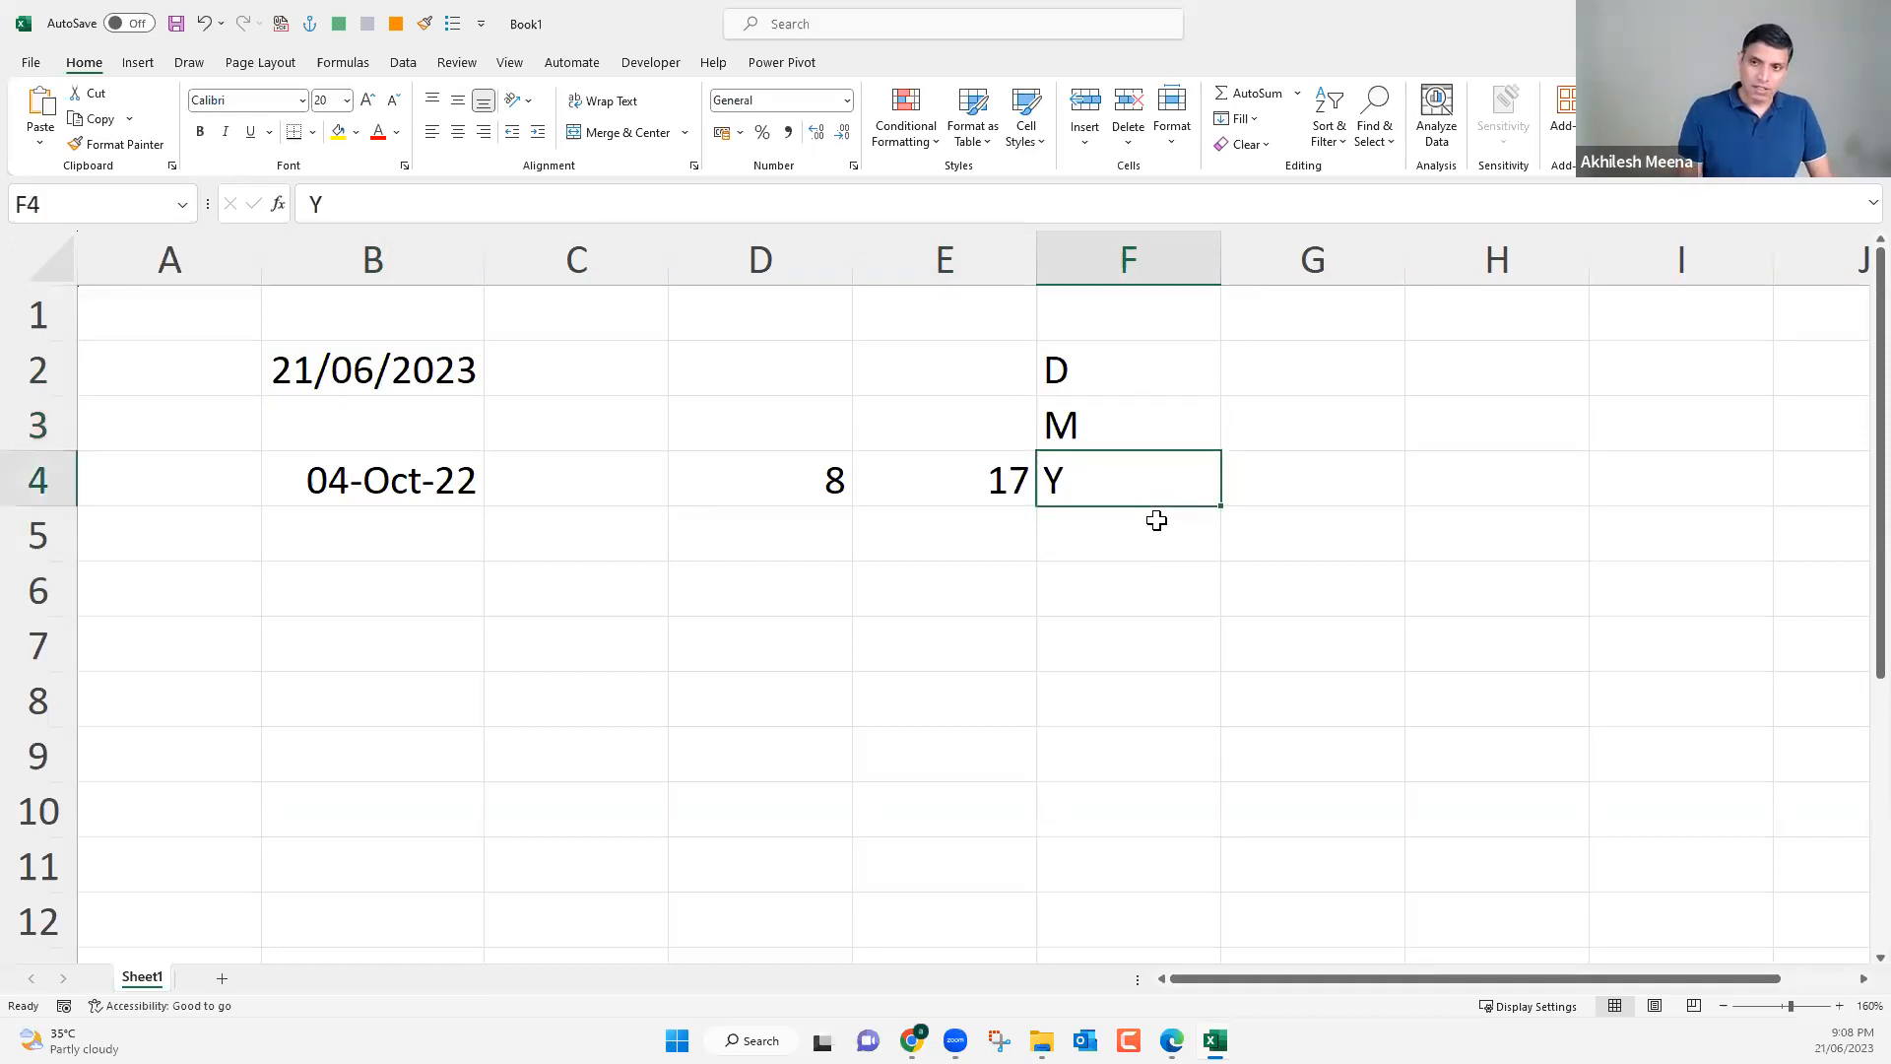
Add the combined DATEDIF unit codes YD, MD and YM in cells F5 to F7.
key(Down)
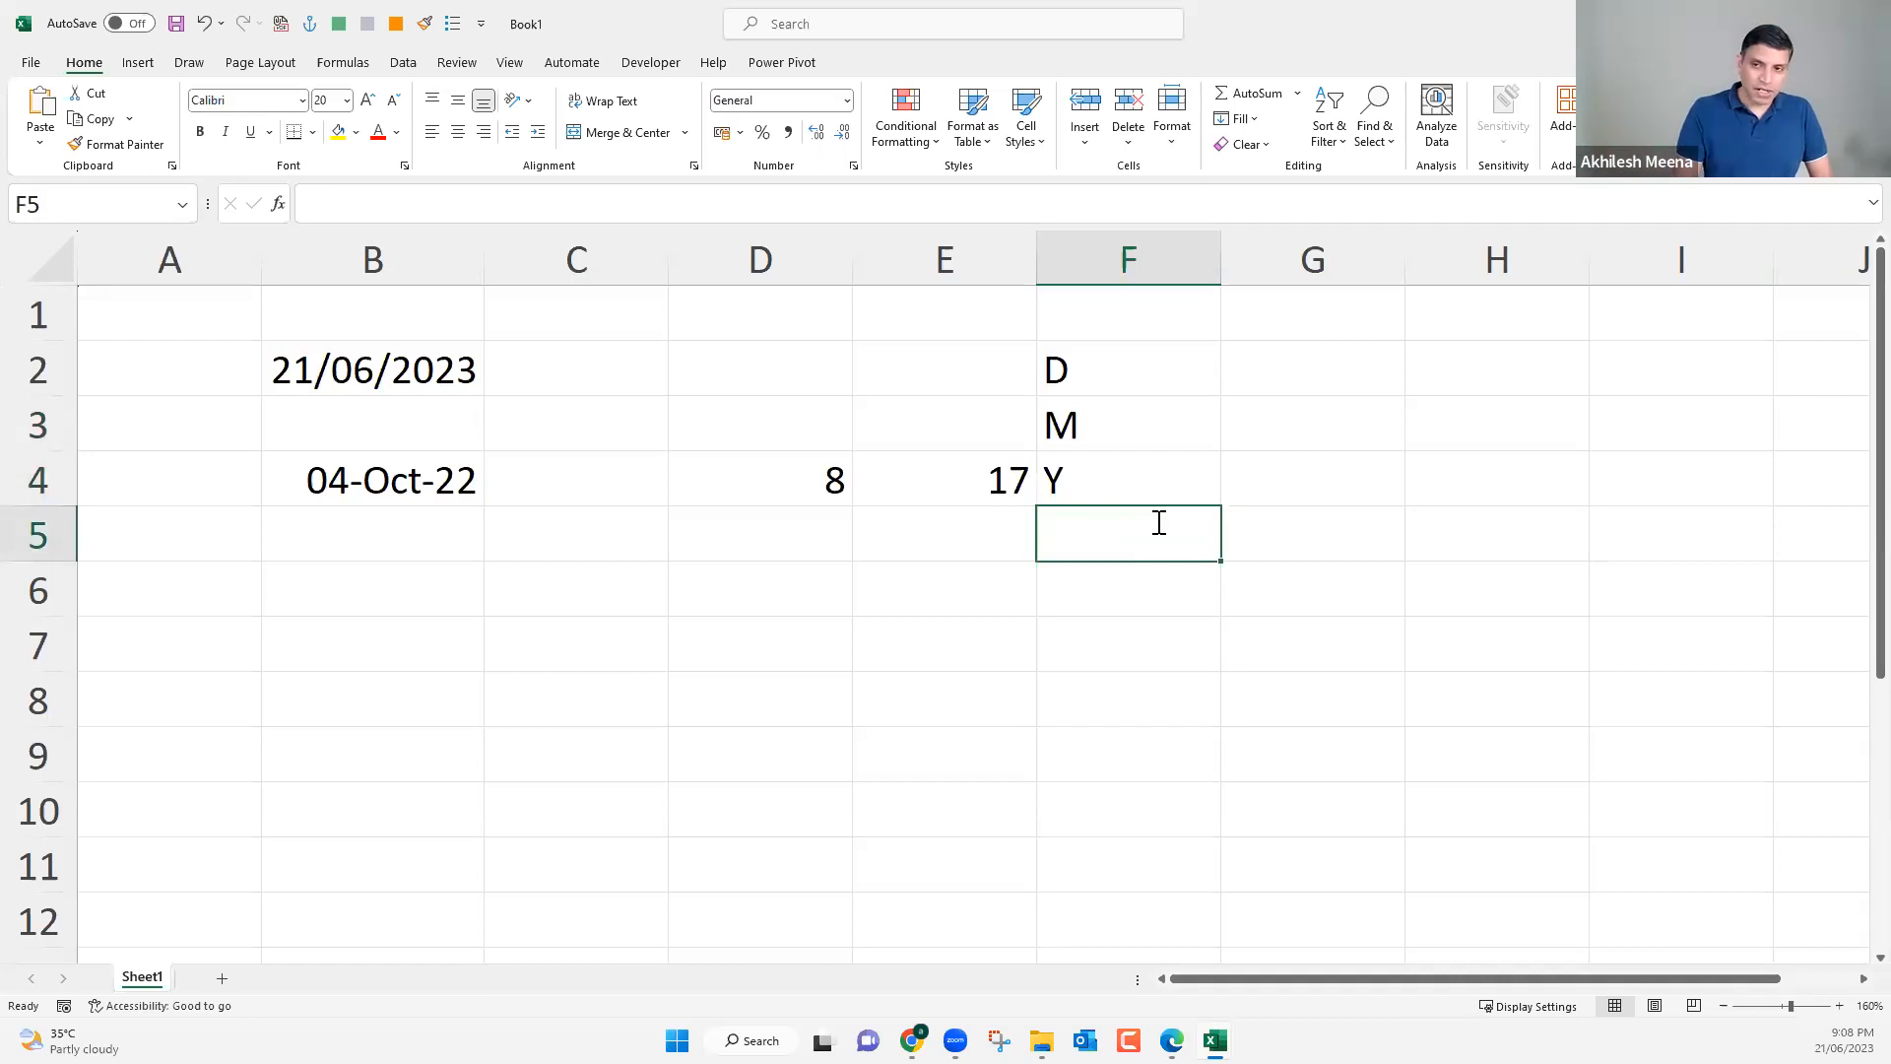
text(YD)
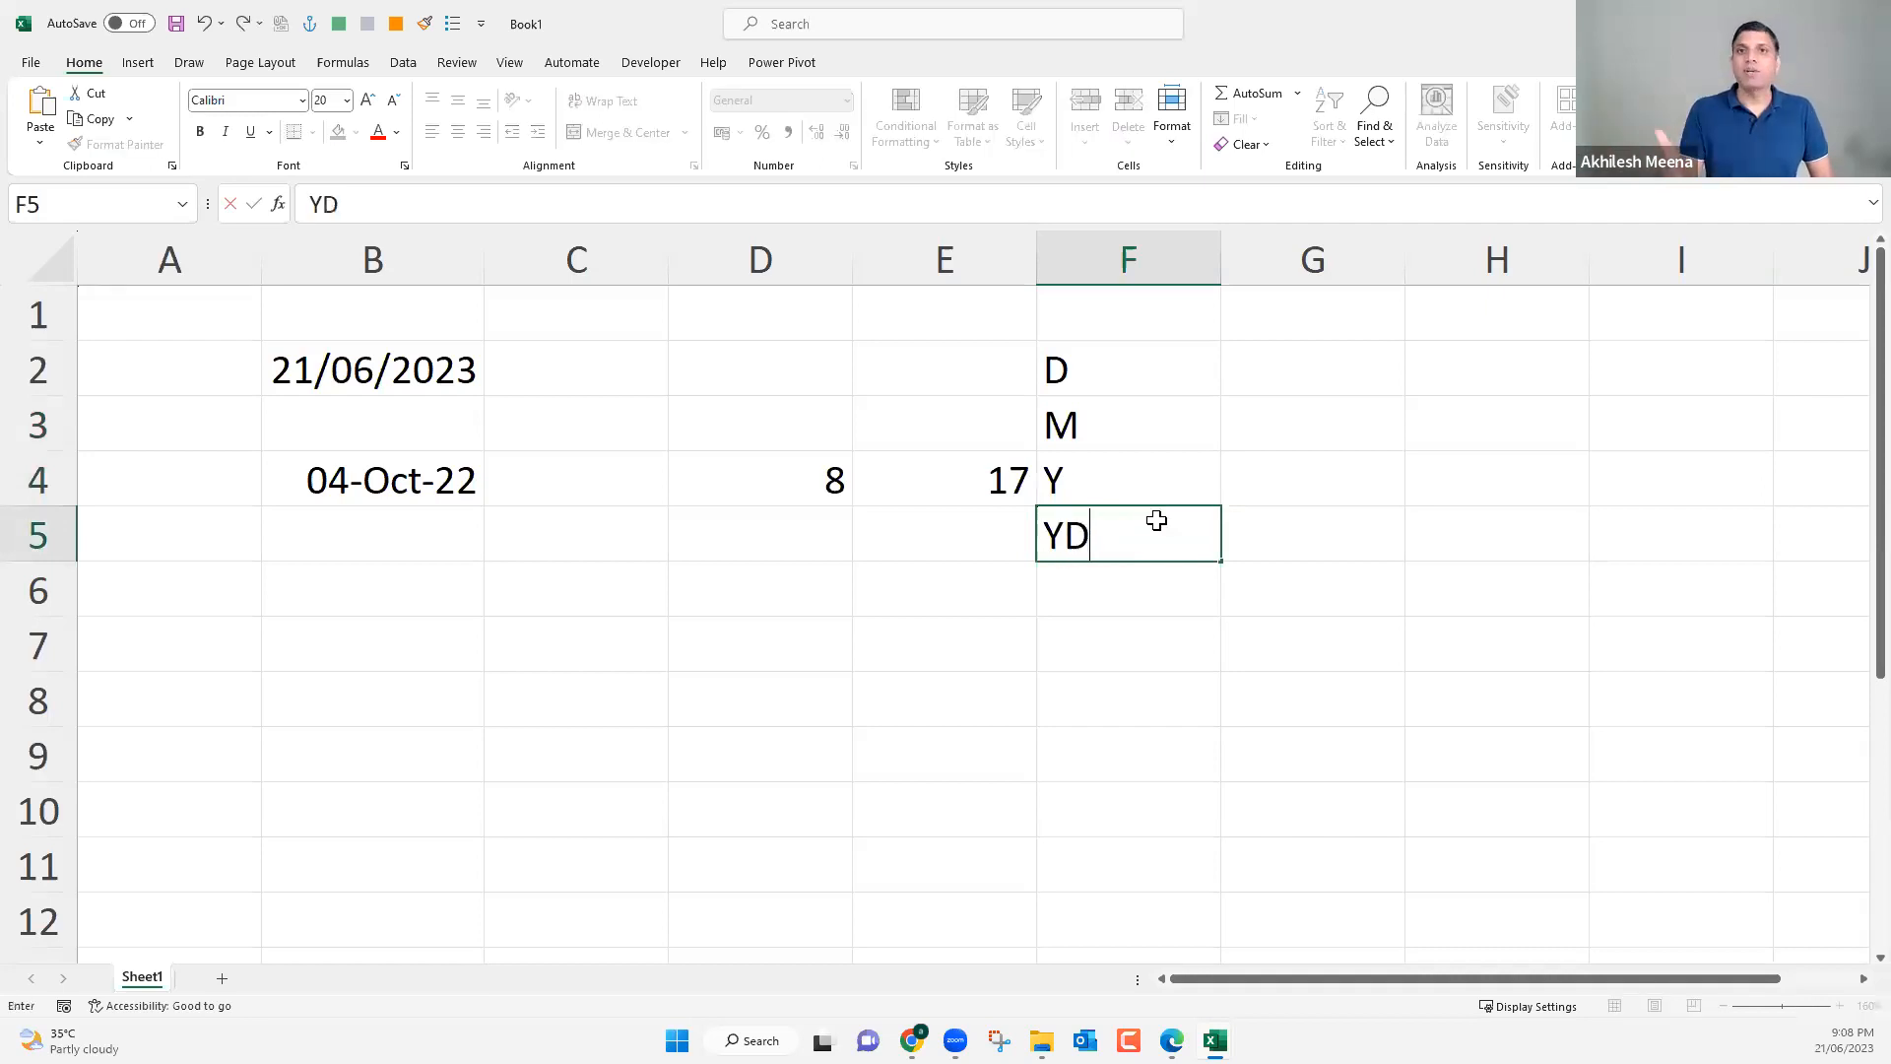
key(Return)
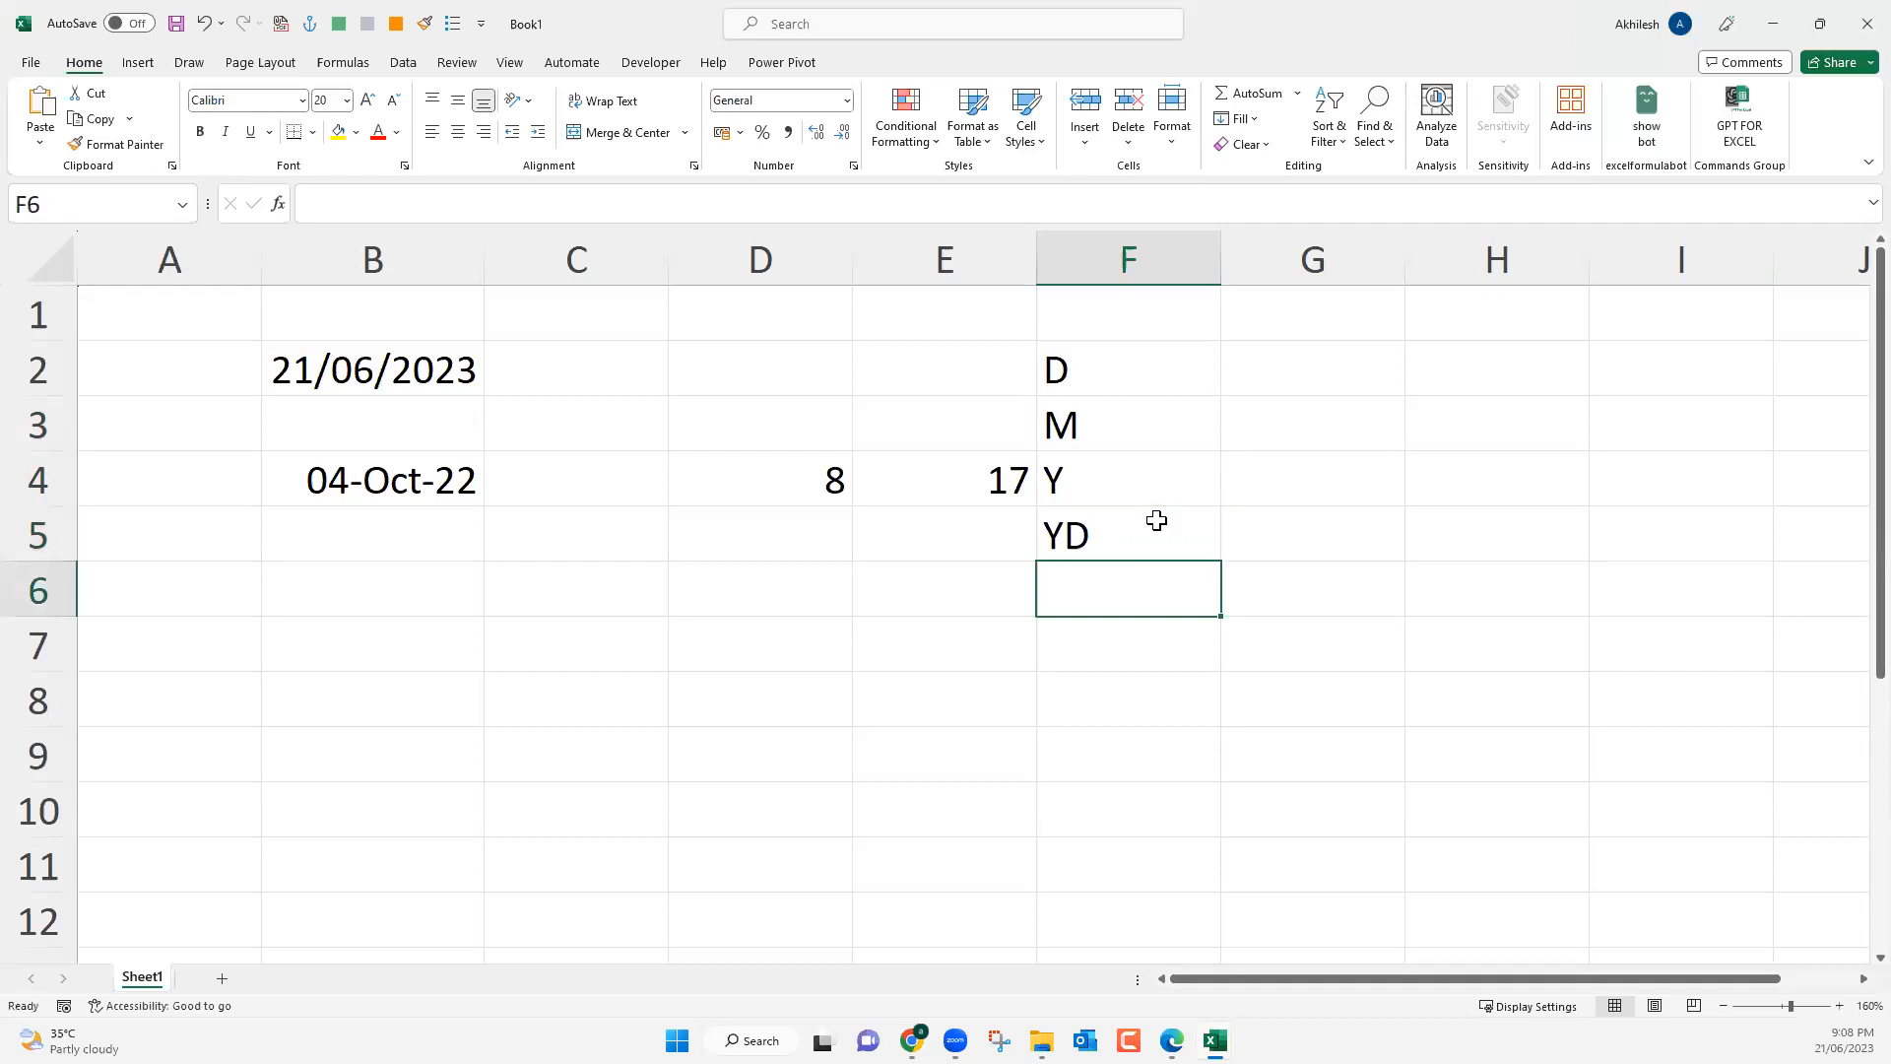
text(MD)
key(Return)
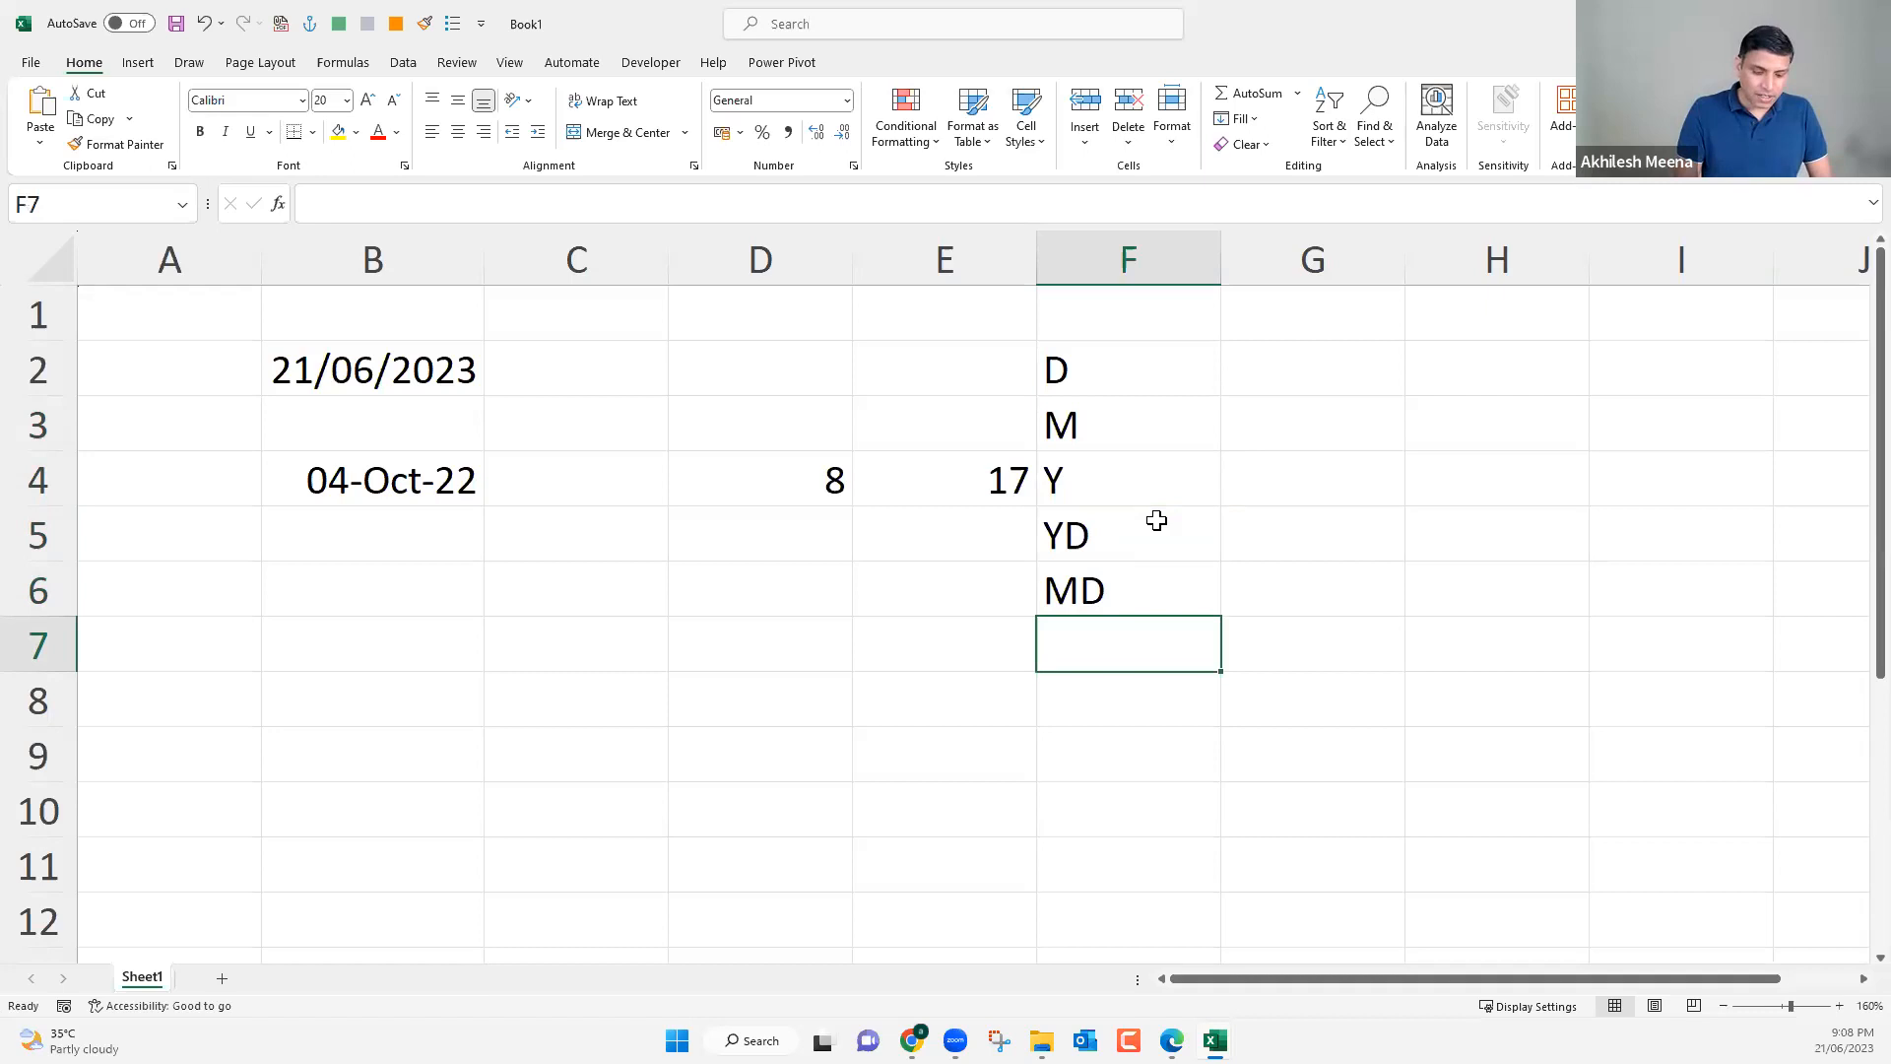
text(Ym)
key(BackSpace)
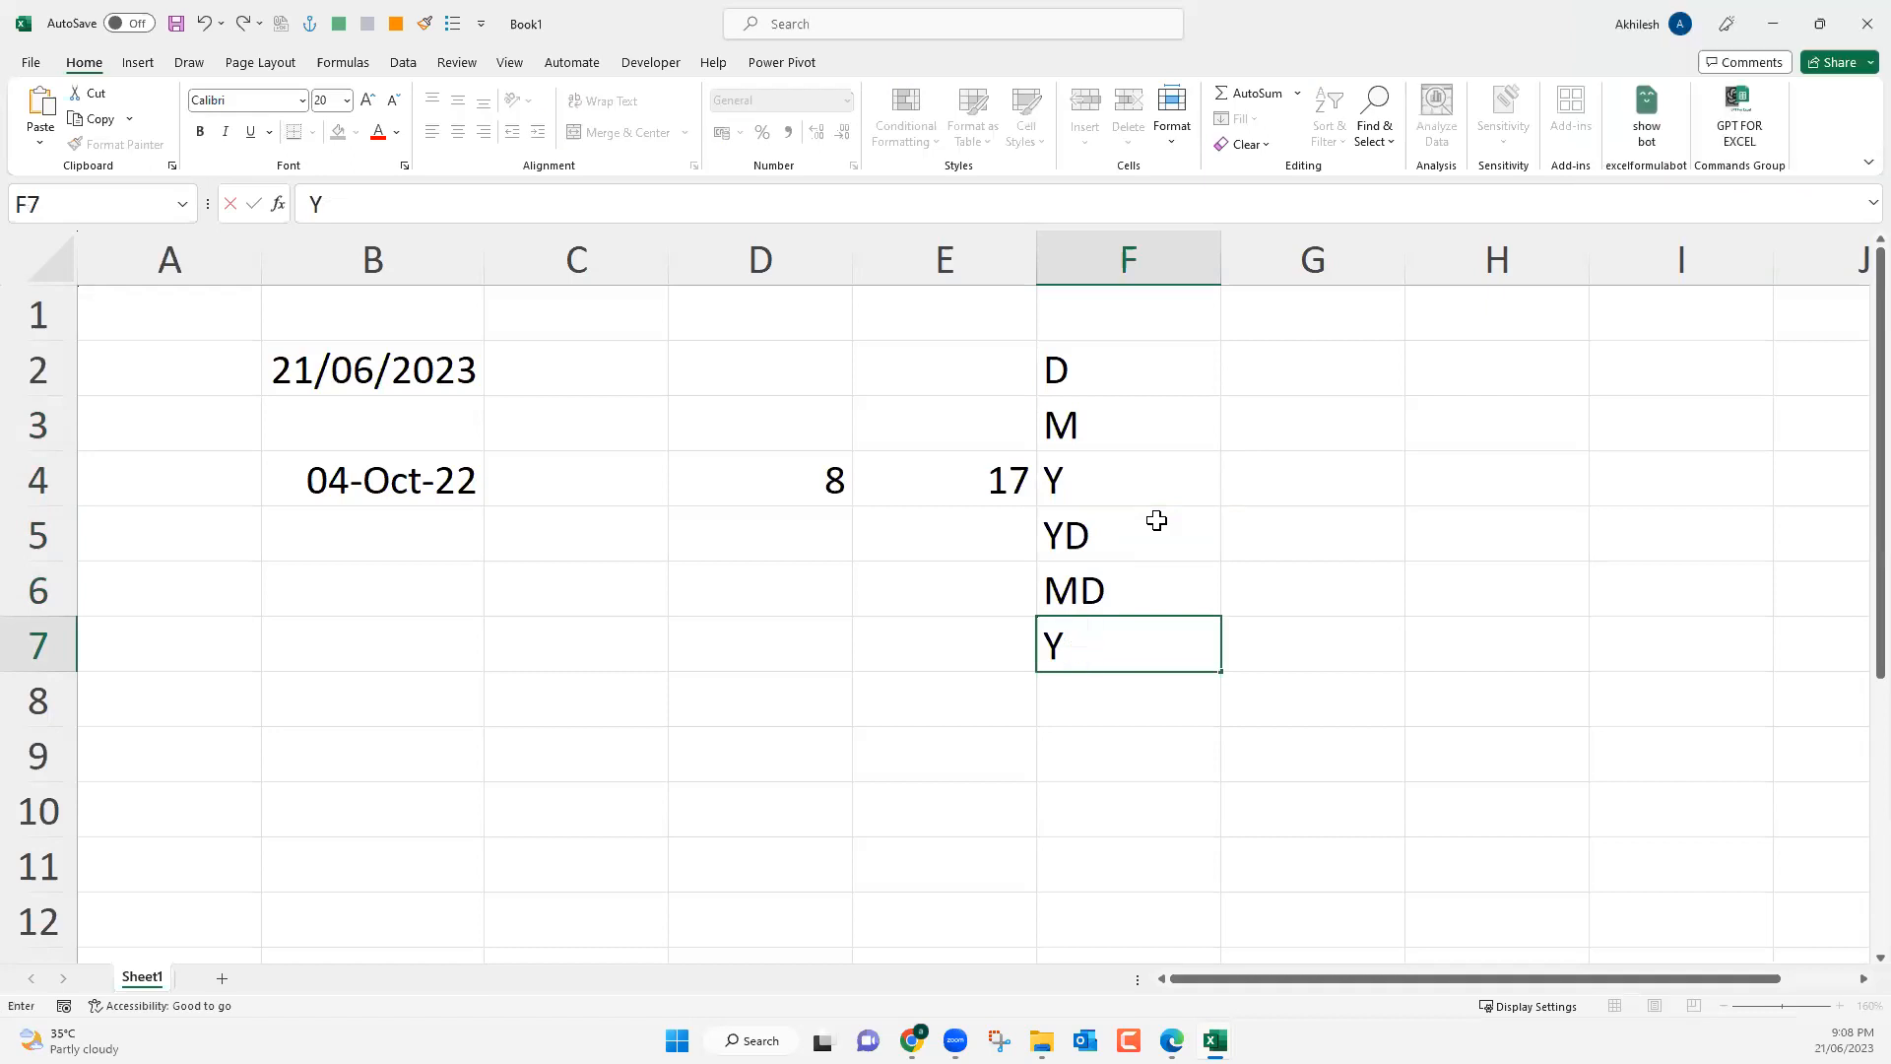
text(M)
key(Return)
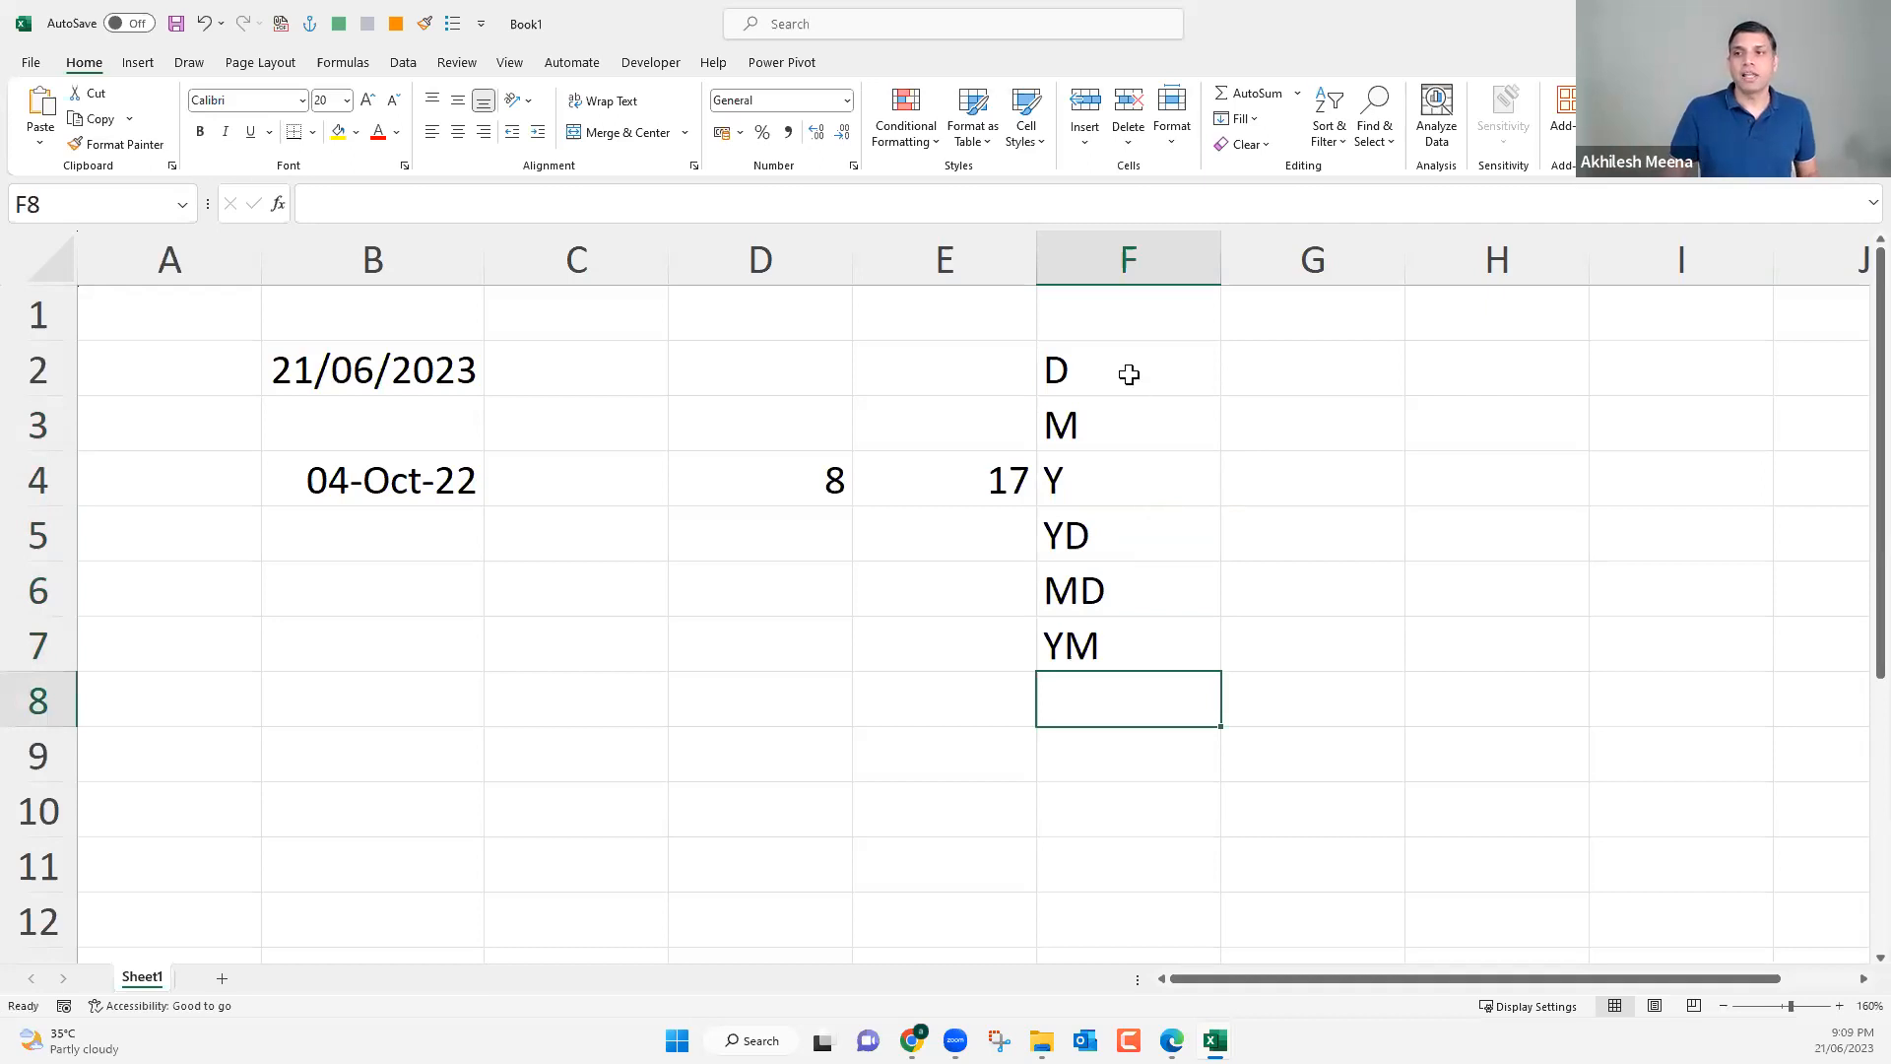
drag(1114, 375, 1119, 620)
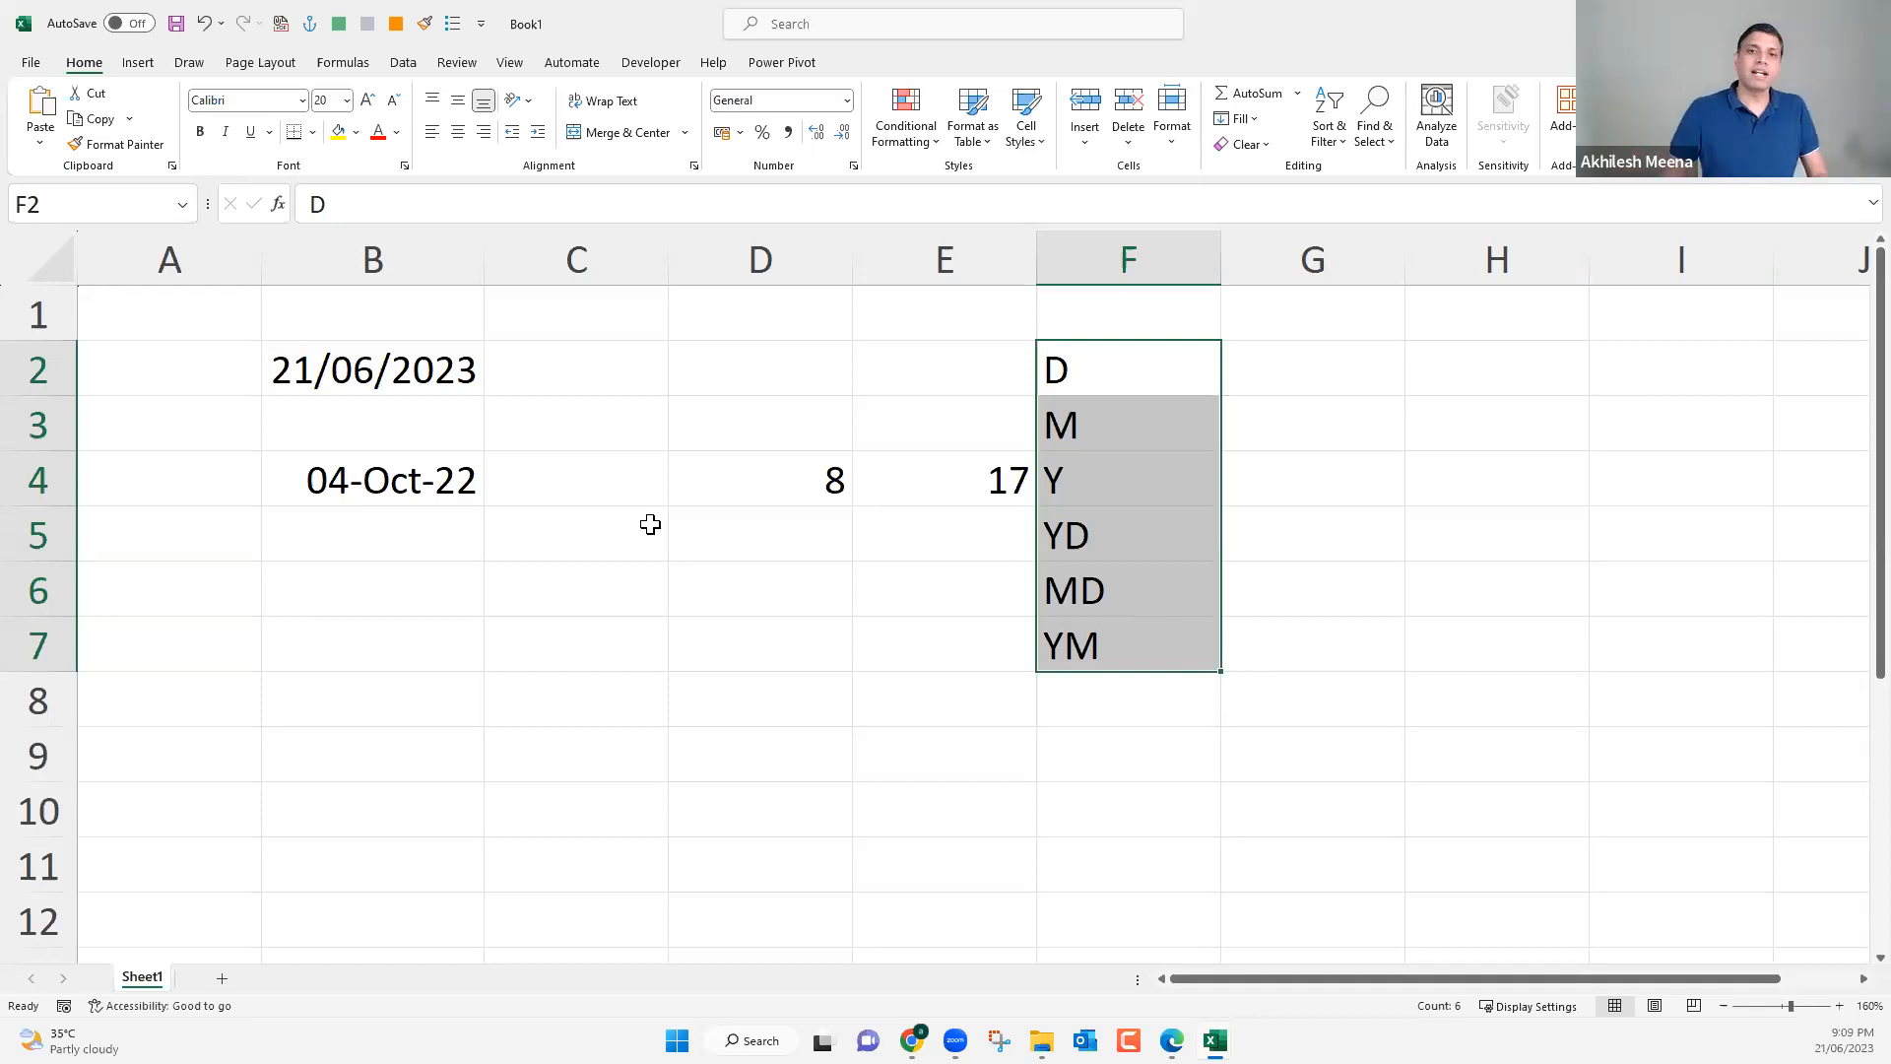
Change the year of the start date in cell B4 to 2016, keeping 4 October.
click(433, 380)
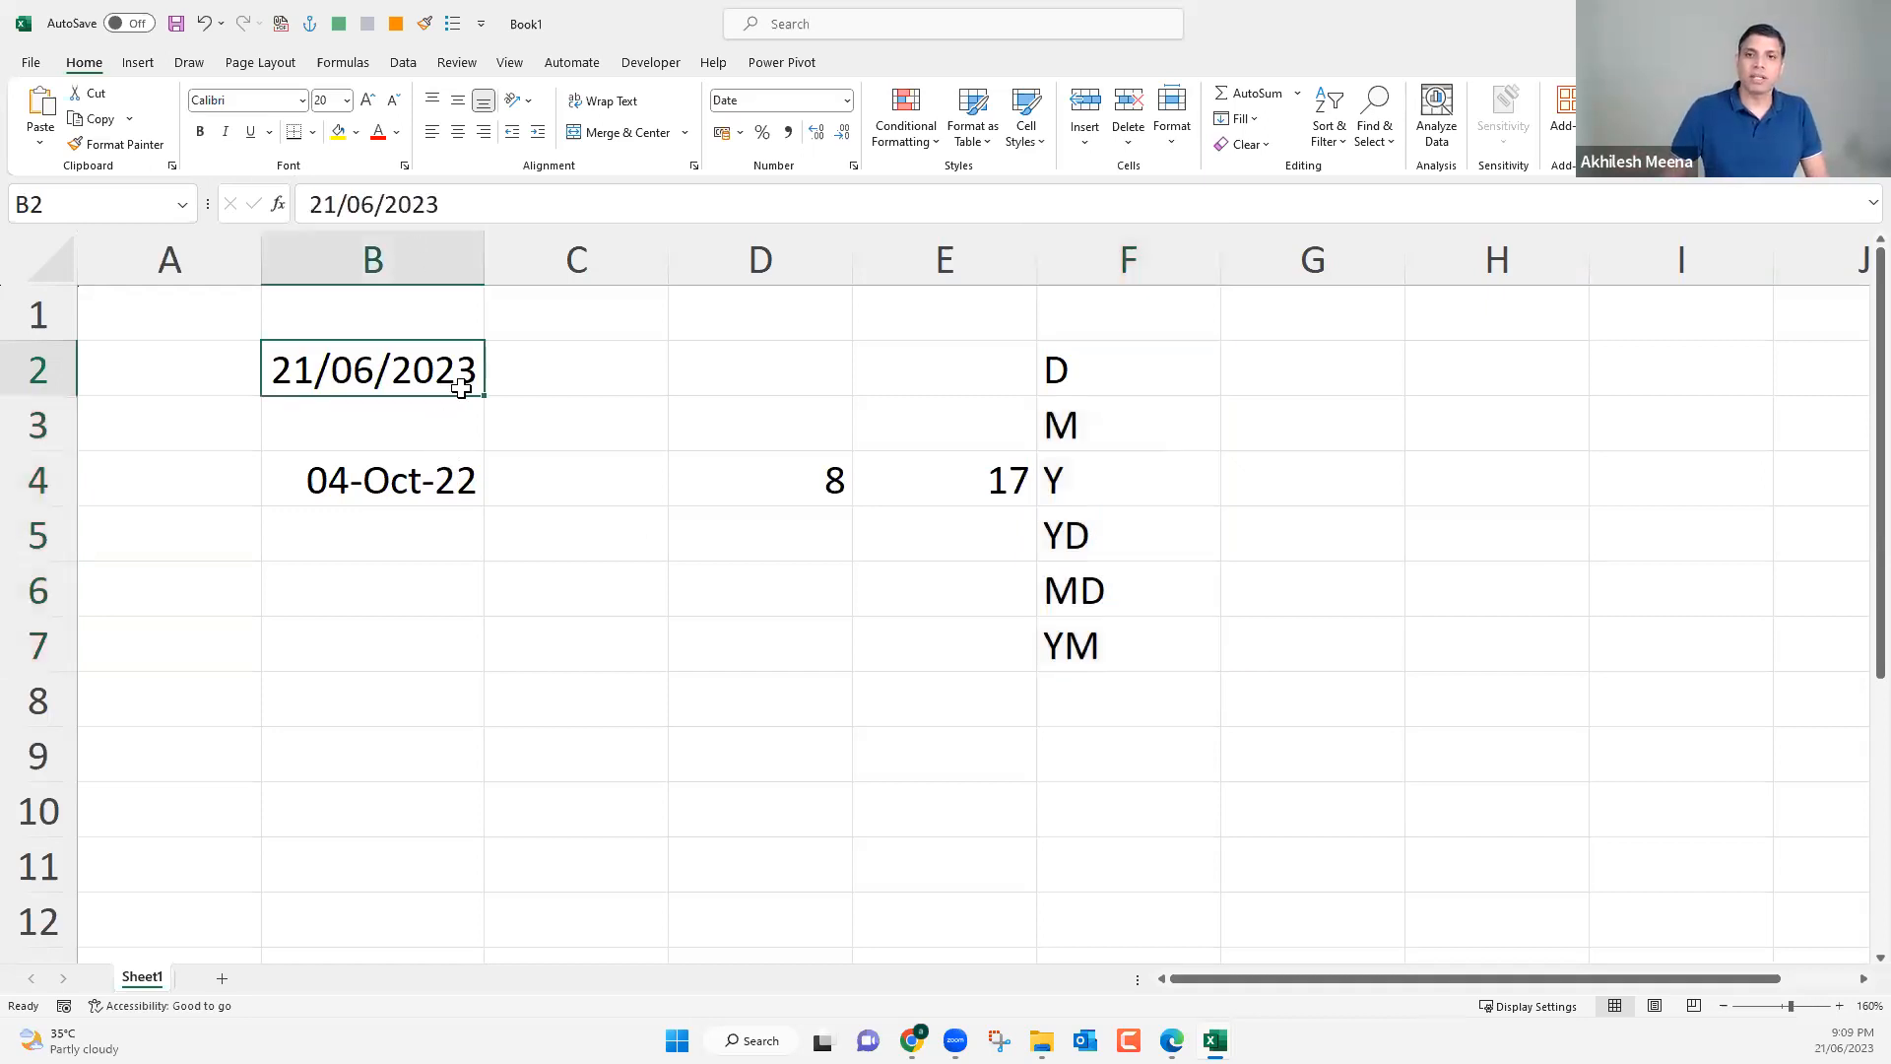
key(Down)
key(Down)
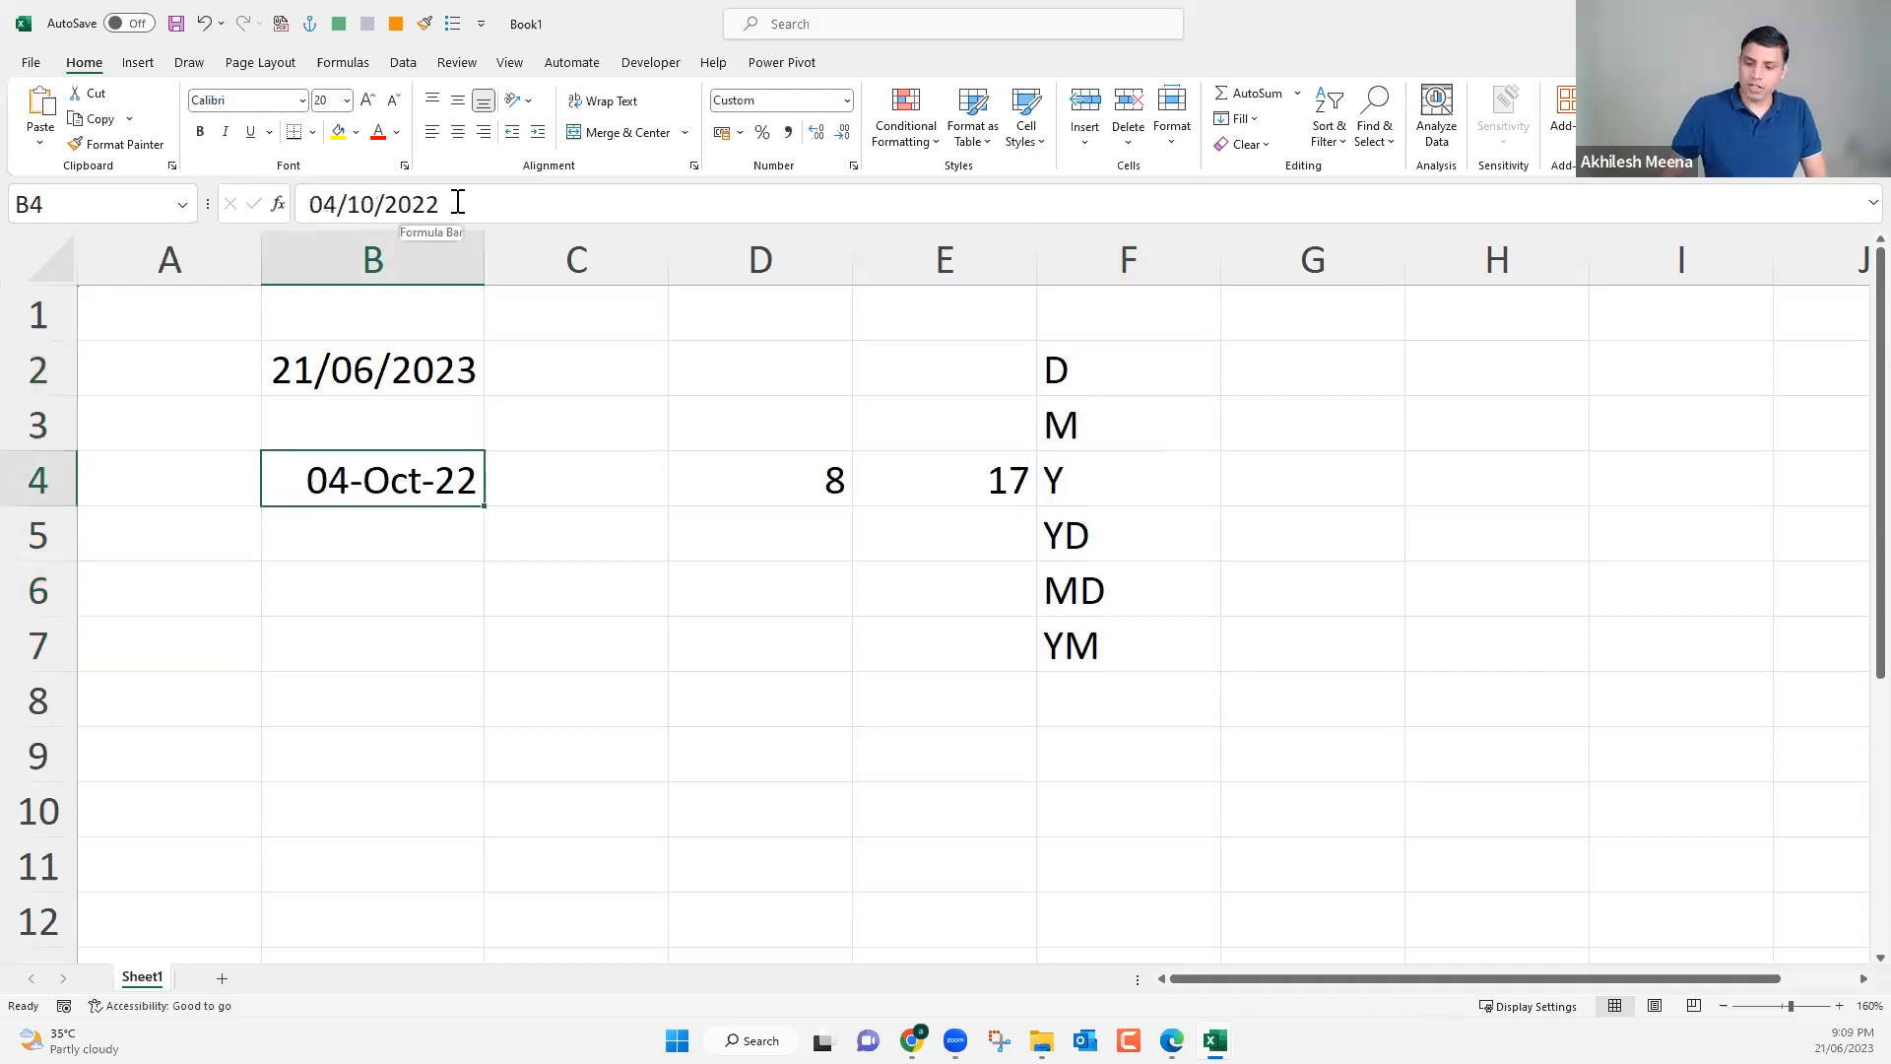
double_click(458, 202)
text(16)
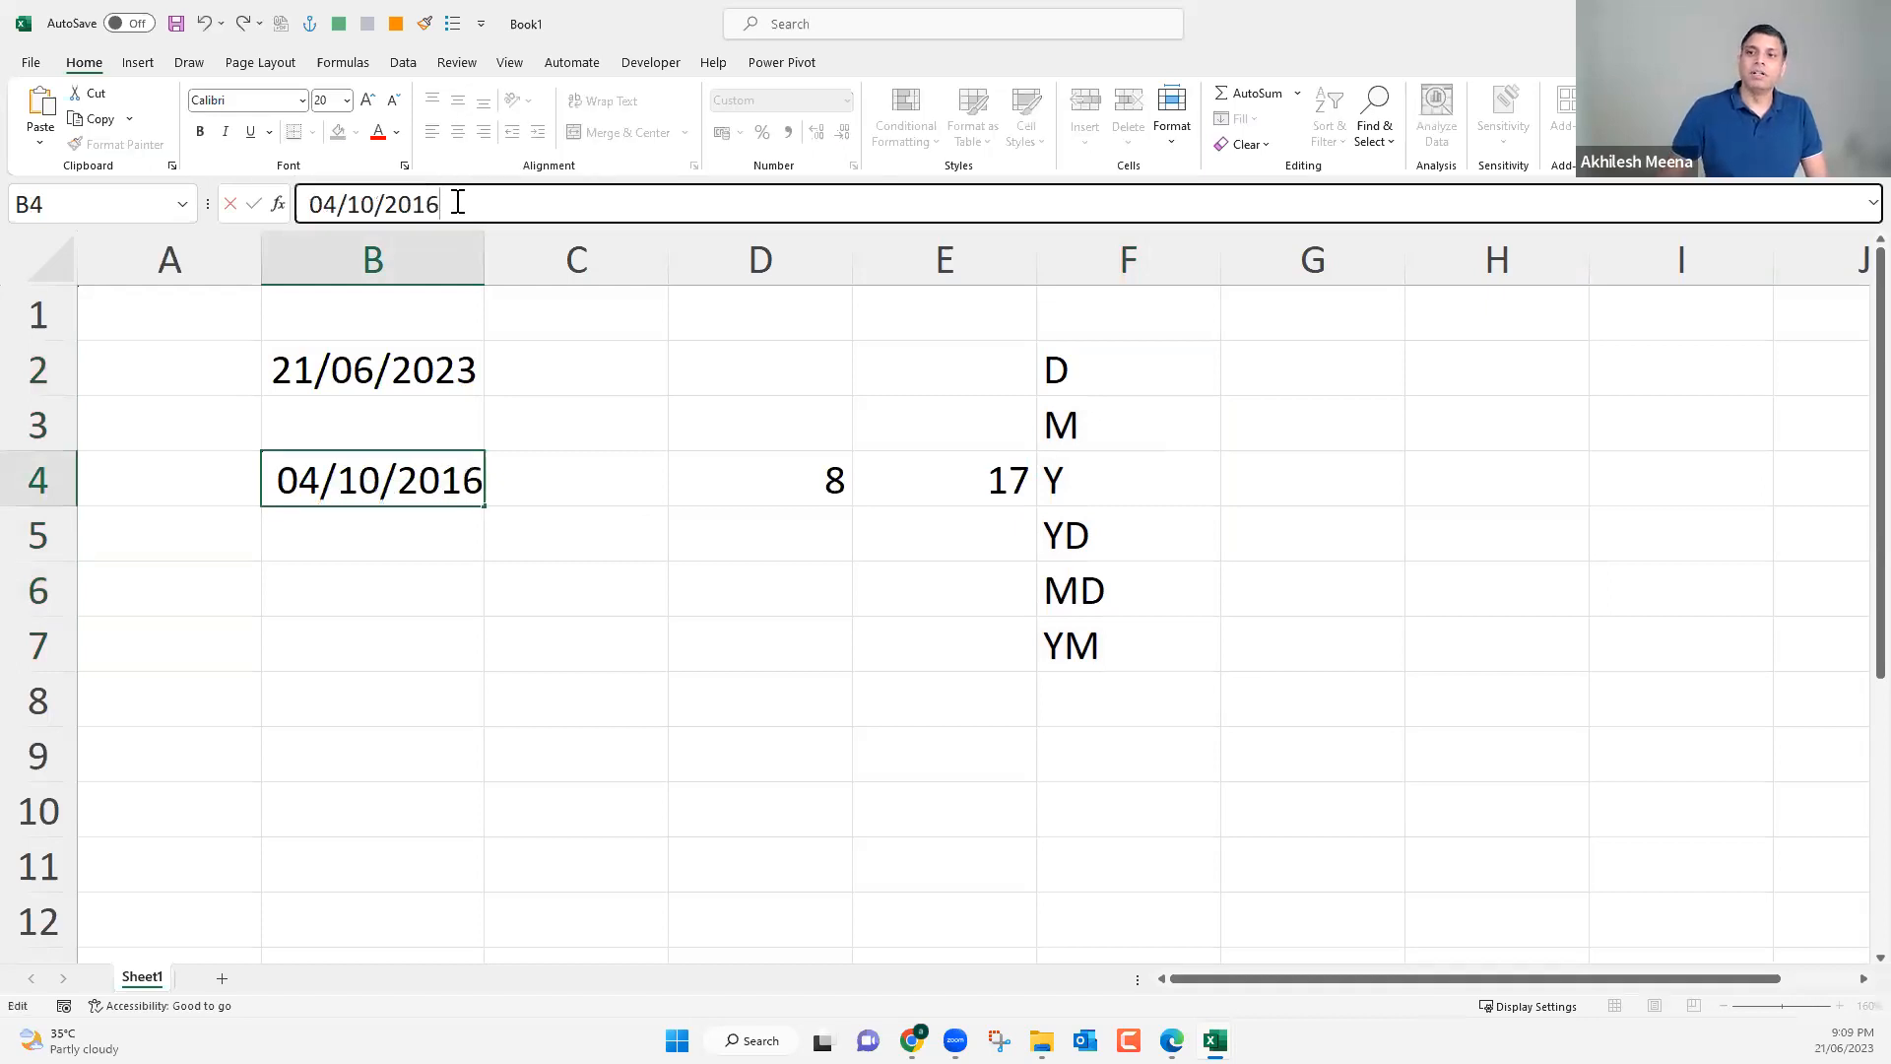
key(Return)
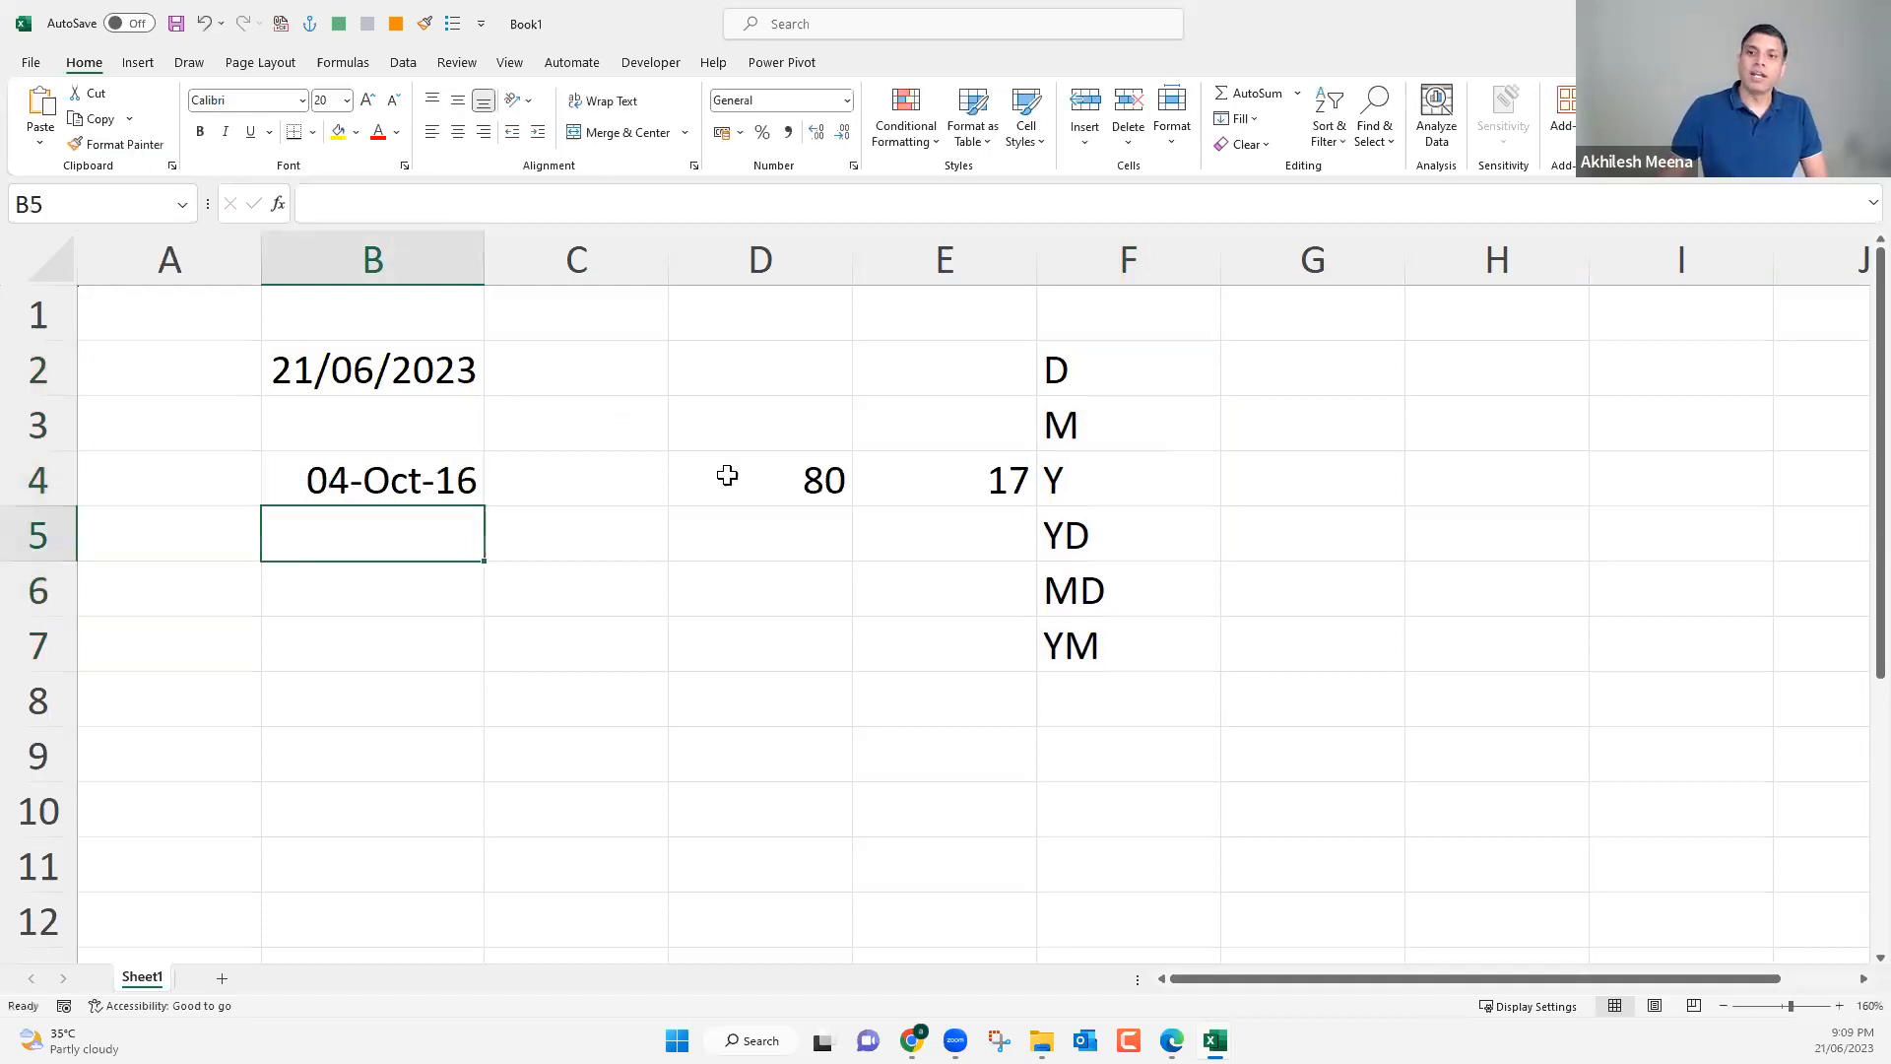
click(785, 470)
click(943, 477)
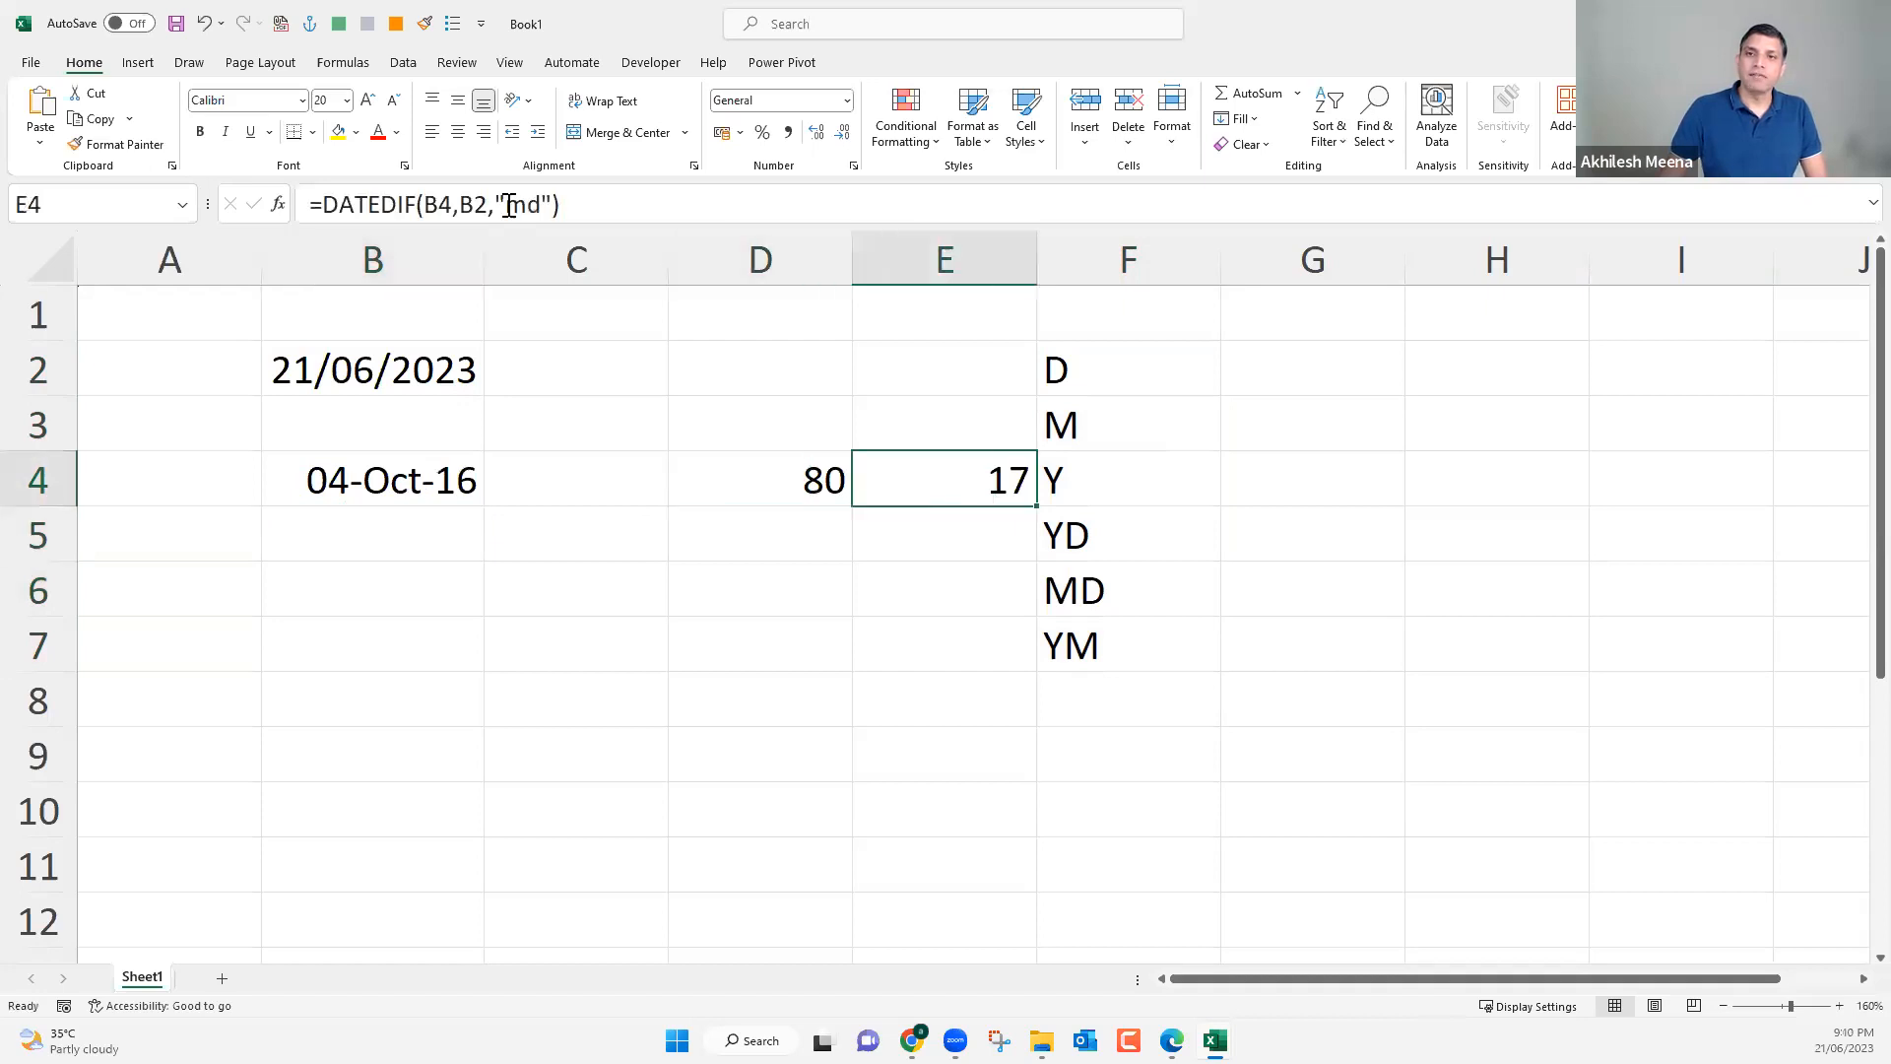
double_click(542, 207)
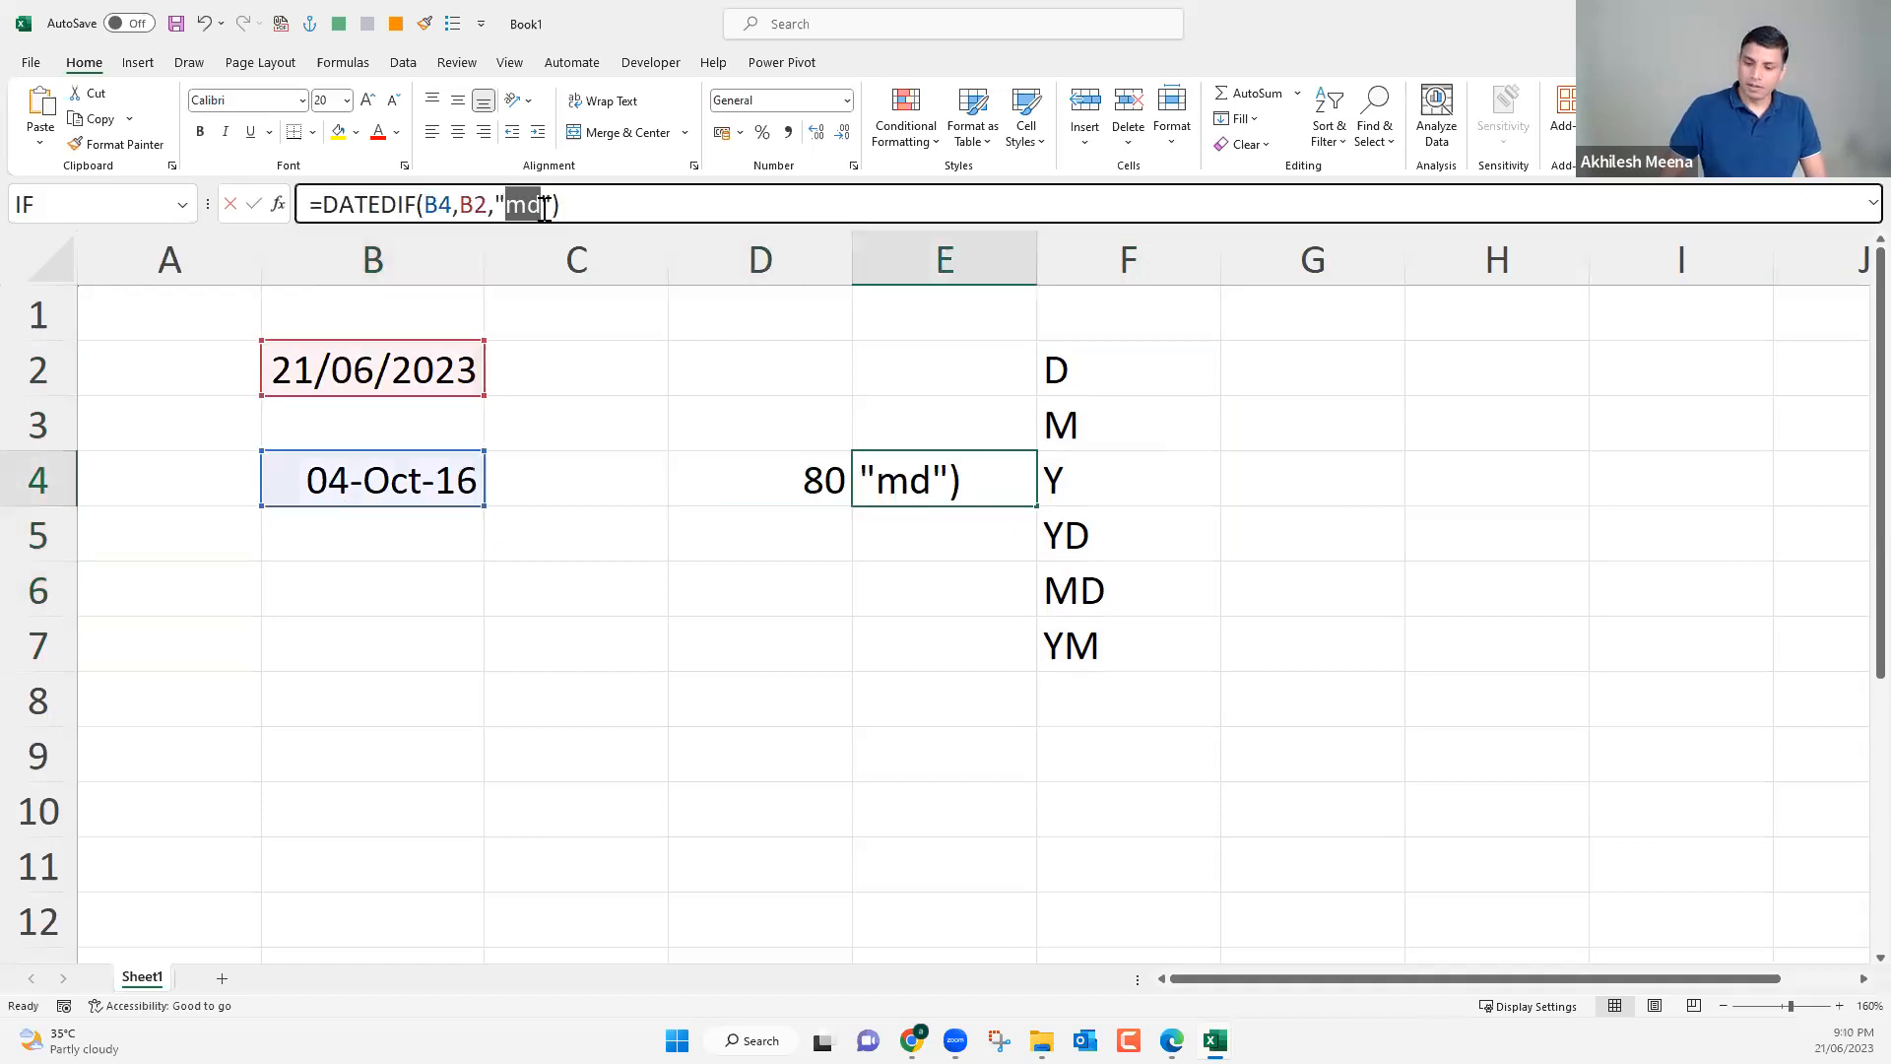
text(7)
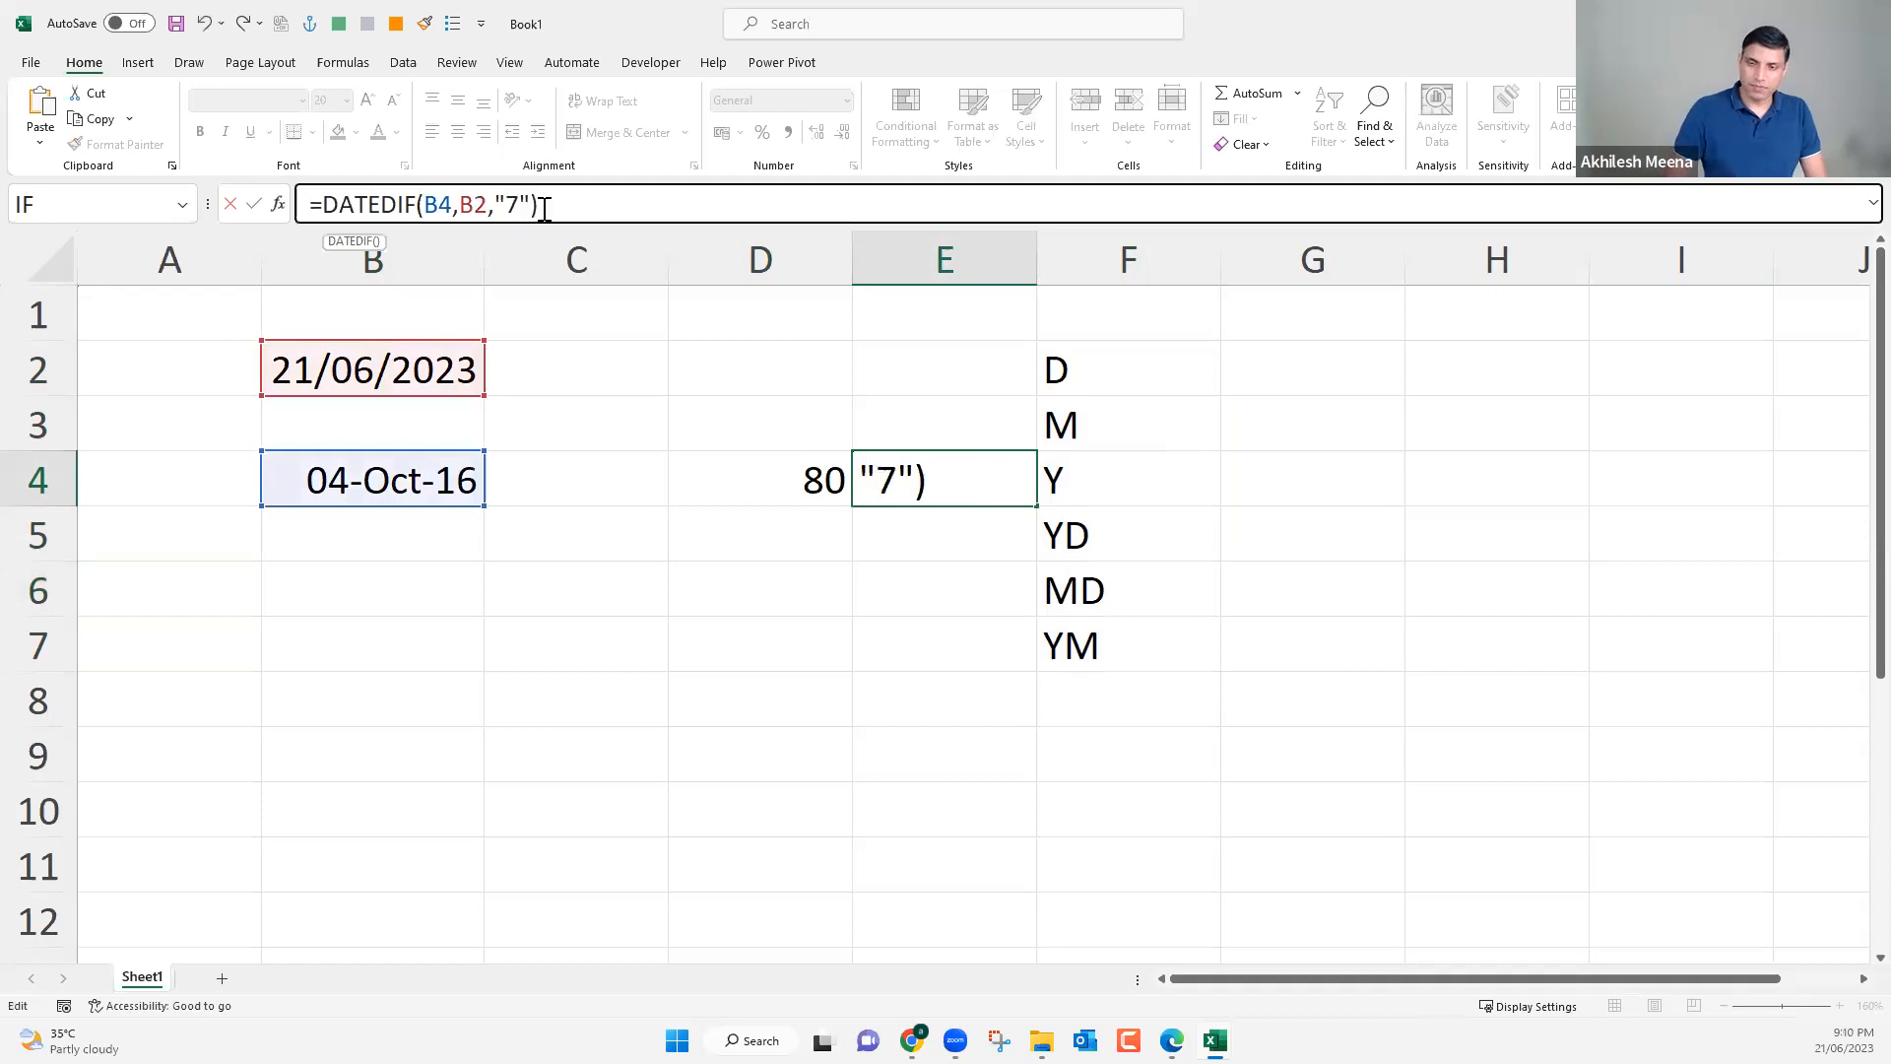
key(Escape)
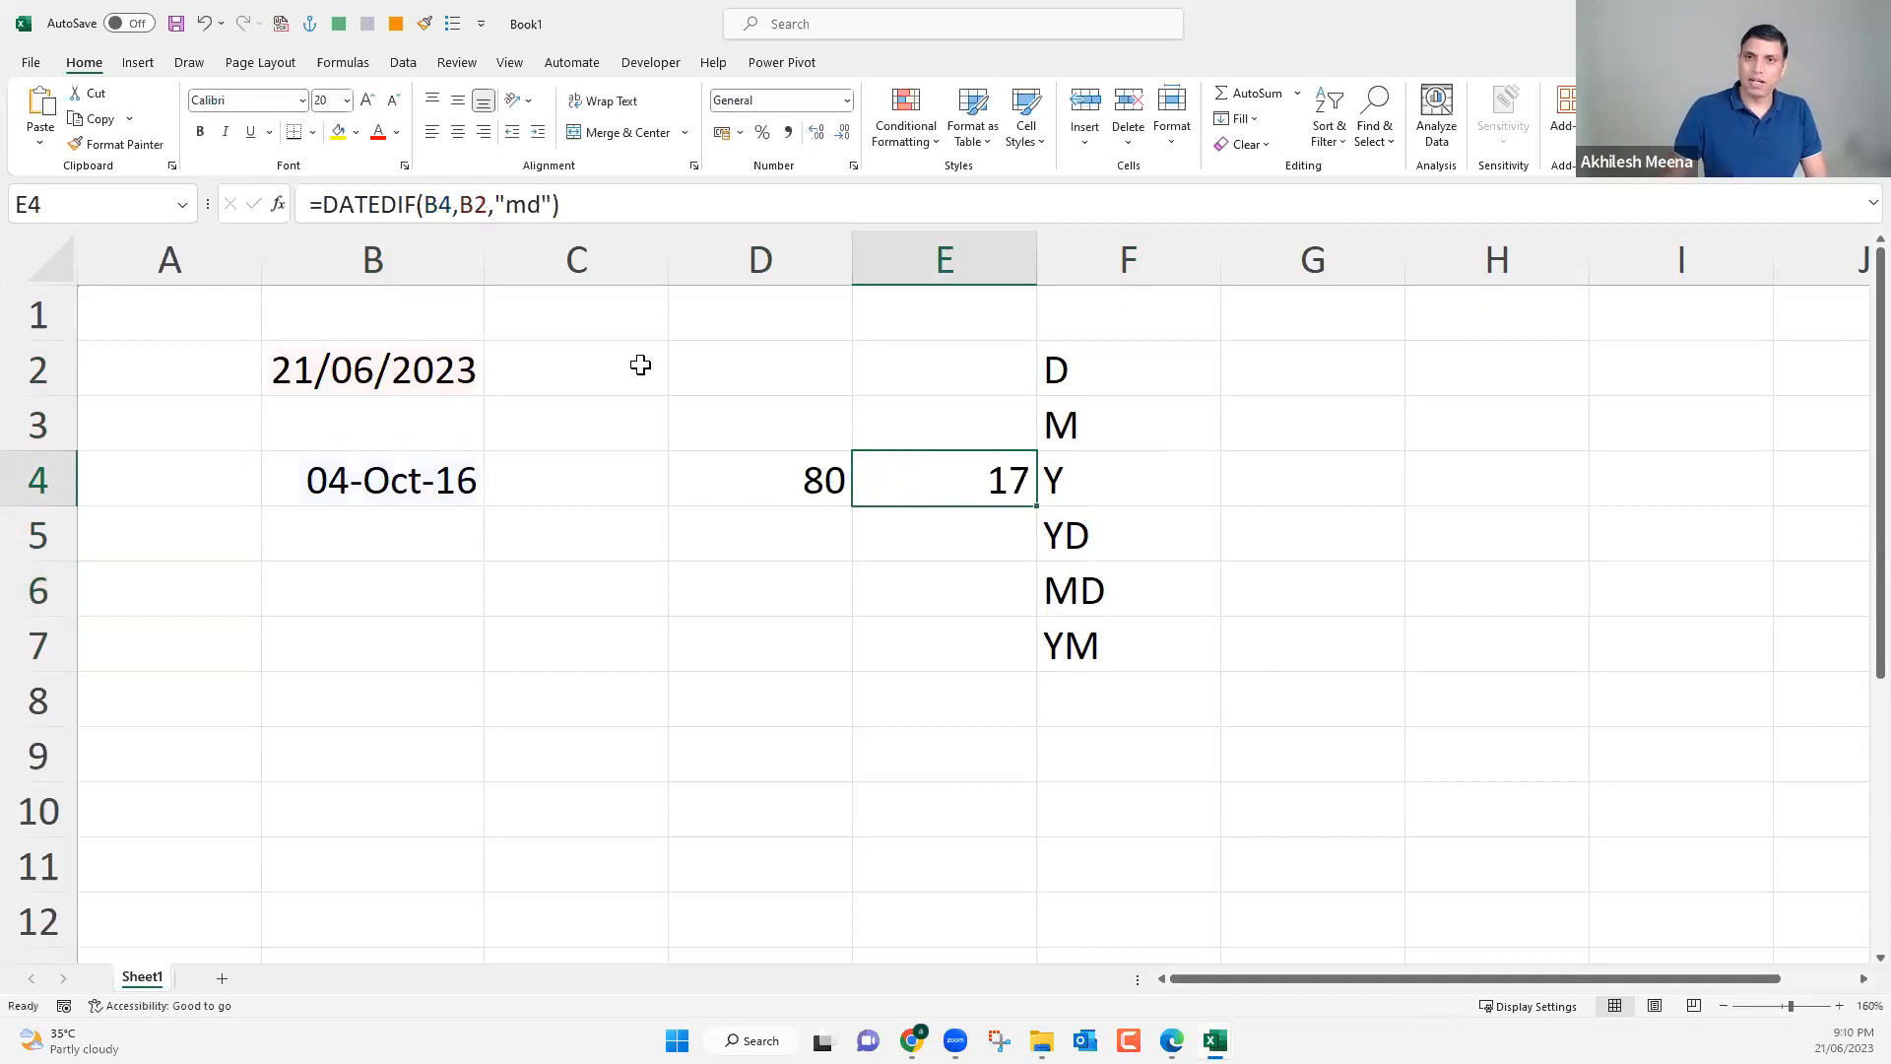
Set the unit of the DATEDIF formula in D4 to "Y" to return the whole years between the dates.
key(Left)
double_click(519, 205)
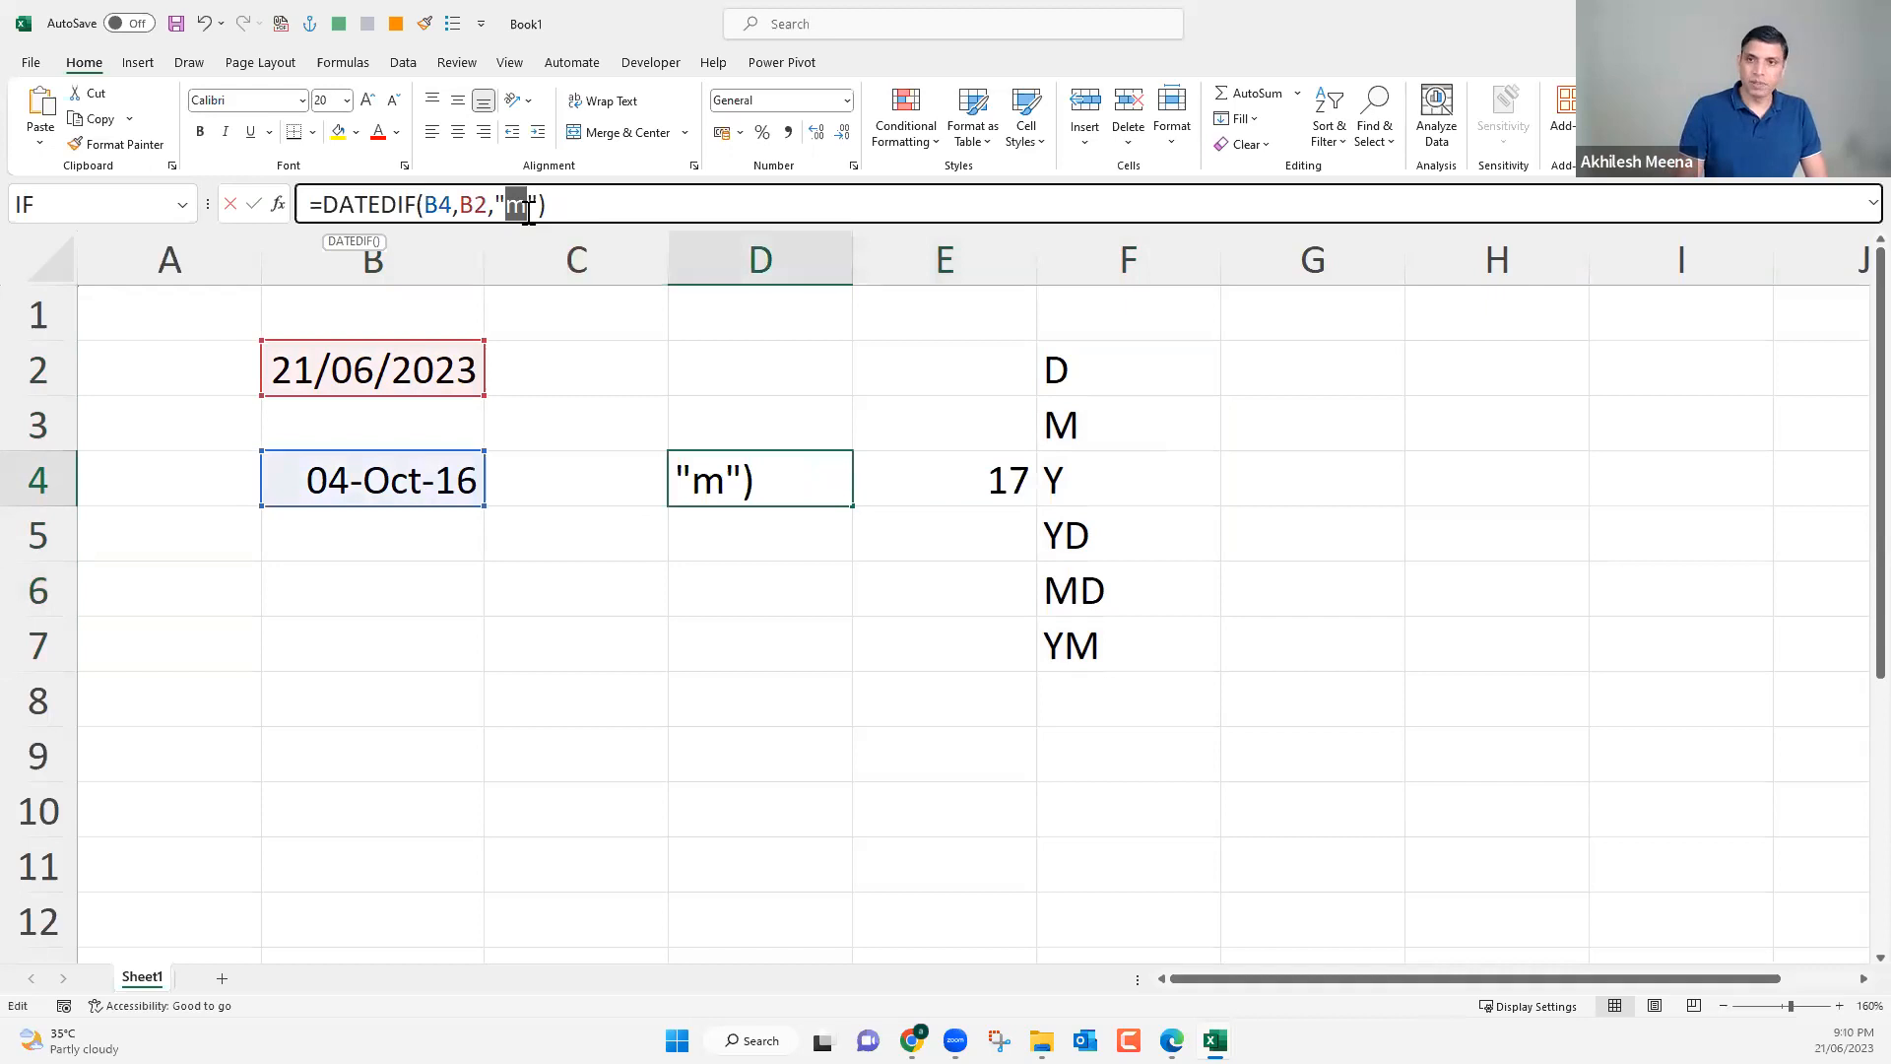
text(Y)
key(Return)
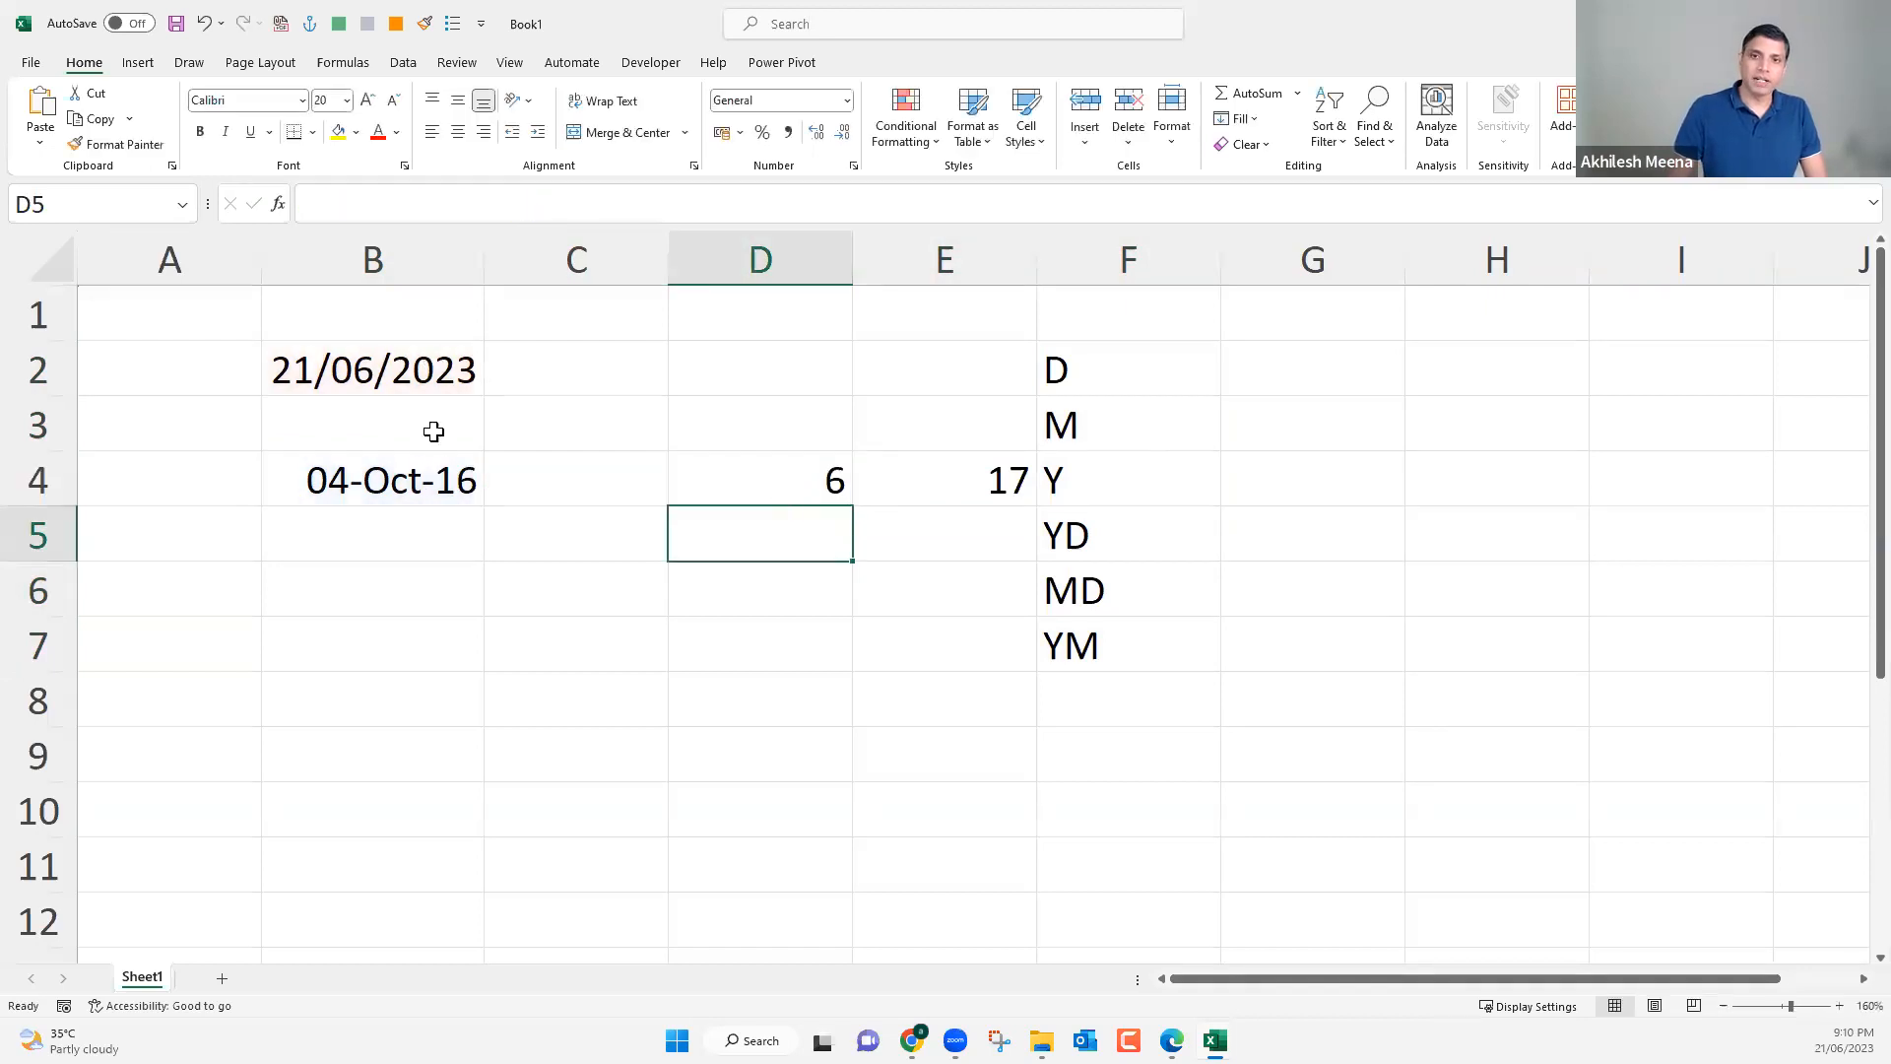
key(Up)
click(433, 472)
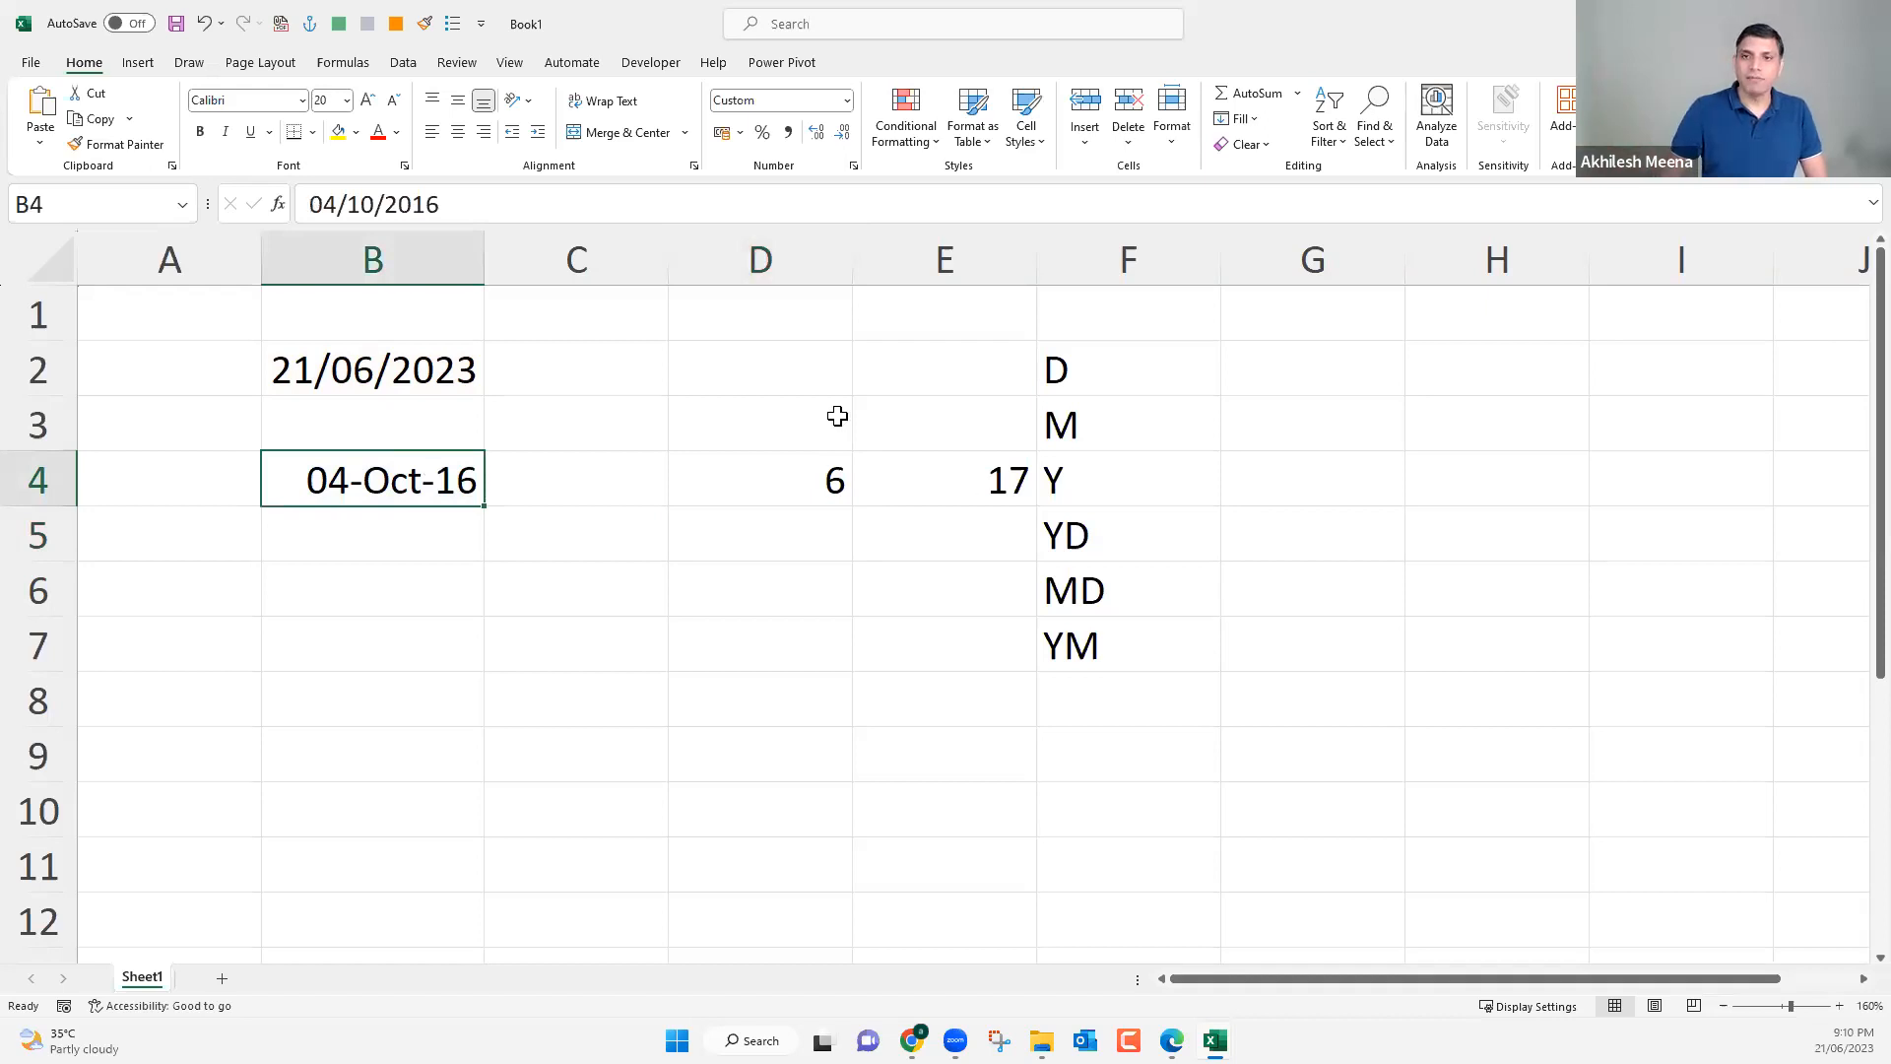
Set the unit of the DATEDIF formula in E4 to "YM" to return the months beyond the whole years.
click(926, 480)
click(540, 204)
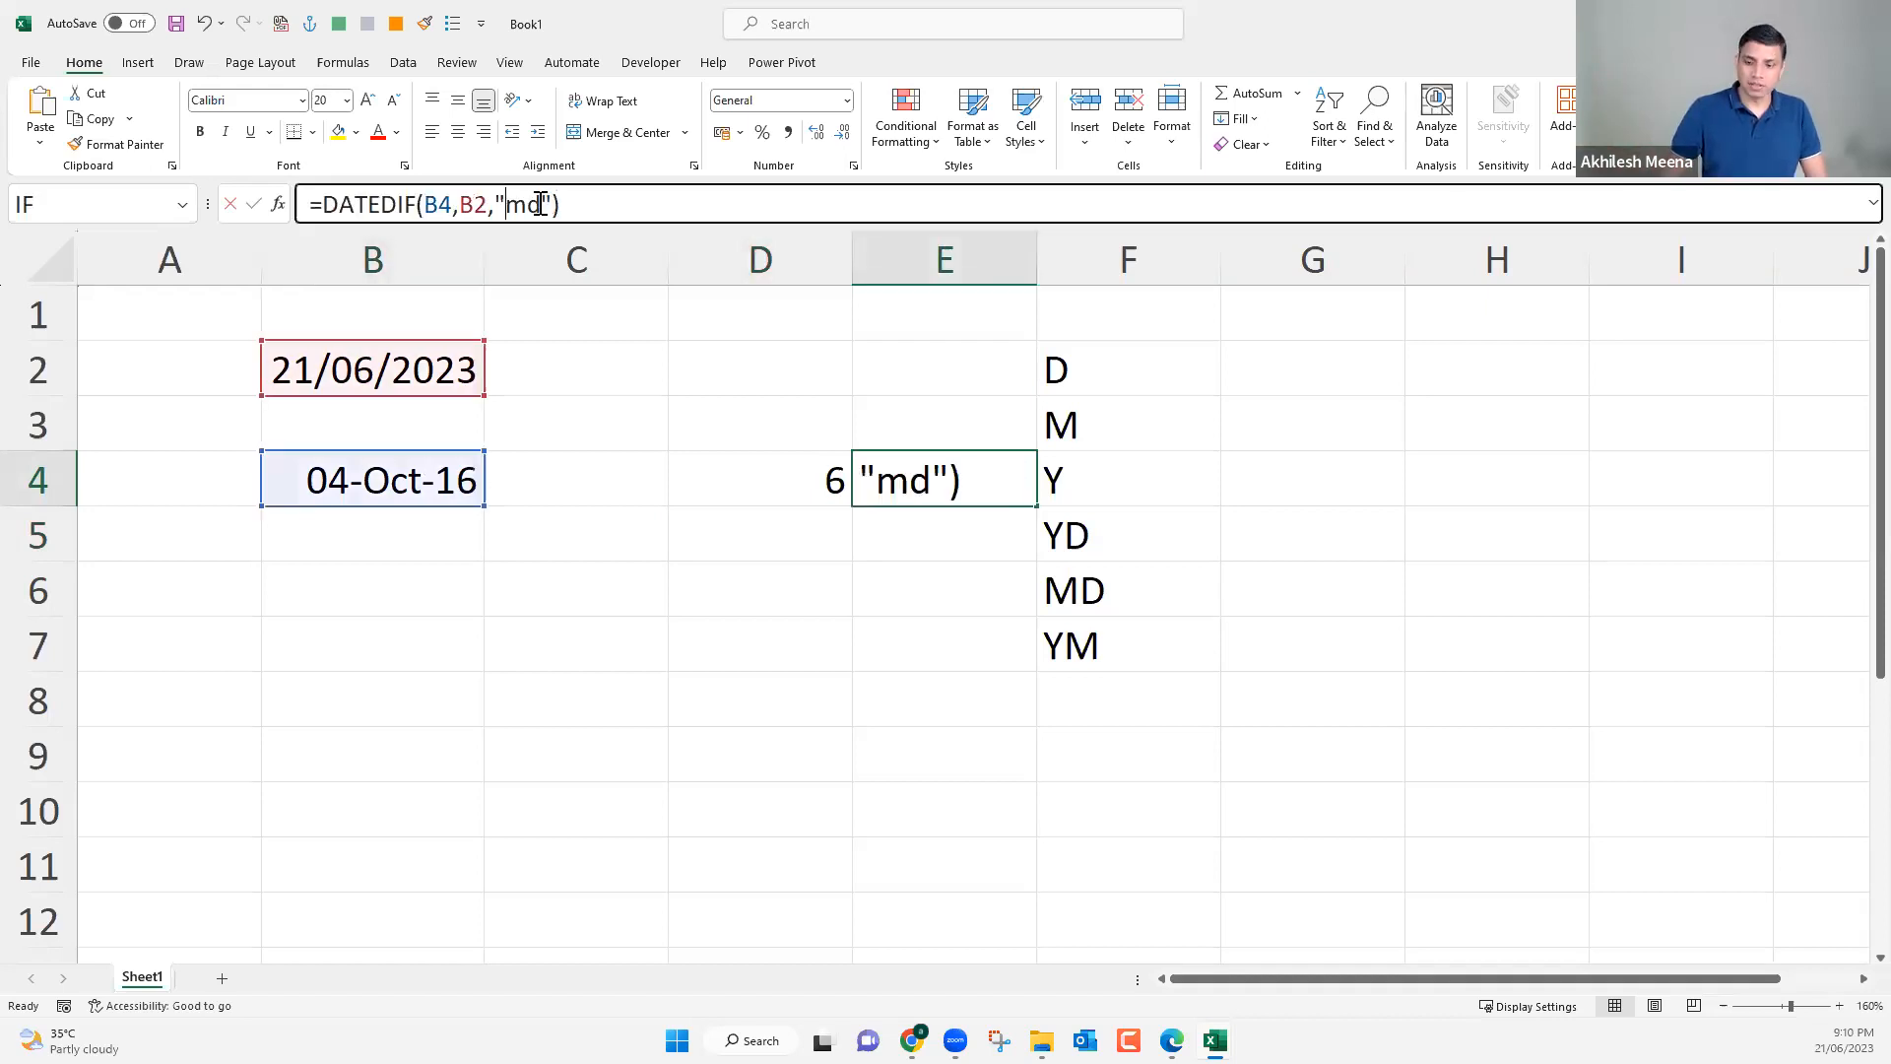
double_click(540, 203)
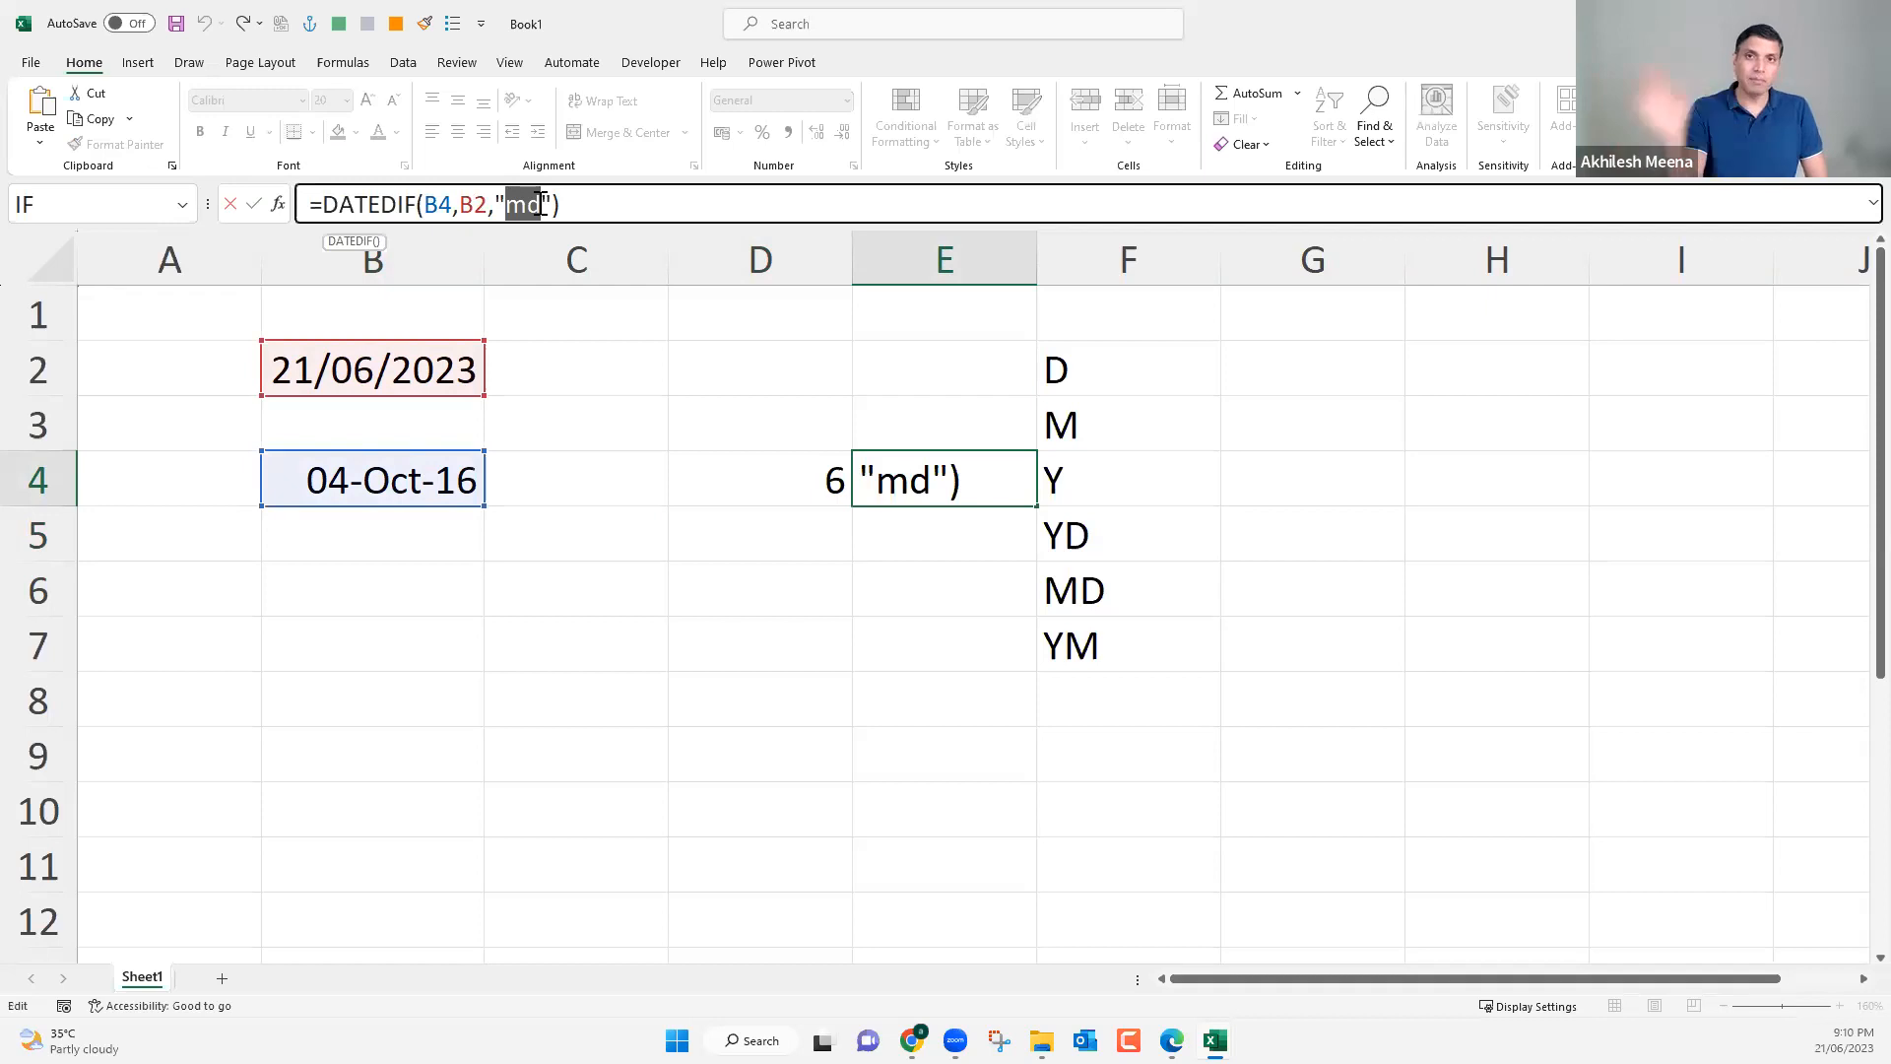
text(Y)
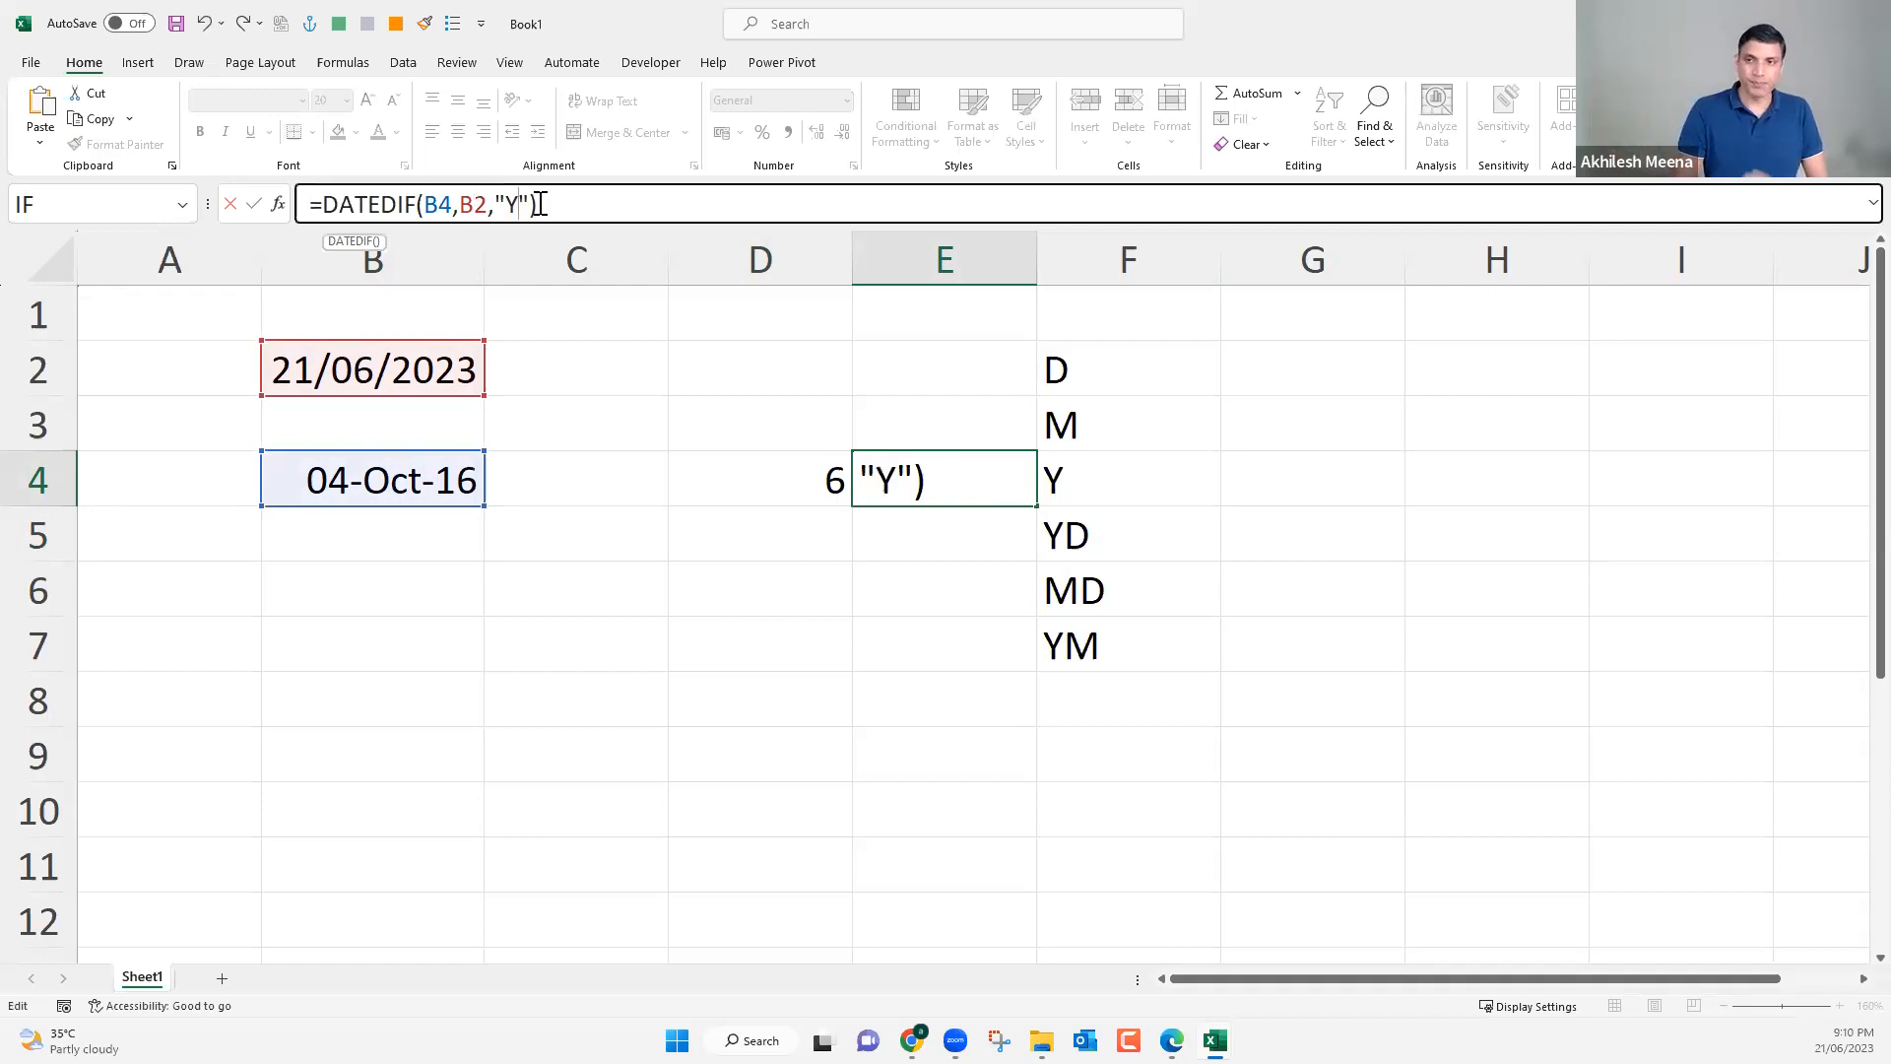
key(Return)
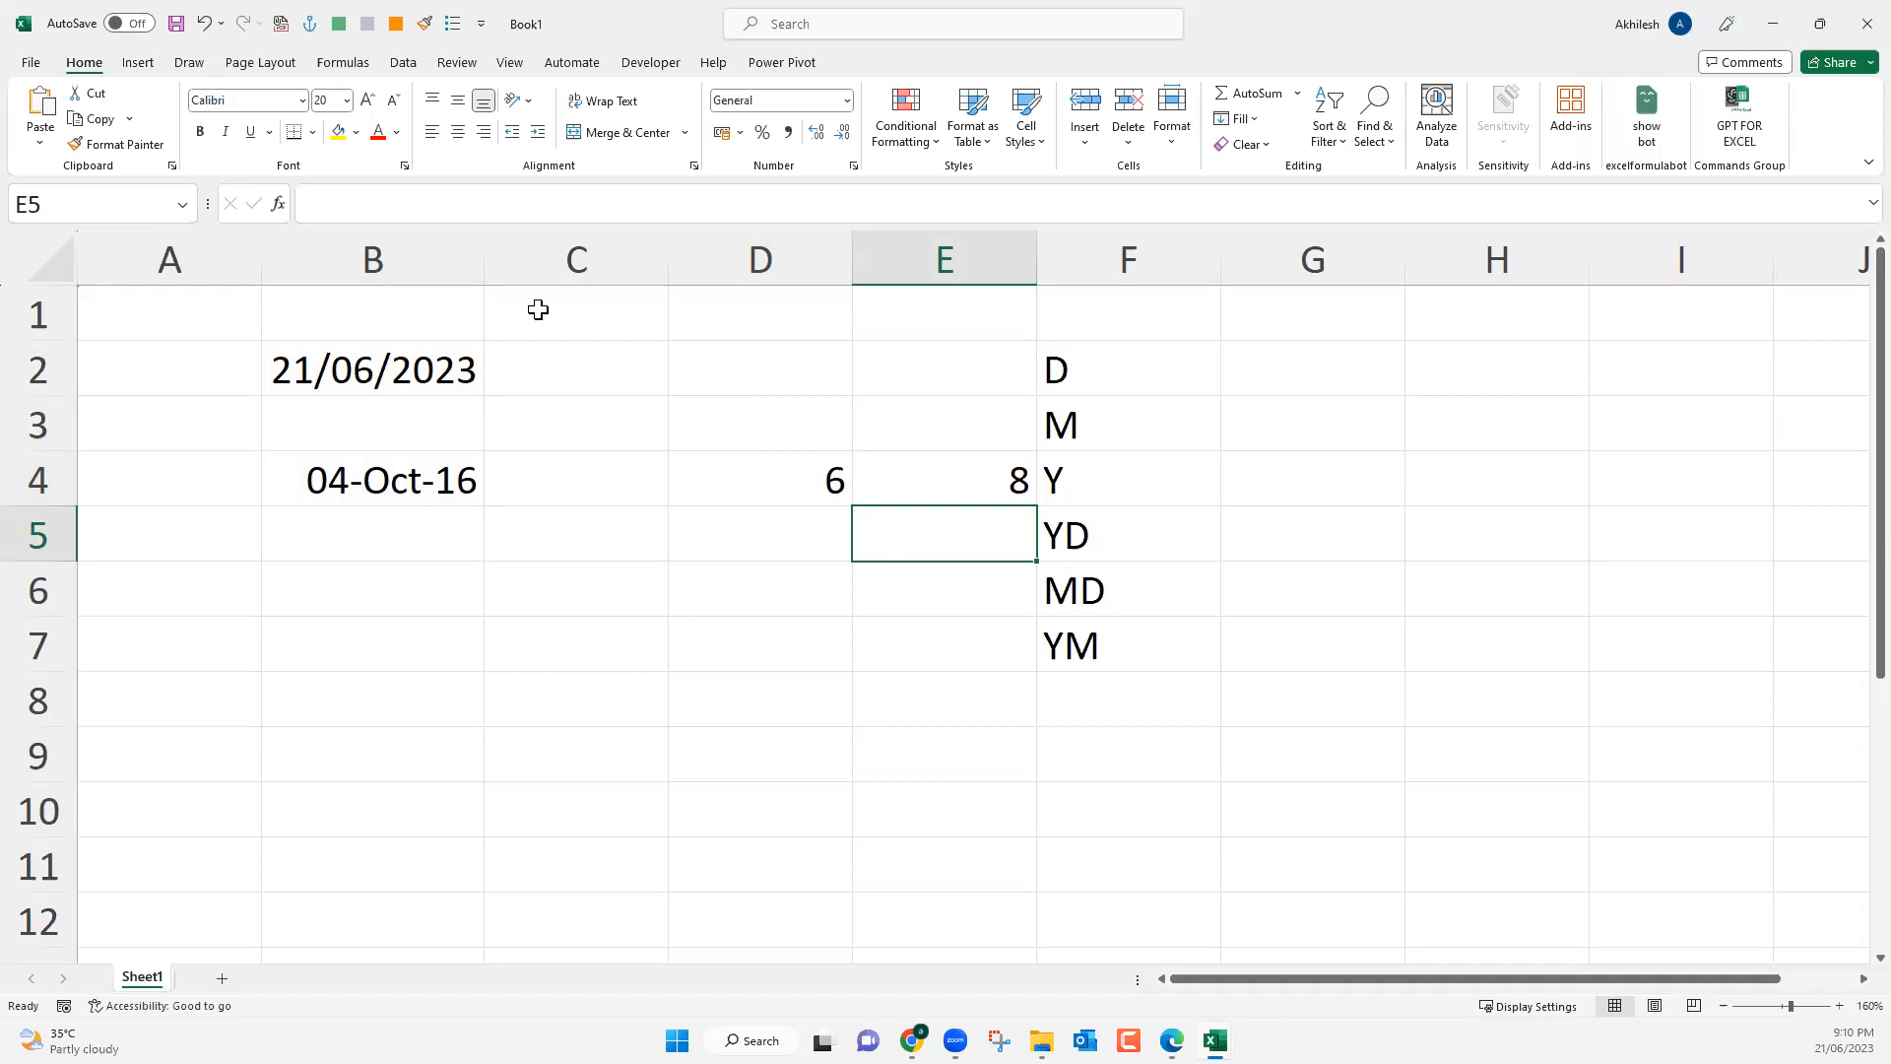
Widen columns C, D and E slightly.
click(549, 597)
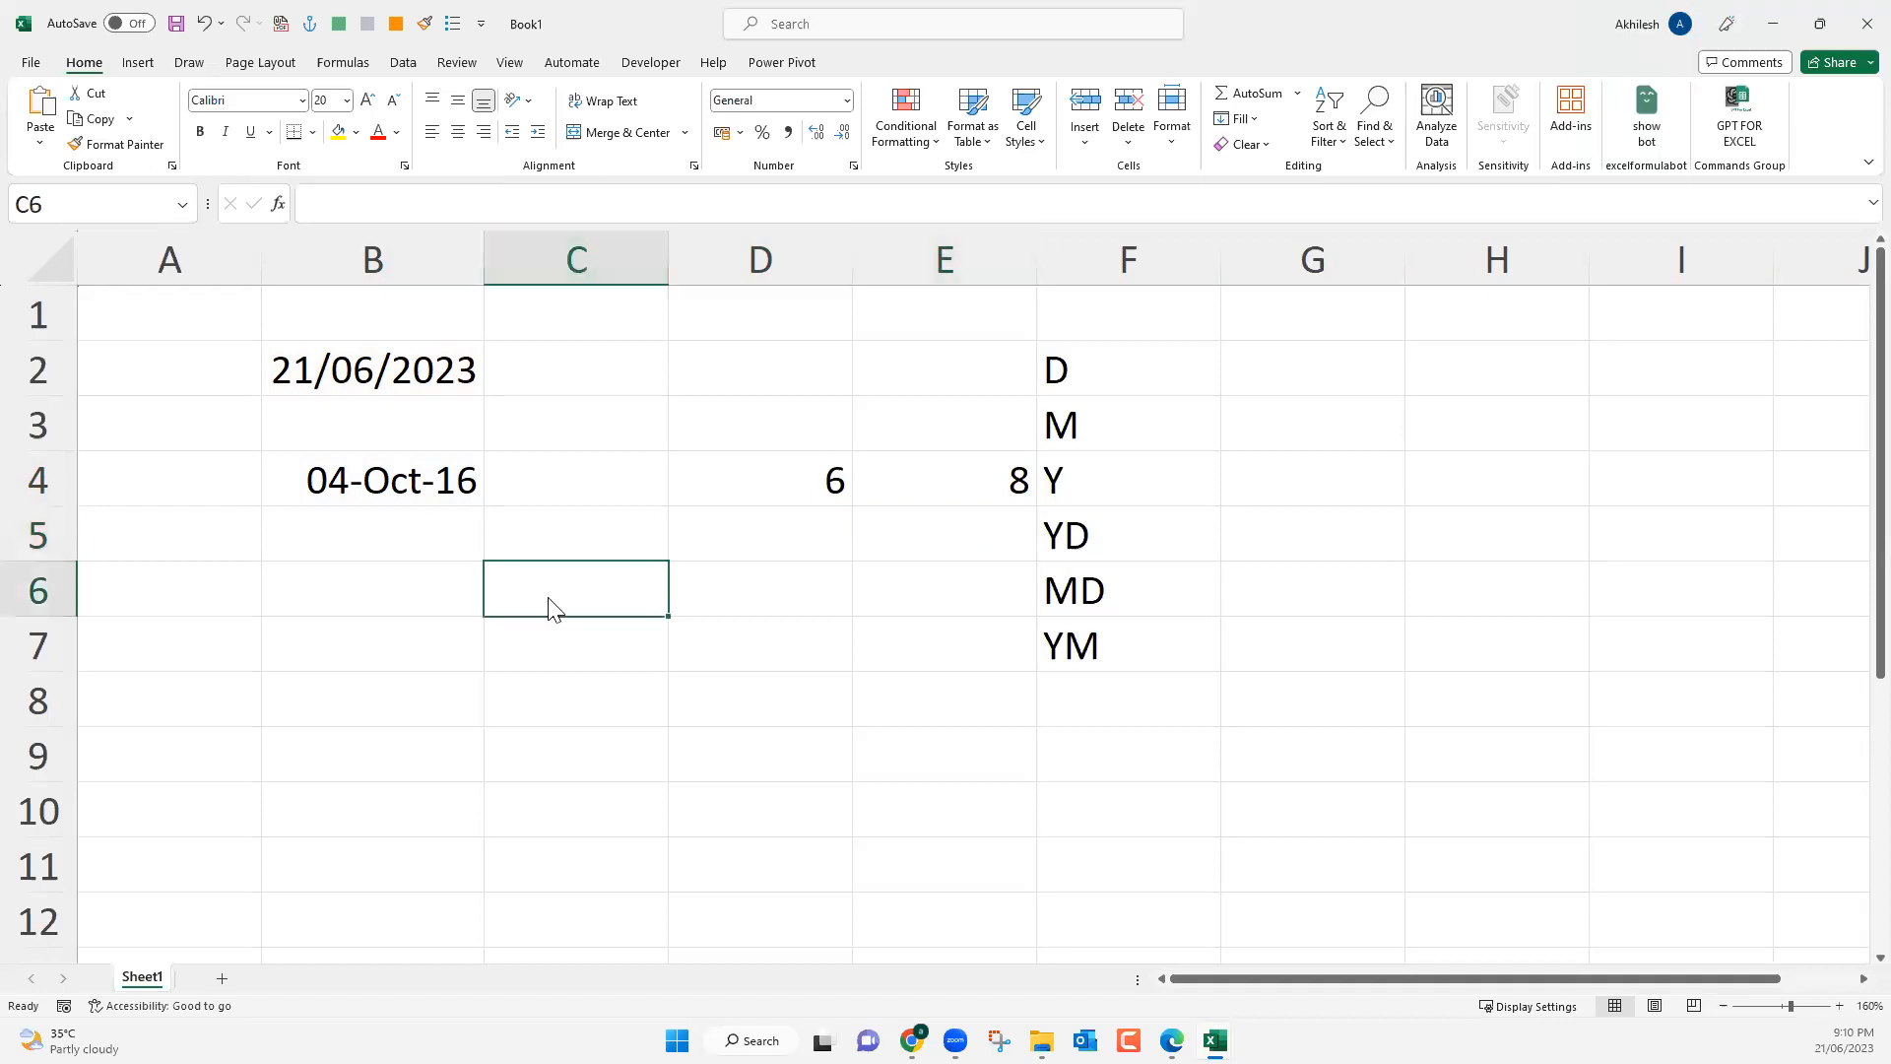
key(ctrl+s)
drag(670, 271, 716, 265)
drag(898, 264, 954, 262)
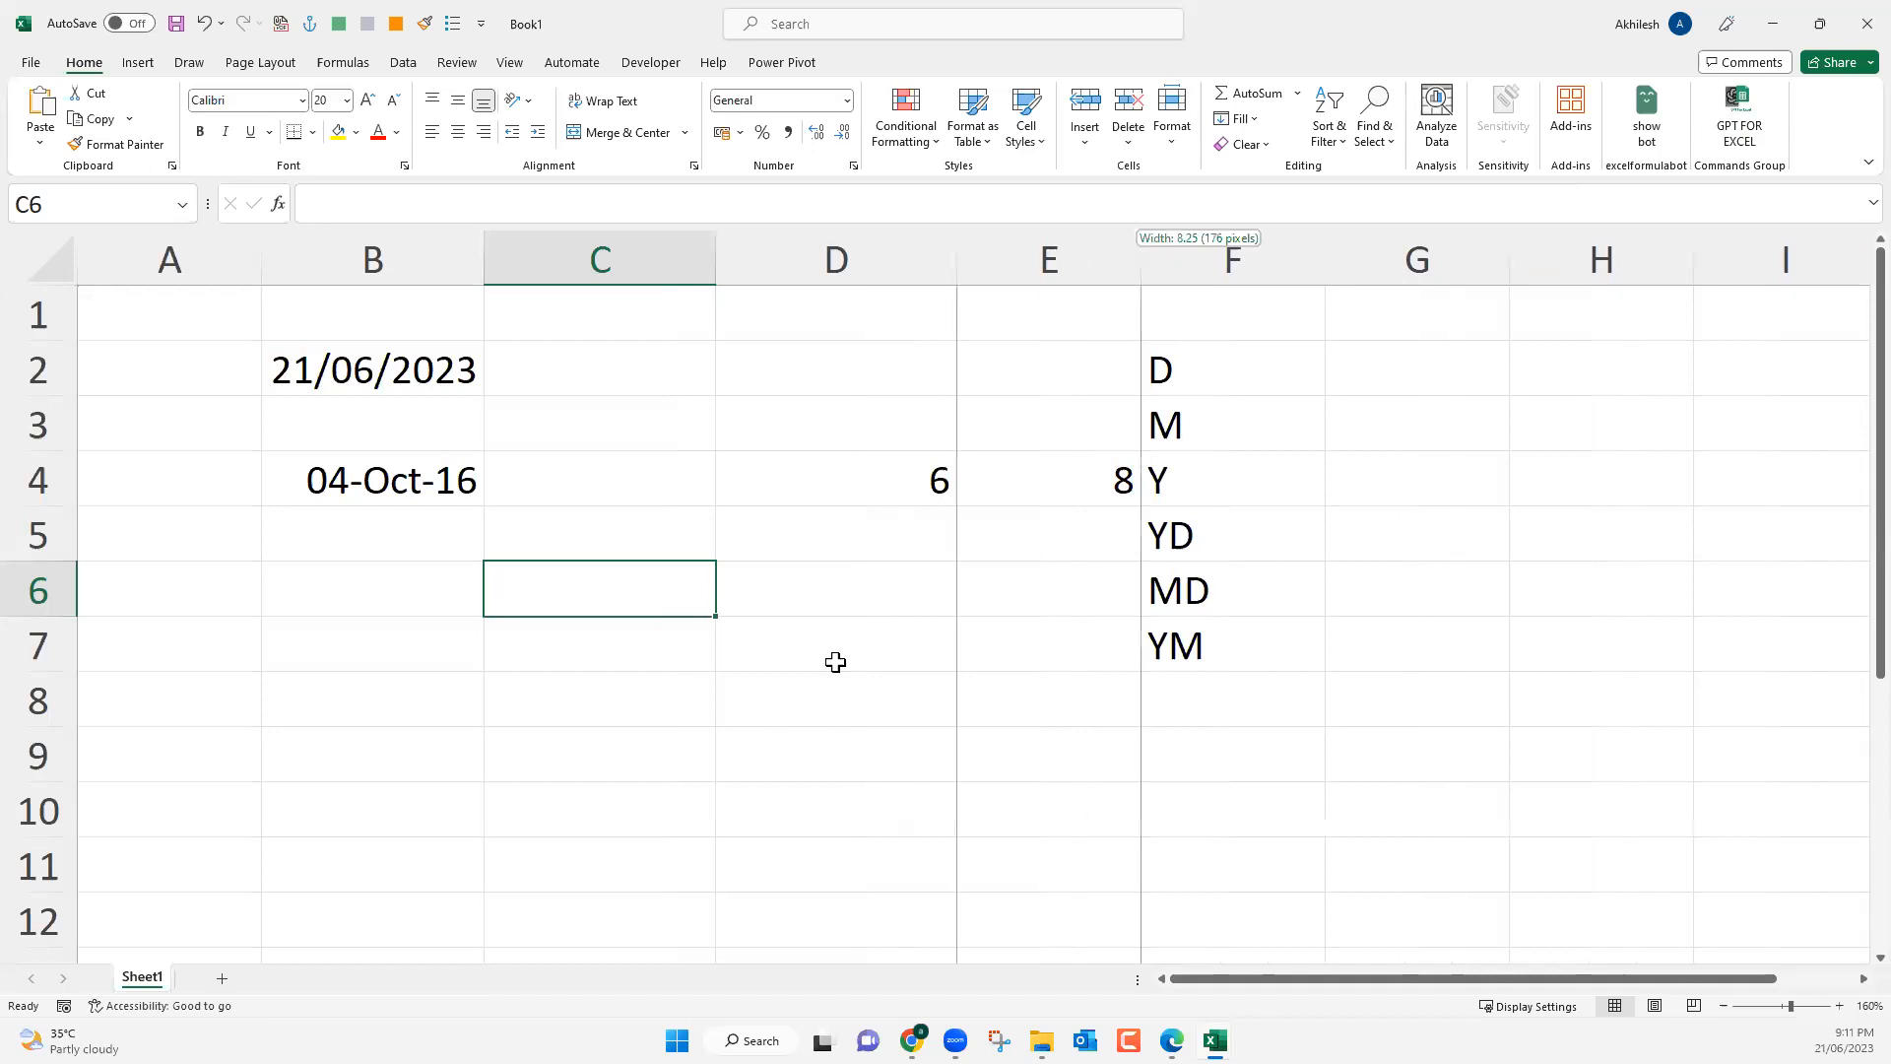
click(787, 677)
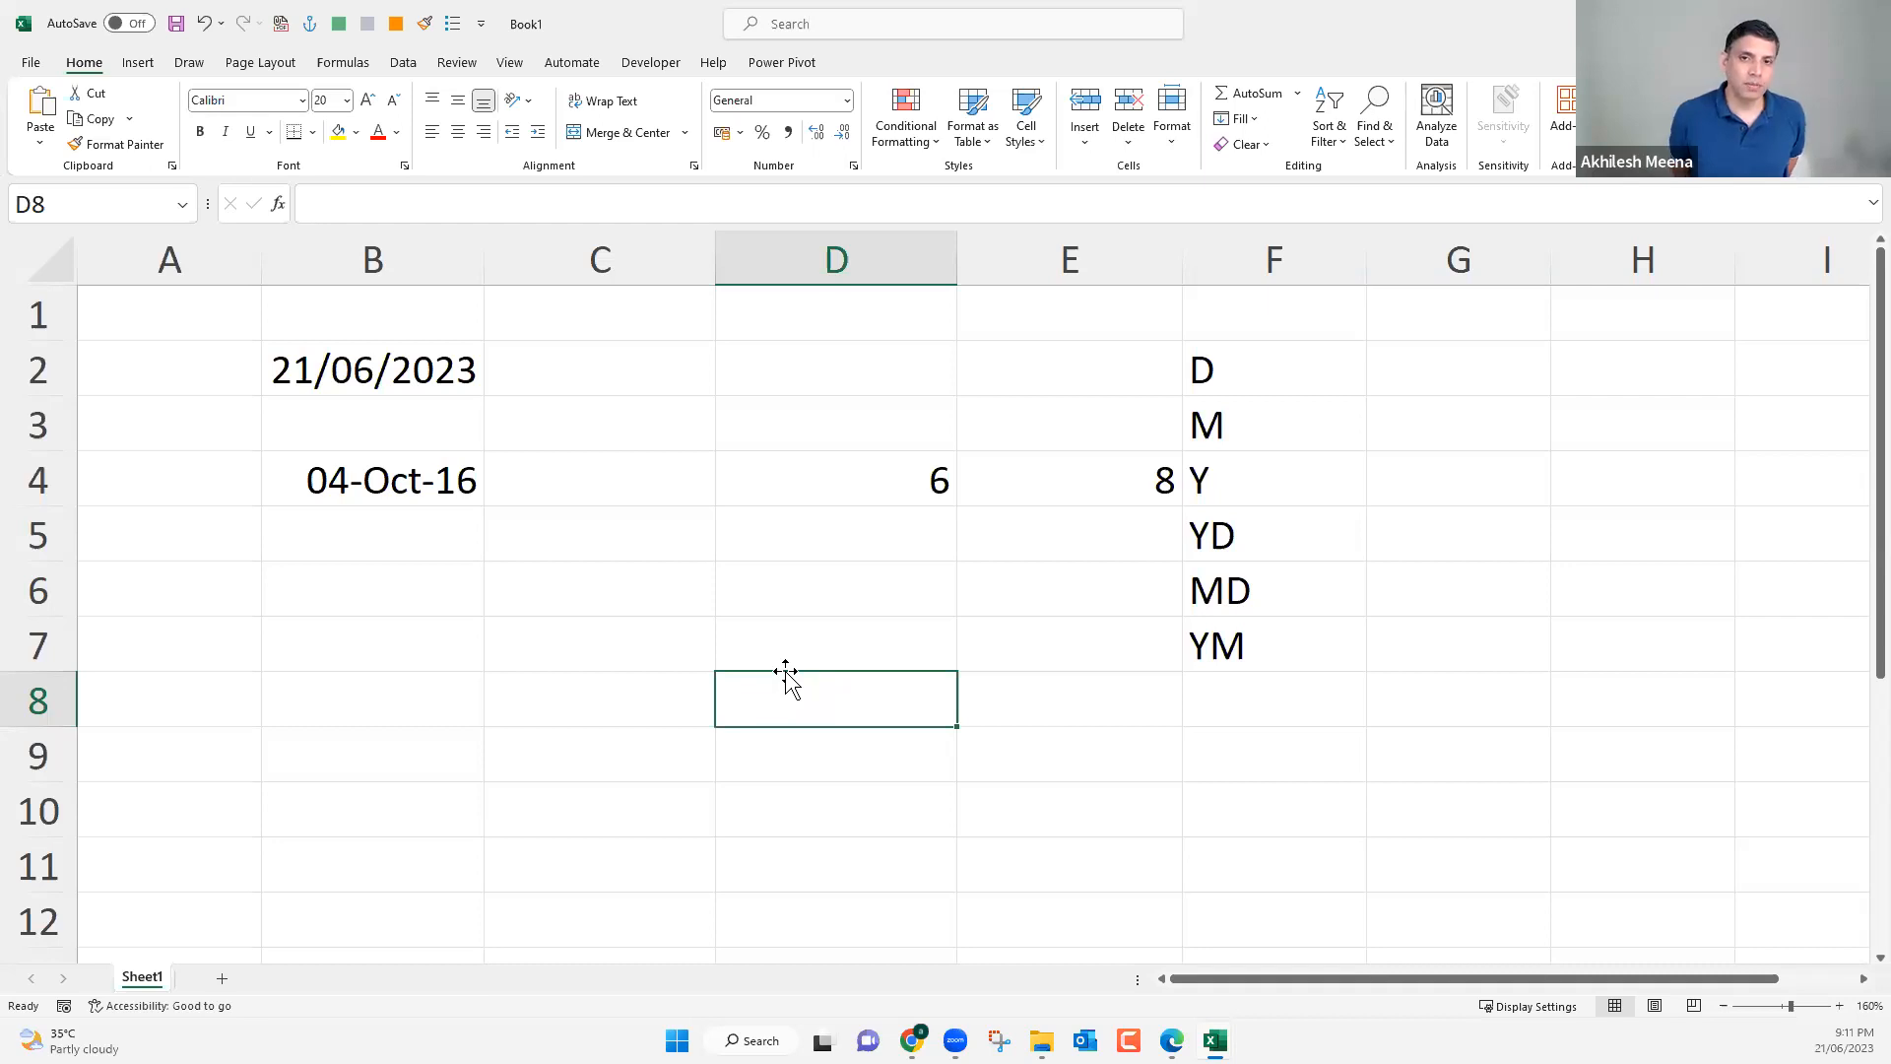
Enter the formula =NOW() in cell C6 to return the current date and time.
click(479, 369)
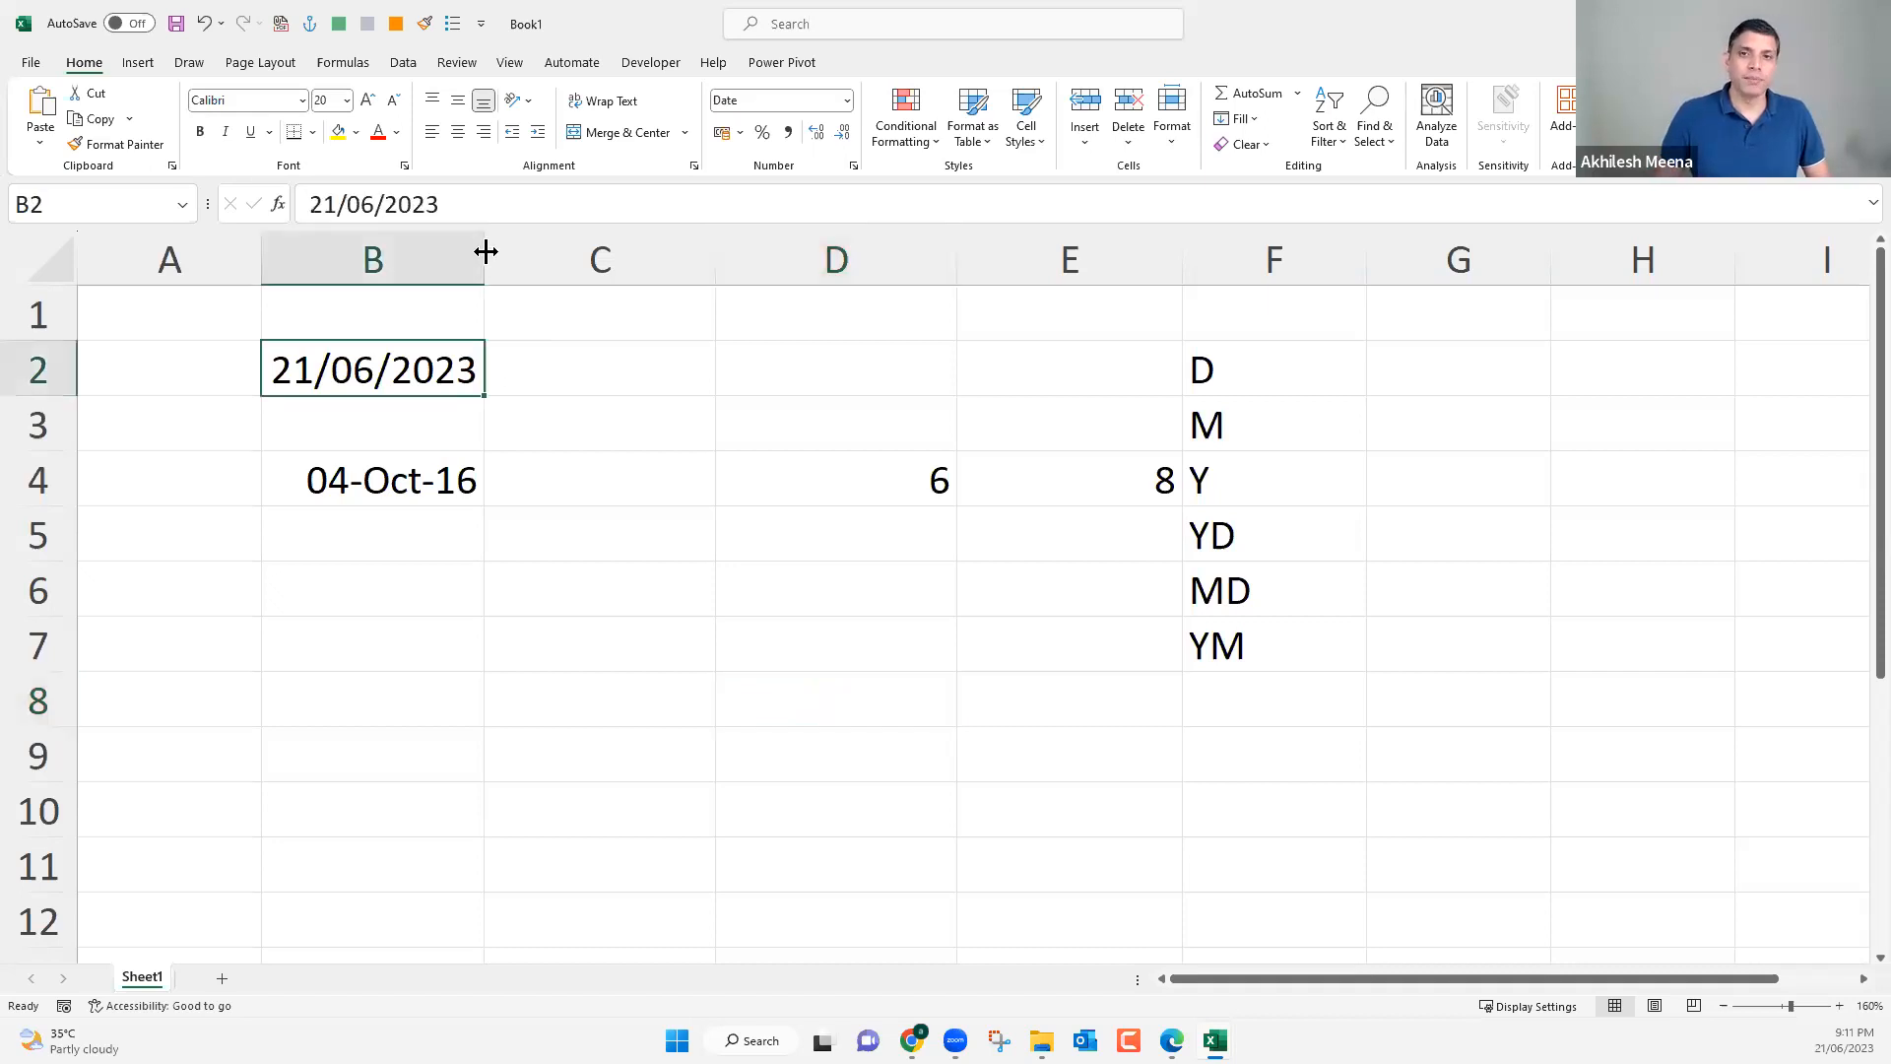
click(588, 605)
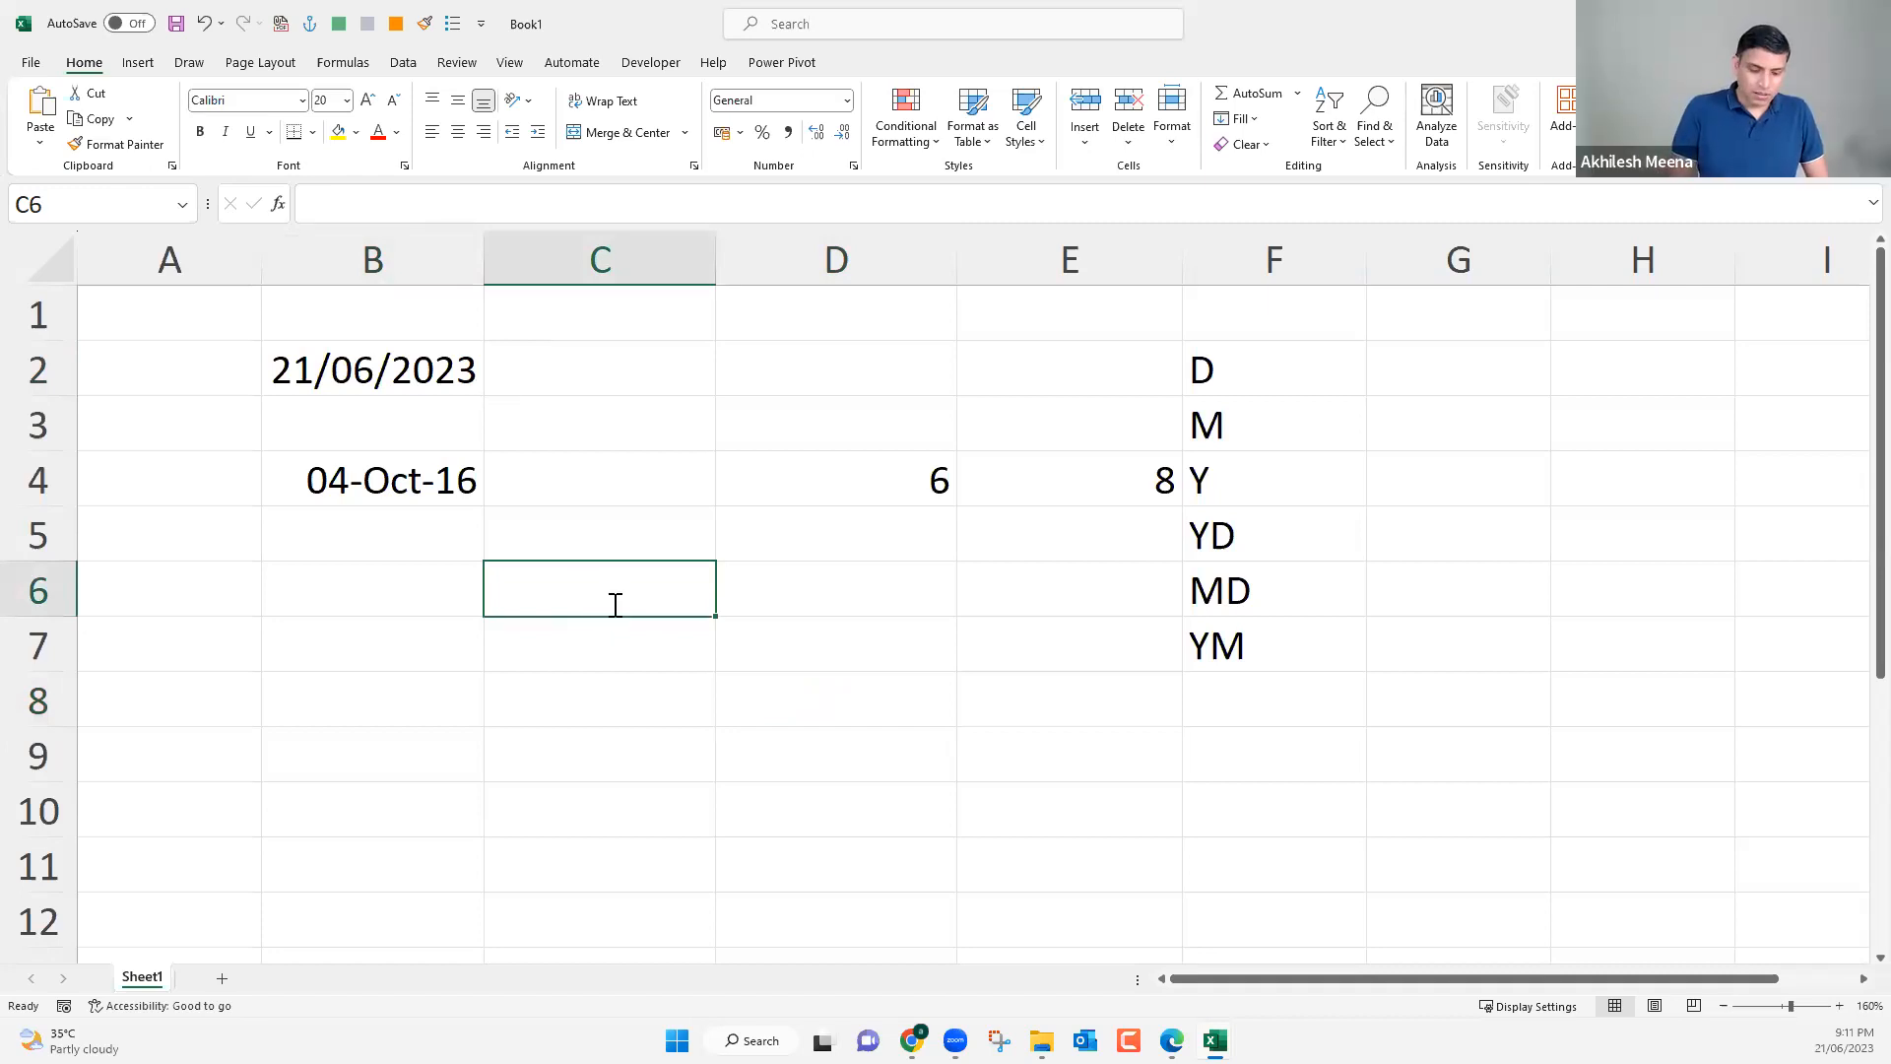
text(=Now)
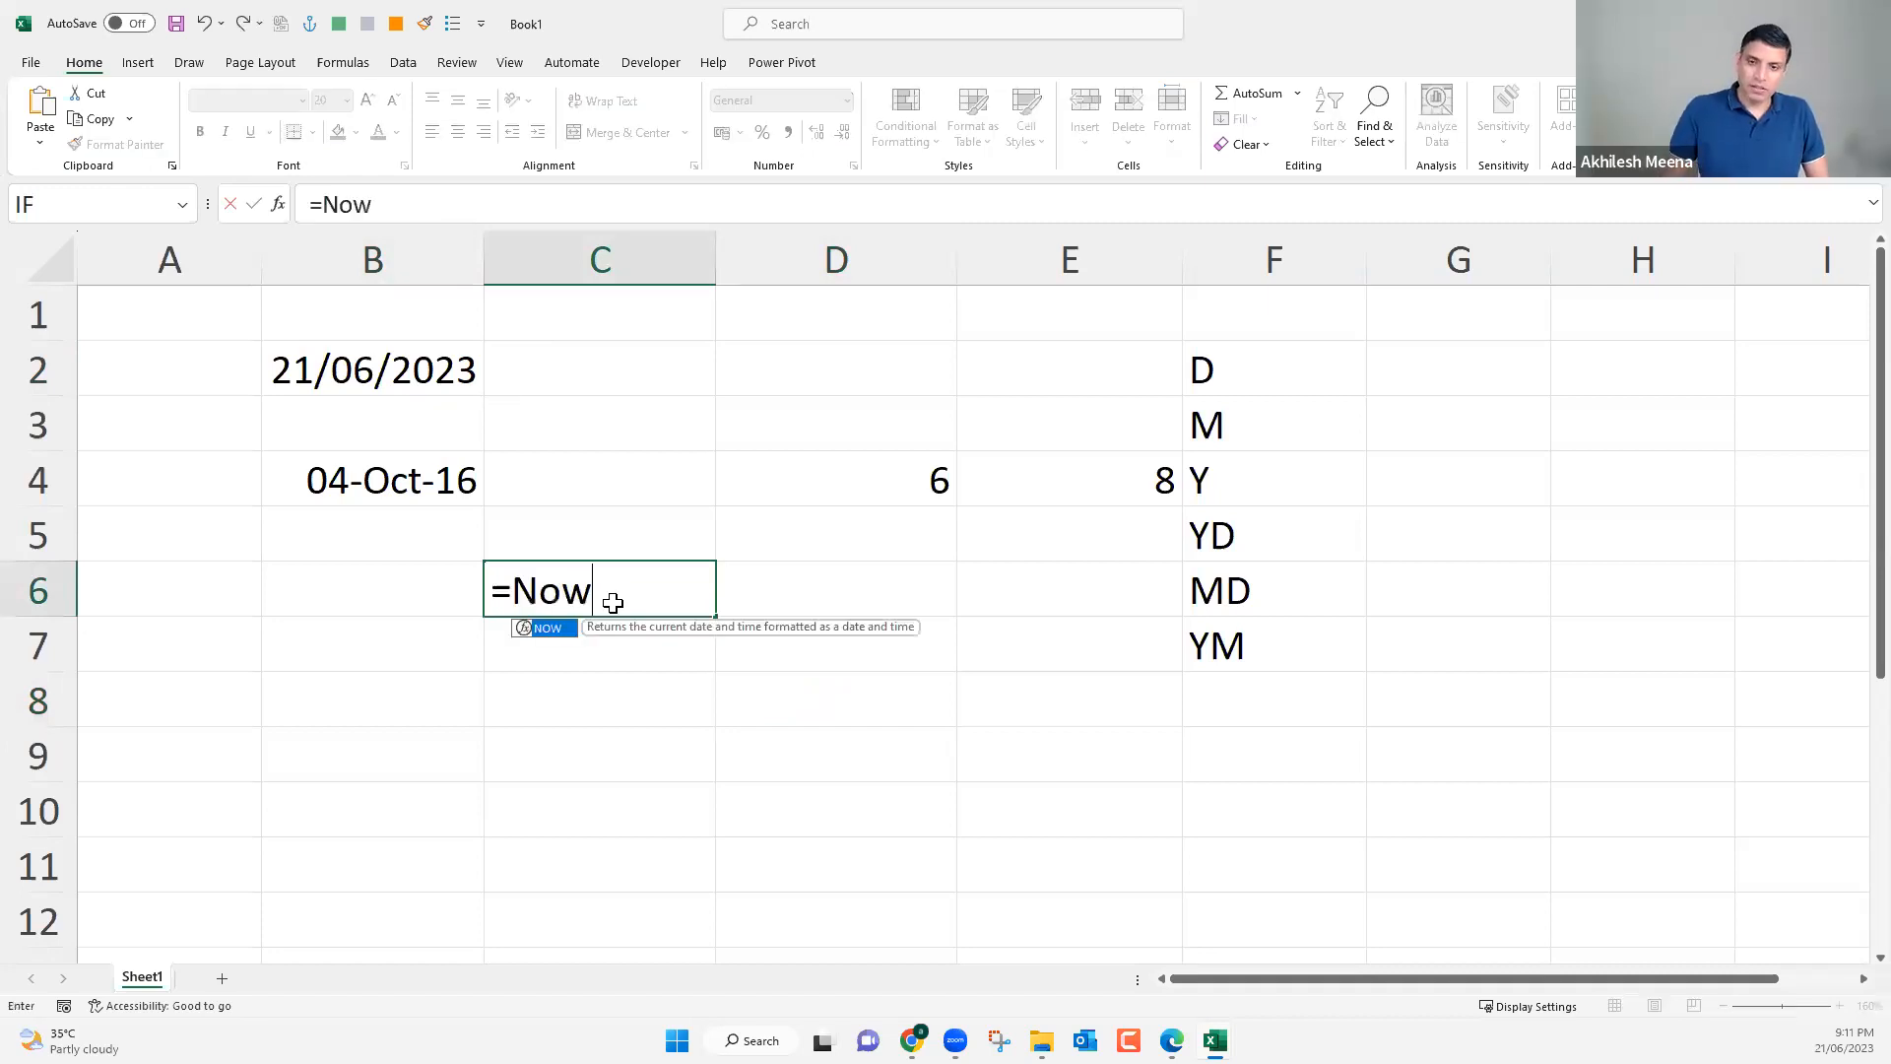
key(Return)
key(Up)
click(553, 207)
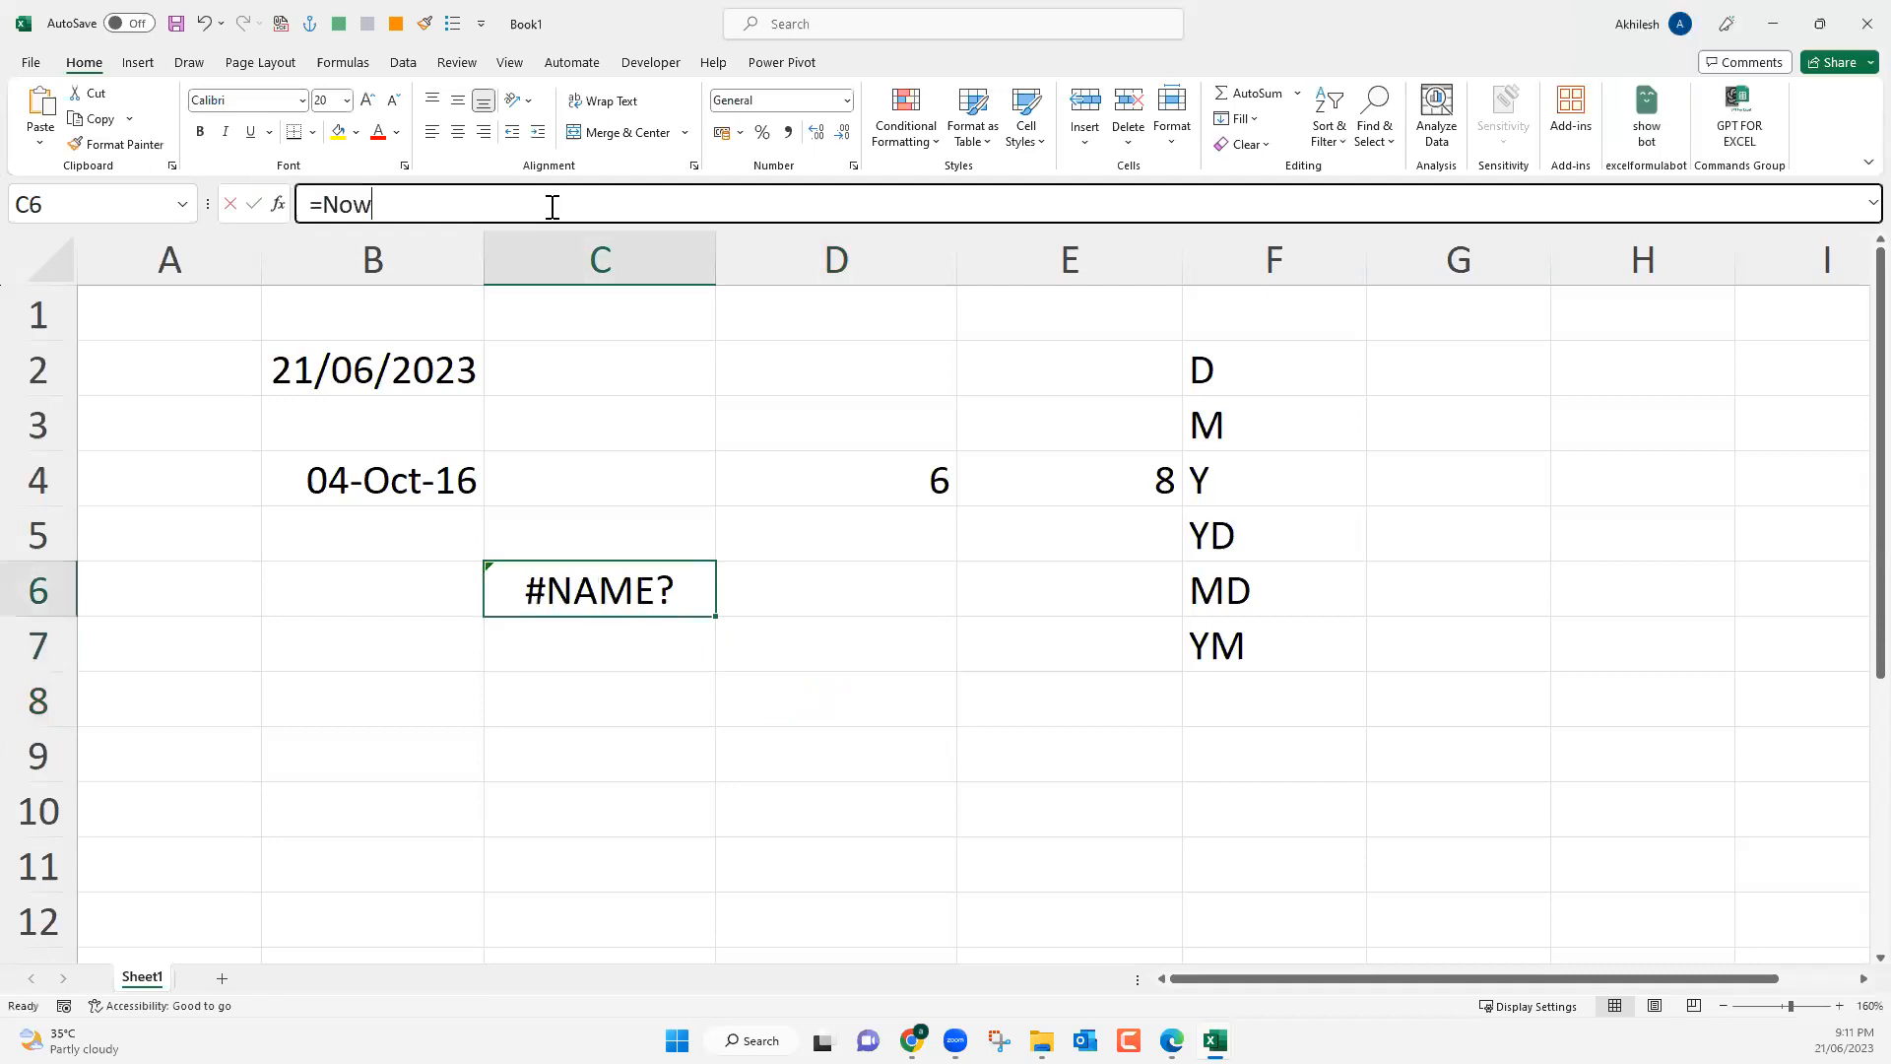
text(())
key(Return)
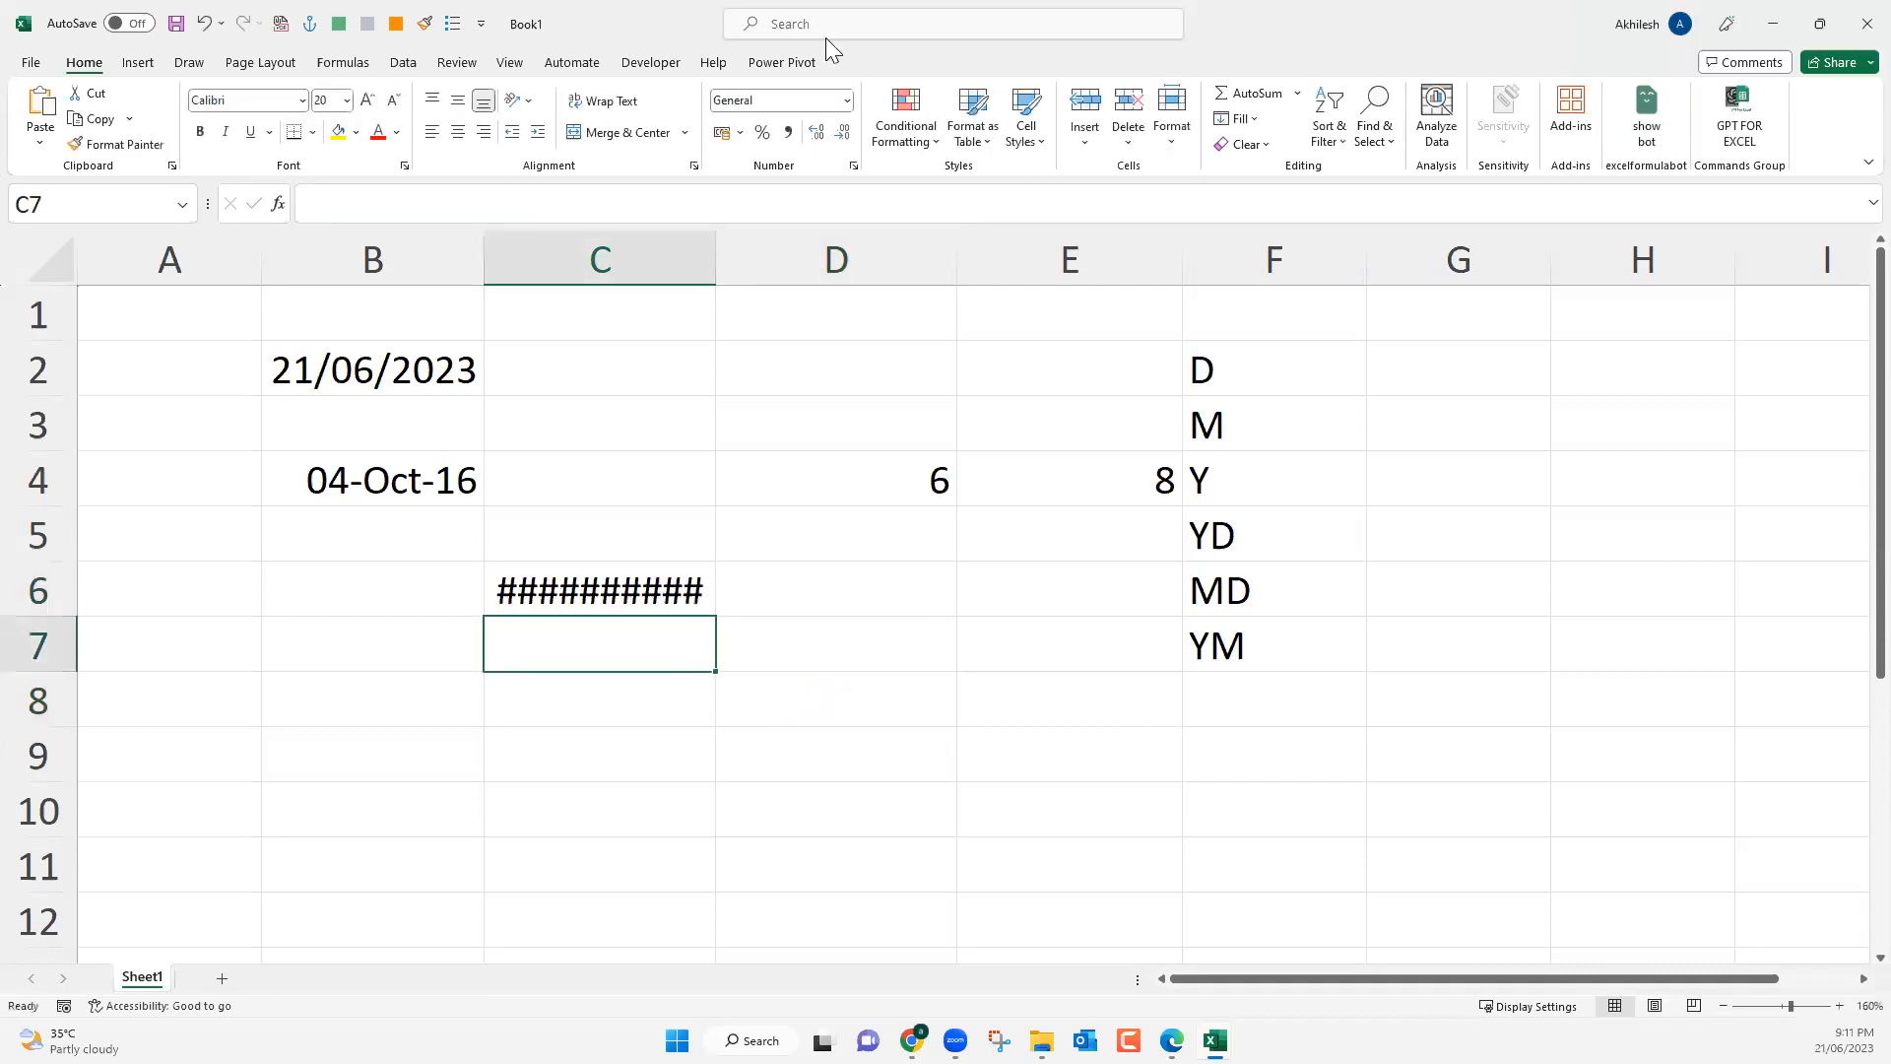
Fit columns C and D to their contents and replace the NOW formula in C6 with its static value.
double_click(716, 255)
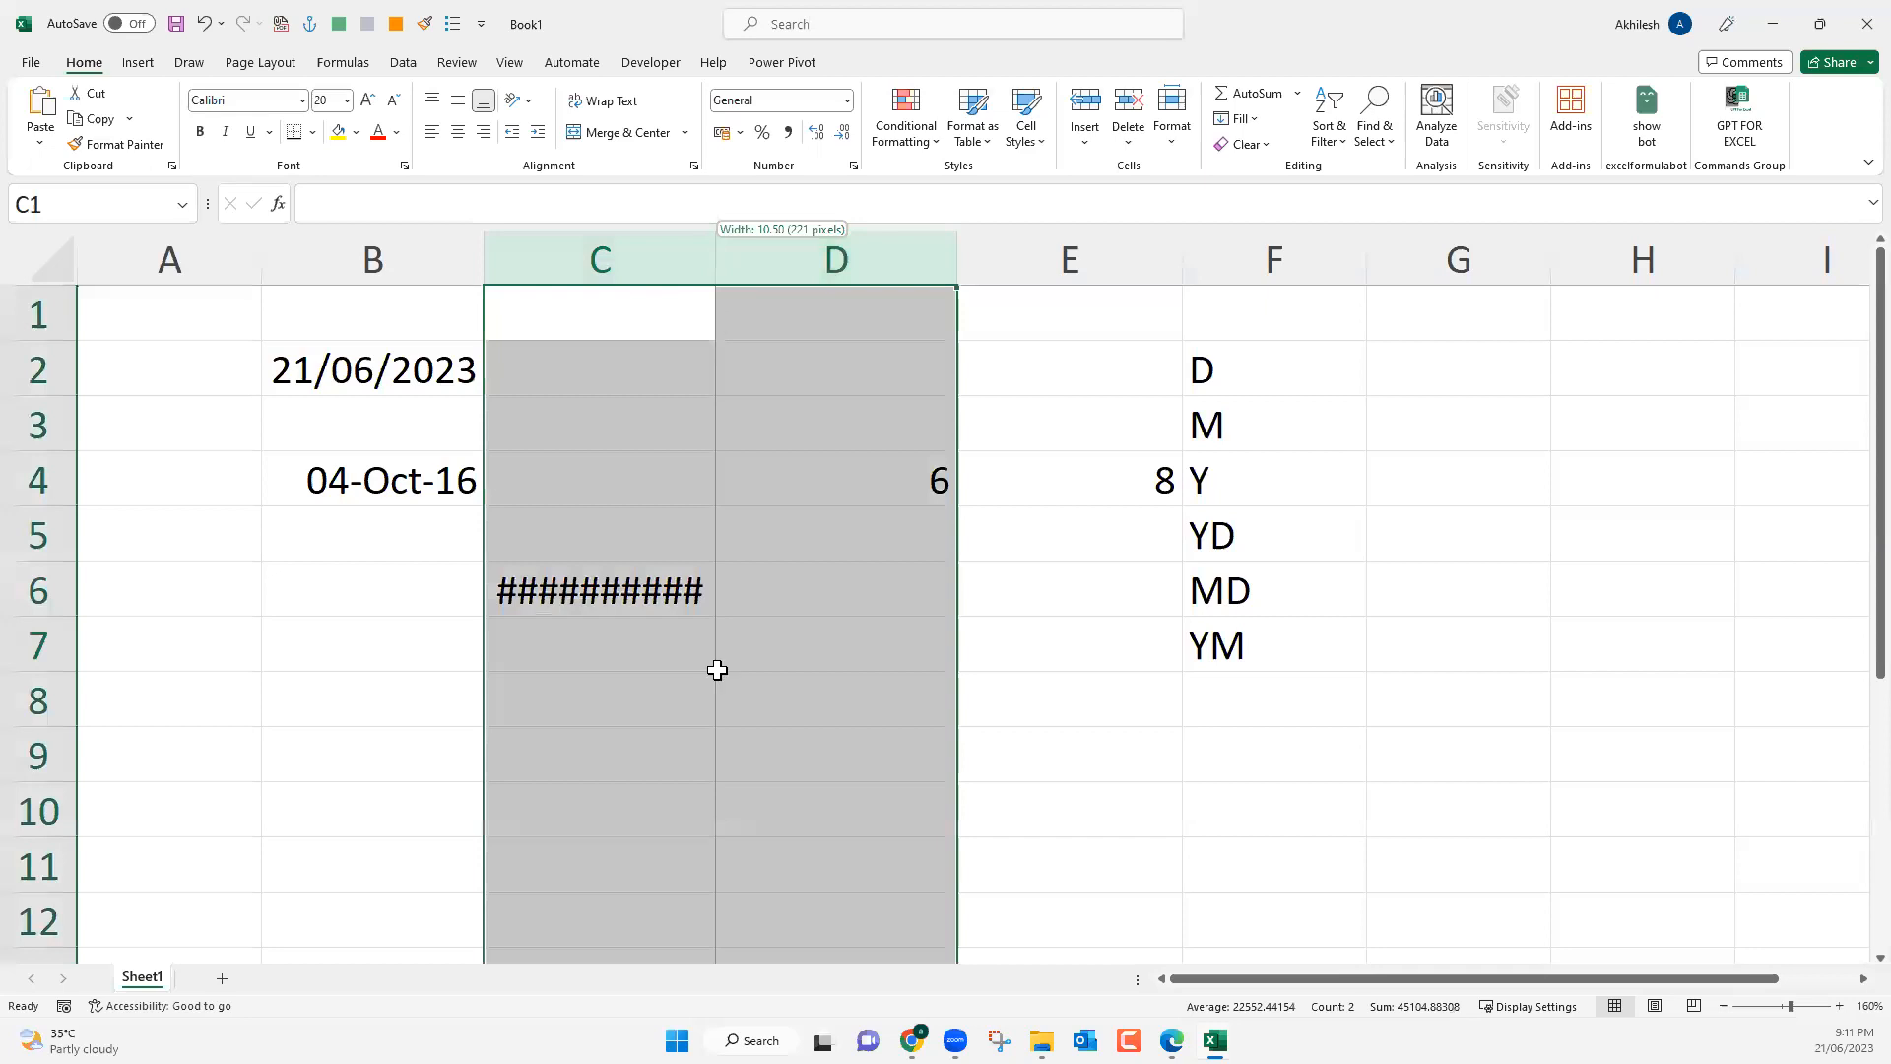
key(ctrl+Down)
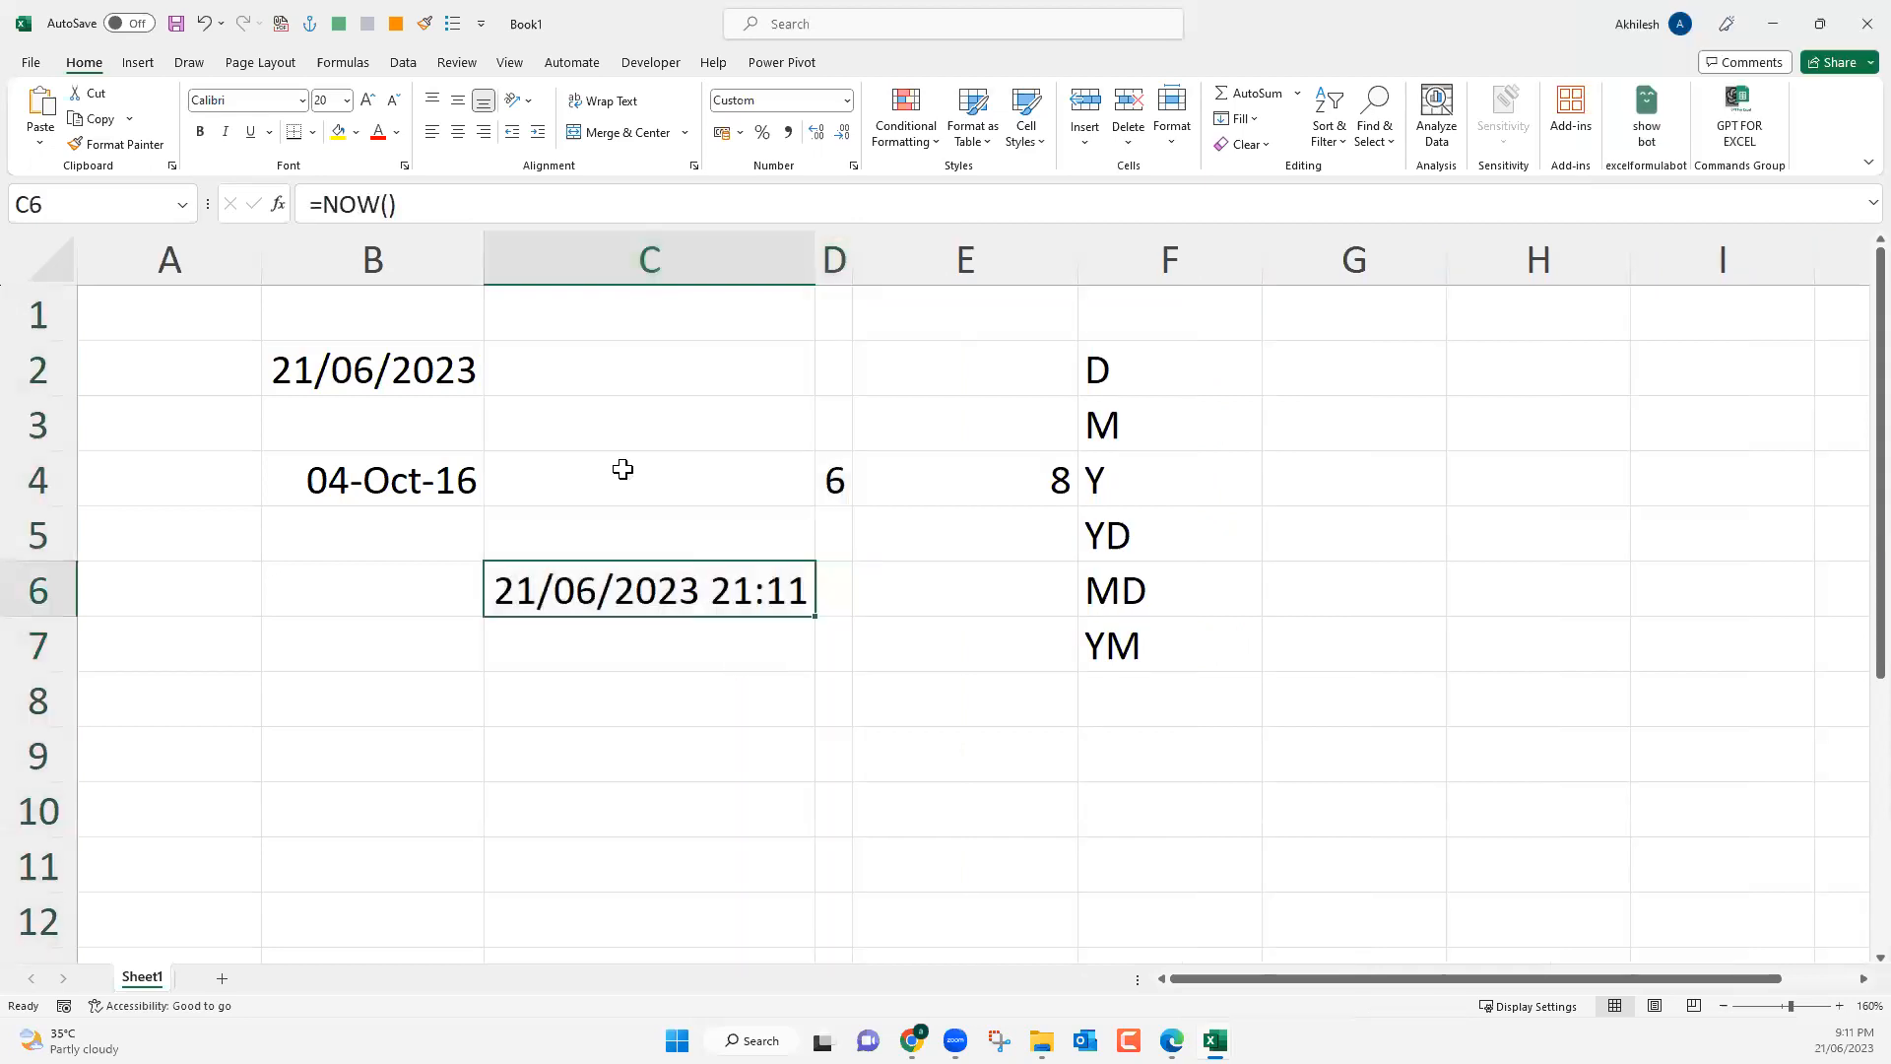
key(ctrl+c)
key(ctrl+alt+v)
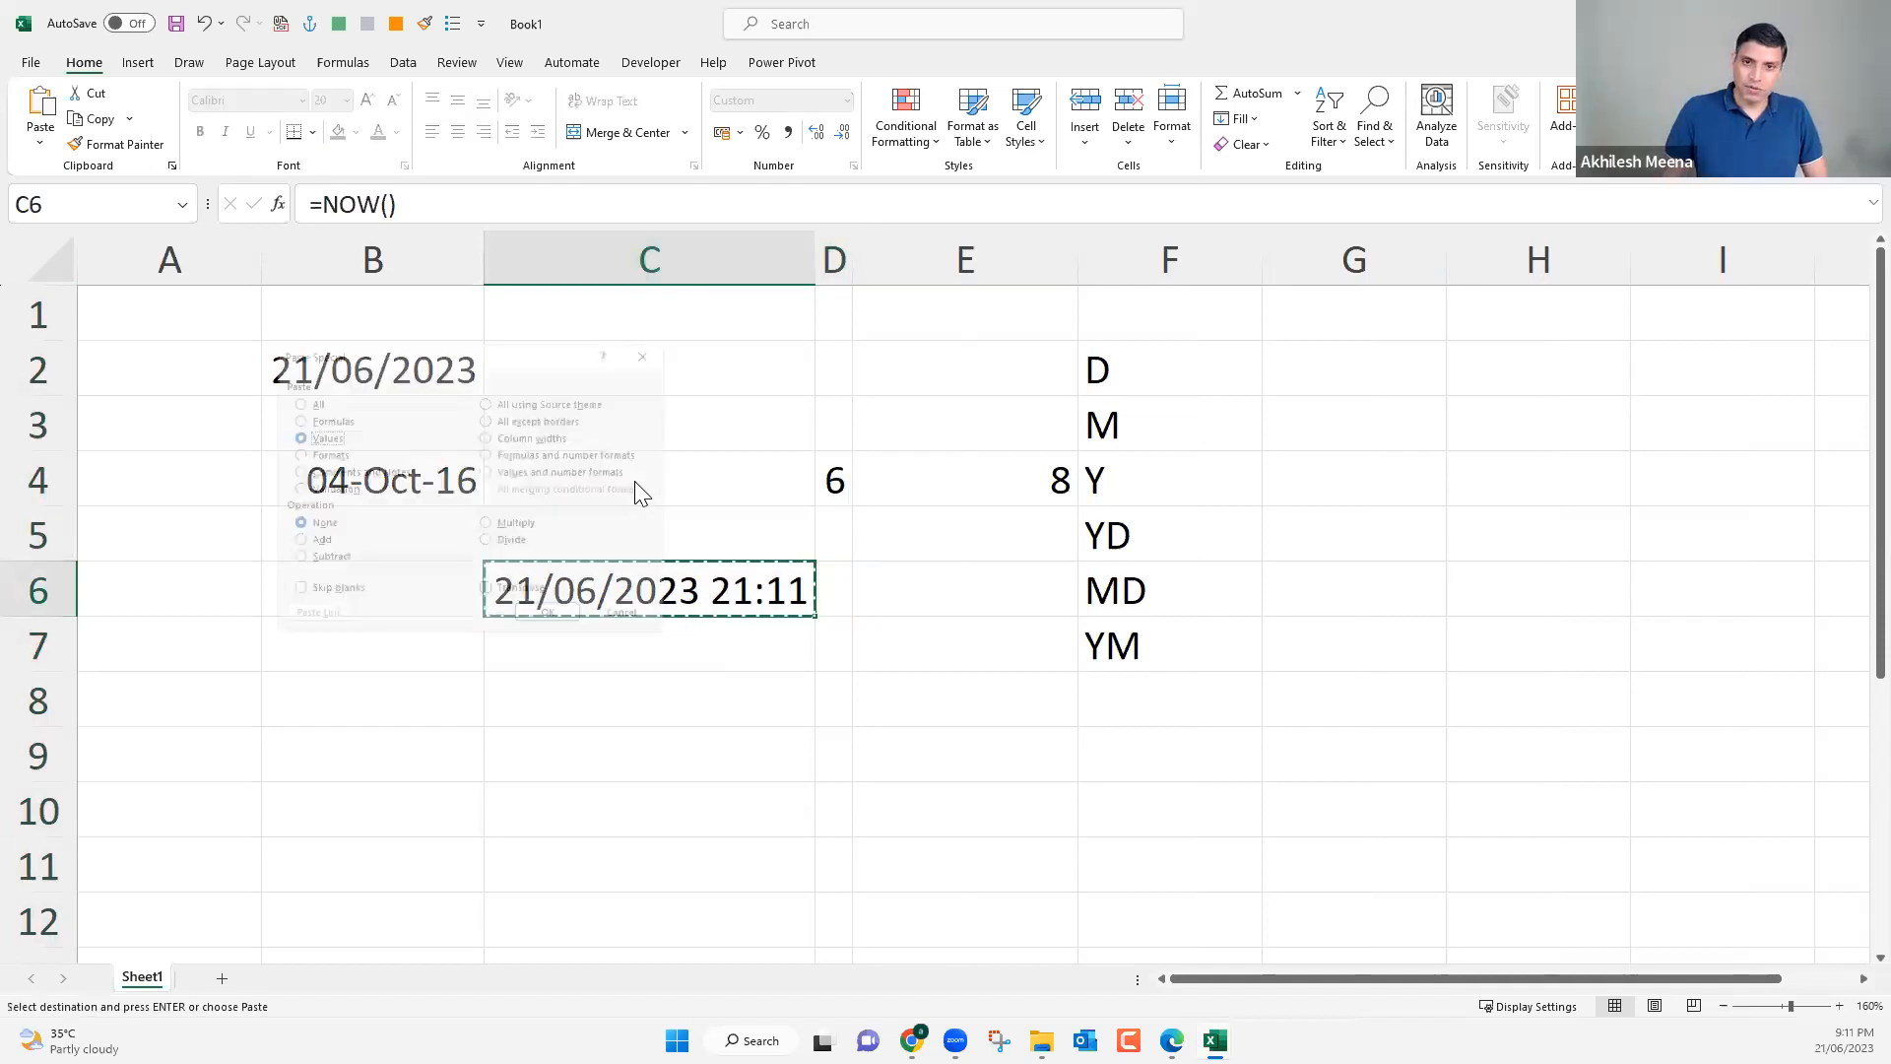
key(v)
key(Return)
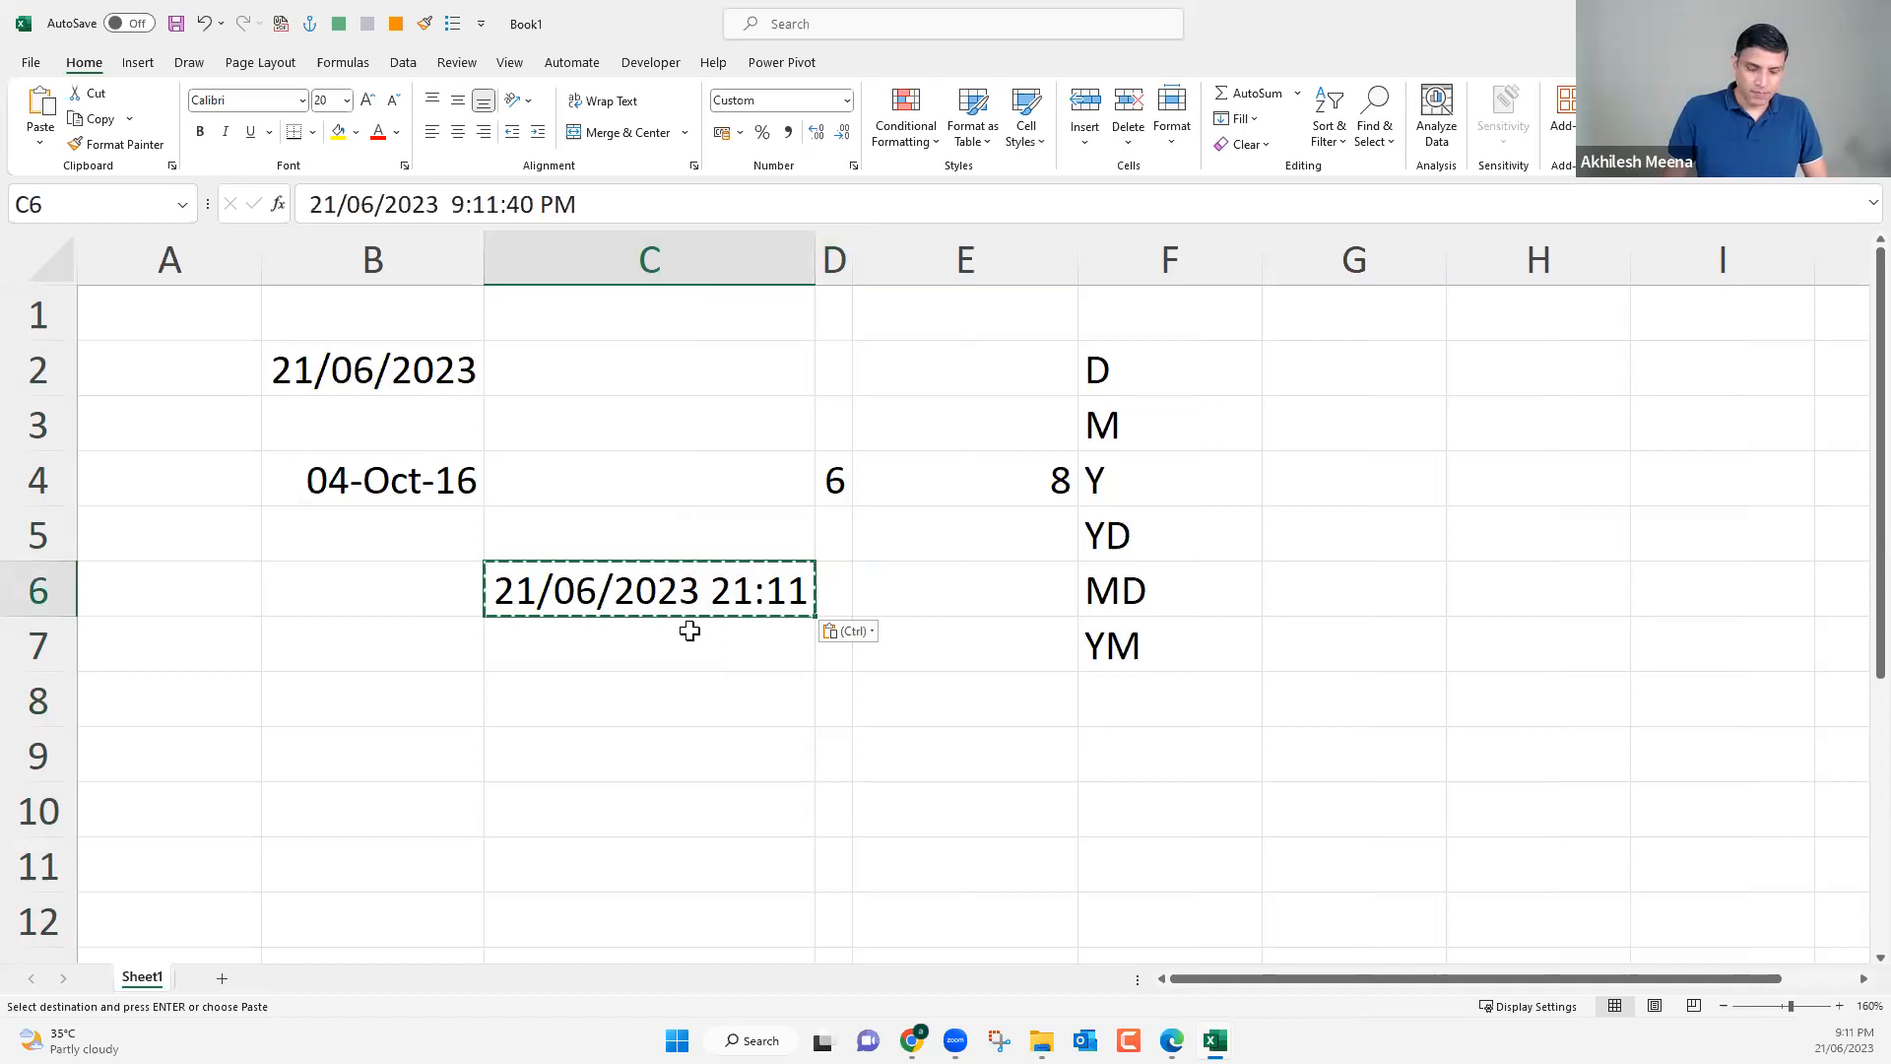
Copy the static date and time from C6 into C7.
key(ctrl+c)
click(704, 650)
key(ctrl+v)
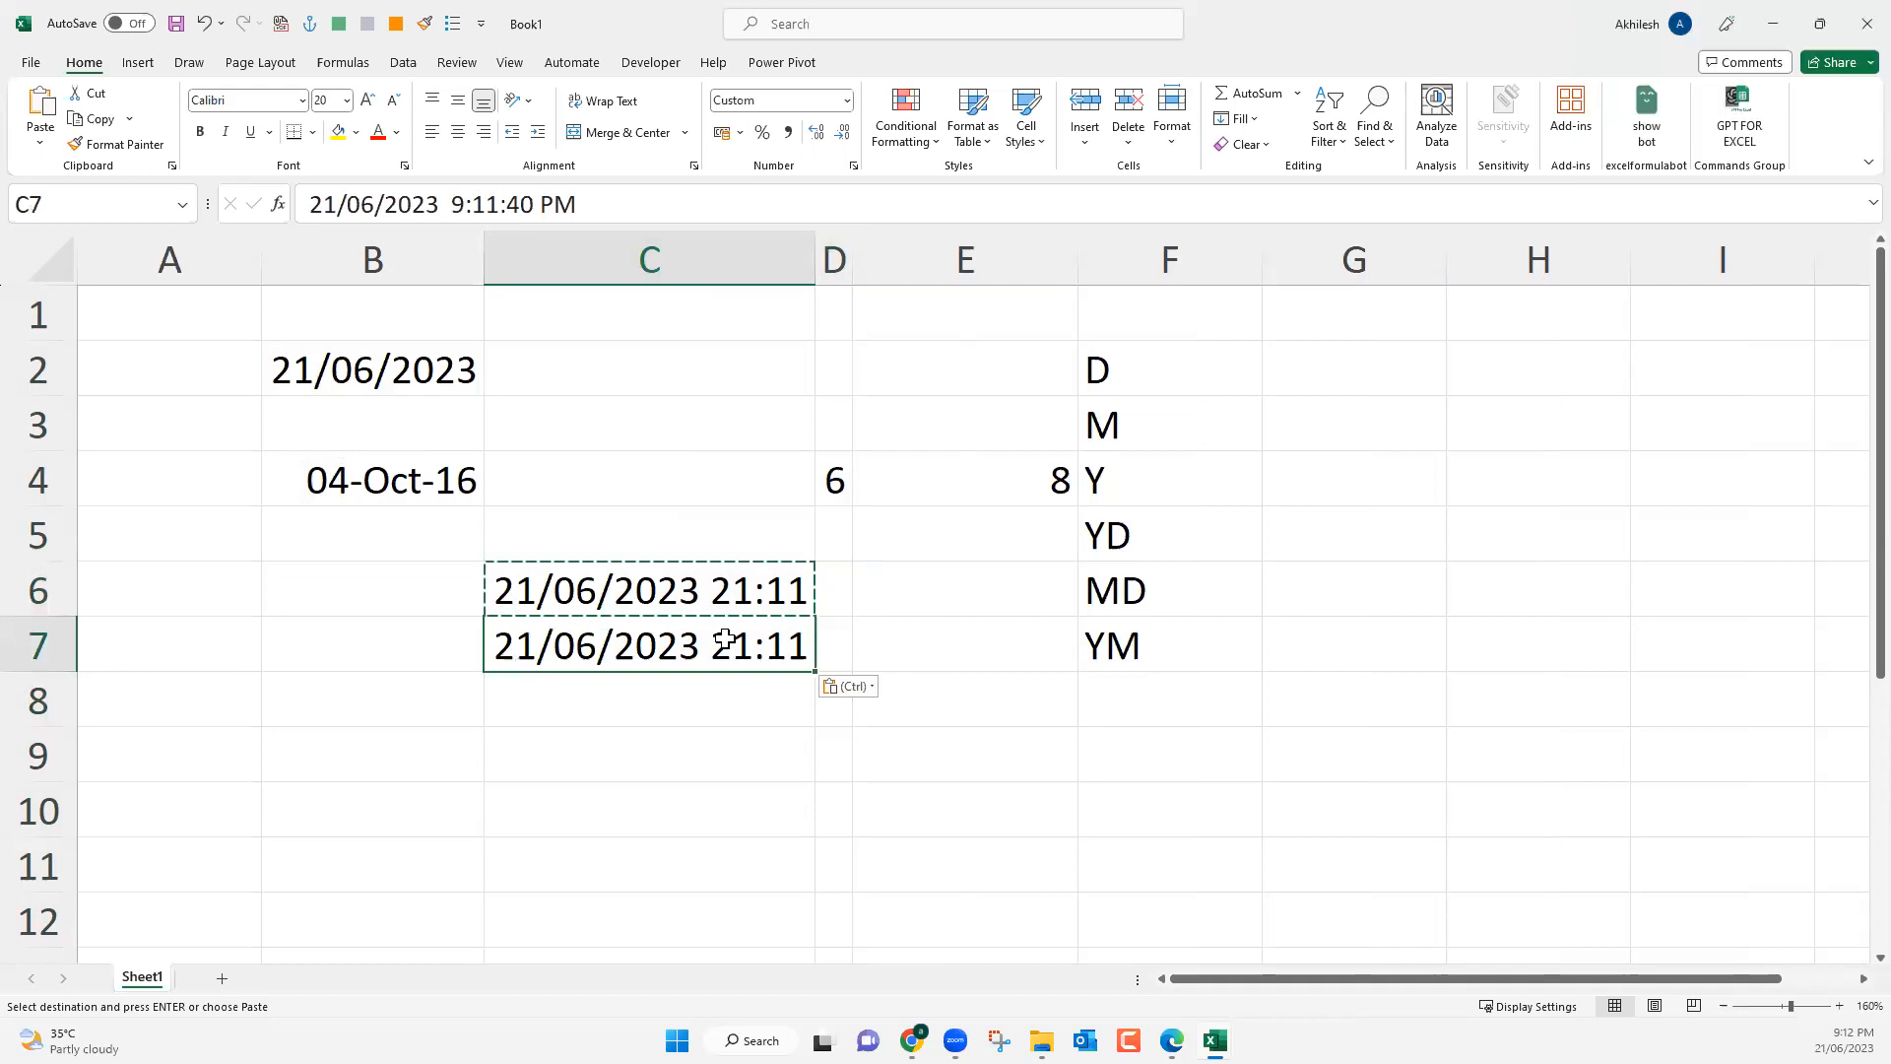
click(723, 754)
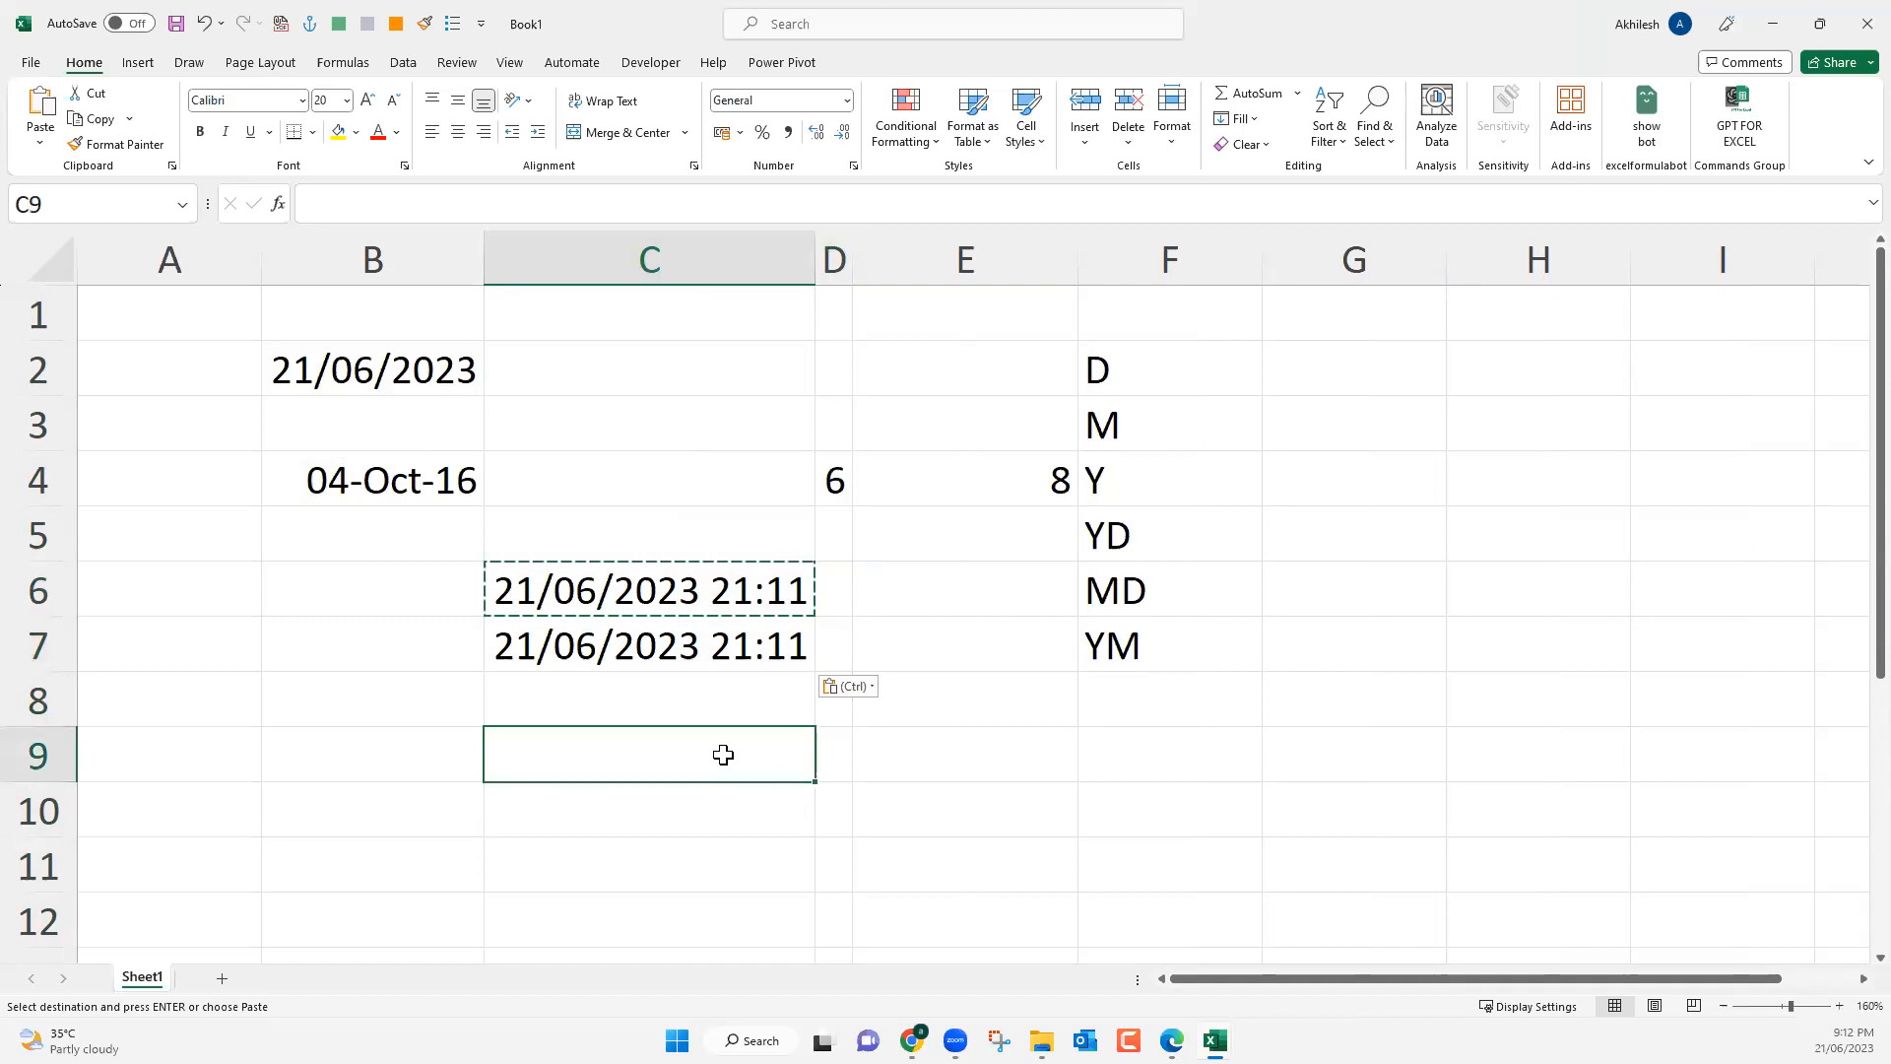
Try to change the hour of the time in C7 to 21, leaving PM in the entry.
click(746, 669)
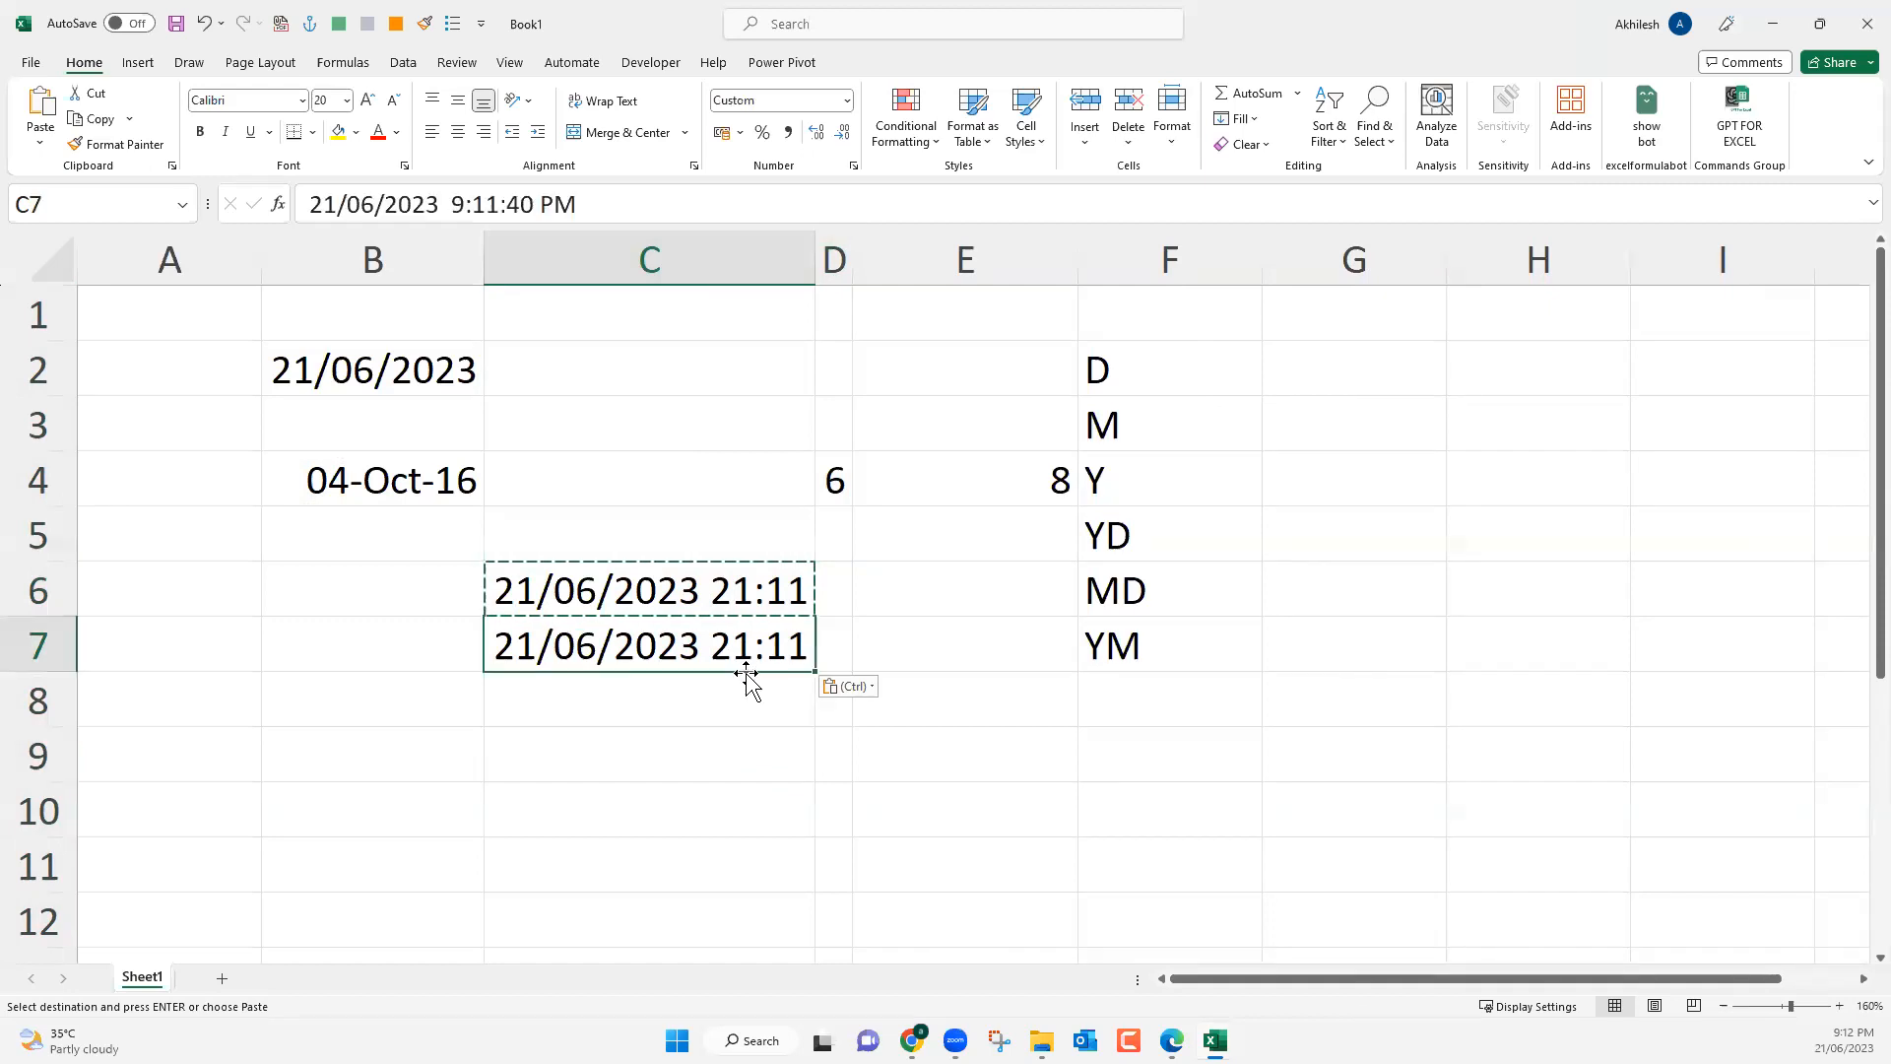
double_click(458, 204)
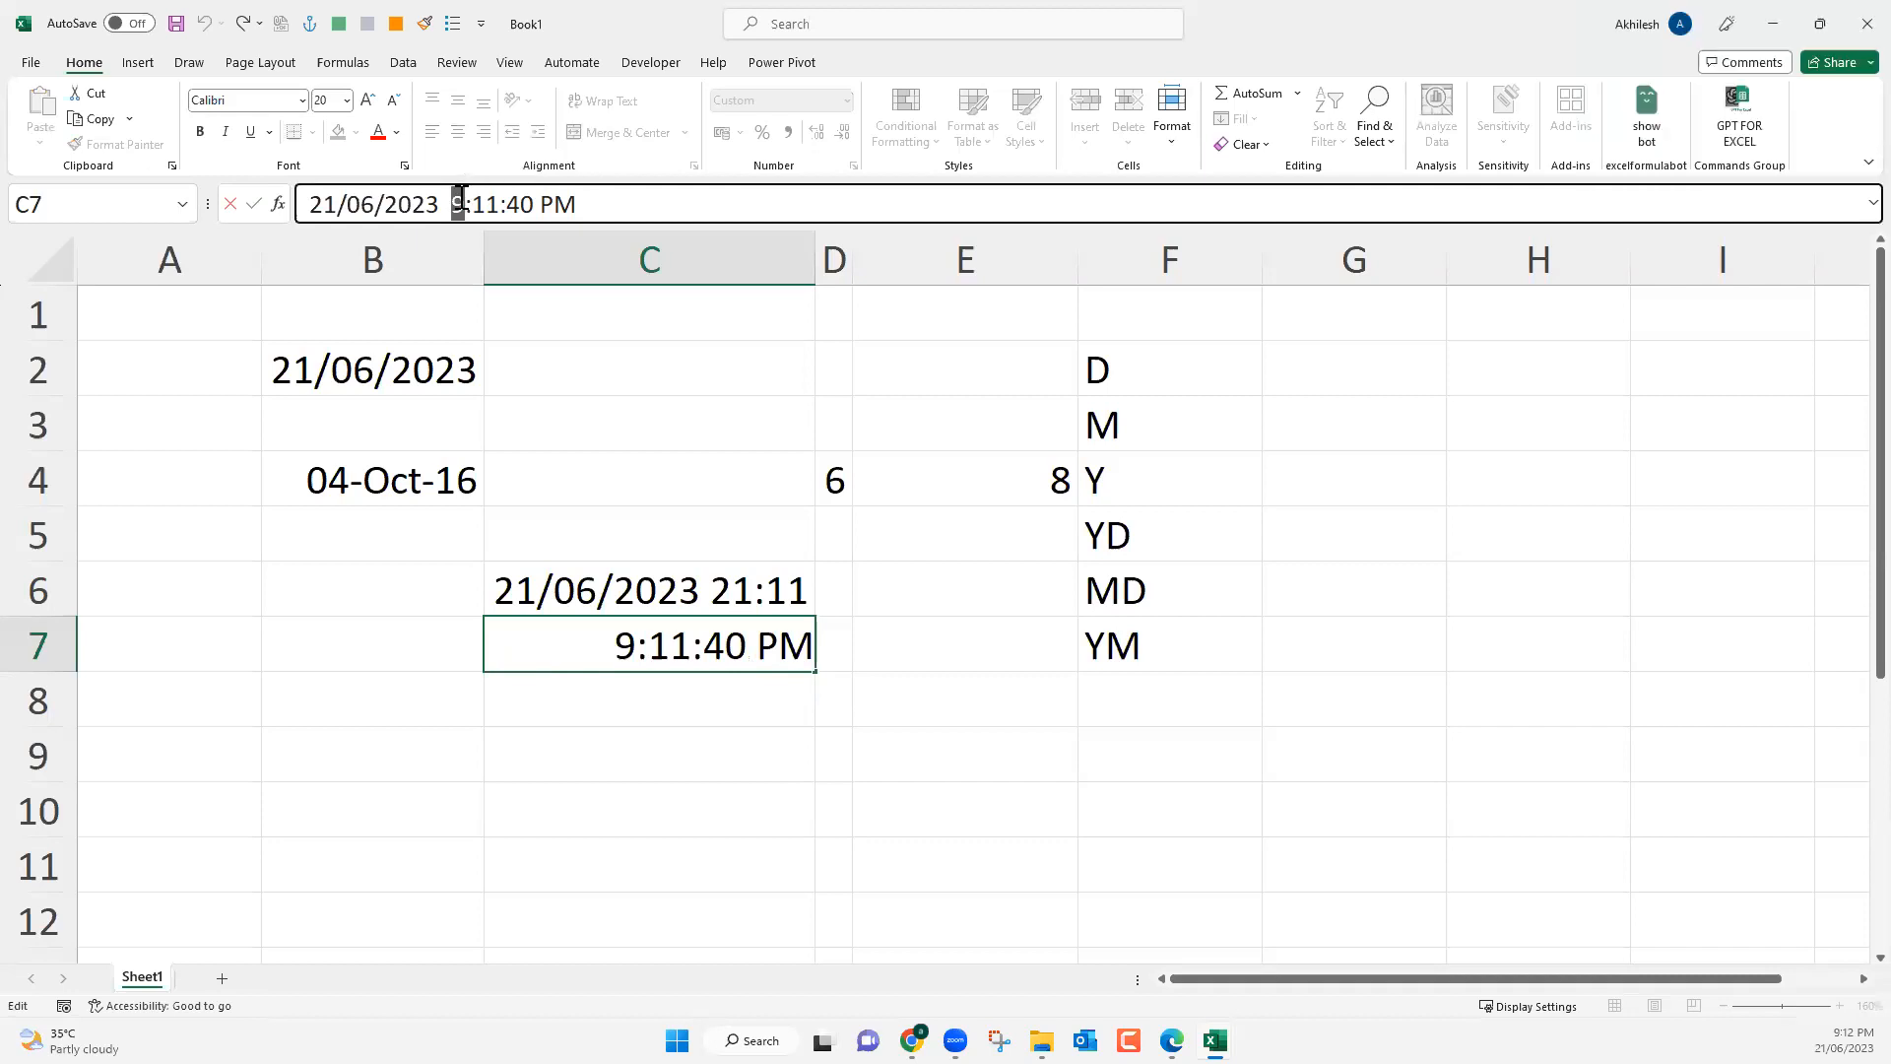
text(12)
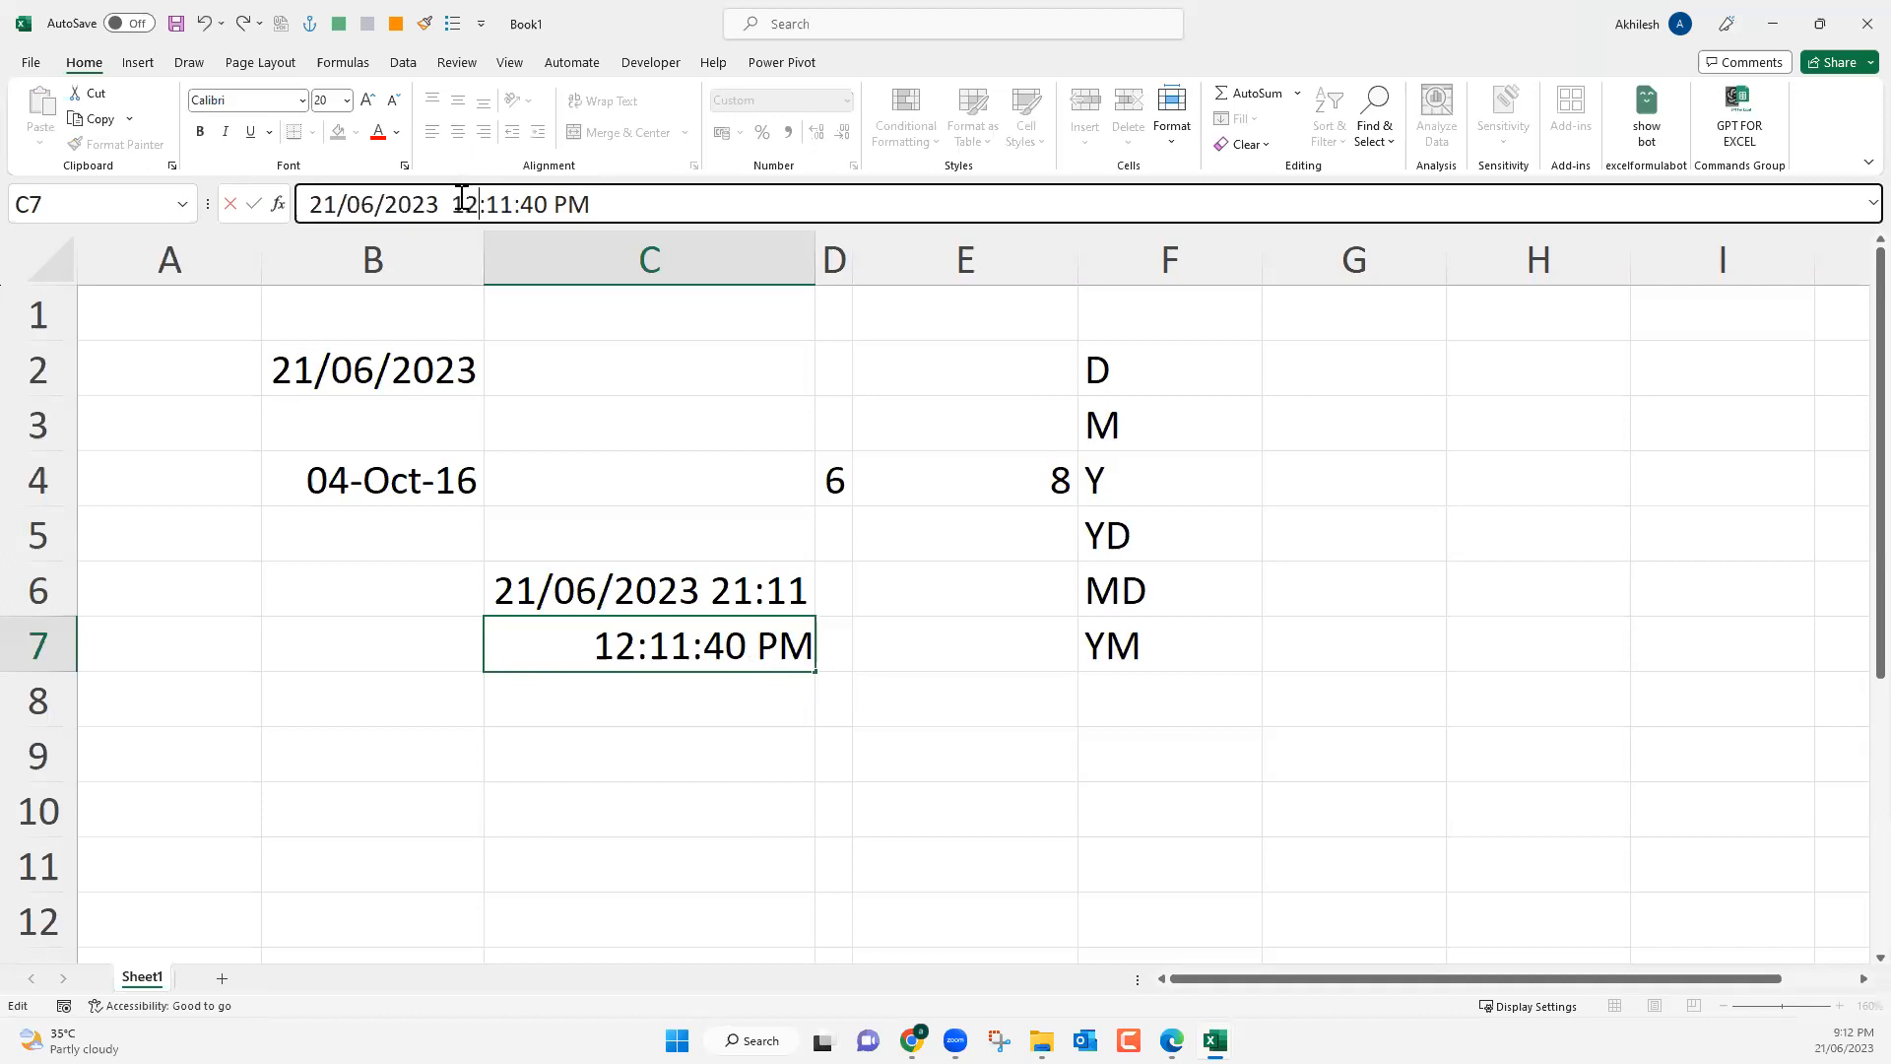
key(BackSpace)
key(BackSpace)
text(21)
key(Return)
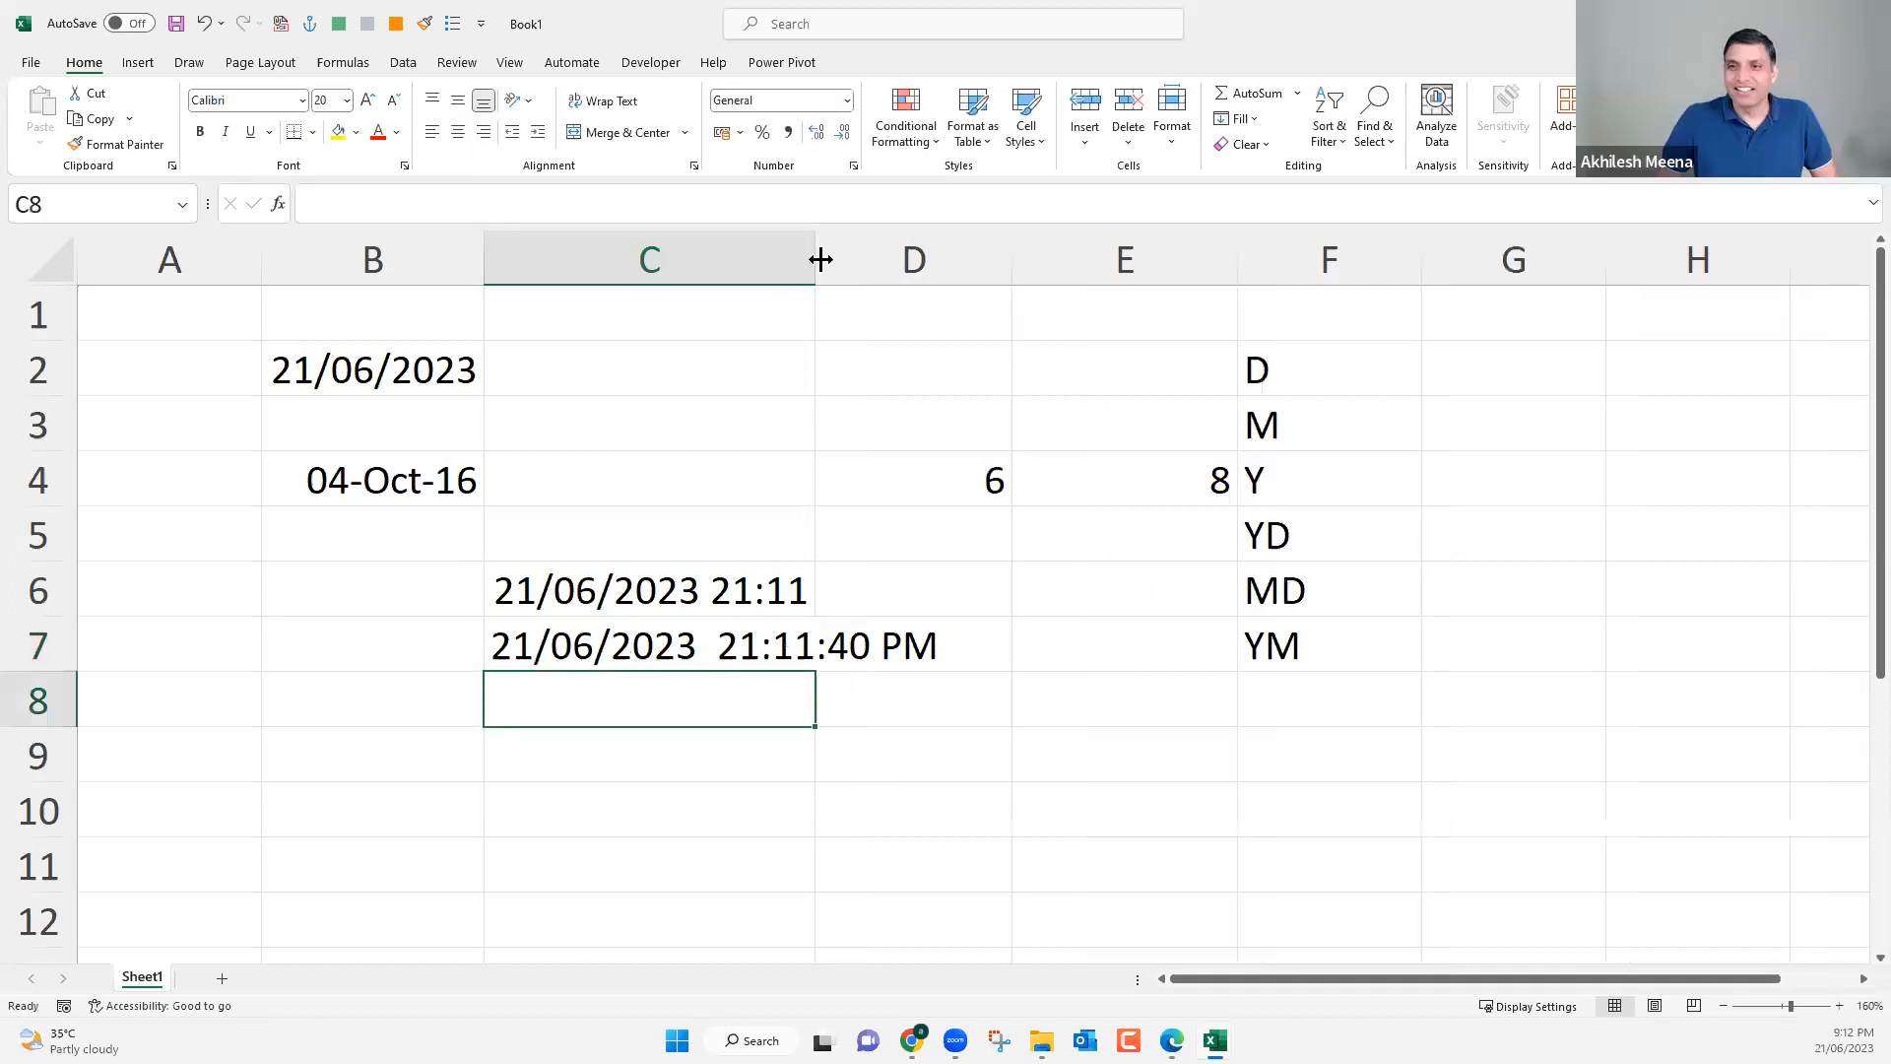
key(Up)
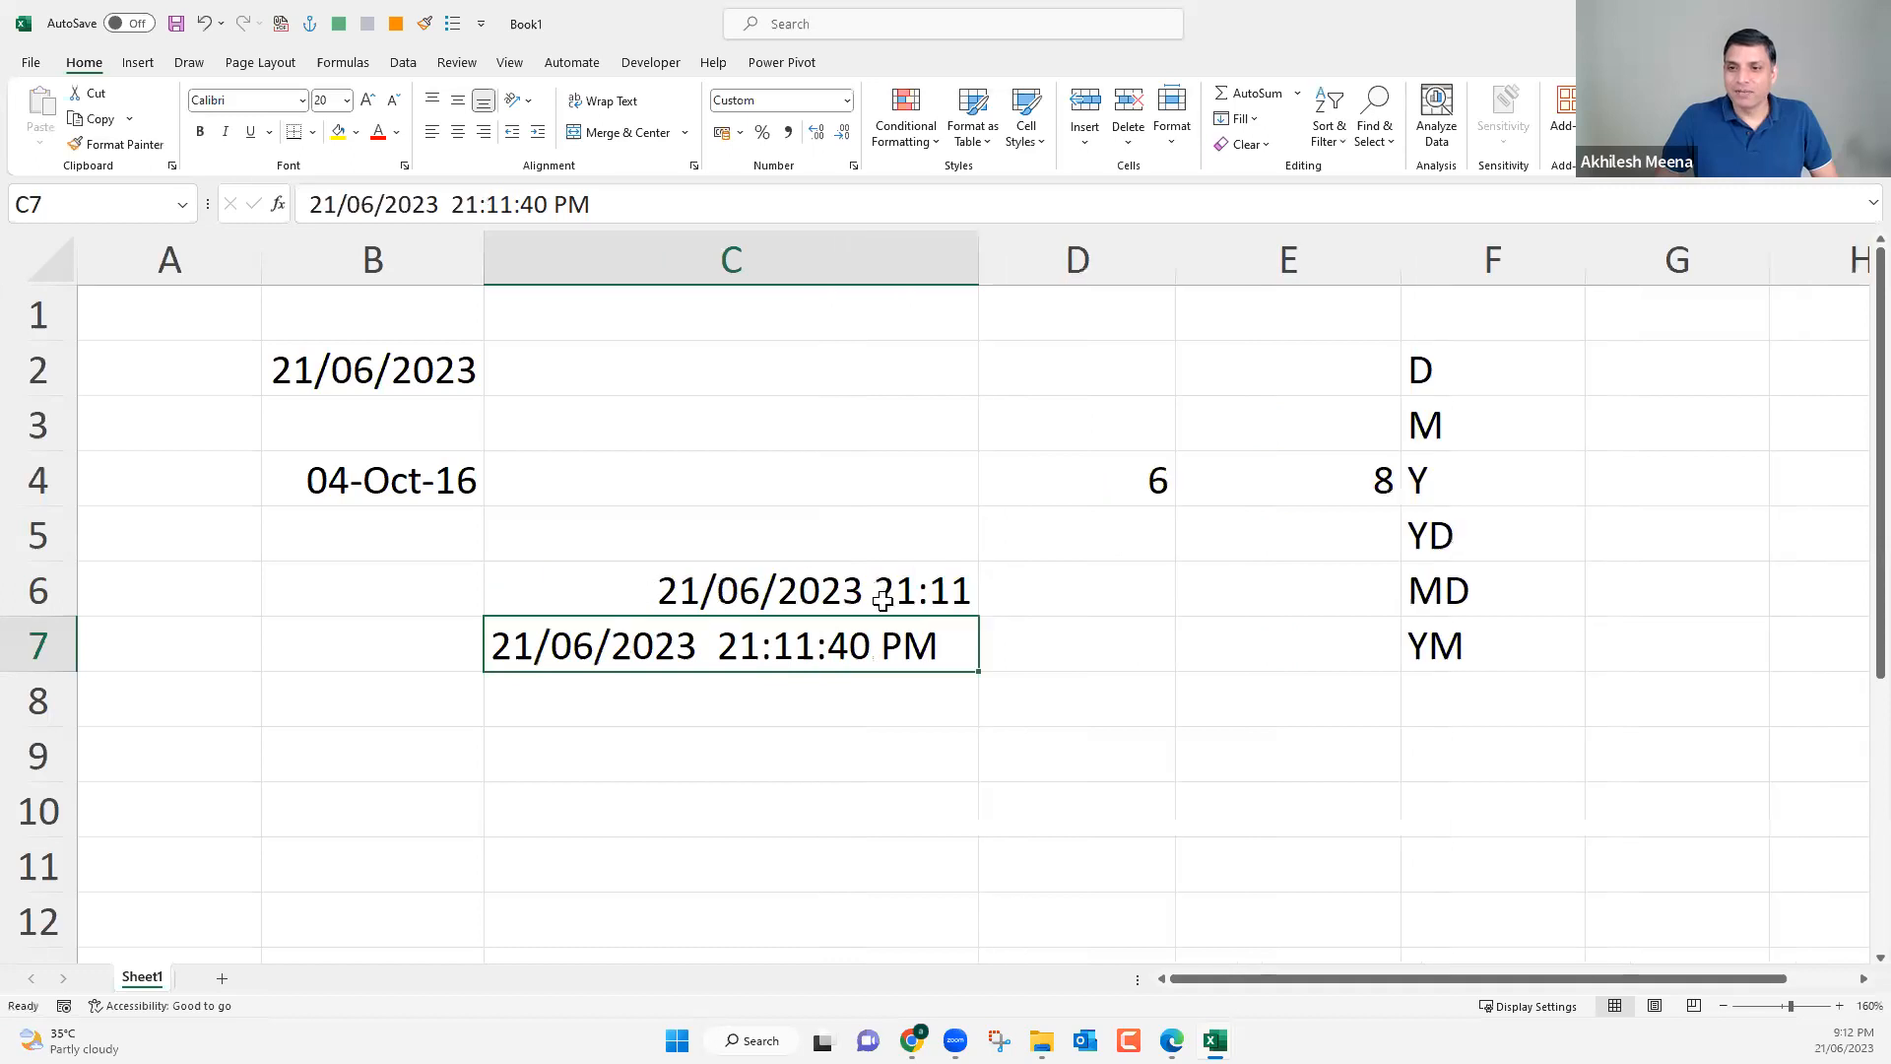
Compare the entries in C6 and C7 and reapply the custom format dd/mm/yyyy h:mm to both cells.
click(882, 591)
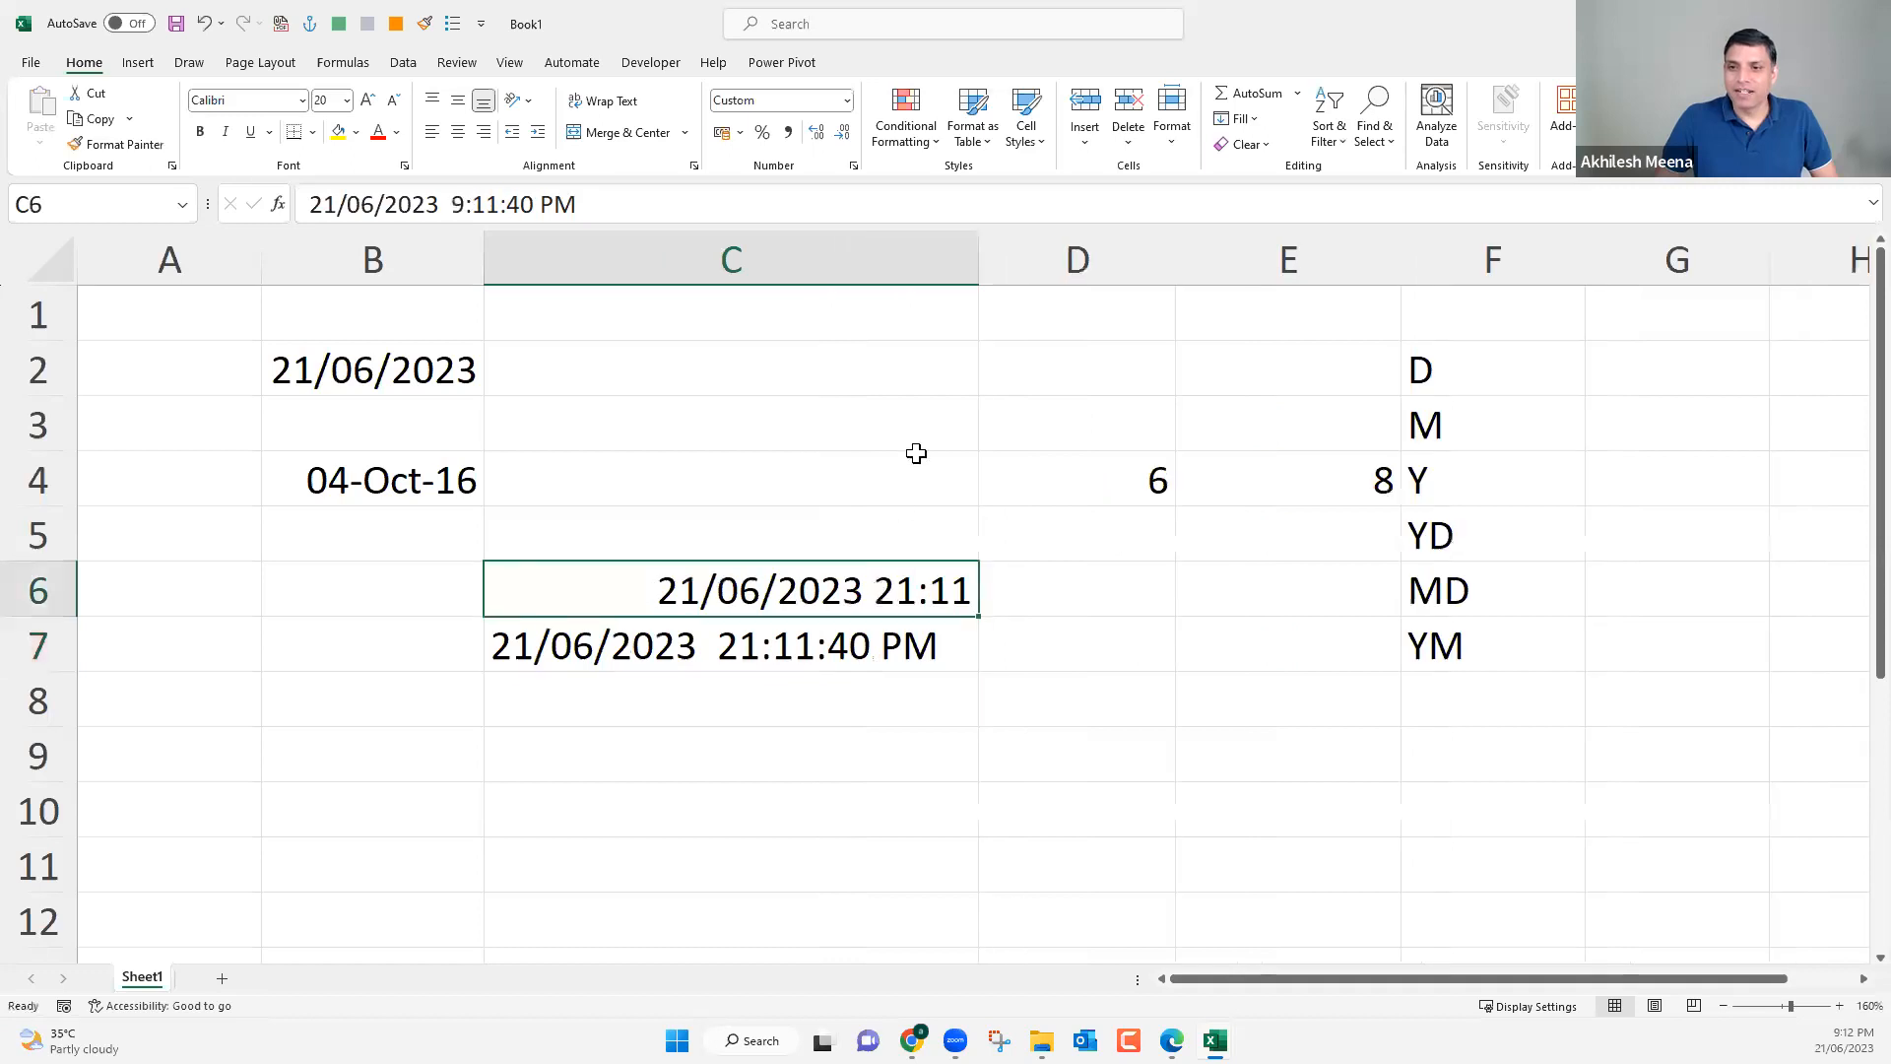
click(497, 202)
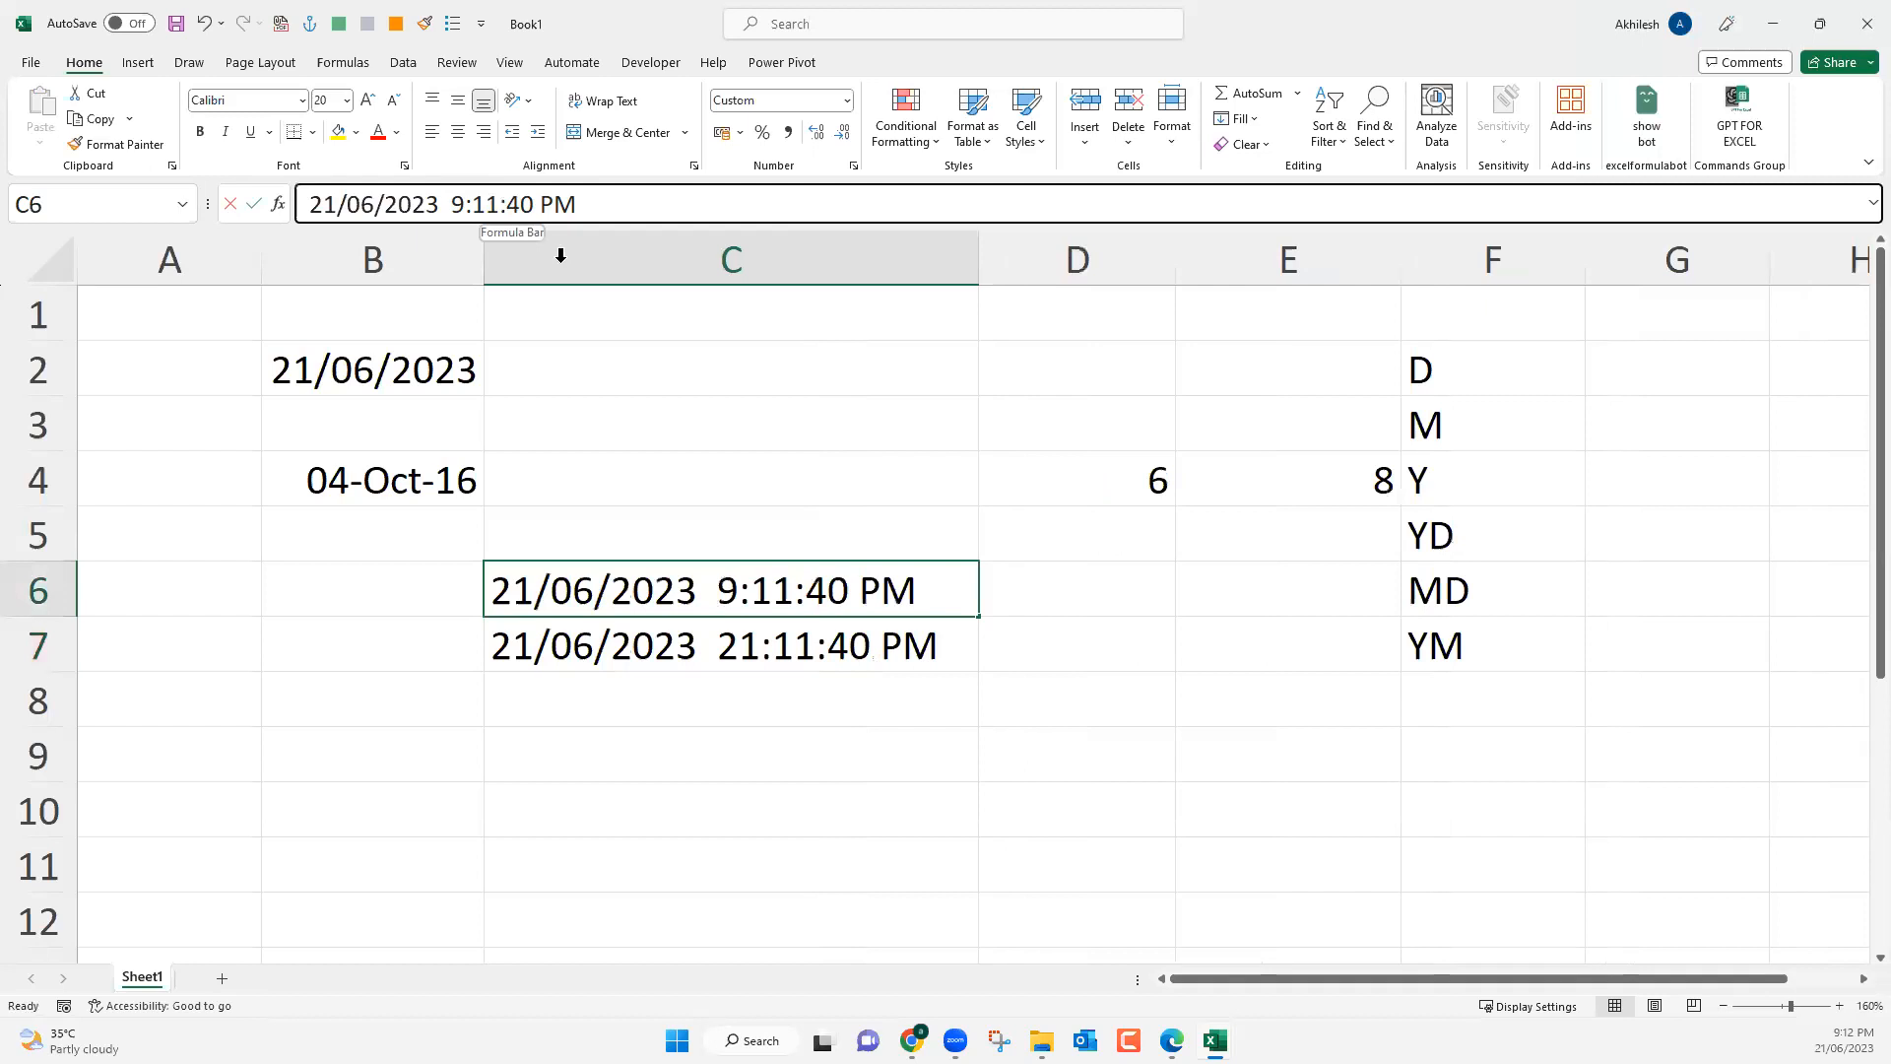
key(ctrl+Return)
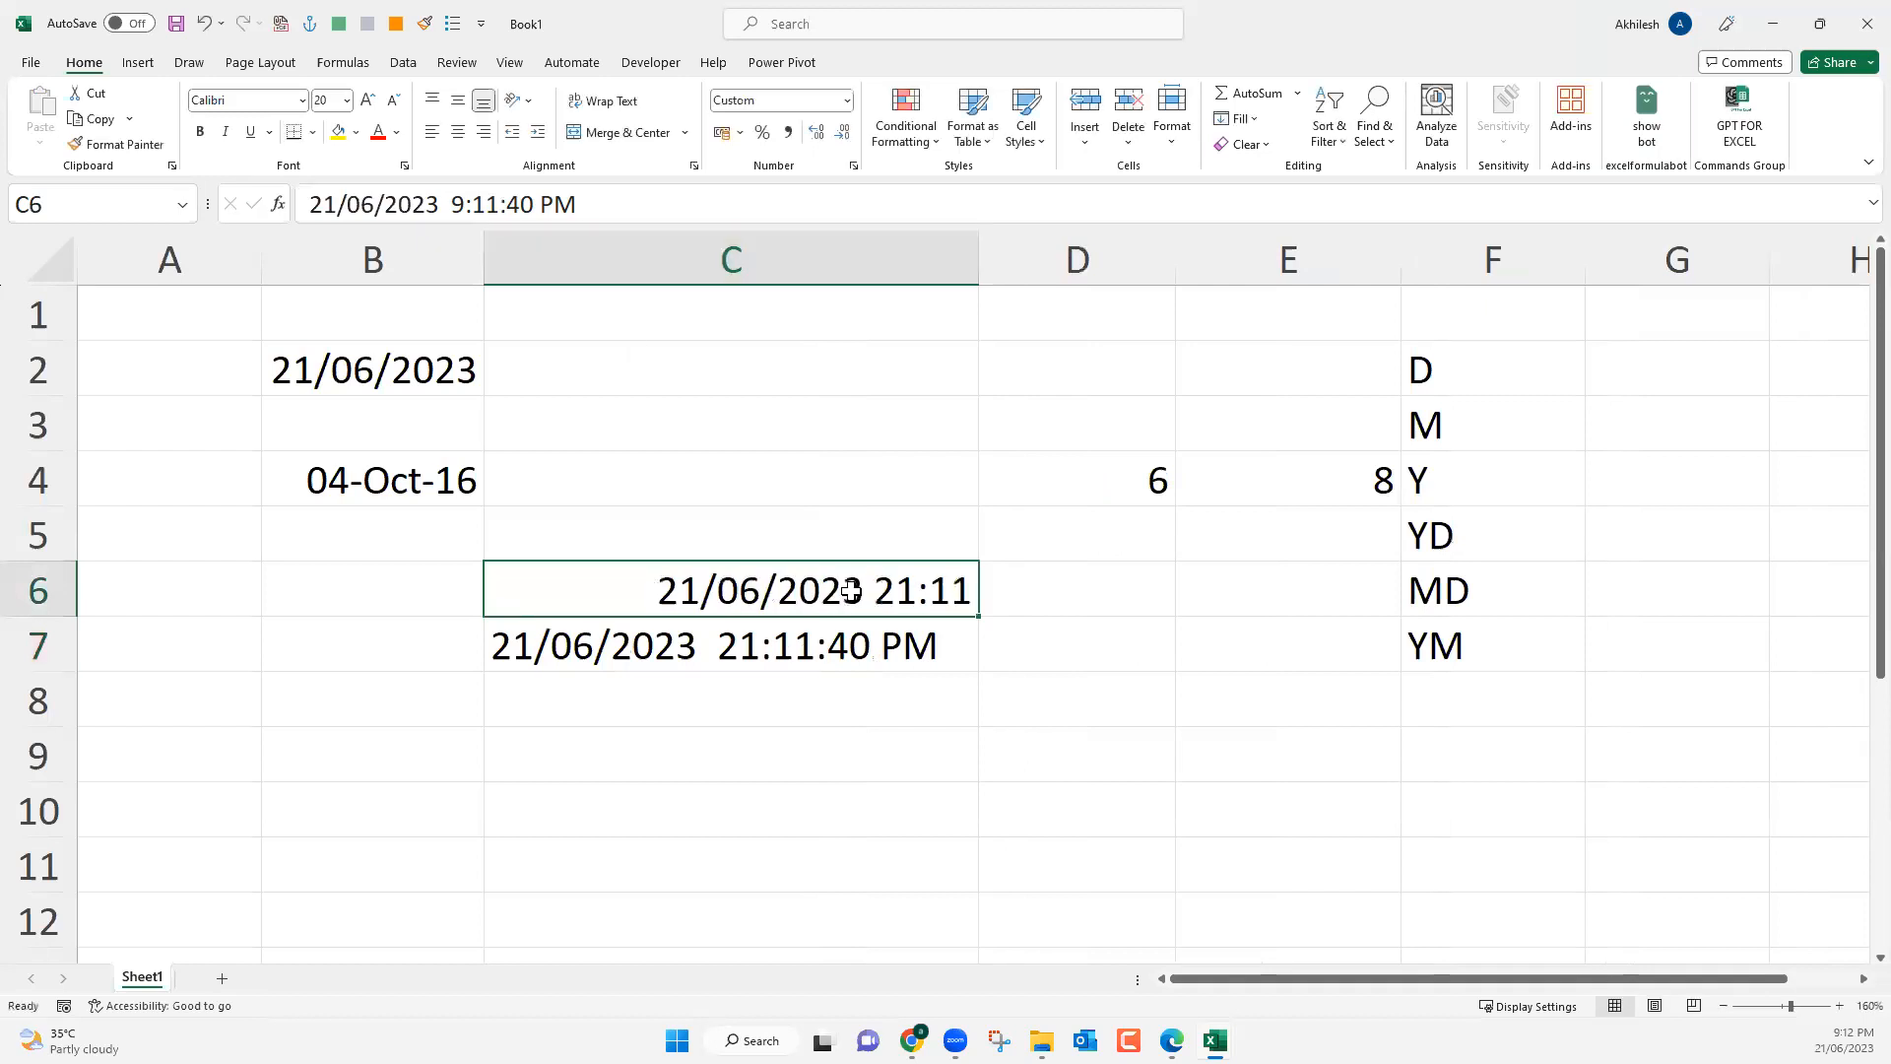
click(827, 662)
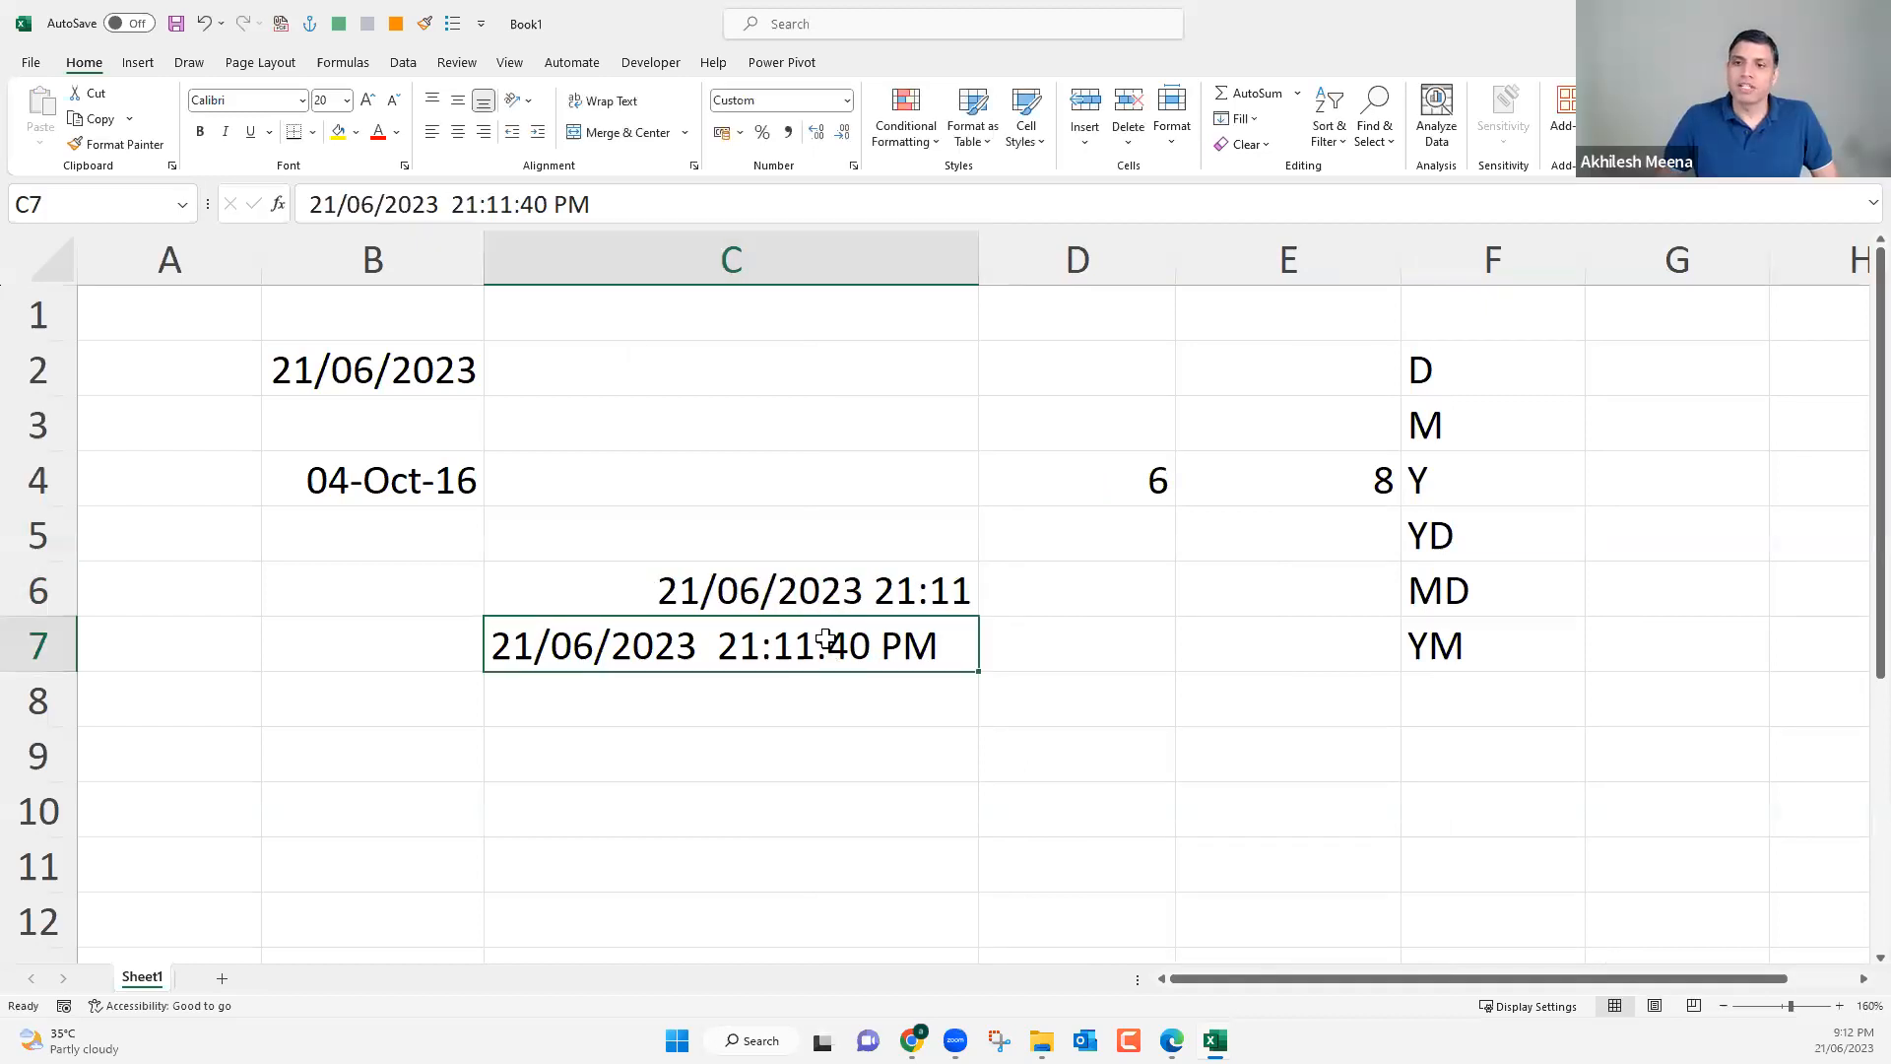
drag(812, 566, 843, 632)
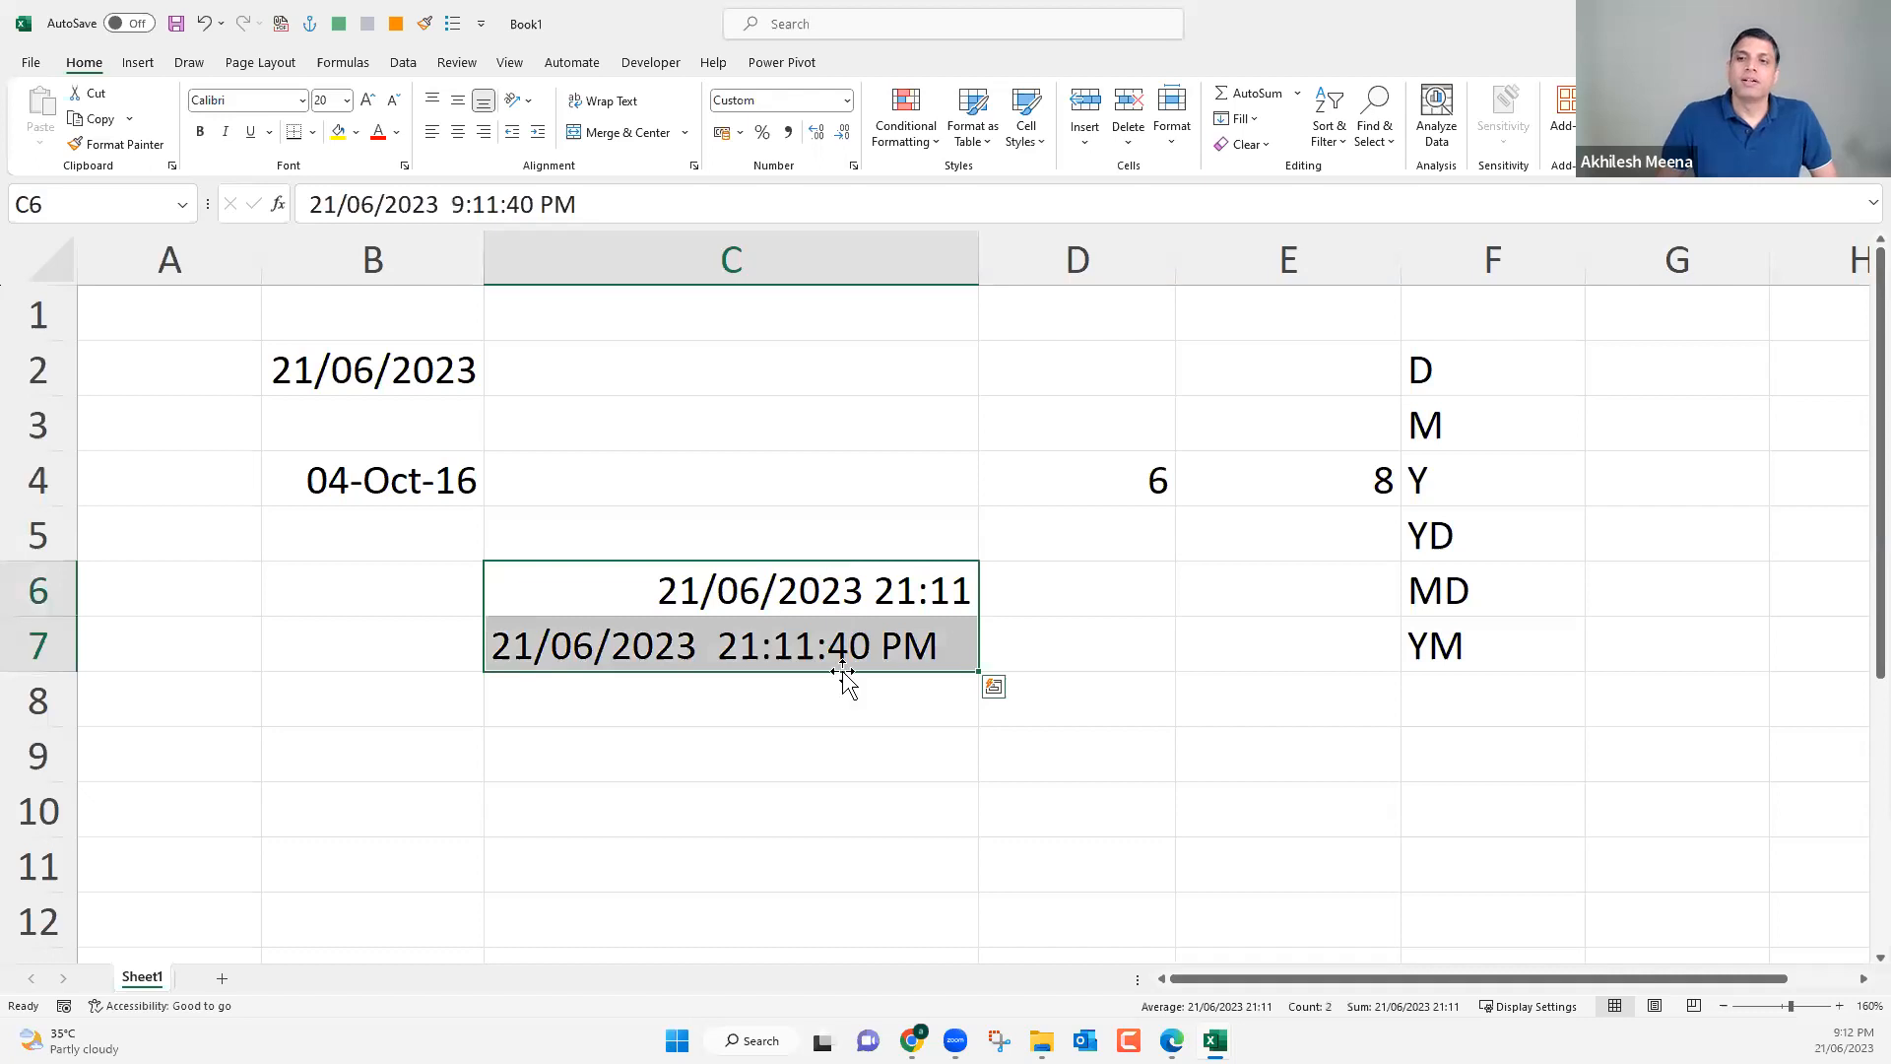
click(844, 105)
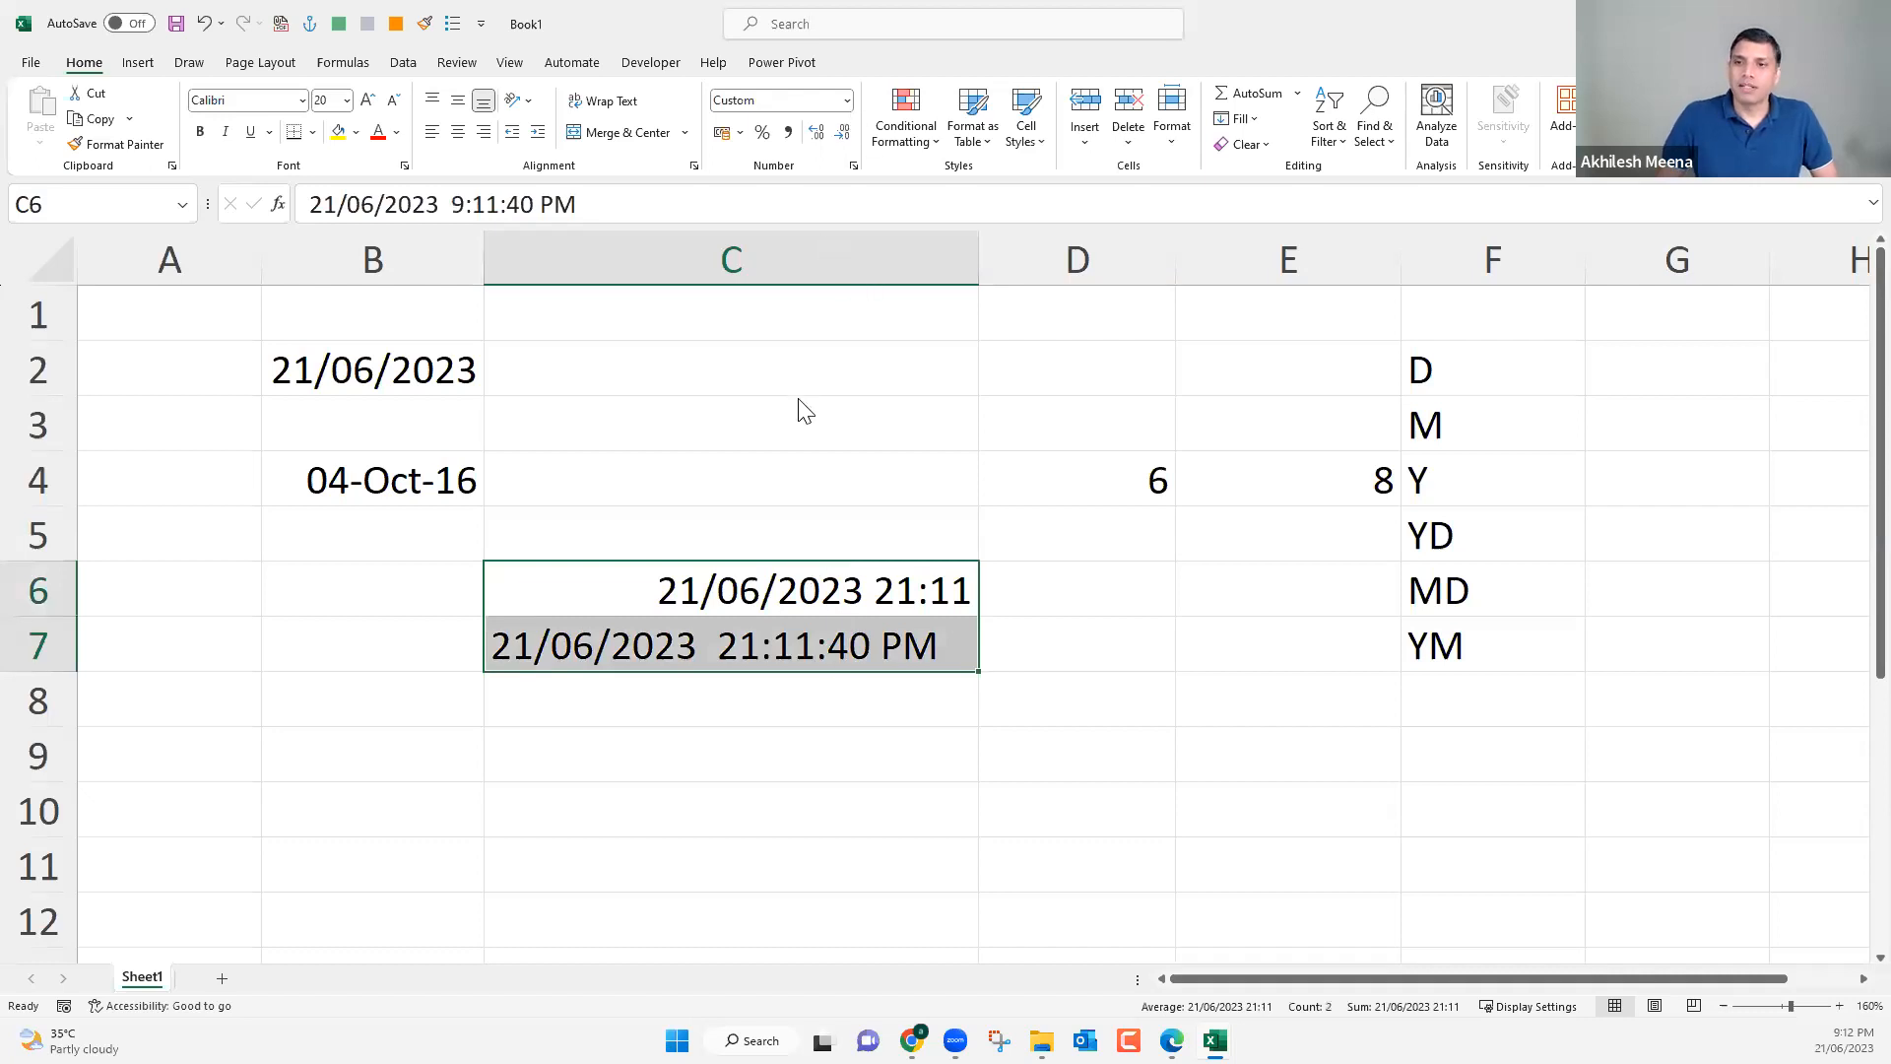
click(828, 652)
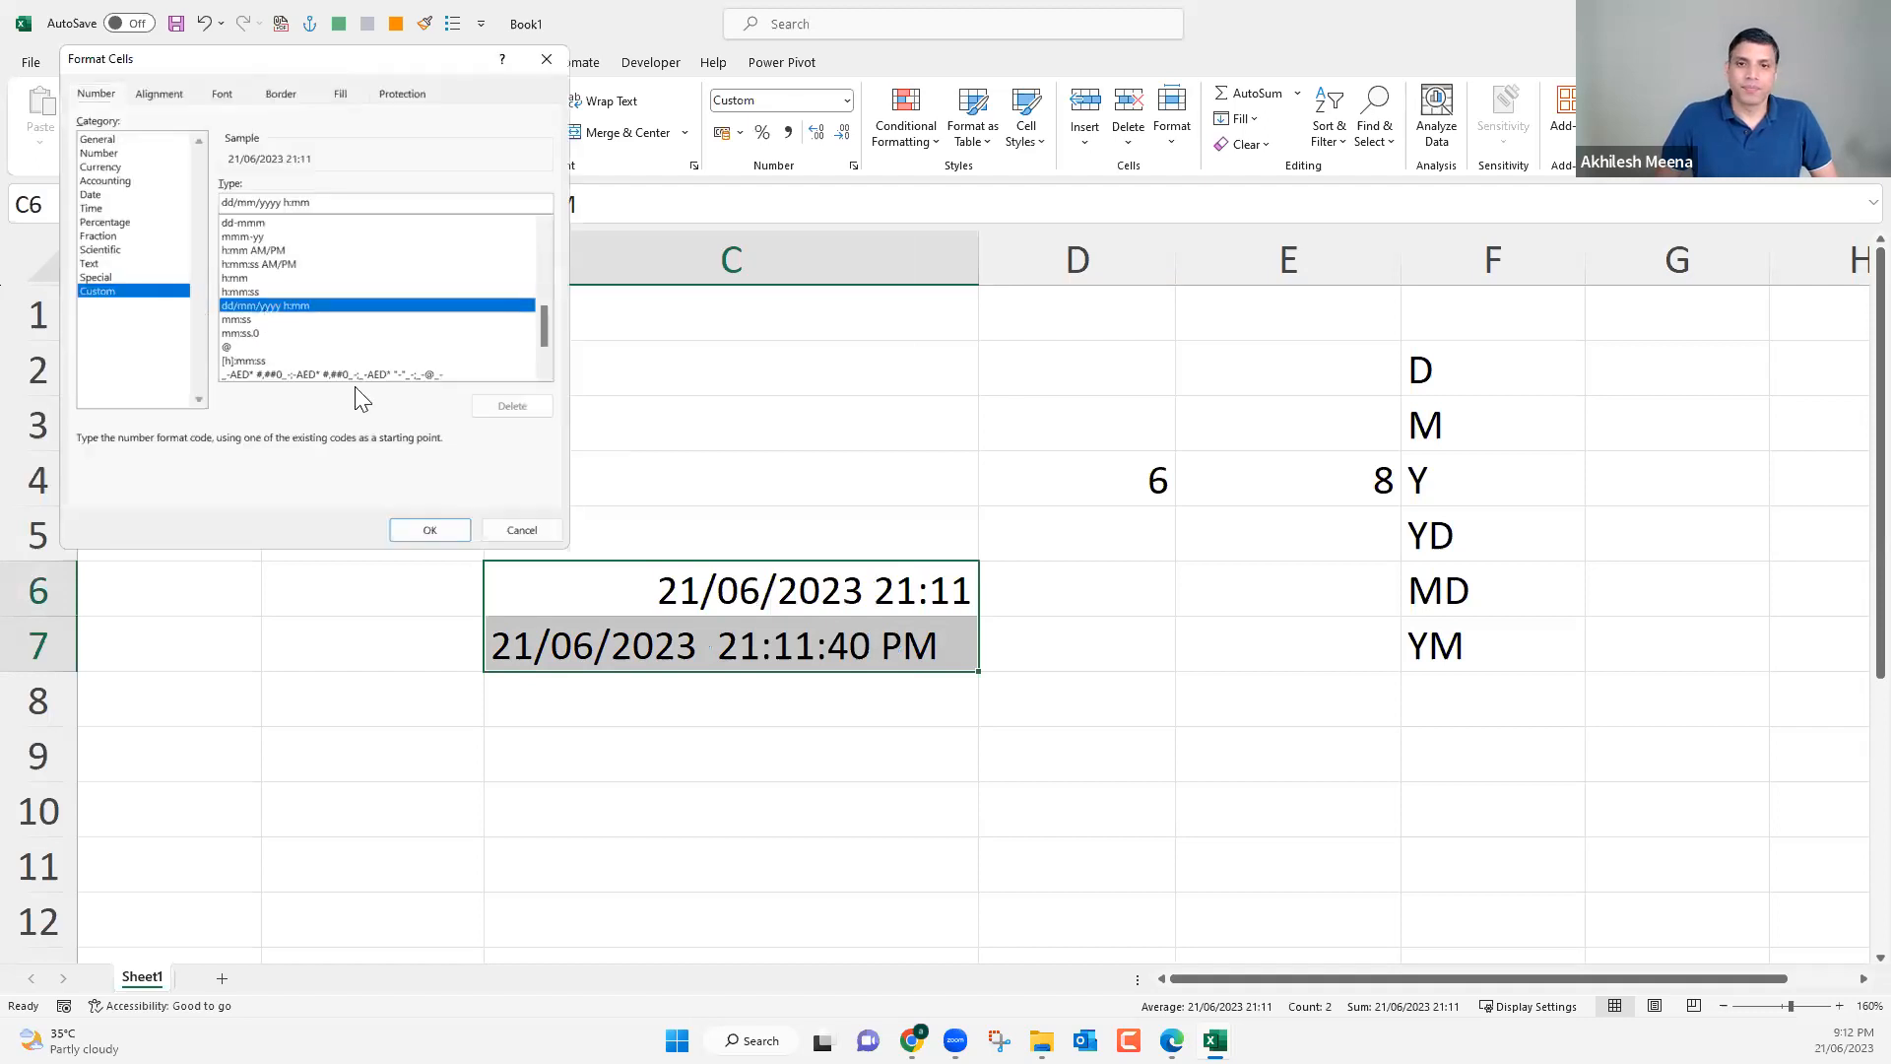
click(464, 537)
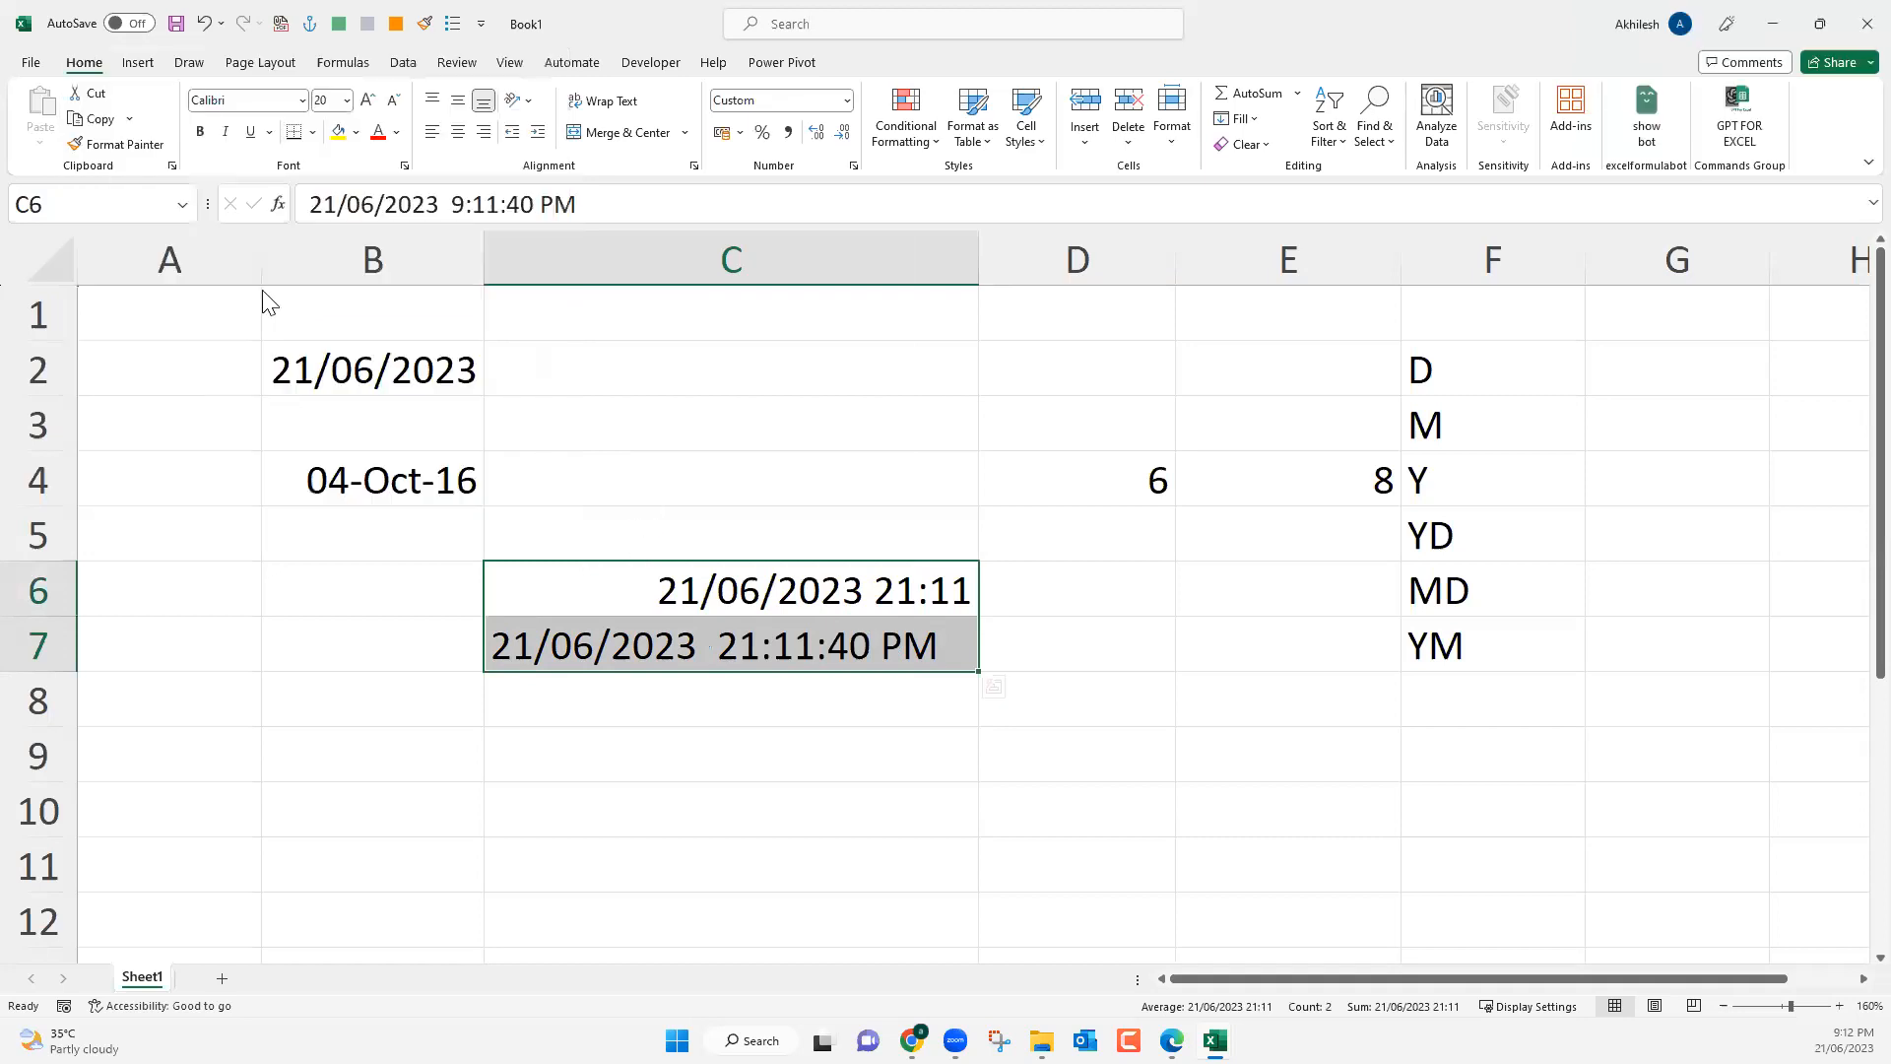
key(ctrl+1)
click(431, 530)
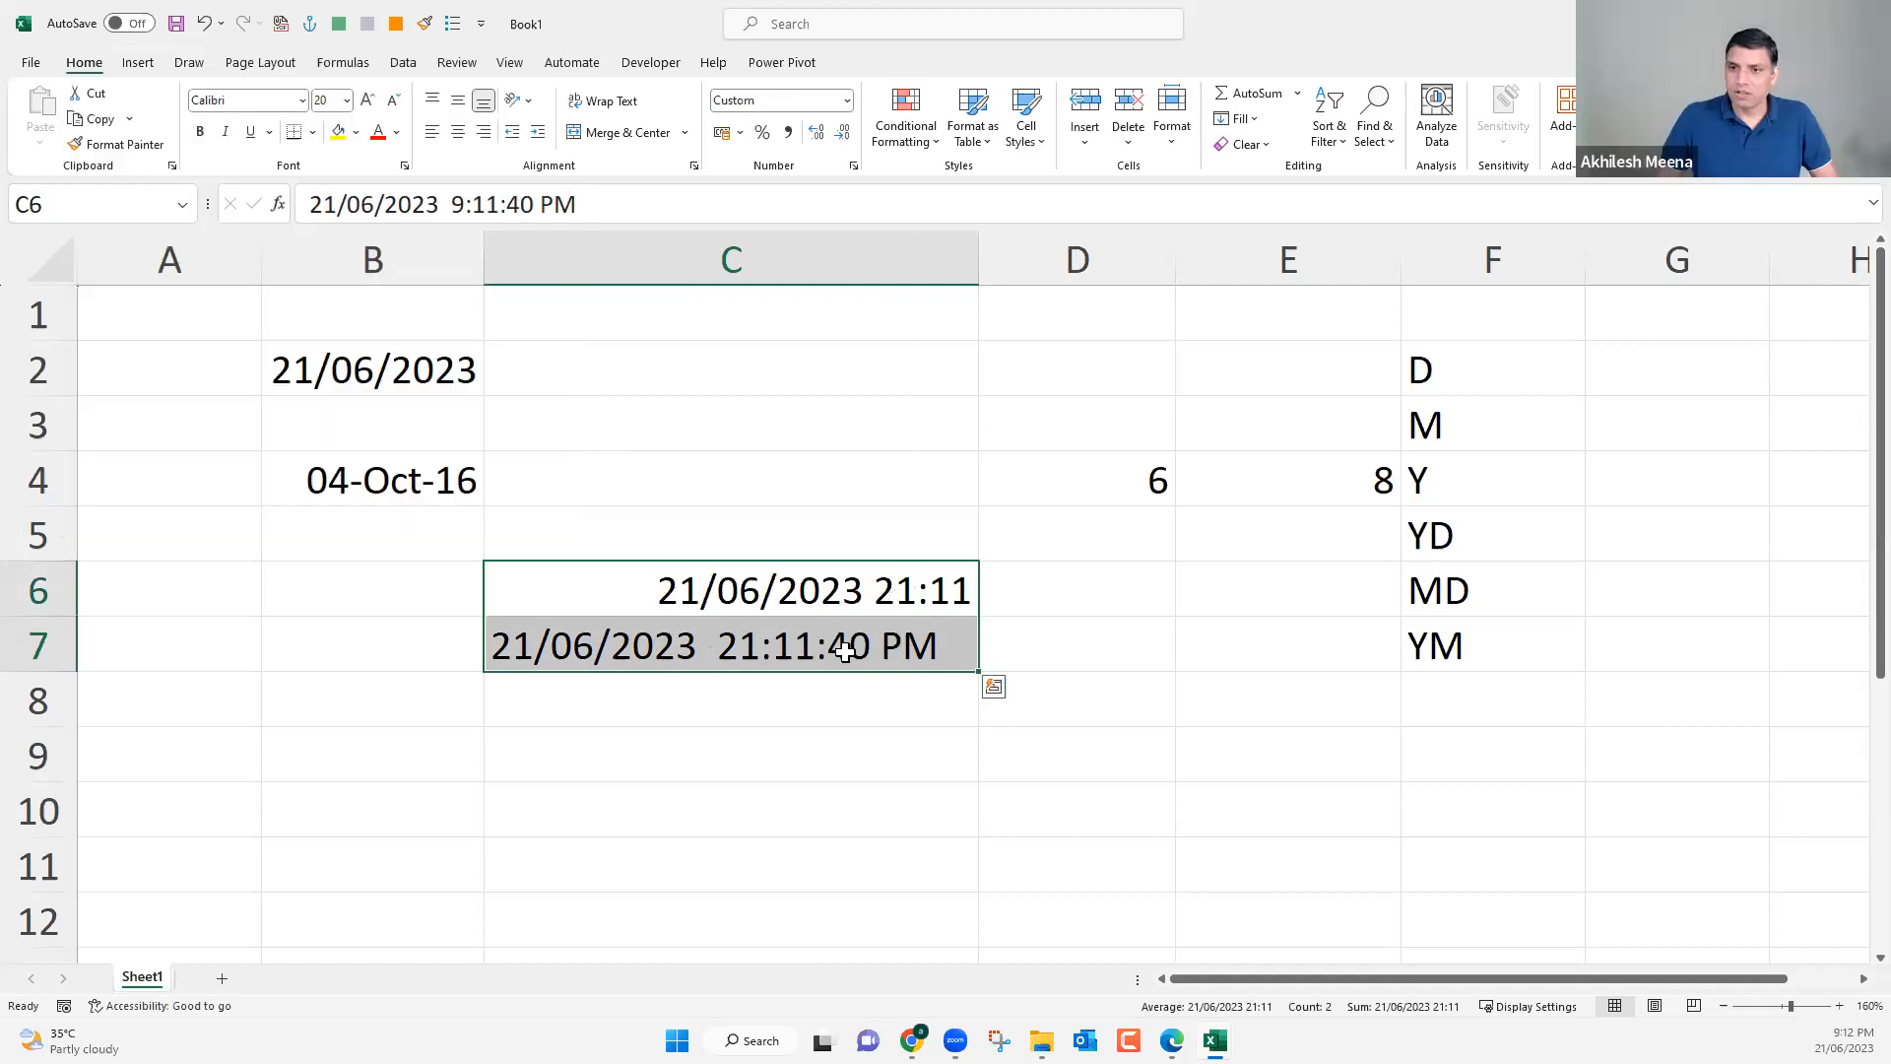
Copy the formatting of C7 onto C6 and of C6 back onto C7 with Format Painter.
click(898, 603)
click(853, 649)
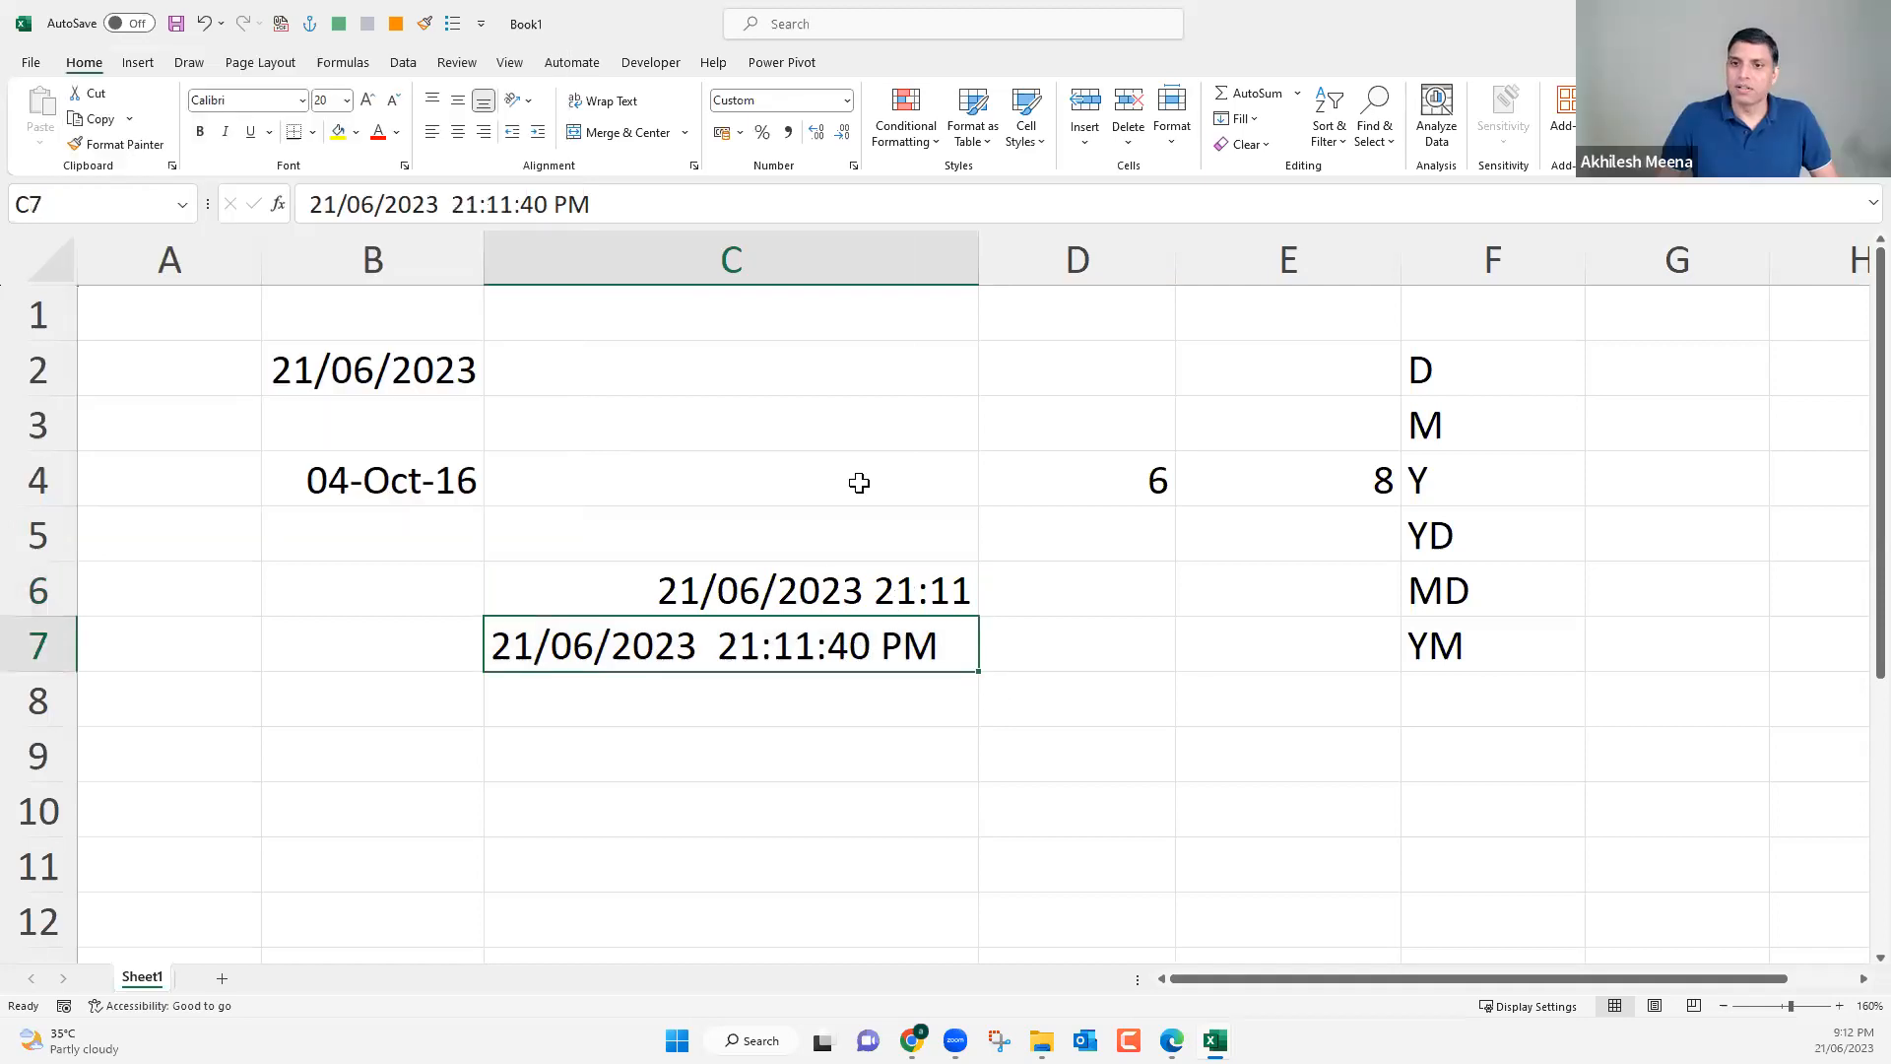
click(802, 599)
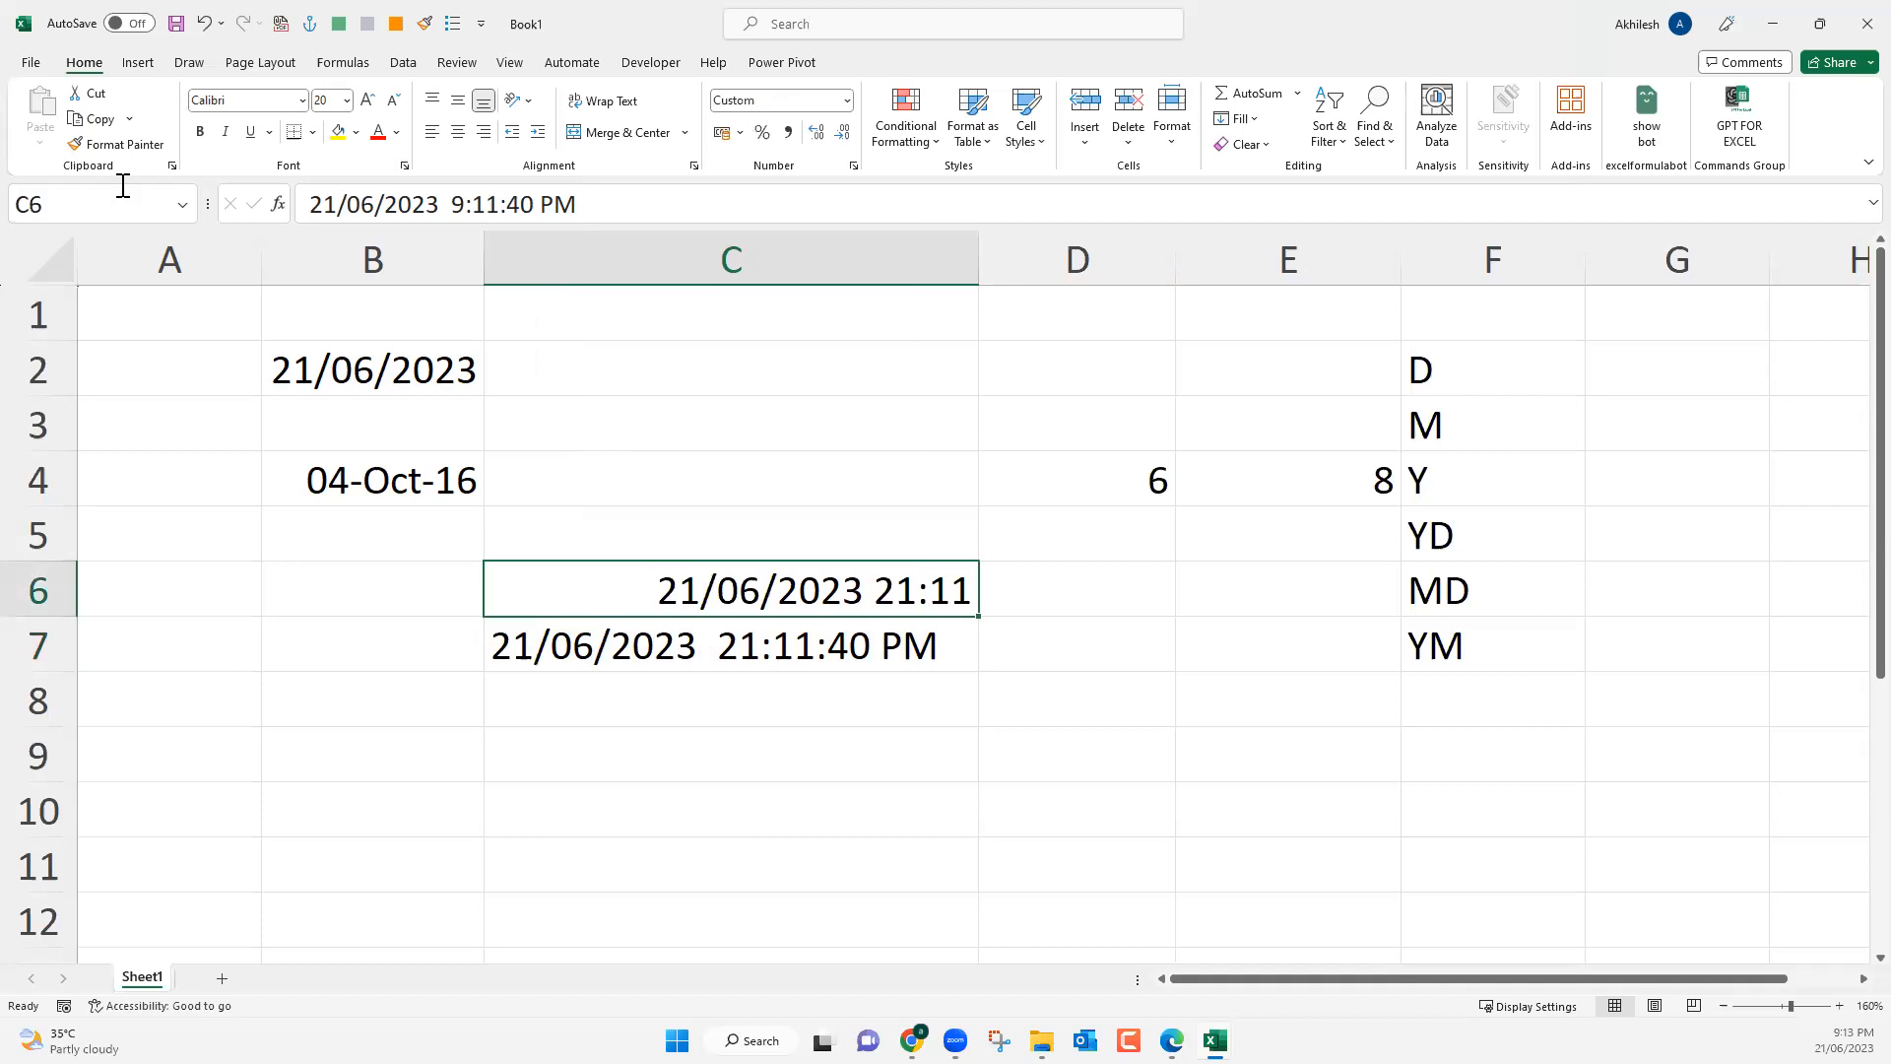
click(118, 146)
click(719, 586)
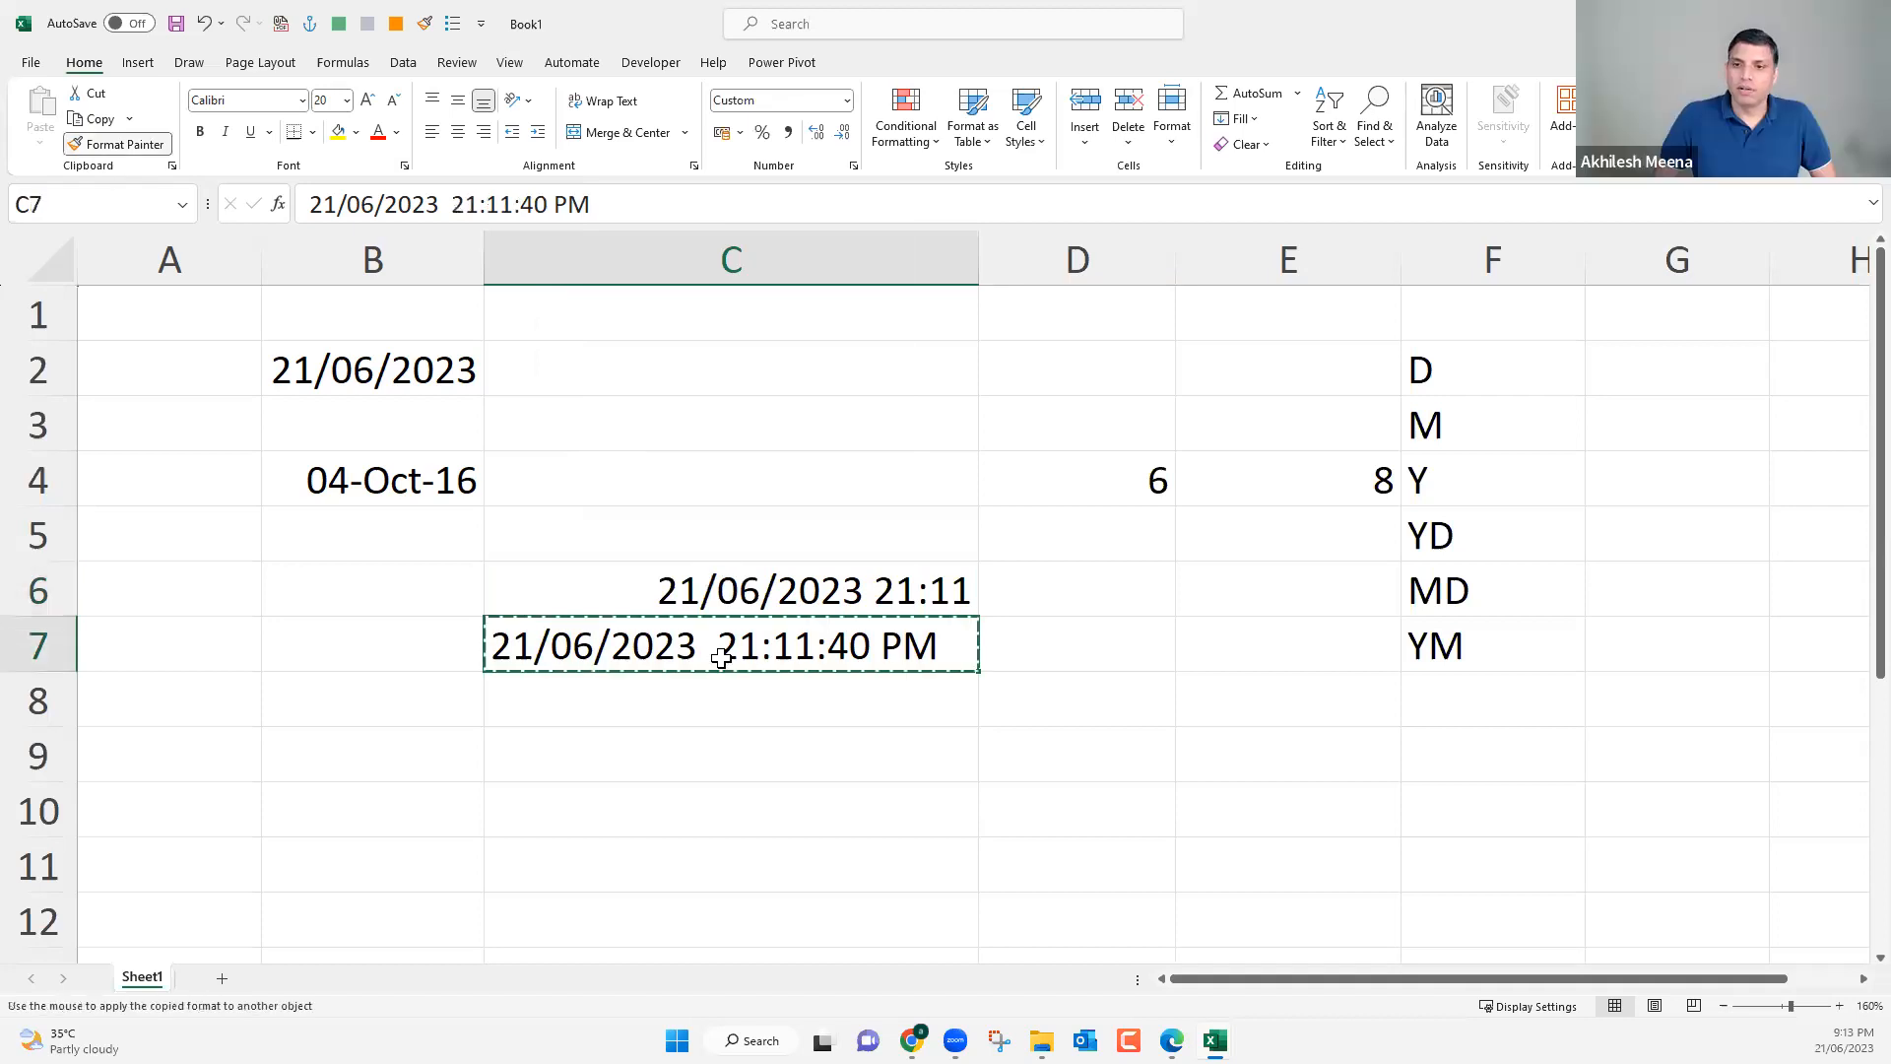
click(786, 645)
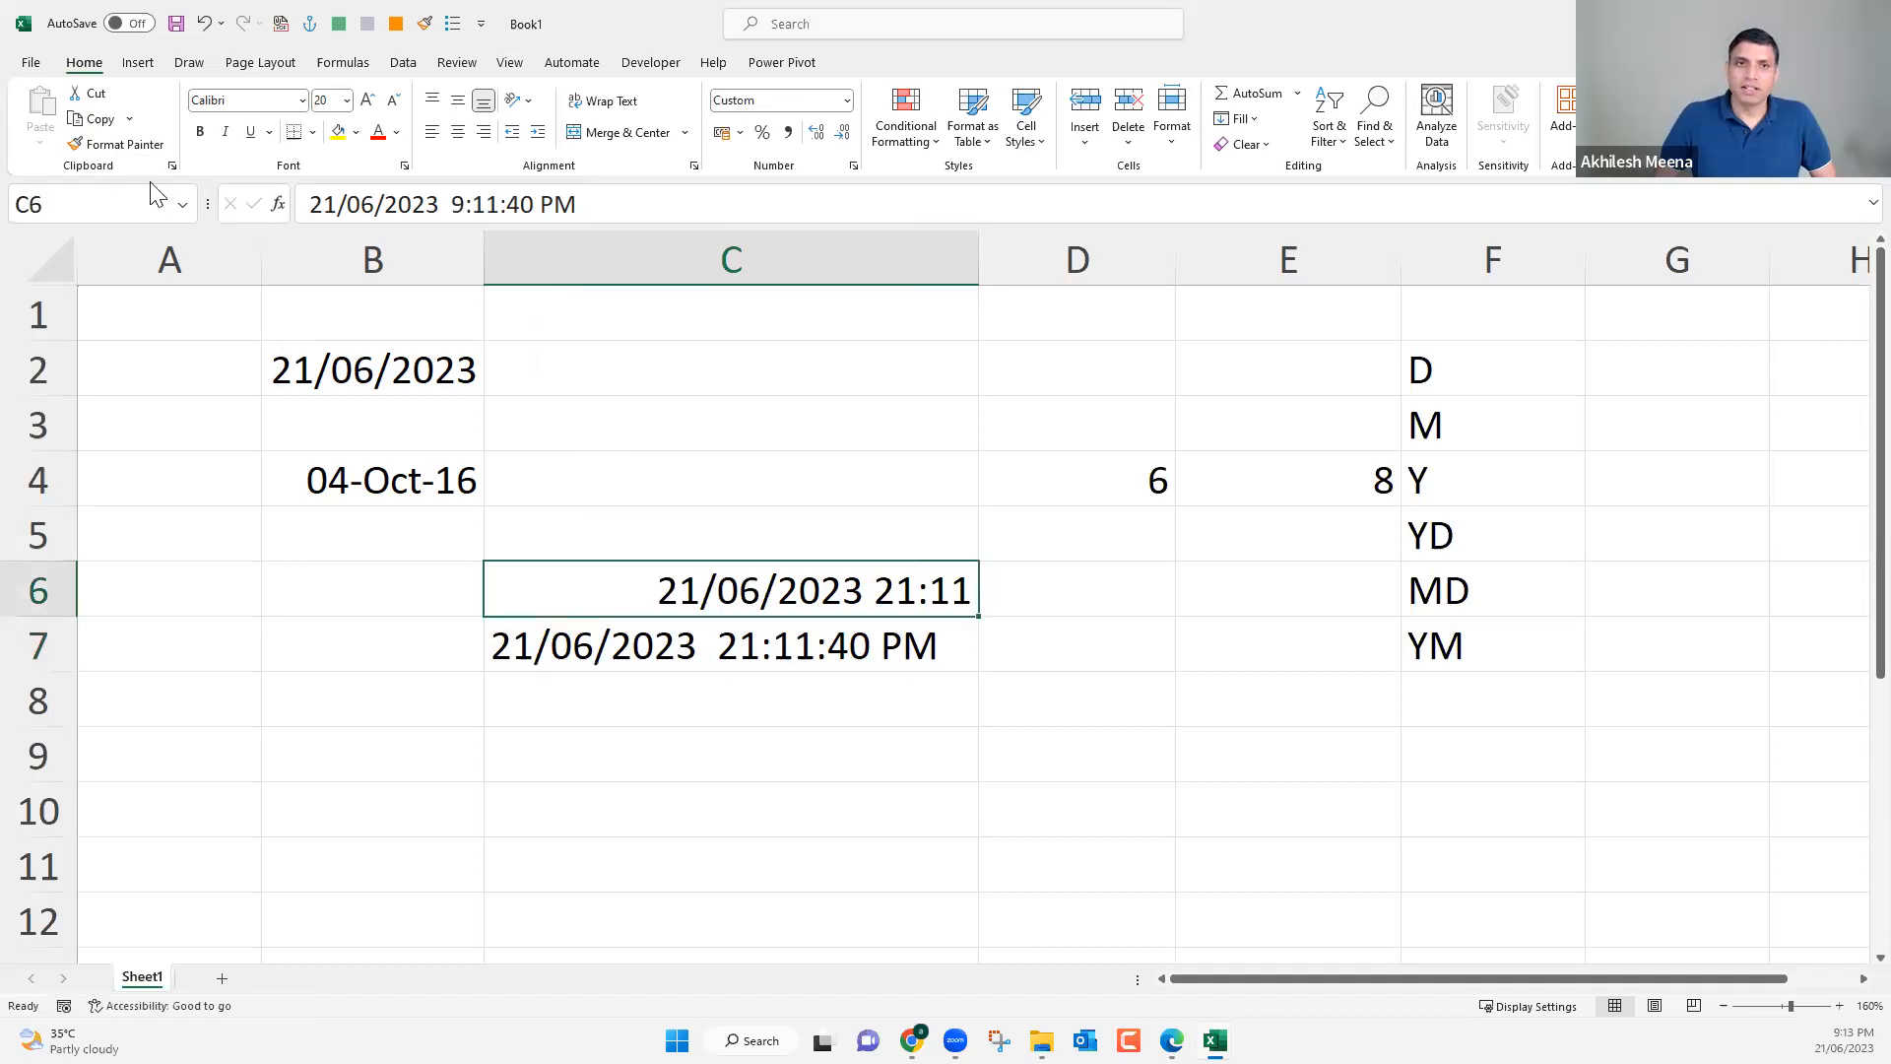
click(122, 145)
click(688, 594)
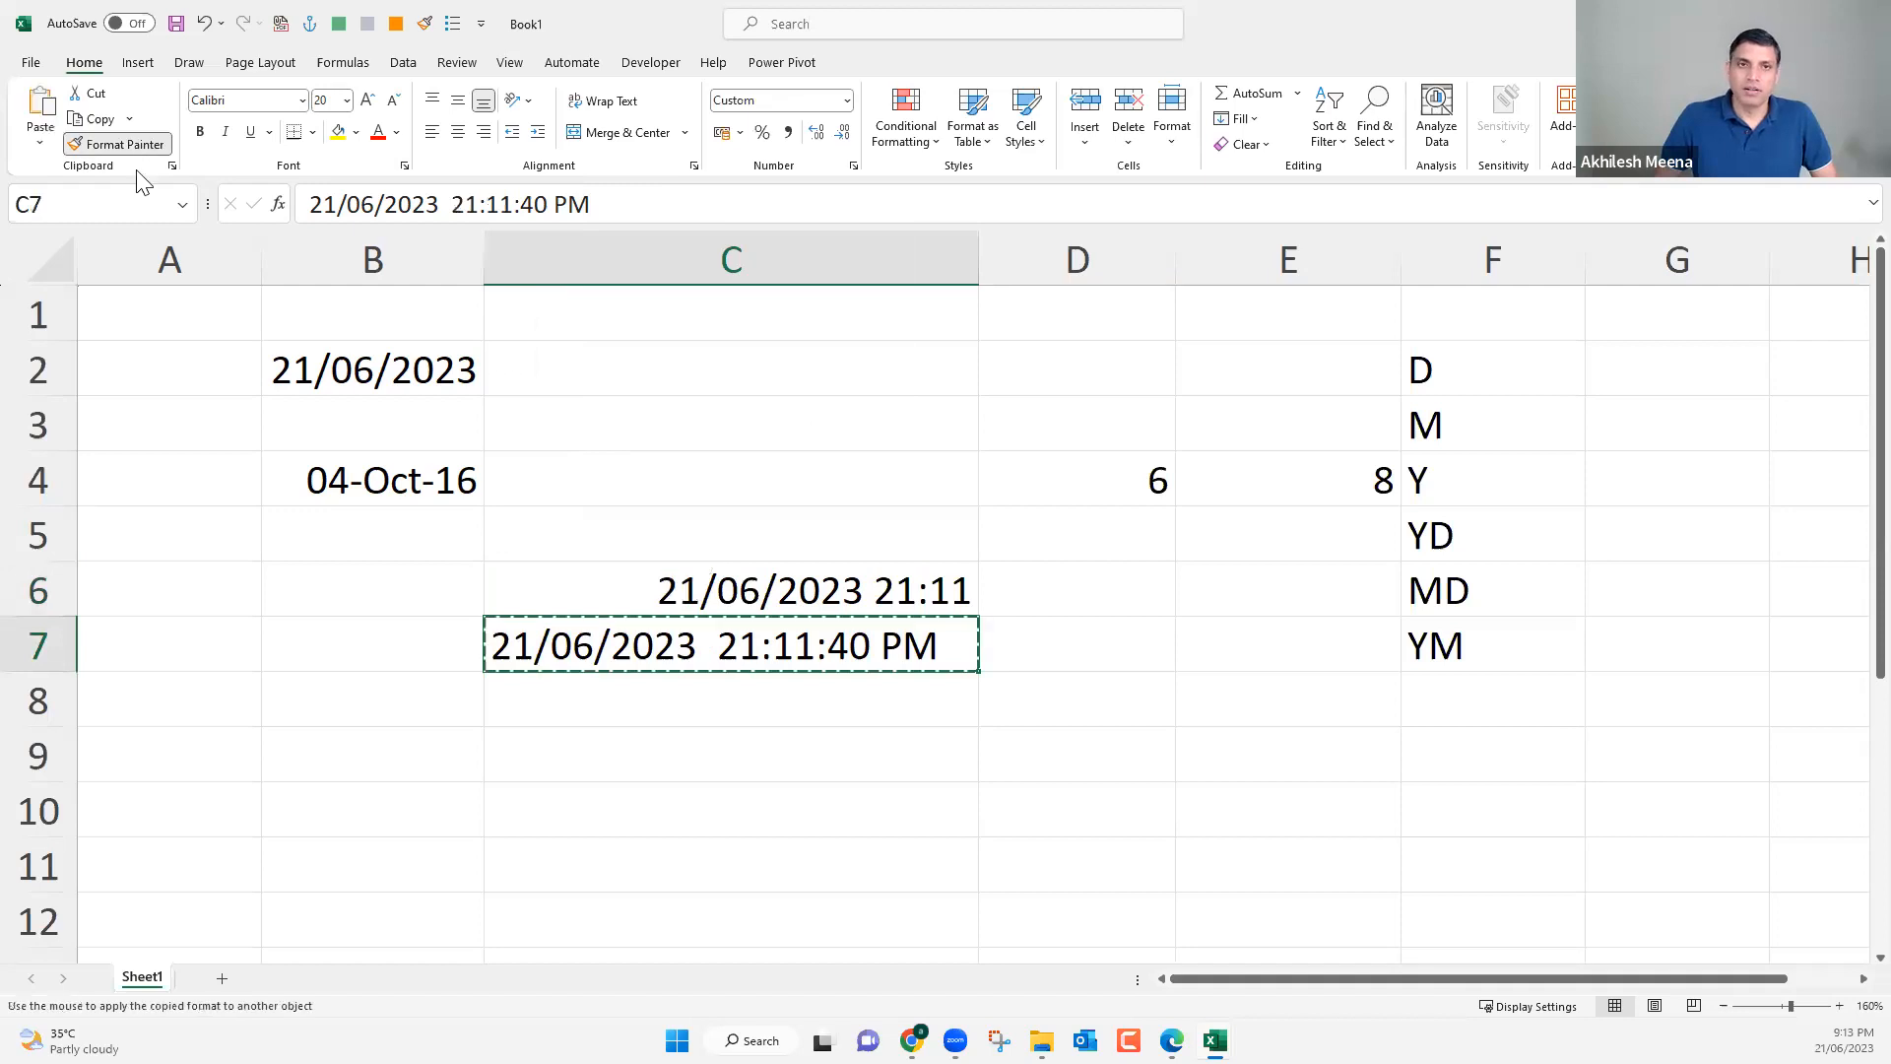
click(117, 146)
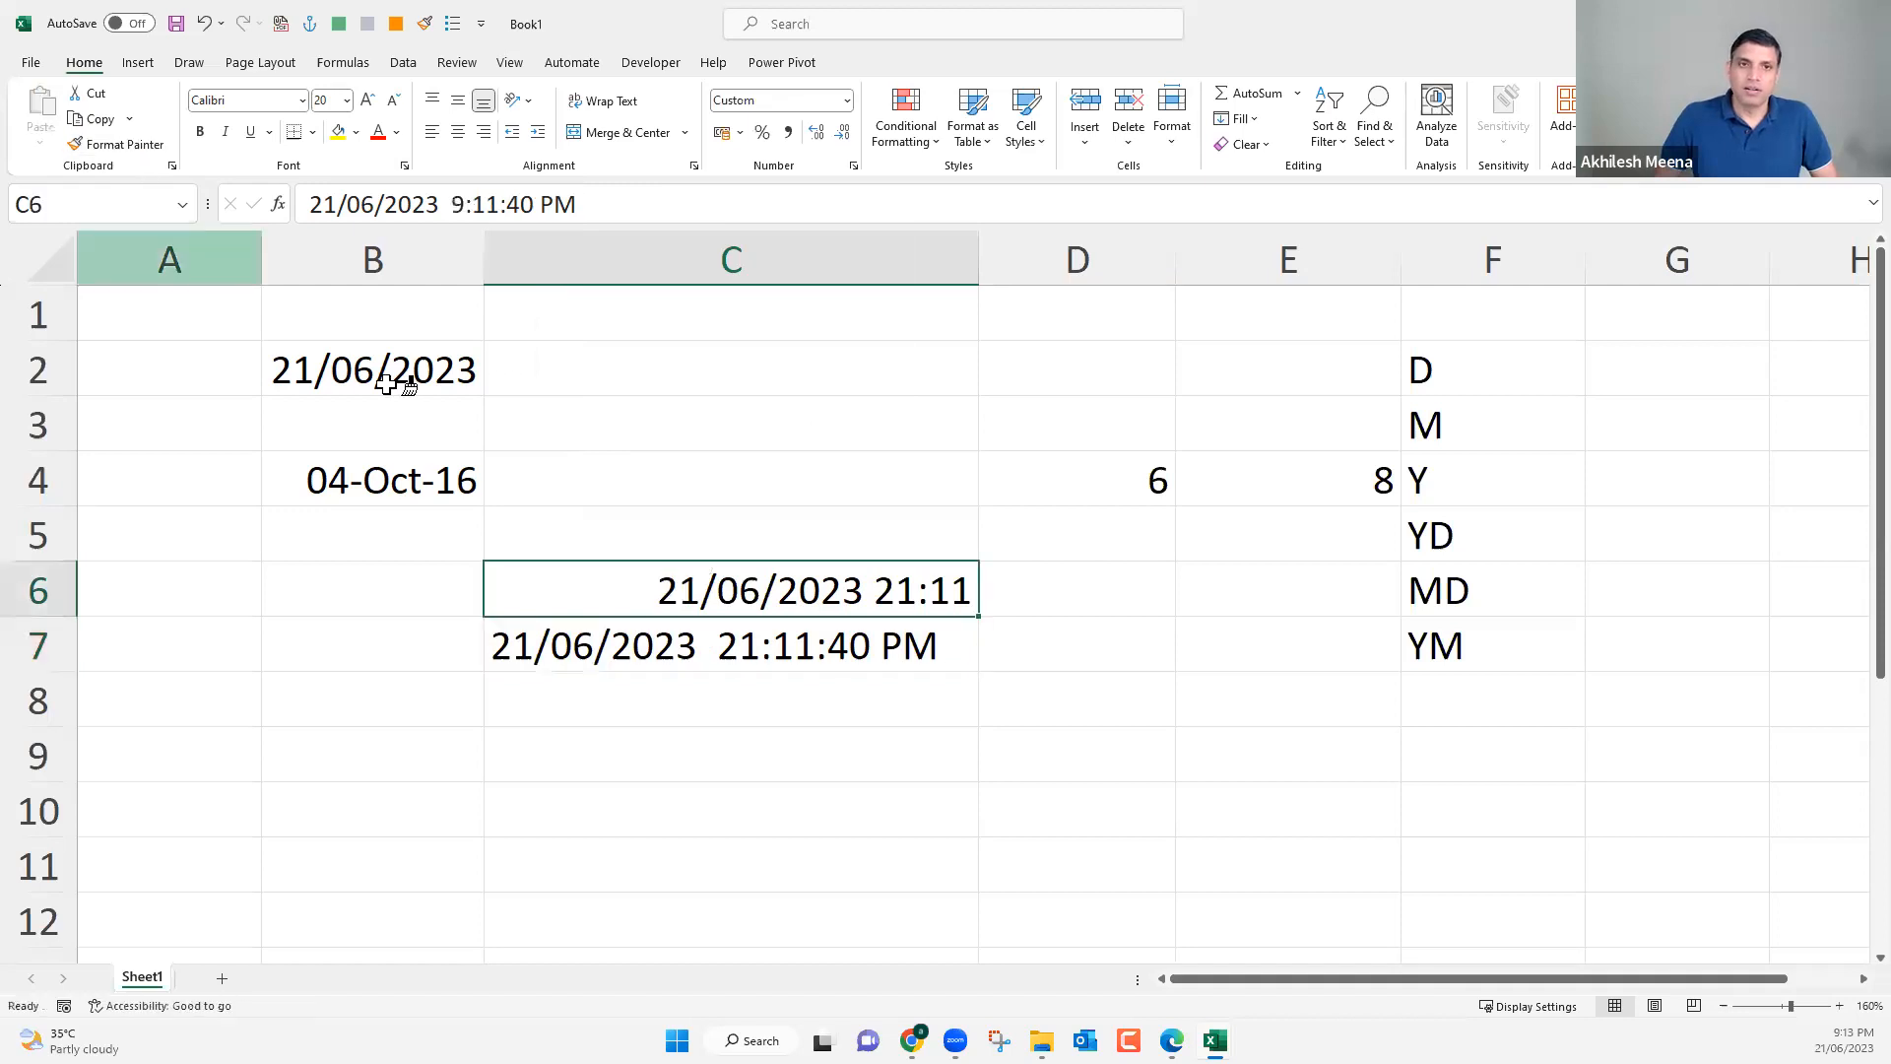
click(717, 656)
key(Up)
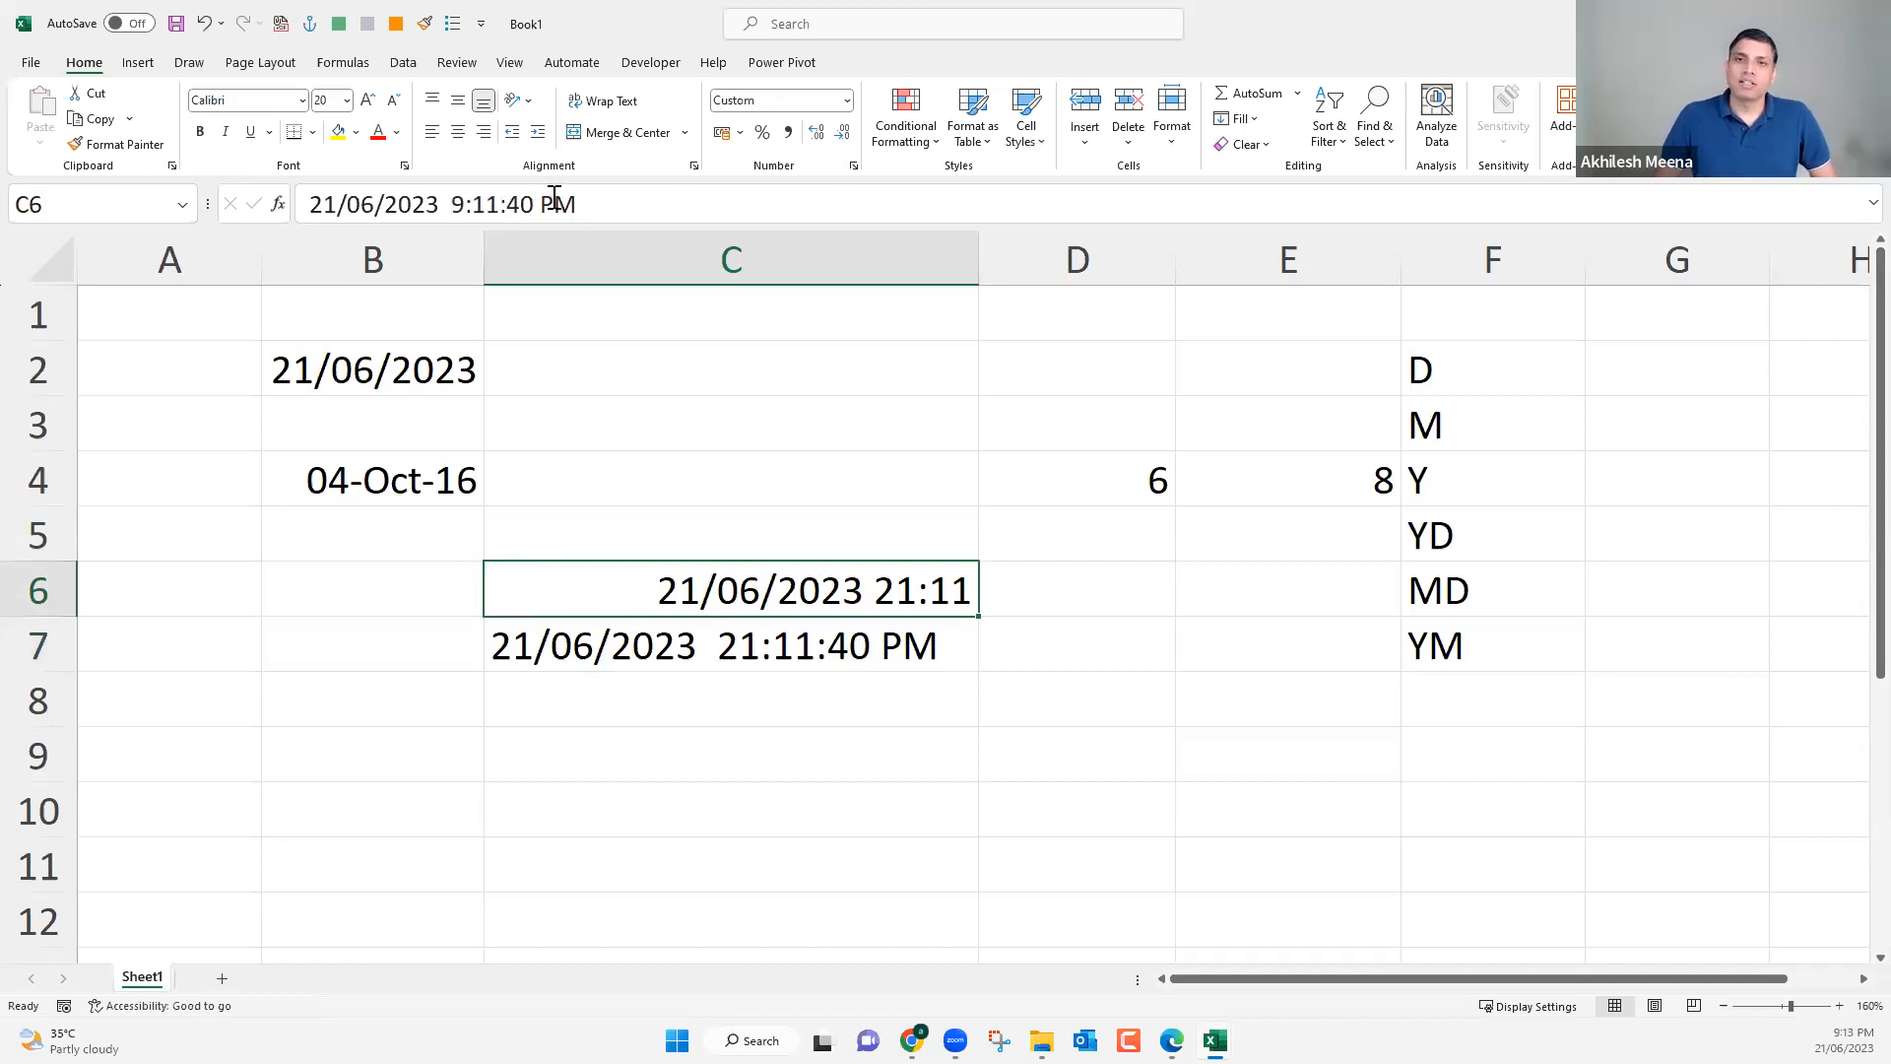
Remove PM from the entry in C7 so it reads 21/06/2023 21:11:40.
key(Down)
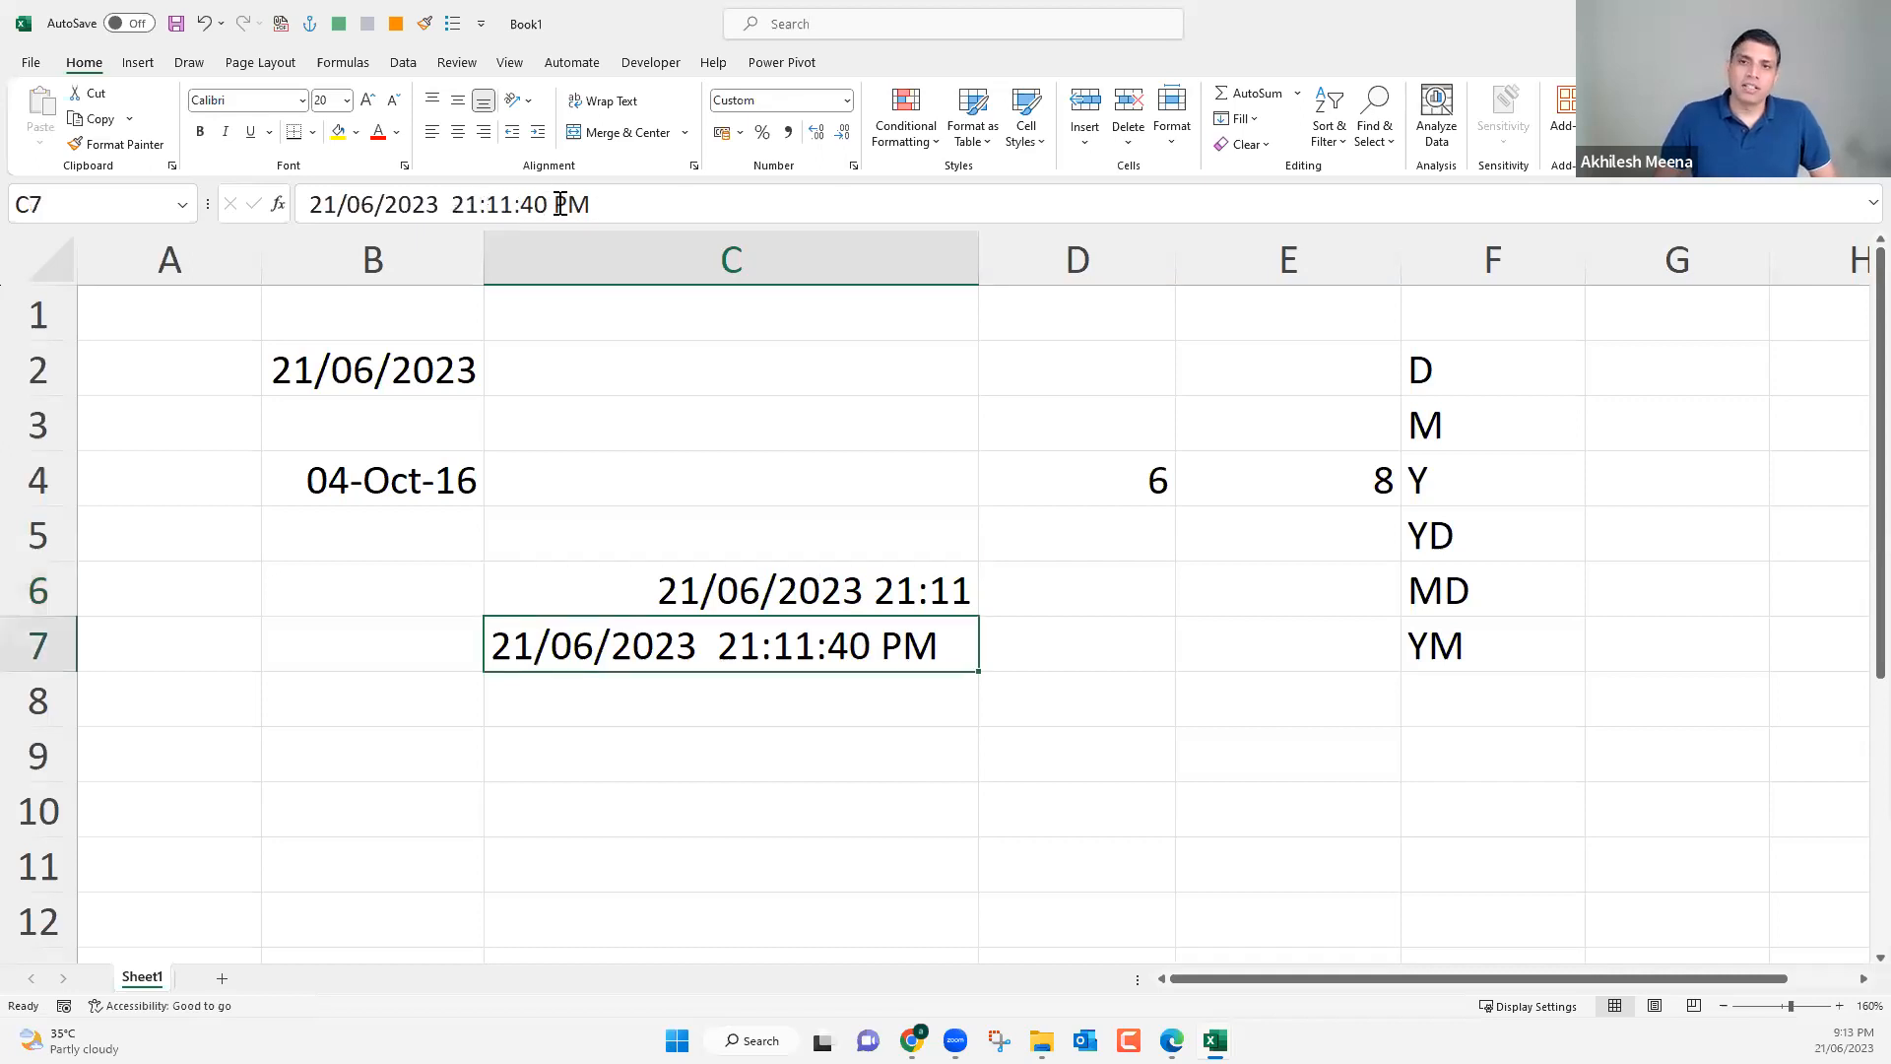
double_click(620, 201)
key(BackSpace)
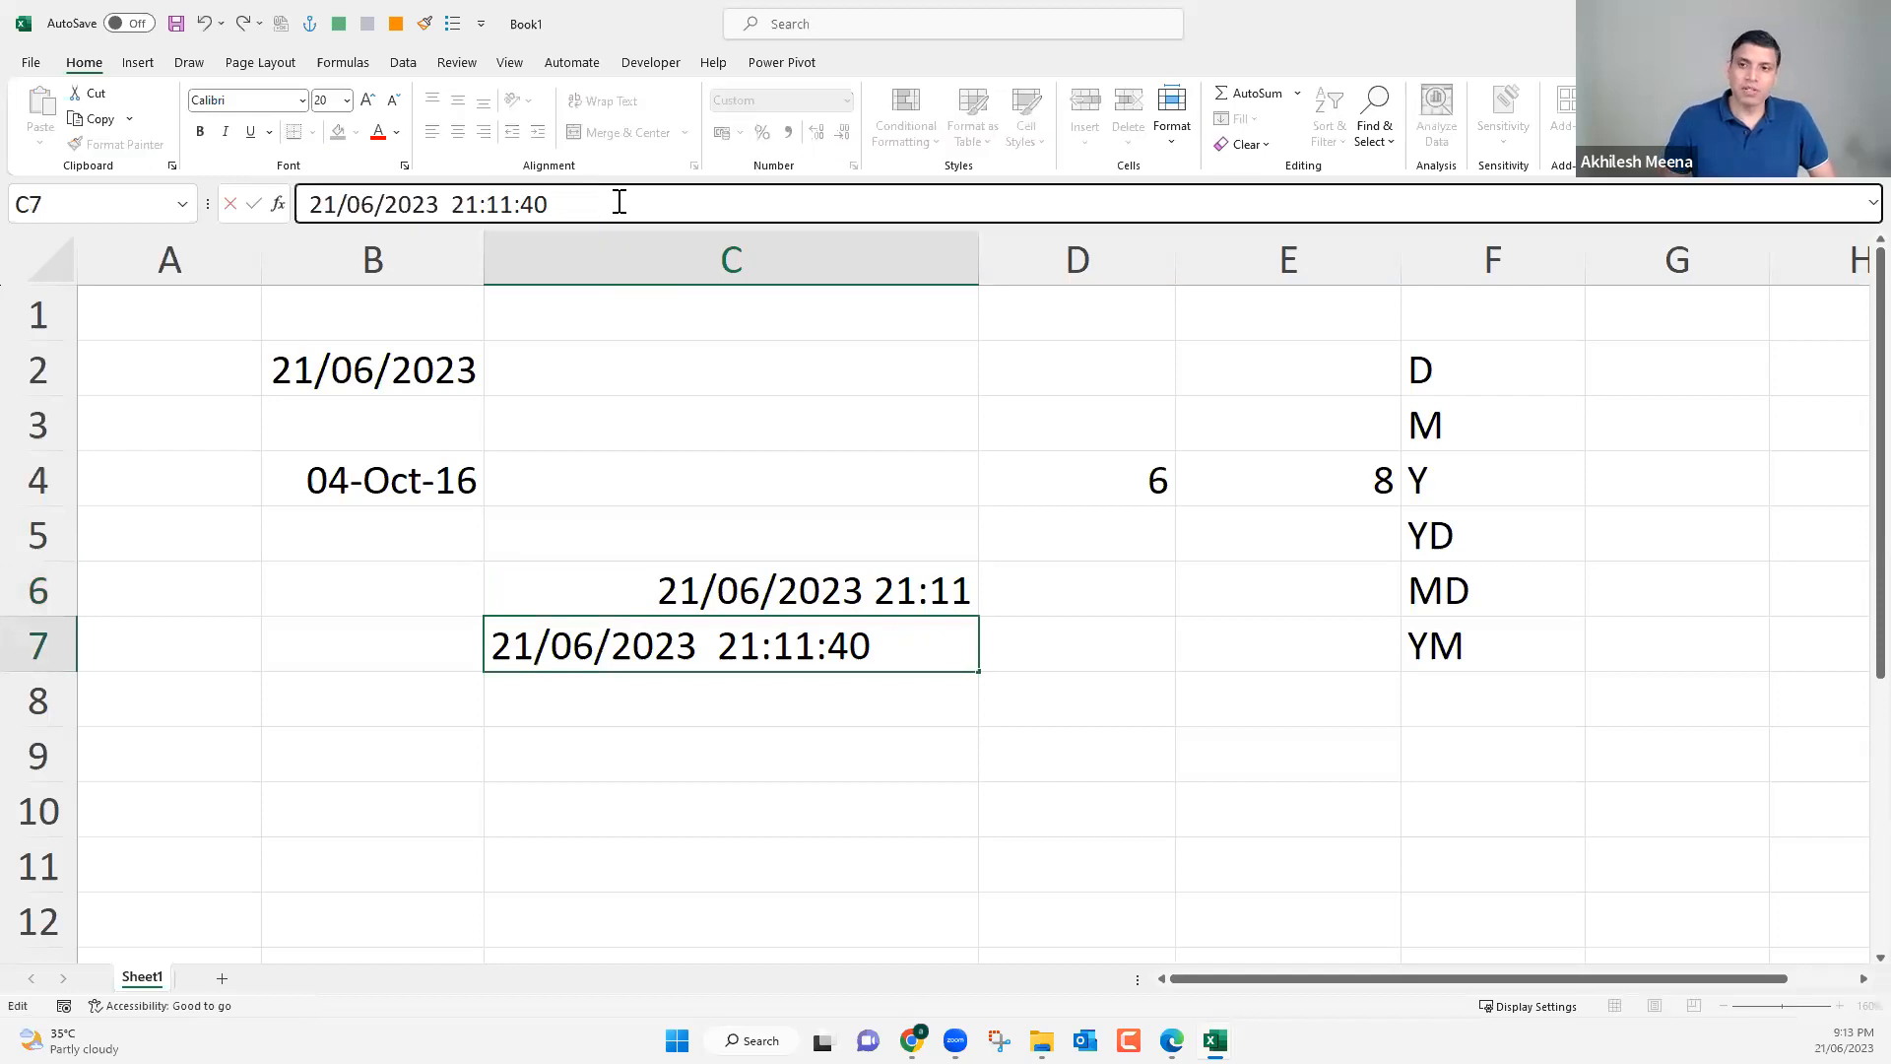
key(Return)
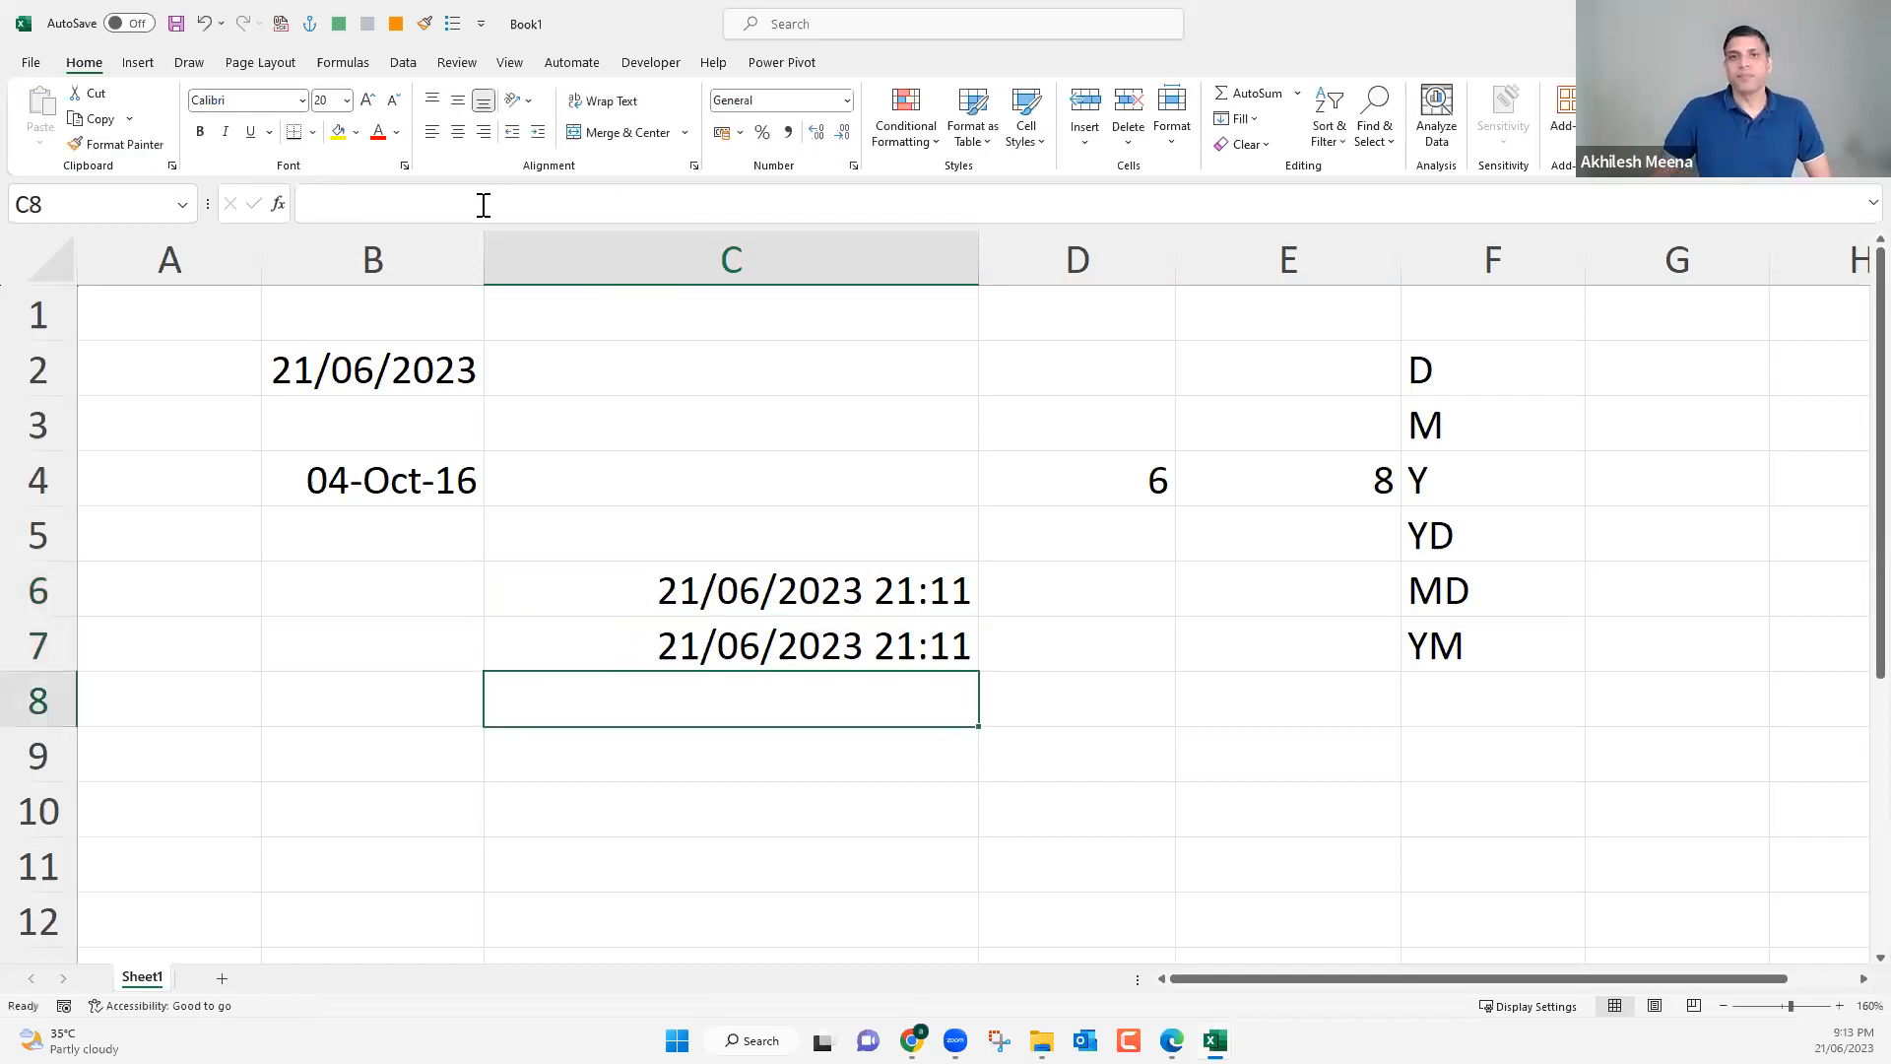
Change the hour of the time in C7 to 11 PM.
key(Up)
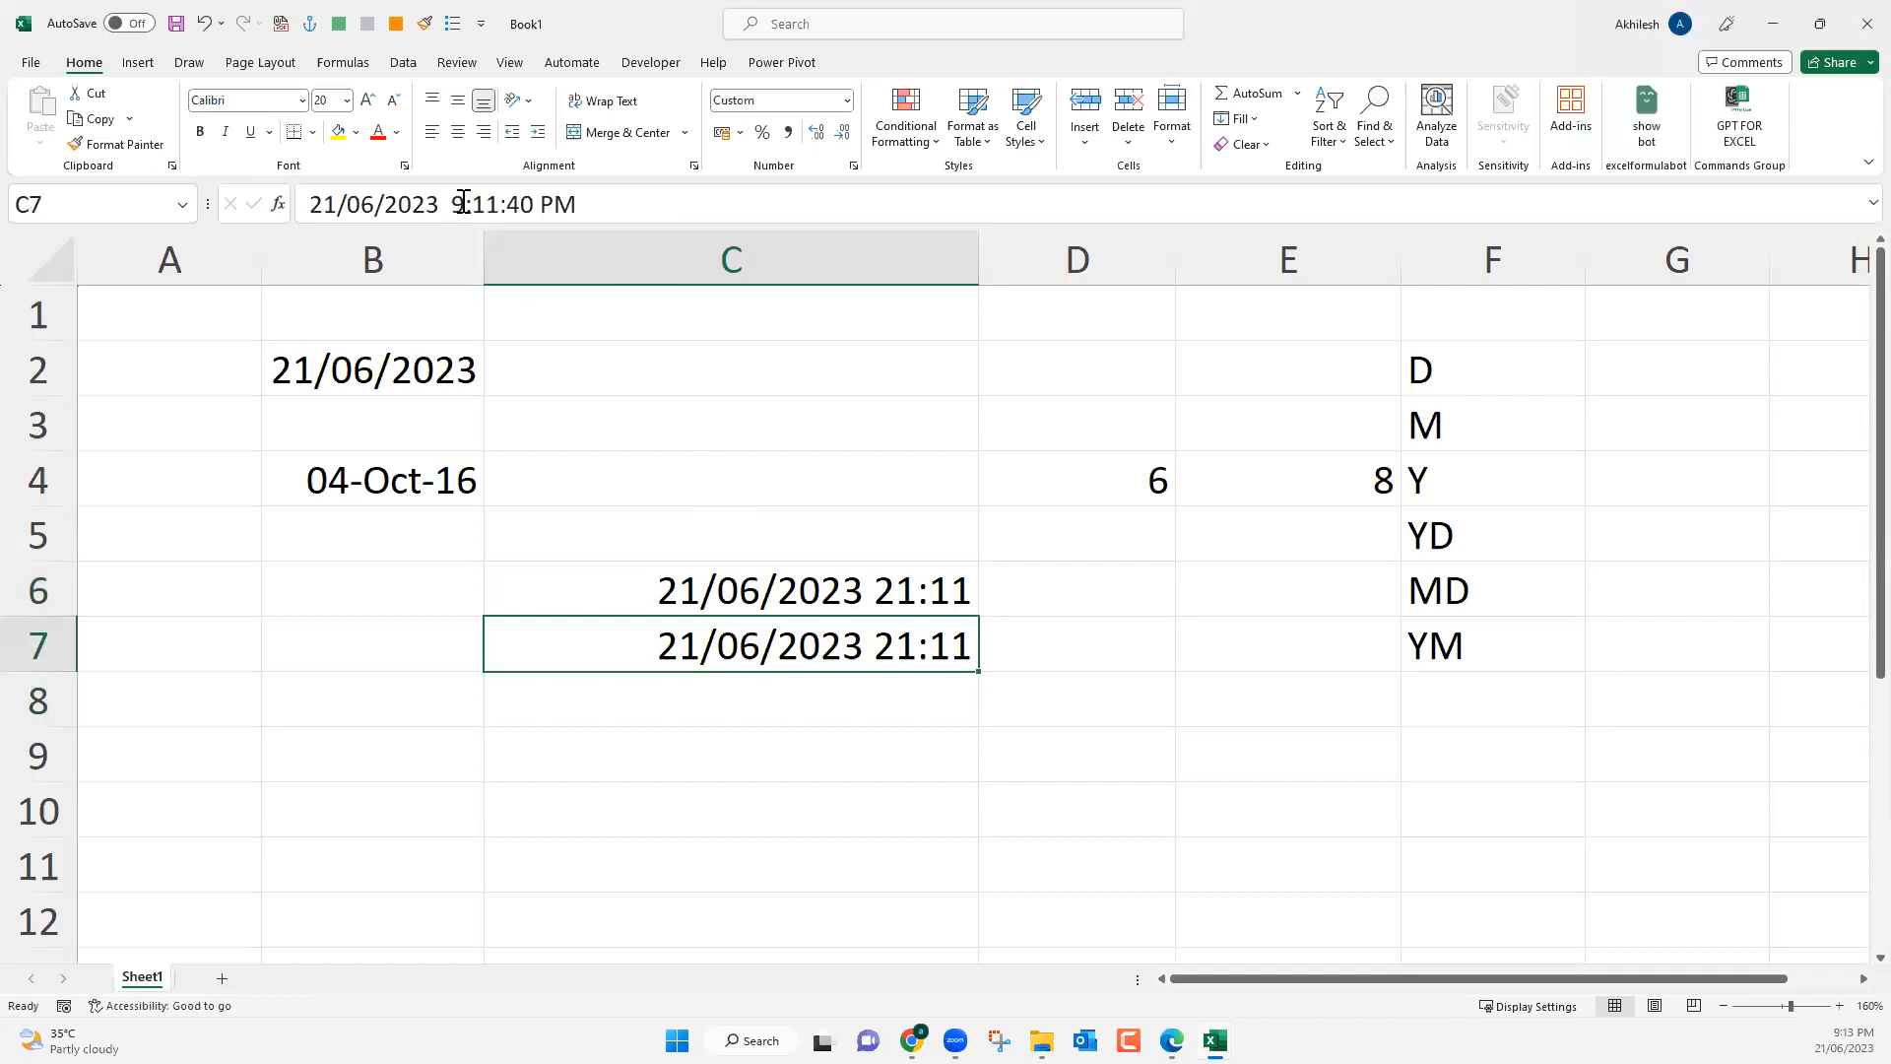
double_click(456, 202)
text(11)
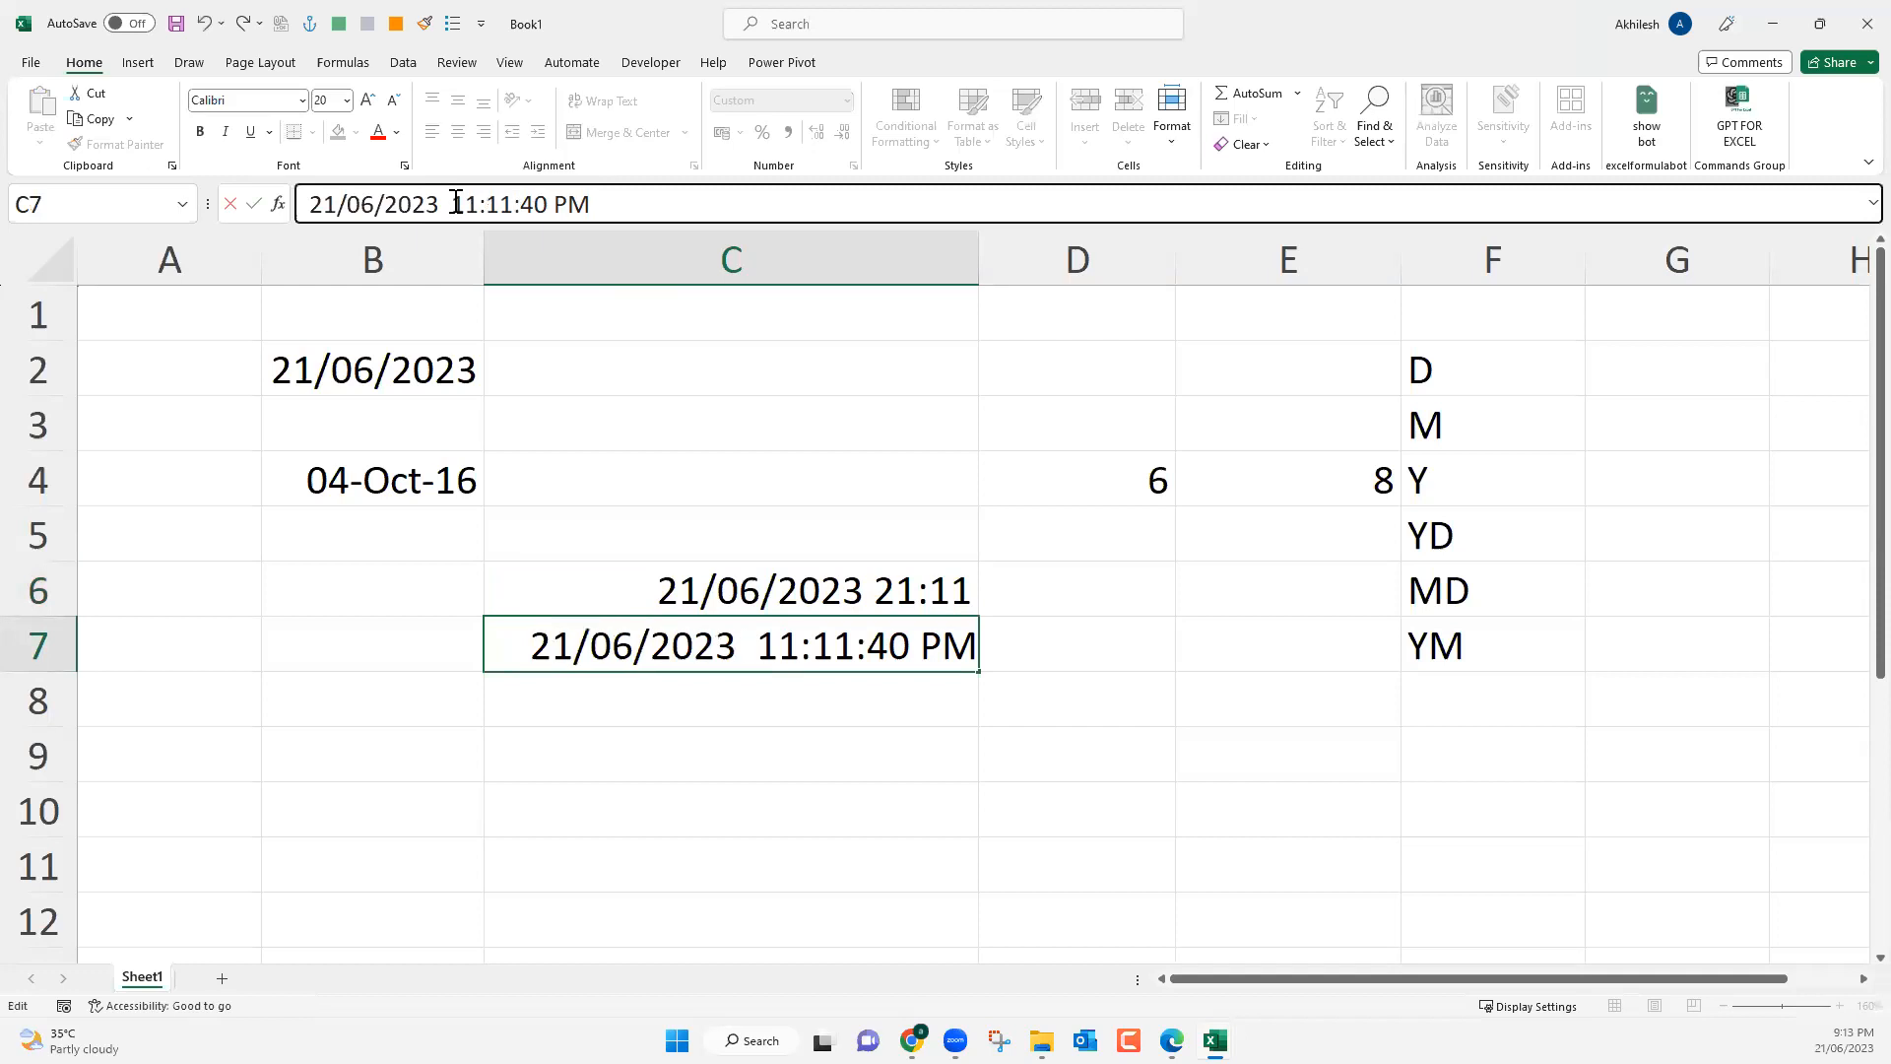
key(Return)
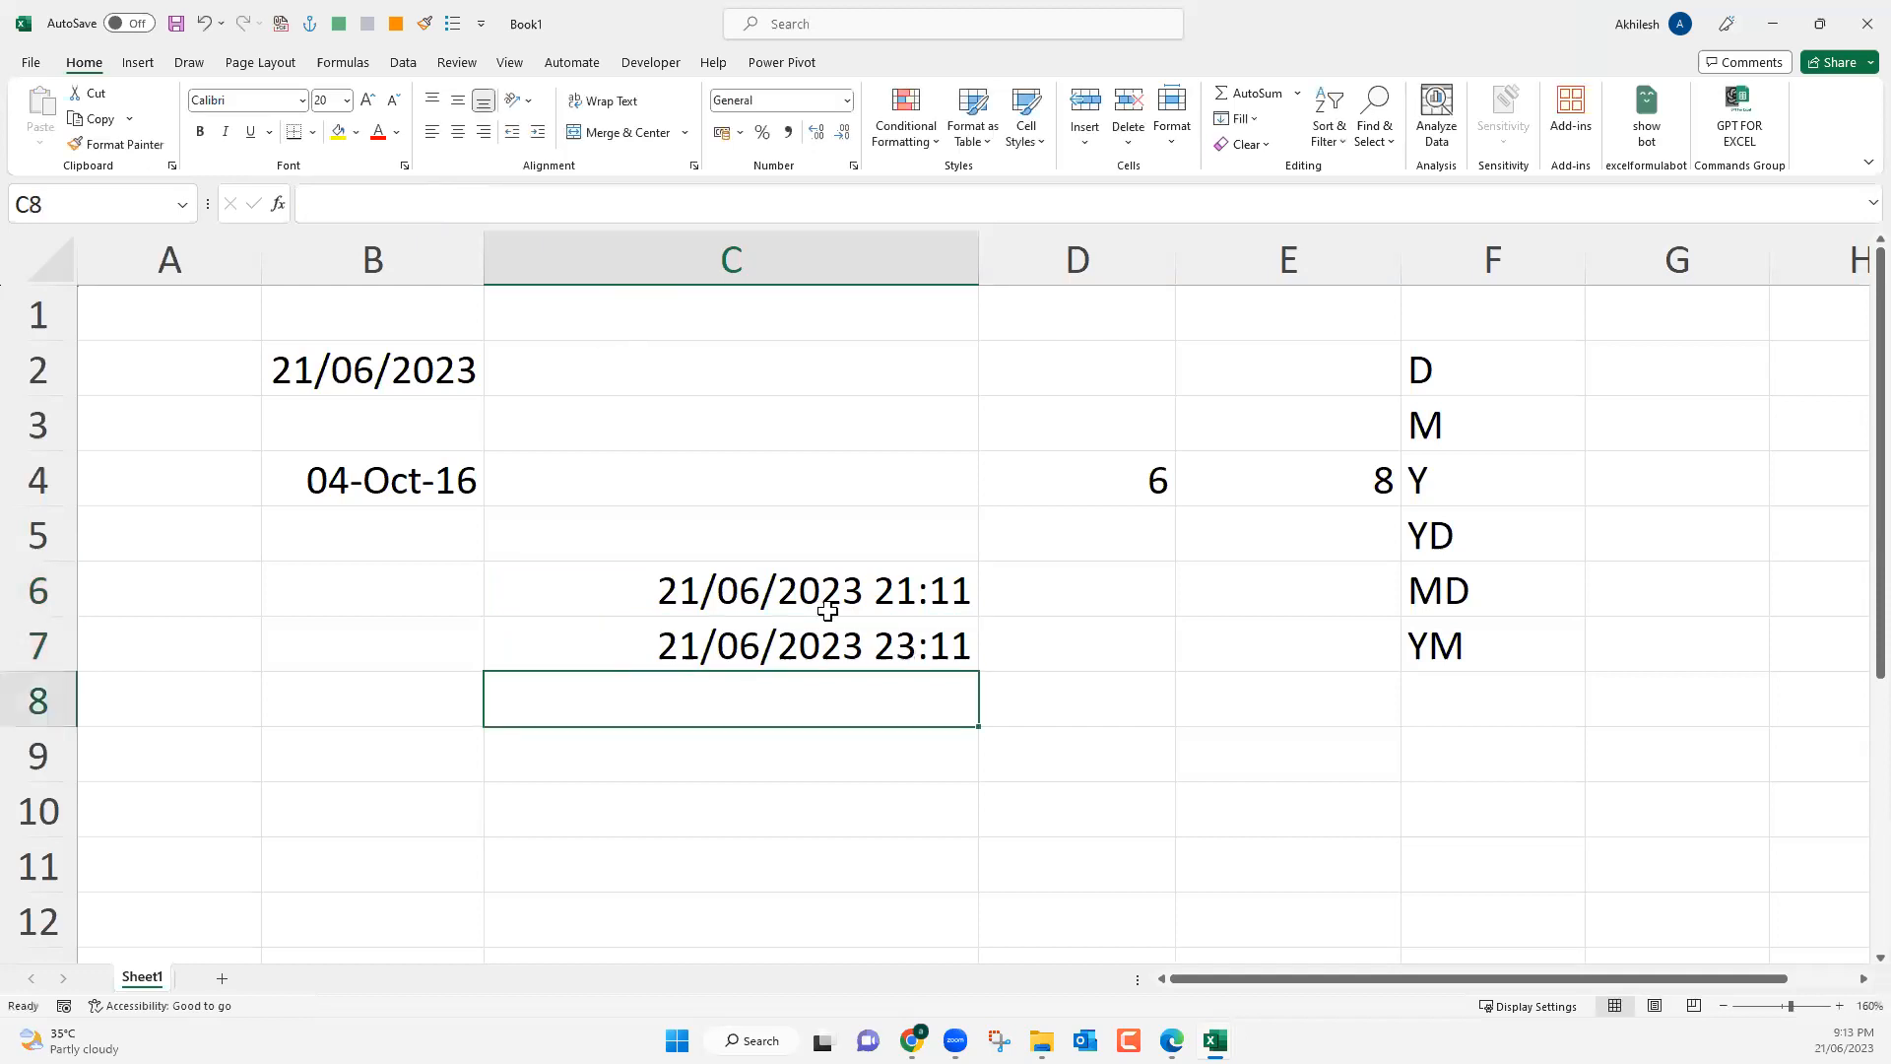
Change the minutes of the time in C7 to 45 so the entry reads 21/06/2023 11:45:40 PM.
key(Up)
click(505, 202)
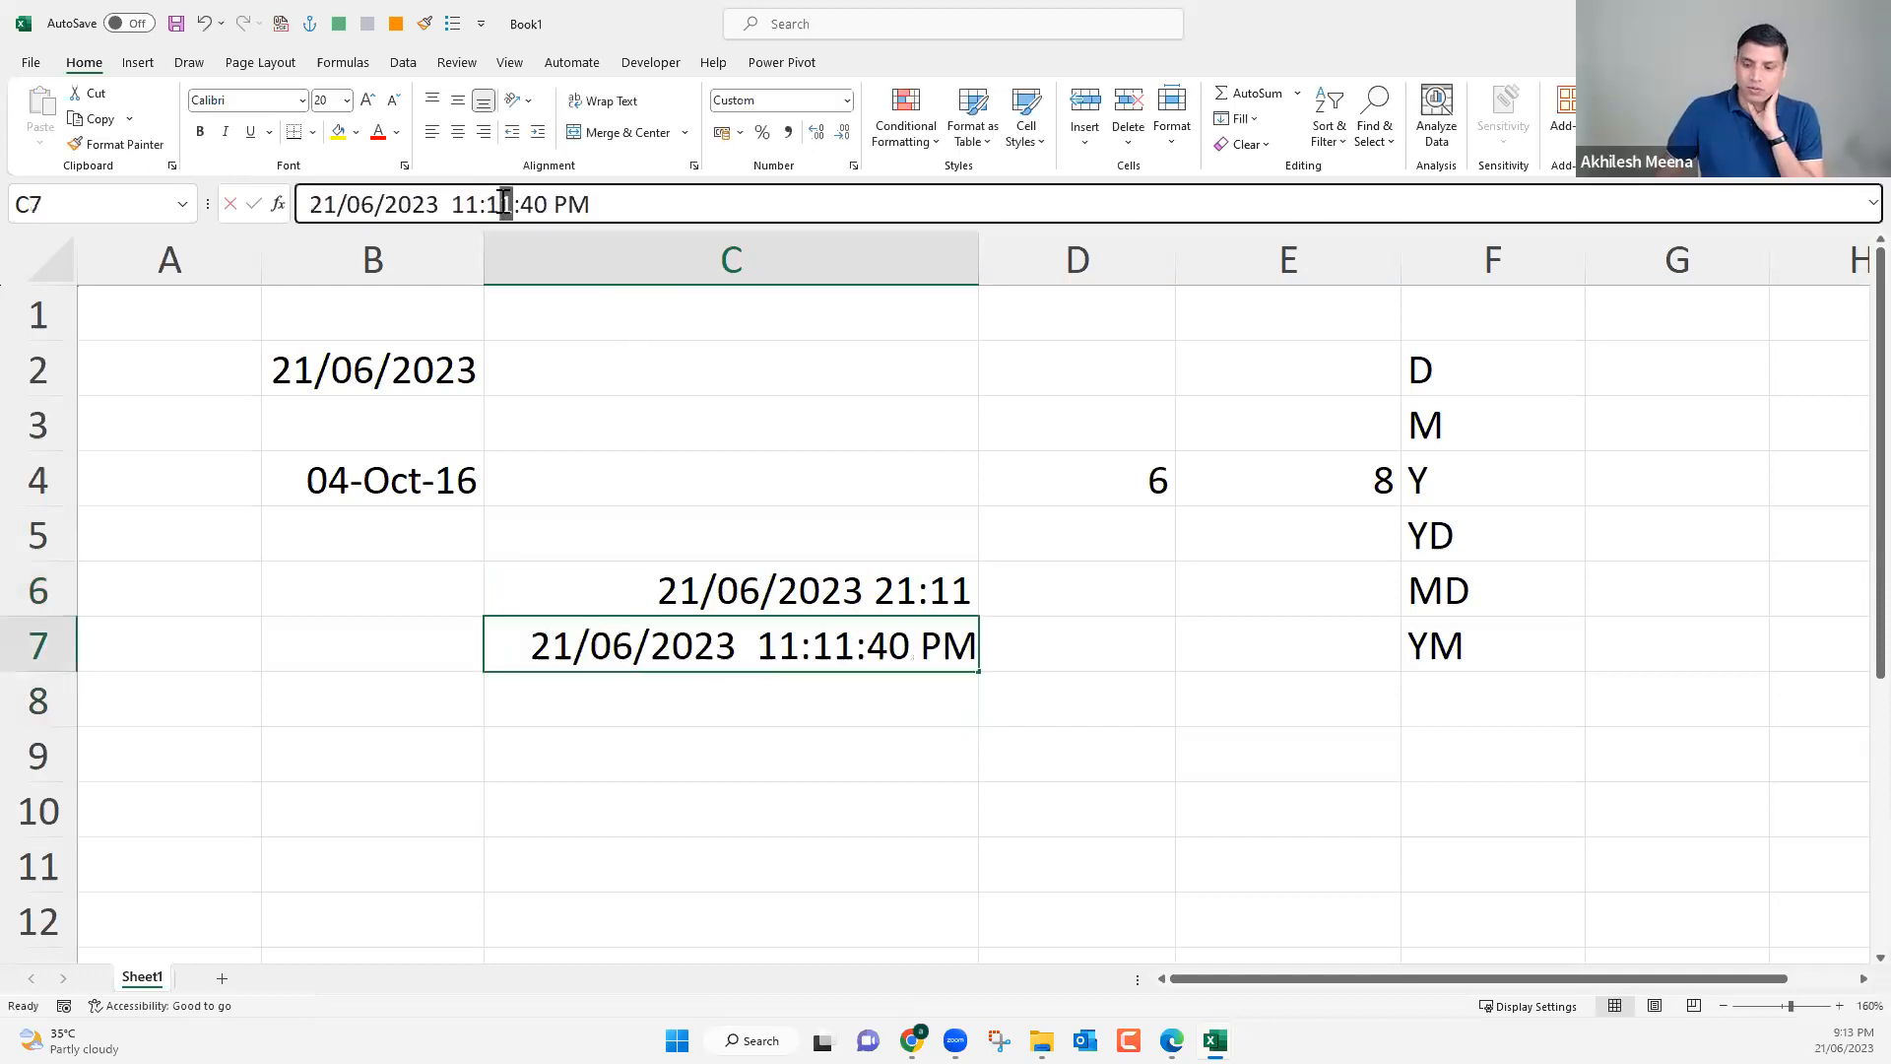
double_click(506, 203)
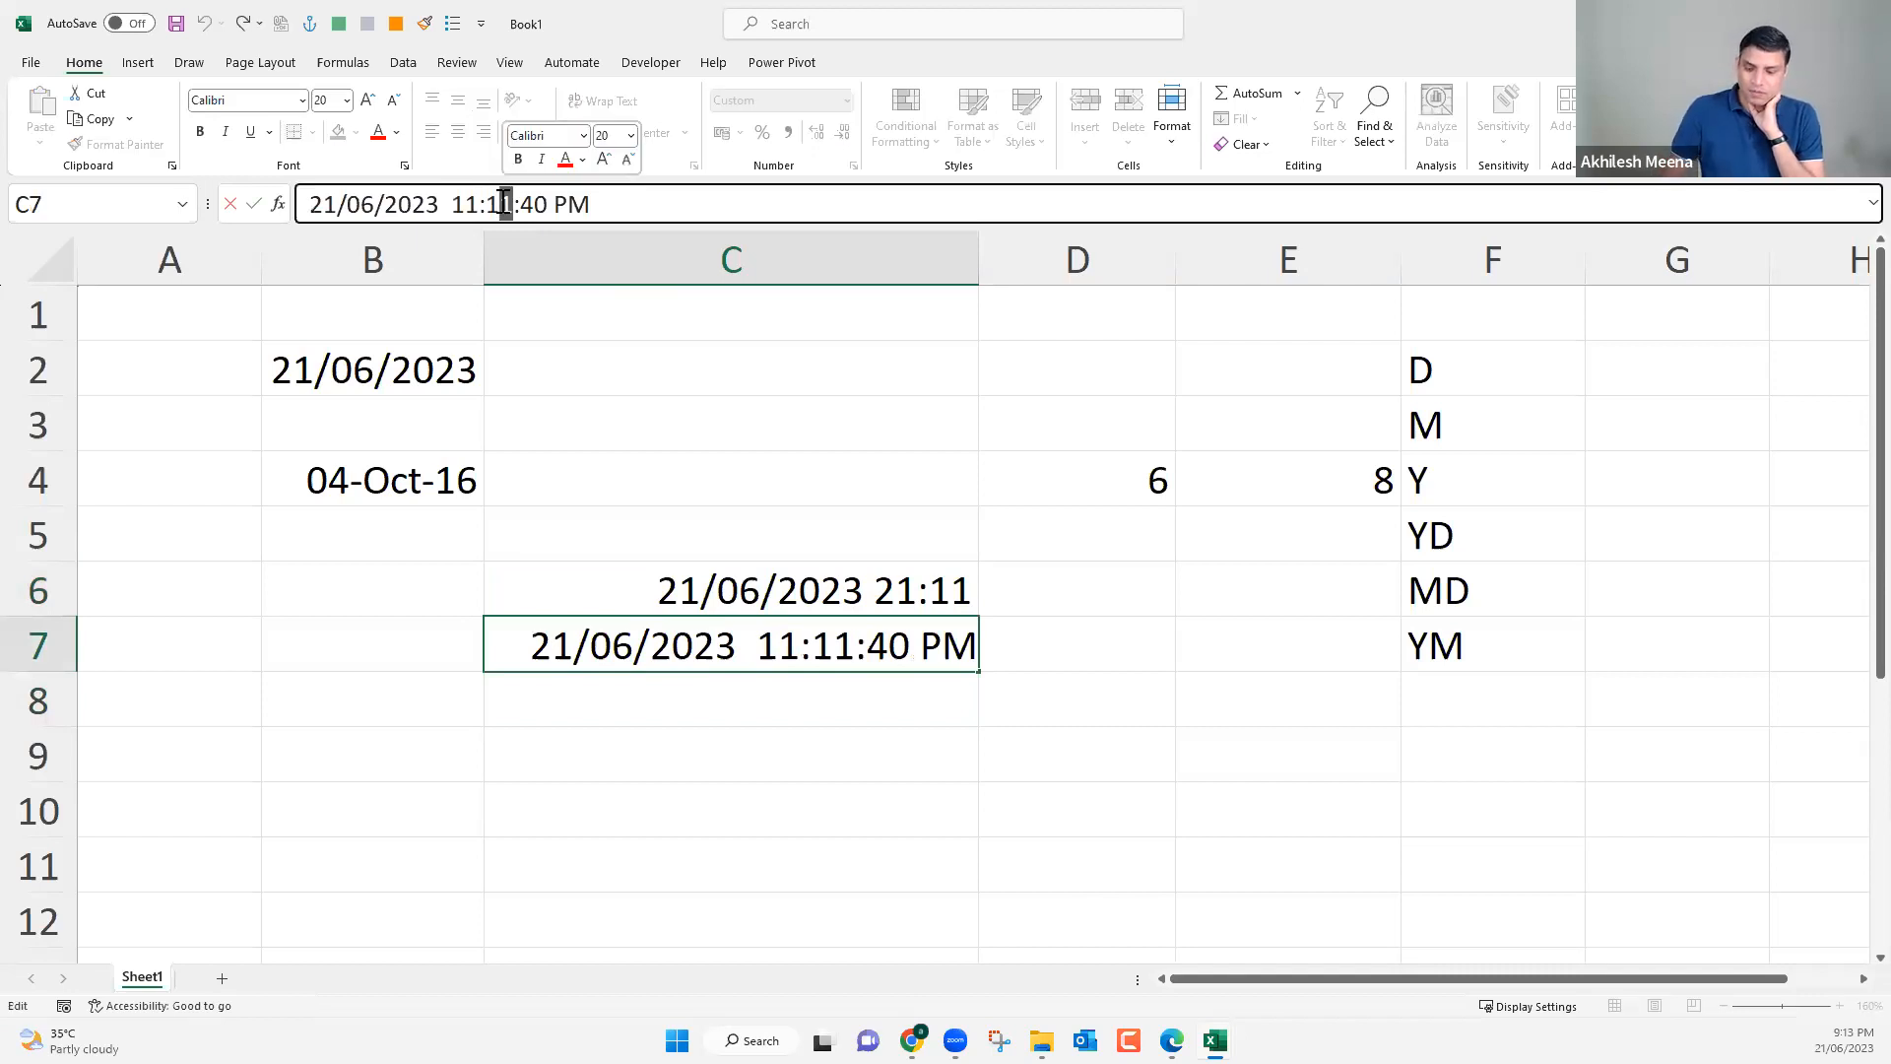
key(BackSpace)
key(BackSpace)
text(45)
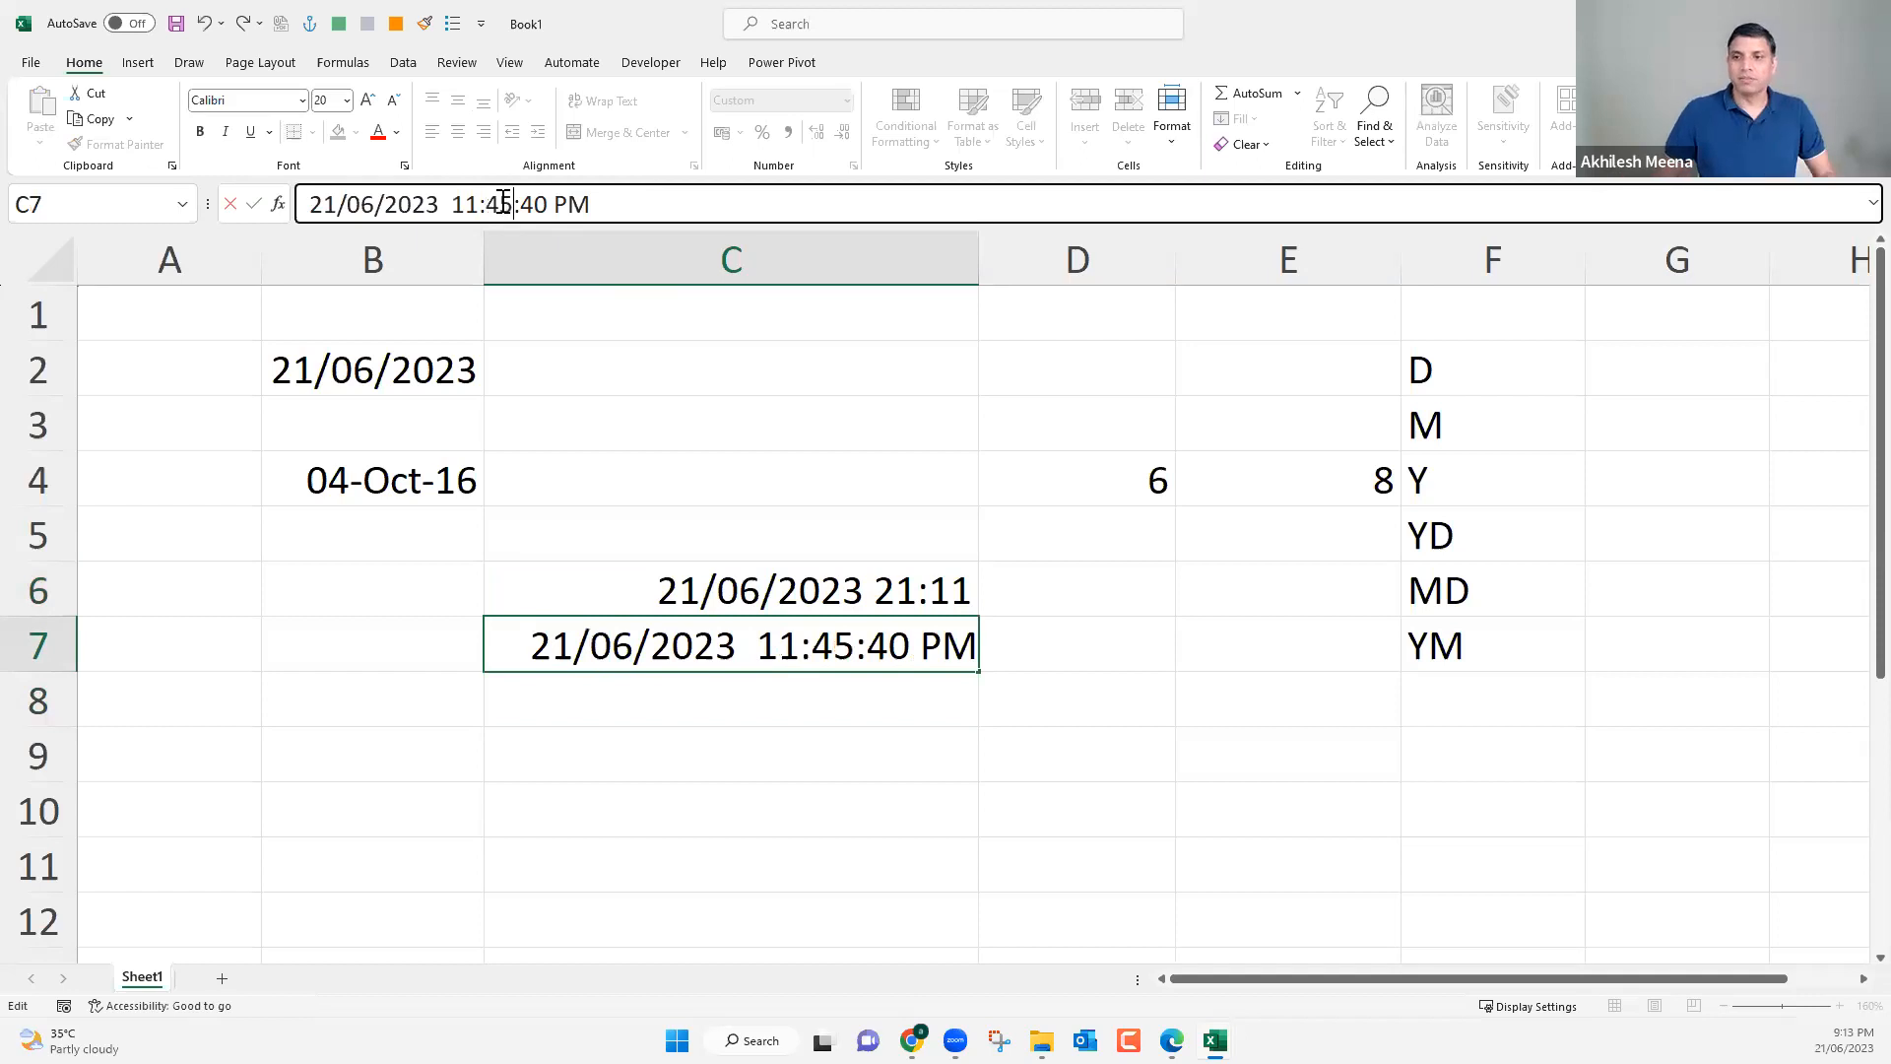
key(Return)
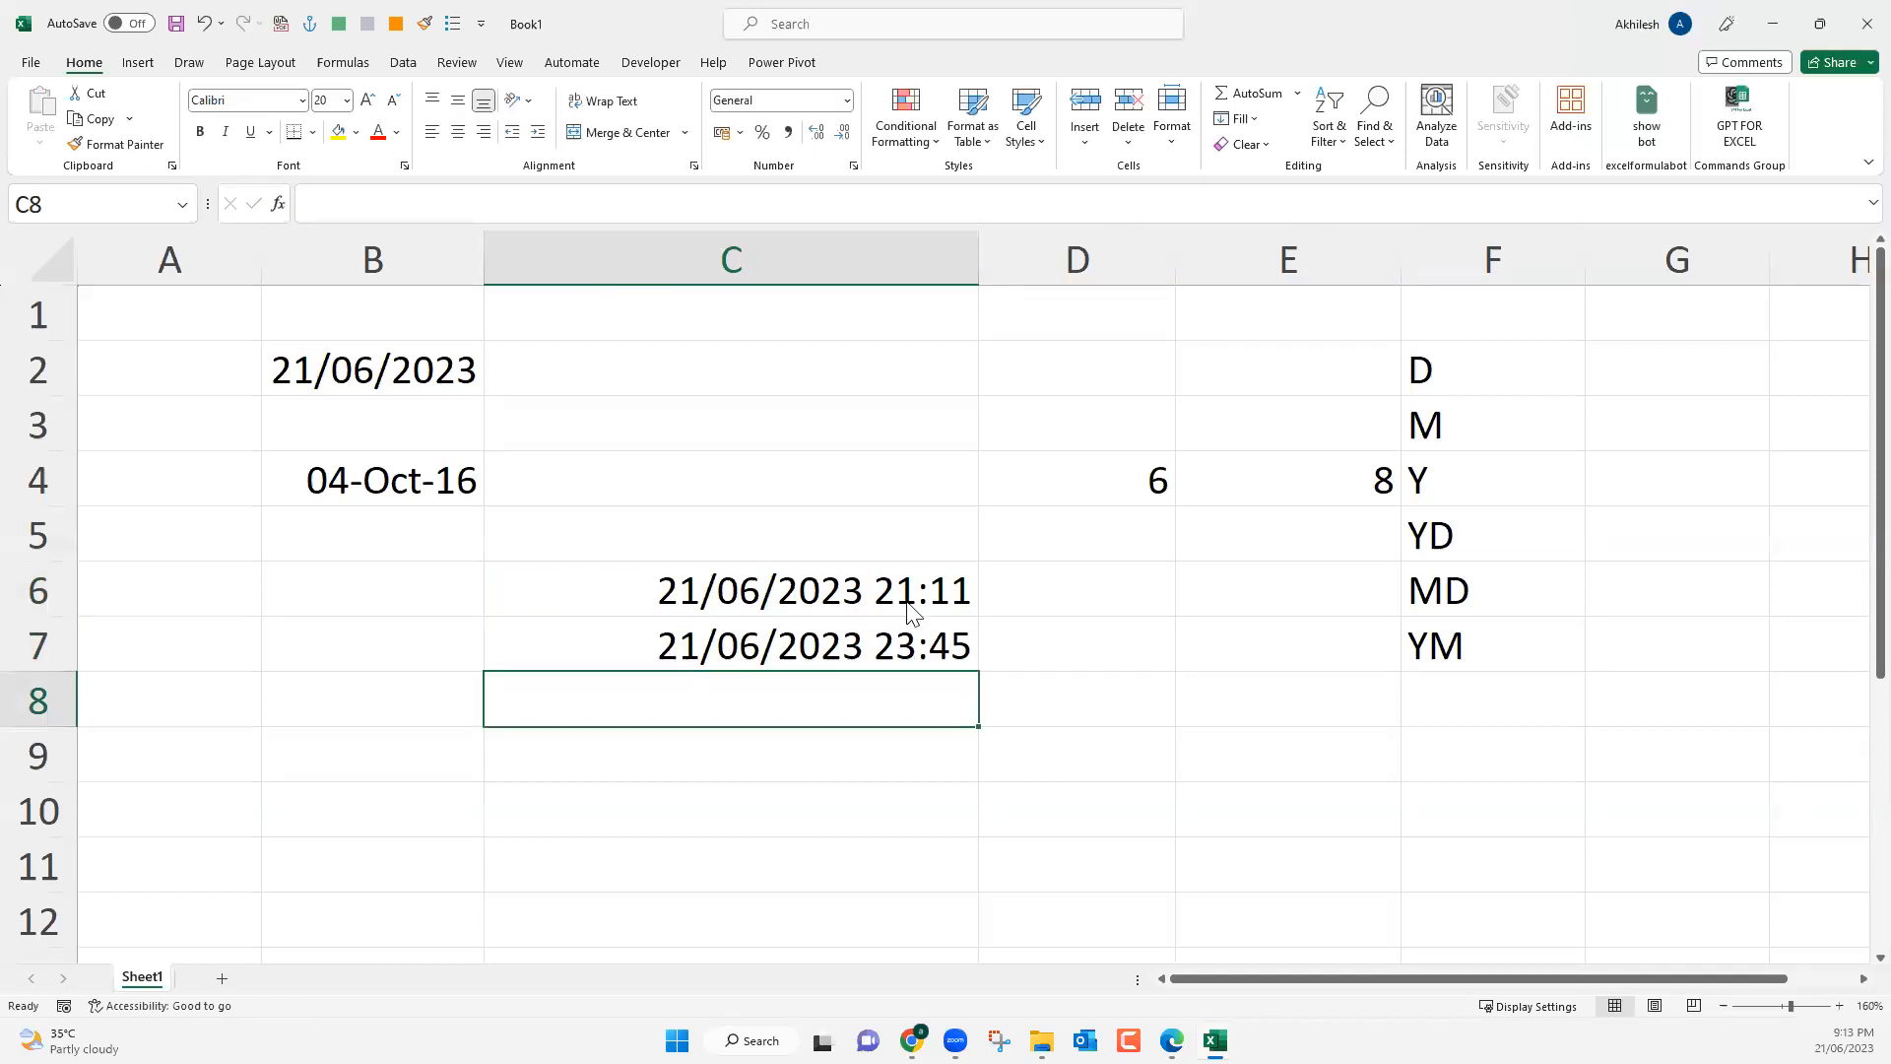
key(ctrl+s)
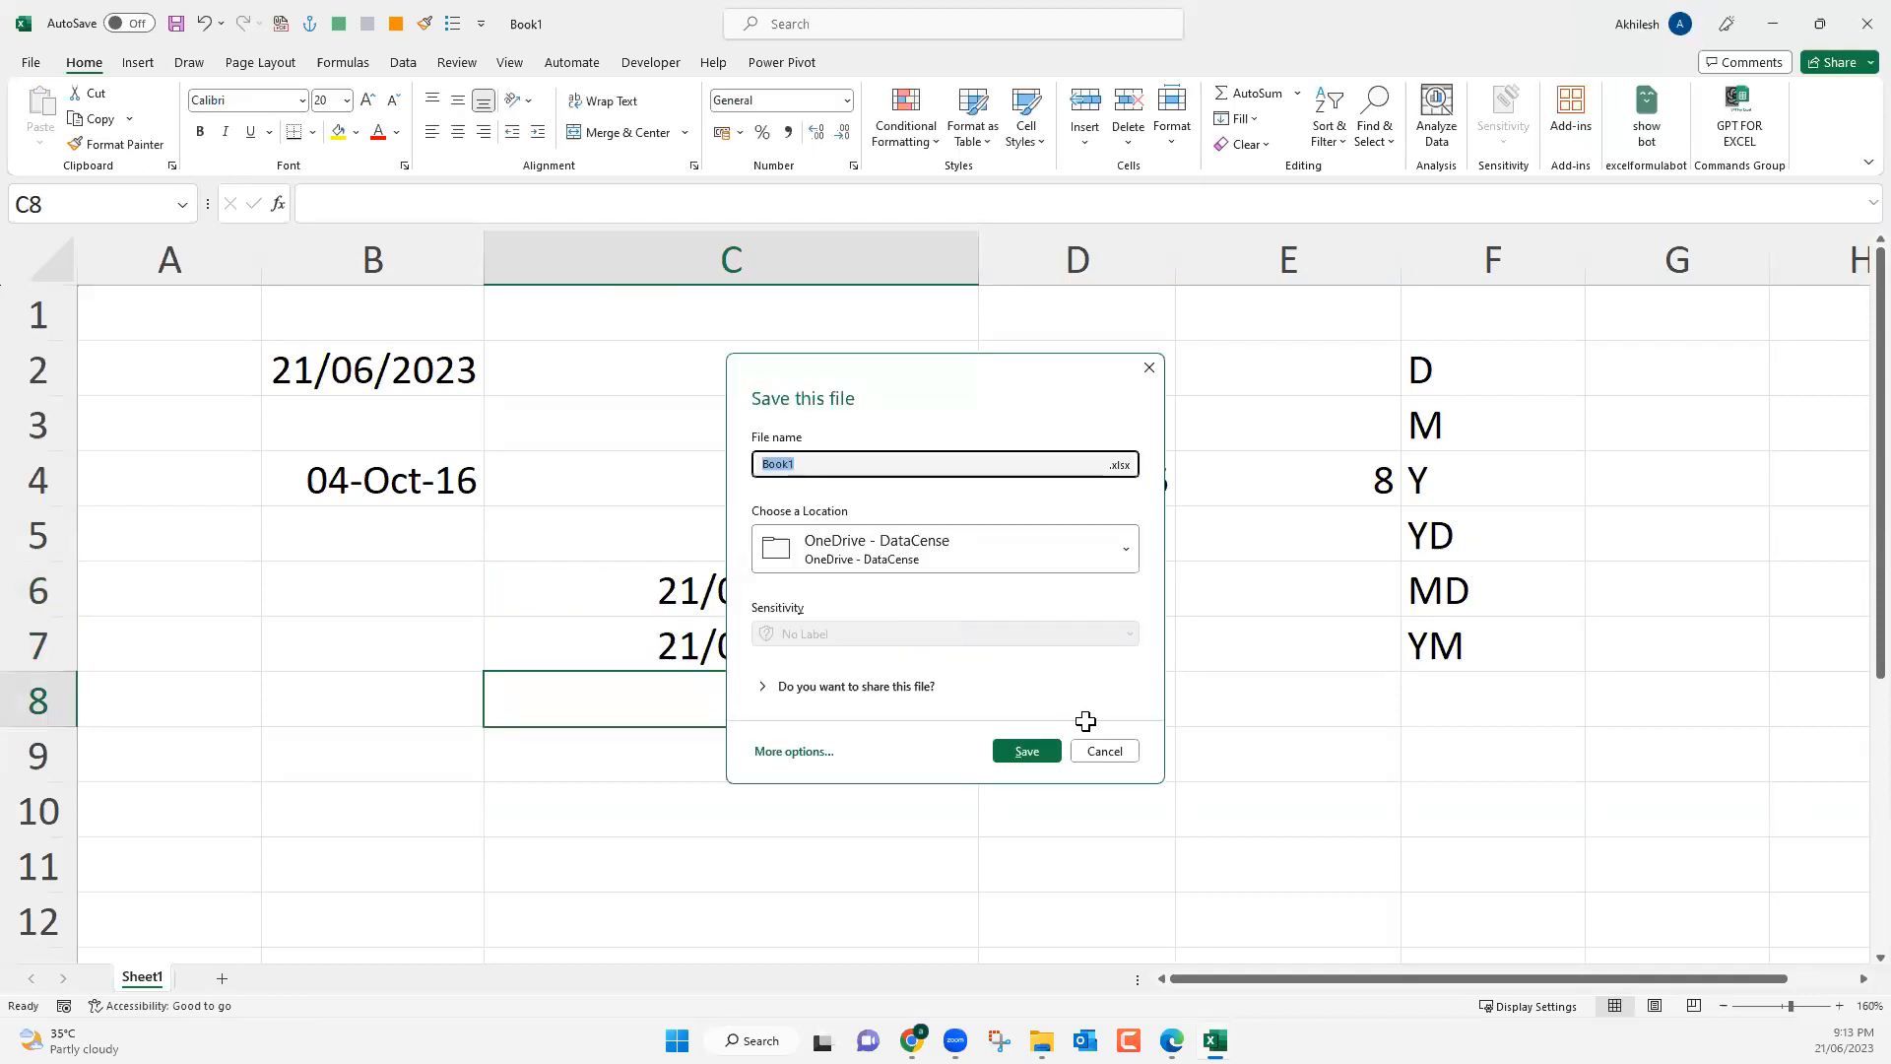
key(Escape)
Enter the formula =C7-C6 in C9 to calculate the difference between the two date-times.
click(897, 766)
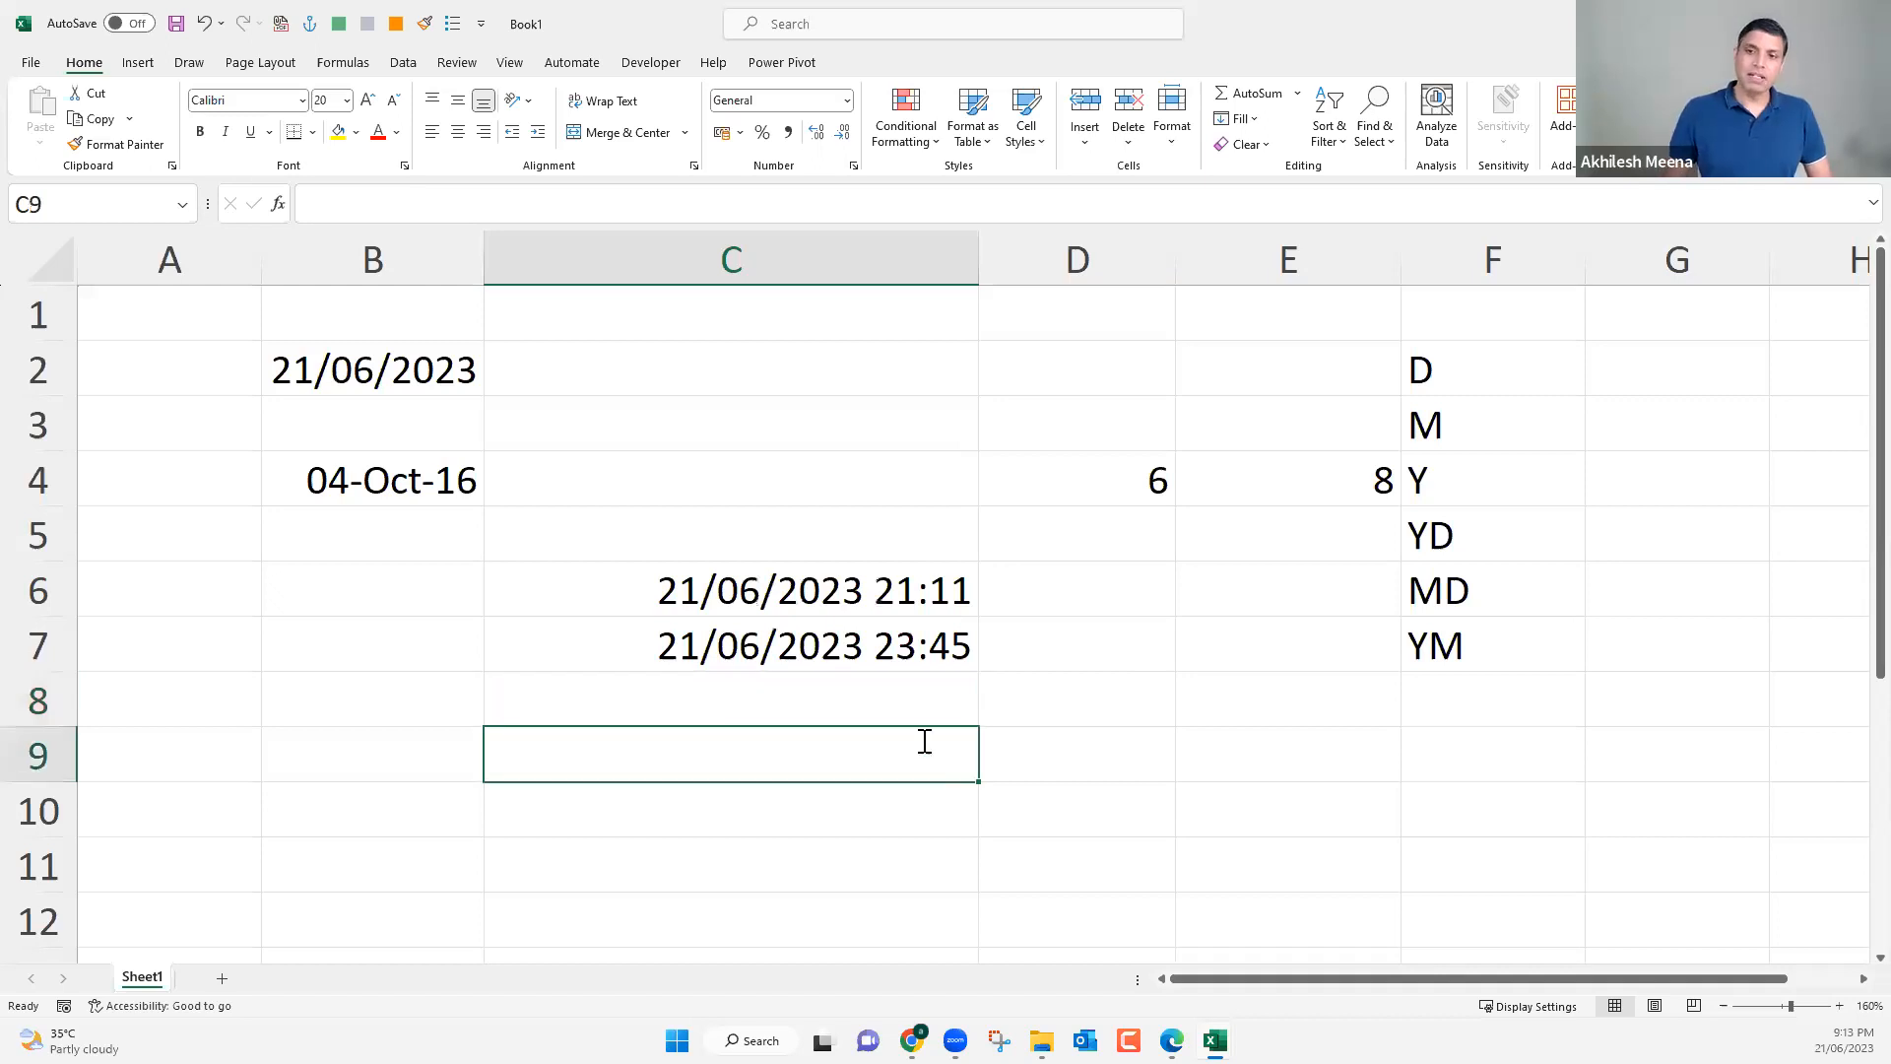
text(=)
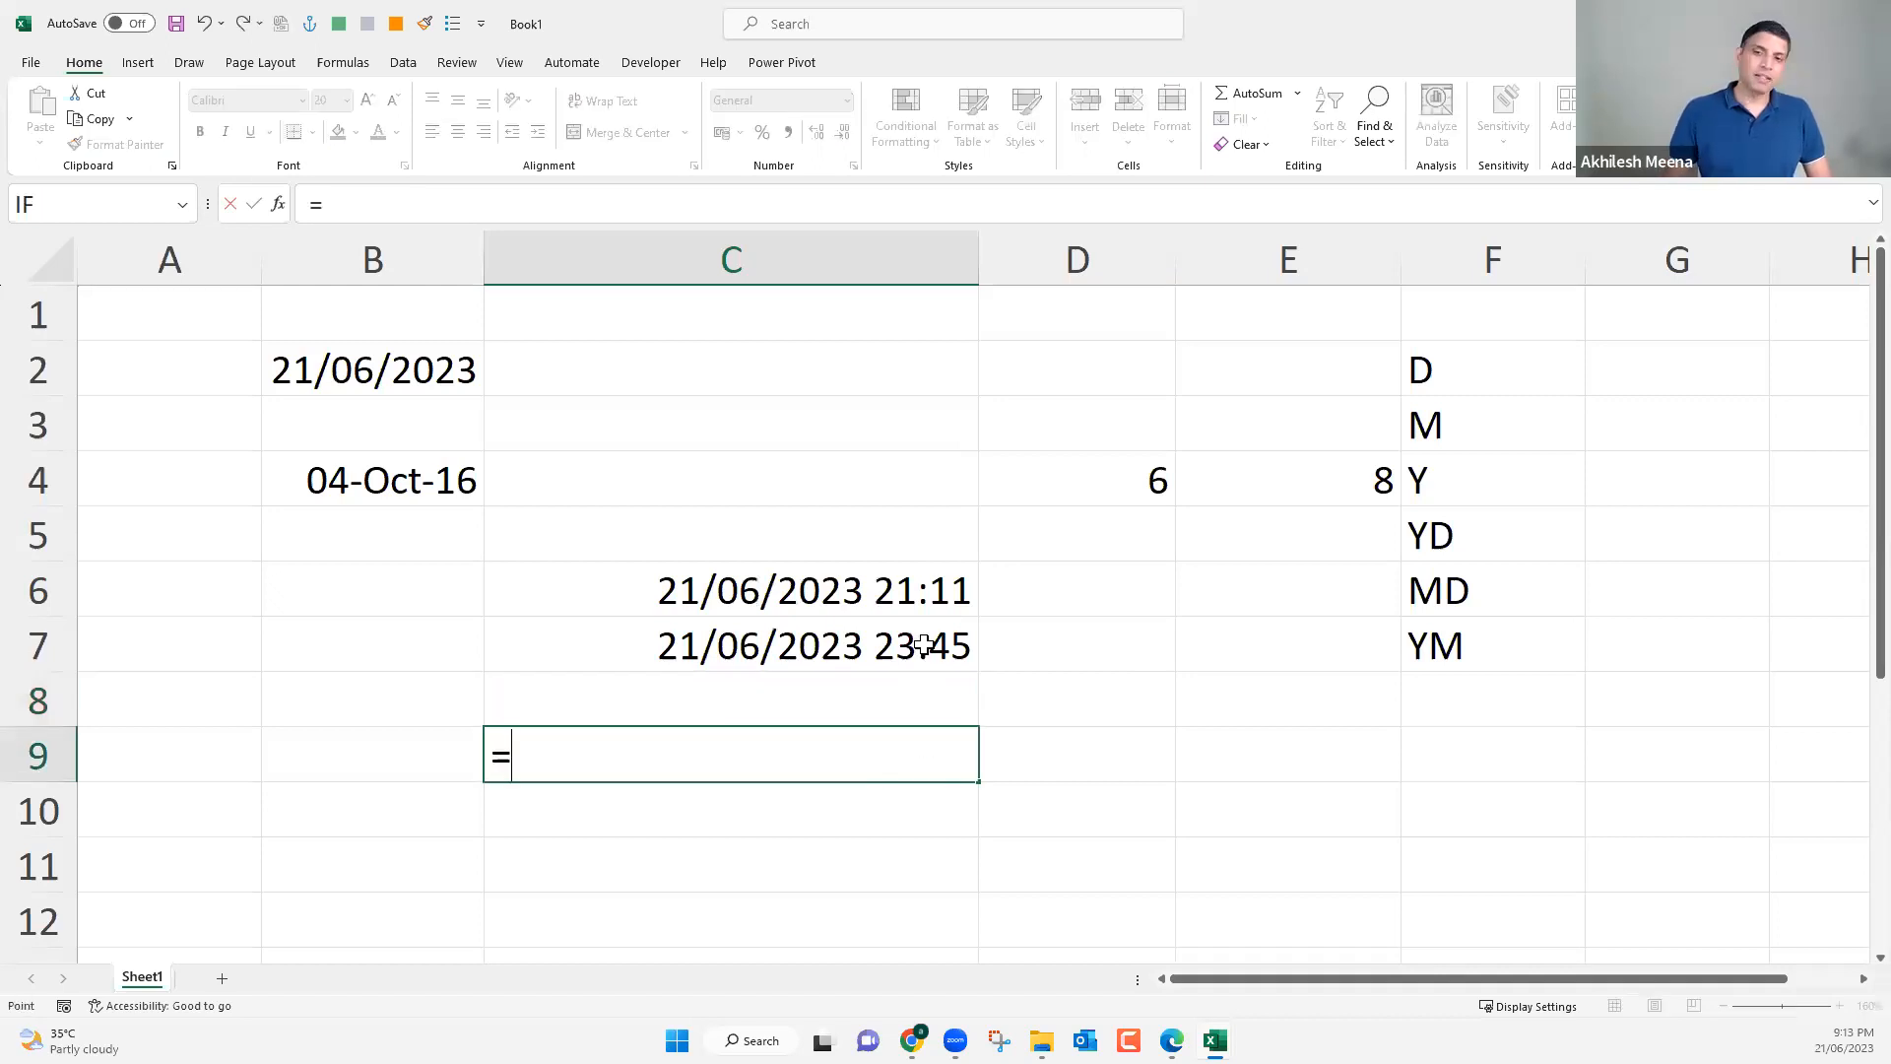
click(923, 645)
text(-)
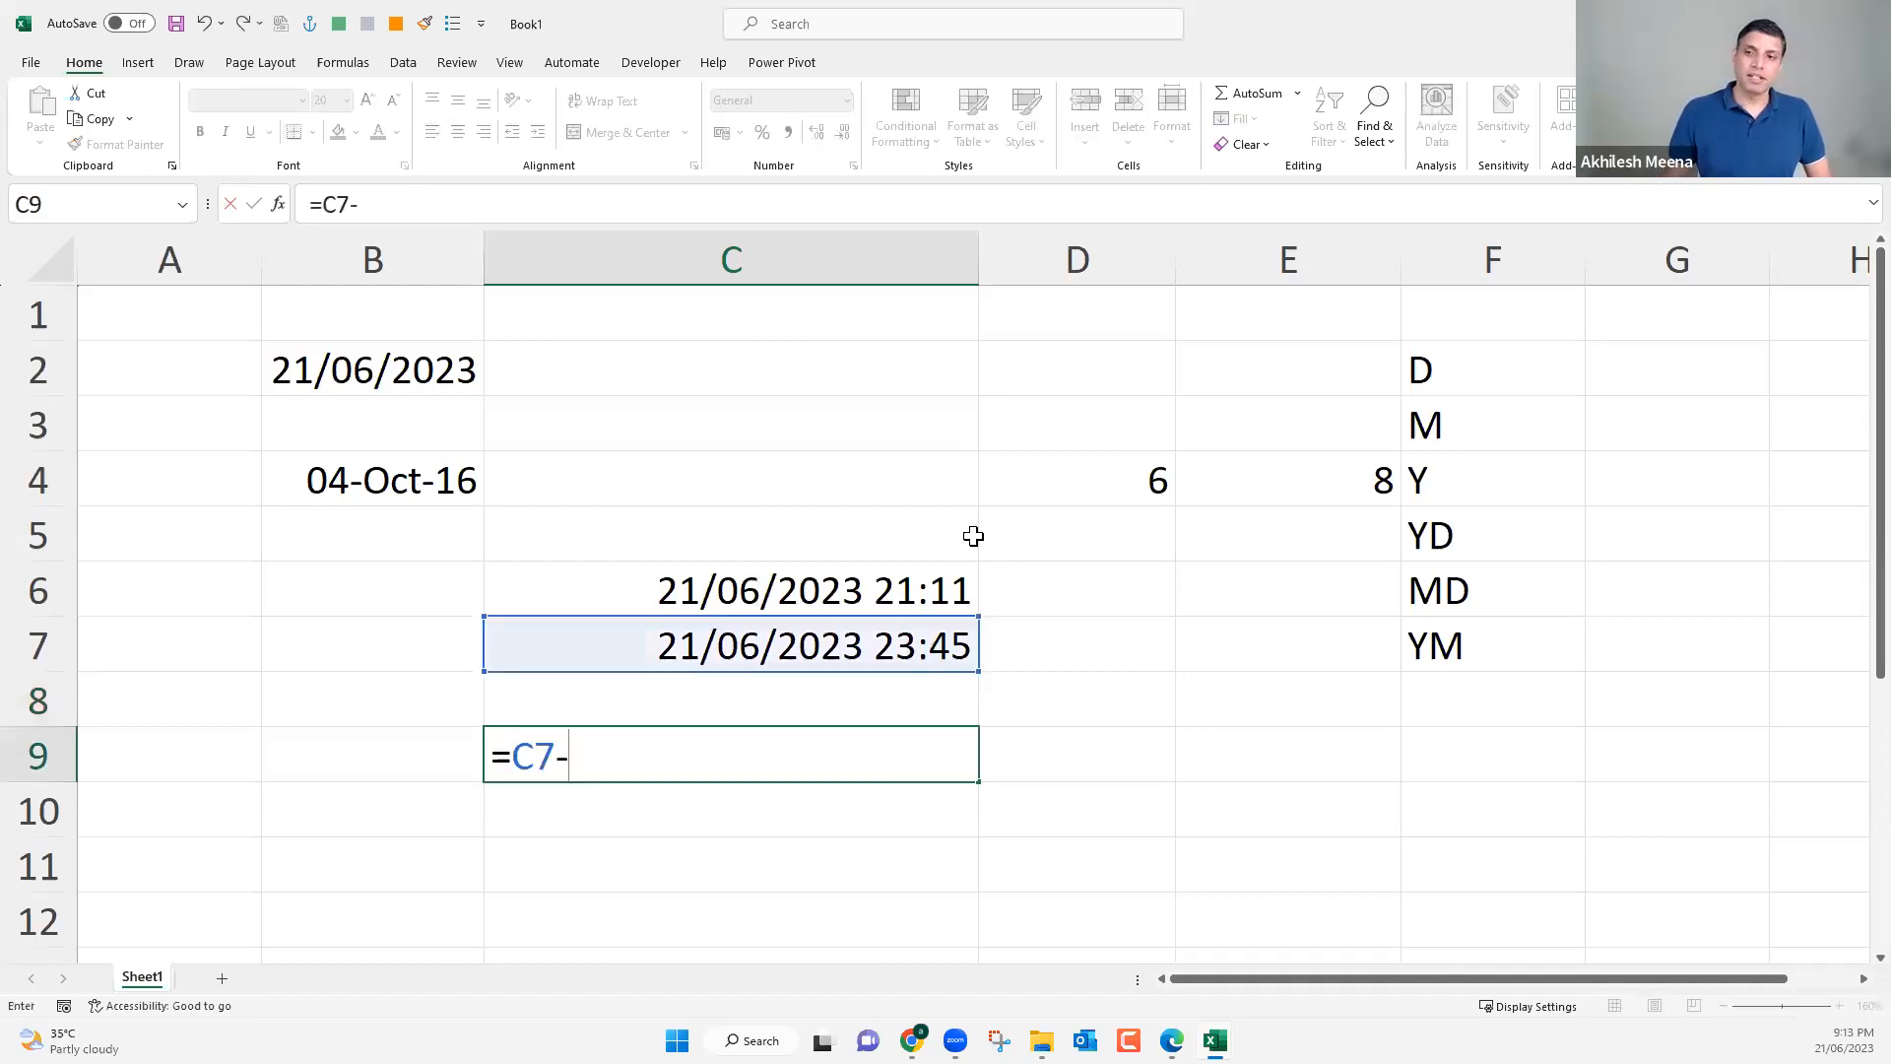
click(923, 579)
key(Return)
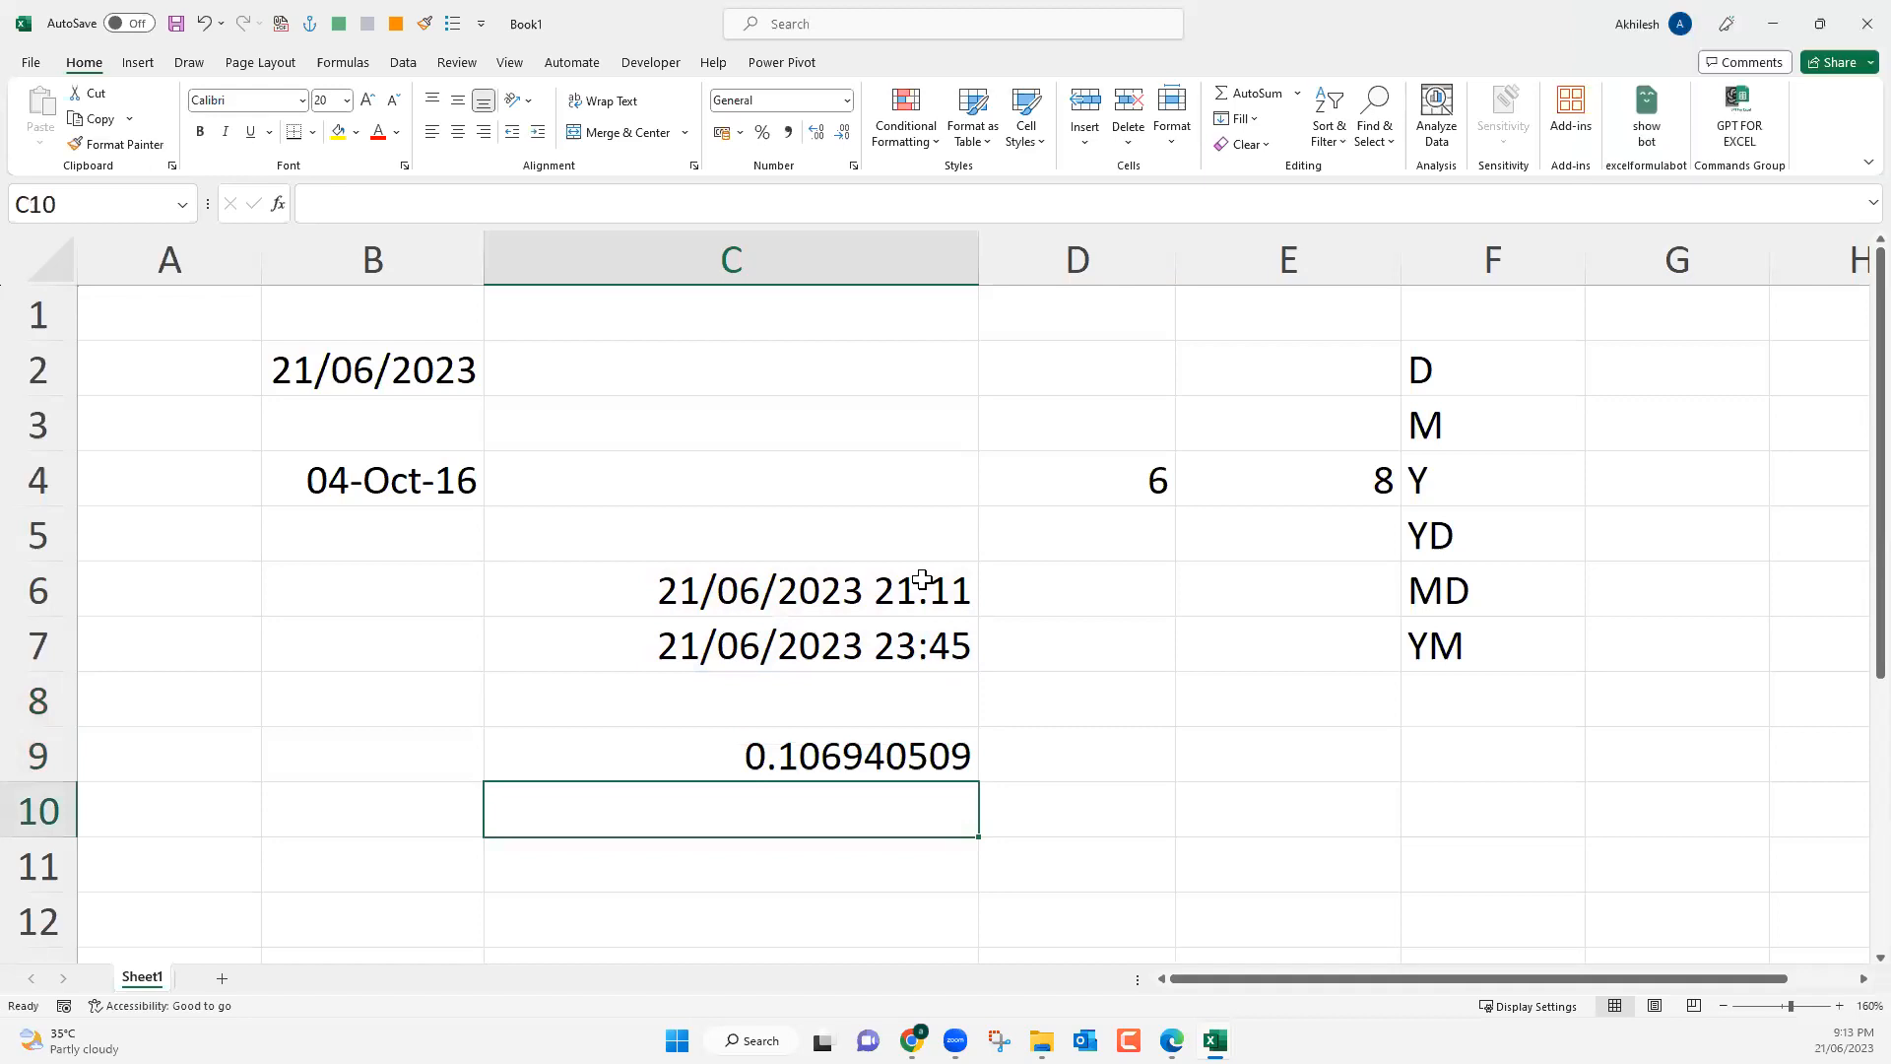
Apply the custom number format [h]:mm:ss to the time difference in C9.
click(869, 756)
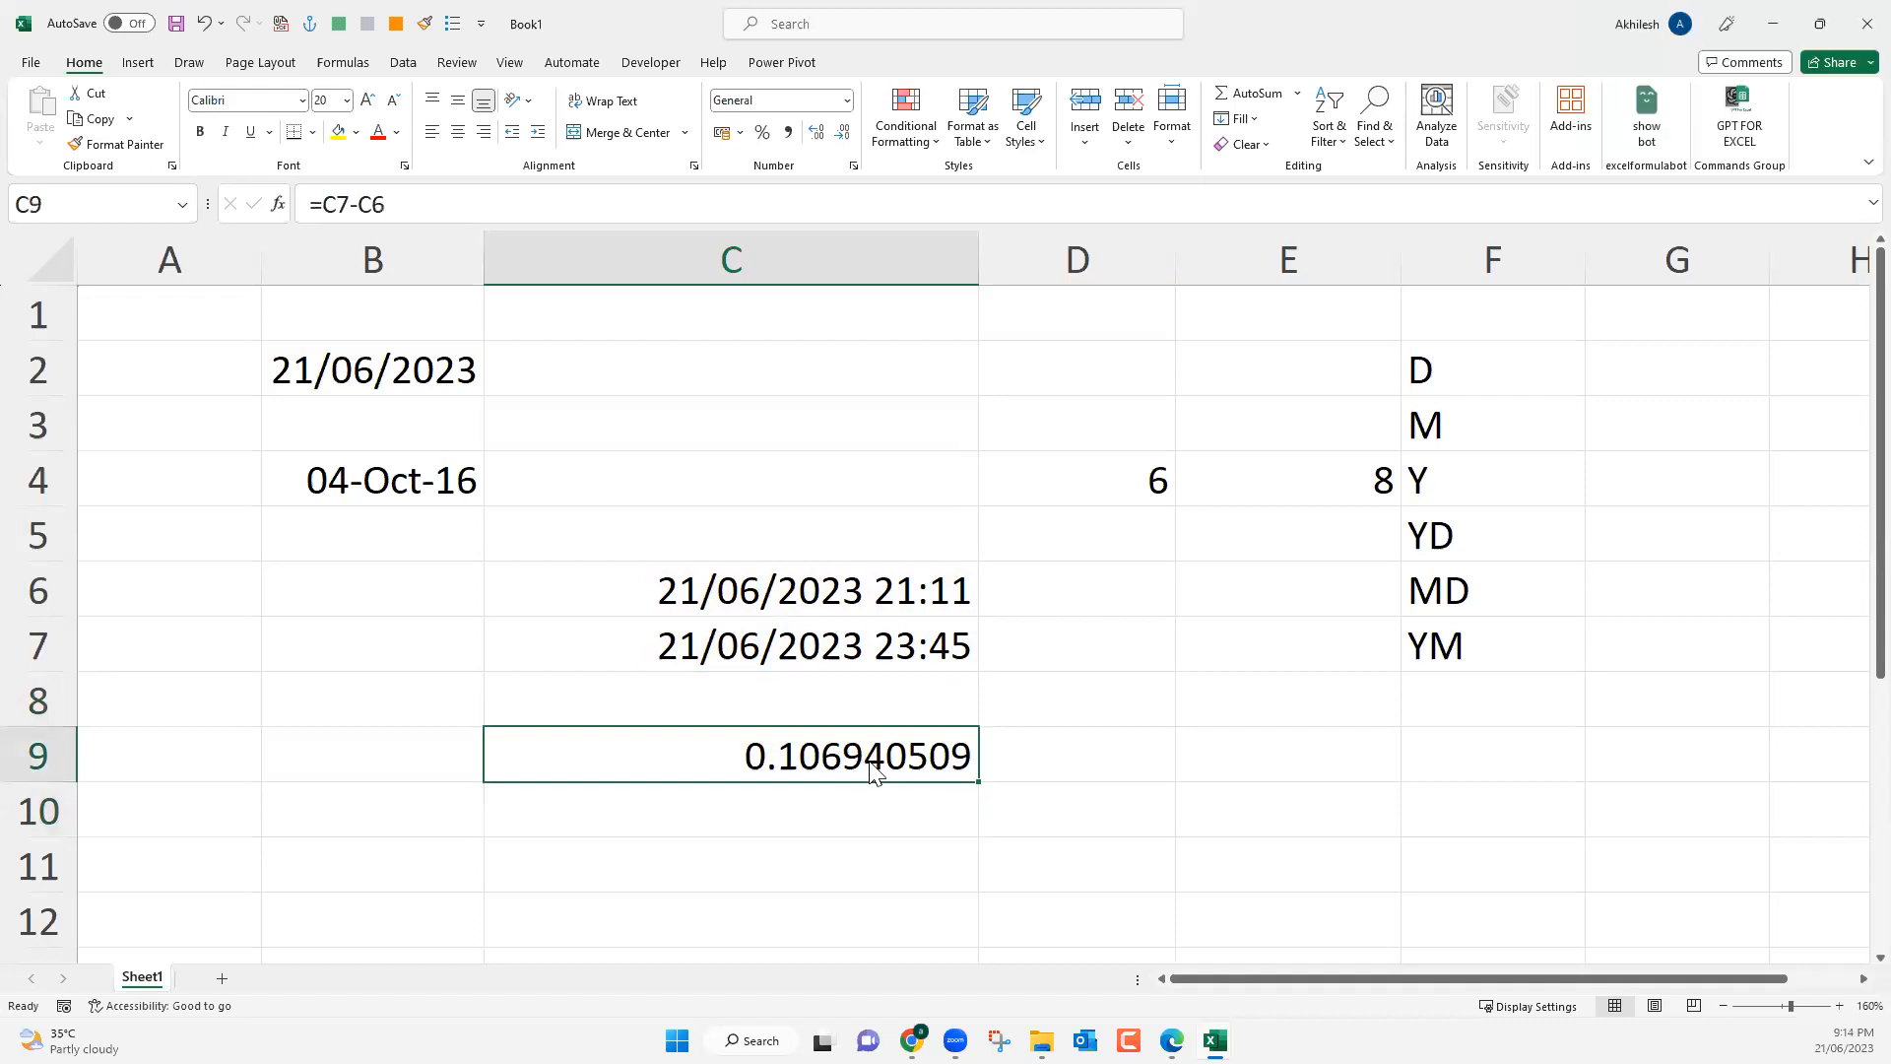
key(ctrl+1)
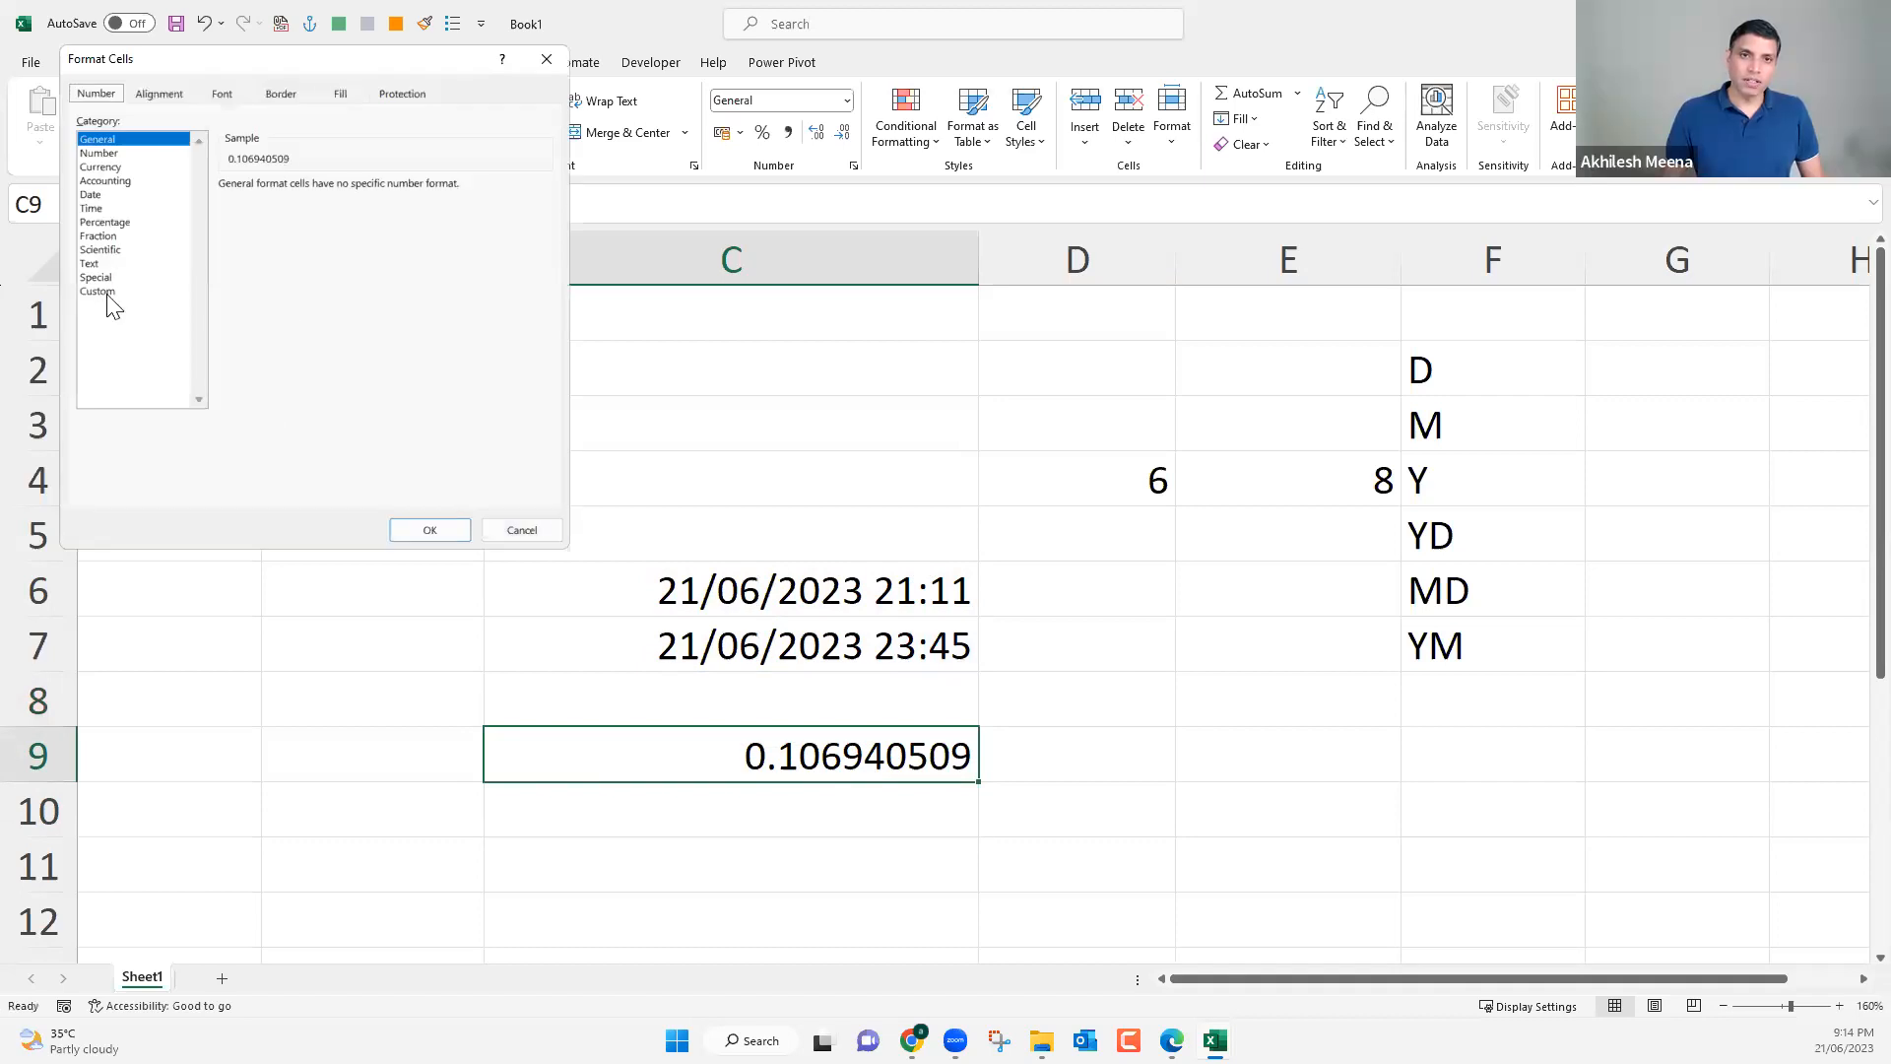
click(92, 210)
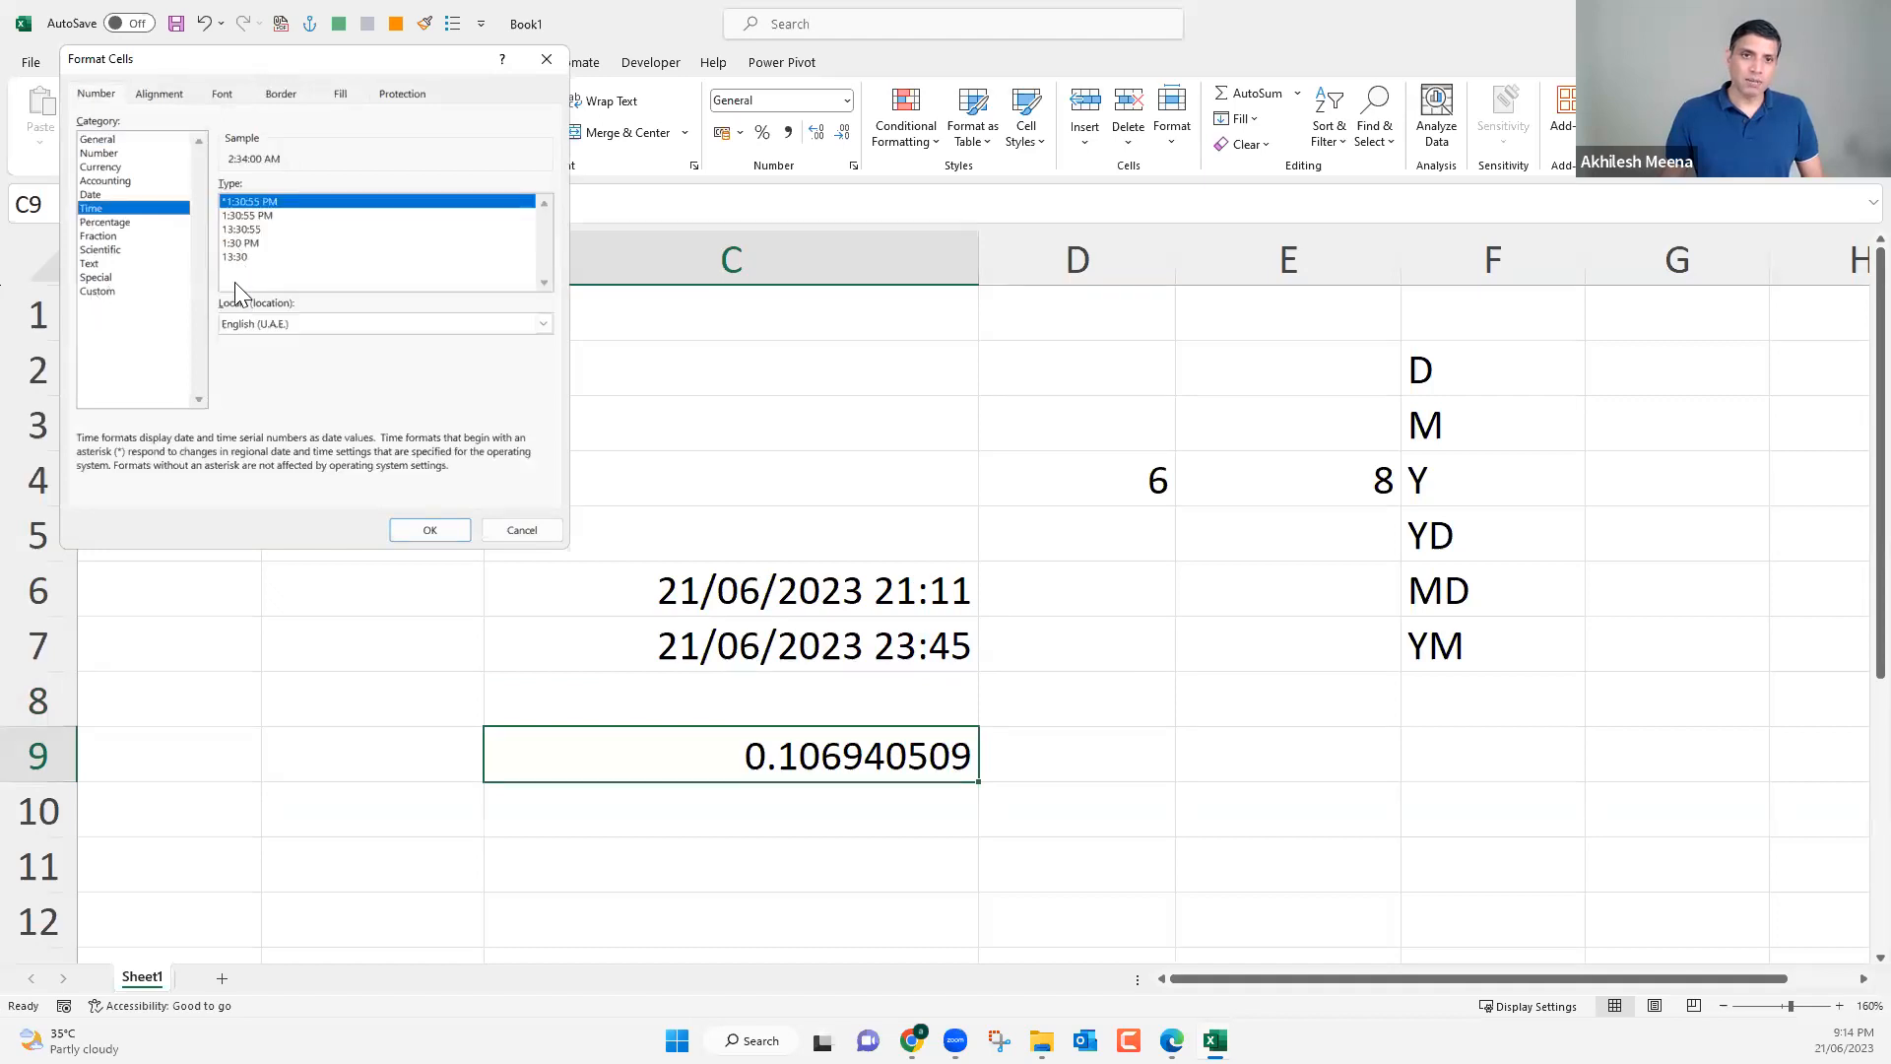
click(97, 292)
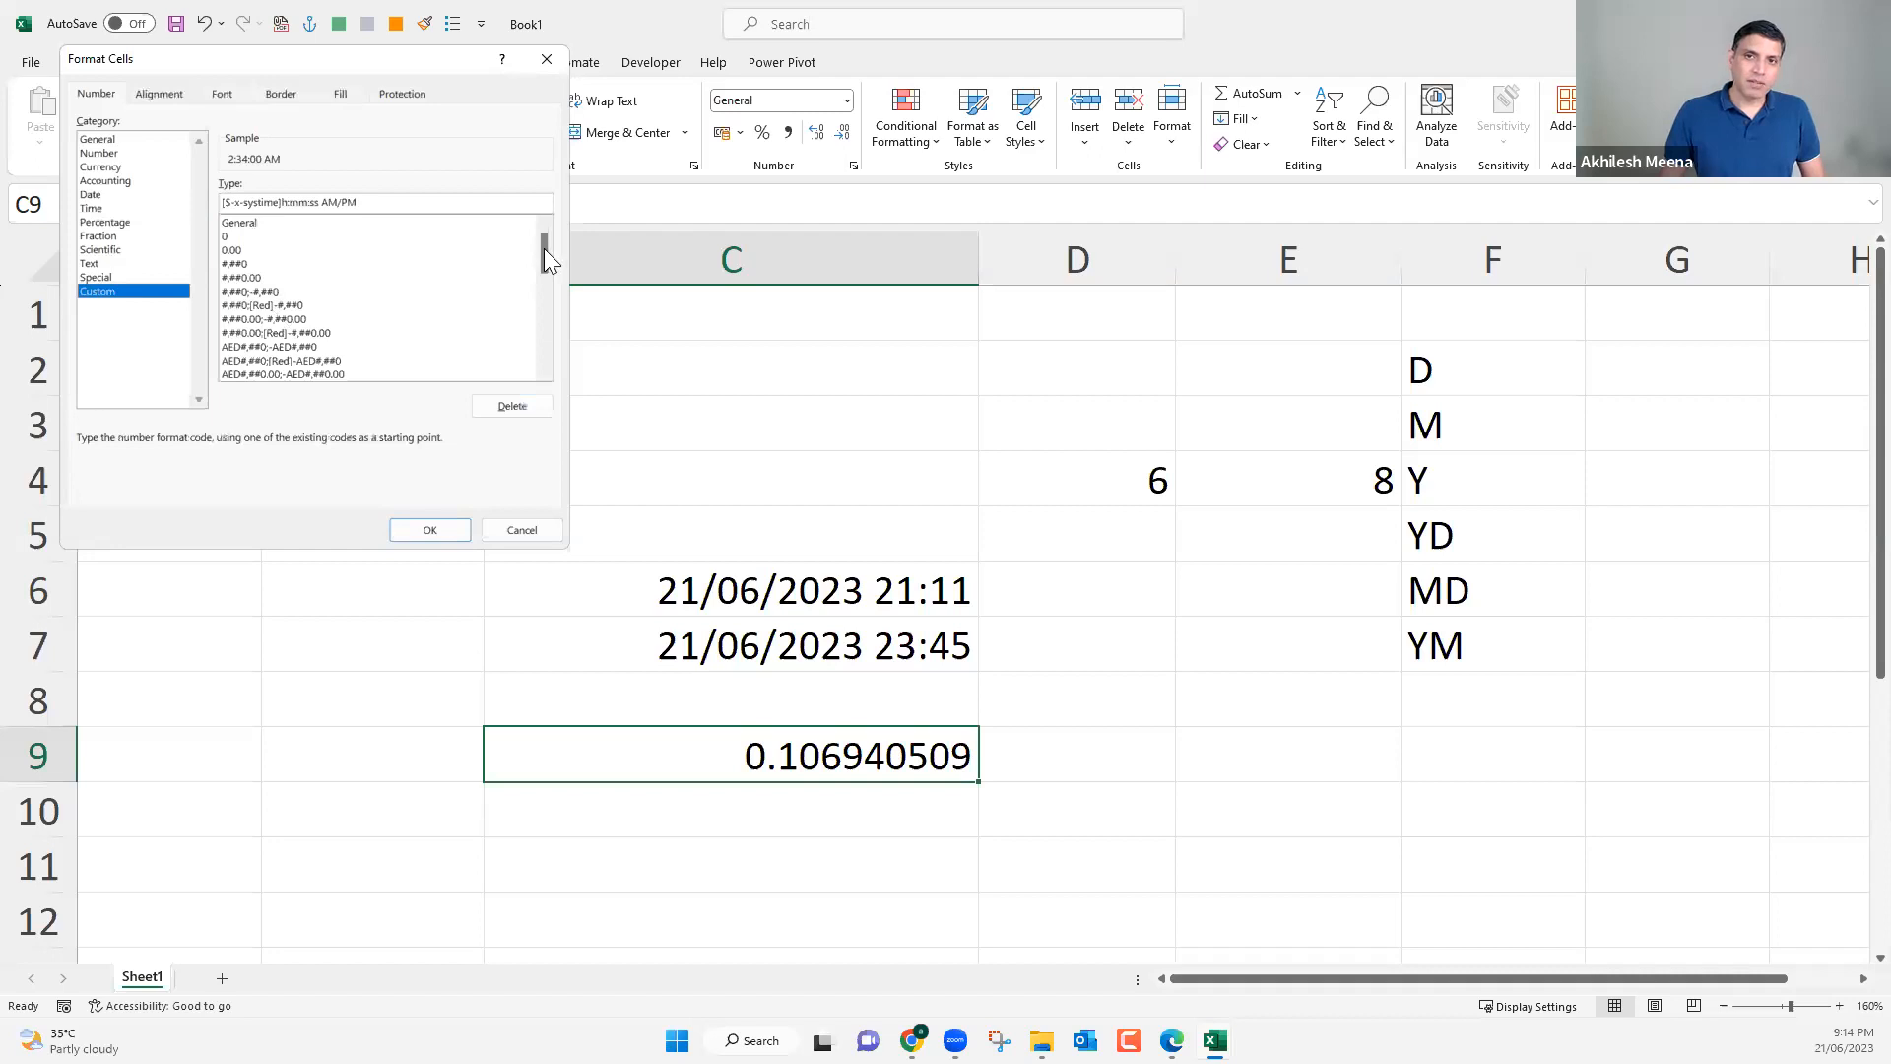
drag(541, 260, 544, 317)
scroll(536, 317, down, 2)
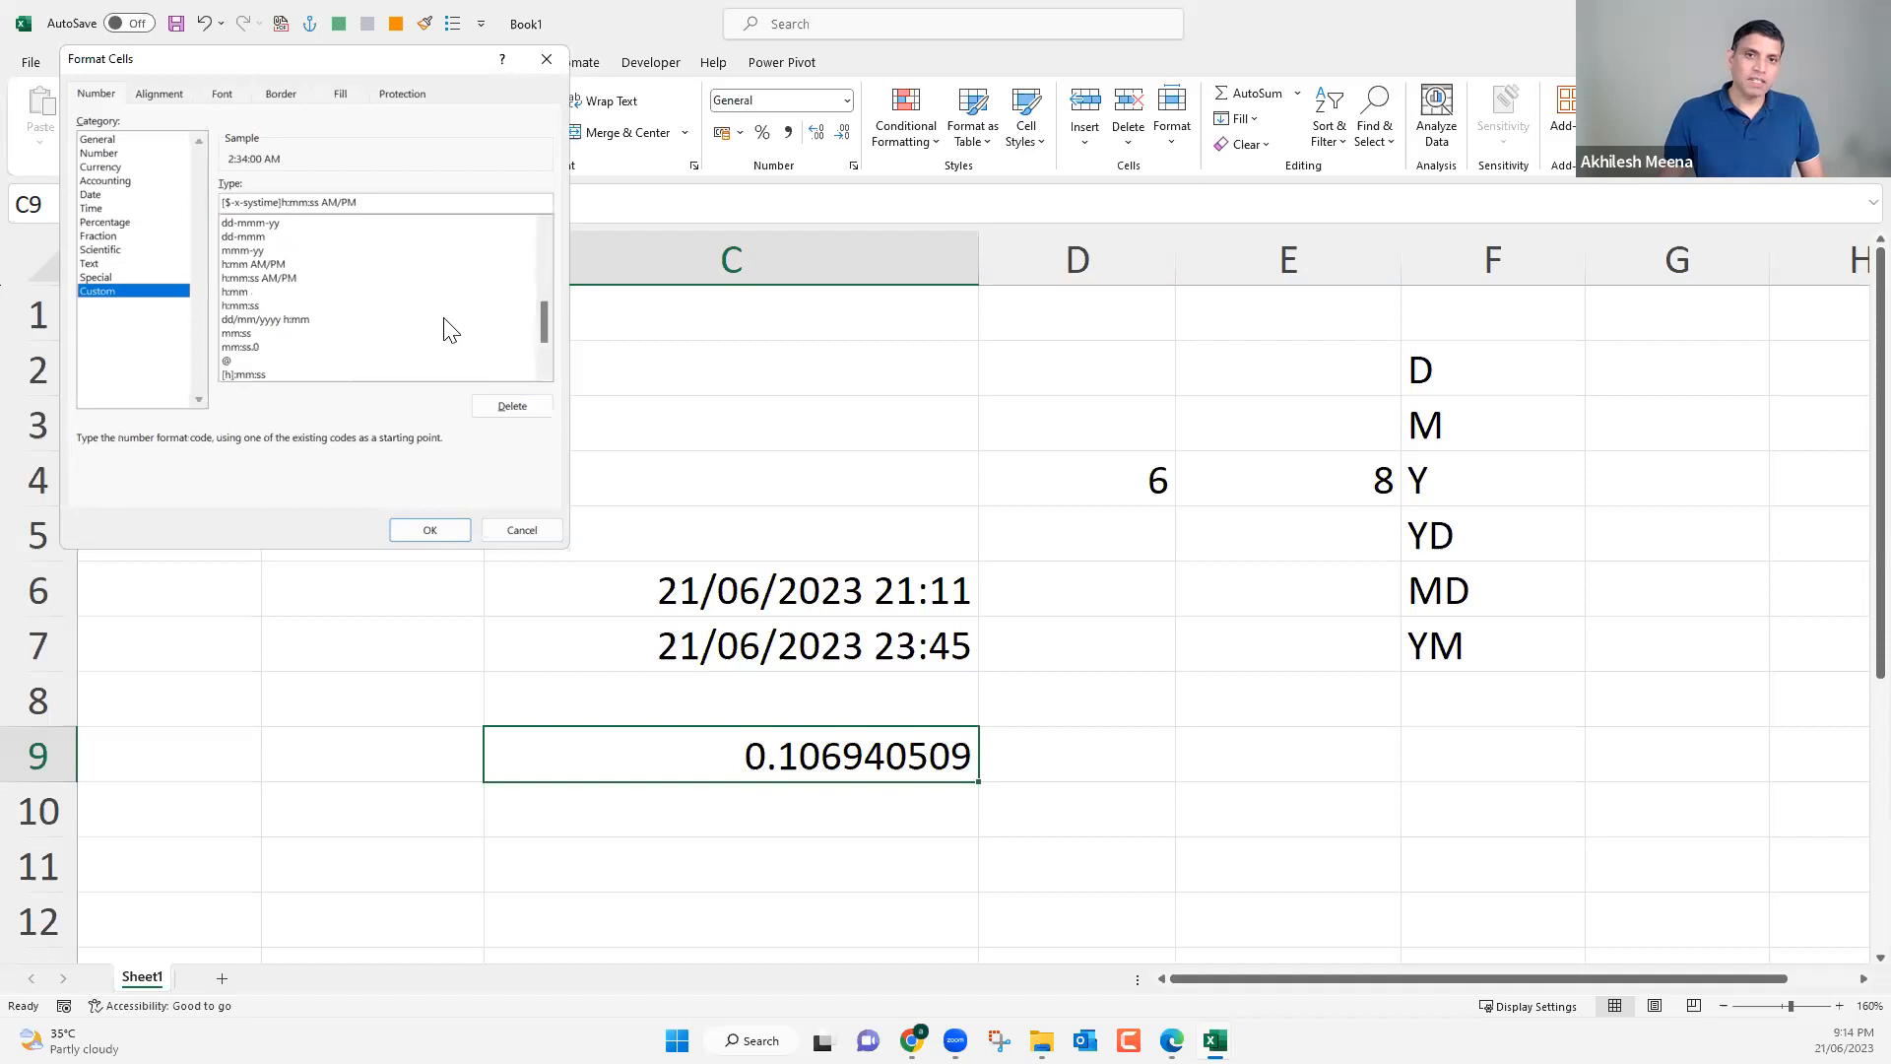
scroll(414, 325, down, 2)
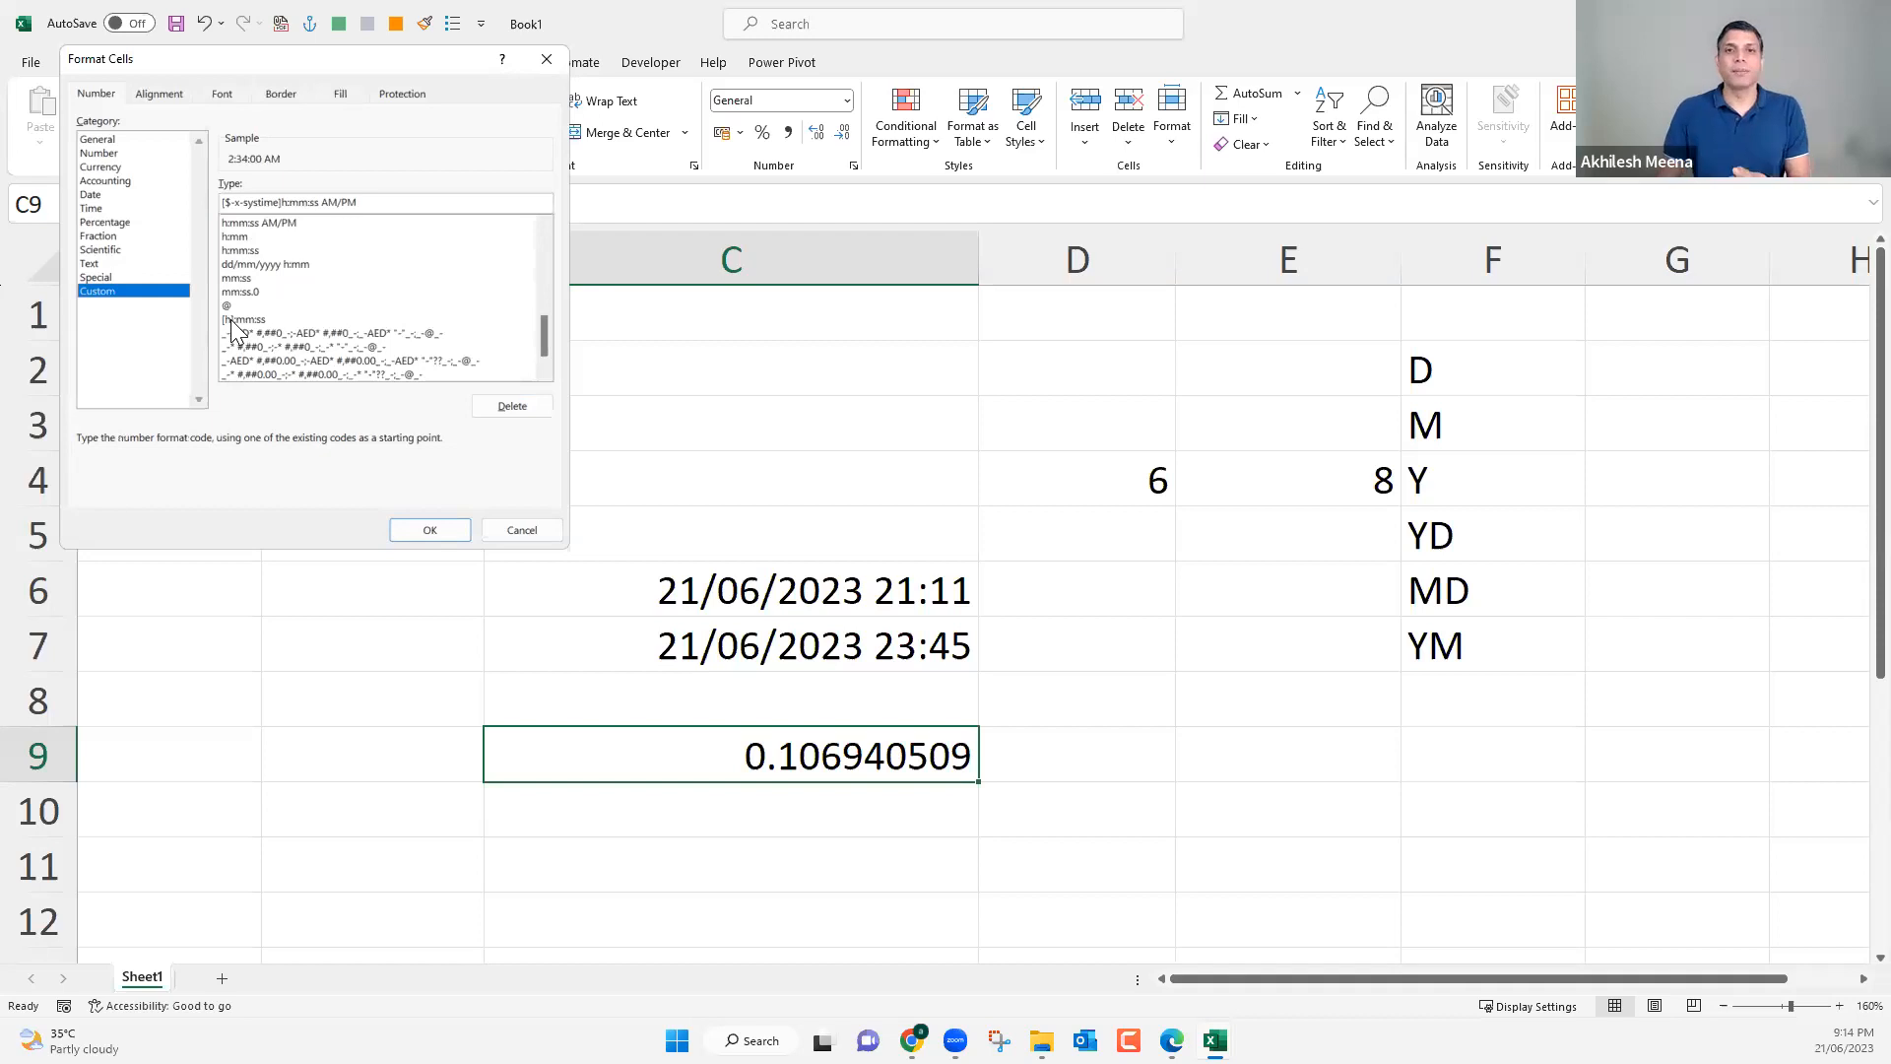
click(231, 320)
click(426, 532)
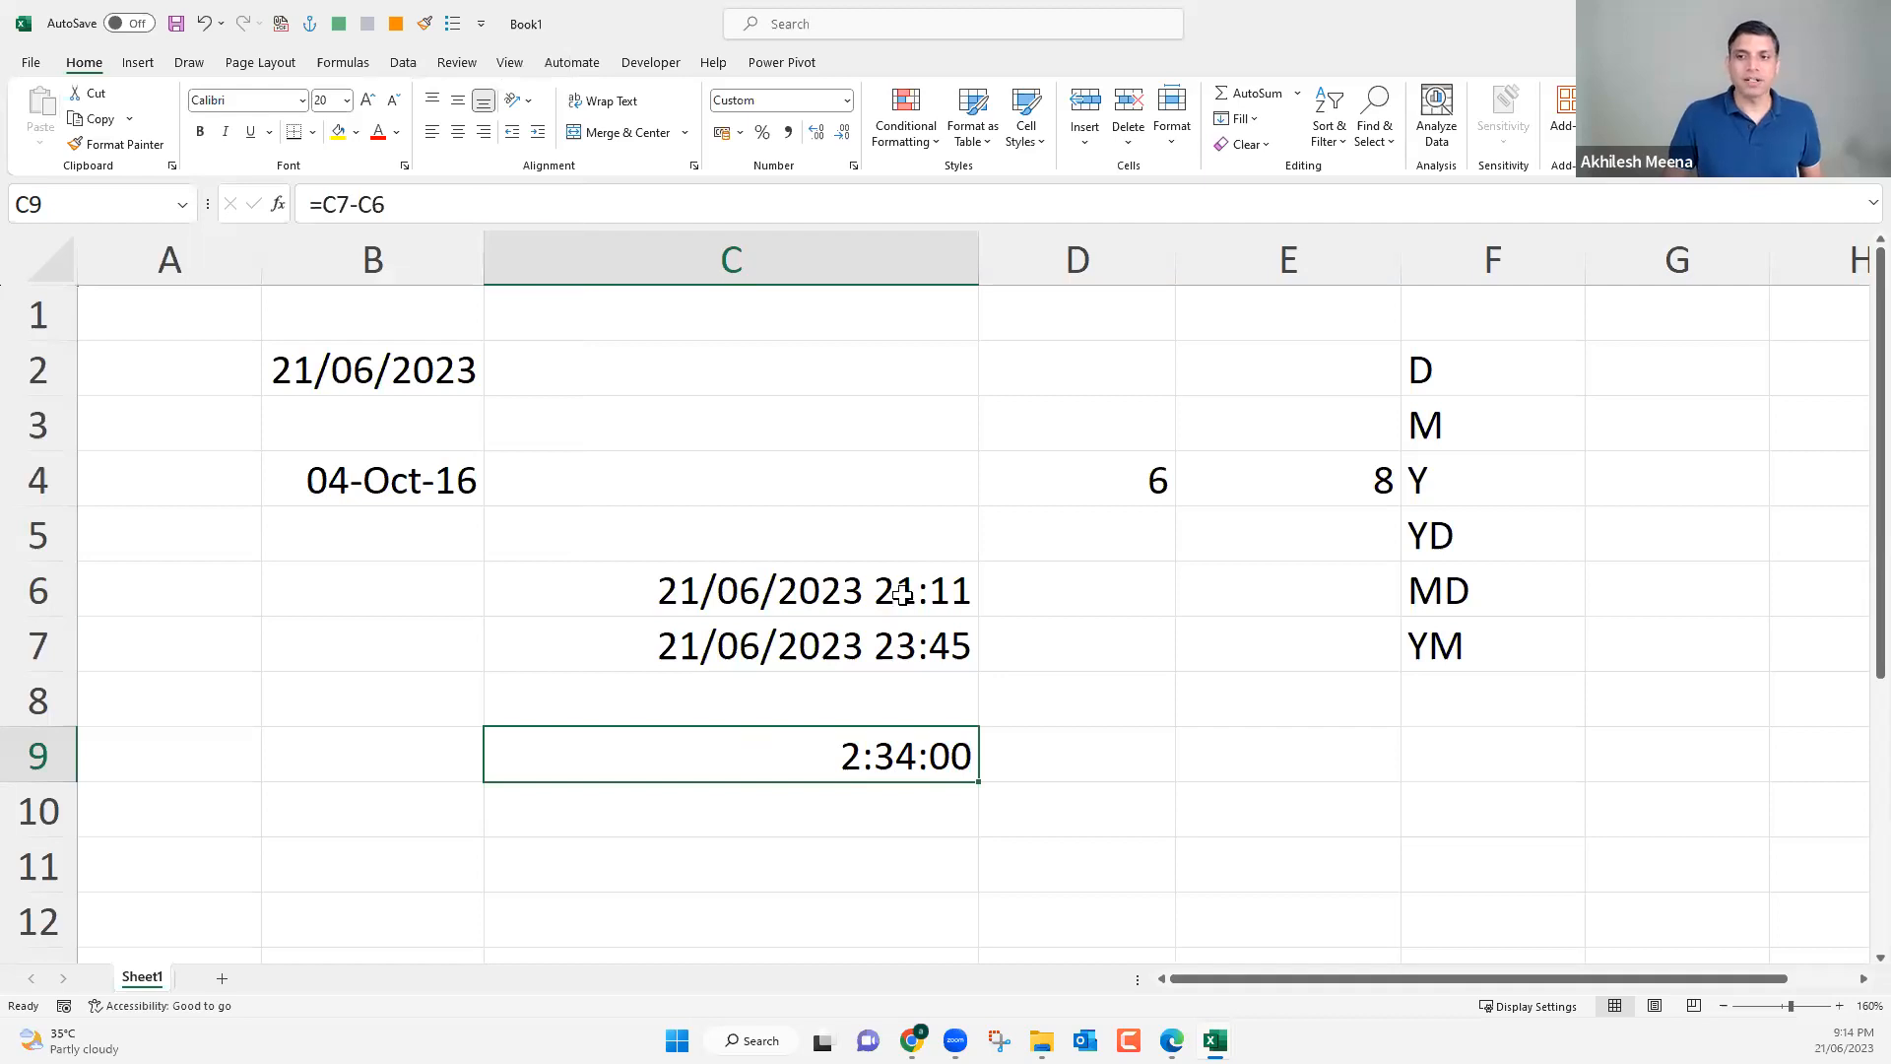
click(896, 645)
click(904, 750)
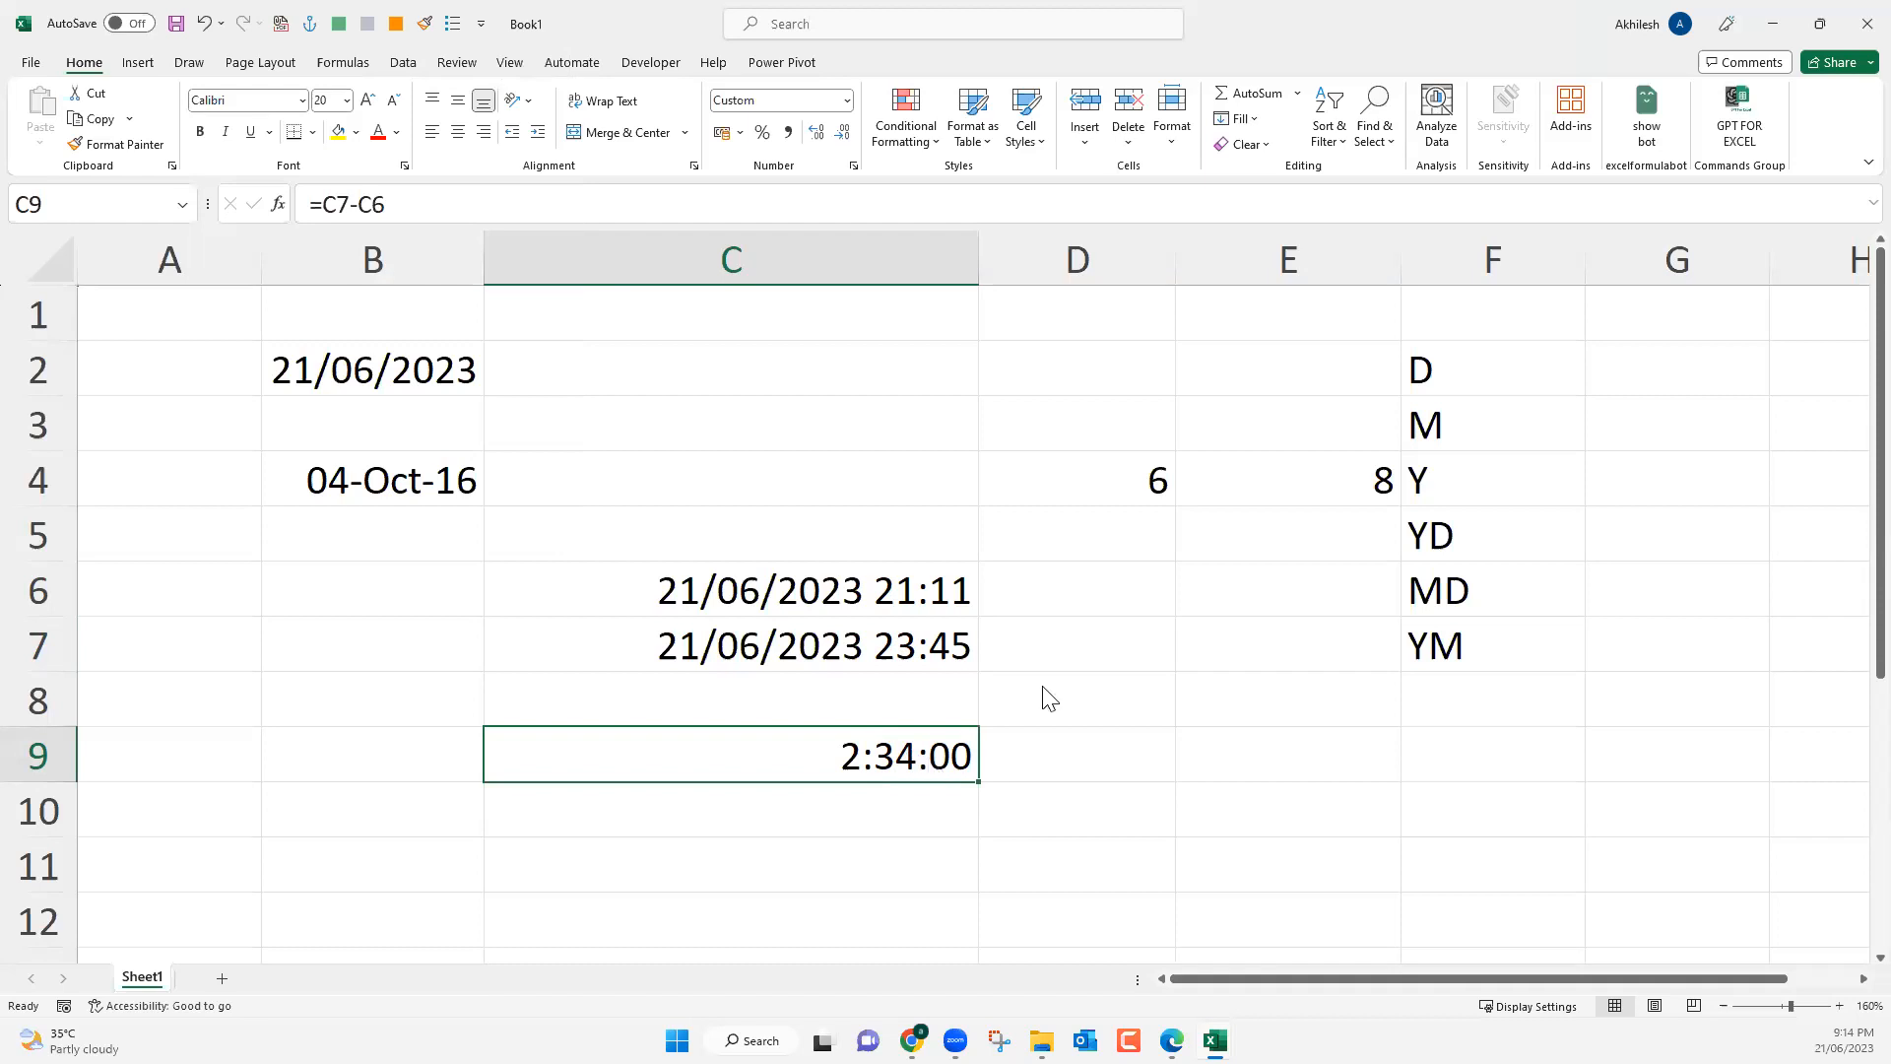
key(ctrl+s)
key(Escape)
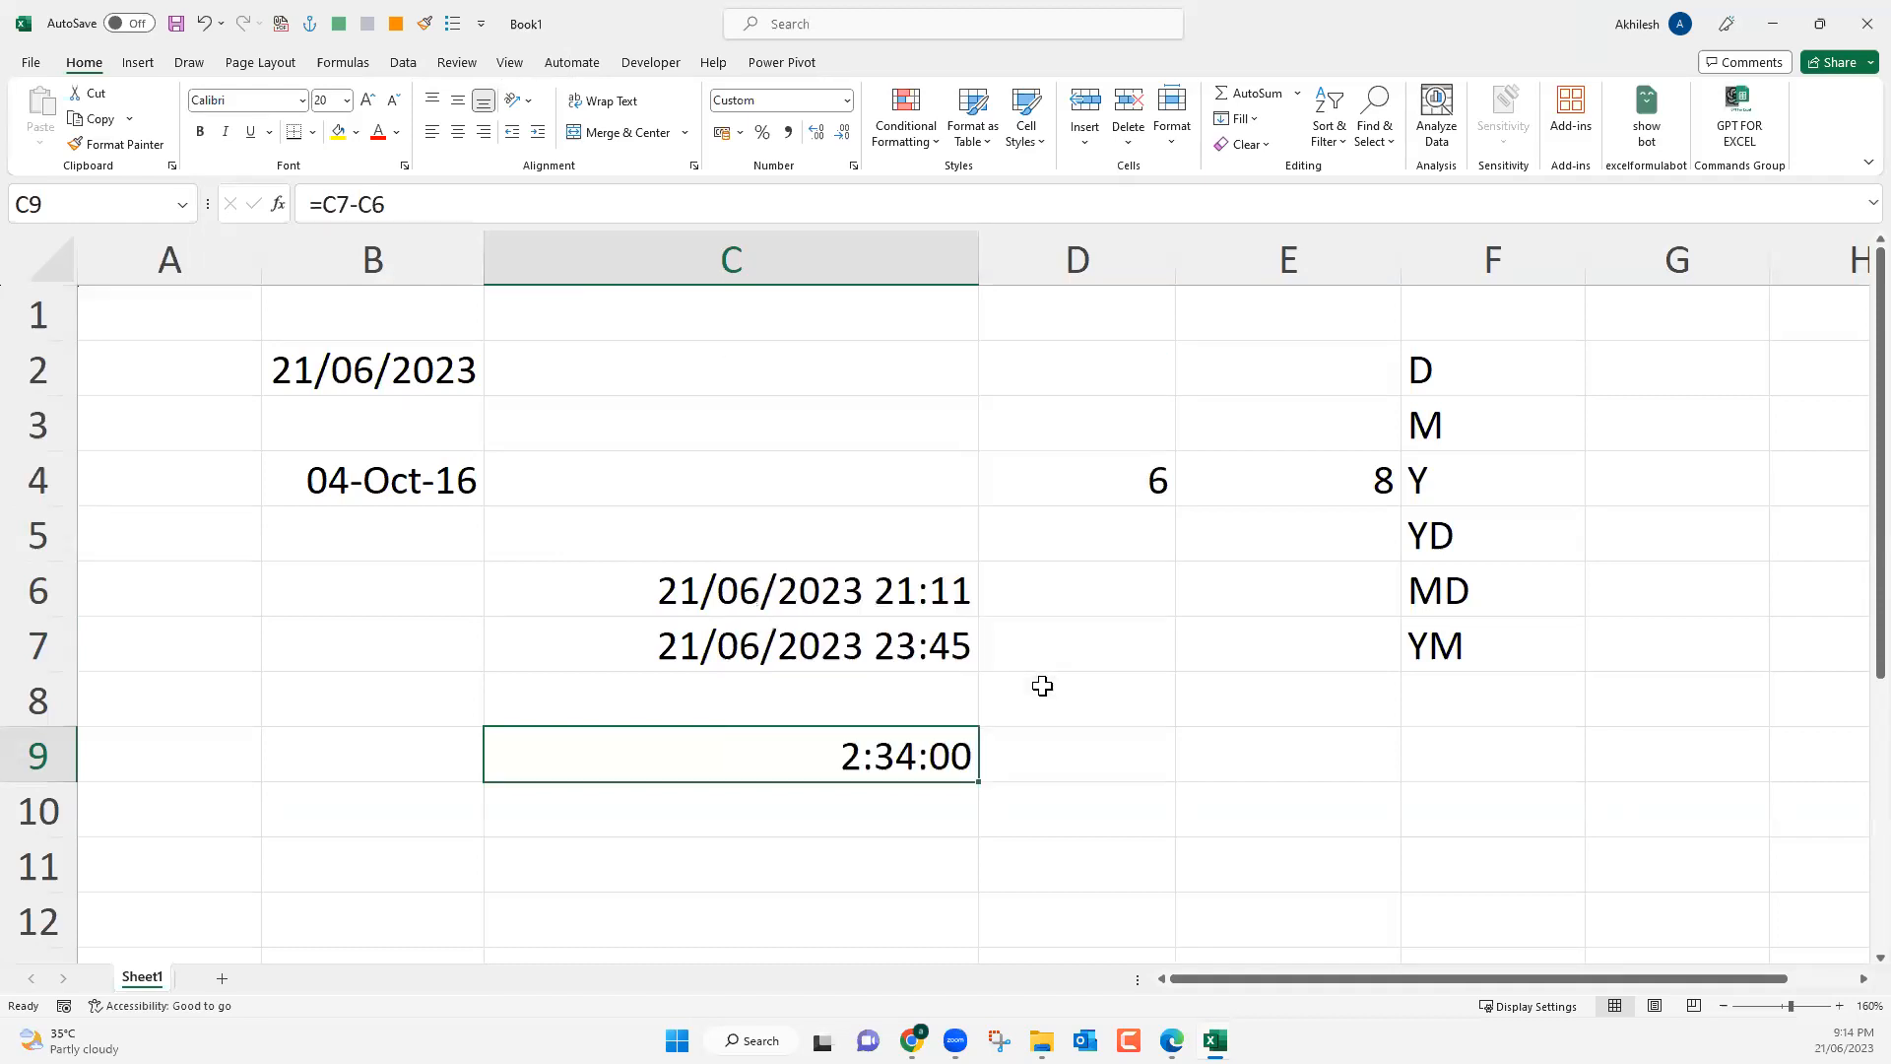